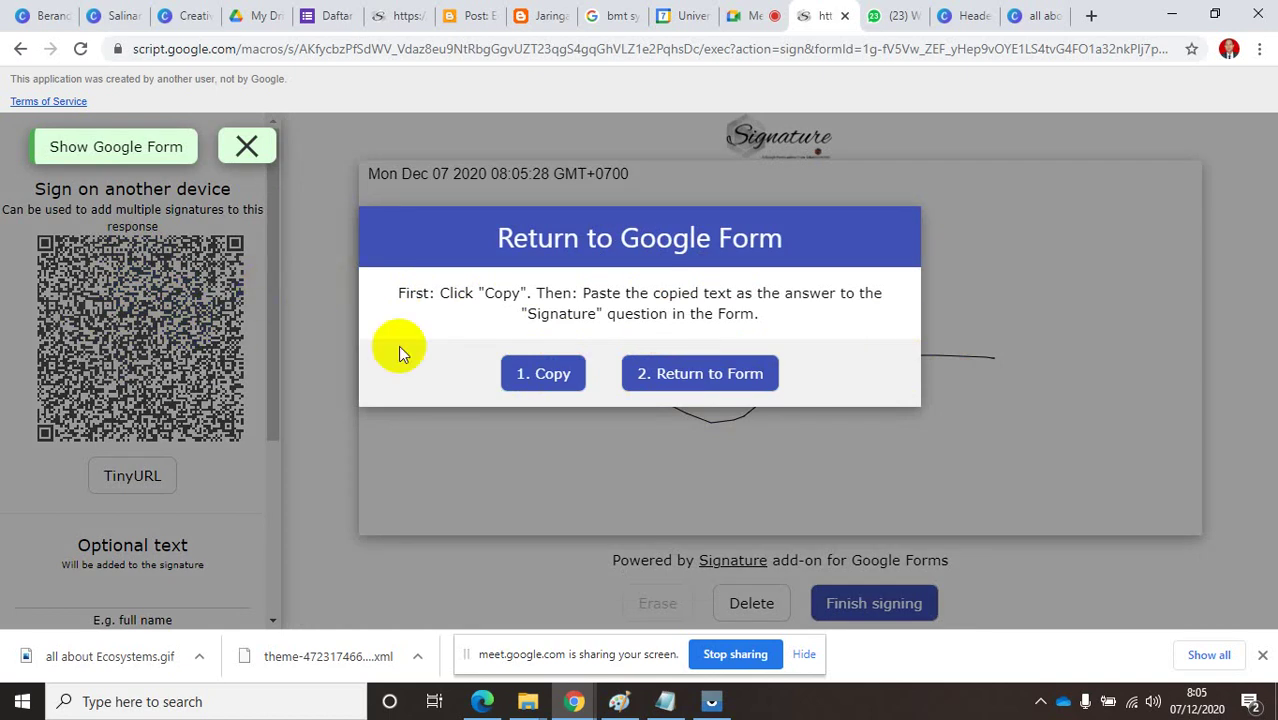
# Copy the signature link and paste it into the form's Signature answer
pyautogui.click(548, 378)
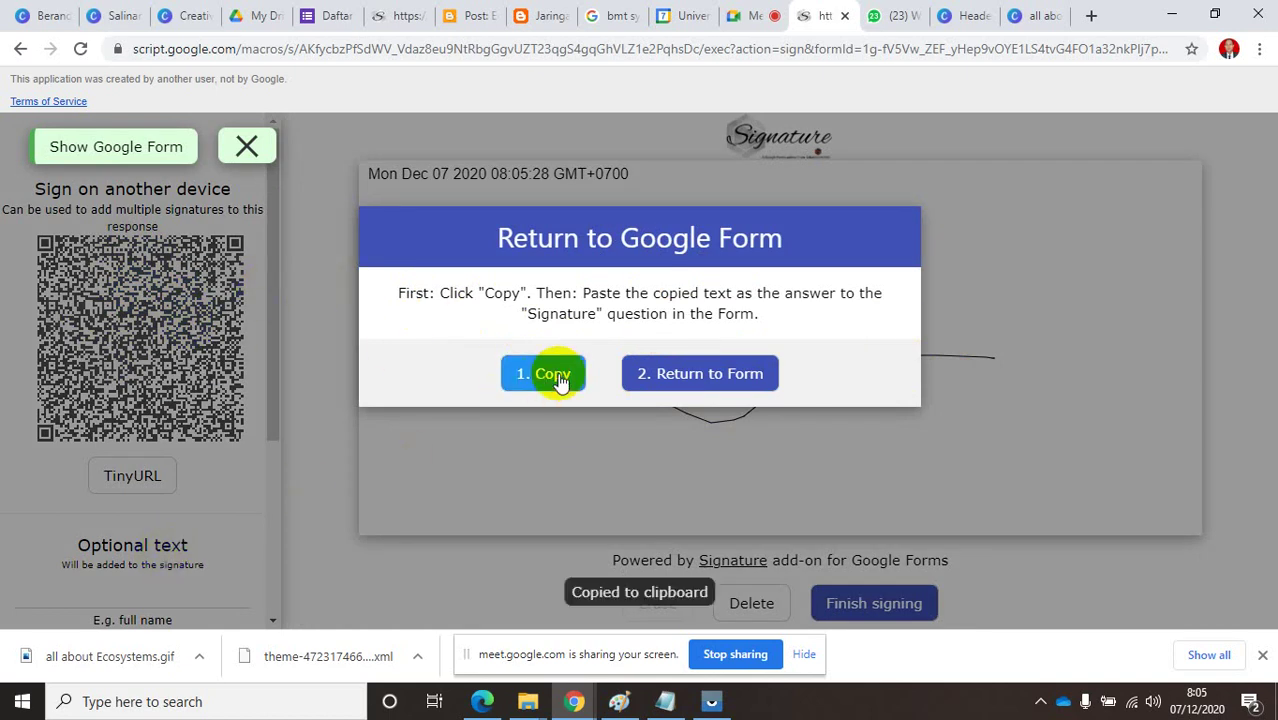
pyautogui.click(700, 388)
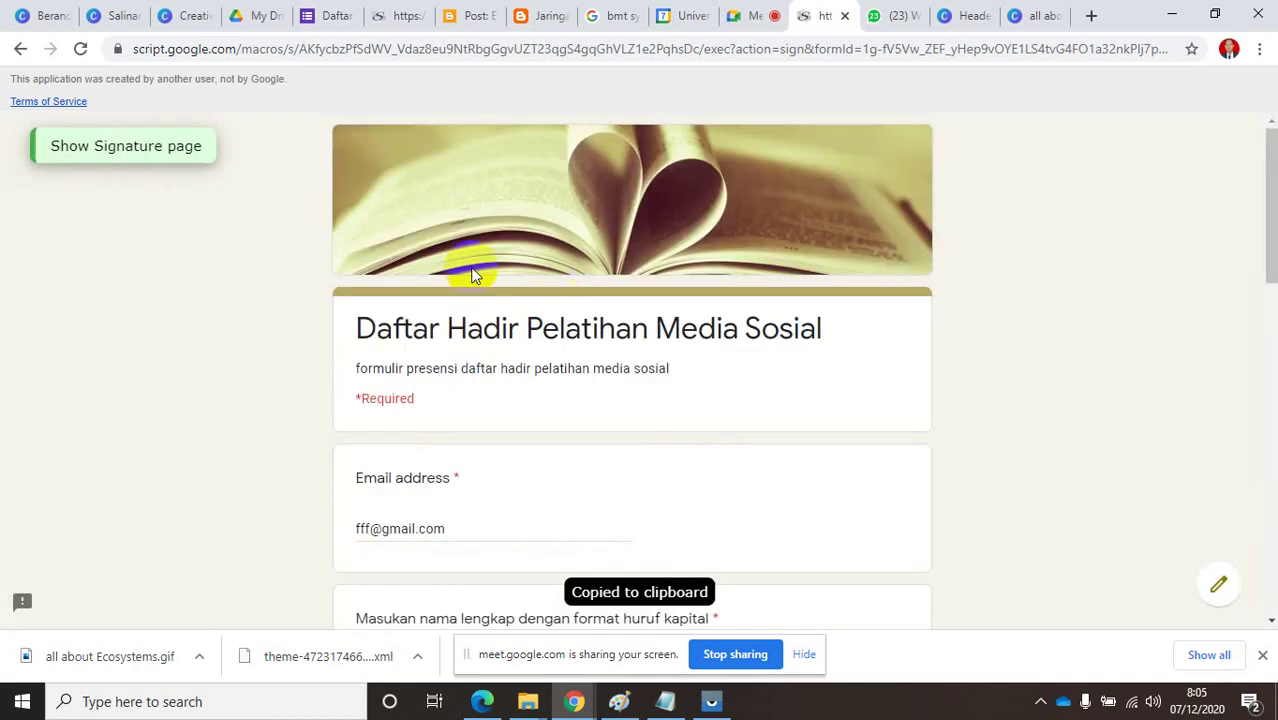
pyautogui.scroll(-10, 456, 434)
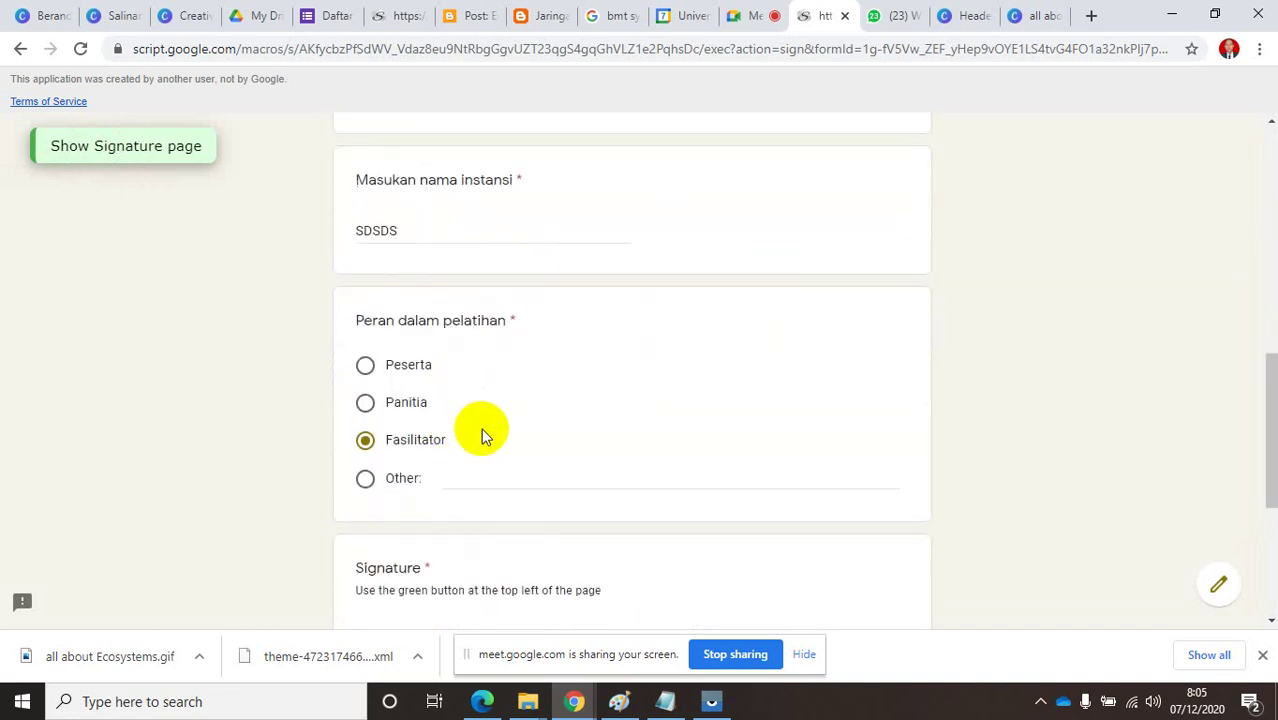
pyautogui.rightClick(403, 283)
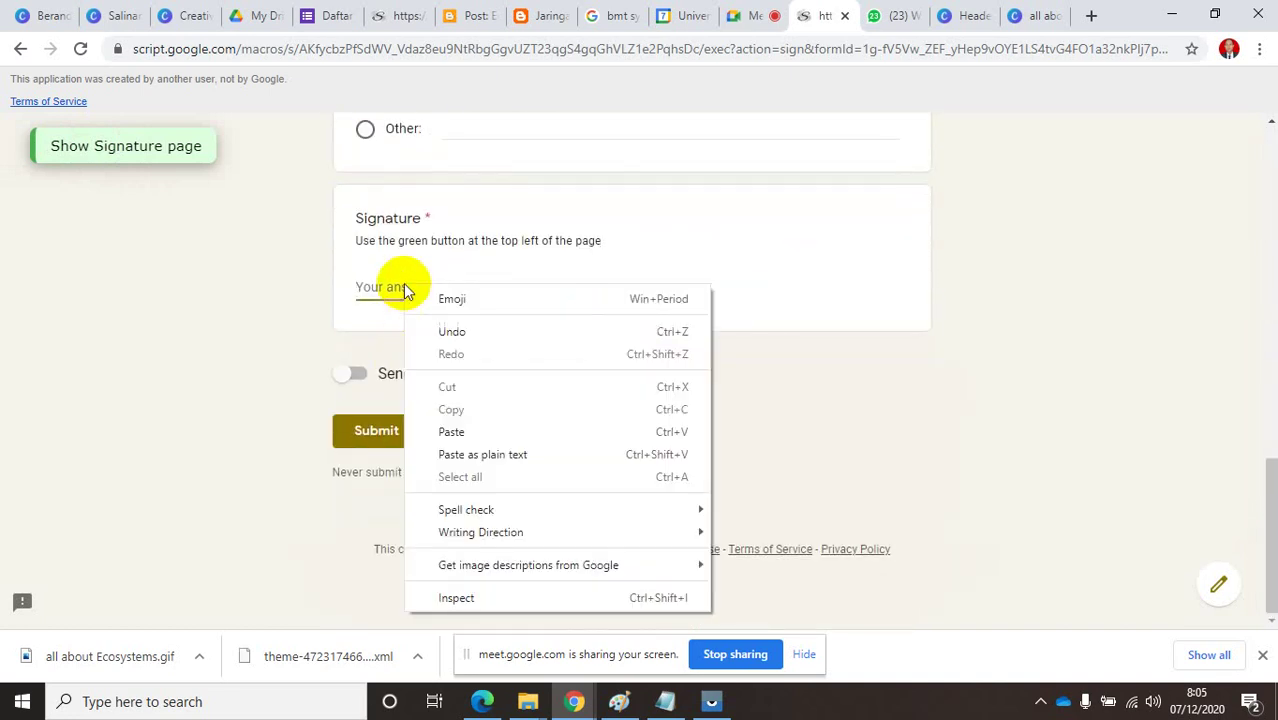
pyautogui.click(440, 431)
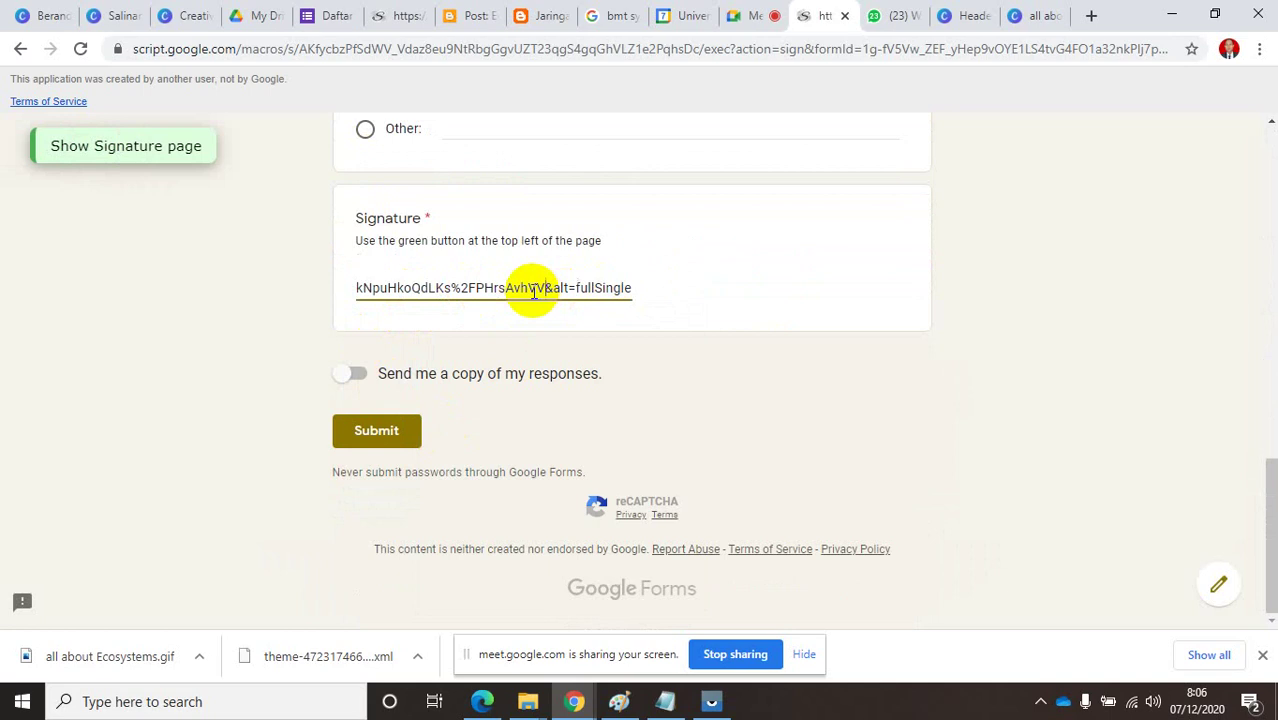
# Finish the pasted Signature answer and return to the form's editing page
pyautogui.hotkey('ctrl', 'Left')
pyautogui.hotkey('ctrl', 'Left')
pyautogui.hotkey('ctrl', 'Left')
pyautogui.hotkey('ctrl', 'Left')
pyautogui.hotkey('ctrl', 'Left')
pyautogui.hotkey('ctrl', 'Left')
pyautogui.hotkey('ctrl', 'Left')
pyautogui.hotkey('ctrl', 'Left')
pyautogui.hotkey('ctrl', 'Left')
pyautogui.hotkey('ctrl', 'Left')
pyautogui.hotkey('ctrl', 'Left')
pyautogui.hotkey('ctrl', 'Left')
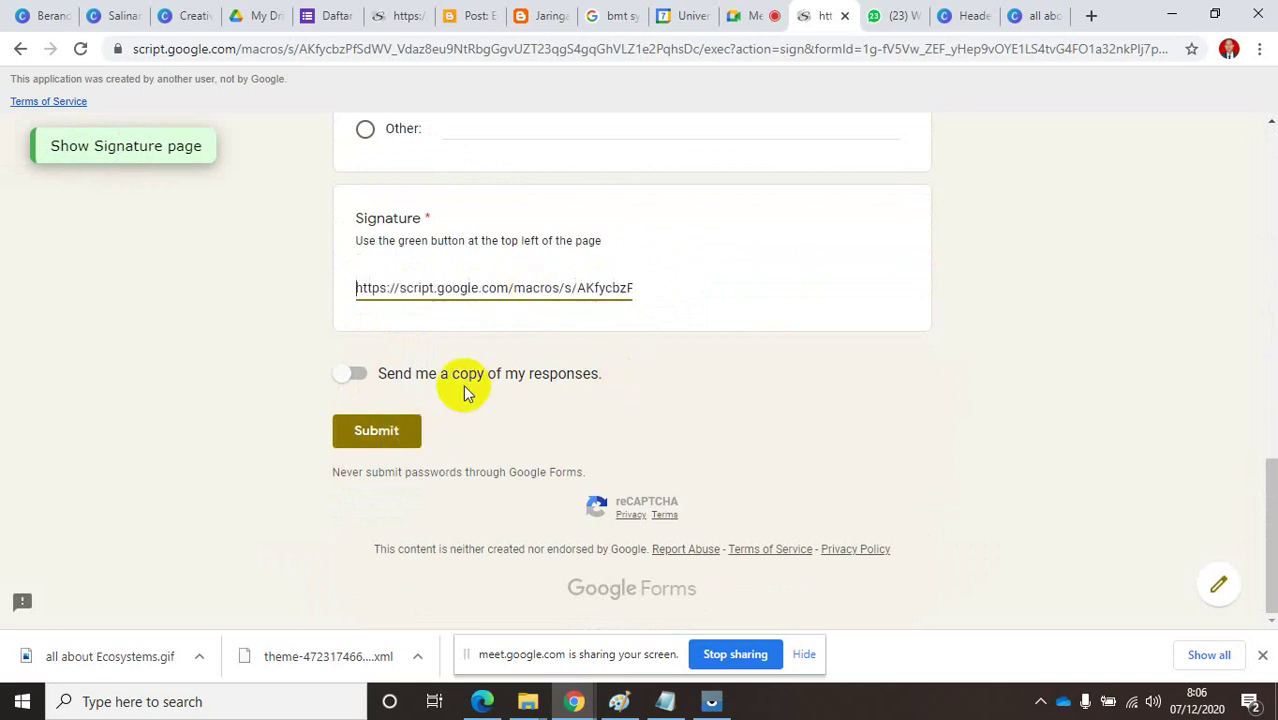
pyautogui.click(595, 349)
pyautogui.scroll(15, 600, 345)
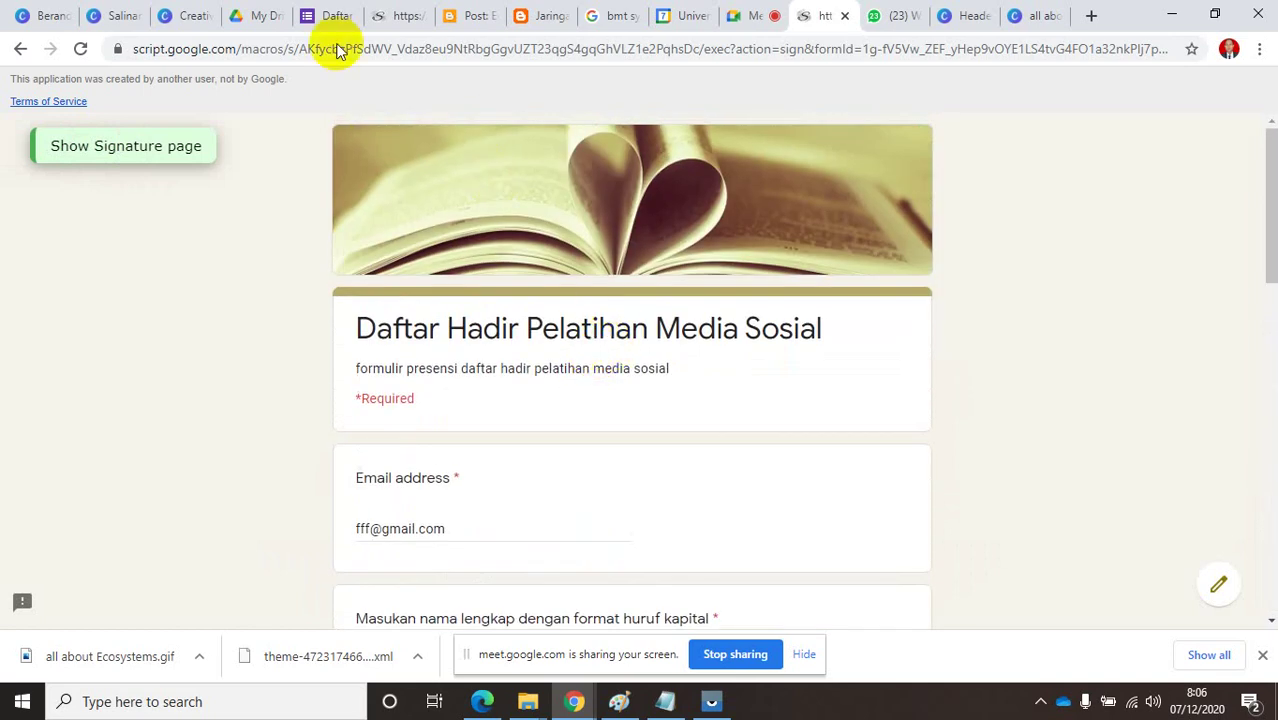
pyautogui.click(318, 16)
# Open the form's 2 responses in a linked Google Sheets spreadsheet
pyautogui.scroll(3, 415, 240)
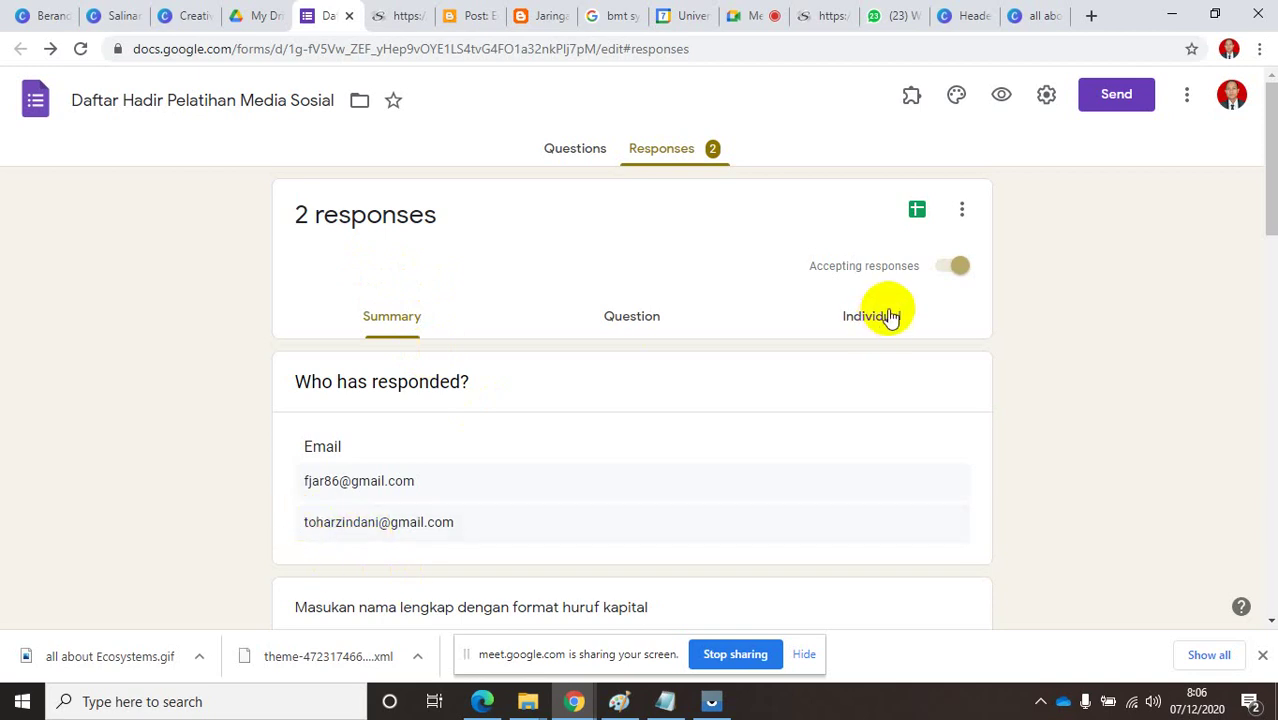
pyautogui.click(918, 210)
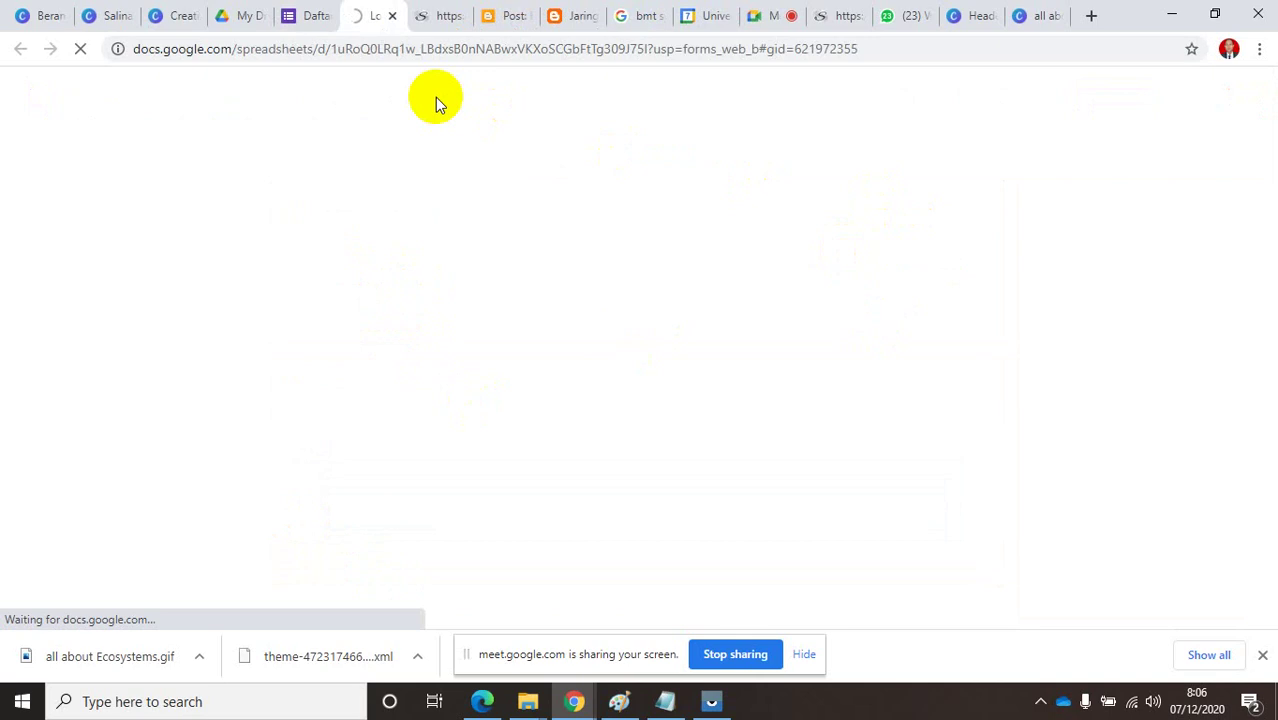
pyautogui.click(318, 16)
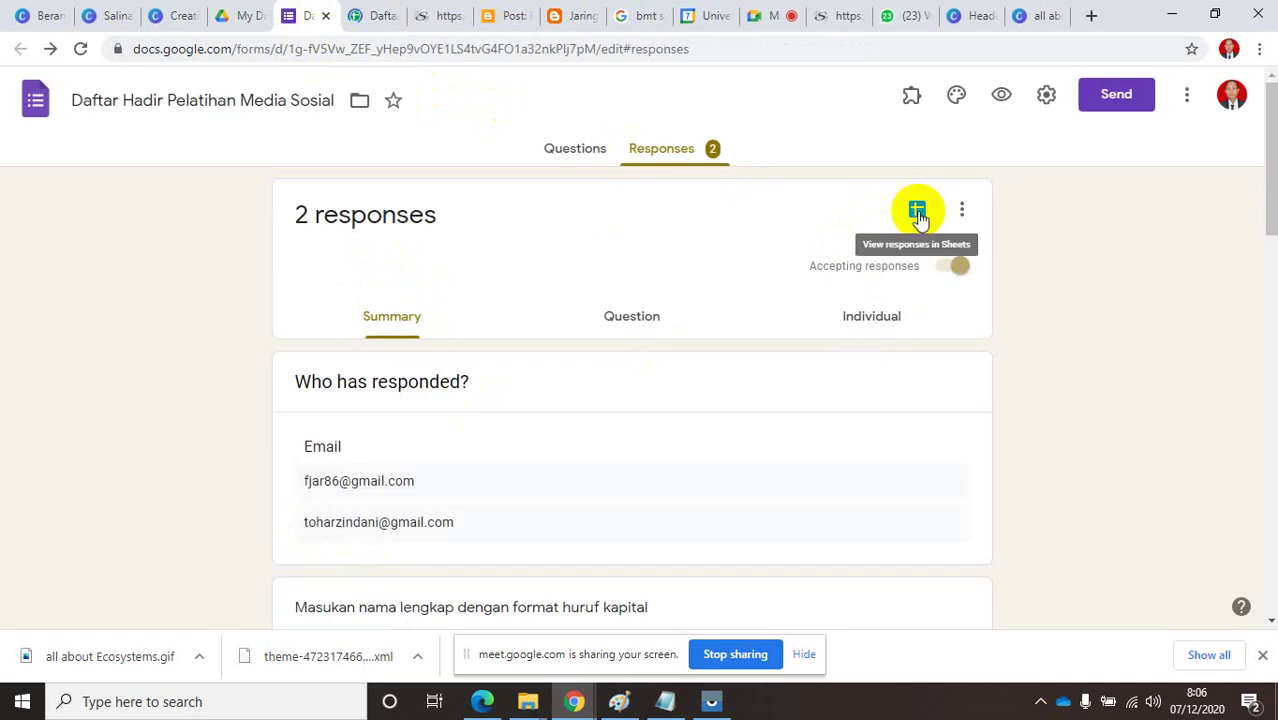
# Select the second response's signature link in H3 and open it in a new tab
pyautogui.click(378, 24)
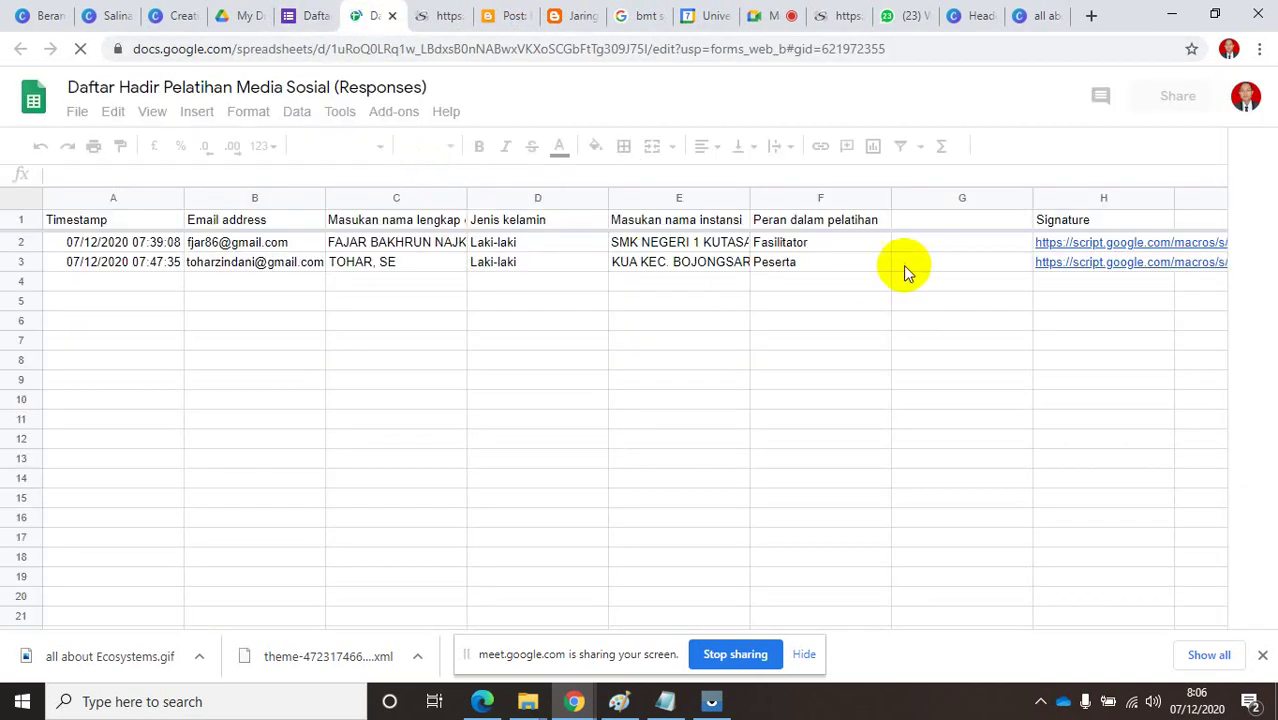
pyautogui.click(937, 272)
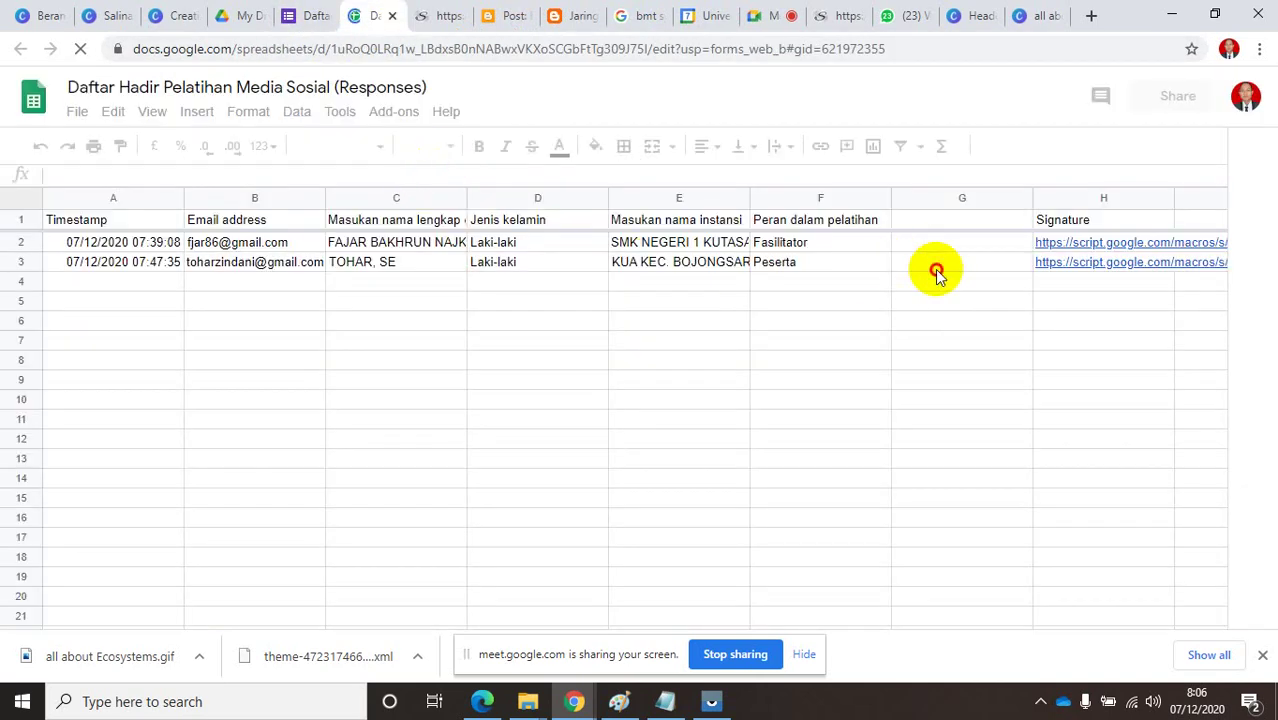
pyautogui.click(693, 268)
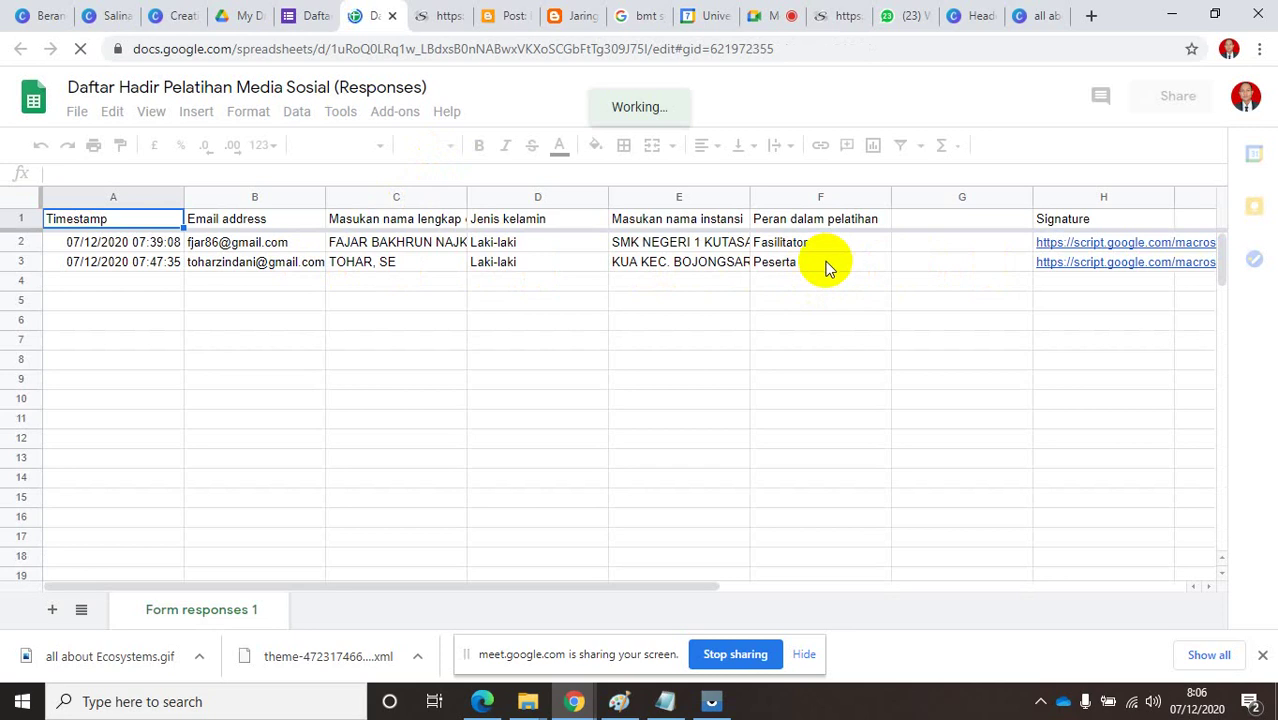
pyautogui.click(828, 264)
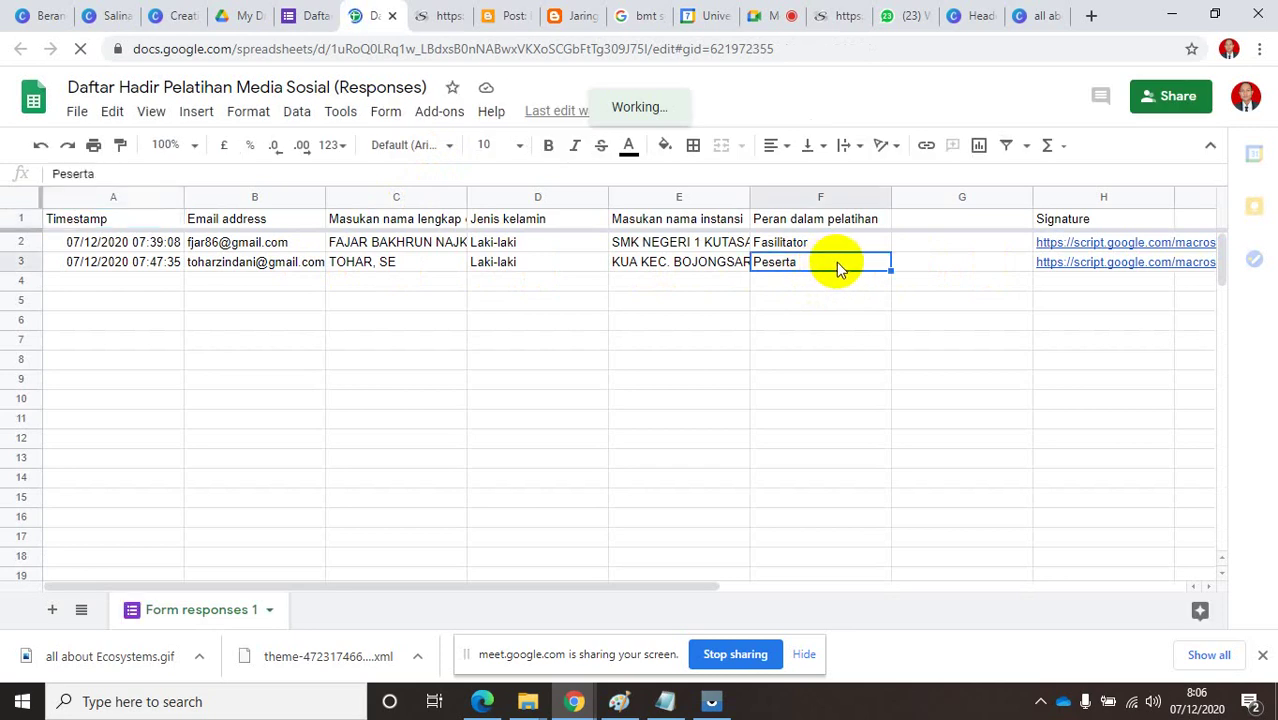
pyautogui.click(1092, 268)
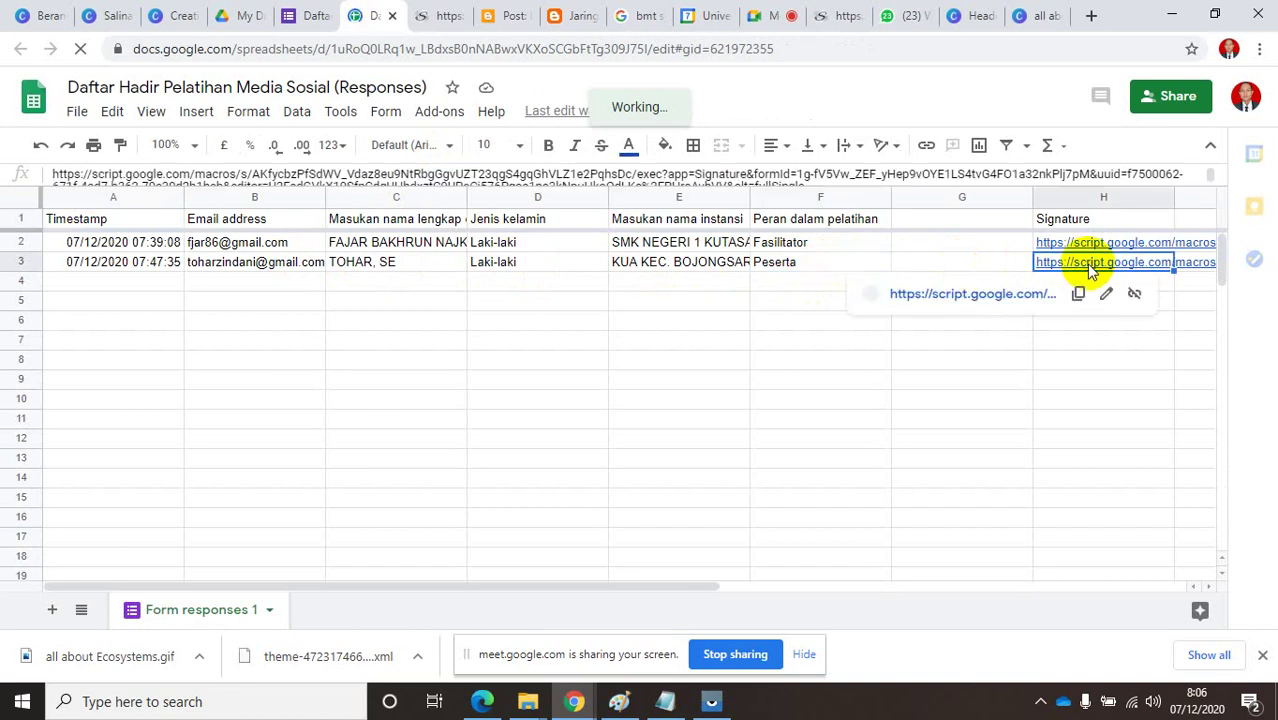
pyautogui.click(975, 296)
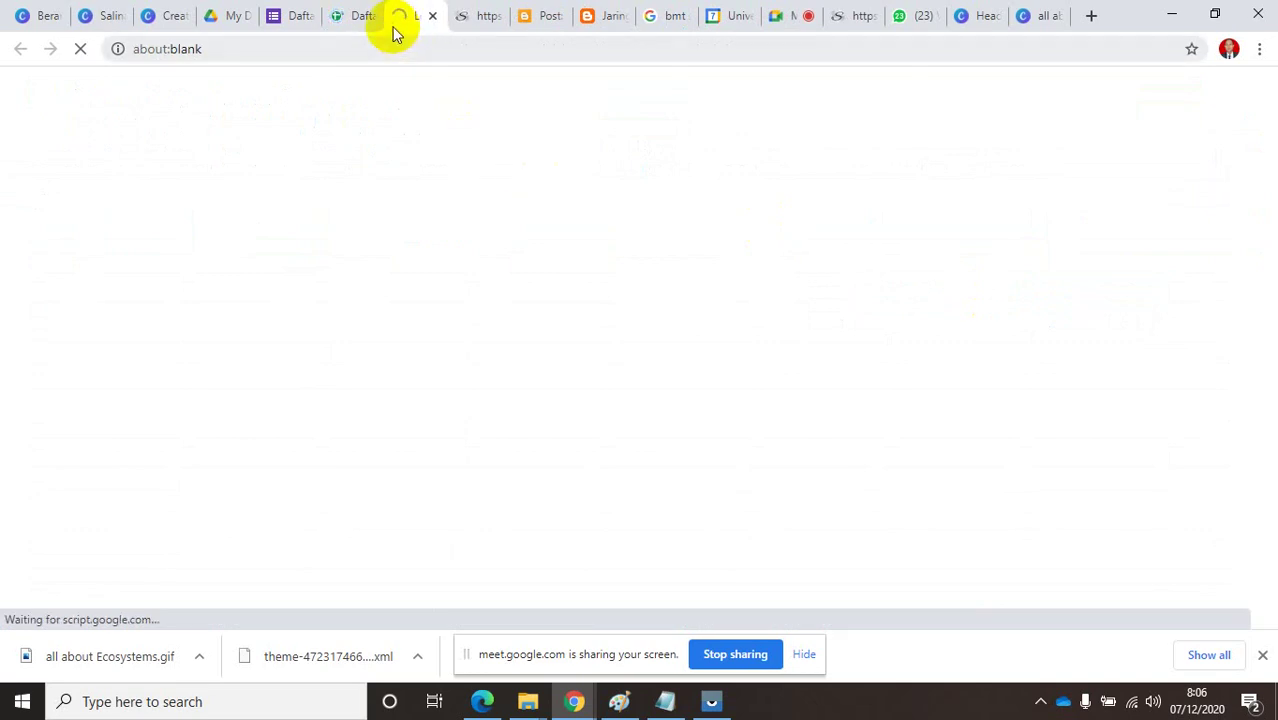
pyautogui.click(340, 26)
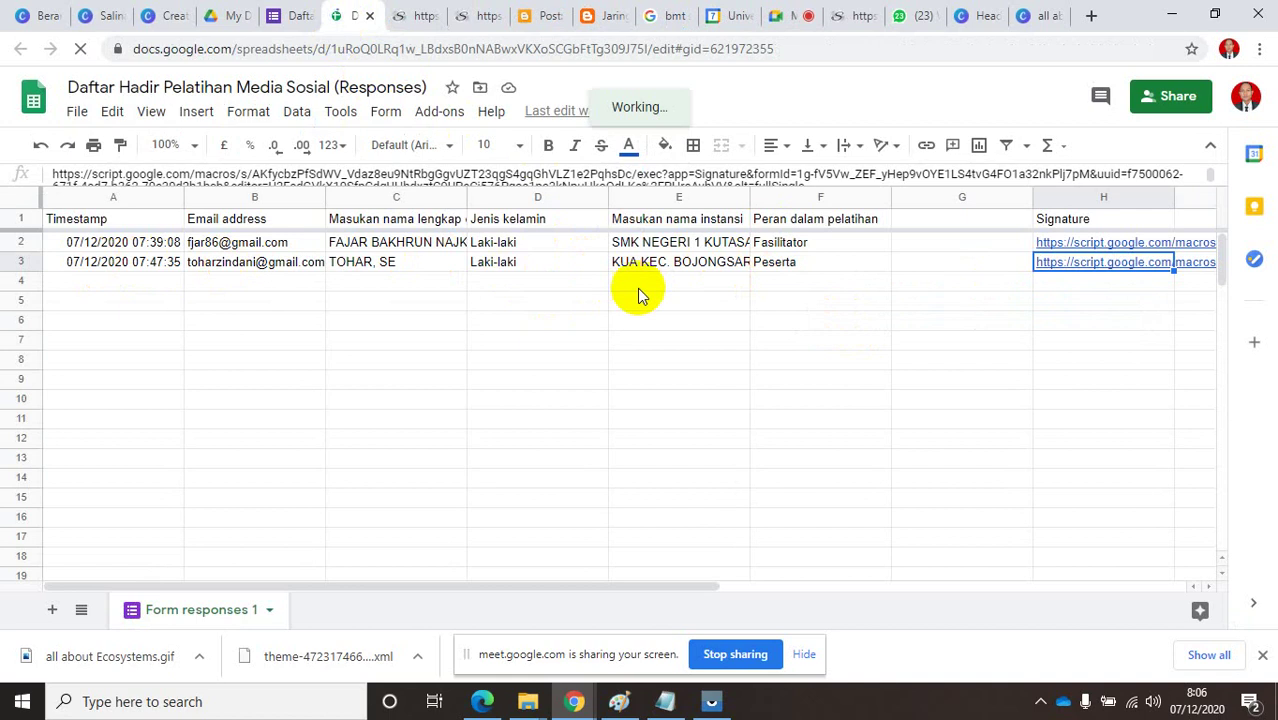
# Review the second response's signature on the verification page, then close that page
pyautogui.click(420, 24)
pyautogui.scroll(-10, 536, 357)
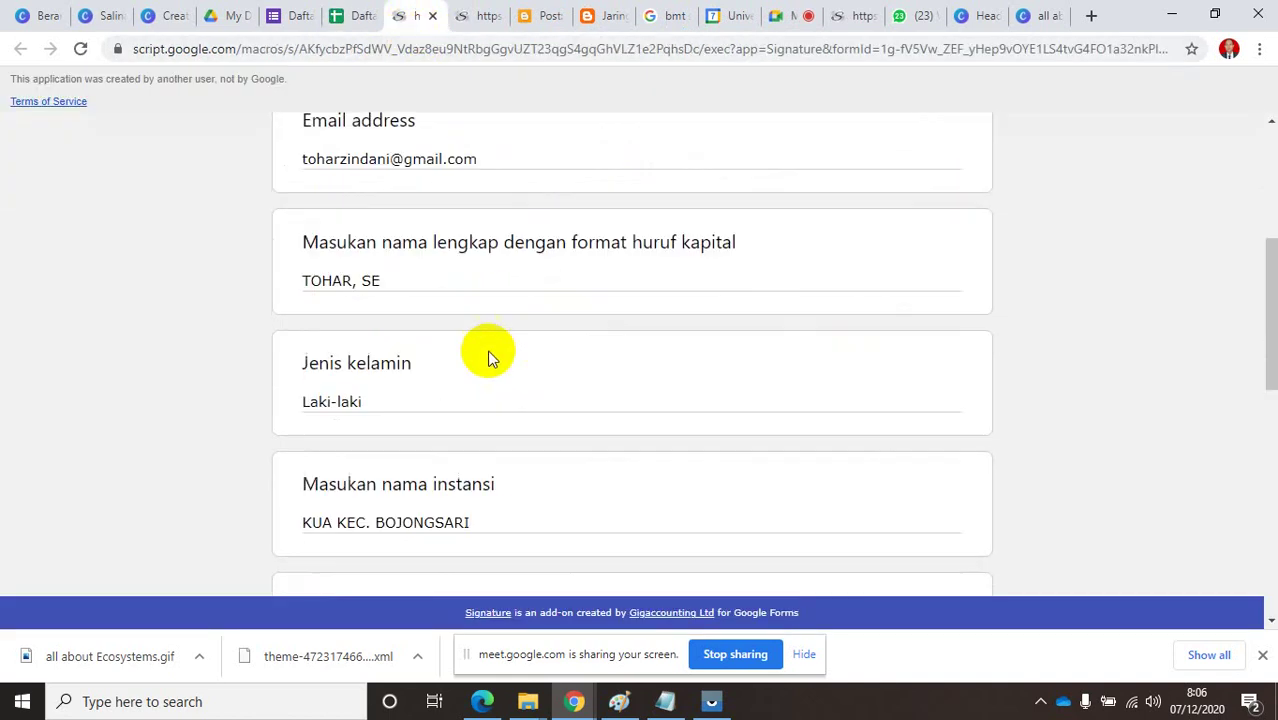
pyautogui.scroll(-1, 661, 228)
pyautogui.scroll(1, 650, 285)
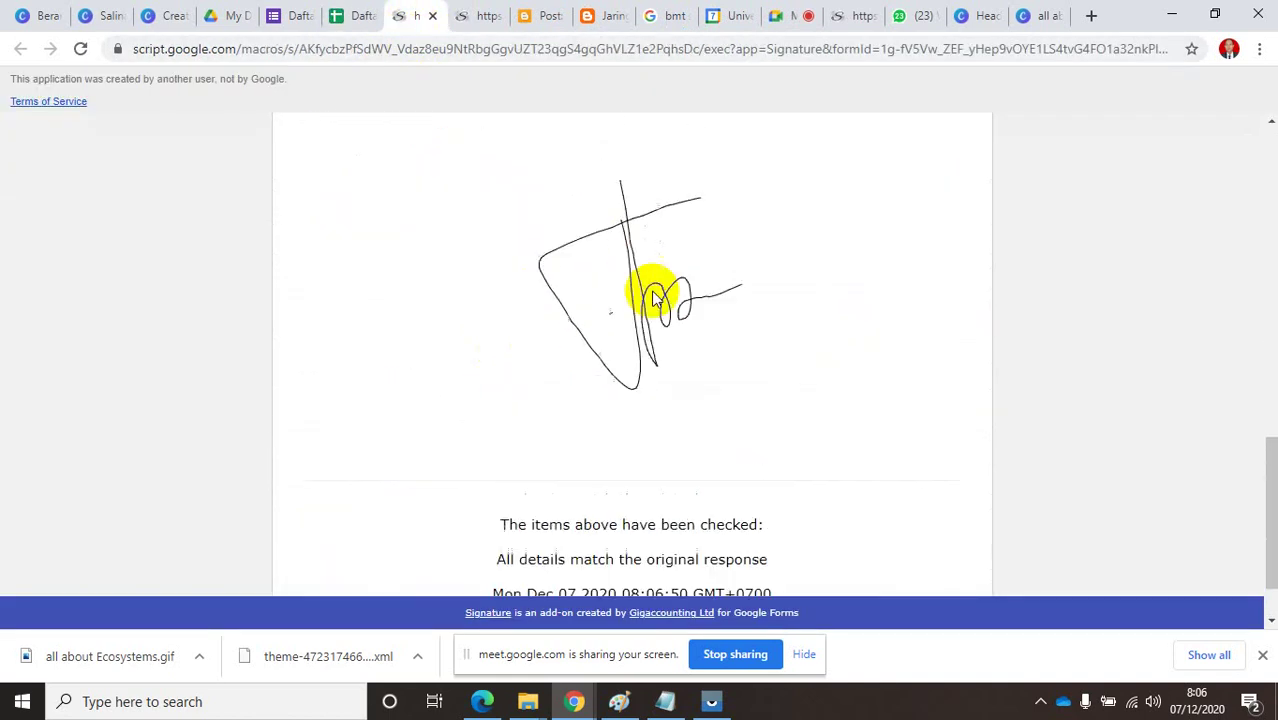
pyautogui.scroll(-1, 630, 282)
pyautogui.scroll(3, 632, 290)
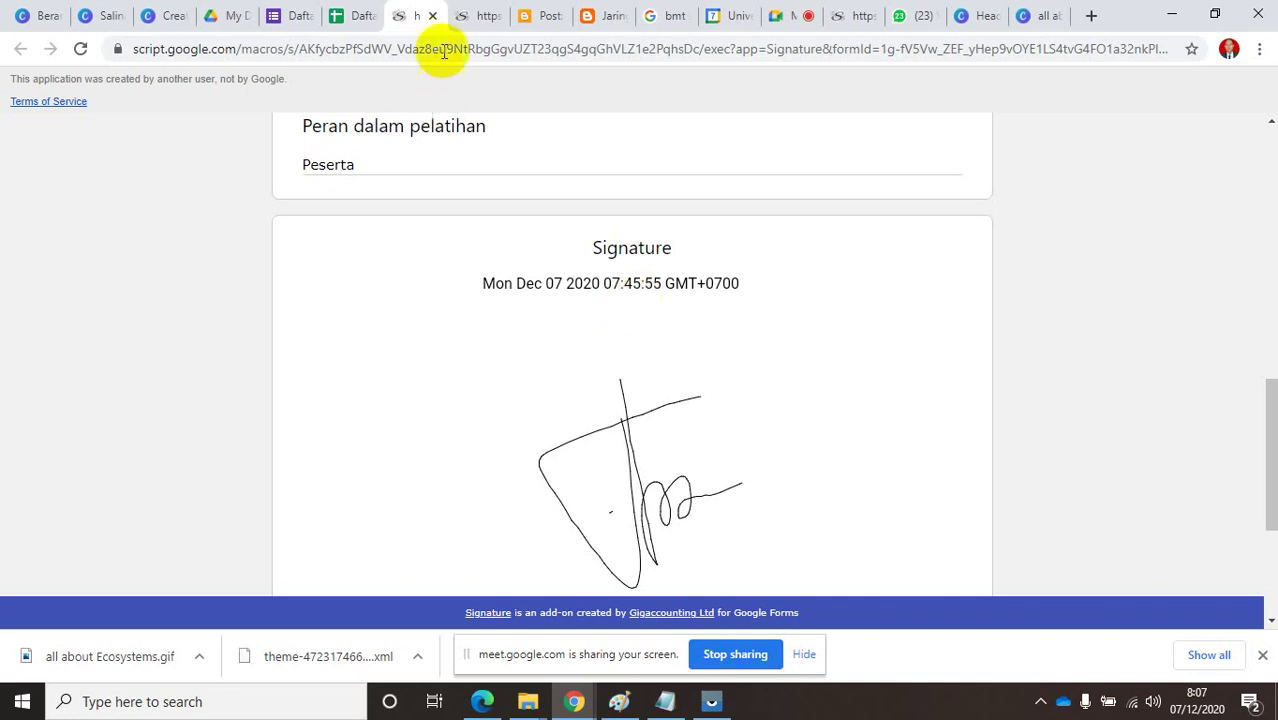
pyautogui.click(433, 16)
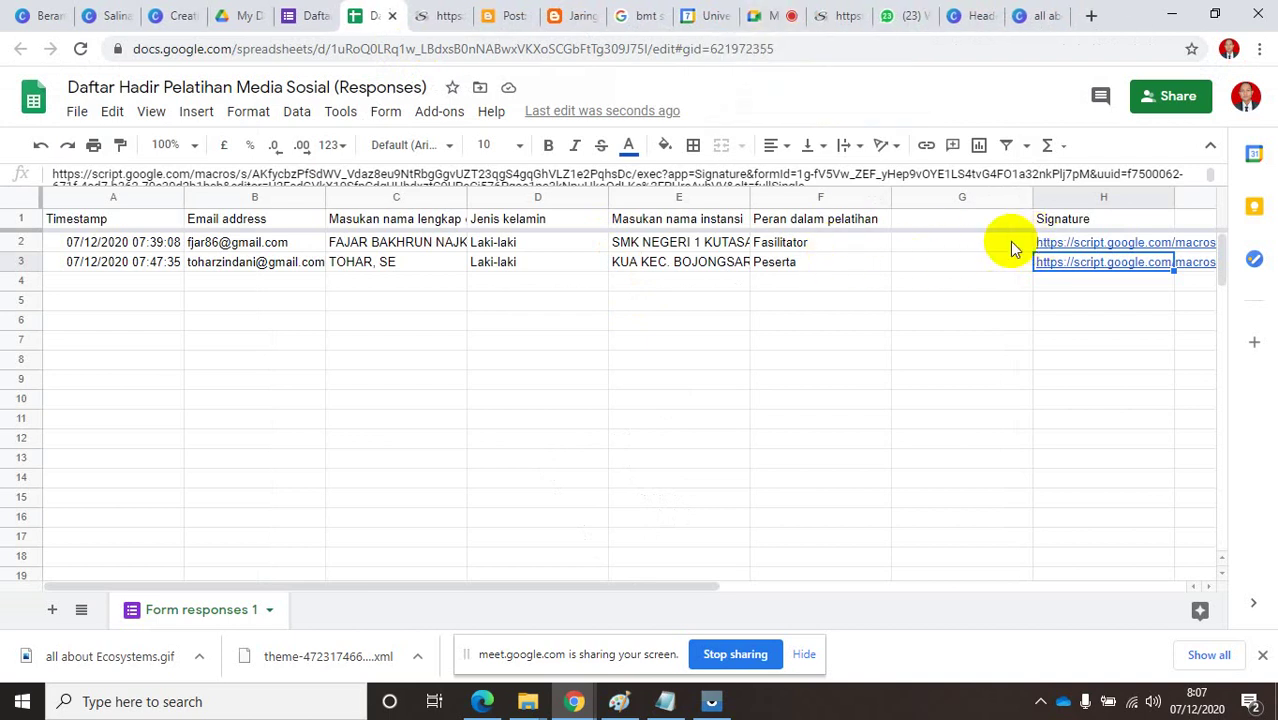
# Move the selection to empty cells G2 and G3, then close the responses spreadsheet
pyautogui.click(955, 246)
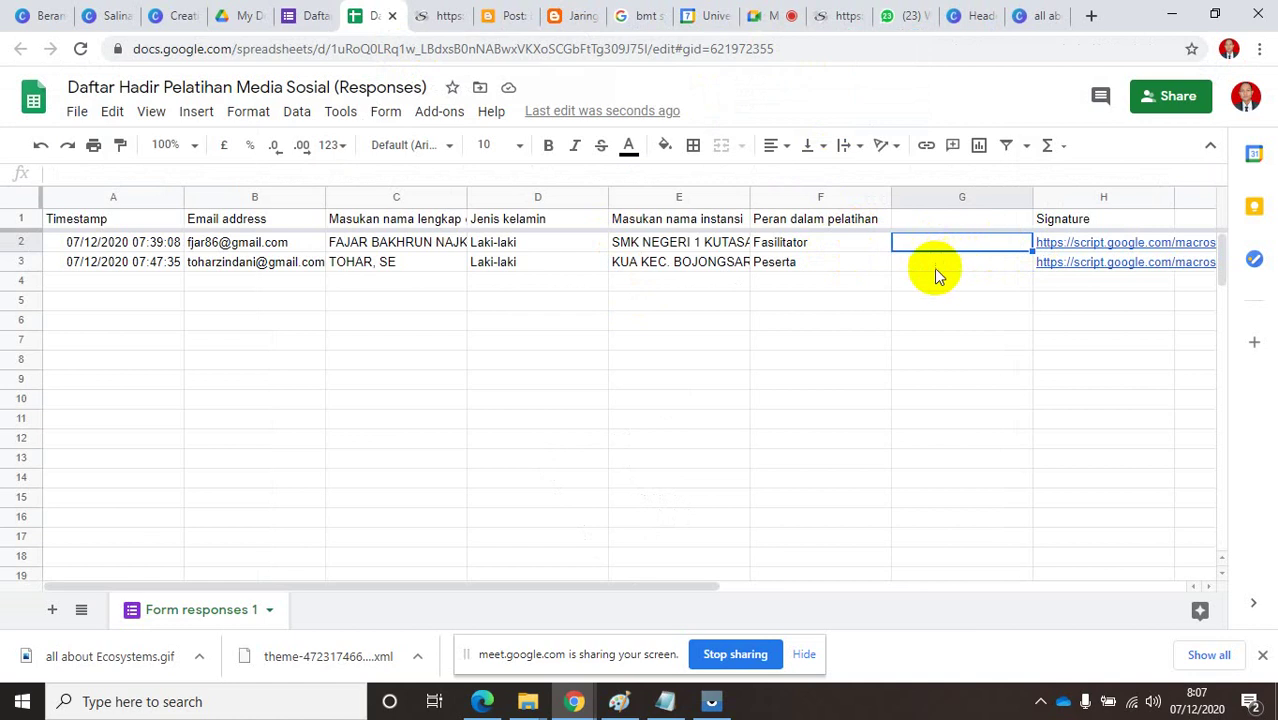
pyautogui.click(932, 272)
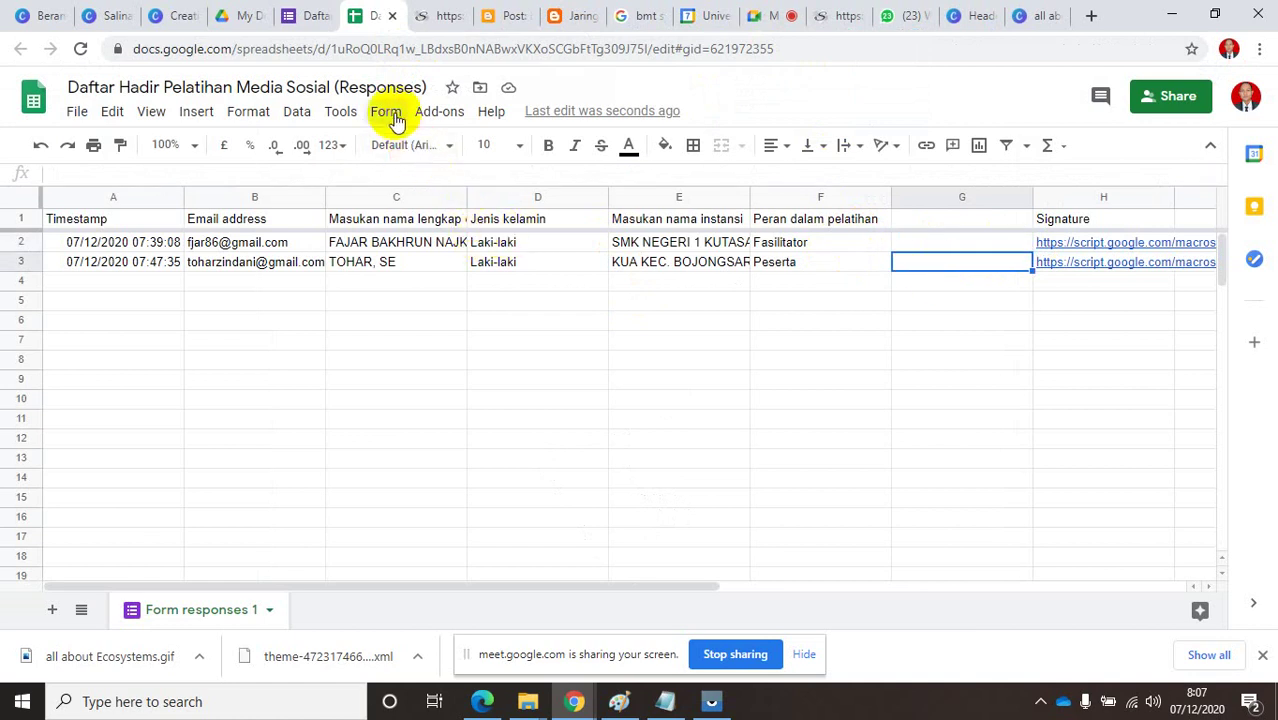
pyautogui.click(391, 17)
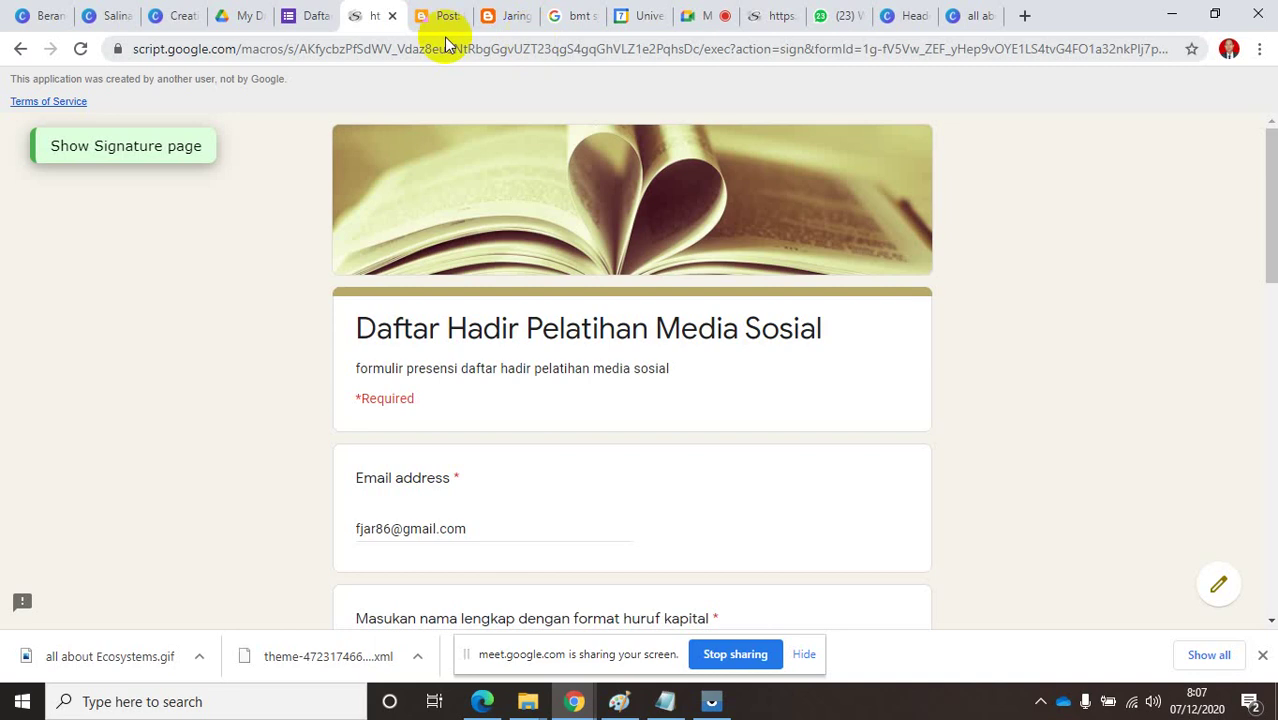
# Admit the waiting participants, post the signature link in the Meet chat, and open it
pyautogui.click(708, 20)
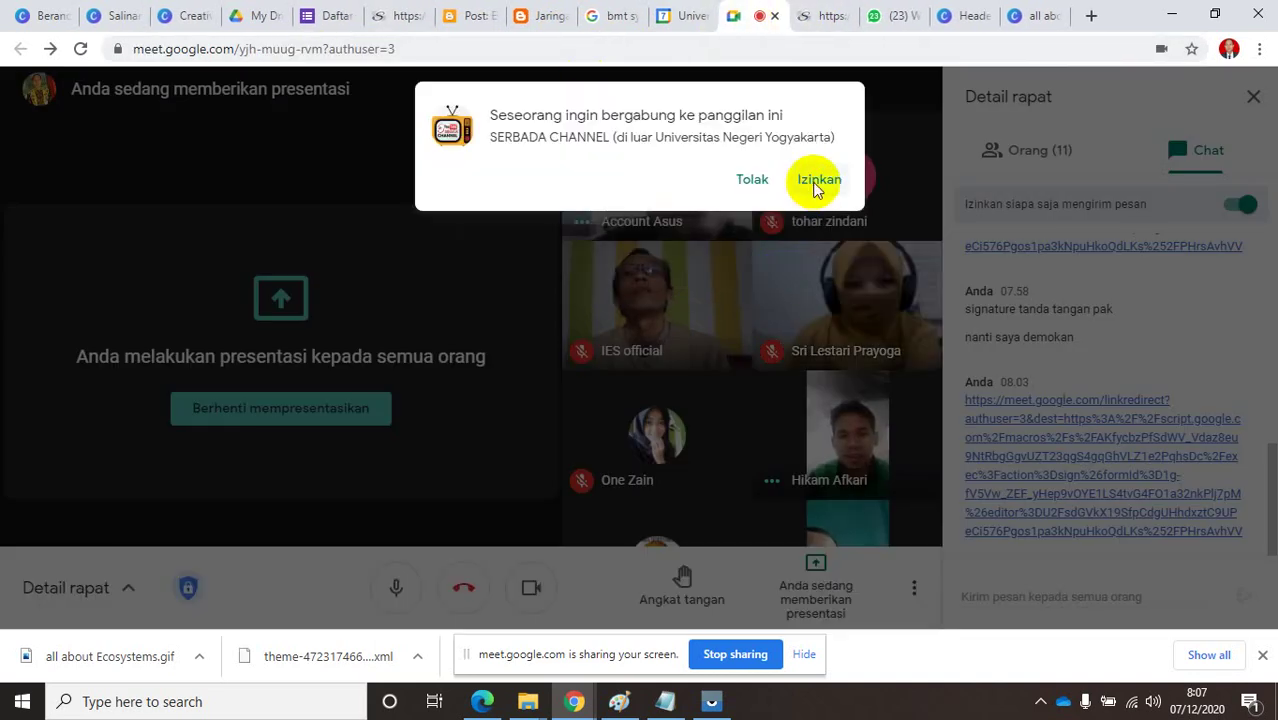
pyautogui.click(808, 297)
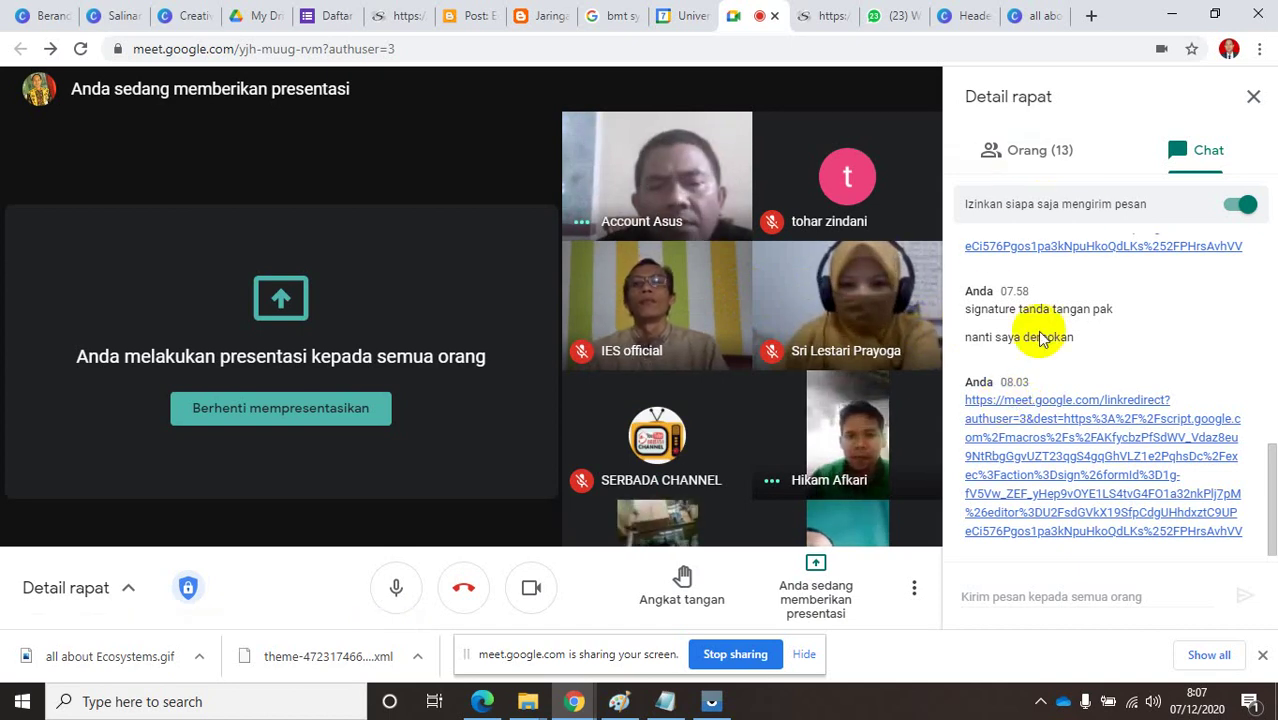
pyautogui.click(993, 599)
pyautogui.hotkey('ctrl', 'v')
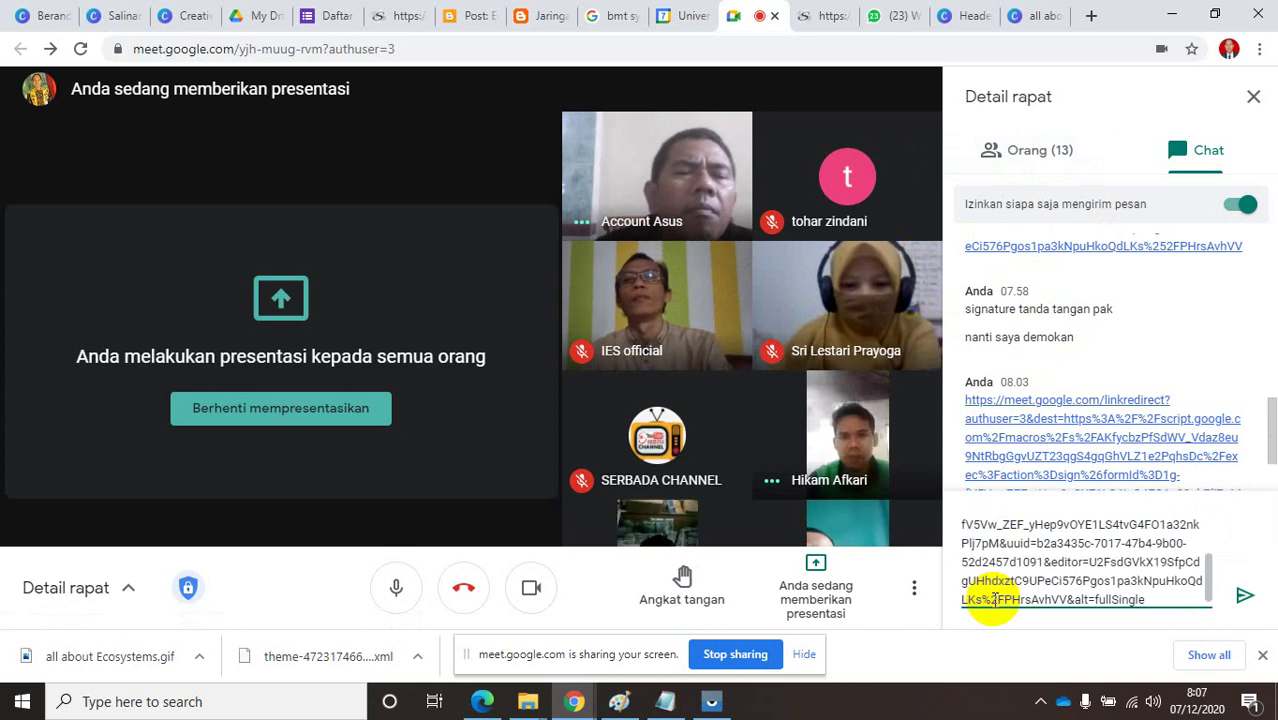
pyautogui.press('Return')
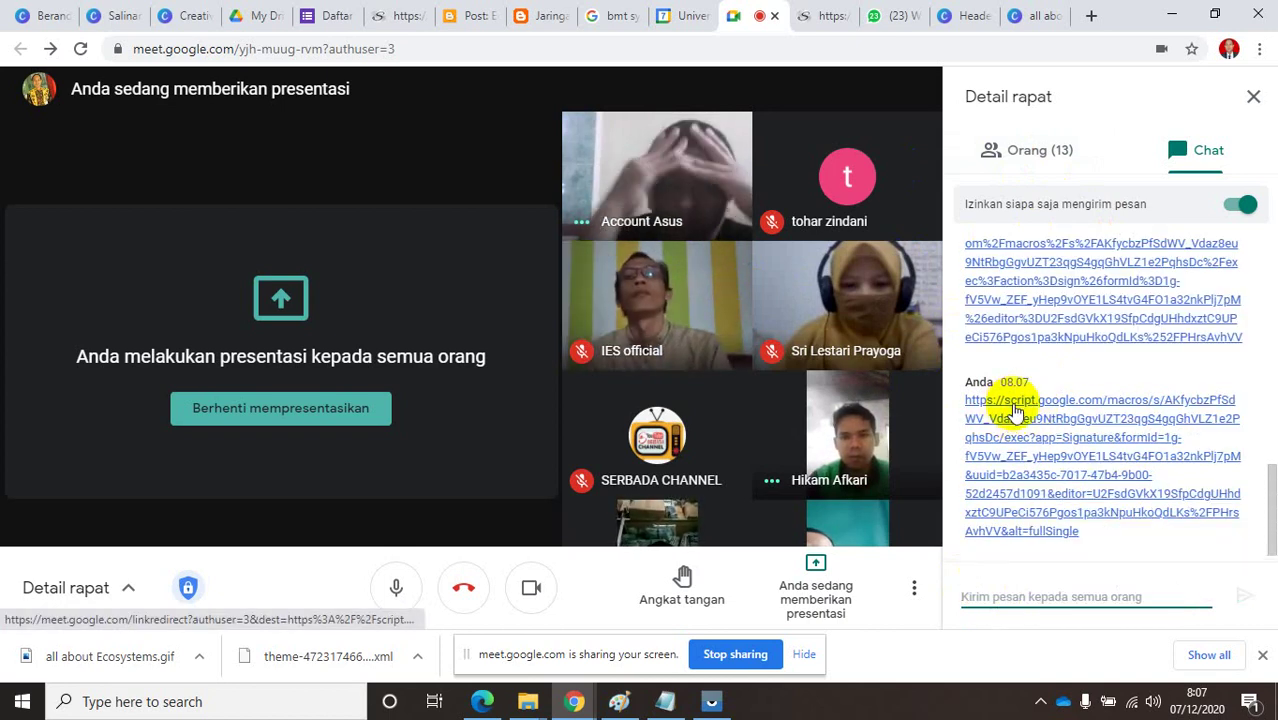
pyautogui.click(1011, 410)
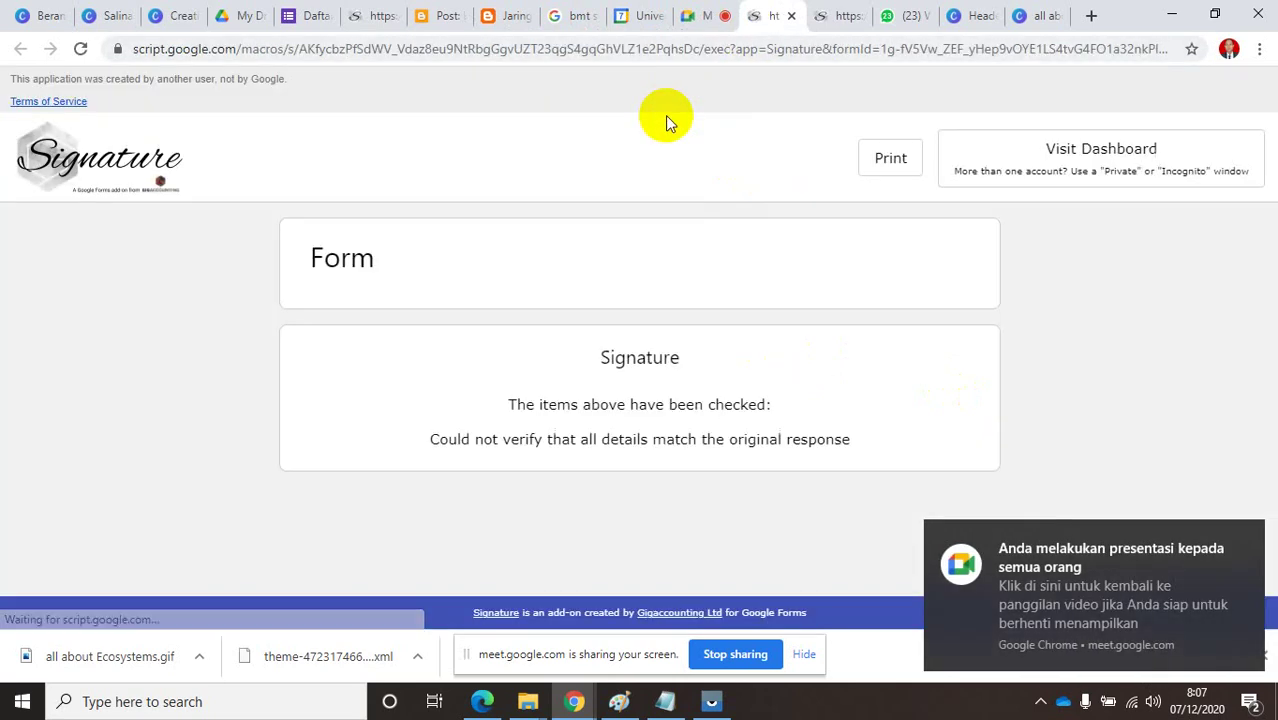
# Leave the signature page and return to the Daftar Hadir Pelatihan Media Sosial form
pyautogui.scroll(-3, 503, 316)
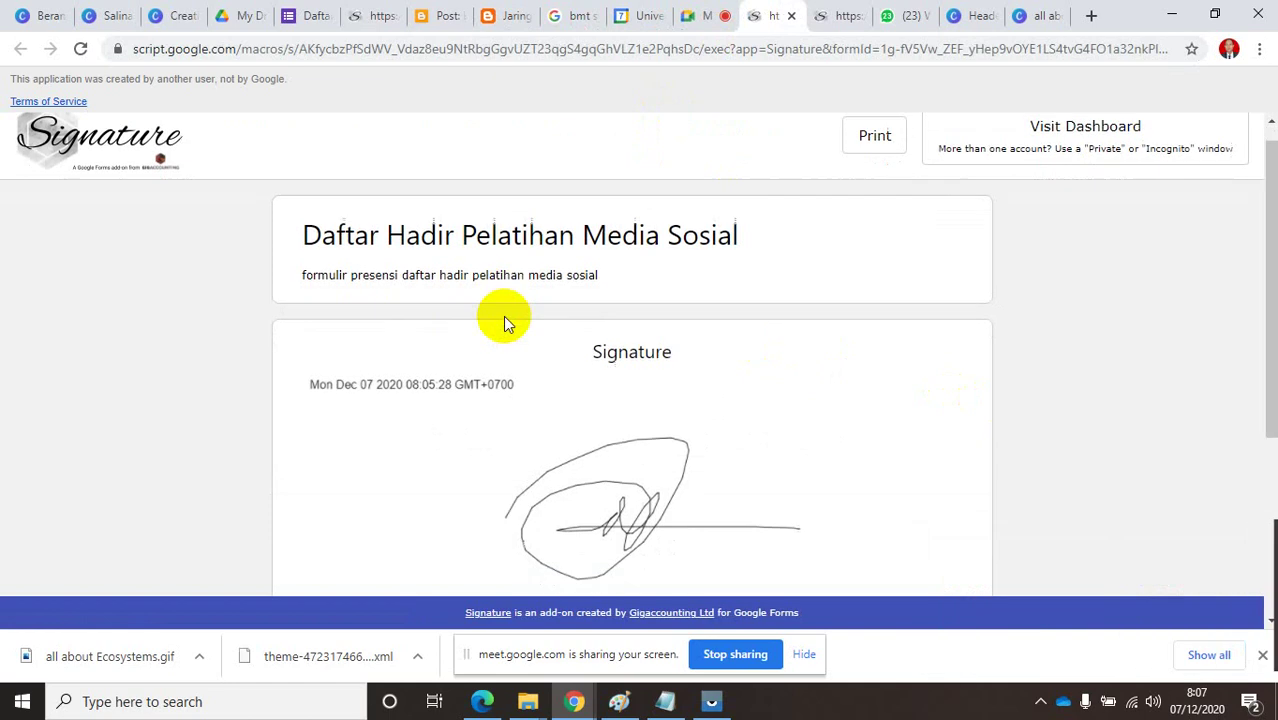
pyautogui.scroll(3, 537, 318)
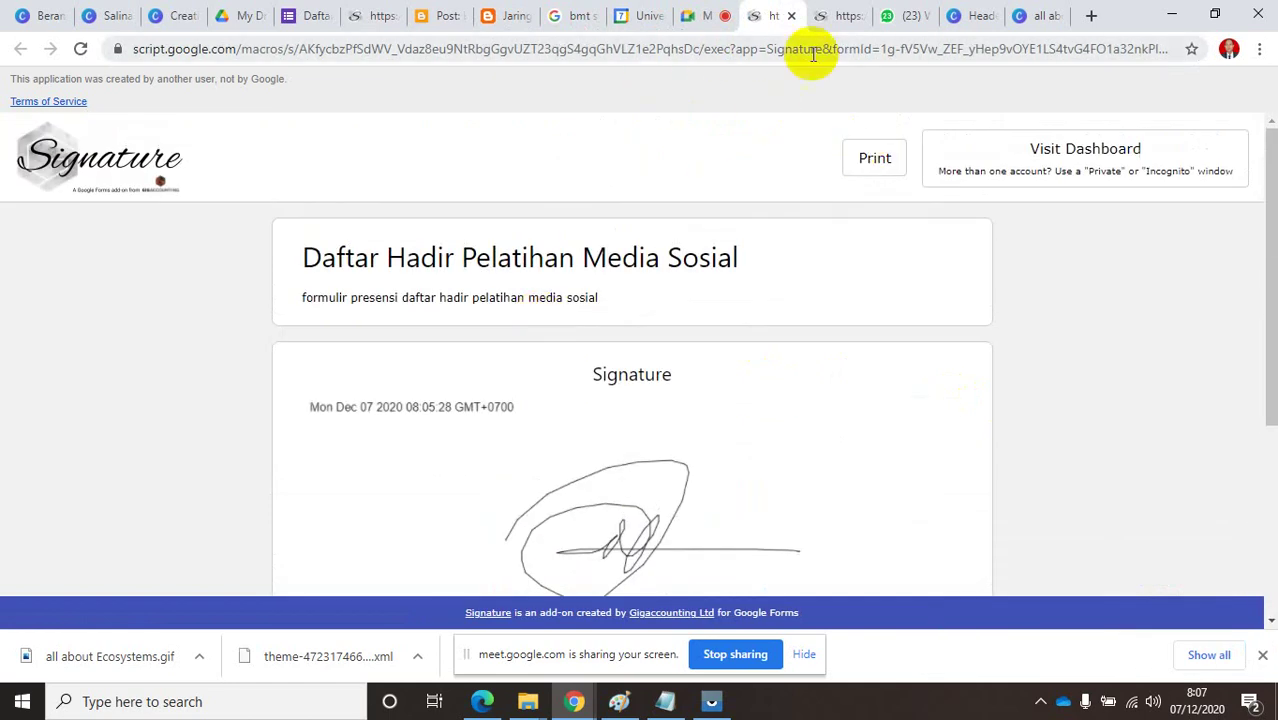
pyautogui.click(790, 17)
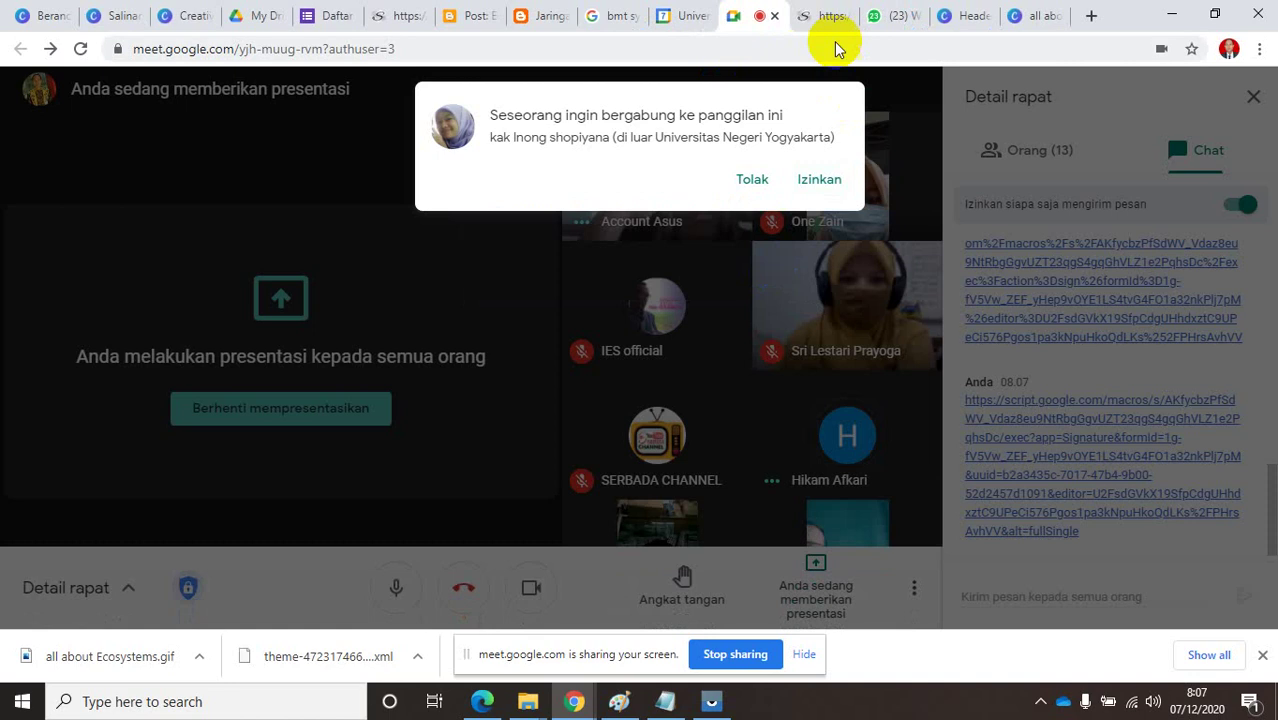
pyautogui.click(812, 17)
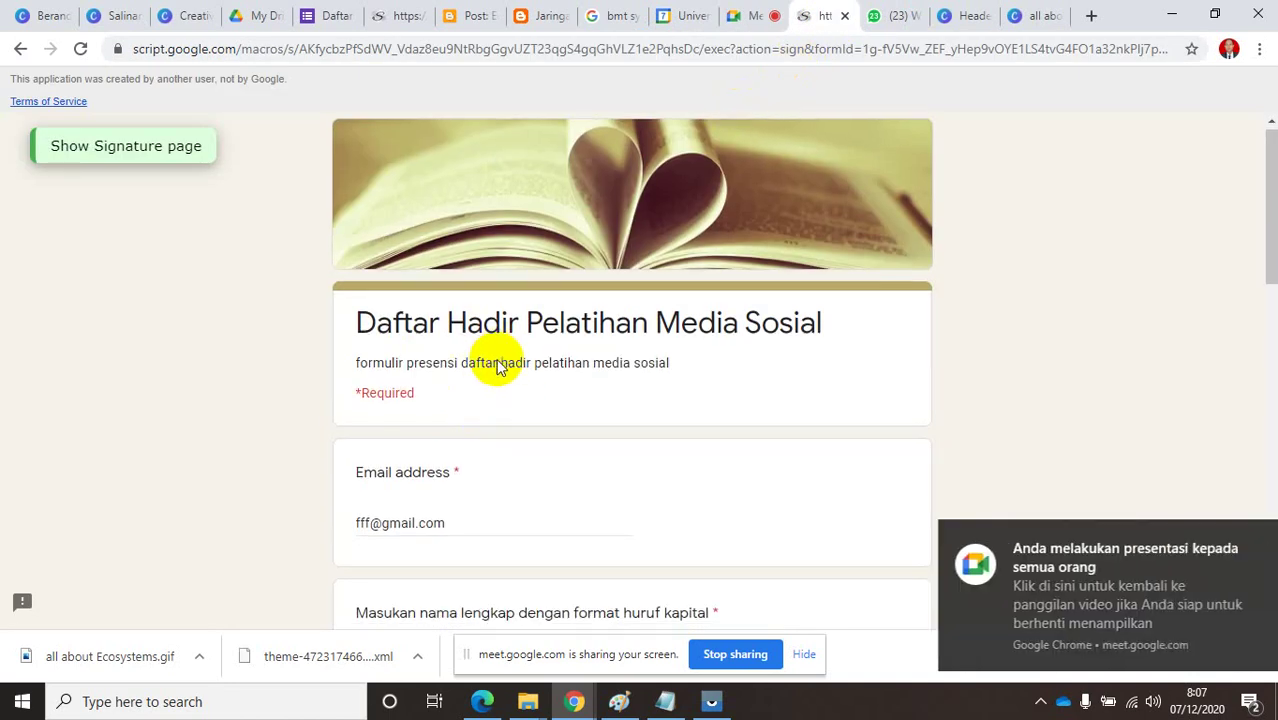
# Review the email, full-name and institution answers, choosing Laki-laki as the gender
pyautogui.scroll(-2, 455, 345)
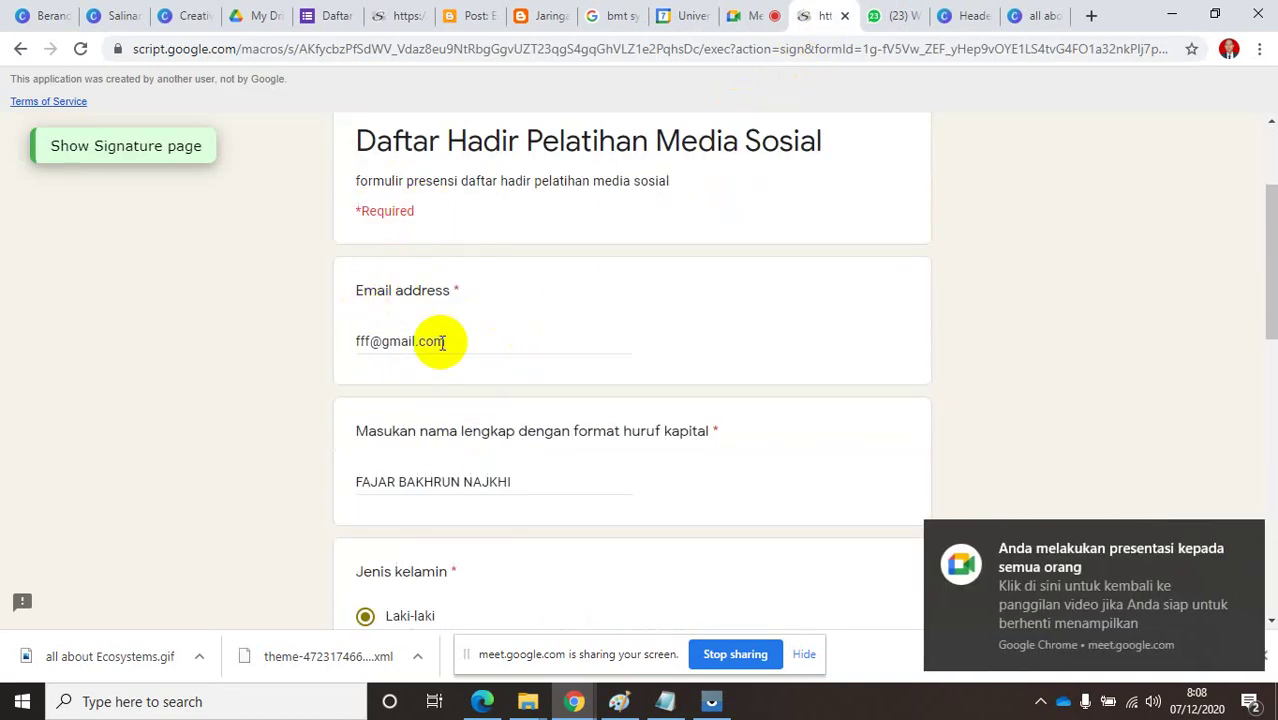
pyautogui.moveTo(440, 342); pyautogui.dragTo(357, 342)
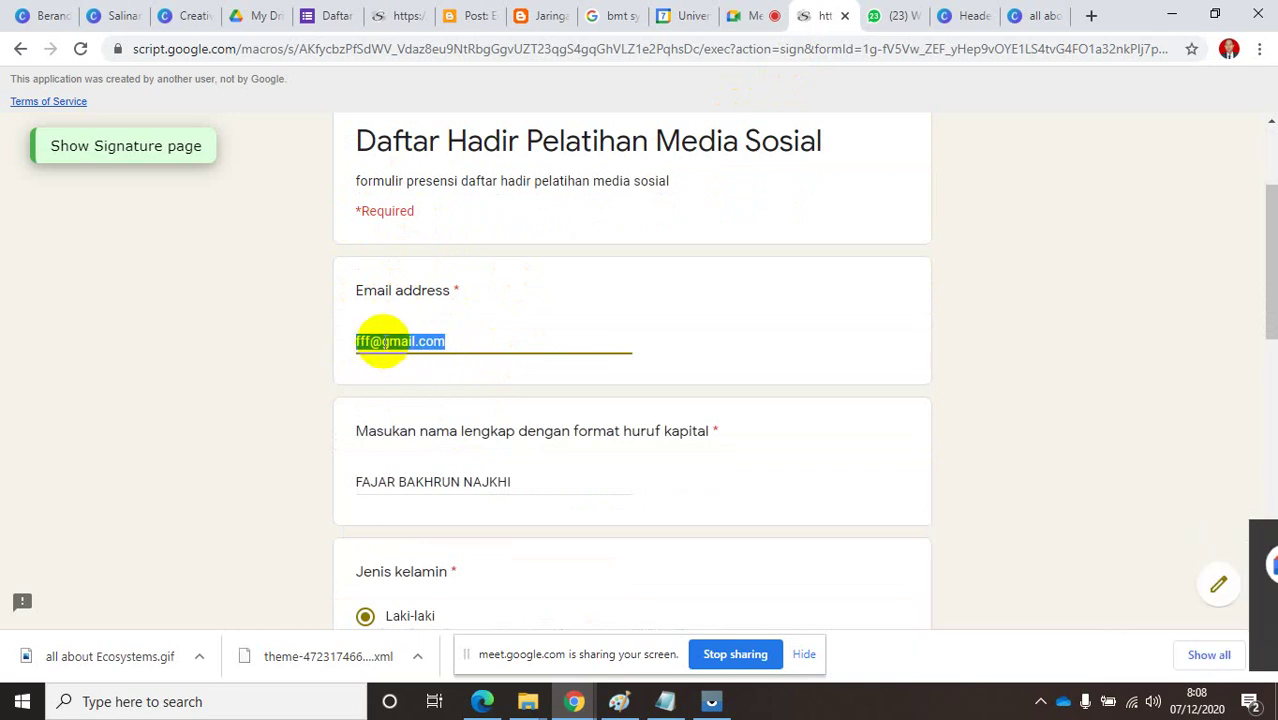
pyautogui.scroll(-2, 413, 352)
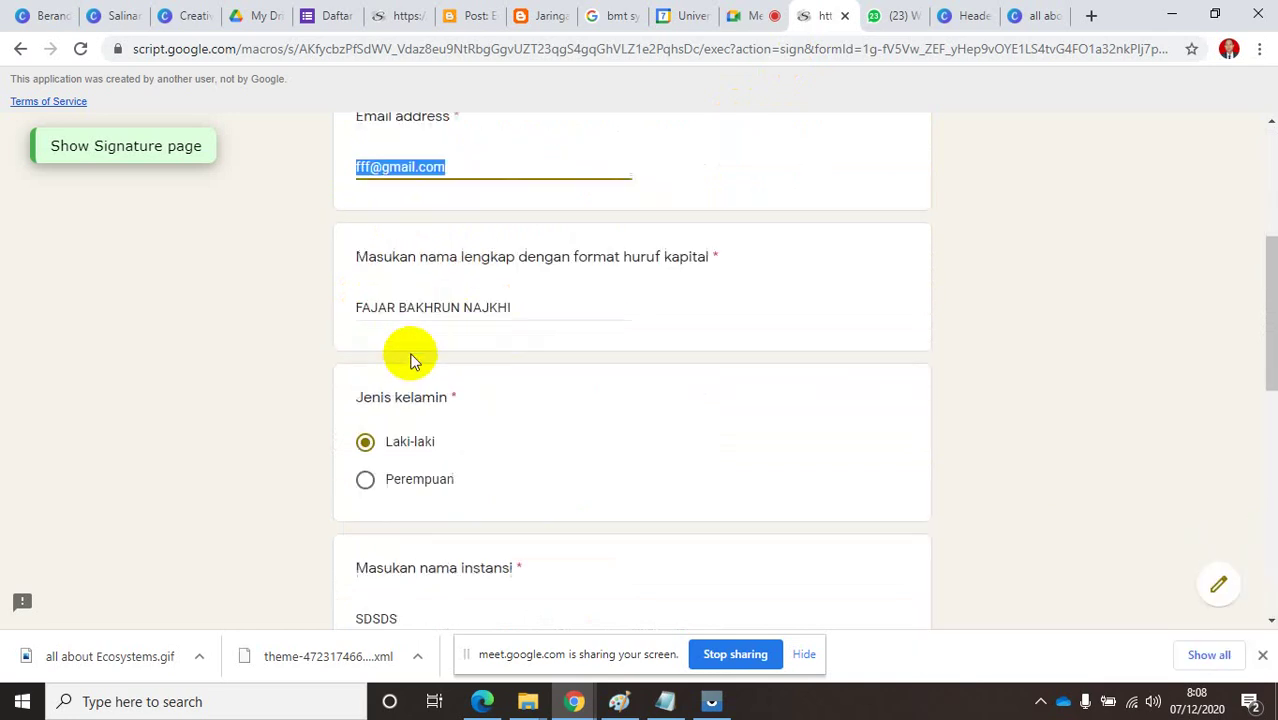
pyautogui.doubleClick(437, 296)
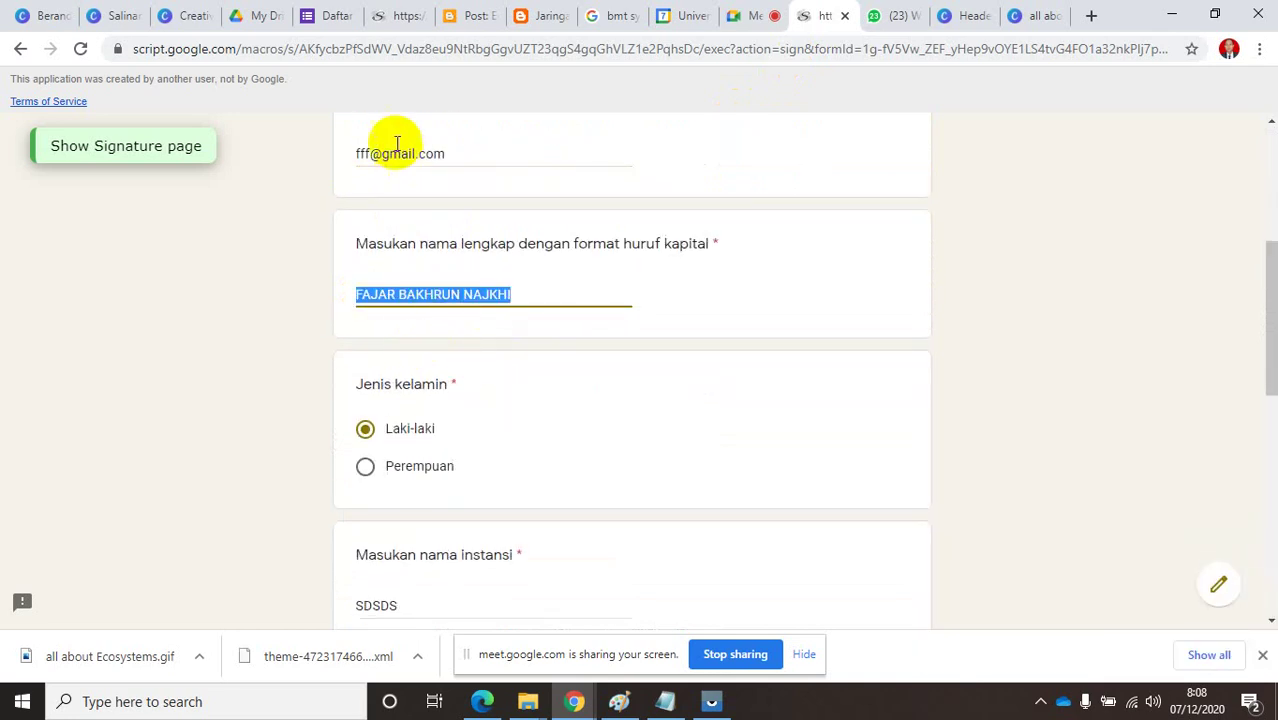
pyautogui.scroll(1, 386, 228)
pyautogui.scroll(-2, 414, 291)
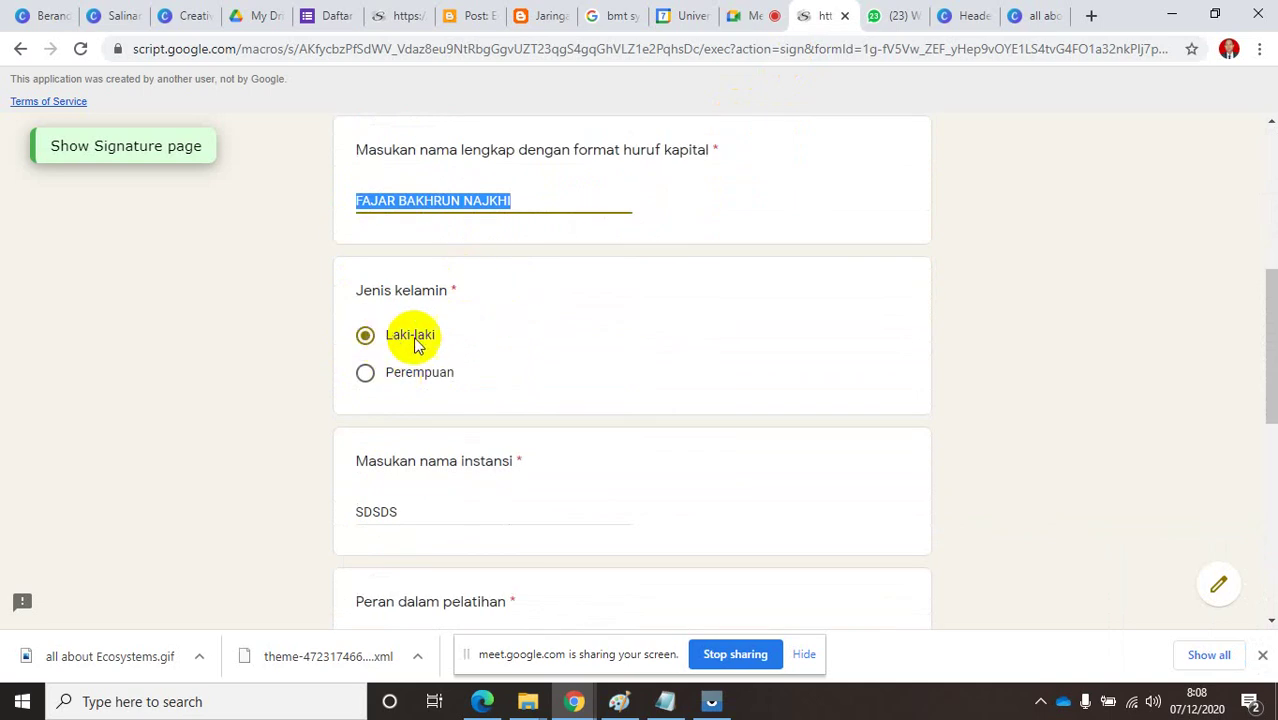
pyautogui.click(413, 336)
pyautogui.scroll(-2, 391, 334)
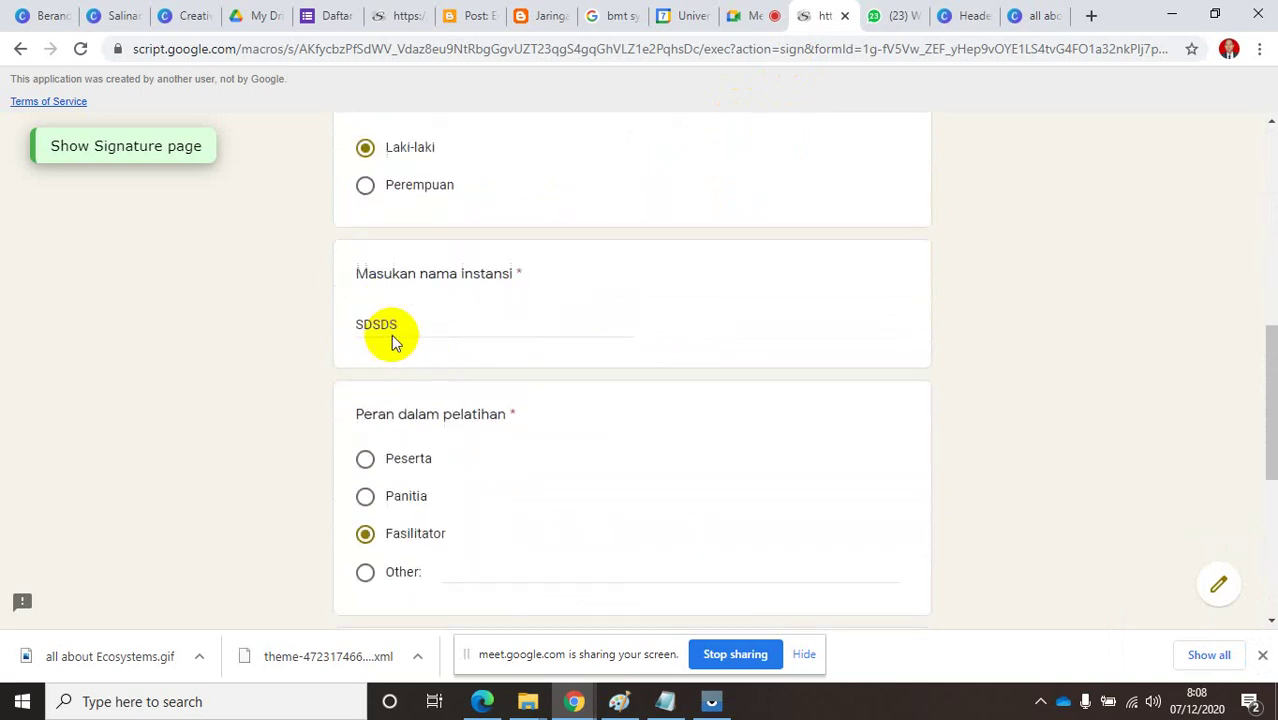
pyautogui.click(433, 333)
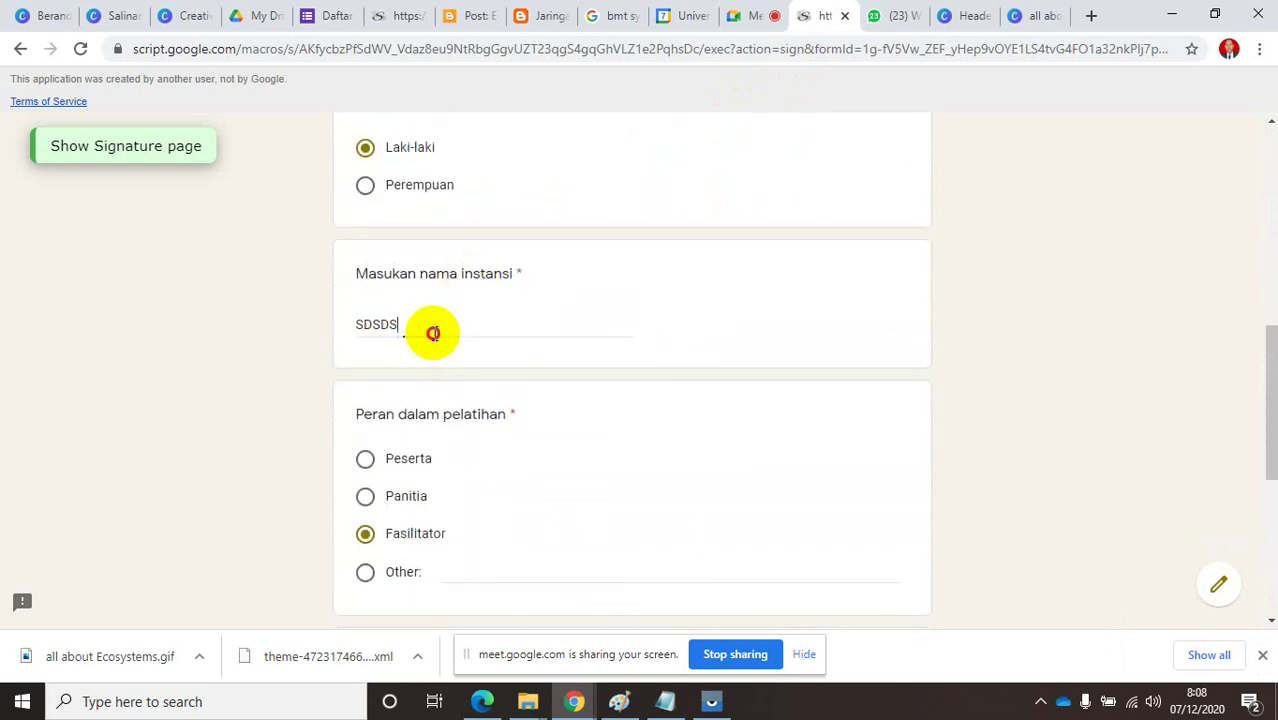
pyautogui.scroll(-2, 394, 388)
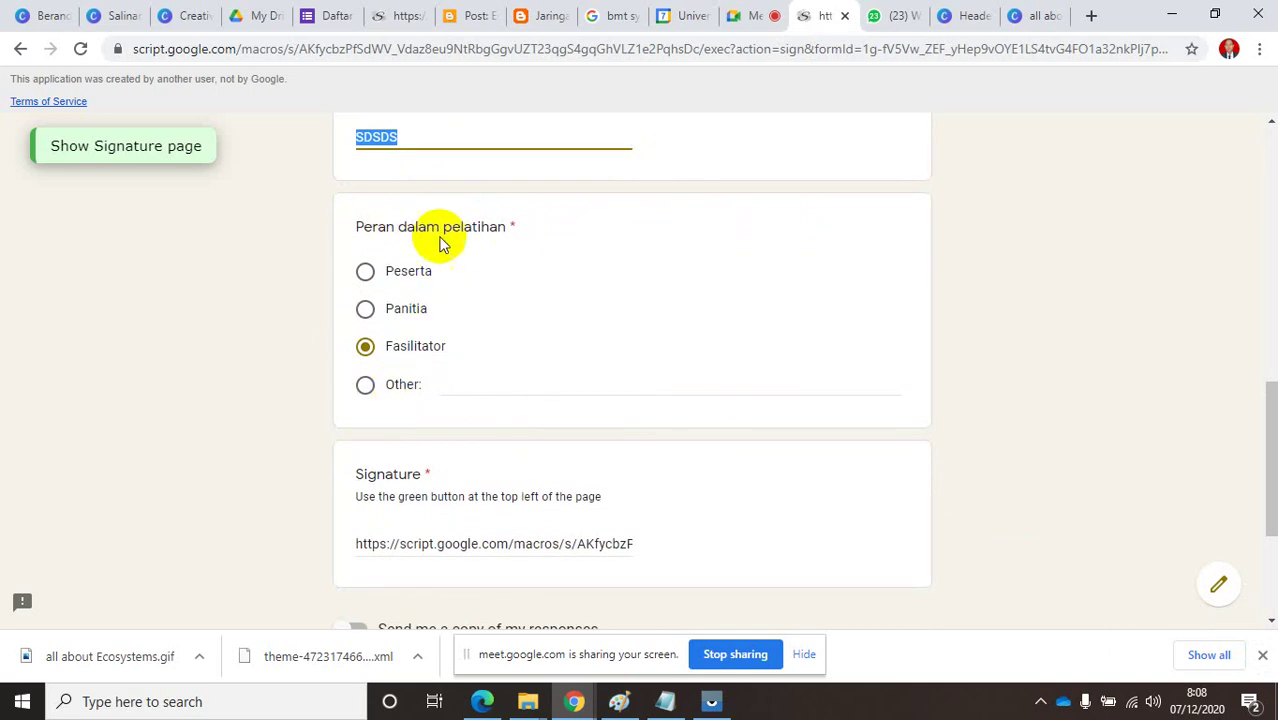
# Delete the old signature link from the Signature answer and open the signature drawing page
pyautogui.tripleClick(457, 545)
pyautogui.press('BackSpace')
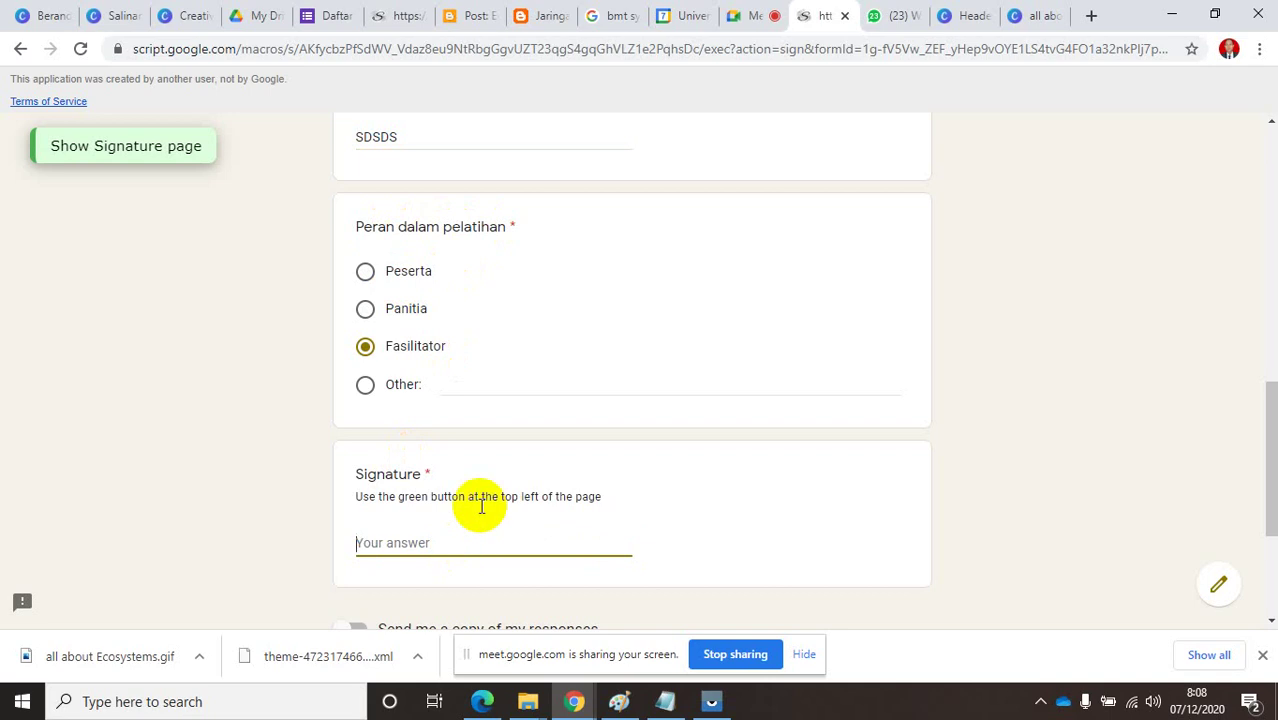
pyautogui.scroll(-1, 430, 482)
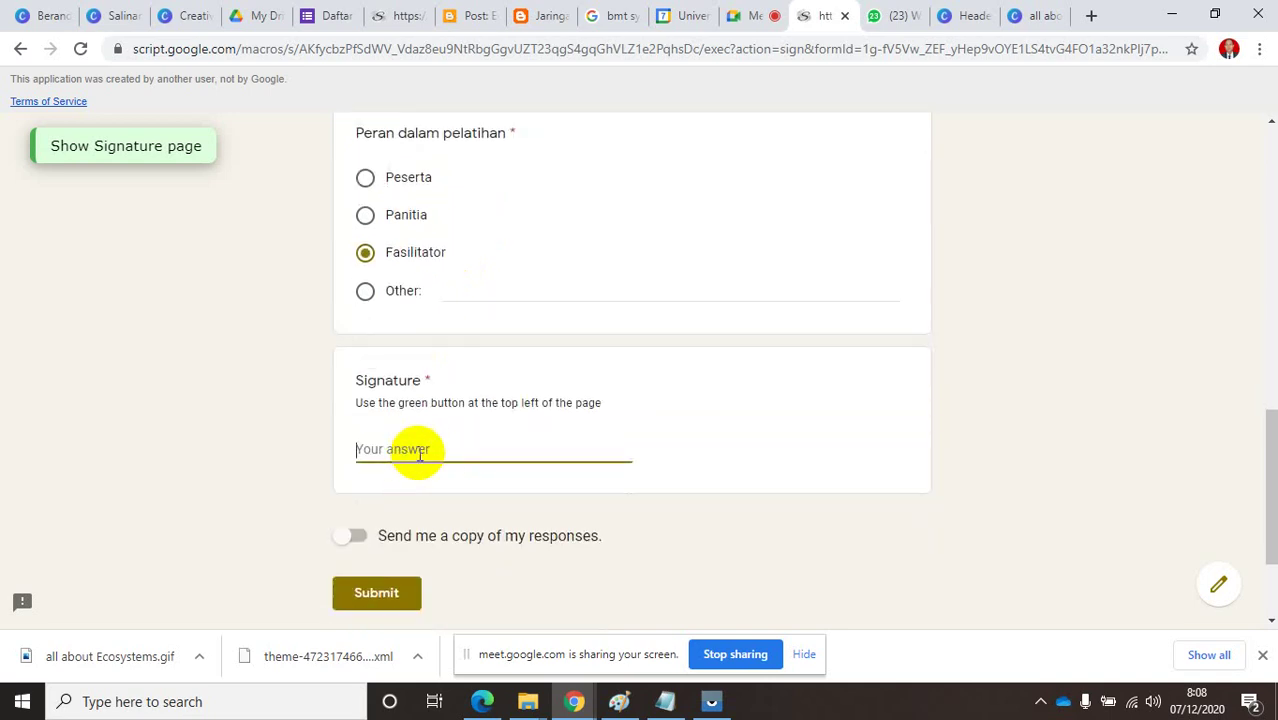
pyautogui.click(127, 158)
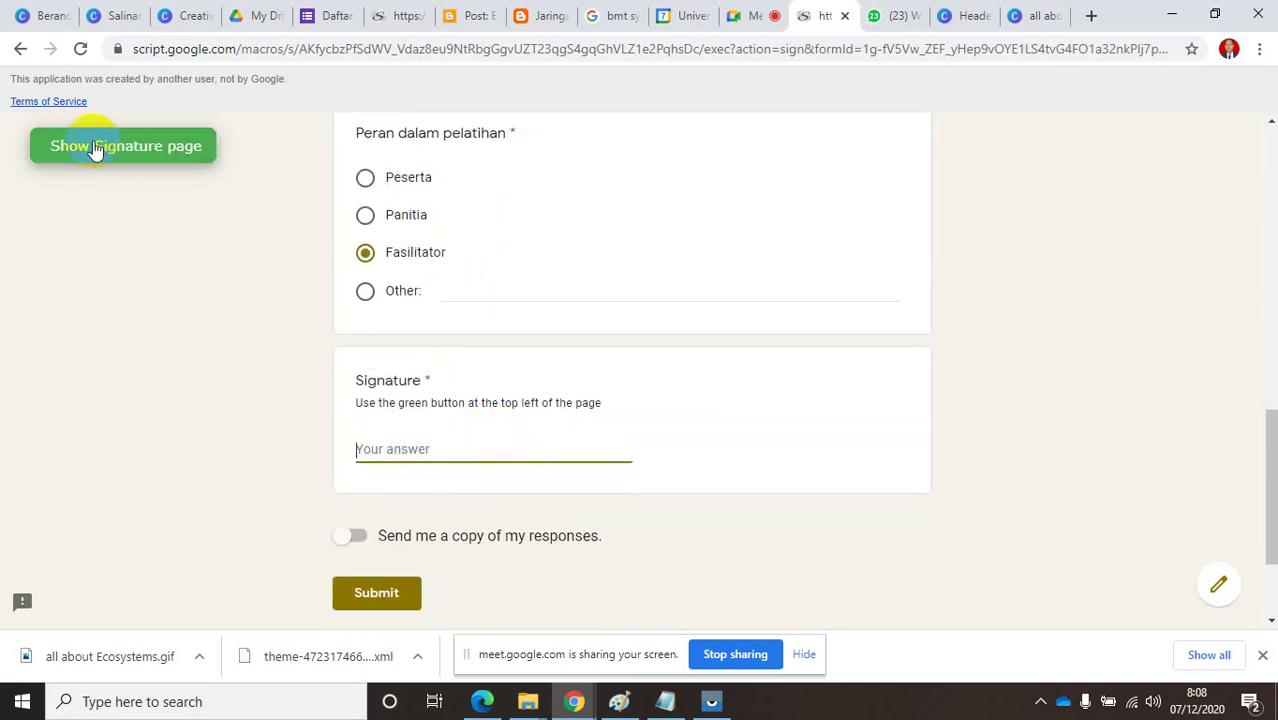
pyautogui.click(104, 152)
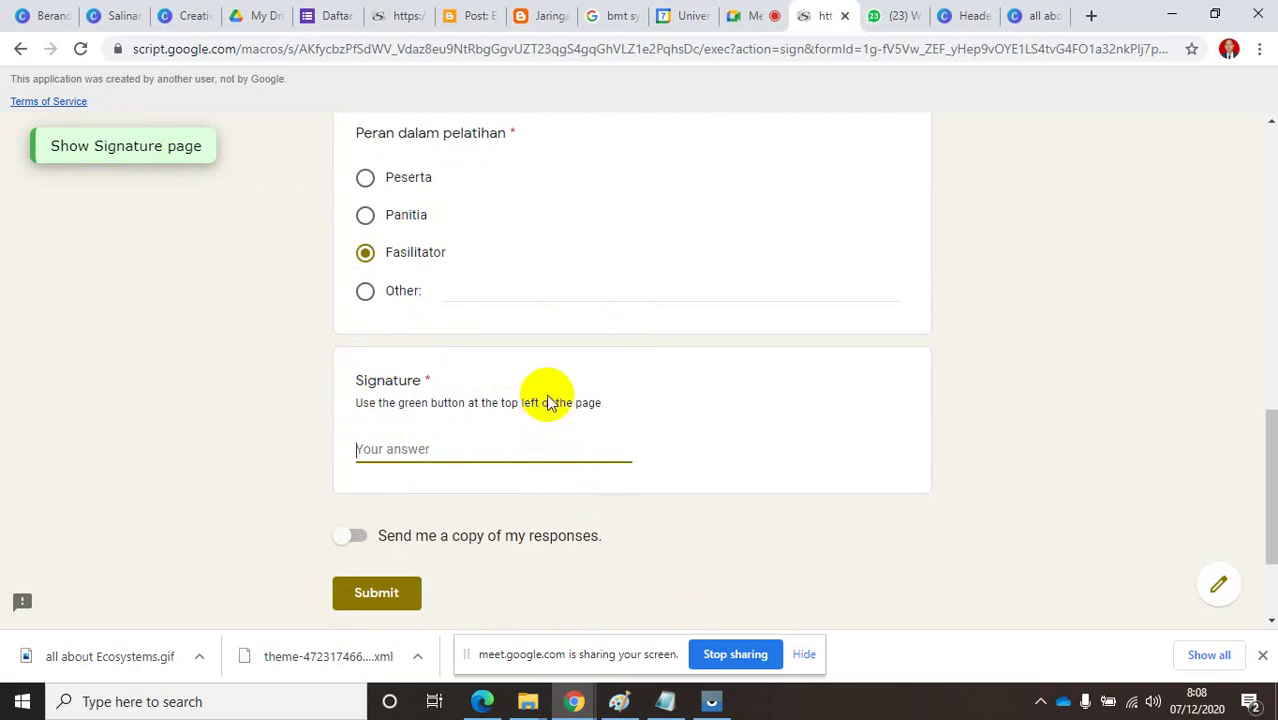
# Bring up the mirrored phone and load the script.google.com form address in its browser
pyautogui.click(713, 702)
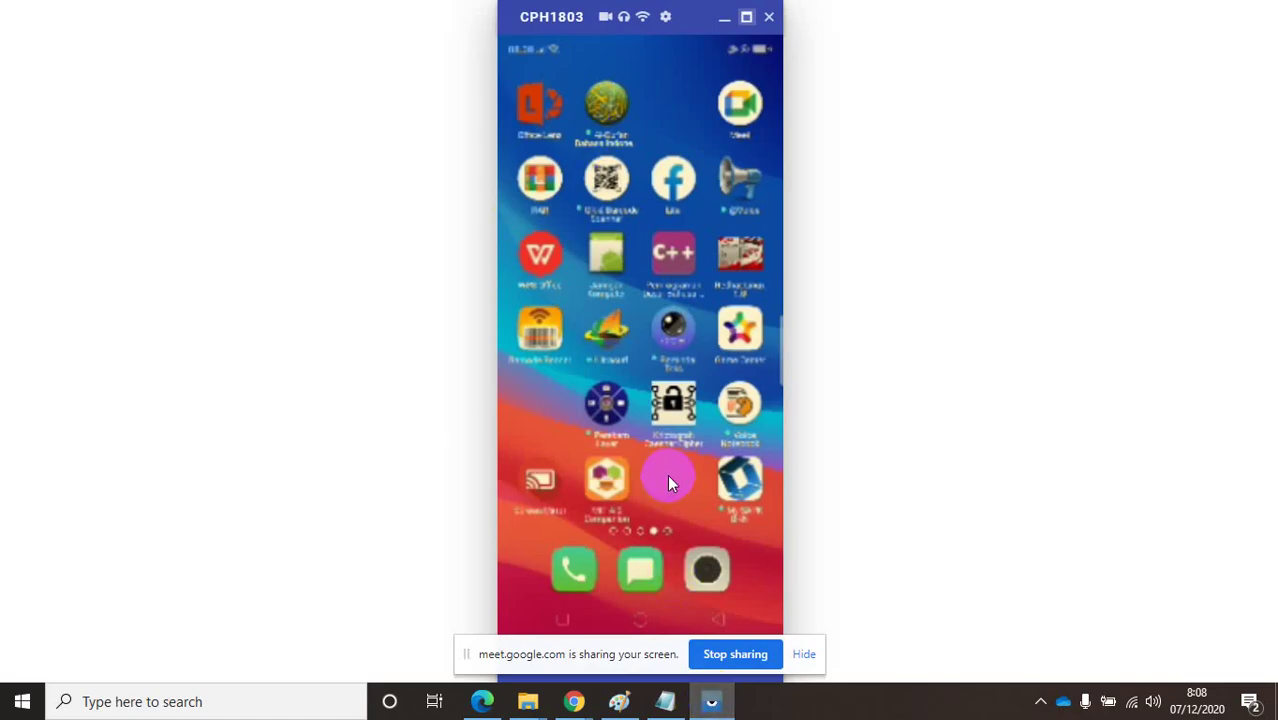
pyautogui.scroll(-1, 667, 474)
pyautogui.scroll(3, 667, 474)
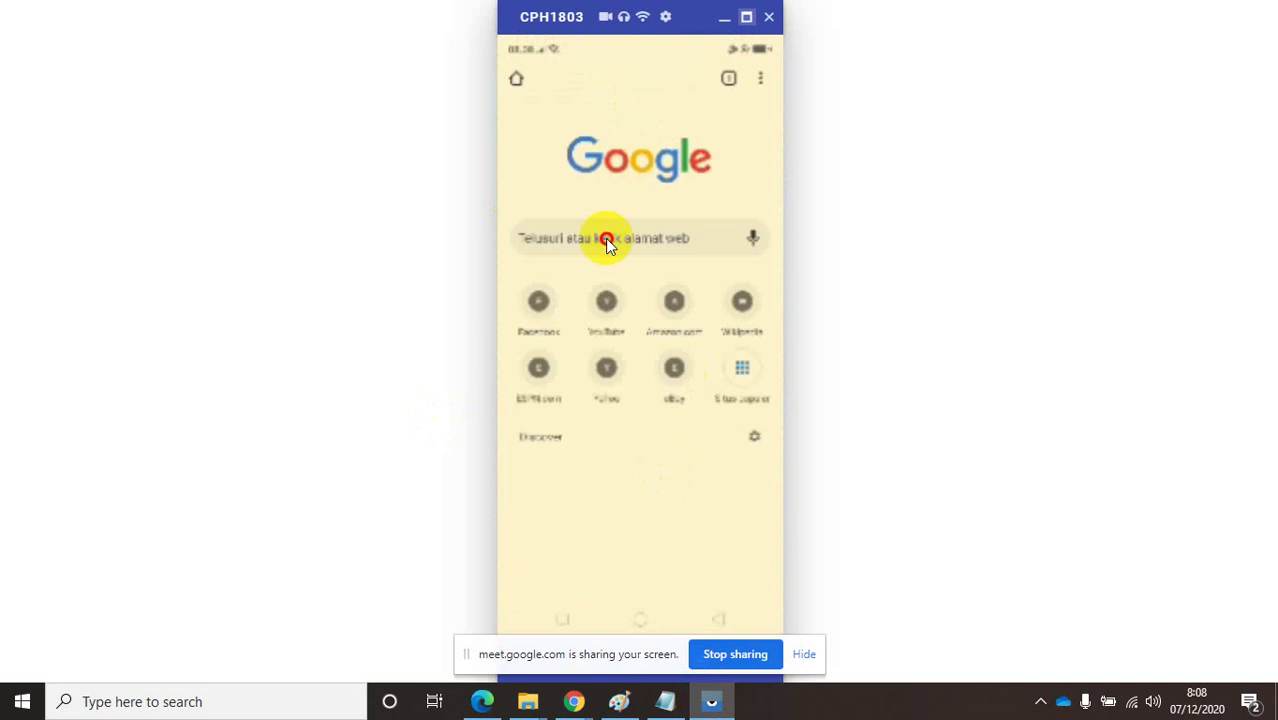
pyautogui.click(605, 238)
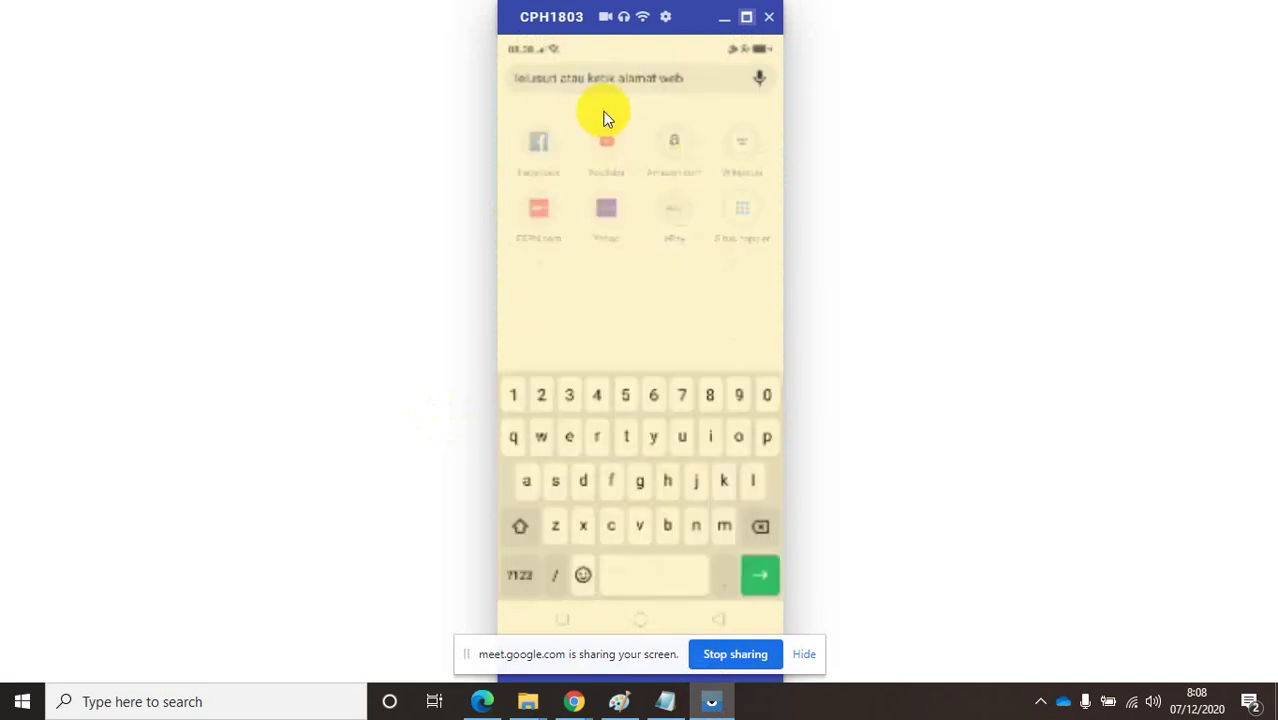
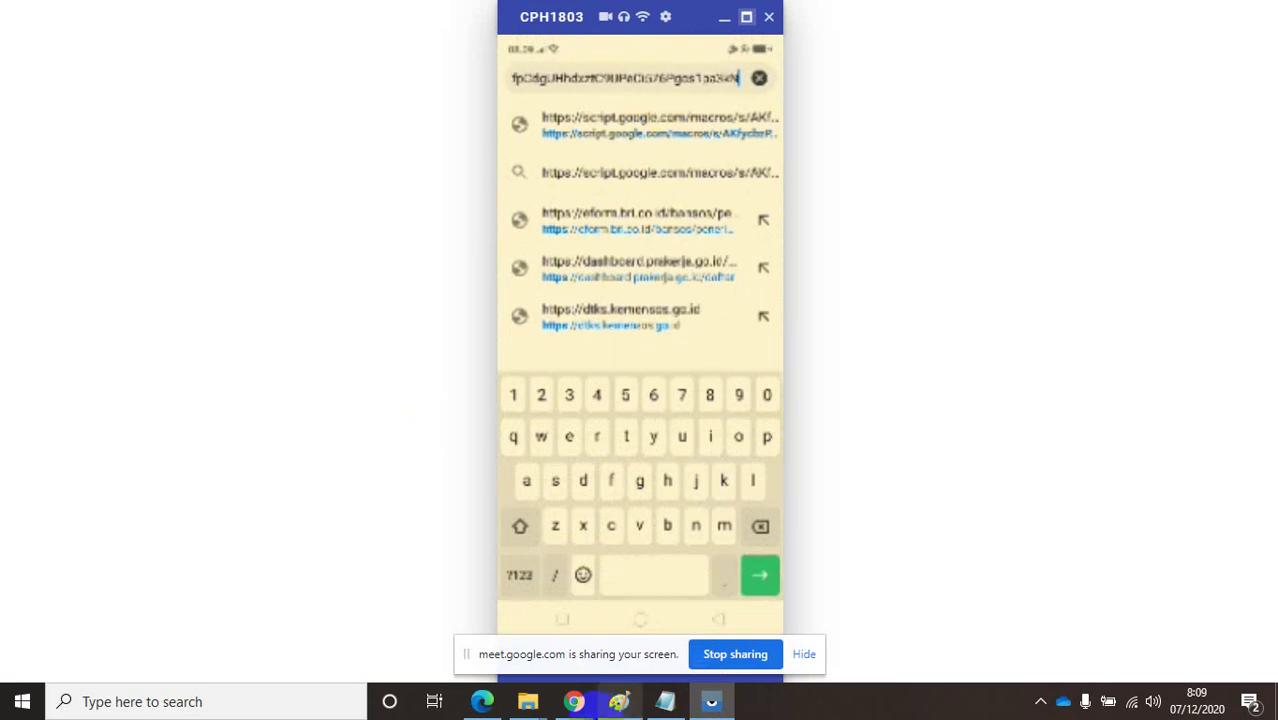
pyautogui.moveTo(588, 710)
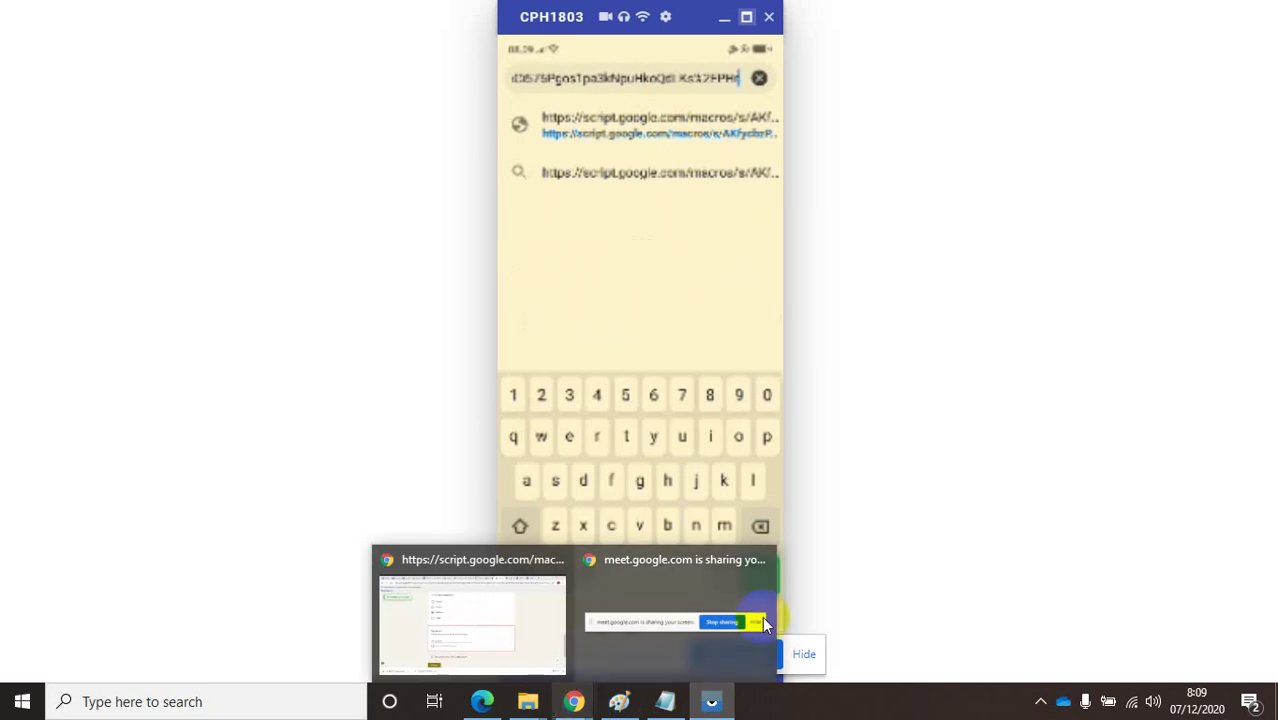
pyautogui.press('Return')
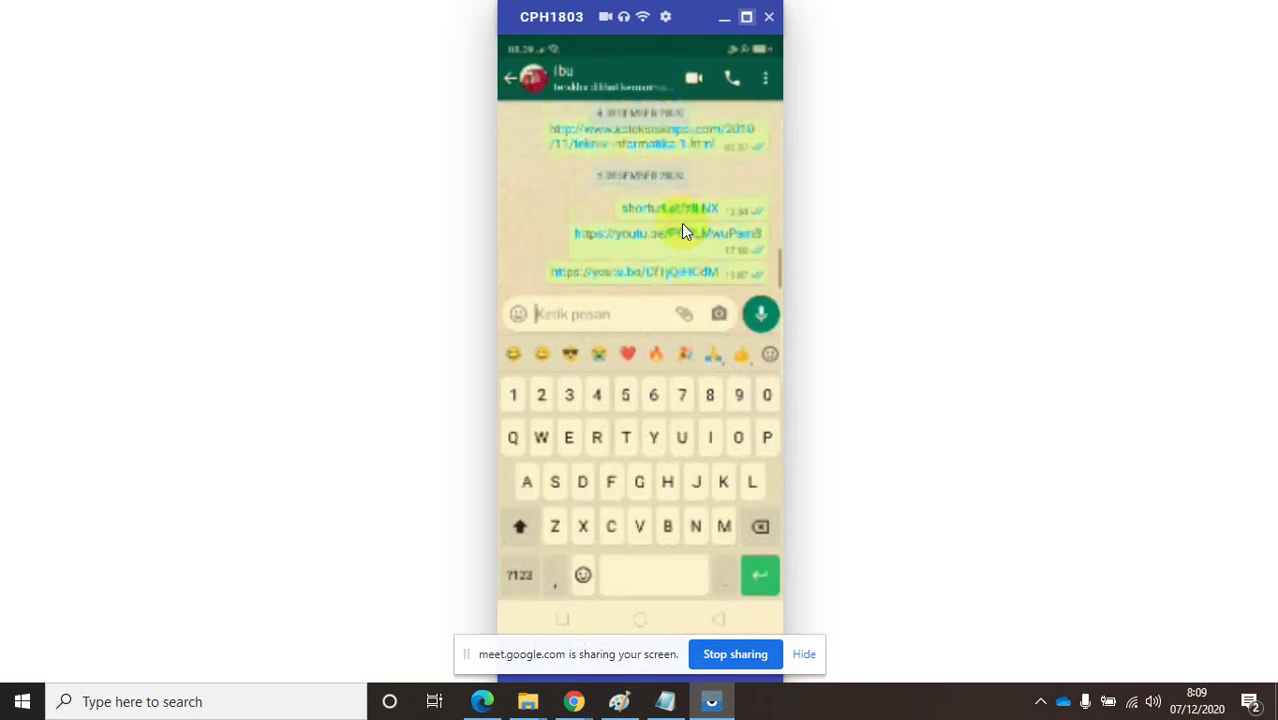
# Open the shorturl.at form link from the WhatsApp chat in Chrome
pyautogui.click(681, 223)
pyautogui.click(681, 223)
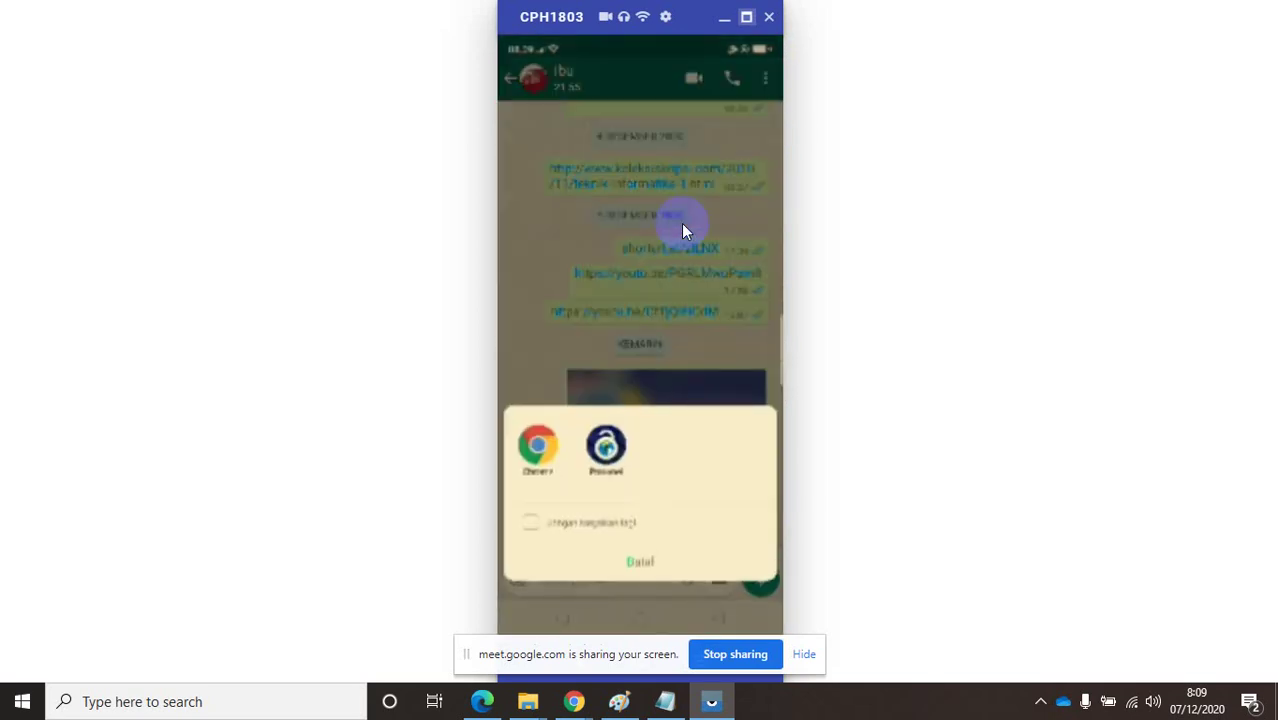
pyautogui.click(681, 223)
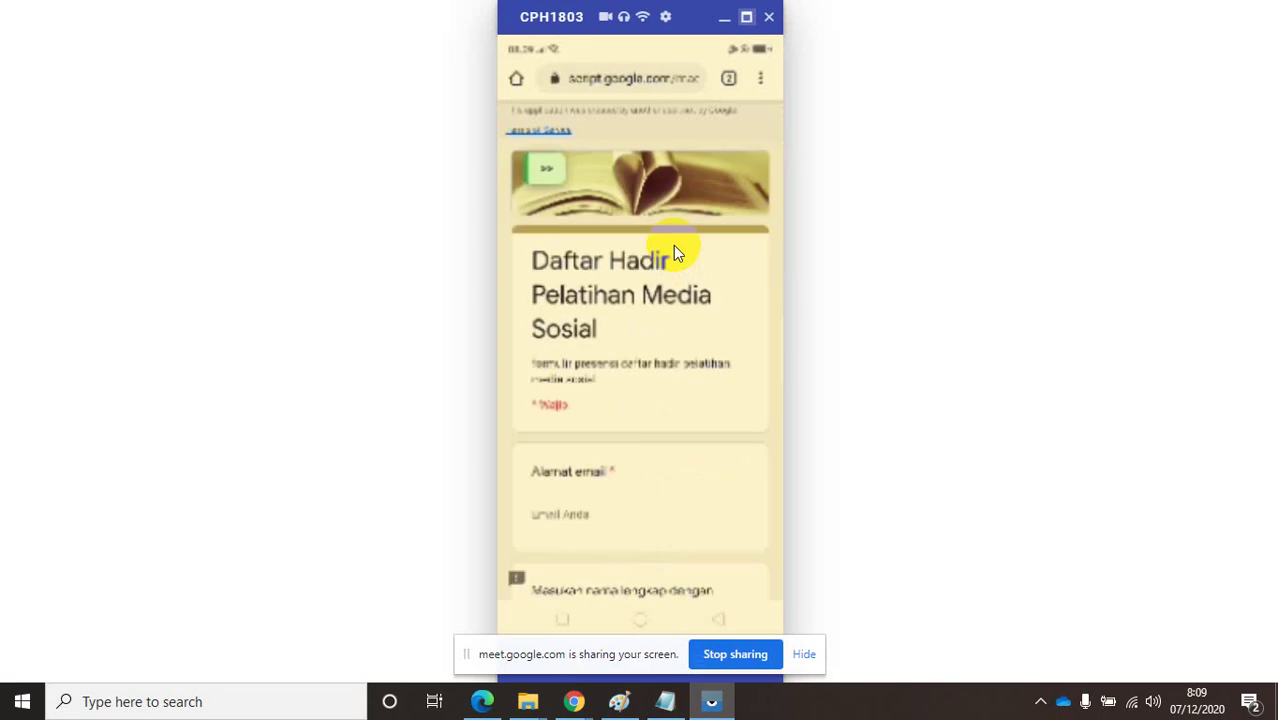
# Fill the email and full-name answers, choose Laki-laki, and type 'Vad' for the institution
pyautogui.scroll(-1, 673, 252)
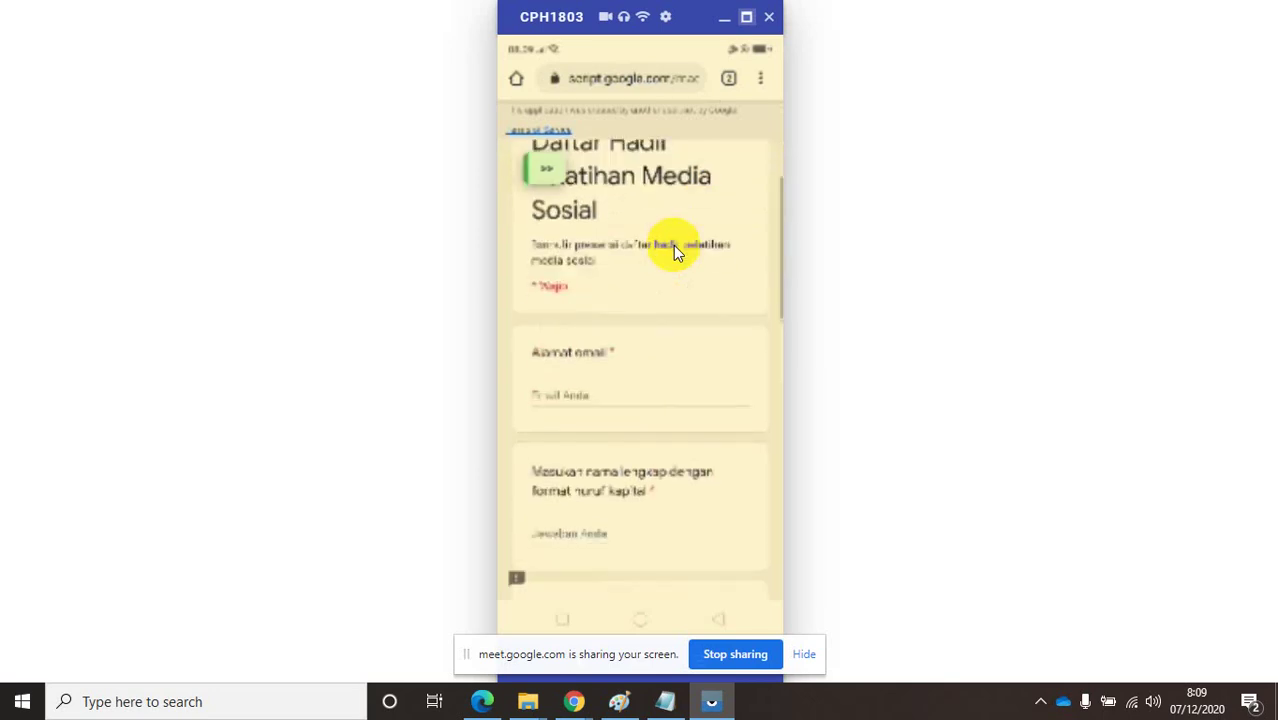
pyautogui.click(605, 390)
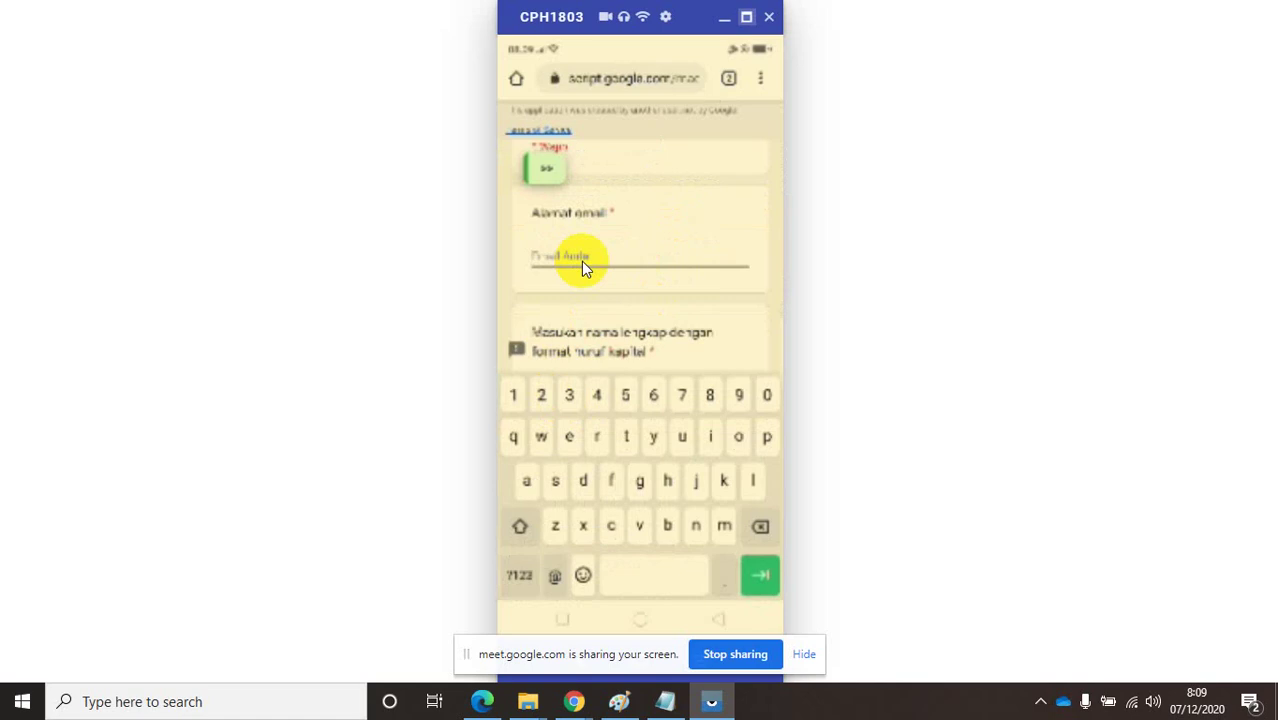
pyautogui.scroll(-1, 613, 277)
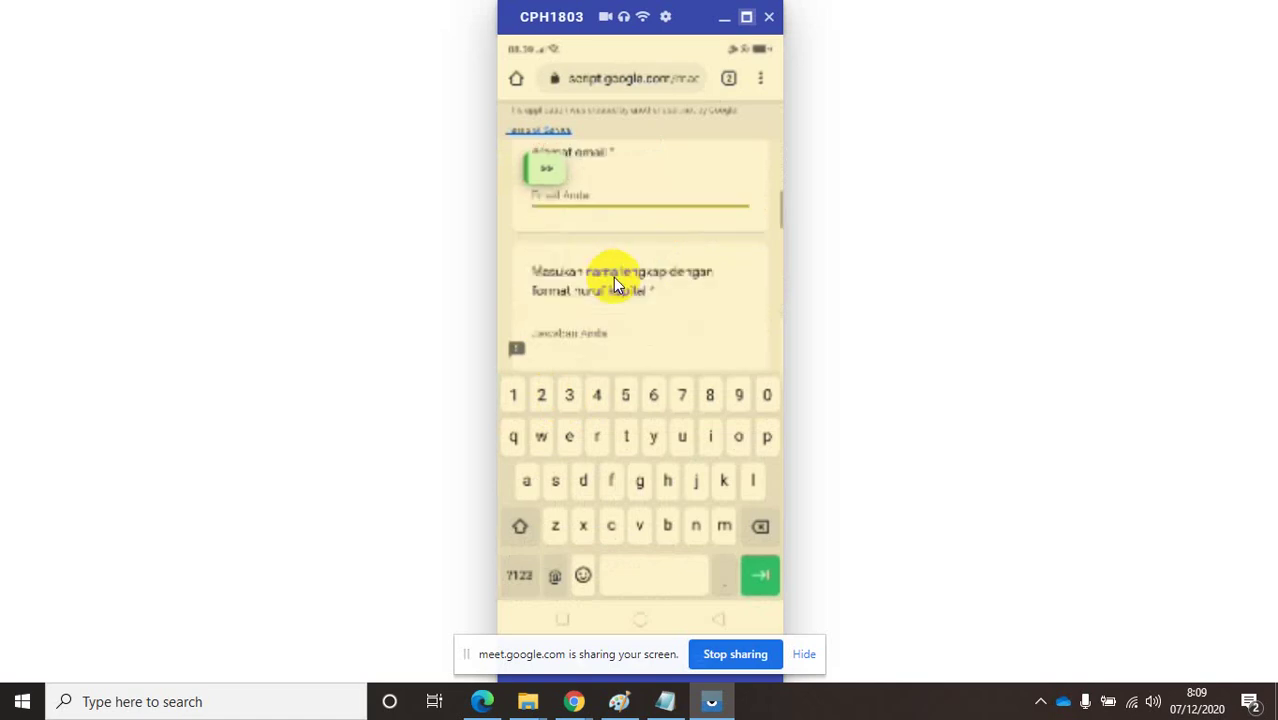
pyautogui.scroll(-1, 613, 285)
pyautogui.click(582, 277)
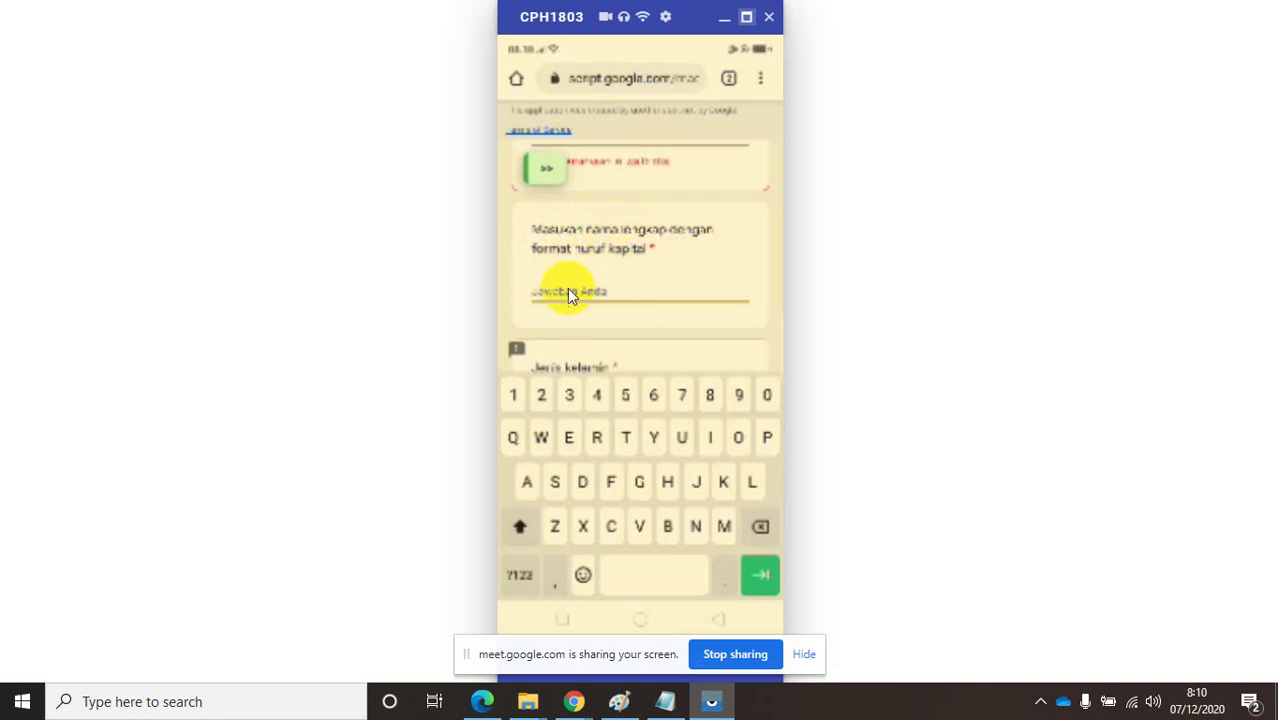
pyautogui.scroll(-1, 590, 290)
pyautogui.scroll(-2, 605, 310)
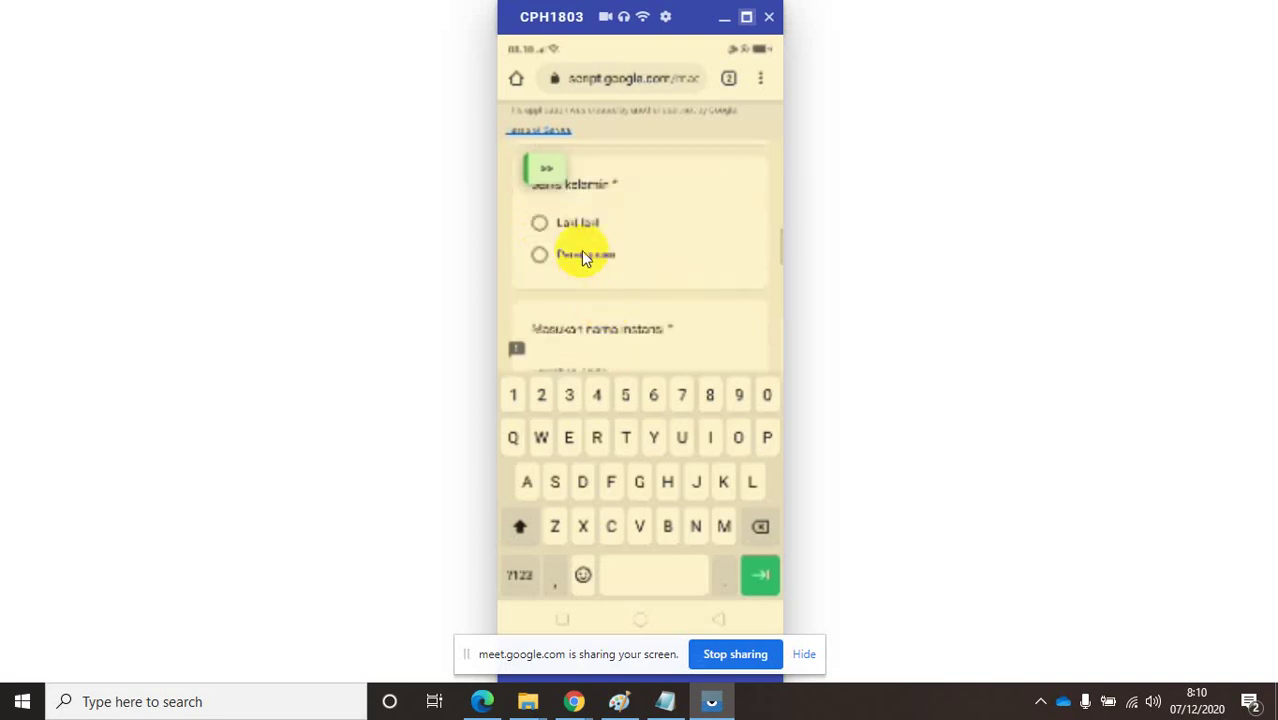
pyautogui.click(541, 228)
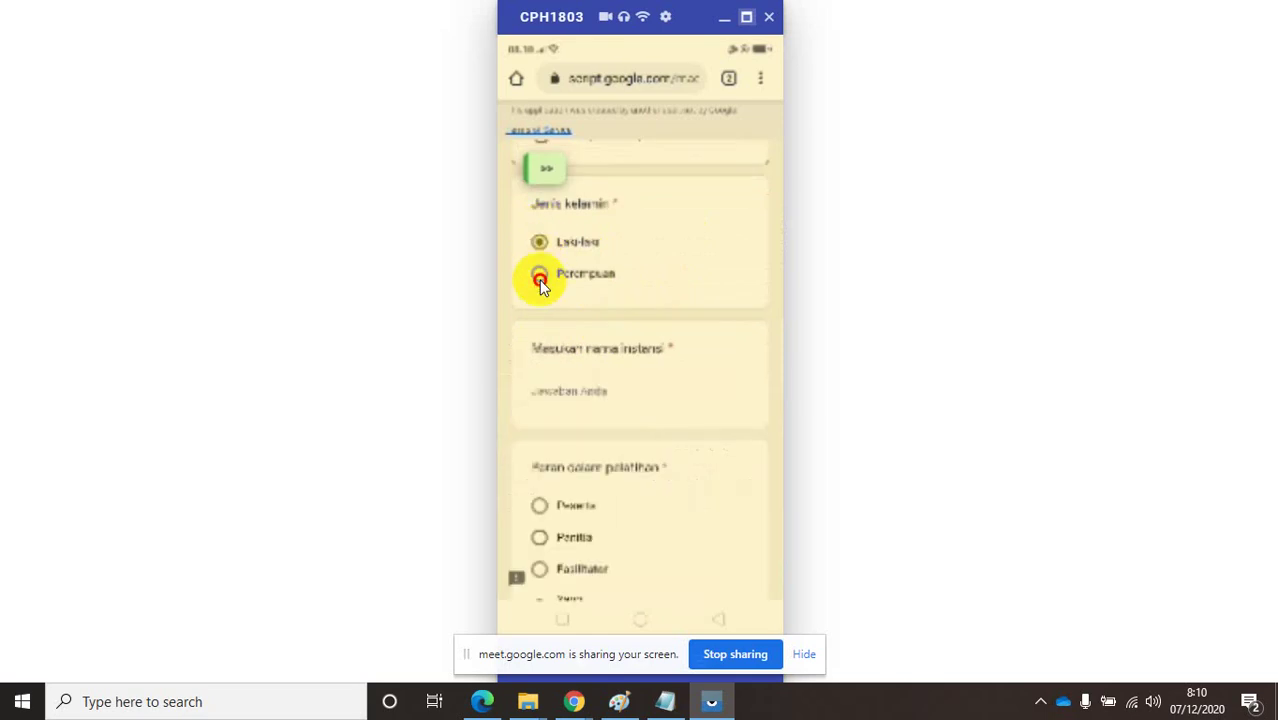
pyautogui.scroll(-2, 580, 383)
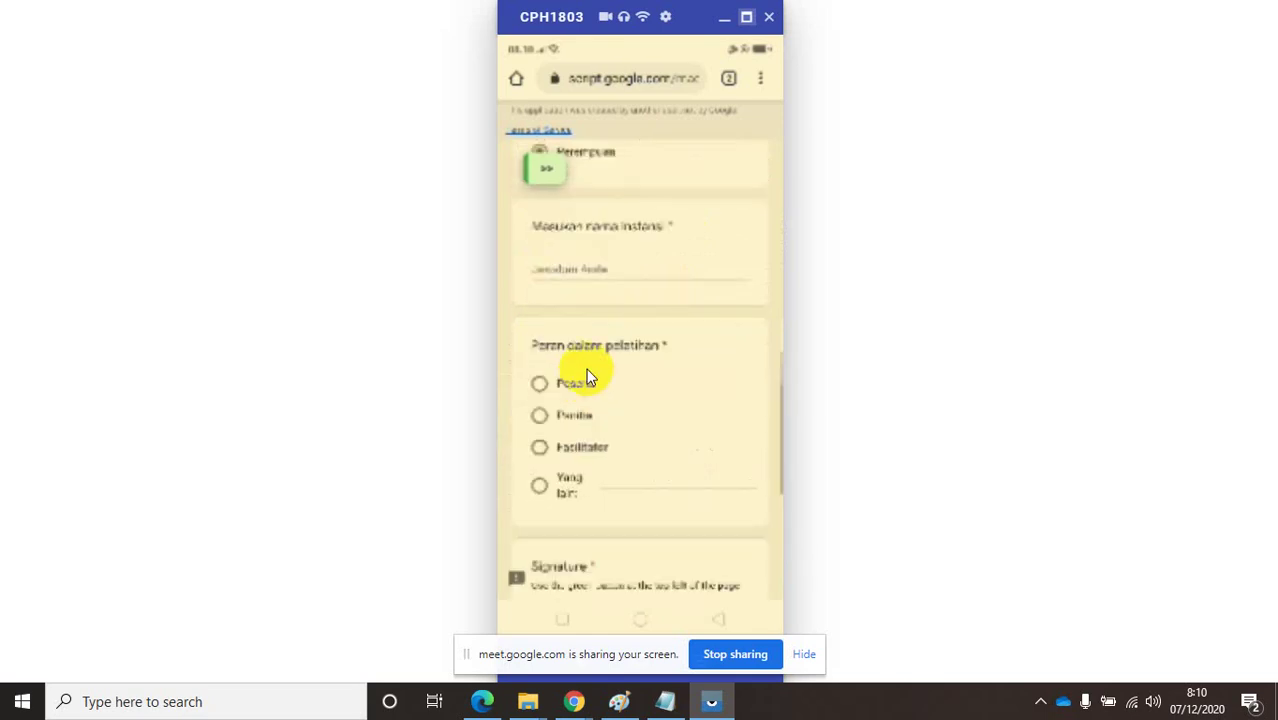
pyautogui.click(577, 271)
pyautogui.write('Vad')
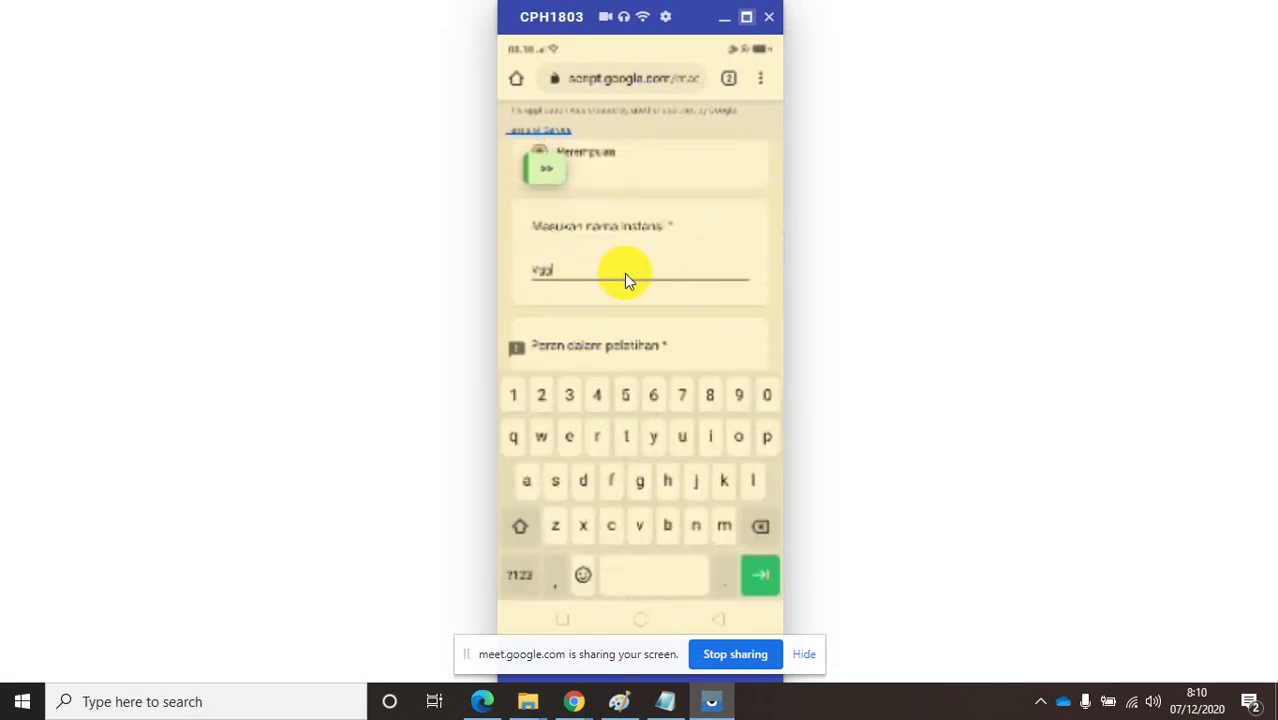
# Choose Fasilitator as the training role and open the Signature drawing pad
pyautogui.scroll(-2, 624, 273)
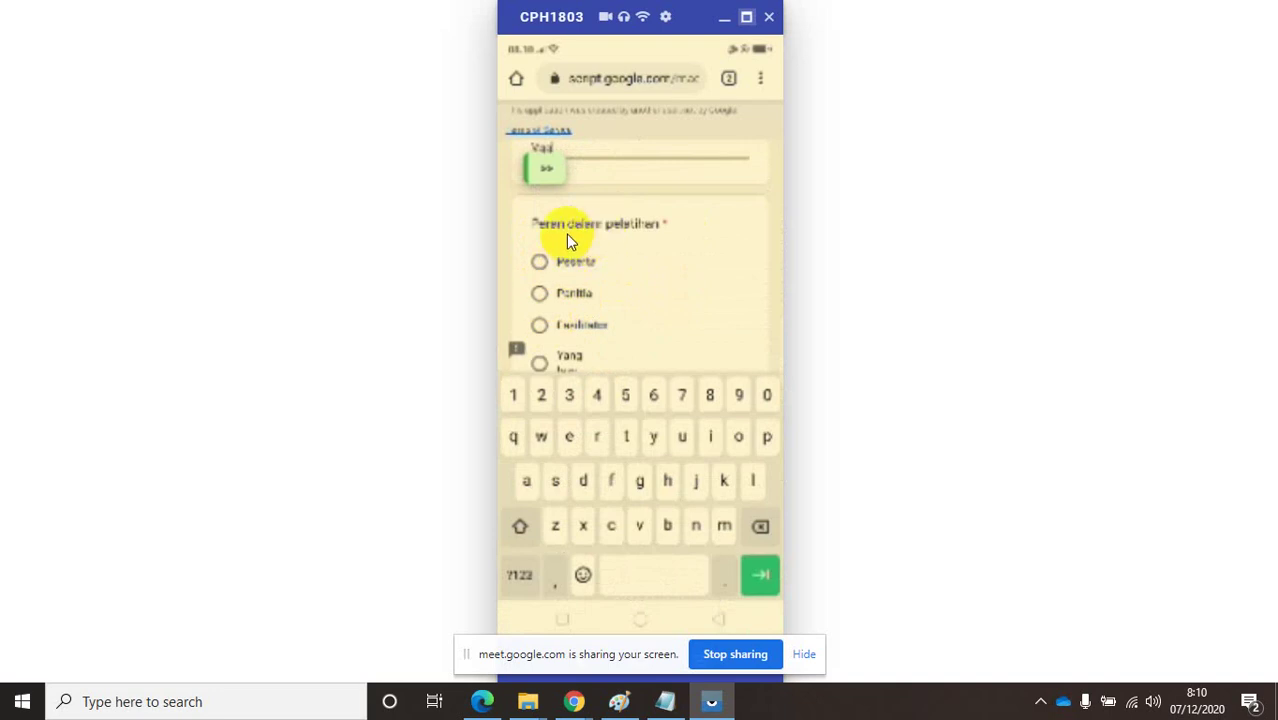
pyautogui.scroll(-1, 611, 263)
pyautogui.click(541, 264)
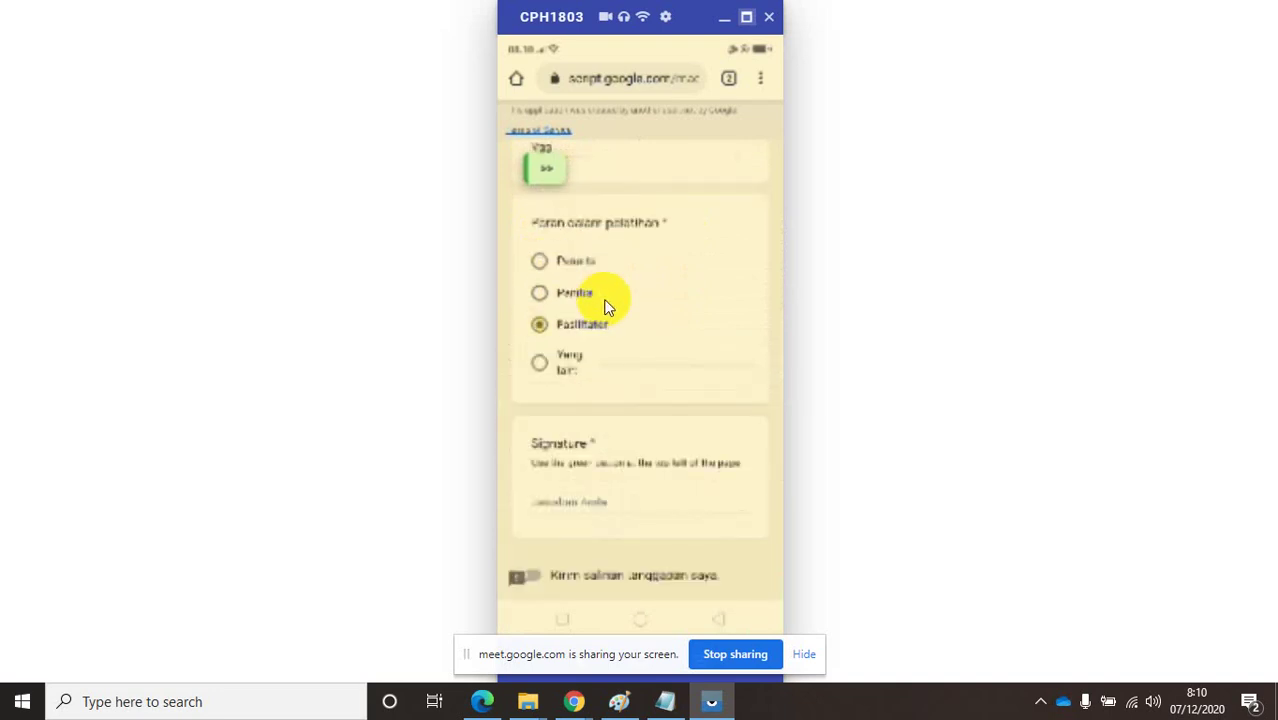
pyautogui.scroll(-2, 580, 380)
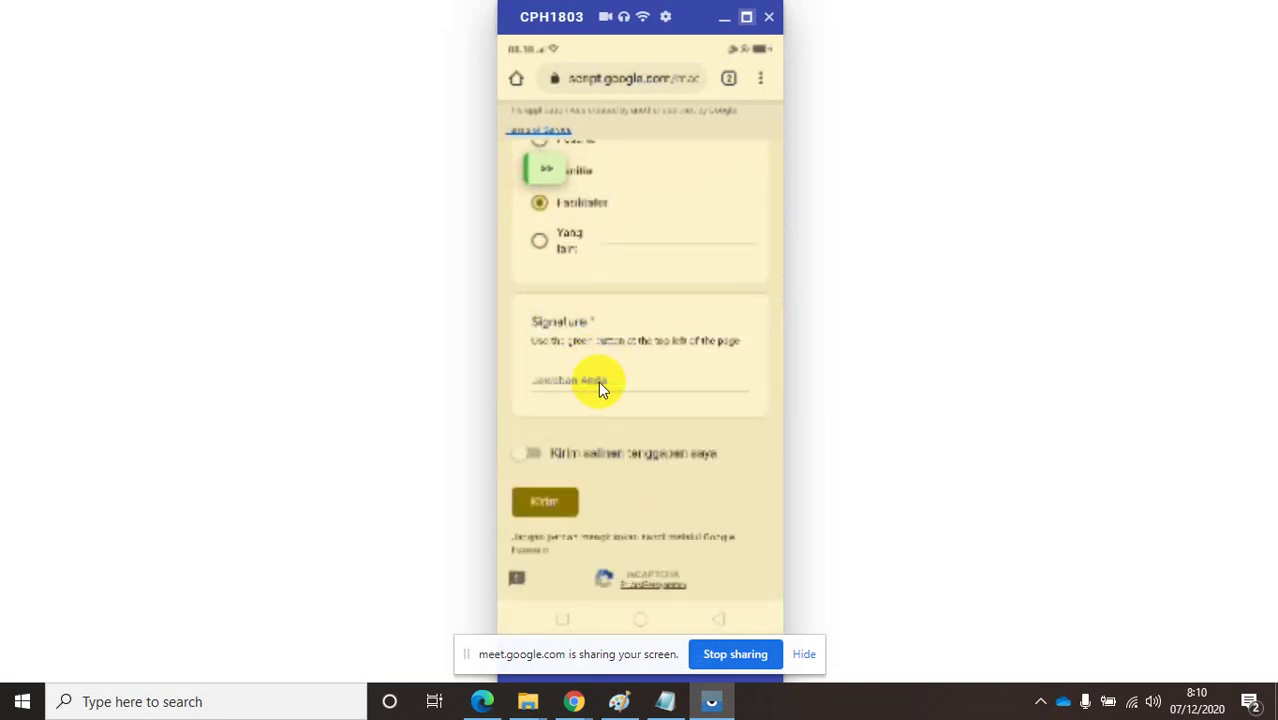
pyautogui.click(598, 381)
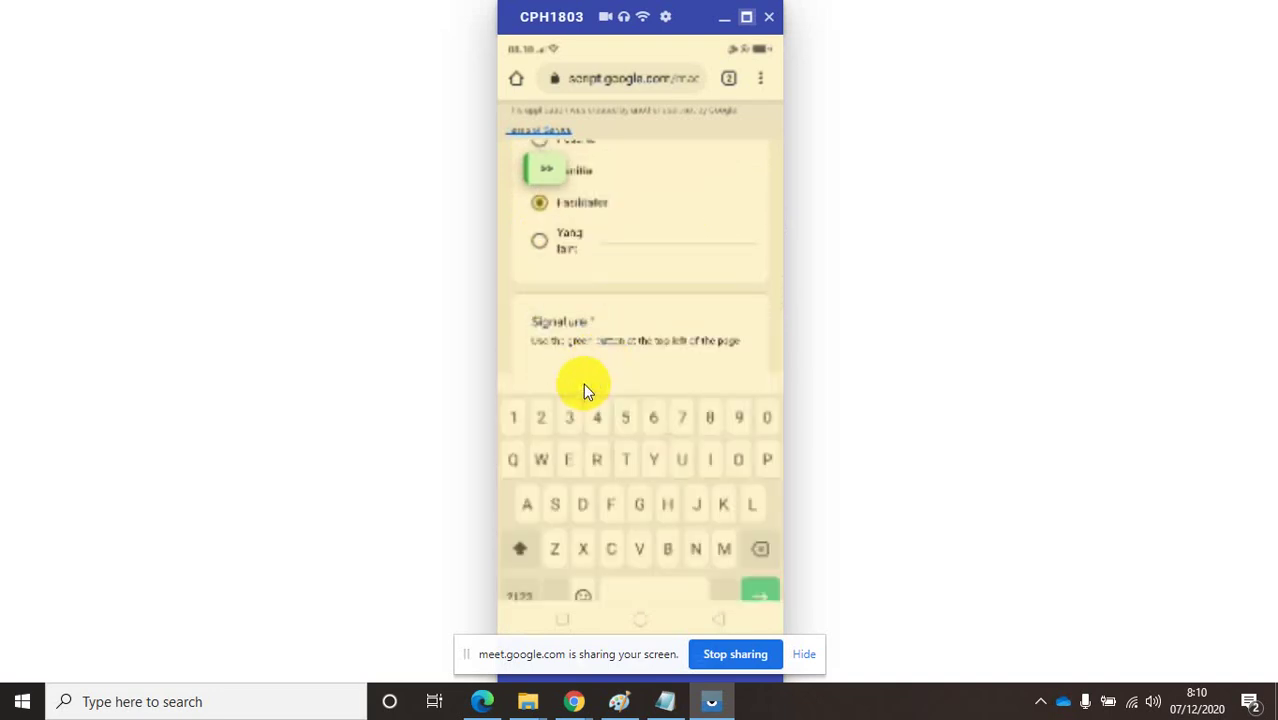
pyautogui.click(547, 172)
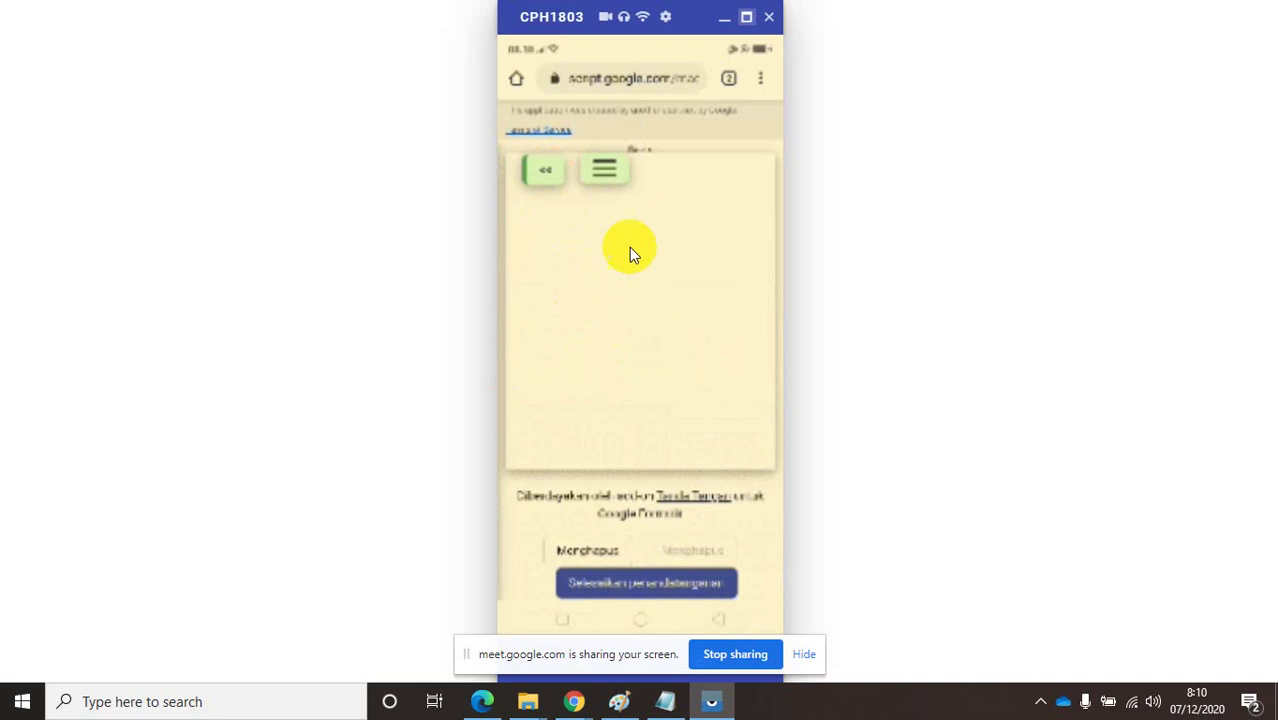
# Draw a looping freehand signature on the phone's pad, then go back to the form in desktop Chrome
pyautogui.moveTo(617, 306)
pyautogui.mouseDown()
pyautogui.moveTo(622, 359)
pyautogui.moveTo(645, 308)
pyautogui.moveTo(559, 308)
pyautogui.moveTo(641, 336)
pyautogui.mouseUp()
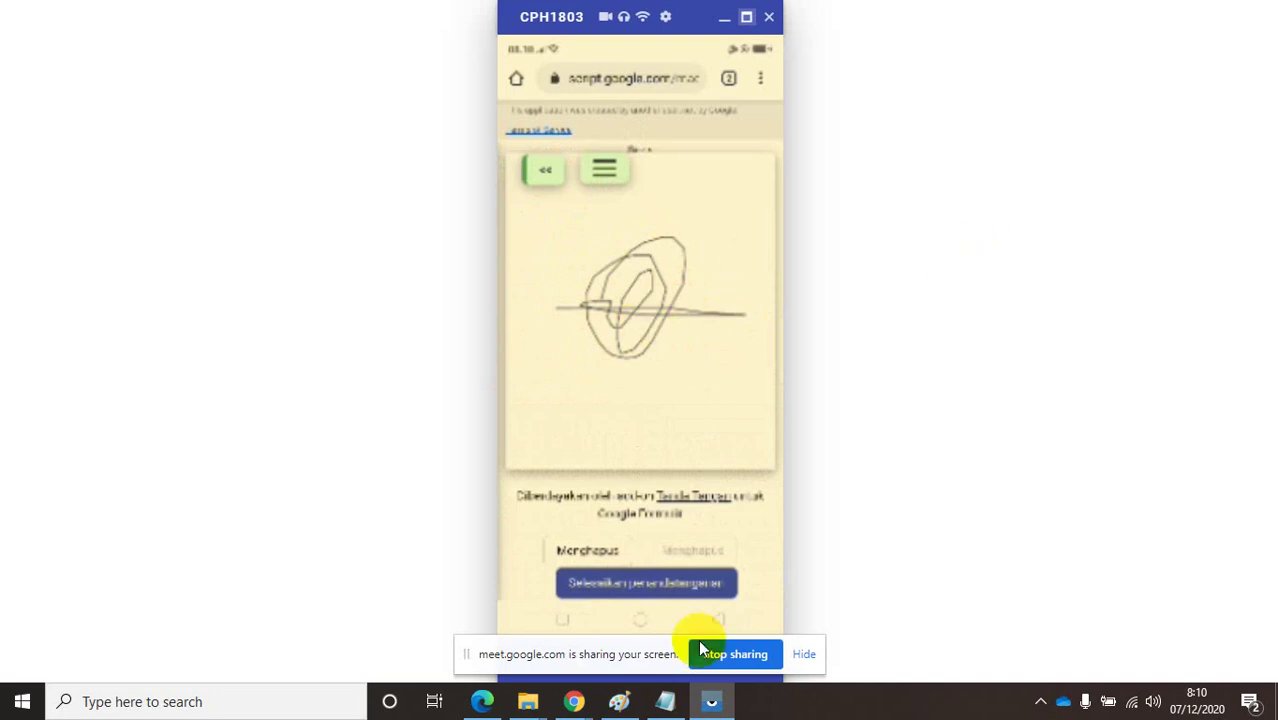
pyautogui.click(560, 704)
# Scroll through the filled form, highlighting the email question, its domain, and the entered full name
pyautogui.scroll(10, 579, 351)
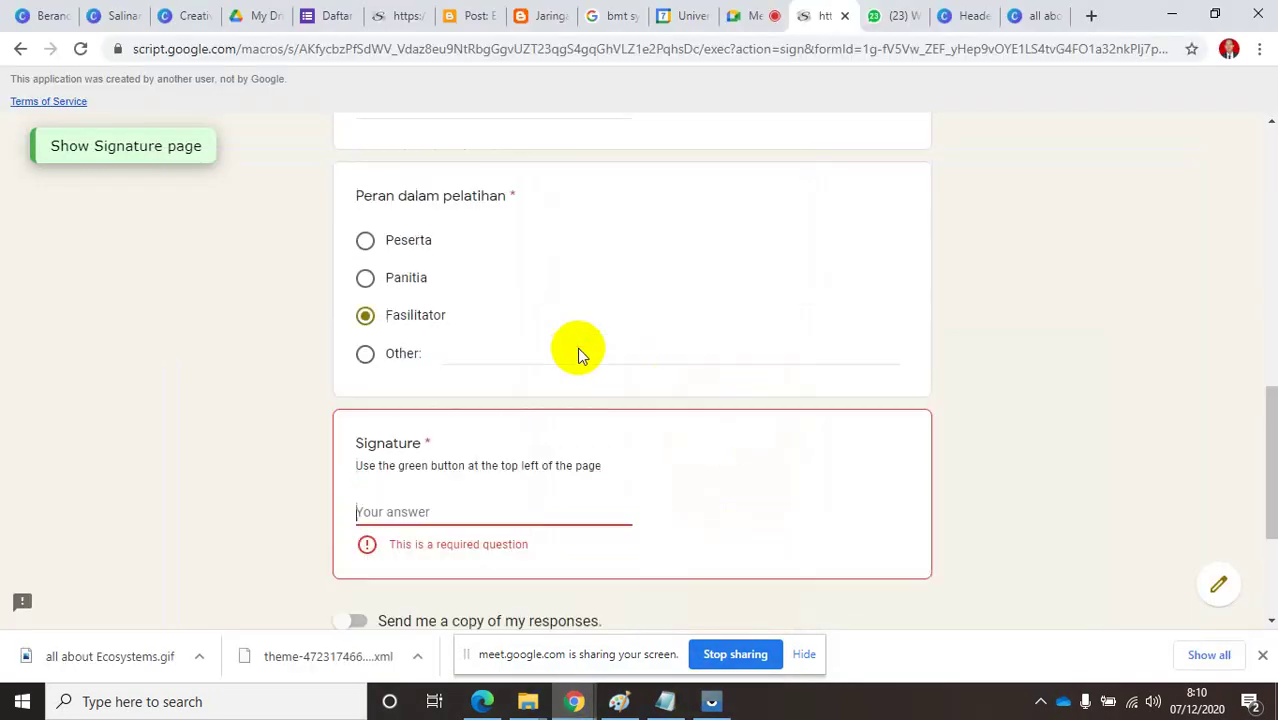
pyautogui.scroll(2, 580, 357)
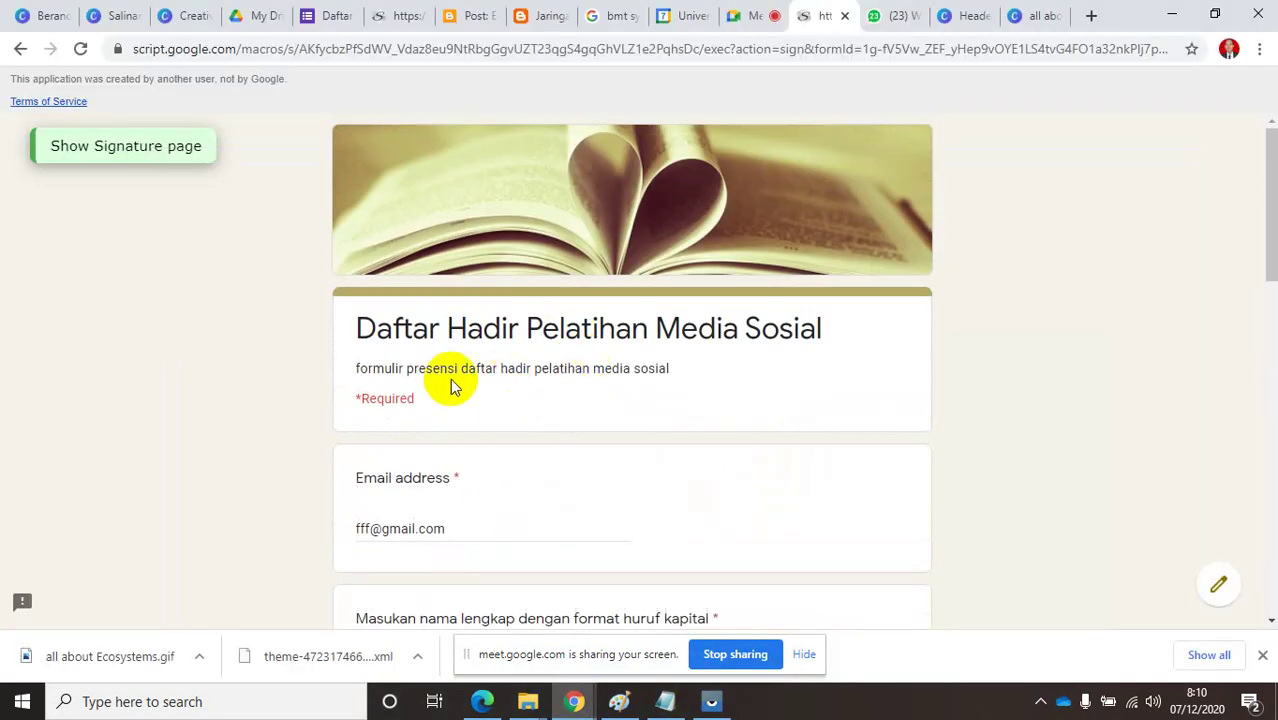
pyautogui.scroll(-1, 451, 382)
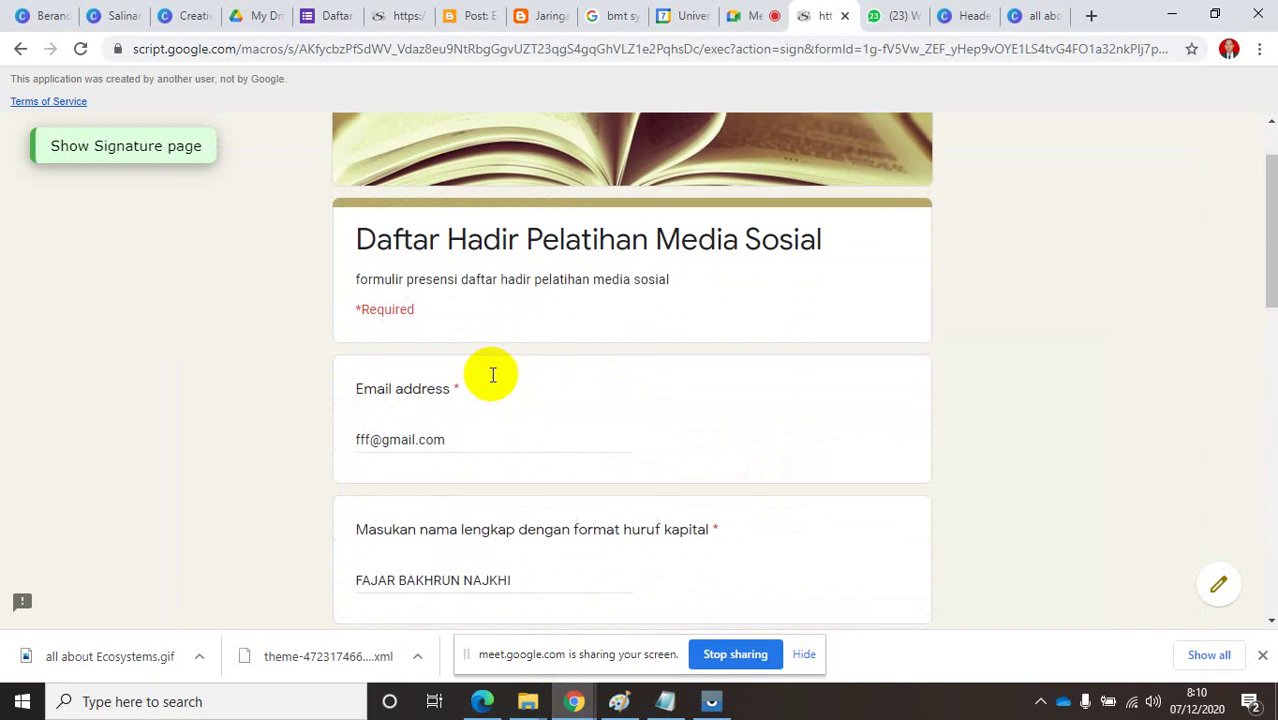
pyautogui.doubleClick(398, 386)
pyautogui.doubleClick(405, 437)
pyautogui.scroll(-2, 402, 436)
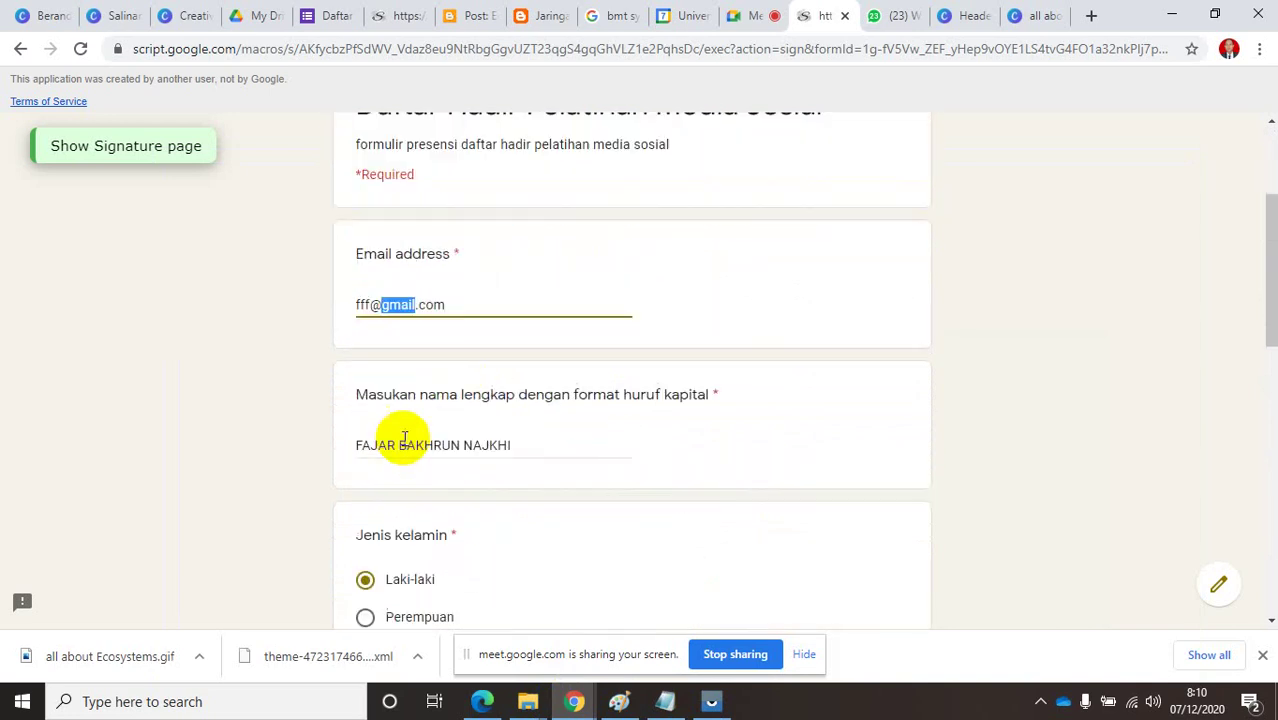
pyautogui.doubleClick(453, 389)
pyautogui.tripleClick(453, 389)
pyautogui.scroll(-2, 362, 505)
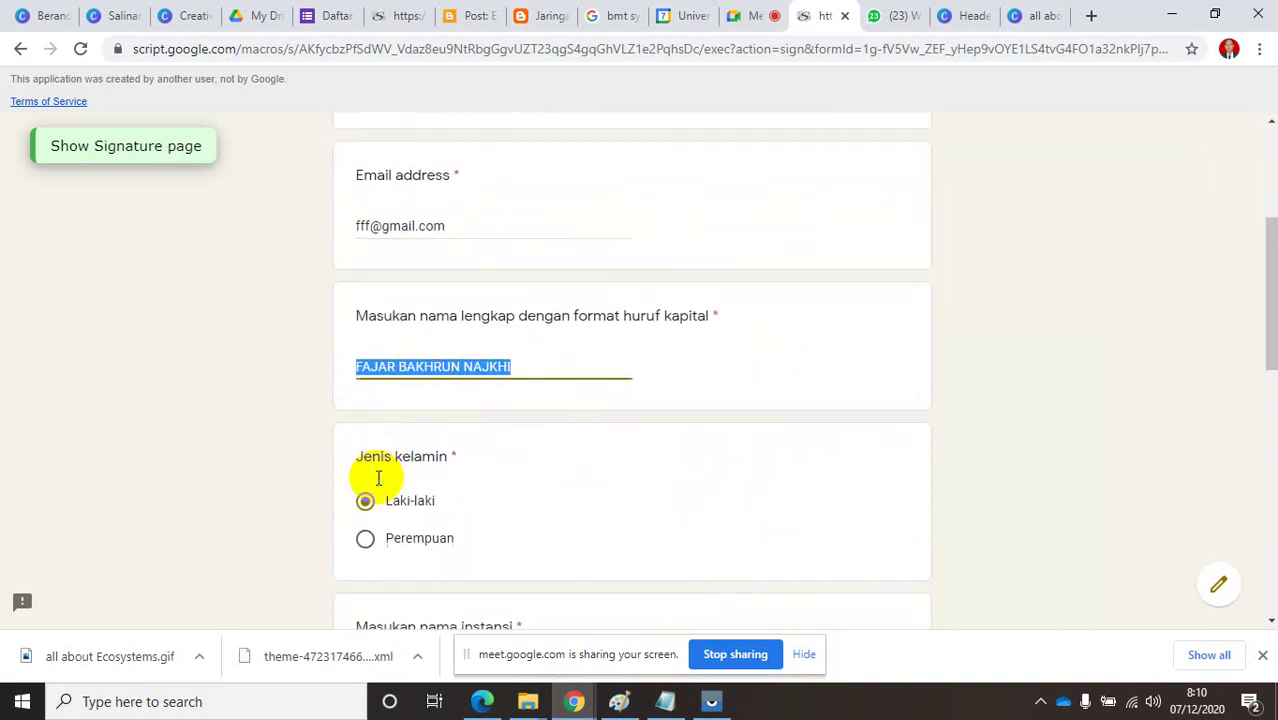
# Point out the institution answer SDSDS, then scroll down and open the Signature page
pyautogui.click(380, 511)
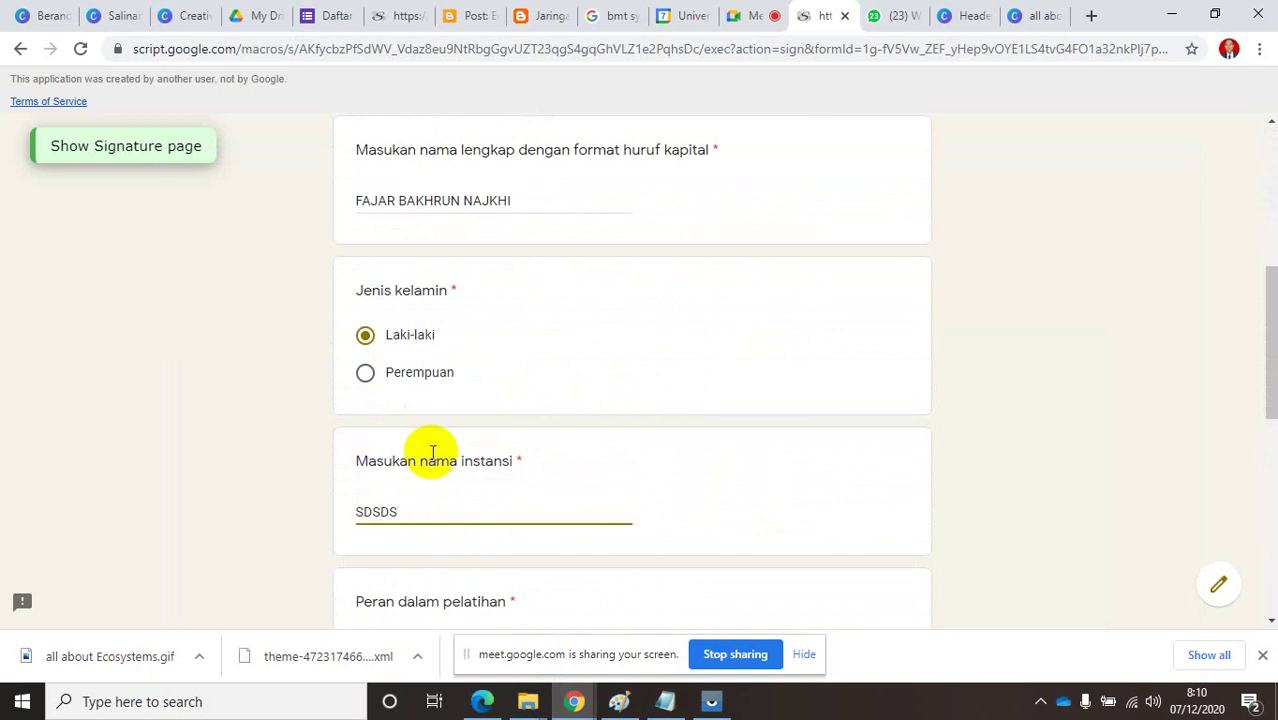
pyautogui.scroll(-2, 440, 460)
pyautogui.scroll(-1, 464, 461)
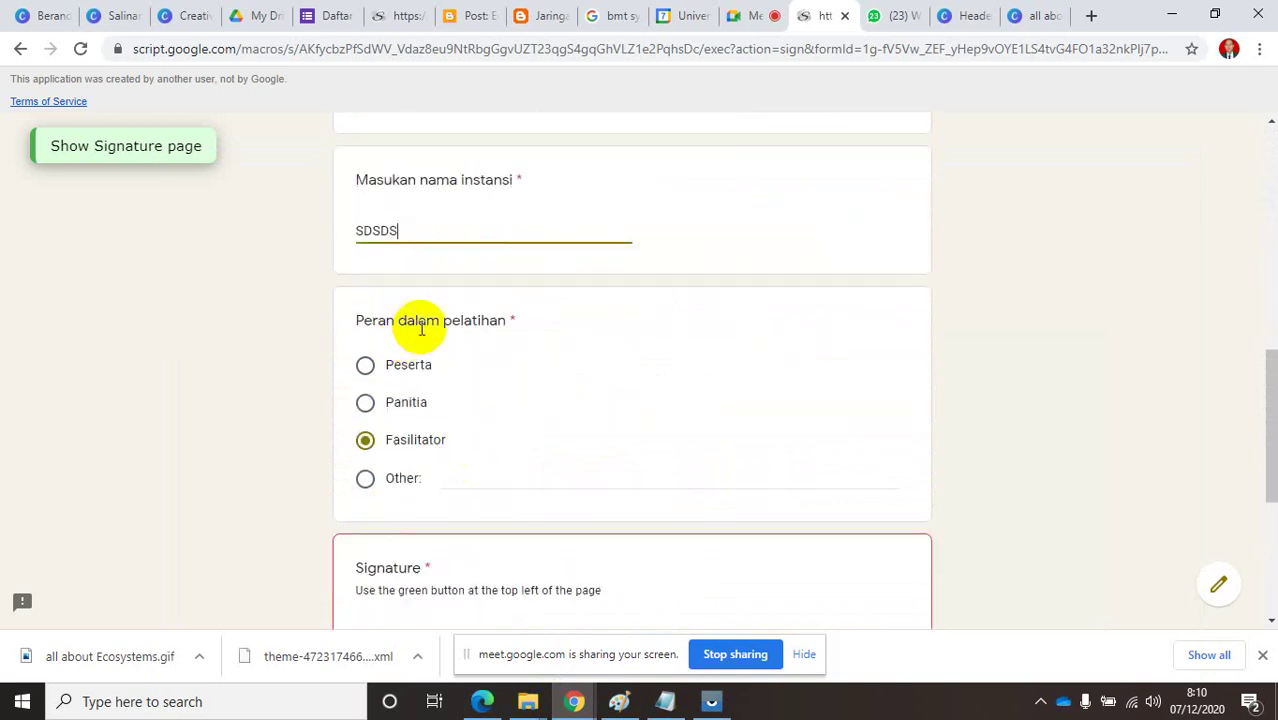
pyautogui.scroll(-2, 428, 354)
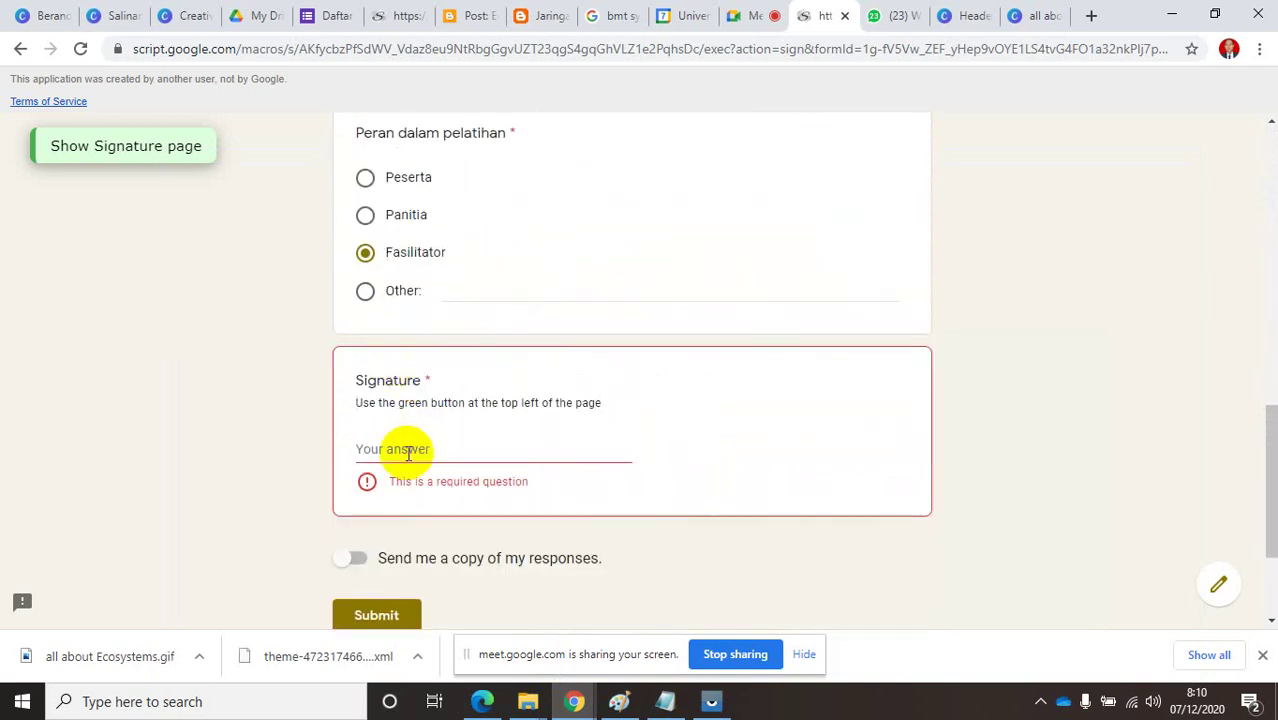
pyautogui.click(128, 158)
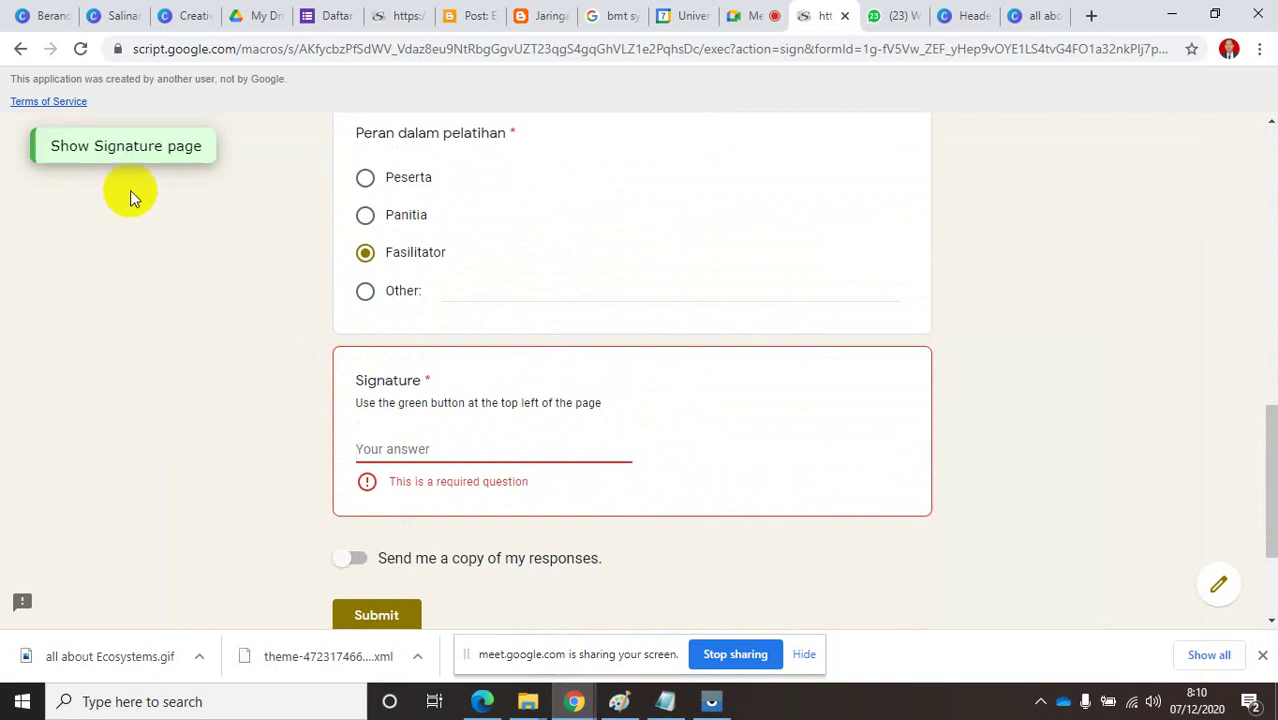
pyautogui.click(140, 158)
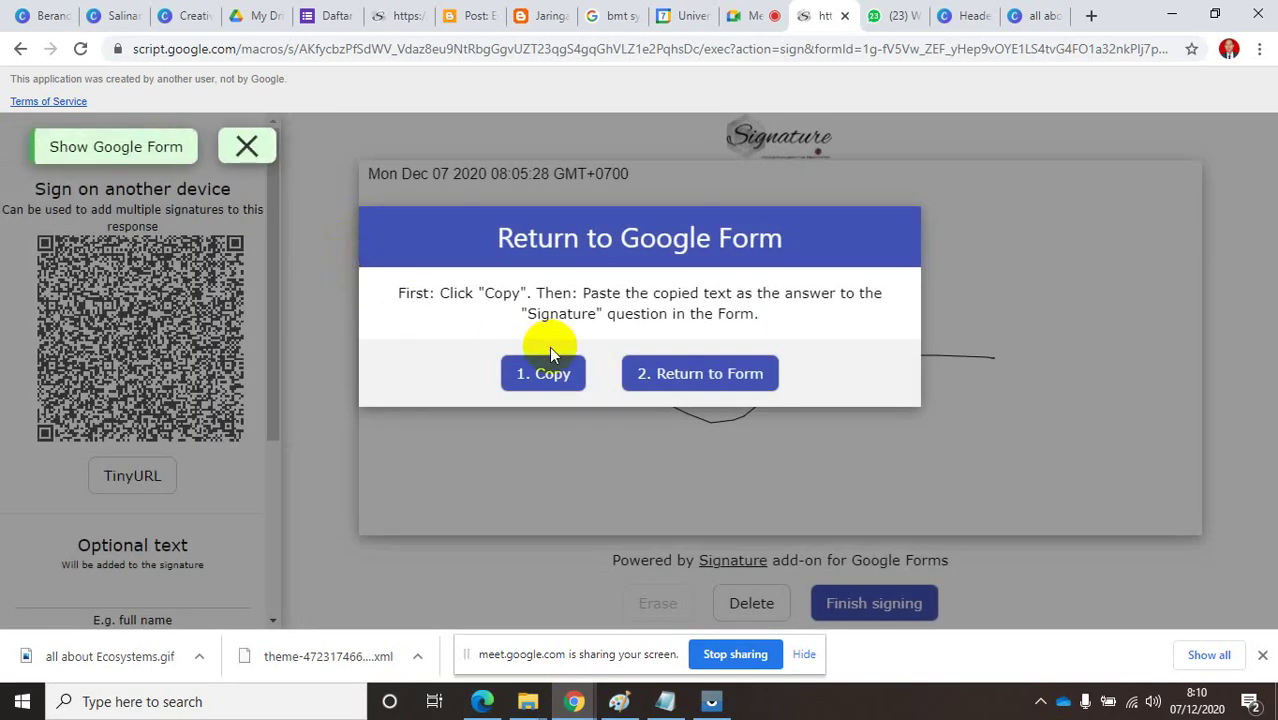
# Hide the QR-code side panel, then go Back and confirm Leave to reload the empty form
pyautogui.click(252, 152)
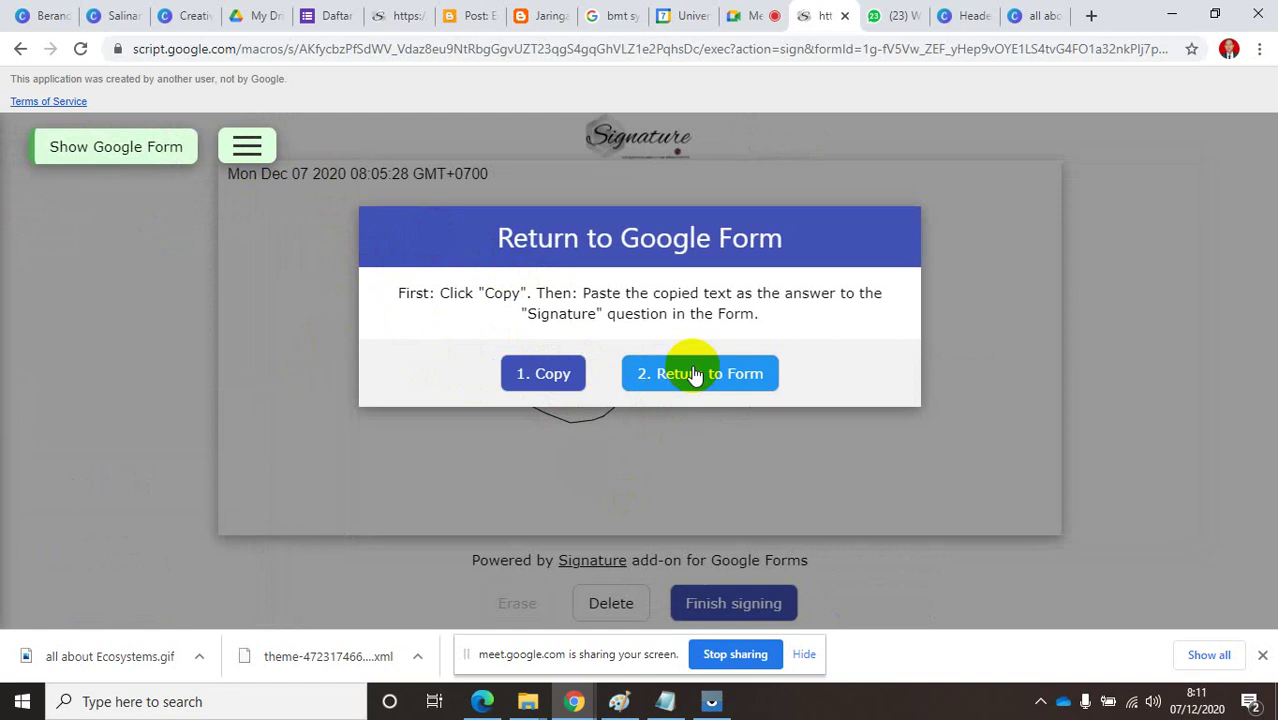
pyautogui.click(247, 148)
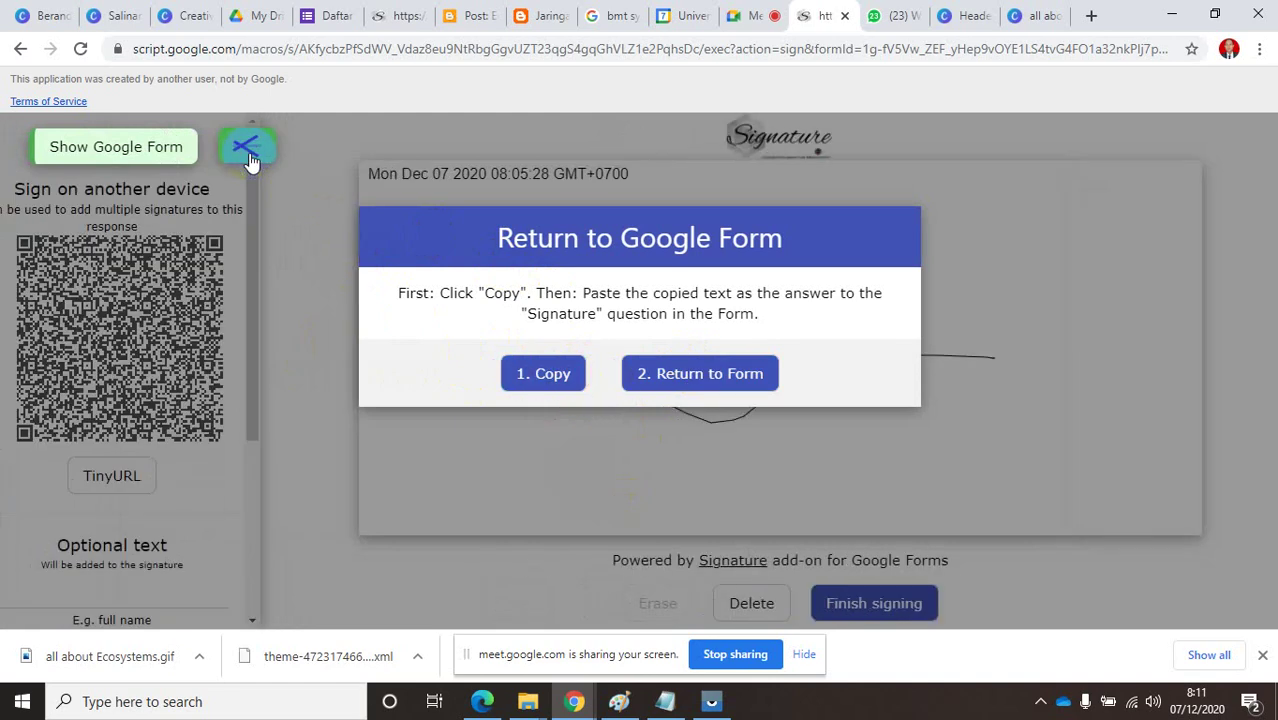
pyautogui.click(248, 152)
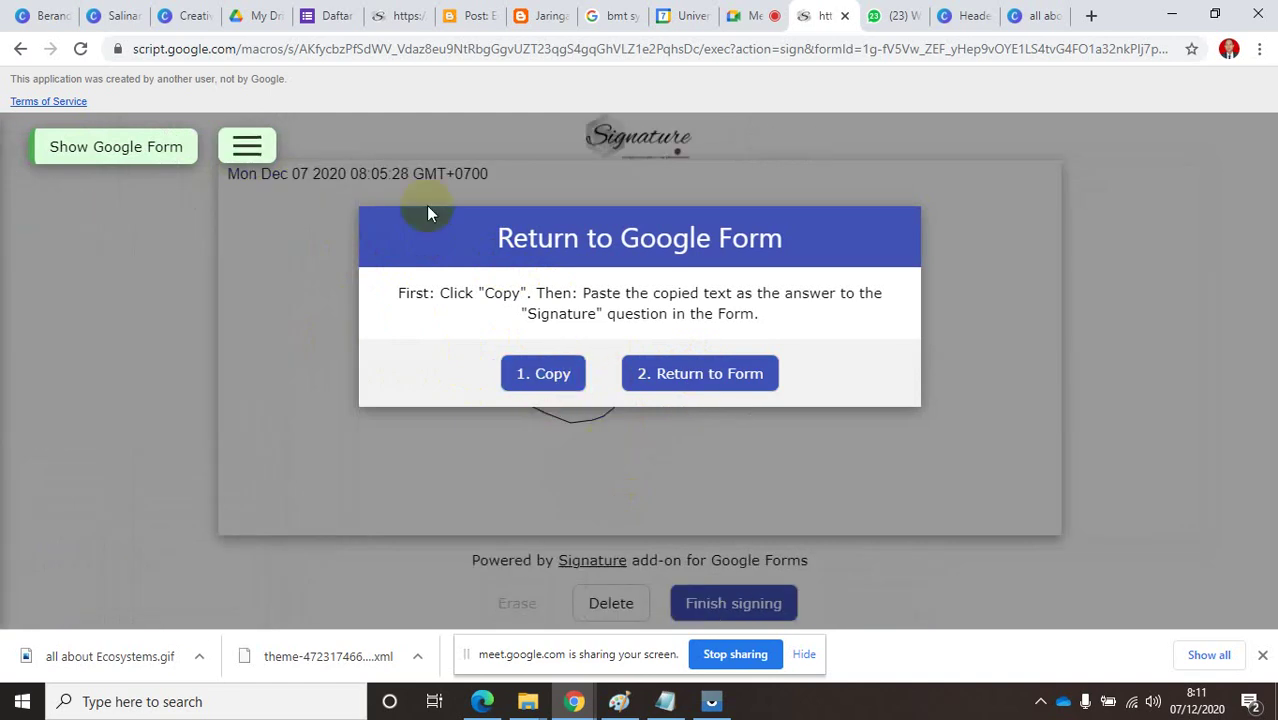
pyautogui.click(20, 48)
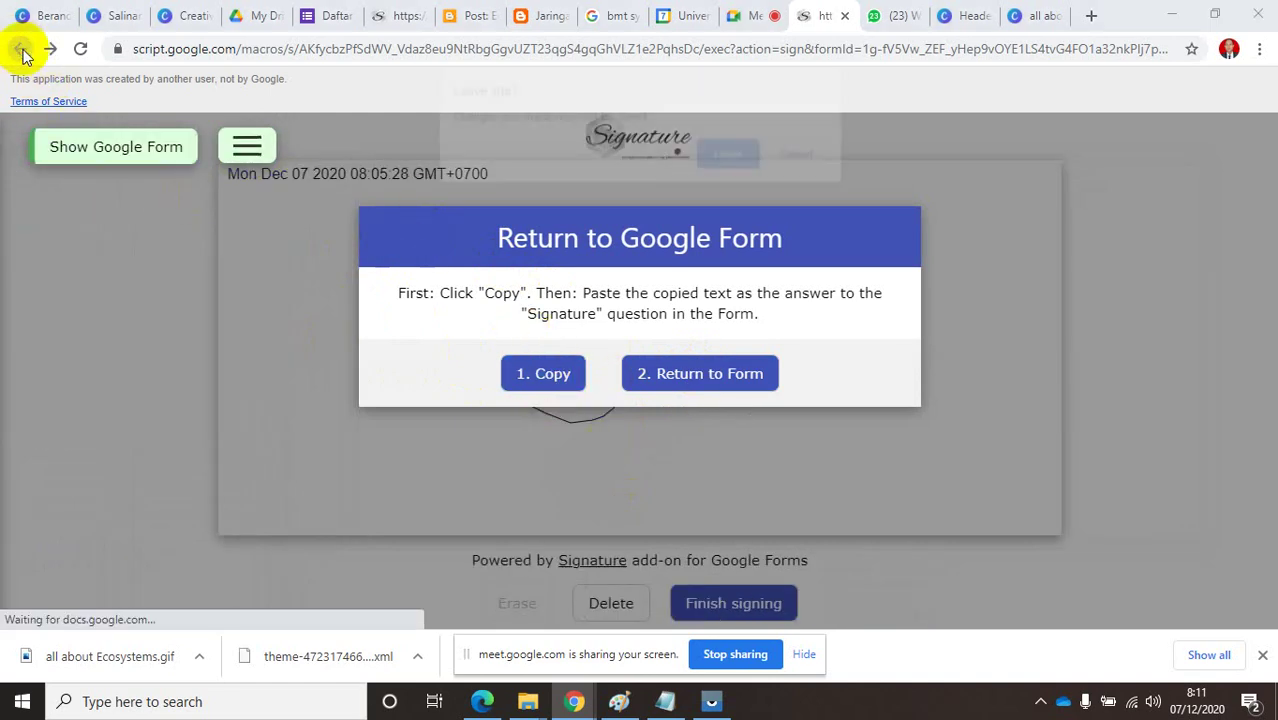
pyautogui.click(731, 155)
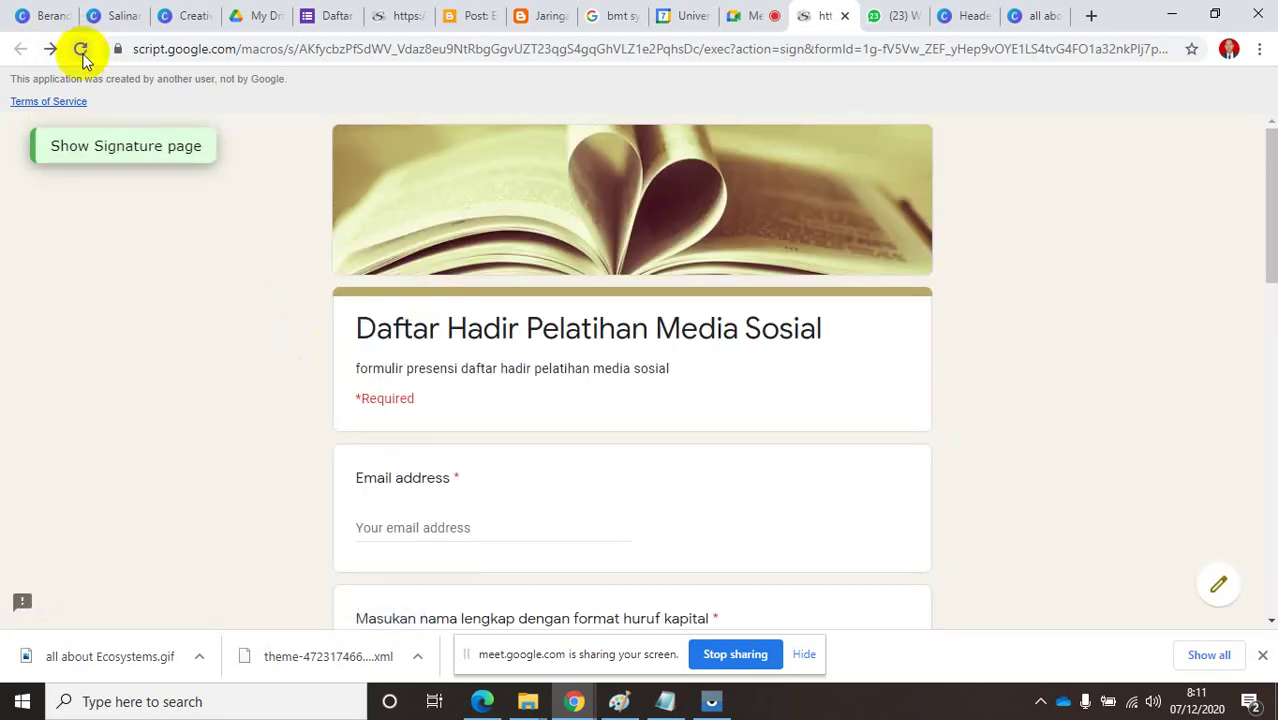
# Scroll to the Signature question, focus its answer field, and open a blank signature pad
pyautogui.scroll(-6, 429, 316)
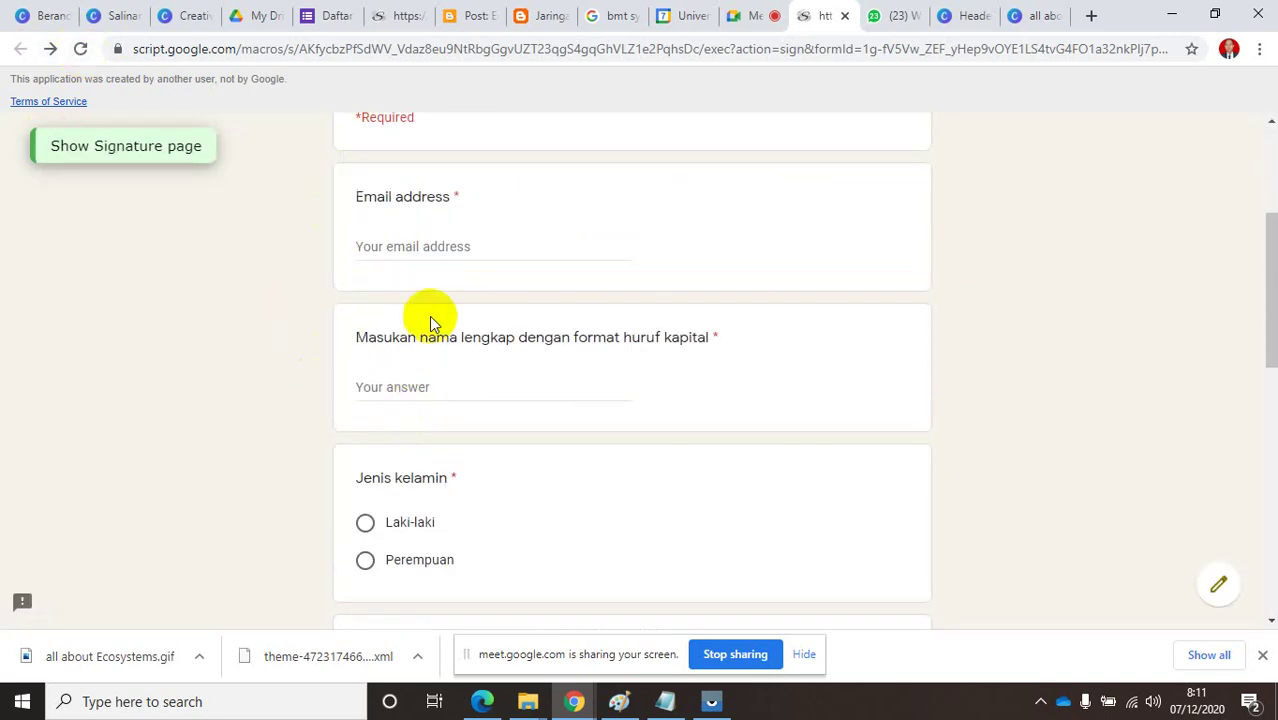
pyautogui.scroll(-4, 436, 386)
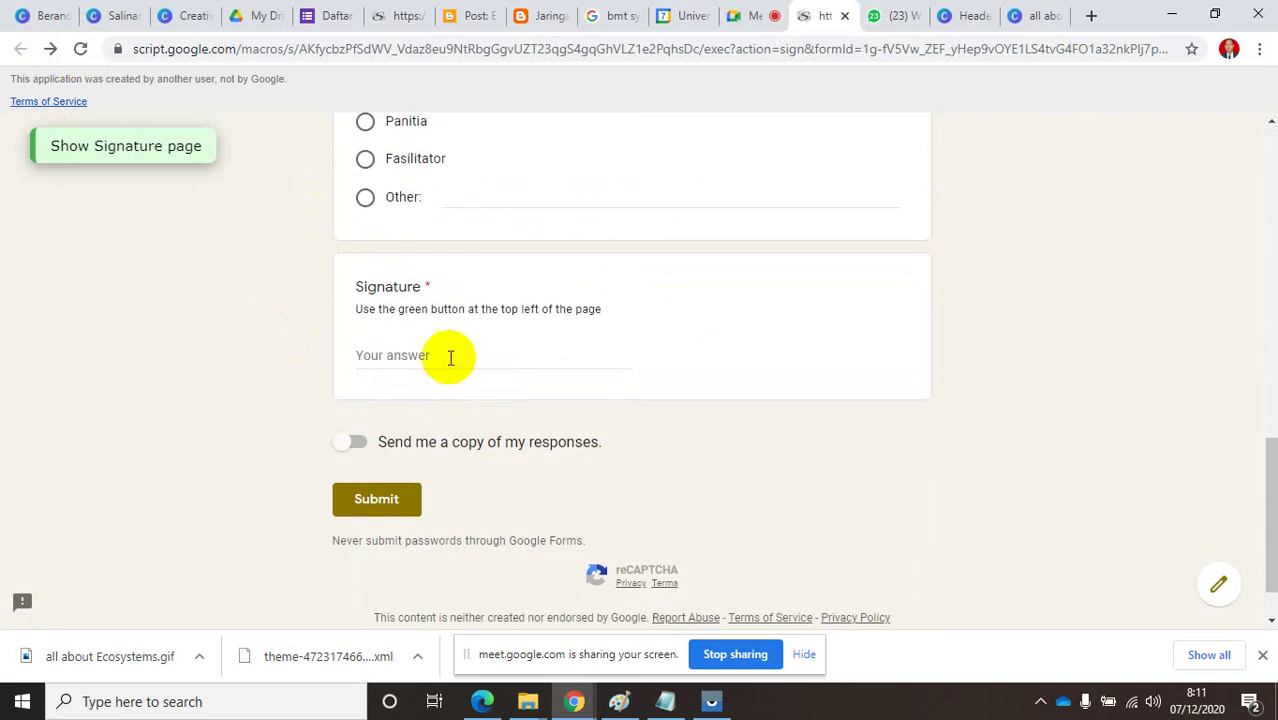
pyautogui.click(448, 356)
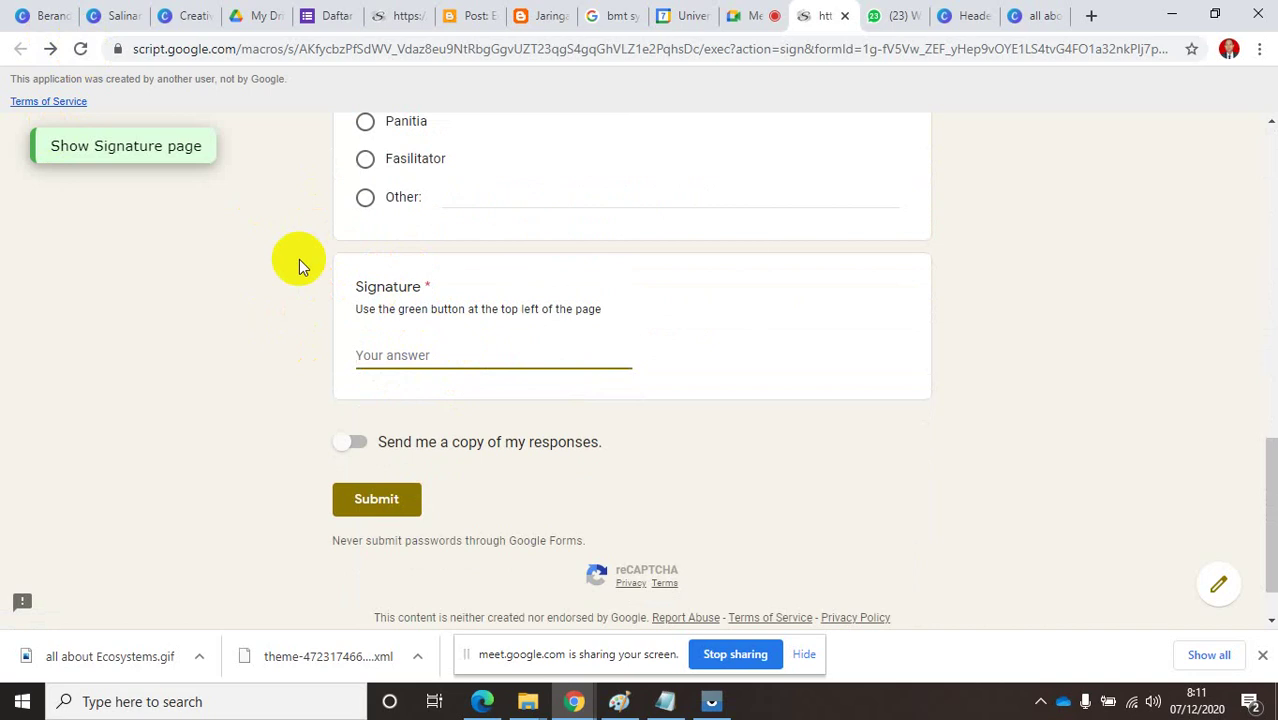
pyautogui.click(145, 168)
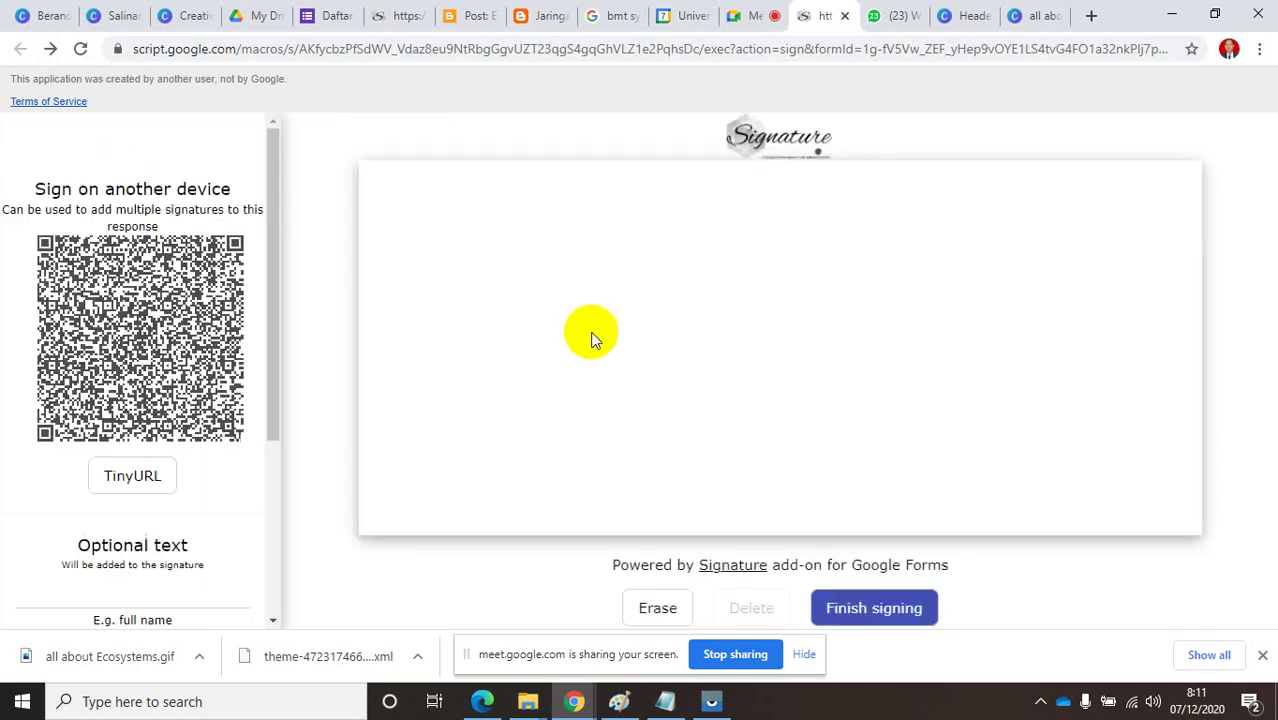
# Draw a new signature, finish and confirm sending it, copy its link, and return to the form
pyautogui.moveTo(496, 391)
pyautogui.mouseDown()
pyautogui.moveTo(779, 223)
pyautogui.moveTo(819, 243)
pyautogui.moveTo(709, 276)
pyautogui.moveTo(493, 244)
pyautogui.mouseUp()
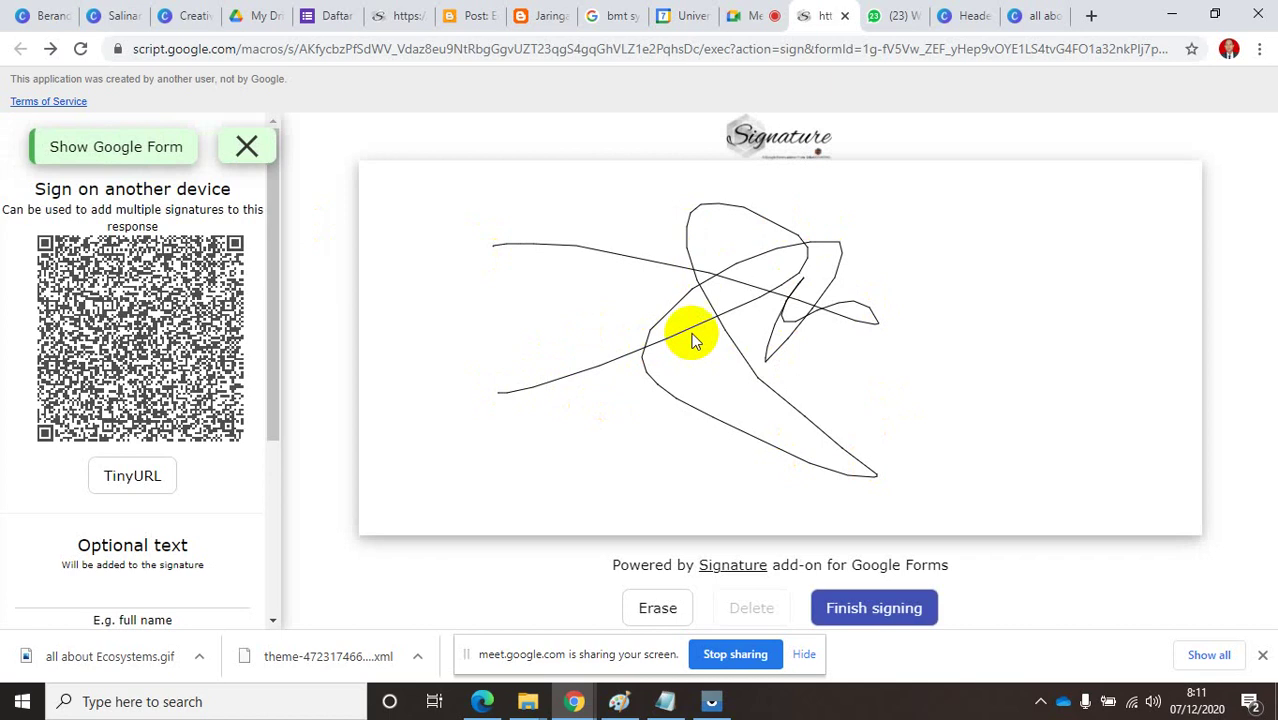
pyautogui.click(874, 605)
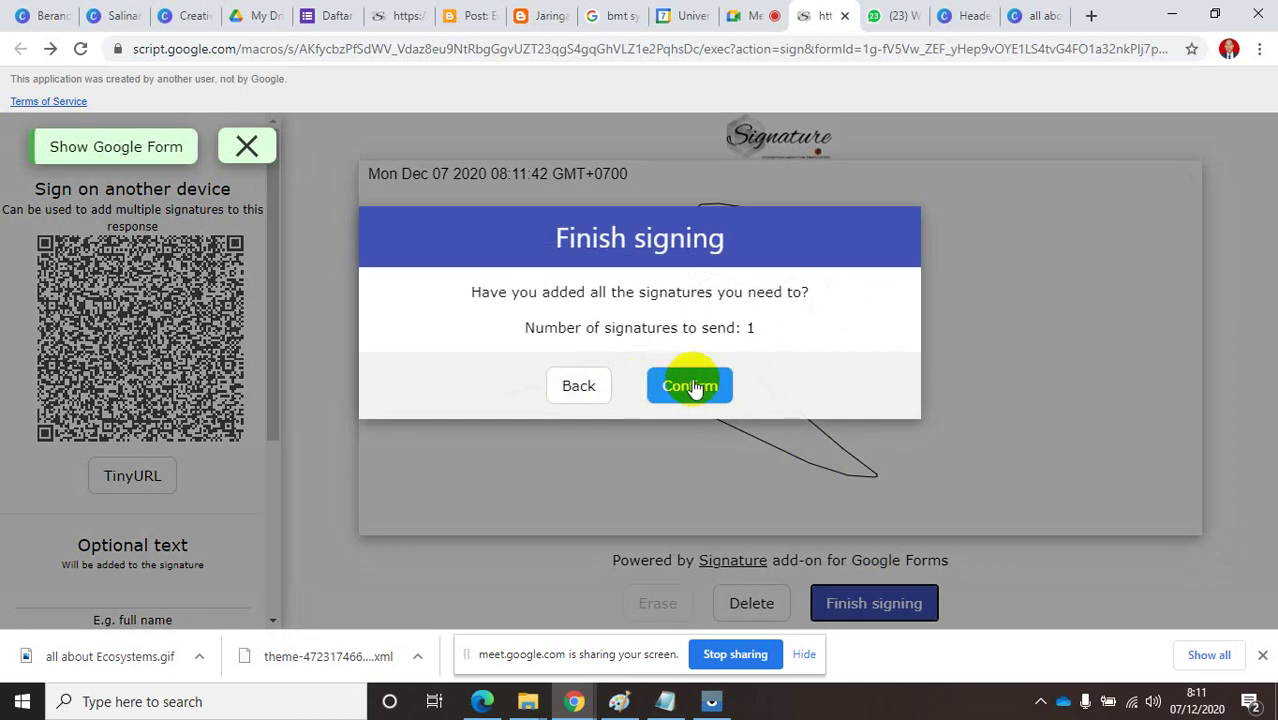
pyautogui.click(695, 388)
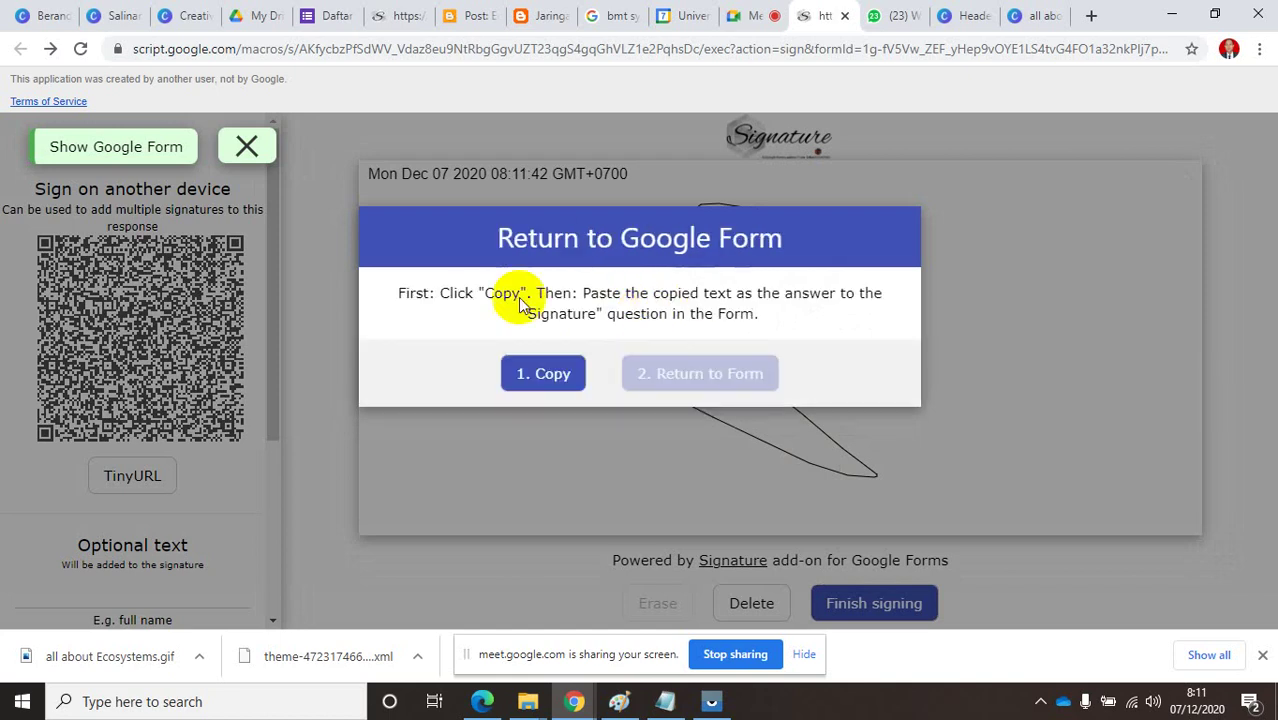
pyautogui.click(531, 373)
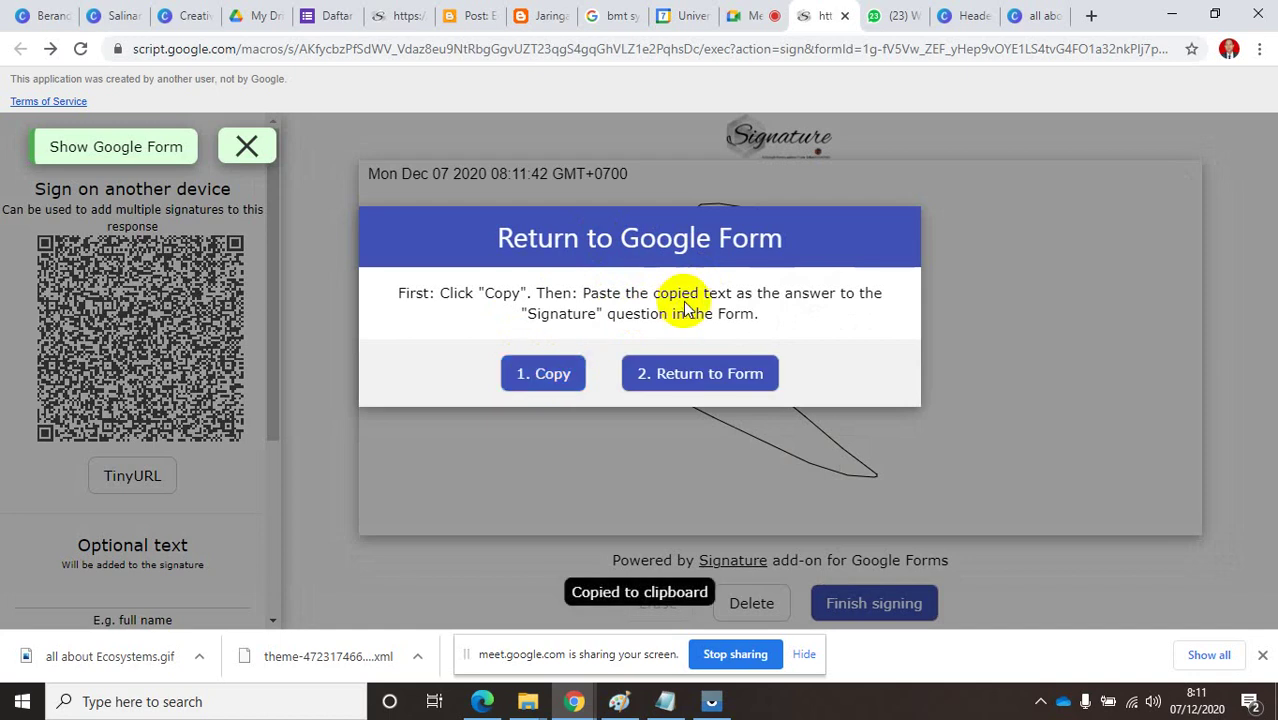
pyautogui.click(714, 378)
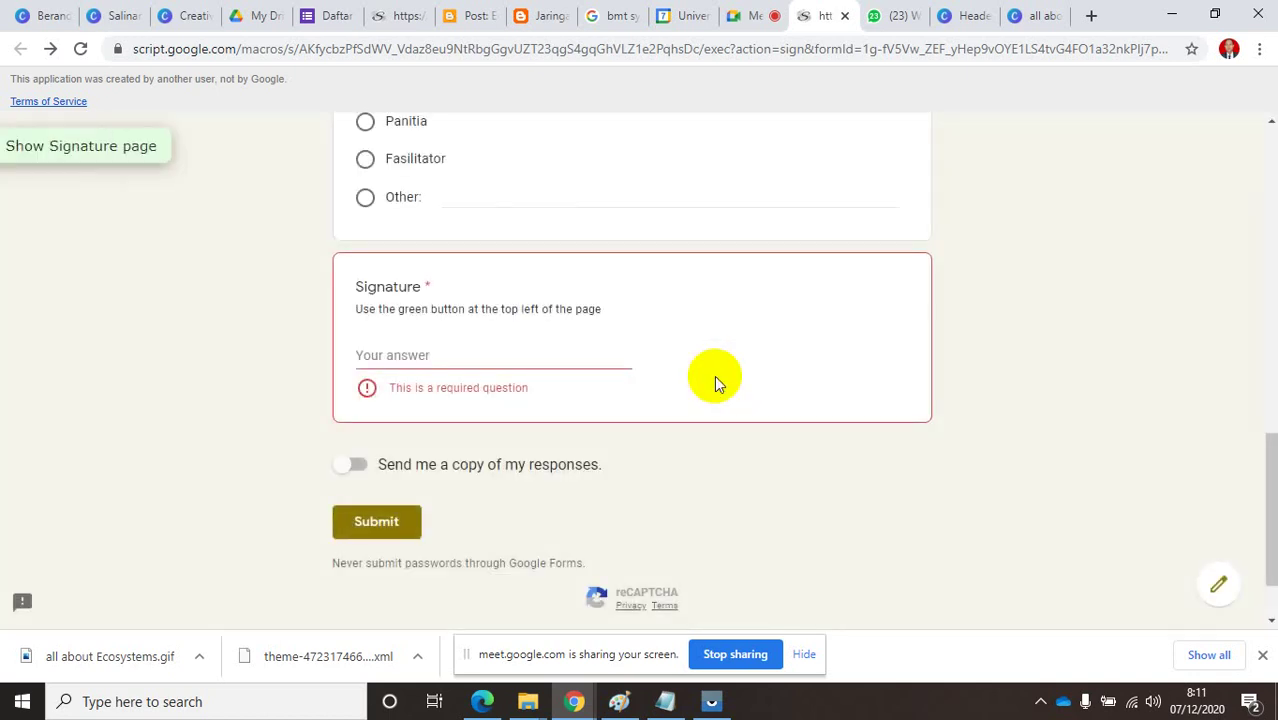
# Paste the copied signature link into the Signature answer, then stop sharing and return to Meet
pyautogui.click(417, 360)
pyautogui.rightClick(416, 358)
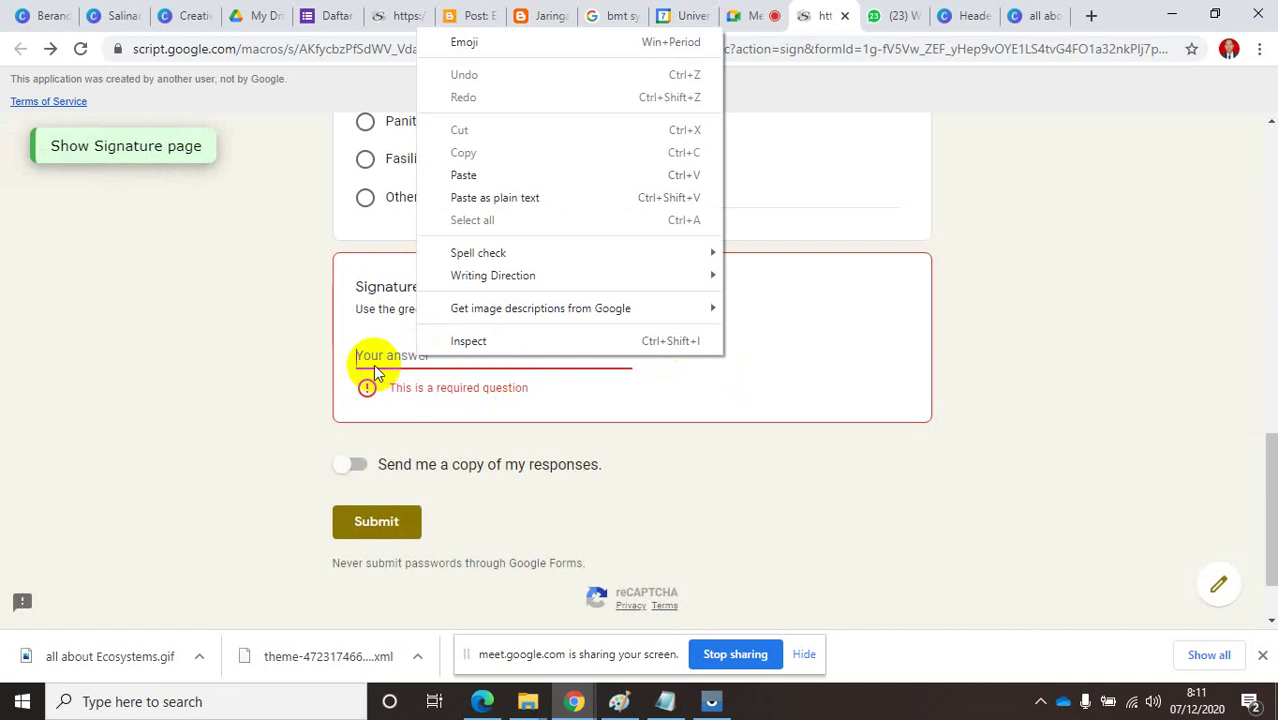
pyautogui.click(461, 176)
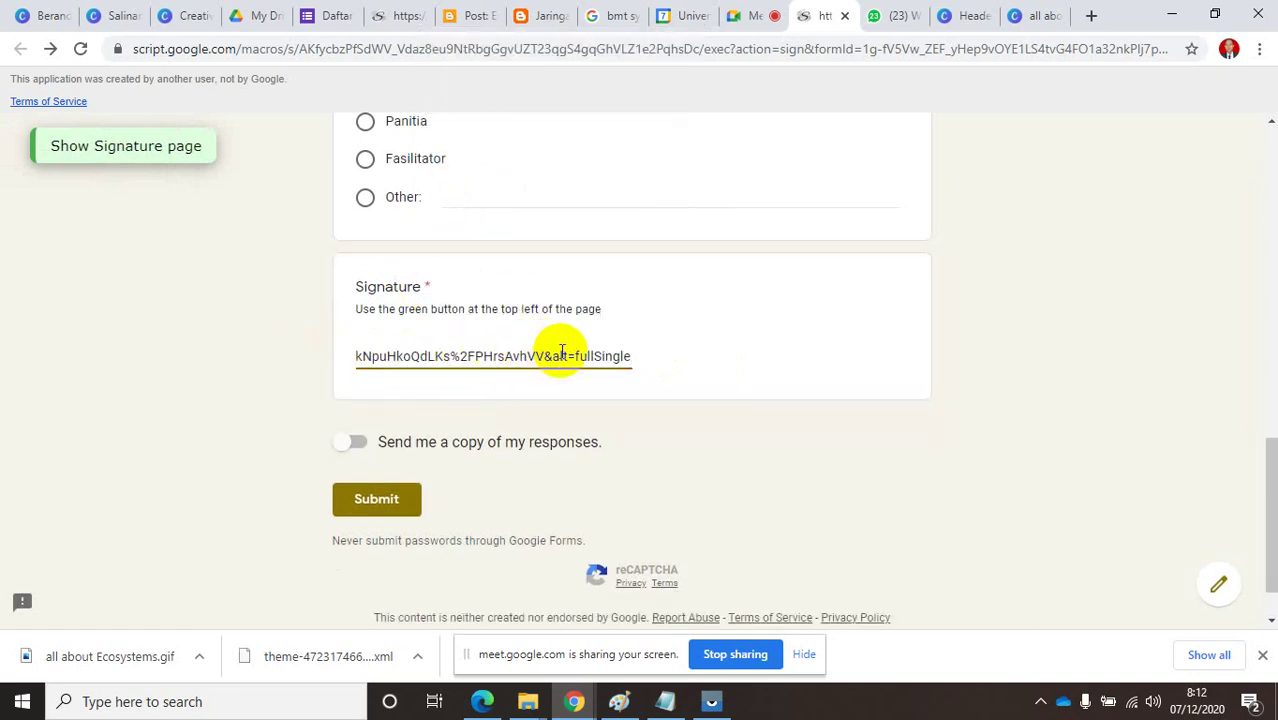
pyautogui.click(730, 654)
pyautogui.click(748, 17)
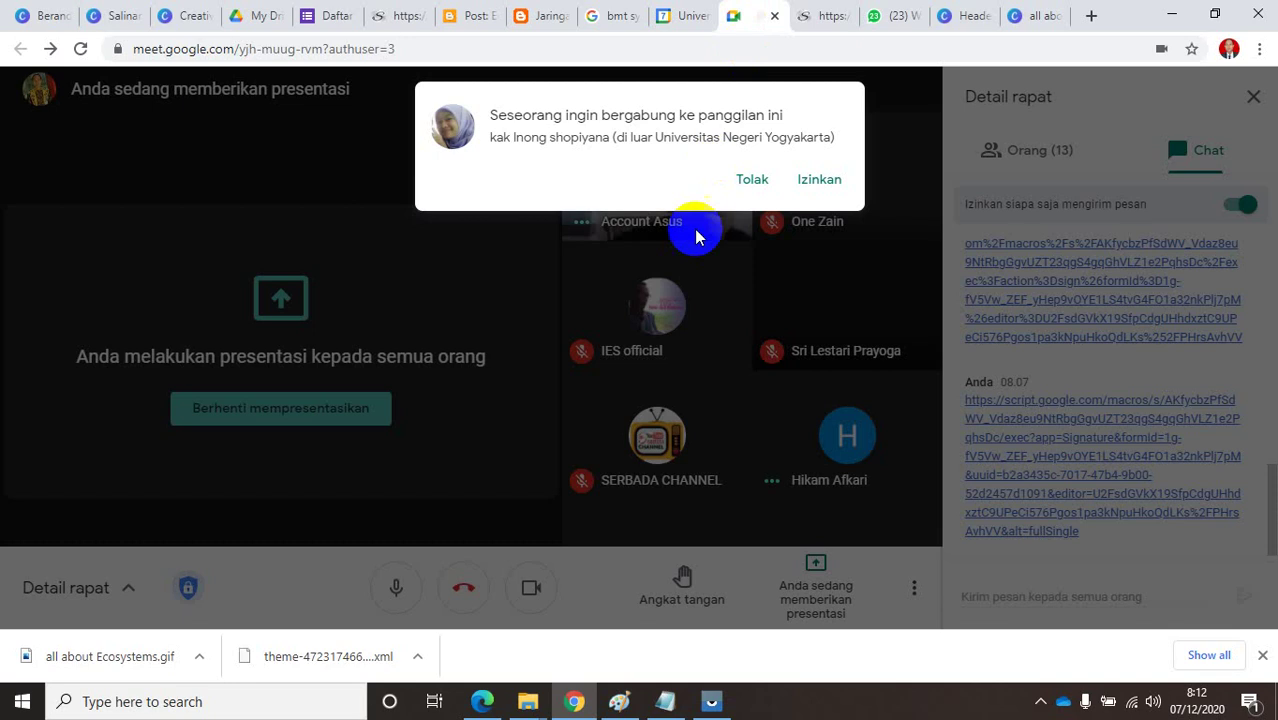
# Admit all four waiting people, then turn off the camera and mute the microphone
pyautogui.click(822, 207)
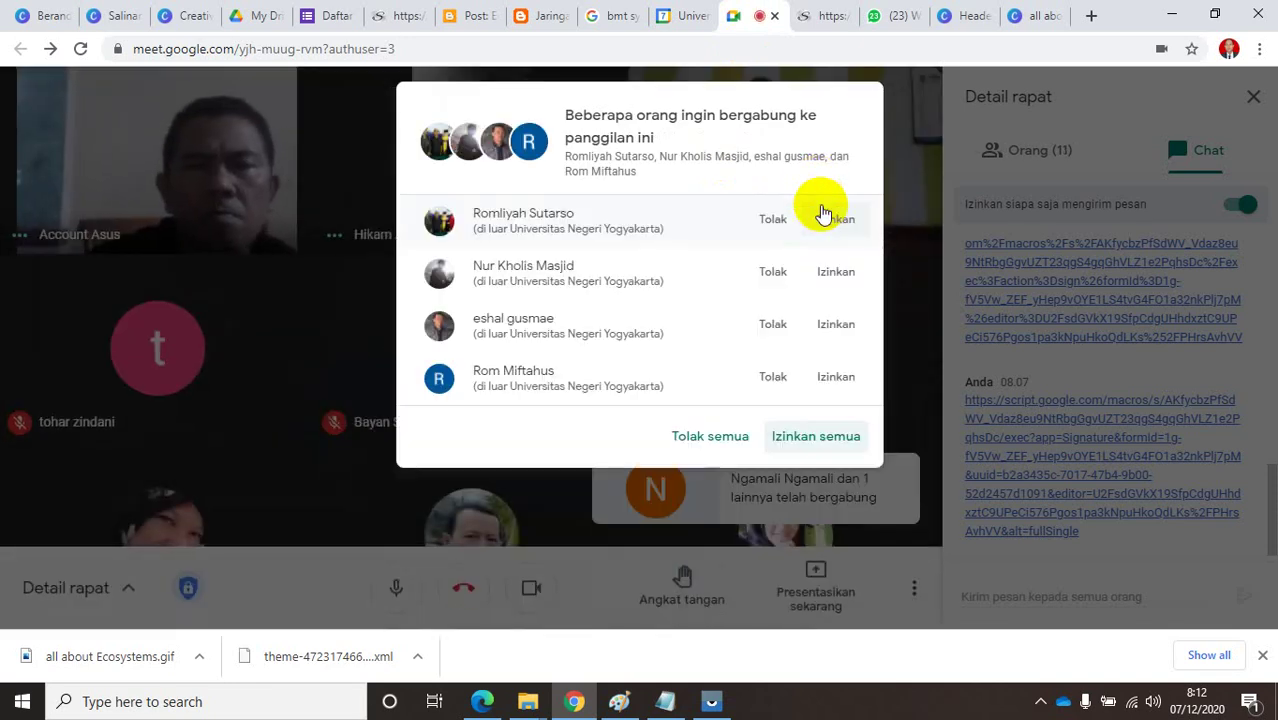
pyautogui.click(814, 435)
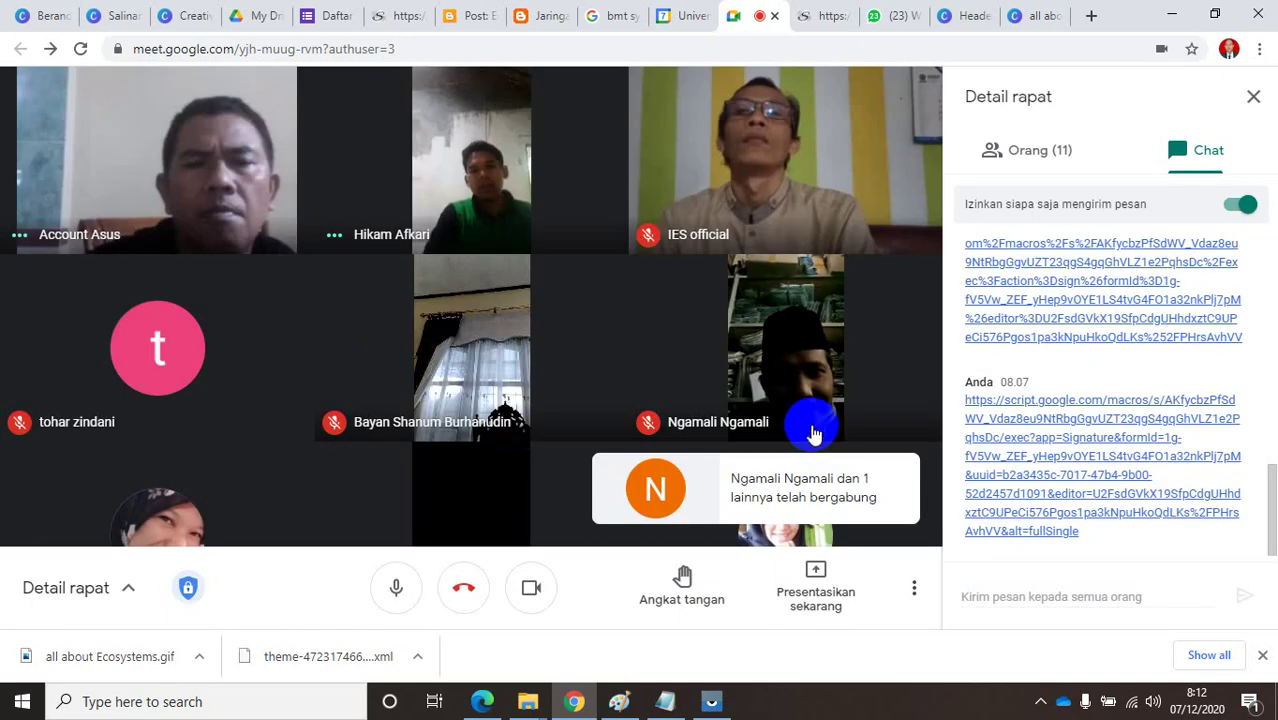
pyautogui.moveTo(276, 370)
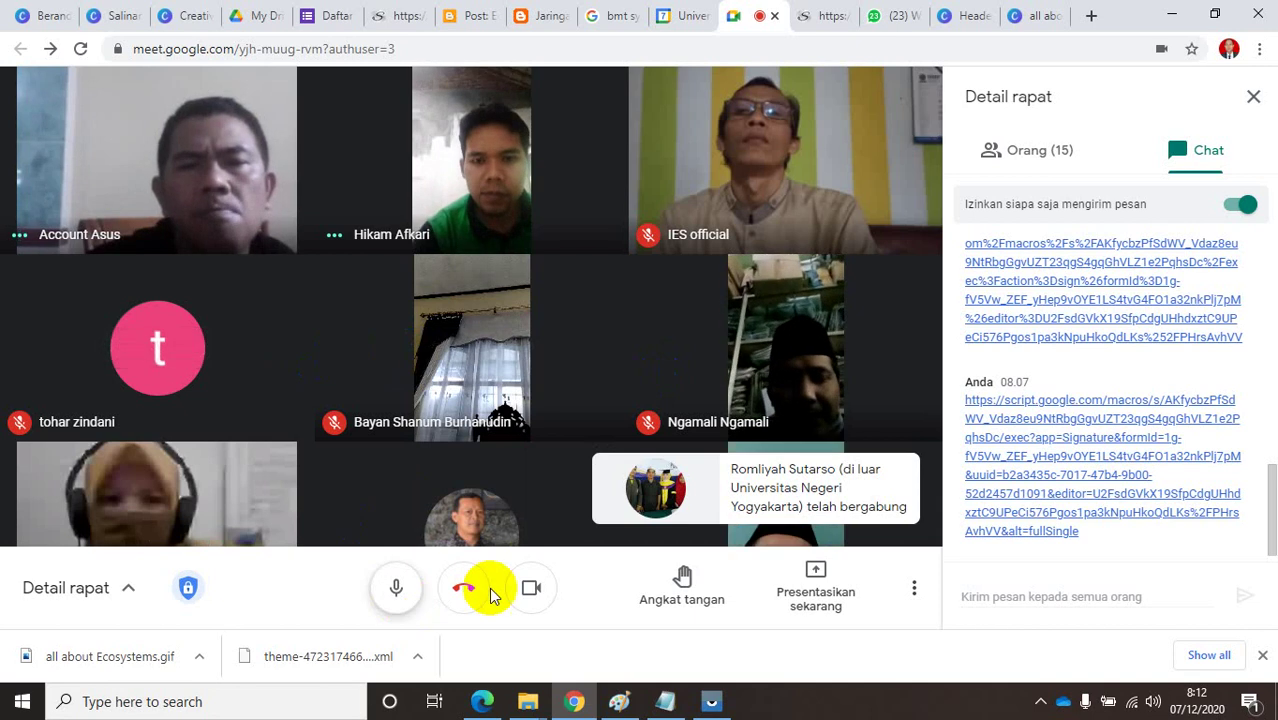
pyautogui.click(531, 588)
pyautogui.click(389, 593)
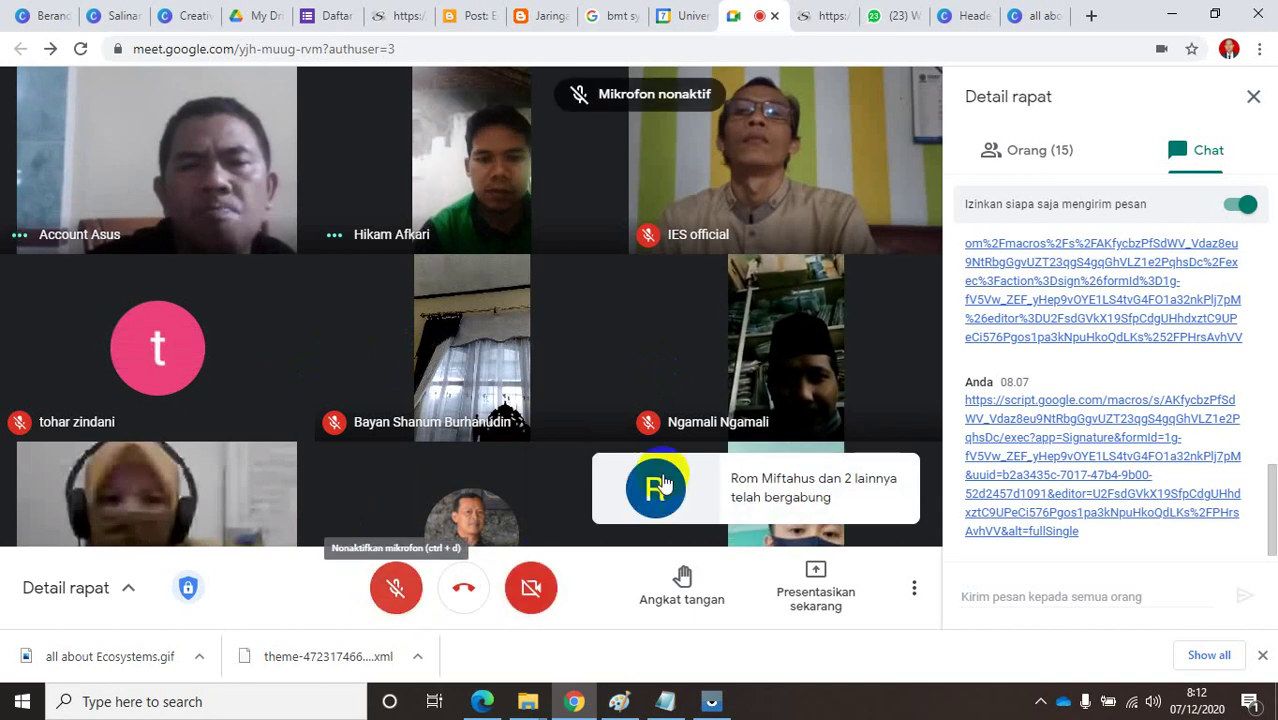
# Post the reminder 'MONGGO disi dahulu daftar h' and the attendance form link in chat
pyautogui.click(1038, 597)
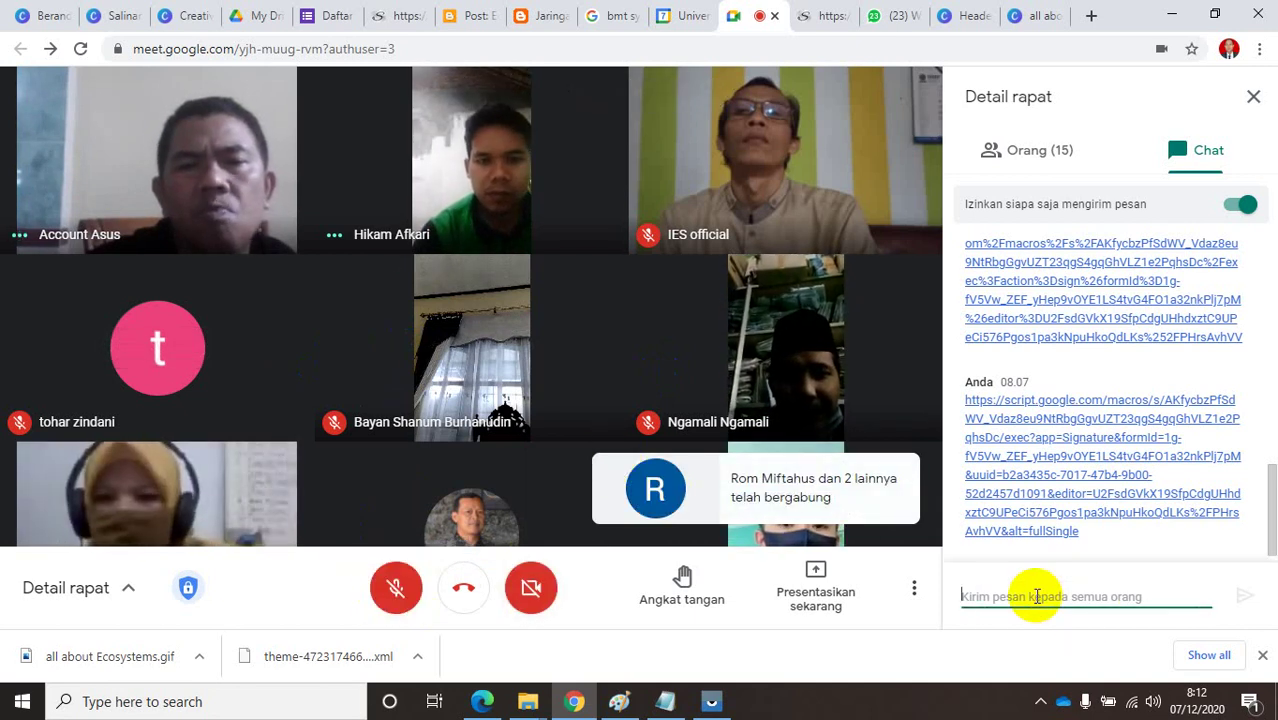
pyautogui.write('MONGGO')
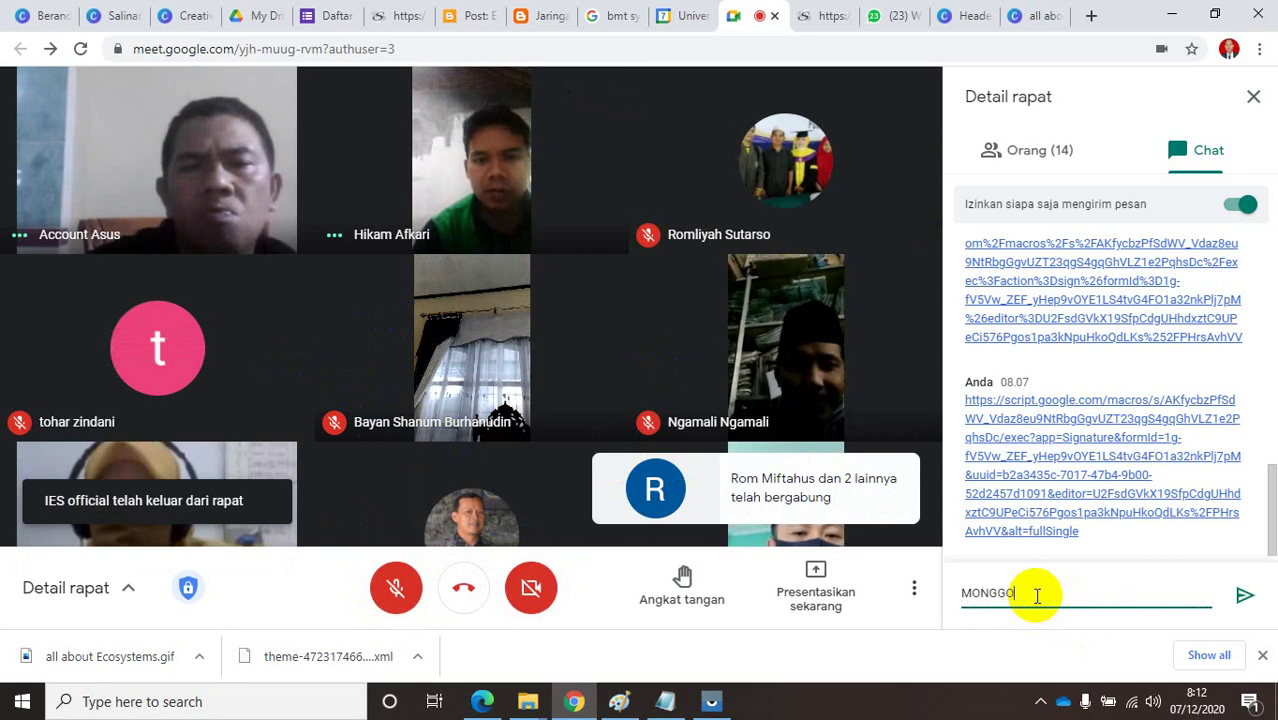
pyautogui.write(' disi dah')
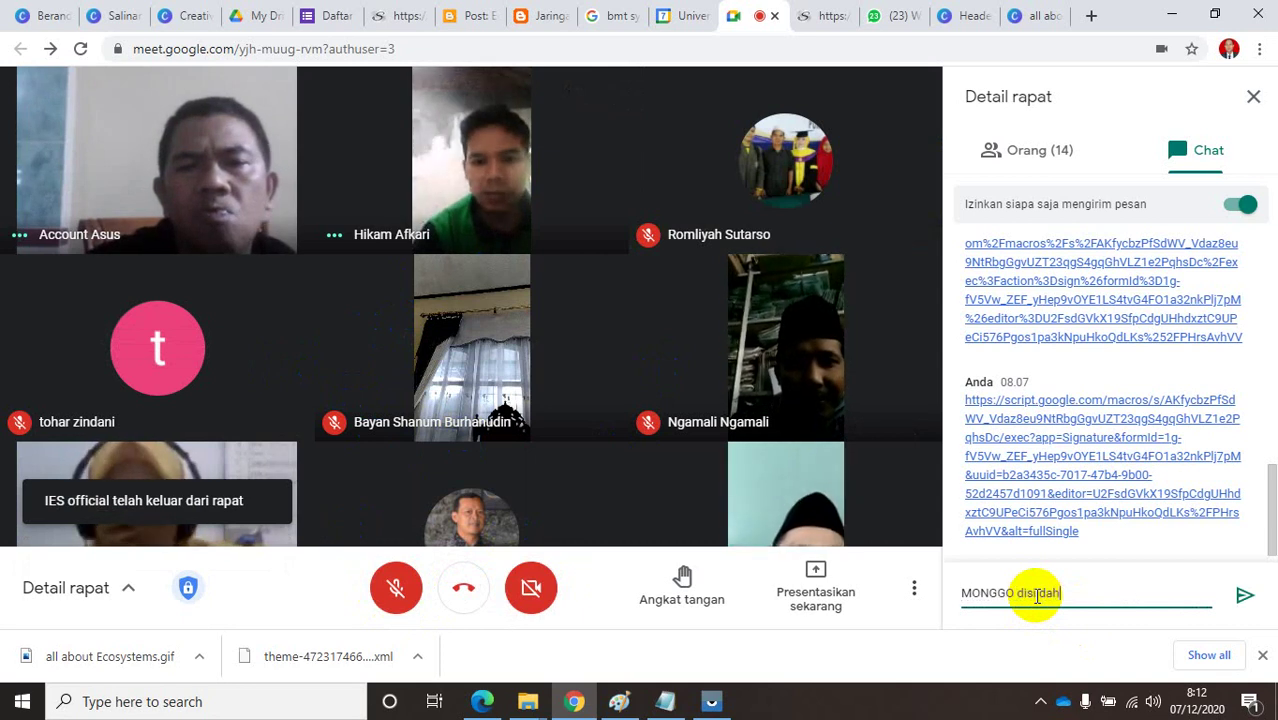
pyautogui.write('ulu daftar hadirnya')
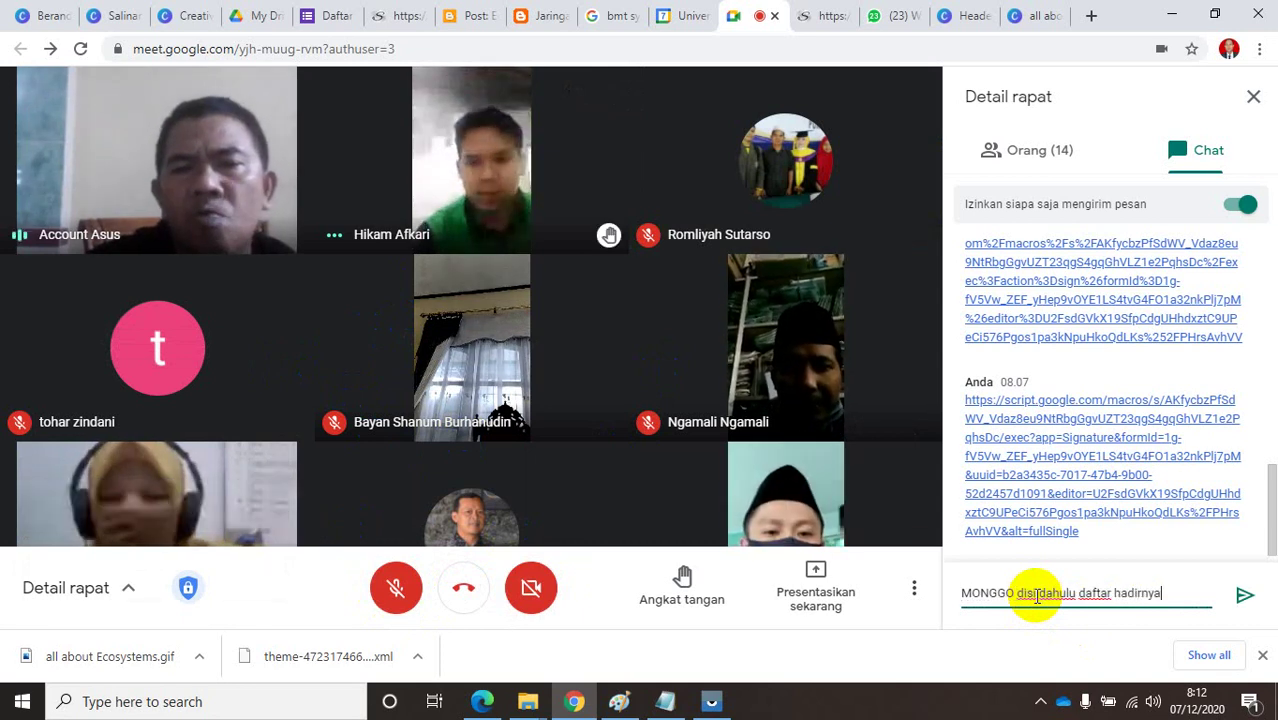
pyautogui.press('Return')
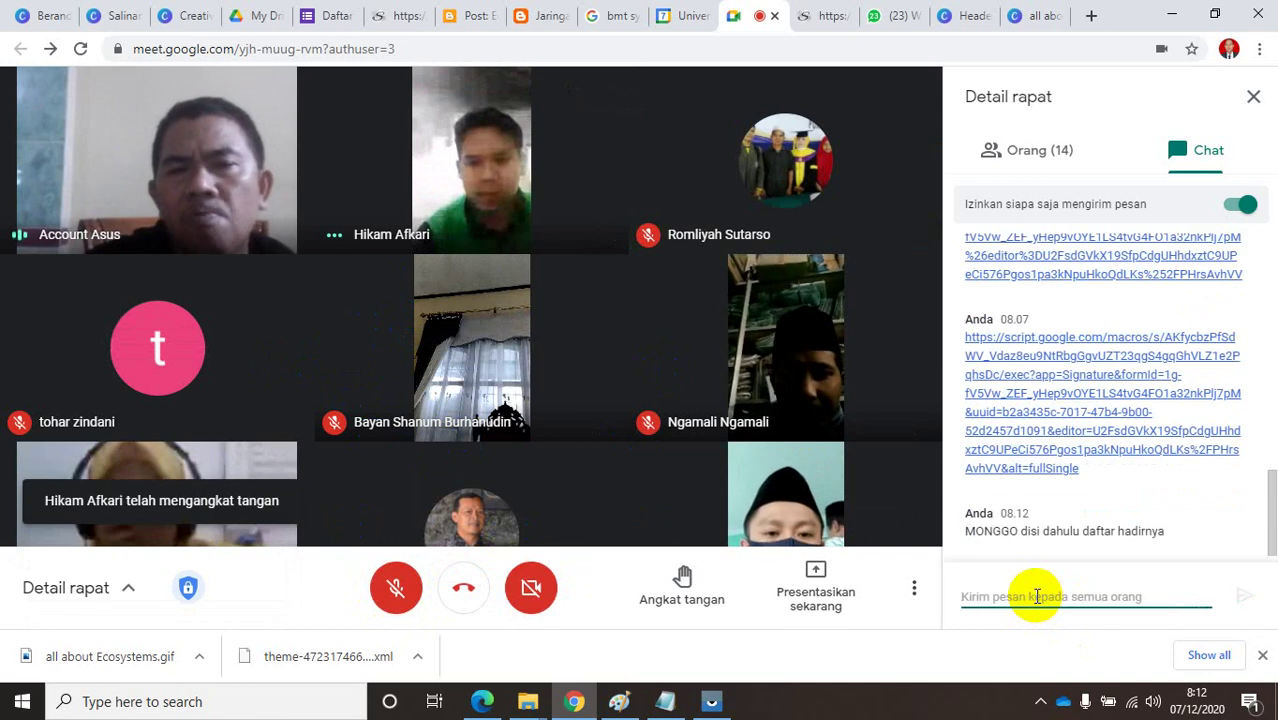
pyautogui.hotkey('ctrl', 'v')
pyautogui.press('Return')
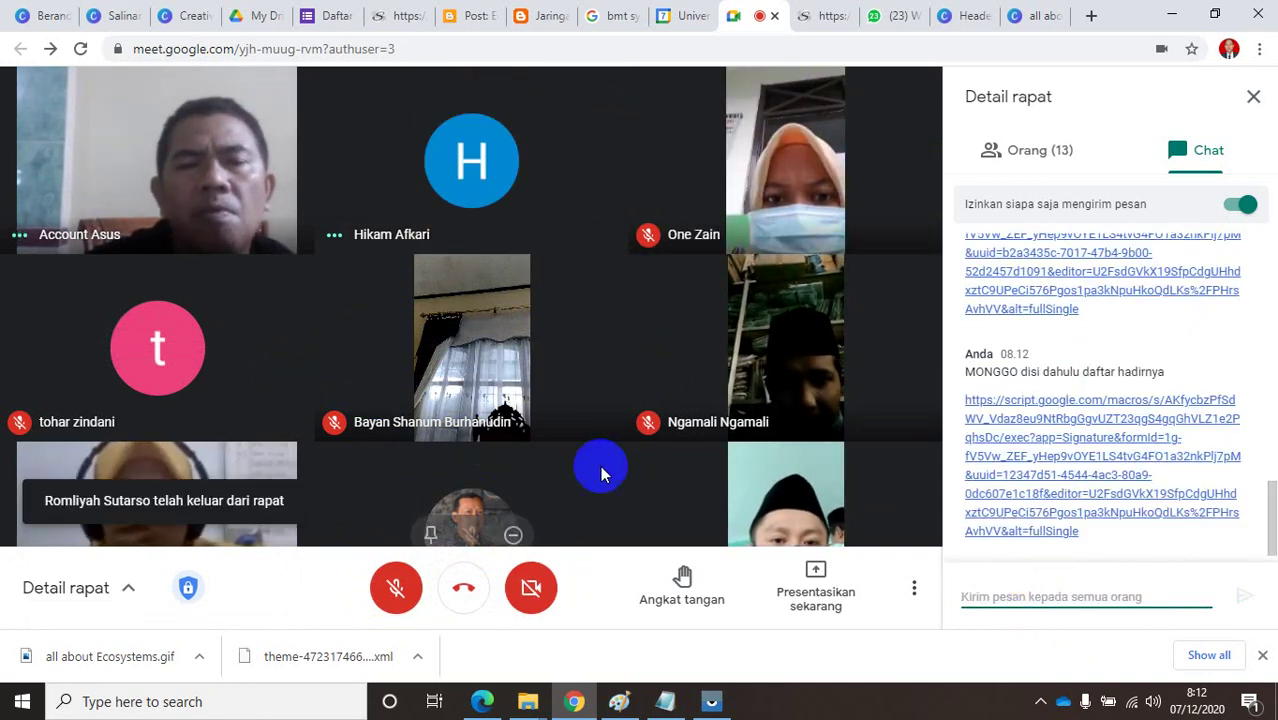
# Start a second message 'bagi yg nanti belu', delete it, and switch to the phone-mirror window
pyautogui.moveTo(785, 478)
pyautogui.write('bagi yg na')
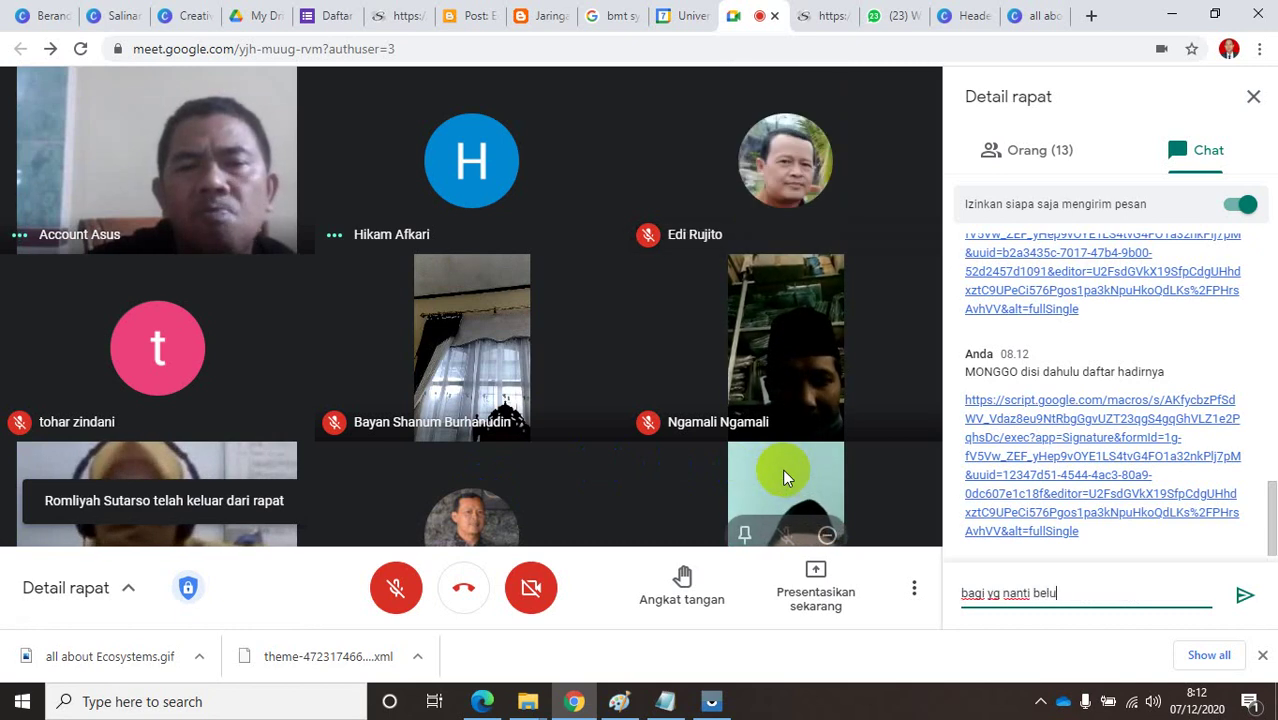
pyautogui.write('nti belu')
pyautogui.hotkey('ctrl', 'a')
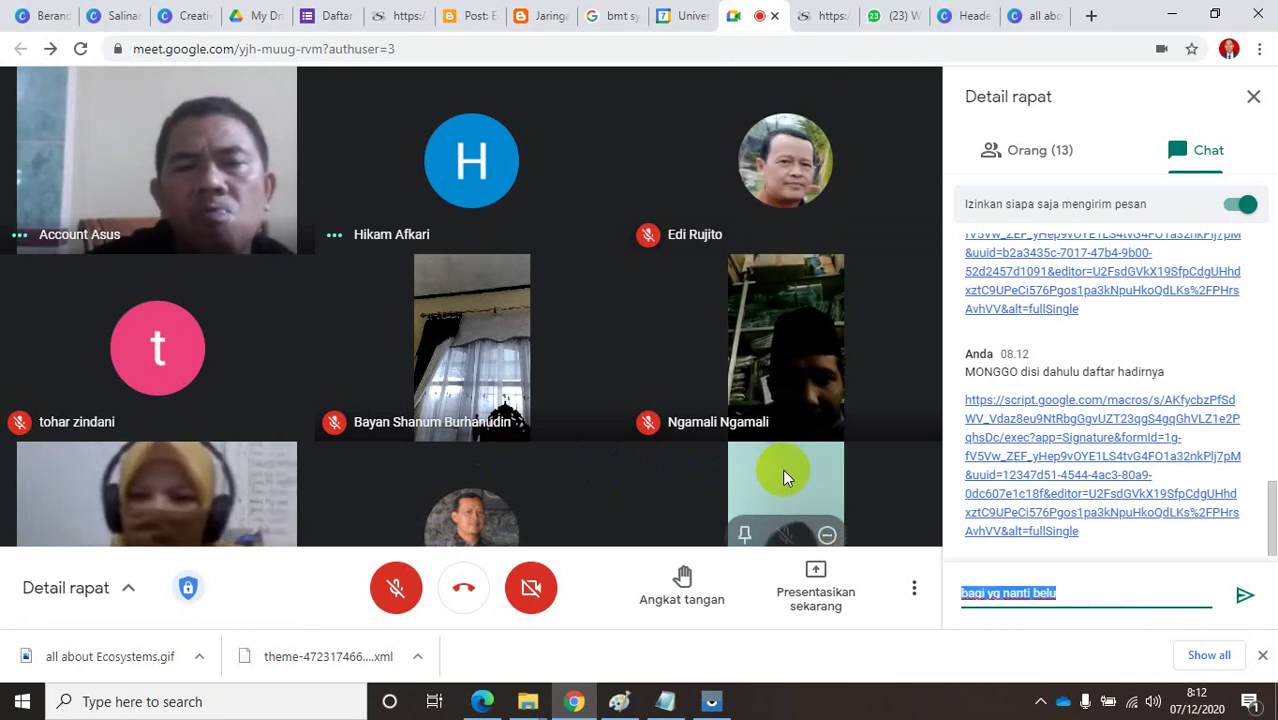
pyautogui.press('BackSpace')
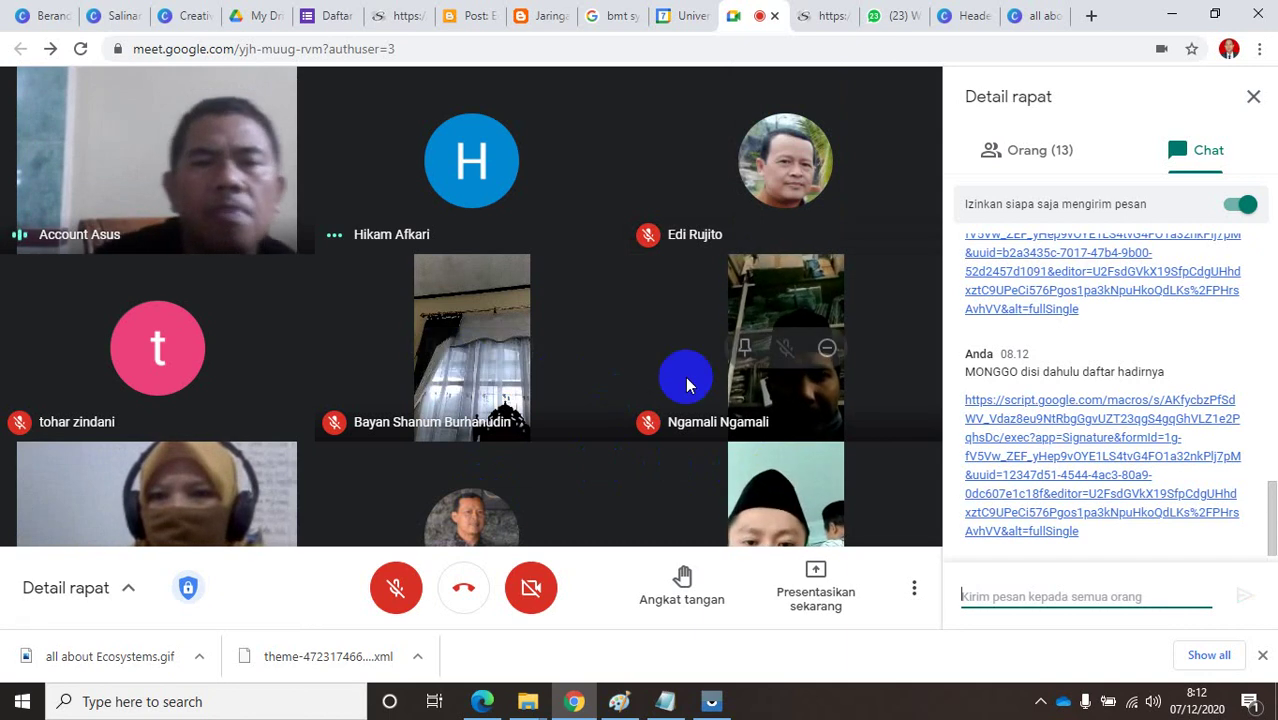
pyautogui.hotkey('alt', 'Tab')
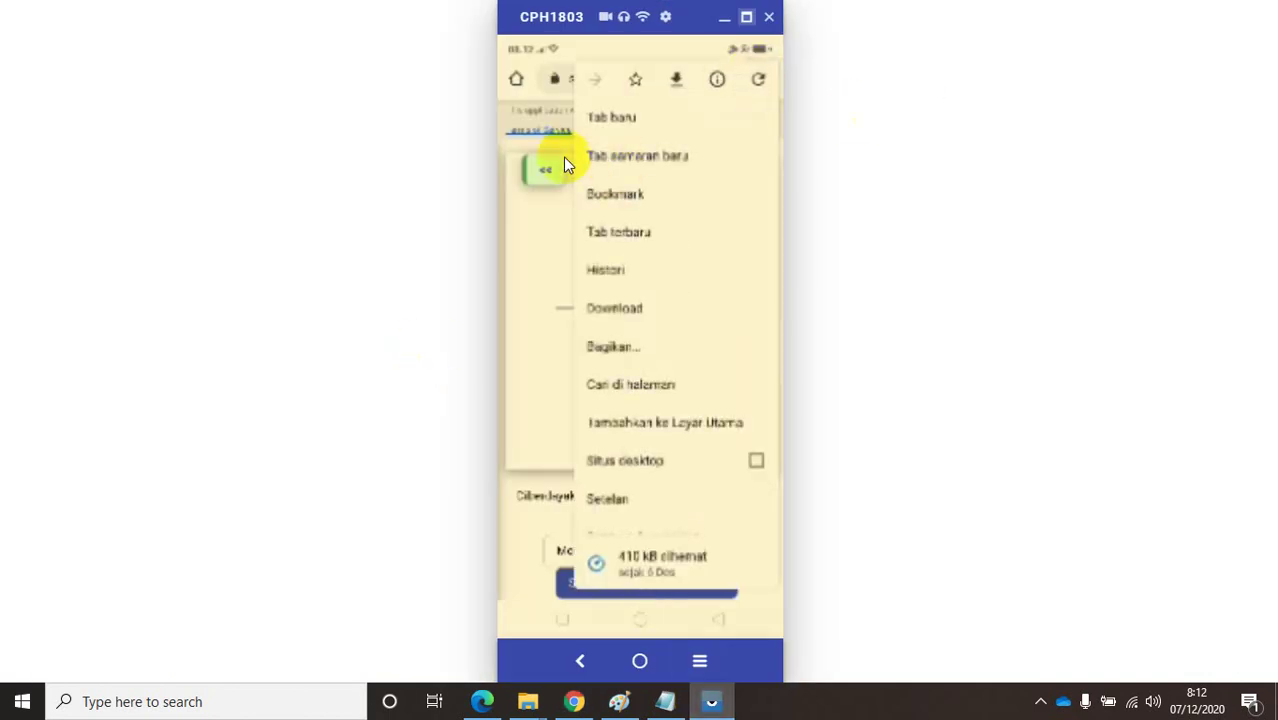
# Toggle the phone-mirror window between hidden and shown from its taskbar icon
pyautogui.click(722, 702)
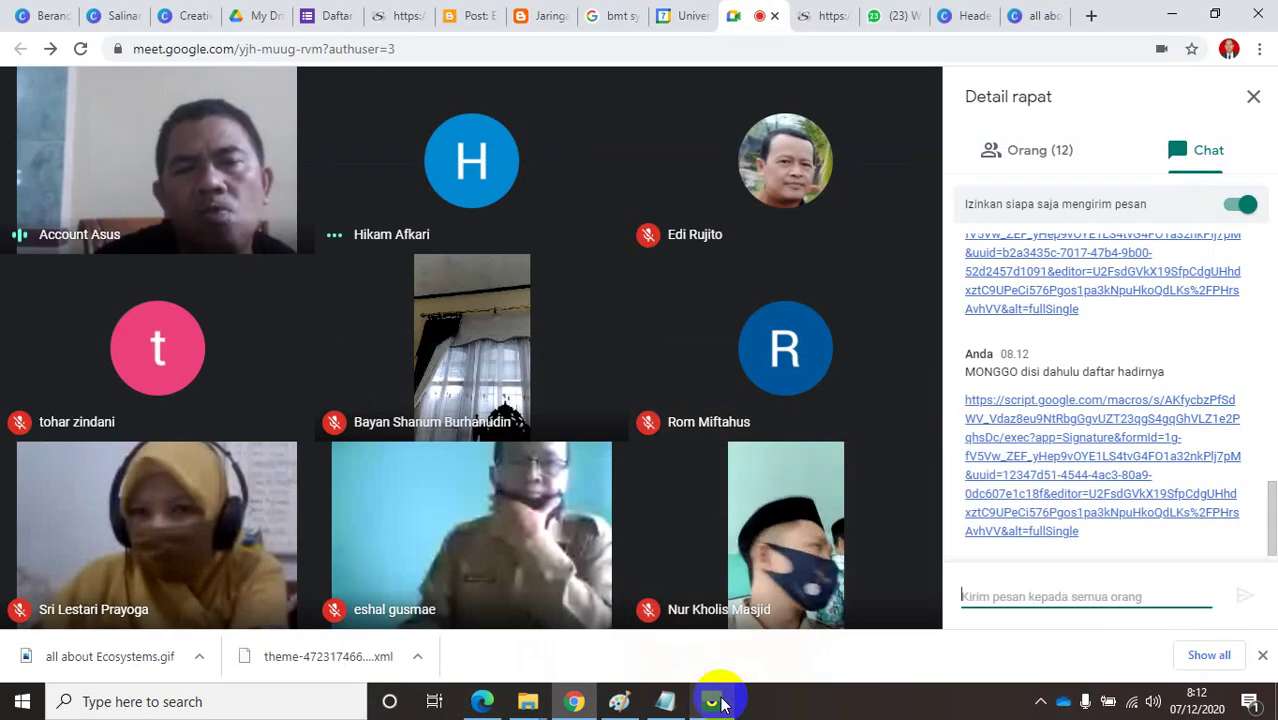
pyautogui.click(715, 700)
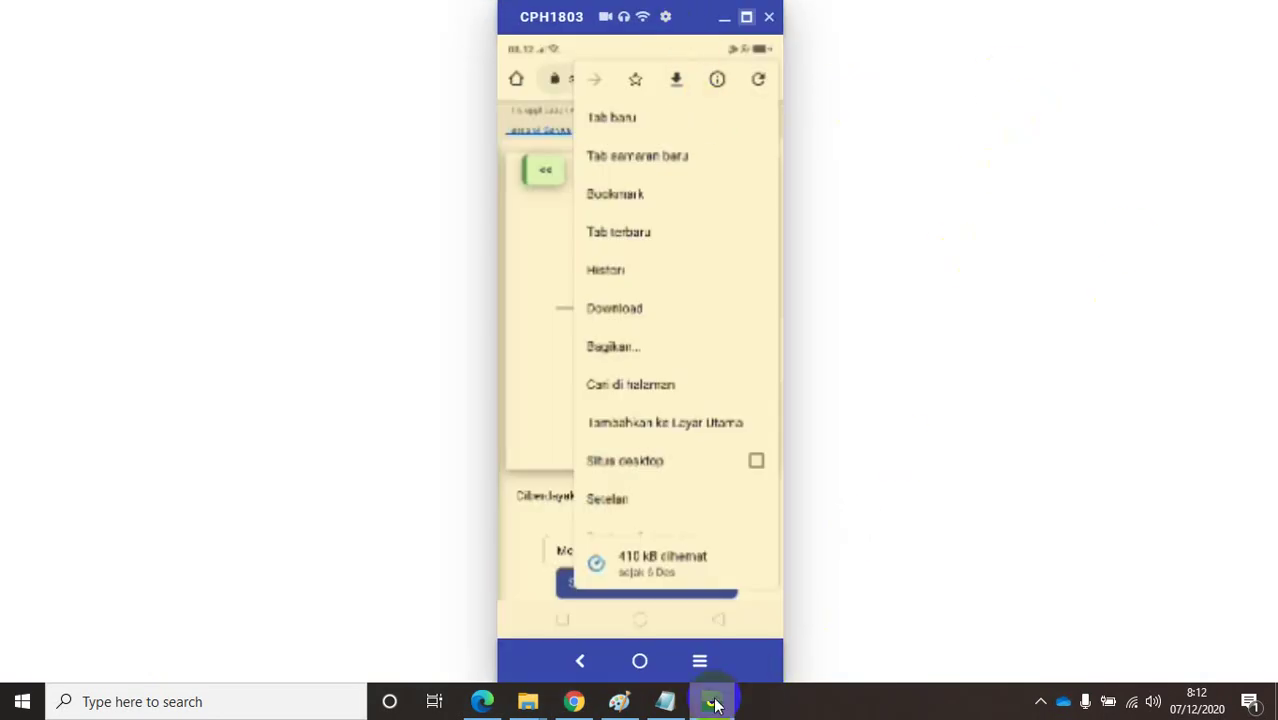
pyautogui.moveTo(715, 704)
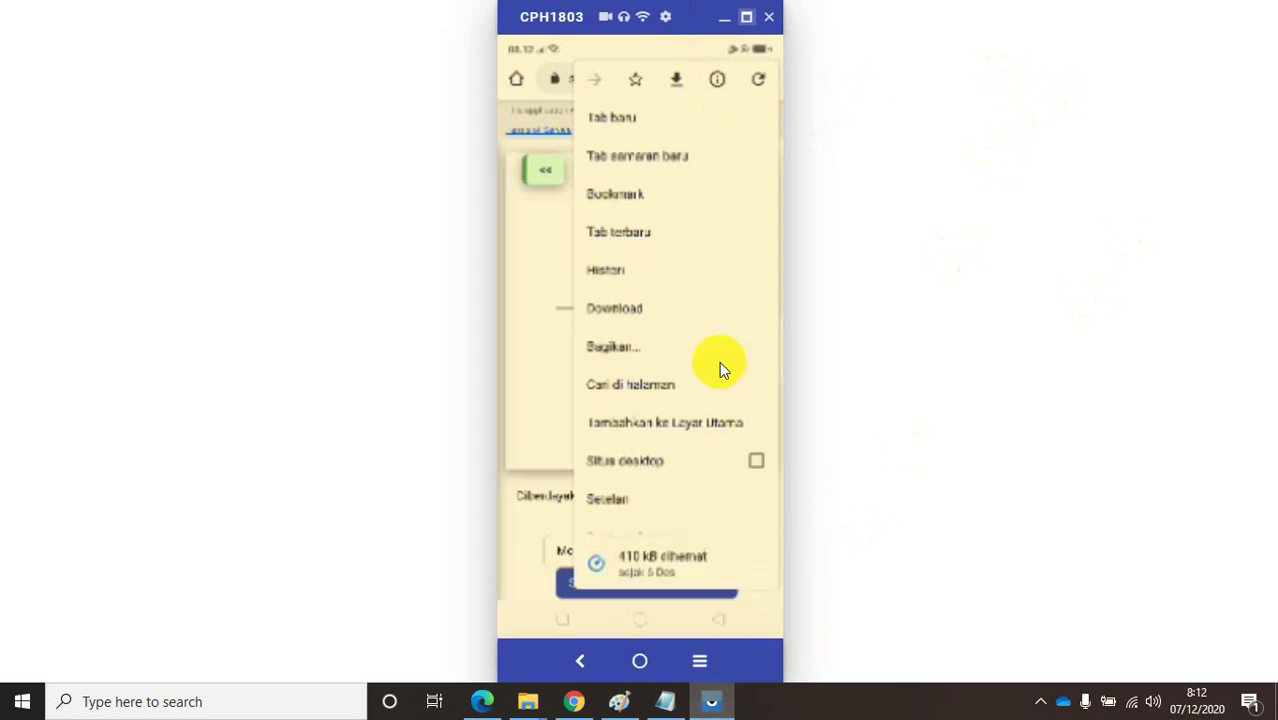
pyautogui.click(727, 711)
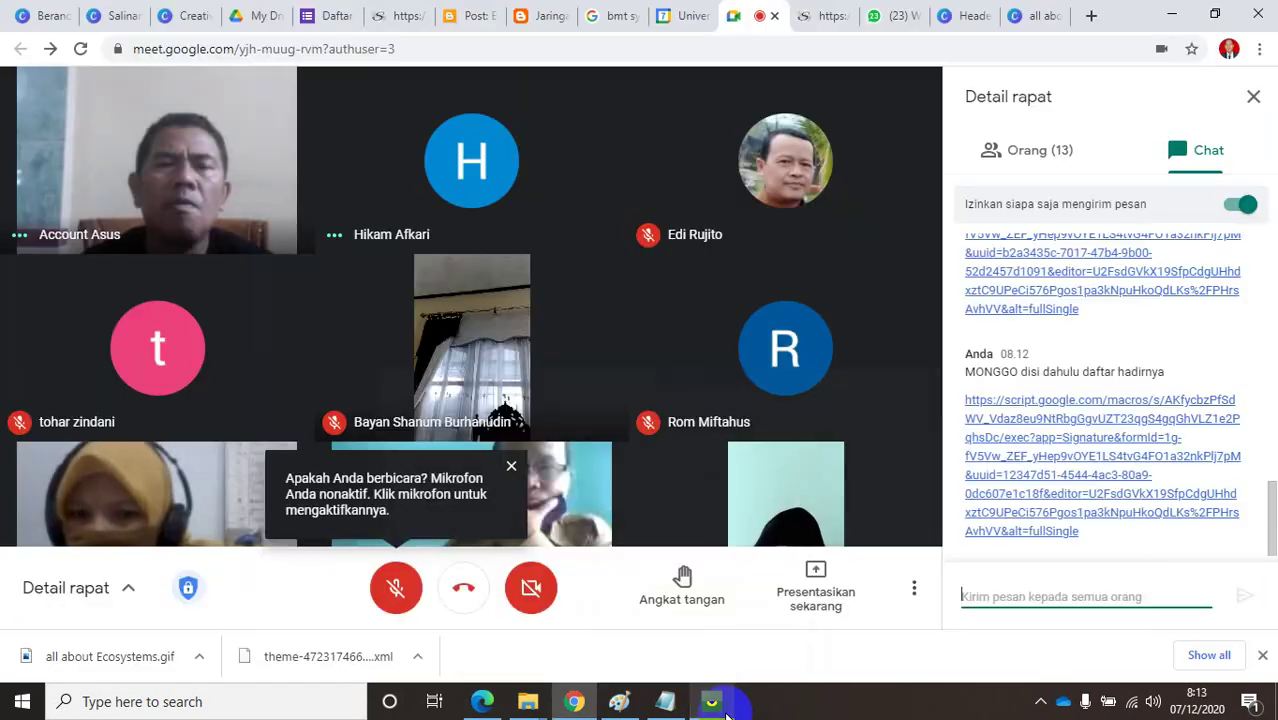
pyautogui.click(727, 711)
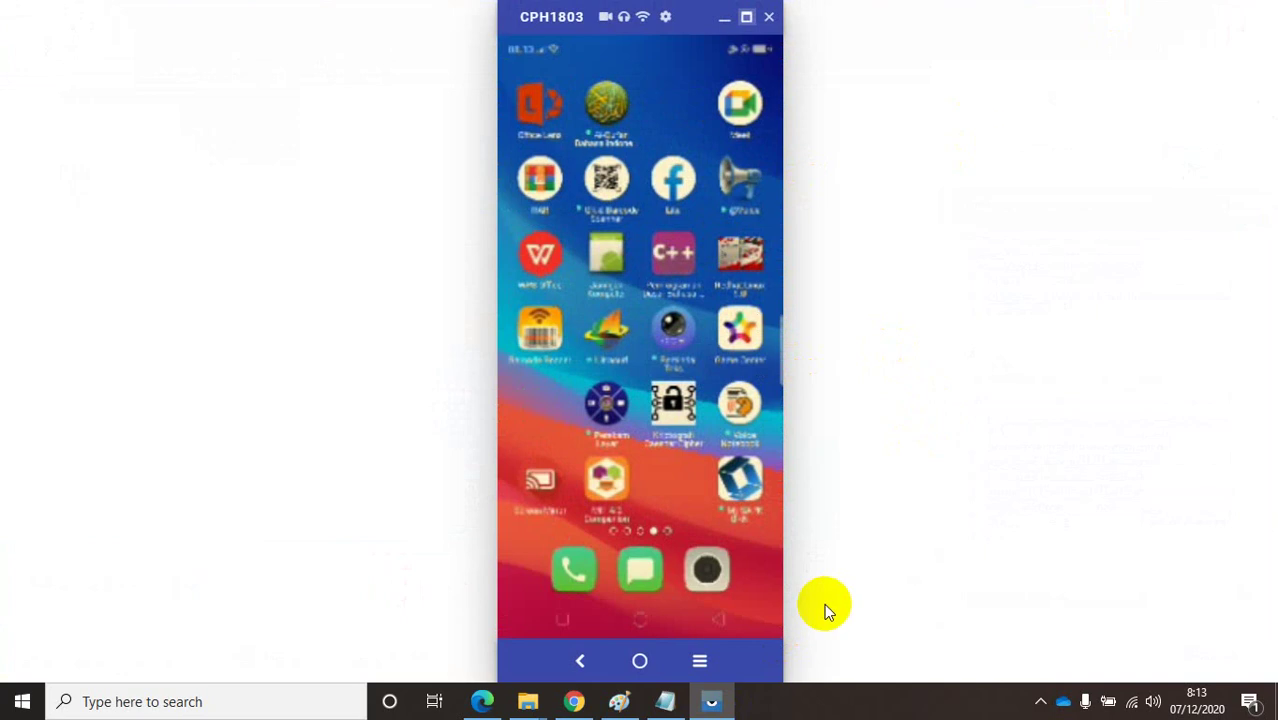
pyautogui.click(727, 706)
pyautogui.click(727, 706)
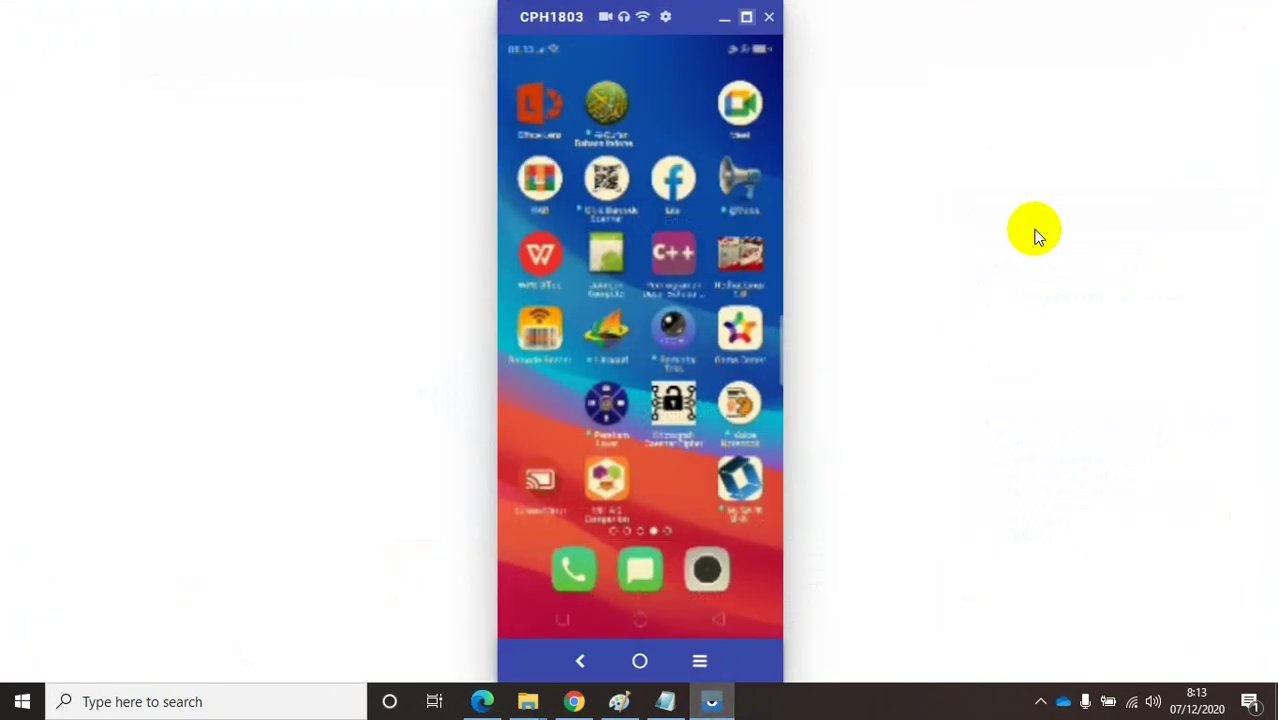
# Close the phone-mirror window from its taskbar options menu
pyautogui.rightClick(722, 706)
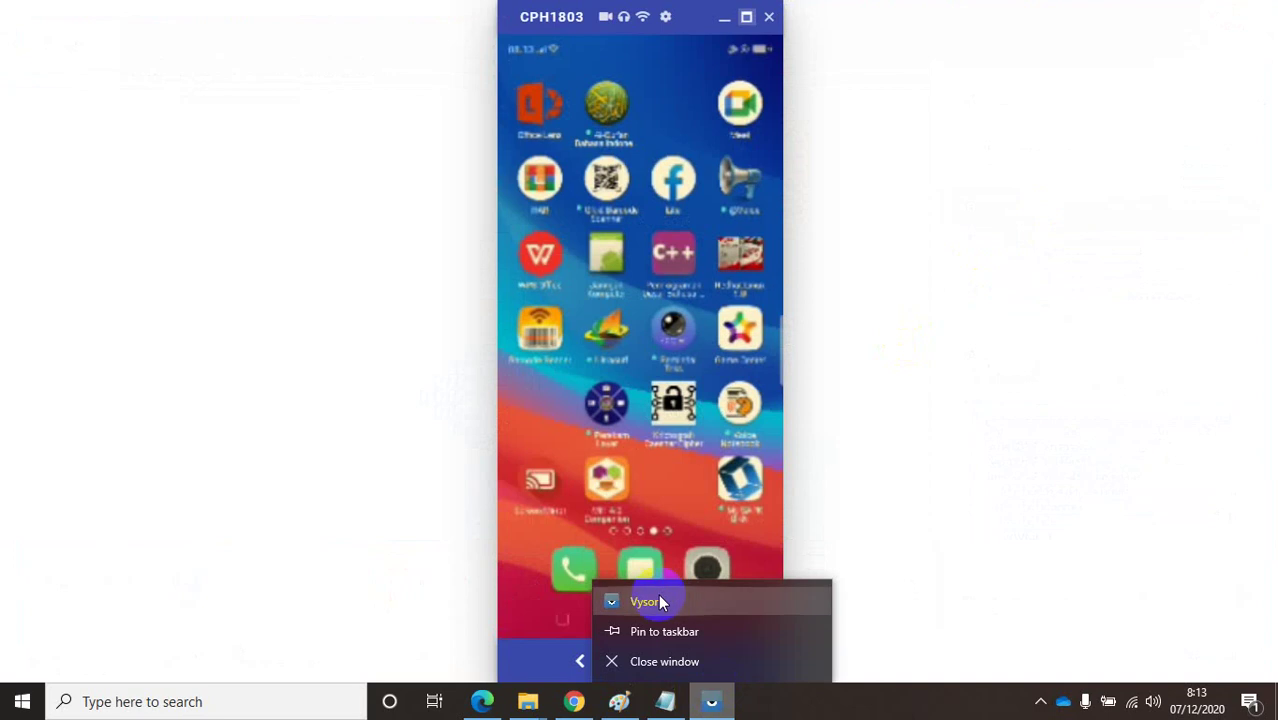
pyautogui.click(706, 706)
pyautogui.rightClick(706, 708)
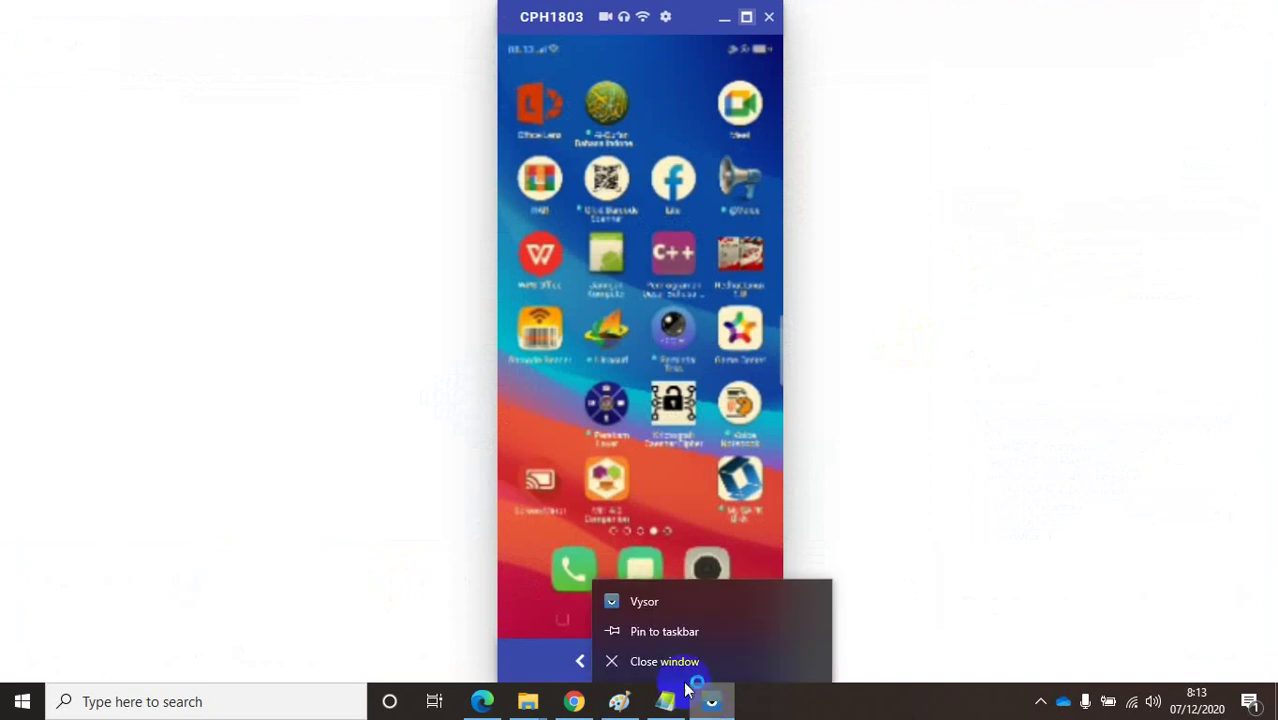
pyautogui.click(680, 660)
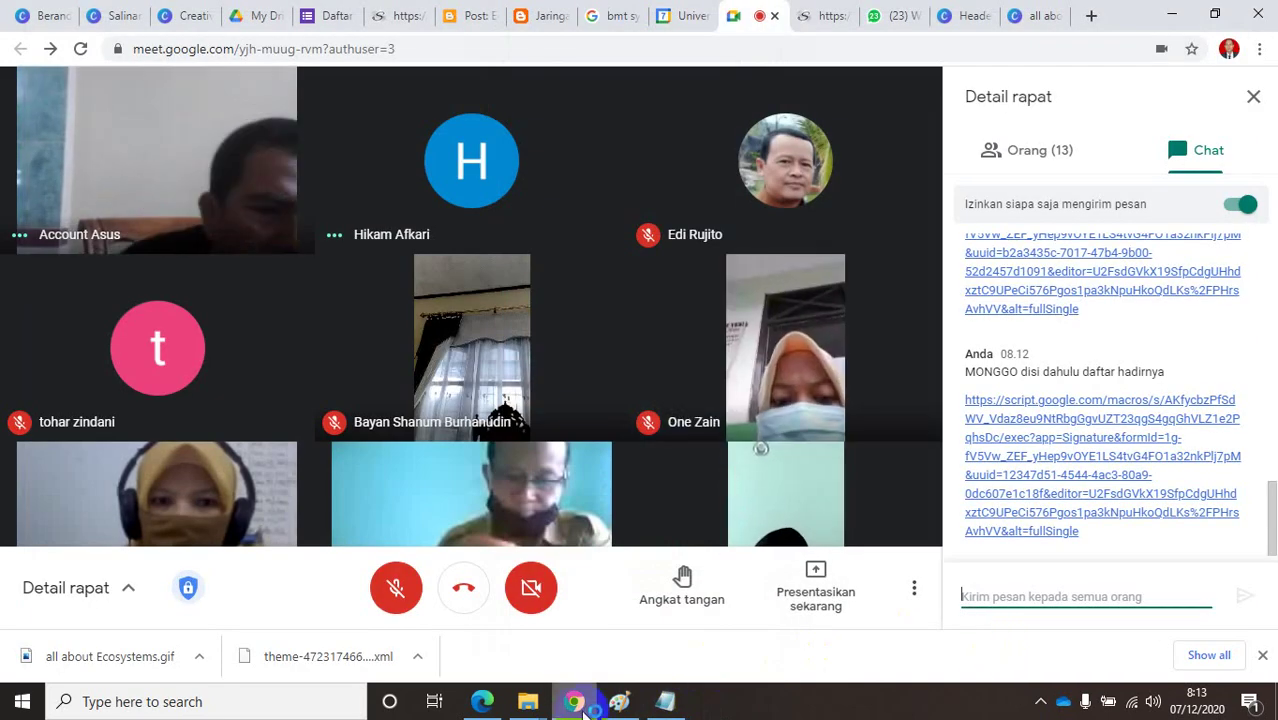
# Open the Vysor device list, keep Show a Notification on connect, and view the CPH1803 phone
pyautogui.click(1274, 700)
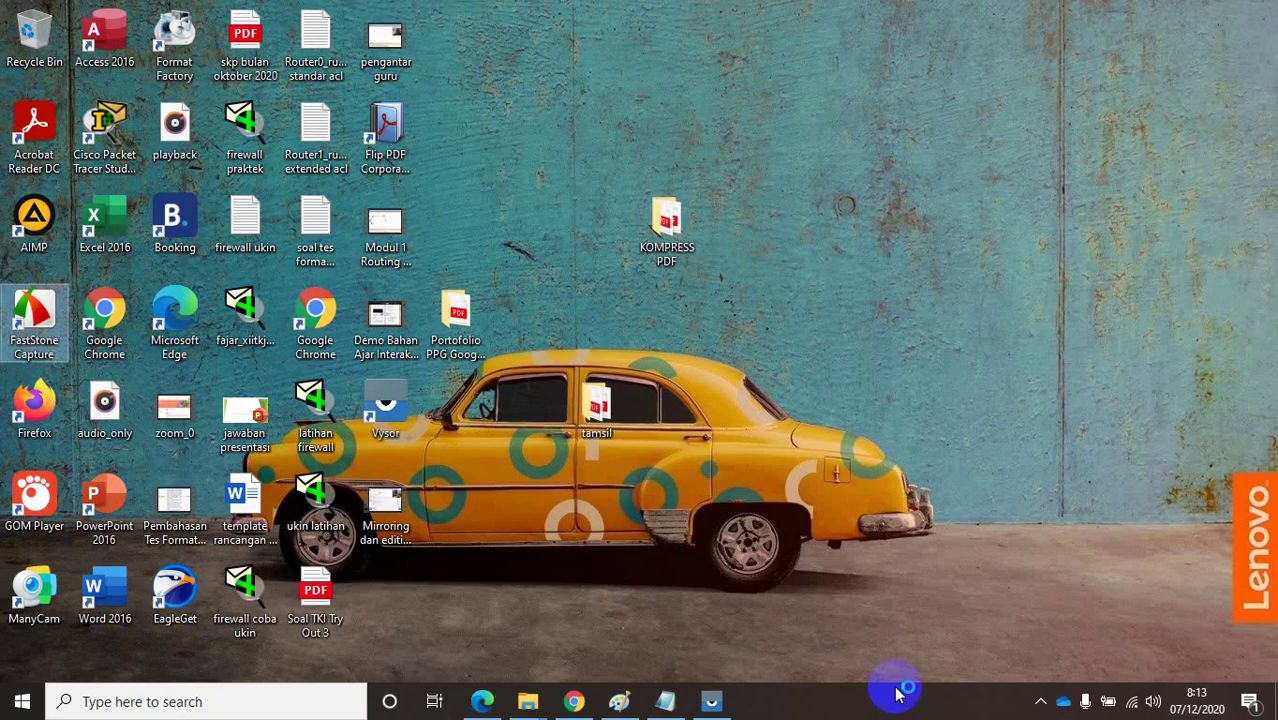
pyautogui.click(708, 700)
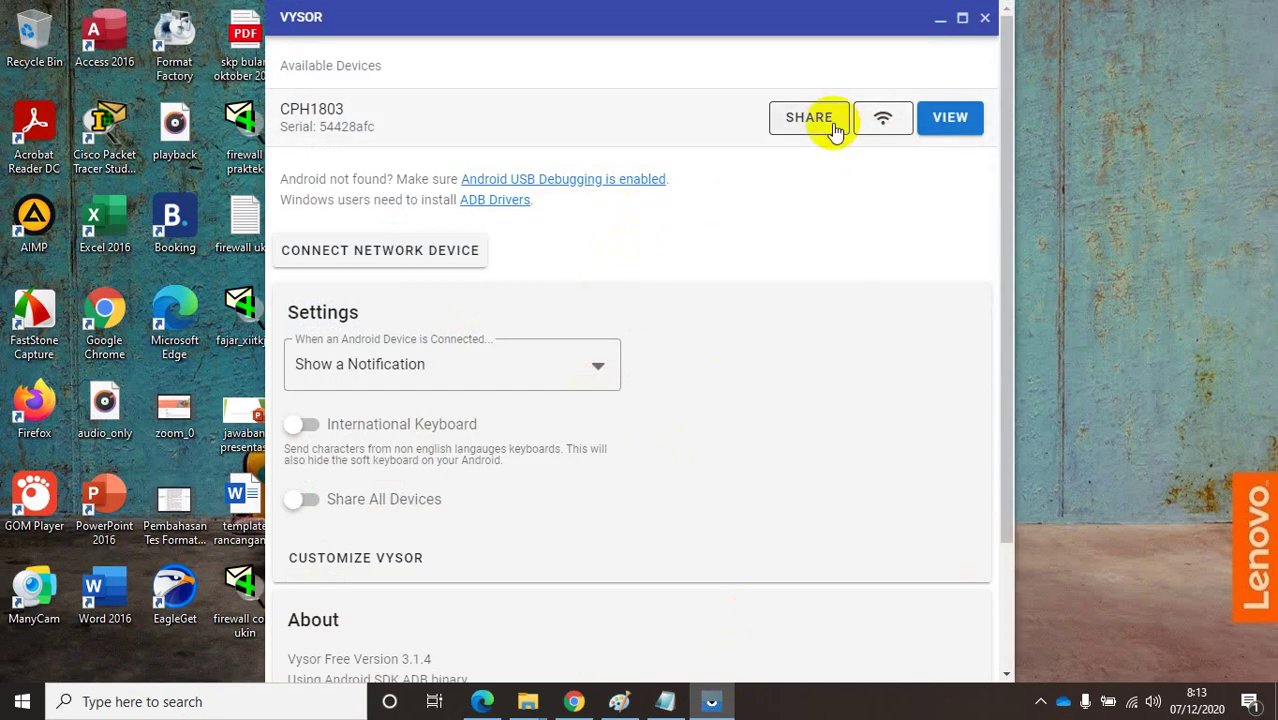
pyautogui.scroll(-2, 650, 370)
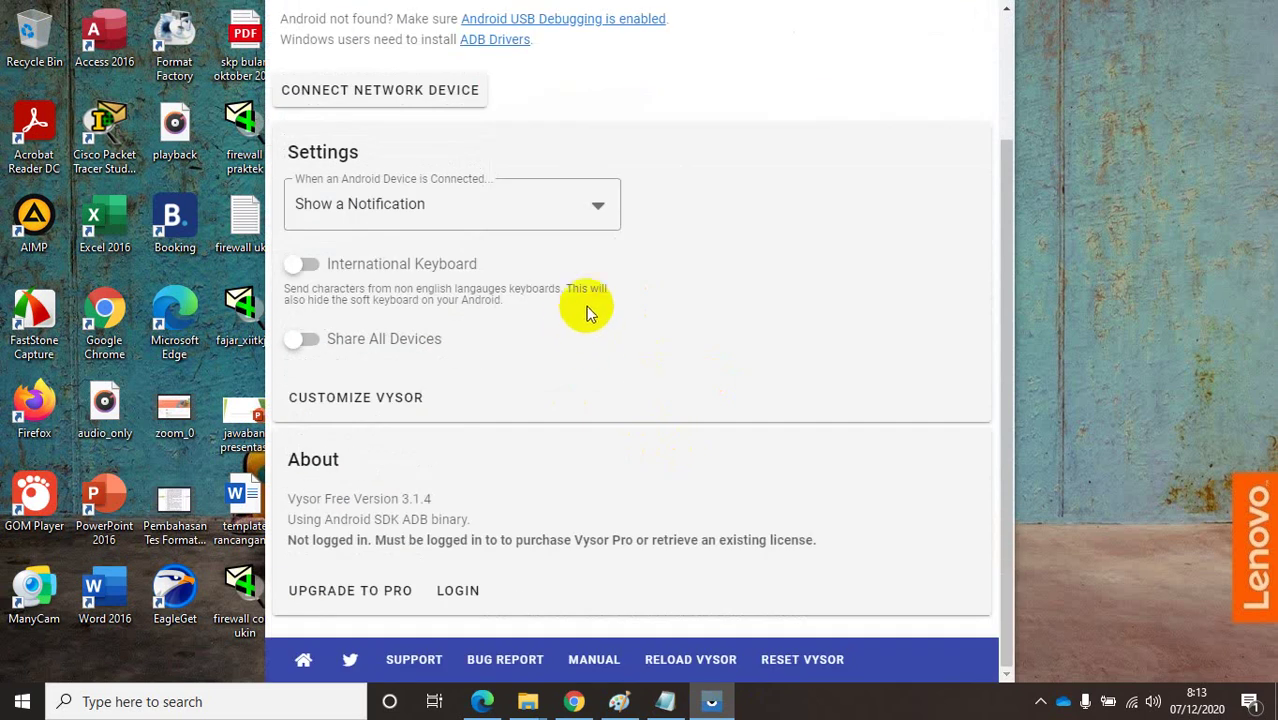
pyautogui.click(595, 204)
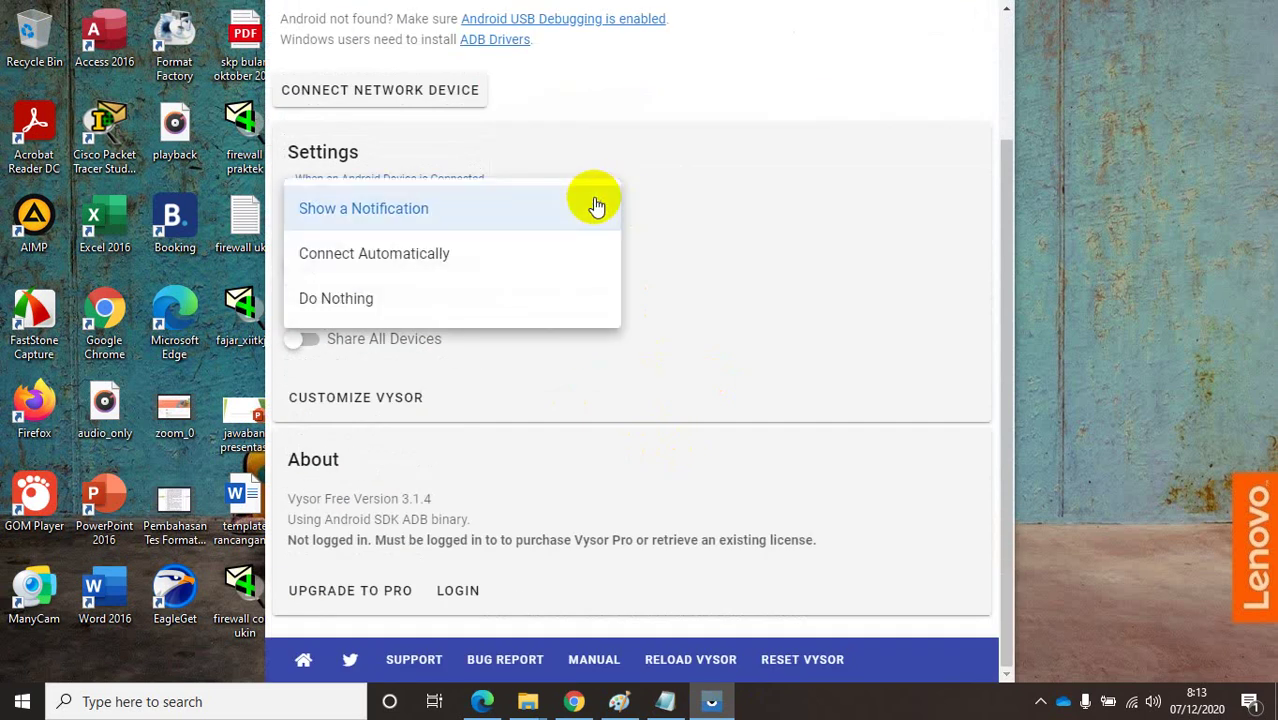
pyautogui.click(719, 219)
pyautogui.scroll(2, 667, 332)
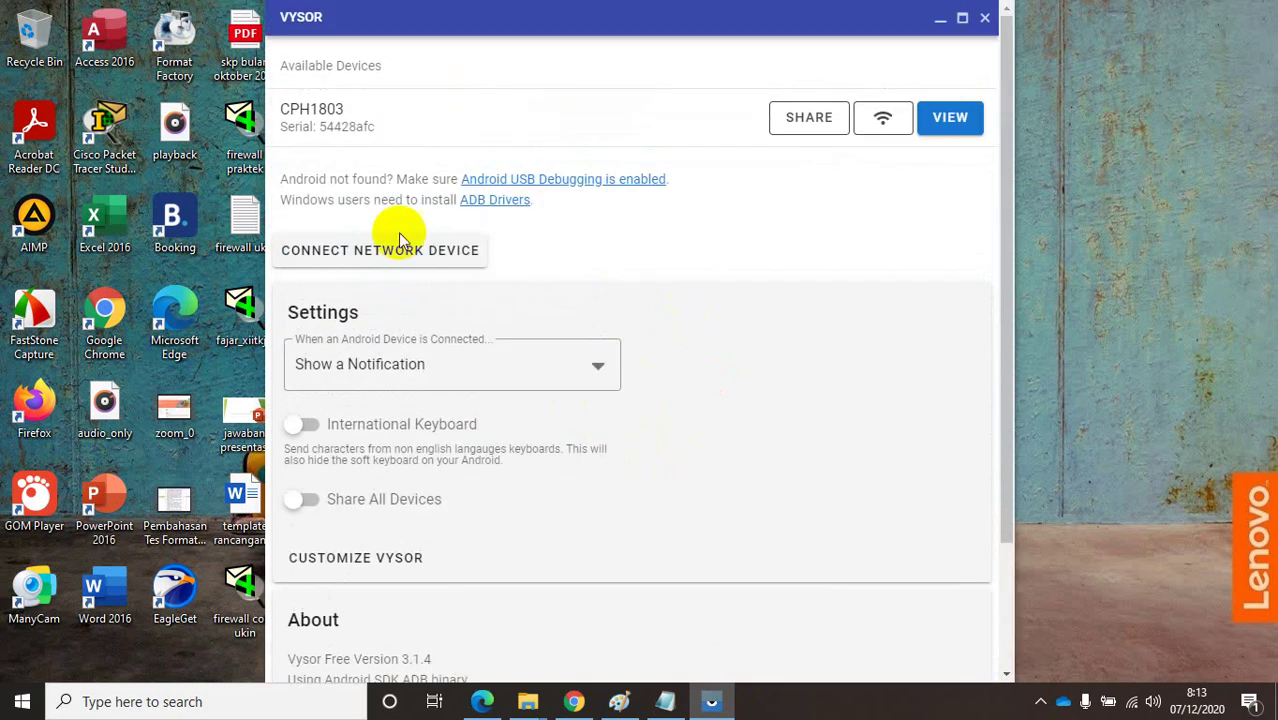
pyautogui.click(950, 130)
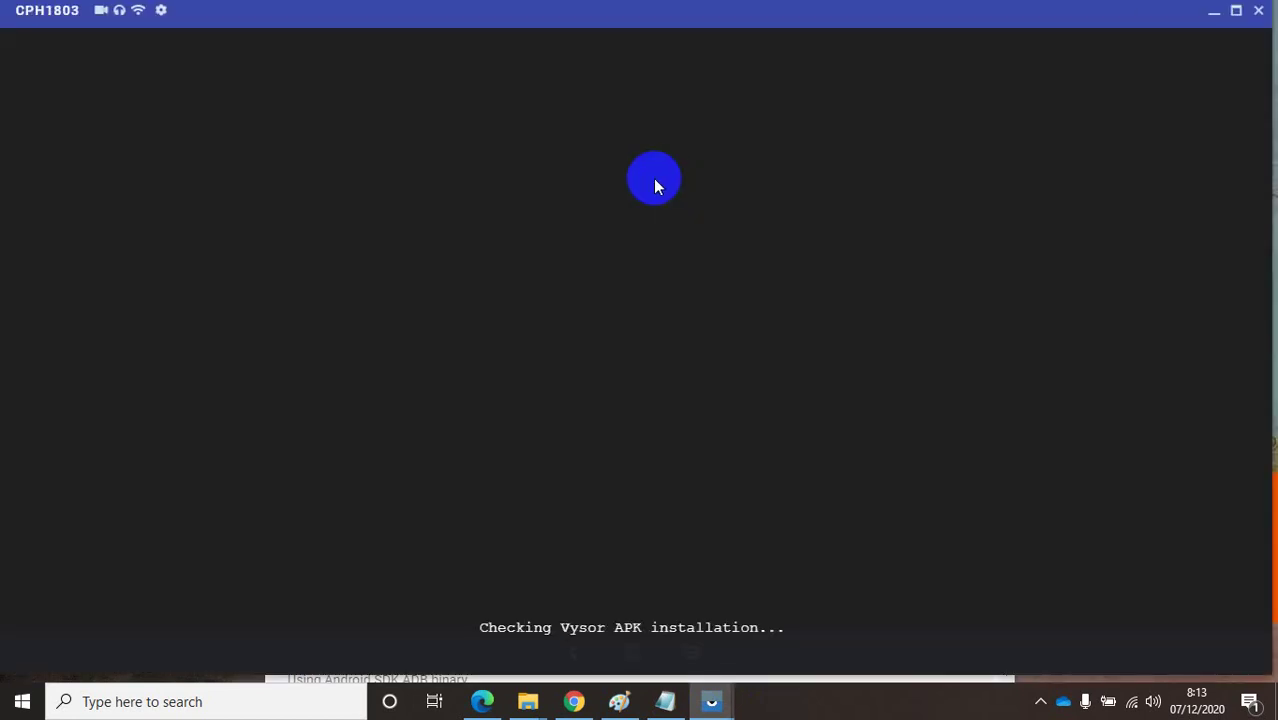
# Open the mirror window's settings and change the streaming bitrate to 3Mbit, then 2Mbit
pyautogui.click(162, 12)
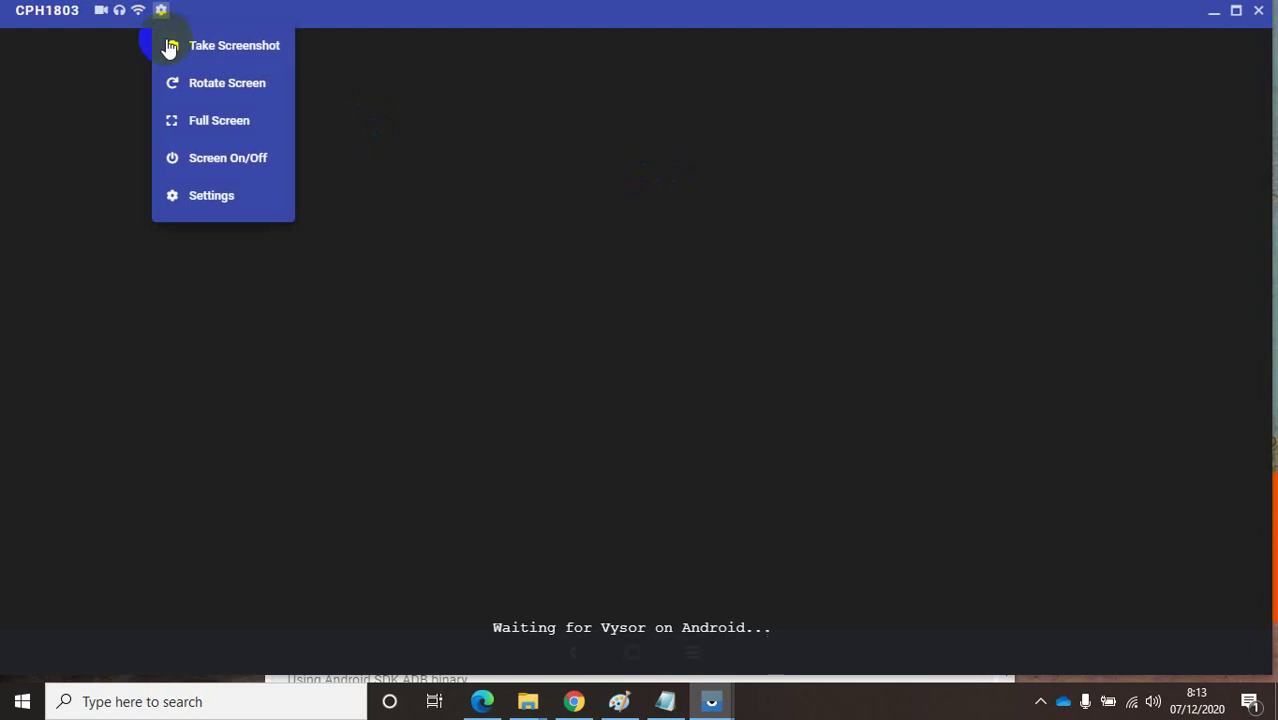
pyautogui.click(210, 196)
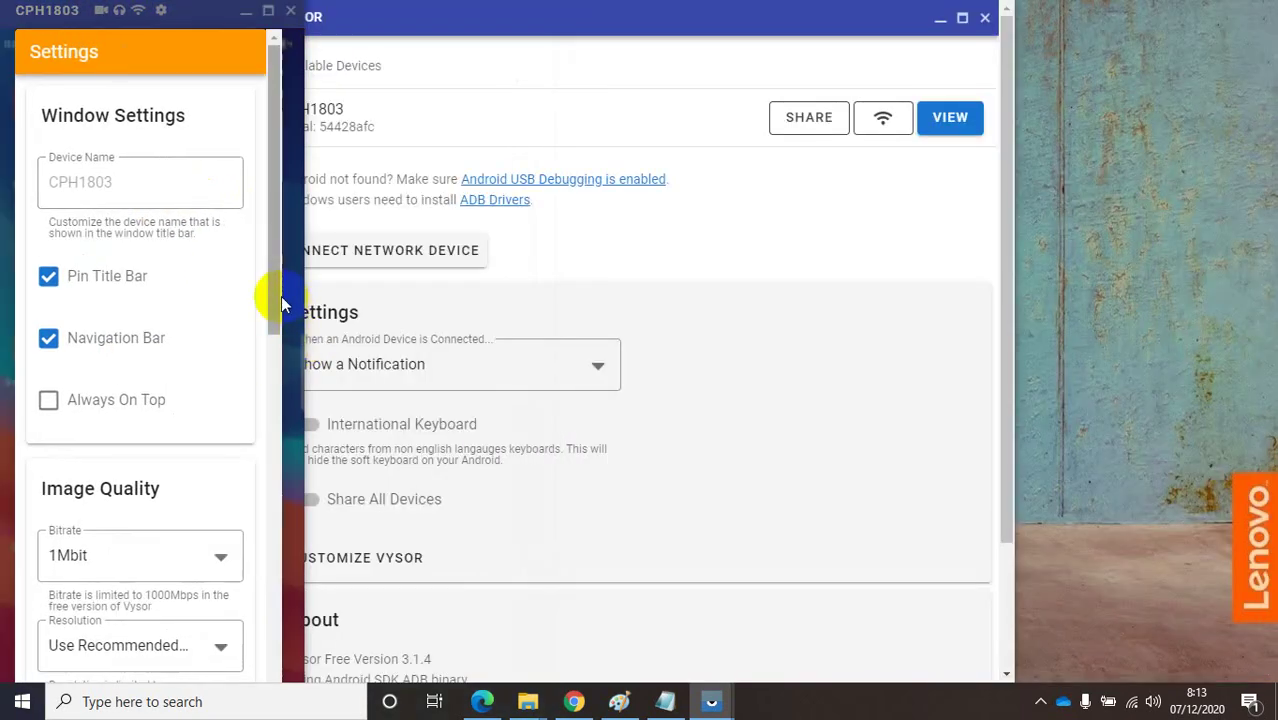
pyautogui.scroll(-5, 281, 296)
pyautogui.click(200, 229)
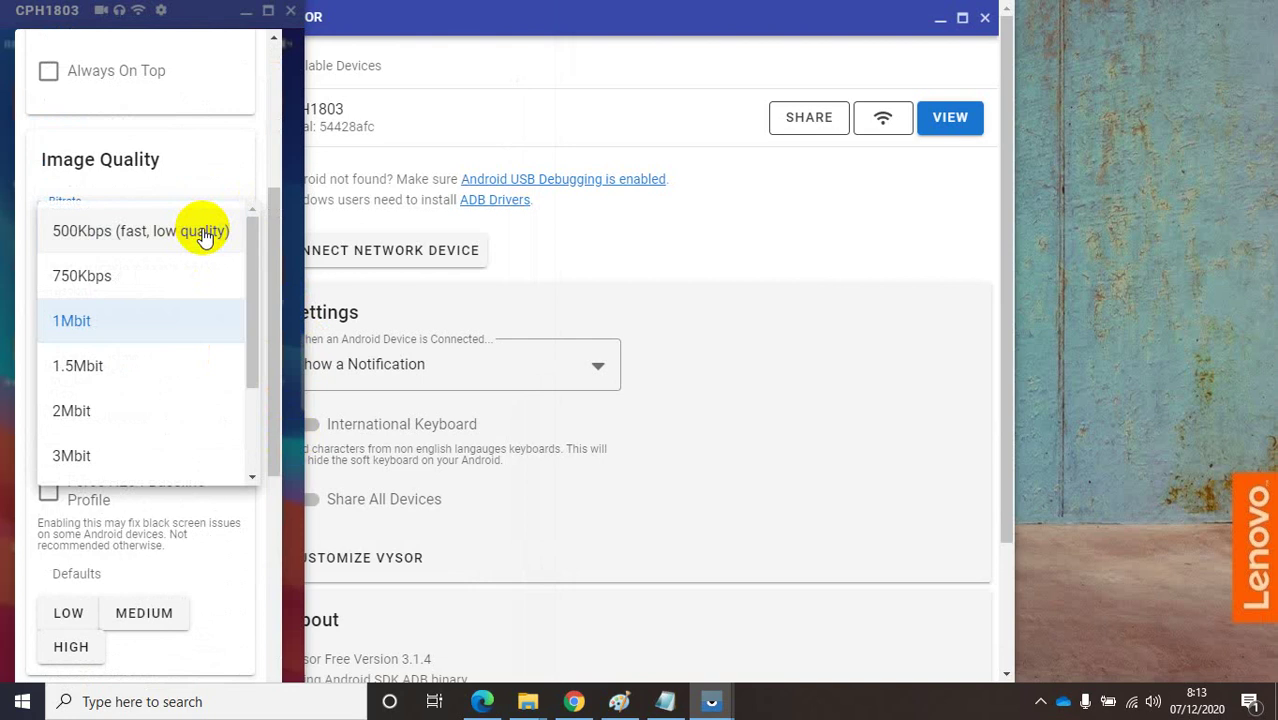
pyautogui.click(100, 457)
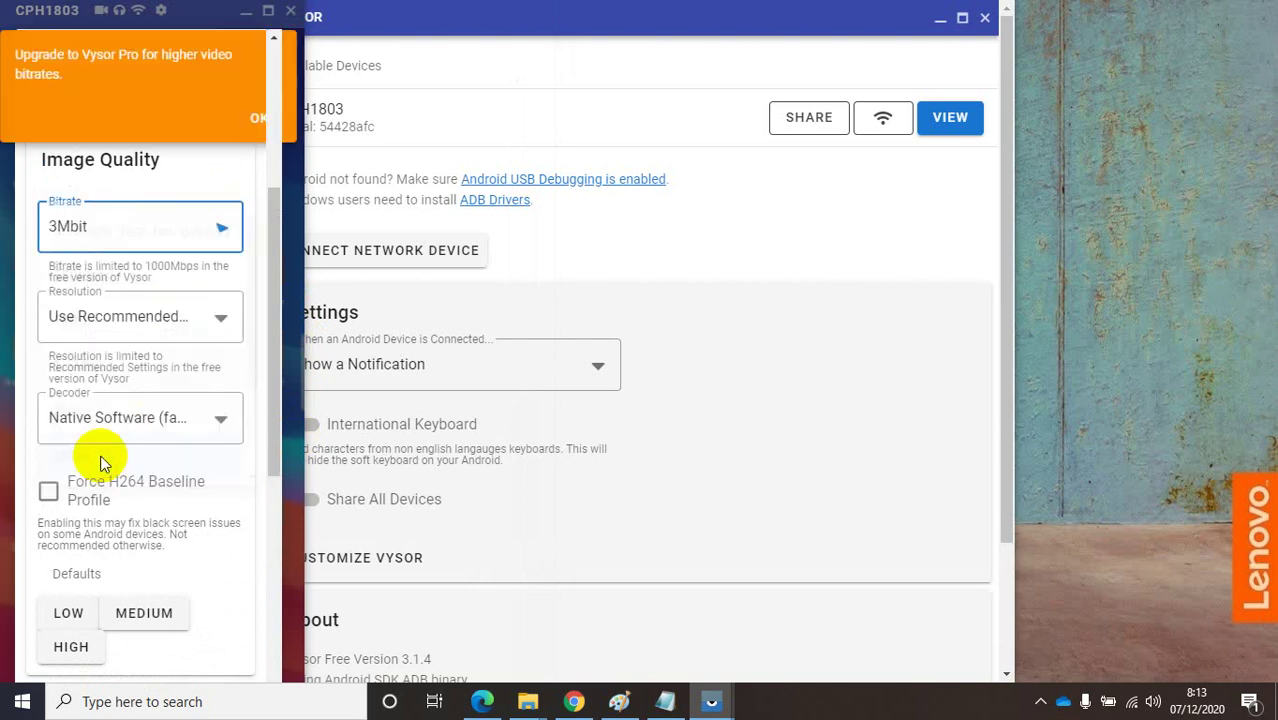
pyautogui.click(220, 235)
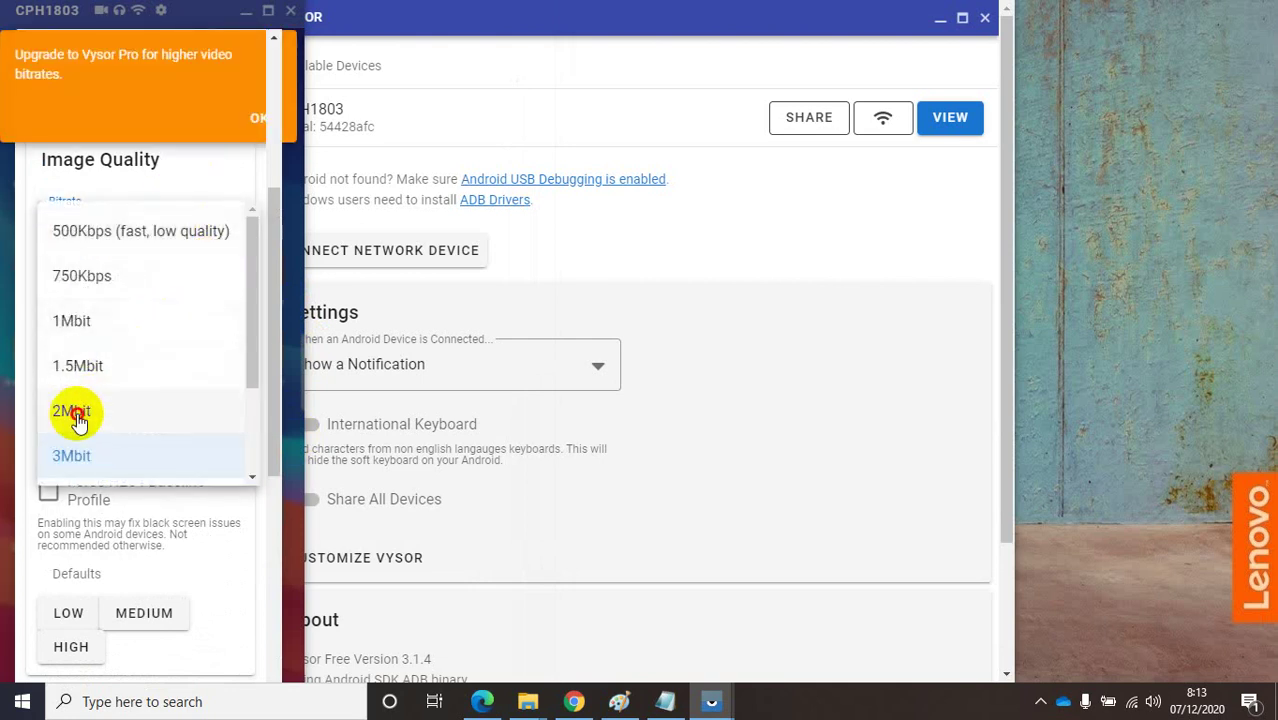
pyautogui.click(78, 418)
# Lower the bitrate to 1.5Mbit and then 1Mbit, dismissing upgrade notices, and close settings
pyautogui.click(260, 119)
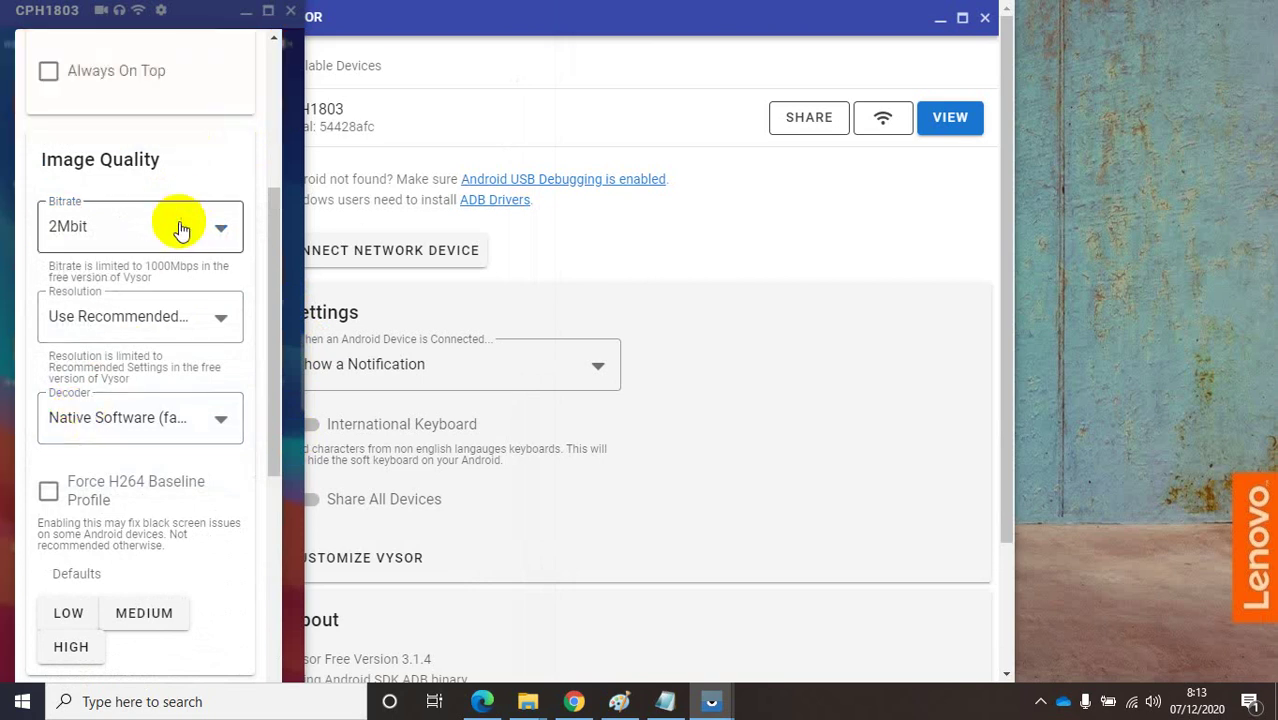
pyautogui.click(182, 228)
pyautogui.click(100, 368)
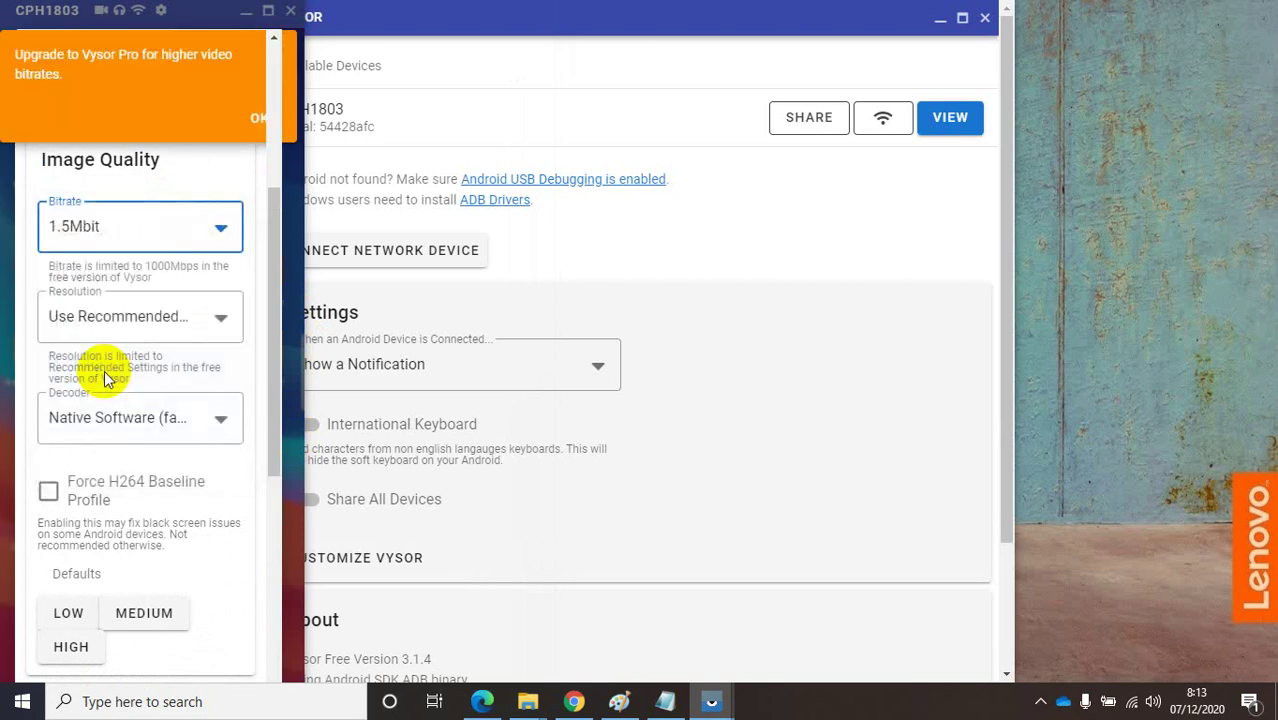
pyautogui.click(261, 119)
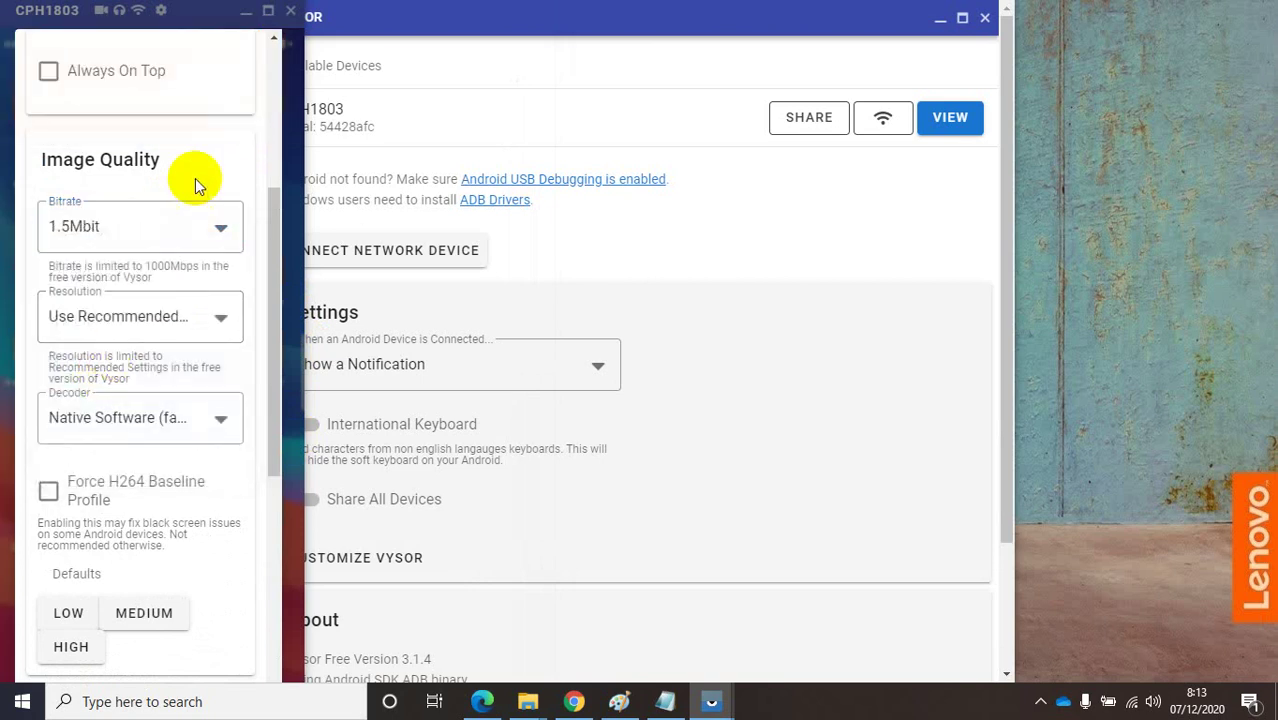
pyautogui.click(210, 246)
pyautogui.click(94, 328)
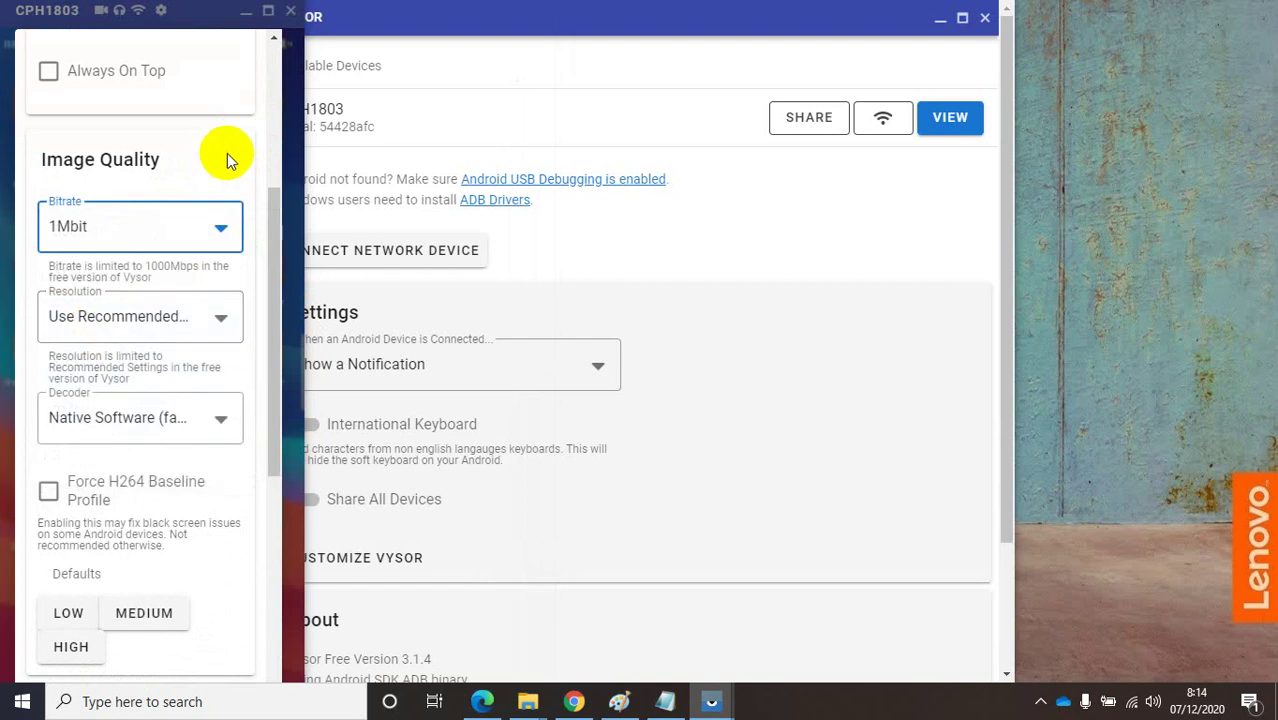
pyautogui.moveTo(270, 212); pyautogui.dragTo(248, 57)
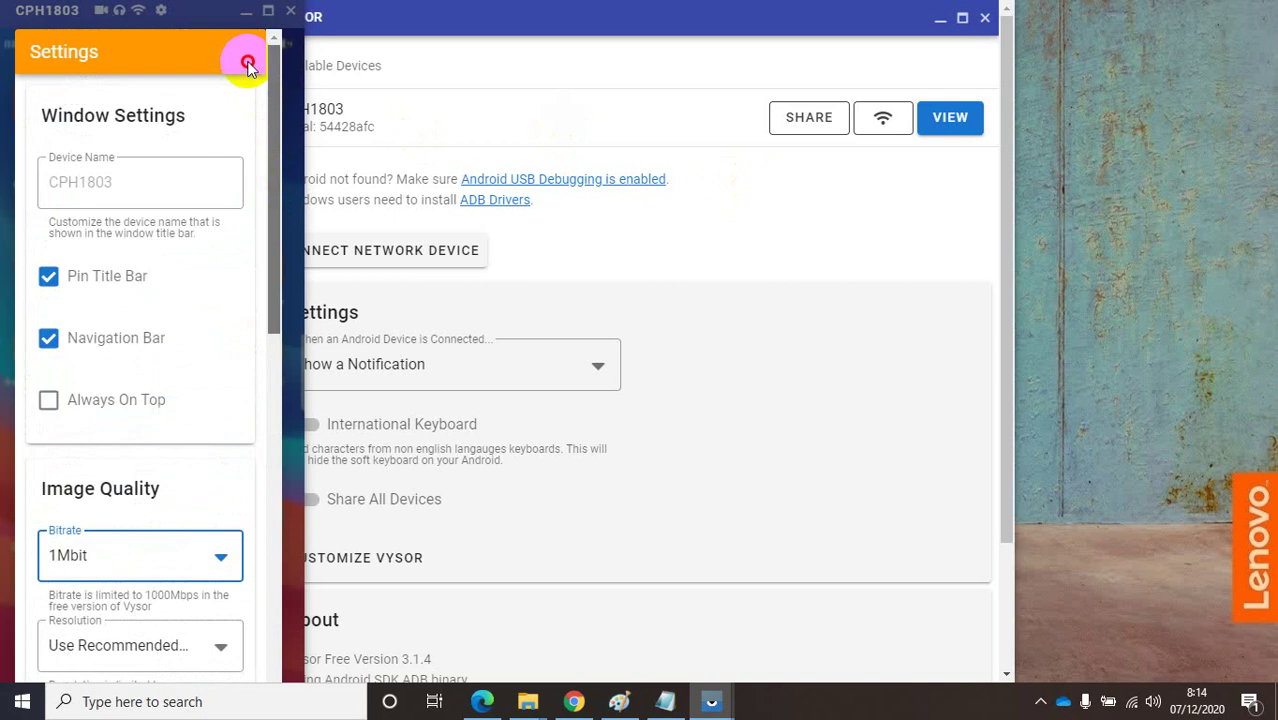
pyautogui.click(290, 12)
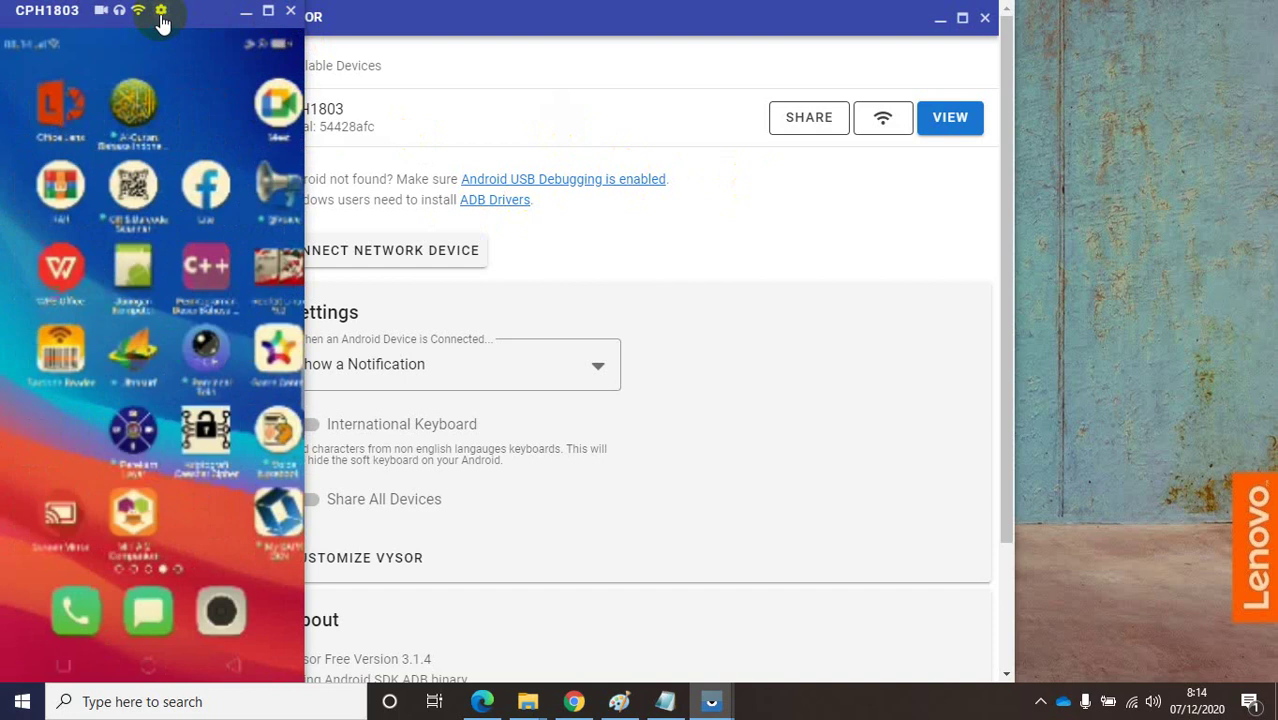
# Bring the Google Meet call back in front of Vysor and unmute the microphone
pyautogui.click(573, 698)
pyautogui.click(395, 605)
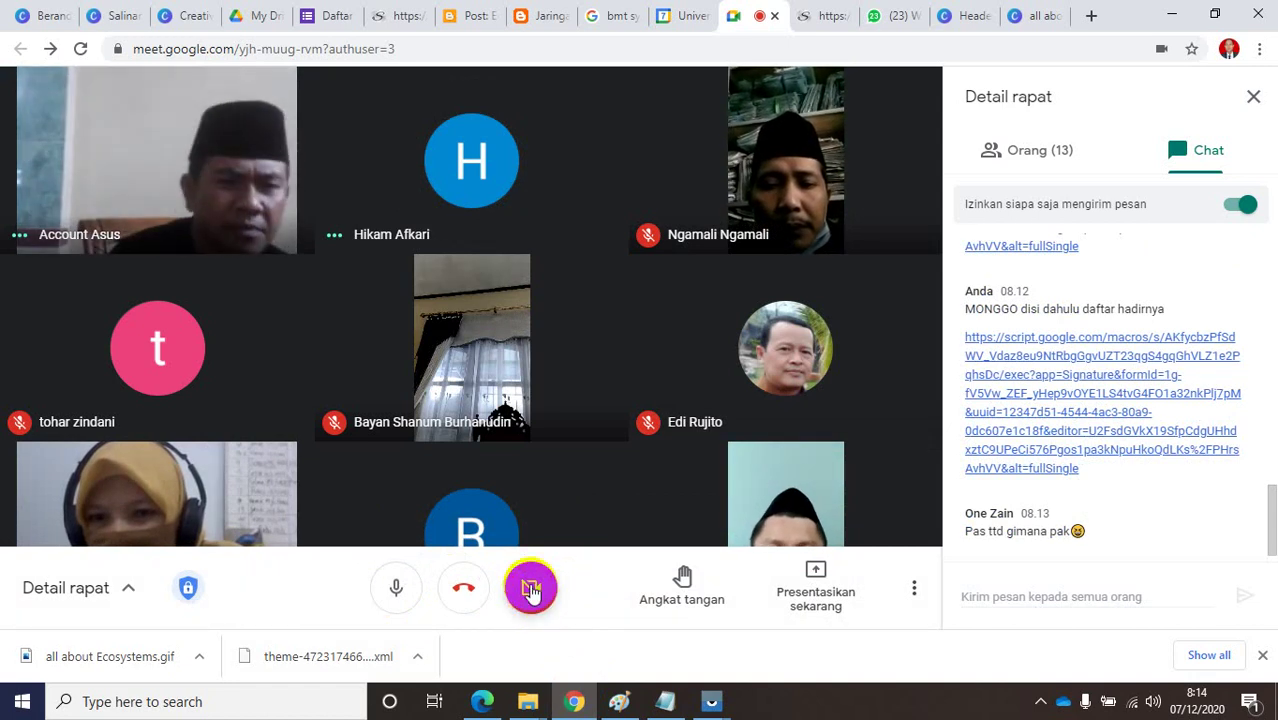
# Turn the camera on and present the entire screen (Seluruh layar Anda) to the call
pyautogui.click(531, 590)
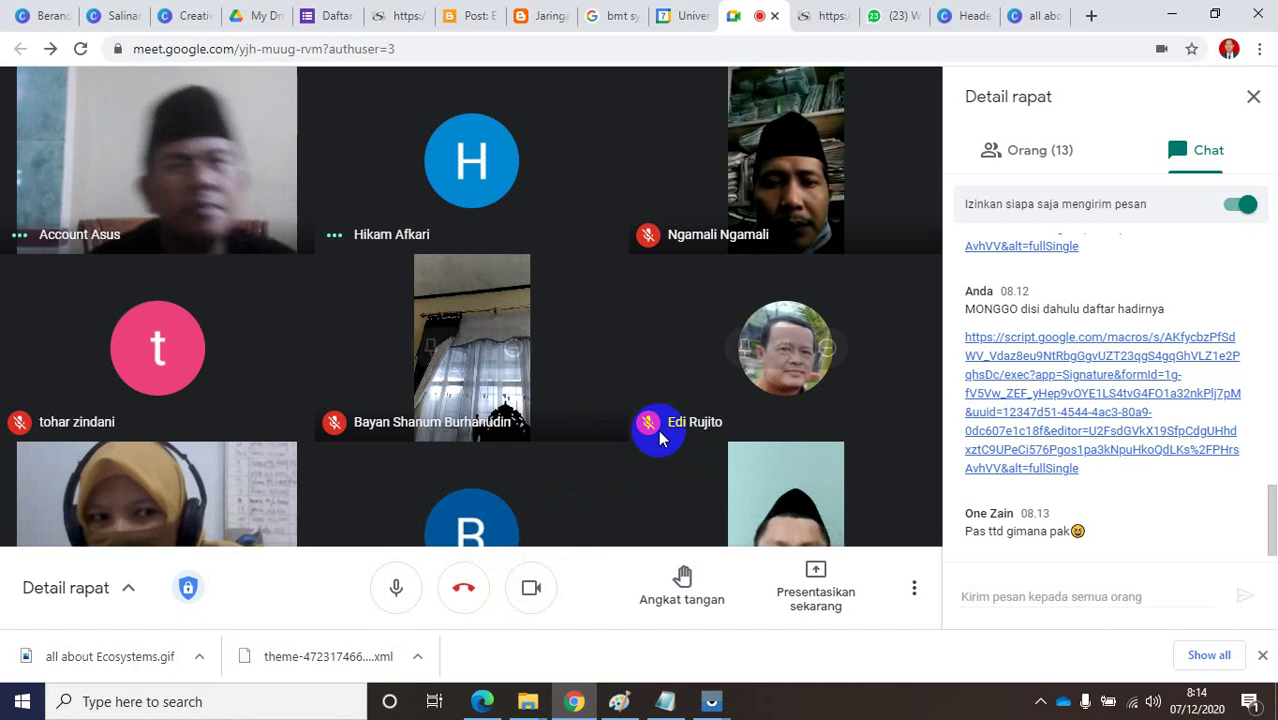
pyautogui.click(829, 588)
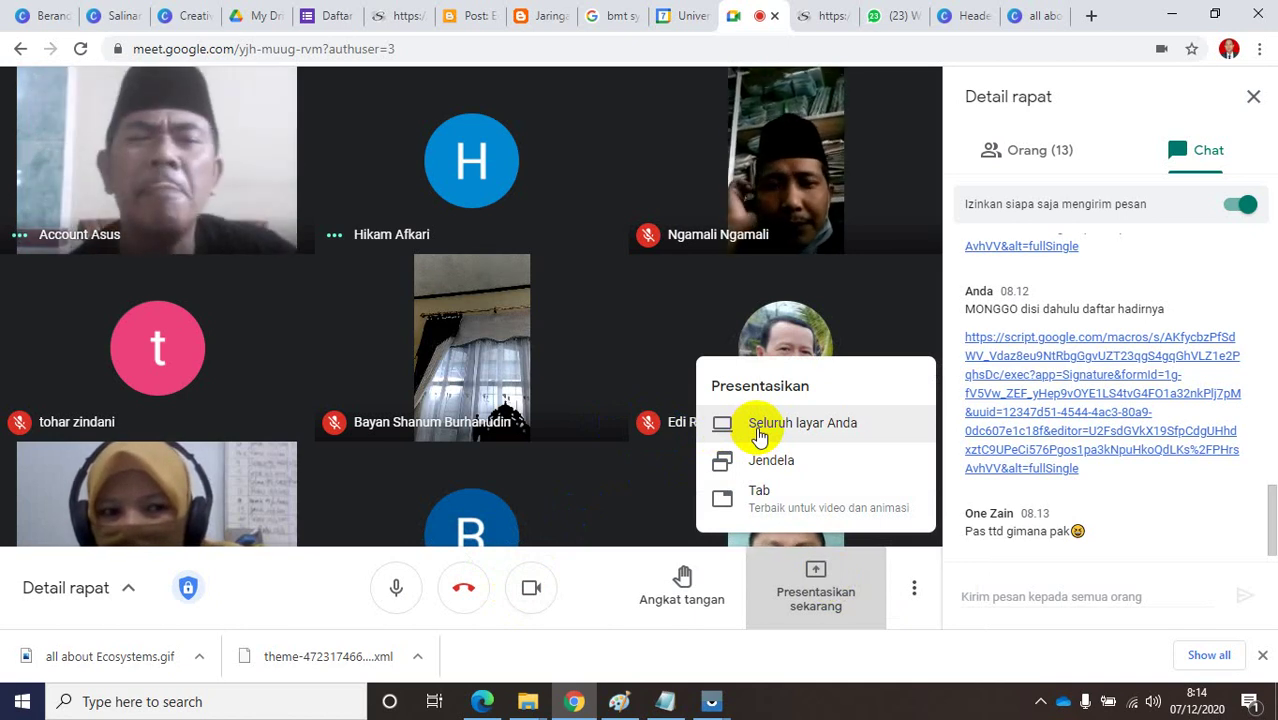
pyautogui.click(757, 433)
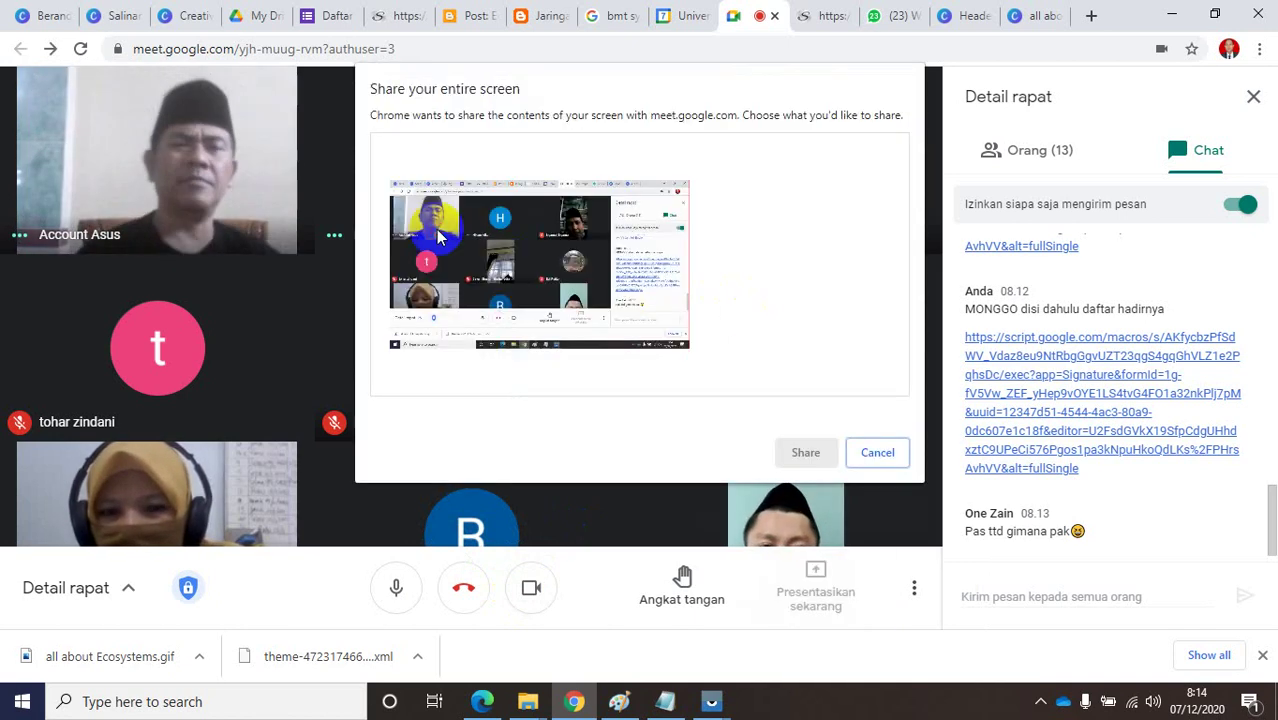
pyautogui.click(437, 236)
pyautogui.click(807, 451)
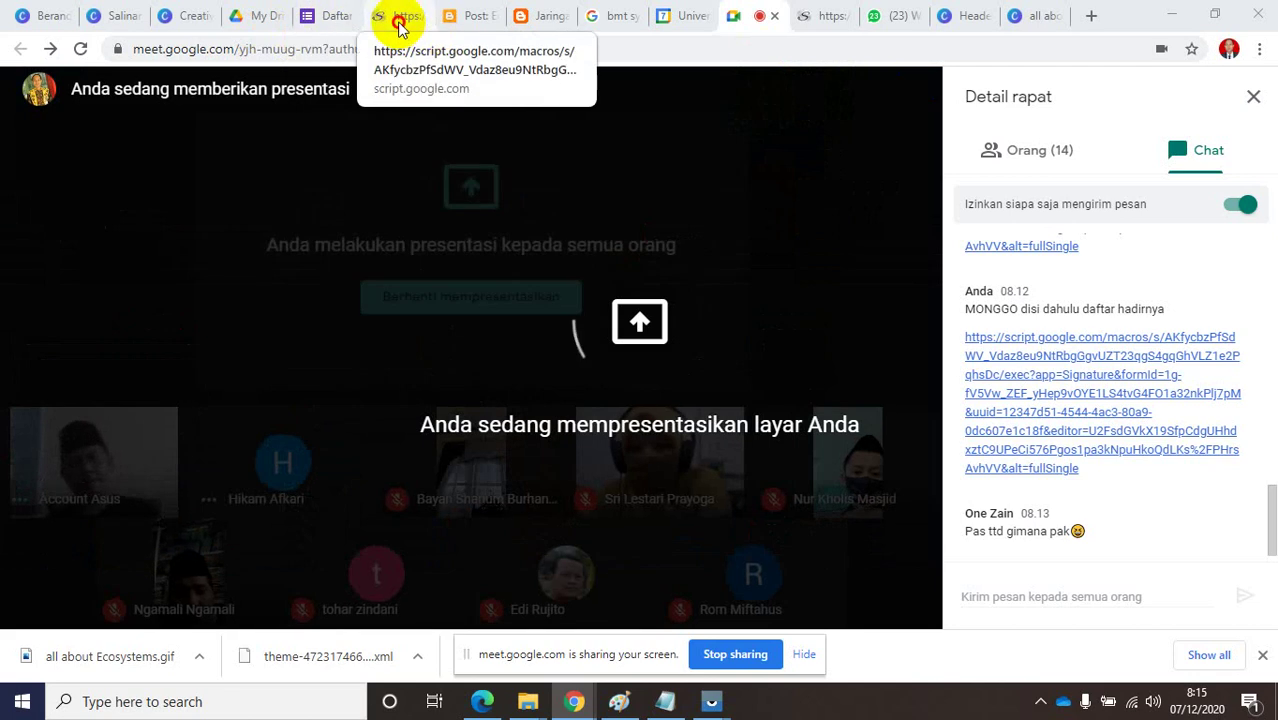
# On the Daftar Hadir form tab, delete the existing Signature answer
pyautogui.click(400, 16)
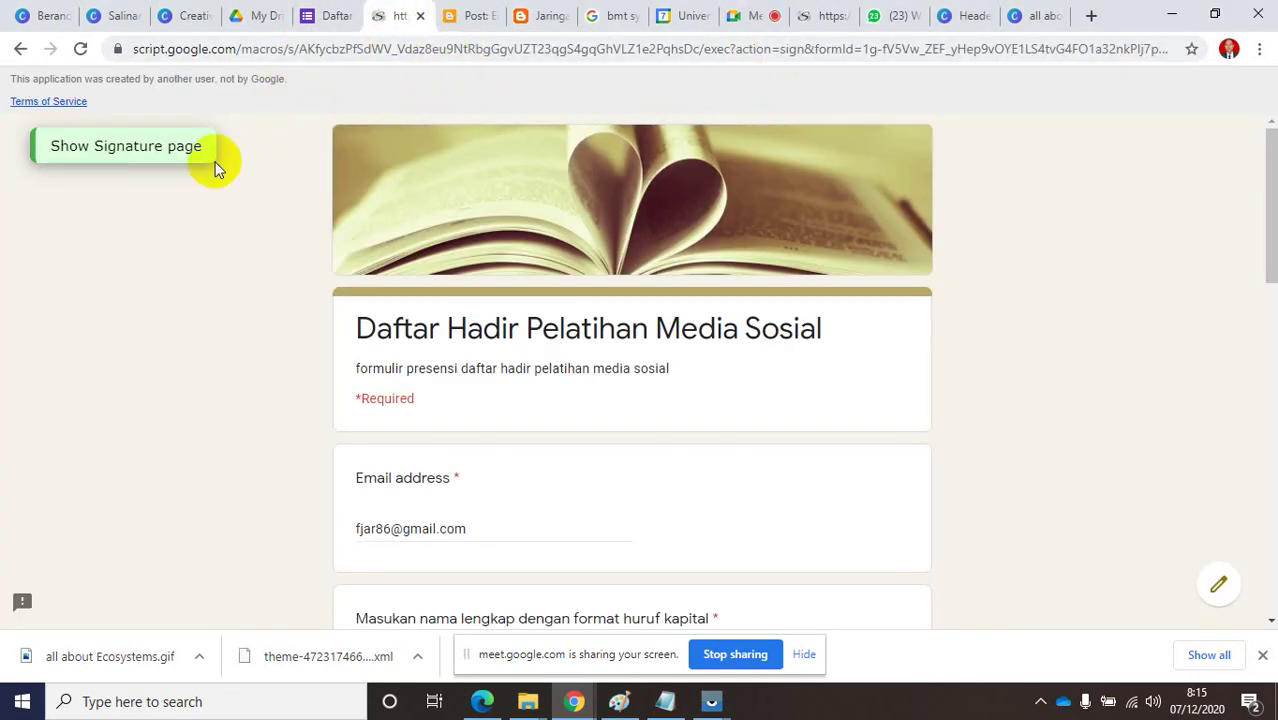
pyautogui.click(531, 48)
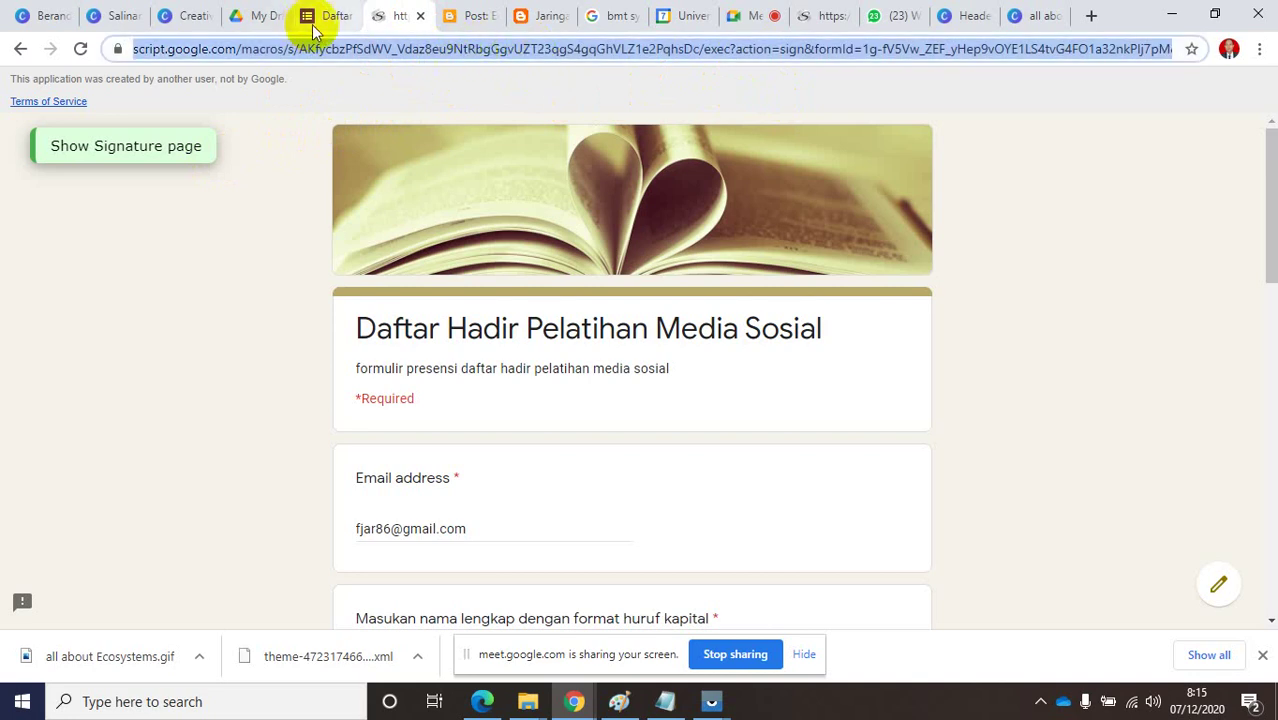
pyautogui.click(205, 234)
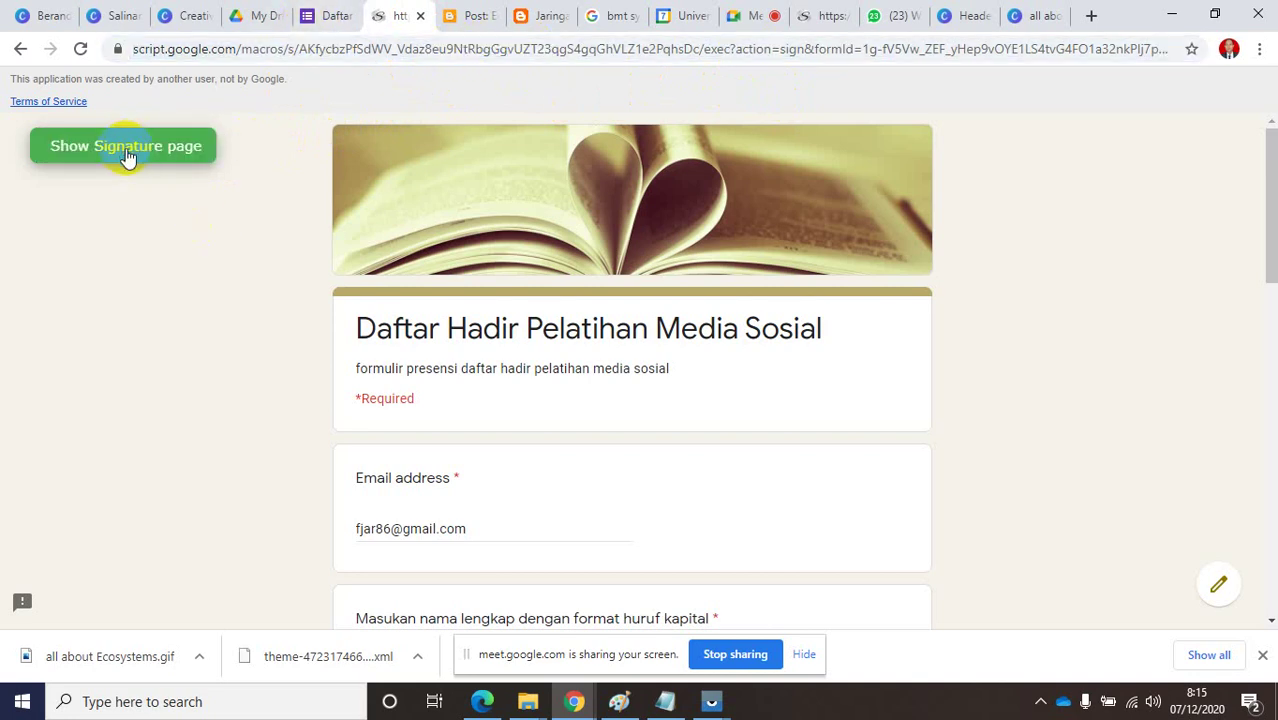
pyautogui.scroll(-5, 251, 291)
pyautogui.scroll(1, 390, 336)
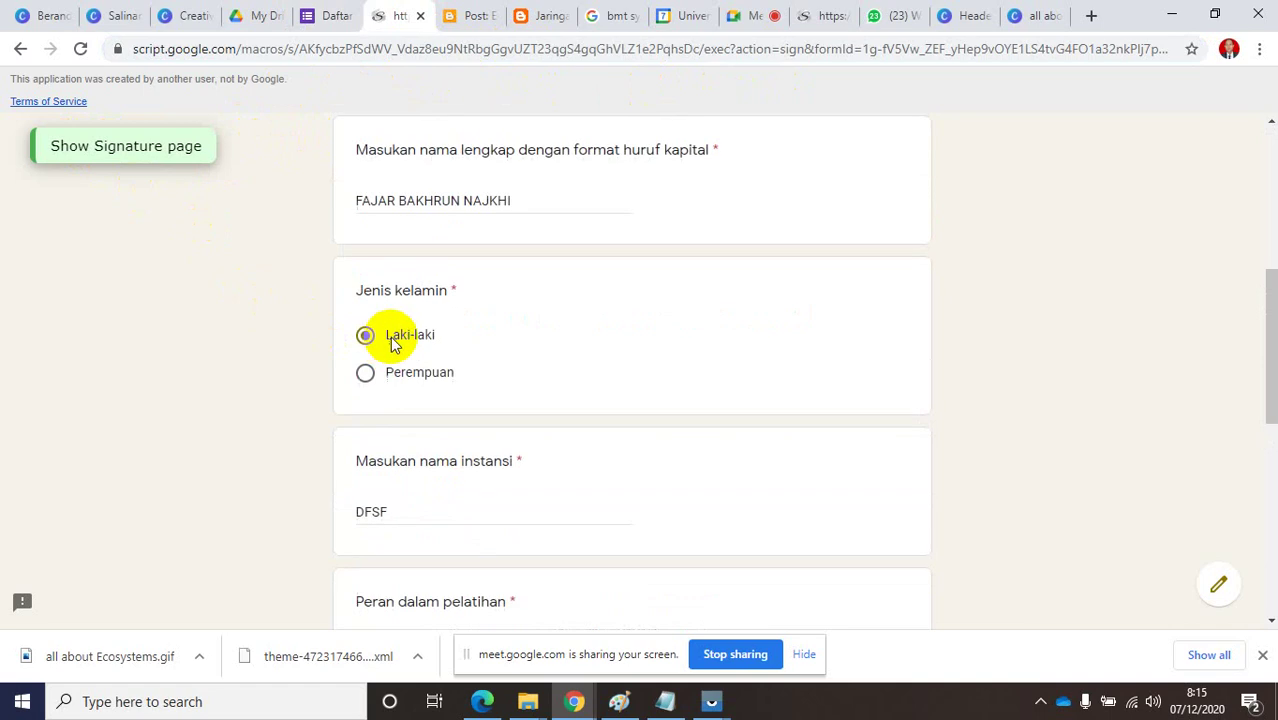
pyautogui.scroll(-3, 389, 479)
pyautogui.tripleClick(434, 452)
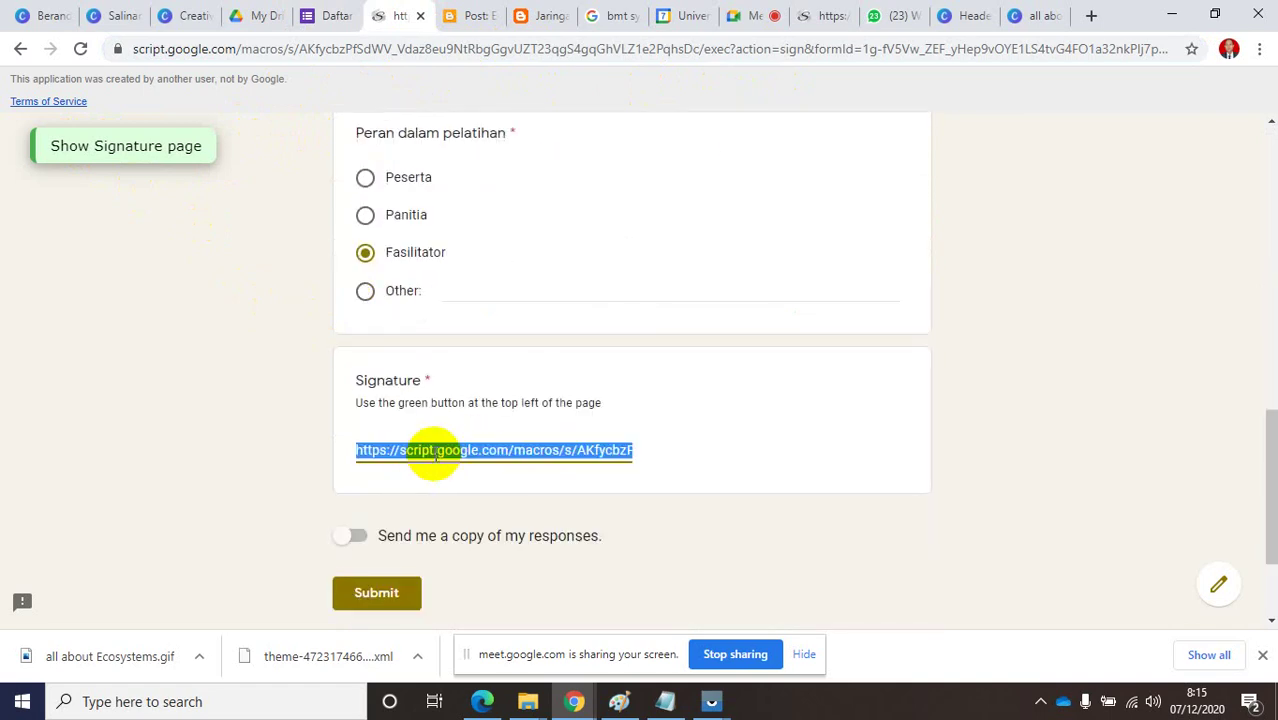
pyautogui.press('BackSpace')
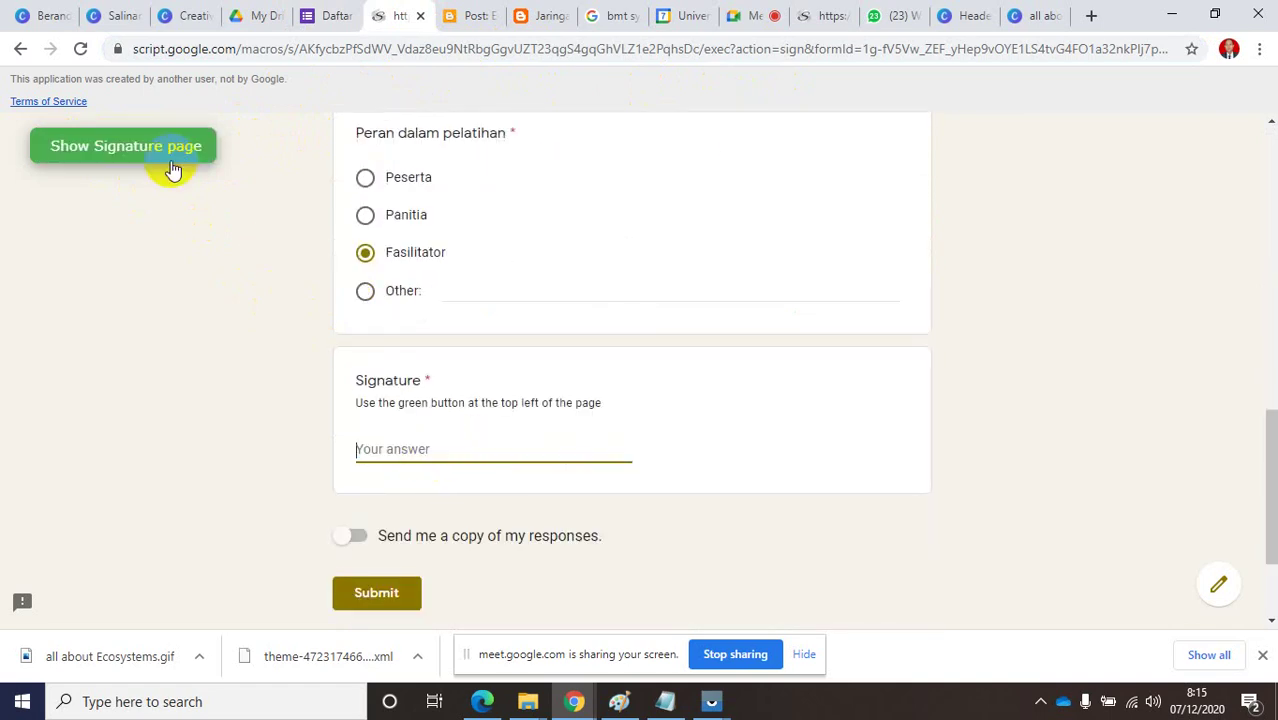
# Open the Signature drawing page, hide its side panel, then go back and leave it
pyautogui.click(150, 160)
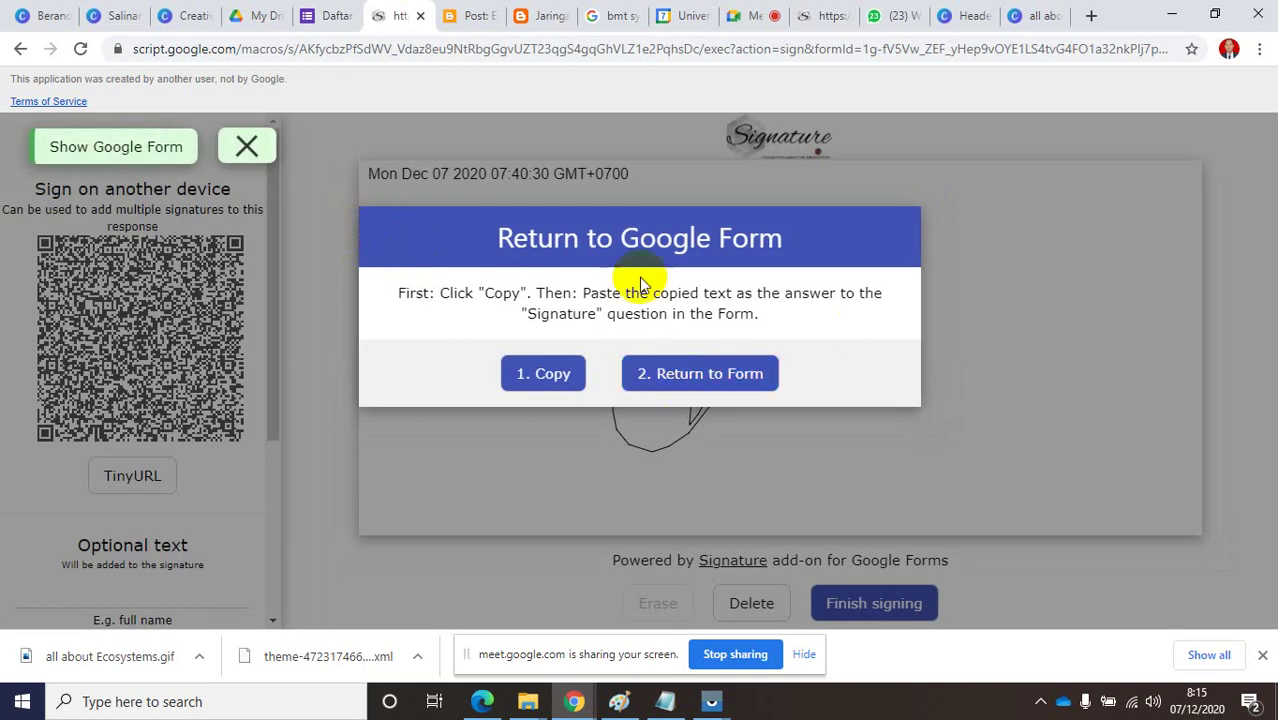
pyautogui.click(247, 150)
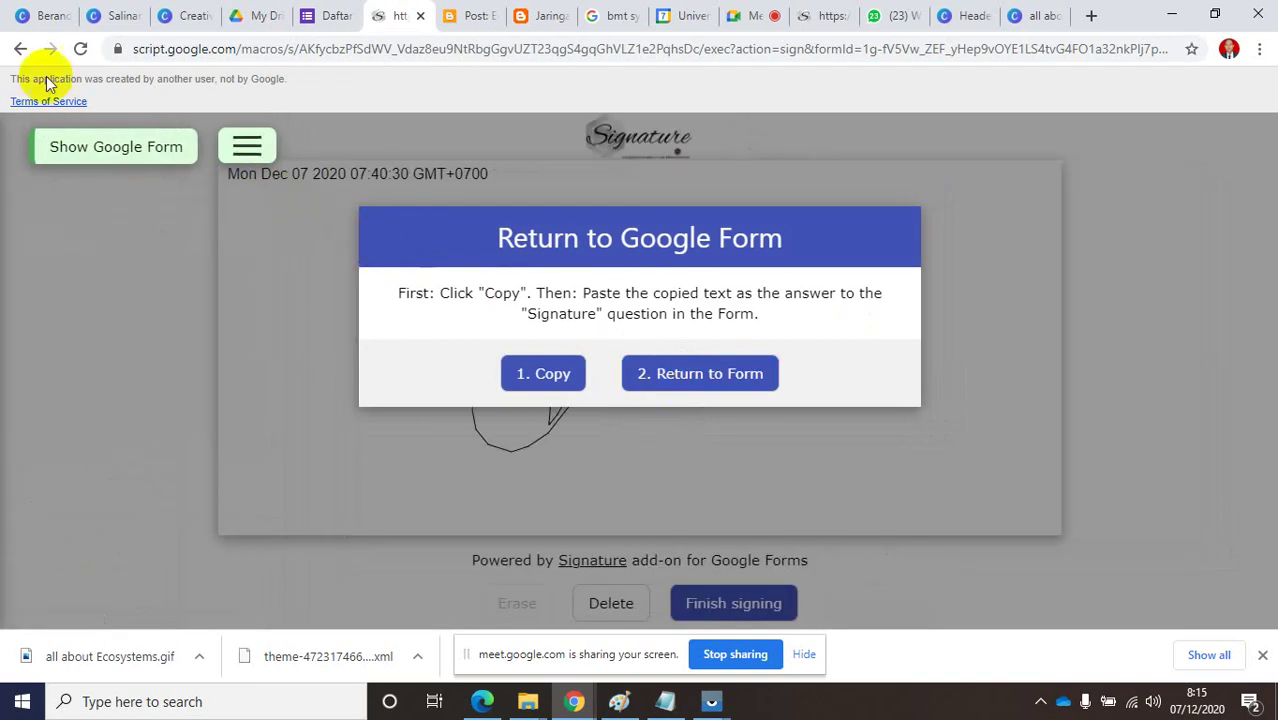
pyautogui.click(20, 48)
pyautogui.click(648, 155)
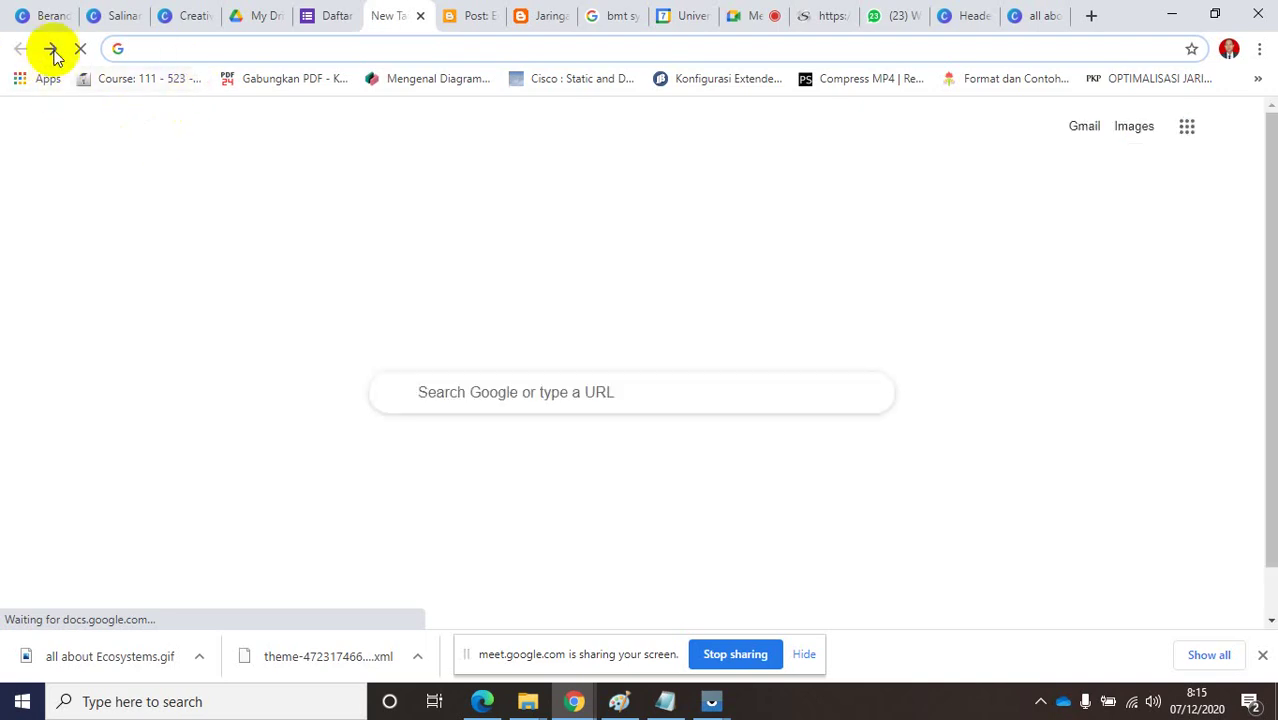
# Reopen and reload the signature page, then go back to the Google Meet tab
pyautogui.click(266, 49)
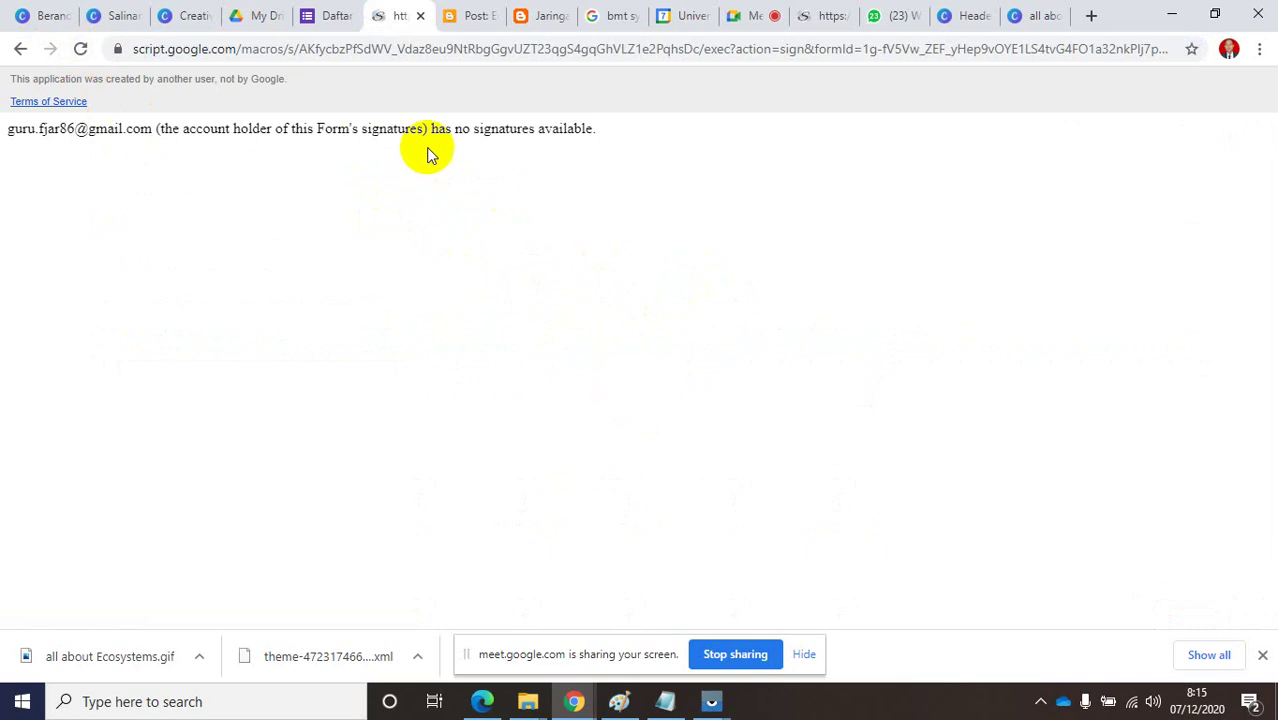
pyautogui.click(83, 51)
pyautogui.click(20, 49)
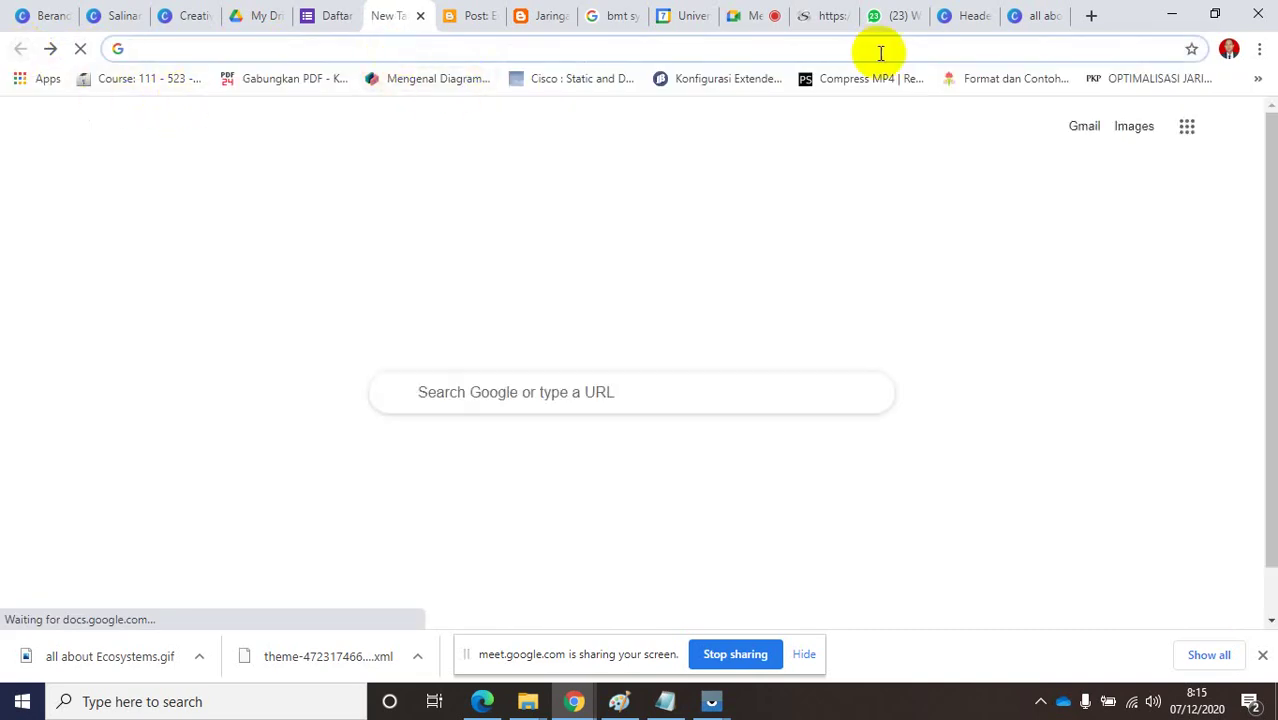
pyautogui.click(760, 18)
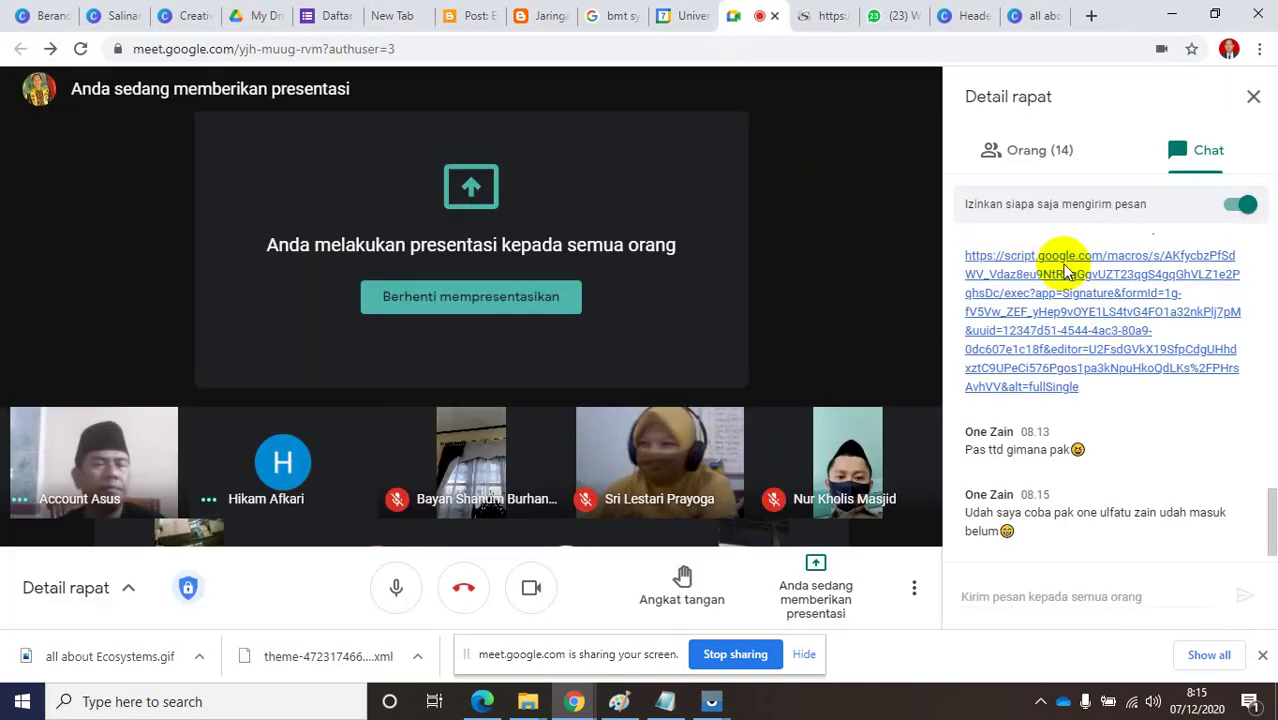
# Follow the form link shared in chat, try the signature dashboard, and close the Apps Script tab
pyautogui.click(1068, 272)
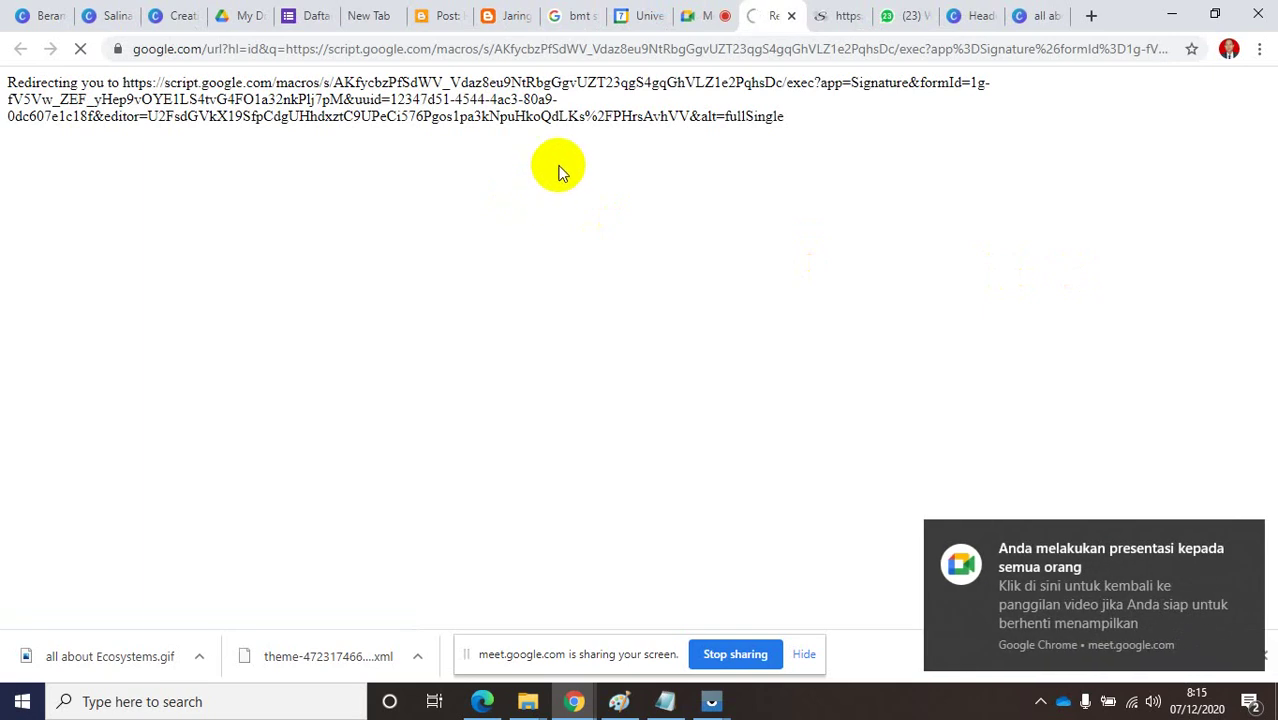
pyautogui.click(650, 116)
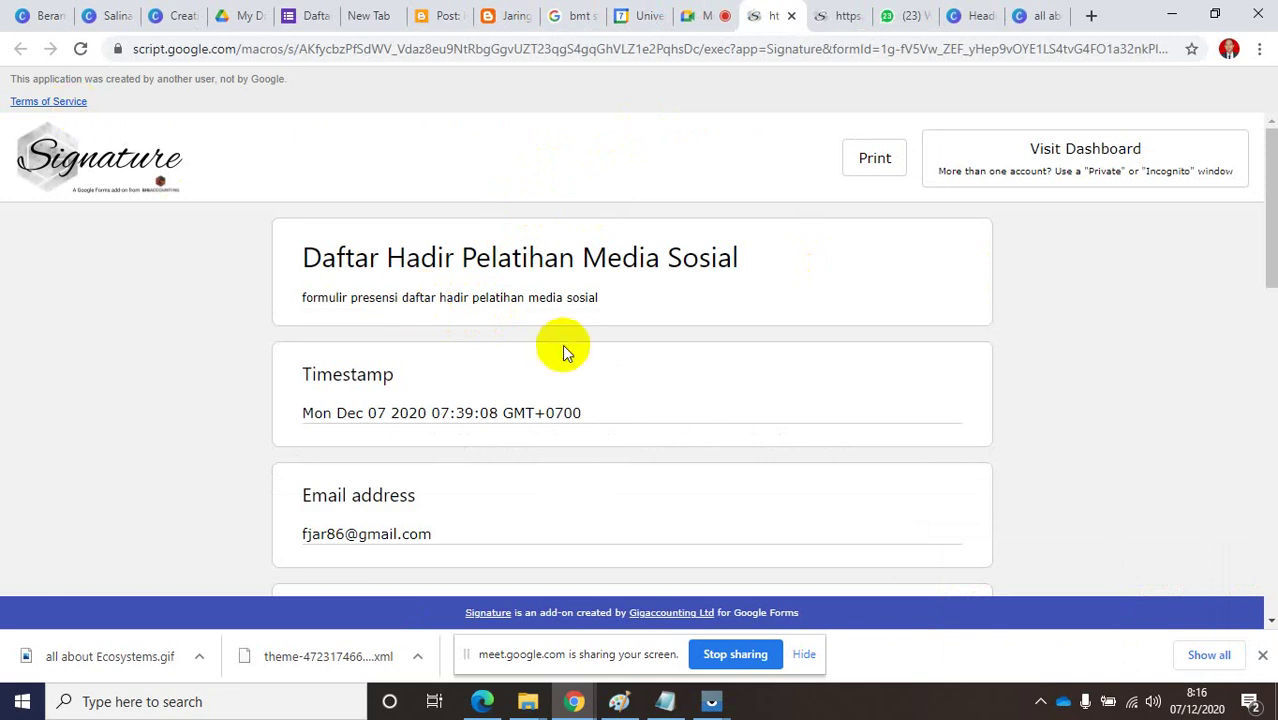
pyautogui.click(1091, 188)
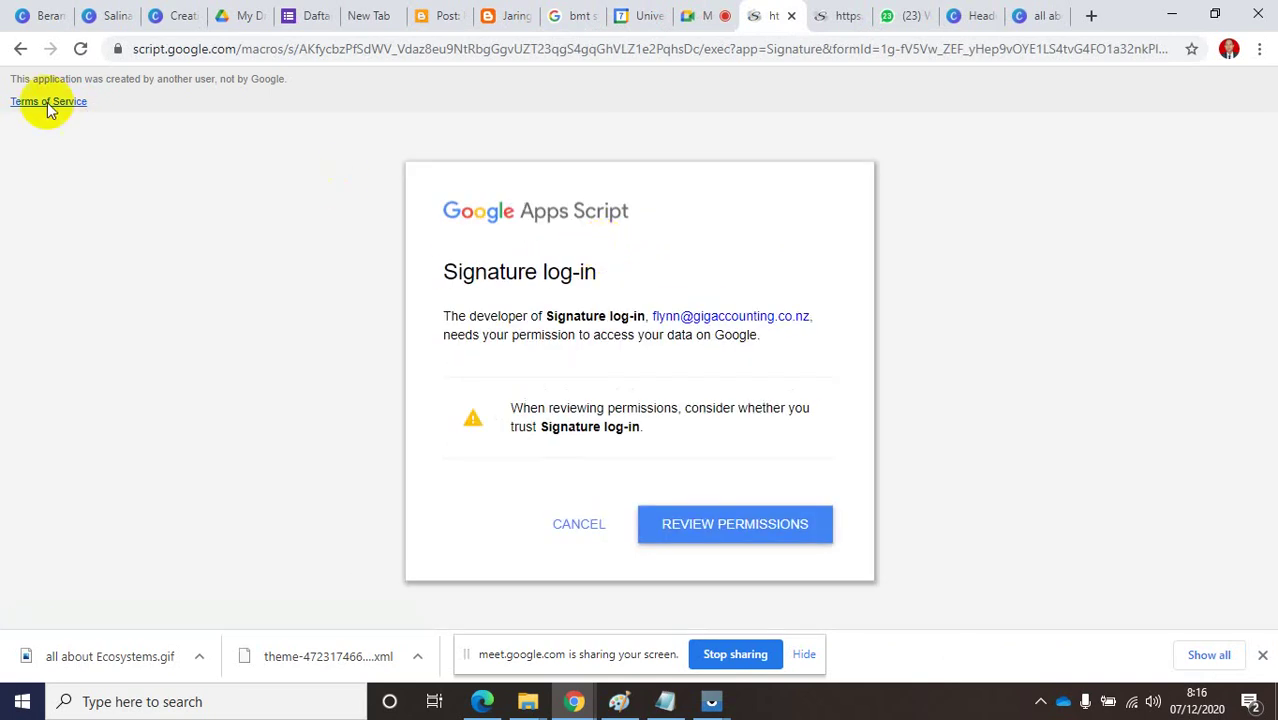
pyautogui.click(791, 15)
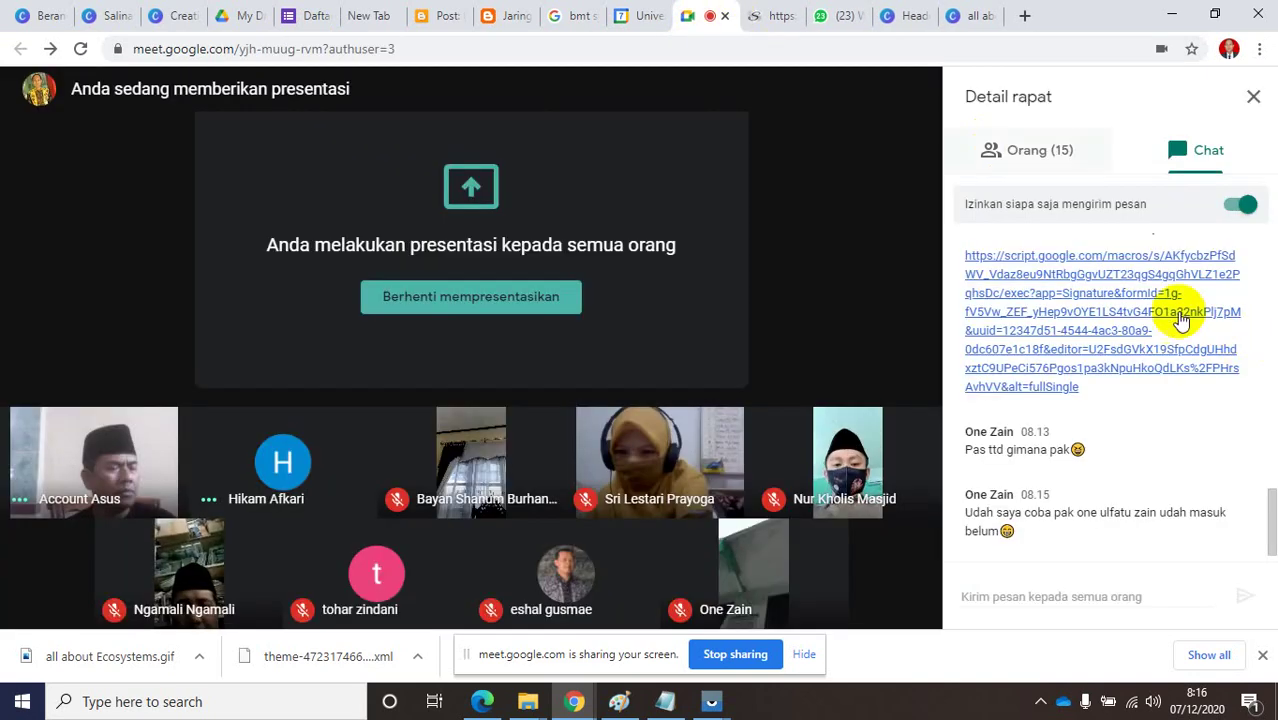
# Open the 08.07 form link from chat and show the attendance form's 5-response summary
pyautogui.scroll(5, 1107, 385)
pyautogui.scroll(1, 1046, 348)
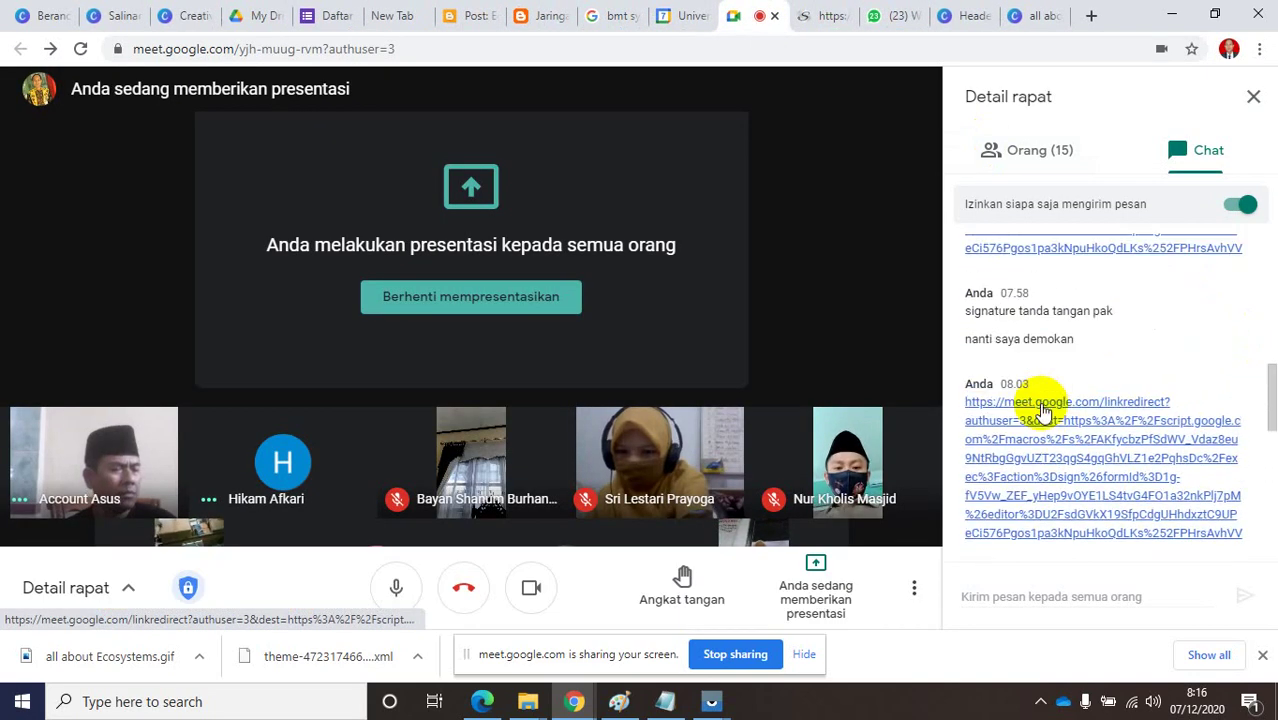
pyautogui.scroll(-3, 1043, 410)
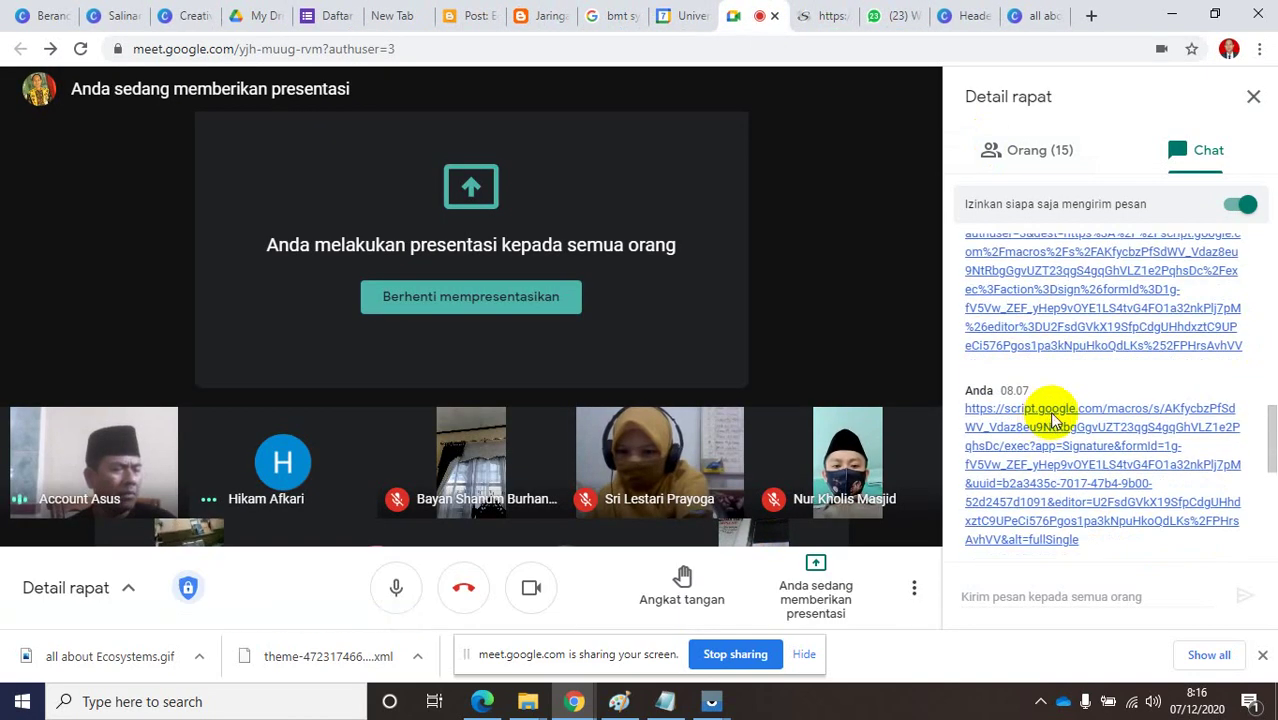
pyautogui.click(1047, 405)
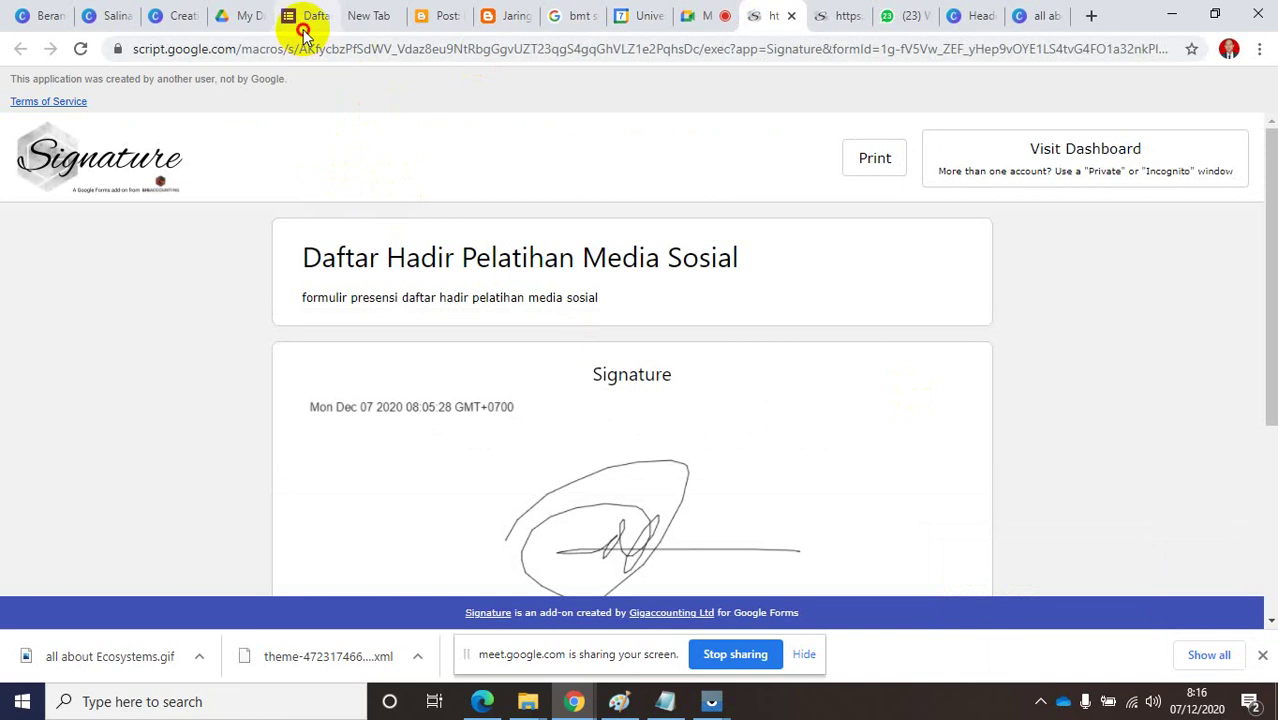
pyautogui.click(302, 16)
# Switch the form to Questions view and edit the Signature question
pyautogui.click(578, 152)
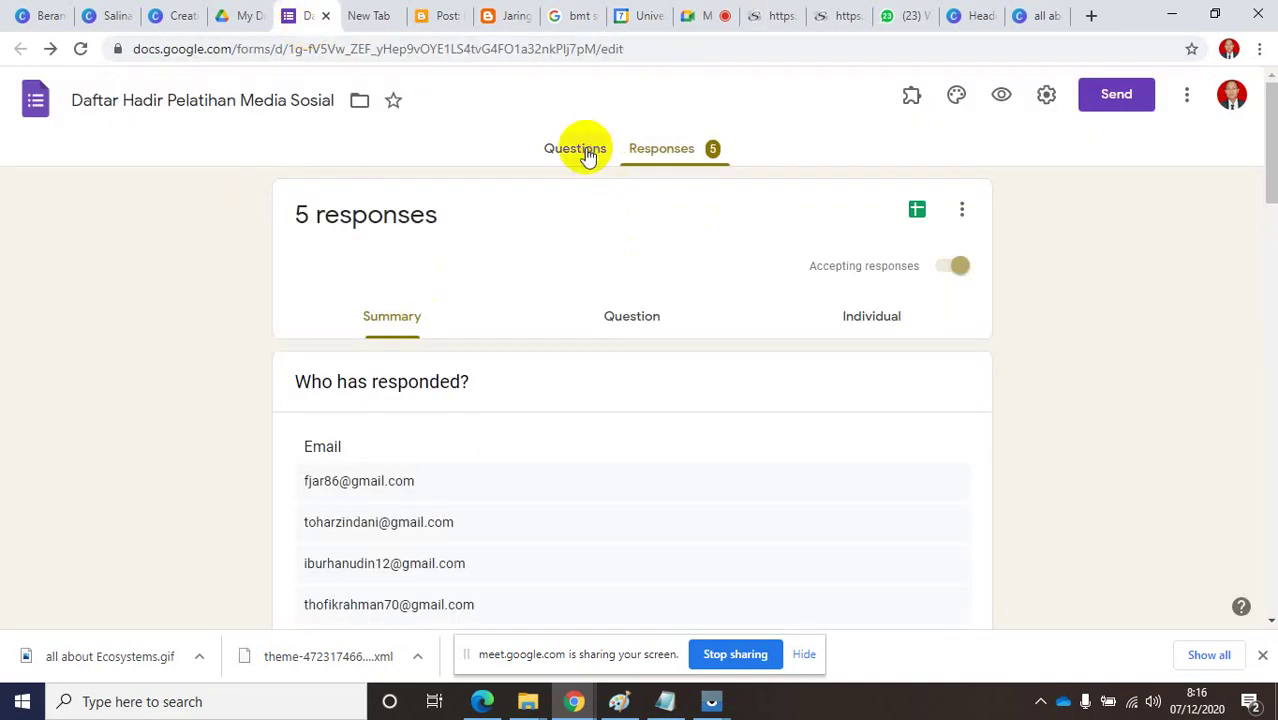
pyautogui.scroll(-10, 160, 358)
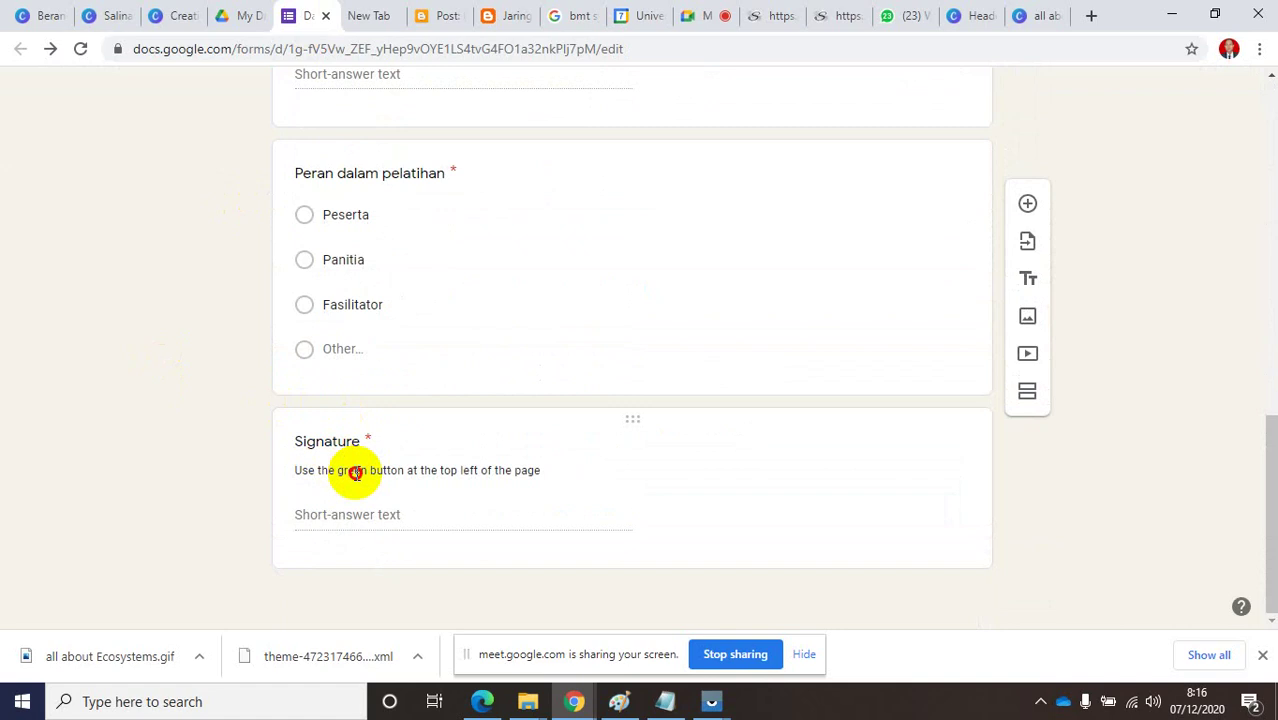
pyautogui.click(355, 473)
pyautogui.scroll(-2, 422, 479)
pyautogui.scroll(15, 650, 362)
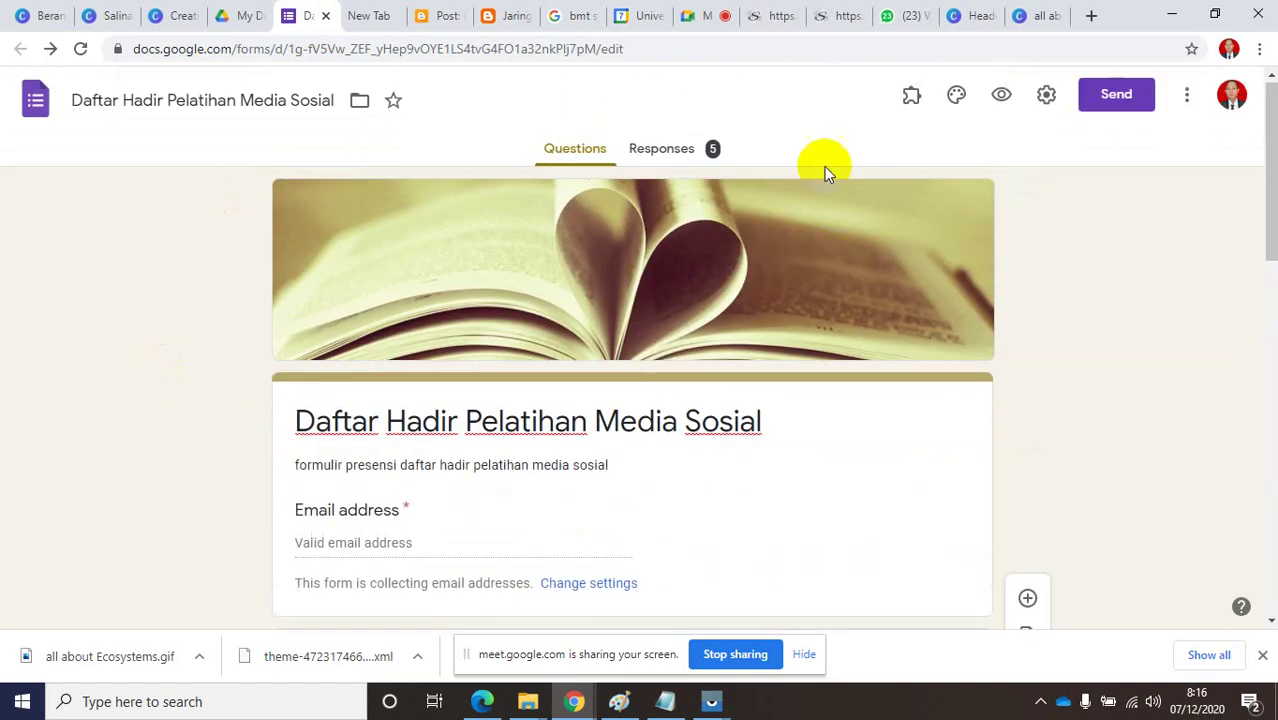
# Start the Signature add-on, copy its pending signing link, and go to a new tab
pyautogui.click(908, 95)
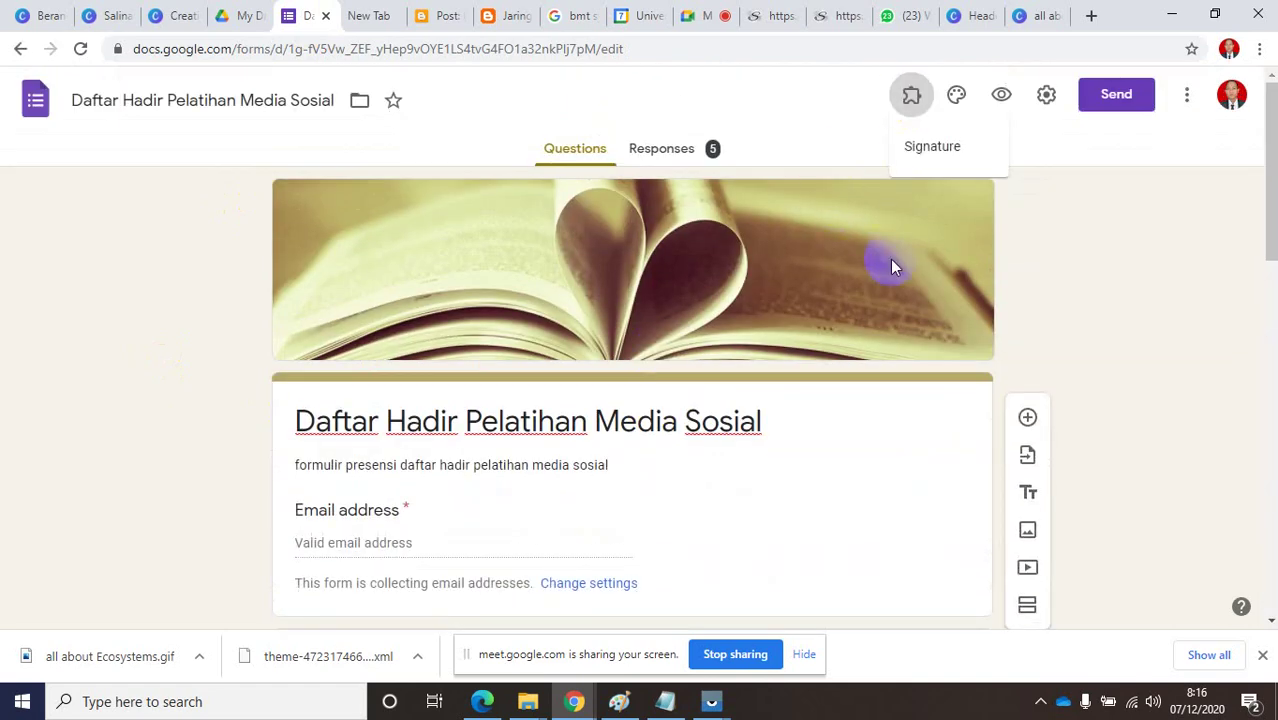
pyautogui.click(932, 147)
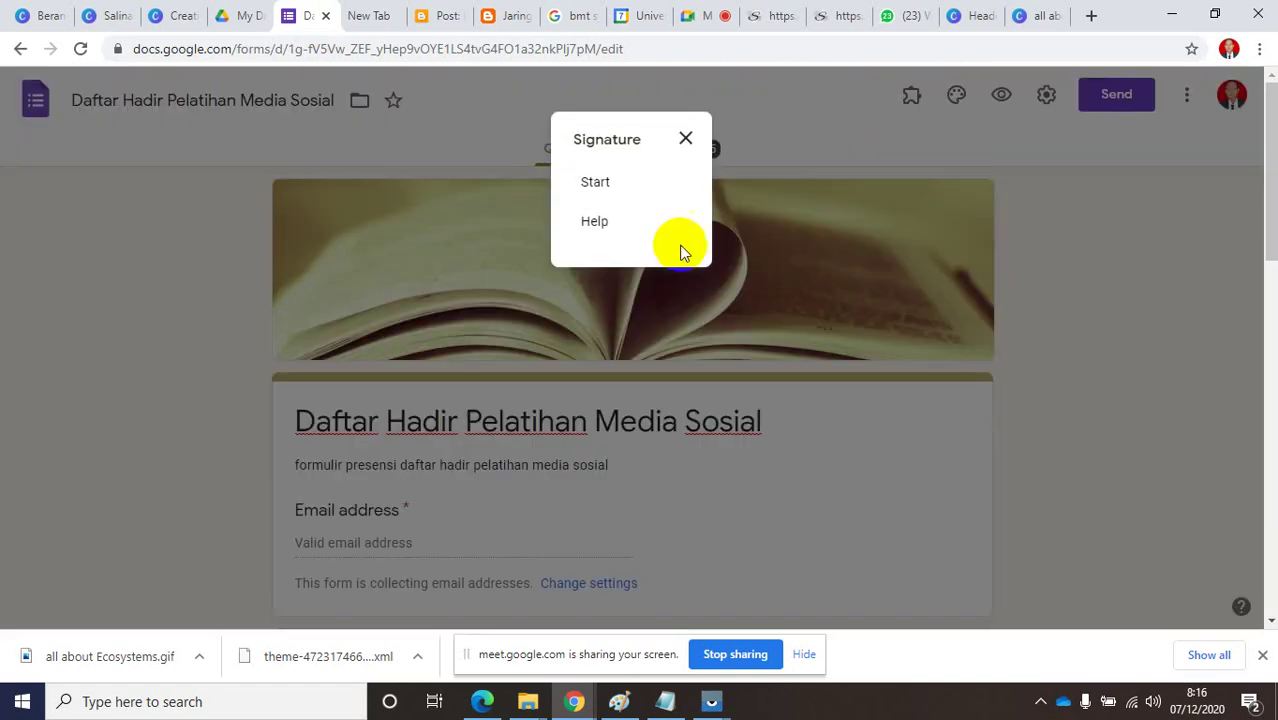
pyautogui.click(594, 185)
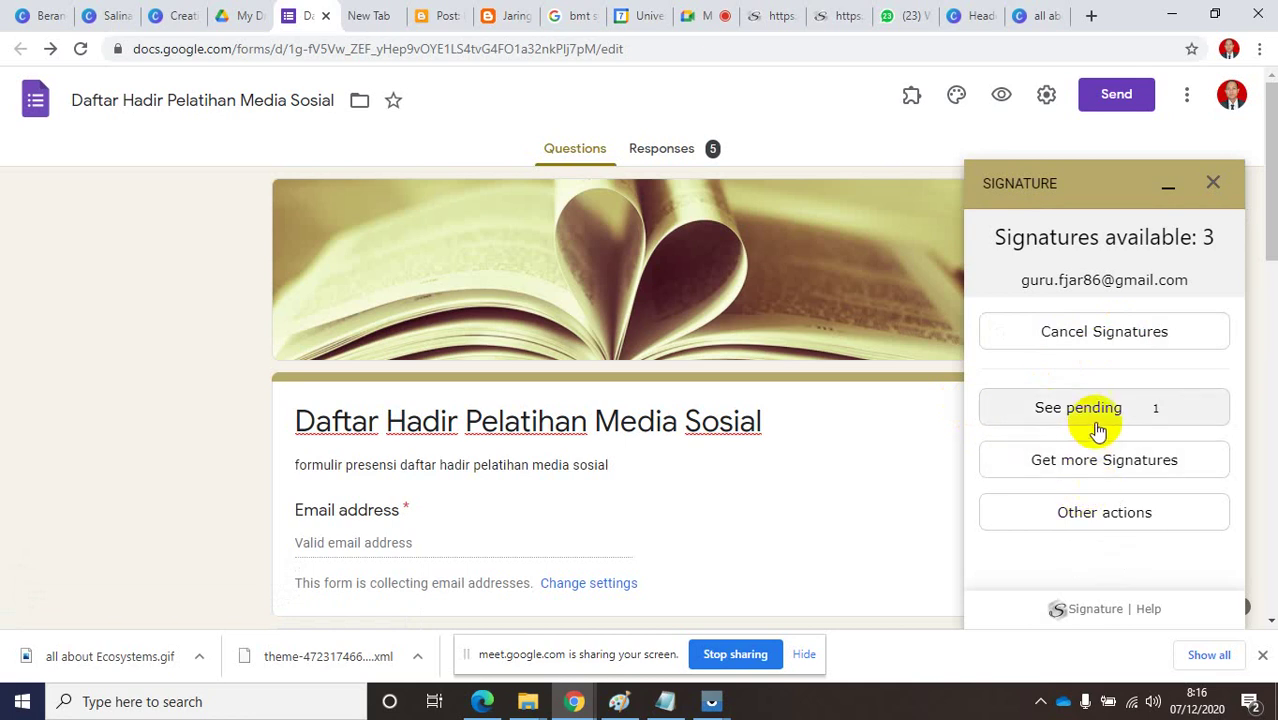
pyautogui.click(1098, 412)
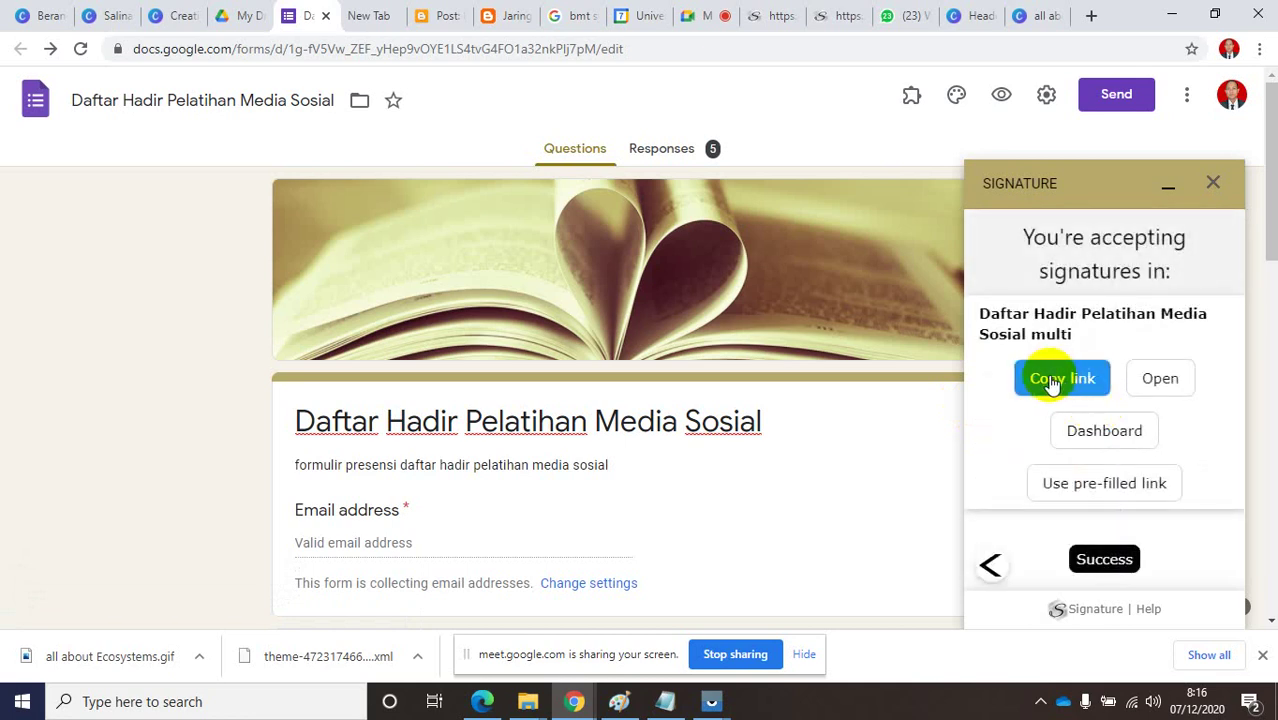
pyautogui.click(360, 16)
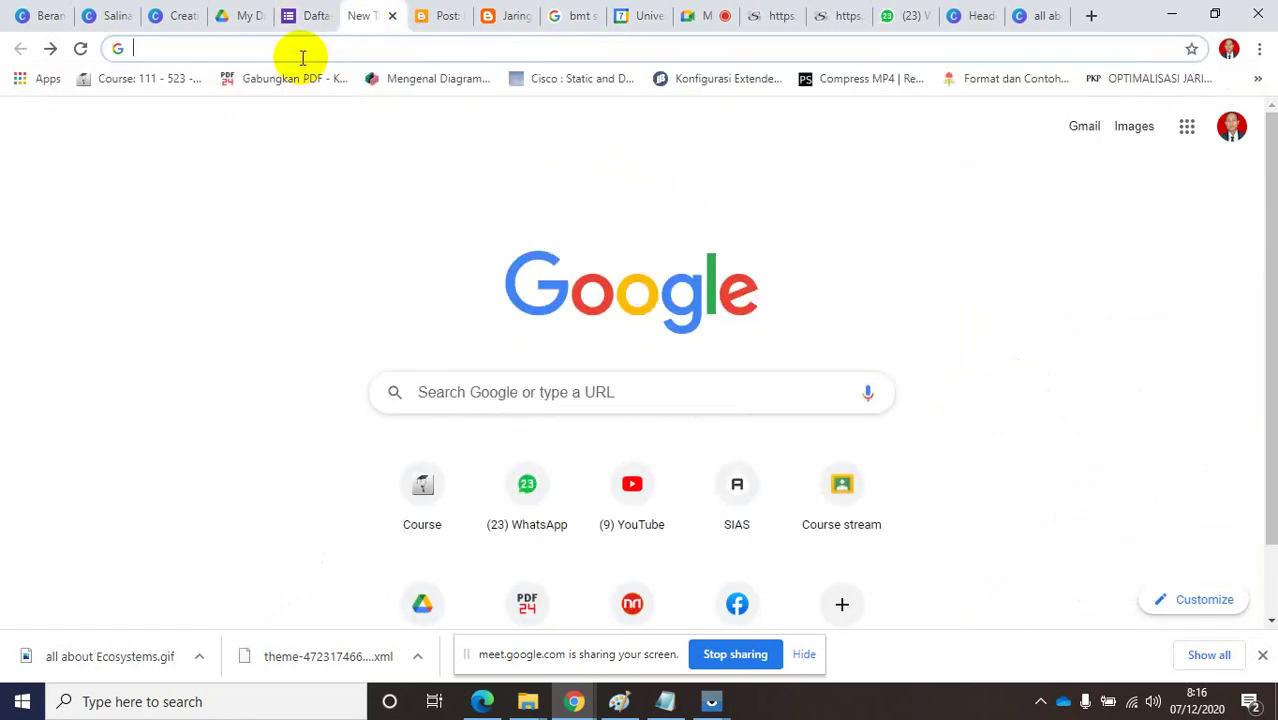
# Load the copied signing link and check which account is signed in
pyautogui.press('Return')
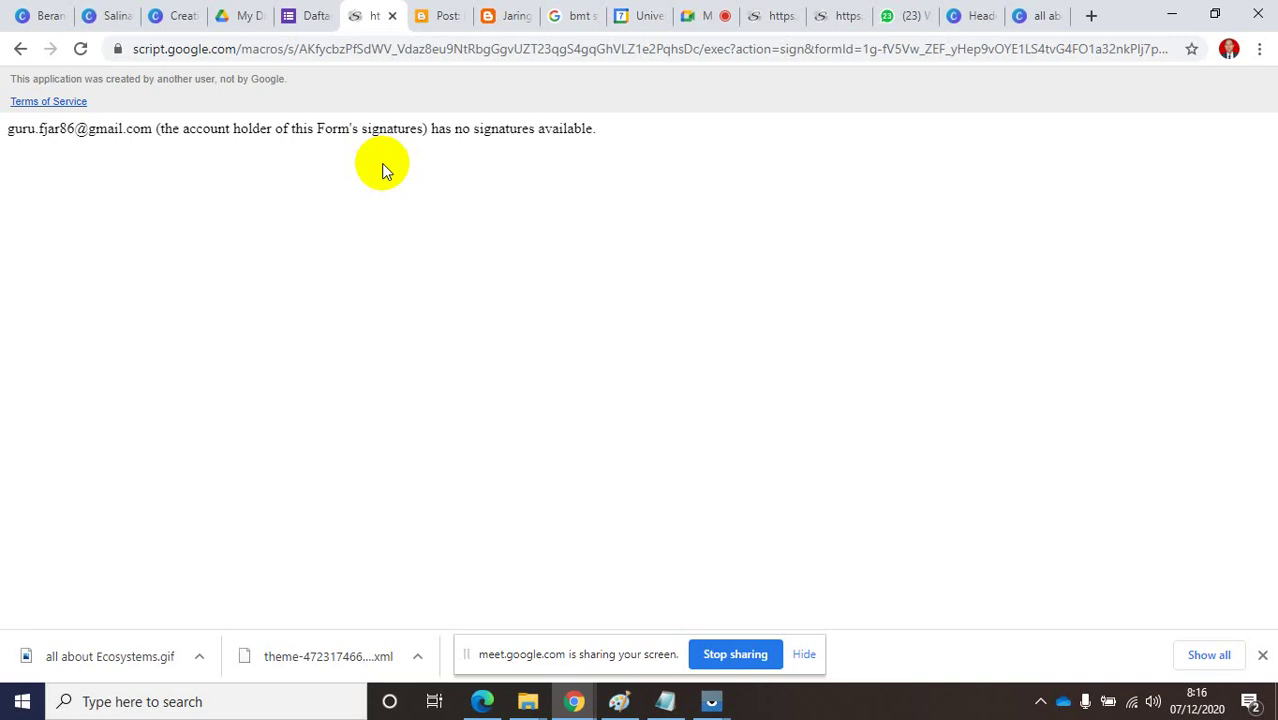
pyautogui.click(1234, 53)
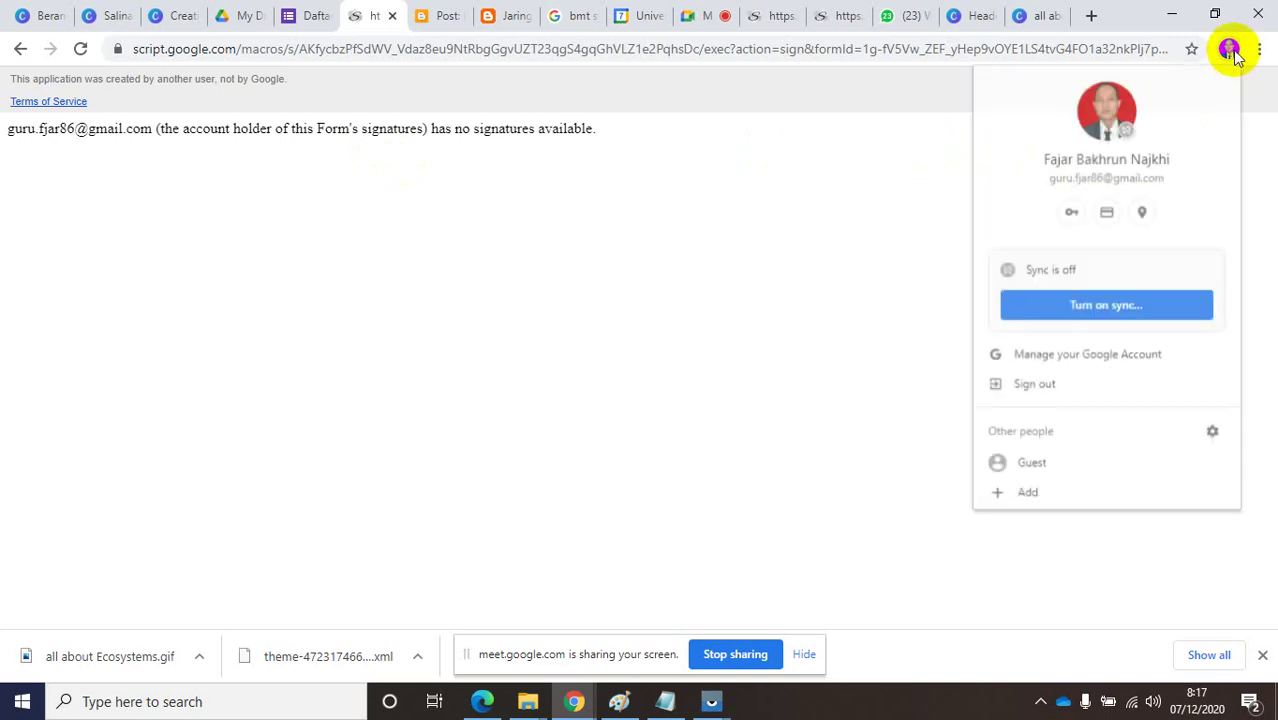
pyautogui.click(480, 200)
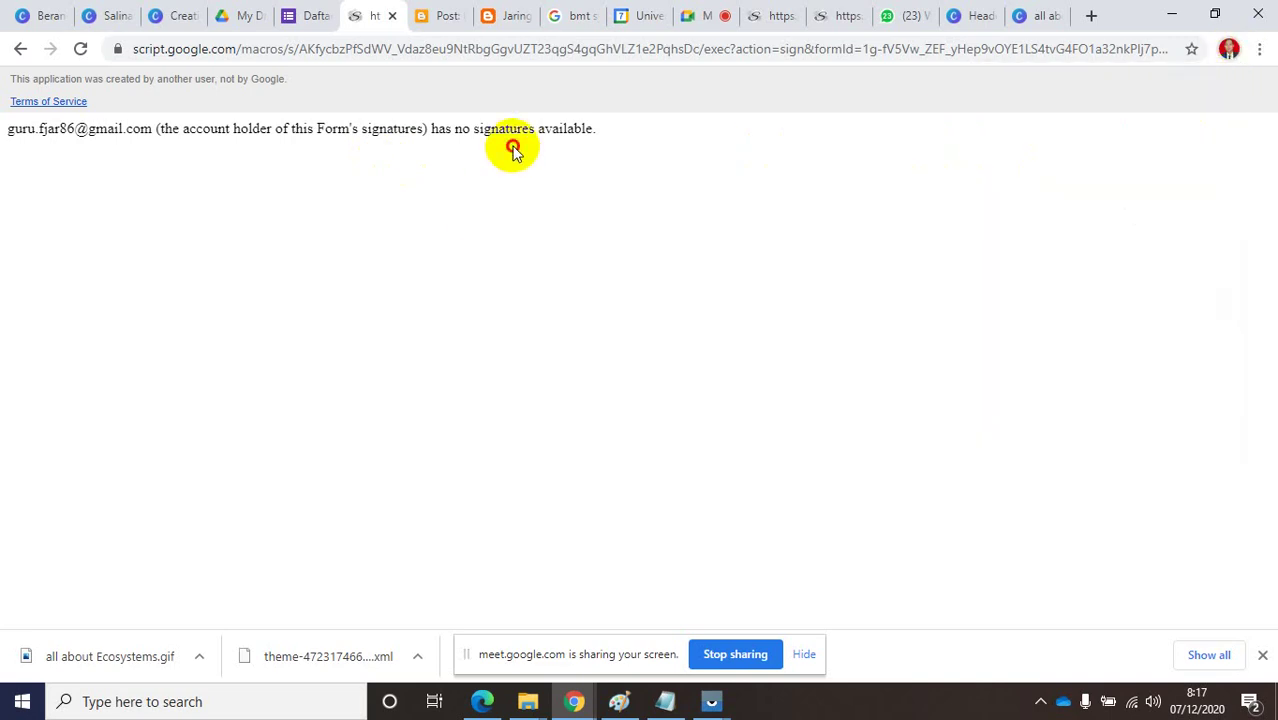
# View the Terms of Service, go back, and return to the attendance form editor
pyautogui.click(44, 104)
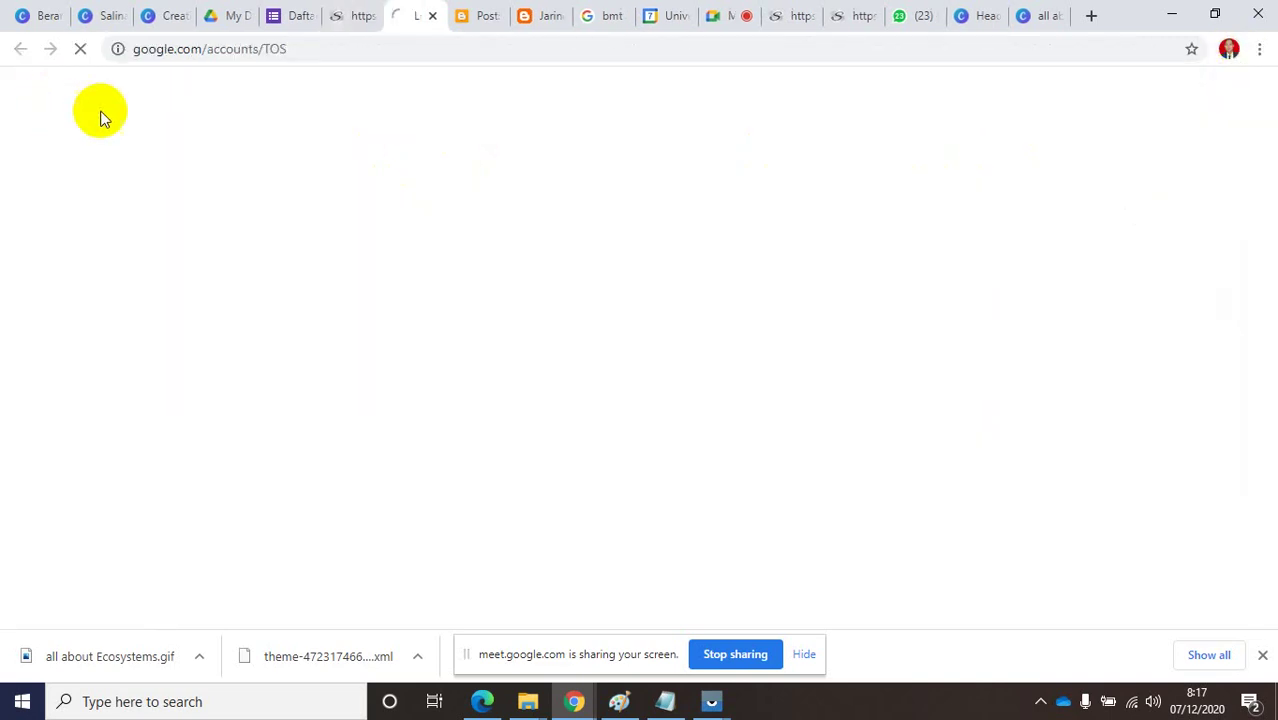
pyautogui.click(355, 22)
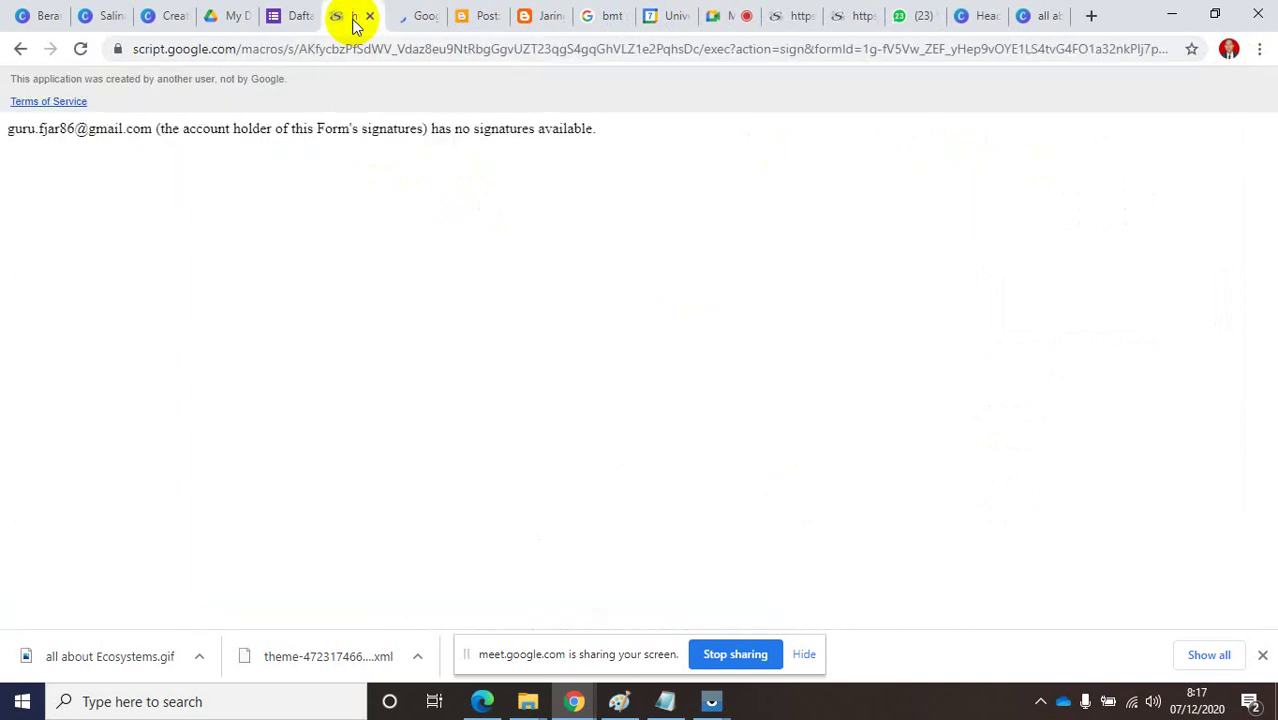
pyautogui.click(28, 50)
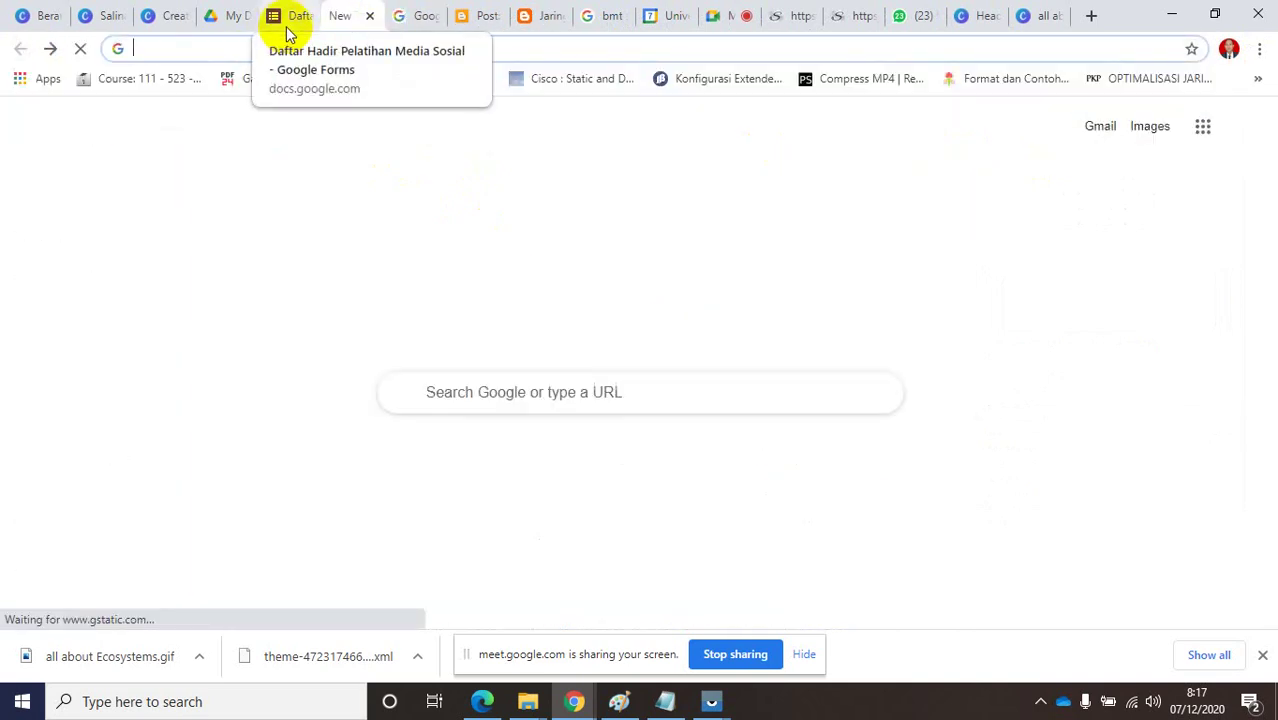
pyautogui.click(287, 30)
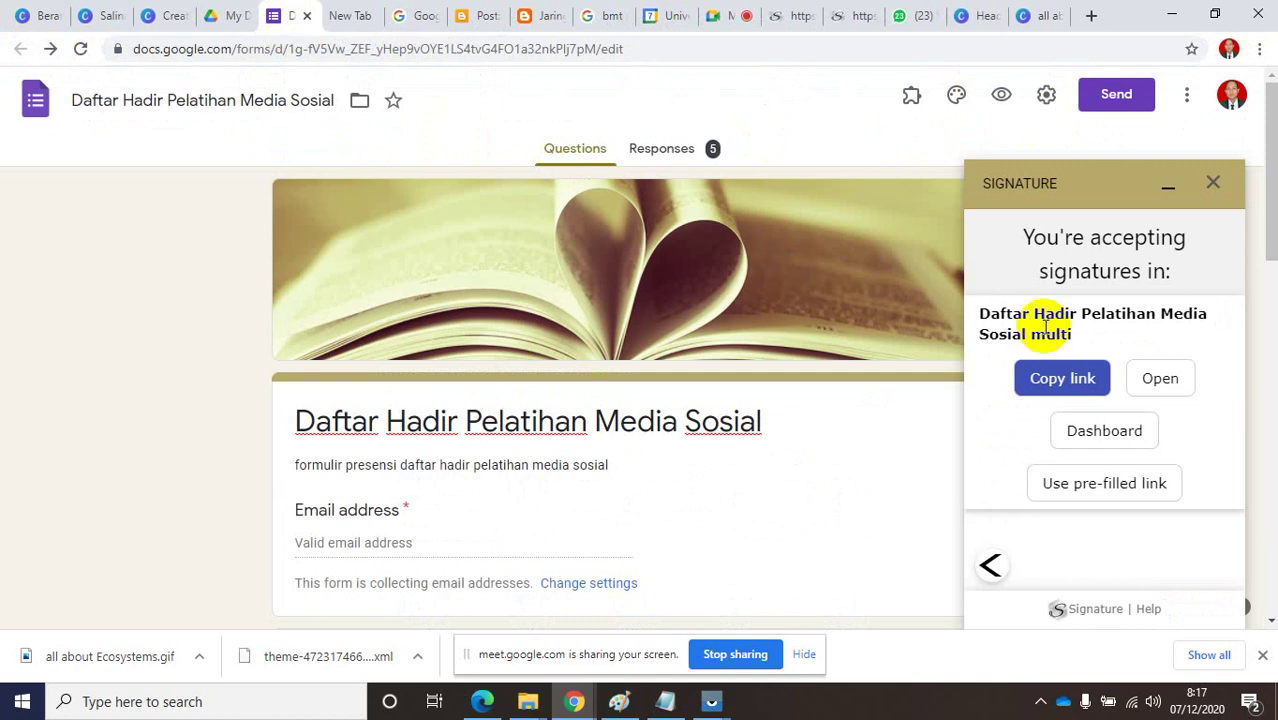
# Try the Signature dashboard, decline its permission request, and close the Signature panel
pyautogui.click(1104, 431)
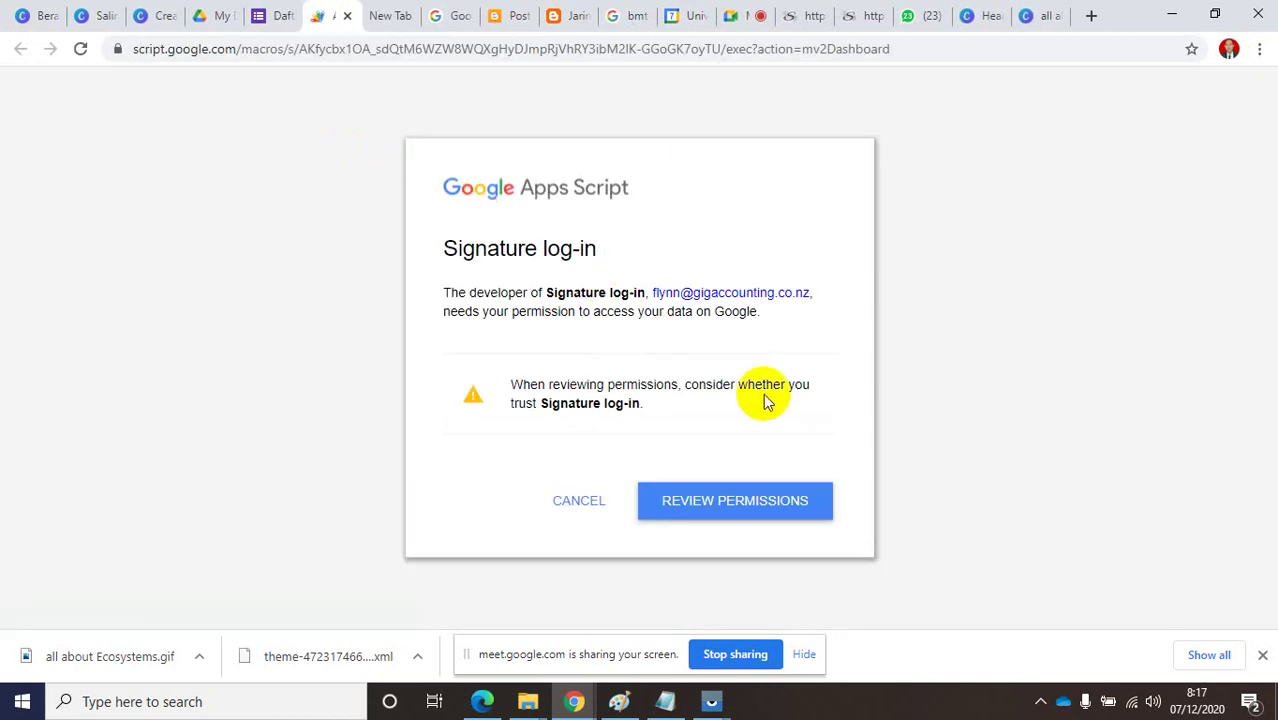
pyautogui.click(579, 497)
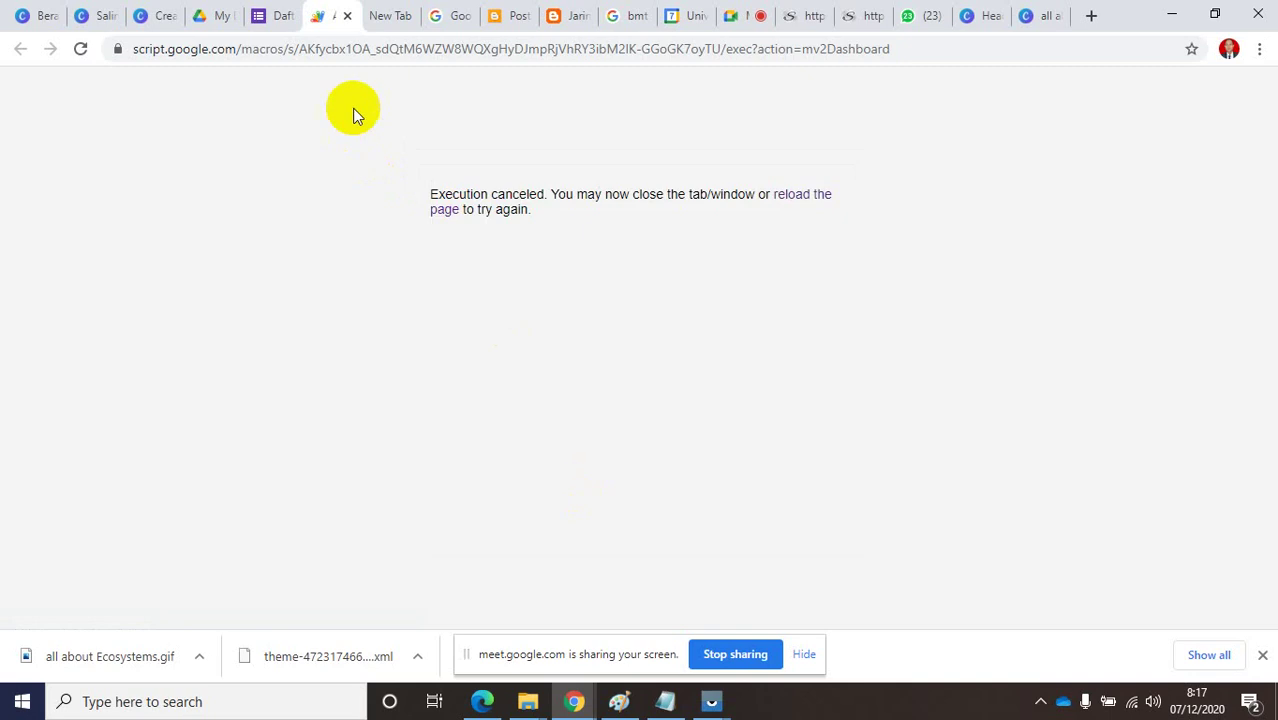
pyautogui.click(348, 17)
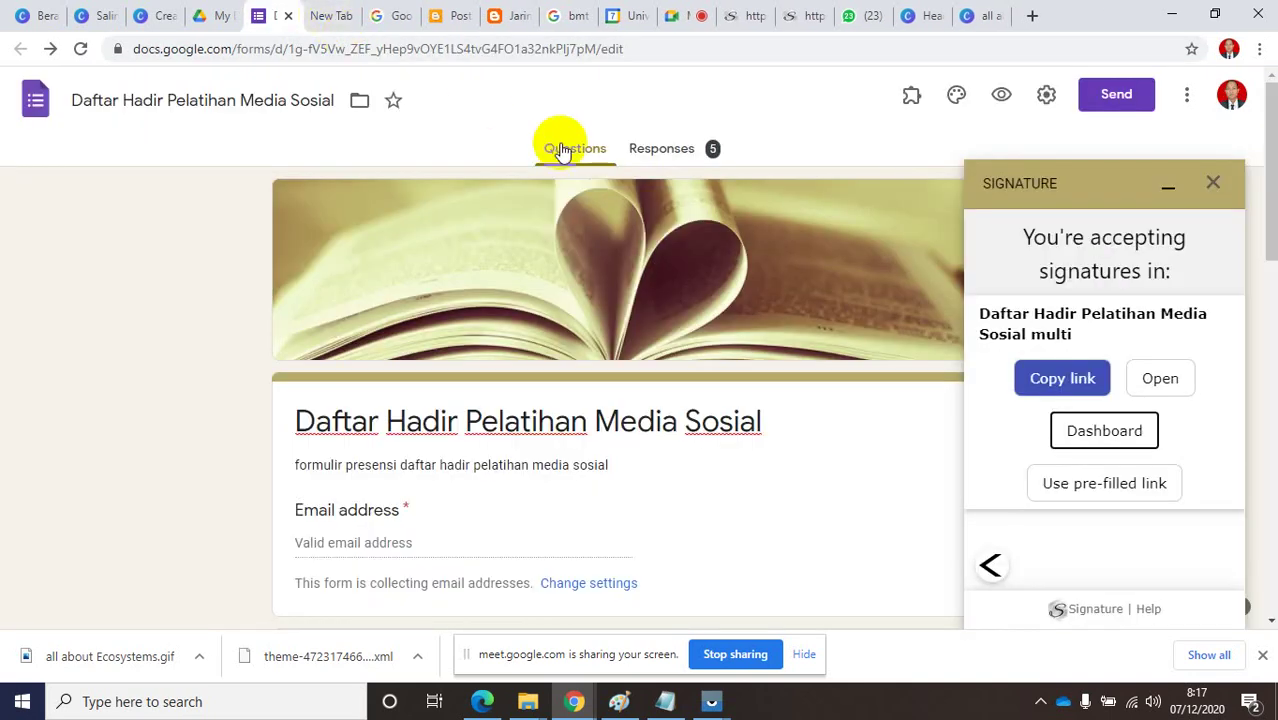
pyautogui.click(1212, 184)
# Make the Signature question optional instead of required
pyautogui.scroll(-5, 451, 491)
pyautogui.scroll(-6, 477, 491)
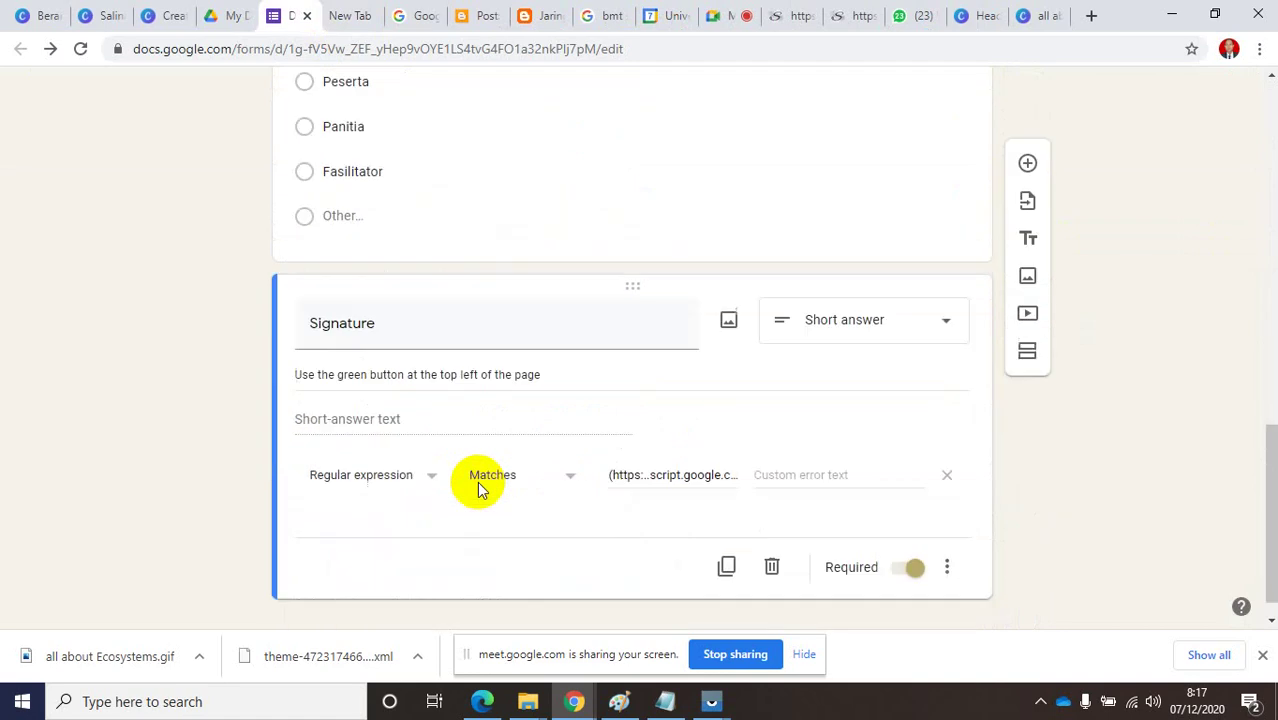
pyautogui.doubleClick(440, 296)
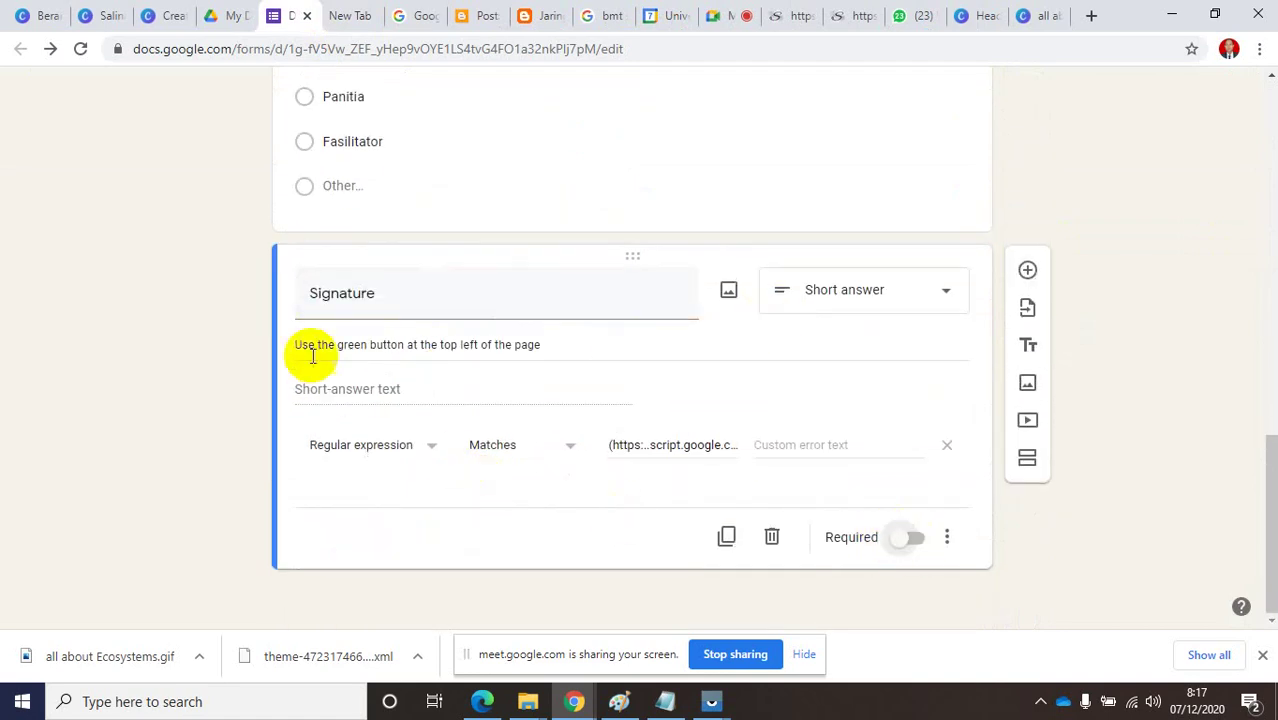
pyautogui.scroll(5, 765, 508)
pyautogui.scroll(10, 783, 500)
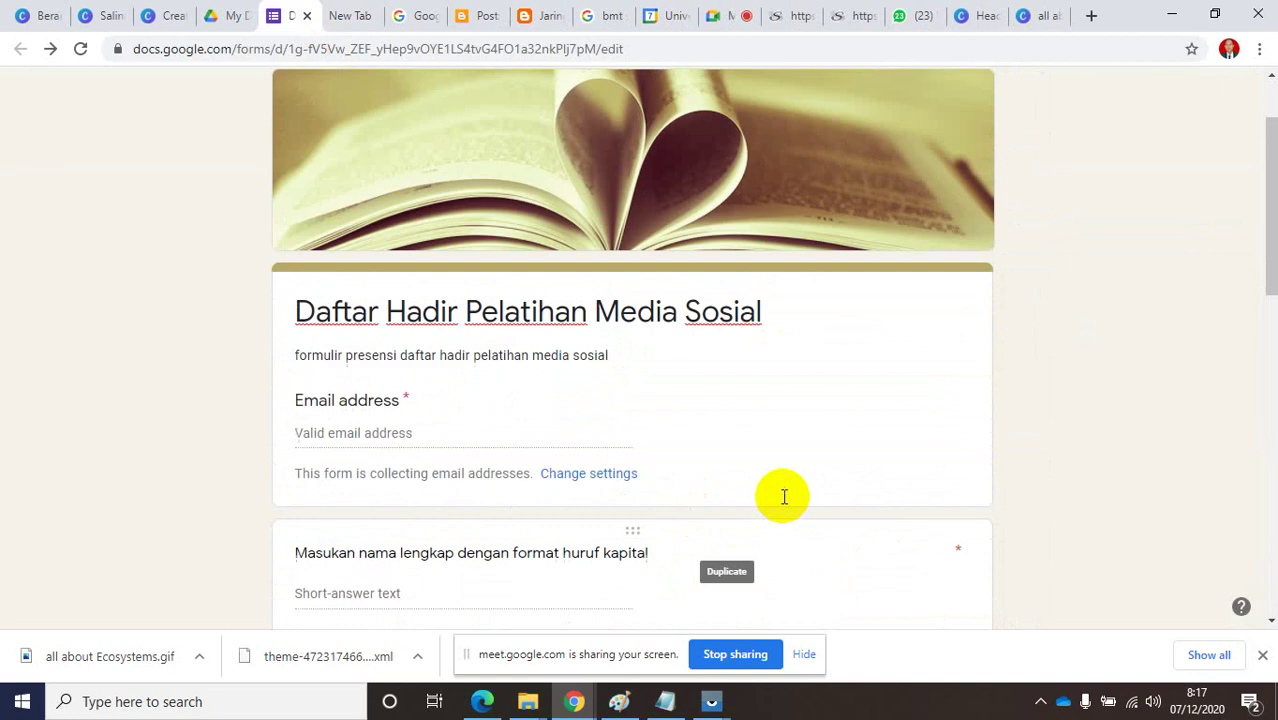
# Generate a shortened share link for the form, then return to the Meet call
pyautogui.click(1112, 97)
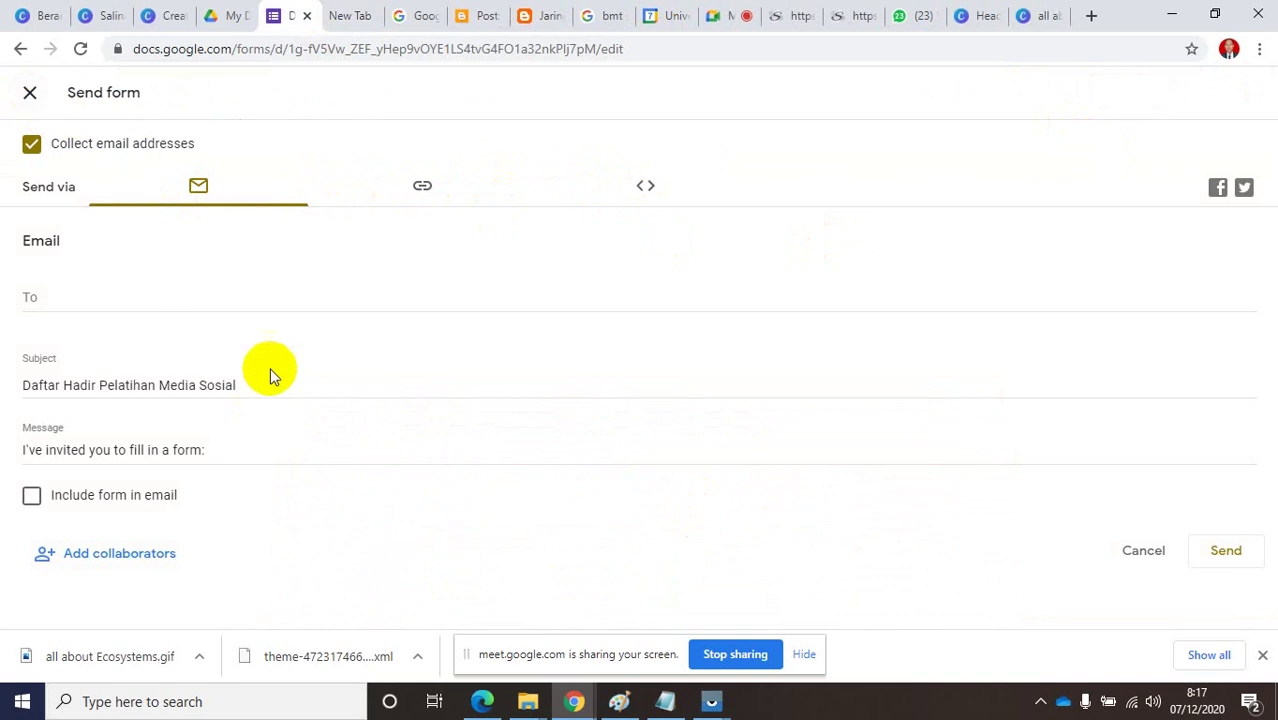
pyautogui.click(449, 213)
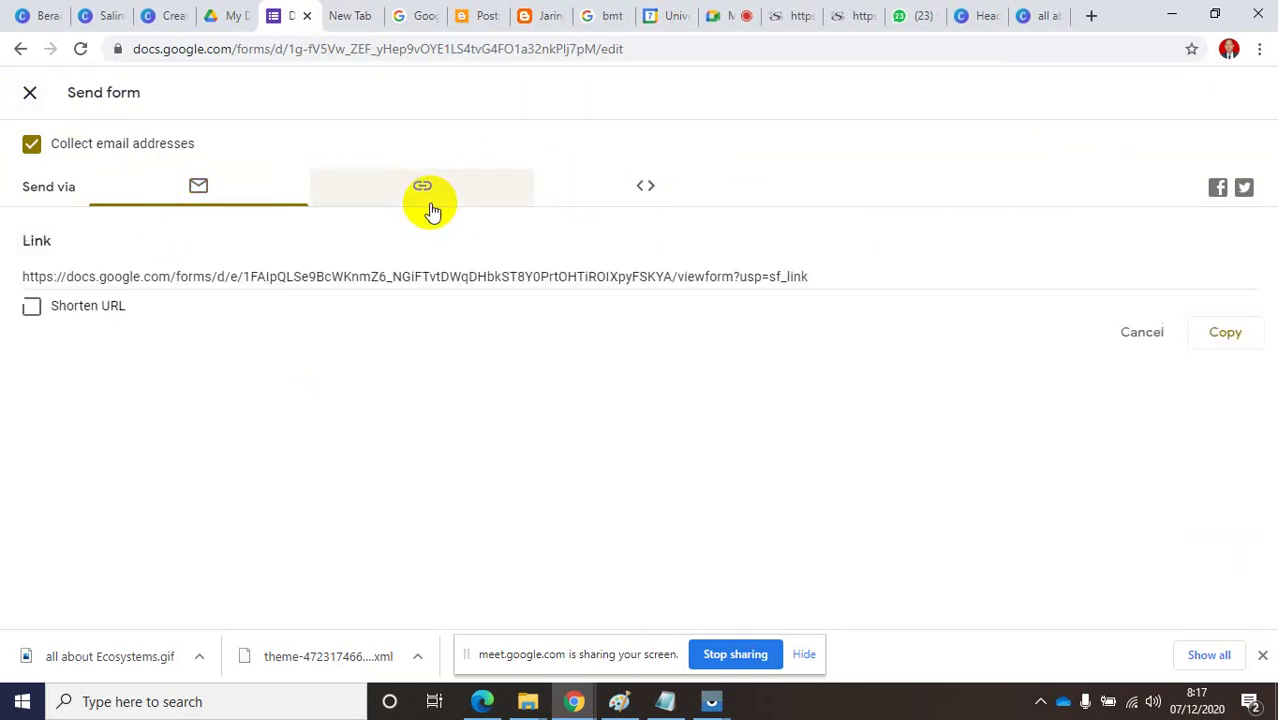
pyautogui.click(130, 312)
pyautogui.hotkey('ctrl', 'c')
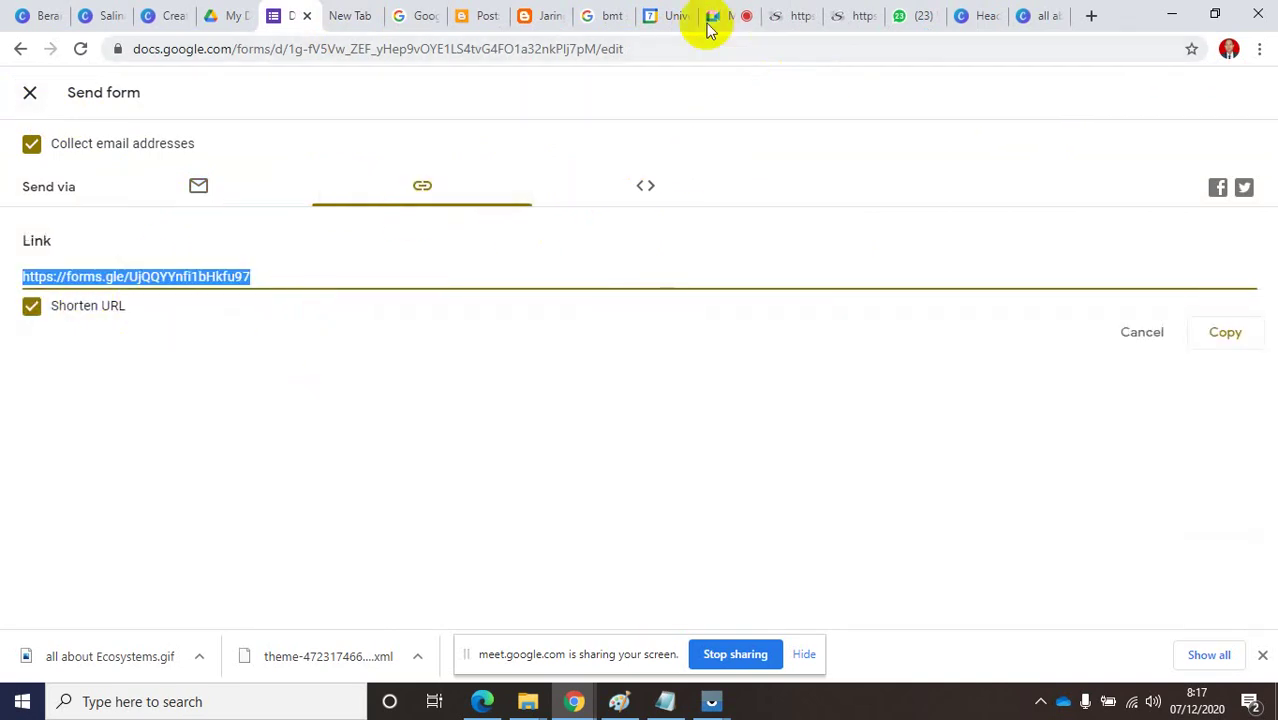
pyautogui.click(712, 16)
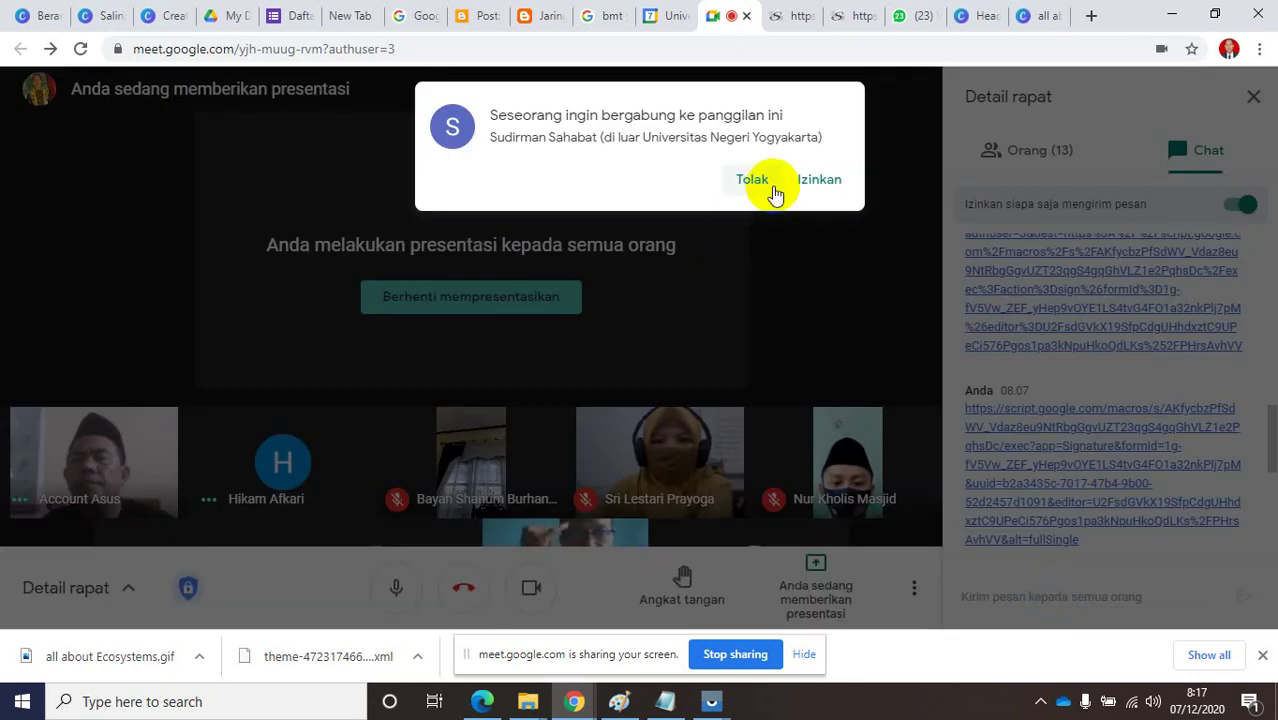
# Admit the waiting guest and post the form's short link in the chat
pyautogui.click(790, 189)
pyautogui.click(1017, 597)
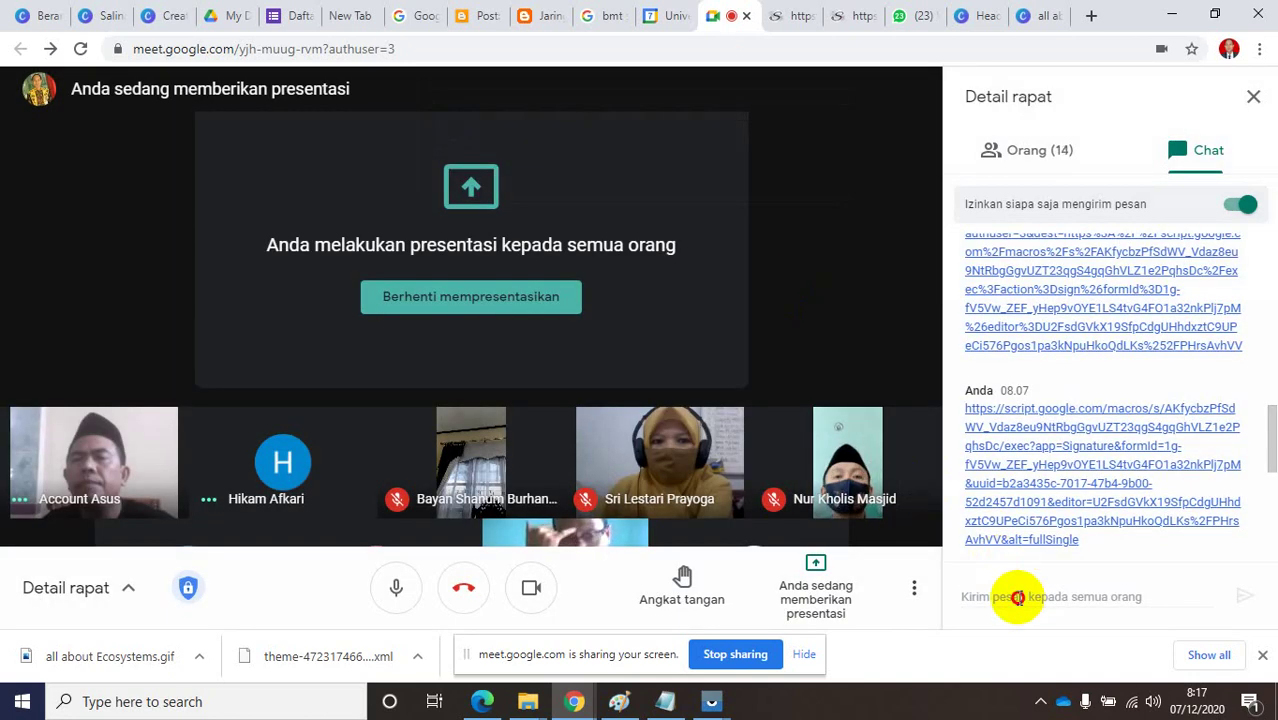
pyautogui.hotkey('ctrl', 'v')
pyautogui.press('Return')
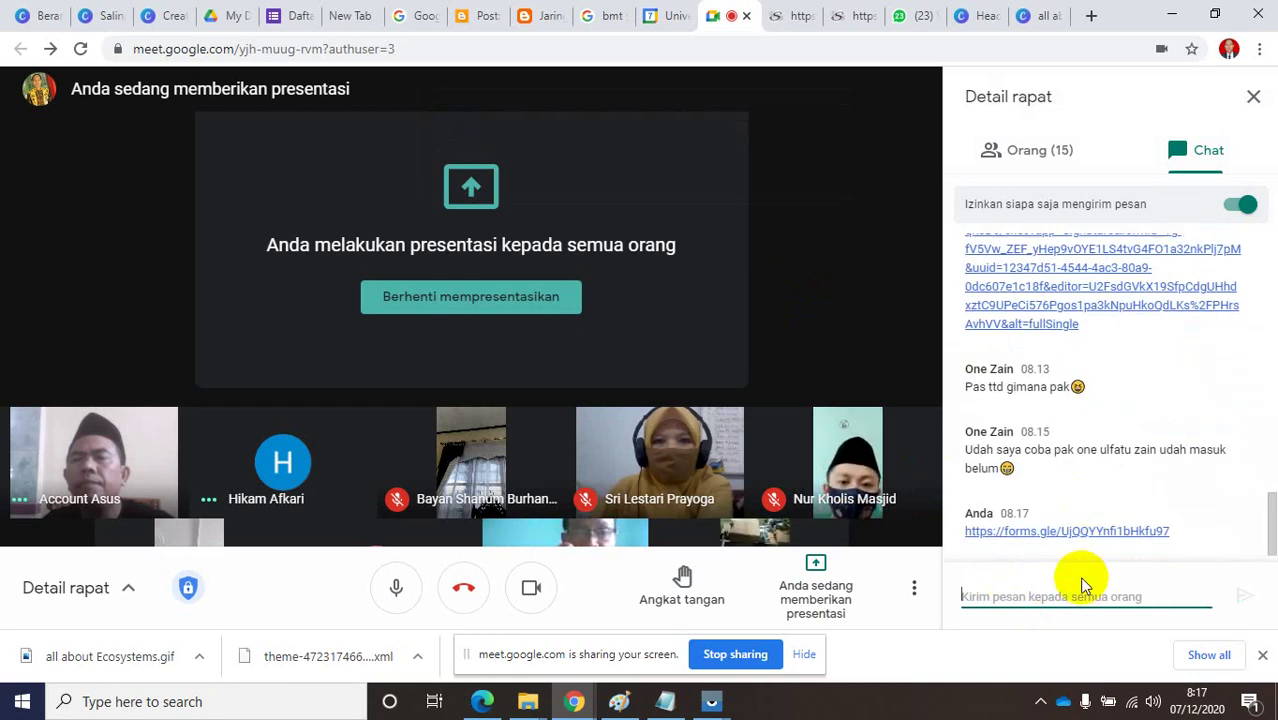
# Send the chat messages "monggo disi" and "pakai ini saja nda papa"
pyautogui.write('monggo dis')
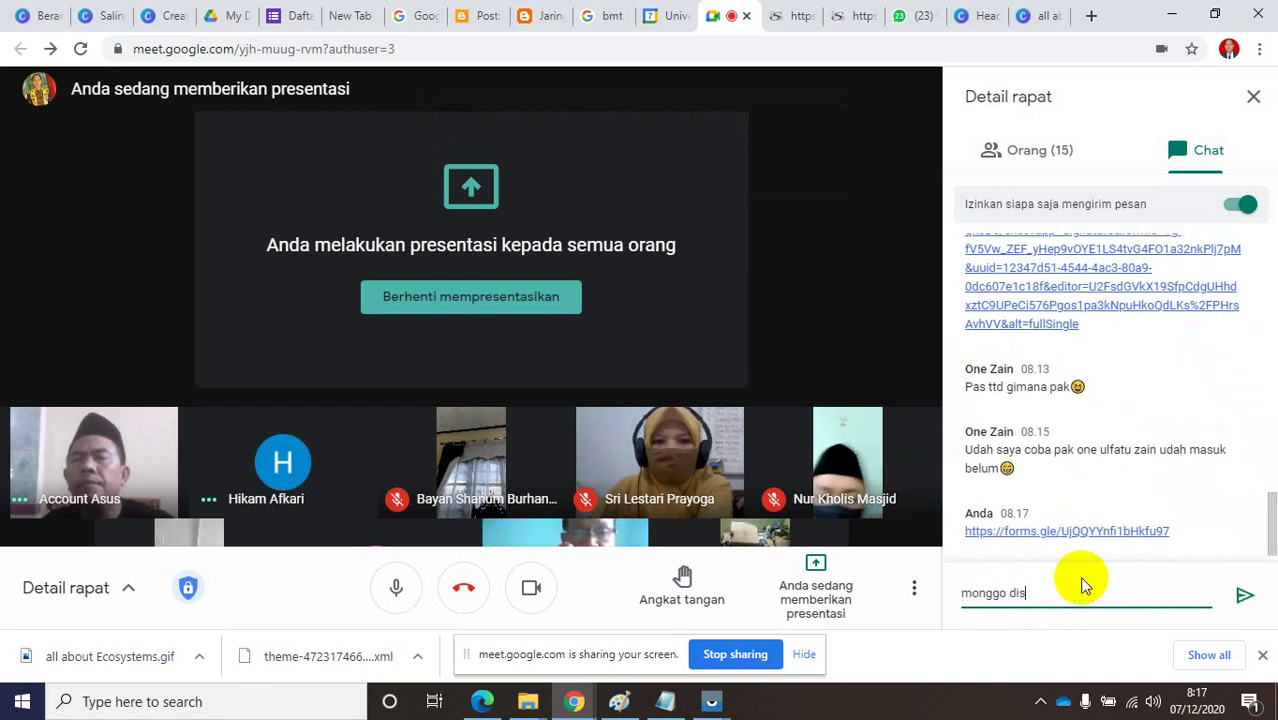
pyautogui.write('i')
pyautogui.press('Return')
pyautogui.write('pakai ini')
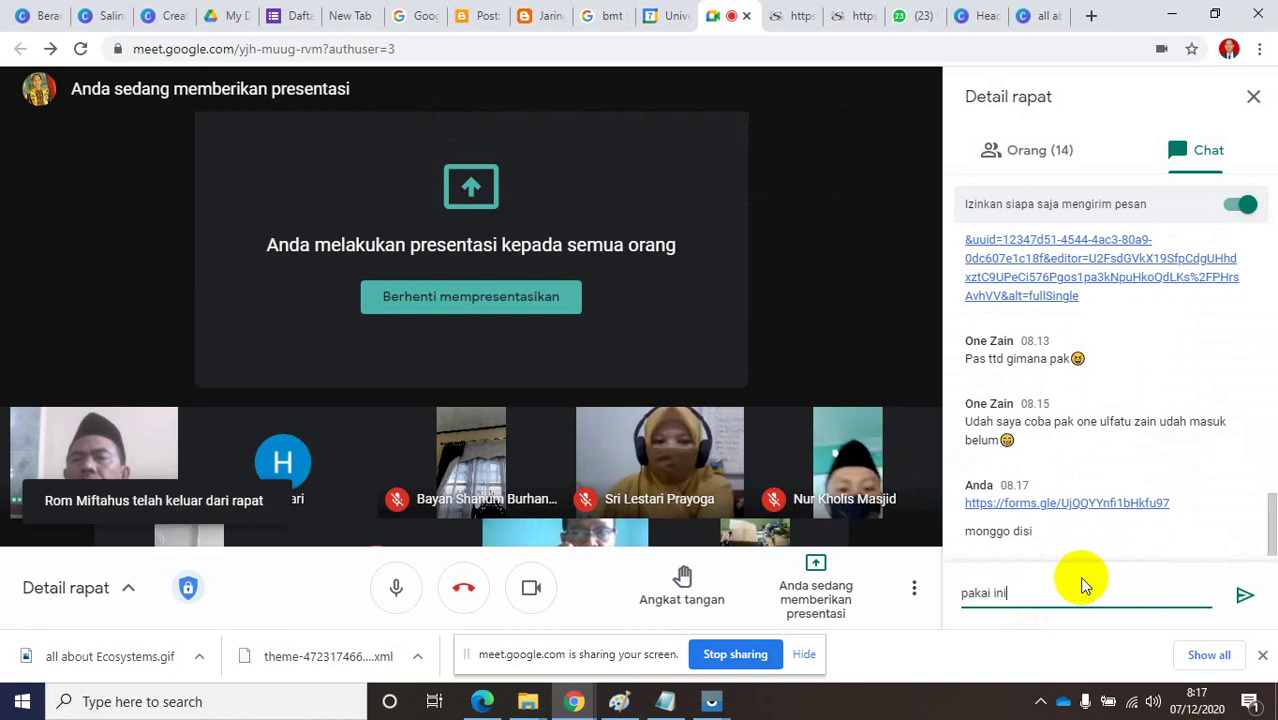
pyautogui.write(' saja nda papa')
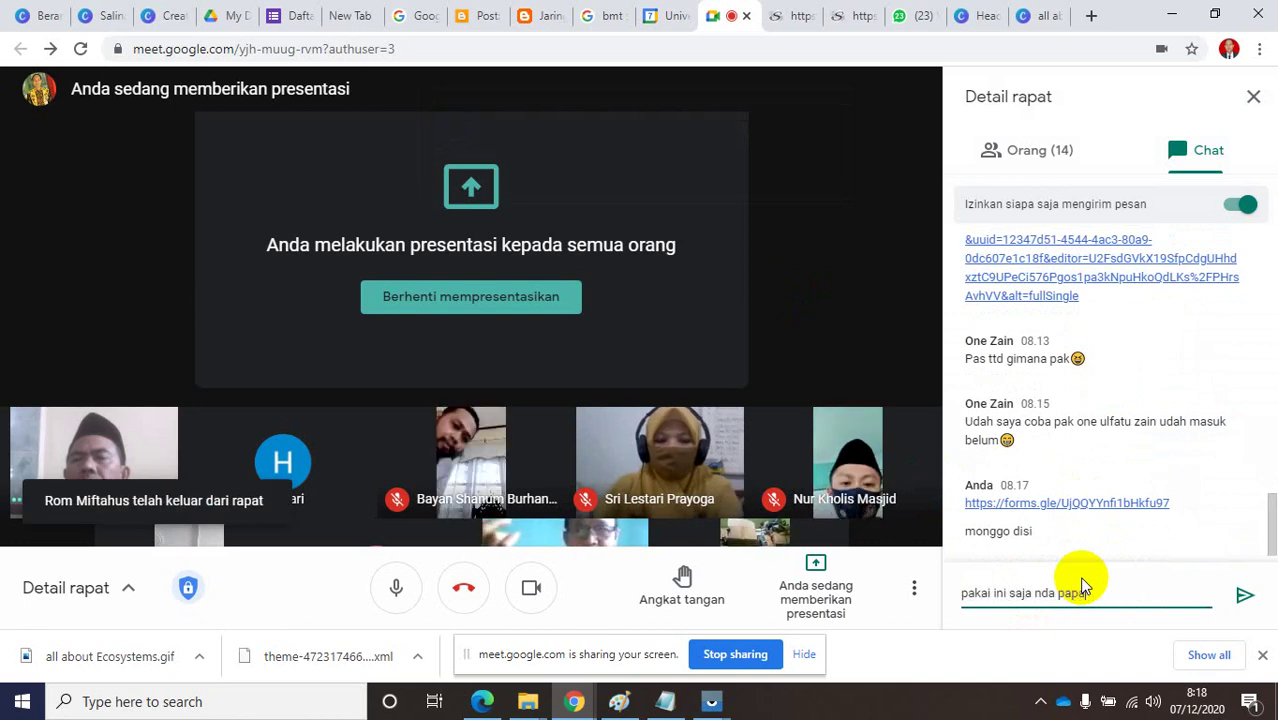
pyautogui.press('Return')
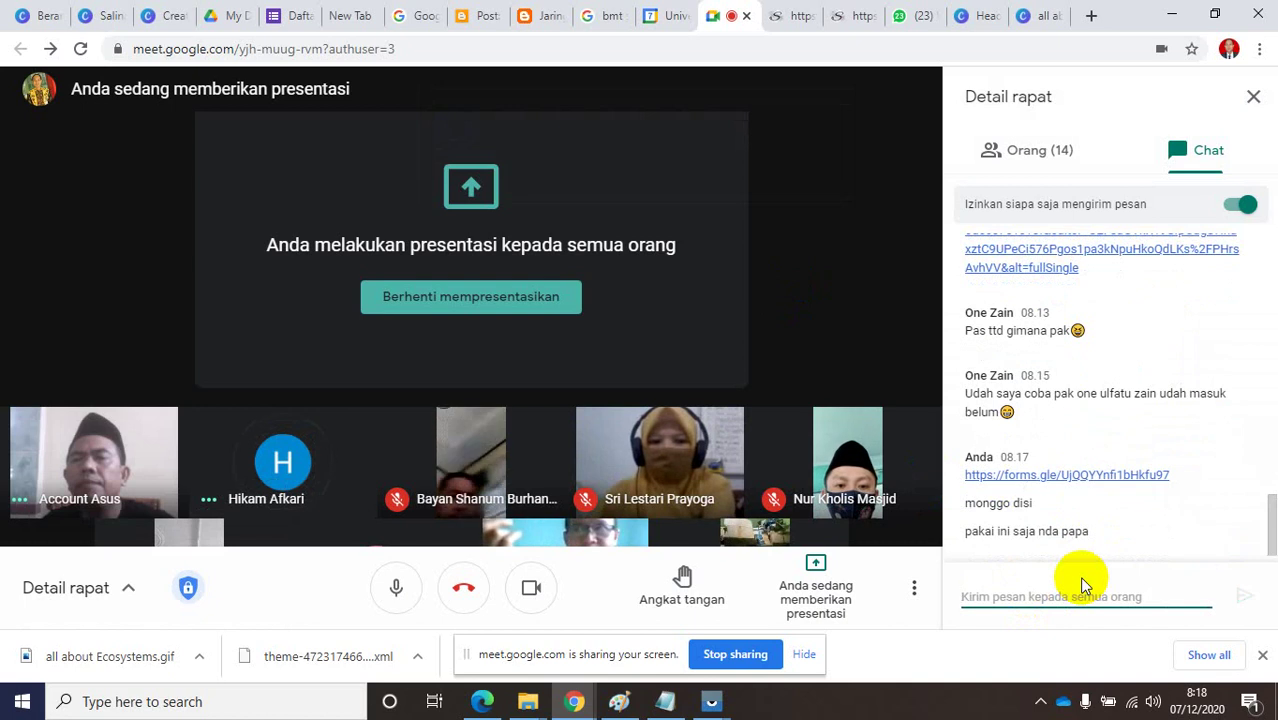
# Stop sharing the screen and dismiss the 'You are presenting' notification
pyautogui.doubleClick(1023, 532)
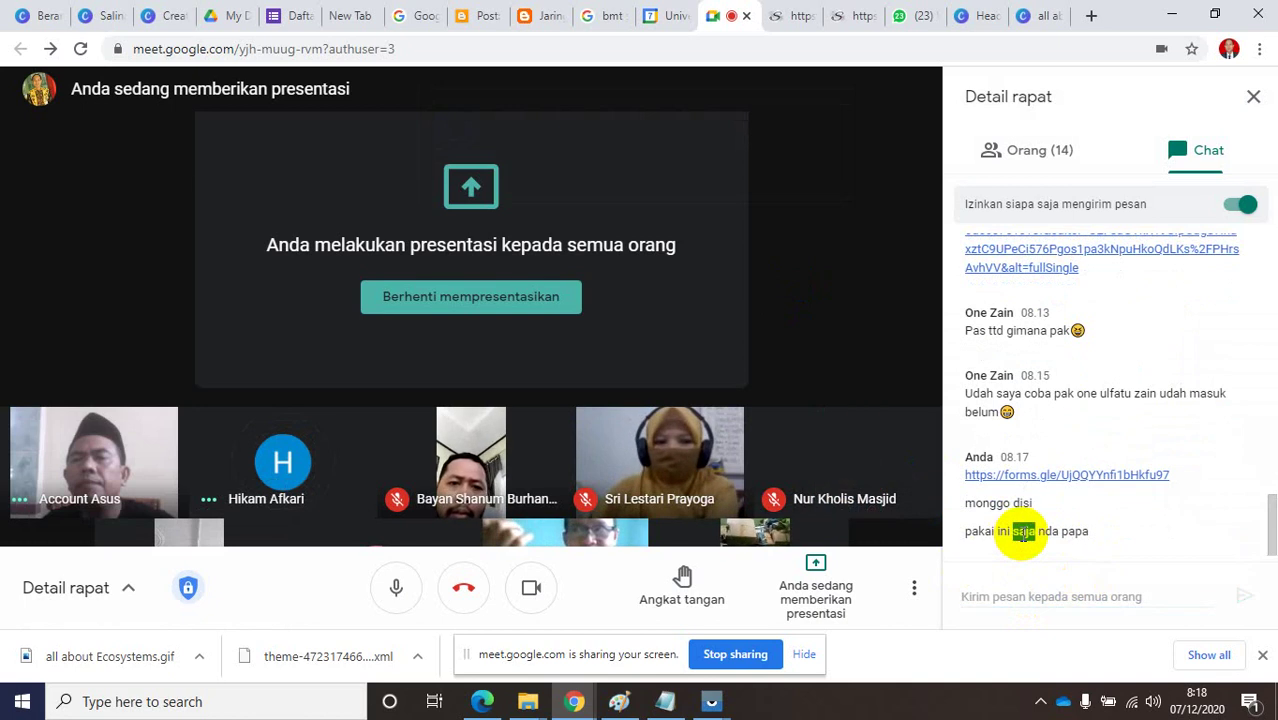
pyautogui.tripleClick(1023, 532)
pyautogui.click(1023, 532)
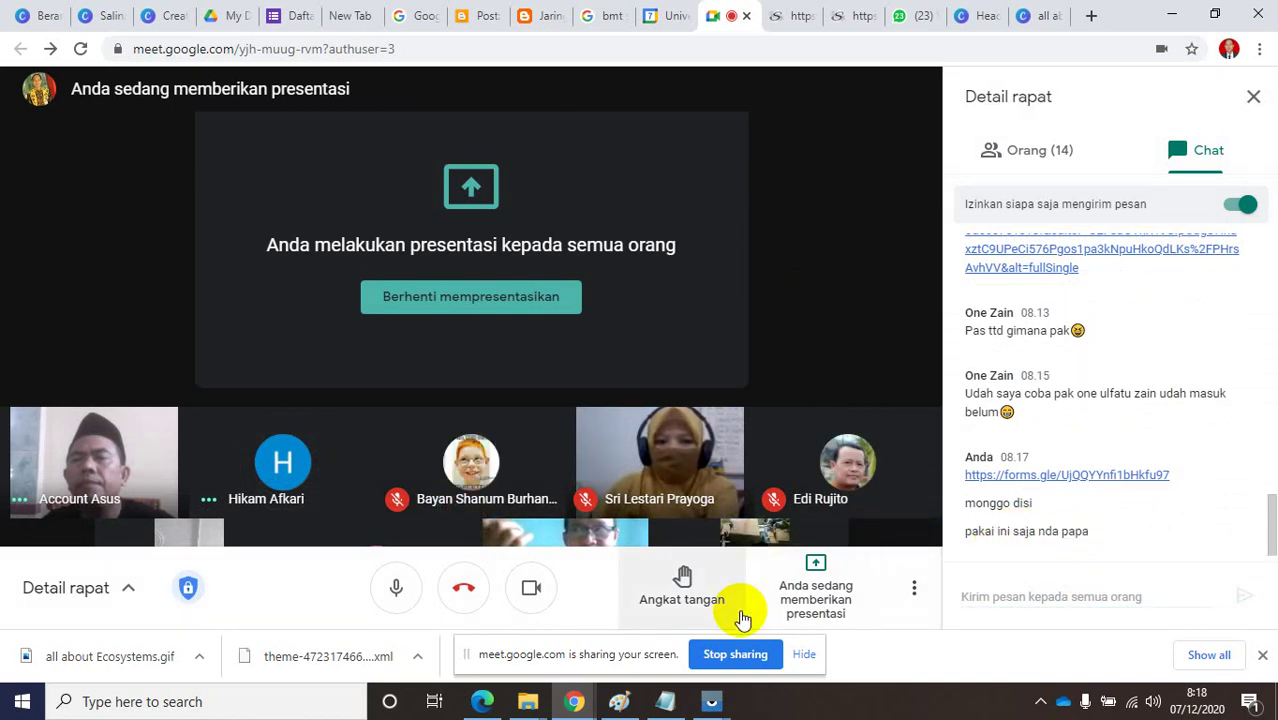
pyautogui.click(724, 652)
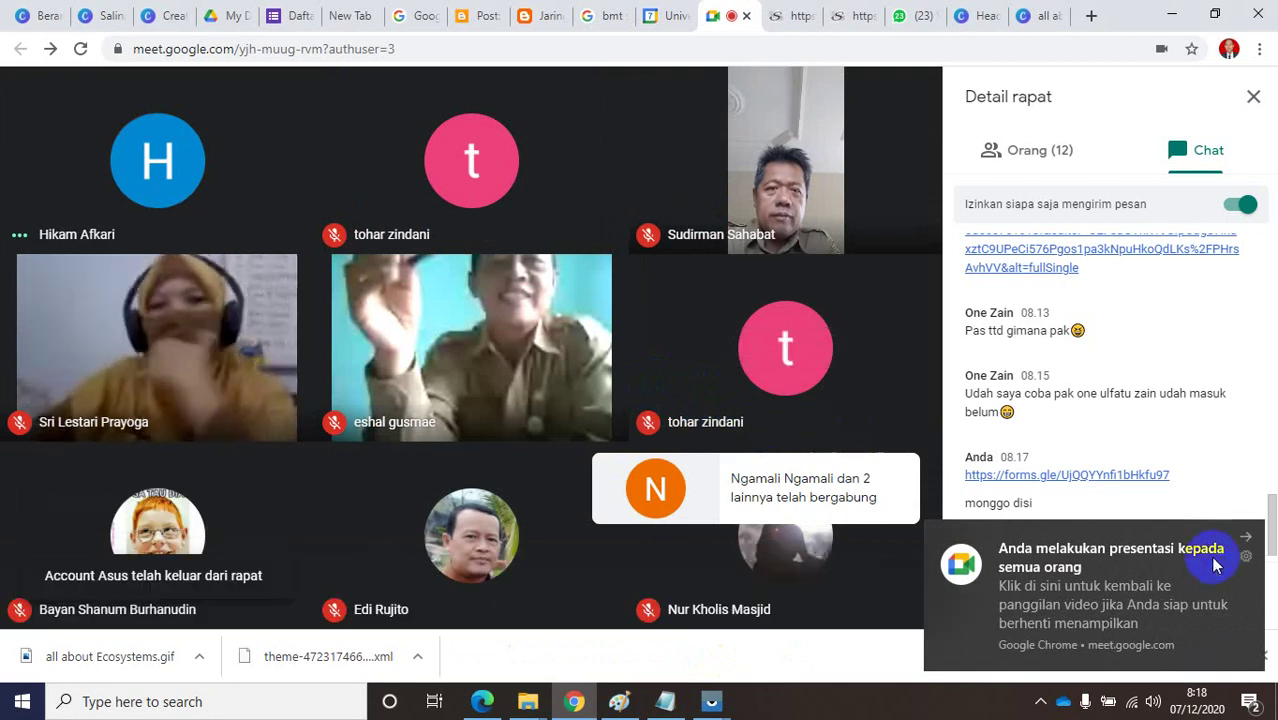
pyautogui.click(1246, 536)
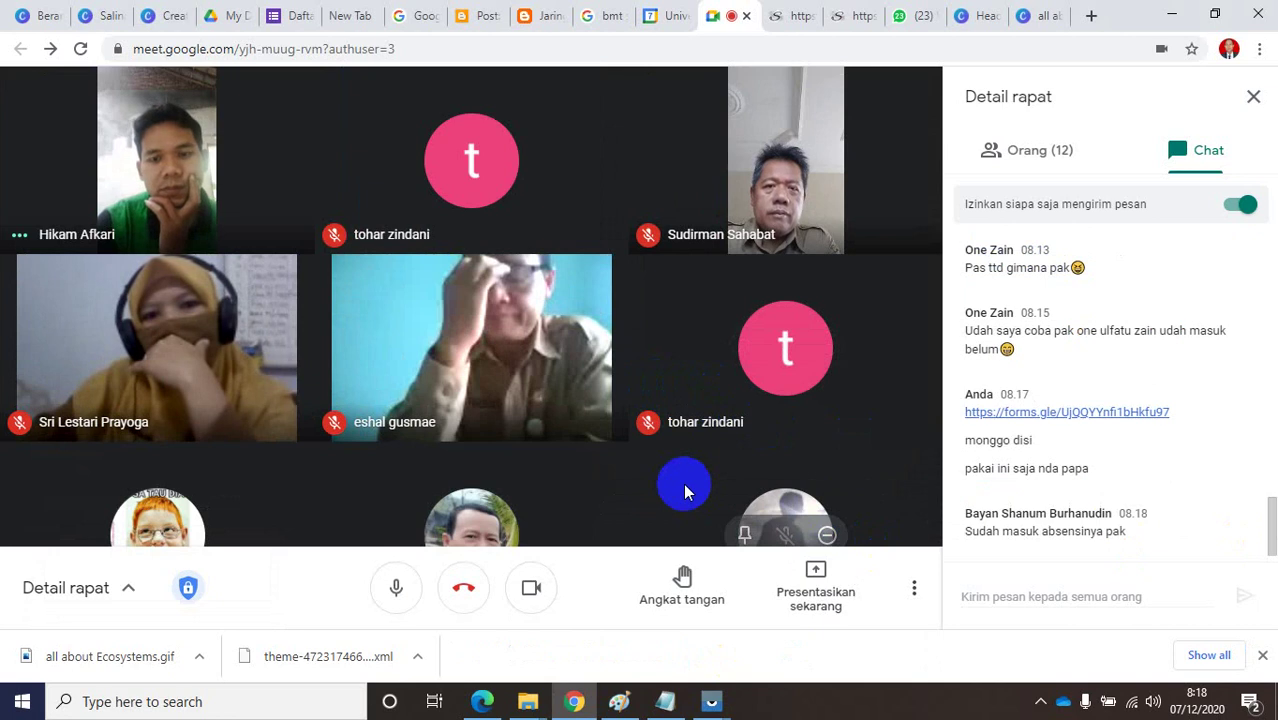
pyautogui.click(1011, 598)
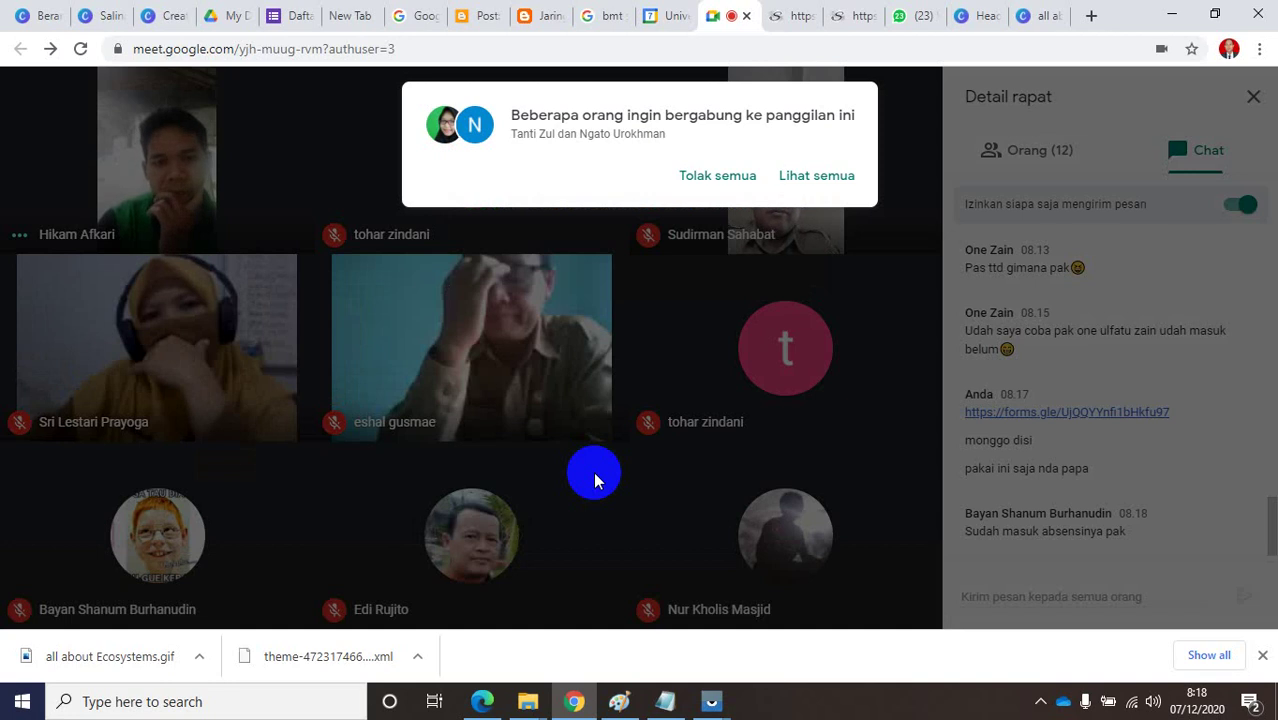
# Admit both waiting people using 'Lihat semua' and then 'Izinkan semua'
pyautogui.click(816, 178)
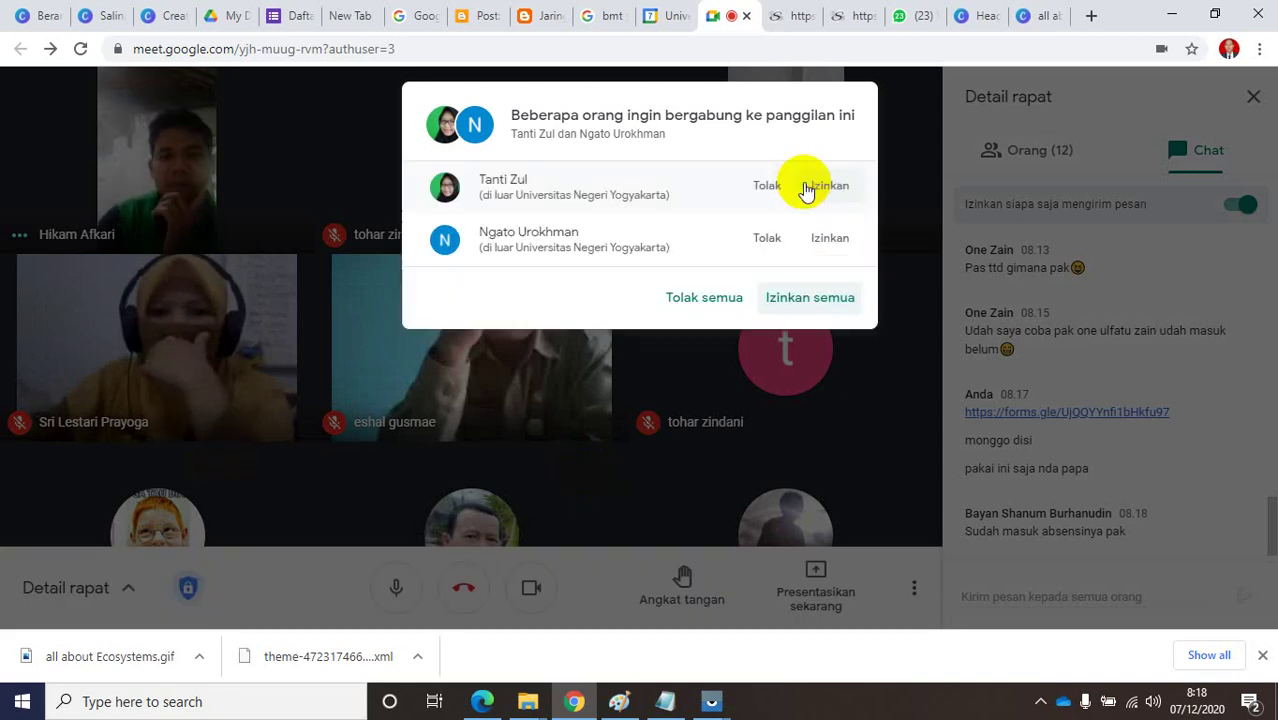
pyautogui.click(810, 298)
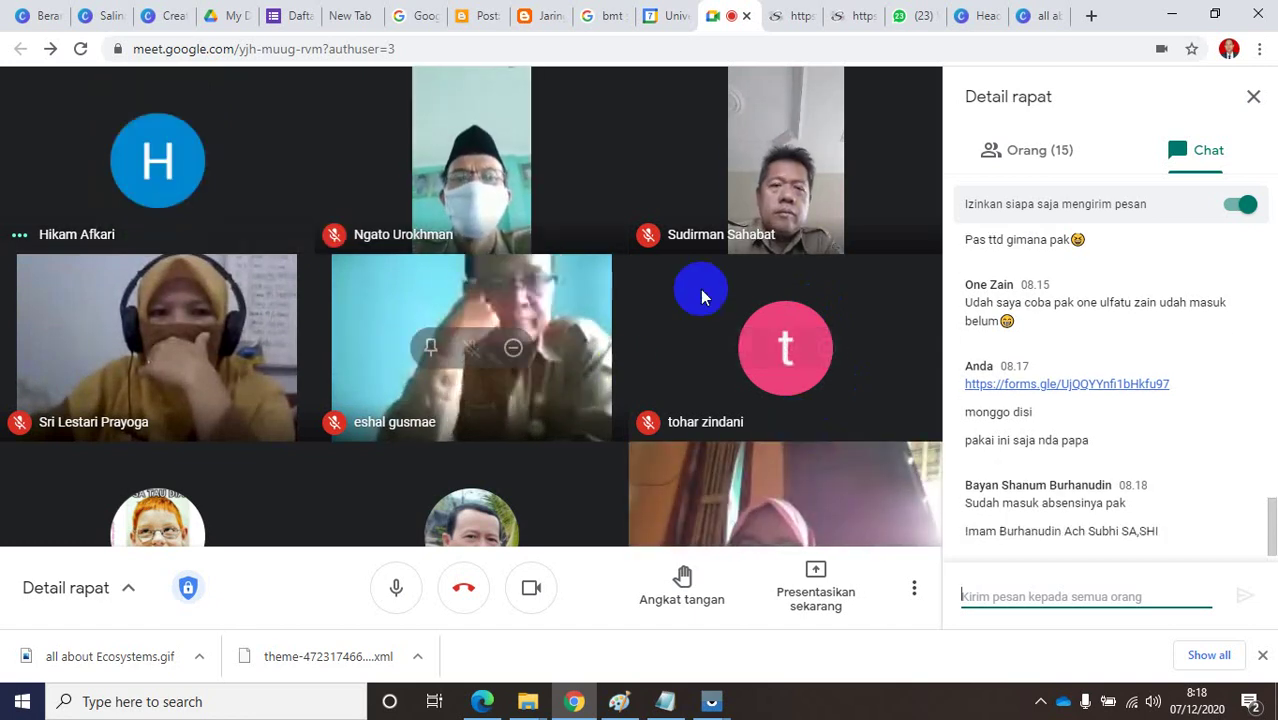
# Share 'Seluruh layar Anda' again by selecting the screen thumbnail and confirming Share
pyautogui.click(830, 605)
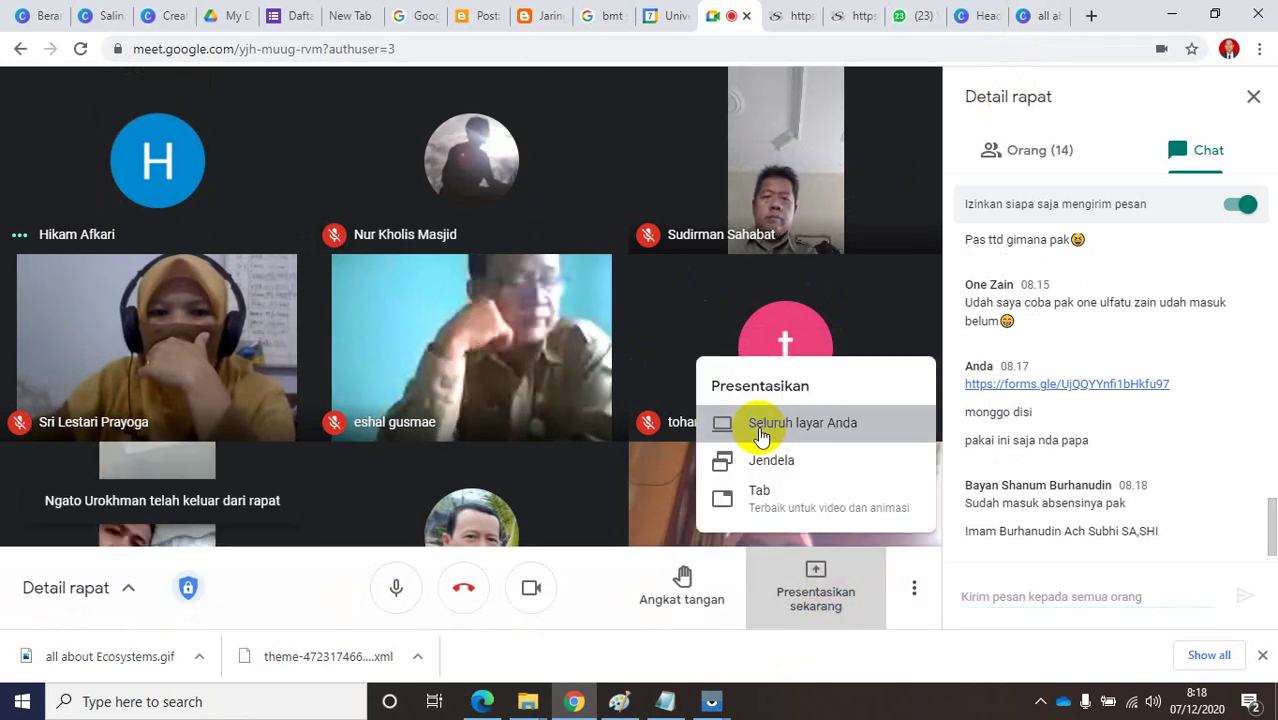
pyautogui.click(762, 430)
pyautogui.click(530, 268)
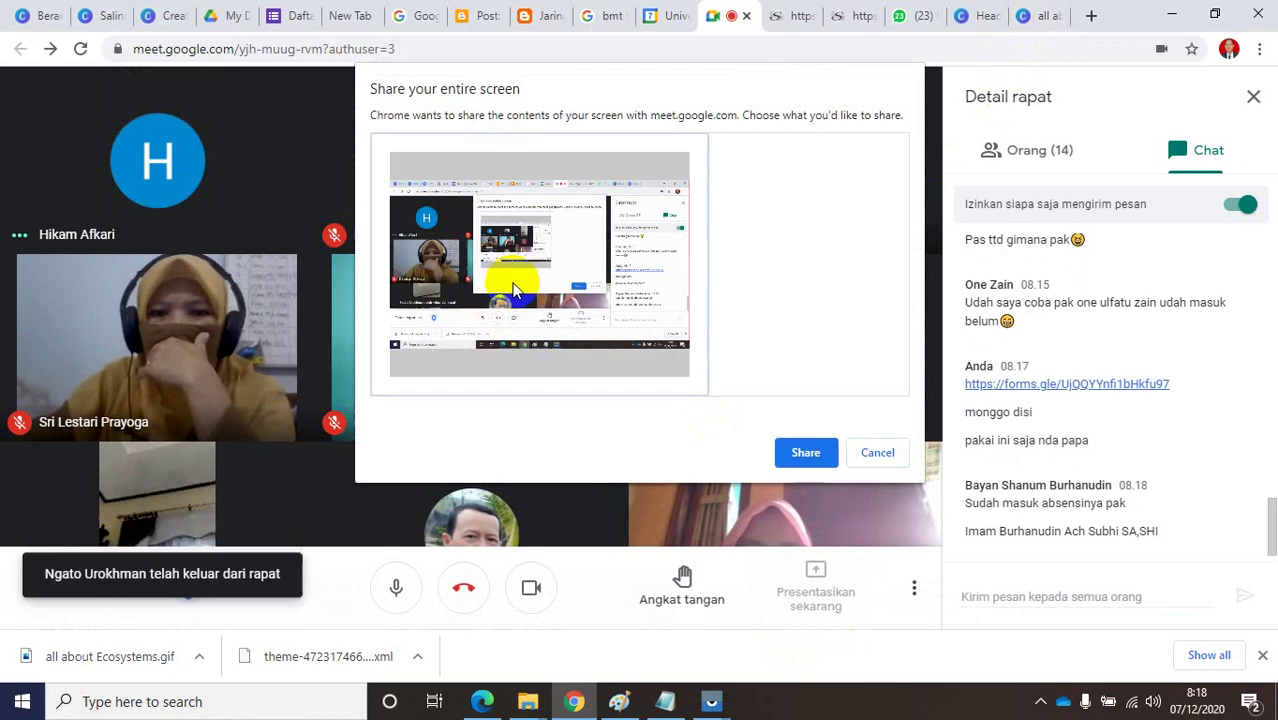
pyautogui.click(805, 452)
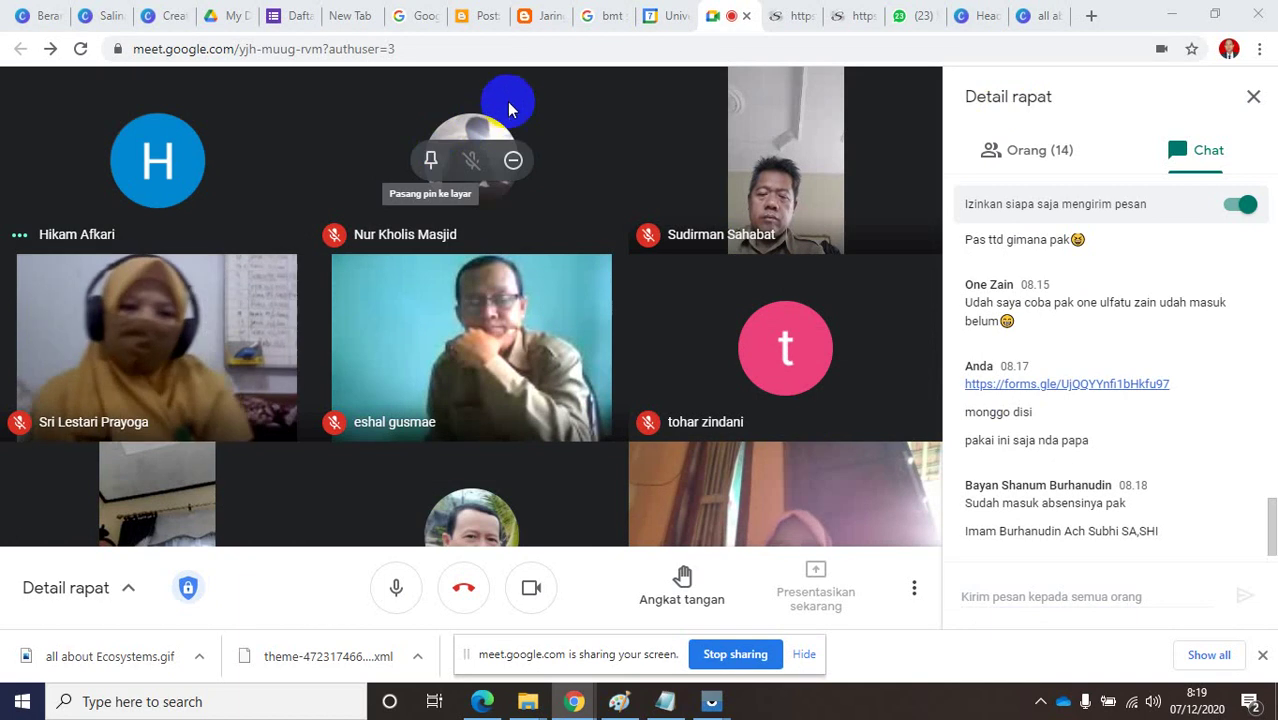
# Load blogger.com in the Google search tab
pyautogui.click(542, 26)
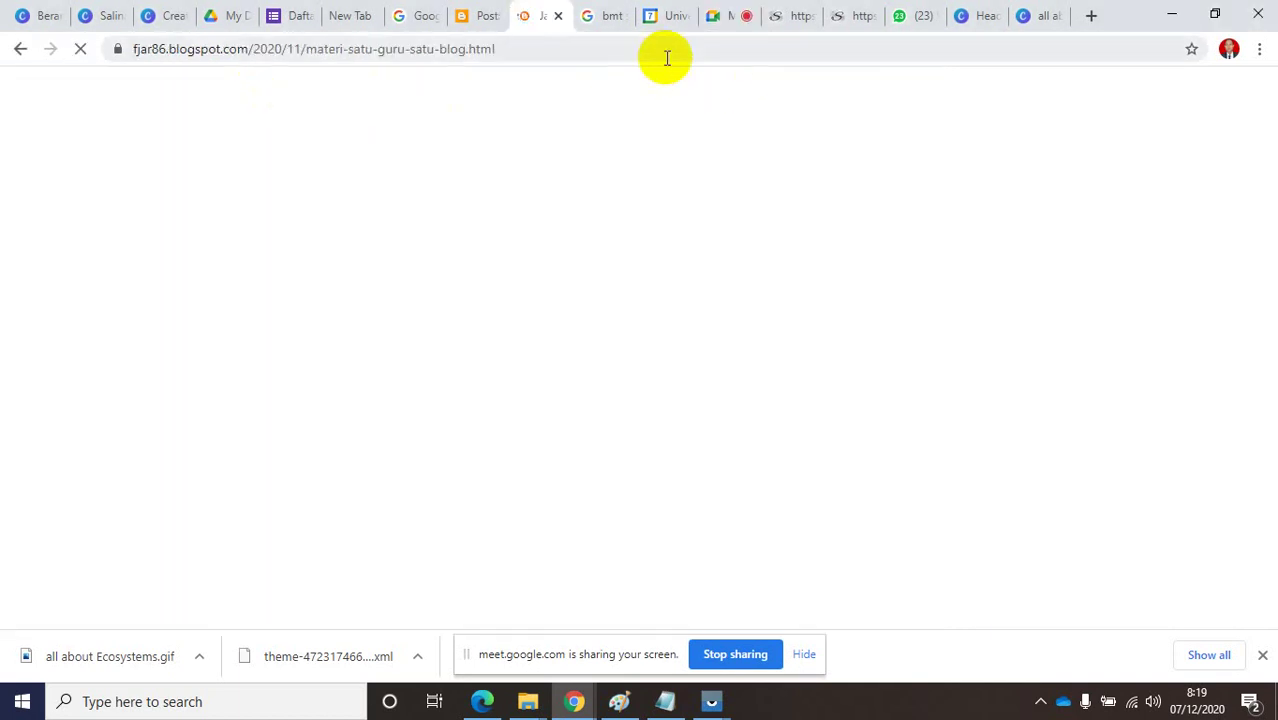
pyautogui.click(597, 25)
pyautogui.click(552, 51)
pyautogui.write('blog')
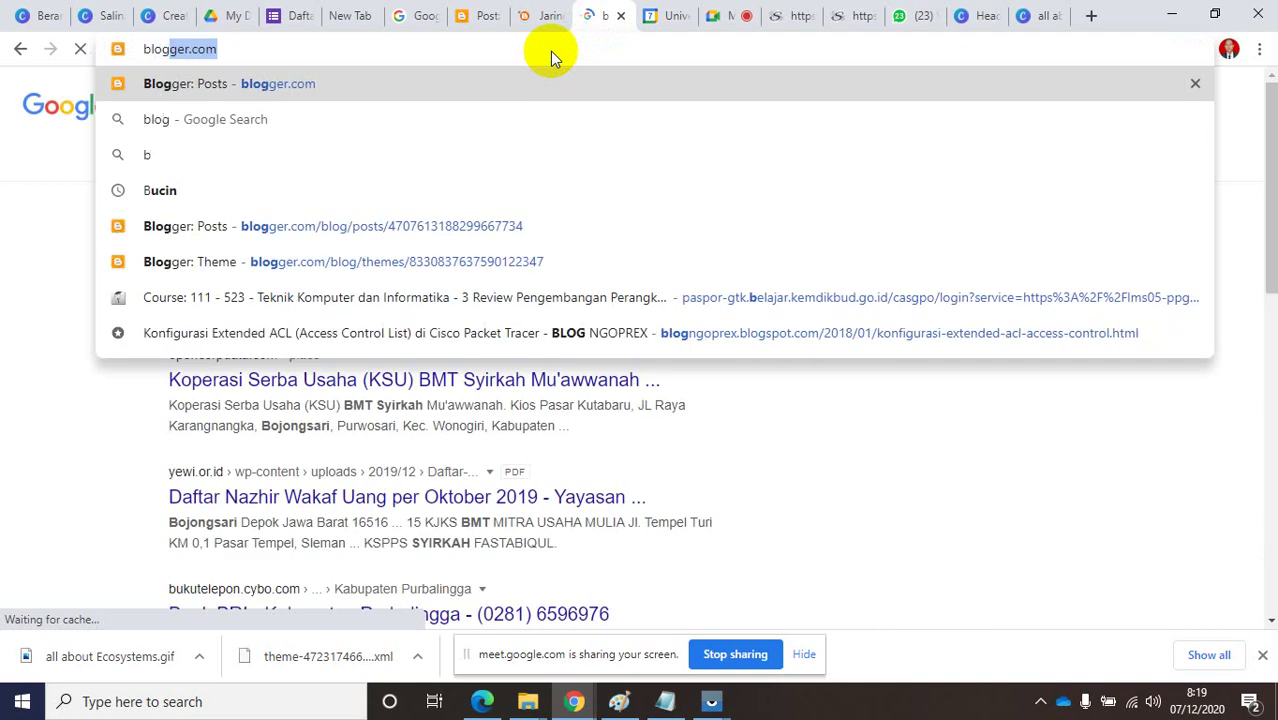
pyautogui.press('Return')
pyautogui.scroll(-8, 619, 111)
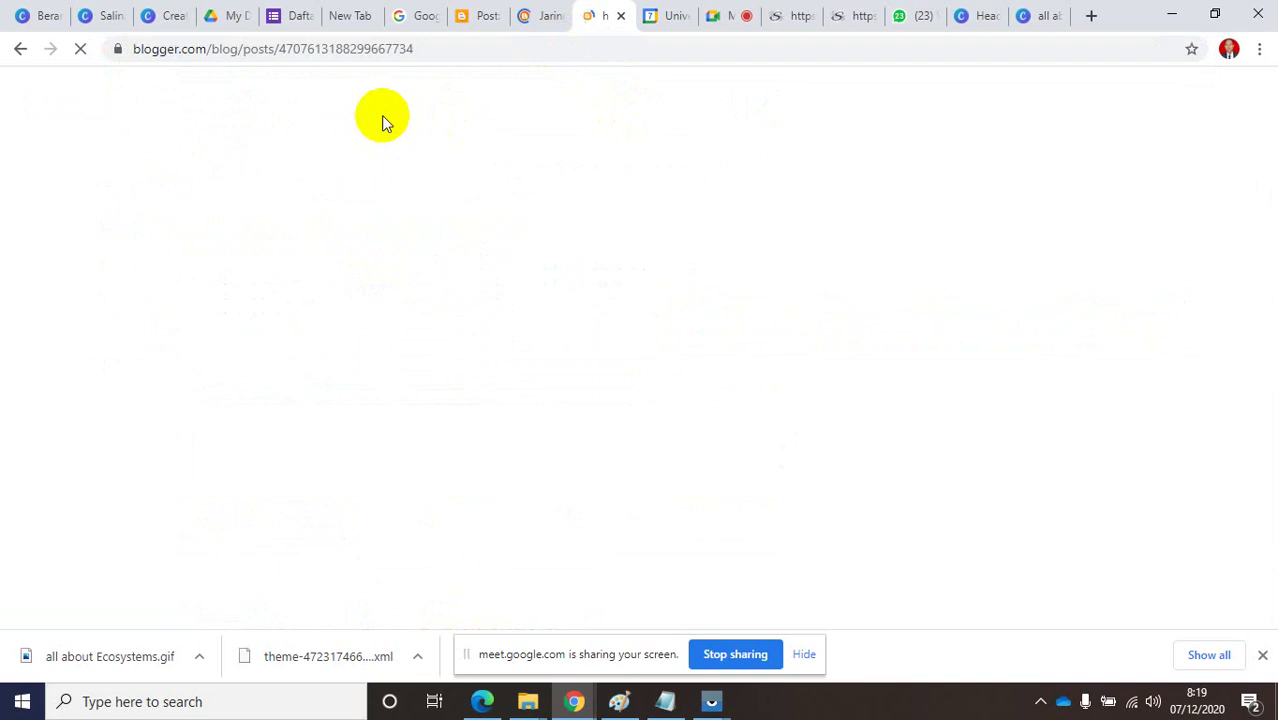
pyautogui.click(662, 18)
pyautogui.click(687, 16)
# Close the Signature response tab and the attendance form tab, confirming leaving the form
pyautogui.click(600, 30)
pyautogui.click(737, 30)
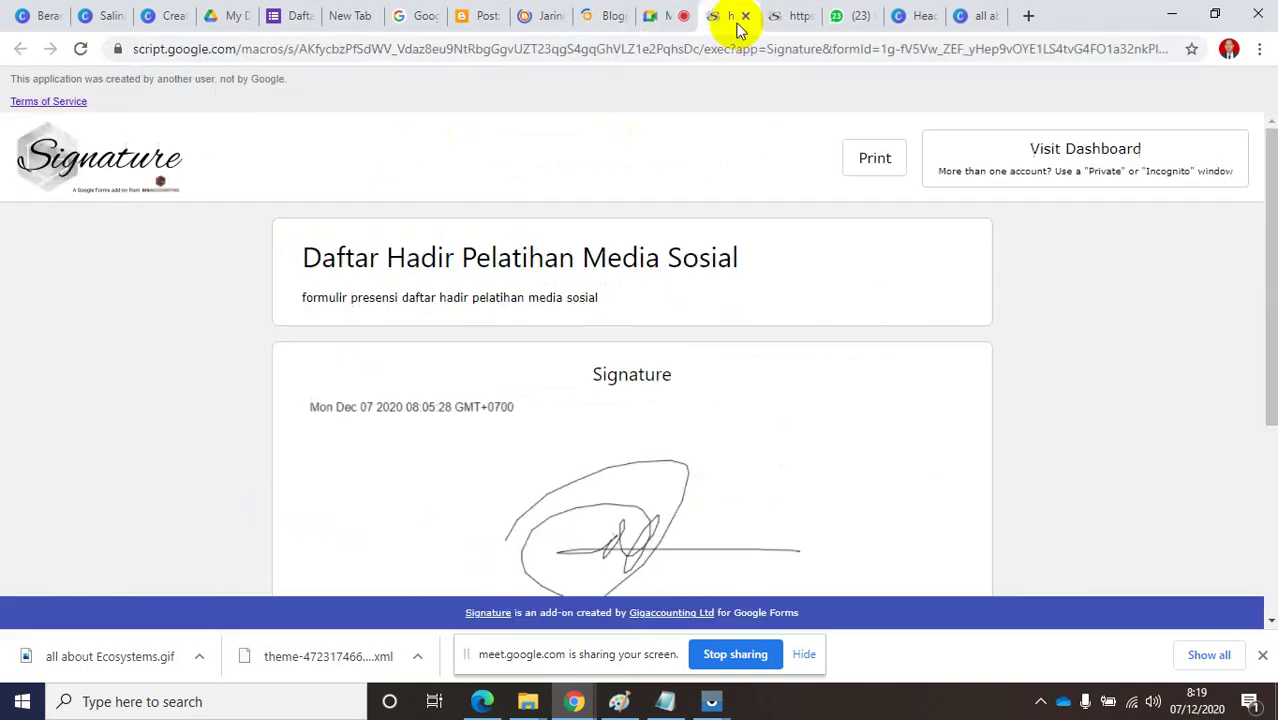
pyautogui.click(748, 18)
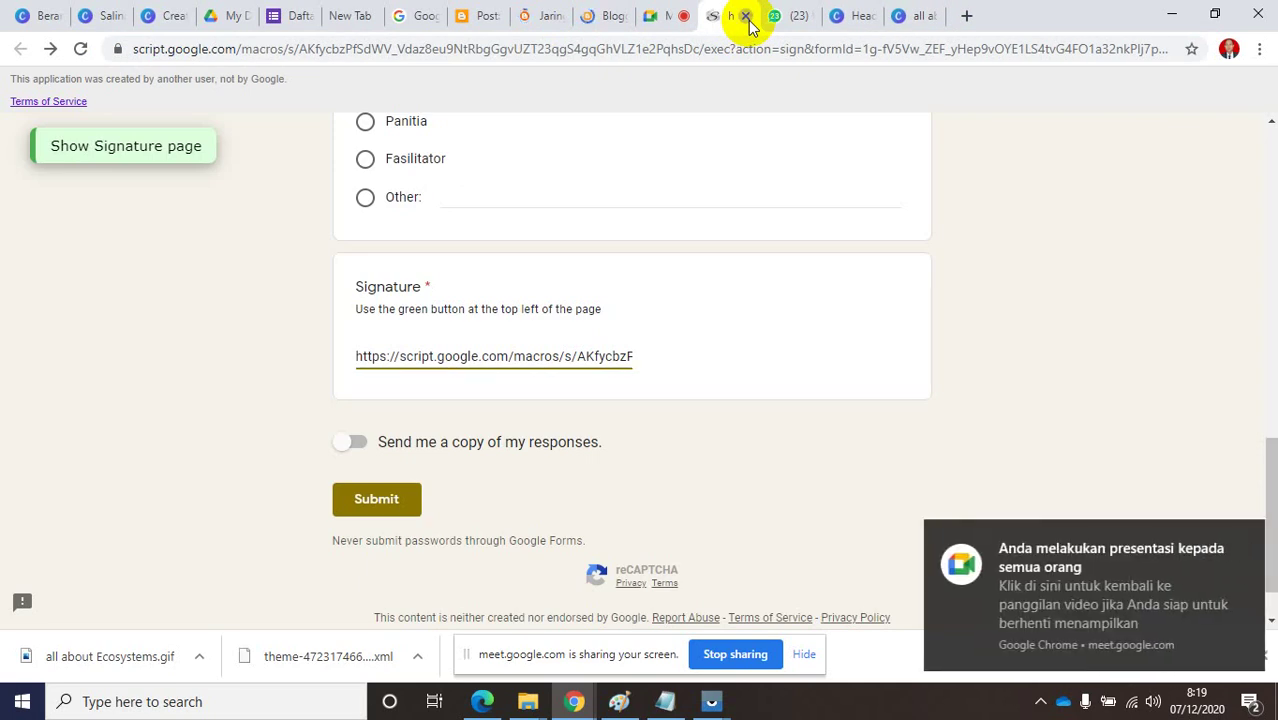
pyautogui.click(746, 18)
pyautogui.click(740, 159)
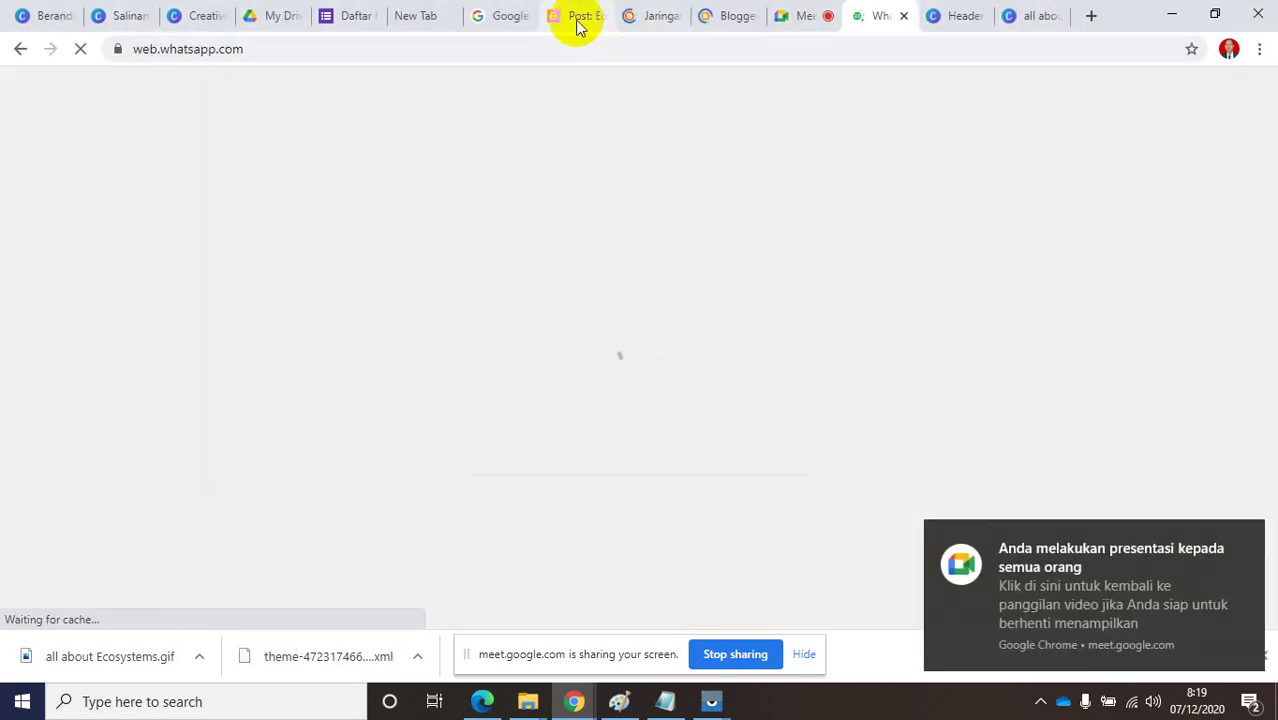
# Go to the Blogger post editor, dismiss its page search, and exit to the posts list
pyautogui.click(580, 27)
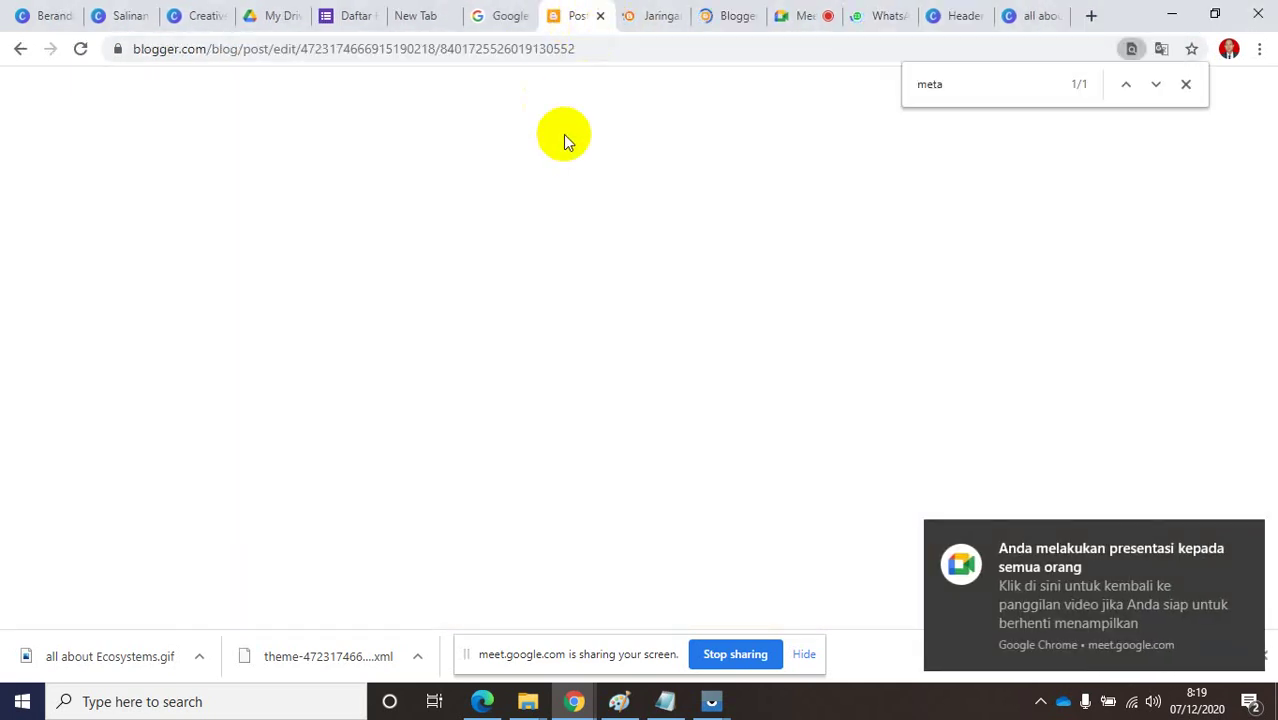
pyautogui.click(1186, 84)
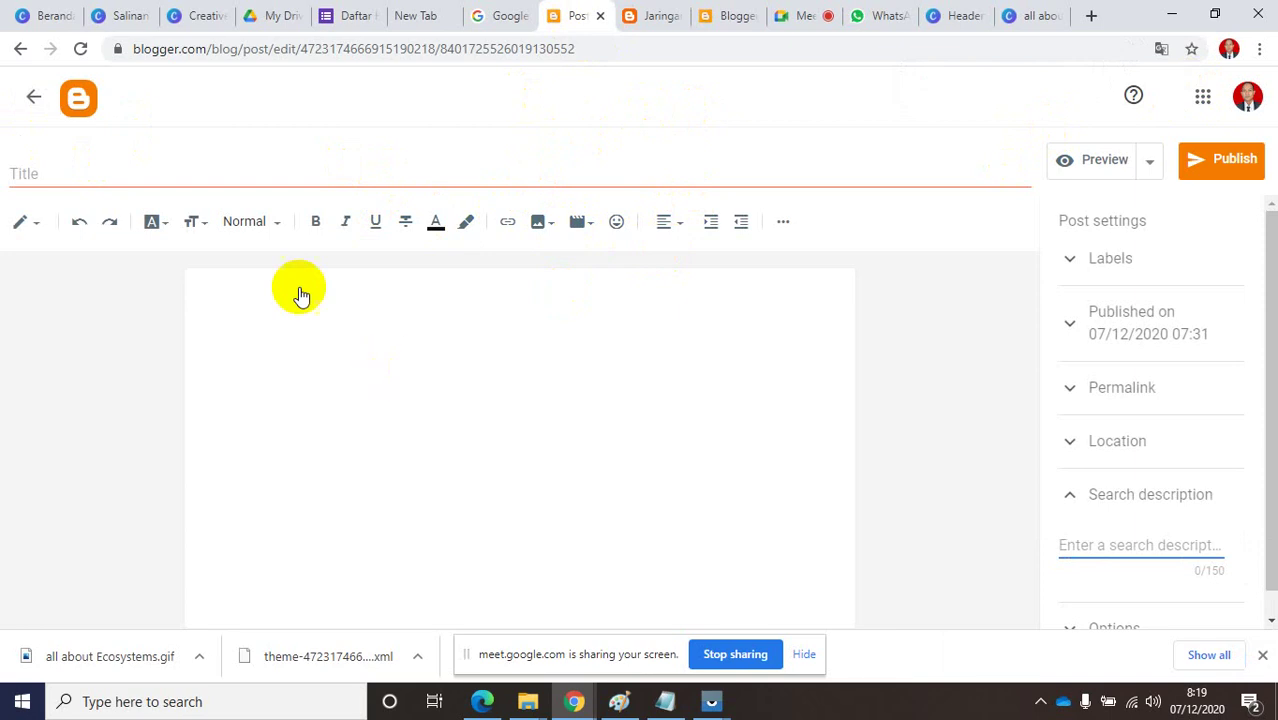
pyautogui.click(32, 112)
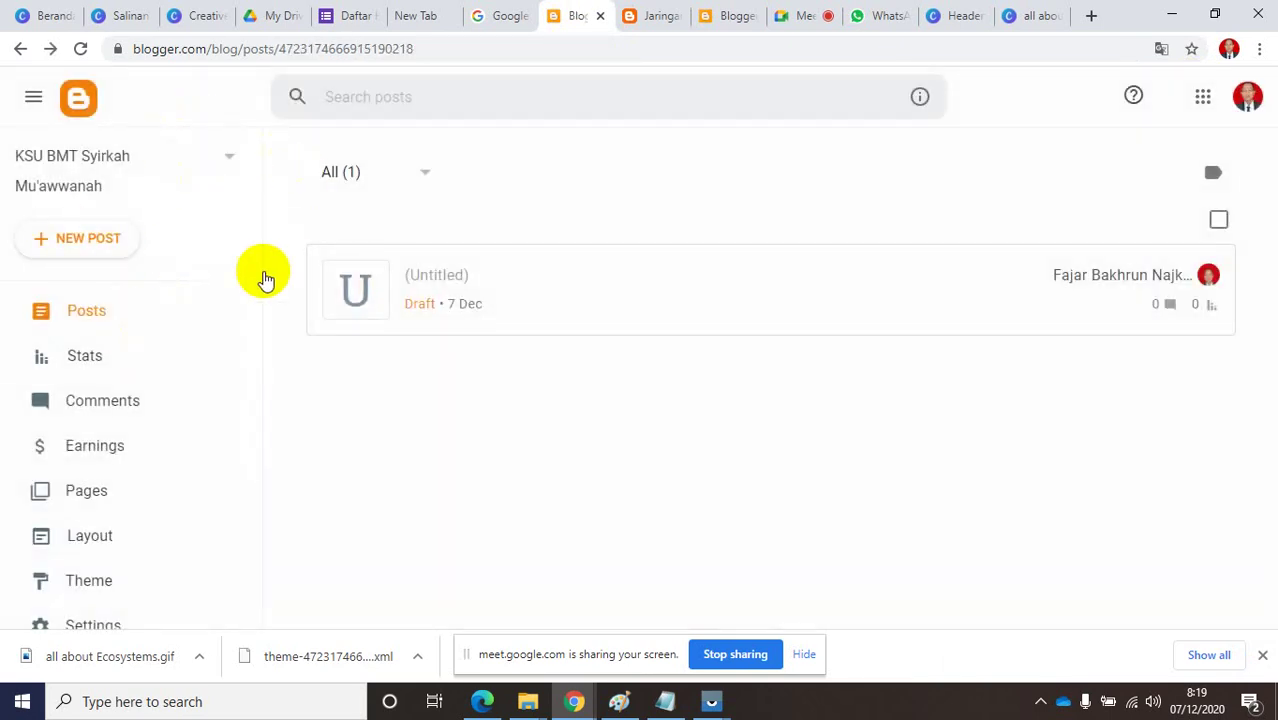
# Pick Jaringan Komputer from the sidebar's blog dropdown to show its 142 posts
pyautogui.scroll(-2, 217, 342)
pyautogui.scroll(2, 217, 342)
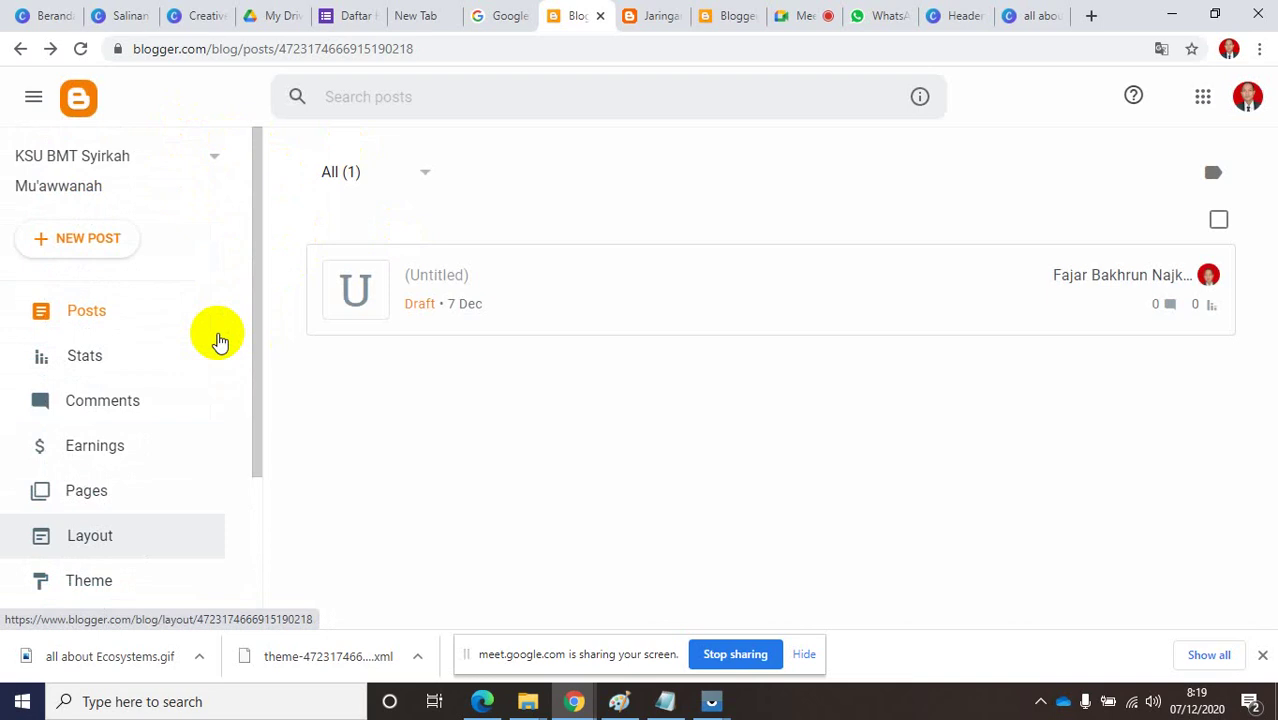
pyautogui.click(208, 170)
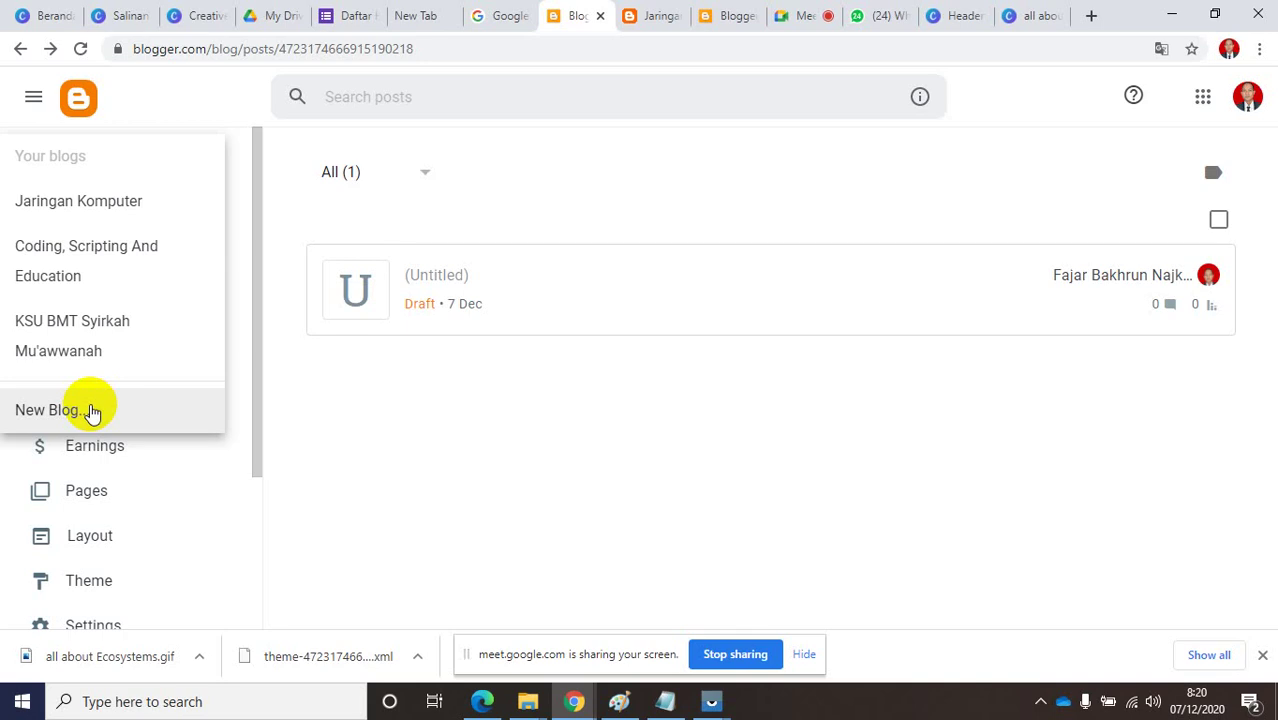
pyautogui.click(94, 200)
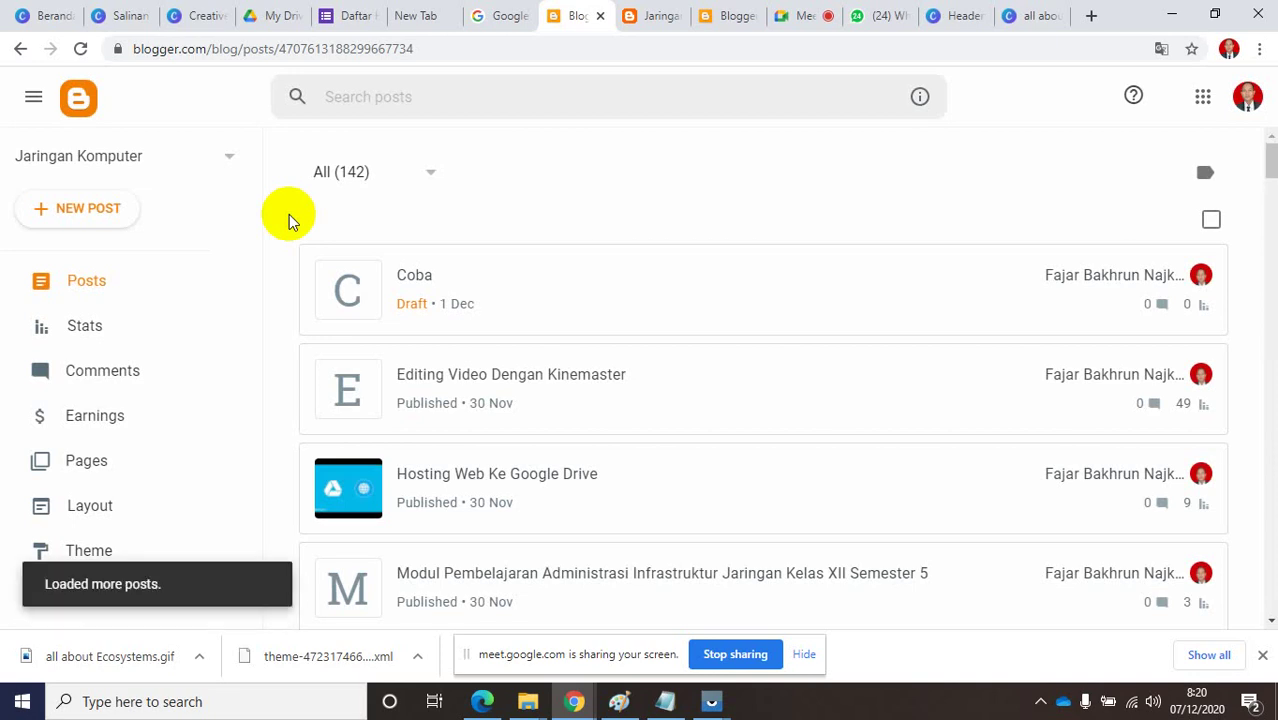
# Search Google for 'fajar bakhrun blog' in a new tab
pyautogui.click(1094, 19)
pyautogui.write('fa')
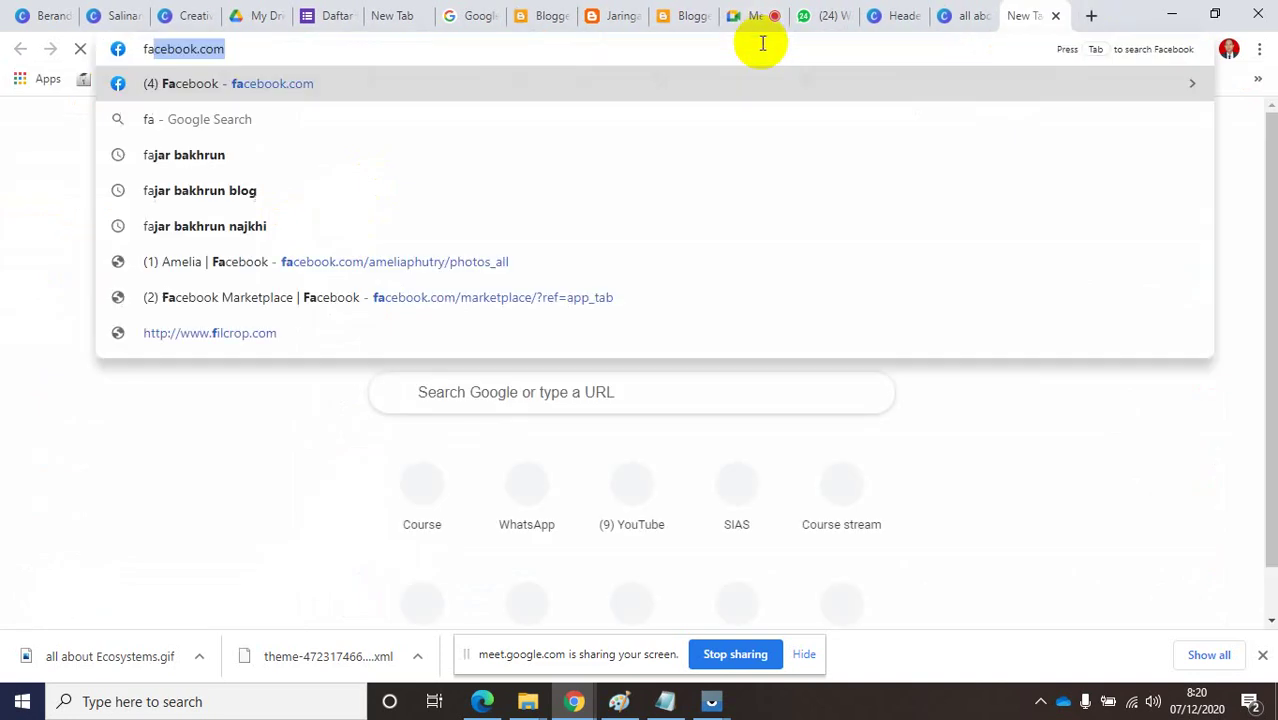
pyautogui.write('jar bakhrun ')
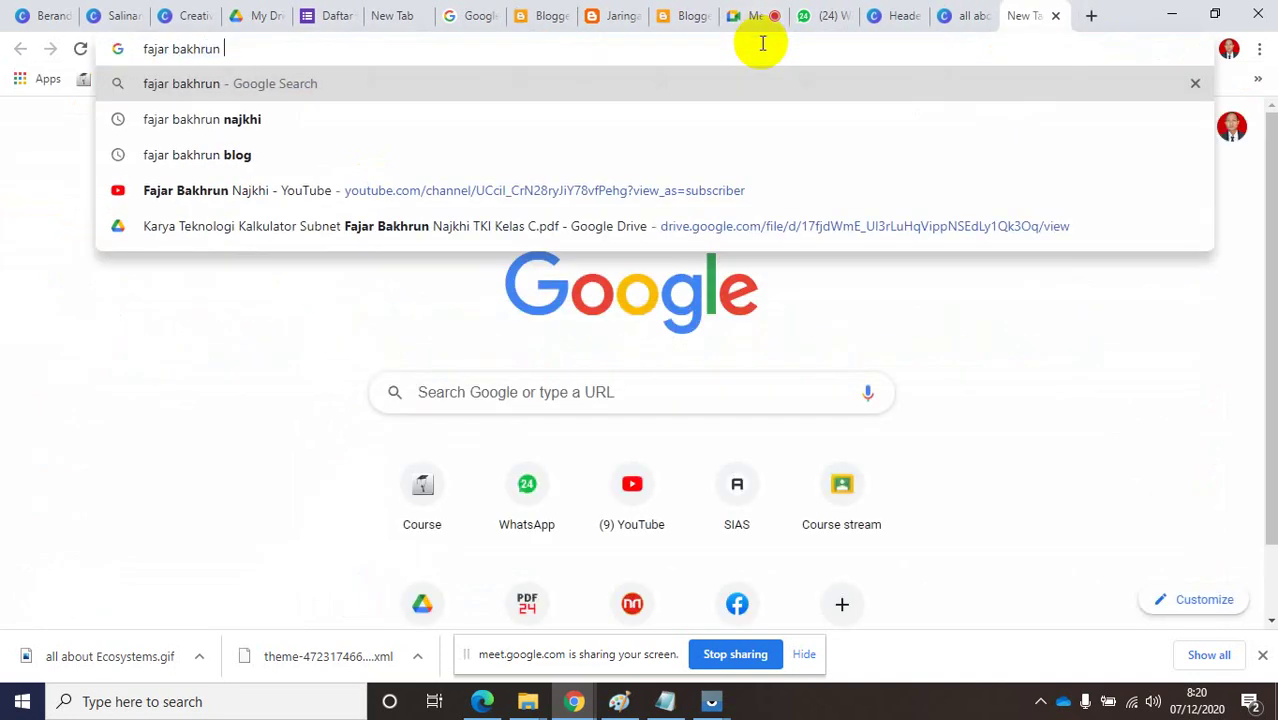
pyautogui.write('blog')
pyautogui.press('Return')
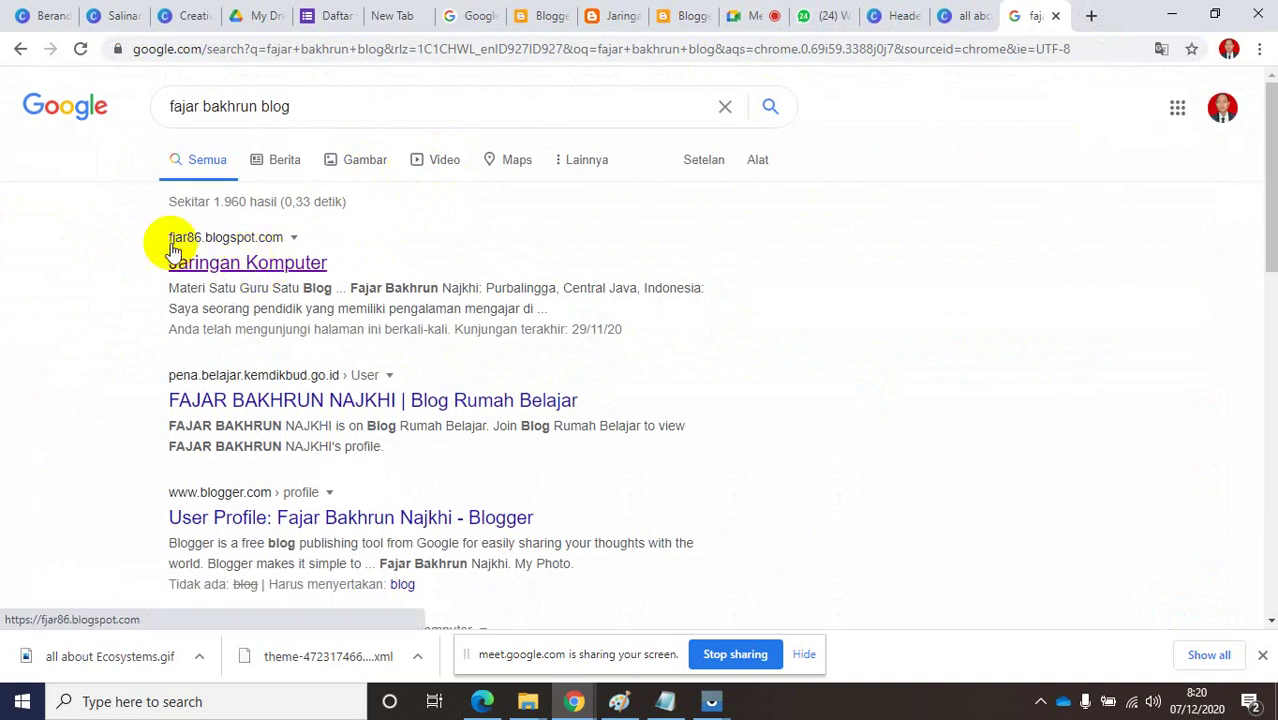
pyautogui.moveTo(168, 240); pyautogui.dragTo(257, 240)
pyautogui.click(115, 370)
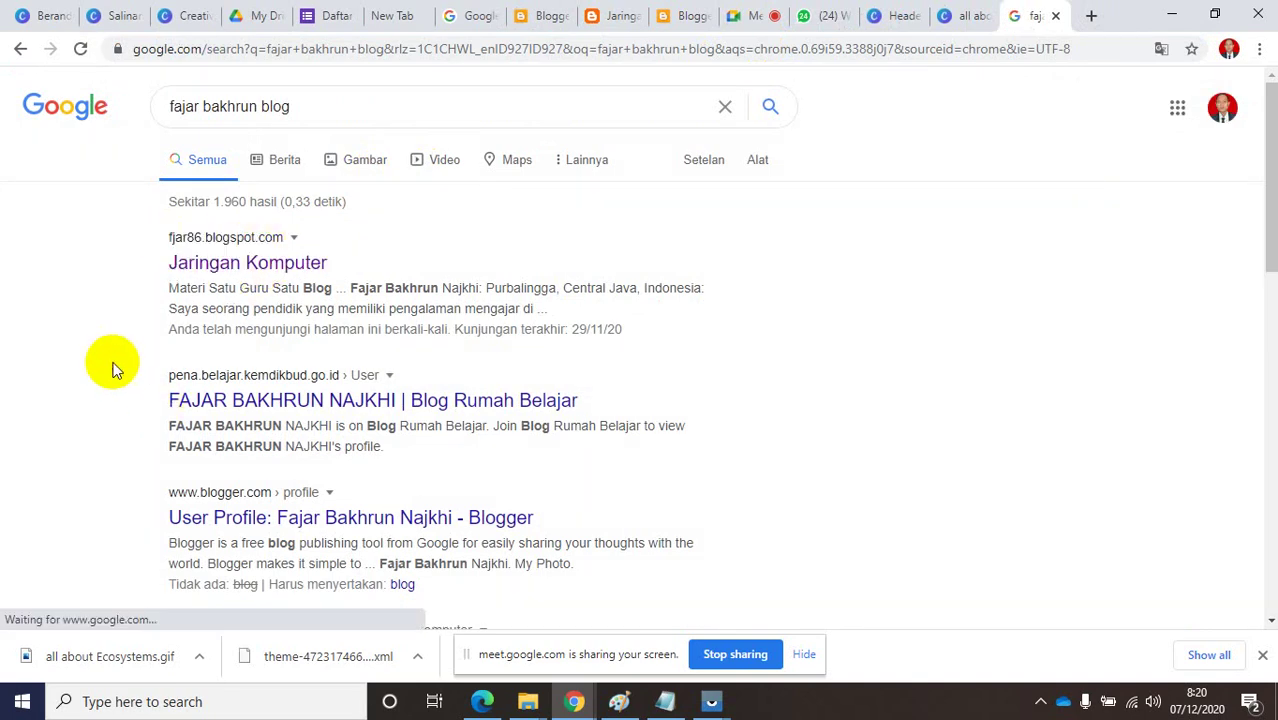
# Open the Profil ~ Coding, Scripting And Education result in a new tab
pyautogui.scroll(-2, 280, 395)
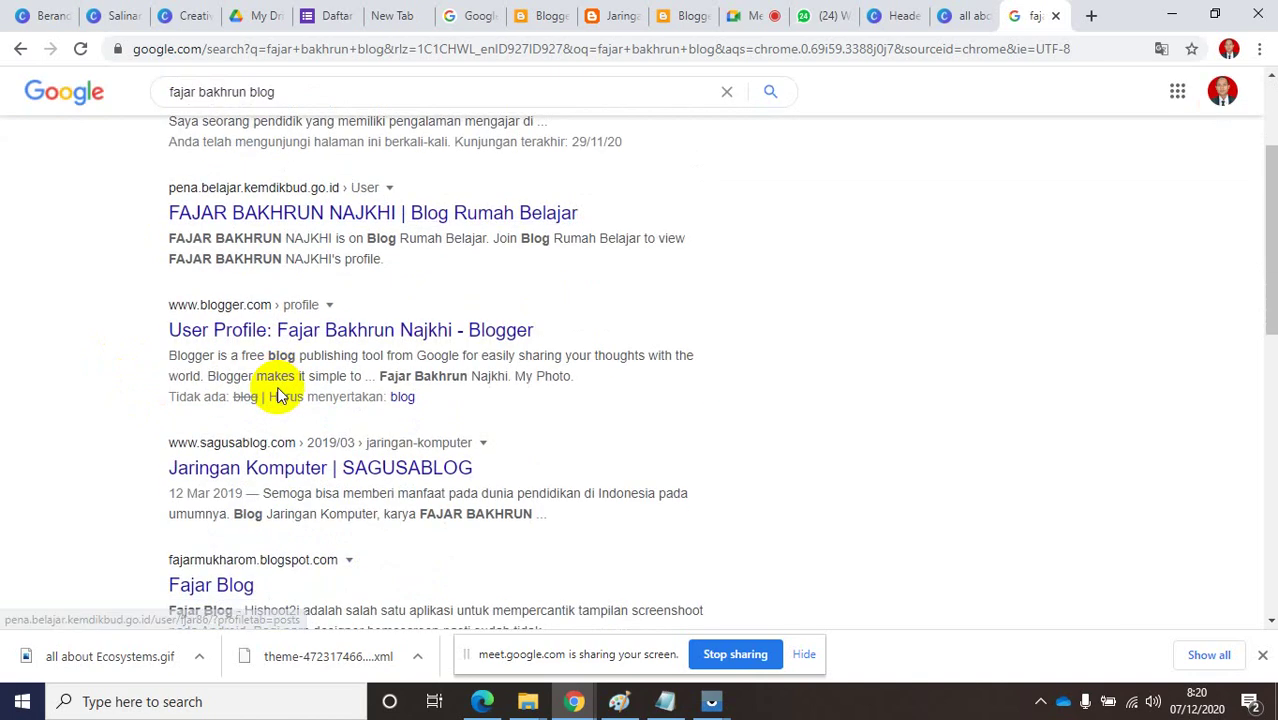
pyautogui.scroll(-1, 305, 342)
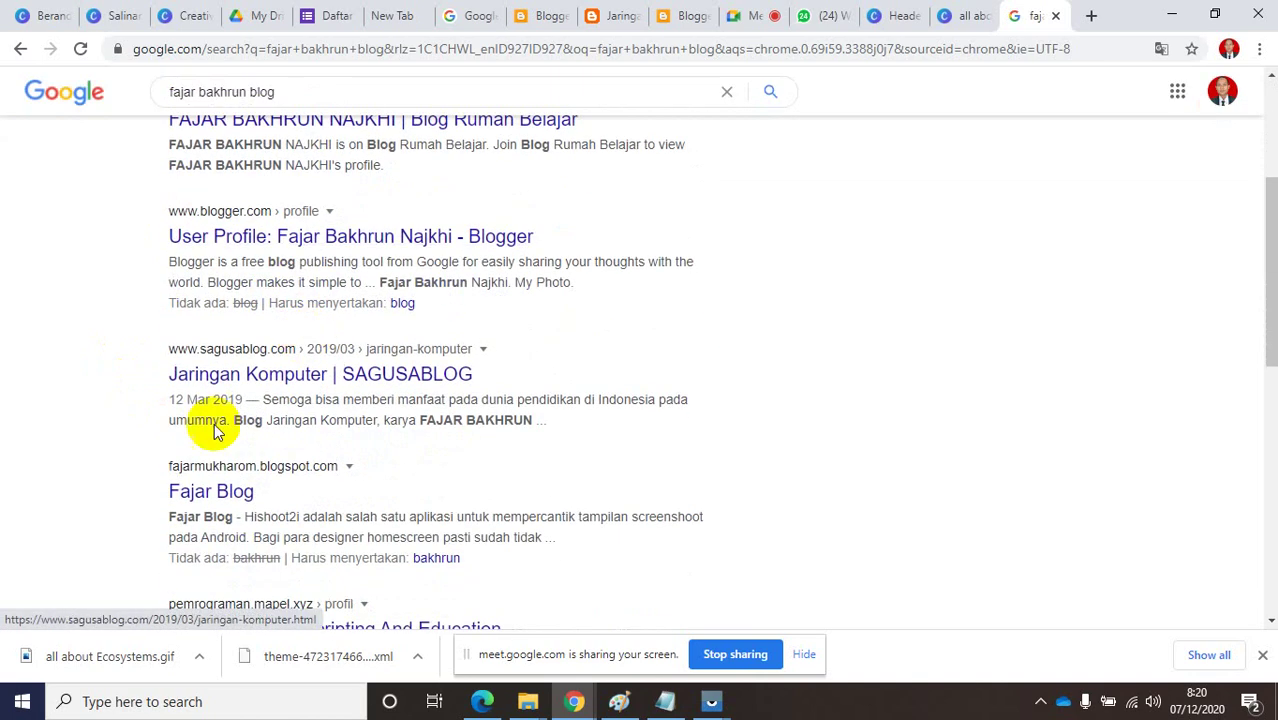
pyautogui.scroll(-1, 268, 373)
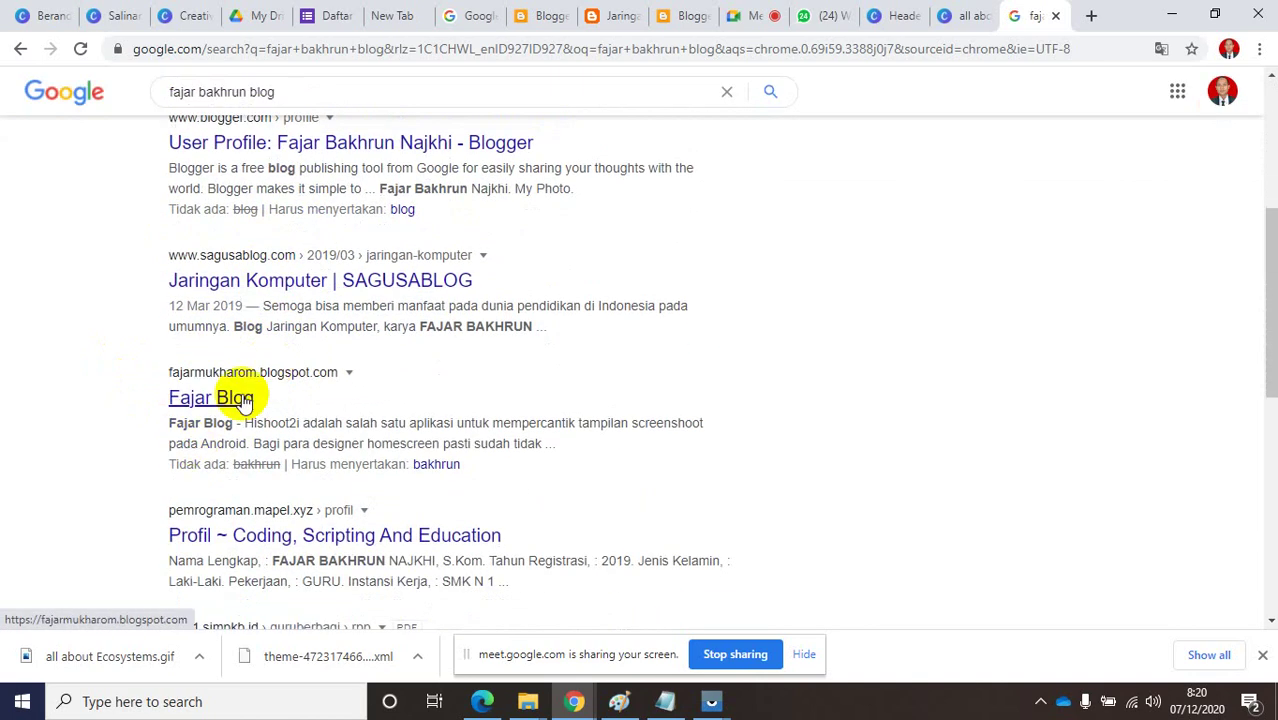
pyautogui.scroll(-2, 207, 418)
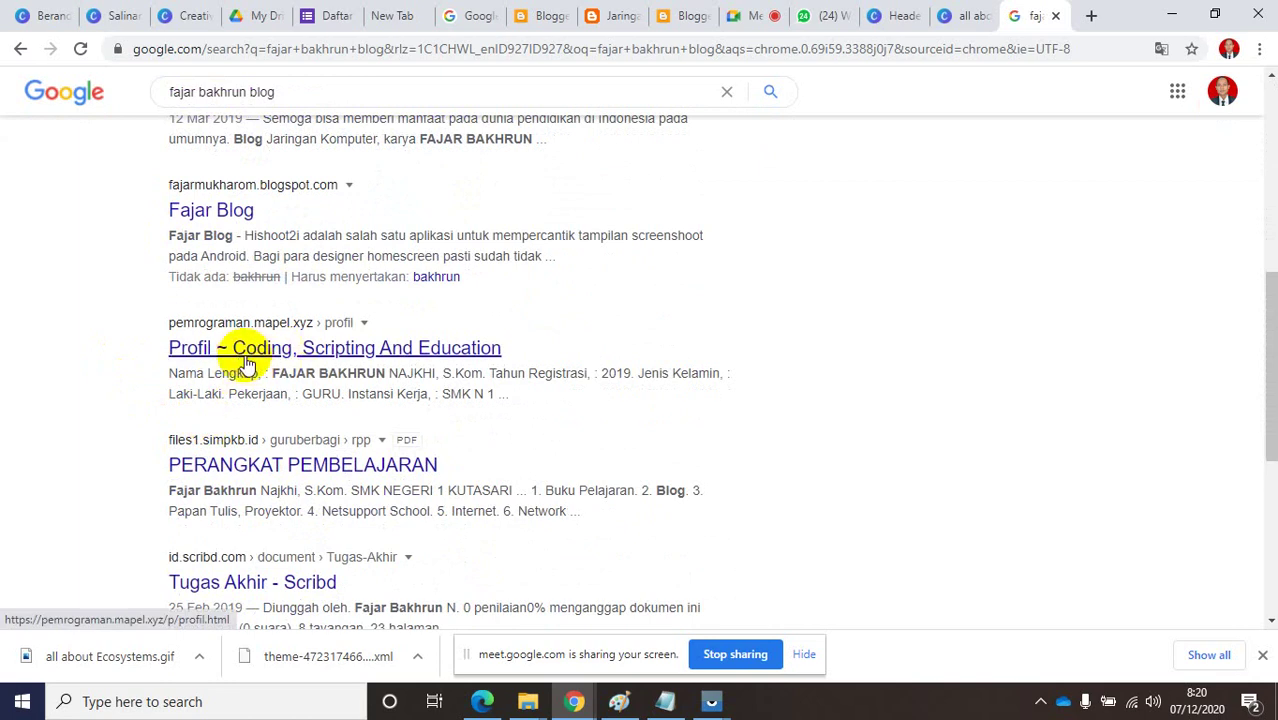
pyautogui.rightClick(282, 350)
pyautogui.click(320, 368)
# Open the top Jaringan Komputer blog result in a new tab and scroll the results
pyautogui.scroll(3, 201, 380)
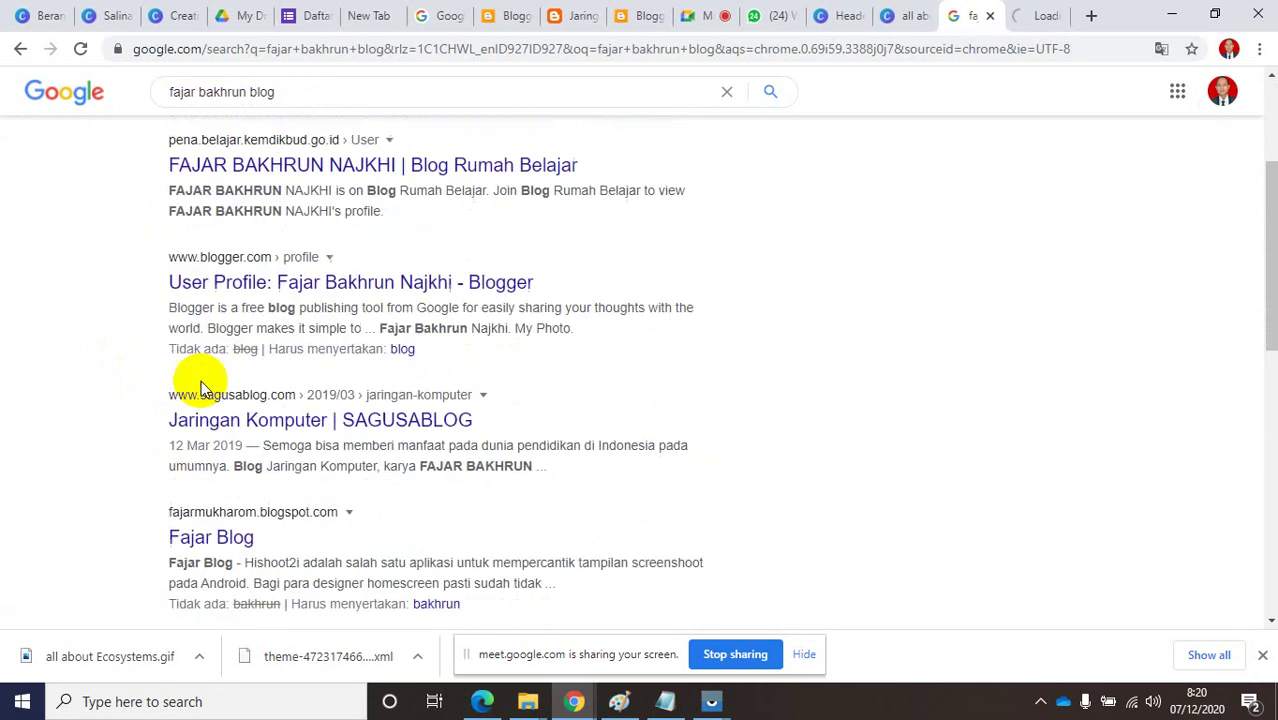
pyautogui.scroll(2, 201, 380)
pyautogui.rightClick(240, 265)
pyautogui.click(265, 278)
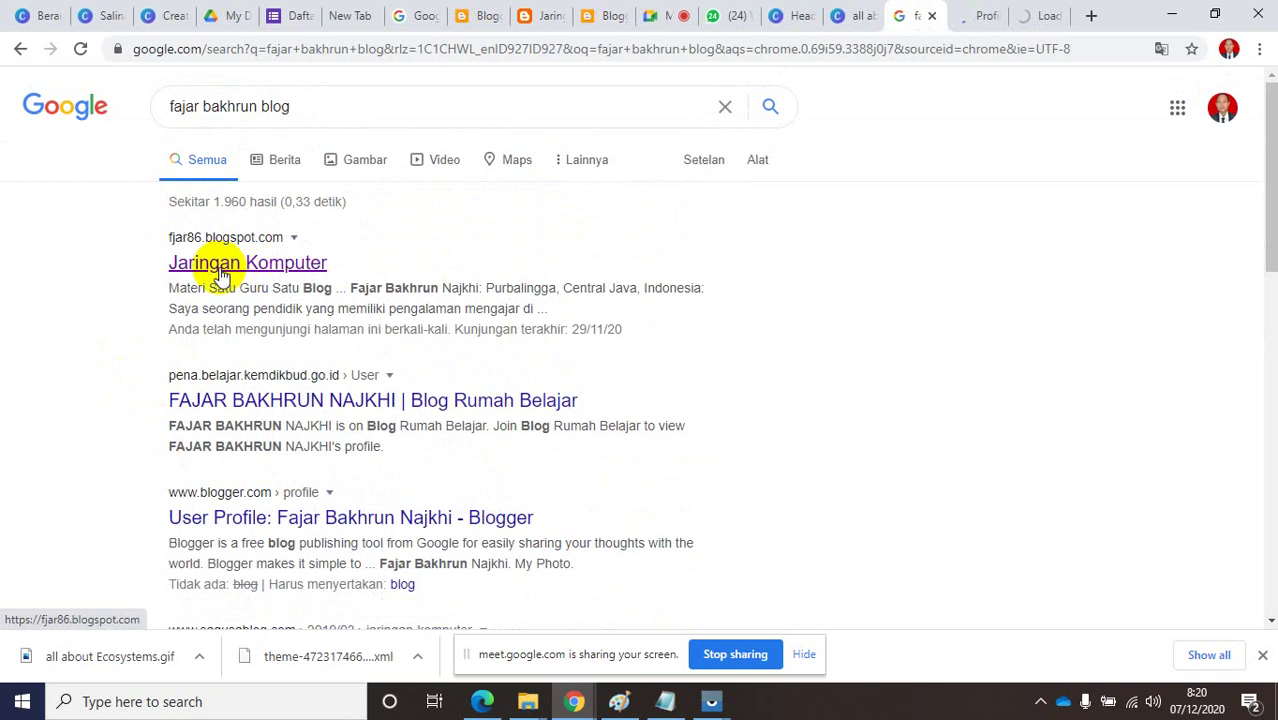
pyautogui.scroll(-5, 214, 357)
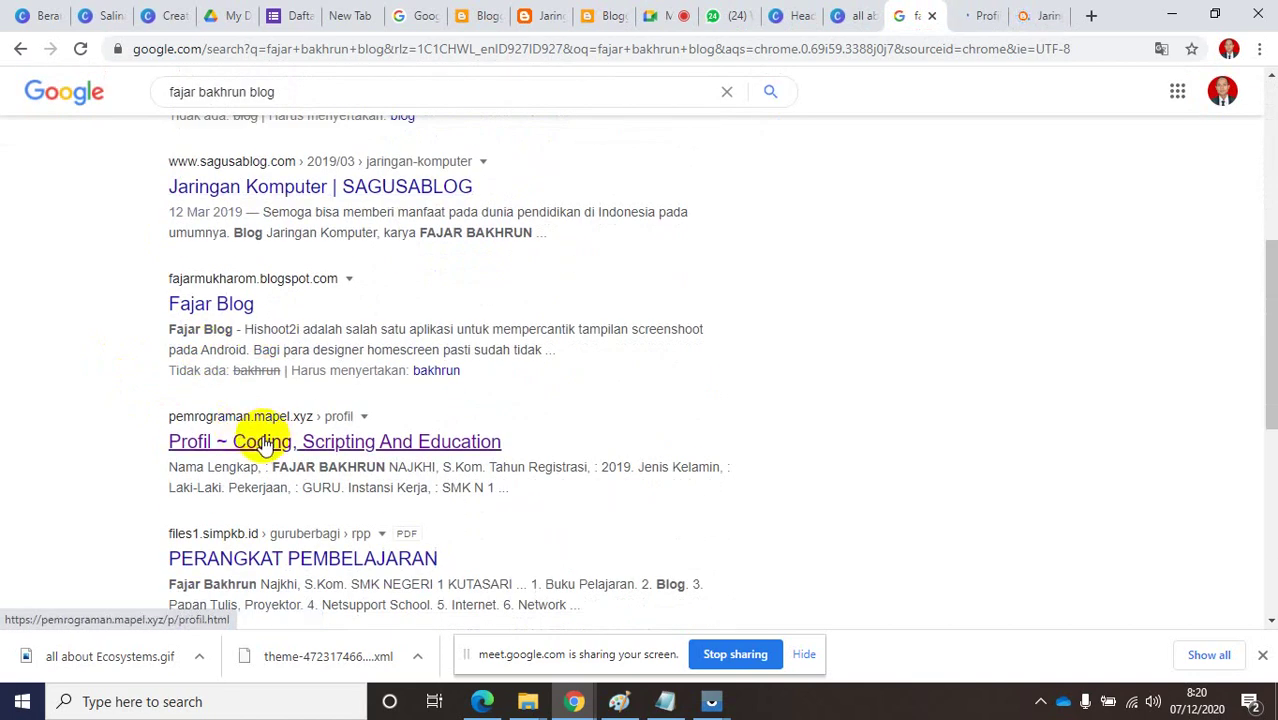
pyautogui.scroll(5, 265, 445)
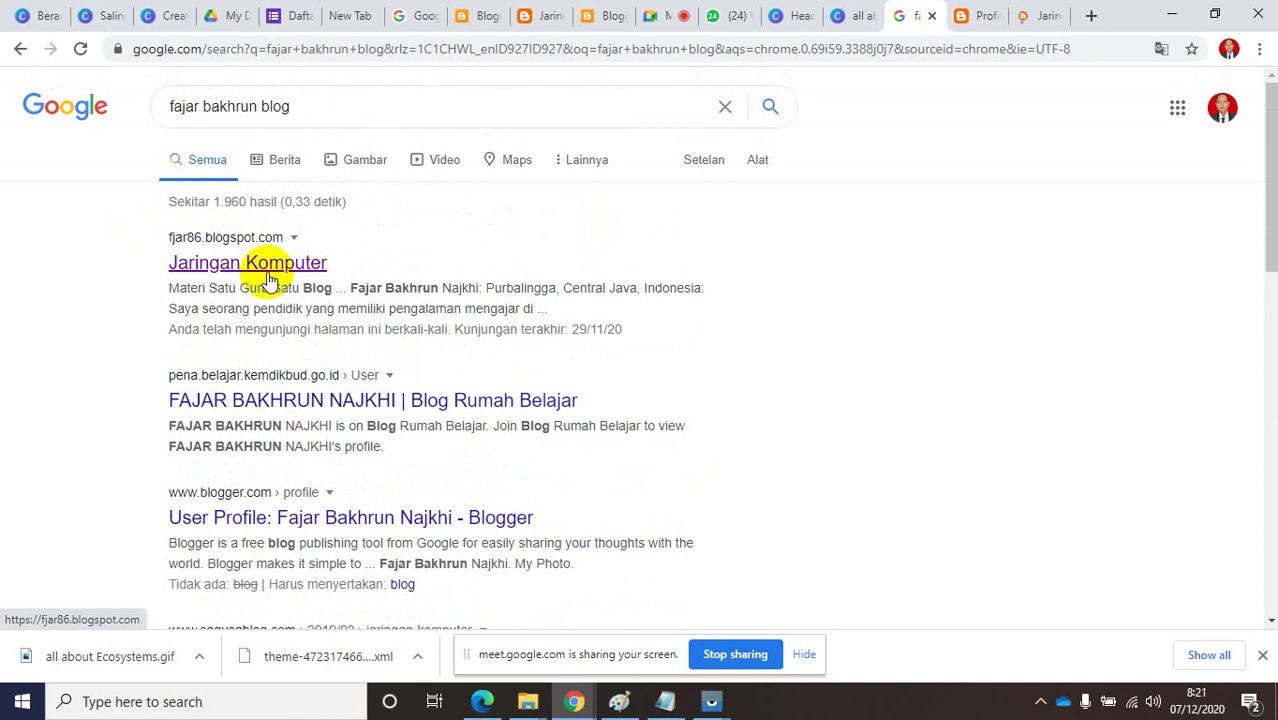
pyautogui.scroll(-6, 270, 283)
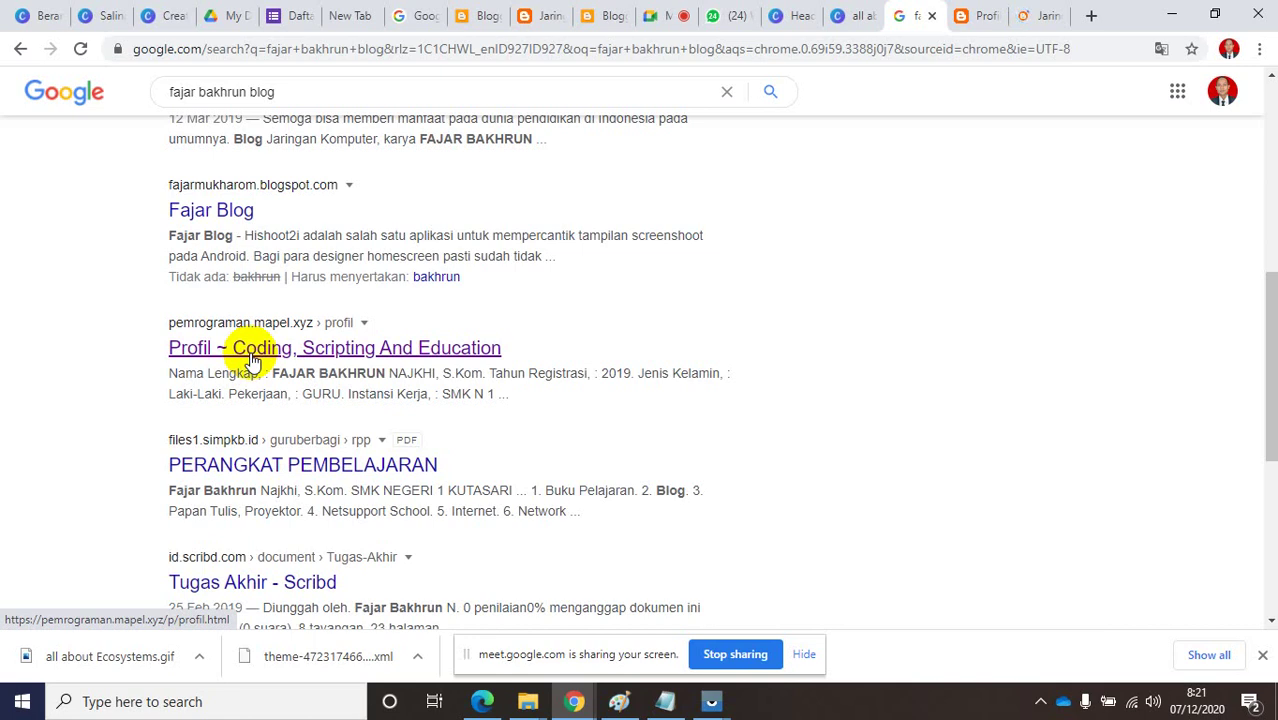
# Glance at the Profil tab, then scroll through the fajar bakhrun blog search results
pyautogui.click(986, 18)
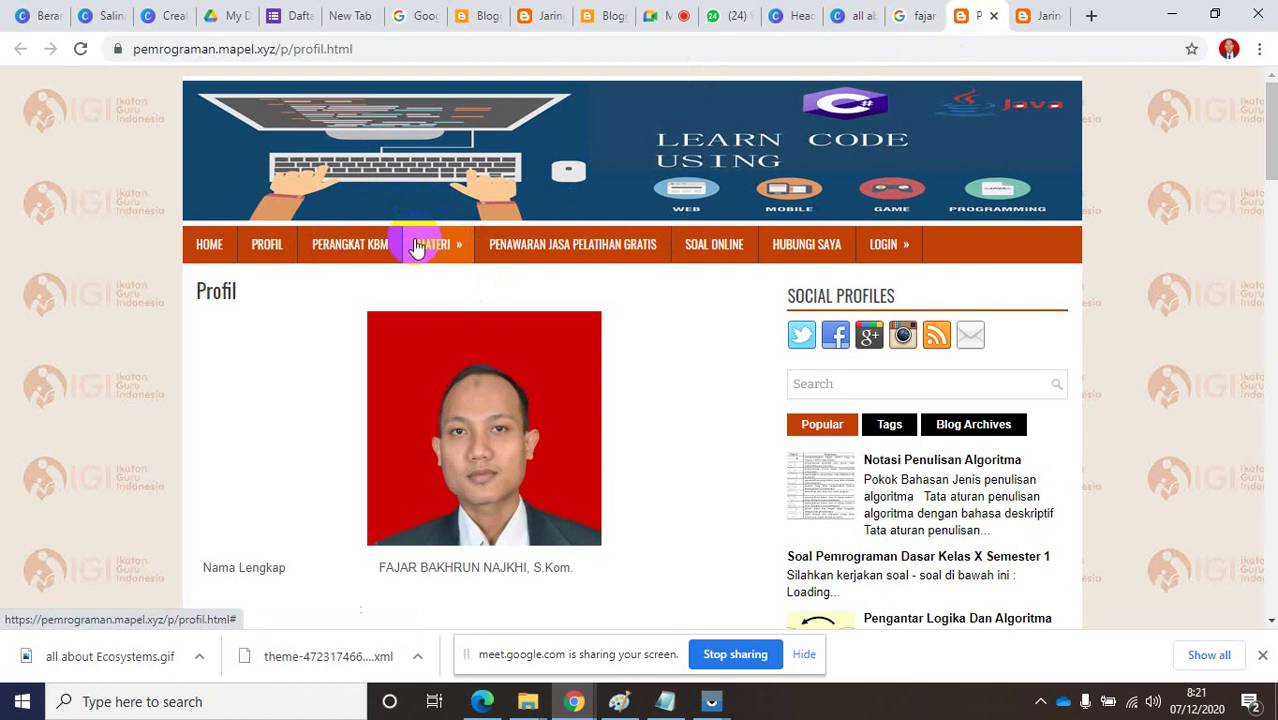
pyautogui.click(893, 20)
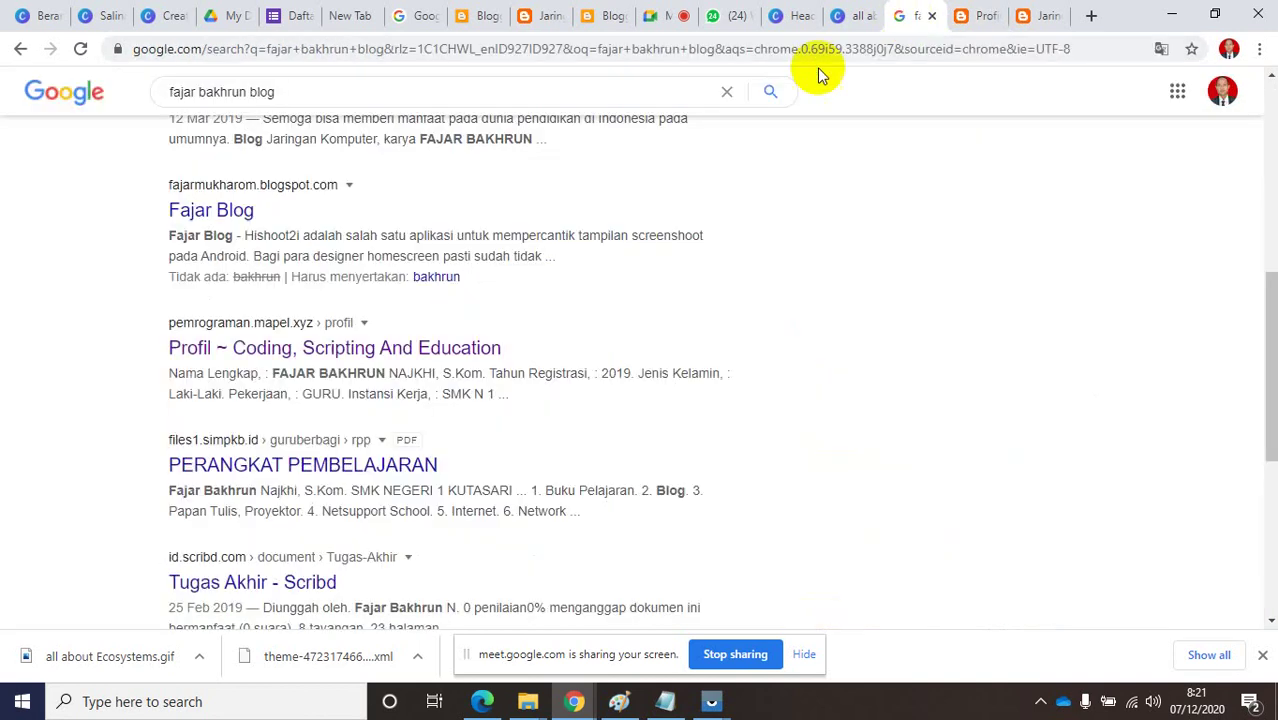
pyautogui.scroll(3, 177, 345)
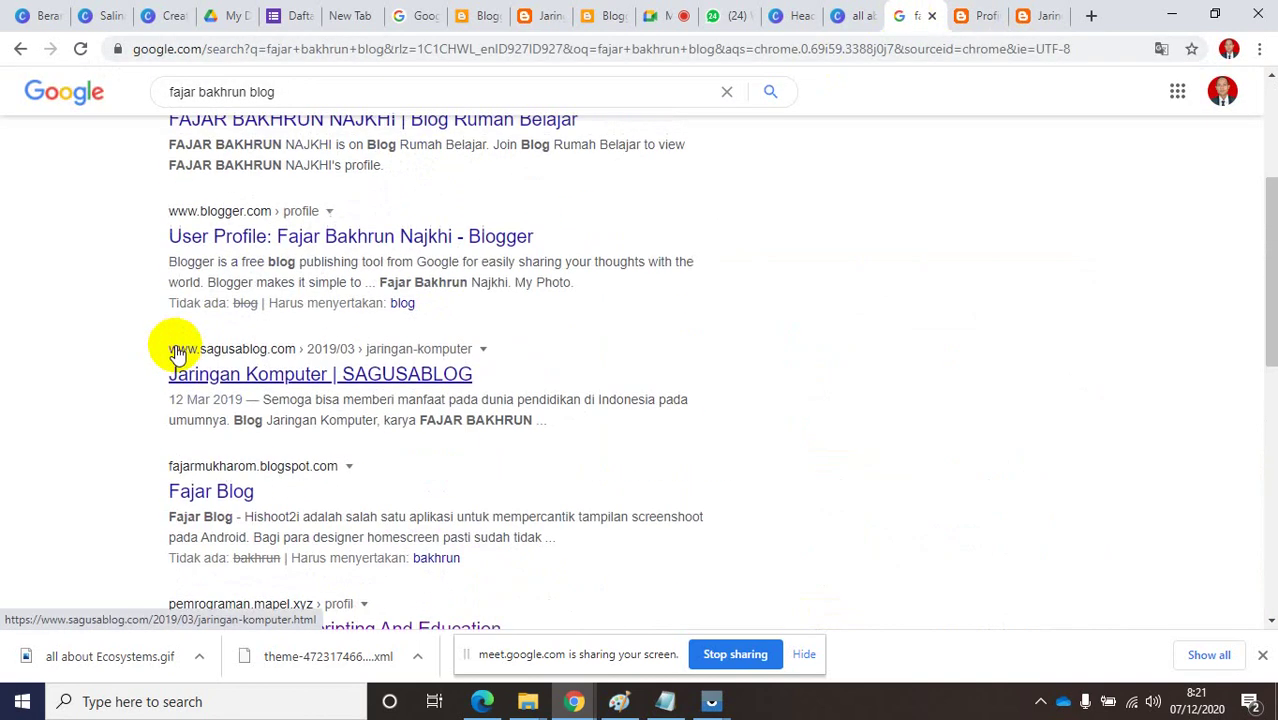
pyautogui.scroll(3, 177, 350)
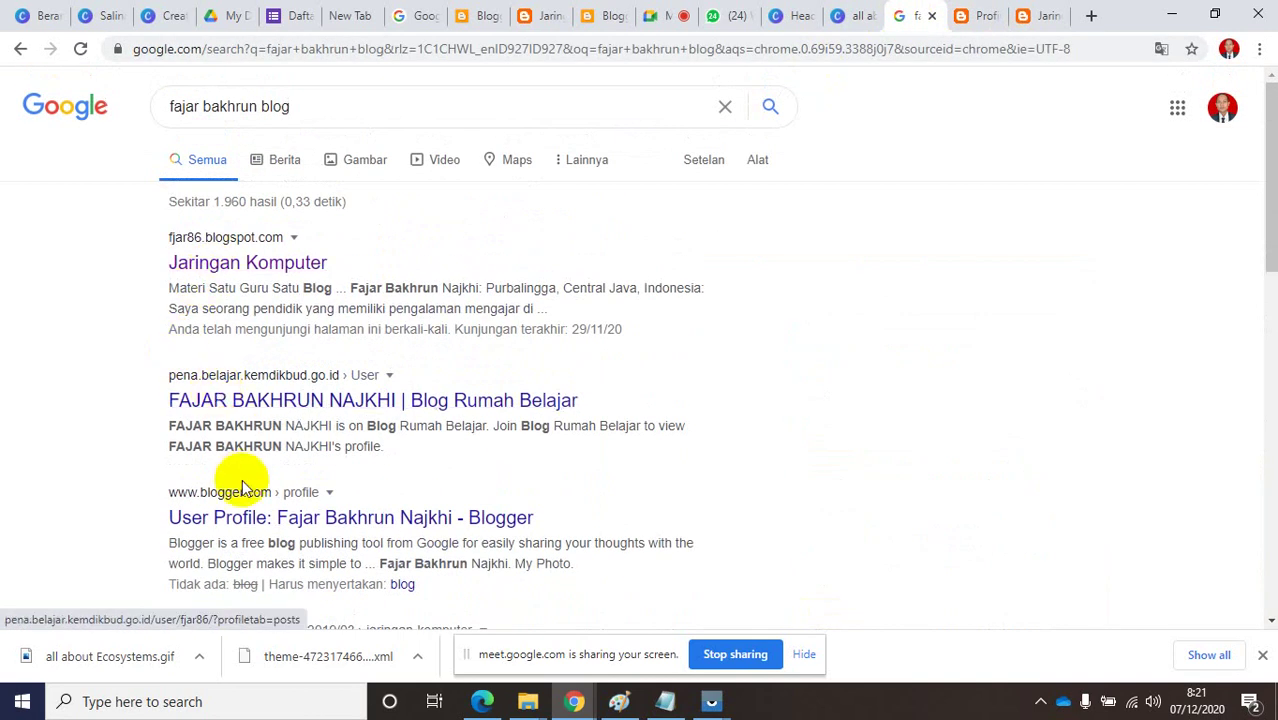
pyautogui.scroll(-2, 230, 495)
pyautogui.scroll(-2, 234, 486)
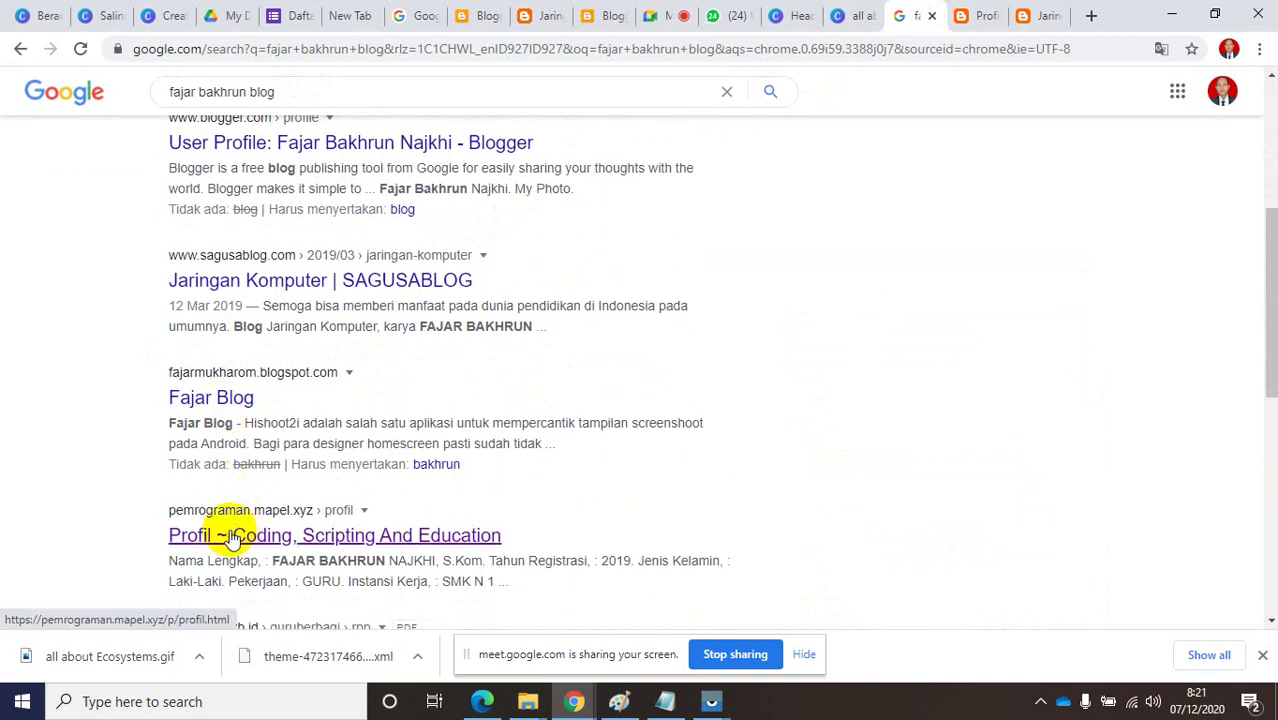
pyautogui.scroll(3, 233, 520)
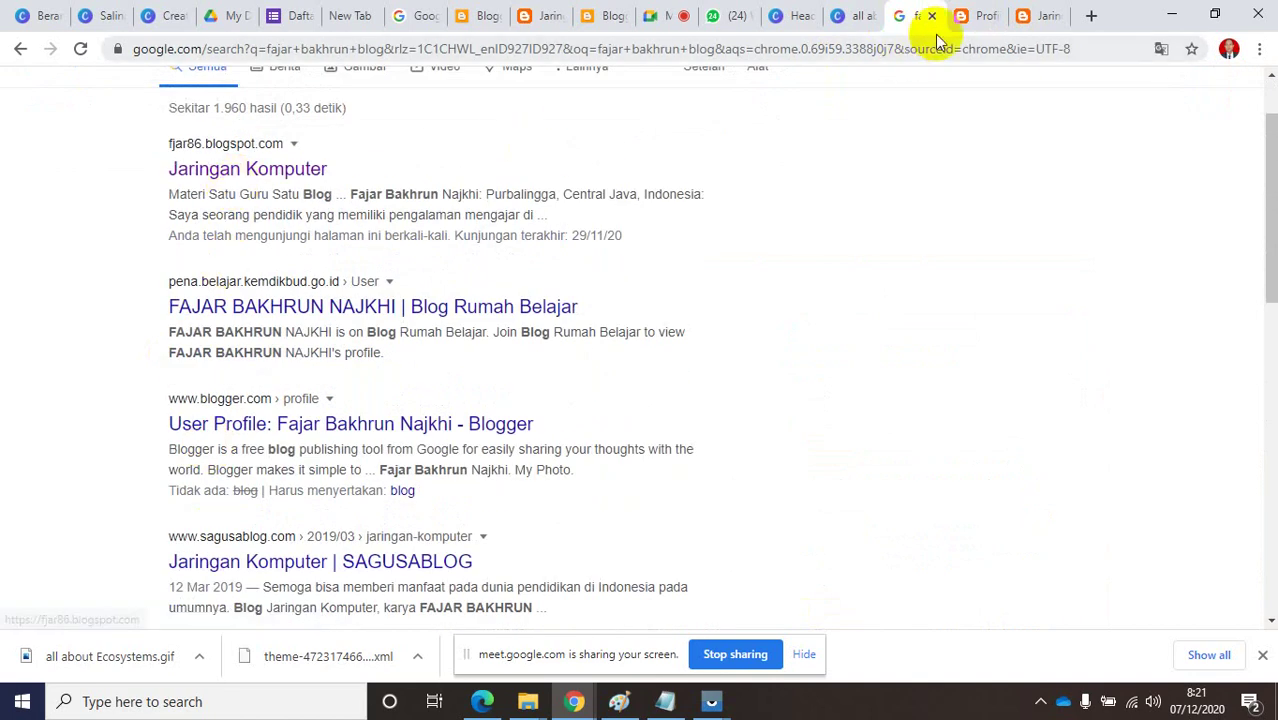
# Scroll the pemrograman.mapel.xyz Profil page through photo, teaching history and comments, then back up
pyautogui.click(978, 16)
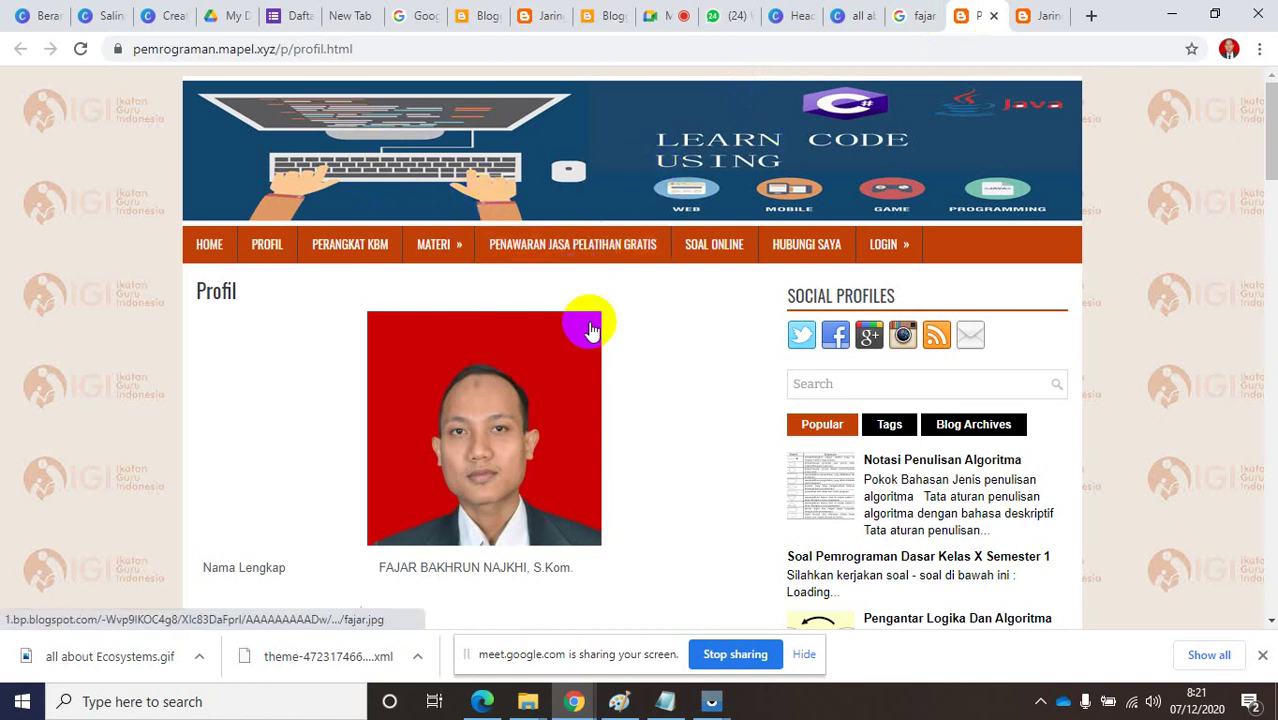
pyautogui.scroll(-2, 592, 330)
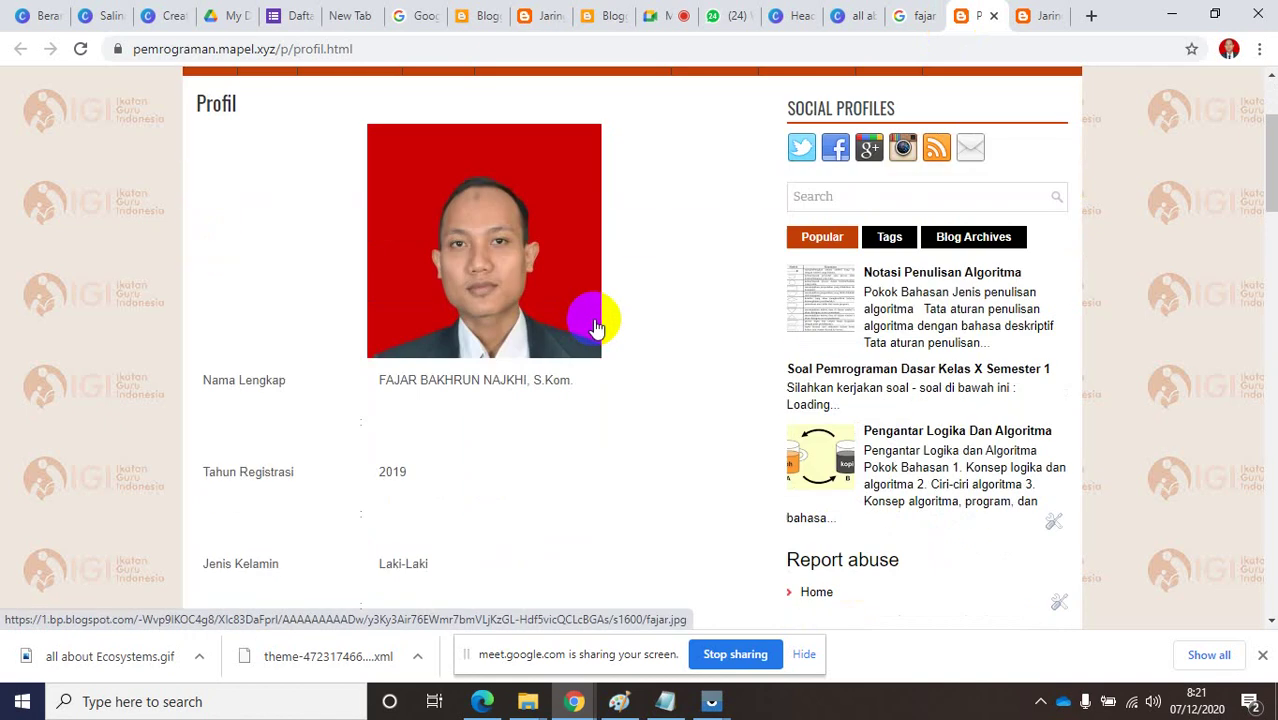
pyautogui.scroll(-13, 595, 327)
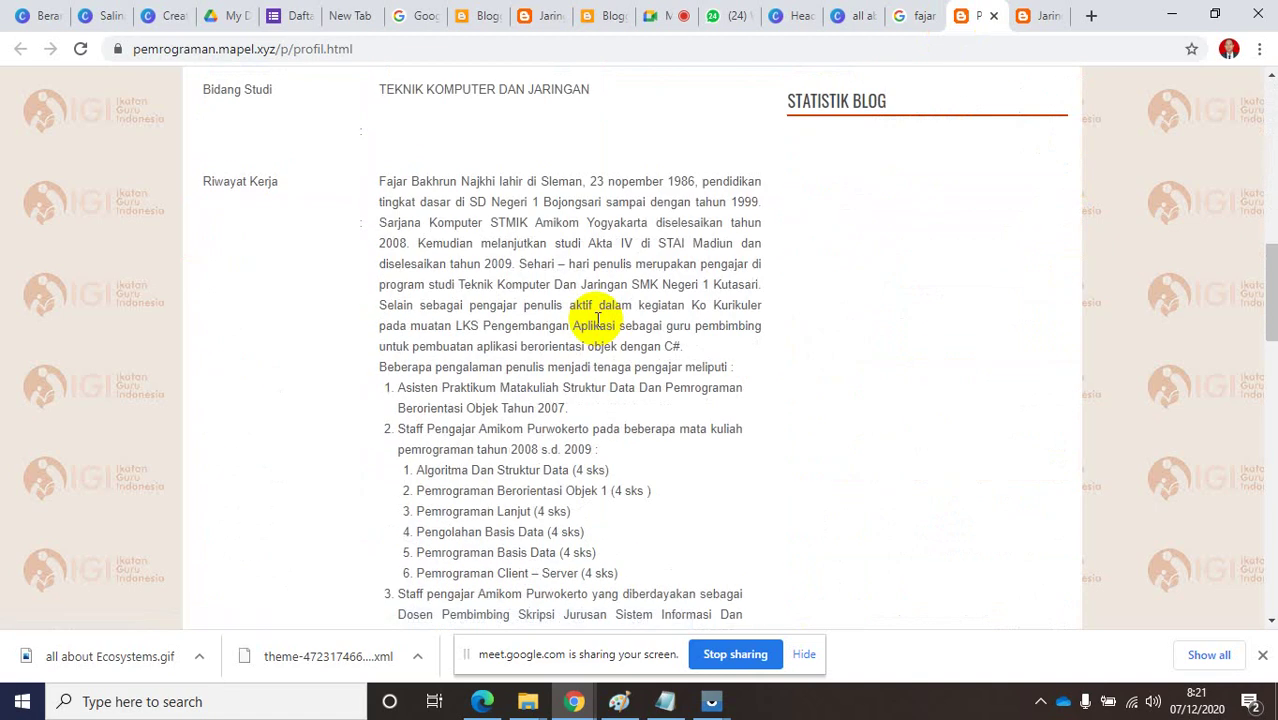
pyautogui.scroll(-5, 598, 320)
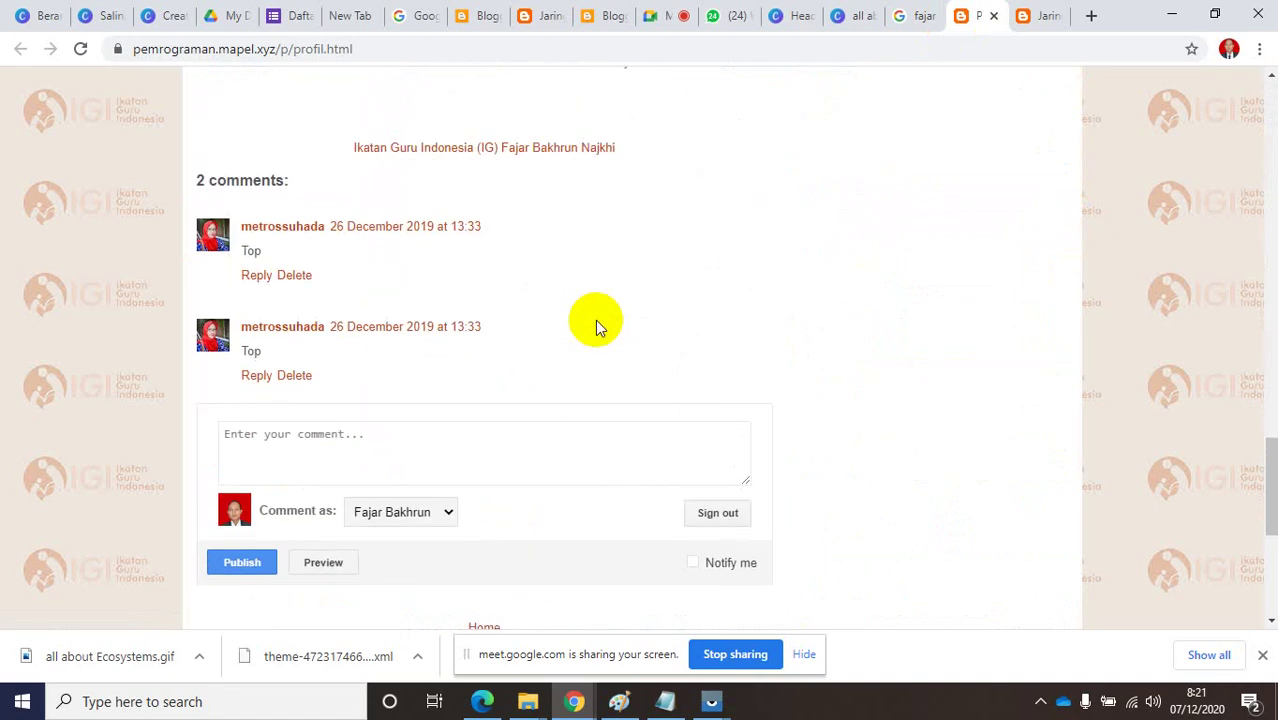
pyautogui.scroll(18, 595, 320)
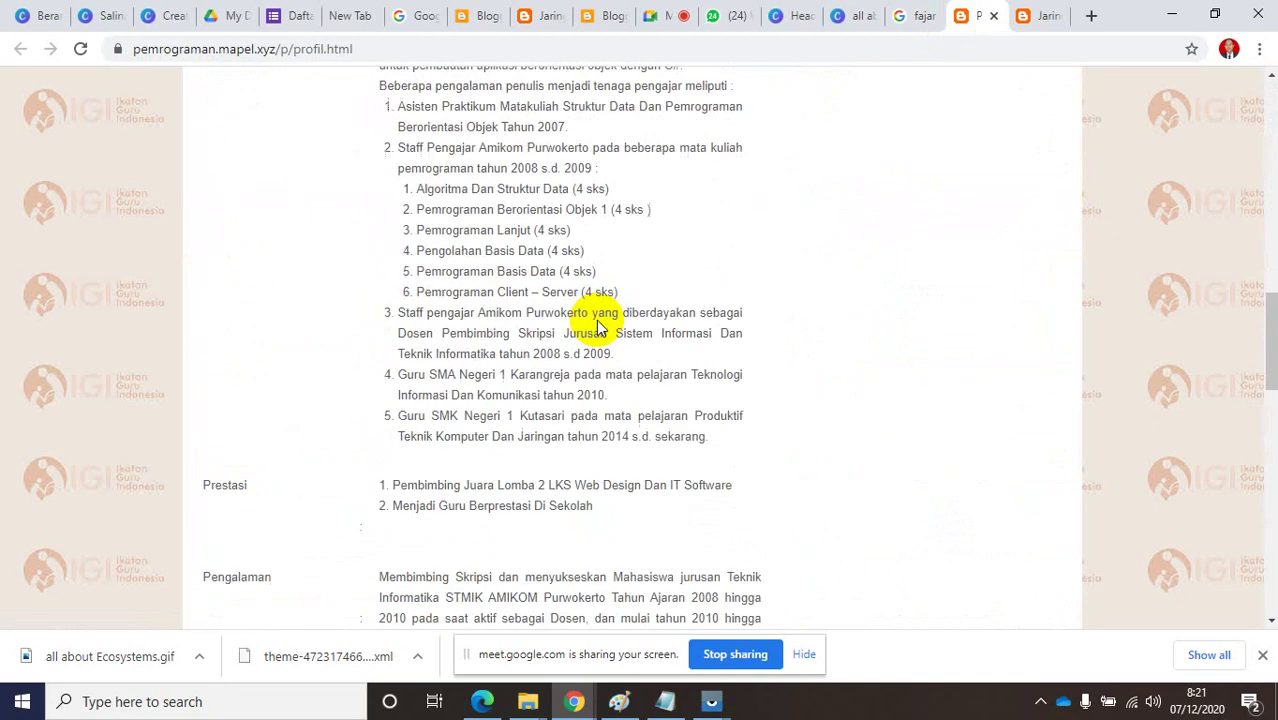
pyautogui.scroll(4, 596, 320)
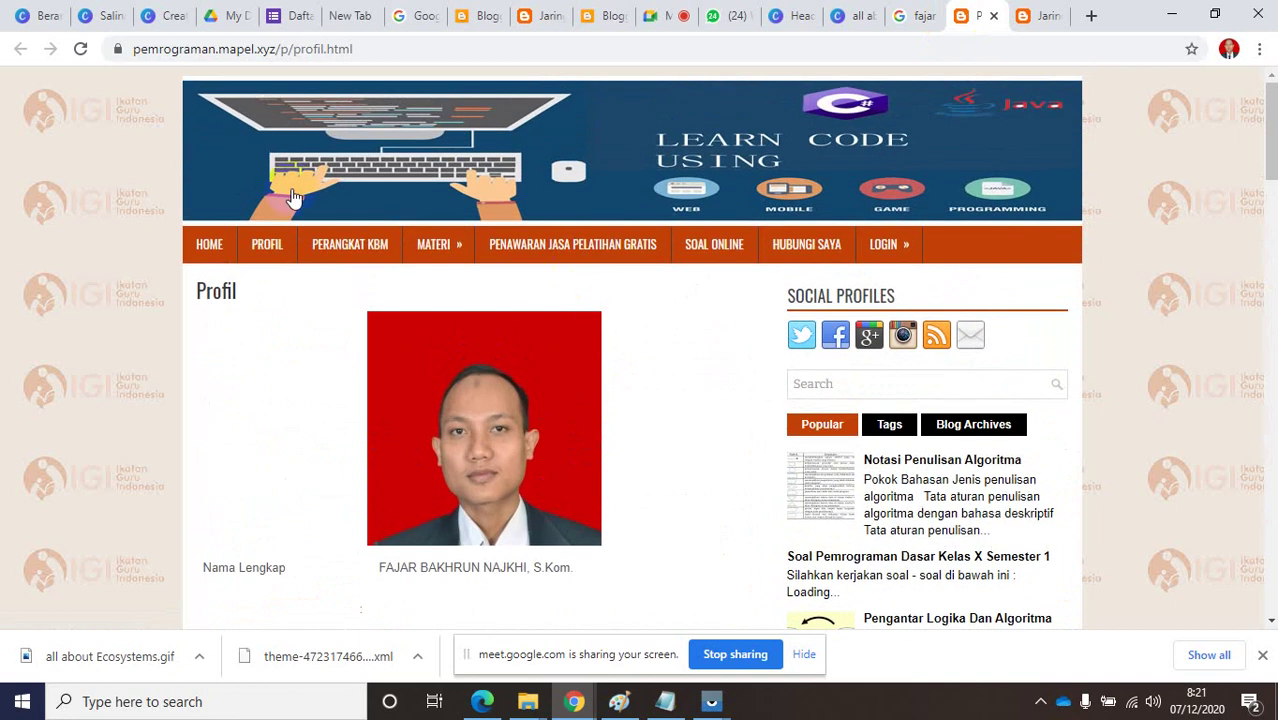
pyautogui.moveTo(455, 250)
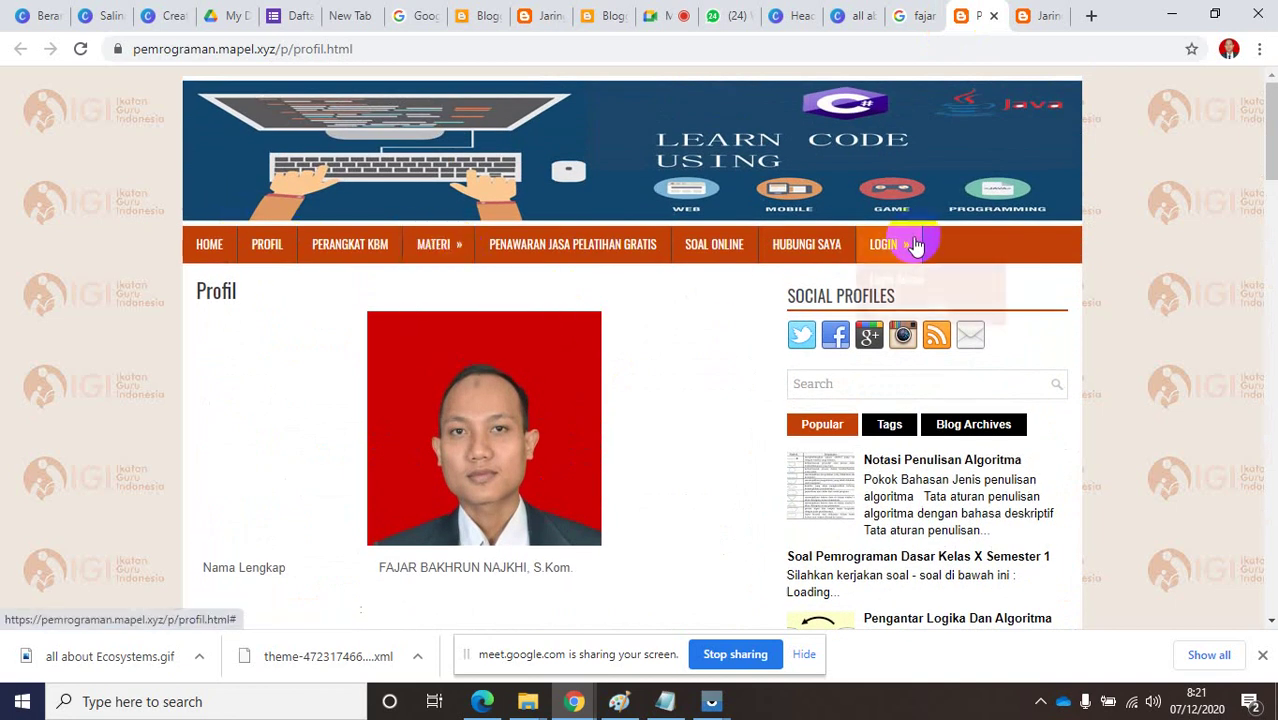
pyautogui.moveTo(918, 244)
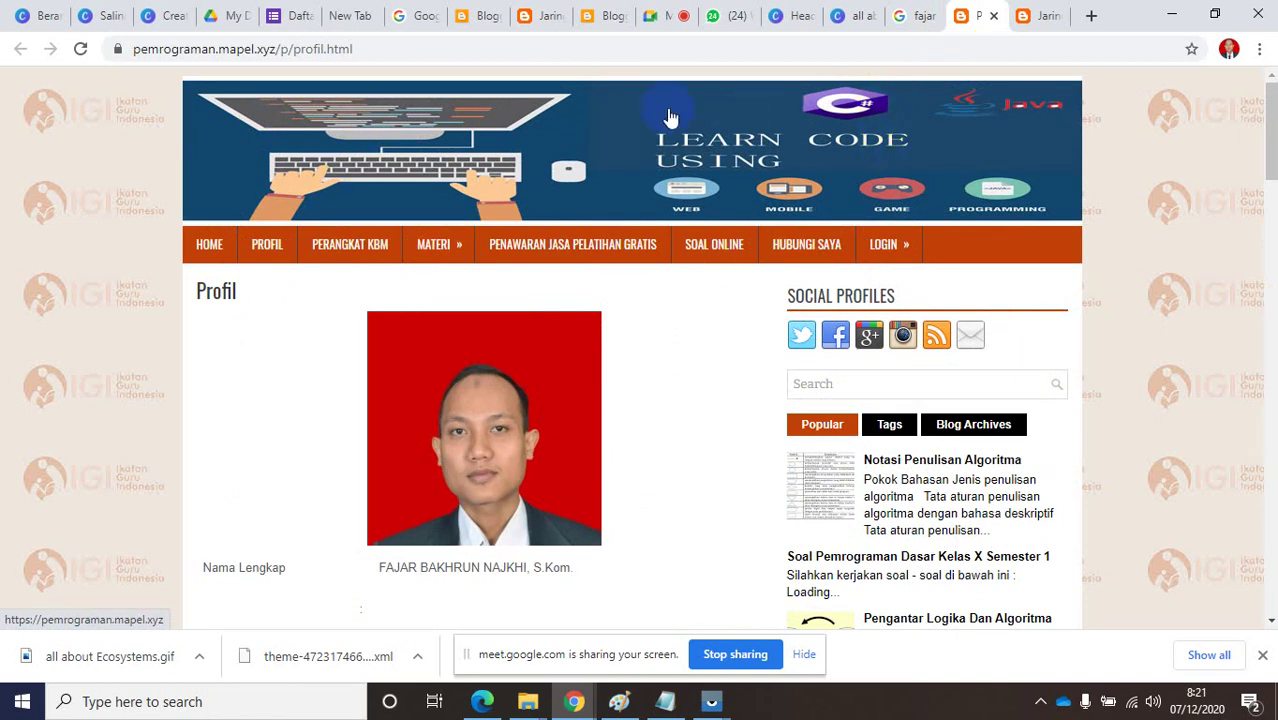
# Browse the Komputer Dan Teknologi posts on fjar86.blogspot.com, then show the Materi Satu Guru Satu Blog post
pyautogui.click(1035, 16)
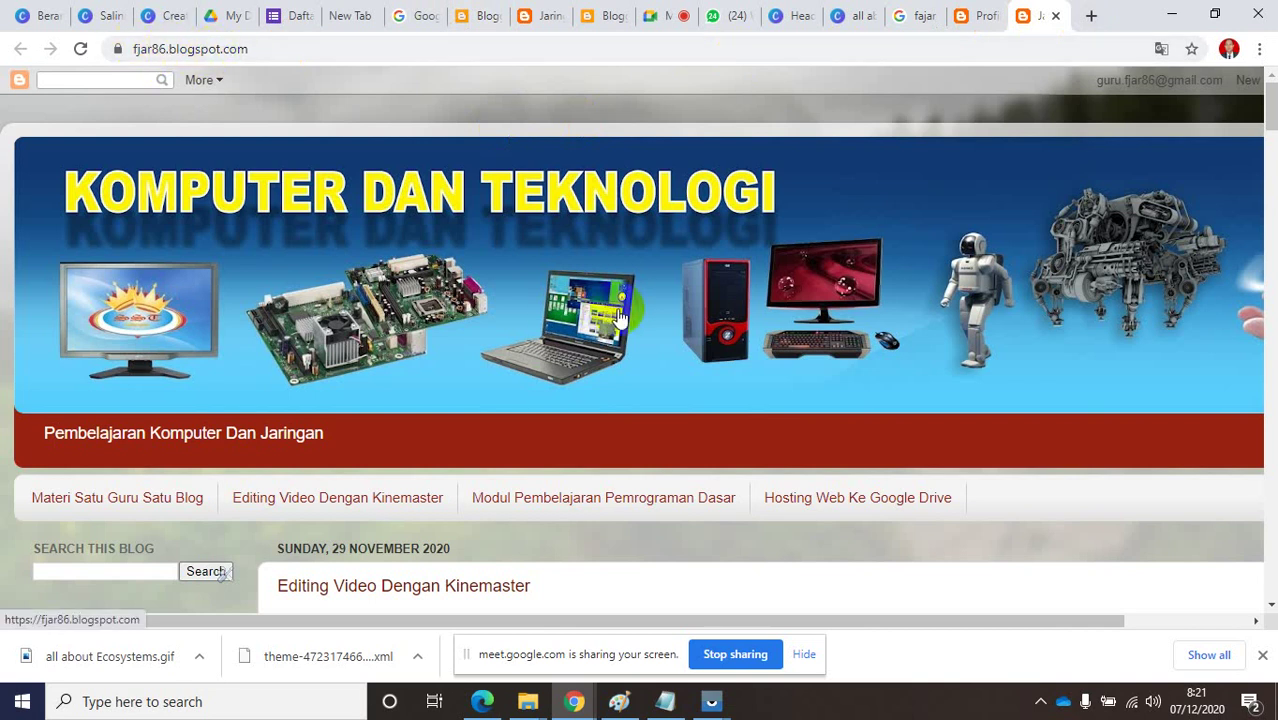
pyautogui.scroll(-6, 528, 370)
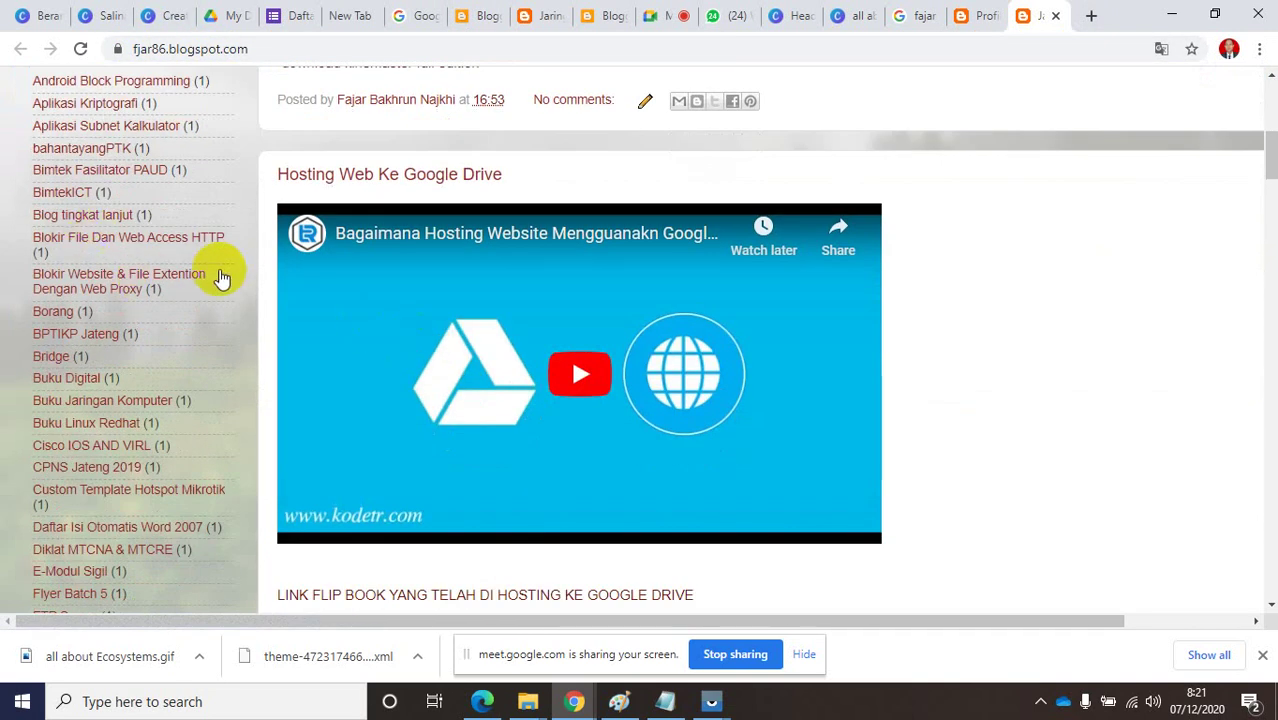
pyautogui.scroll(-10, 225, 273)
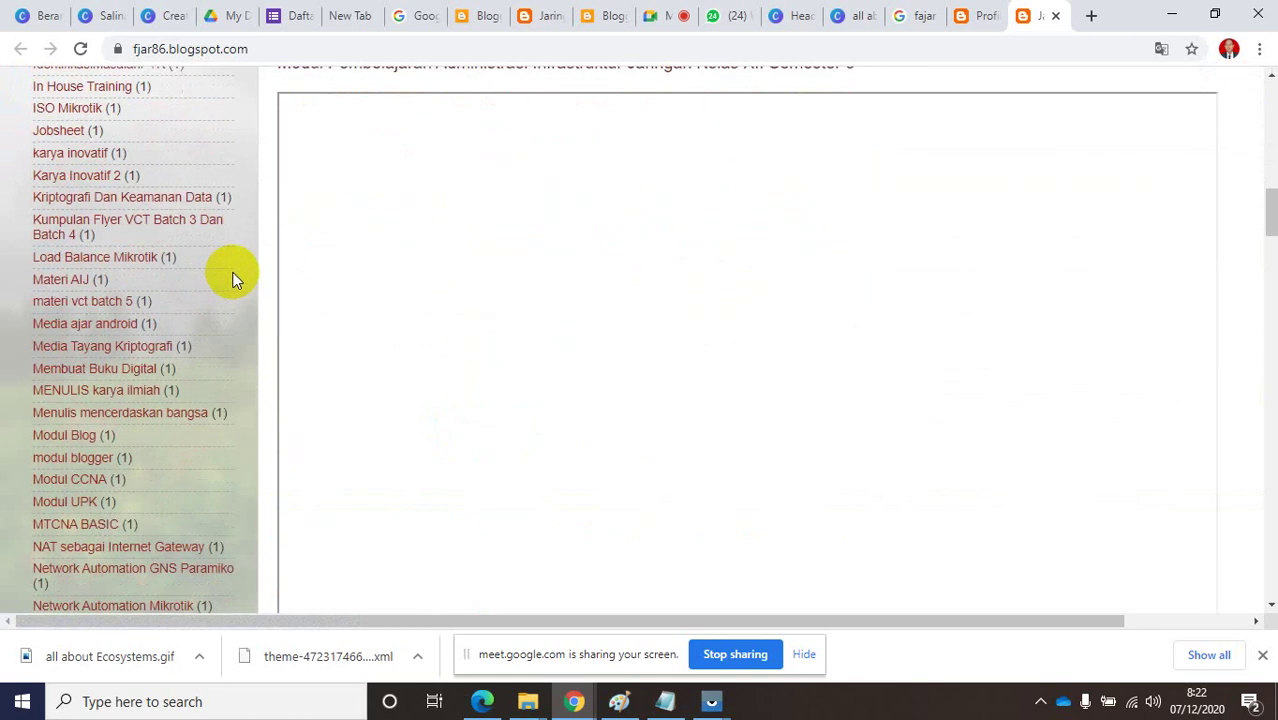
pyautogui.scroll(-5, 237, 276)
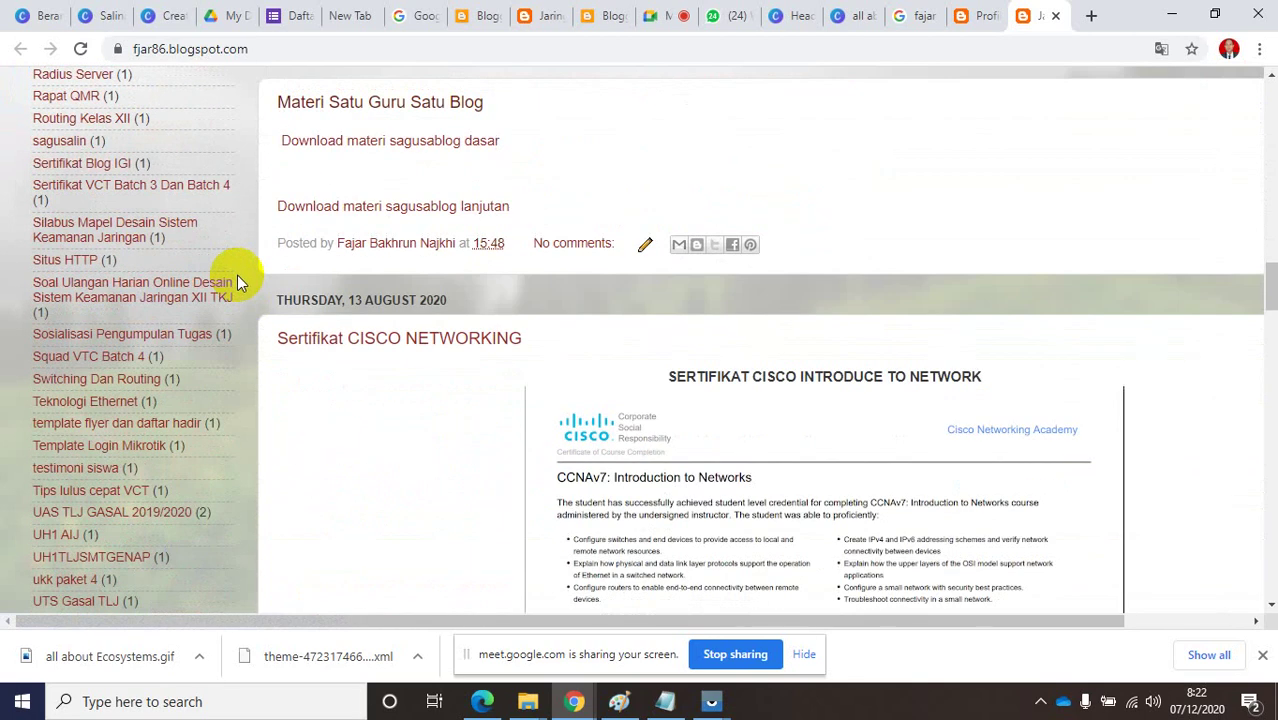
pyautogui.scroll(-2, 240, 278)
pyautogui.moveTo(1266, 314); pyautogui.dragTo(1161, 157)
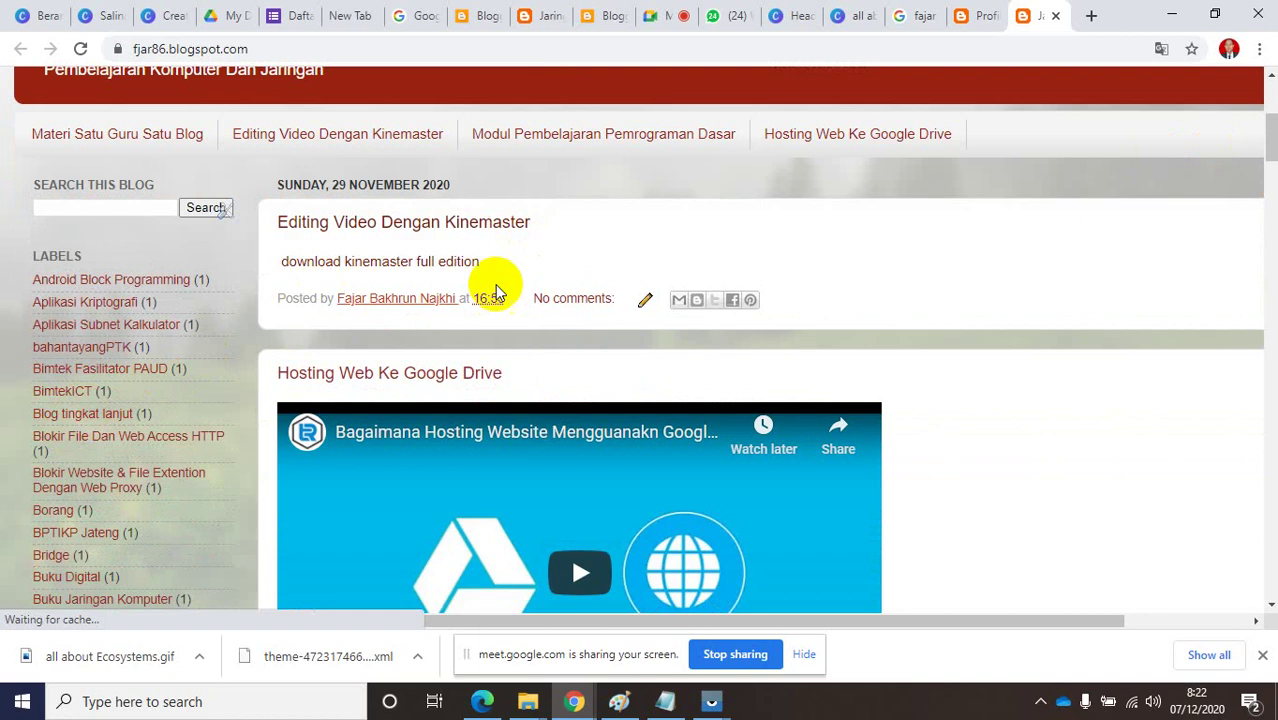
pyautogui.scroll(1, 499, 287)
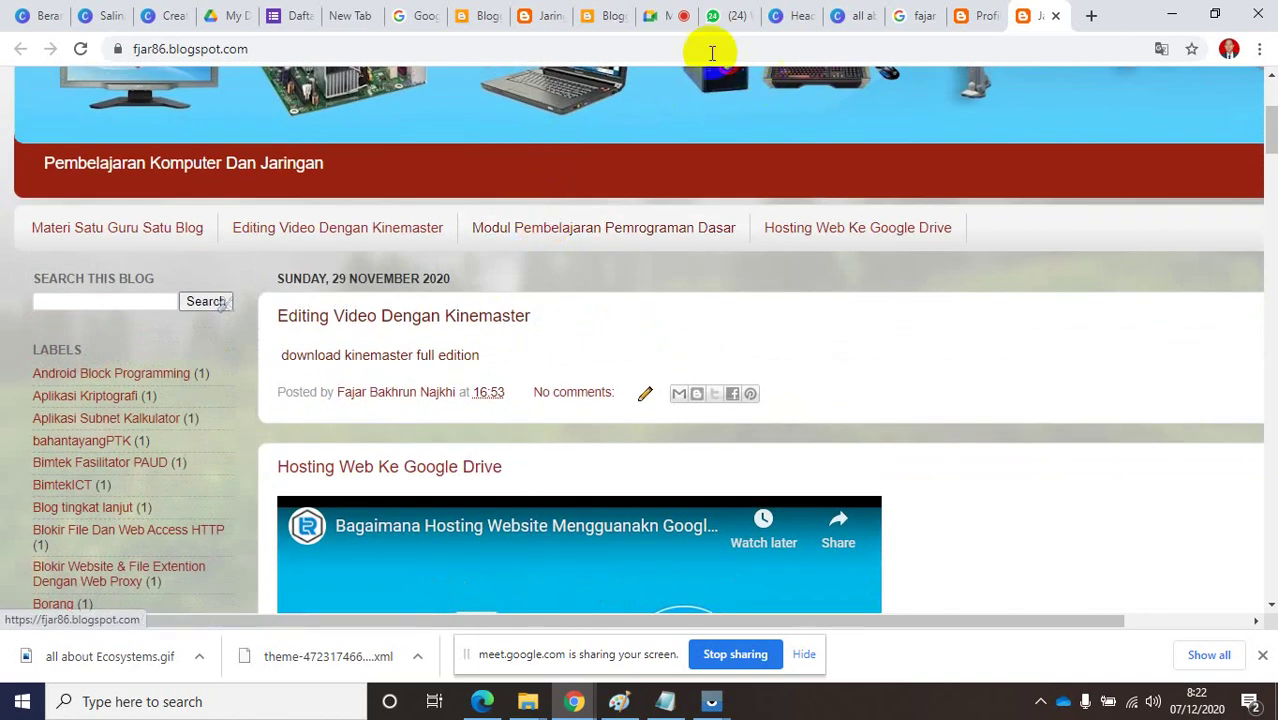
pyautogui.click(547, 28)
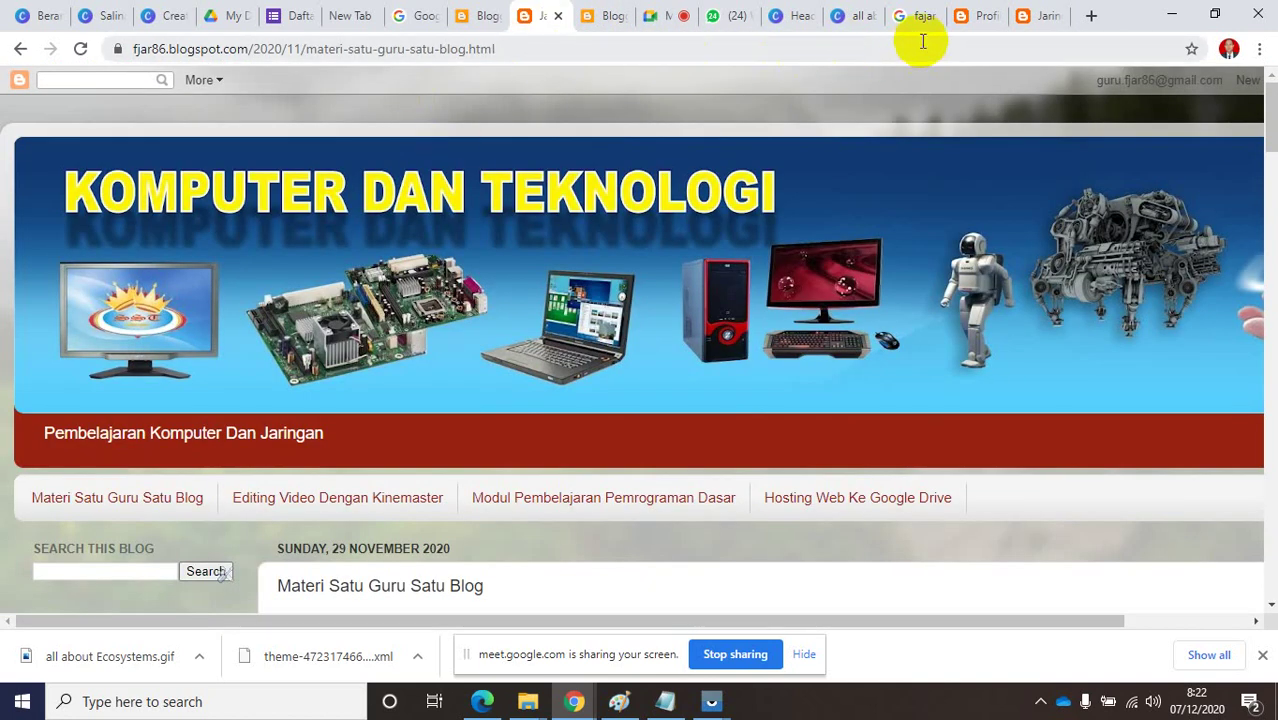
# From the Jaringan Komputer posts list, start a blank post with + NEW POST
pyautogui.click(901, 18)
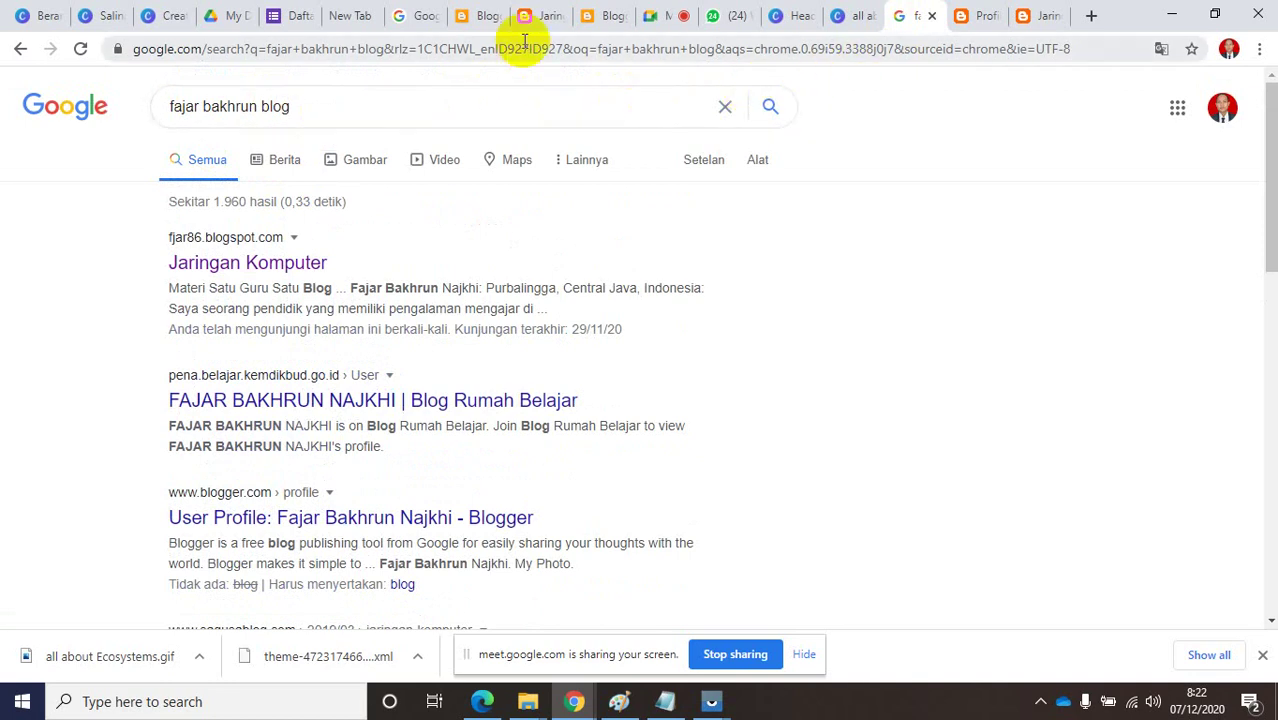
pyautogui.click(608, 22)
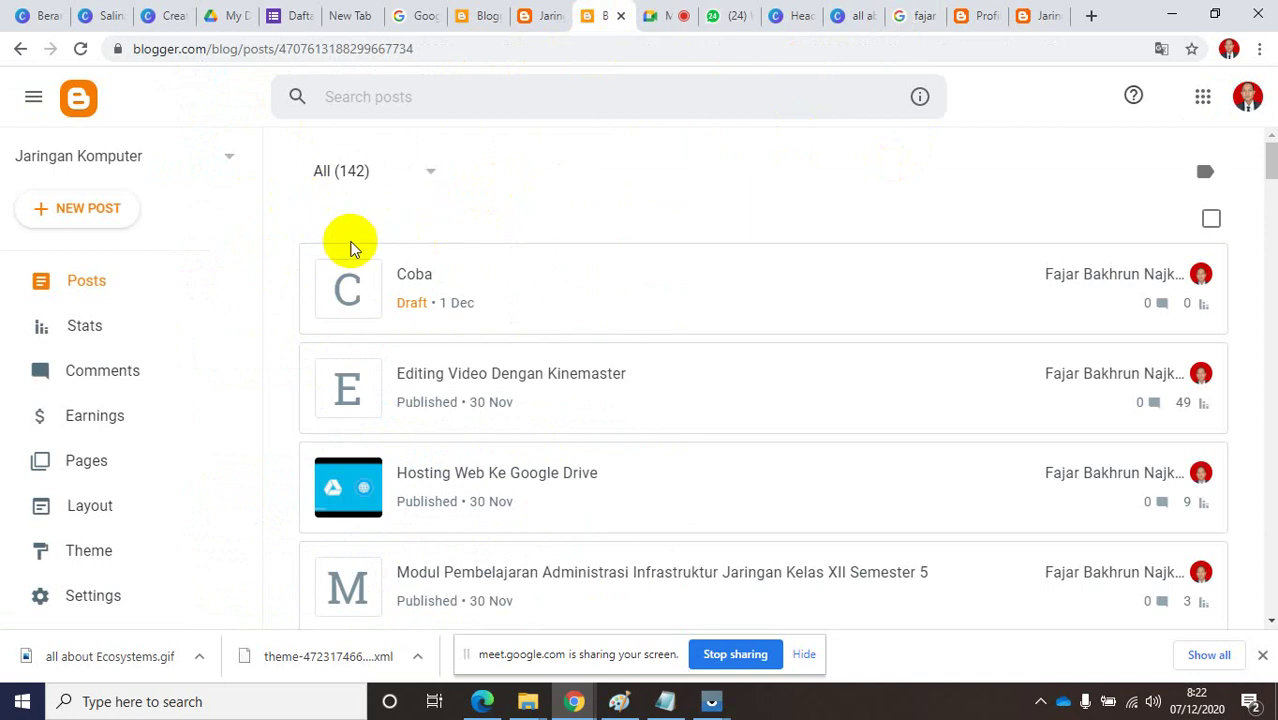
pyautogui.click(77, 226)
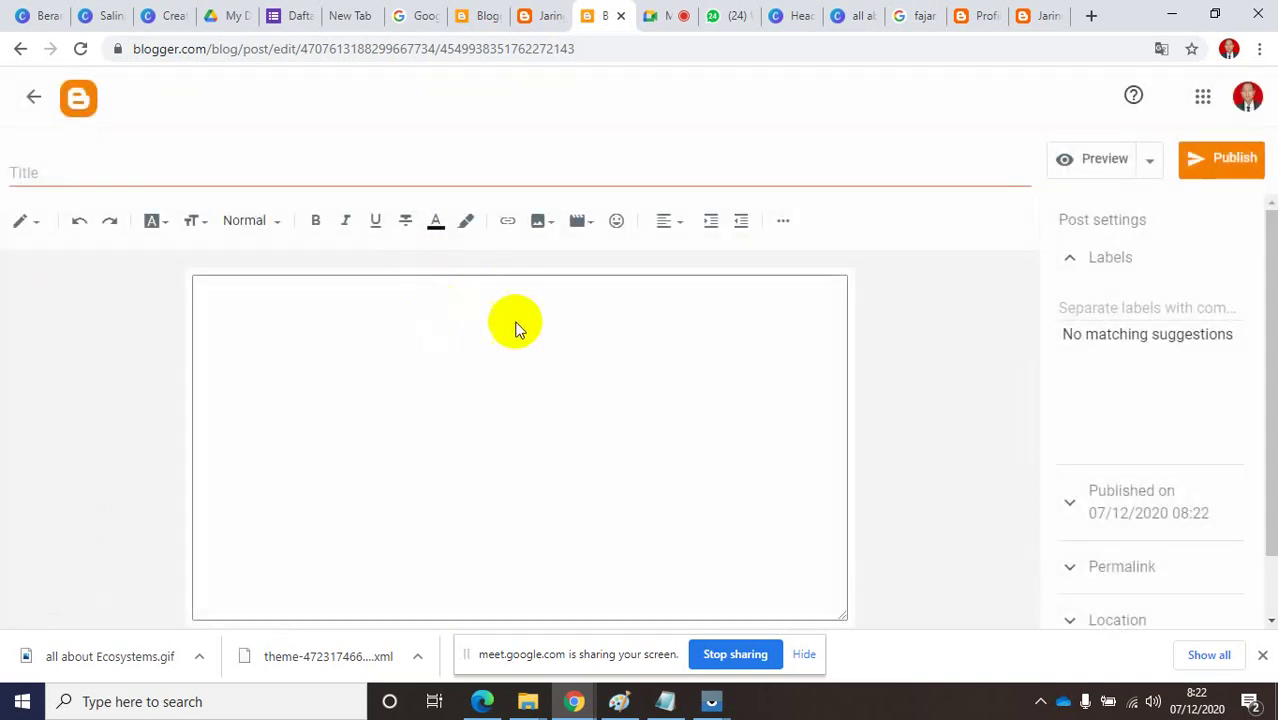
# Expand the post's Location settings, clear the location name, and collapse it
pyautogui.scroll(-1, 1155, 365)
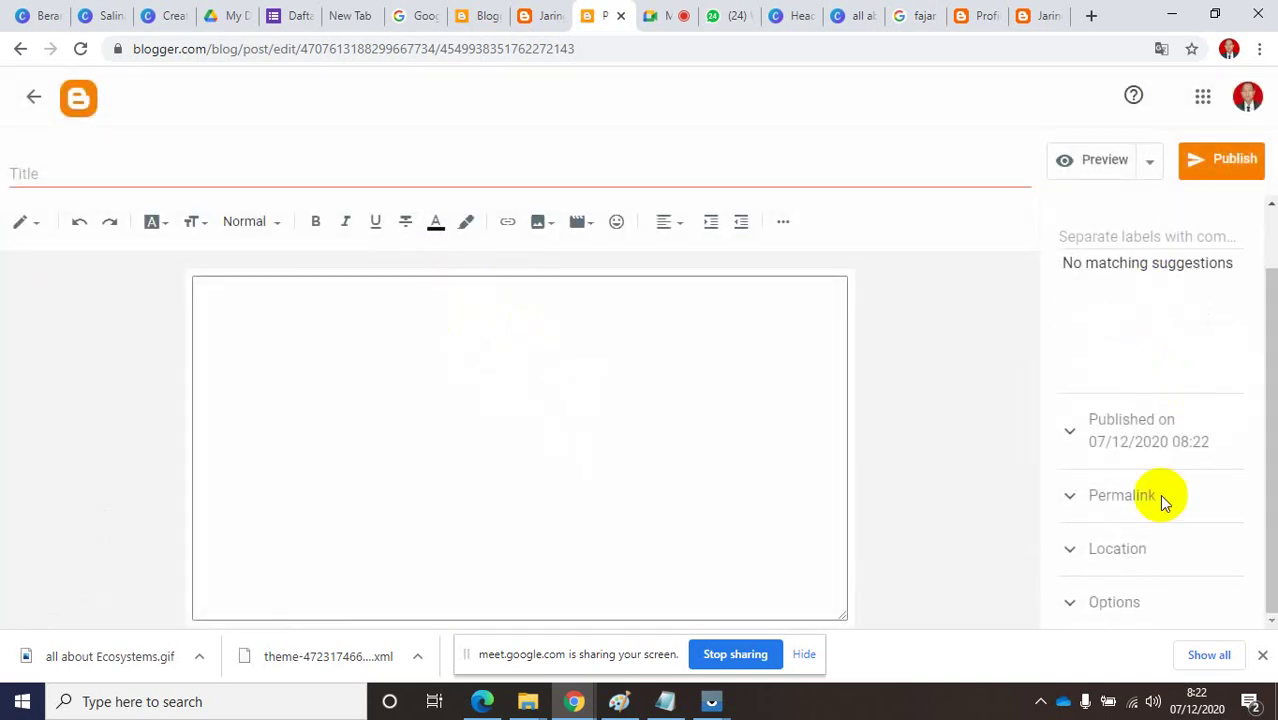
pyautogui.click(1080, 556)
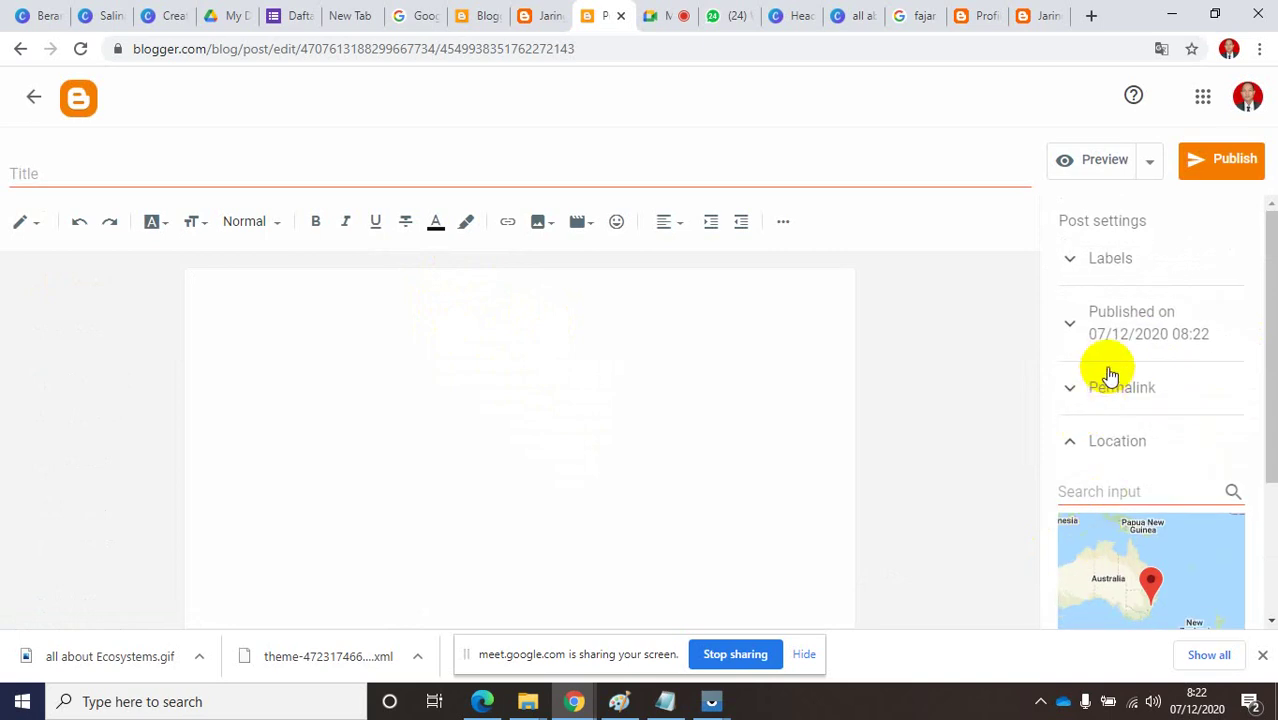
pyautogui.scroll(-2, 1104, 420)
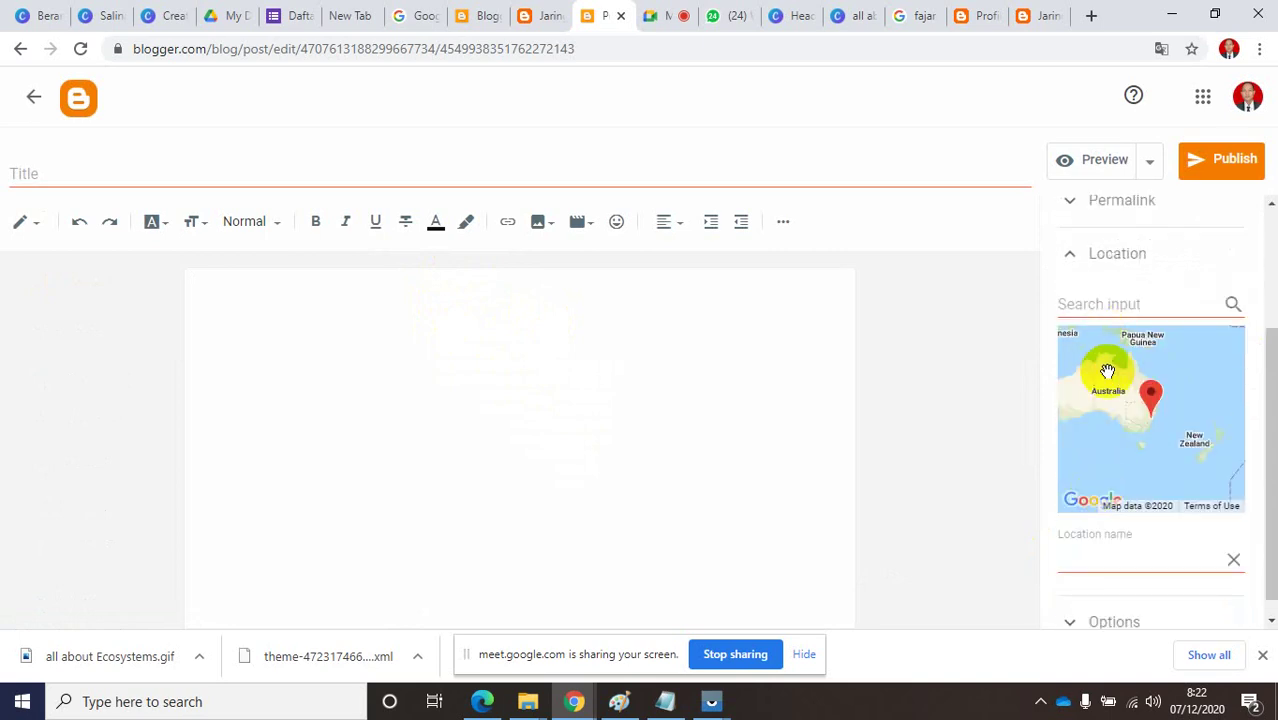
pyautogui.scroll(-1, 1102, 366)
pyautogui.click(1231, 559)
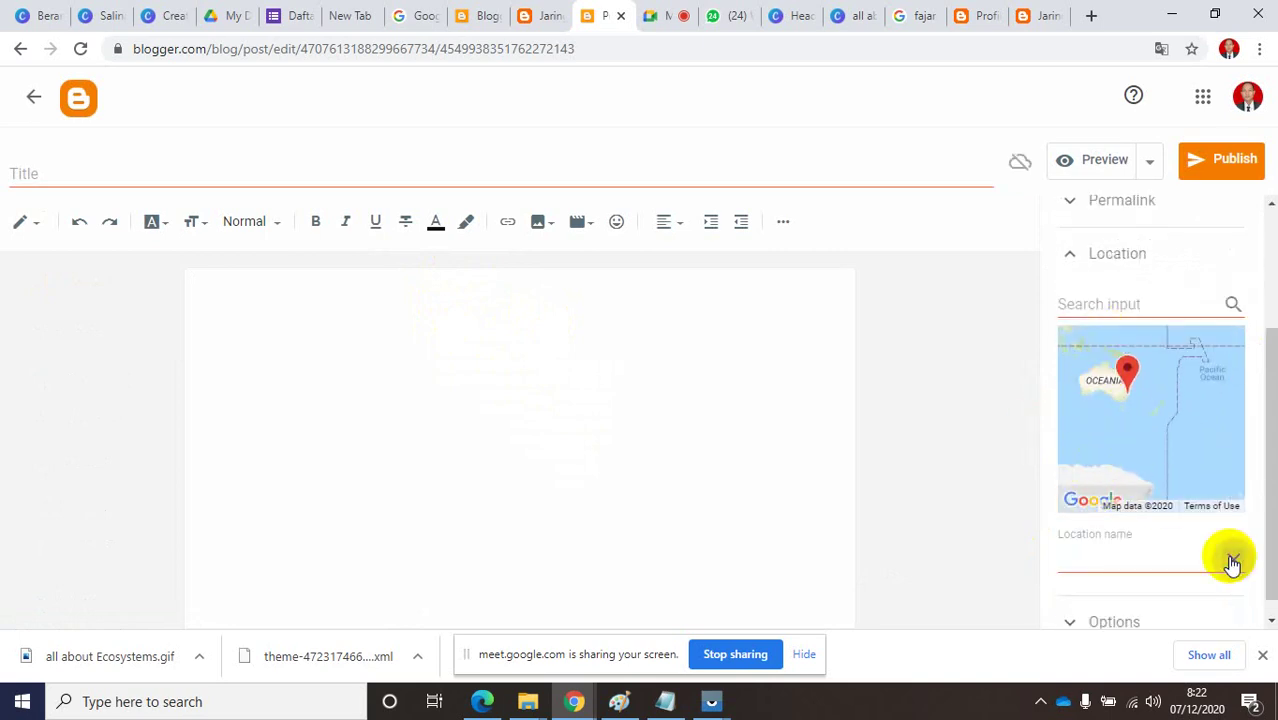
pyautogui.scroll(2, 1107, 419)
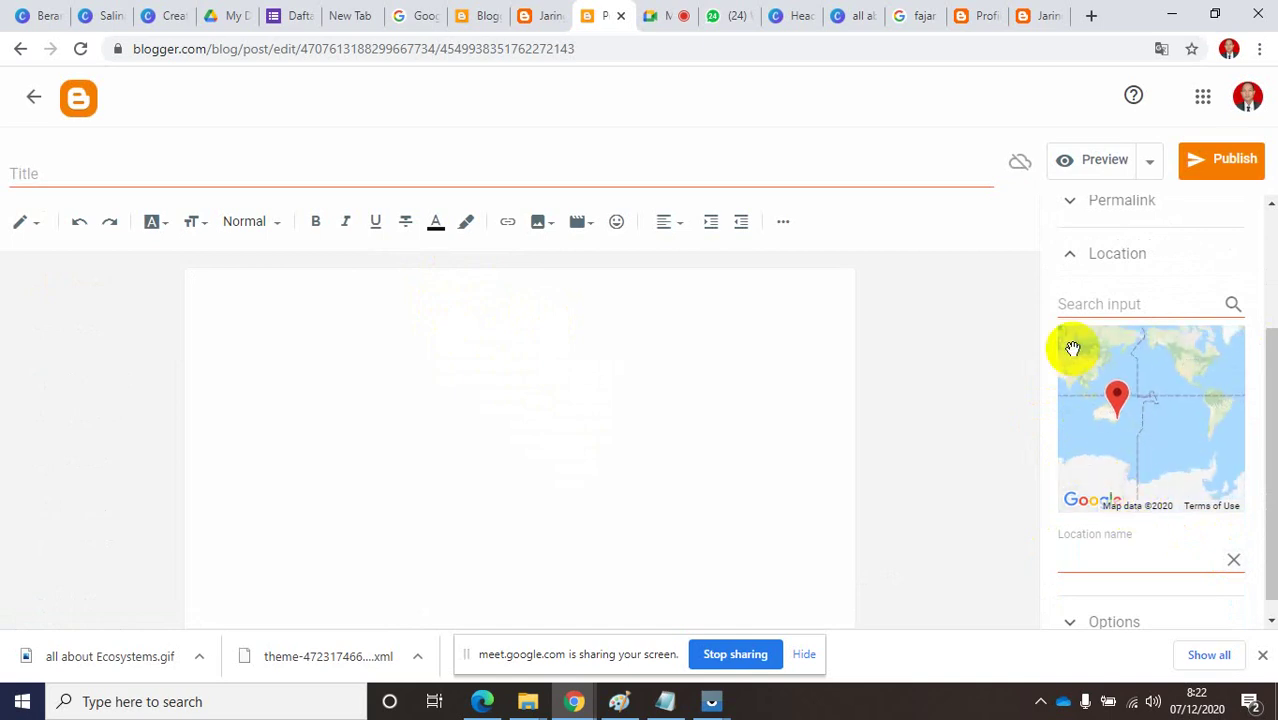
pyautogui.click(1071, 262)
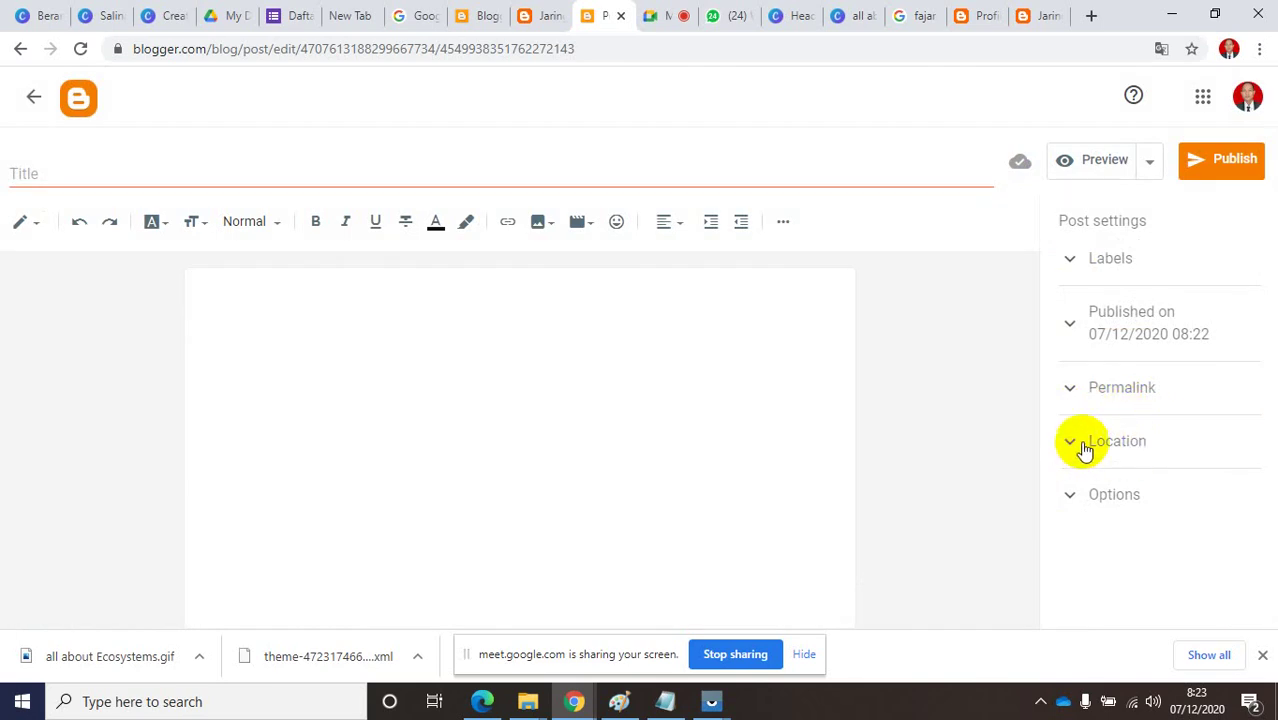
# Review the post's reader comment options, Published on date and Permalink settings
pyautogui.click(1069, 496)
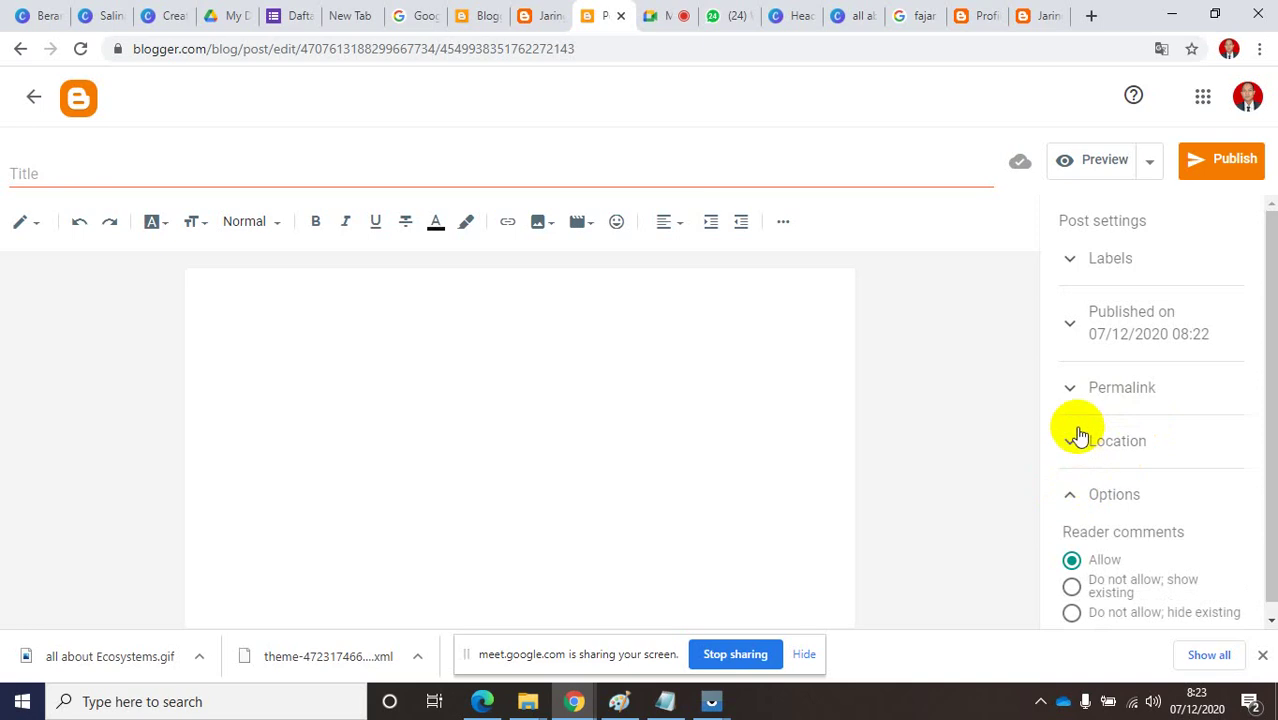
pyautogui.click(1070, 323)
pyautogui.click(1071, 323)
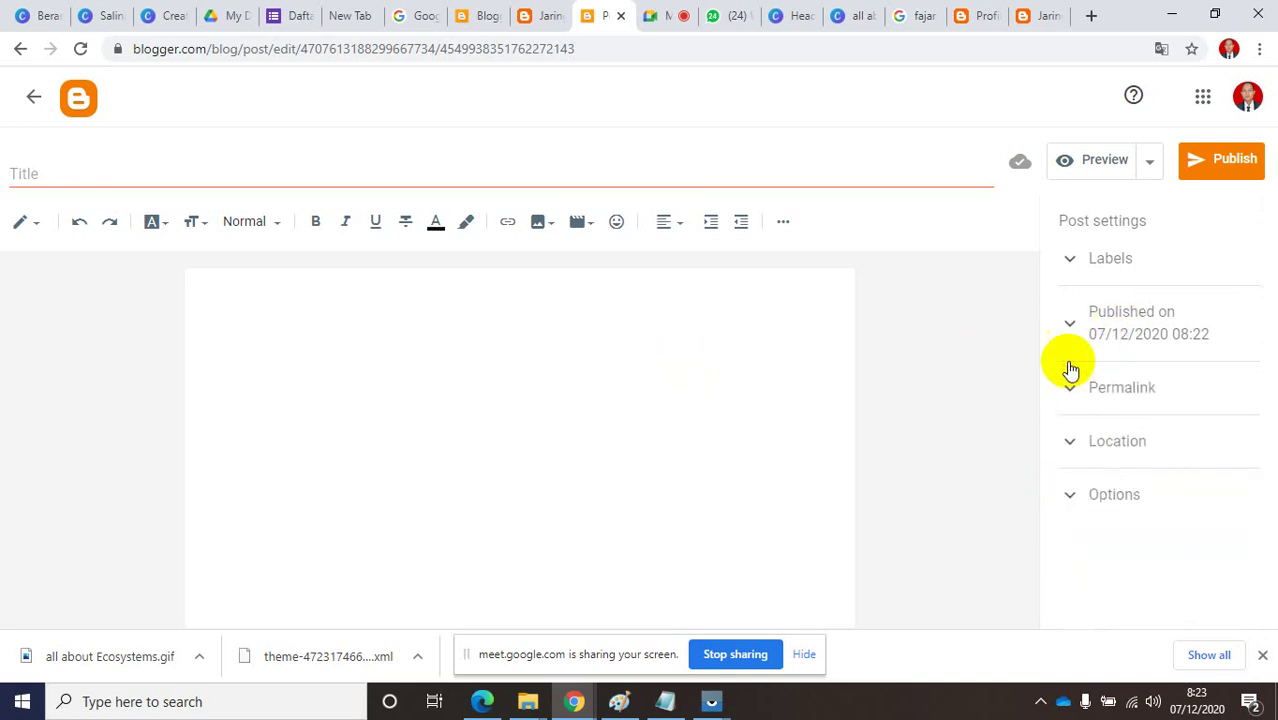
pyautogui.click(1070, 393)
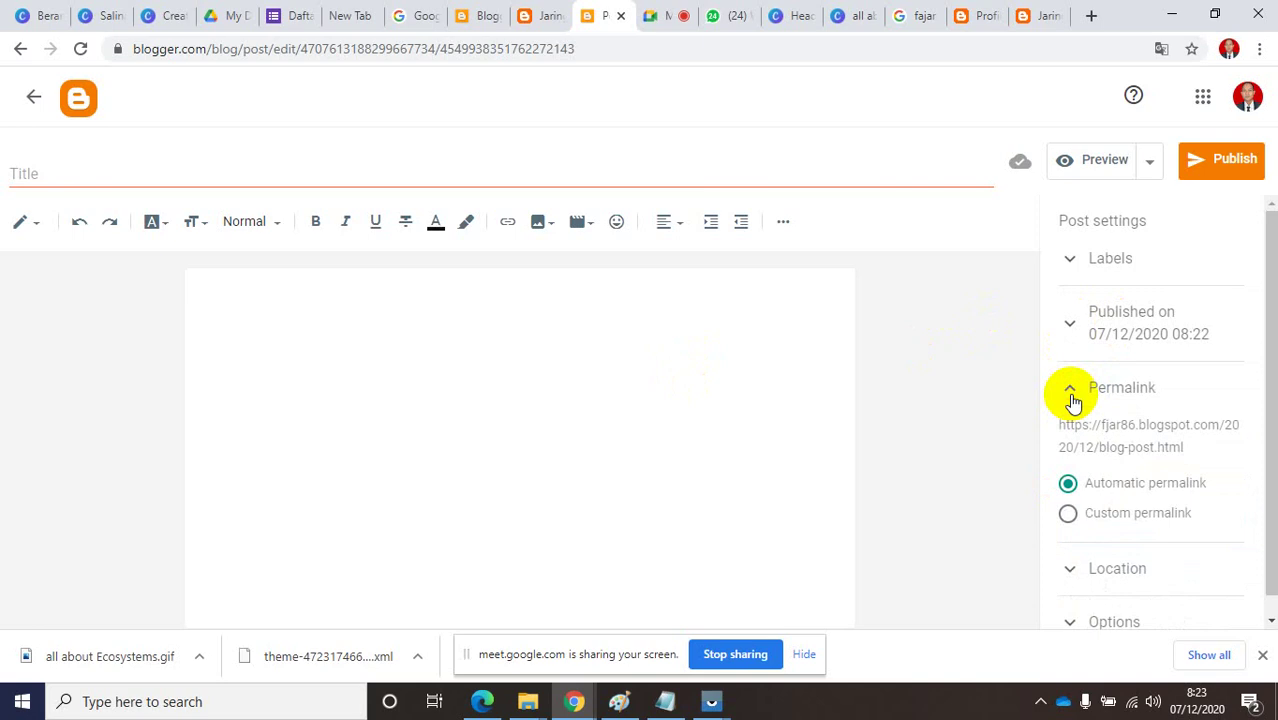
pyautogui.click(1070, 392)
pyautogui.click(1071, 394)
pyautogui.scroll(-1, 1076, 422)
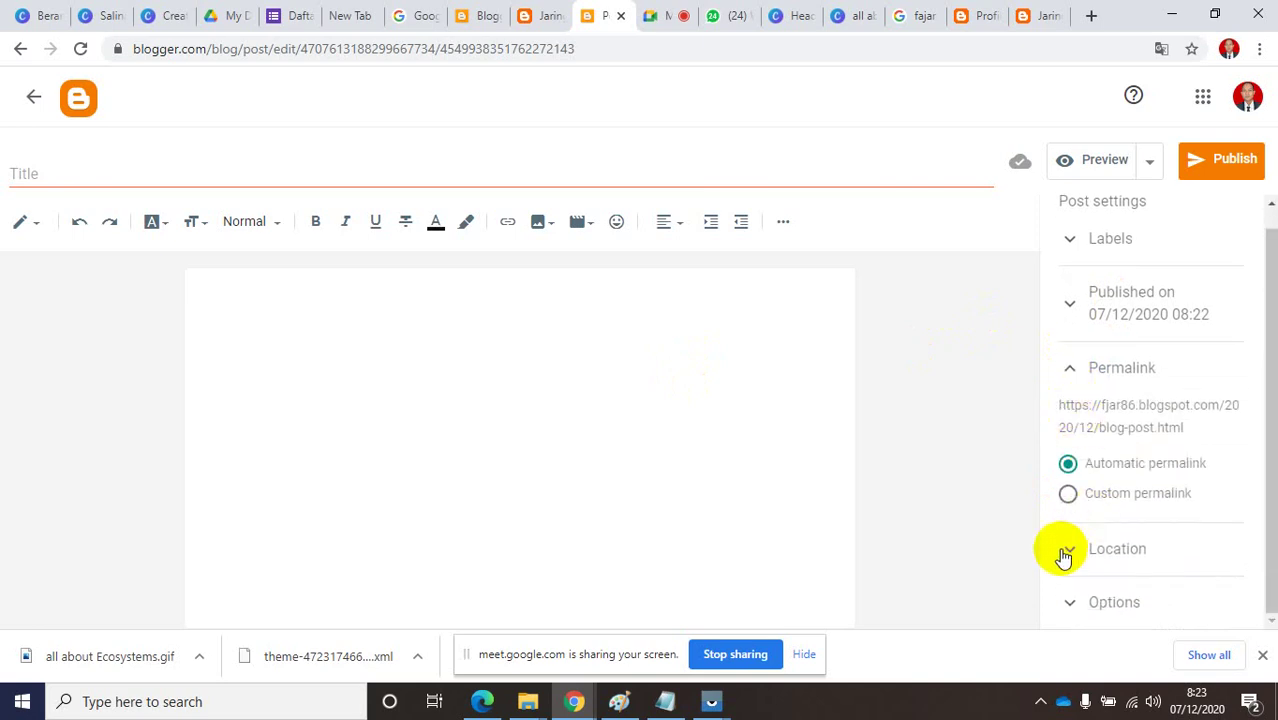
pyautogui.click(1072, 603)
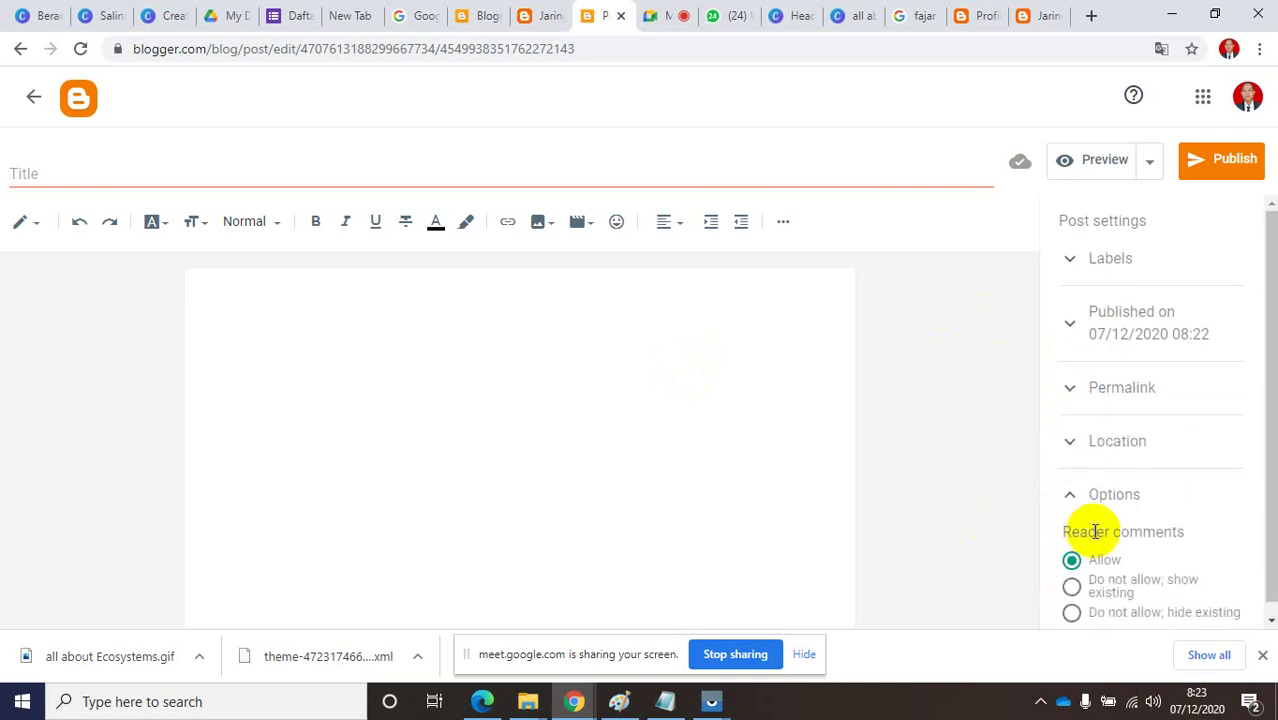
# Check Labels, Permalink, Location map and Options again, then return to the posts list
pyautogui.click(1069, 262)
pyautogui.scroll(-1, 1075, 395)
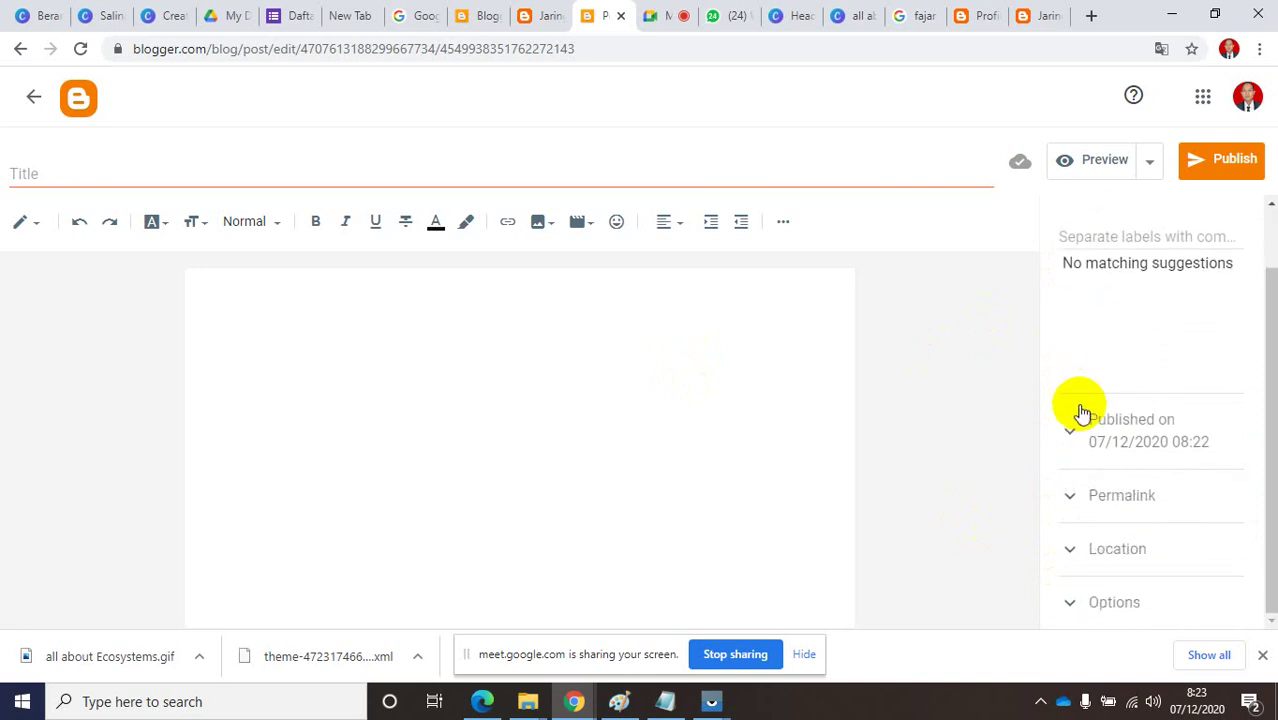
pyautogui.click(1063, 497)
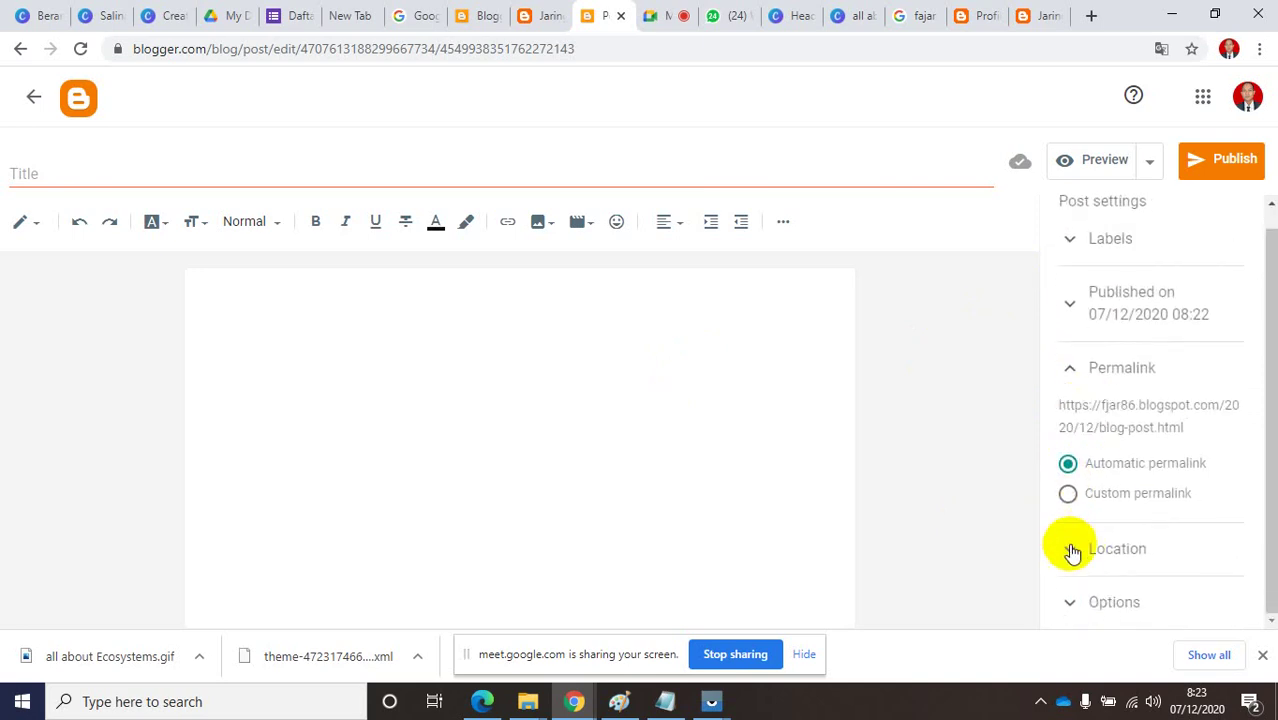
pyautogui.click(1068, 553)
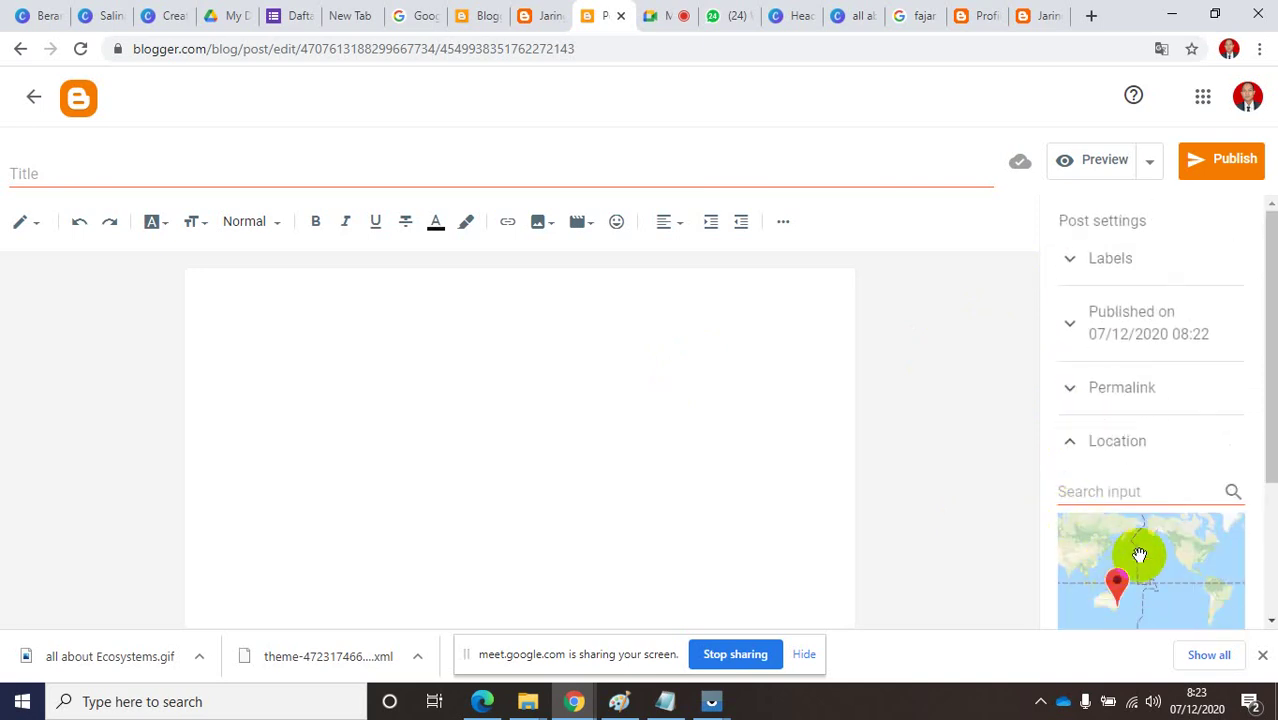
pyautogui.scroll(-3, 1274, 556)
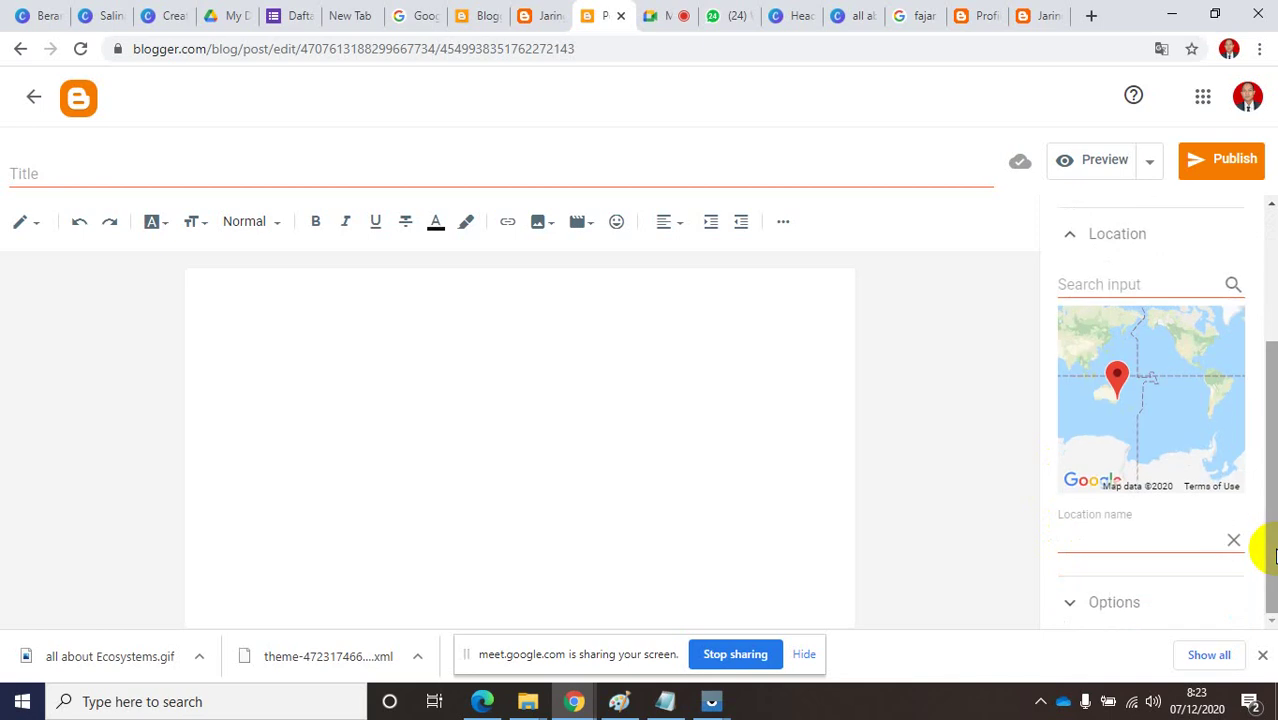
pyautogui.click(1068, 604)
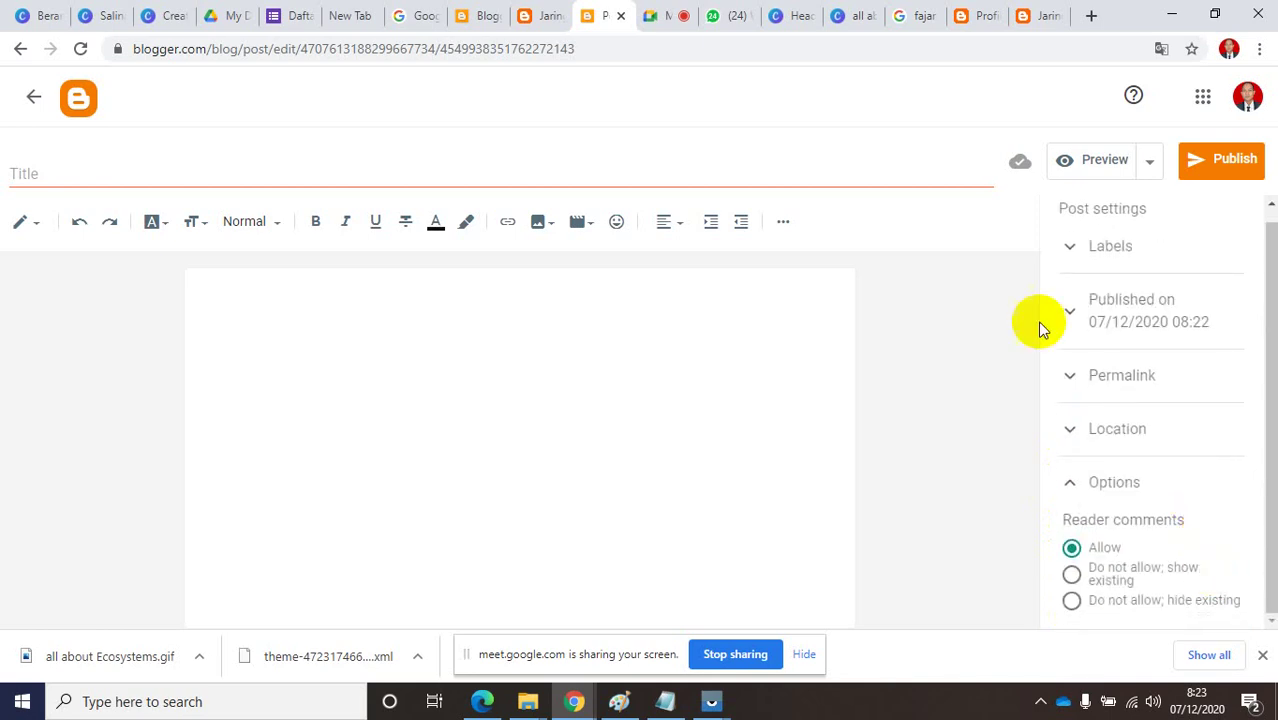
pyautogui.click(31, 102)
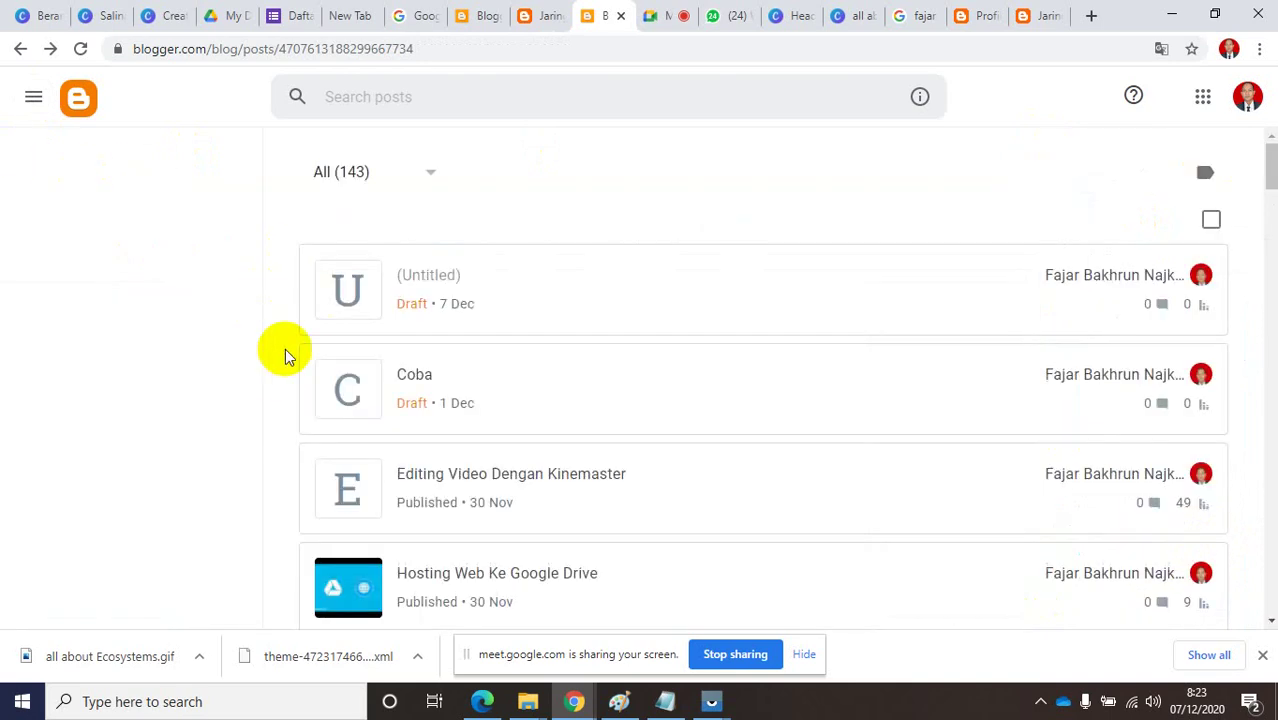
# Open the Jaringan Komputer blog's Settings page from the navigation sidebar
pyautogui.click(34, 104)
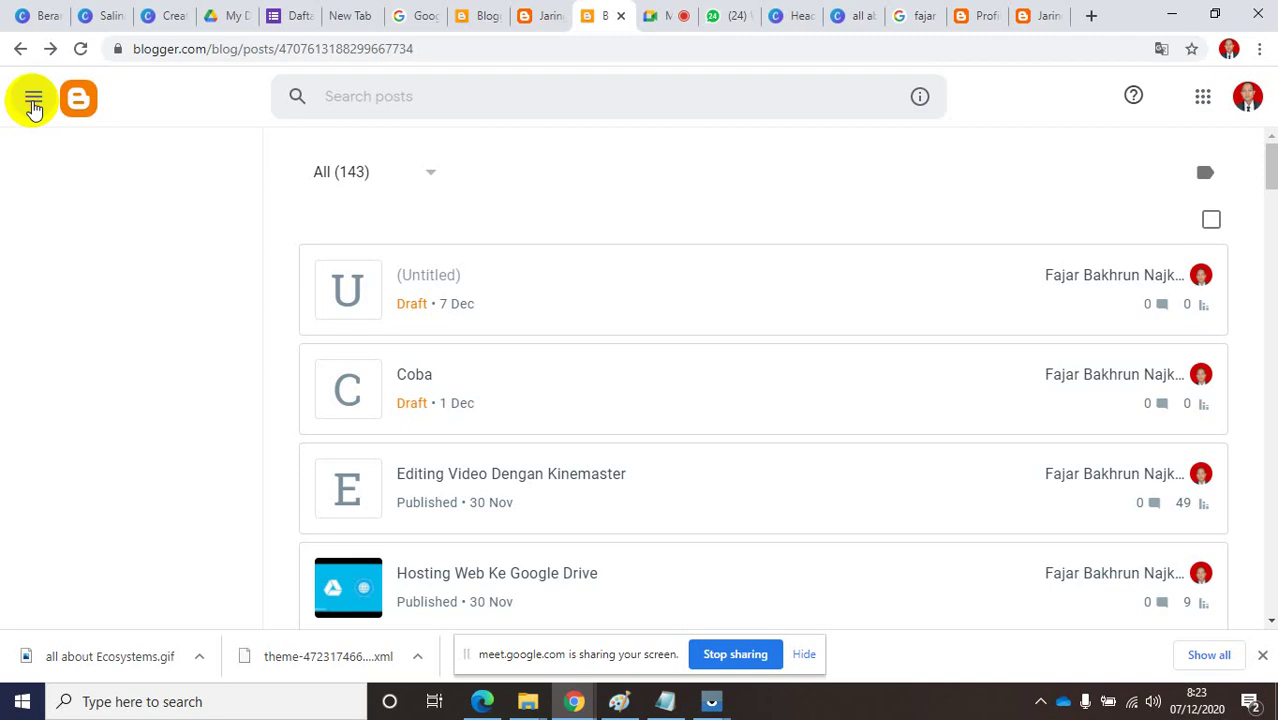
pyautogui.click(34, 107)
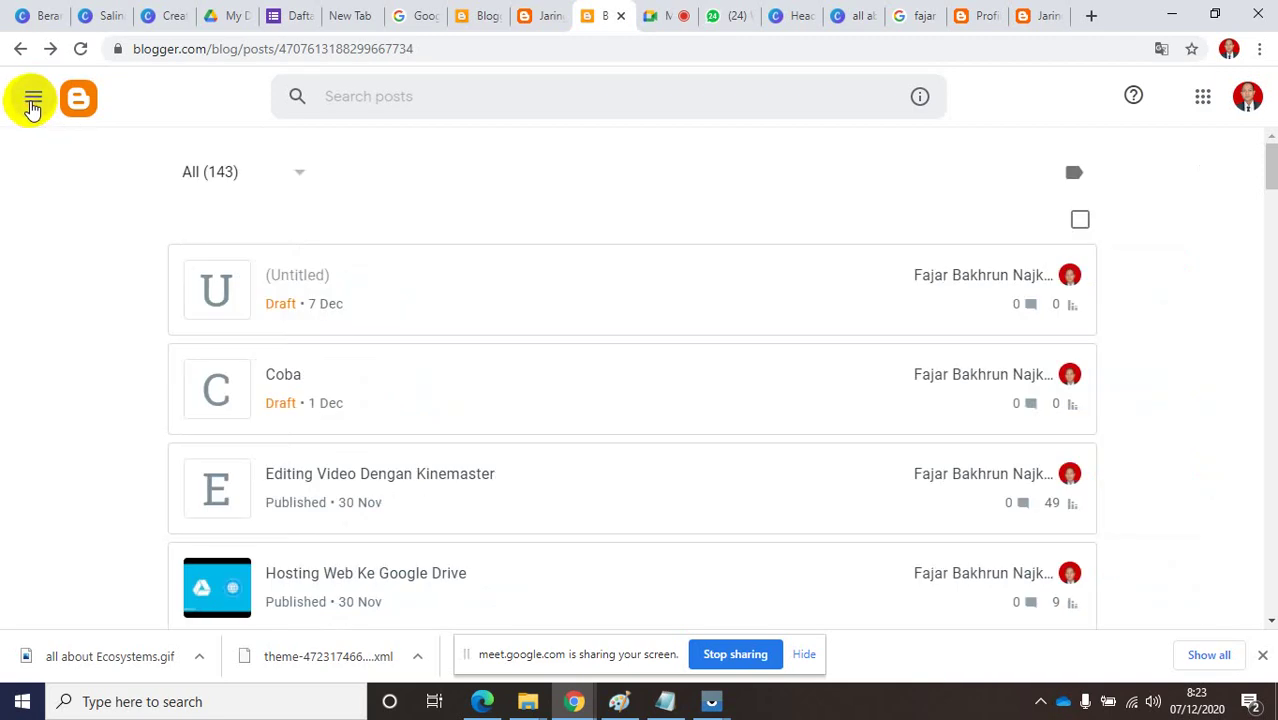
pyautogui.click(33, 107)
pyautogui.scroll(-2, 110, 430)
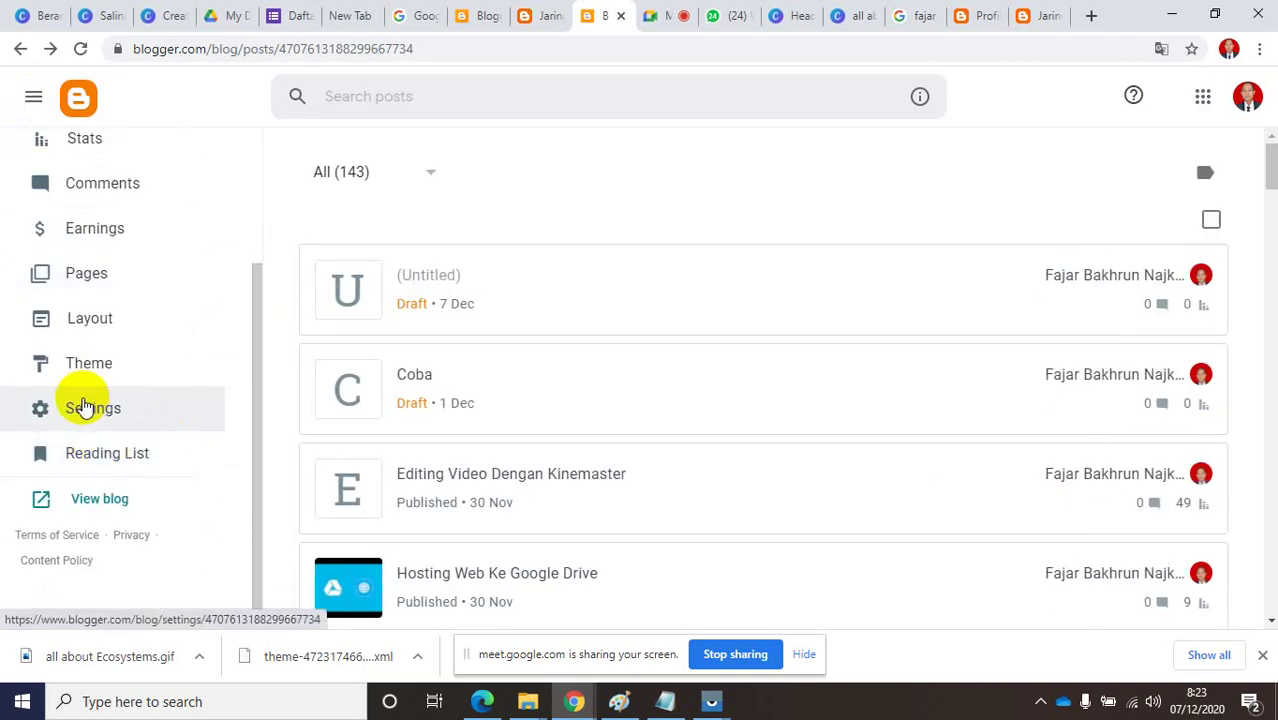
pyautogui.click(117, 414)
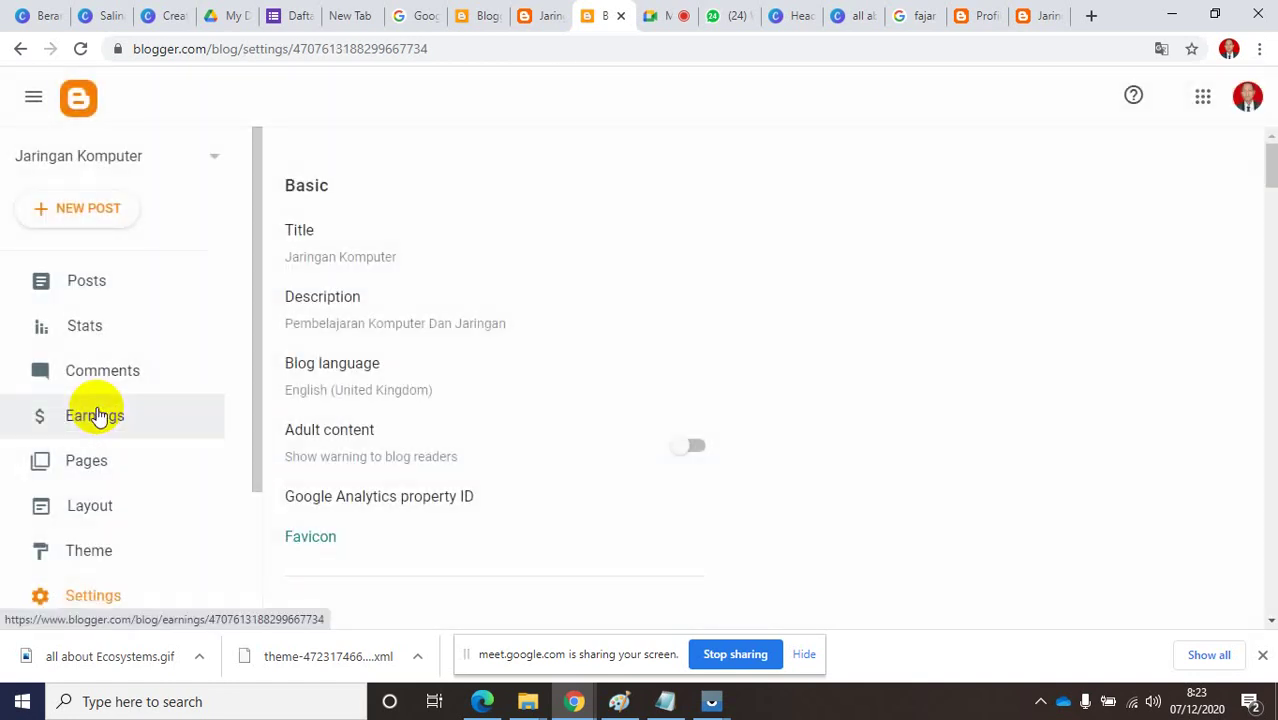
# Scroll the settings down to Meta tags and inspect the disabled search description setting
pyautogui.scroll(-1, 500, 343)
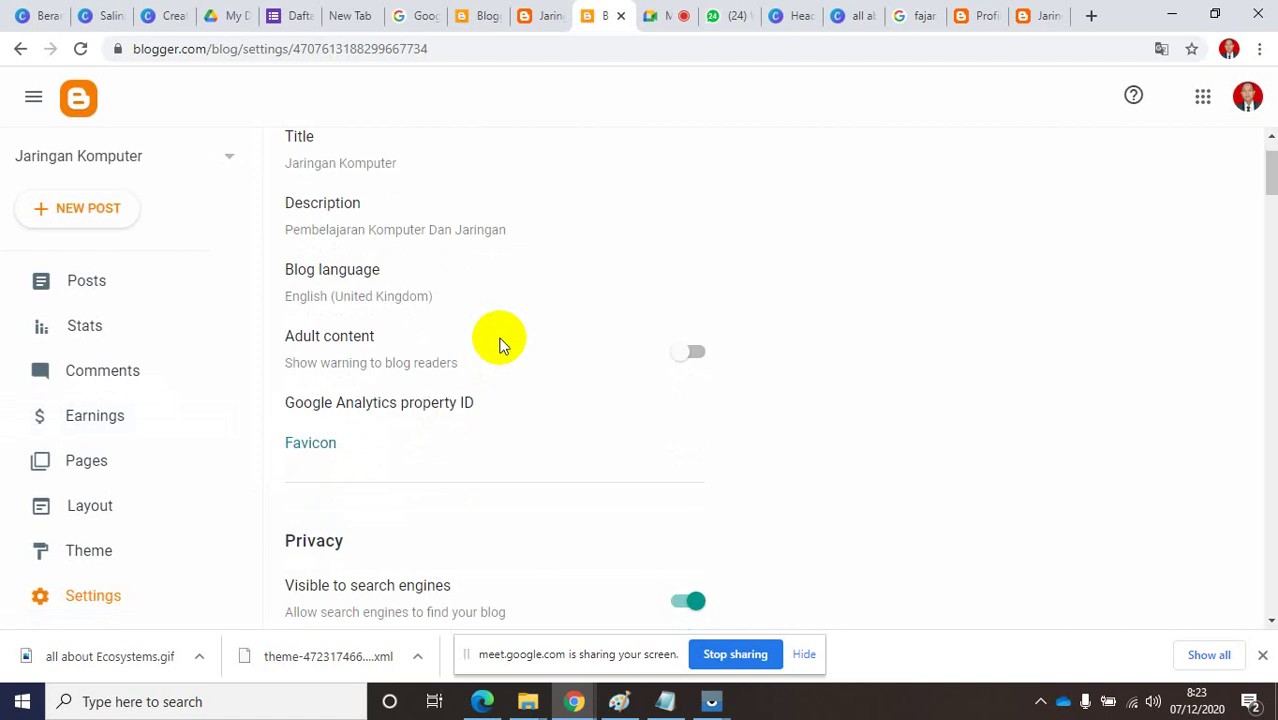
pyautogui.scroll(-5, 503, 345)
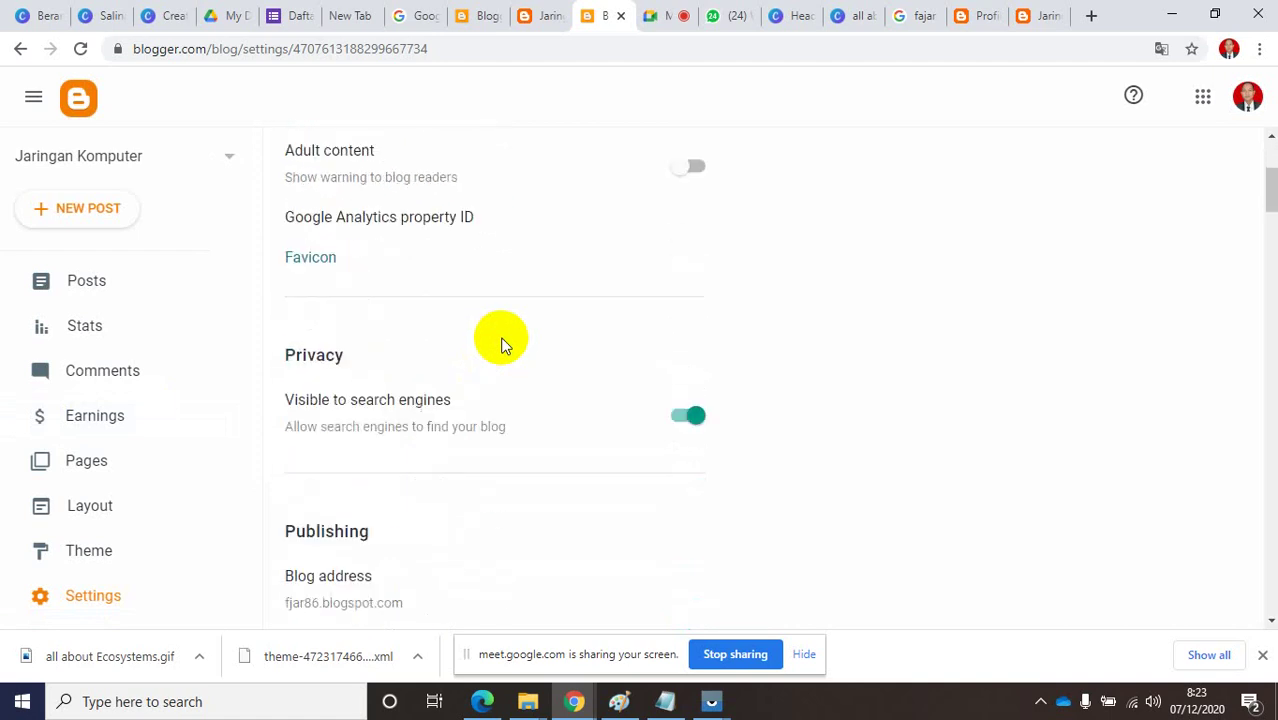
pyautogui.scroll(-8, 501, 336)
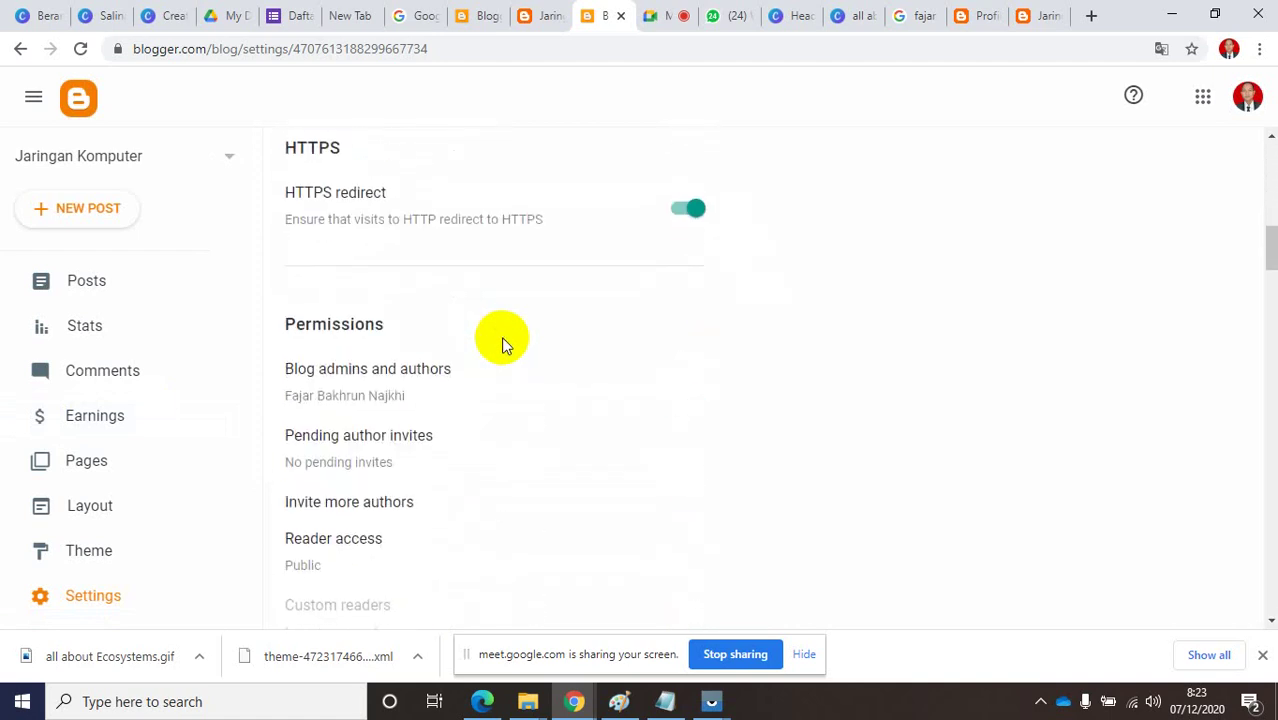
pyautogui.scroll(-6, 501, 336)
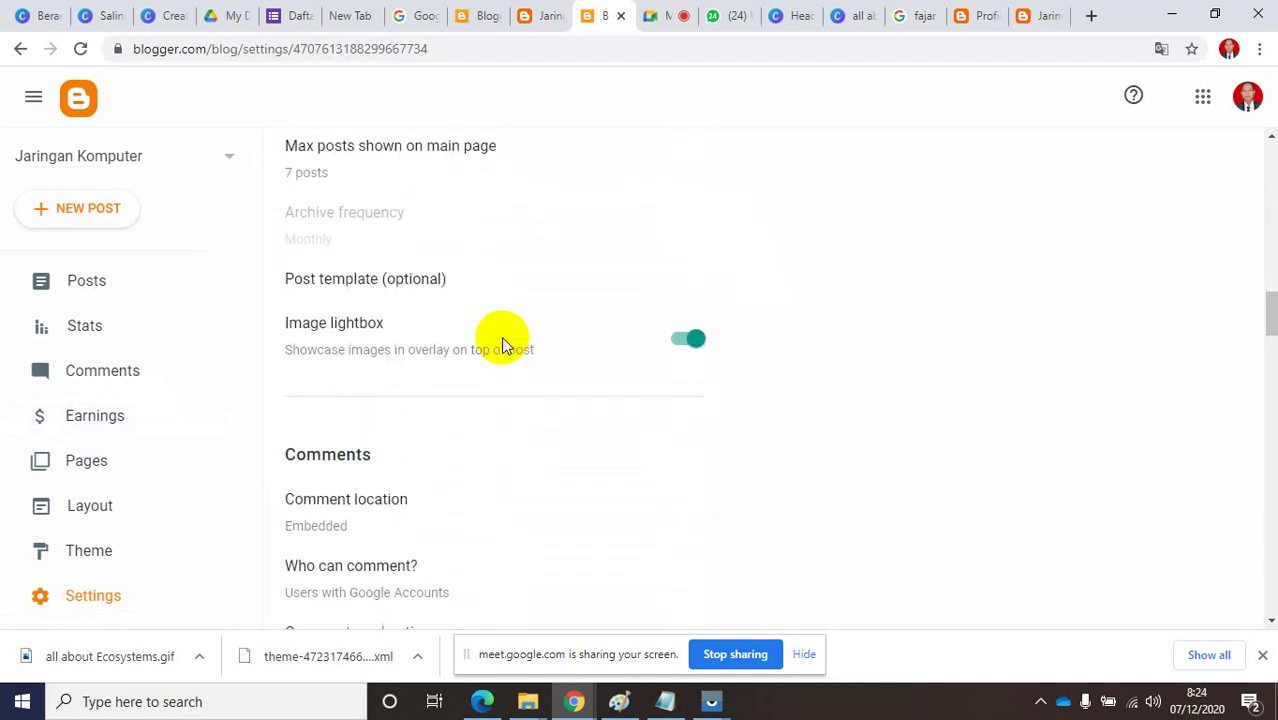
pyautogui.scroll(-6, 501, 336)
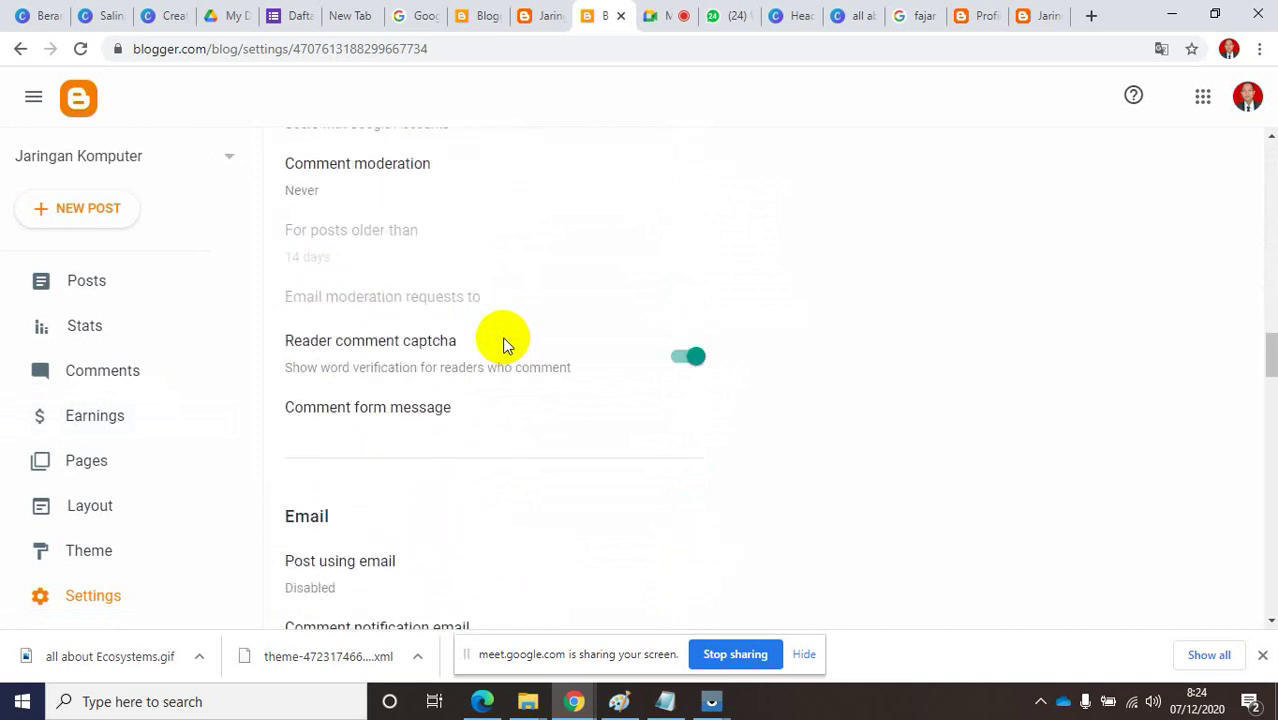
pyautogui.scroll(-6, 503, 343)
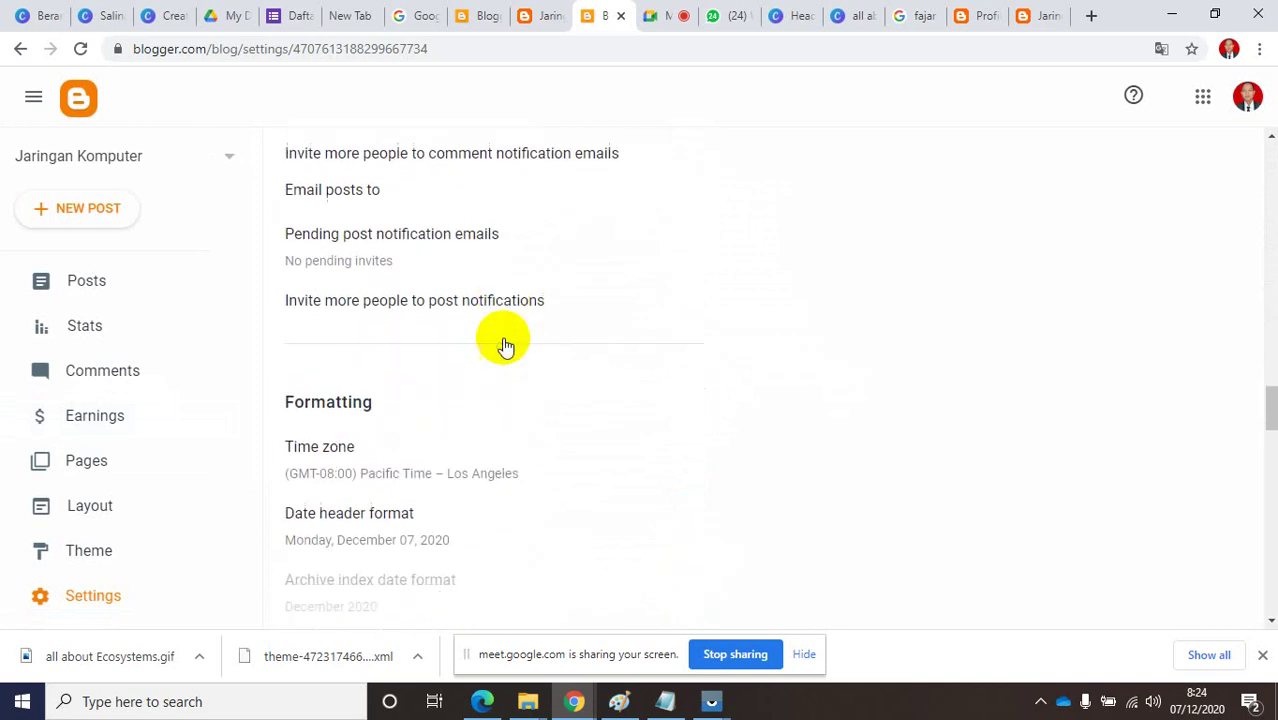
pyautogui.scroll(-1, 505, 345)
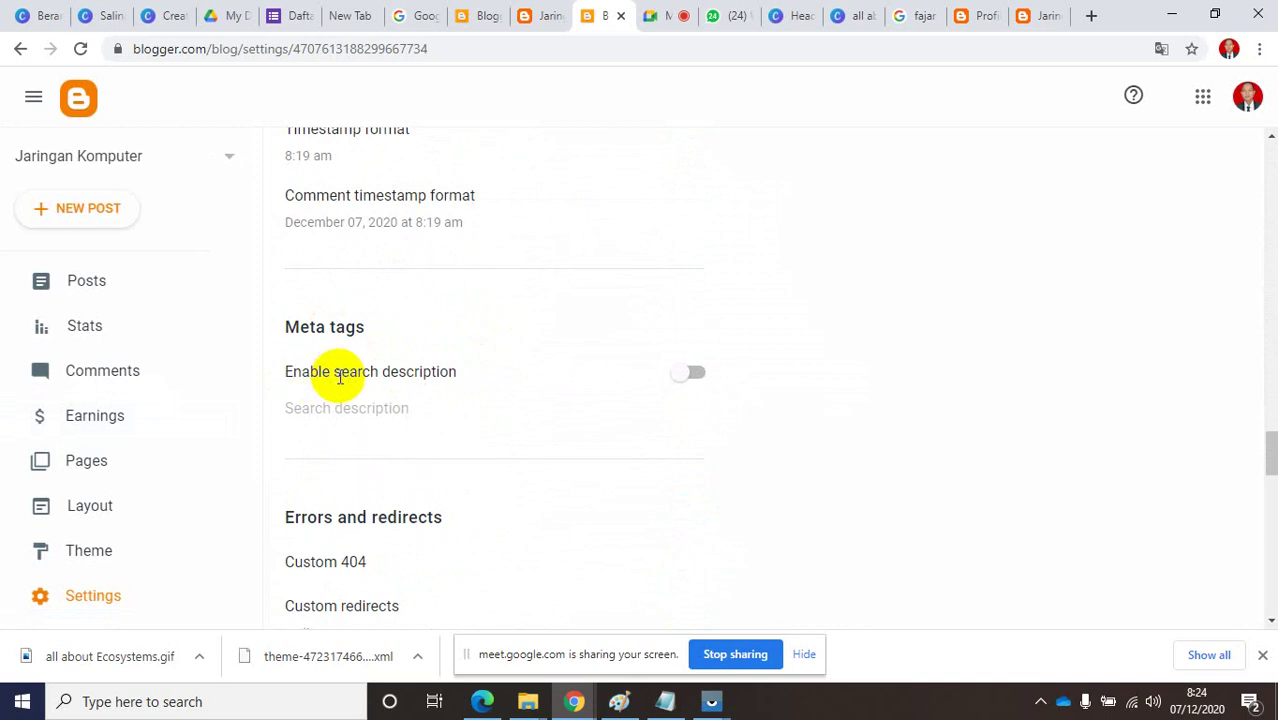
pyautogui.moveTo(334, 372); pyautogui.dragTo(463, 380)
pyautogui.click(360, 371)
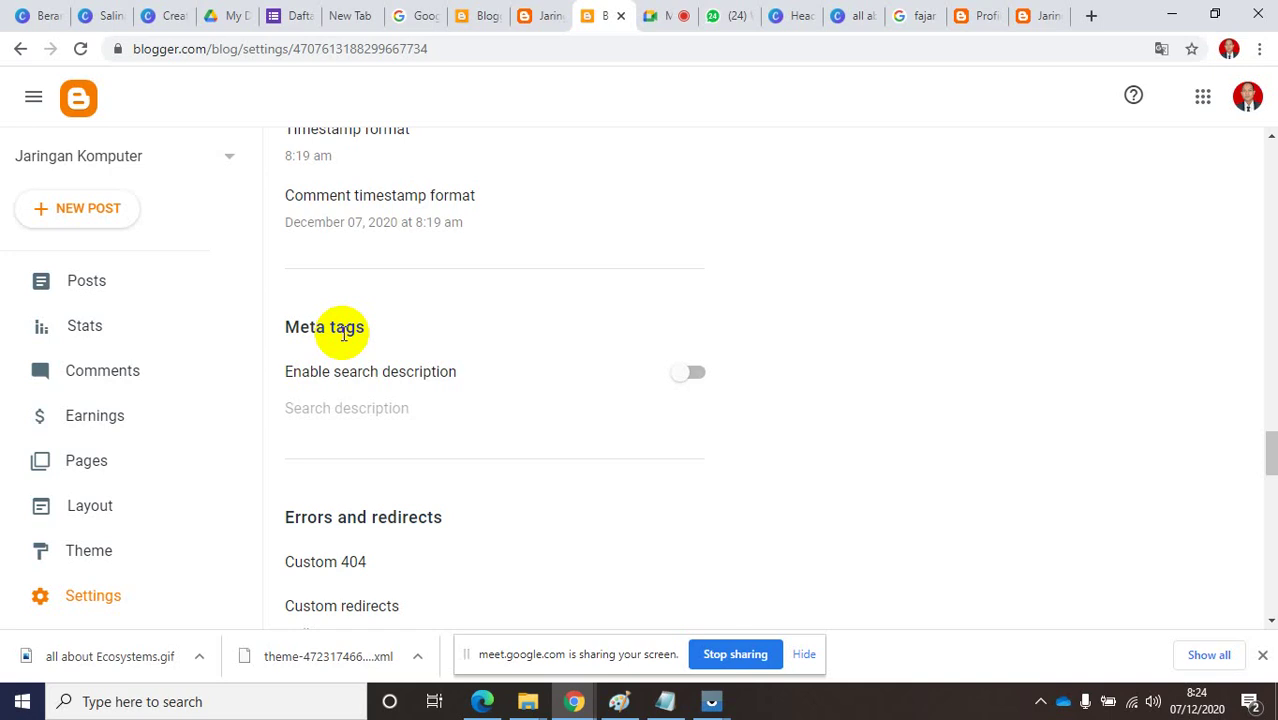
# Open the public blog 'Komputer Dan Teknologi' at fjar86.blogspot.com and scroll down to its latest posts
pyautogui.scroll(-2, 80, 370)
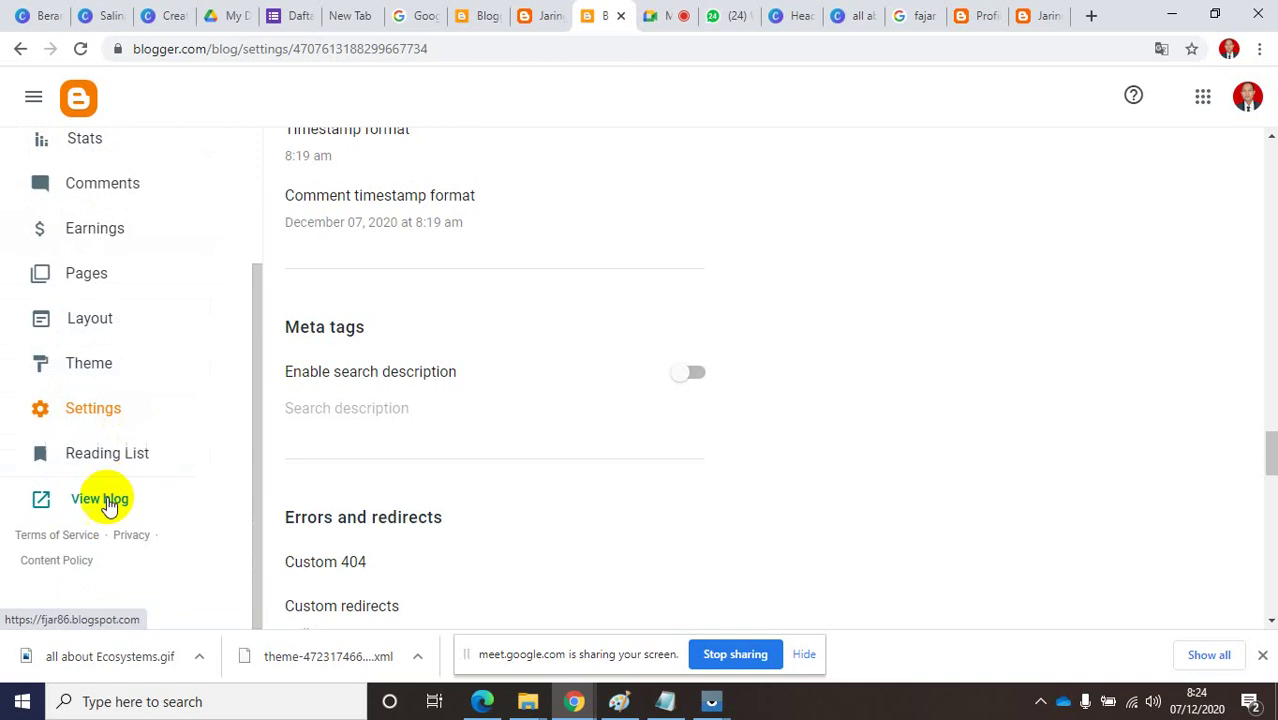
pyautogui.click(108, 502)
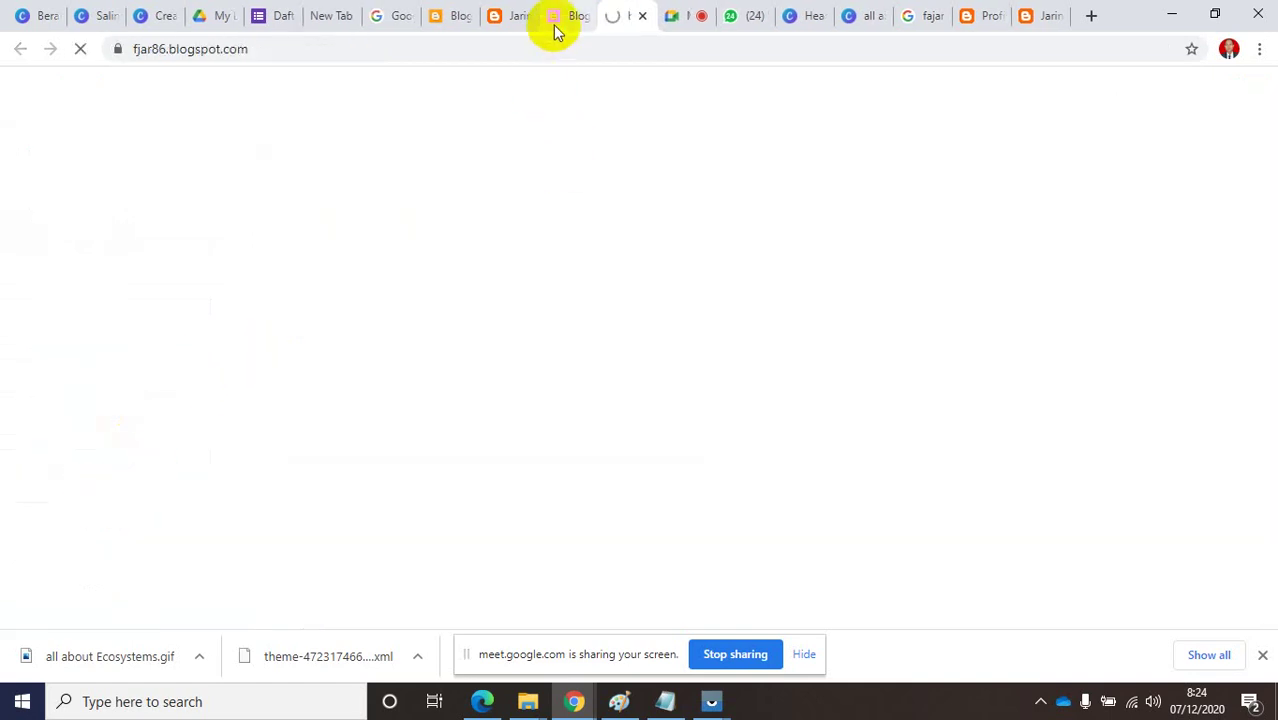
pyautogui.click(556, 28)
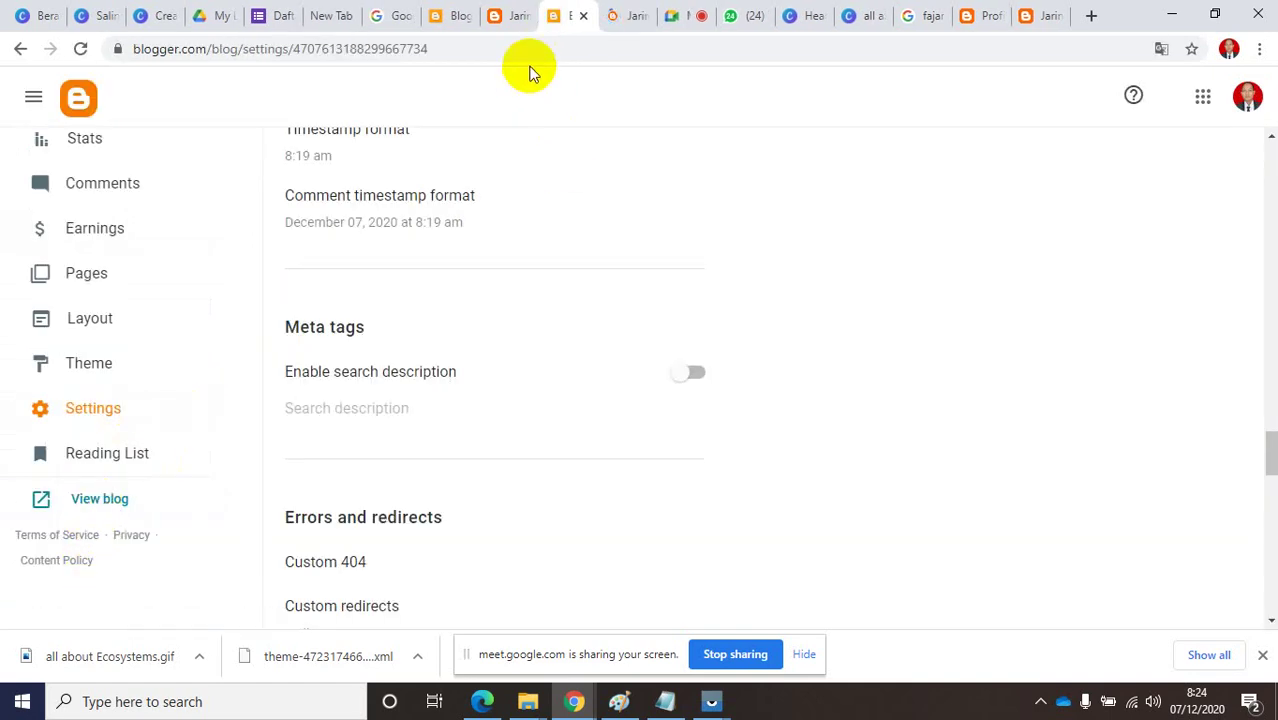
pyautogui.click(614, 22)
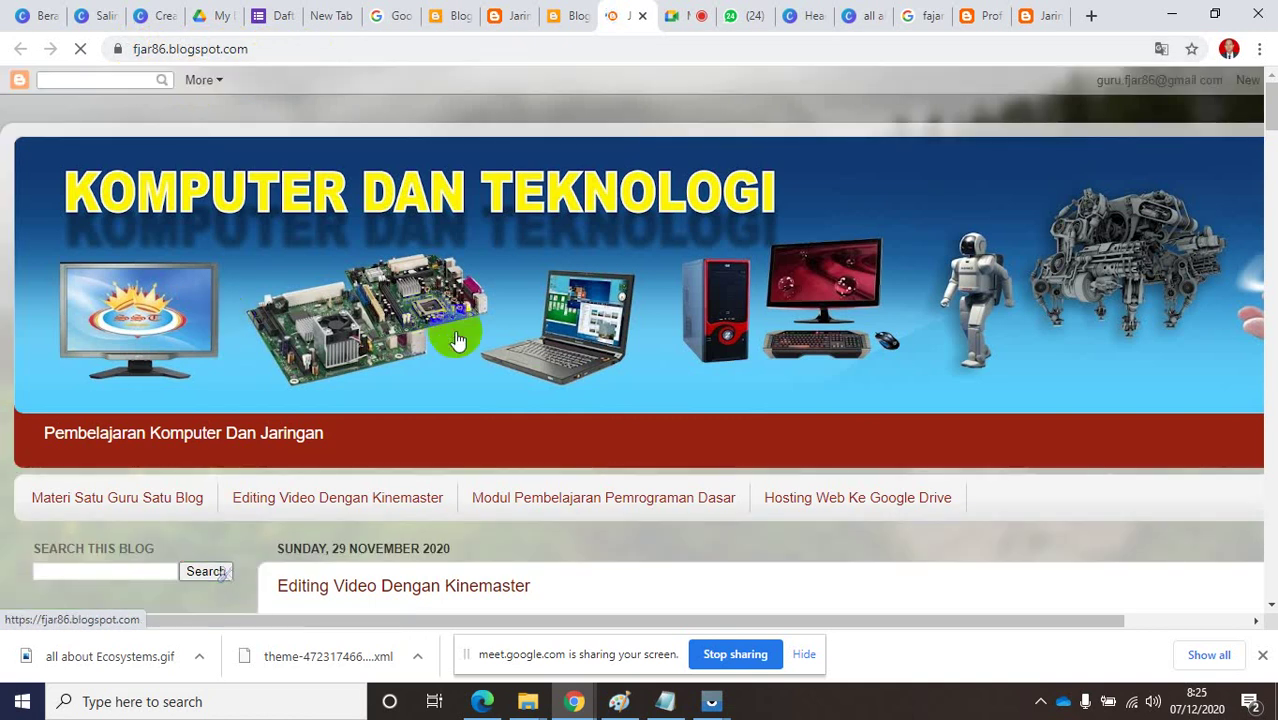
pyautogui.scroll(-5, 455, 341)
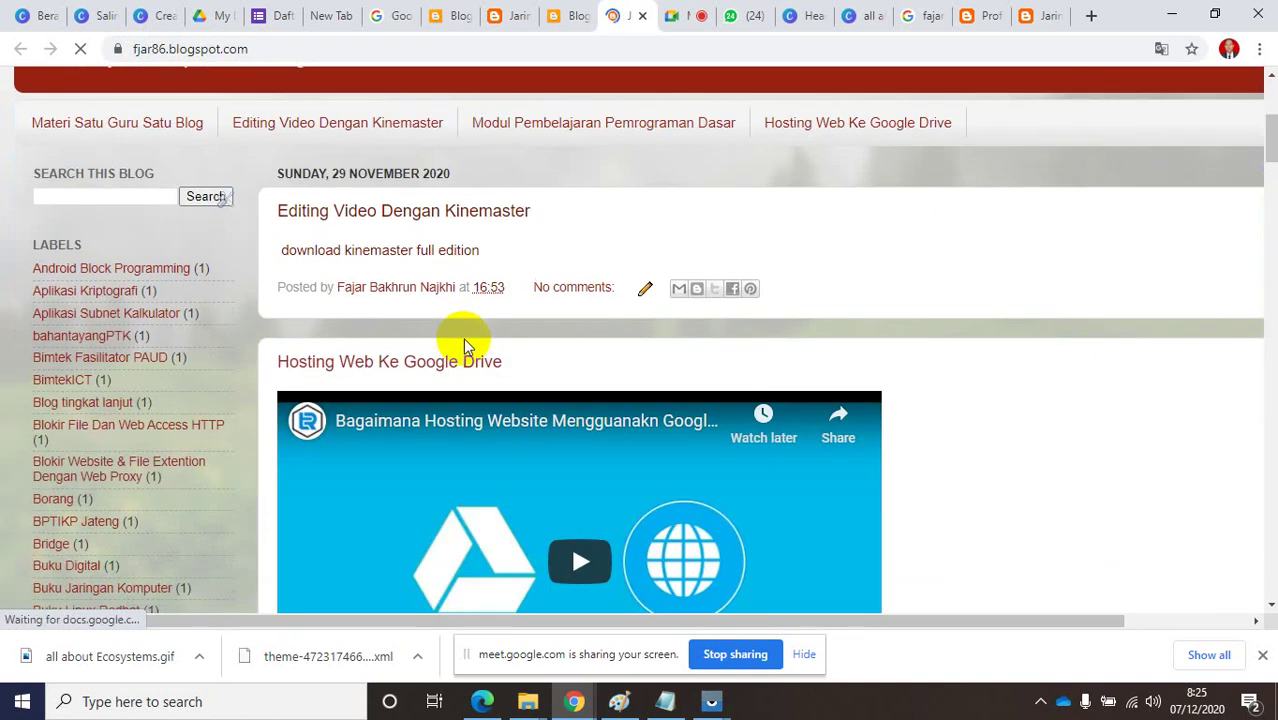
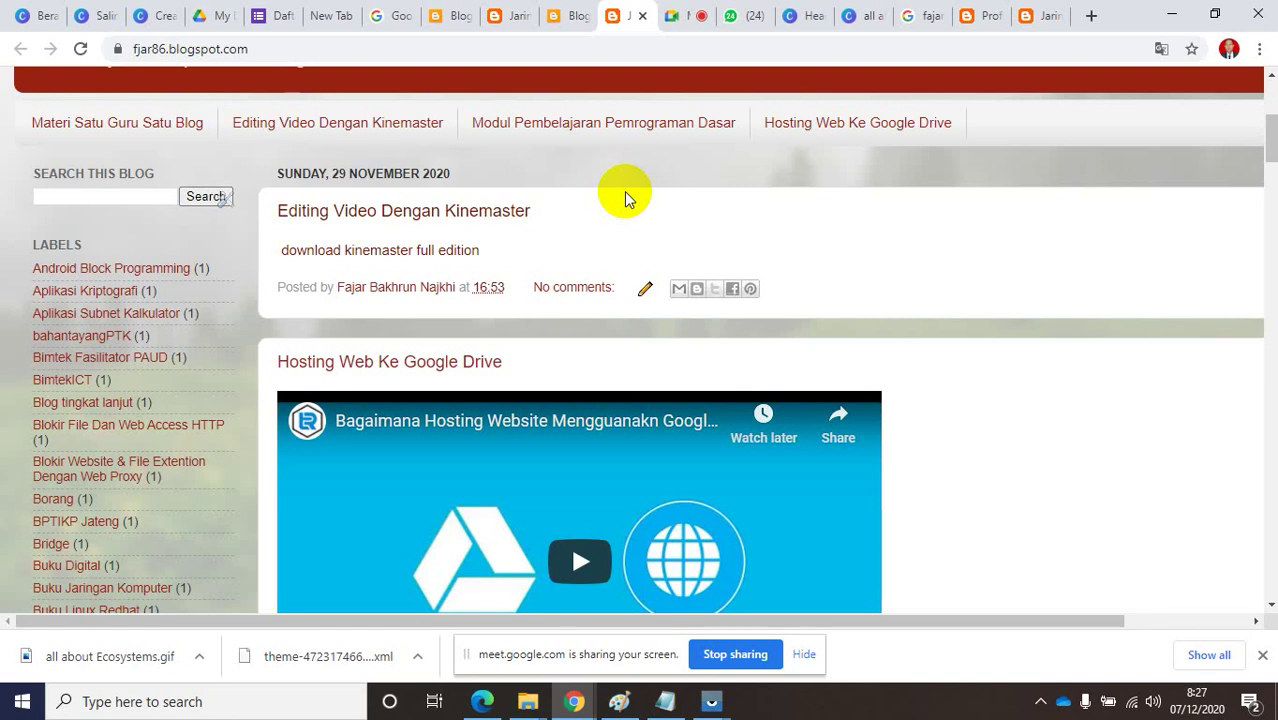
# Glance at the Blogger posts list and settings, then scroll through the published blog
pyautogui.scroll(-5, 561, 248)
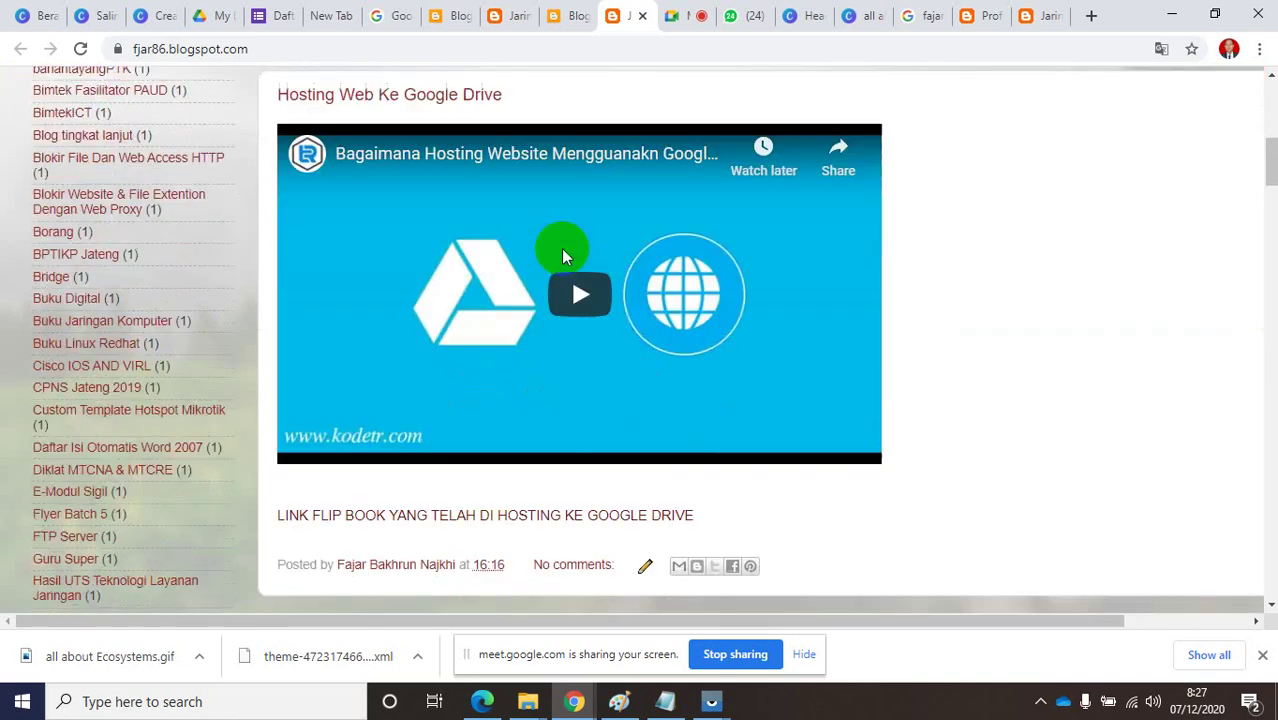
pyautogui.scroll(1, 561, 248)
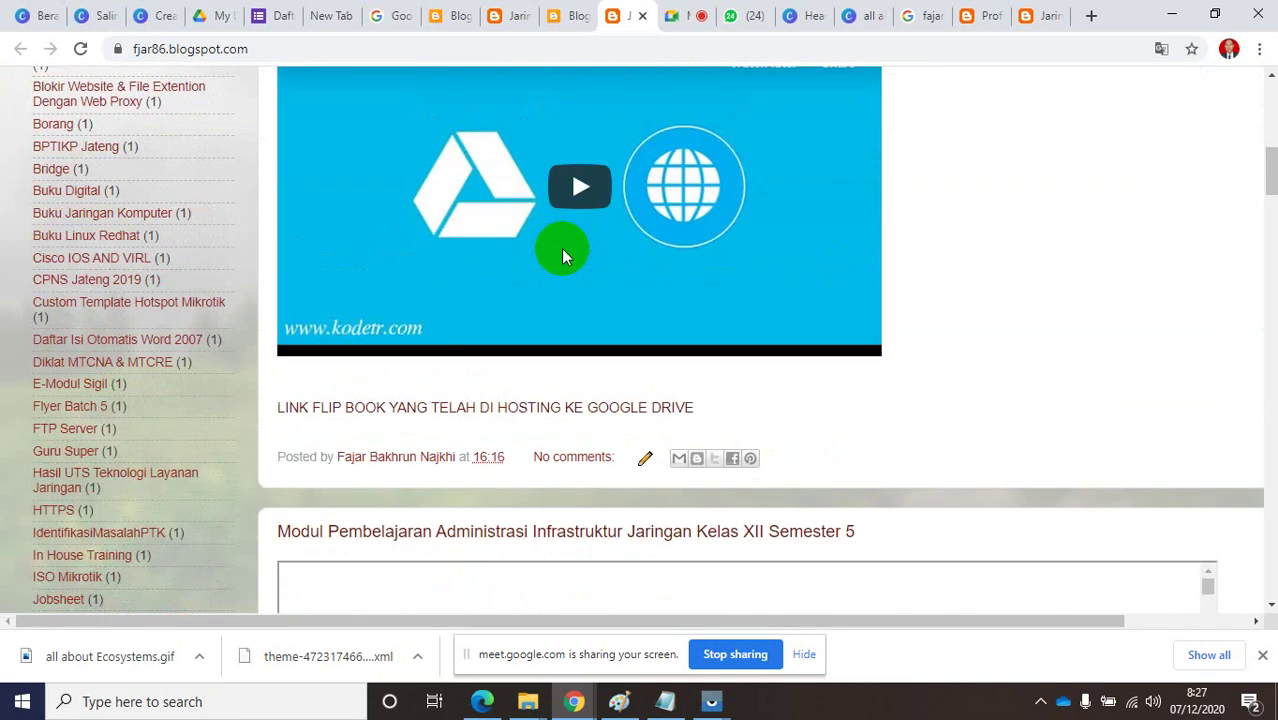
pyautogui.click(451, 28)
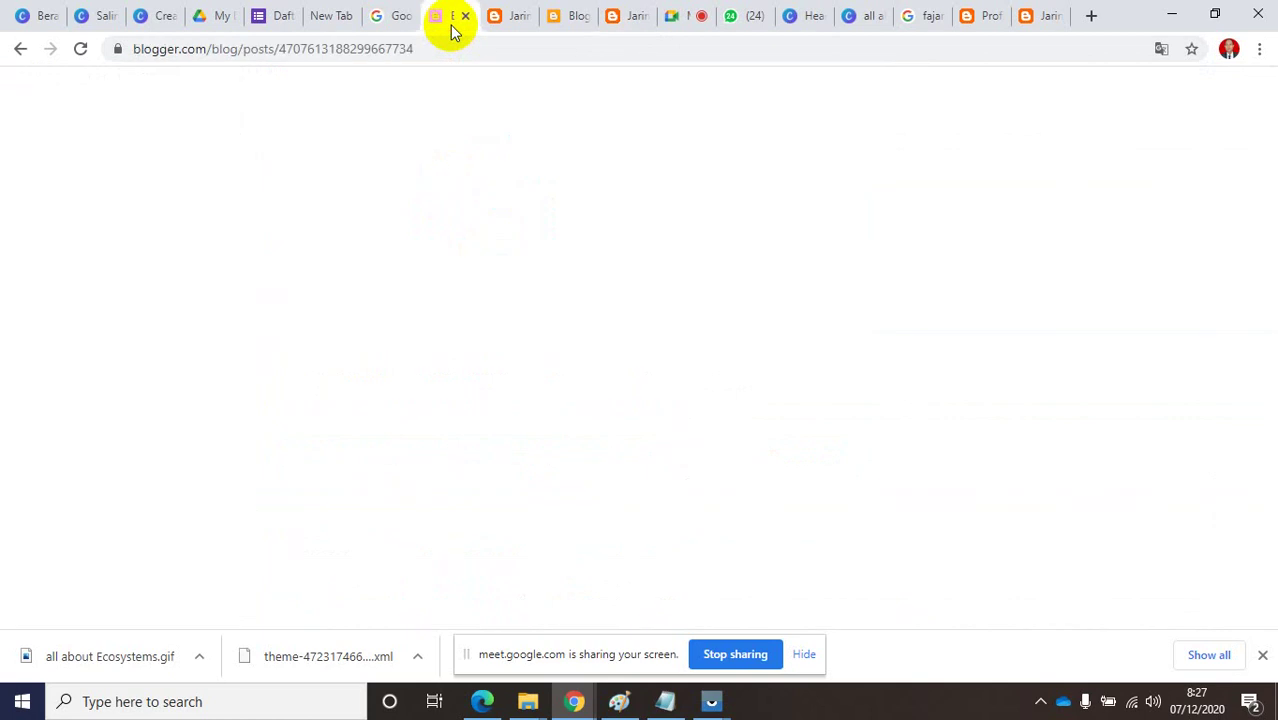
pyautogui.click(567, 27)
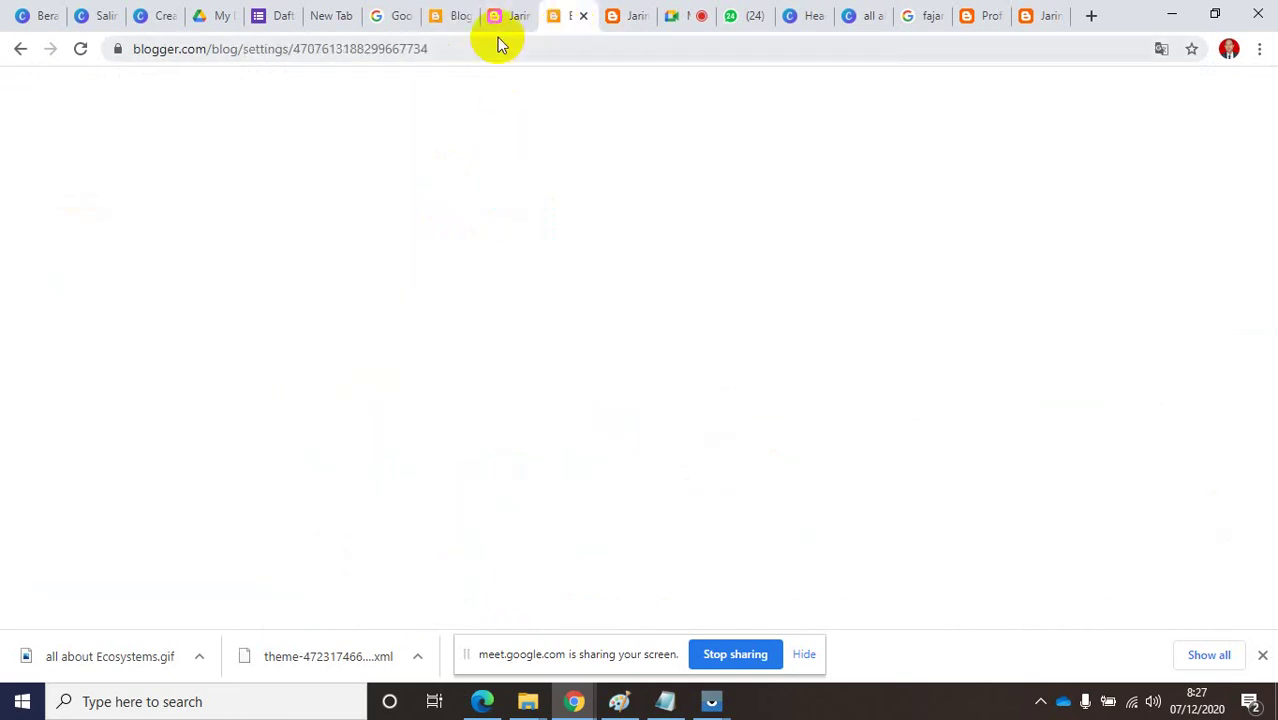
pyautogui.click(631, 31)
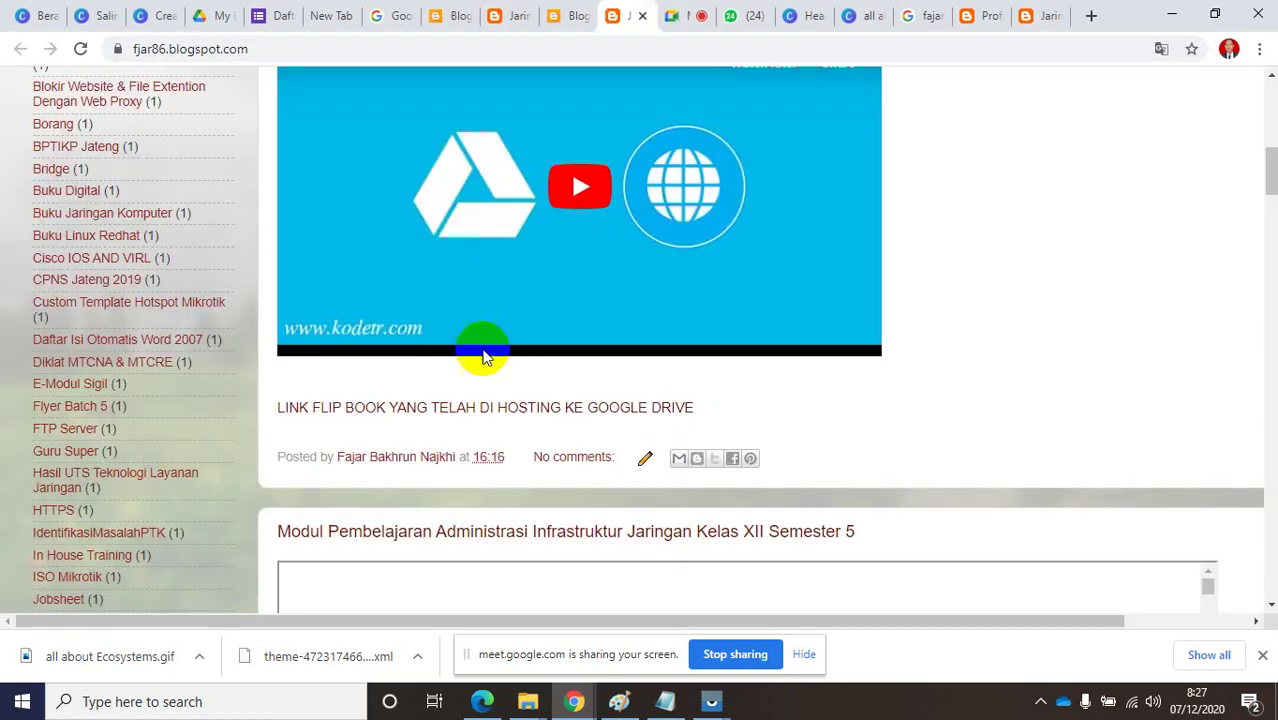
pyautogui.scroll(-15, 475, 372)
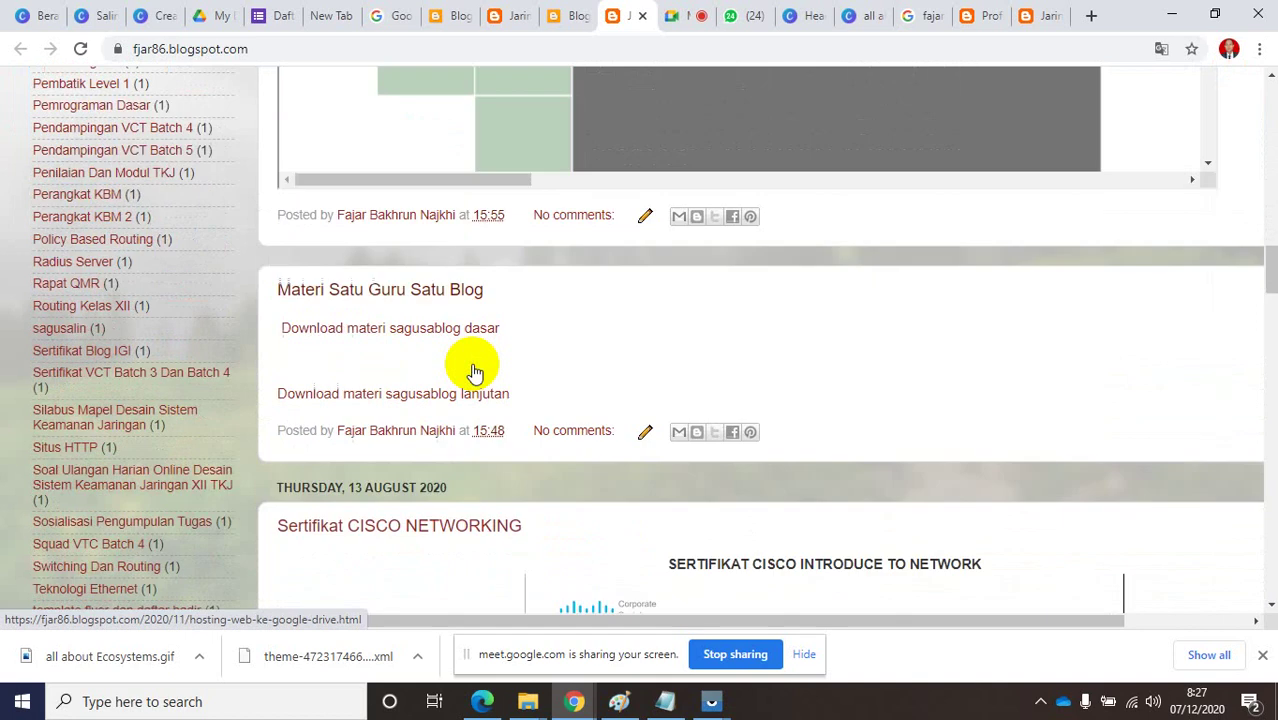
pyautogui.scroll(-10, 475, 372)
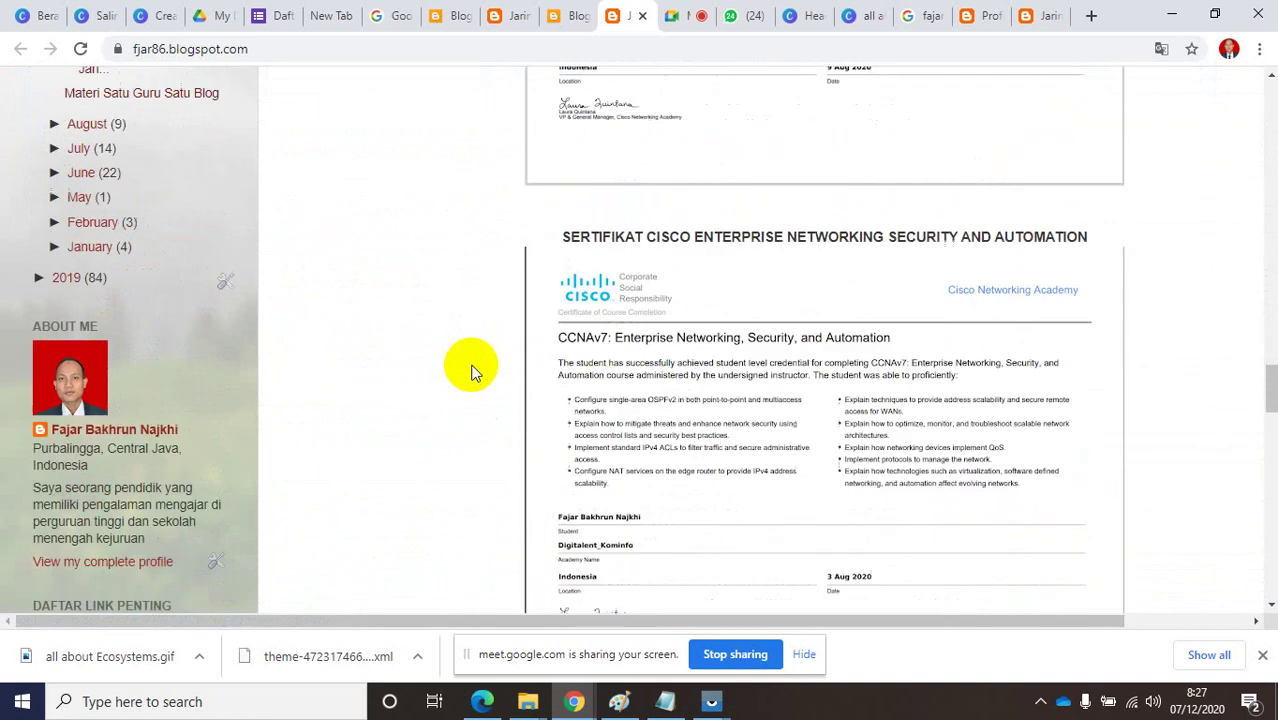
pyautogui.scroll(-10, 475, 372)
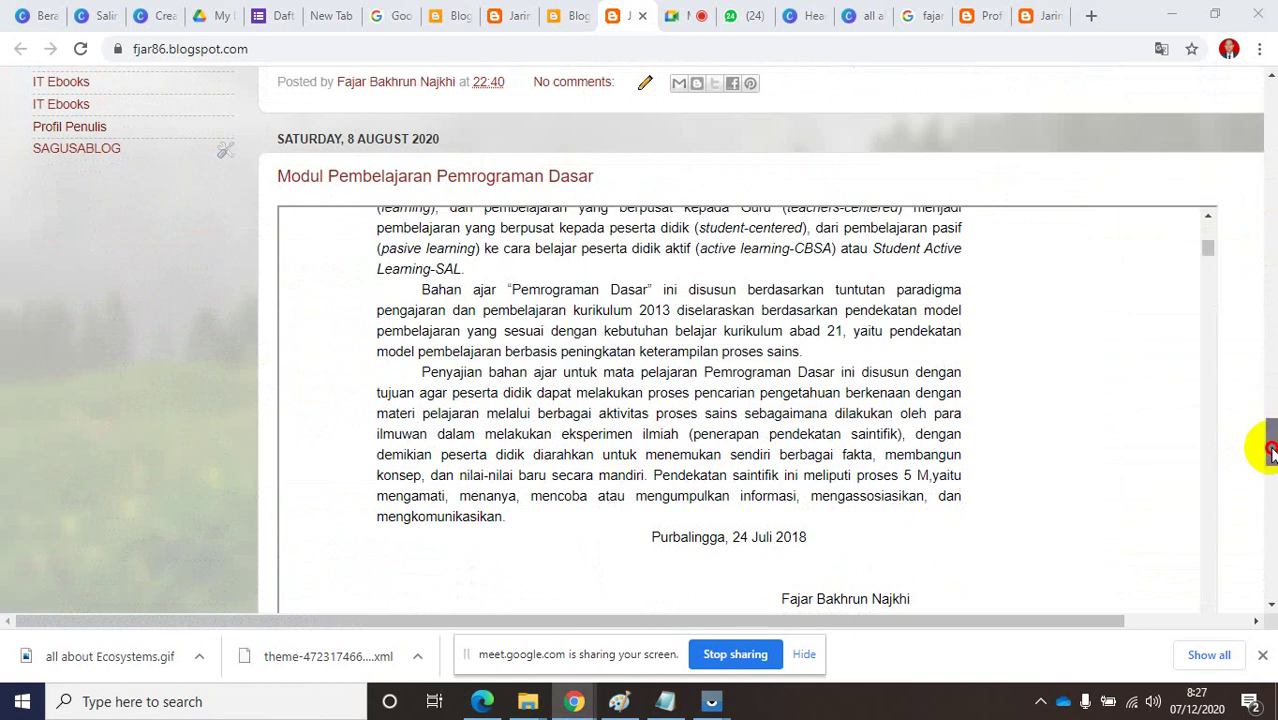
pyautogui.moveTo(1267, 443); pyautogui.dragTo(1204, 283)
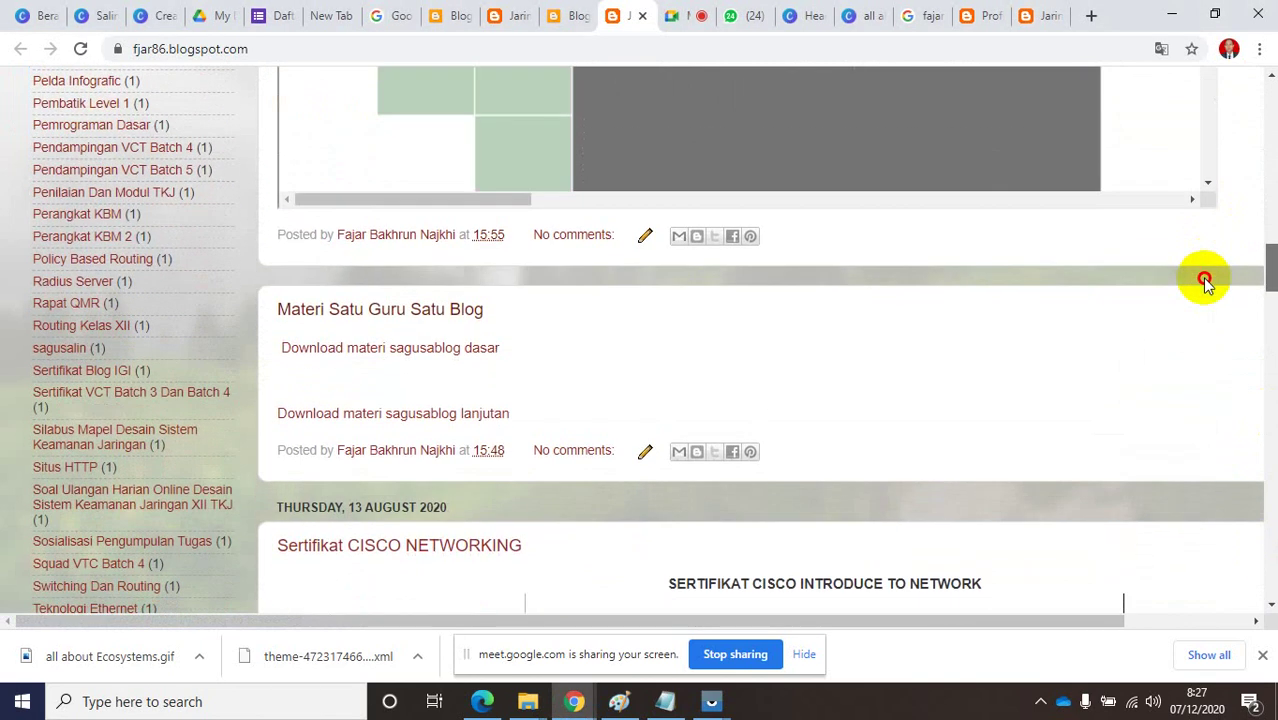
# Open the 'Materi Satu Guru Satu Blog' post and scroll through its download links
pyautogui.click(372, 318)
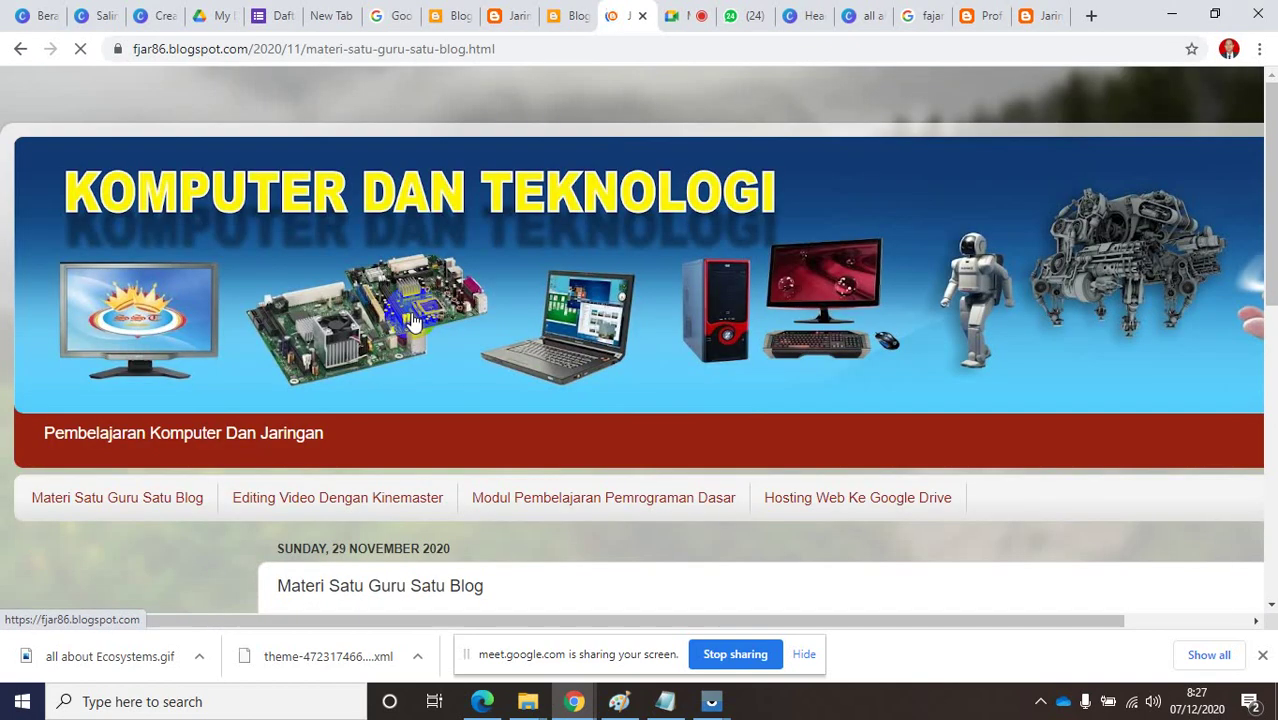
pyautogui.scroll(-3, 437, 408)
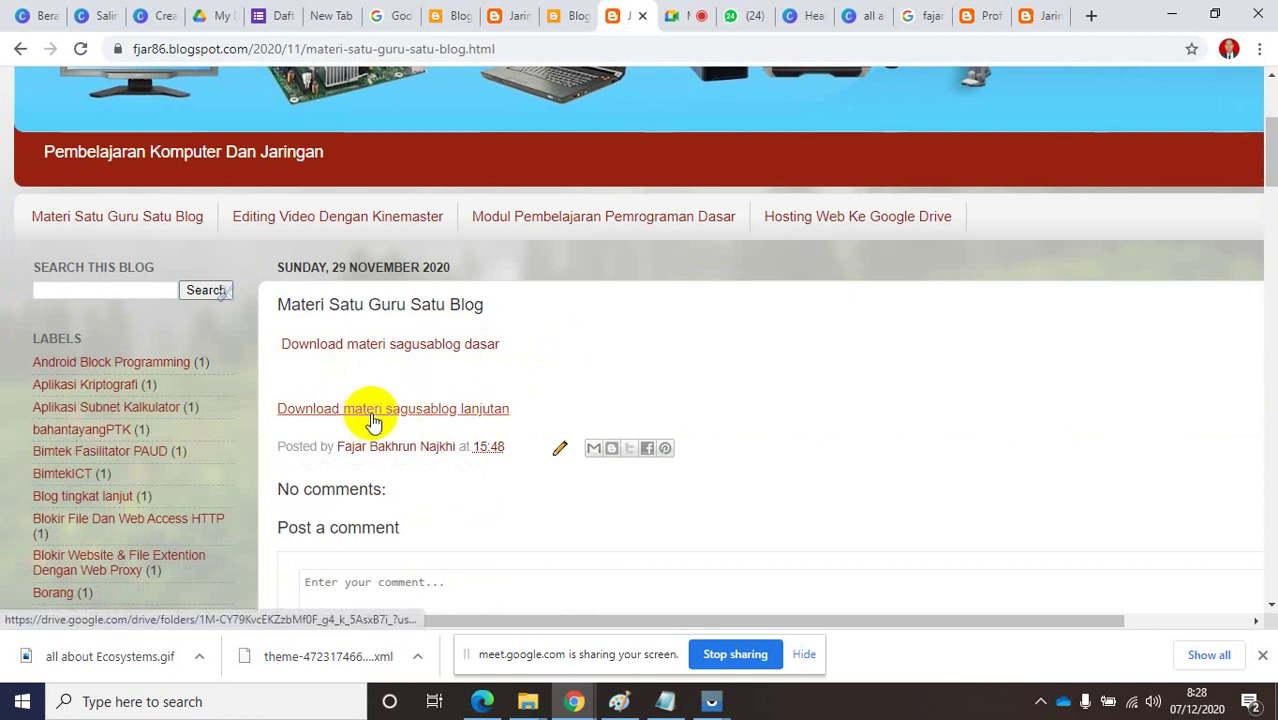
pyautogui.scroll(2, 419, 305)
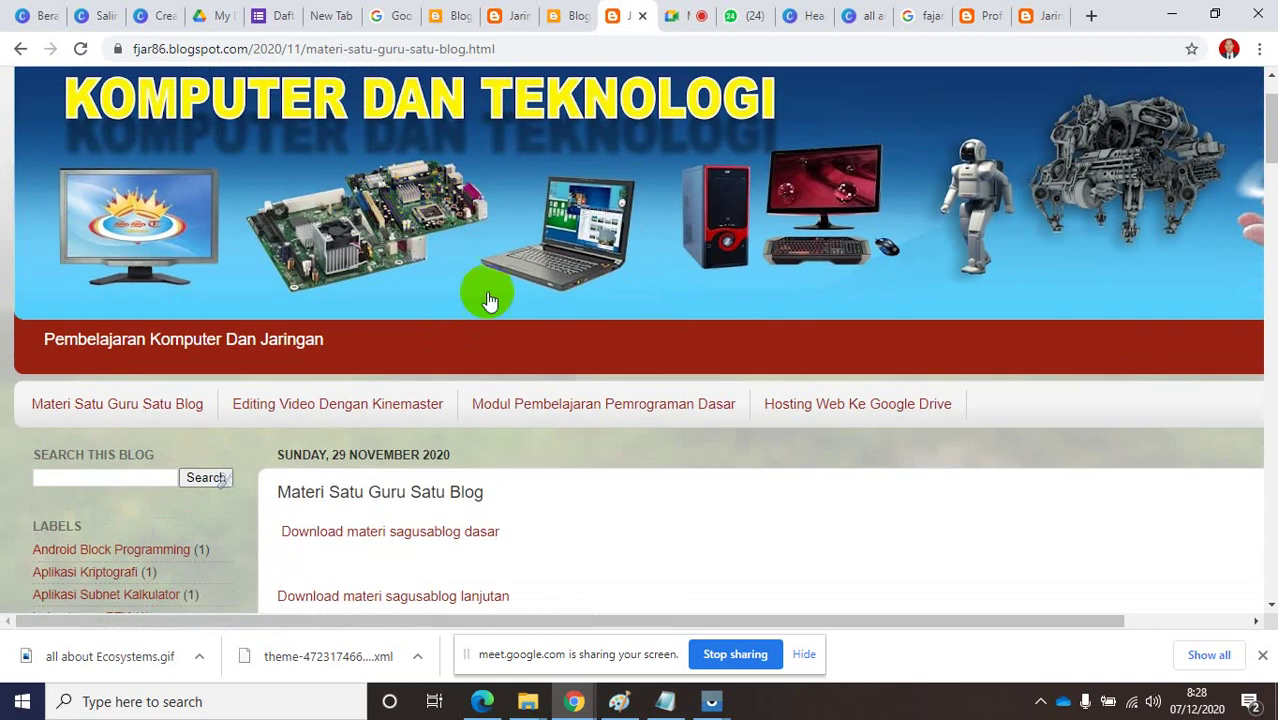
pyautogui.scroll(-2, 489, 300)
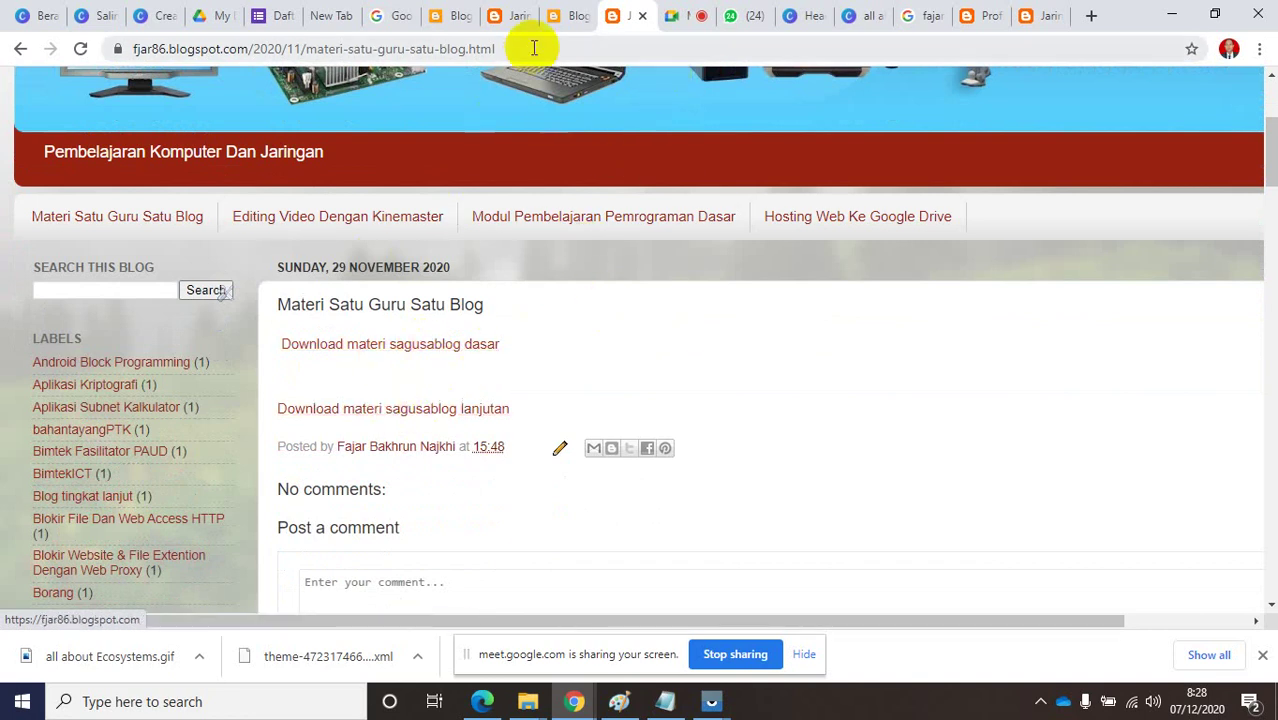
pyautogui.click(516, 22)
pyautogui.click(572, 26)
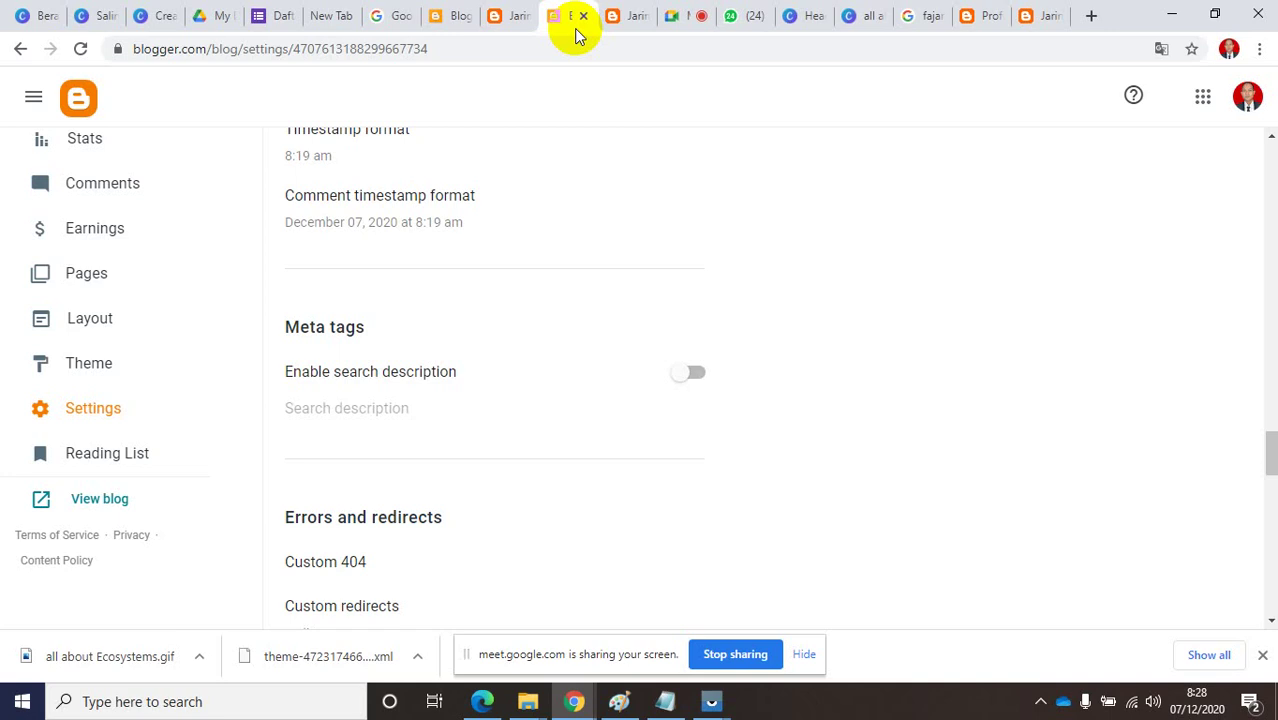
pyautogui.click(616, 22)
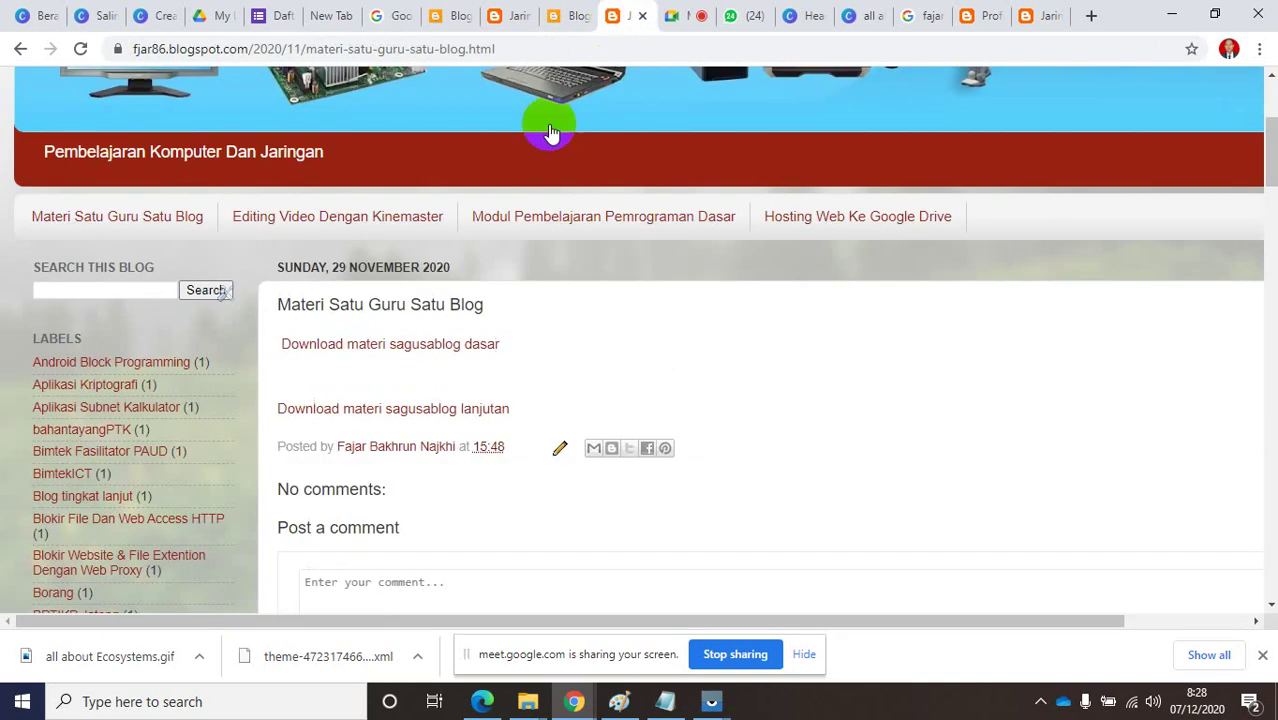
# Open the sagusablog lanjutan download folder and preview 'MODUL2-Menggant template pihak ke3.pdf'
pyautogui.click(360, 416)
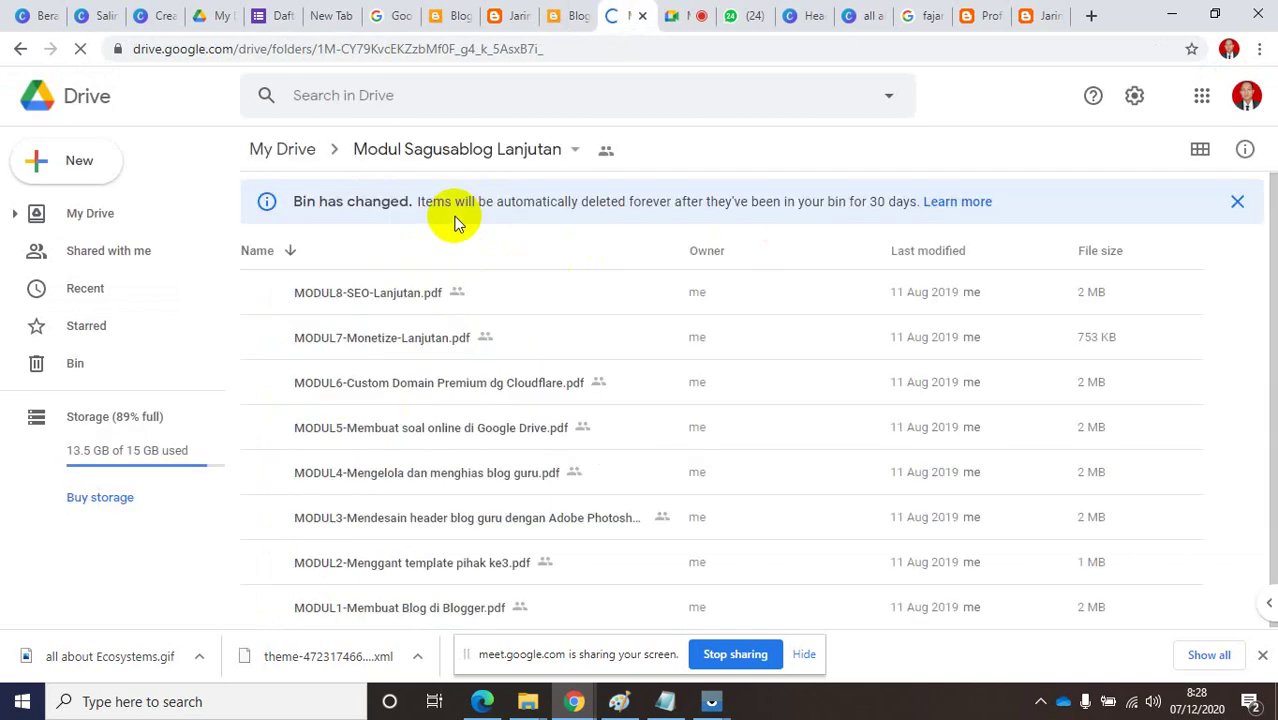
pyautogui.click(400, 519)
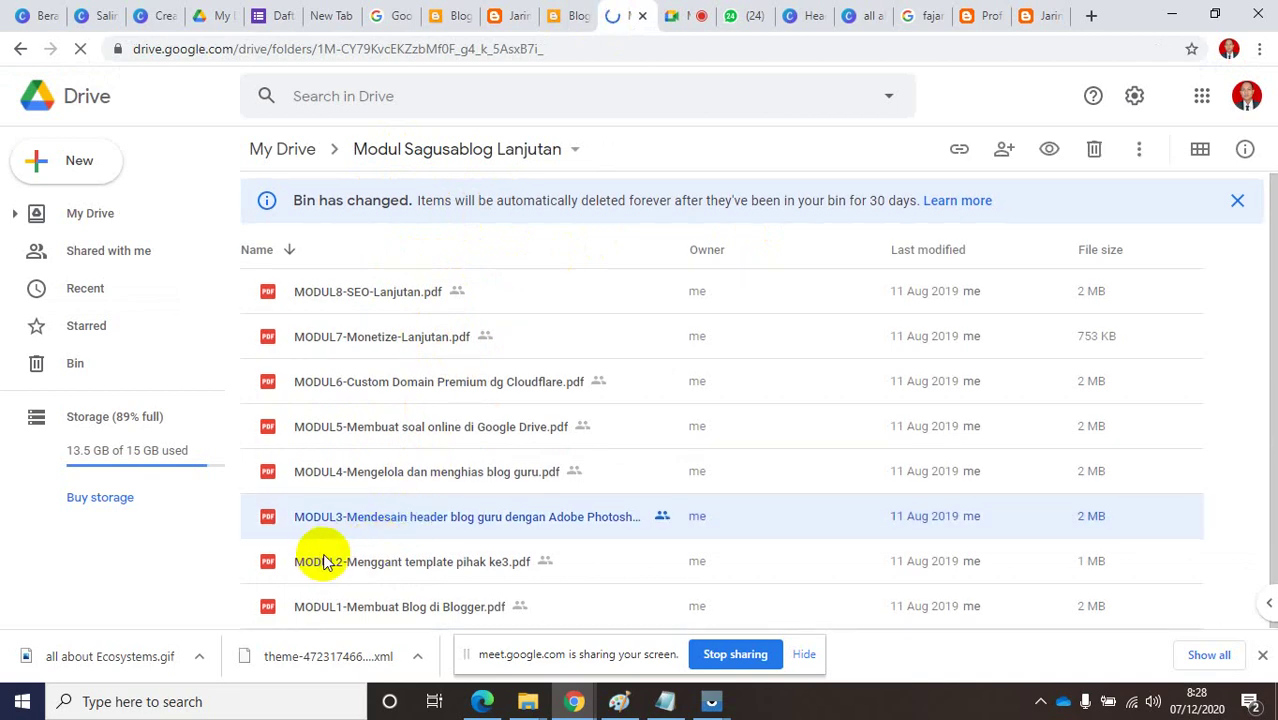
pyautogui.click(410, 563)
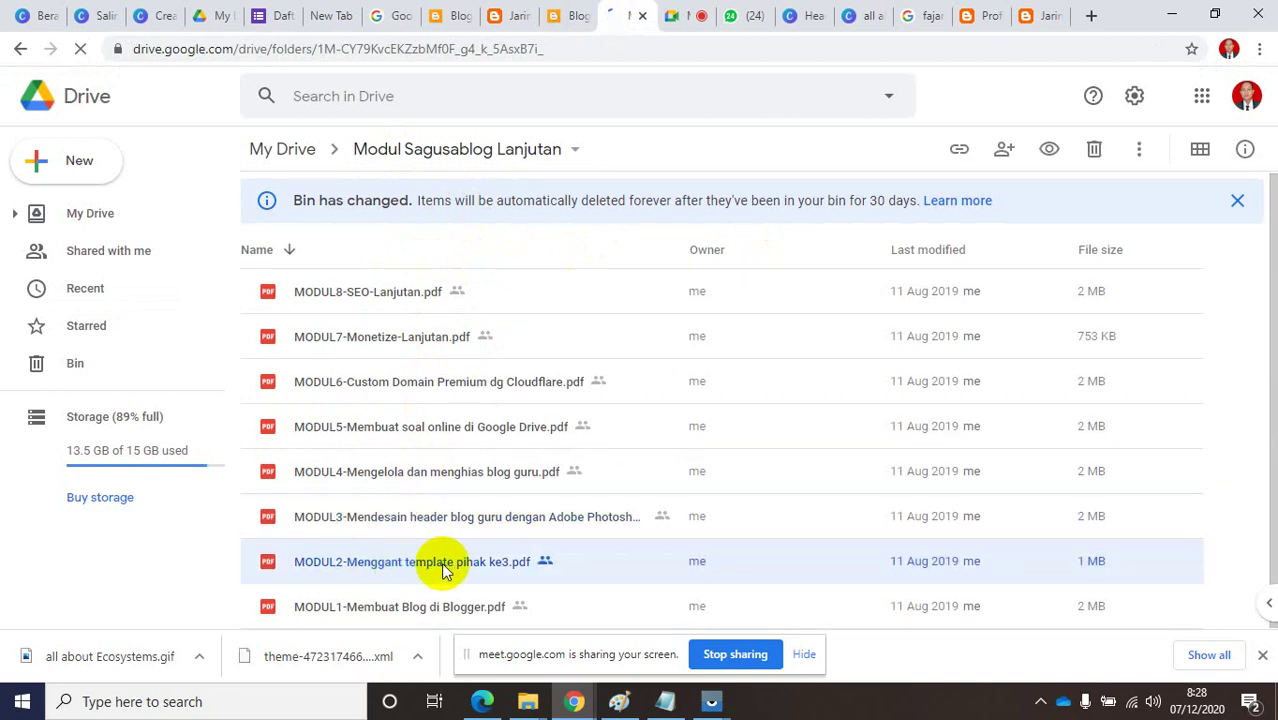
pyautogui.doubleClick(443, 568)
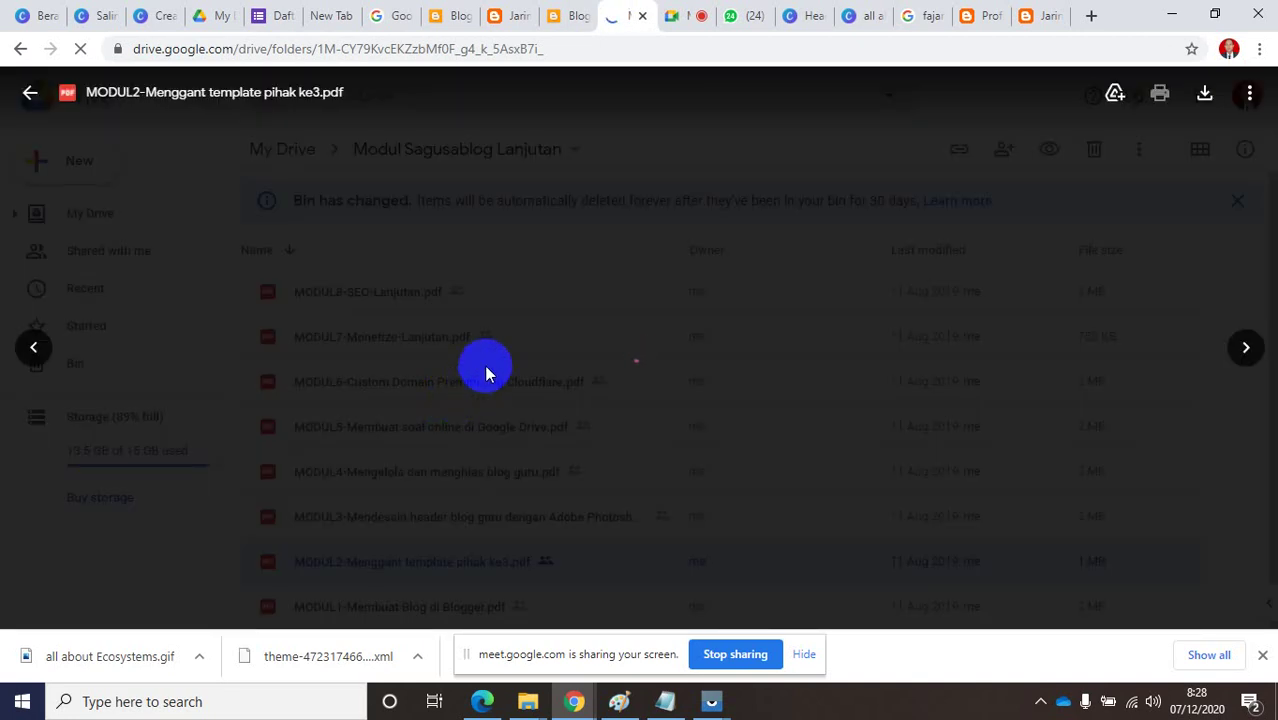
# Scroll the MODUL2 preview to page 4 with the sagusablog template link
pyautogui.scroll(-2, 610, 395)
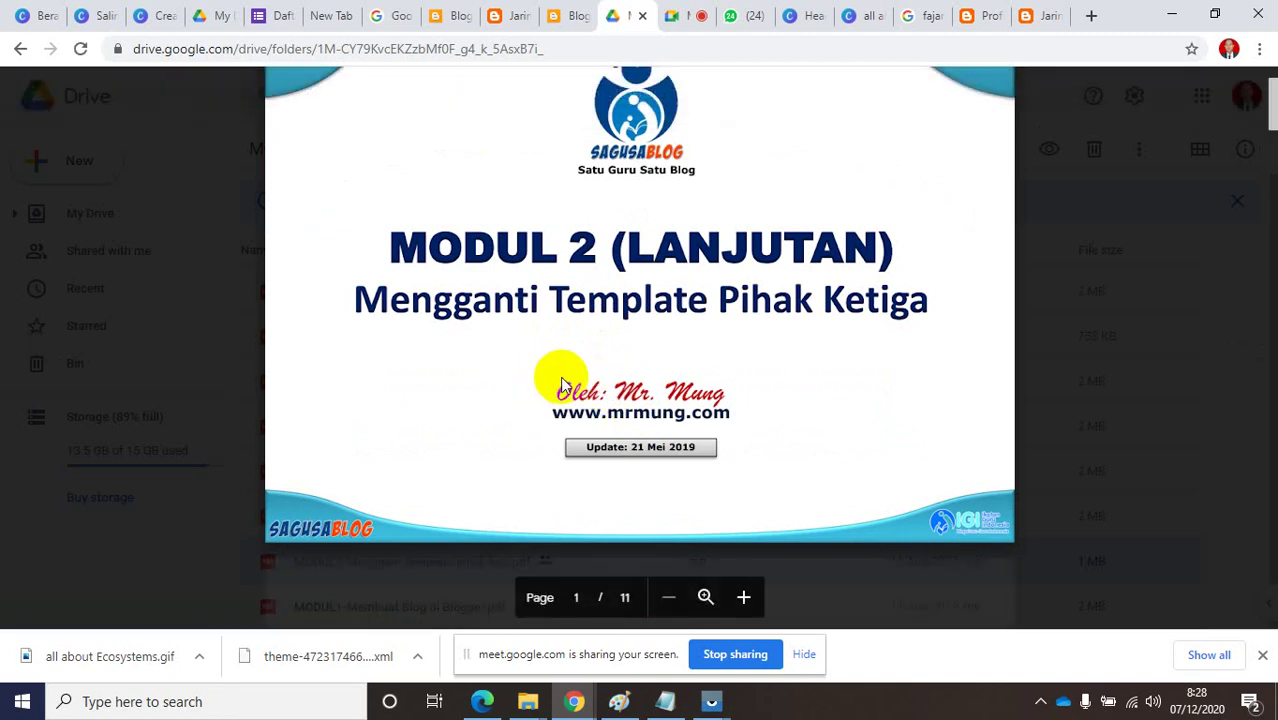
pyautogui.click(579, 383)
pyautogui.scroll(-6, 578, 383)
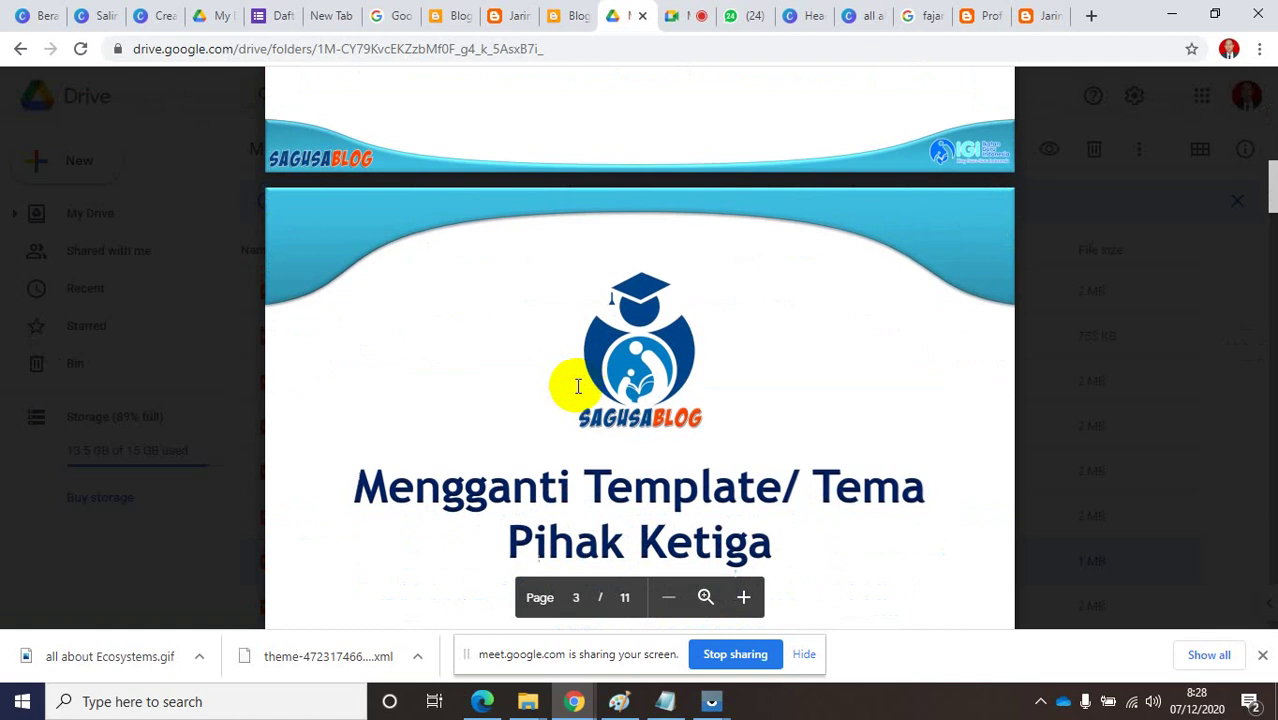
pyautogui.scroll(-8, 575, 382)
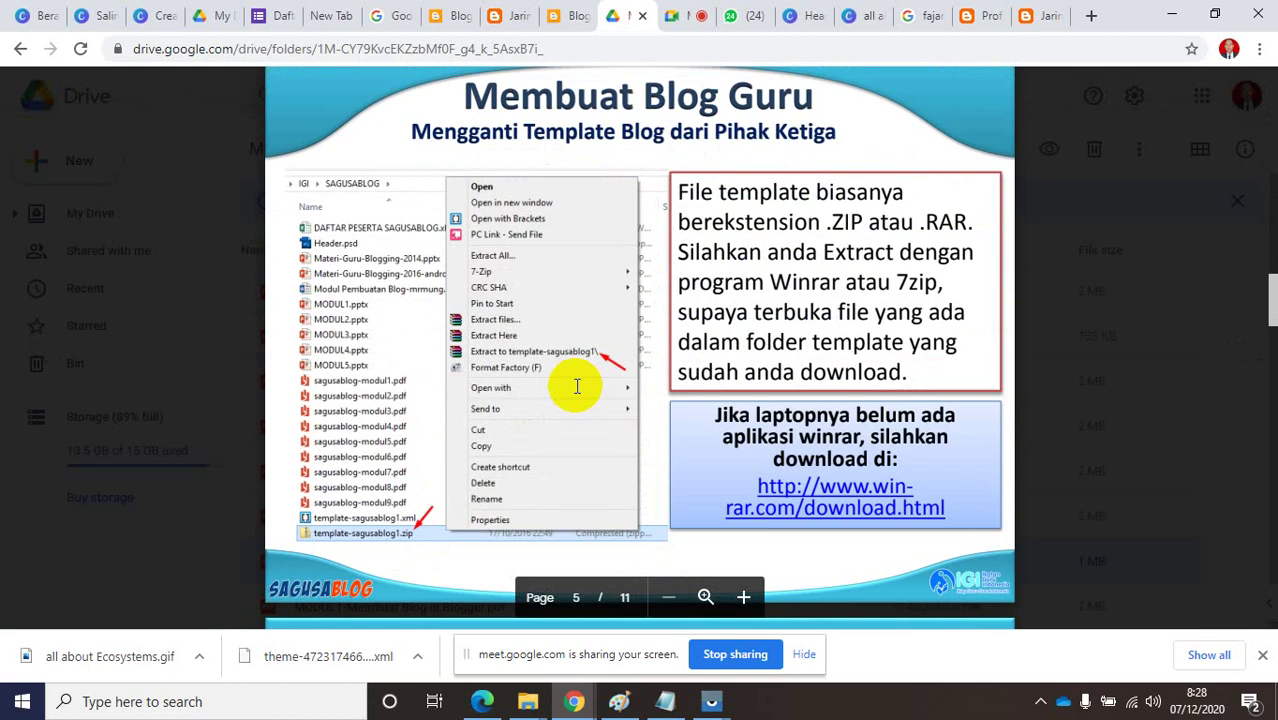
pyautogui.scroll(2, 495, 365)
pyautogui.scroll(-3, 480, 380)
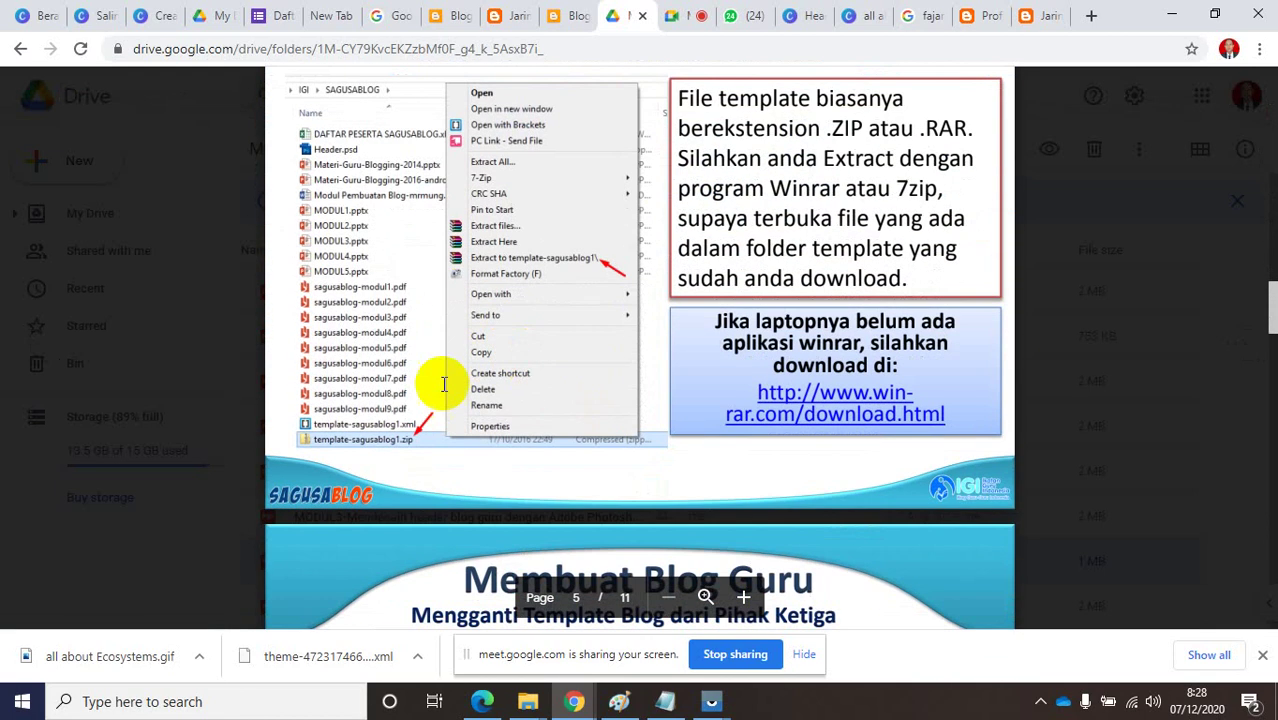
pyautogui.scroll(6, 468, 375)
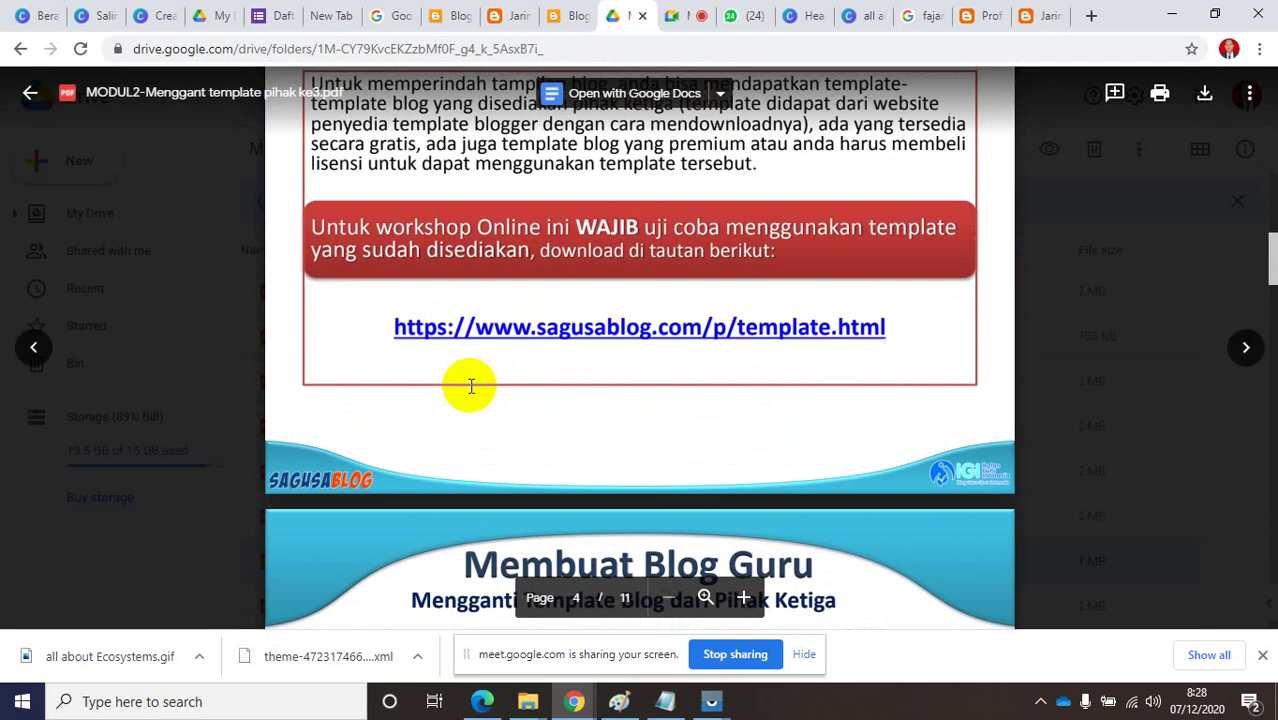
pyautogui.click(600, 328)
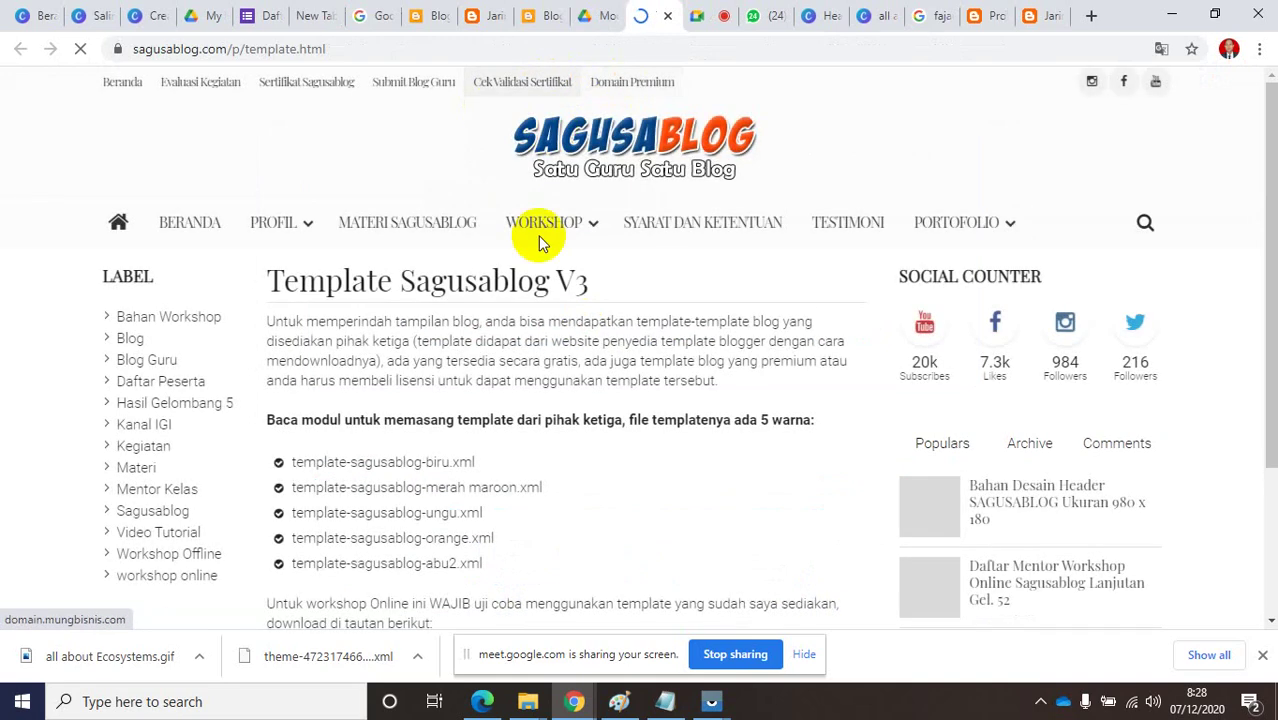
pyautogui.scroll(-2, 467, 335)
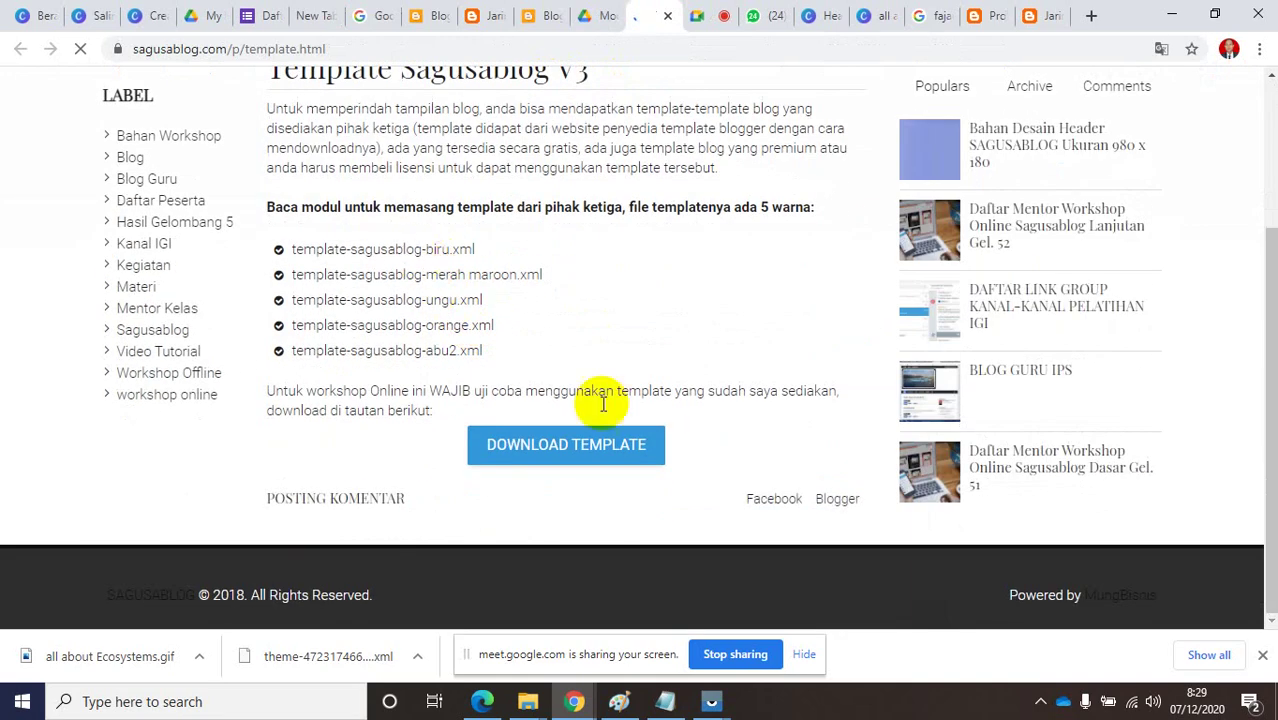
pyautogui.doubleClick(462, 250)
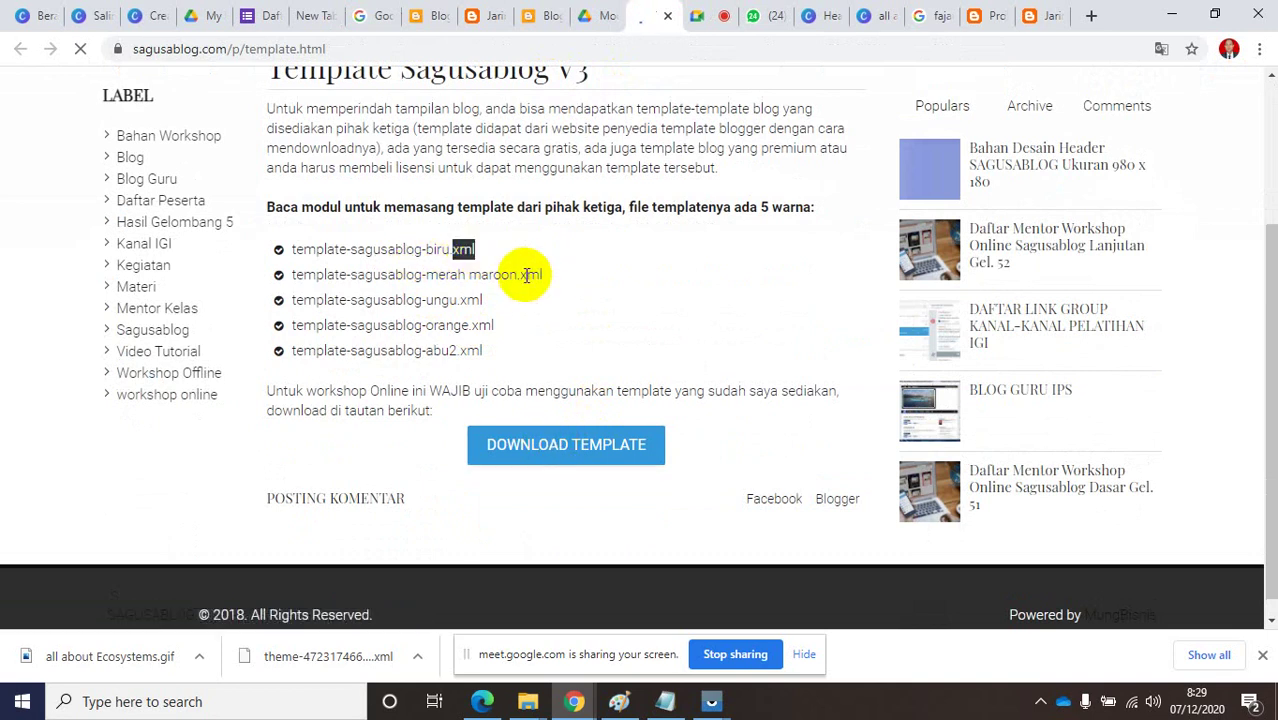
pyautogui.doubleClick(530, 274)
pyautogui.doubleClick(468, 300)
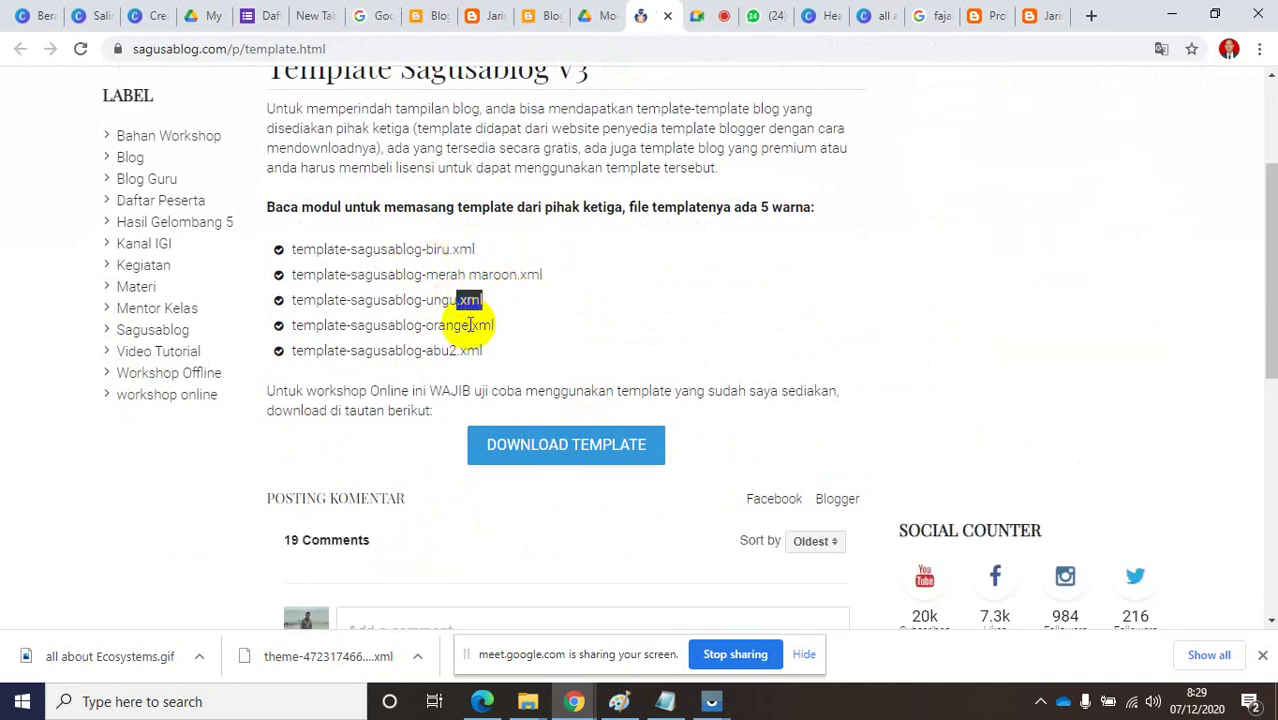
pyautogui.doubleClick(478, 325)
pyautogui.doubleClick(466, 351)
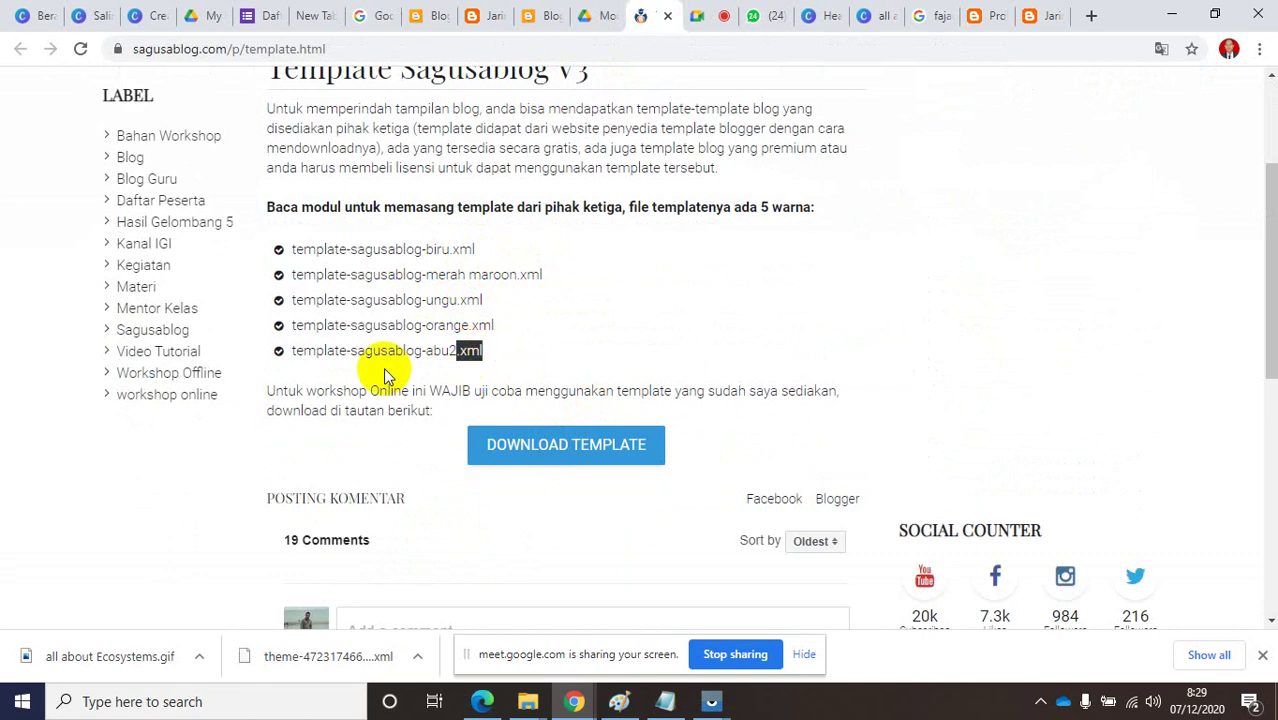
pyautogui.tripleClick(412, 350)
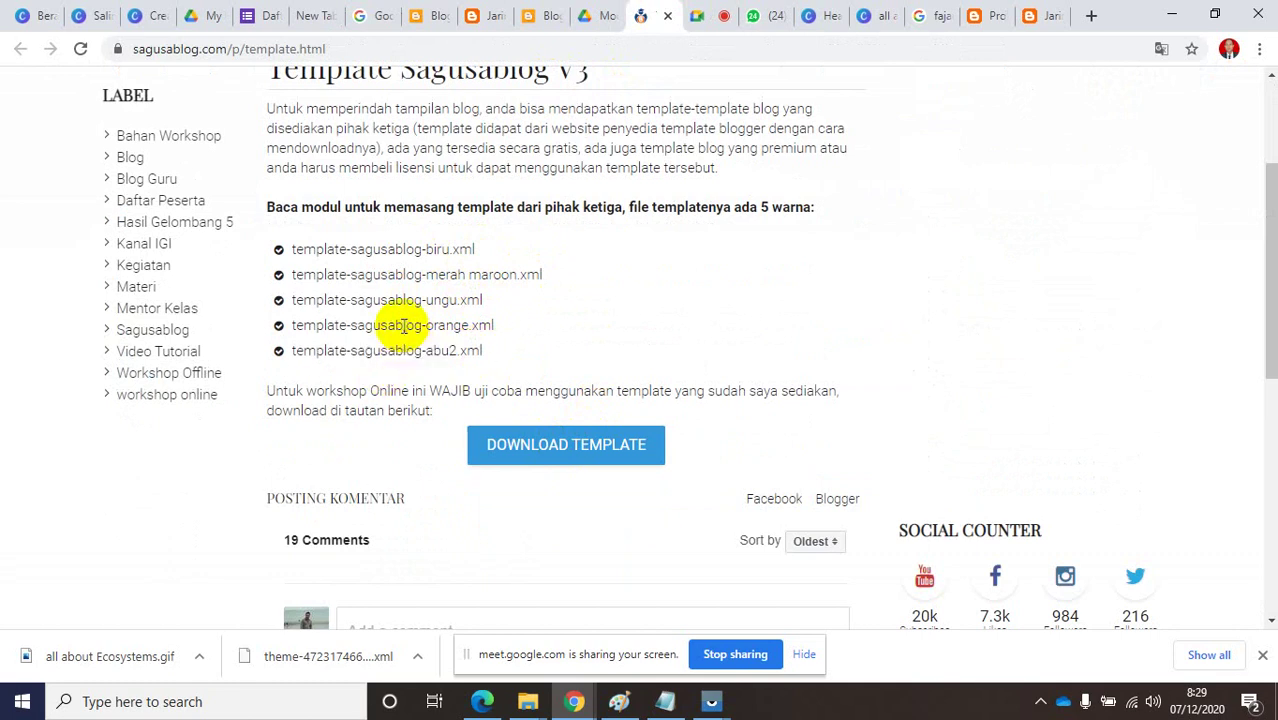
pyautogui.tripleClick(400, 324)
pyautogui.click(386, 304)
pyautogui.tripleClick(386, 304)
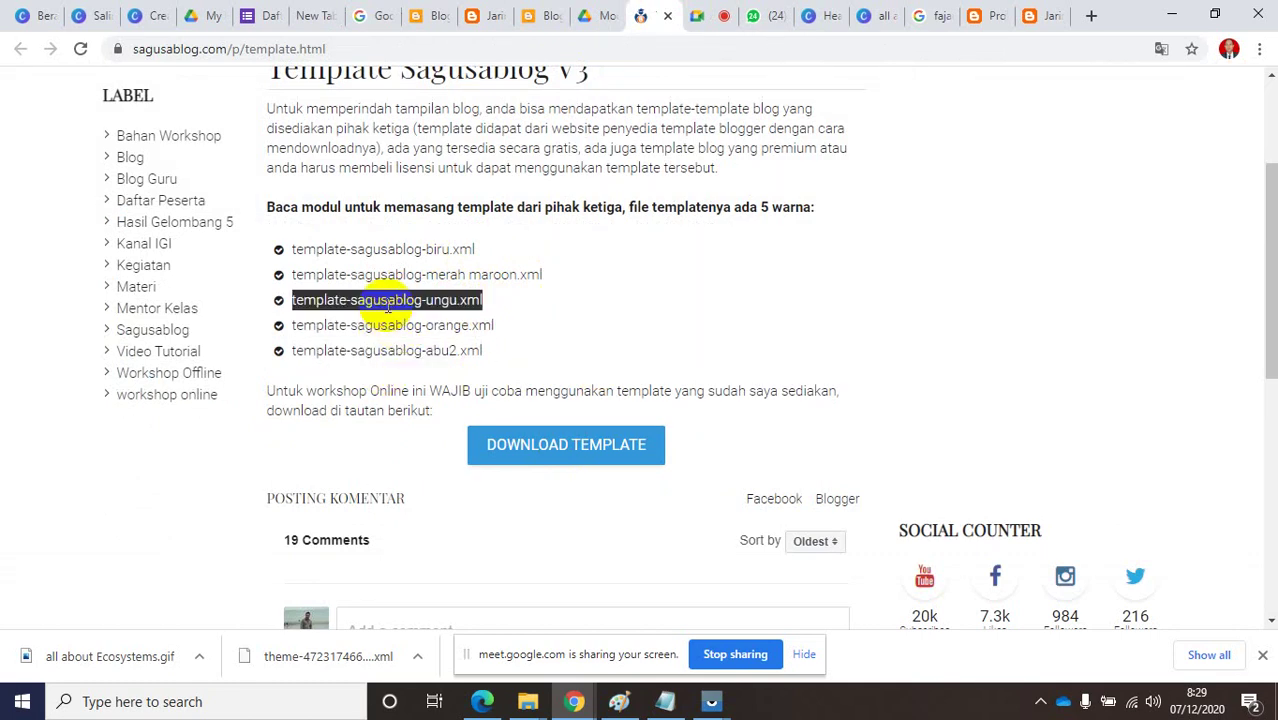
pyautogui.tripleClick(403, 275)
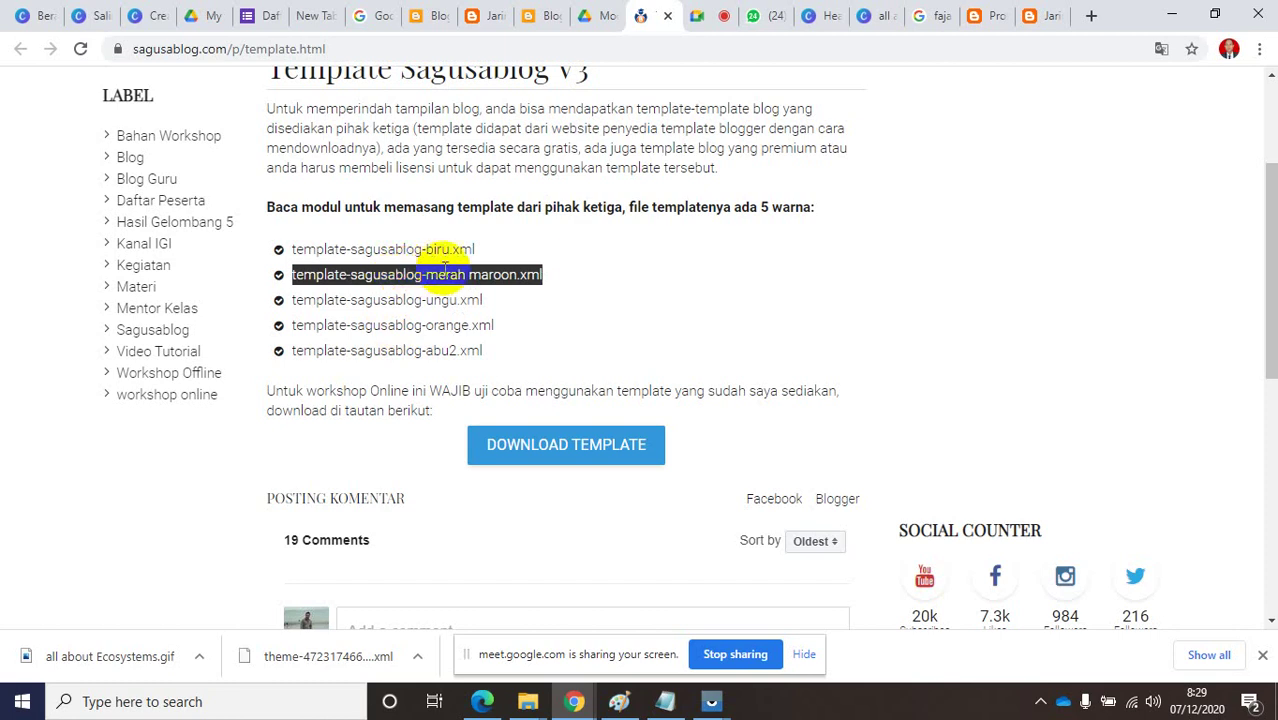
# Close the MODUL2 preview and open modul1-sagusablog.pdf from the Modul Sagusablog Dasar folder
pyautogui.click(587, 24)
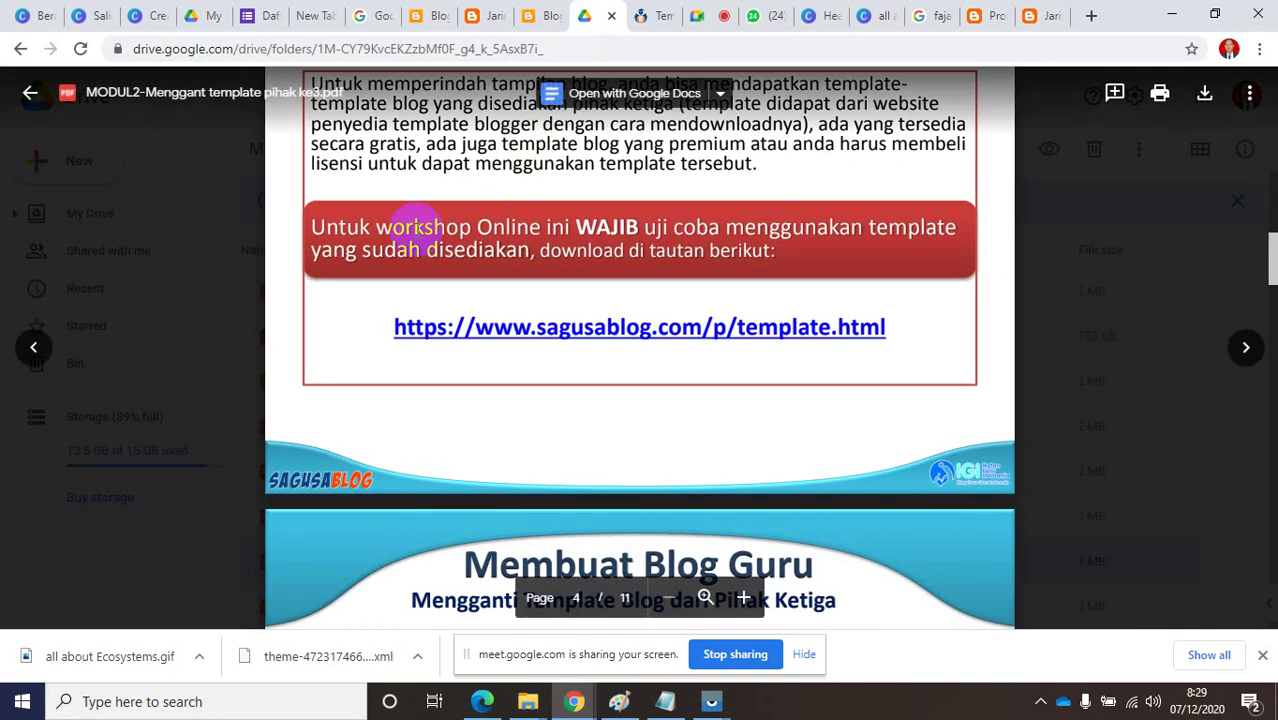
pyautogui.scroll(7, 633, 308)
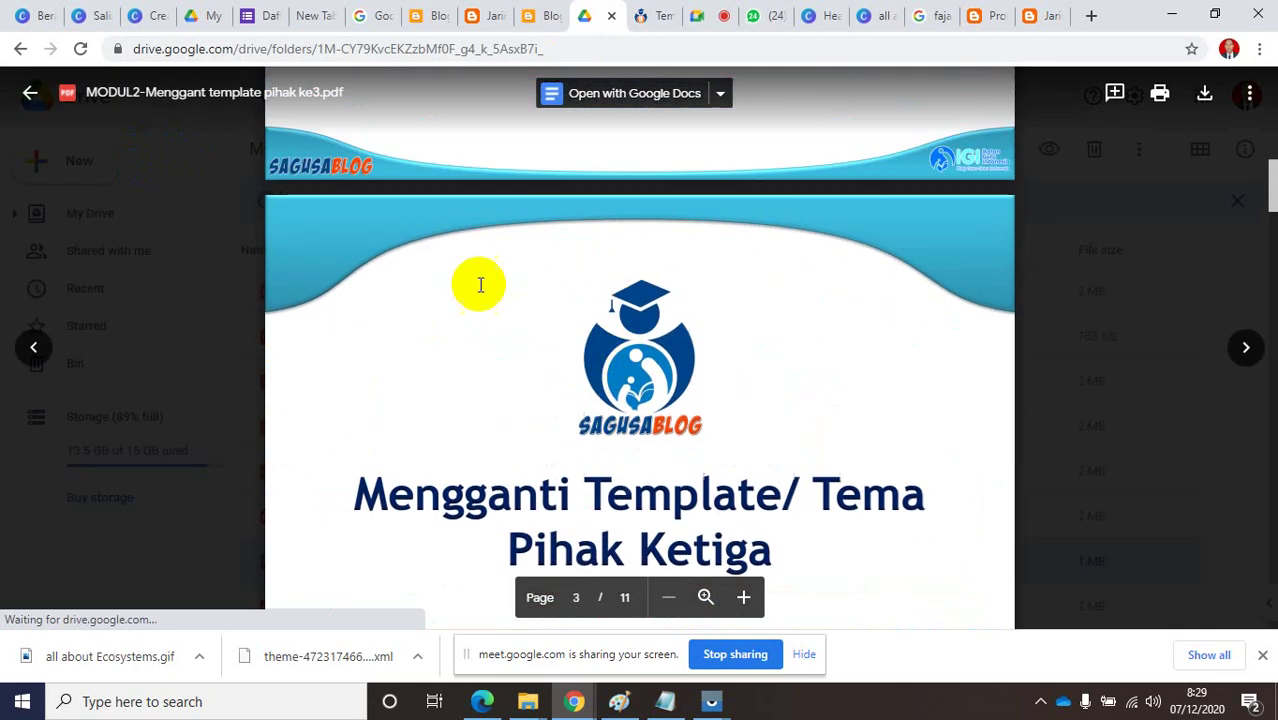
pyautogui.scroll(3, 480, 285)
pyautogui.click(30, 92)
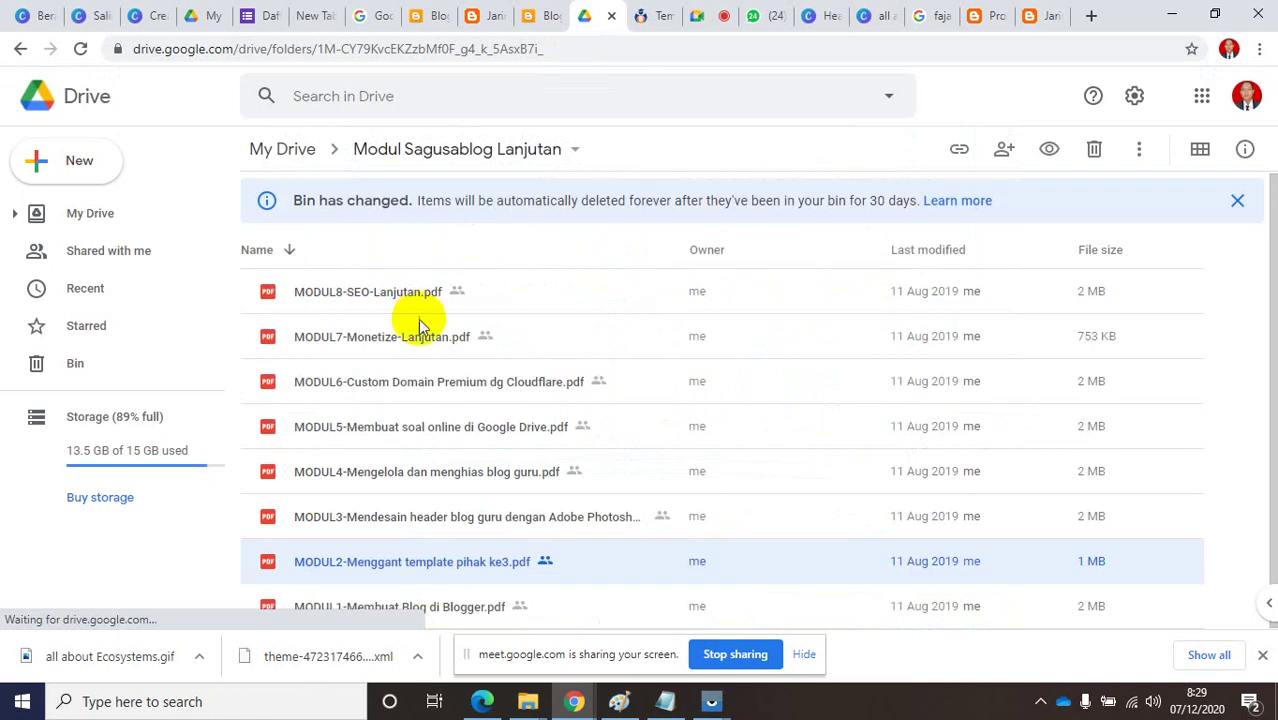
pyautogui.click(24, 50)
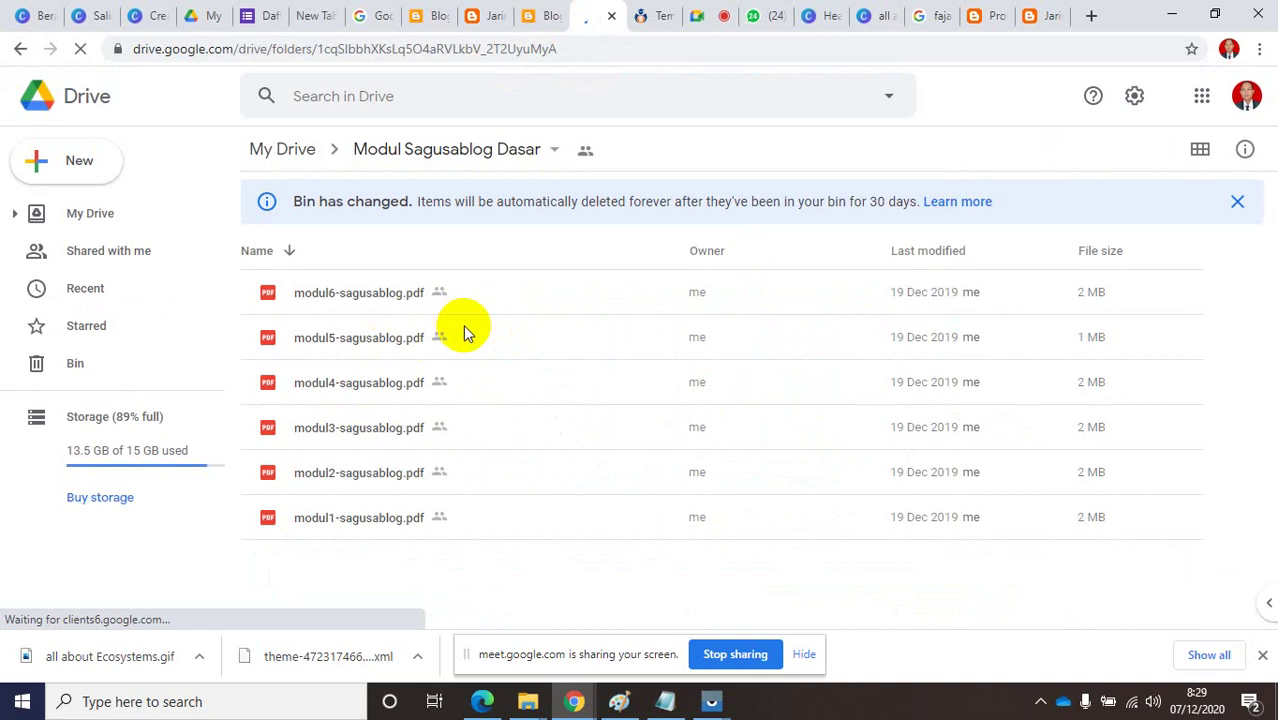
pyautogui.click(344, 524)
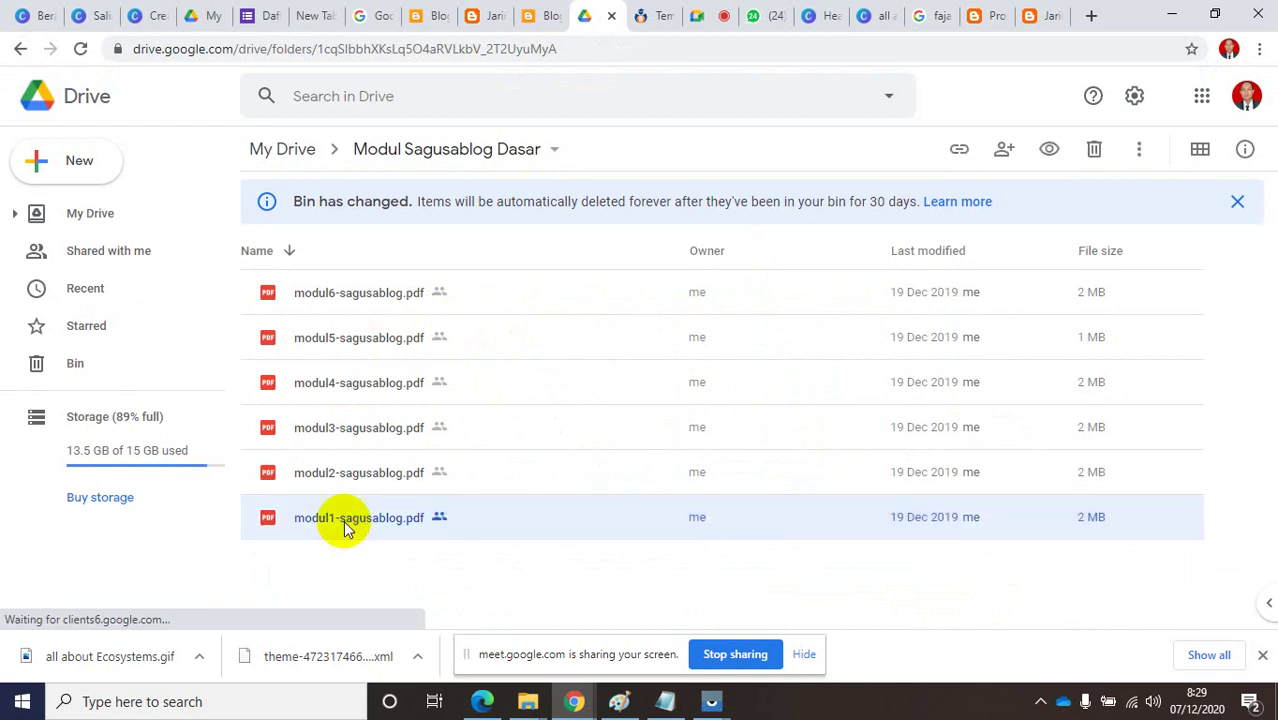
pyautogui.doubleClick(344, 527)
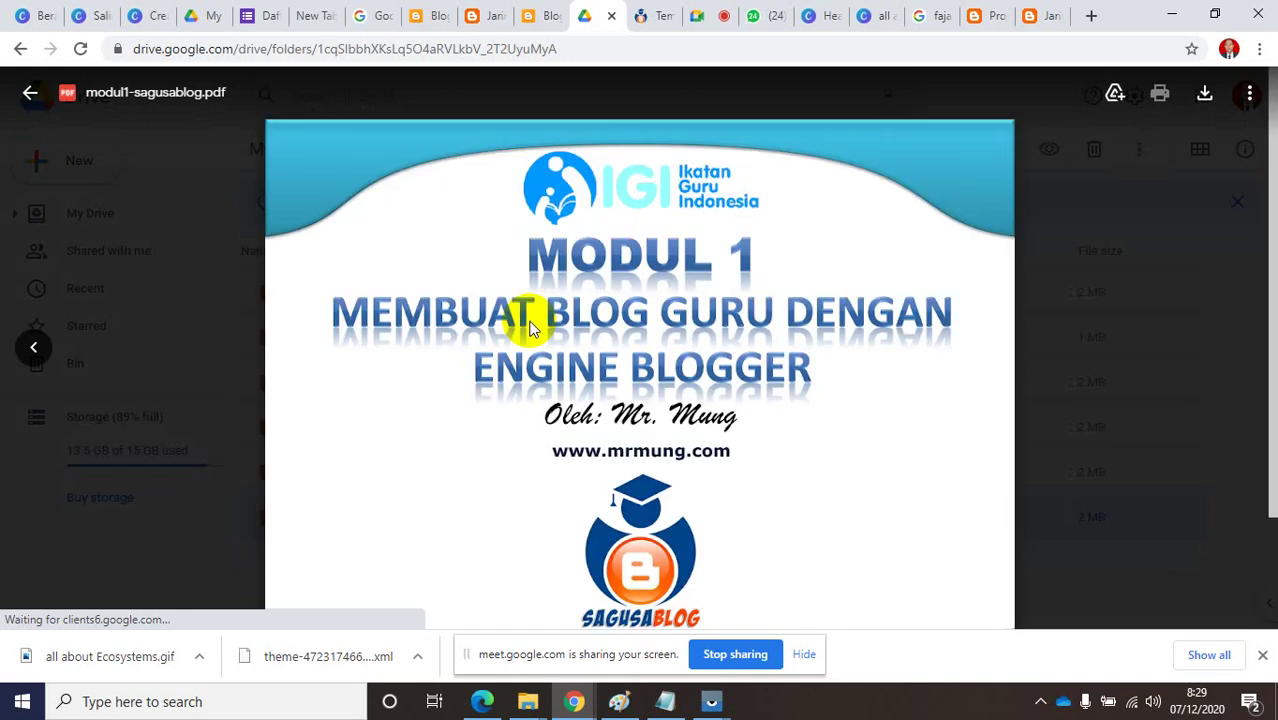
# Scroll modul1-sagusablog.pdf to page 10 and follow its goo.gl guide-video link
pyautogui.scroll(-2, 571, 366)
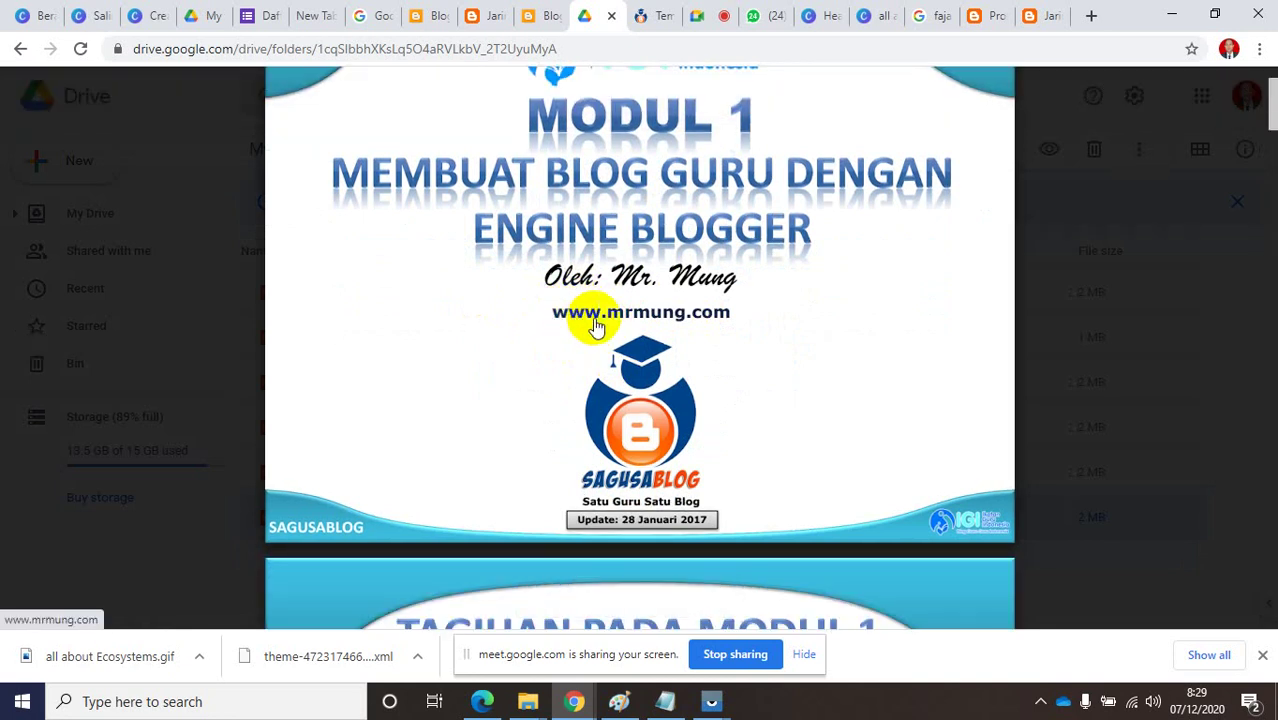
pyautogui.scroll(-3, 609, 329)
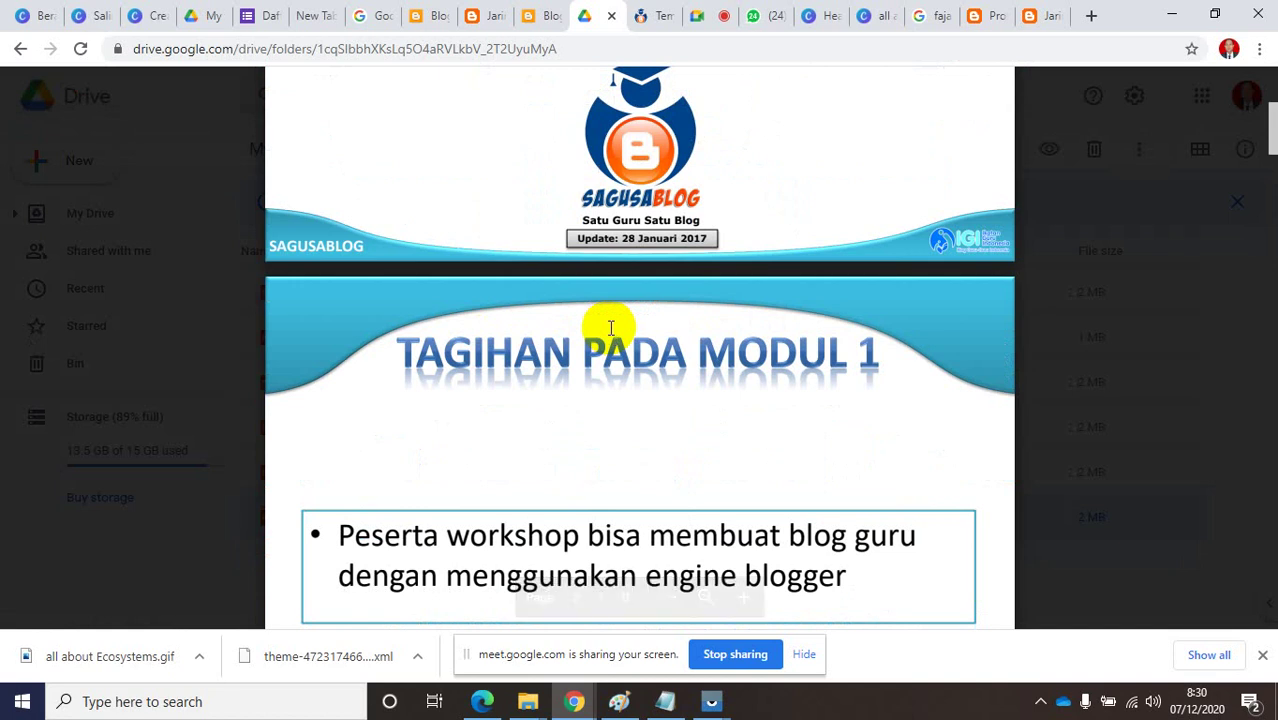
pyautogui.scroll(-7, 600, 337)
pyautogui.scroll(-6, 600, 337)
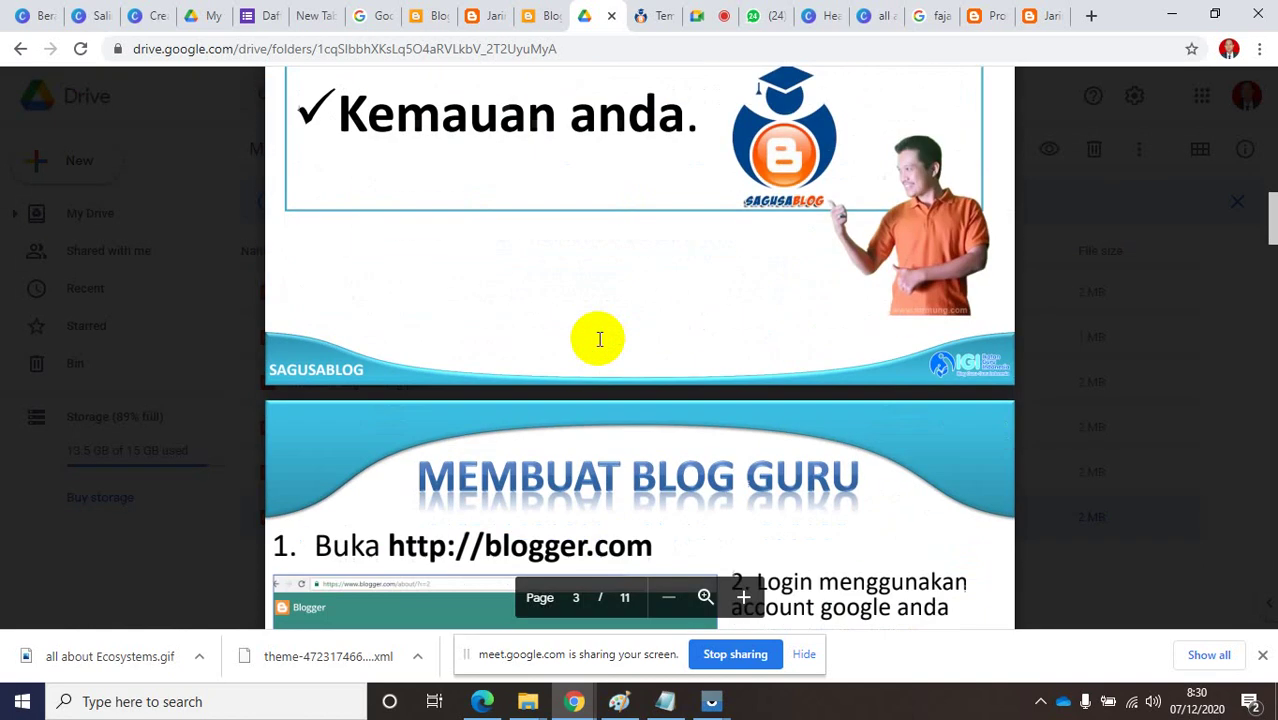
pyautogui.scroll(-4, 577, 352)
pyautogui.scroll(-15, 577, 352)
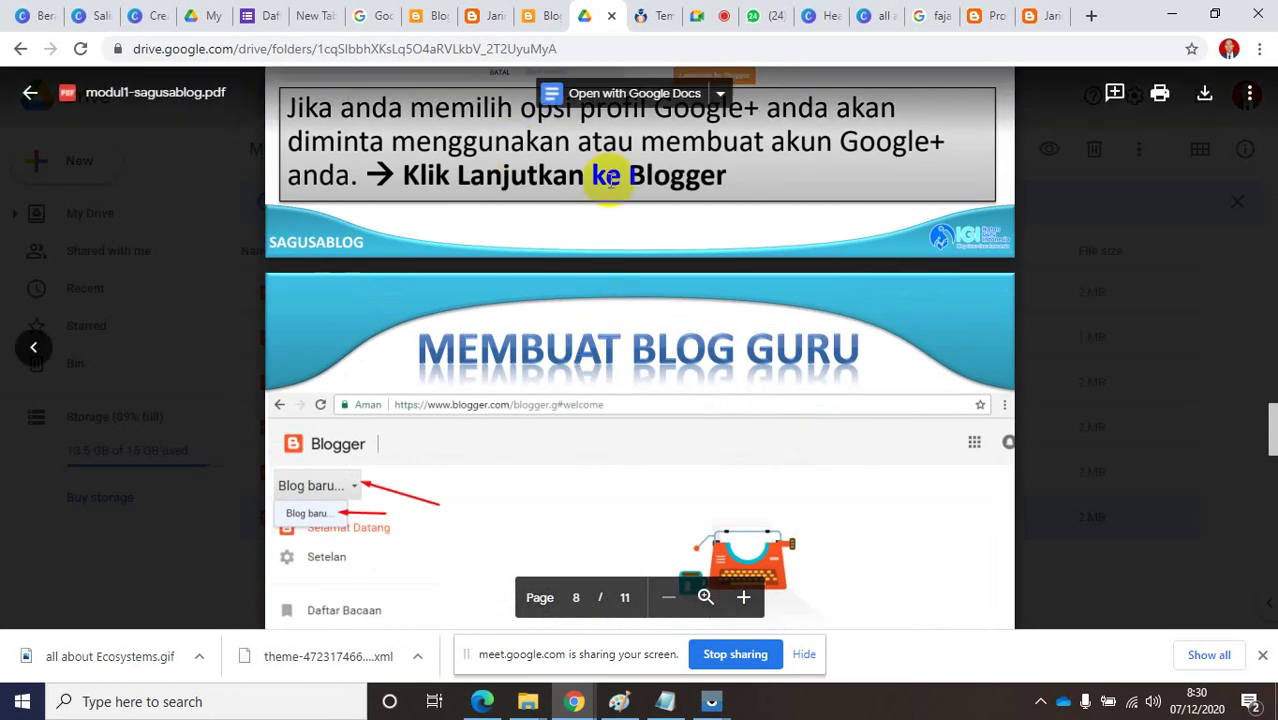
pyautogui.scroll(-10, 605, 300)
pyautogui.scroll(-4, 592, 301)
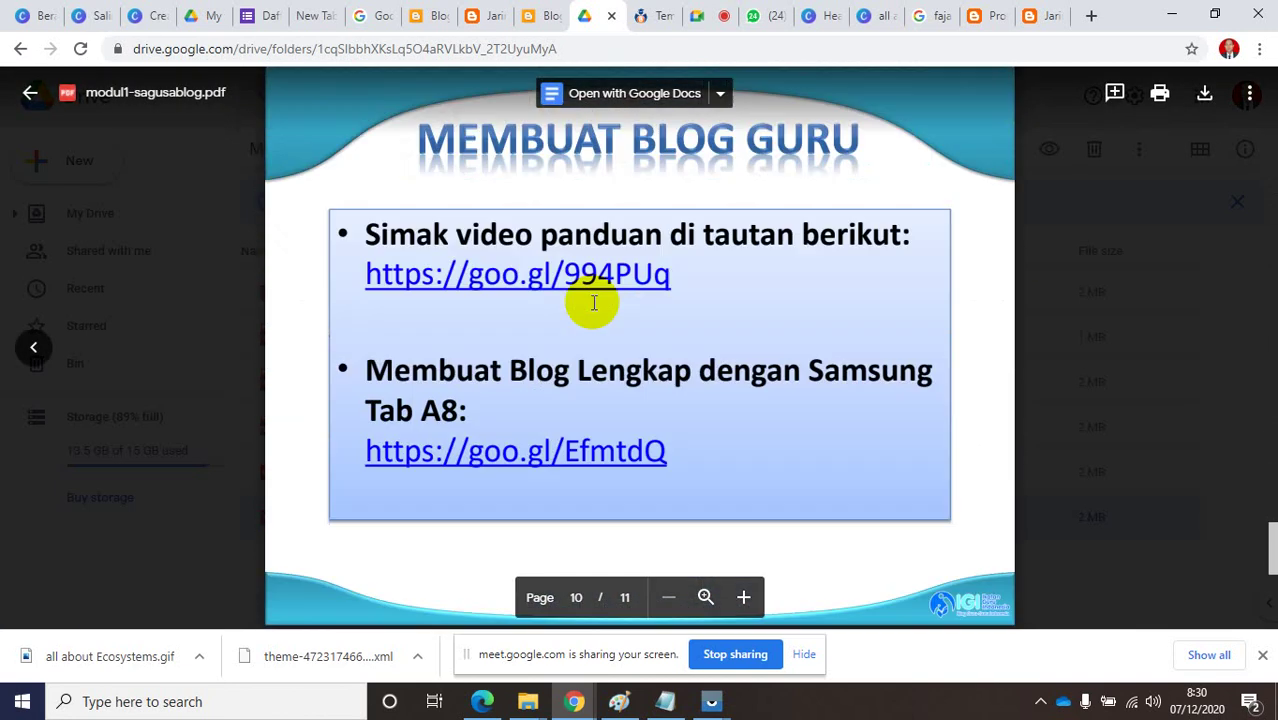
pyautogui.scroll(2, 650, 242)
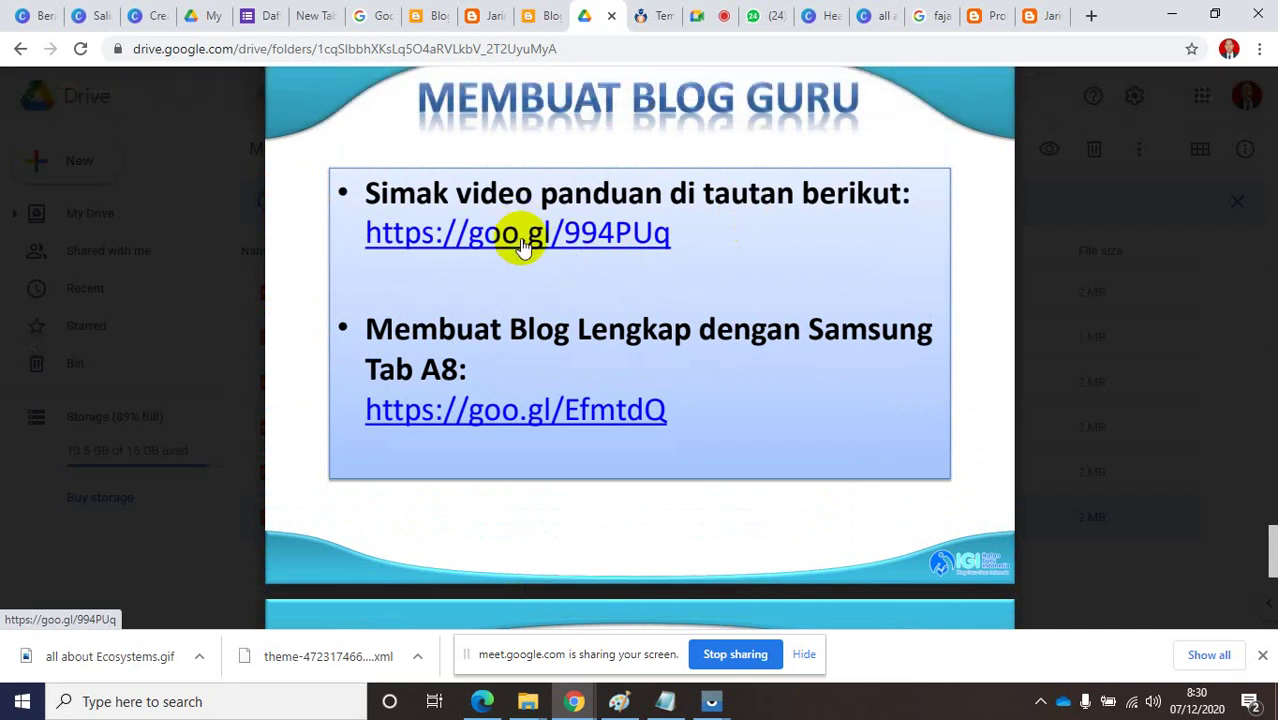
pyautogui.click(519, 240)
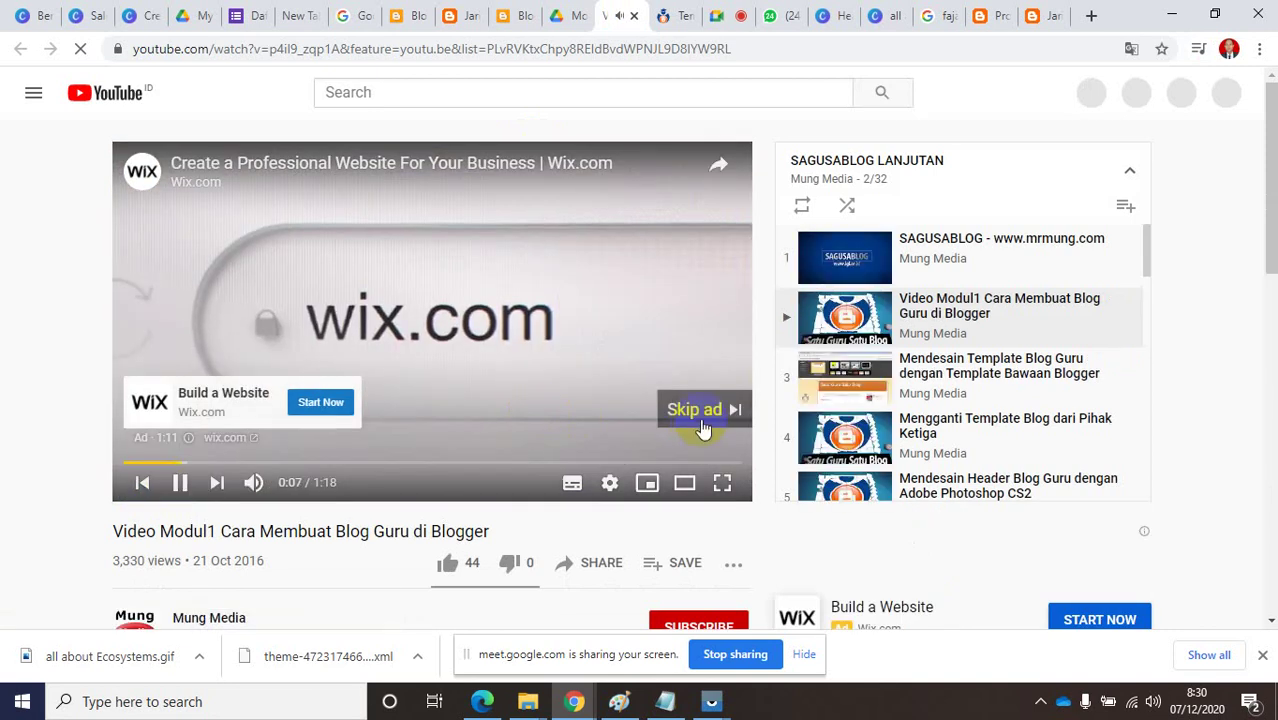
# Skip the ad, jump the Video Modul1 tutorial to about 0:25, then return to the Drive PDF
pyautogui.click(704, 412)
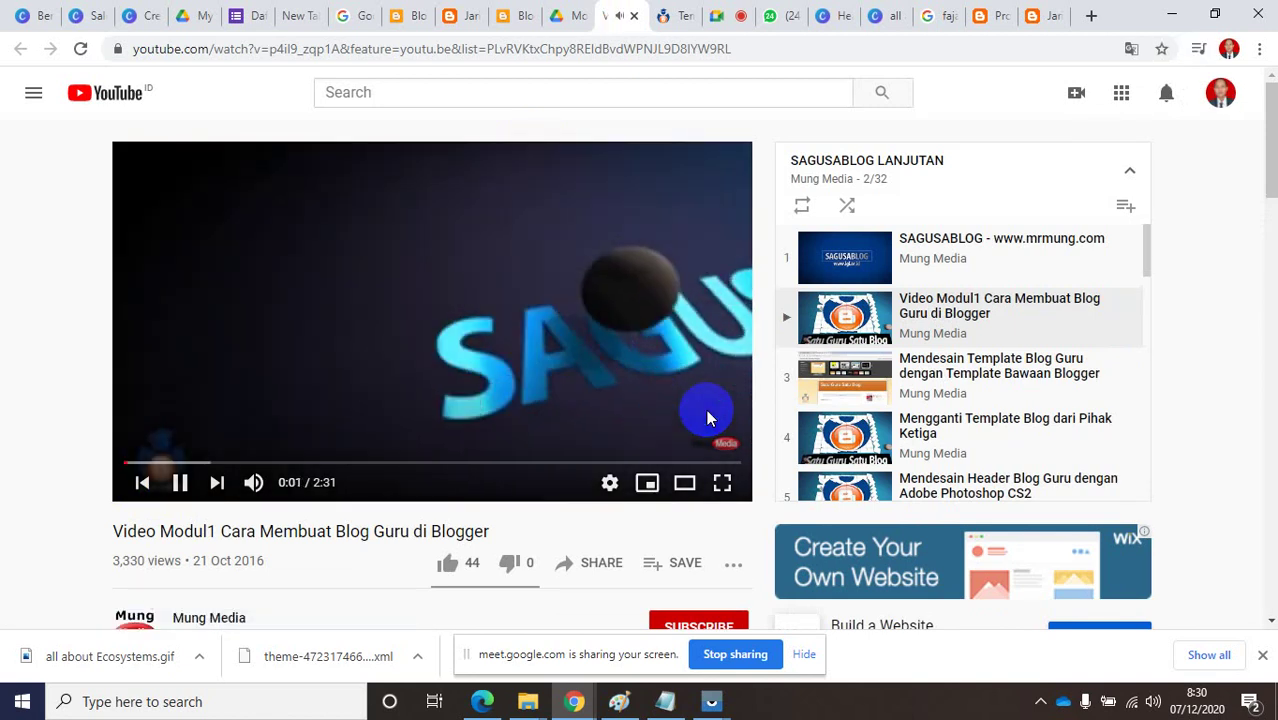
pyautogui.click(228, 464)
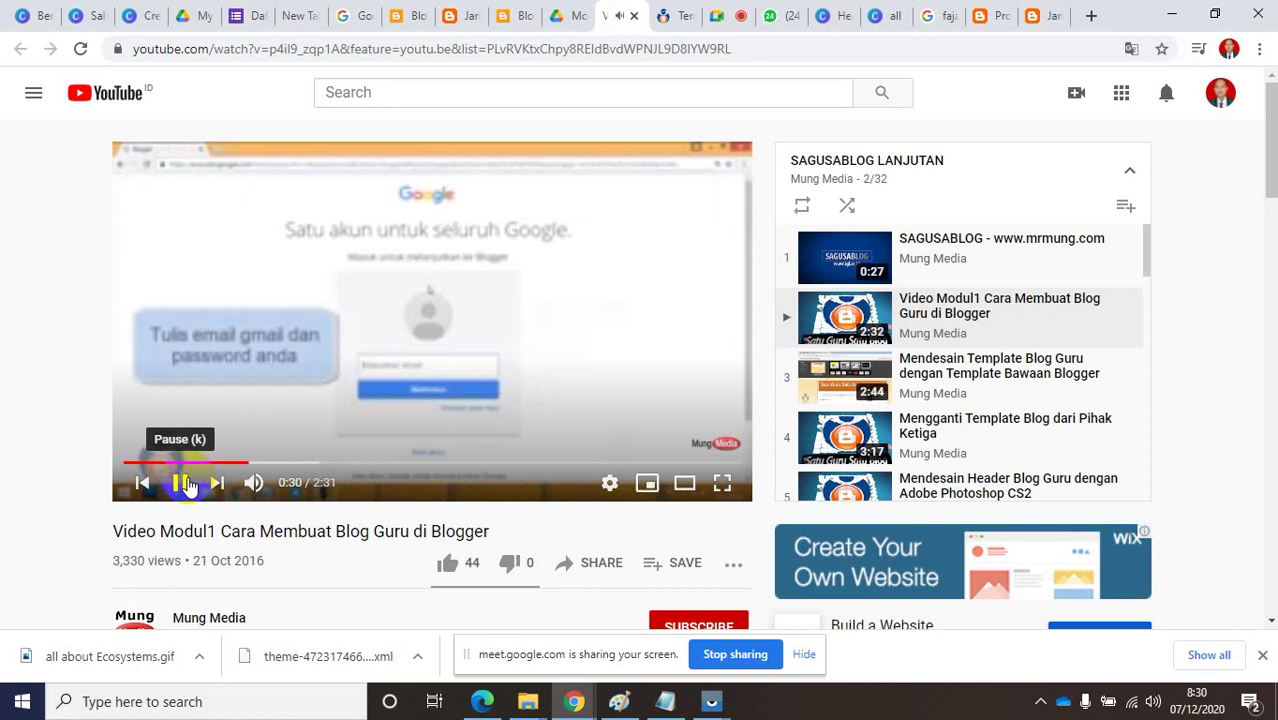
pyautogui.click(557, 15)
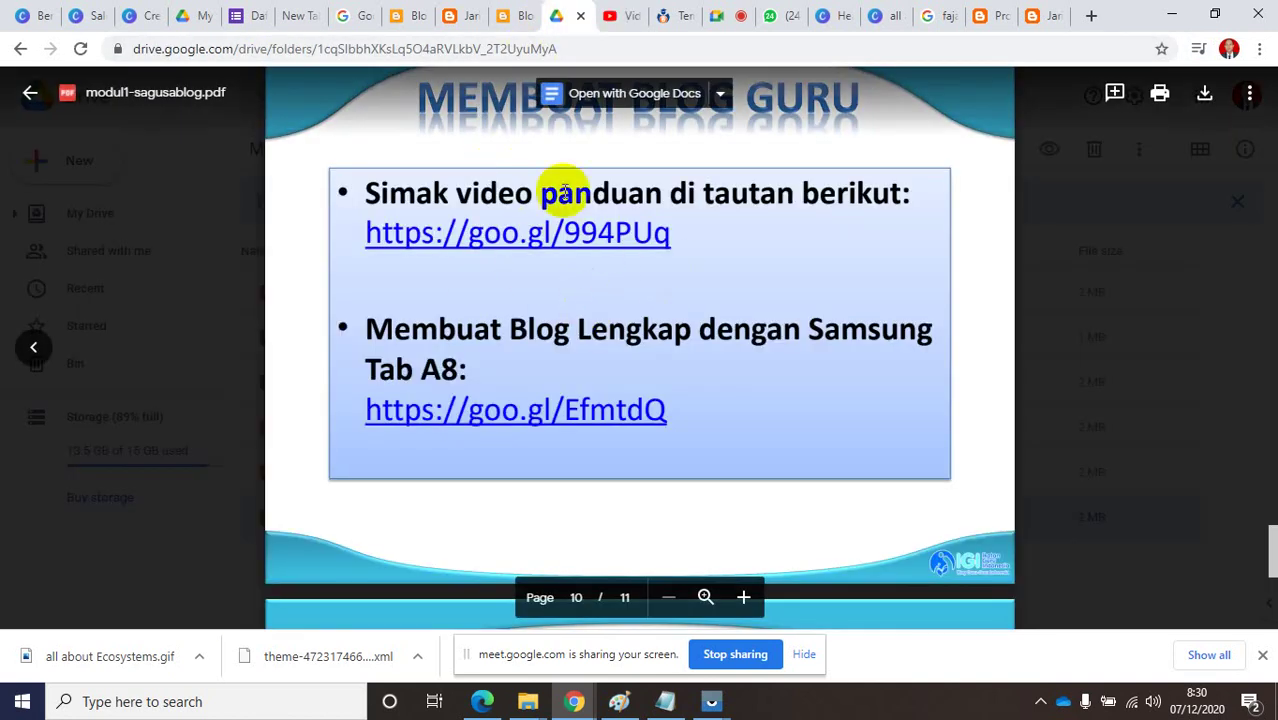
# Go back to the 'Materi Satu Guru Satu Blog' post page and scroll up to its banner
pyautogui.click(20, 49)
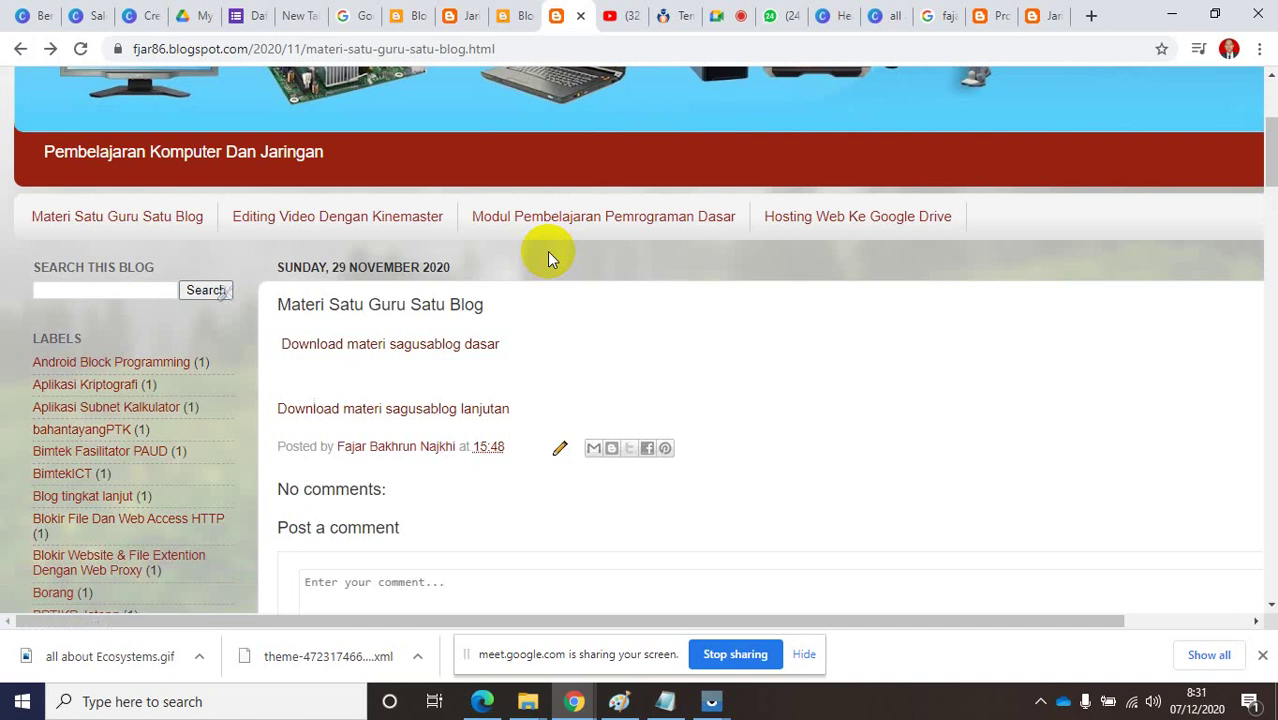
pyautogui.click(690, 114)
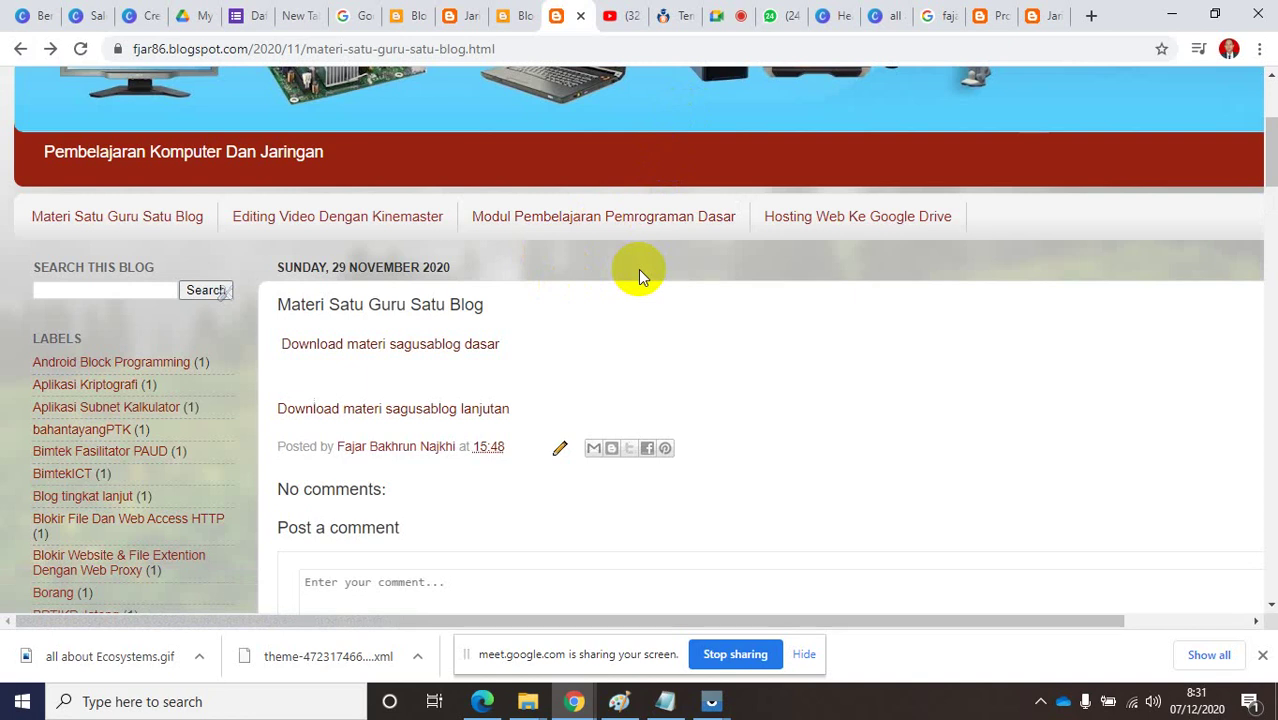
pyautogui.scroll(2, 638, 269)
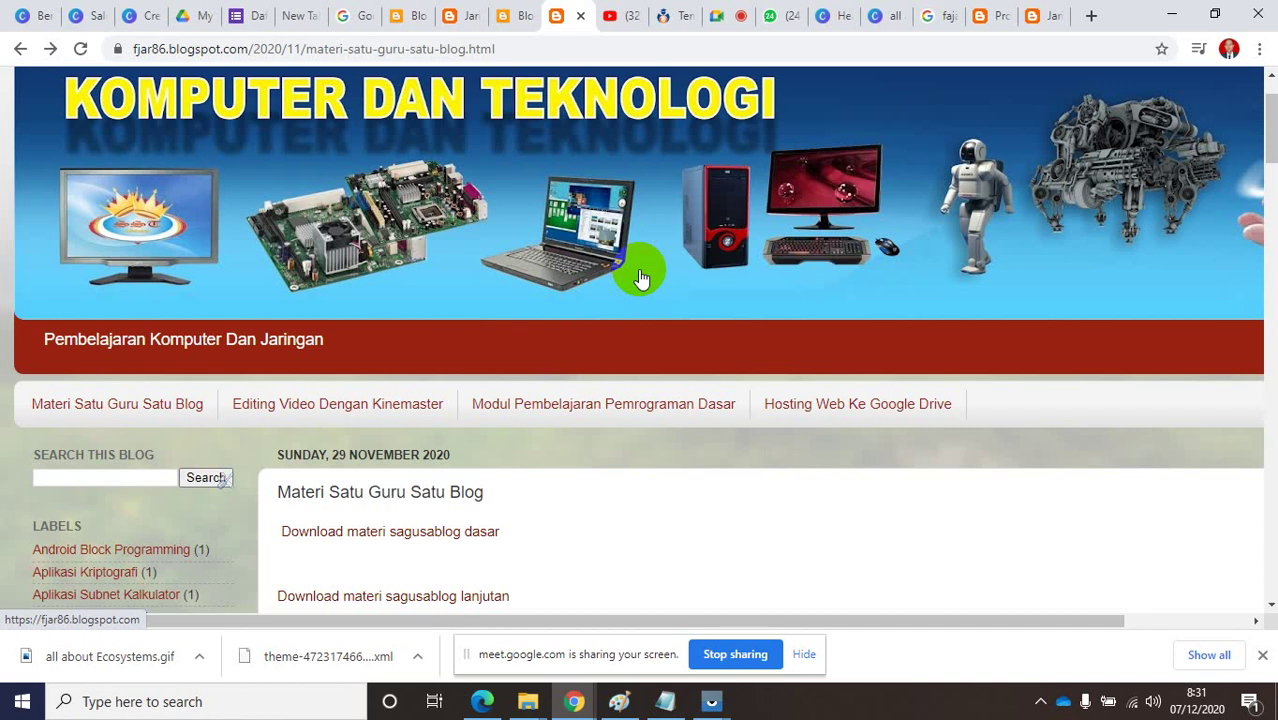
# Admit everyone waiting to join the Google Meet call
pyautogui.click(720, 16)
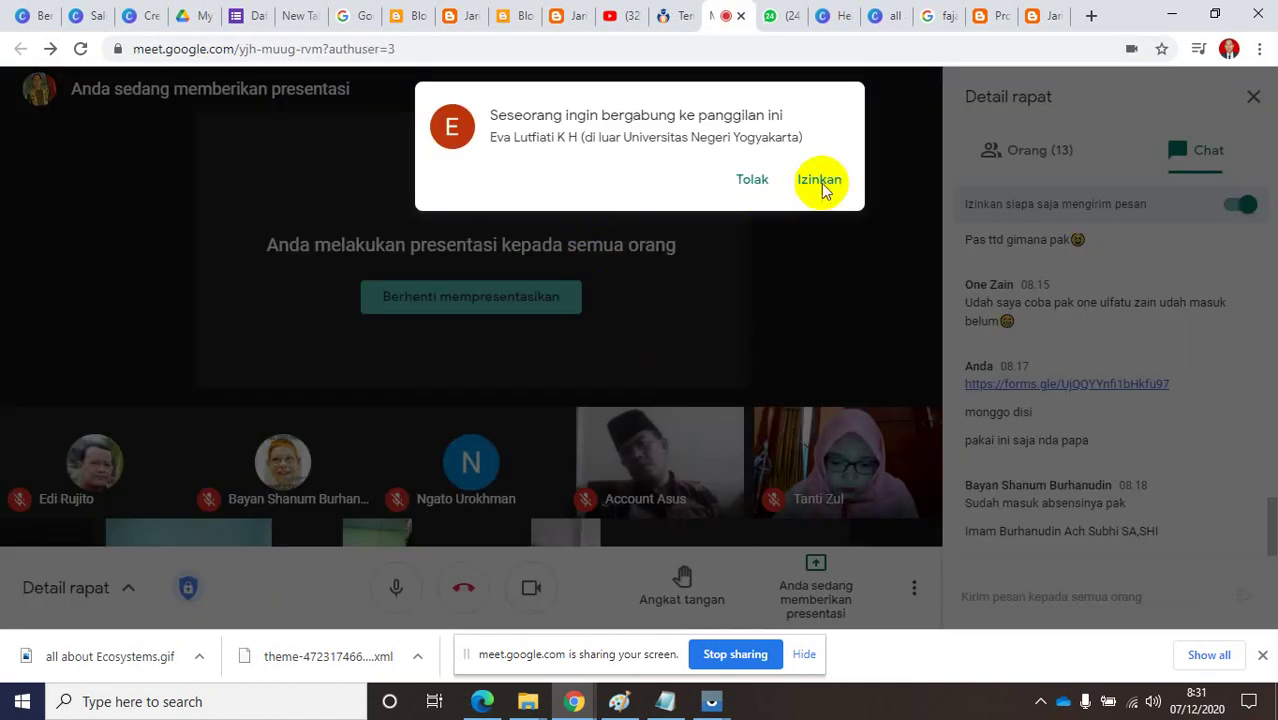
pyautogui.click(823, 186)
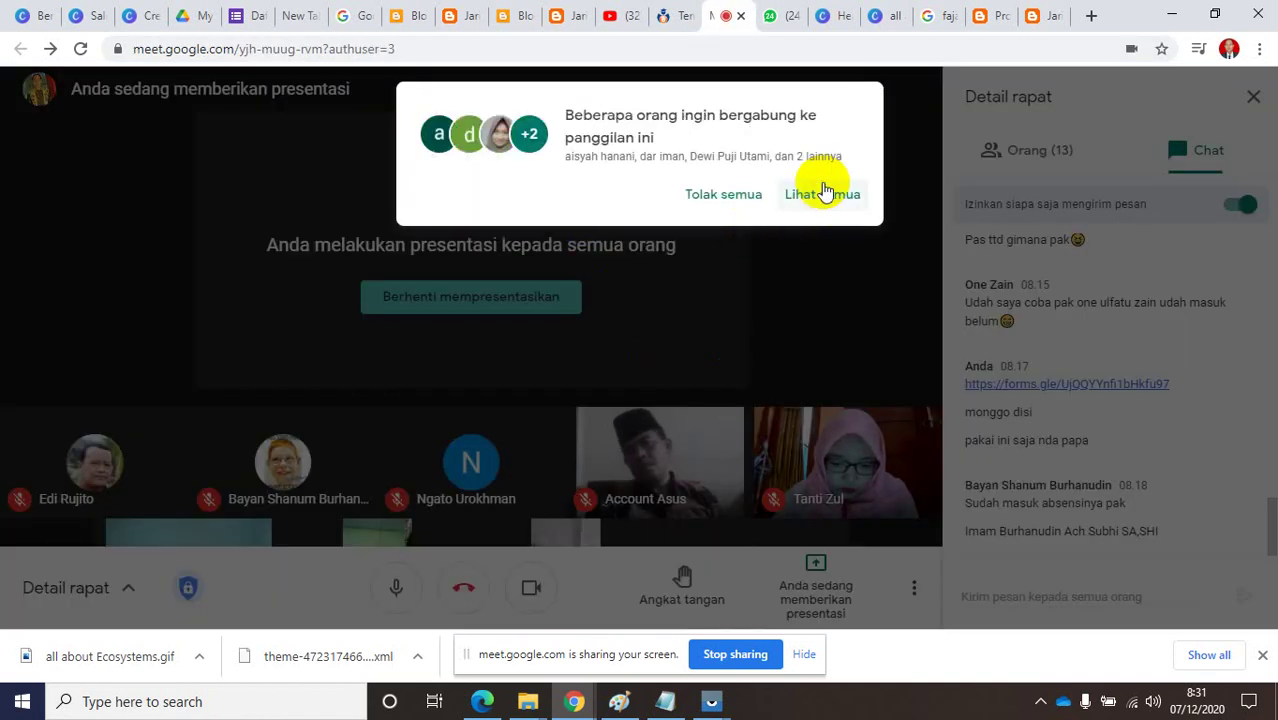
pyautogui.click(824, 190)
pyautogui.click(810, 473)
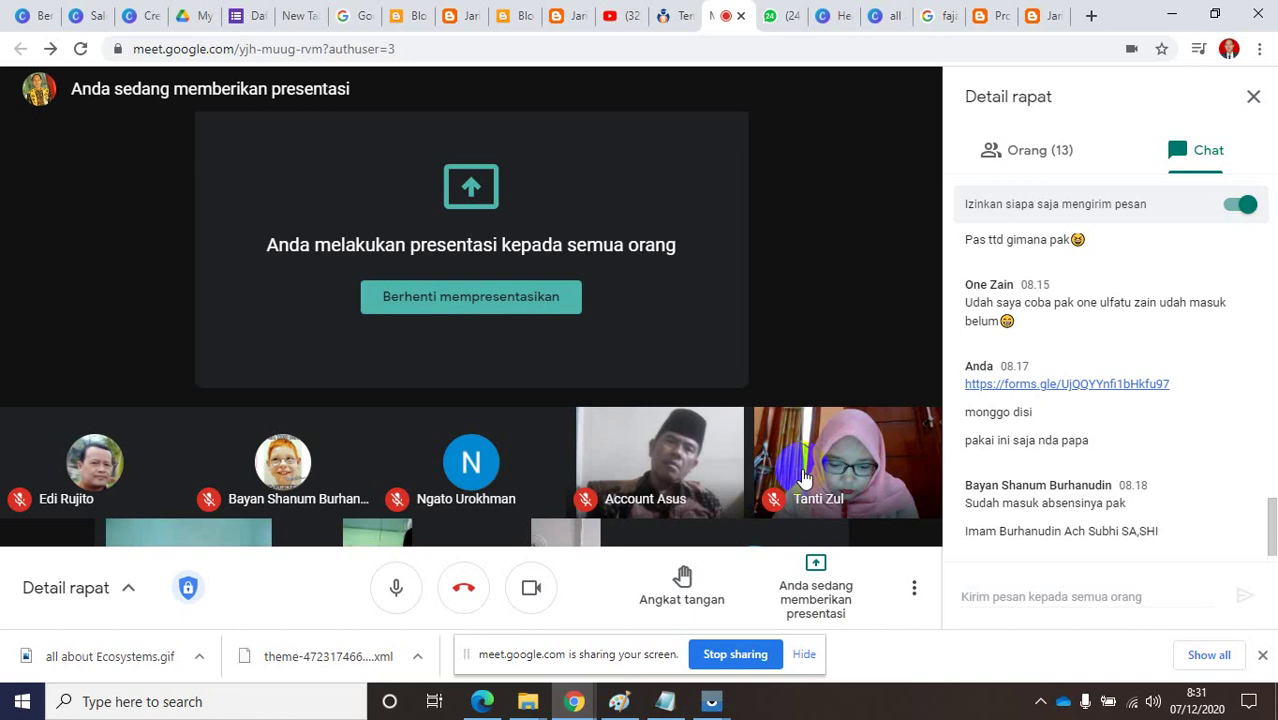
# Stop screen sharing, dismiss the presentation notice, and bring up the Daftar Hadir attendance form
pyautogui.moveTo(618, 464)
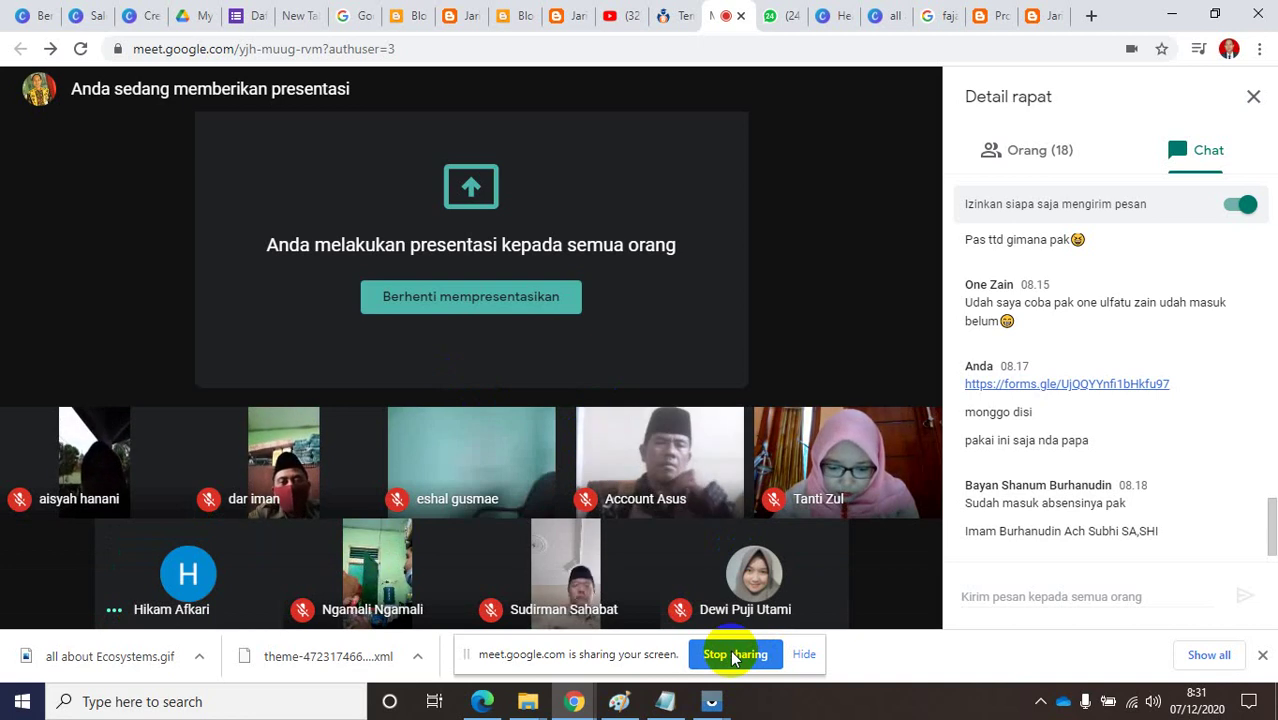
pyautogui.click(733, 653)
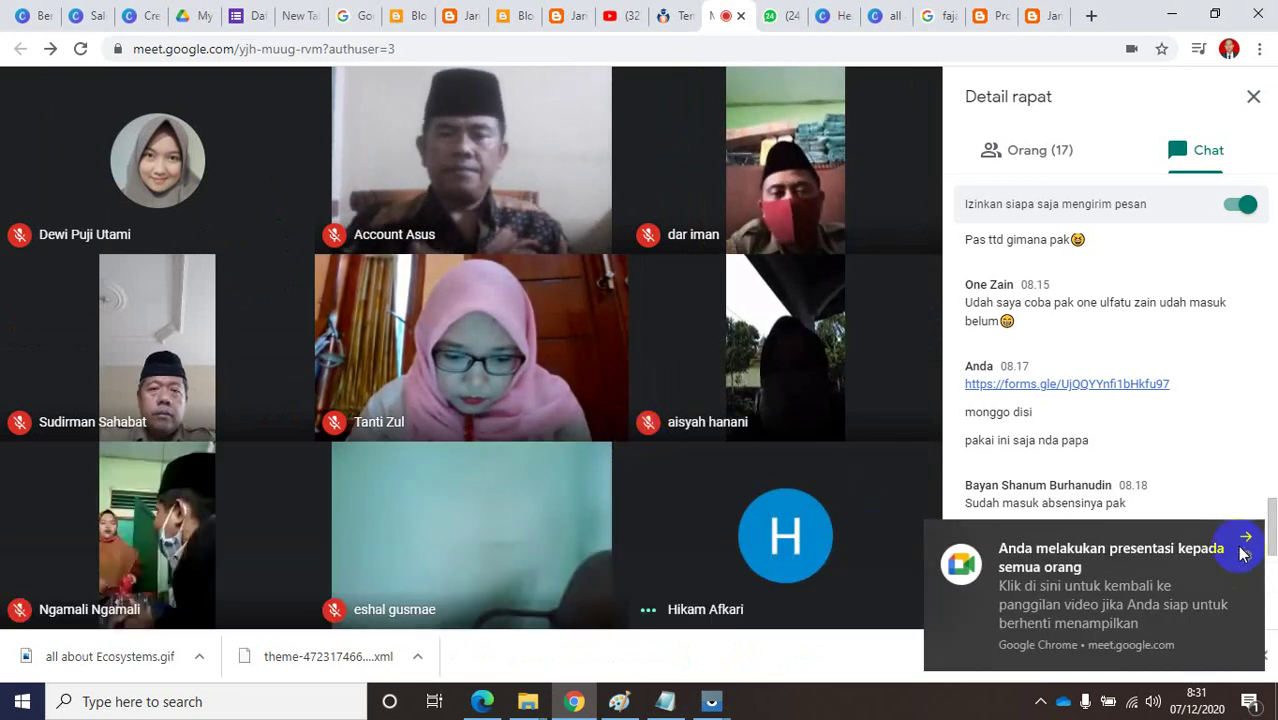
pyautogui.click(1245, 541)
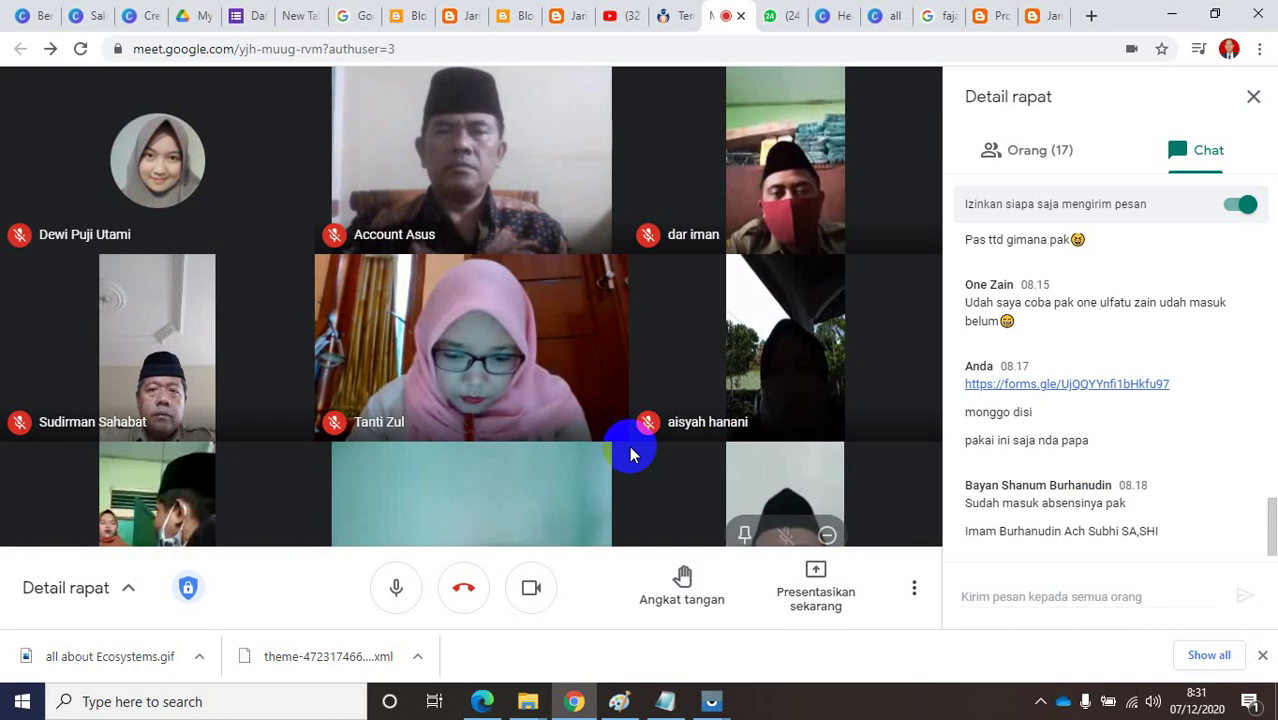
pyautogui.click(1052, 595)
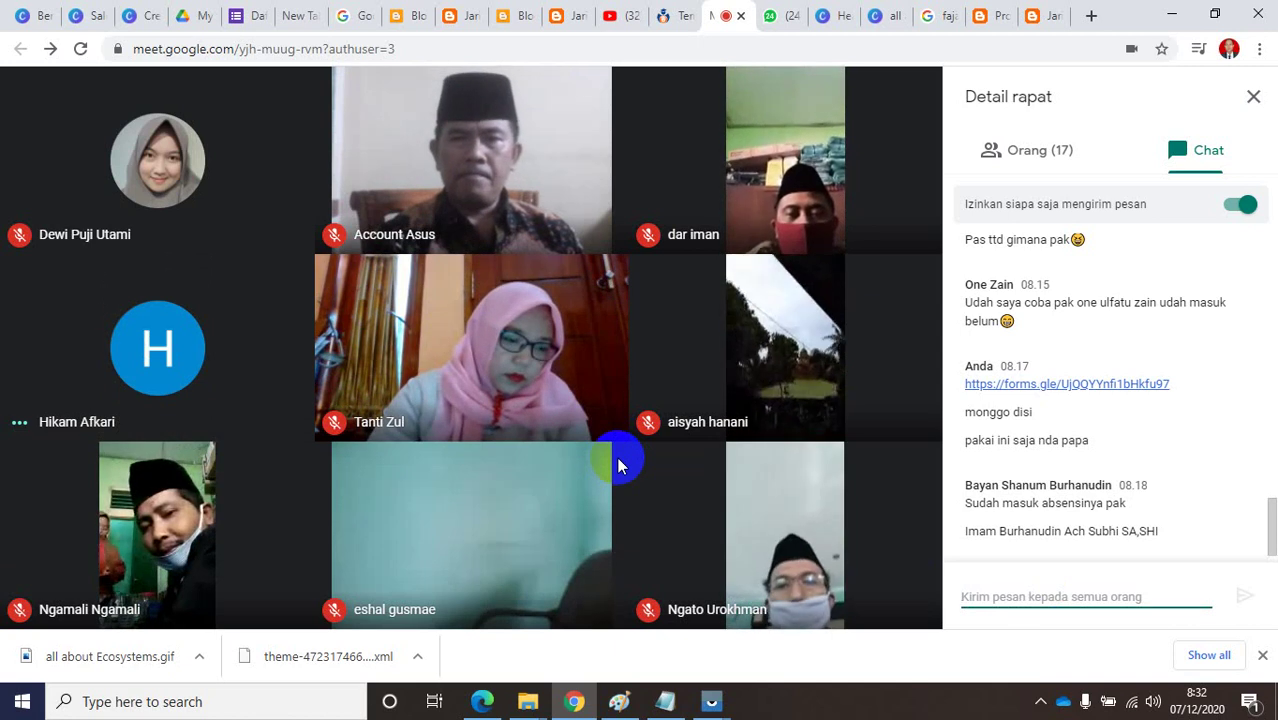
pyautogui.moveTo(605, 500)
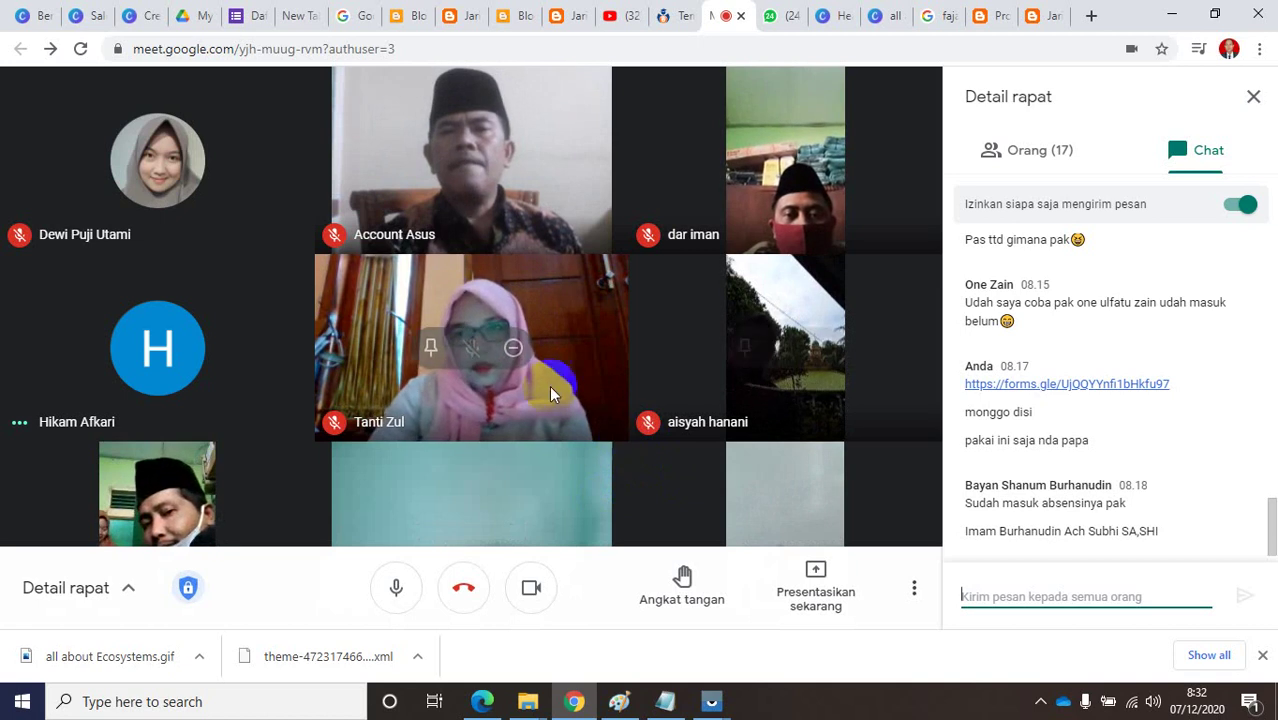
pyautogui.click(245, 16)
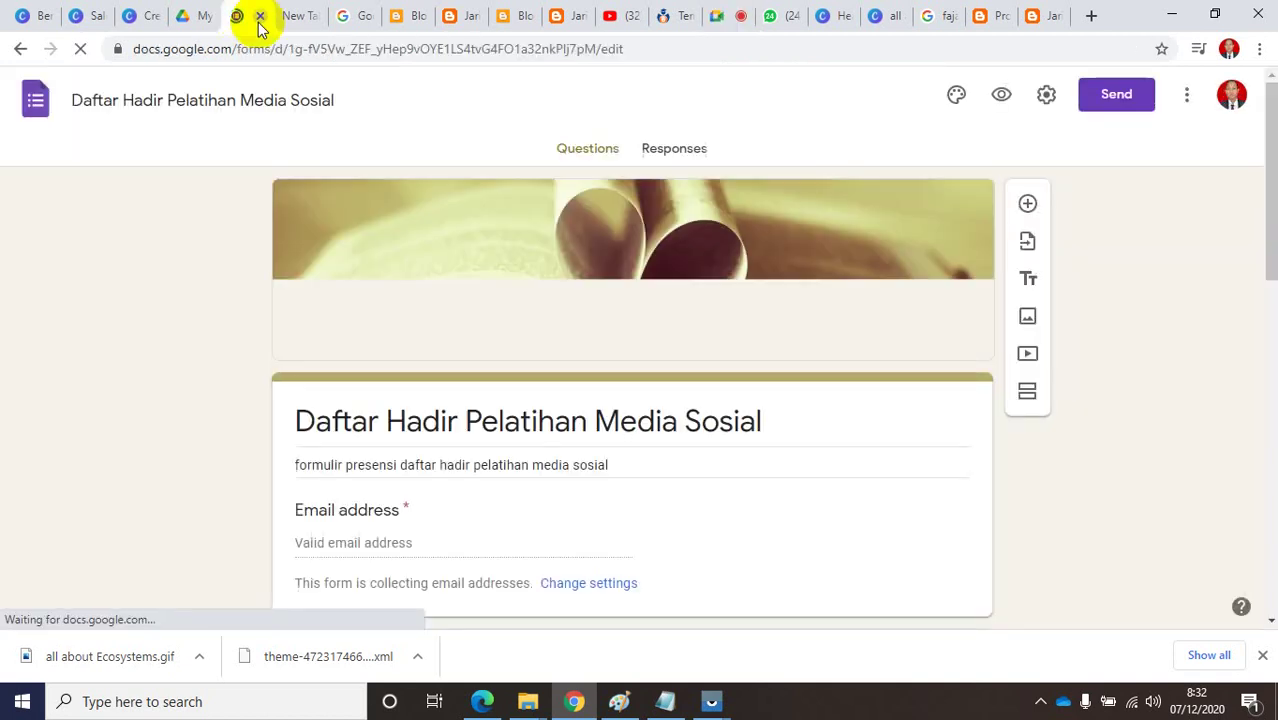
# Close the attendance form, the empty new tab and the Google Terms tab, ending on My Drive
pyautogui.click(259, 17)
pyautogui.click(197, 20)
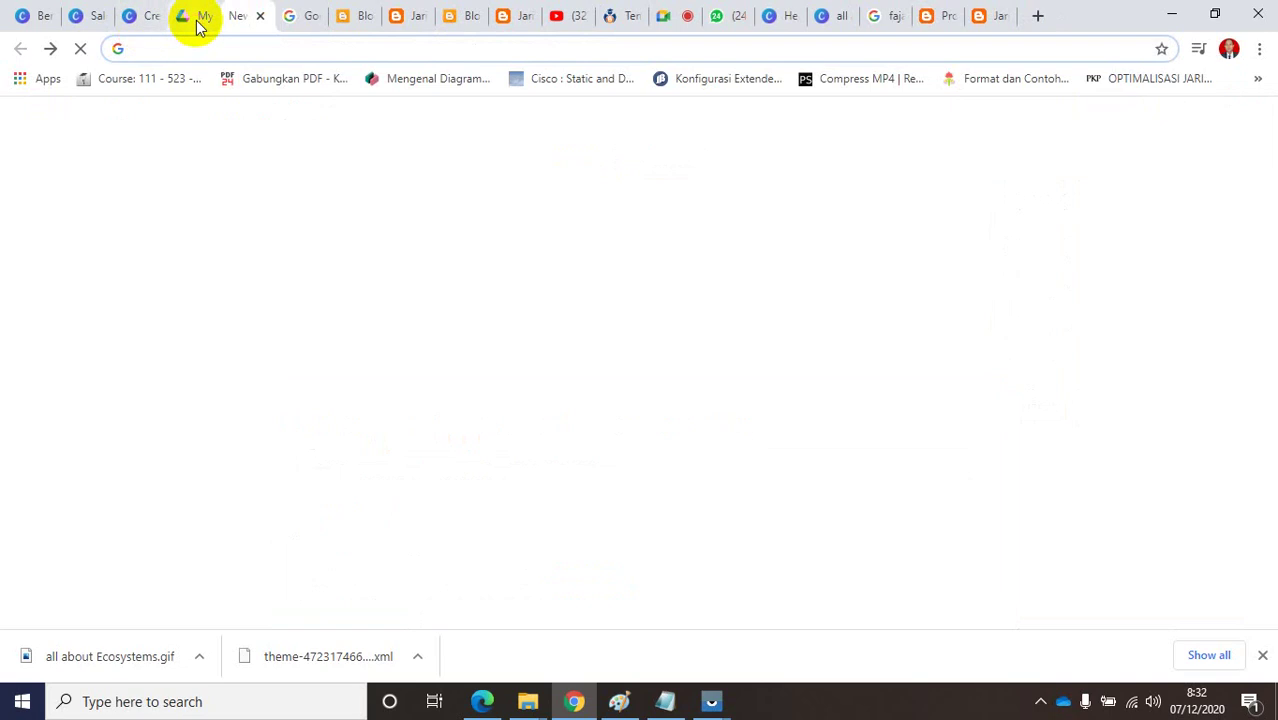
pyautogui.click(243, 18)
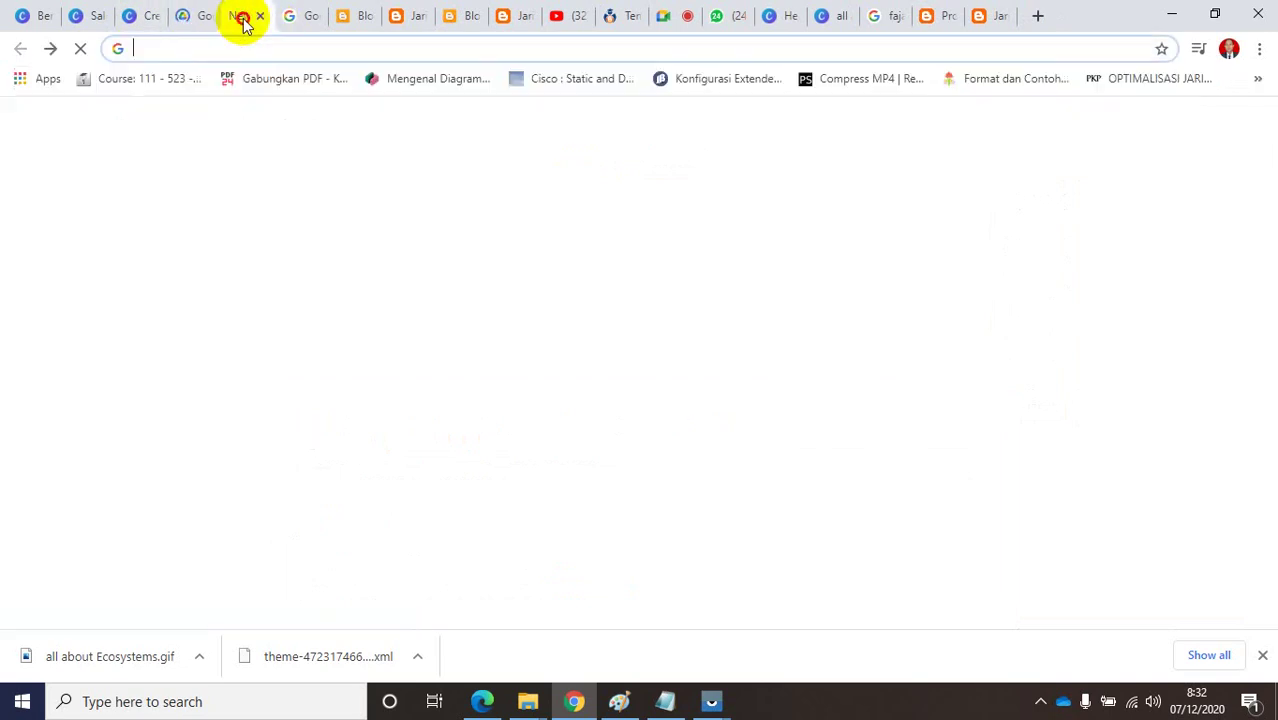
pyautogui.hotkey('ctrl', 'w')
pyautogui.click(185, 24)
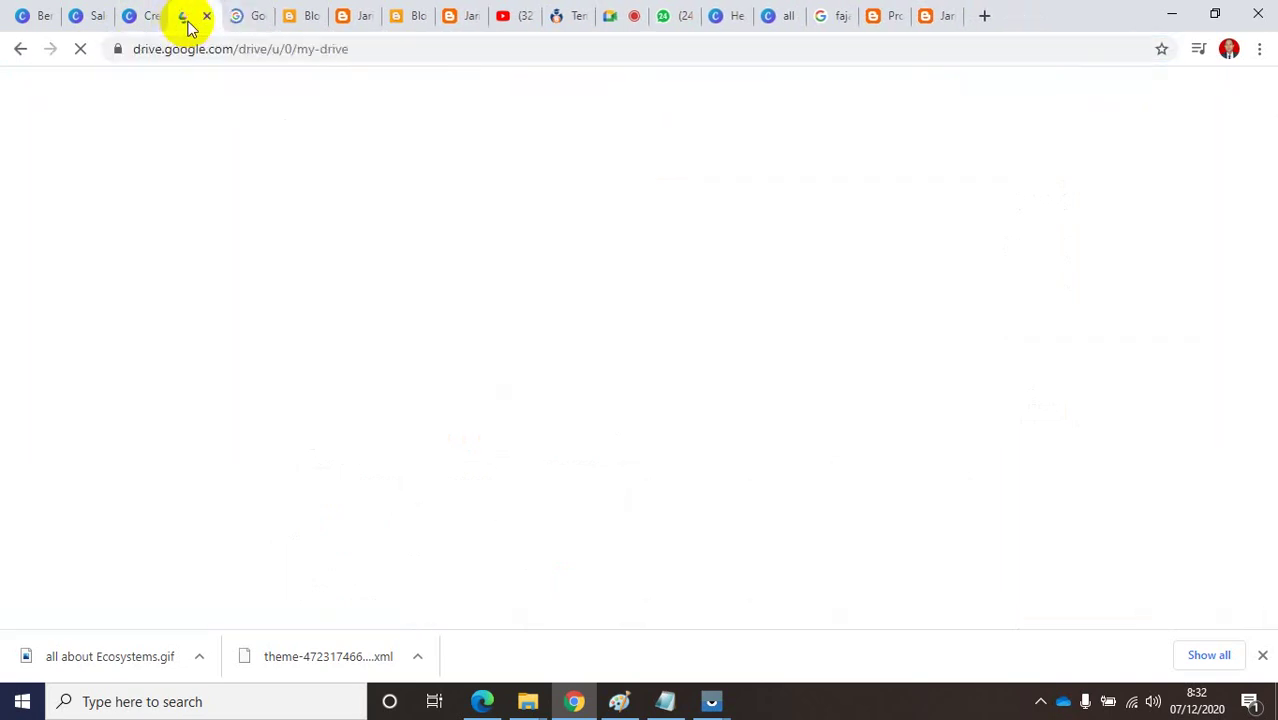
pyautogui.click(248, 18)
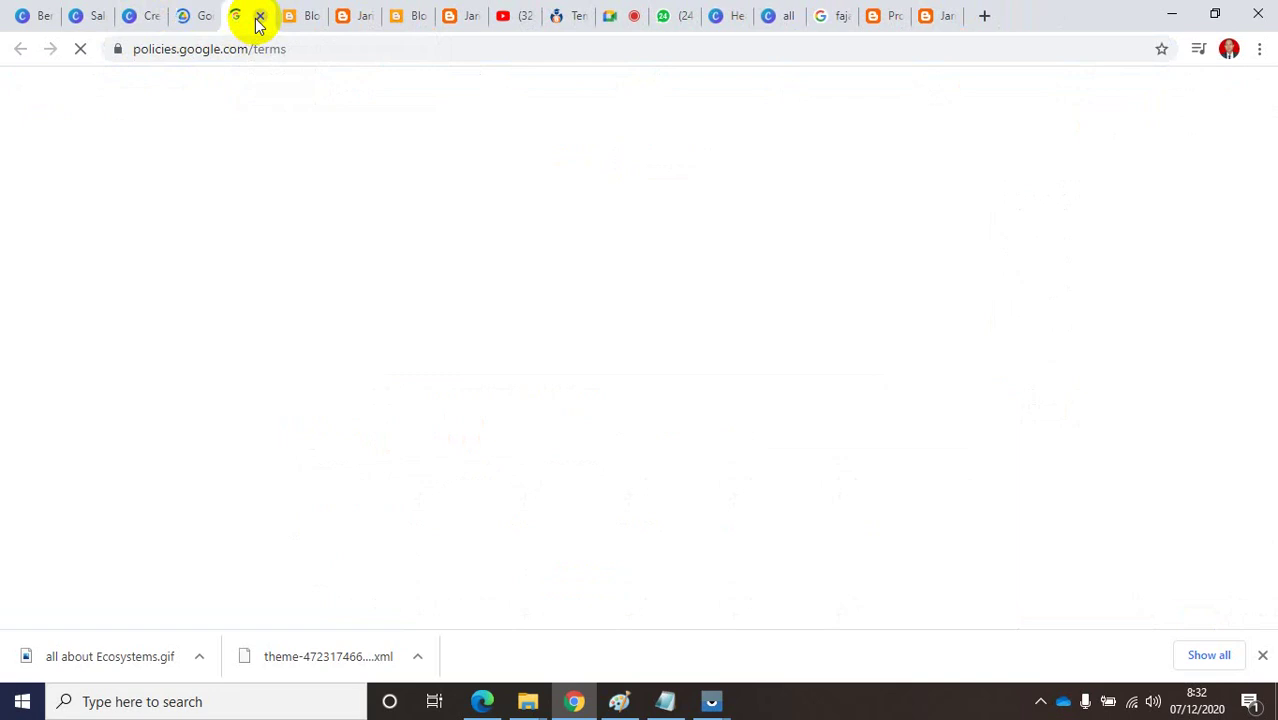
pyautogui.click(259, 17)
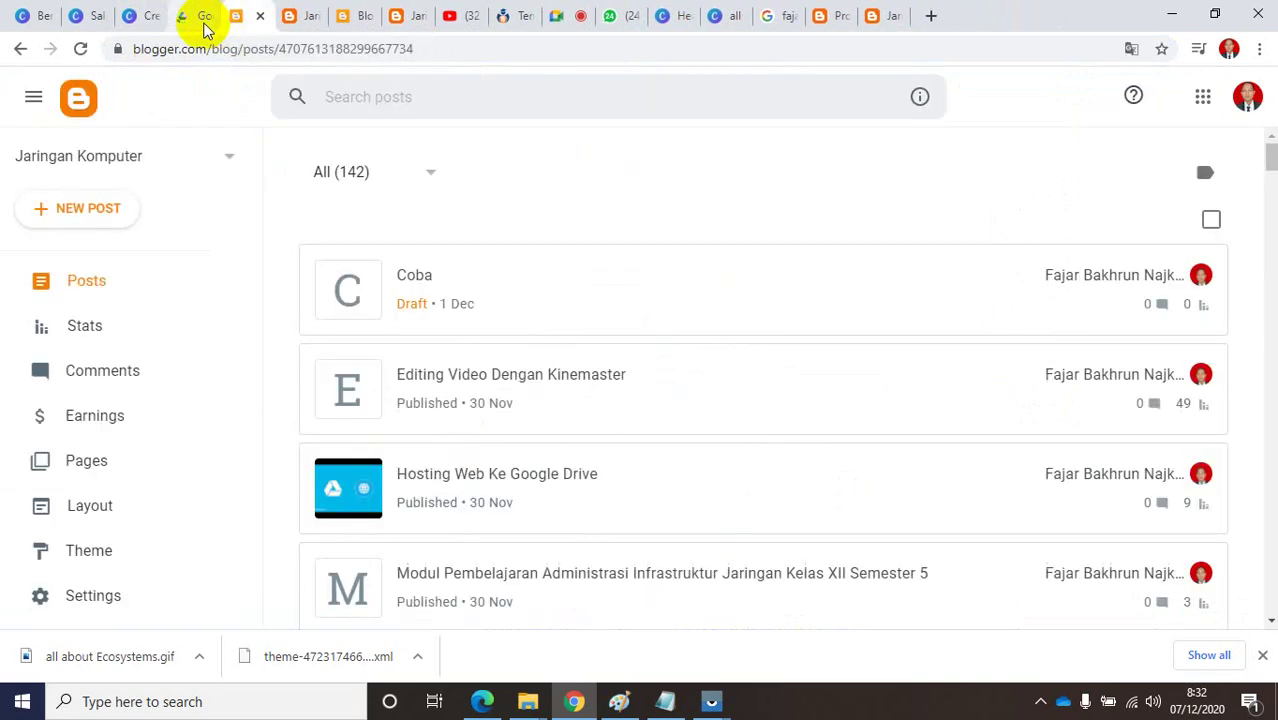
pyautogui.click(204, 26)
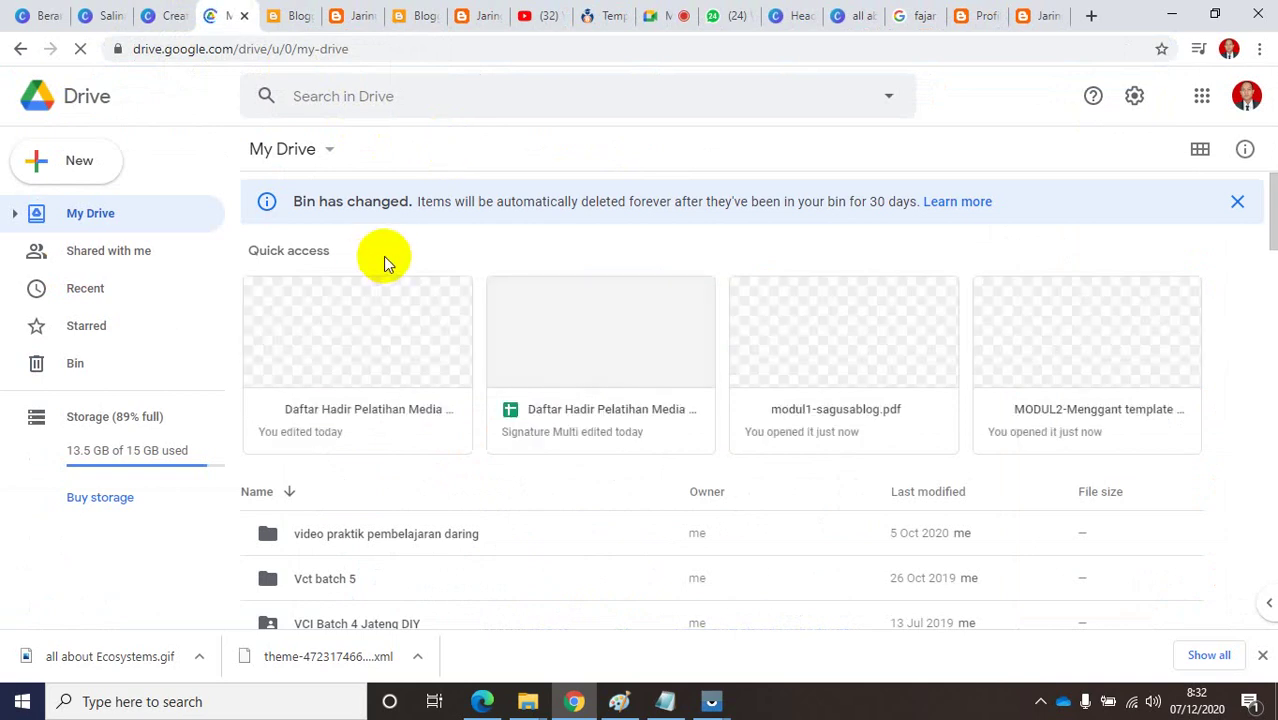
# Select the Daftar Hadir attendance responses spreadsheet under Quick access
pyautogui.scroll(-3, 385, 258)
pyautogui.scroll(2, 383, 256)
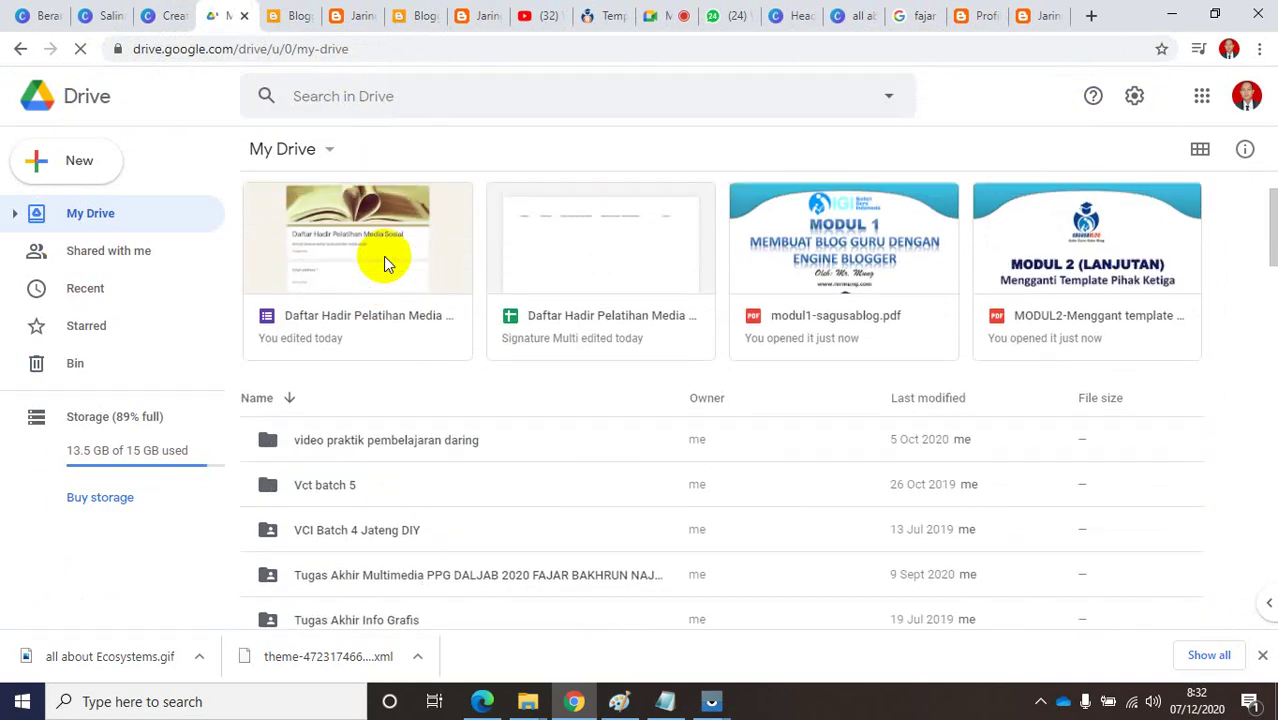
pyautogui.scroll(1, 383, 256)
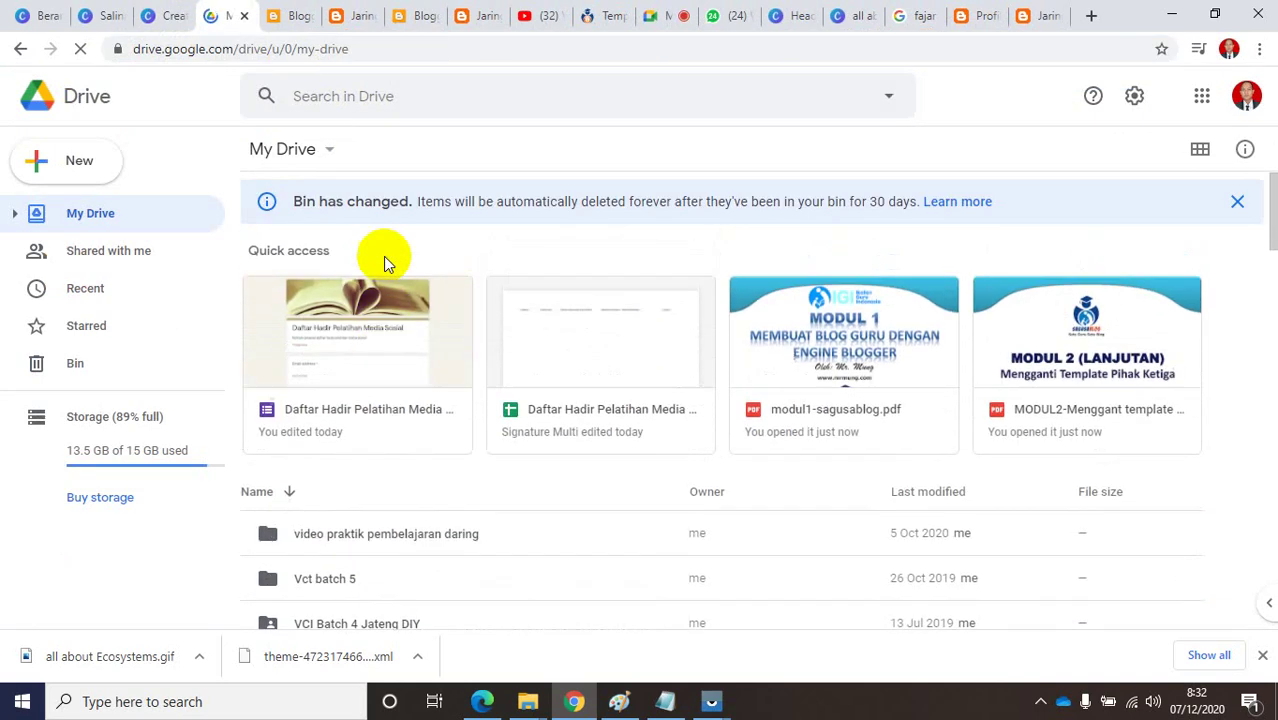
pyautogui.click(605, 403)
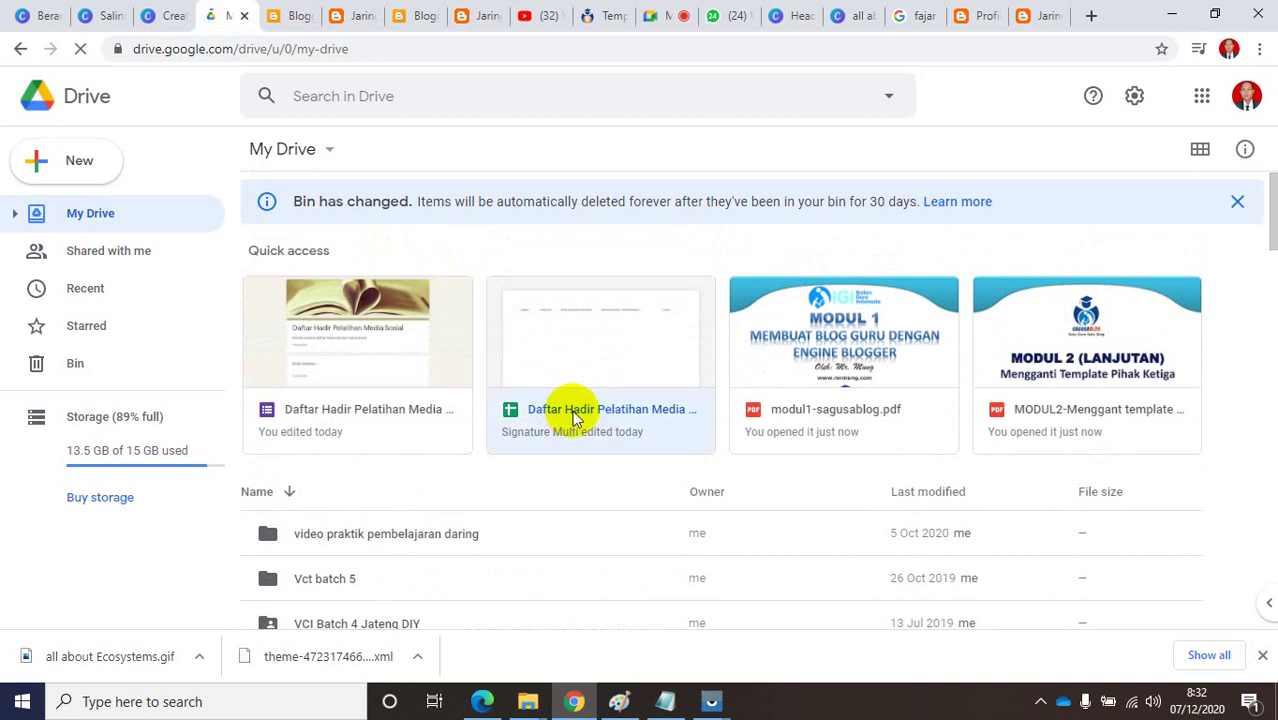
# Open the 'Daftar Hadir Pelatihan Media Sosial (Responses)' spreadsheet showing its 9 responses
pyautogui.doubleClick(590, 410)
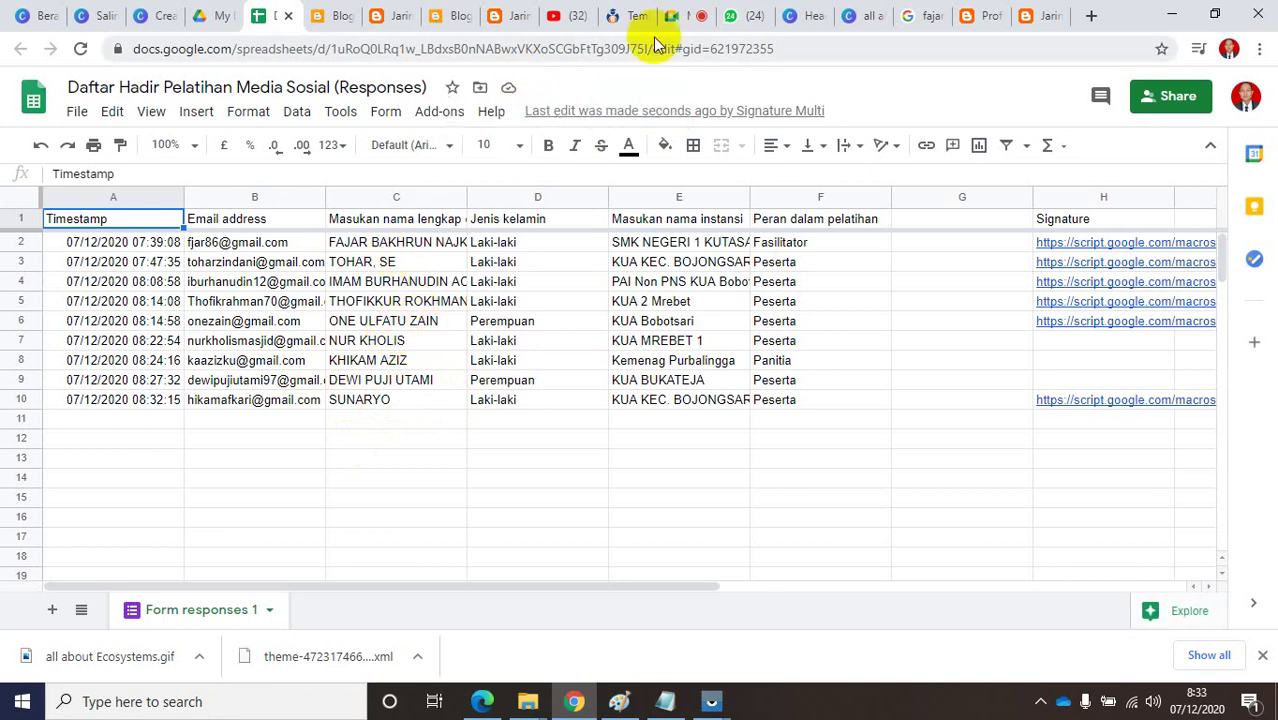
# Admit the waiting participant in the Google Meet call, then return to My Drive
pyautogui.click(737, 30)
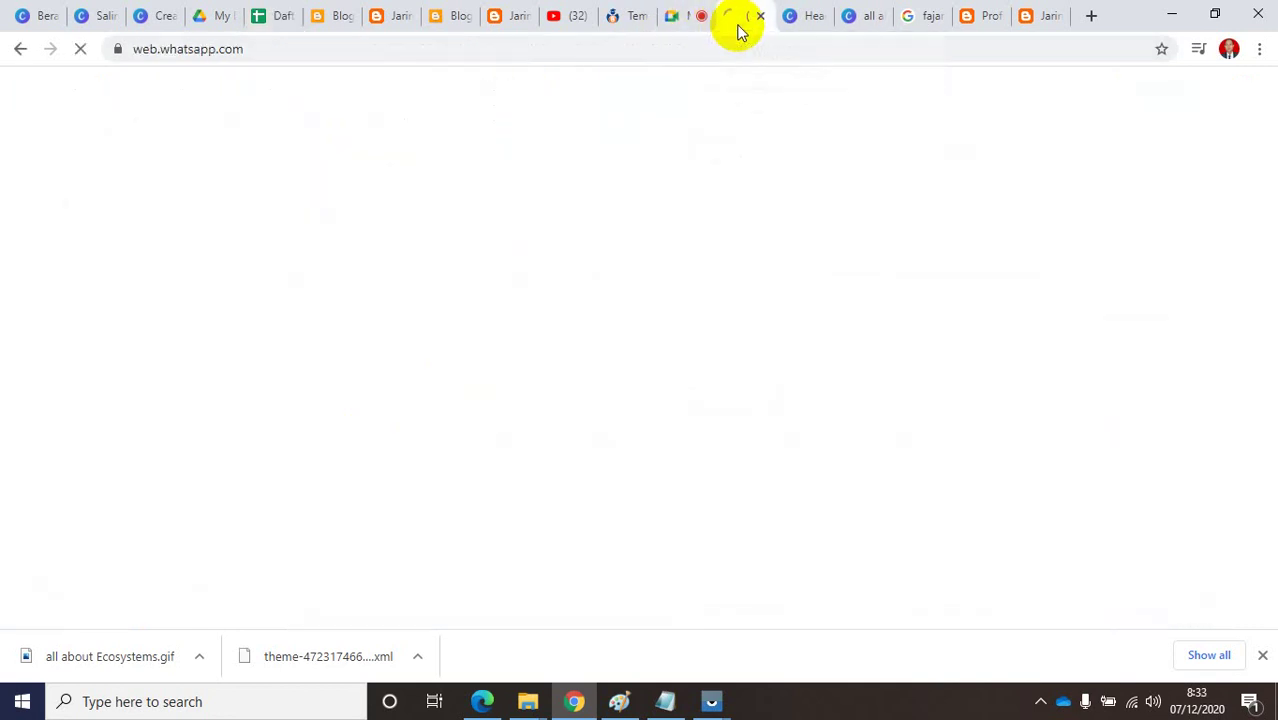
pyautogui.click(685, 28)
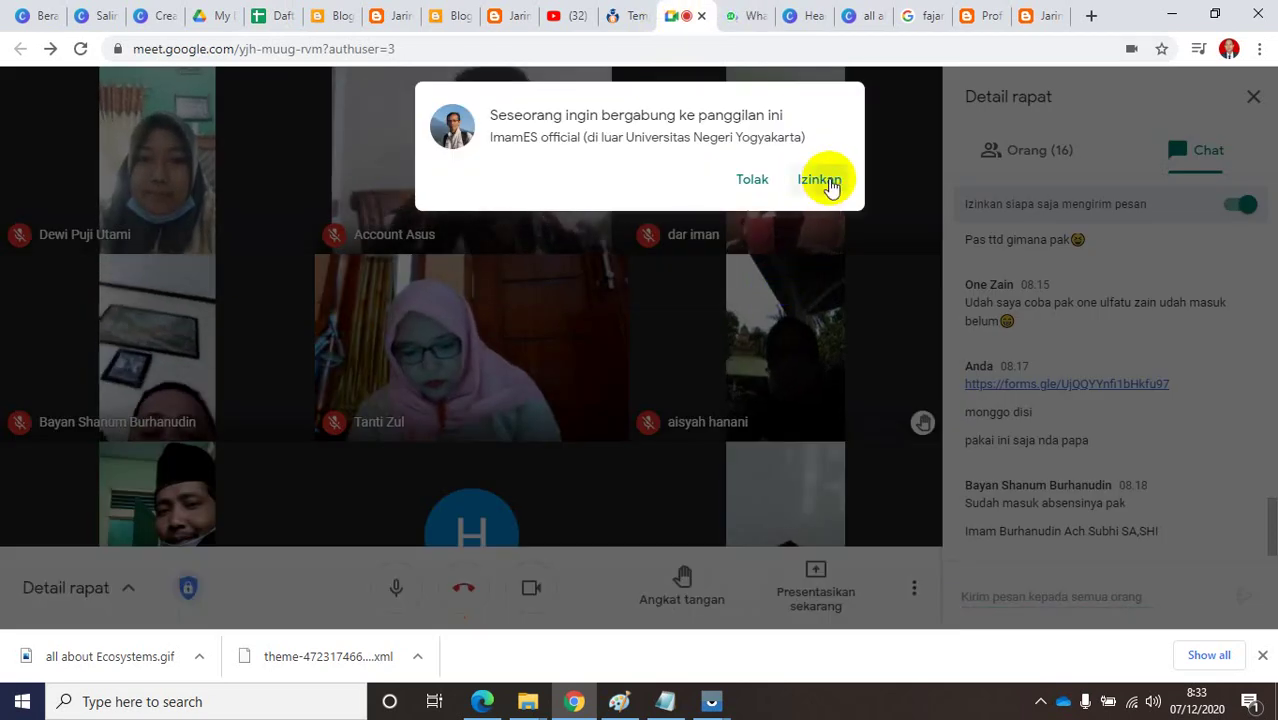
pyautogui.click(828, 186)
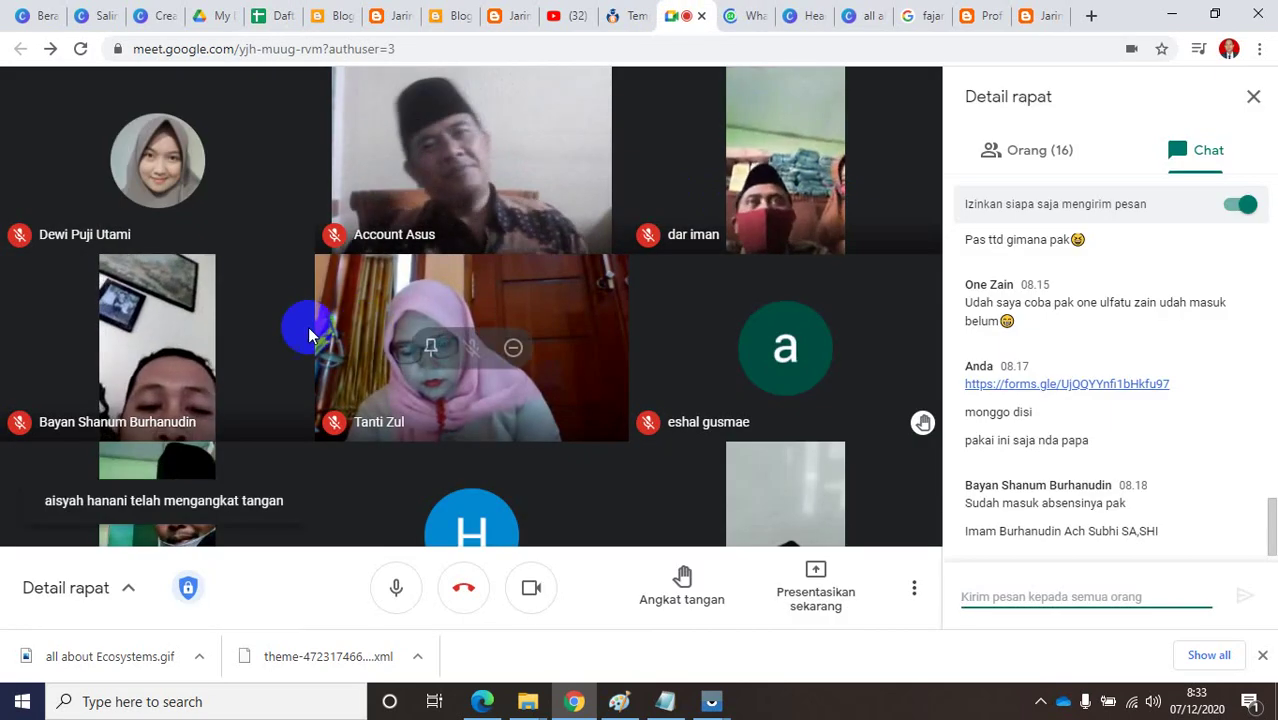
pyautogui.click(217, 18)
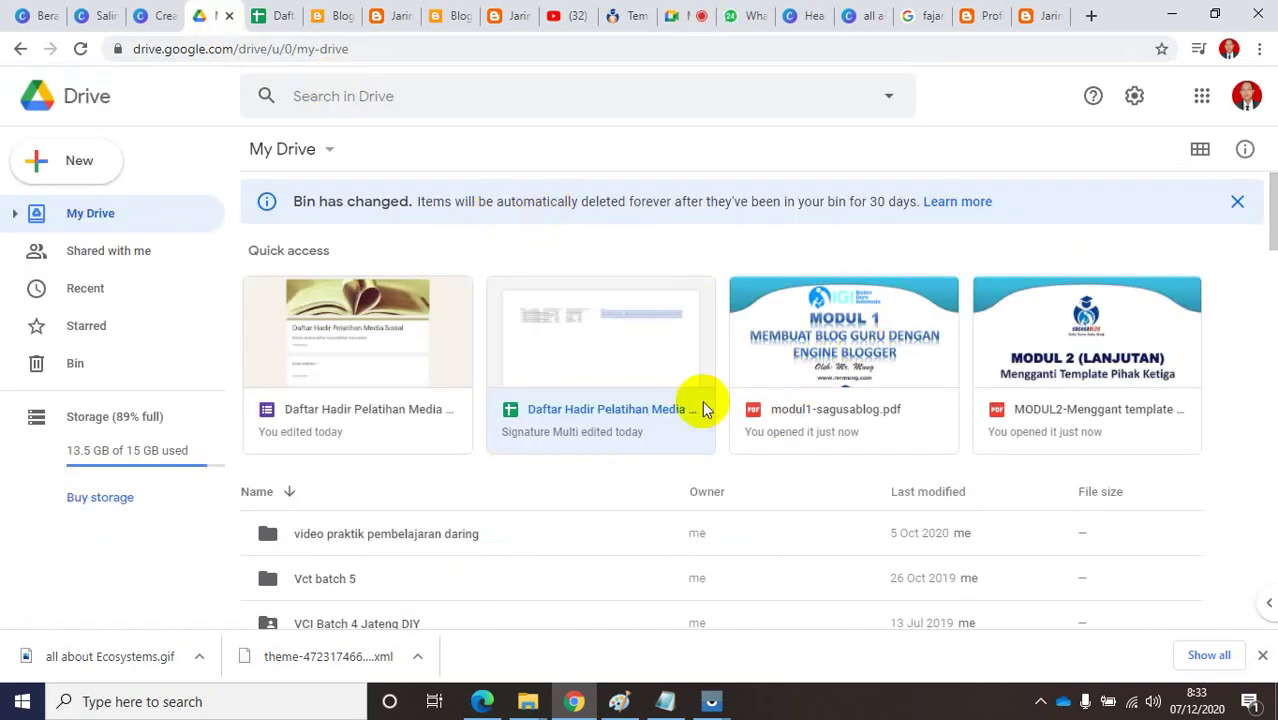
pyautogui.scroll(-5, 576, 400)
pyautogui.scroll(-15, 576, 403)
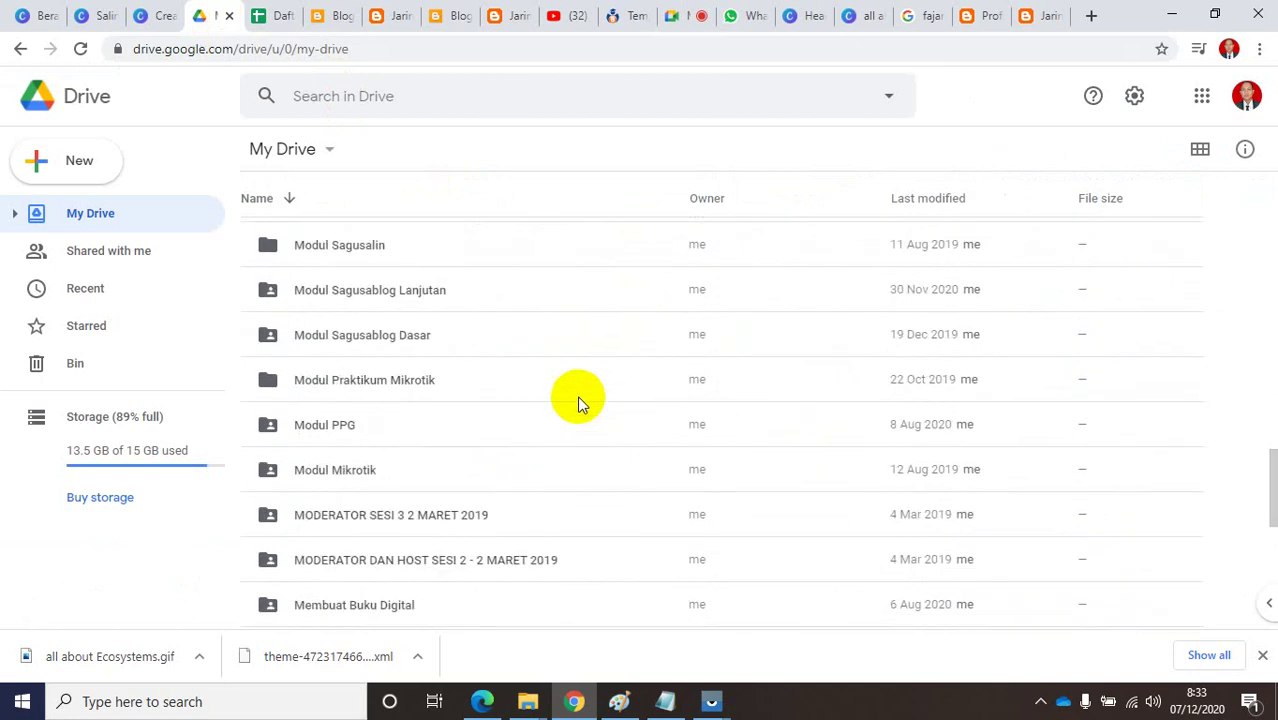
pyautogui.scroll(-1, 577, 400)
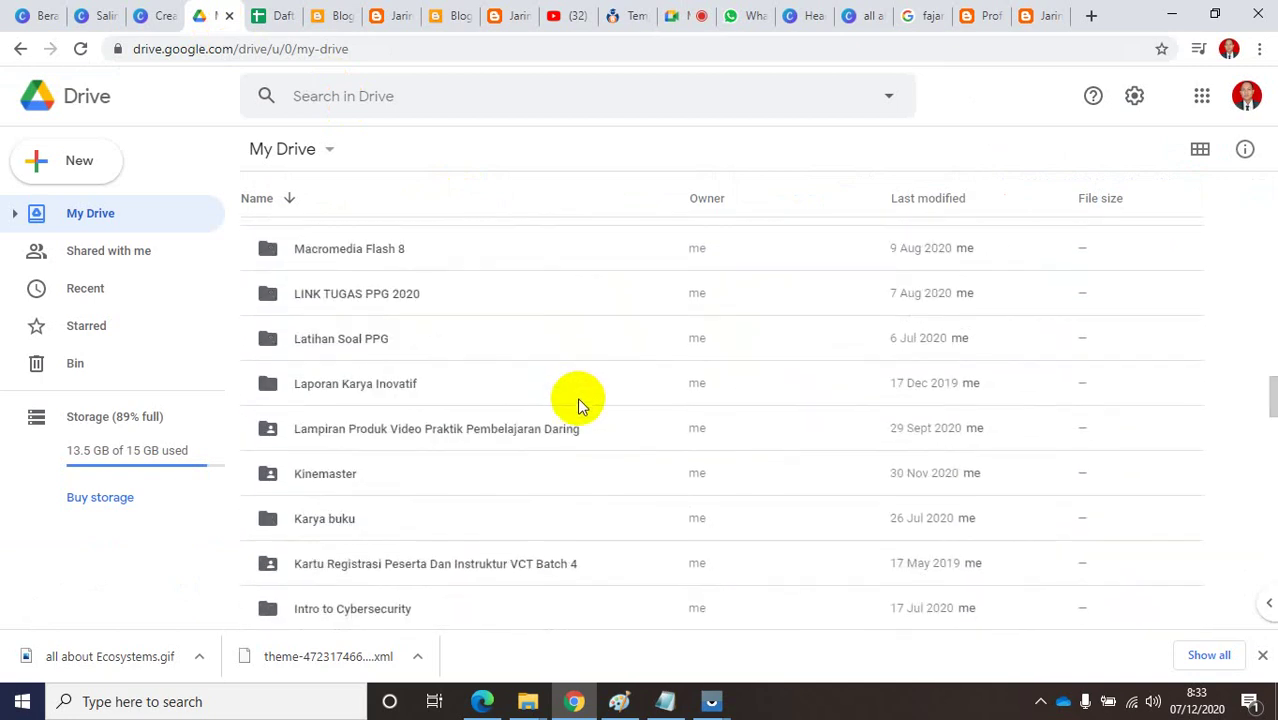
pyautogui.scroll(-10, 577, 403)
pyautogui.scroll(-3, 576, 398)
pyautogui.scroll(2, 576, 397)
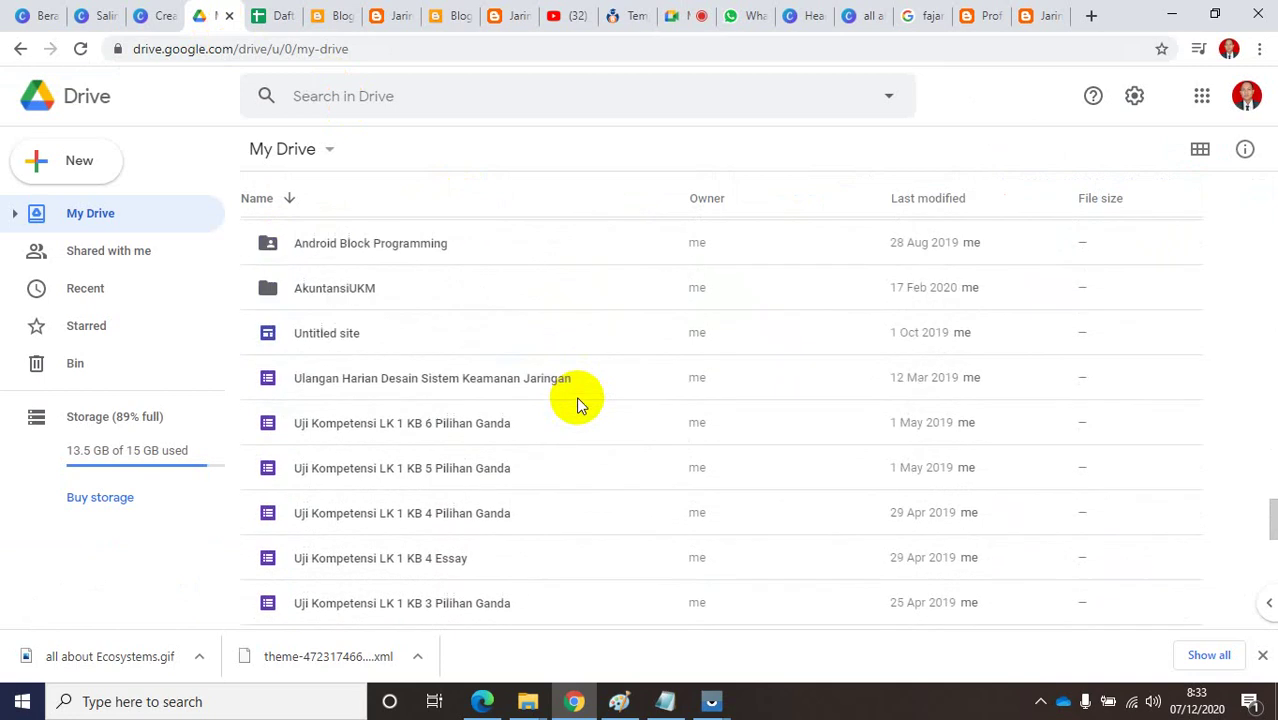
pyautogui.scroll(-8, 576, 396)
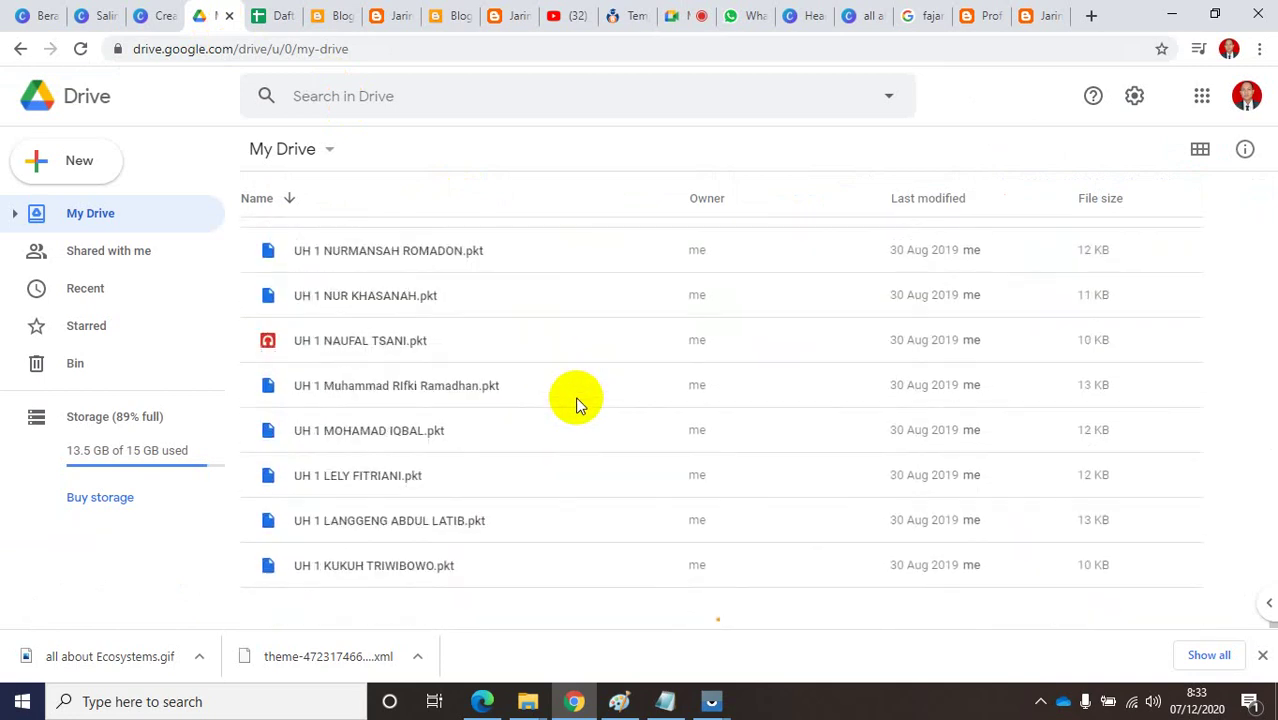
pyautogui.scroll(-5, 575, 396)
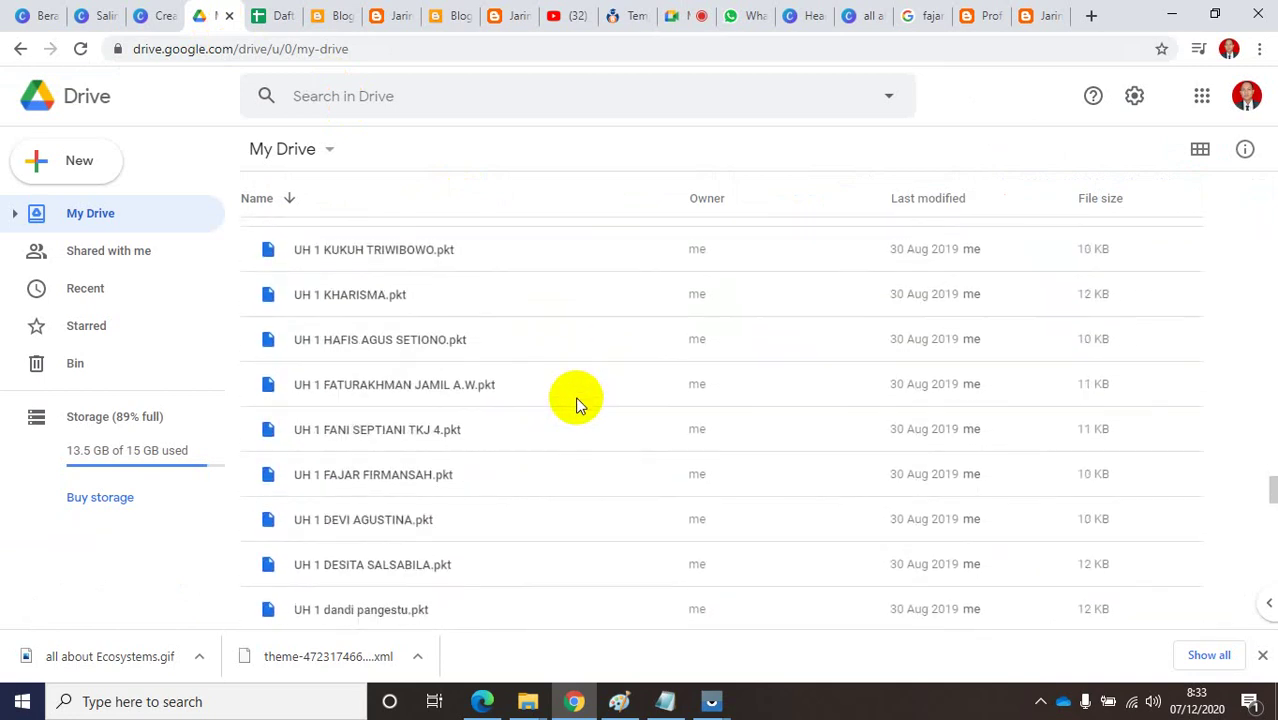
pyautogui.scroll(20, 576, 398)
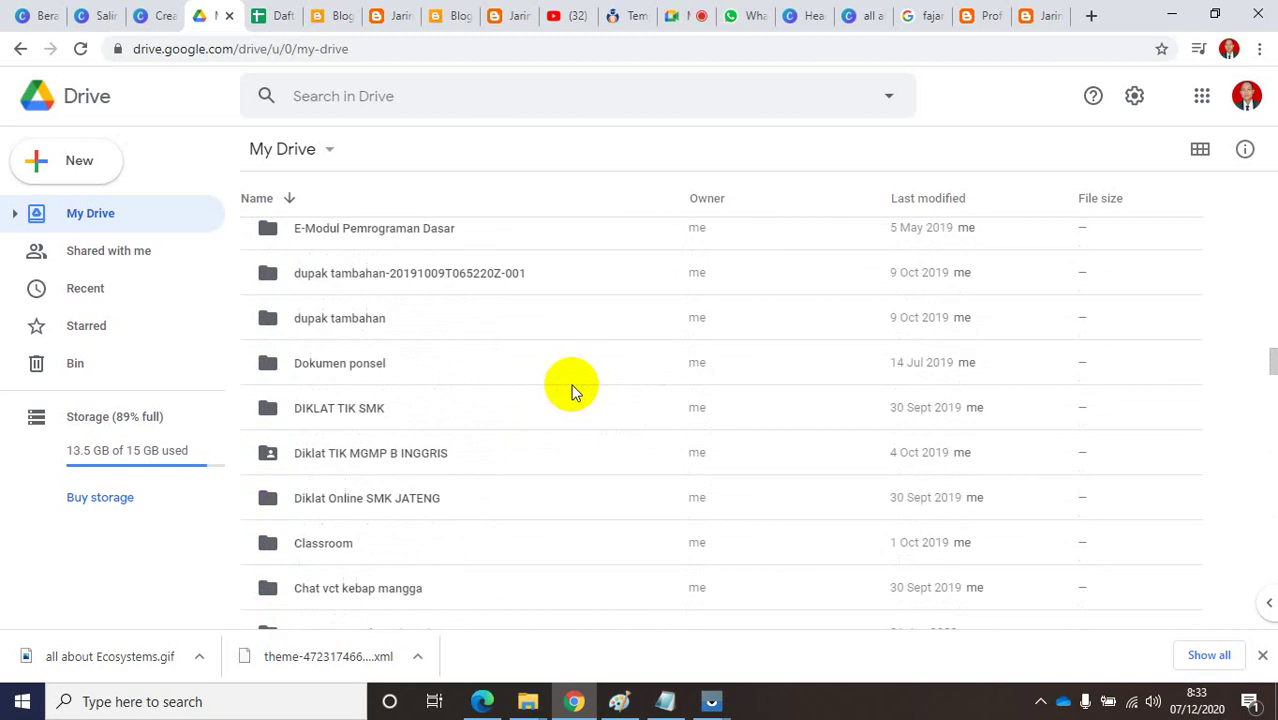
pyautogui.scroll(20, 569, 381)
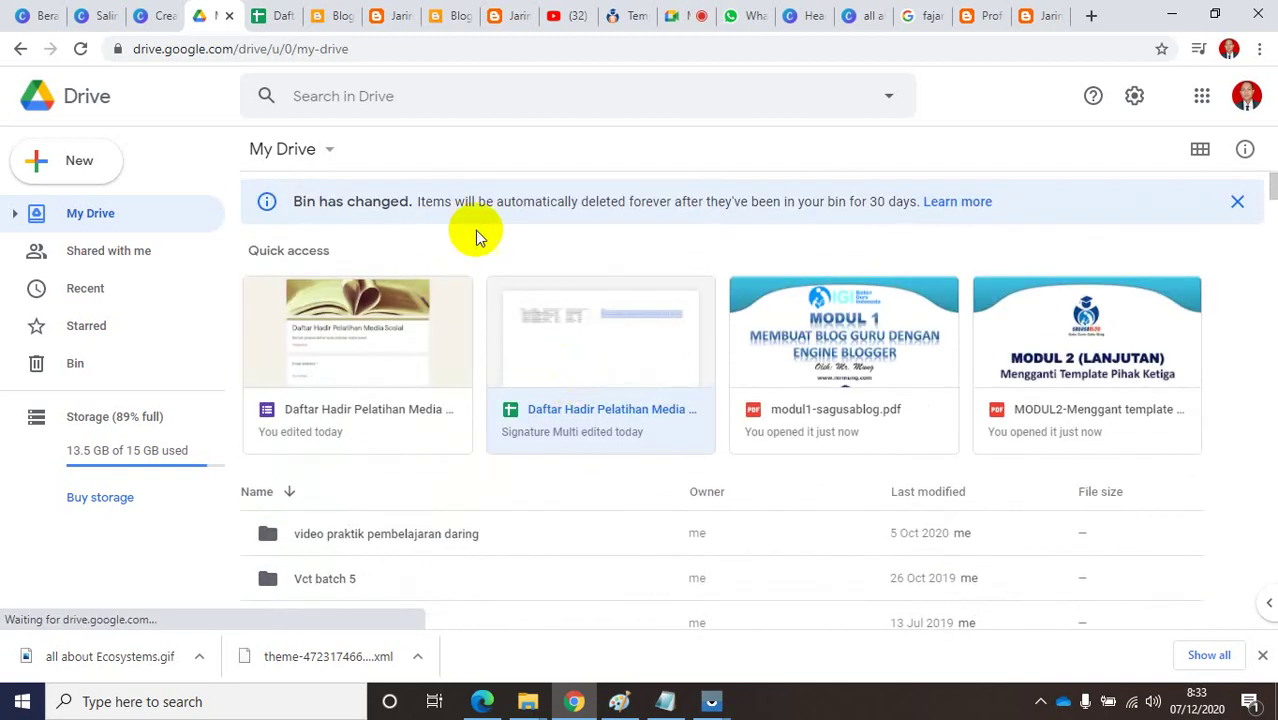
# Search Drive for 'formul' and open the Formulir Hasil Tindak Lanjut responses spreadsheet
pyautogui.click(467, 96)
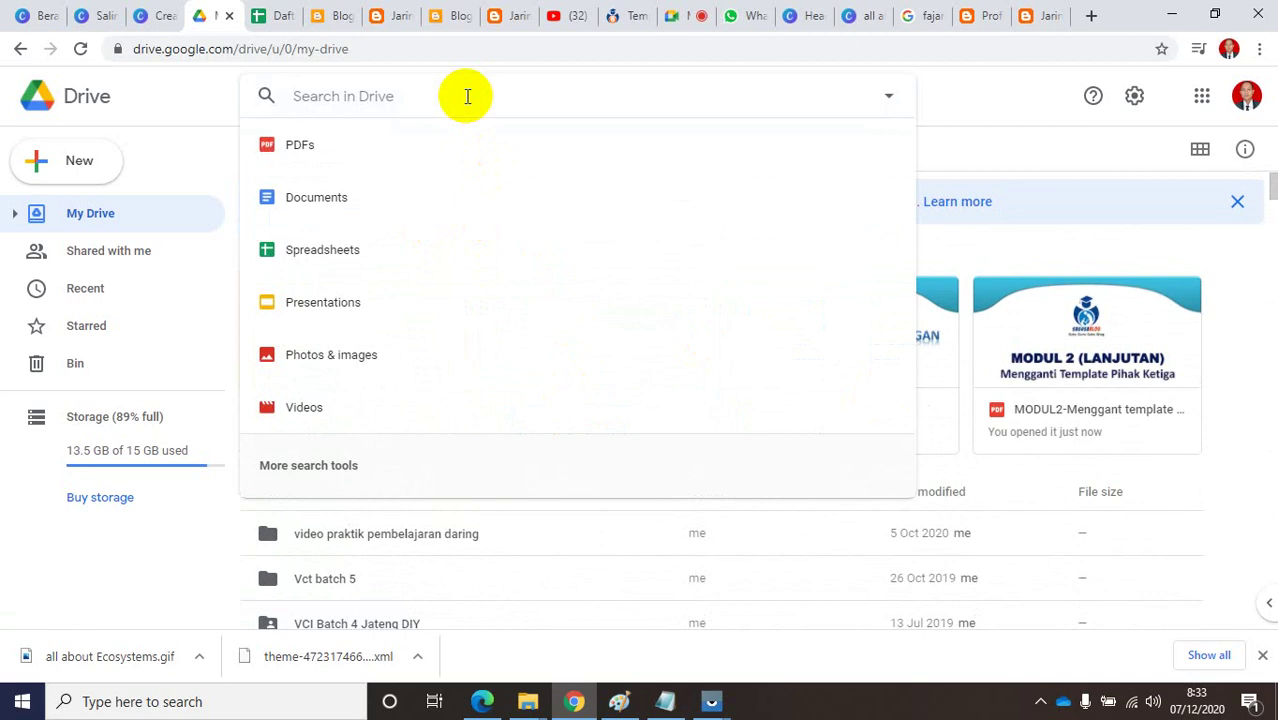
pyautogui.write('formulir')
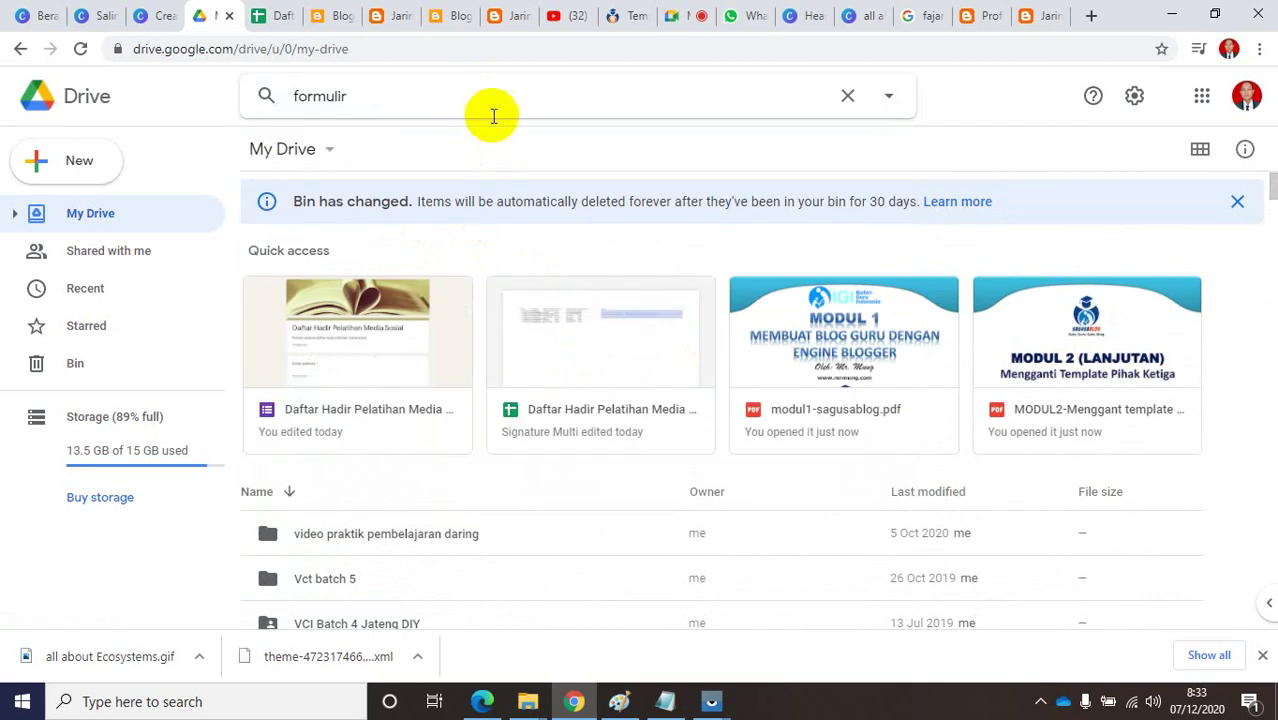
pyautogui.press('Return')
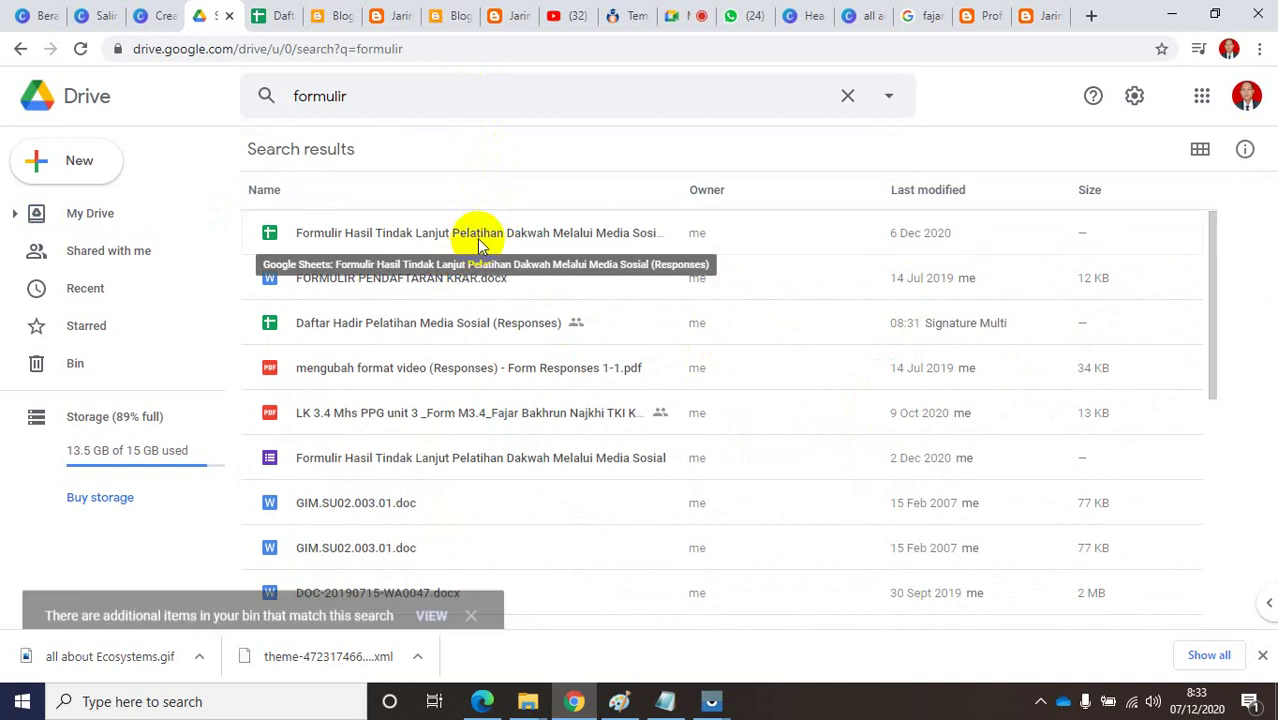
pyautogui.doubleClick(477, 238)
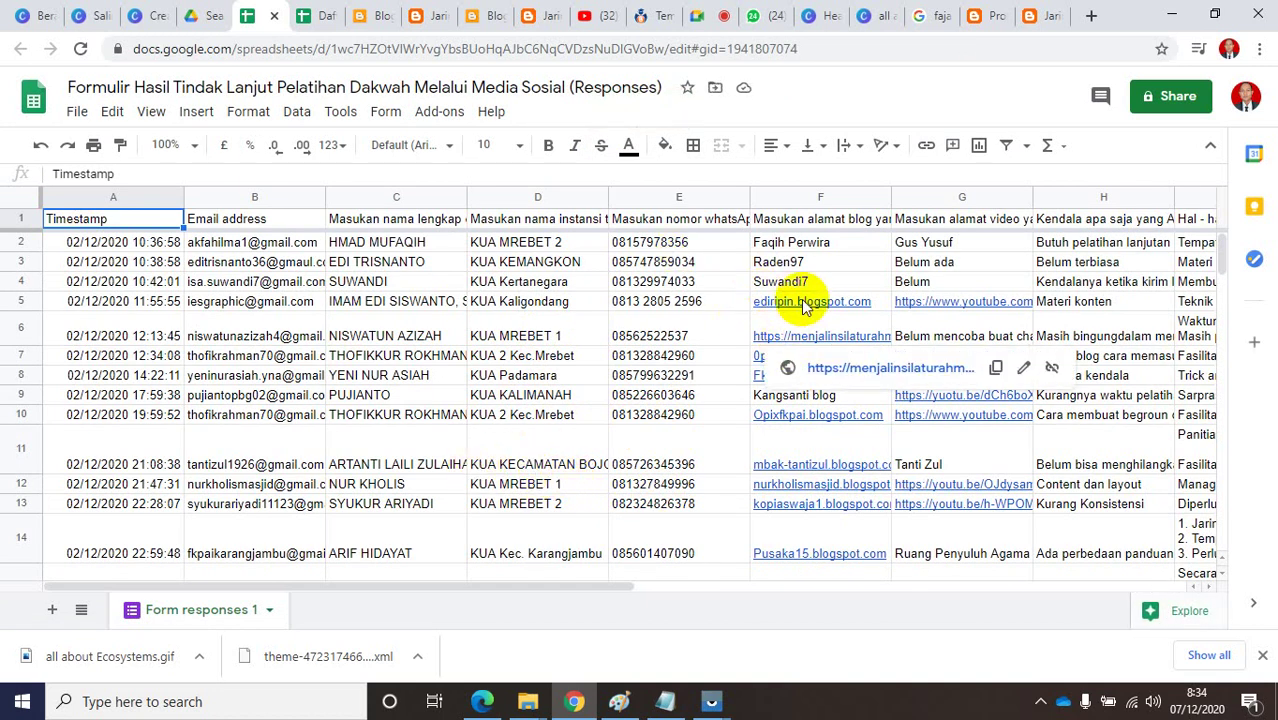
# Share the entire screen in Meet, showing the Daftar Hadir Pelatihan Media Sosial responses sheet
pyautogui.click(230, 342)
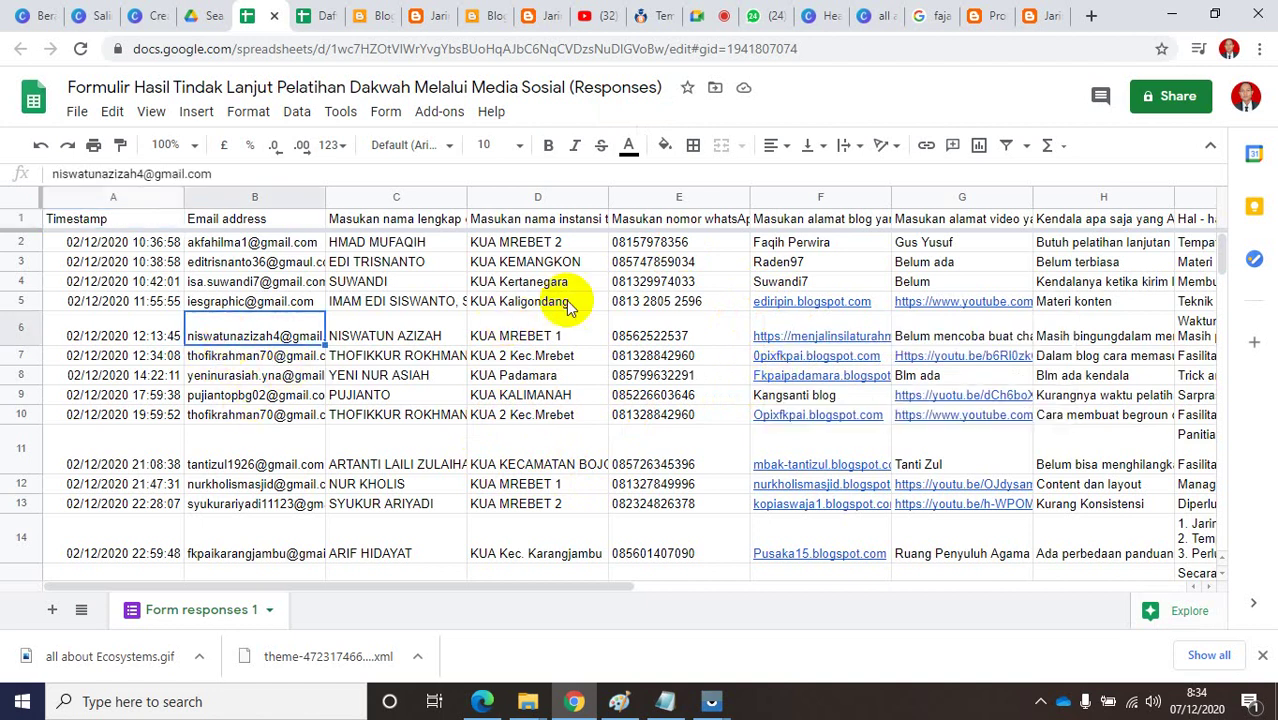
pyautogui.click(708, 27)
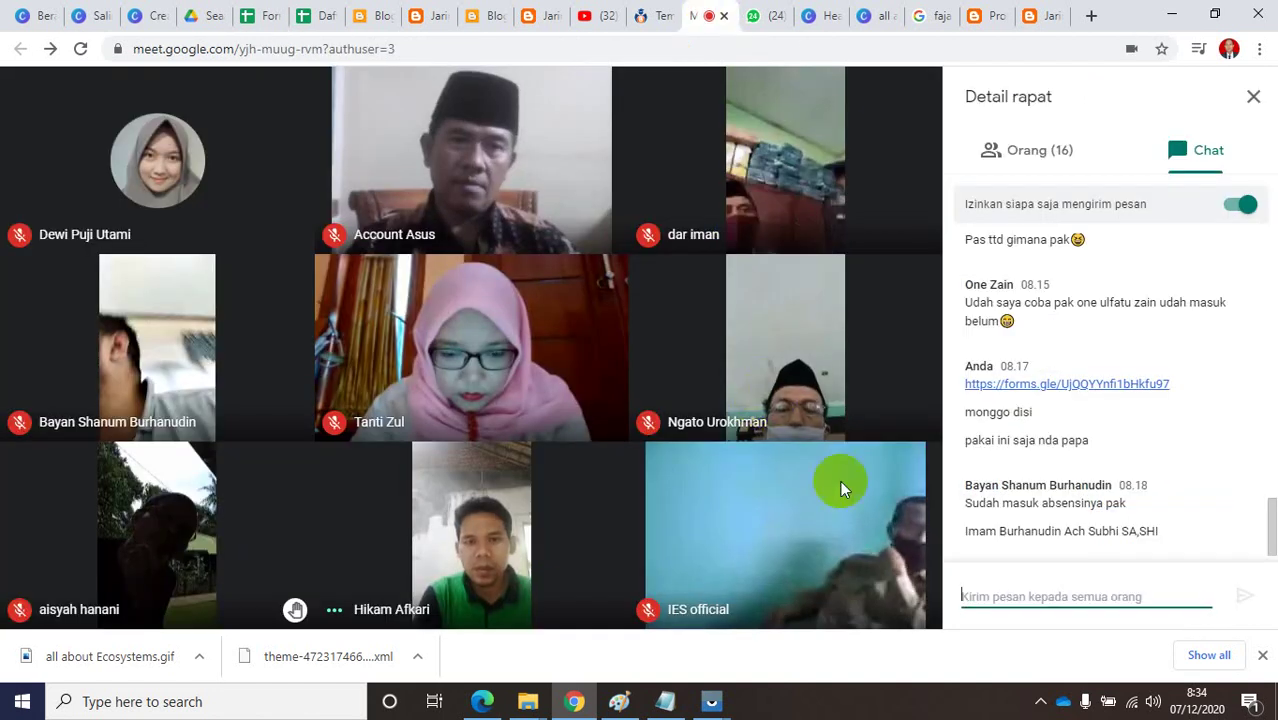
pyautogui.click(823, 600)
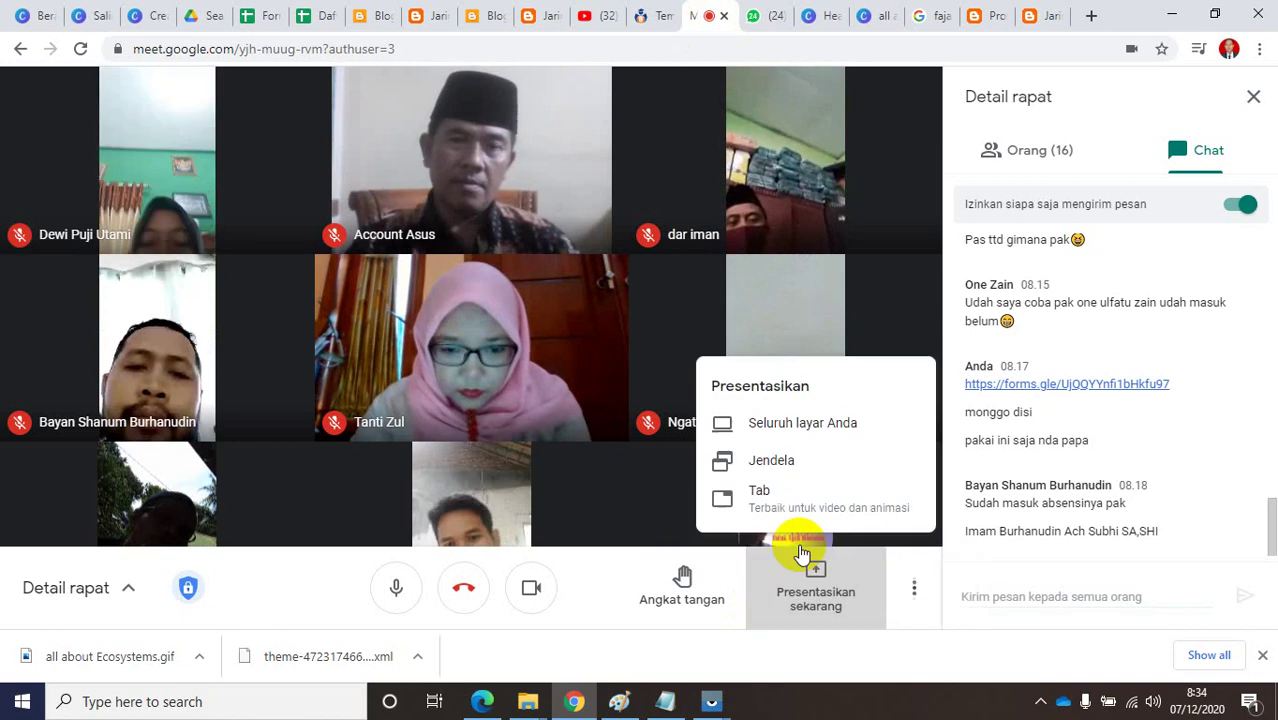
pyautogui.click(770, 424)
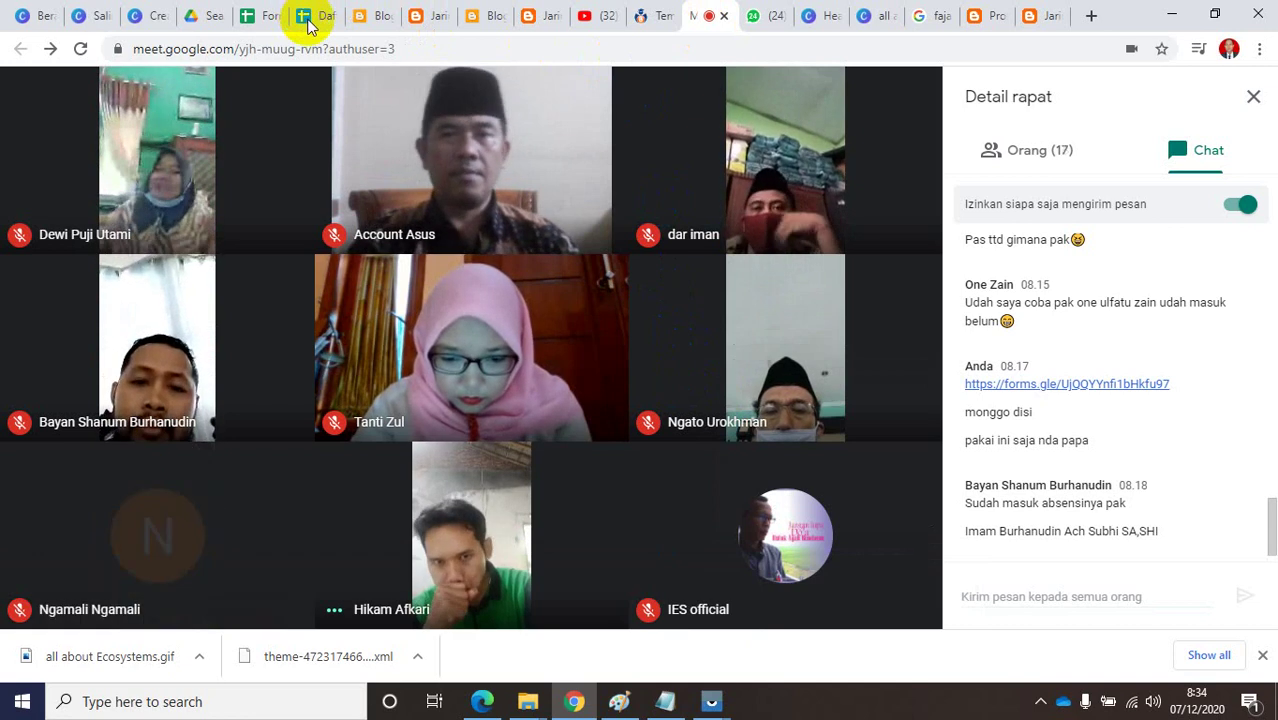
pyautogui.click(305, 18)
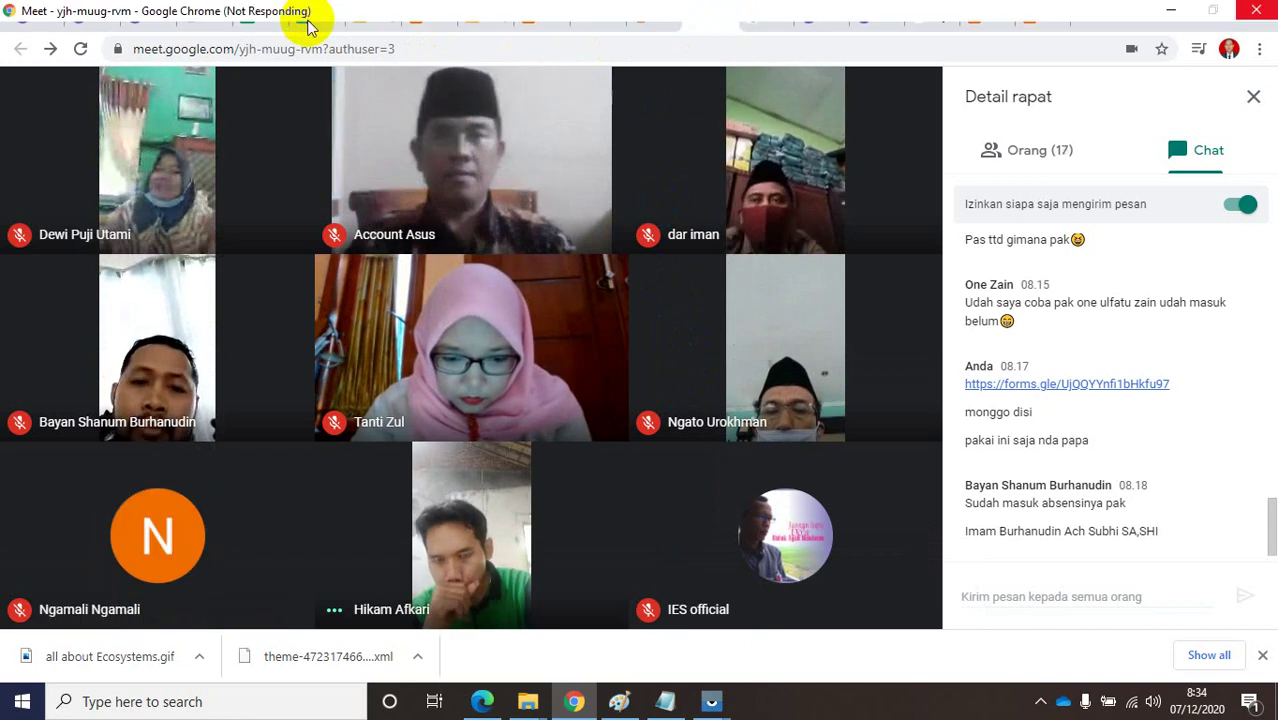
pyautogui.click(457, 260)
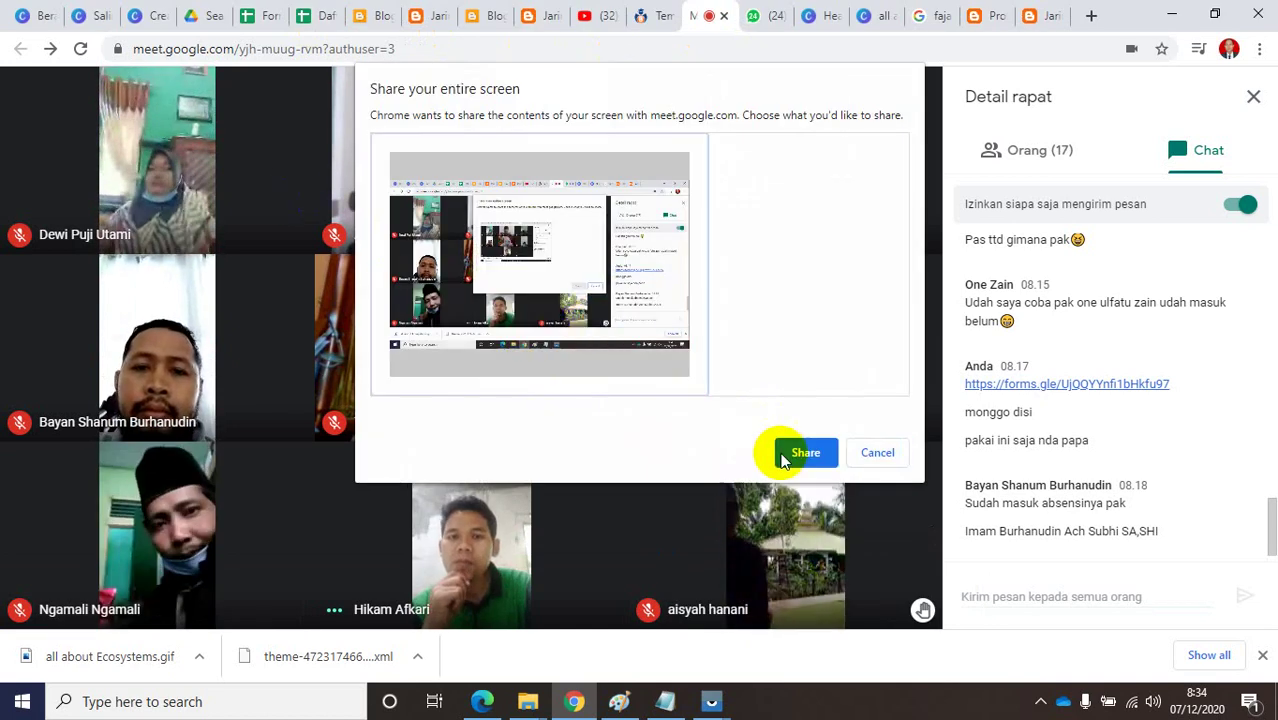
pyautogui.click(803, 453)
pyautogui.click(318, 15)
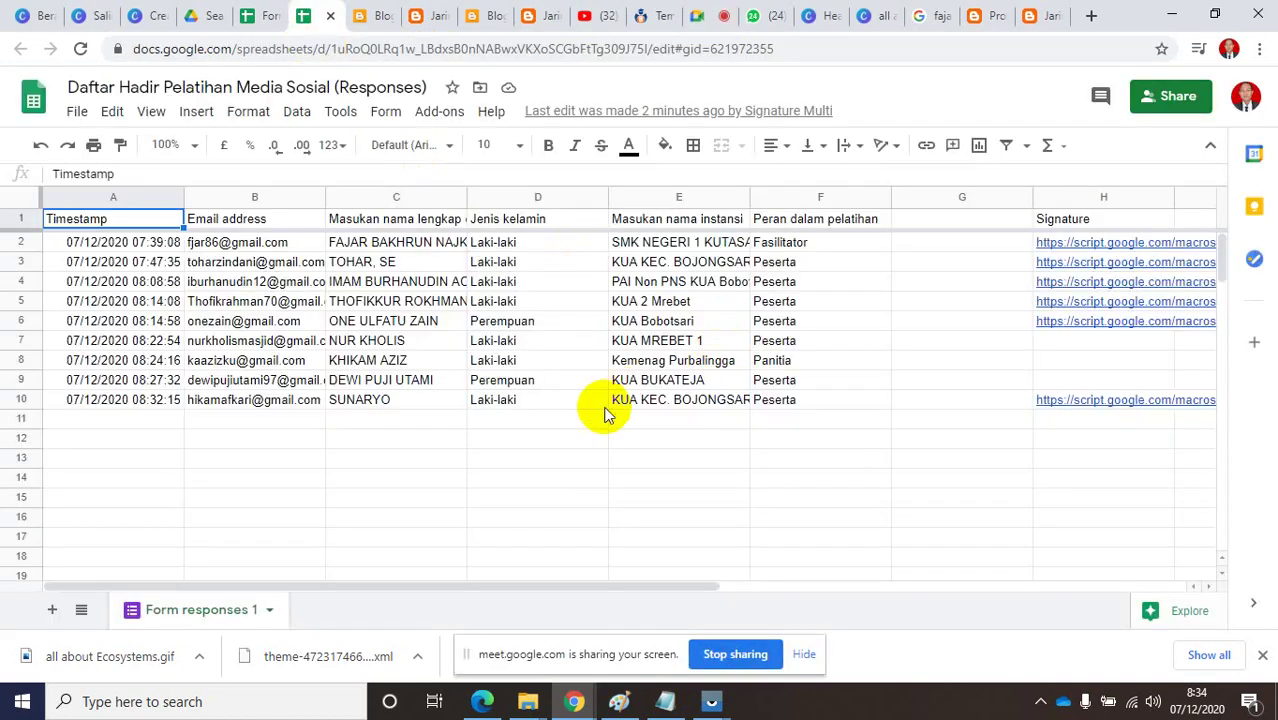
# Open the Formulir Hasil Tindak Lanjut responses and review row 5's name, institution, phone, blog and channel
pyautogui.click(247, 18)
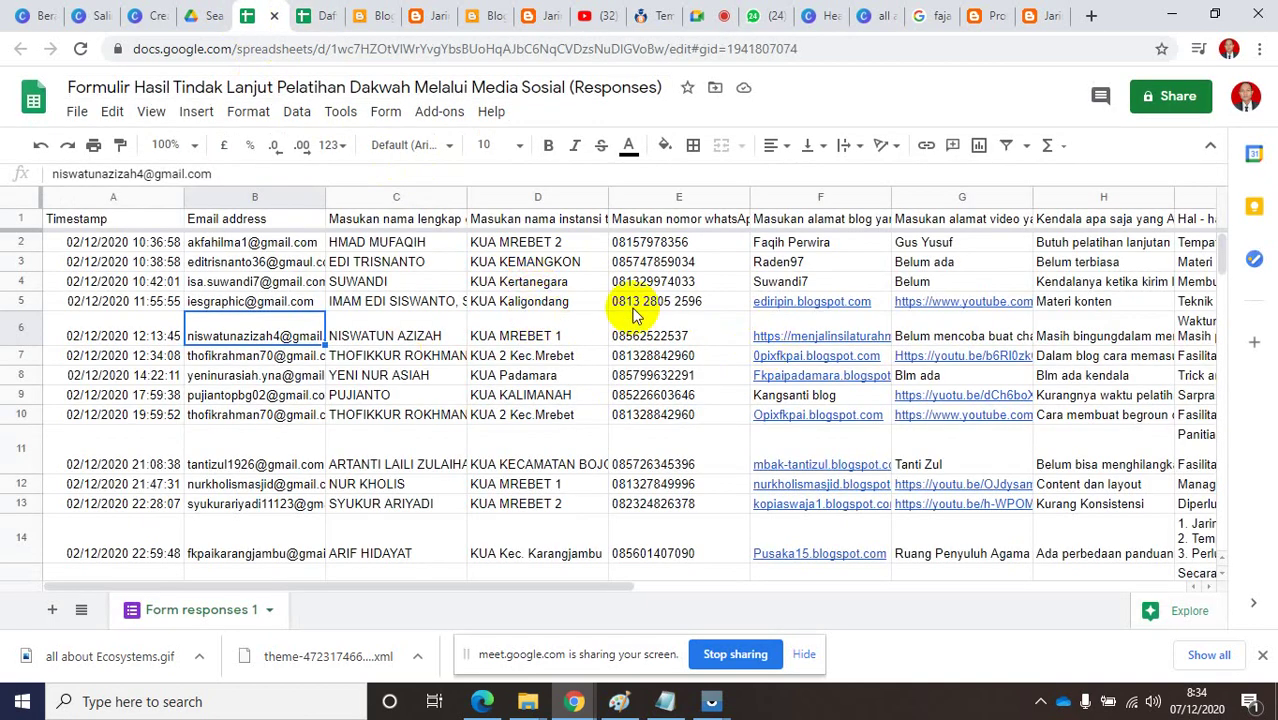
pyautogui.click(655, 302)
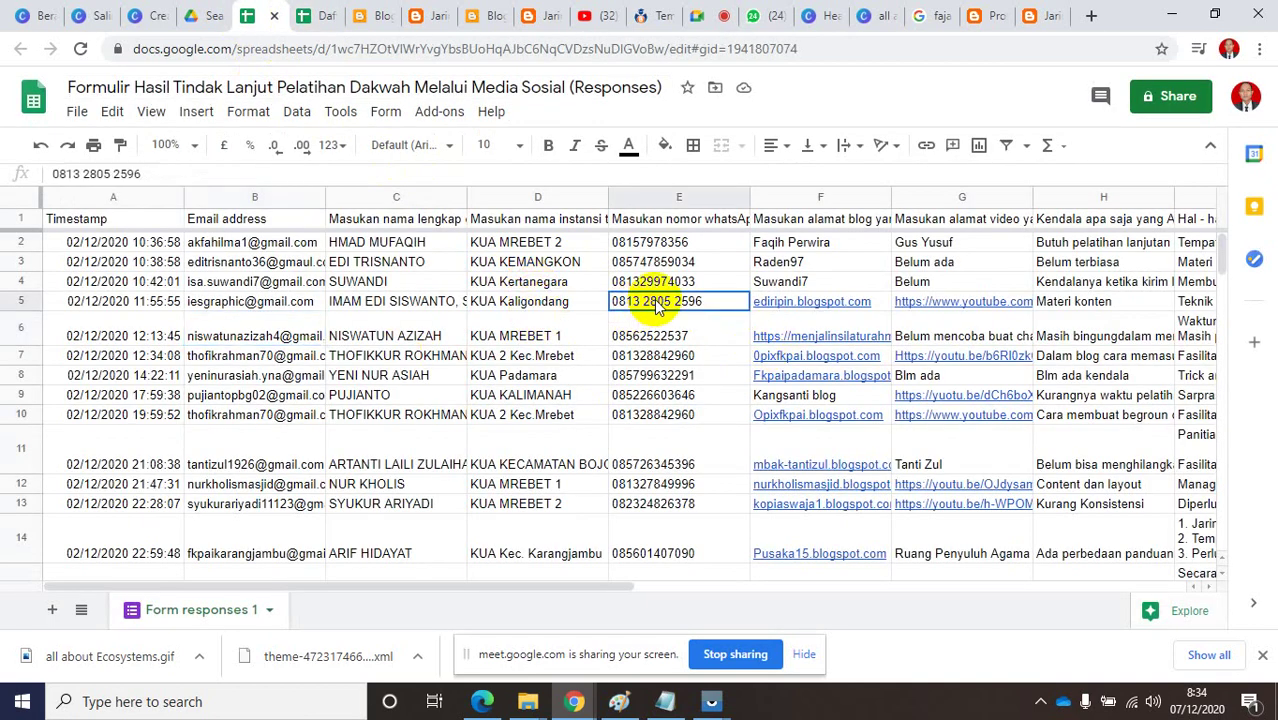
pyautogui.click(398, 303)
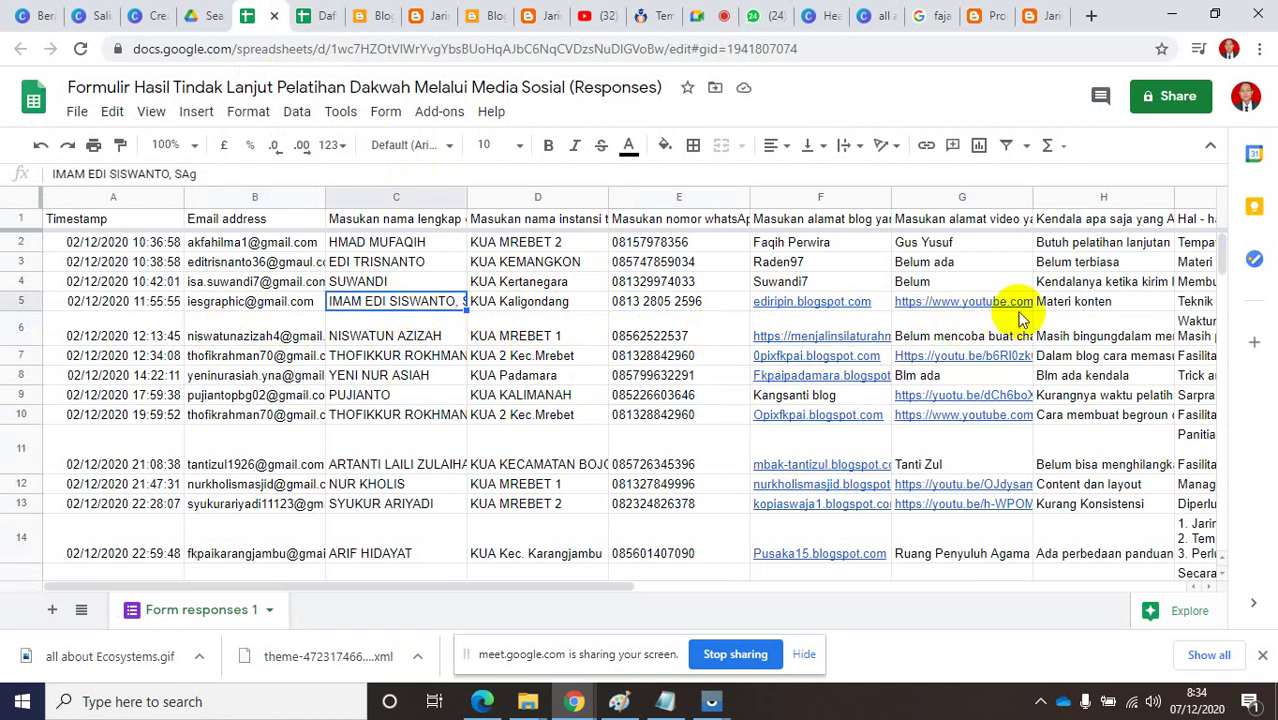
pyautogui.click(537, 308)
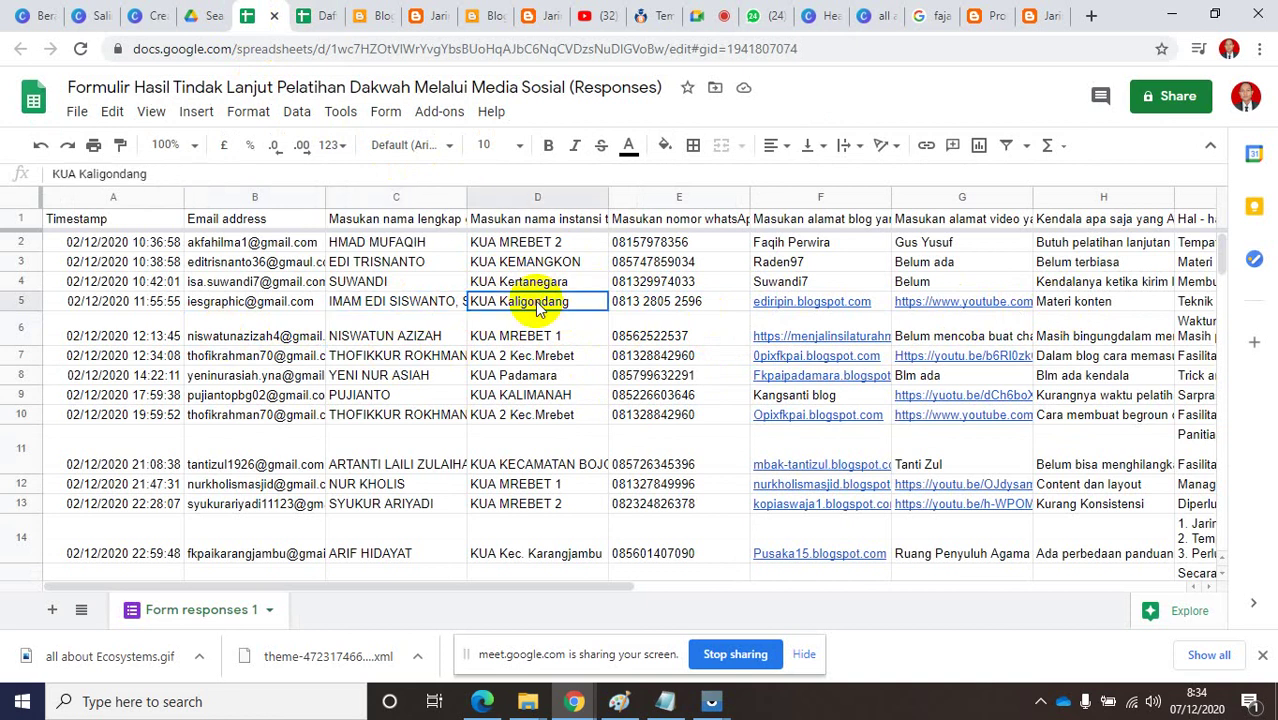
pyautogui.click(665, 308)
pyautogui.click(872, 302)
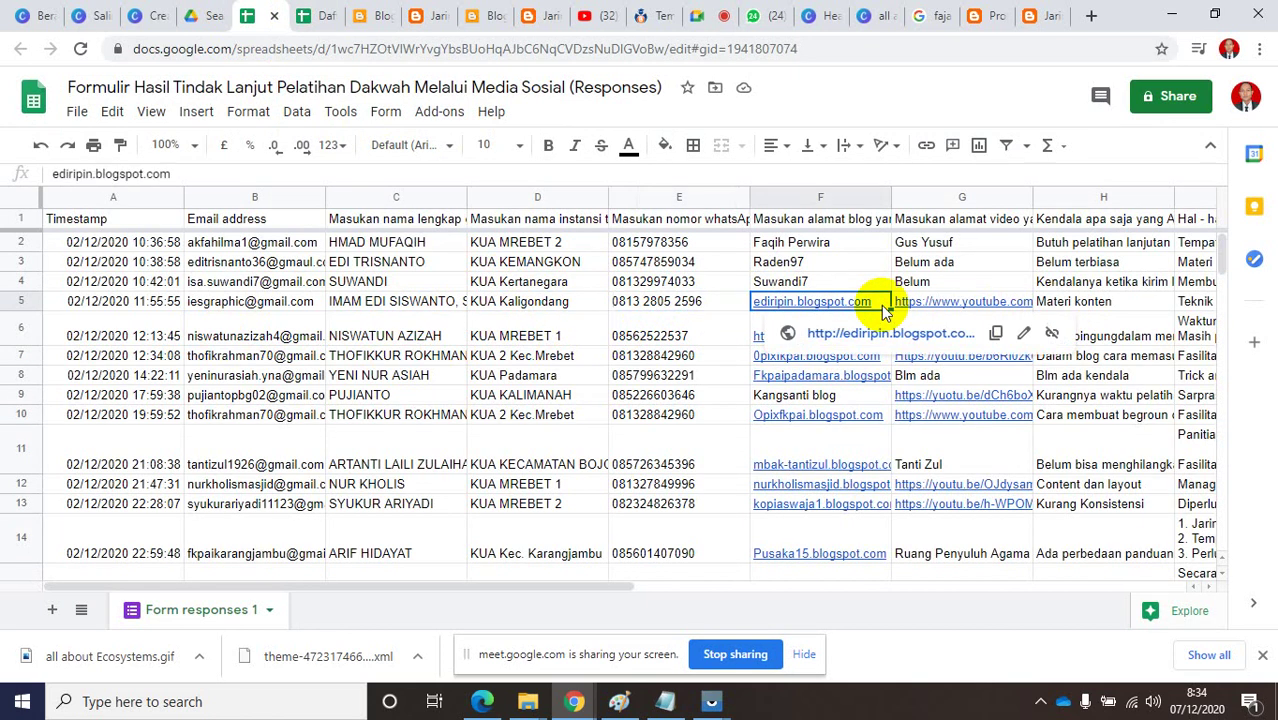
pyautogui.click(690, 303)
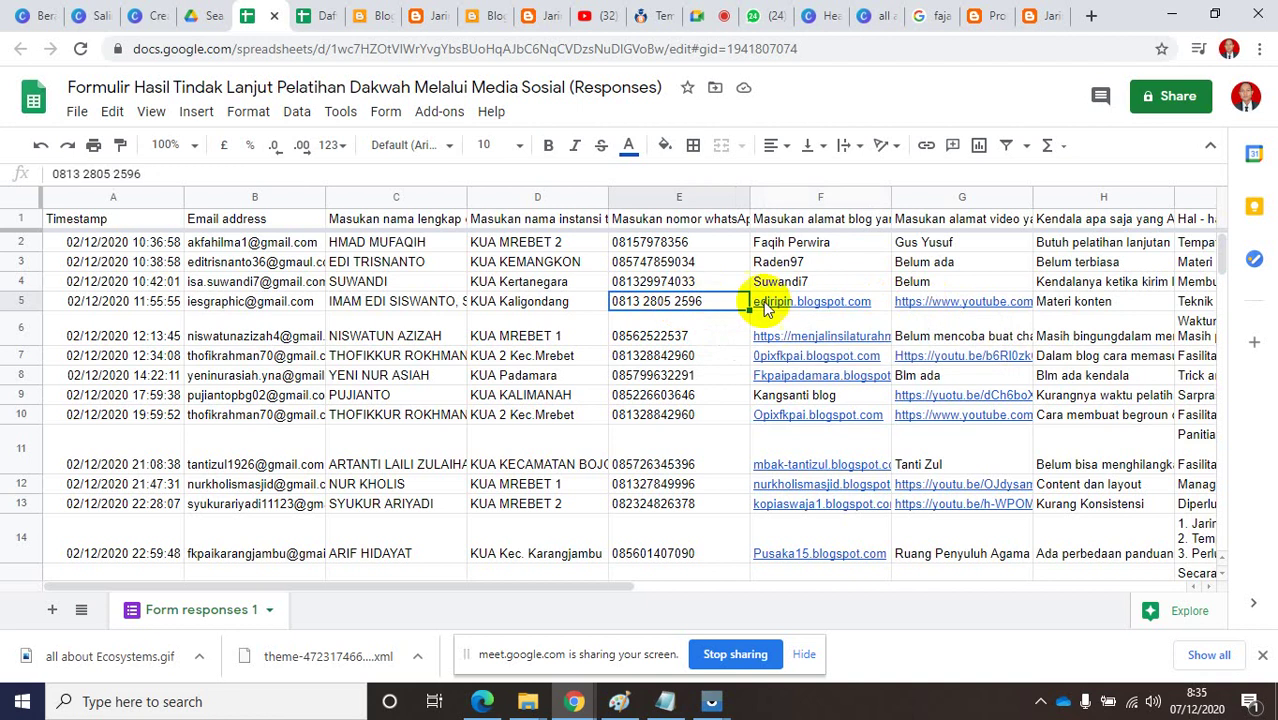
pyautogui.moveTo(945, 308)
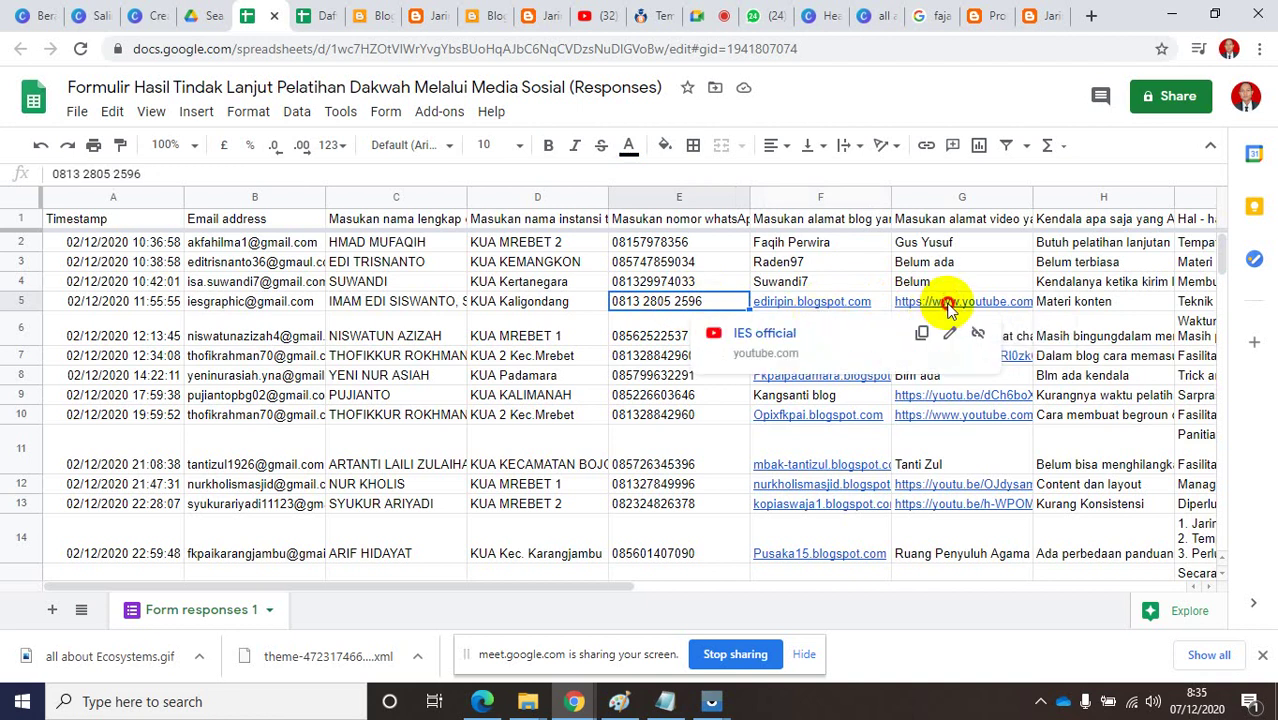
pyautogui.click(947, 305)
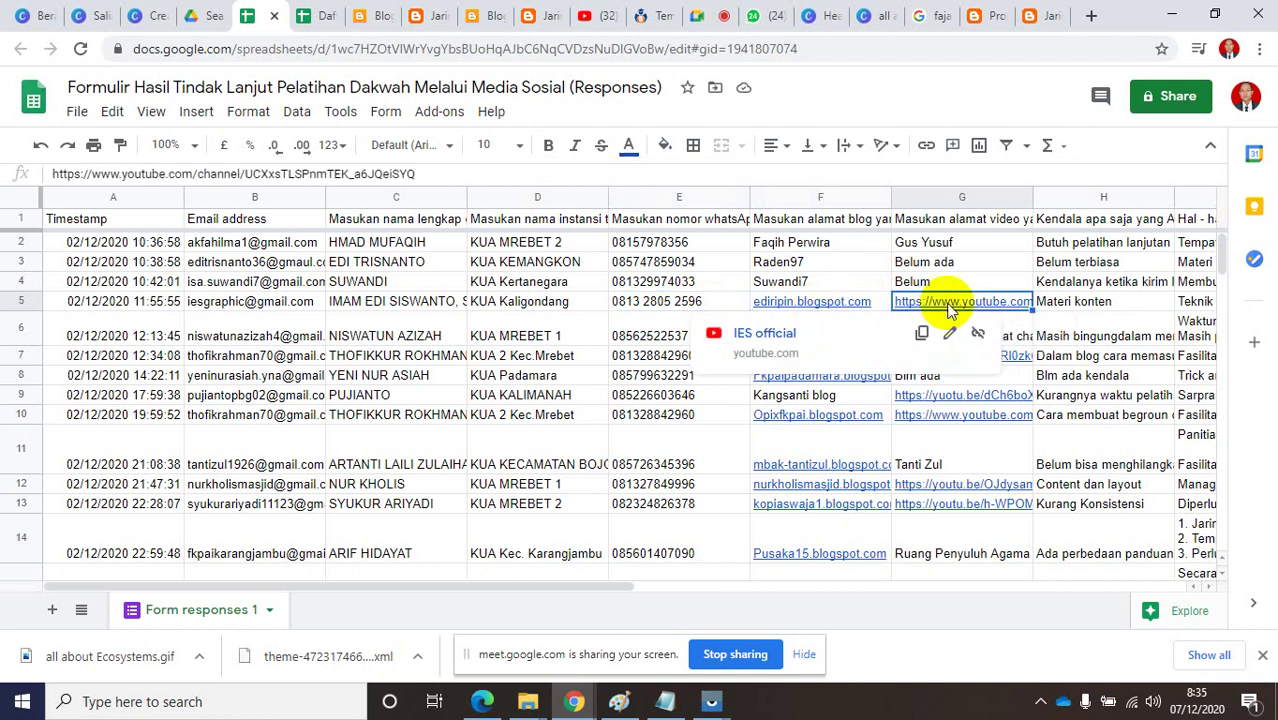
# Check the names, institutions and phone numbers in rows 7–11, then hide the sharing notice
pyautogui.click(590, 376)
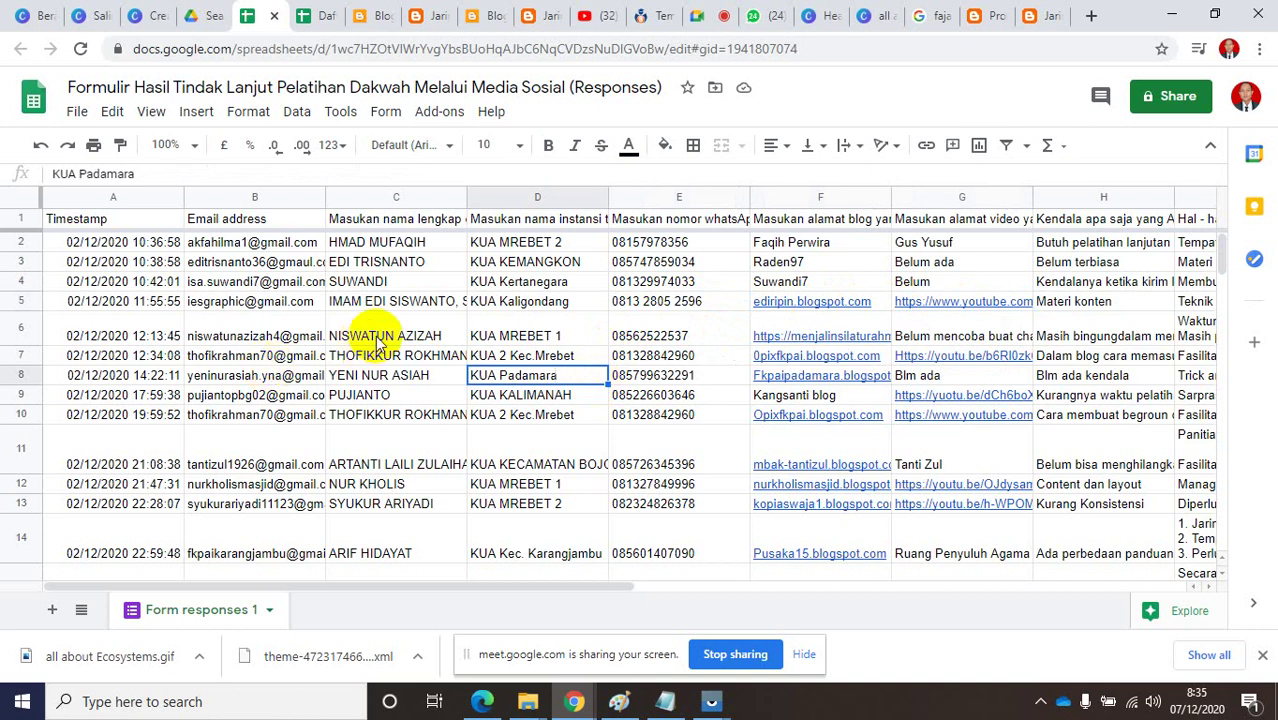
pyautogui.click(670, 358)
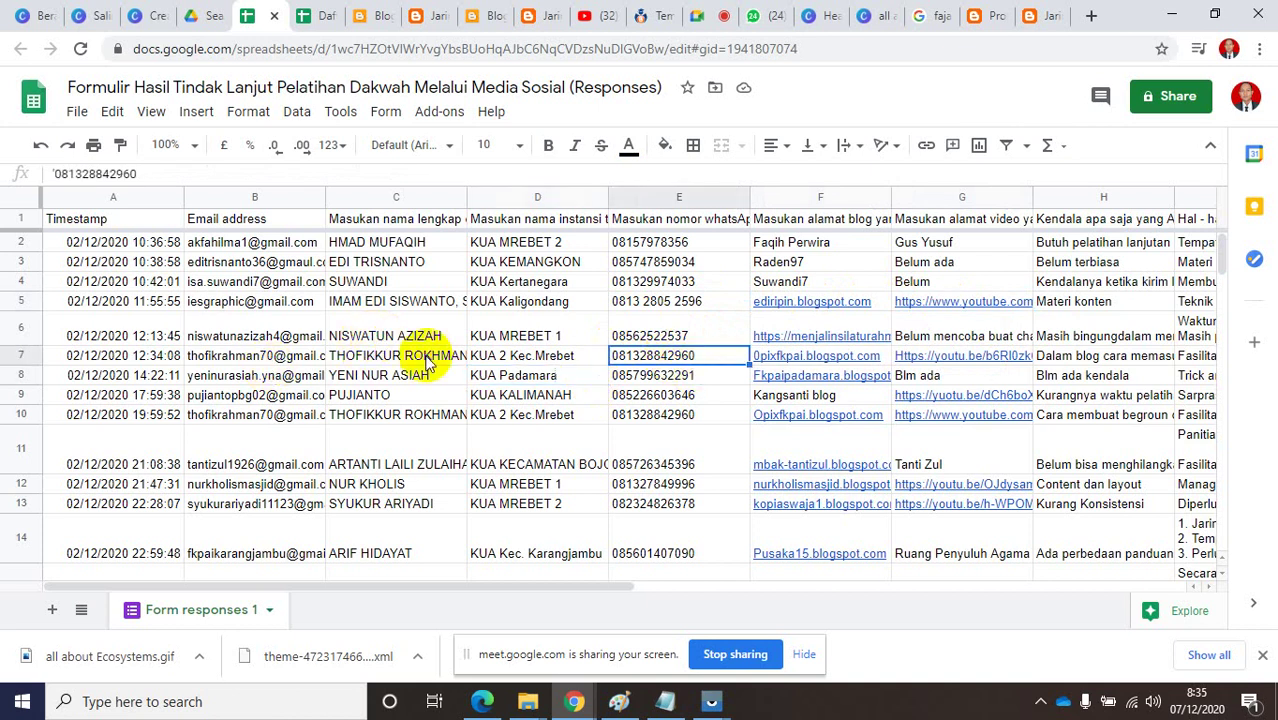
pyautogui.click(430, 357)
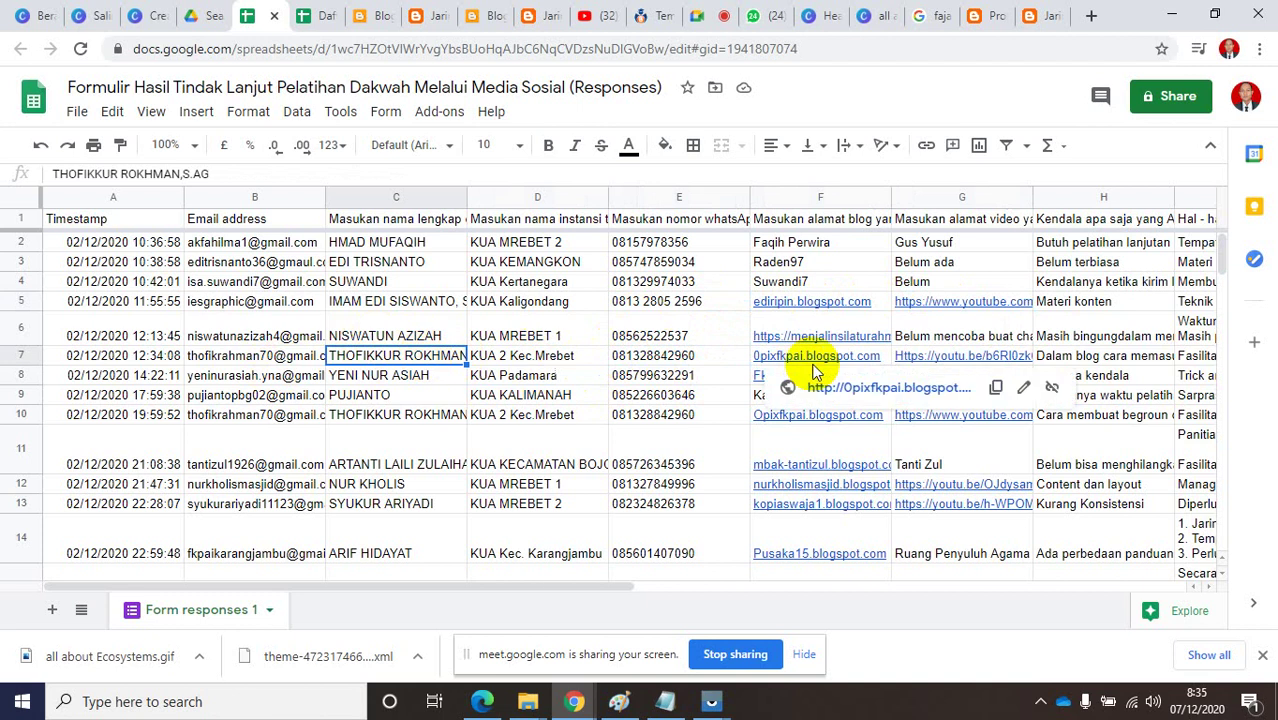
pyautogui.click(535, 428)
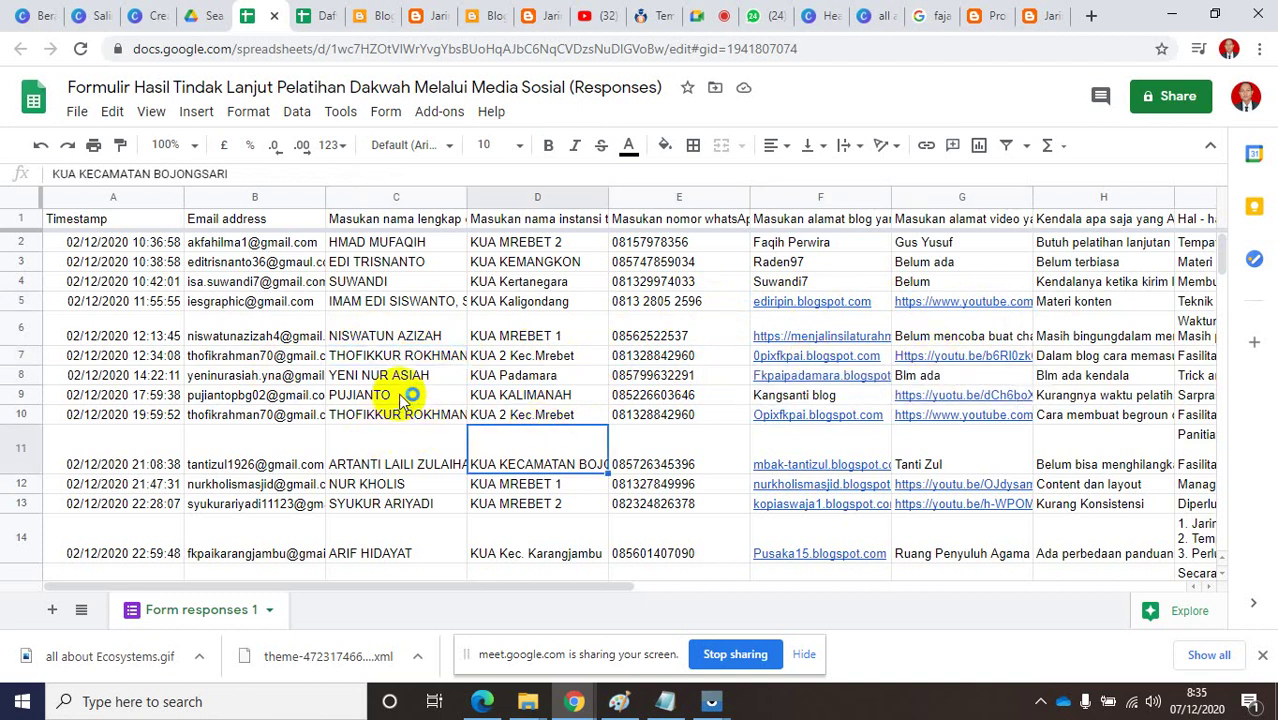
pyautogui.click(392, 385)
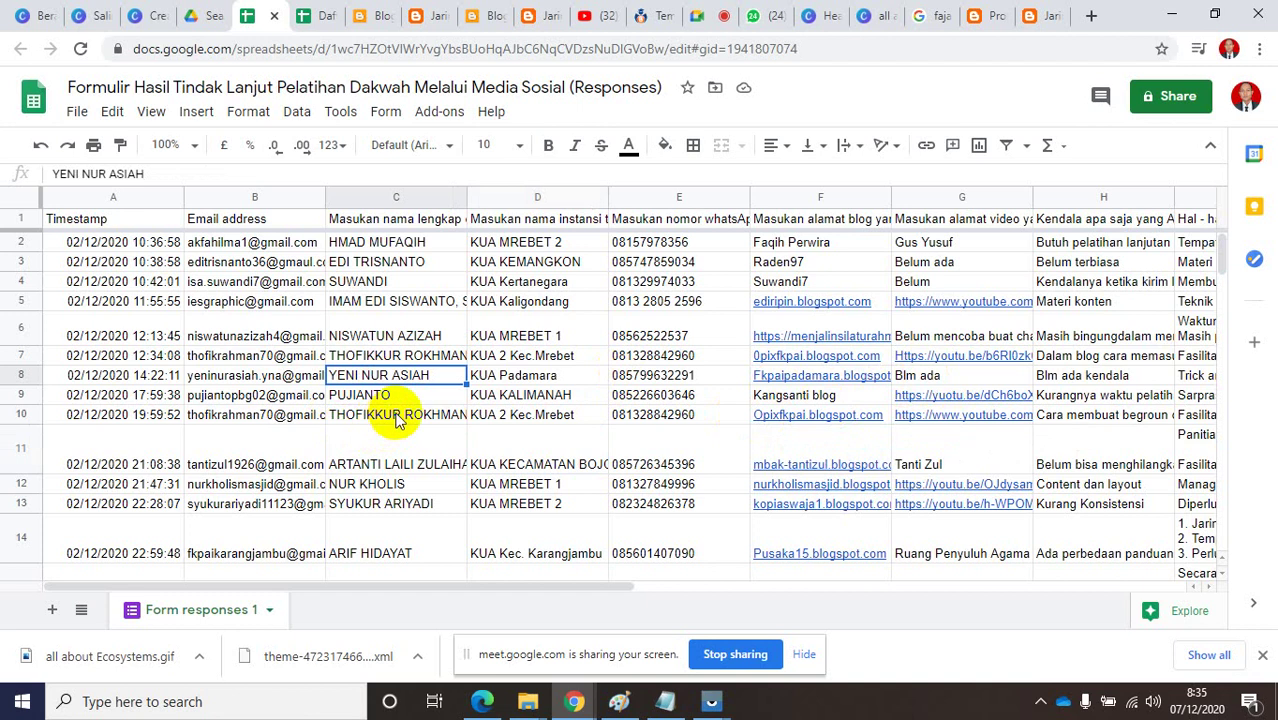
pyautogui.click(398, 418)
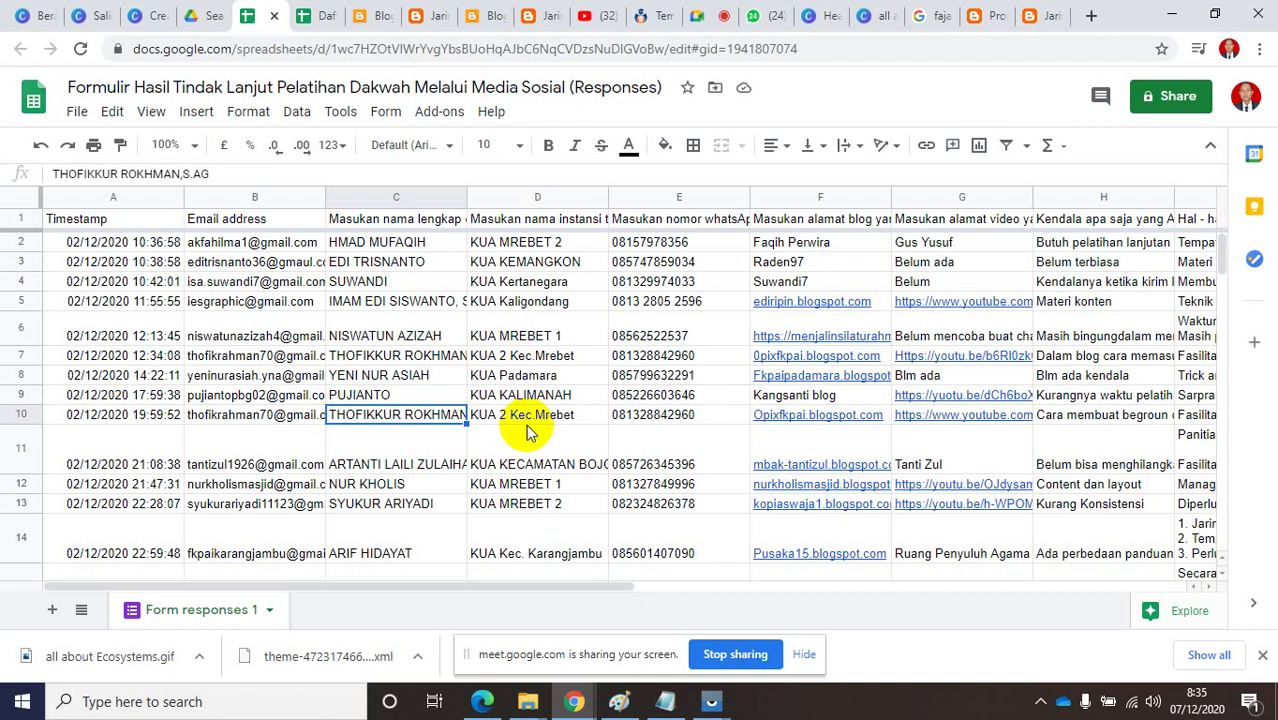
pyautogui.click(669, 421)
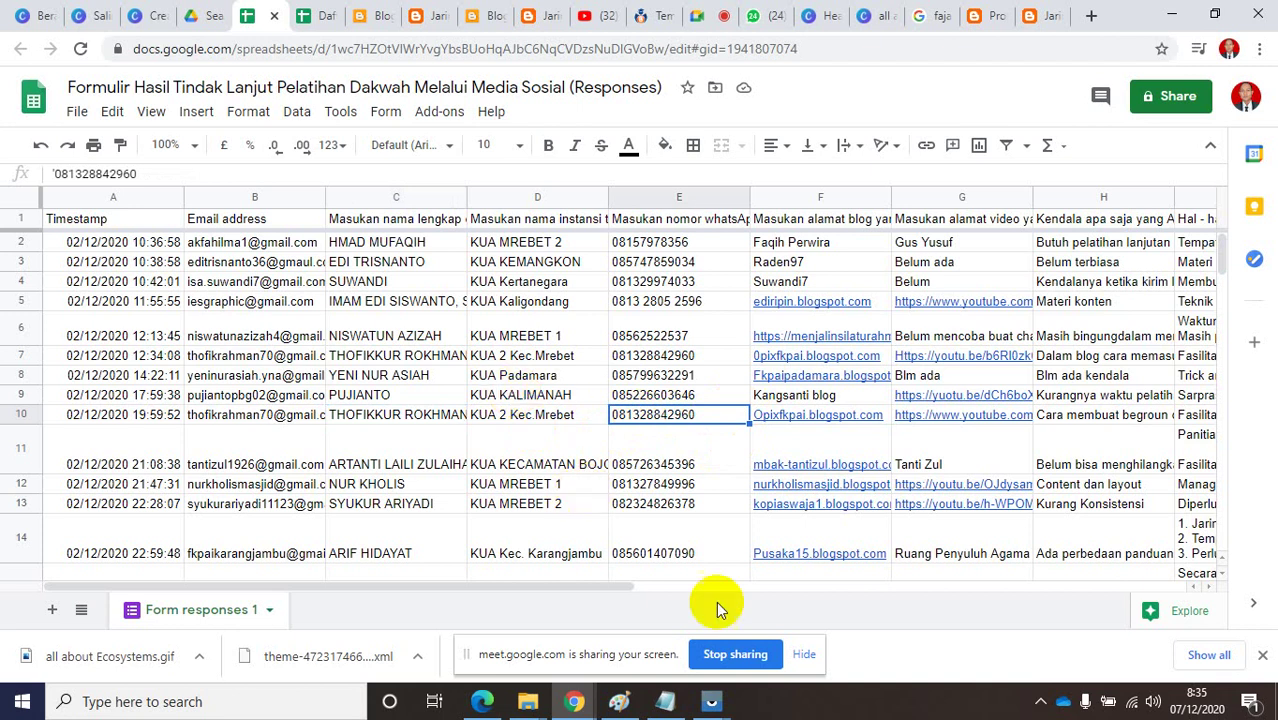
pyautogui.click(727, 652)
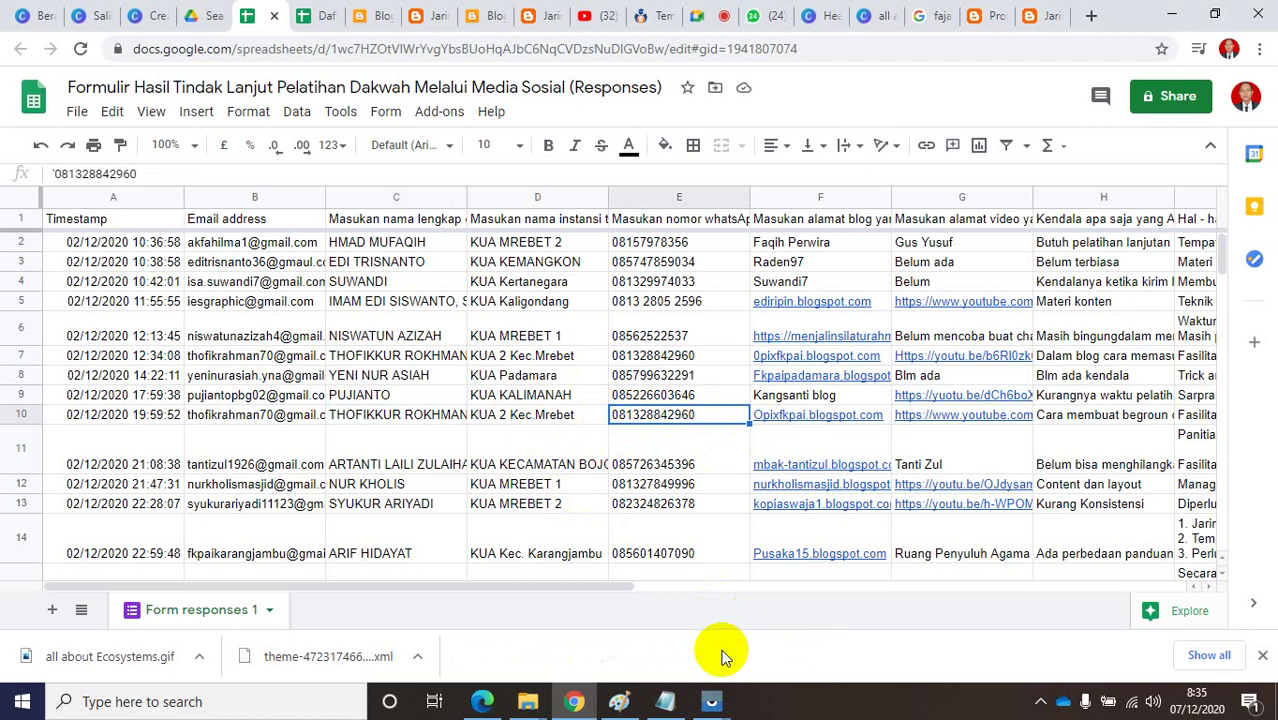
# Admit two join requests while drafting the chat message 'dipersilahkan bapak ibu ada yg'
pyautogui.click(697, 30)
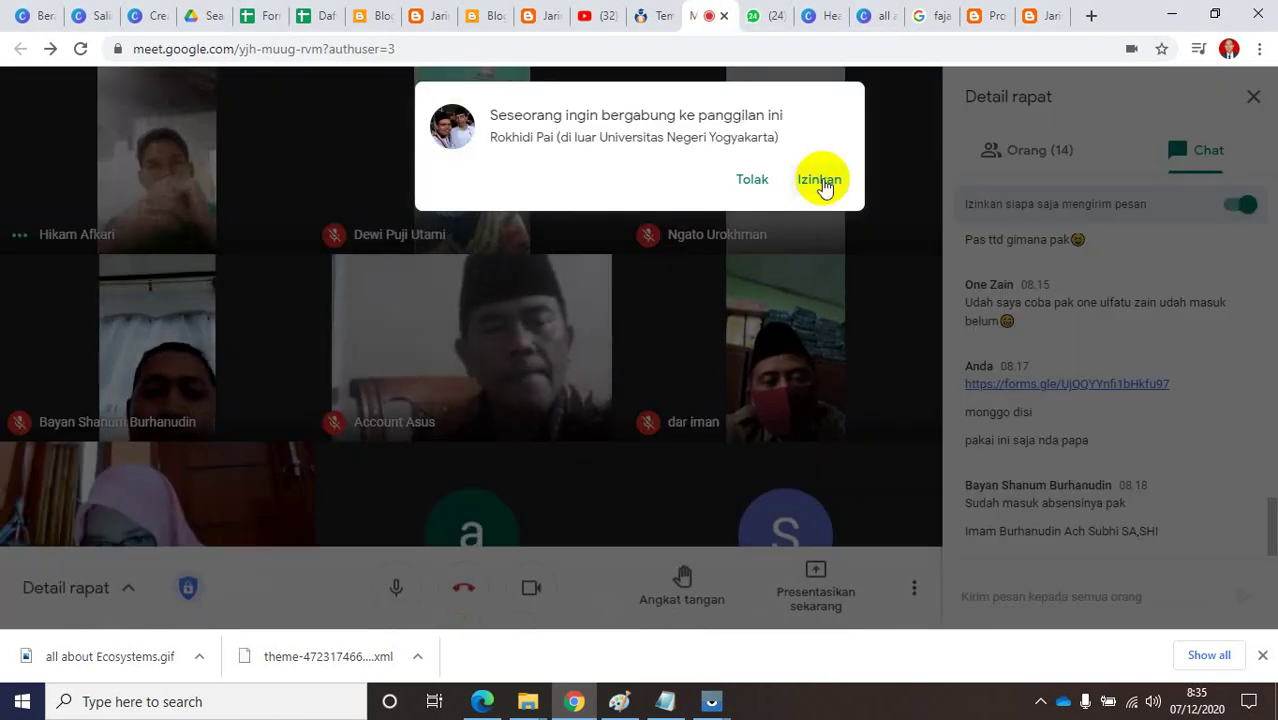
pyautogui.click(820, 182)
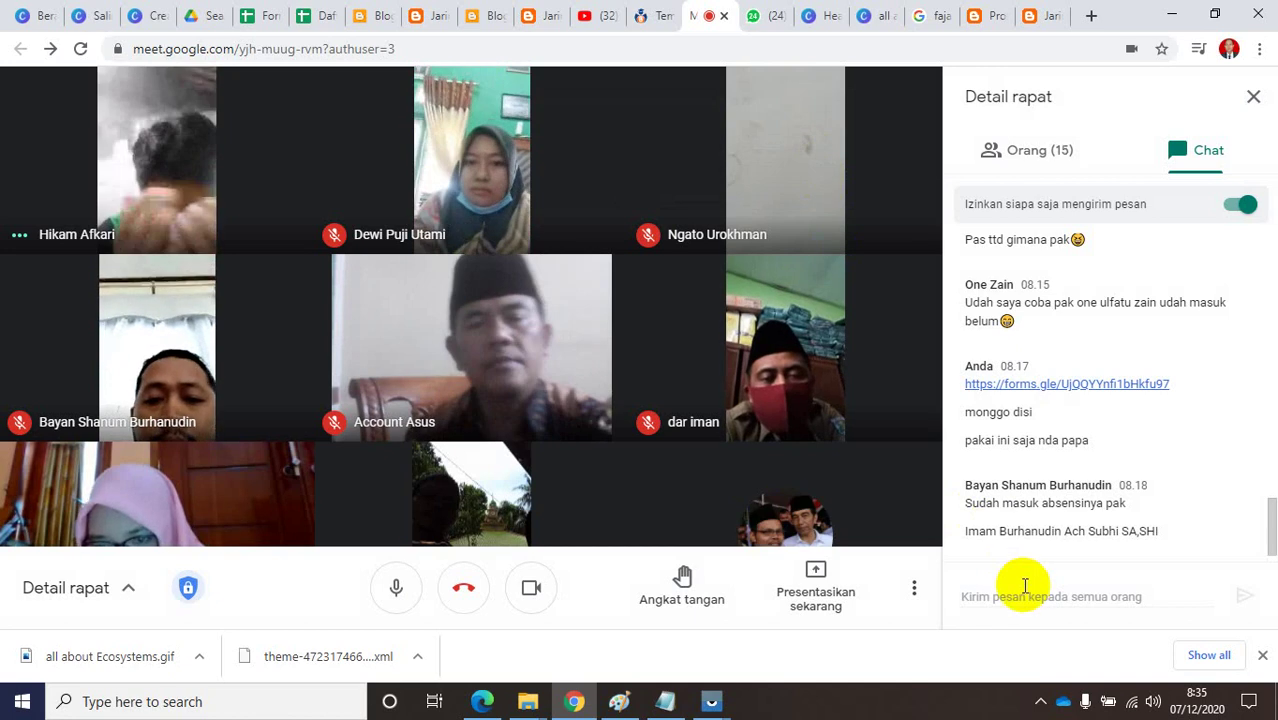
pyautogui.click(1009, 600)
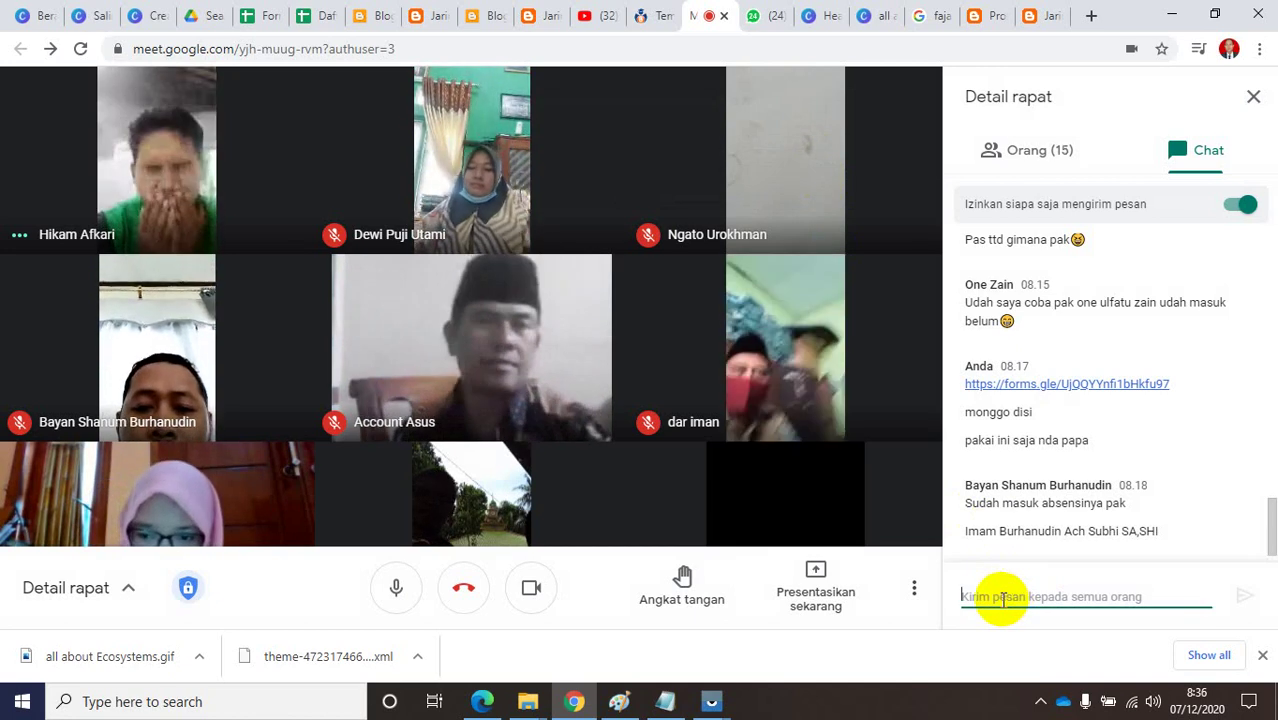
pyautogui.write('dipersilah')
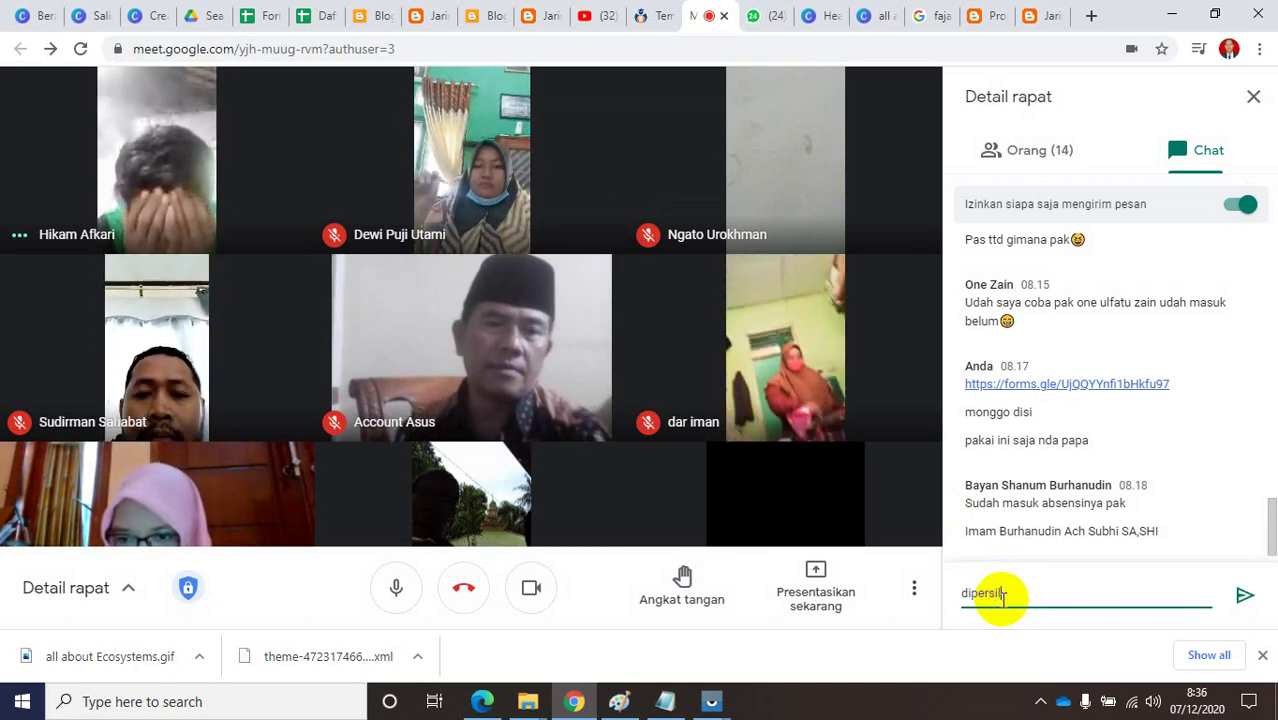
pyautogui.write('kan bapak i')
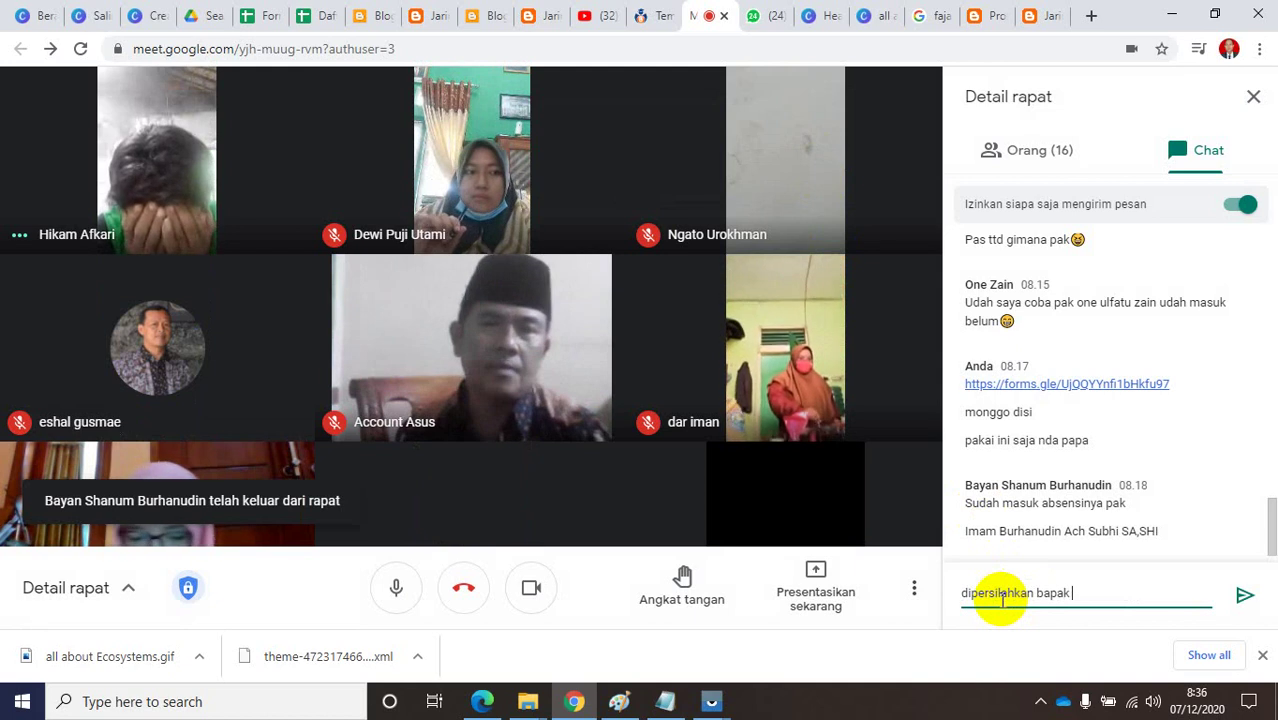
pyautogui.write('bu ada yg')
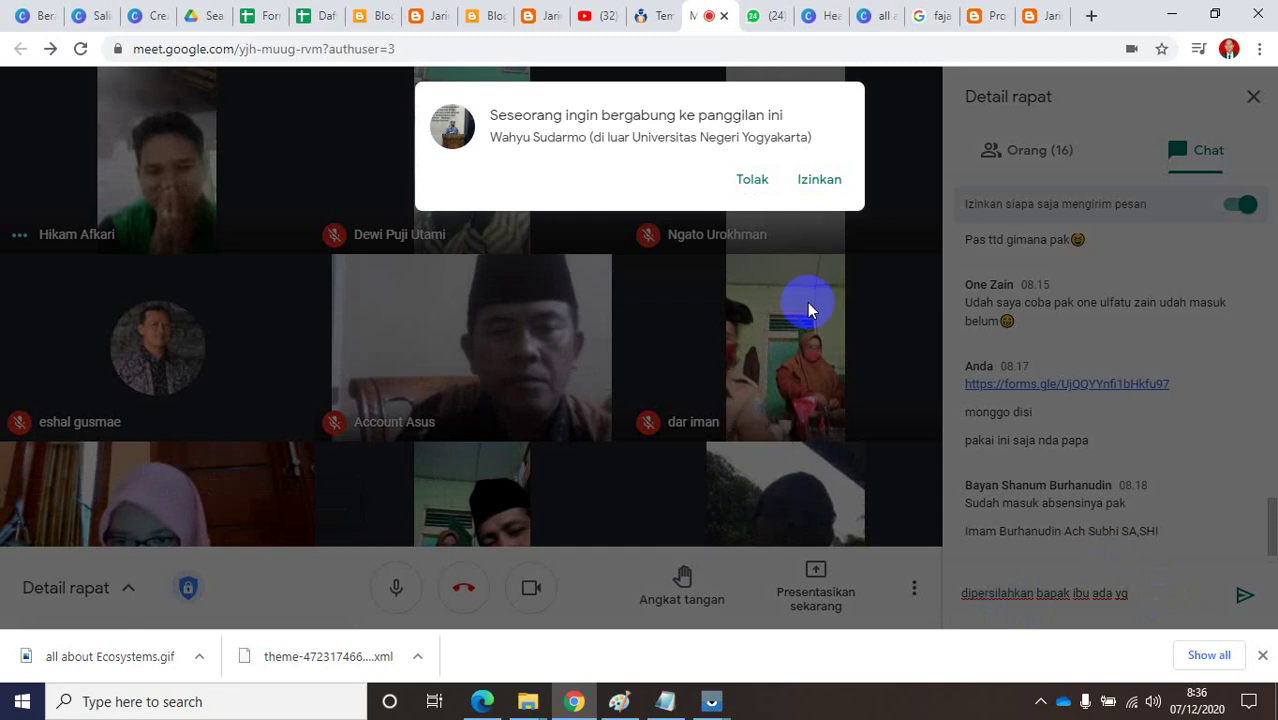
pyautogui.click(818, 184)
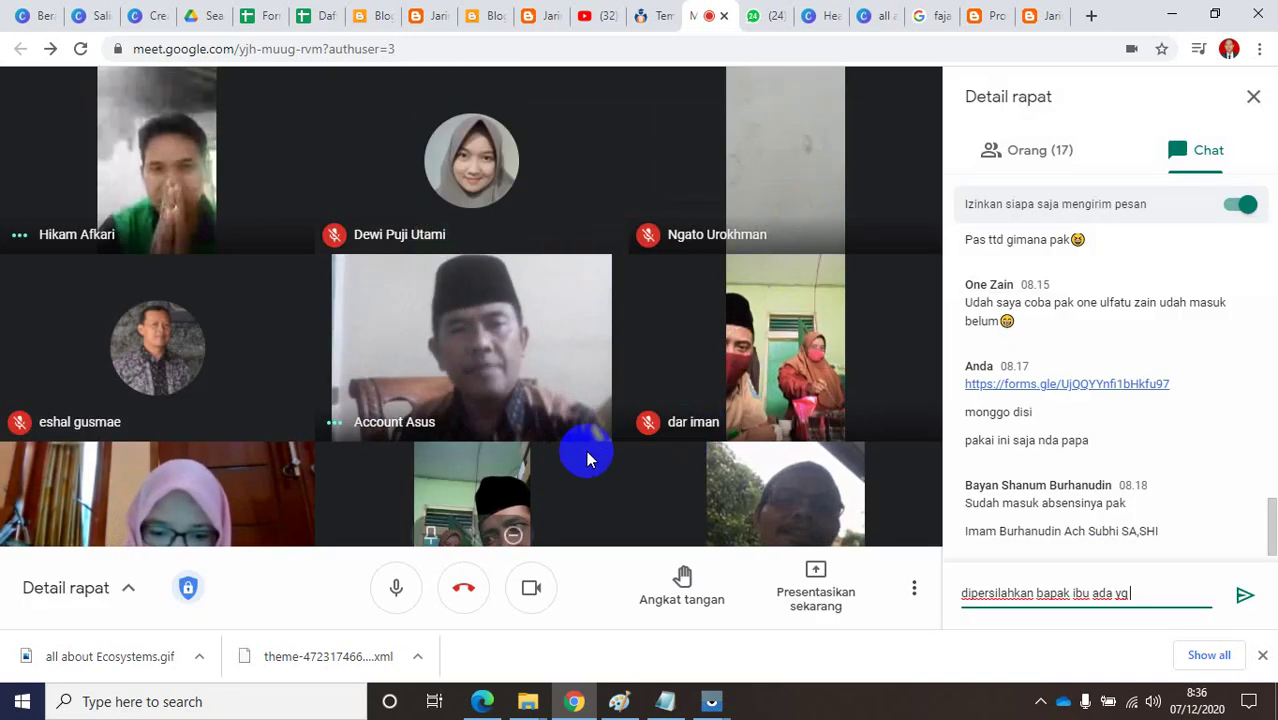
# Delete the unsent chat draft and admit the next waiting person
pyautogui.click(828, 537)
pyautogui.moveTo(1133, 590); pyautogui.dragTo(916, 588)
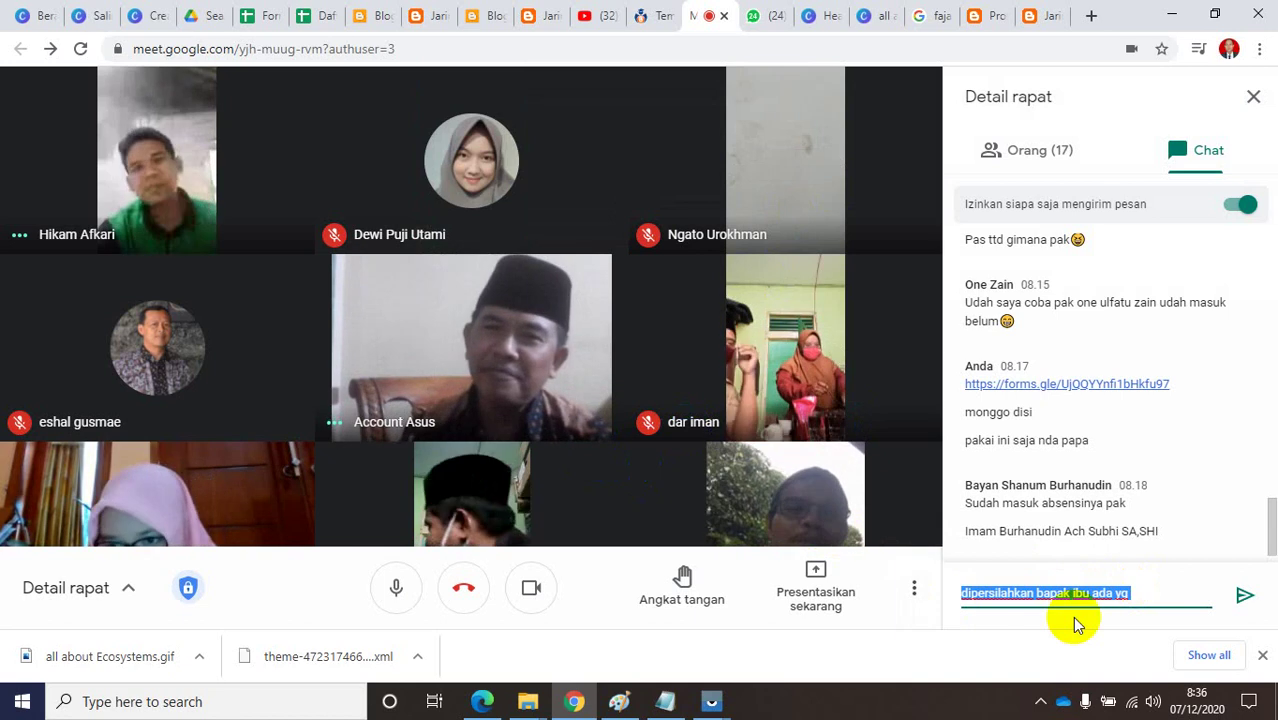
pyautogui.press('BackSpace')
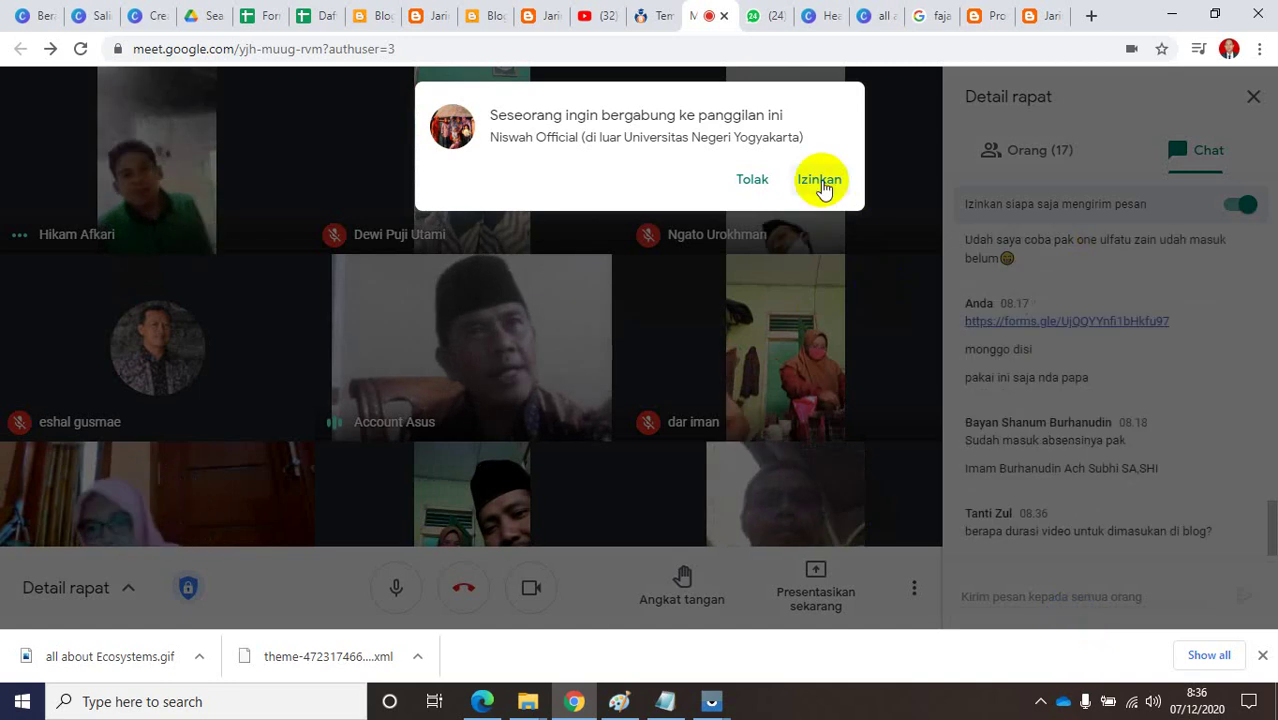
pyautogui.click(821, 186)
pyautogui.moveTo(743, 387)
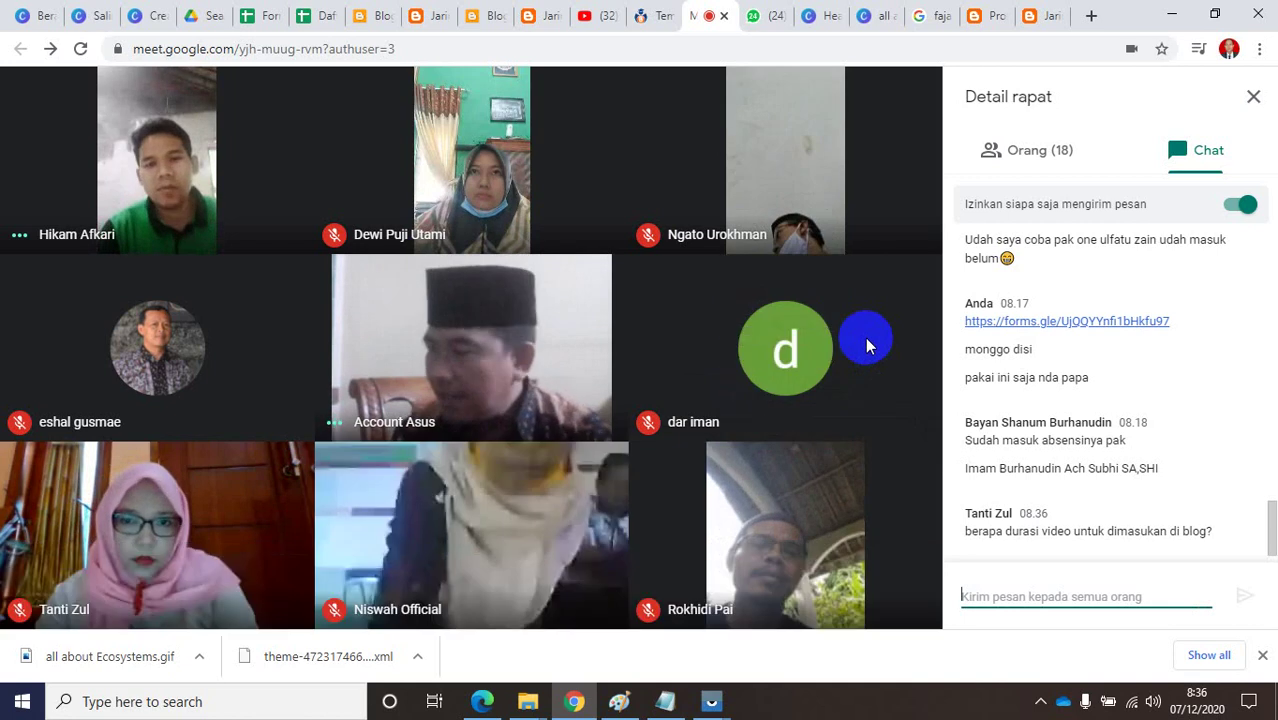
# Toggle the microphone off and on twice, ending unmuted, and admit another guest
pyautogui.click(397, 592)
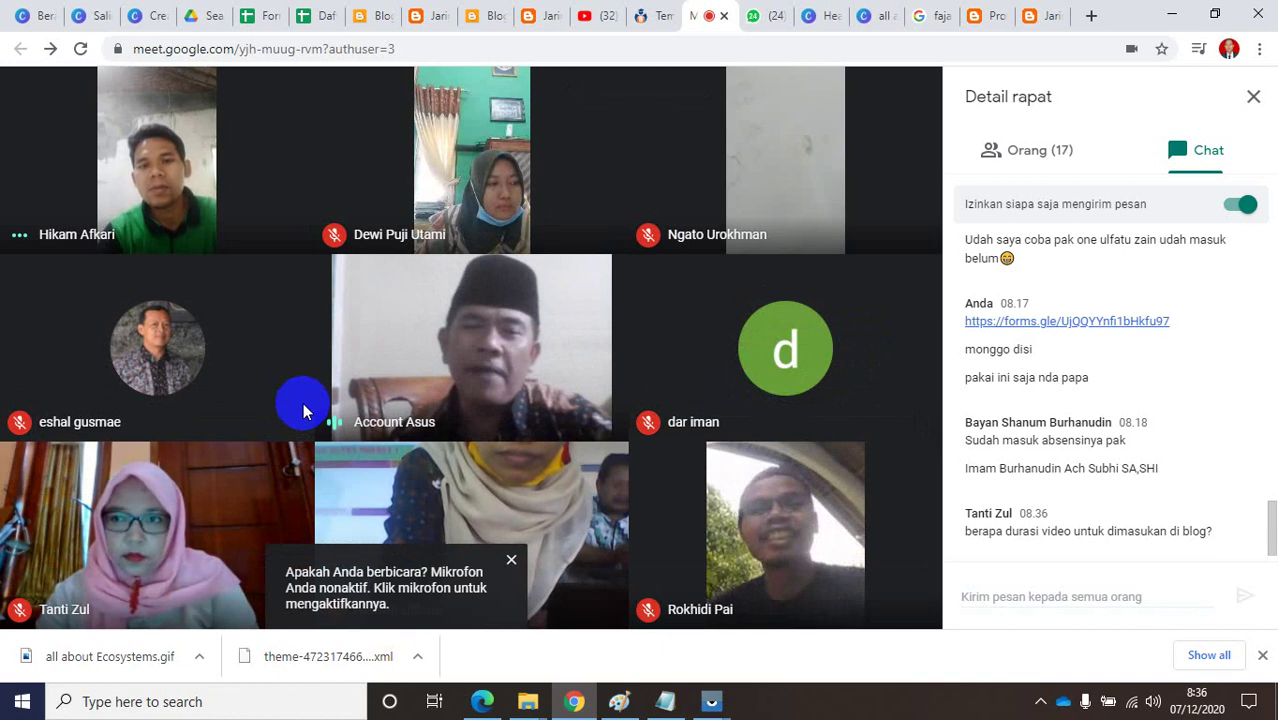
pyautogui.click(1004, 597)
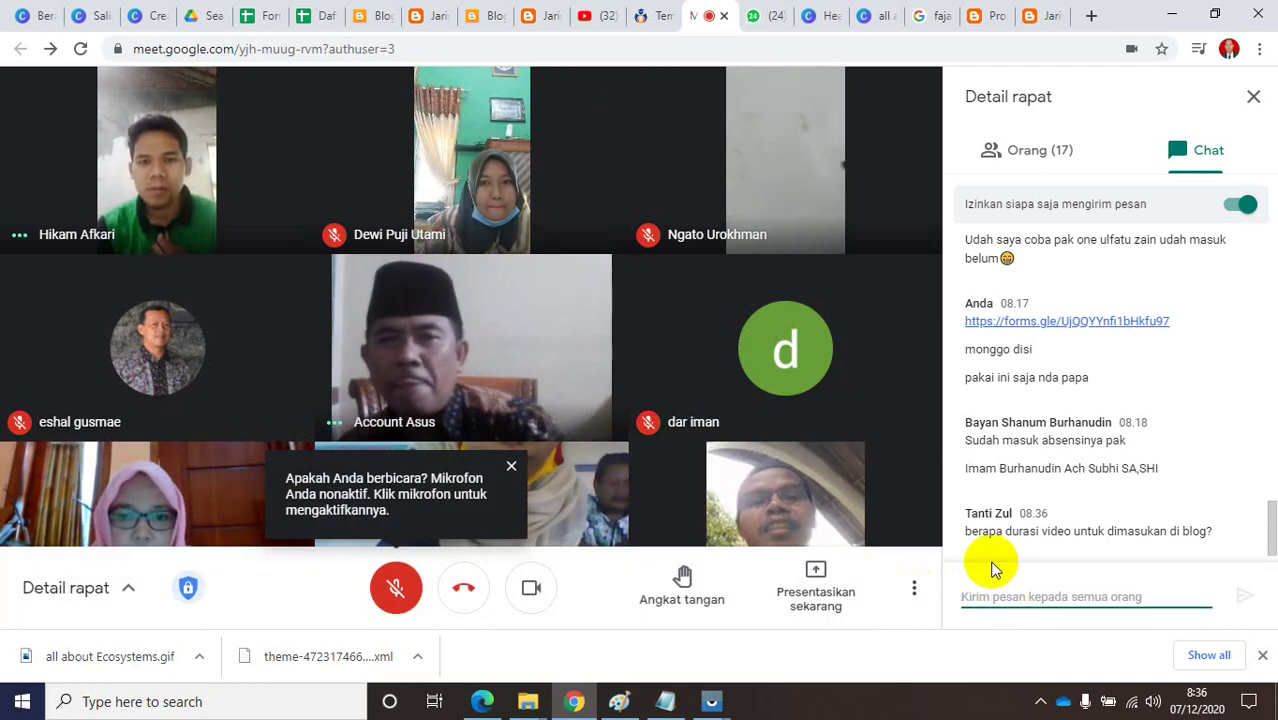
pyautogui.click(396, 588)
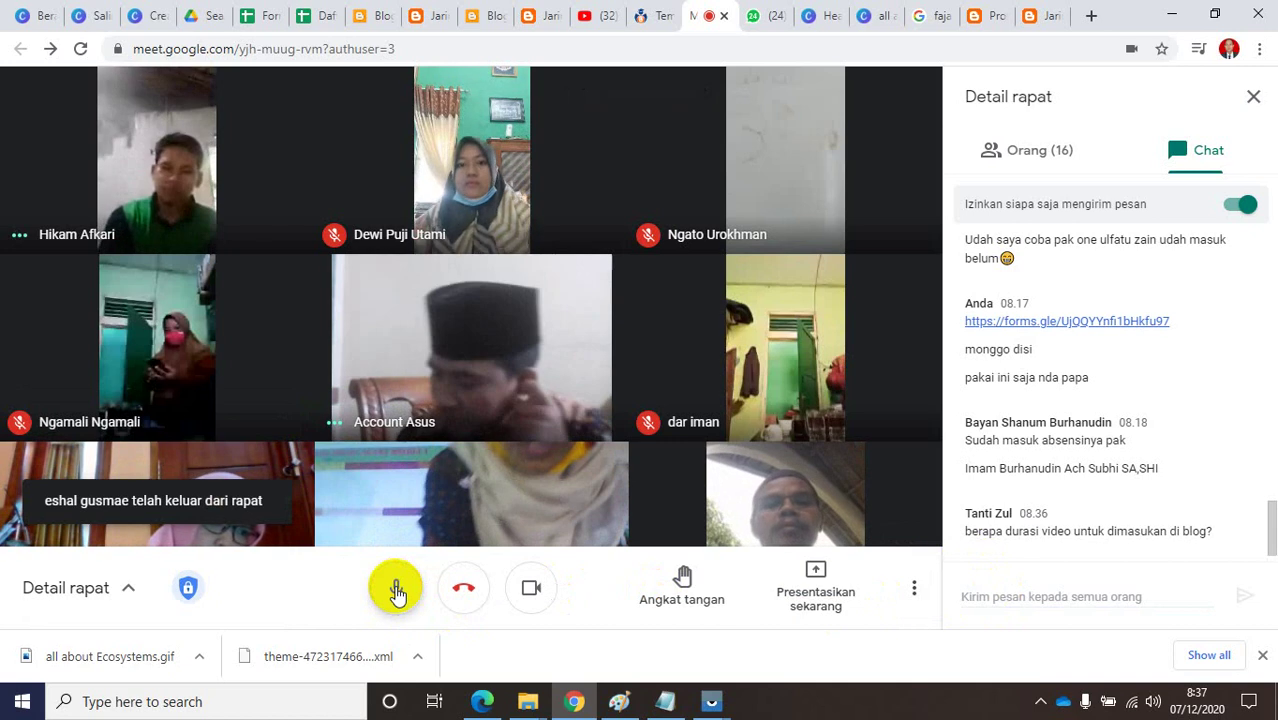
pyautogui.click(397, 590)
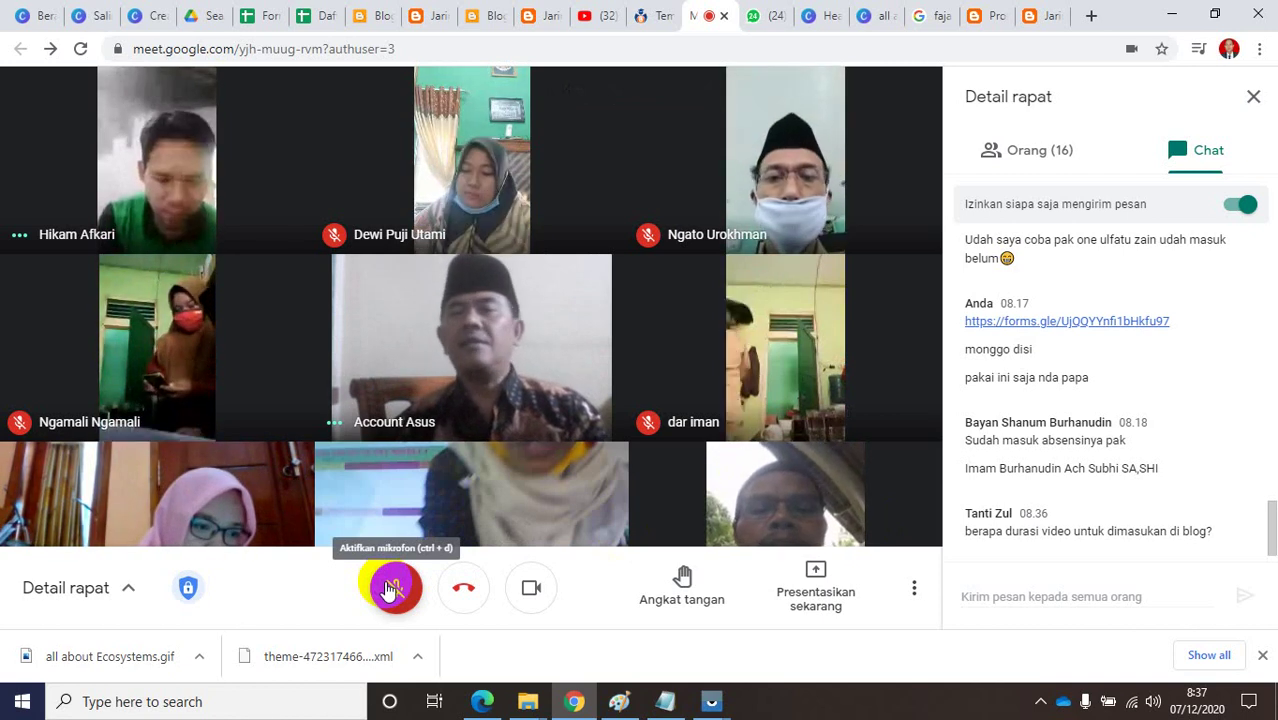
pyautogui.click(391, 589)
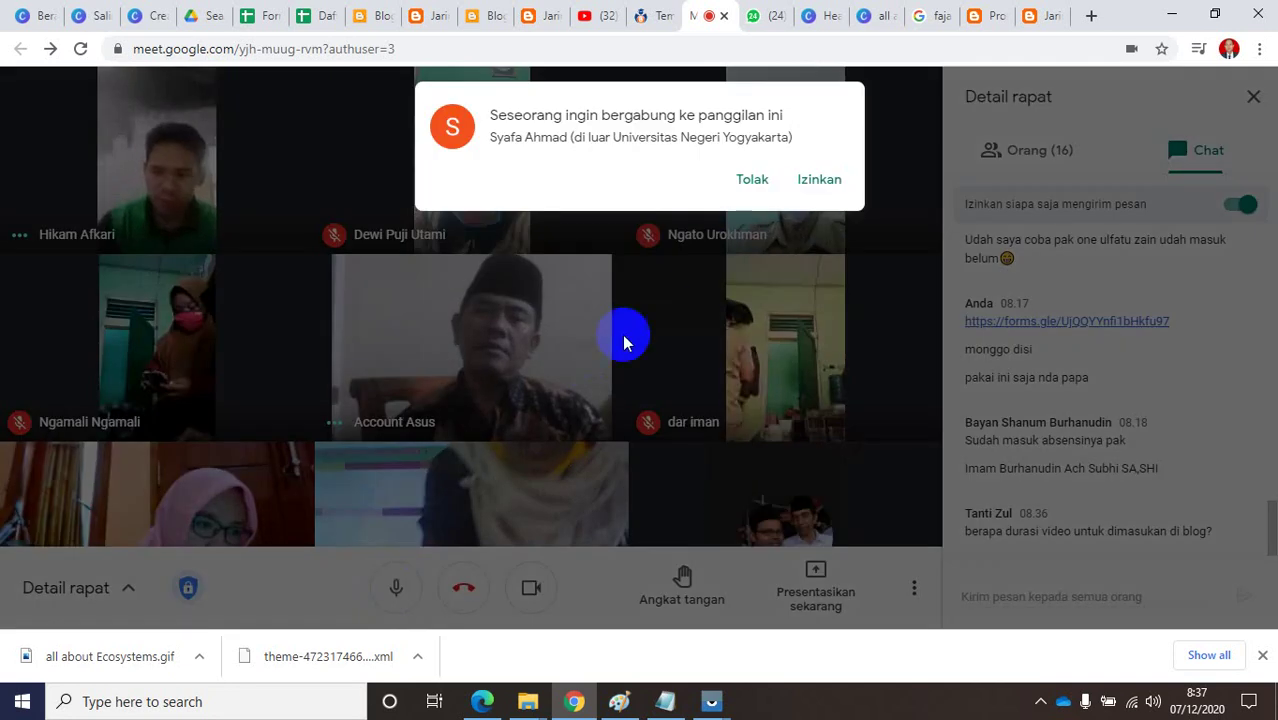
pyautogui.click(811, 185)
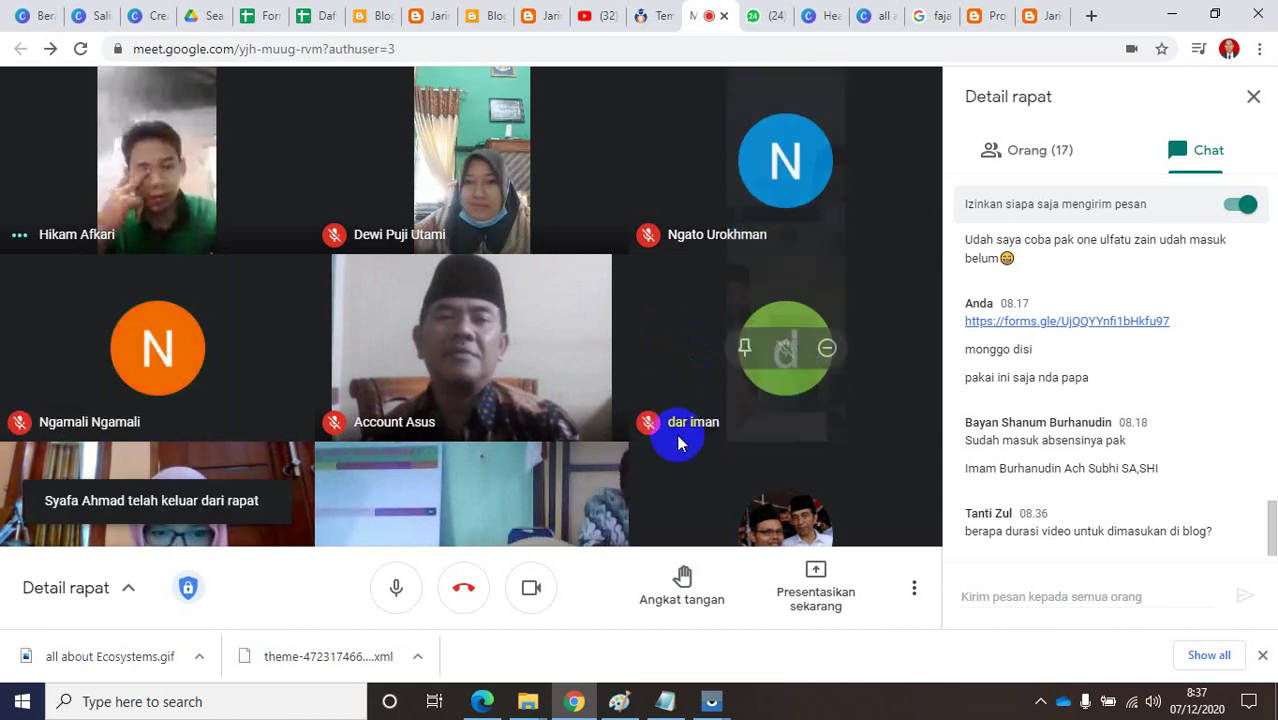
# Present the whole screen, let in the newly waiting guest, and show the Jaringan Komputer posts
pyautogui.click(813, 565)
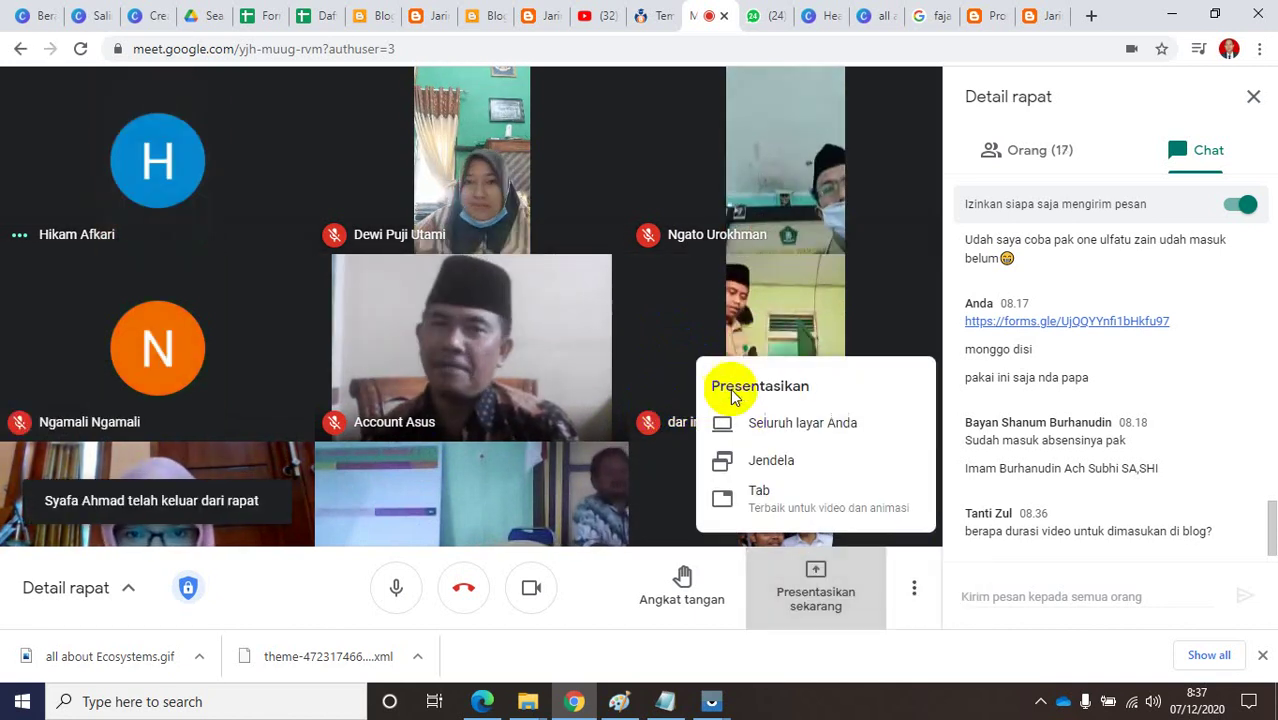
pyautogui.click(773, 425)
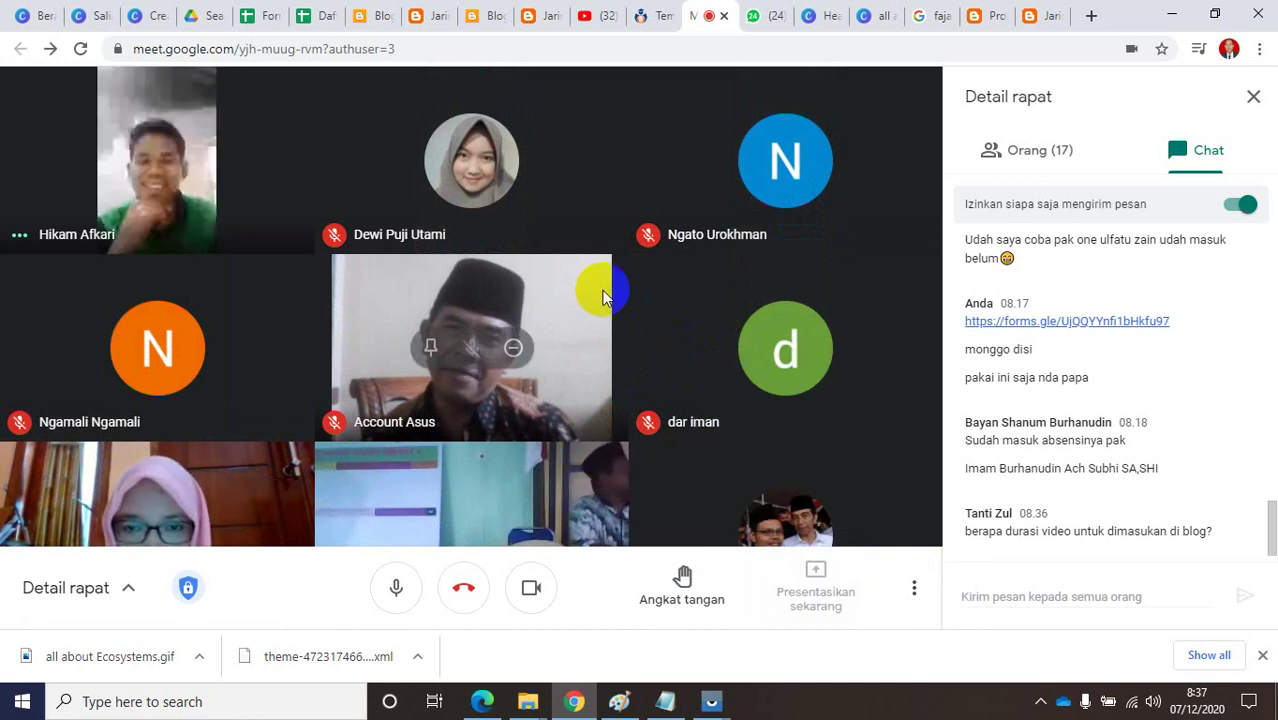
pyautogui.click(593, 278)
pyautogui.click(790, 456)
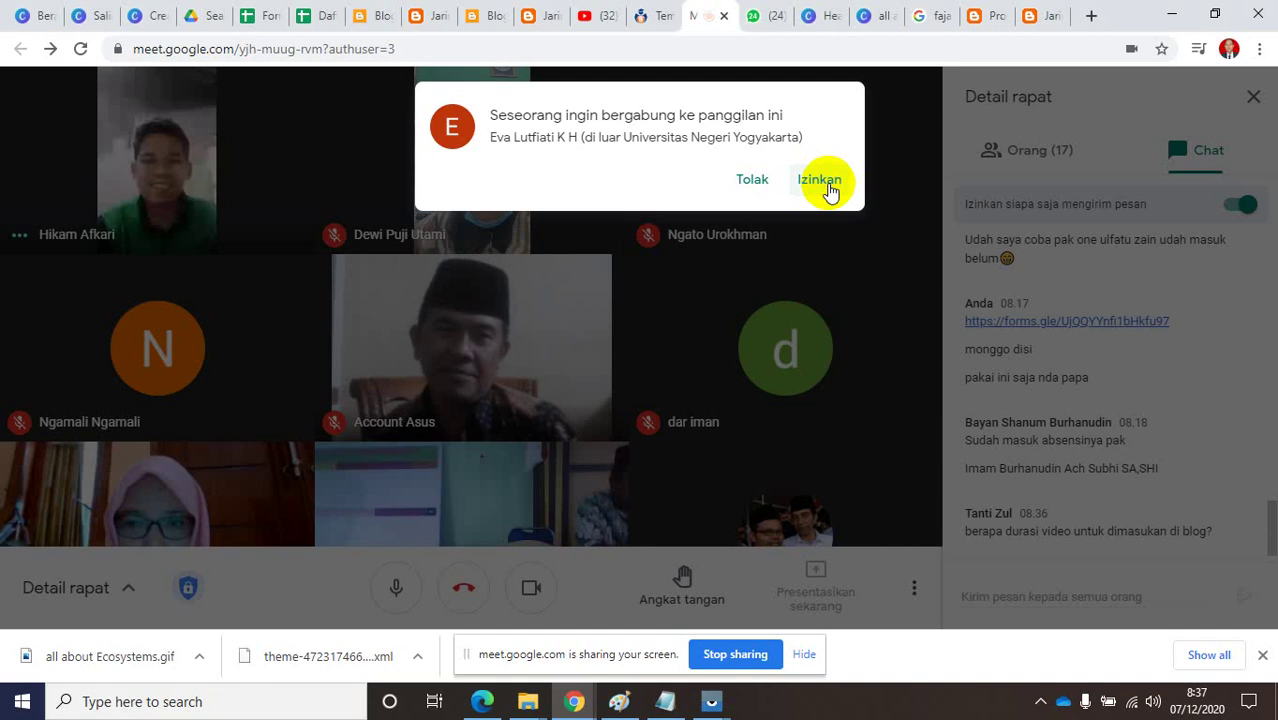
pyautogui.click(820, 180)
pyautogui.click(371, 18)
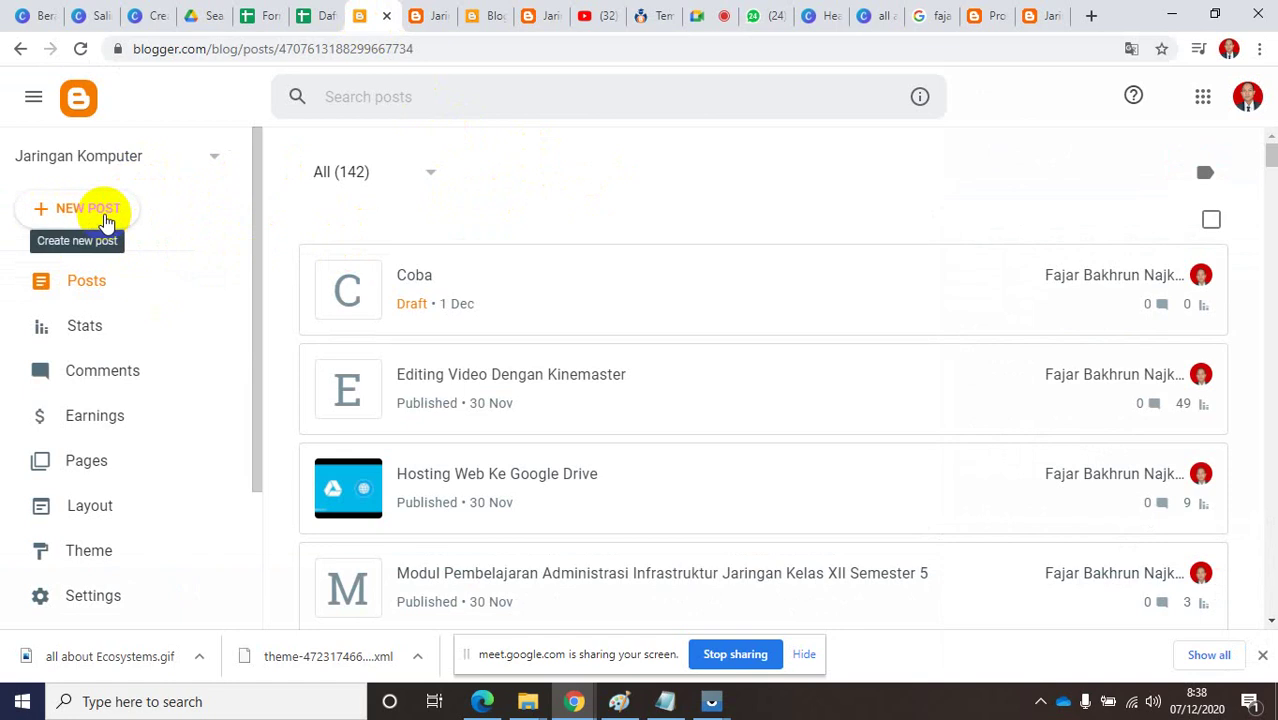
# Browse the blog's Pages list
pyautogui.scroll(-2, 200, 257)
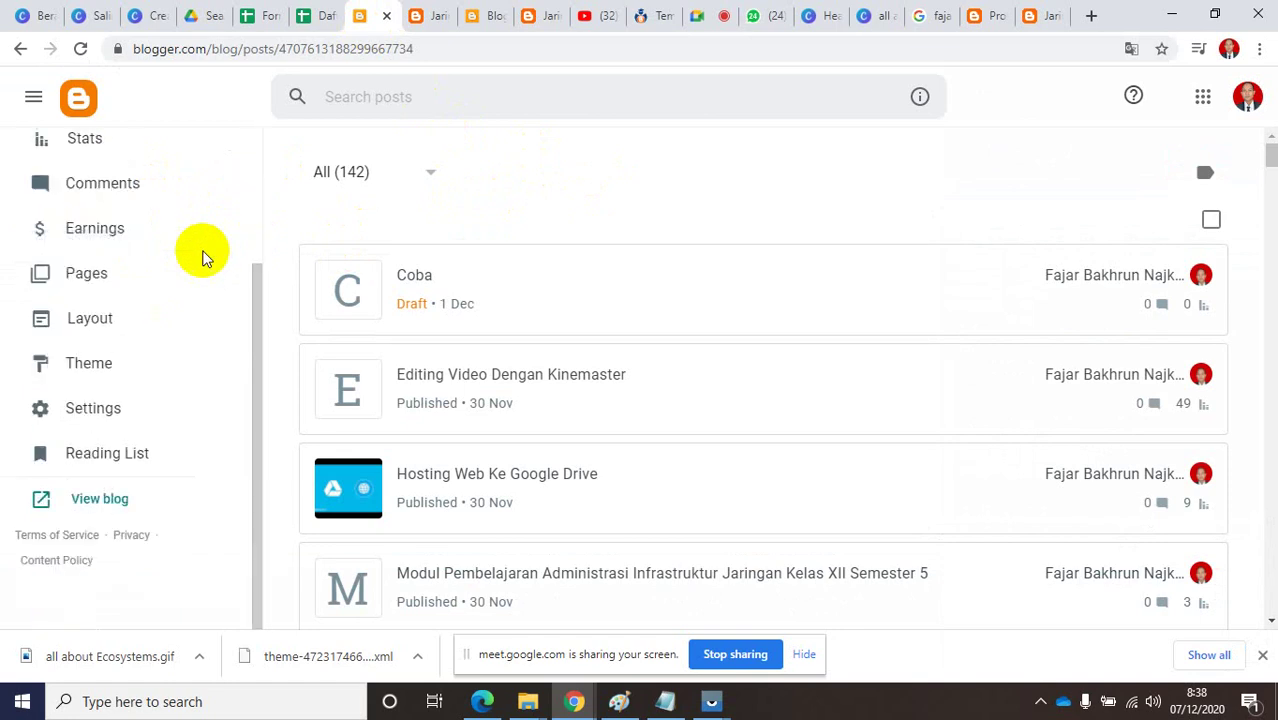
pyautogui.click(91, 278)
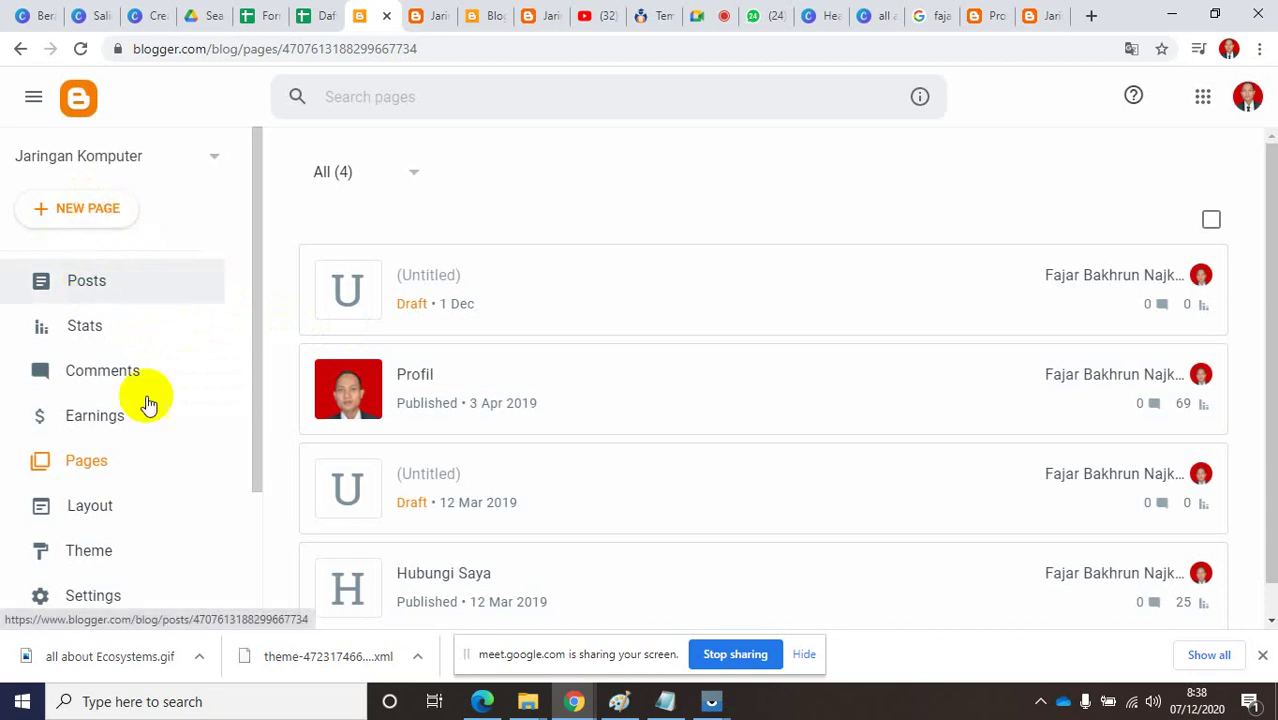
pyautogui.click(90, 463)
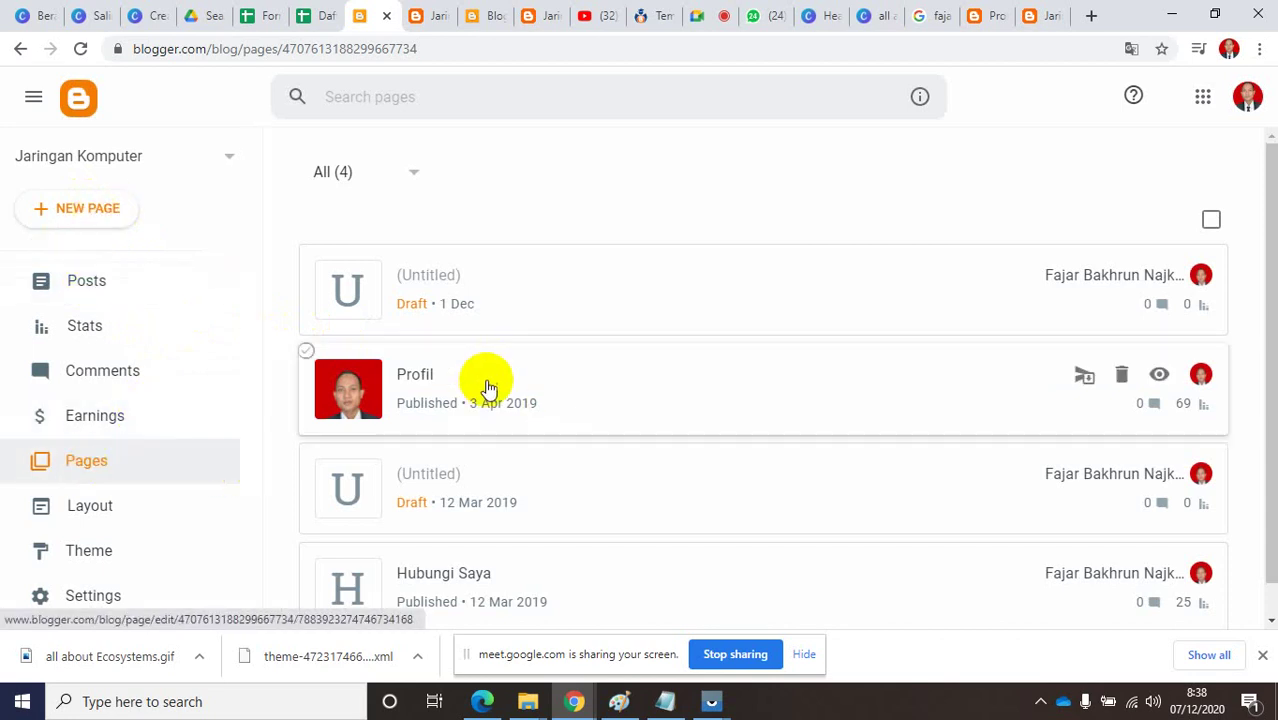
pyautogui.scroll(-1, 491, 401)
pyautogui.scroll(1, 494, 397)
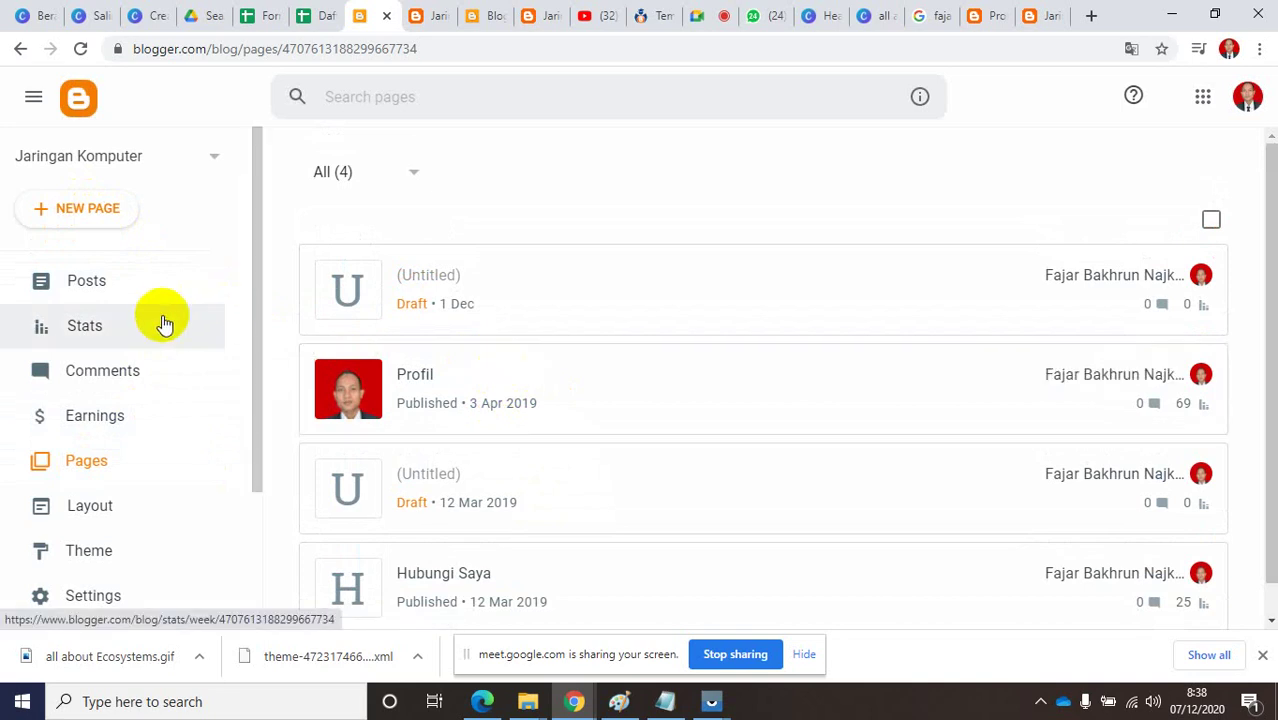
# Return to the 142-post list and start a new post
pyautogui.click(127, 291)
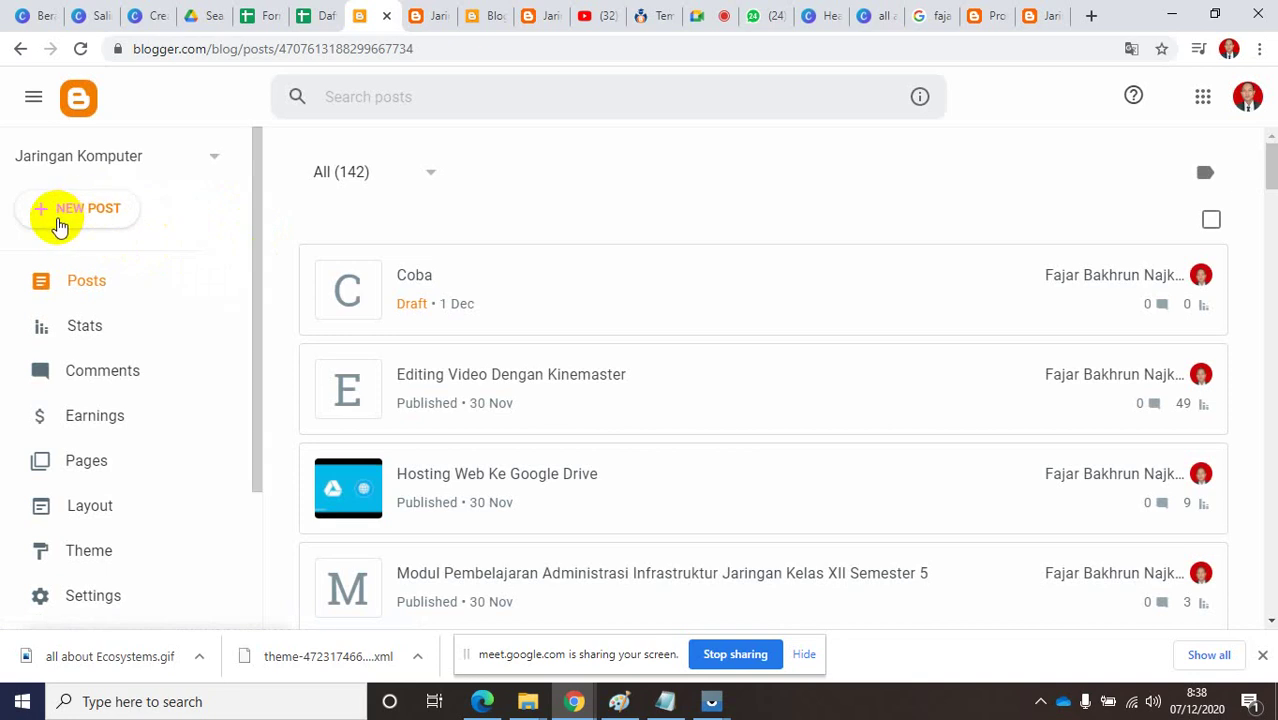
pyautogui.click(125, 214)
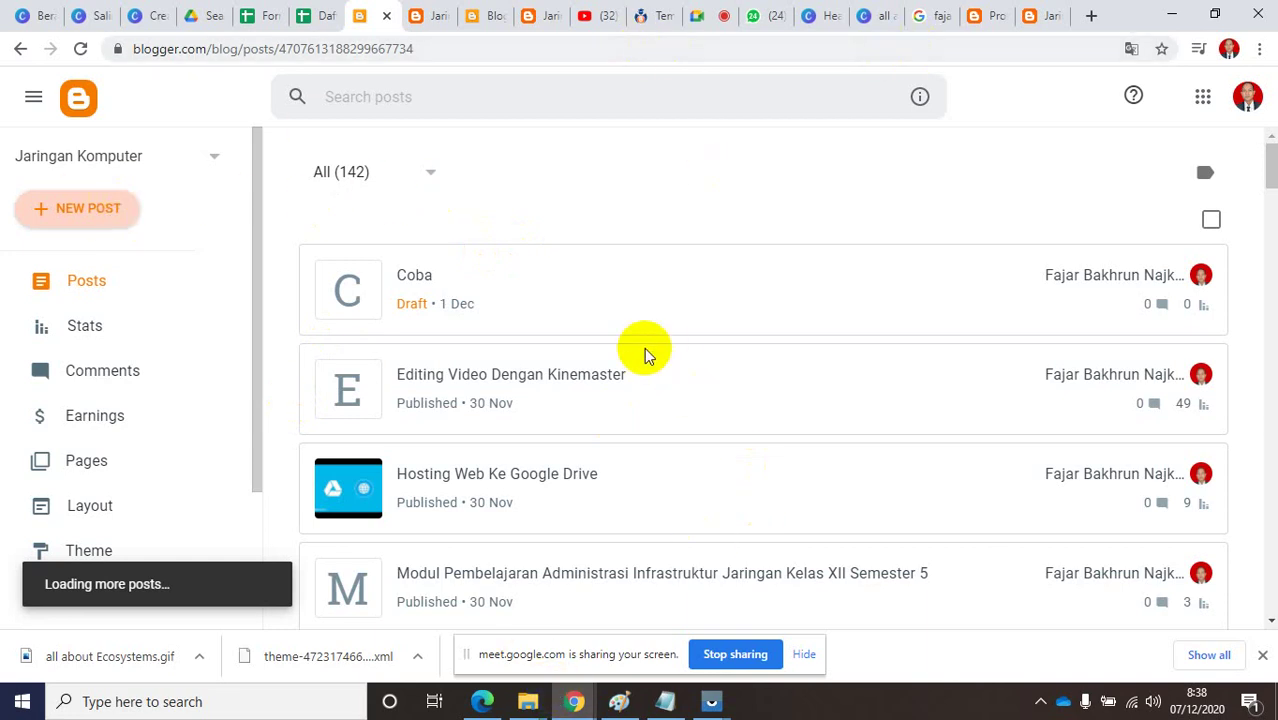
pyautogui.click(711, 701)
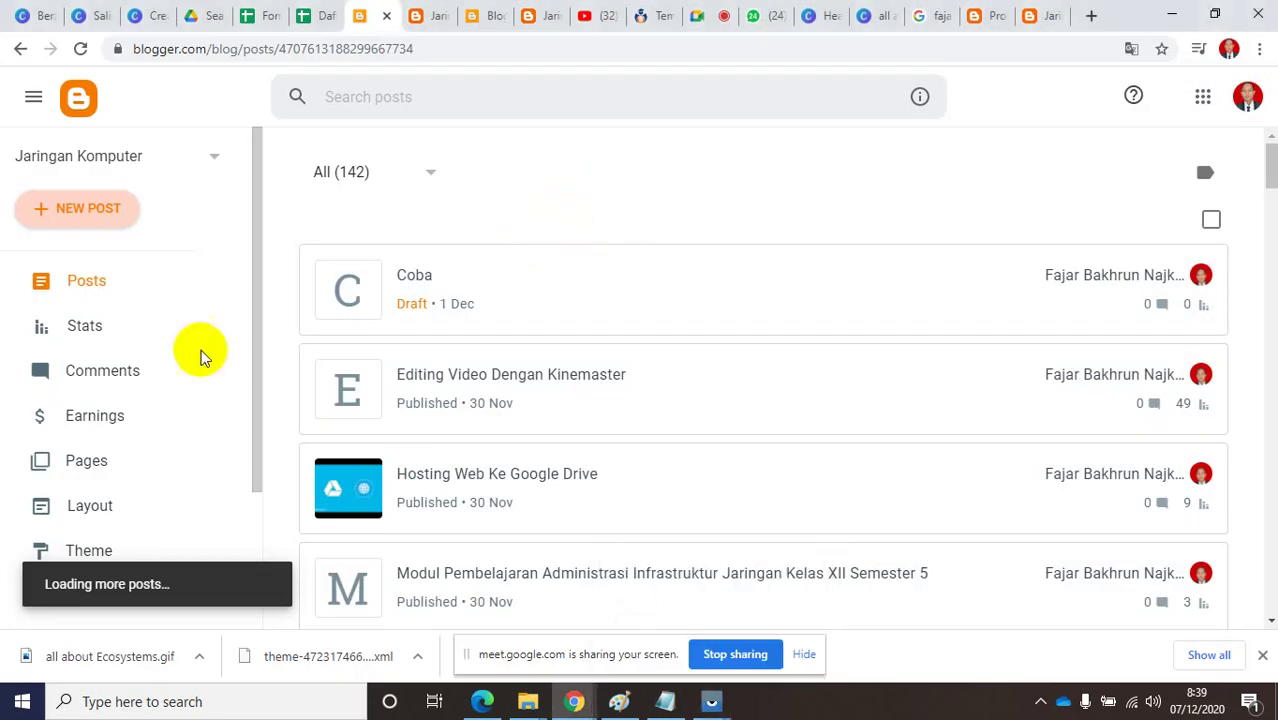
# Close the extra blog tab, the Google search tab and the Profil tab
pyautogui.click(1033, 22)
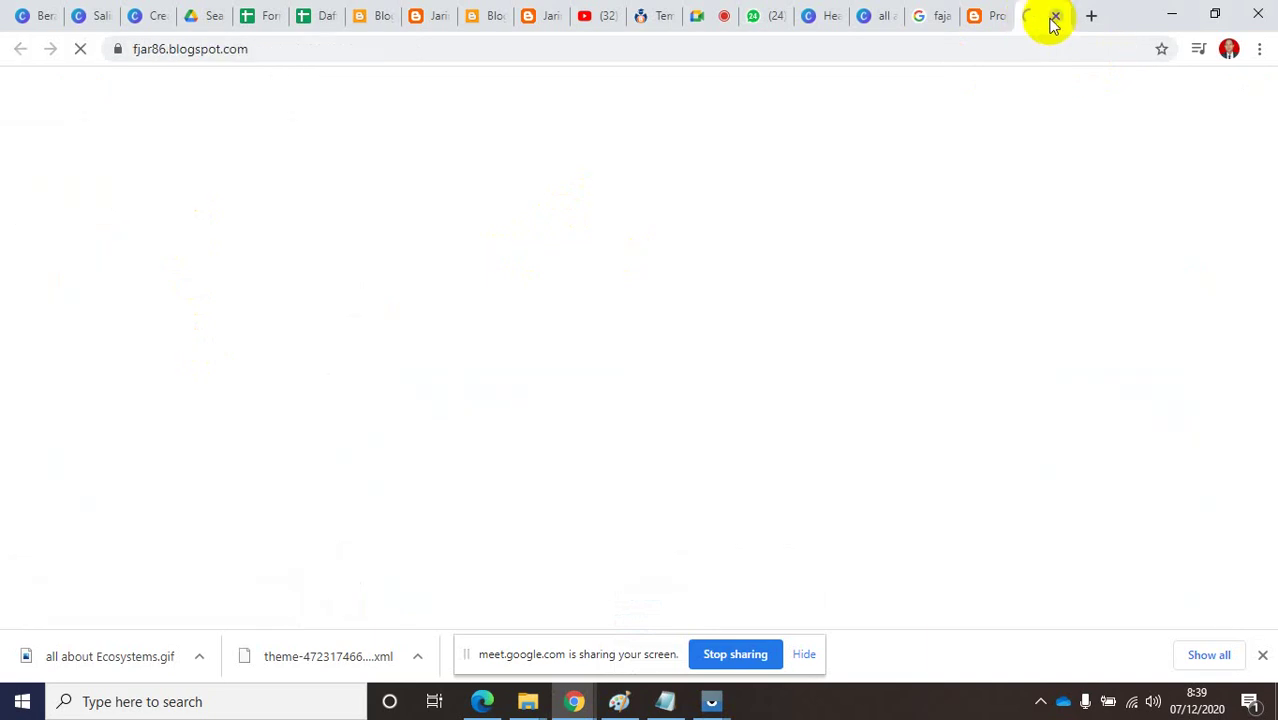
pyautogui.click(1055, 18)
pyautogui.click(970, 20)
pyautogui.click(996, 17)
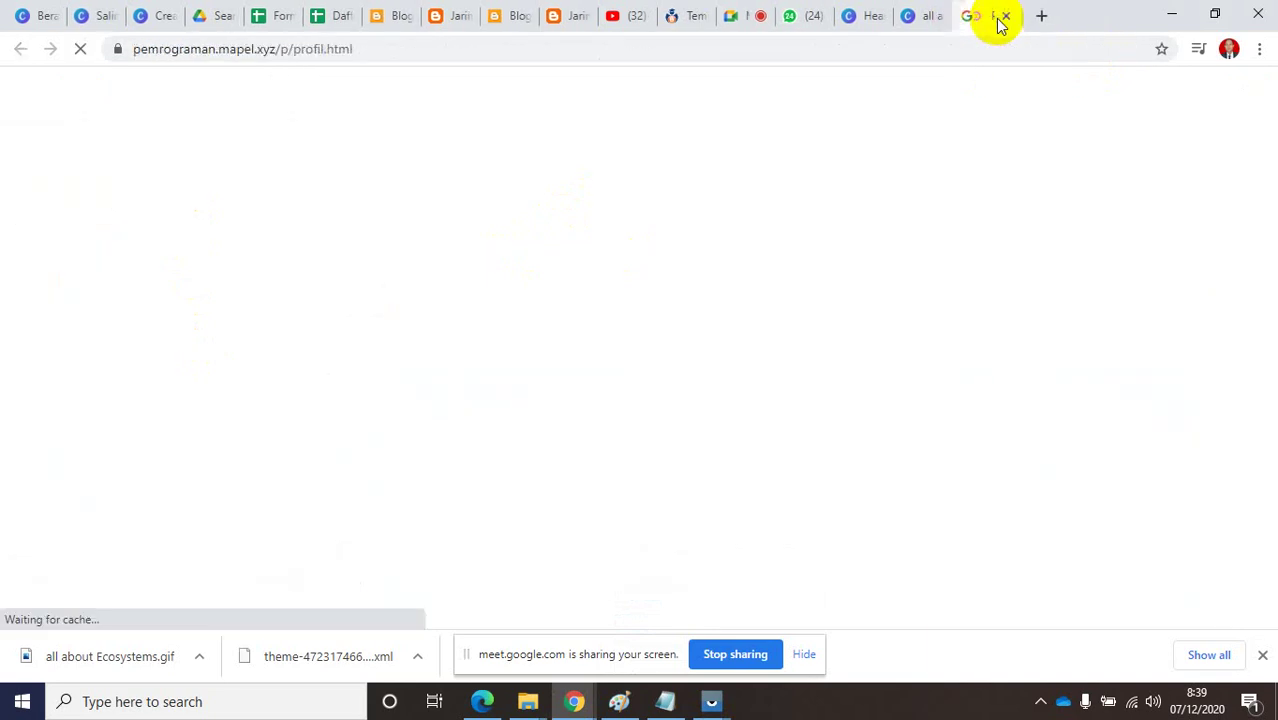
pyautogui.click(997, 17)
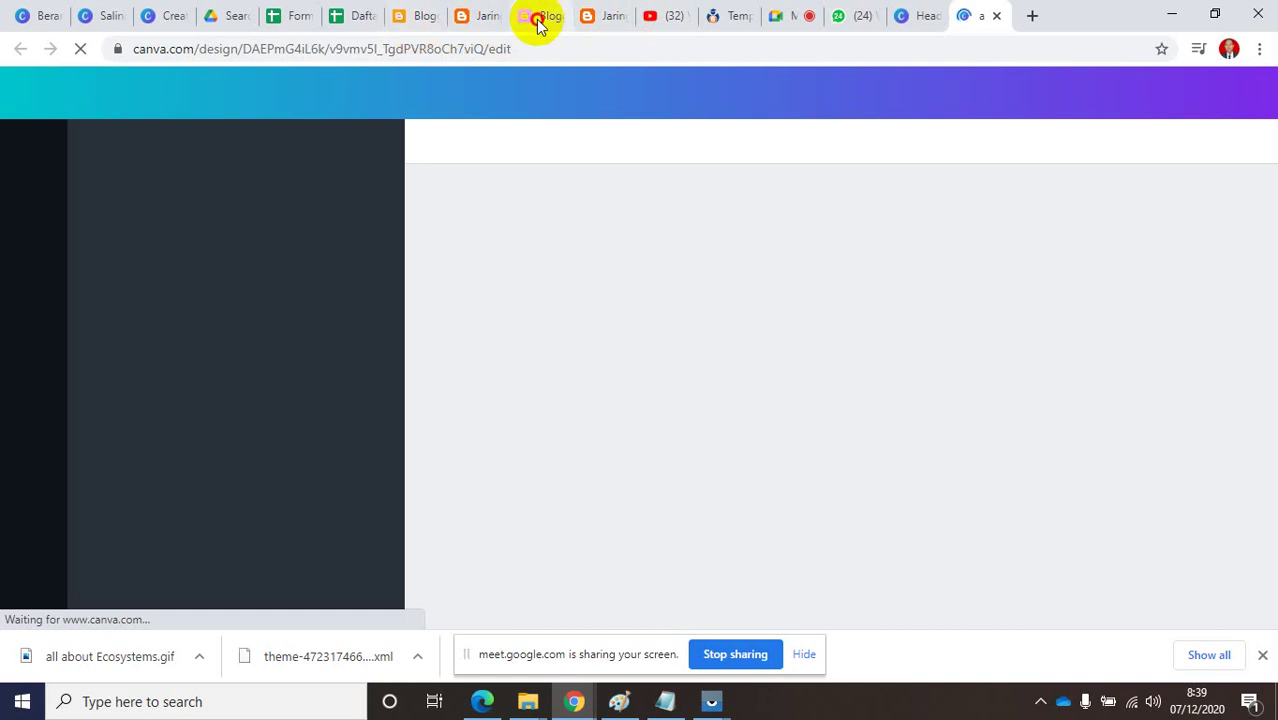
pyautogui.click(537, 24)
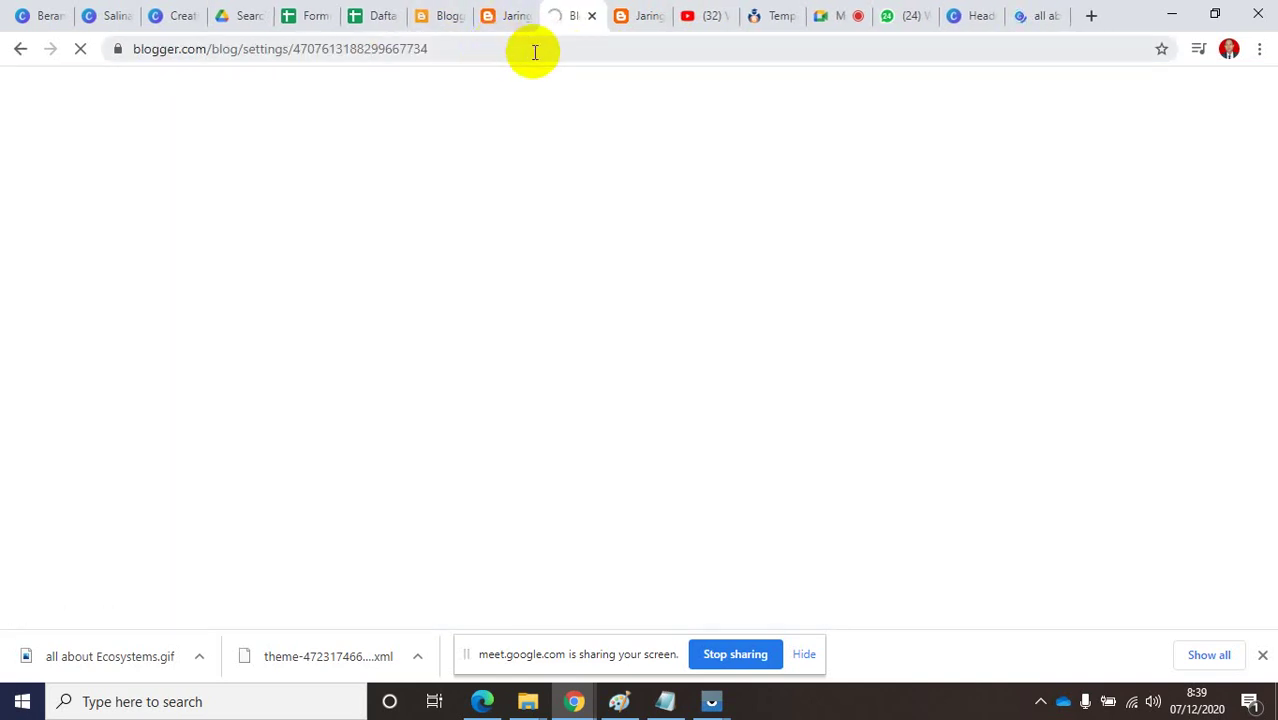
pyautogui.click(625, 25)
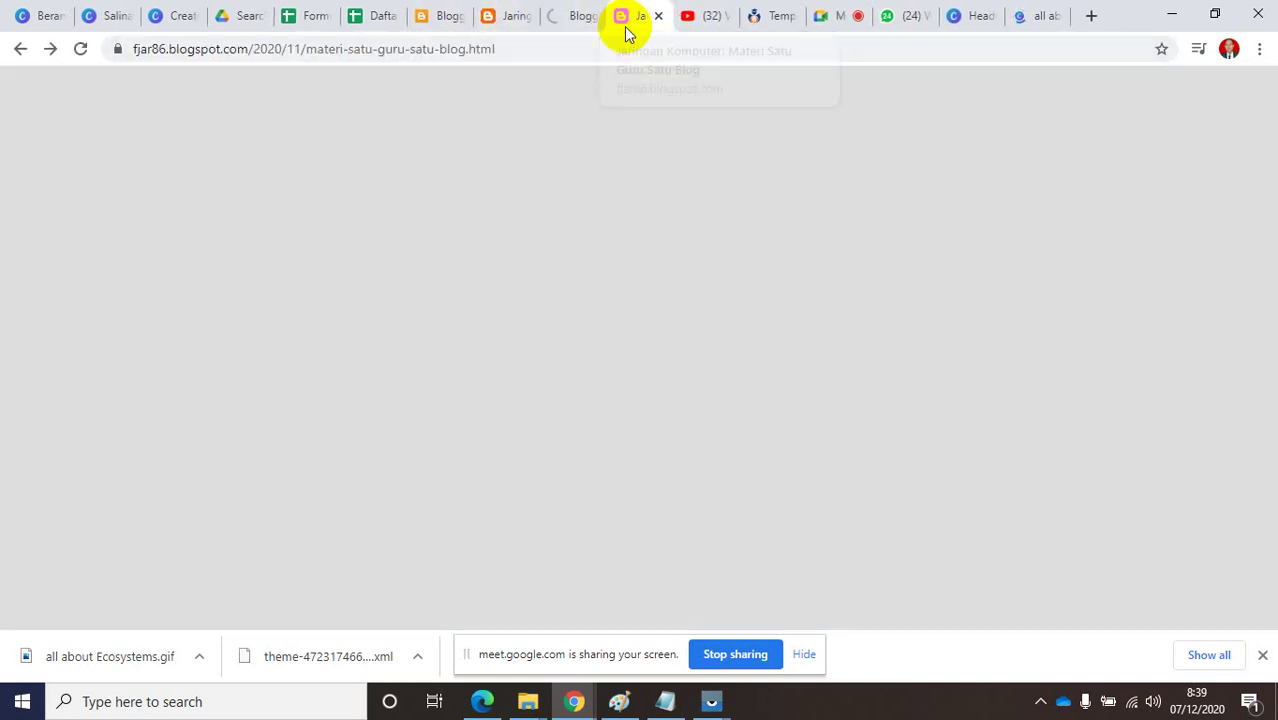
pyautogui.click(571, 20)
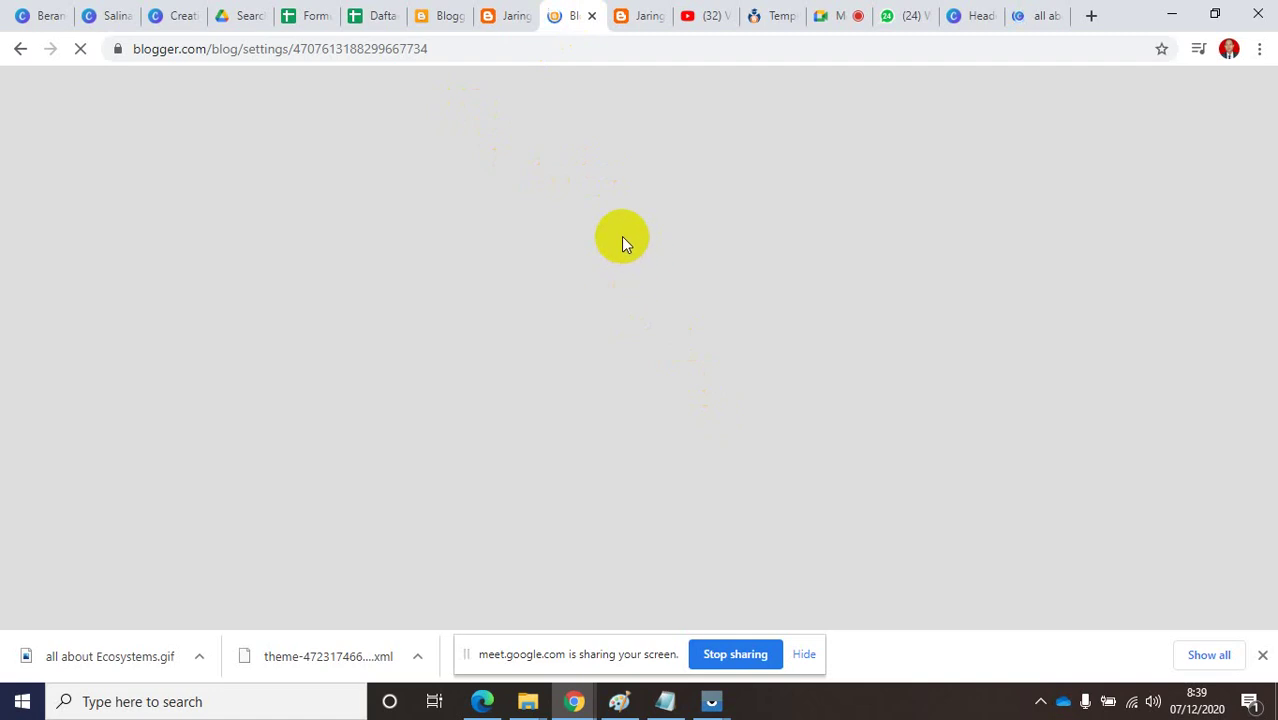
# Close both Canva tabs and return to the Blogger post editor
pyautogui.click(1038, 20)
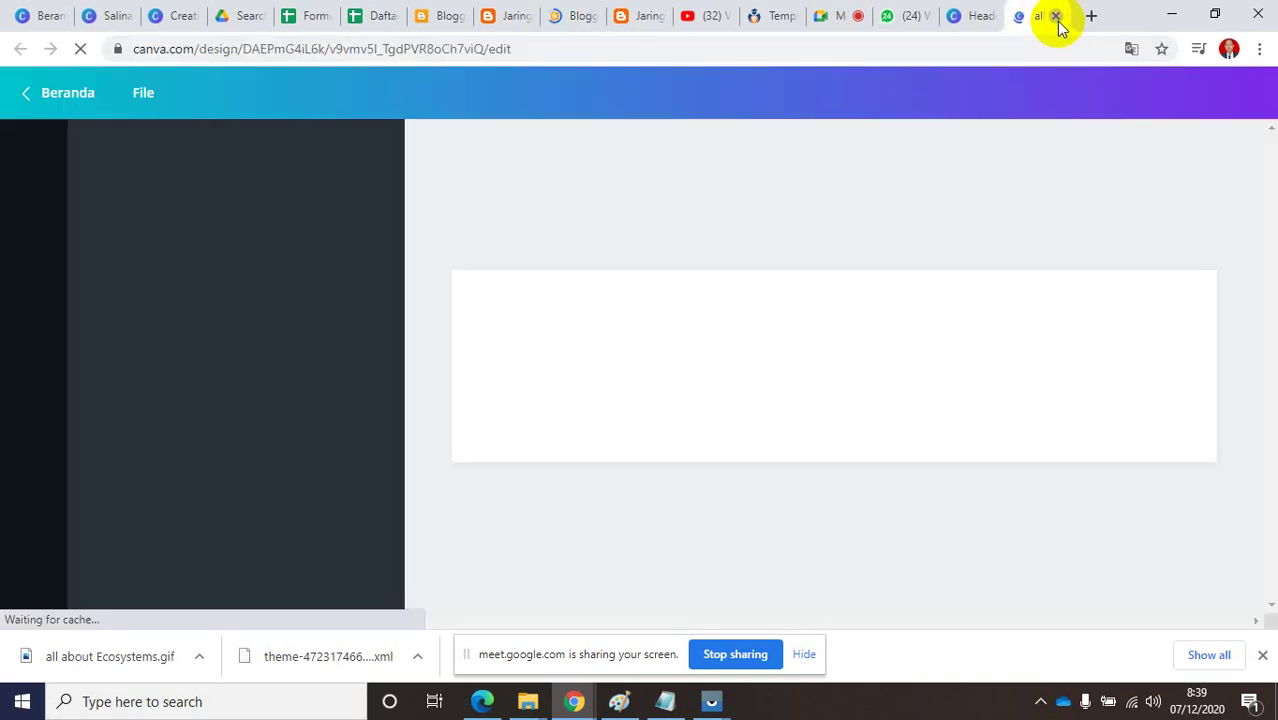
pyautogui.click(1057, 18)
pyautogui.click(1057, 18)
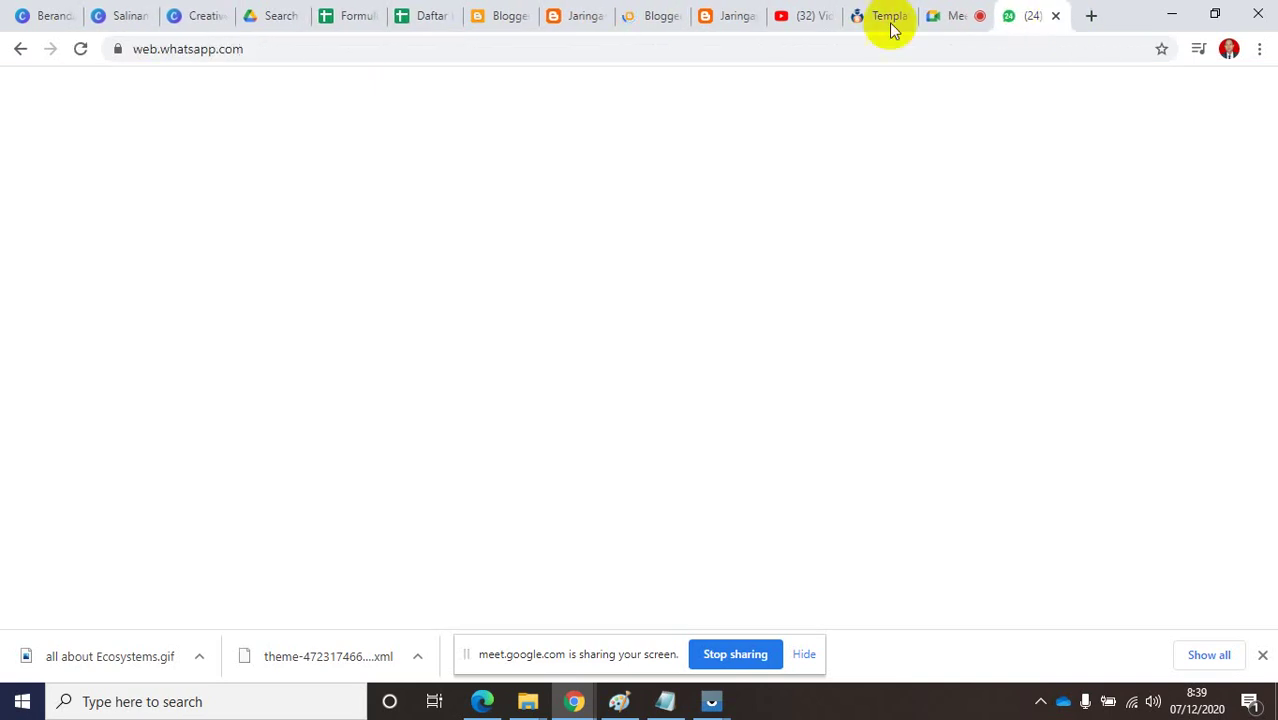
pyautogui.click(640, 30)
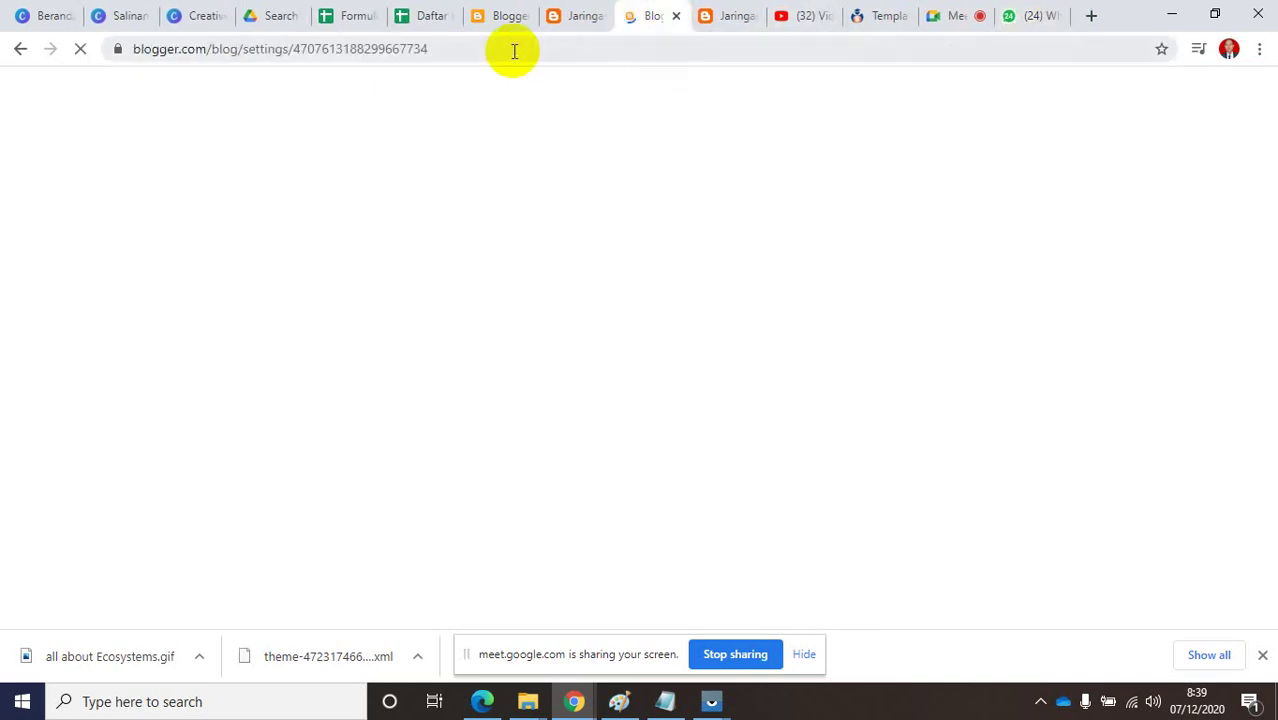
pyautogui.click(580, 30)
pyautogui.click(497, 25)
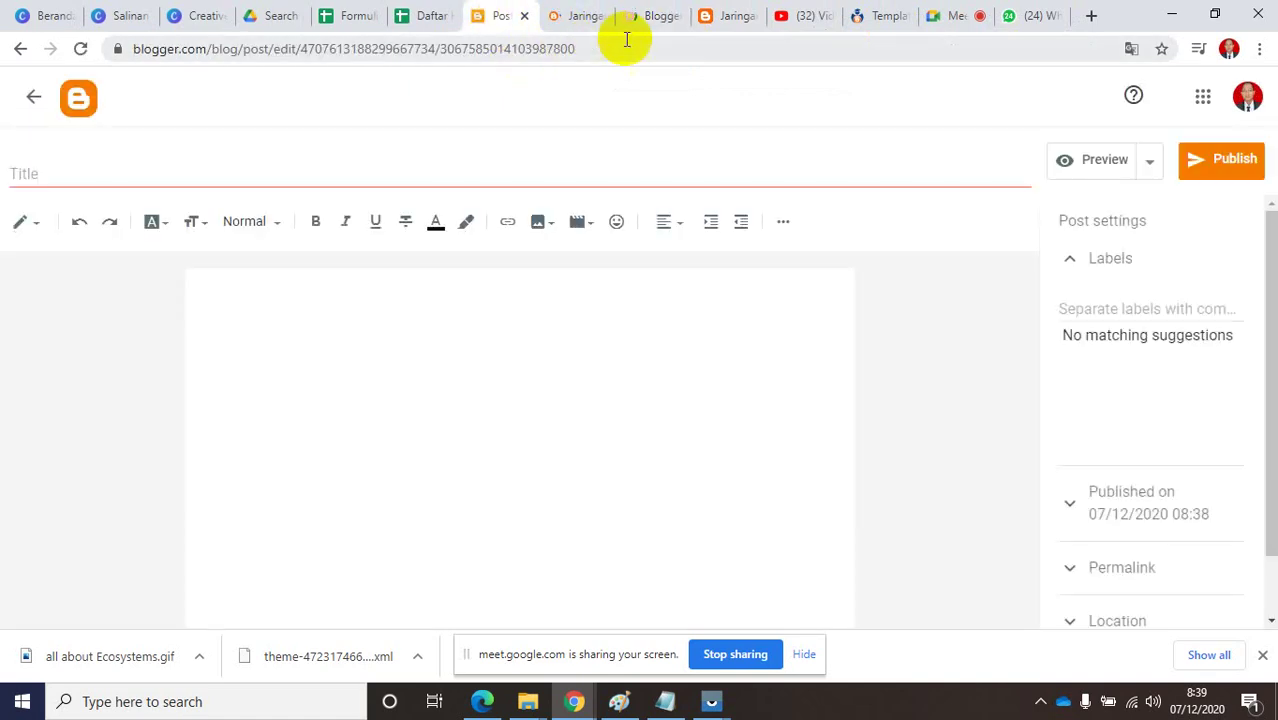
# Title the new post 'dfsfsfsdfsd sfd fs dsdf sdfs sdf sdfd'
pyautogui.click(298, 343)
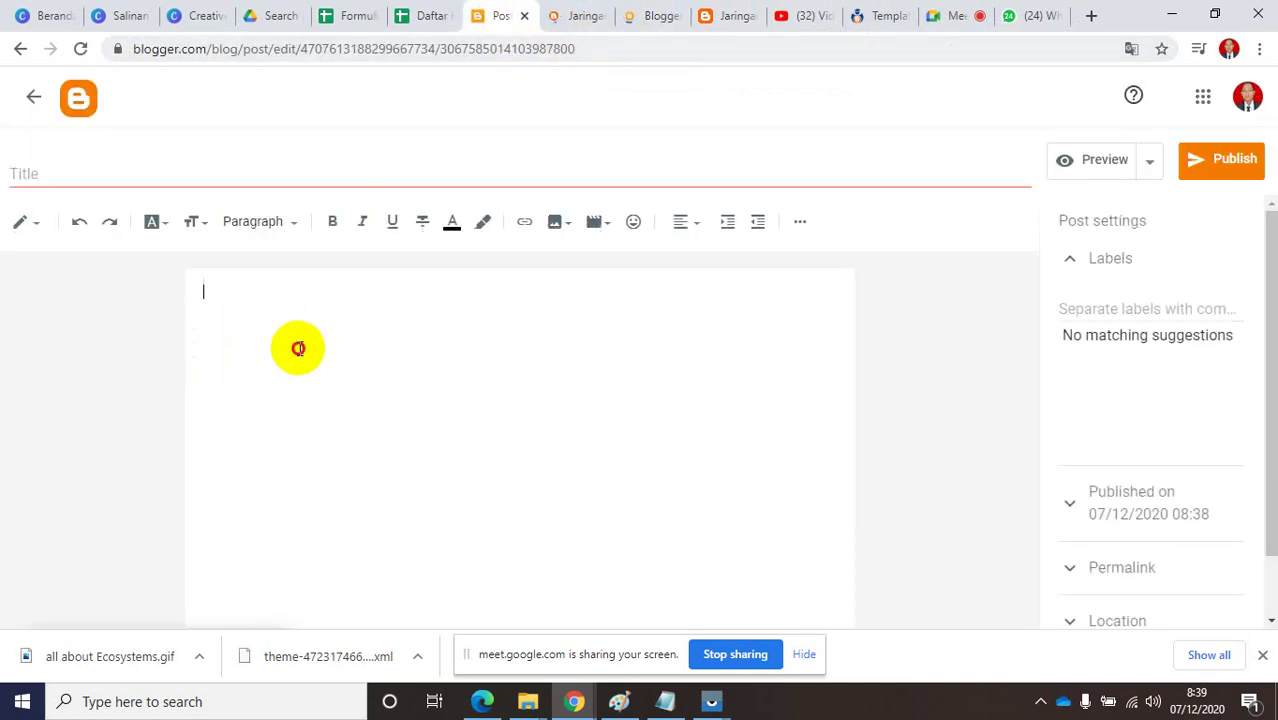
pyautogui.click(107, 176)
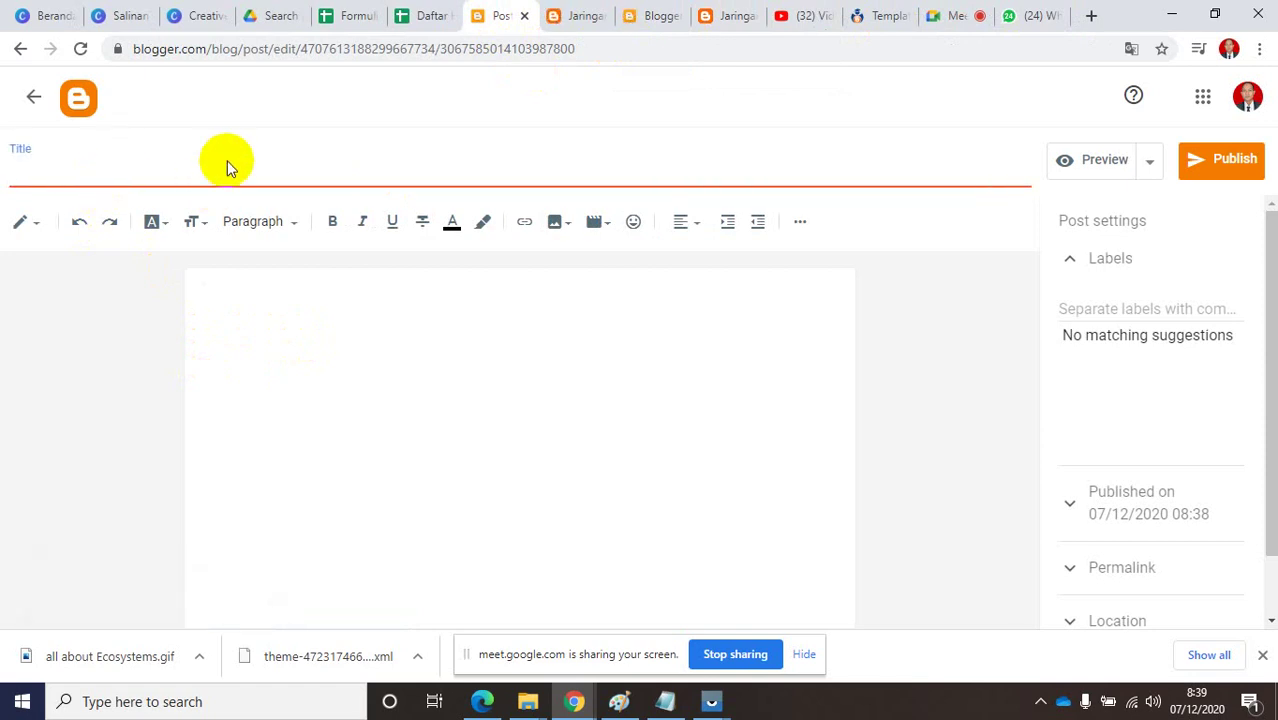
pyautogui.write('dfsfsfsdfsd sfd')
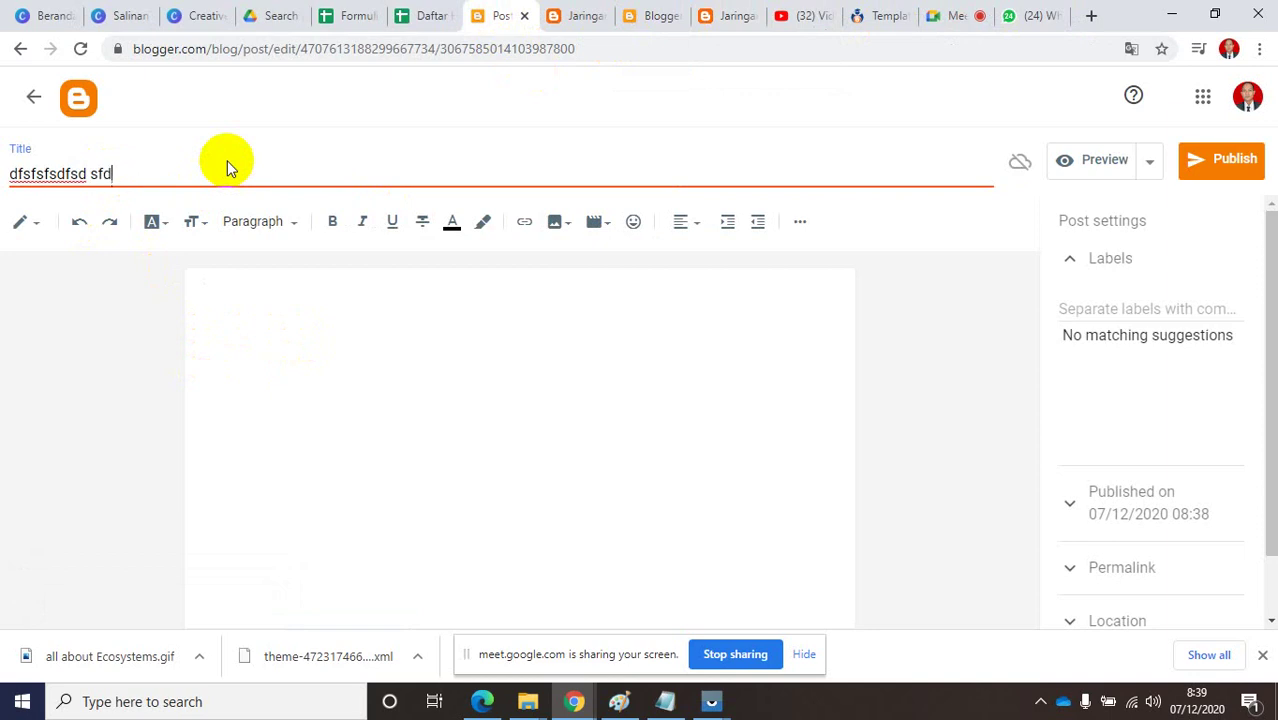
pyautogui.write(' fs dsdf sdfs sdf ')
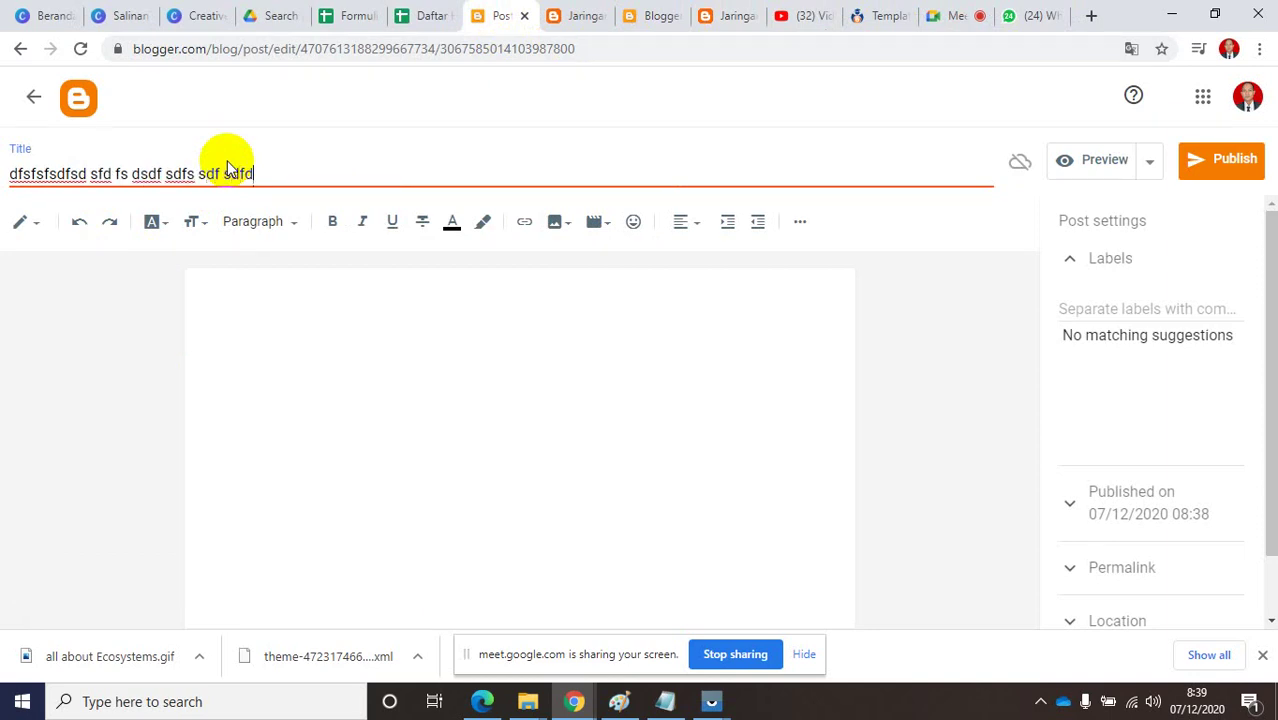
pyautogui.write('sdfd')
pyautogui.click(371, 331)
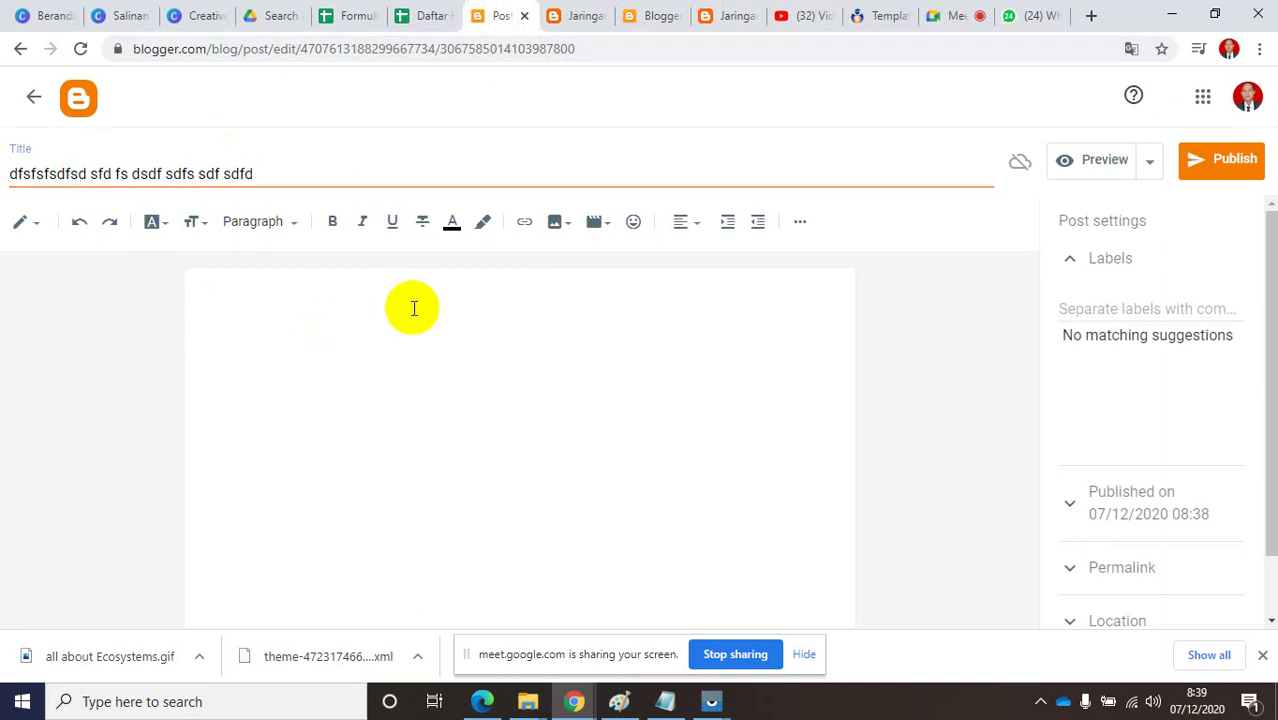
# Upload taksonomi.PNG from the Pictures folder and insert it into the post body
pyautogui.click(565, 225)
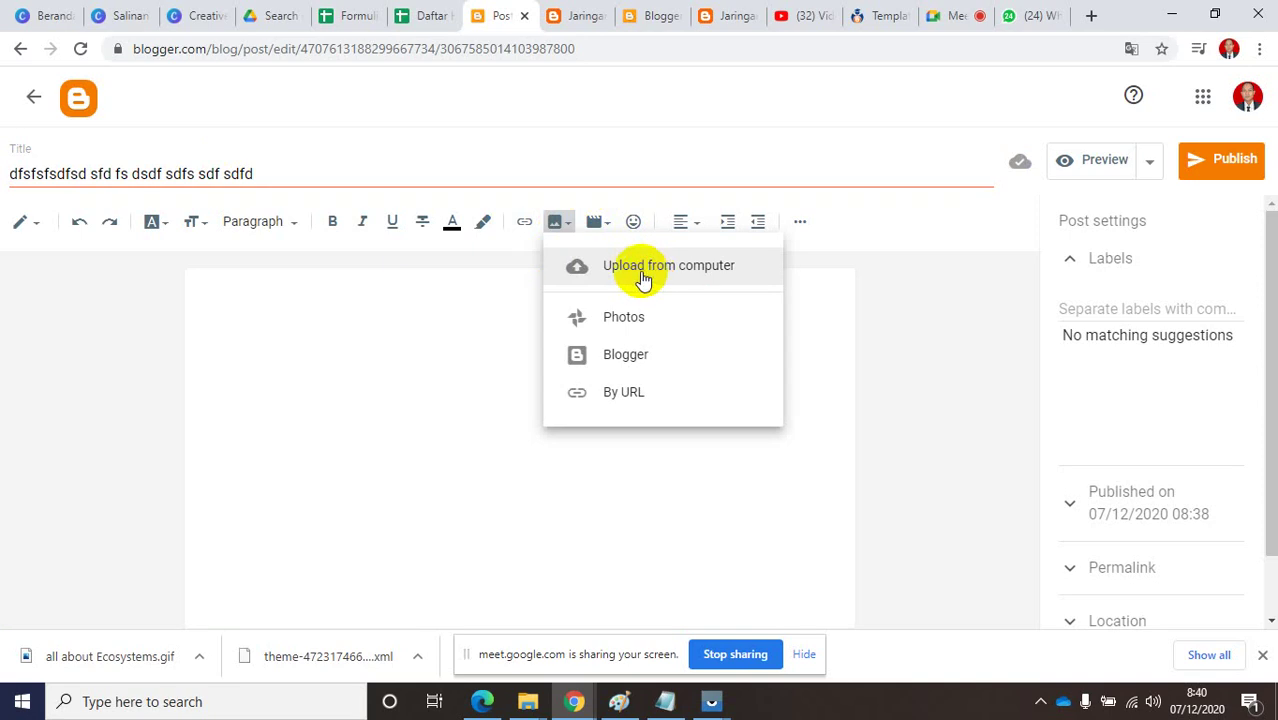
pyautogui.click(650, 270)
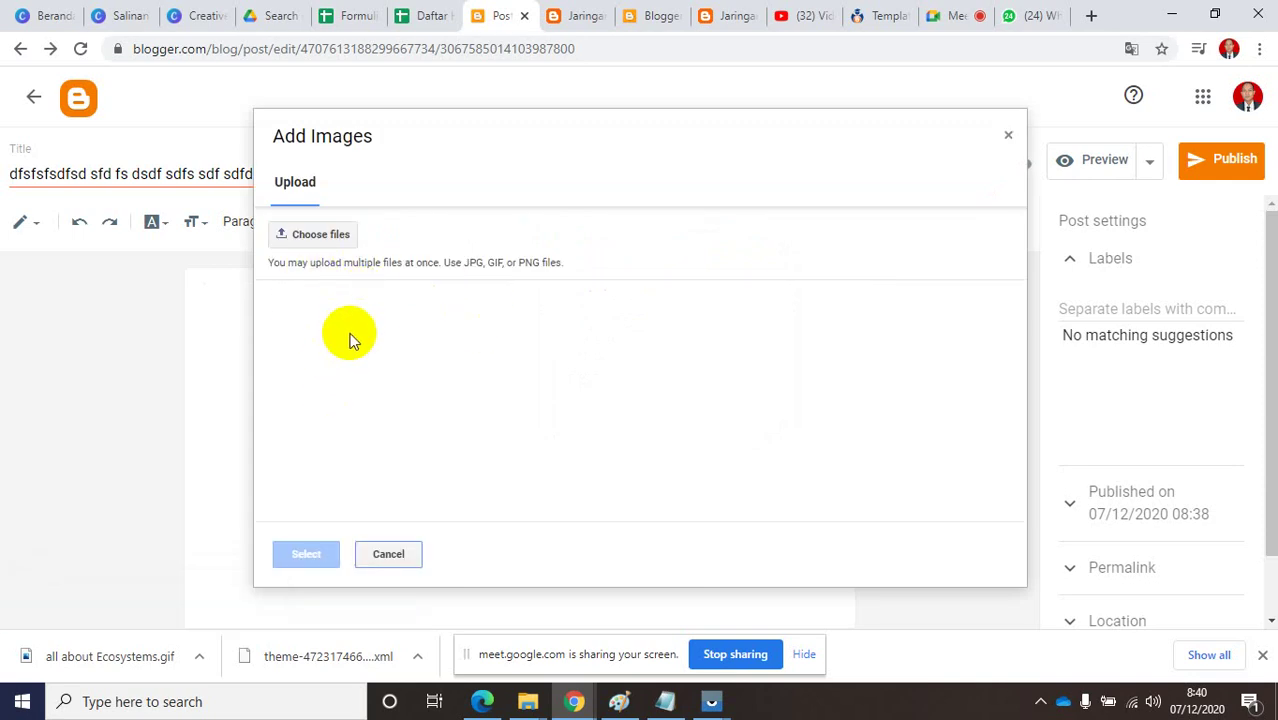
pyautogui.click(392, 266)
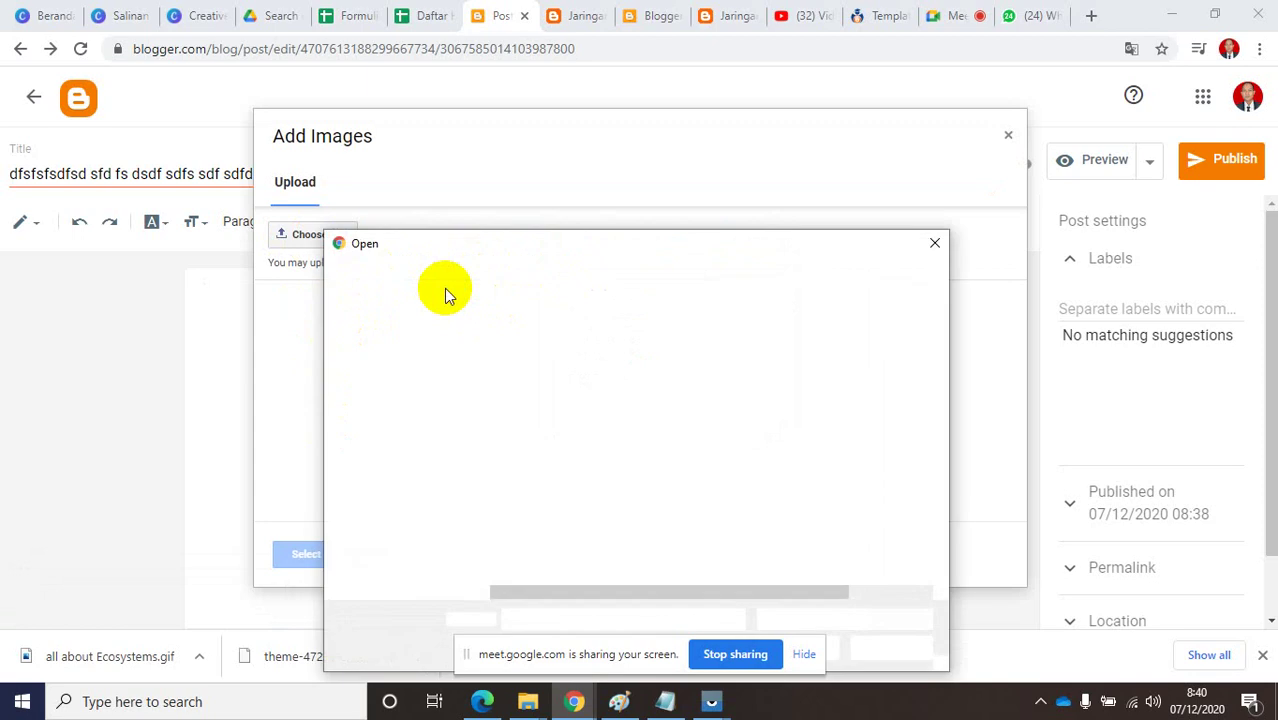
pyautogui.click(545, 158)
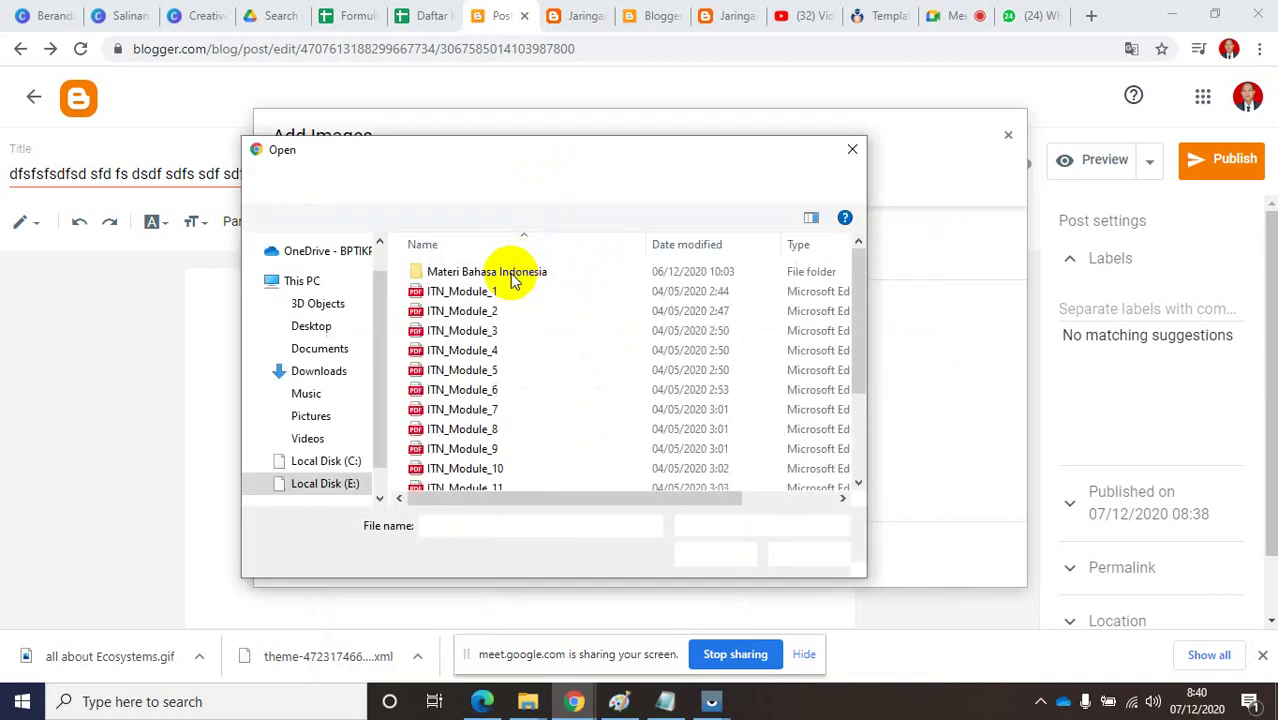
pyautogui.click(310, 416)
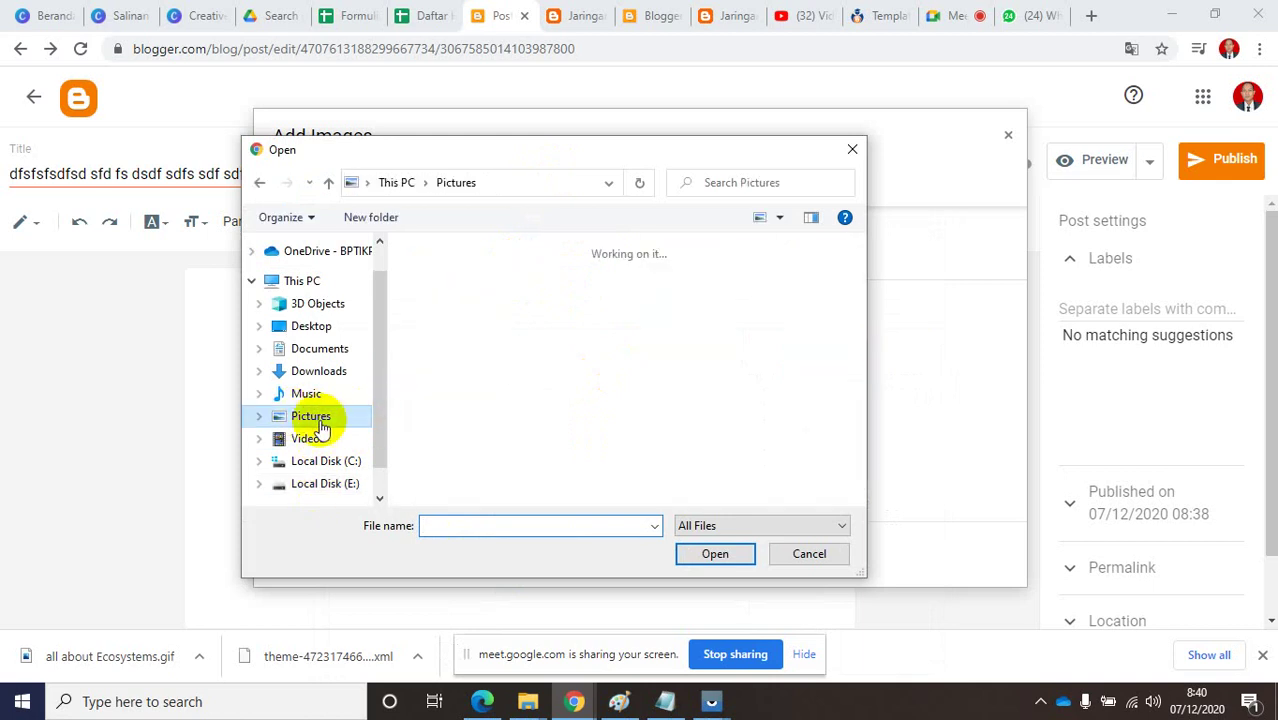
pyautogui.click(666, 319)
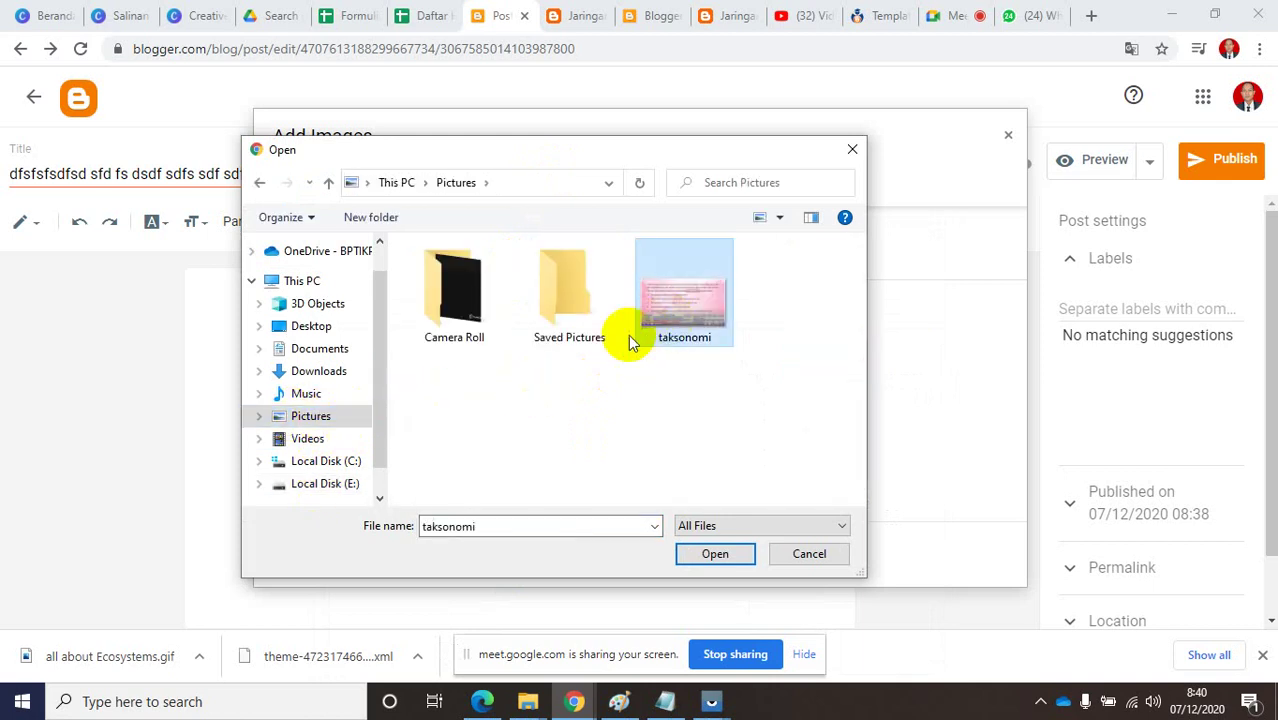
pyautogui.click(713, 556)
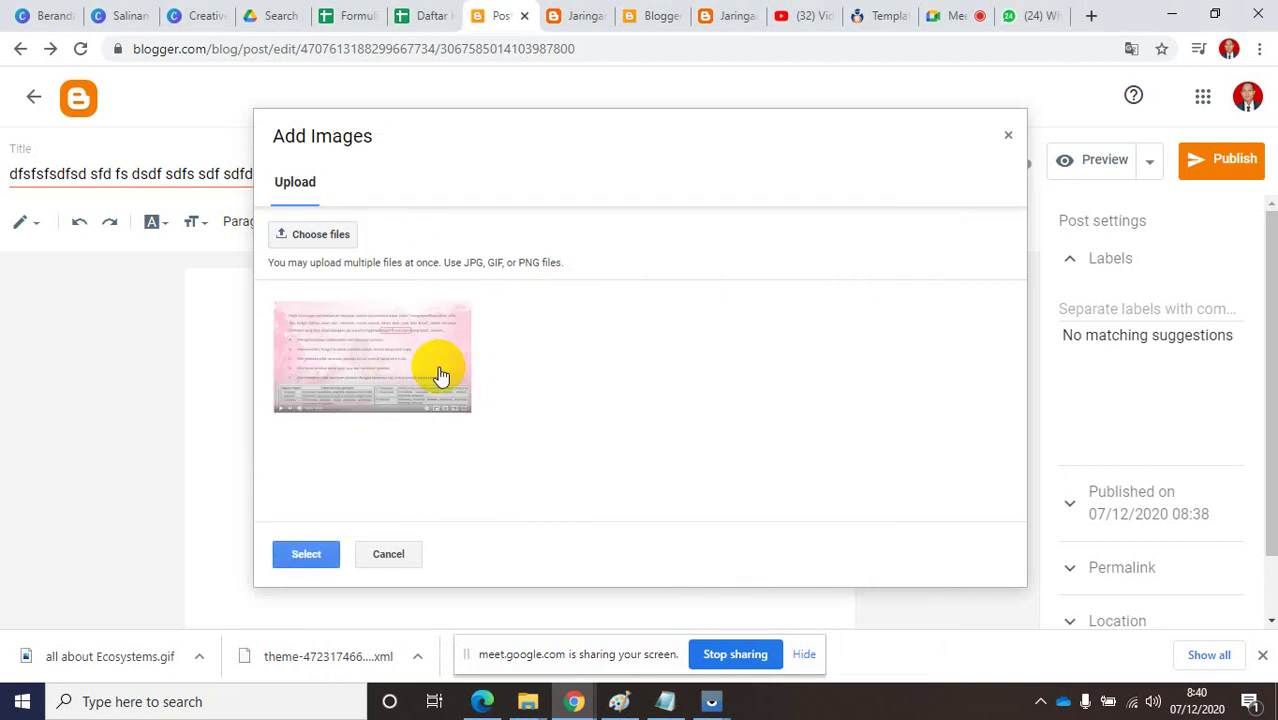
pyautogui.click(344, 376)
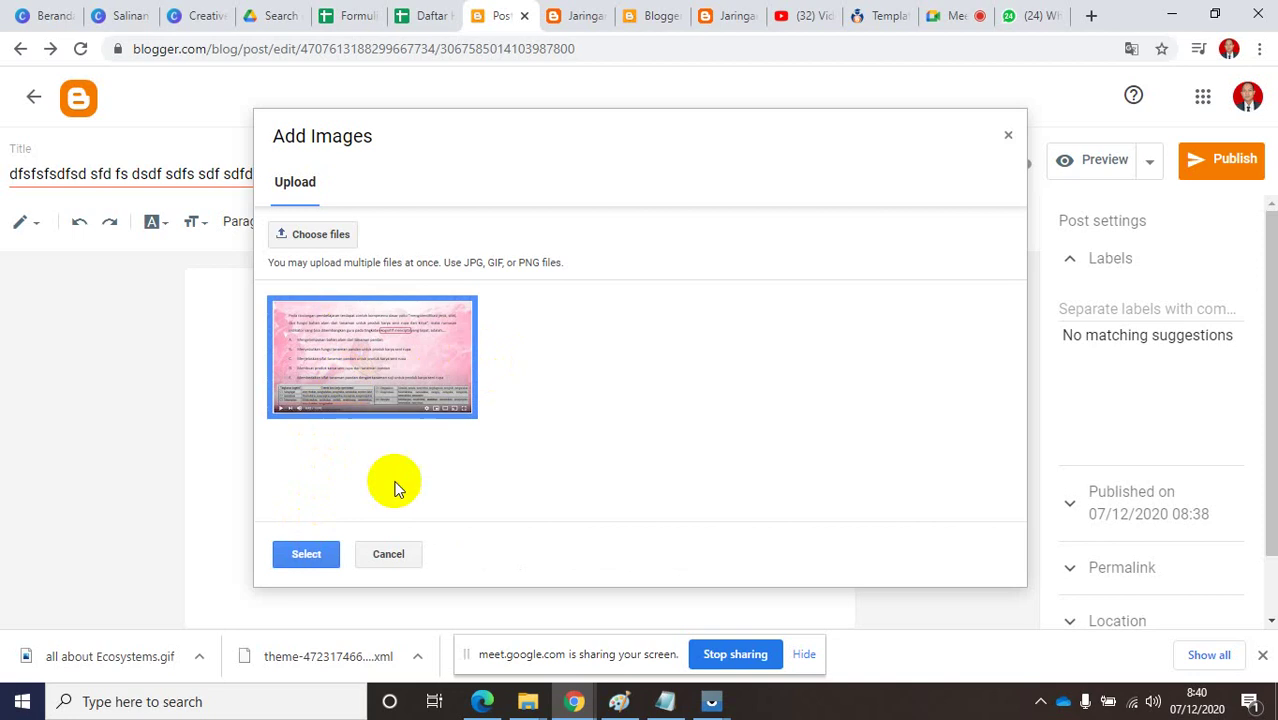
pyautogui.click(306, 553)
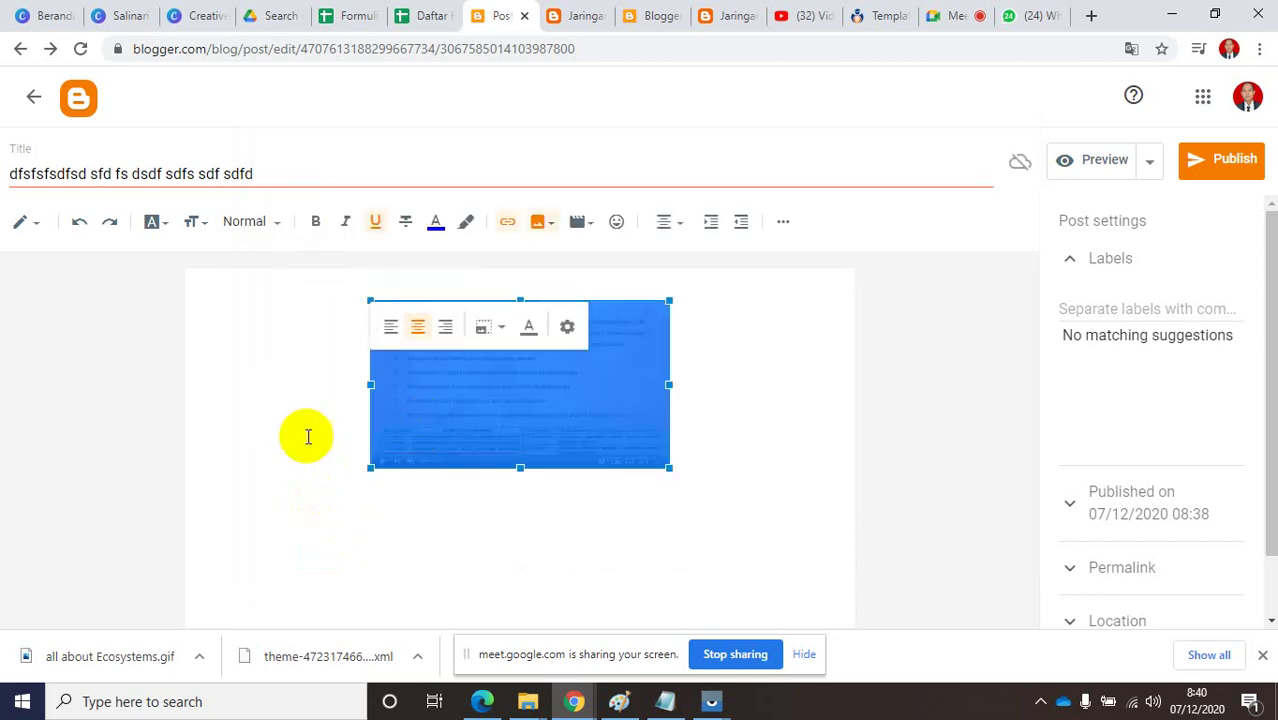
pyautogui.click(301, 475)
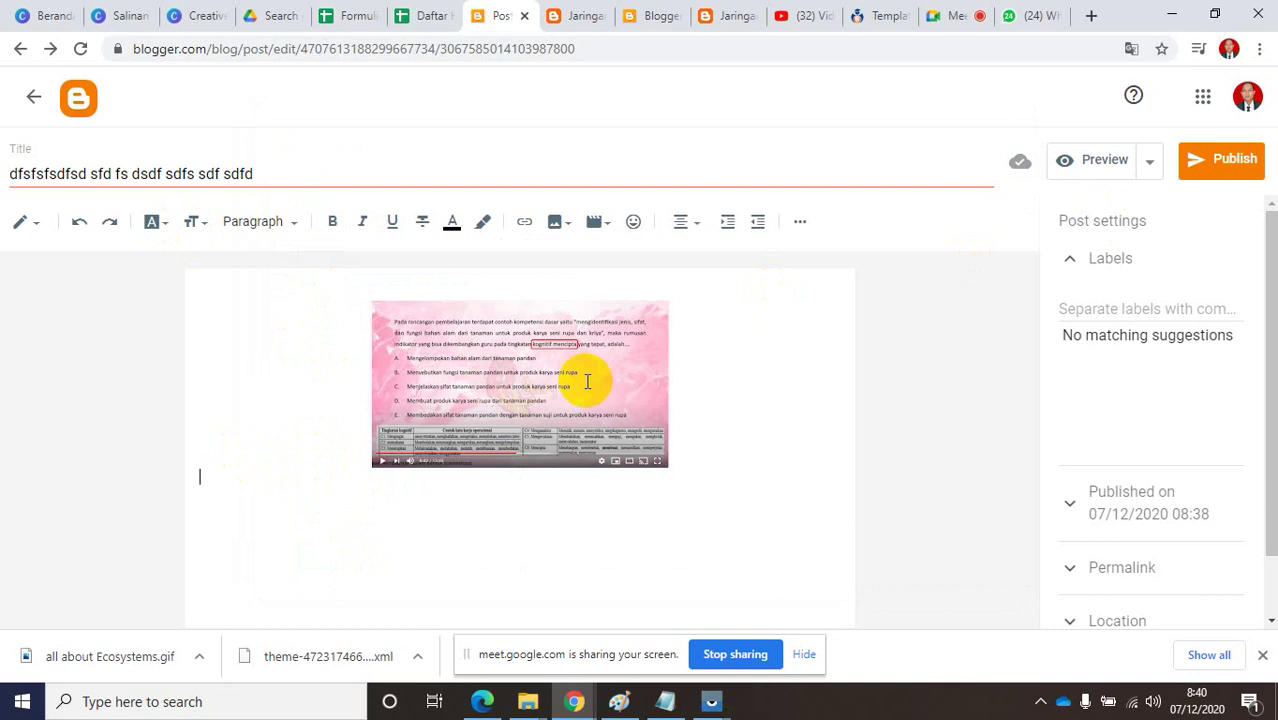
pyautogui.click(1237, 168)
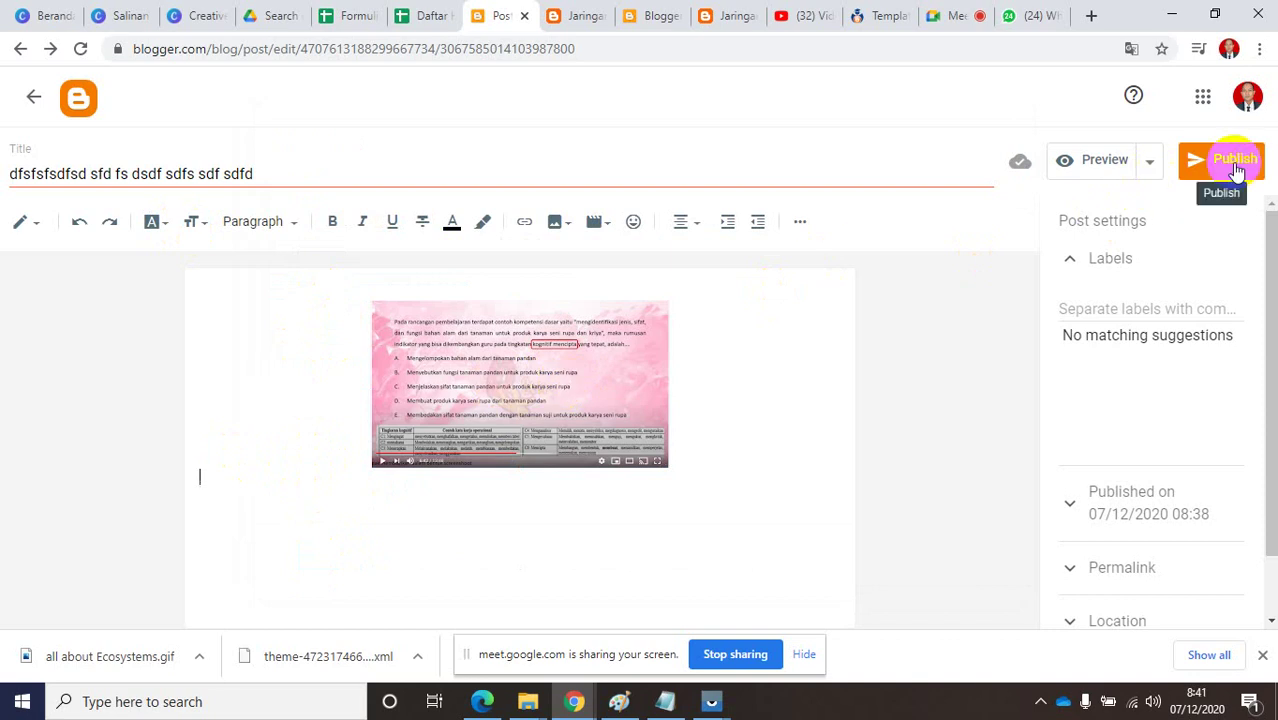
pyautogui.scroll(-2, 1112, 430)
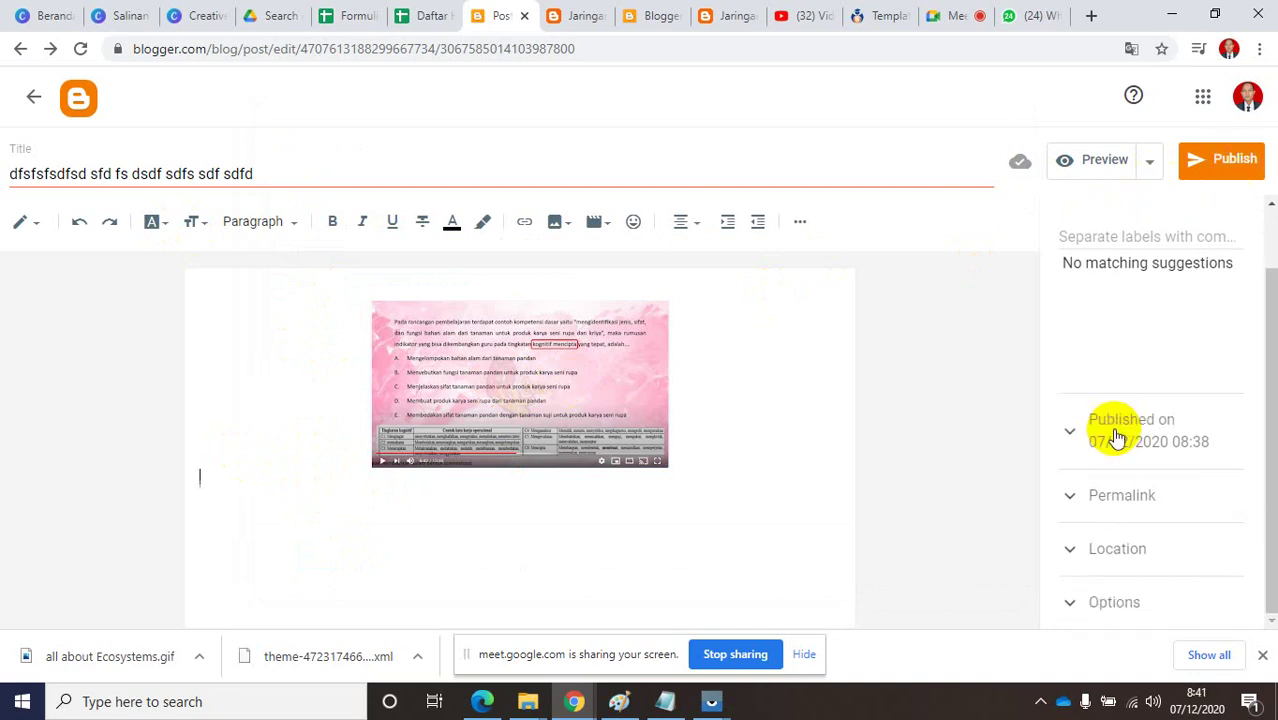
# Add the label 'artikel dengan gambar' to the post and publish it
pyautogui.scroll(2, 1112, 380)
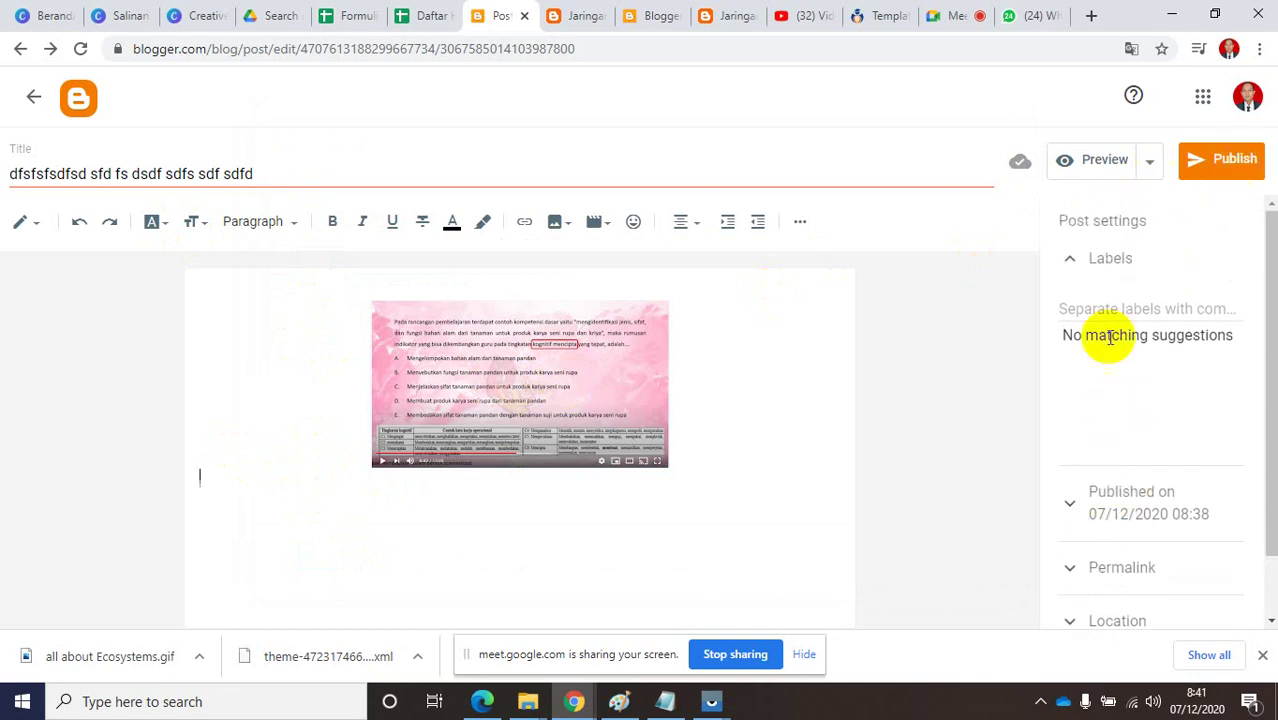
pyautogui.click(1075, 260)
pyautogui.click(1073, 262)
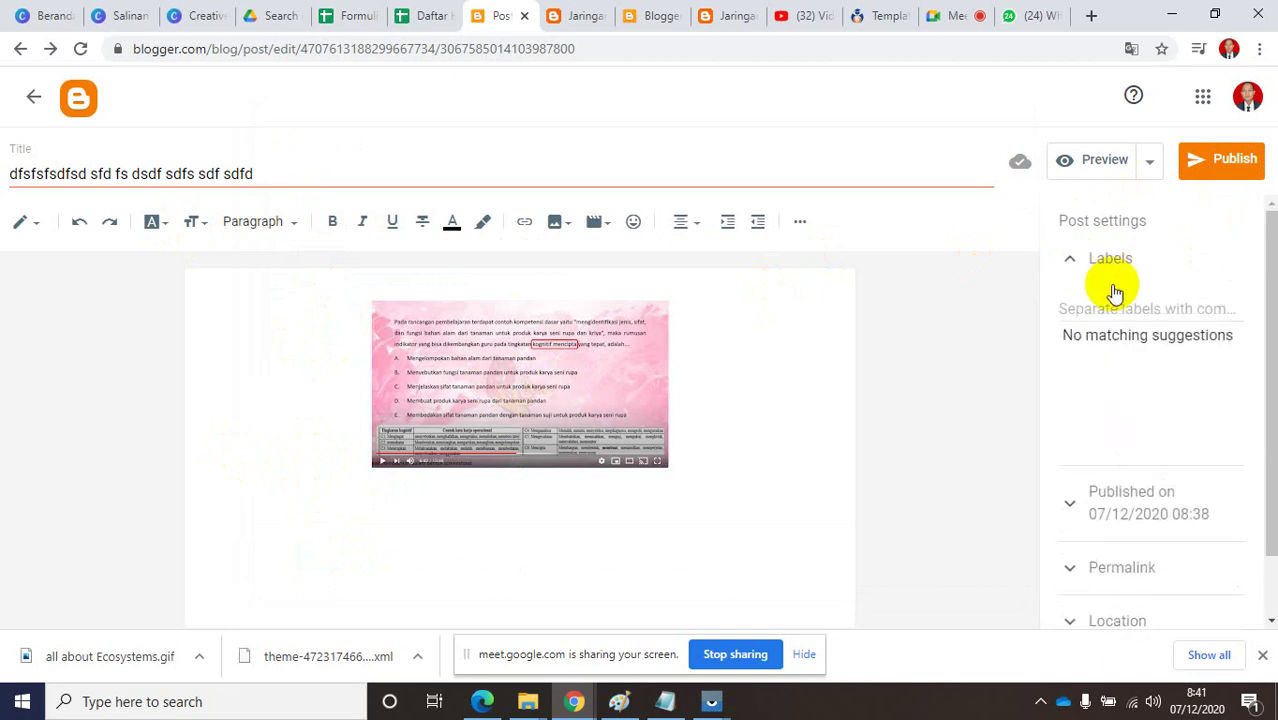
pyautogui.click(1107, 308)
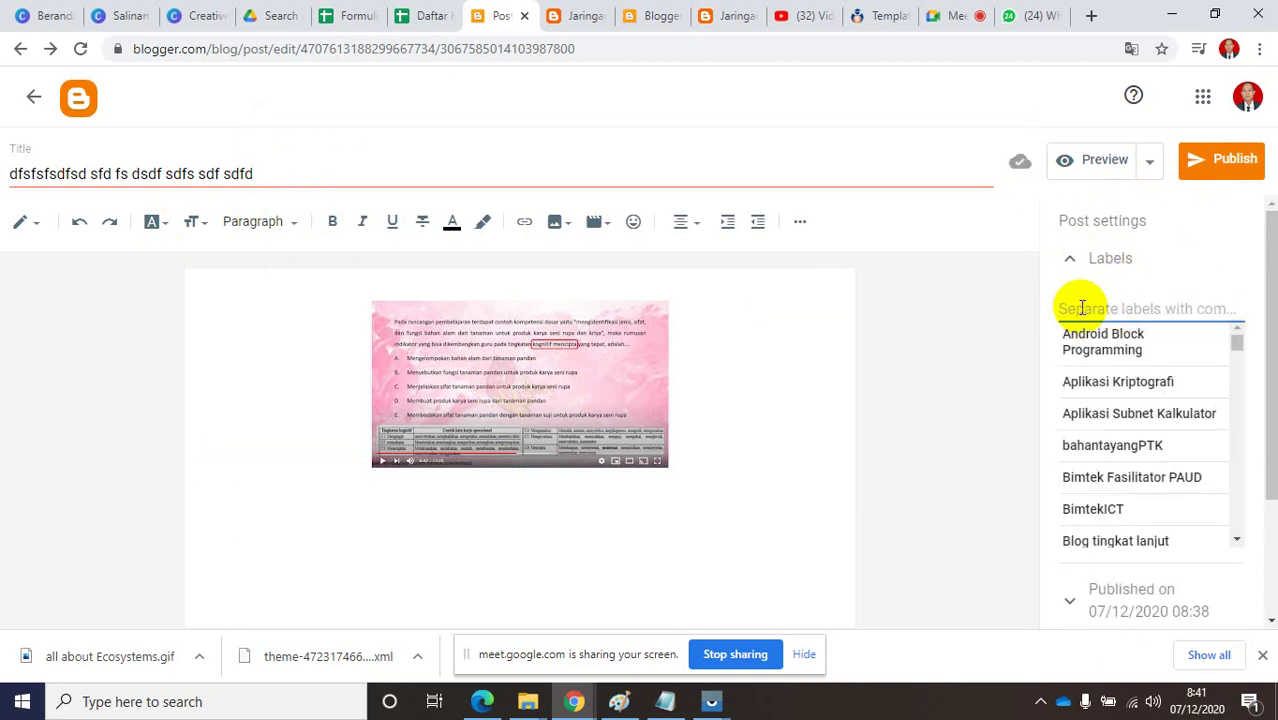
pyautogui.write('artikel dengan gambar')
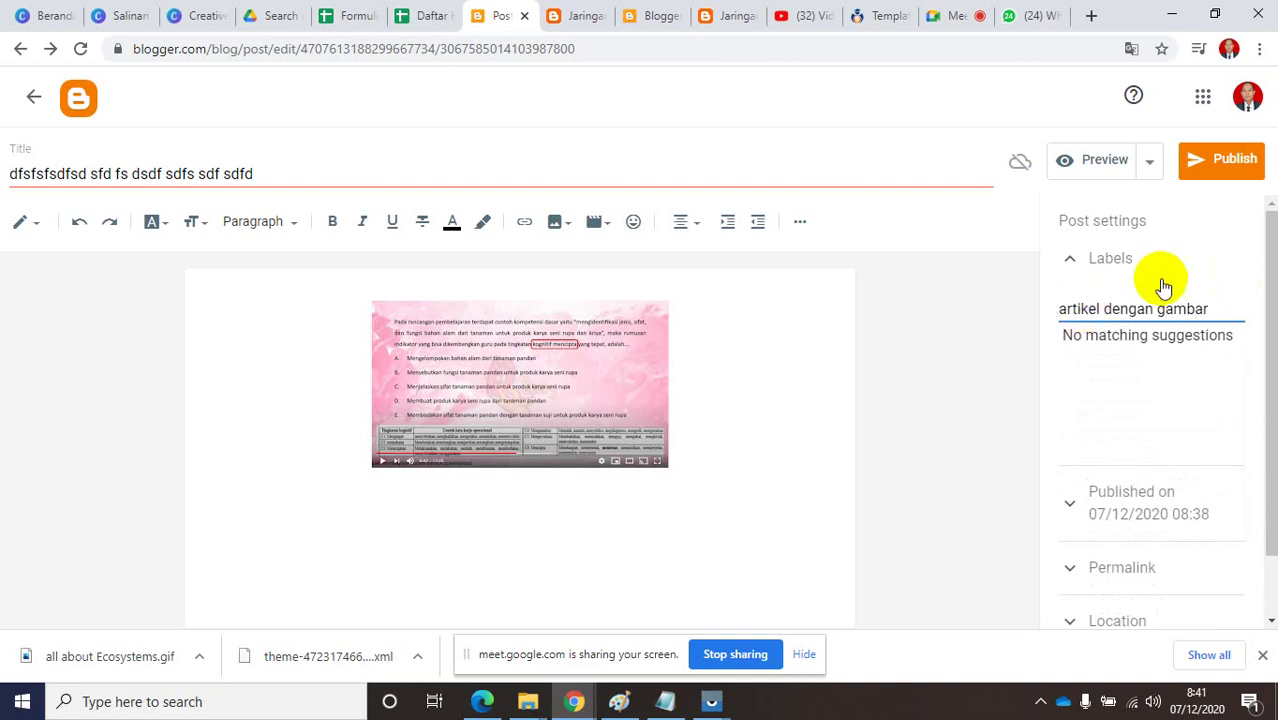
pyautogui.click(1214, 164)
pyautogui.click(716, 396)
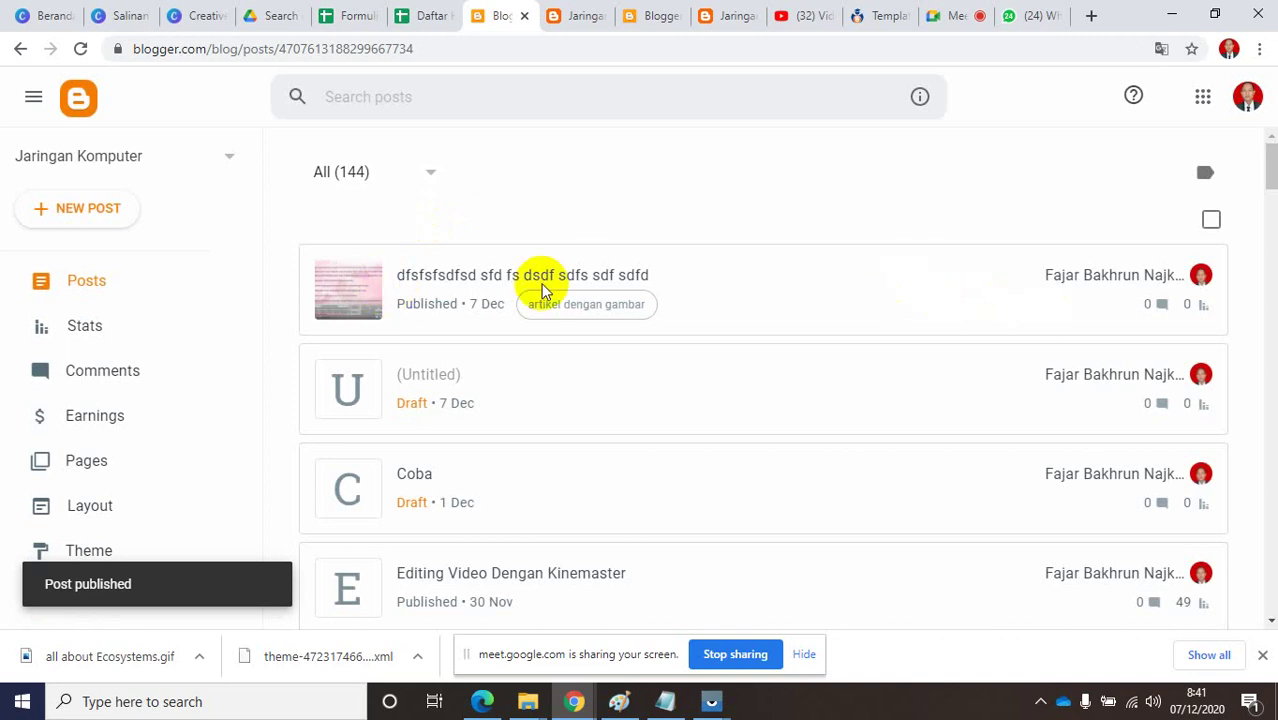
# View the published post on the live Blogspot blog, checking its title, image and label
pyautogui.moveTo(565, 282)
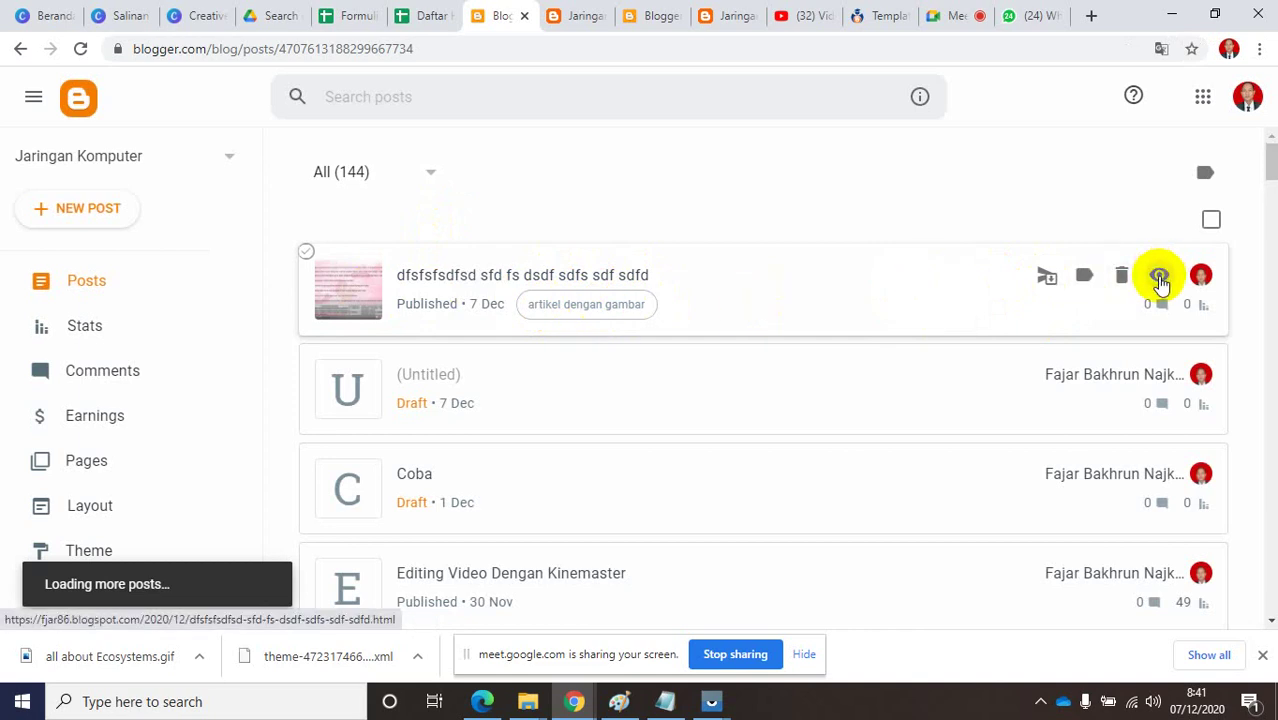
pyautogui.click(1157, 278)
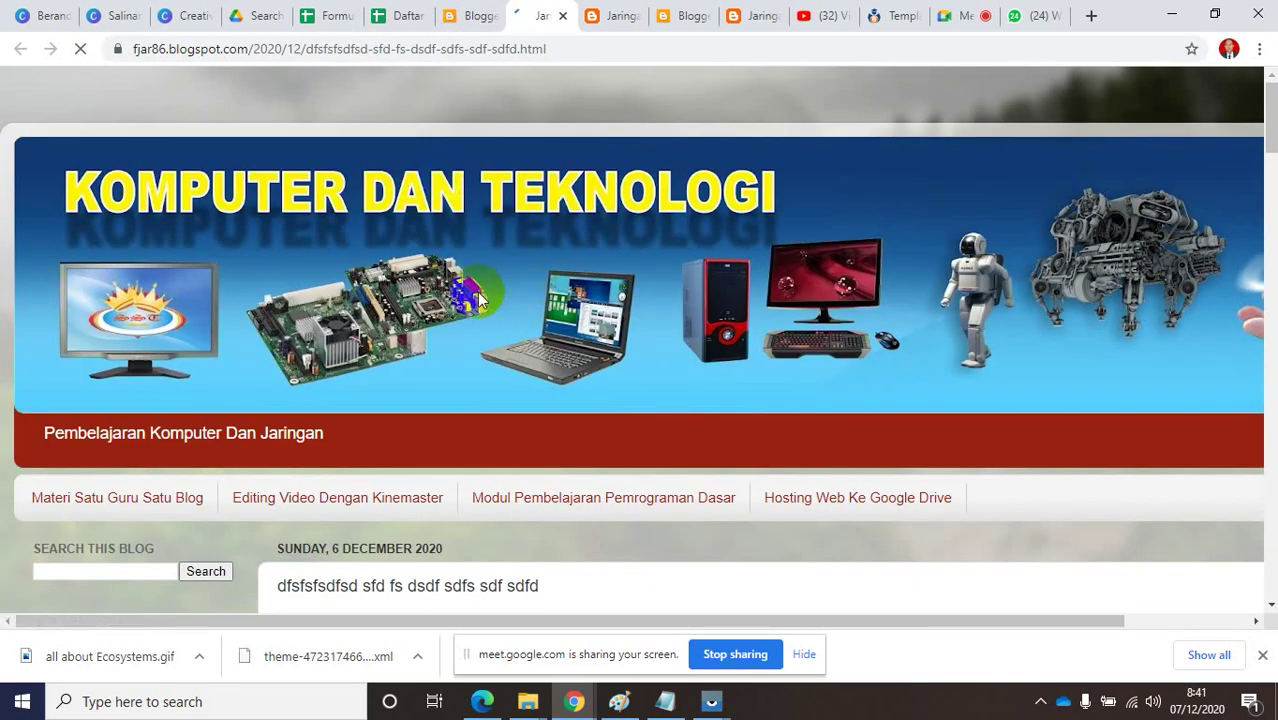
pyautogui.scroll(-15, 479, 292)
pyautogui.scroll(3, 822, 130)
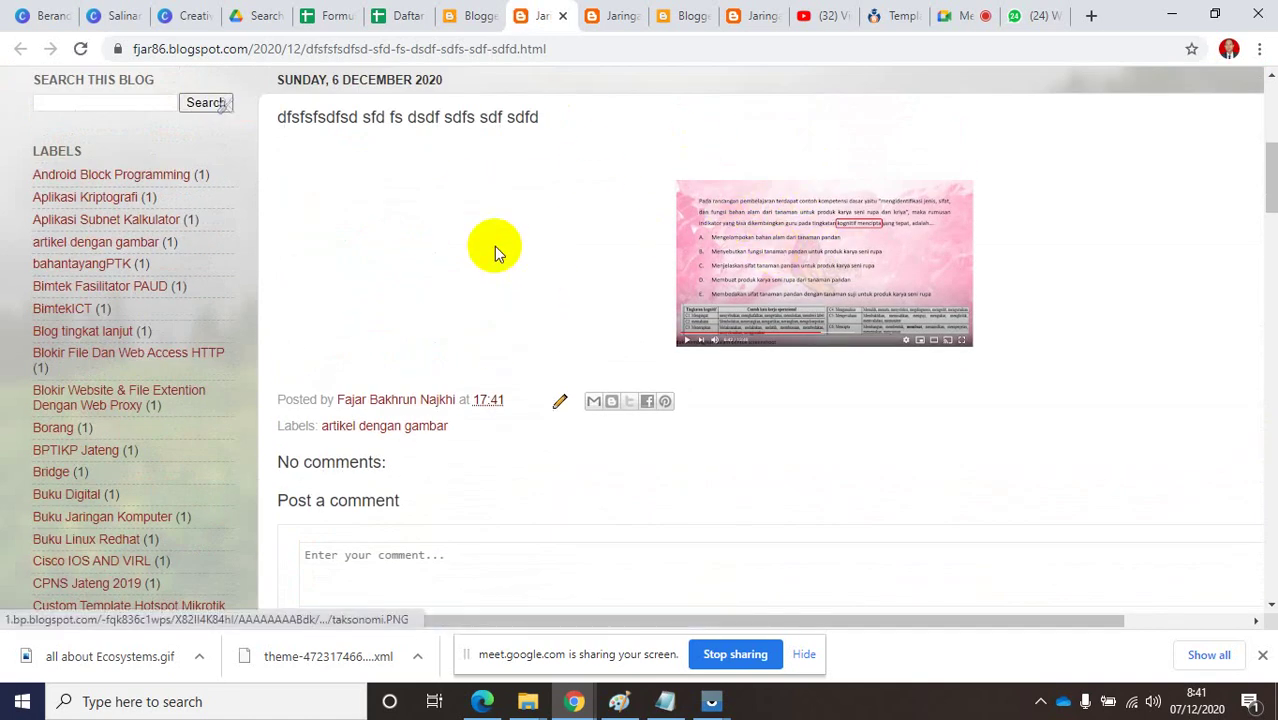
# Bring up the Vysor phone mirror and confirm leaving the page on the phone
pyautogui.click(714, 702)
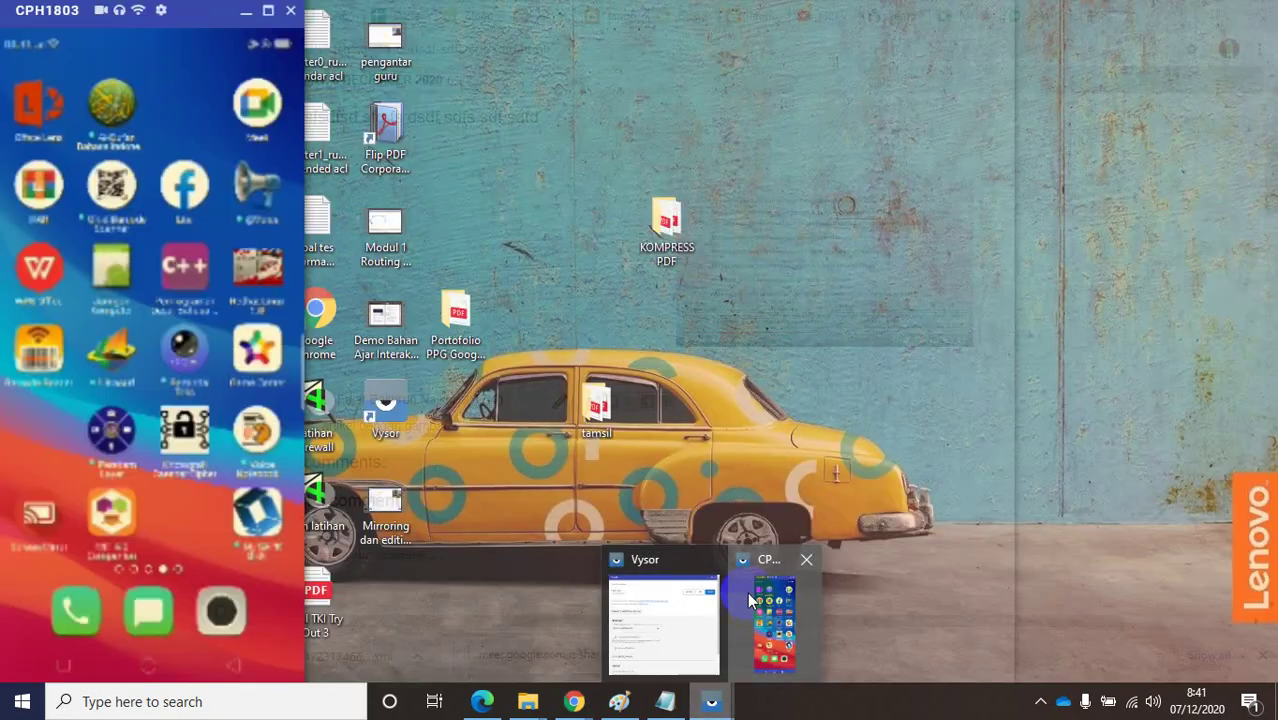
pyautogui.click(768, 610)
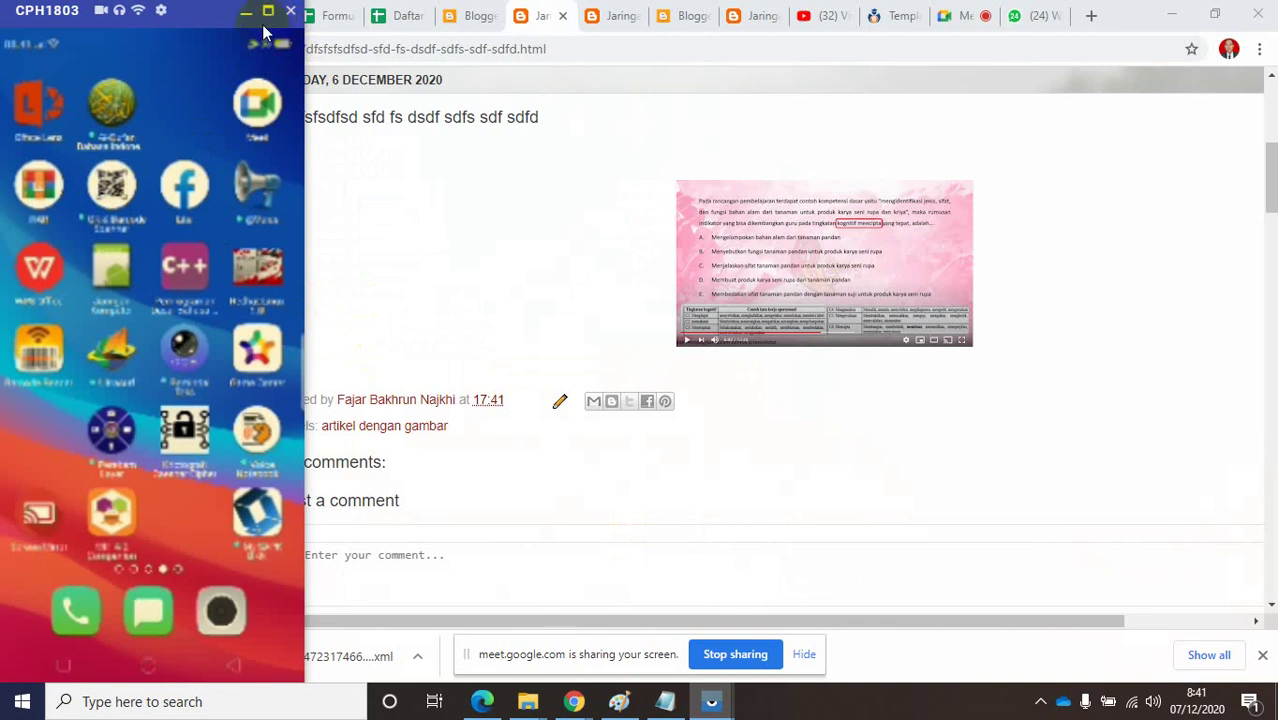
pyautogui.click(768, 630)
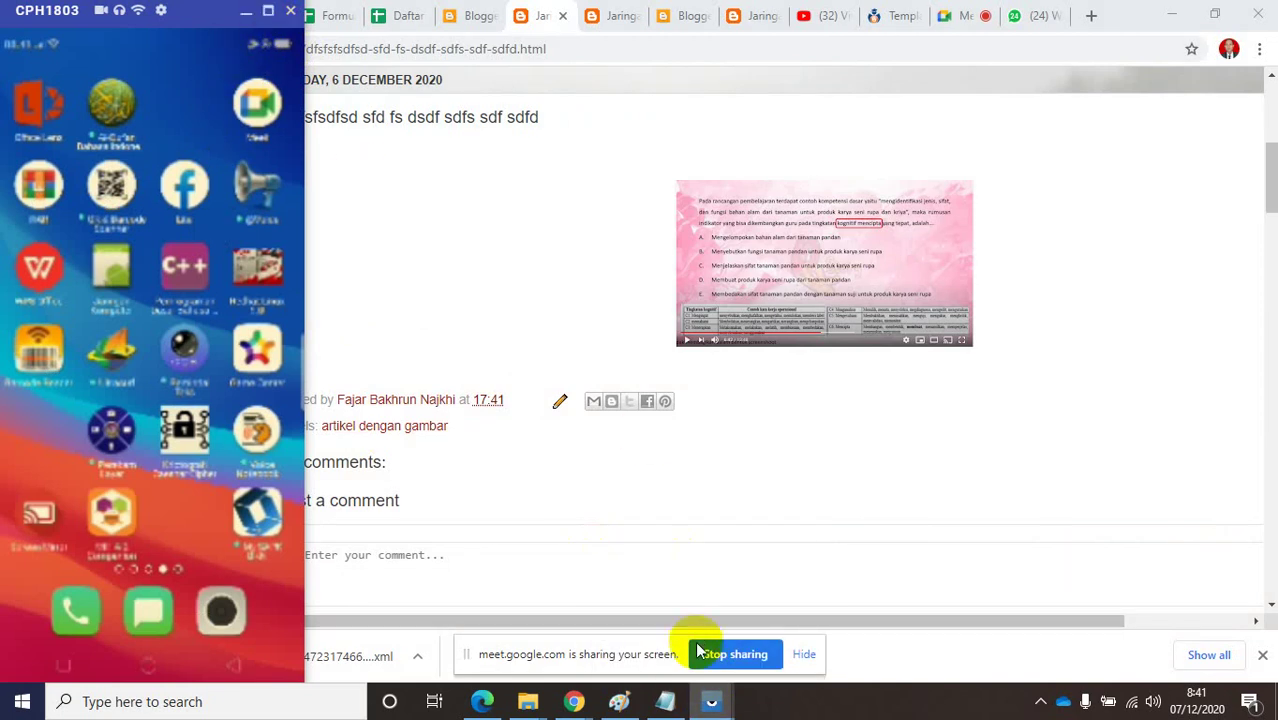
pyautogui.moveTo(718, 698)
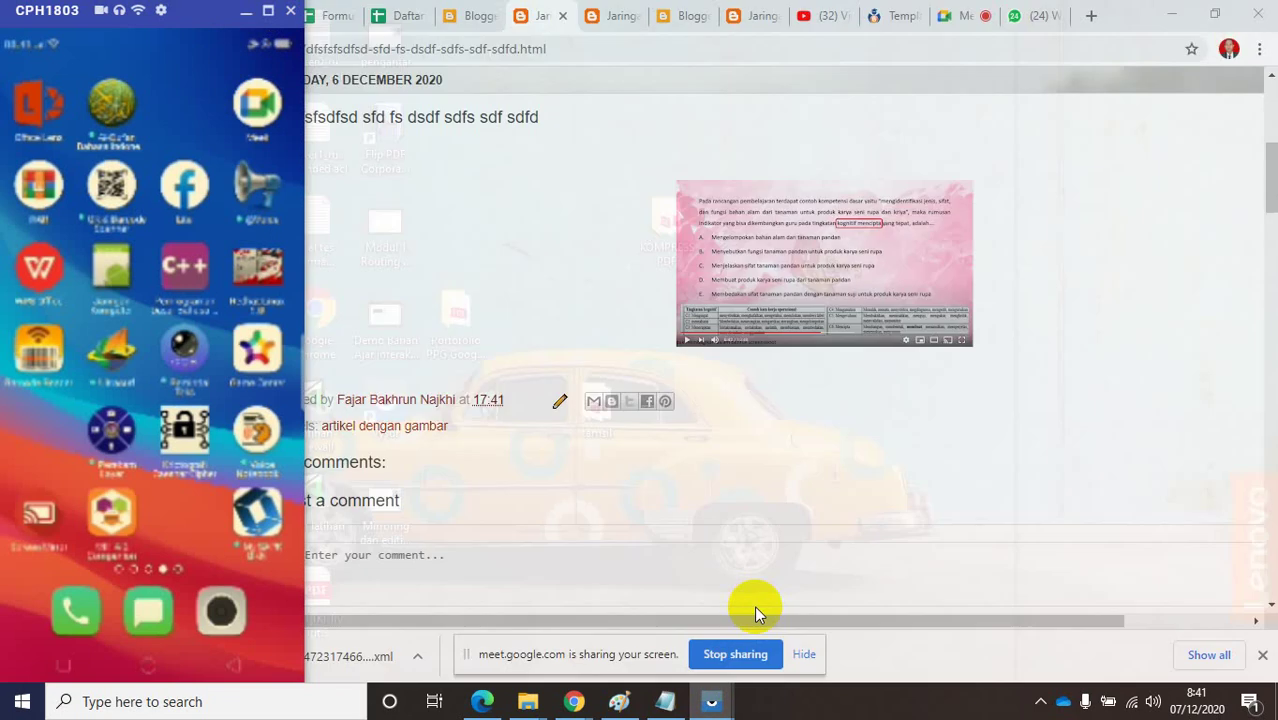
pyautogui.click(763, 614)
pyautogui.click(415, 418)
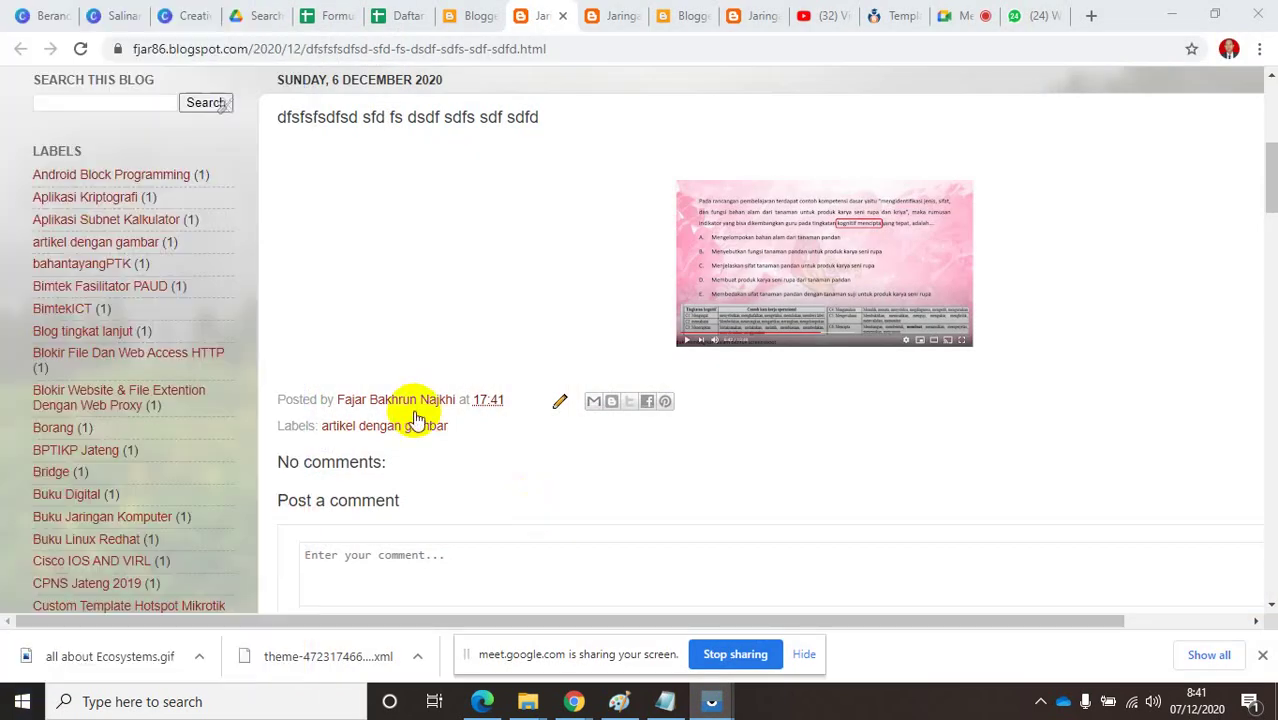
pyautogui.click(416, 419)
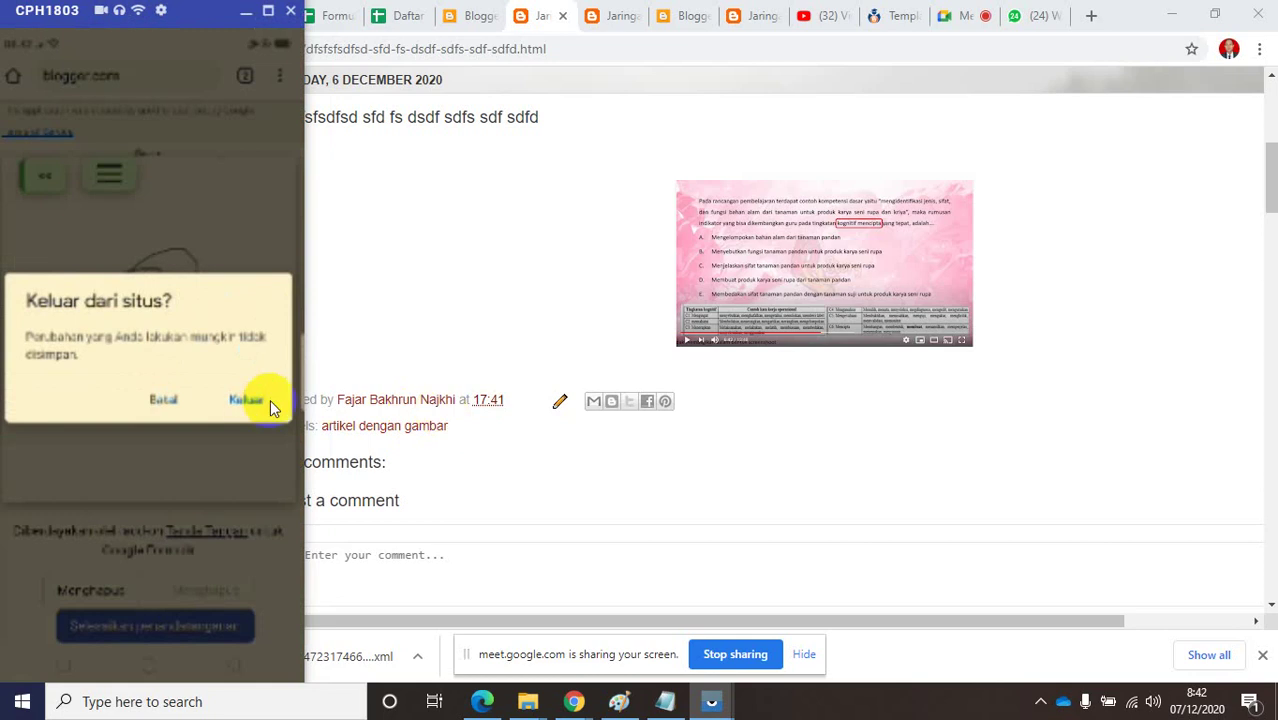
pyautogui.click(270, 399)
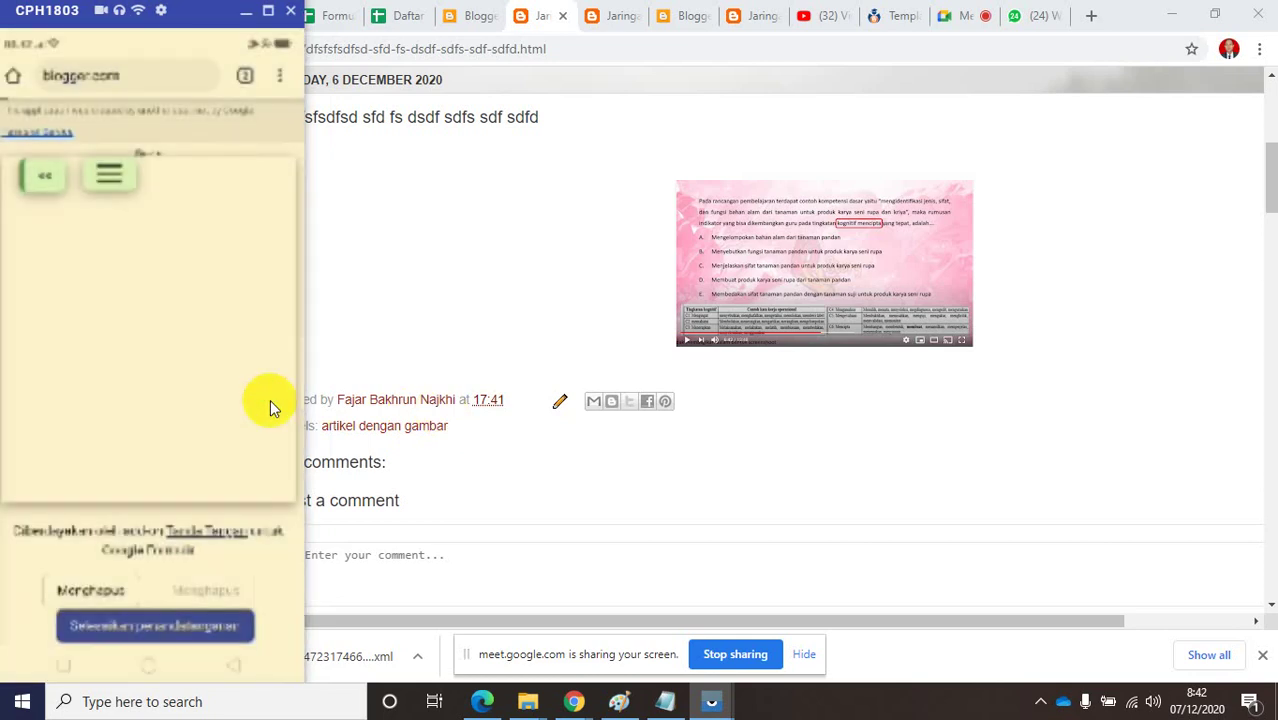
# Set the Vysor mirroring bitrate to 1.5Mbit and dismiss the upgrade notice
pyautogui.click(162, 13)
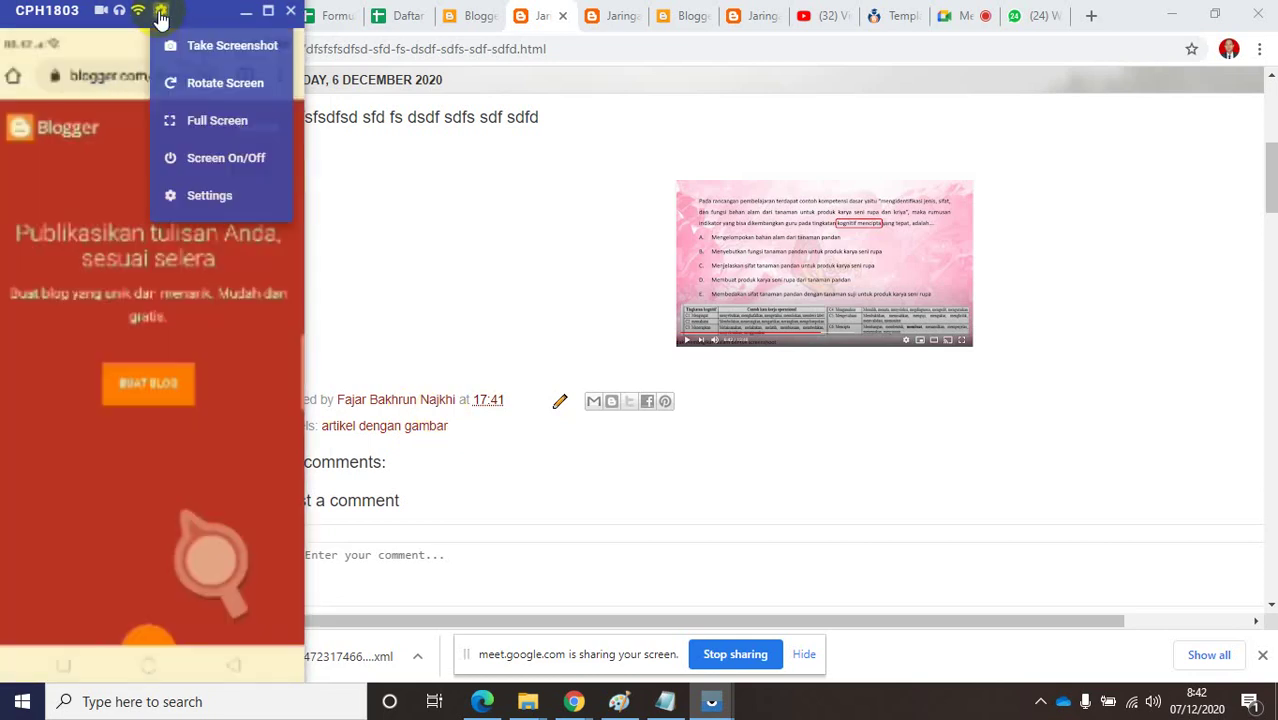
pyautogui.click(220, 197)
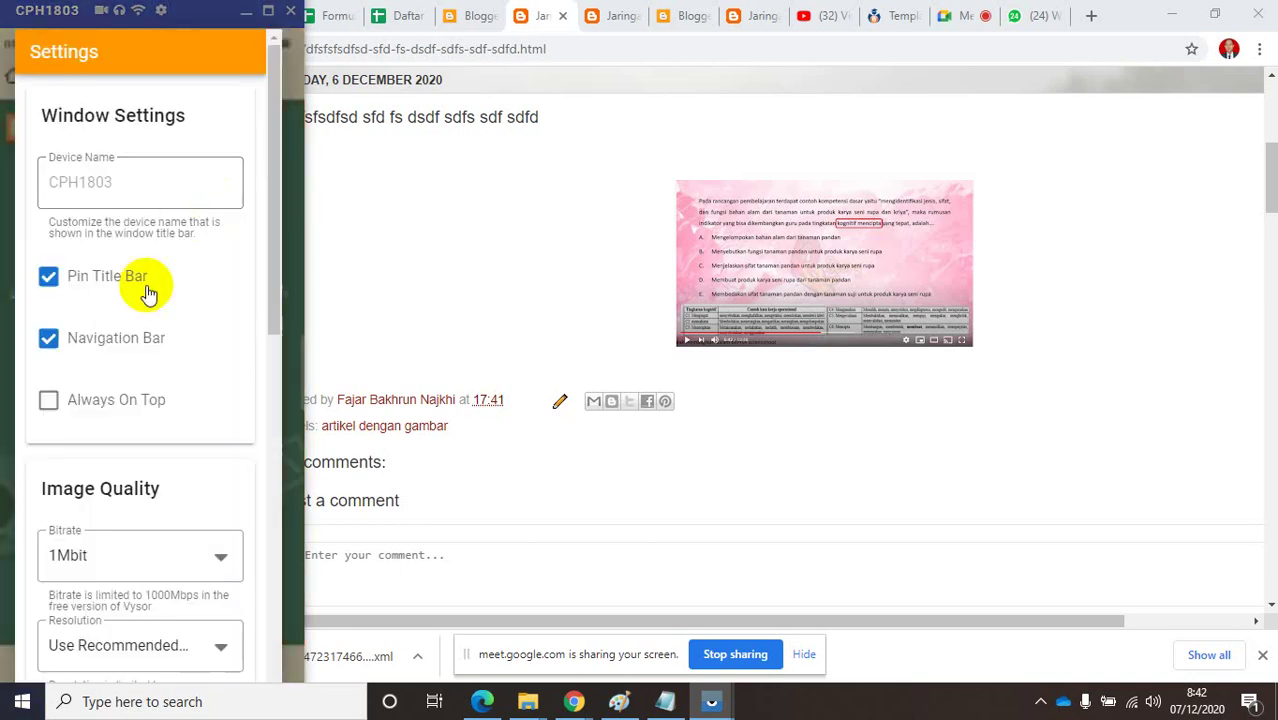
pyautogui.click(170, 559)
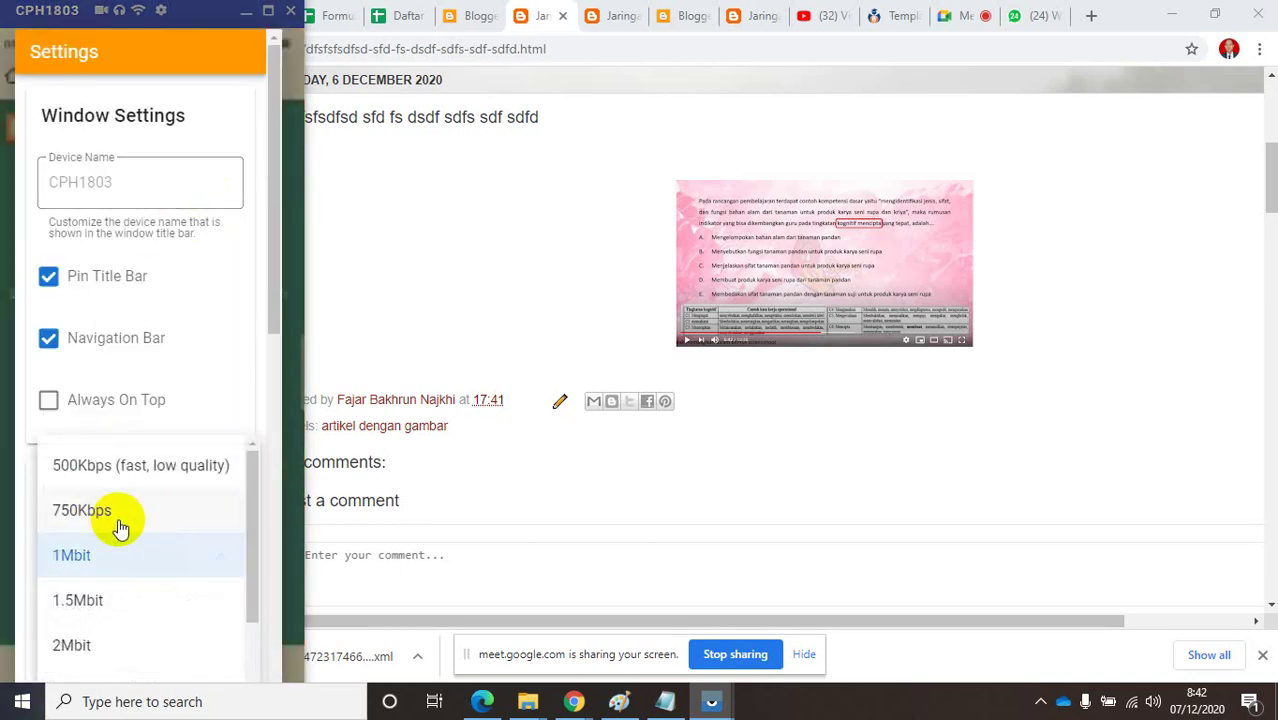
pyautogui.click(115, 603)
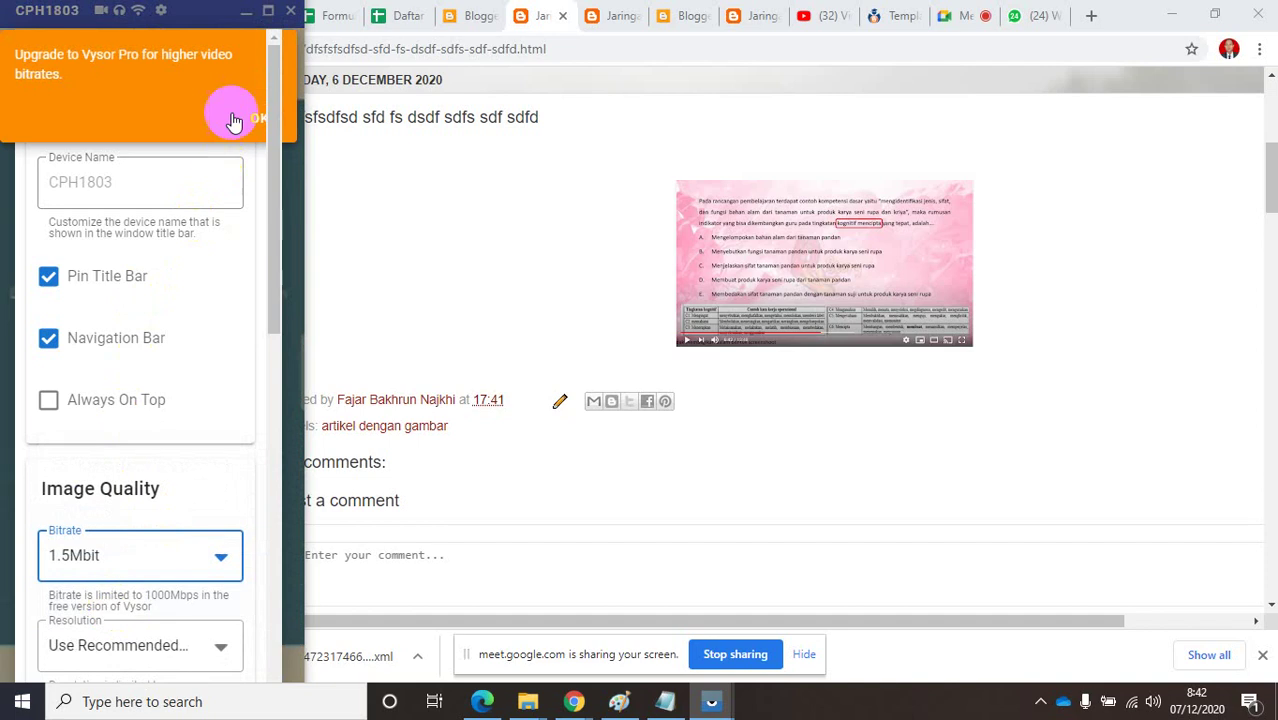
pyautogui.click(255, 118)
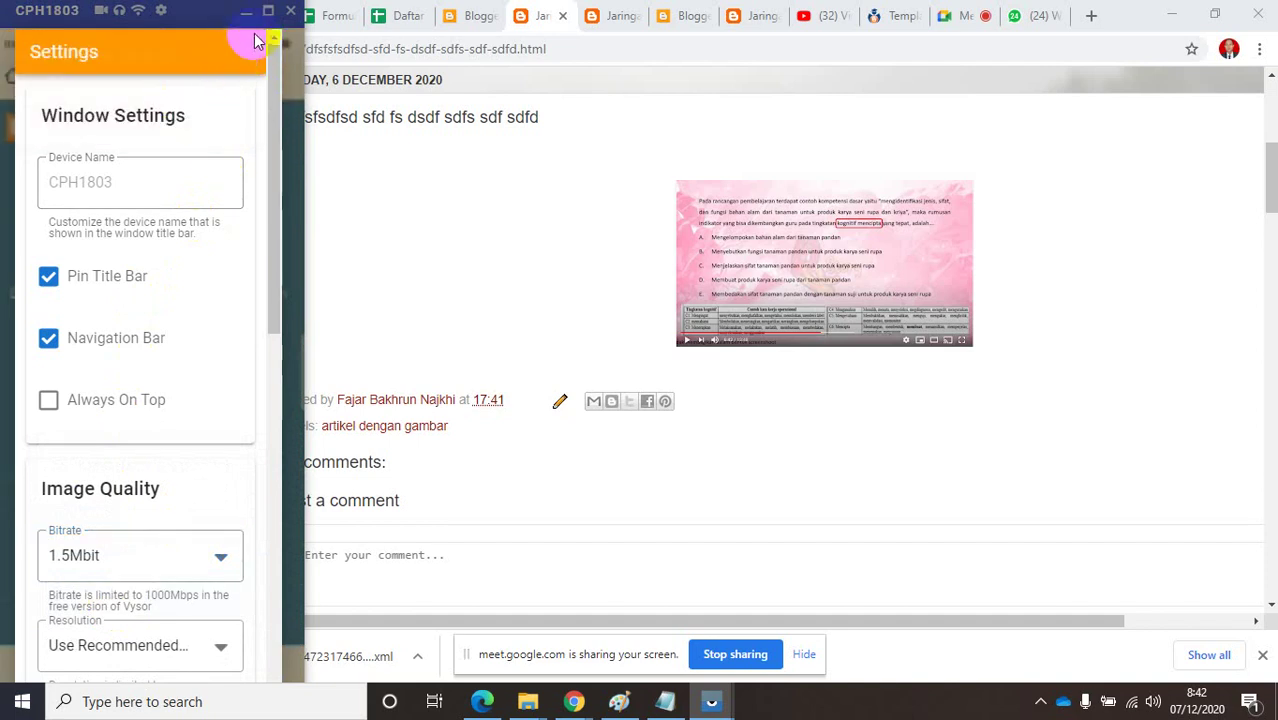
pyautogui.click(160, 12)
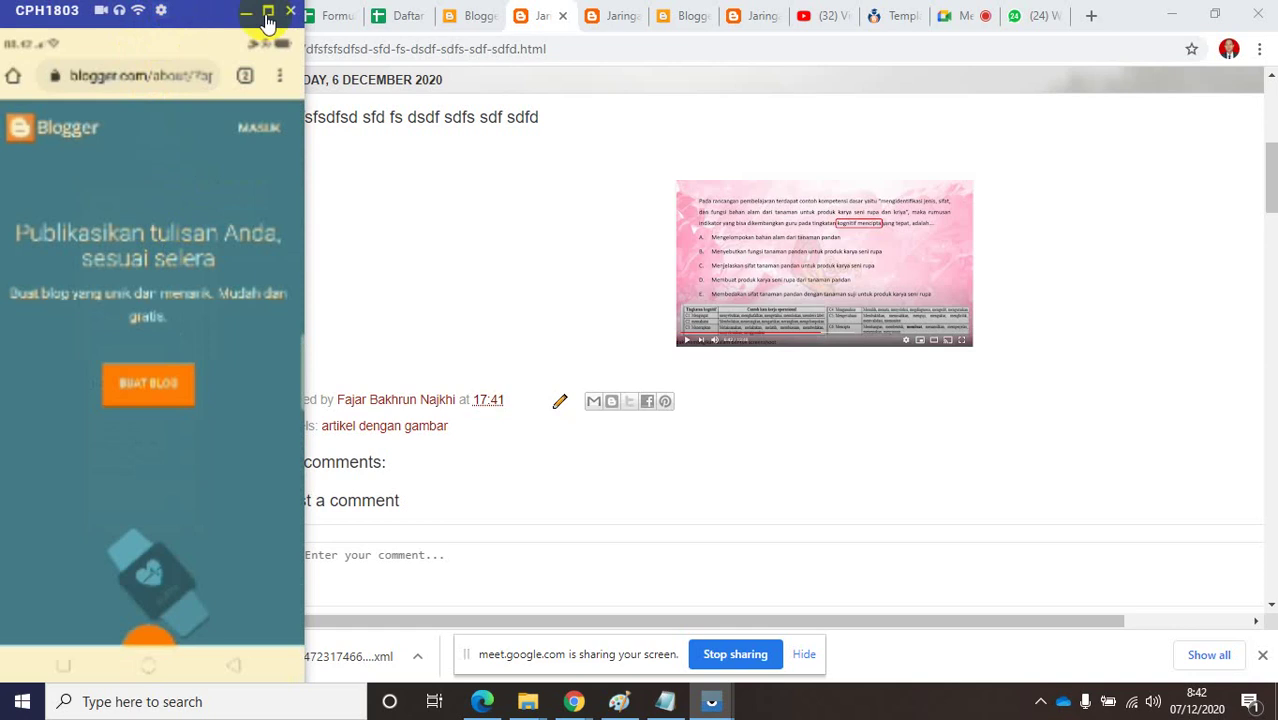
# Try full-screen mirroring and acknowledge the Pro-only notice
pyautogui.click(161, 15)
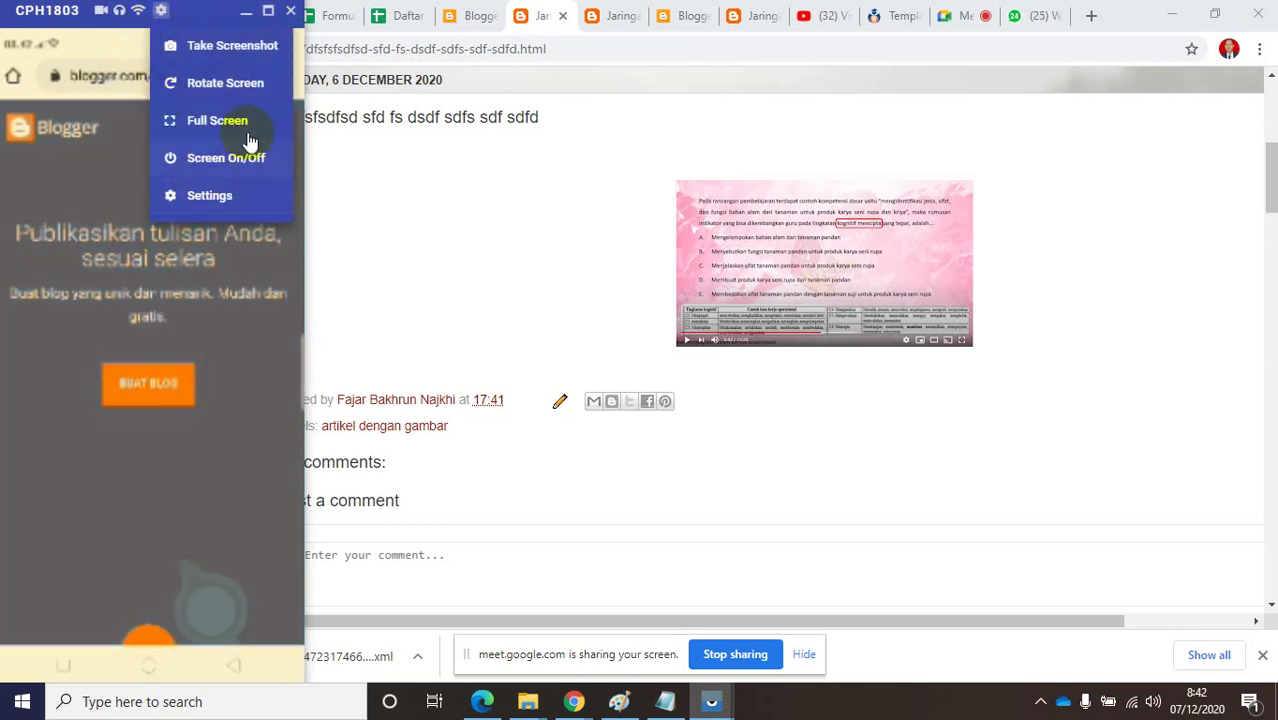
pyautogui.click(240, 121)
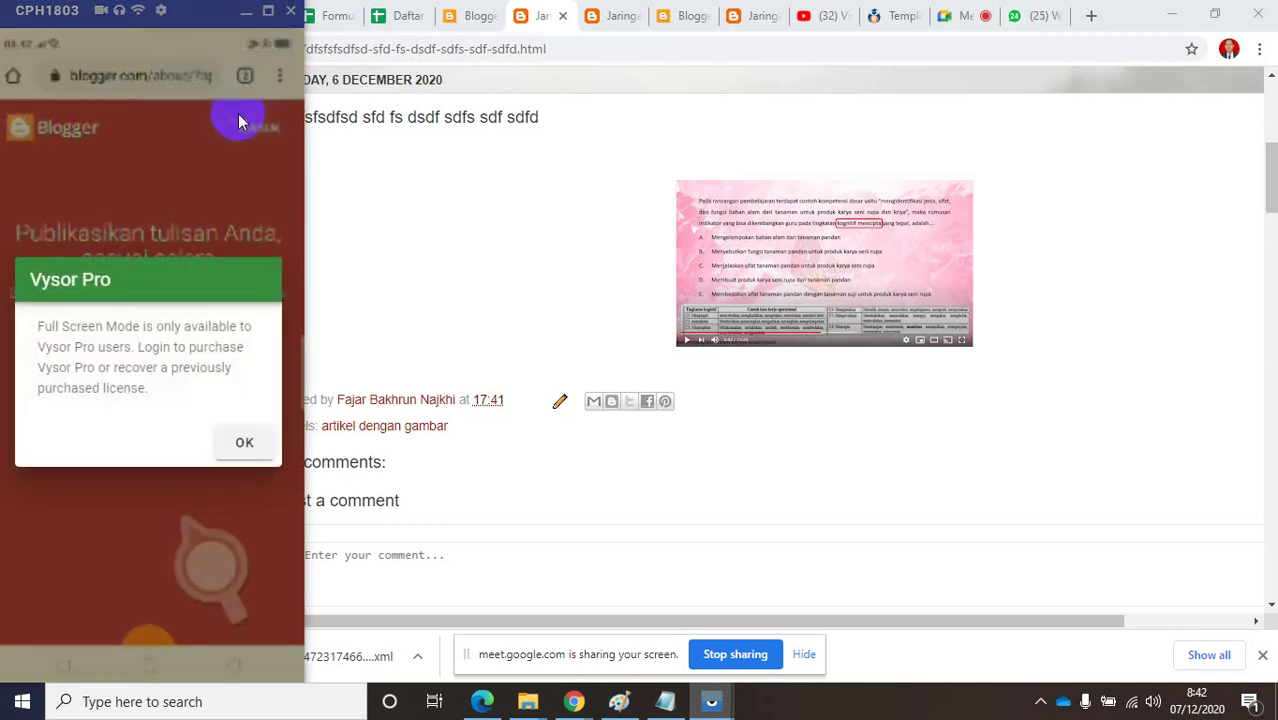
pyautogui.click(243, 445)
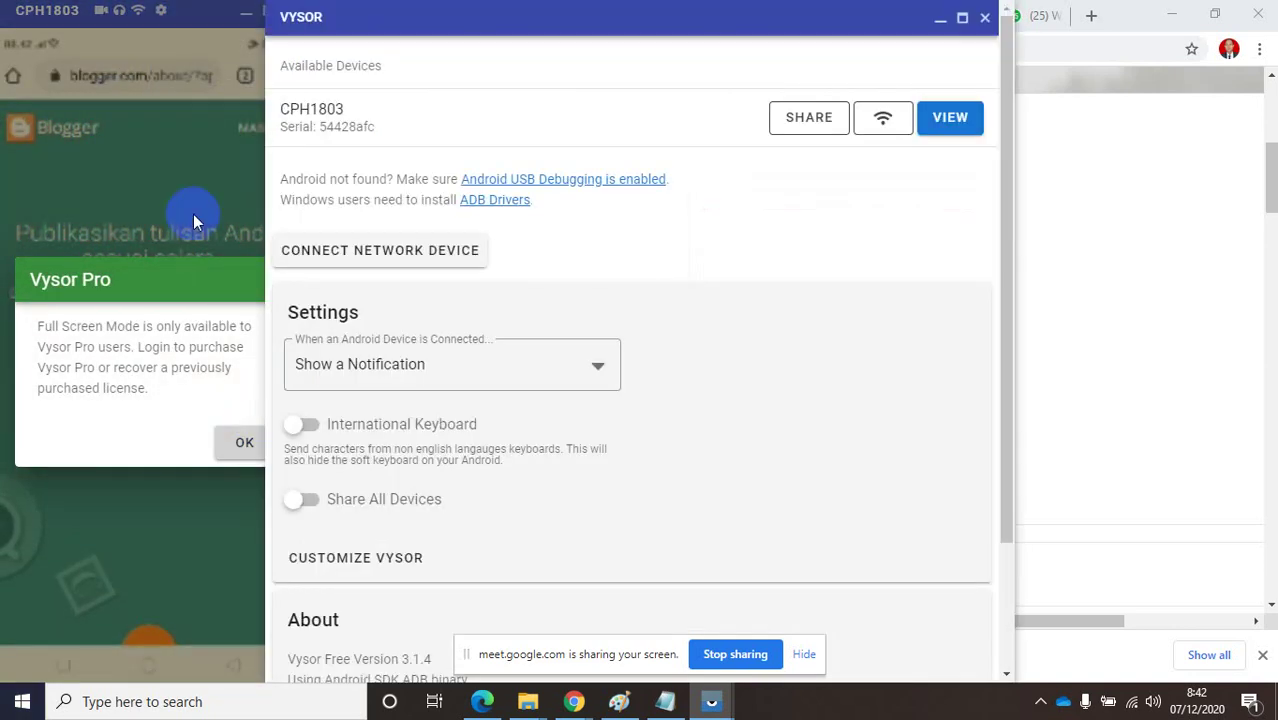
pyautogui.click(245, 442)
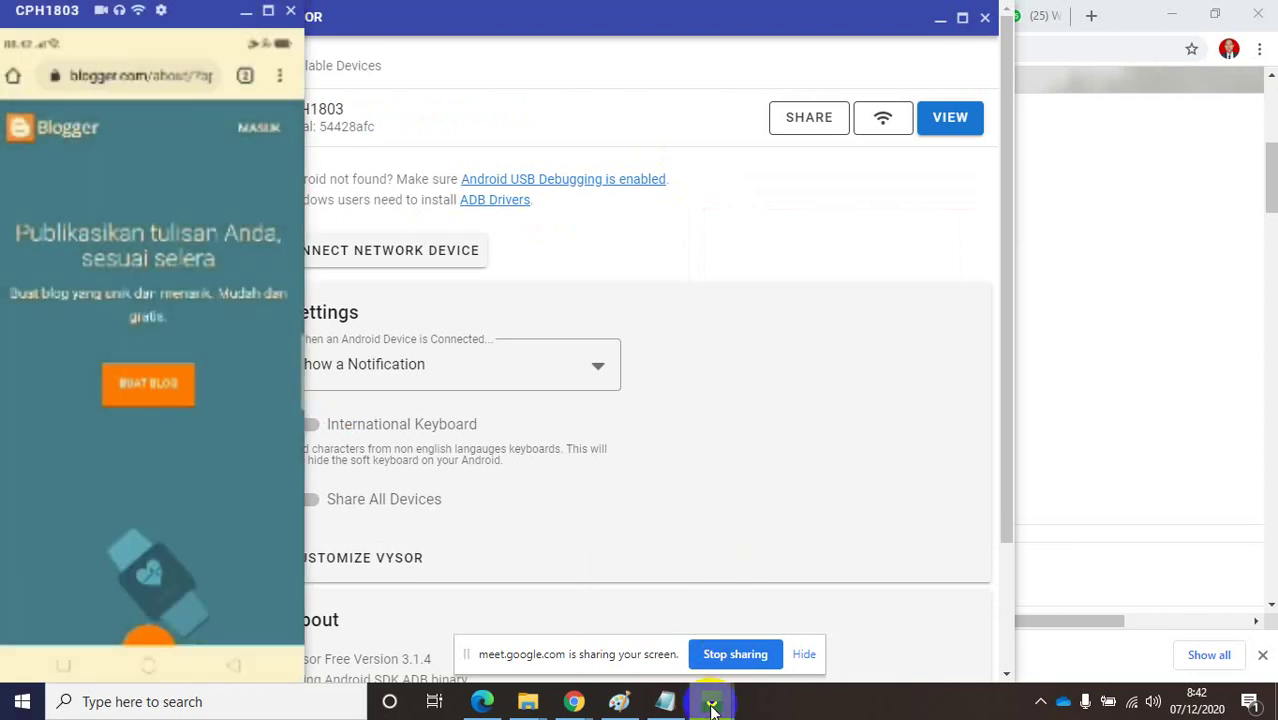
# Close the phone mirror and all remaining Vysor windows
pyautogui.moveTo(711, 705)
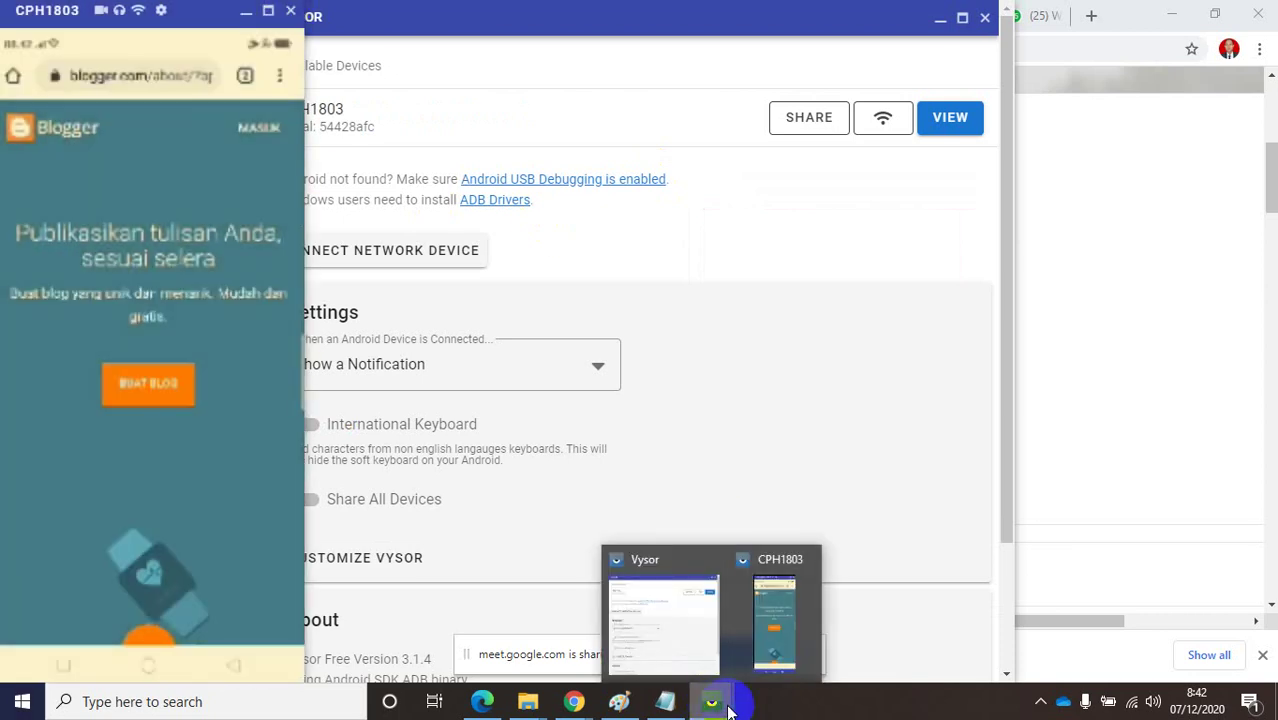
pyautogui.click(810, 559)
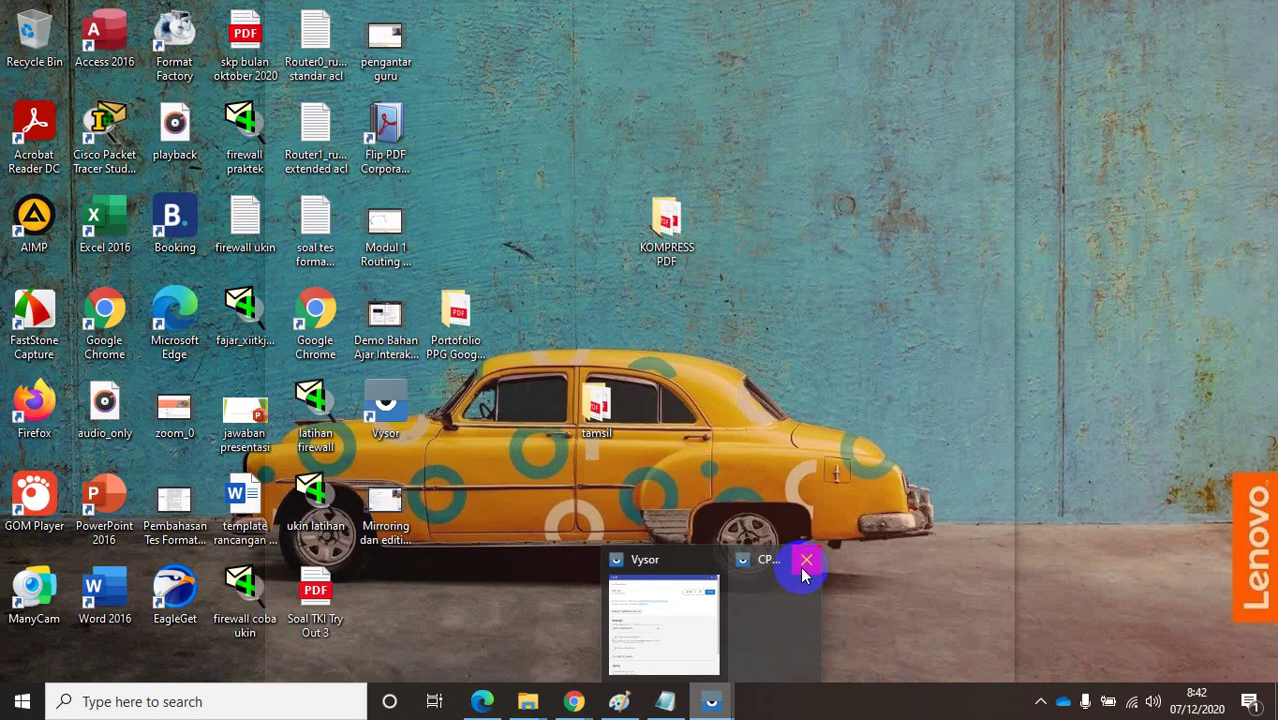
pyautogui.rightClick(724, 692)
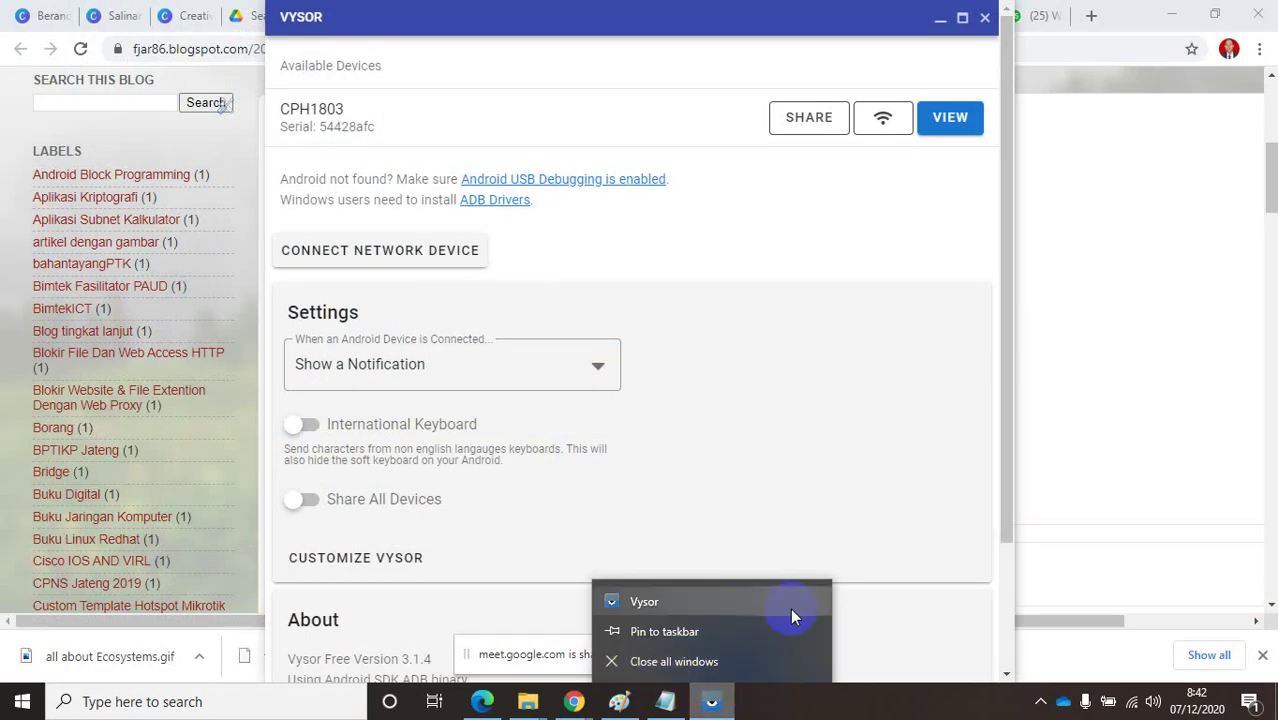
pyautogui.click(712, 662)
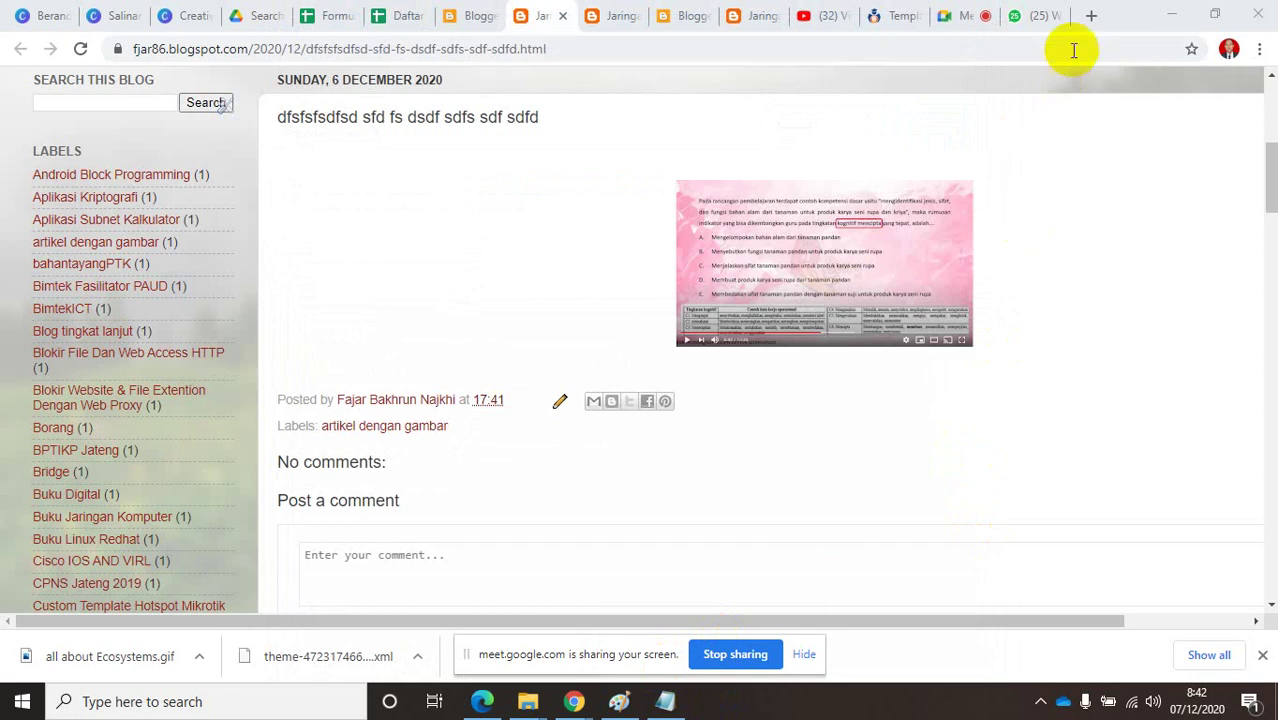
# Search Google for 'screen mirror' and open the Screen Mirror web app at screenmirrorapp.com
pyautogui.click(1089, 17)
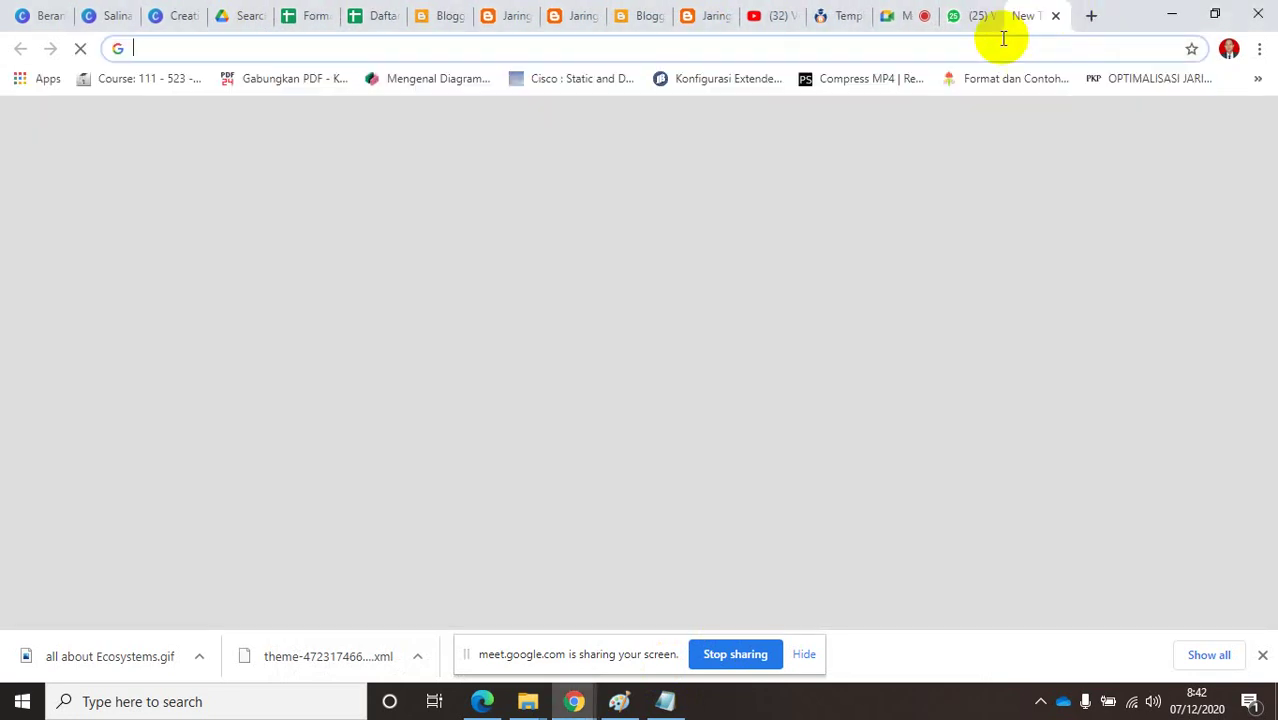
pyautogui.write('scre')
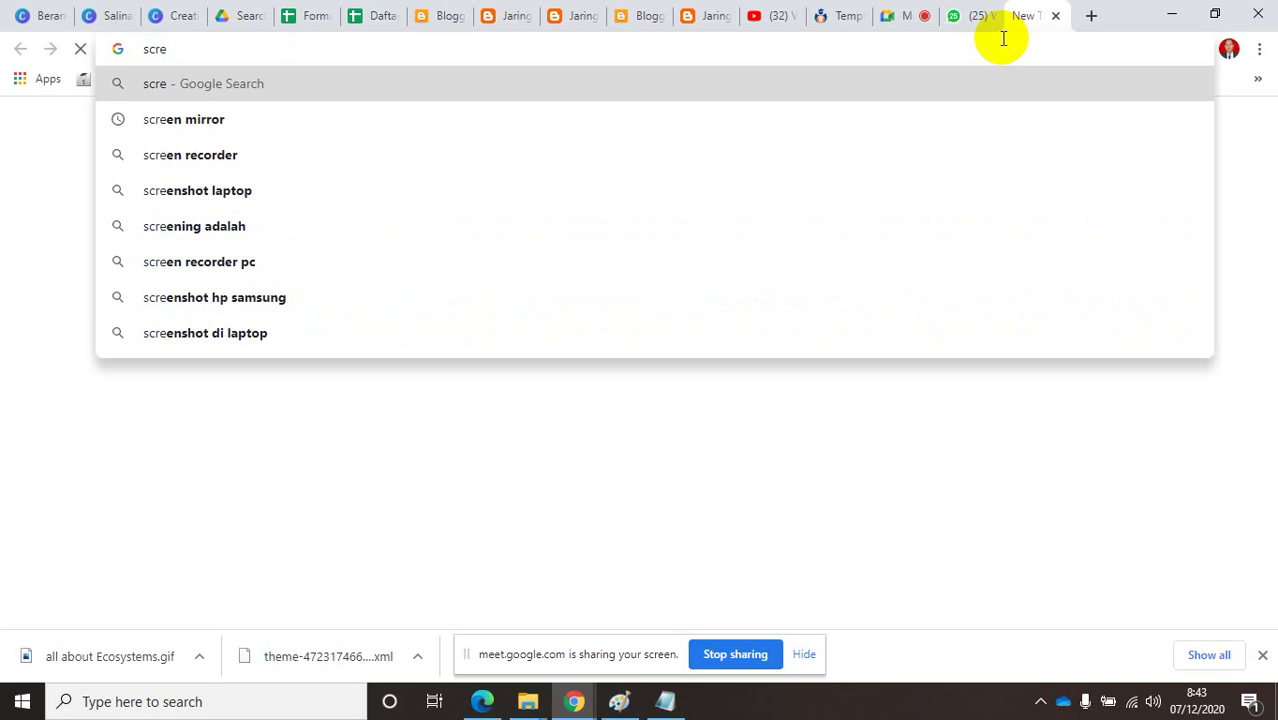
pyautogui.click(436, 112)
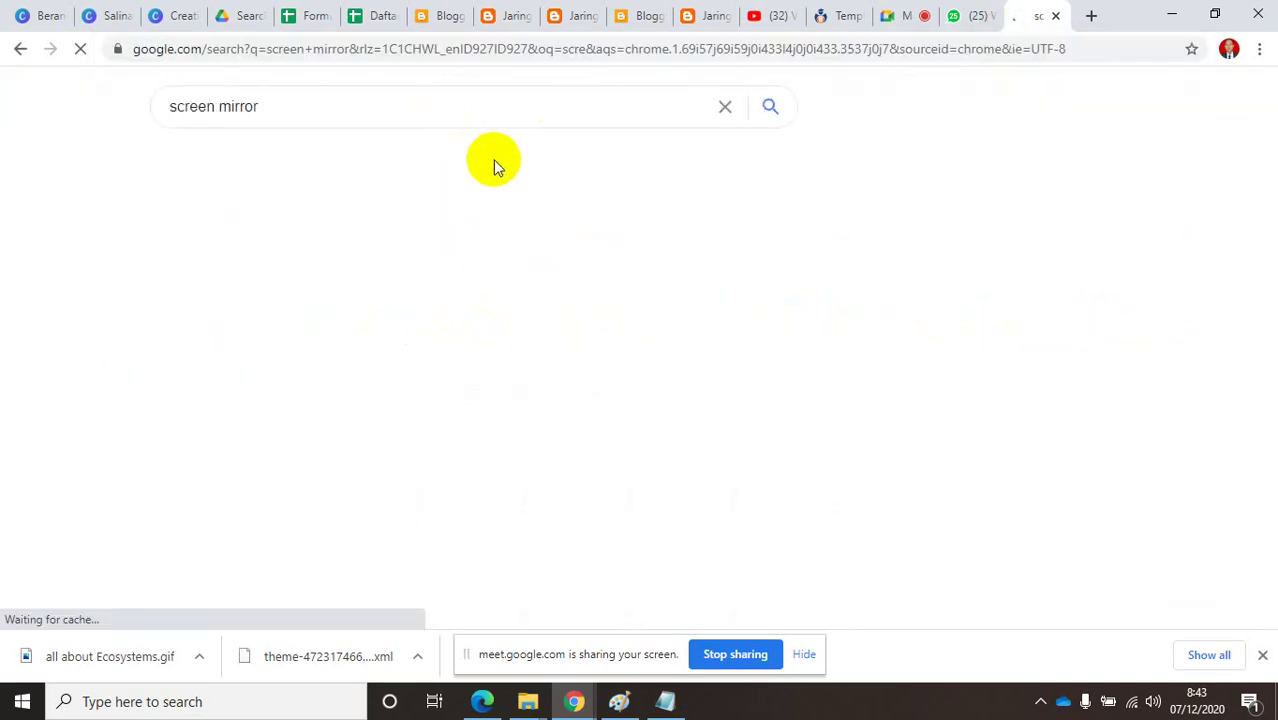
pyautogui.click(180, 262)
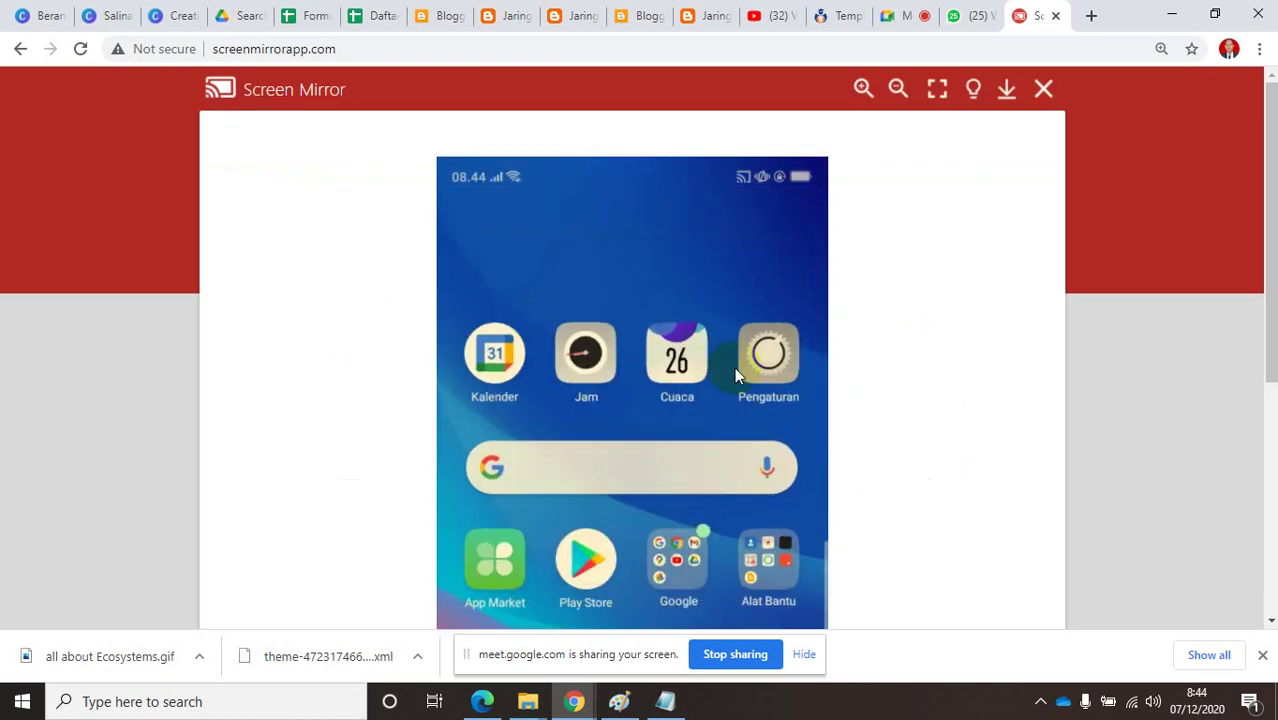
# Zoom out the mirrored phone image three times so the whole phone screen fits
pyautogui.click(898, 90)
pyautogui.click(898, 90)
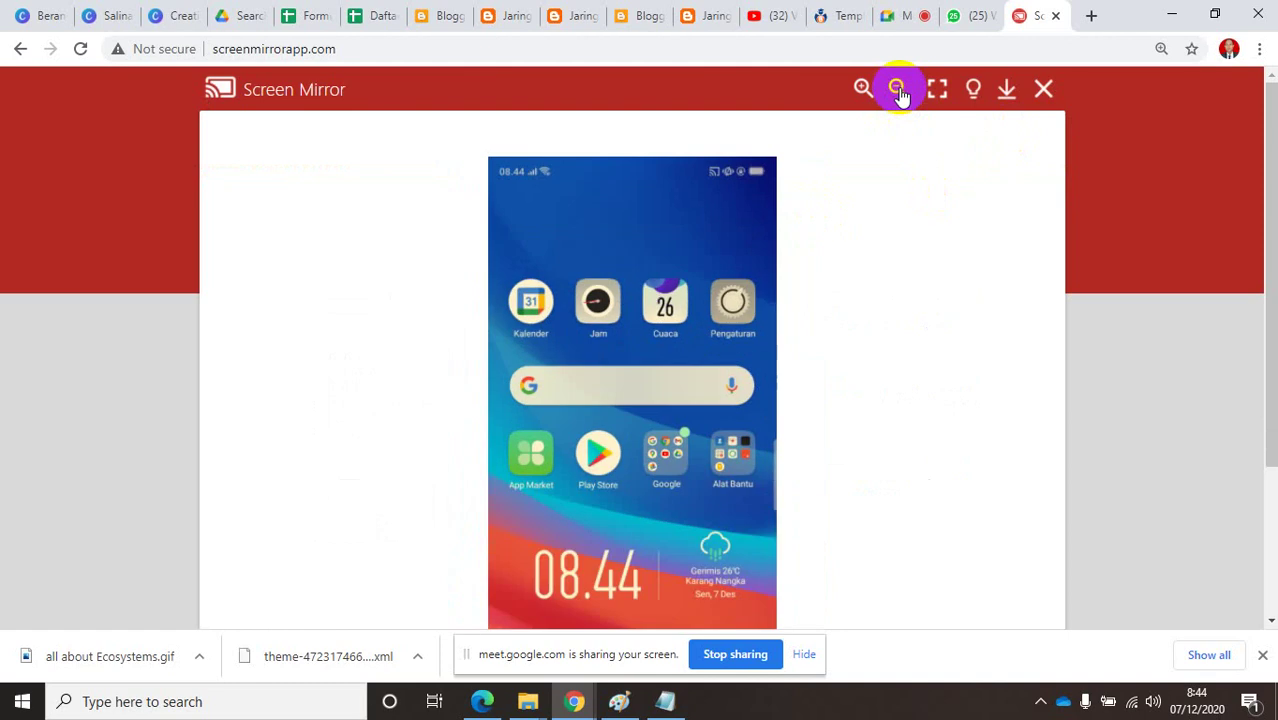
pyautogui.click(898, 90)
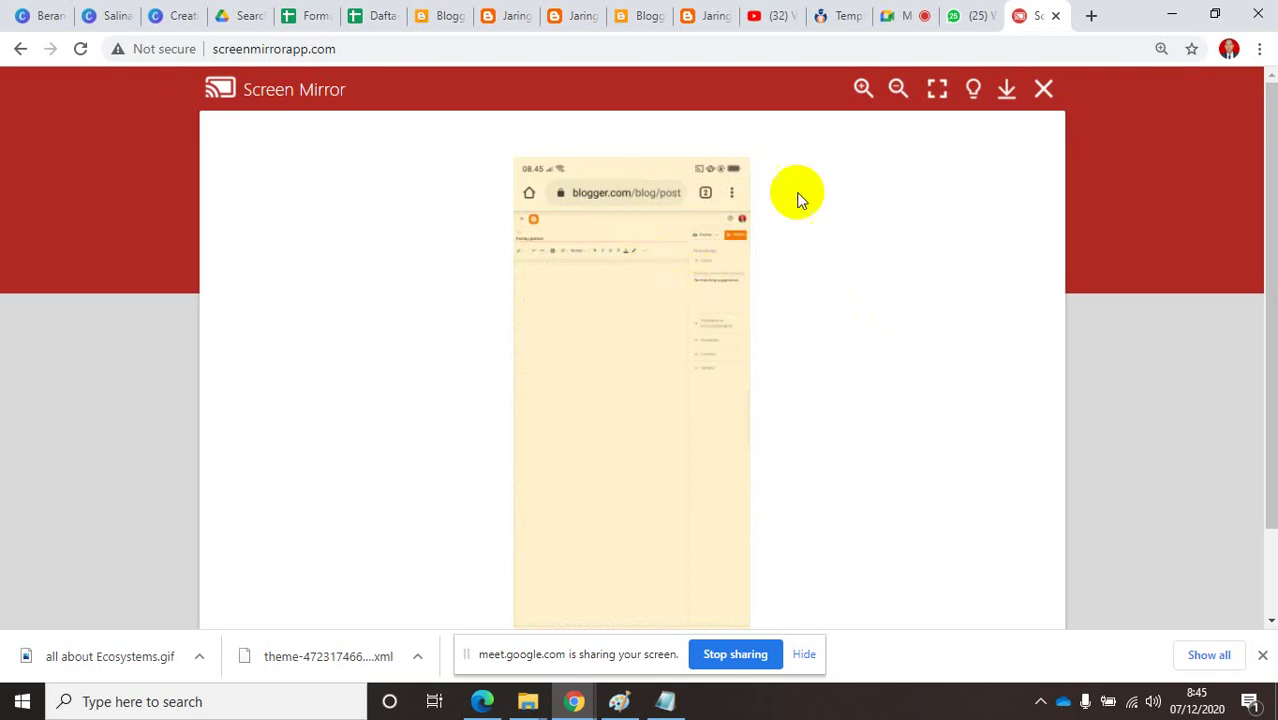
# Enlarge the mirrored phone image with five zoom-in steps
pyautogui.click(862, 90)
pyautogui.click(862, 90)
pyautogui.click(862, 90)
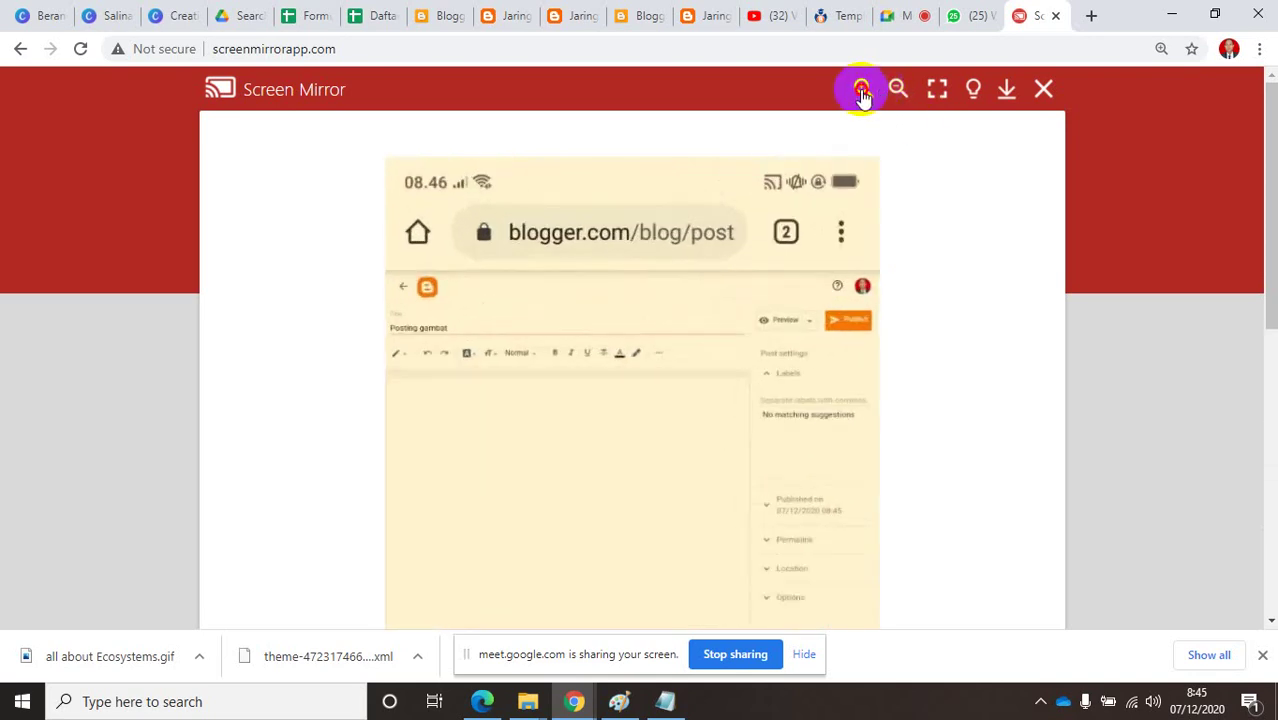
pyautogui.click(862, 90)
pyautogui.click(862, 90)
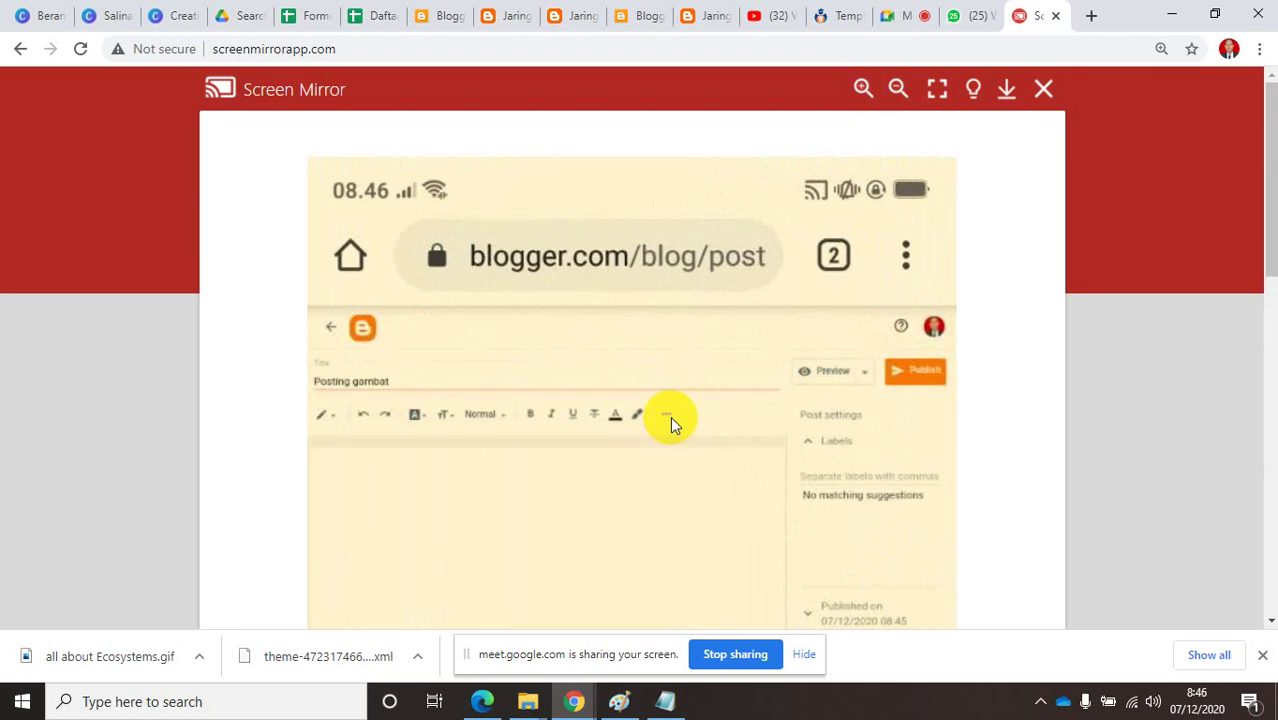
# Choose Upload from computer from the image menu in the post editor's extra toolbar
pyautogui.click(667, 415)
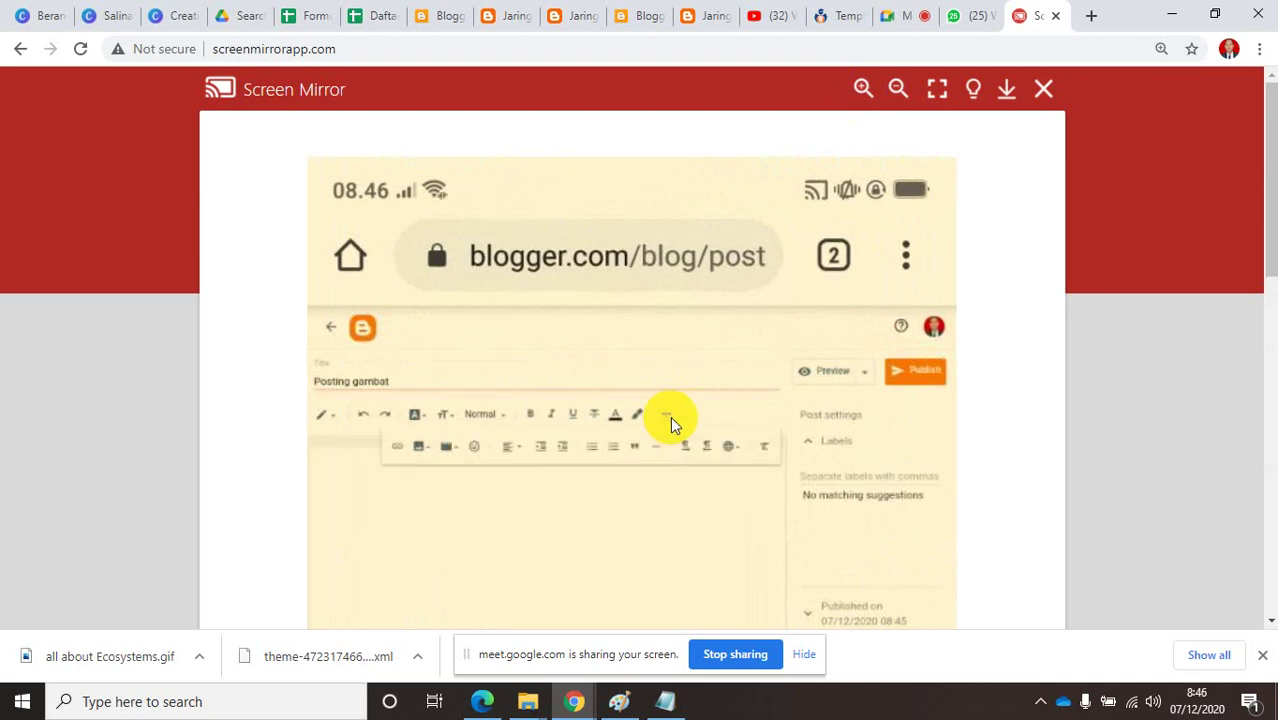
pyautogui.click(419, 447)
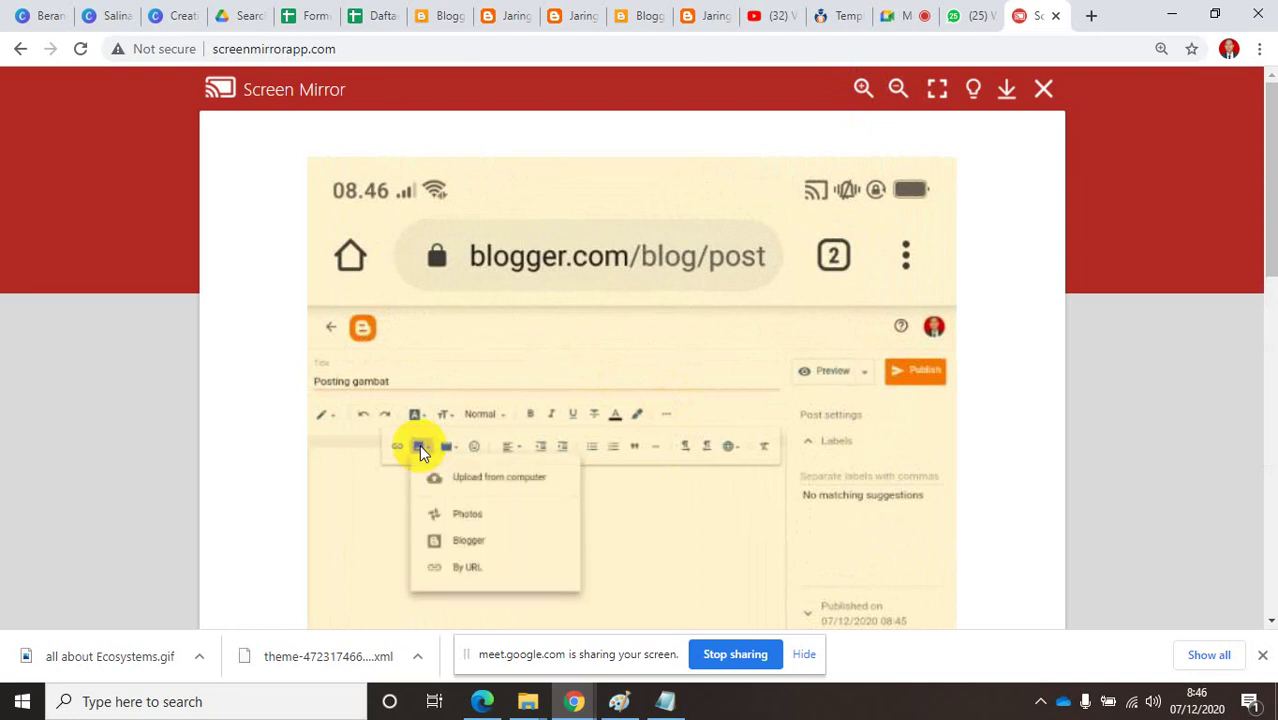
pyautogui.click(493, 477)
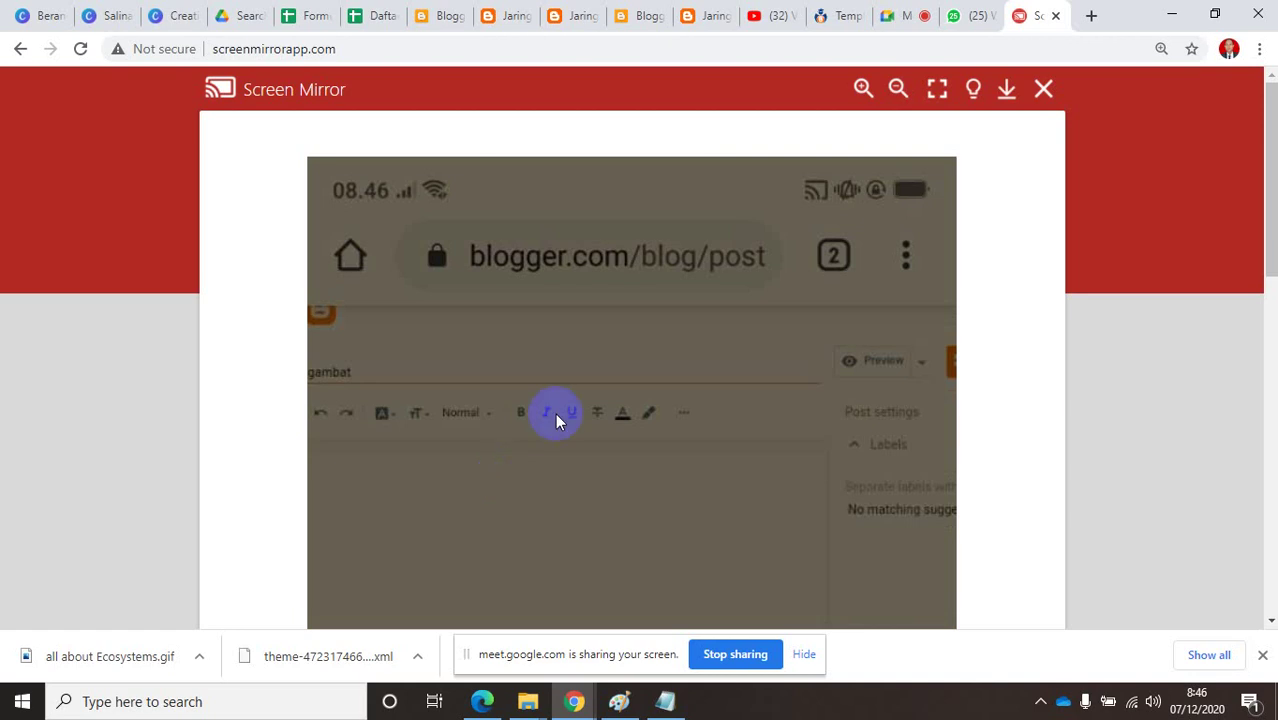
# Answer the phone's audio permission prompt and return to the editor with the call screenshot inserted
pyautogui.scroll(-4, 590, 400)
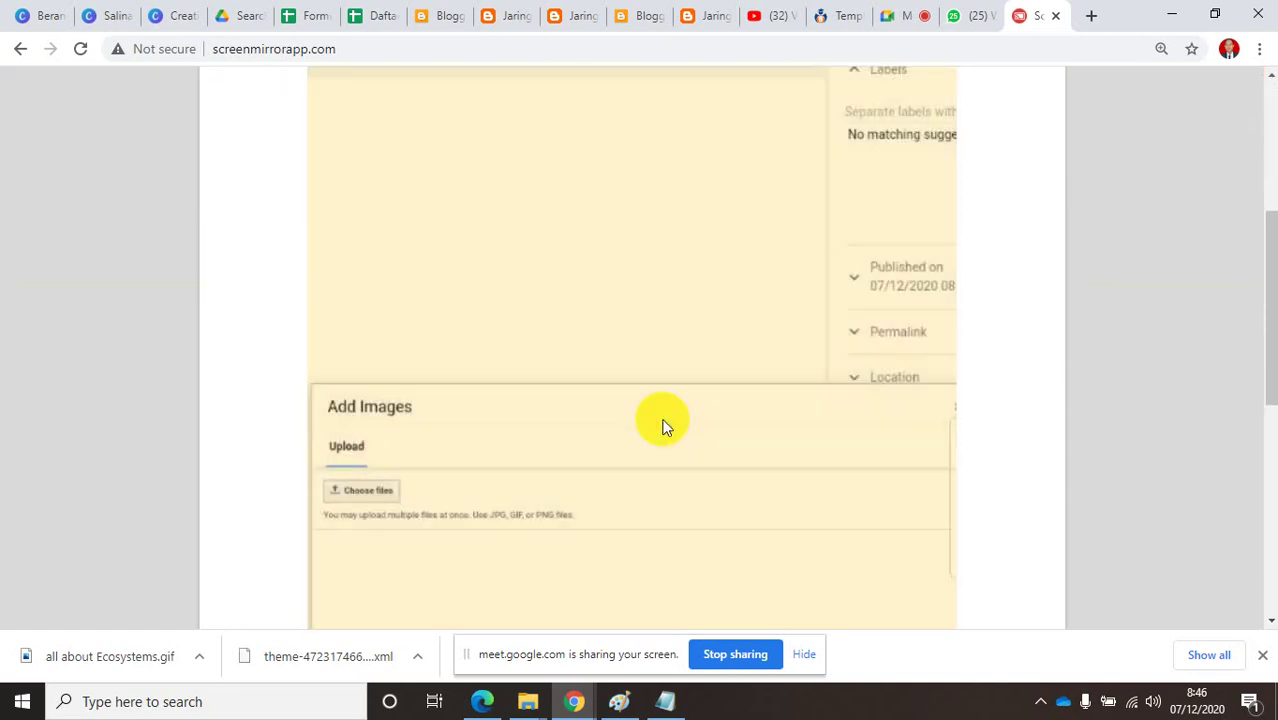
pyautogui.click(663, 425)
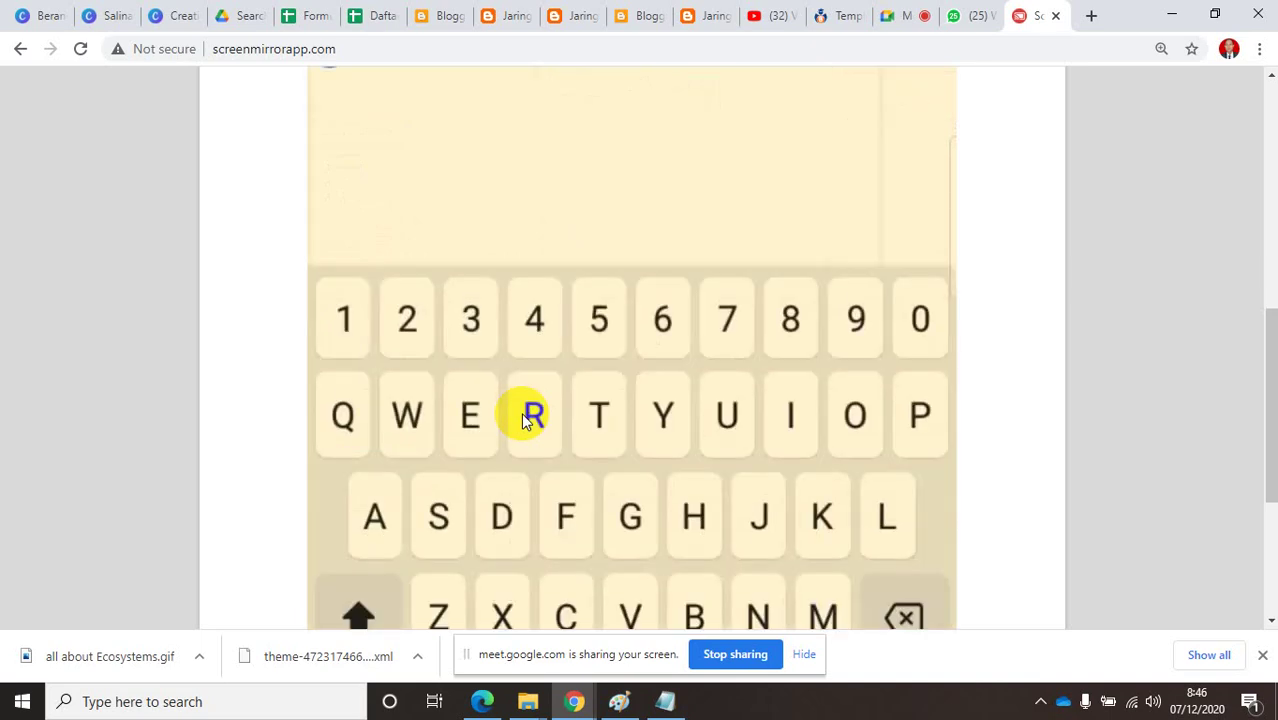
pyautogui.scroll(5, 596, 325)
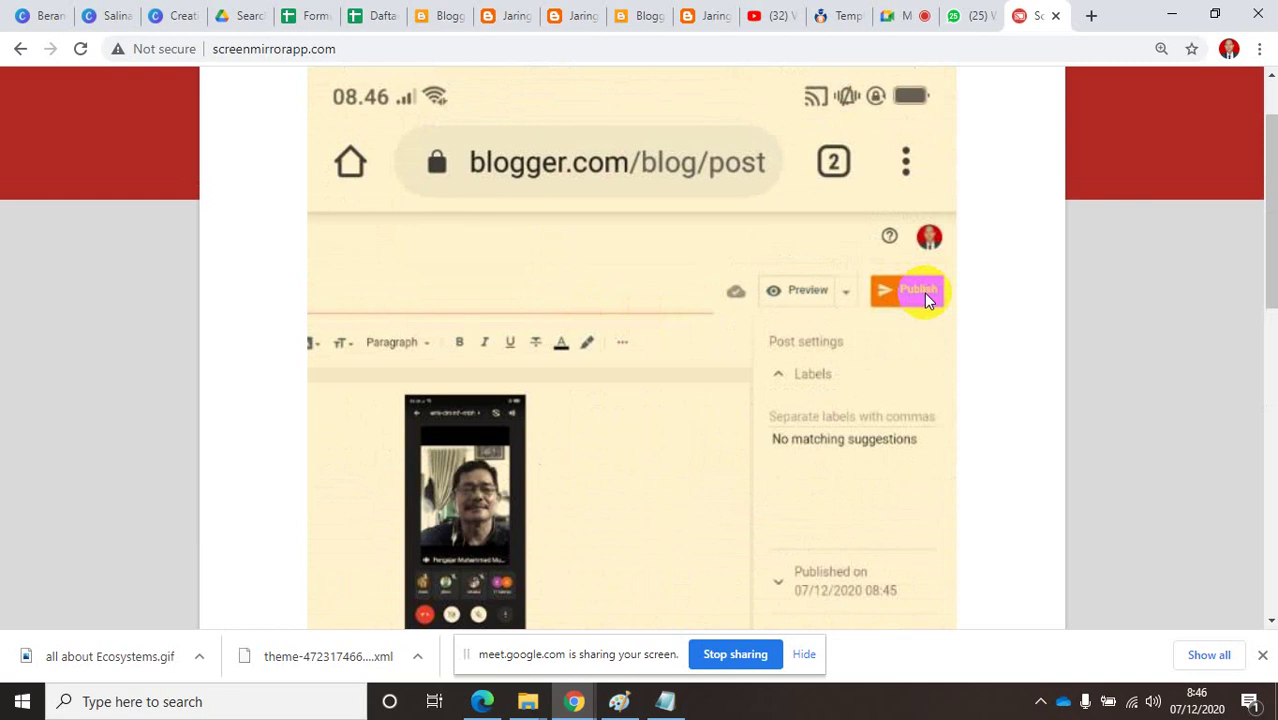
# Publish the 'Posting gambat' post and zoom out the mirrored phone screen
pyautogui.click(925, 296)
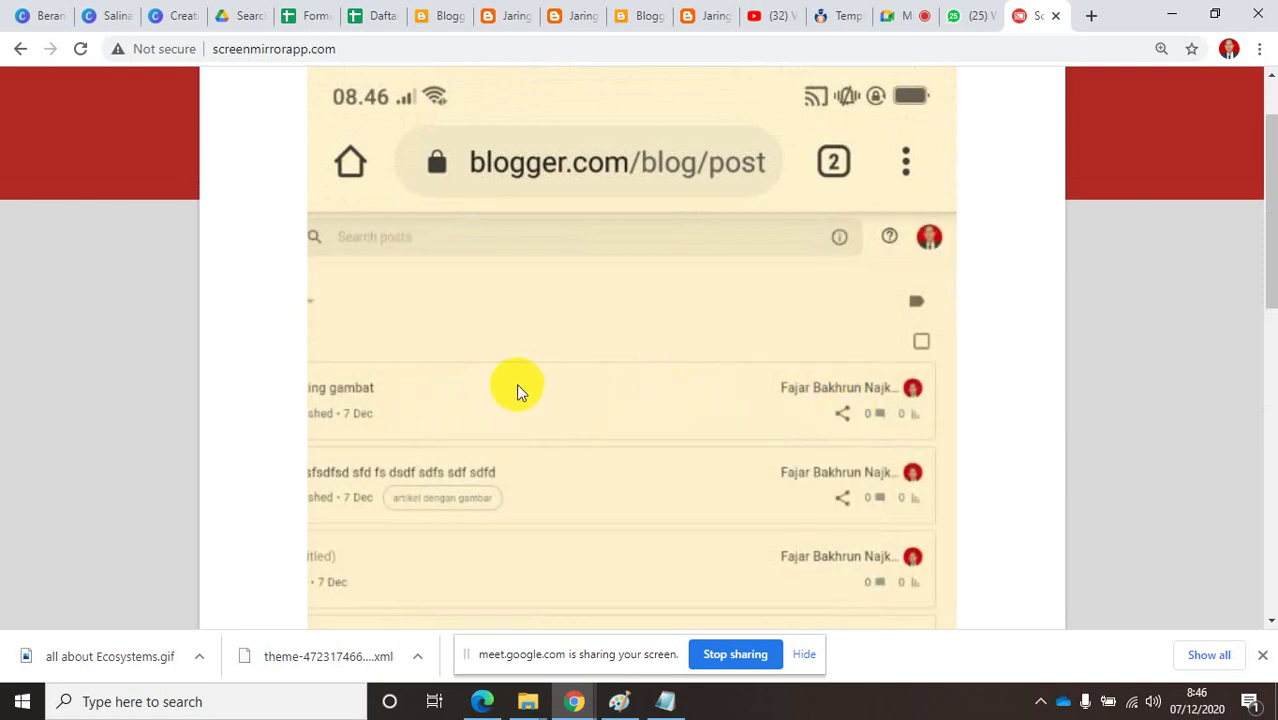
pyautogui.scroll(1, 894, 172)
pyautogui.click(896, 98)
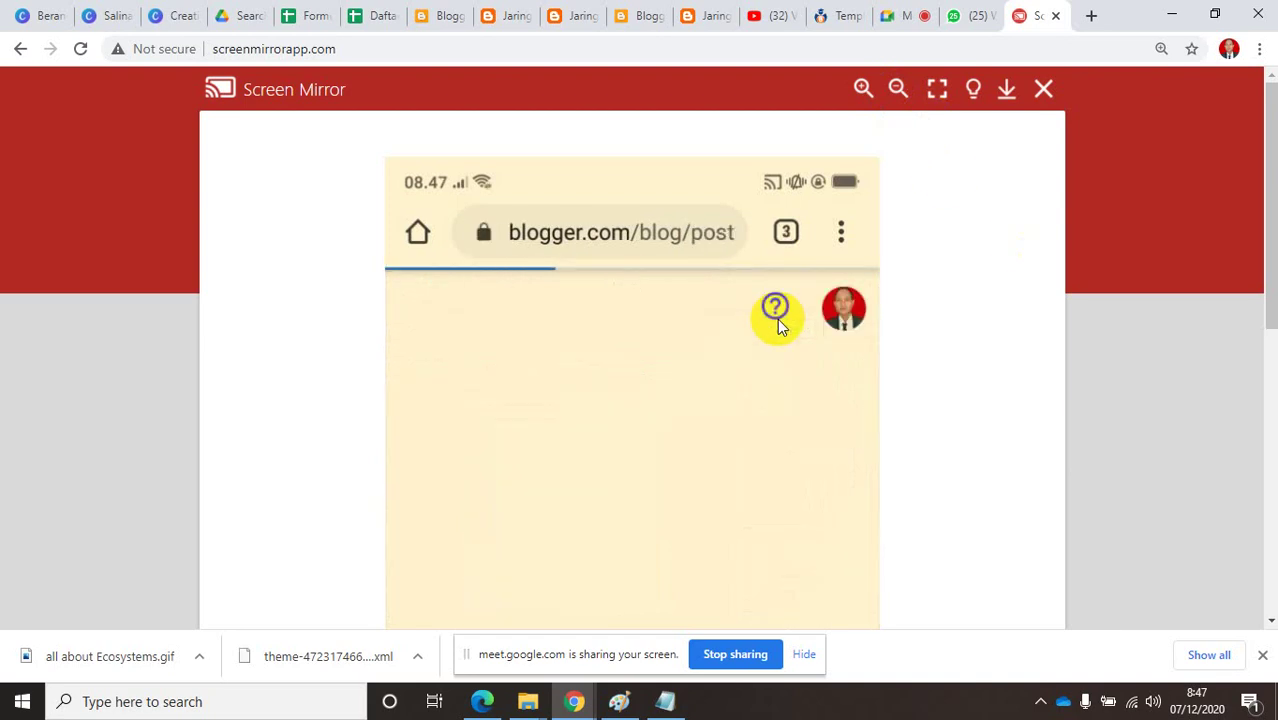
# Scroll through the published 'Posting gambat' blog post to view its video-call screenshot
pyautogui.scroll(-3, 662, 402)
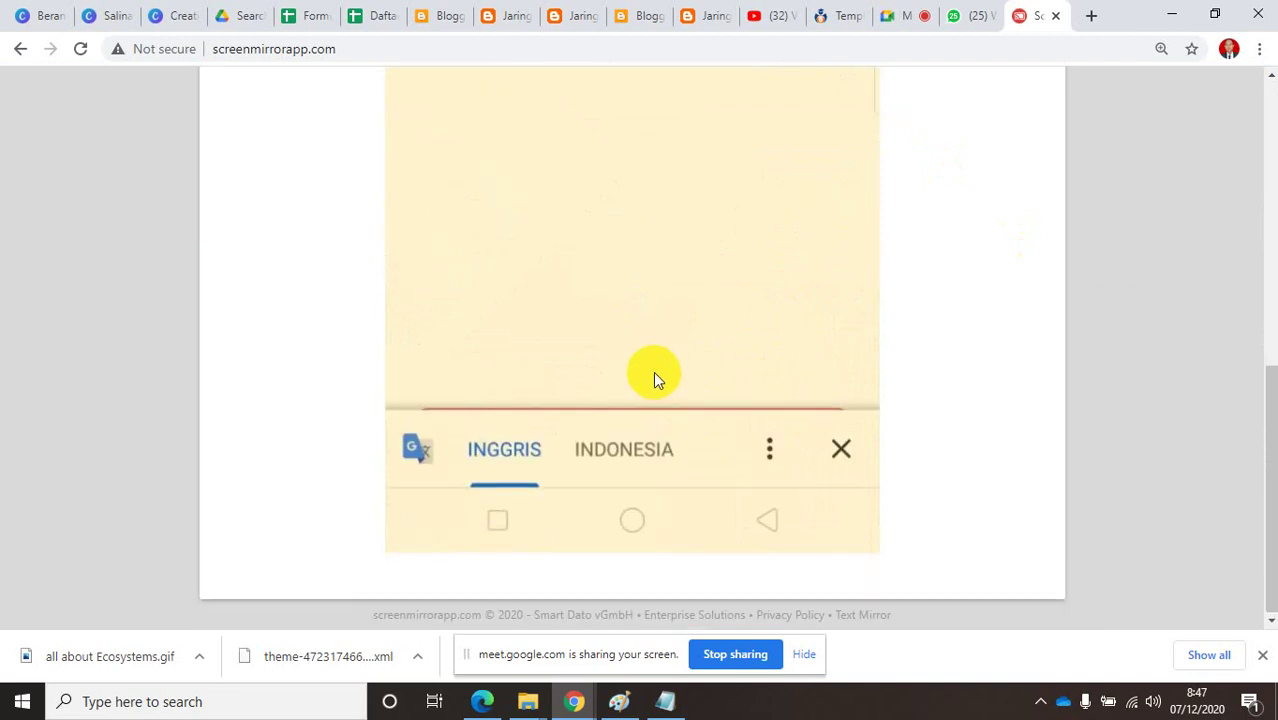
pyautogui.scroll(-2, 655, 379)
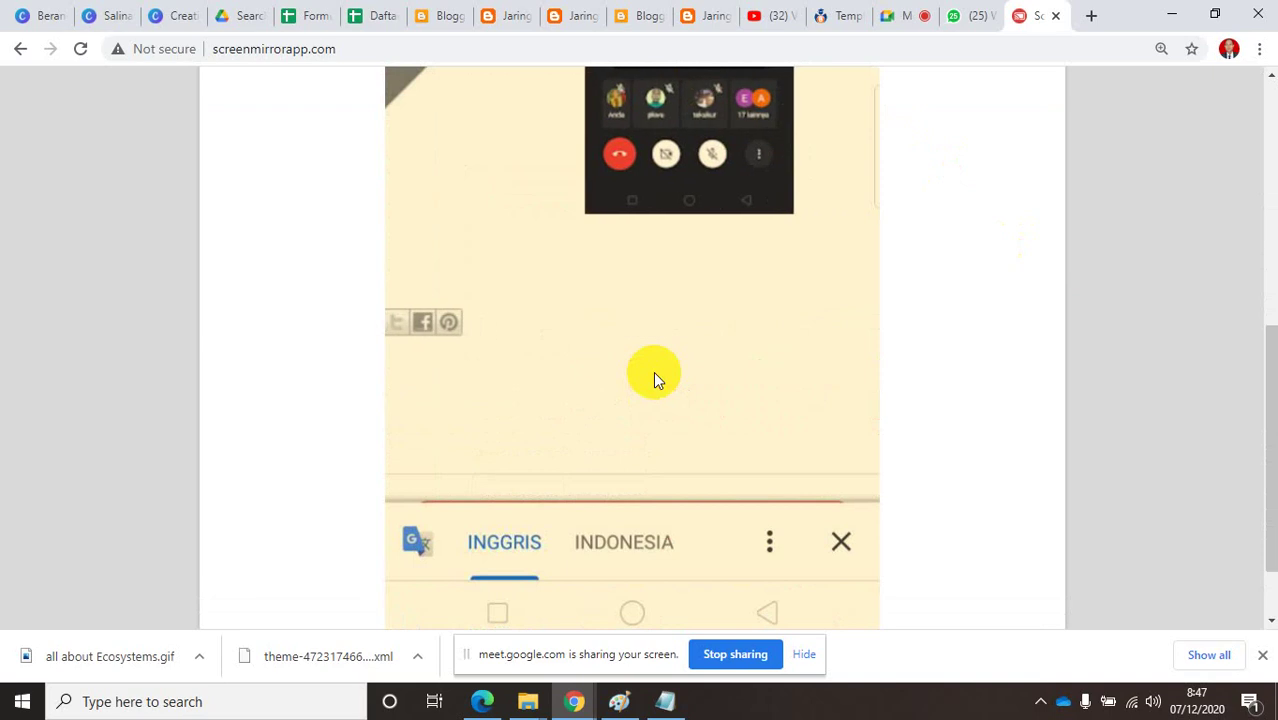
pyautogui.scroll(2, 662, 362)
pyautogui.scroll(3, 660, 365)
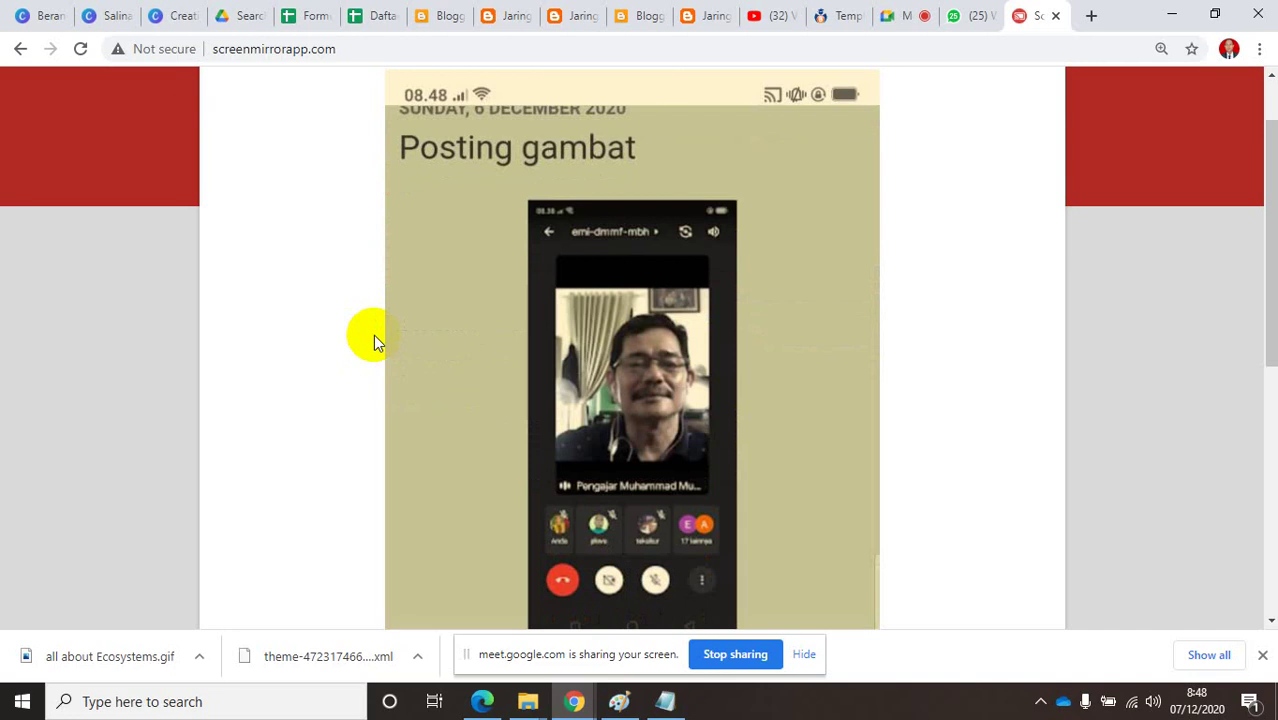
# Return to the Meet call, stop sharing the screen, and admit two join requests
pyautogui.click(900, 22)
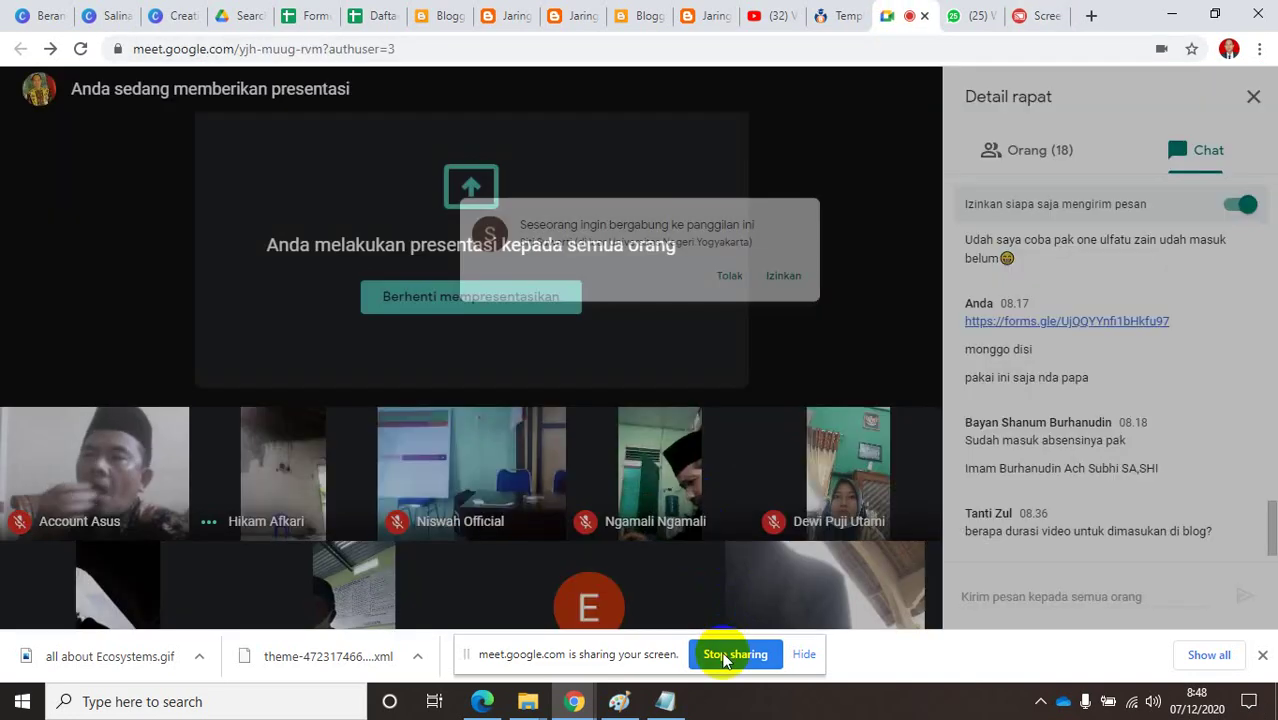
pyautogui.click(727, 655)
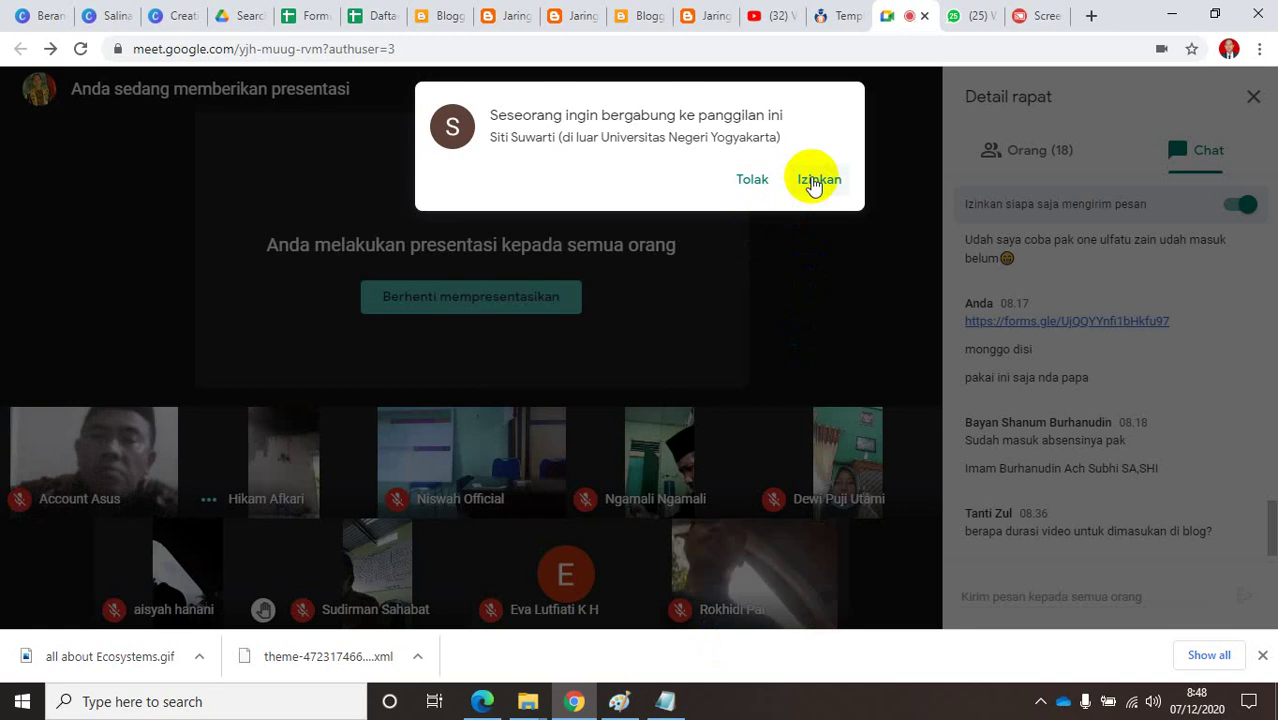
pyautogui.click(564, 316)
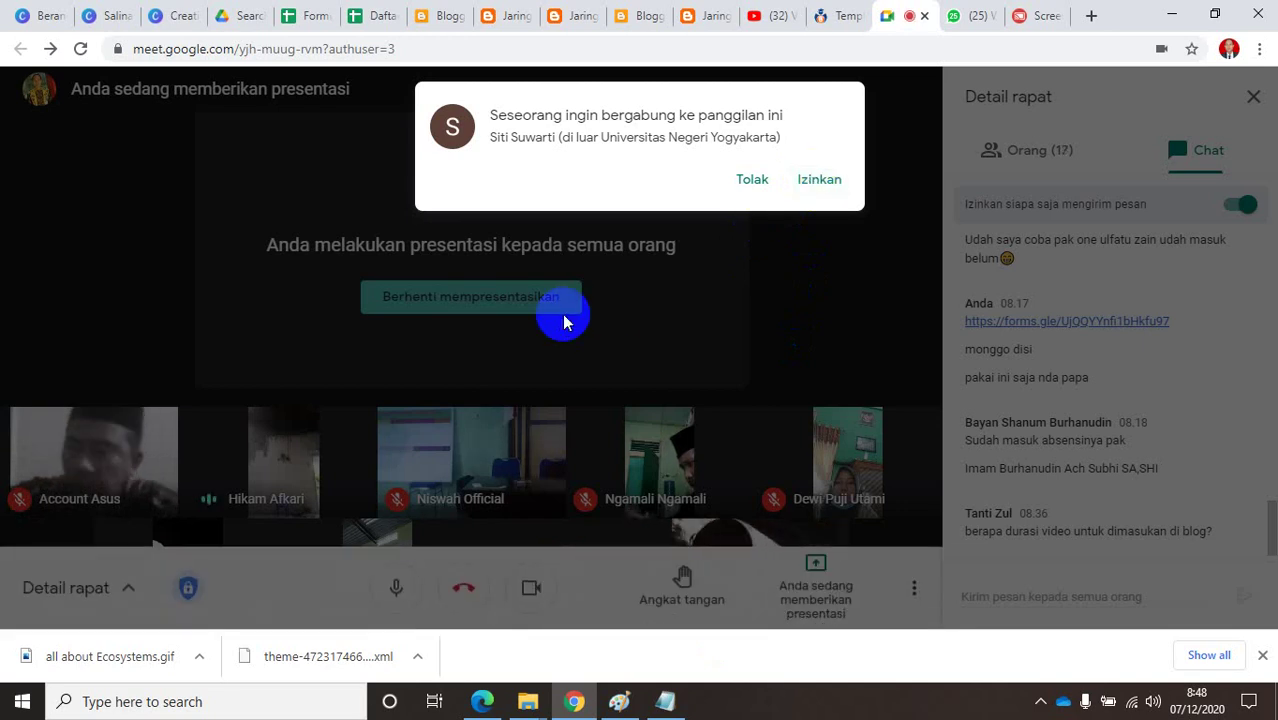
pyautogui.click(812, 188)
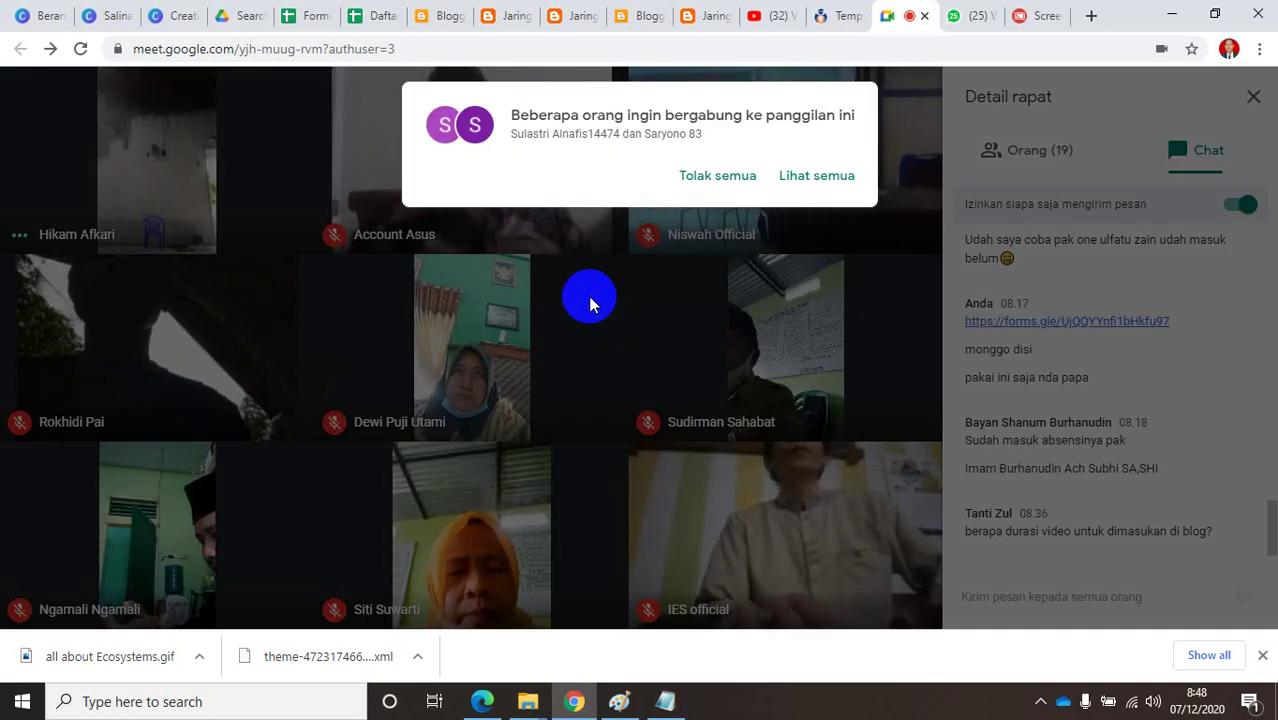
# Admit all waiting guests, mute the microphone, then admit the remaining two people
pyautogui.click(803, 182)
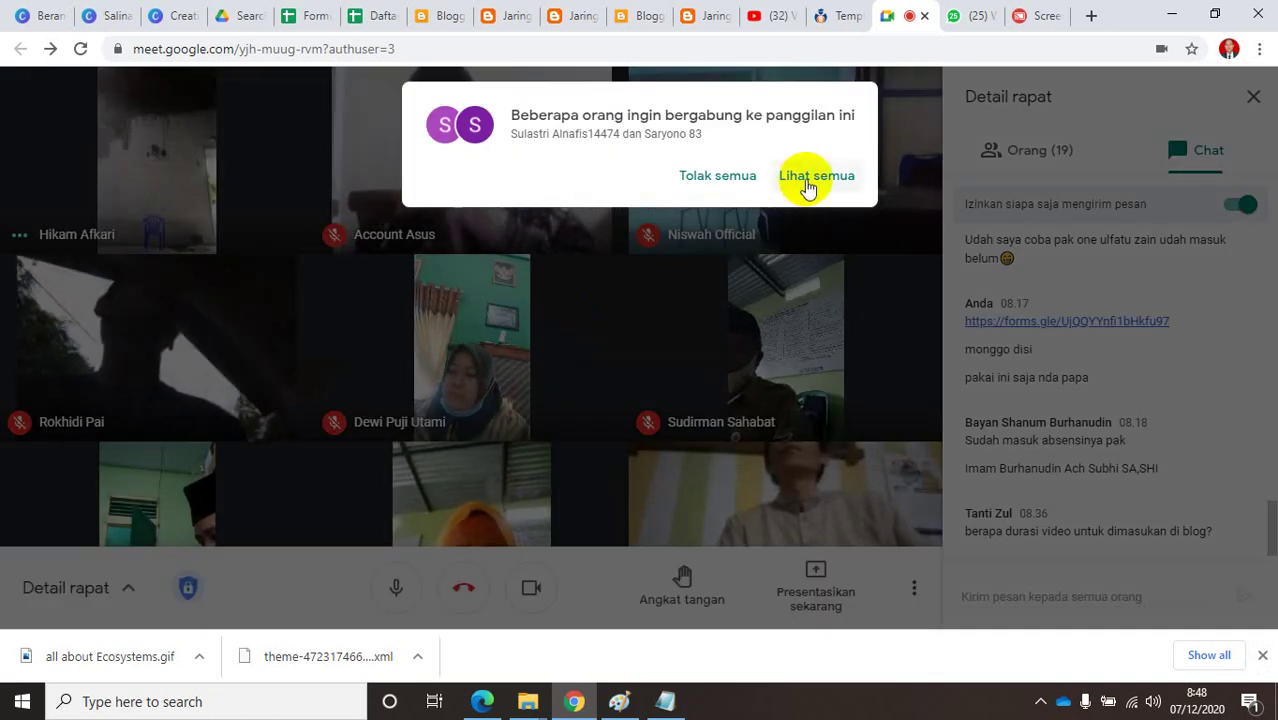
pyautogui.click(806, 300)
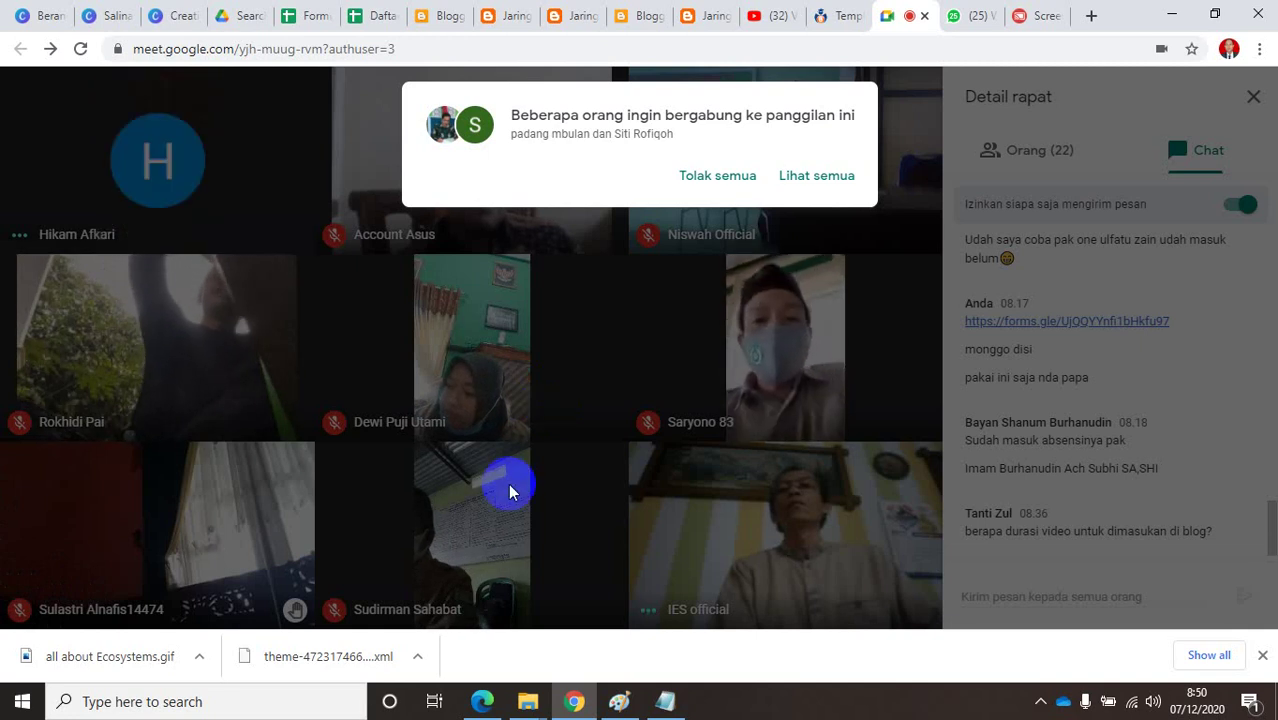
pyautogui.moveTo(501, 598)
pyautogui.click(394, 590)
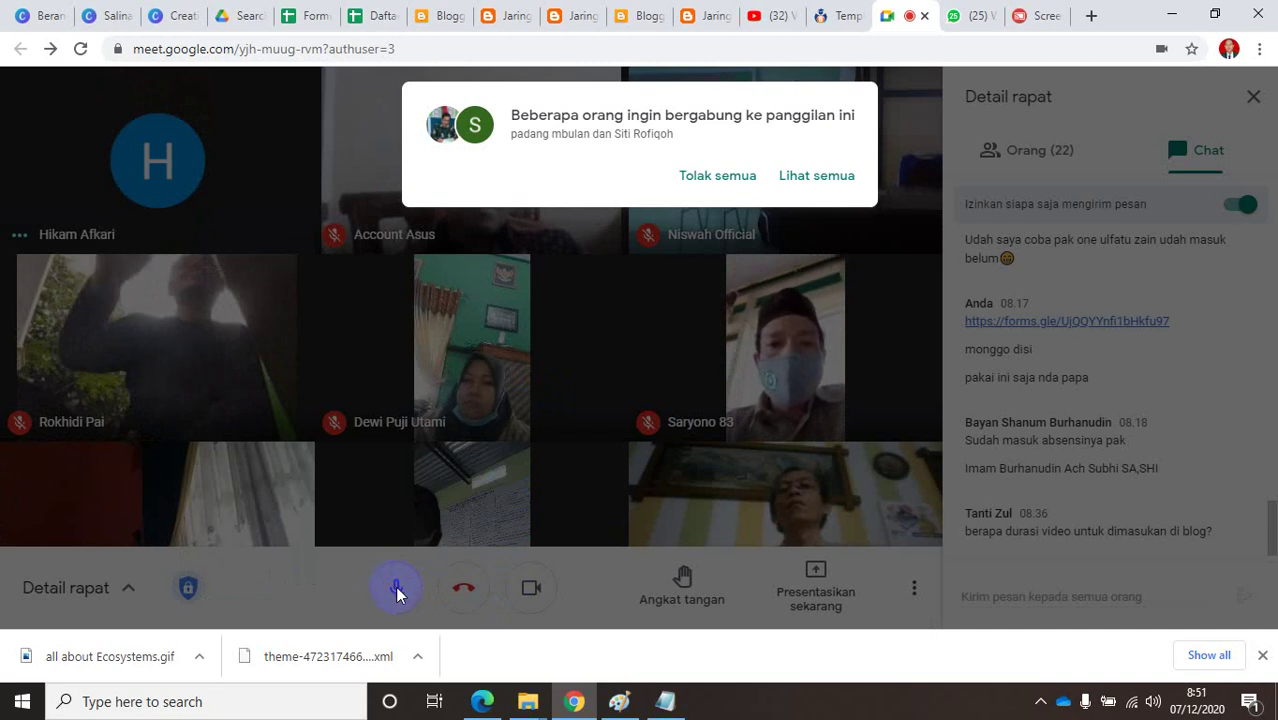
pyautogui.click(814, 178)
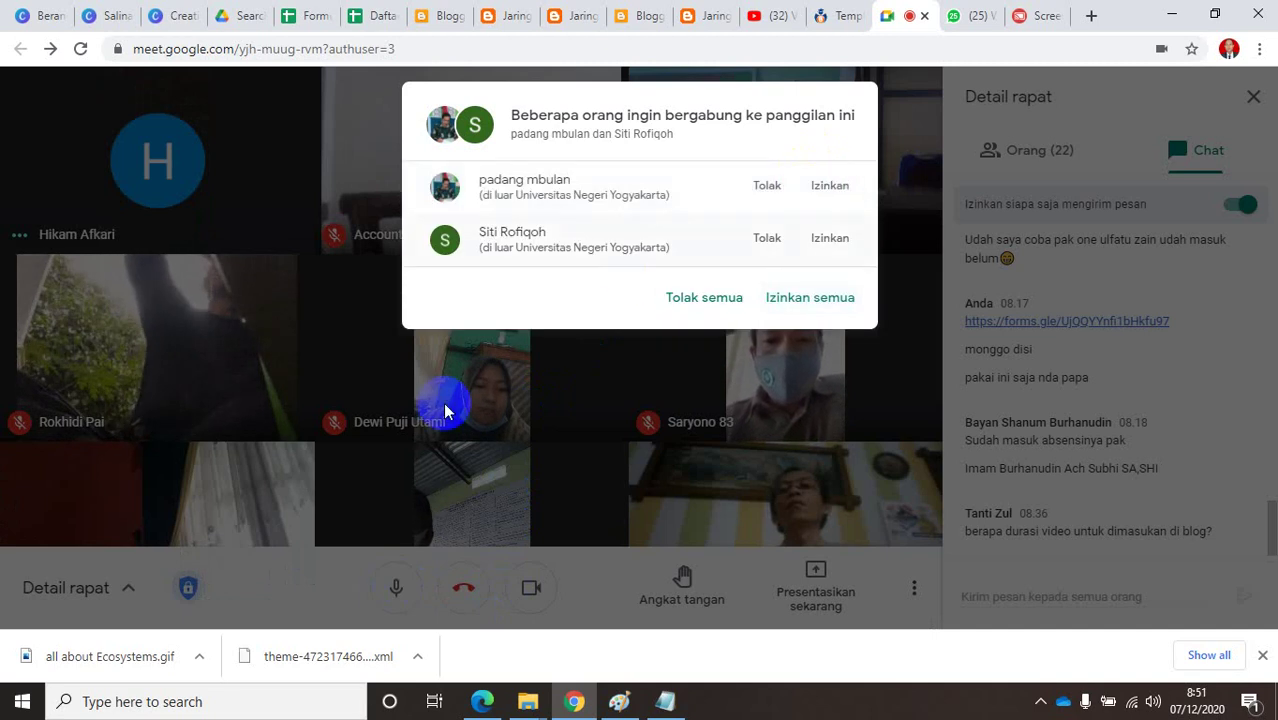
pyautogui.click(776, 298)
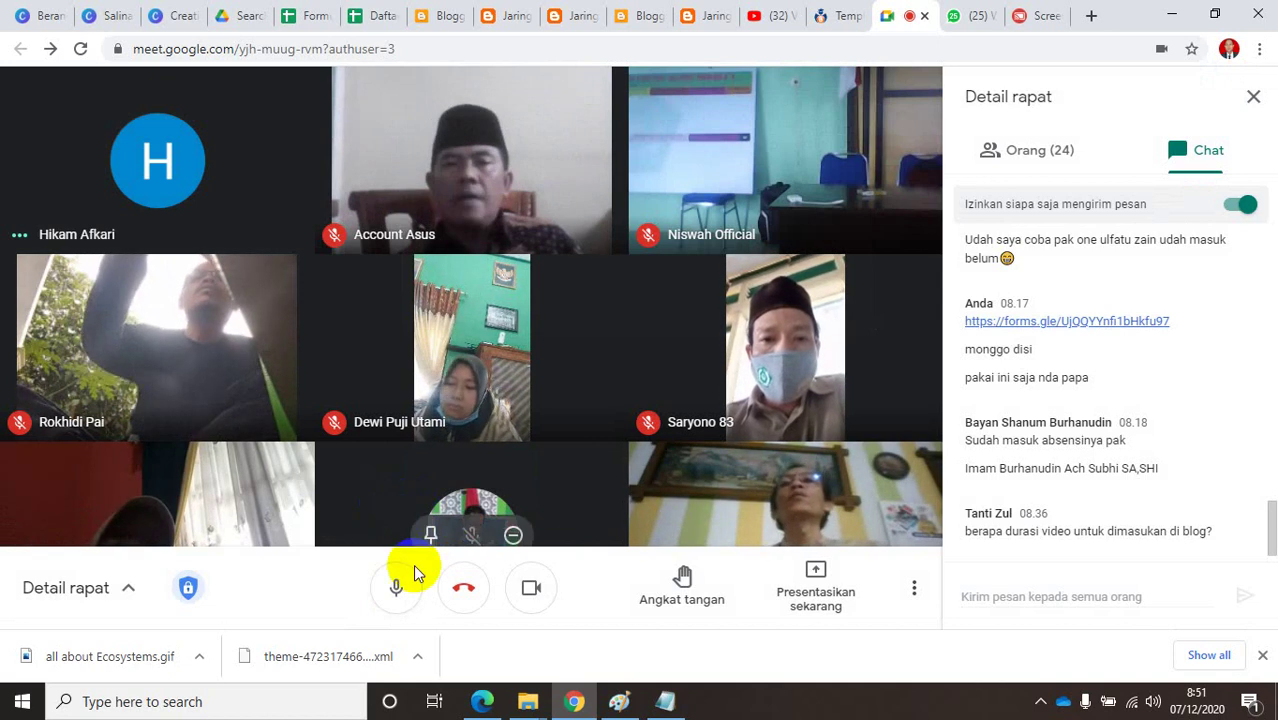
# Toggle the microphone off and on, then admit the new guest, reaching 25 participants
pyautogui.click(399, 587)
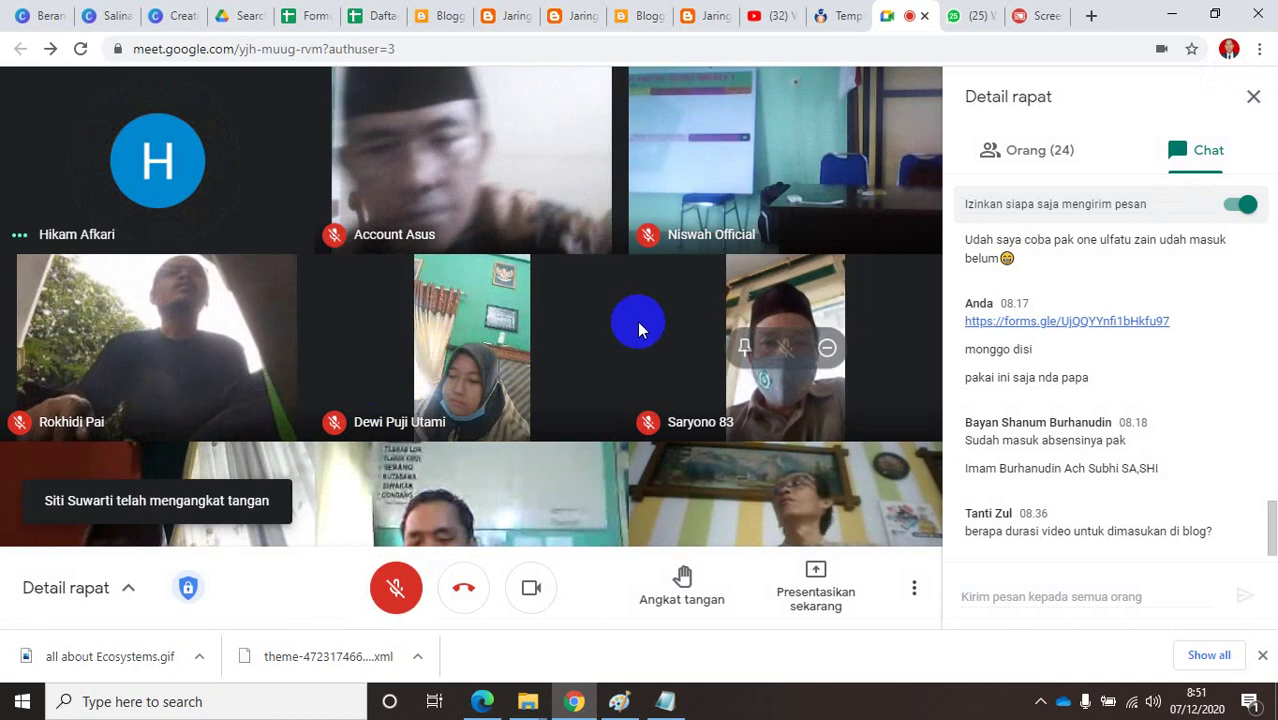
pyautogui.click(397, 585)
pyautogui.moveTo(418, 430)
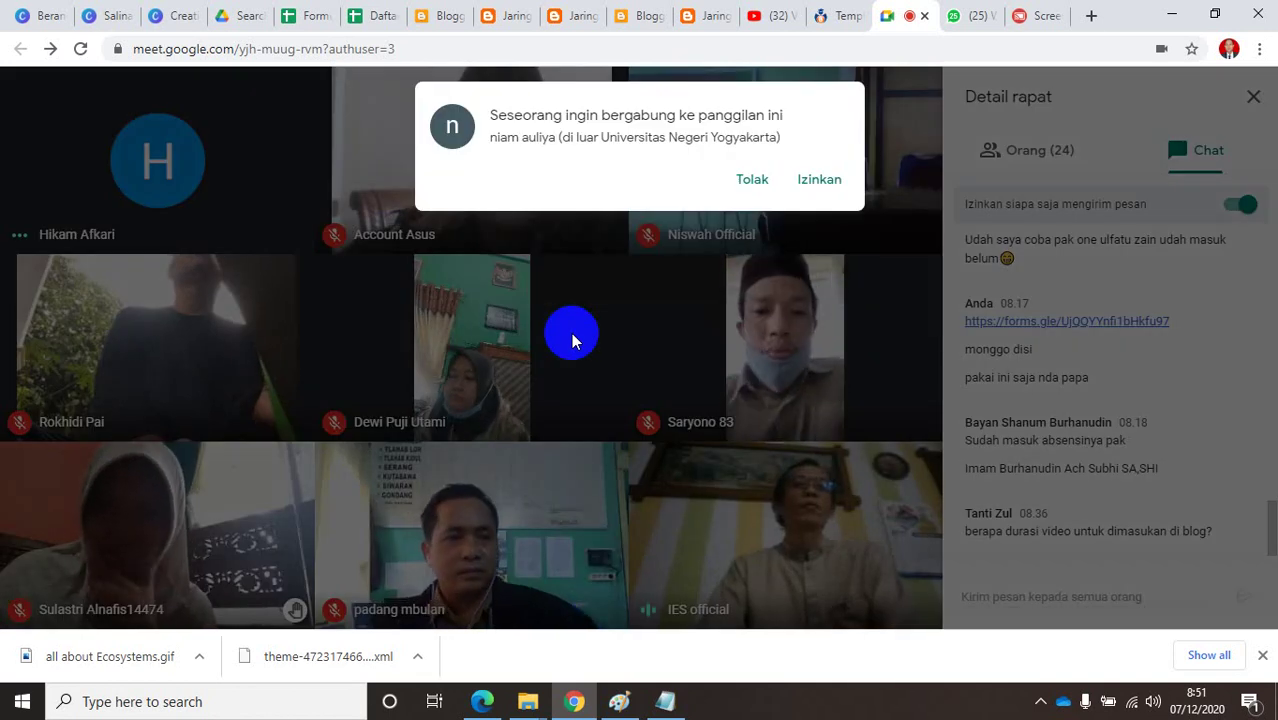
pyautogui.click(818, 182)
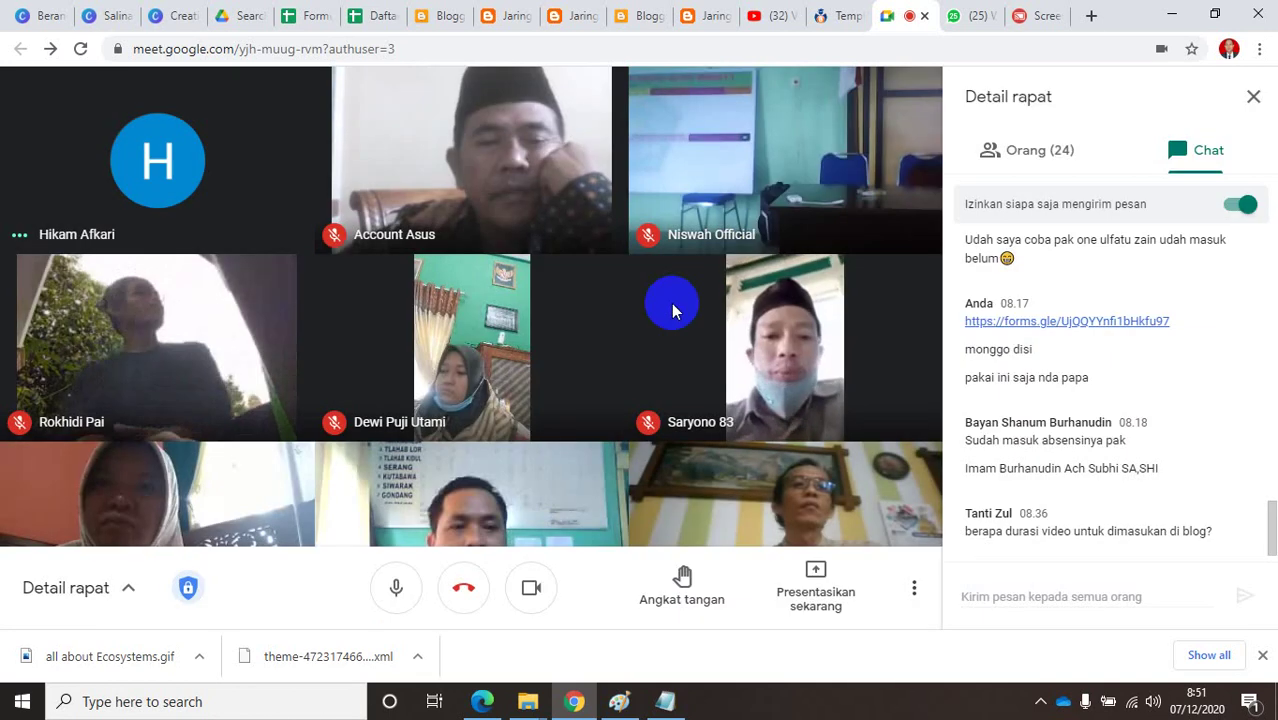
pyautogui.click(377, 28)
pyautogui.click(315, 22)
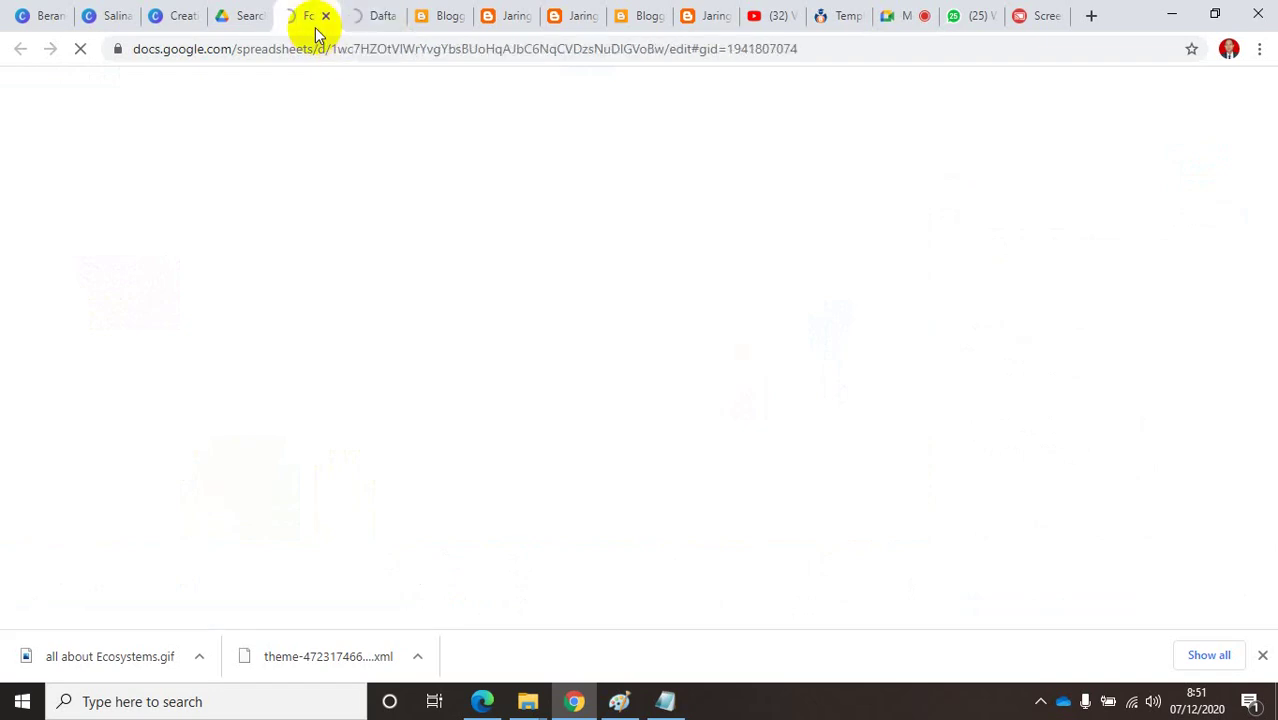
pyautogui.click(377, 28)
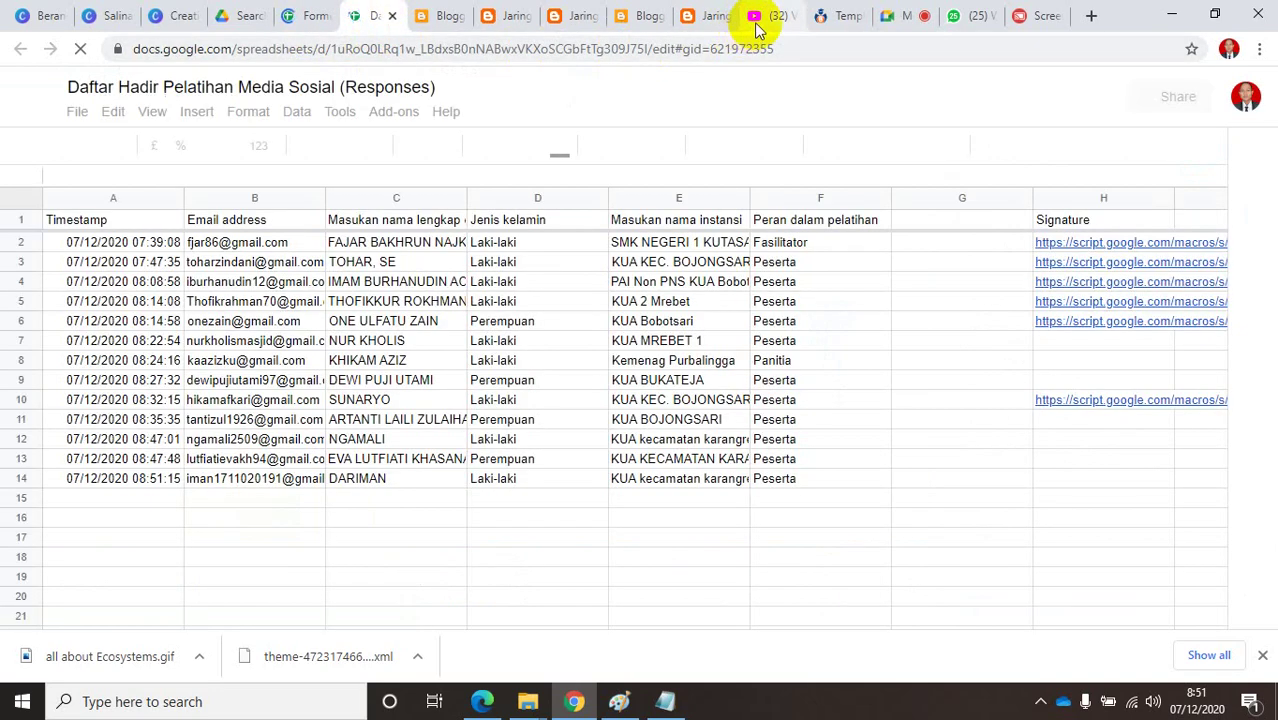
pyautogui.click(441, 22)
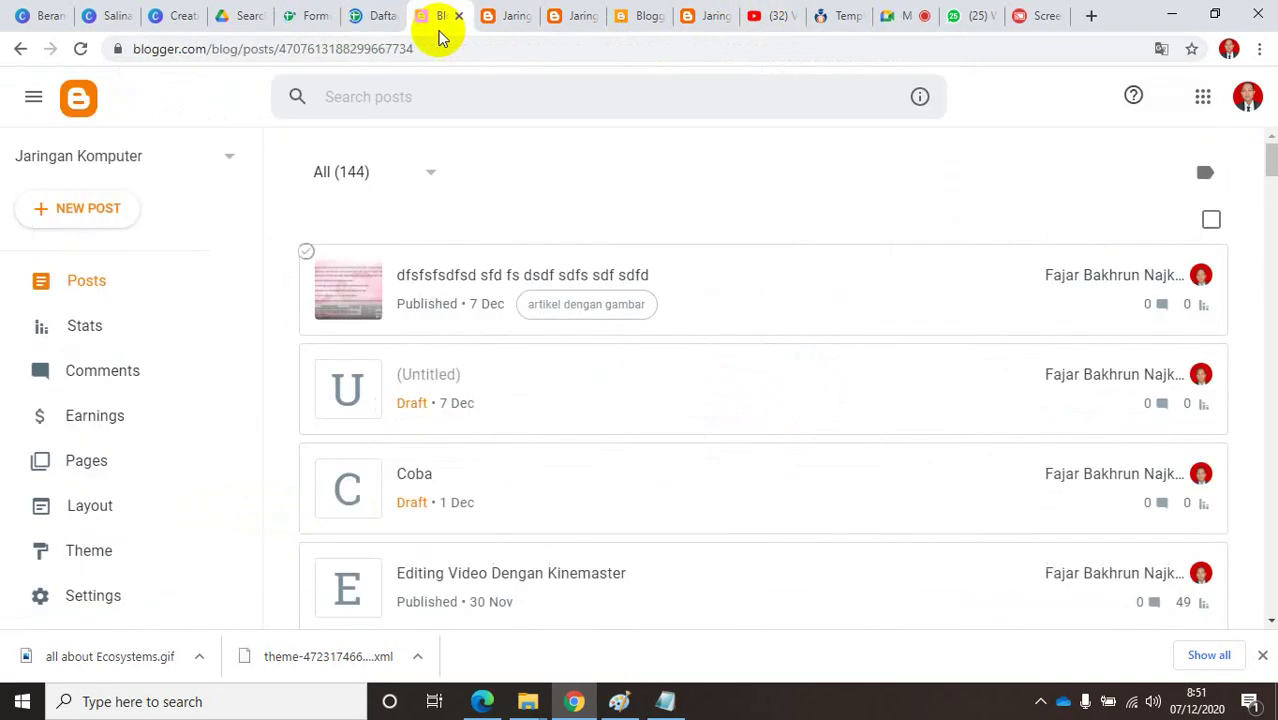
pyautogui.click(362, 28)
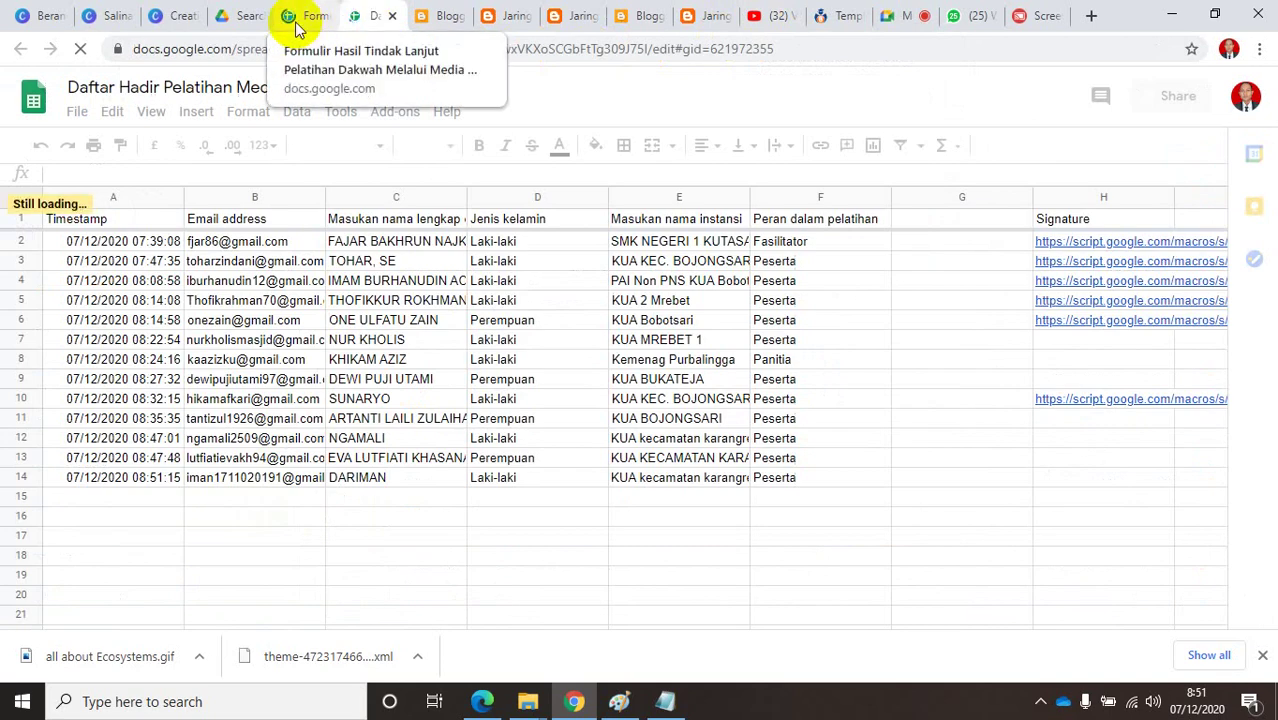
pyautogui.click(299, 26)
pyautogui.click(351, 20)
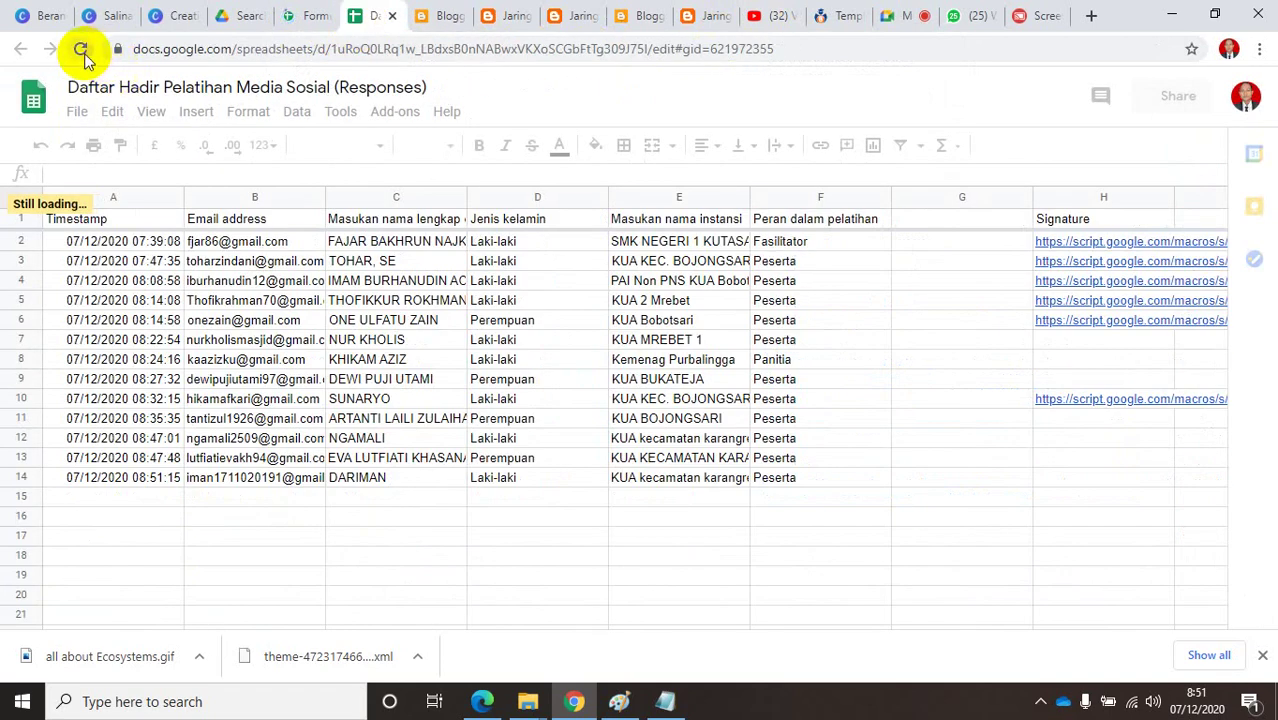
pyautogui.click(83, 52)
pyautogui.click(775, 18)
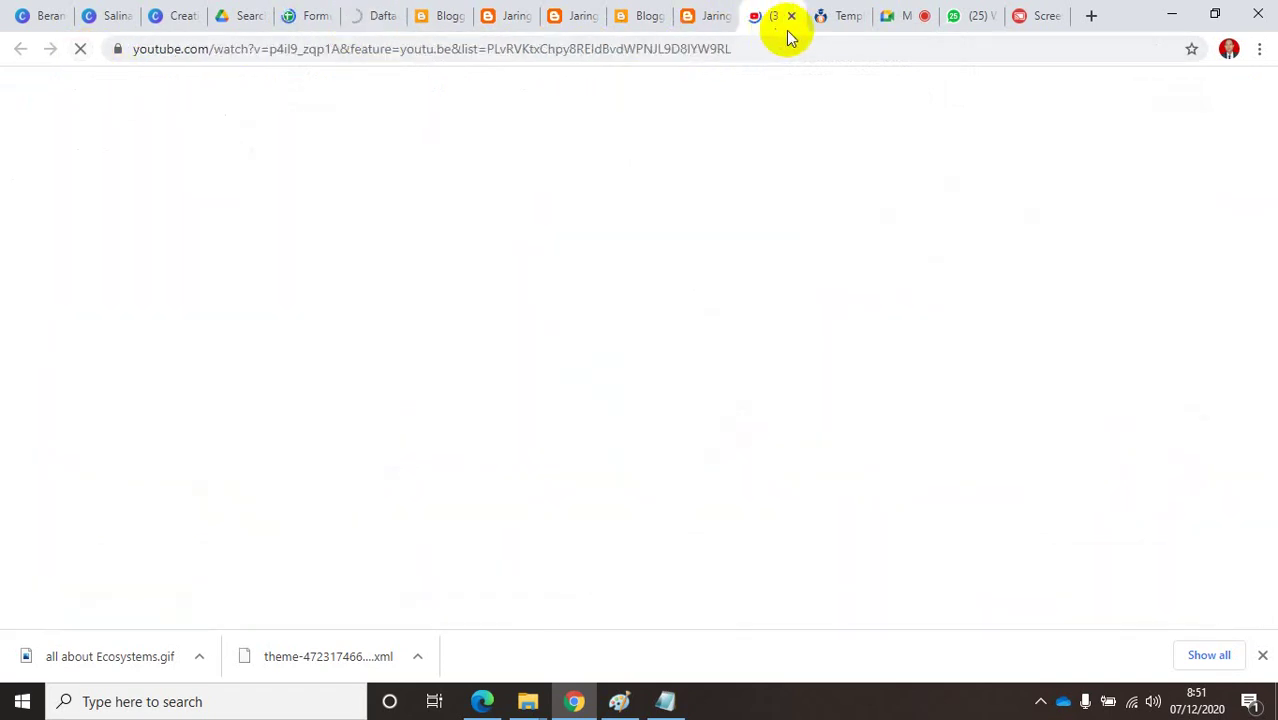
pyautogui.click(910, 22)
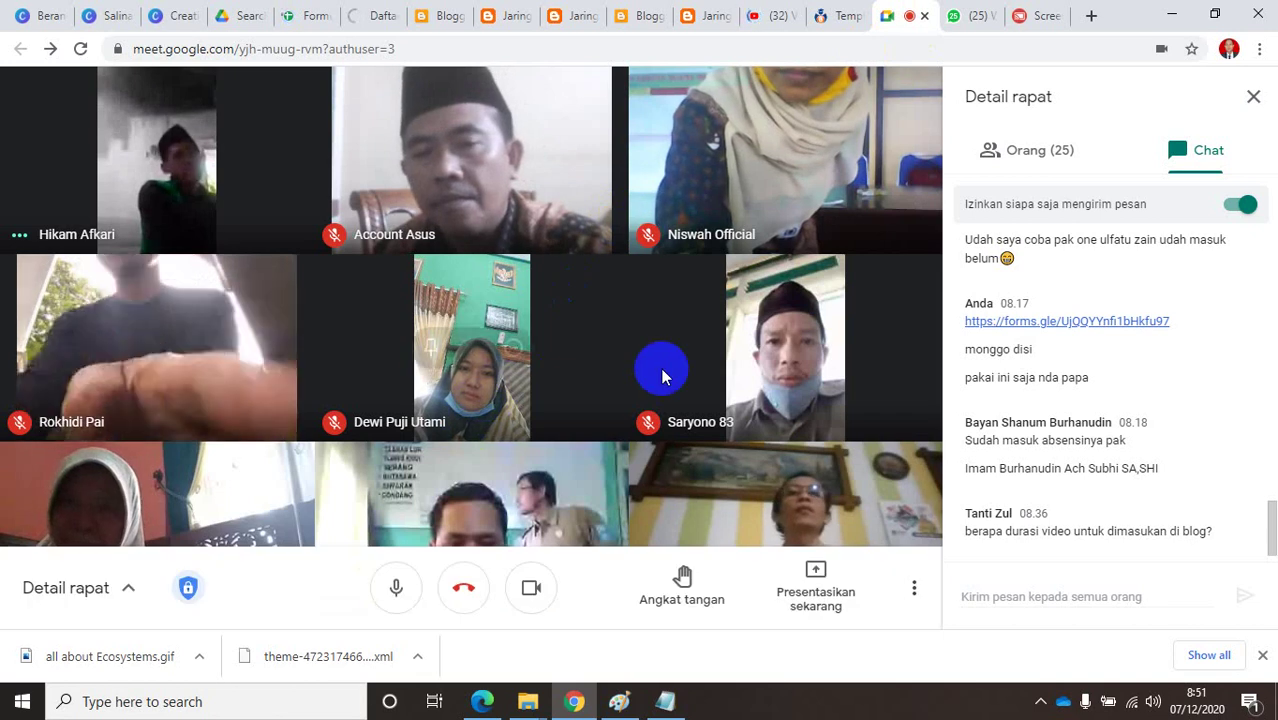
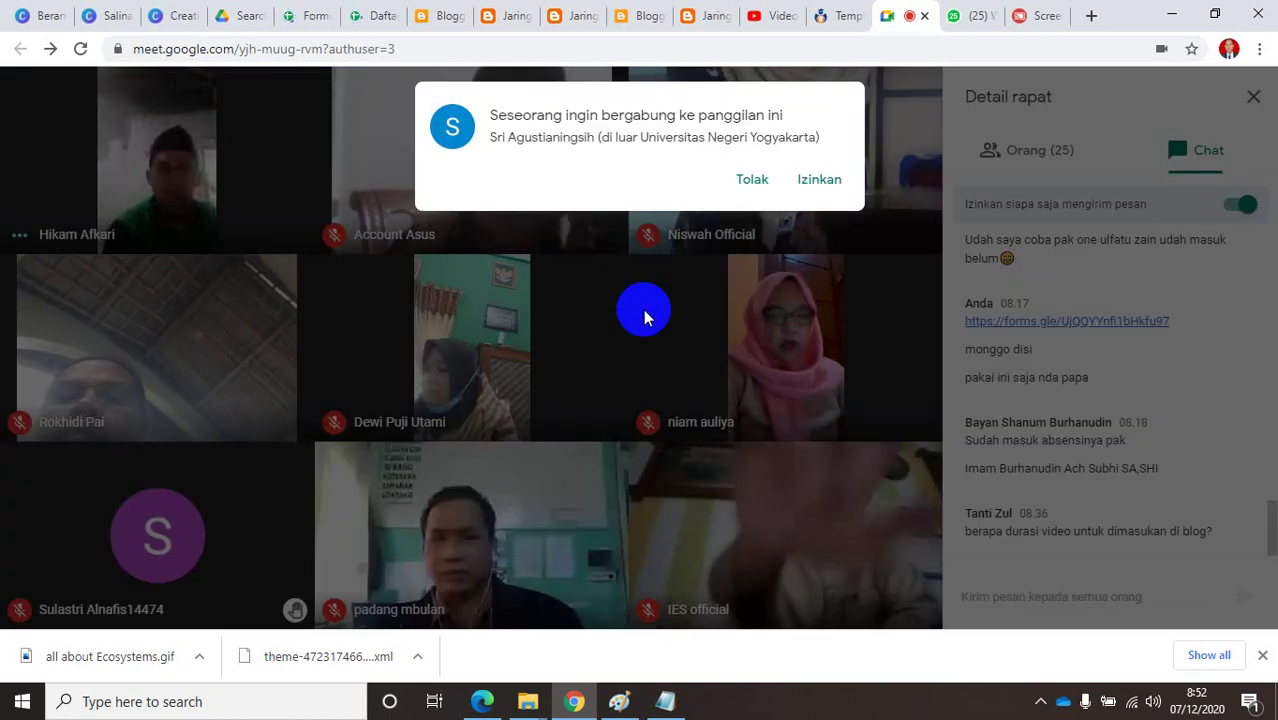
# Admit the waiting guest to the Meet call, close the three blog tabs, and return to the meeting
pyautogui.click(821, 186)
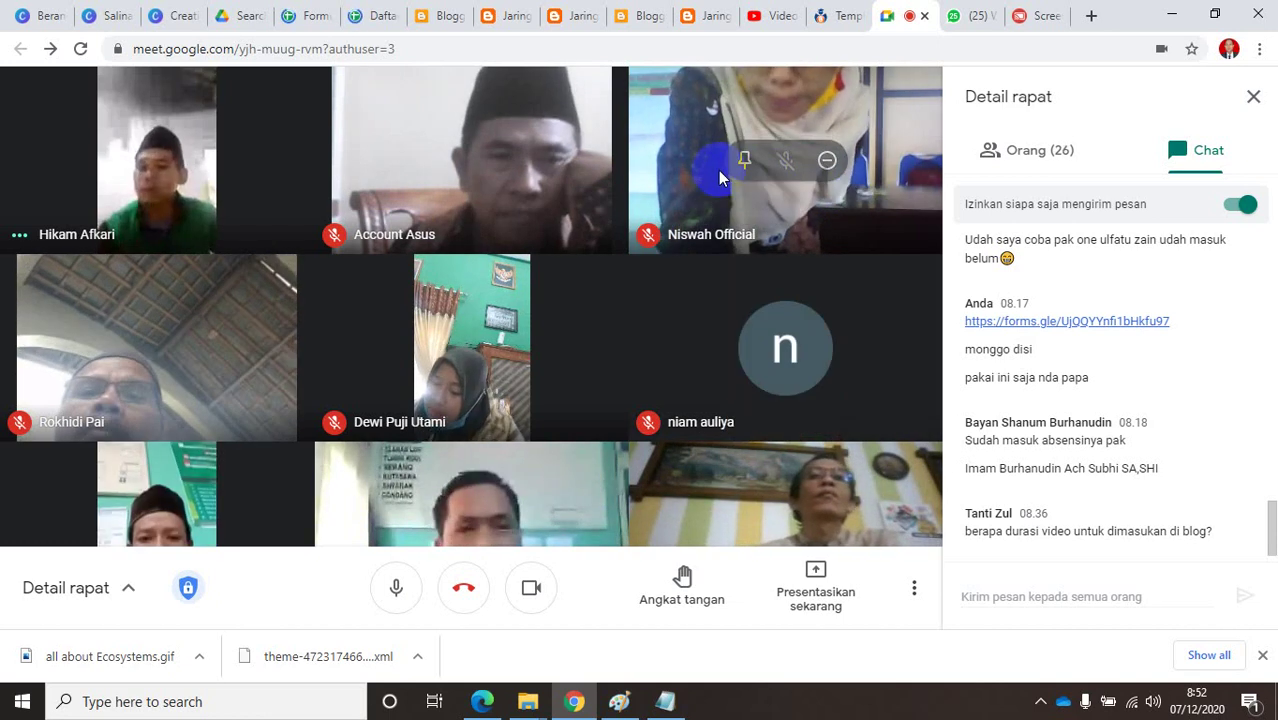
pyautogui.click(556, 20)
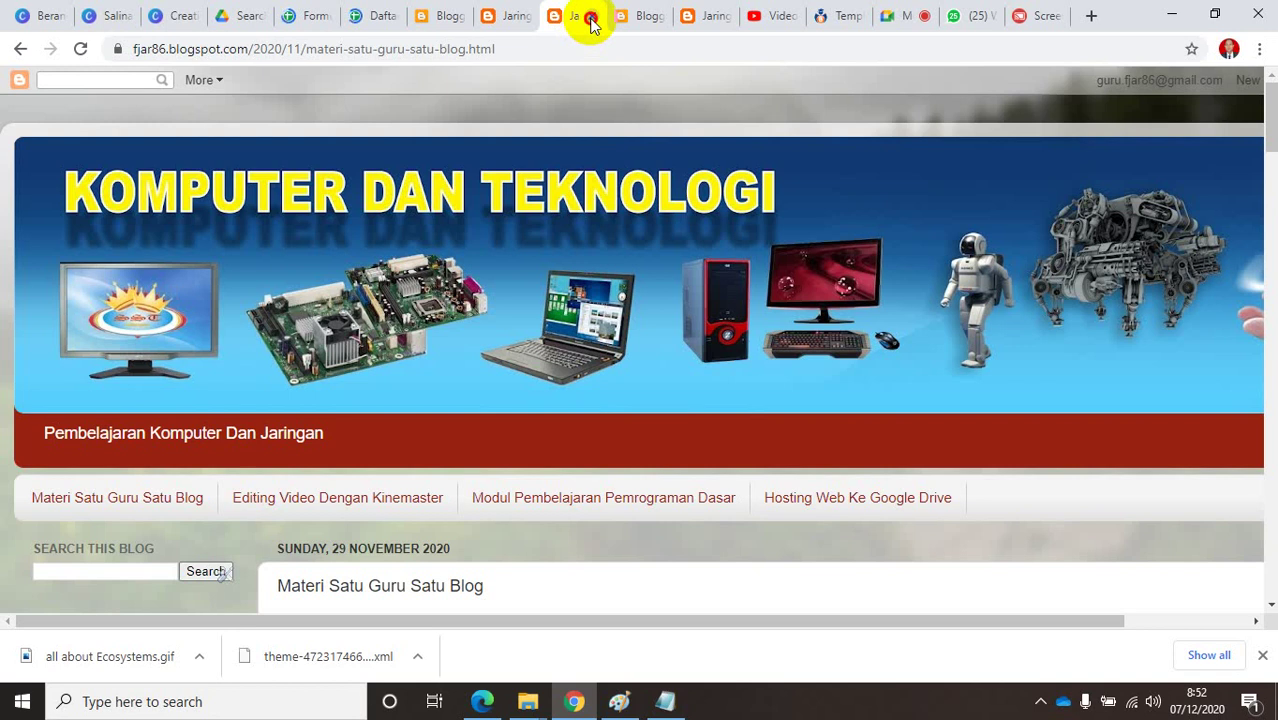
pyautogui.click(591, 18)
pyautogui.click(591, 18)
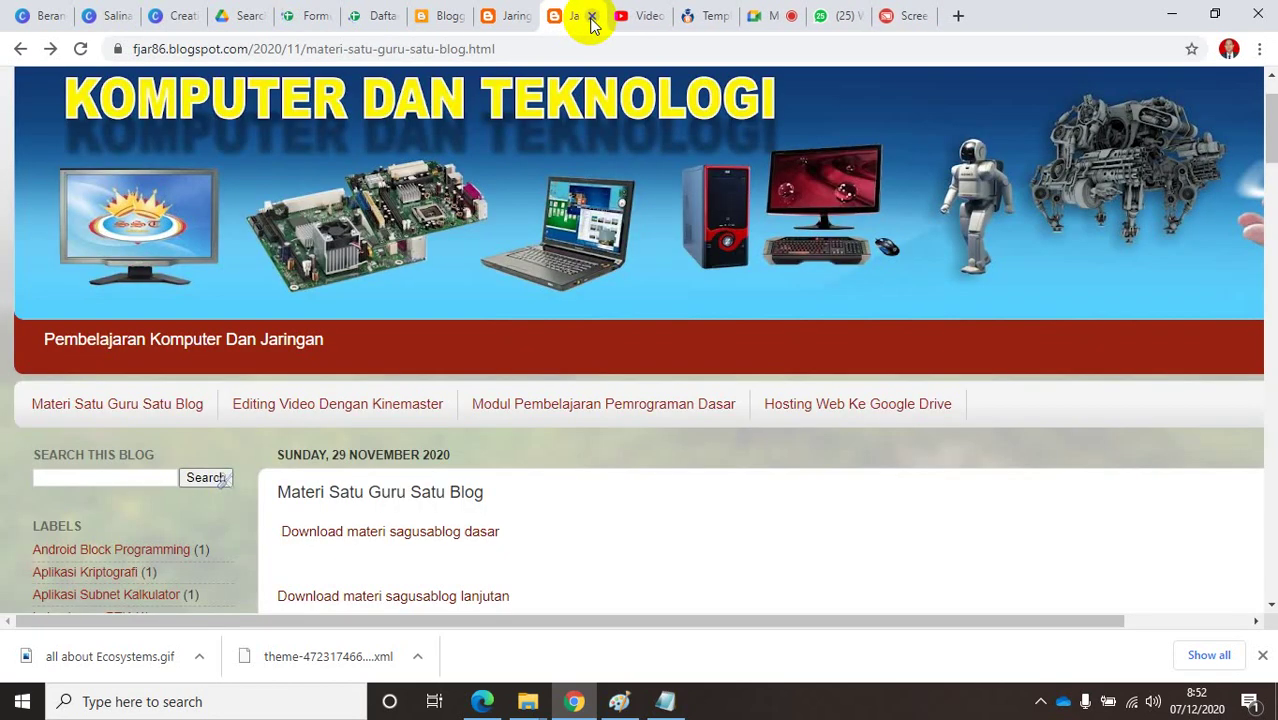
pyautogui.click(591, 18)
pyautogui.click(699, 26)
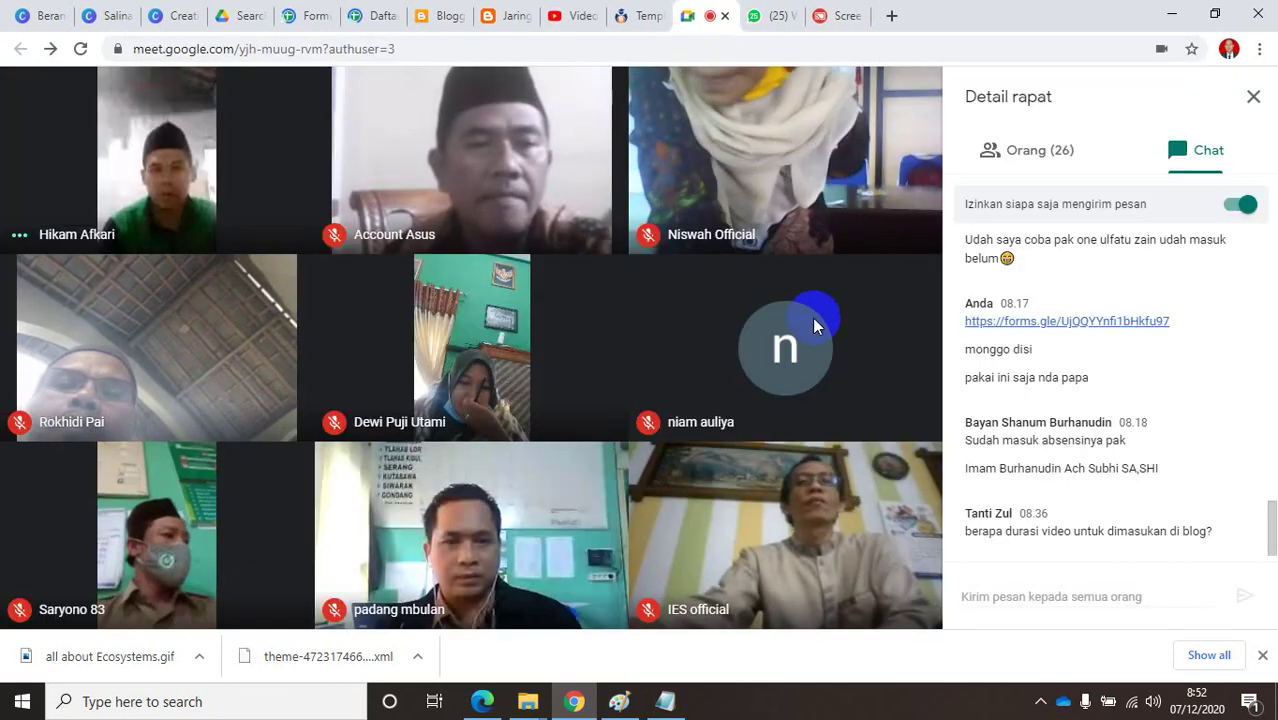
# Share your entire screen with everyone in the Meet call
pyautogui.click(818, 600)
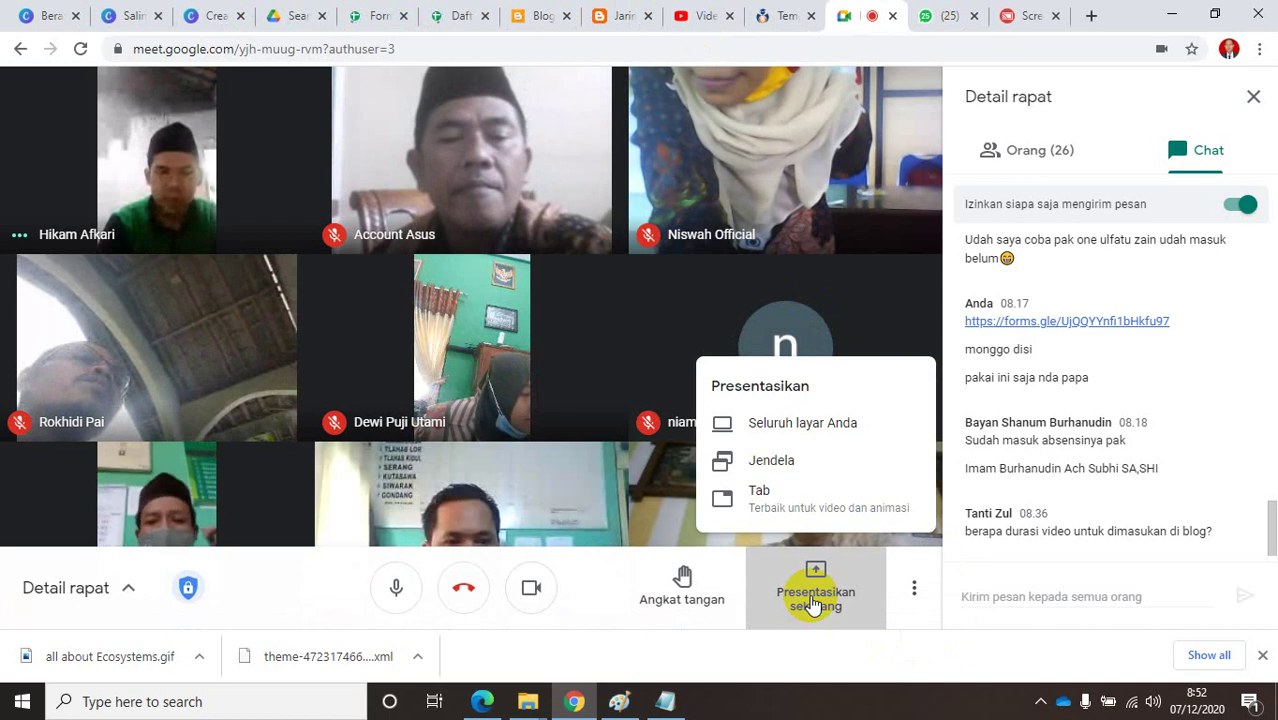
pyautogui.click(775, 428)
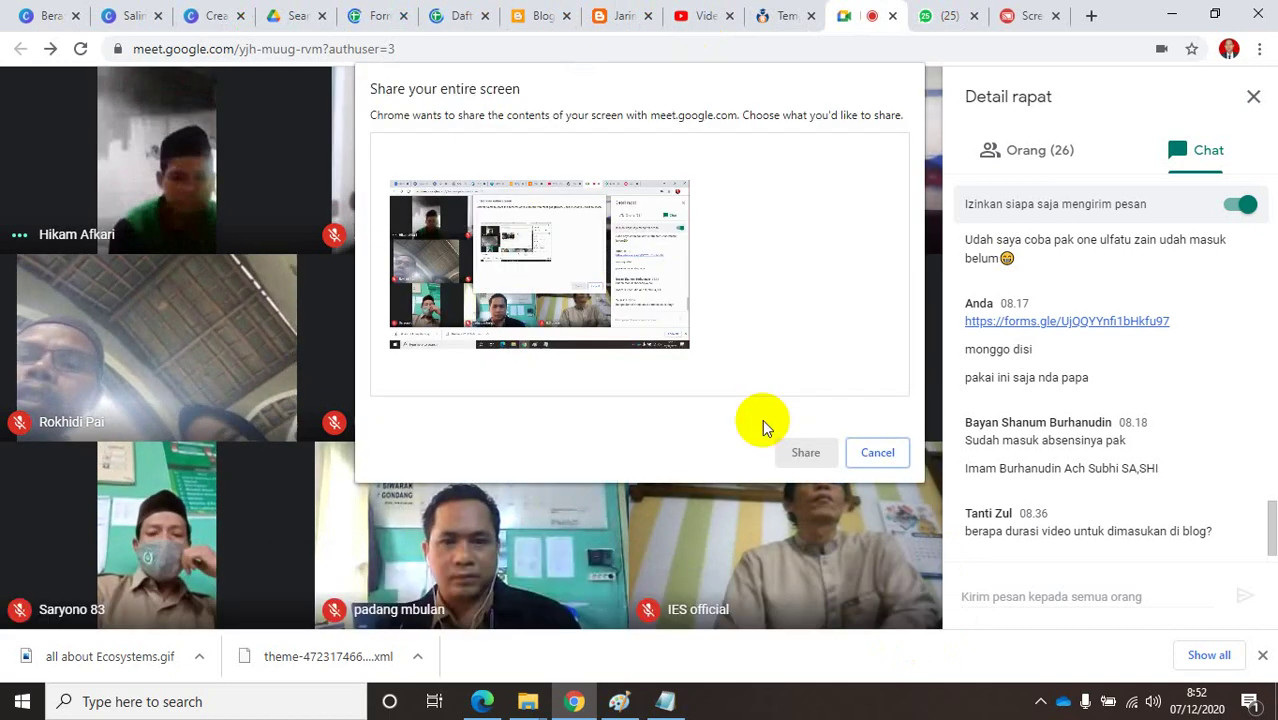
pyautogui.click(558, 274)
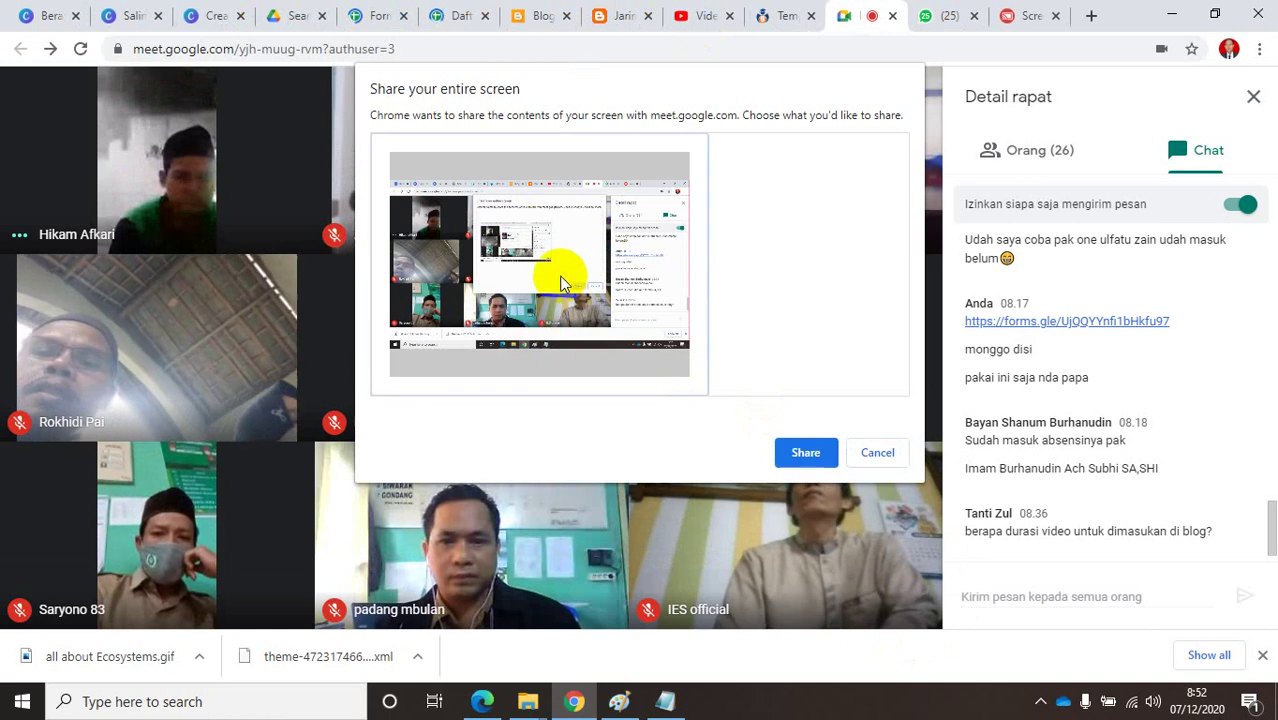
pyautogui.click(803, 453)
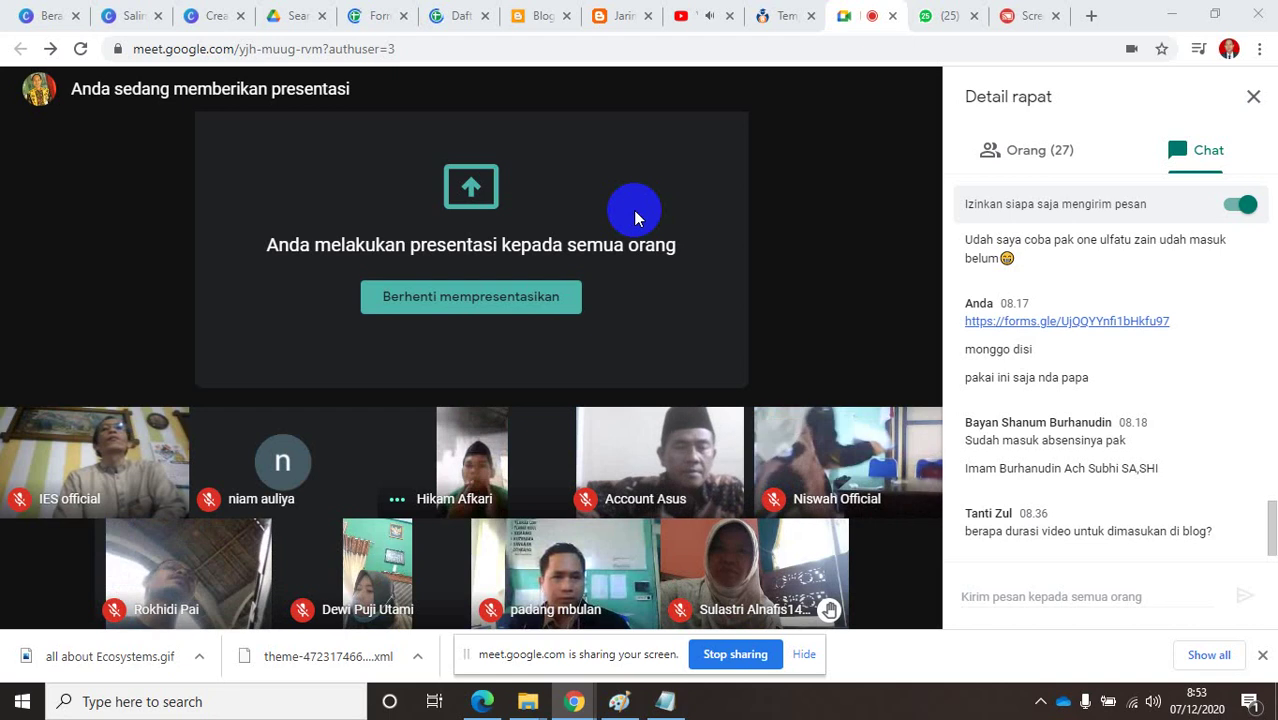
# Scroll up the PELATIHAN DAKWAH MEDSOS WhatsApp chat and open its gooyaabitemplates.com link in a new tab
pyautogui.moveTo(661, 473)
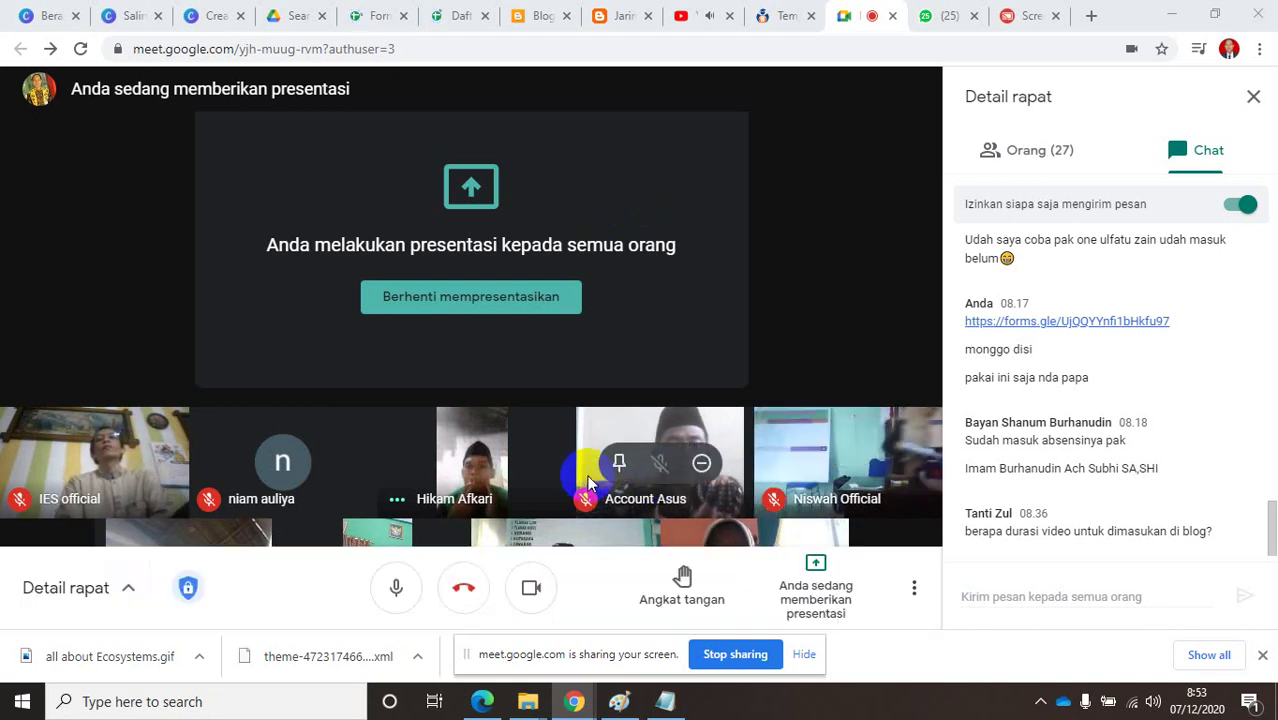
pyautogui.click(940, 24)
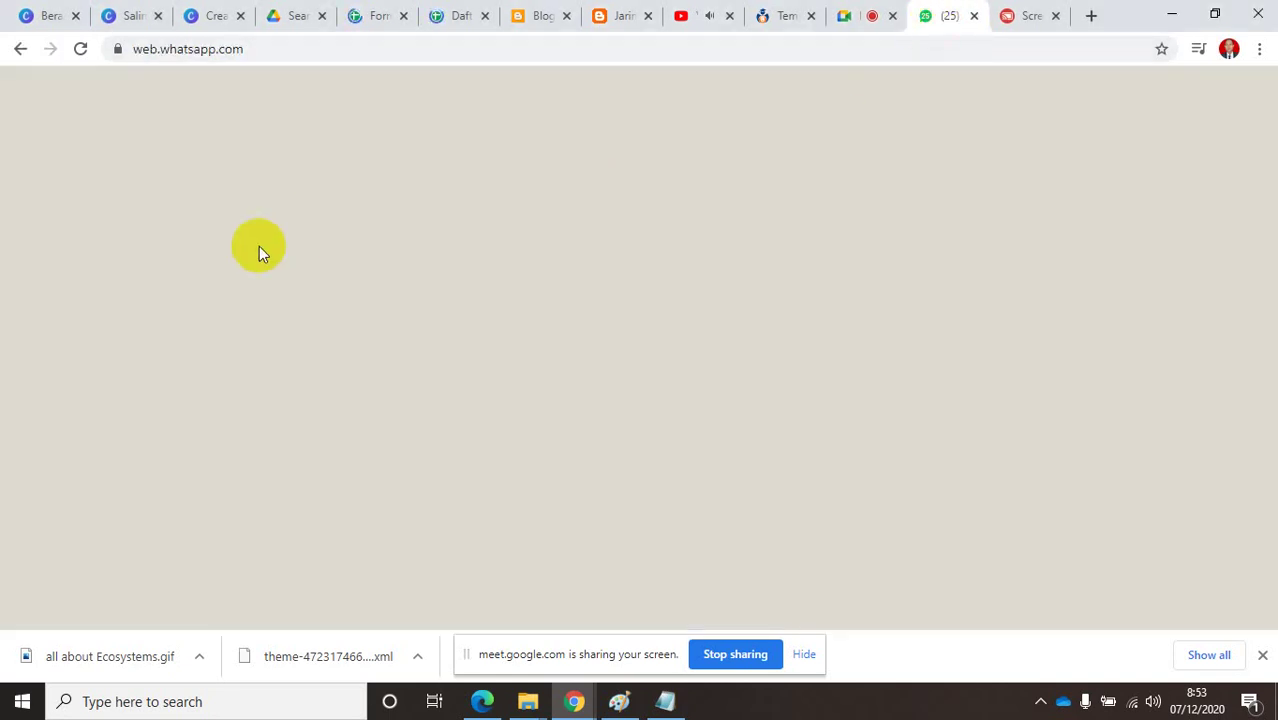
pyautogui.scroll(-2, 188, 405)
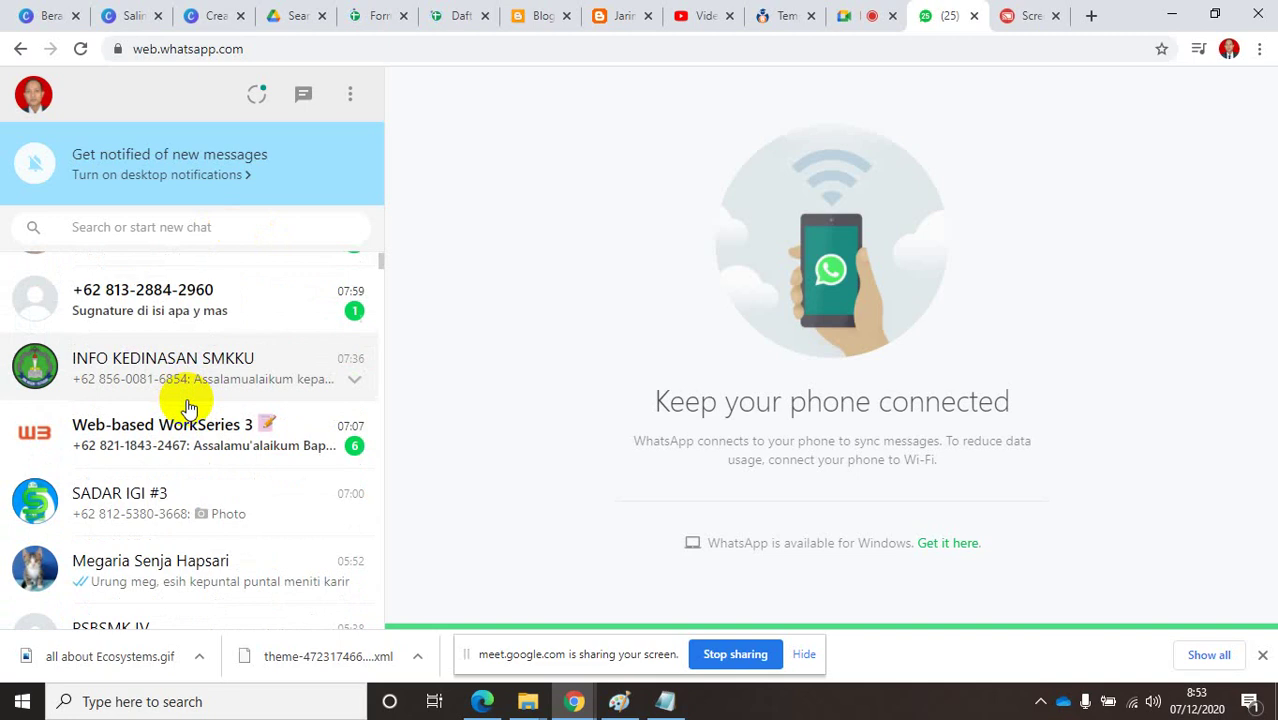
pyautogui.scroll(-4, 188, 405)
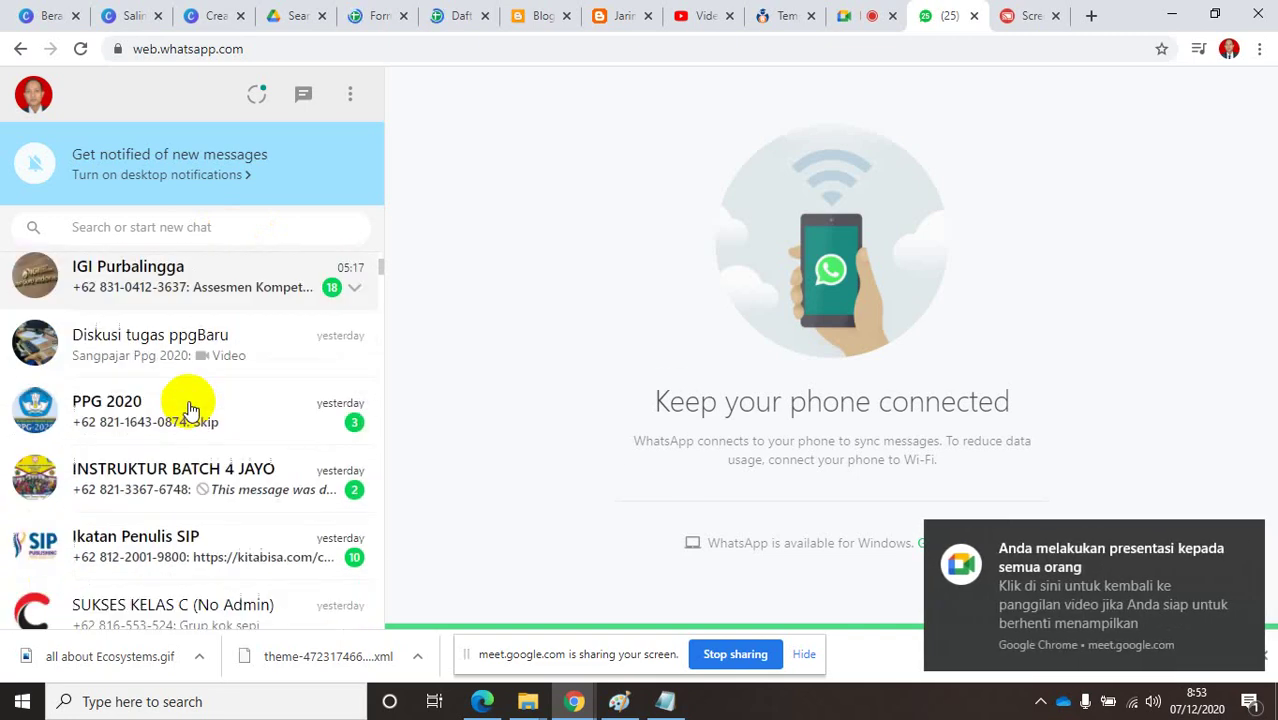
pyautogui.scroll(4, 190, 408)
pyautogui.scroll(-2, 195, 405)
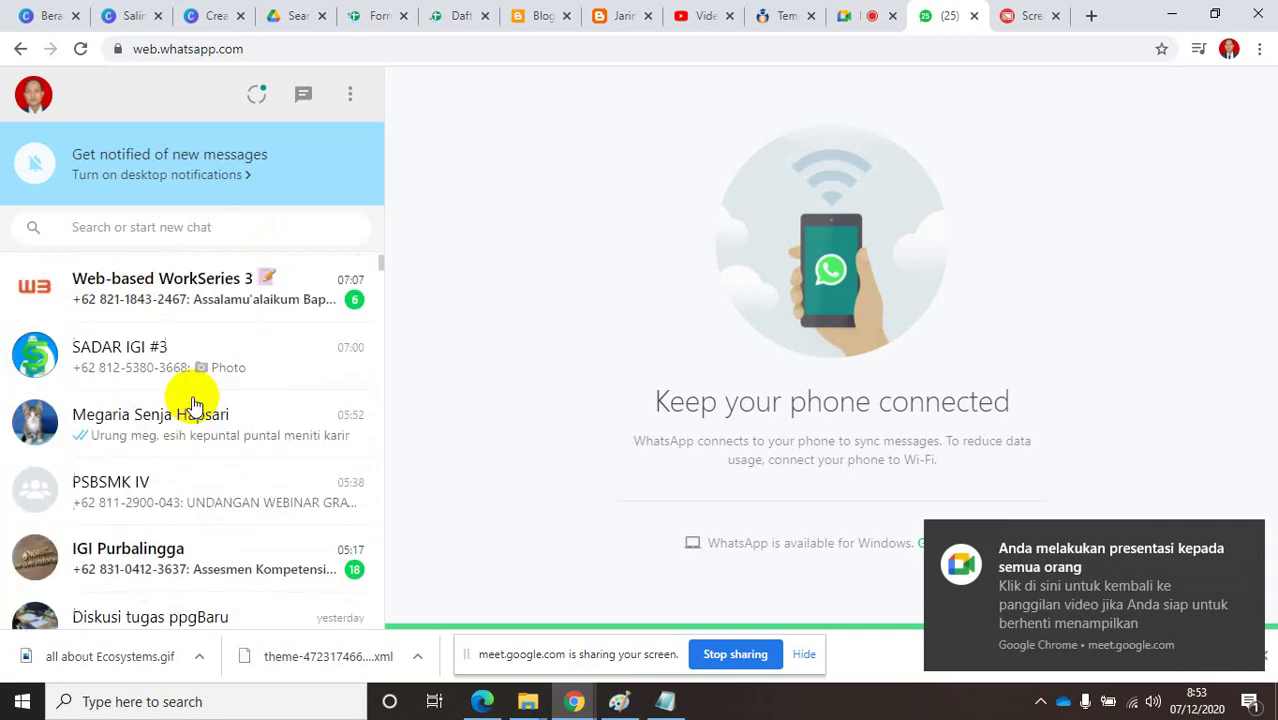
pyautogui.scroll(4, 195, 405)
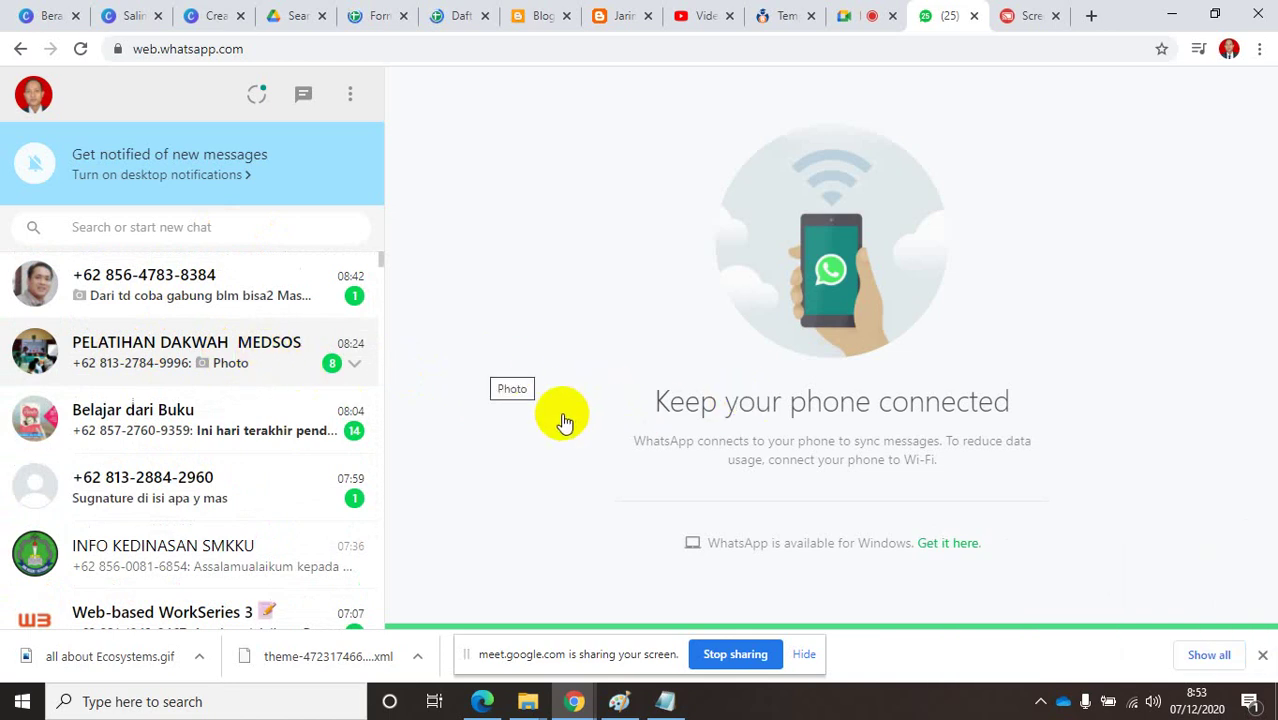
pyautogui.scroll(3, 877, 406)
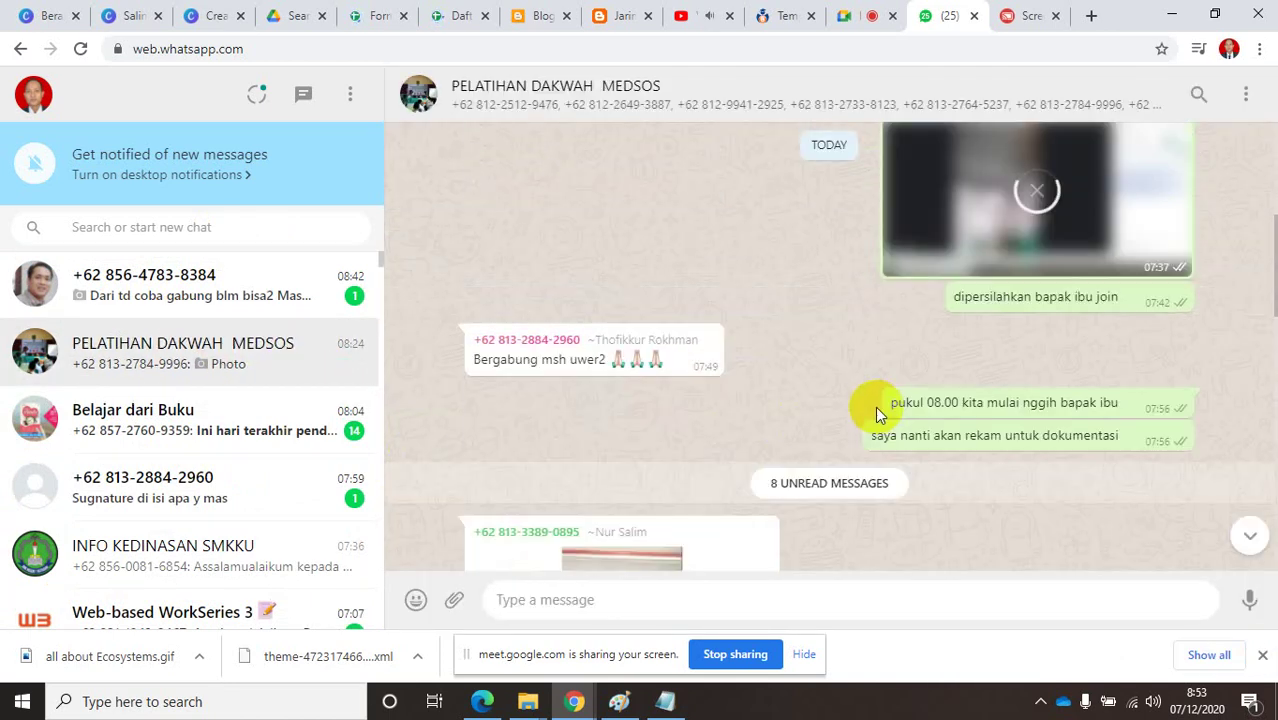
pyautogui.scroll(3, 874, 406)
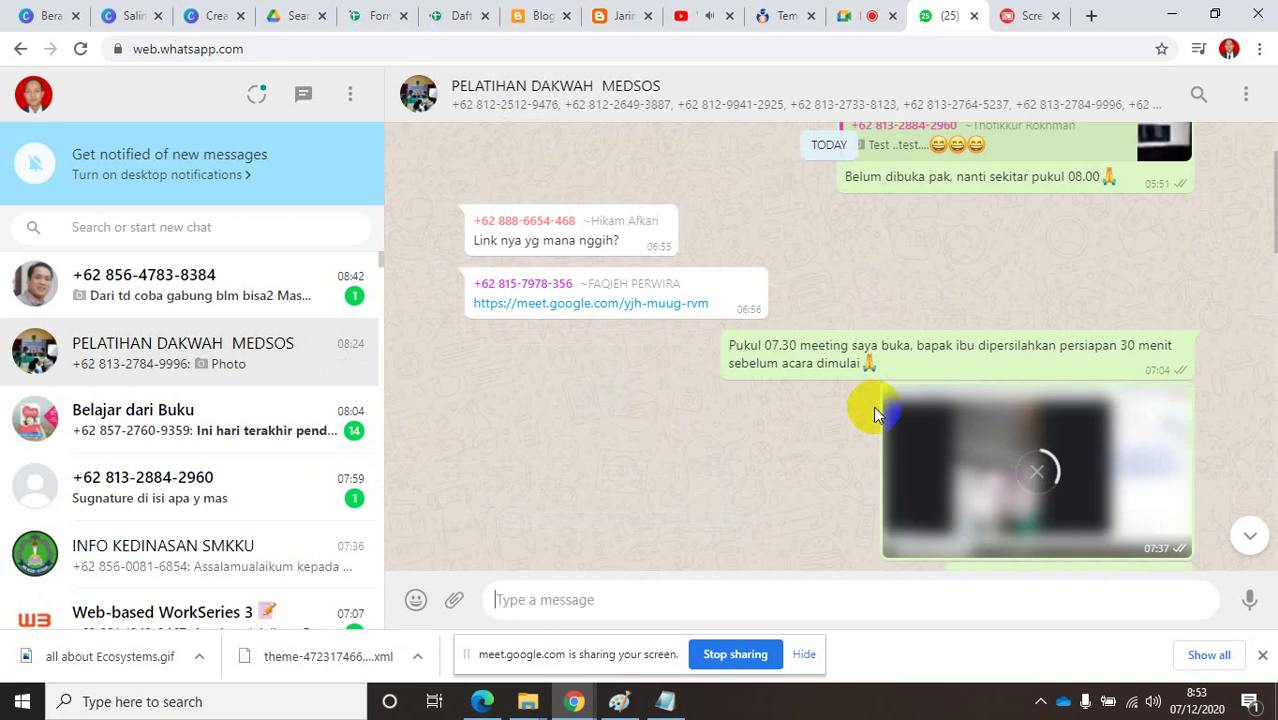
pyautogui.scroll(10, 873, 406)
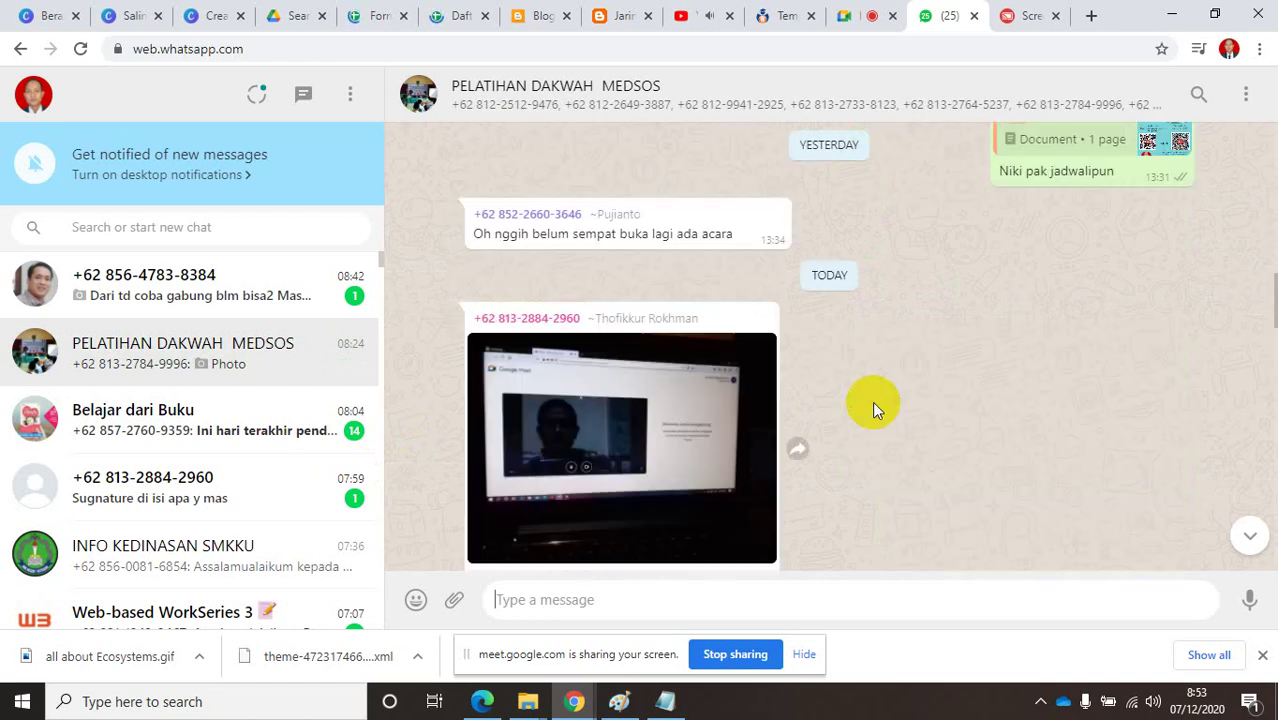
pyautogui.scroll(8, 872, 402)
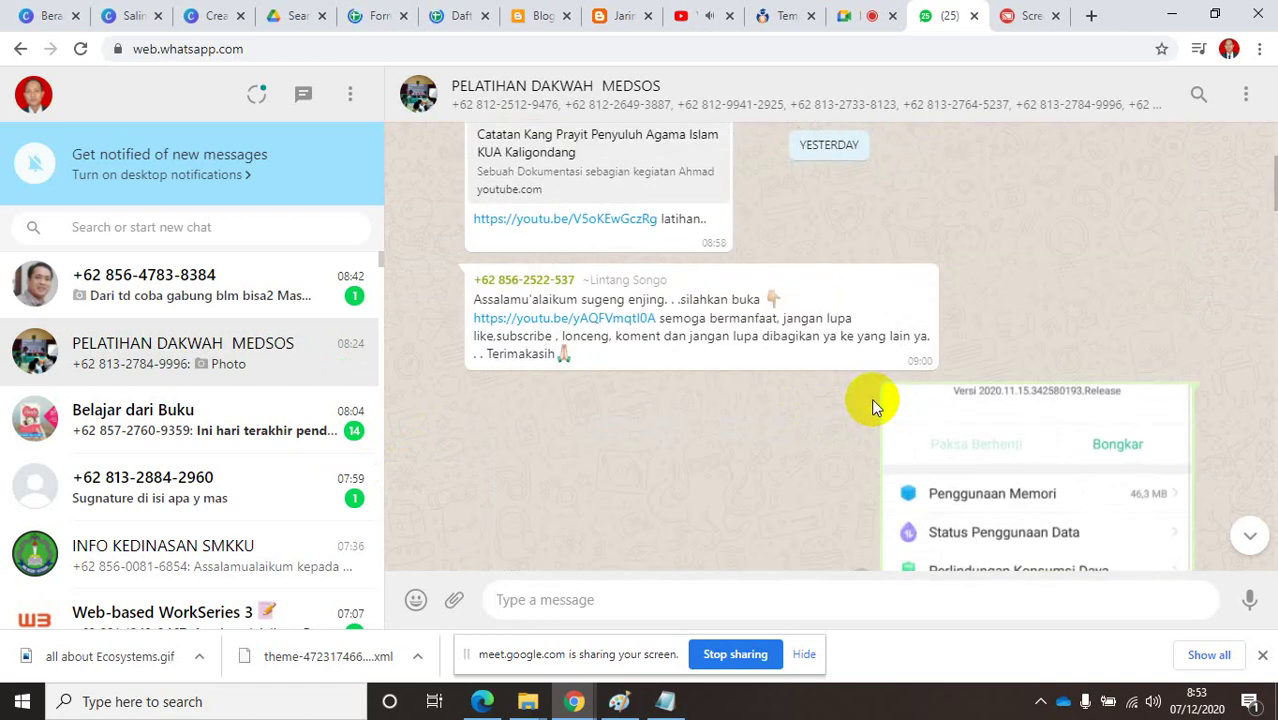
pyautogui.scroll(1, 871, 398)
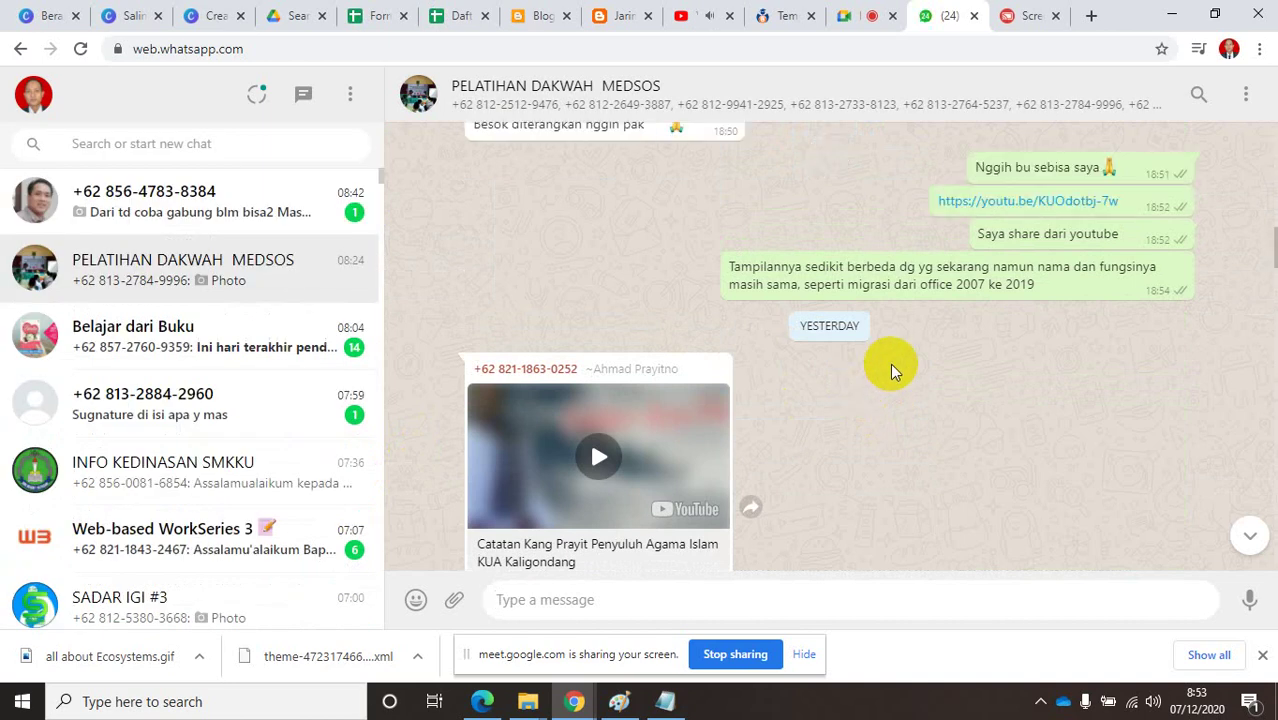
pyautogui.scroll(3, 891, 374)
pyautogui.scroll(1, 895, 377)
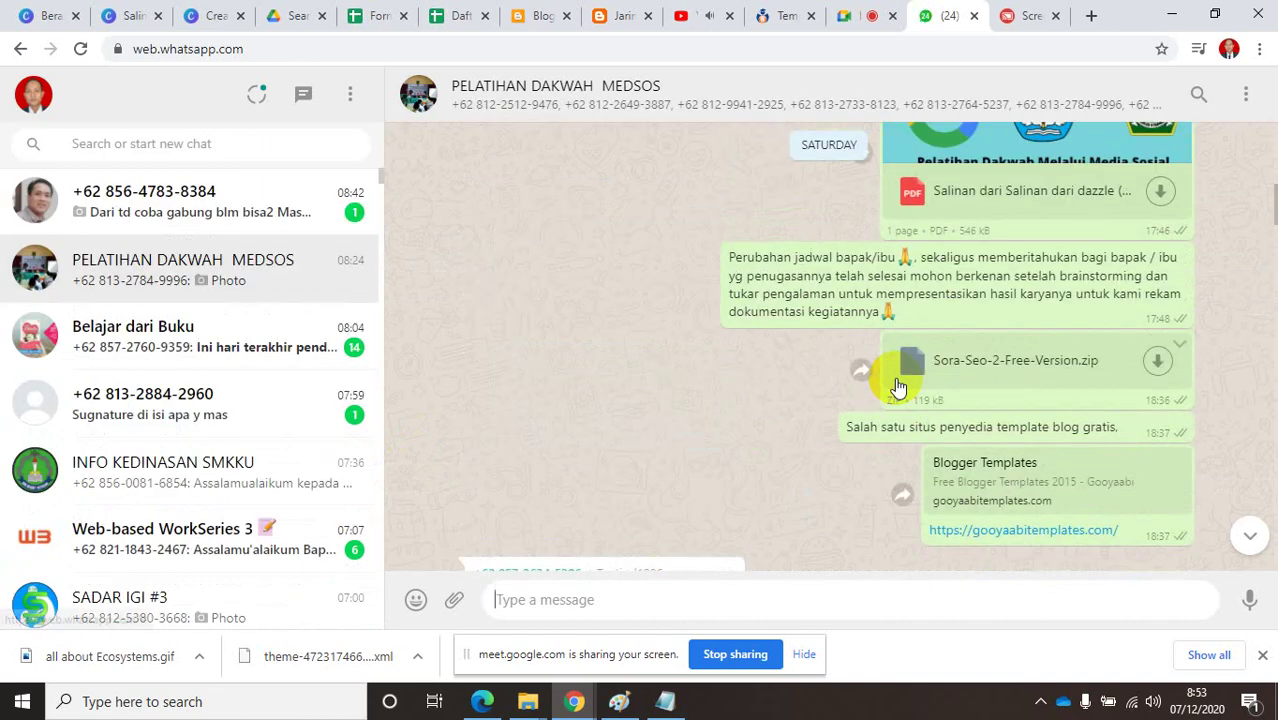
pyautogui.scroll(-2, 851, 383)
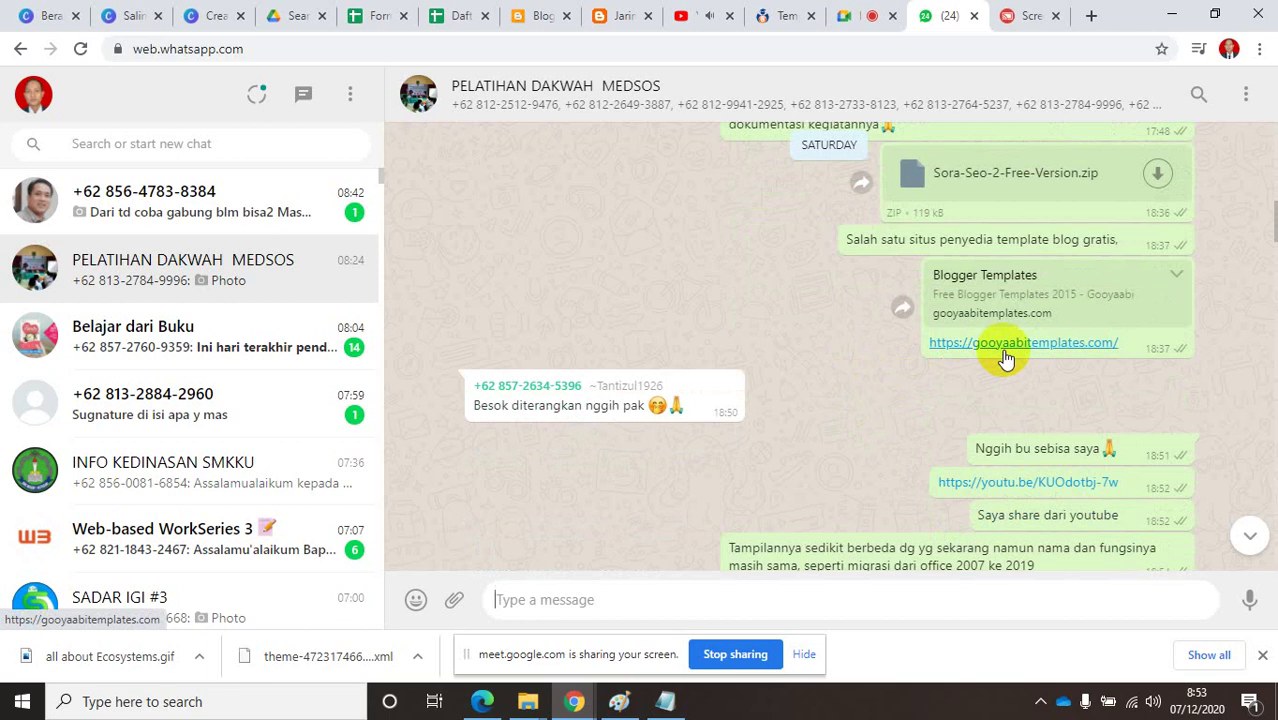
pyautogui.click(1063, 350)
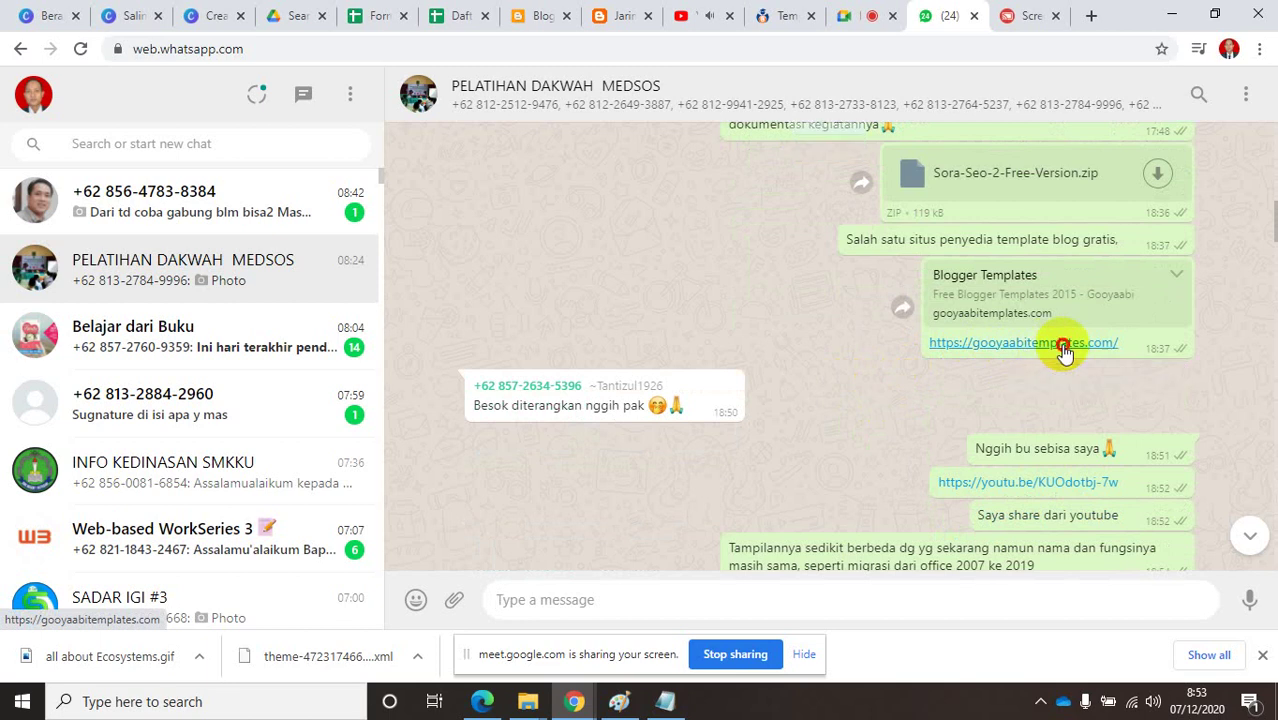
pyautogui.click(650, 16)
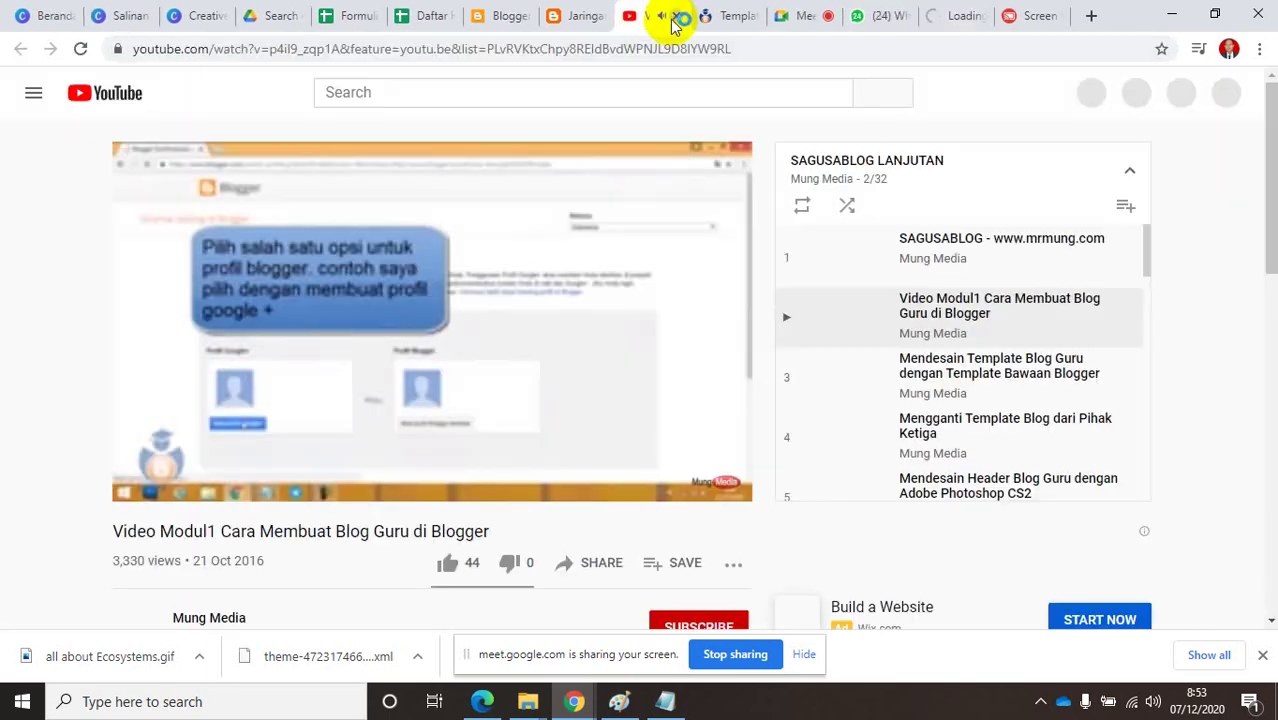
# Close the YouTube tab, copy the gooyaabitemplates.com homepage address, and go back to the Meet tab
pyautogui.hotkey('ctrl', 'w')
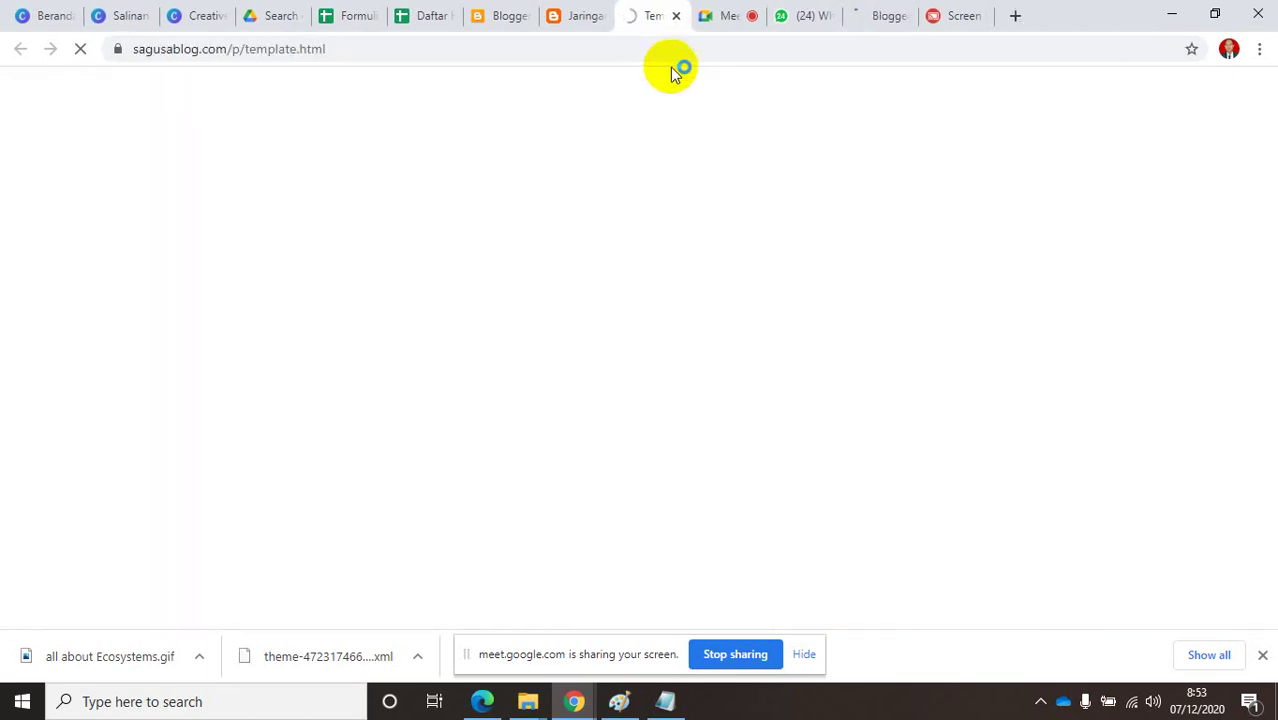
pyautogui.click(876, 22)
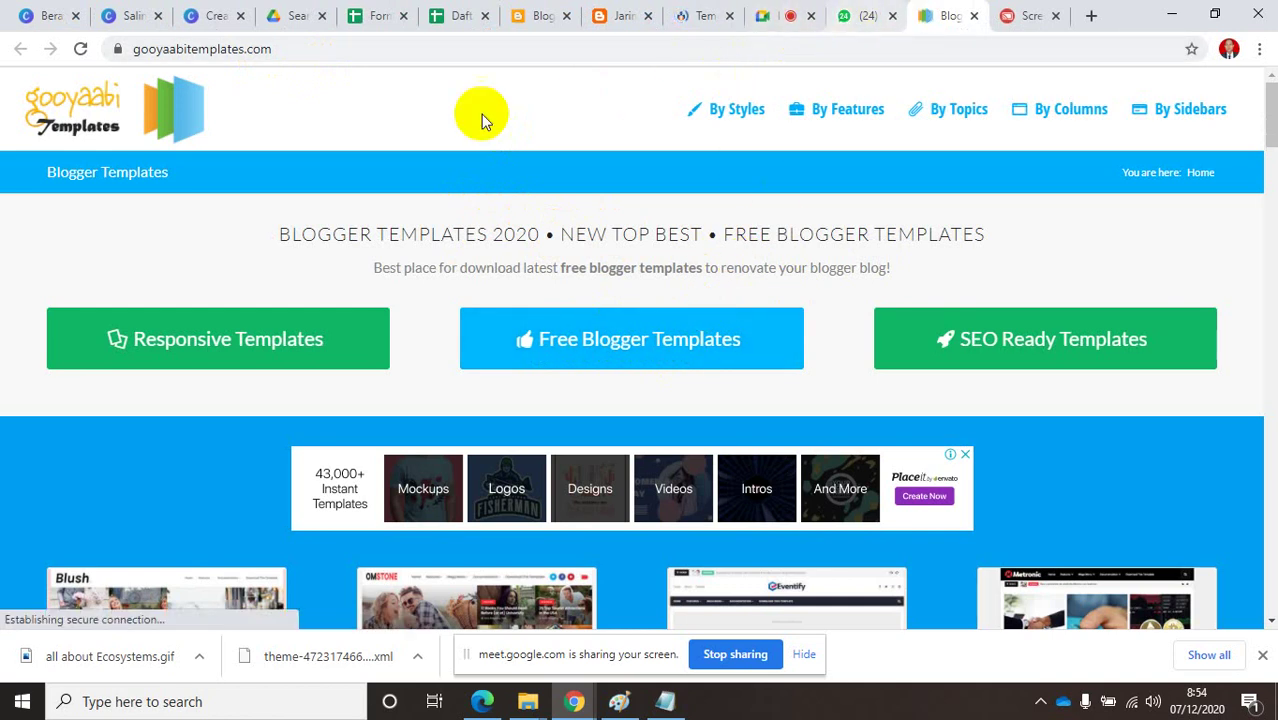
pyautogui.click(427, 57)
pyautogui.hotkey('ctrl', 'c')
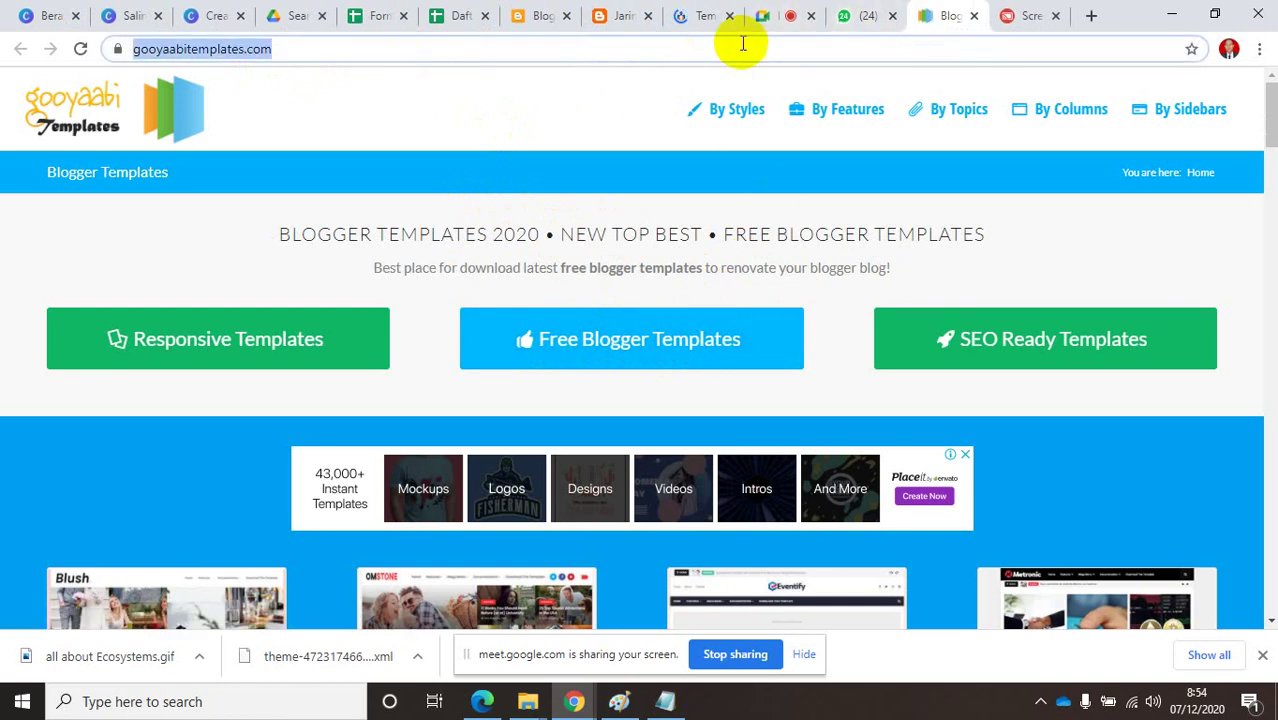
pyautogui.click(764, 22)
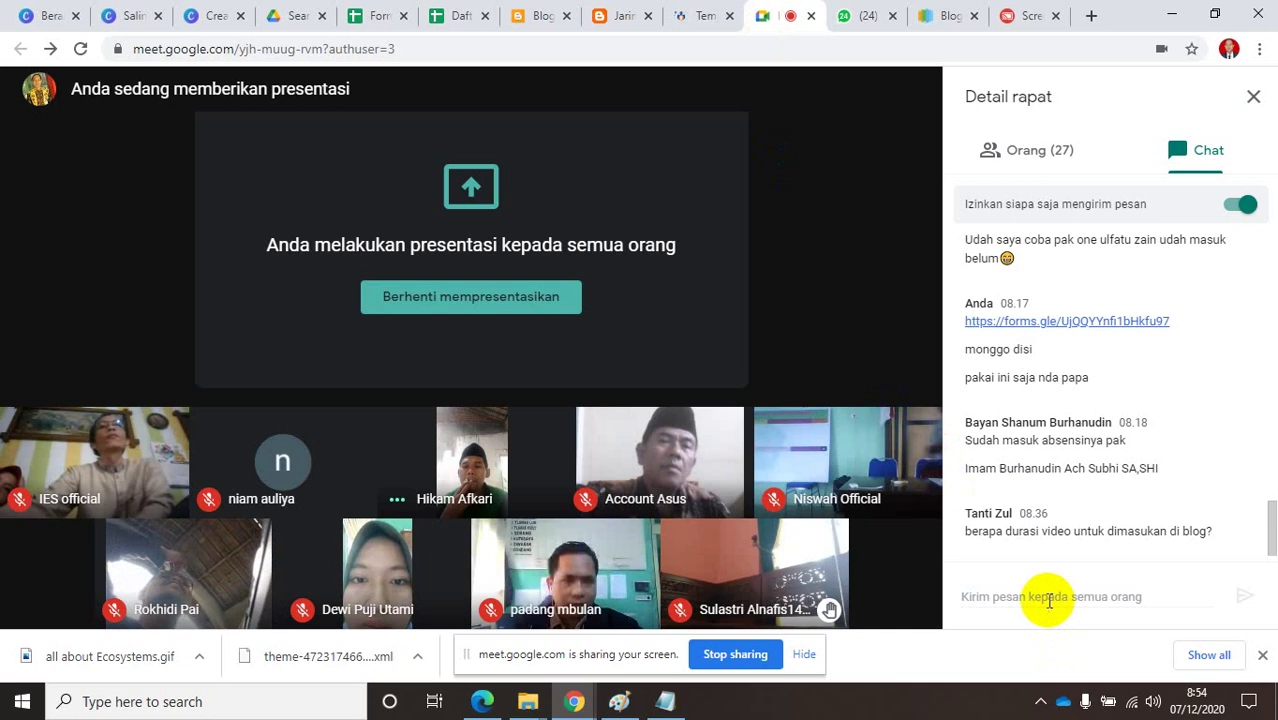
# Paste and send the gooyaabitemplates.com link in the Meet chat
pyautogui.click(1048, 597)
pyautogui.hotkey('ctrl', 'v')
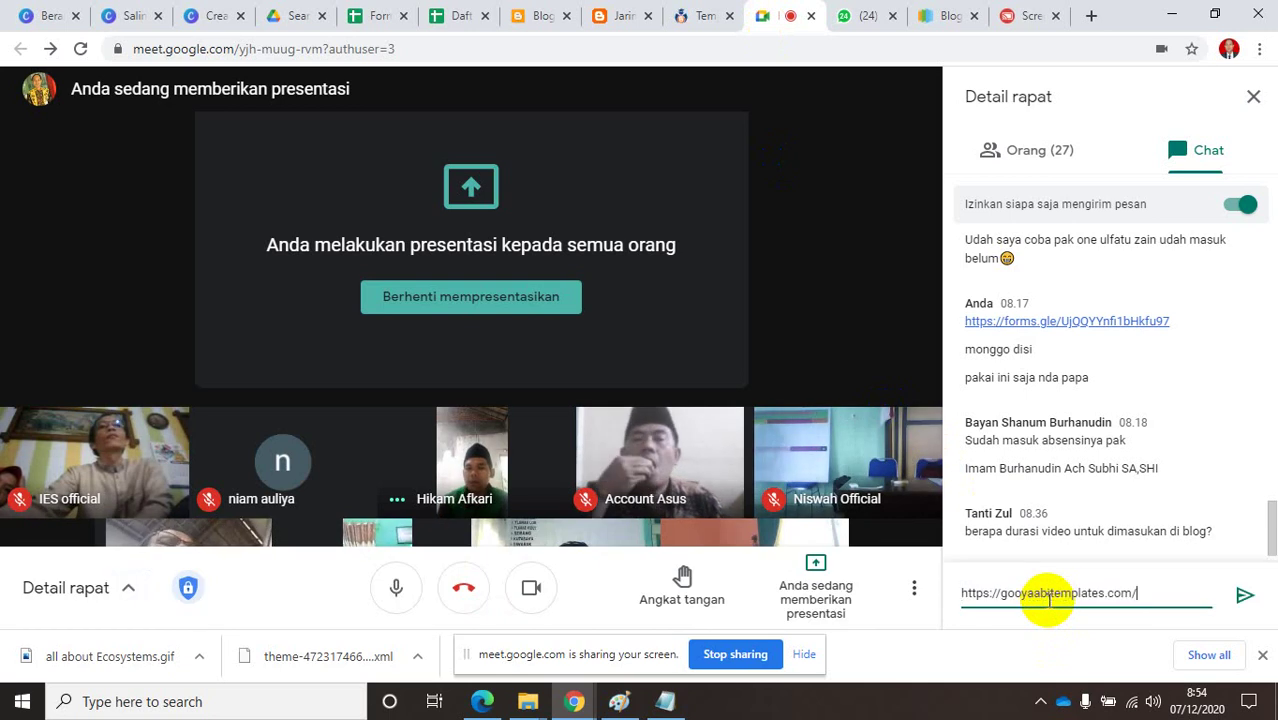
pyautogui.press('Return')
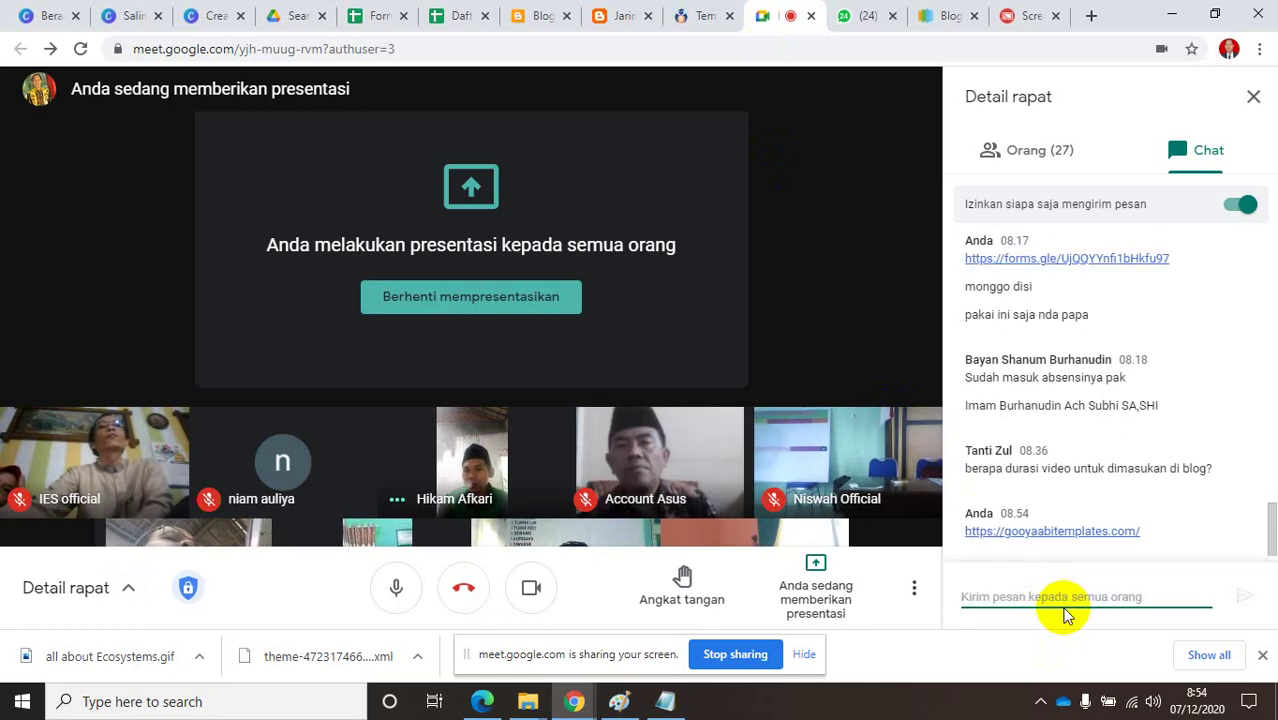
# Admit the second waiting guest and send the chat message 'situsnya'
pyautogui.write('situsny')
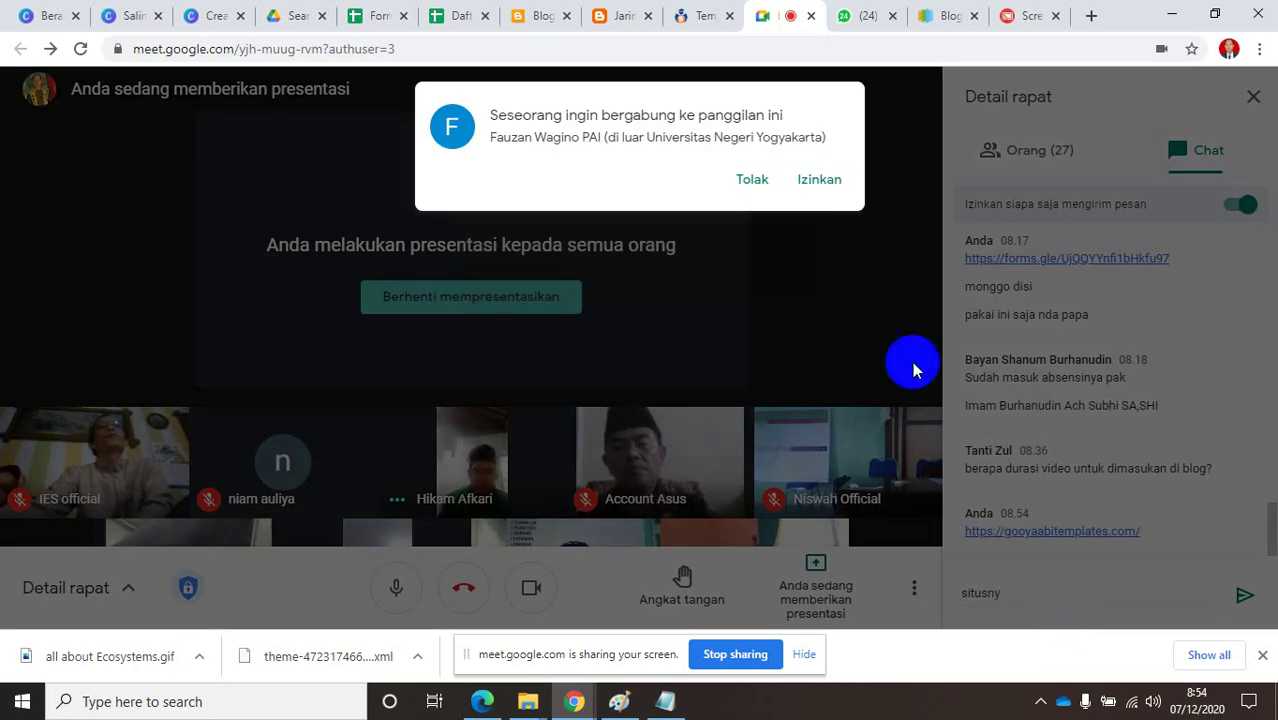
pyautogui.click(821, 190)
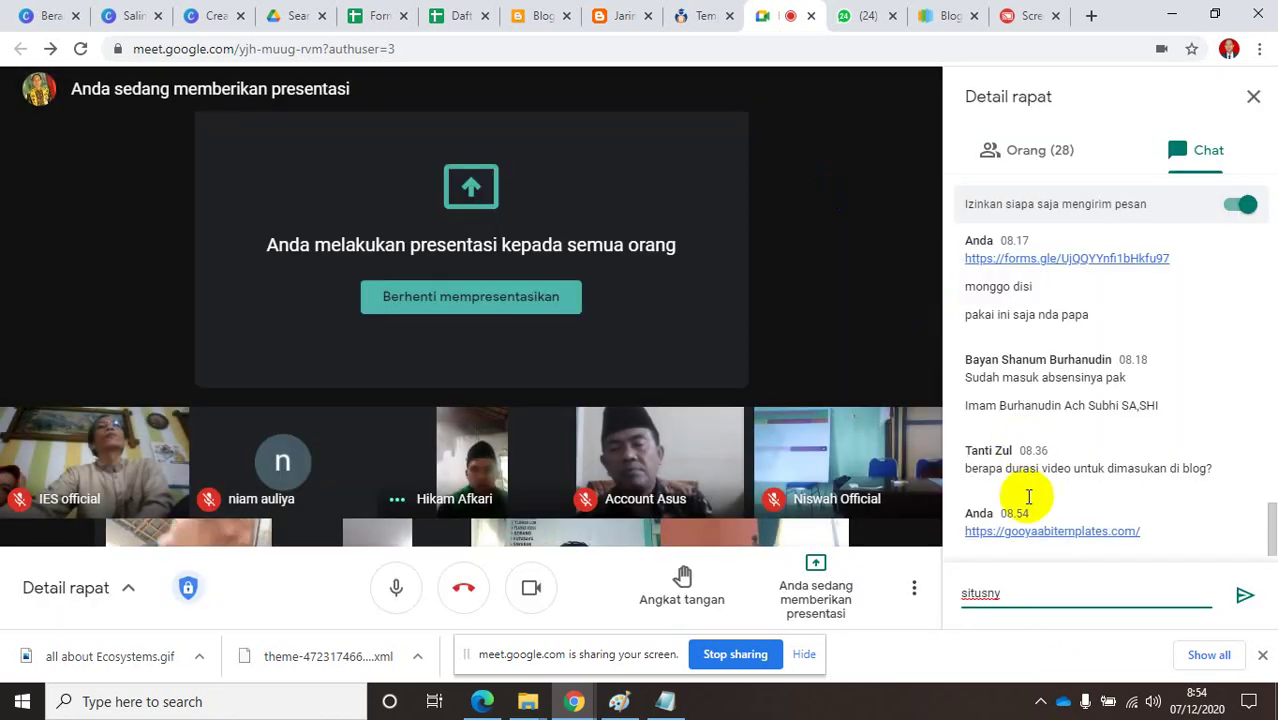
pyautogui.click(1047, 579)
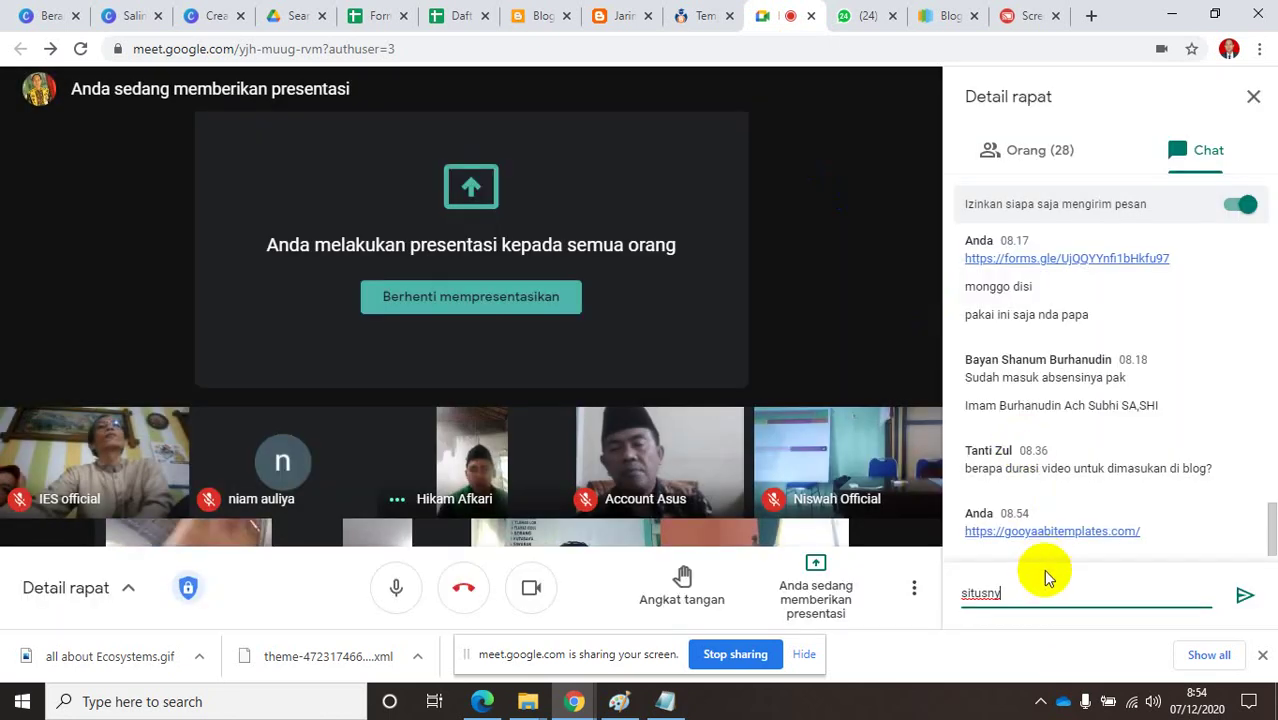
pyautogui.write('a')
pyautogui.press('Return')
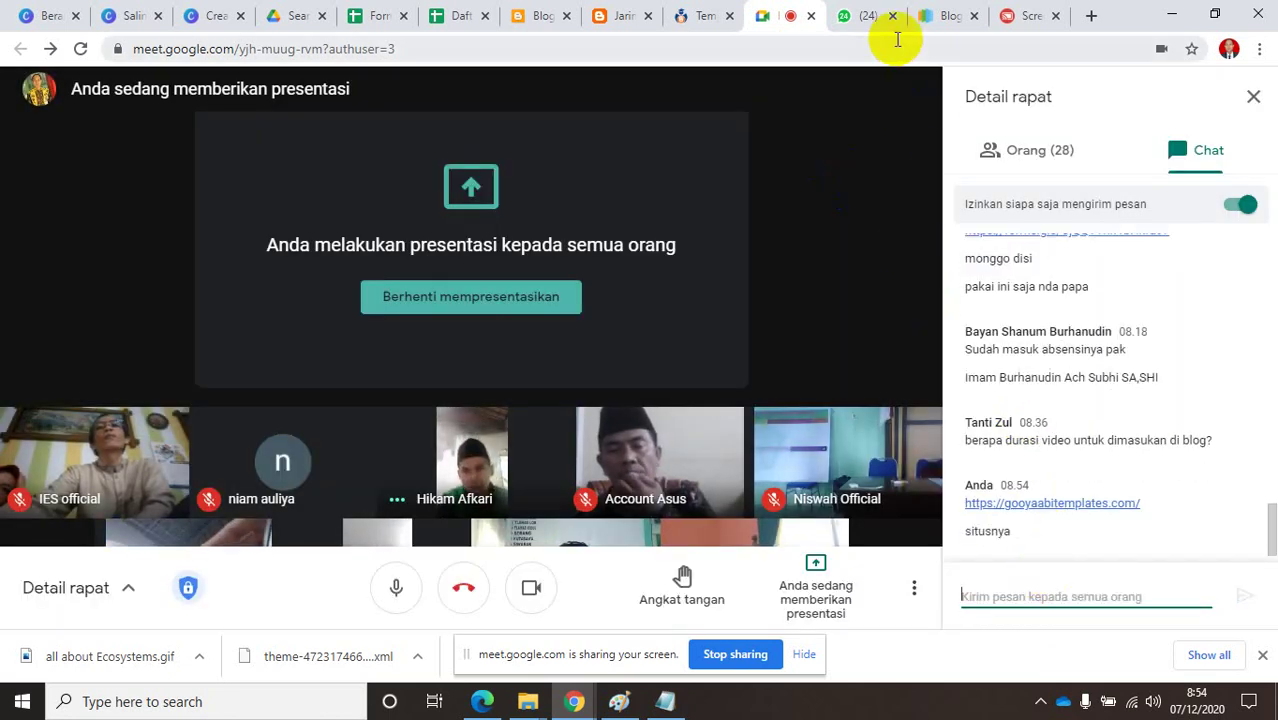
pyautogui.click(948, 16)
# Open the Free Blogger Templates list, dismiss the ad, and reach the UltraLite template's download page
pyautogui.click(645, 357)
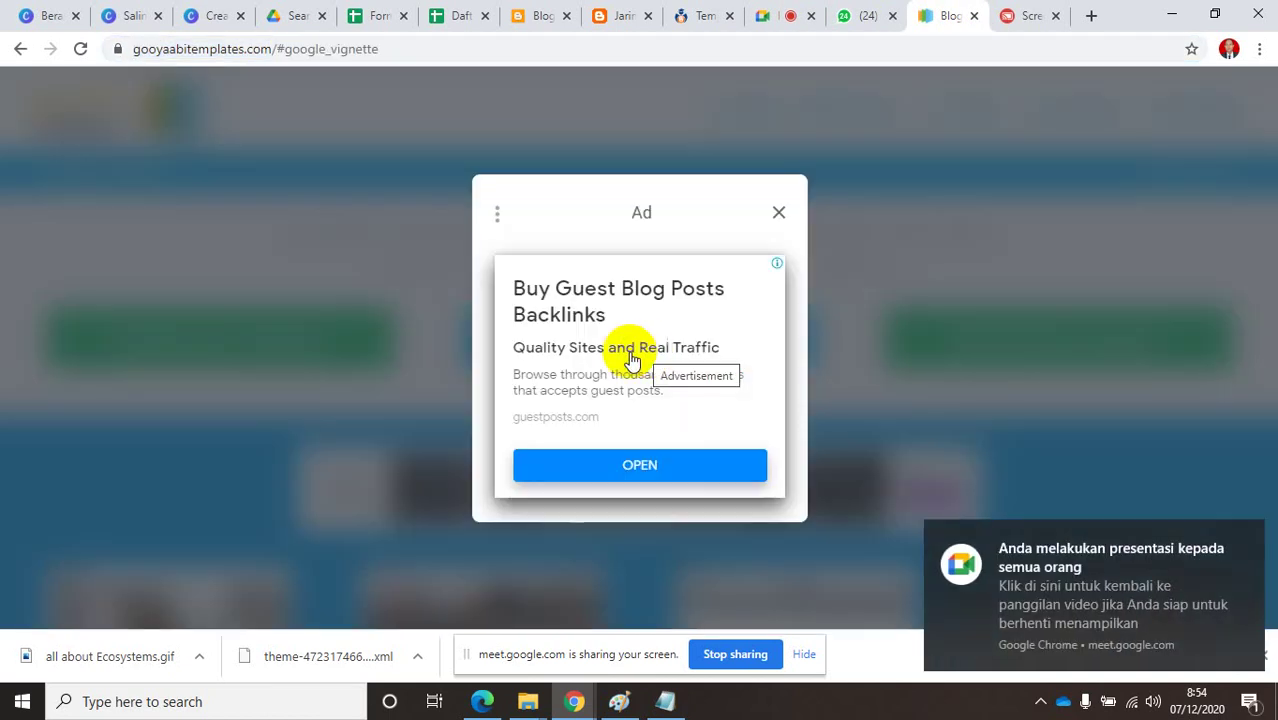
pyautogui.click(779, 216)
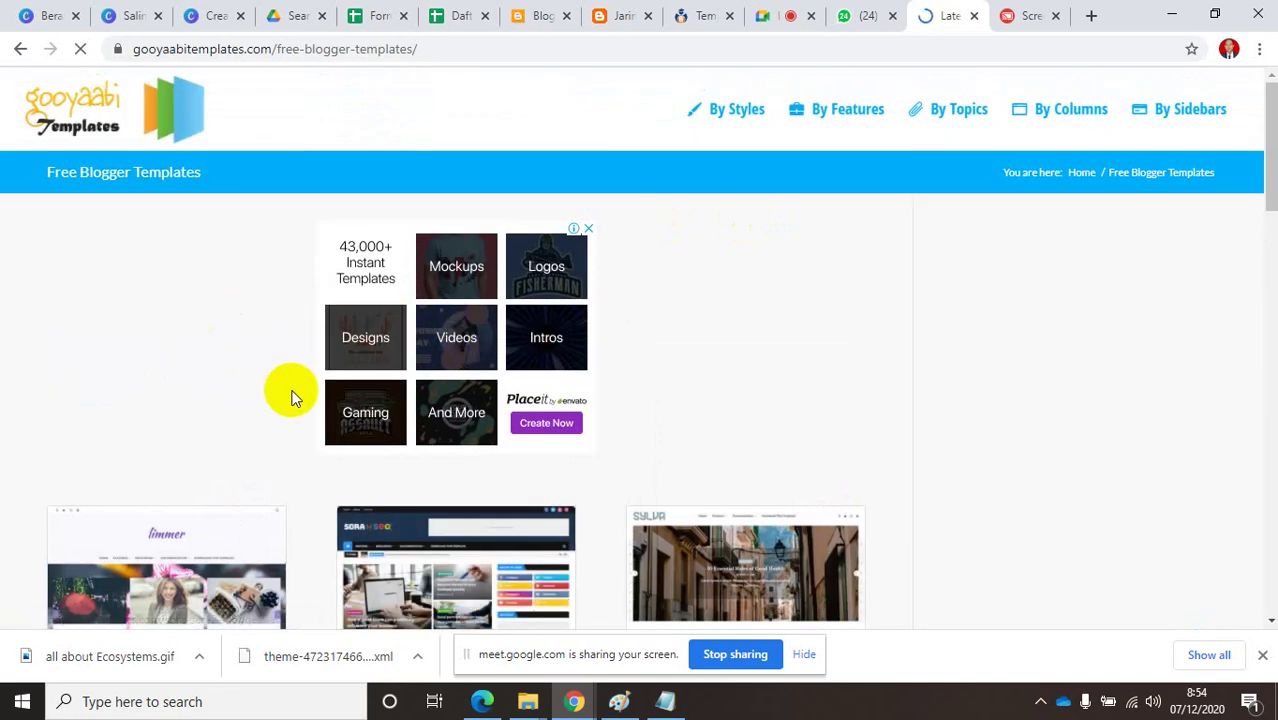
pyautogui.scroll(-3, 291, 397)
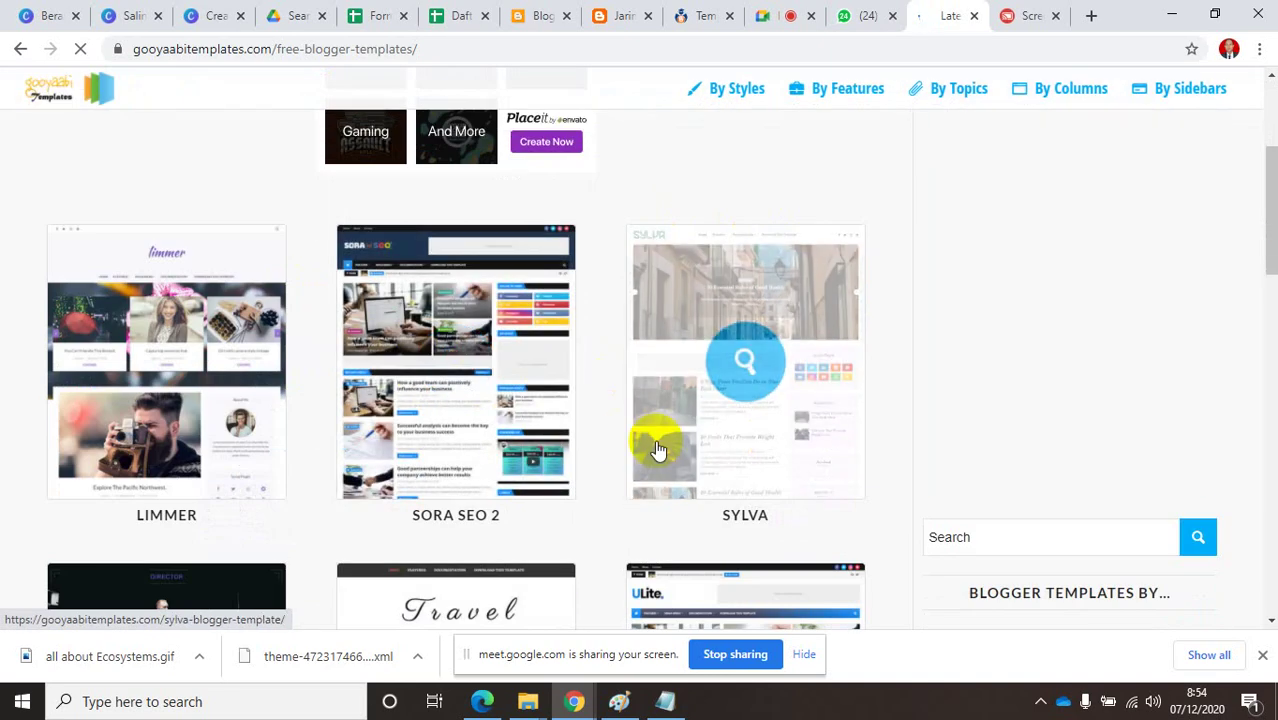
pyautogui.scroll(2, 427, 388)
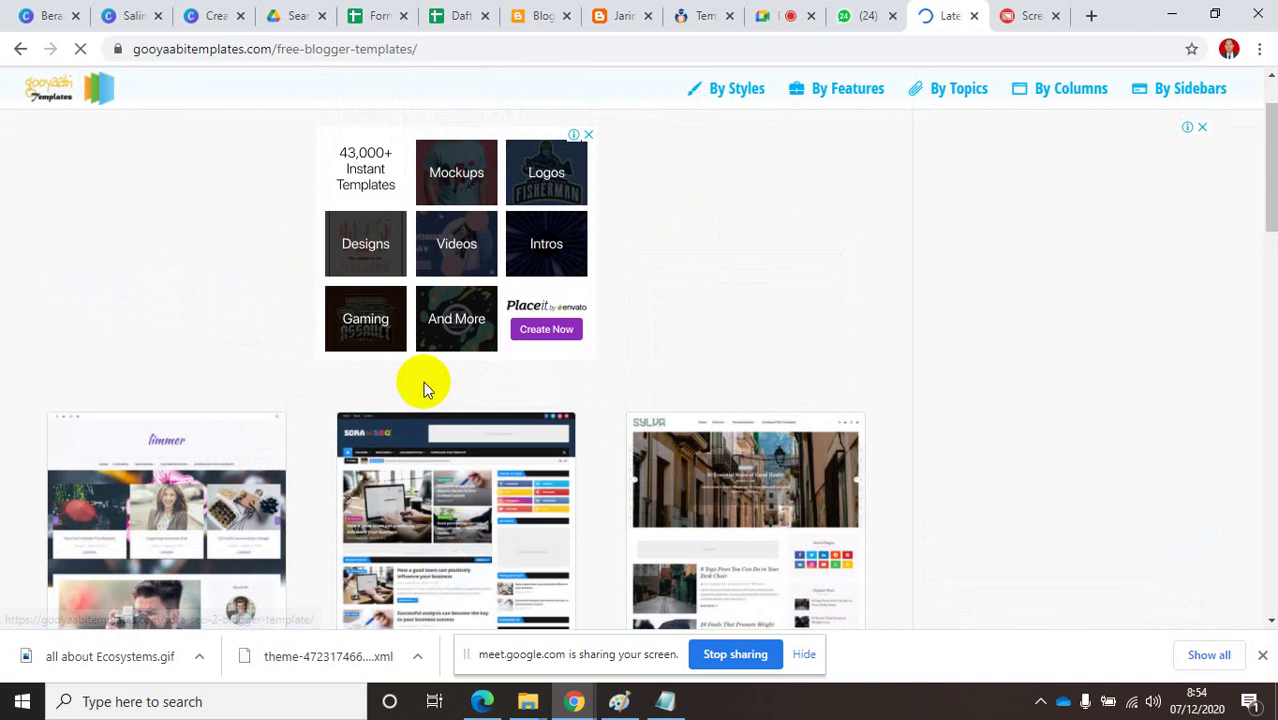
pyautogui.scroll(-4, 425, 390)
pyautogui.scroll(-2, 430, 390)
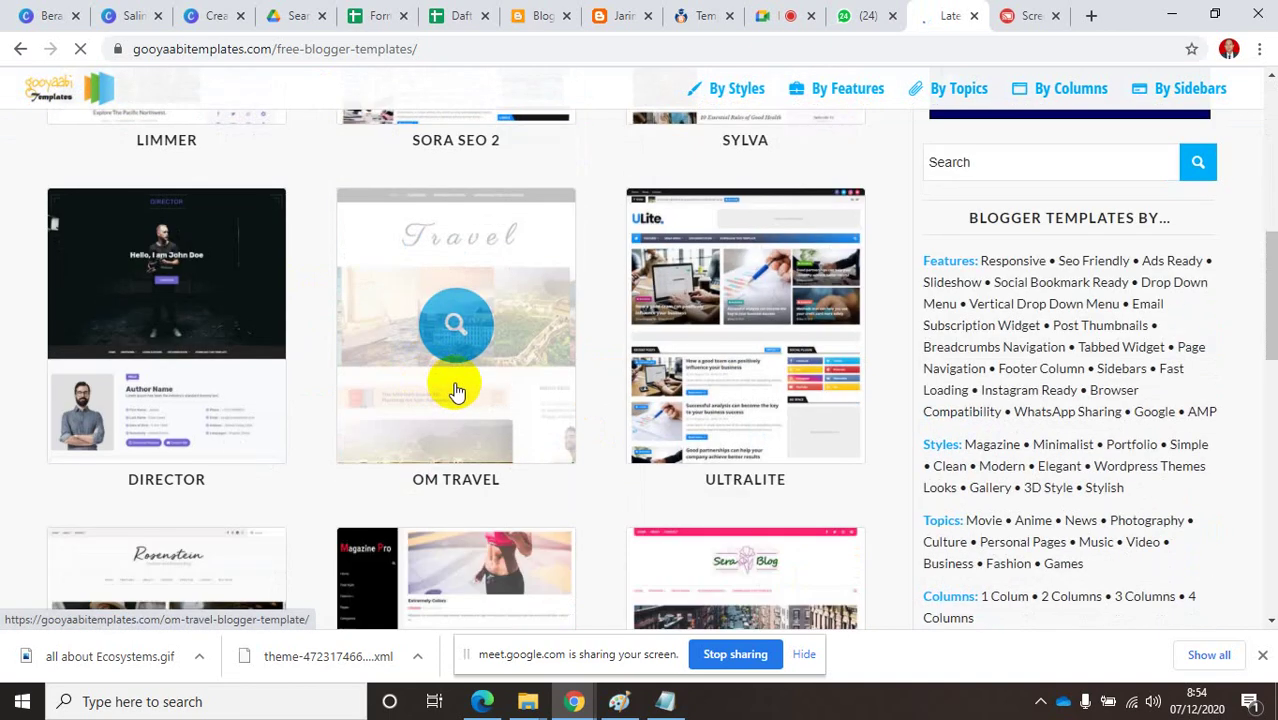
pyautogui.scroll(-3, 461, 390)
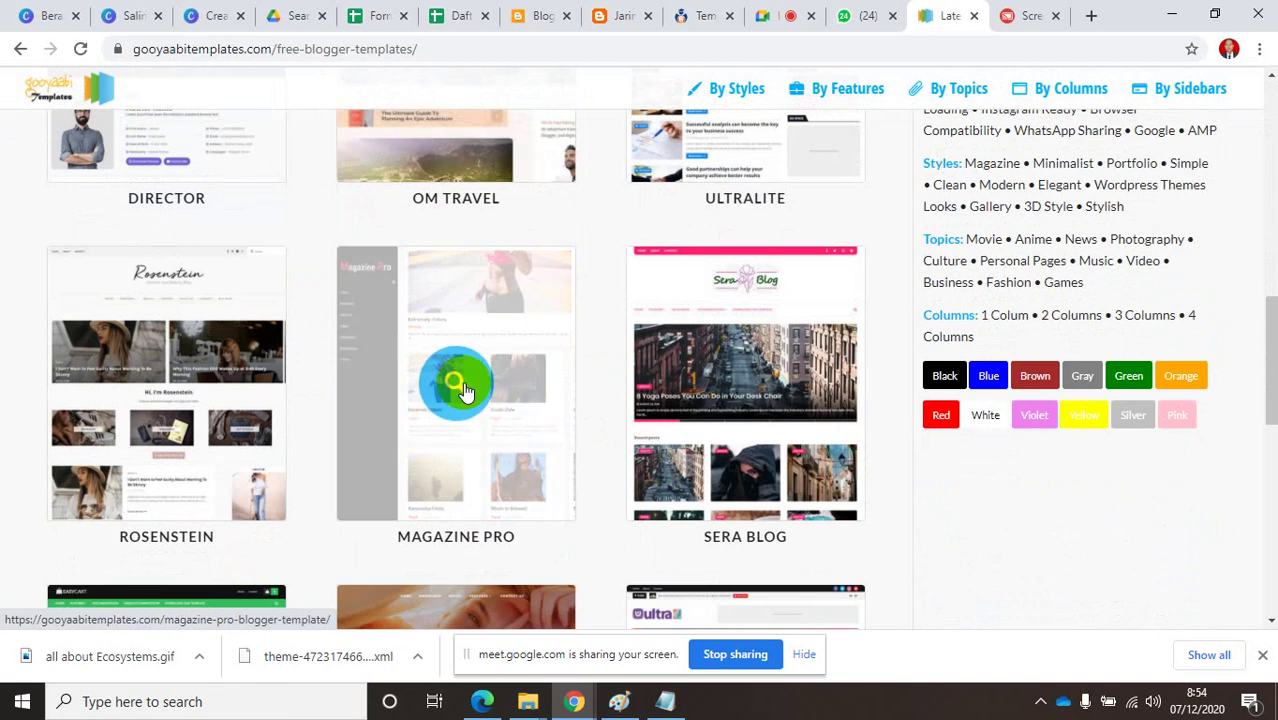
pyautogui.scroll(2, 465, 390)
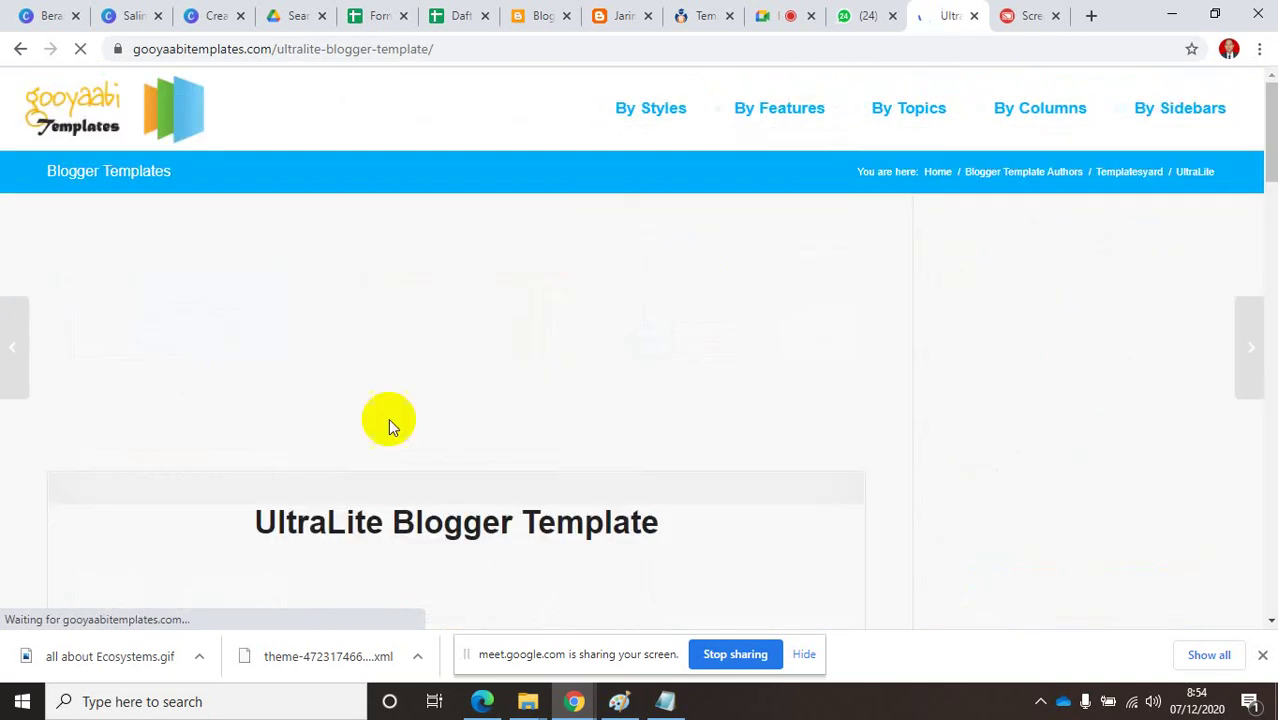
pyautogui.scroll(-5, 450, 400)
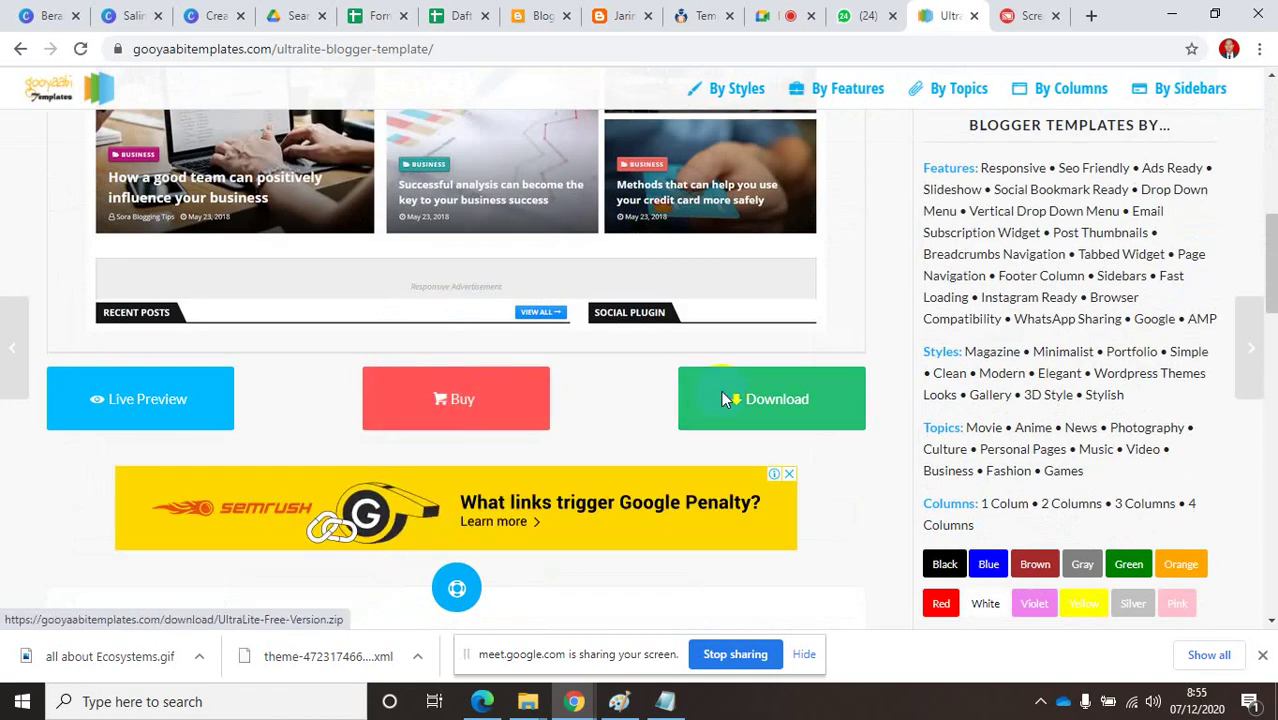
pyautogui.click(775, 420)
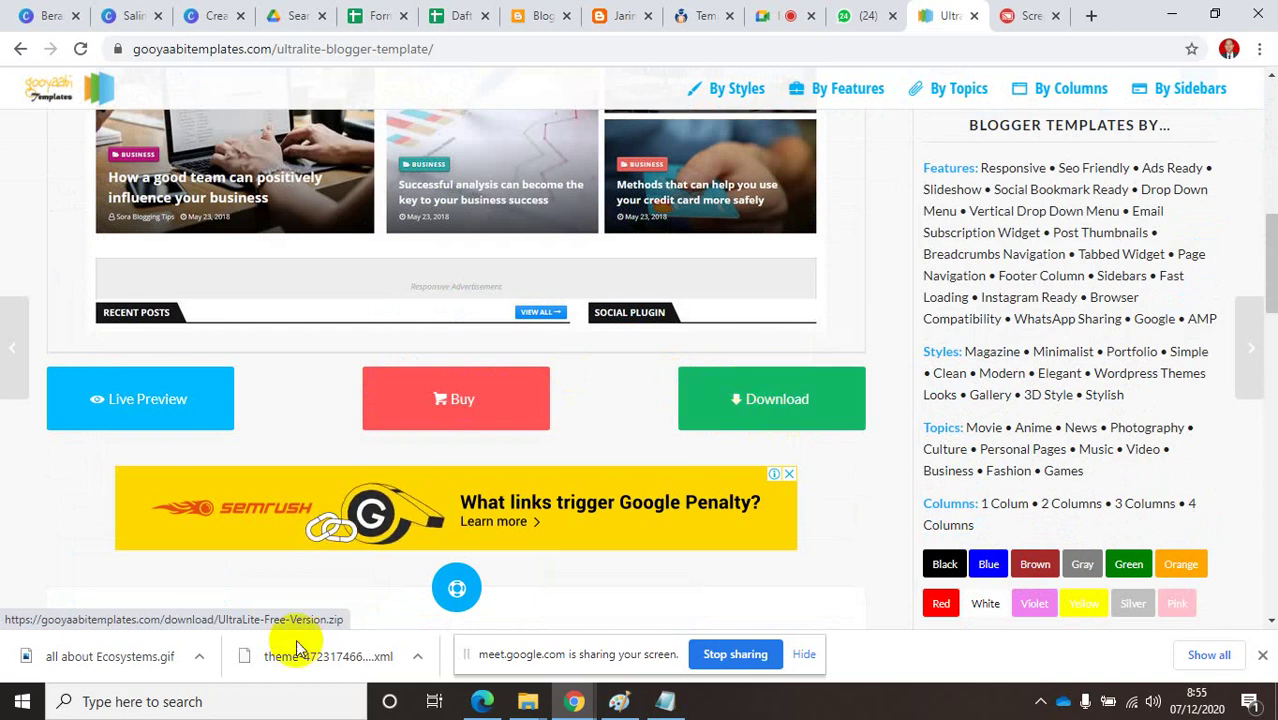
pyautogui.click(736, 407)
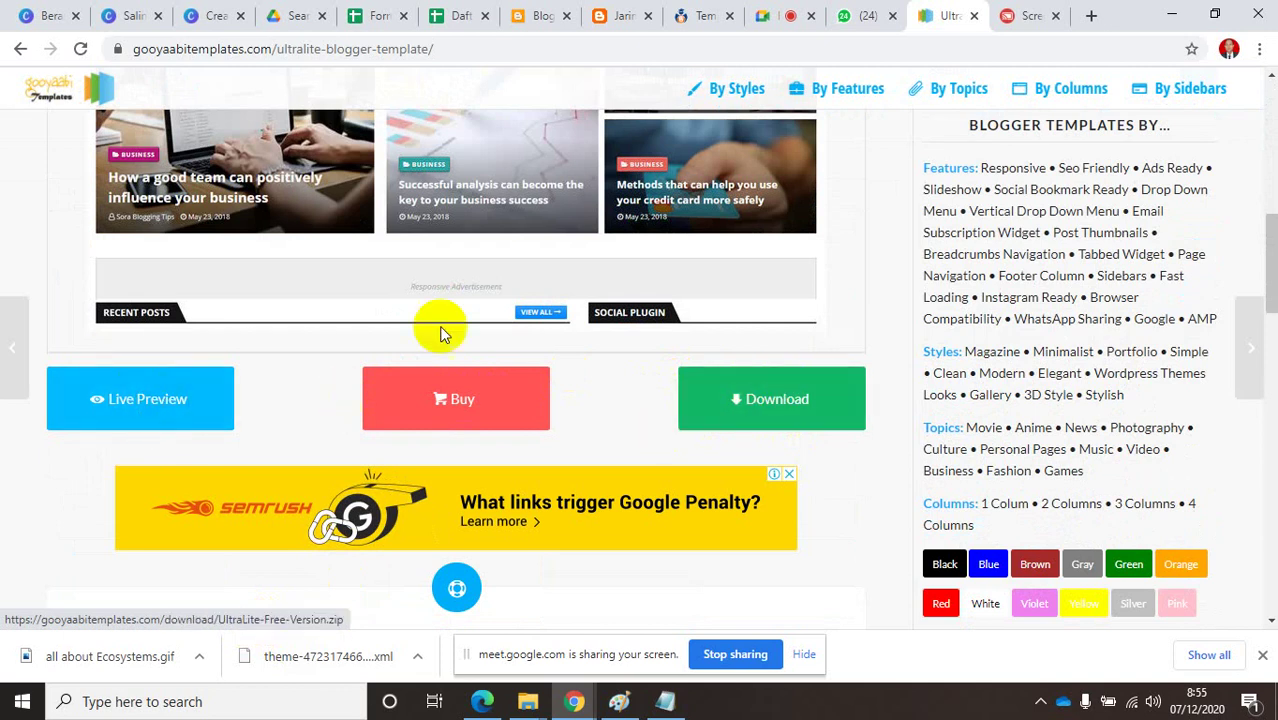
# Open the UltraLite Live Preview and browse the ULite demo blog down to the footer and back
pyautogui.click(155, 412)
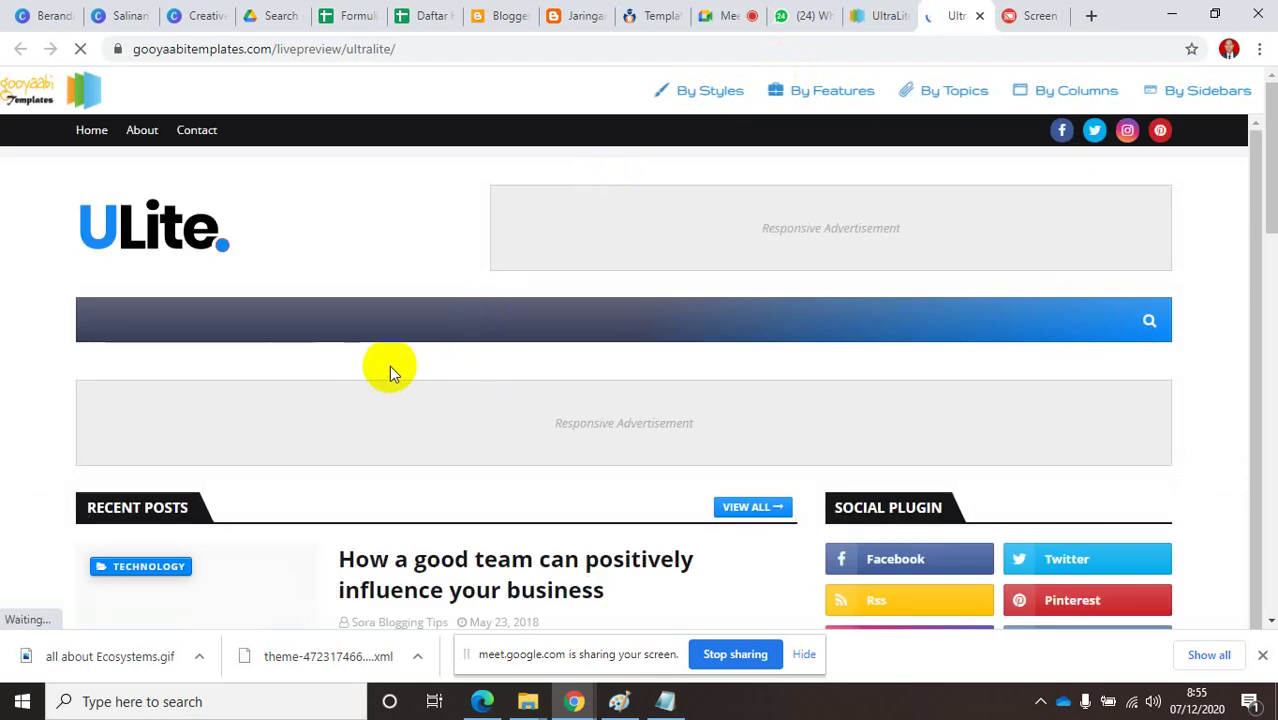
pyautogui.scroll(-3, 465, 360)
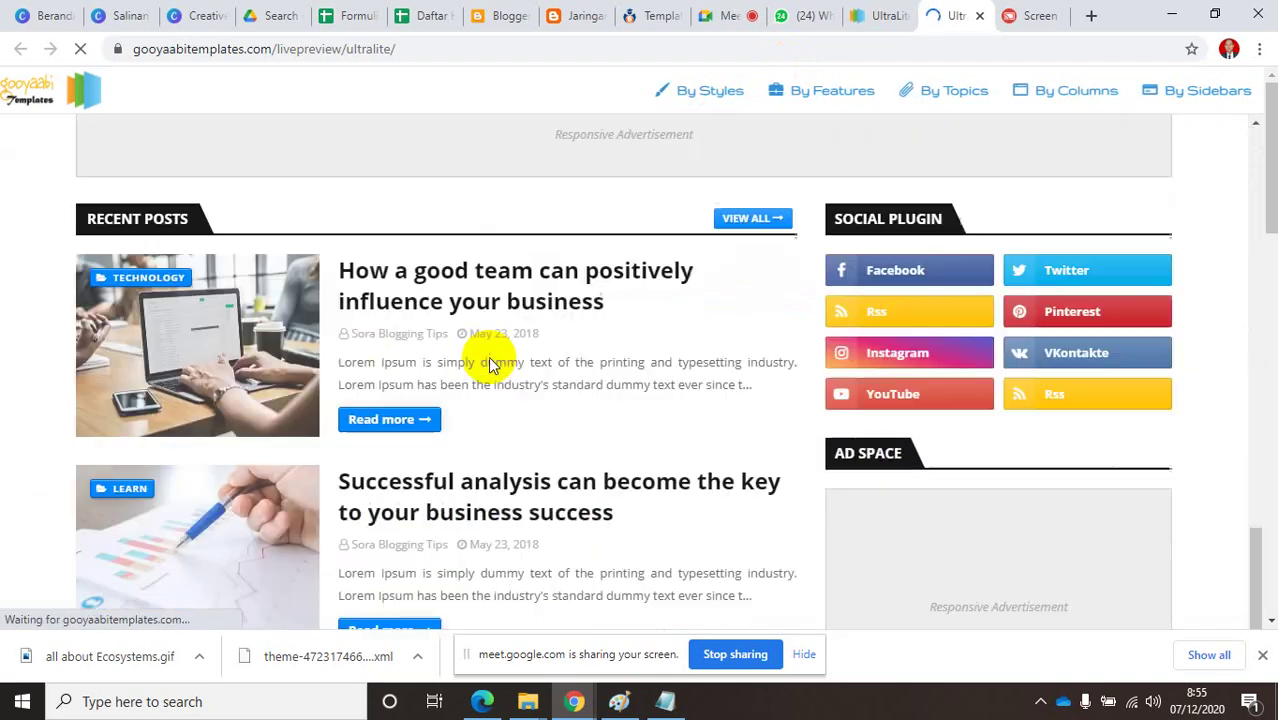
pyautogui.scroll(-3, 490, 360)
pyautogui.scroll(2, 490, 360)
pyautogui.scroll(-2, 430, 368)
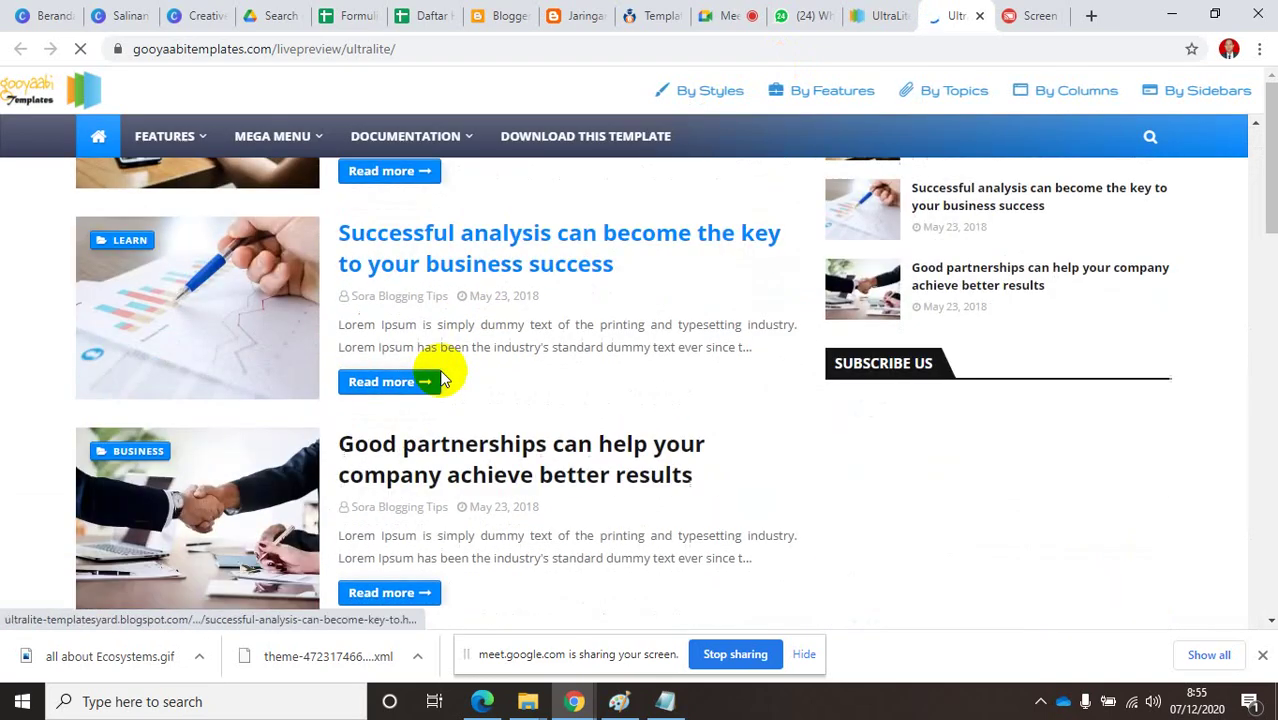
pyautogui.scroll(-2, 500, 365)
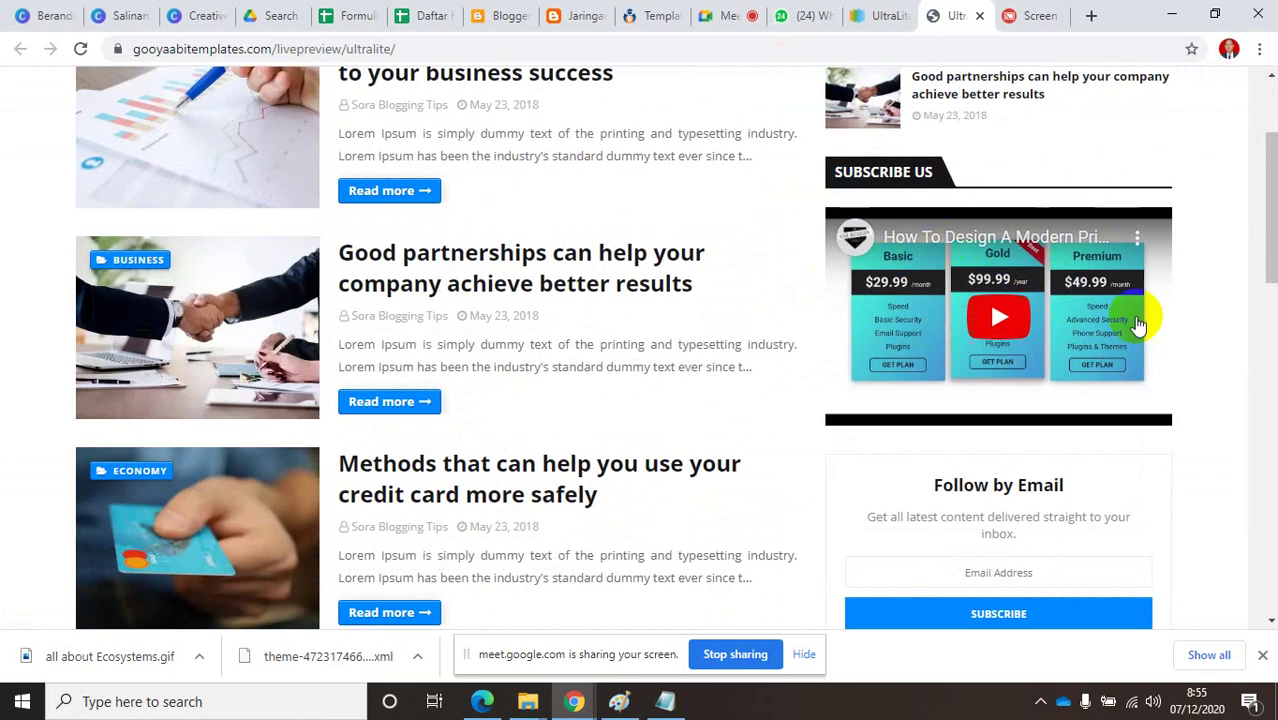
pyautogui.scroll(-4, 610, 285)
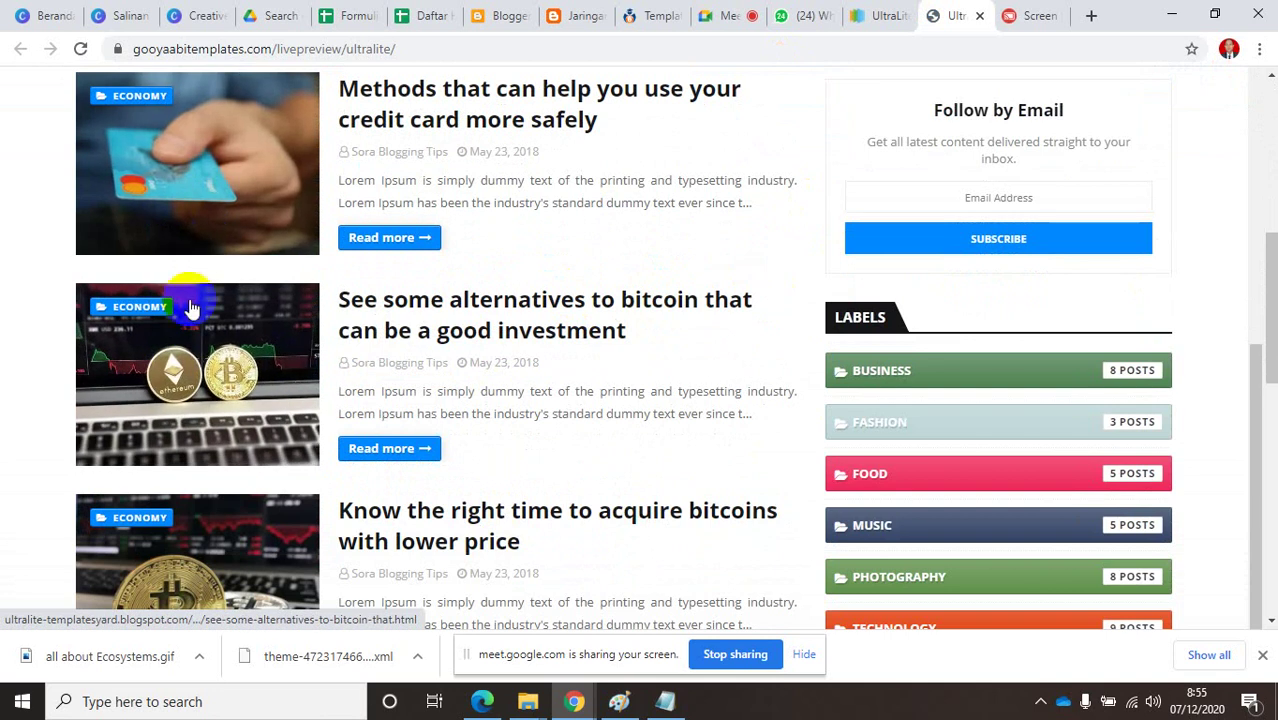
pyautogui.scroll(-1, 432, 297)
pyautogui.scroll(-8, 471, 337)
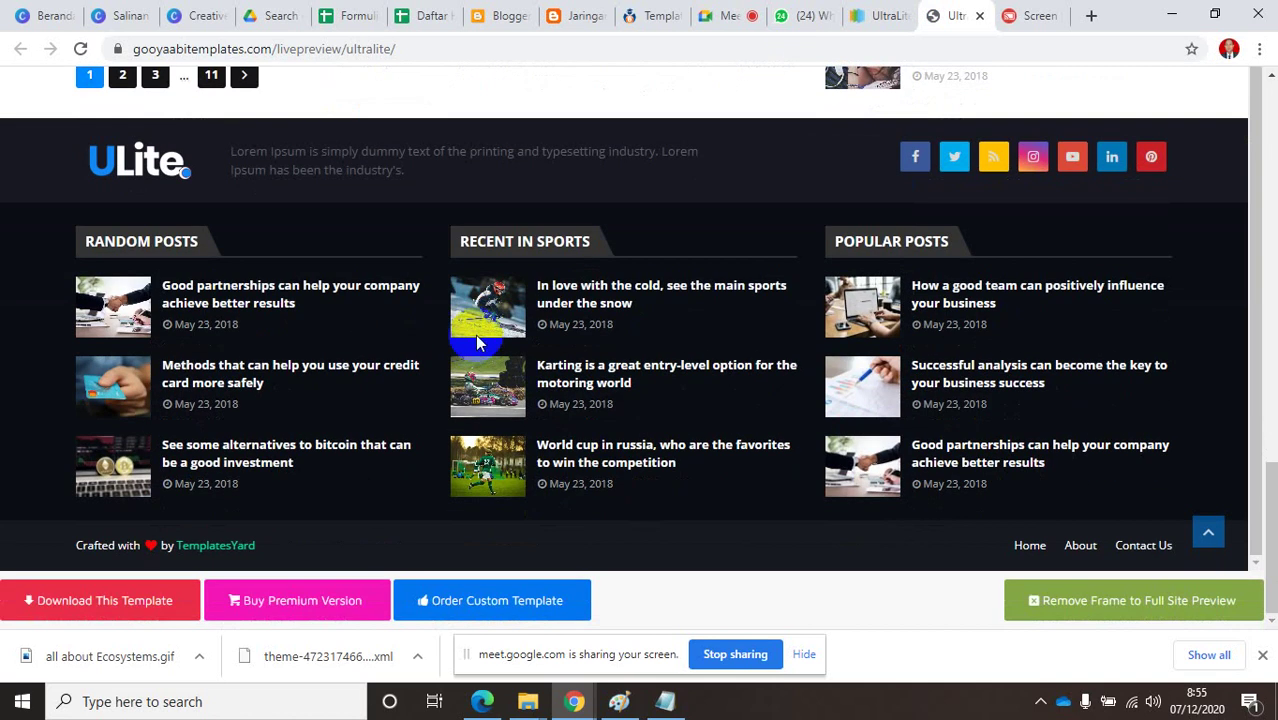
pyautogui.scroll(4, 372, 368)
pyautogui.scroll(15, 375, 360)
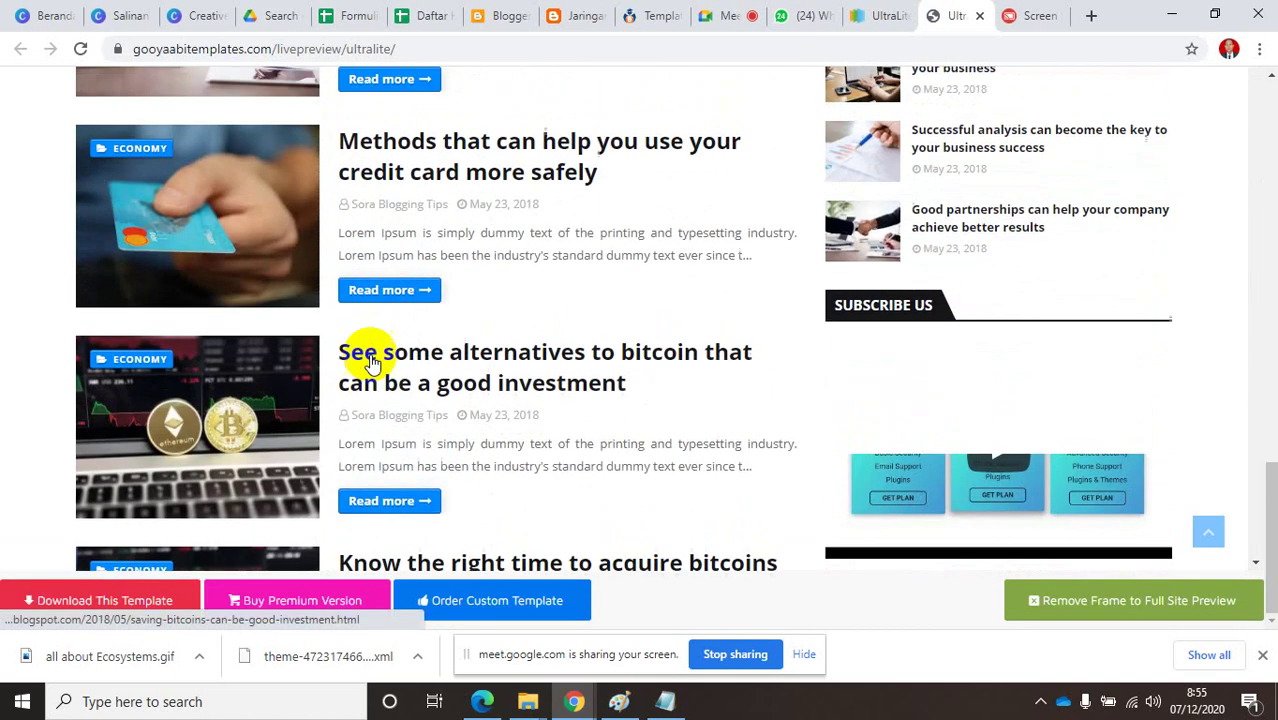
pyautogui.scroll(3, 375, 333)
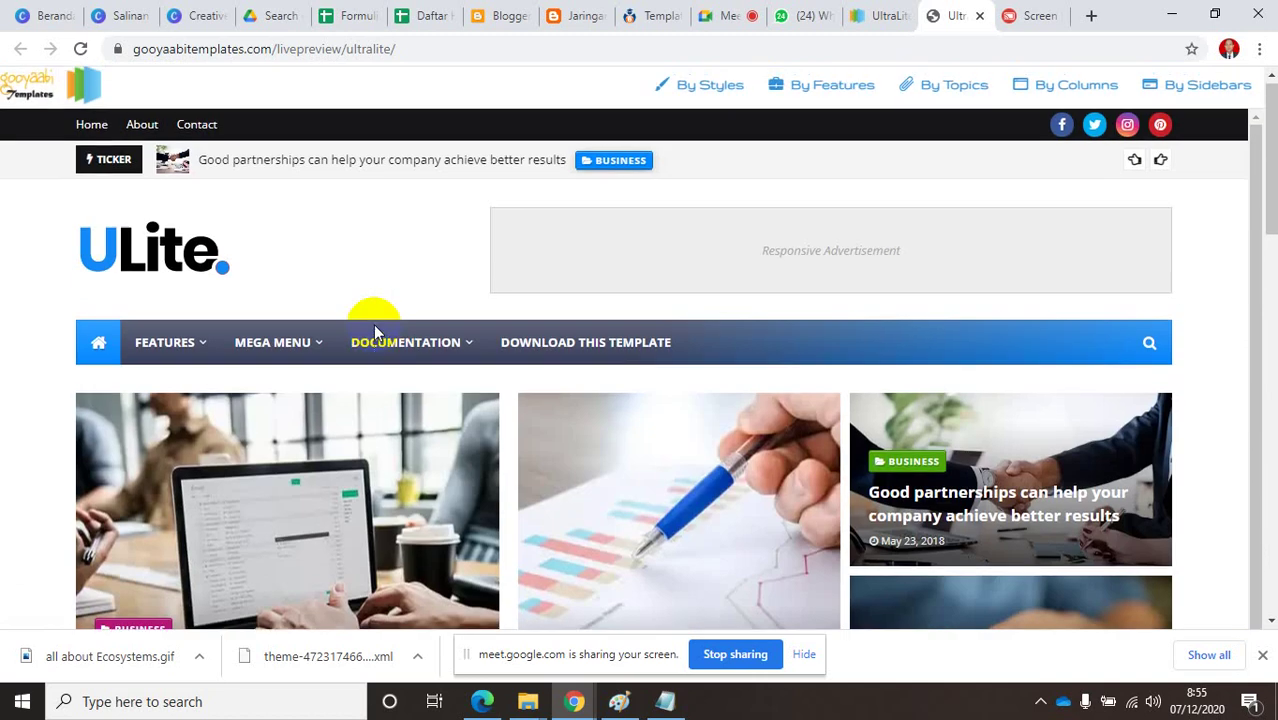
pyautogui.moveTo(273, 367)
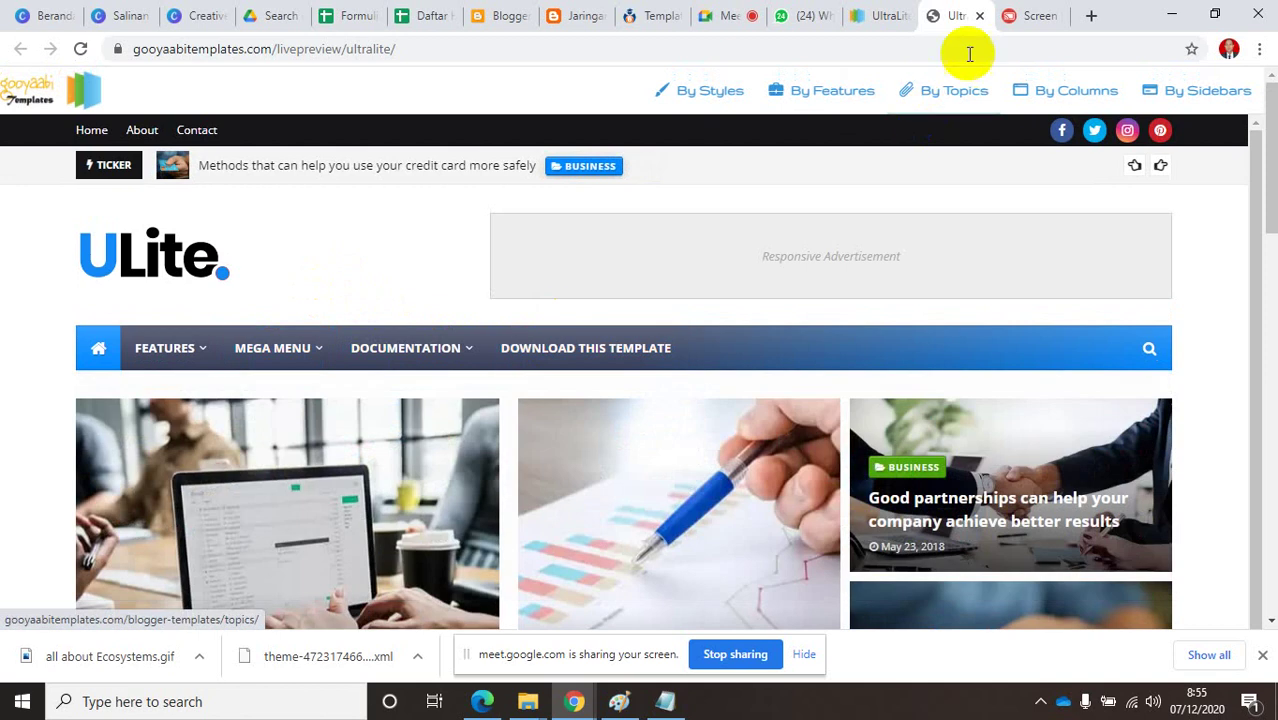
# Close the live preview and download the UltraLite-Free-Version zip
pyautogui.click(980, 16)
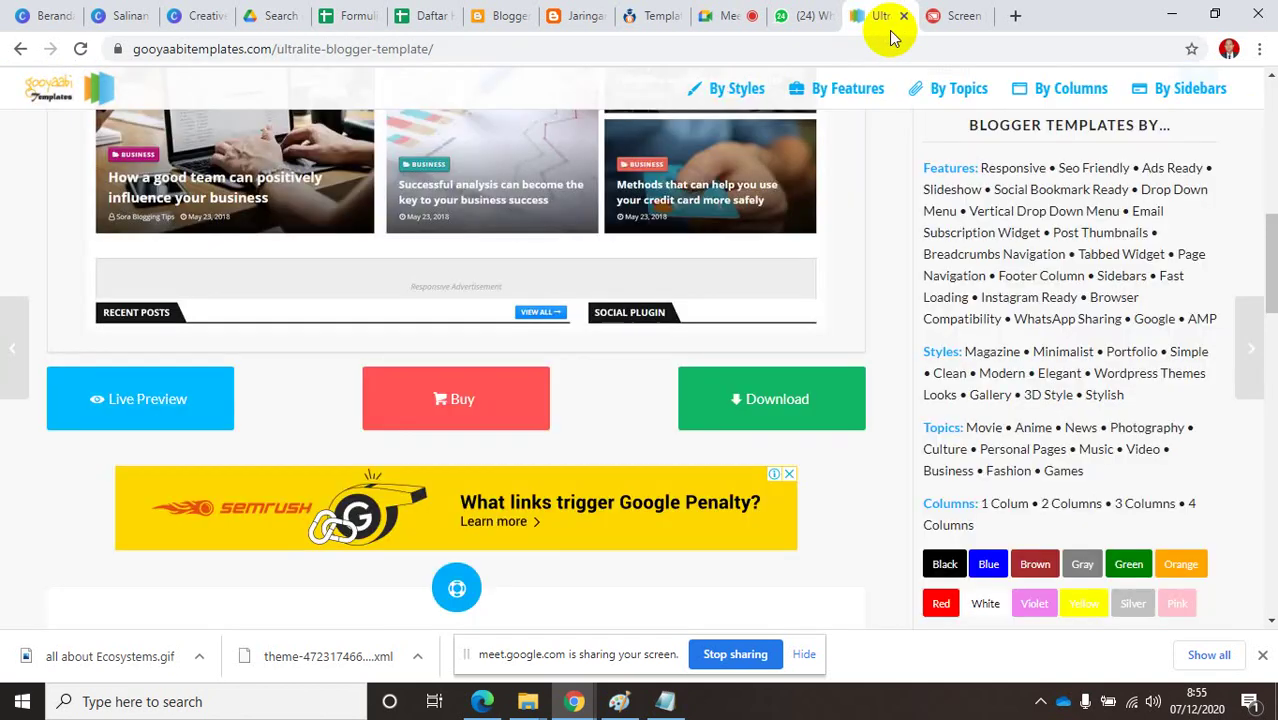
pyautogui.click(764, 405)
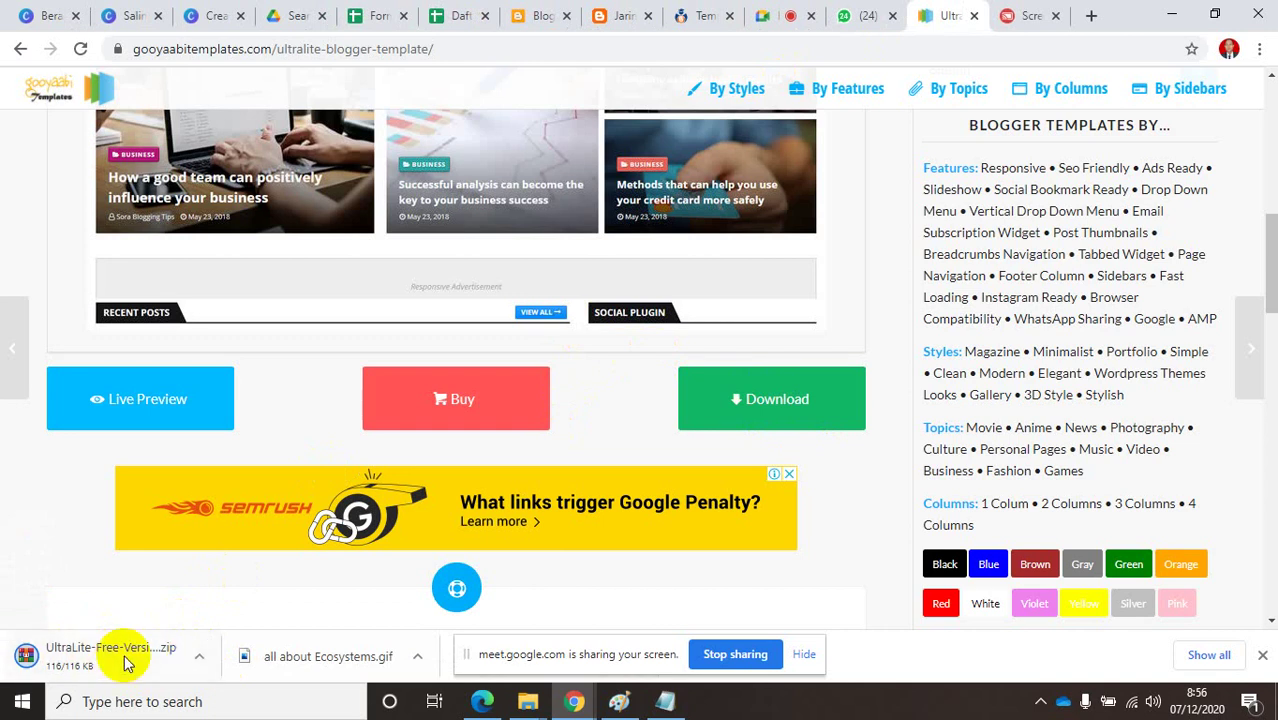
pyautogui.click(200, 662)
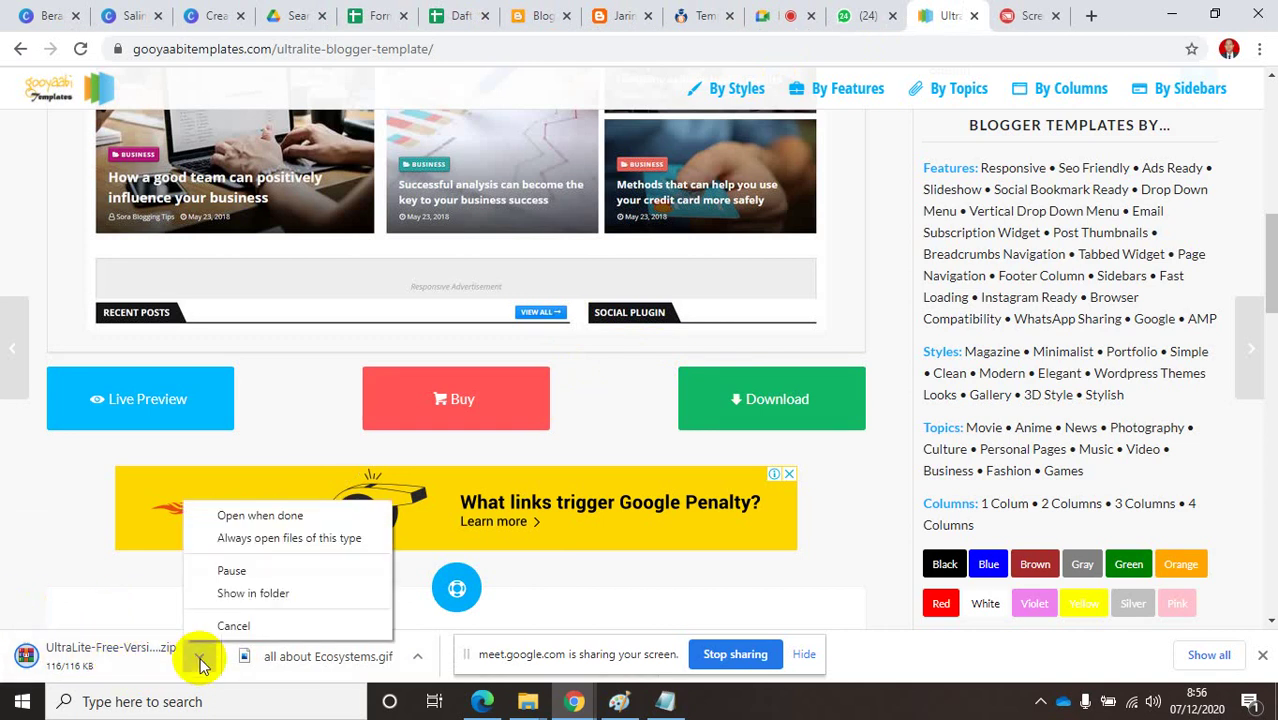
pyautogui.click(250, 593)
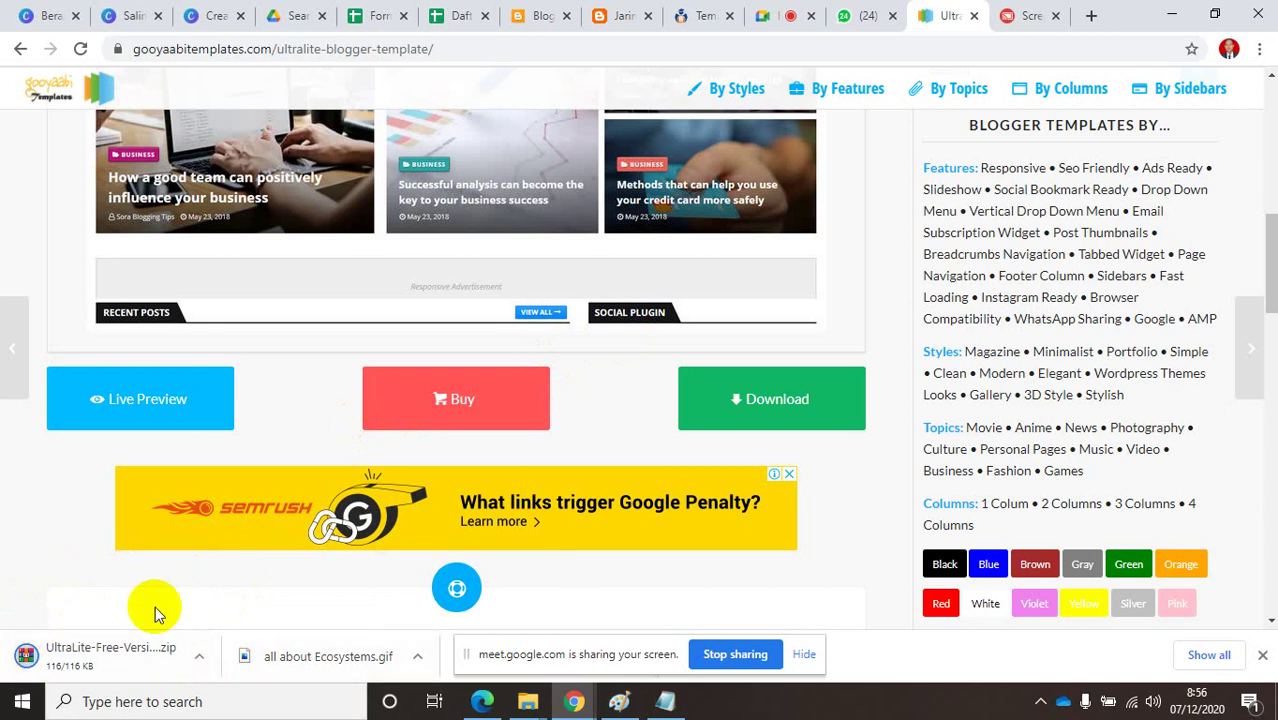
# Use Show in folder to reveal the 115 KB zip in the Downloads folder
pyautogui.click(199, 656)
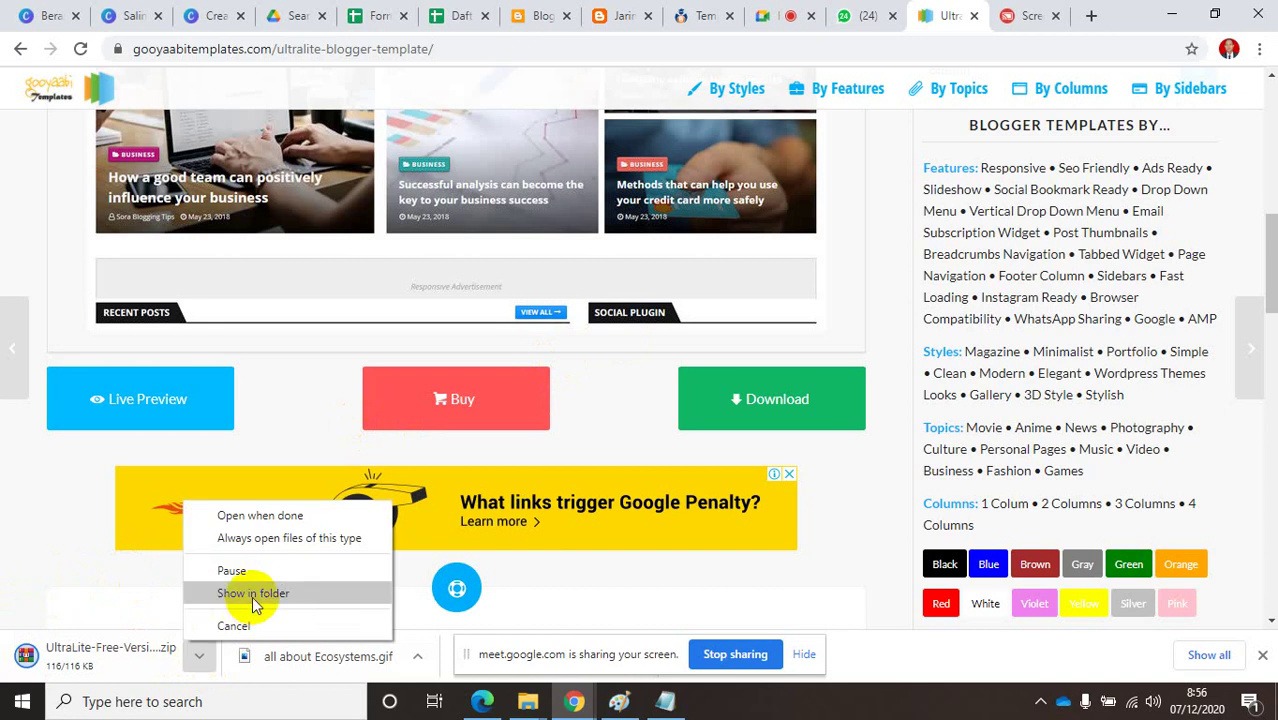
pyautogui.click(103, 590)
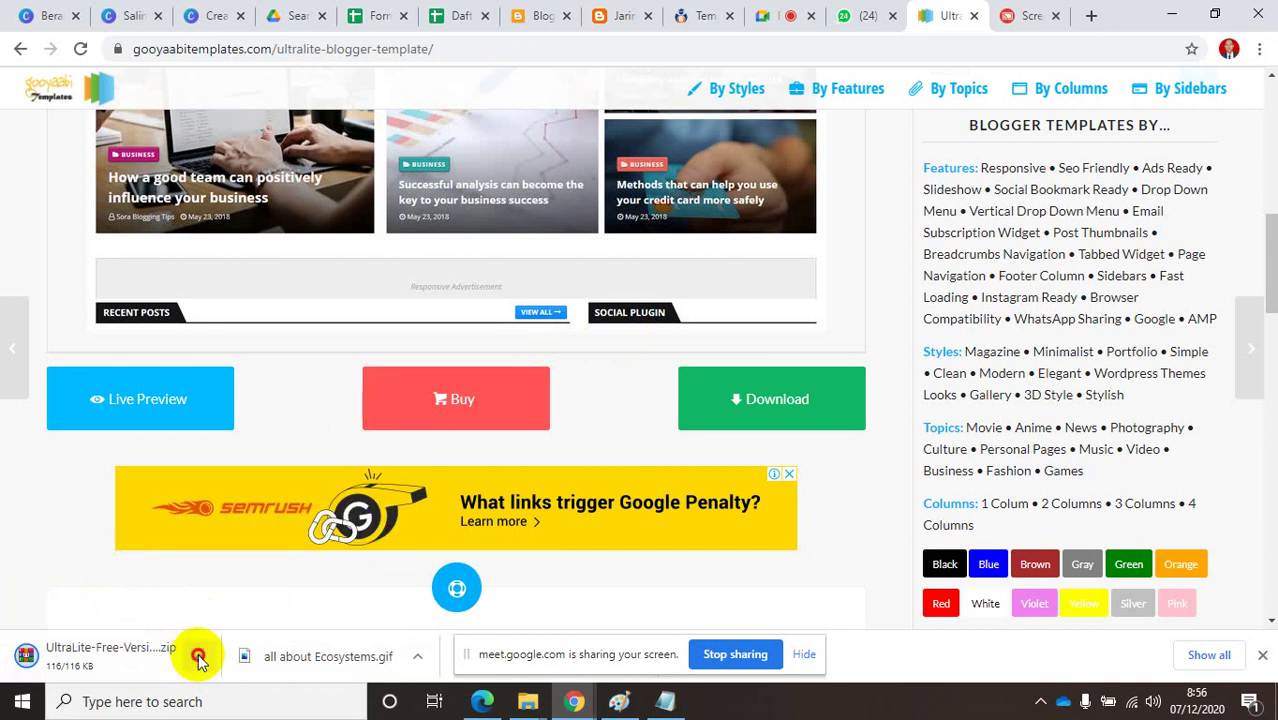
pyautogui.click(199, 656)
pyautogui.click(251, 602)
pyautogui.click(100, 593)
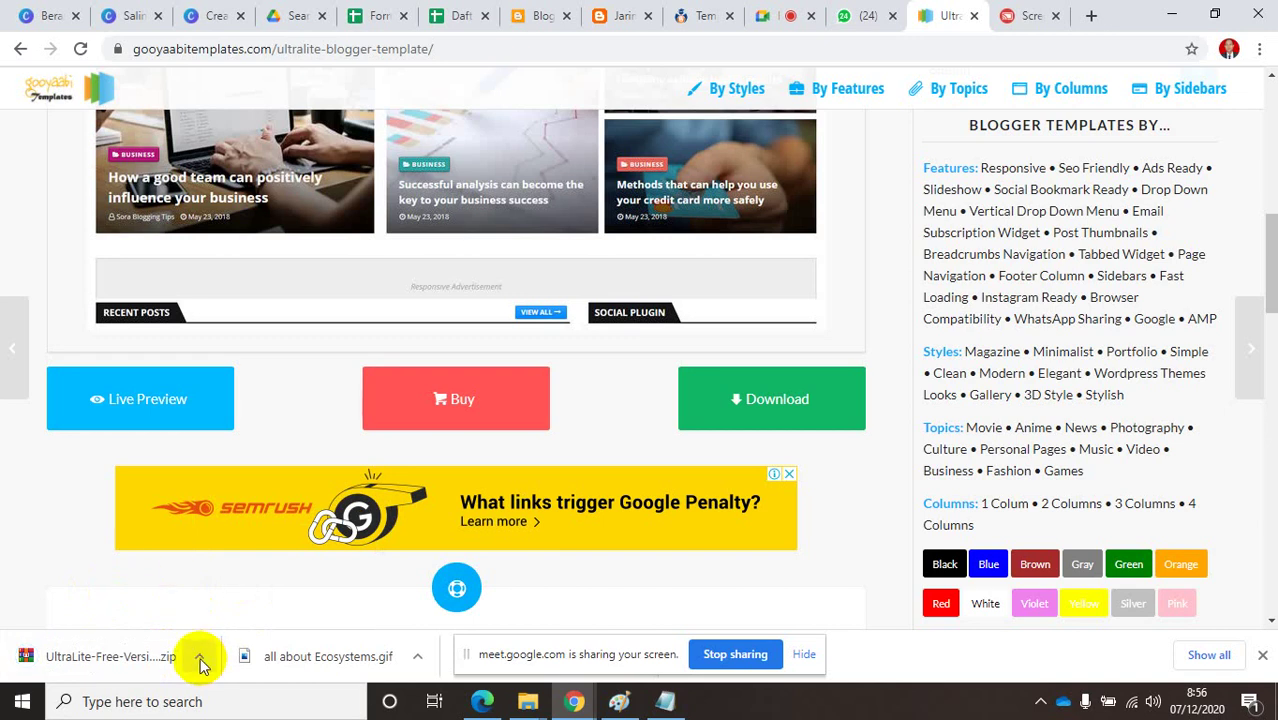
pyautogui.click(200, 658)
pyautogui.click(245, 595)
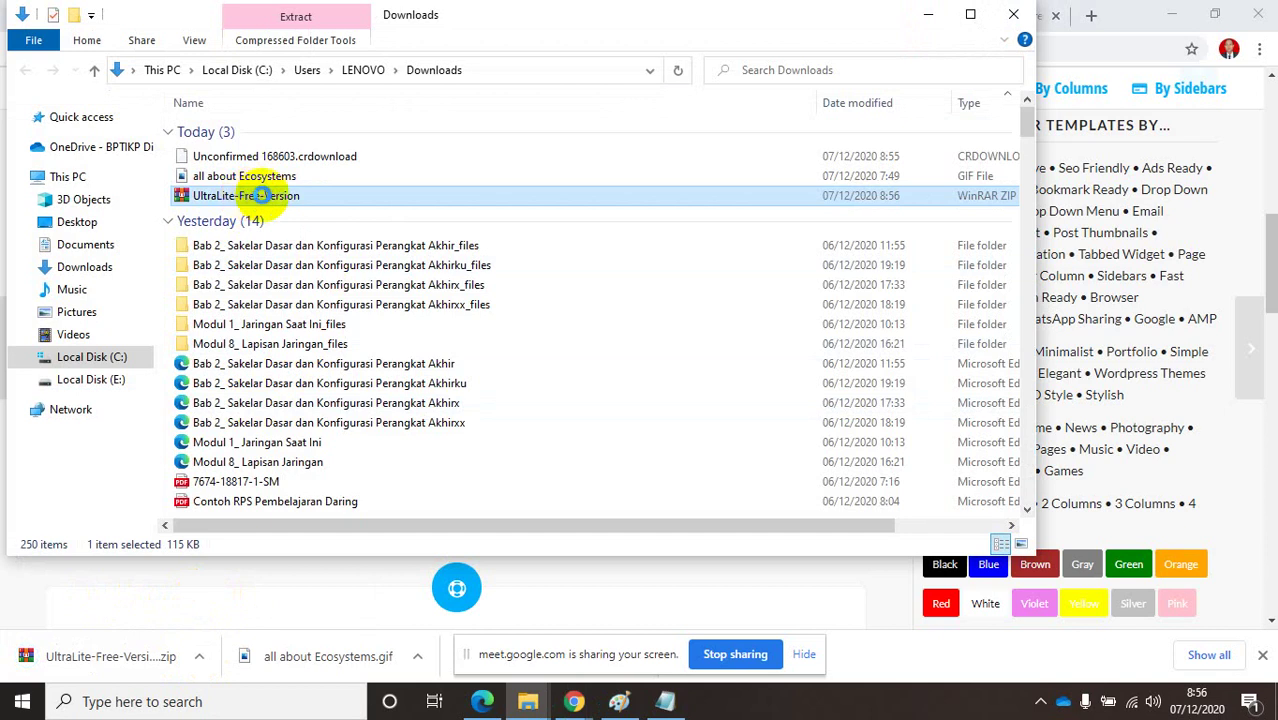
# Extract the UltraLite-Free-Version zip and open the resulting folder
pyautogui.rightClick(330, 198)
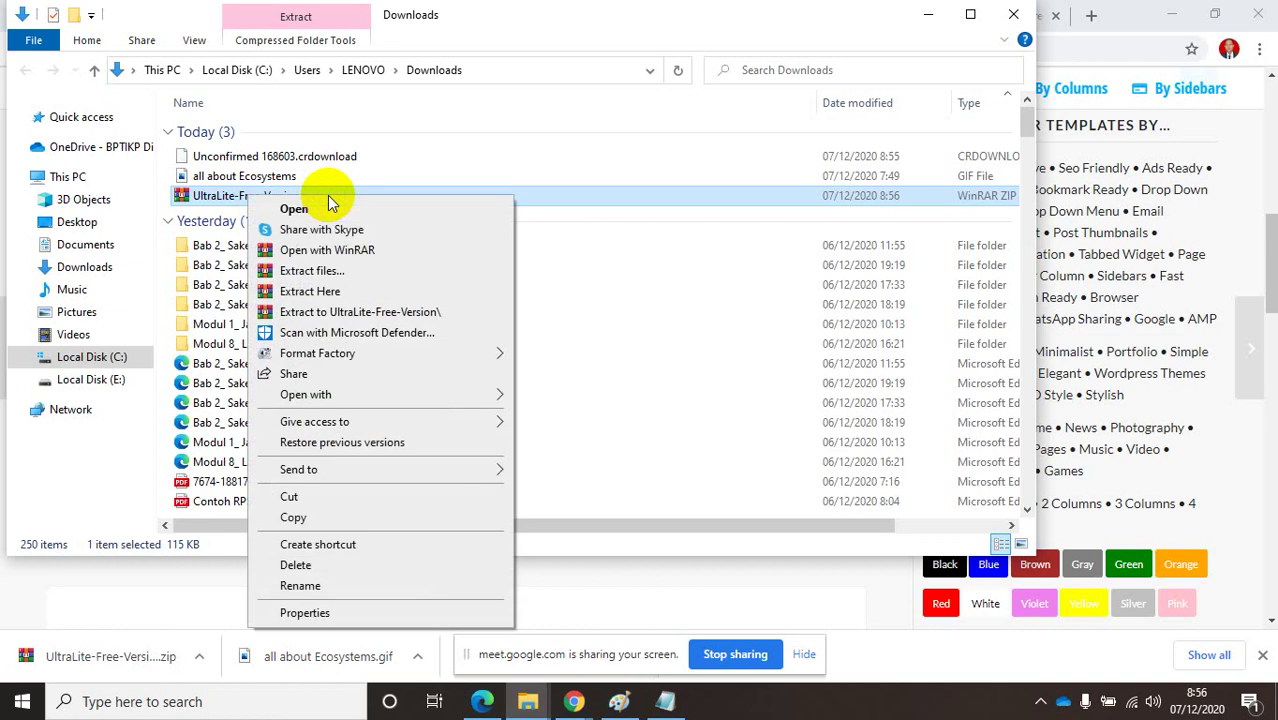
pyautogui.click(340, 312)
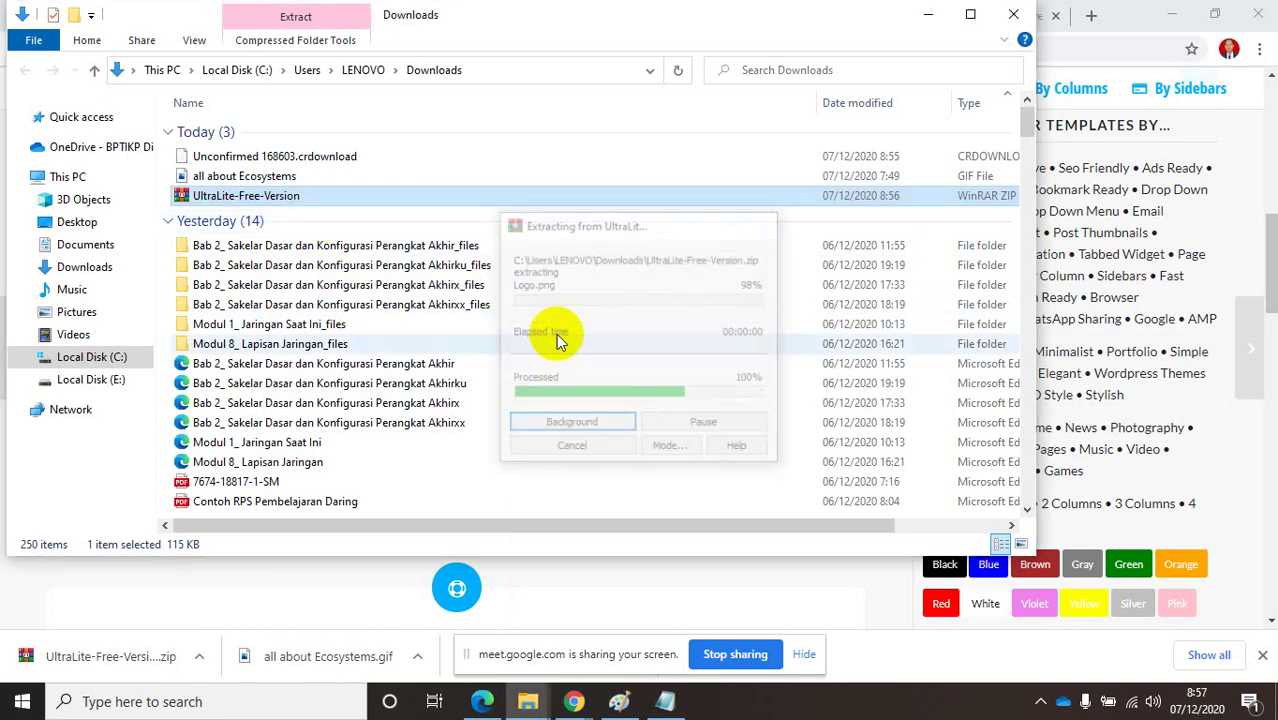
pyautogui.click(262, 158)
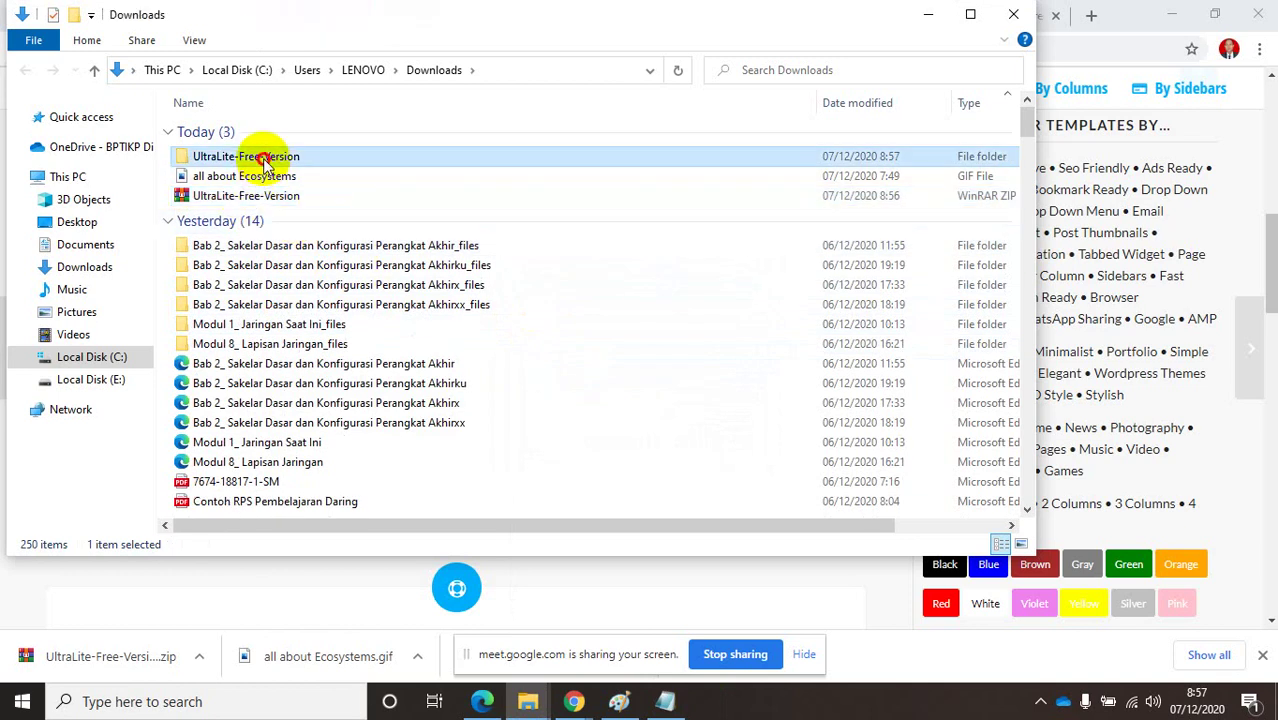
pyautogui.doubleClick(263, 158)
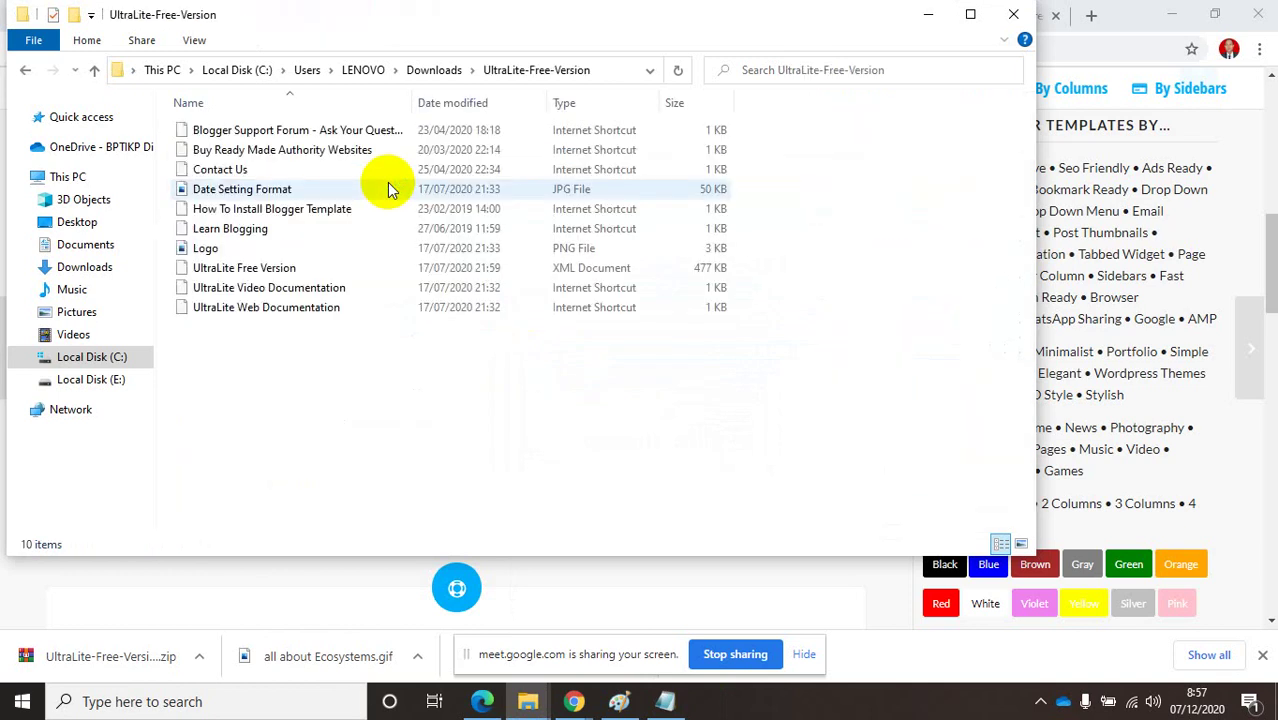
# Maximize the folder, select UltraLite Free Version.xml (477 KB), and switch back to the Chrome window
pyautogui.click(970, 15)
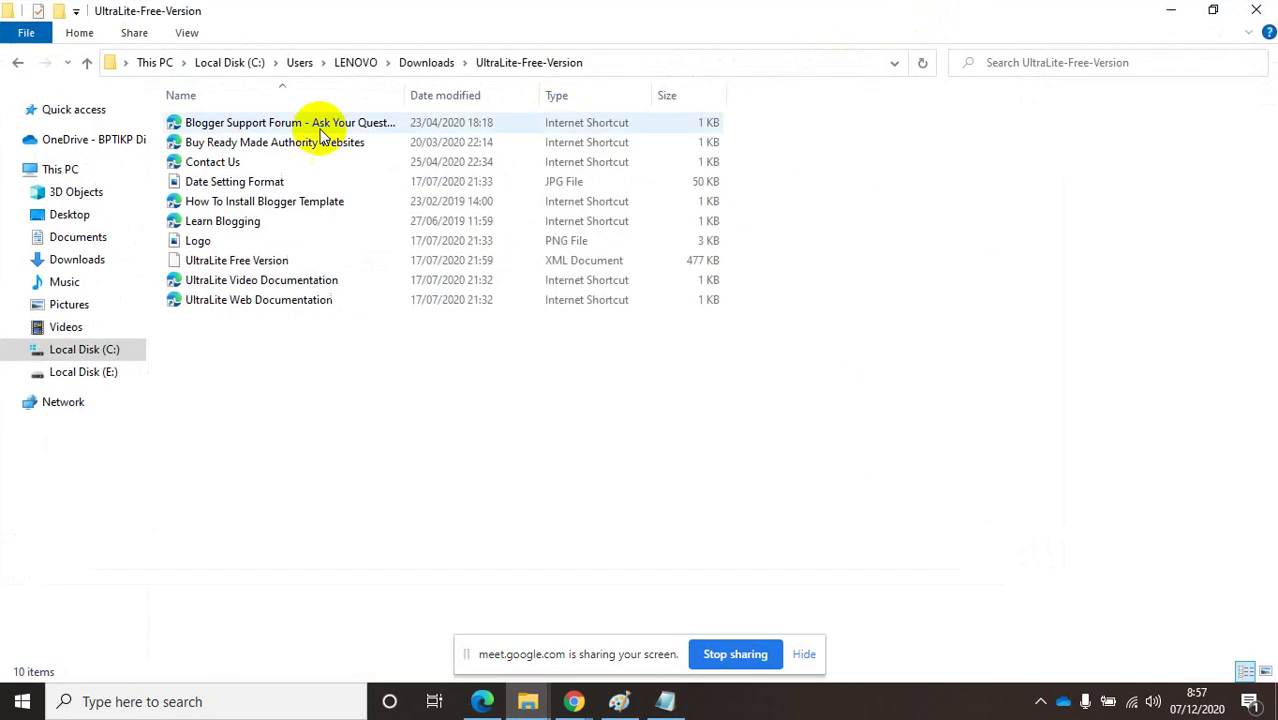
pyautogui.click(560, 266)
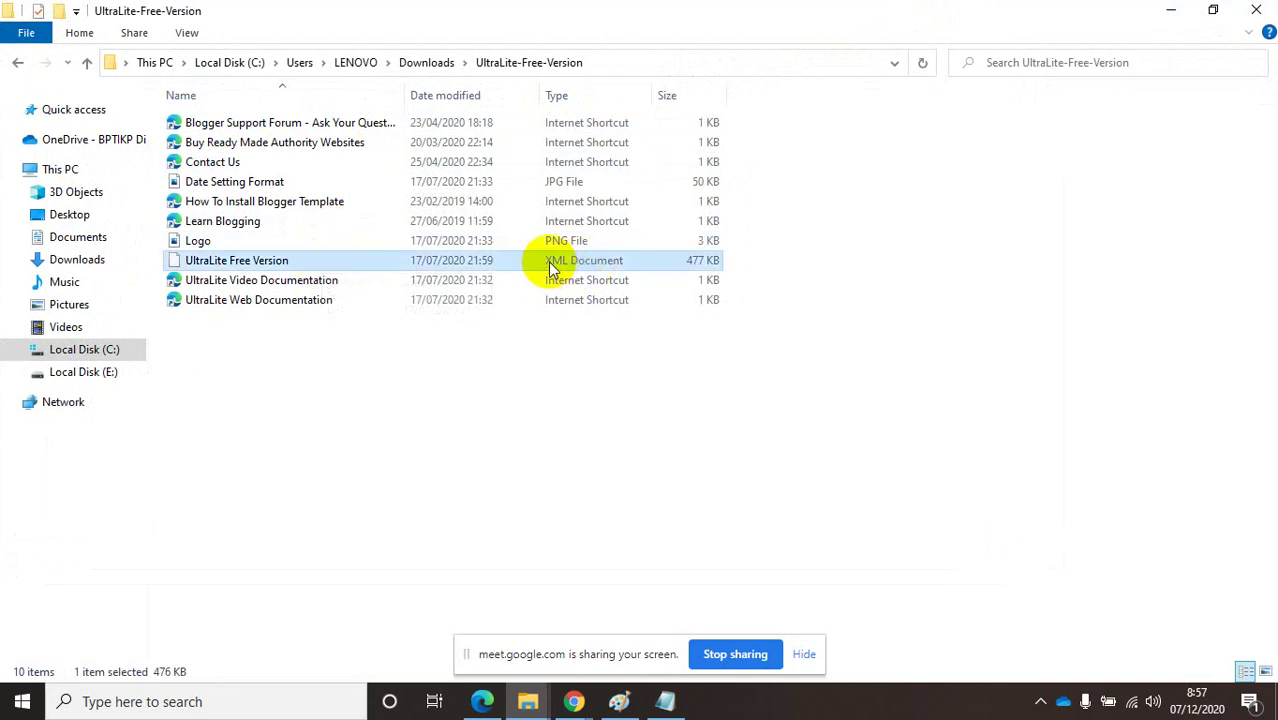
pyautogui.click(573, 701)
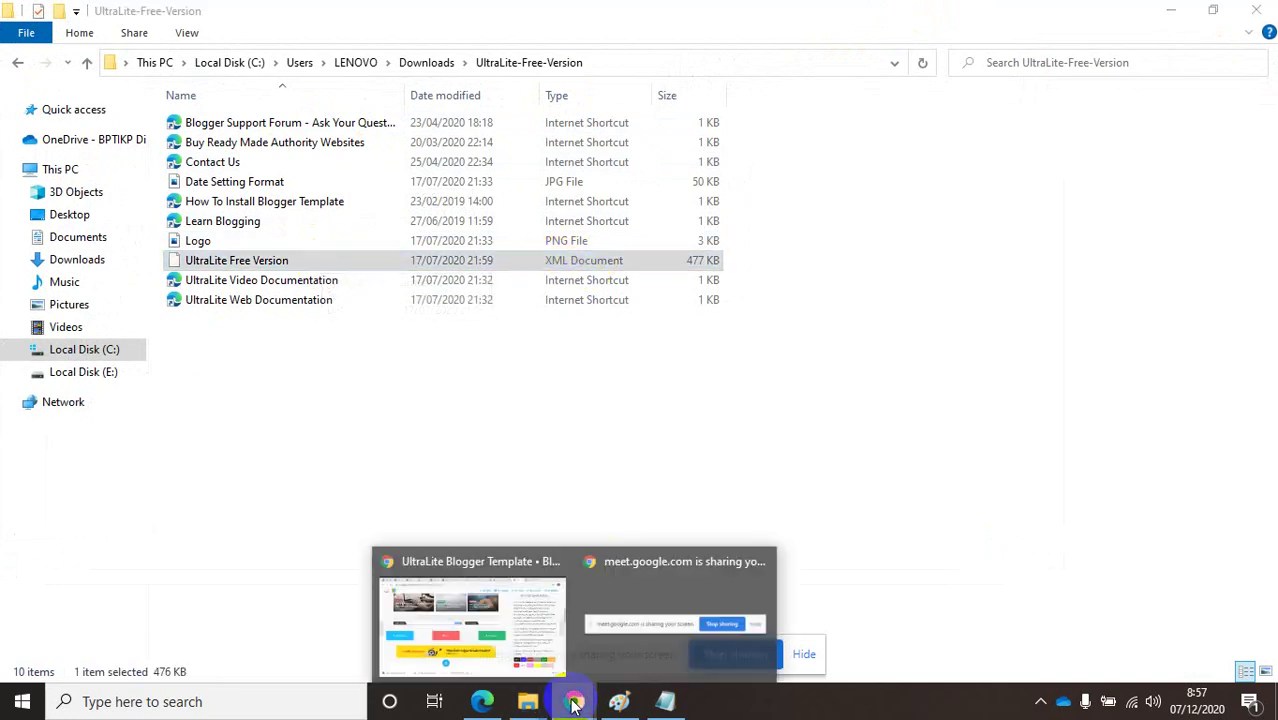
pyautogui.click(442, 599)
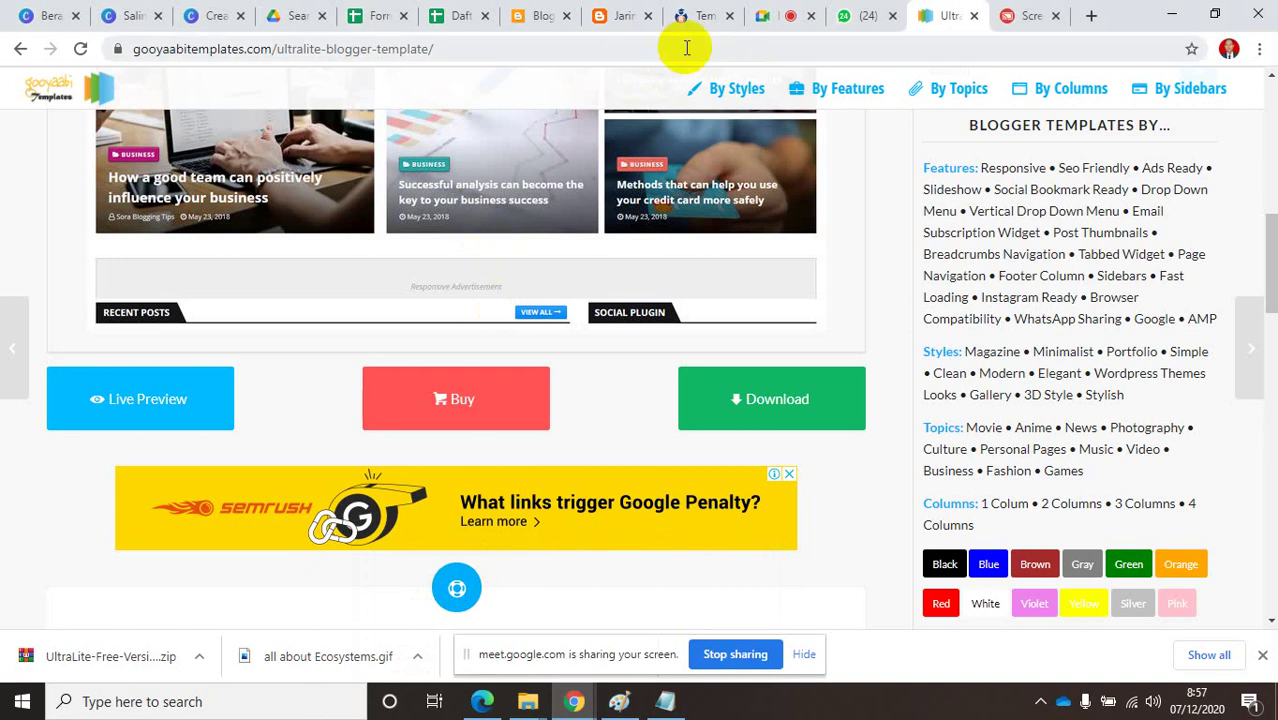
# From the Blogger blog list, start a New Blog titled 'blog jual beli komputer'
pyautogui.click(538, 24)
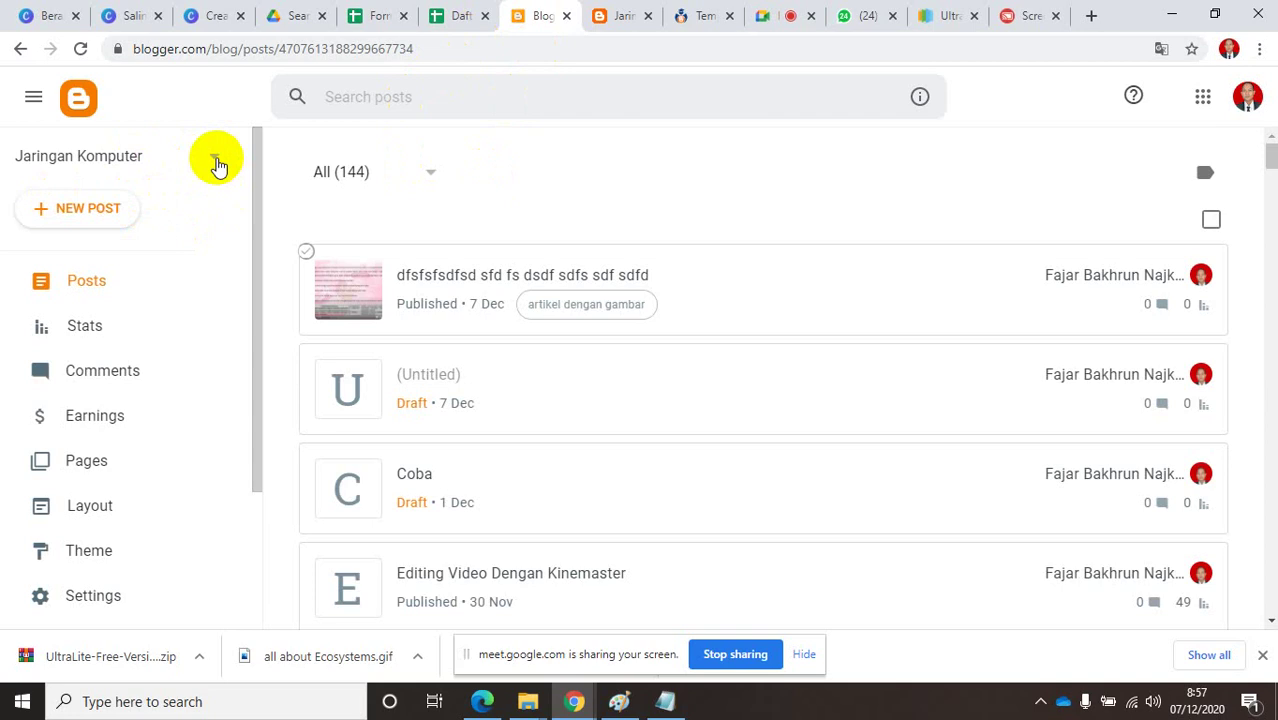
pyautogui.click(216, 162)
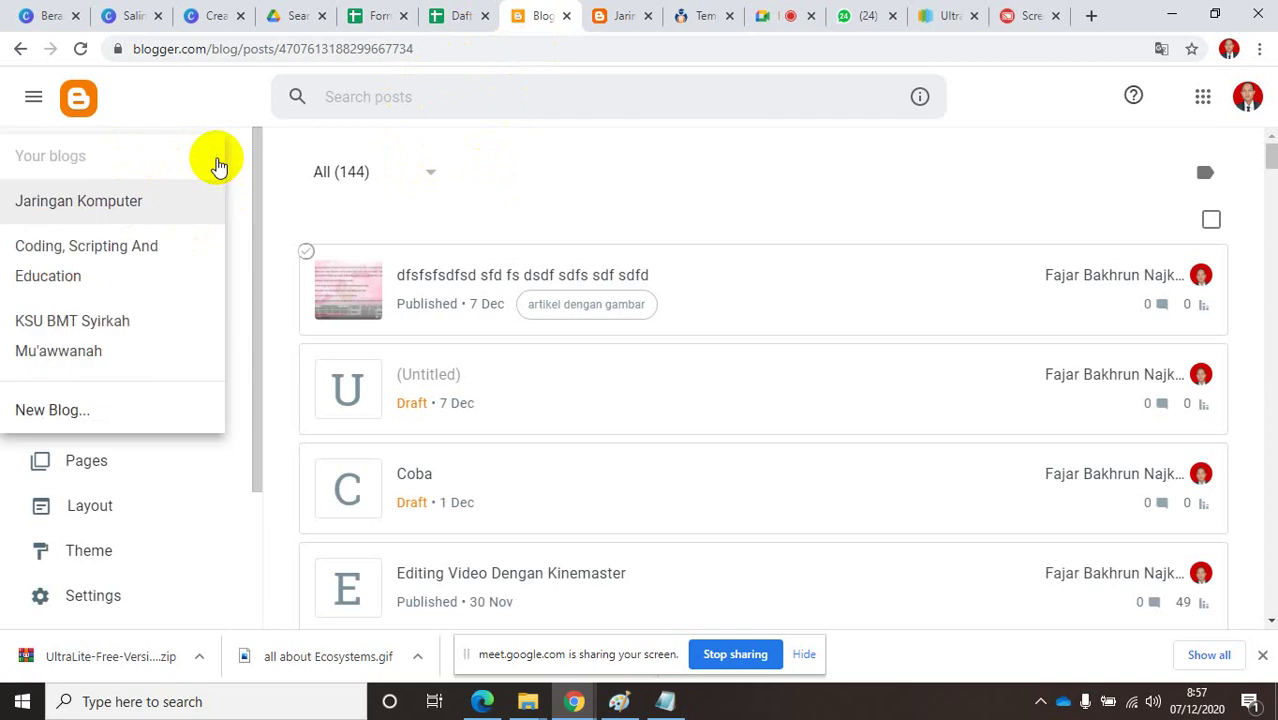
pyautogui.click(60, 418)
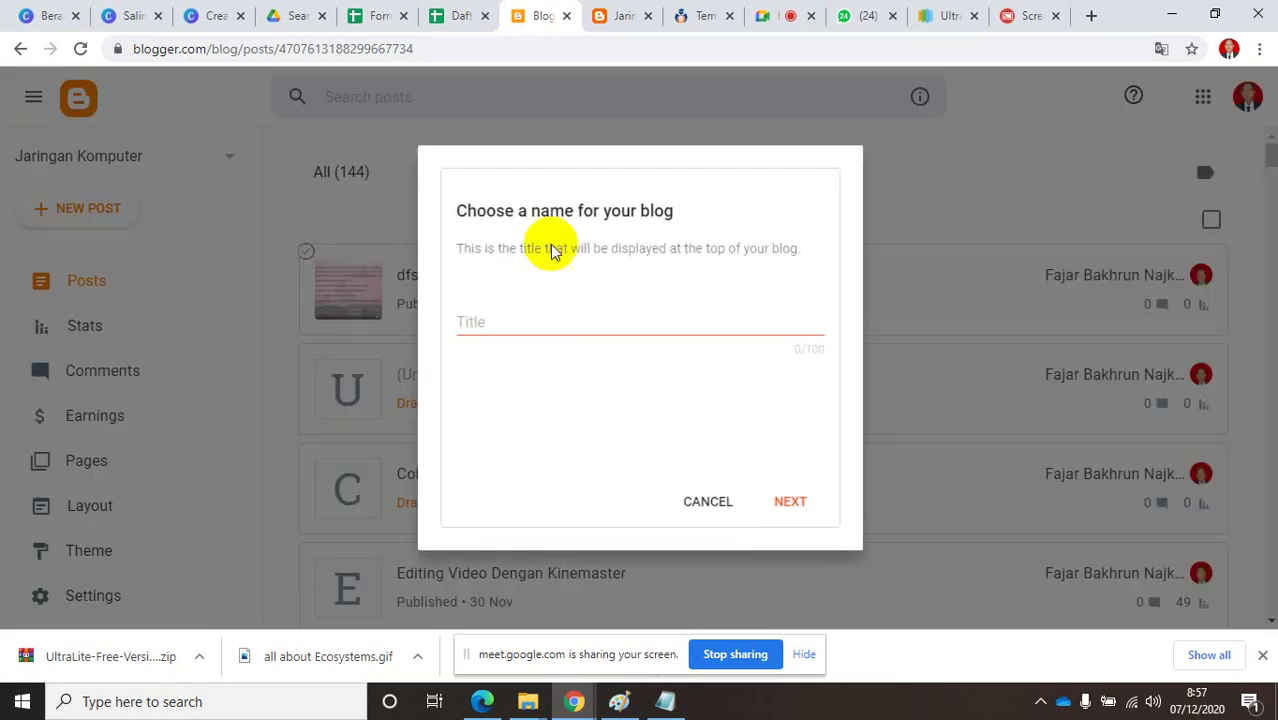
pyautogui.click(504, 320)
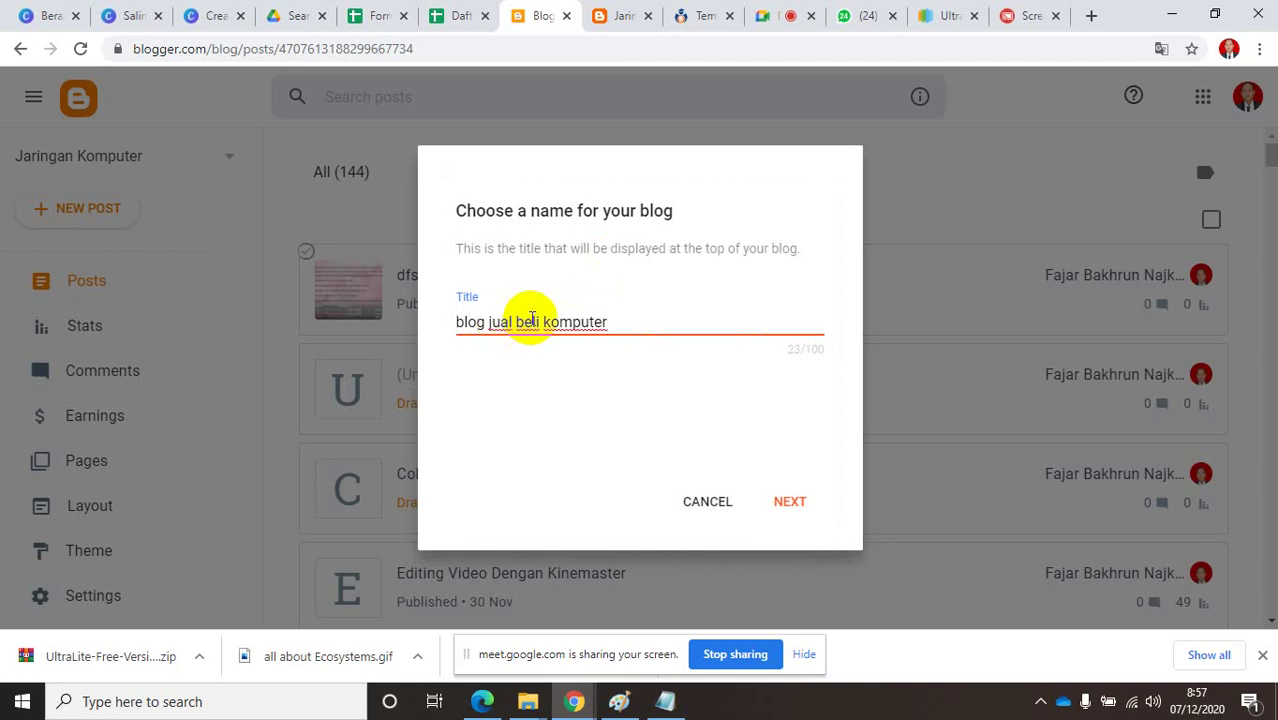
pyautogui.click(793, 503)
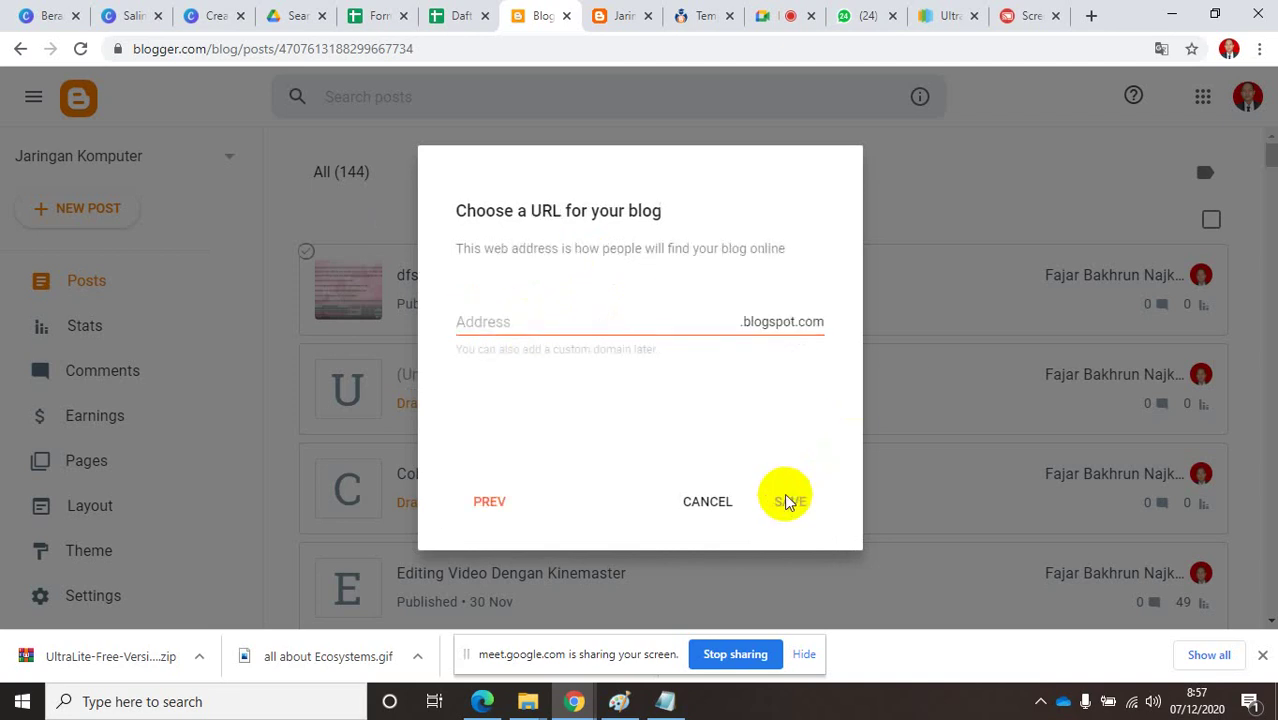
# Enter a blogspot address for the new blog and save it
pyautogui.click(510, 325)
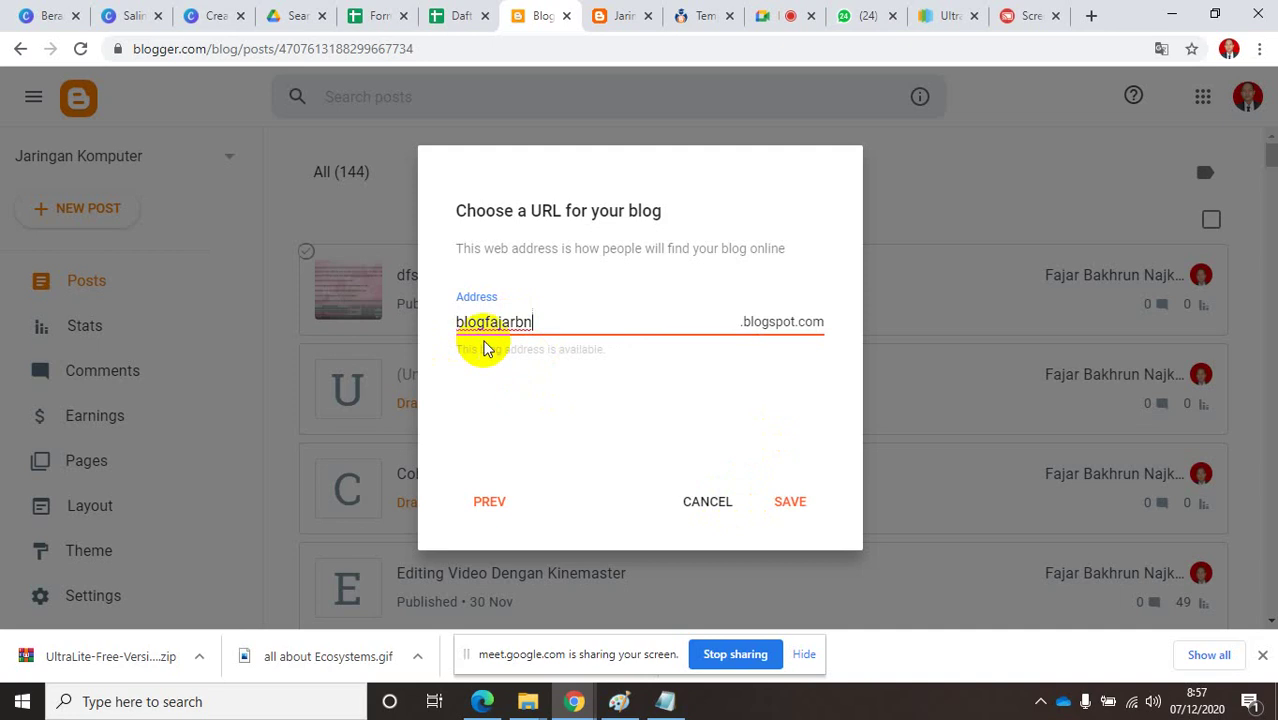
pyautogui.click(790, 502)
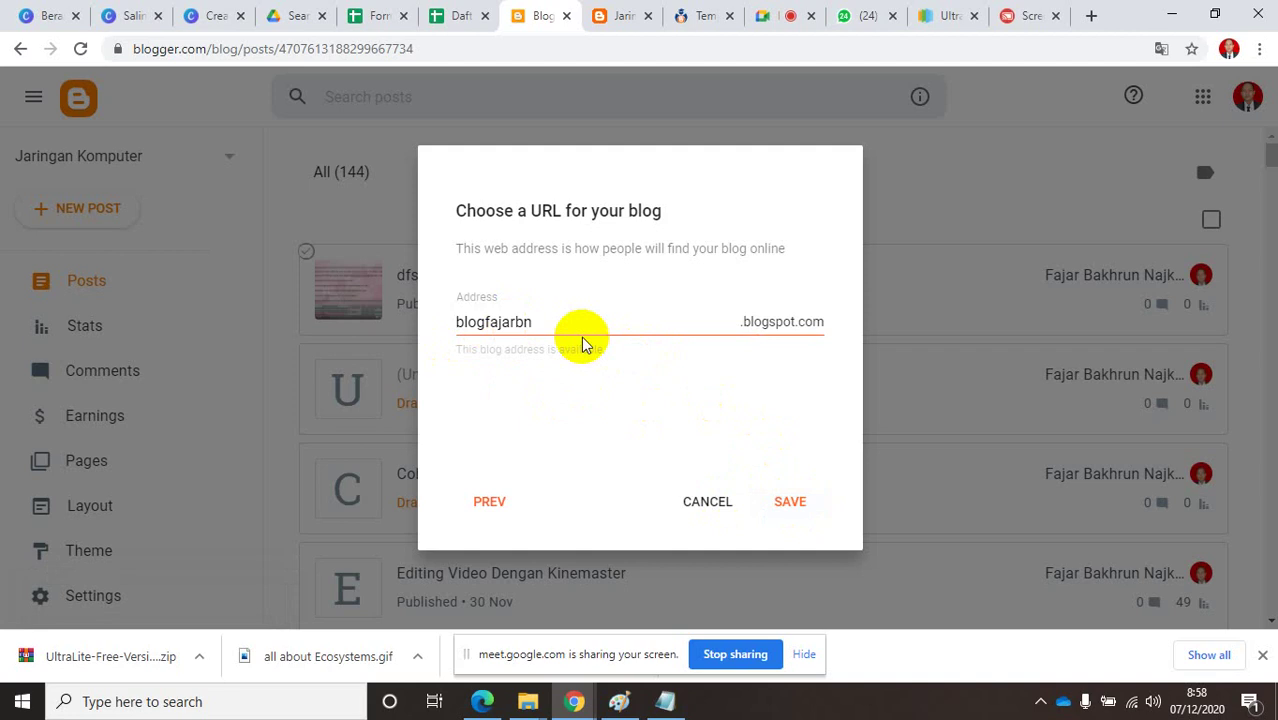
pyautogui.click(792, 502)
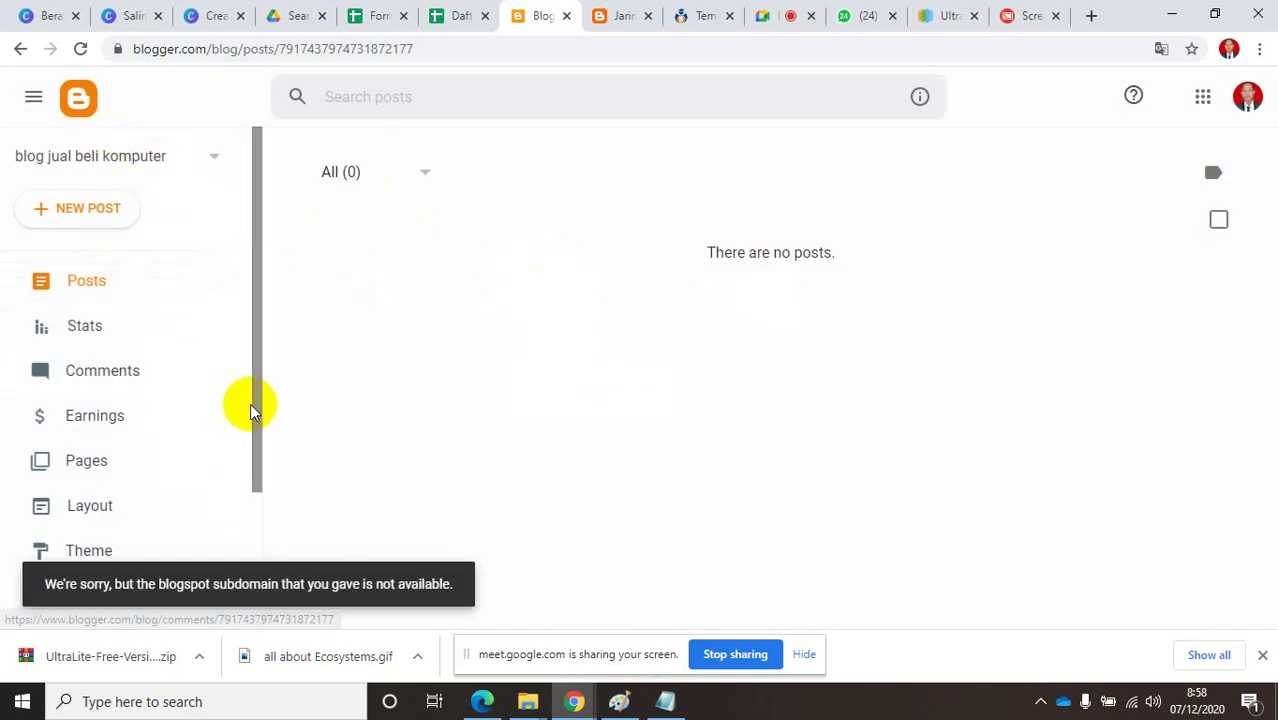
# Open the Restore theme dialog from the Customise menu on the new blog's Theme page
pyautogui.moveTo(251, 408); pyautogui.dragTo(251, 502)
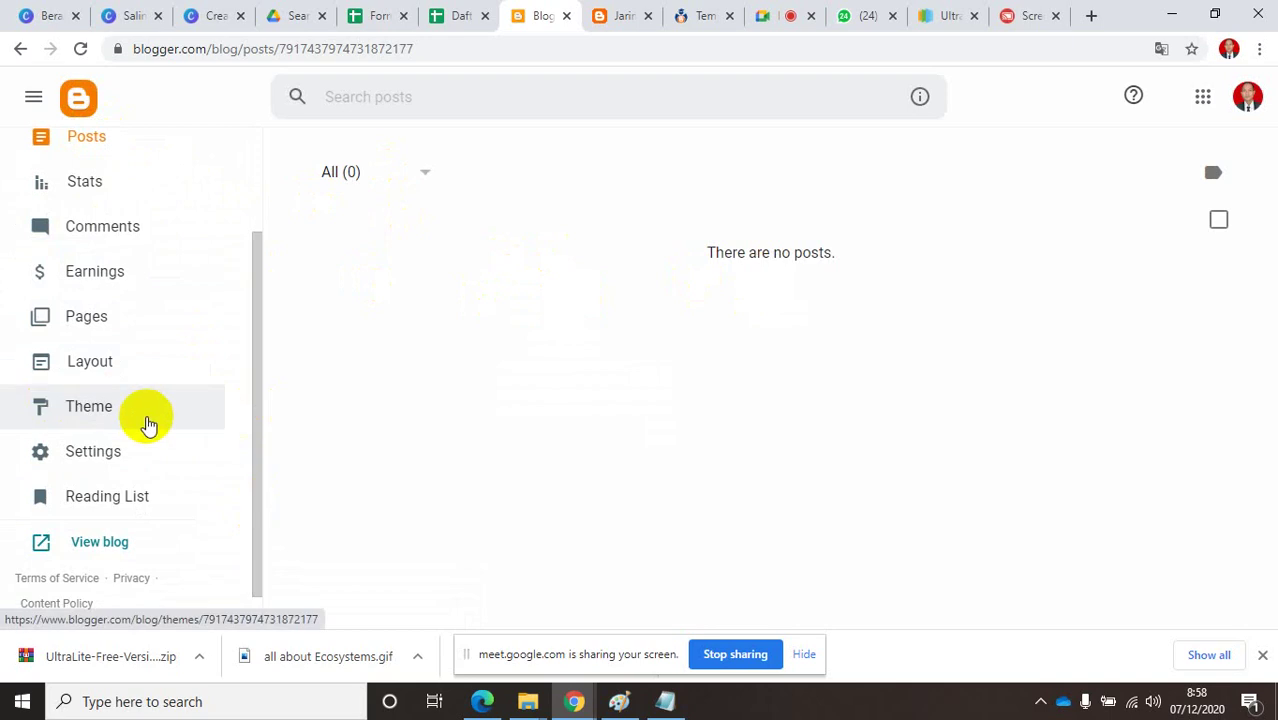
pyautogui.click(63, 407)
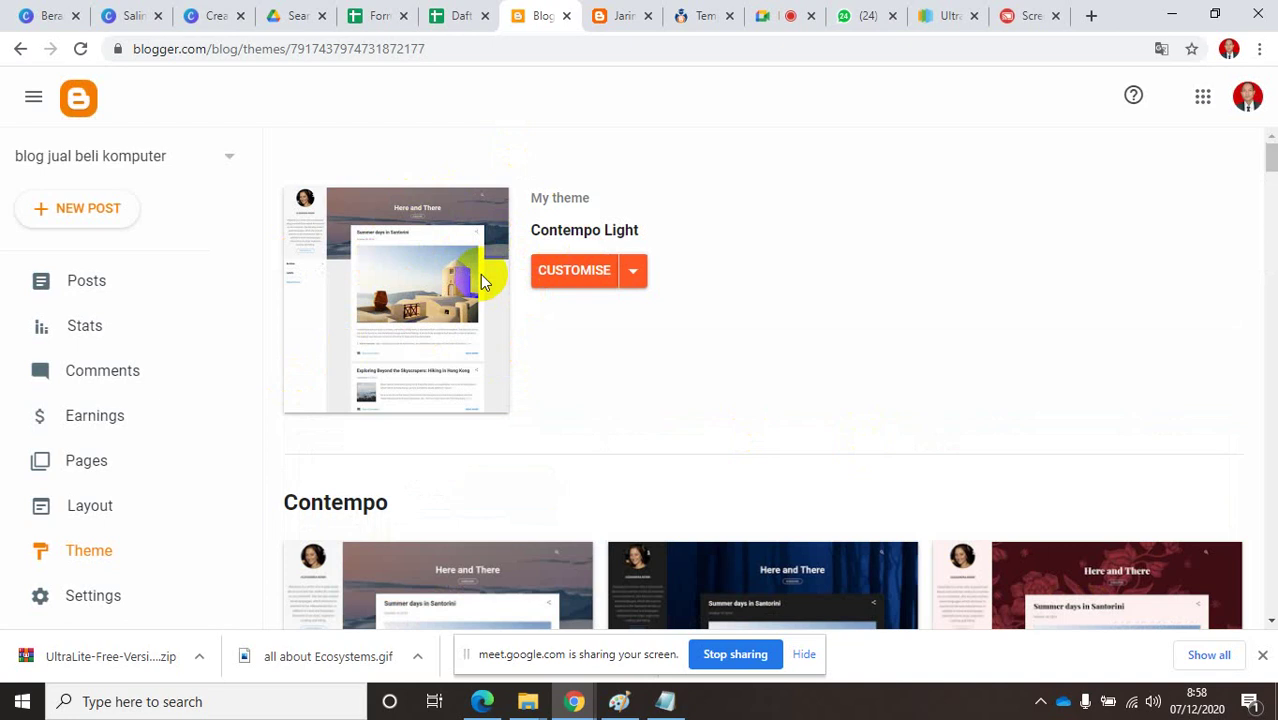
pyautogui.click(633, 283)
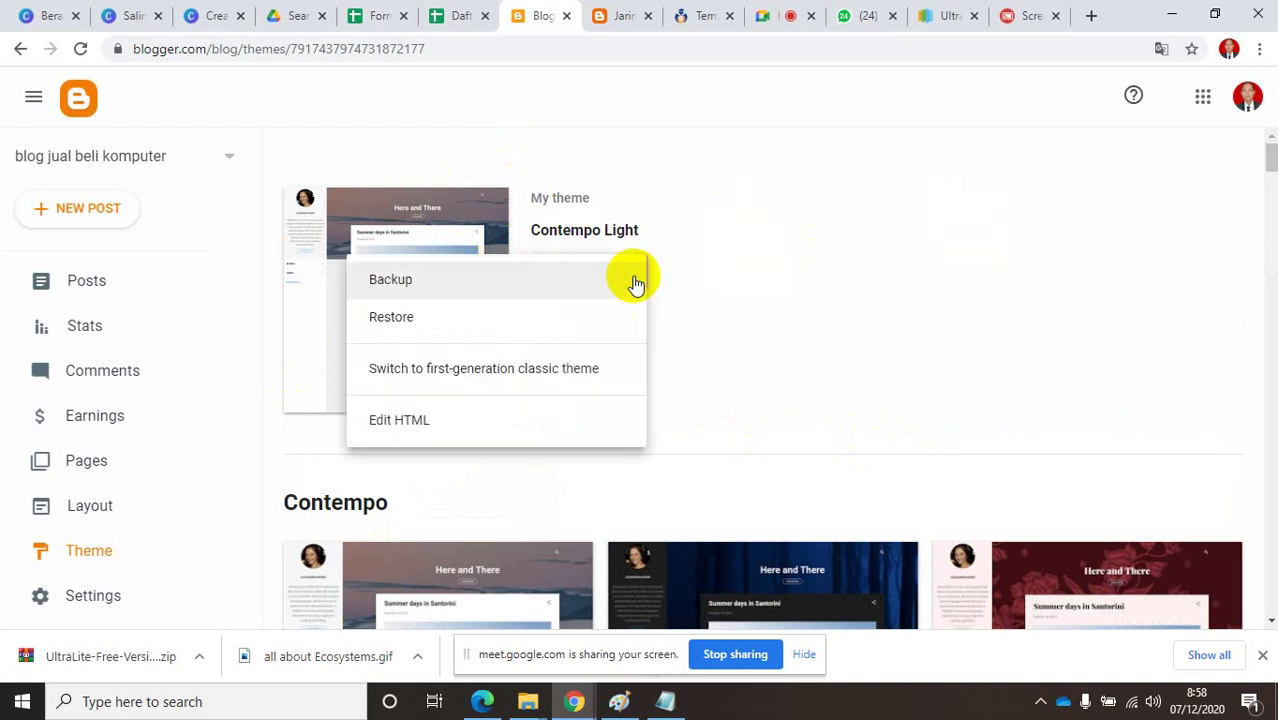
pyautogui.click(401, 326)
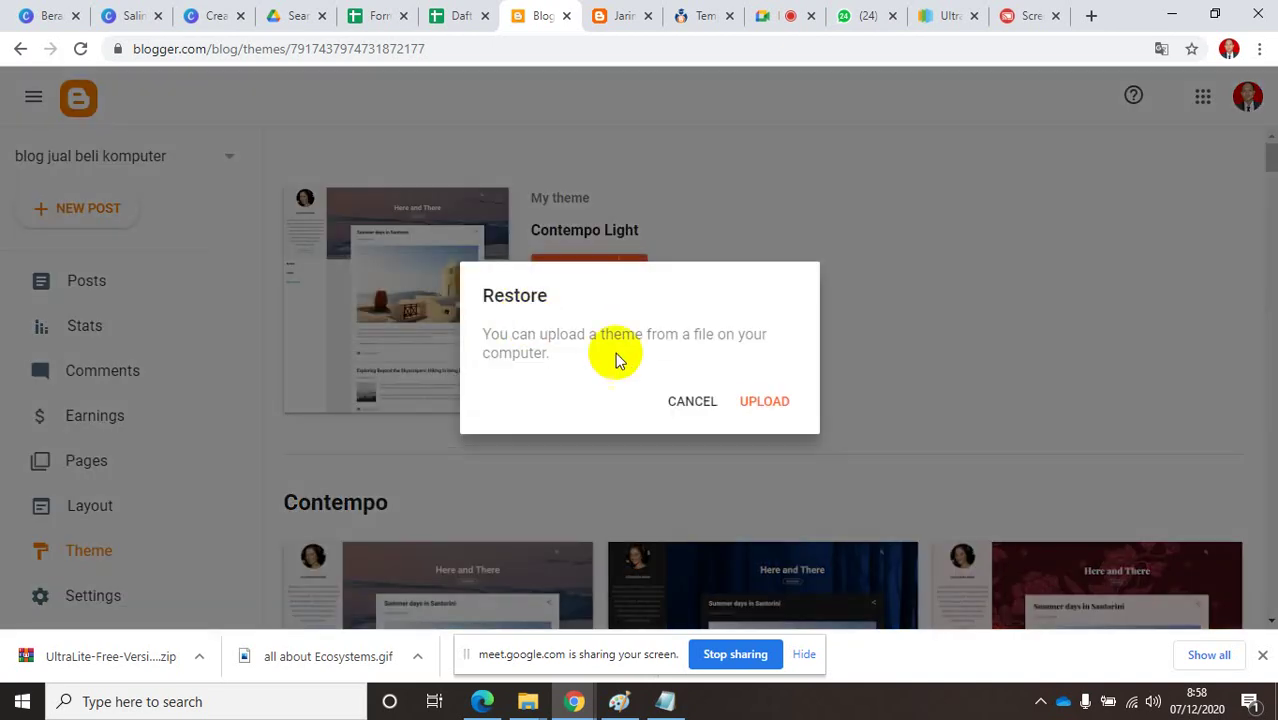
# Upload the UltraLite Free Version theme file from Downloads > UltraLite-Free-Version
pyautogui.click(775, 401)
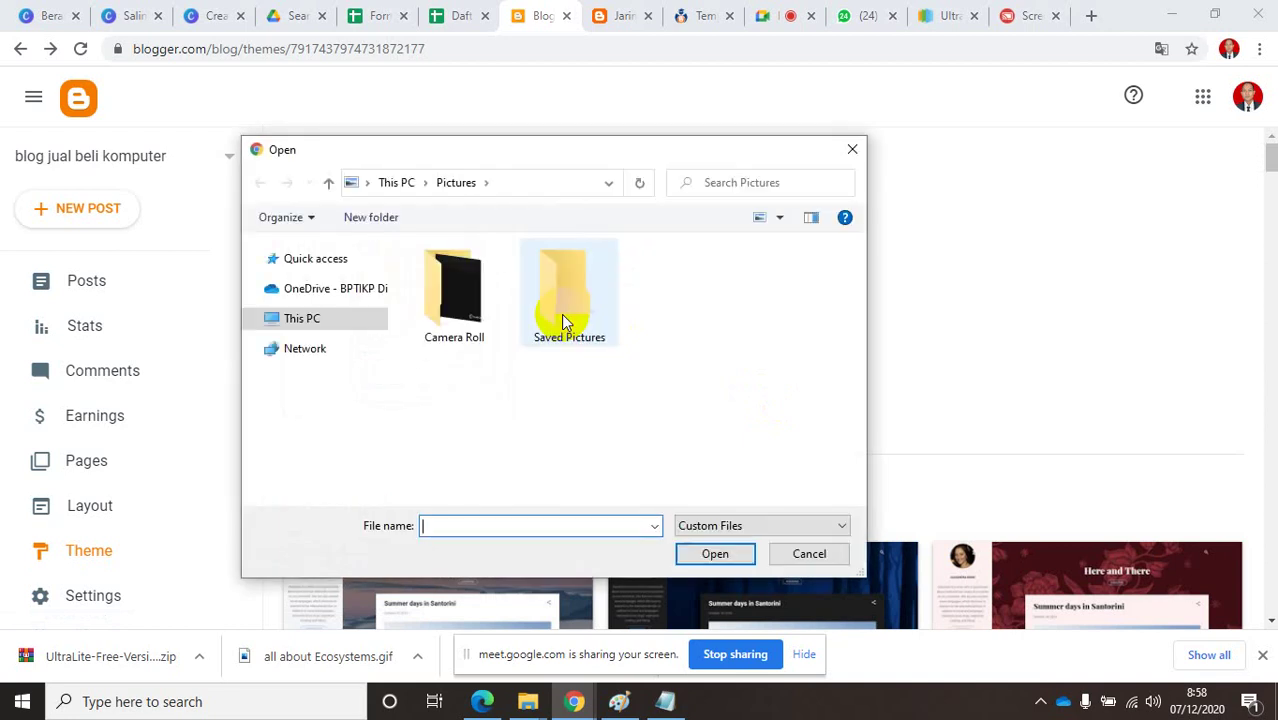
pyautogui.click(316, 371)
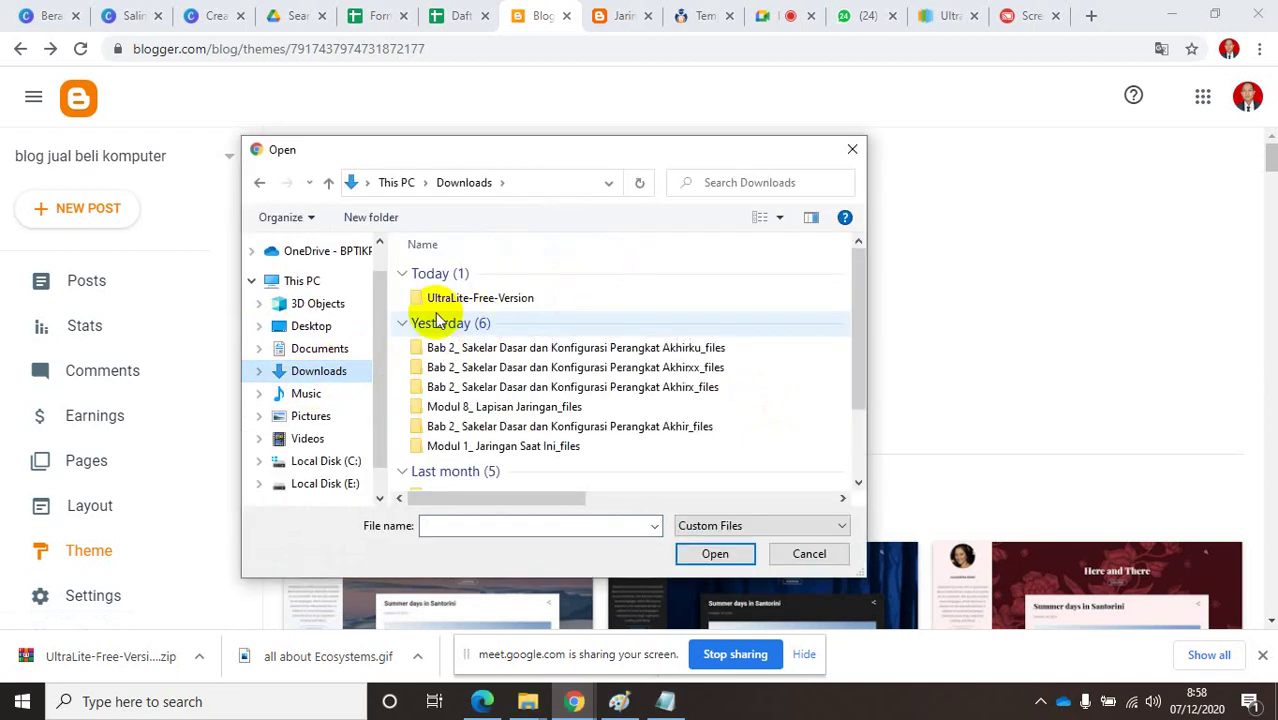
pyautogui.doubleClick(465, 299)
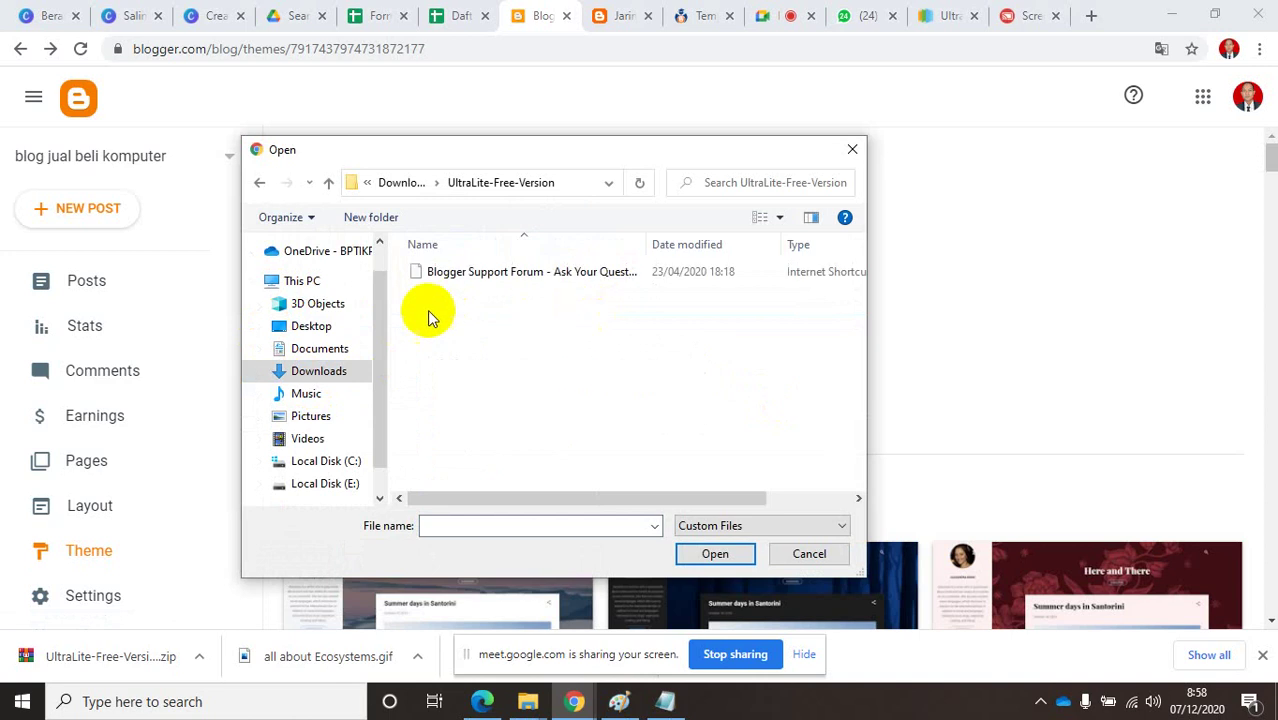
pyautogui.click(460, 370)
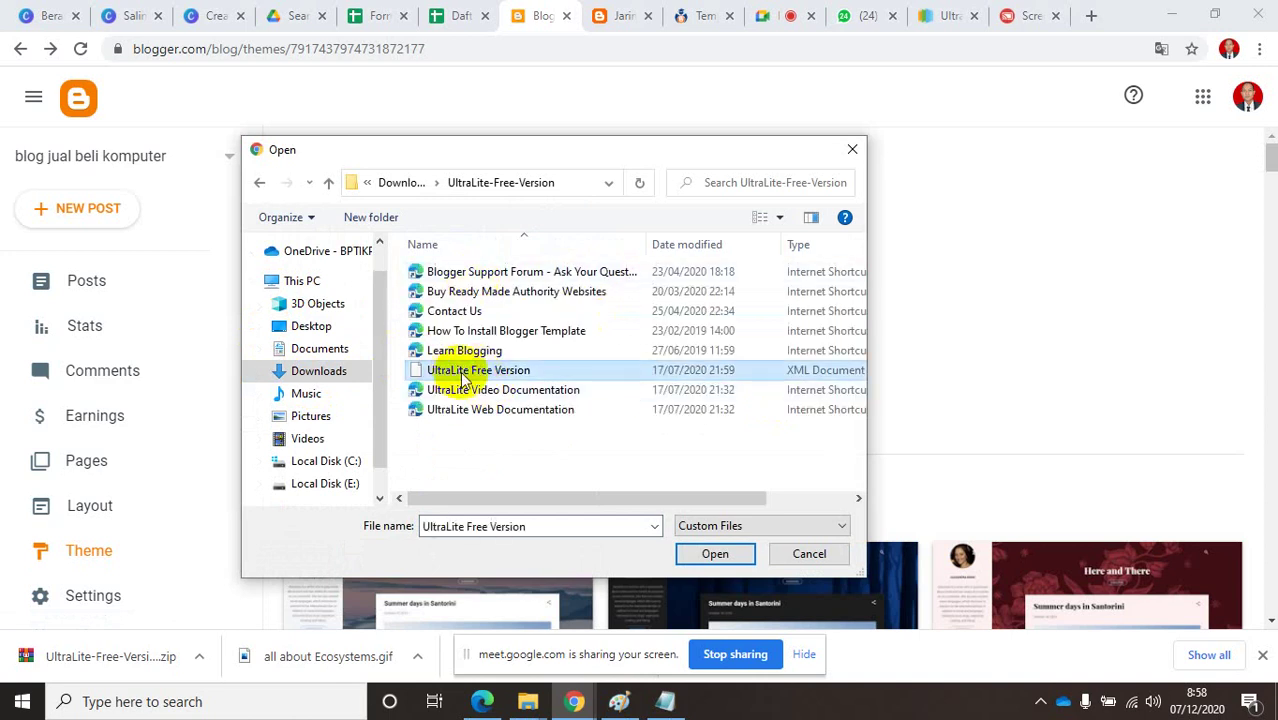
pyautogui.click(714, 553)
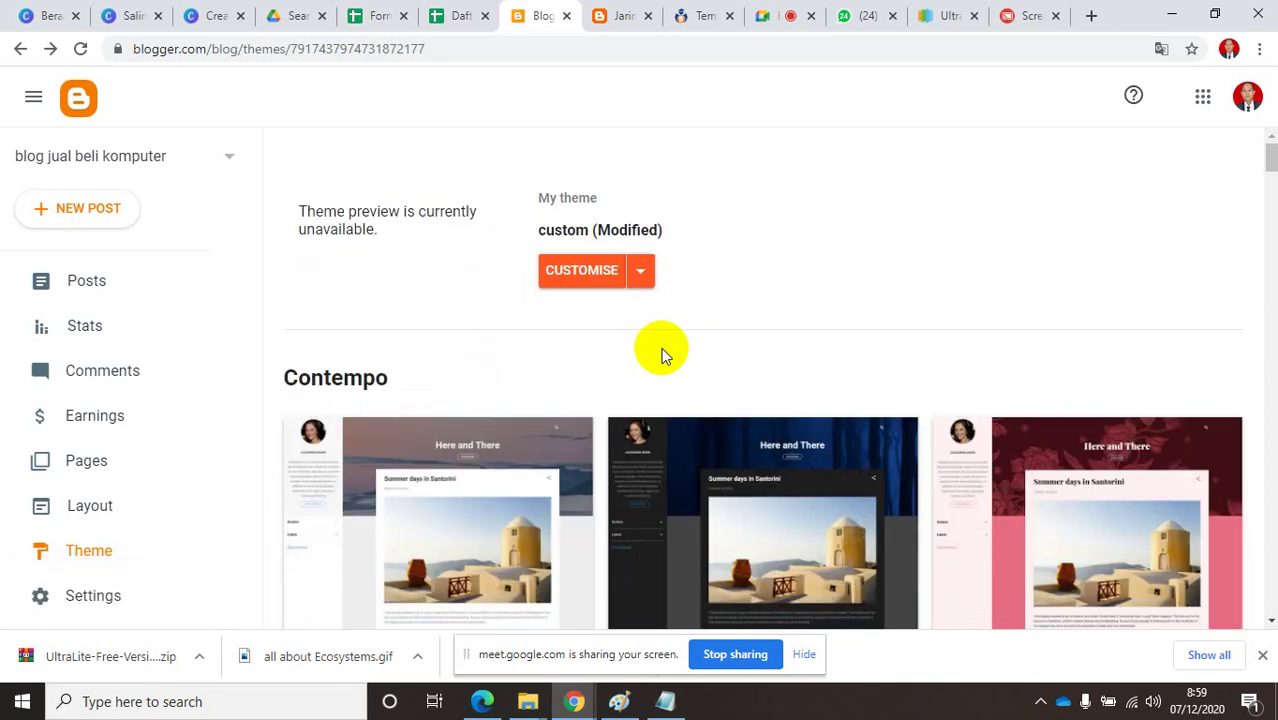
# Create a new post titled 'Berita perkembangan covid 19' and open its Insert video choices
pyautogui.click(100, 280)
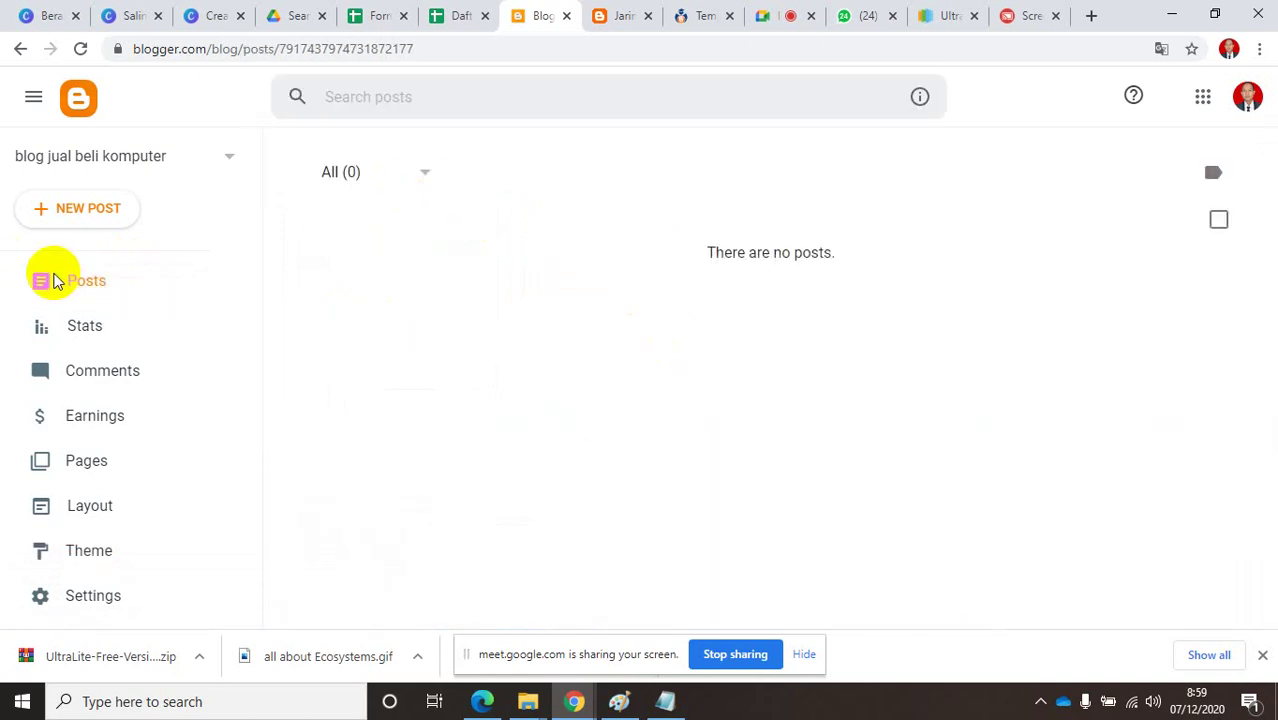
pyautogui.click(106, 212)
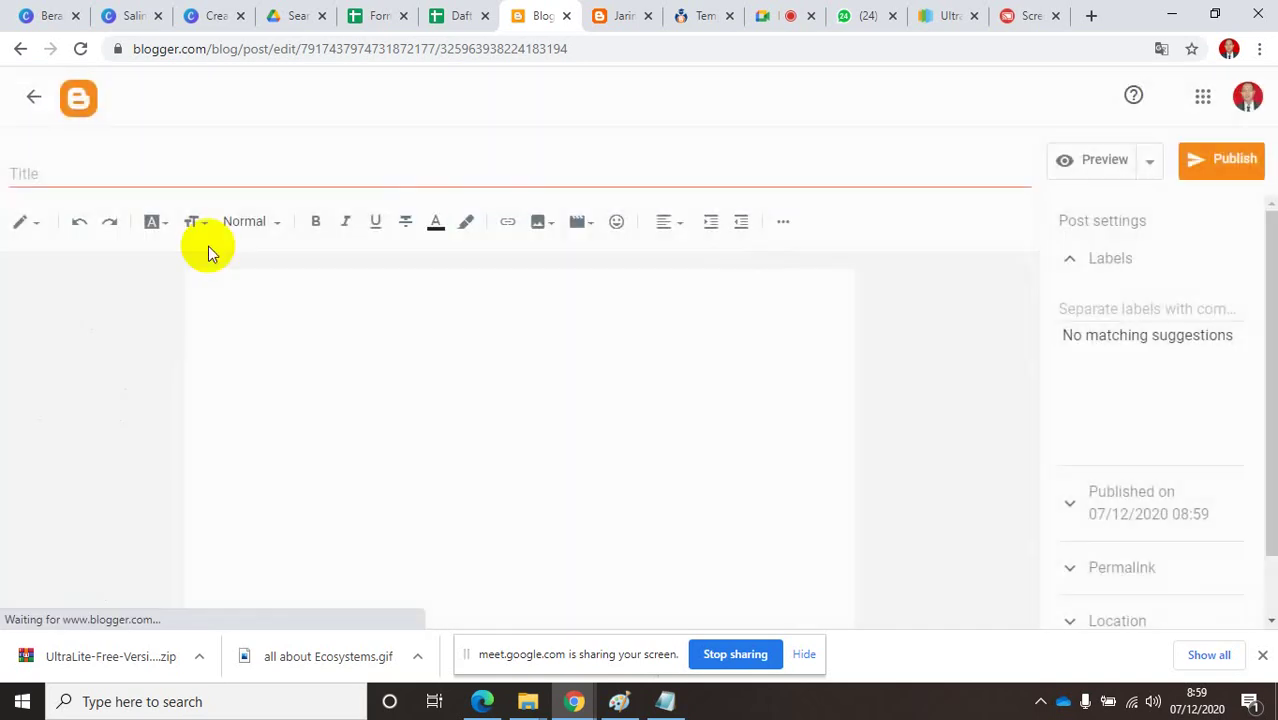
pyautogui.click(170, 172)
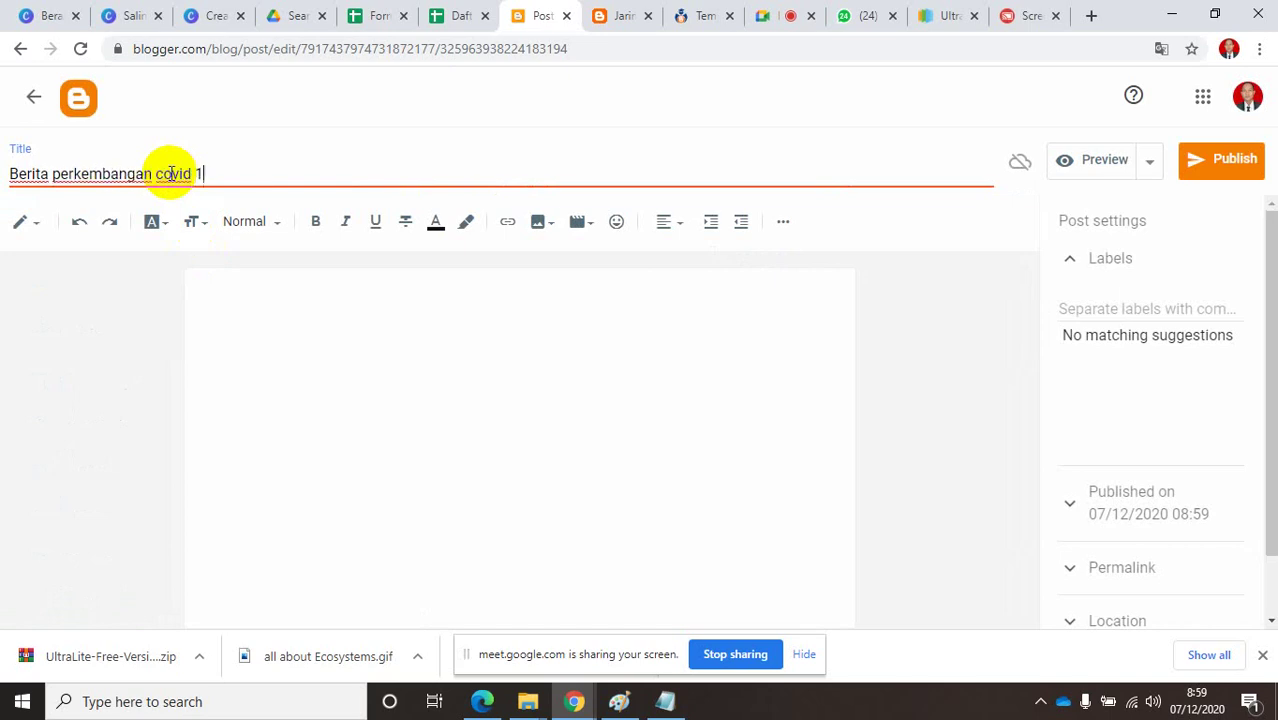
pyautogui.click(352, 334)
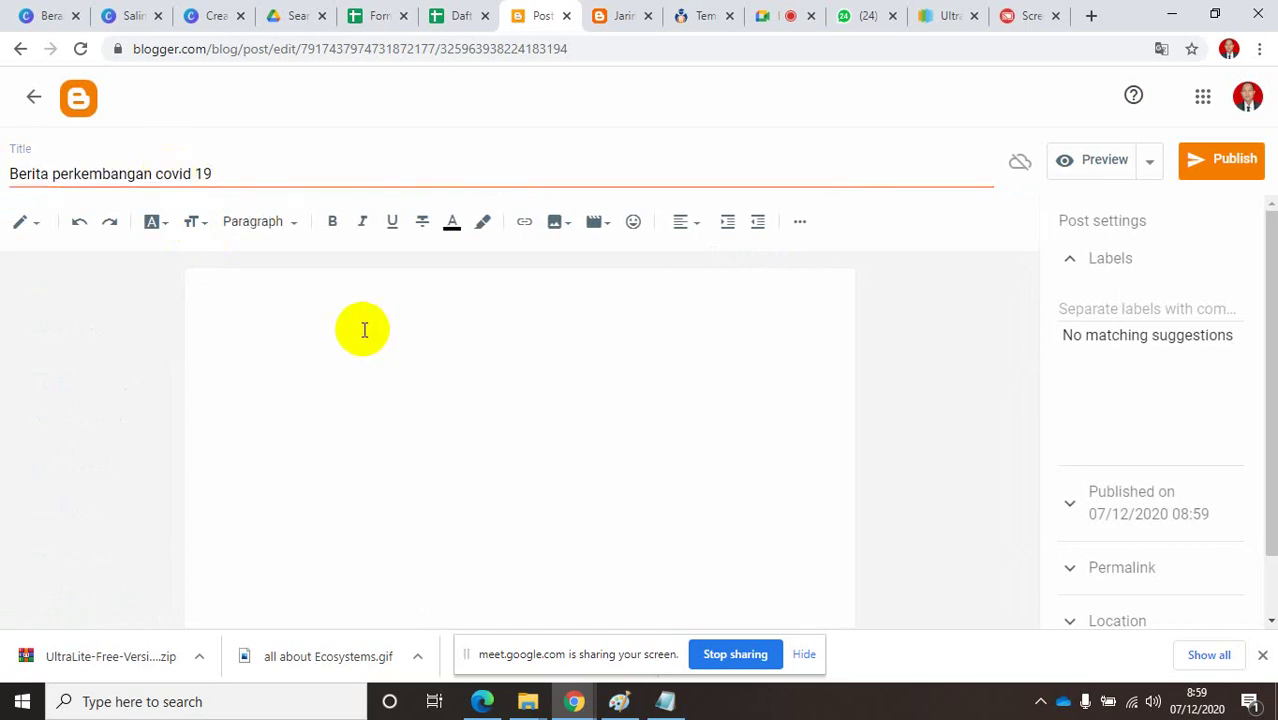
pyautogui.click(613, 229)
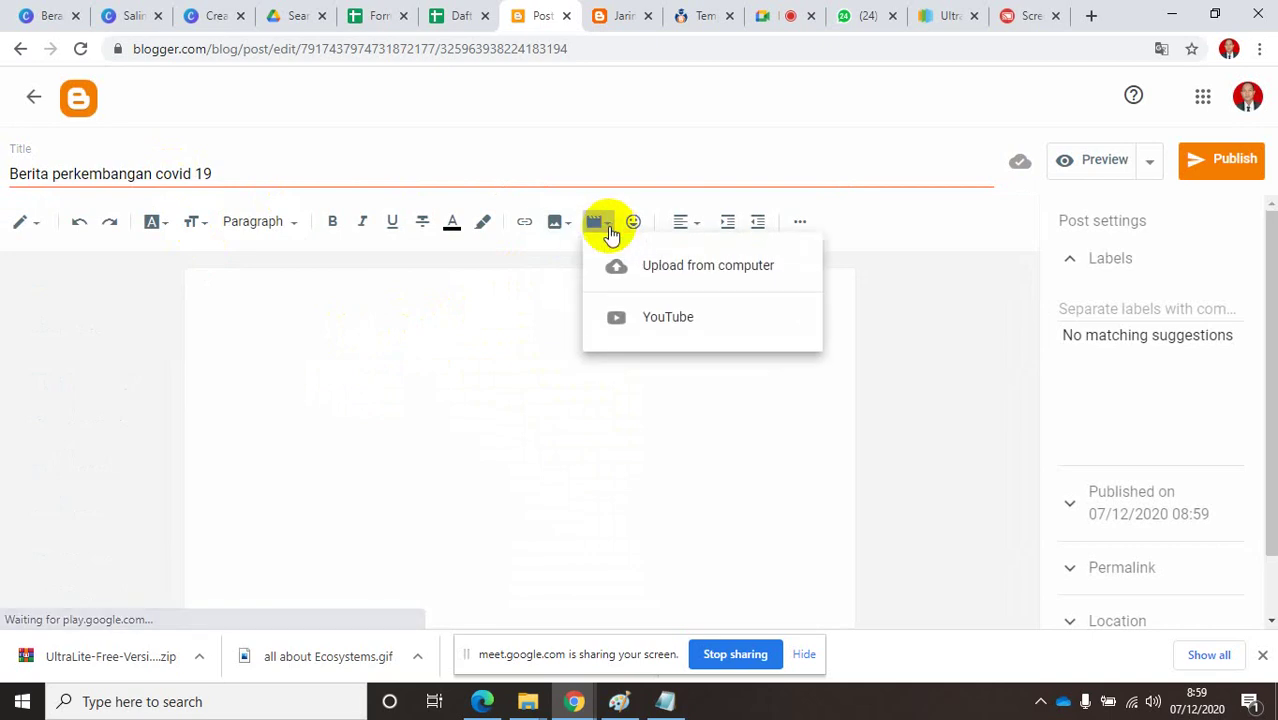
# Embed the first YouTube search result for 'perkembangan covid 19' into the post
pyautogui.click(650, 327)
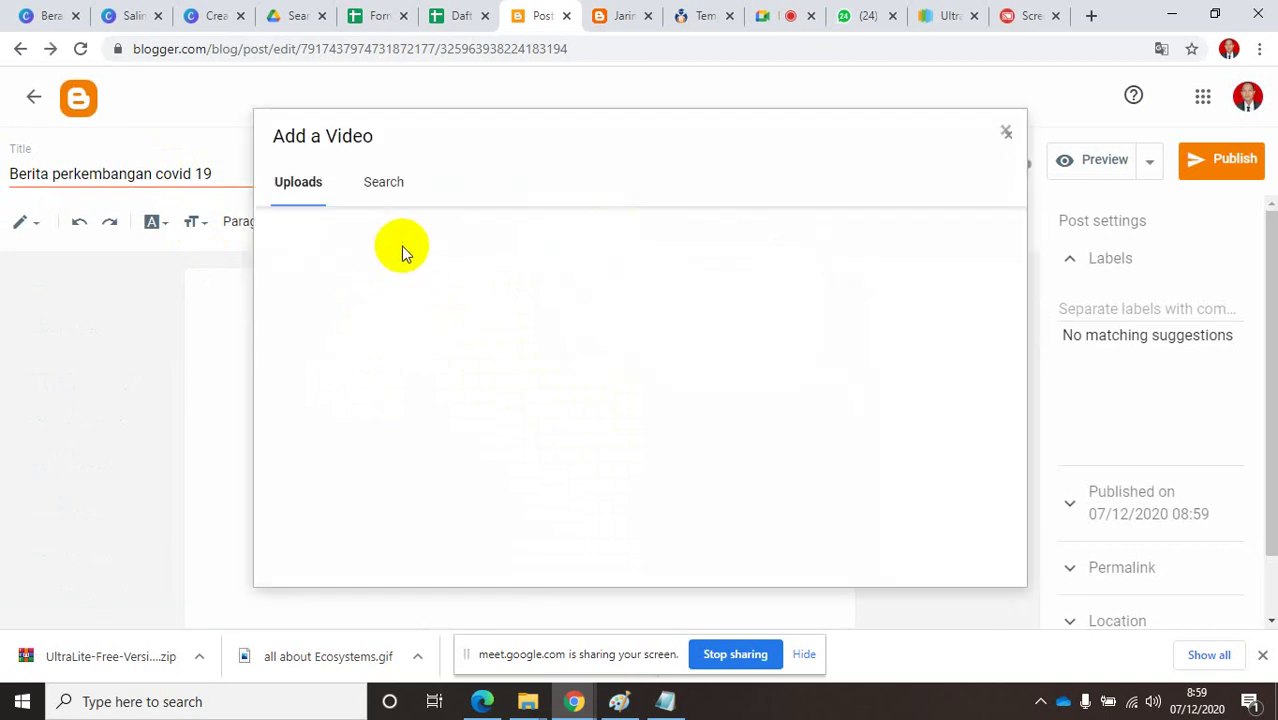
pyautogui.click(388, 186)
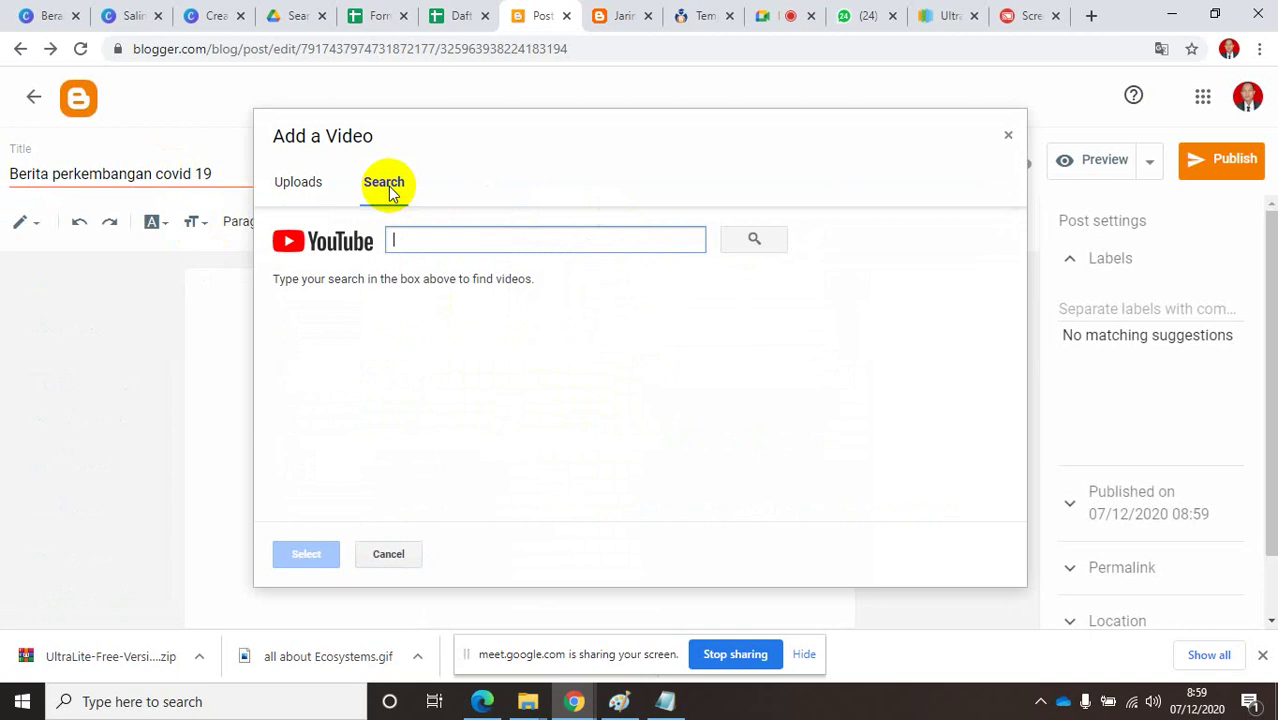
pyautogui.click(431, 241)
pyautogui.write('covid 19')
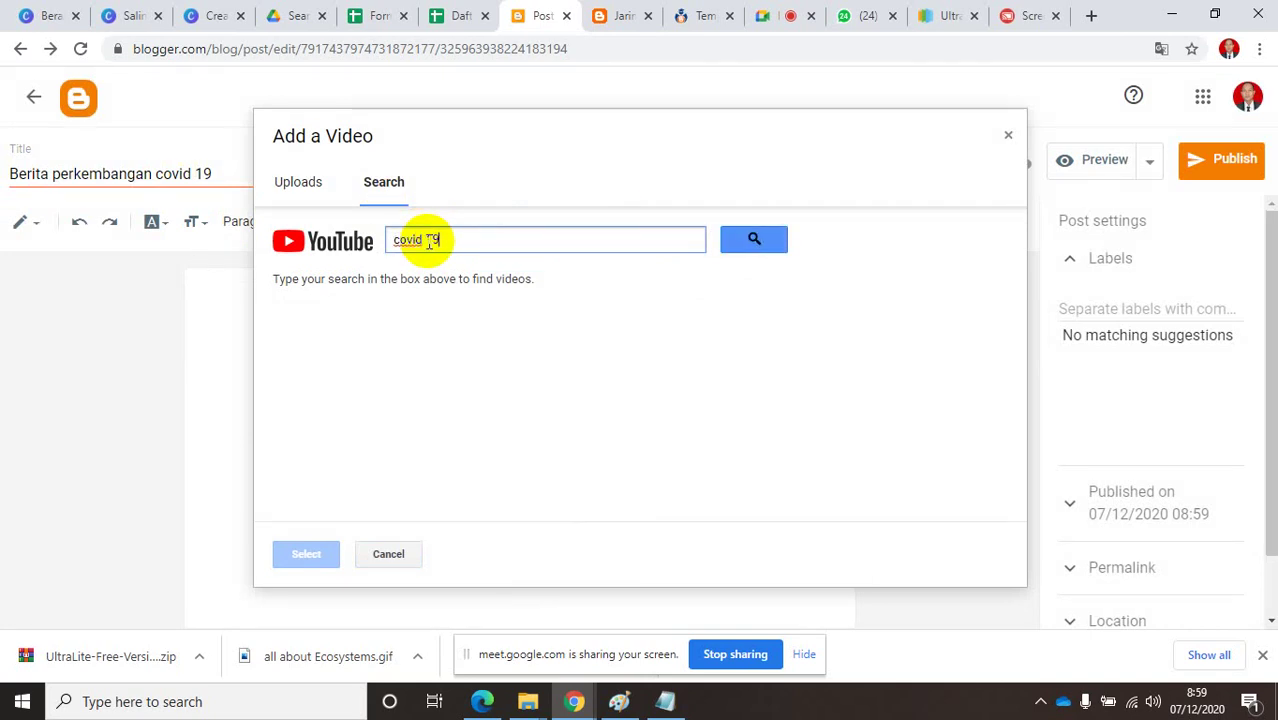
pyautogui.press('Return')
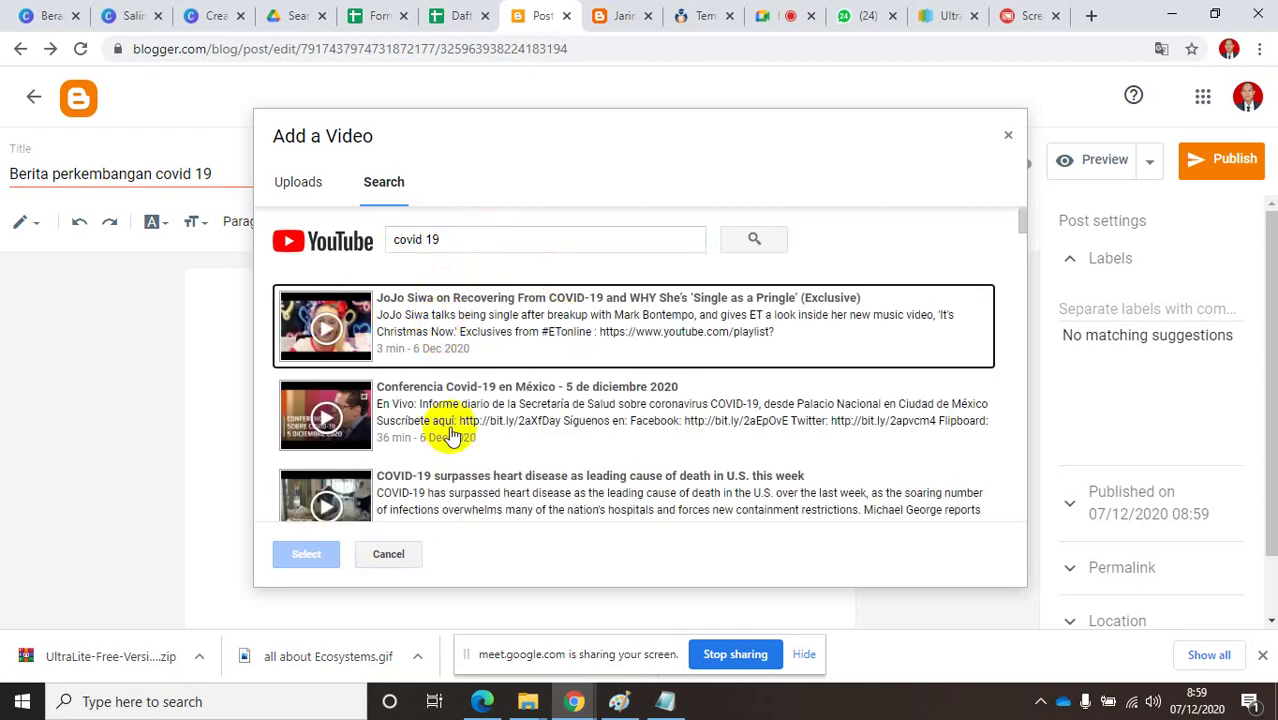
pyautogui.scroll(-2, 450, 425)
pyautogui.scroll(3, 456, 251)
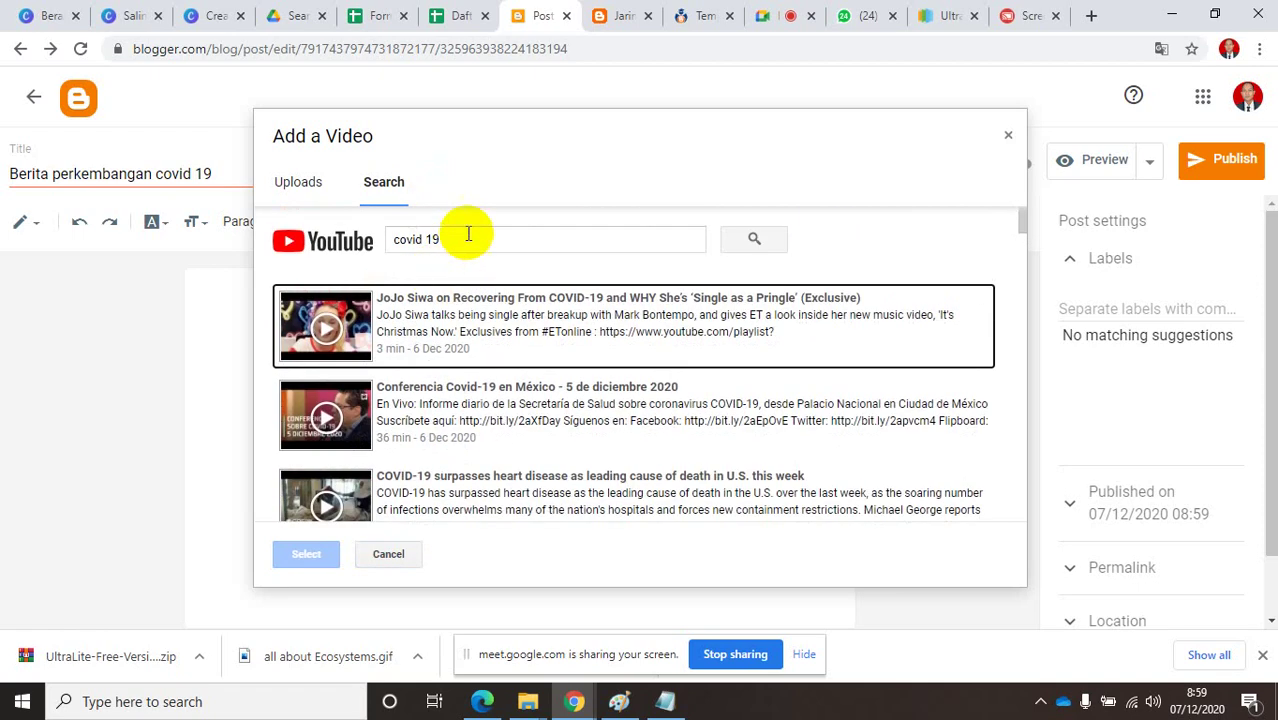
pyautogui.moveTo(465, 234); pyautogui.dragTo(371, 242)
pyautogui.write('perke')
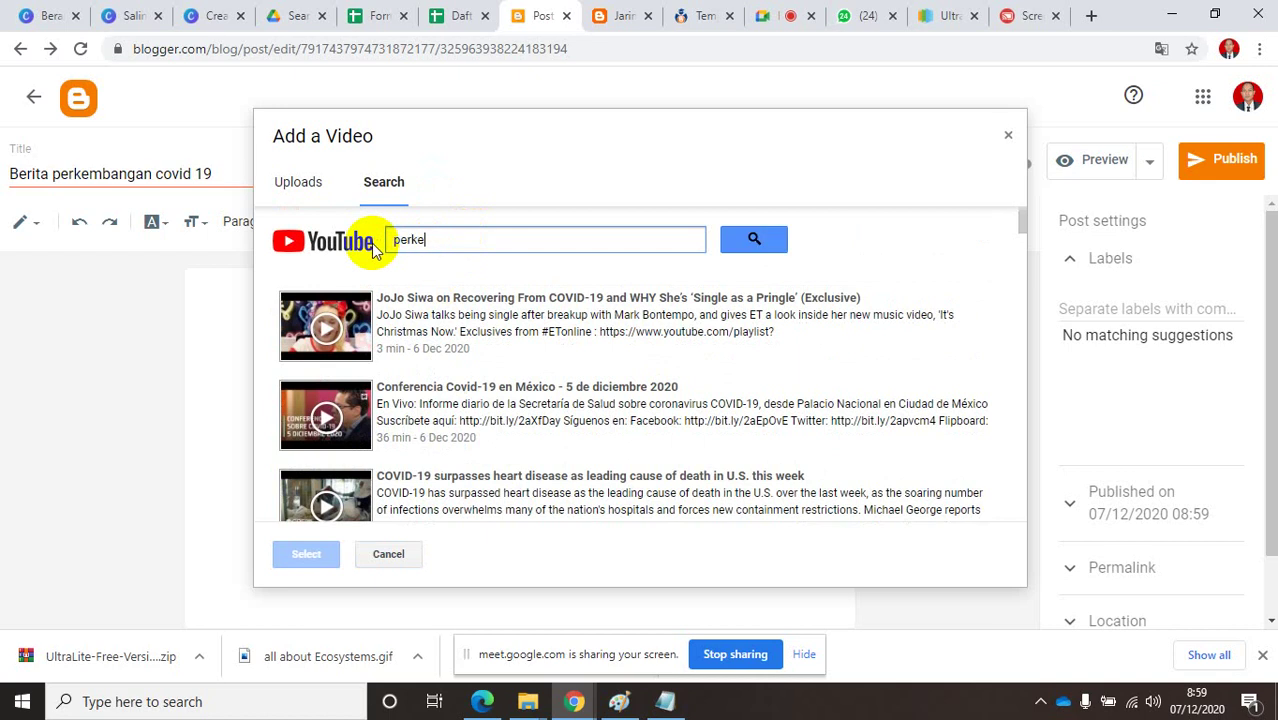
pyautogui.write('mbangan covid 19')
pyautogui.press('Return')
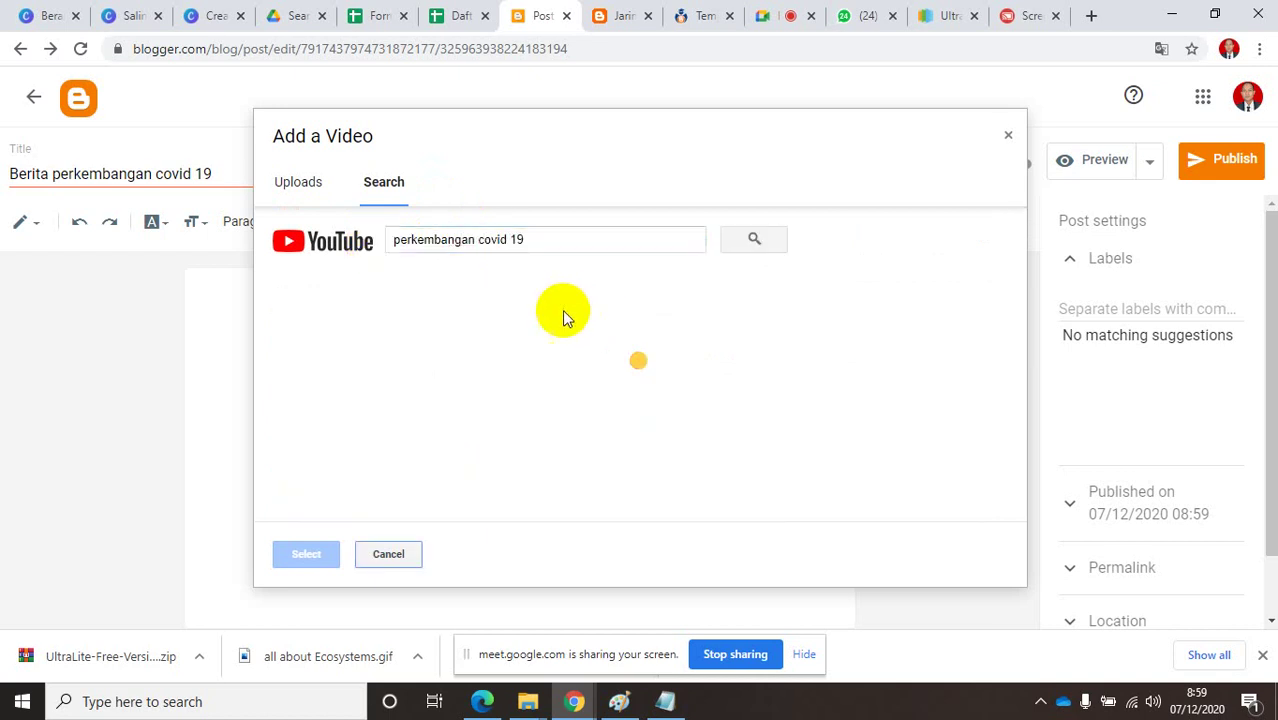
pyautogui.click(440, 333)
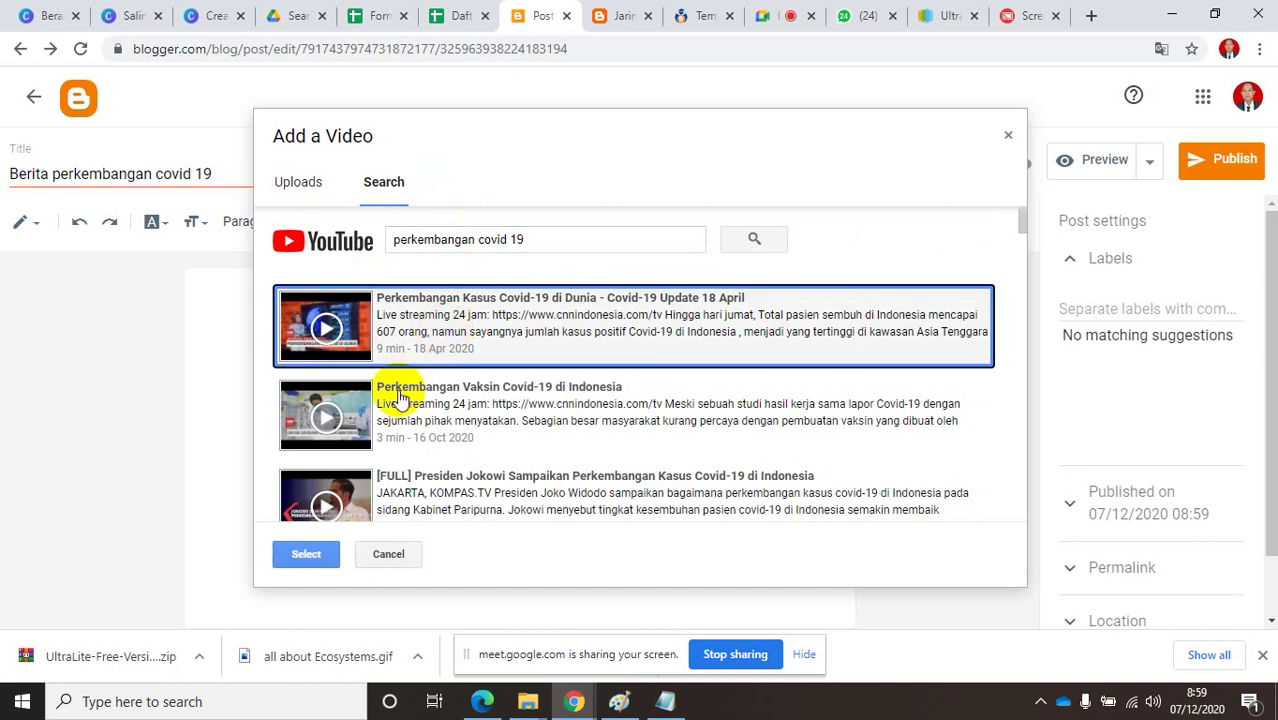
pyautogui.click(305, 556)
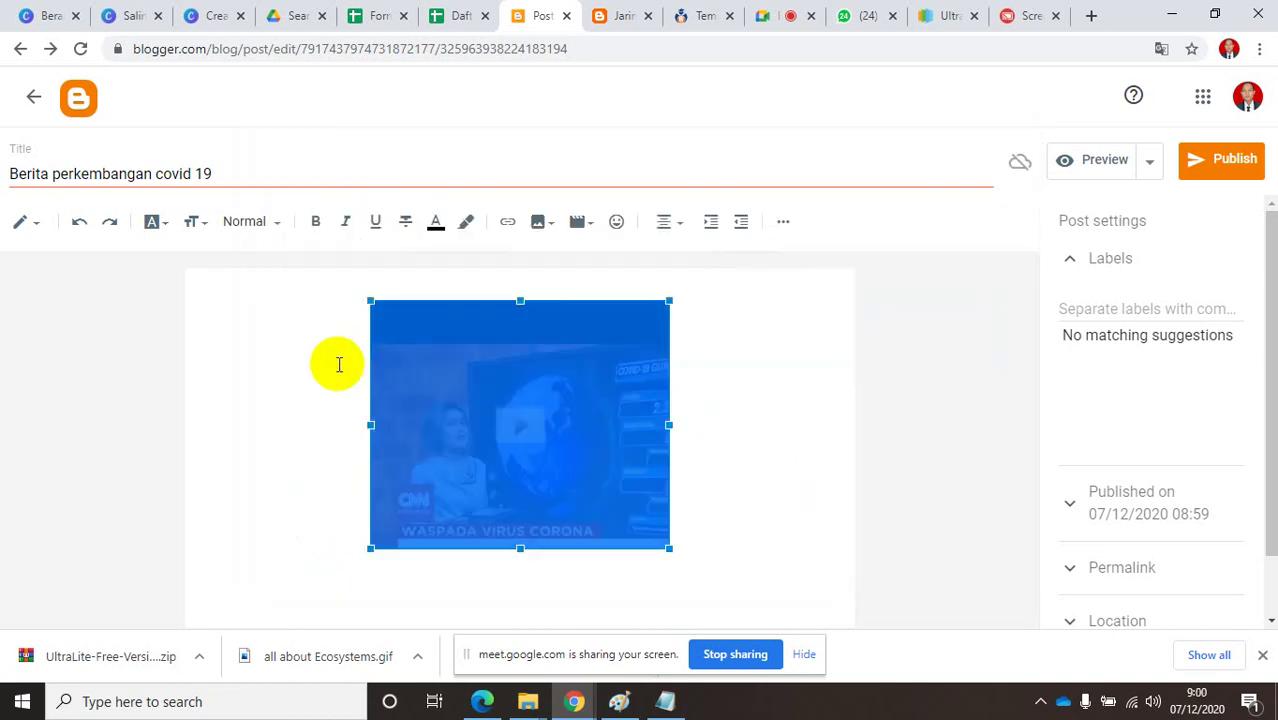
# Publish the post and confirm it
pyautogui.click(1207, 163)
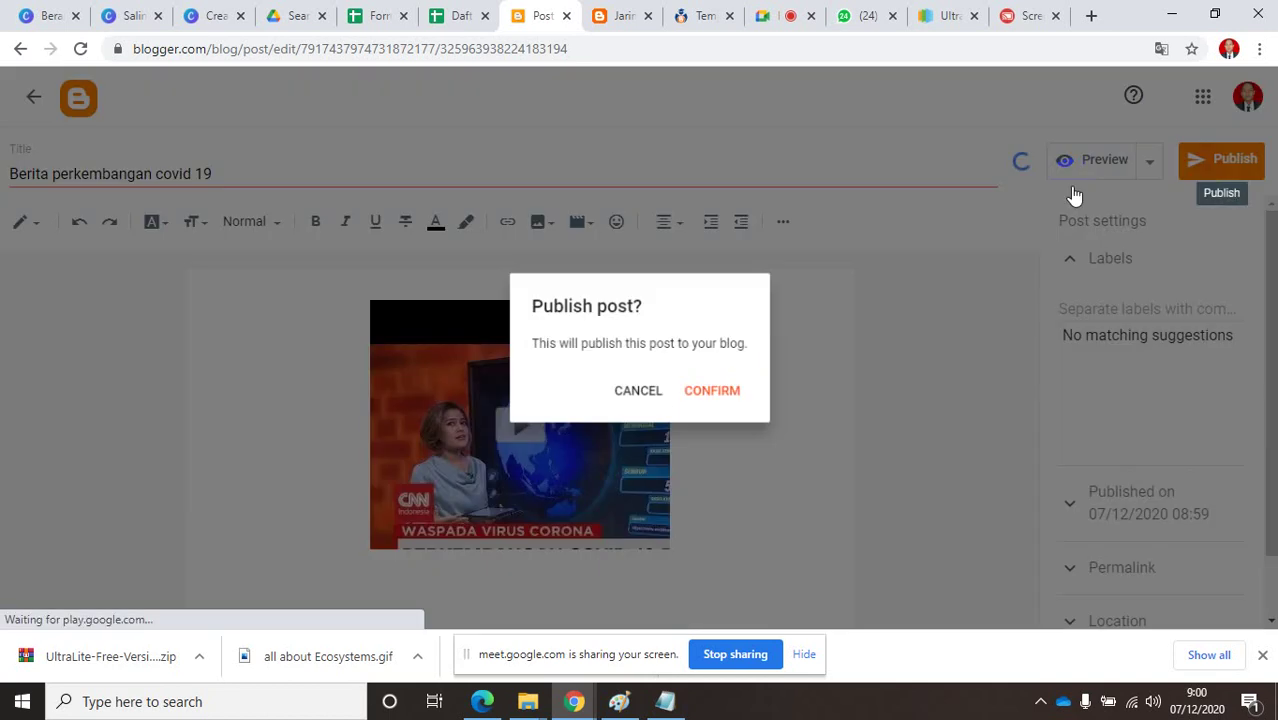
pyautogui.click(708, 390)
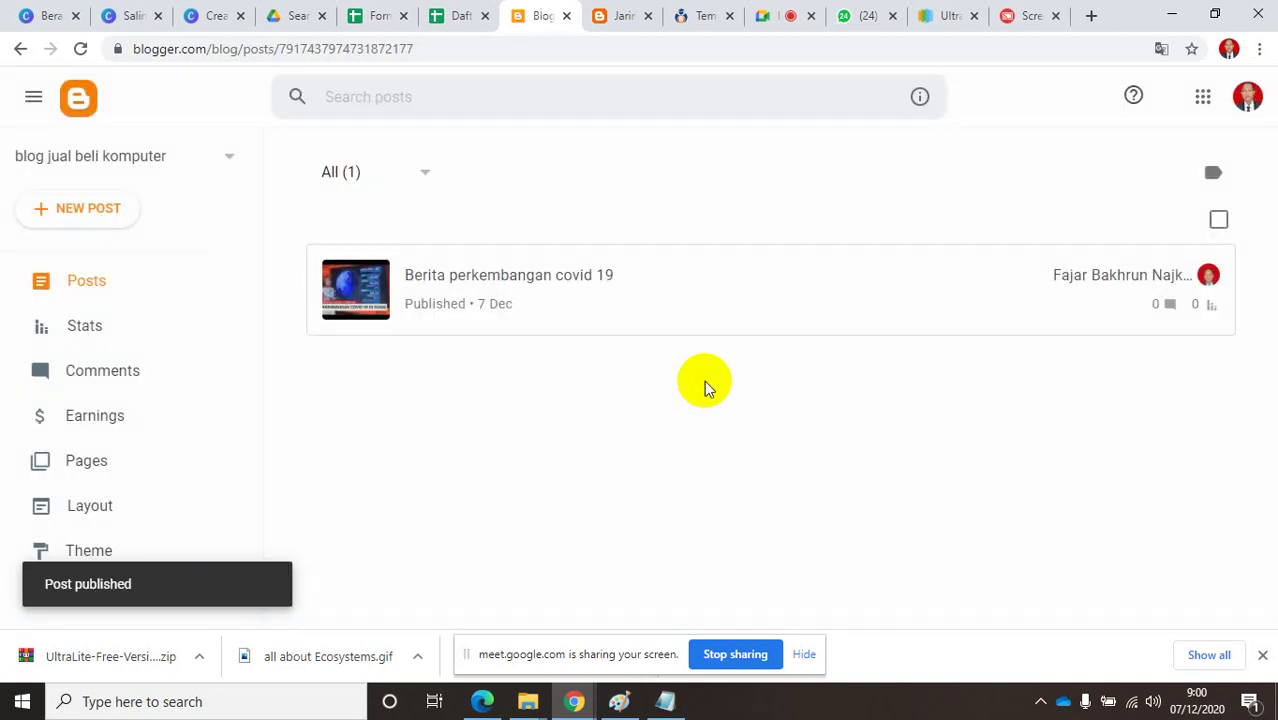
pyautogui.scroll(-2, 114, 422)
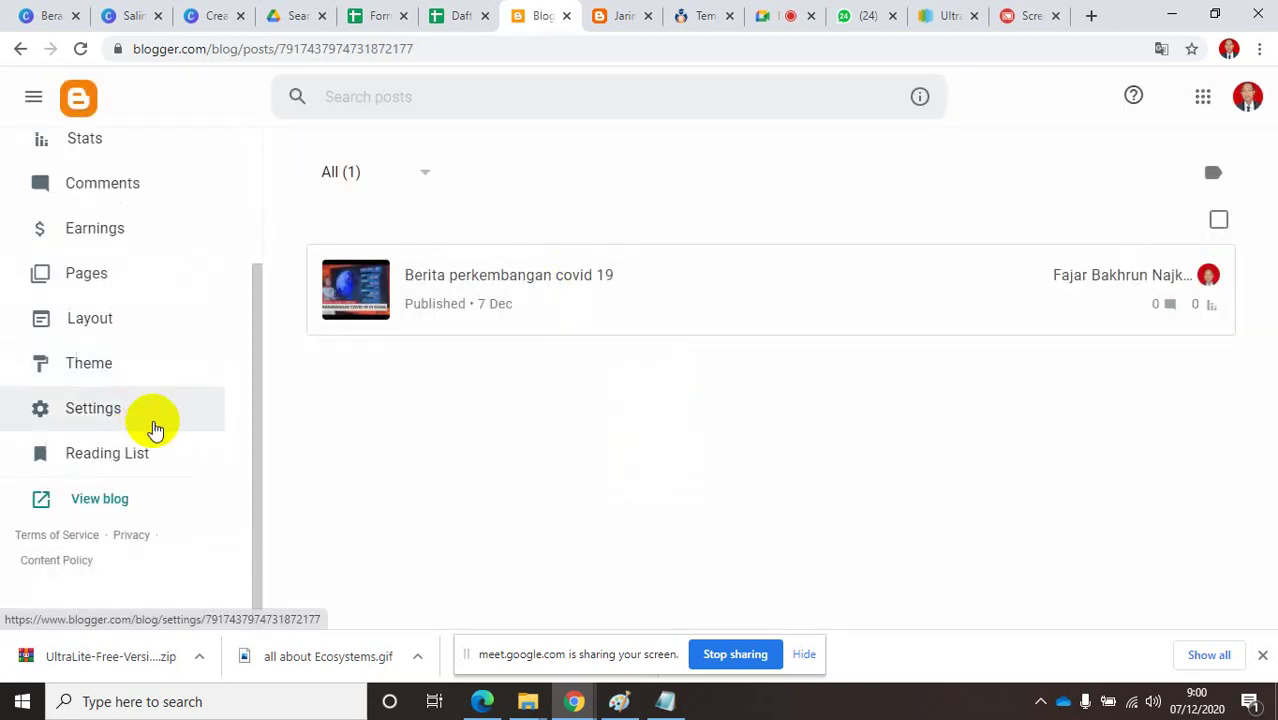
pyautogui.click(99, 505)
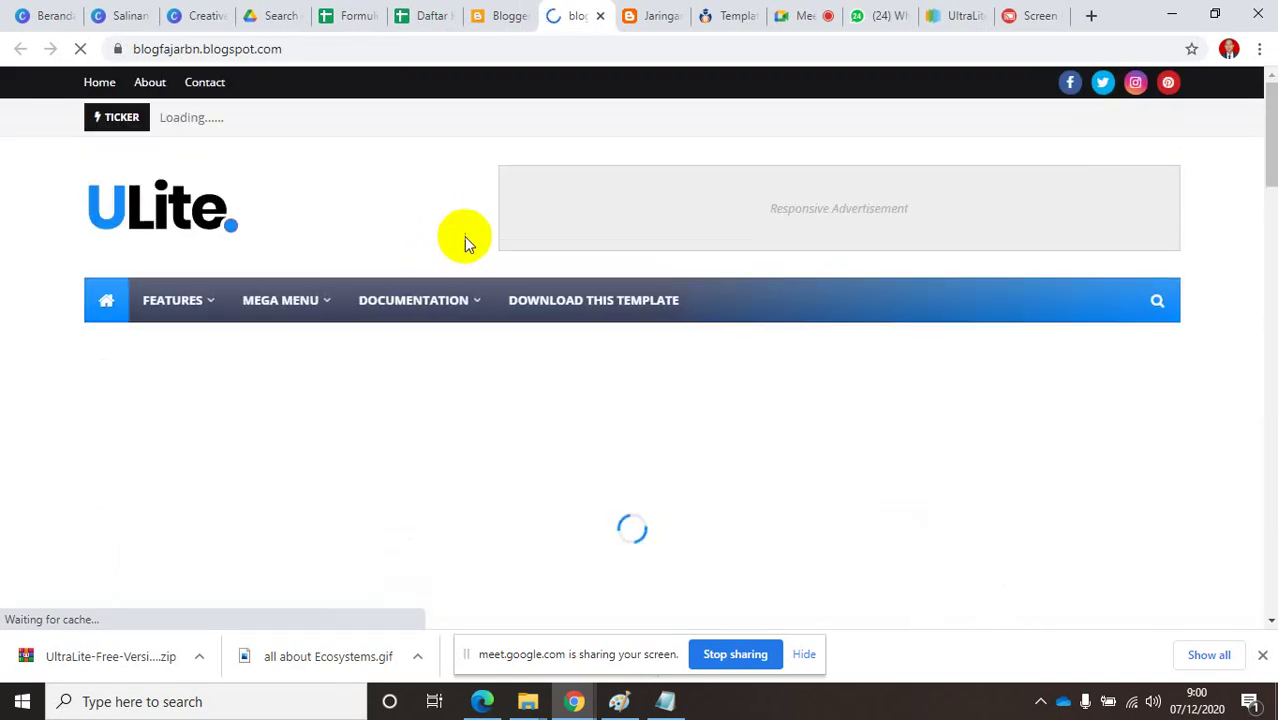
pyautogui.scroll(-4, 436, 295)
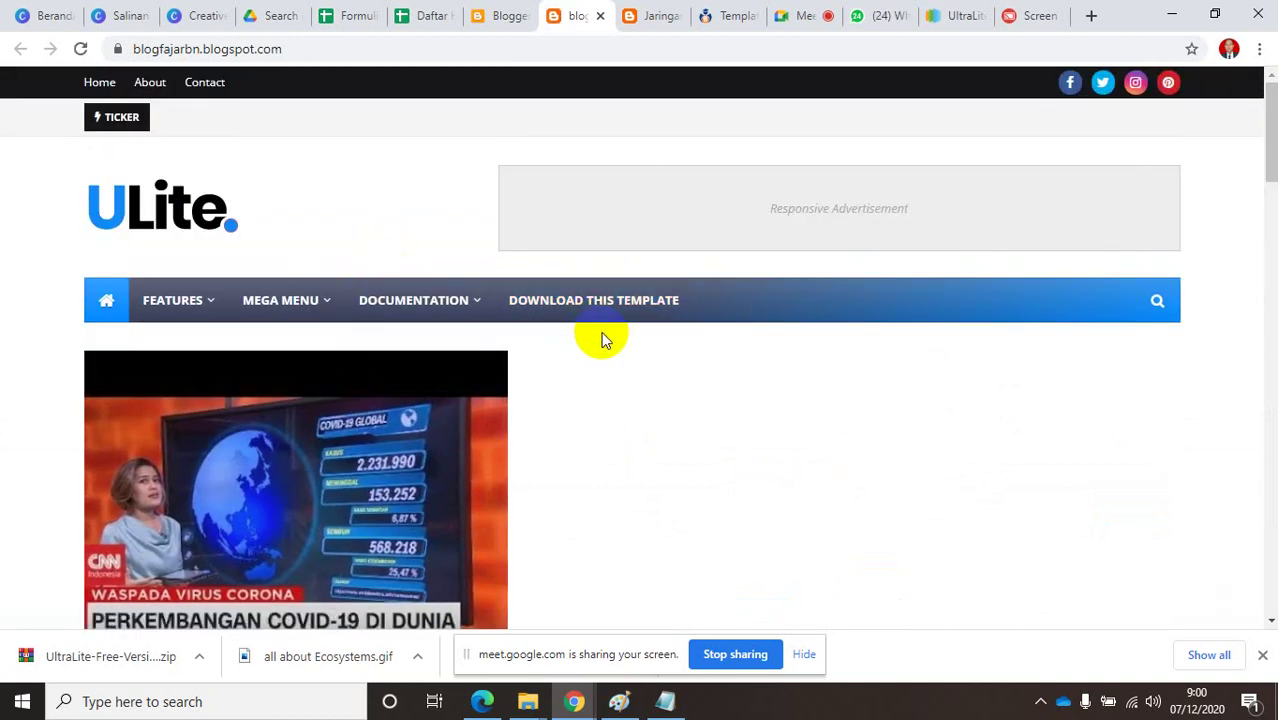
pyautogui.scroll(-5, 548, 435)
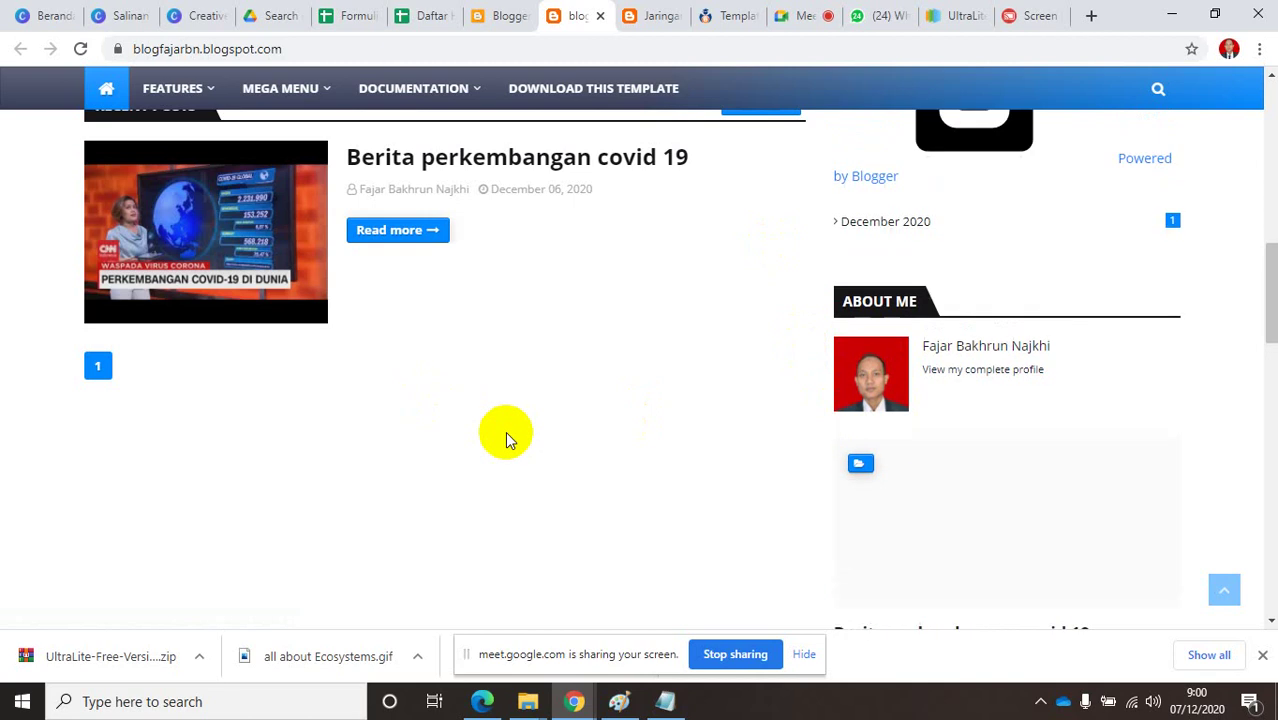
pyautogui.scroll(10, 505, 431)
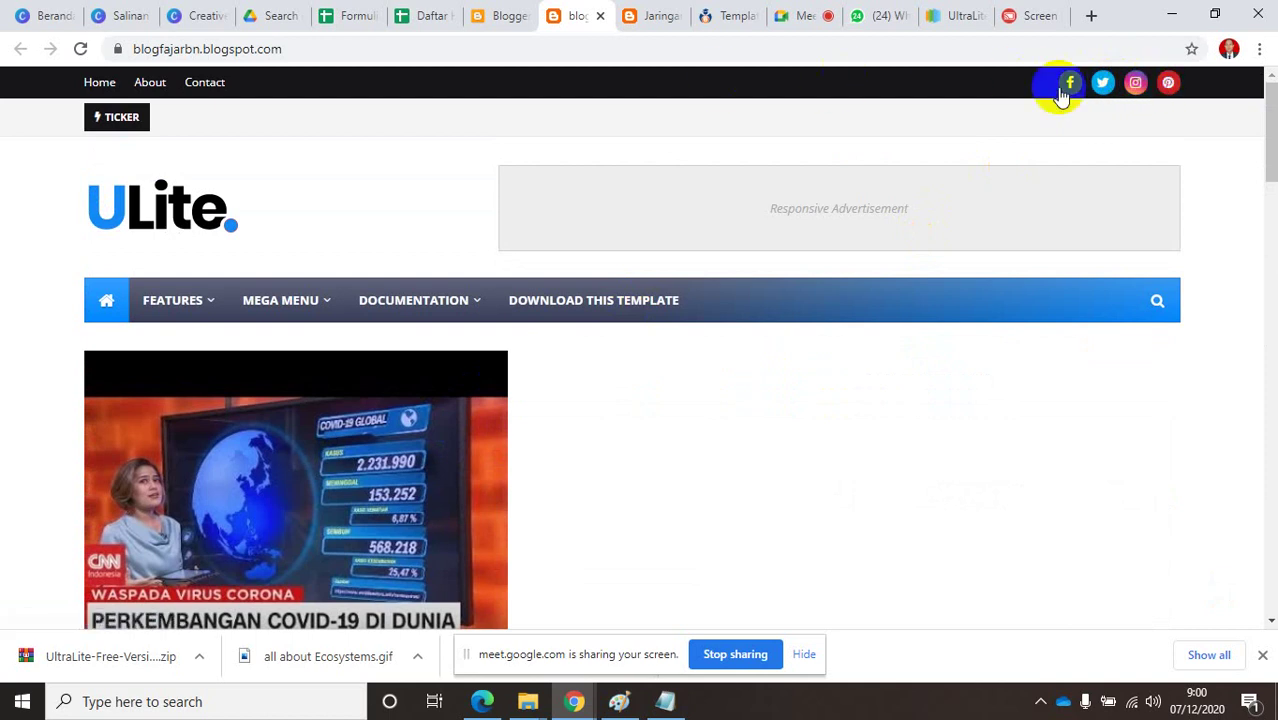
pyautogui.click(492, 16)
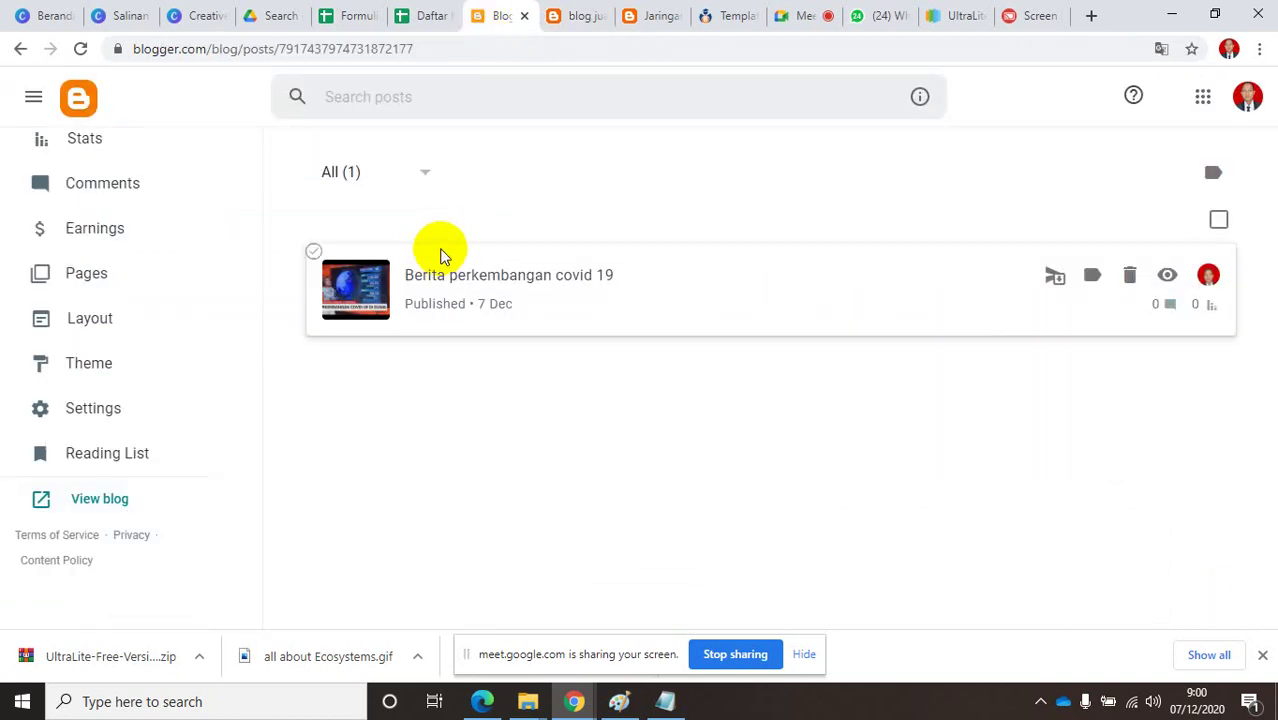
# Open the theme's Edit HTML code, checking the live blog's social links alongside
pyautogui.click(112, 368)
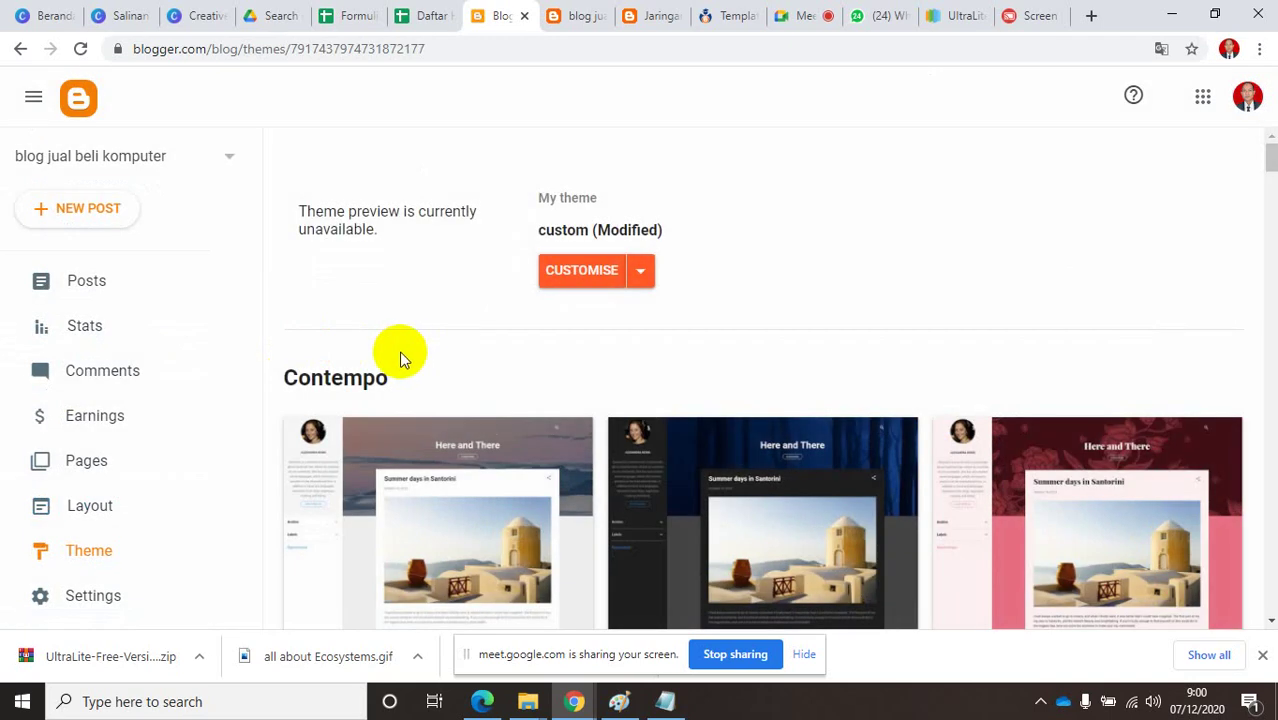
pyautogui.click(641, 281)
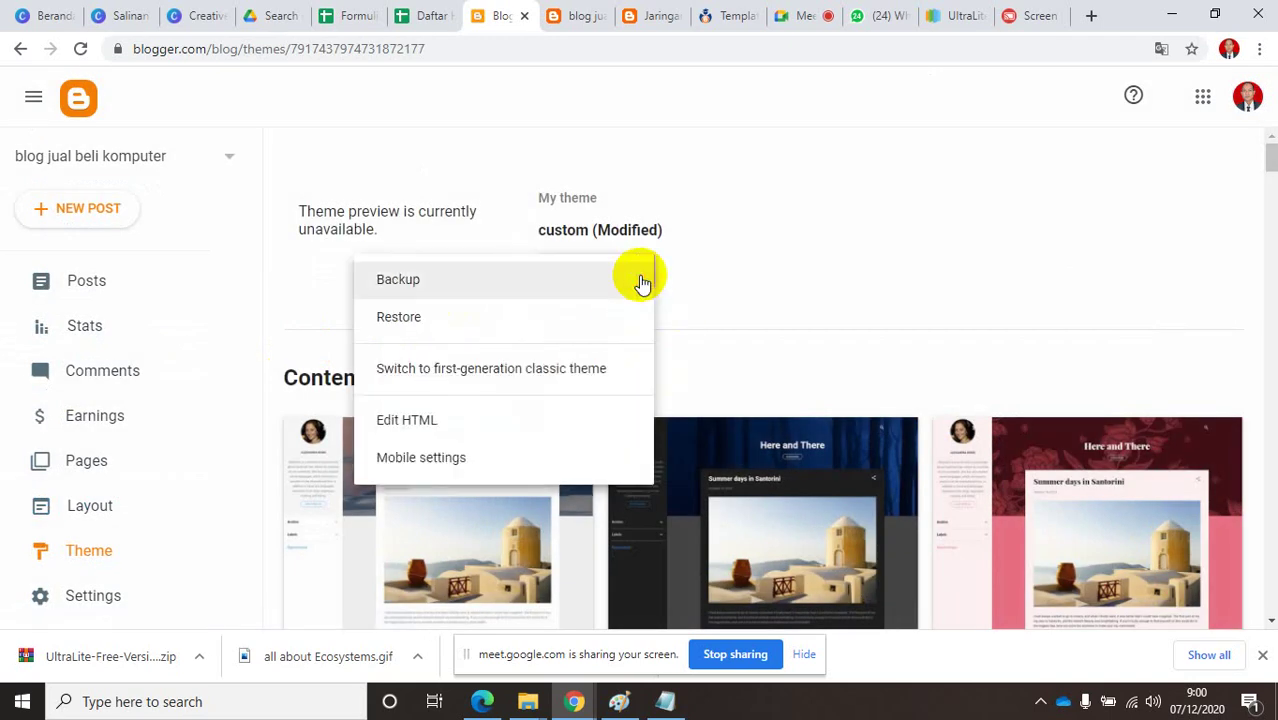
pyautogui.click(418, 425)
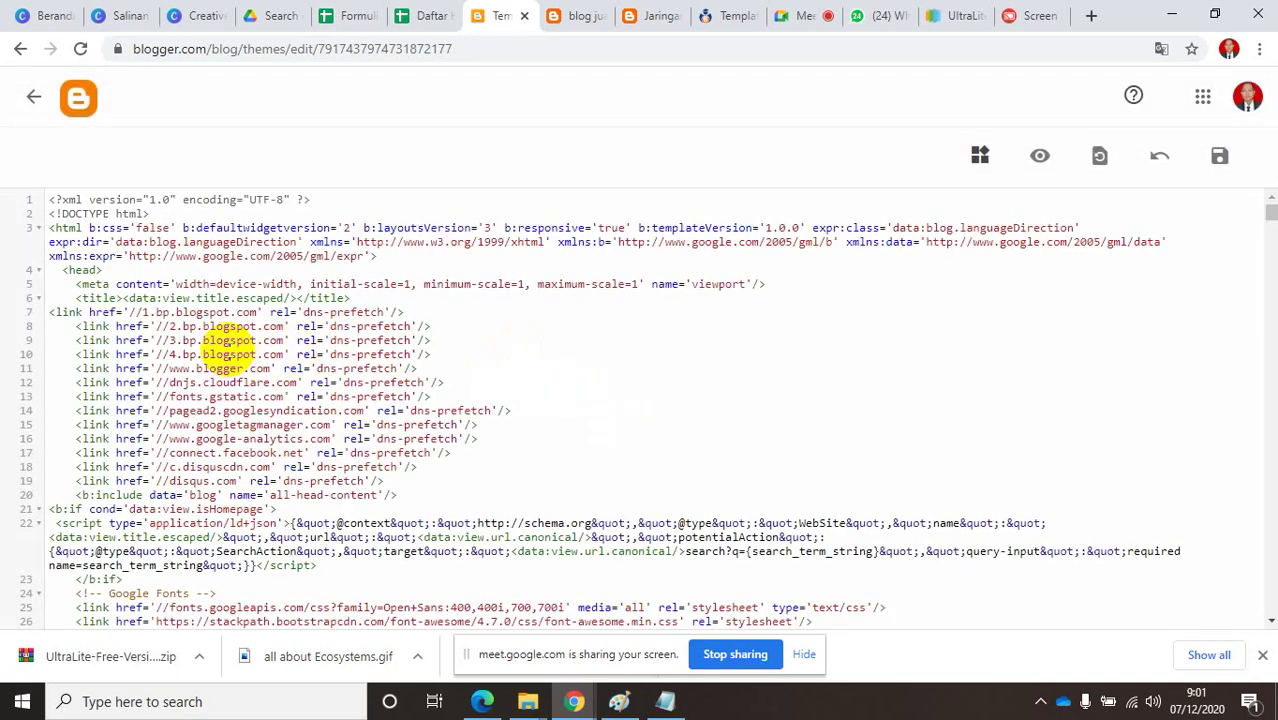
pyautogui.scroll(-5, 240, 408)
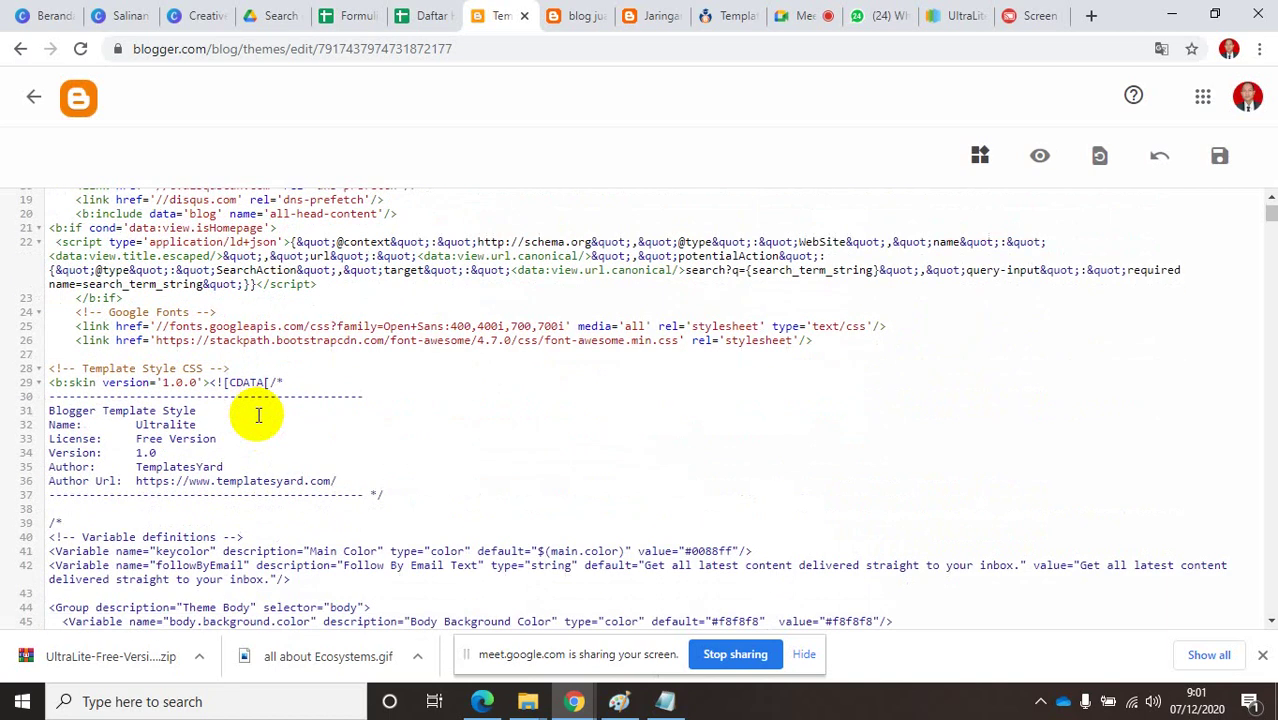
pyautogui.scroll(5, 258, 415)
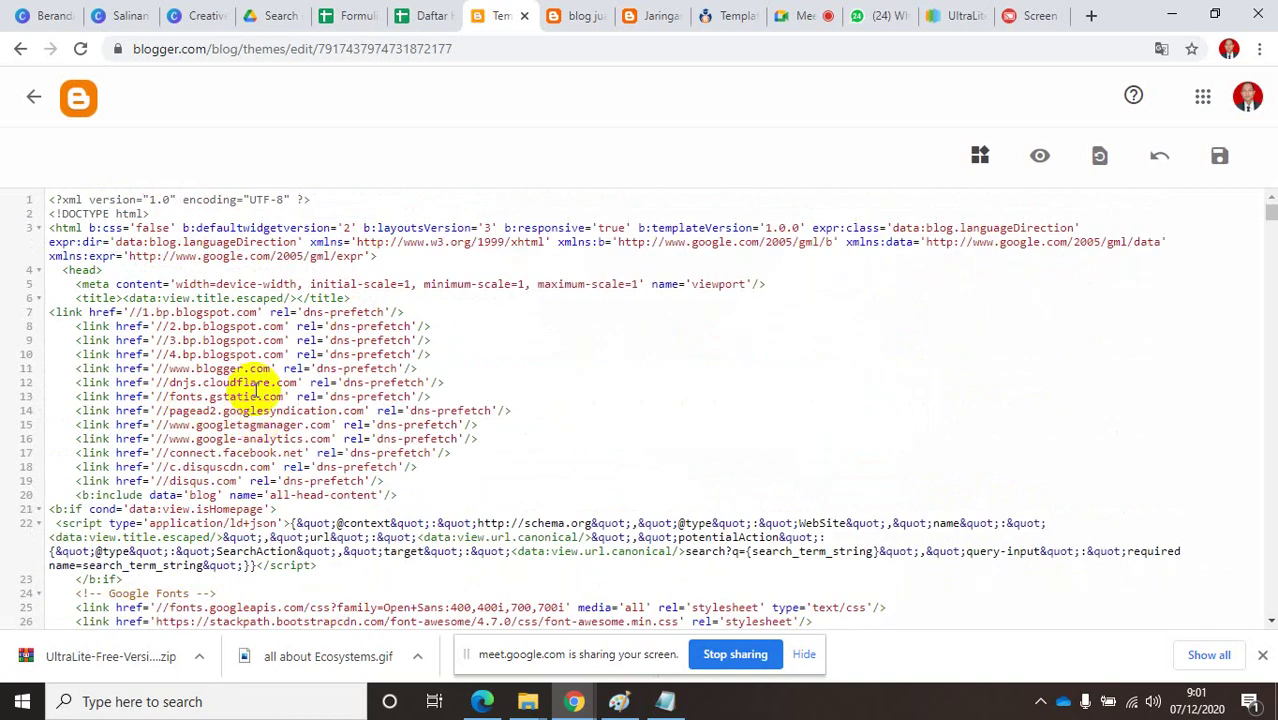
pyautogui.click(570, 22)
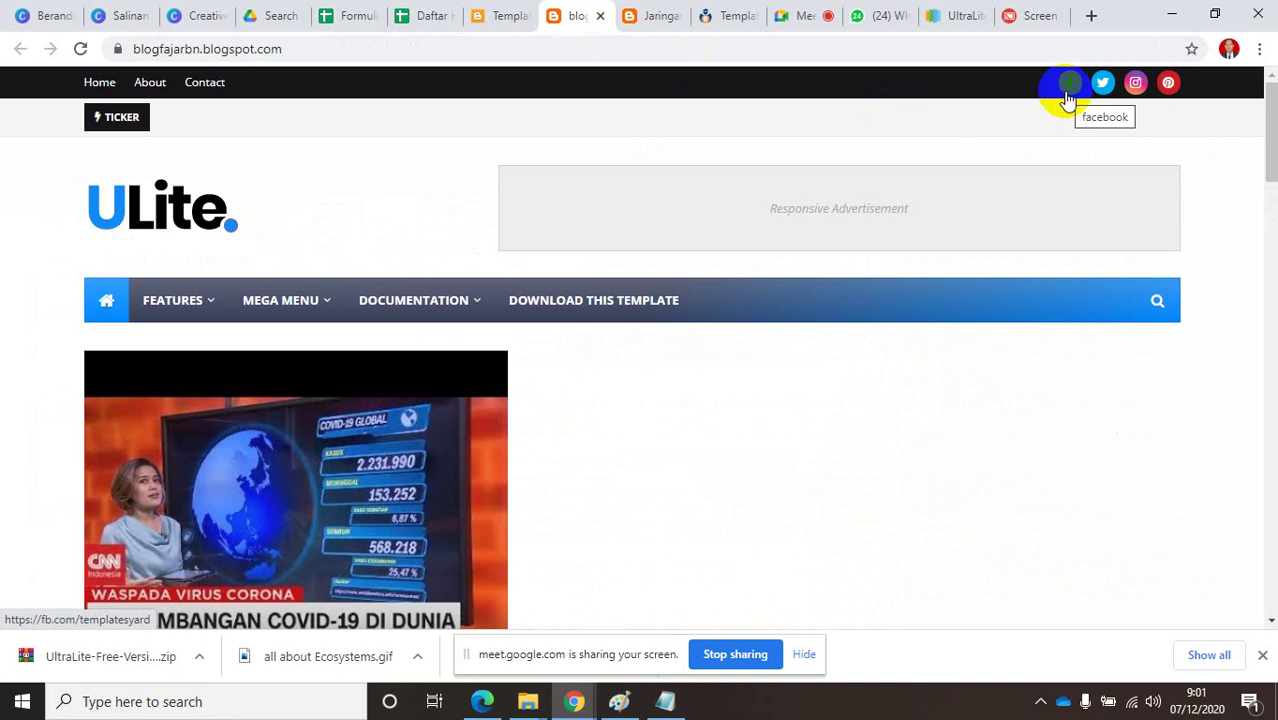
pyautogui.click(502, 17)
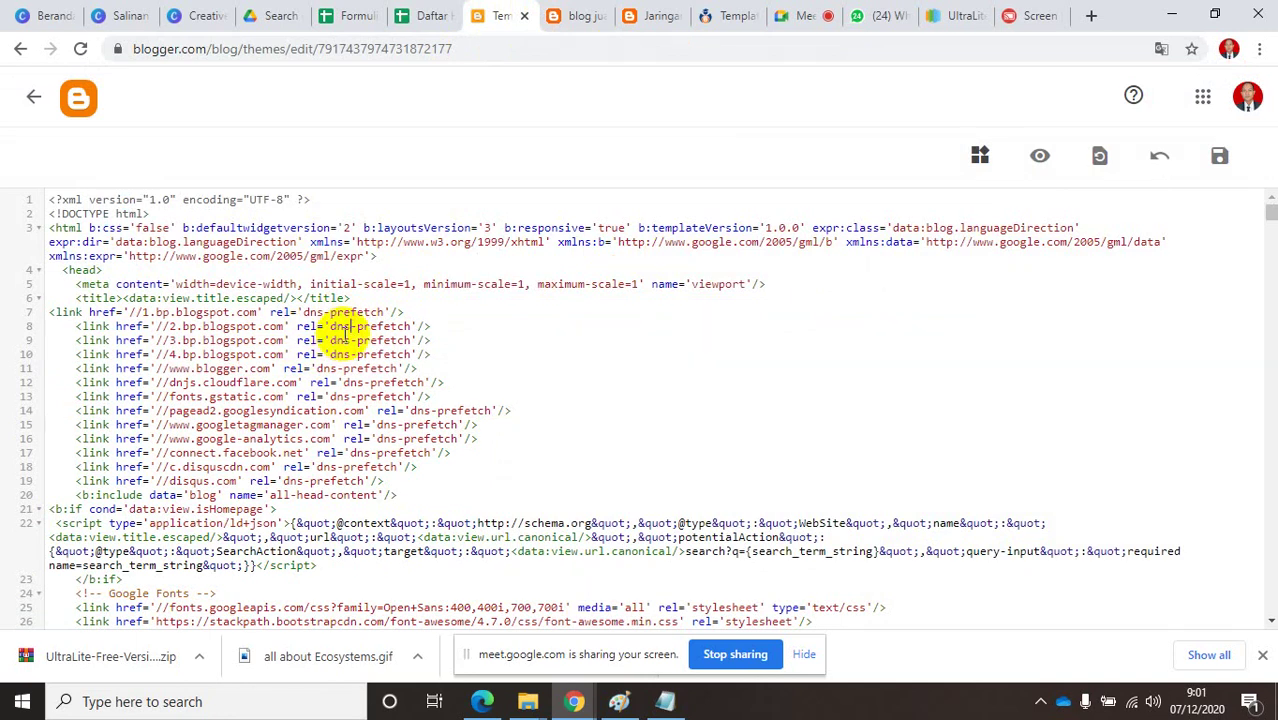
# Search the code for fb.com to locate the fb.com/templatesyard link on line 410
pyautogui.hotkey('ctrl', 'f')
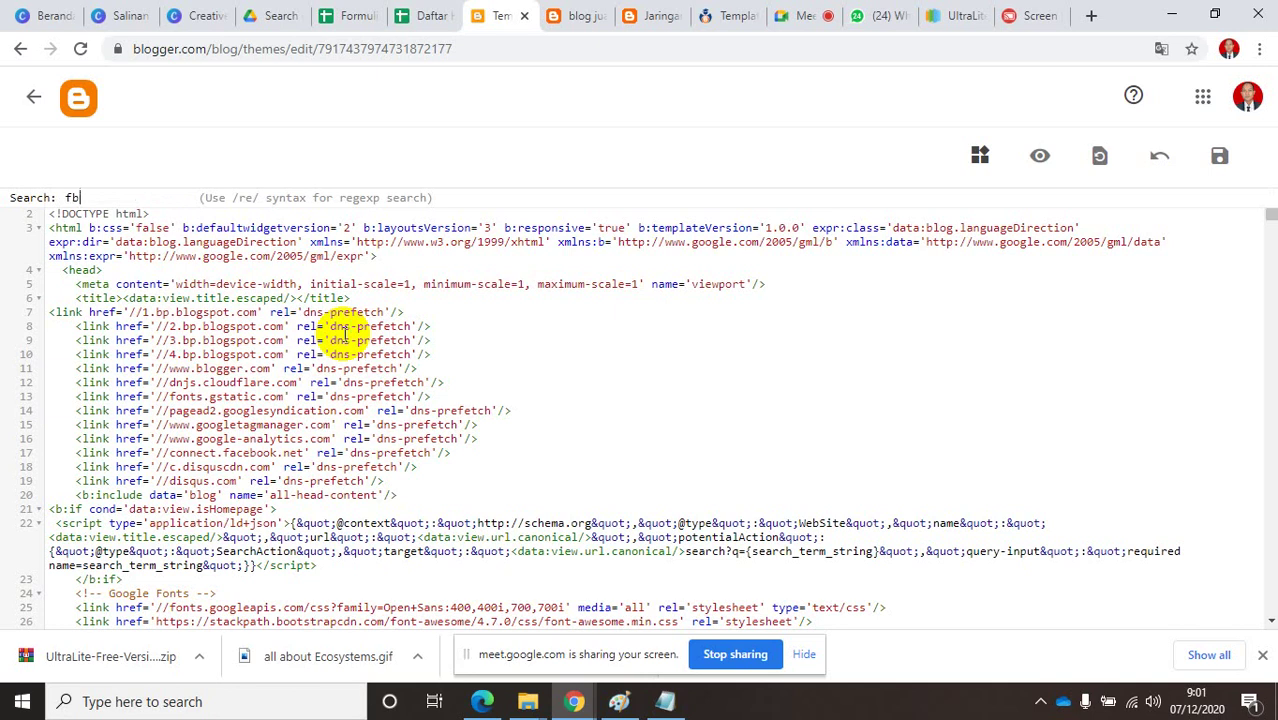
pyautogui.press('Return')
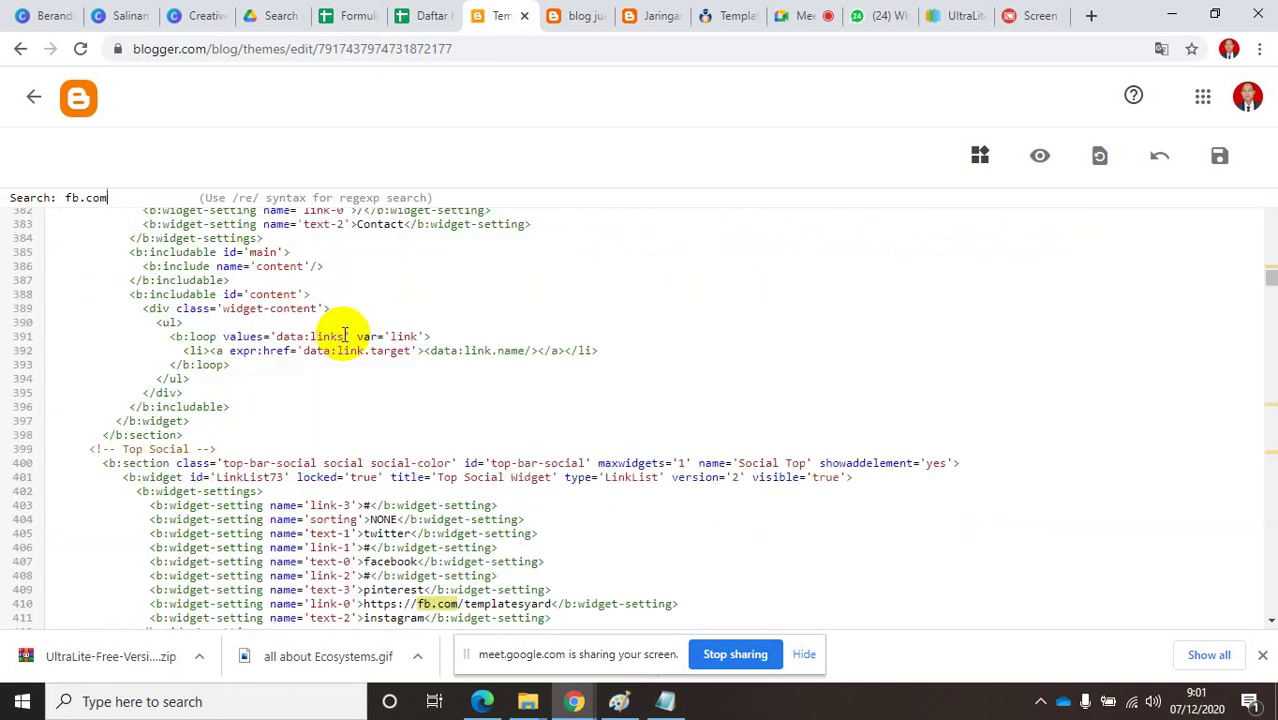
pyautogui.scroll(-1, 455, 450)
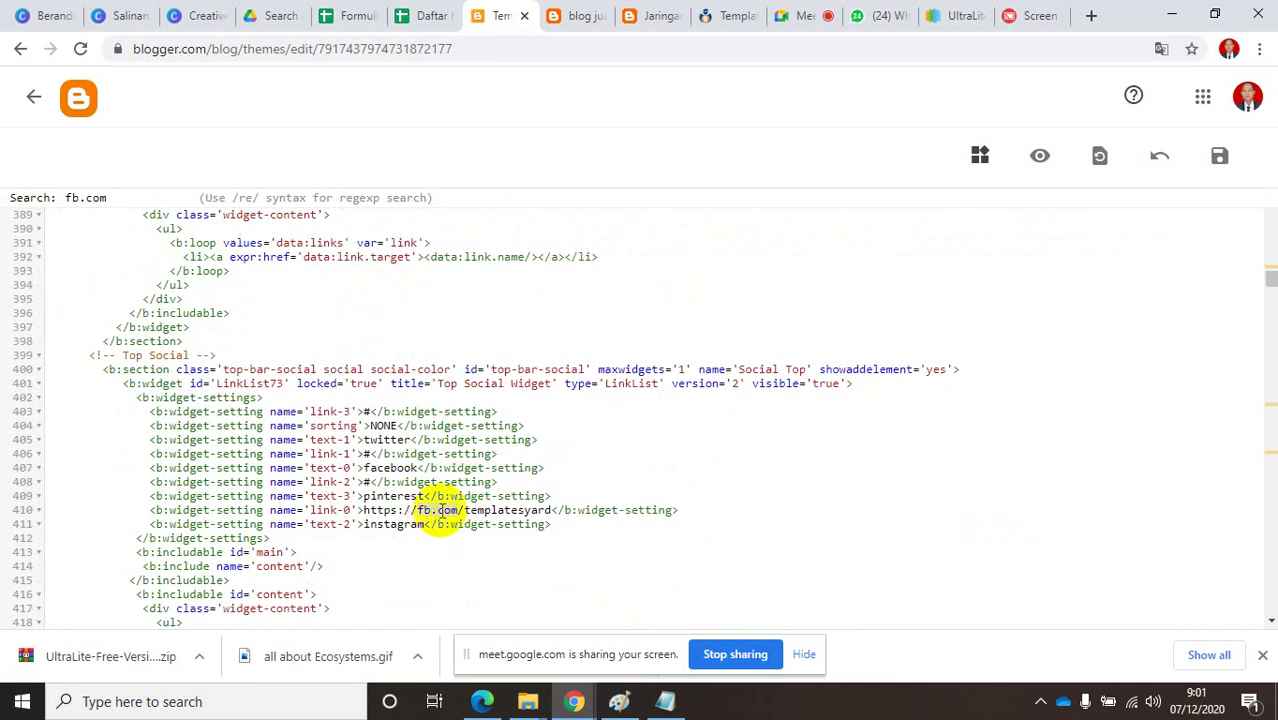
pyautogui.click(431, 512)
pyautogui.moveTo(420, 512); pyautogui.dragTo(549, 511)
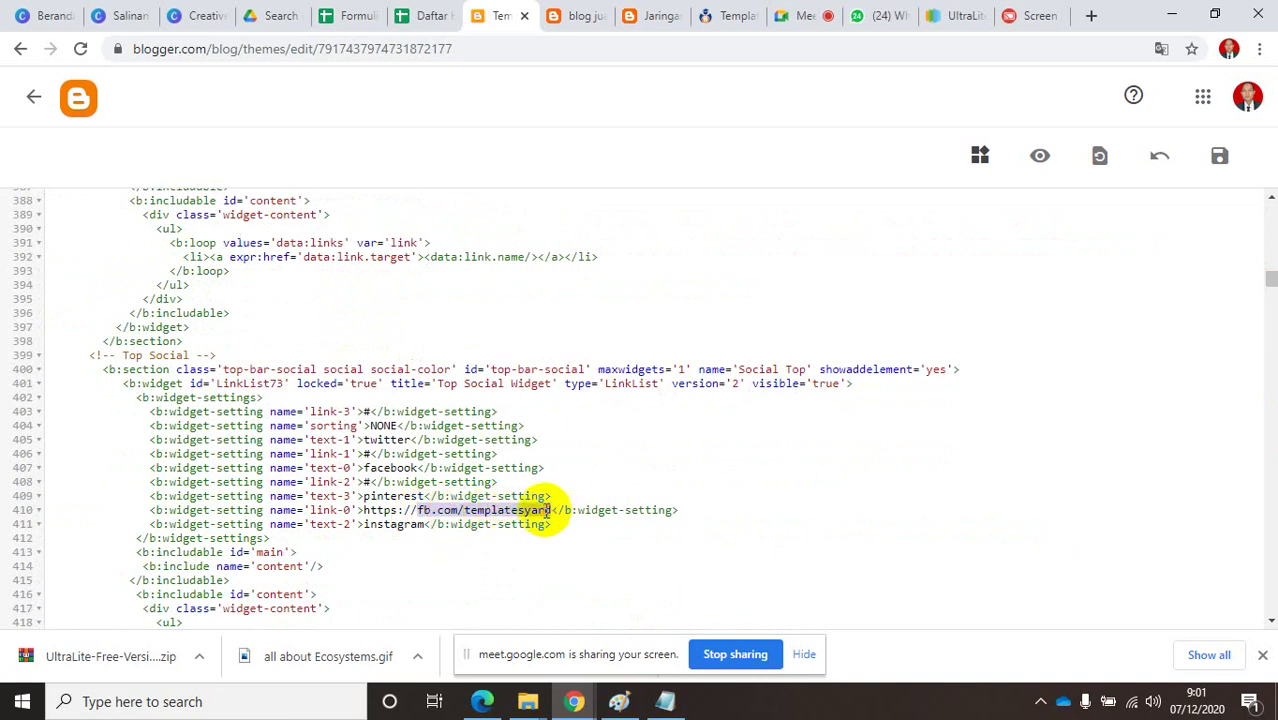
pyautogui.click(451, 510)
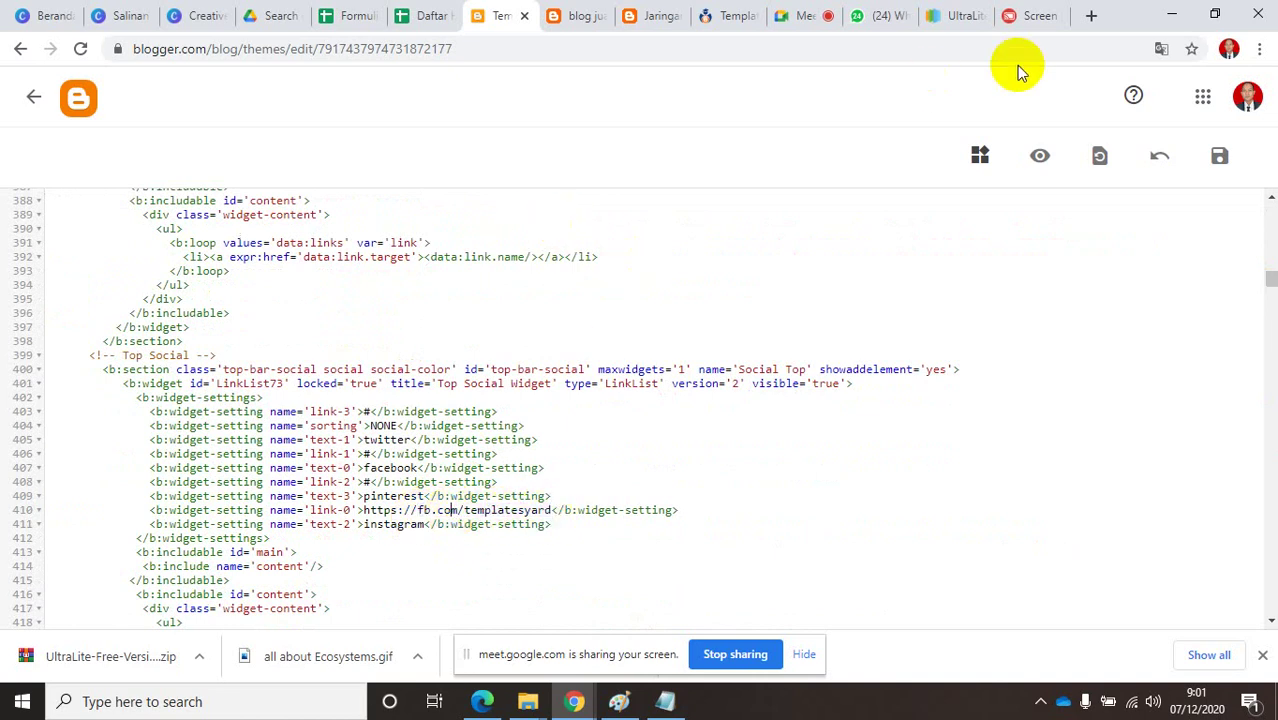
pyautogui.click(1027, 15)
# Load facebook.com, open your own profile page, and copy its web address
pyautogui.click(538, 54)
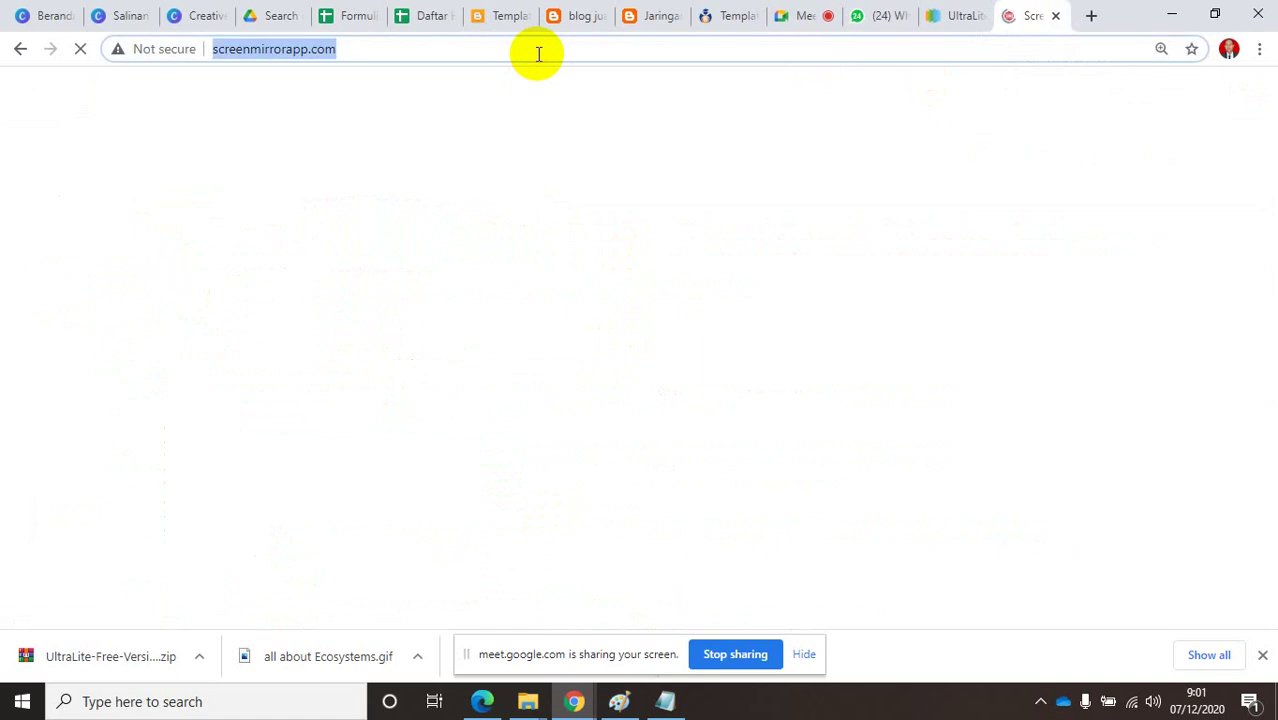
pyautogui.write('facebook')
pyautogui.press('Return')
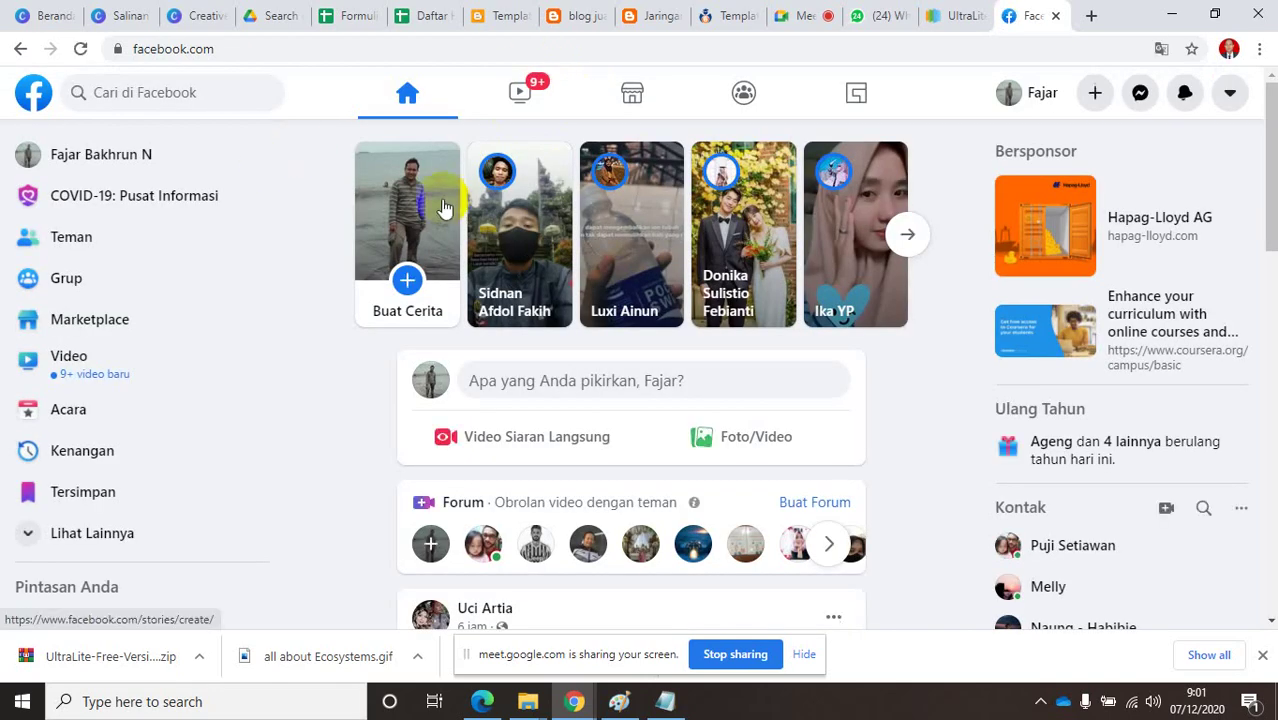
pyautogui.click(408, 206)
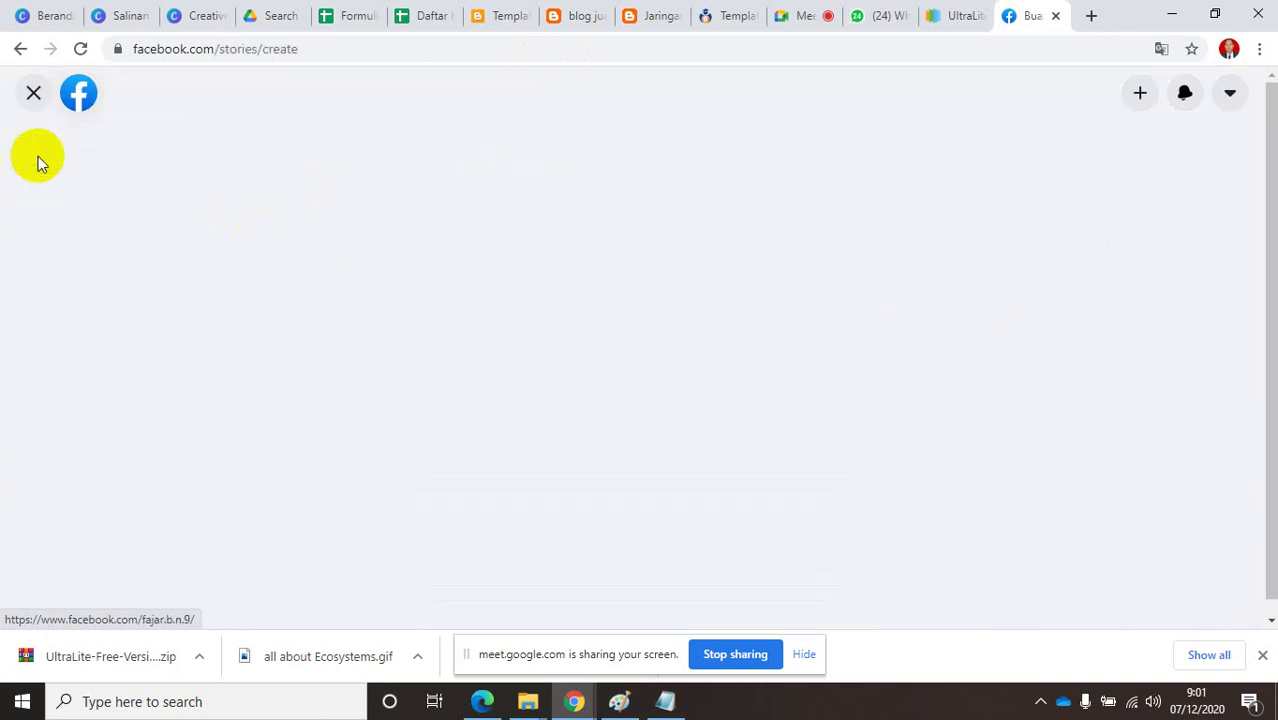
pyautogui.click(38, 156)
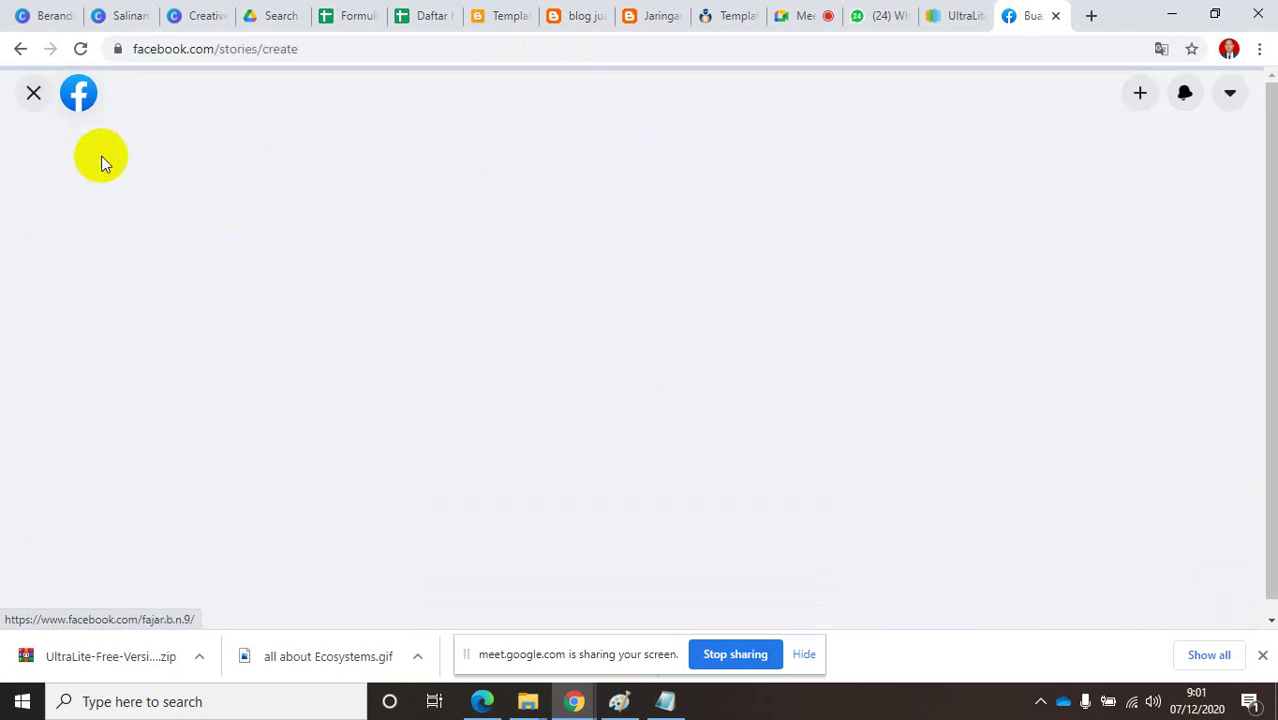
pyautogui.click(331, 51)
pyautogui.hotkey('ctrl', 'c')
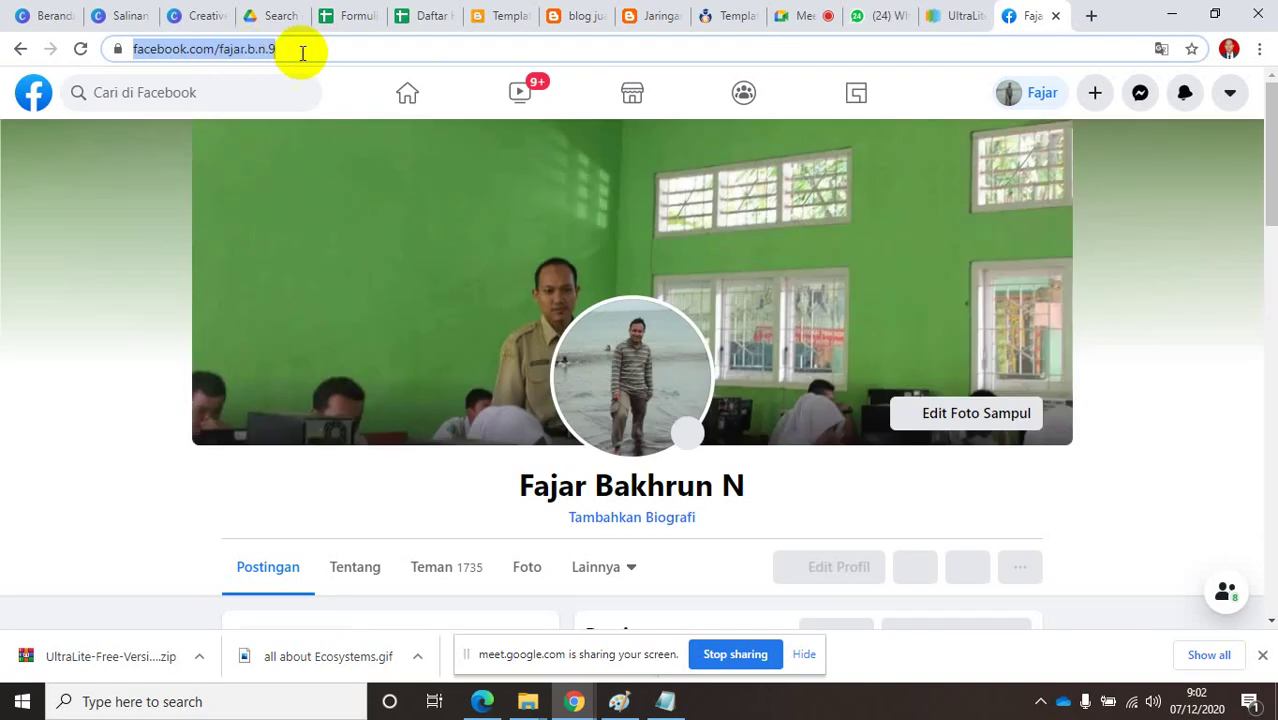
pyautogui.click(722, 24)
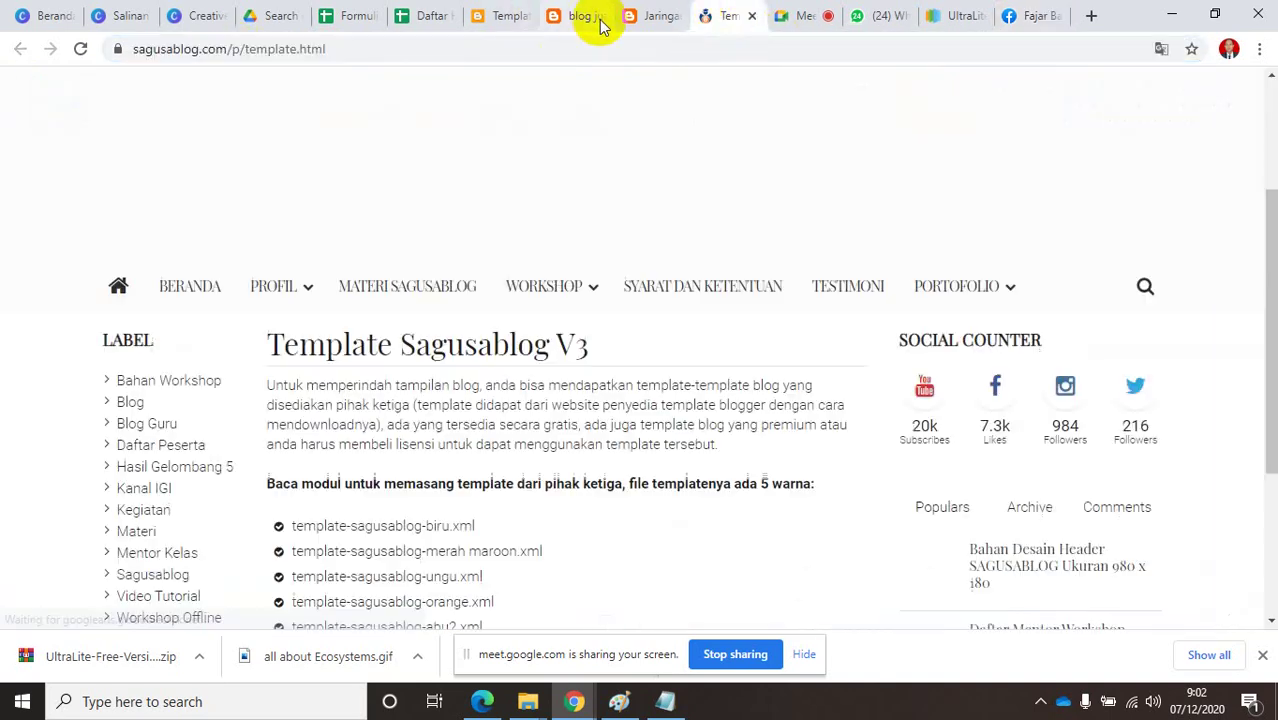
pyautogui.click(574, 20)
# Replace the line-410 fb.com/templatesyard link with the copied profile URL and save
pyautogui.click(502, 18)
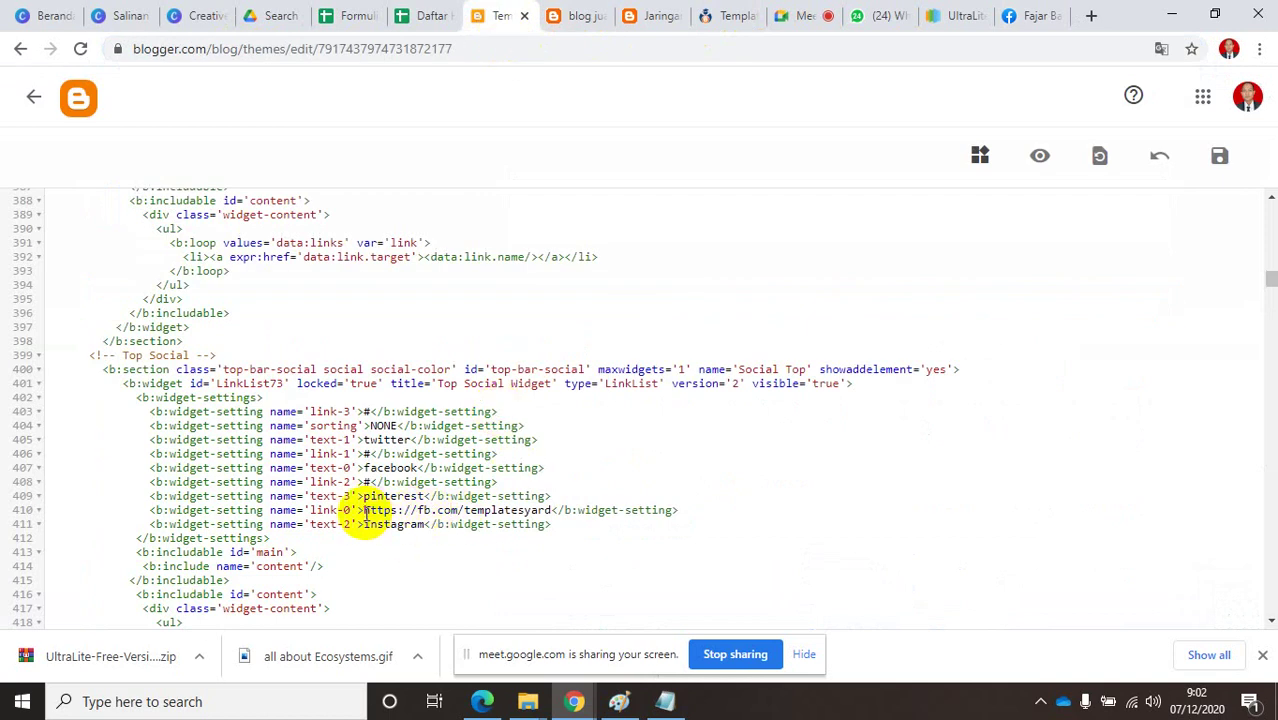
pyautogui.moveTo(365, 512); pyautogui.dragTo(549, 511)
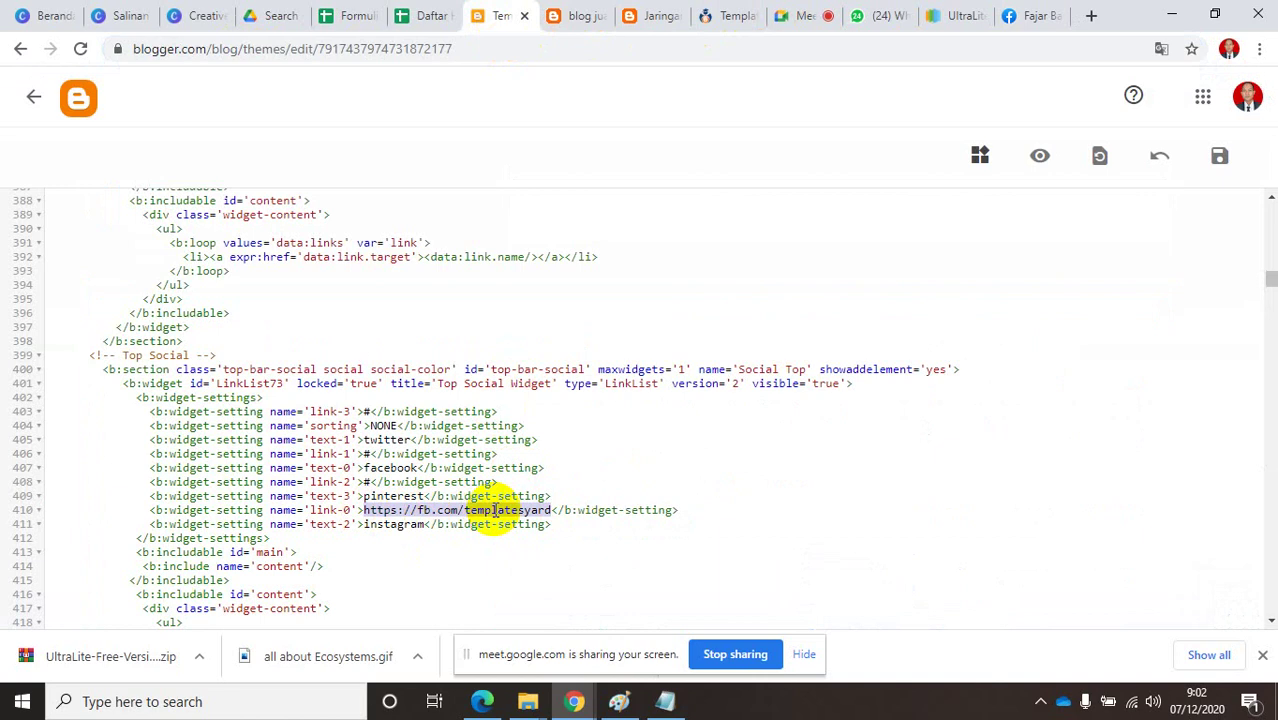
pyautogui.hotkey('ctrl', 'v')
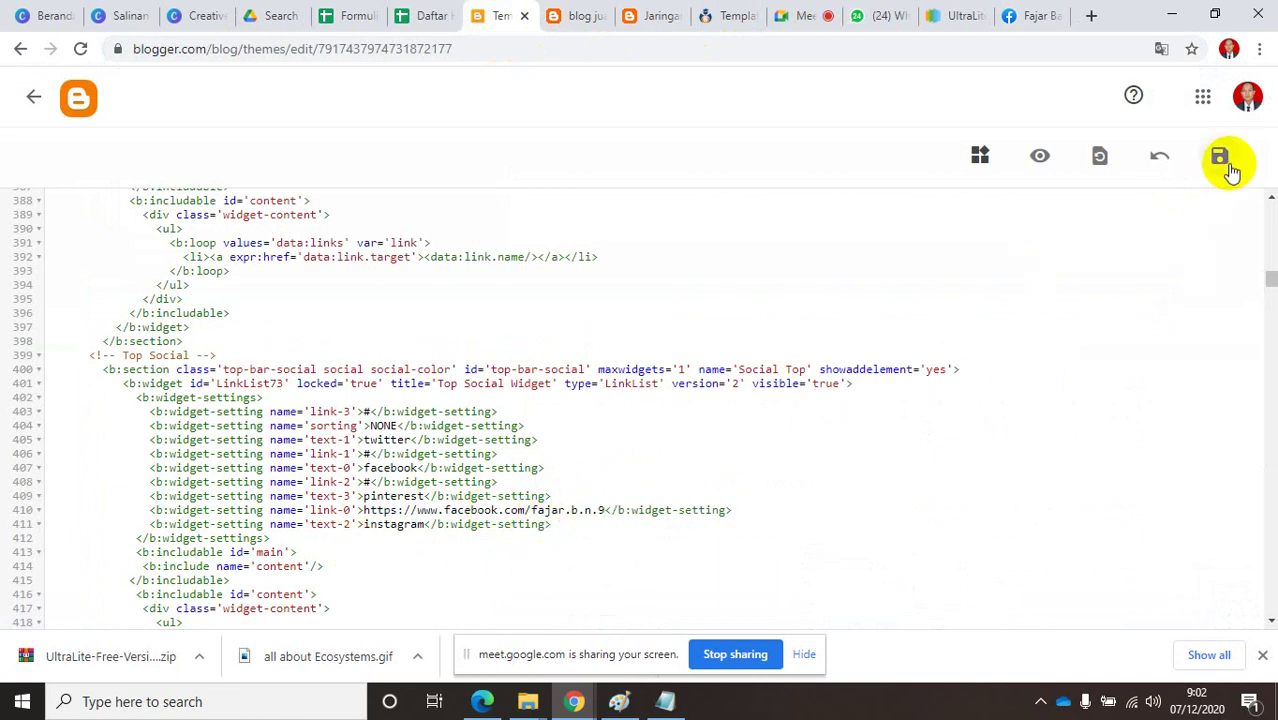
pyautogui.click(1222, 160)
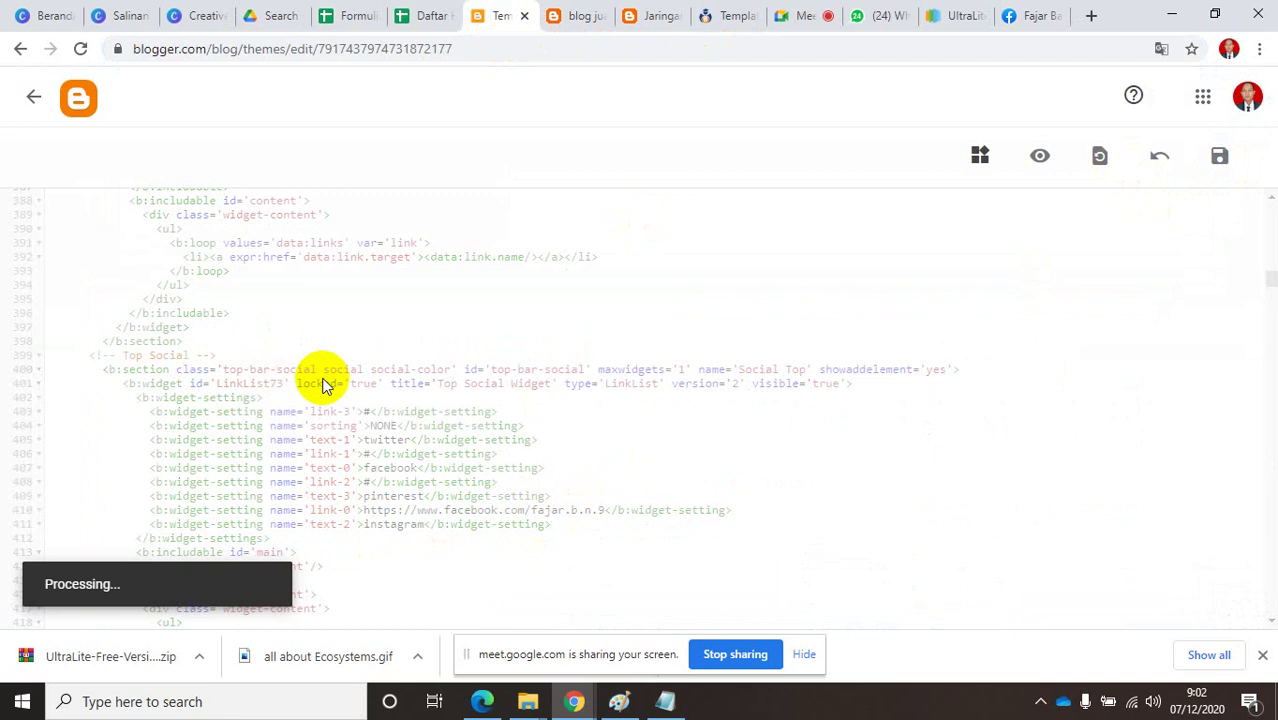
# Reload the live ULite blog and confirm its Facebook icon opens your profile
pyautogui.click(572, 18)
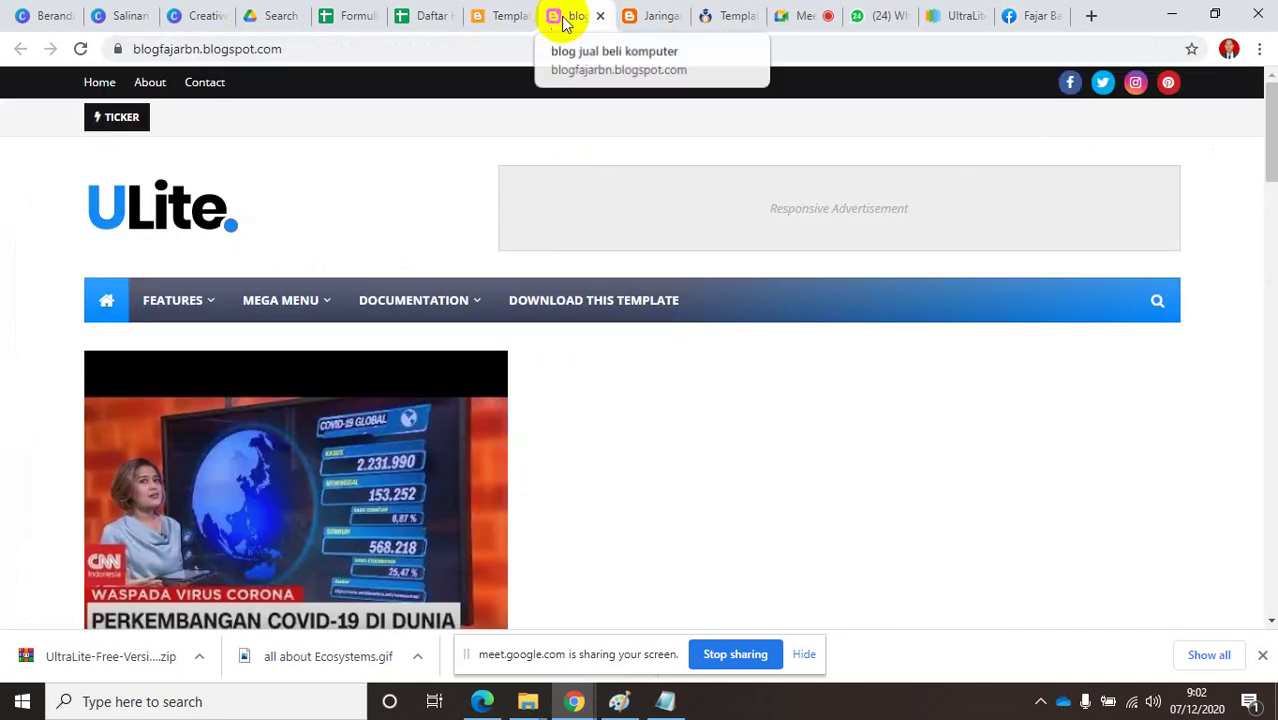
pyautogui.click(80, 48)
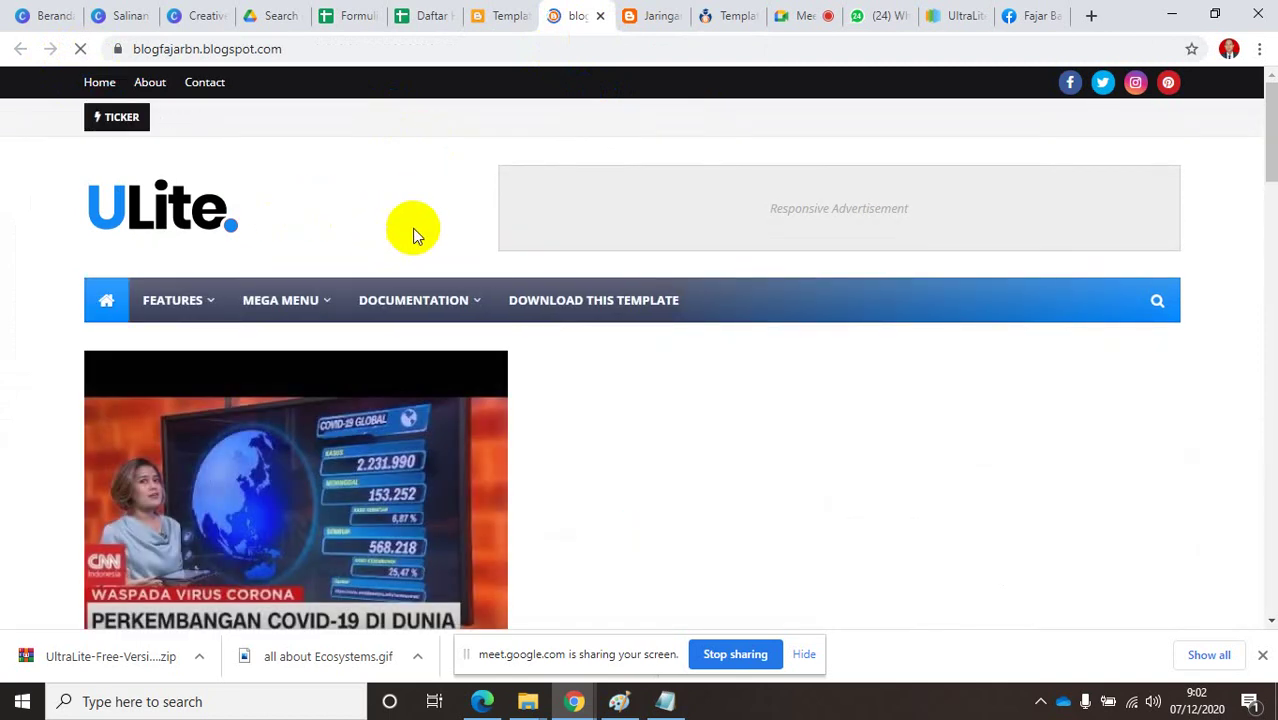
pyautogui.click(1071, 88)
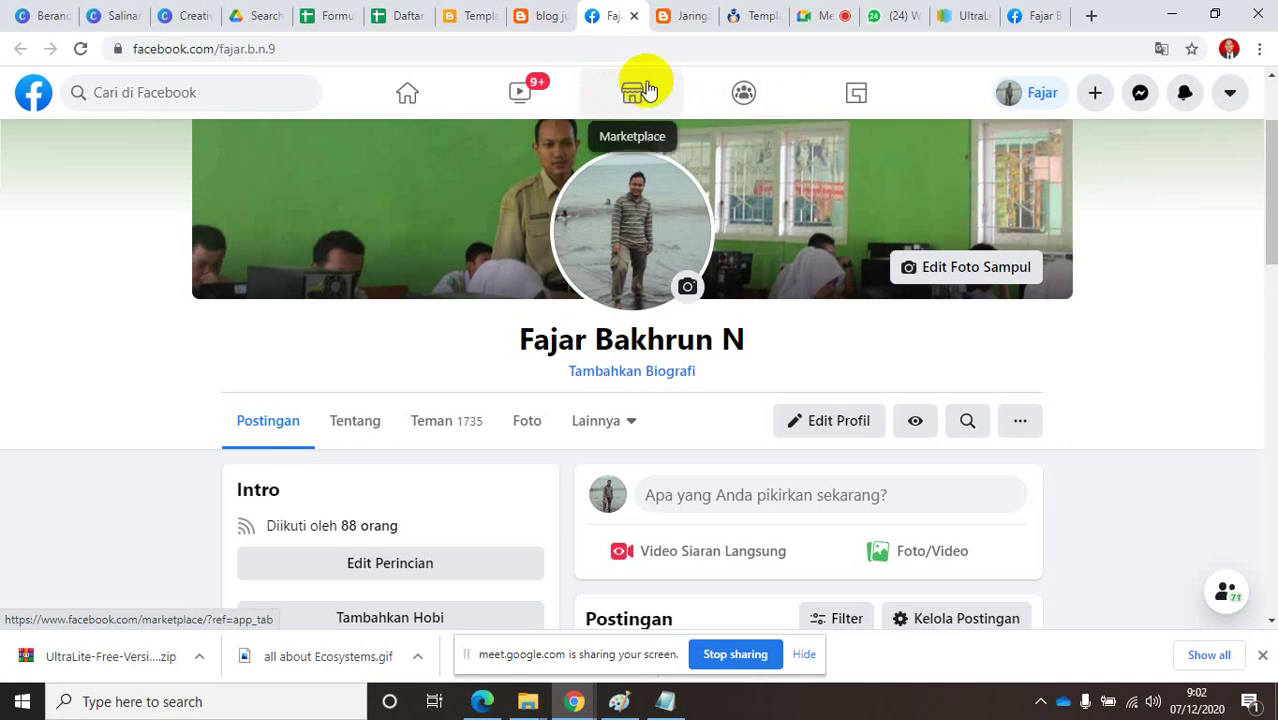
# Open the old Jaringan Komputer blog via the 'fjar' address suggestion and scroll through it
pyautogui.click(677, 24)
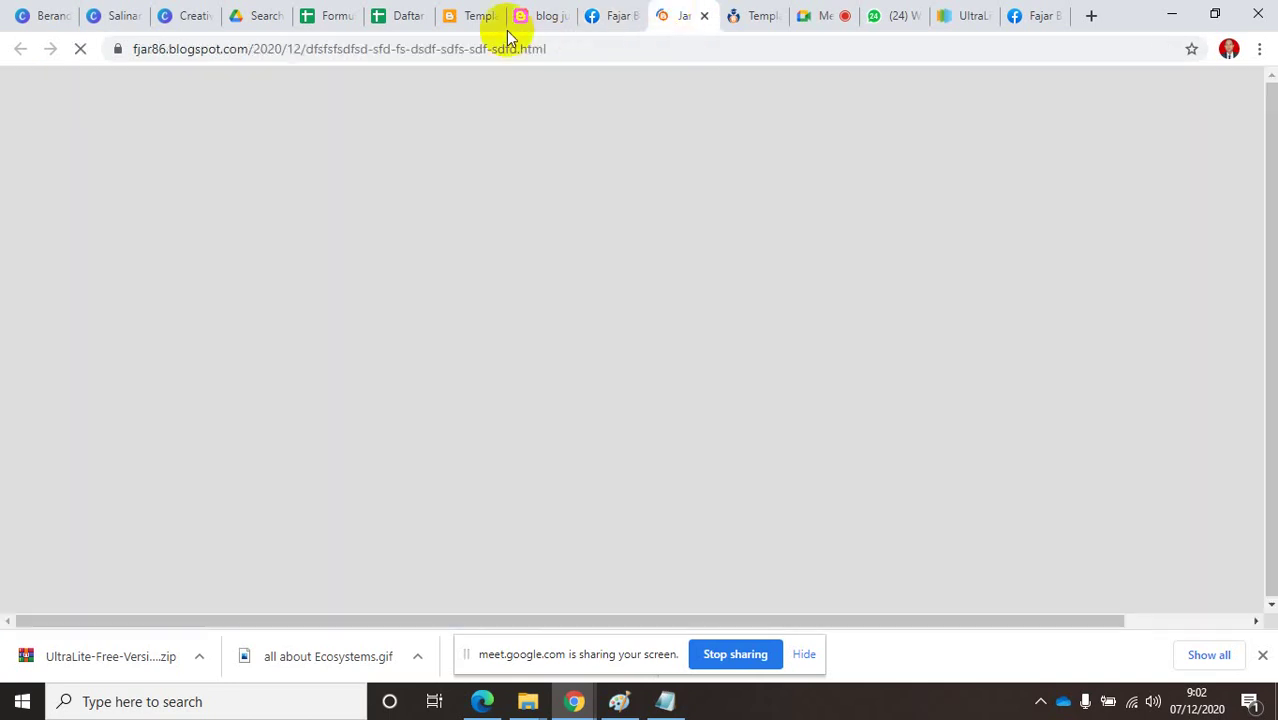
pyautogui.click(465, 18)
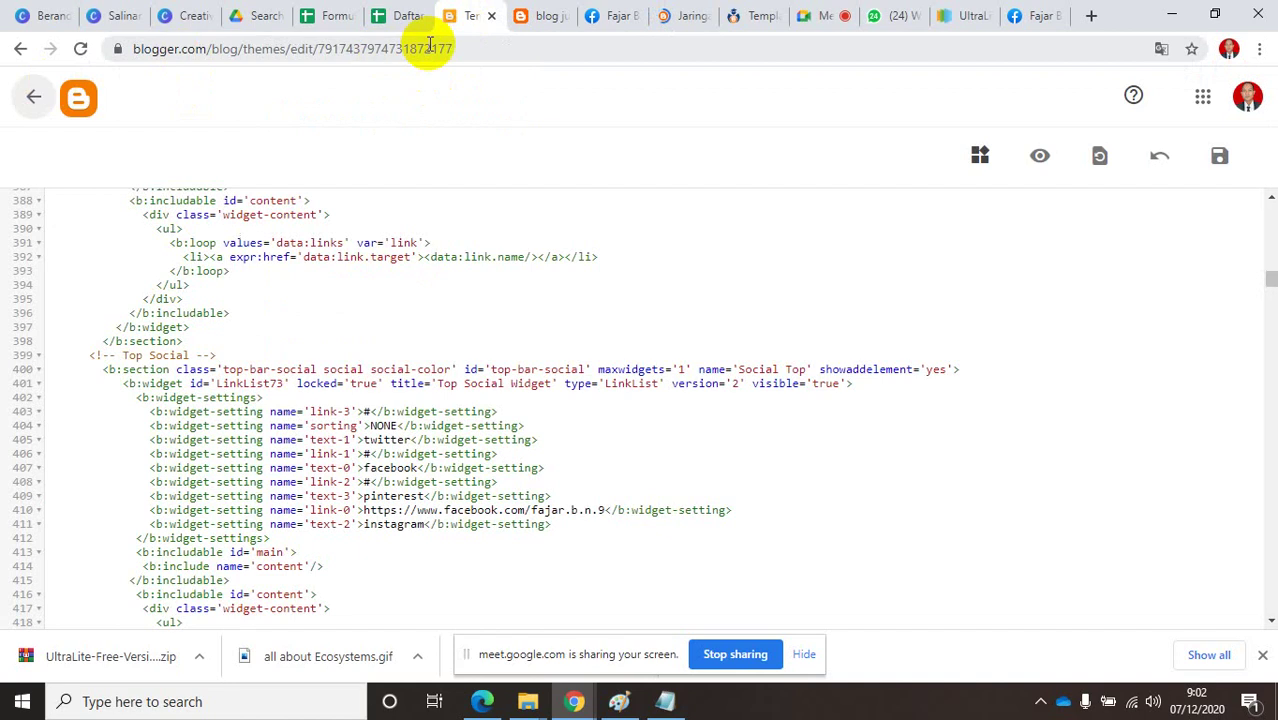
pyautogui.click(1035, 22)
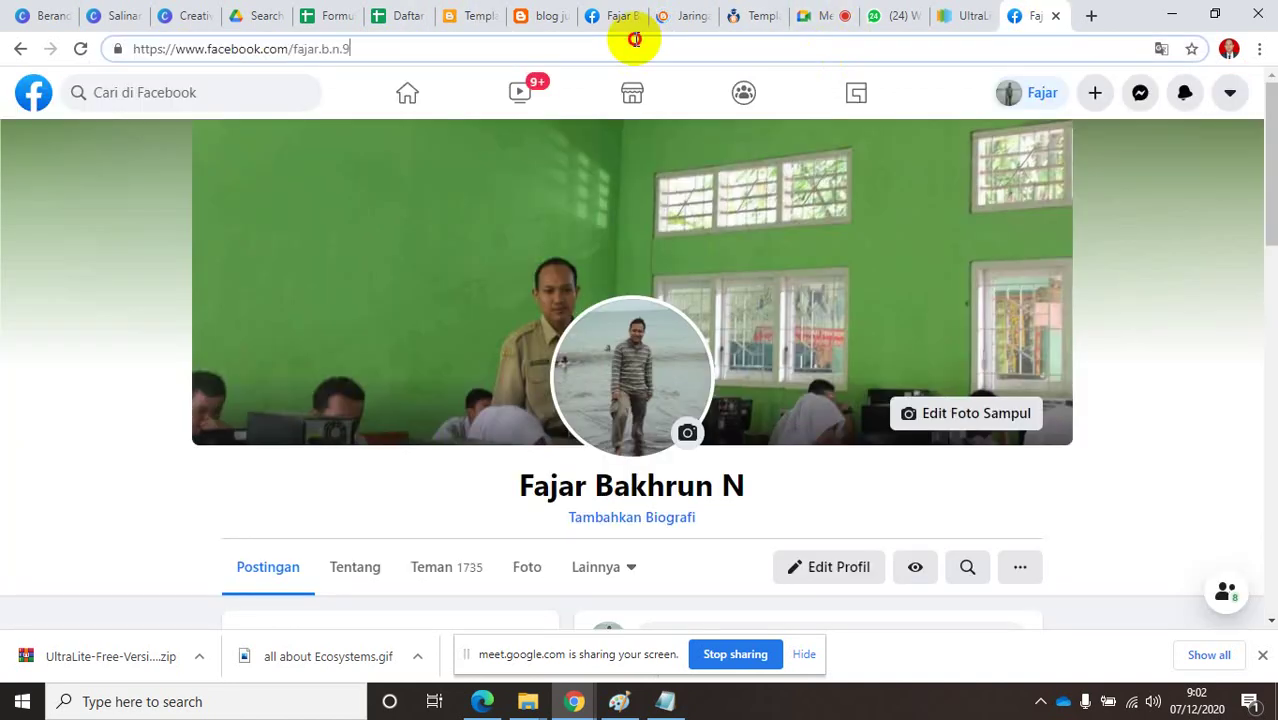
pyautogui.click(634, 39)
pyautogui.write('fjar')
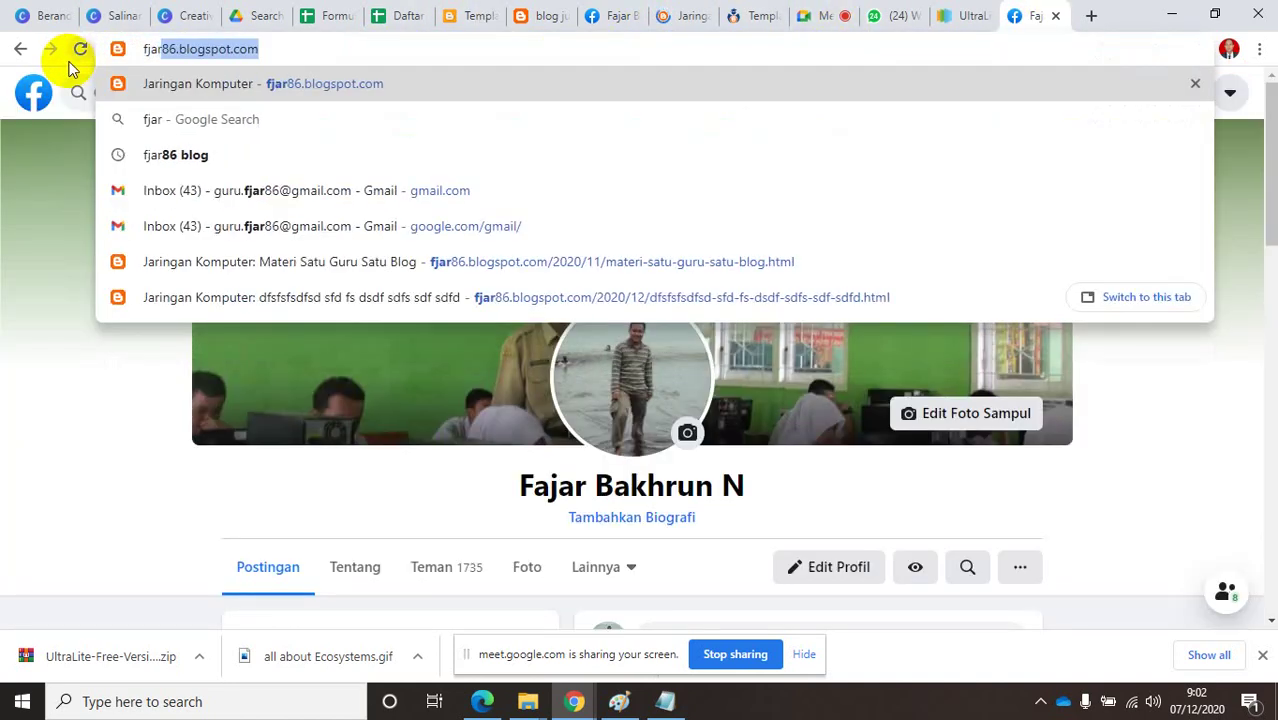
pyautogui.press('Return')
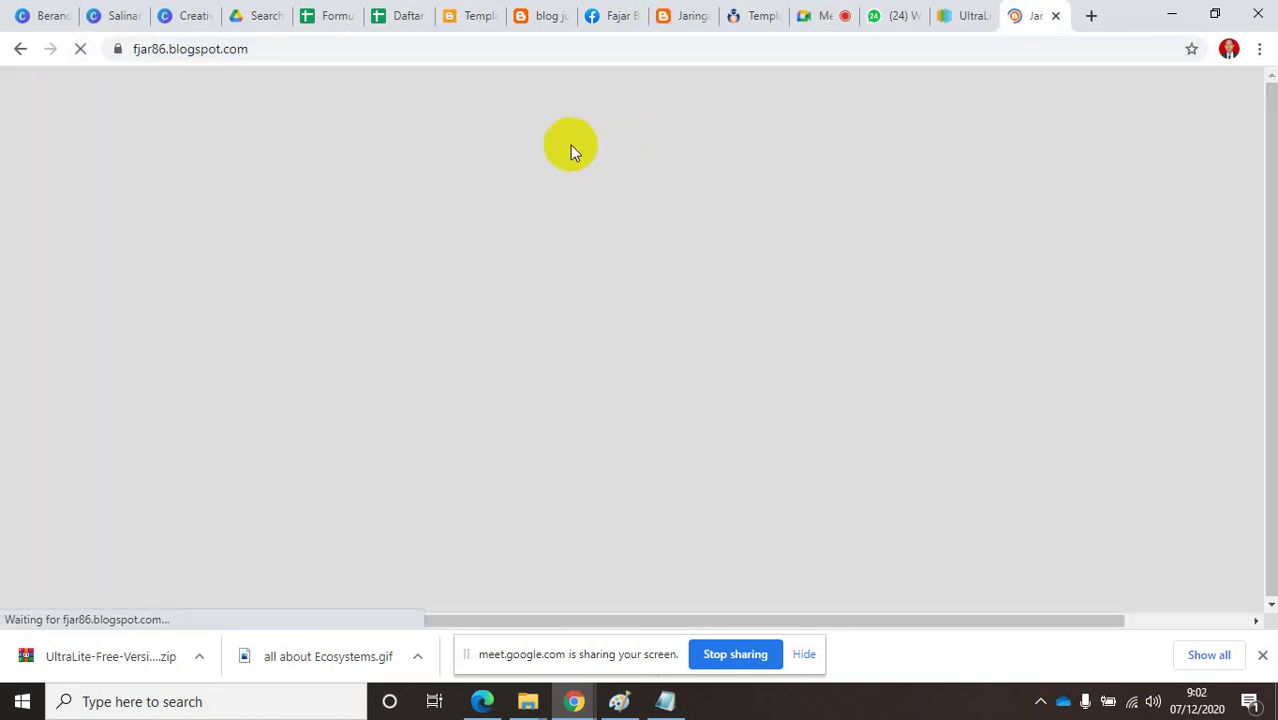
pyautogui.scroll(-5, 520, 318)
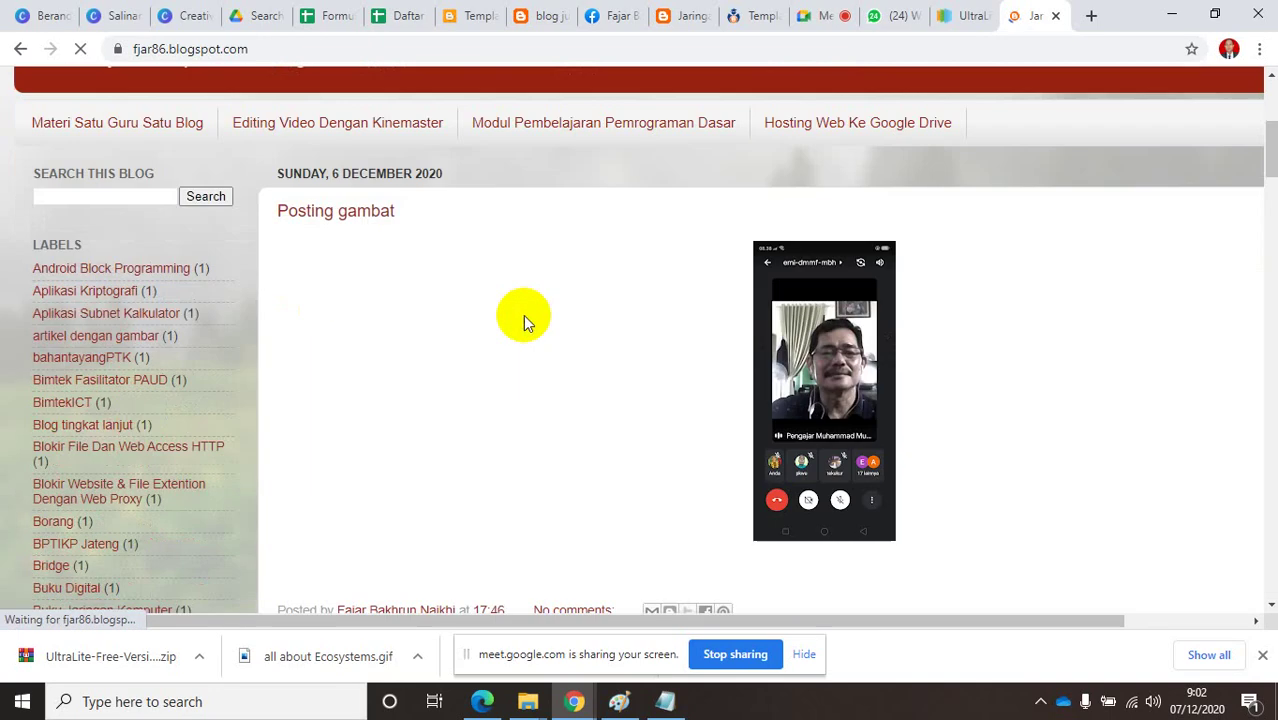
pyautogui.scroll(-15, 517, 303)
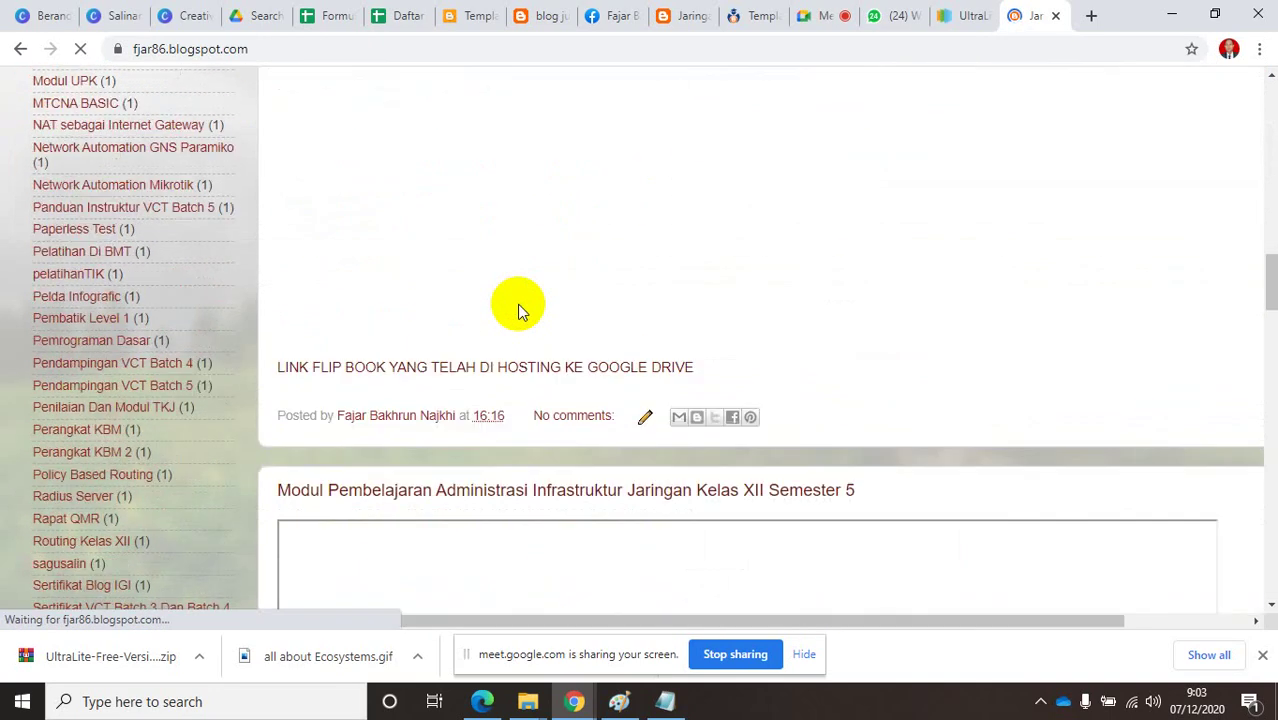
pyautogui.scroll(10, 516, 305)
pyautogui.scroll(-5, 516, 305)
pyautogui.scroll(6, 516, 305)
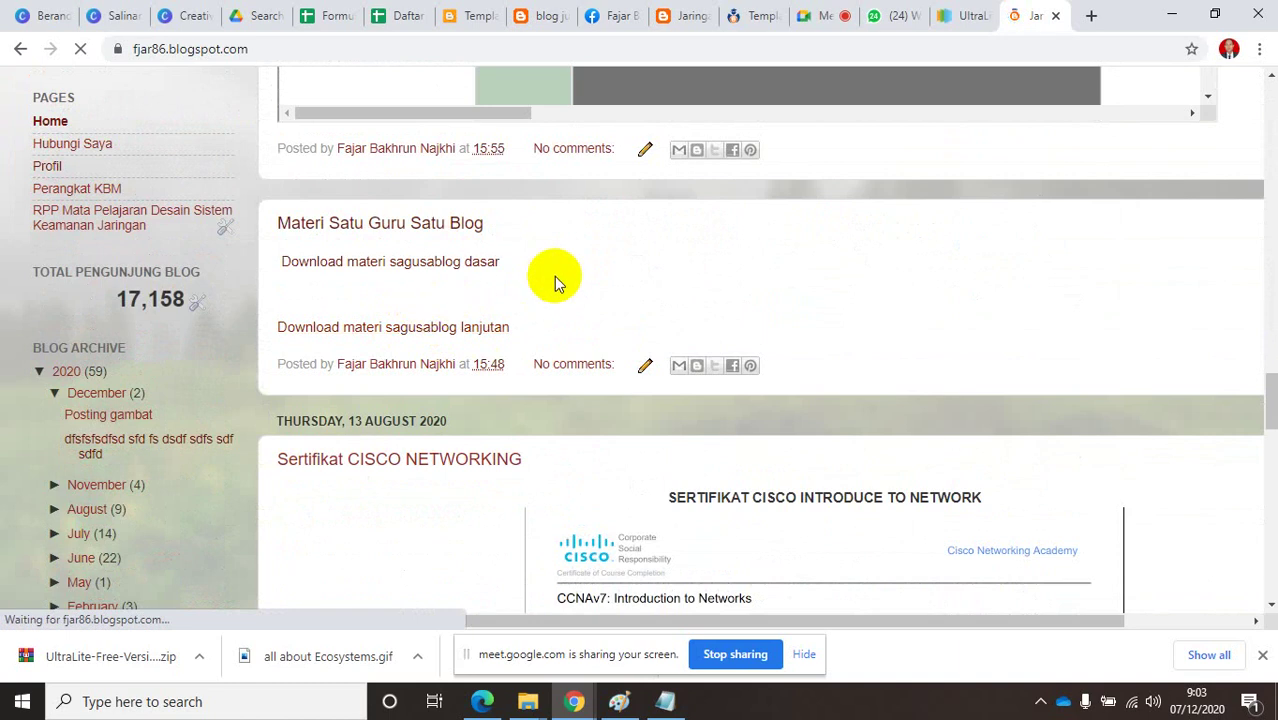
# Return to the ULite blog tab, then bring Notepad to the front
pyautogui.click(535, 15)
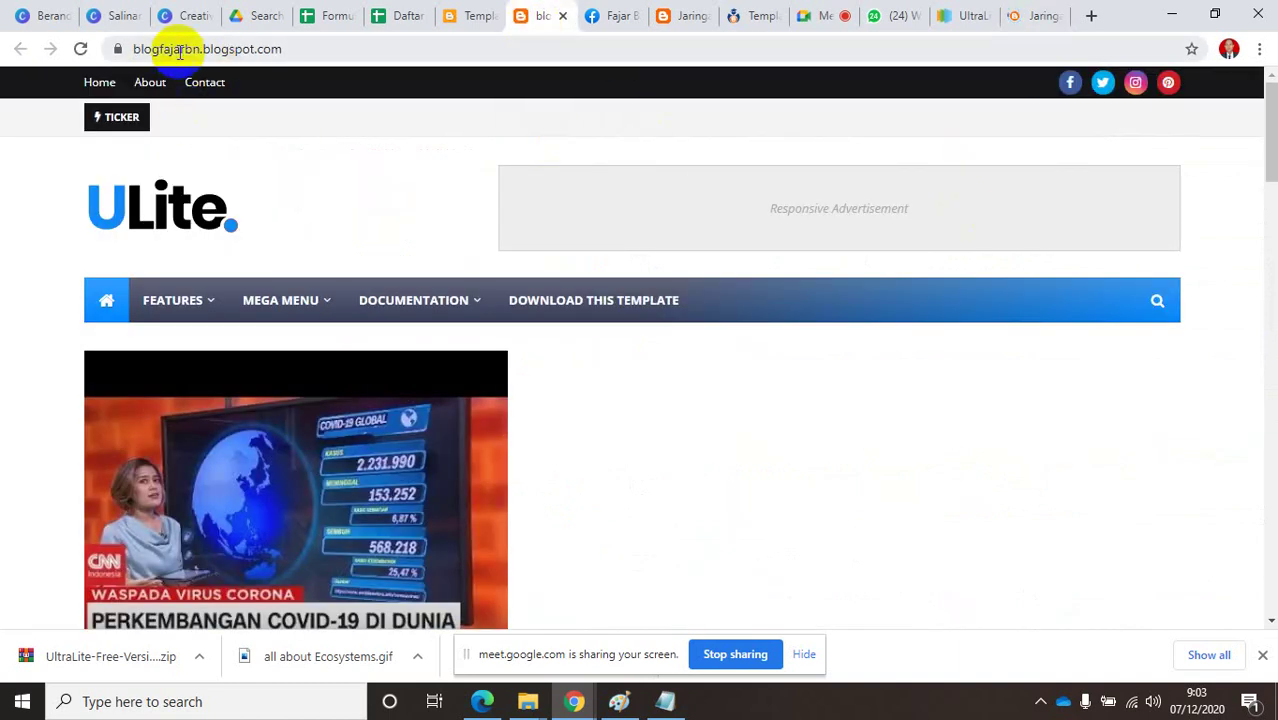
pyautogui.moveTo(204, 48); pyautogui.dragTo(368, 49)
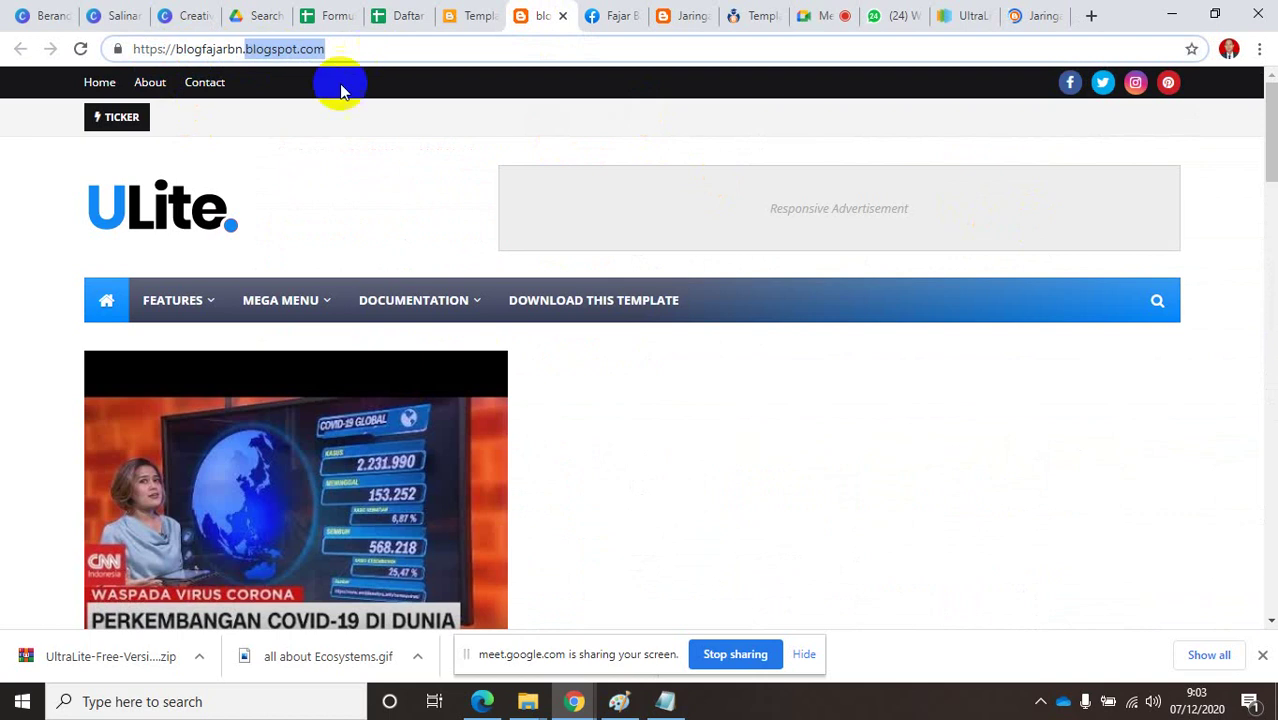
pyautogui.click(318, 126)
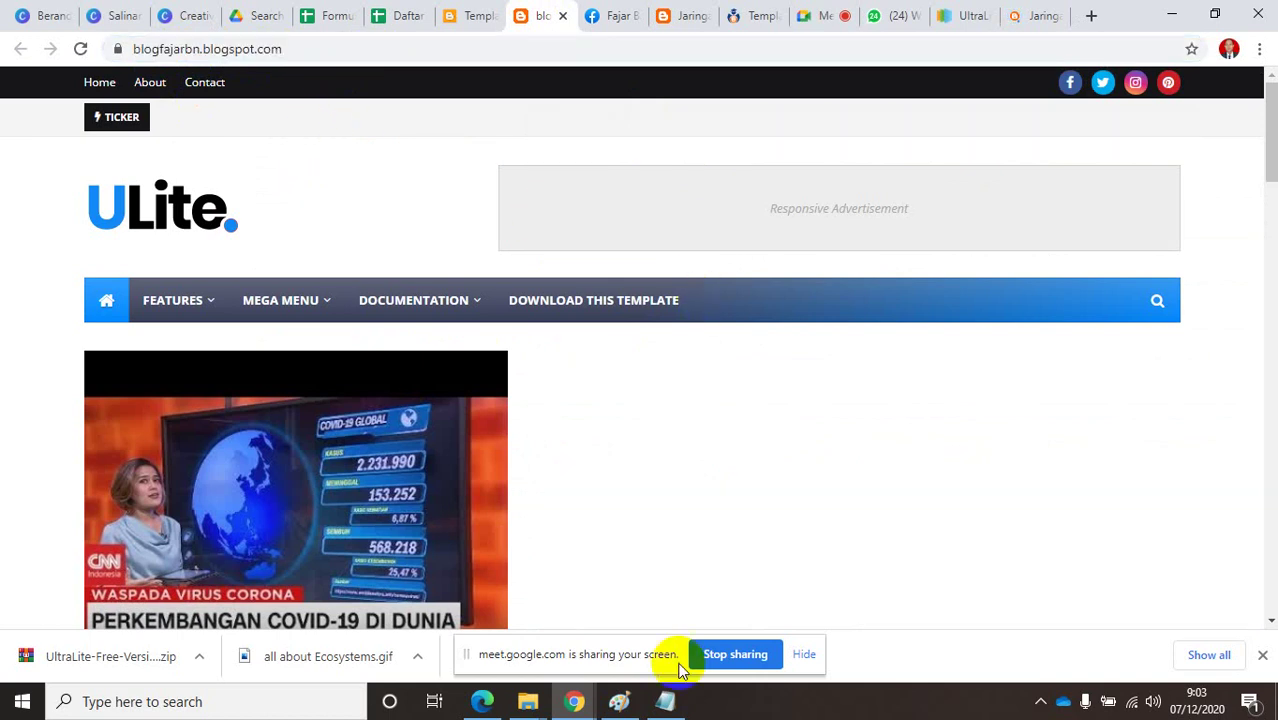
pyautogui.click(672, 704)
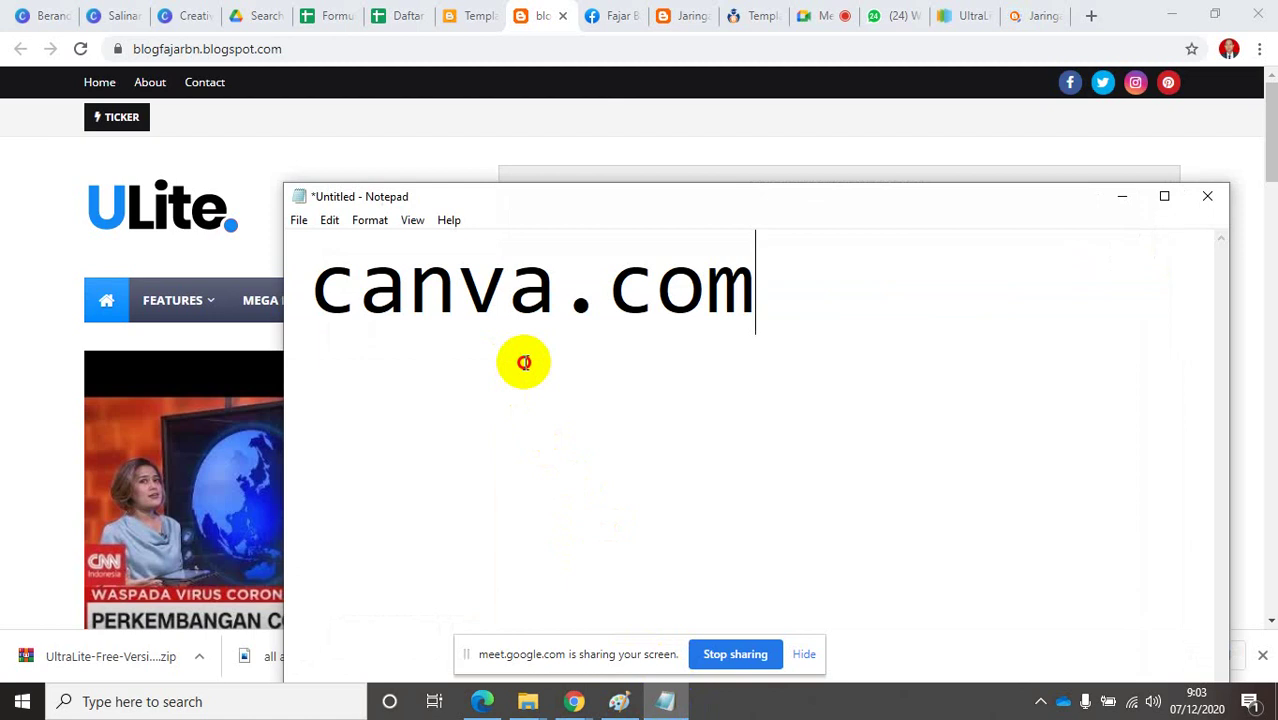
# Add the lines 'custom domain', 'fajarbn.com' and 'free custom domain blogger' under canva.com
pyautogui.click(521, 362)
pyautogui.click(767, 328)
pyautogui.write('cust')
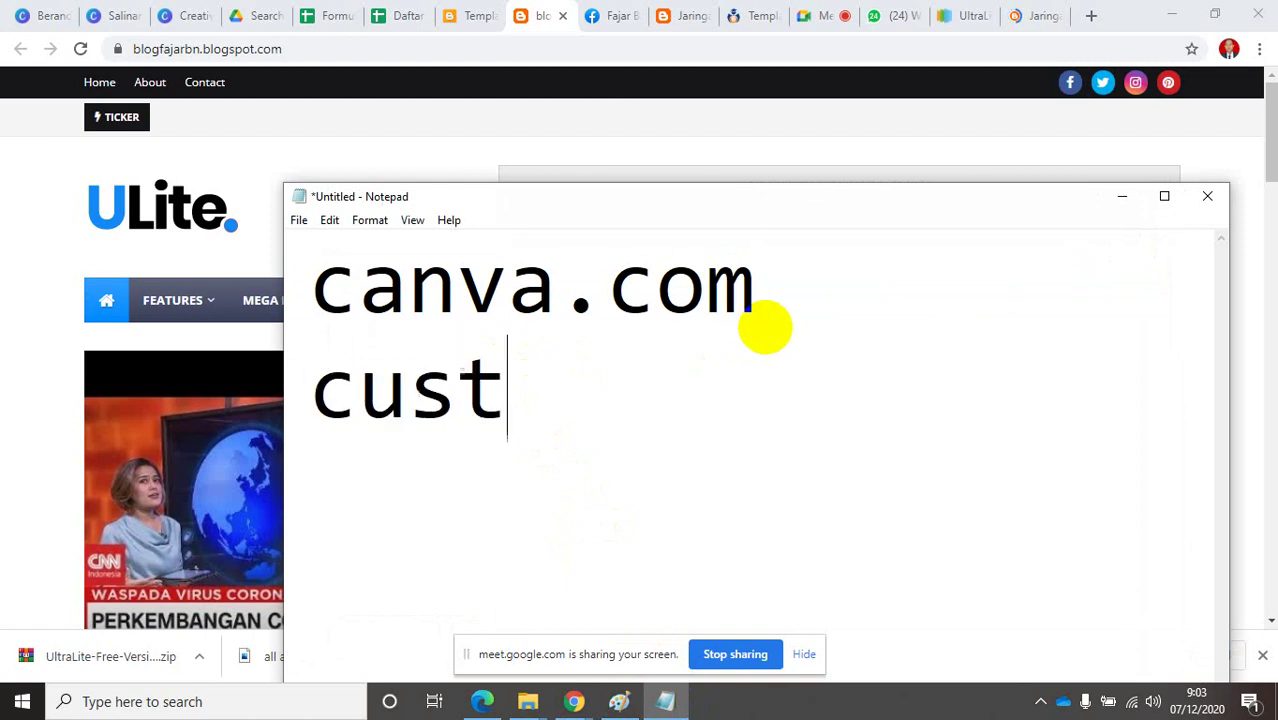
pyautogui.write('om domain')
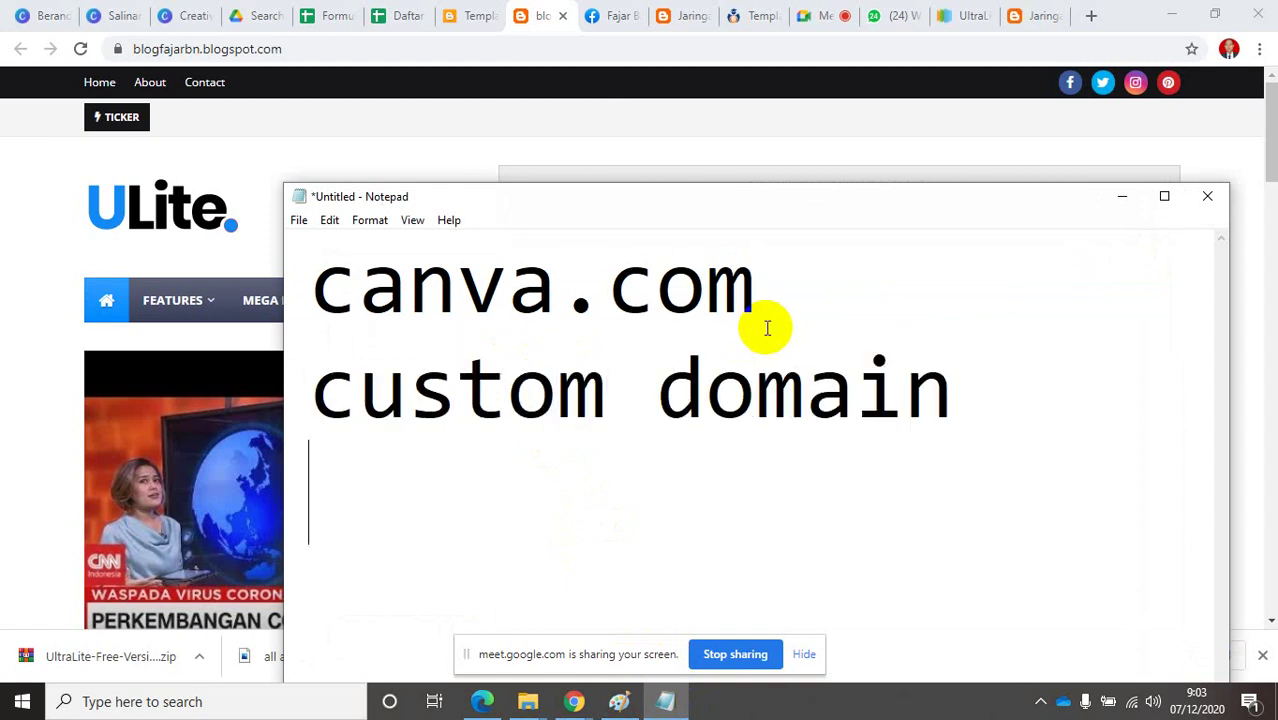
pyautogui.write(' fajarbn')
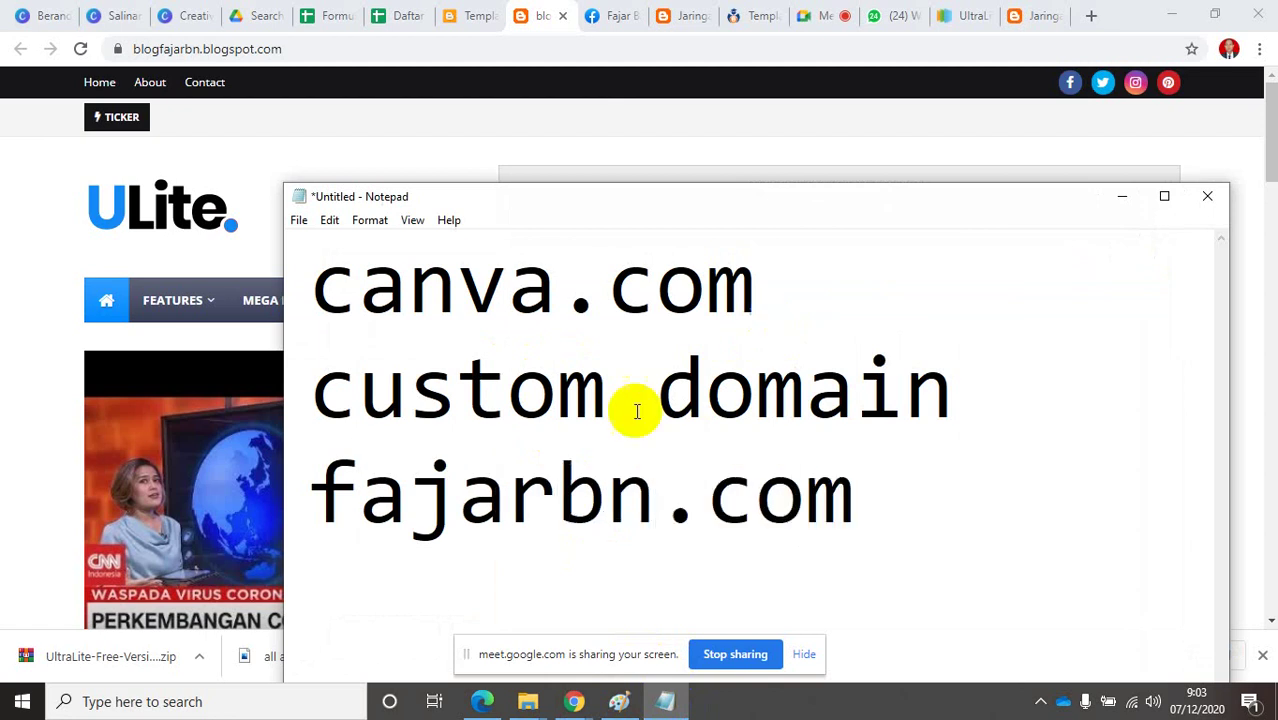
pyautogui.moveTo(310, 492); pyautogui.dragTo(958, 528)
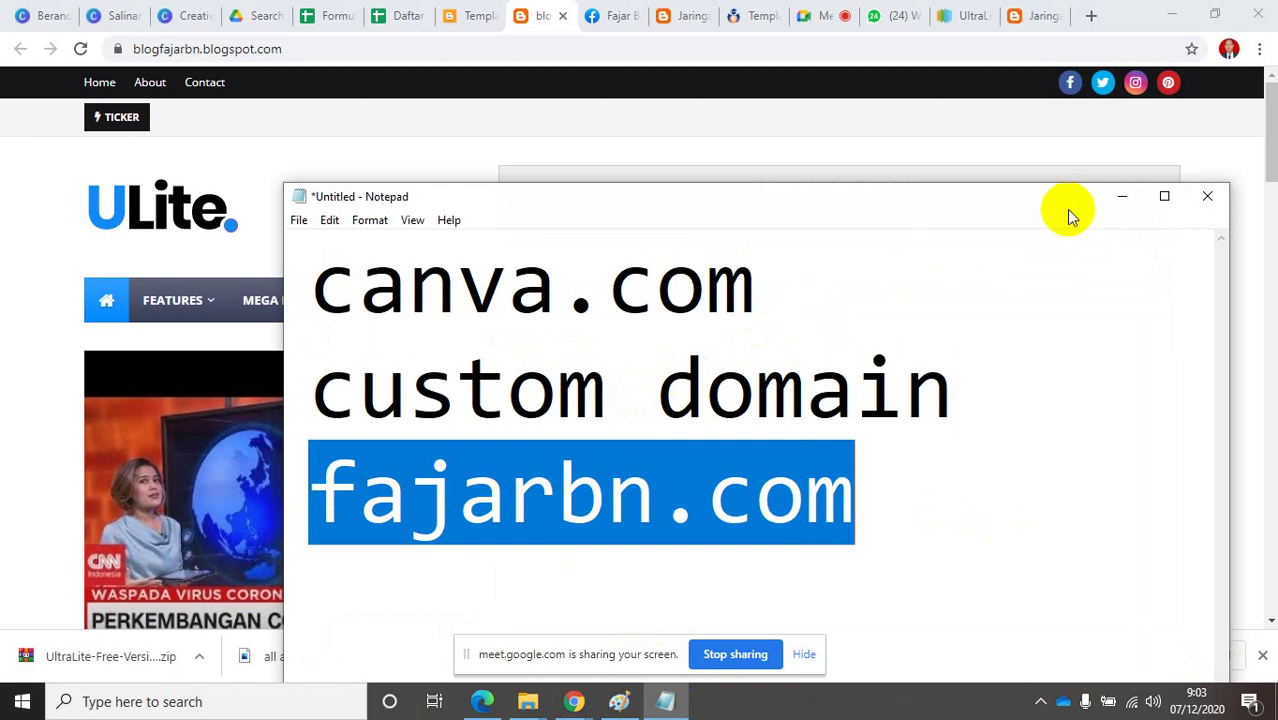
pyautogui.click(876, 490)
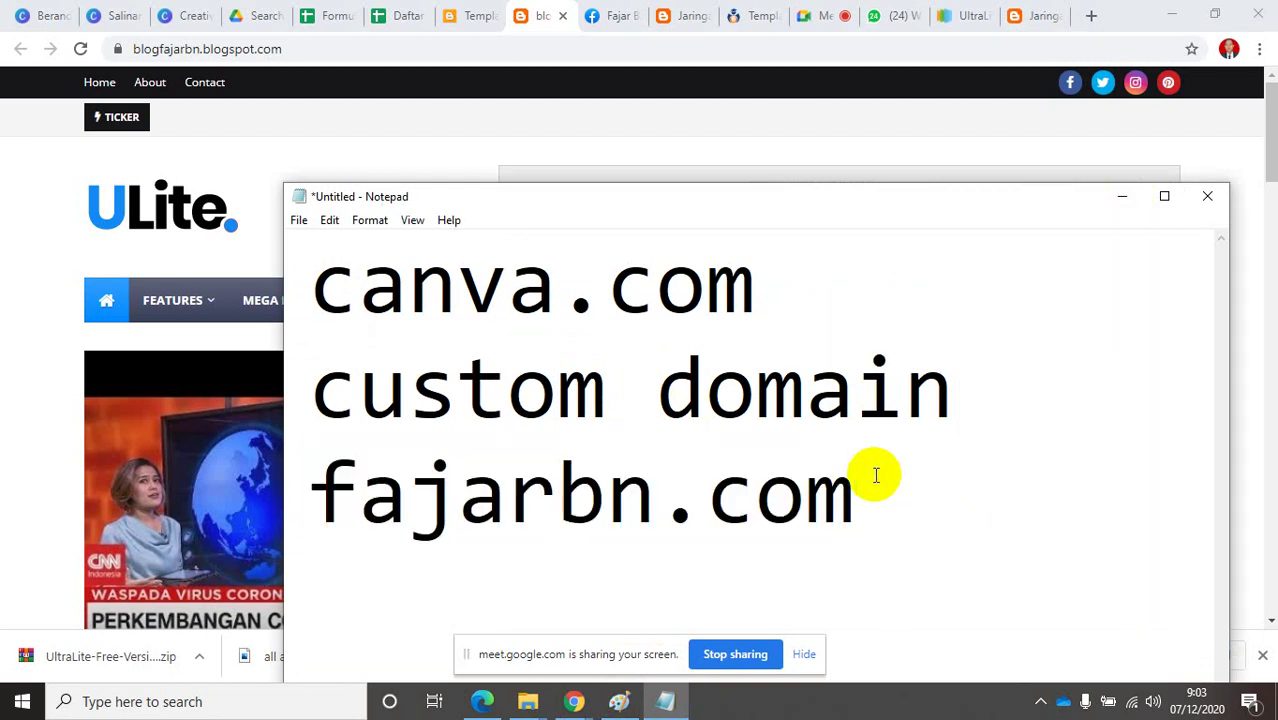
pyautogui.write('custom domain')
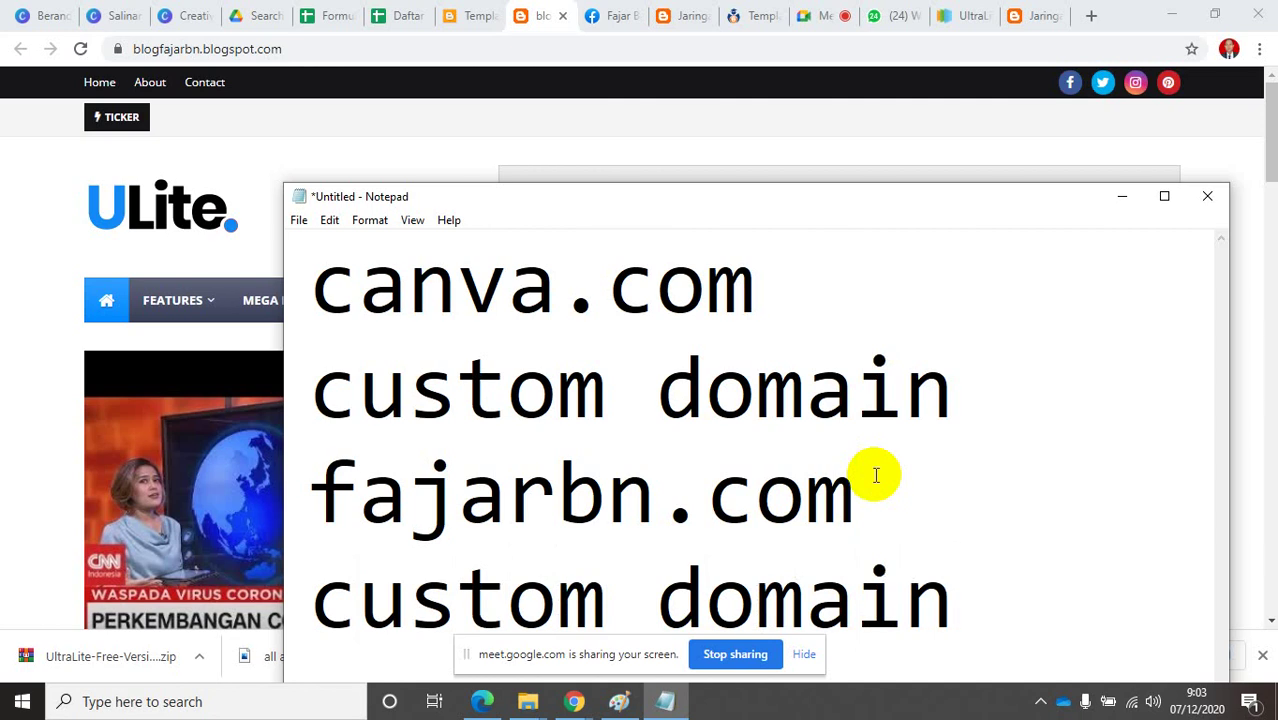
pyautogui.write('free ')
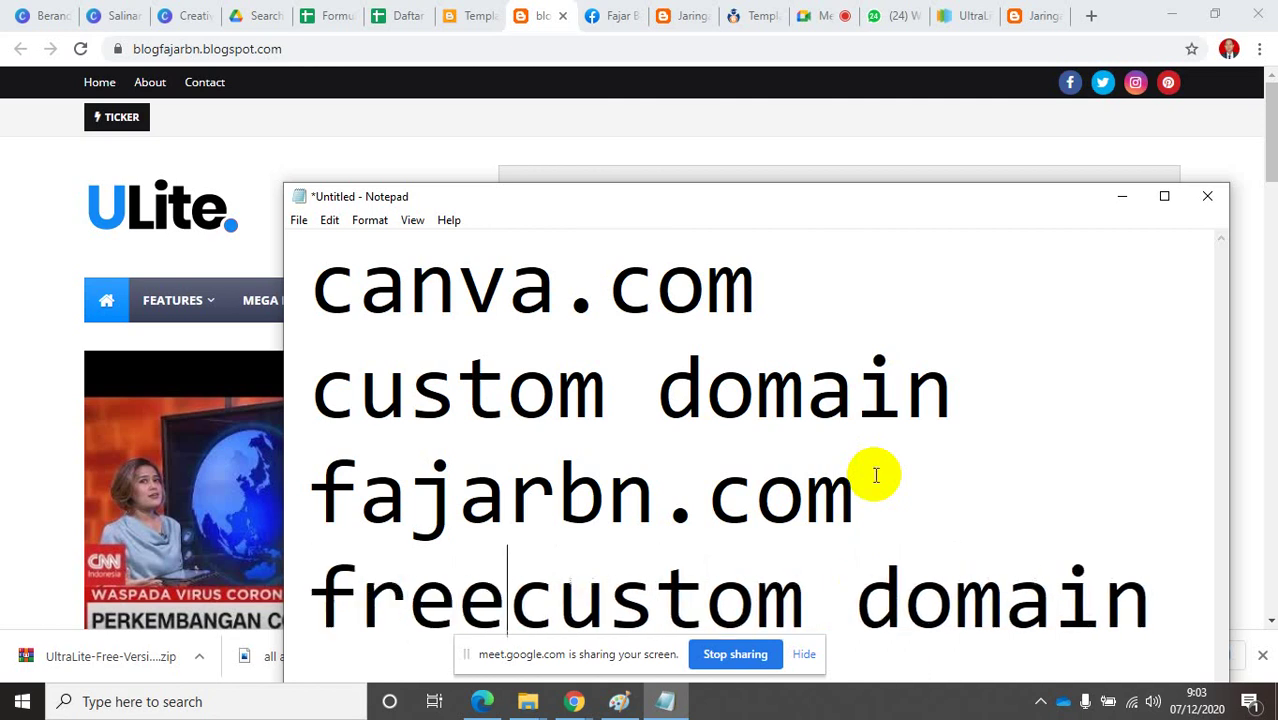
pyautogui.write(' bl')
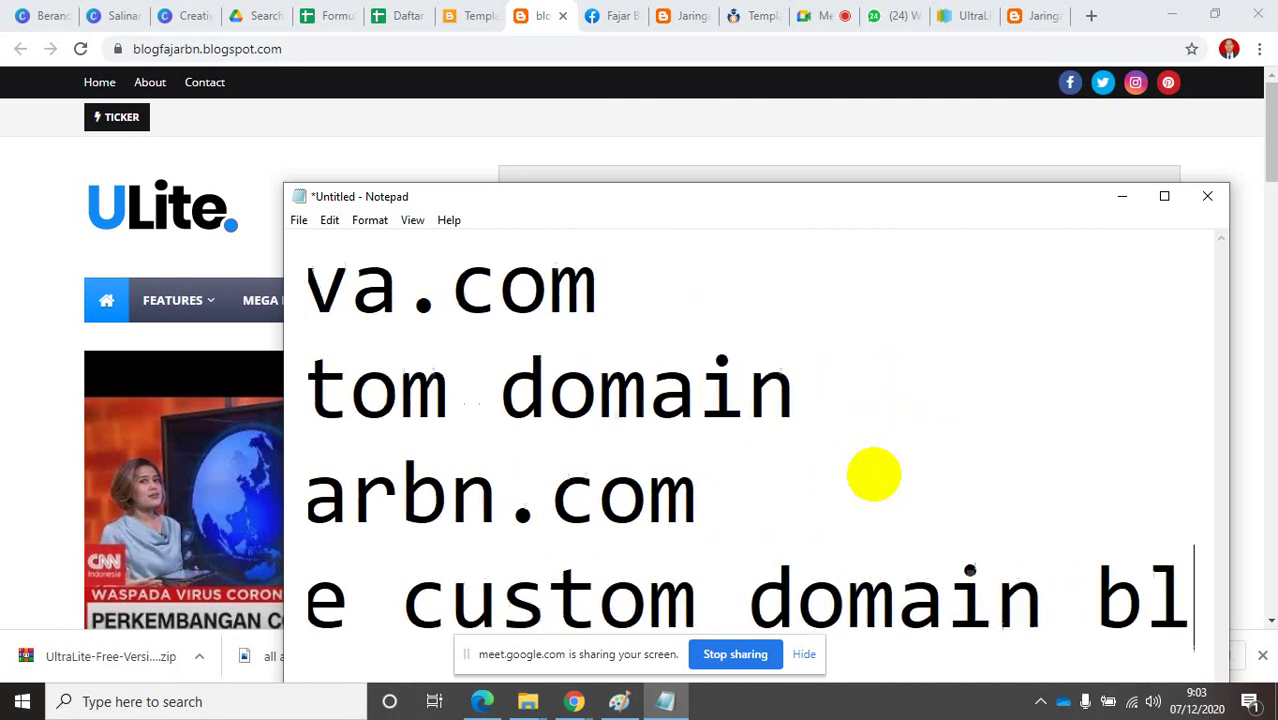
pyautogui.write('ogger')
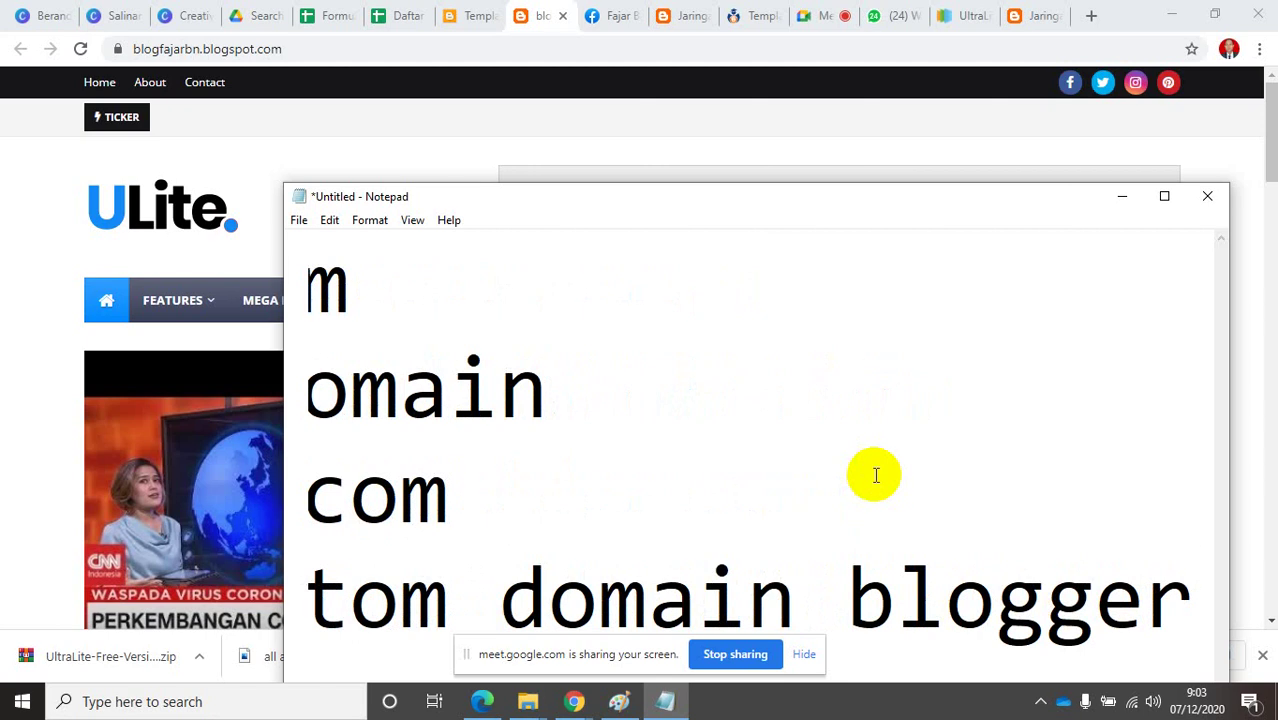
# Maximize Notepad and set the font size to 28
pyautogui.doubleClick(770, 196)
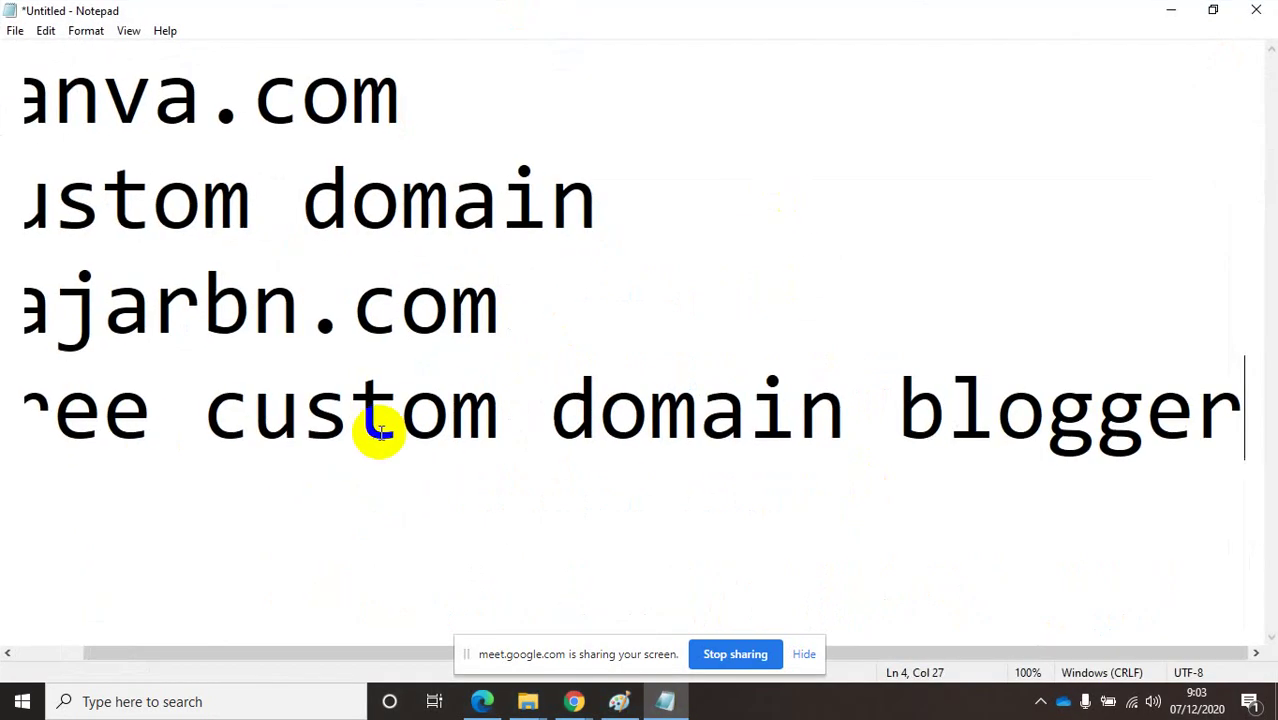
pyautogui.click(86, 31)
pyautogui.click(137, 100)
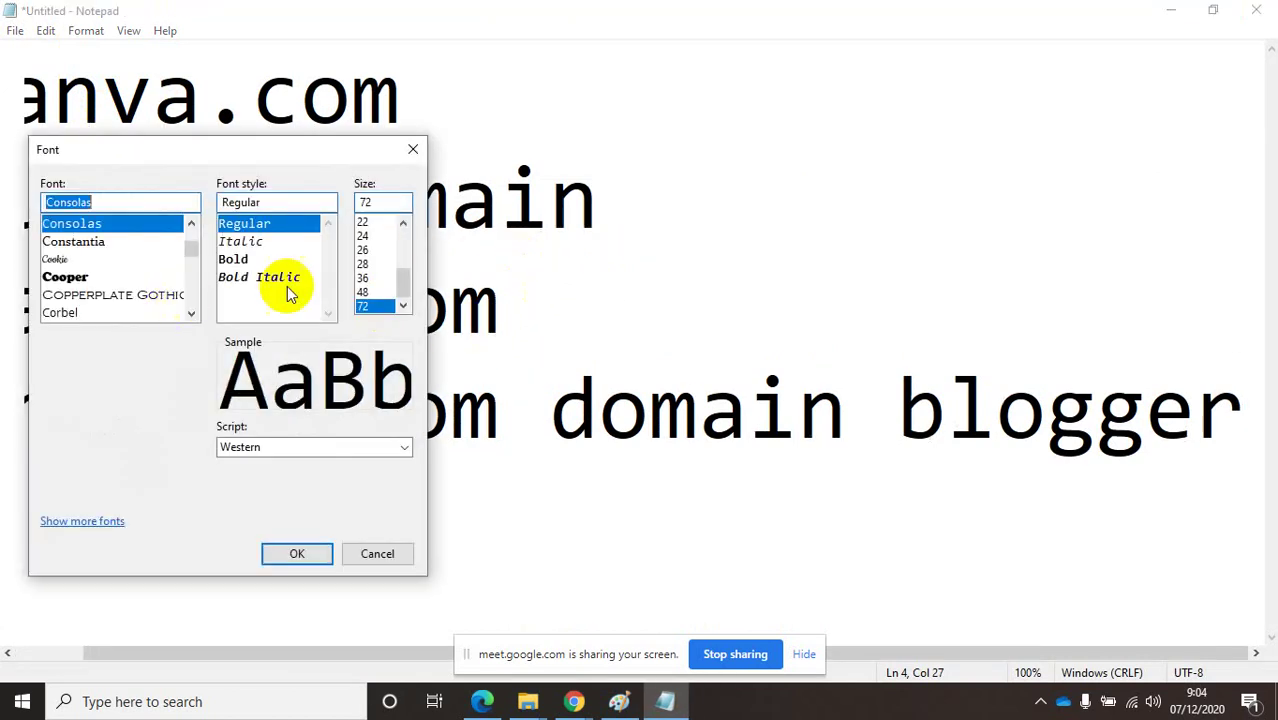
pyautogui.click(363, 263)
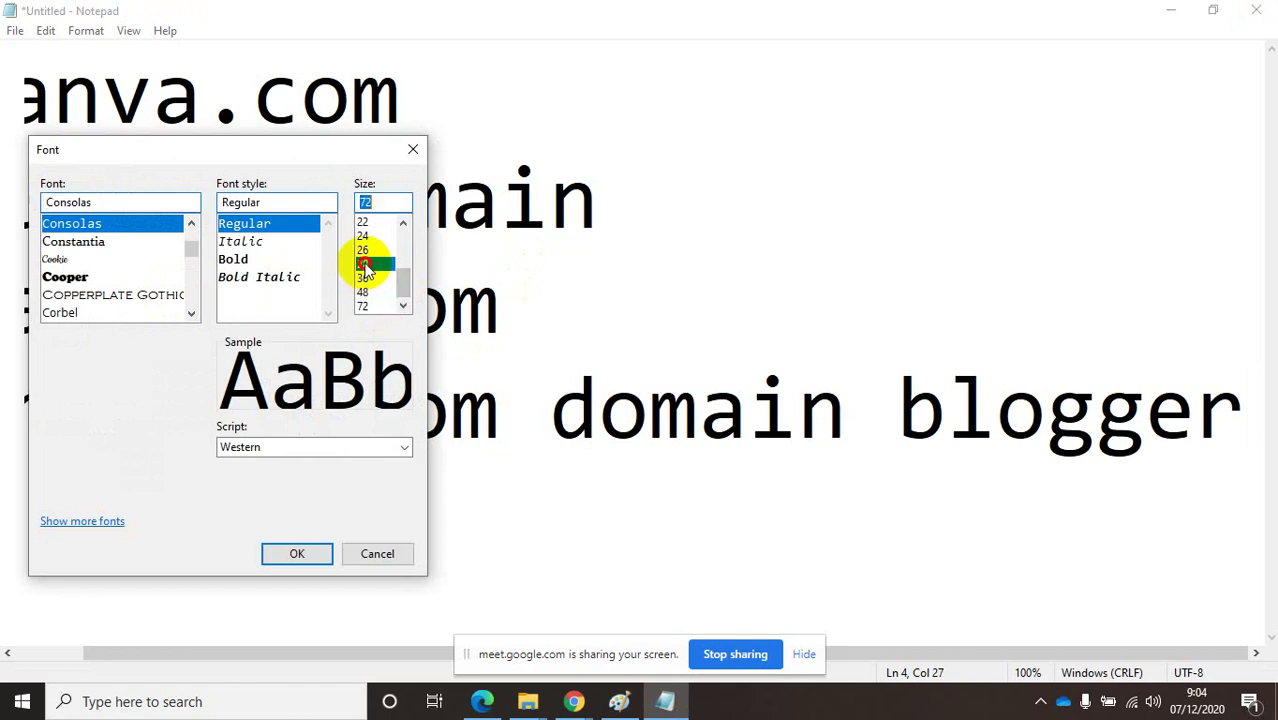
pyautogui.click(297, 550)
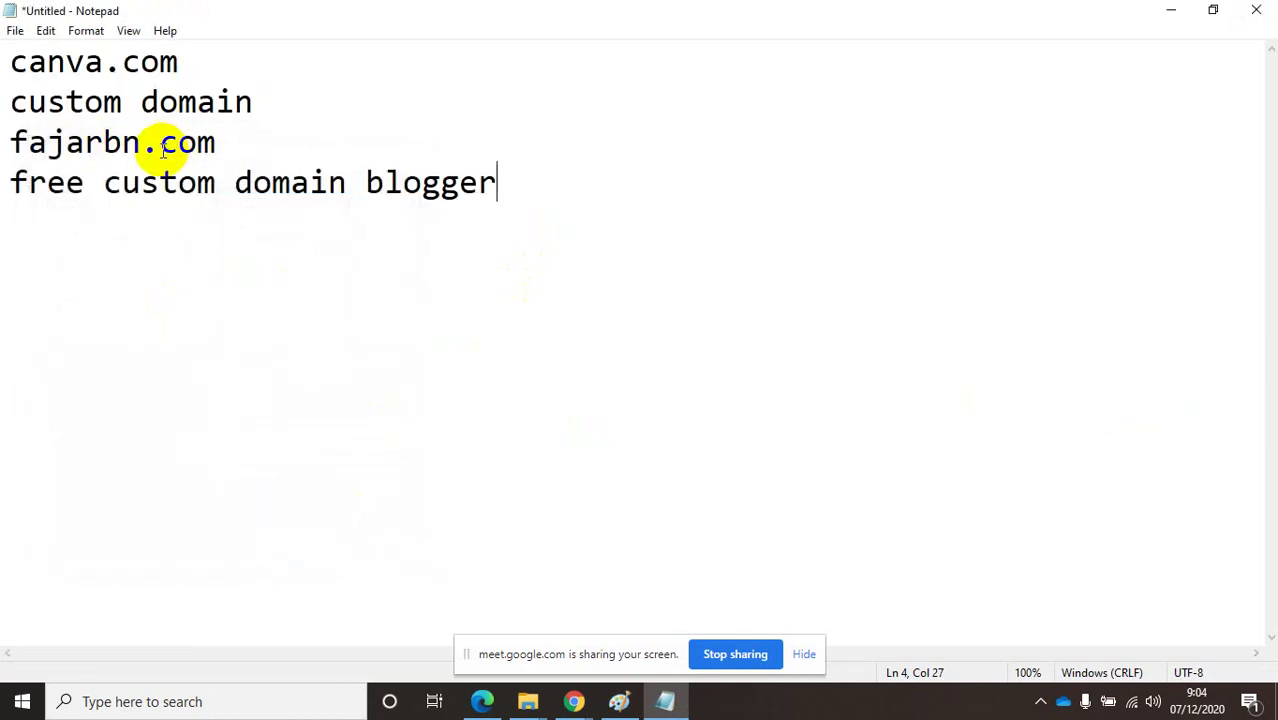
pyautogui.moveTo(160, 143); pyautogui.dragTo(251, 148)
pyautogui.click(181, 148)
pyautogui.moveTo(9, 182); pyautogui.dragTo(497, 190)
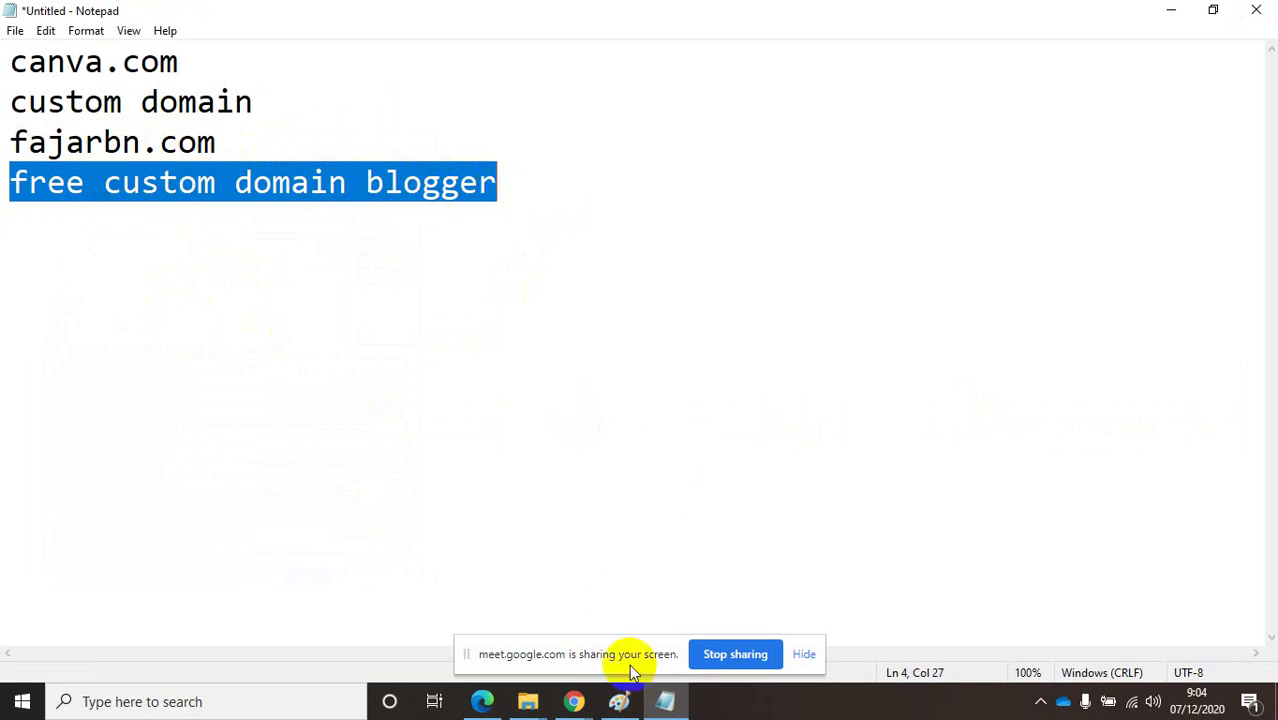
pyautogui.click(574, 701)
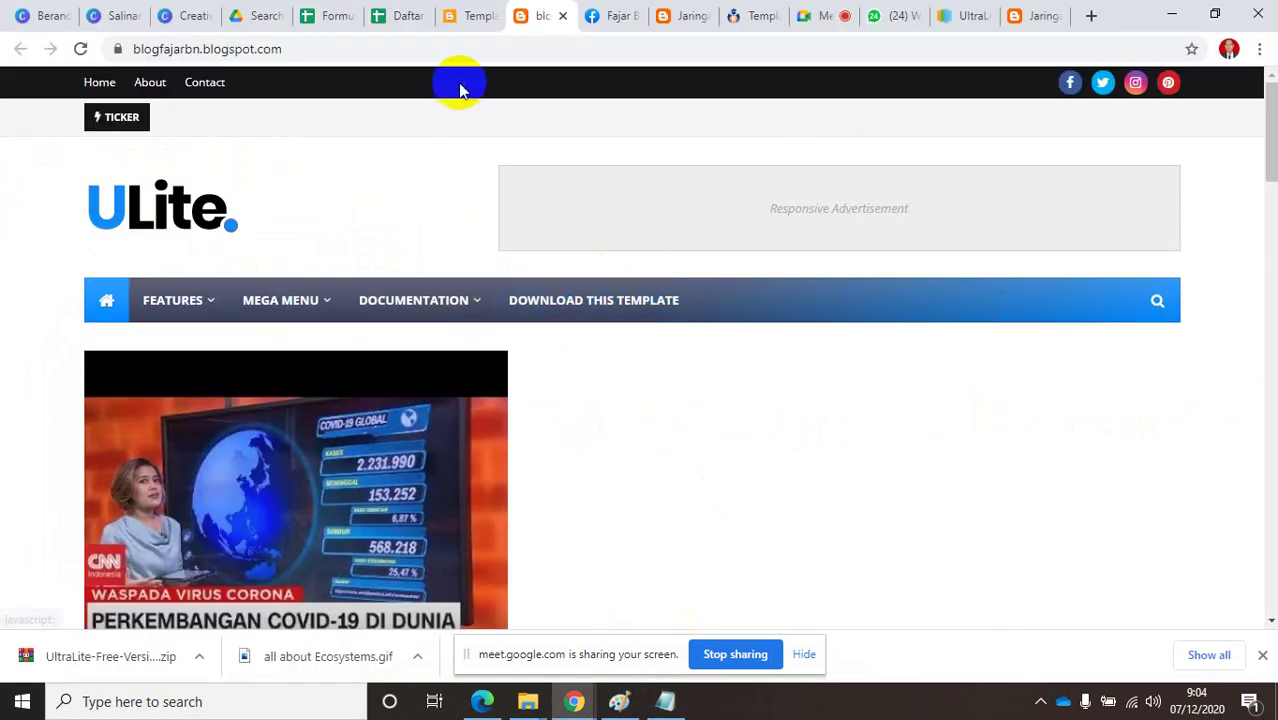
# Search Google for 'fajar bakhrun blog' and open the Profil ~ Coding result
pyautogui.click(1030, 17)
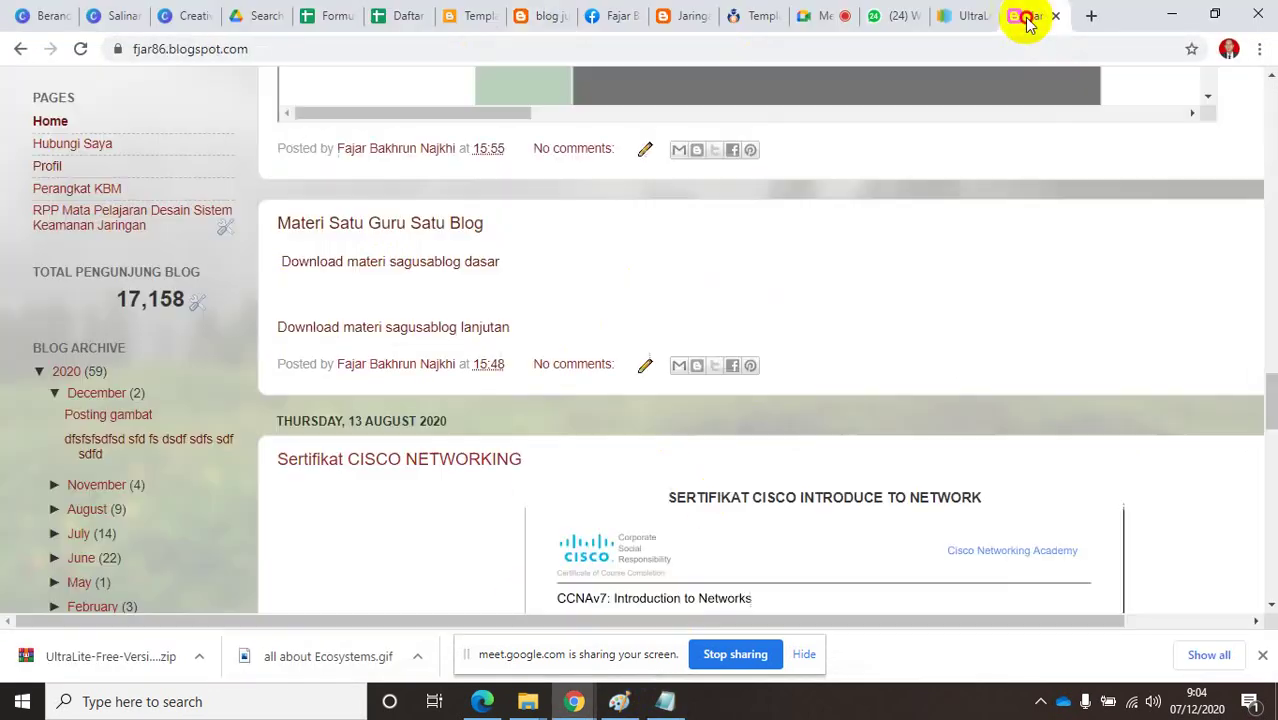
pyautogui.click(440, 51)
pyautogui.write('fajar')
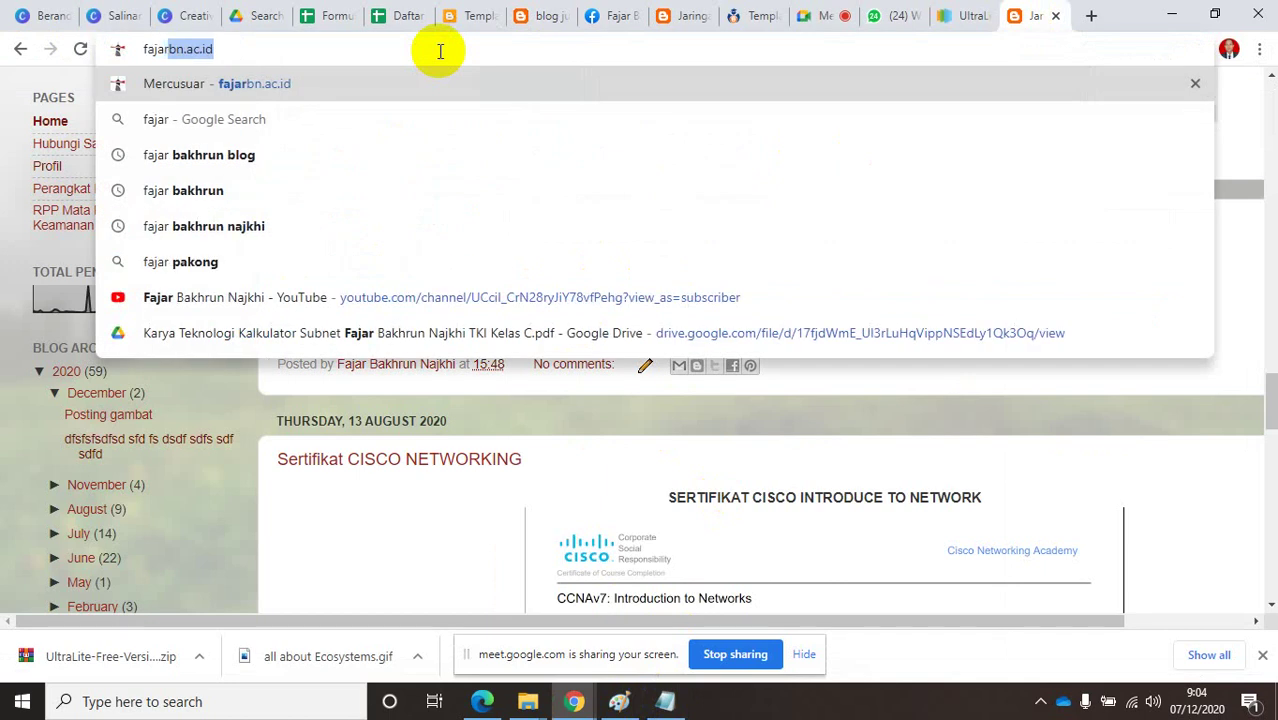
pyautogui.write(' bakhrun')
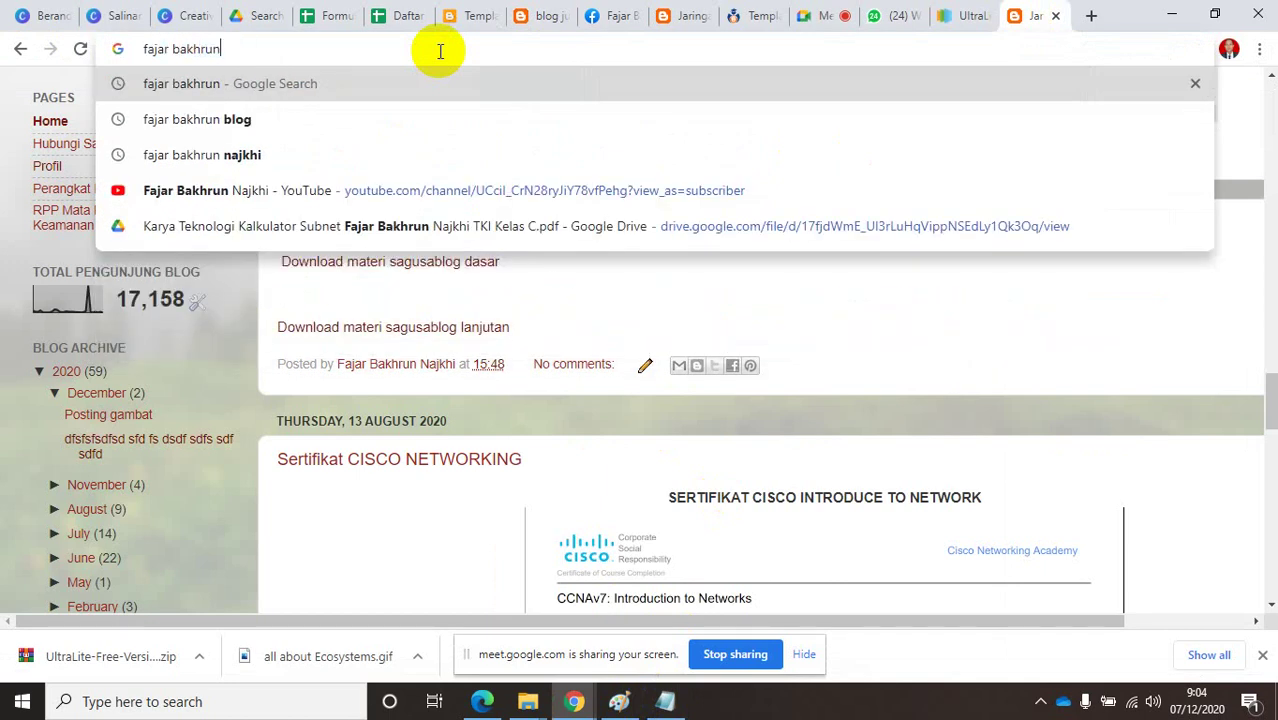
pyautogui.write(' blog')
pyautogui.press('Return')
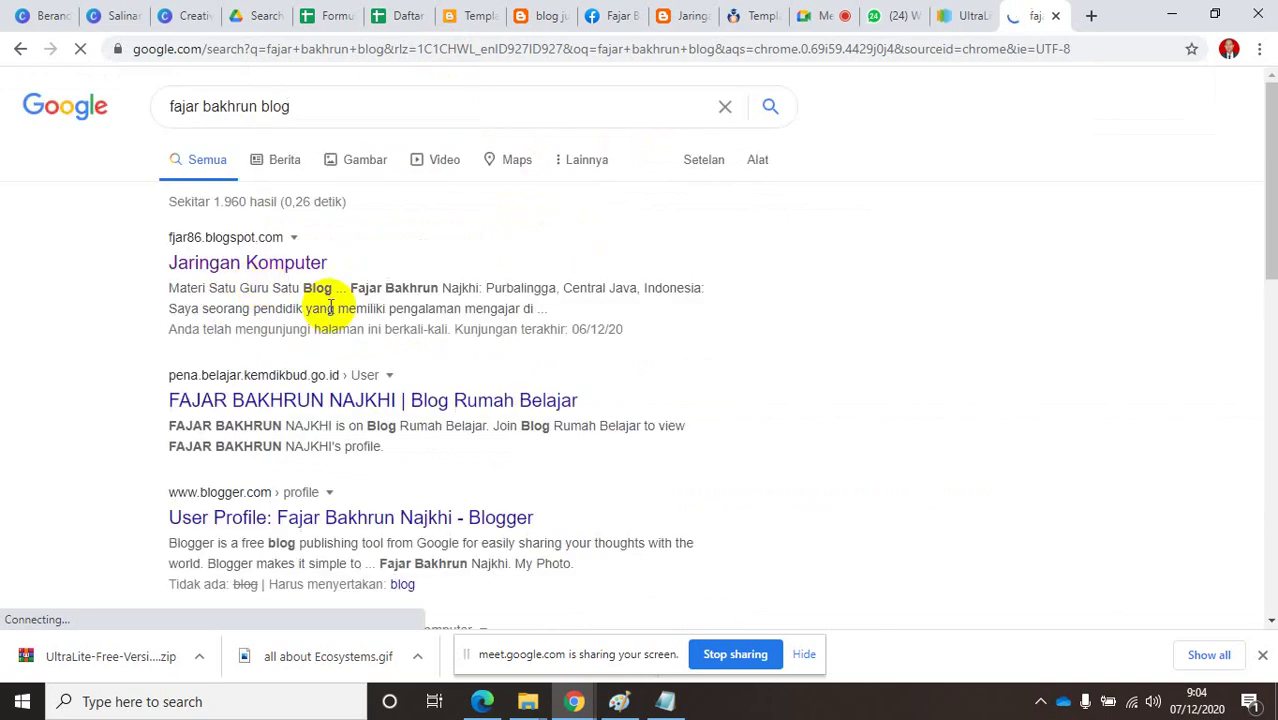
pyautogui.scroll(-5, 330, 308)
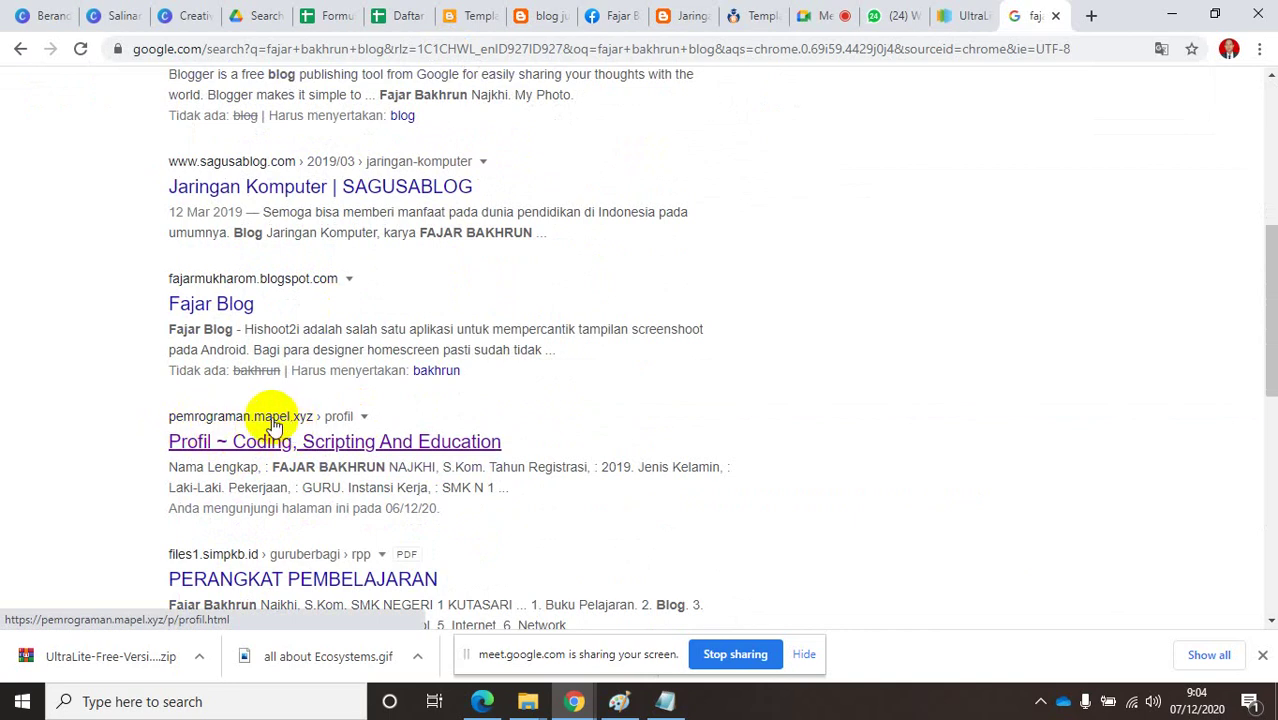
pyautogui.click(258, 438)
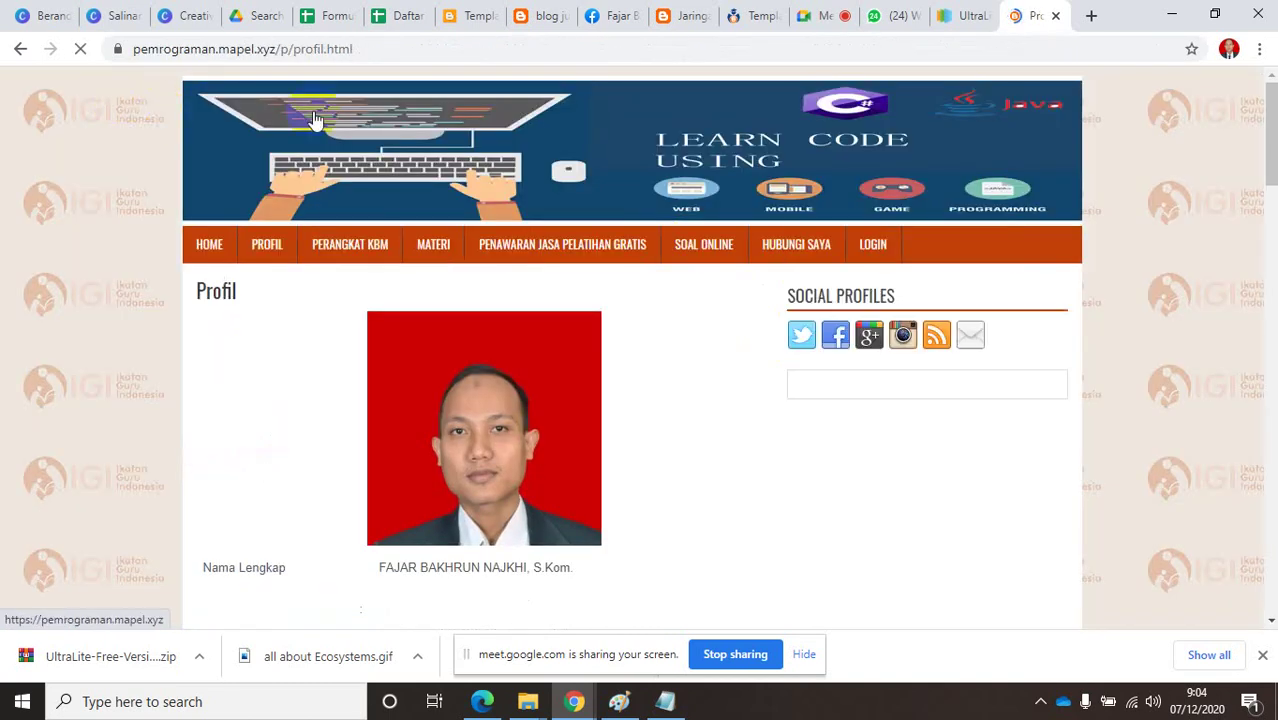
# Return to the ULite blog and scroll to its 'Berita perkembangan covid 19' post
pyautogui.scroll(-5, 451, 251)
pyautogui.scroll(4, 397, 315)
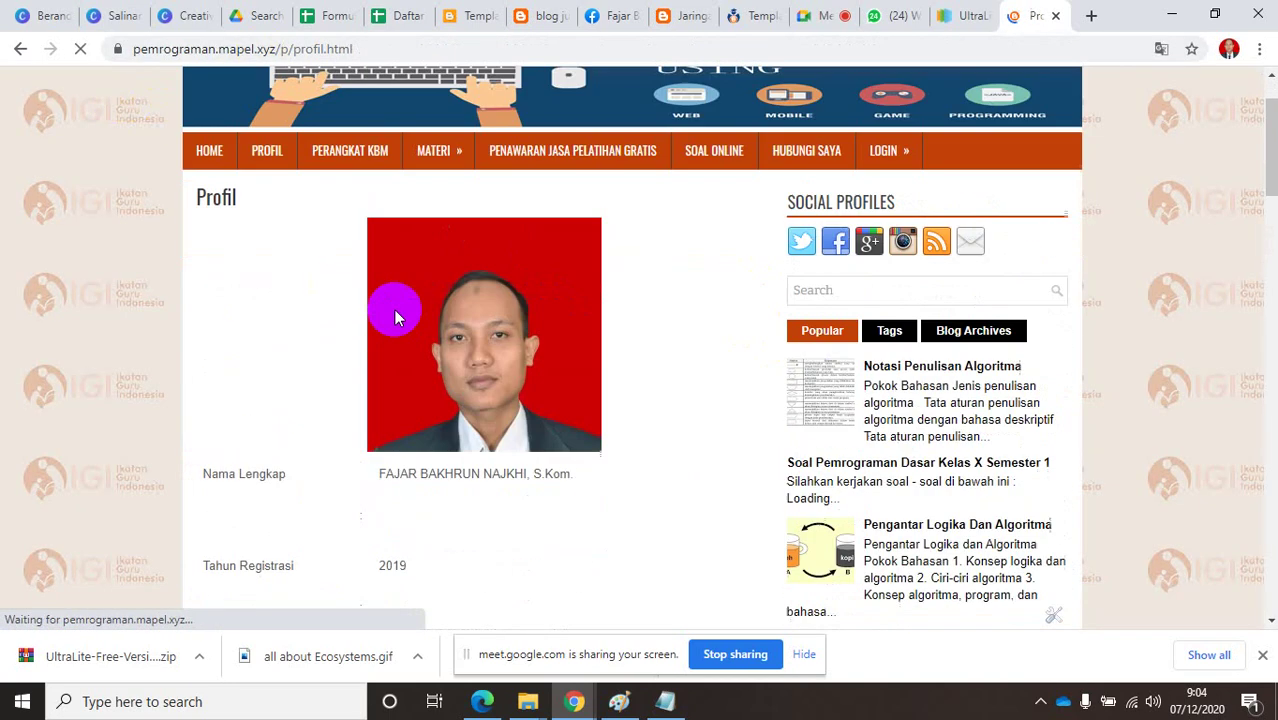
pyautogui.scroll(2, 522, 240)
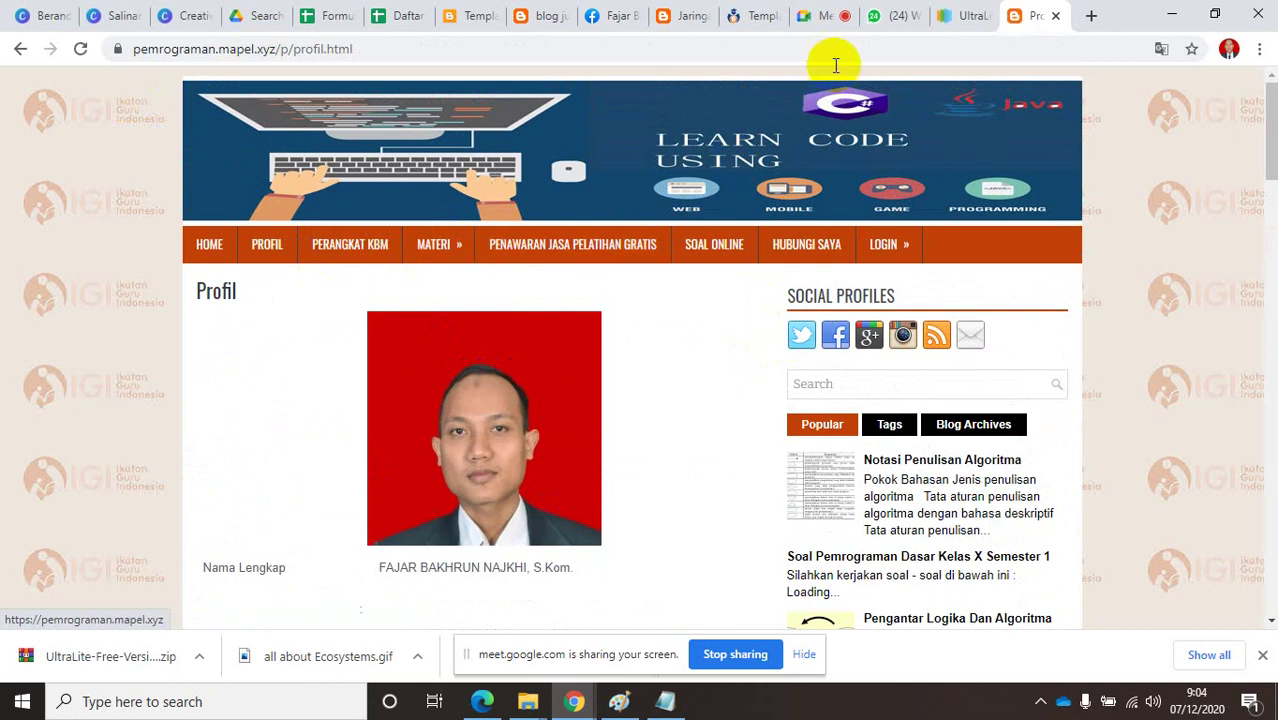
pyautogui.click(700, 24)
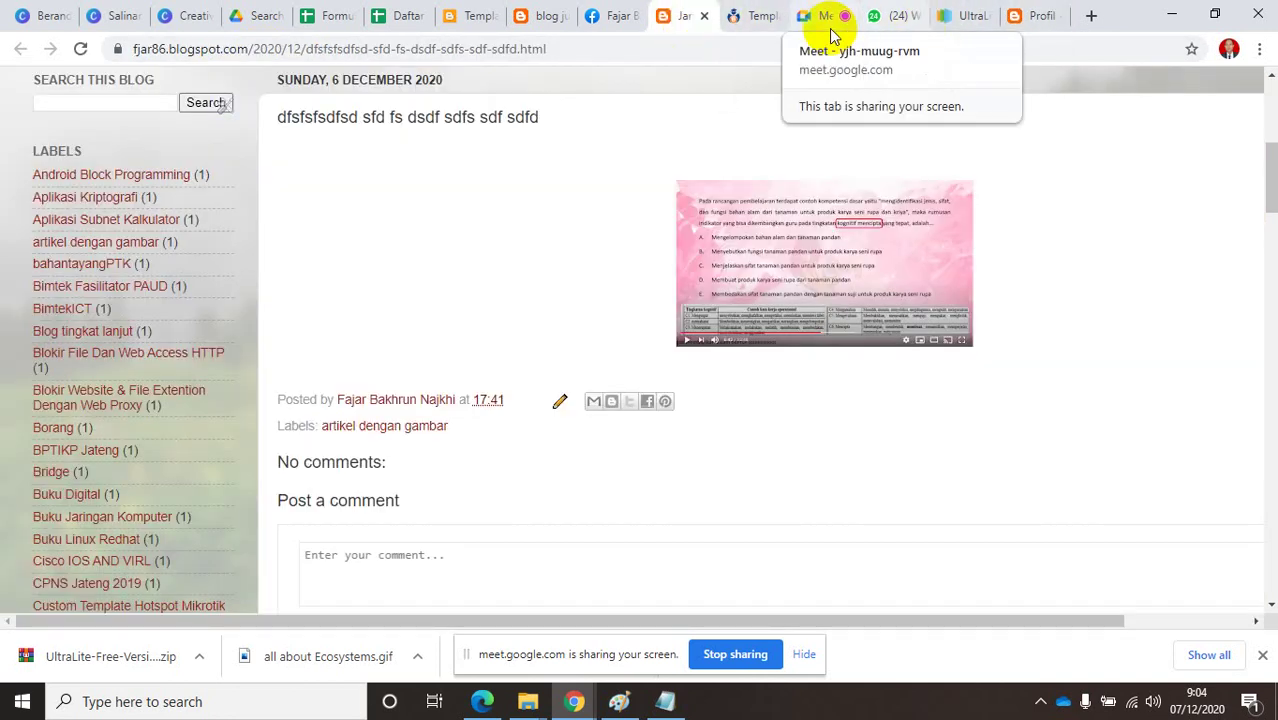
pyautogui.click(966, 18)
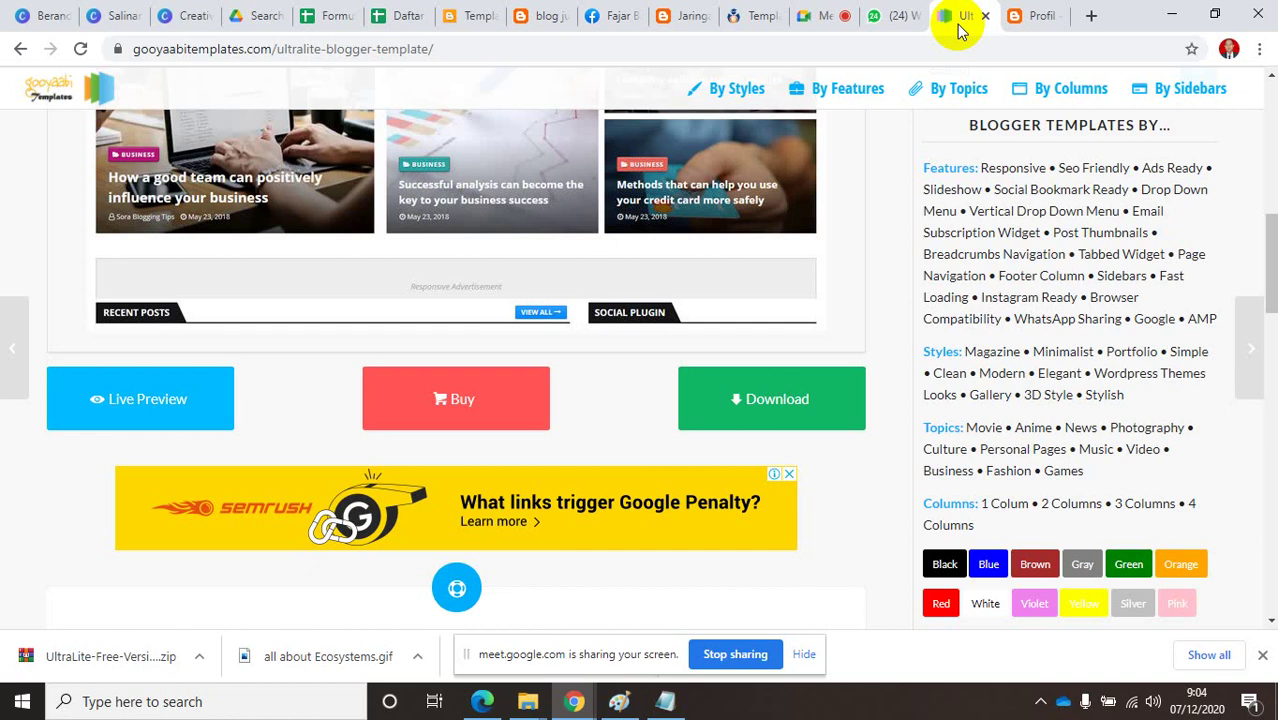
pyautogui.click(546, 22)
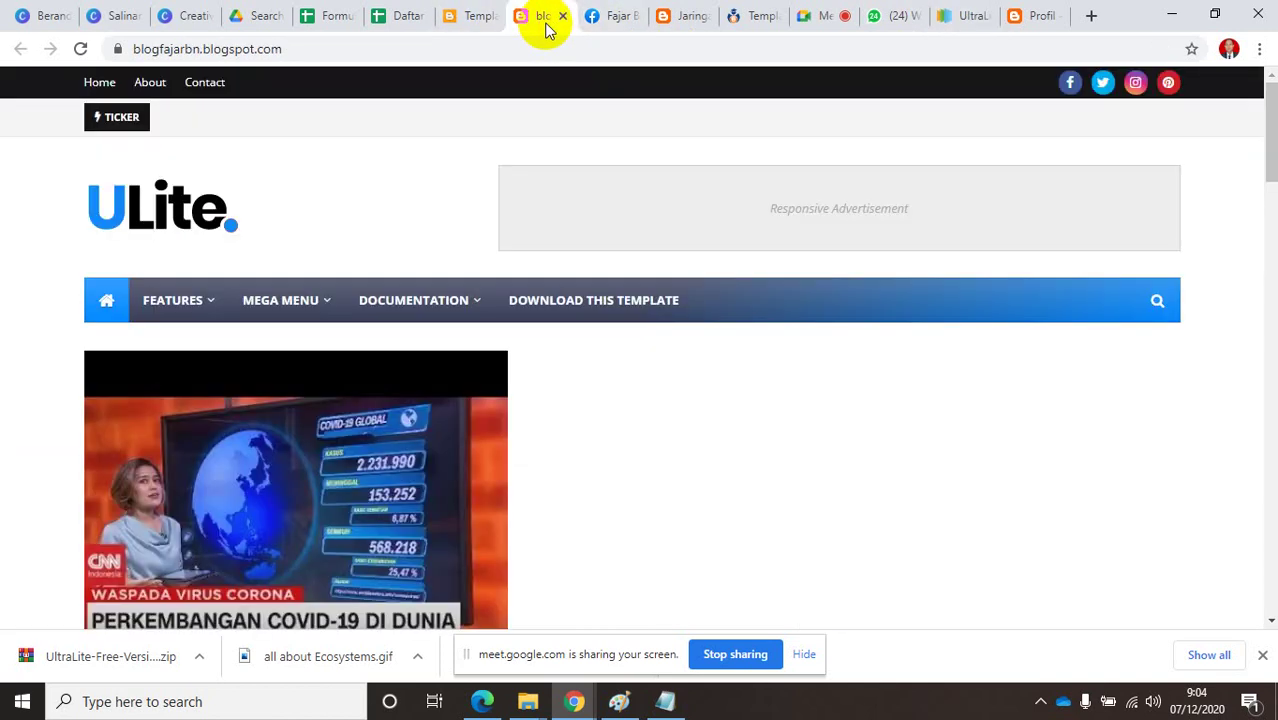
pyautogui.scroll(-5, 440, 250)
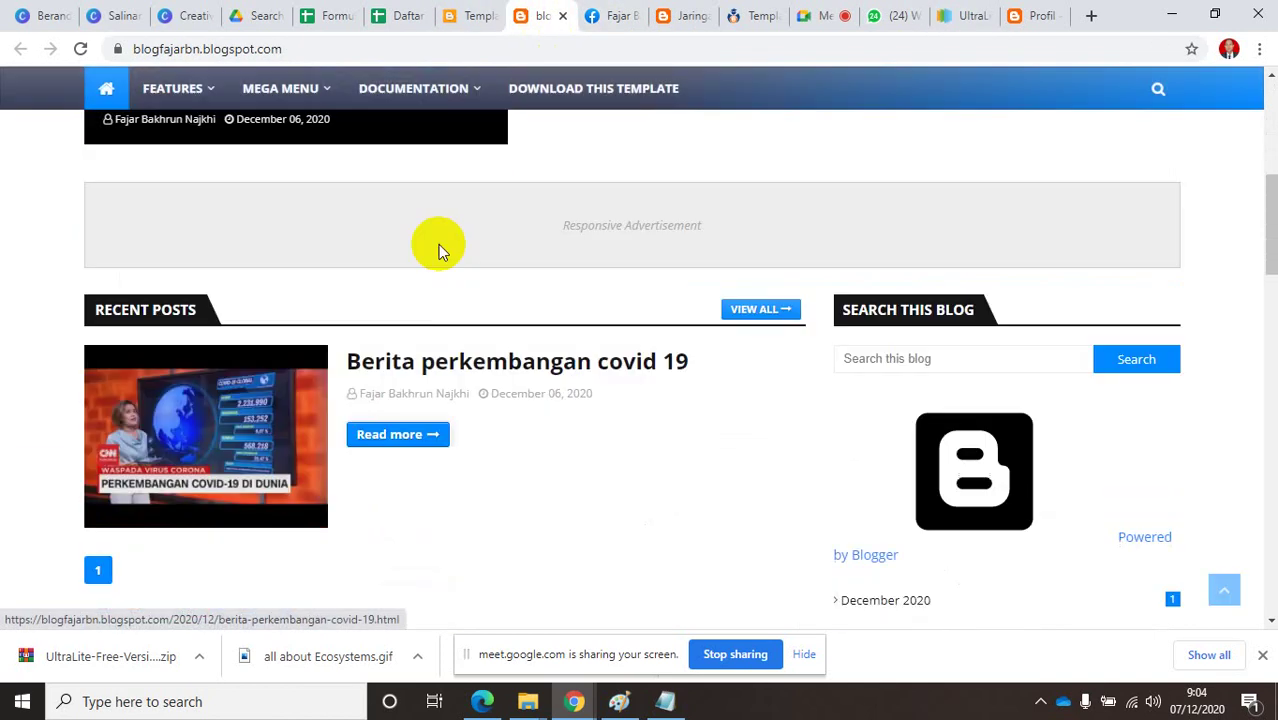
pyautogui.scroll(-2, 460, 230)
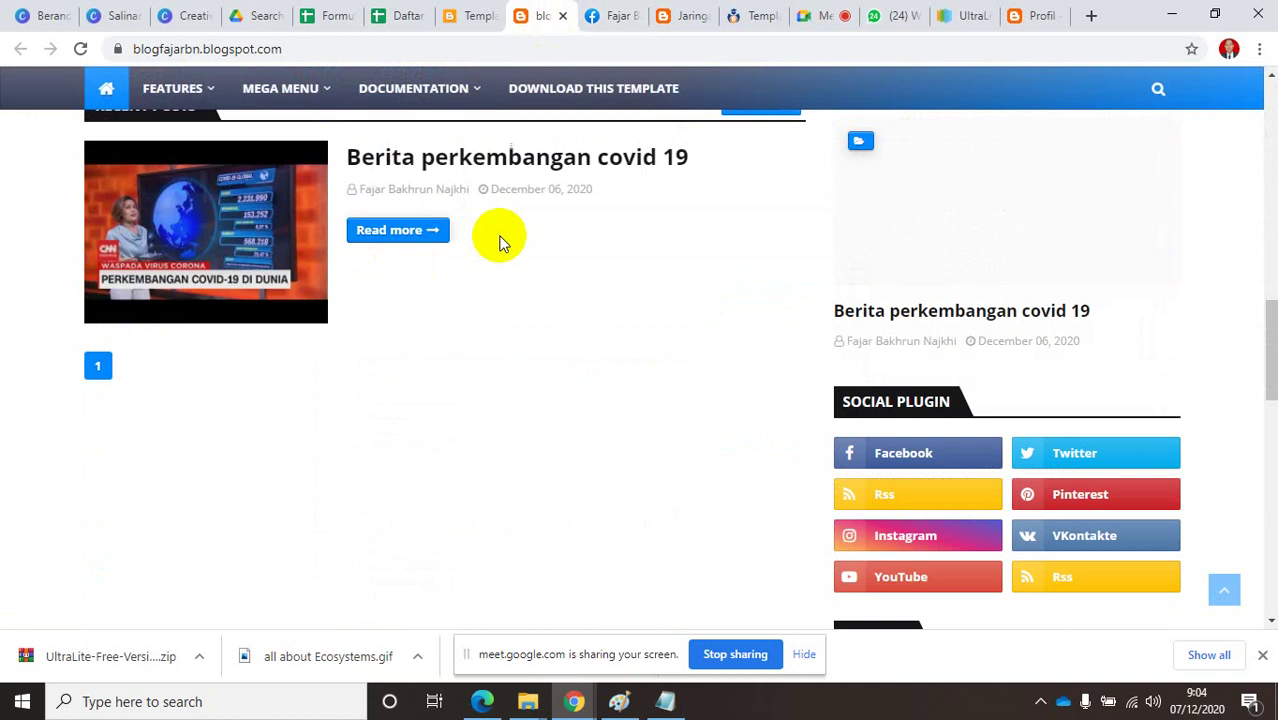
pyautogui.scroll(-3, 520, 240)
pyautogui.scroll(-4, 583, 356)
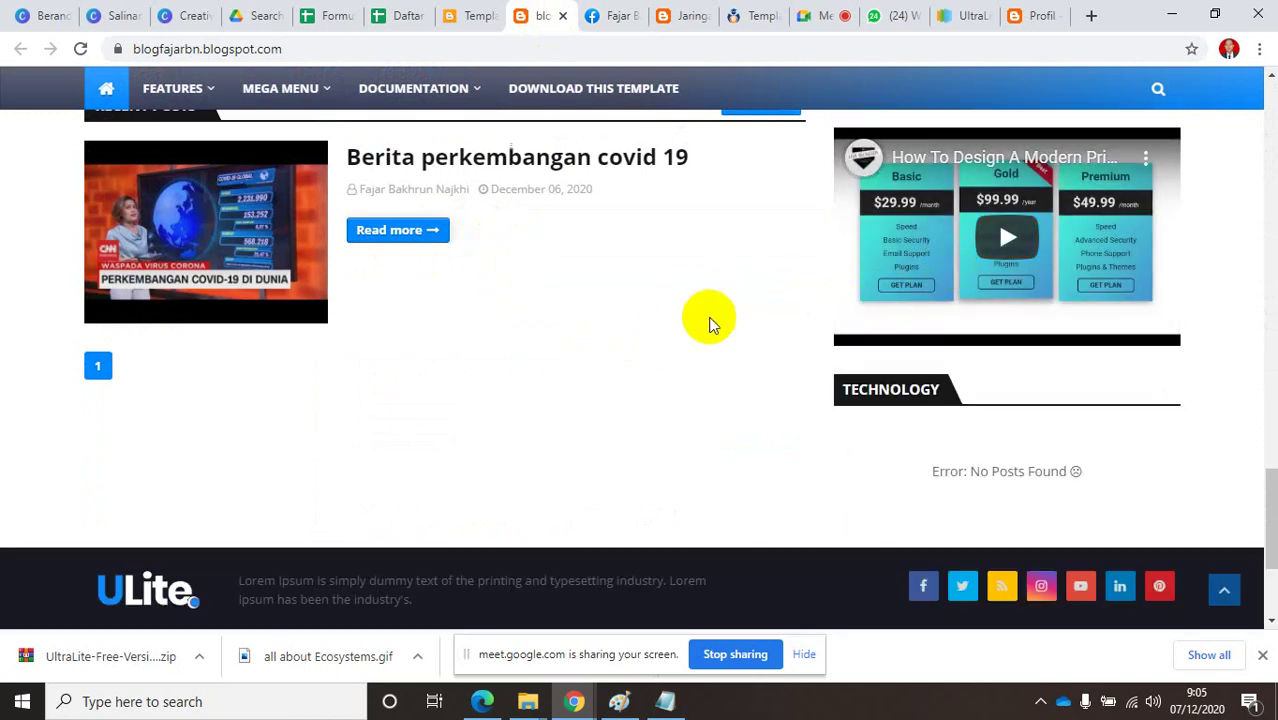
pyautogui.scroll(3, 626, 305)
pyautogui.scroll(5, 609, 292)
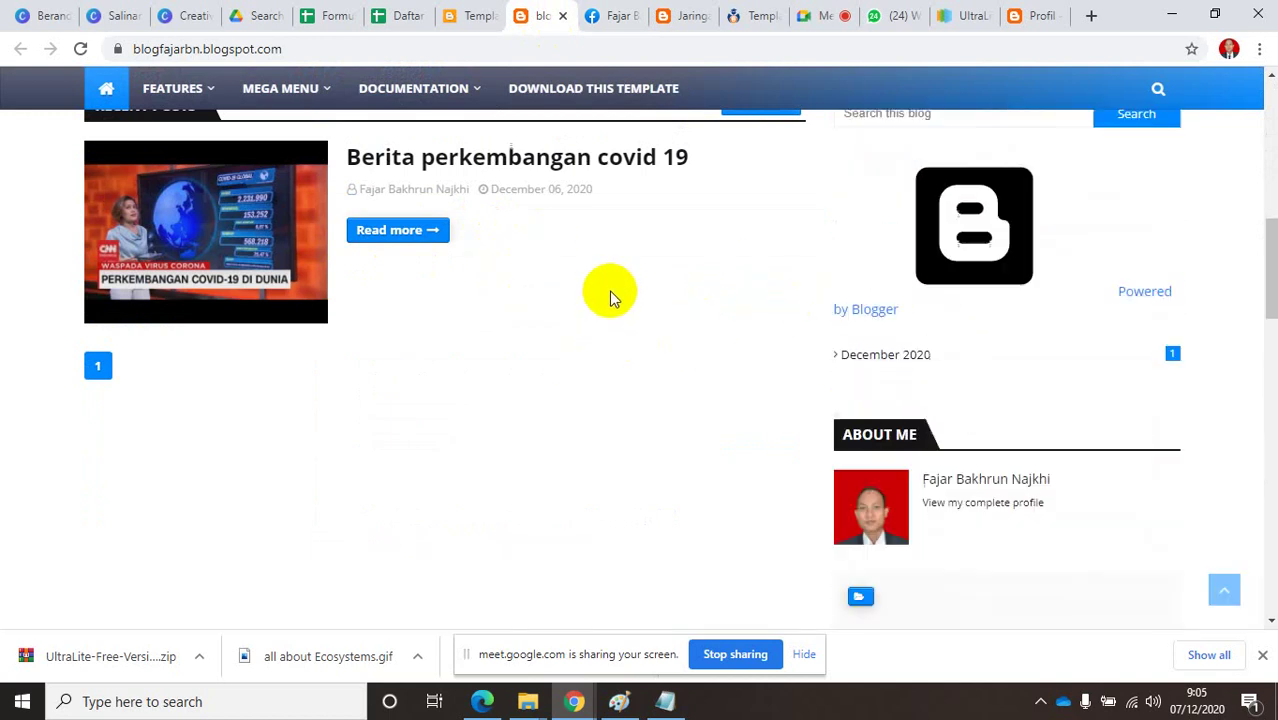
pyautogui.click(268, 398)
pyautogui.scroll(-5, 258, 355)
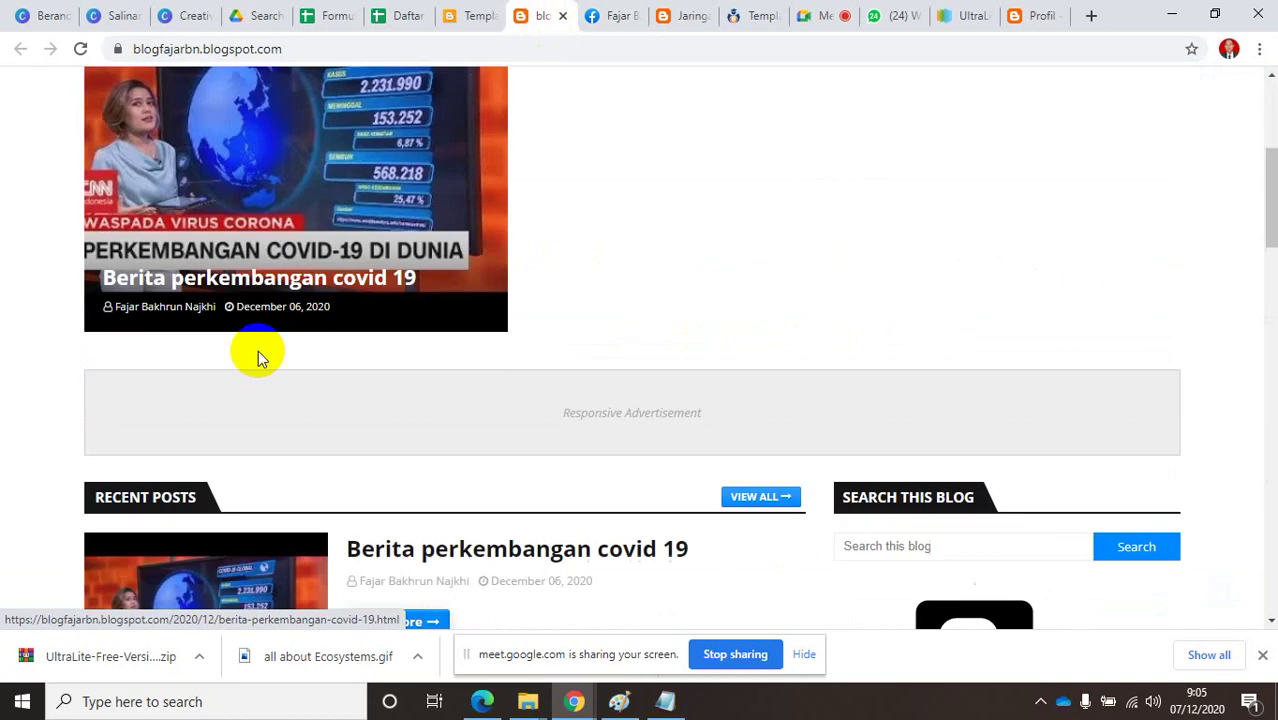
pyautogui.scroll(-3, 414, 314)
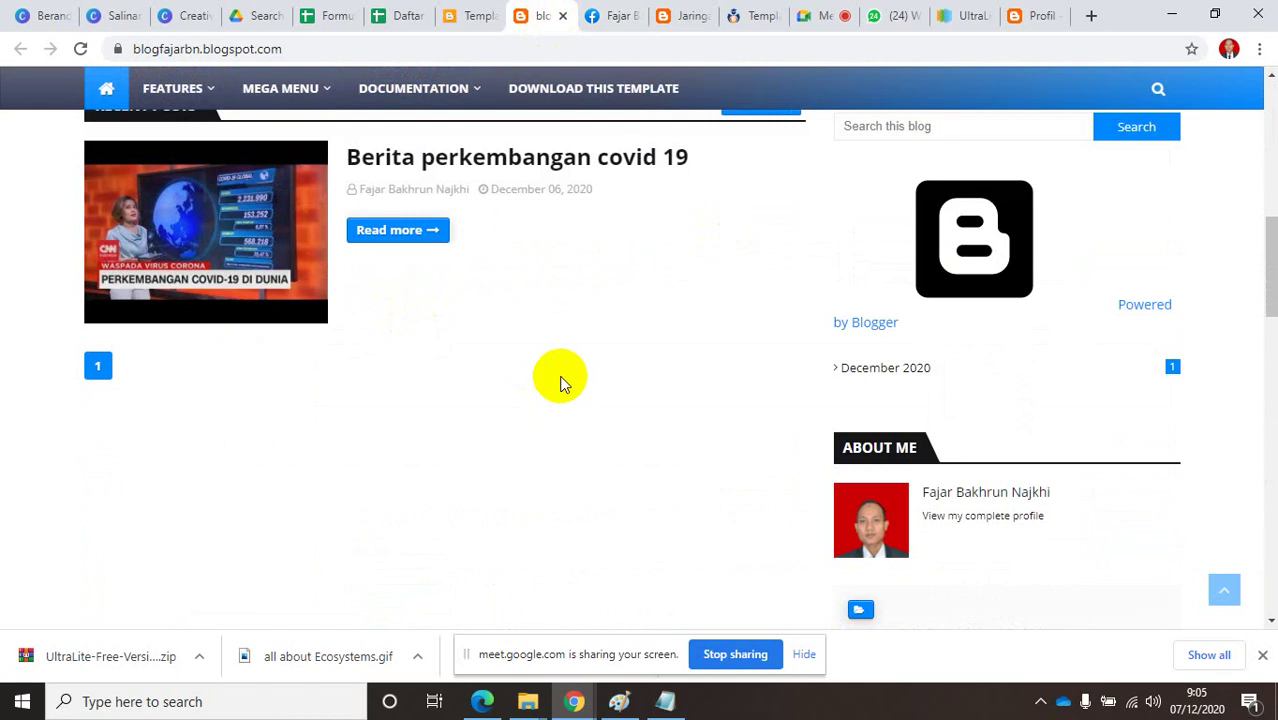
pyautogui.scroll(8, 570, 377)
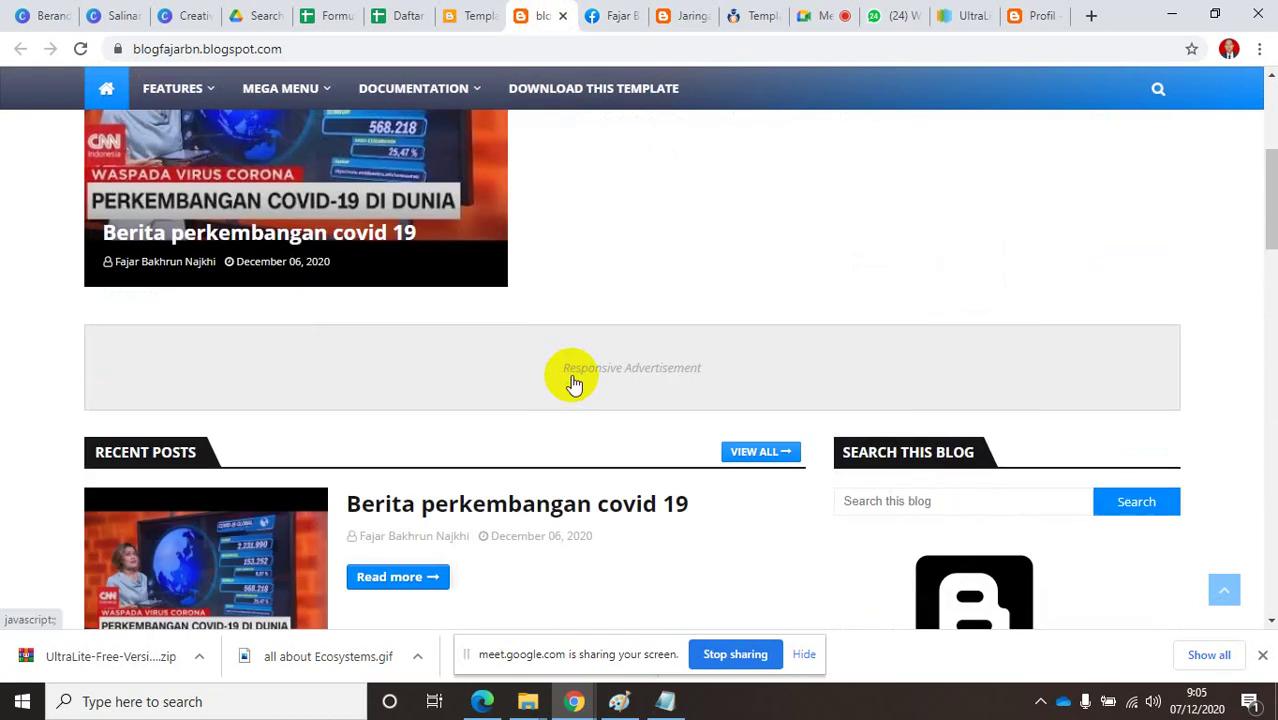
pyautogui.moveTo(232, 303)
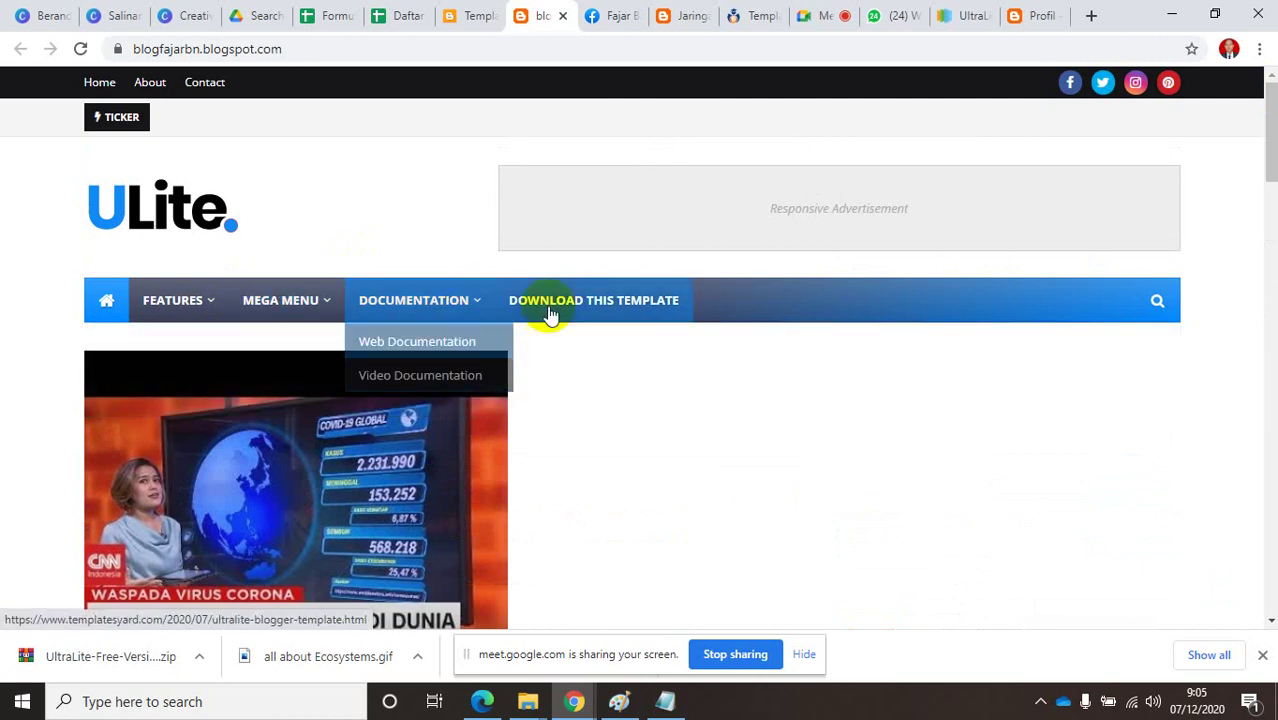
pyautogui.moveTo(145, 318)
pyautogui.moveTo(208, 351)
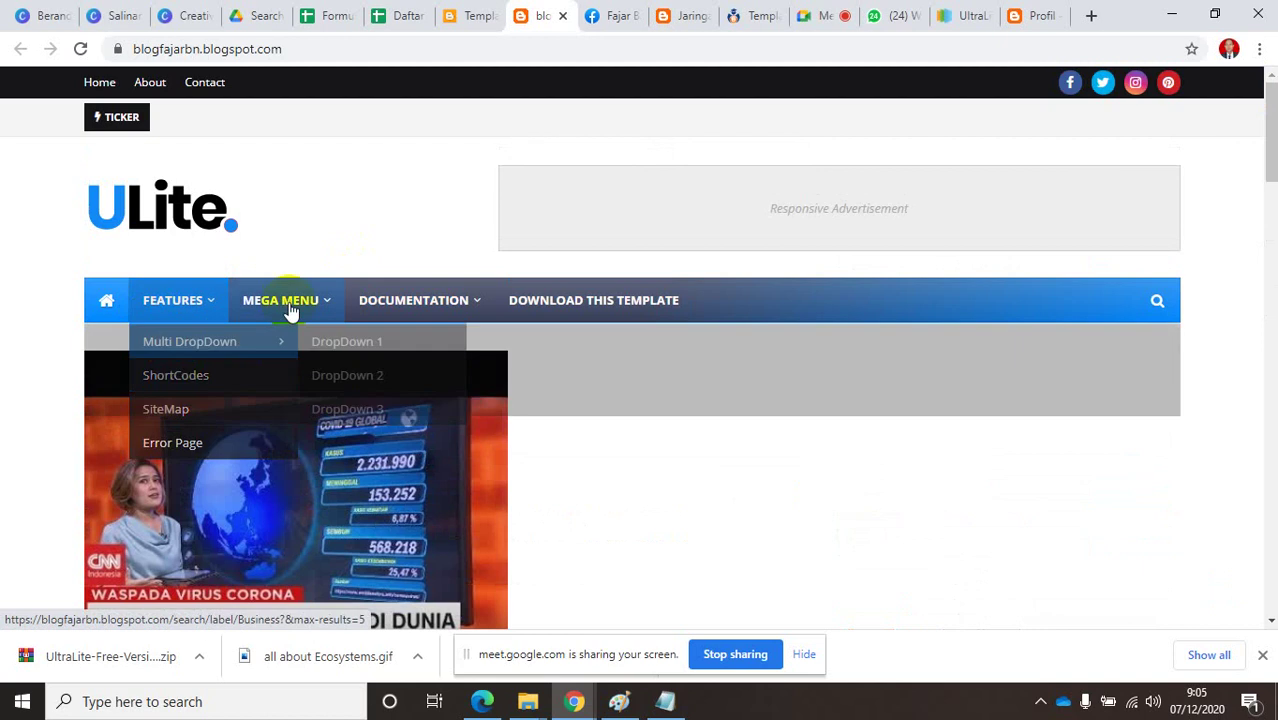
pyautogui.moveTo(397, 311)
pyautogui.moveTo(272, 316)
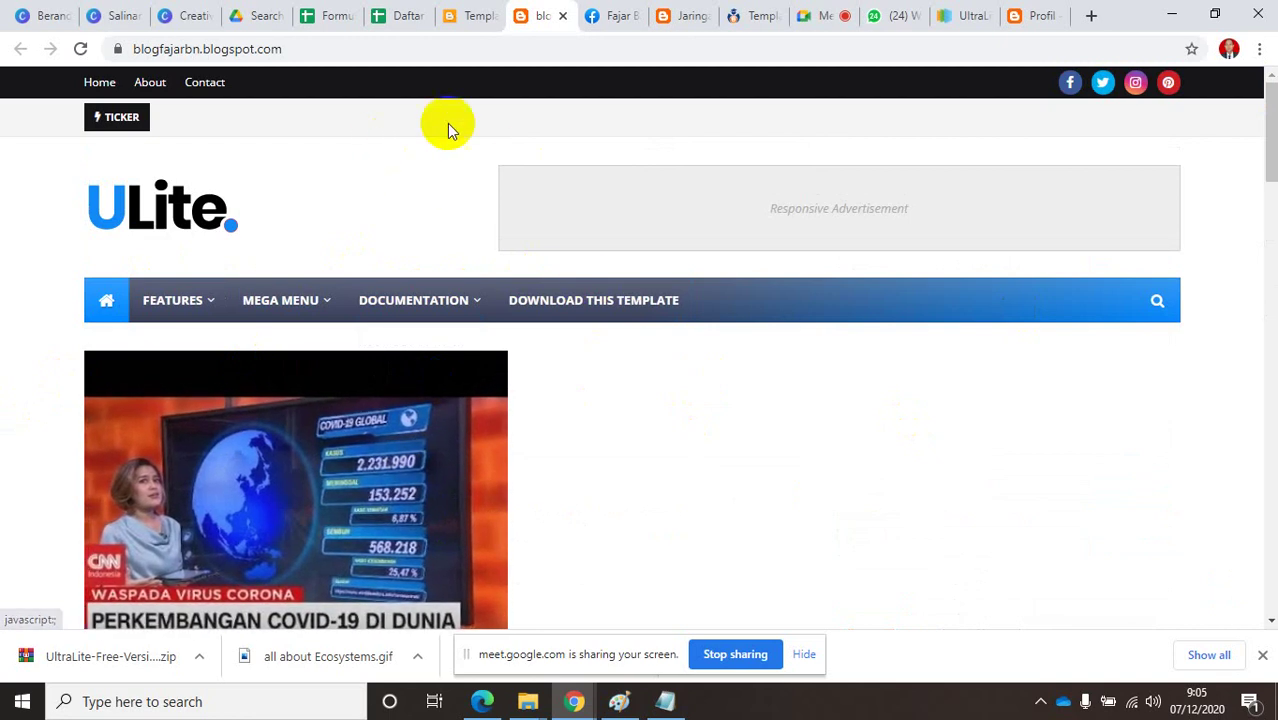
# Leave the theme code editor for the Theme page, then go to the older blog's post
pyautogui.click(463, 17)
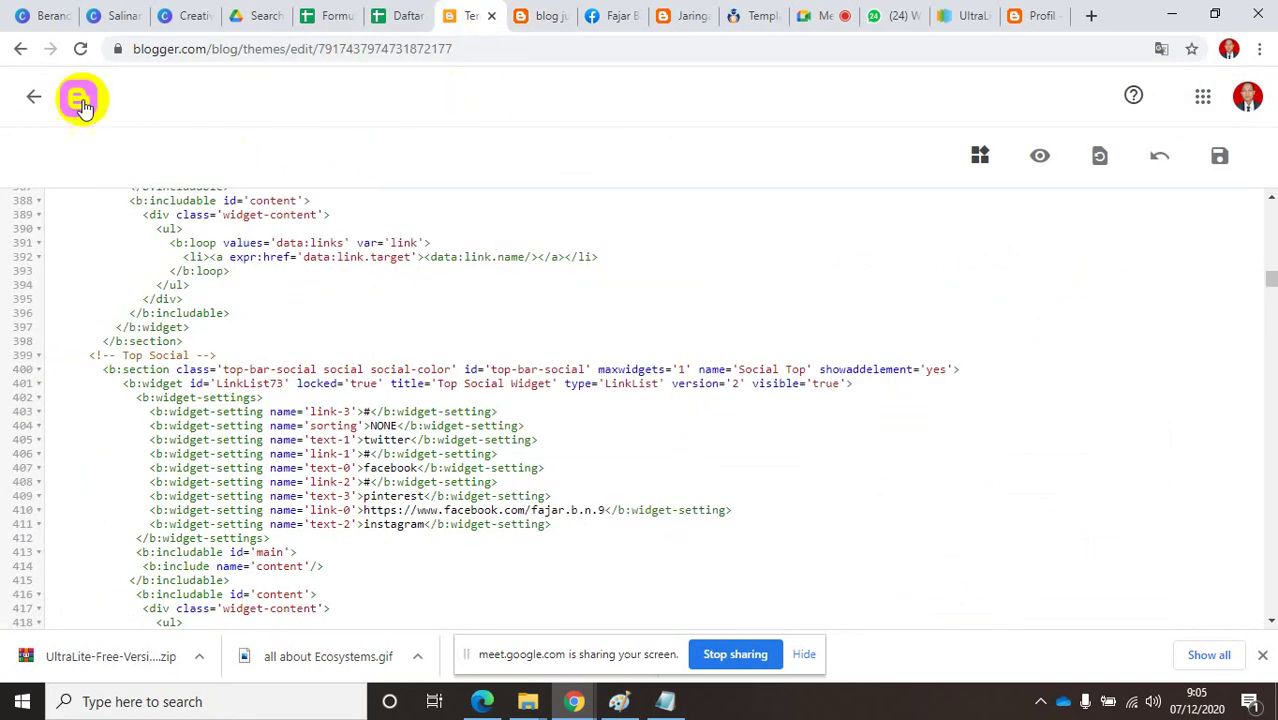
pyautogui.click(27, 101)
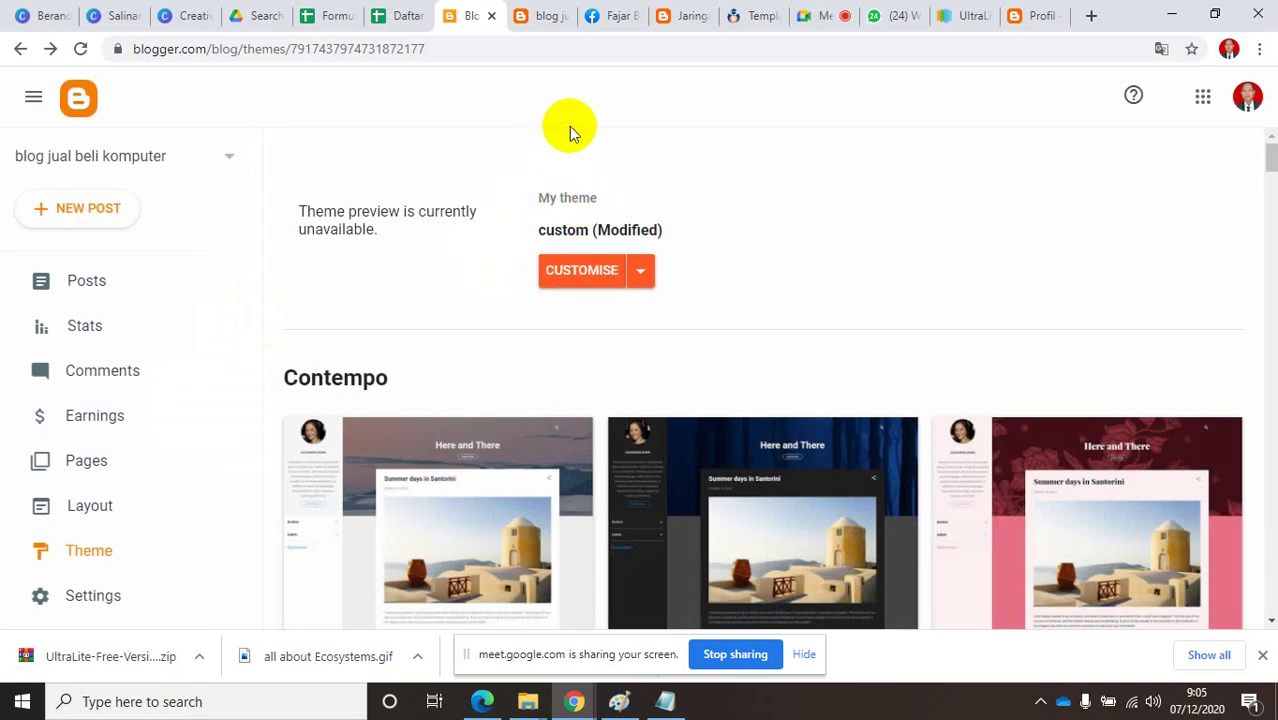
pyautogui.click(672, 22)
# Compare the older blog's 2019 and 2020 archive post counts, then return to the ULite blog
pyautogui.scroll(-20, 380, 300)
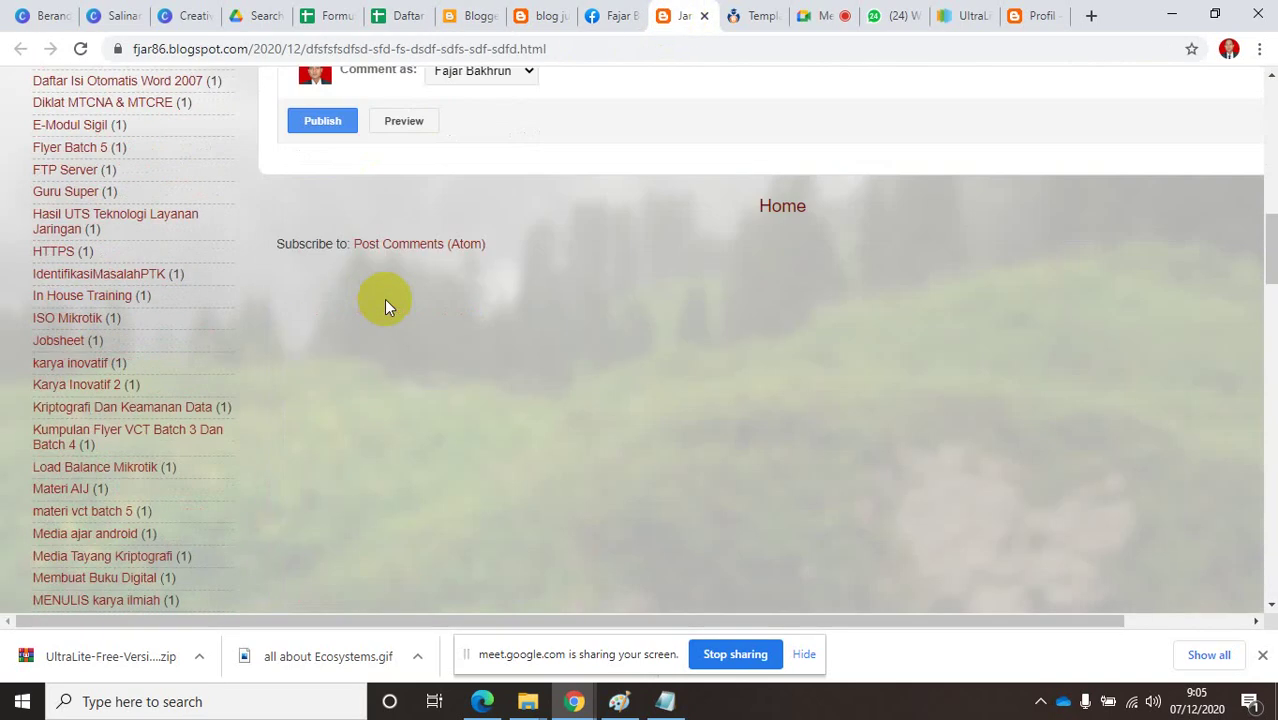
pyautogui.scroll(-2, 403, 297)
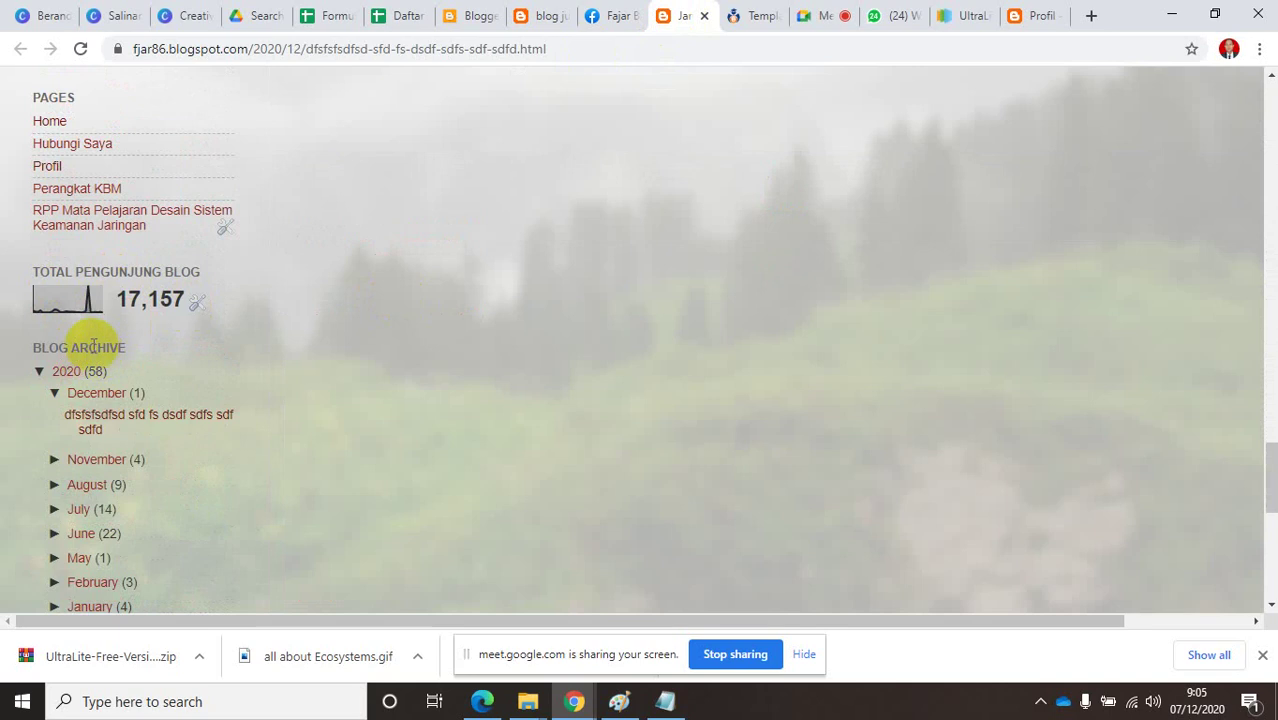
pyautogui.scroll(-2, 130, 352)
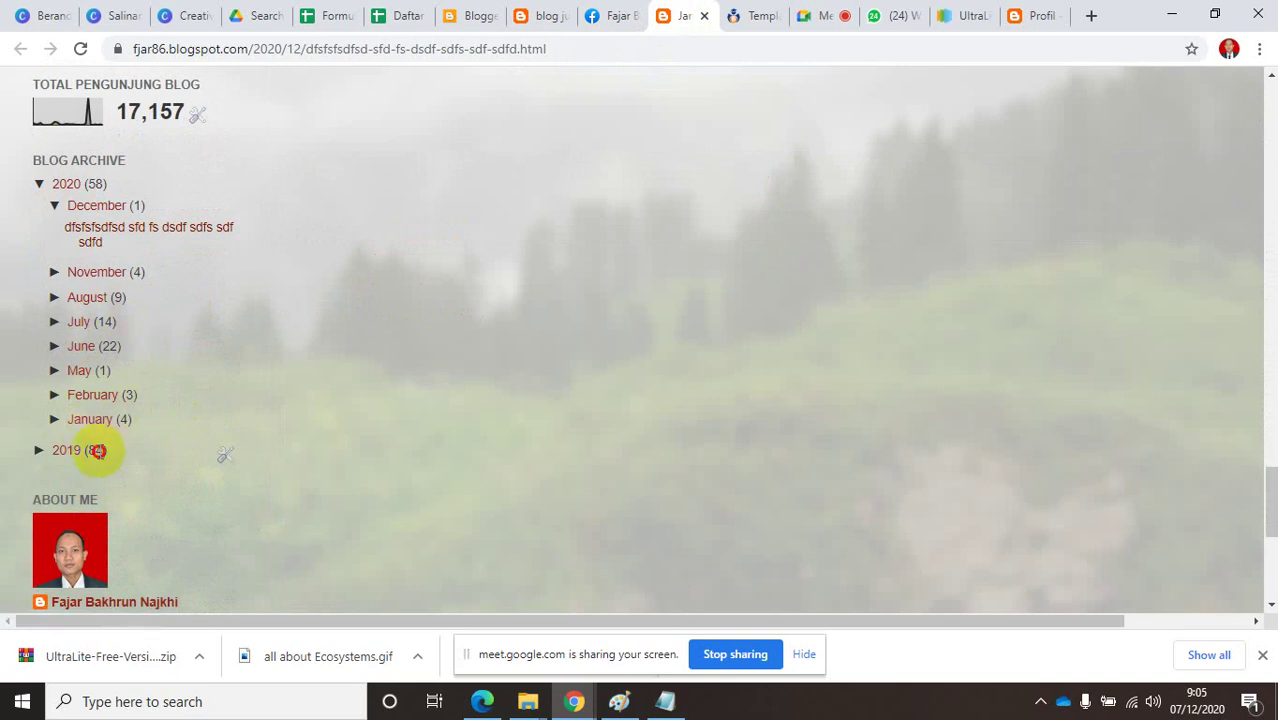
pyautogui.doubleClick(95, 450)
pyautogui.doubleClick(93, 184)
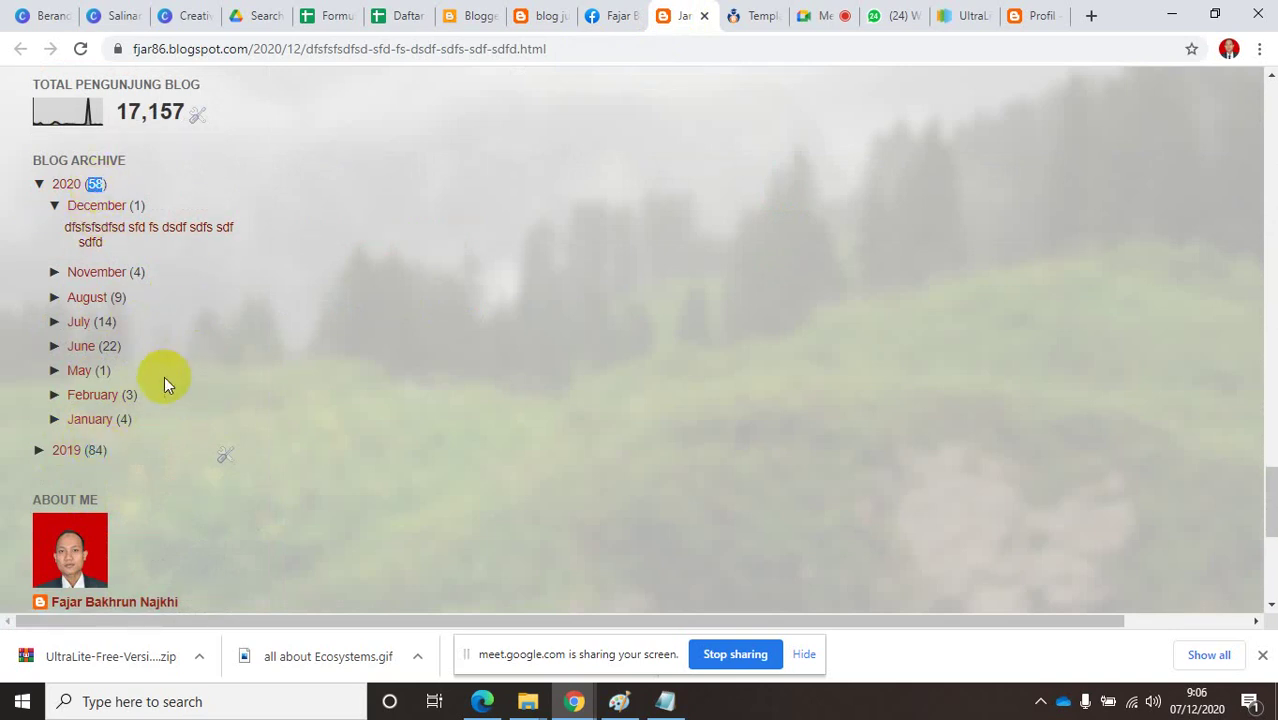
pyautogui.scroll(-5, 164, 378)
pyautogui.scroll(5, 164, 380)
pyautogui.scroll(2, 165, 376)
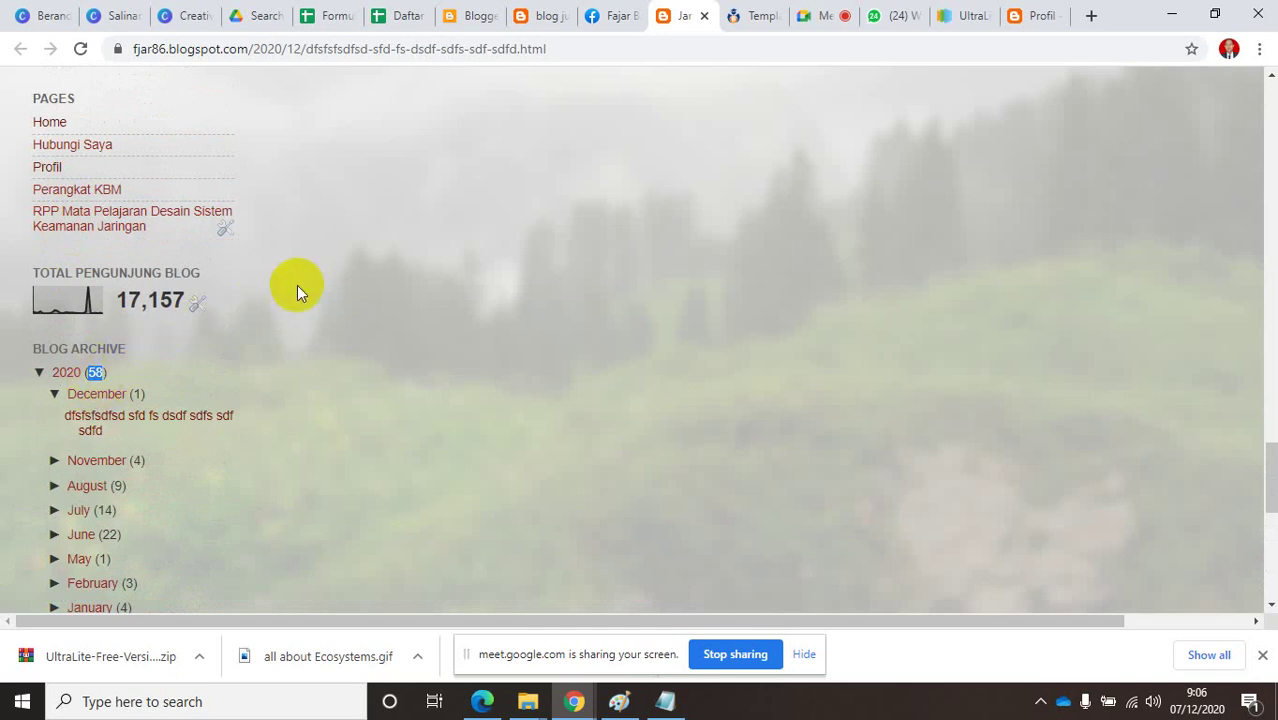
pyautogui.click(532, 18)
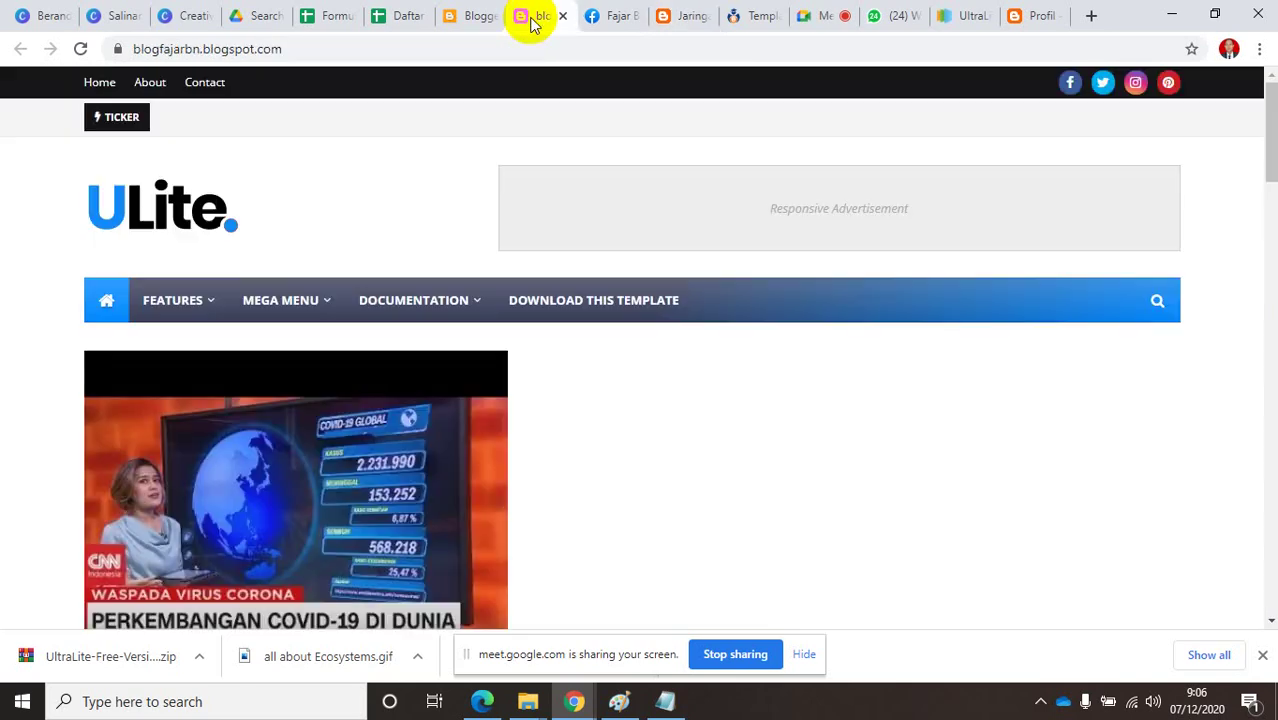
pyautogui.click(476, 20)
pyautogui.scroll(-2, 95, 466)
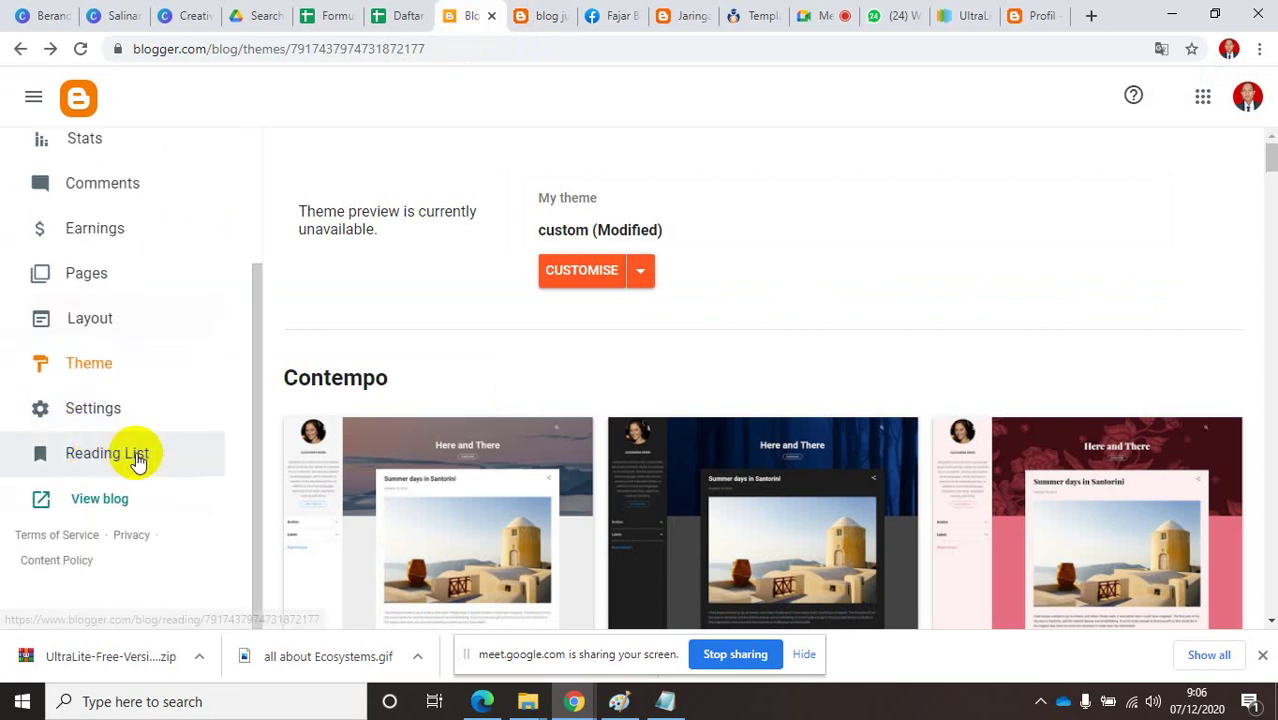
pyautogui.click(110, 330)
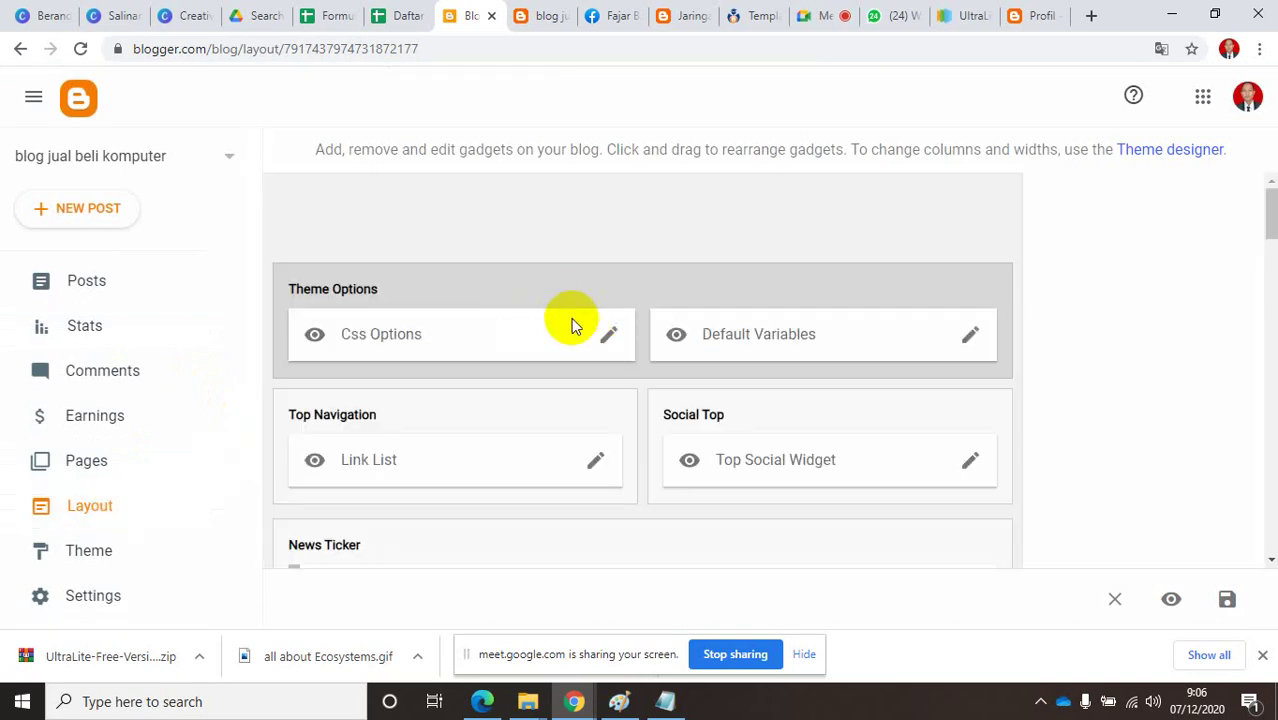
pyautogui.scroll(-3, 585, 330)
pyautogui.scroll(-3, 590, 331)
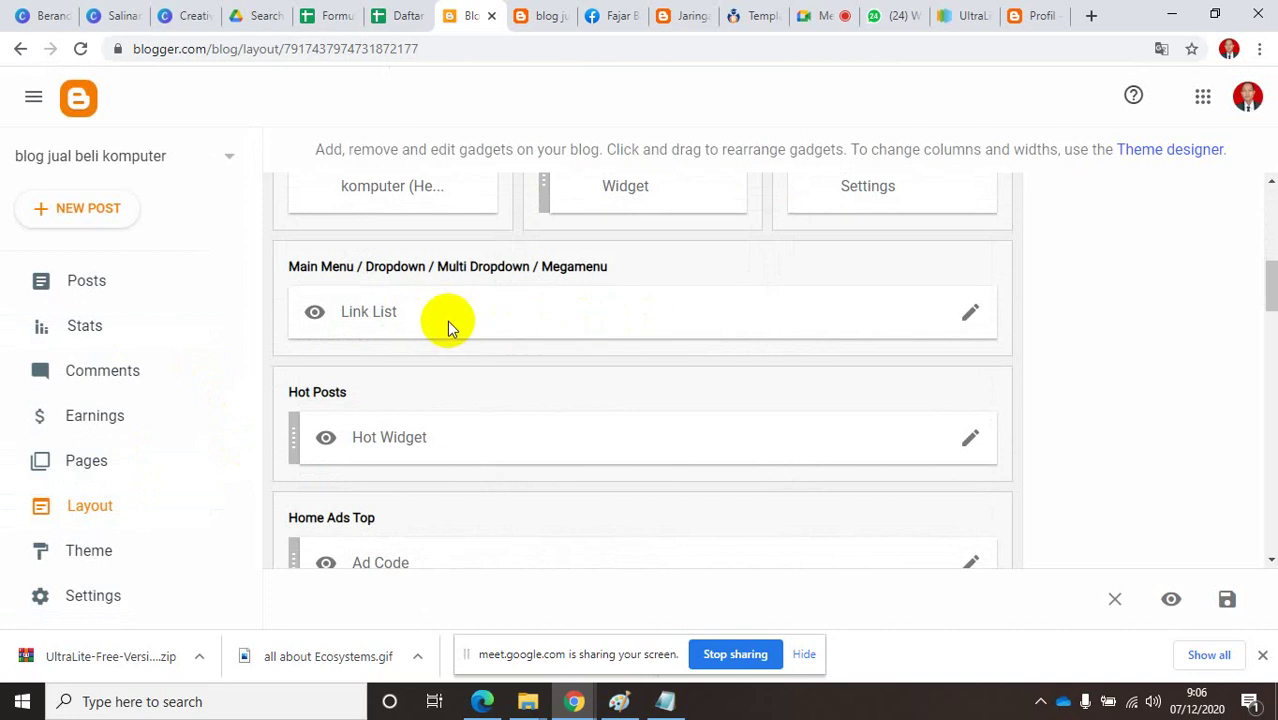
pyautogui.scroll(-3, 477, 322)
pyautogui.scroll(-2, 620, 352)
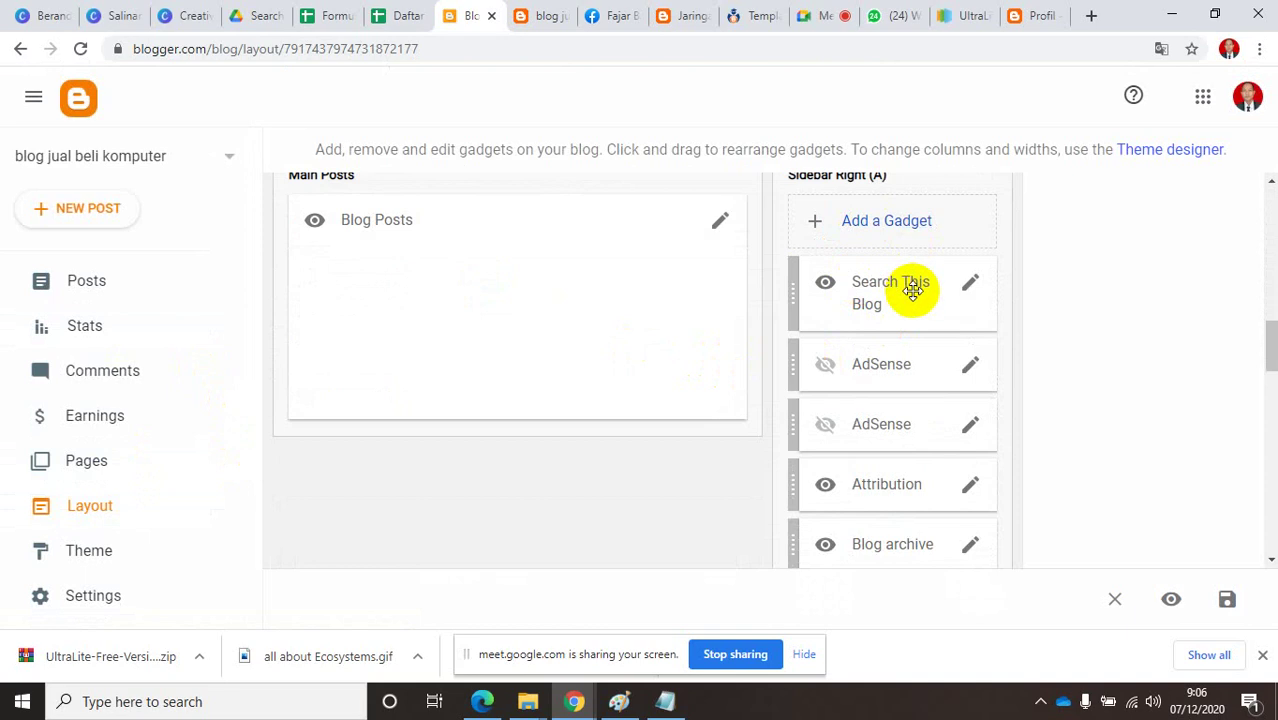
# Add a Blog search gadget titled 'blog jual beli komputer' to Sidebar Right, above Search This Blog
pyautogui.click(880, 222)
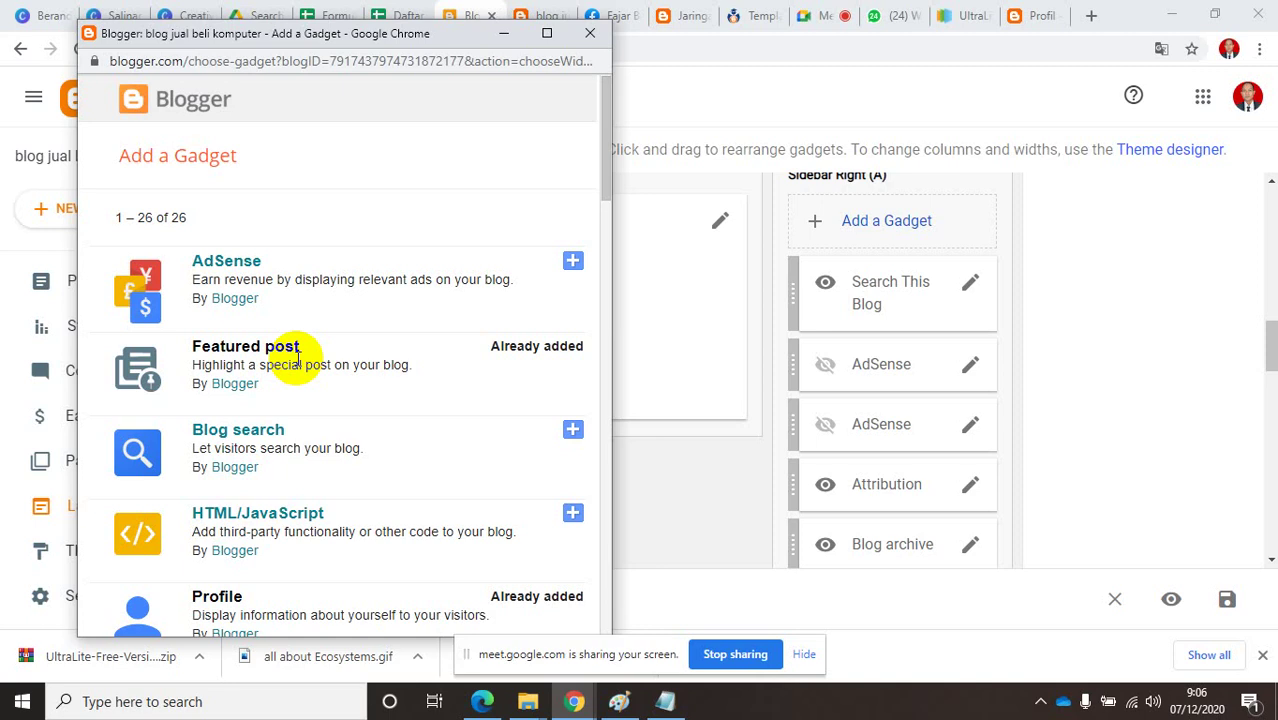
pyautogui.scroll(-2, 297, 357)
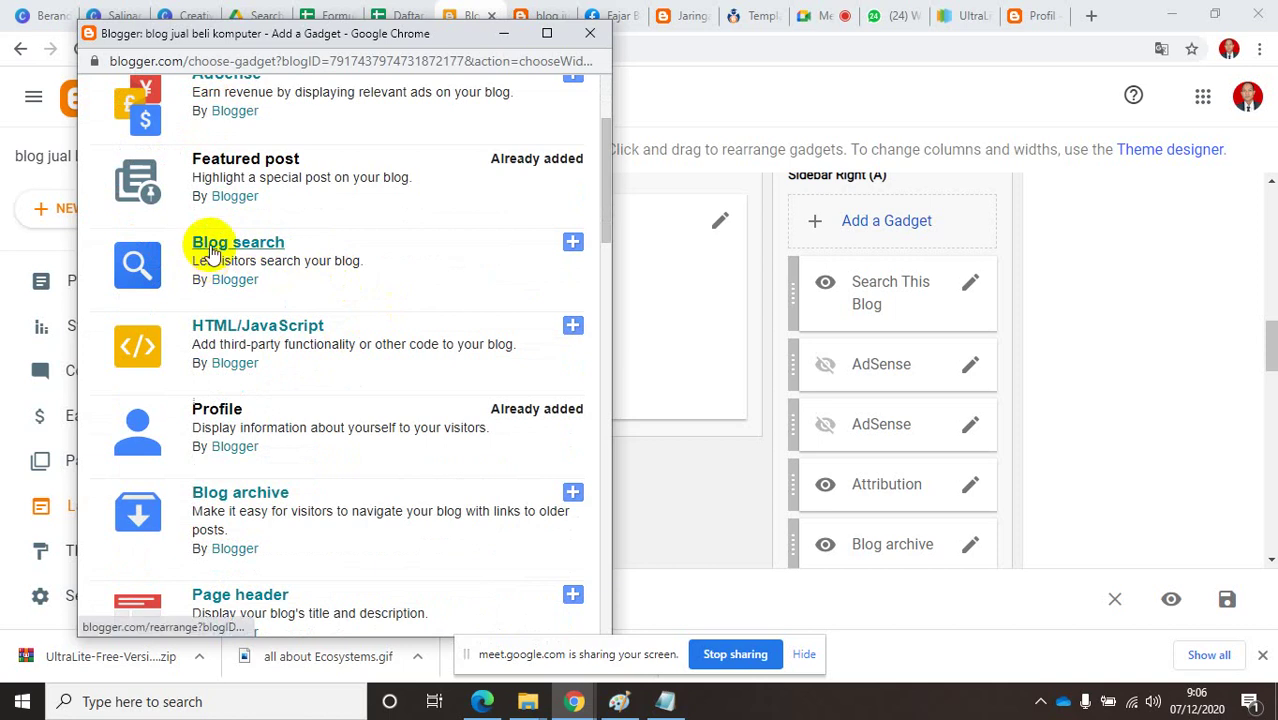
pyautogui.click(571, 245)
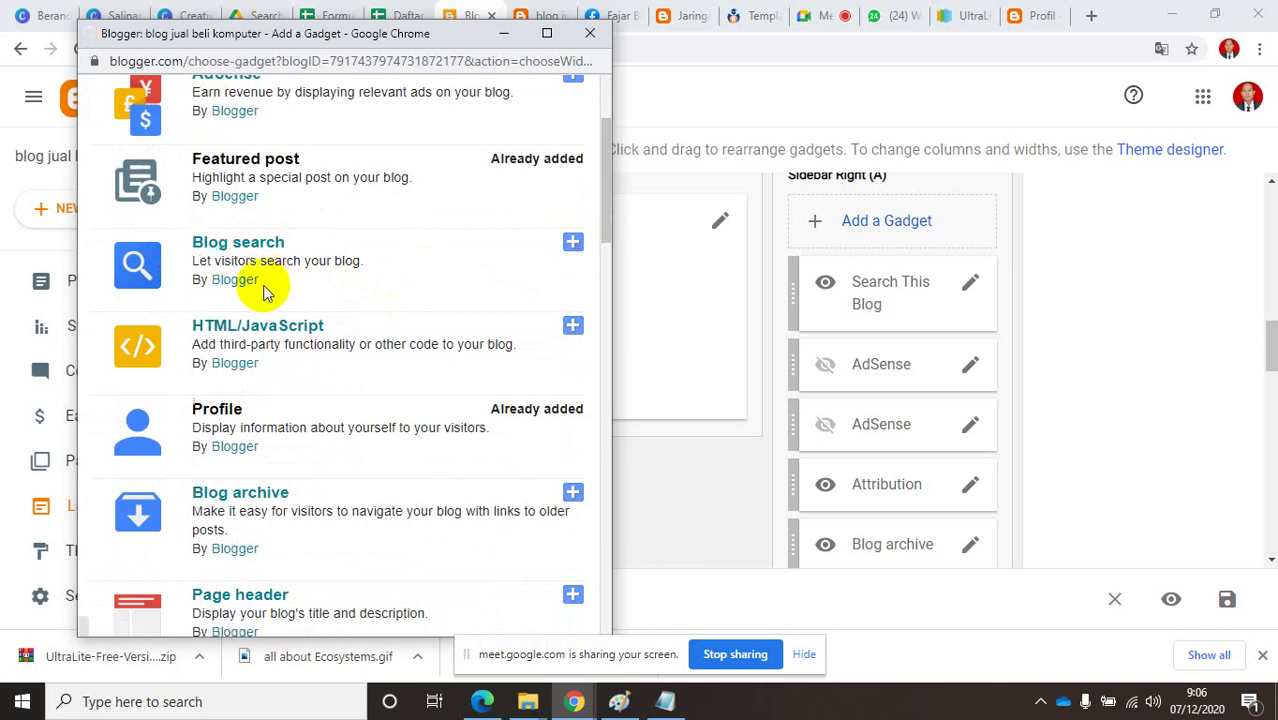
pyautogui.click(240, 320)
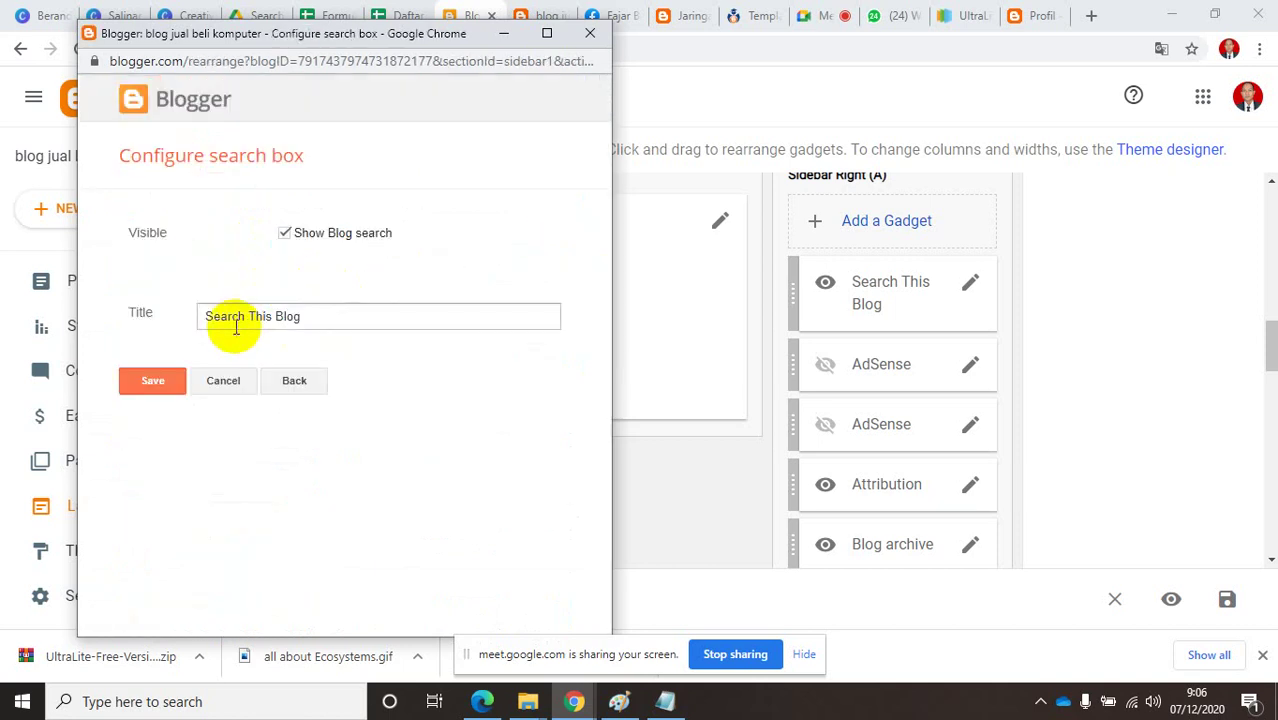
pyautogui.moveTo(320, 318); pyautogui.dragTo(177, 320)
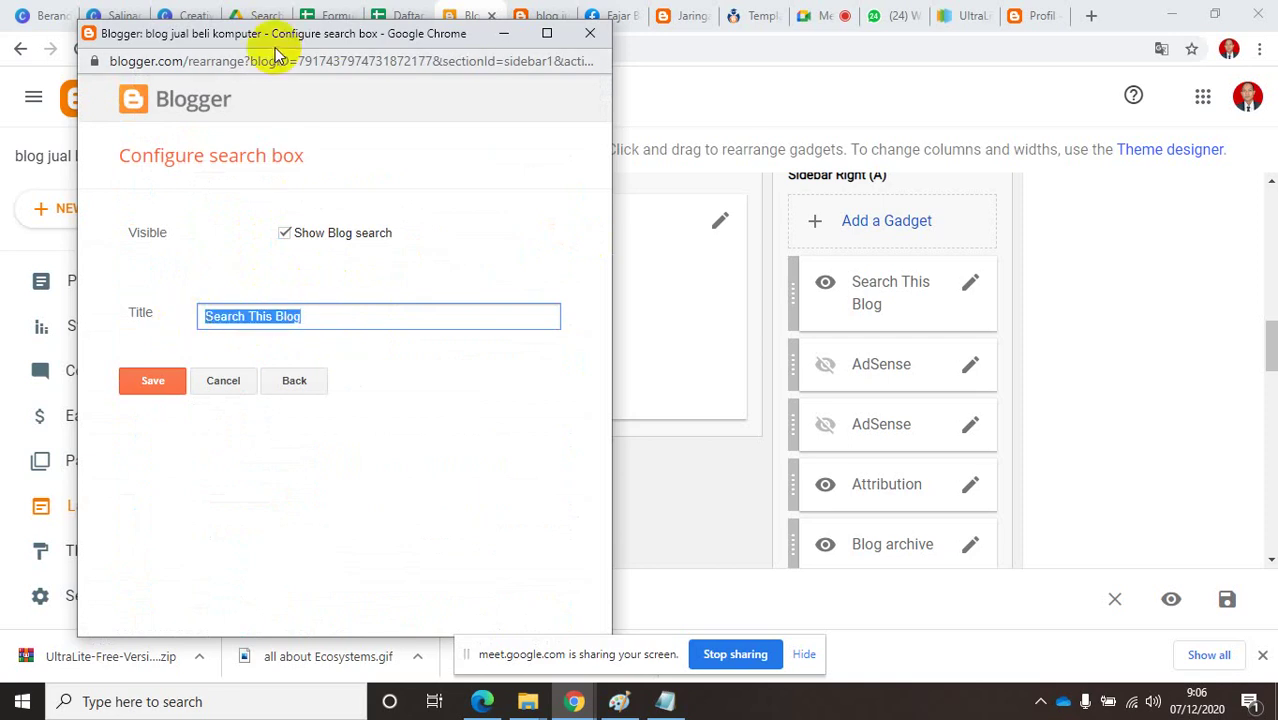
pyautogui.moveTo(300, 37); pyautogui.dragTo(614, 92)
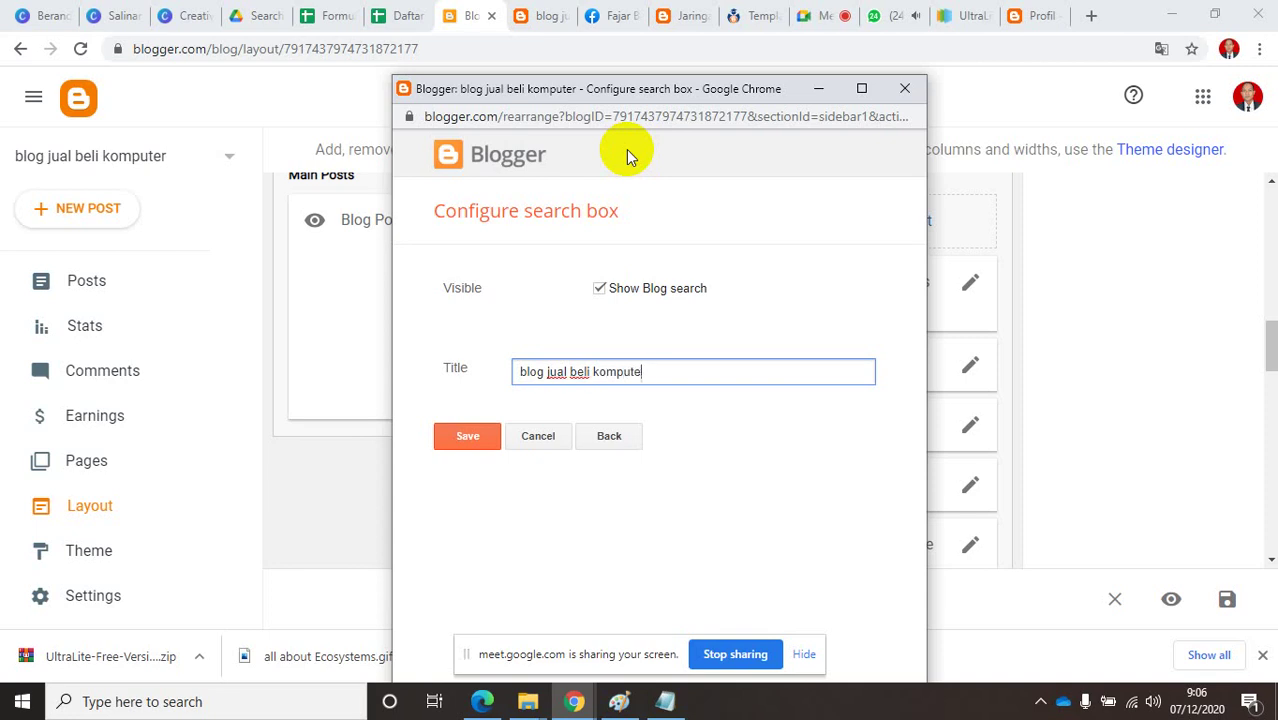
pyautogui.click(470, 445)
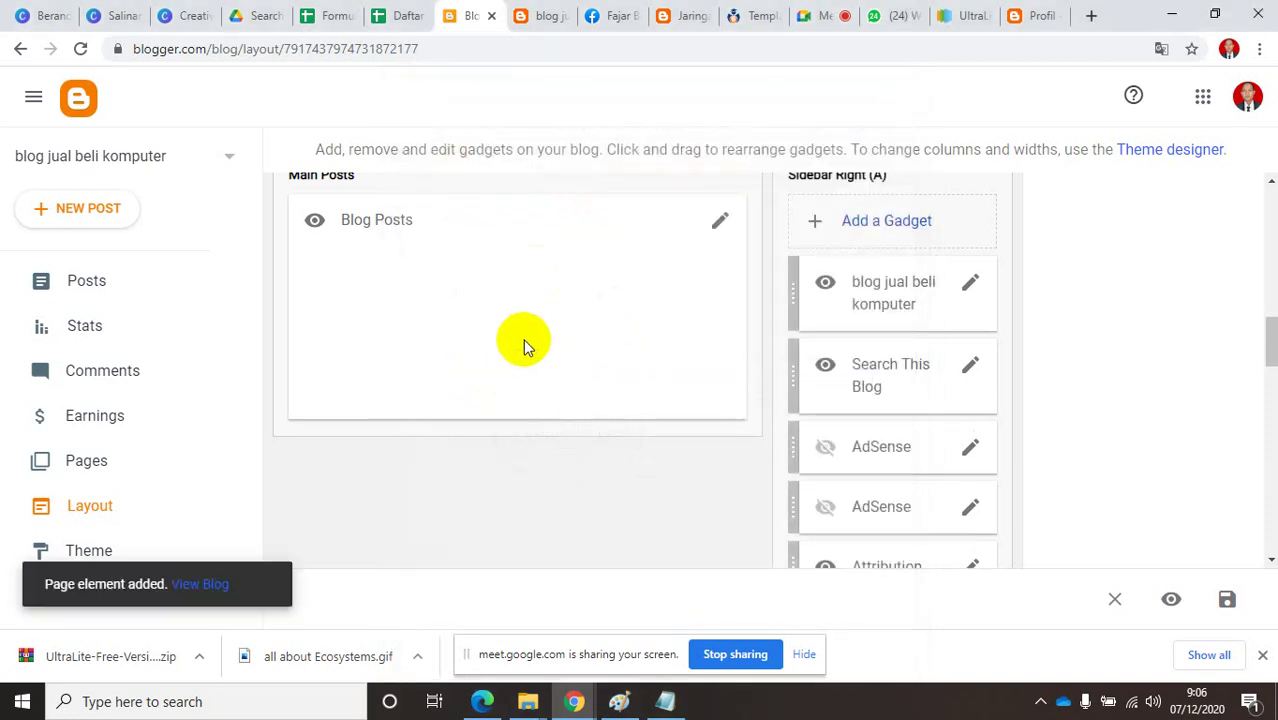
# Reopen the right sidebar's Add a Gadget list and browse the available gadgets
pyautogui.click(866, 223)
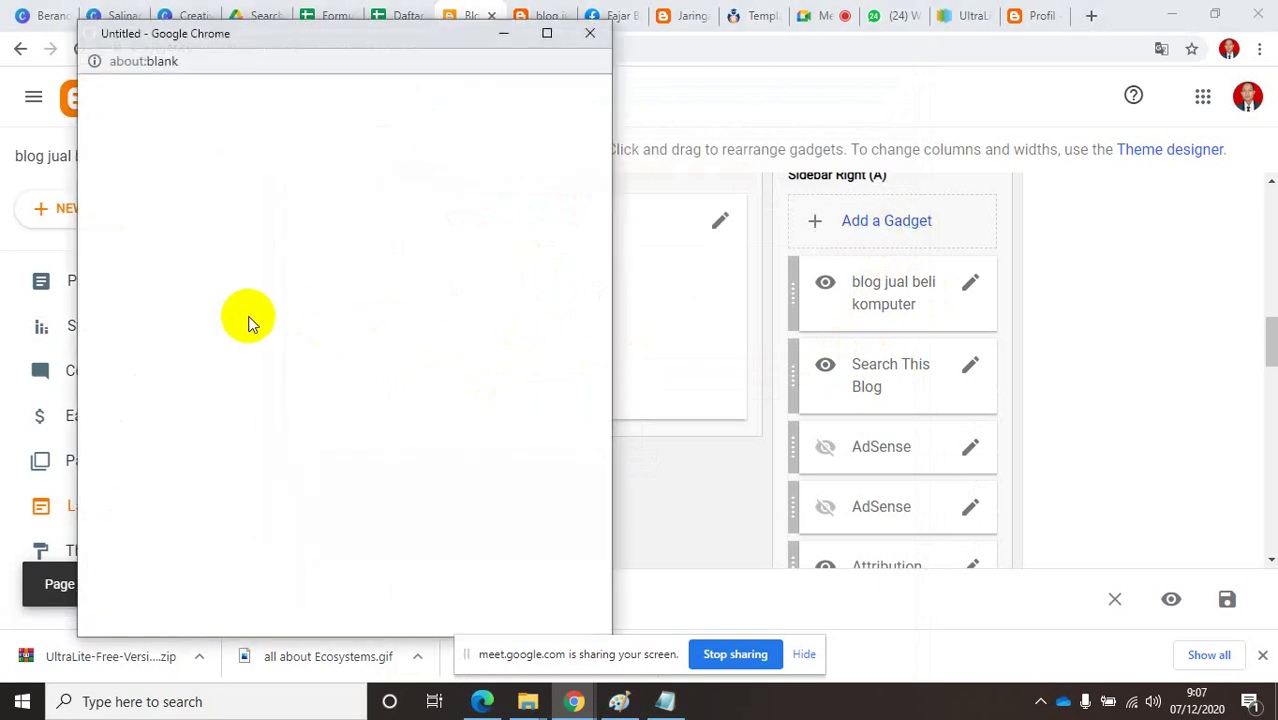
pyautogui.scroll(-3, 305, 315)
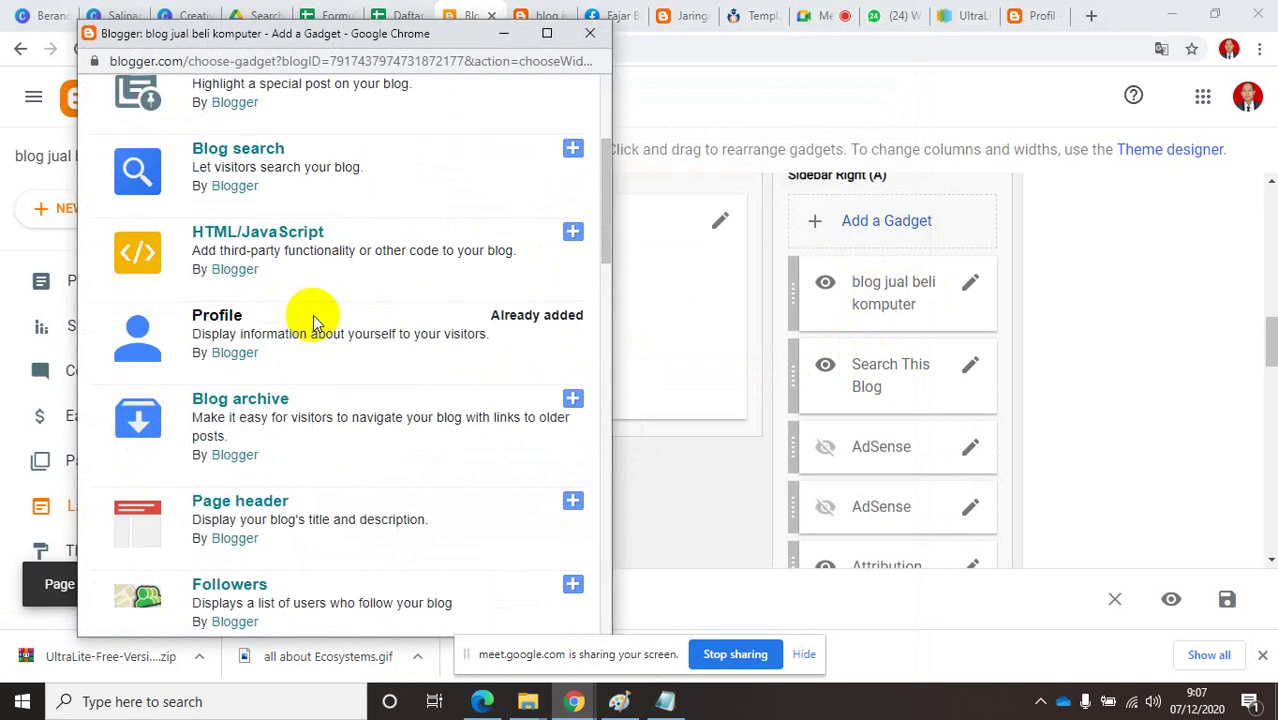
pyautogui.scroll(-6, 315, 315)
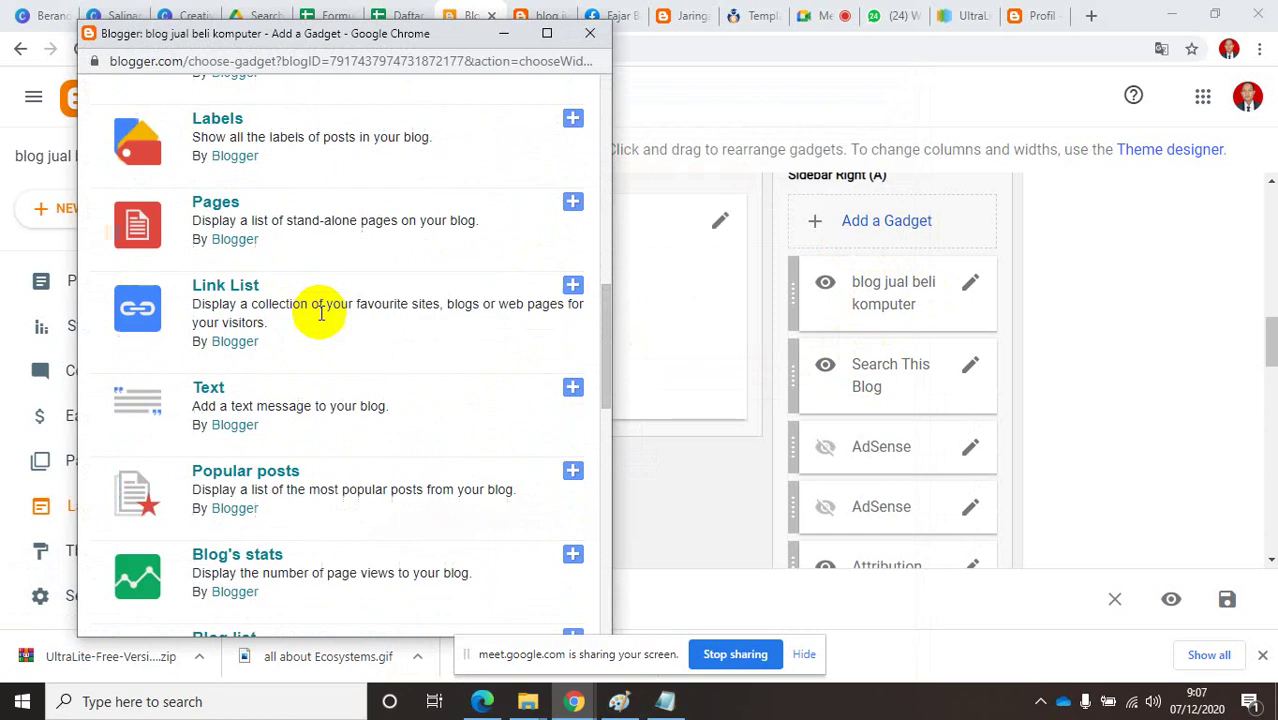
pyautogui.scroll(-8, 320, 313)
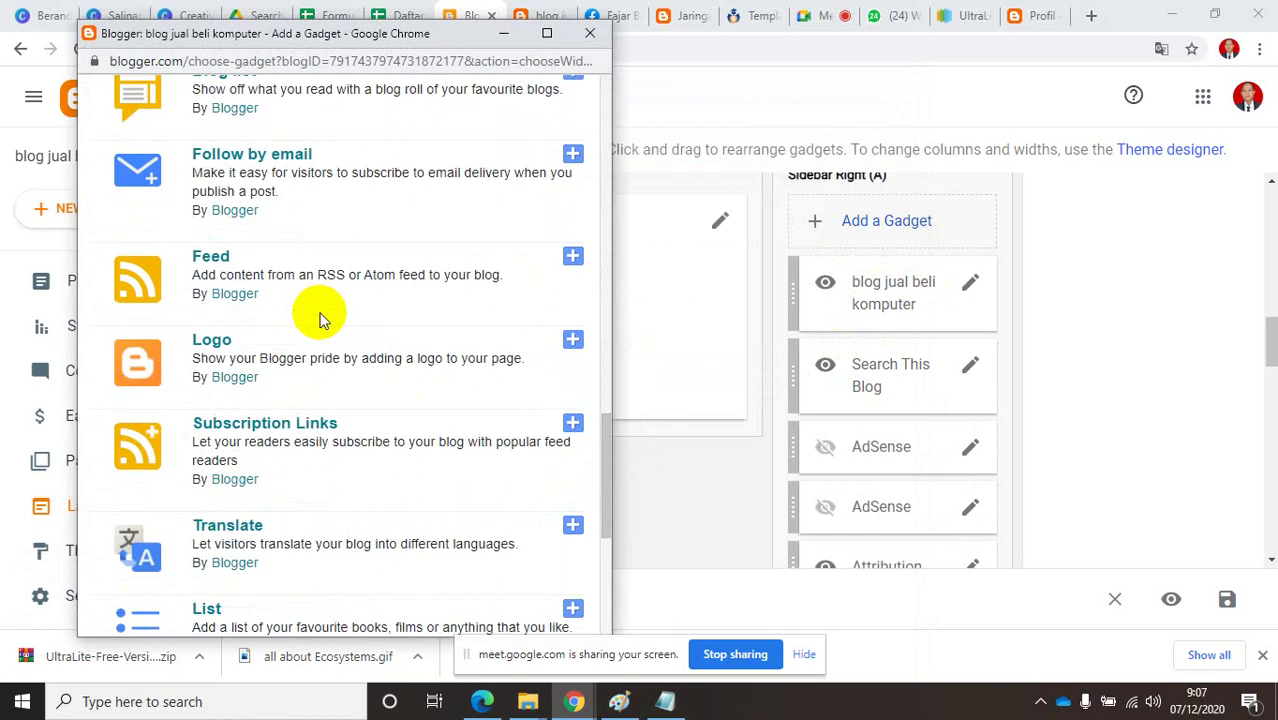
pyautogui.scroll(-4, 320, 318)
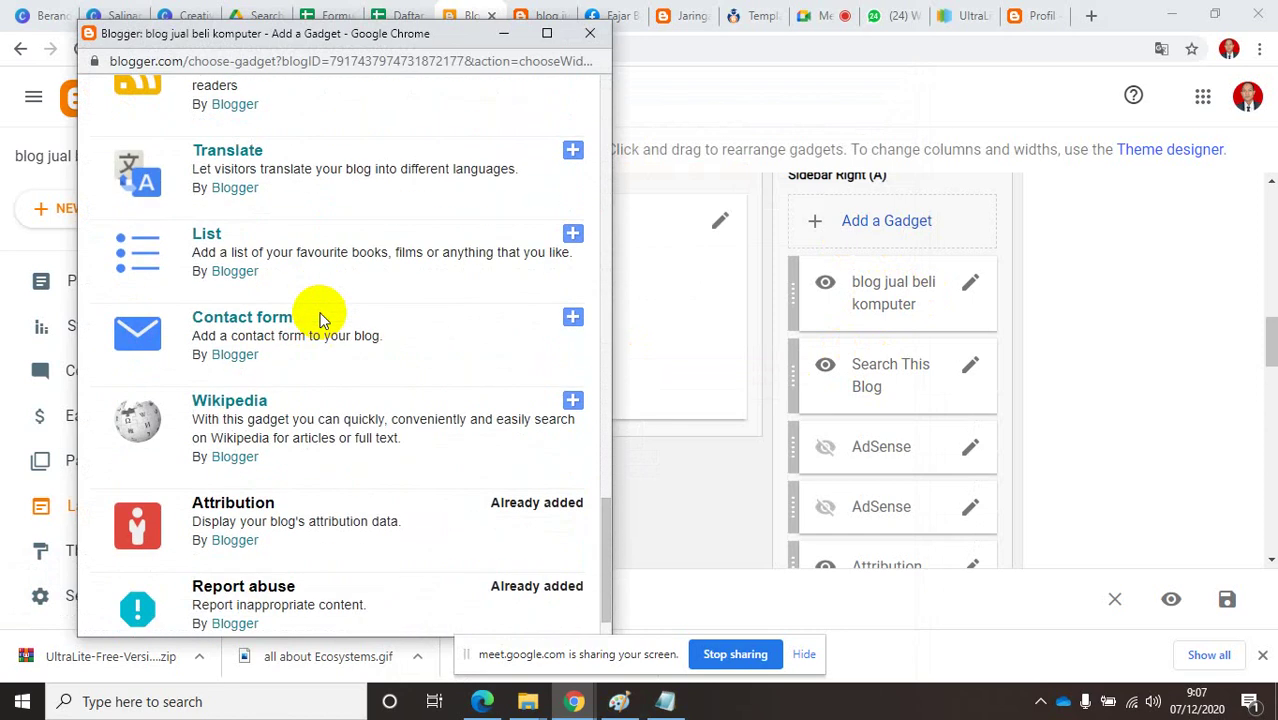
pyautogui.scroll(-1, 320, 318)
pyautogui.scroll(4, 325, 325)
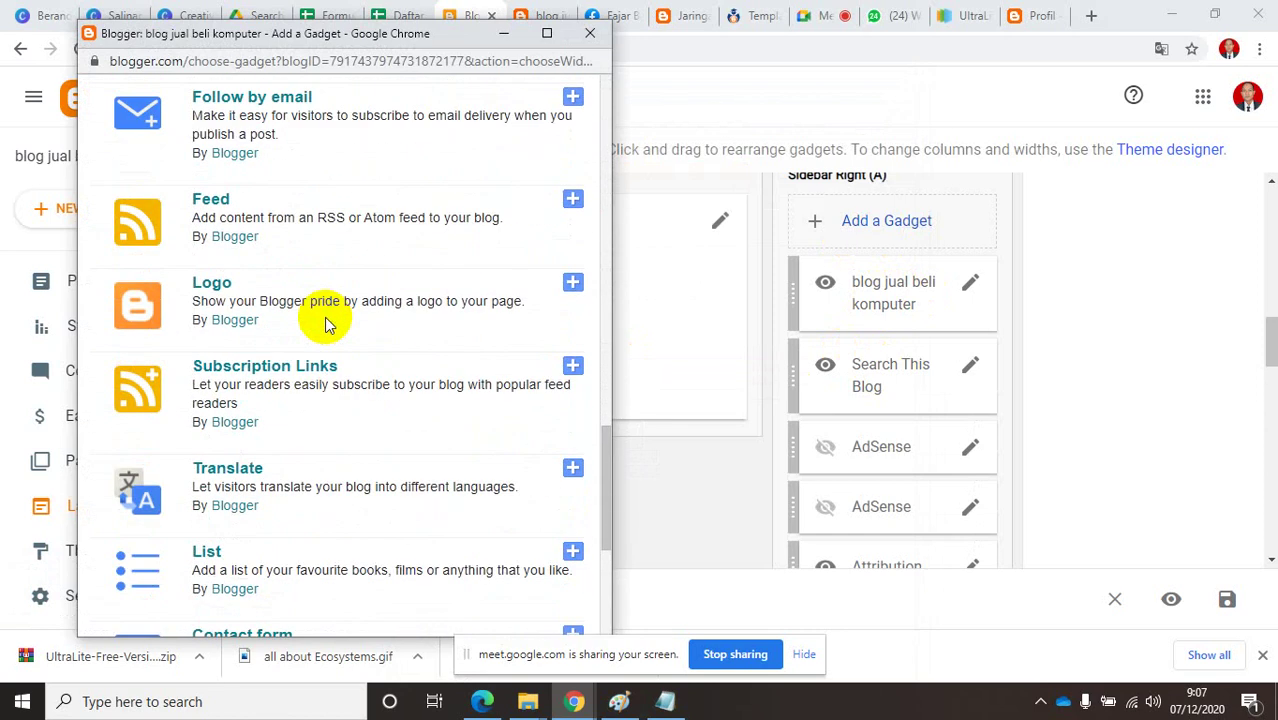
pyautogui.scroll(18, 324, 322)
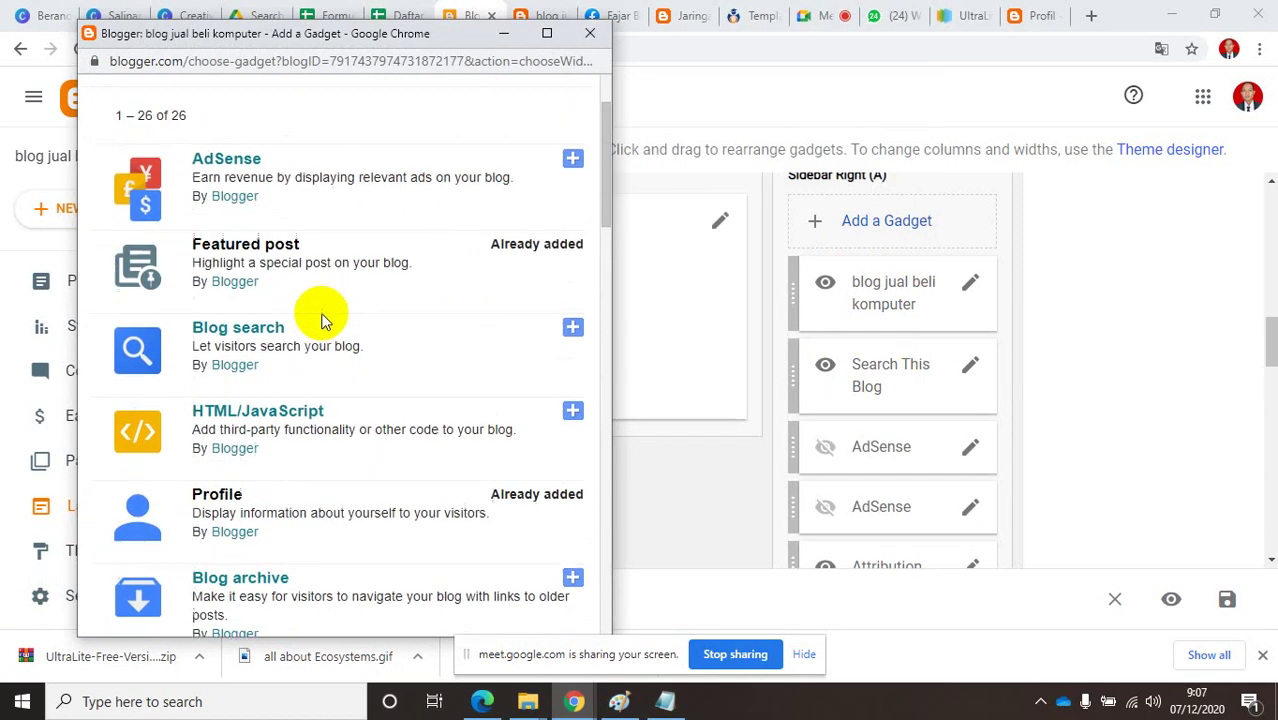
pyautogui.scroll(-2, 316, 312)
pyautogui.scroll(-1, 265, 345)
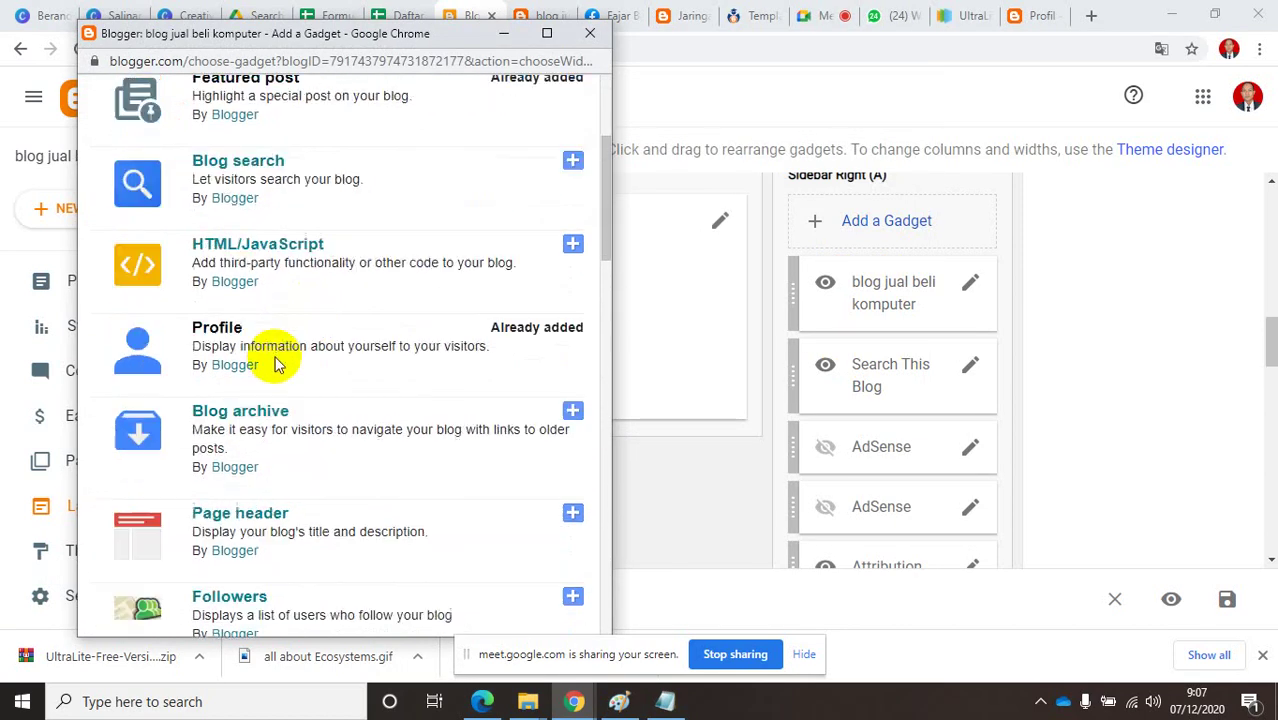
pyautogui.scroll(-3, 278, 365)
pyautogui.scroll(2, 278, 365)
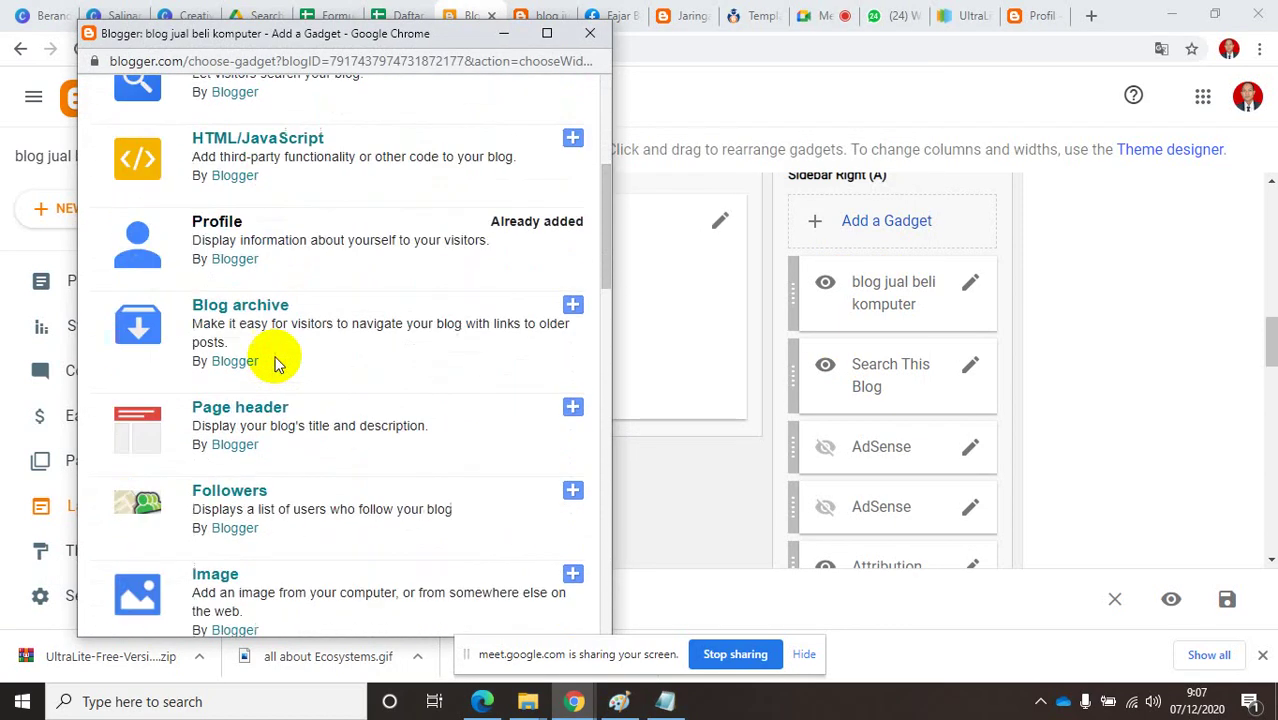
pyautogui.scroll(3, 278, 365)
pyautogui.scroll(-4, 278, 365)
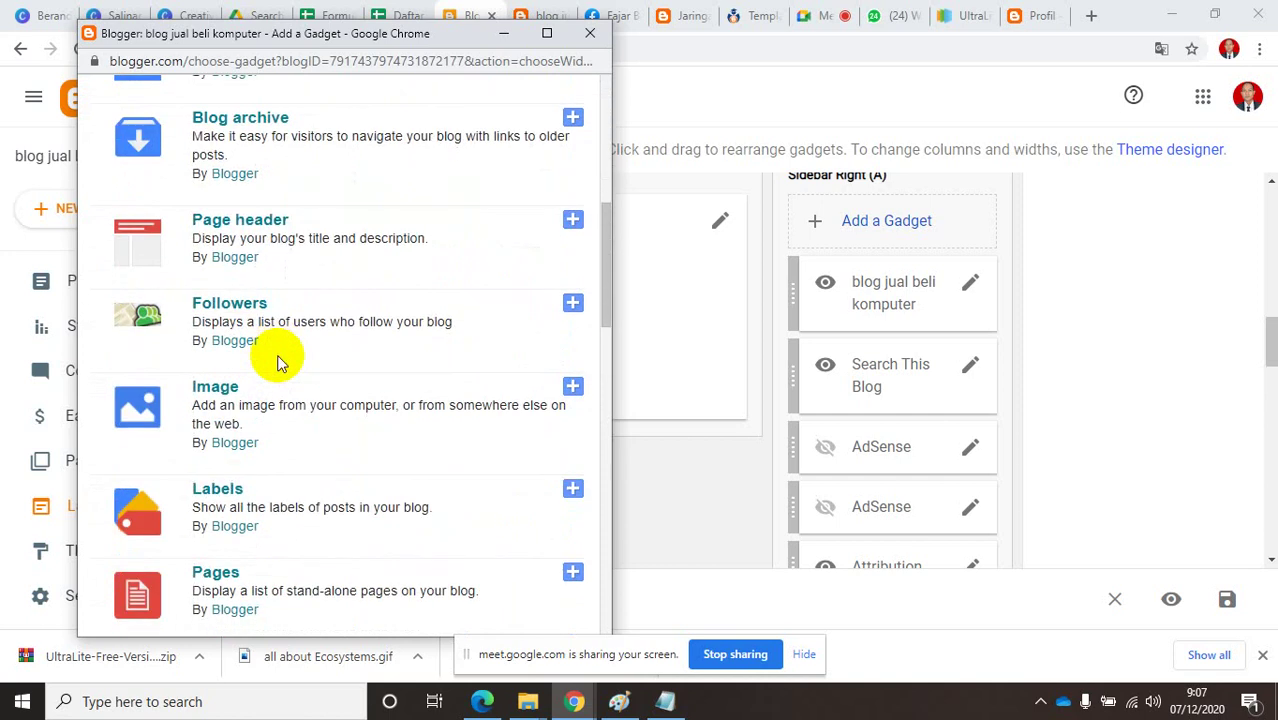
pyautogui.scroll(5, 278, 365)
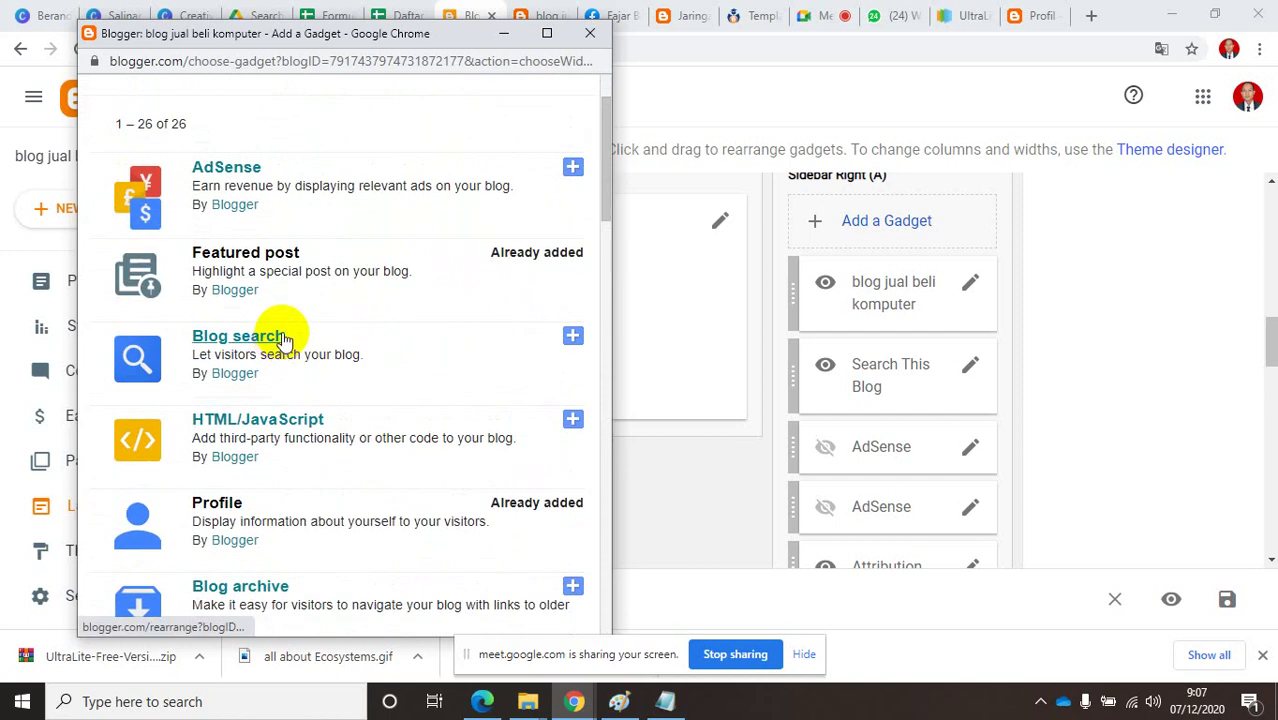
# Search the gadget list for 'visi', then 'stat', and add the Blog's stats gadget
pyautogui.hotkey('ctrl', 'f')
pyautogui.write('visitor')
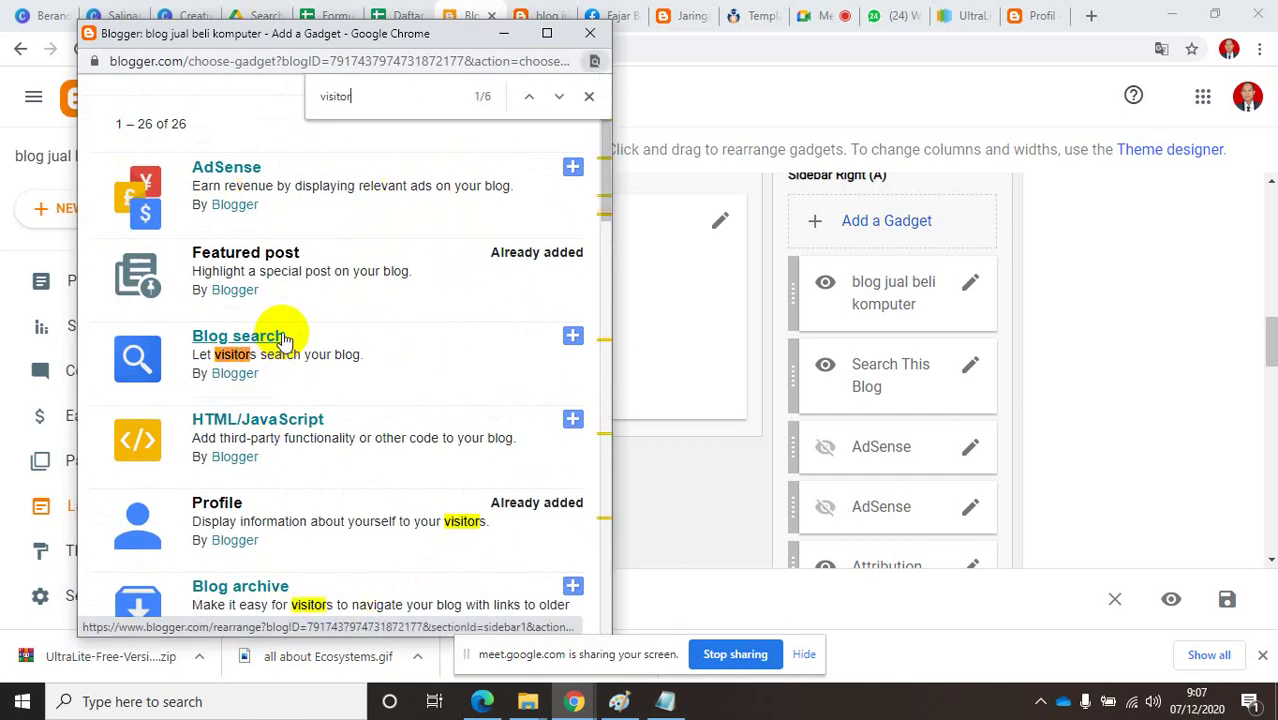
pyautogui.scroll(-3, 284, 340)
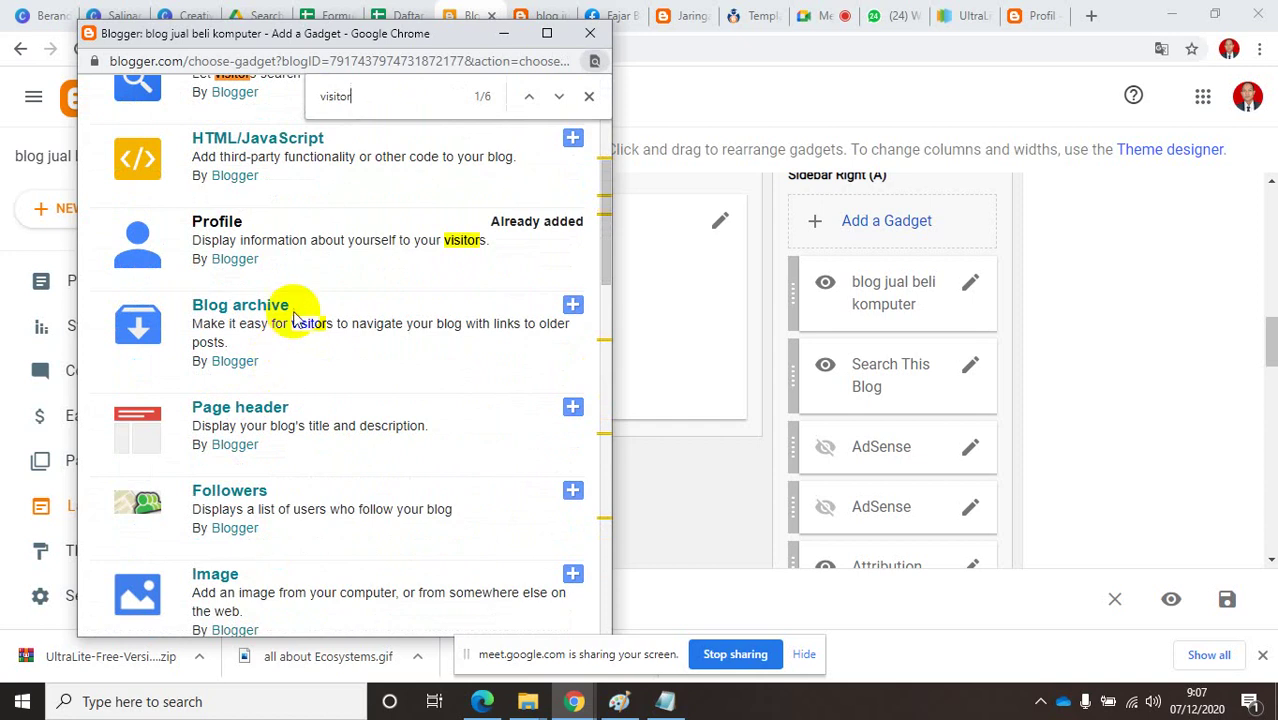
pyautogui.scroll(-4, 291, 318)
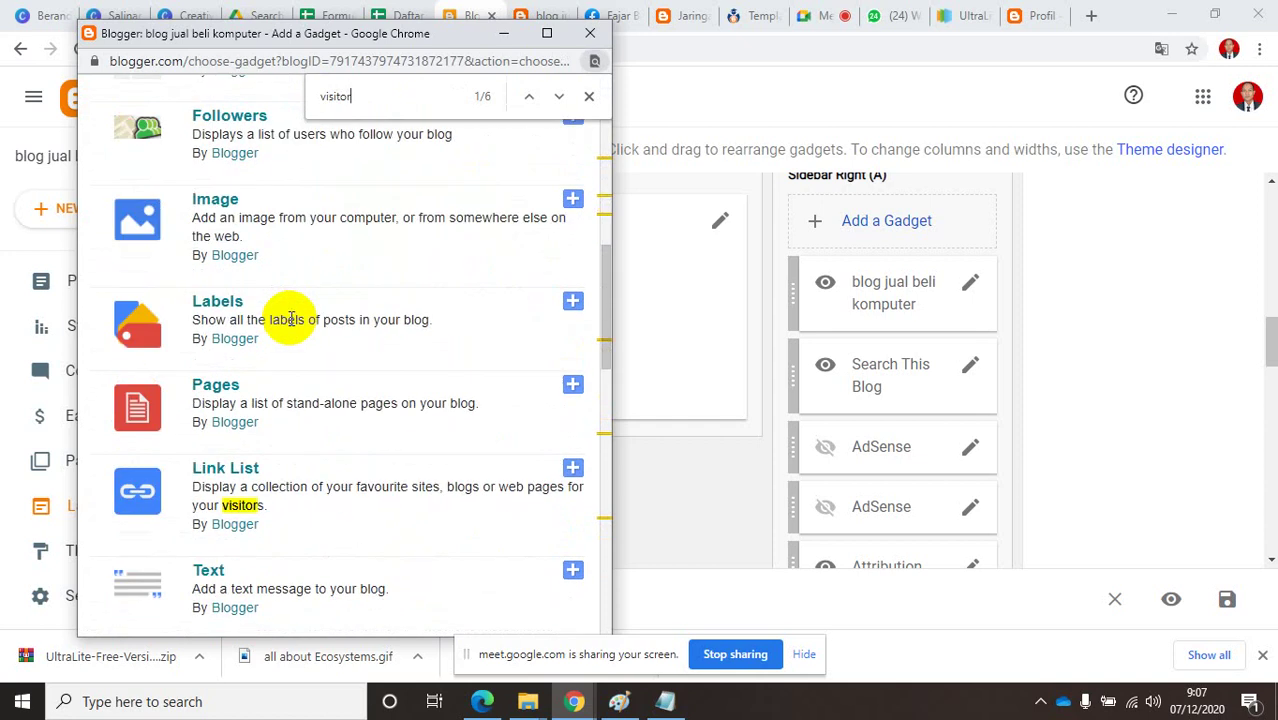
pyautogui.scroll(-4, 291, 318)
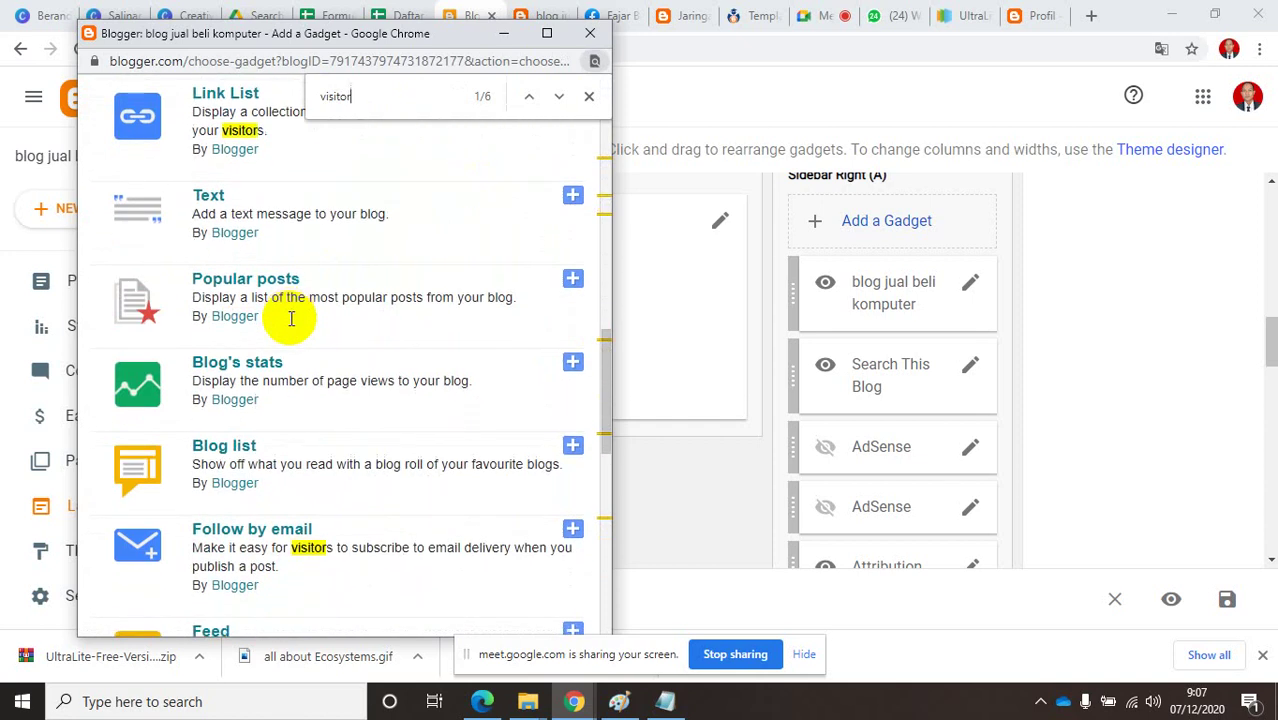
pyautogui.scroll(-3, 288, 318)
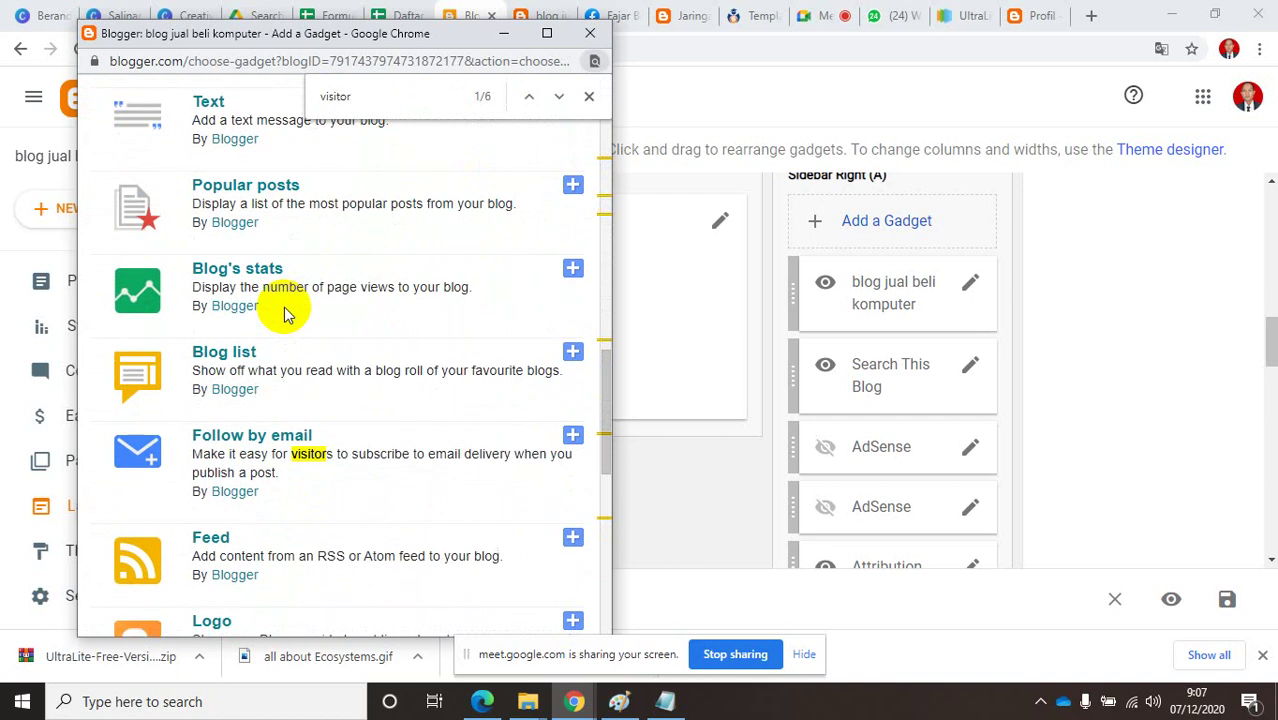
pyautogui.scroll(-3, 285, 318)
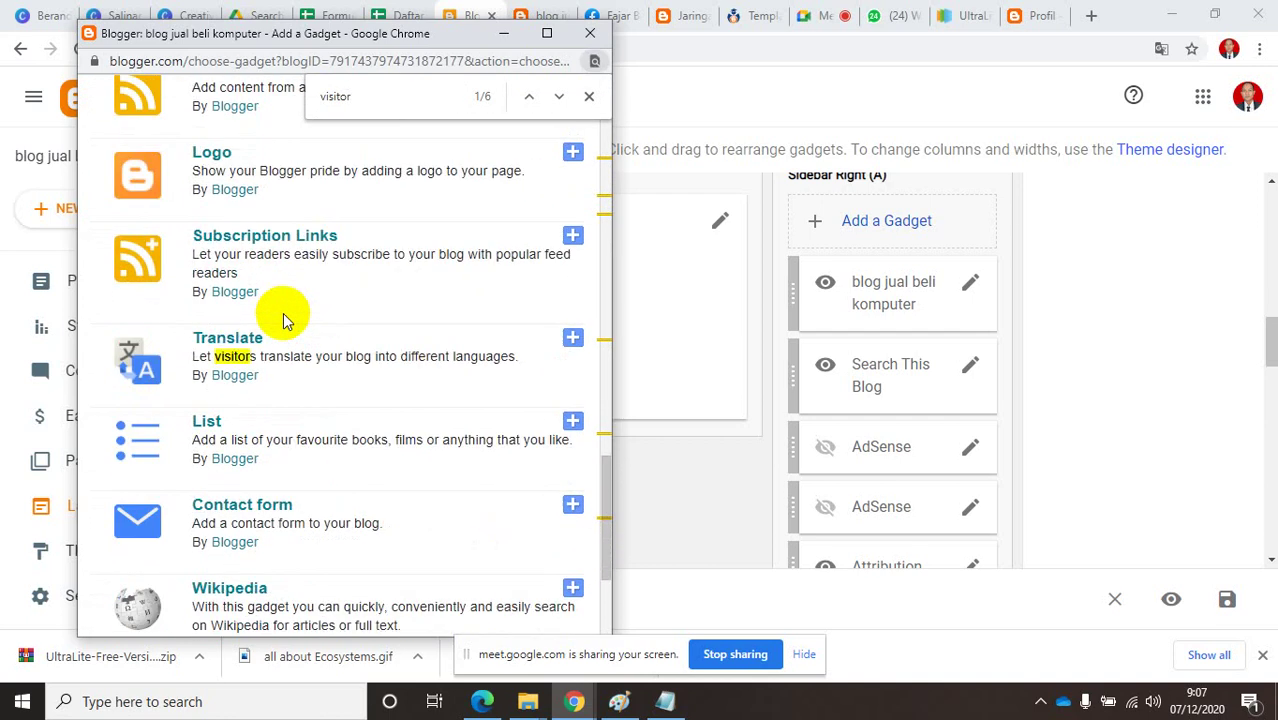
pyautogui.scroll(-2, 283, 318)
pyautogui.scroll(-1, 283, 318)
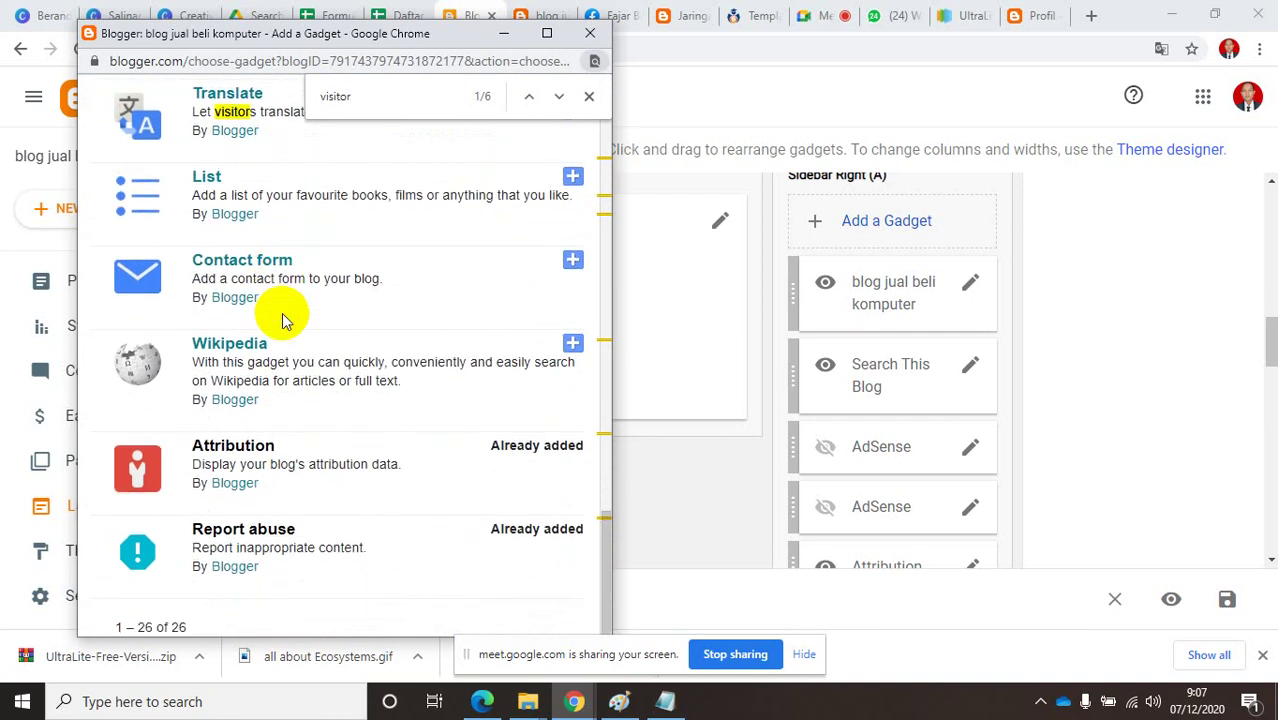
pyautogui.scroll(18, 283, 318)
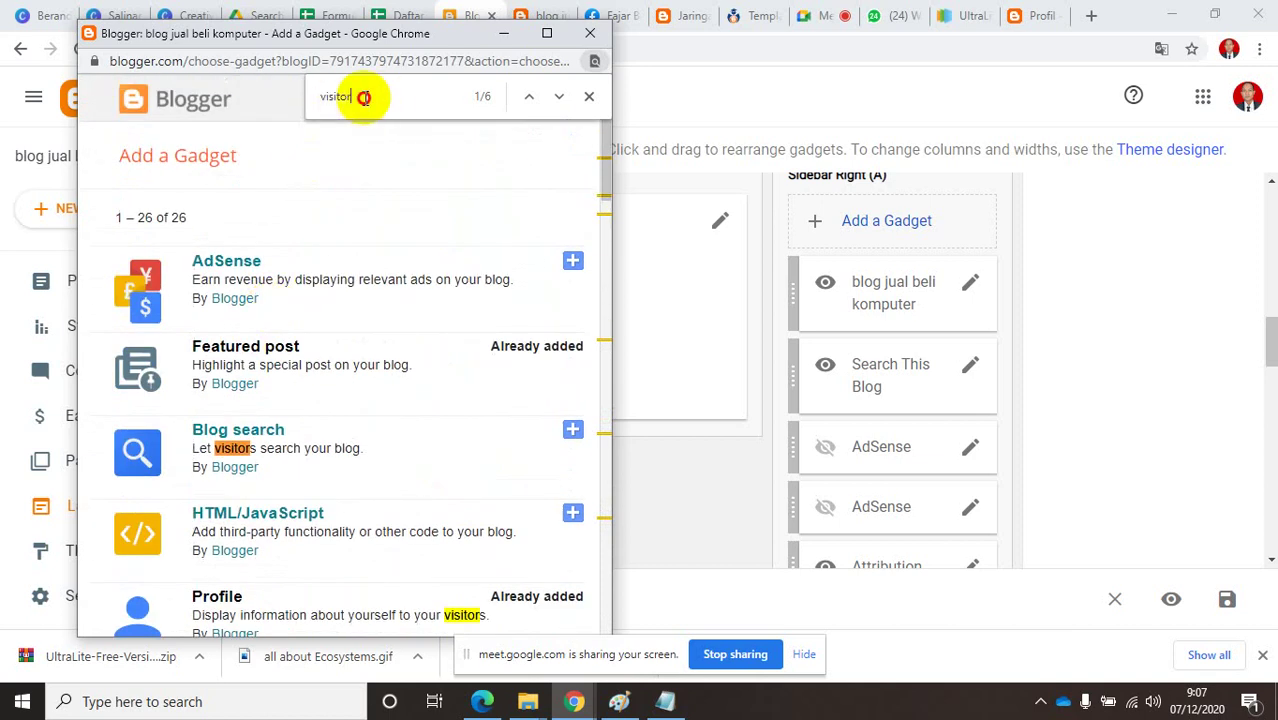
pyautogui.moveTo(362, 94); pyautogui.dragTo(322, 96)
pyautogui.write('stat')
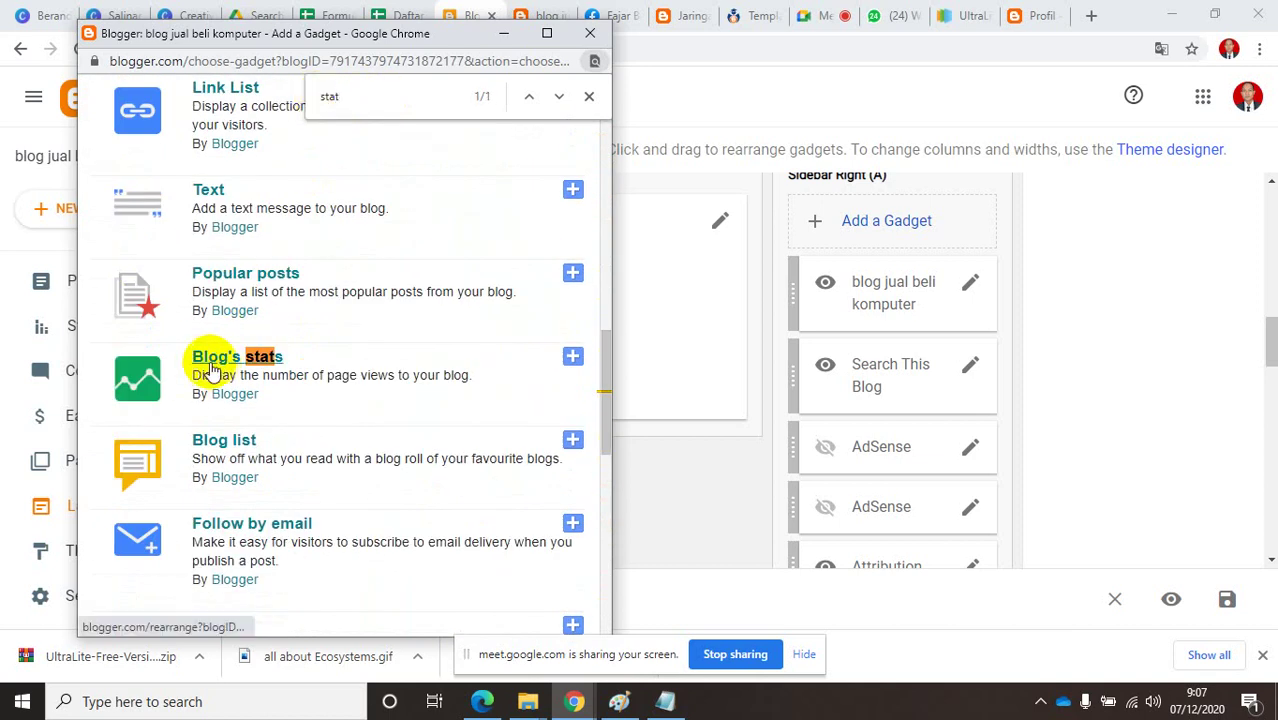
pyautogui.click(572, 358)
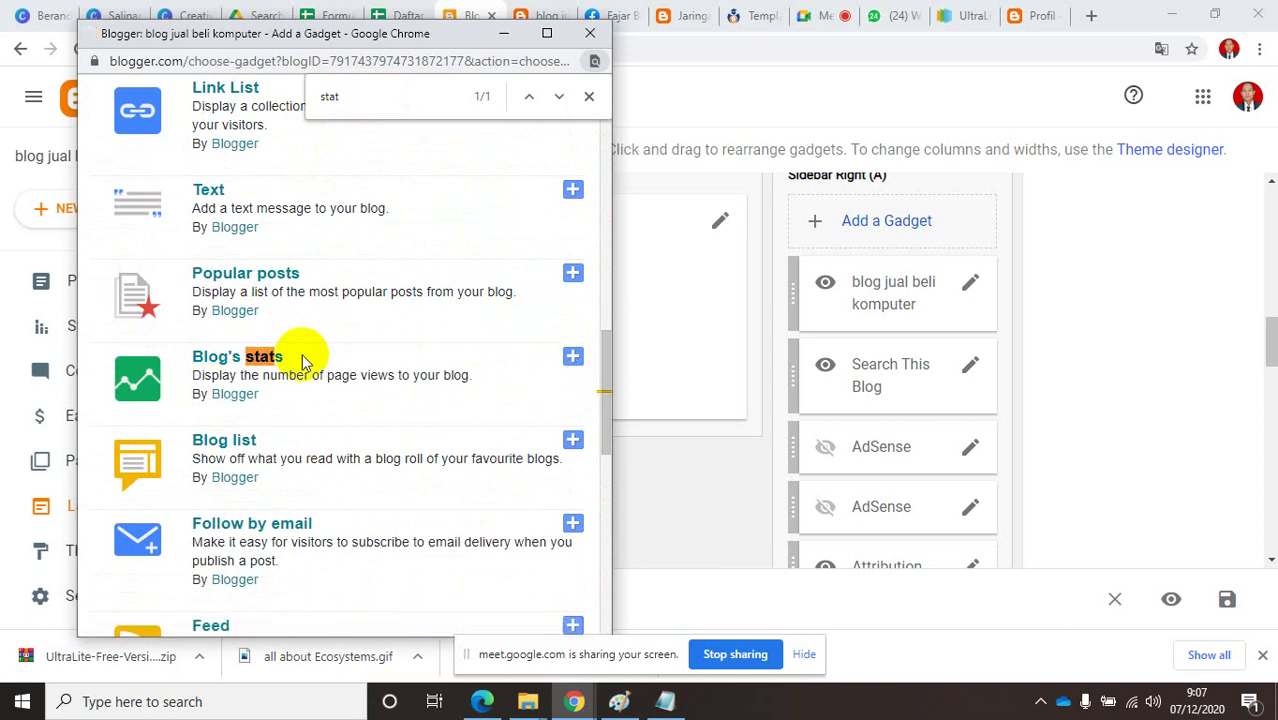
# Save the Total Pageviews stats gadget with its all-time setting
pyautogui.scroll(-1, 271, 379)
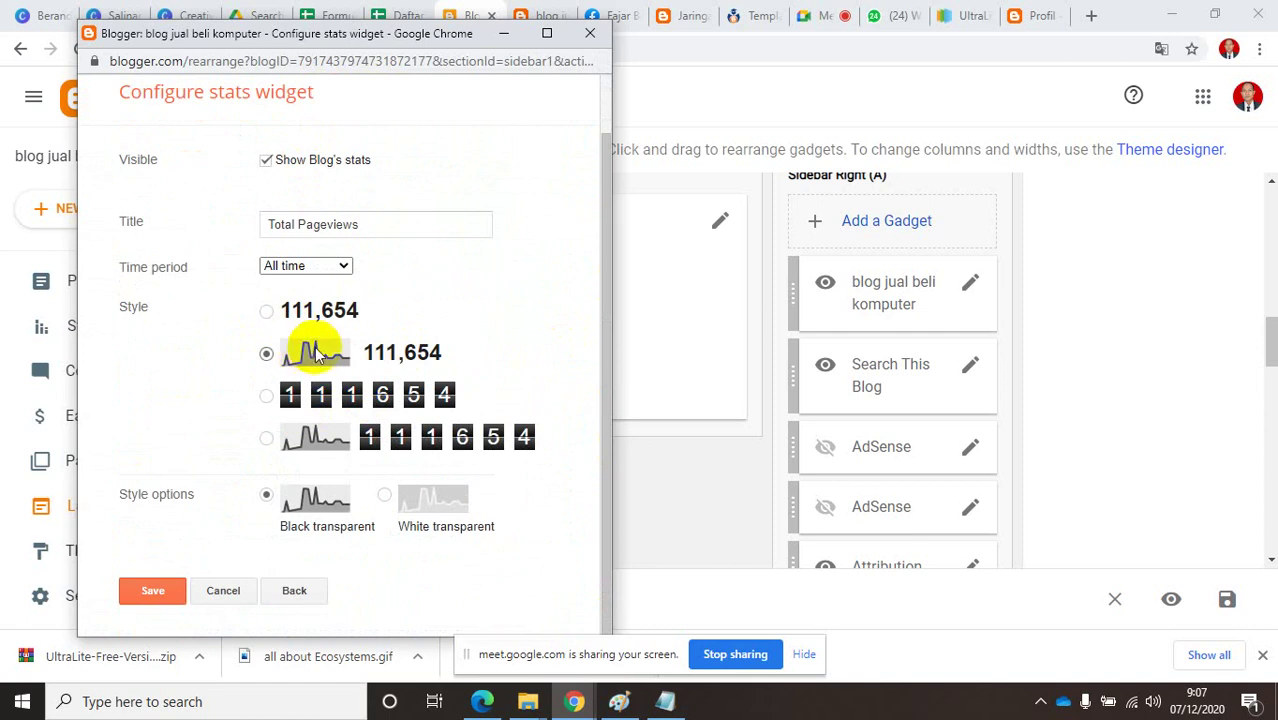
pyautogui.doubleClick(287, 396)
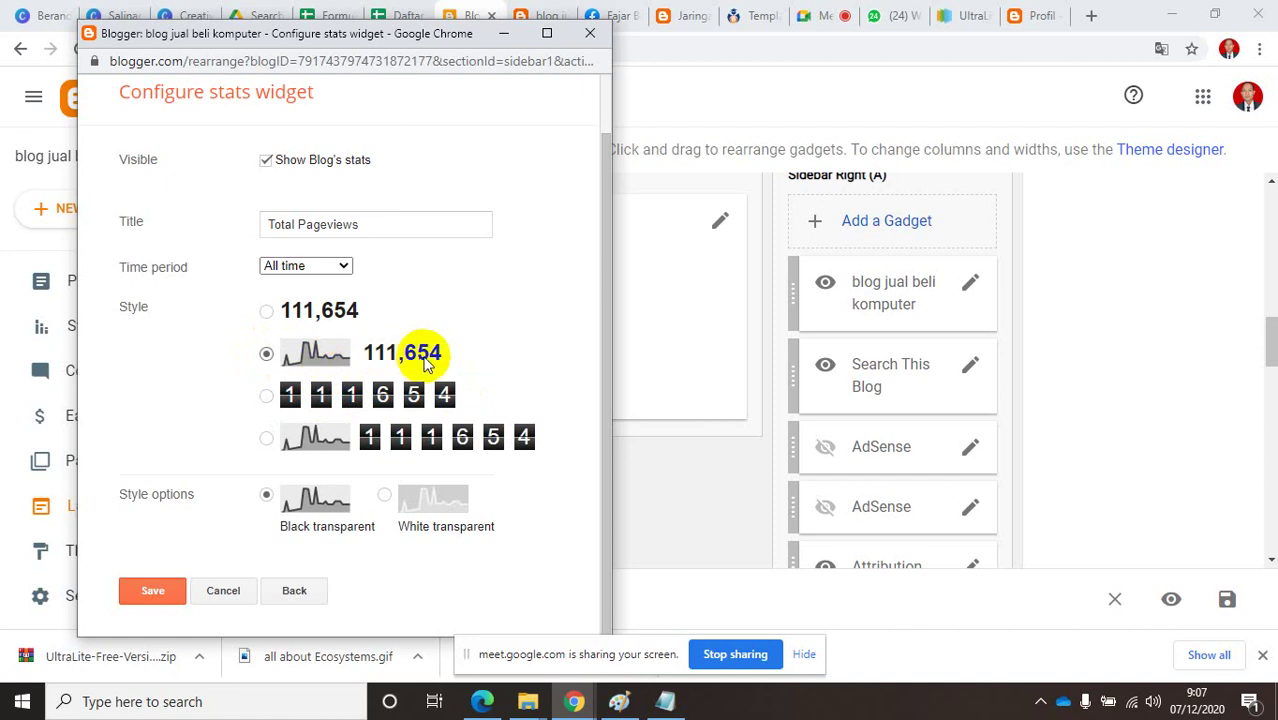
pyautogui.click(155, 591)
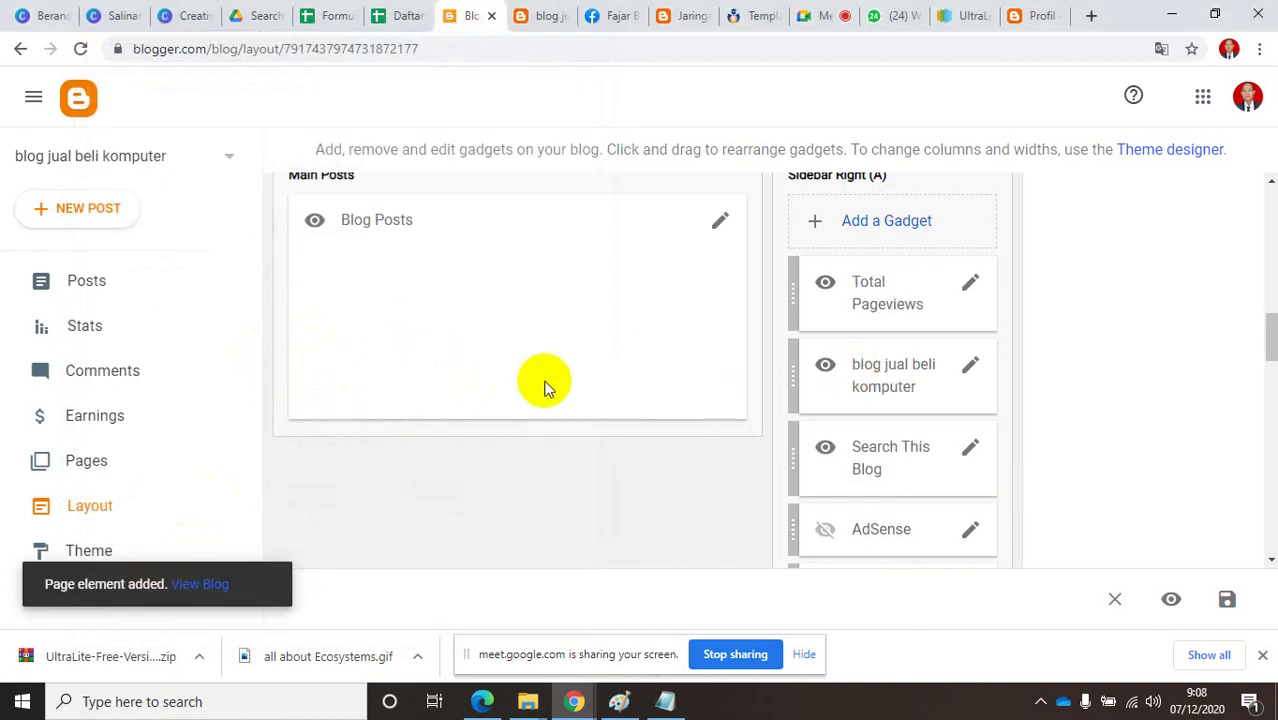
# Open the live blog in a new tab from the Layout page's View blog link
pyautogui.scroll(10, 659, 404)
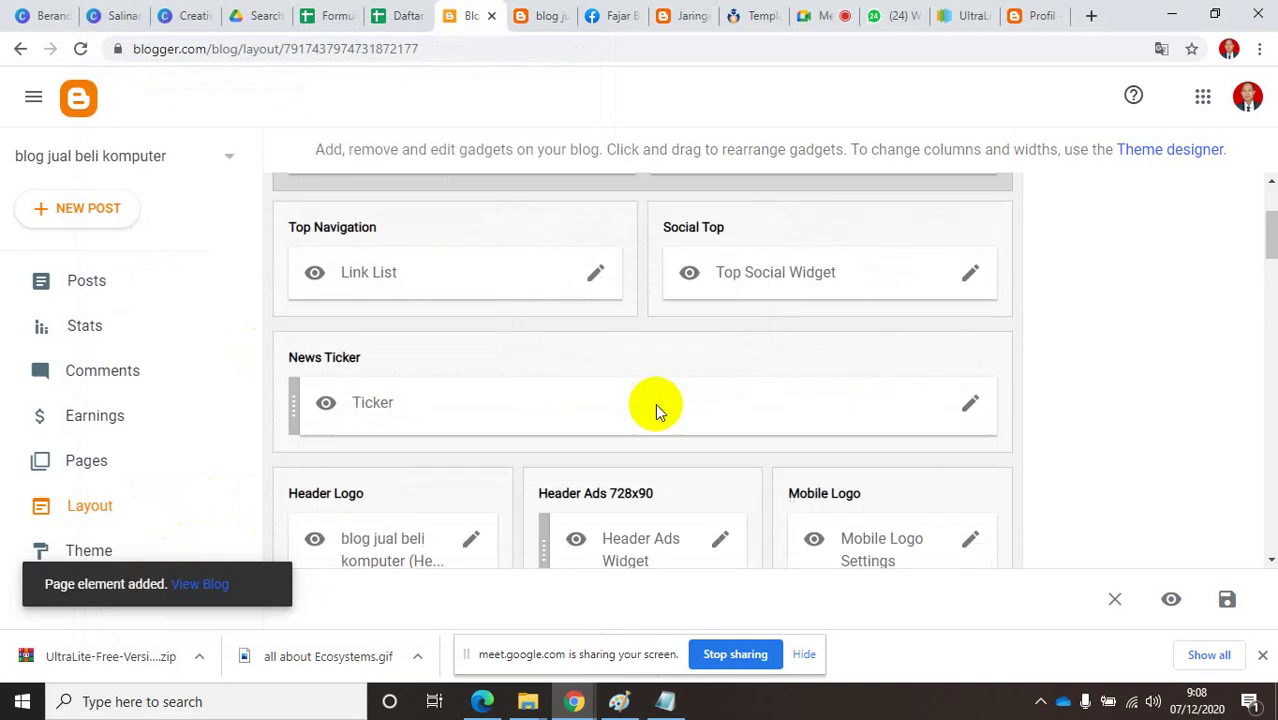
pyautogui.scroll(-4, 554, 400)
pyautogui.scroll(-2, 120, 455)
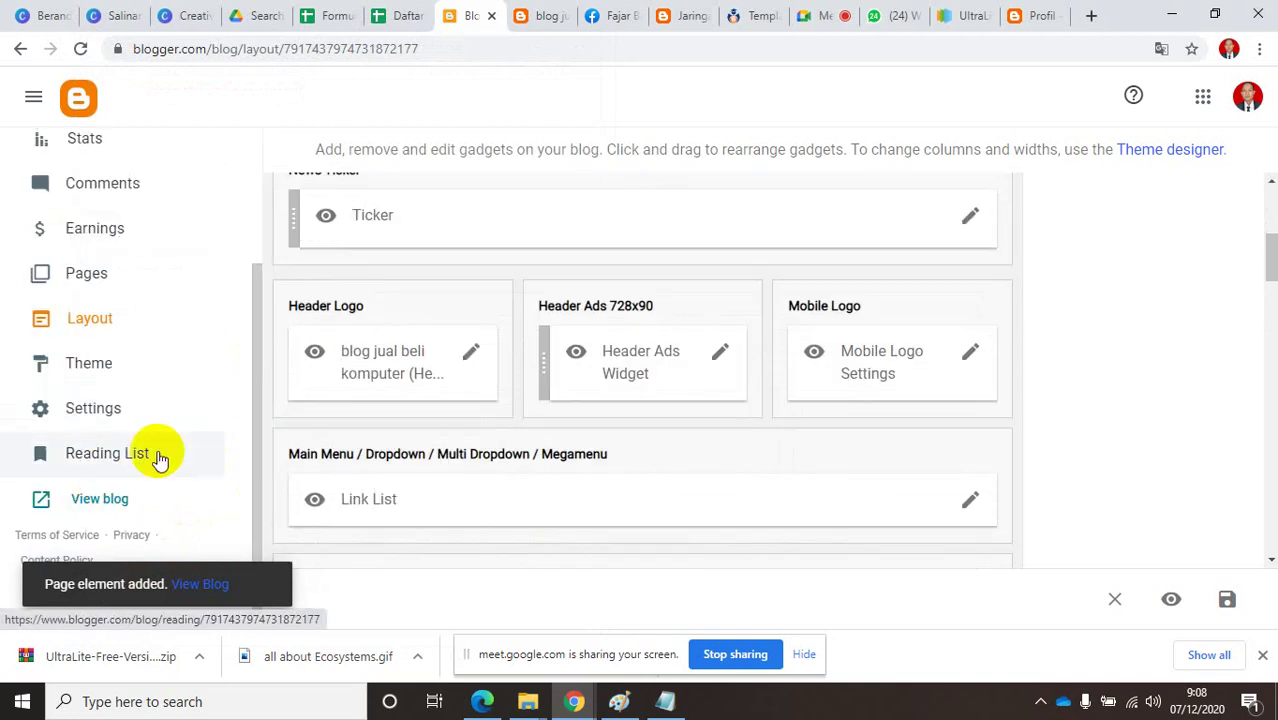
pyautogui.click(100, 500)
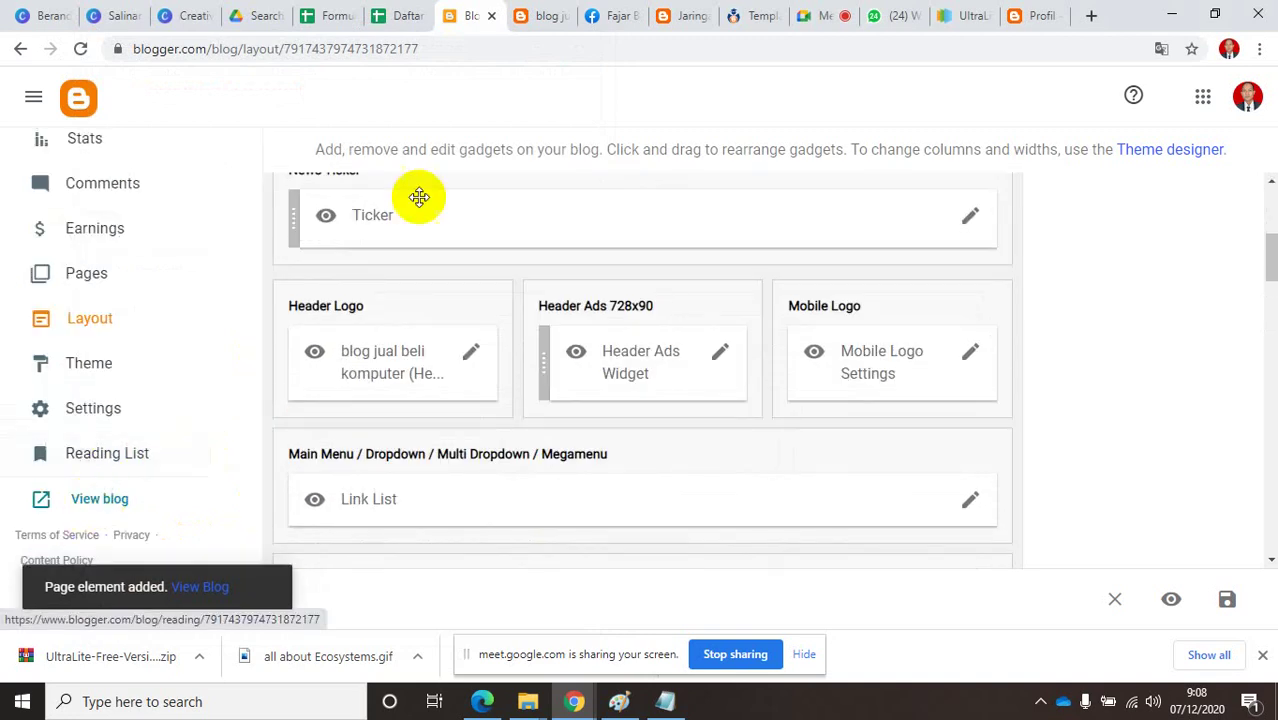
# Reload the live blog and scroll through the page to check the new gadgets
pyautogui.click(542, 18)
pyautogui.click(80, 48)
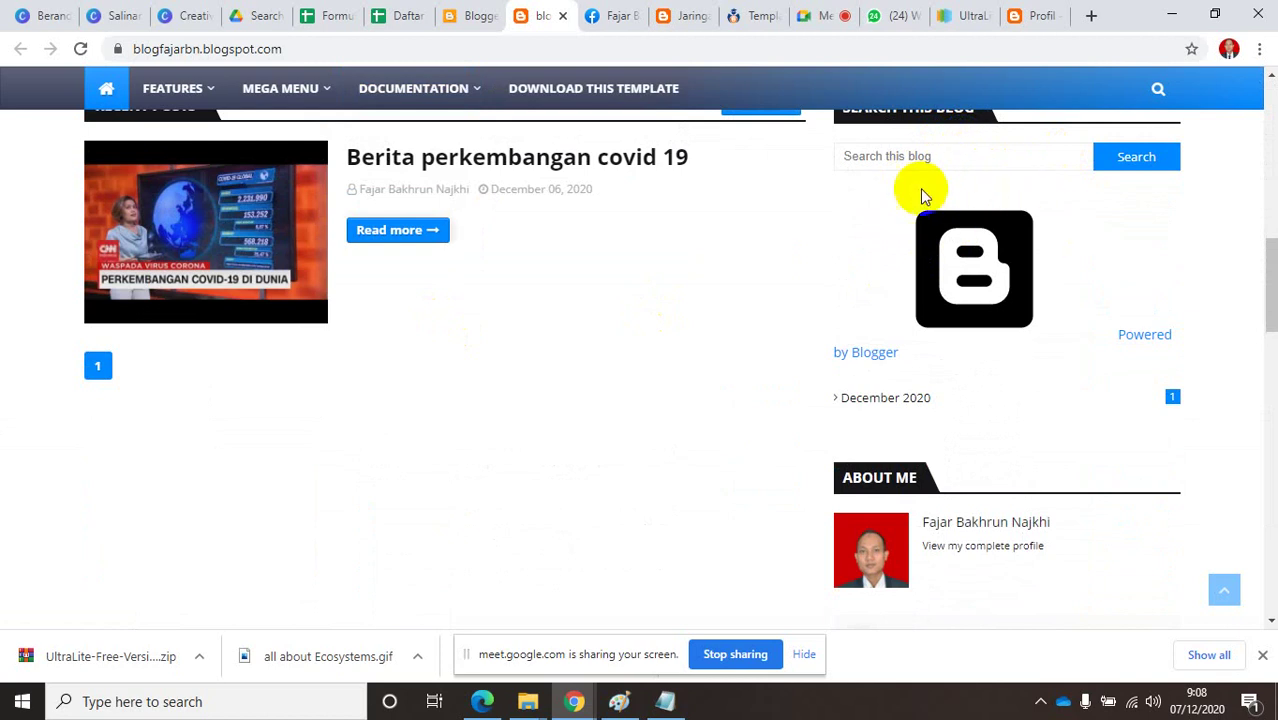
pyautogui.scroll(-5, 785, 267)
pyautogui.scroll(-7, 690, 285)
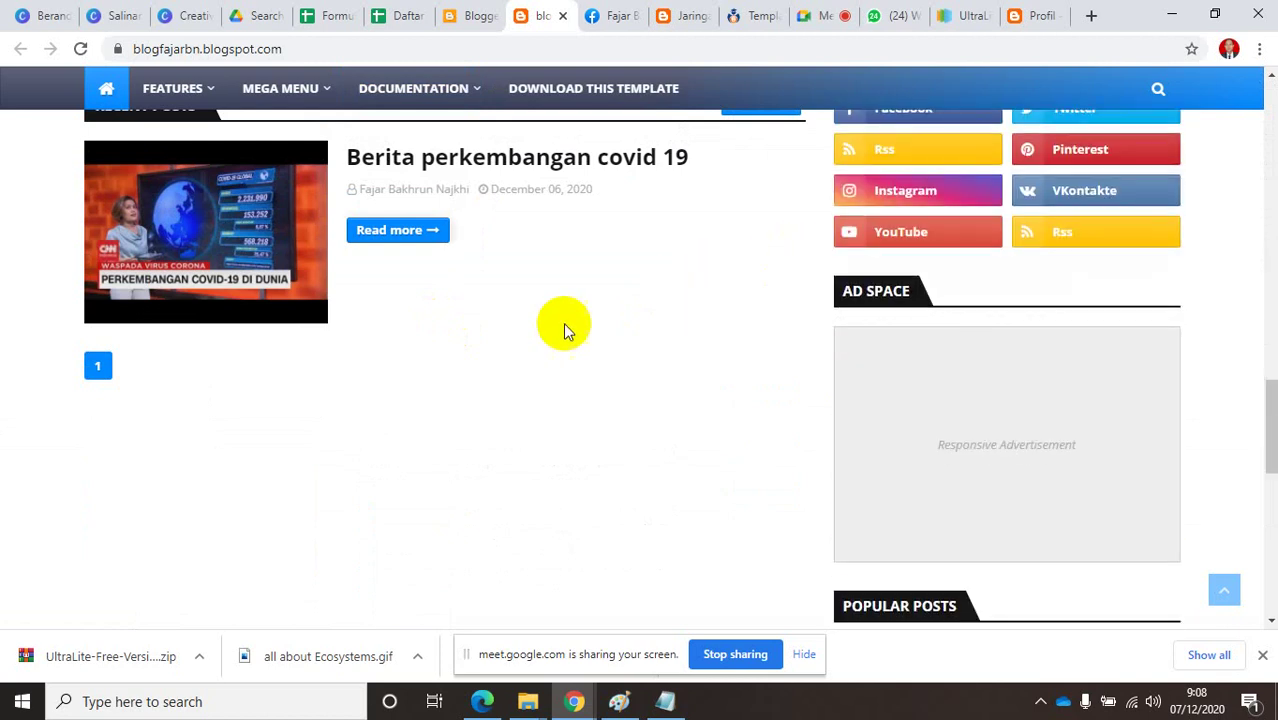
pyautogui.scroll(-4, 522, 343)
pyautogui.scroll(7, 522, 343)
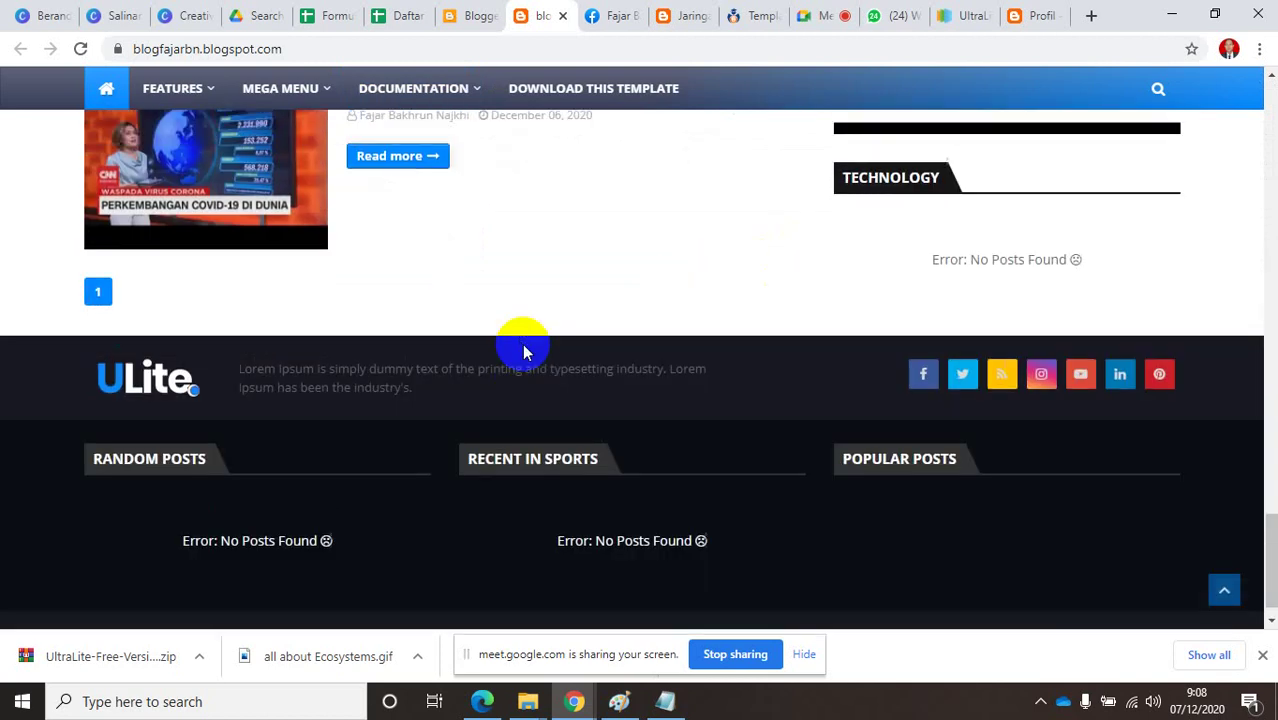
pyautogui.scroll(4, 594, 337)
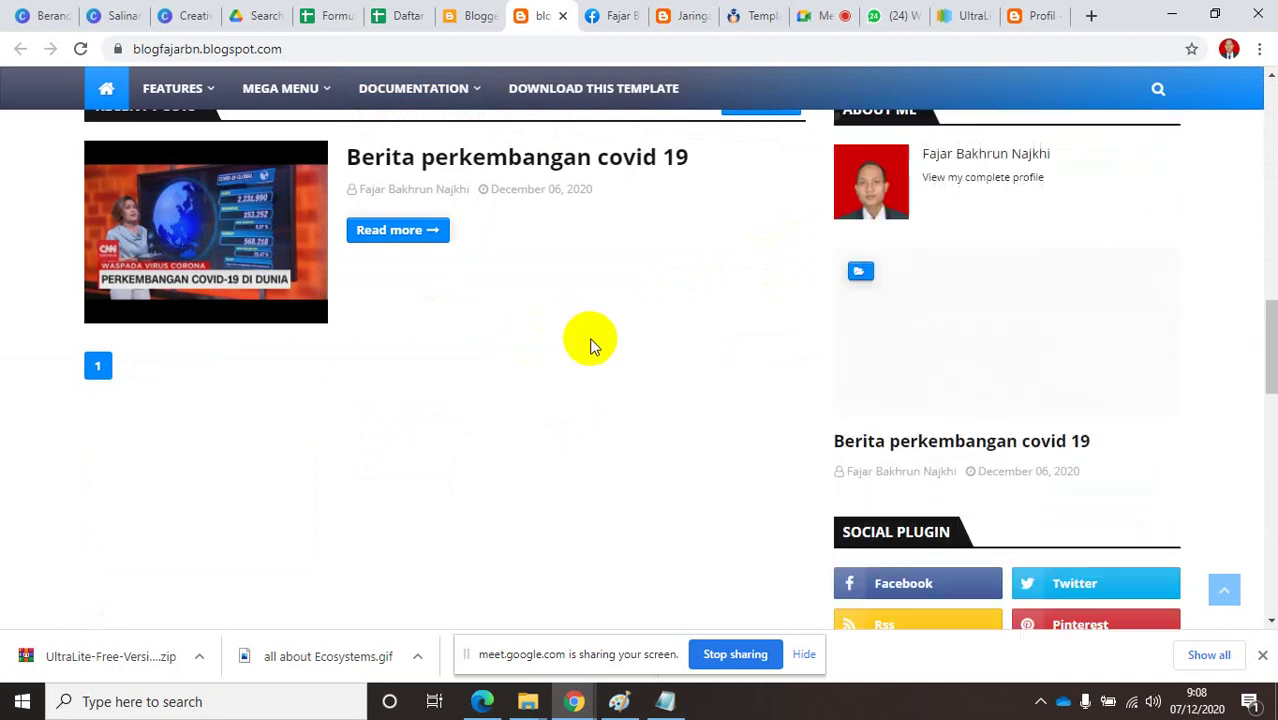
pyautogui.scroll(-2, 590, 342)
pyautogui.scroll(10, 590, 342)
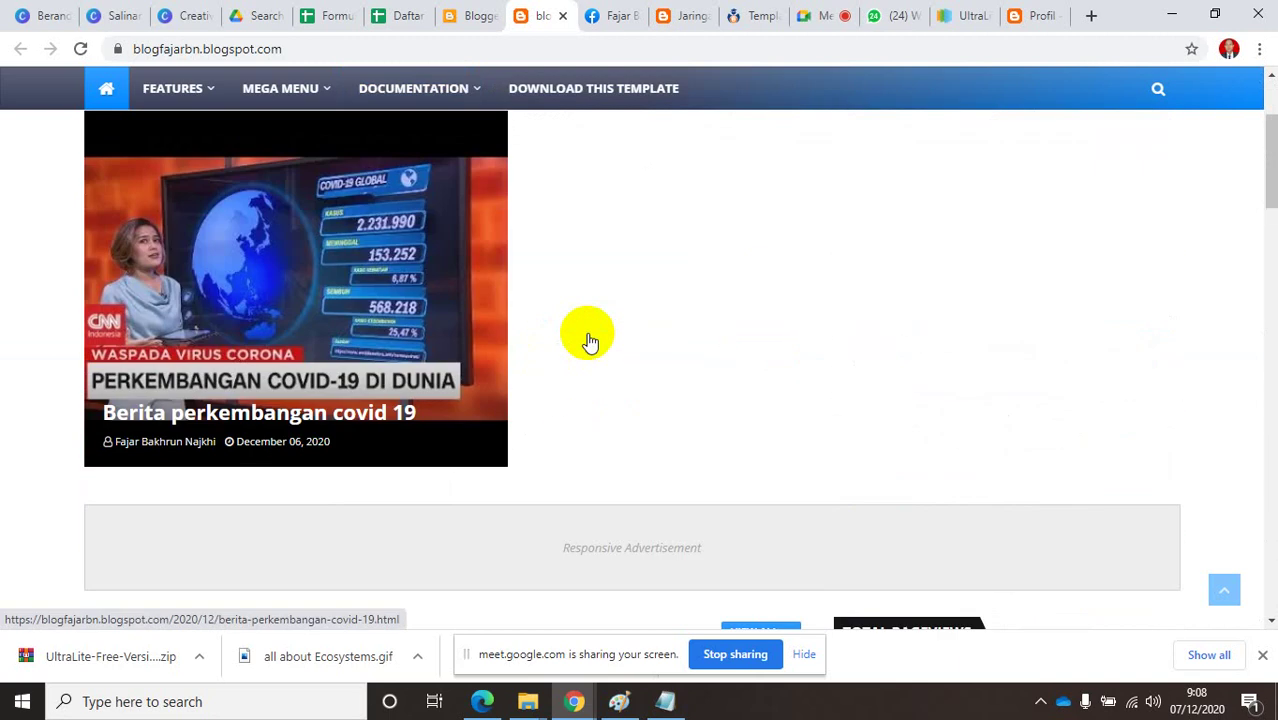
# Find the Total Pageviews gadget with a 'sta1' page search, point out its count of 6, then stop sharing
pyautogui.hotkey('ctrl', 'f')
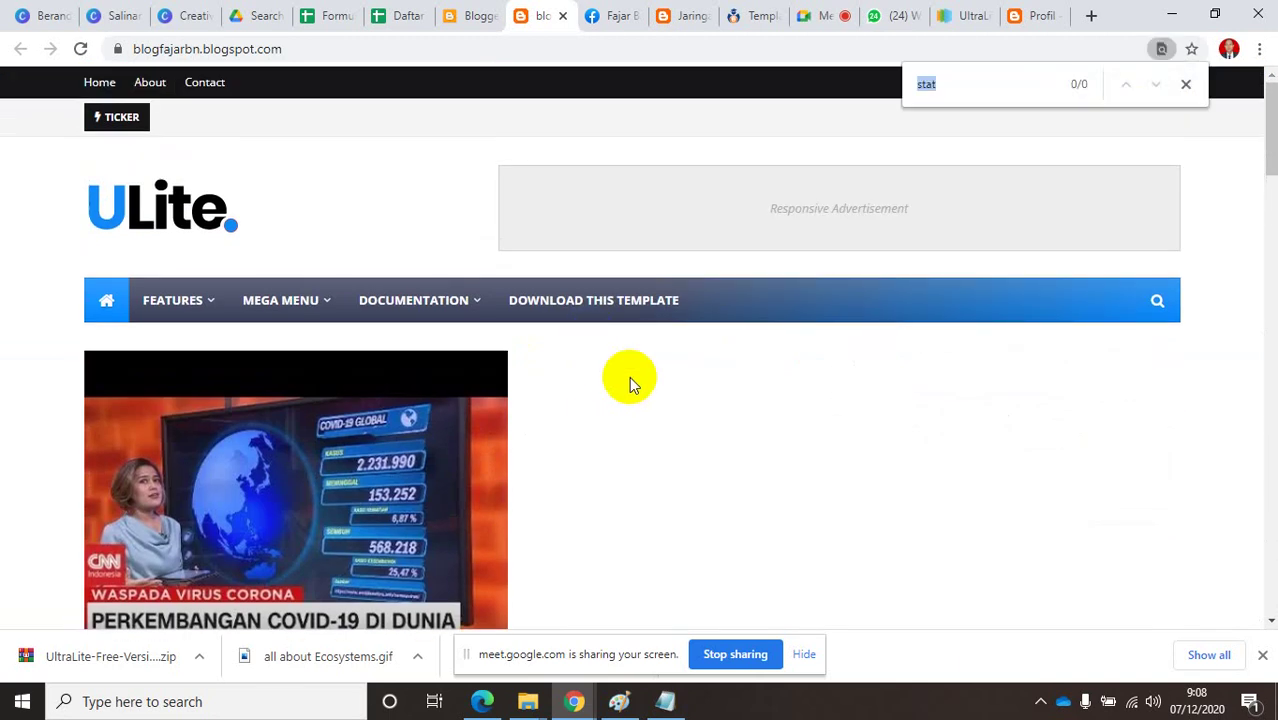
pyautogui.write('sta')
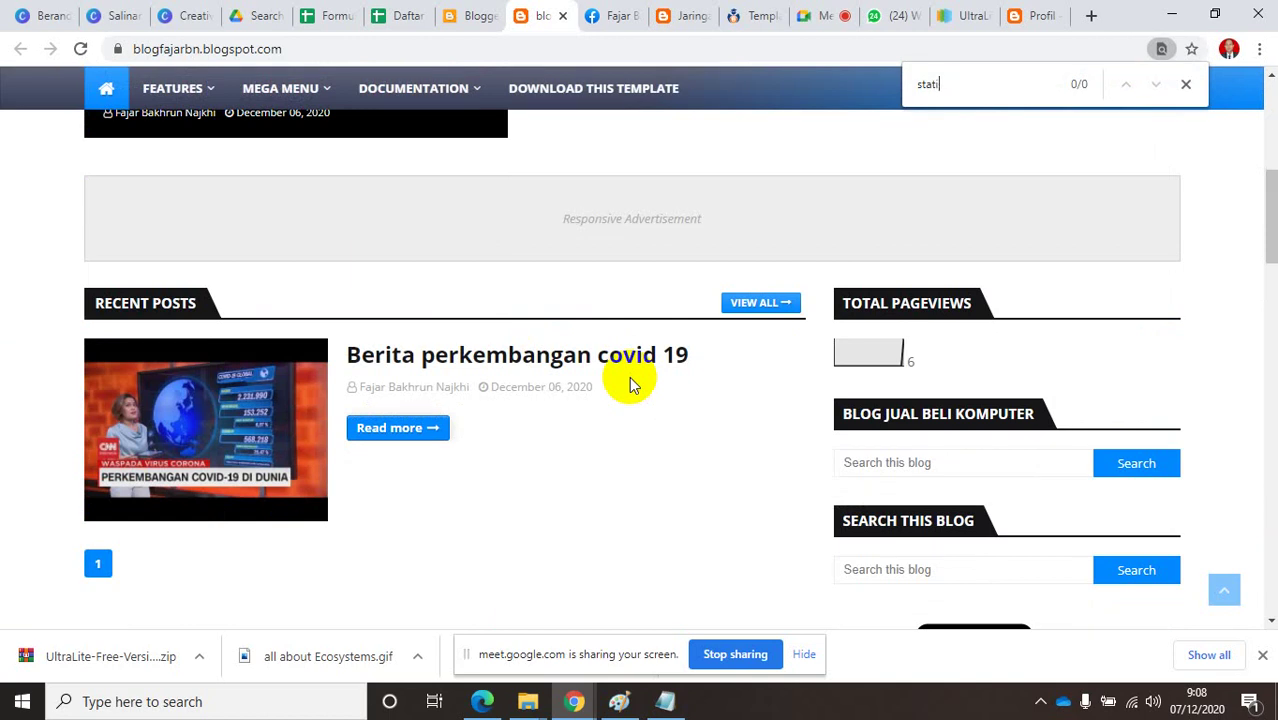
pyautogui.write('1')
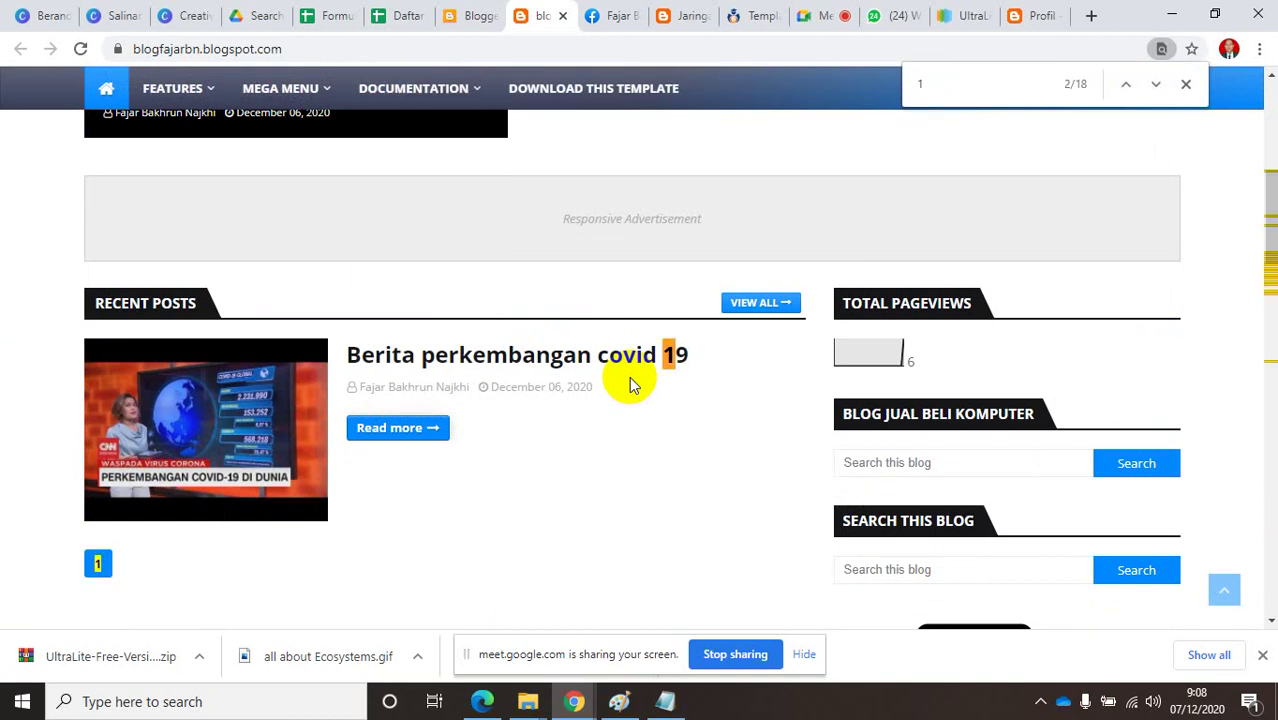
pyautogui.click(1156, 86)
pyautogui.click(1156, 86)
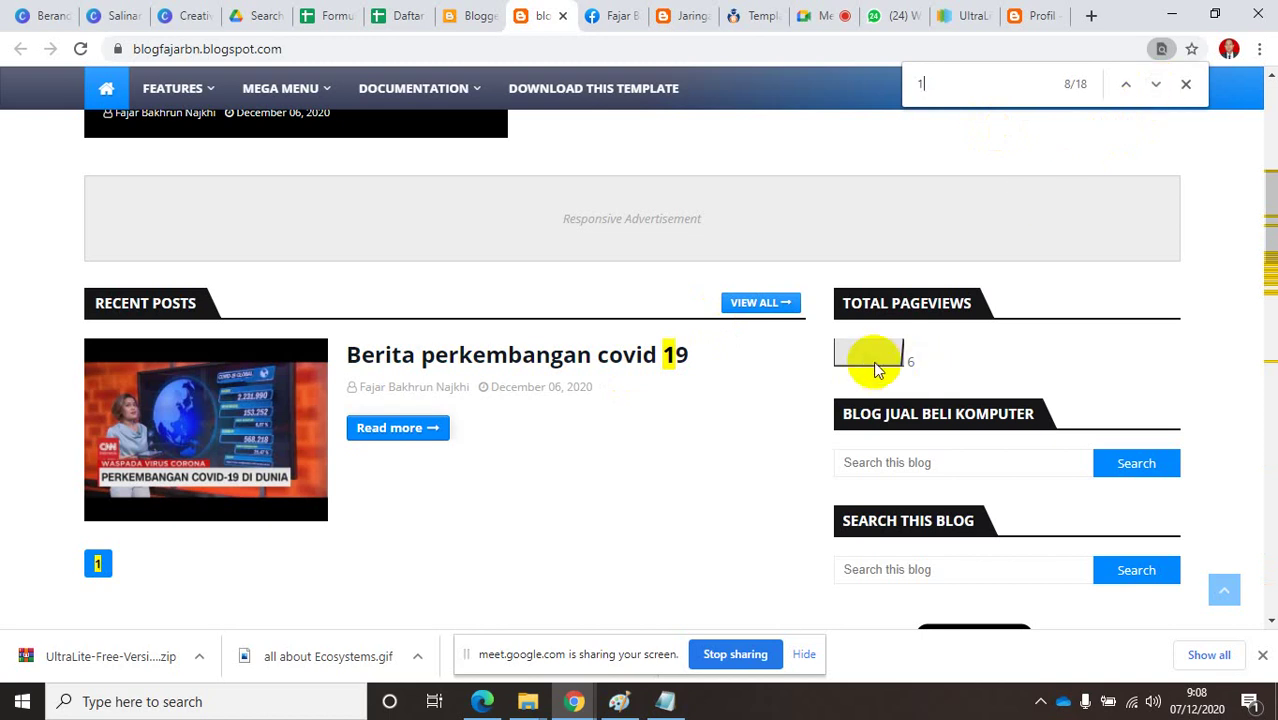
pyautogui.doubleClick(905, 303)
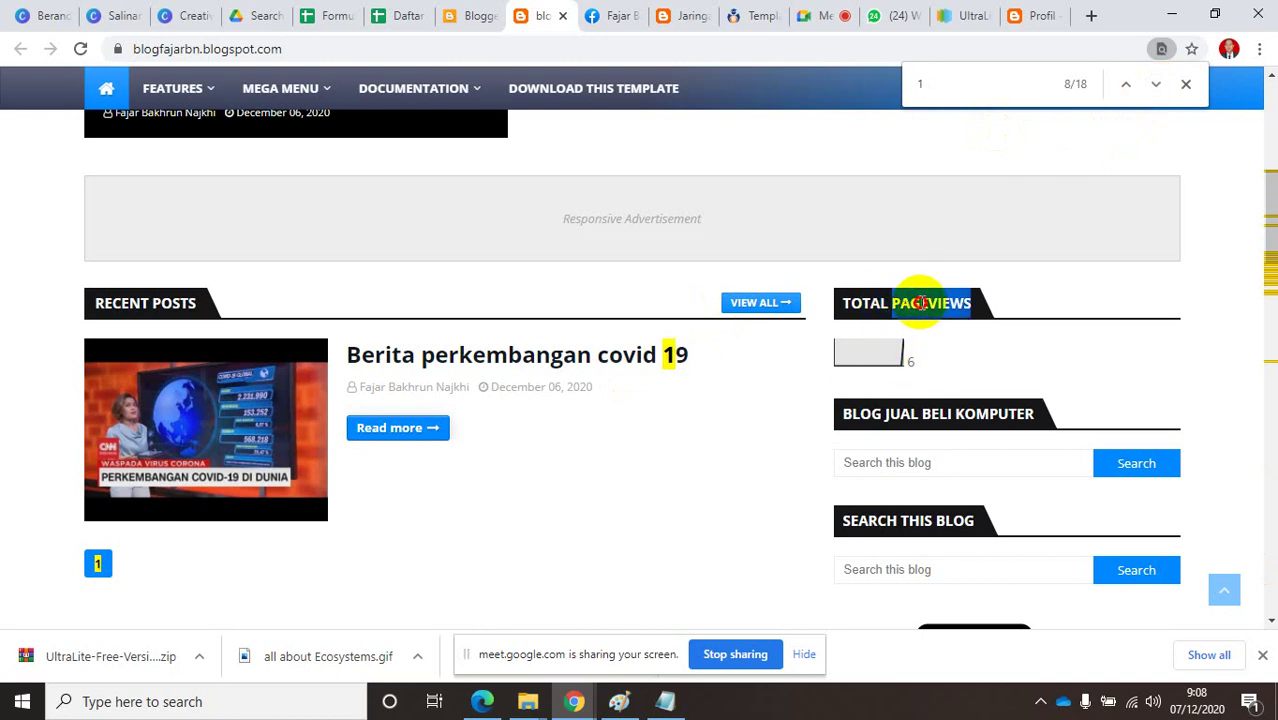
pyautogui.click(906, 363)
pyautogui.click(922, 362)
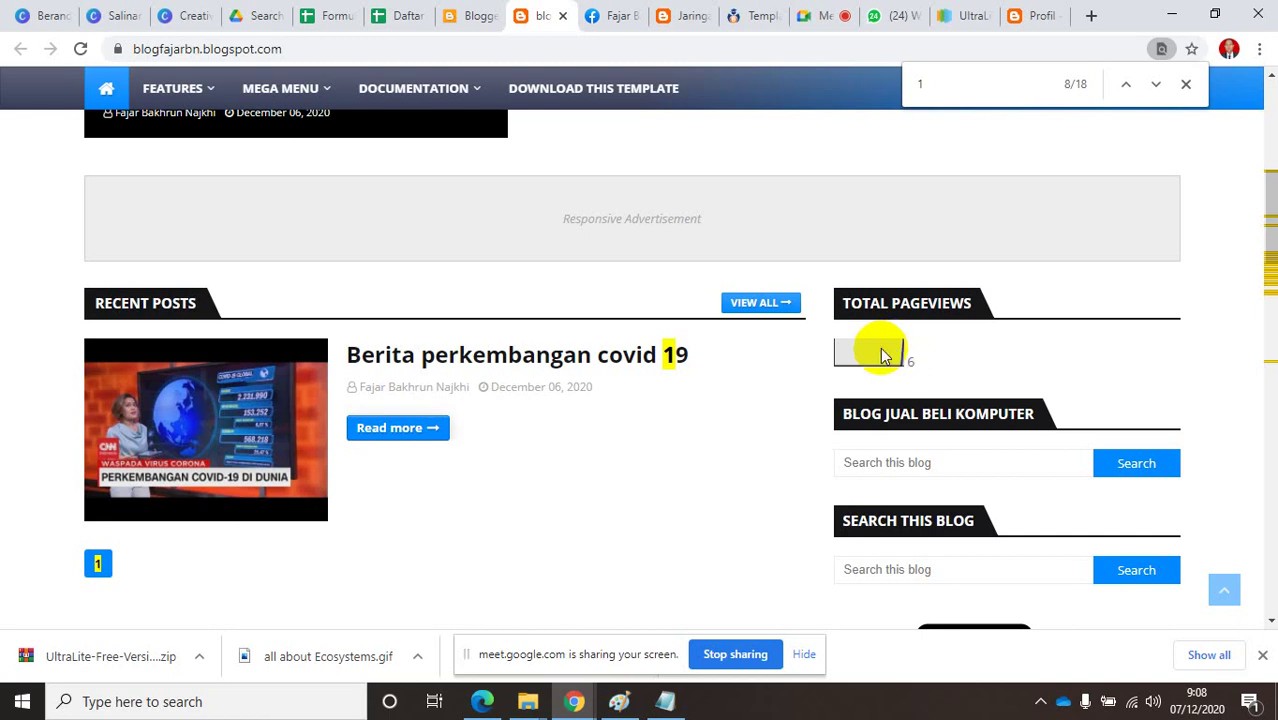
pyautogui.click(733, 655)
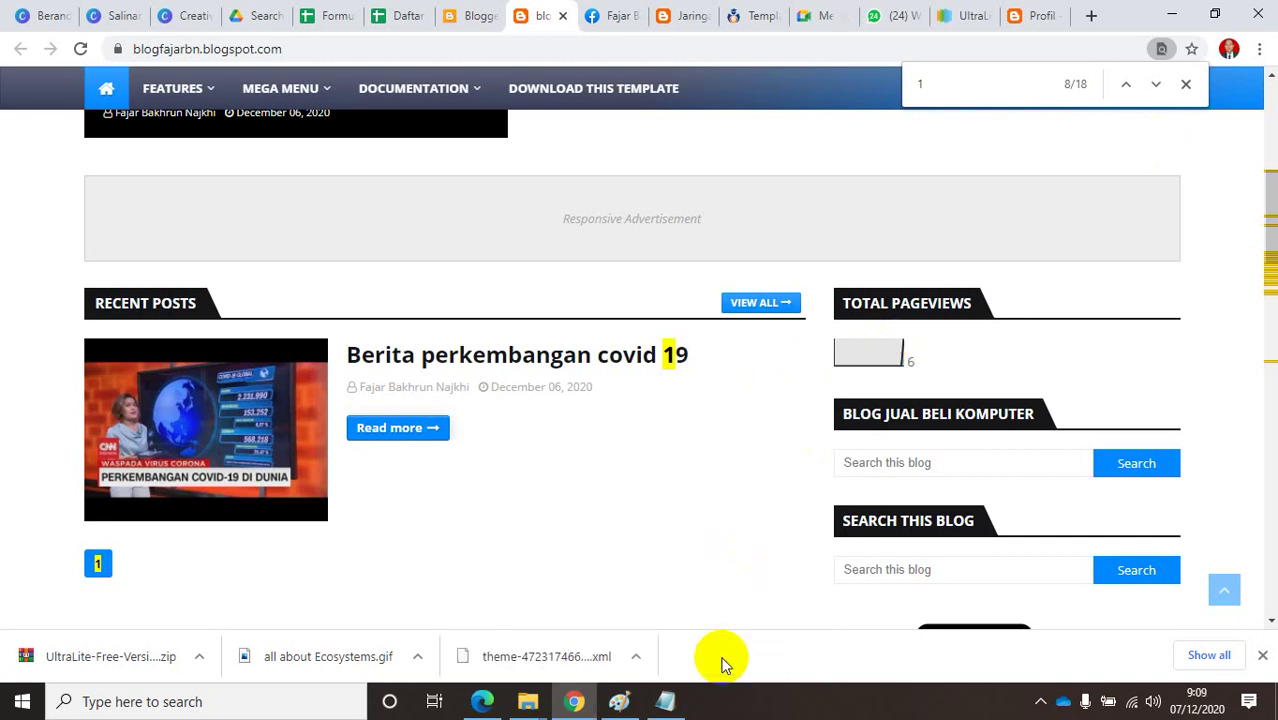
# Admit both join requests in the Meet call, muting and unmuting the mic in between
pyautogui.click(815, 17)
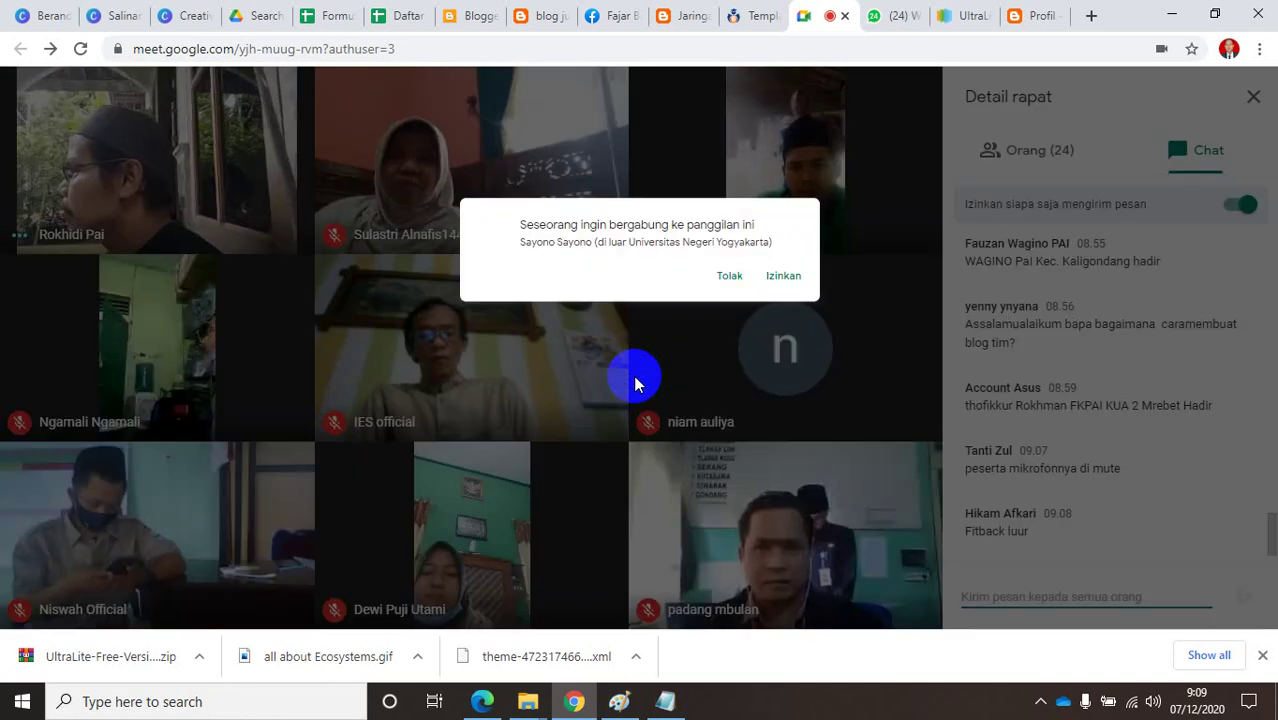
pyautogui.click(819, 179)
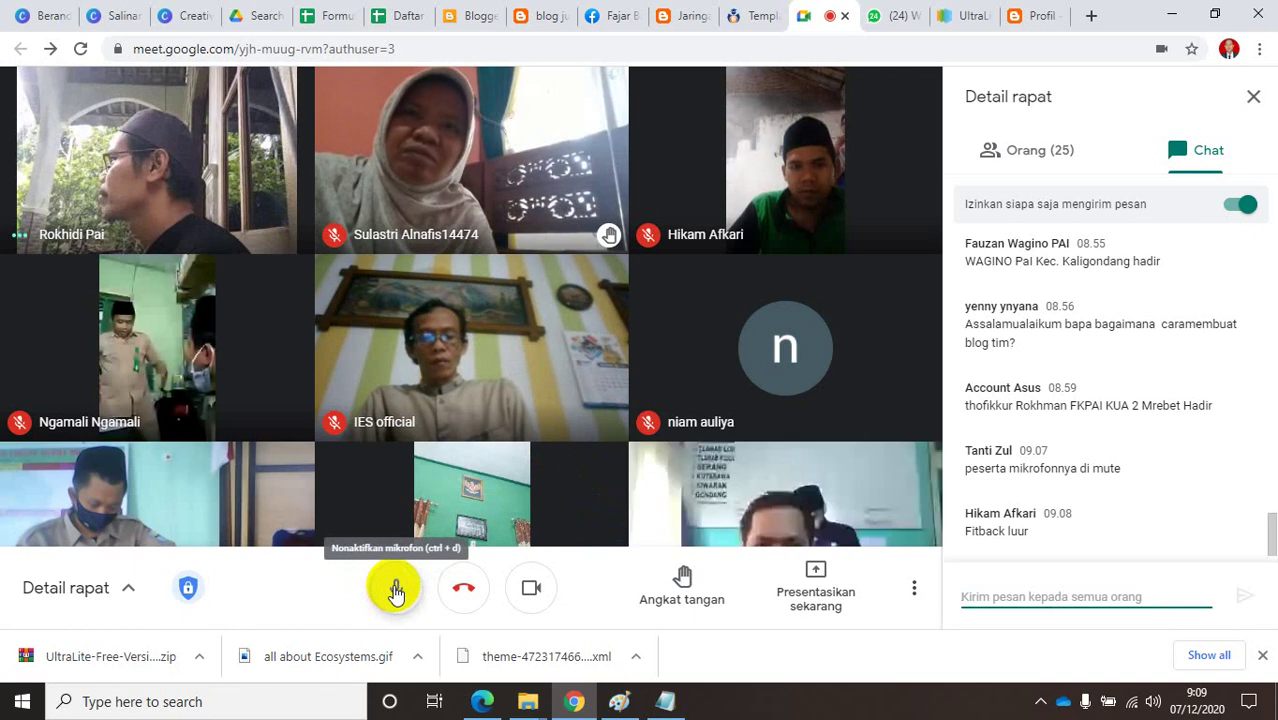
pyautogui.click(396, 590)
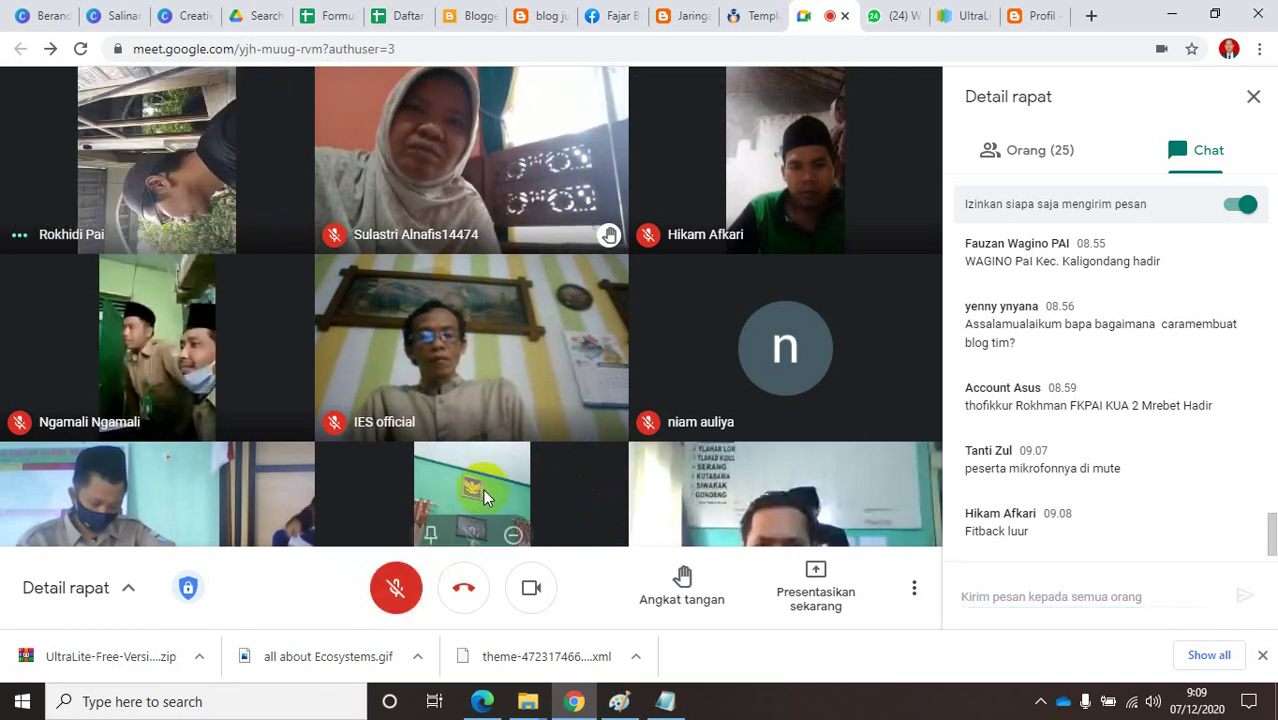
pyautogui.click(400, 575)
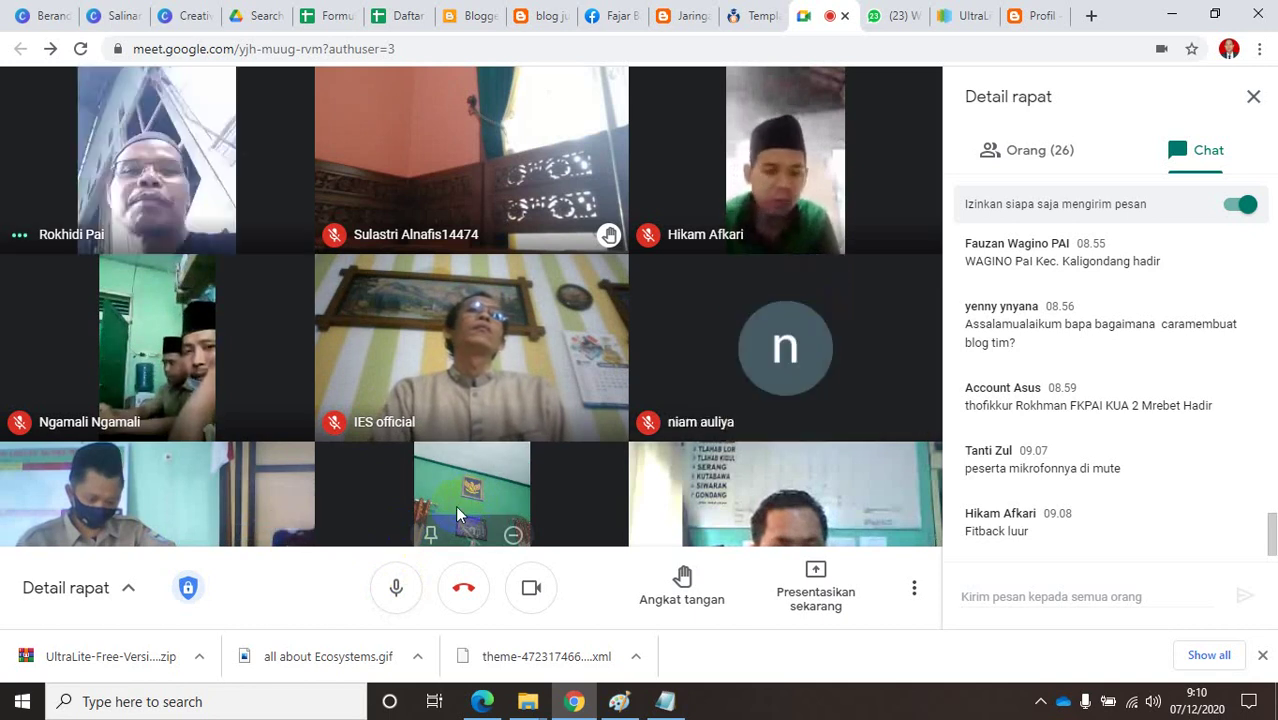
pyautogui.click(586, 533)
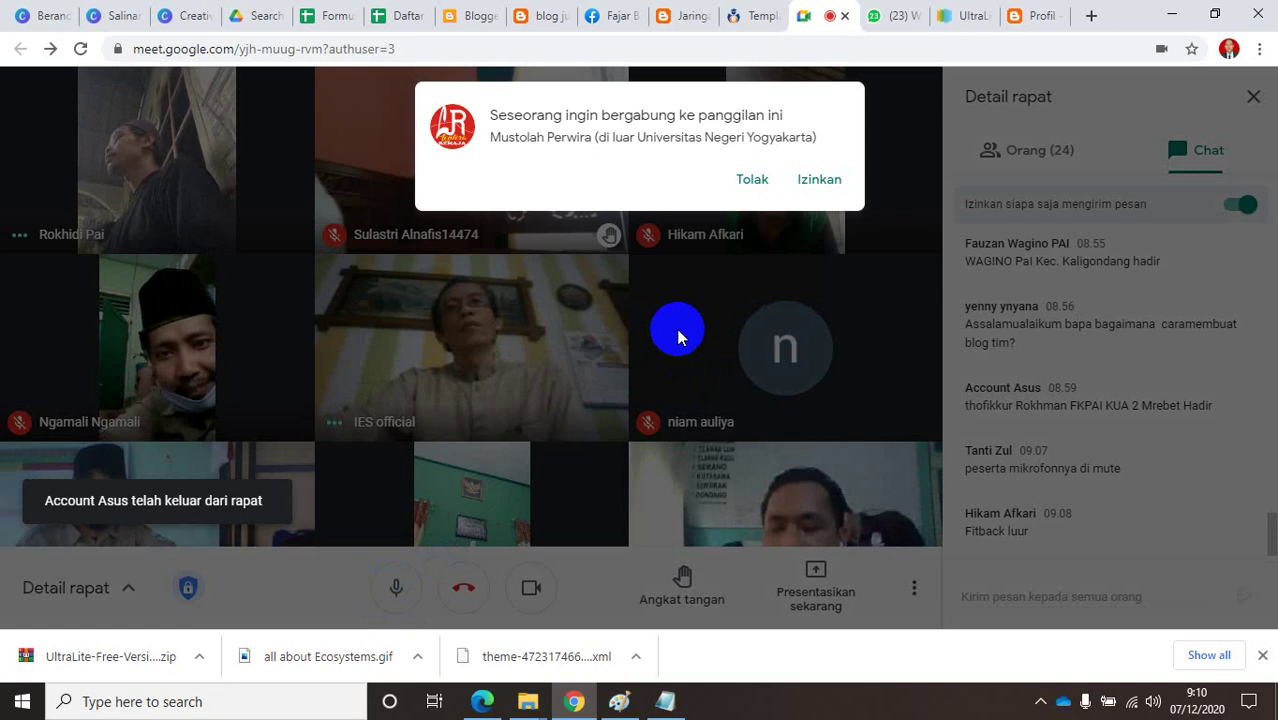
pyautogui.click(821, 178)
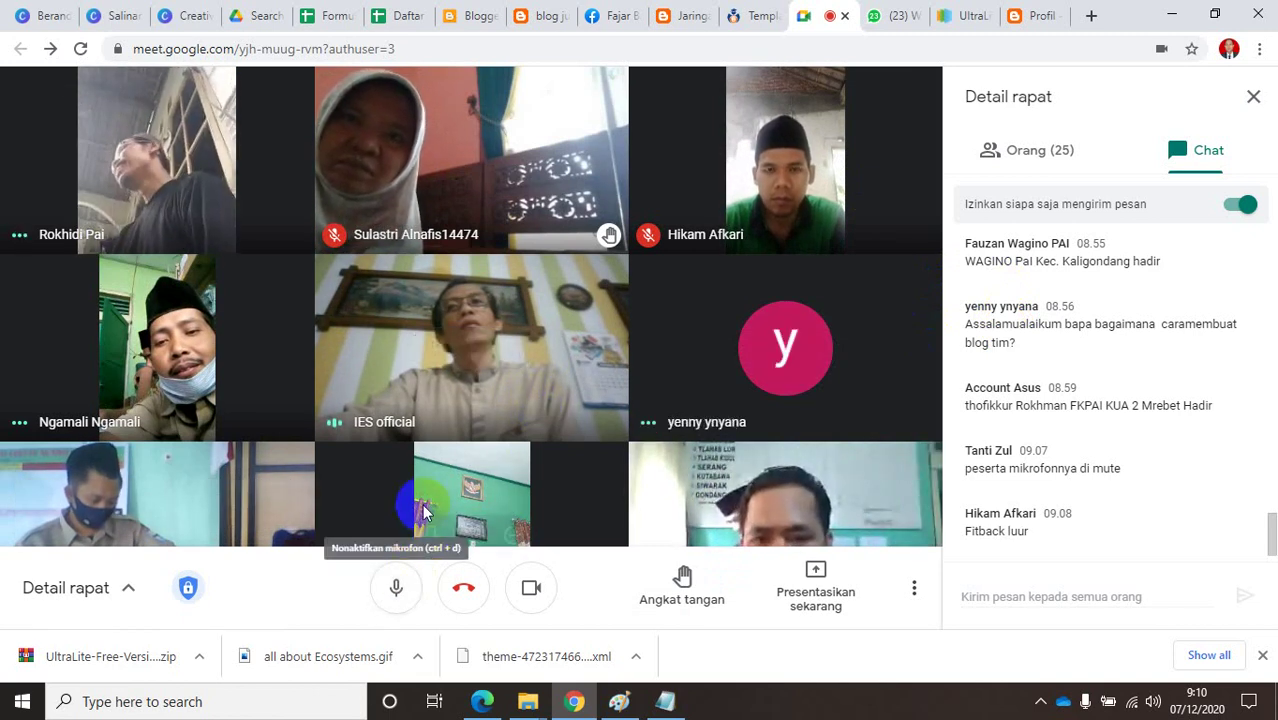
# Mute and unmute the microphone, then admit two more waiting guests with Izinkan
pyautogui.click(397, 590)
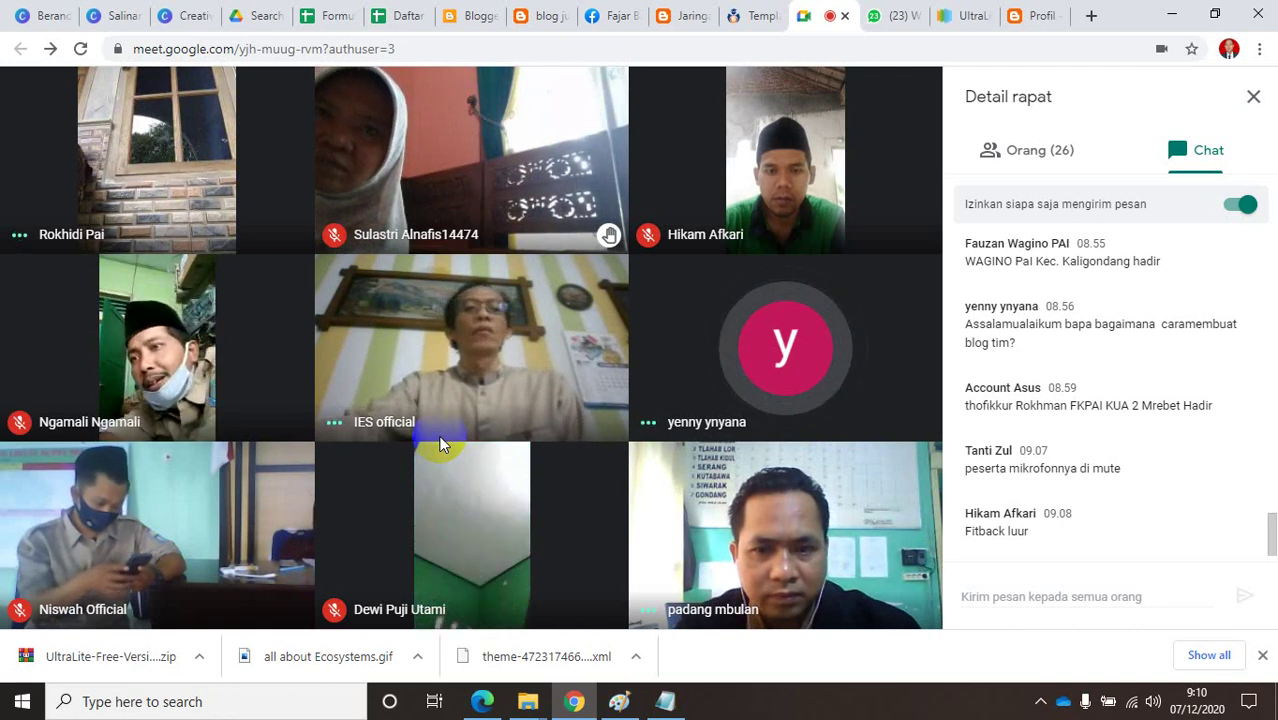
pyautogui.click(440, 444)
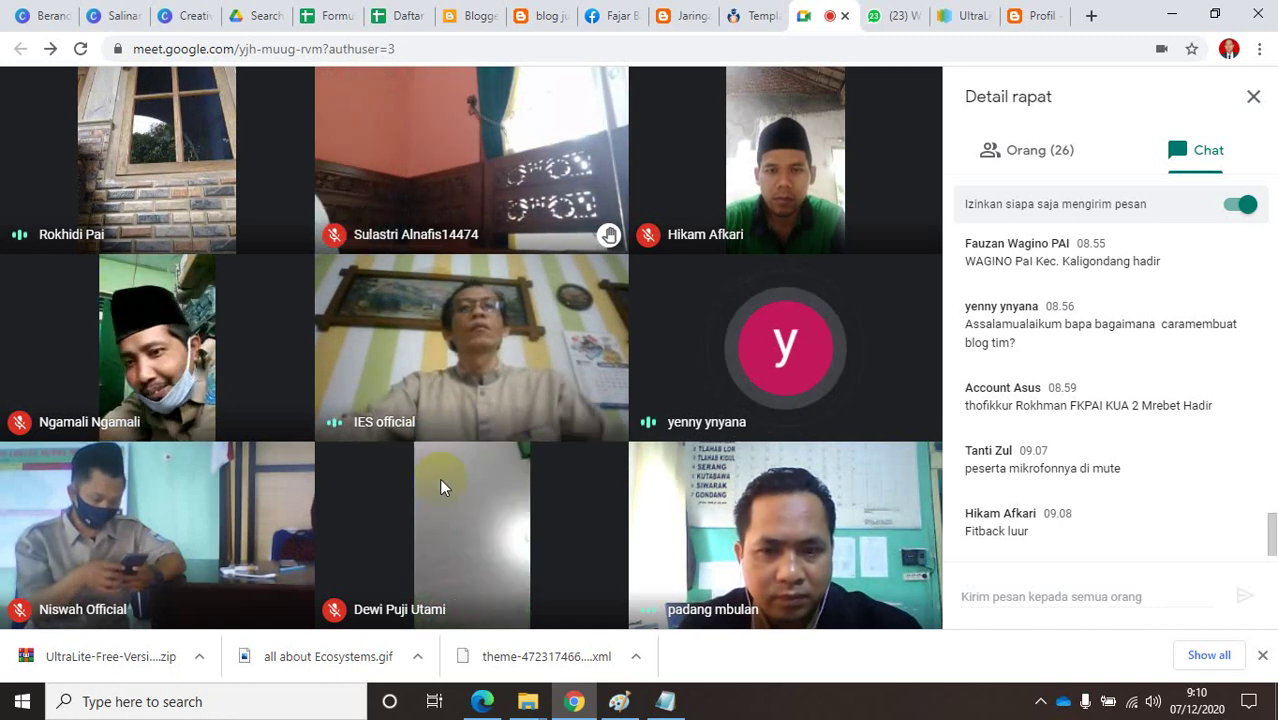
pyautogui.click(390, 588)
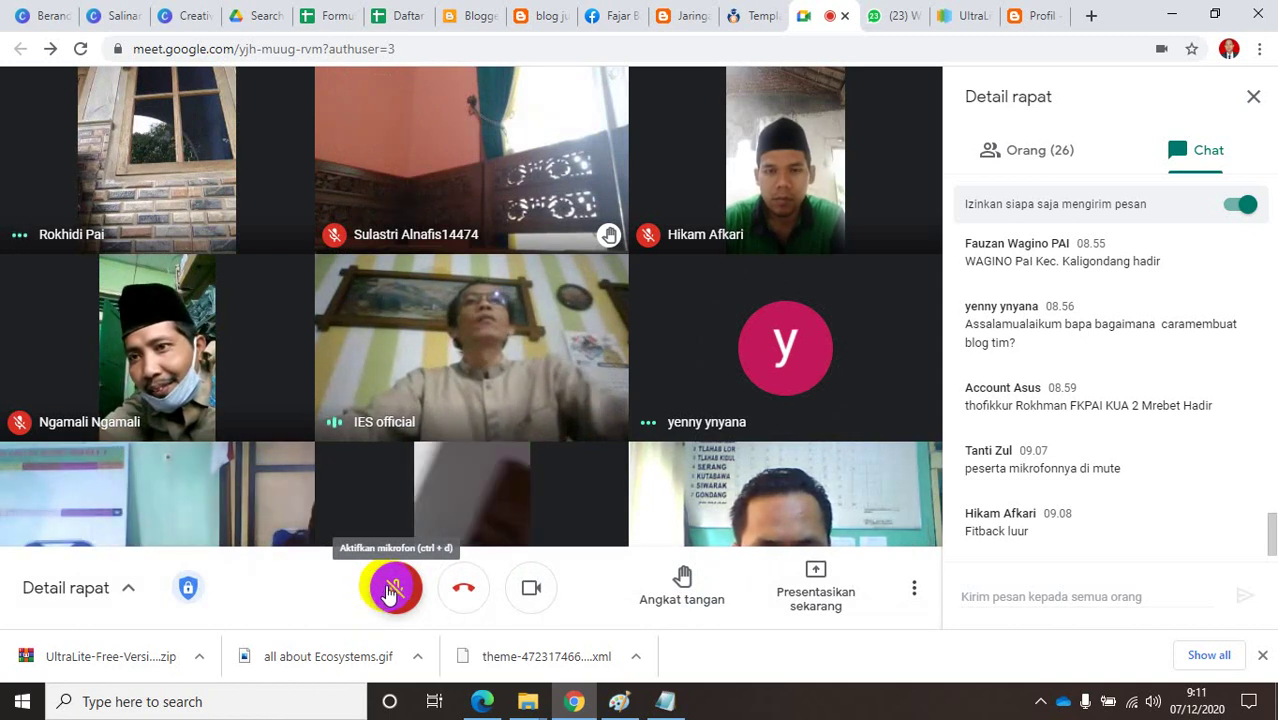
pyautogui.click(390, 590)
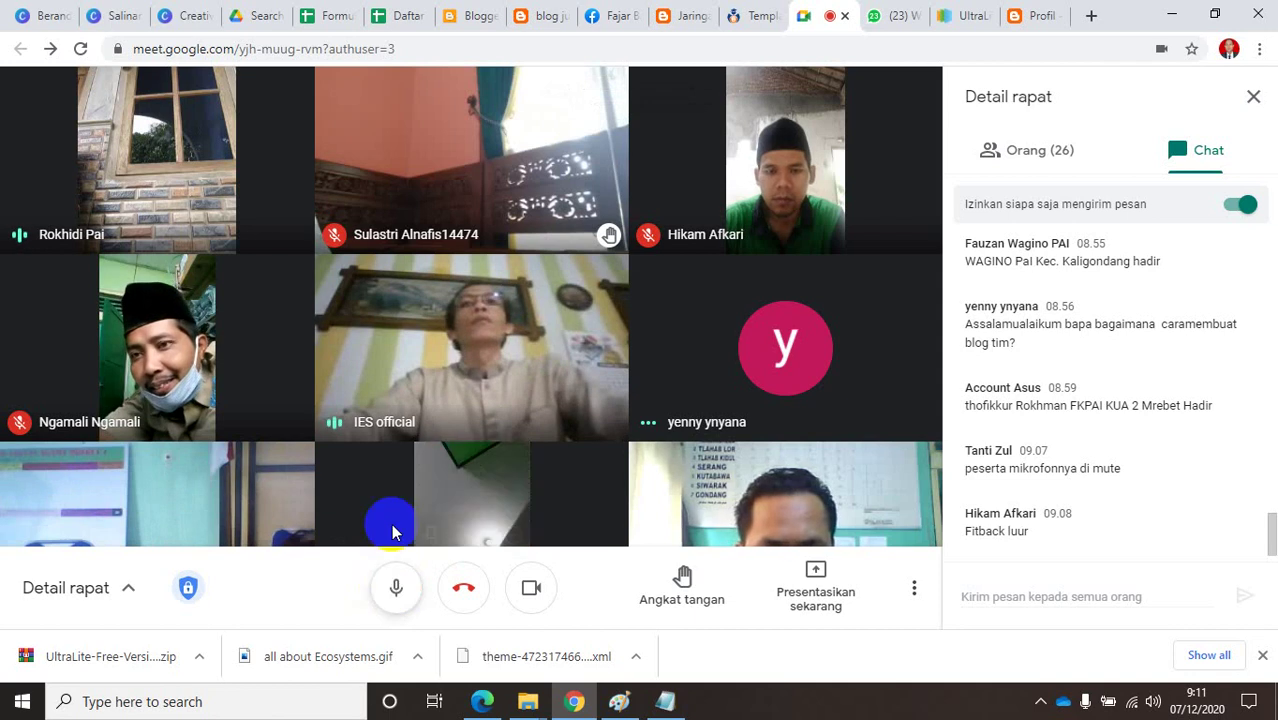
pyautogui.moveTo(390, 518)
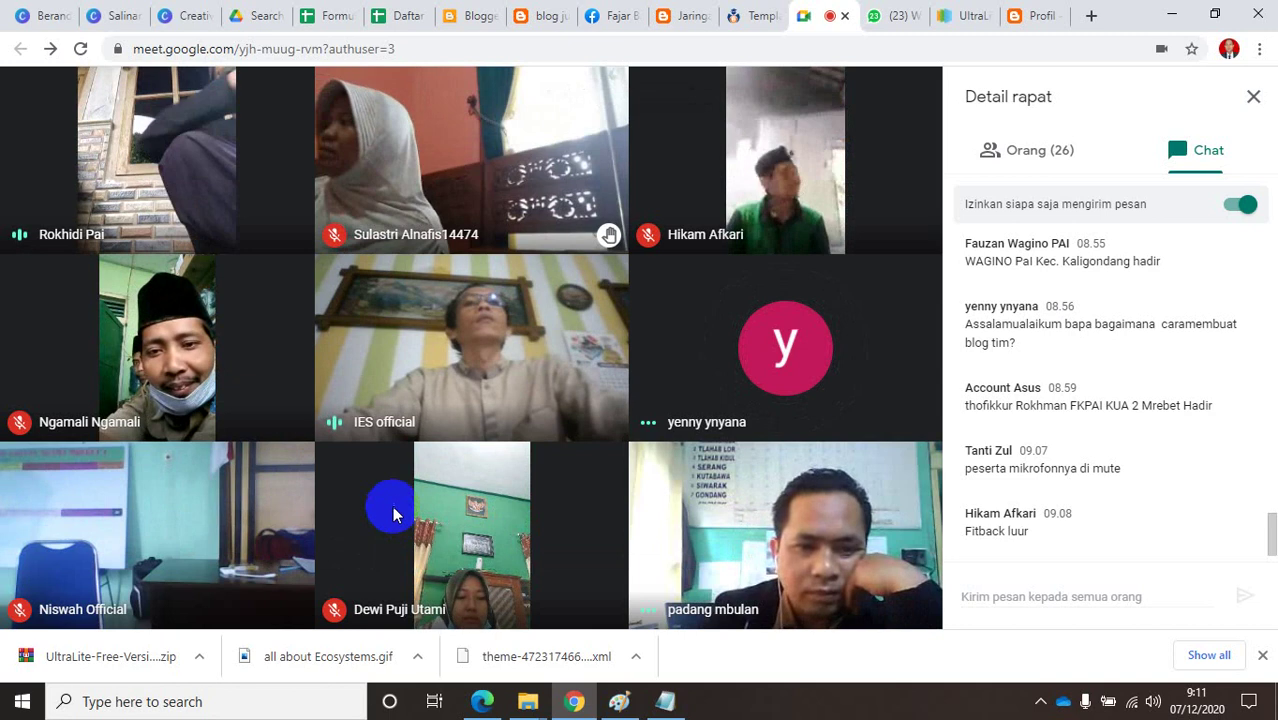
pyautogui.moveTo(333, 340)
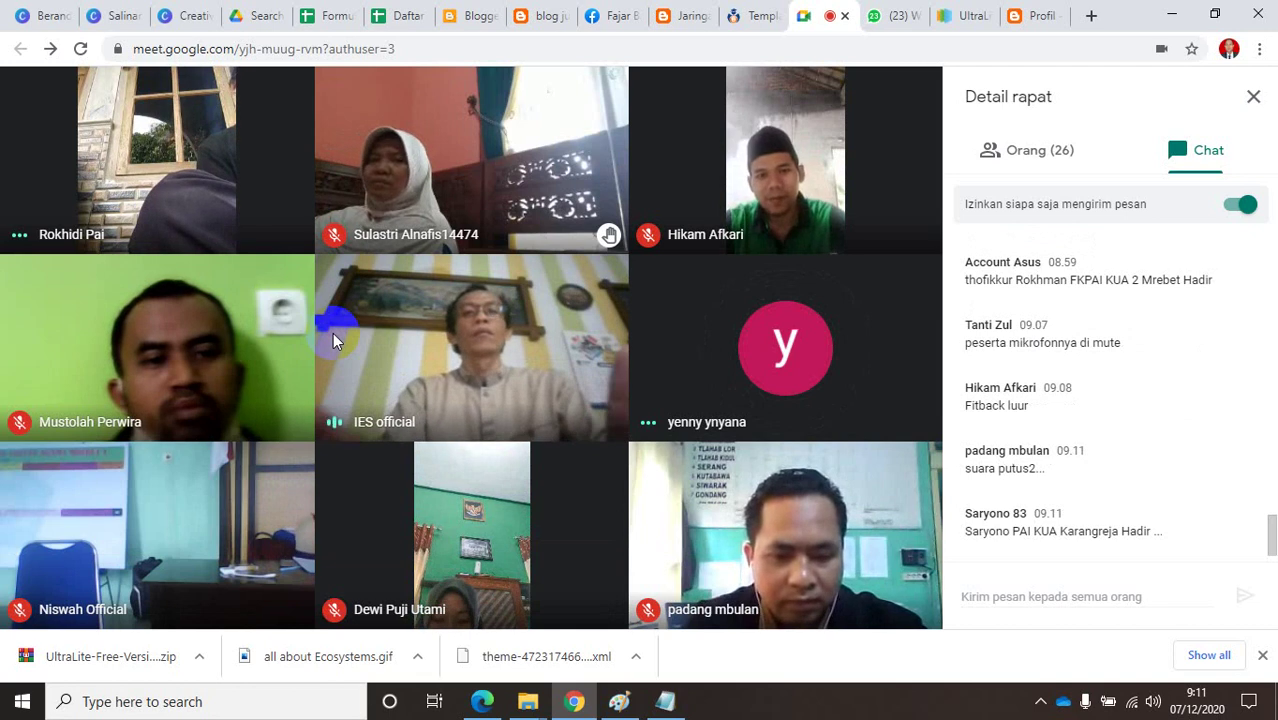
pyautogui.click(363, 430)
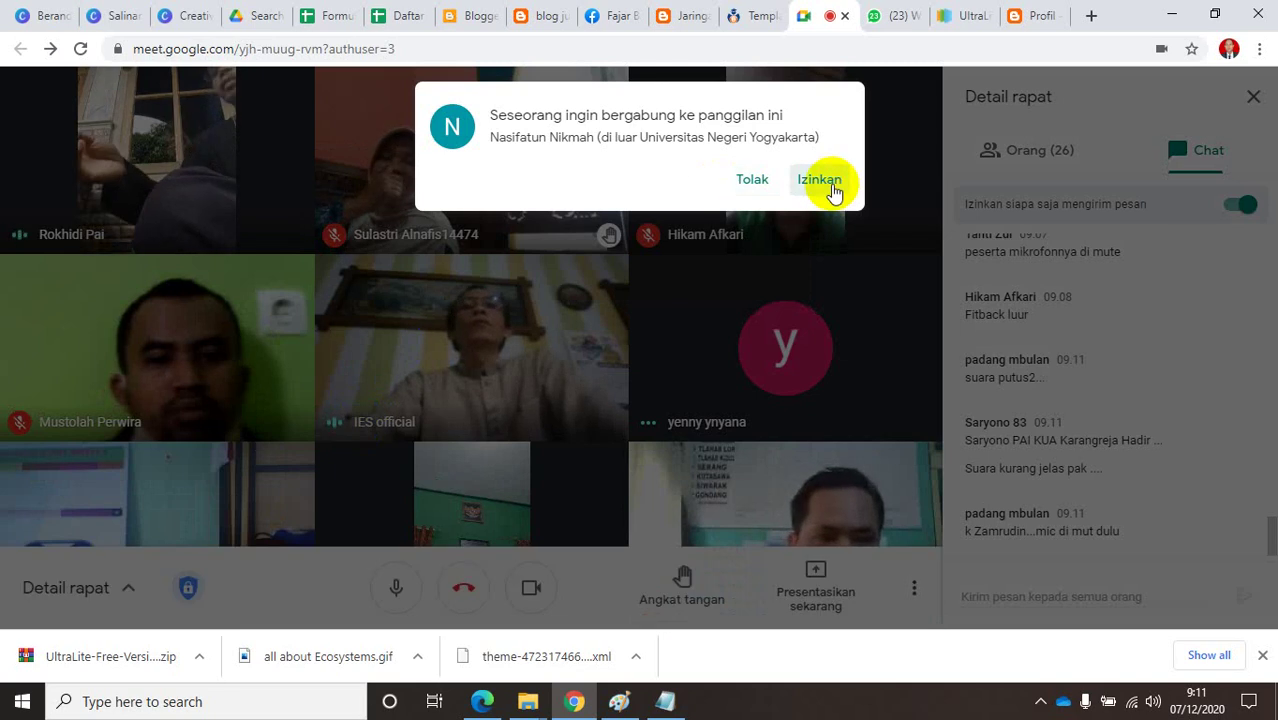
pyautogui.click(833, 186)
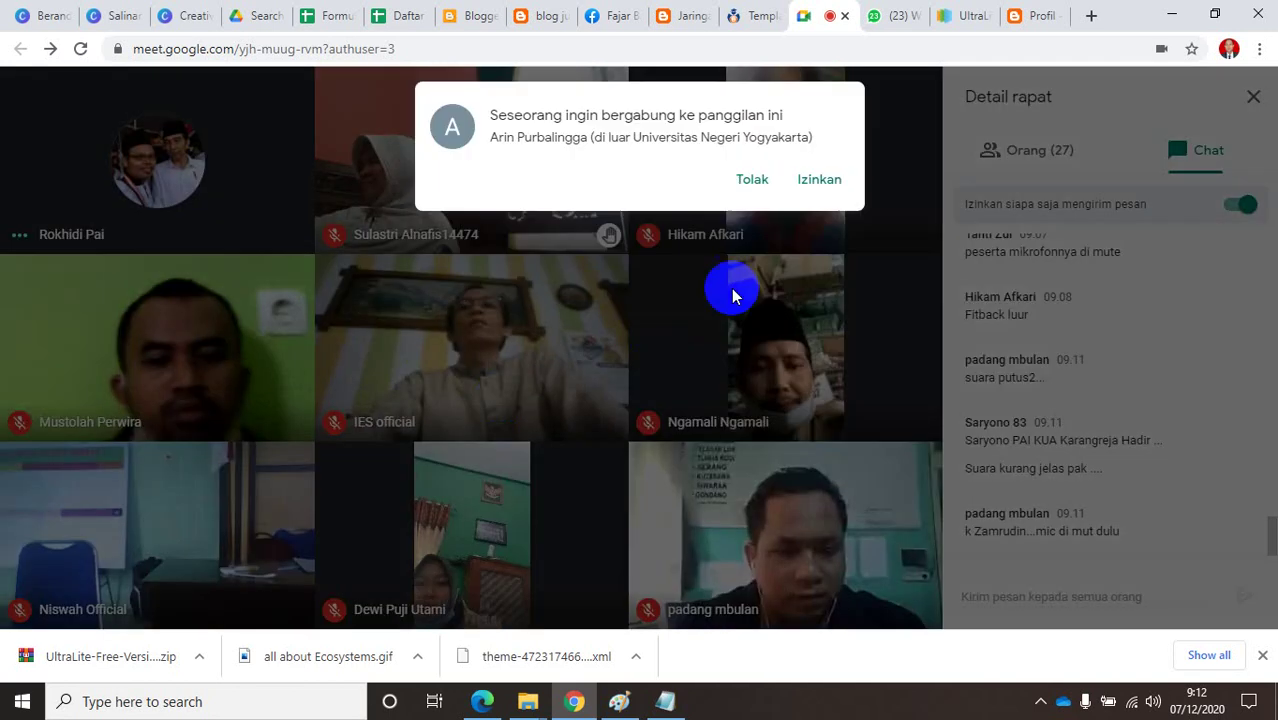
pyautogui.click(830, 188)
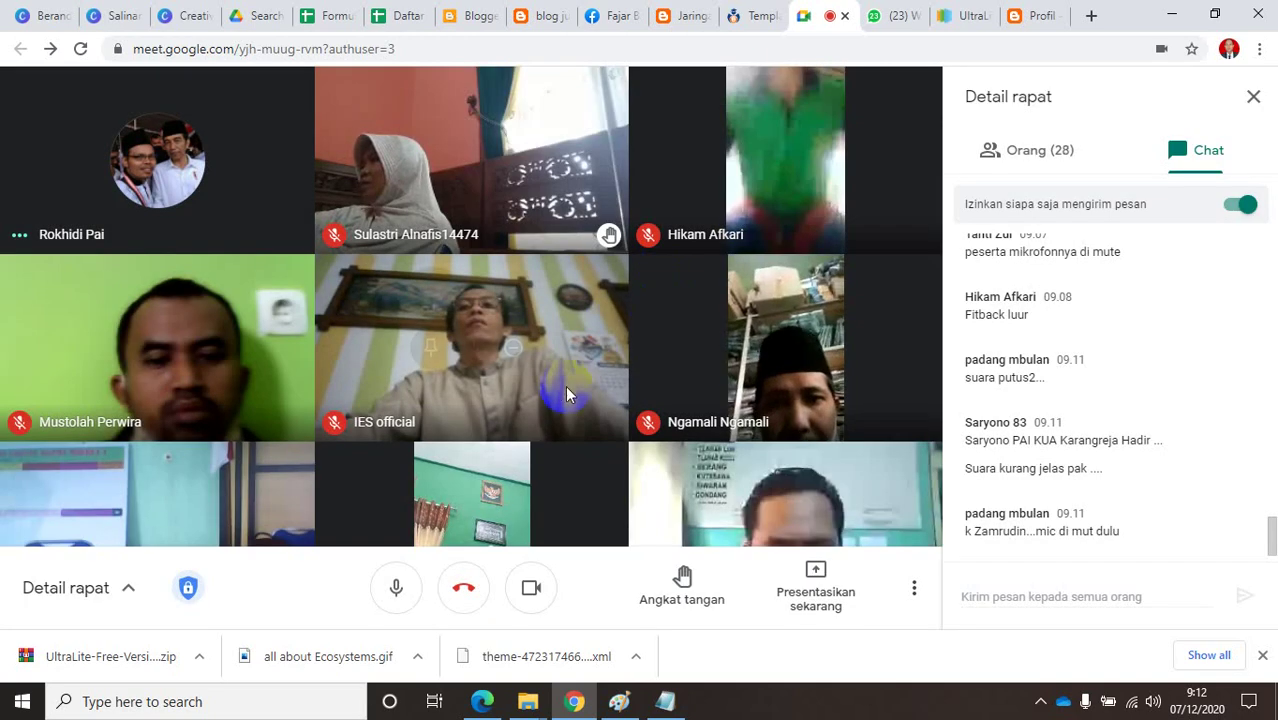
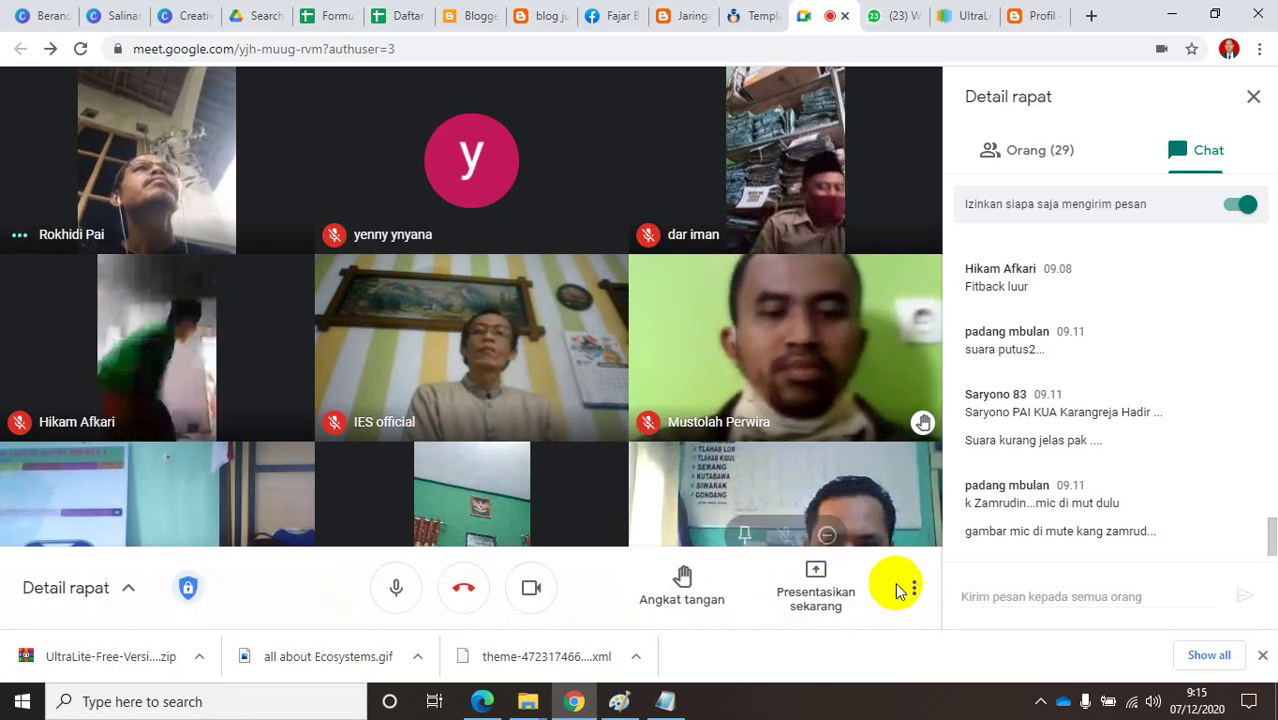
# Share the entire screen with everyone in the Google Meet call
pyautogui.click(817, 572)
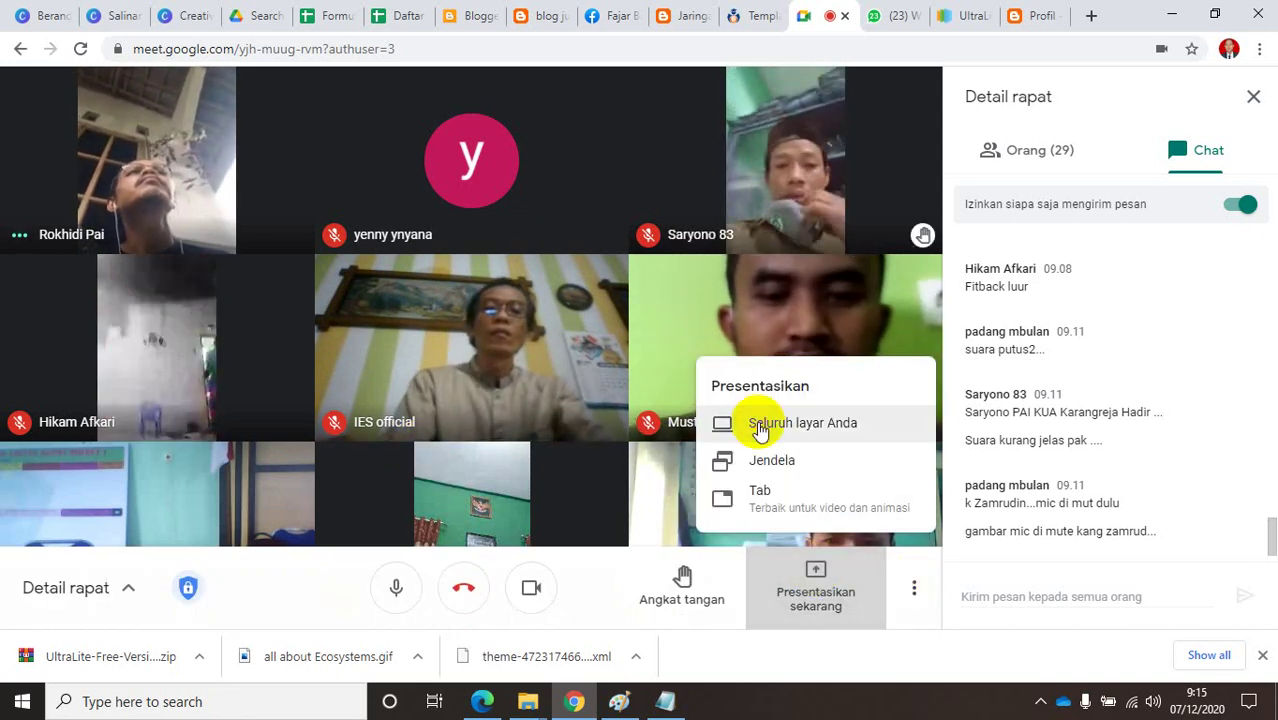
pyautogui.click(762, 423)
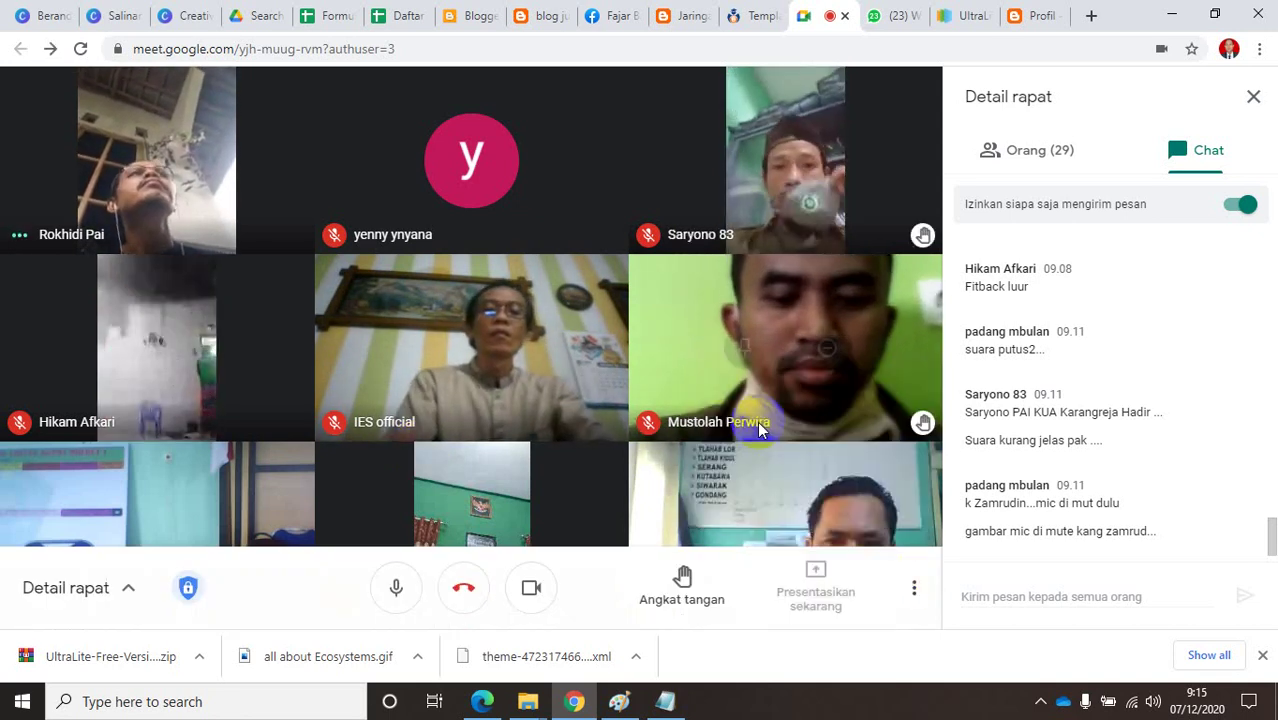
pyautogui.click(533, 380)
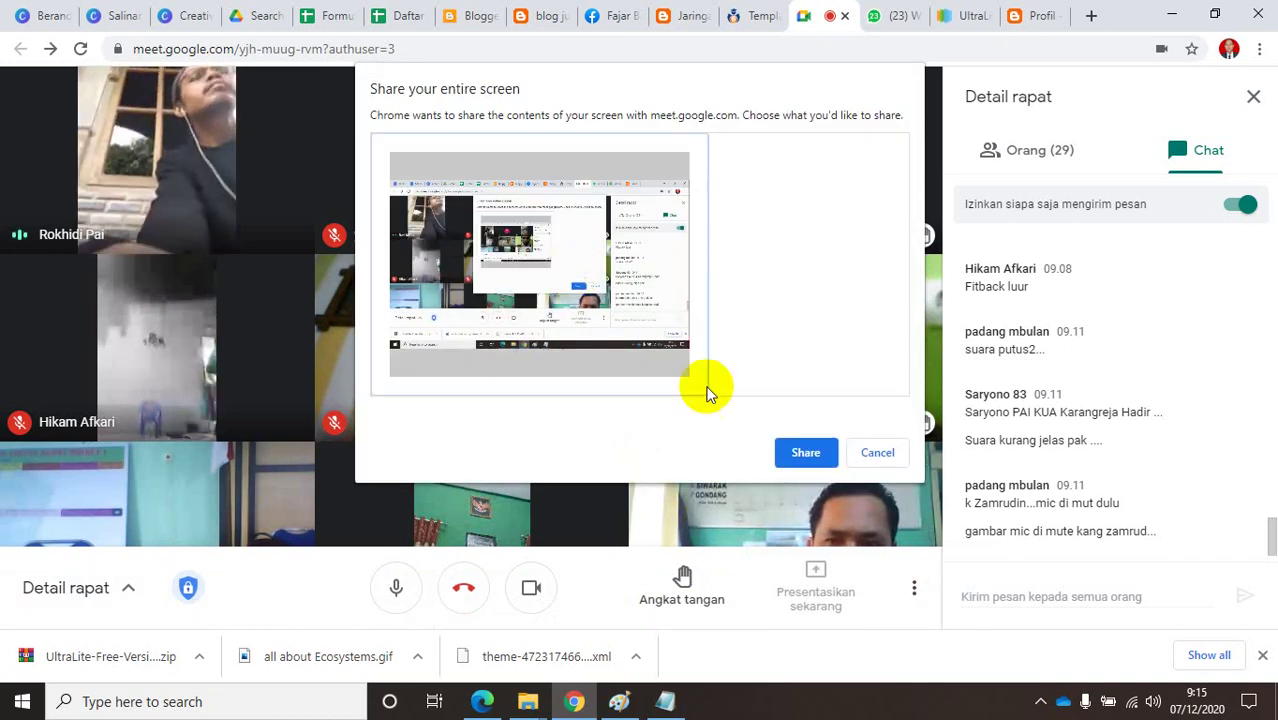
pyautogui.click(806, 452)
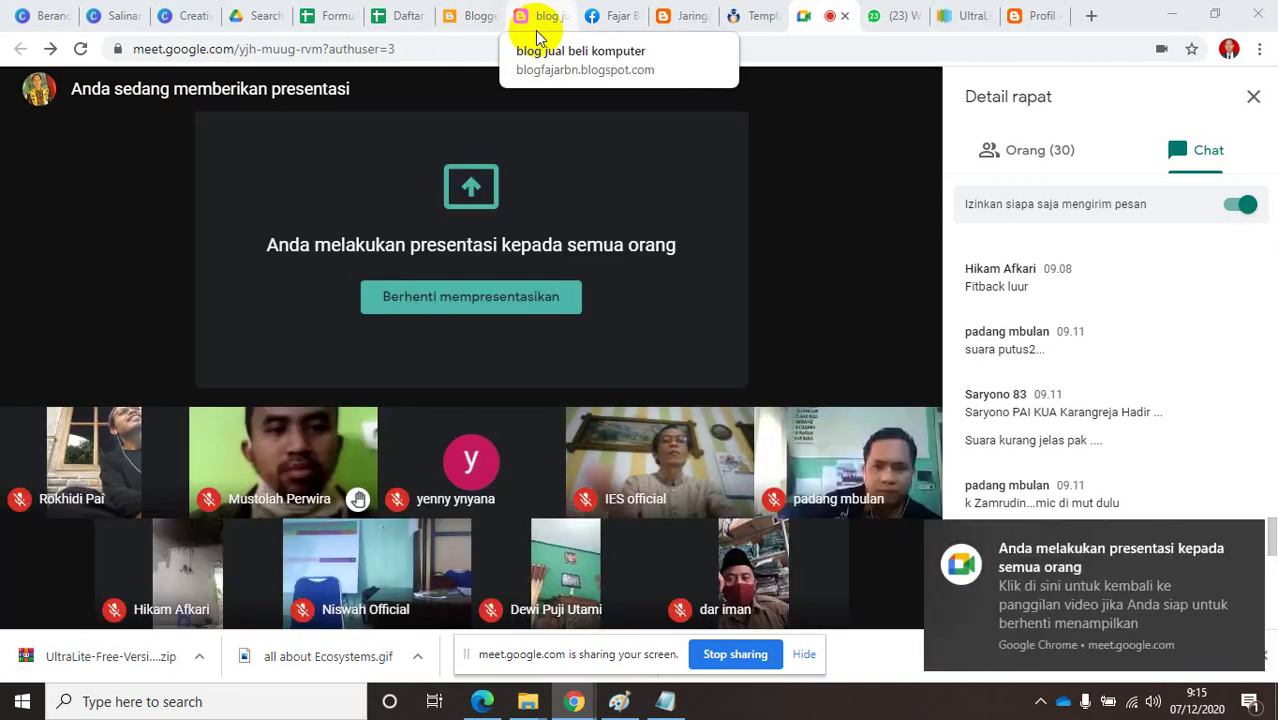
# On the ULite blog, close the in-page search and view the DOCUMENTATION dropdown links
pyautogui.click(540, 18)
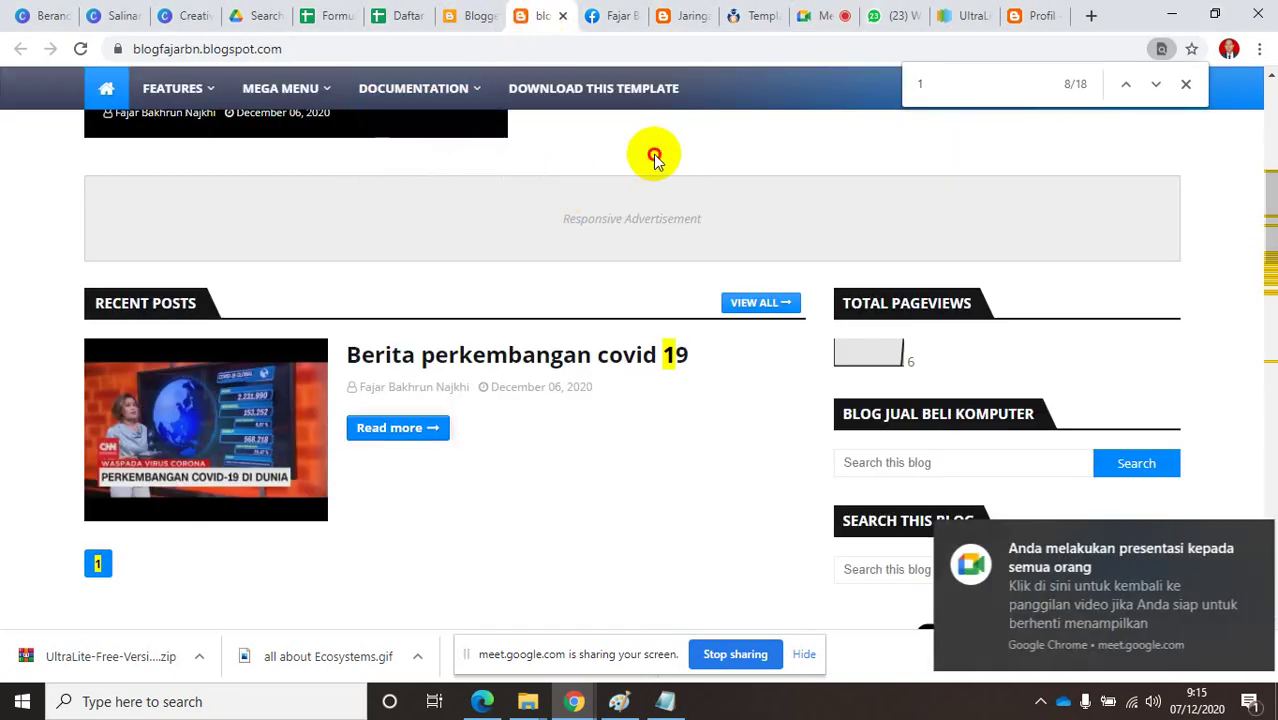
pyautogui.scroll(6, 436, 326)
pyautogui.moveTo(427, 305)
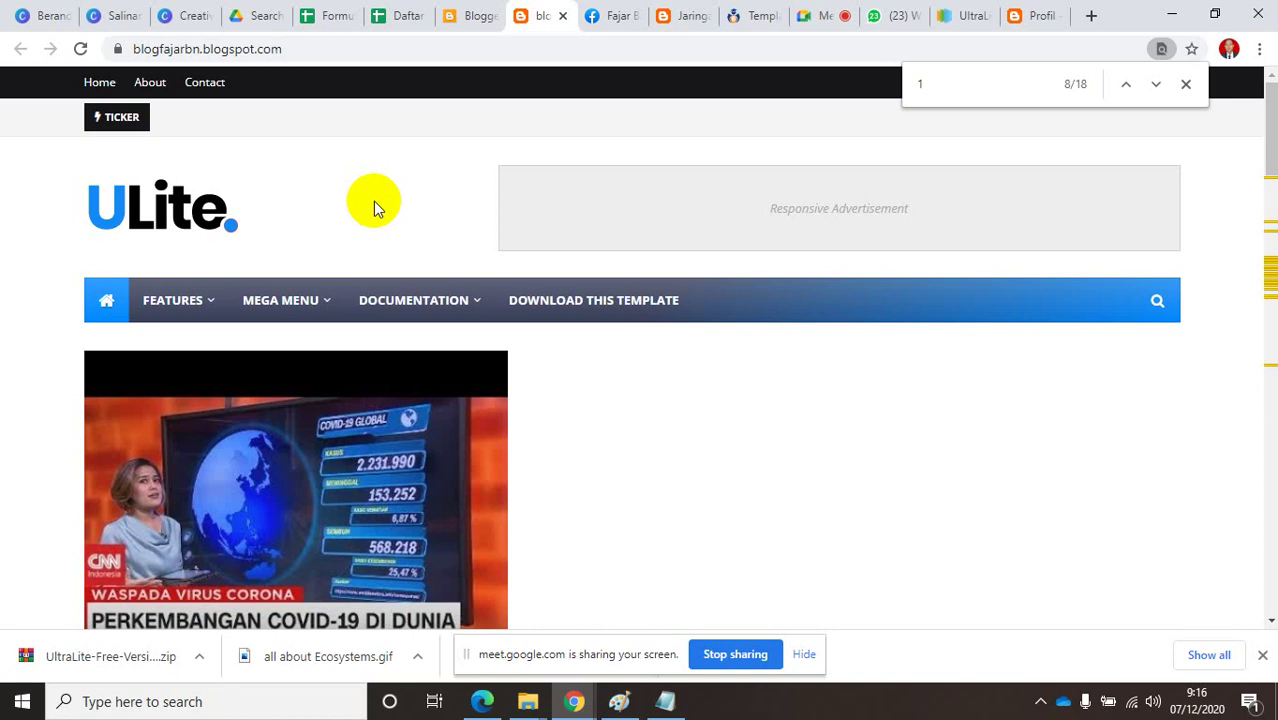
pyautogui.click(1186, 84)
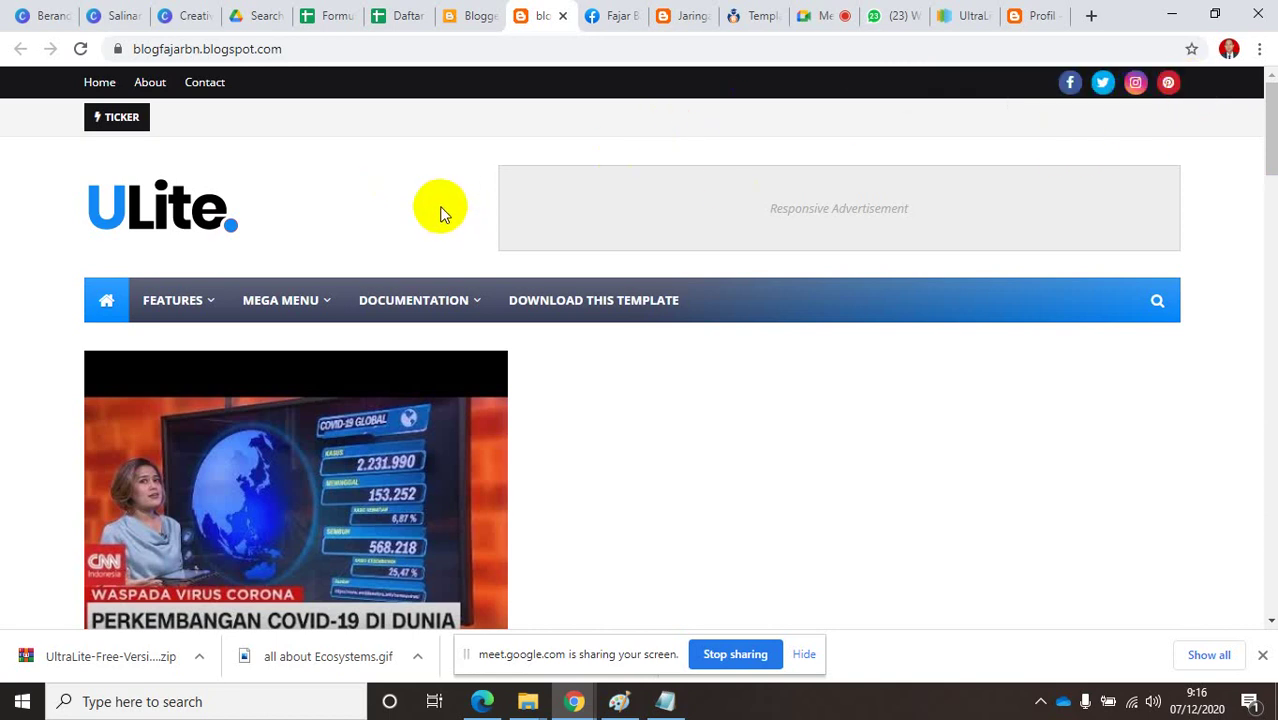
pyautogui.click(382, 316)
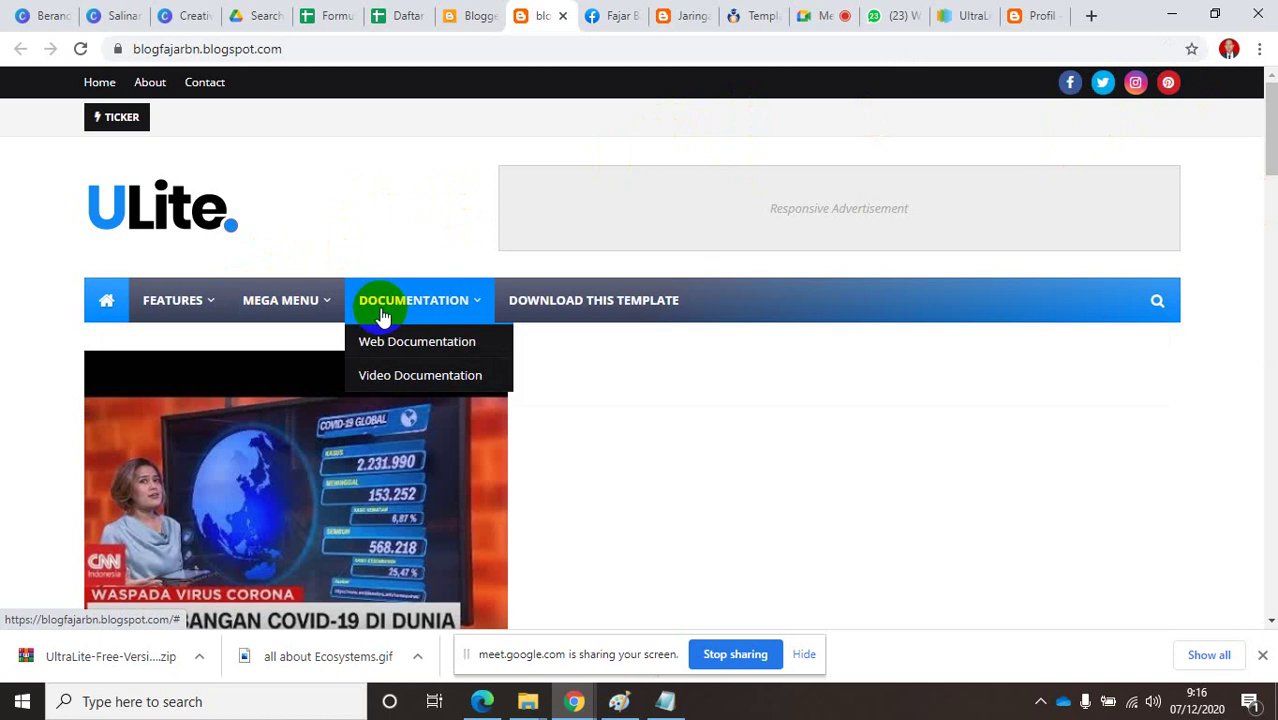
# Load amikom.ac.id, the Universitas AMIKOM Yogyakarta homepage, in a new tab
pyautogui.click(1090, 16)
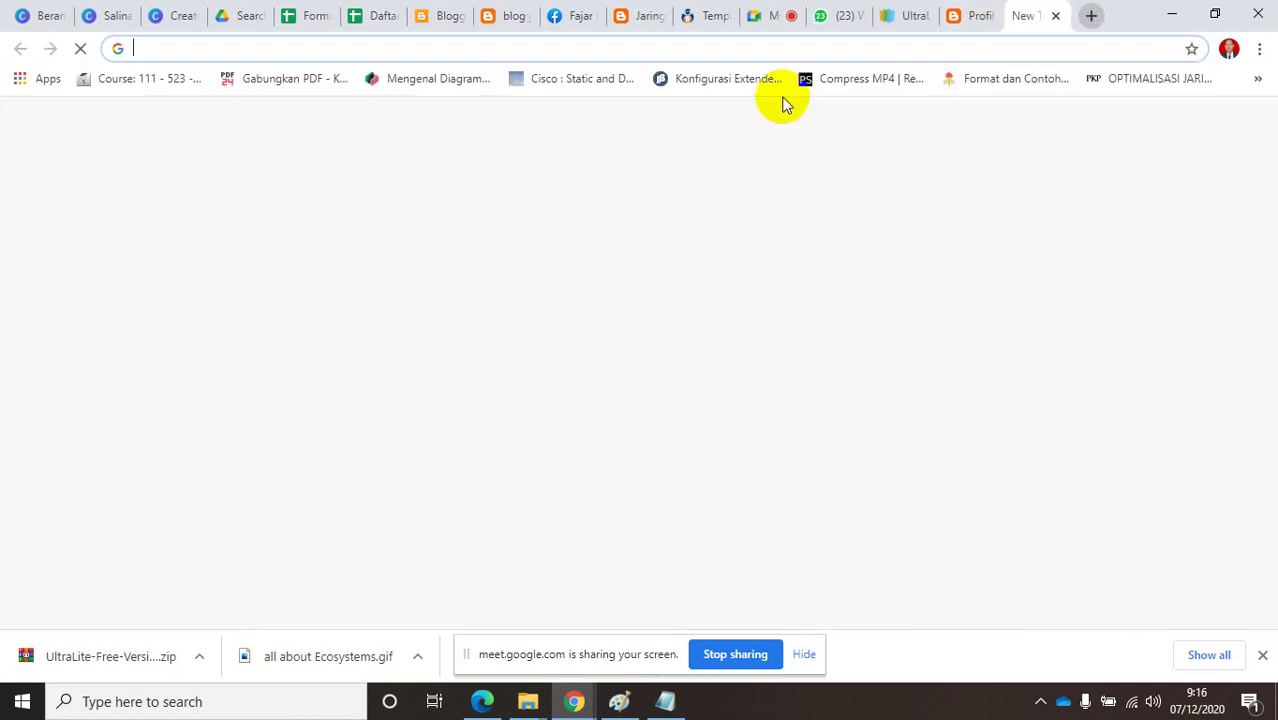
pyautogui.write('amikom.ac.id')
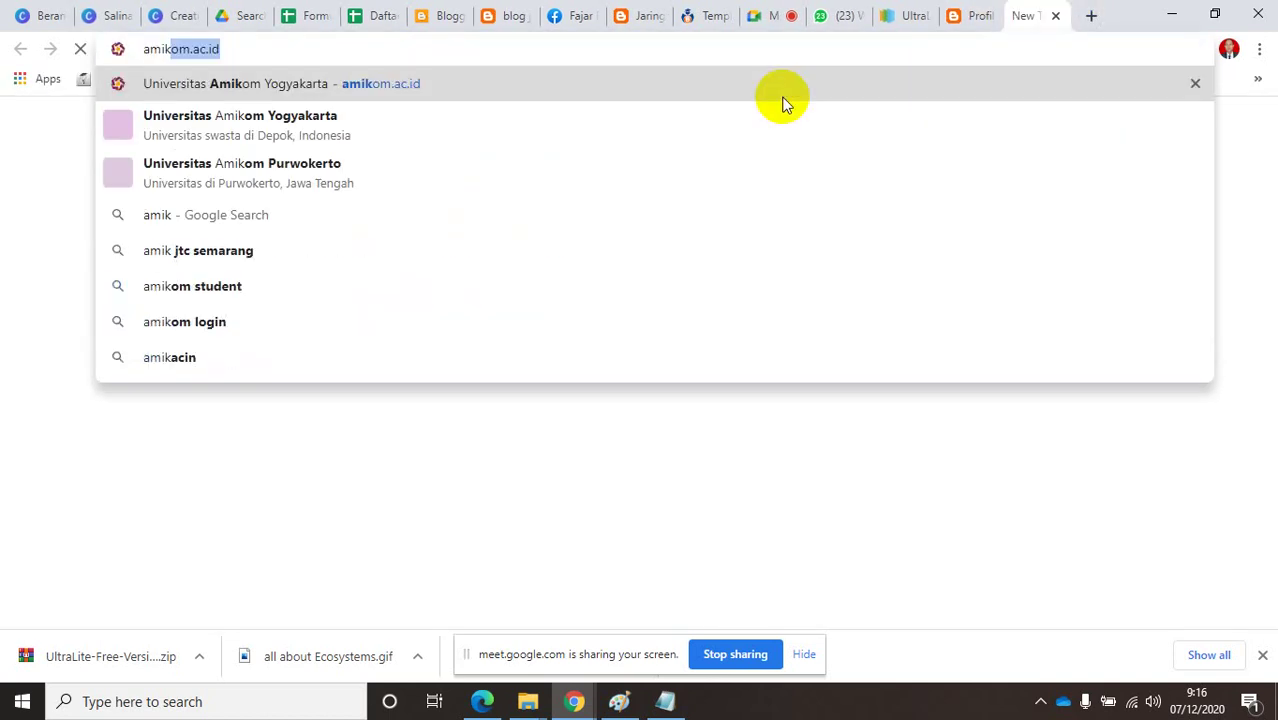
pyautogui.press('Return')
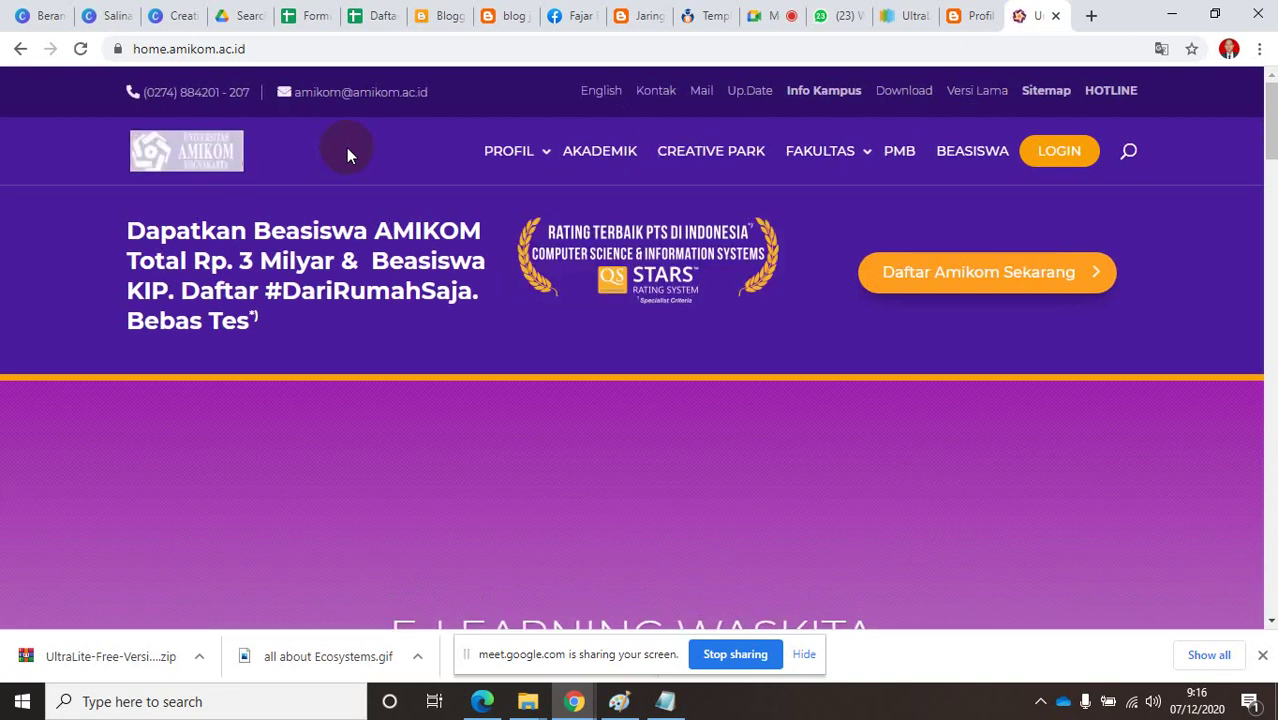
pyautogui.scroll(-5, 437, 290)
pyautogui.scroll(5, 437, 286)
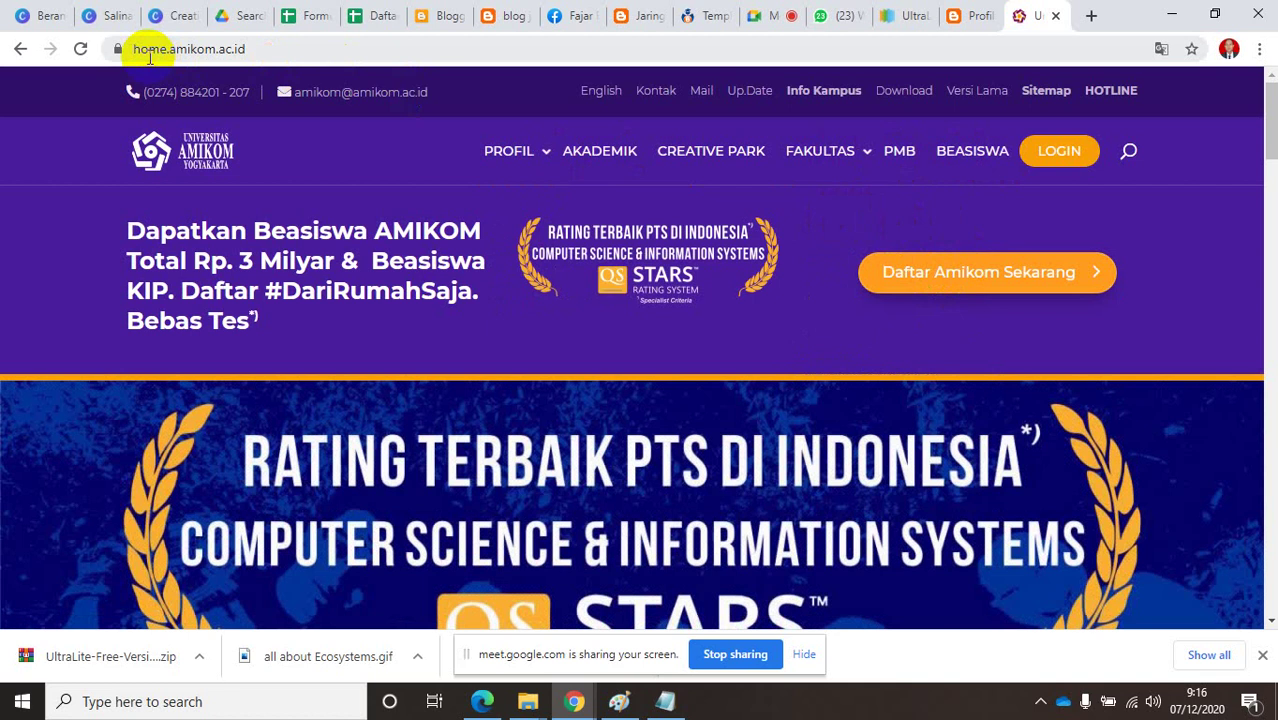
pyautogui.moveTo(921, 276)
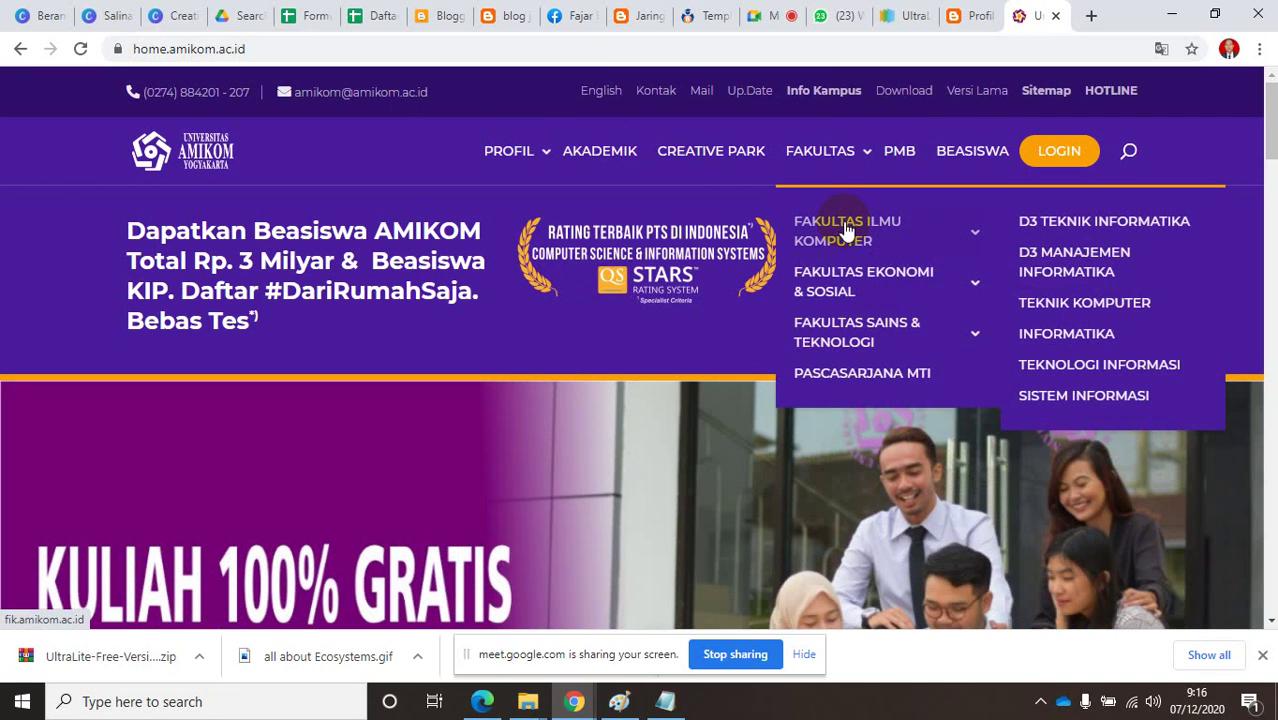
# Browse each faculty's study programmes under FAKULTAS, then return to the Blogger Layout page
pyautogui.moveTo(852, 278)
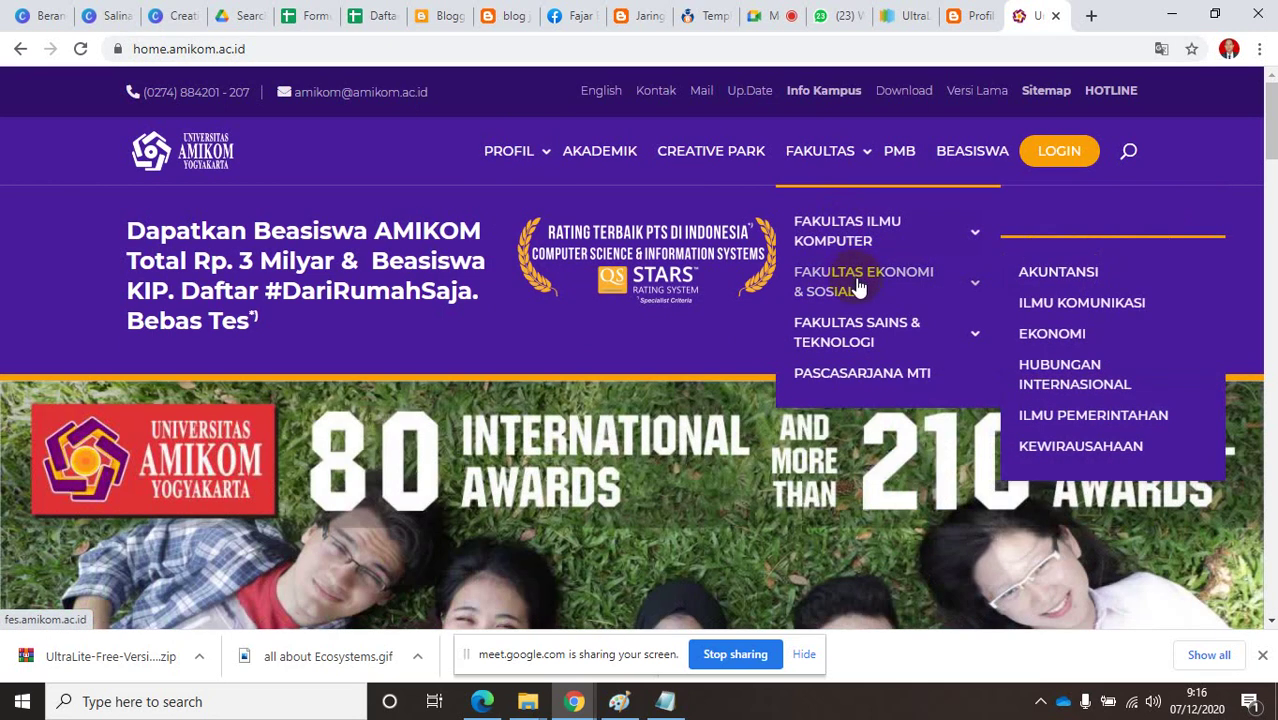
pyautogui.moveTo(842, 232)
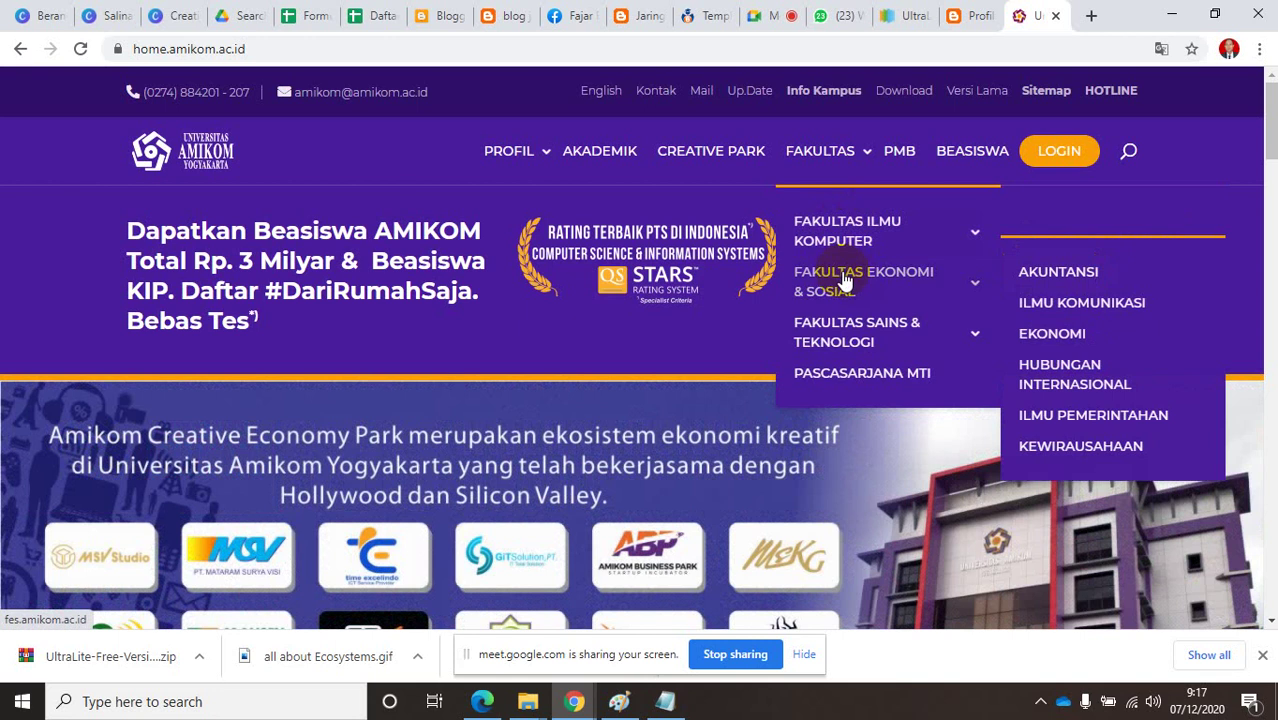
pyautogui.moveTo(848, 333)
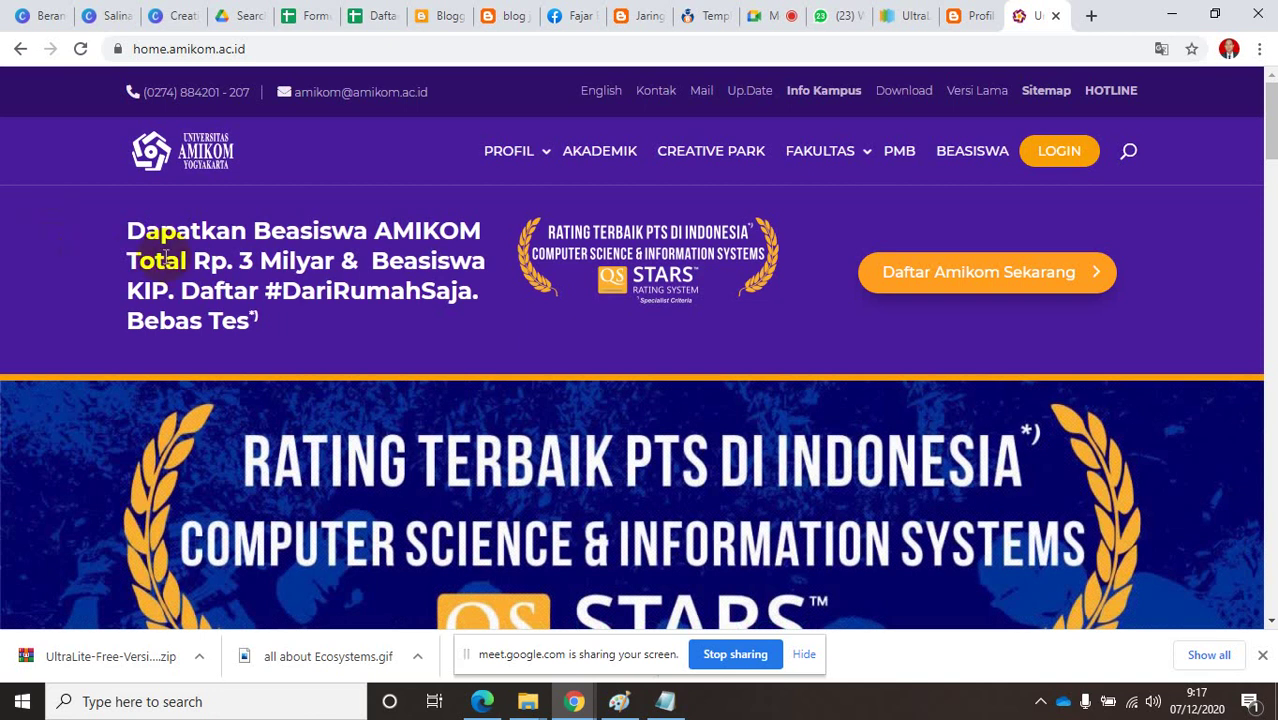
pyautogui.click(430, 15)
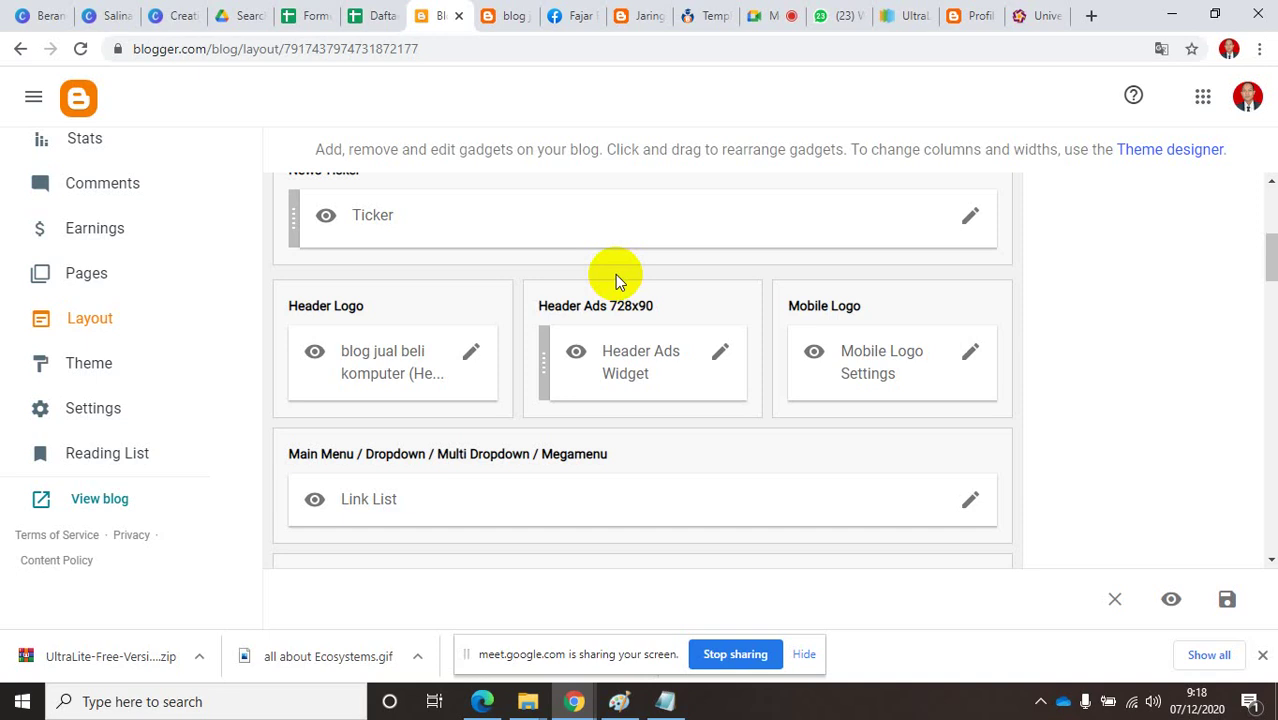
pyautogui.click(1201, 100)
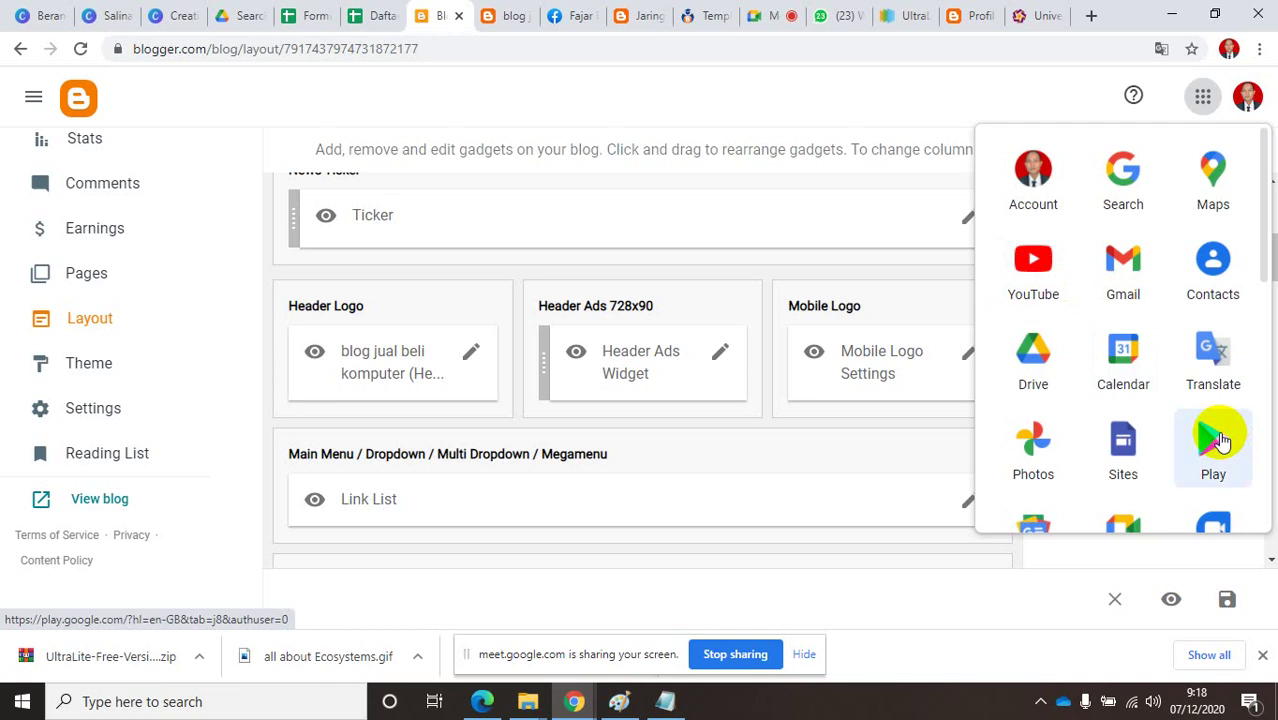
pyautogui.scroll(-2, 1207, 435)
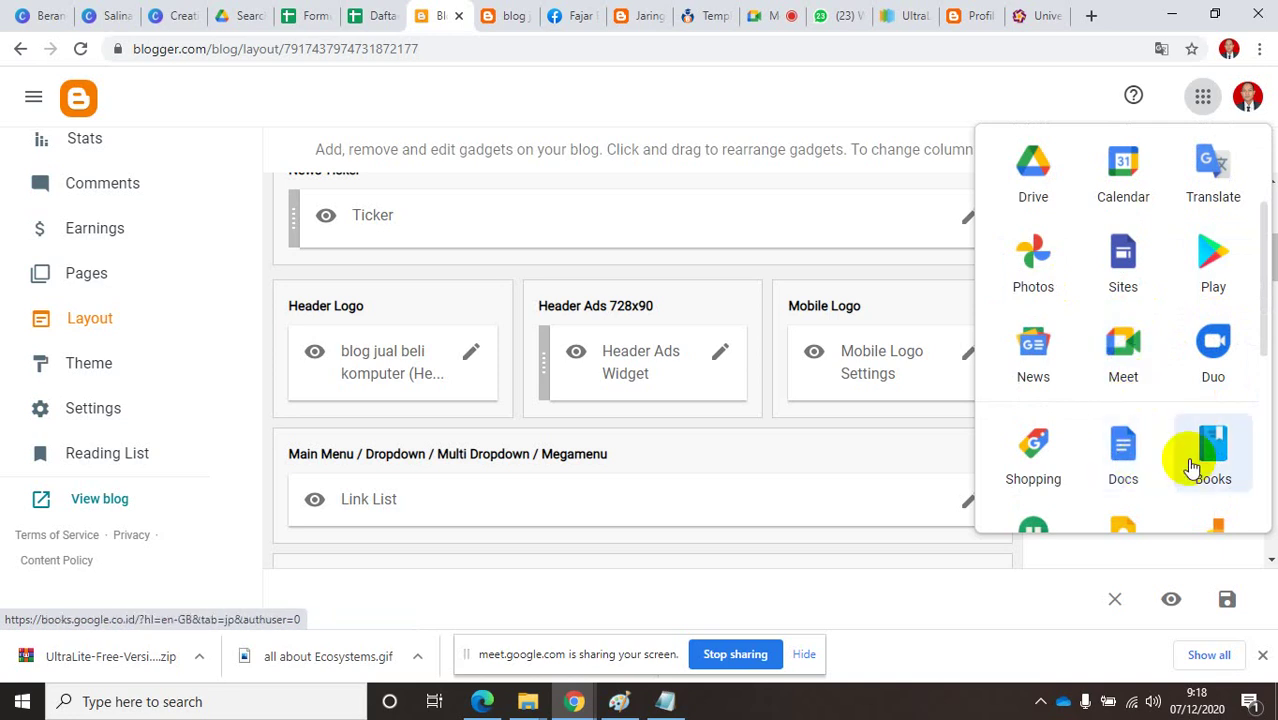
pyautogui.scroll(-3, 1190, 462)
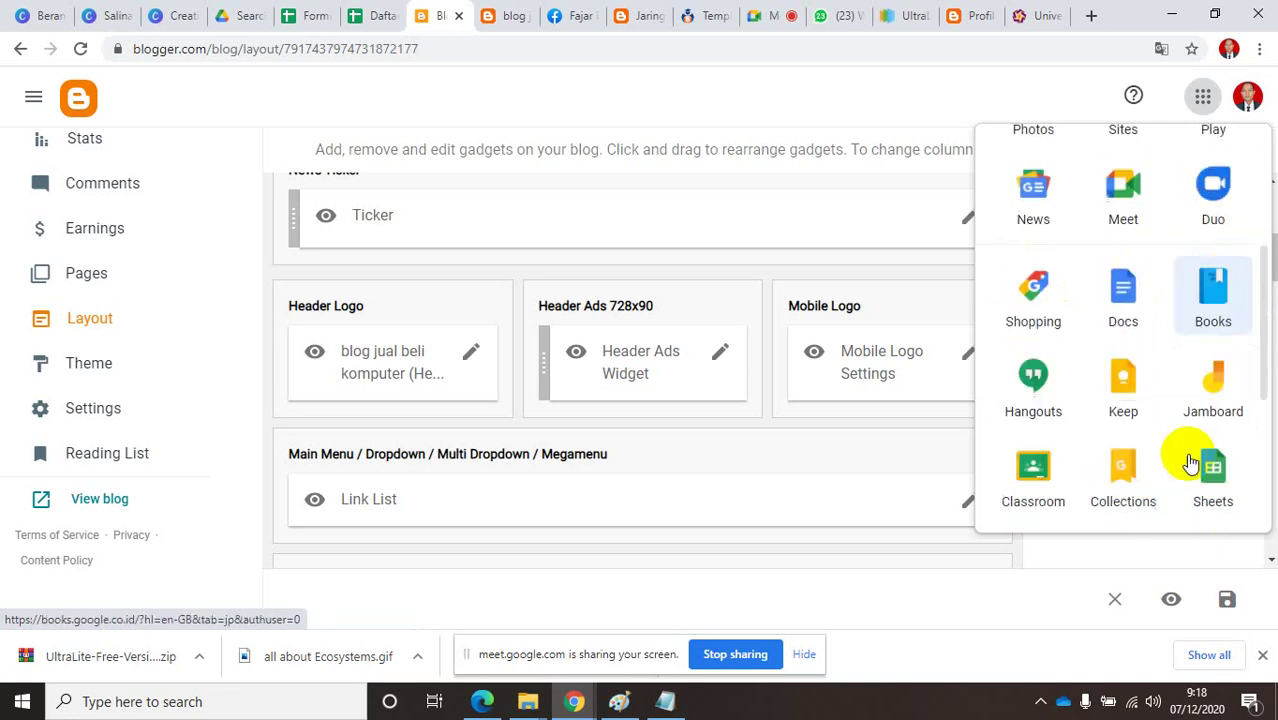
pyautogui.click(716, 270)
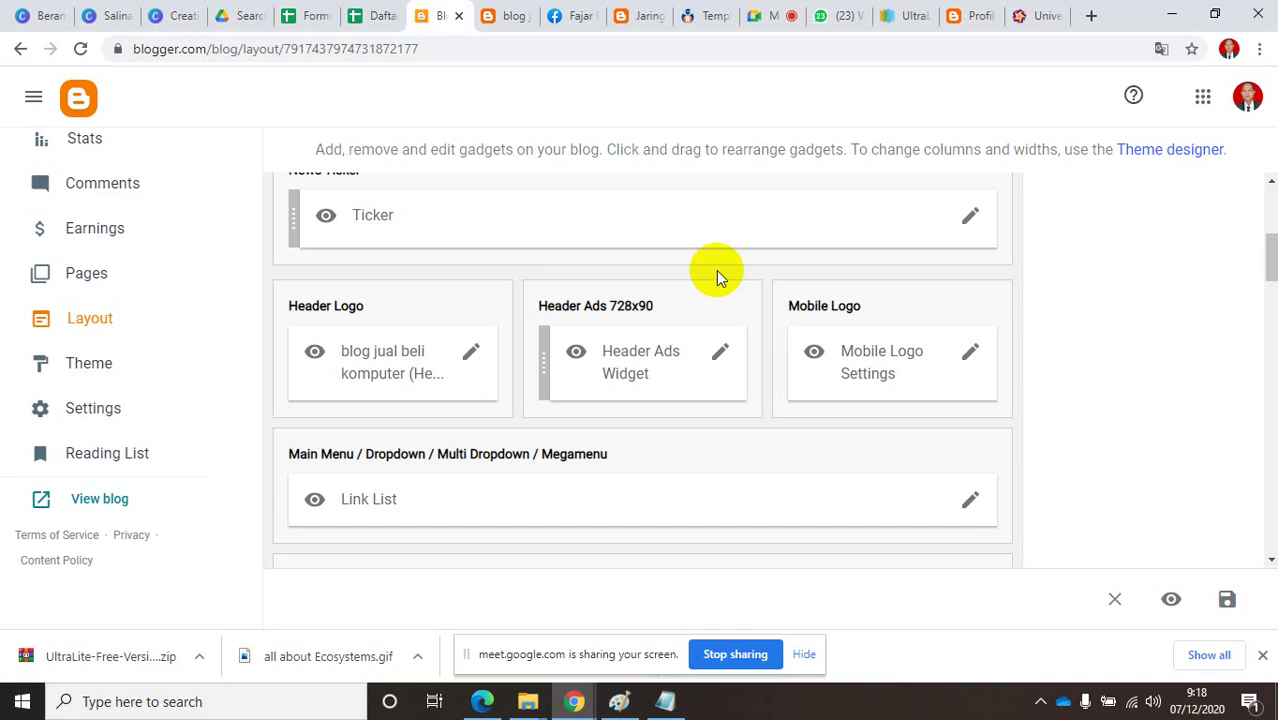
# Load admin.google.com to reach Google's identity-verification page, then go back to the ULite blog
pyautogui.click(1091, 15)
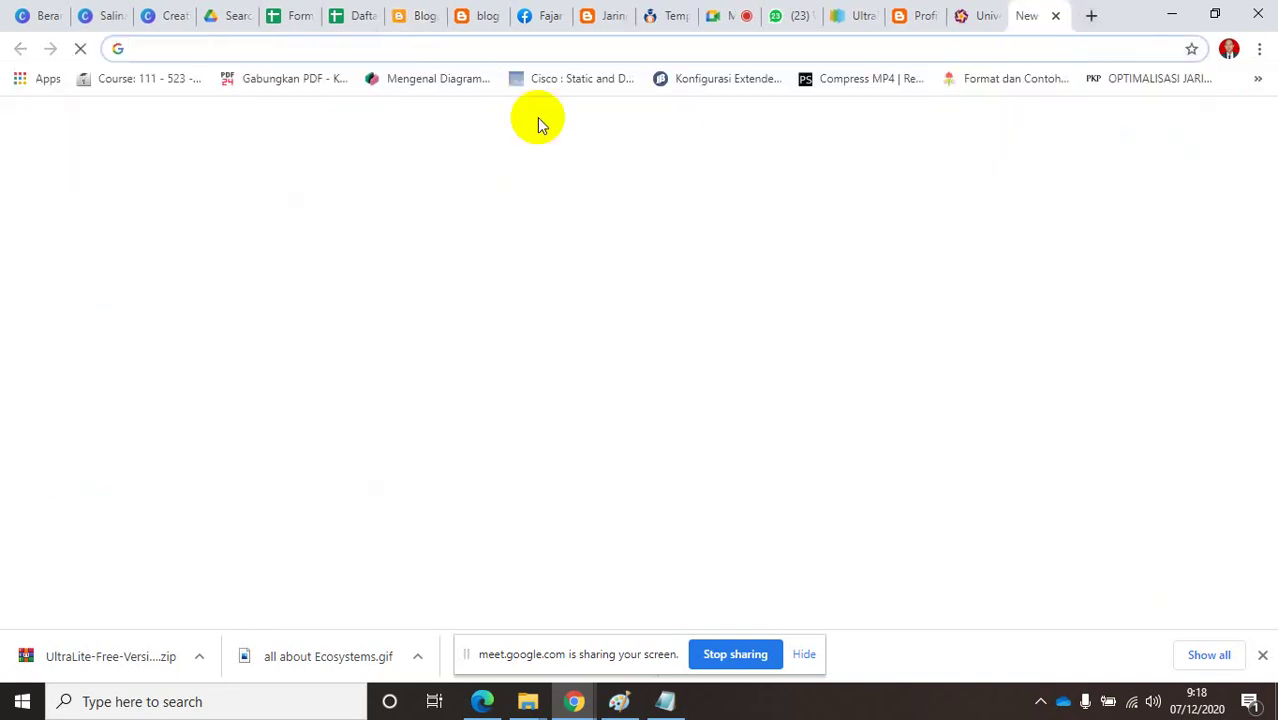
pyautogui.write('admin/')
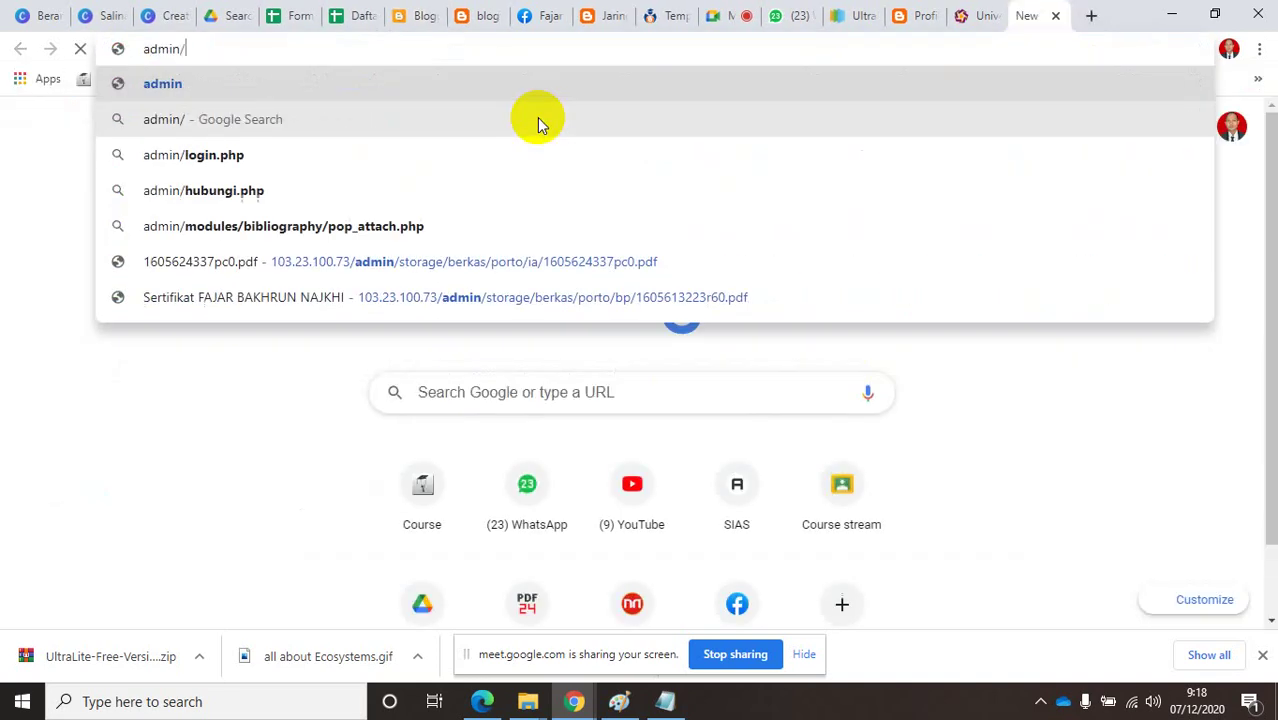
pyautogui.write('goo')
pyautogui.press('BackSpace')
pyautogui.press('BackSpace')
pyautogui.press('BackSpace')
pyautogui.press('BackSpace')
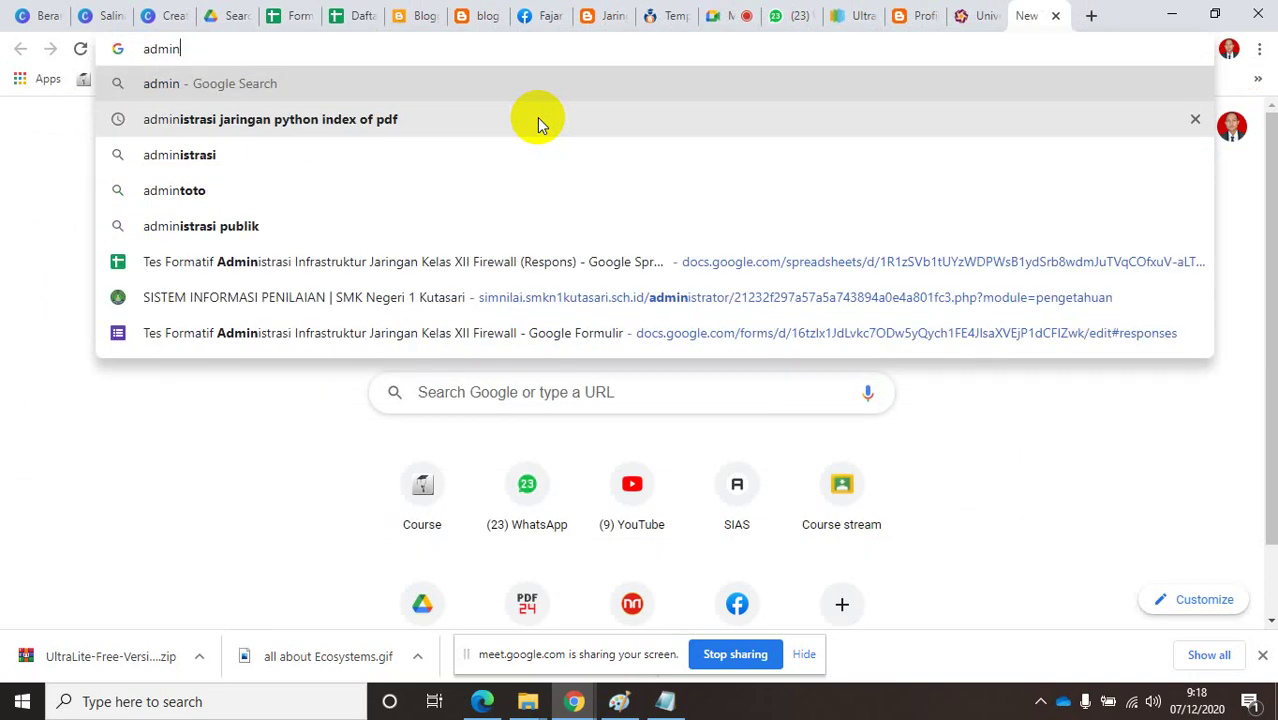
pyautogui.write('.google.co')
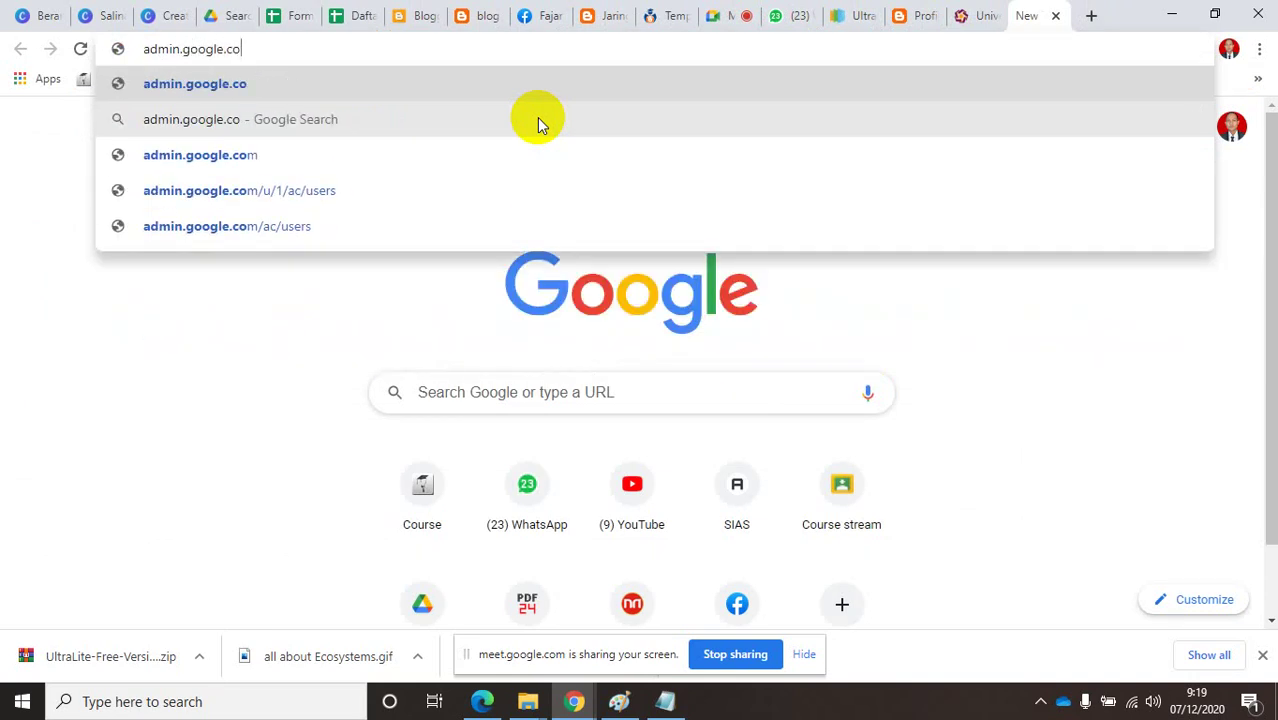
pyautogui.write('m')
pyautogui.press('Return')
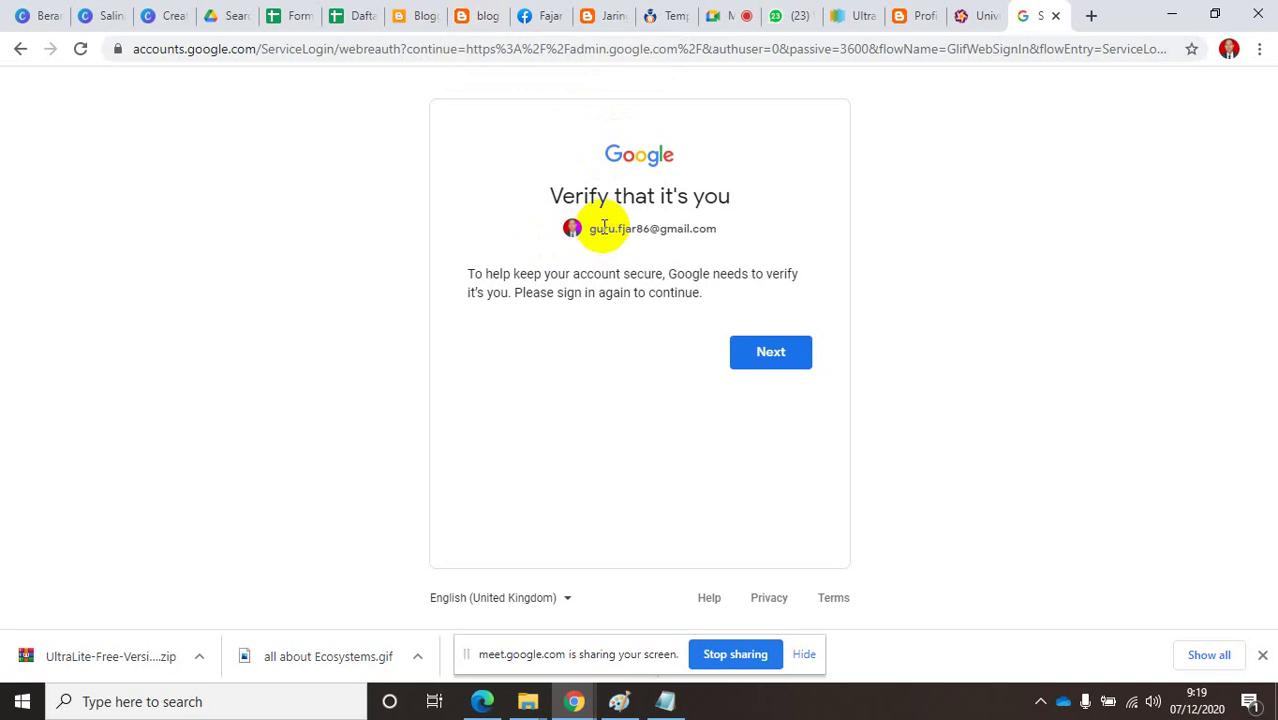
pyautogui.click(461, 18)
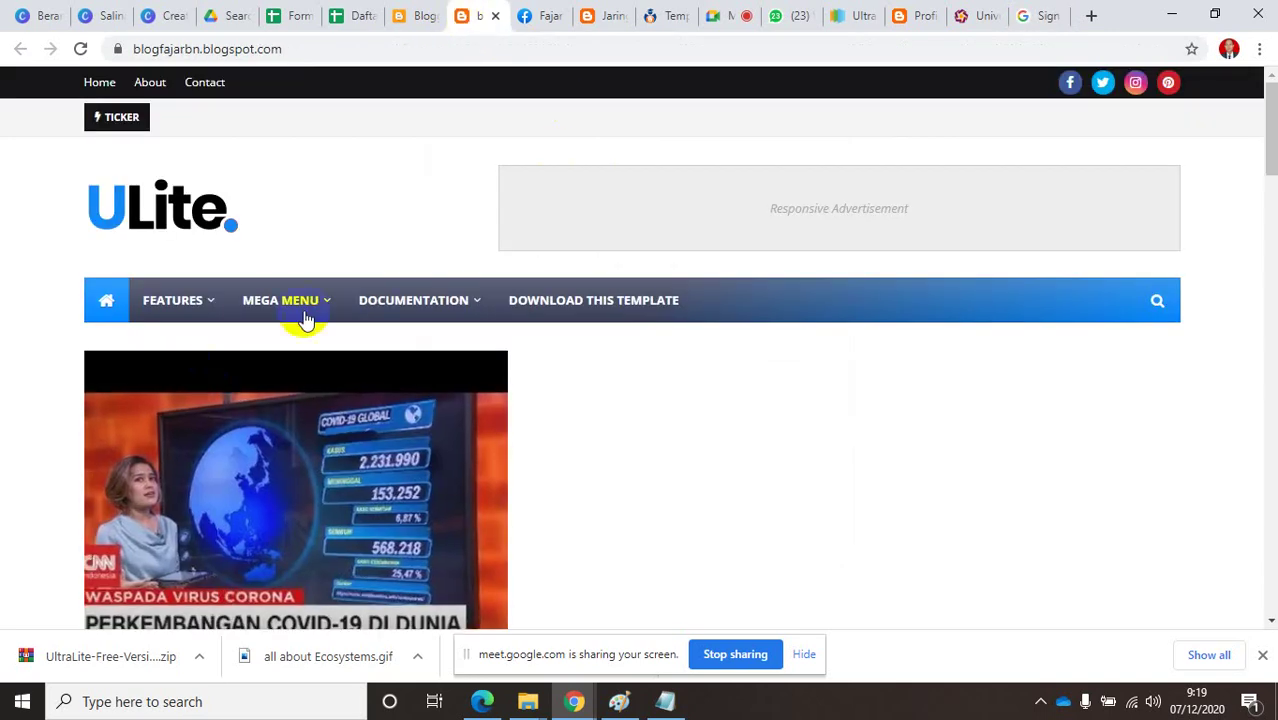
pyautogui.click(982, 28)
pyautogui.moveTo(542, 150)
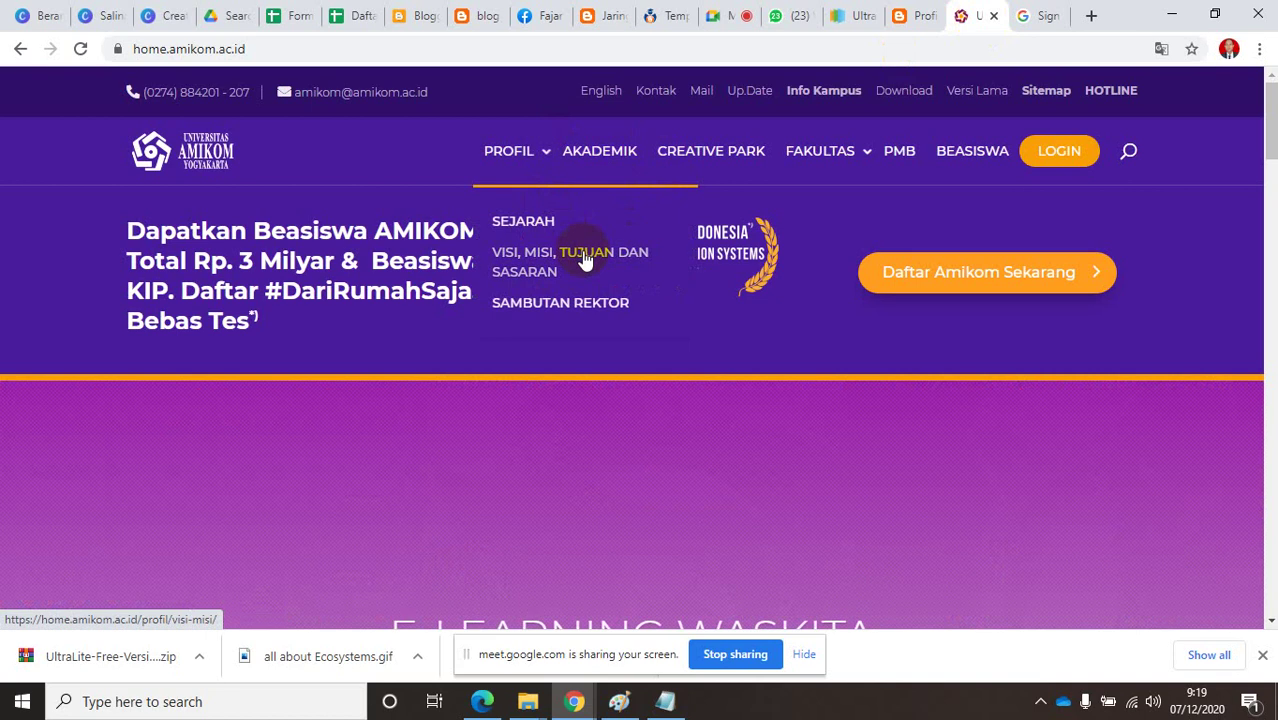
pyautogui.click(463, 16)
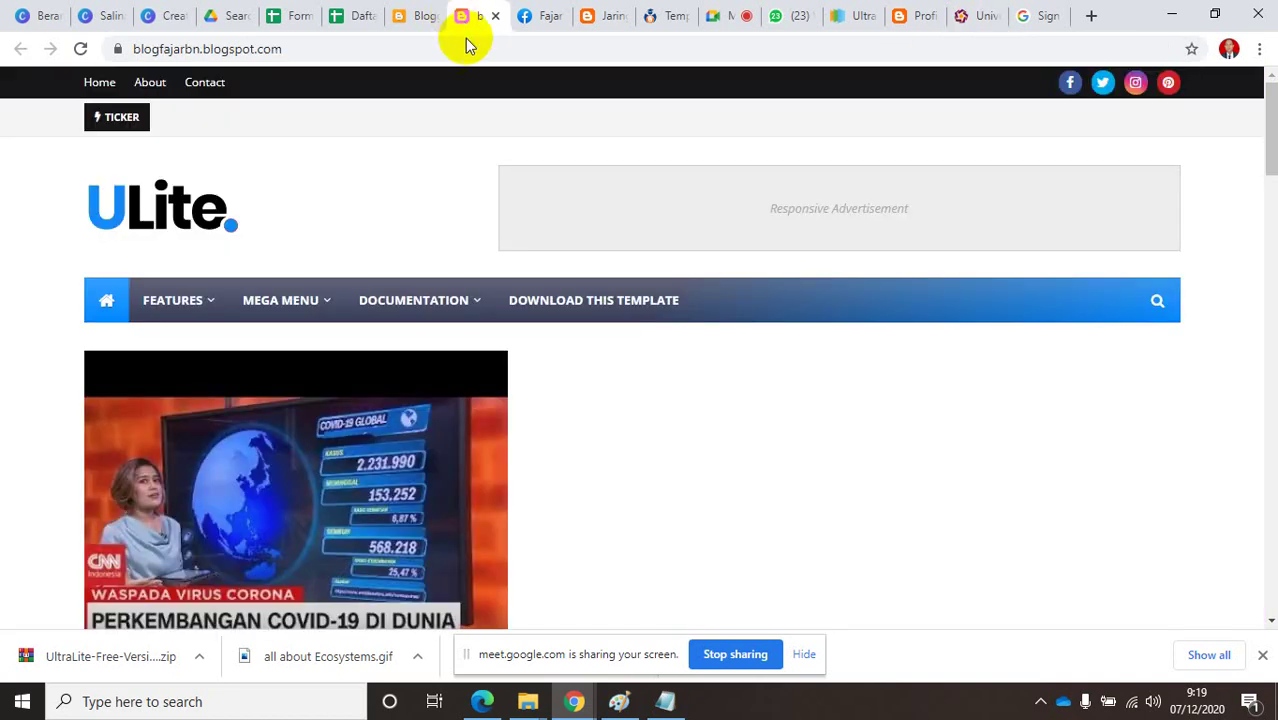
pyautogui.click(586, 18)
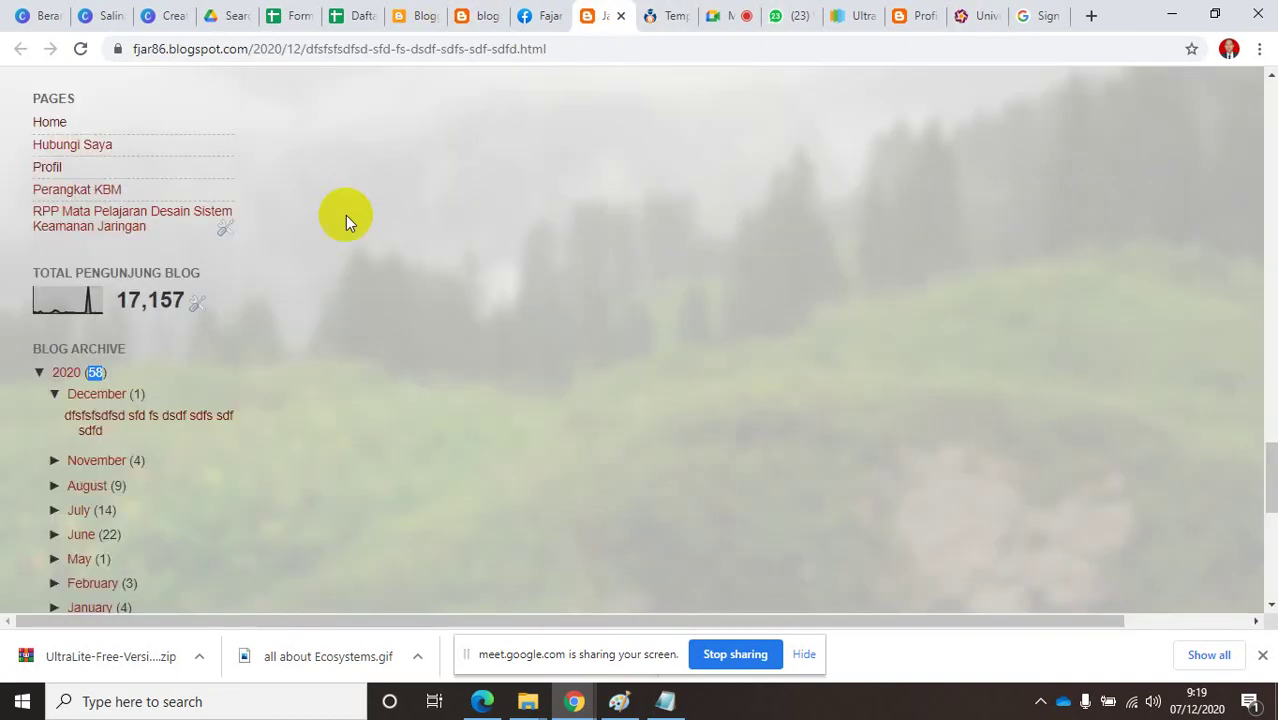
pyautogui.moveTo(250, 48); pyautogui.dragTo(127, 60)
pyautogui.rightClick(188, 52)
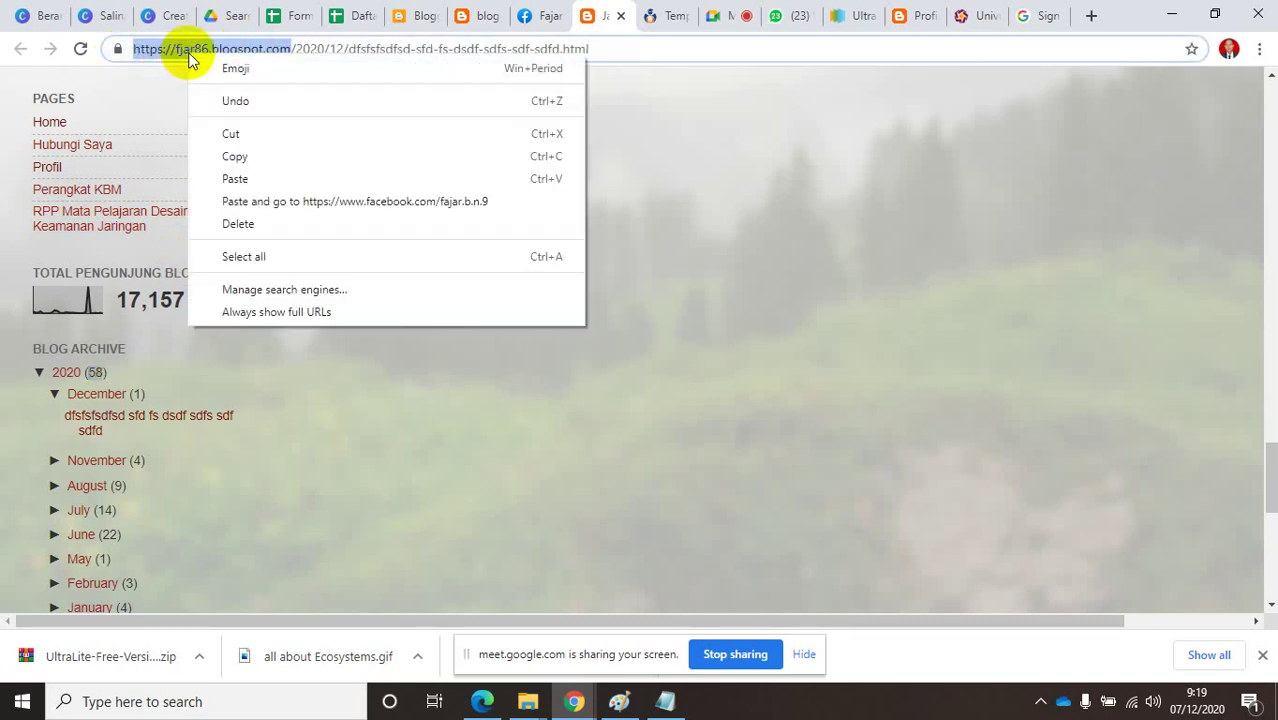
pyautogui.click(242, 156)
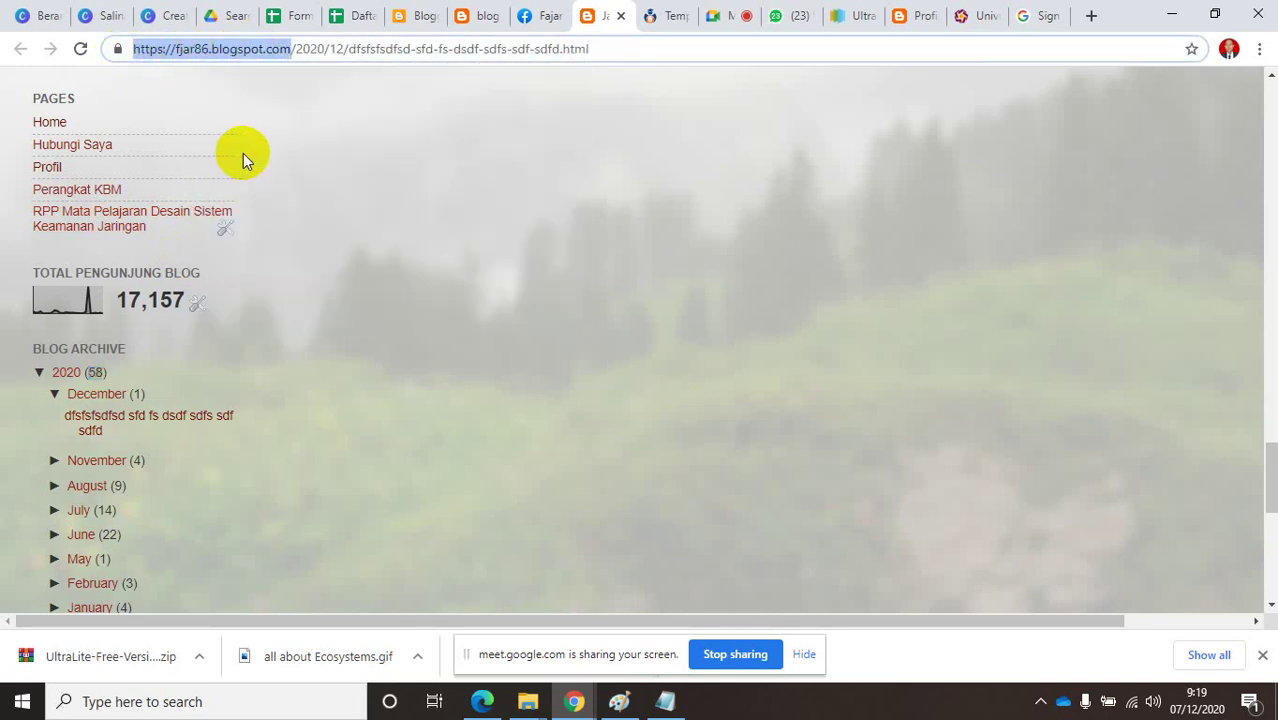
# Review the live blog's FEATURES > Multi DropDown items, then return to the Layout page
pyautogui.click(463, 18)
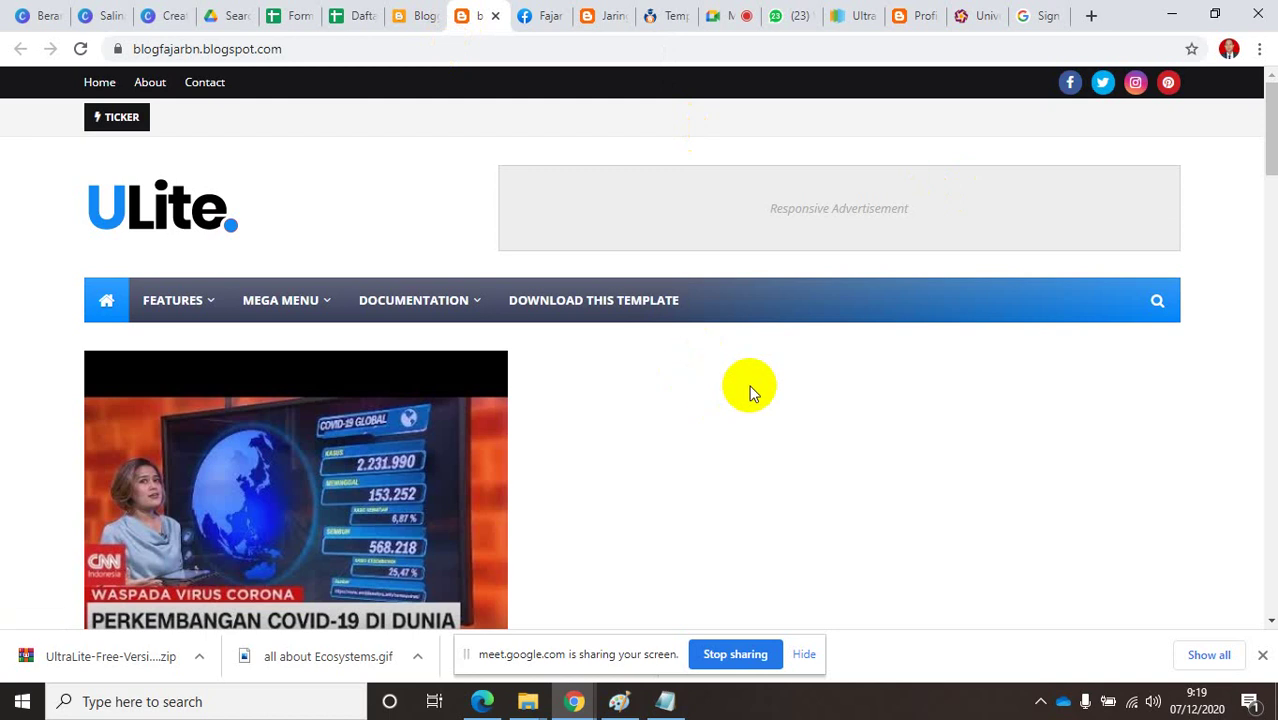
pyautogui.scroll(-2, 580, 383)
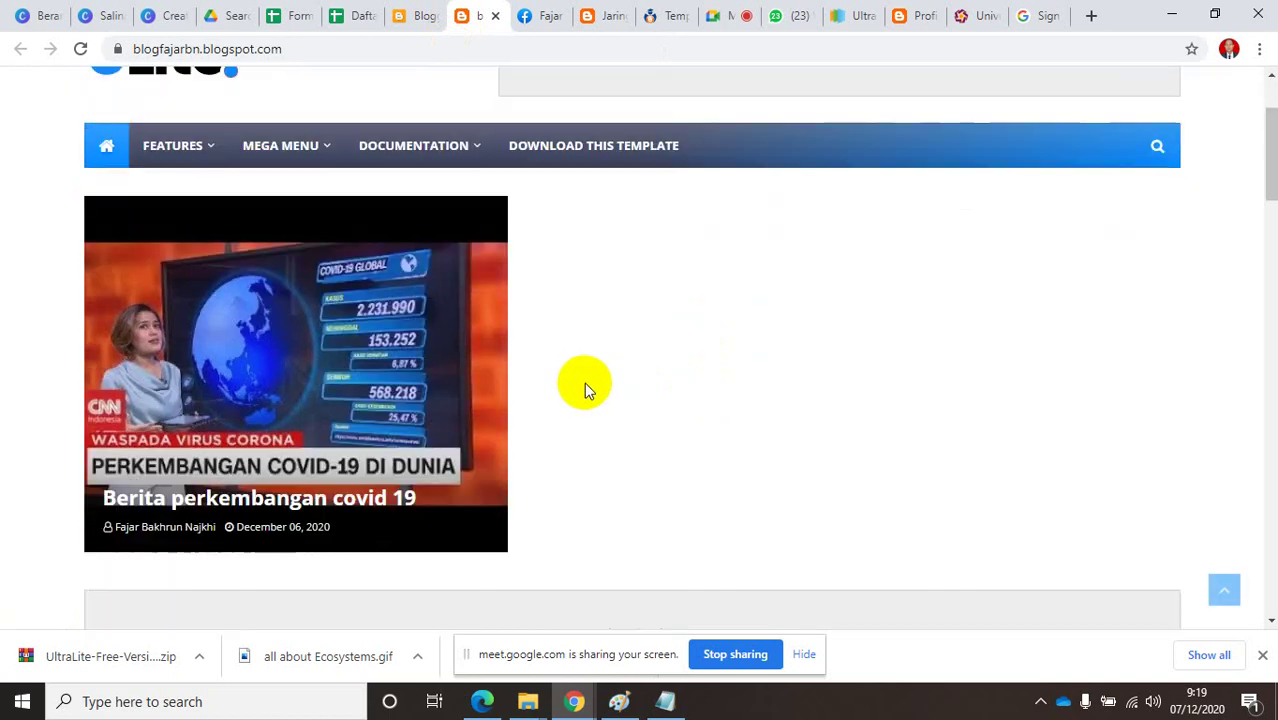
pyautogui.scroll(2, 584, 382)
pyautogui.click(218, 310)
pyautogui.moveTo(216, 350)
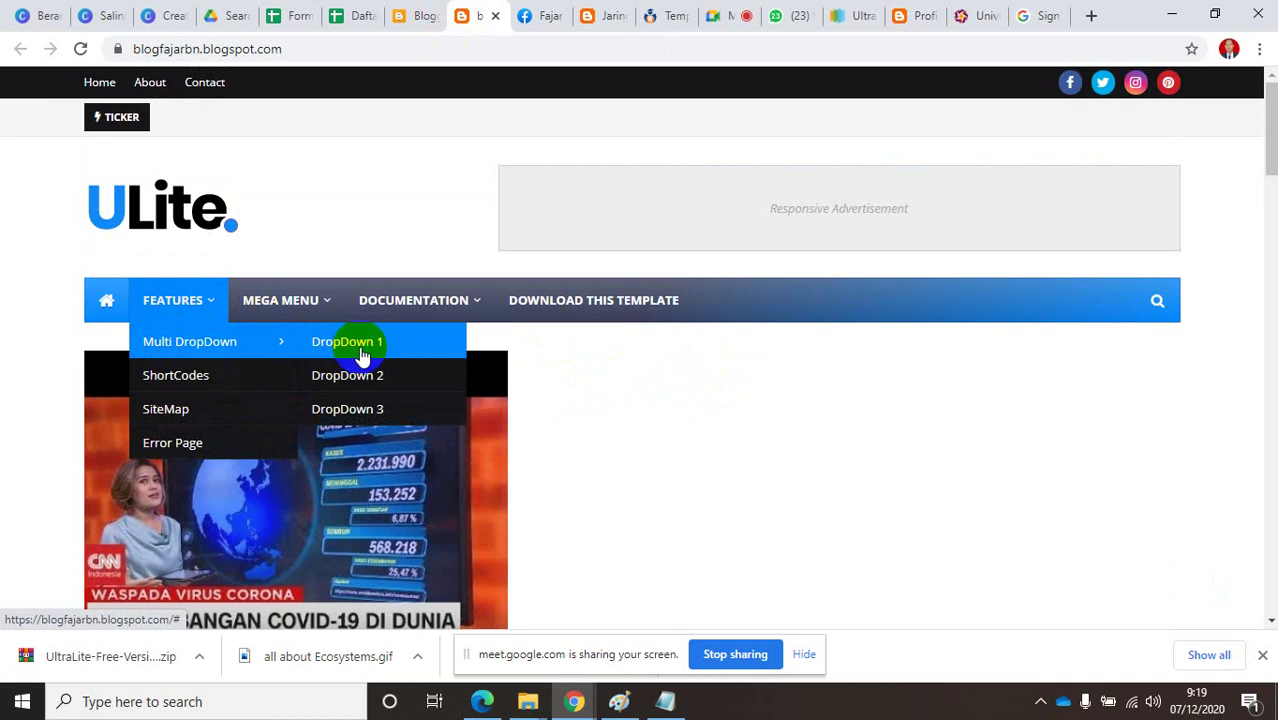
pyautogui.click(405, 17)
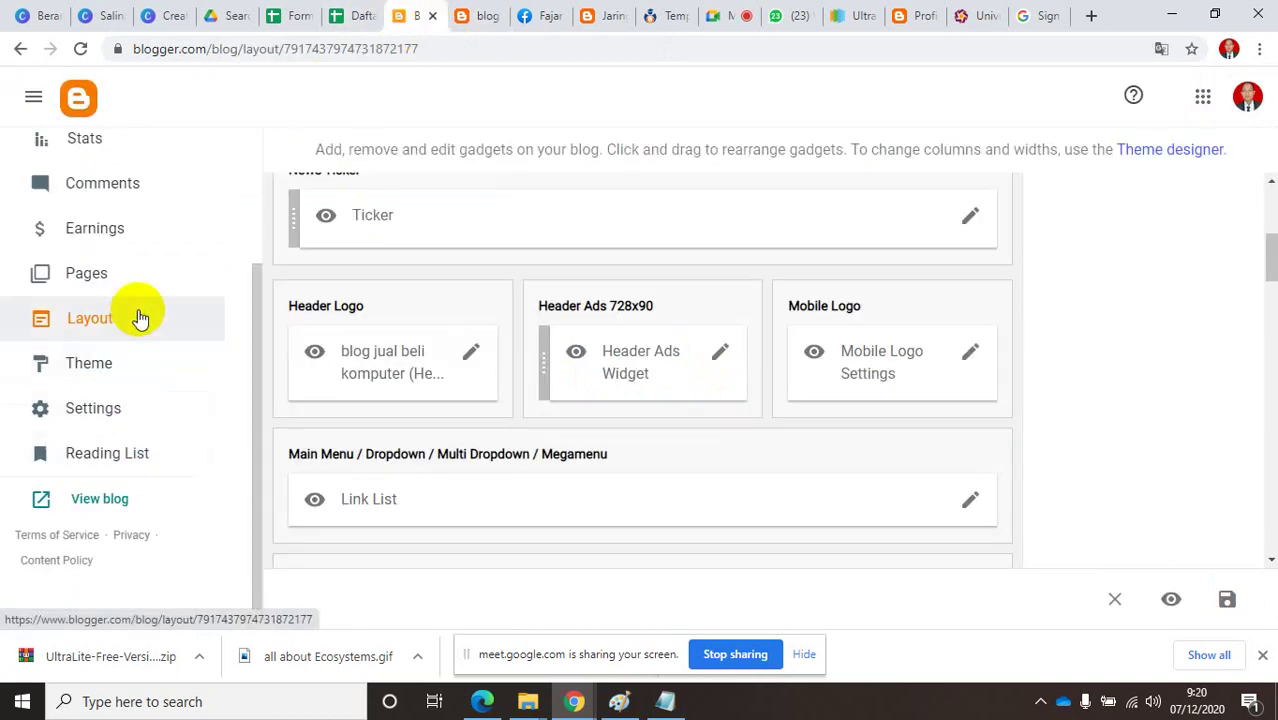
# Open the theme's HTML code editor from Theme > Customise > Edit HTML
pyautogui.click(104, 368)
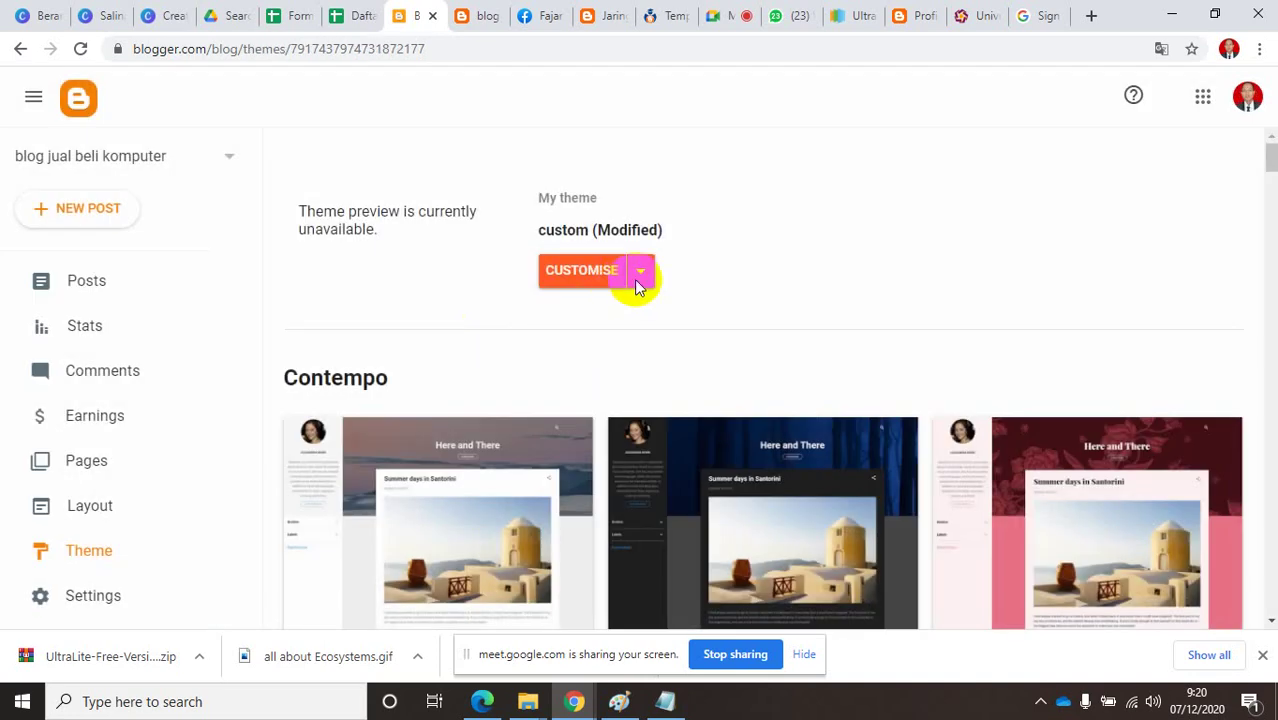
pyautogui.click(646, 275)
pyautogui.click(407, 419)
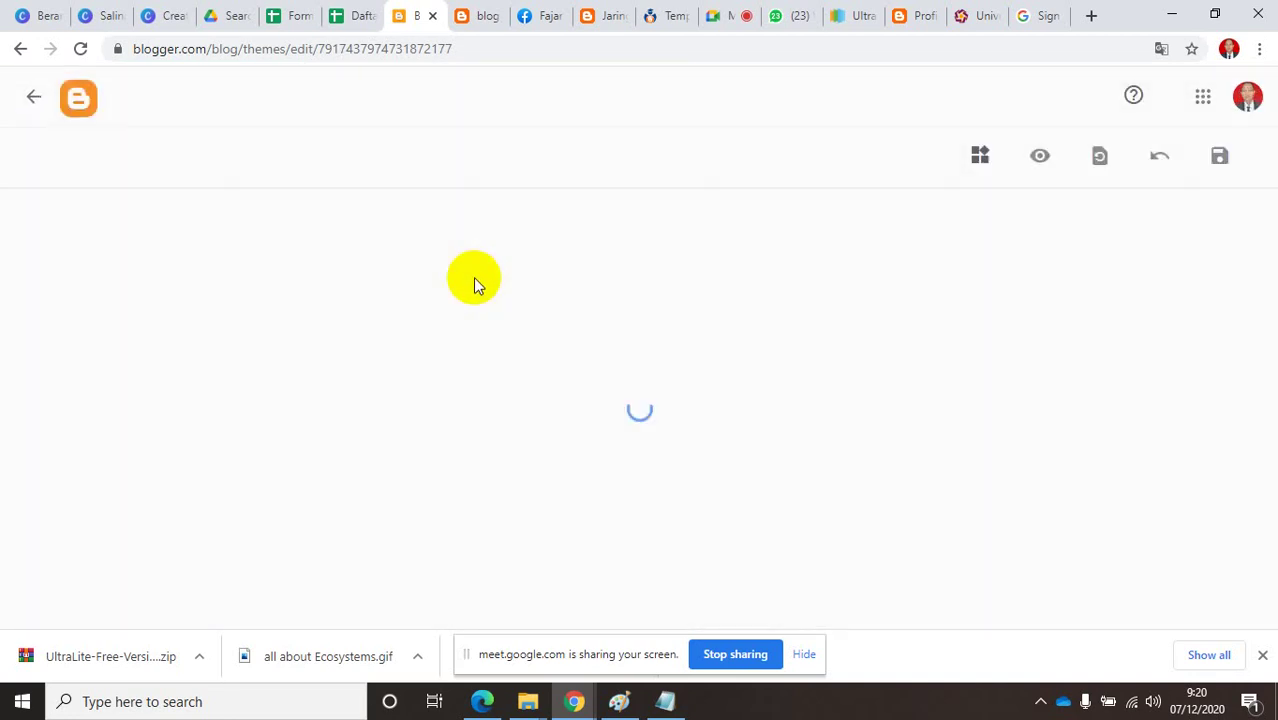
# Recheck the live blog's menu, then start a text search in the theme code
pyautogui.click(477, 18)
pyautogui.moveTo(205, 306)
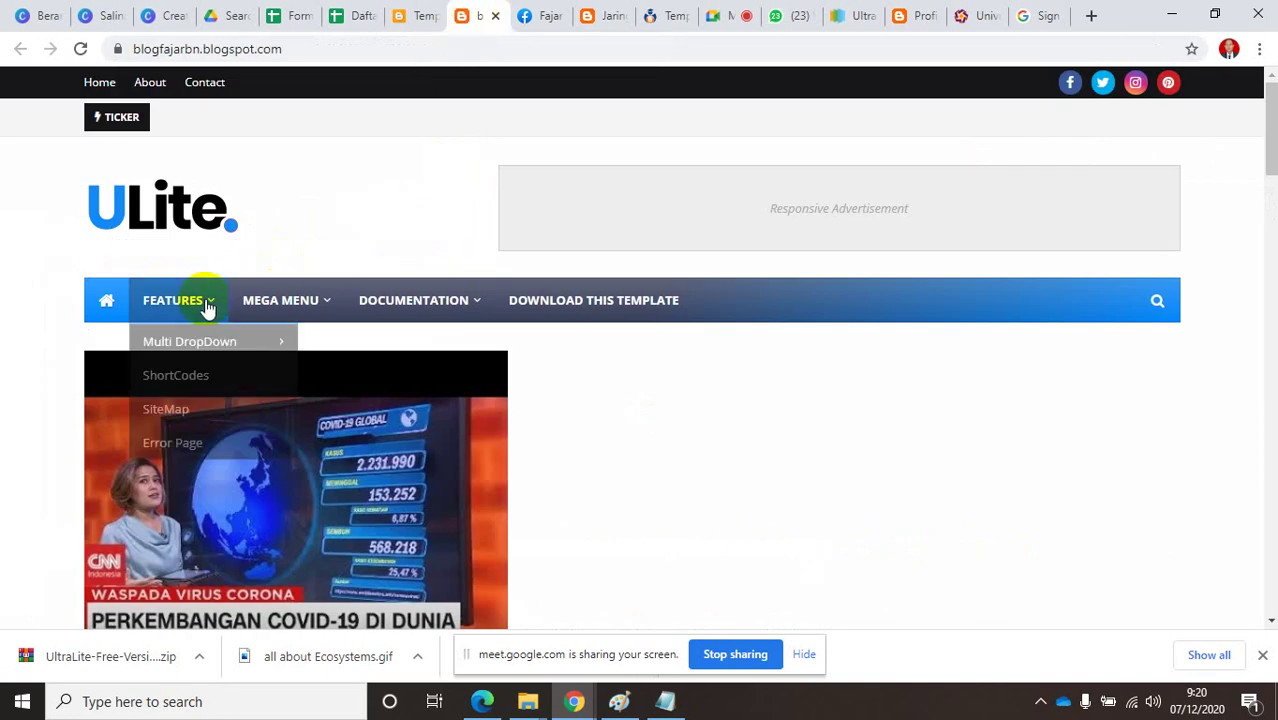
pyautogui.moveTo(270, 341)
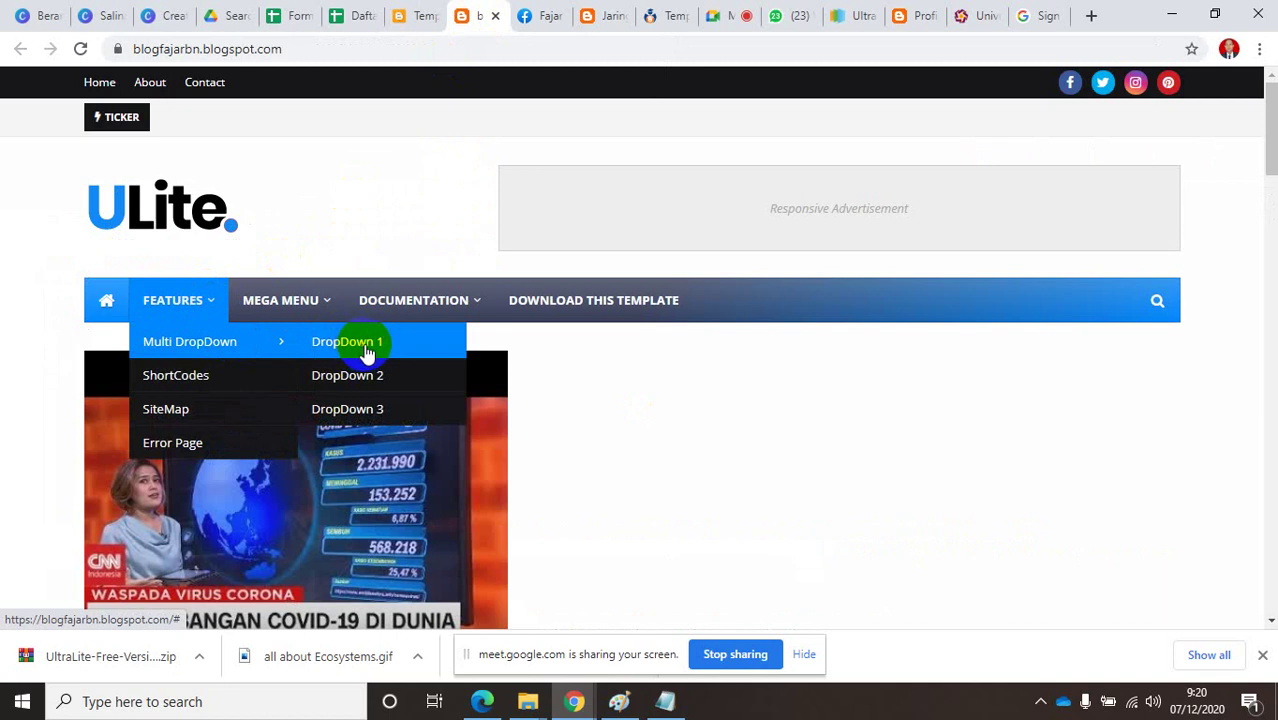
pyautogui.click(406, 16)
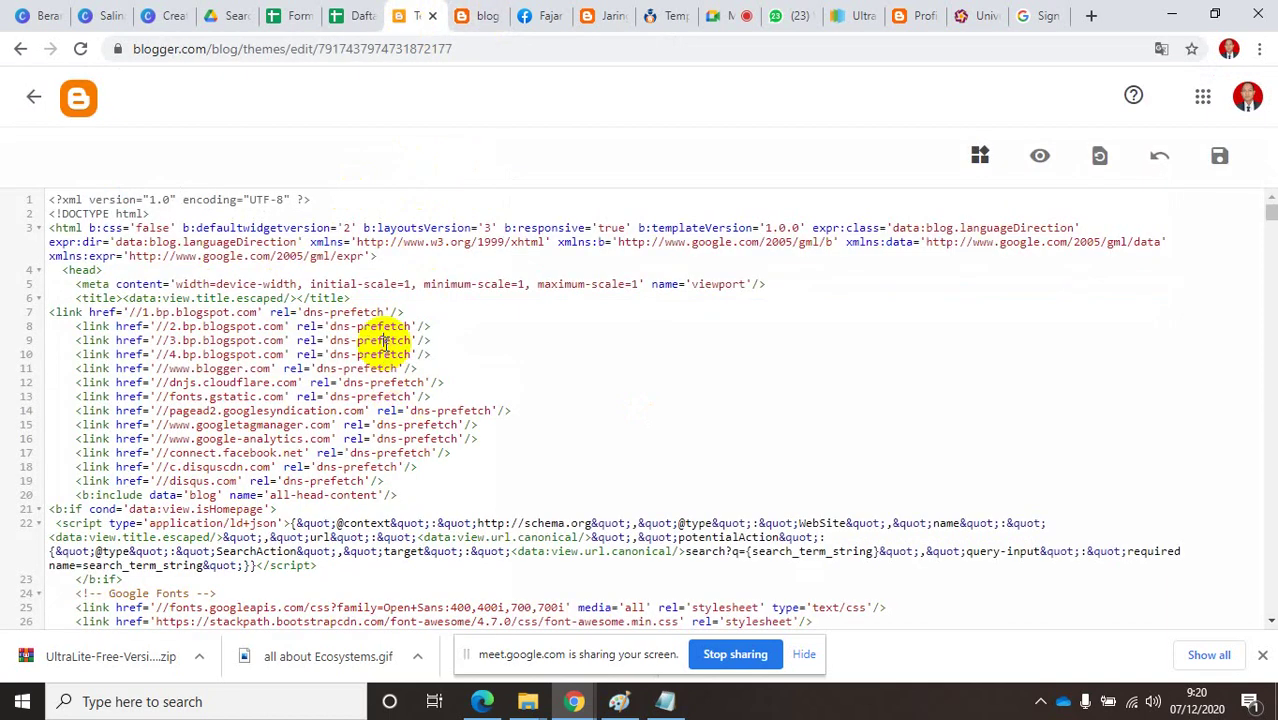
pyautogui.hotkey('ctrl', 'f')
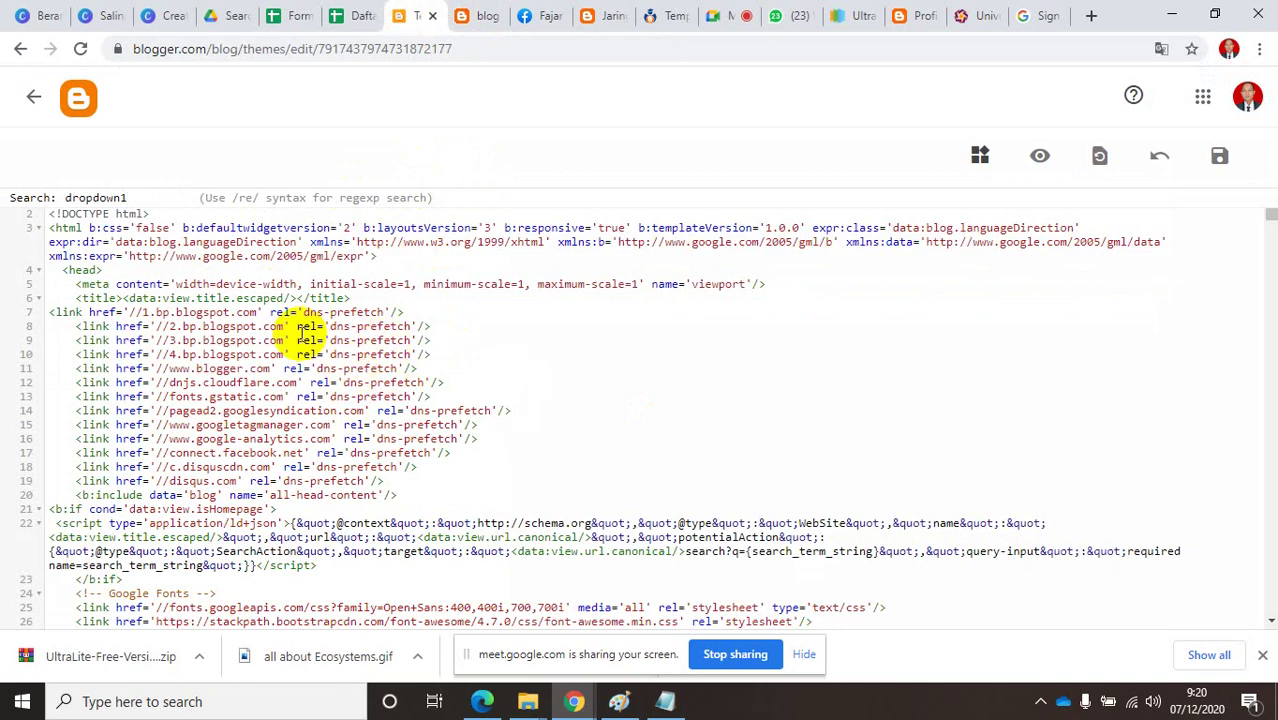
# Search the theme code for 'dropdown 1' and jump to the DropDown 1 label
pyautogui.press('Return')
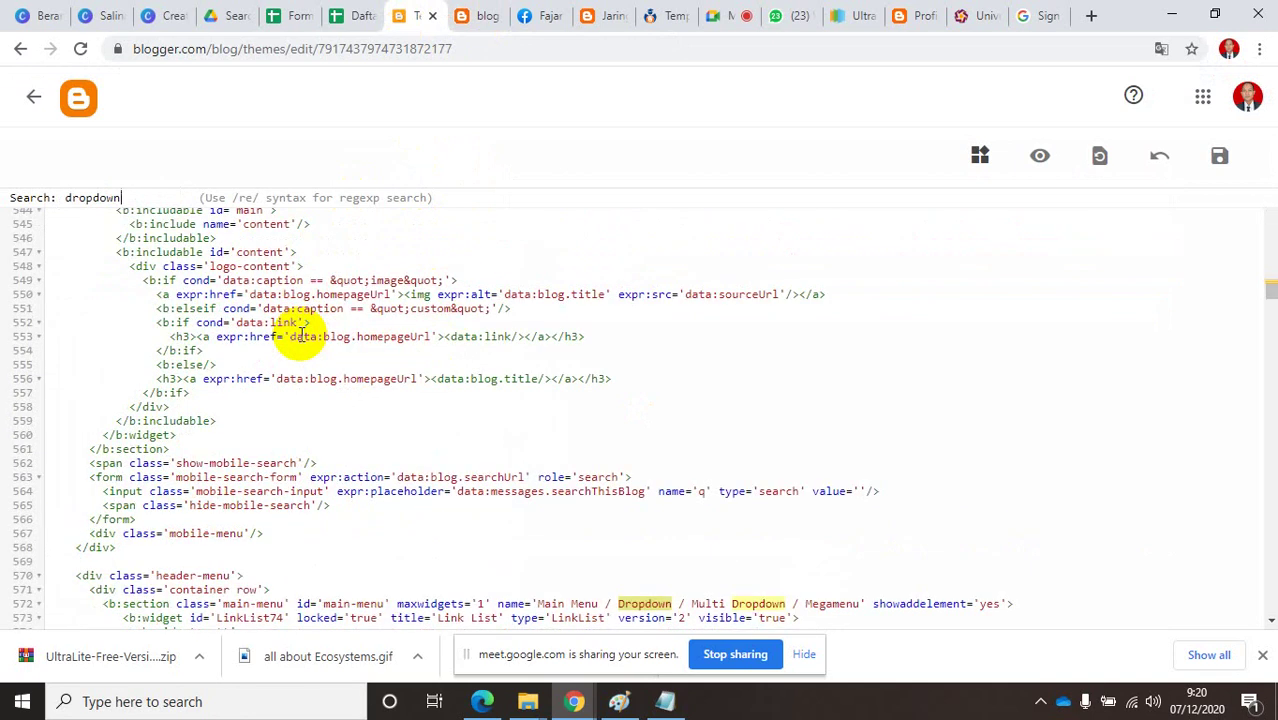
pyautogui.scroll(-5, 428, 374)
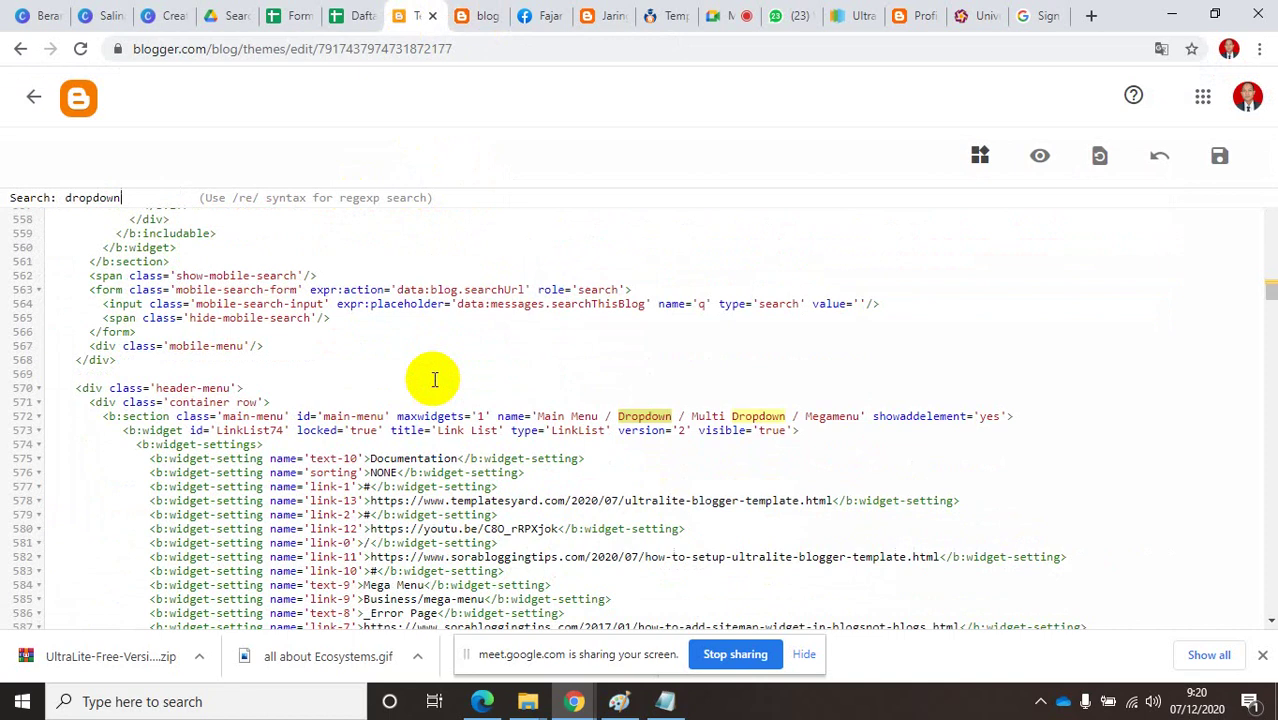
pyautogui.click(466, 18)
pyautogui.moveTo(215, 327)
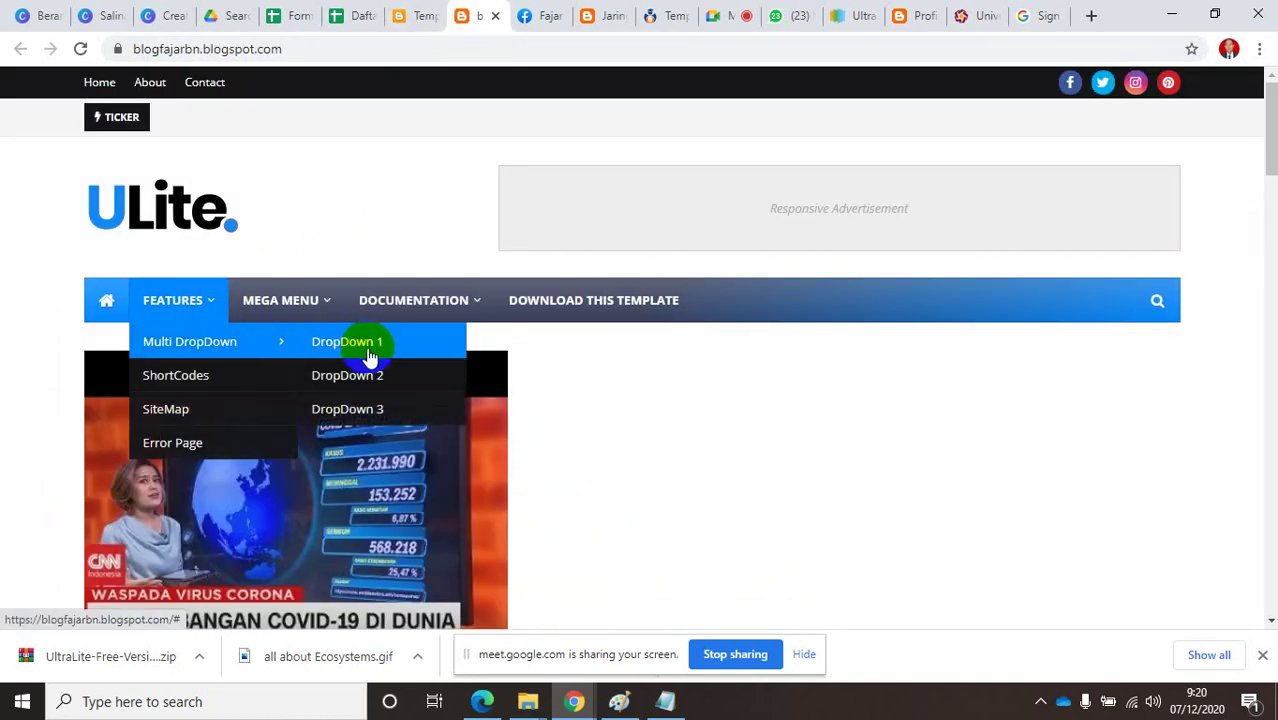
pyautogui.click(400, 16)
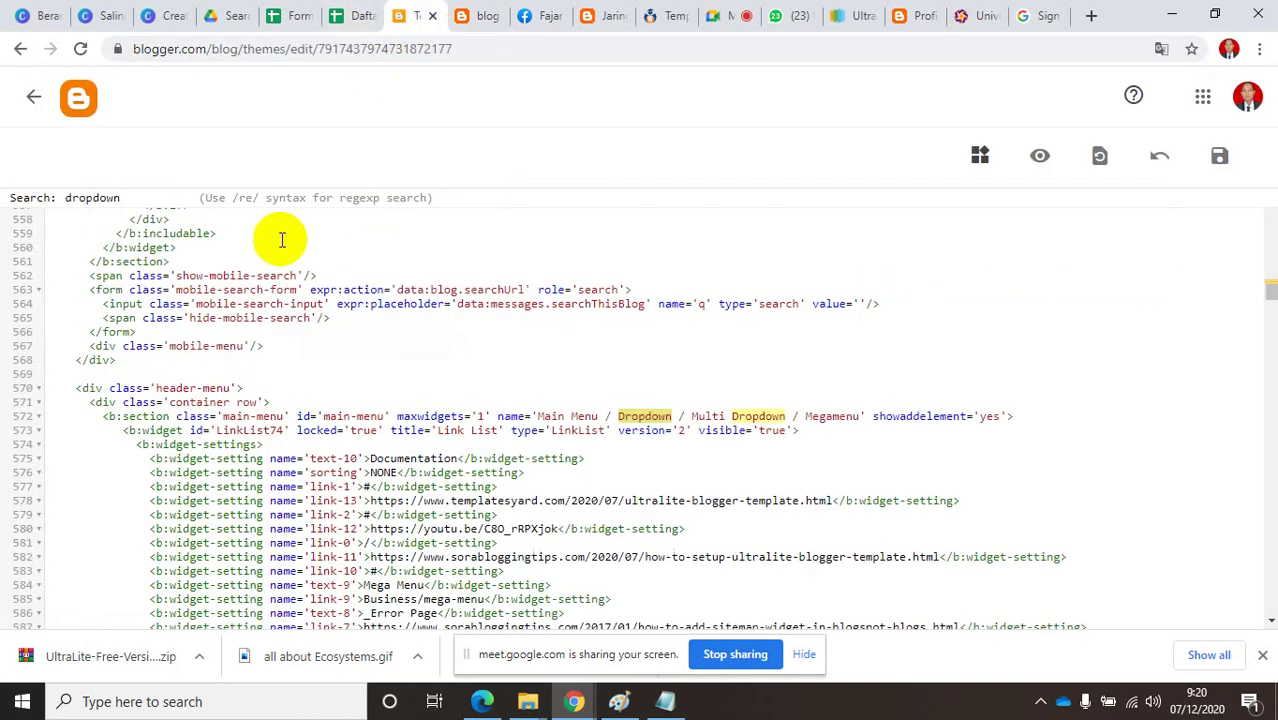
pyautogui.click(131, 200)
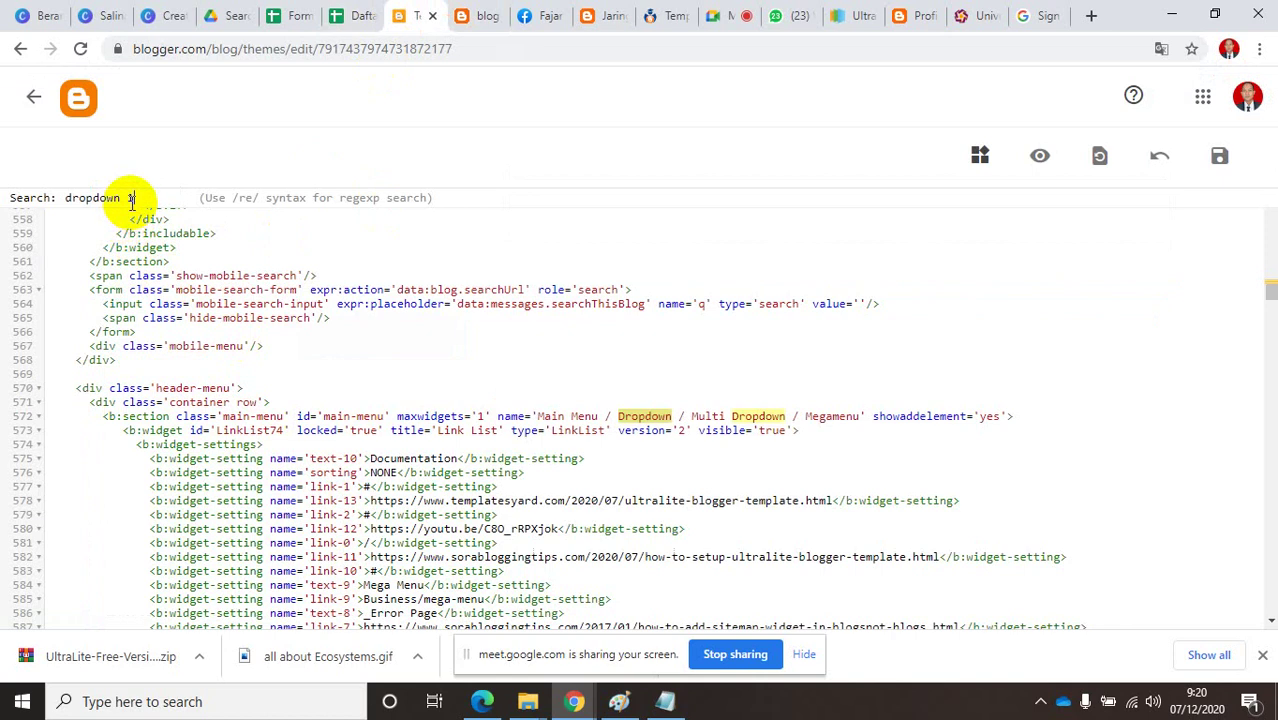
pyautogui.press('Return')
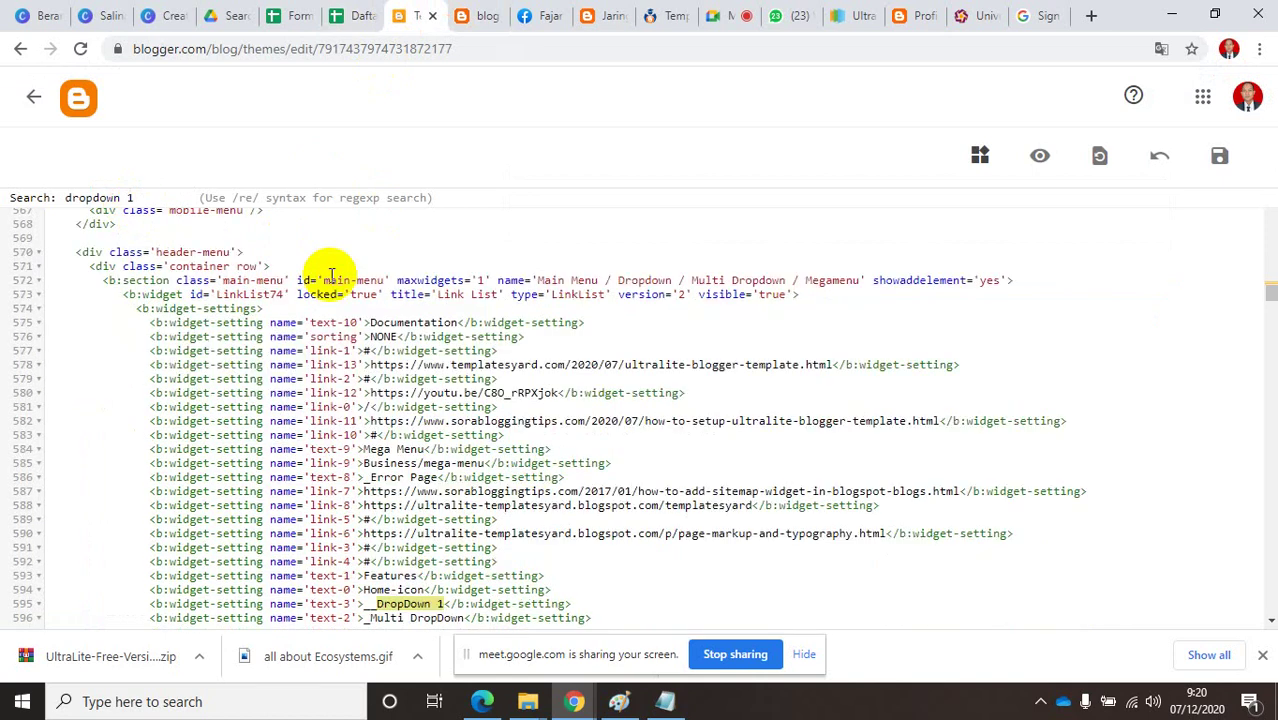
pyautogui.scroll(-1, 345, 300)
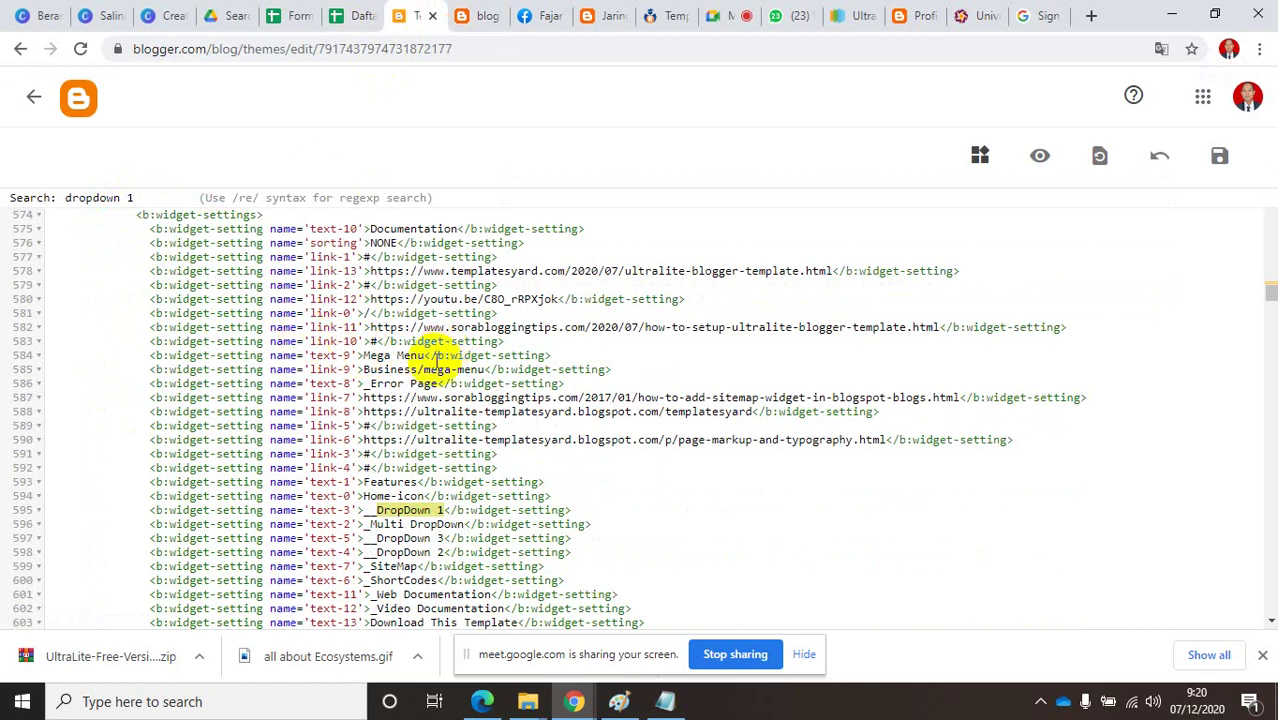
pyautogui.scroll(-1, 420, 410)
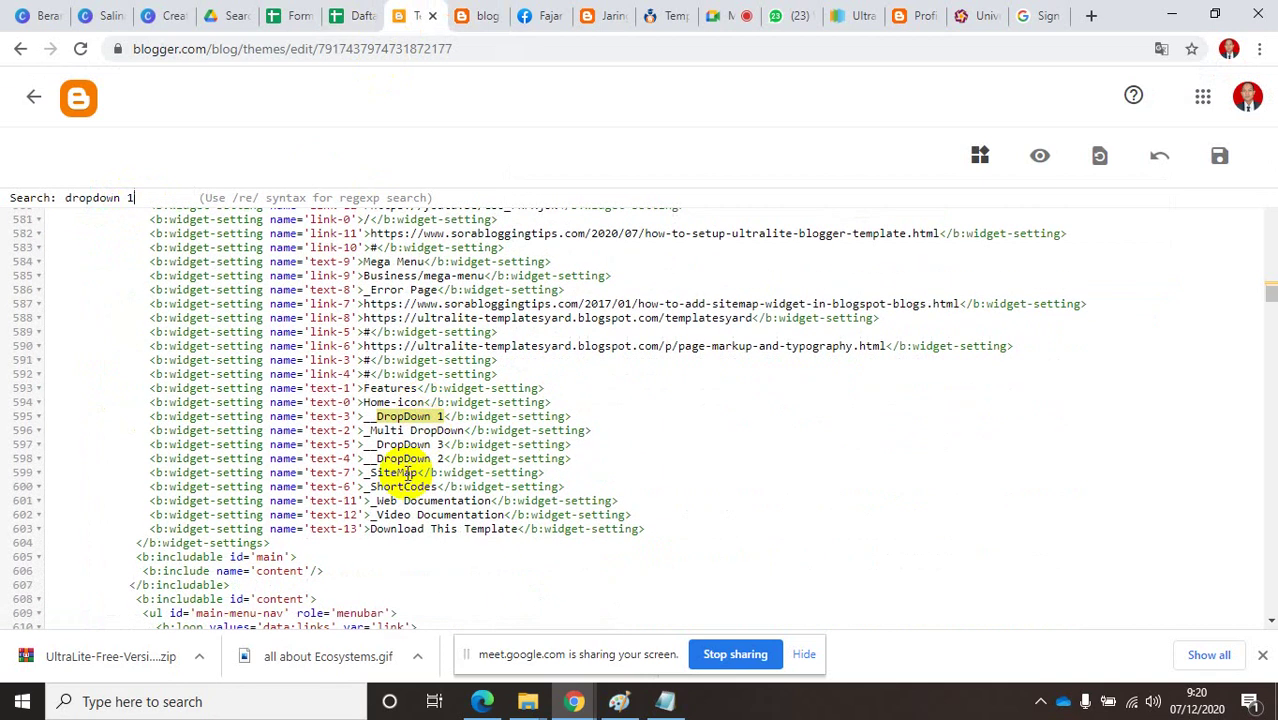
pyautogui.click(384, 428)
pyautogui.scroll(1, 385, 424)
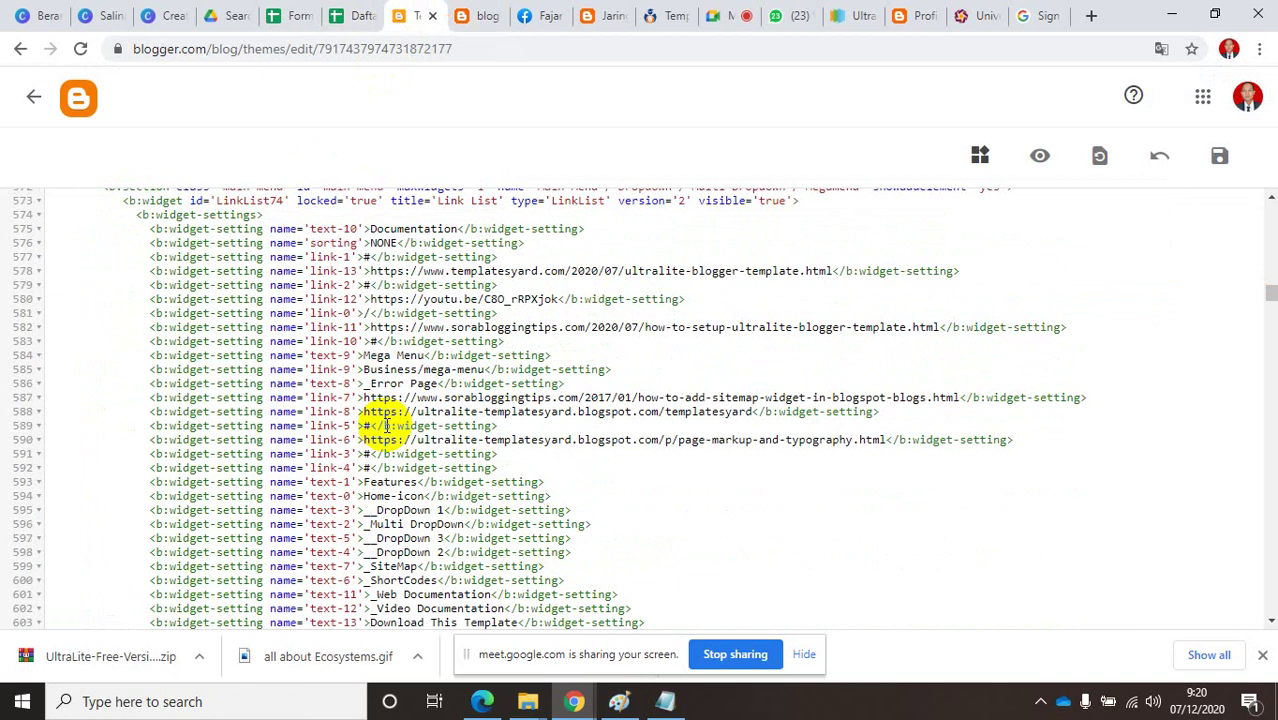
pyautogui.scroll(1, 385, 426)
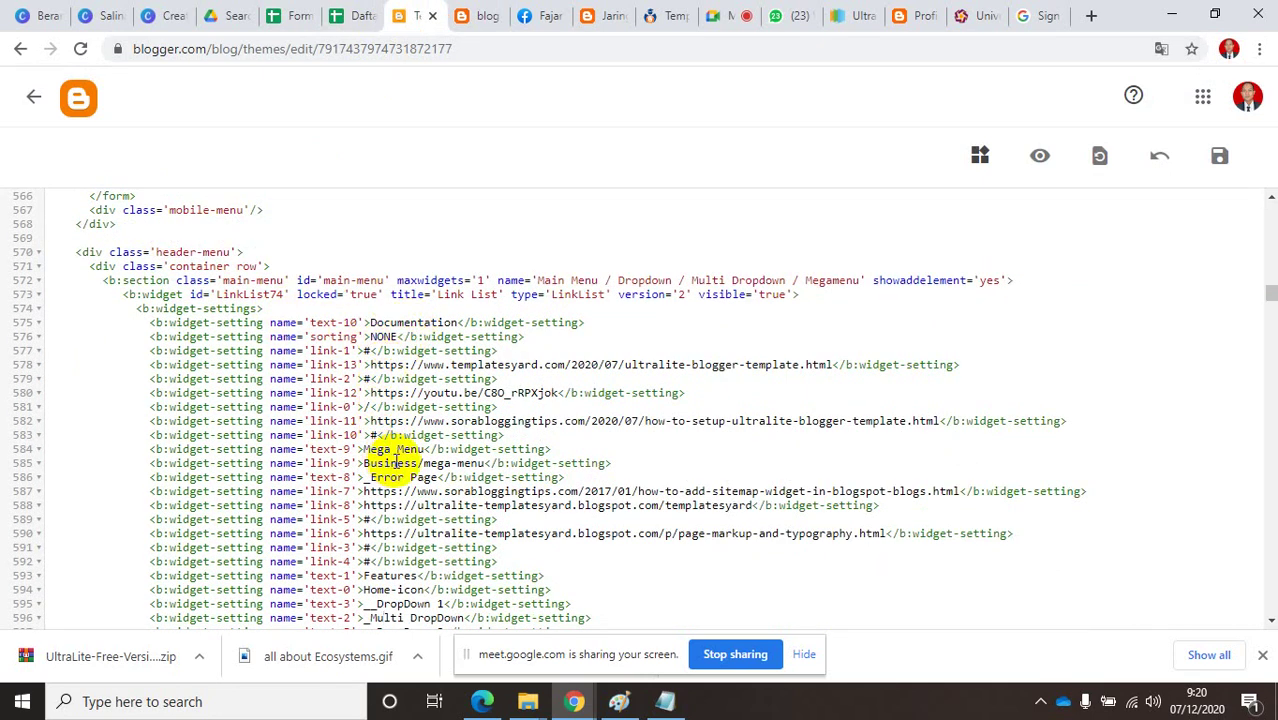
# Compare the live FEATURES labels, search 'features', and place the cursor at DropDown 1 on line 595
pyautogui.click(477, 20)
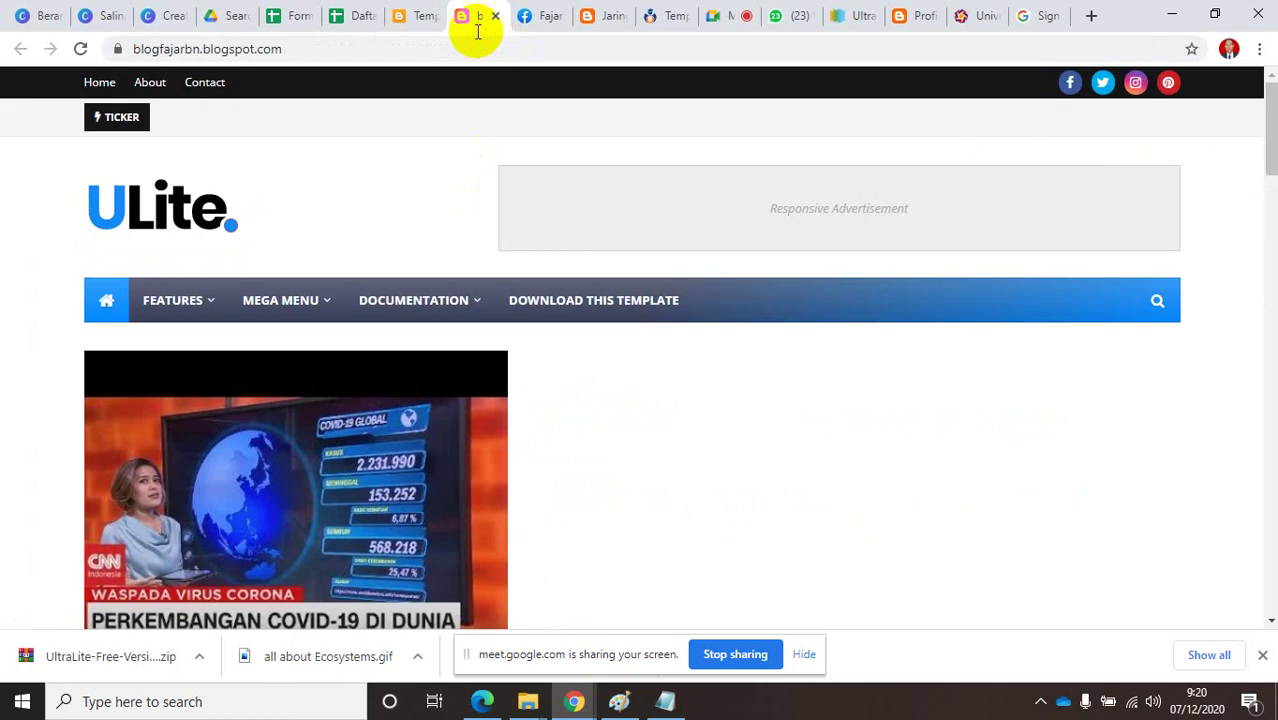
pyautogui.click(155, 318)
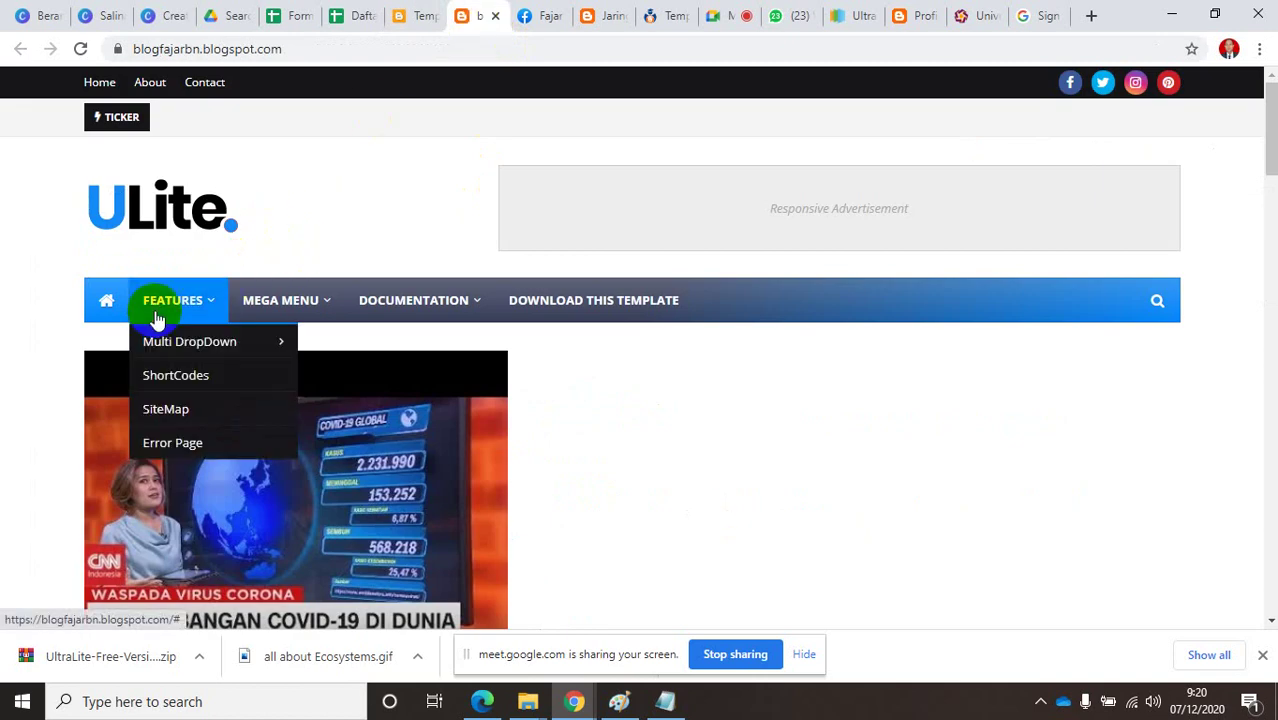
pyautogui.click(415, 16)
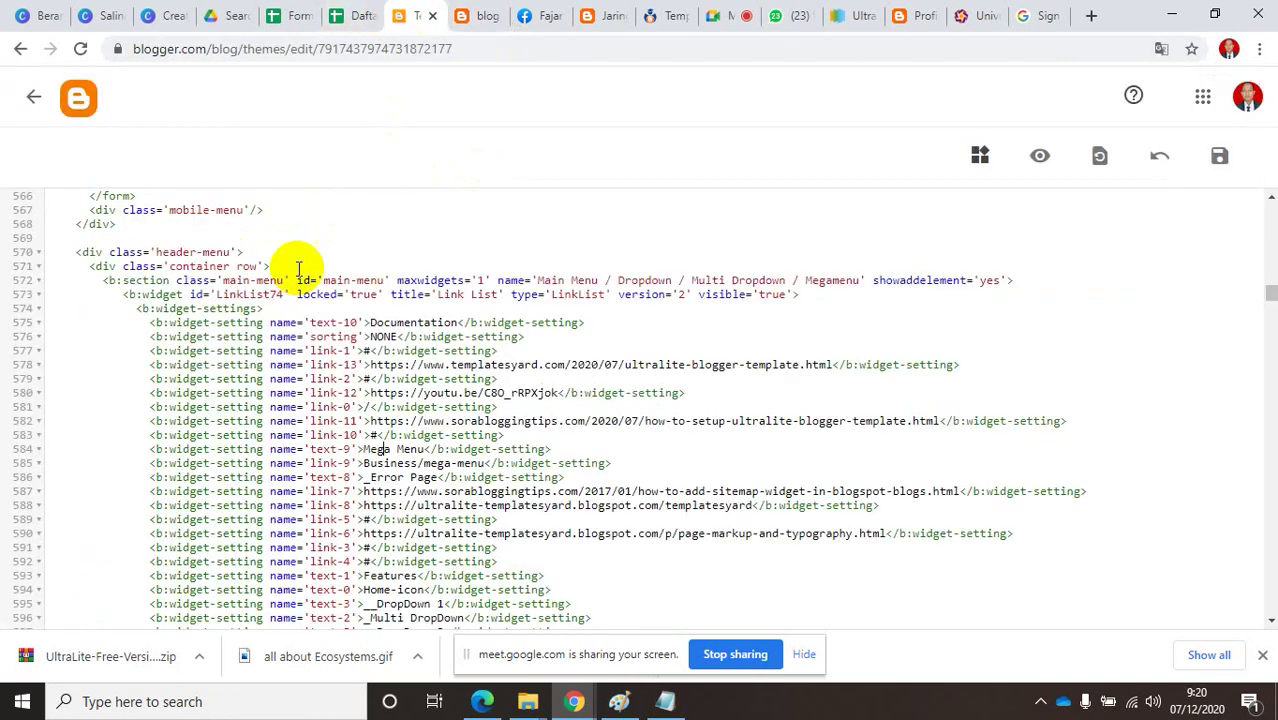
pyautogui.hotkey('ctrl', 'f')
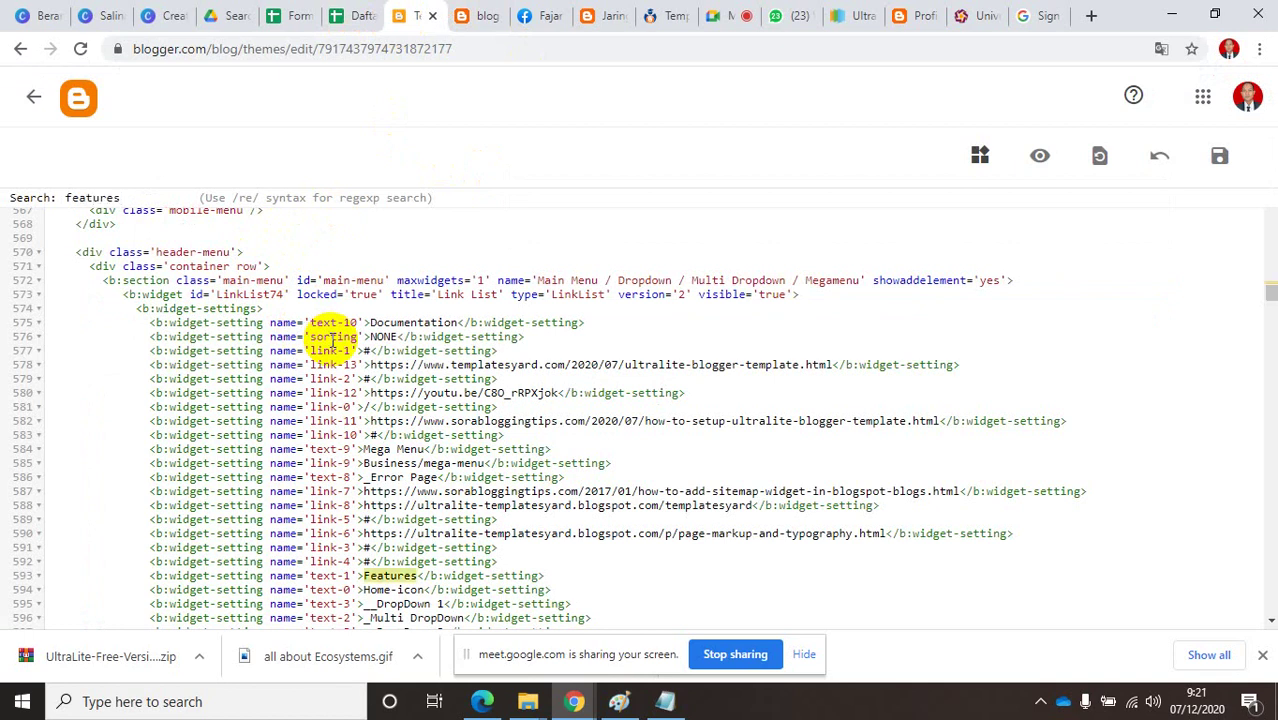
pyautogui.scroll(-1, 440, 526)
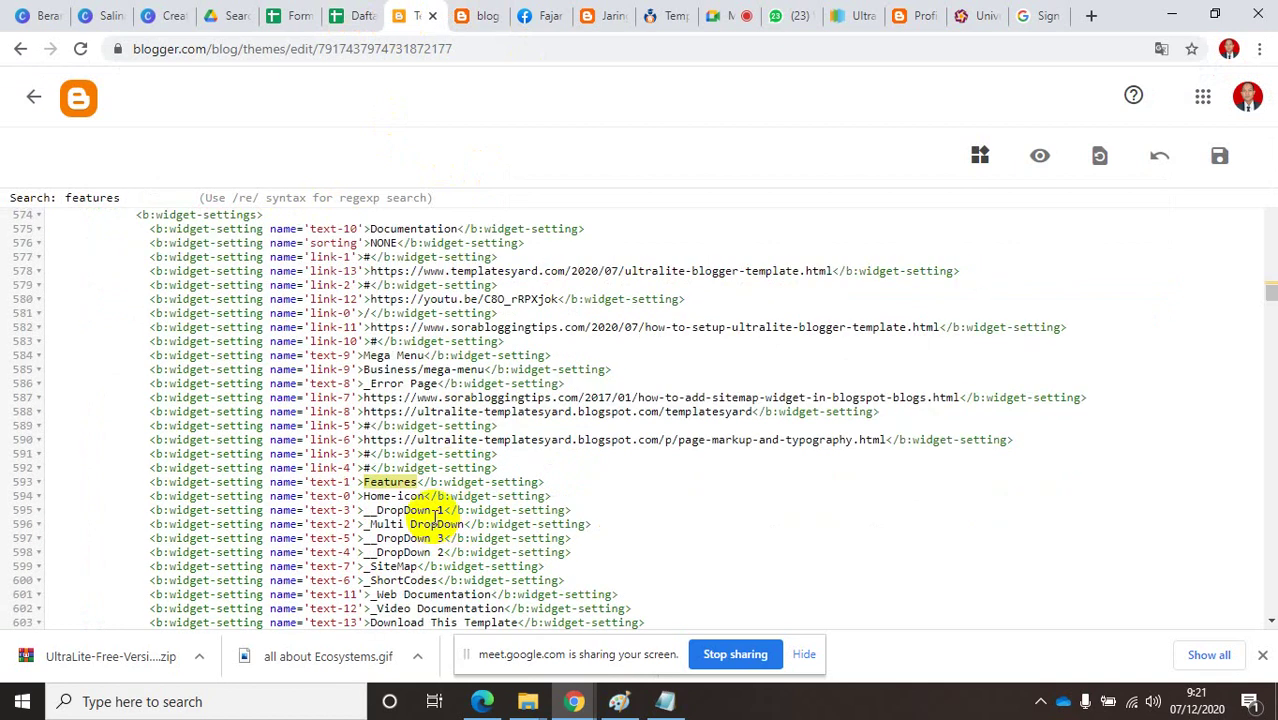
pyautogui.click(434, 510)
pyautogui.scroll(-1, 375, 524)
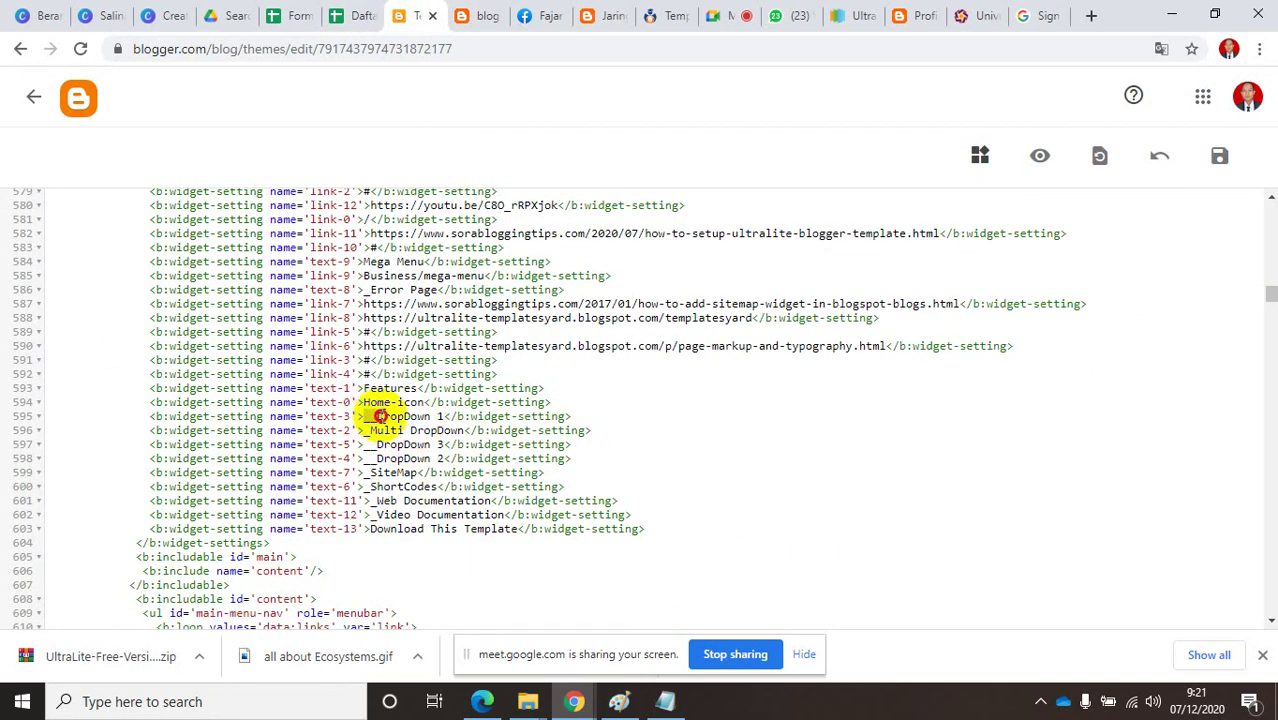
# Replace the DropDown 1 label with 'Blog fajar bakhrun' and save the theme
pyautogui.moveTo(378, 417); pyautogui.dragTo(444, 417)
pyautogui.write('B')
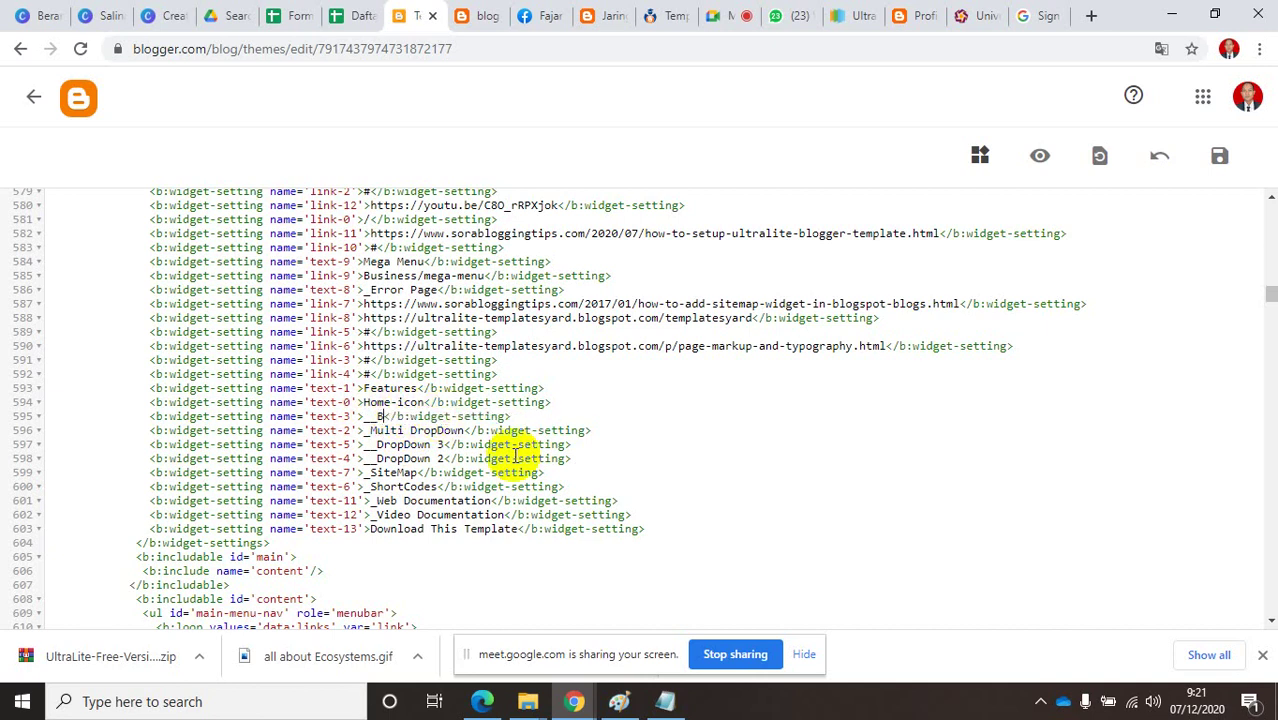
pyautogui.write('log')
pyautogui.write(' fajar bakhru')
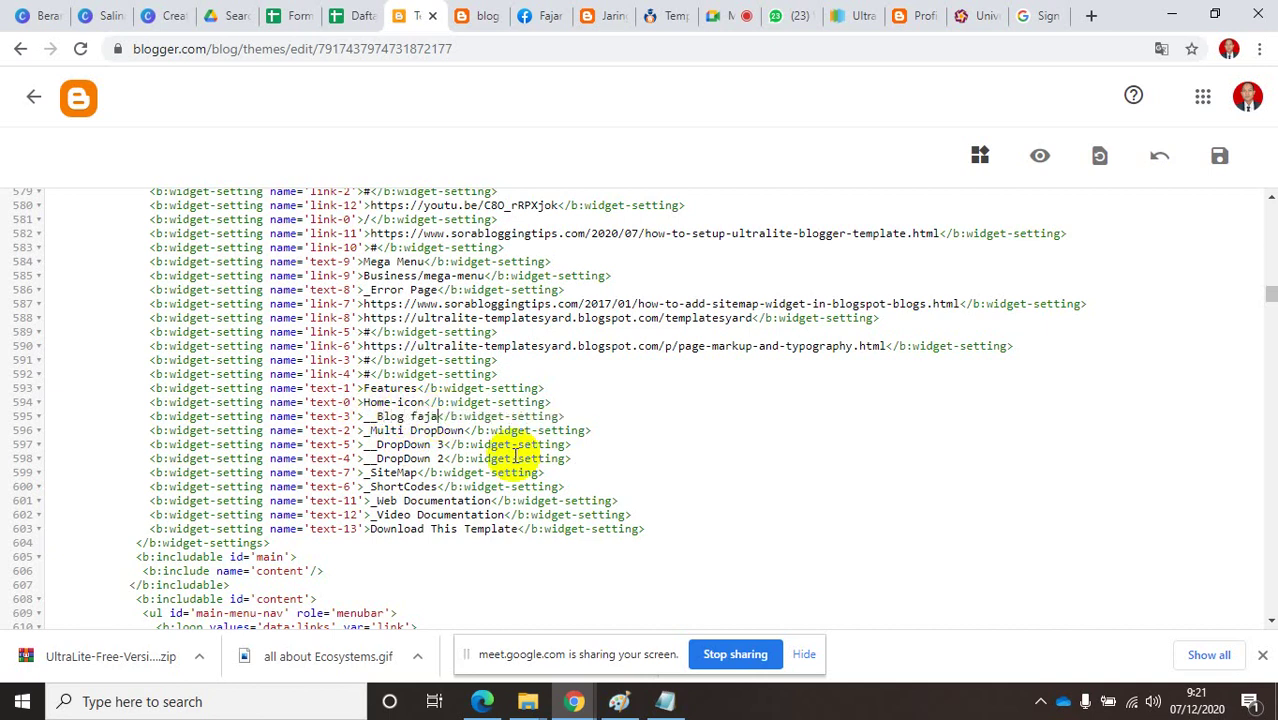
pyautogui.write('n')
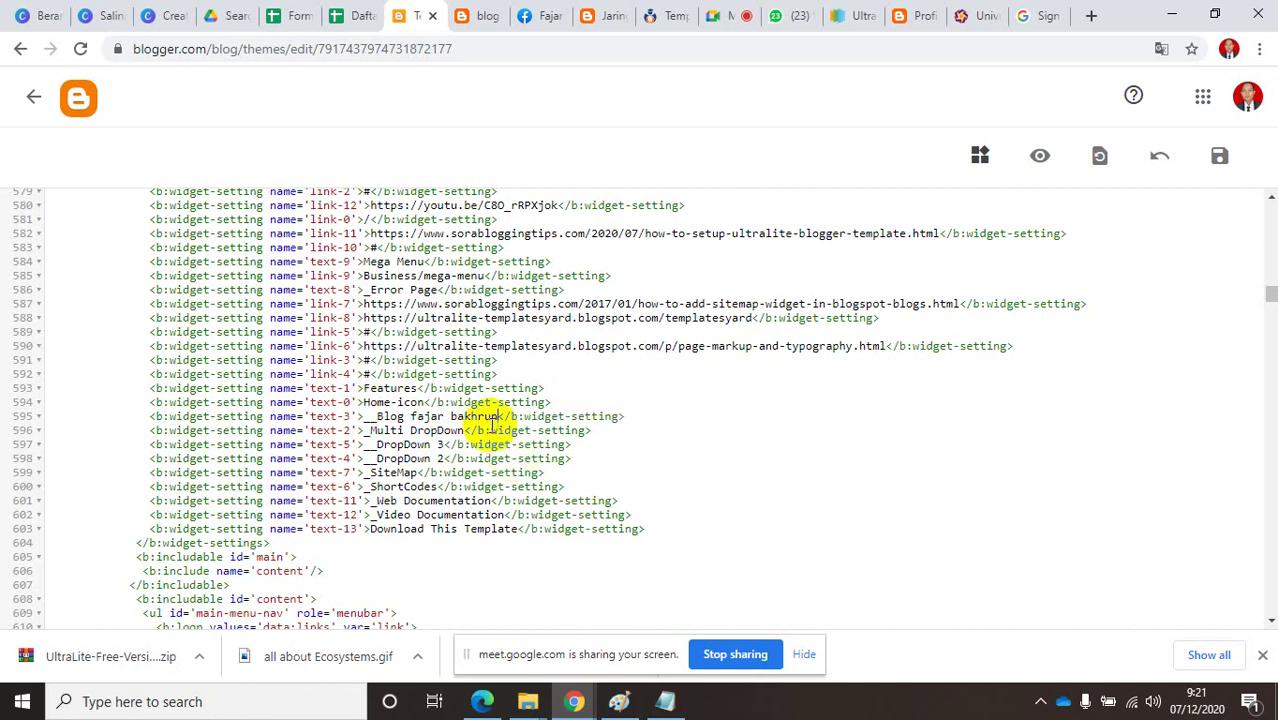
pyautogui.scroll(-4, 491, 430)
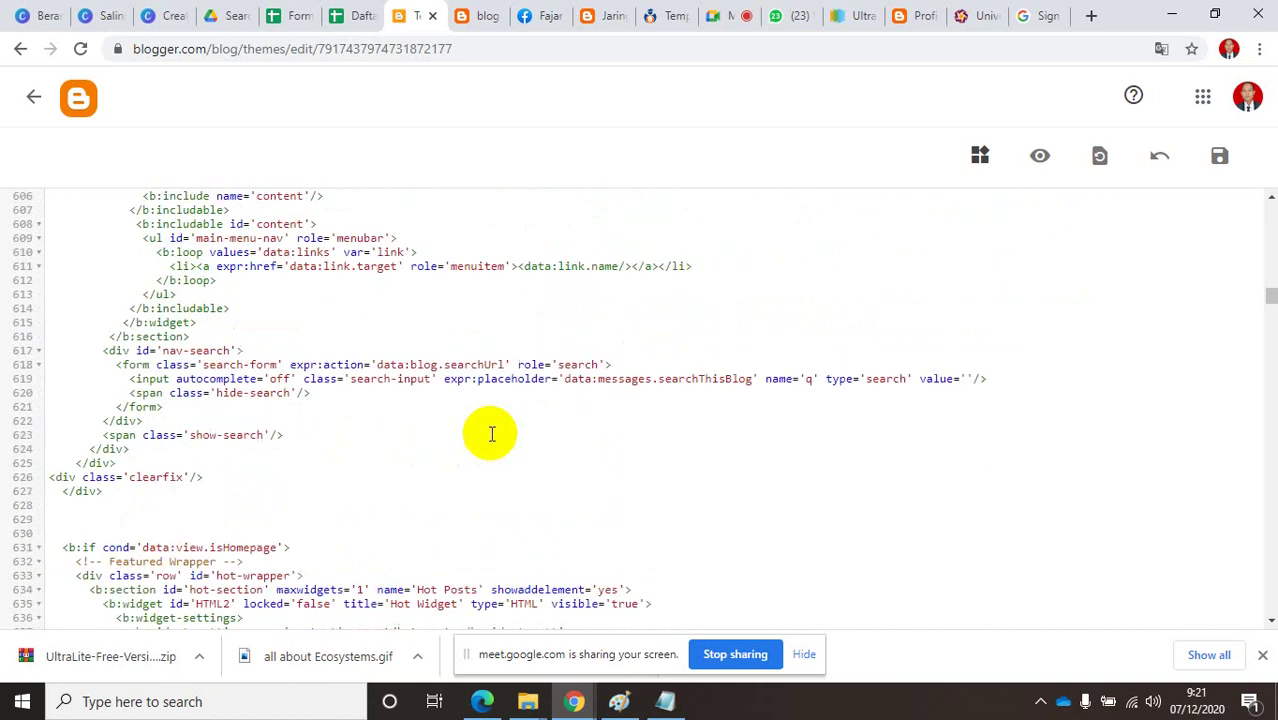
pyautogui.scroll(-2, 491, 433)
pyautogui.scroll(-1, 488, 440)
pyautogui.scroll(3, 600, 400)
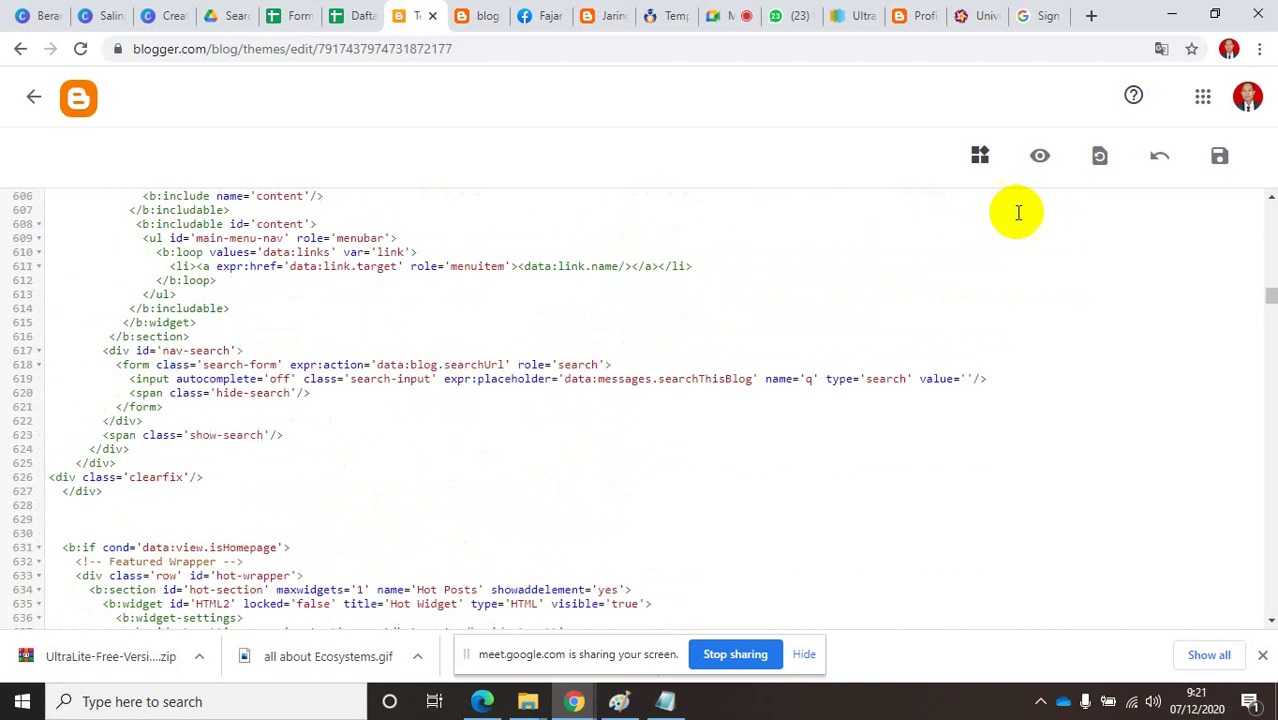
pyautogui.click(1199, 169)
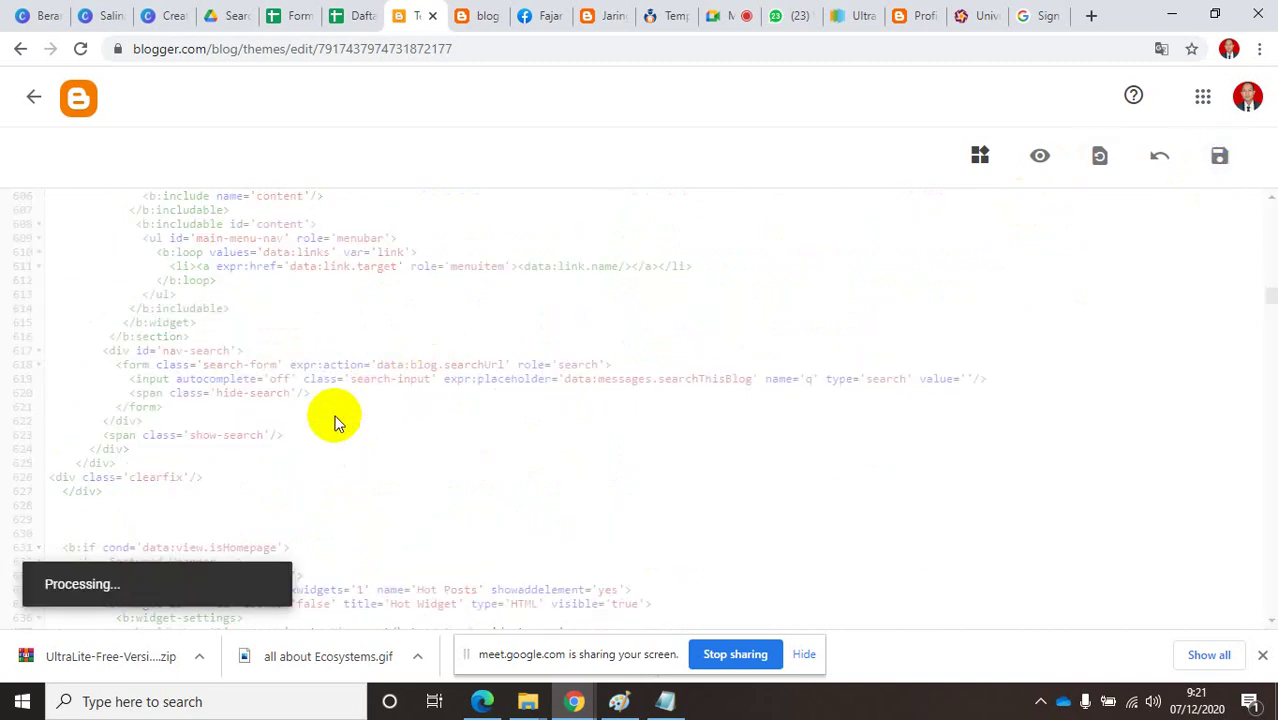
# Reload the live blog to check FEATURES > Multi DropDown, then return to the theme HTML
pyautogui.click(479, 20)
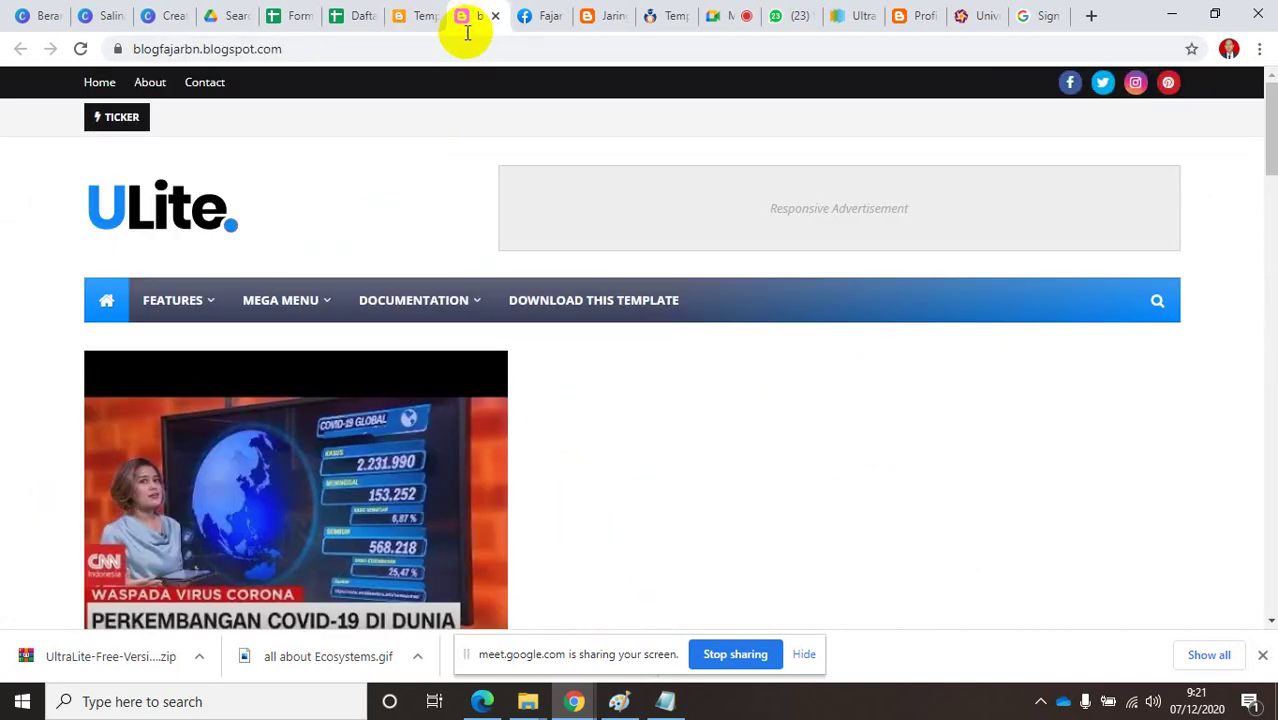
pyautogui.click(80, 50)
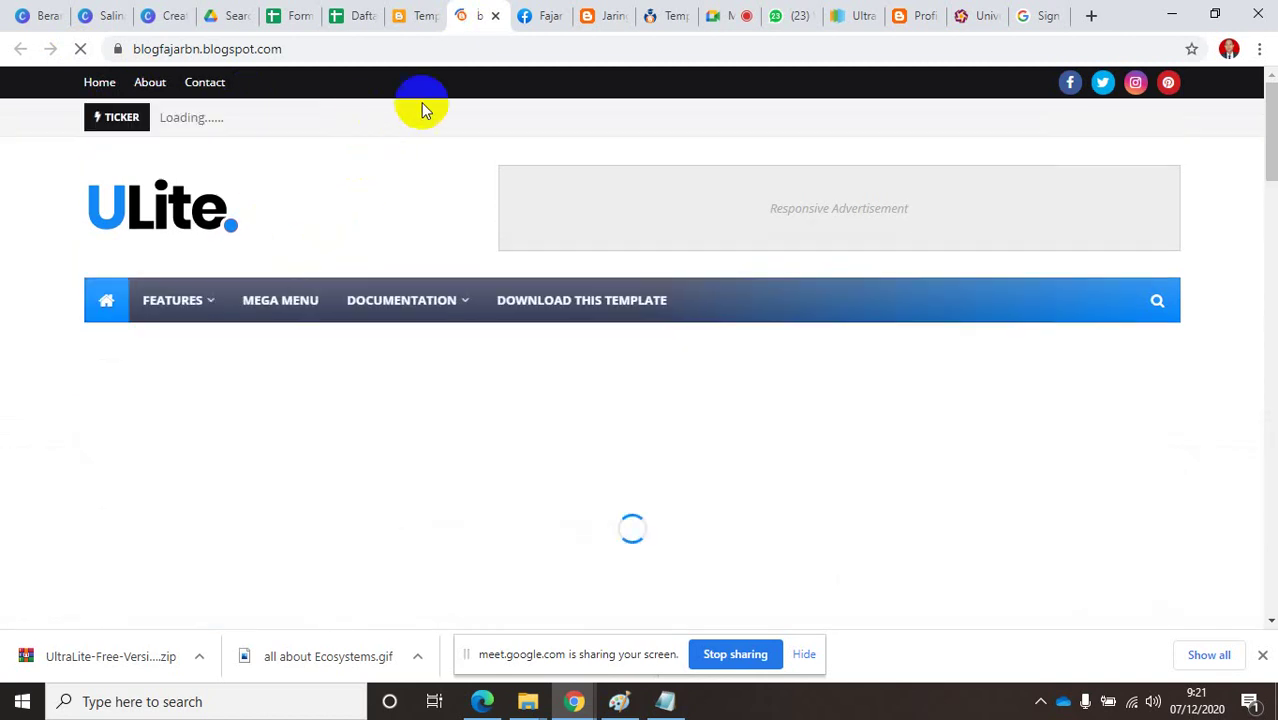
pyautogui.moveTo(194, 314)
pyautogui.moveTo(214, 357)
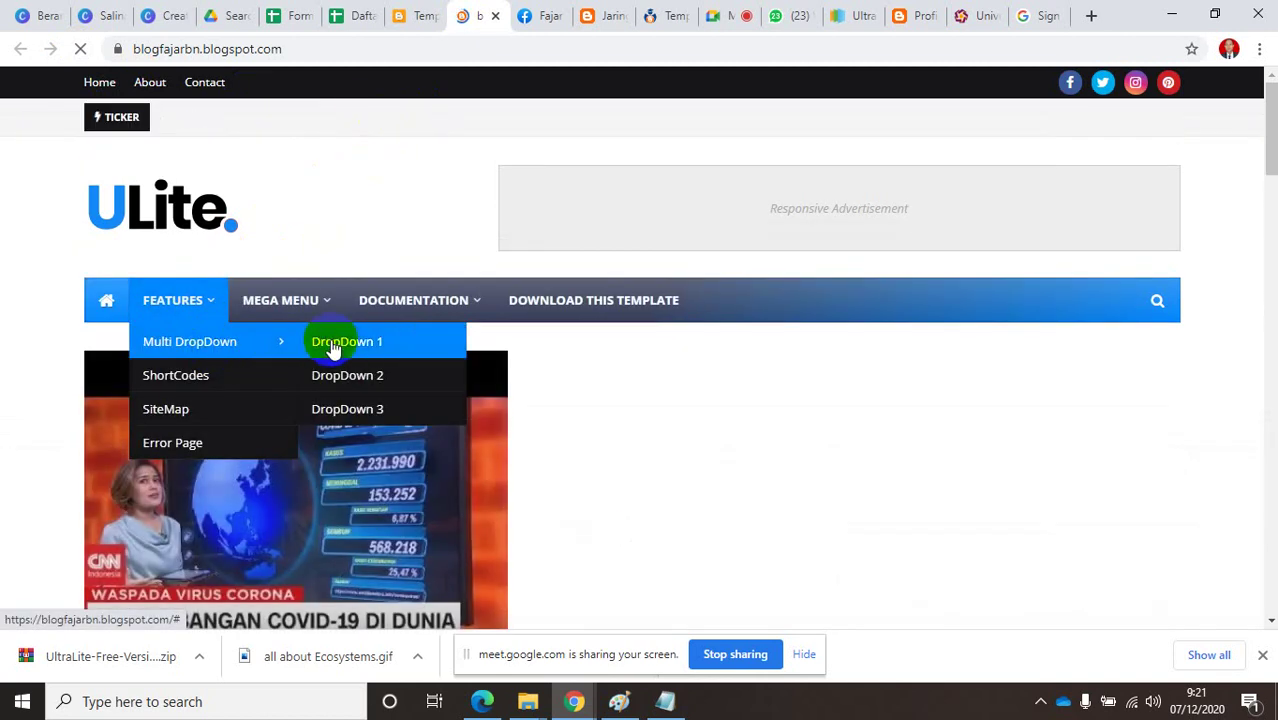
pyautogui.moveTo(416, 320)
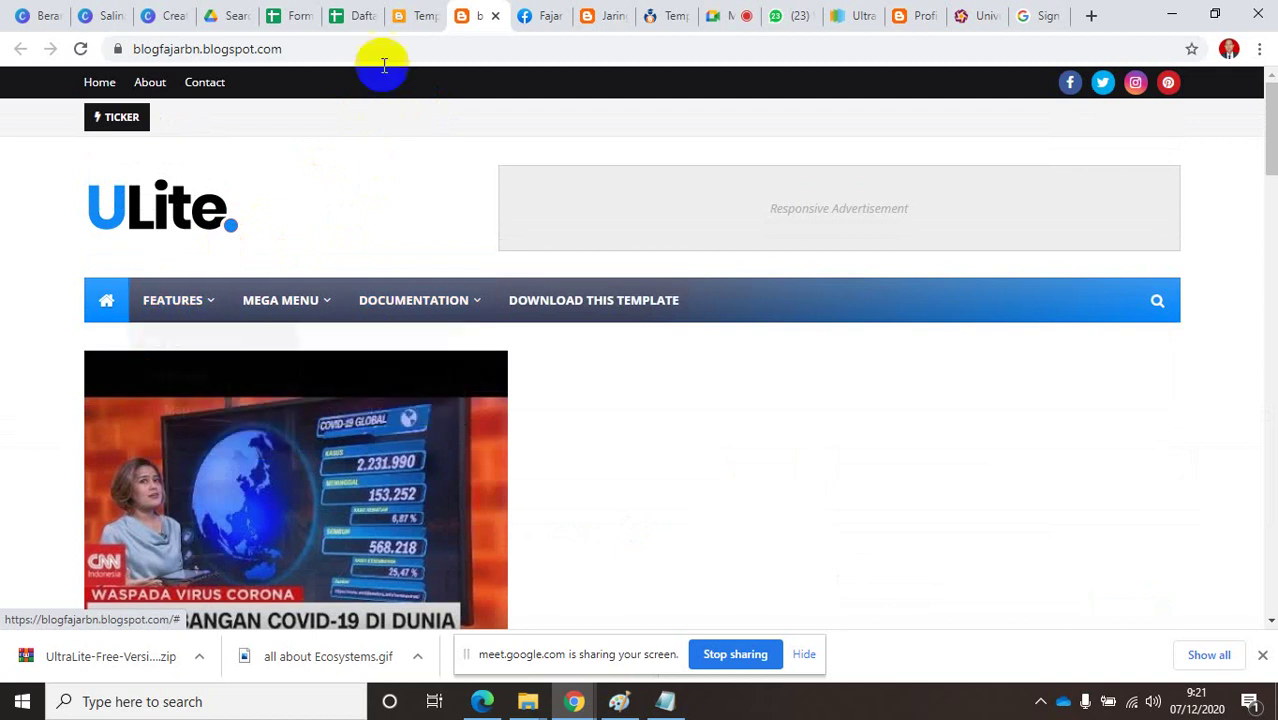
pyautogui.click(414, 18)
# Search the theme code and scroll through it toward the main-menu settings
pyautogui.scroll(-9, 296, 367)
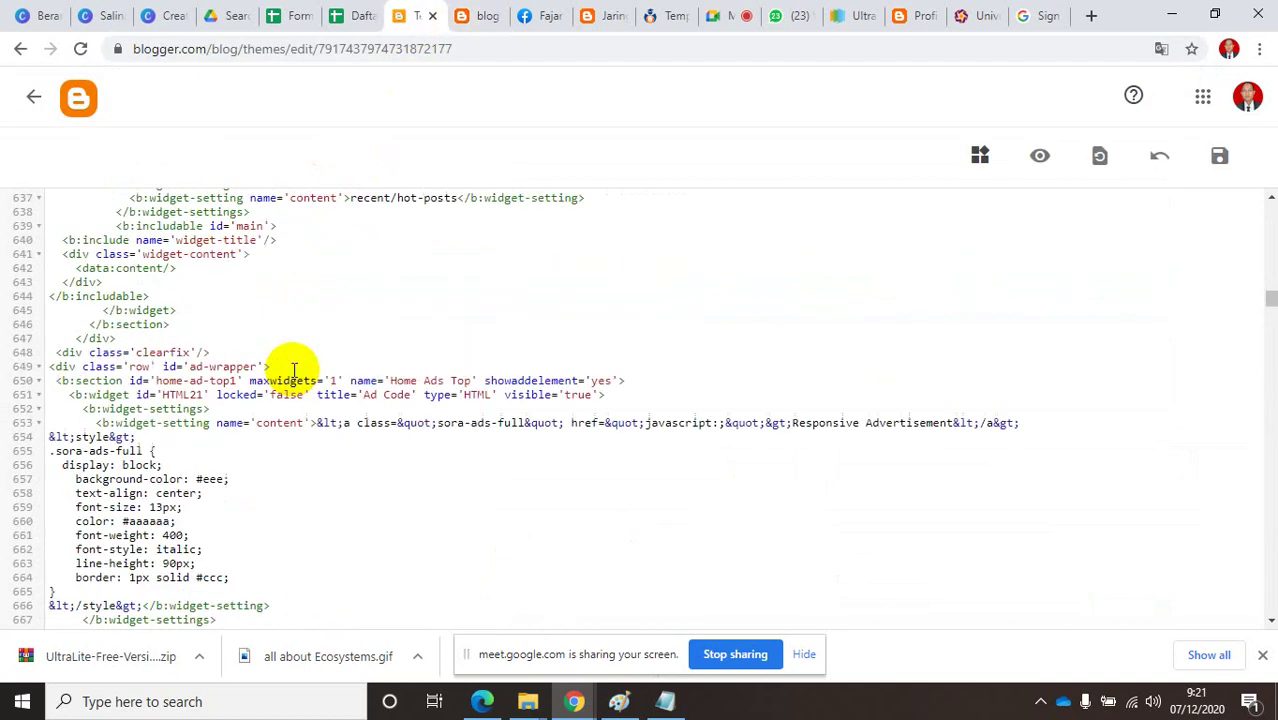
pyautogui.scroll(-4, 296, 367)
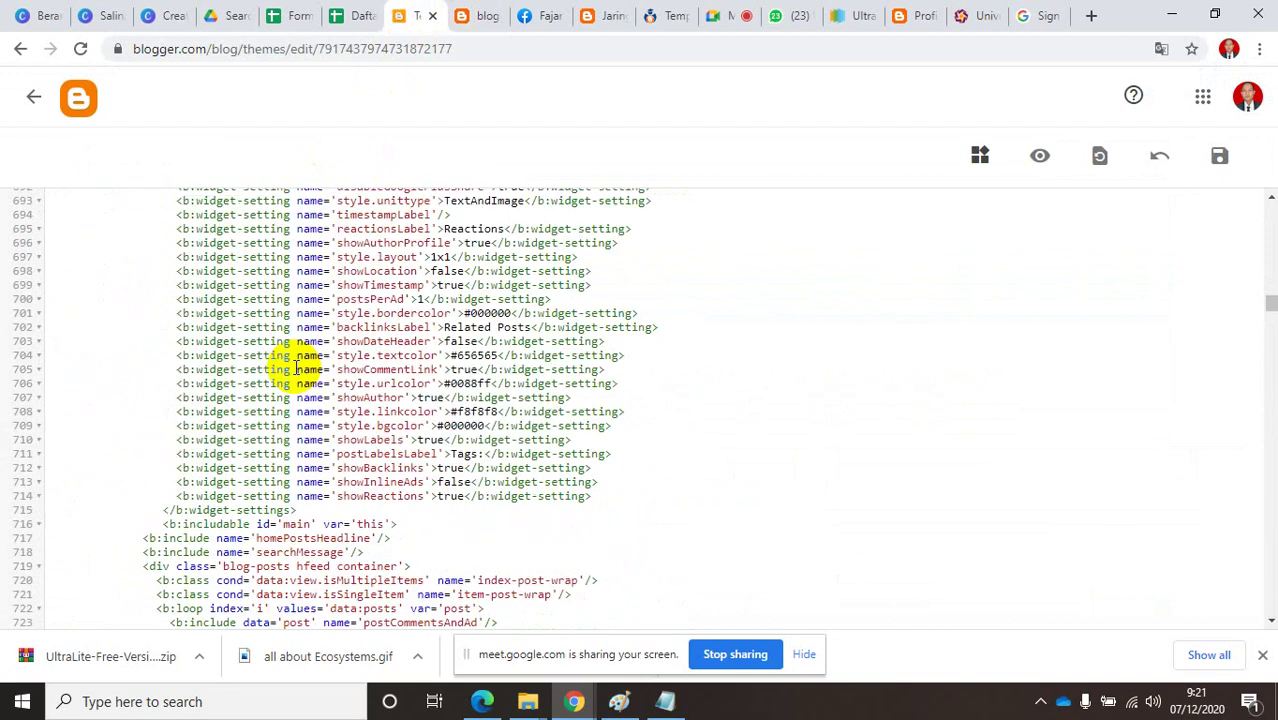
pyautogui.scroll(-11, 296, 367)
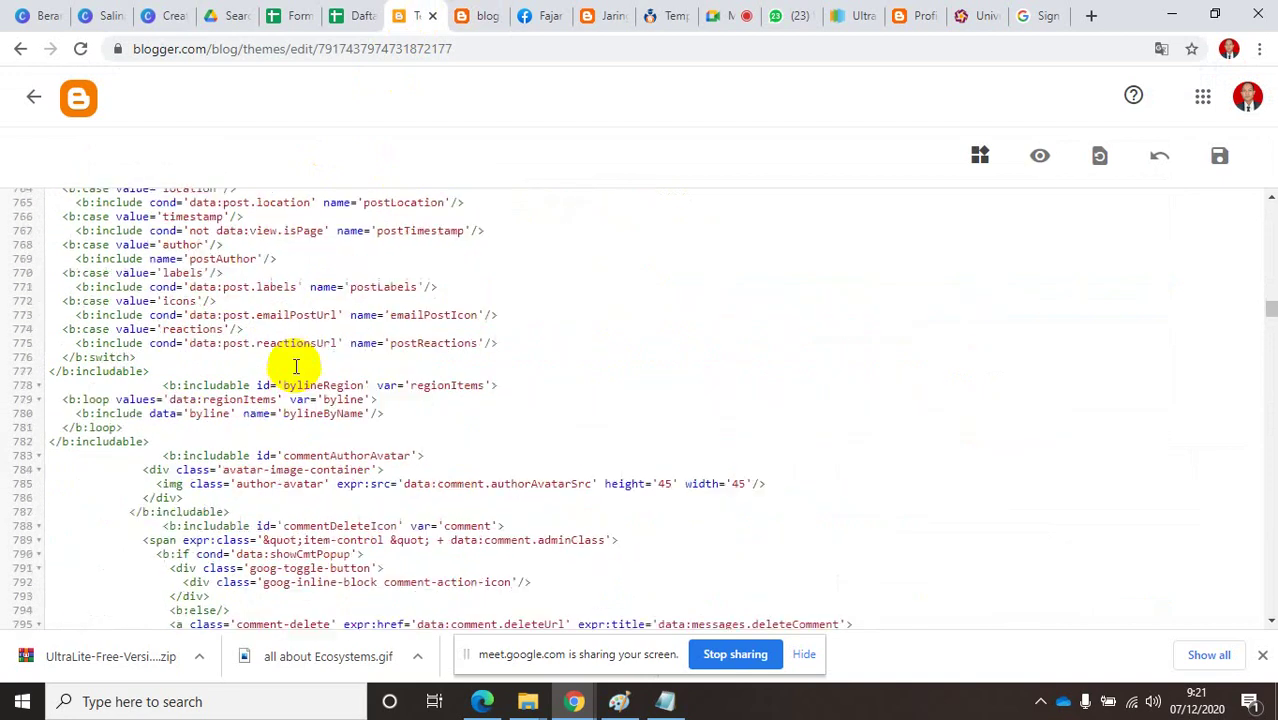
pyautogui.scroll(13, 296, 367)
pyautogui.hotkey('ctrl', 'f')
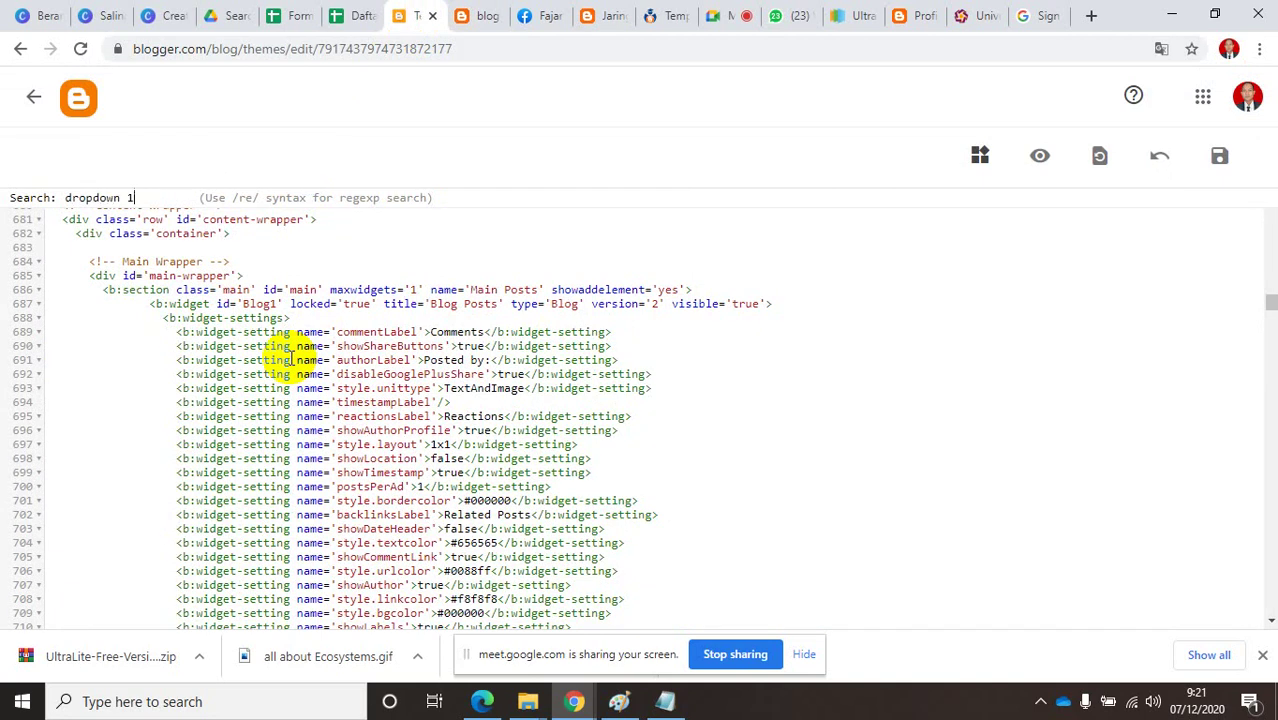
pyautogui.scroll(-5, 428, 414)
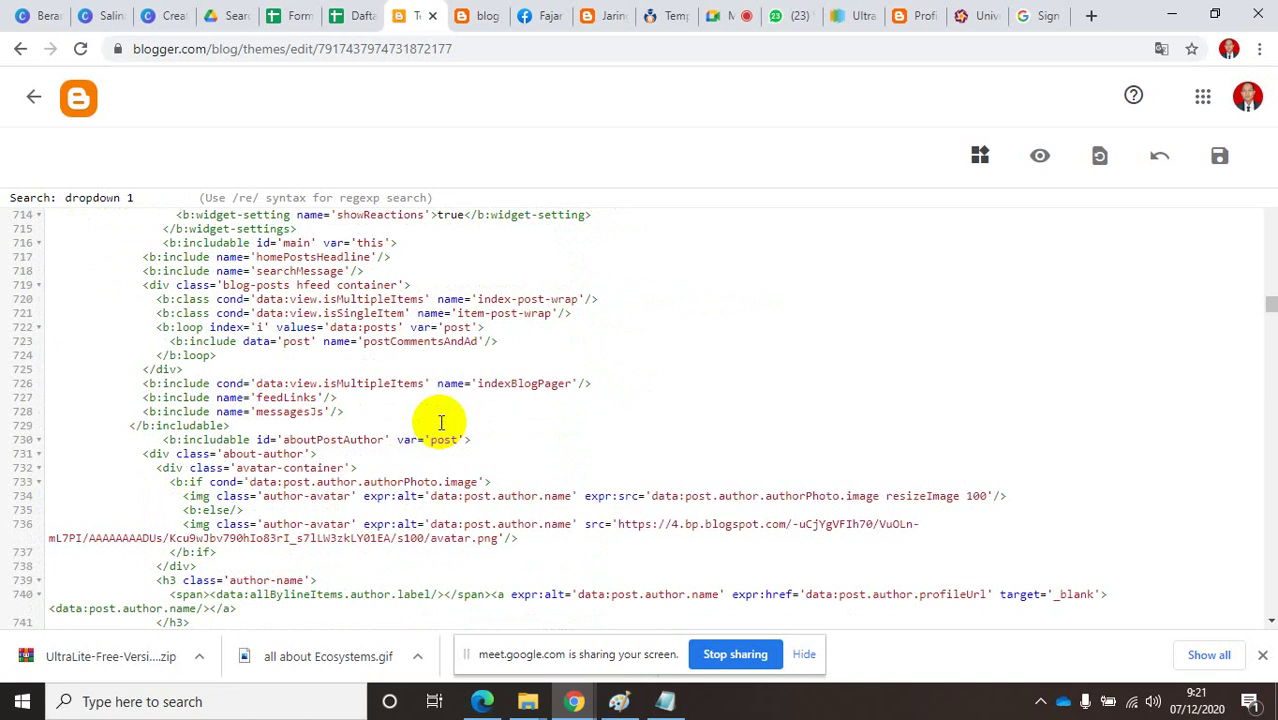
pyautogui.scroll(-8, 441, 422)
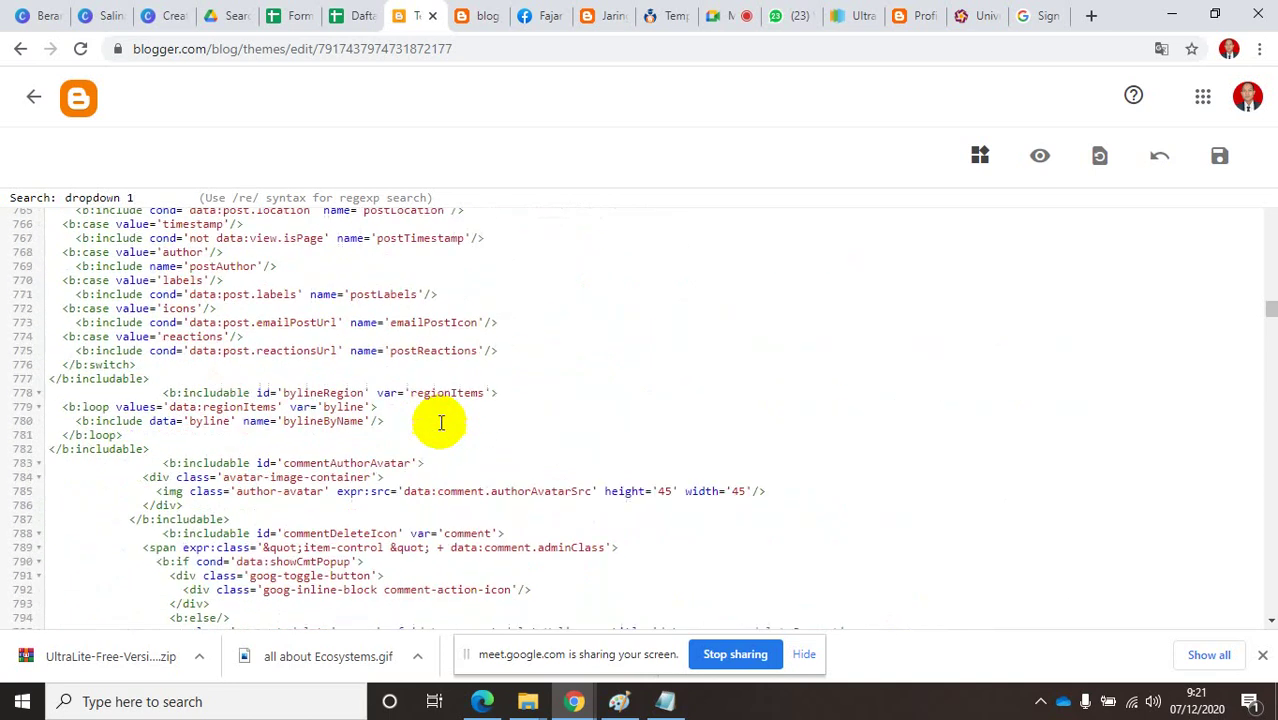
pyautogui.scroll(-3, 441, 422)
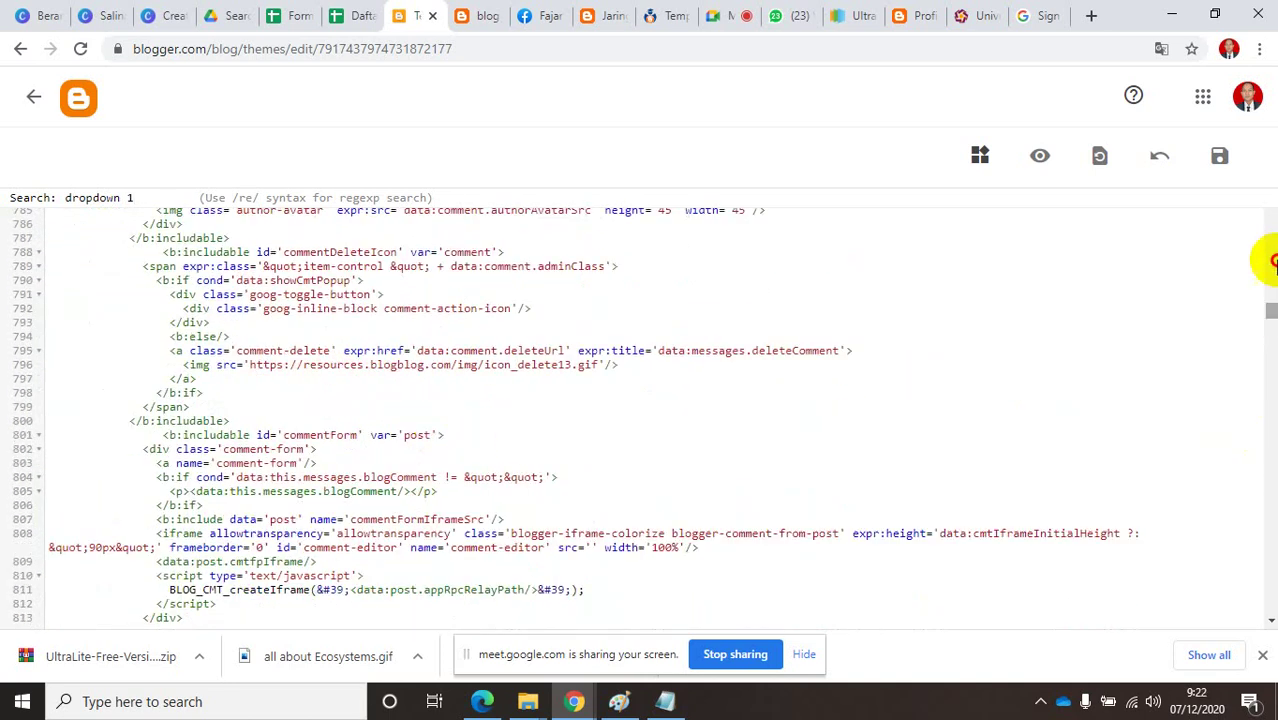
pyautogui.moveTo(1272, 262); pyautogui.dragTo(1268, 210)
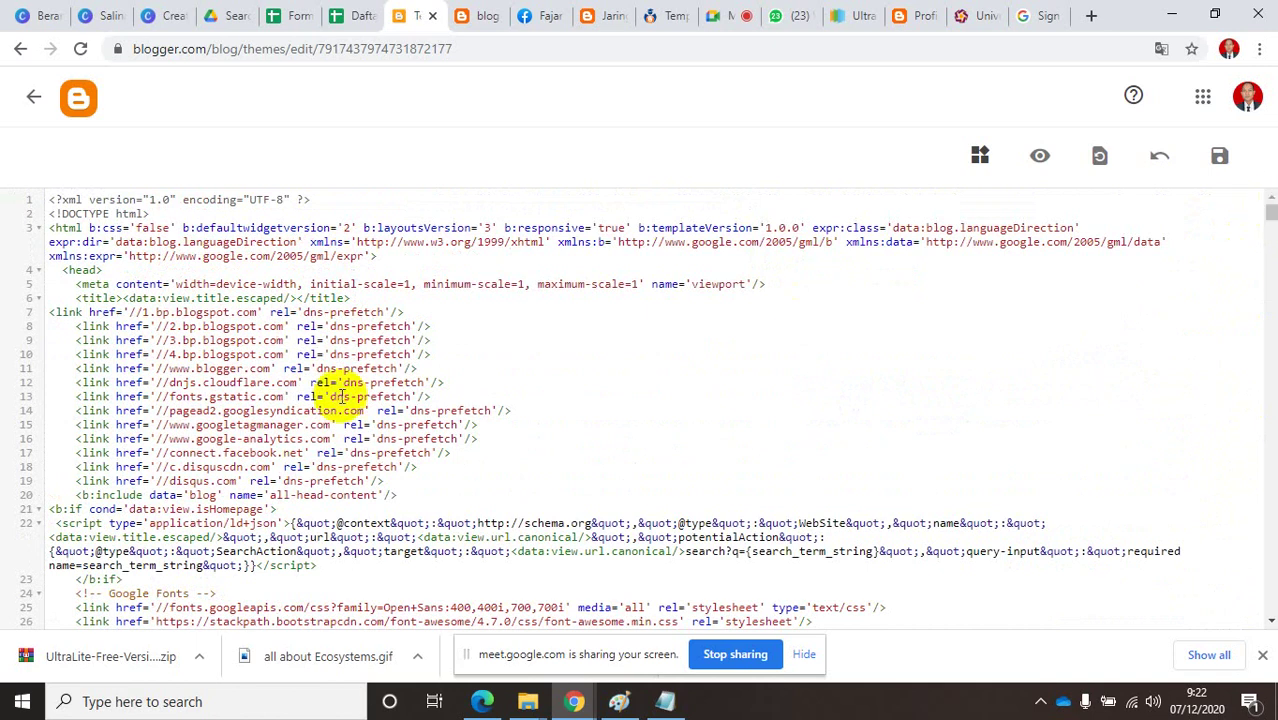
pyautogui.scroll(-3, 365, 425)
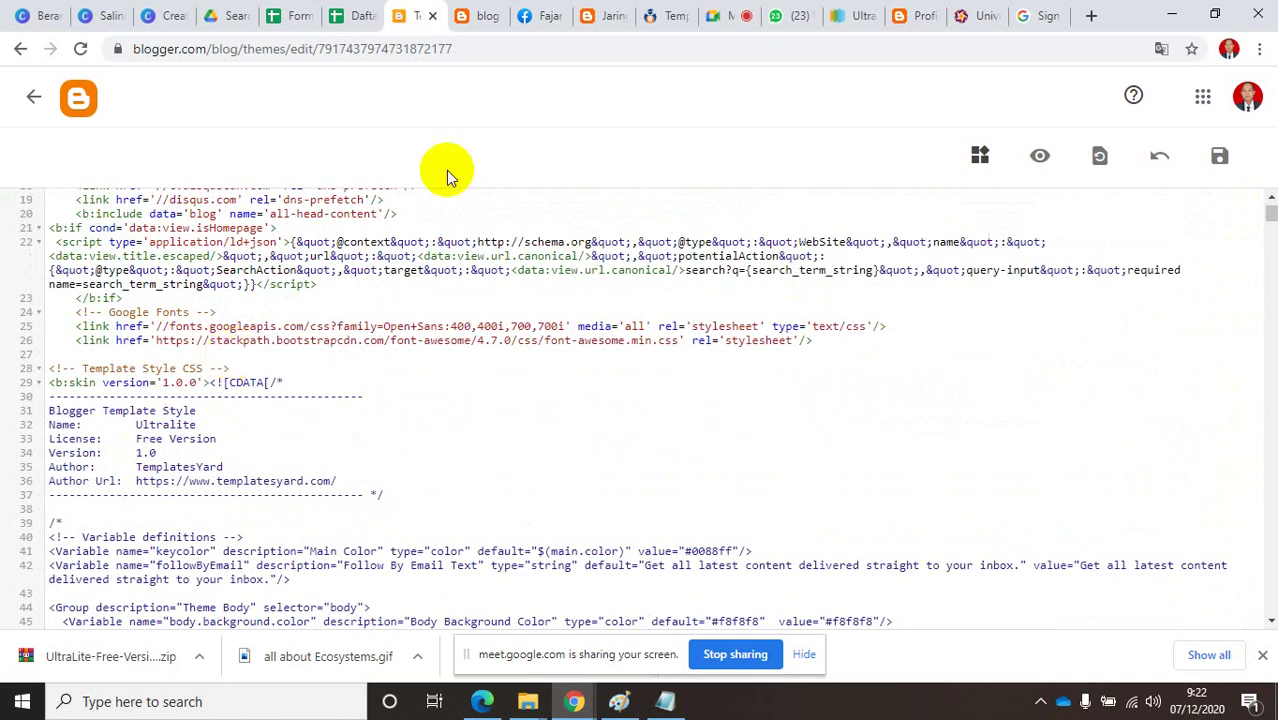
# Recheck the live menu, then find Features on line 593 and retype it as 'fit'
pyautogui.click(484, 18)
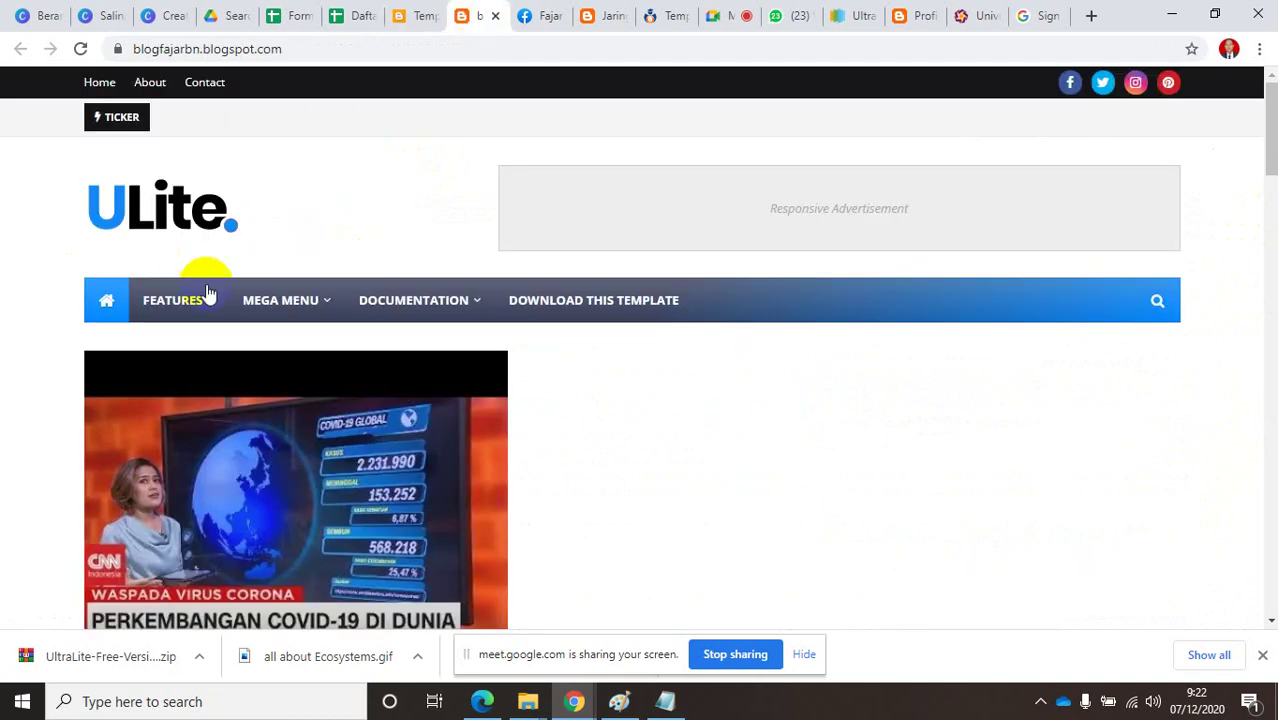
pyautogui.moveTo(211, 305)
pyautogui.moveTo(248, 342)
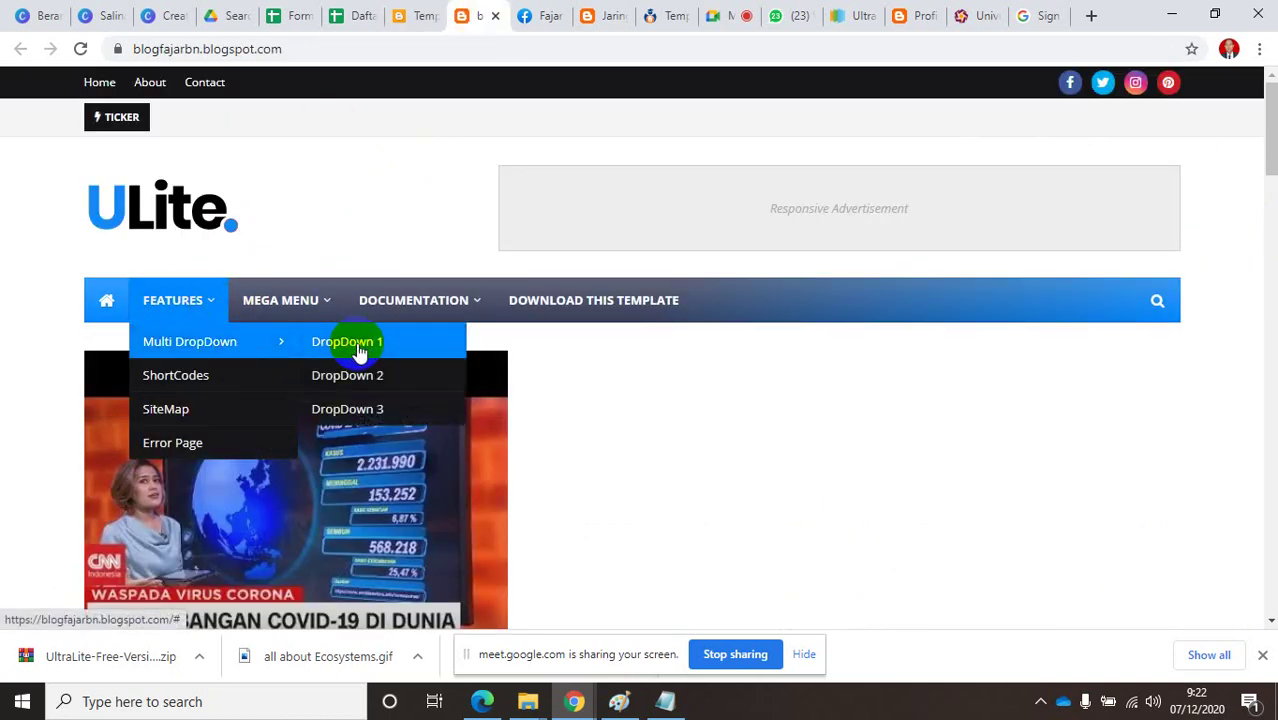
pyautogui.click(399, 18)
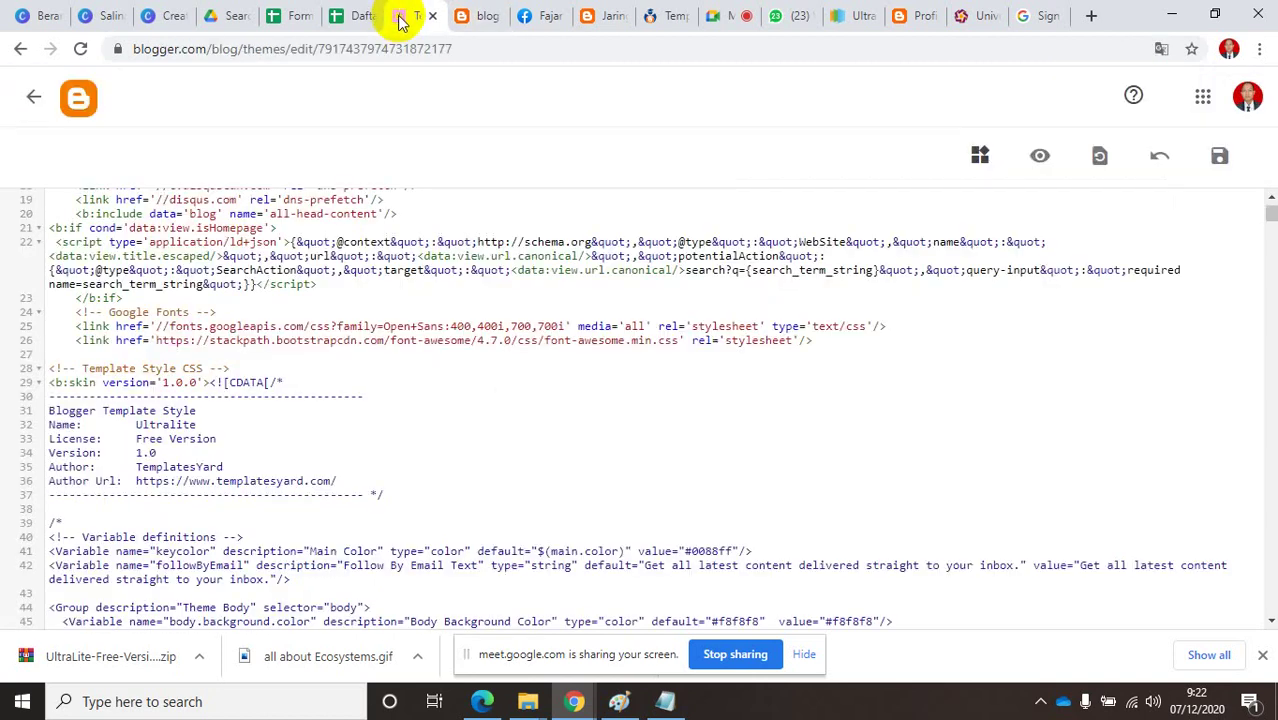
pyautogui.hotkey('ctrl', 'f')
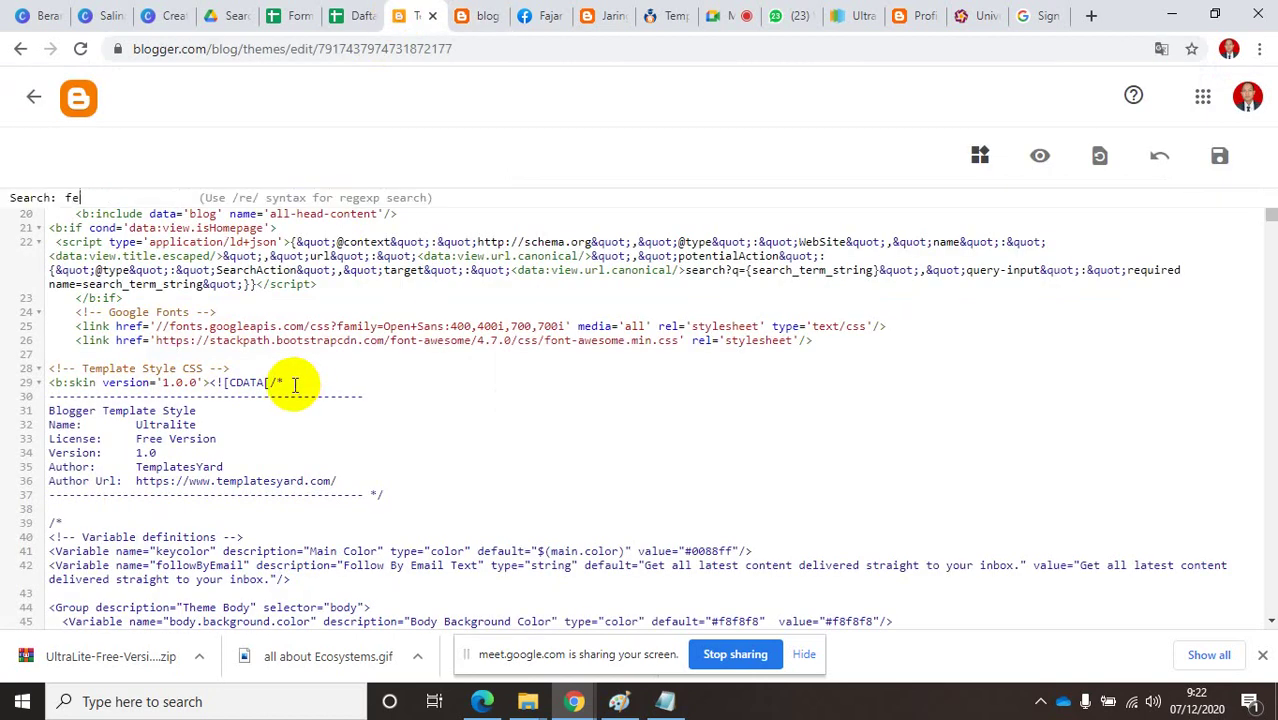
pyautogui.press('Return')
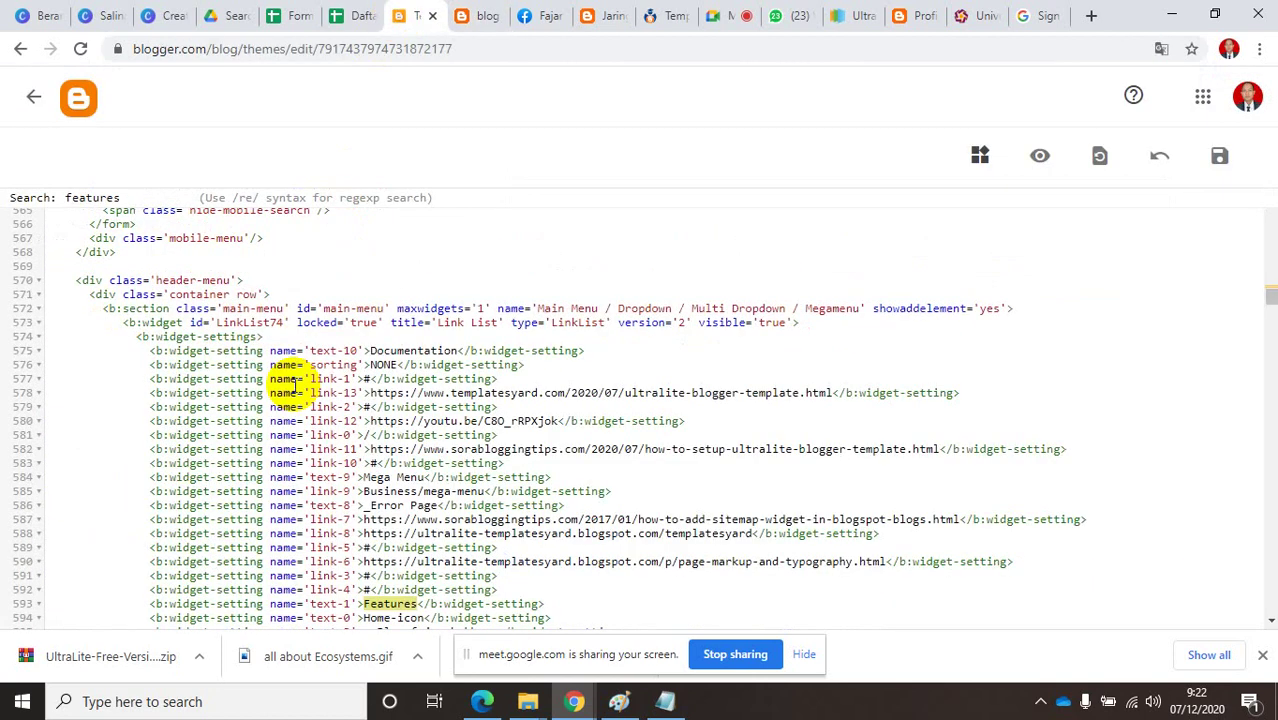
pyautogui.scroll(-1, 350, 450)
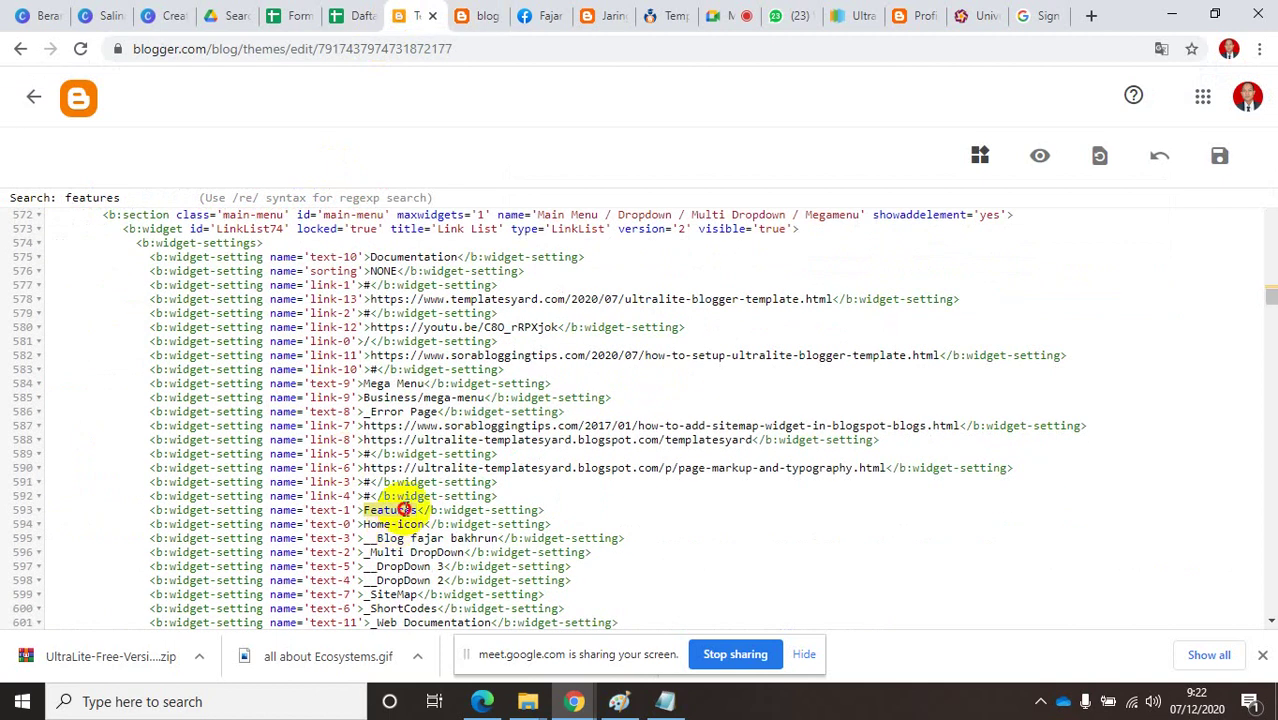
pyautogui.doubleClick(405, 508)
pyautogui.write('fit')
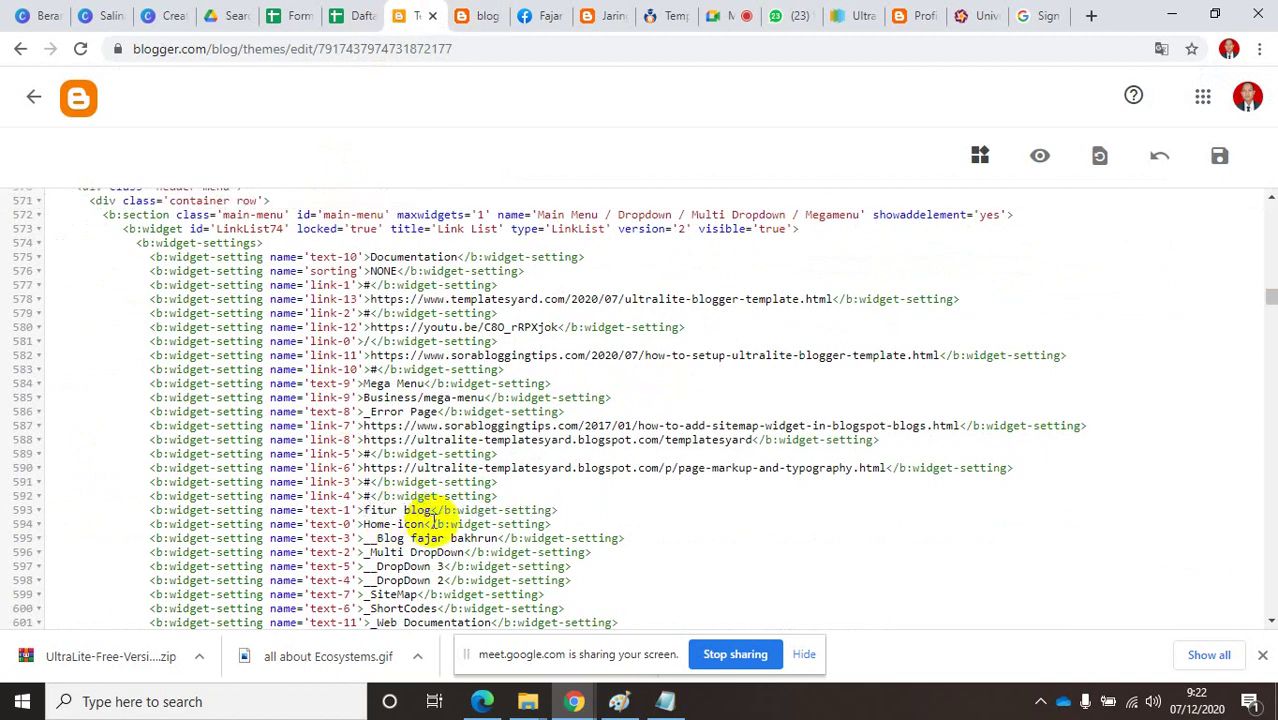
# Save the theme and reload the live blog to see the 'fitur blog' menu label
pyautogui.click(1219, 157)
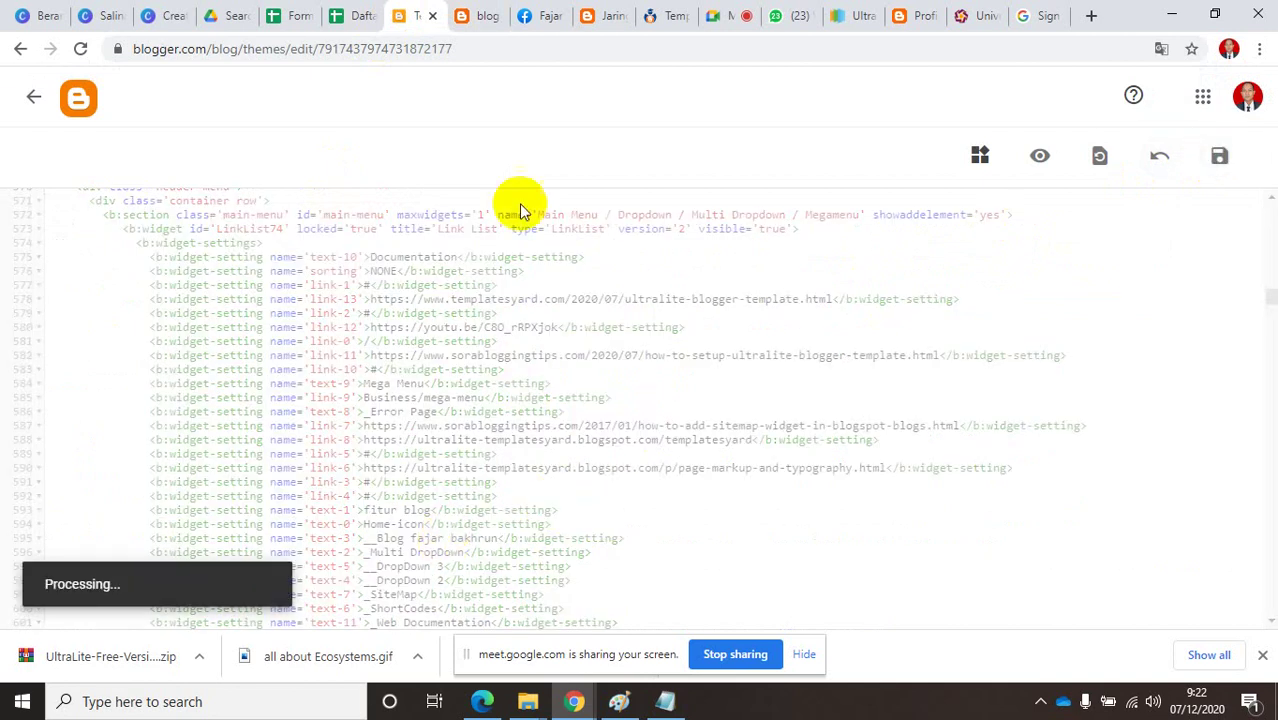
pyautogui.click(482, 18)
pyautogui.click(80, 48)
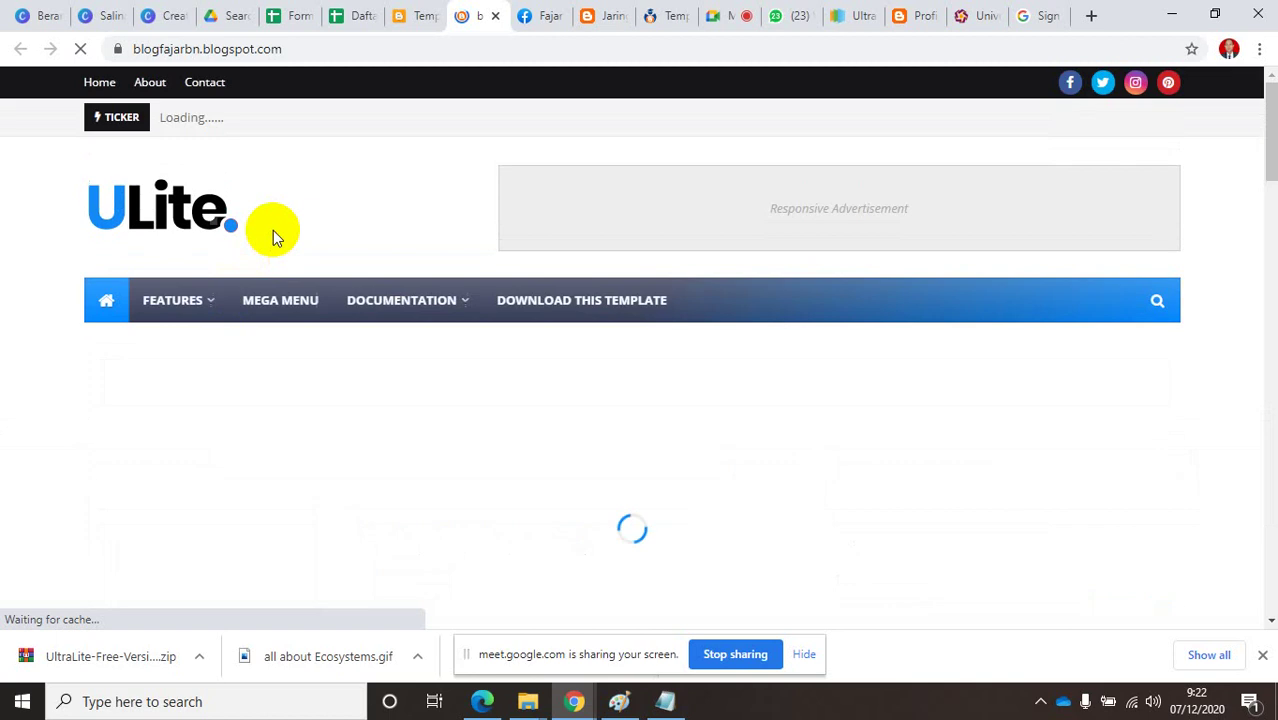
# Try the first Multi DropDown item under FEATURES, then return to the theme code
pyautogui.moveTo(208, 313)
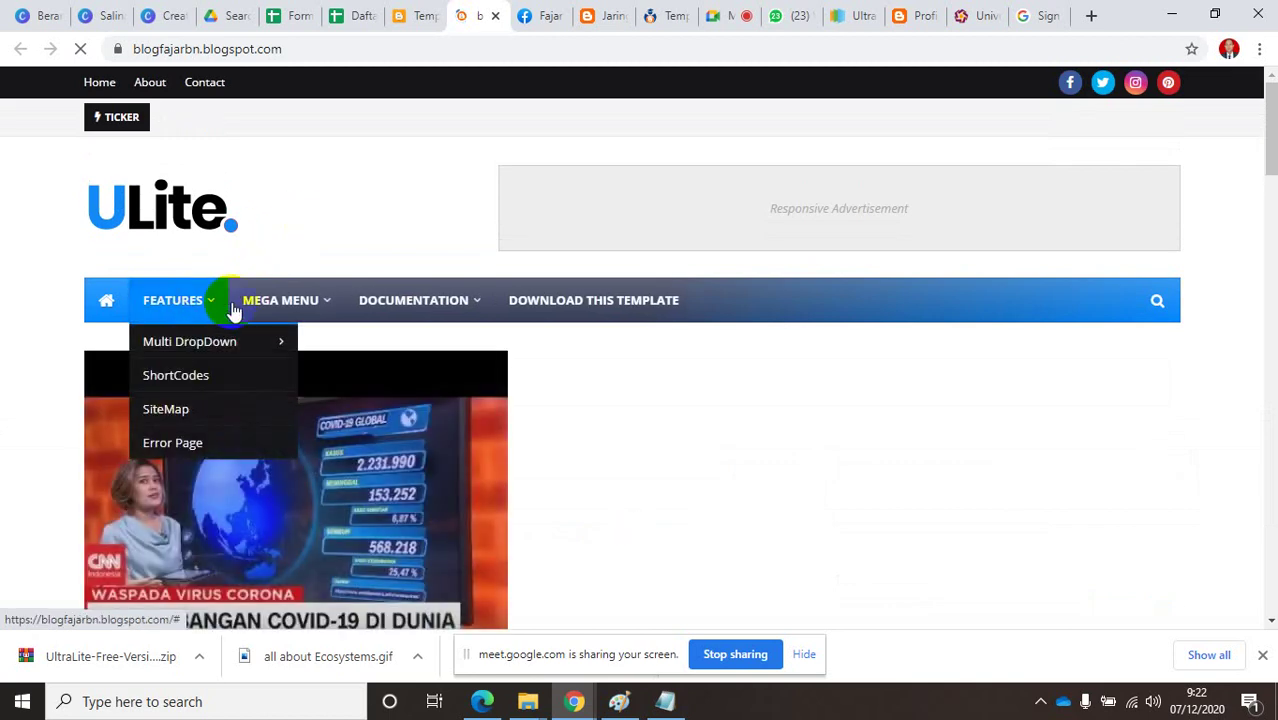
pyautogui.moveTo(255, 343)
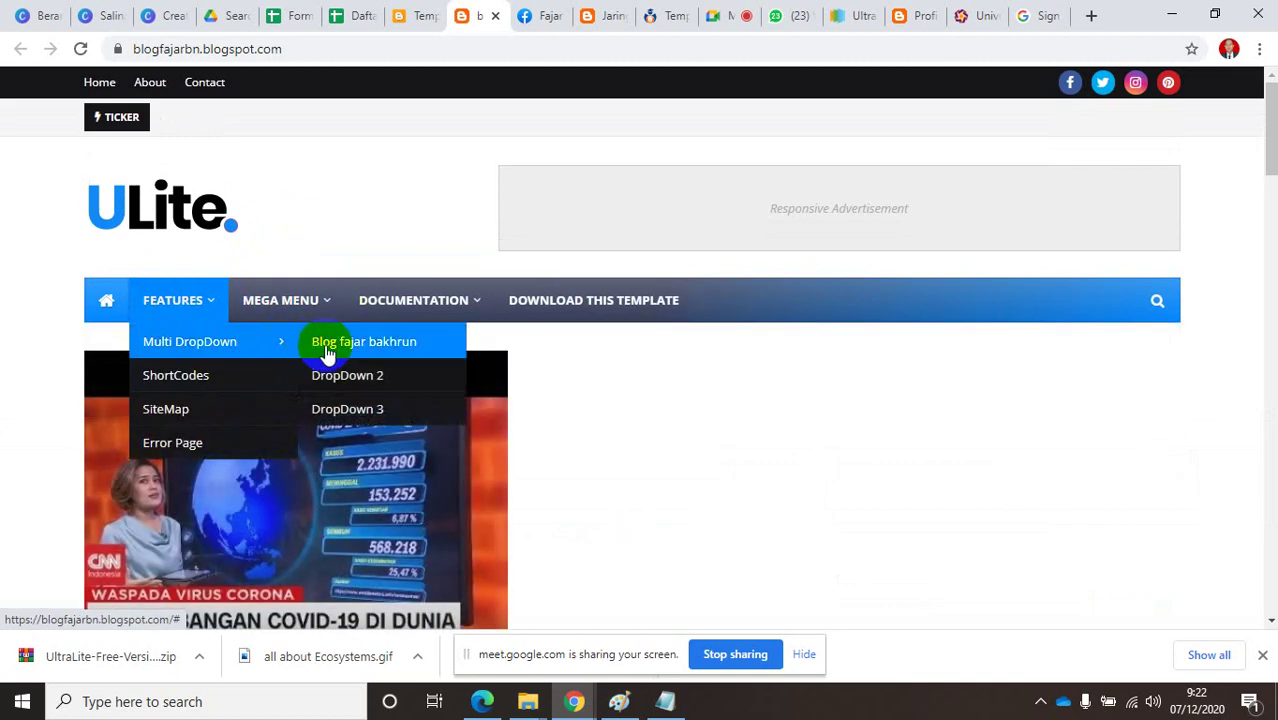
pyautogui.click(387, 353)
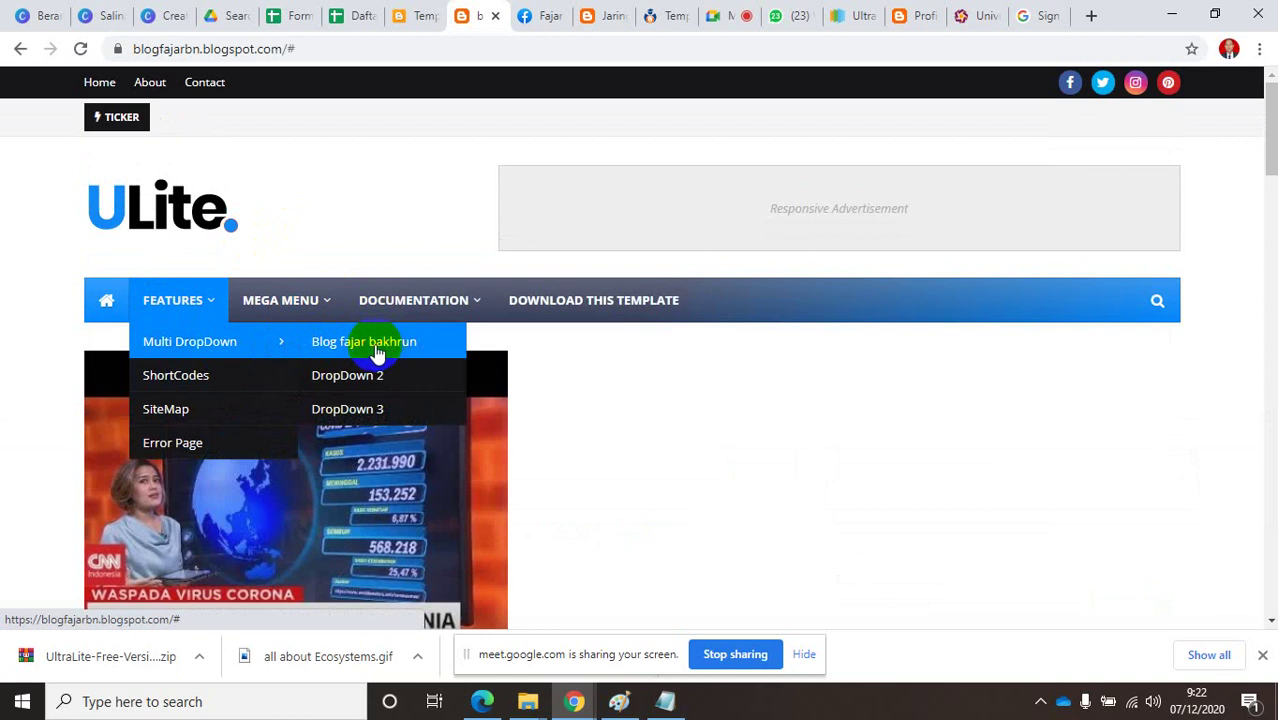
pyautogui.click(410, 16)
pyautogui.click(398, 426)
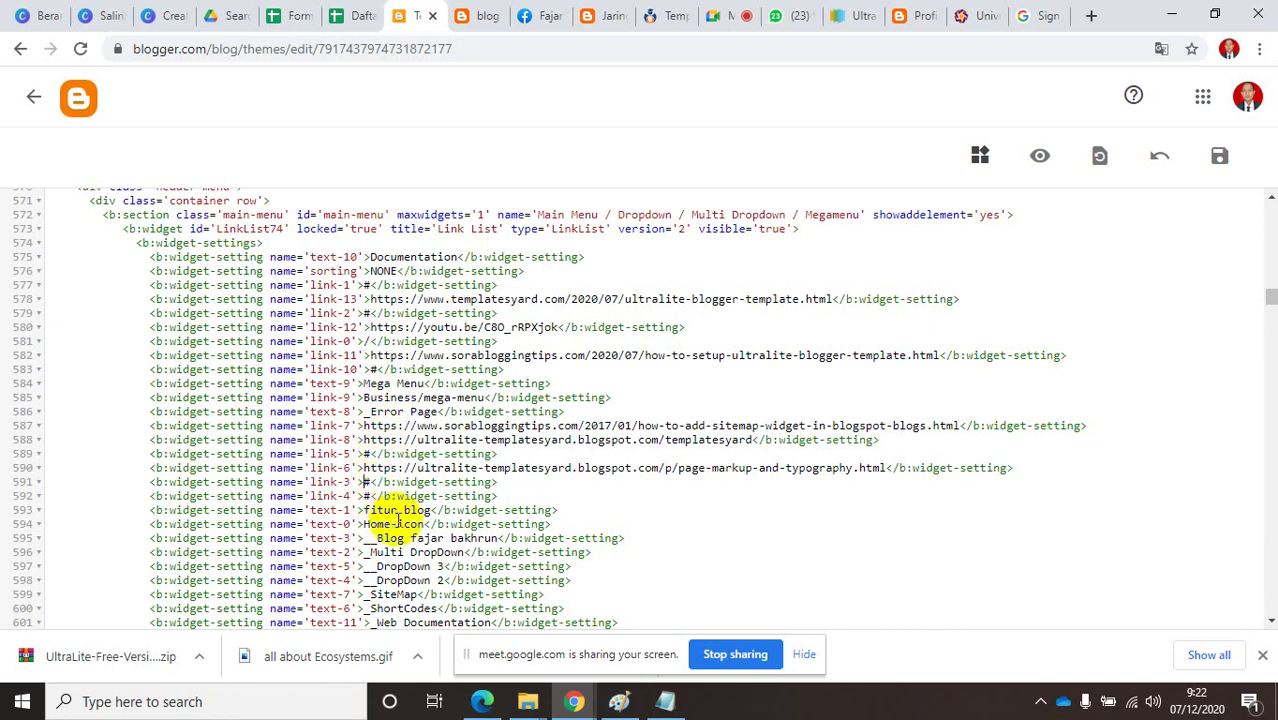
# Replace link-1's '#' value in the theme HTML with the pasted blog address
pyautogui.scroll(-2, 398, 520)
pyautogui.scroll(2, 399, 499)
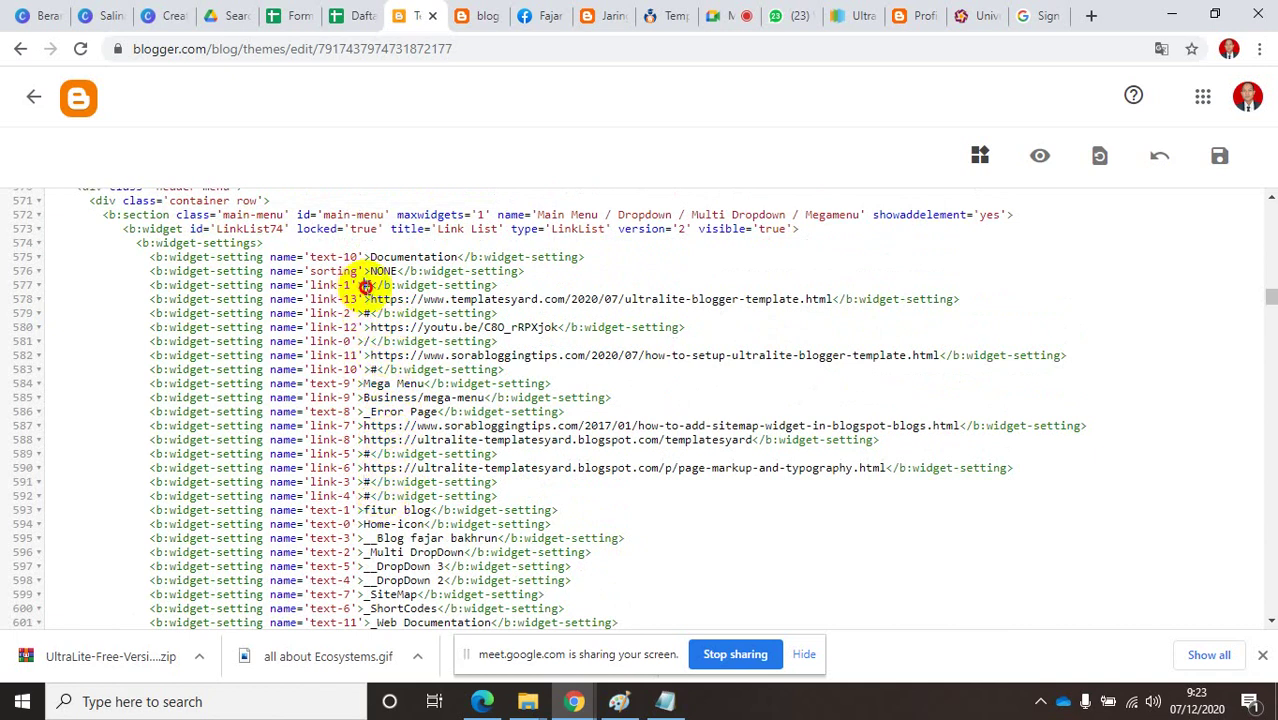
pyautogui.click(367, 287)
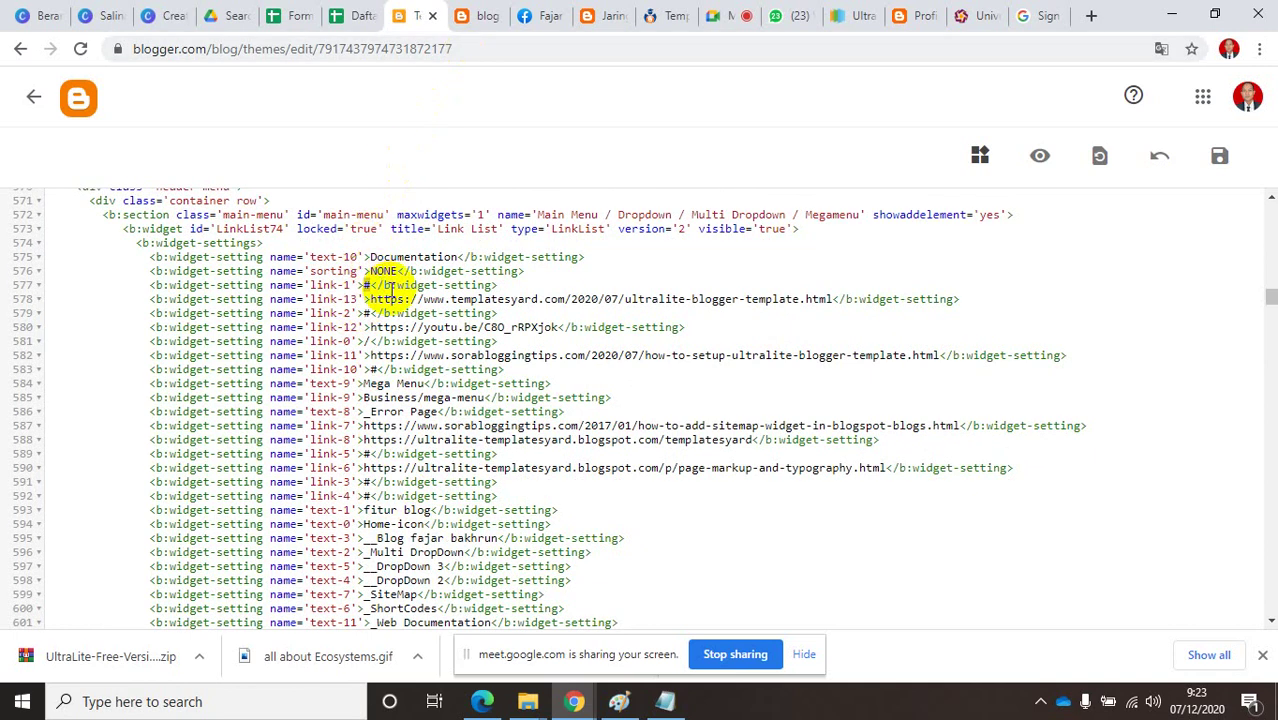
pyautogui.write('https://fjar86.blogspot.com/')
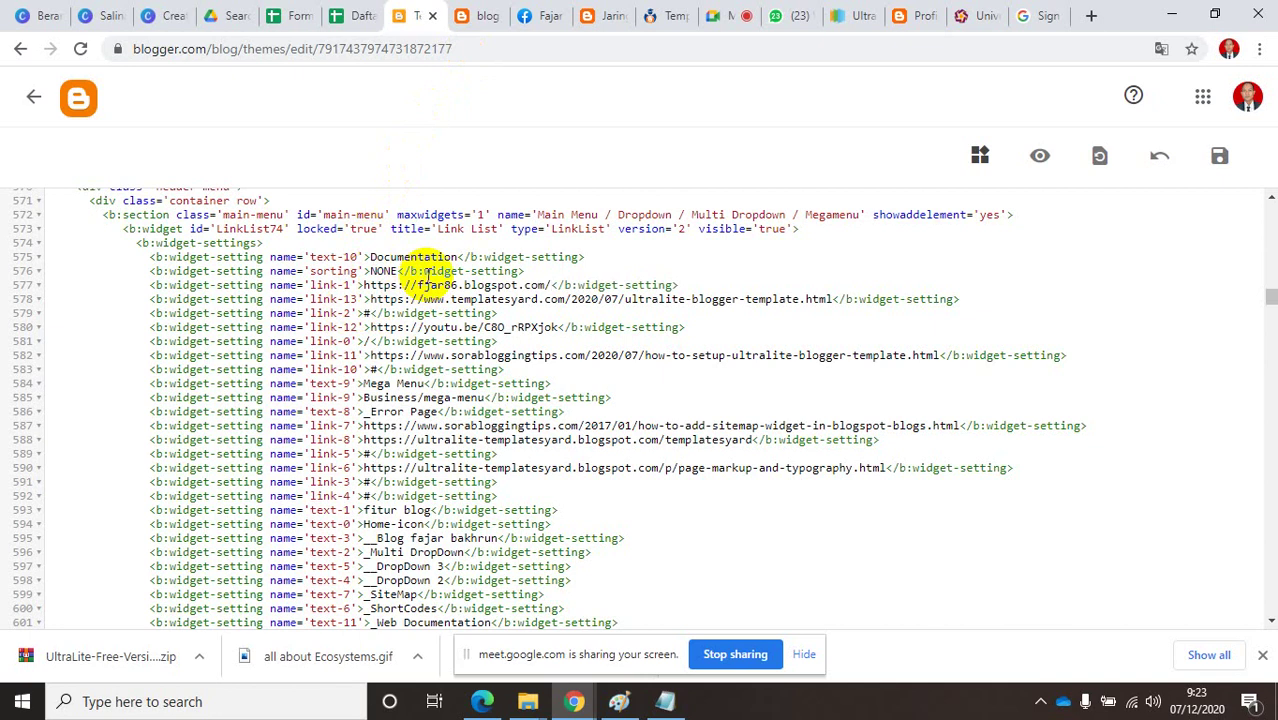
# Save the theme with the updated link-1 and reload the live blog
pyautogui.click(1219, 155)
pyautogui.click(481, 20)
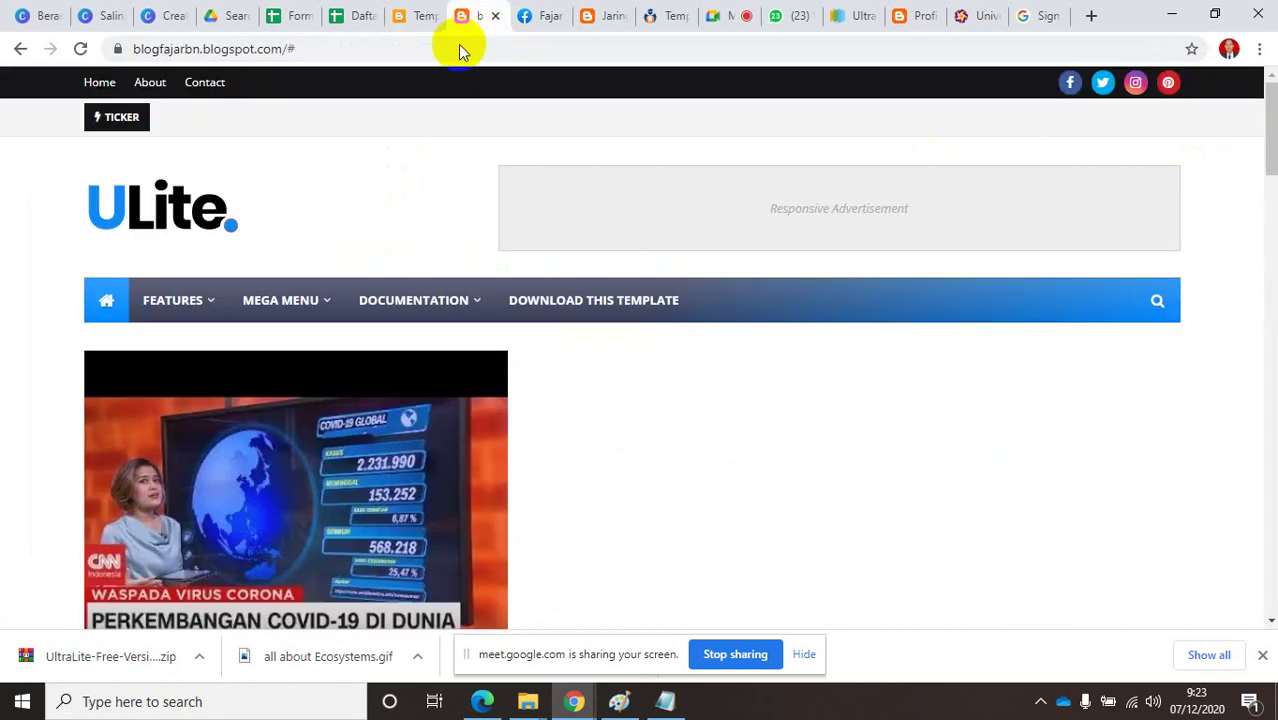
pyautogui.click(80, 48)
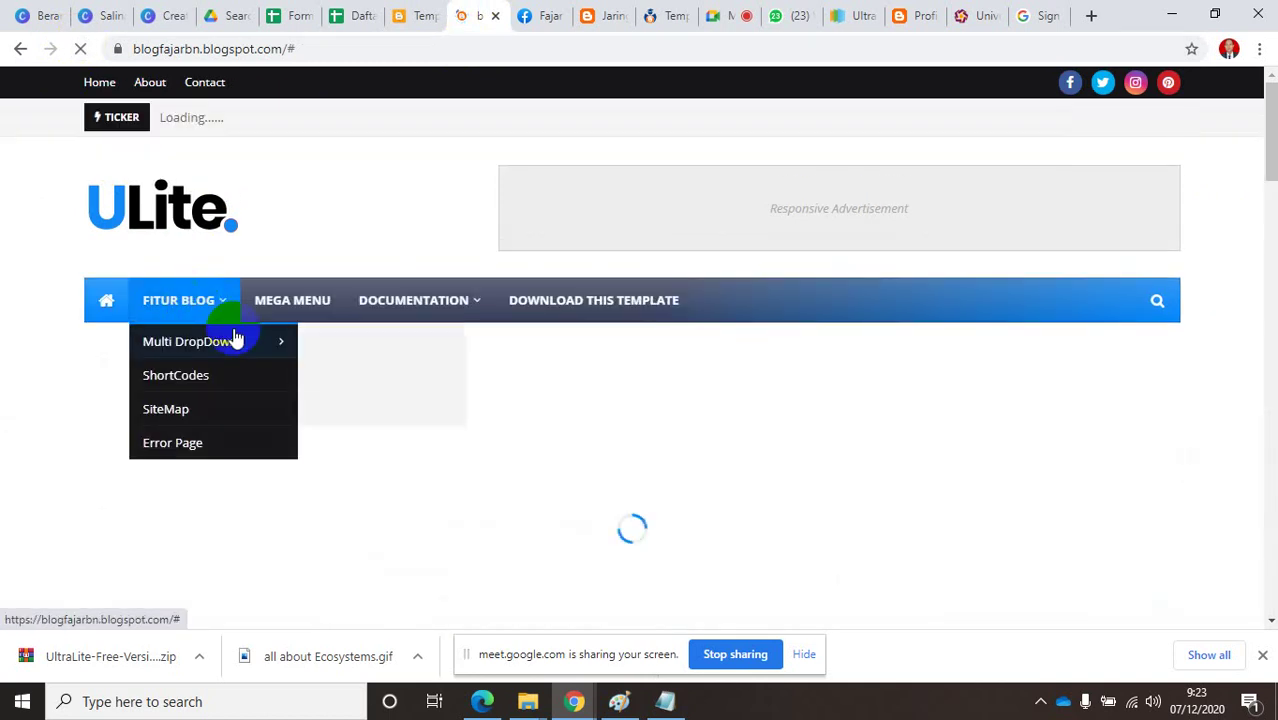
# Review the Mega Menu and Documentation menus, then go back to the theme HTML
pyautogui.moveTo(237, 341)
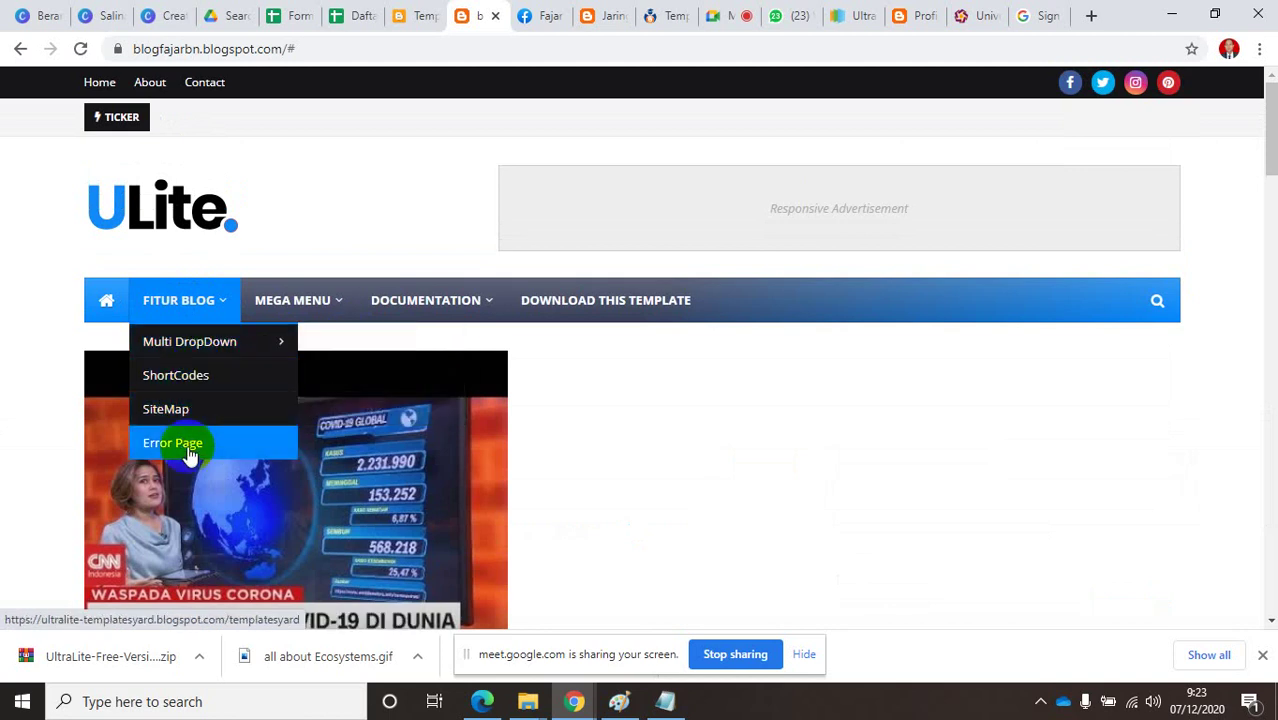
pyautogui.moveTo(294, 305)
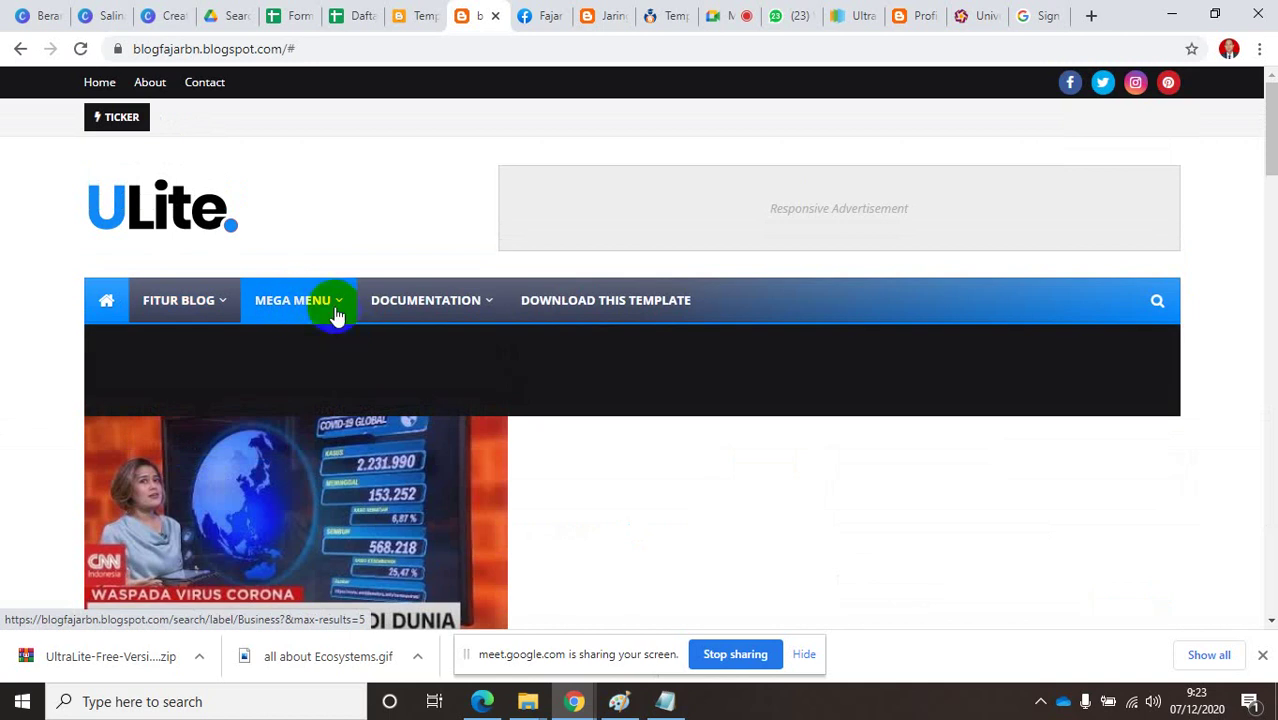
pyautogui.moveTo(442, 306)
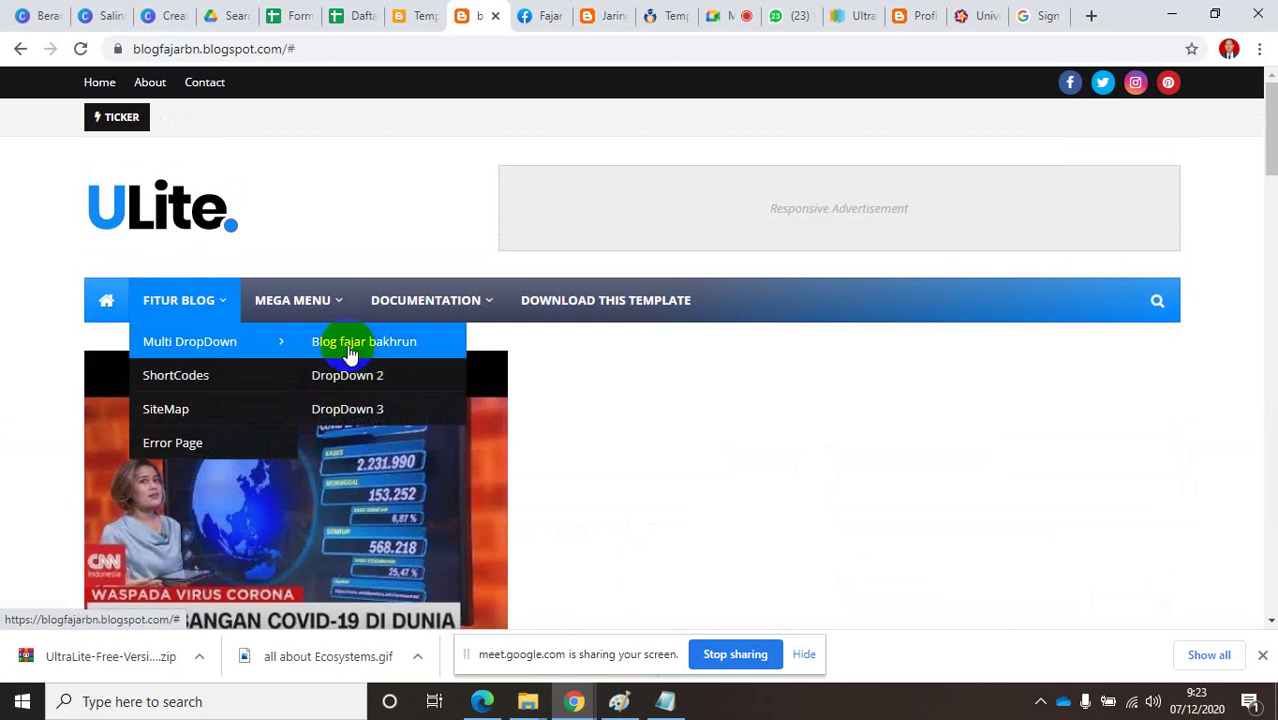
pyautogui.click(416, 16)
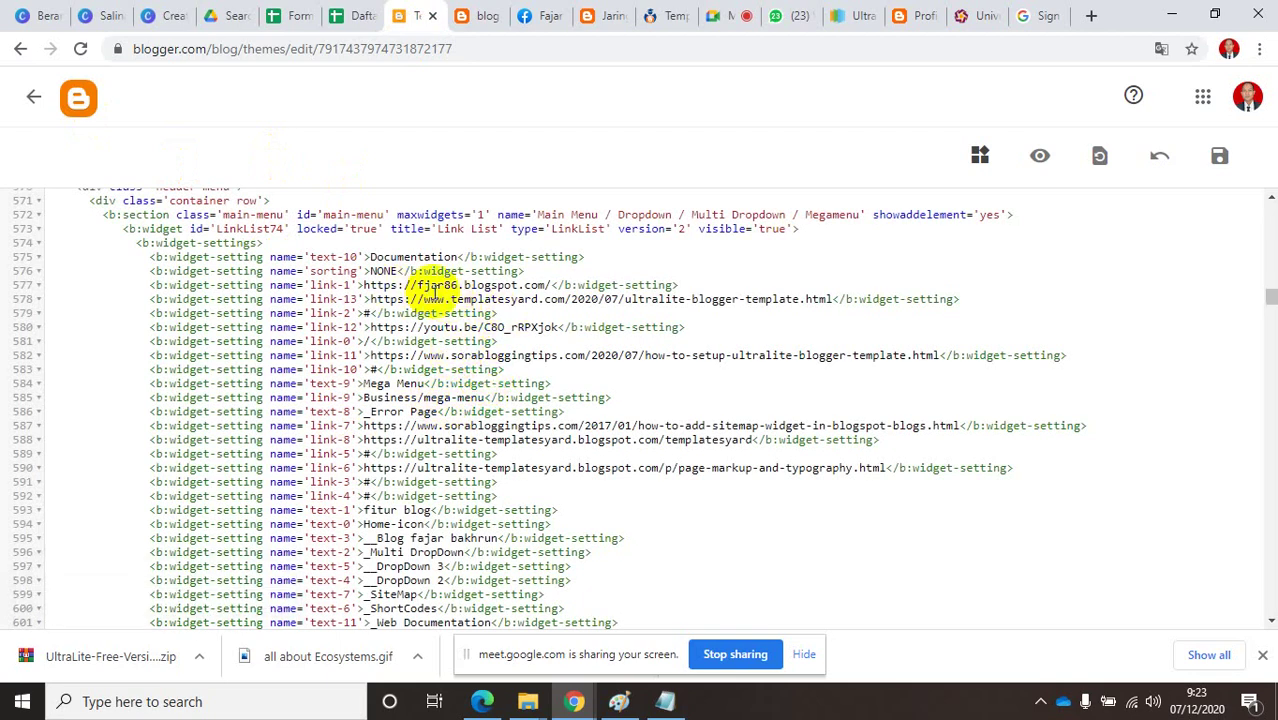
pyautogui.click(366, 316)
pyautogui.write('https://fjar86.blogspot.com')
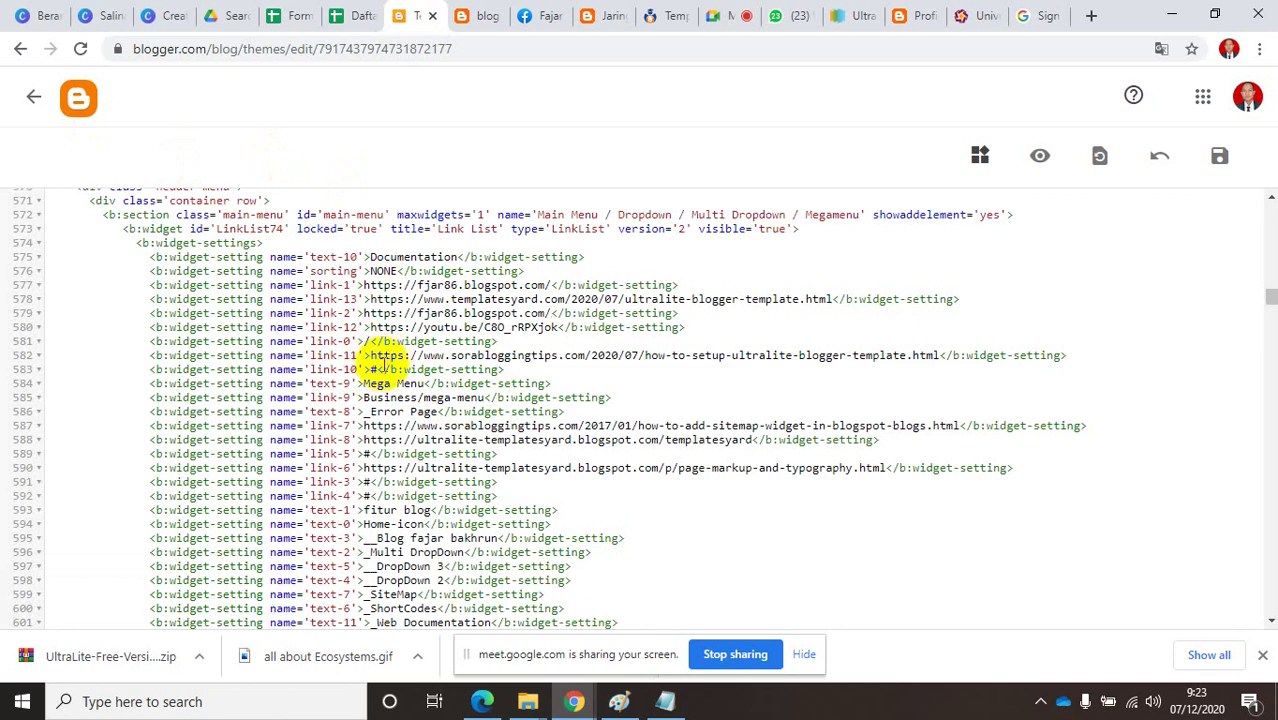
pyautogui.click(373, 372)
pyautogui.write('https://fjar86.blogspot.com/')
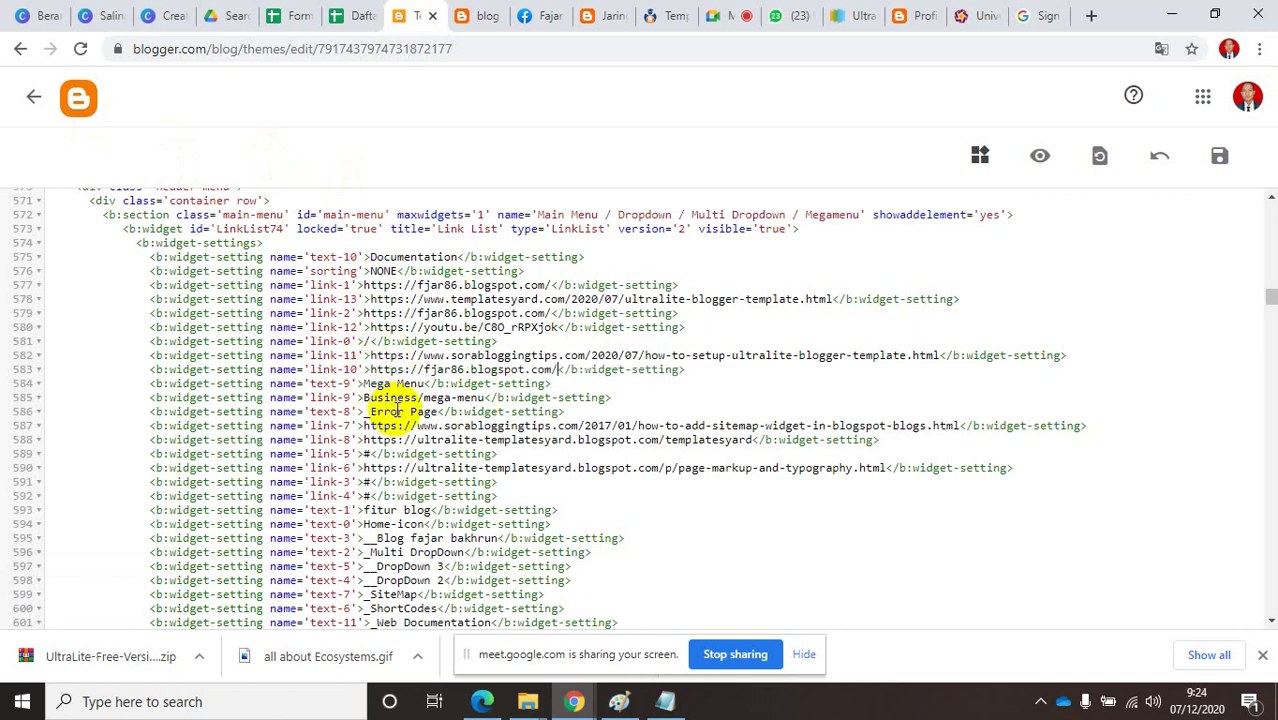
pyautogui.click(367, 456)
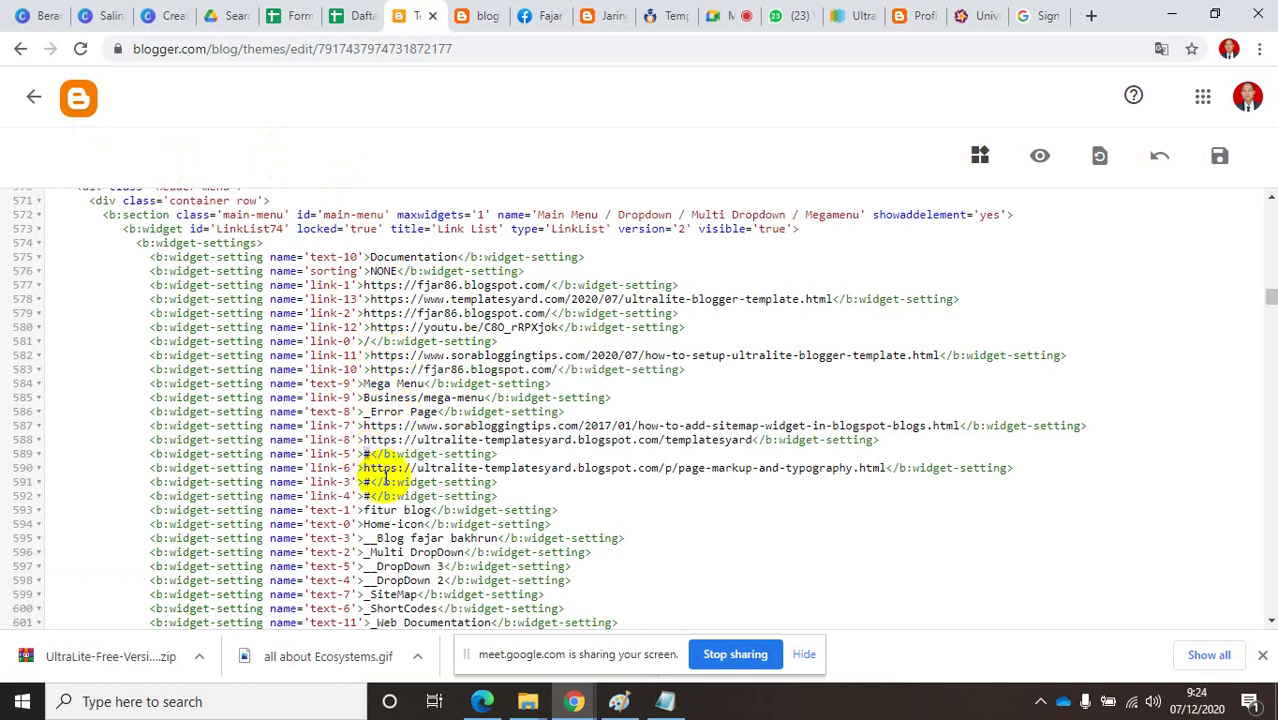
pyautogui.write('https://fjar86.blogspot.com/')
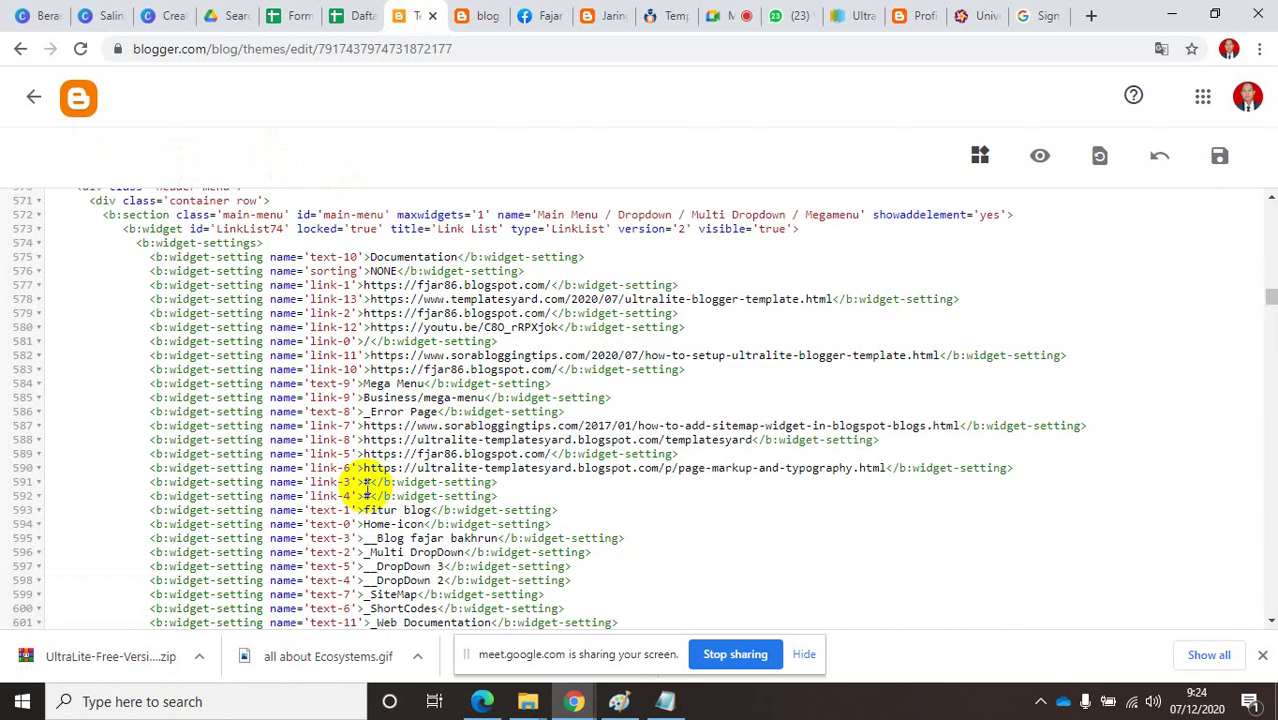
pyautogui.doubleClick(367, 483)
pyautogui.write('https://fjar86.blogspot.com/')
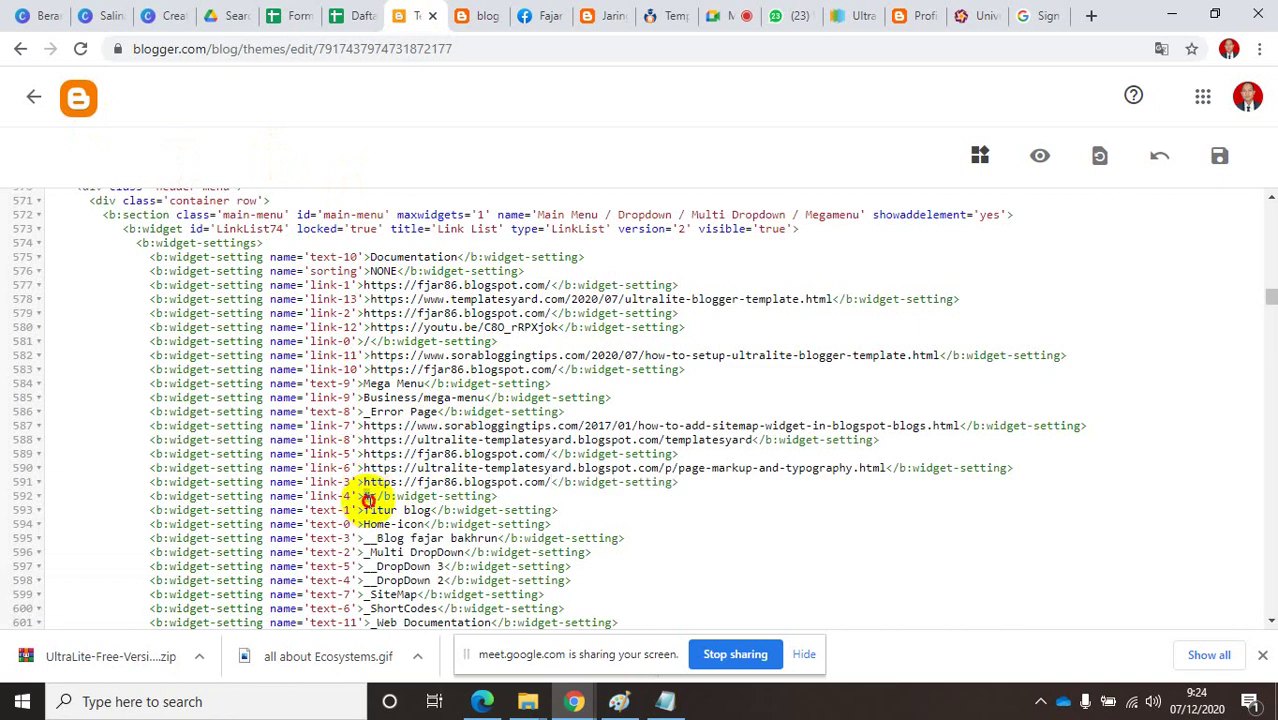
pyautogui.doubleClick(367, 497)
pyautogui.write('https://fjar86.blogspot.com/')
# Save the theme with all the updated menu links
pyautogui.click(425, 524)
pyautogui.scroll(-3, 425, 510)
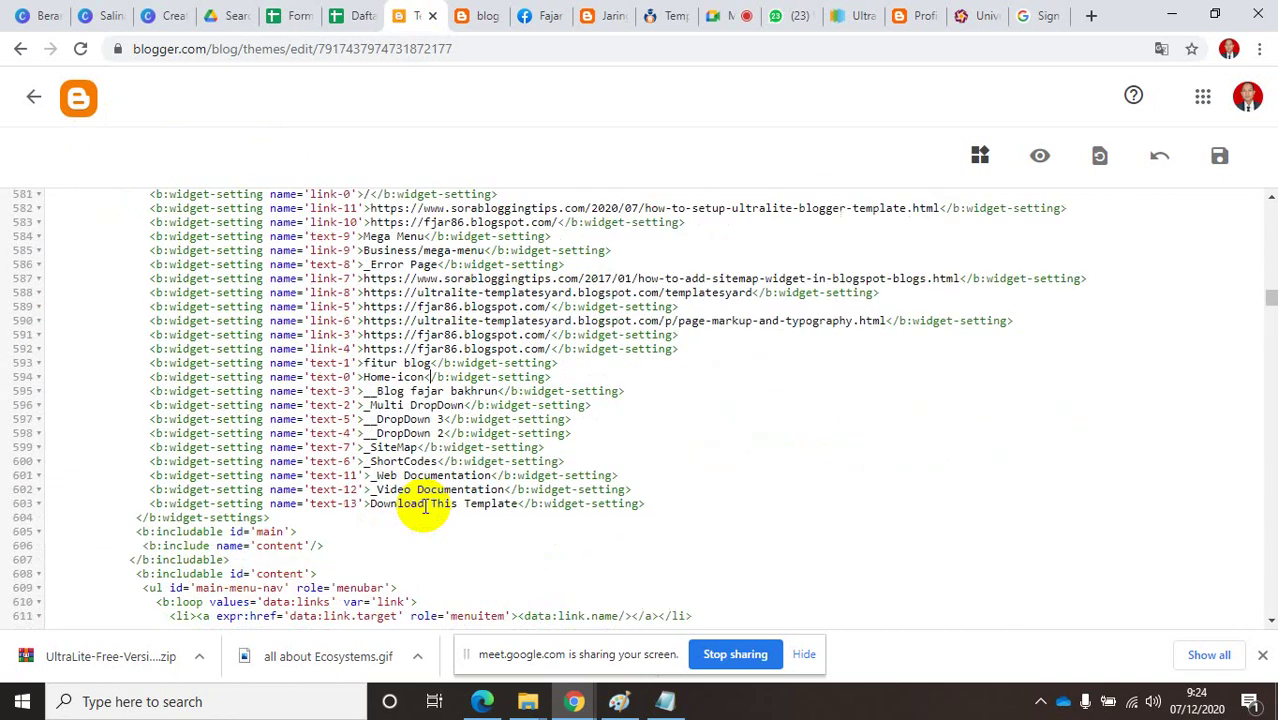
pyautogui.scroll(-5, 422, 460)
pyautogui.scroll(4, 500, 330)
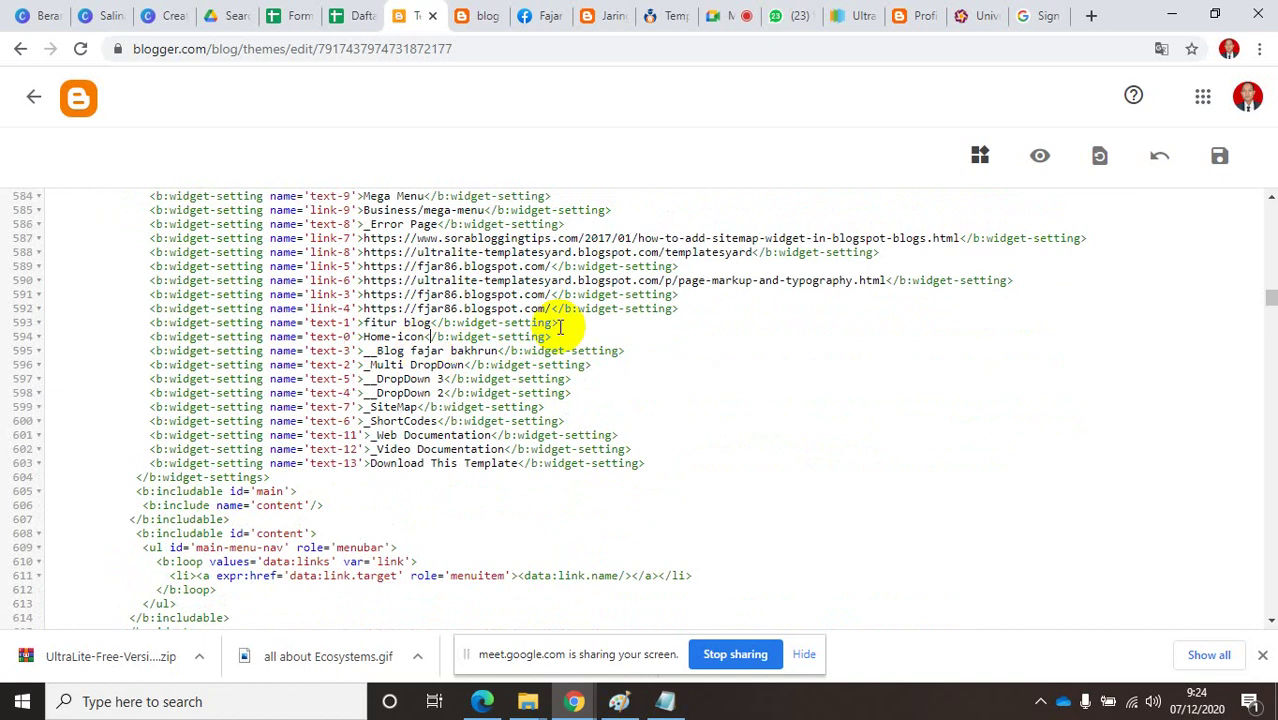
pyautogui.click(1222, 157)
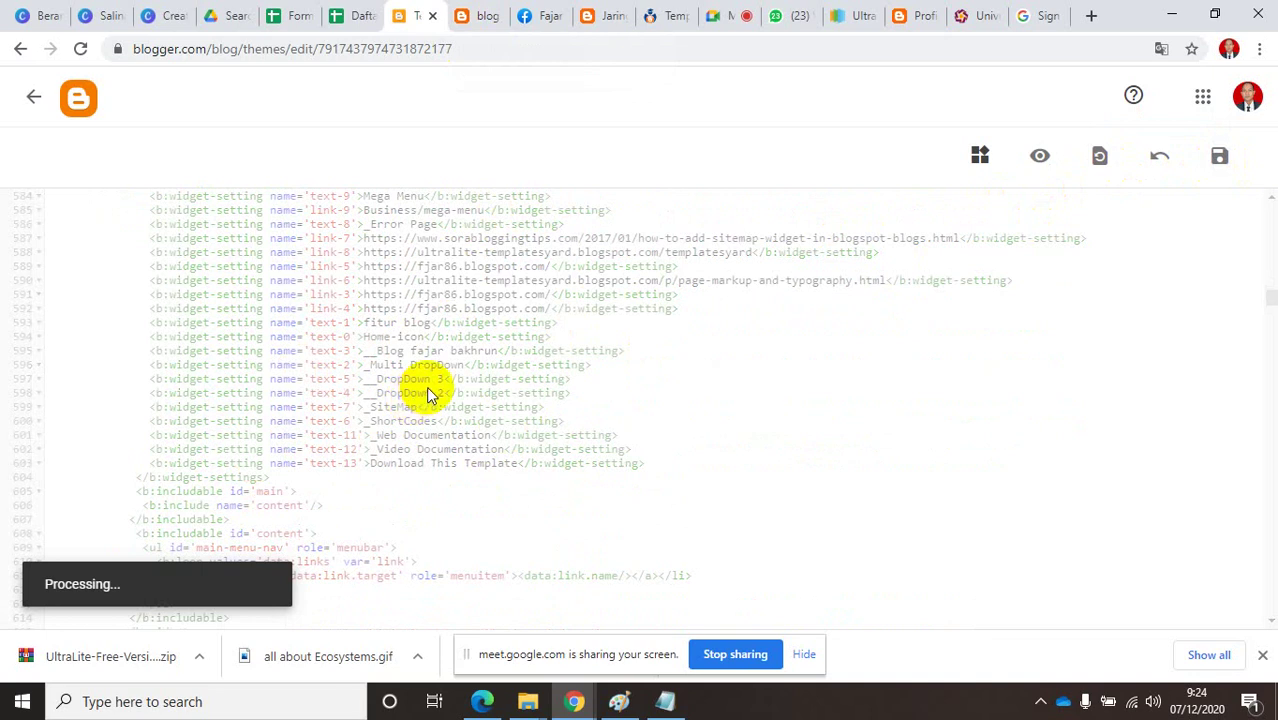
pyautogui.scroll(-4, 427, 387)
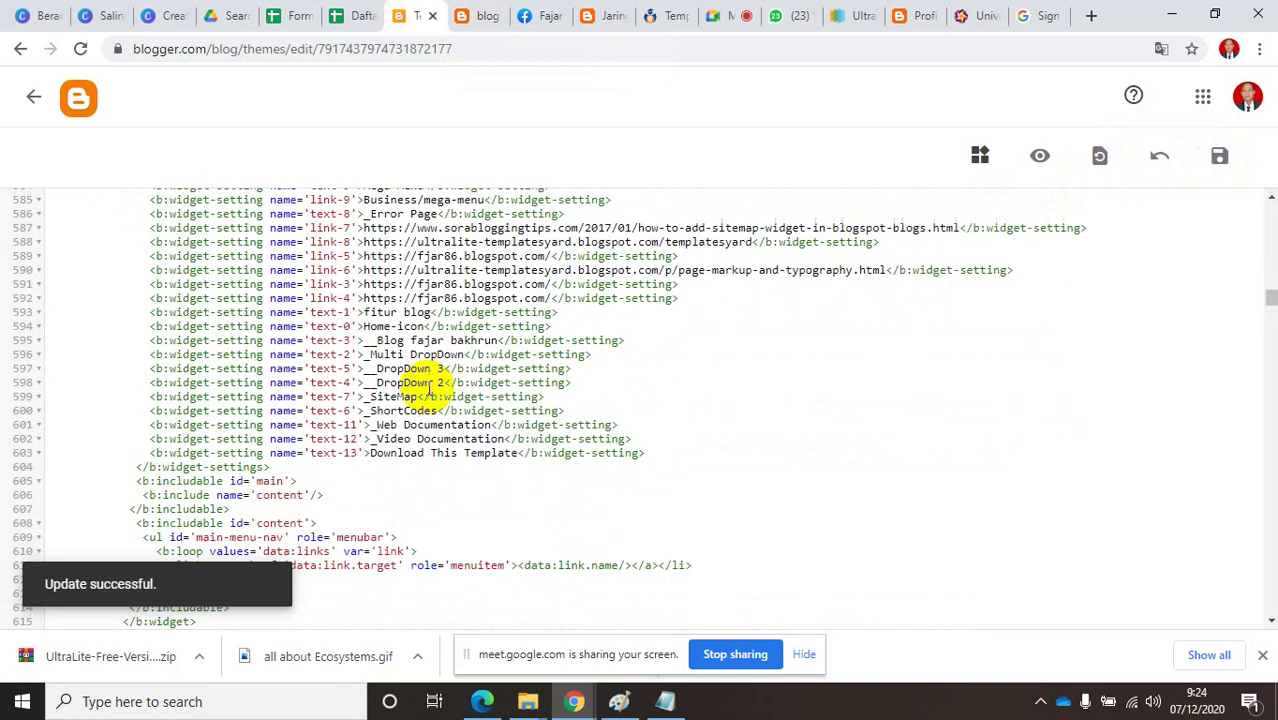
pyautogui.scroll(-8, 428, 387)
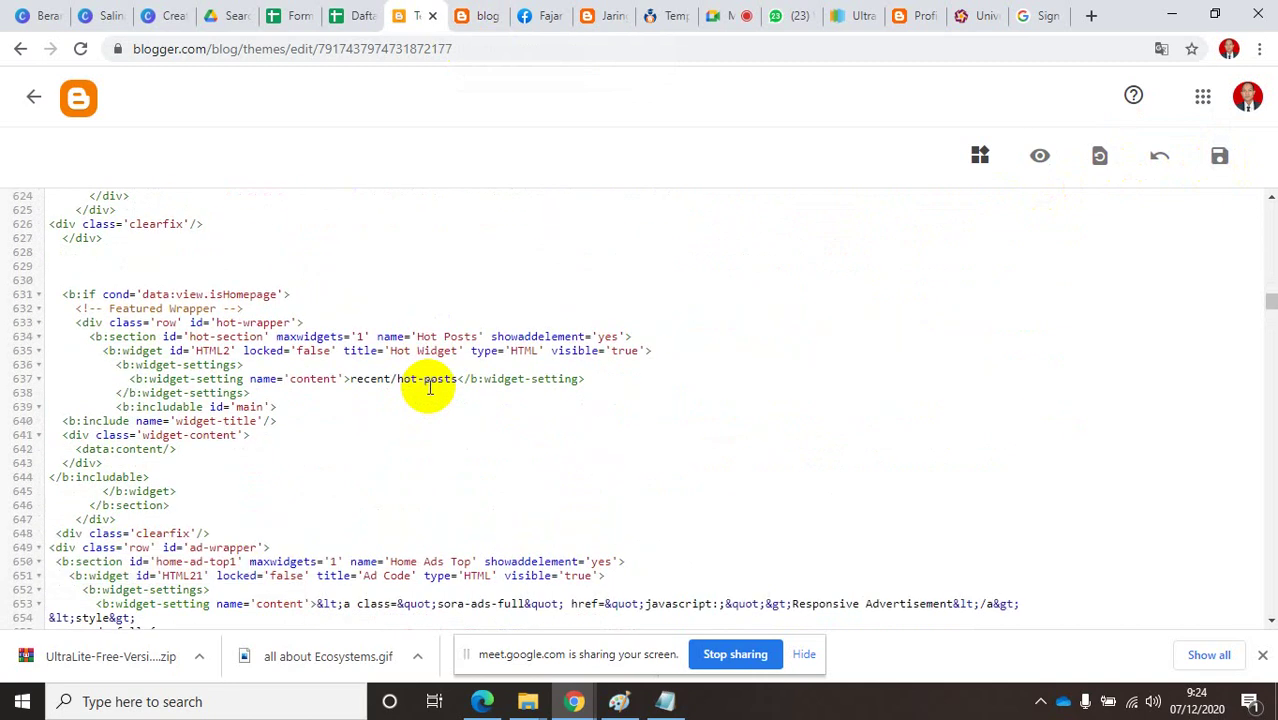
pyautogui.scroll(-15, 428, 387)
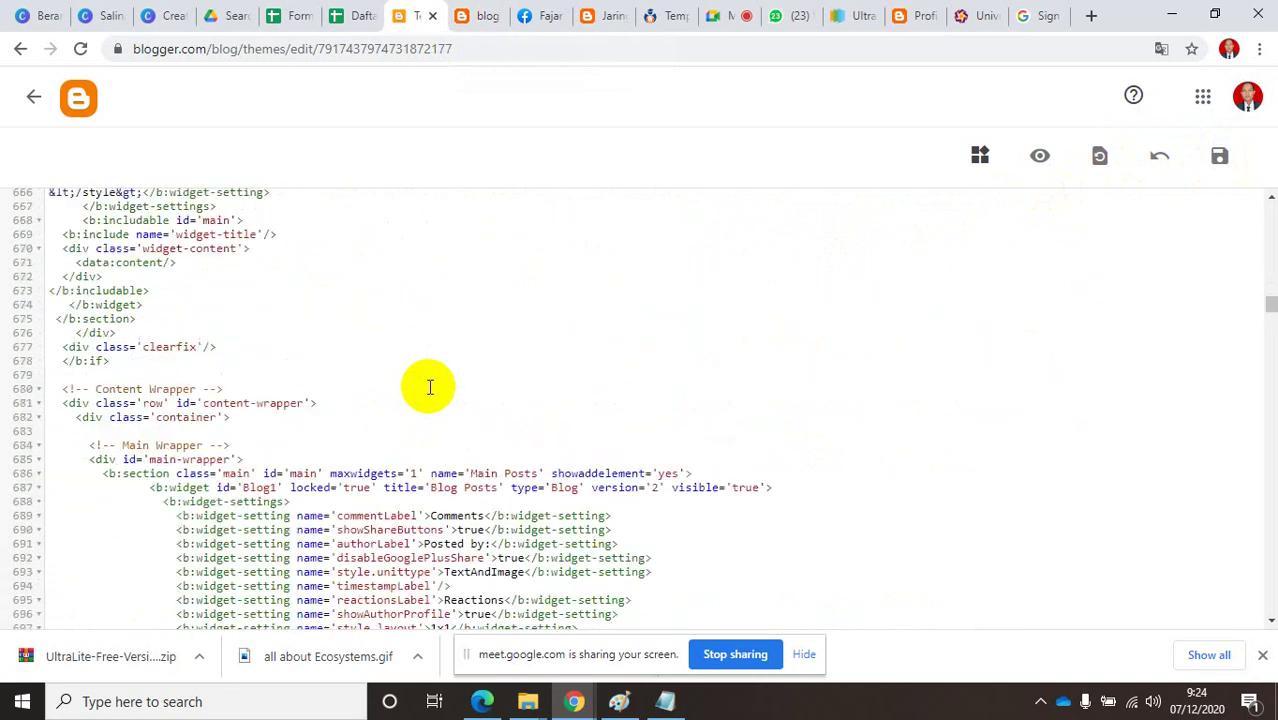
# On the reloaded blog, confirm Multi DropDown > Blog fajar bakhrun opens fjar86.blogspot.com, then return
pyautogui.click(478, 16)
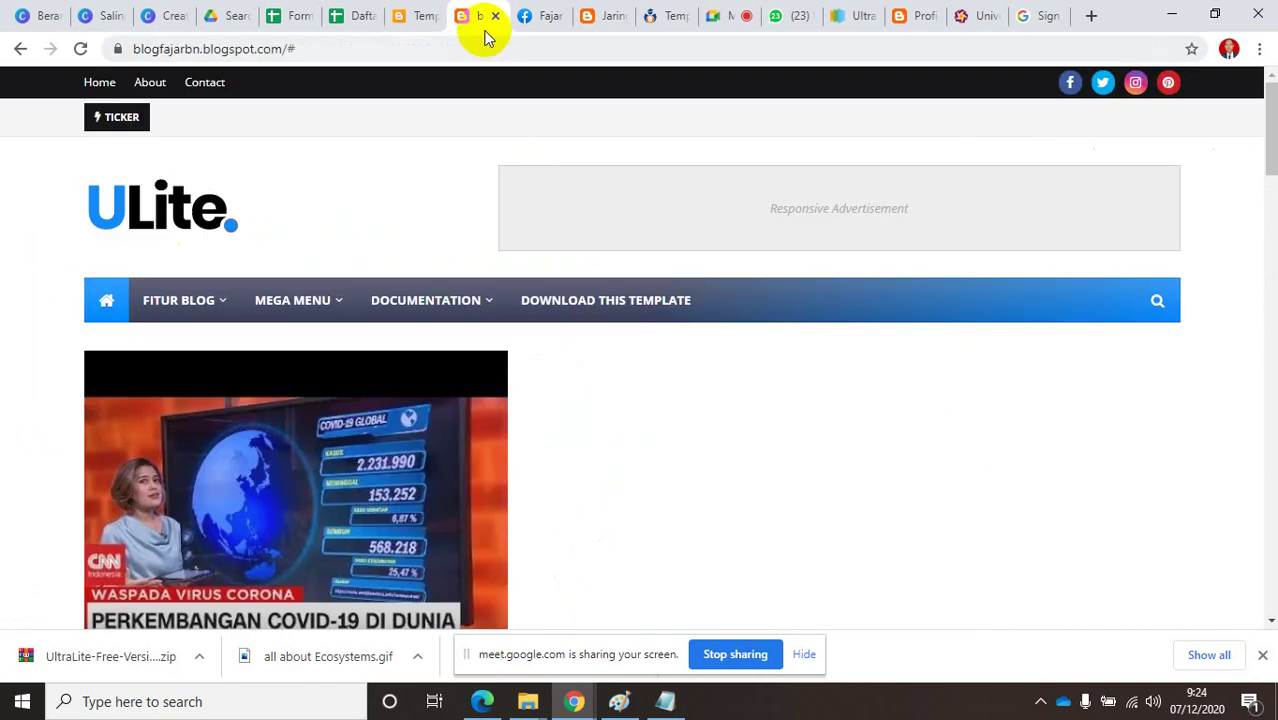
pyautogui.click(80, 48)
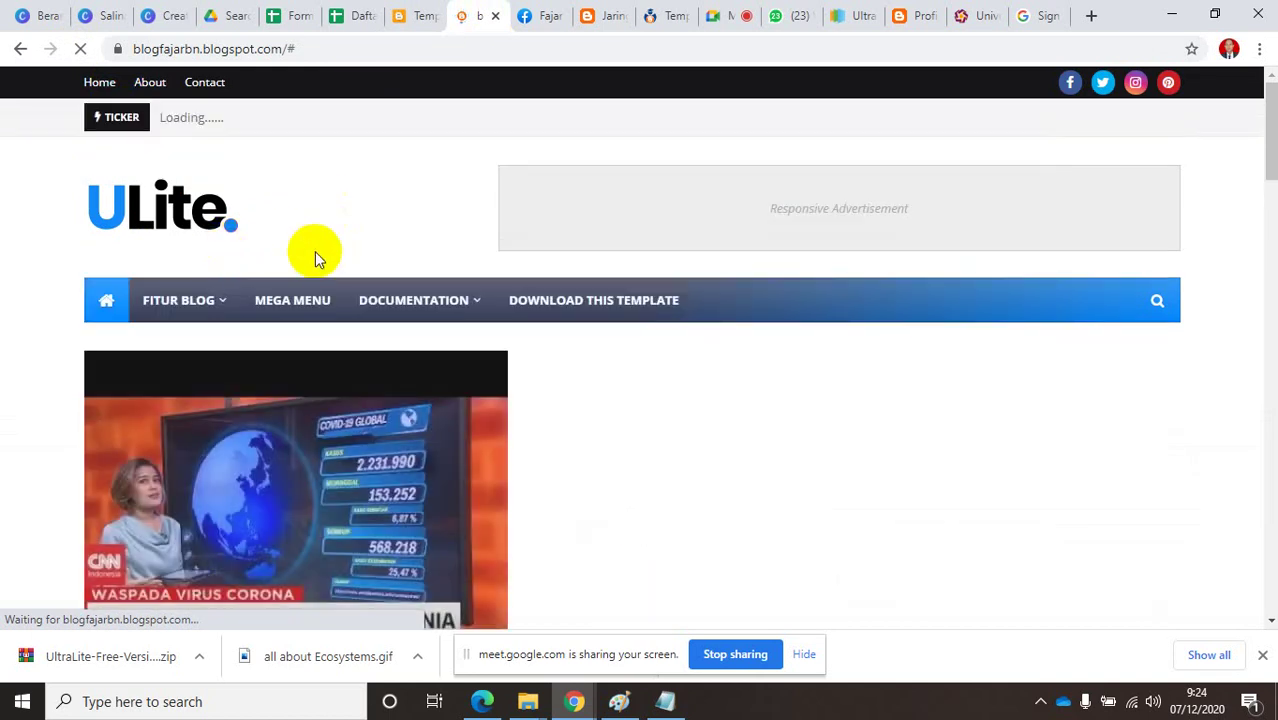
pyautogui.moveTo(204, 316)
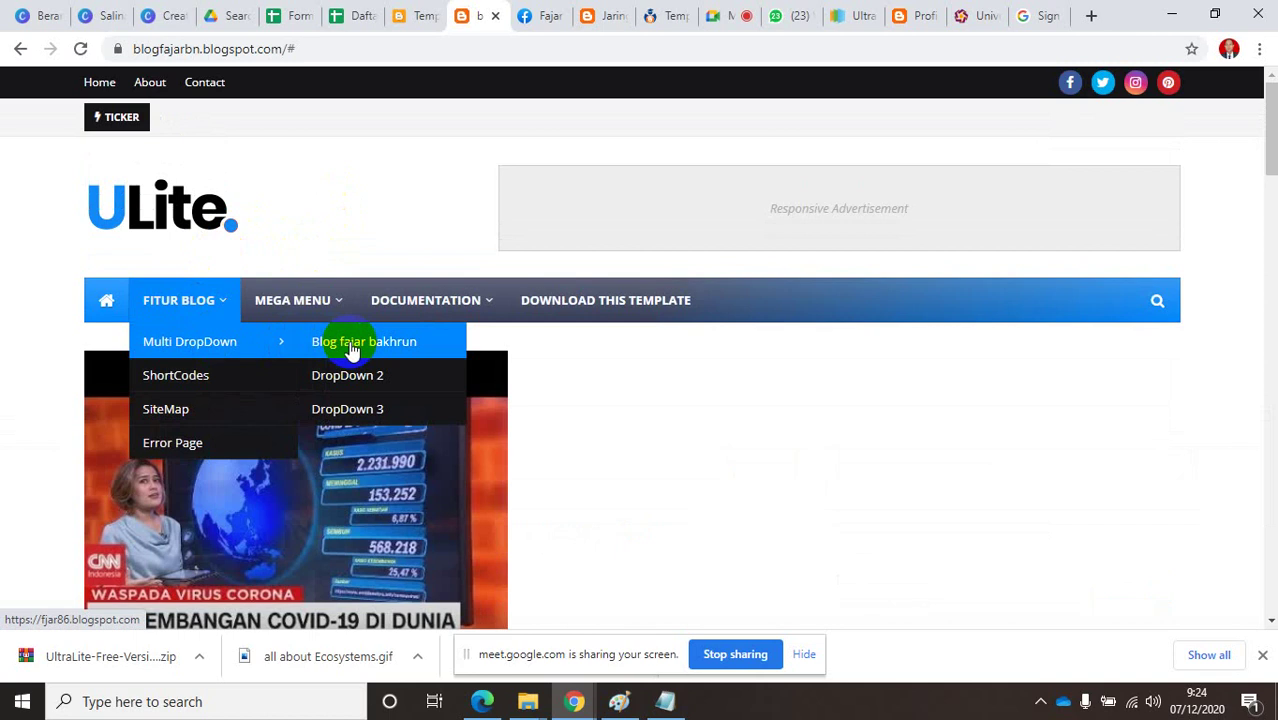
pyautogui.click(356, 347)
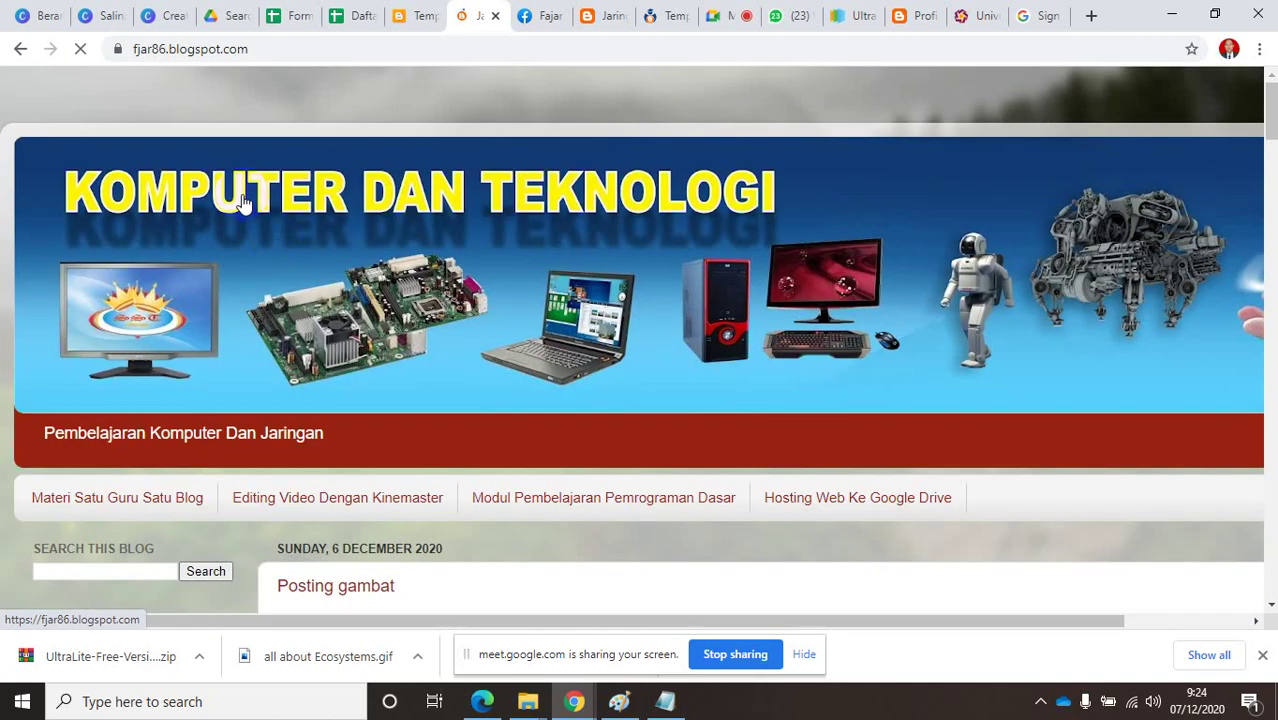
pyautogui.click(18, 56)
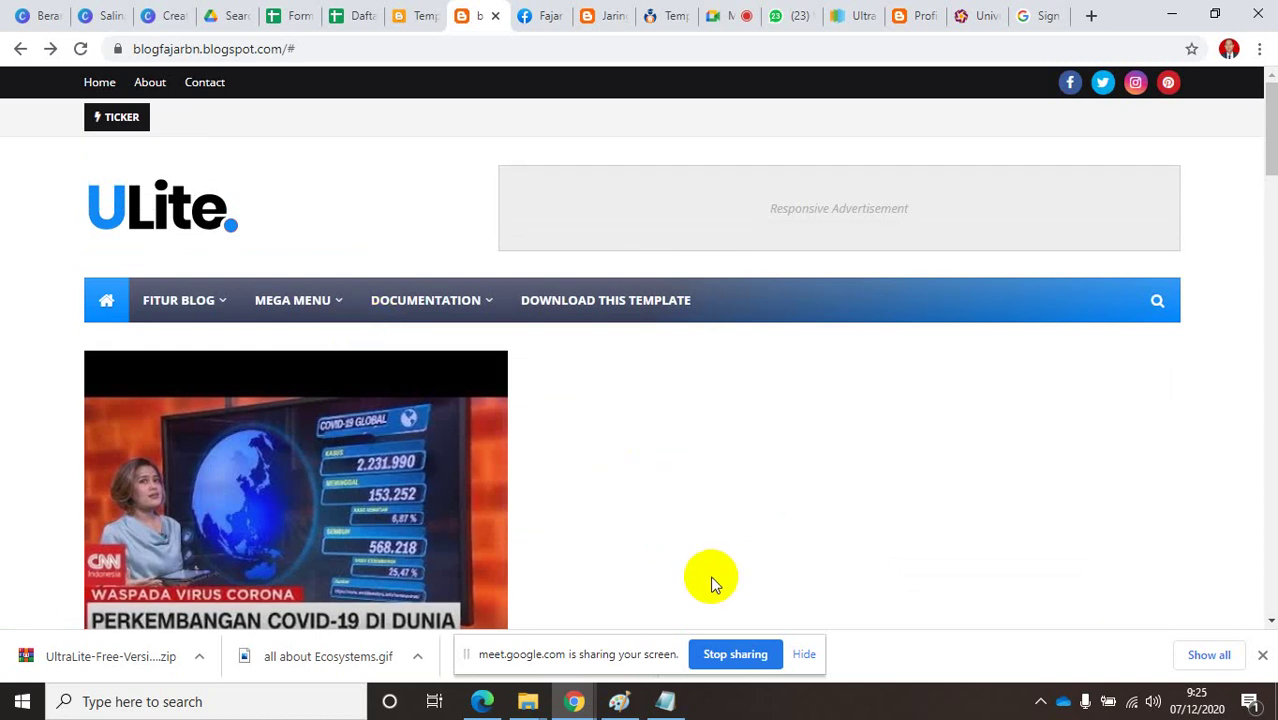
# Stop presenting, admit the first join request, and highlight the participant's hosting question in chat
pyautogui.click(728, 656)
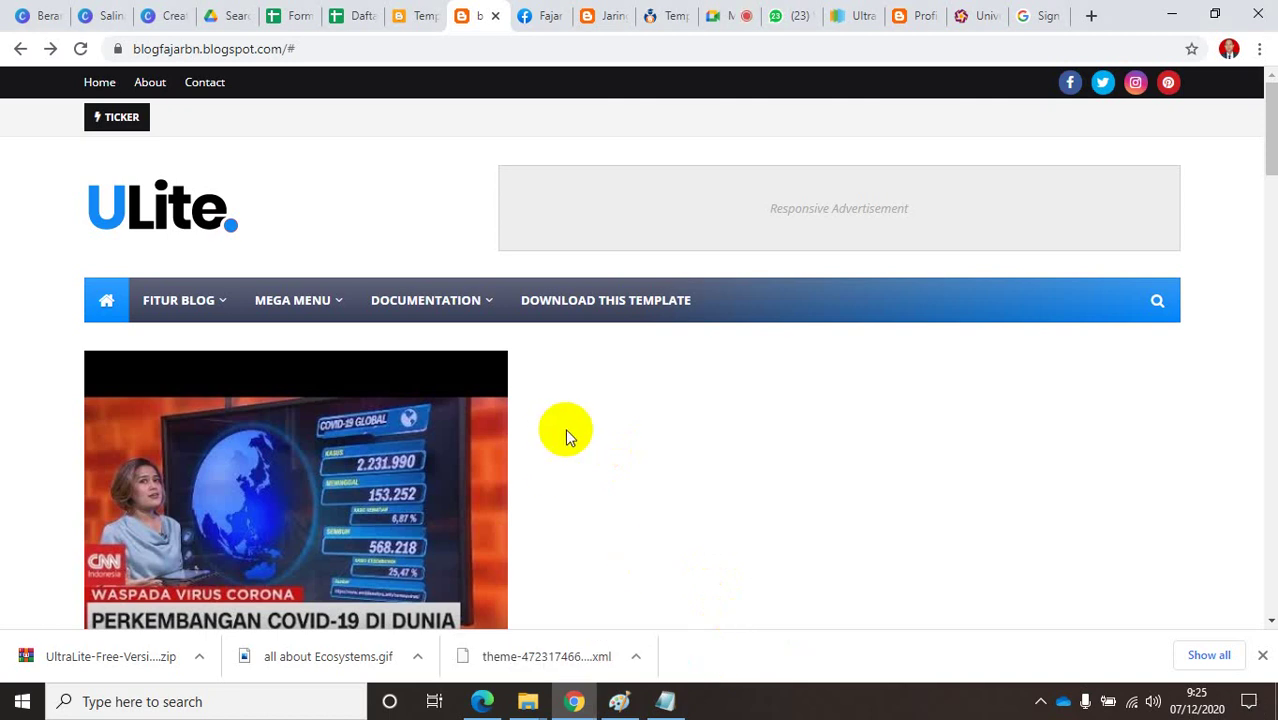
pyautogui.click(718, 15)
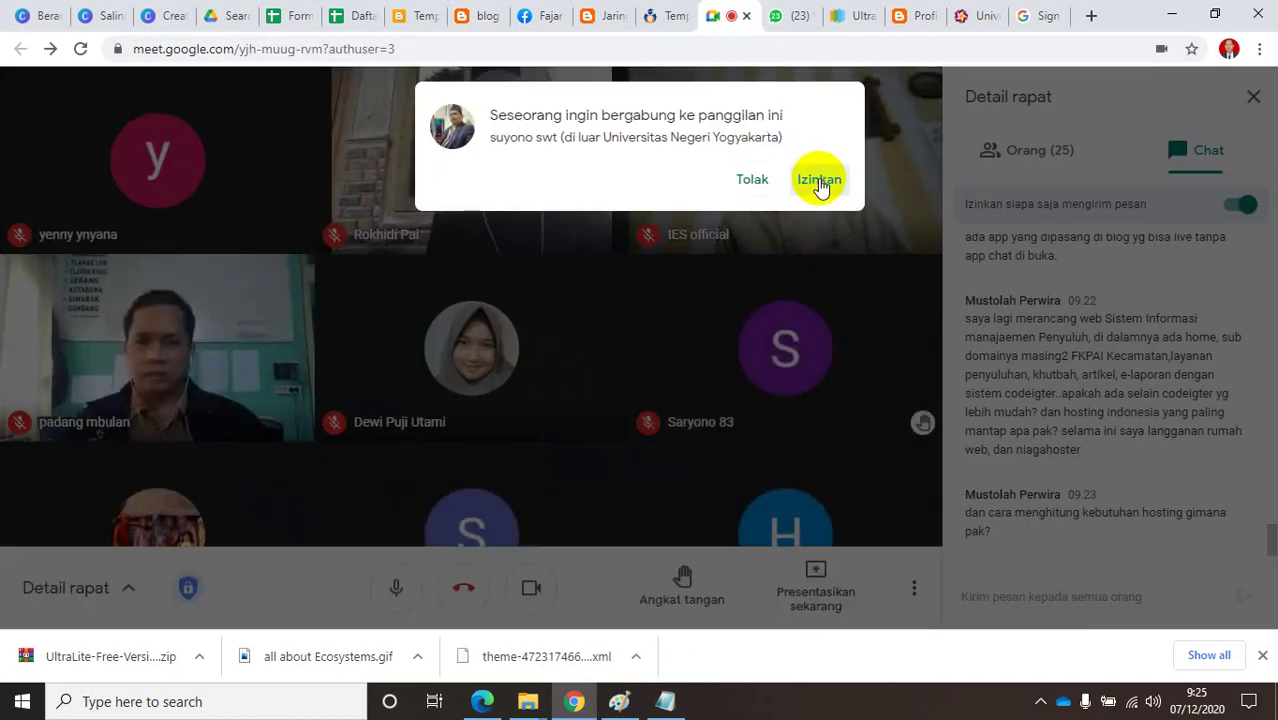
pyautogui.click(819, 179)
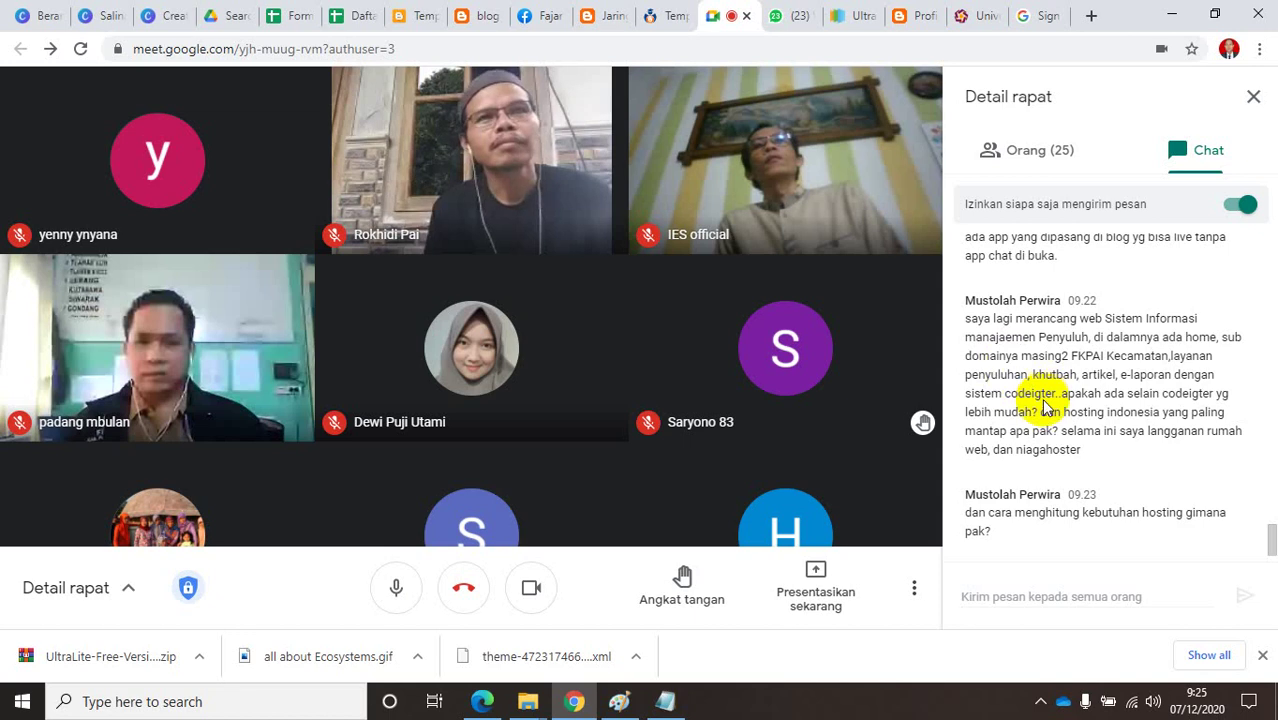
pyautogui.click(1006, 592)
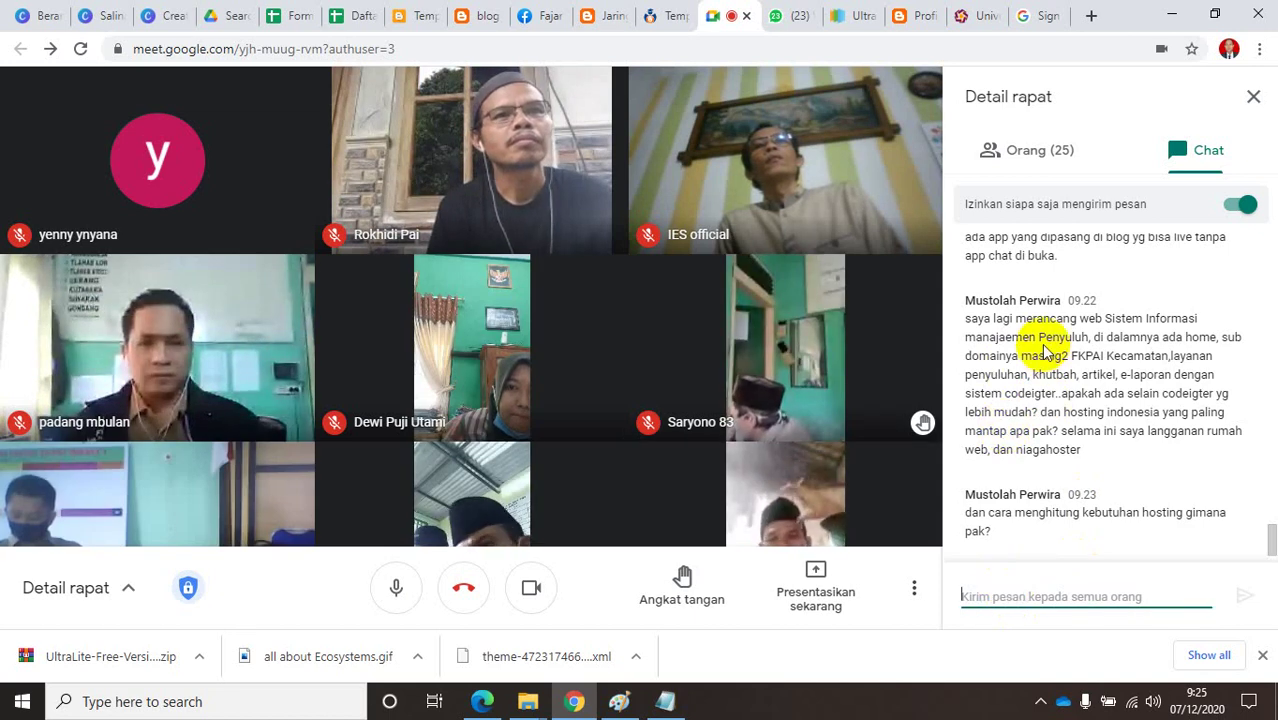
pyautogui.moveTo(786, 385)
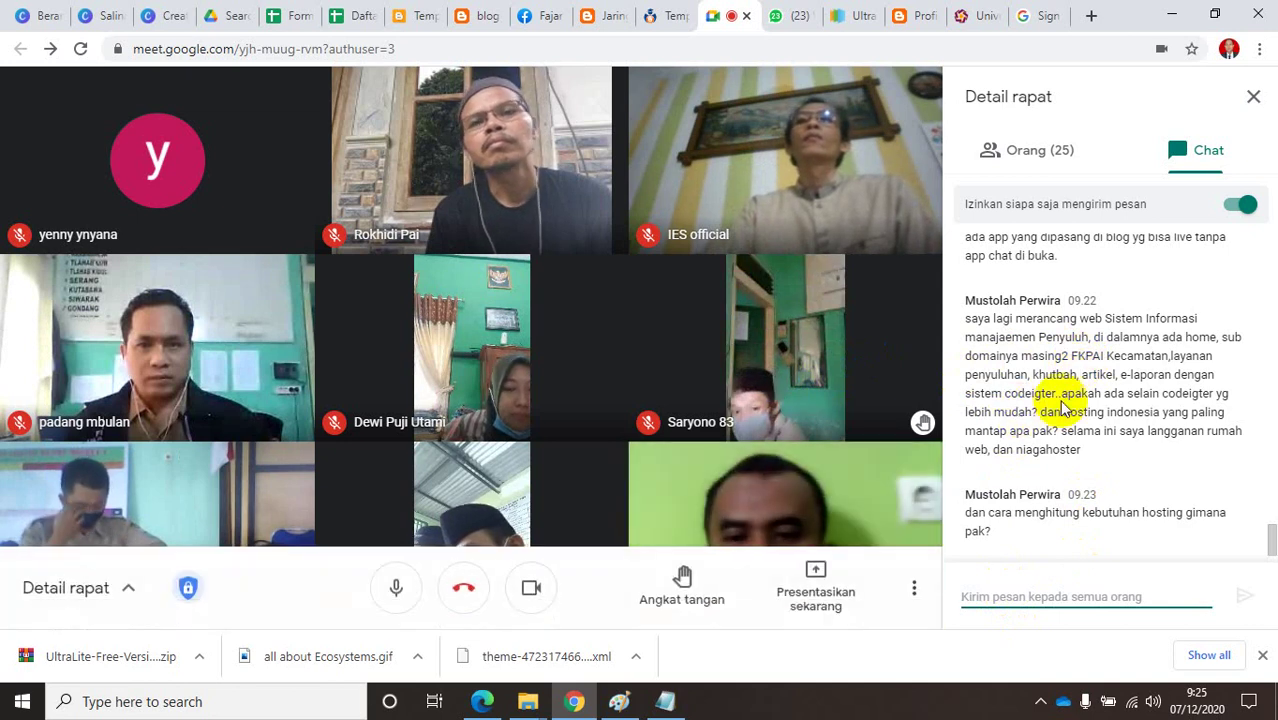
pyautogui.moveTo(1065, 397); pyautogui.dragTo(1092, 454)
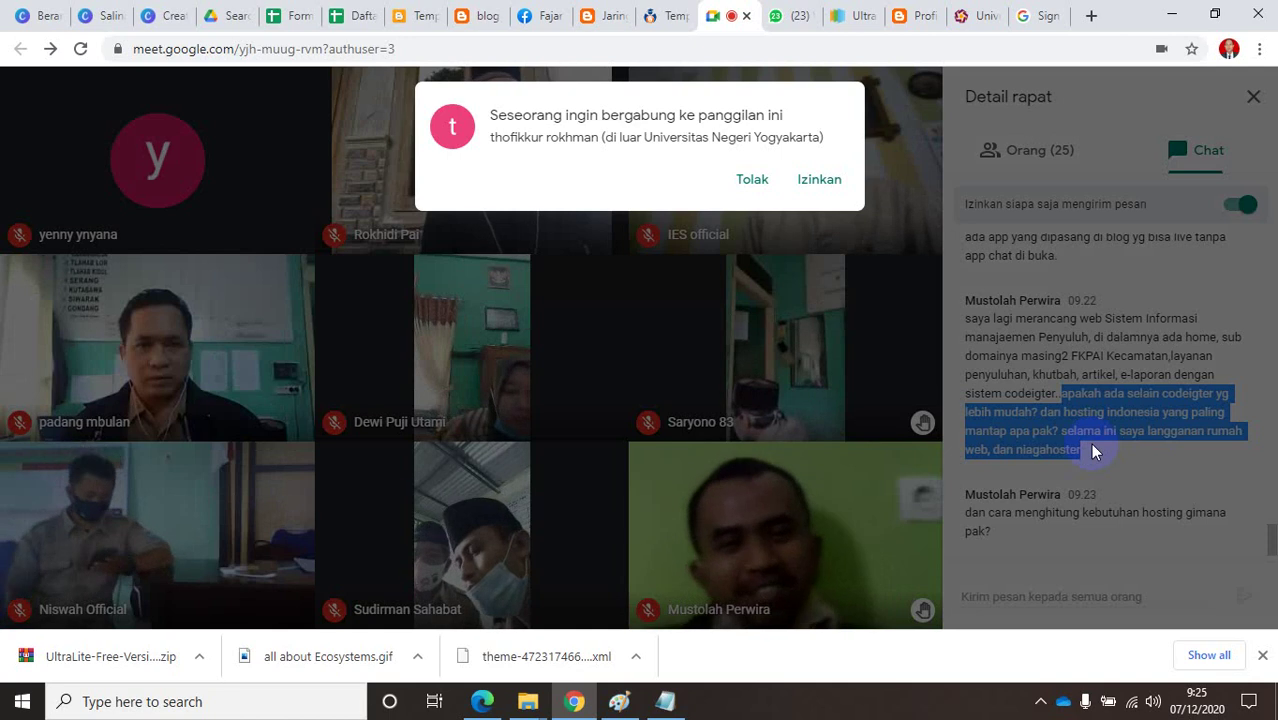
# Admit the remaining four join requests to the meeting
pyautogui.click(820, 183)
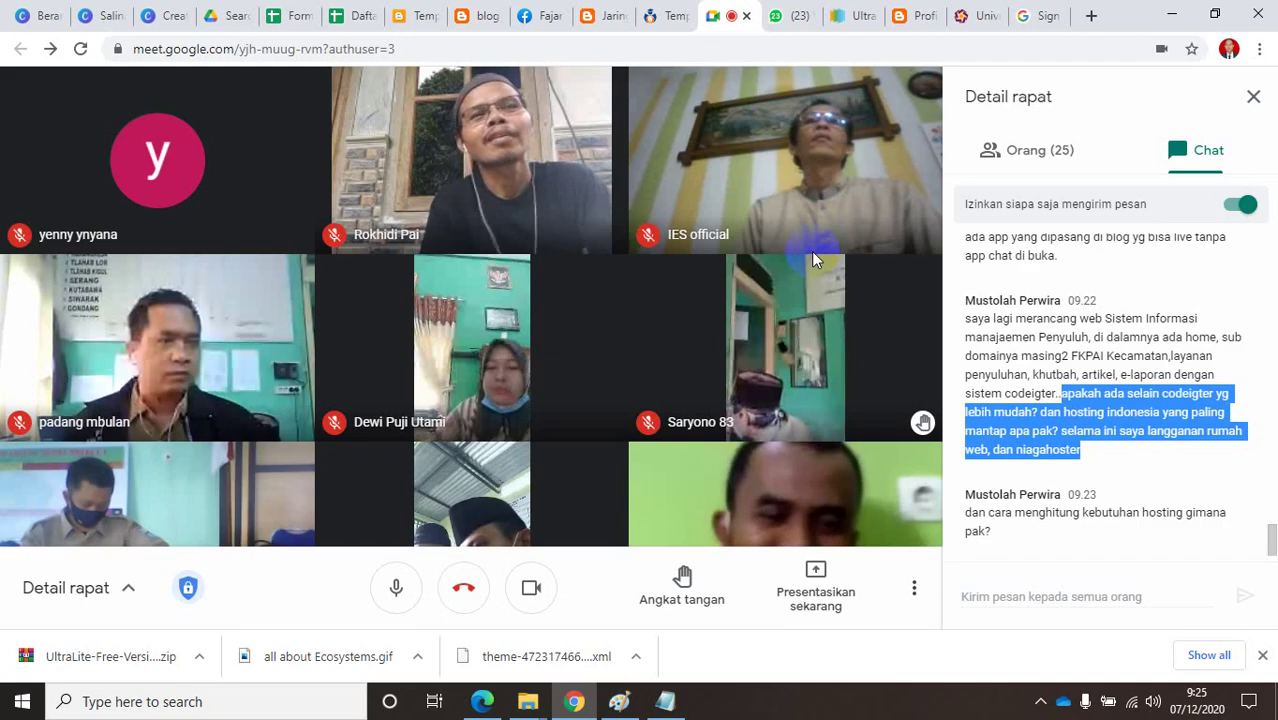
pyautogui.click(578, 279)
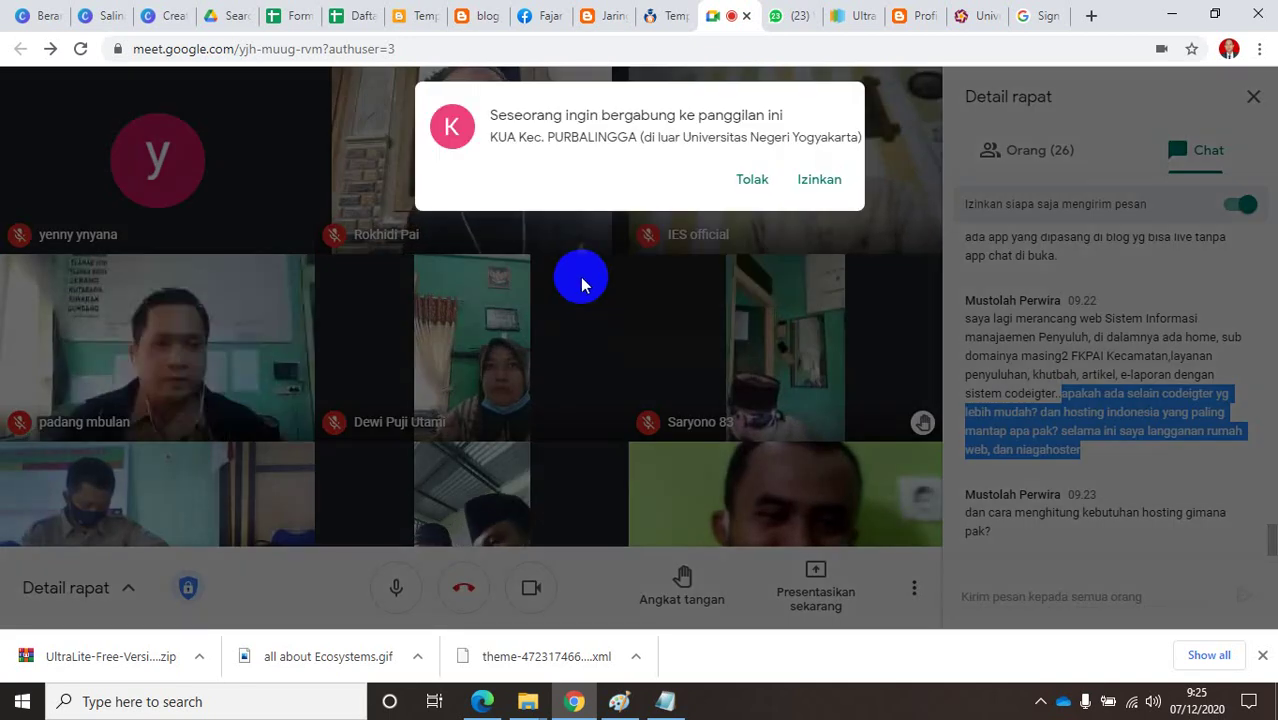
pyautogui.click(829, 193)
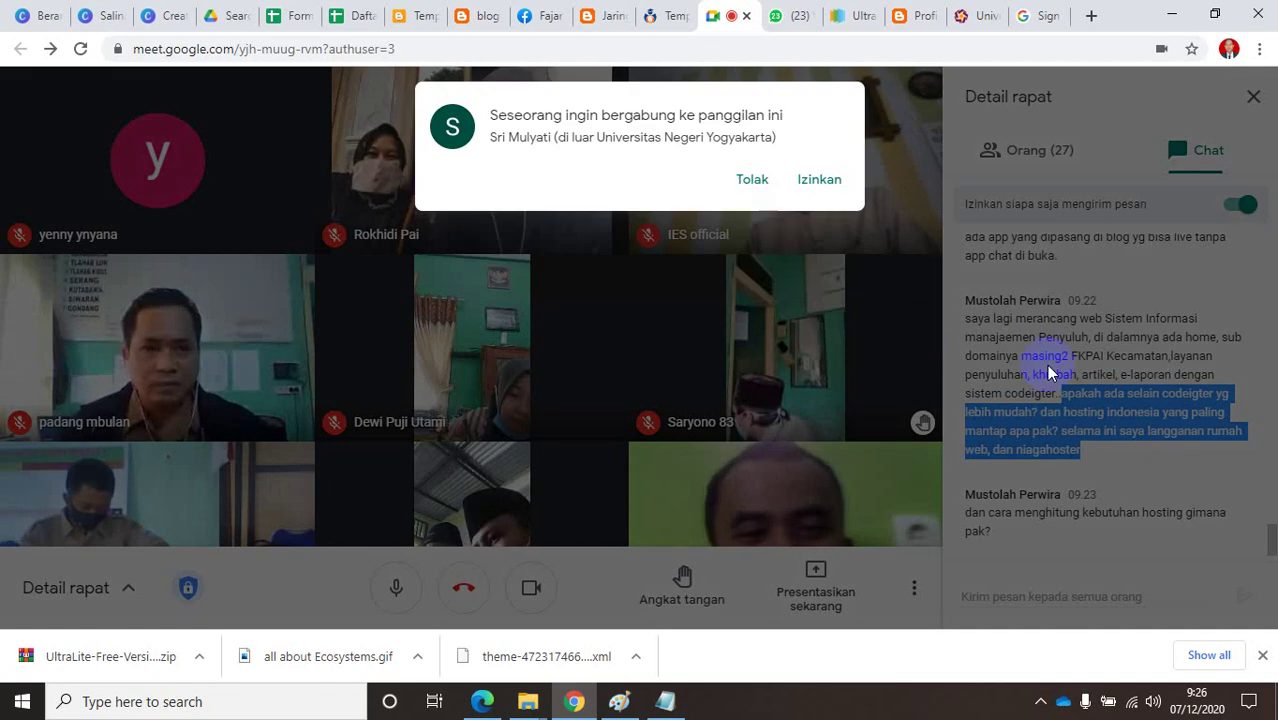
pyautogui.click(819, 182)
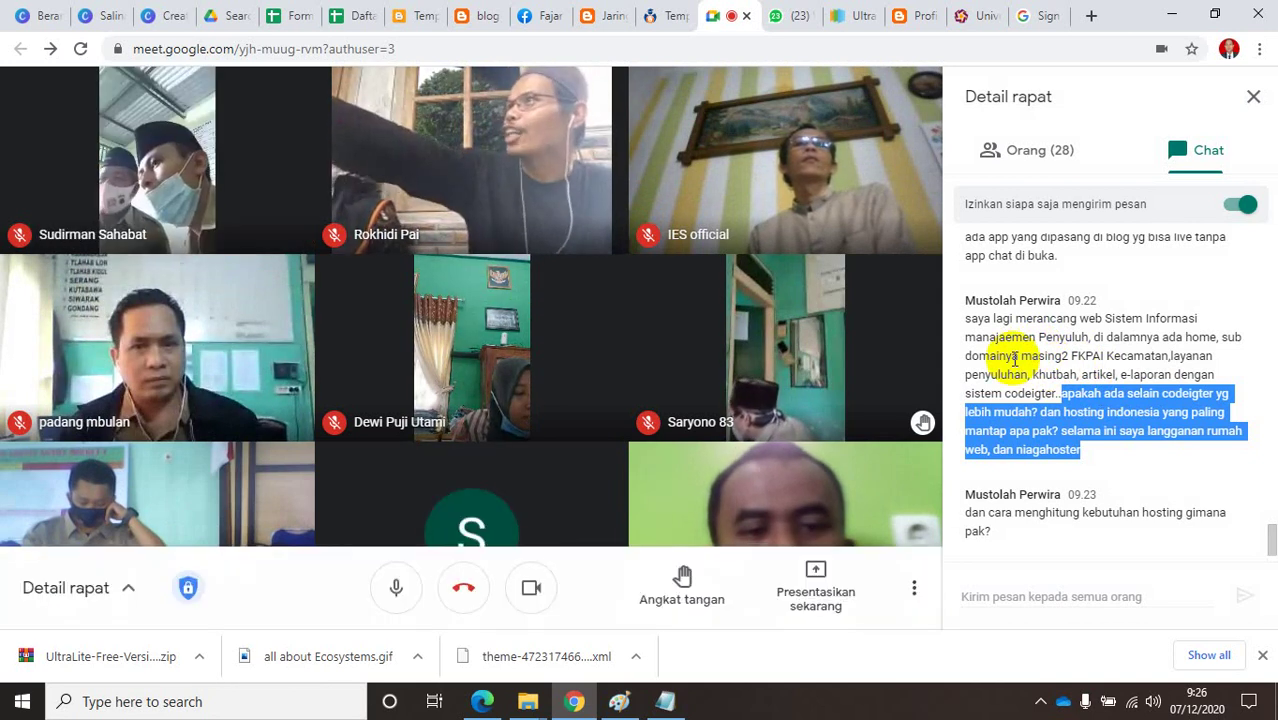
# Share the entire screen with everyone in the meeting again
pyautogui.click(815, 592)
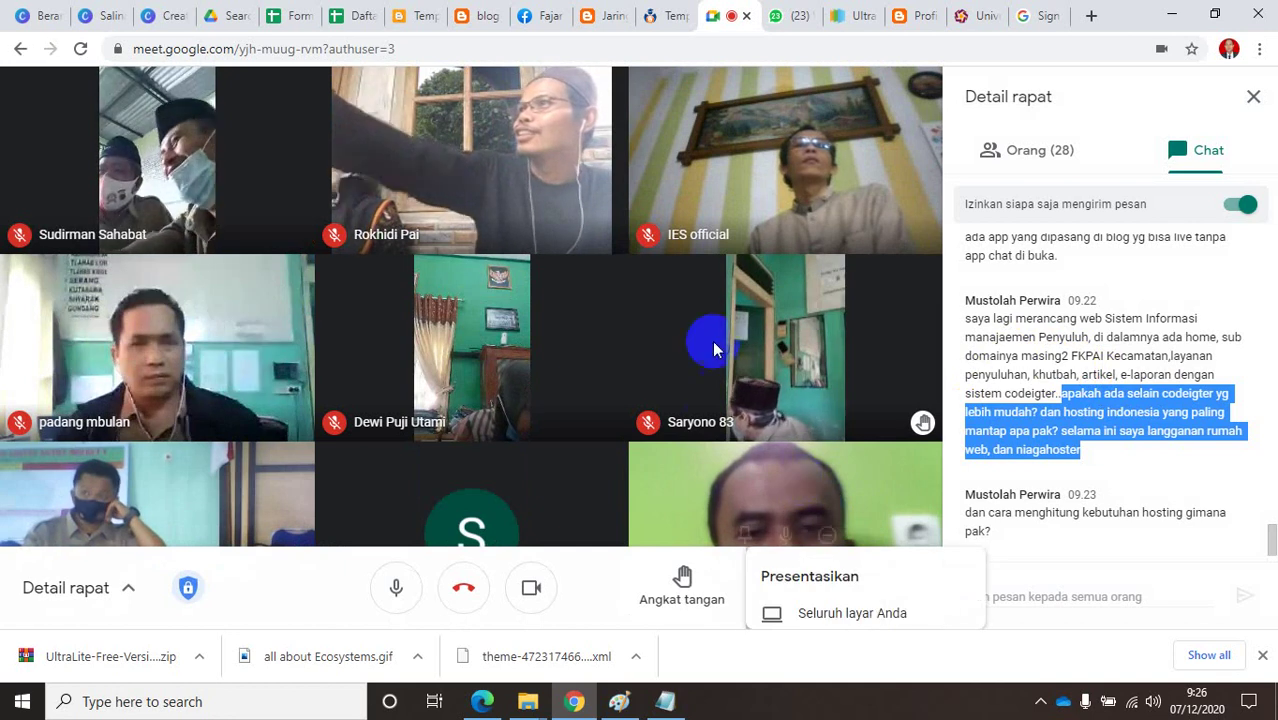
pyautogui.click(579, 345)
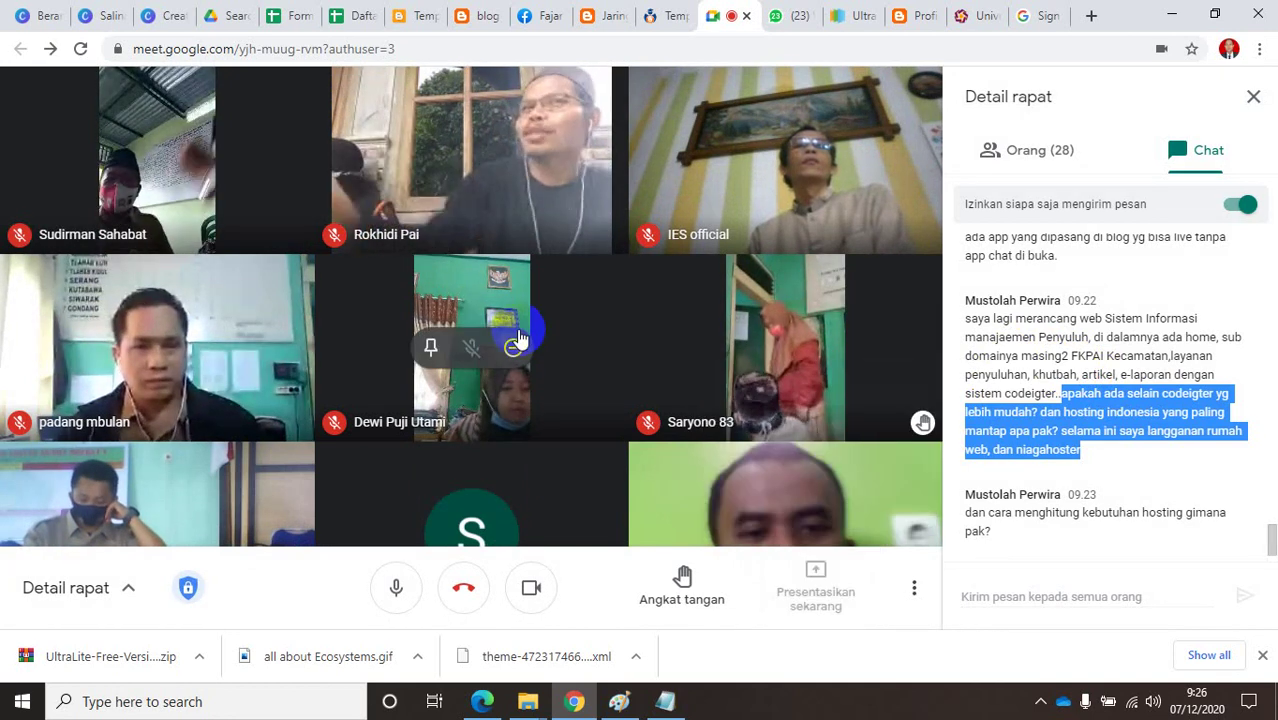
pyautogui.click(590, 335)
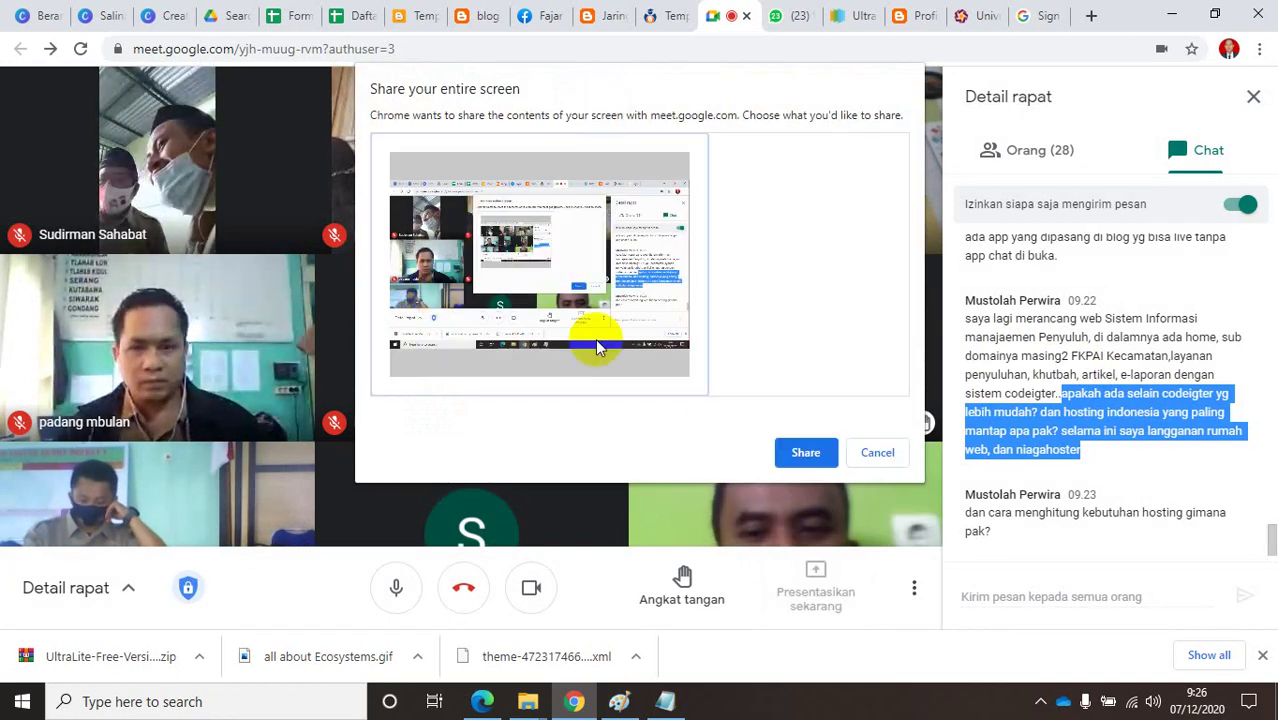
pyautogui.click(804, 453)
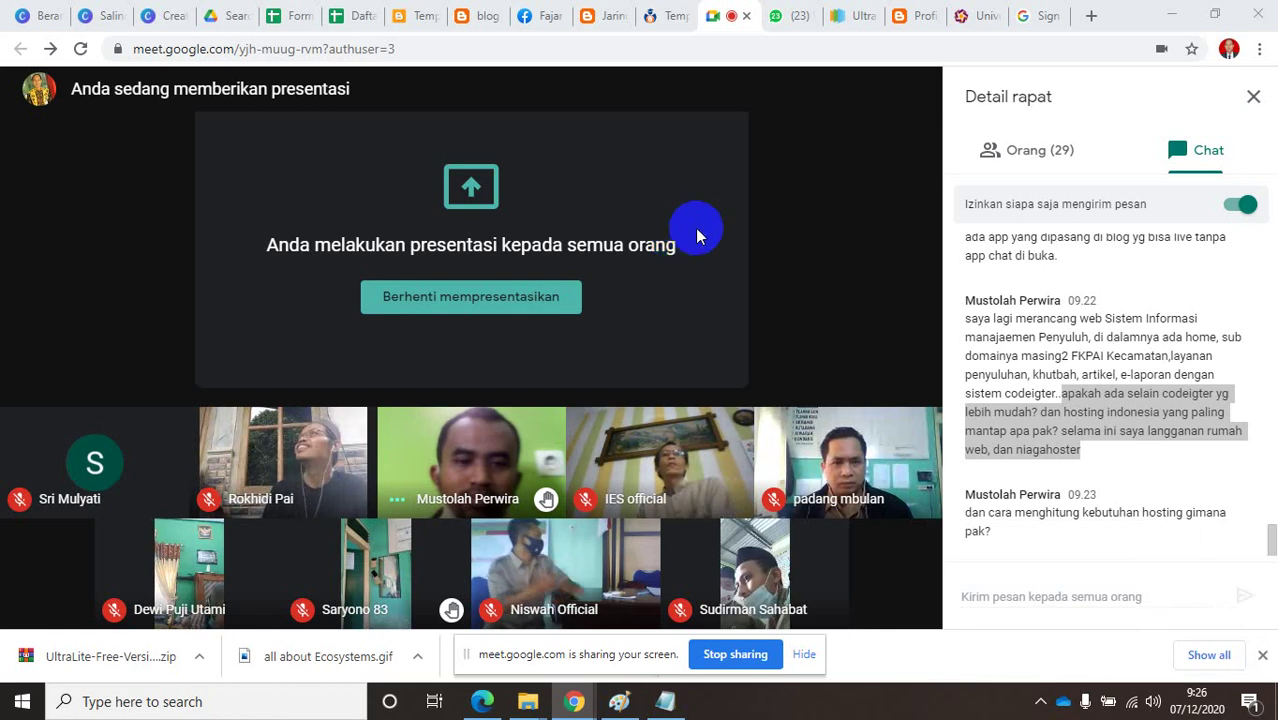
# Search Google for 000webhost in the sign-in tab and highlight the first result's no-ads claim
pyautogui.click(1026, 20)
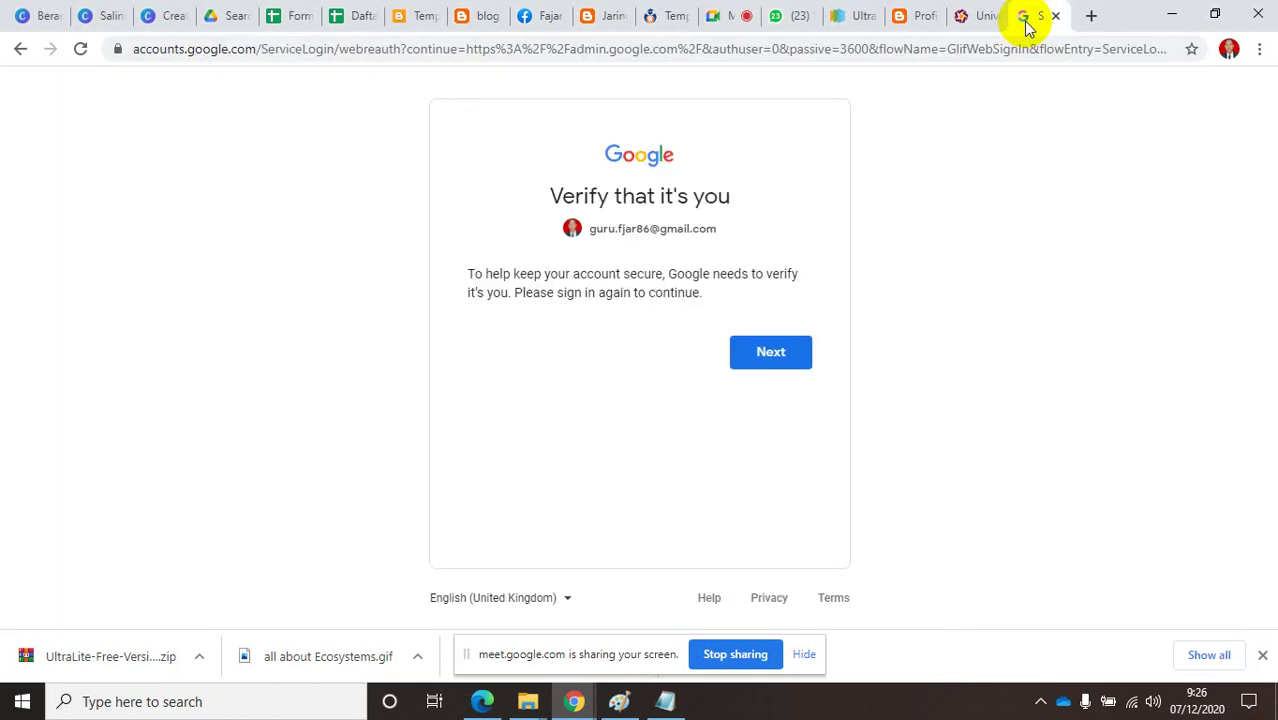
pyautogui.click(516, 56)
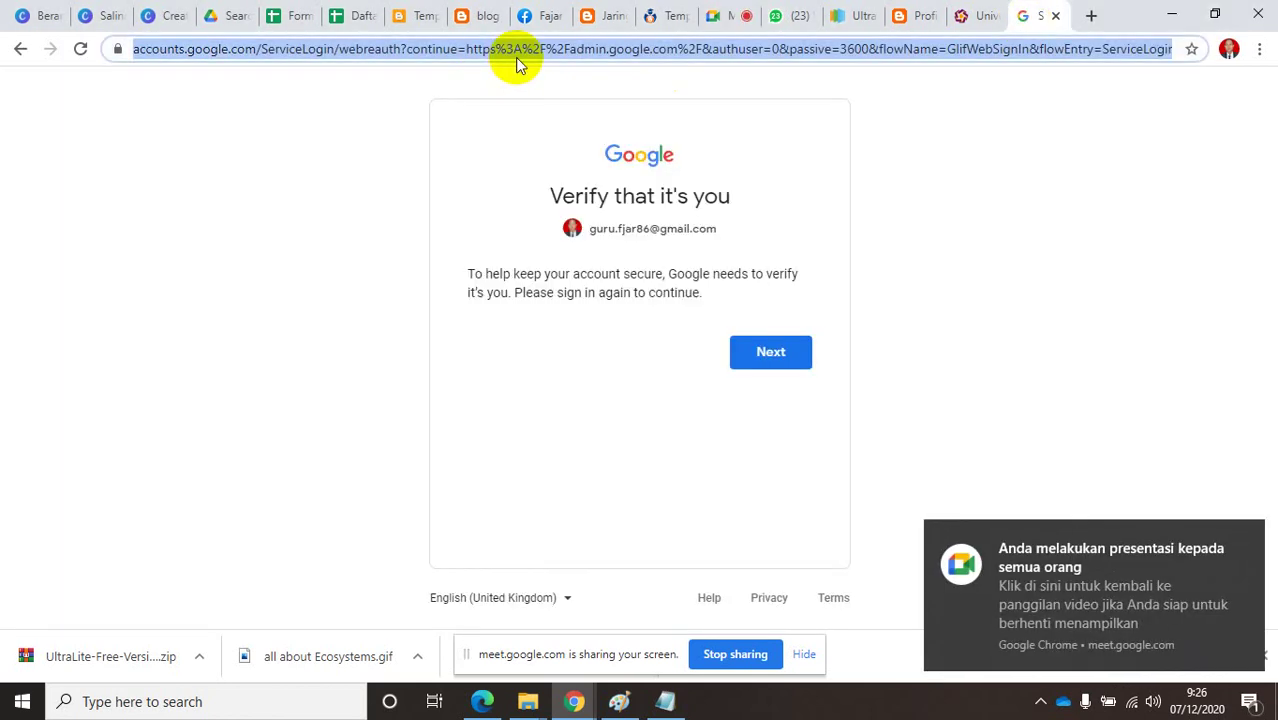
pyautogui.write('000')
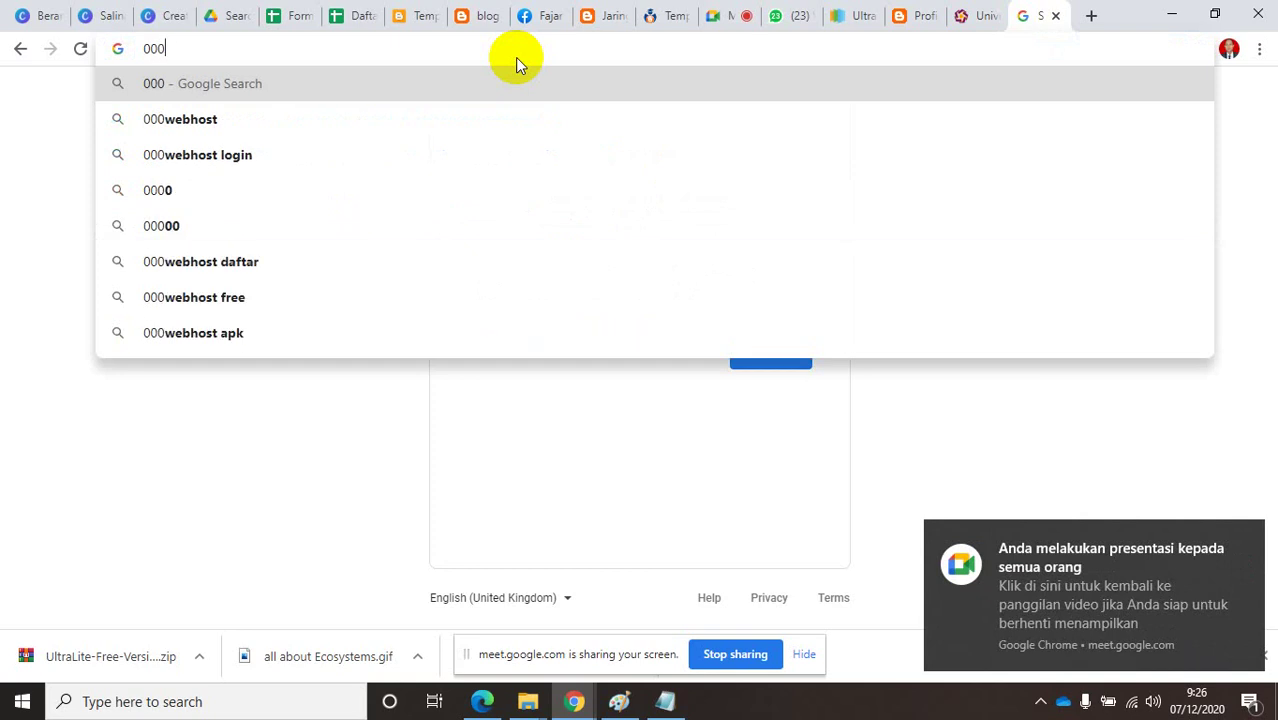
pyautogui.press('Down')
pyautogui.press('Return')
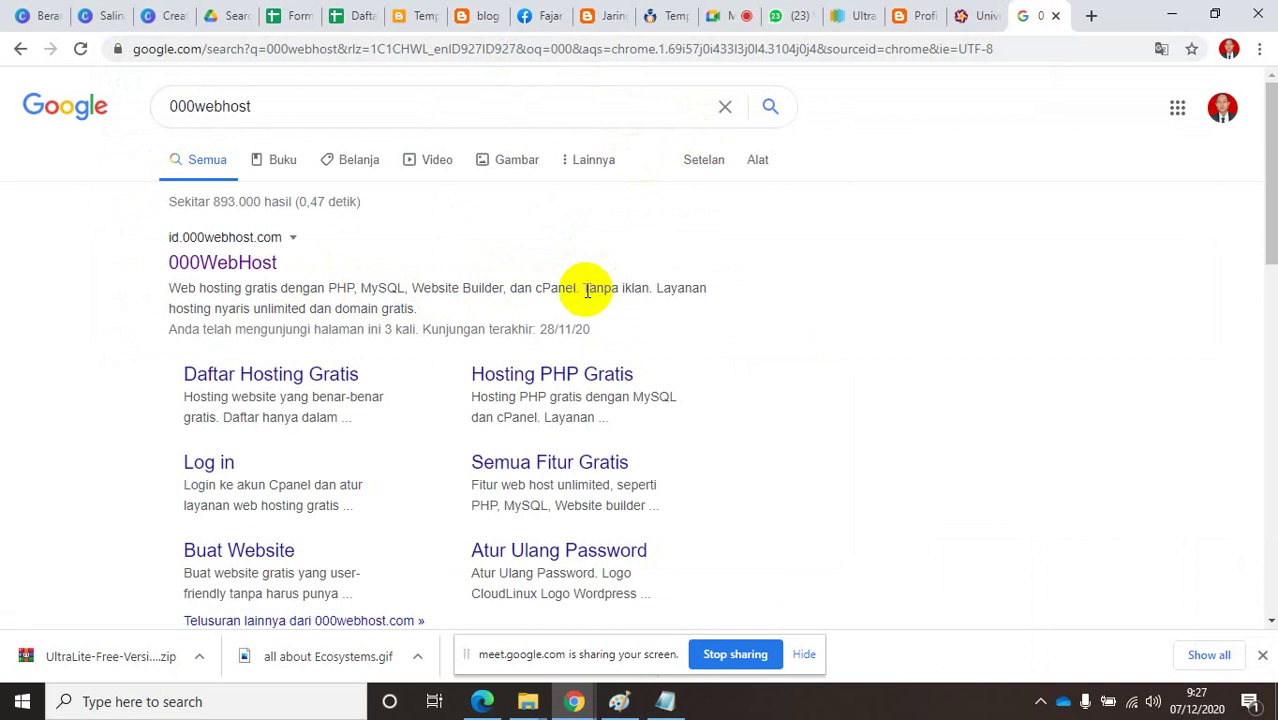
pyautogui.moveTo(585, 289); pyautogui.dragTo(640, 288)
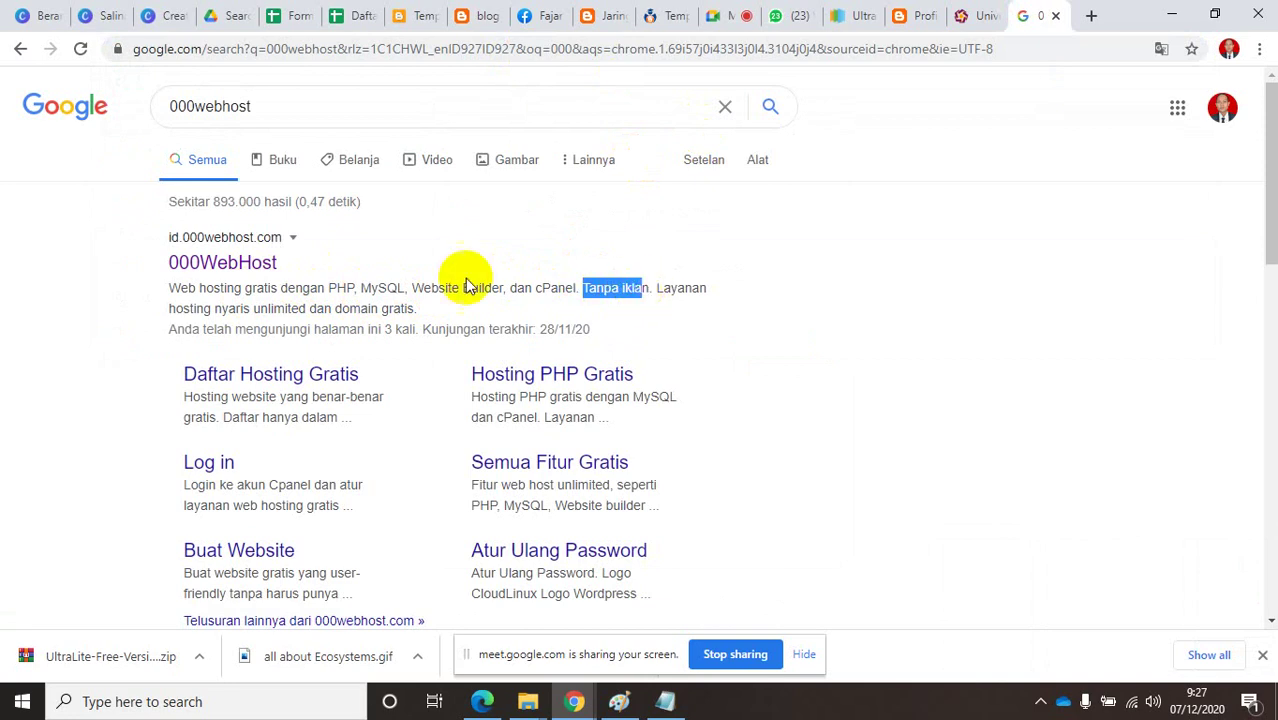
# Open the 000WebHost site from the results and dismiss the 90% discount pop-up
pyautogui.click(210, 260)
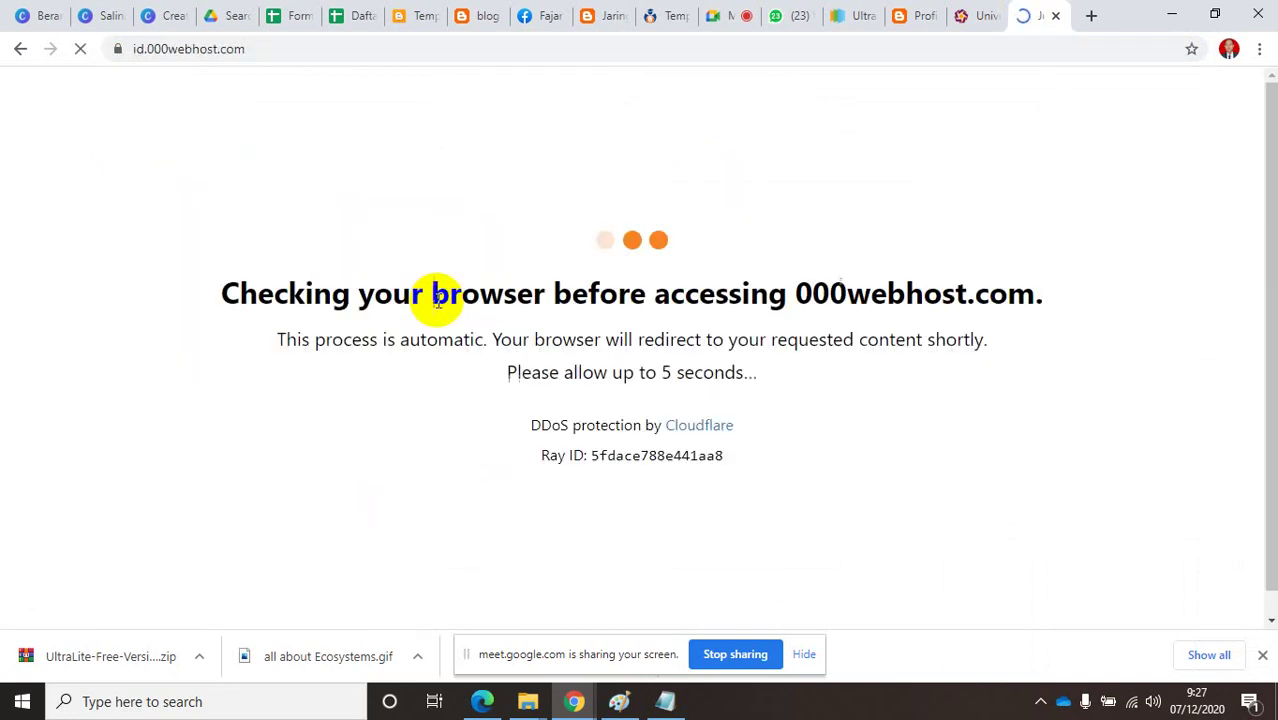
pyautogui.click(437, 303)
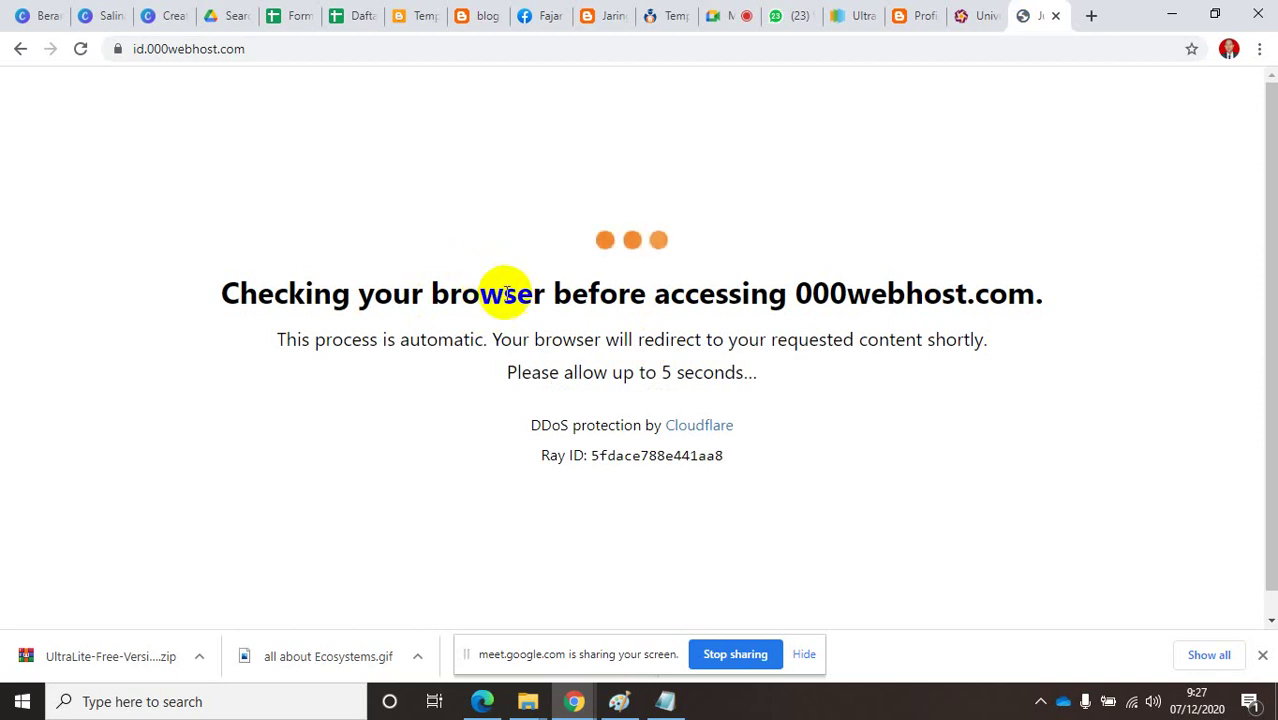
pyautogui.moveTo(503, 294); pyautogui.dragTo(531, 308)
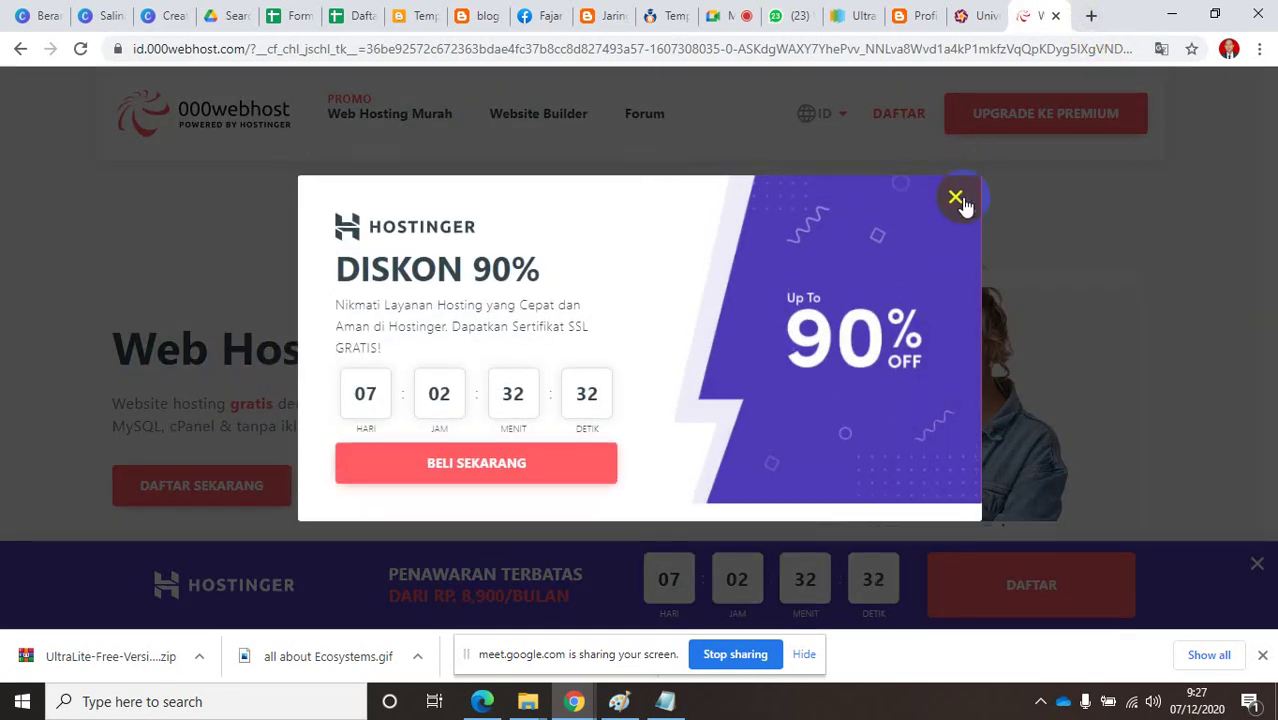
pyautogui.click(955, 197)
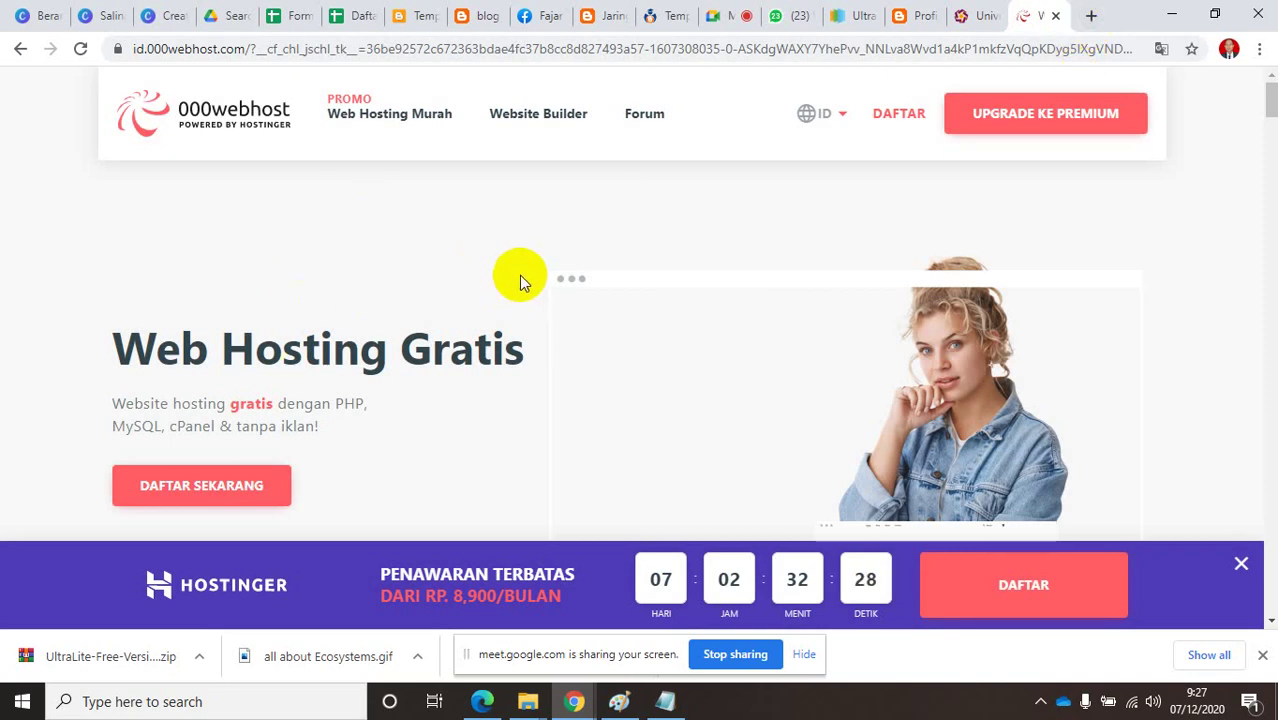
# Load YouTube in a new tab, then return to the 000webhost tab
pyautogui.click(1091, 16)
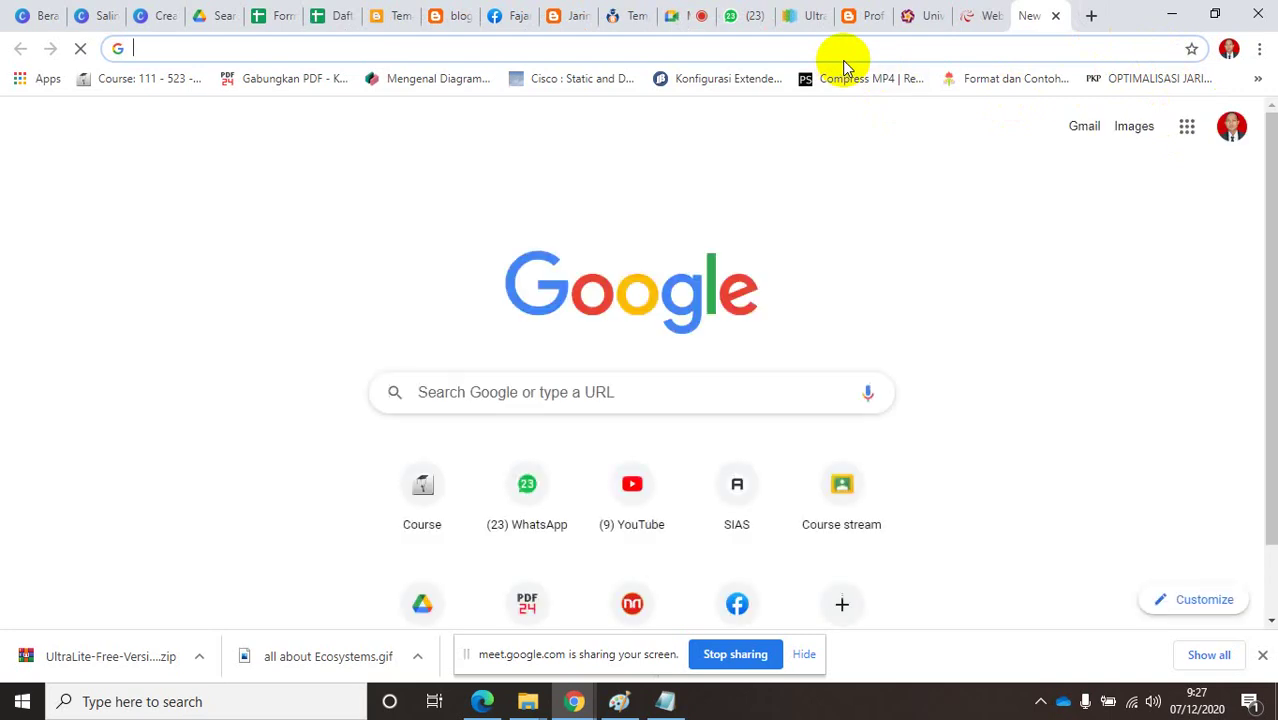
pyautogui.write('you')
pyautogui.press('Return')
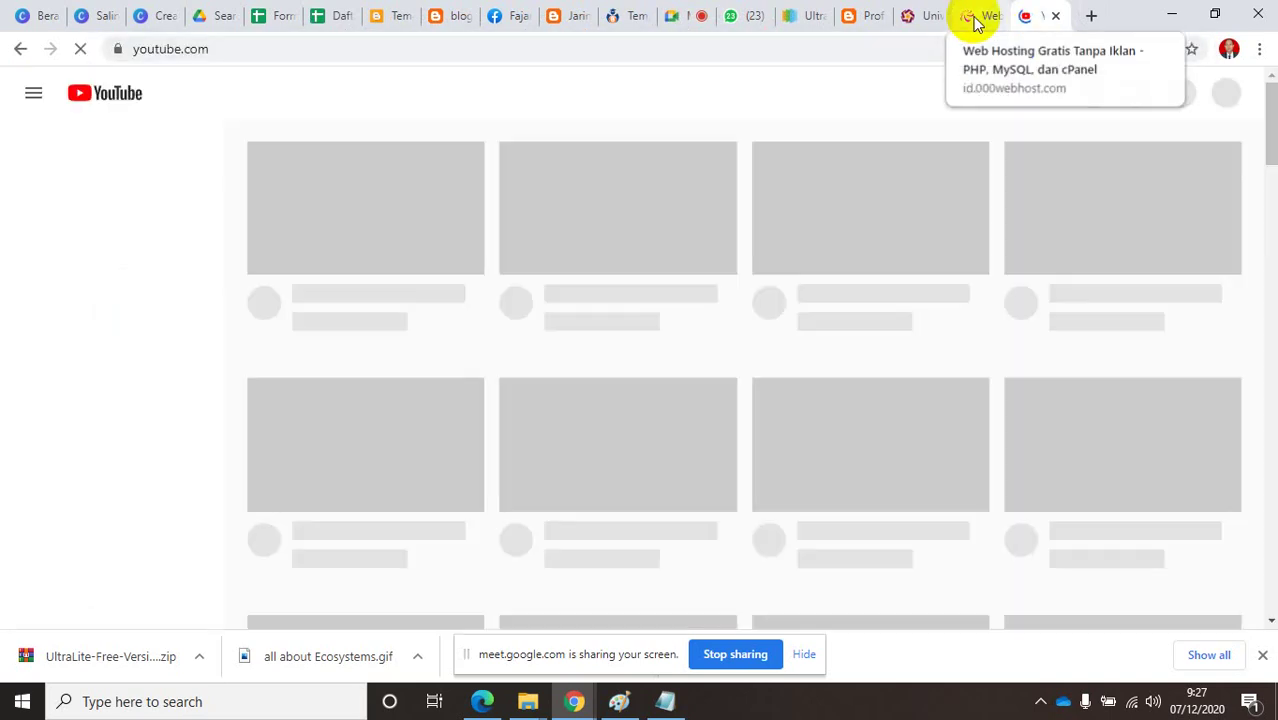
pyautogui.click(975, 20)
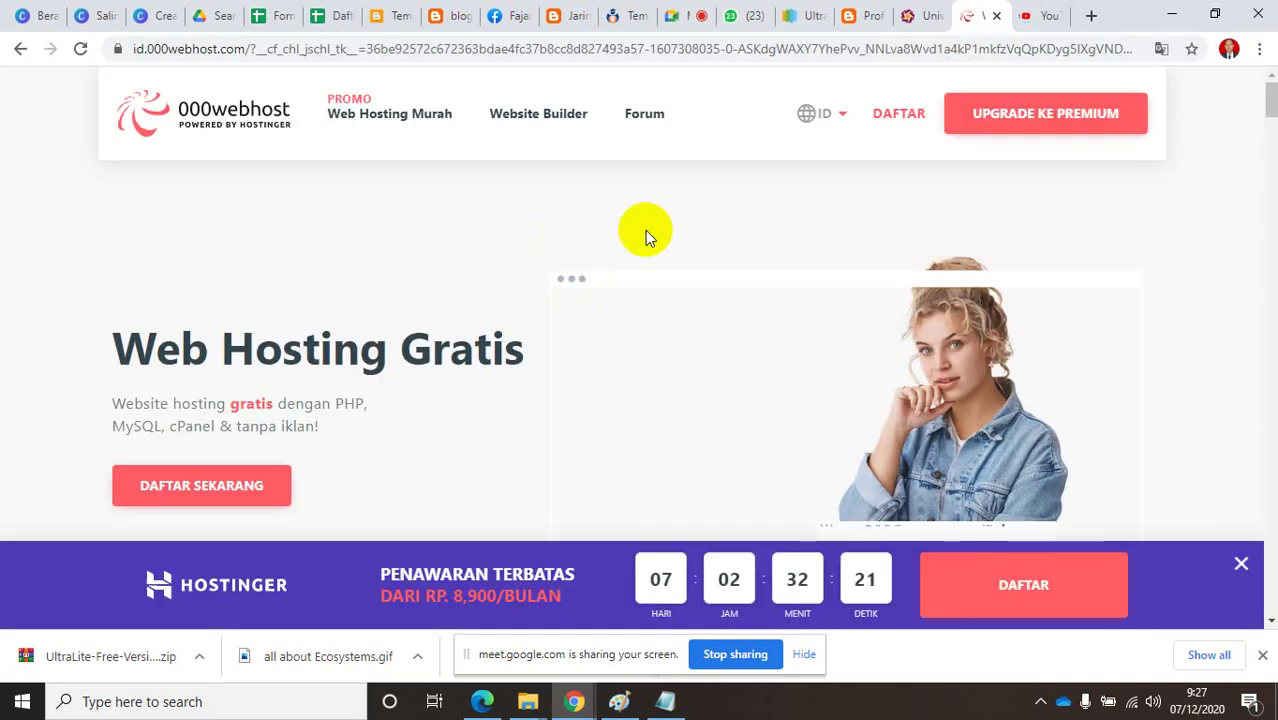
# Jump to the pricing section and browse plans from Web Hosting Gratis (Rp 0) to Shared Hosting Bisnis
pyautogui.click(200, 486)
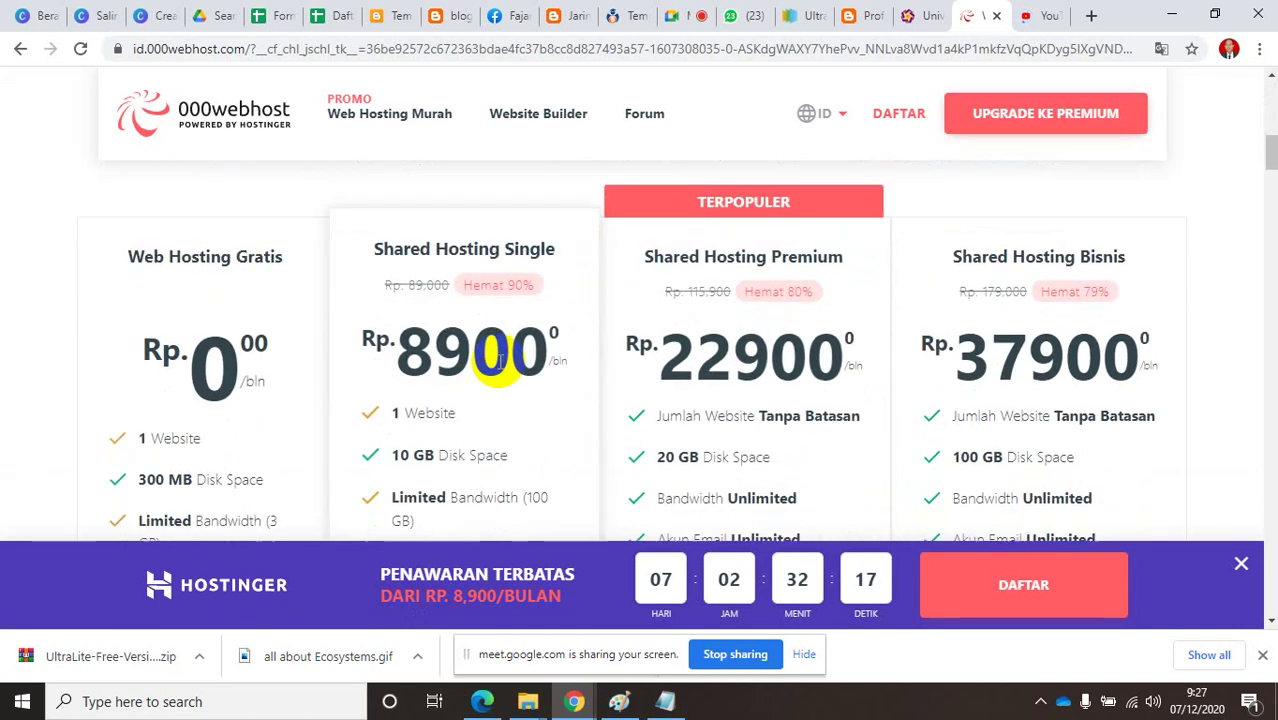
pyautogui.scroll(-3, 260, 312)
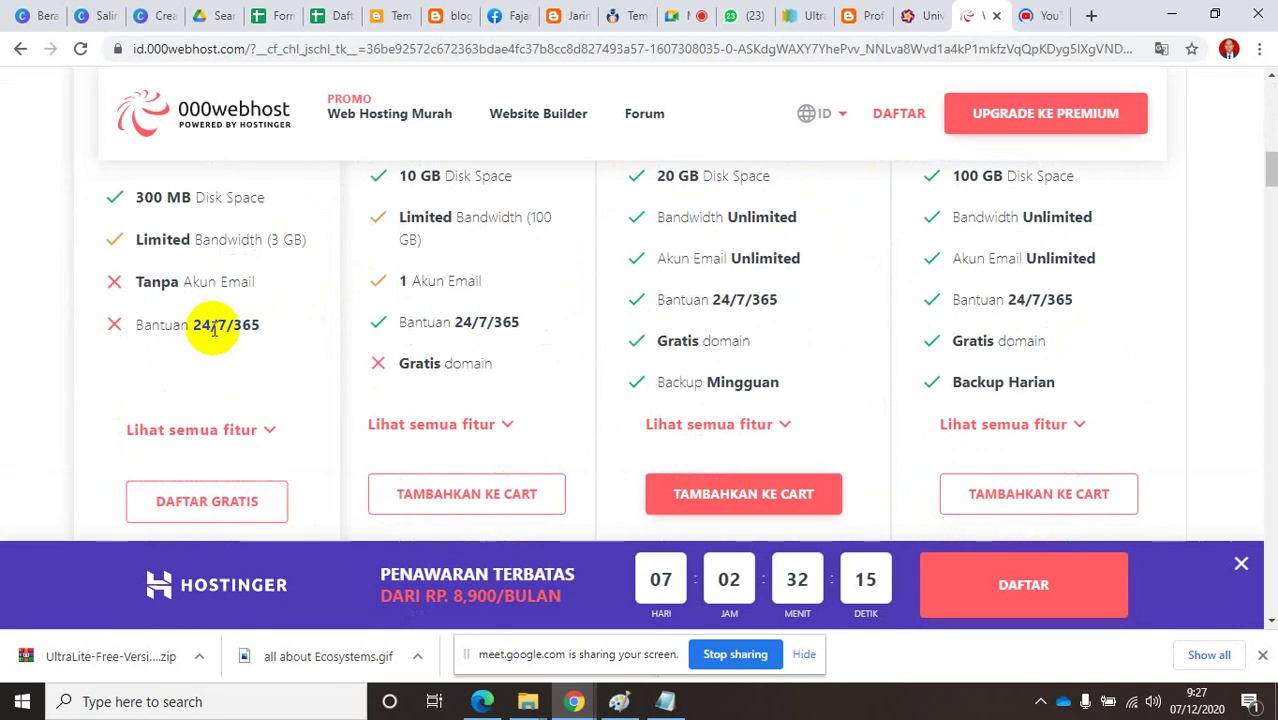
pyautogui.scroll(2, 225, 325)
pyautogui.scroll(1, 252, 300)
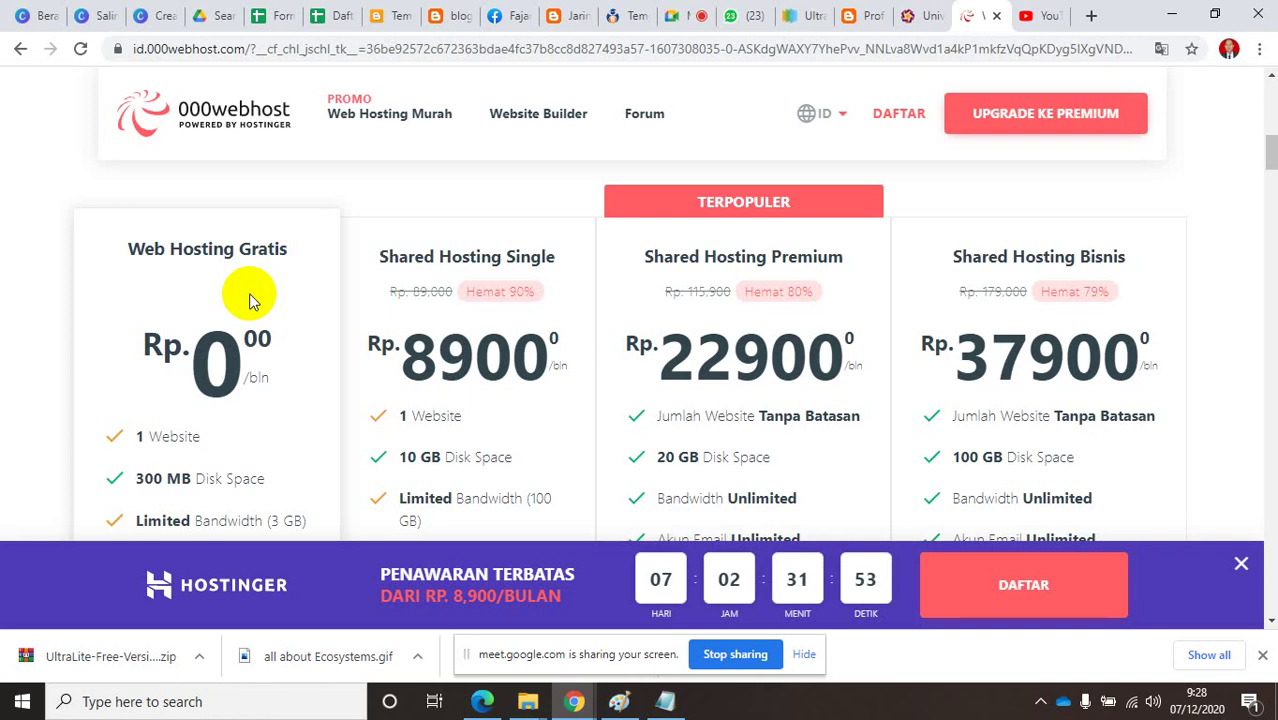
pyautogui.scroll(-2, 255, 295)
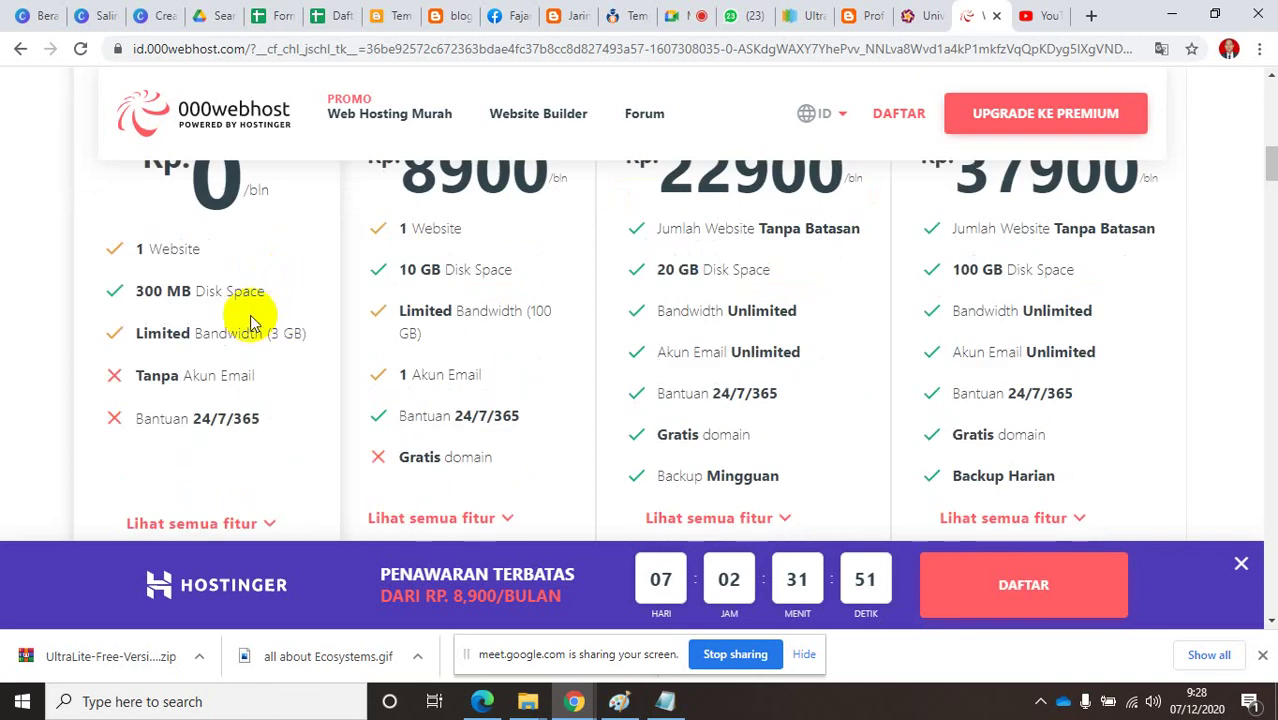
pyautogui.scroll(2, 210, 295)
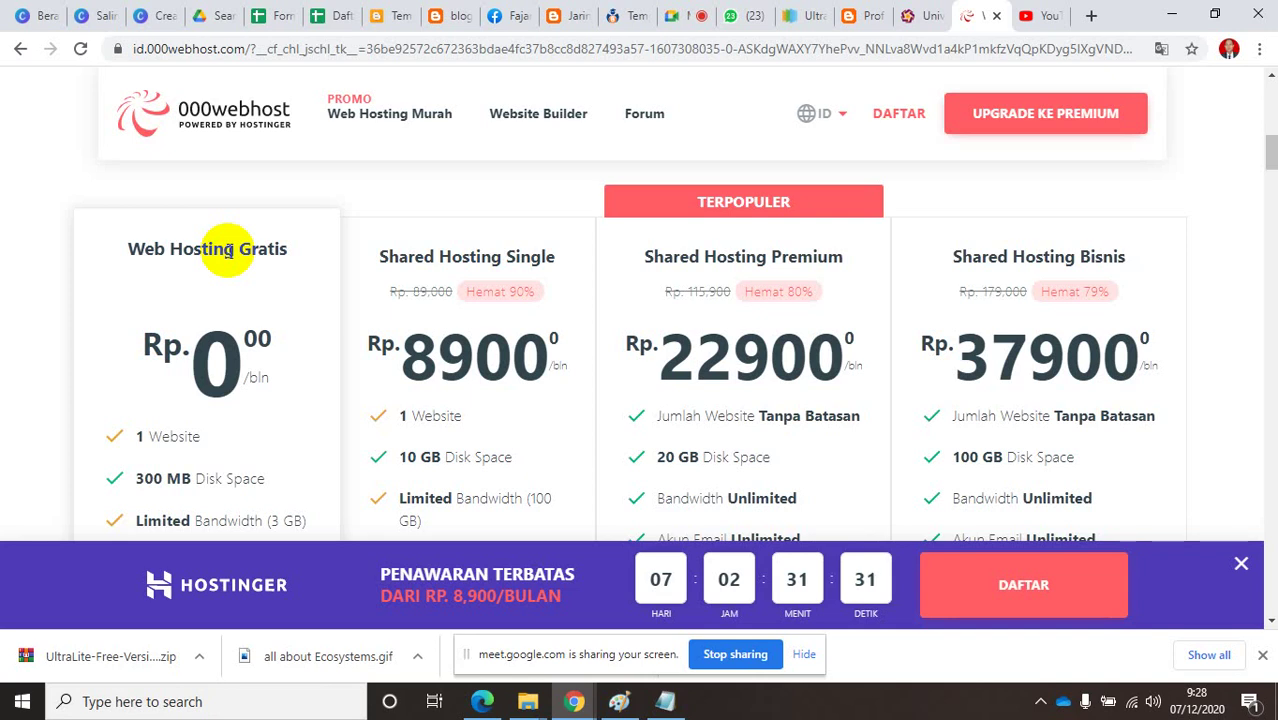
pyautogui.scroll(-3, 228, 255)
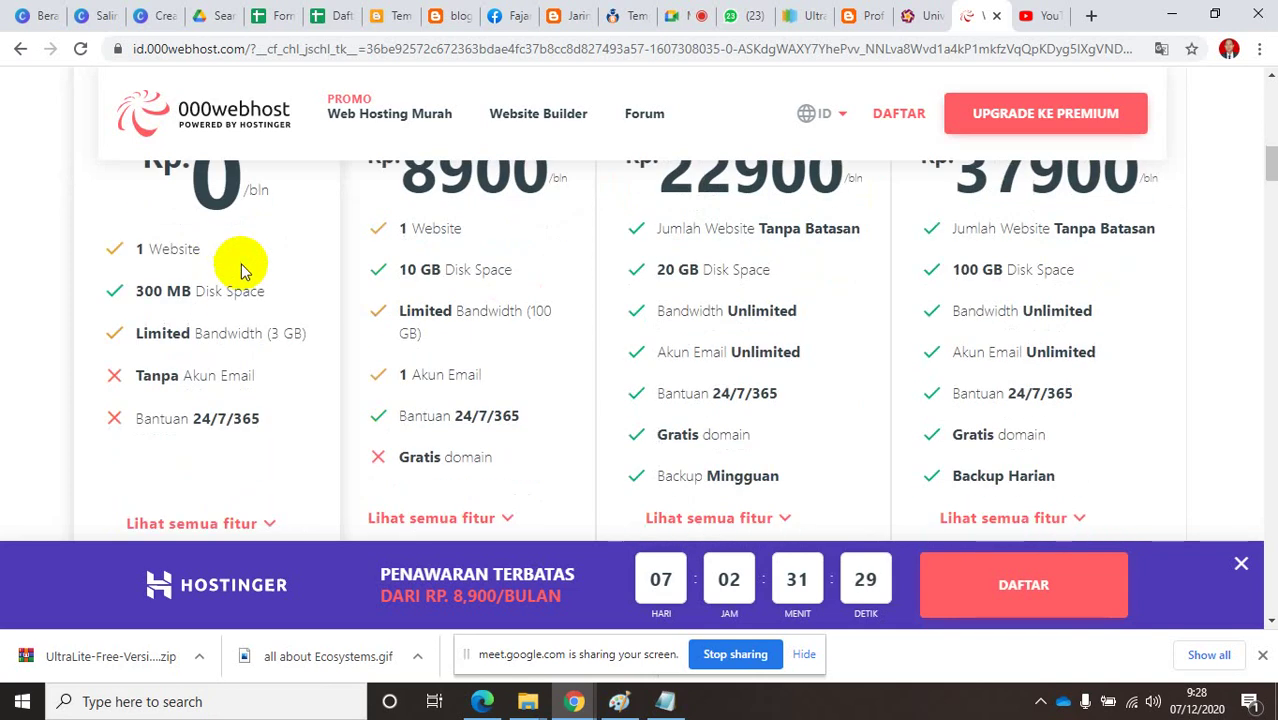
pyautogui.scroll(2, 228, 265)
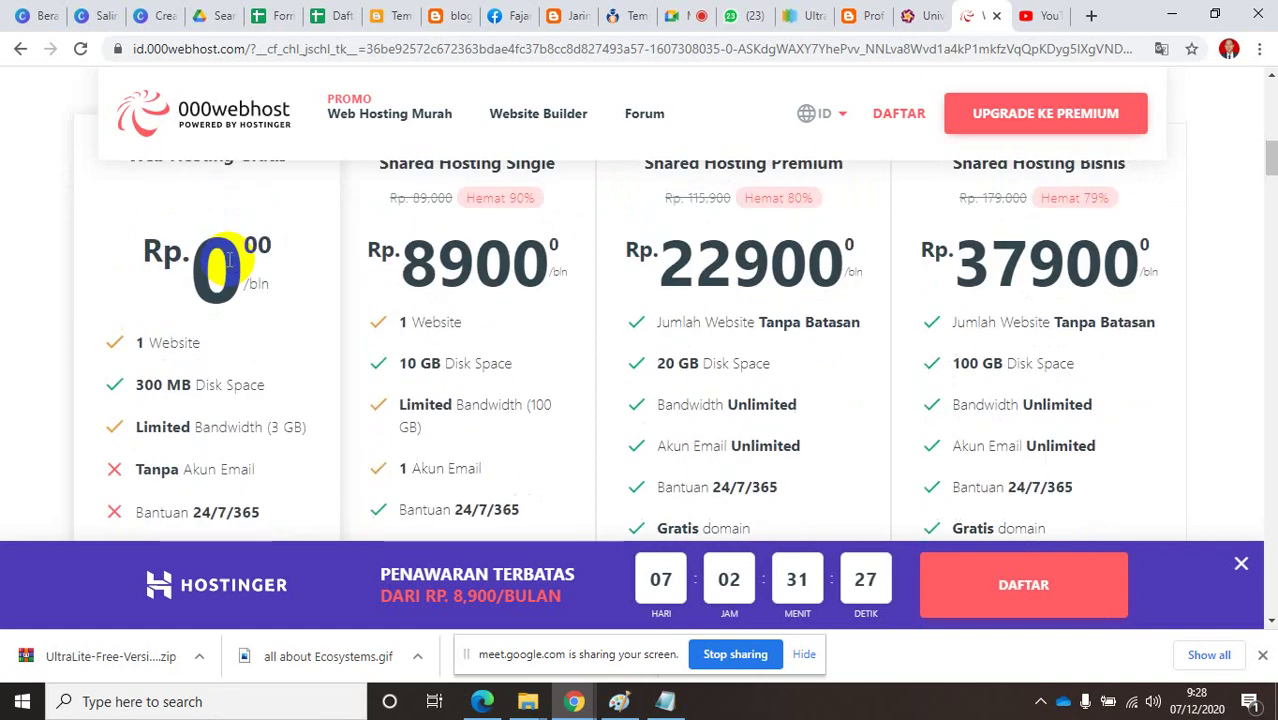
pyautogui.scroll(1, 228, 265)
pyautogui.scroll(-3, 228, 268)
# Sign up for 000webhost's free hosting plan using the first Google account
pyautogui.scroll(-2, 228, 268)
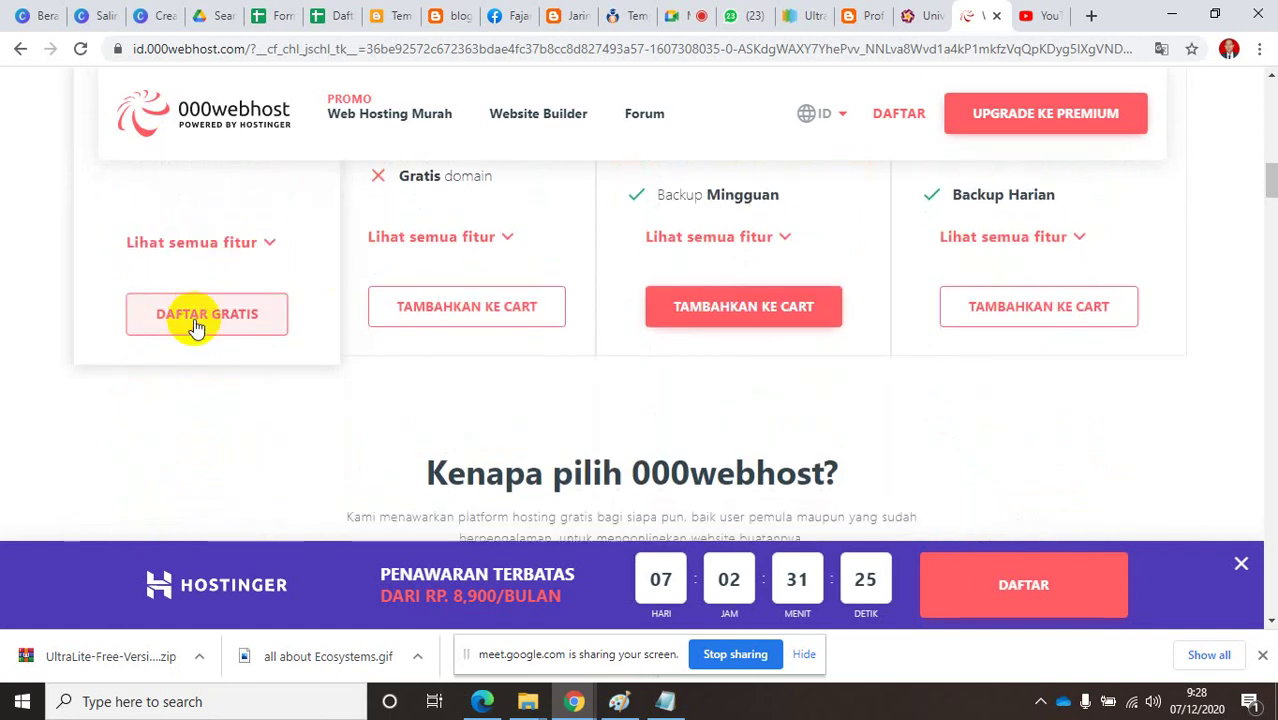
pyautogui.click(203, 320)
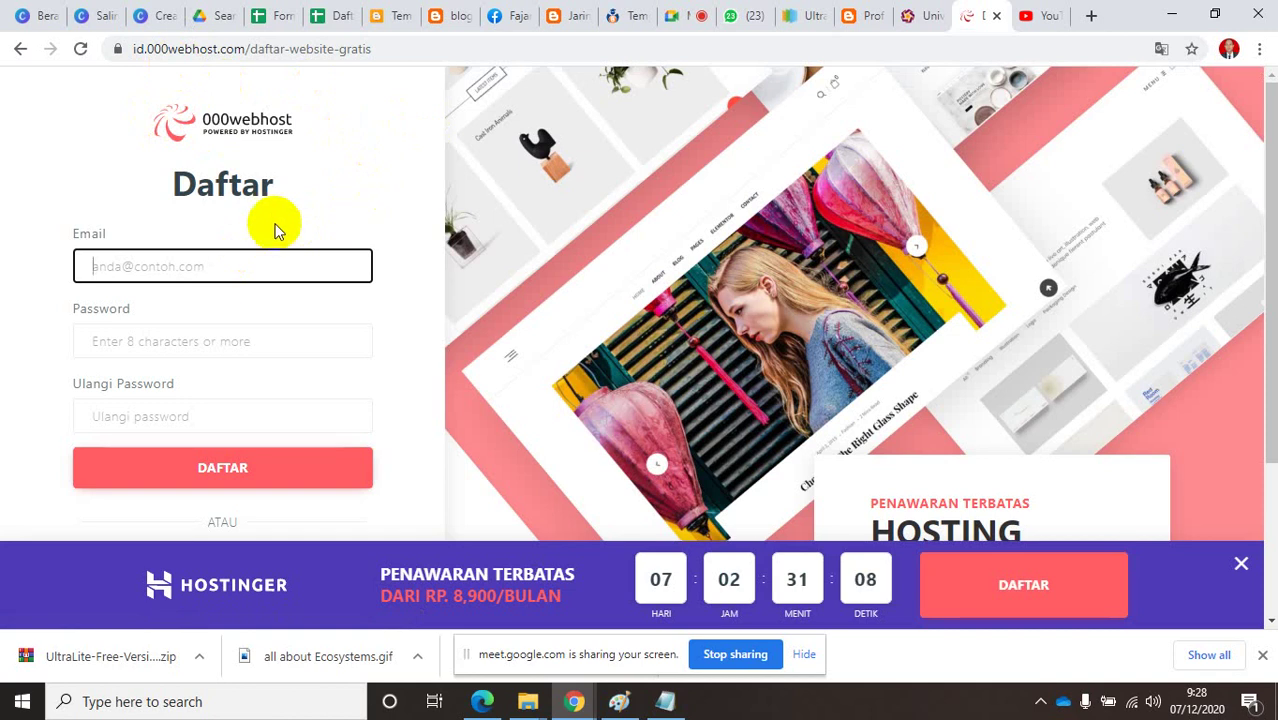
pyautogui.scroll(-2, 190, 290)
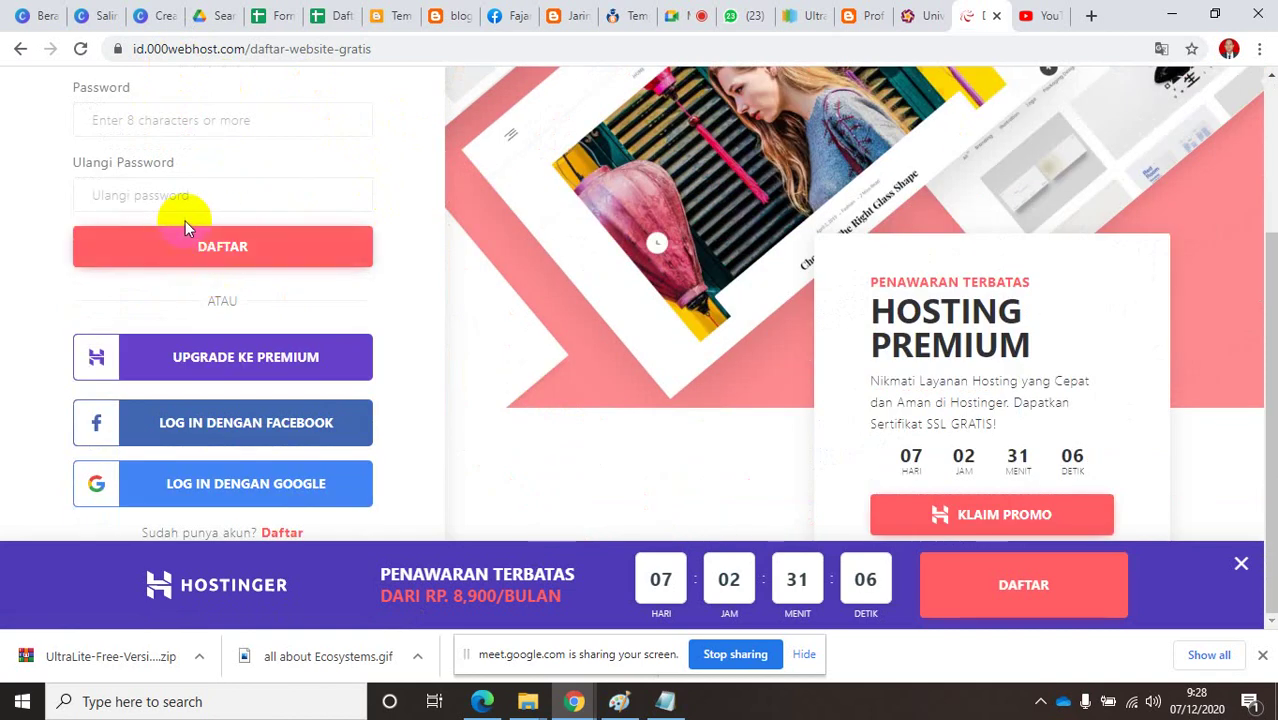
pyautogui.scroll(1, 188, 218)
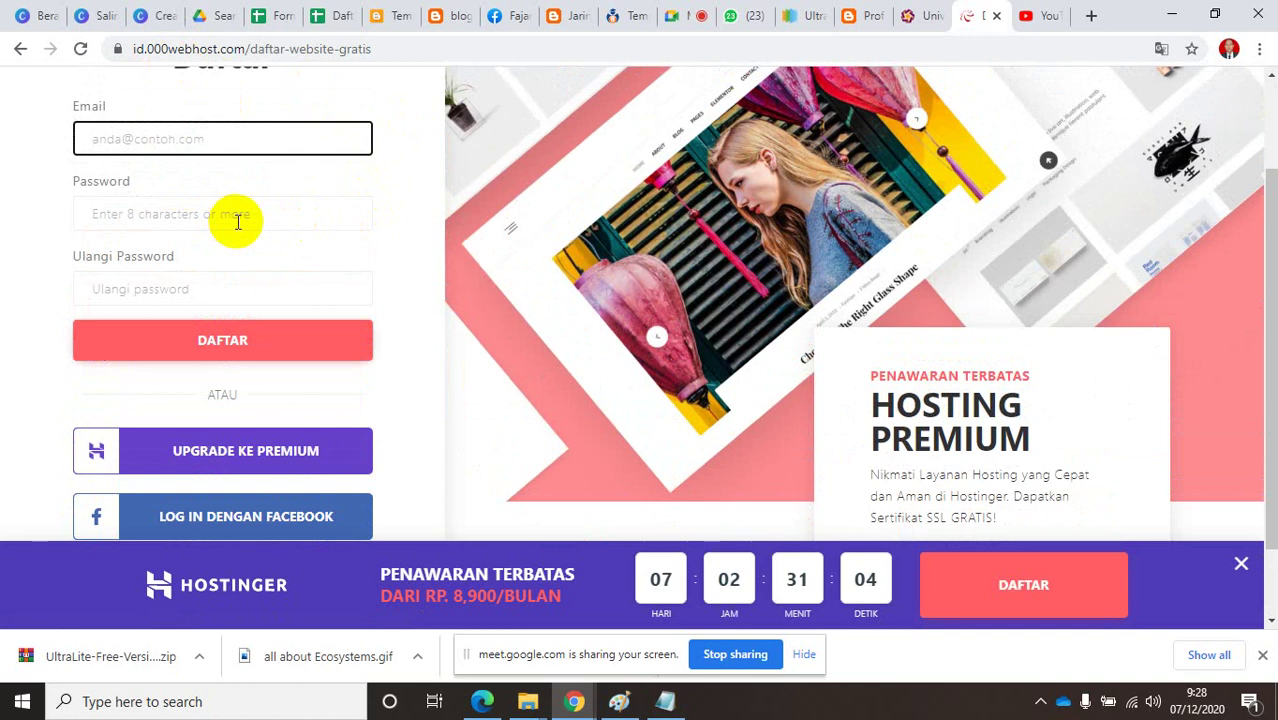
pyautogui.scroll(-1, 233, 322)
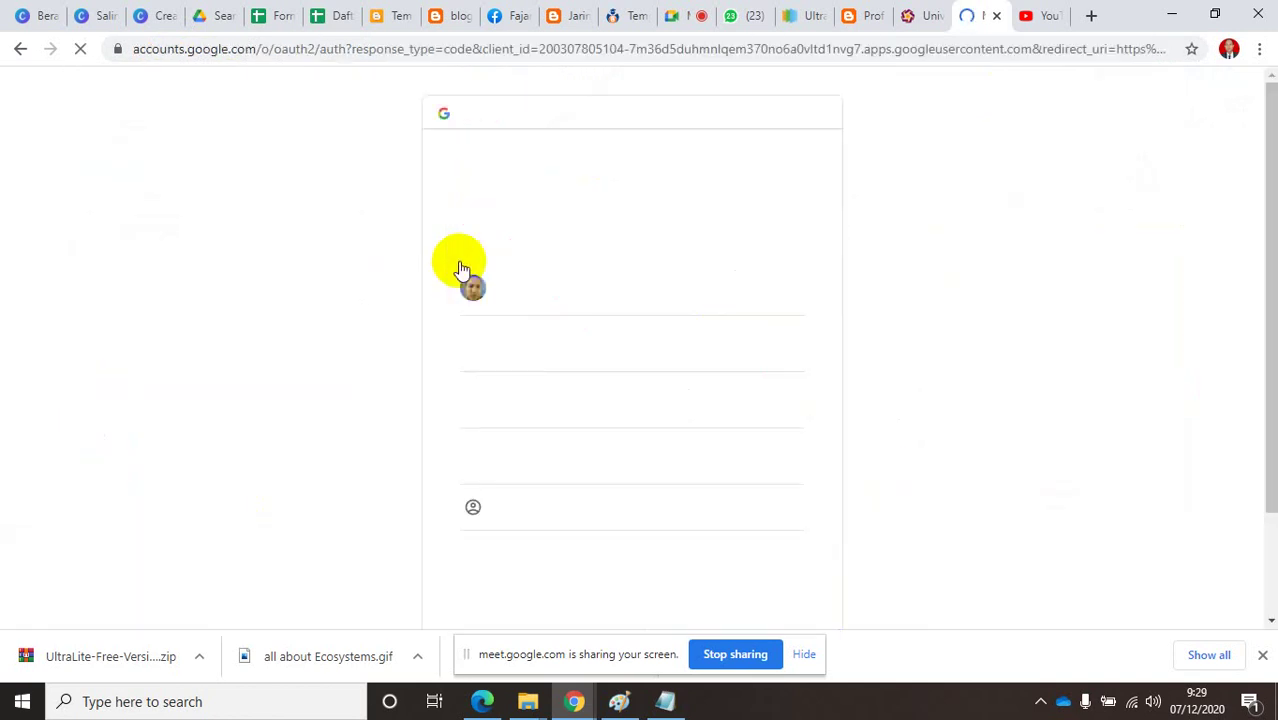
pyautogui.click(556, 297)
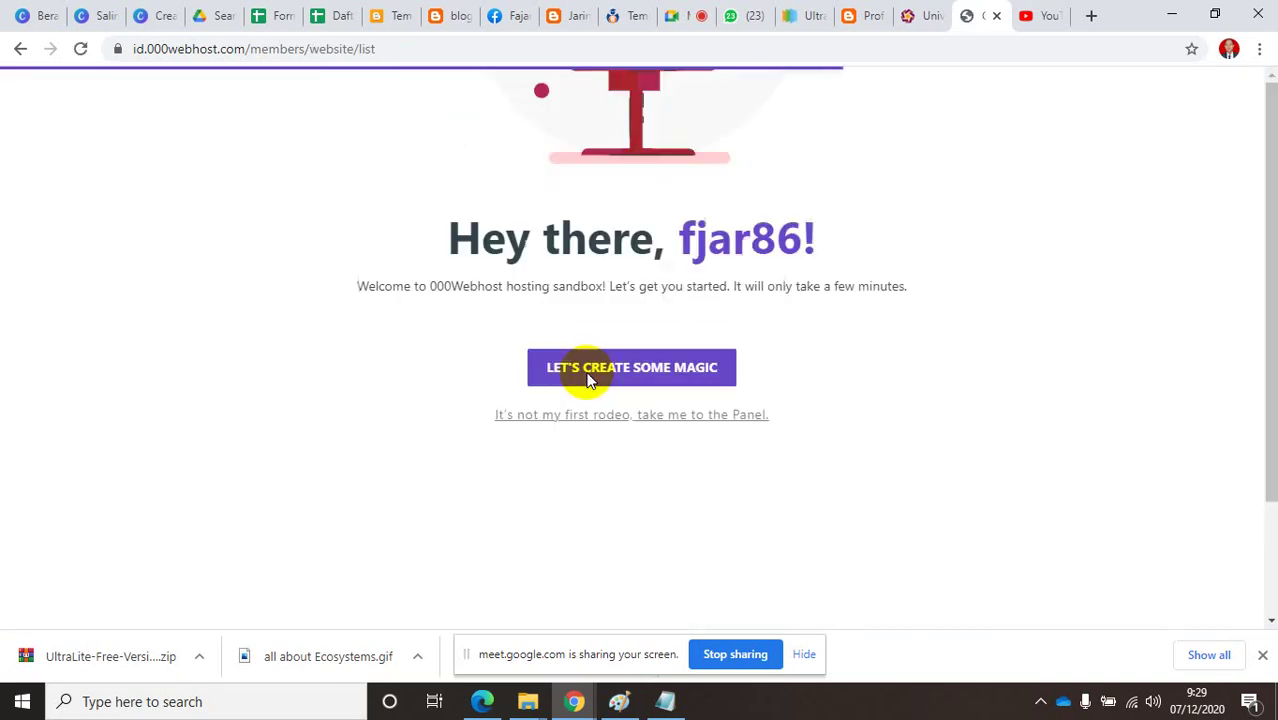
pyautogui.scroll(-2, 492, 320)
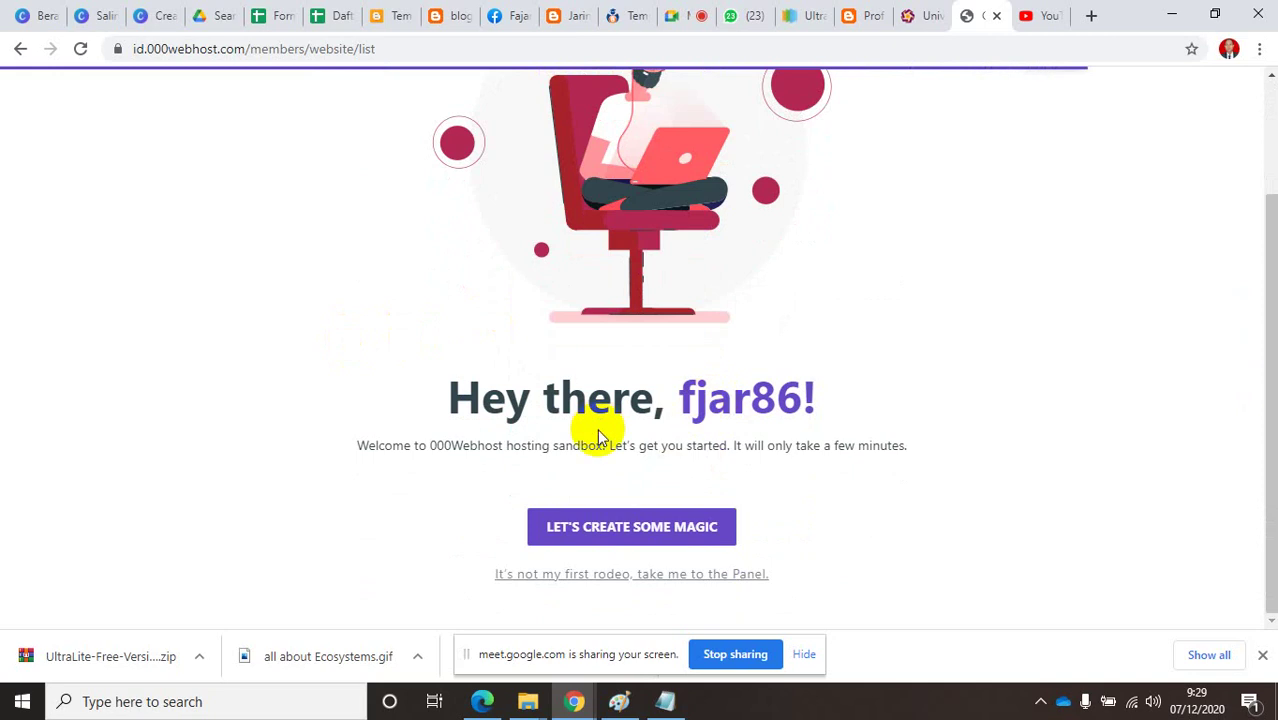
# Start the website setup and pick Learn Web Development as the site's goal
pyautogui.click(605, 547)
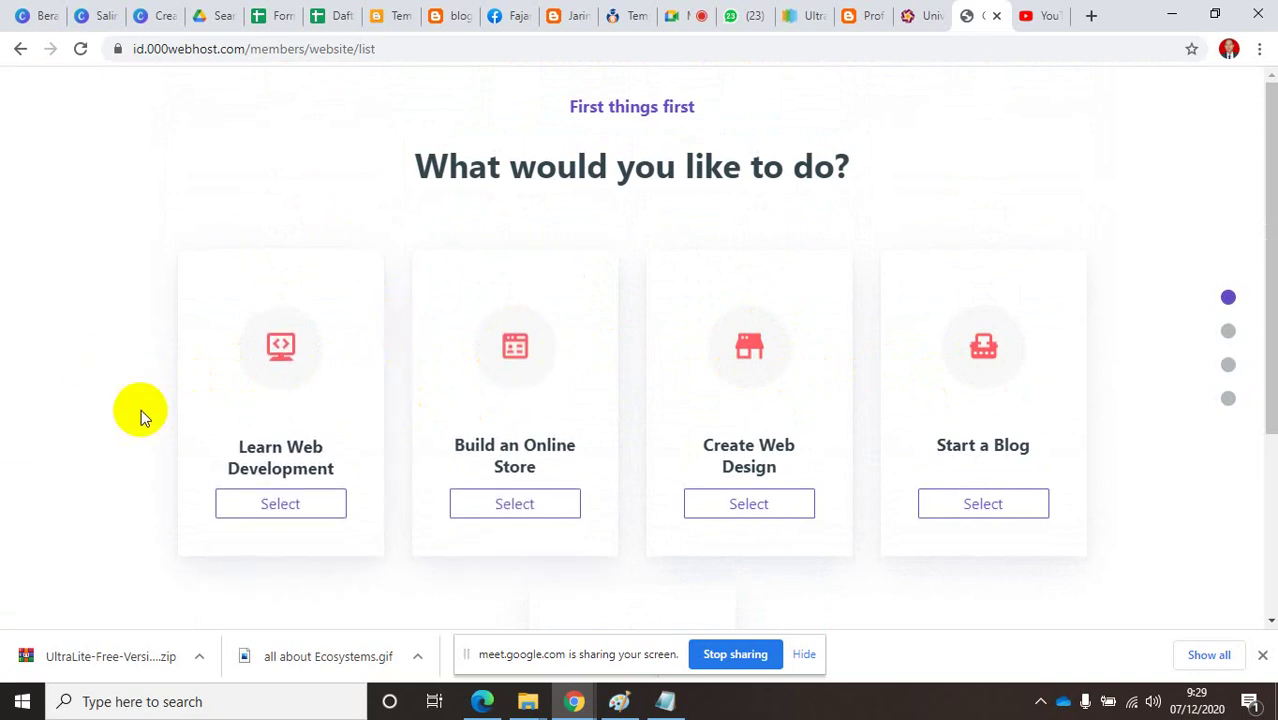
pyautogui.click(310, 505)
pyautogui.scroll(-2, 290, 504)
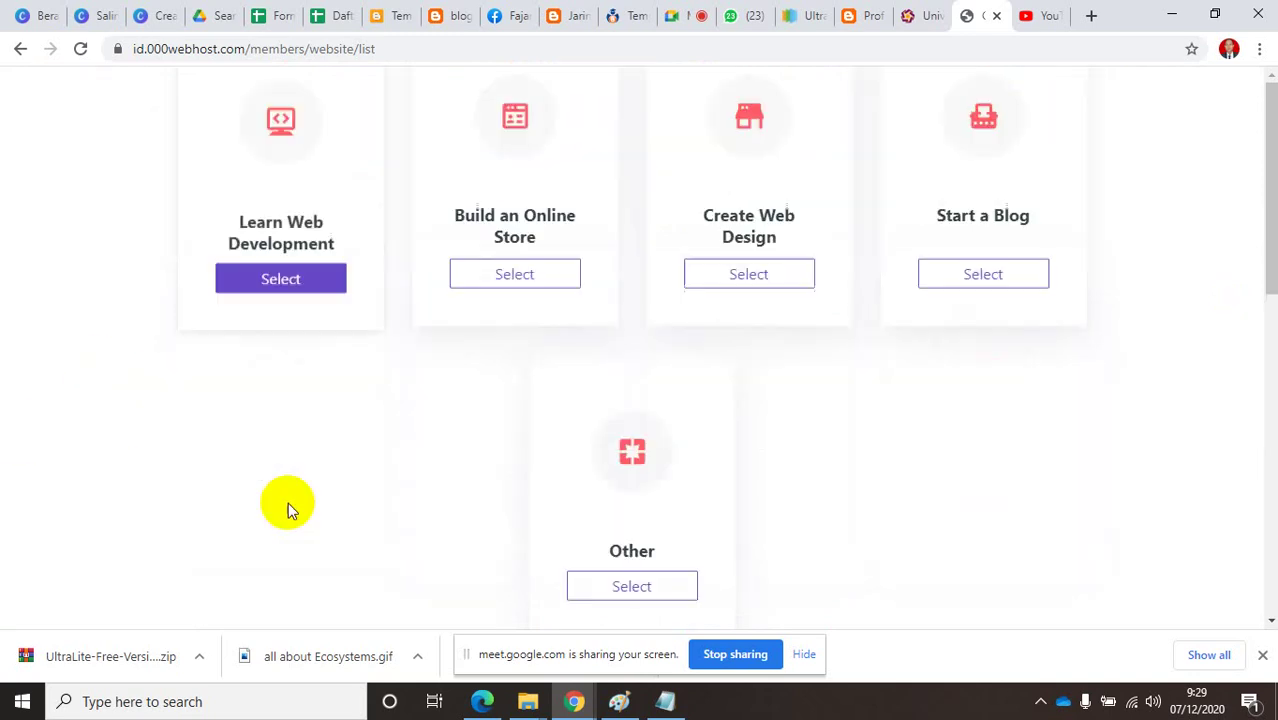
pyautogui.scroll(-2, 373, 392)
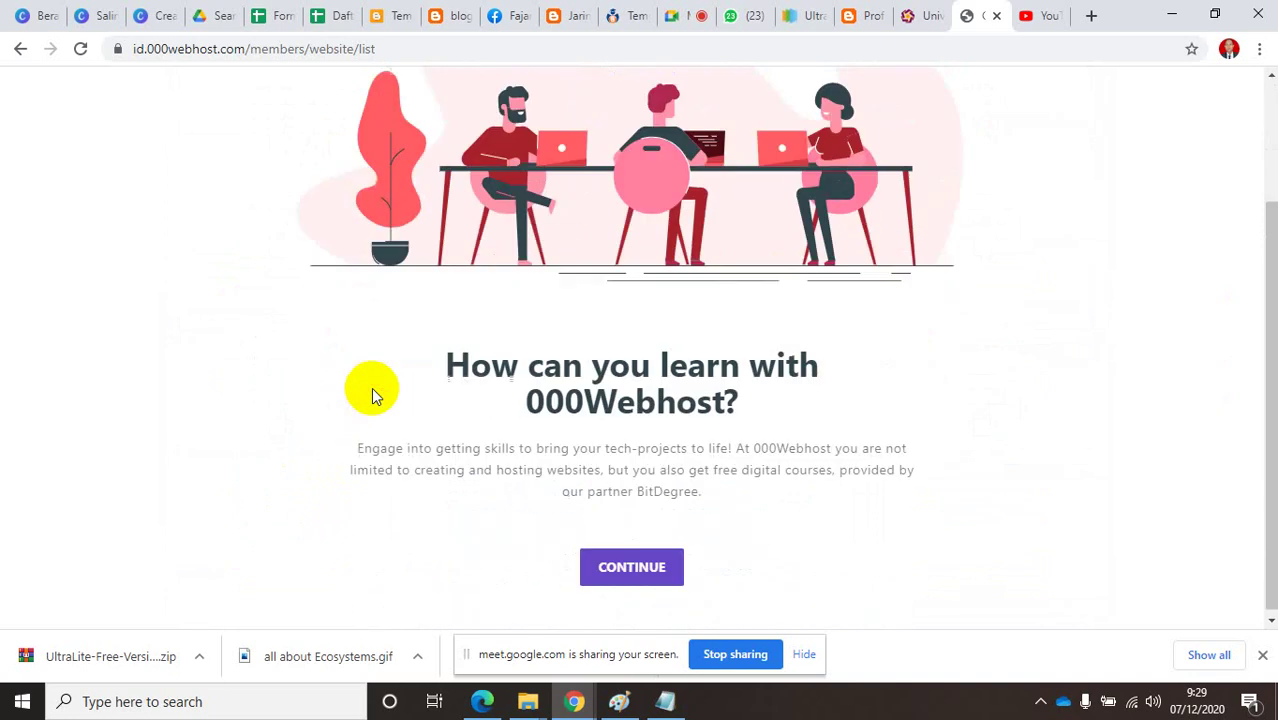
pyautogui.scroll(-2, 450, 483)
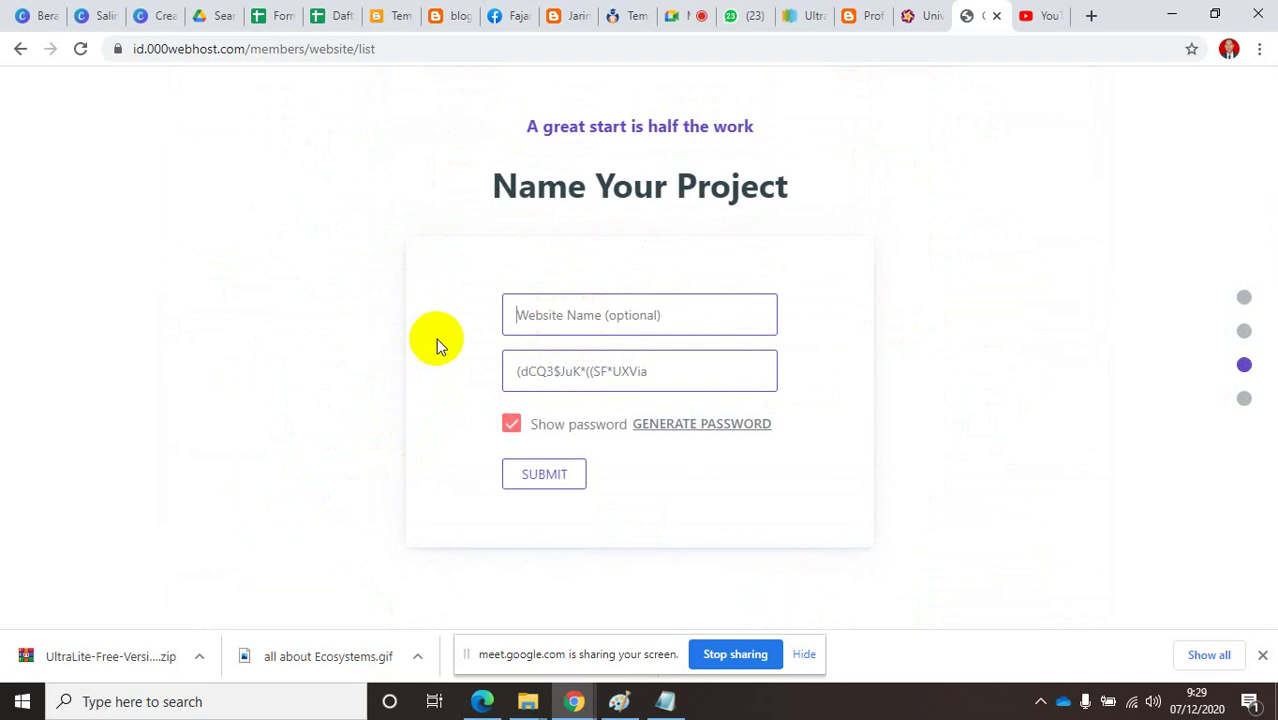
# Name the project simkua, replace the generated password with a new one, and submit
pyautogui.write('sim')
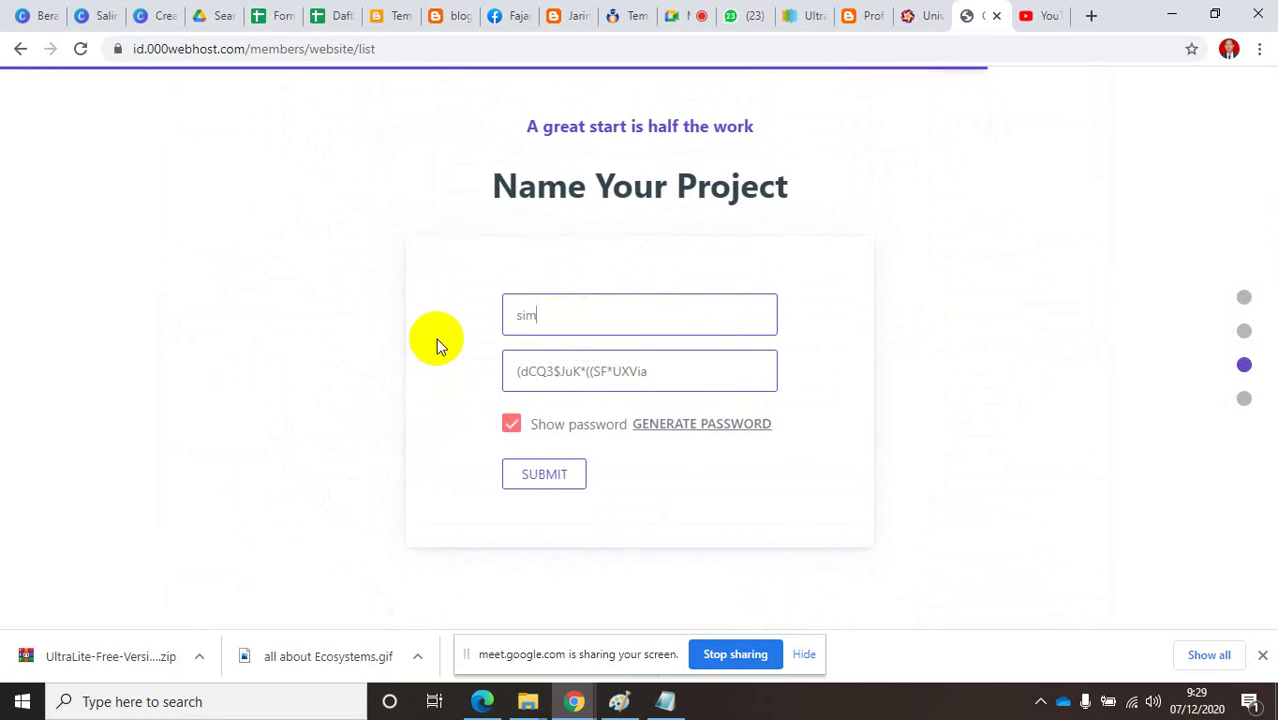
pyautogui.write('kua')
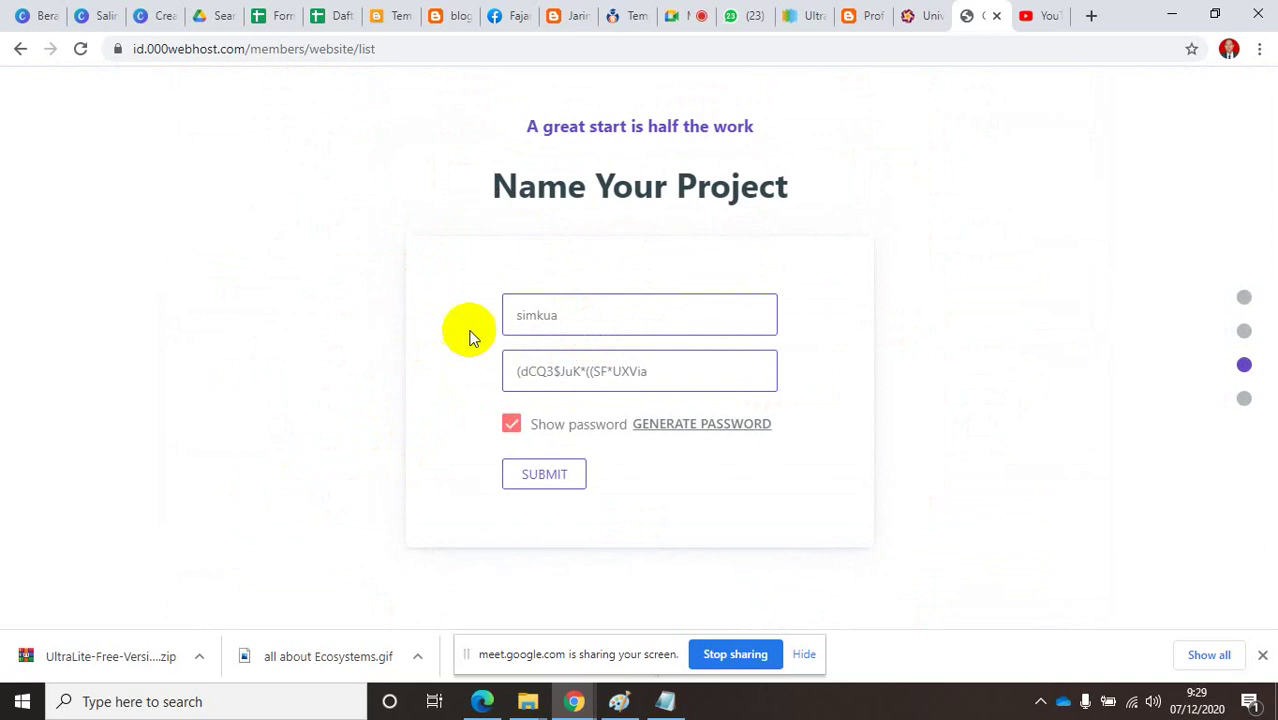
pyautogui.click(605, 373)
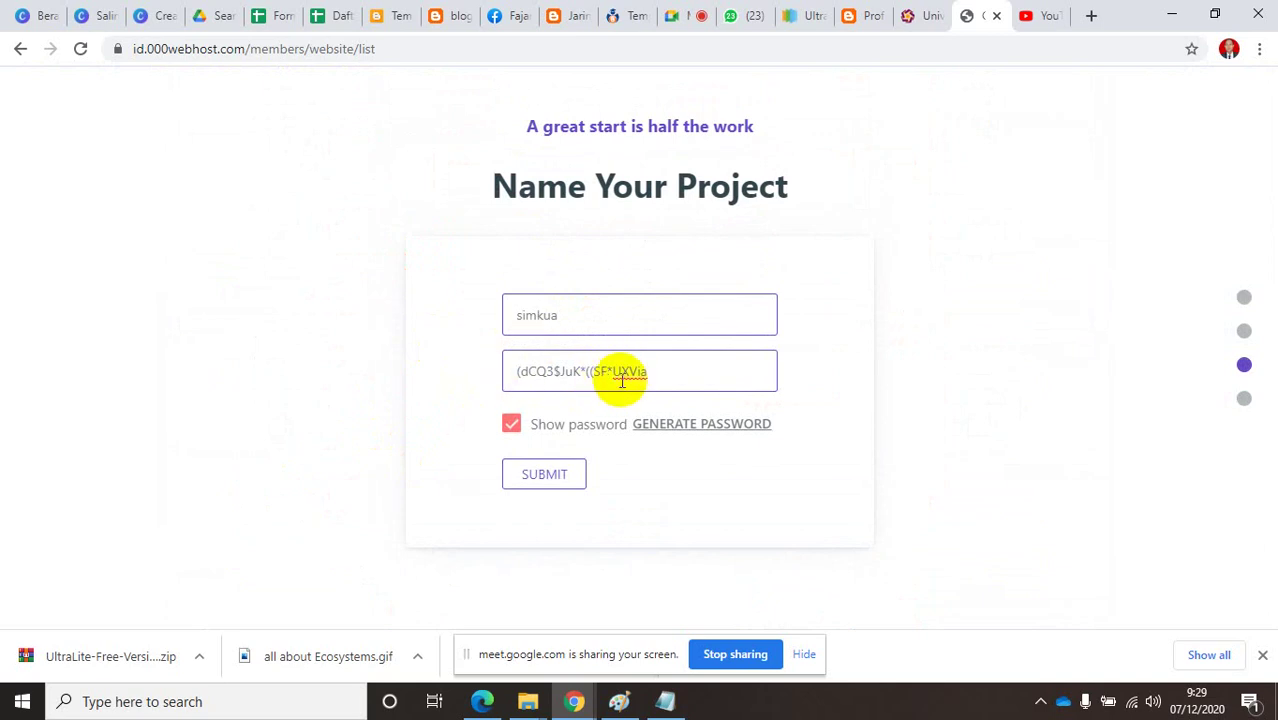
pyautogui.moveTo(650, 371); pyautogui.dragTo(474, 376)
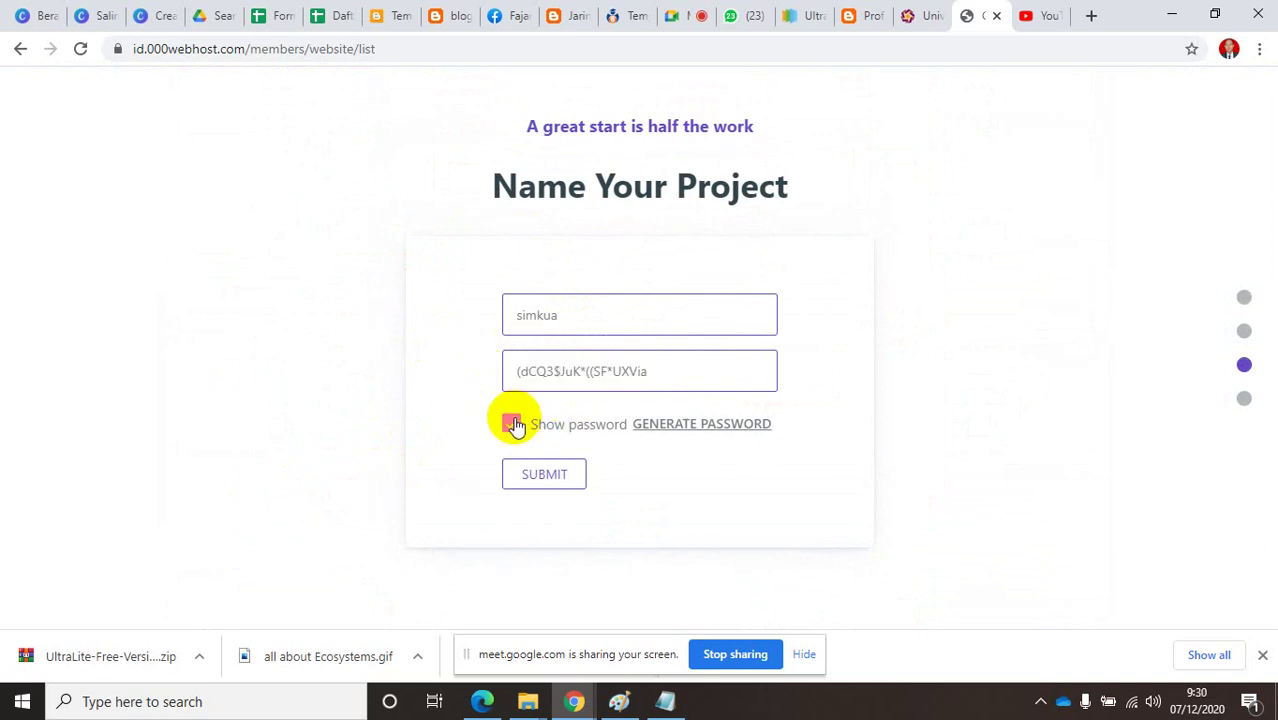
pyautogui.click(512, 425)
pyautogui.click(512, 425)
pyautogui.click(512, 426)
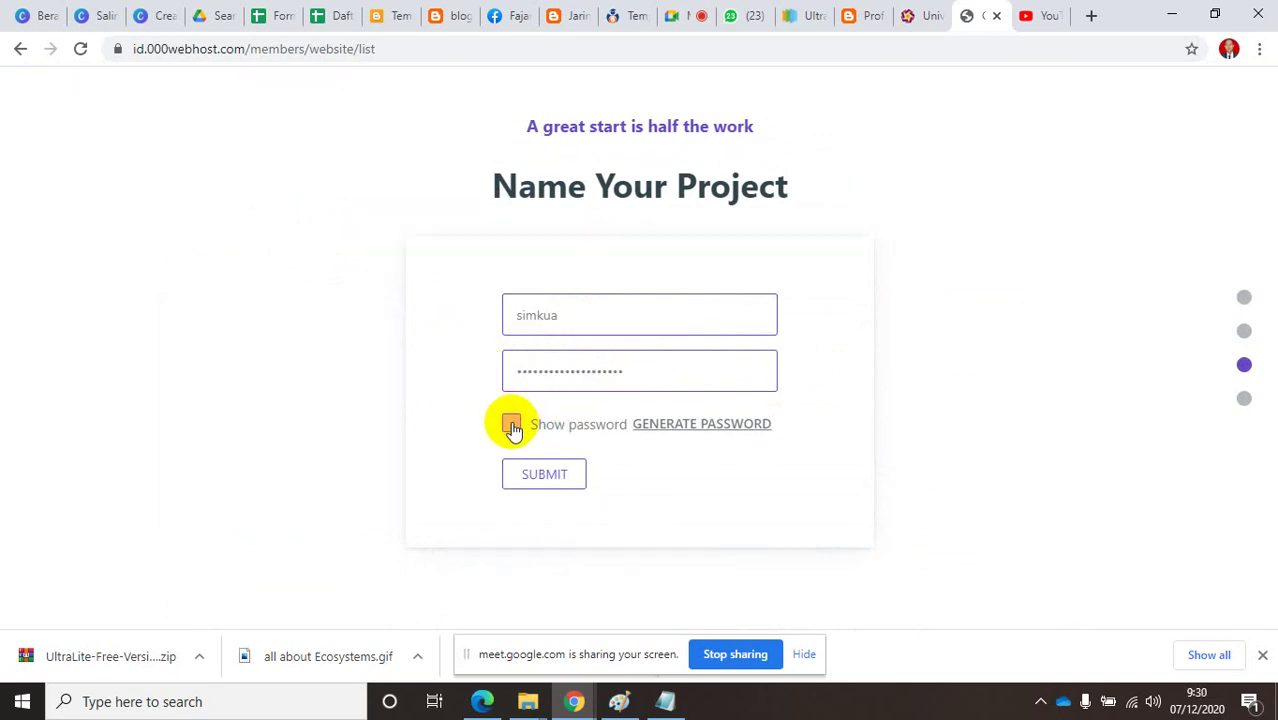
pyautogui.doubleClick(598, 376)
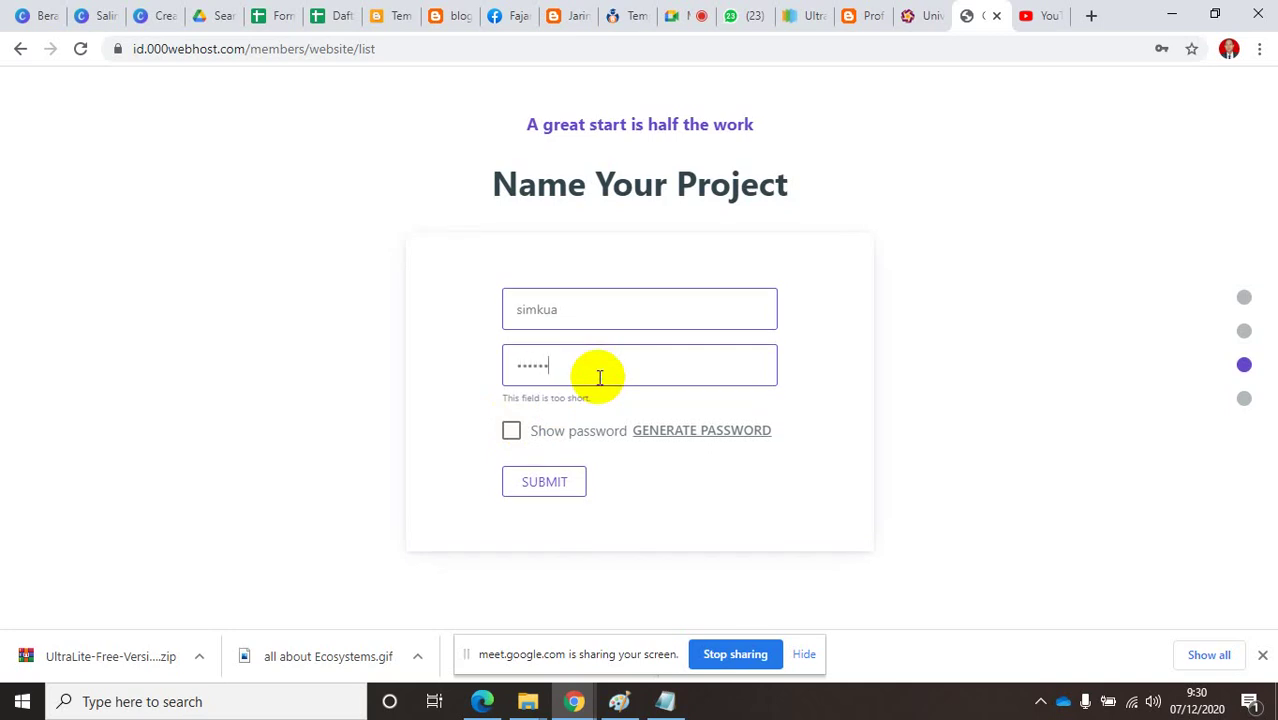
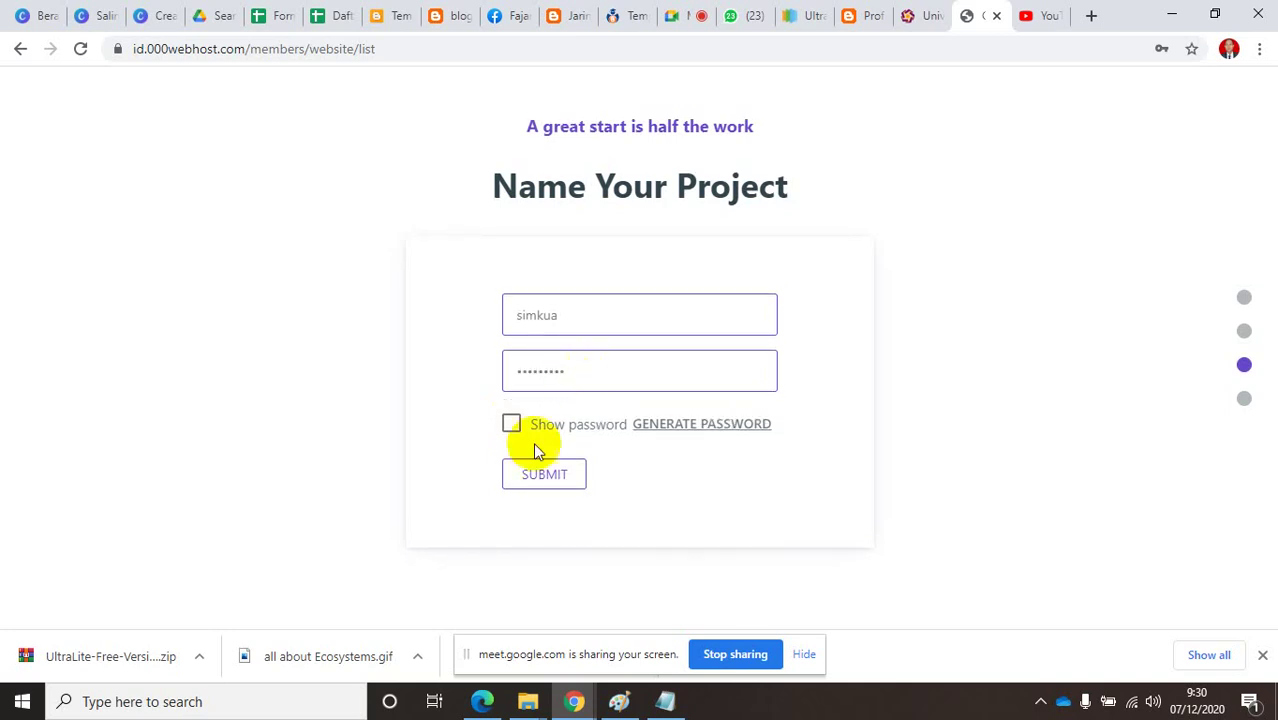
pyautogui.click(546, 472)
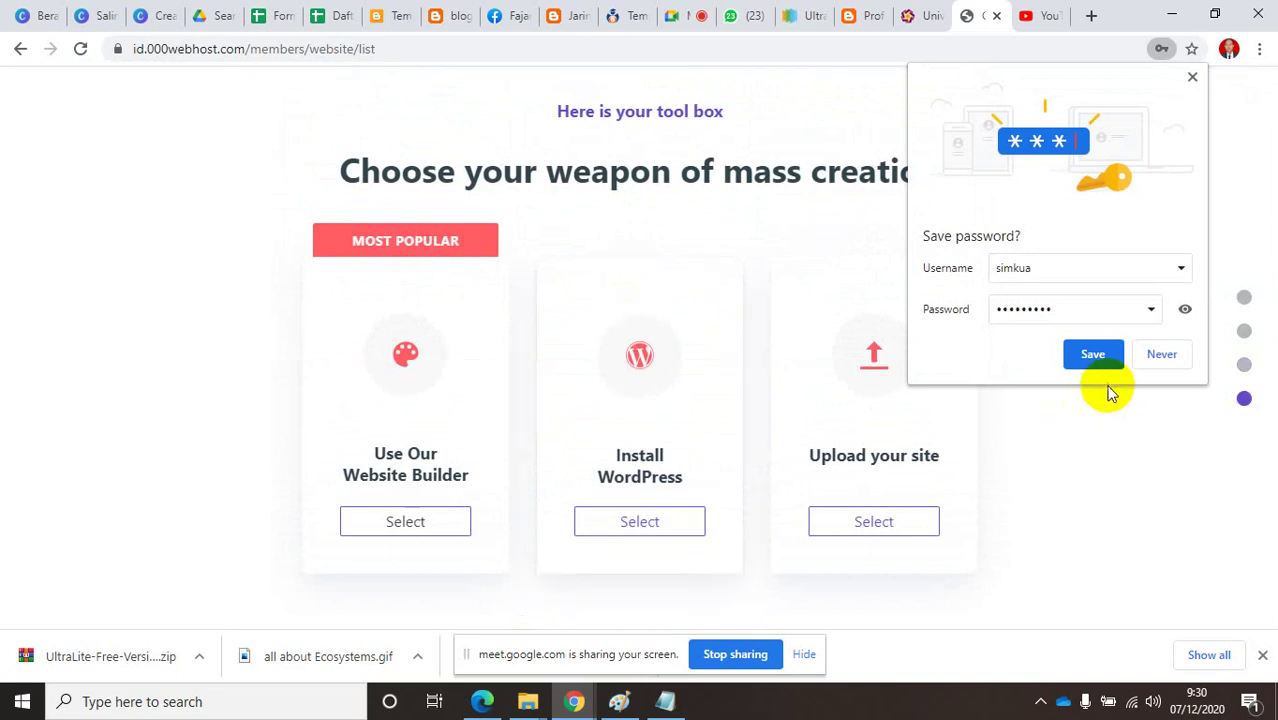
# Save the new login in Chrome and choose Upload your site to reach the File Manager
pyautogui.click(1093, 355)
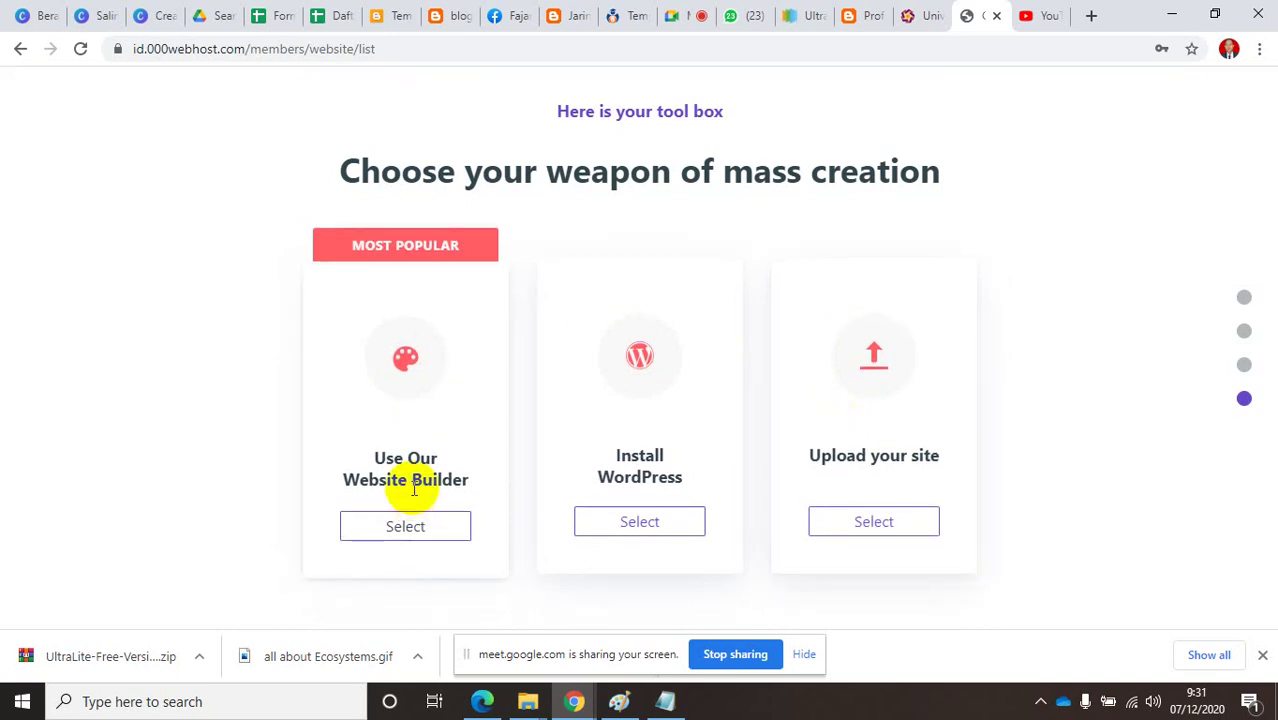
pyautogui.click(876, 530)
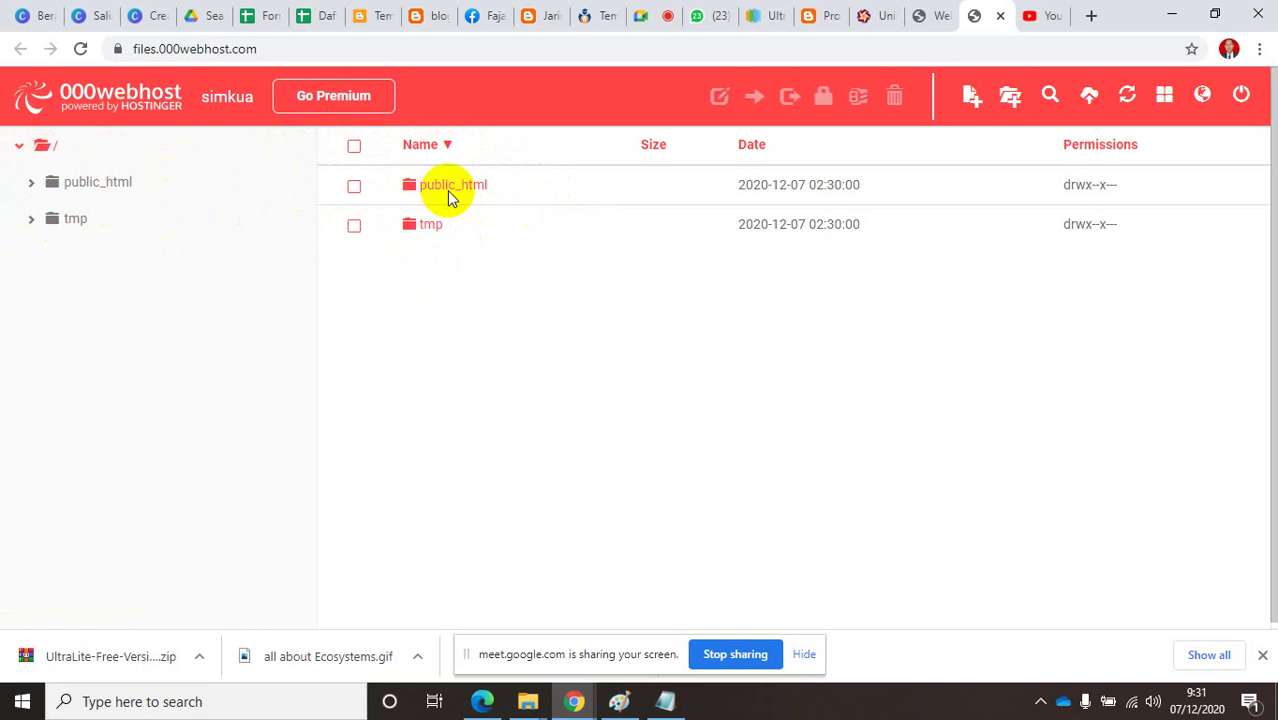
# Open the simkua site's File Manager in a new tab from the site name link
pyautogui.click(937, 30)
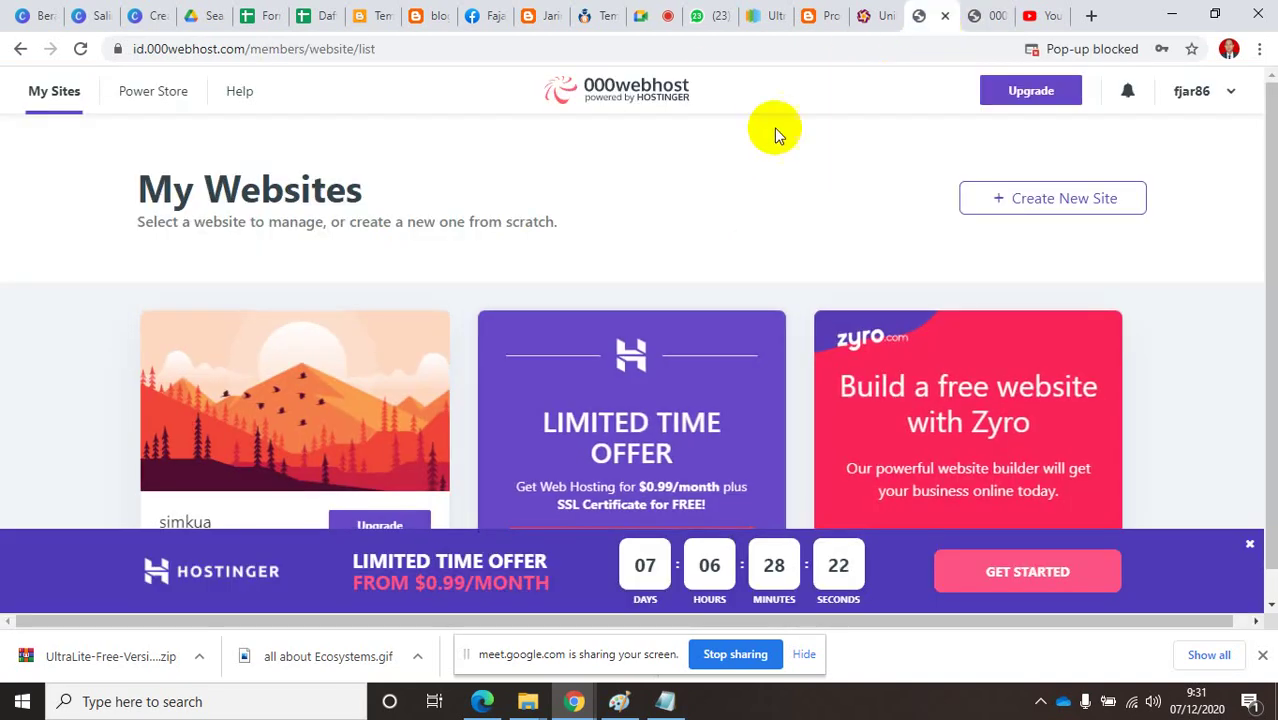
pyautogui.click(975, 24)
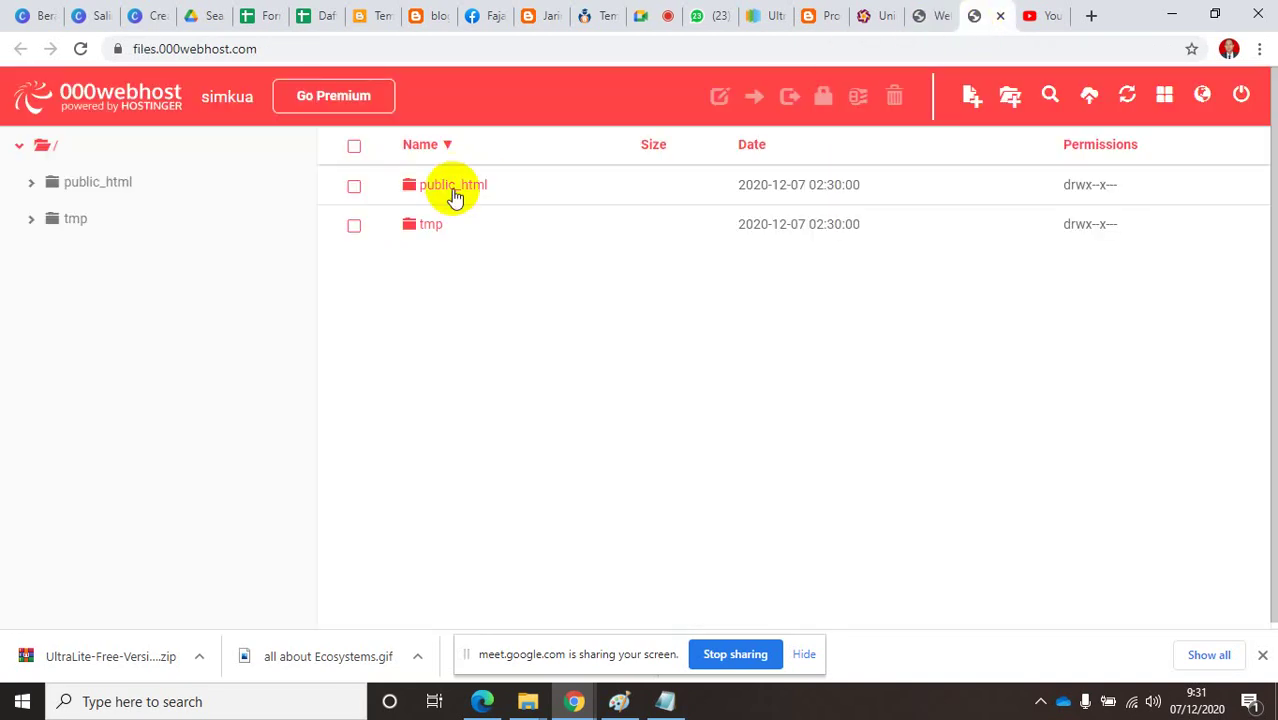
pyautogui.rightClick(220, 106)
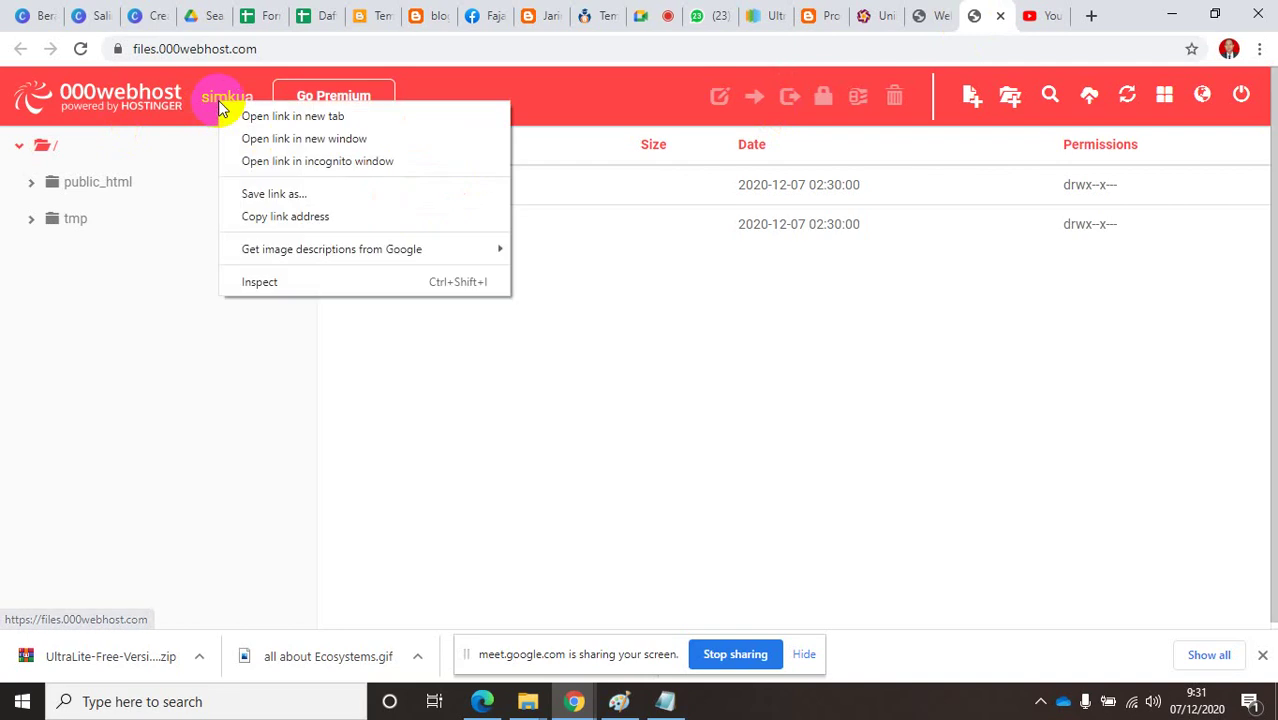
pyautogui.click(271, 117)
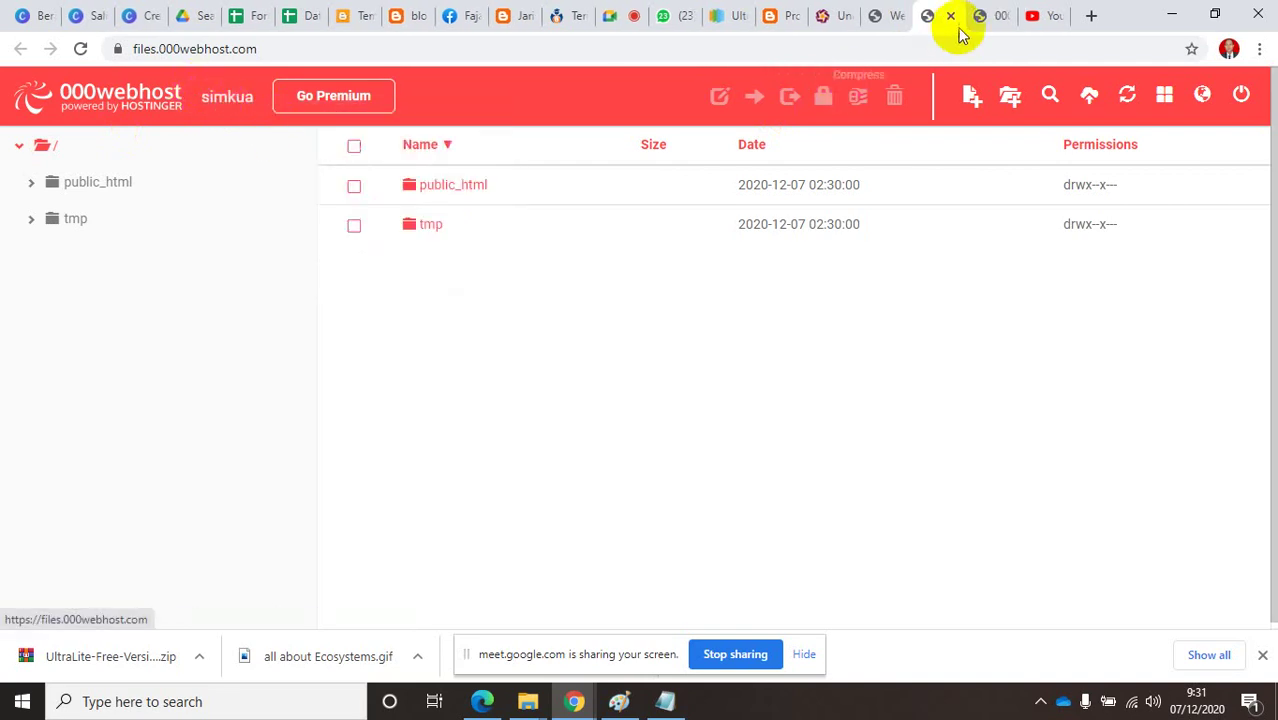
pyautogui.click(985, 16)
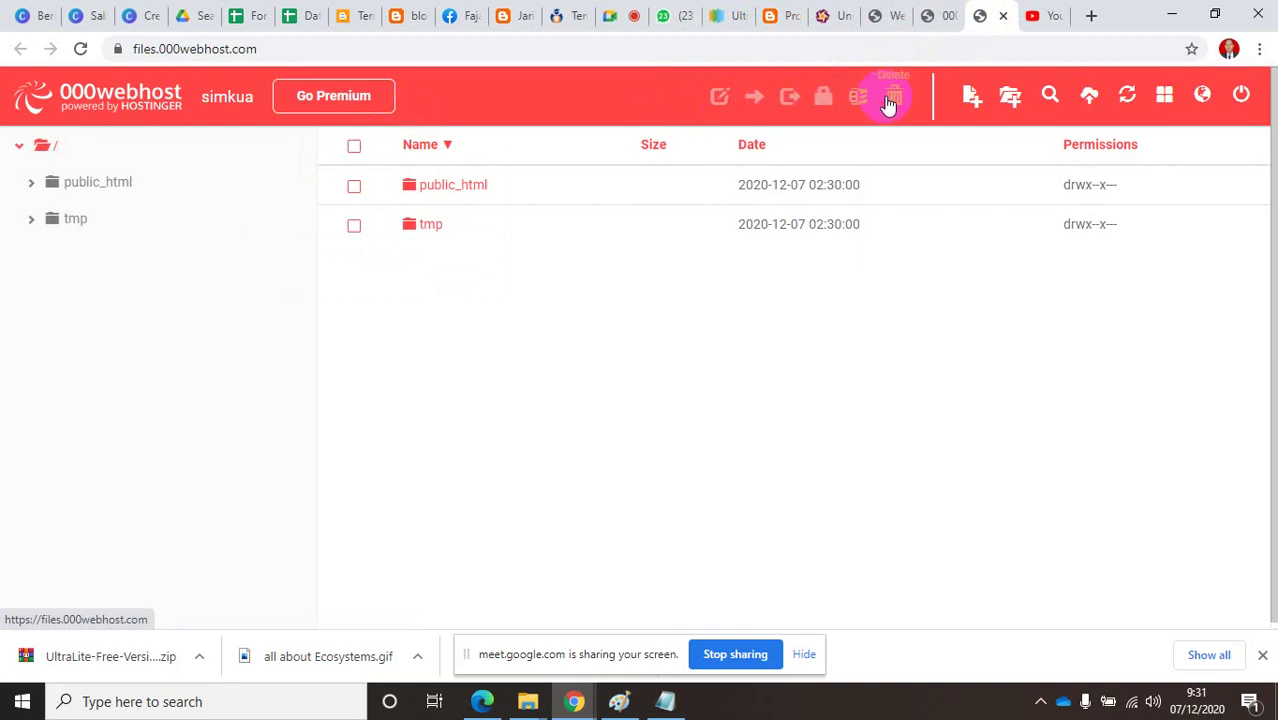
# Toggle the File Manager between Icons and List view, then return to My Websites
pyautogui.click(1165, 100)
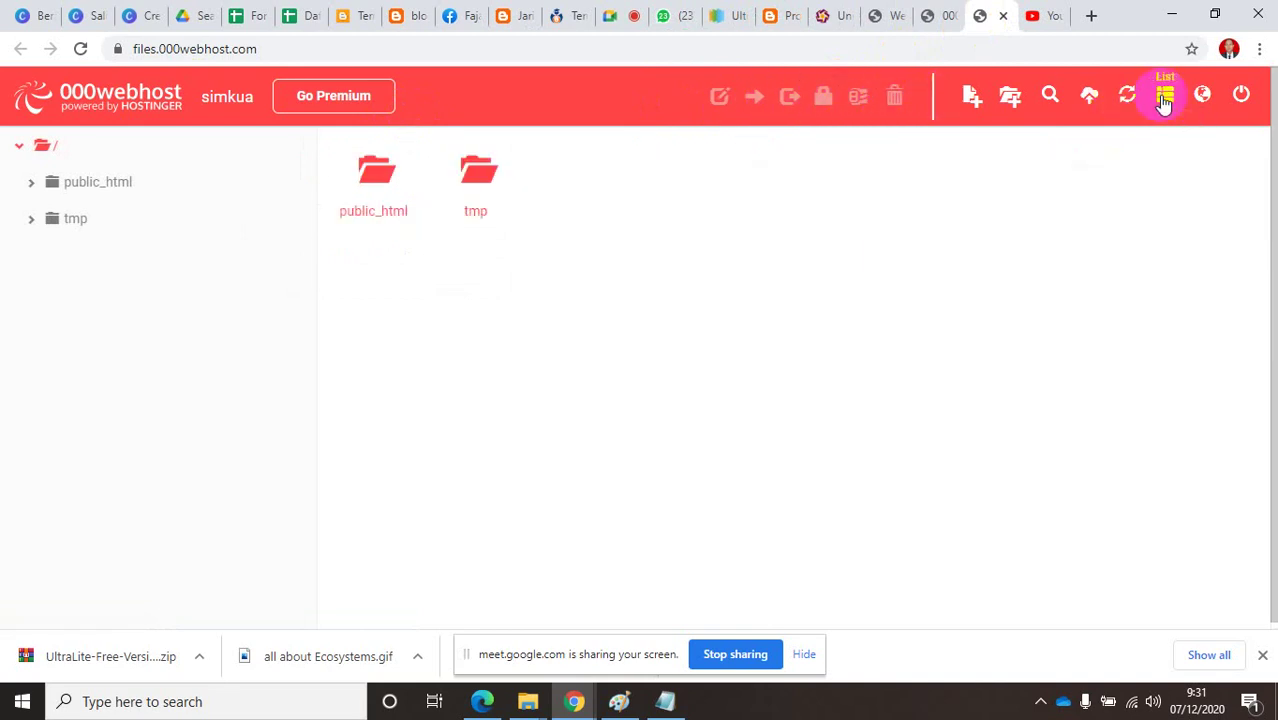
pyautogui.click(1165, 100)
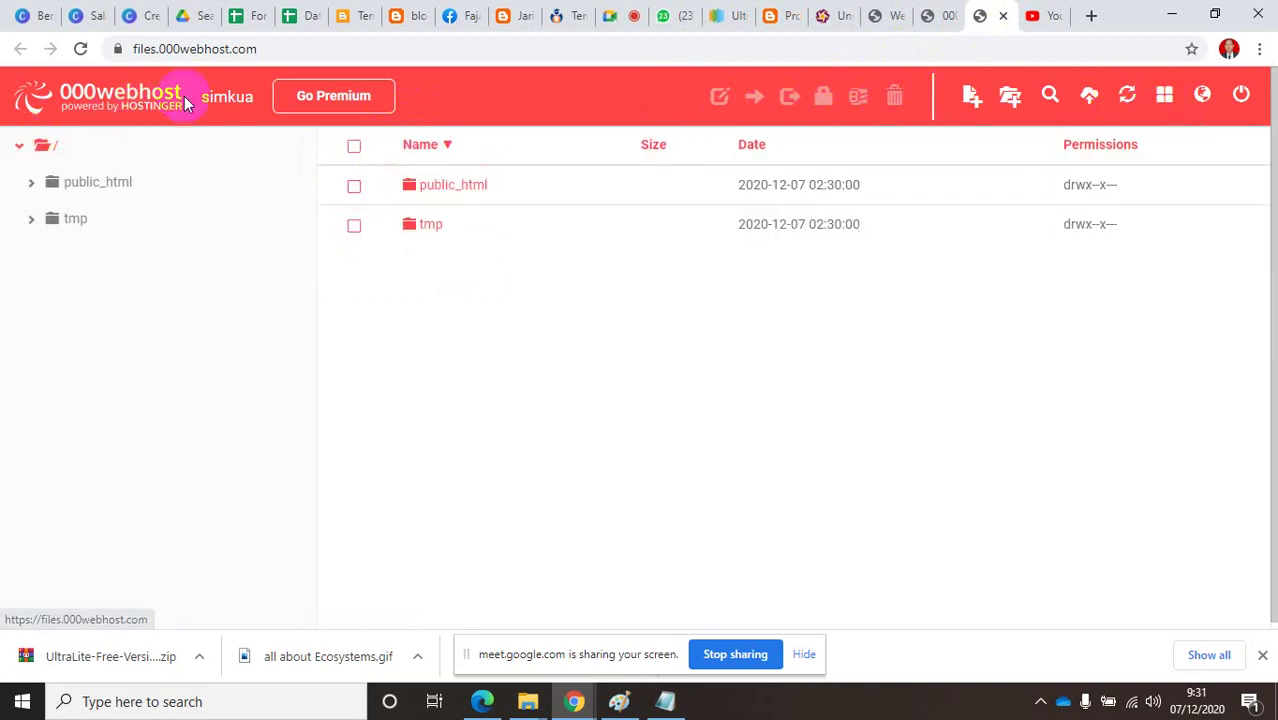
pyautogui.click(927, 17)
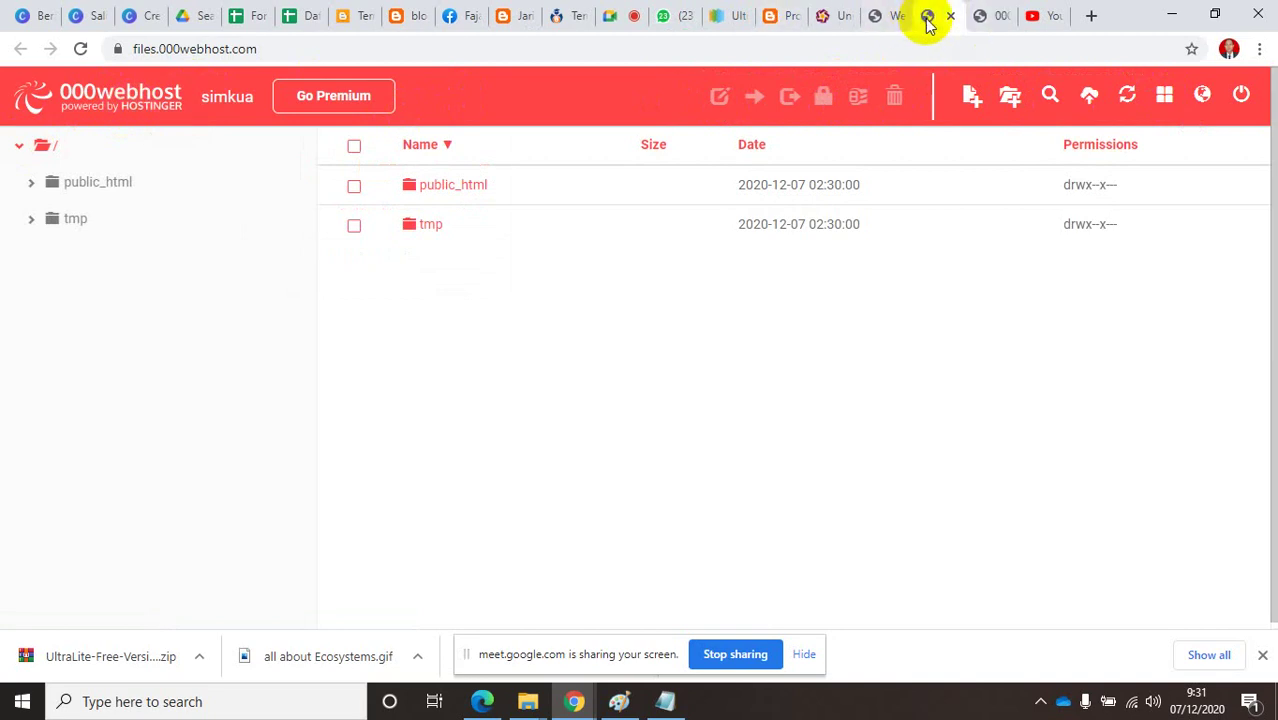
pyautogui.click(872, 17)
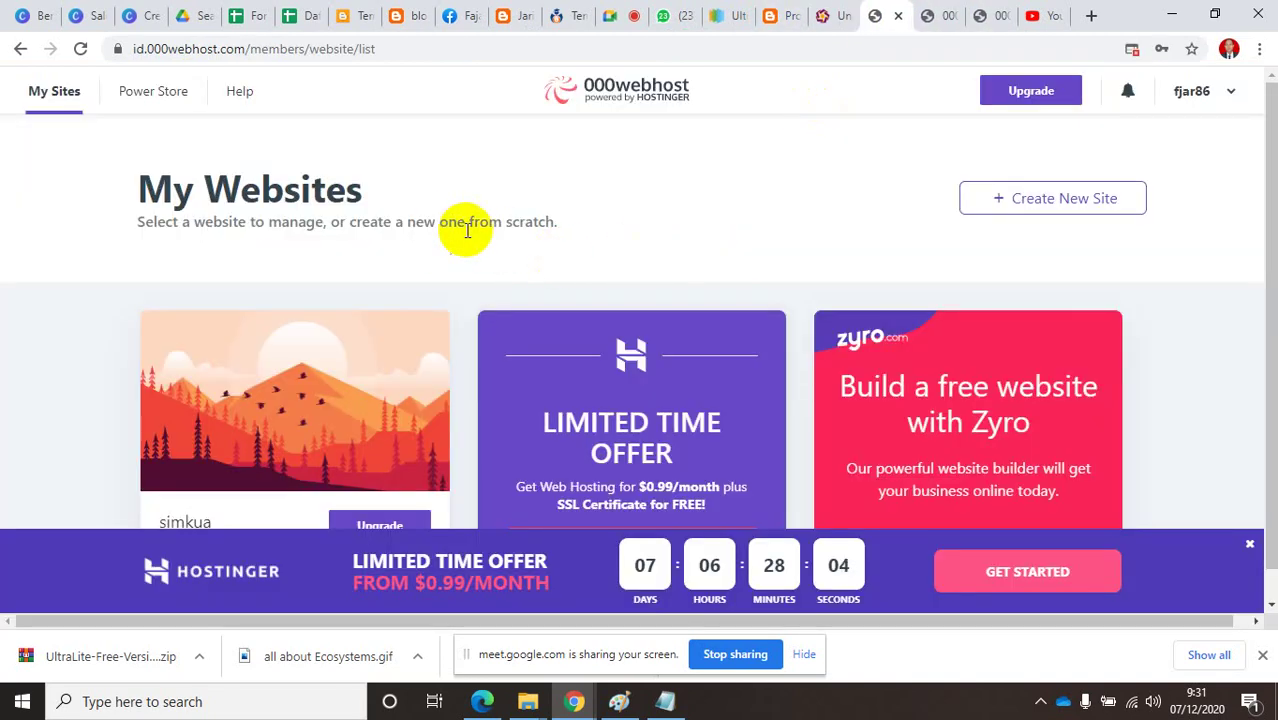
# Close the limited-time offer banner and open the live simkua.000webhostapp.com site
pyautogui.scroll(-1, 563, 234)
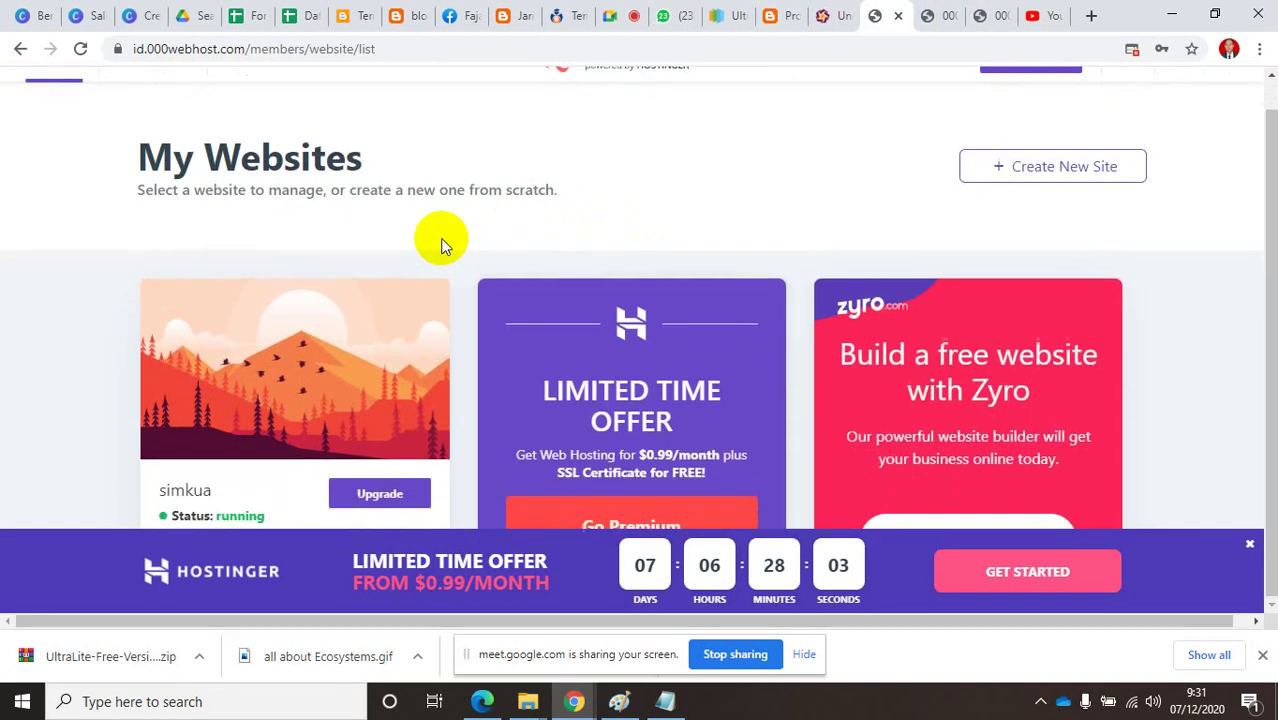
pyautogui.click(1245, 546)
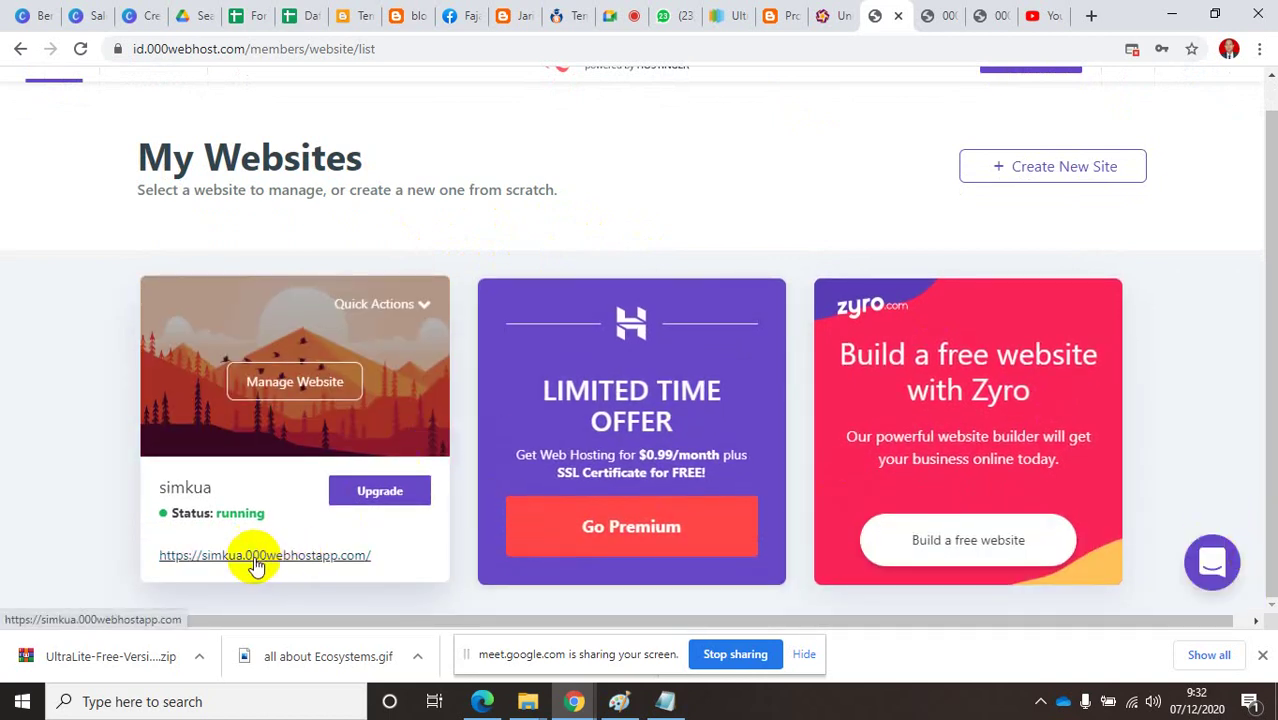
pyautogui.click(247, 560)
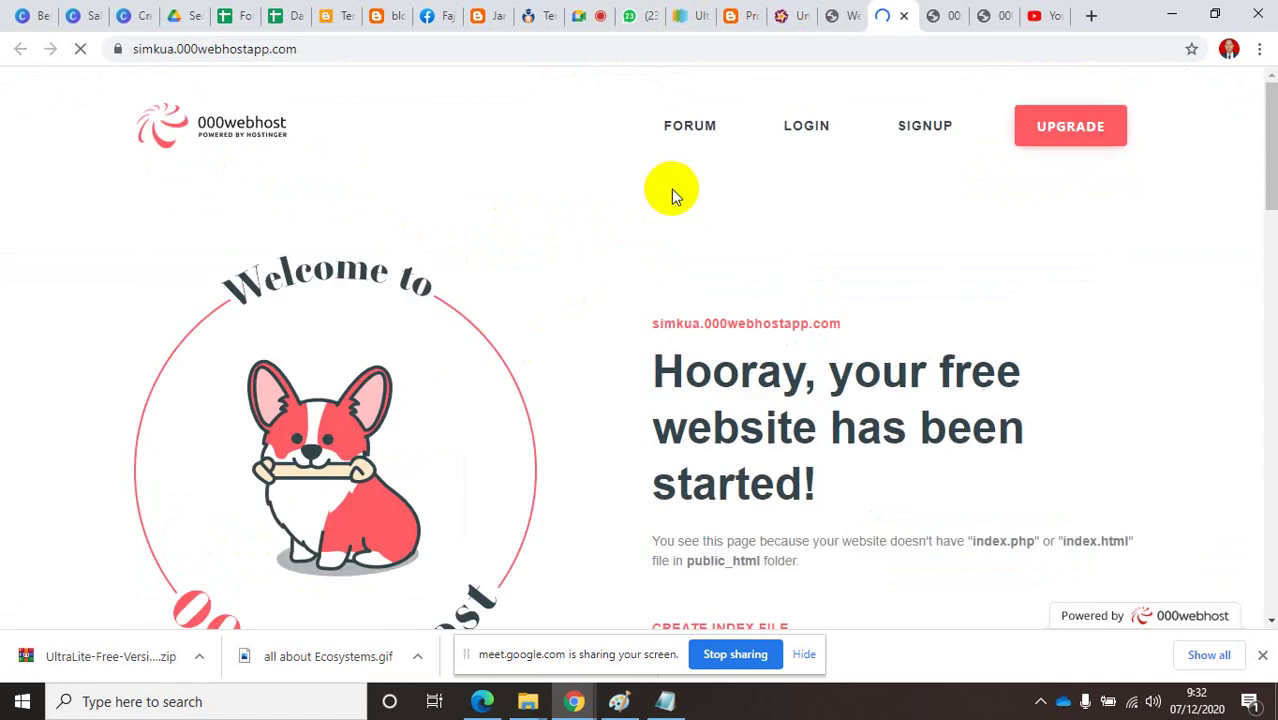
# Scroll through the simkua welcome page, then go back to the My Websites tab
pyautogui.scroll(-3, 773, 262)
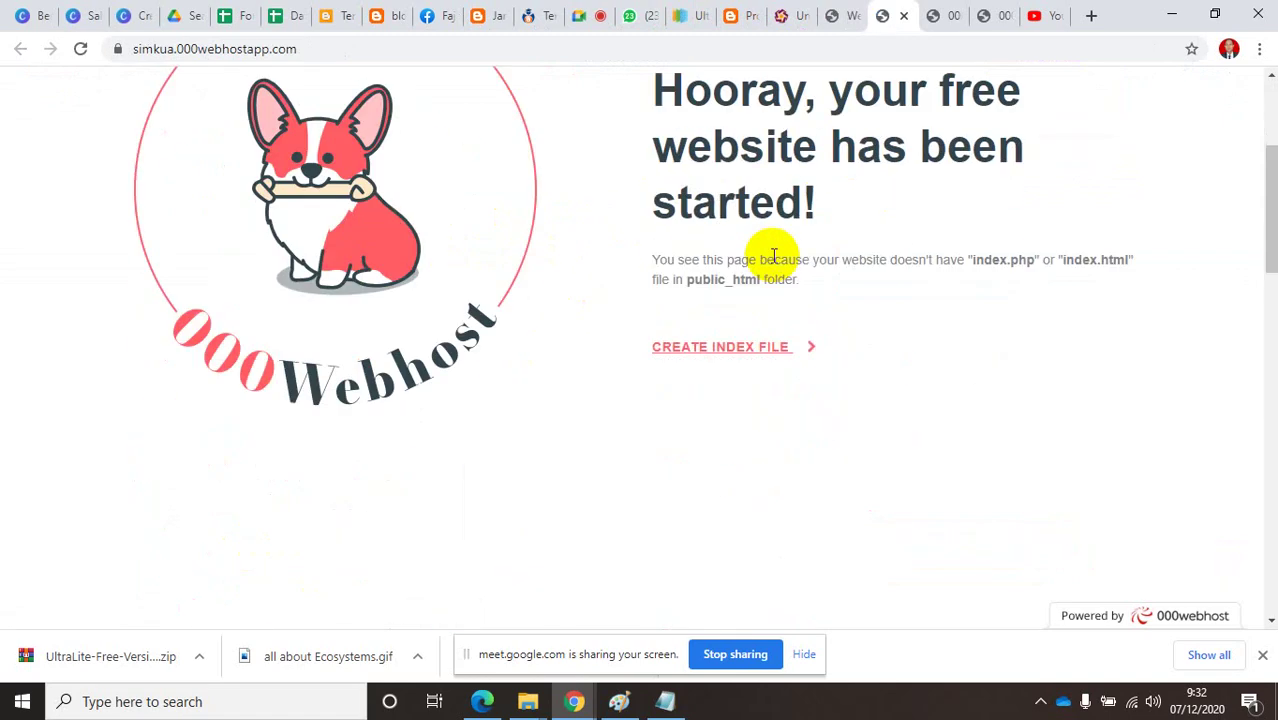
pyautogui.scroll(-1, 772, 257)
pyautogui.scroll(-1, 800, 245)
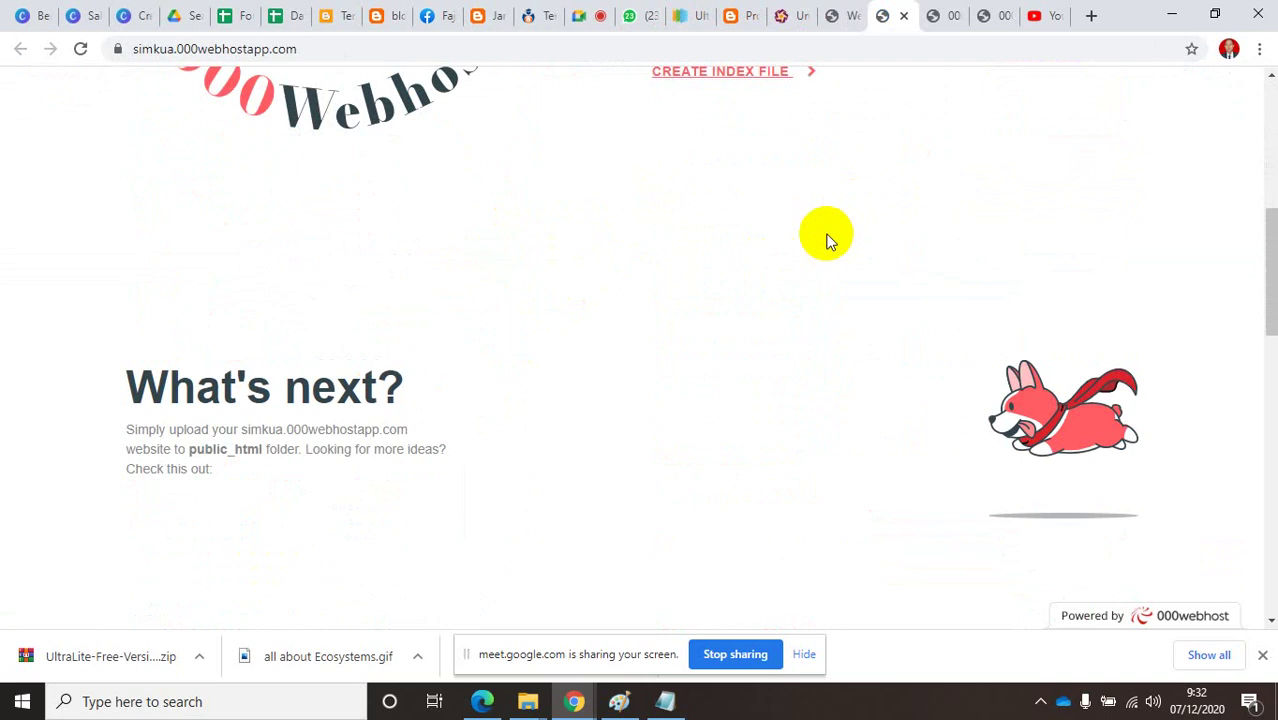
pyautogui.scroll(5, 827, 236)
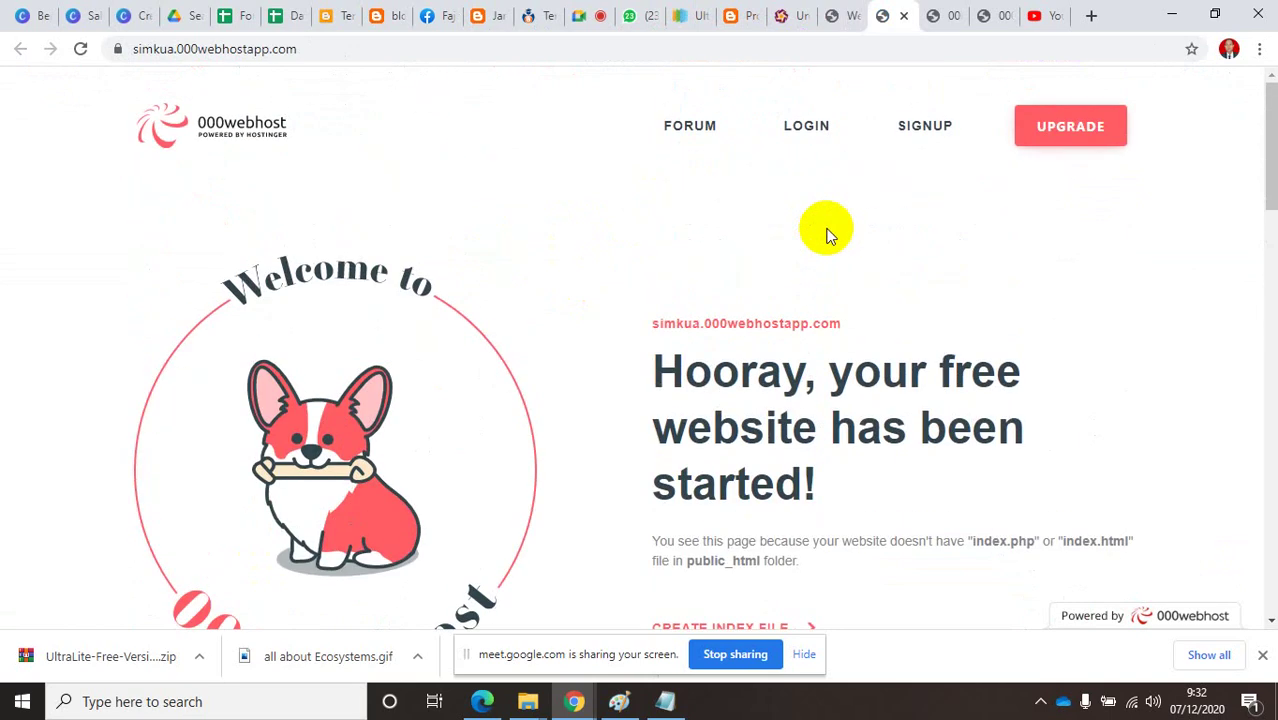
pyautogui.scroll(-7, 824, 235)
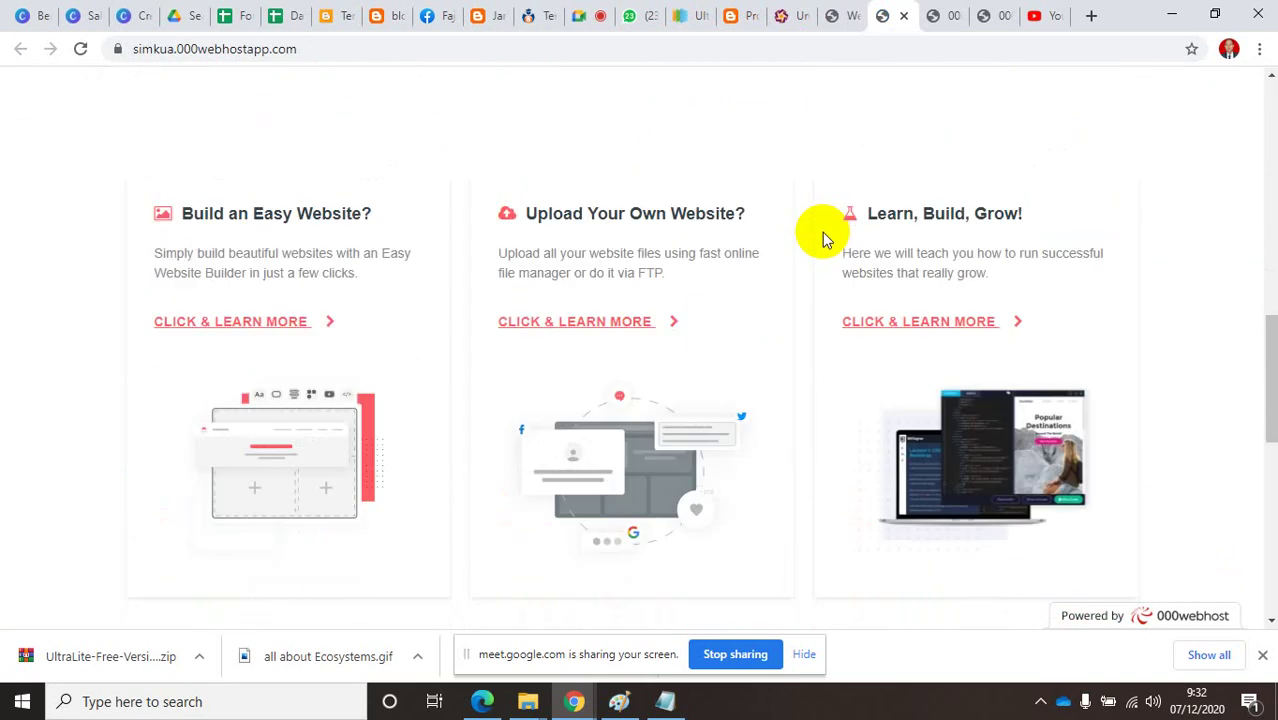
pyautogui.scroll(-4, 821, 233)
pyautogui.scroll(-4, 821, 233)
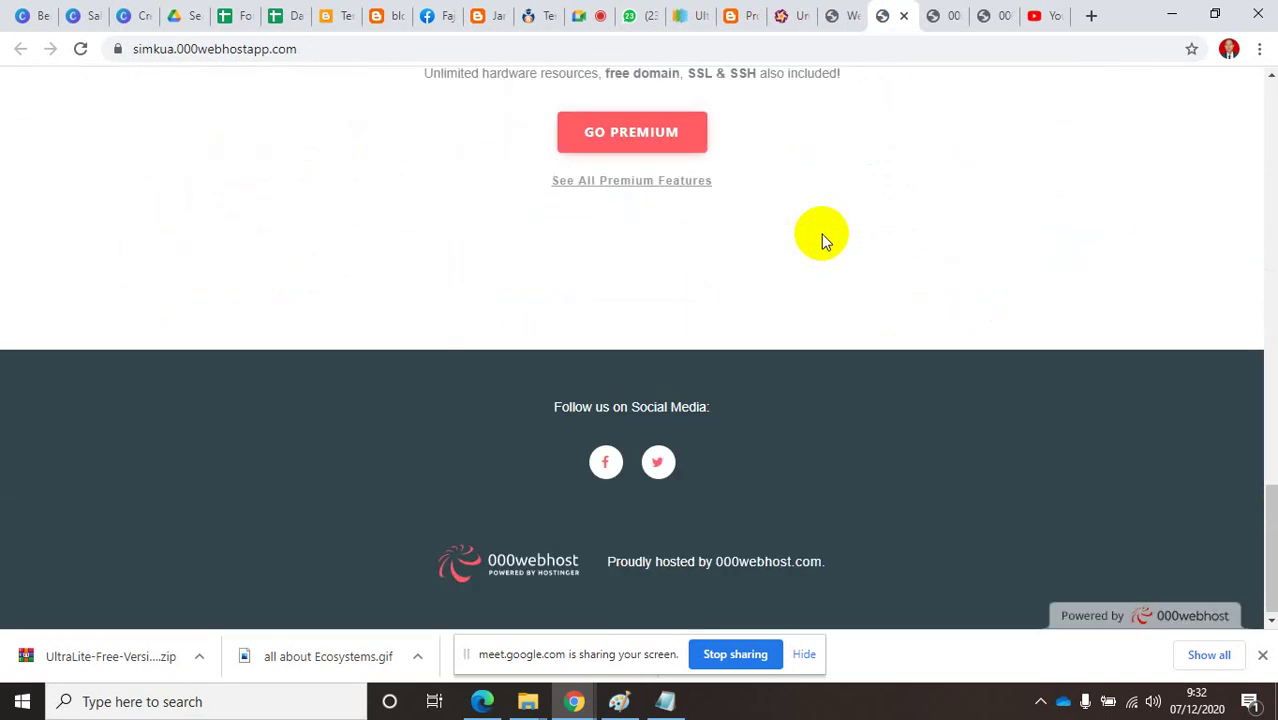
pyautogui.scroll(6, 820, 230)
pyautogui.scroll(2, 818, 230)
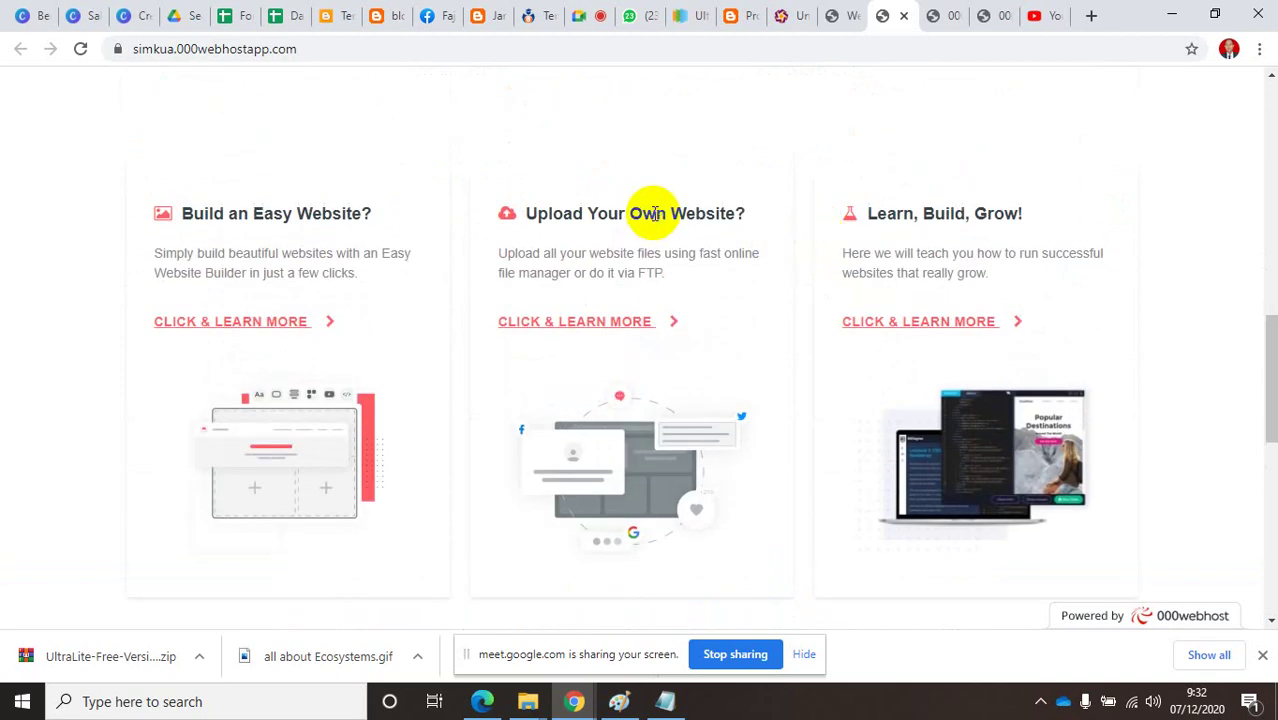
pyautogui.scroll(10, 676, 228)
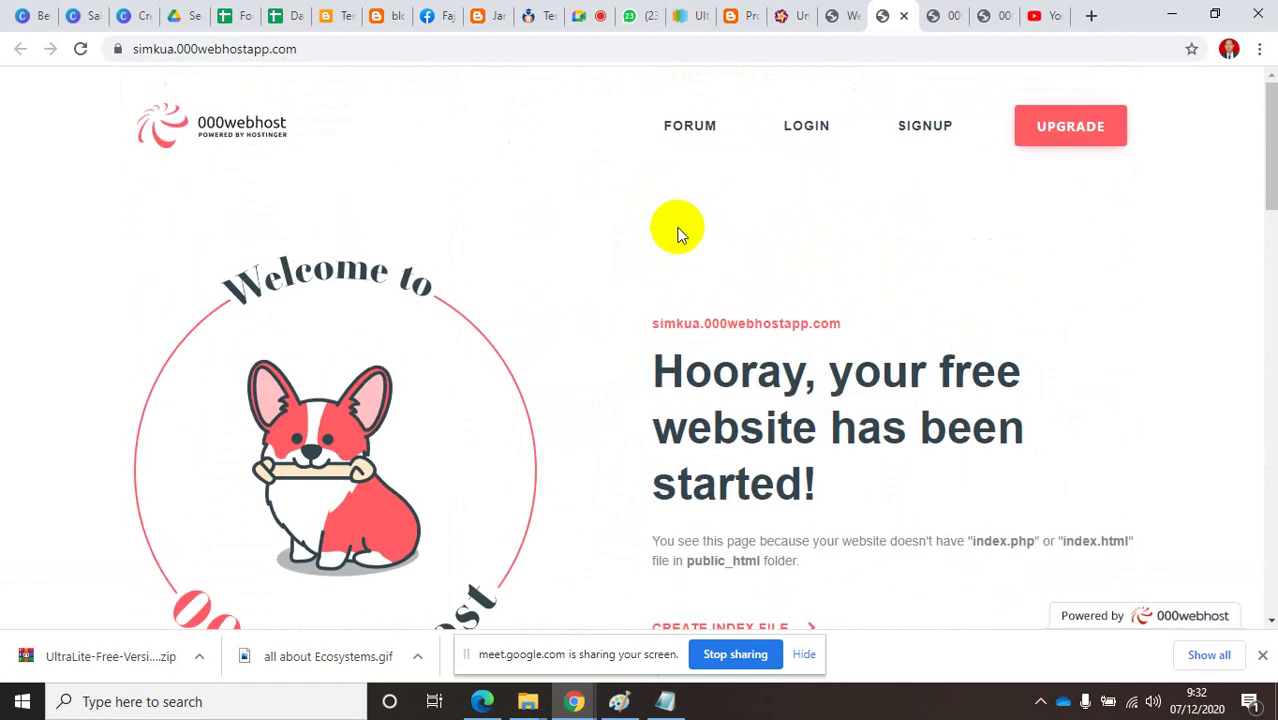
pyautogui.click(832, 17)
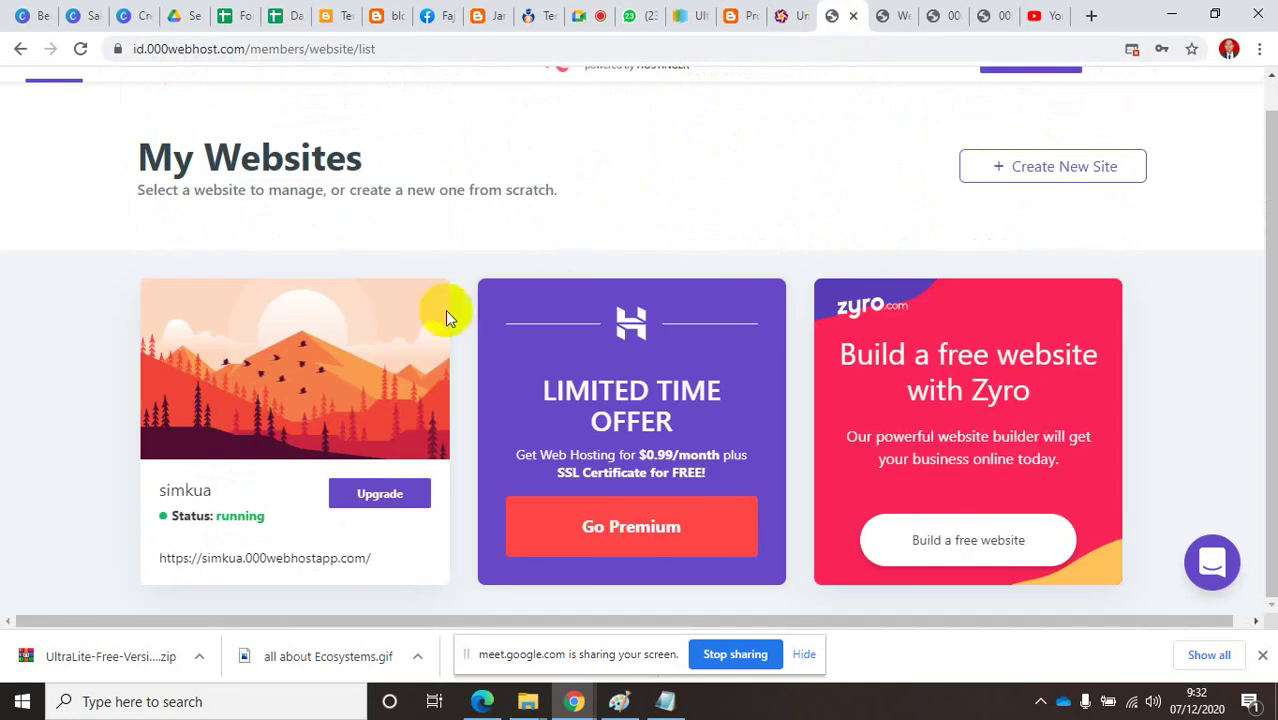
# Open My Websites from the account menu in a new tab and view the simkua card
pyautogui.scroll(1, 445, 318)
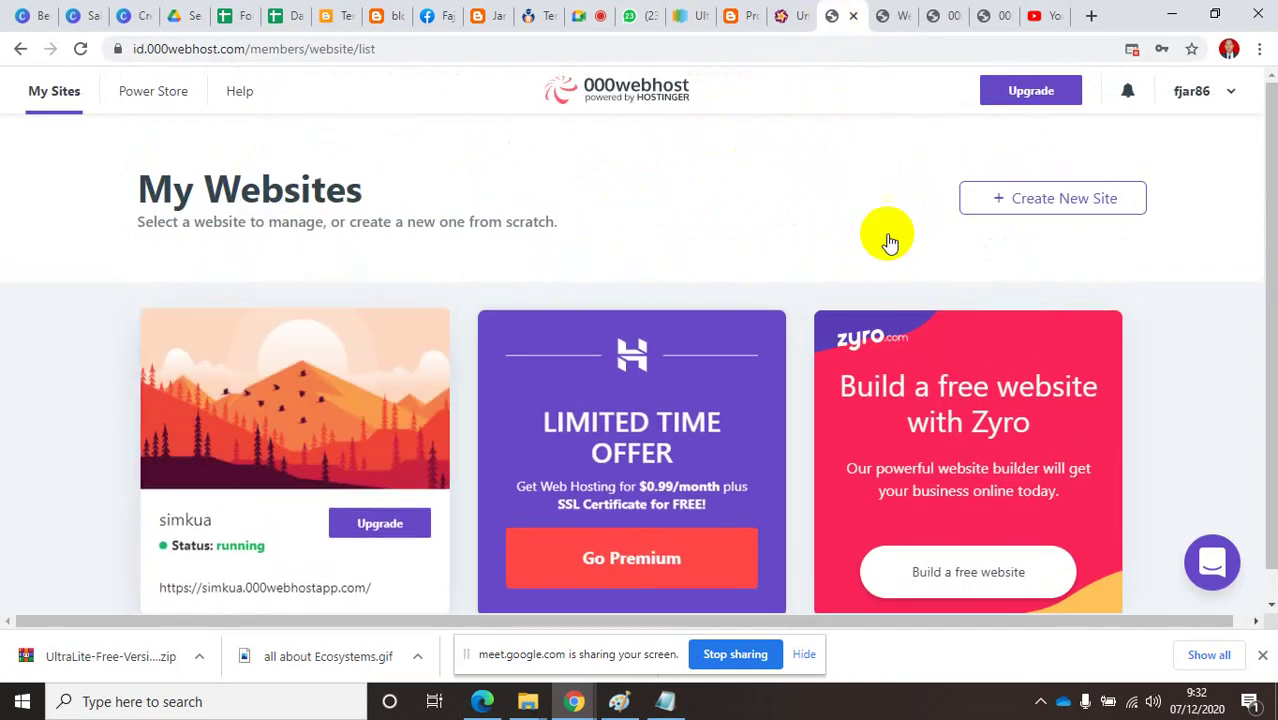
pyautogui.click(1216, 91)
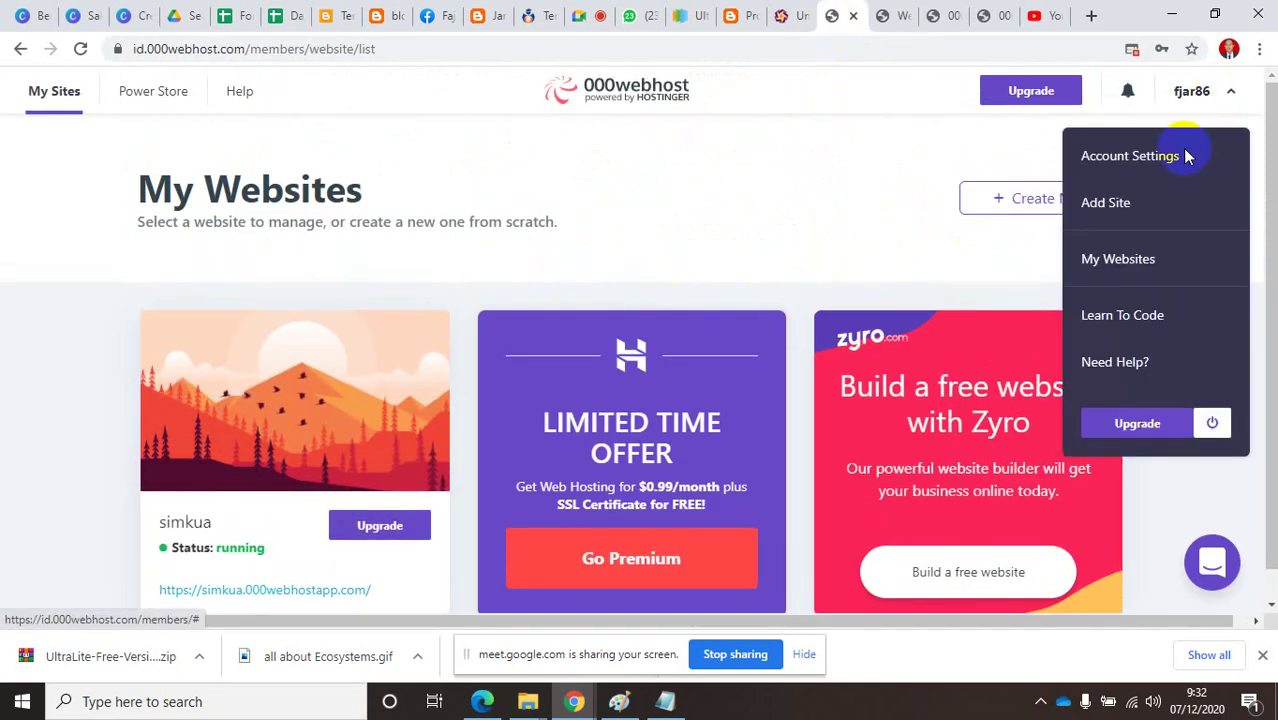
pyautogui.click(1128, 264)
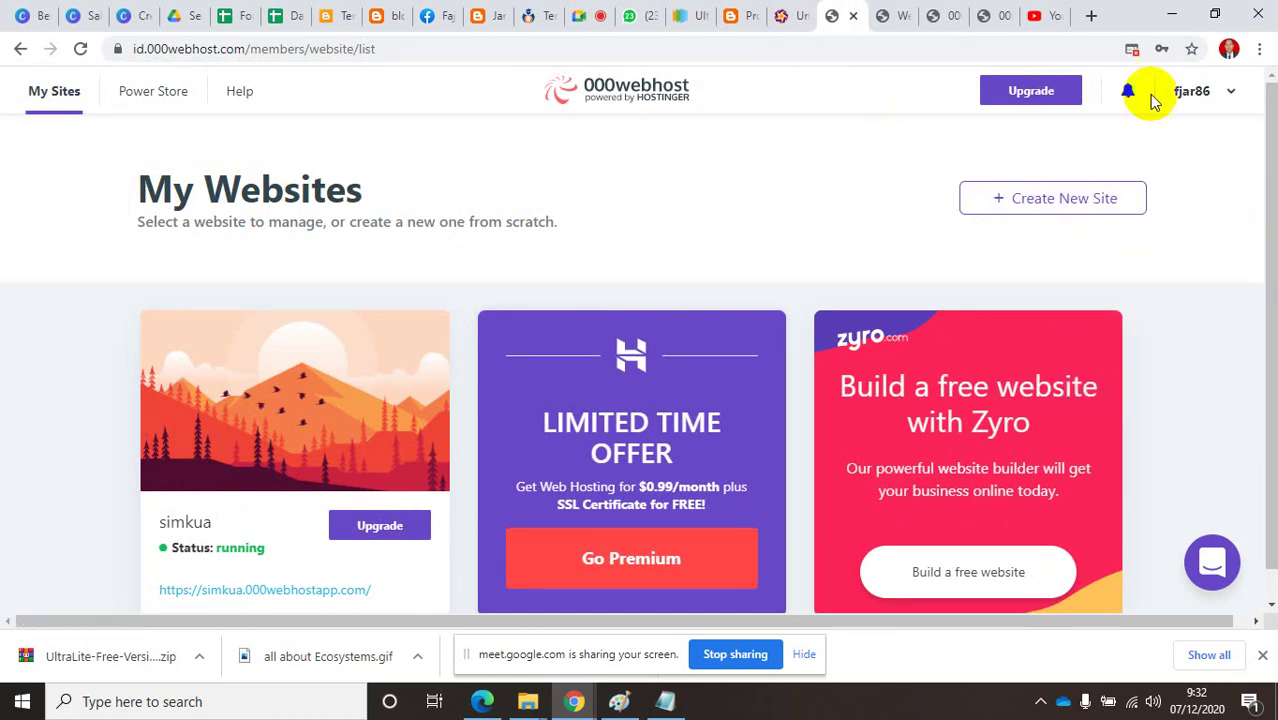
pyautogui.click(1212, 92)
pyautogui.rightClick(1133, 264)
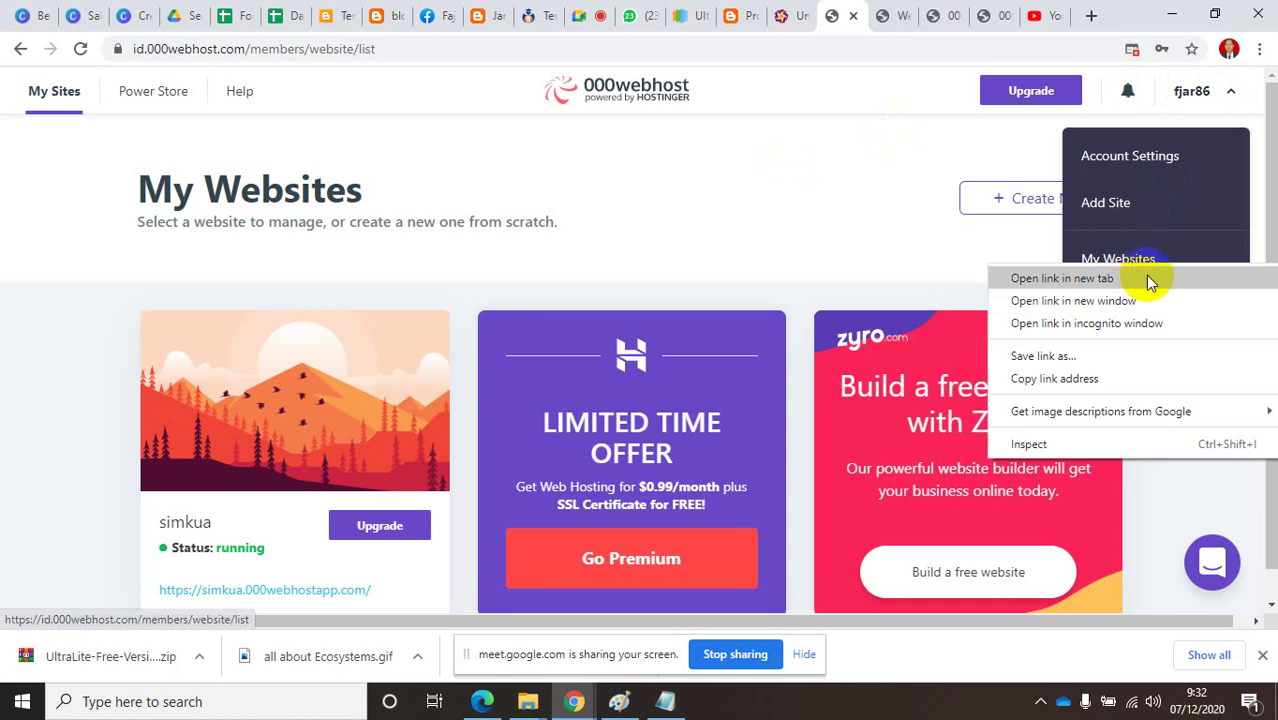
pyautogui.click(1150, 277)
pyautogui.click(903, 20)
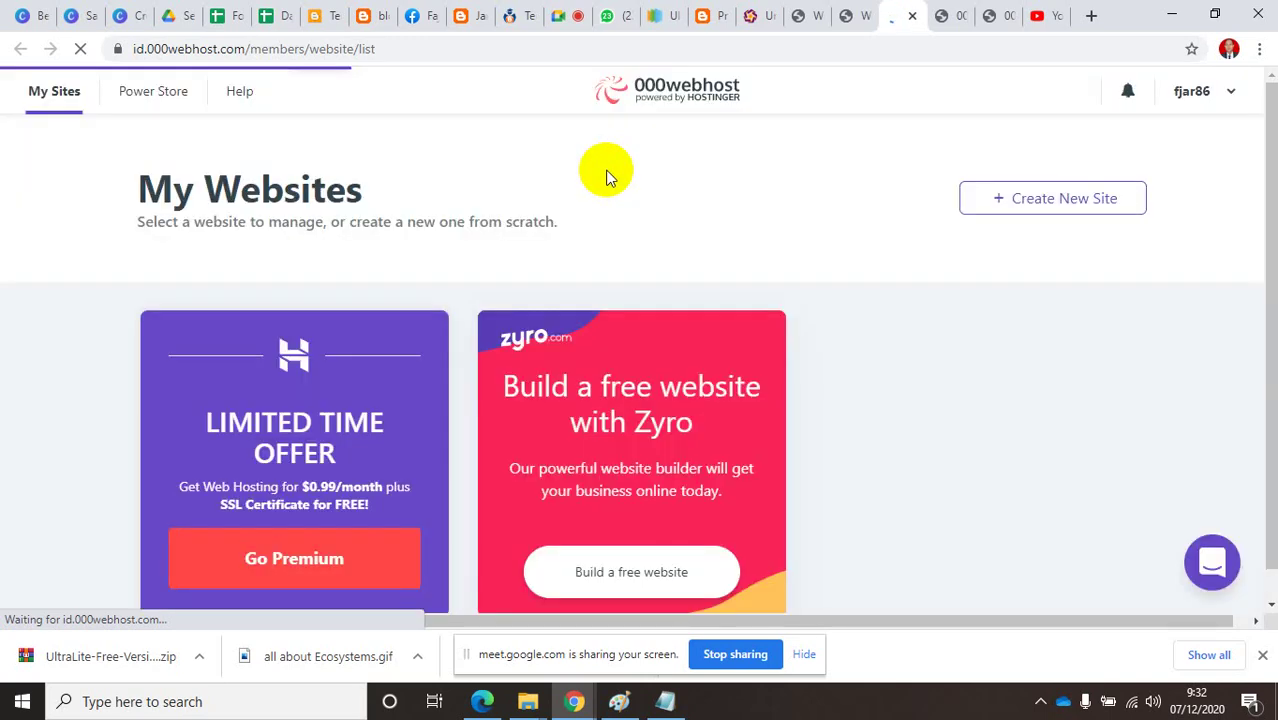
pyautogui.scroll(-1, 453, 272)
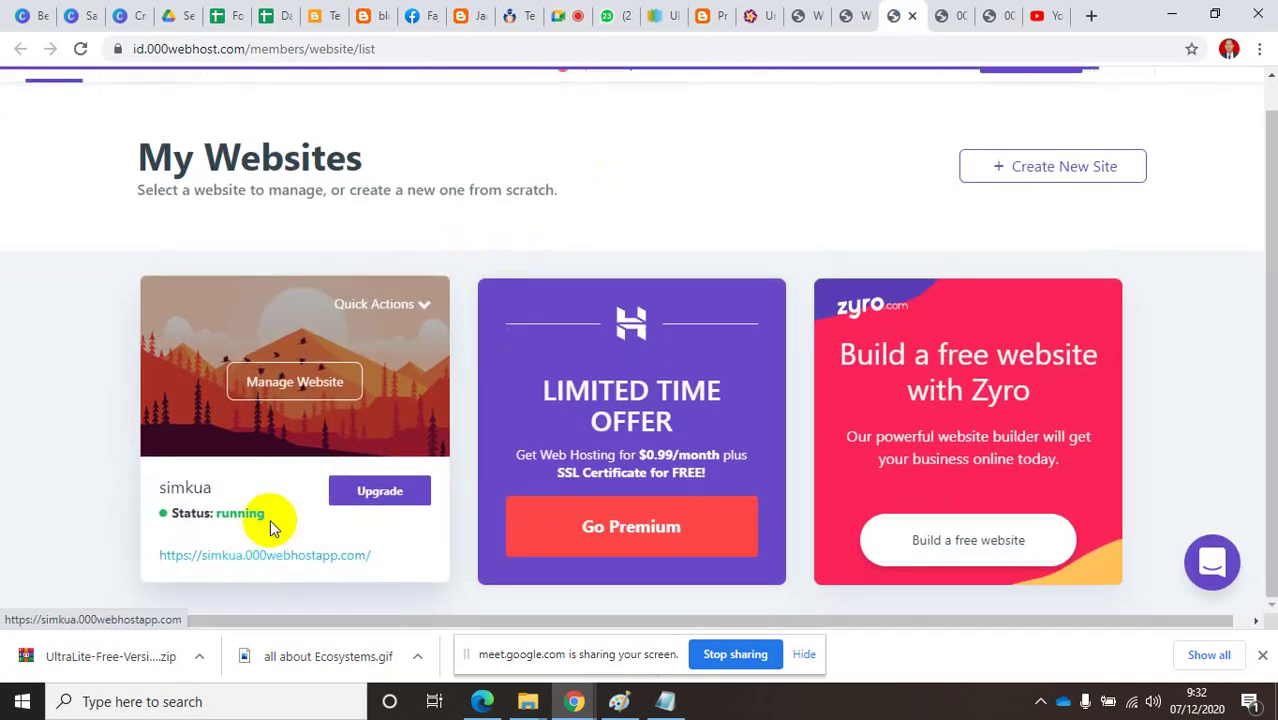
# Open Manage Website for simkua and expand its Tools section
pyautogui.click(318, 381)
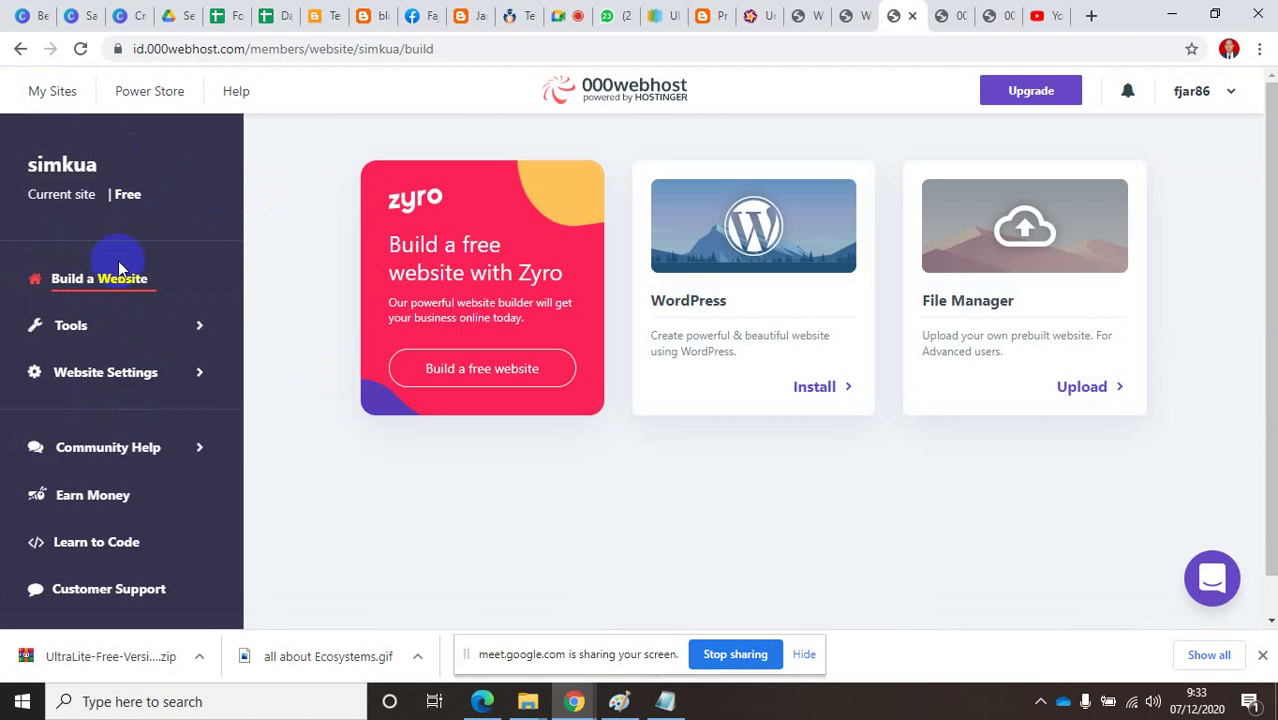
pyautogui.scroll(-1, 125, 318)
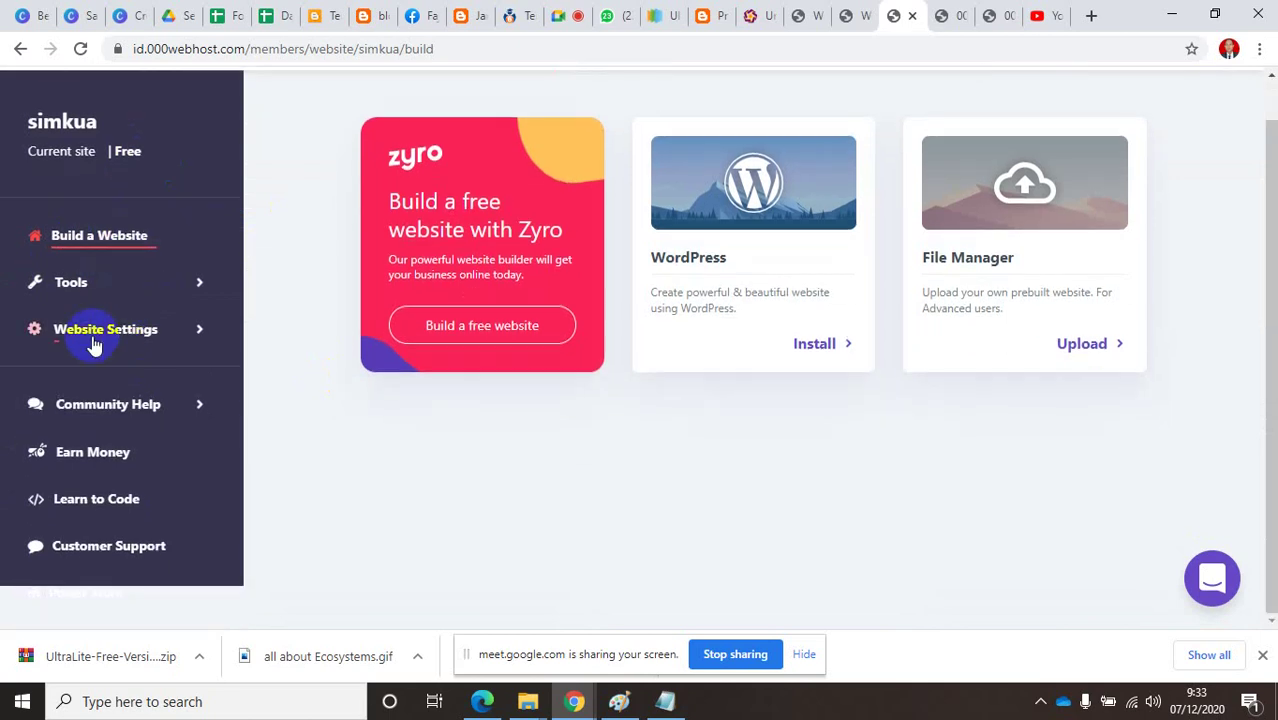
pyautogui.click(178, 292)
pyautogui.scroll(1, 115, 435)
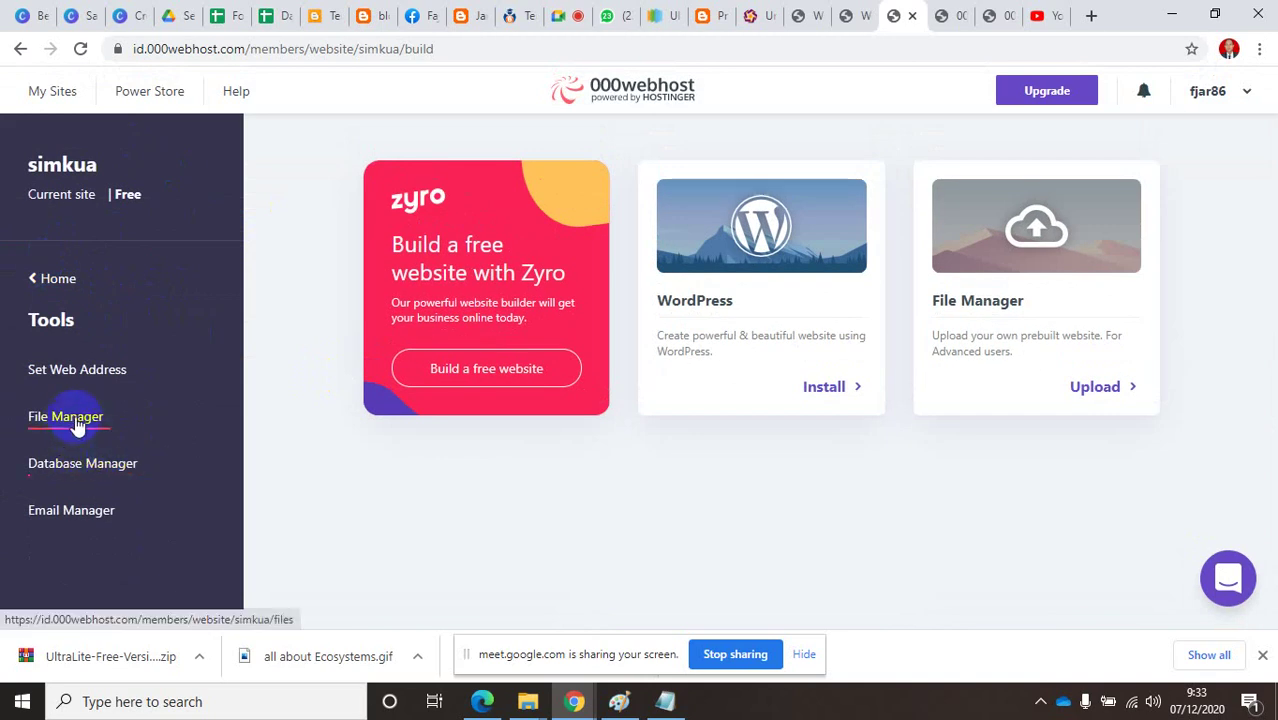
# Open File Manager and Database Manager in separate new tabs, dismissing the promo popup
pyautogui.rightClick(78, 425)
pyautogui.click(110, 431)
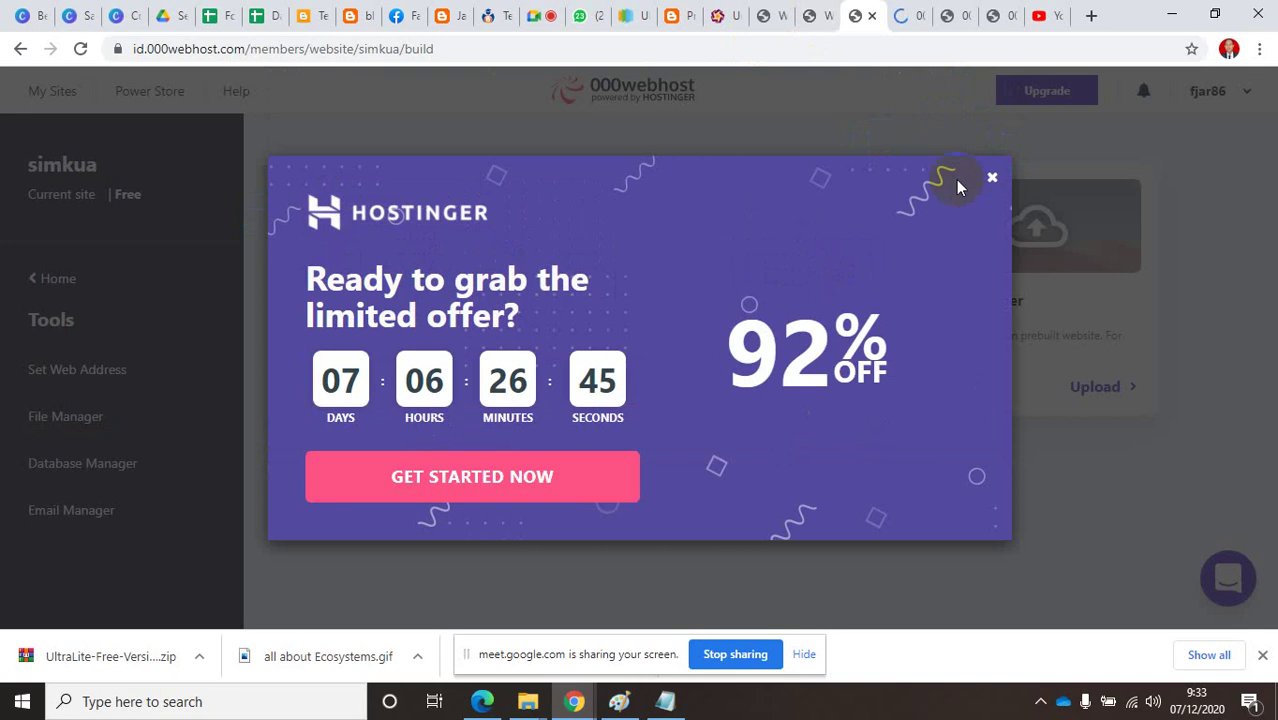
pyautogui.click(992, 177)
pyautogui.rightClick(83, 470)
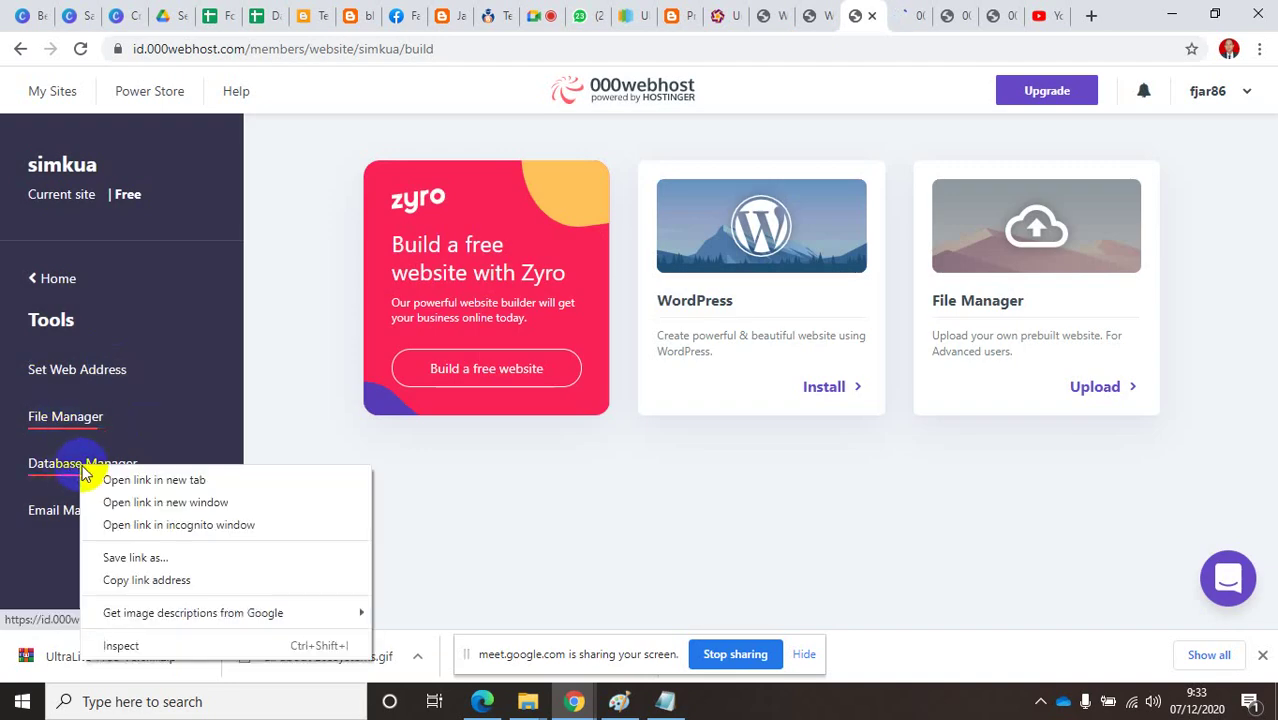
pyautogui.click(140, 480)
# View the empty simkua Database Manager, stop screen sharing, and minimise then restore Chrome
pyautogui.click(907, 24)
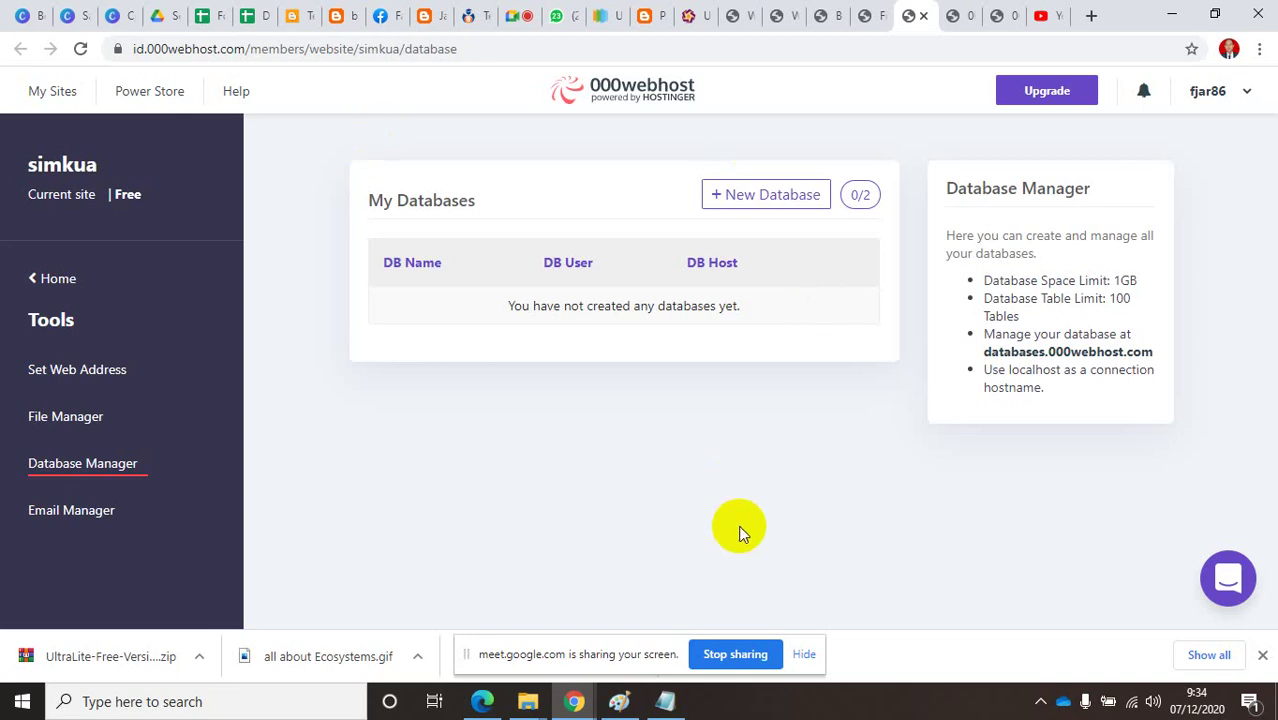
pyautogui.click(733, 655)
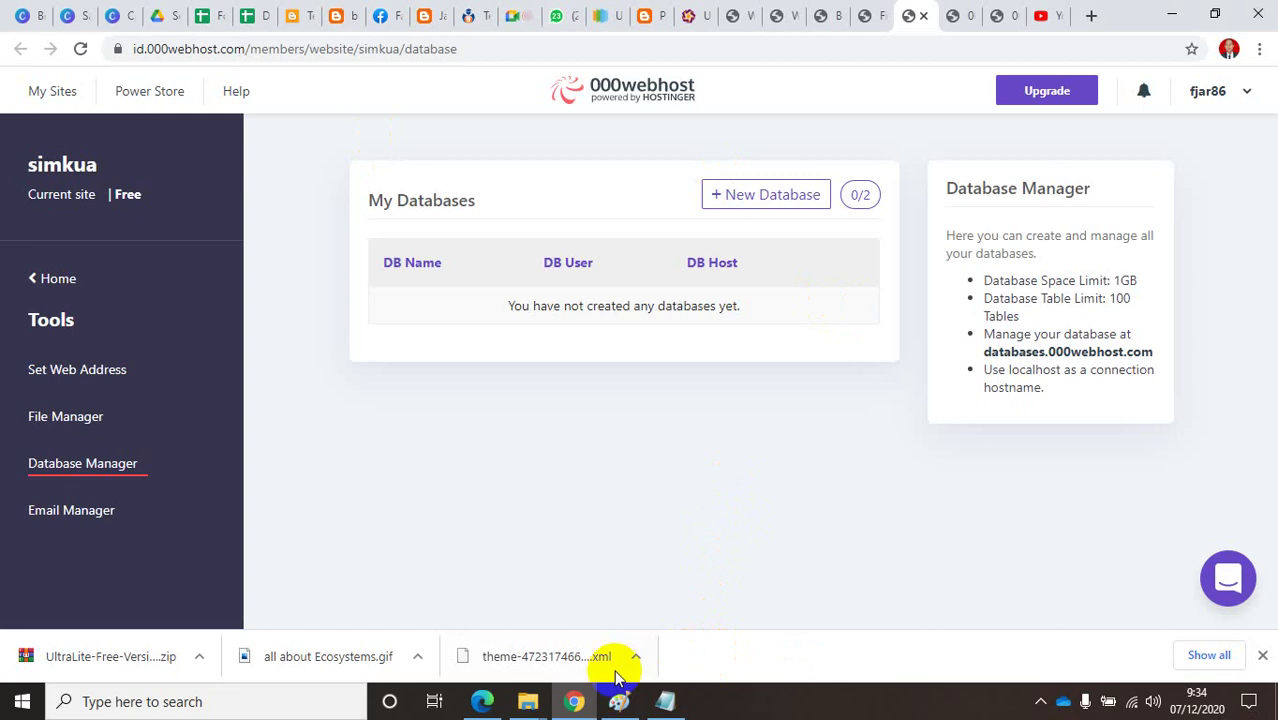
pyautogui.click(573, 700)
pyautogui.click(573, 700)
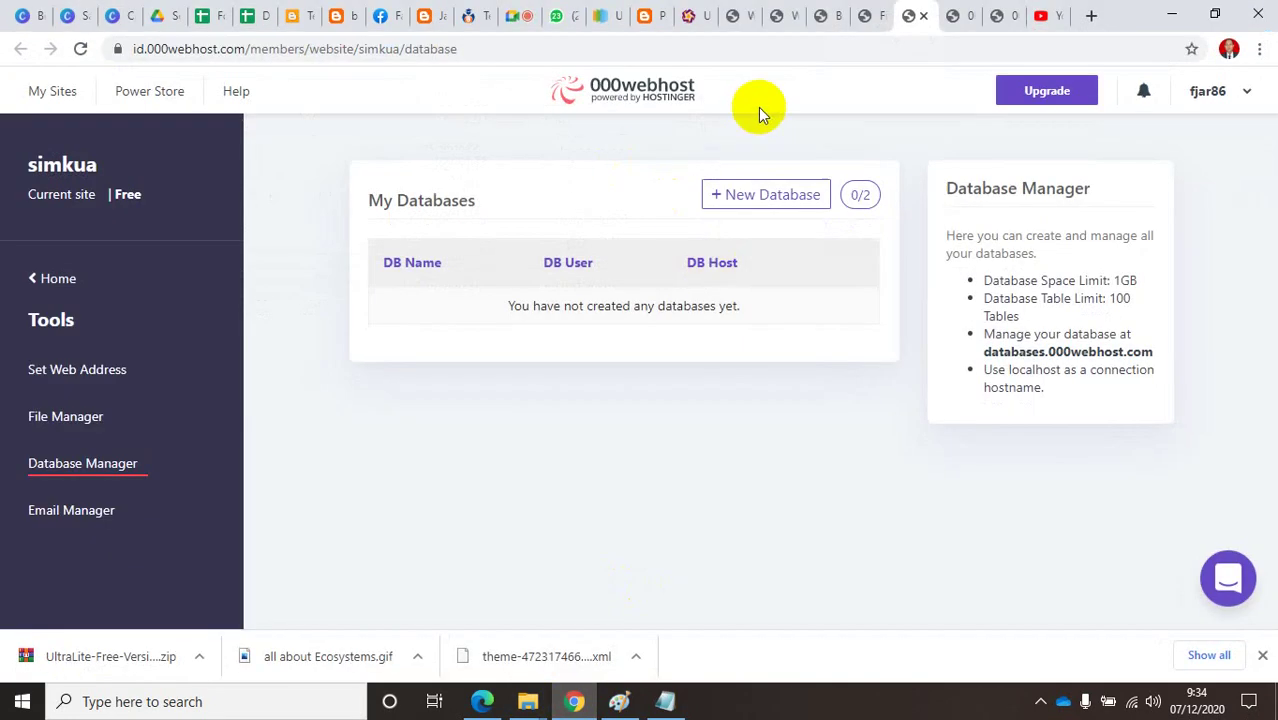
# Admit everyone waiting to join the Google Meet call
pyautogui.click(519, 18)
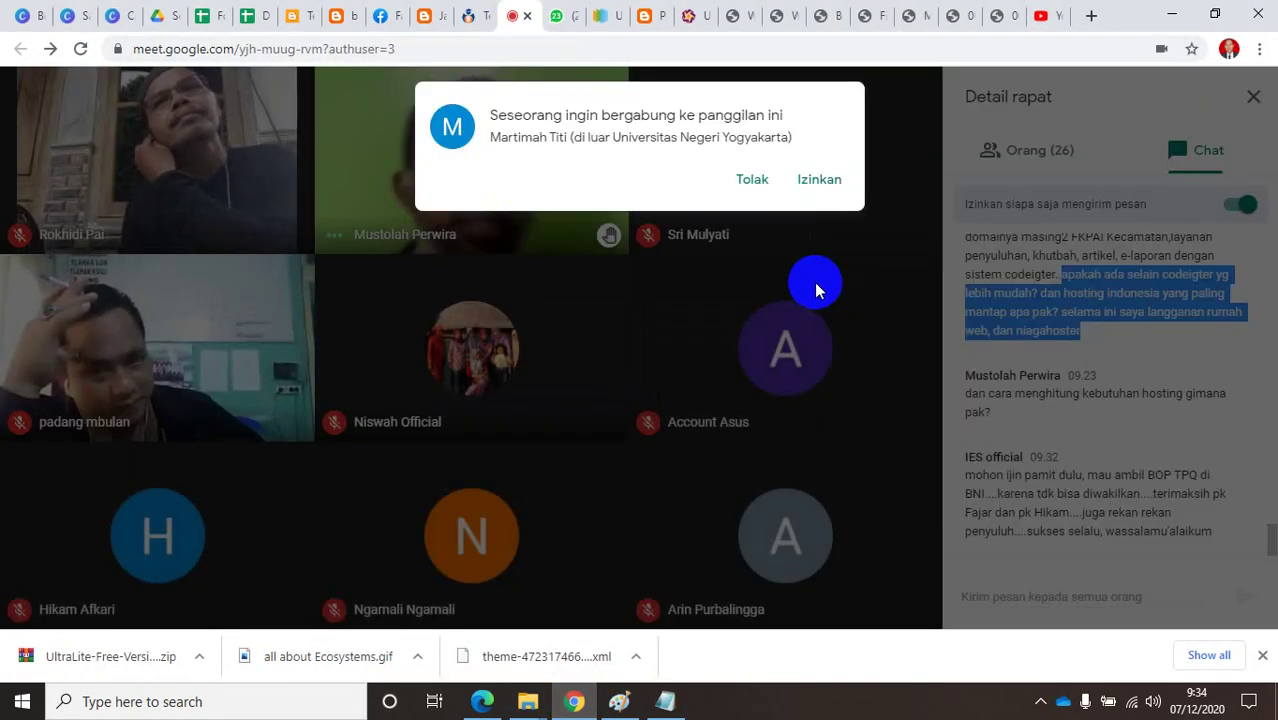
pyautogui.click(820, 181)
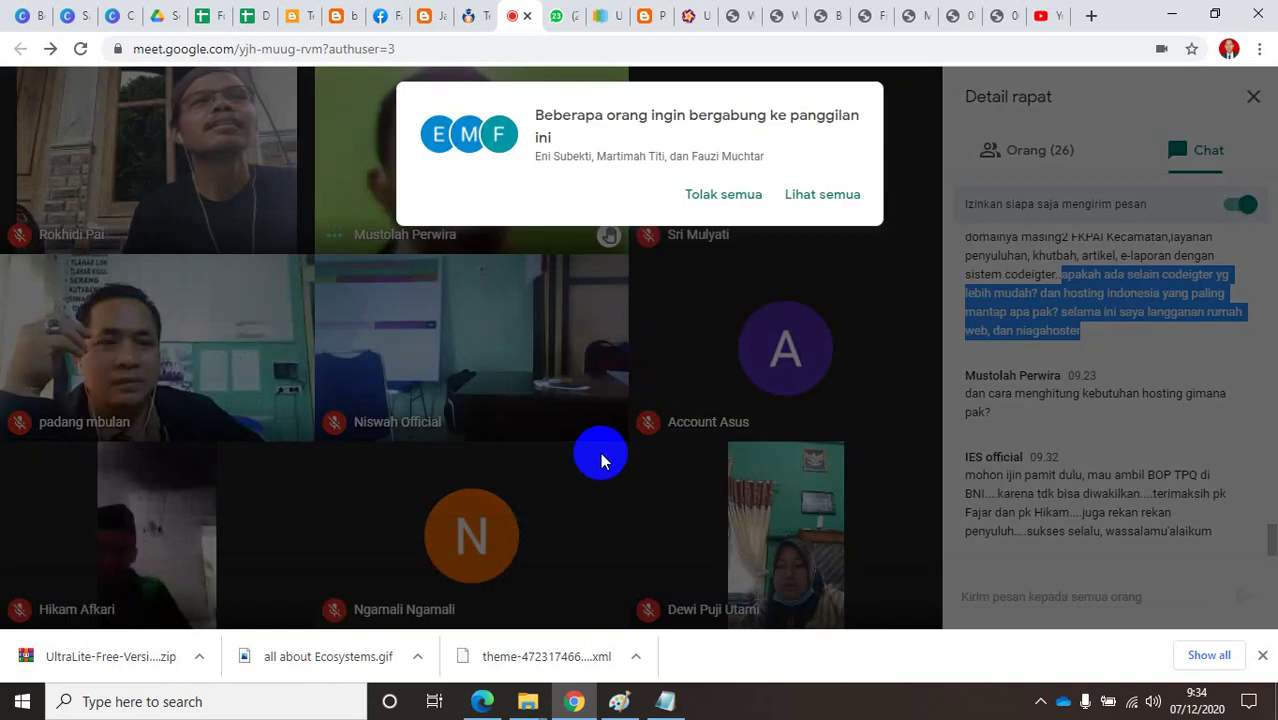
pyautogui.click(813, 204)
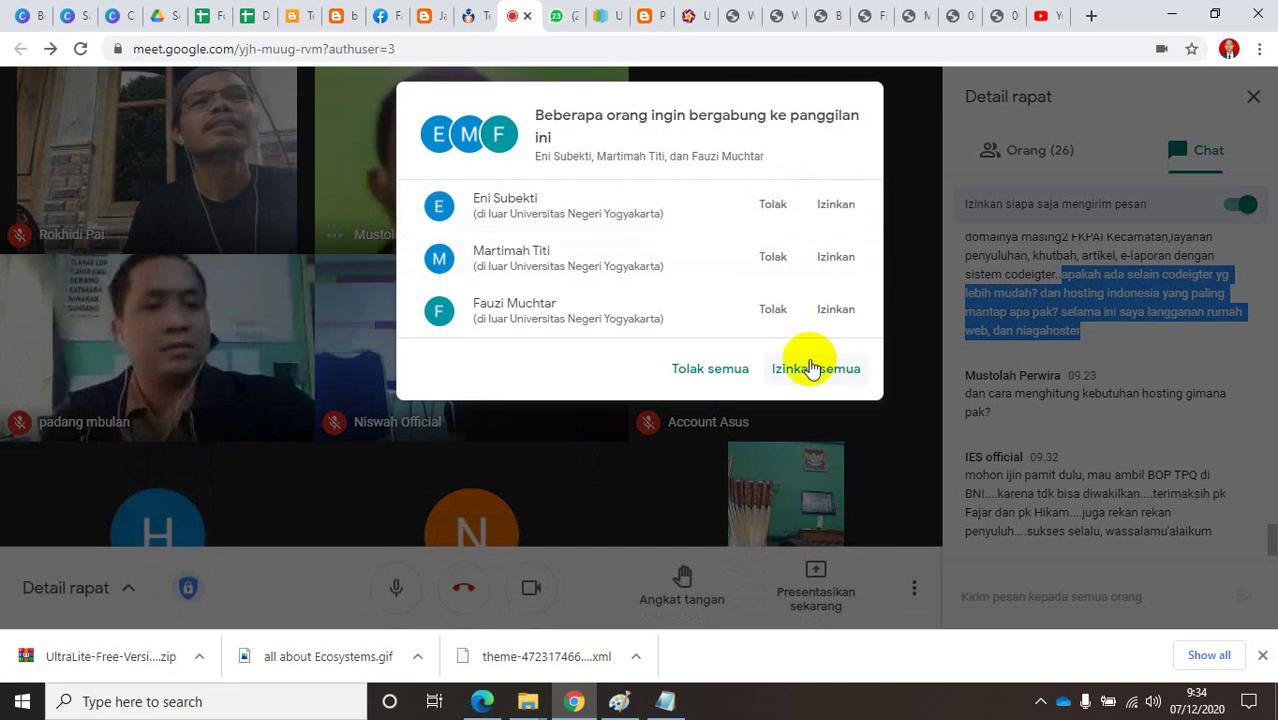
pyautogui.click(809, 370)
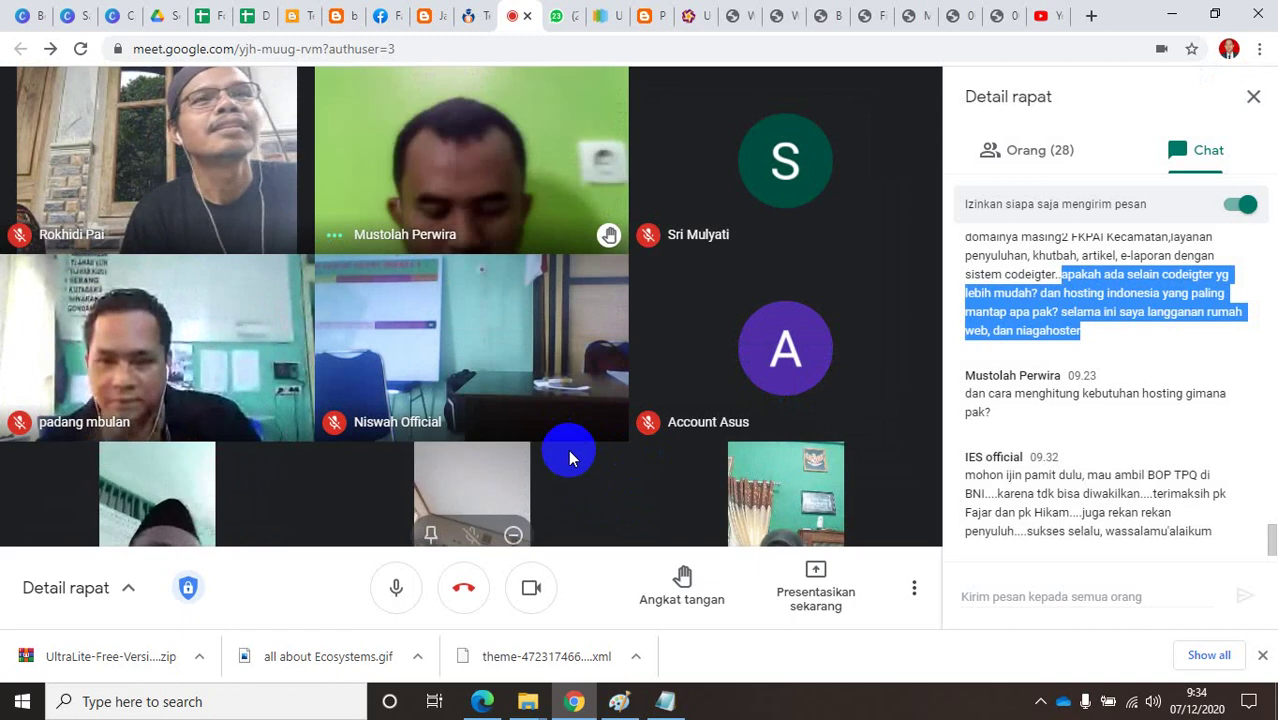
# Close the YouTube tab and the spare 000webhost file manager tab
pyautogui.click(1040, 18)
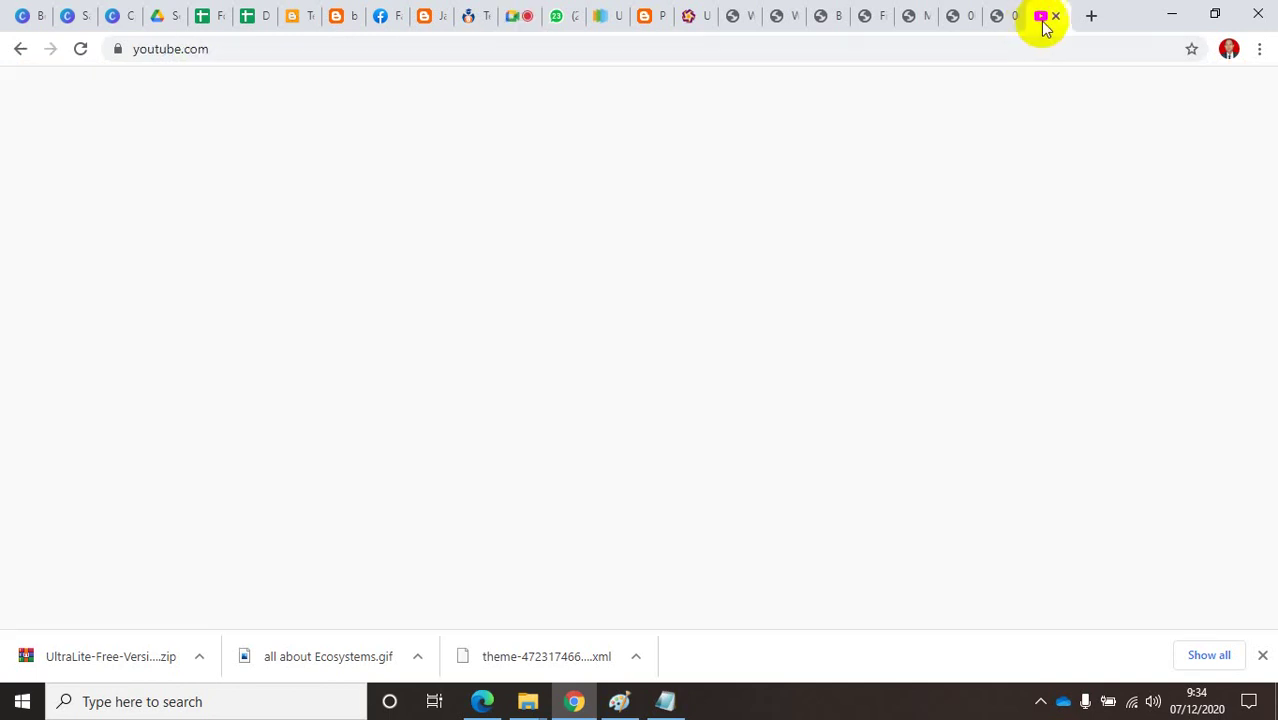
pyautogui.click(1055, 17)
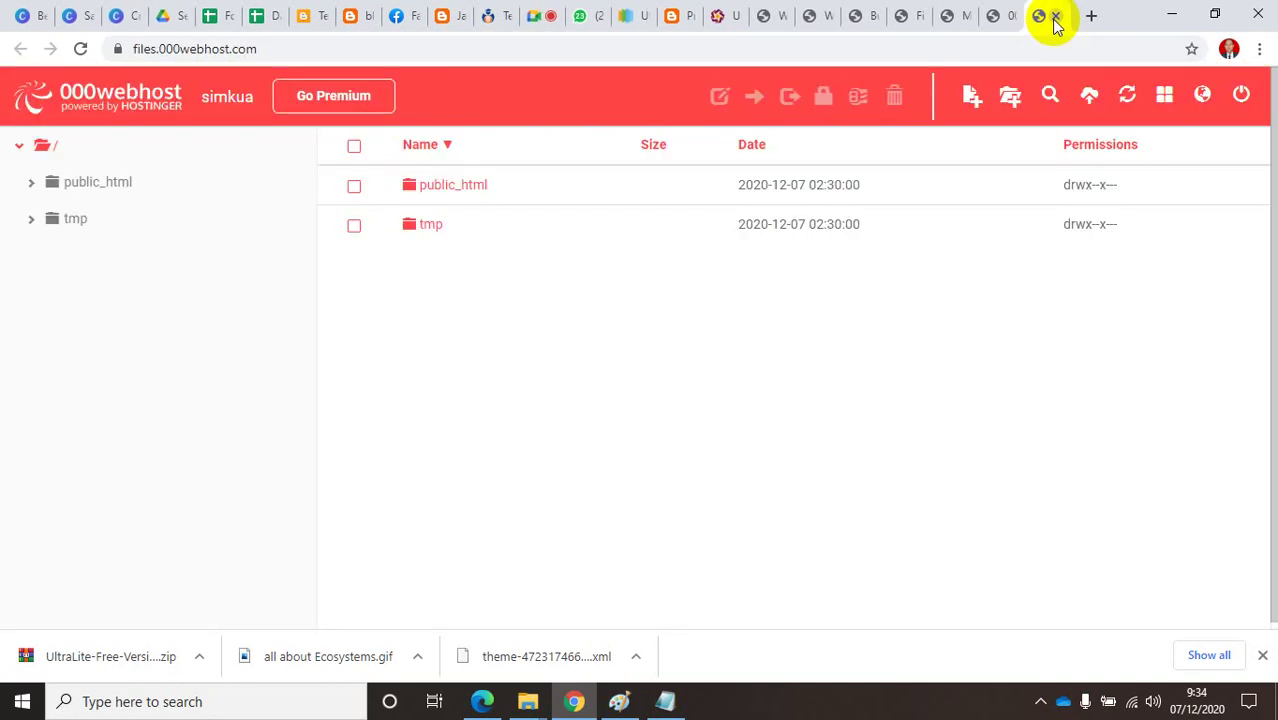
pyautogui.click(1055, 17)
# Close the eight extra tabs: the 000webhost pages, Amikom, profil and UltraLite template
pyautogui.click(1055, 17)
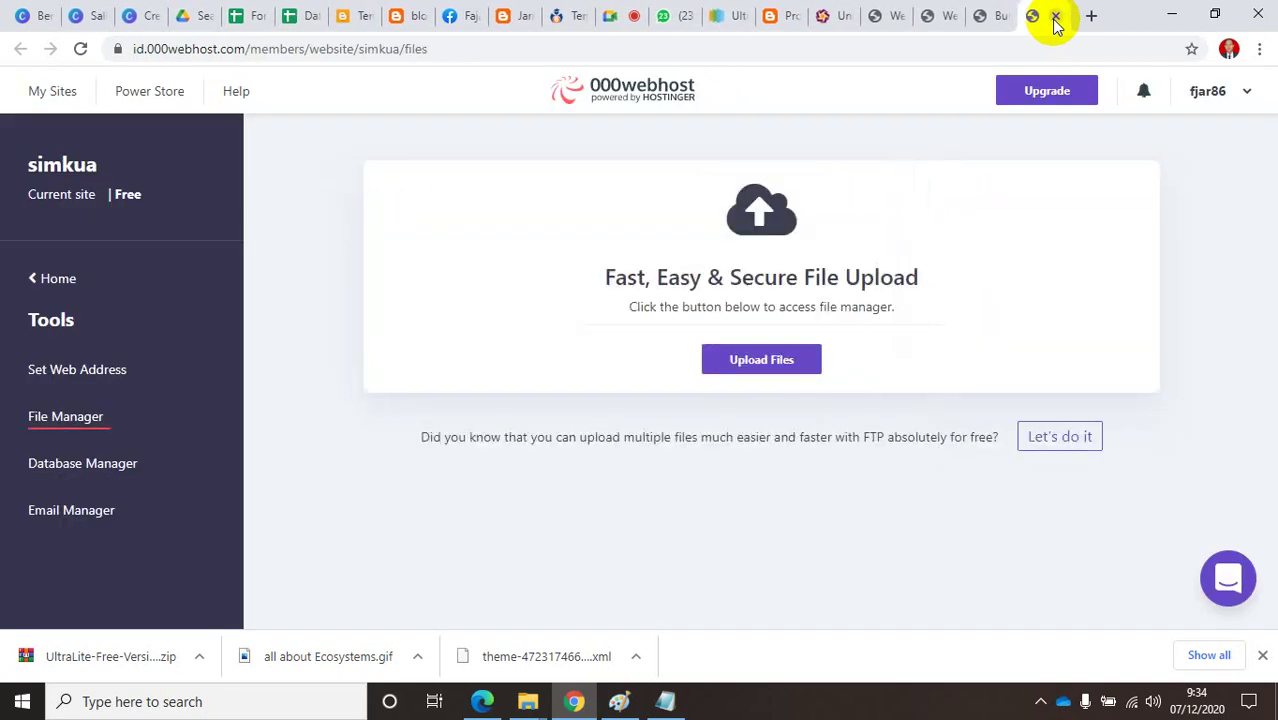
pyautogui.click(1055, 17)
pyautogui.click(1055, 17)
pyautogui.click(1055, 17)
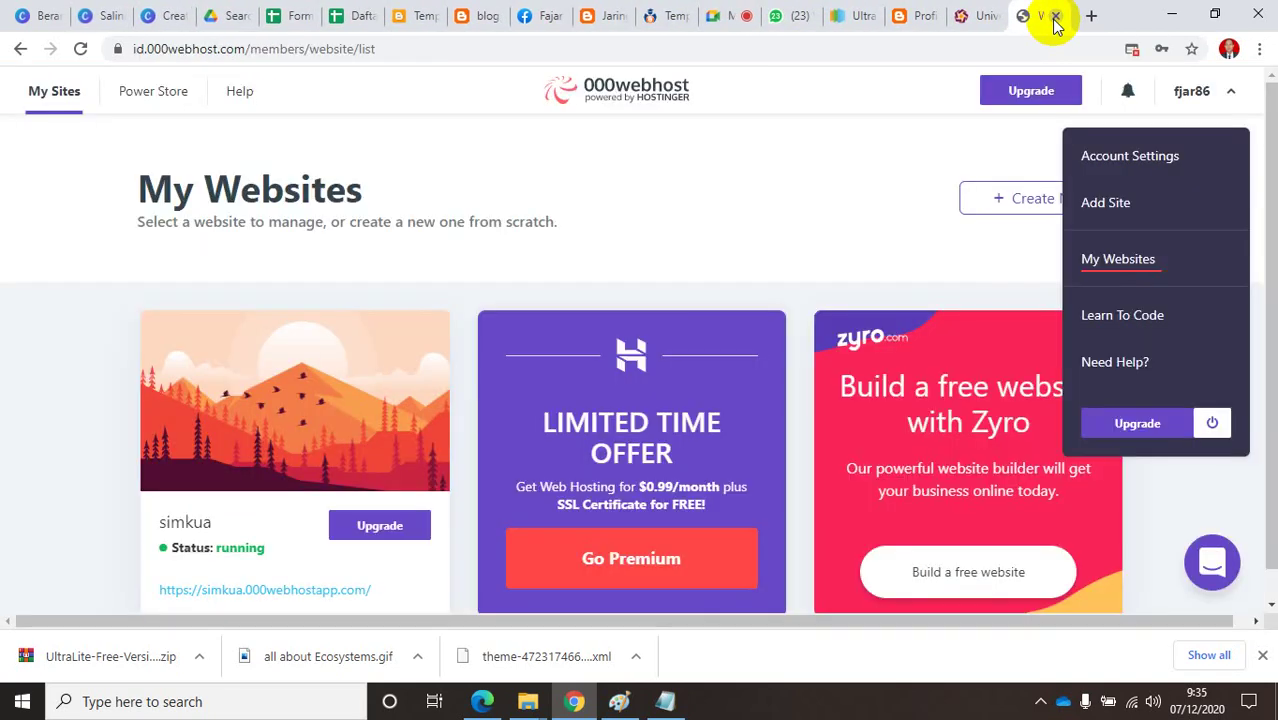
pyautogui.click(1055, 17)
pyautogui.click(1055, 17)
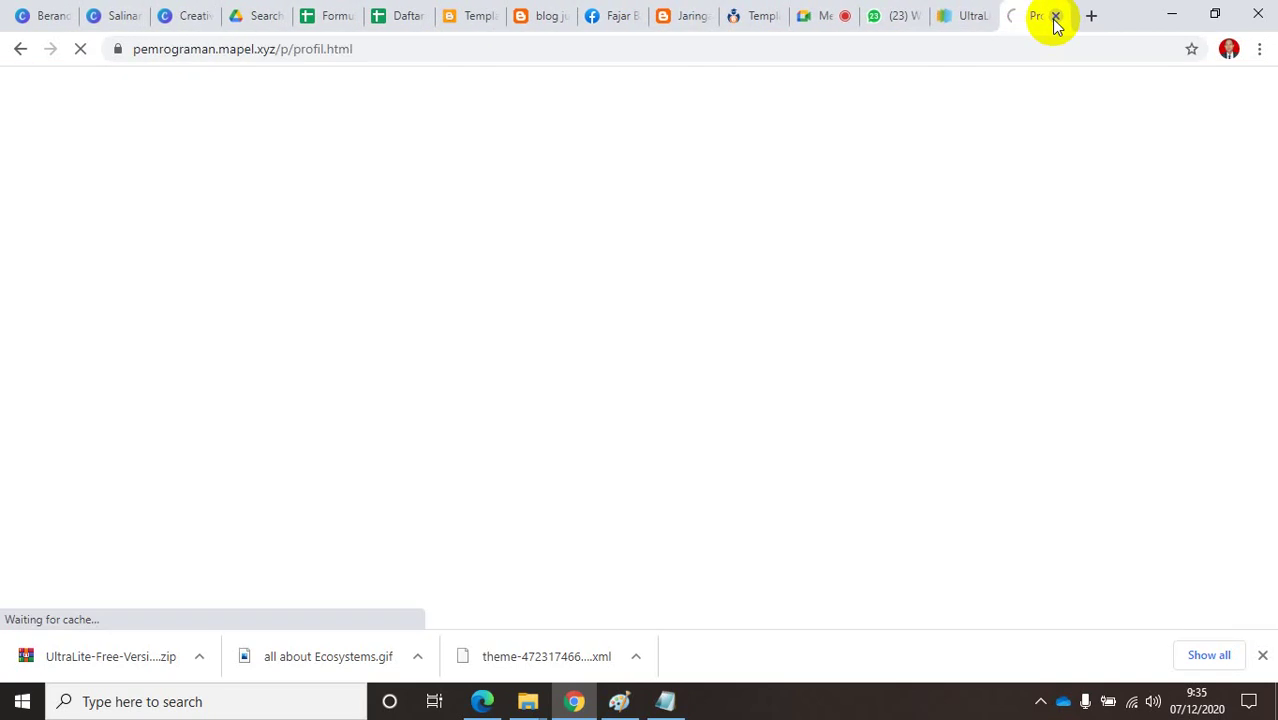
pyautogui.click(1055, 17)
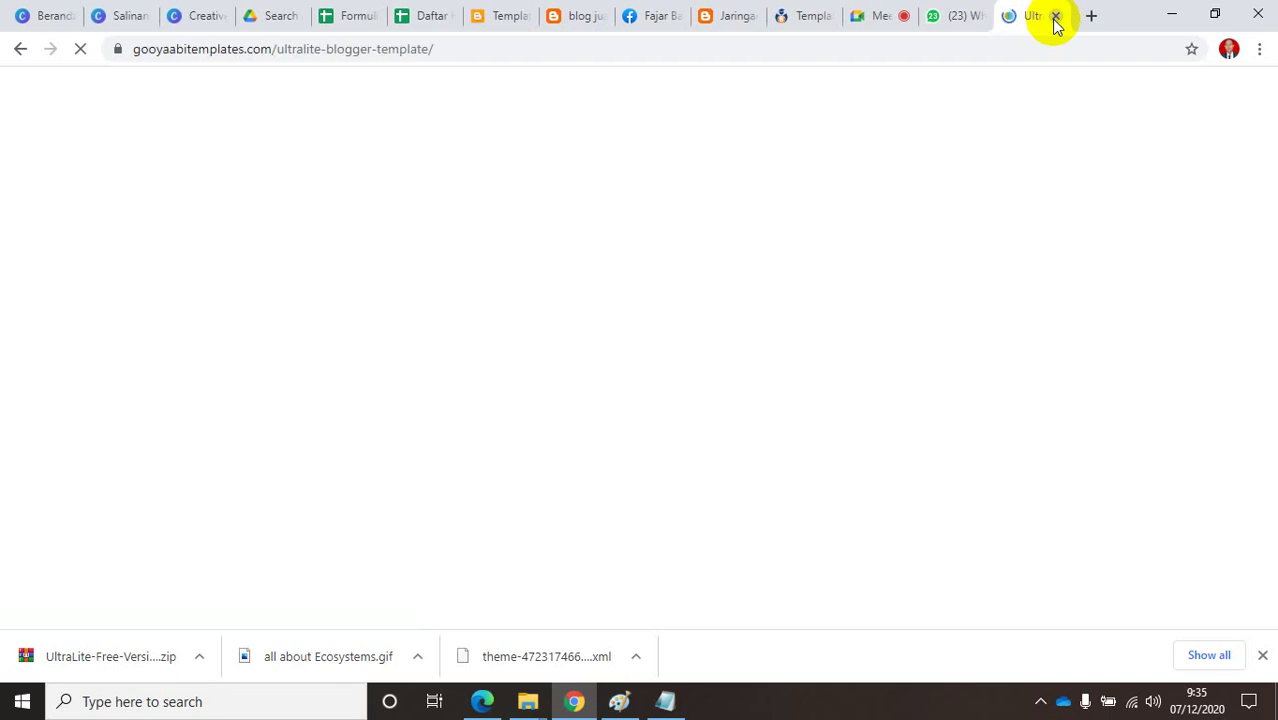
pyautogui.click(1055, 17)
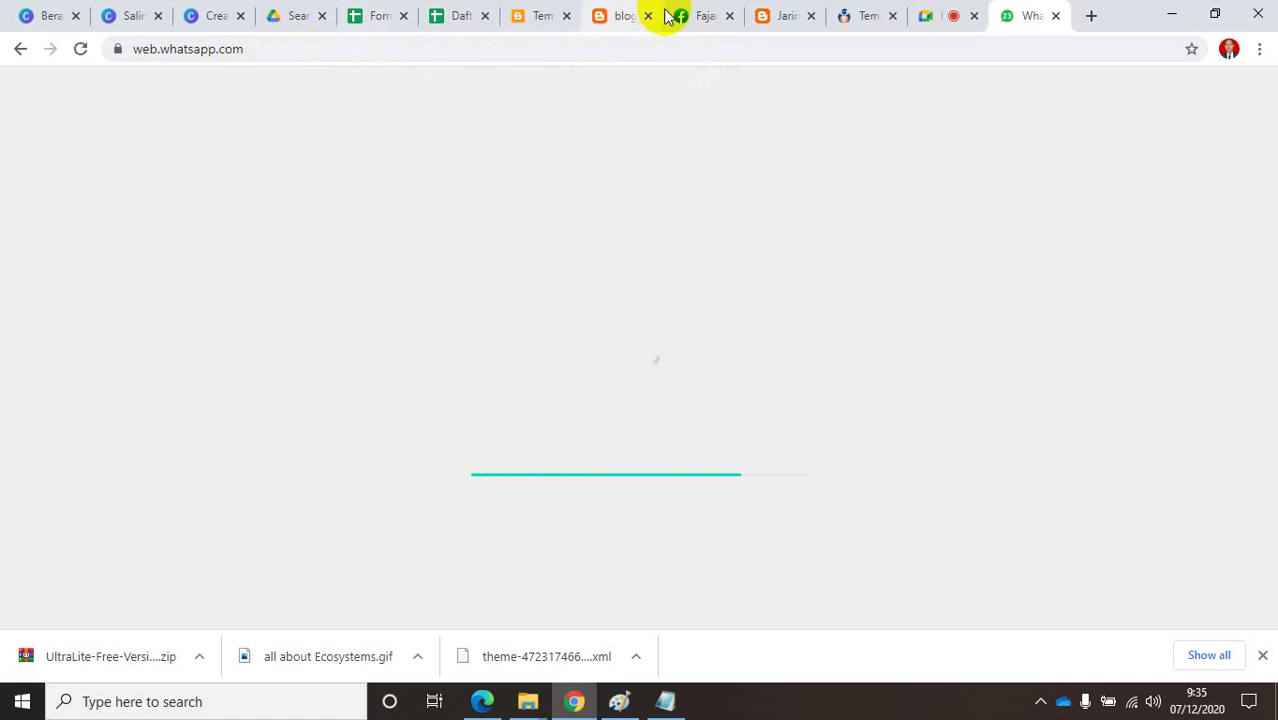
# Return to the Google Meet call and admit the people waiting to join
pyautogui.click(447, 22)
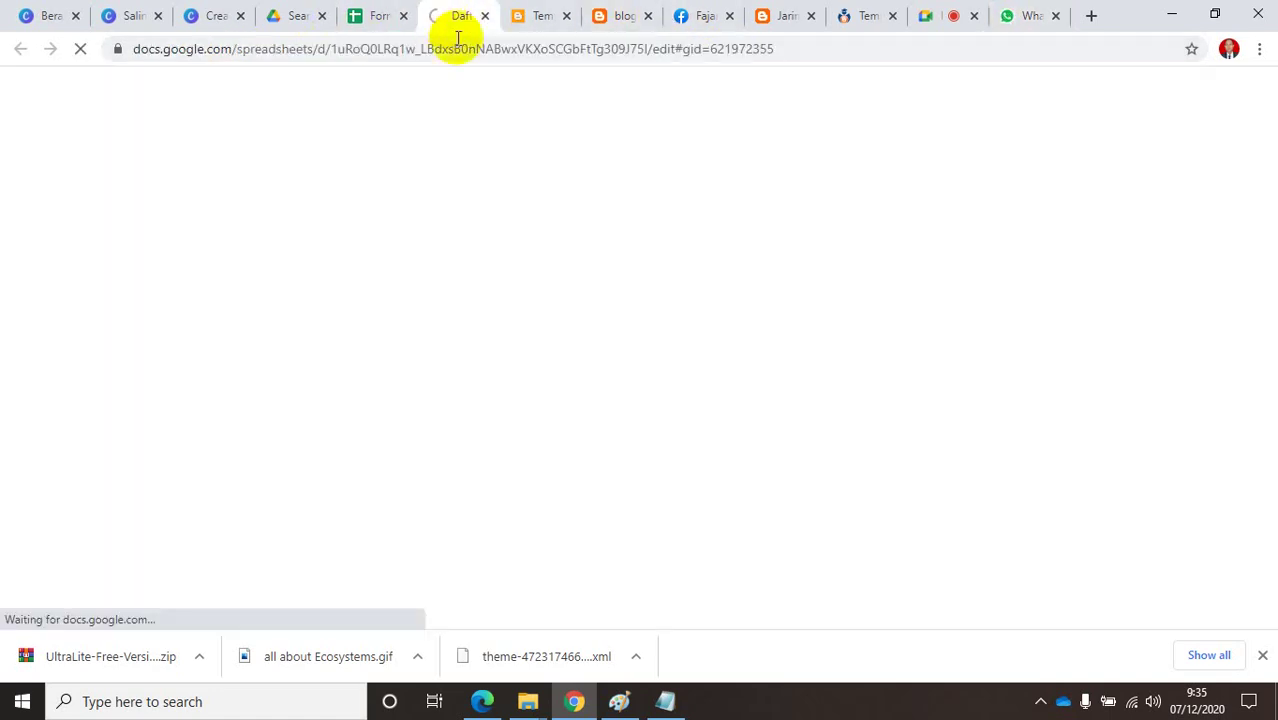
pyautogui.click(935, 22)
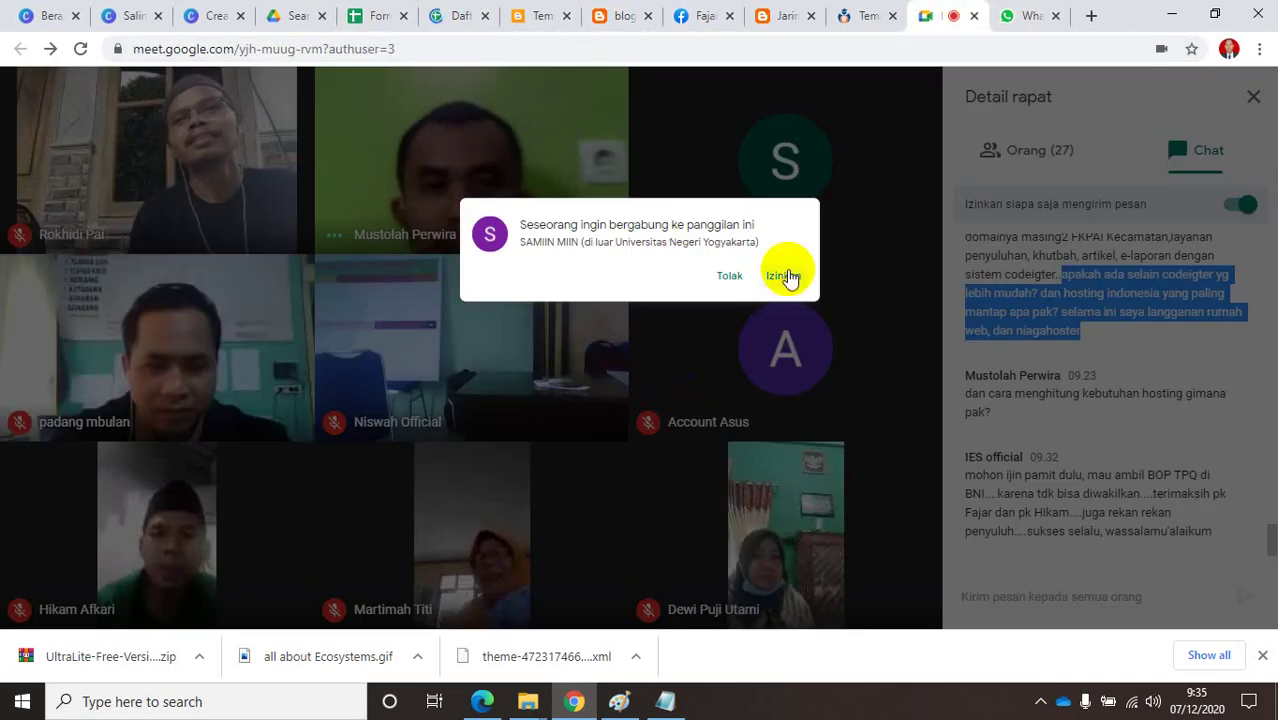
pyautogui.click(820, 185)
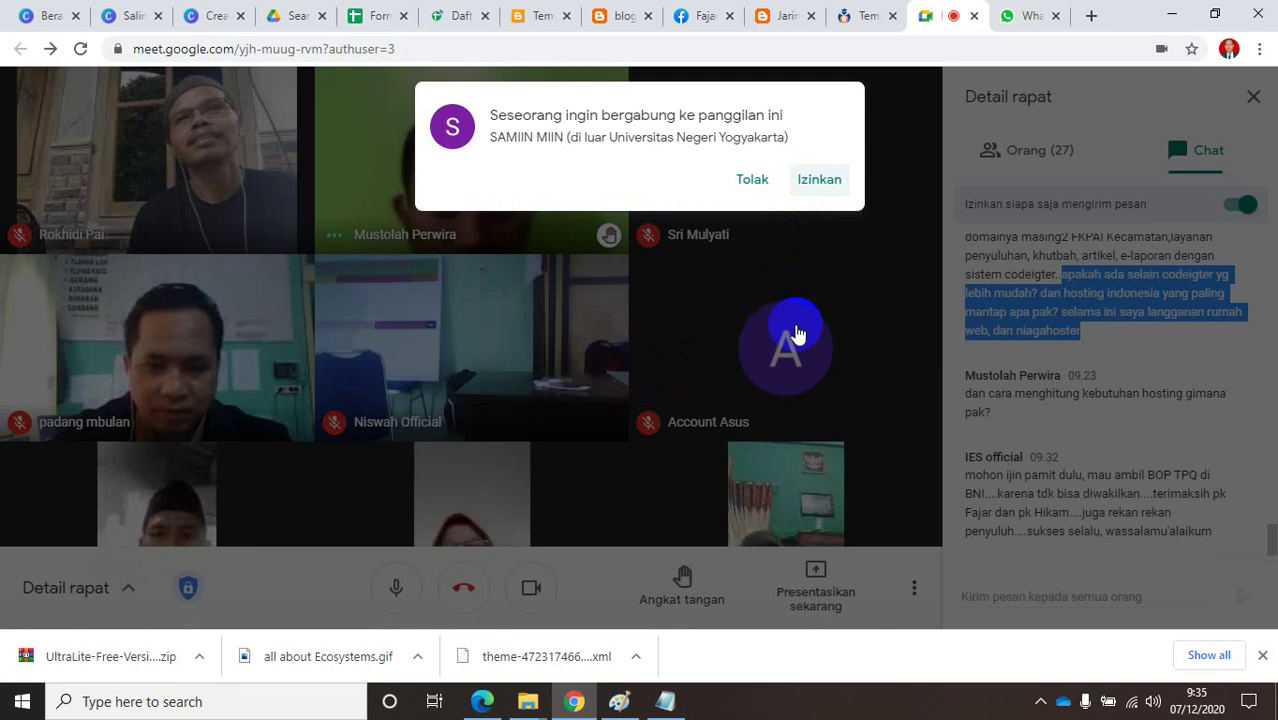
pyautogui.click(816, 184)
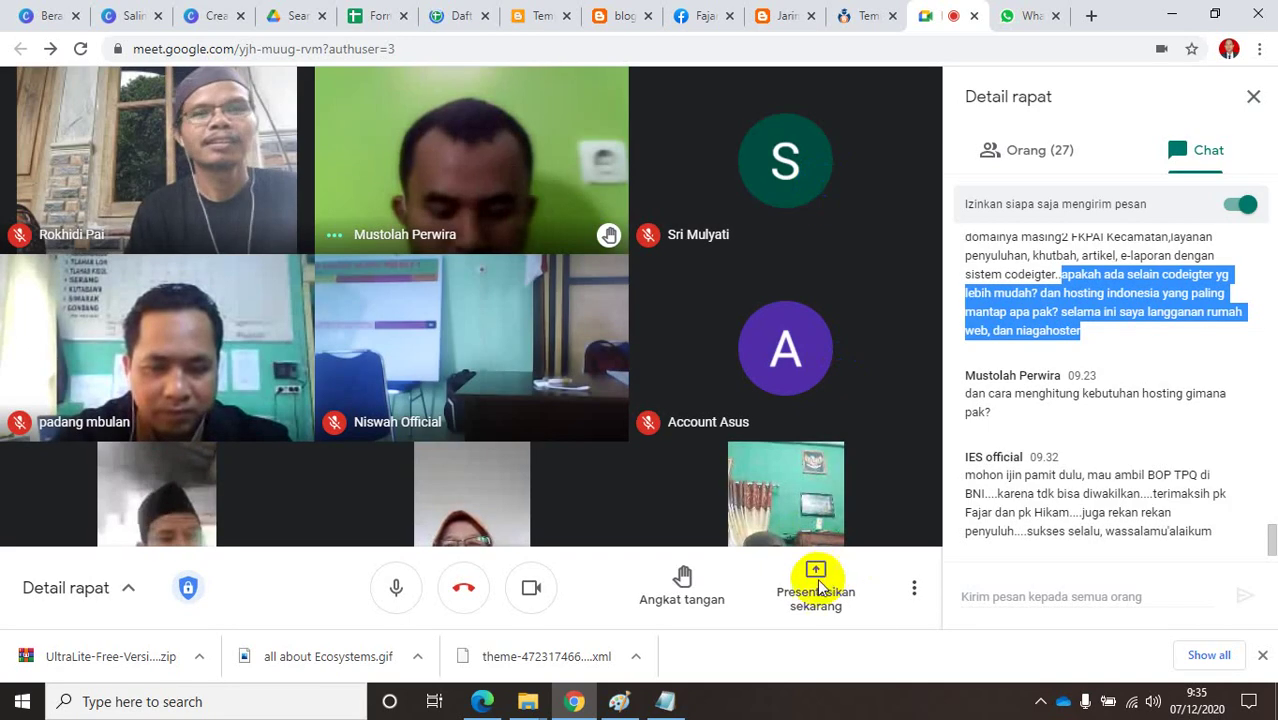
# Present the entire screen again, admitting two more arrivals, and show the Daftar attendance sheet
pyautogui.click(808, 598)
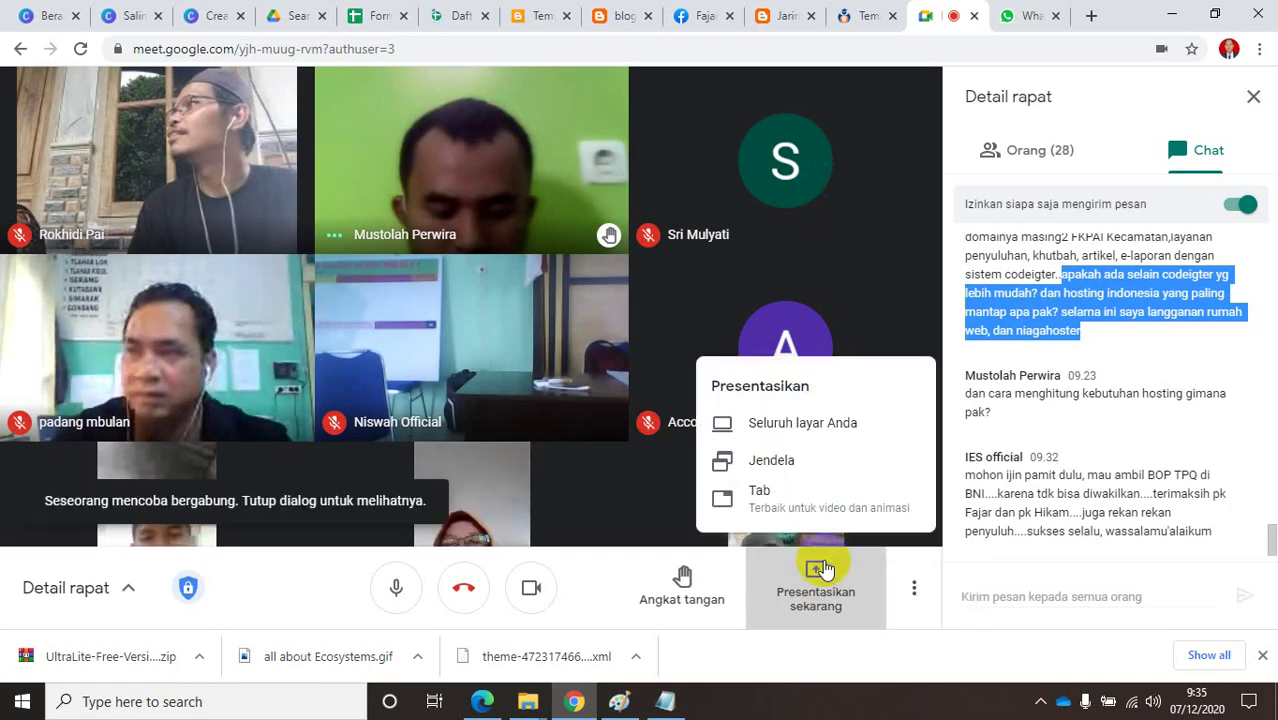
pyautogui.click(787, 428)
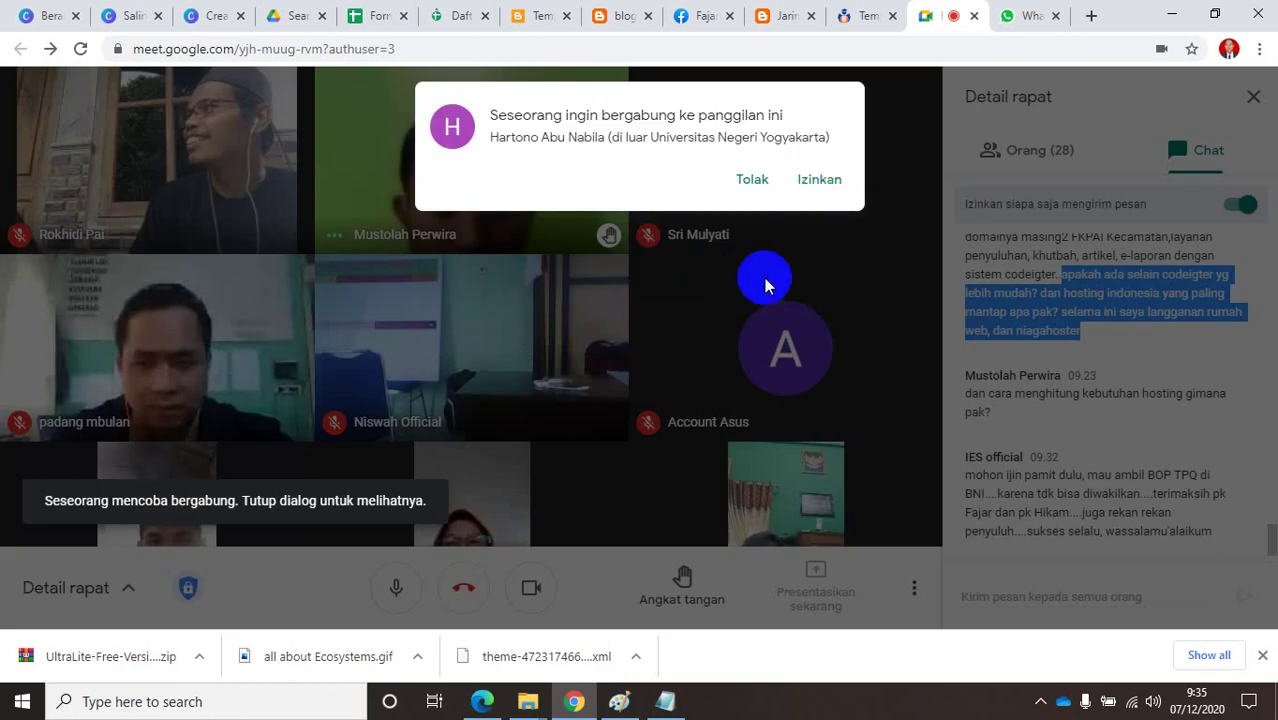
pyautogui.click(820, 182)
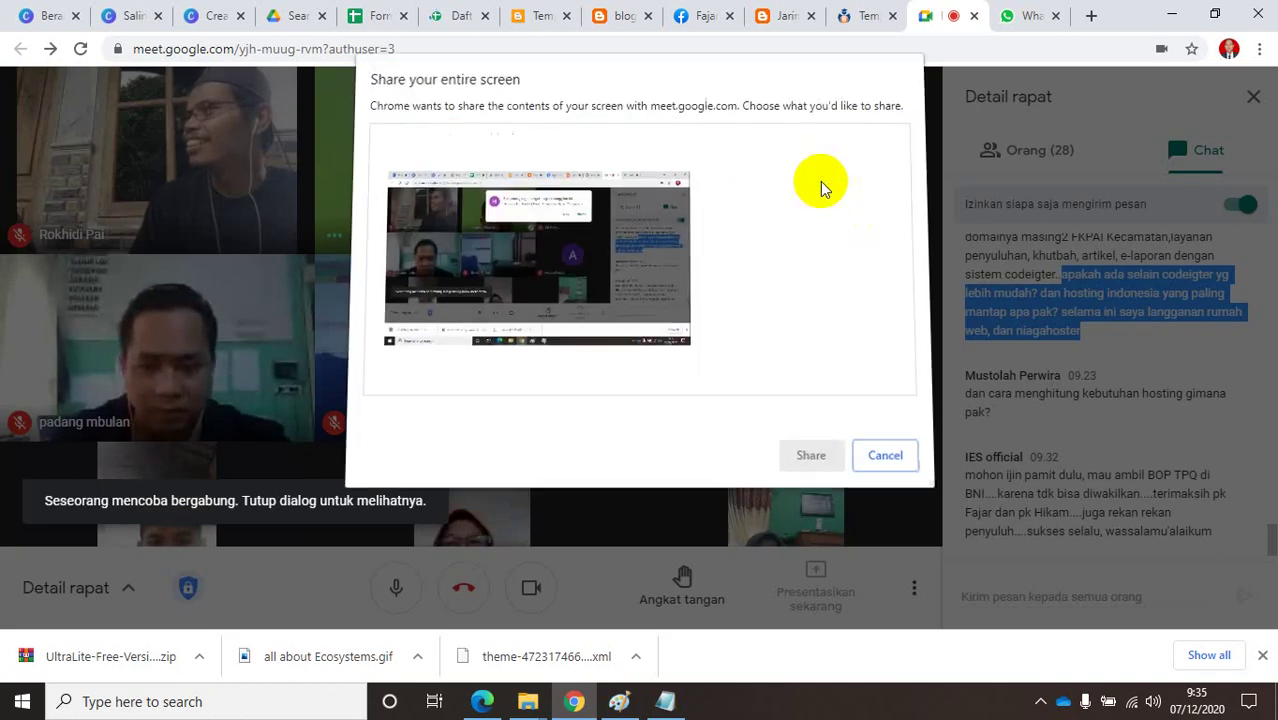
pyautogui.click(486, 275)
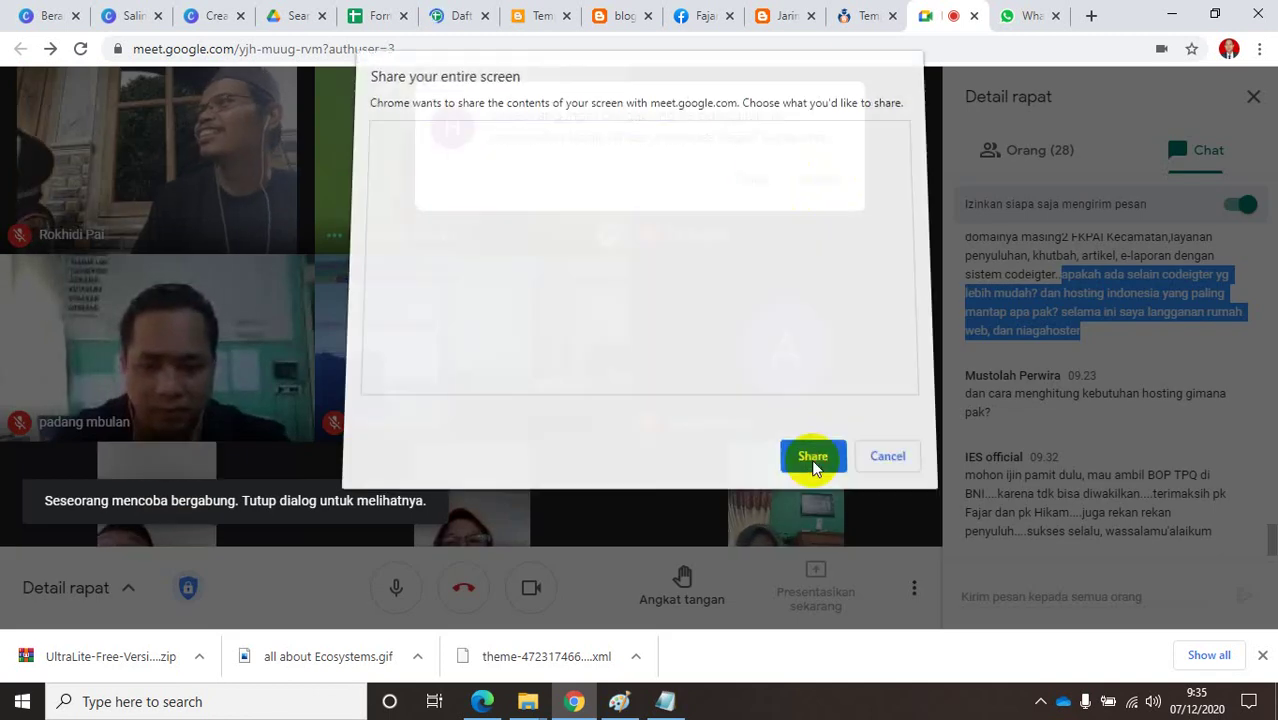
pyautogui.click(806, 455)
pyautogui.click(822, 182)
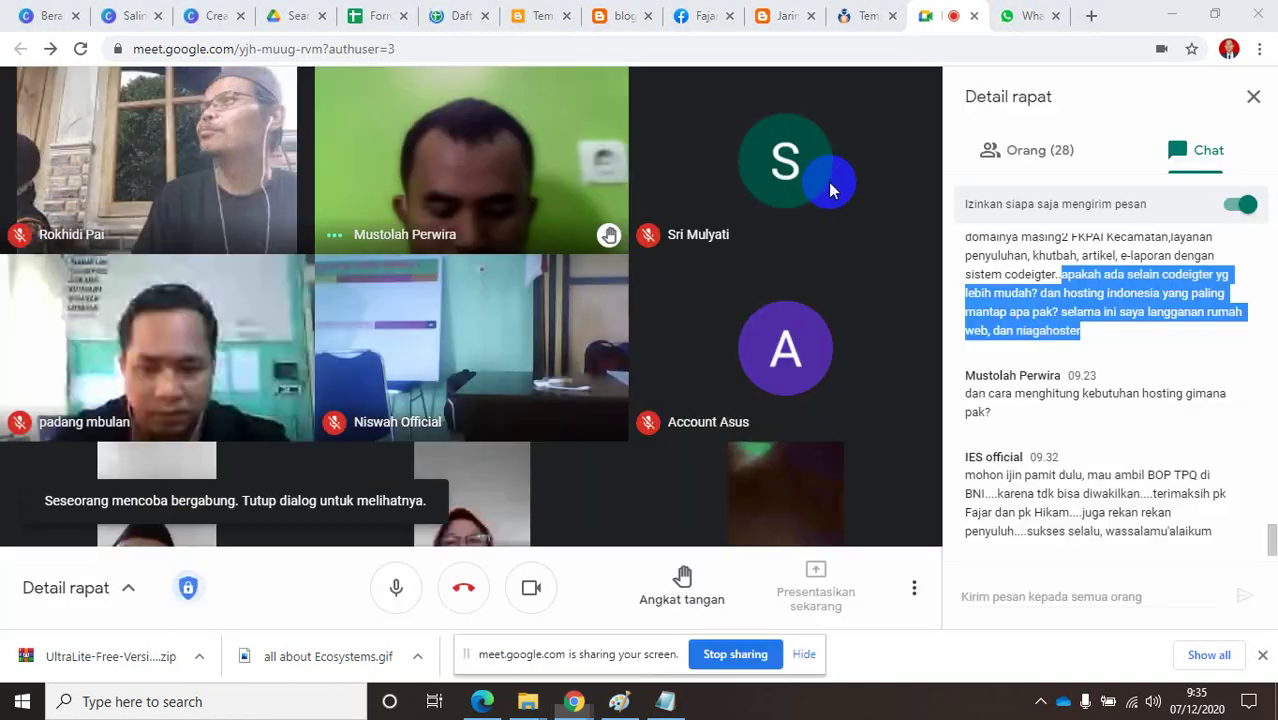
pyautogui.click(450, 18)
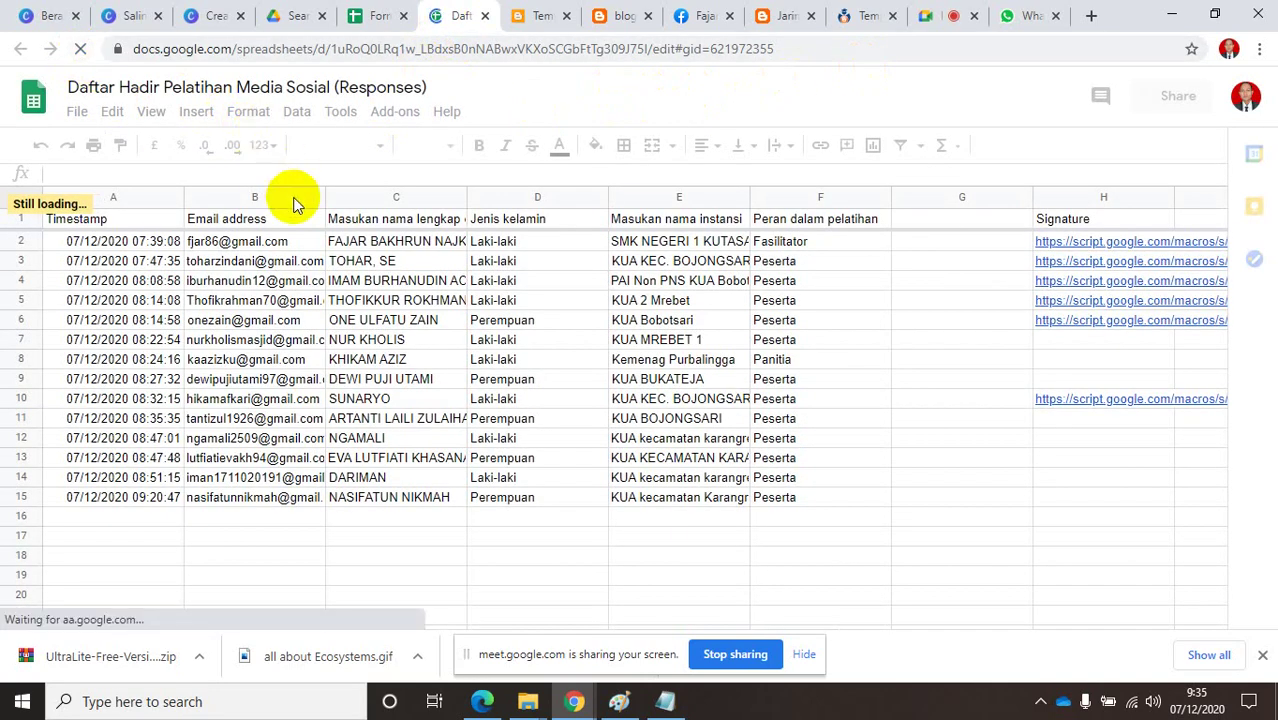
# Open the Formulir Hasil Tindak Lanjut responses and review the participants in rows 5–7
pyautogui.click(372, 18)
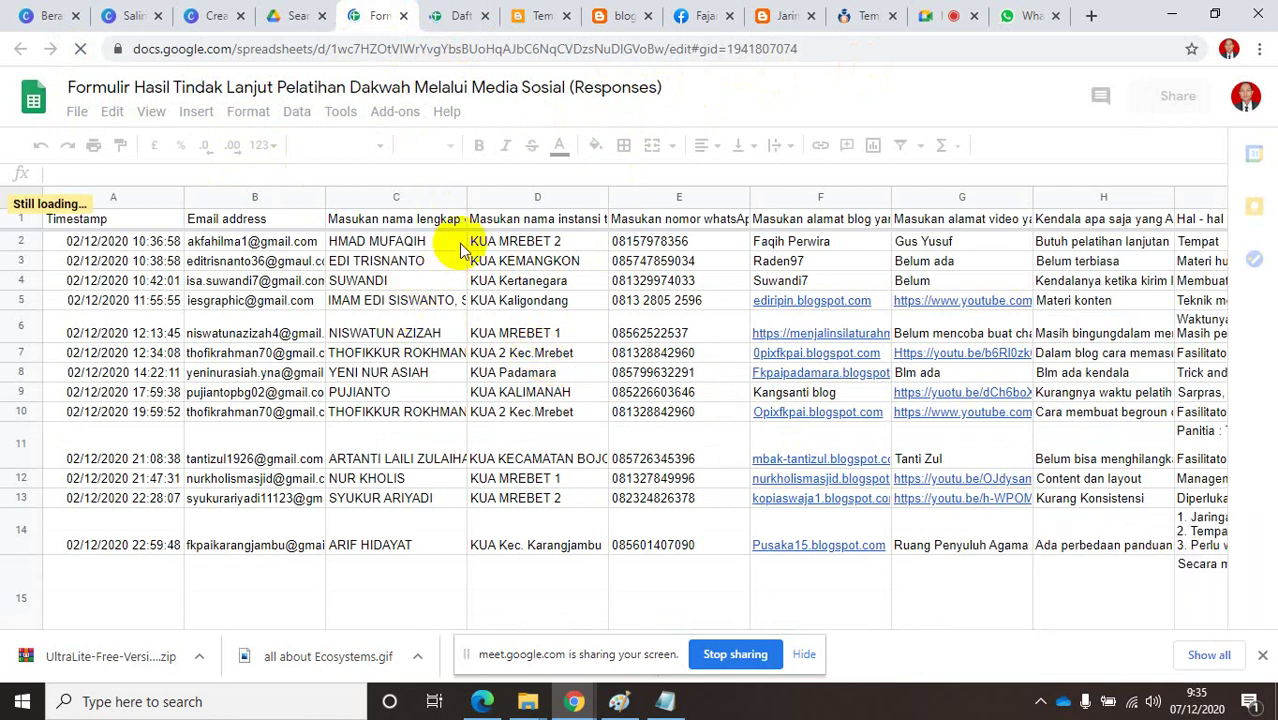
pyautogui.click(422, 310)
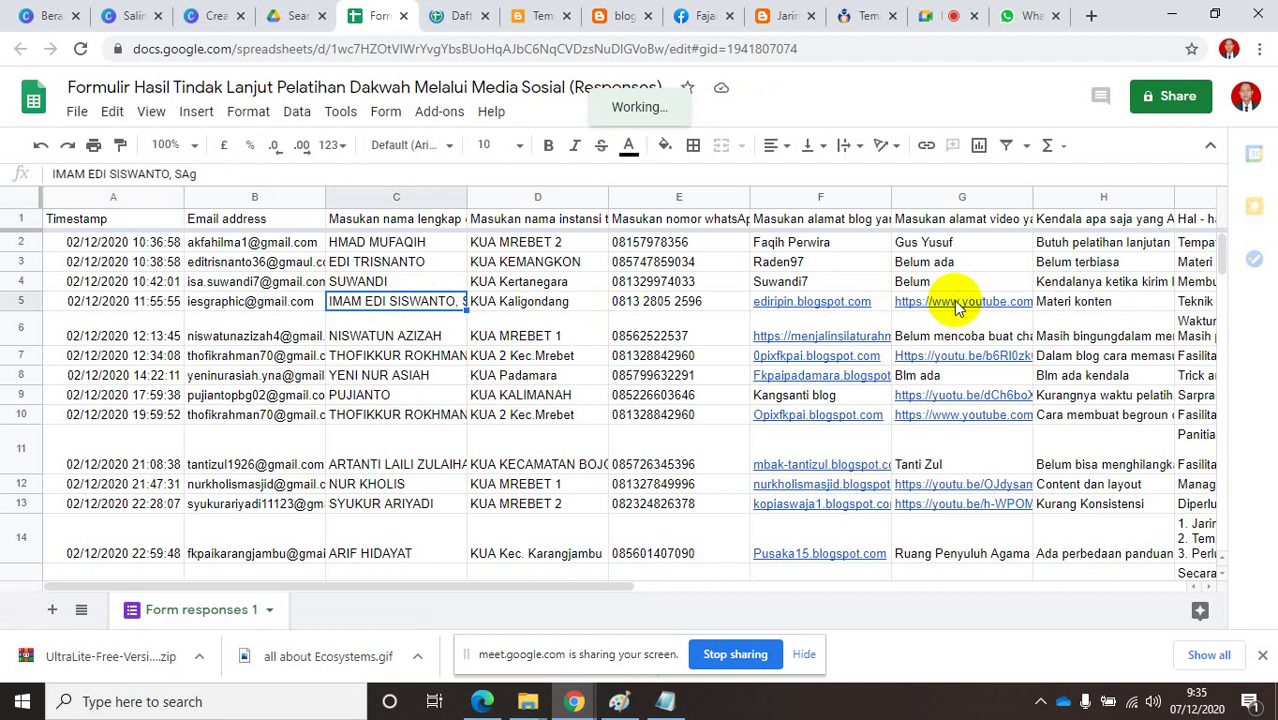
pyautogui.moveTo(955, 307)
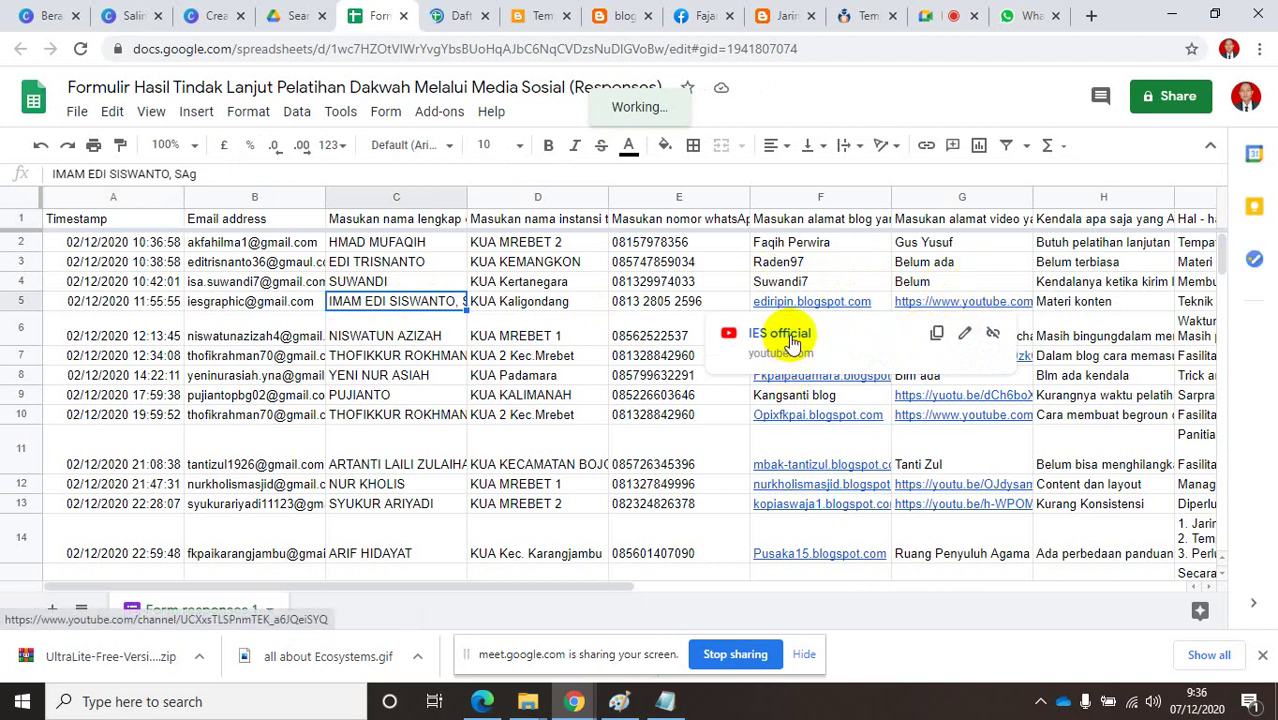
pyautogui.click(388, 340)
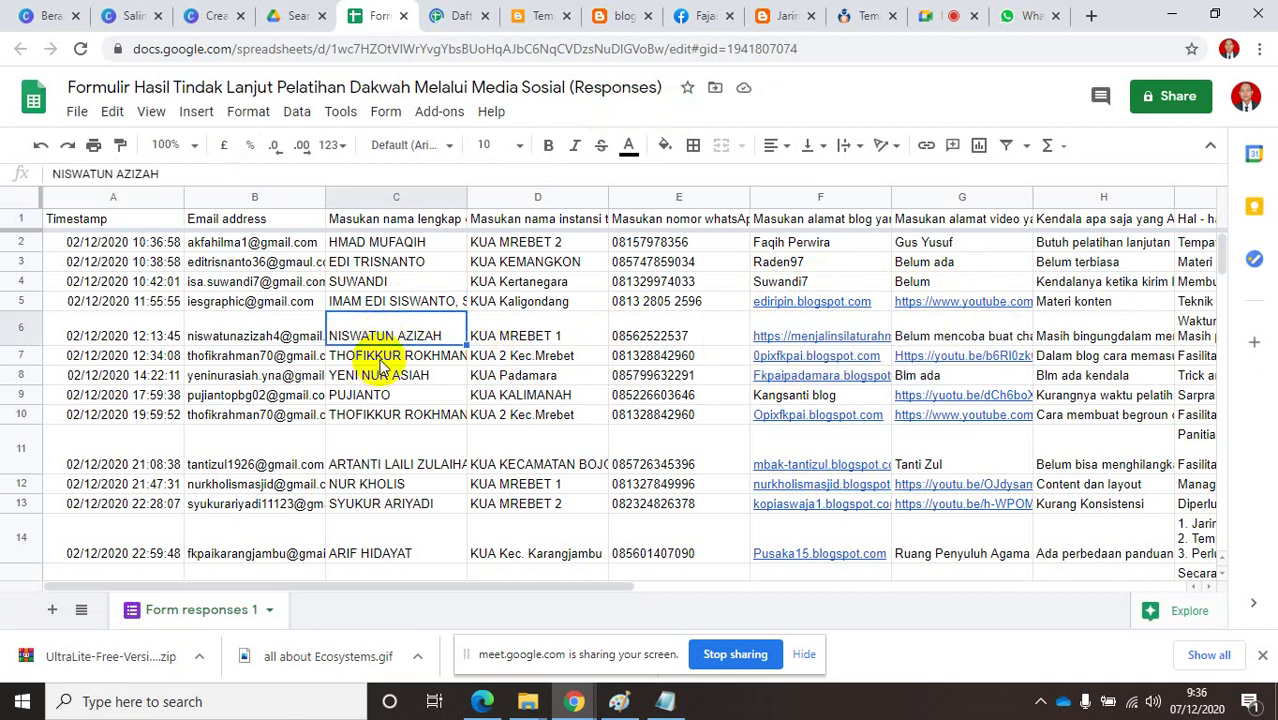
pyautogui.click(381, 358)
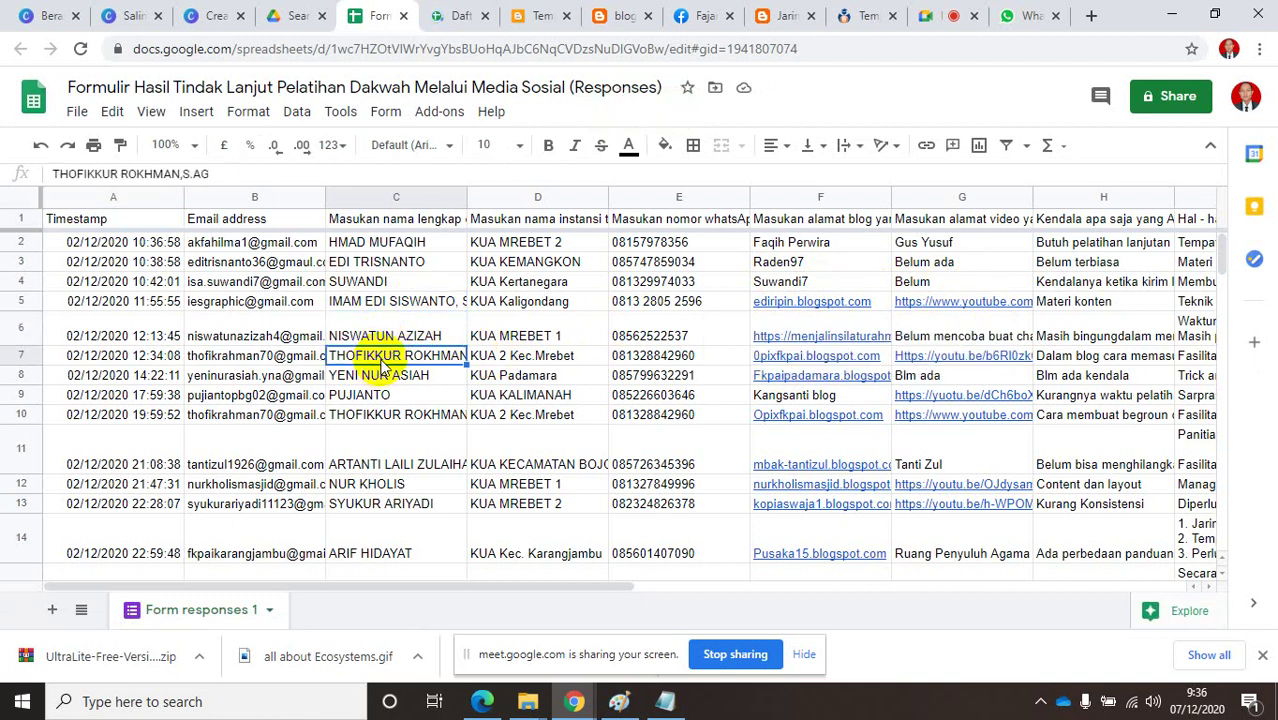
# Inspect the video link in G7 and review the participants in rows 8–10
pyautogui.scroll(-5, 424, 380)
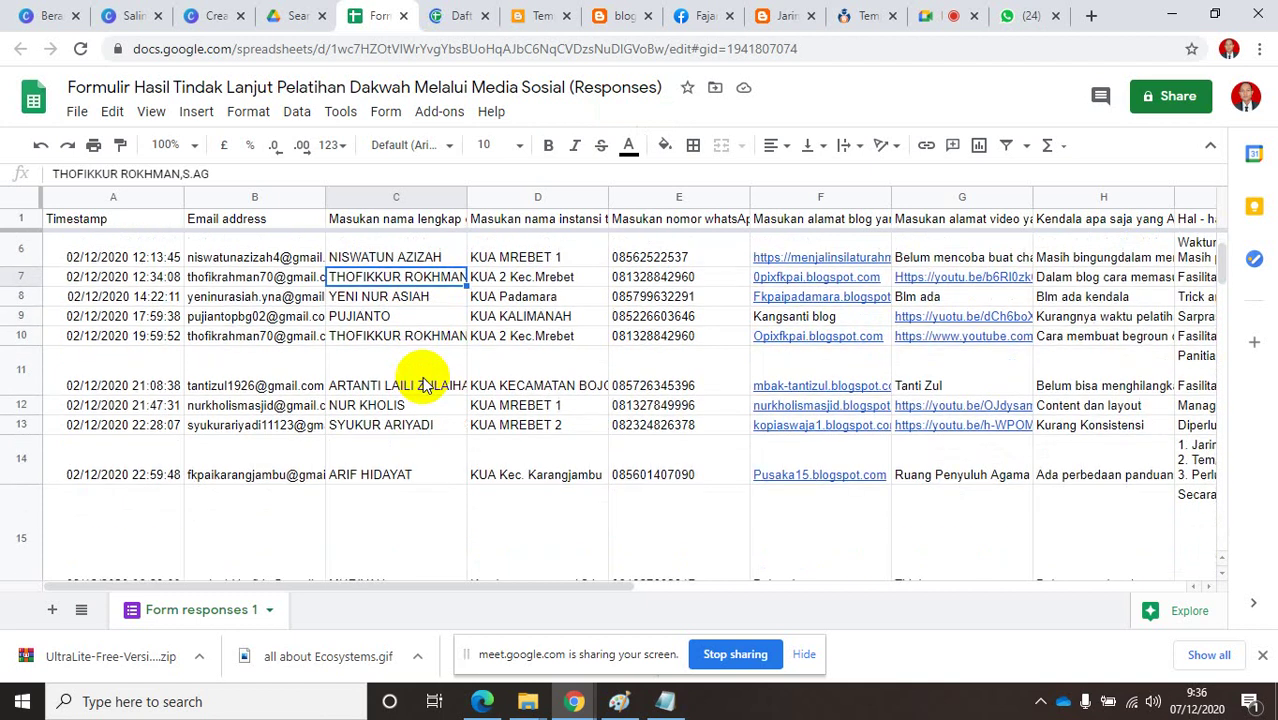
pyautogui.scroll(-2, 424, 380)
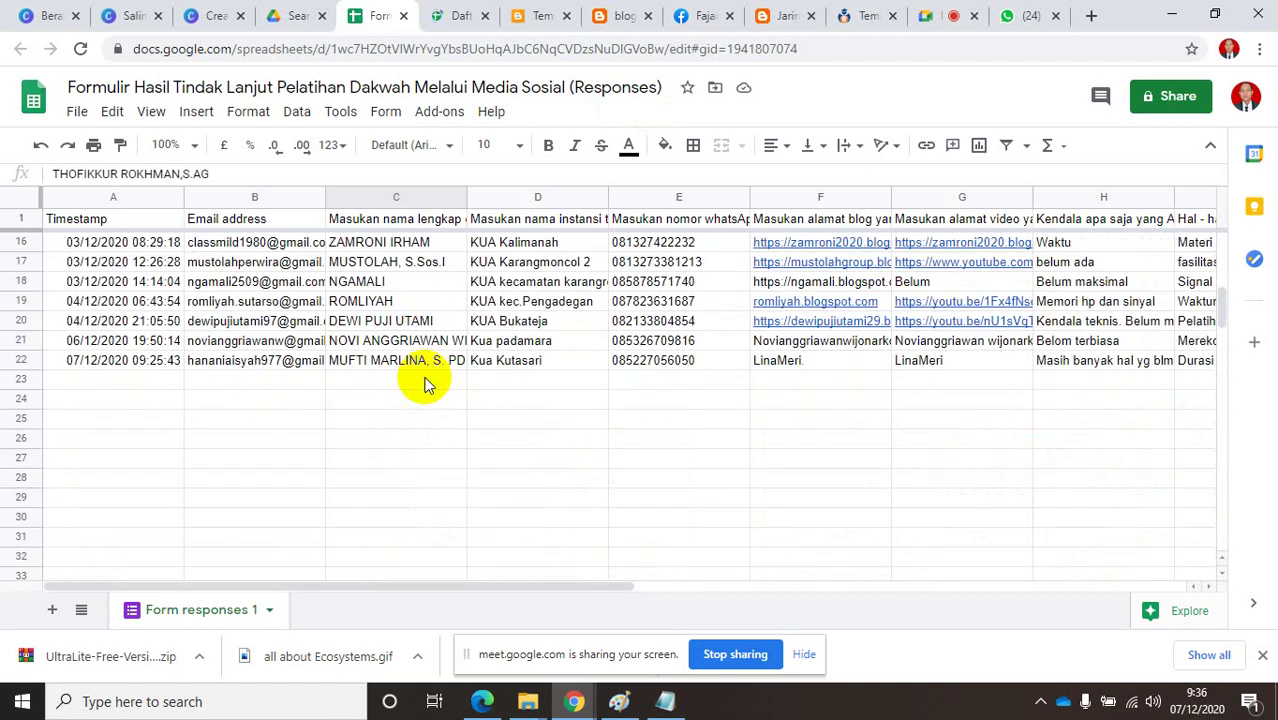
pyautogui.scroll(5, 424, 385)
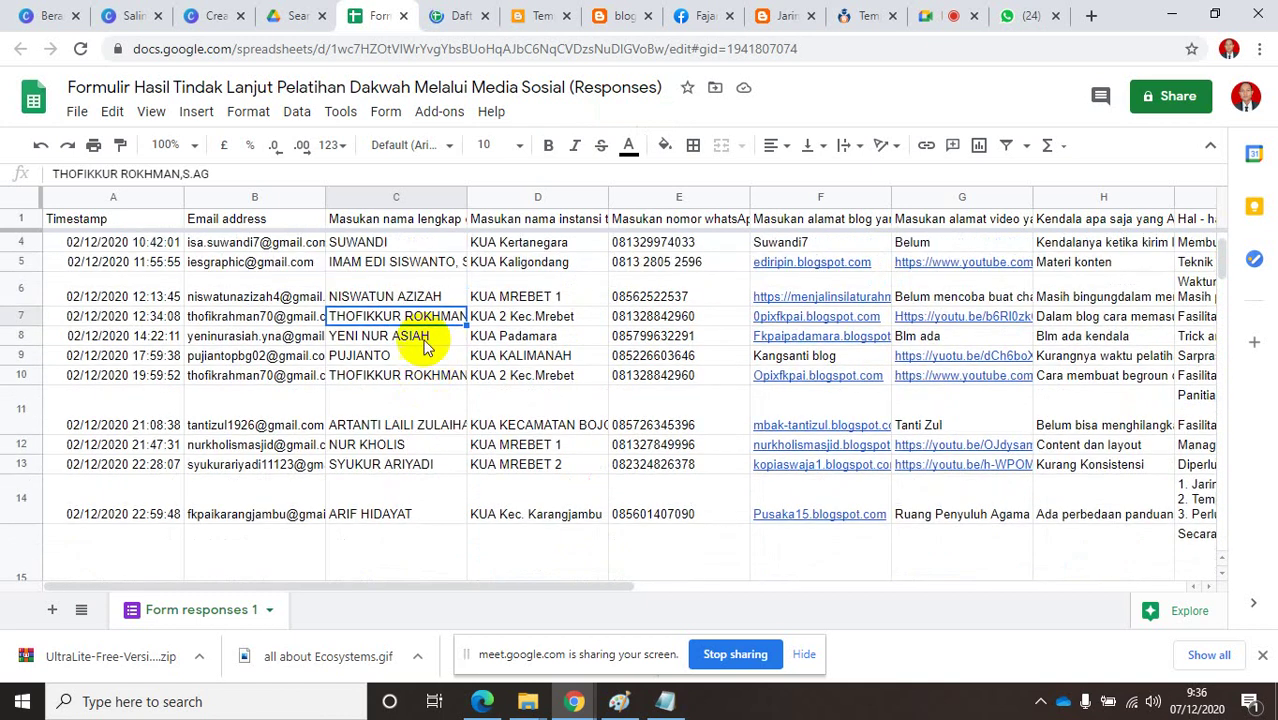
pyautogui.click(939, 318)
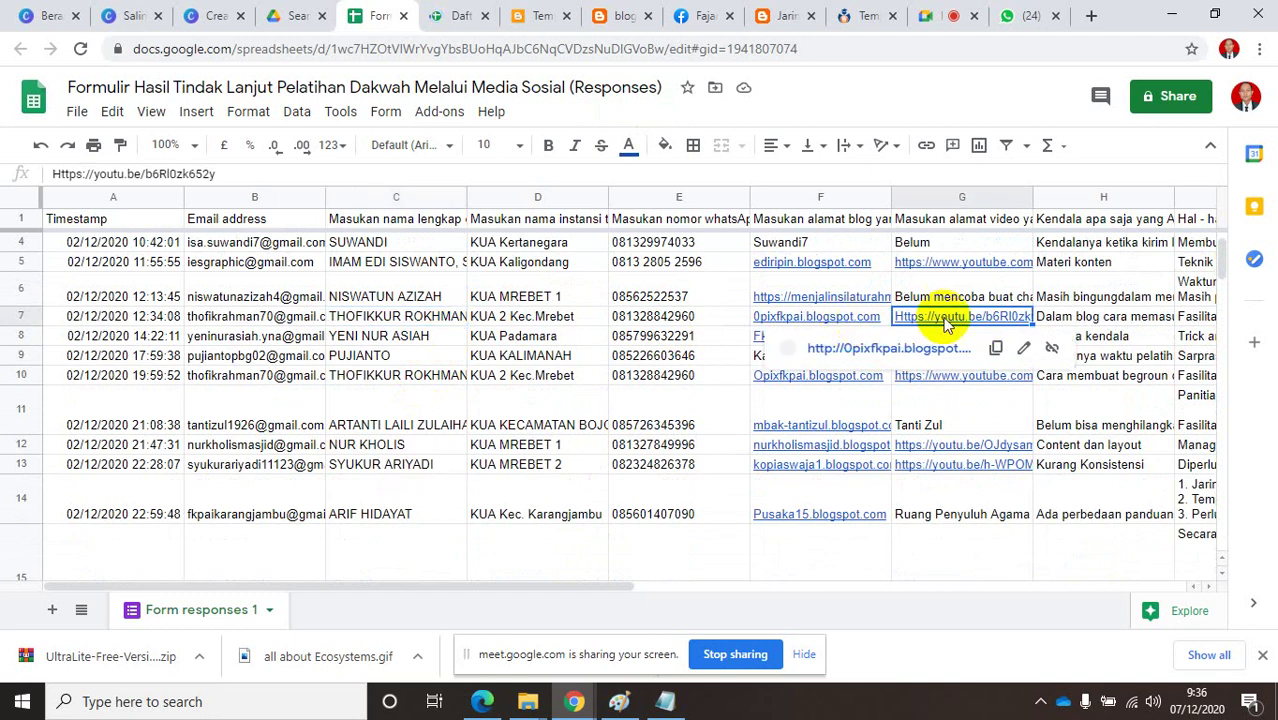
pyautogui.click(383, 341)
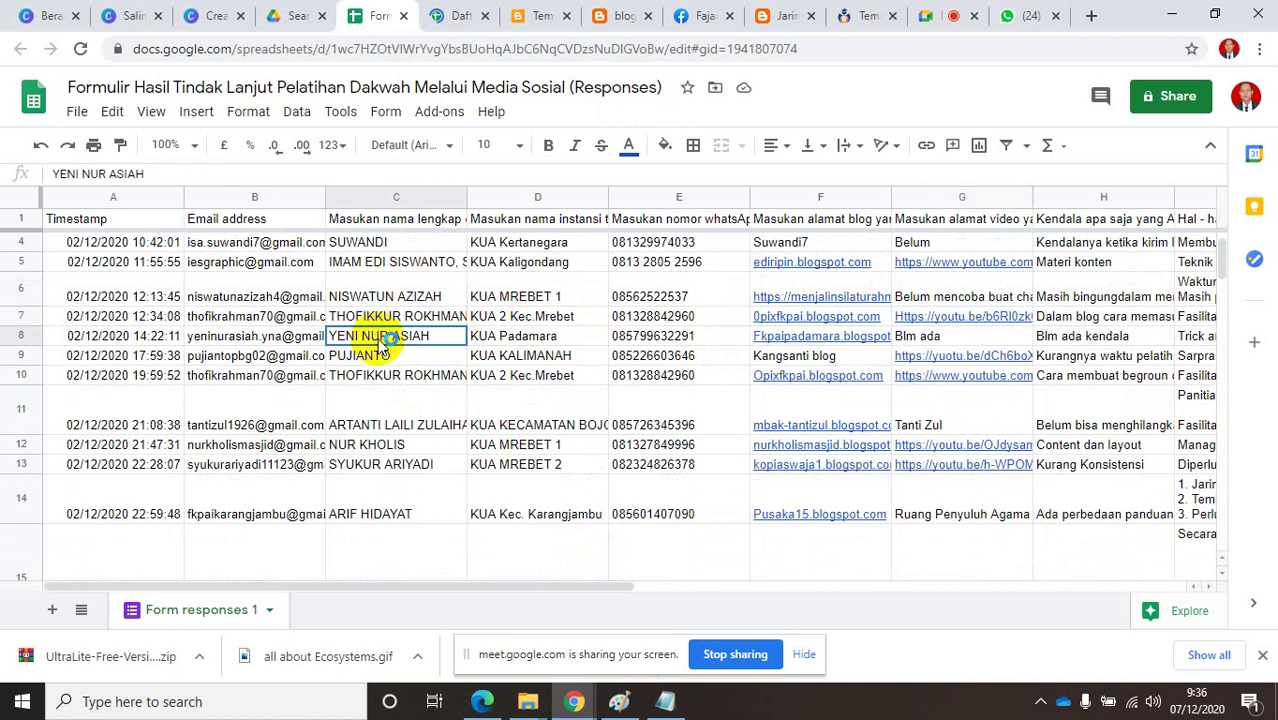
pyautogui.click(390, 358)
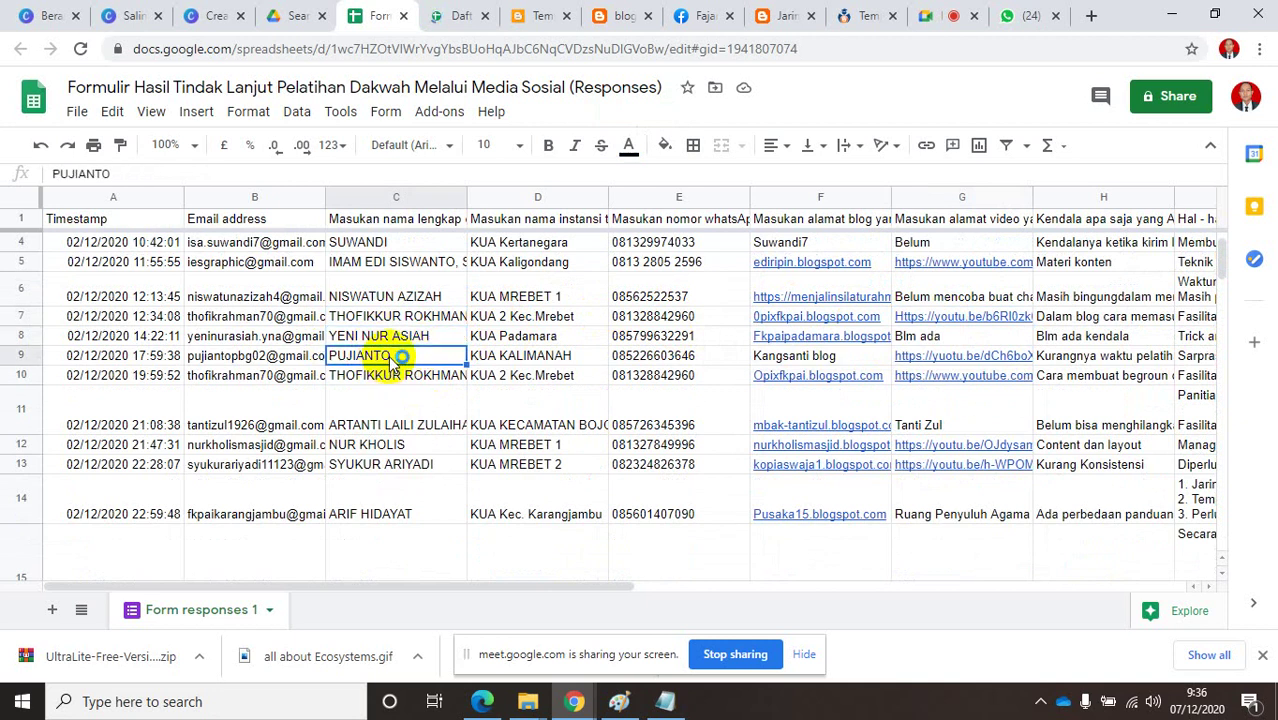
pyautogui.moveTo(940, 358)
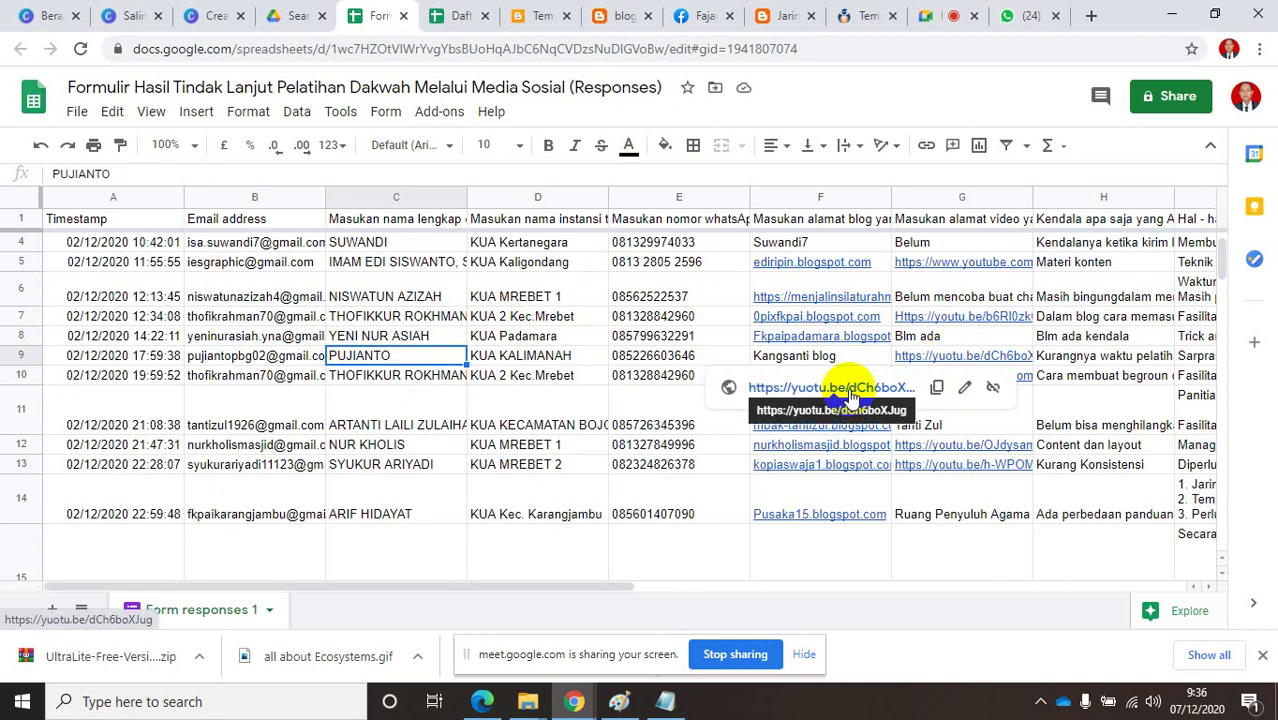
pyautogui.click(419, 385)
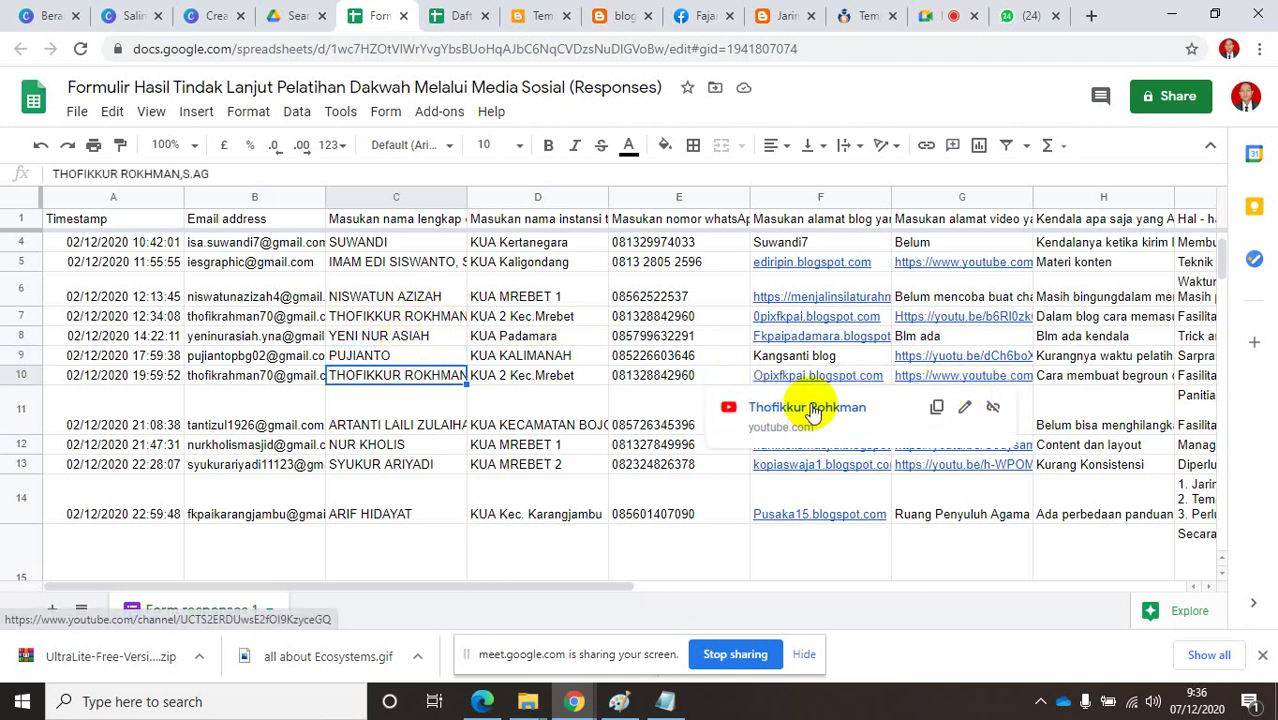
# Open the row 10 participant's channel and play 'Layanan Bimbingan Keagamaan Dan Pencegahan Kenakalan Remaja'
pyautogui.click(811, 409)
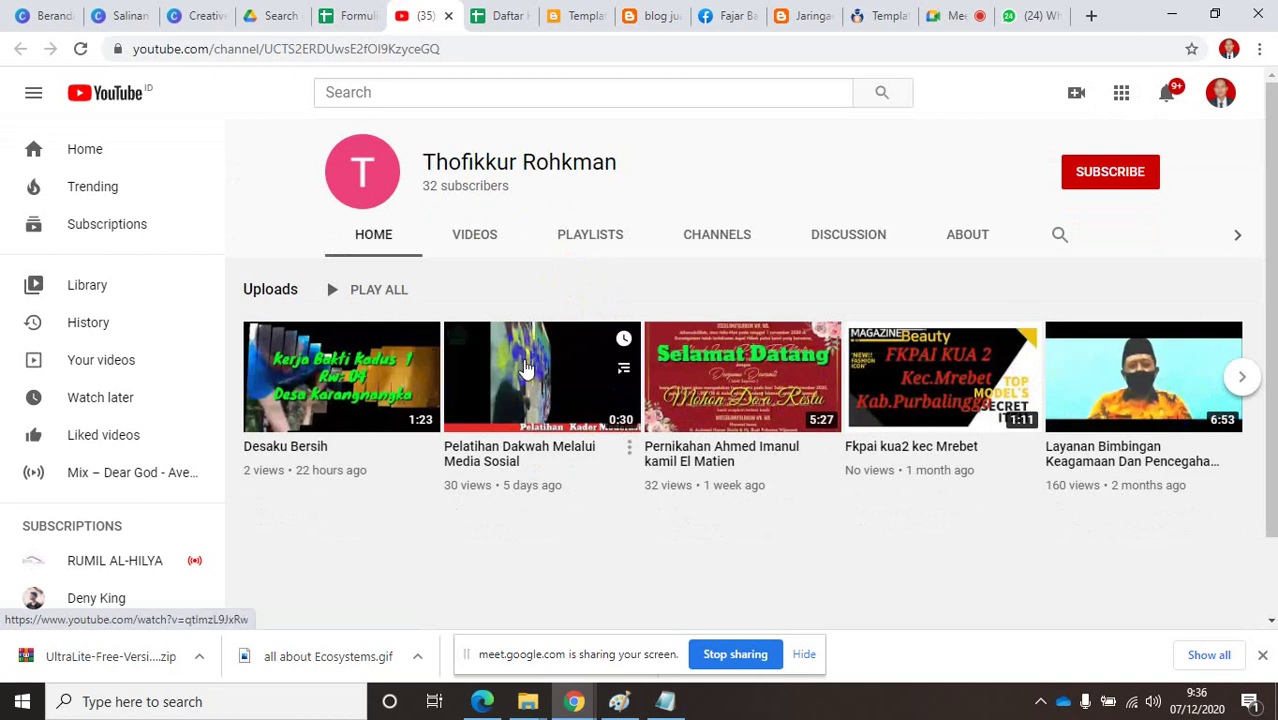
pyautogui.click(1065, 378)
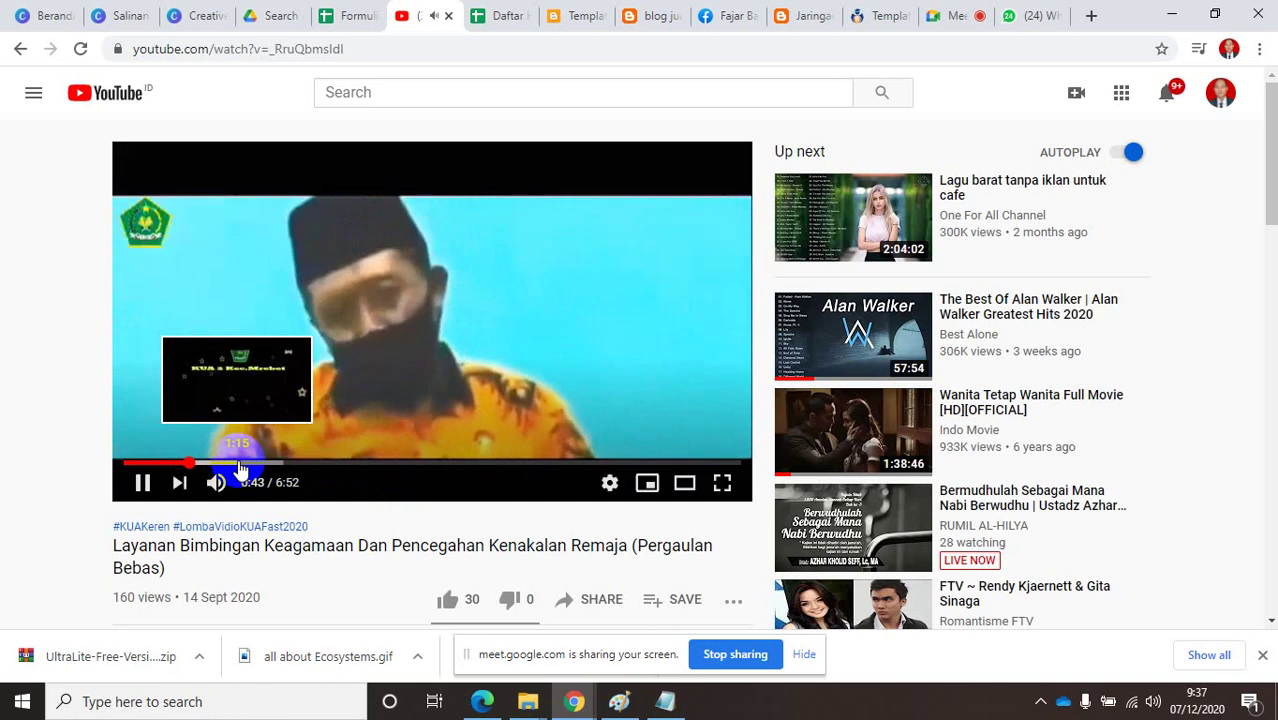
# Seek the video forward through about 1:16, 2:58, 3:22 and 3:51, then pause at 3:56
pyautogui.click(236, 465)
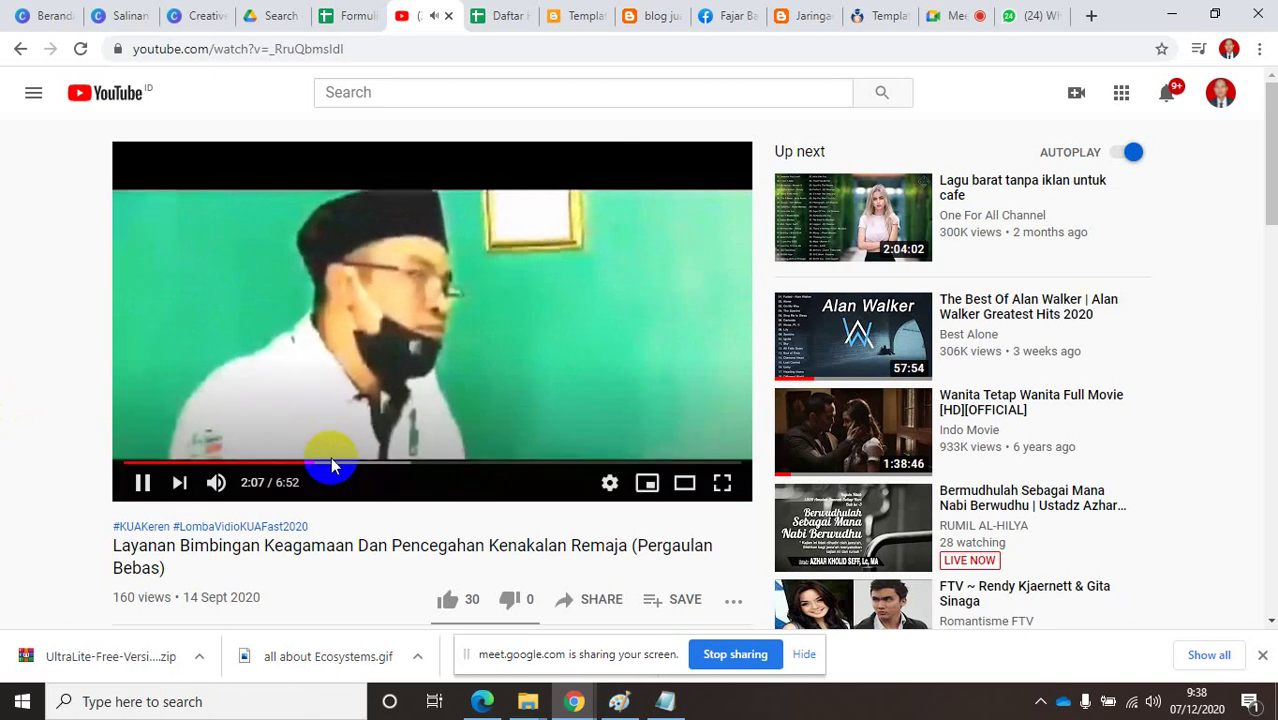
pyautogui.click(335, 466)
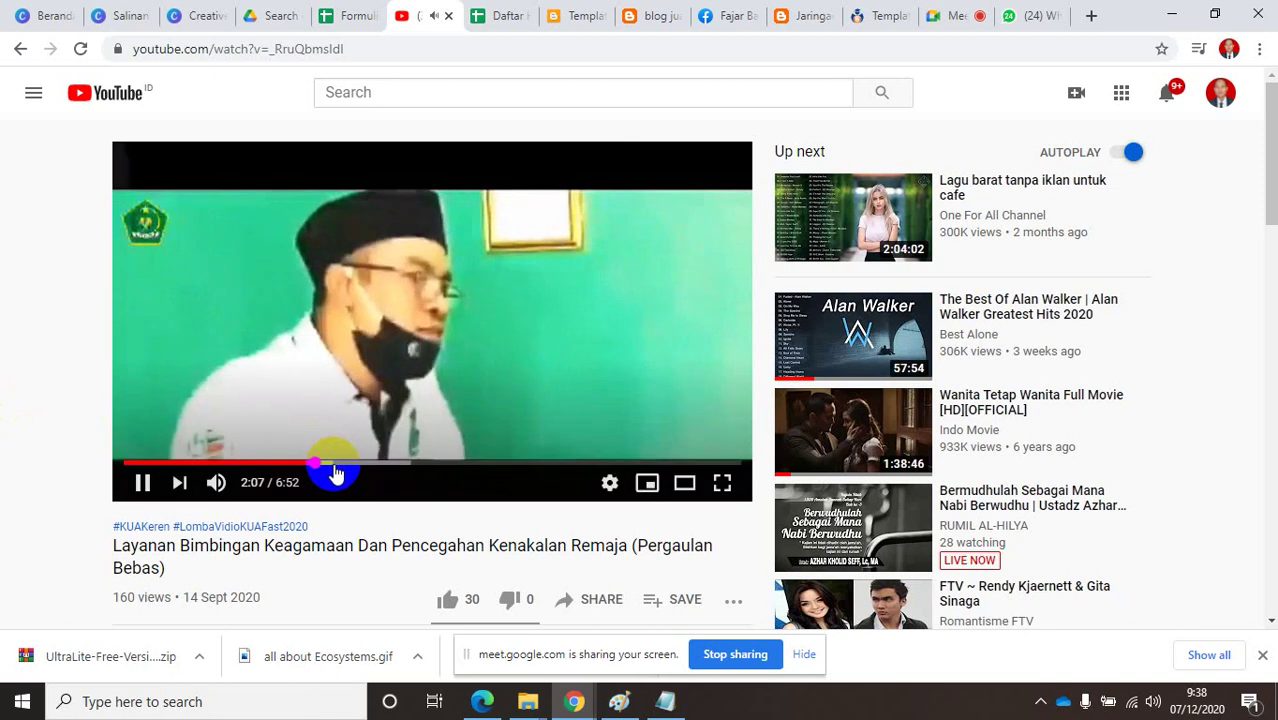
pyautogui.click(392, 467)
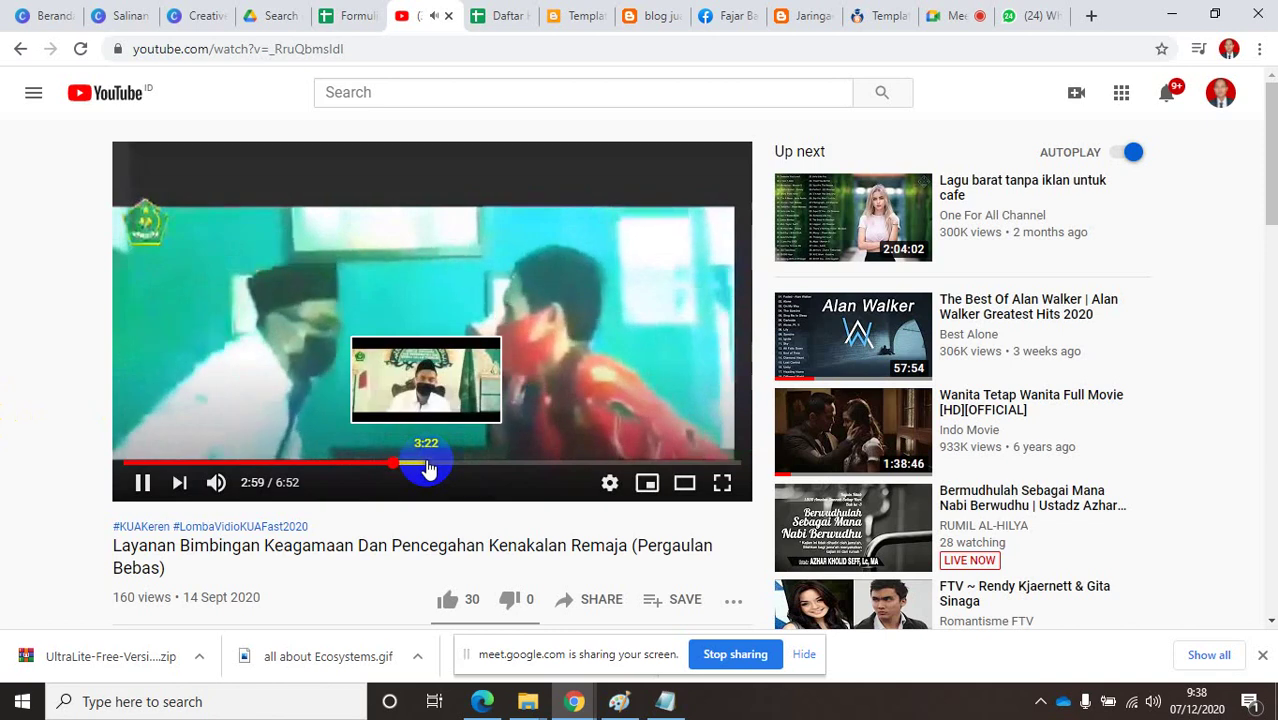
pyautogui.click(427, 467)
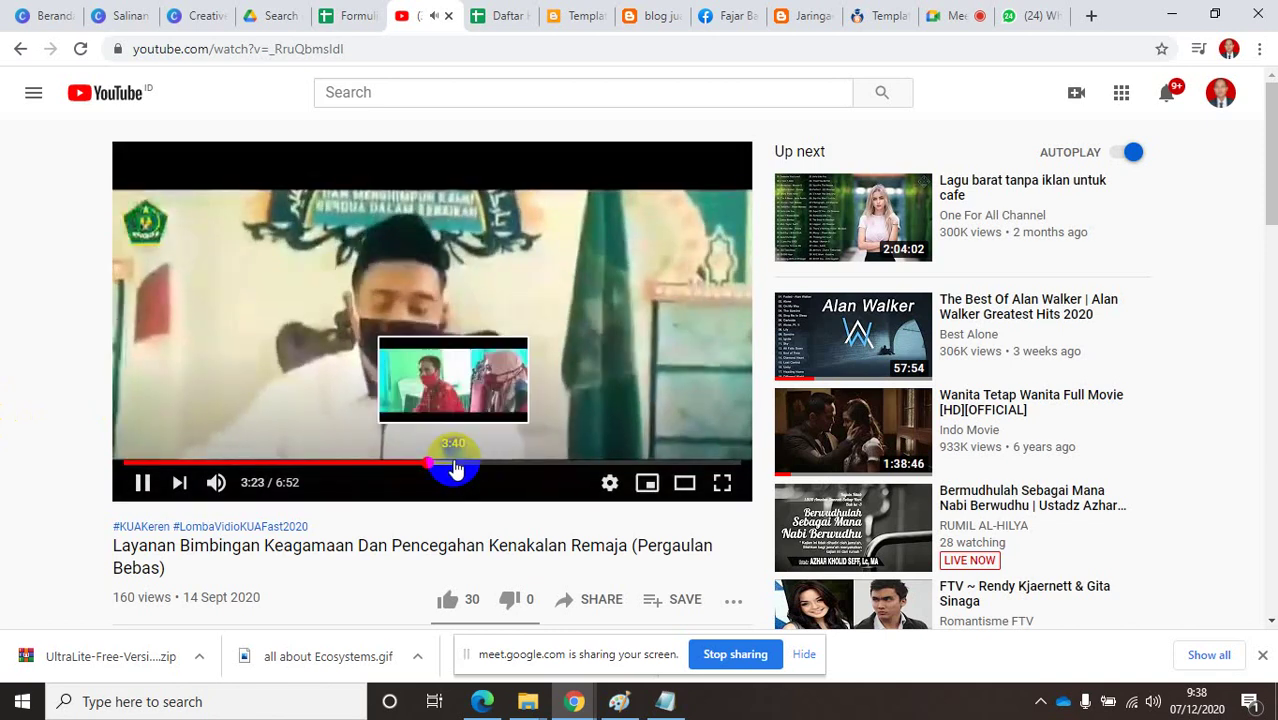
pyautogui.click(472, 464)
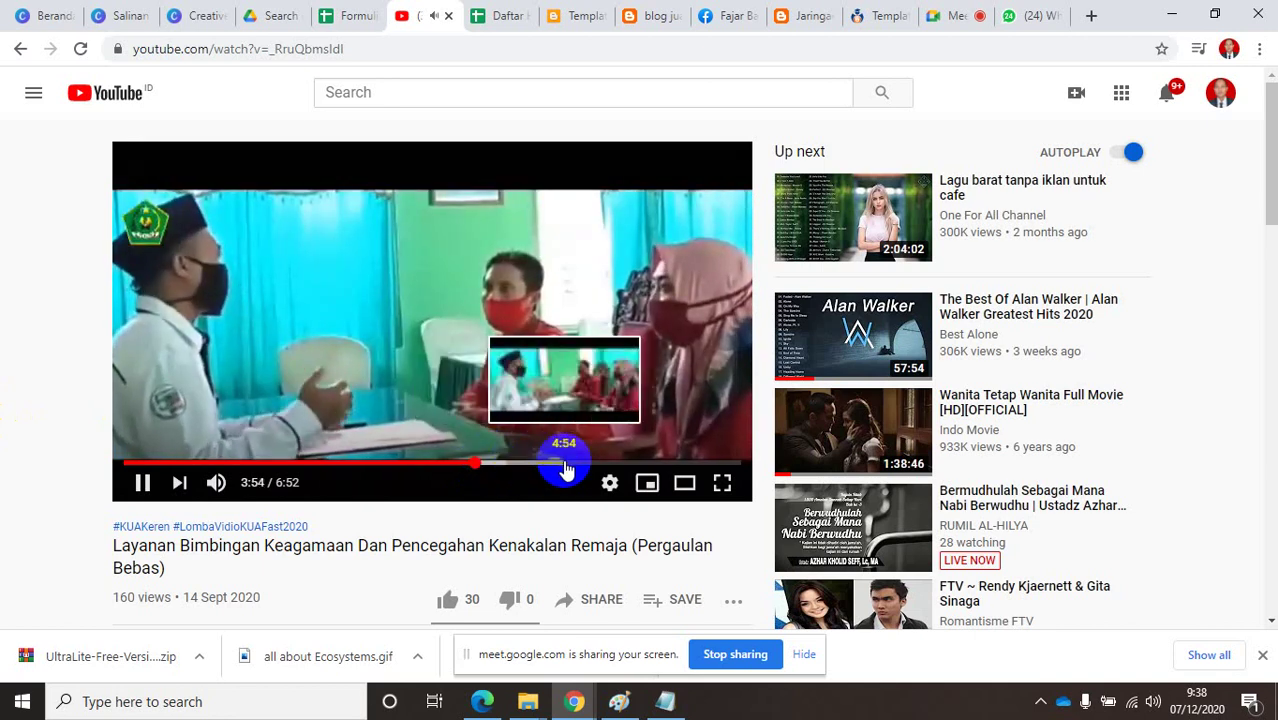
pyautogui.click(409, 381)
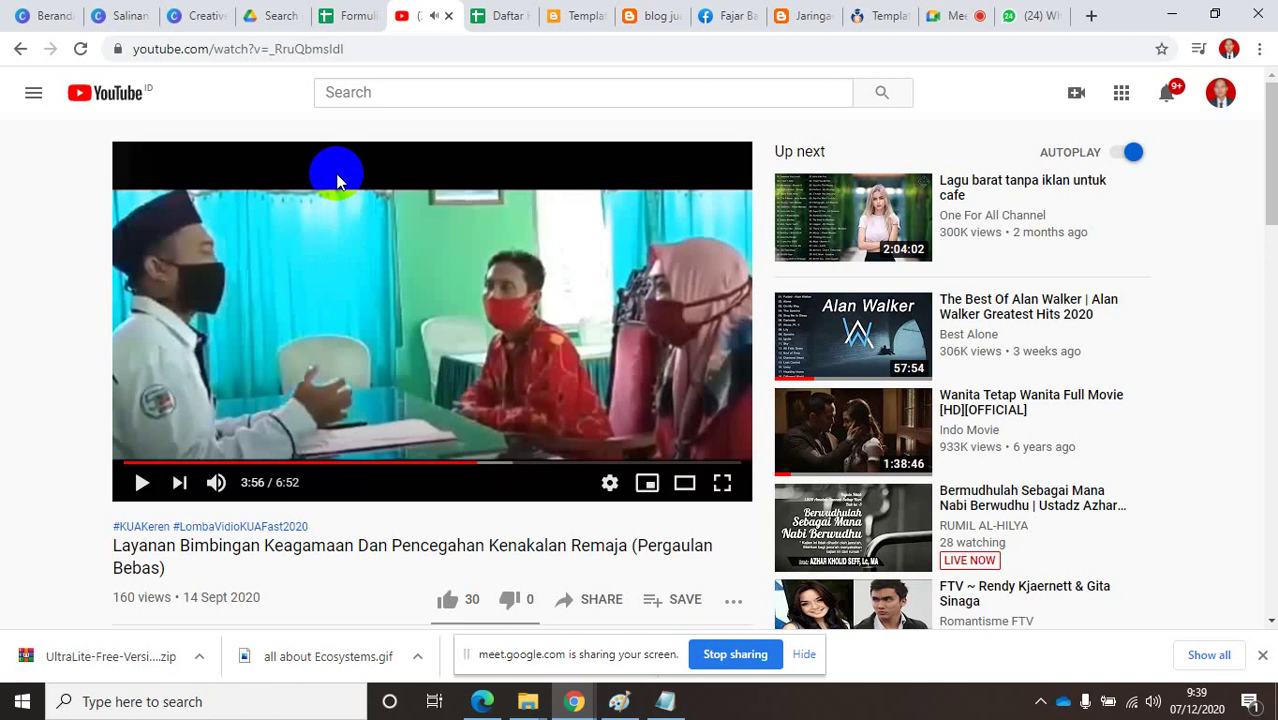
# Close the video tab and open the row 12 participant's YouTube link from cell G12
pyautogui.click(448, 16)
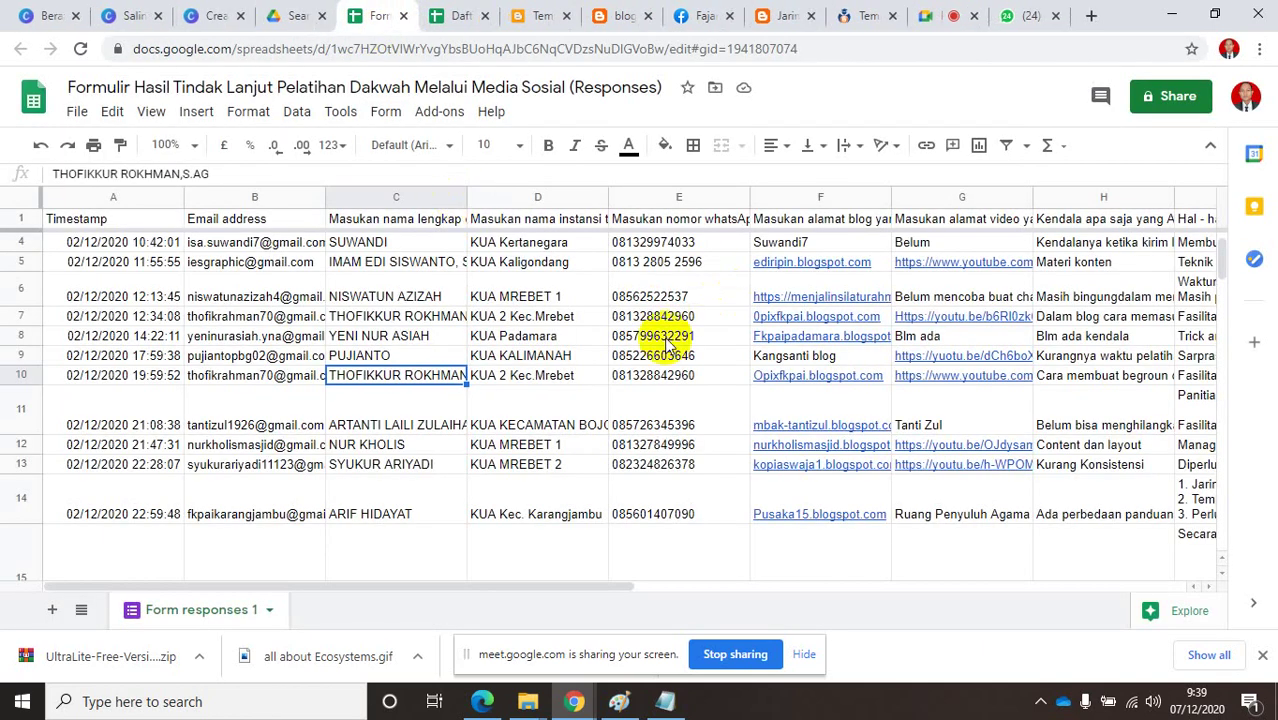
pyautogui.click(385, 448)
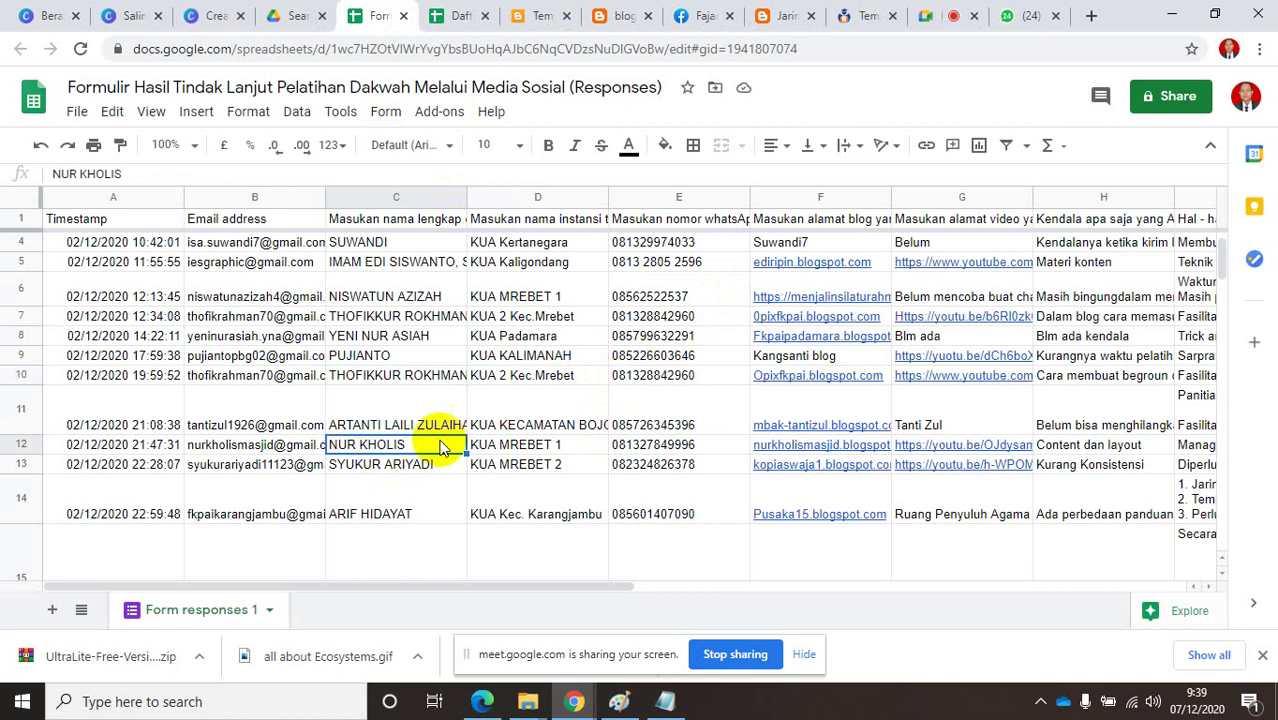
pyautogui.moveTo(921, 448)
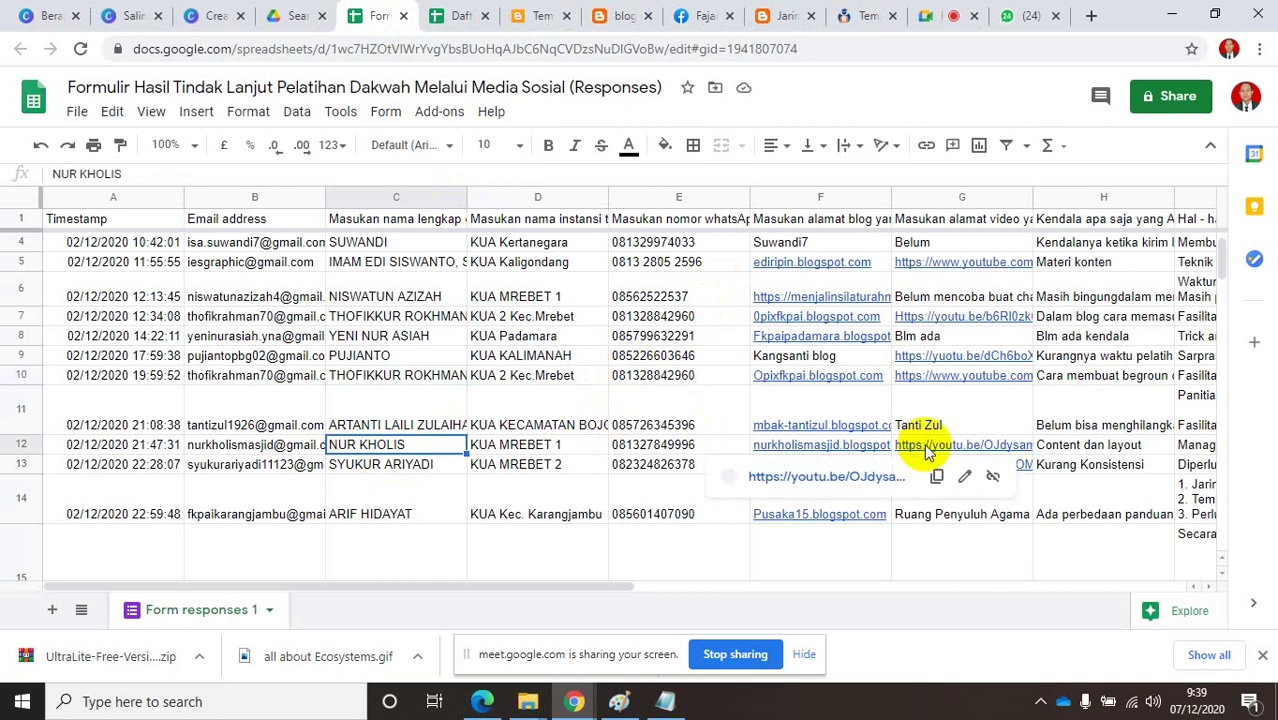
pyautogui.click(847, 480)
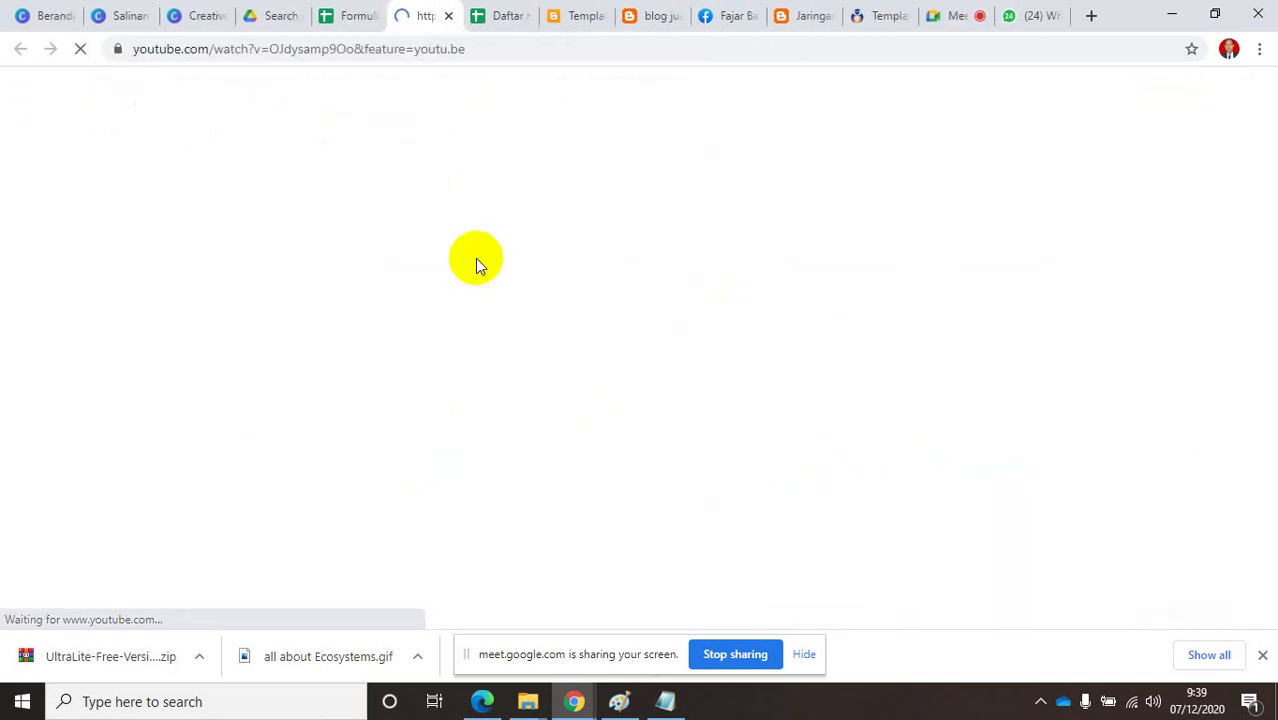
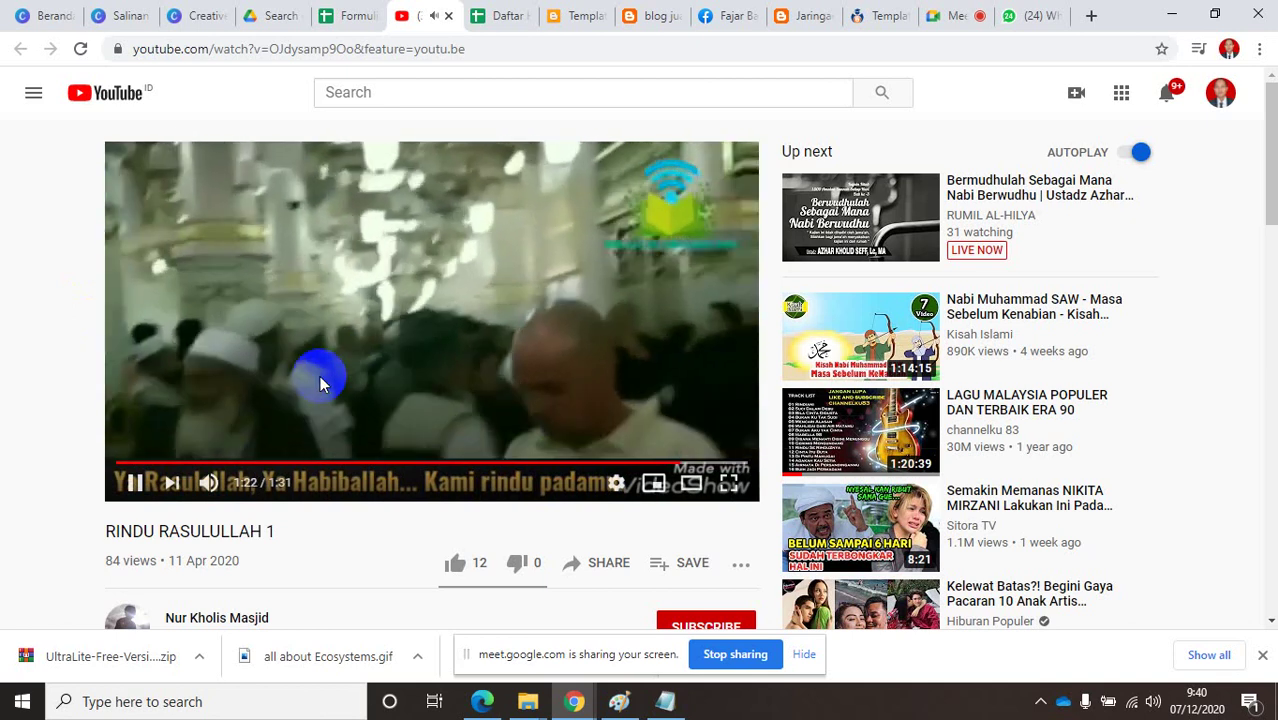
# Pause and close the finished video, select the row 13 response and open its cell G13 video link
pyautogui.click(348, 317)
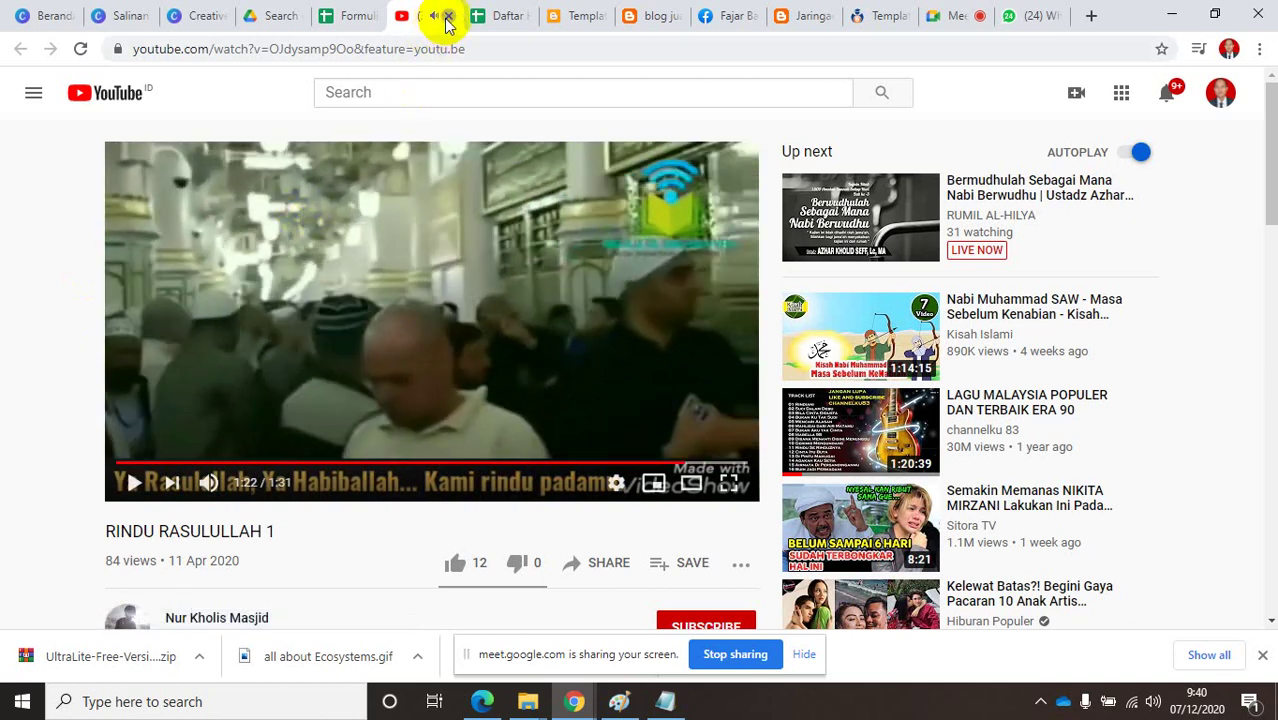
pyautogui.click(447, 15)
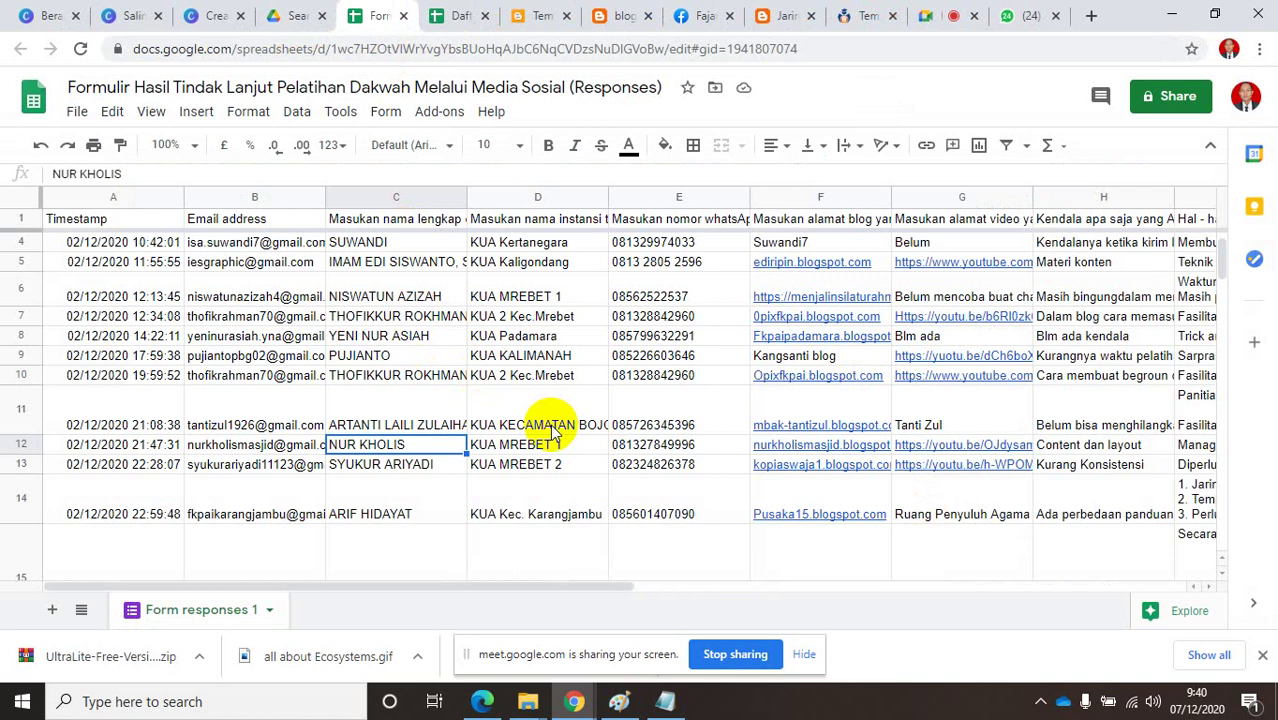
pyautogui.click(396, 470)
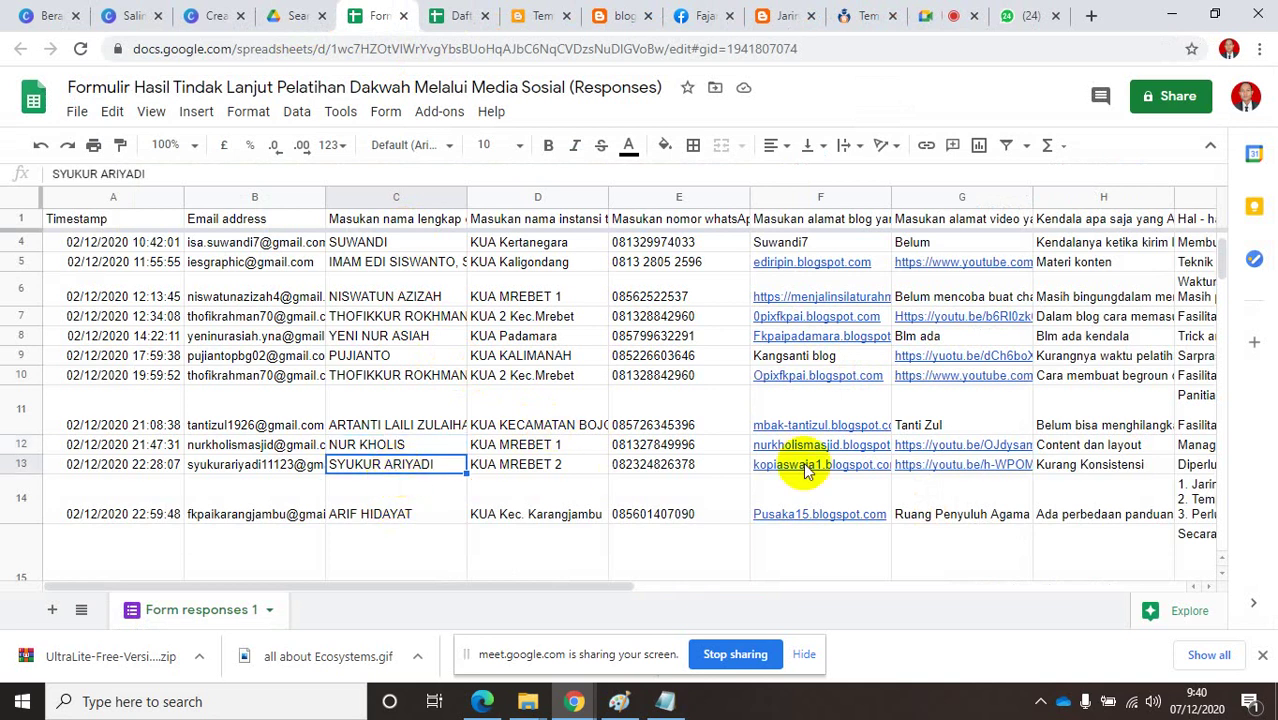
pyautogui.scroll(1, 582, 435)
pyautogui.scroll(-1, 575, 432)
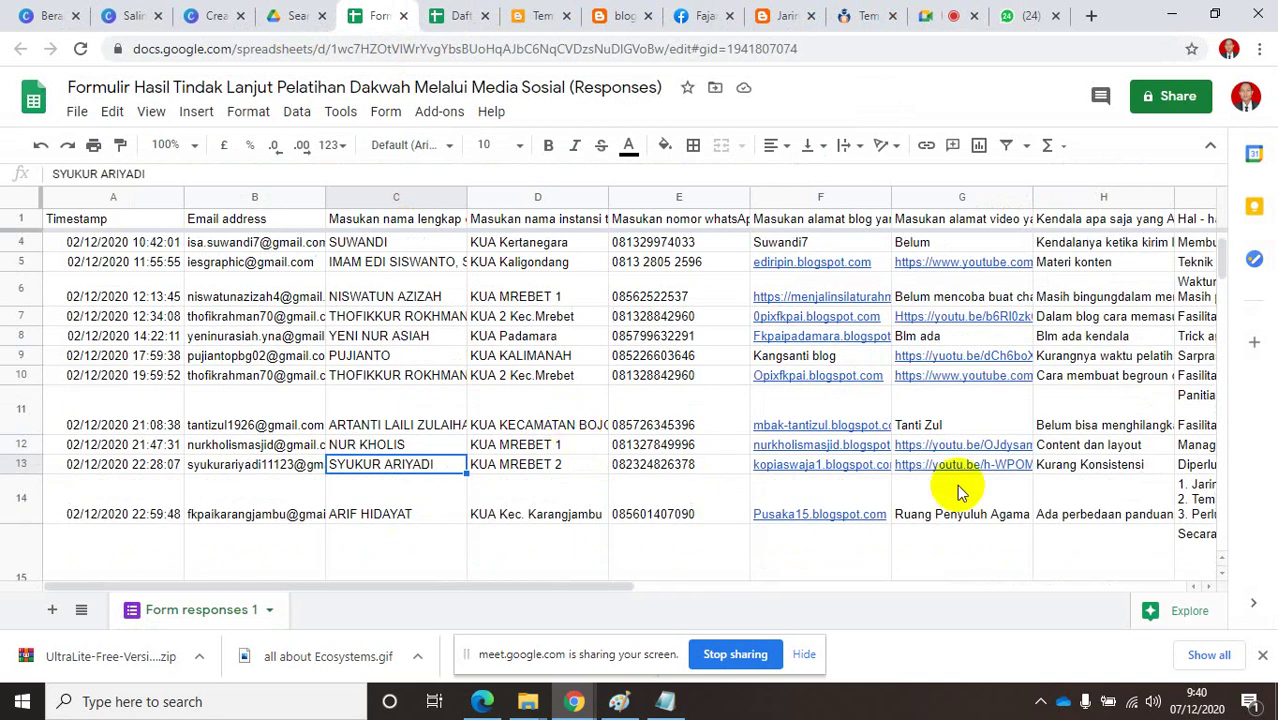
pyautogui.click(952, 475)
# Watch 'Tuntunan Shalat Idul Fitri di Rumah', seeking to 1:01 and 1:16, pausing near 1:43, then close it
pyautogui.click(845, 498)
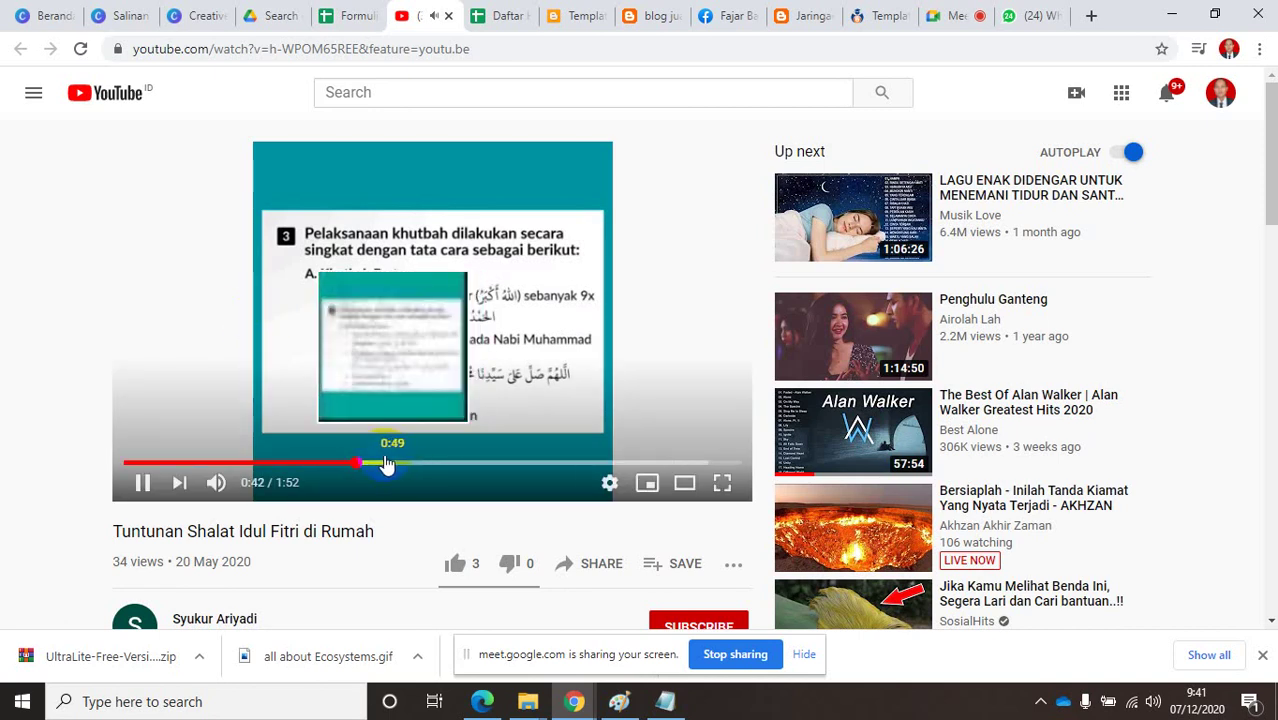
pyautogui.click(463, 462)
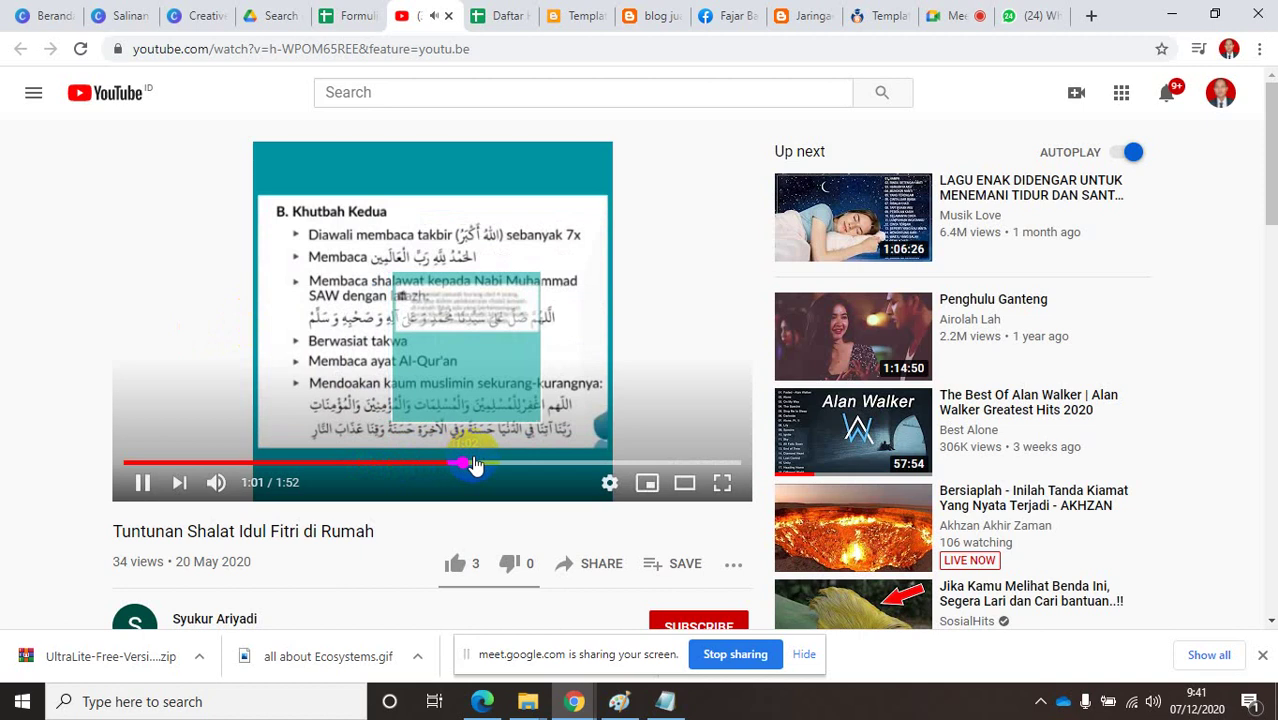
pyautogui.click(541, 463)
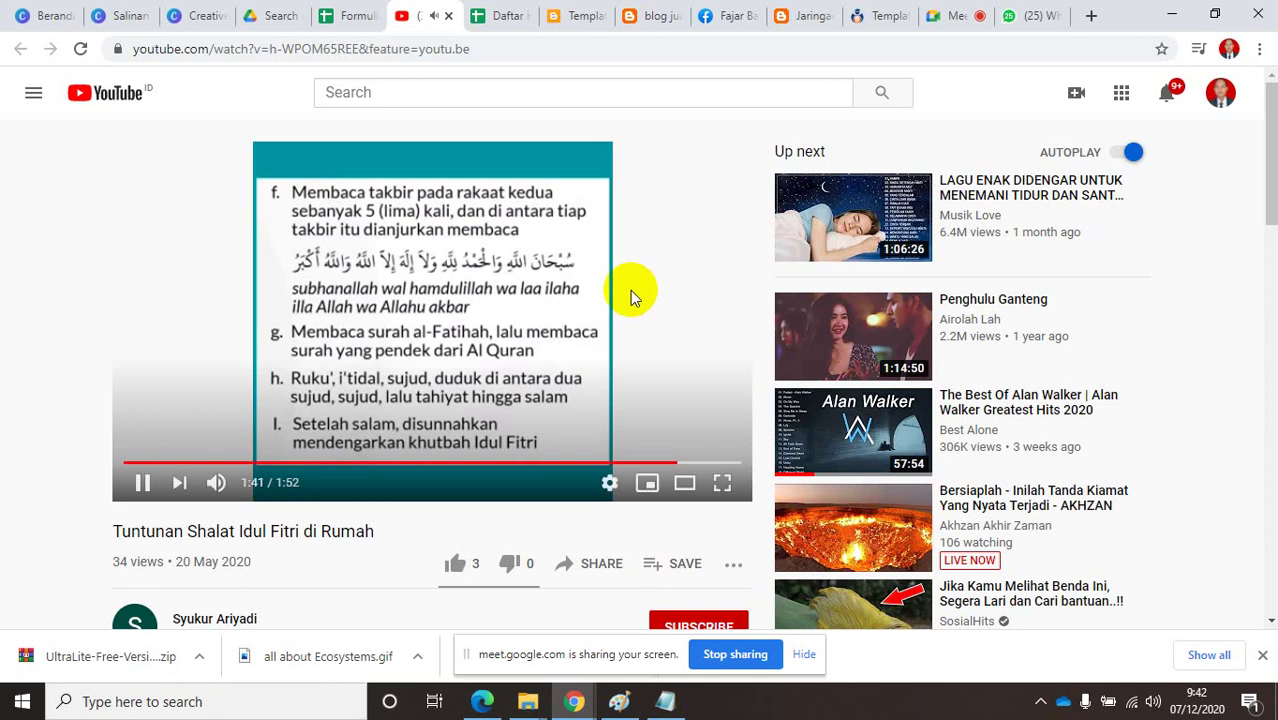
pyautogui.click(630, 290)
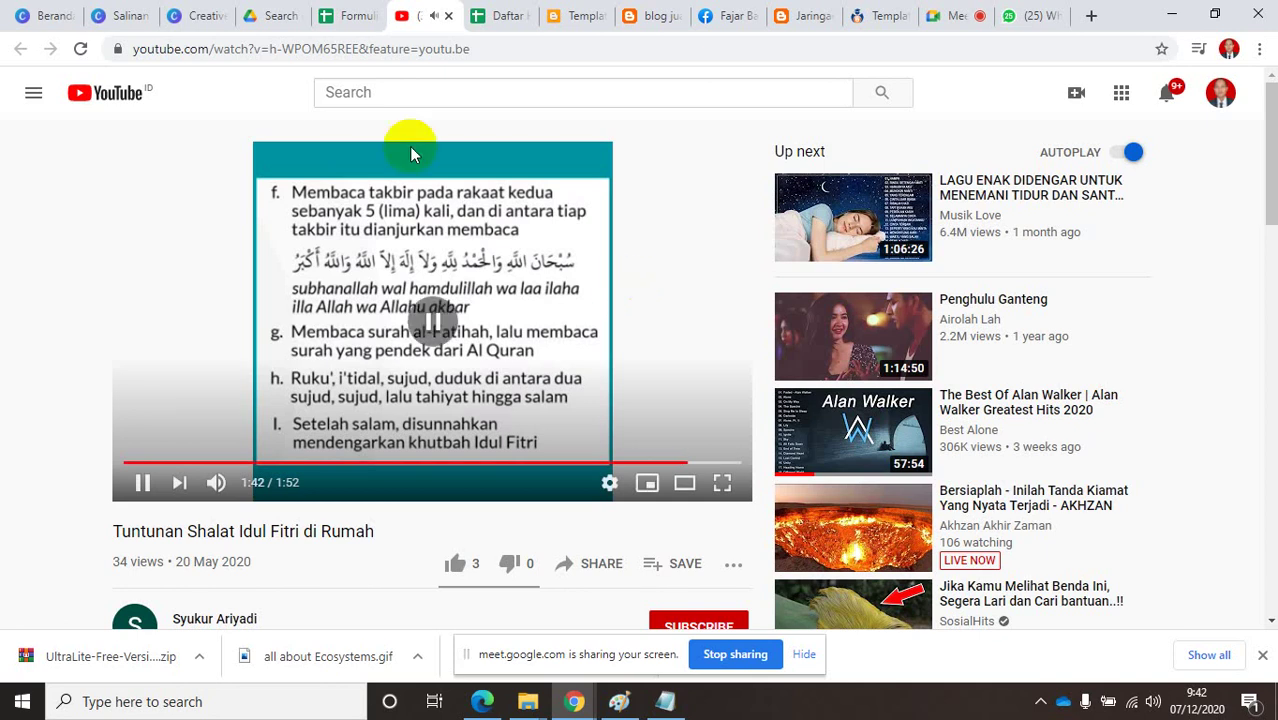
pyautogui.click(448, 17)
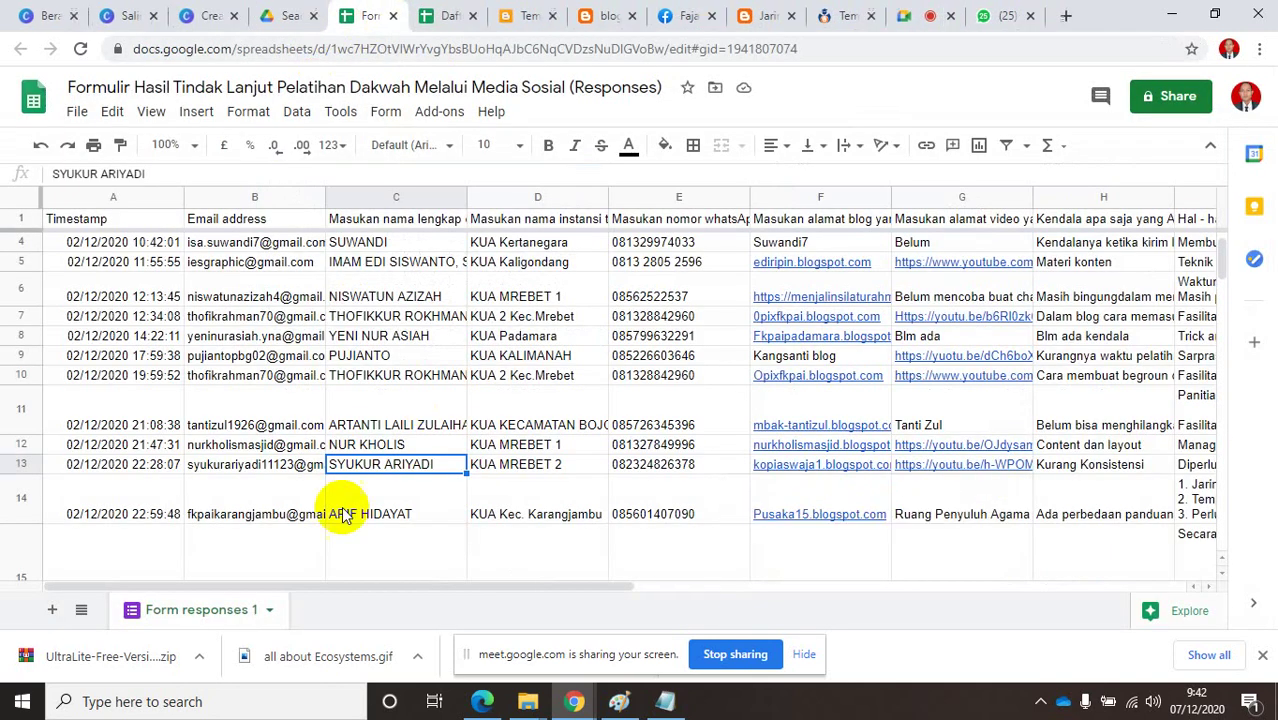
# Review the row 14 response in cell C14, then open a new browser tab
pyautogui.click(372, 514)
pyautogui.scroll(1, 365, 453)
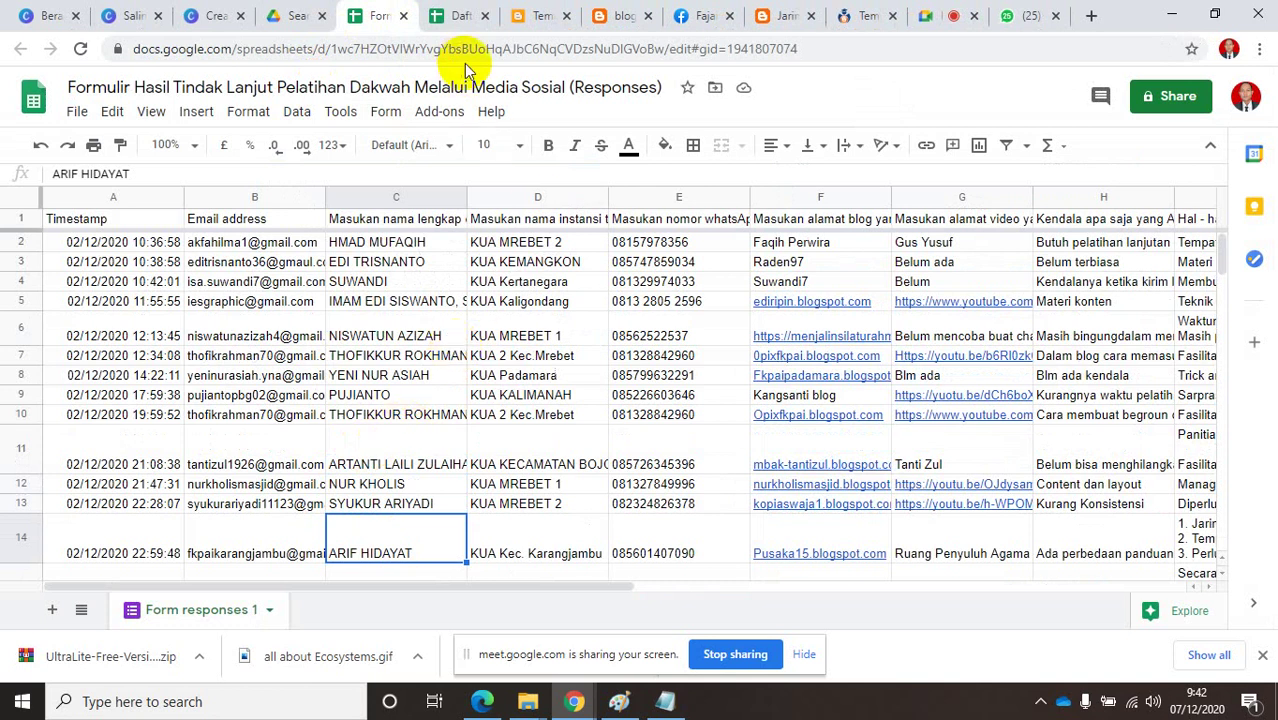
pyautogui.click(1089, 17)
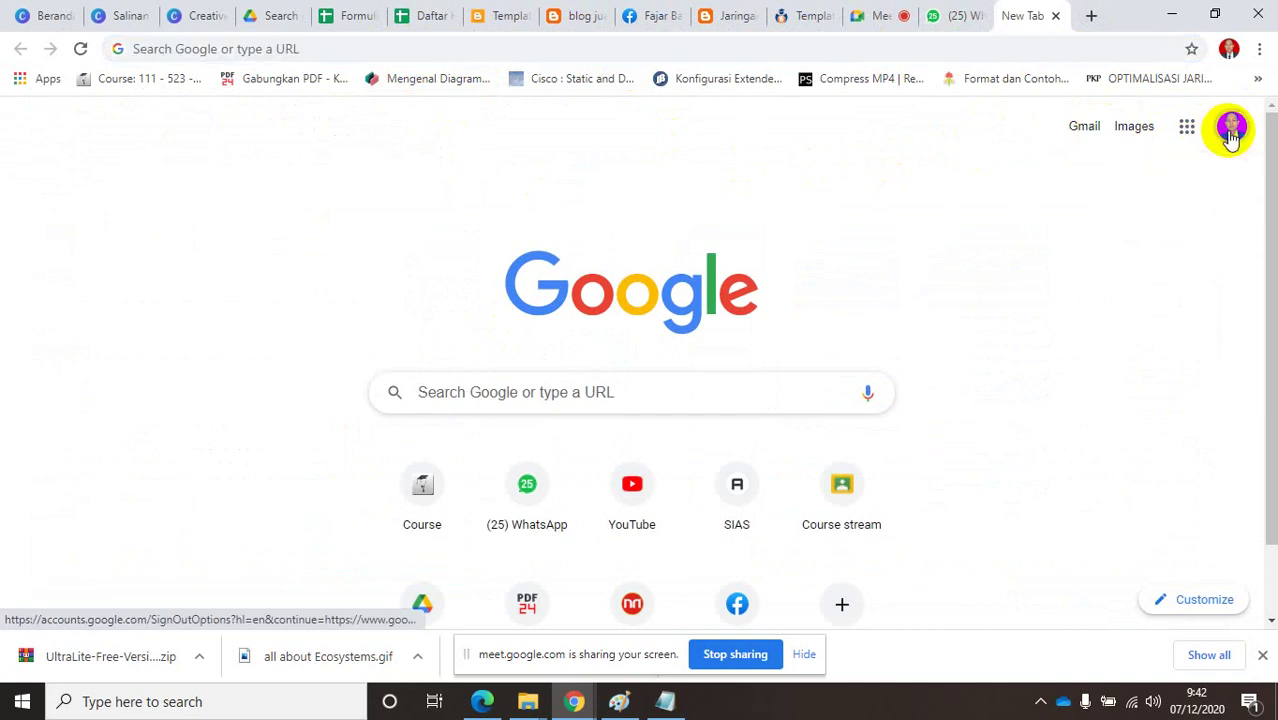
# Launch YouTube from the Google apps grid and go to Your channel from the account avatar
pyautogui.click(1230, 127)
pyautogui.click(1187, 133)
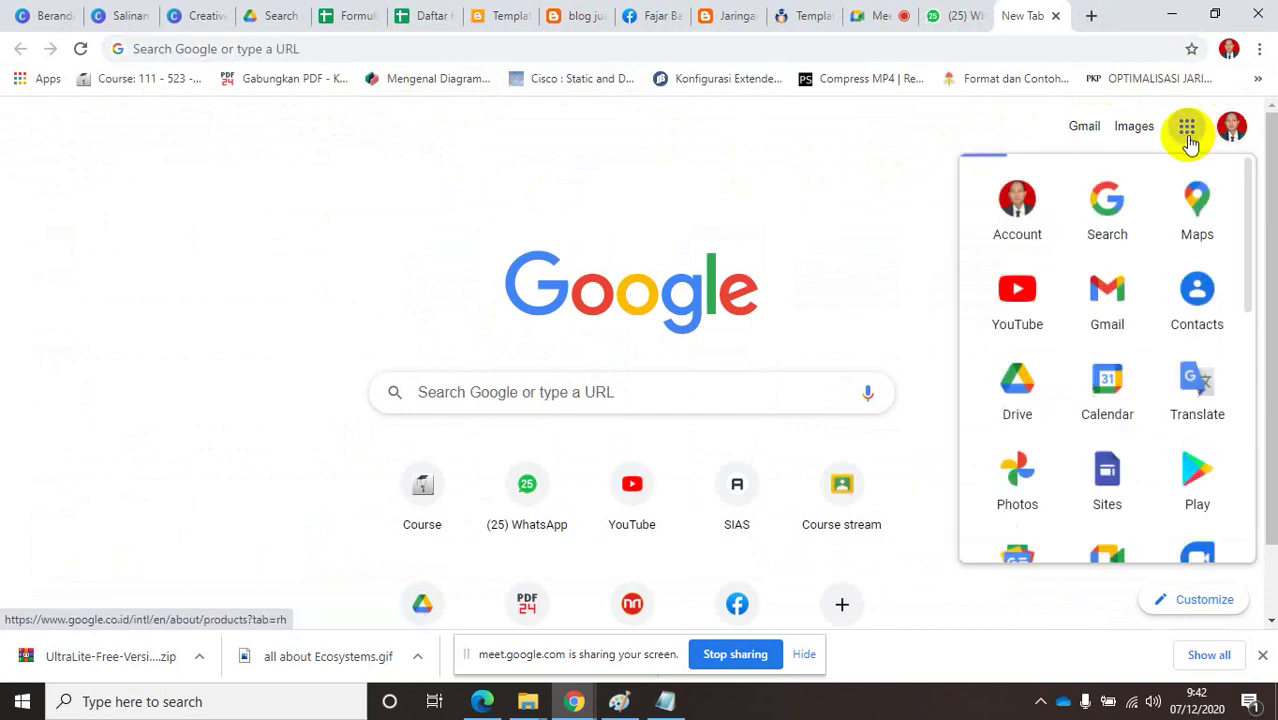
pyautogui.click(1015, 300)
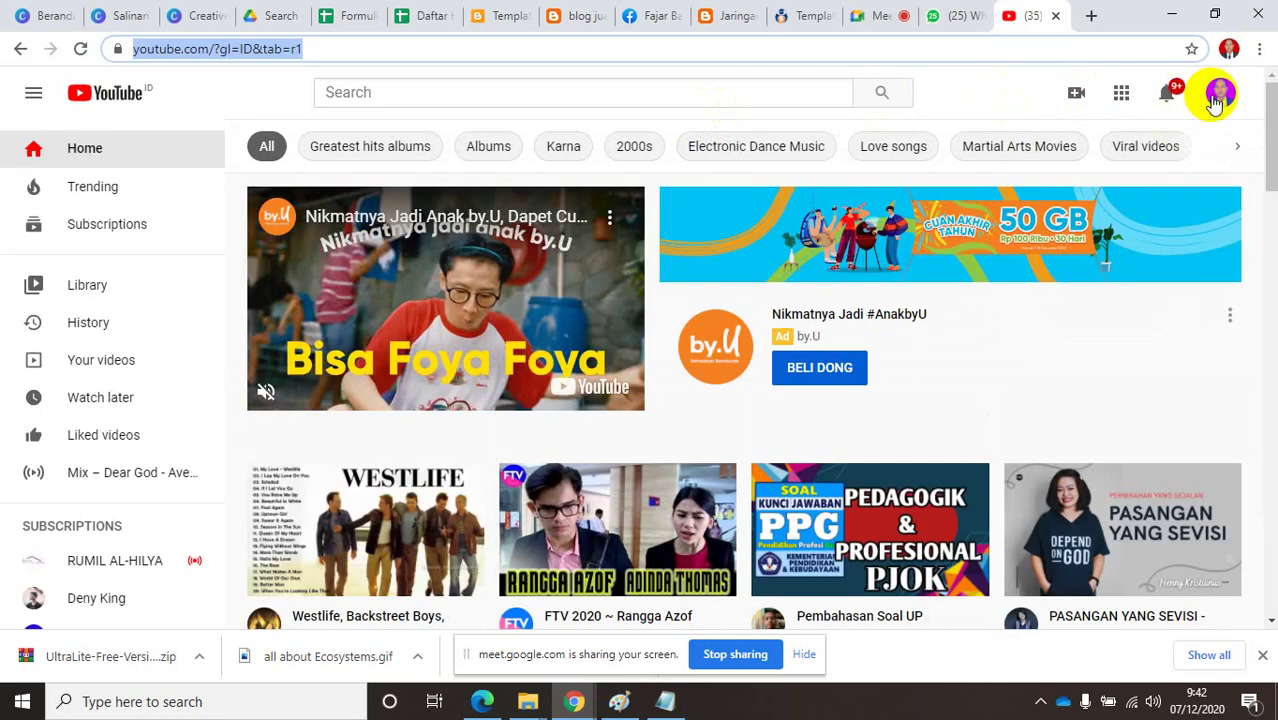
pyautogui.click(1216, 100)
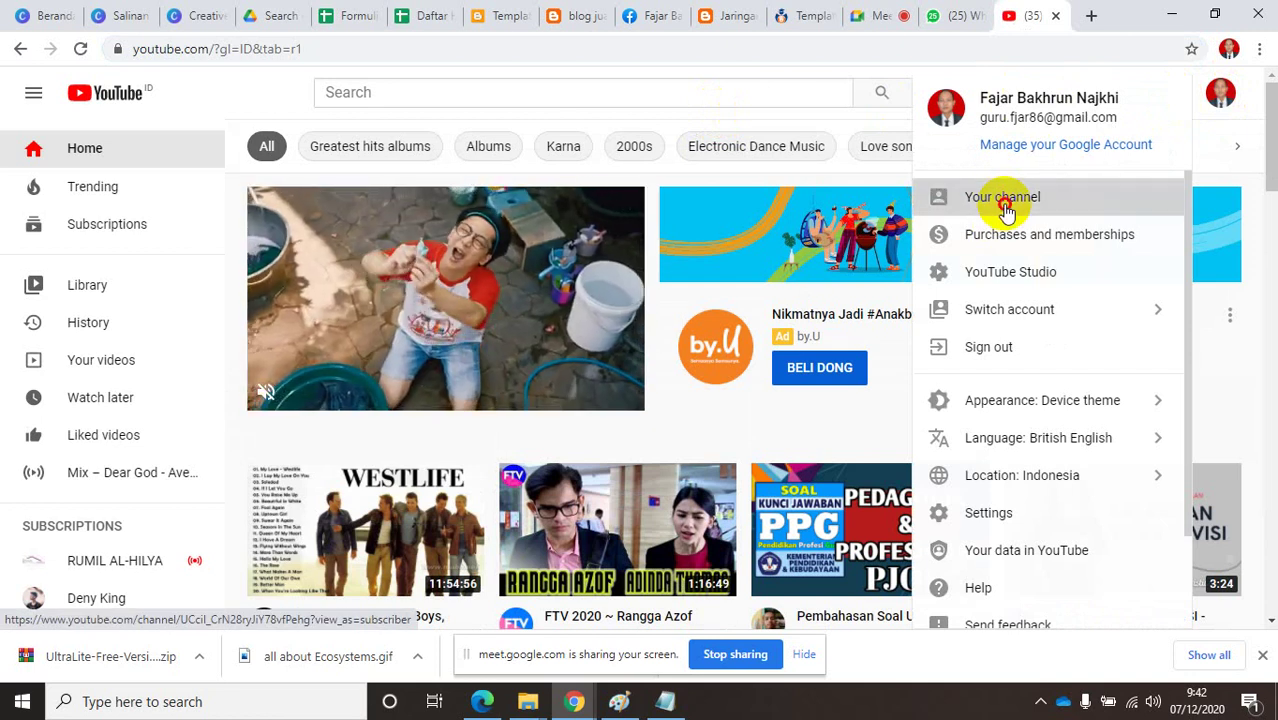
pyautogui.click(1005, 210)
# In WhatsApp Web, search 'lsp' and open the LSP P1 SMKN 1 KUTASARI group chat
pyautogui.click(952, 16)
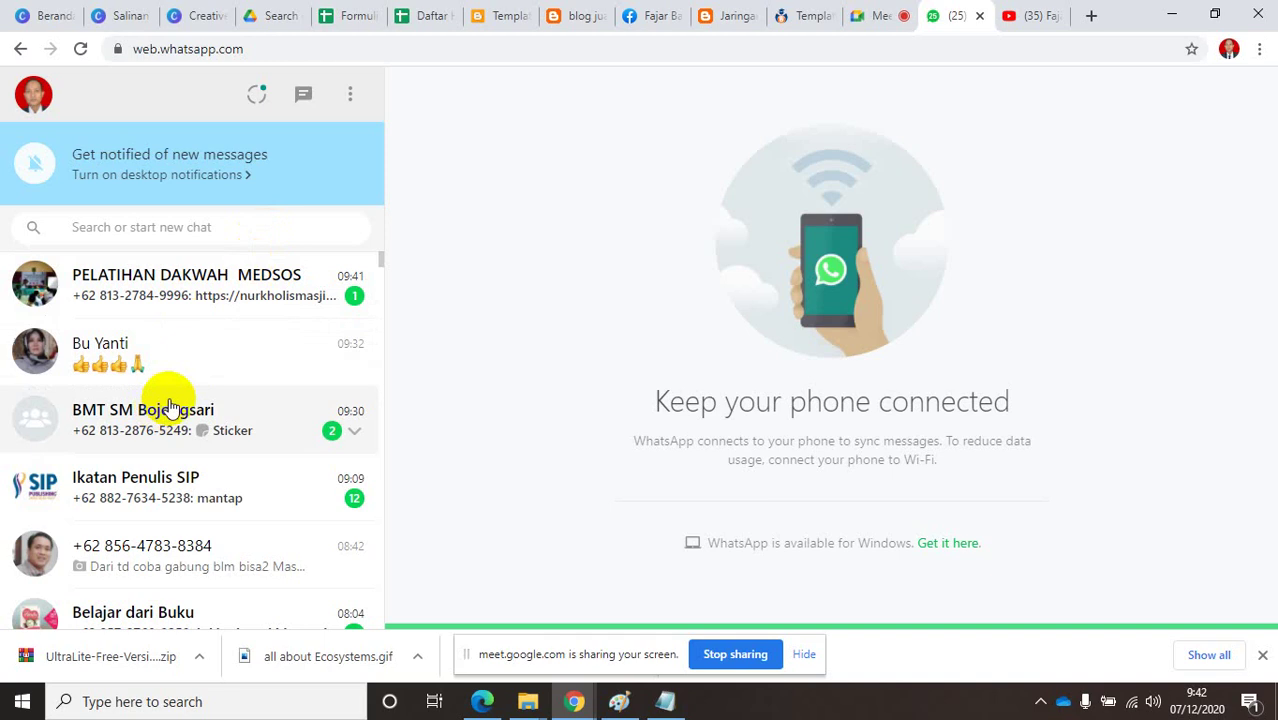
pyautogui.scroll(-2, 173, 395)
pyautogui.scroll(-3, 180, 385)
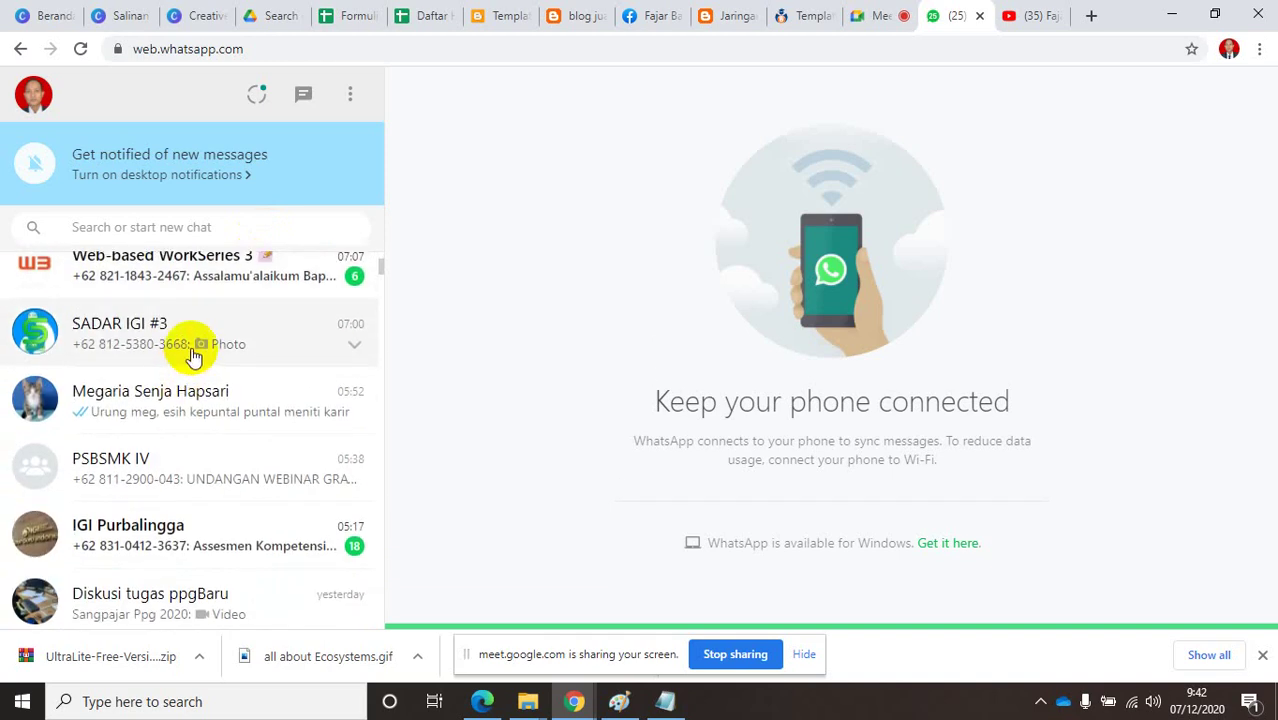
pyautogui.scroll(3, 190, 357)
pyautogui.scroll(4, 190, 355)
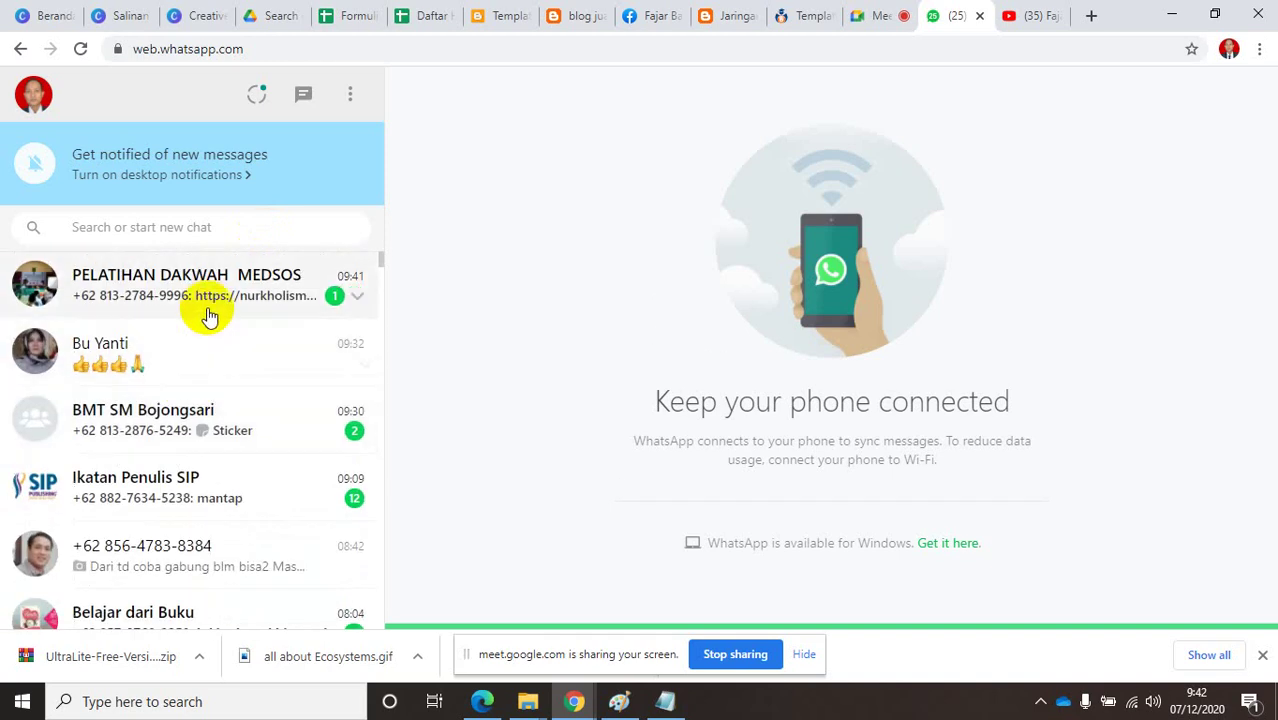
pyautogui.scroll(-1, 190, 370)
pyautogui.scroll(-3, 188, 368)
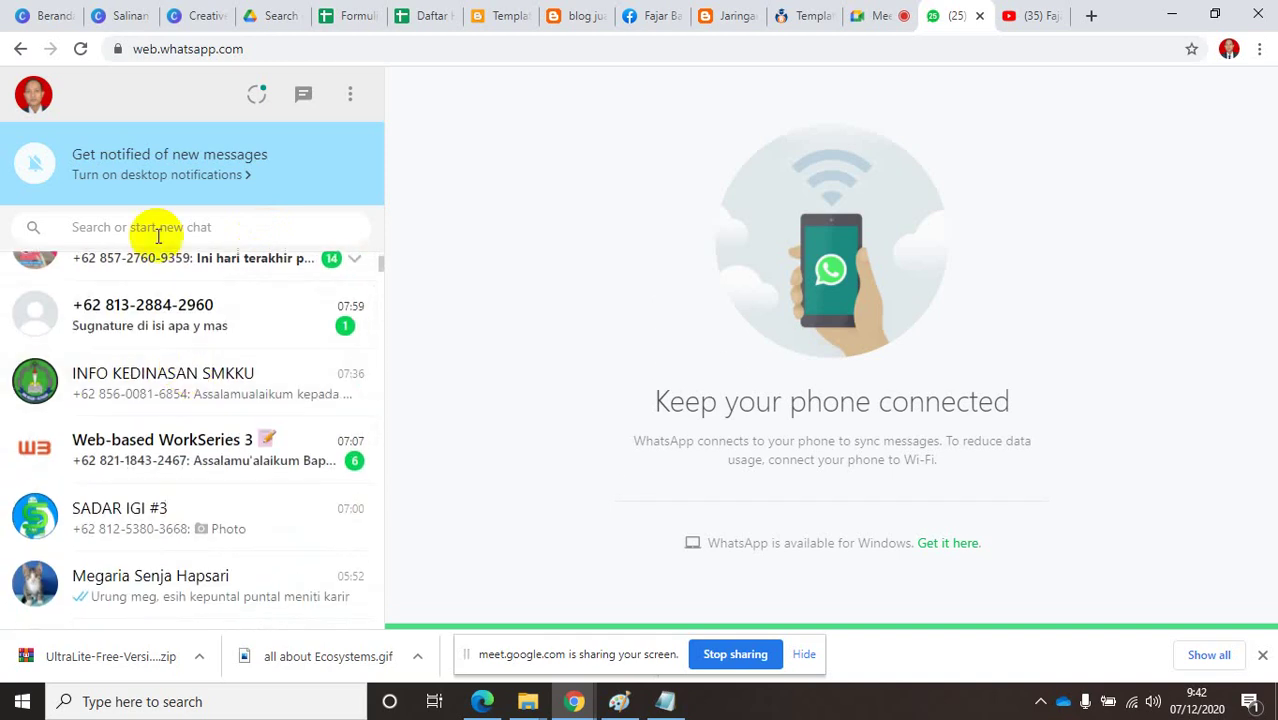
pyautogui.write('lsp')
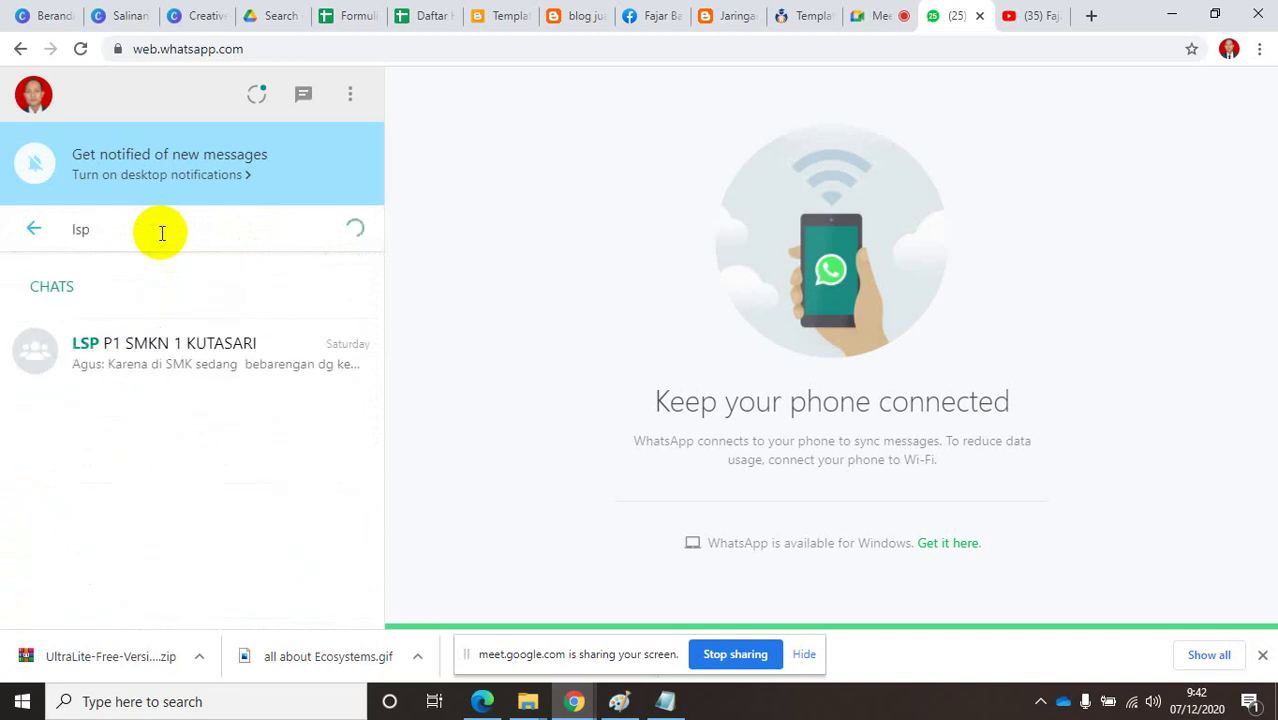
pyautogui.click(143, 364)
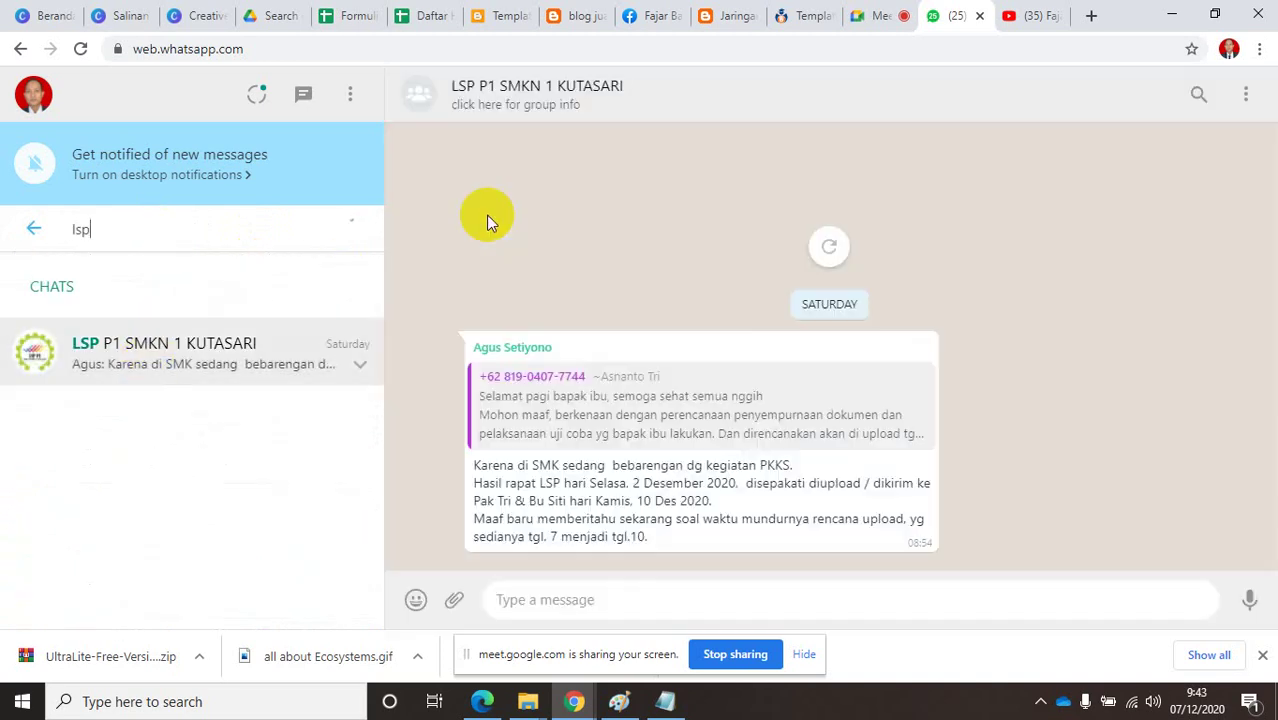
# Open the group's Media, Links and Docs and select the 0:52 shared video
pyautogui.click(585, 110)
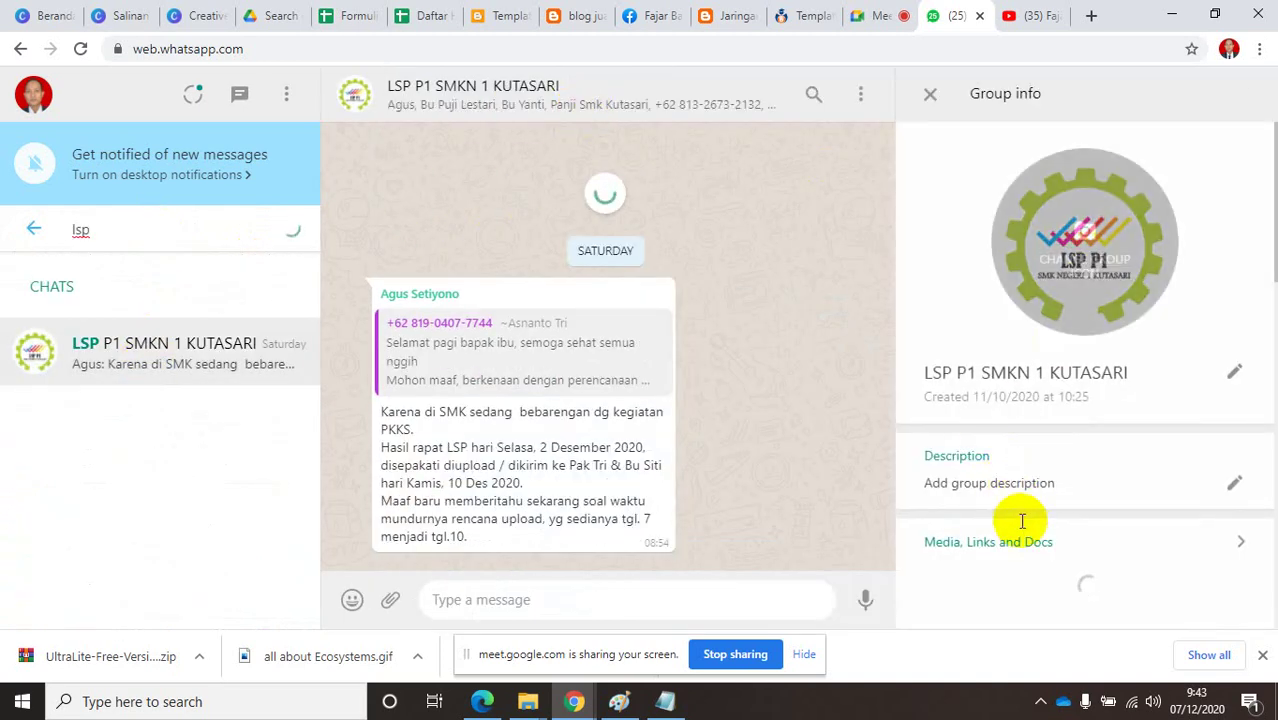
pyautogui.click(1021, 548)
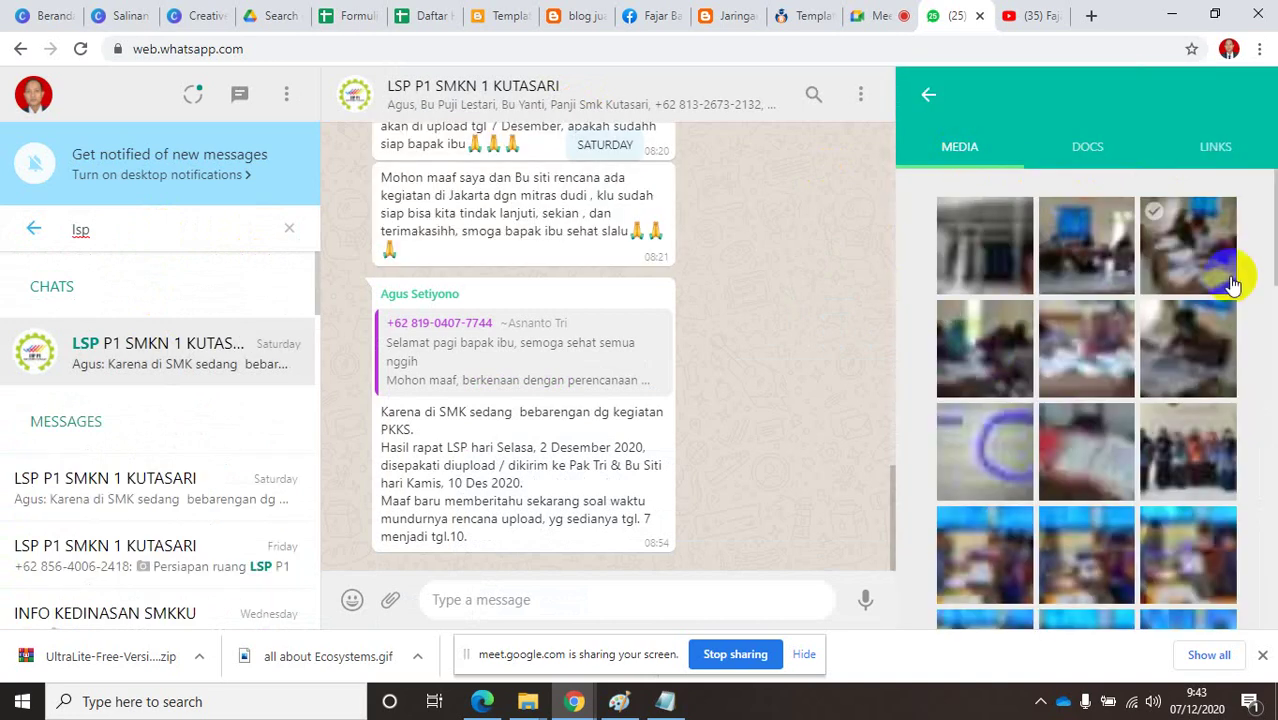
pyautogui.scroll(-10, 1250, 268)
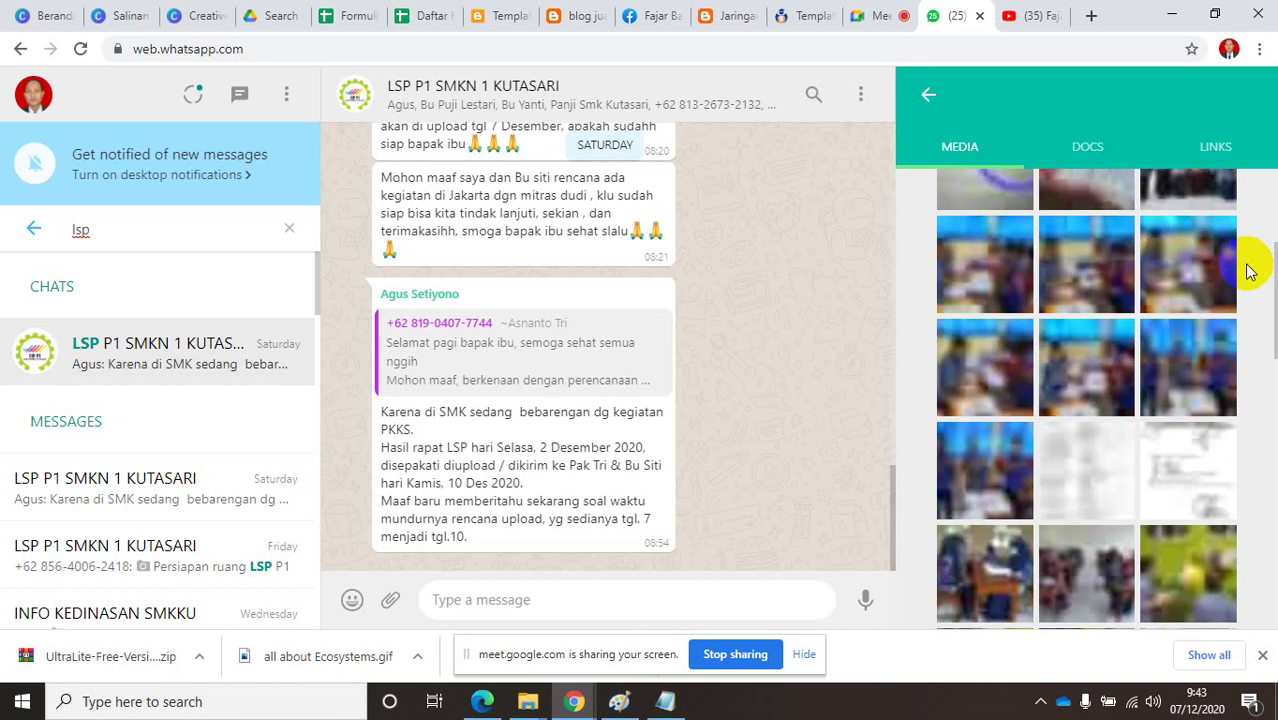
pyautogui.scroll(-10, 1250, 268)
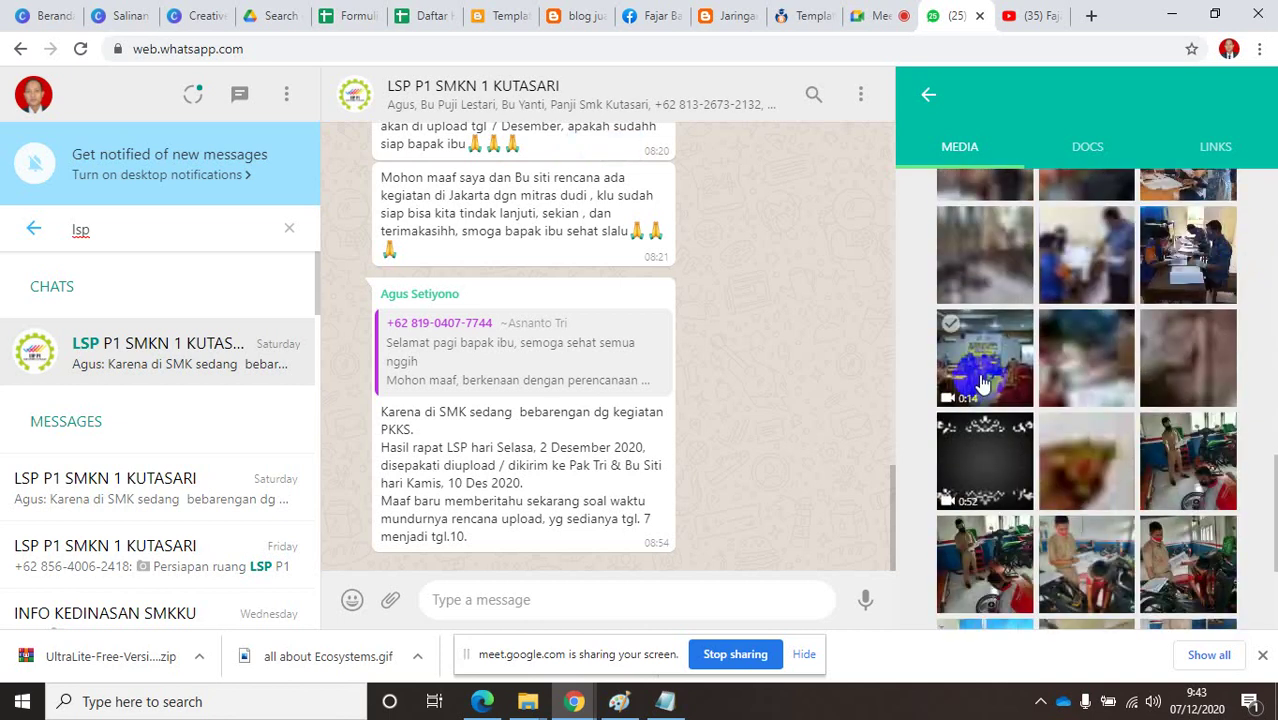
pyautogui.click(980, 464)
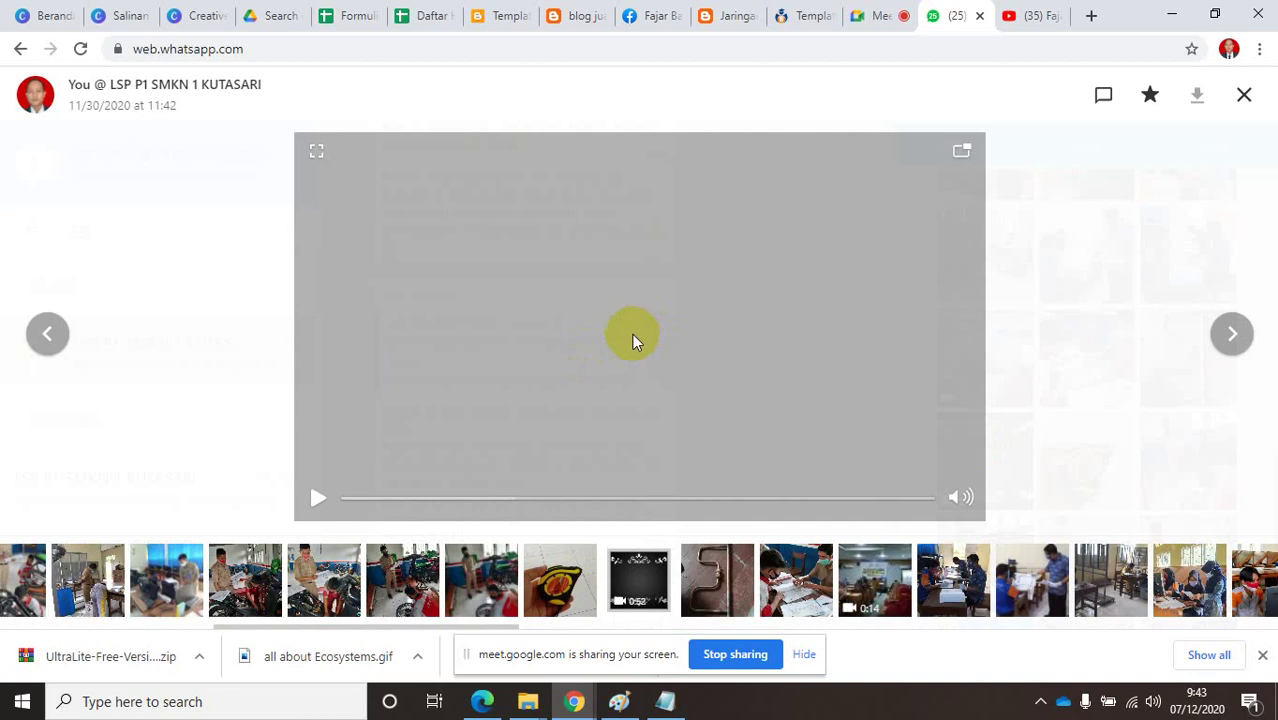
# Play the 0:52 group video, then open the 0:14 shared video and pause it
pyautogui.click(316, 500)
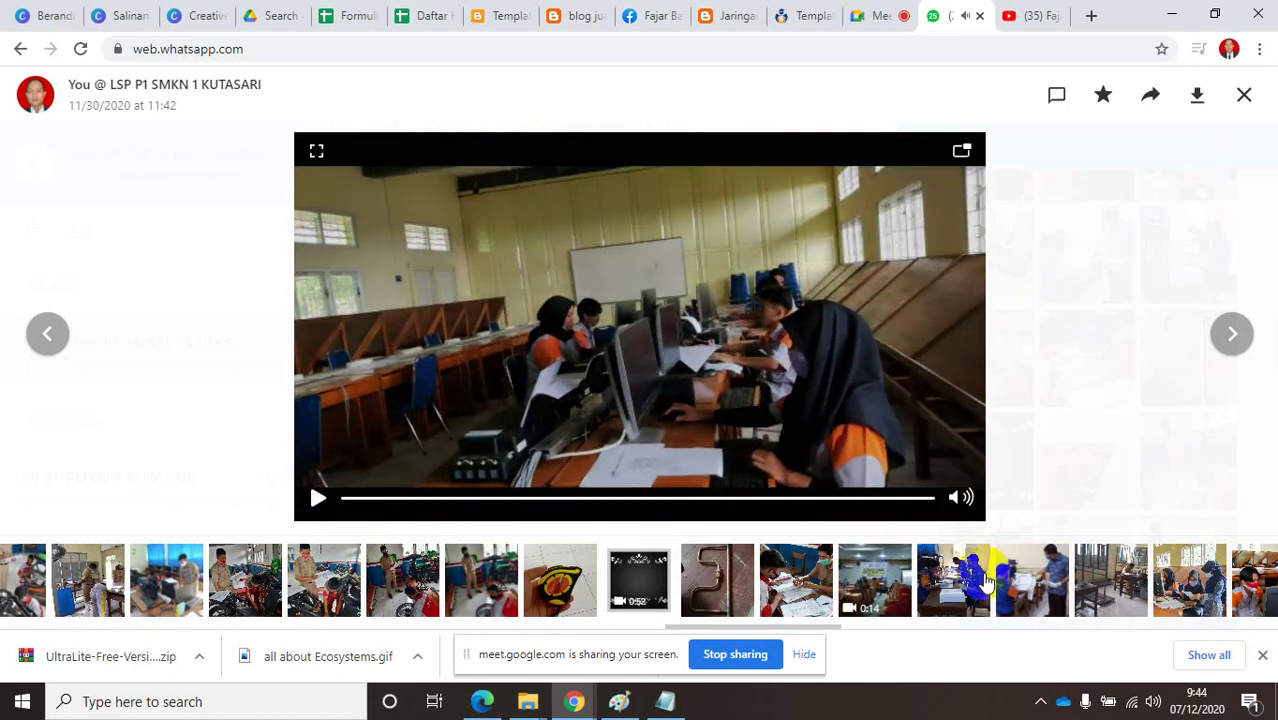
pyautogui.click(876, 577)
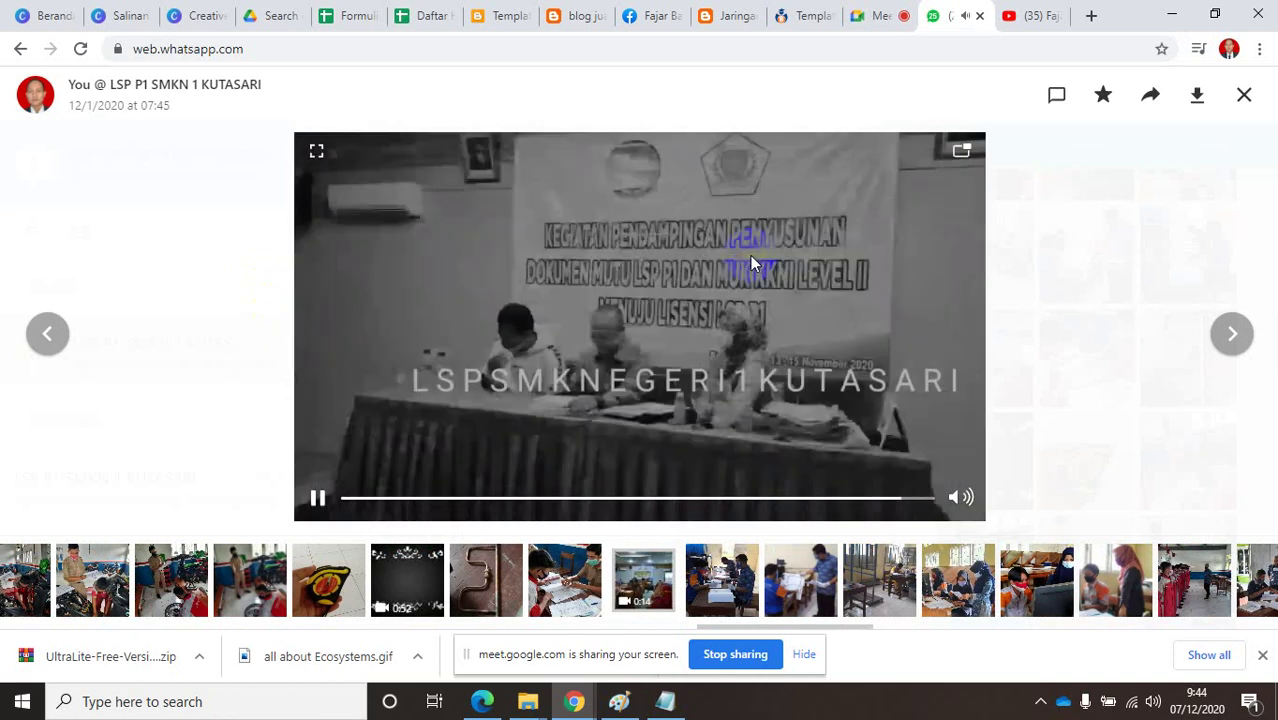
pyautogui.click(532, 300)
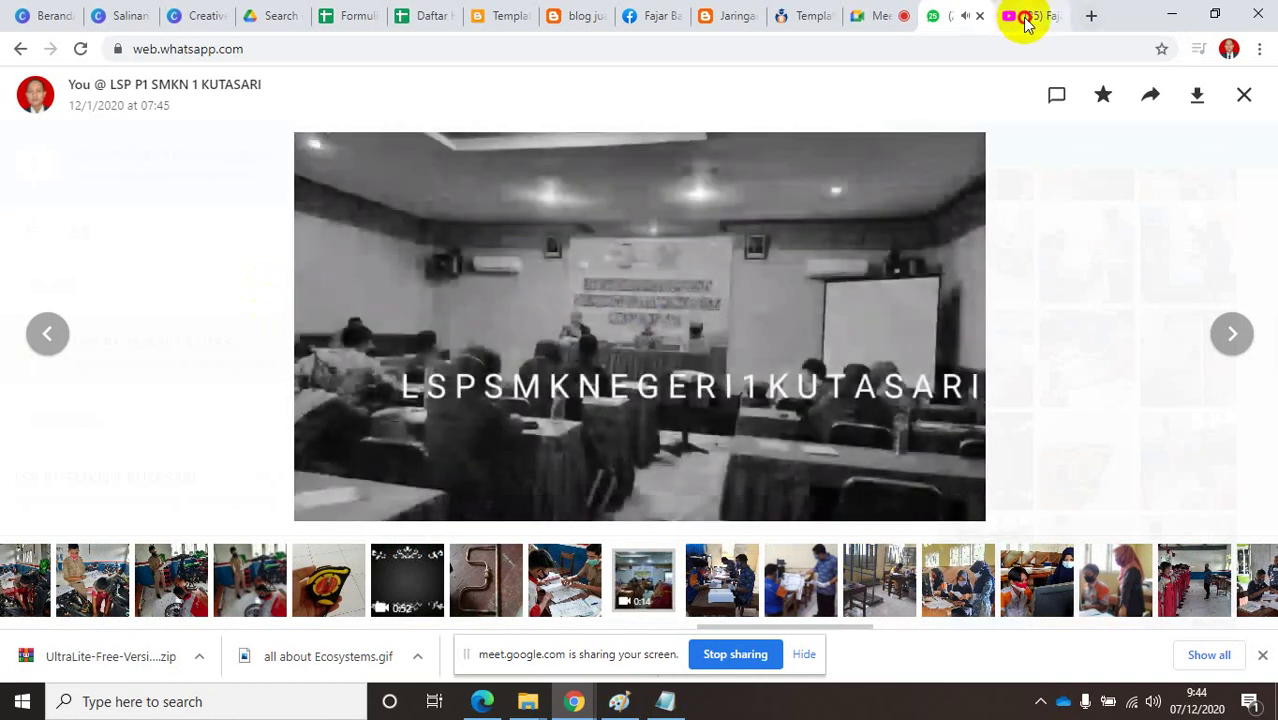
# Open 'Video Kegiatan Non Mengajar Siklus 1' from the channel, seek to 0:37 then 1:07, and hide the screen-sharing bar
pyautogui.click(1021, 15)
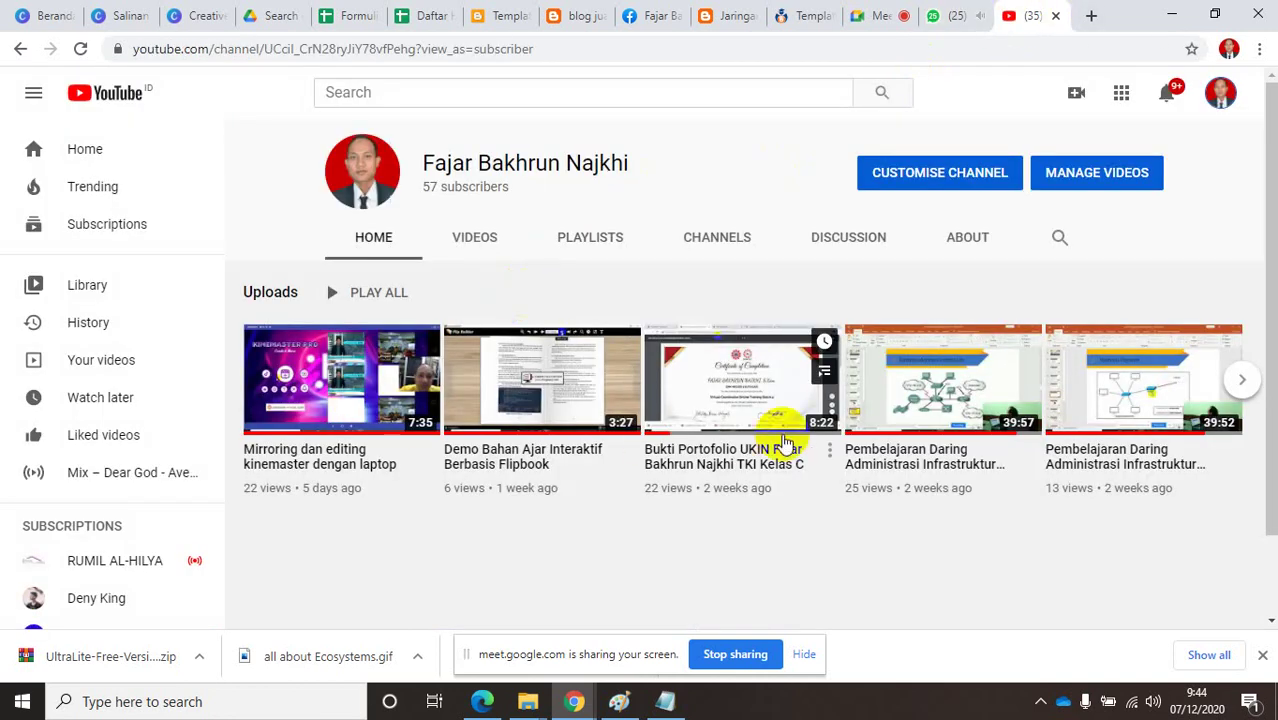
pyautogui.click(1243, 382)
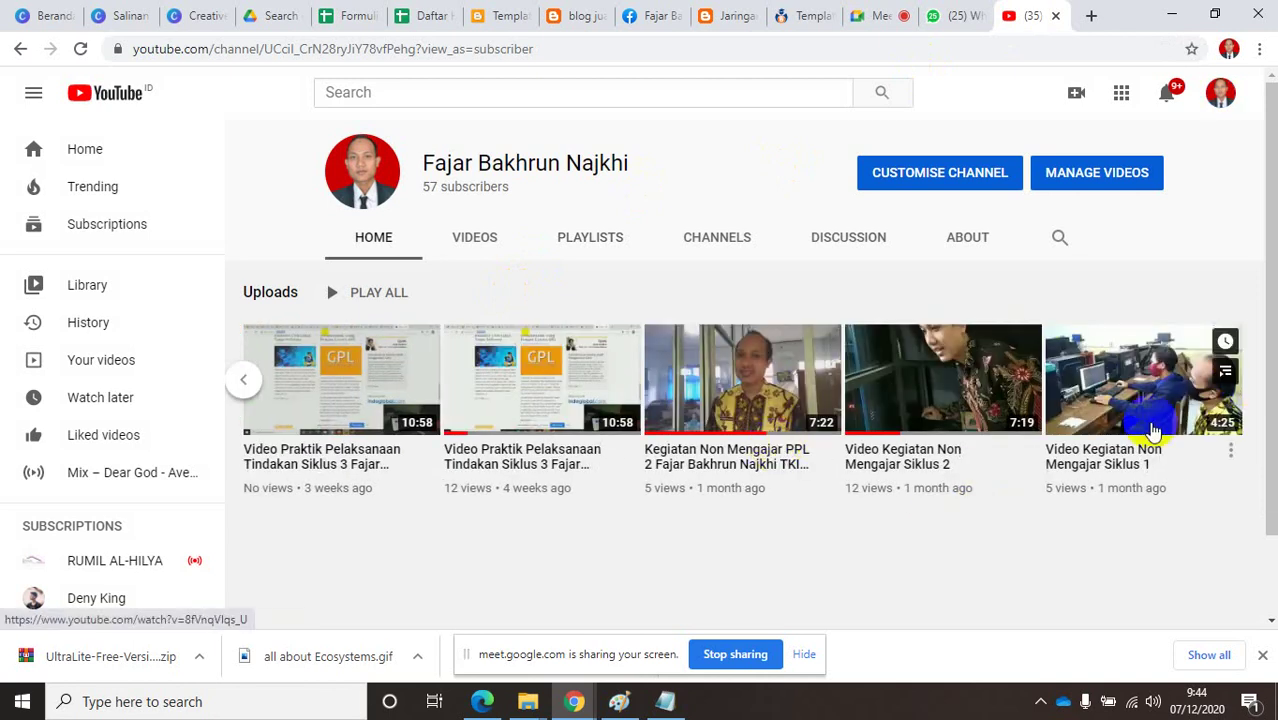
pyautogui.click(1150, 430)
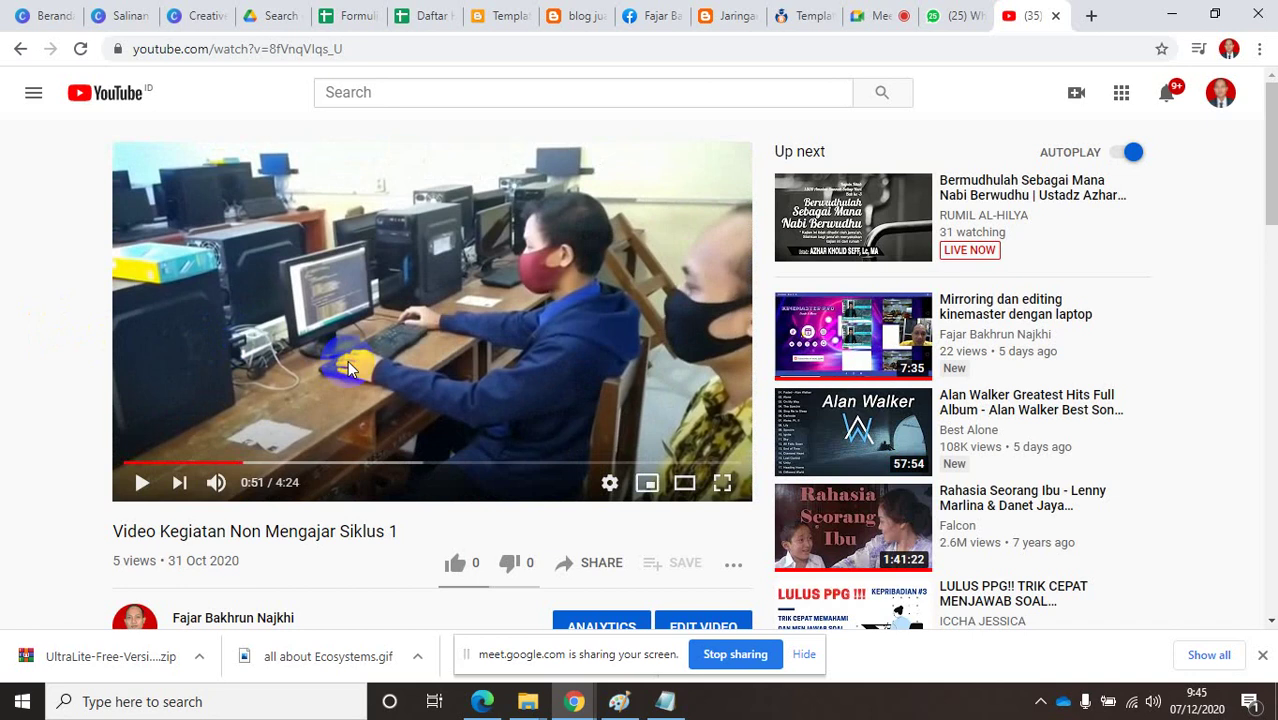
pyautogui.click(213, 465)
pyautogui.click(285, 465)
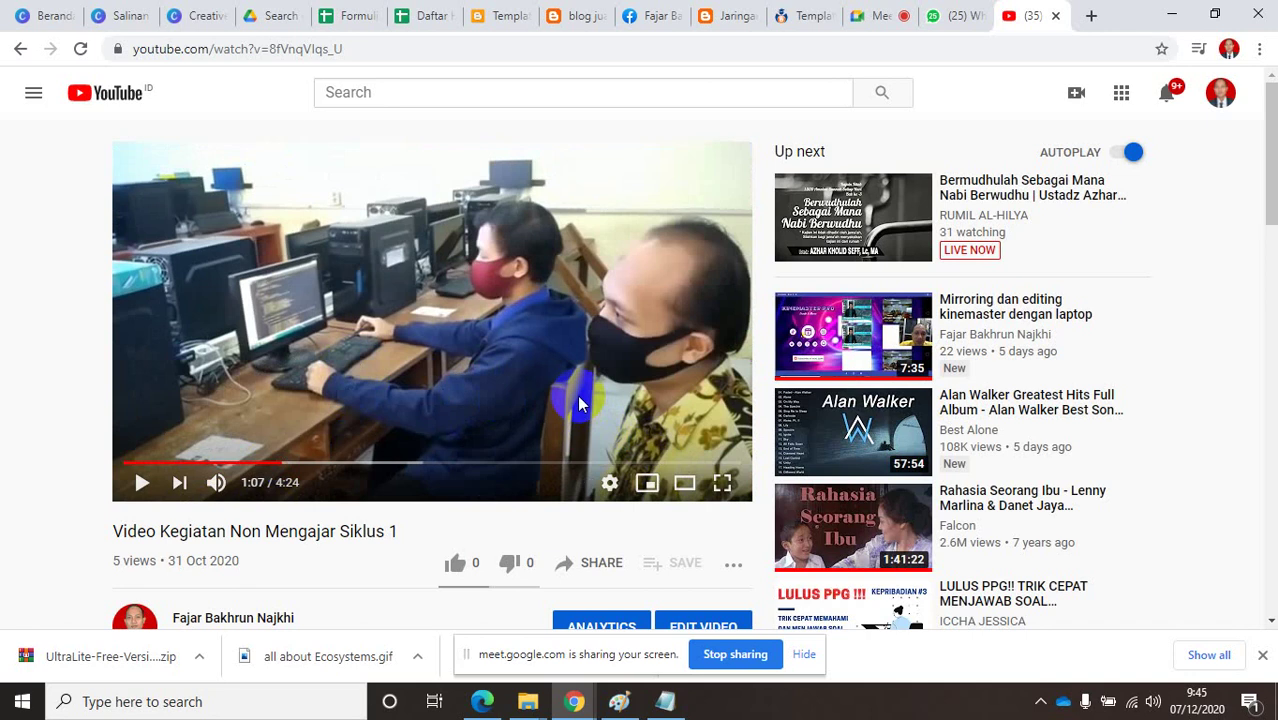
pyautogui.click(735, 654)
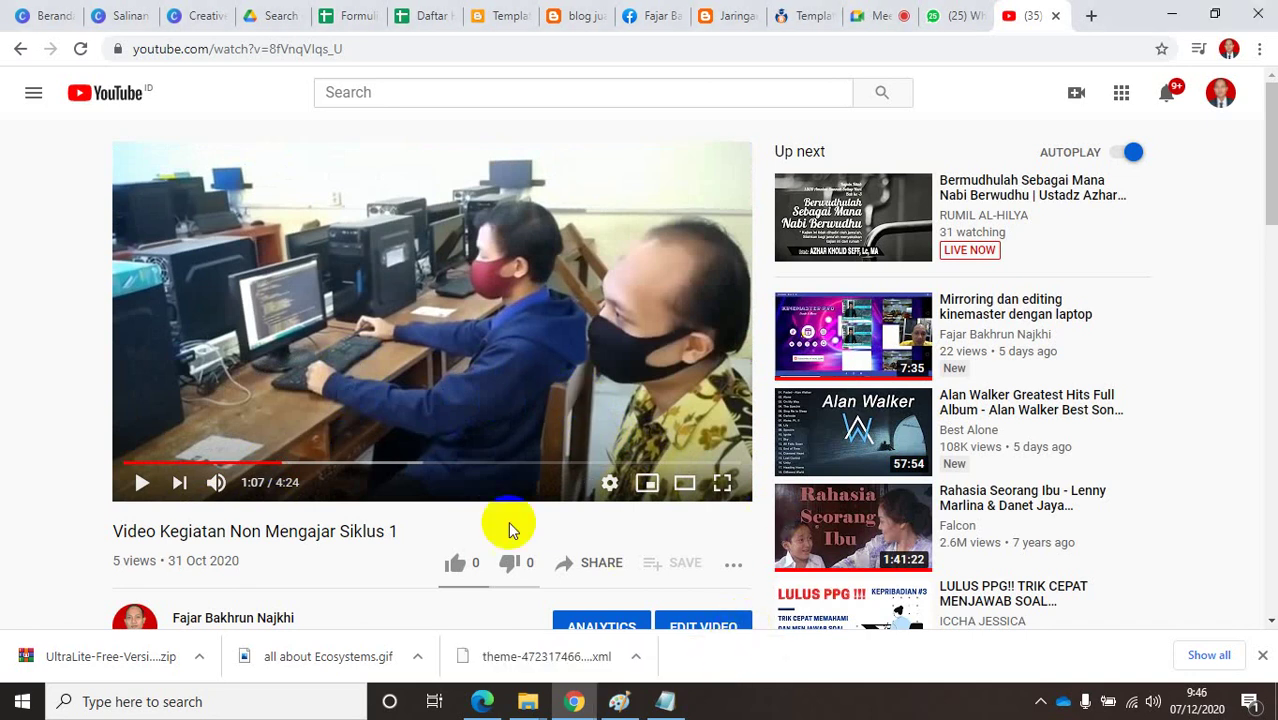
# In the Meet call, admit the pending join request, then use Lihat semua and Izinkan semua to admit everyone
pyautogui.click(866, 16)
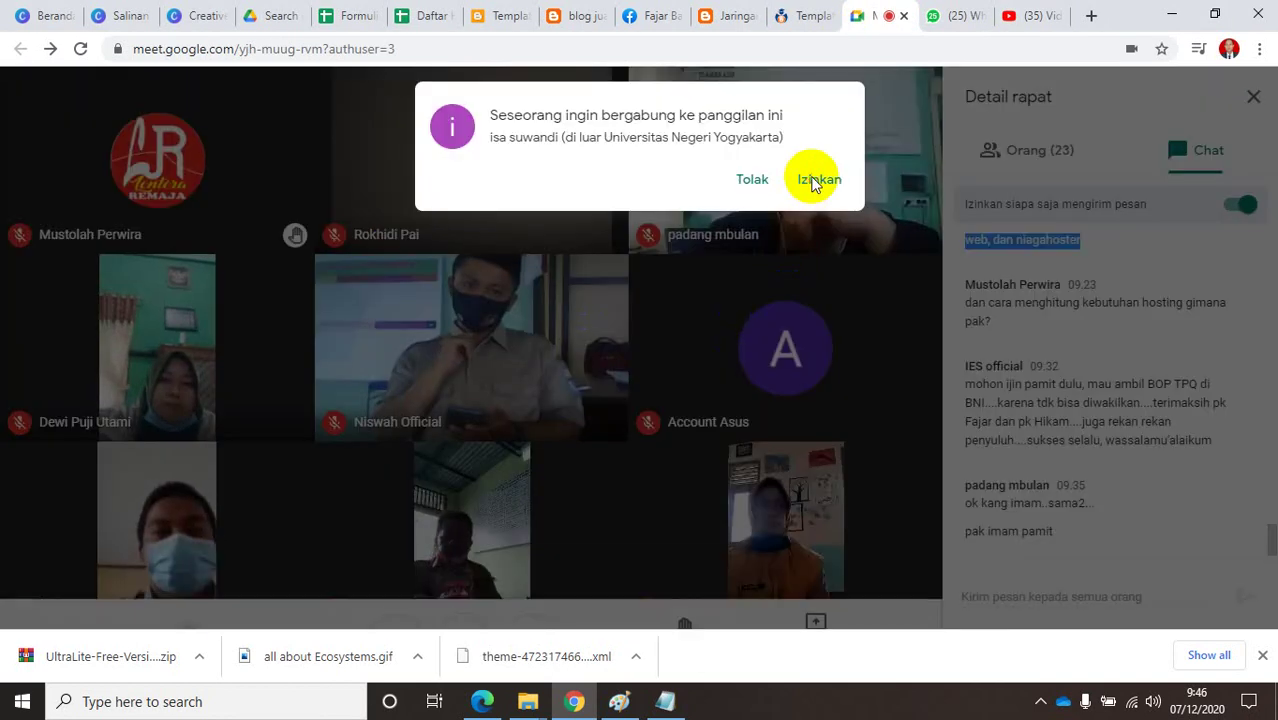
pyautogui.click(815, 181)
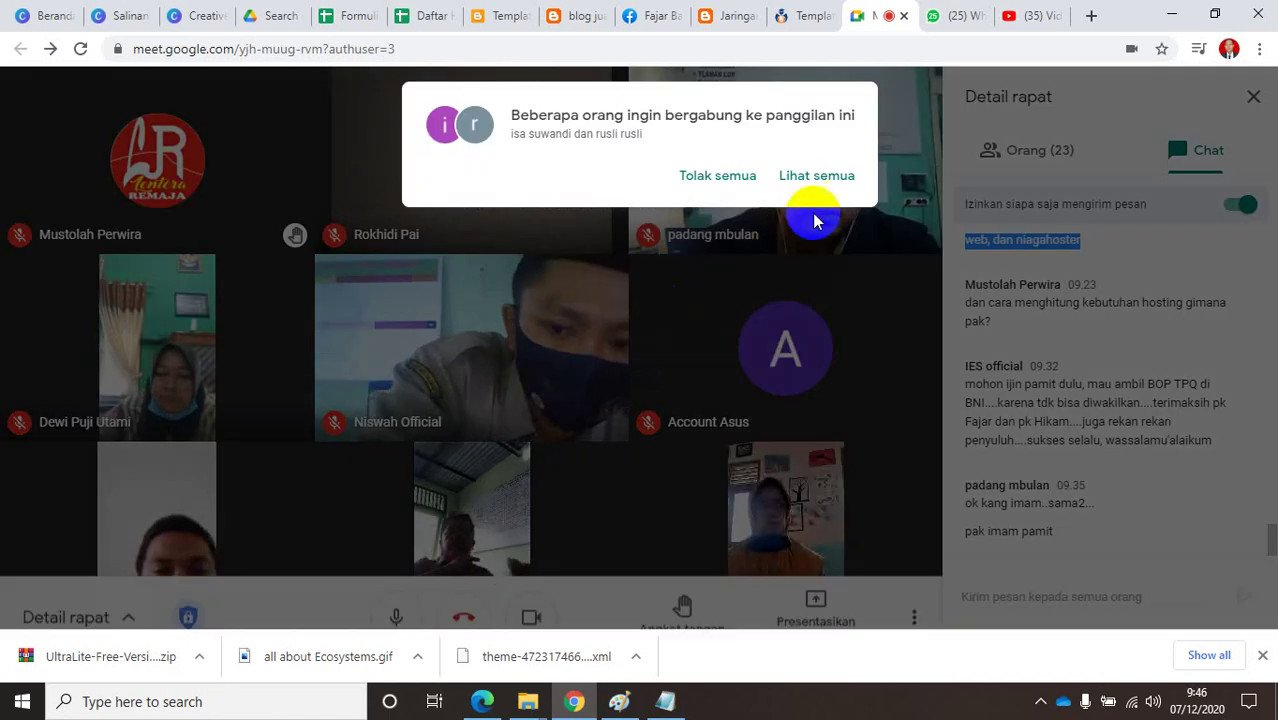
pyautogui.click(826, 180)
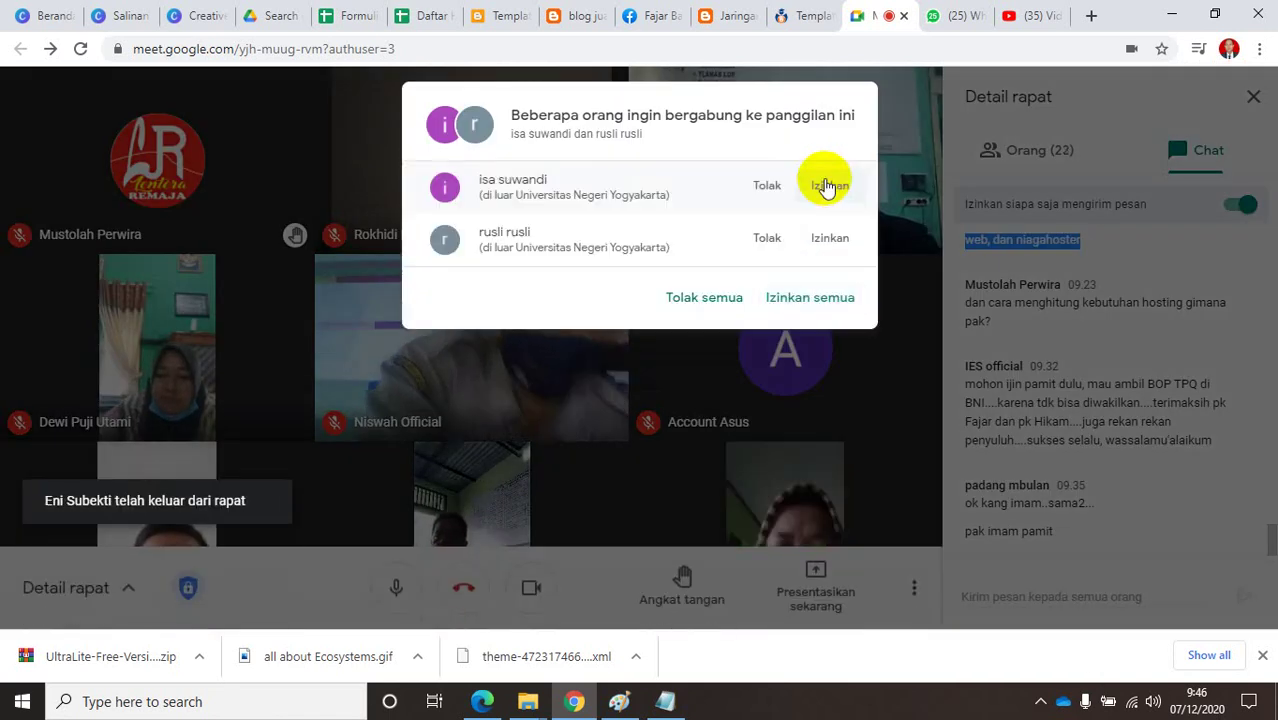
pyautogui.click(823, 303)
pyautogui.moveTo(826, 310)
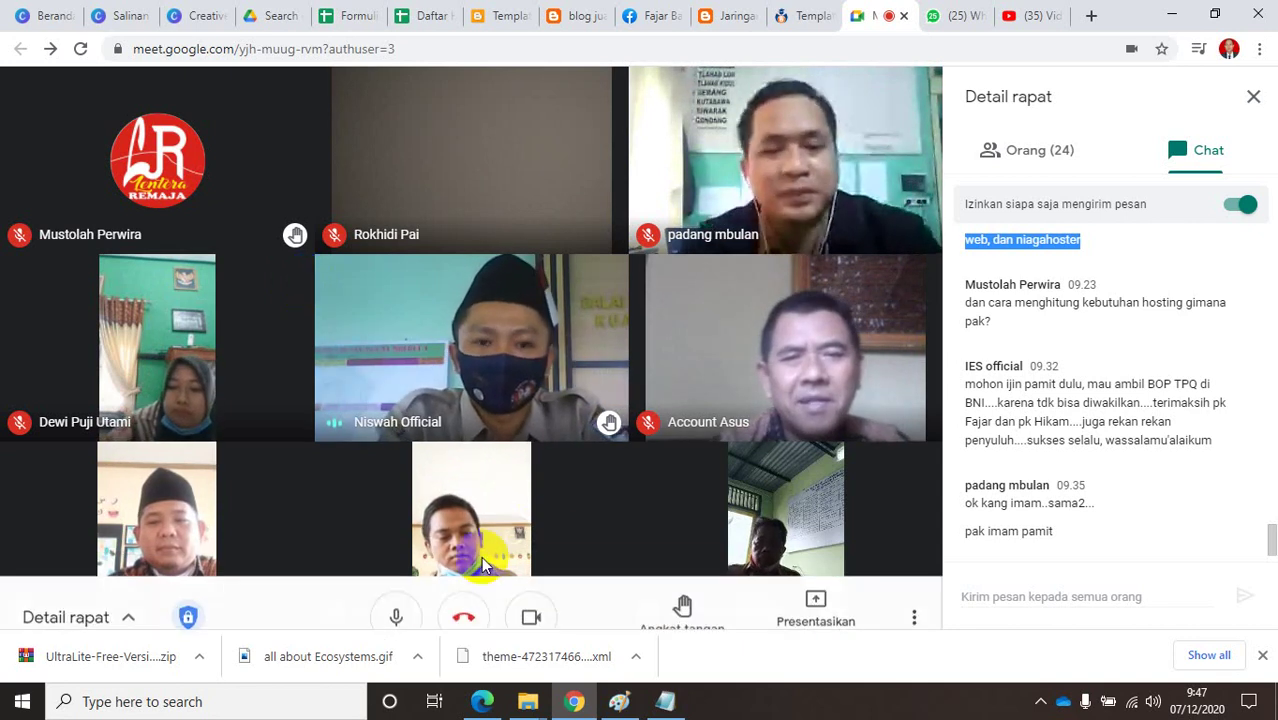
pyautogui.click(397, 590)
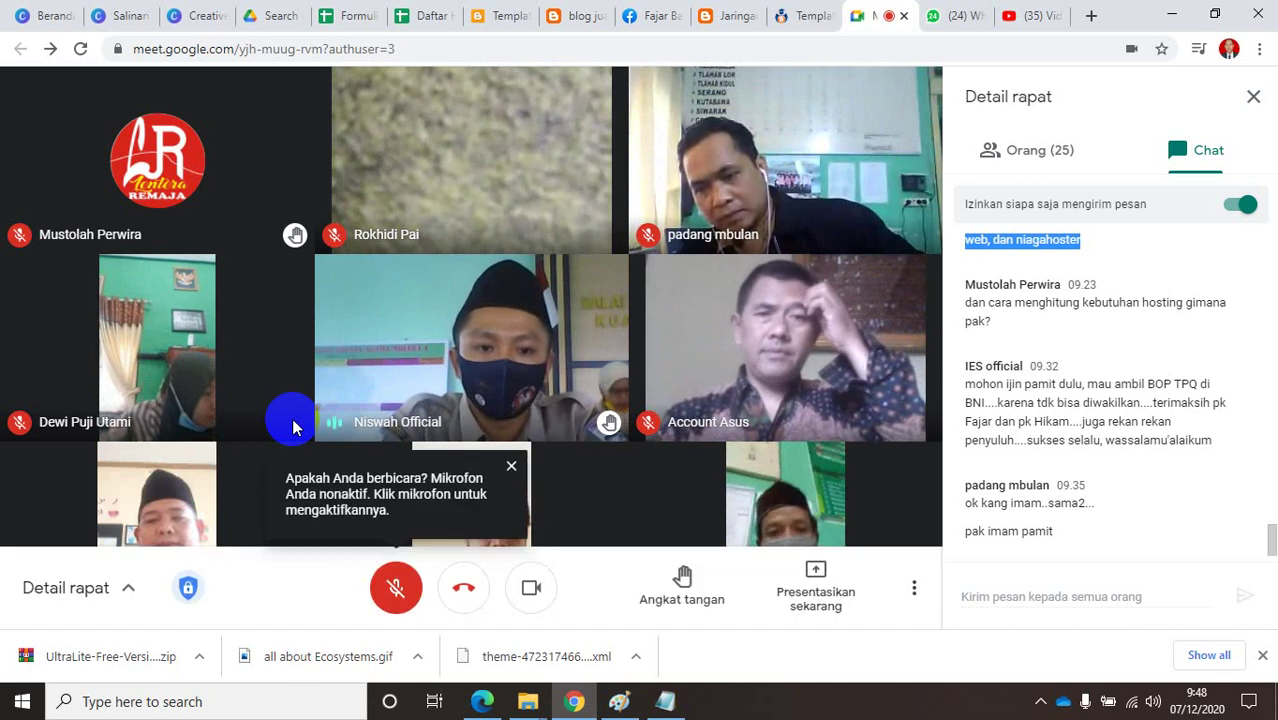
pyautogui.click(510, 466)
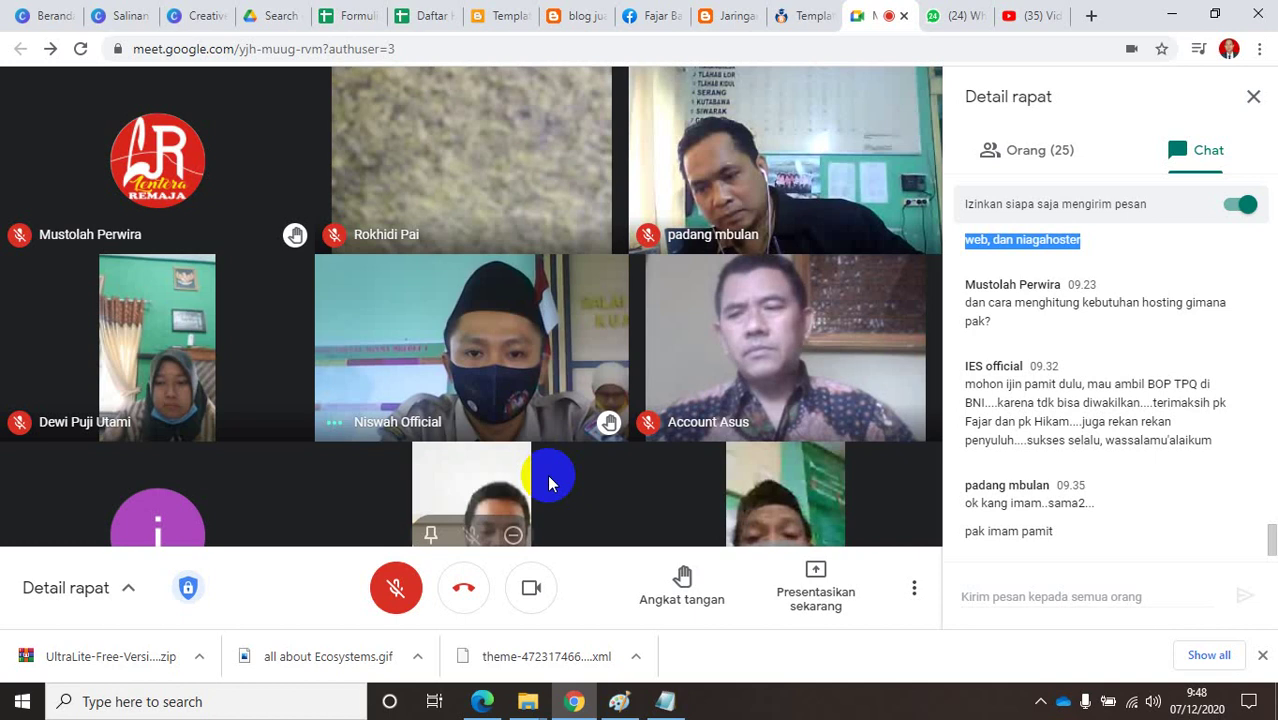
pyautogui.click(398, 588)
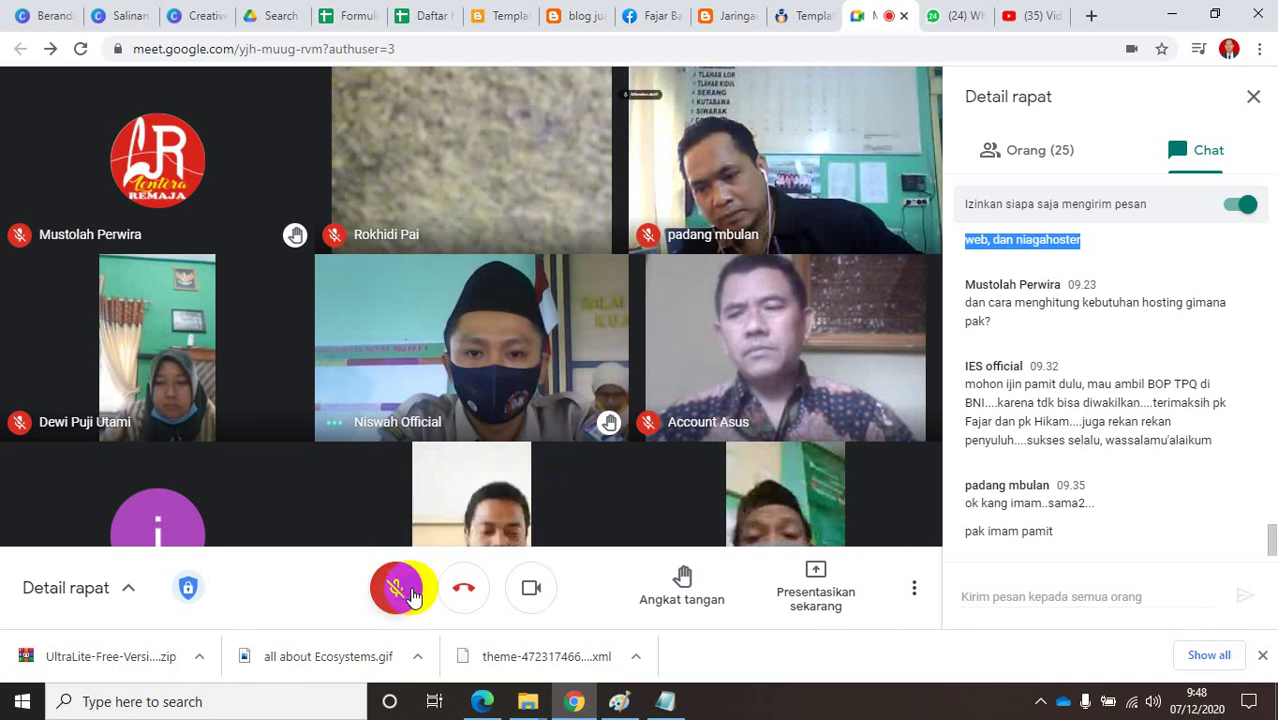
# Check participant names in cells C12 and C13 of the Formulir responses sheet, then return to Meet
pyautogui.click(353, 30)
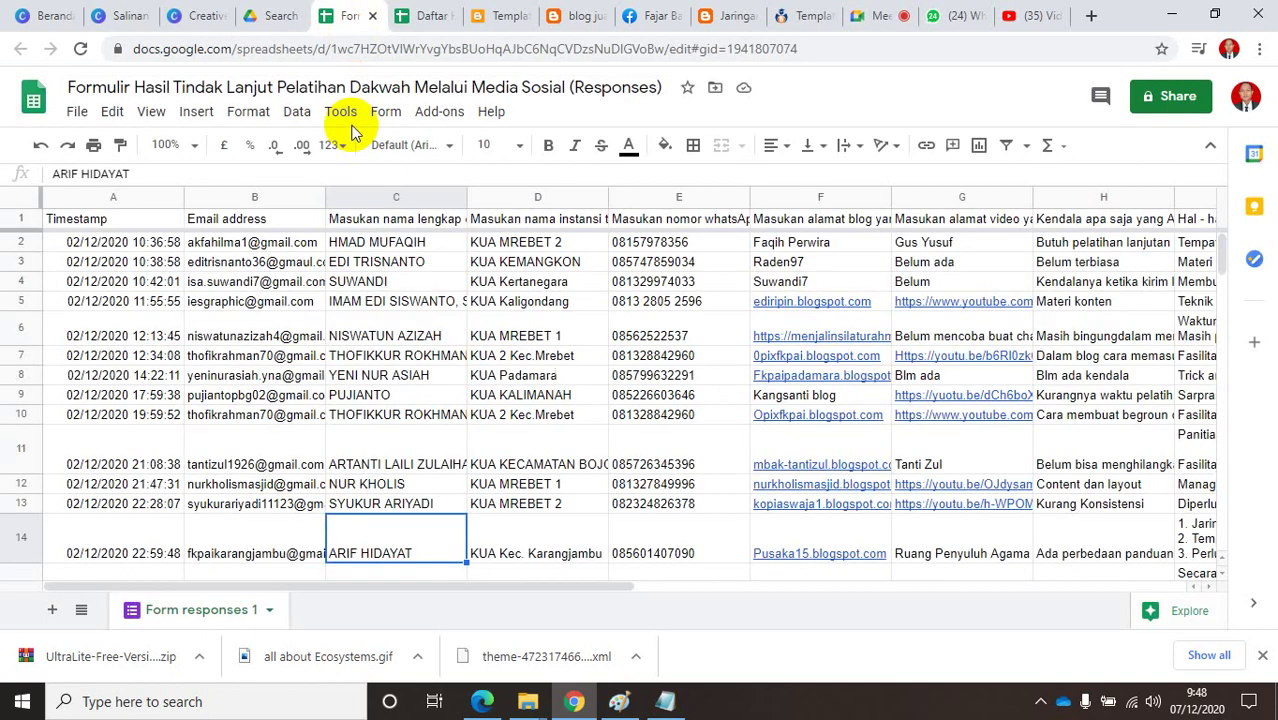
pyautogui.click(368, 485)
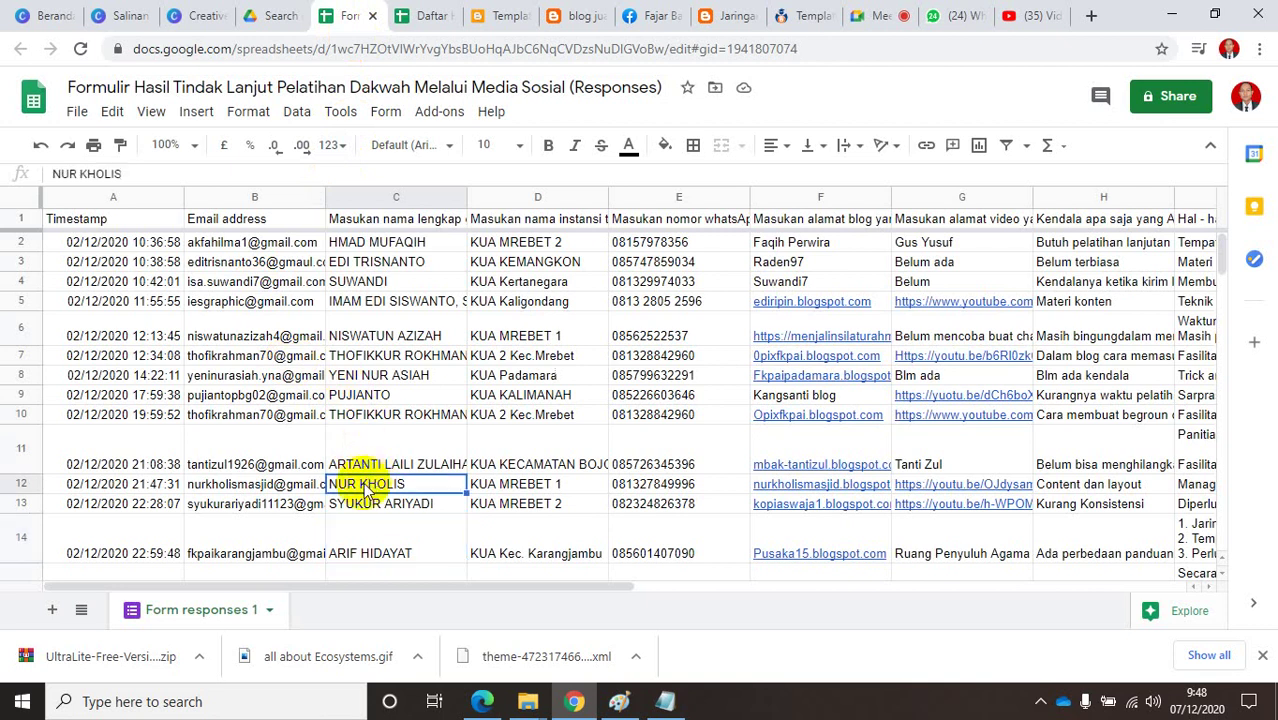
pyautogui.click(377, 508)
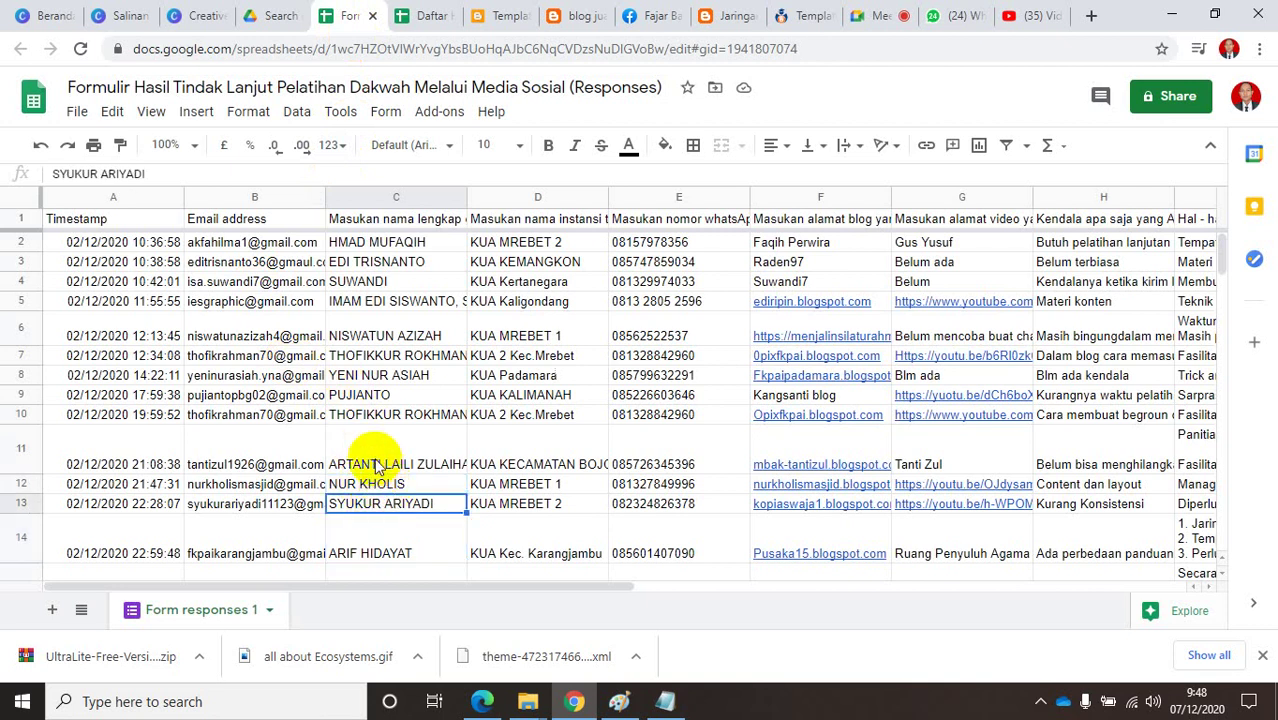
pyautogui.click(856, 18)
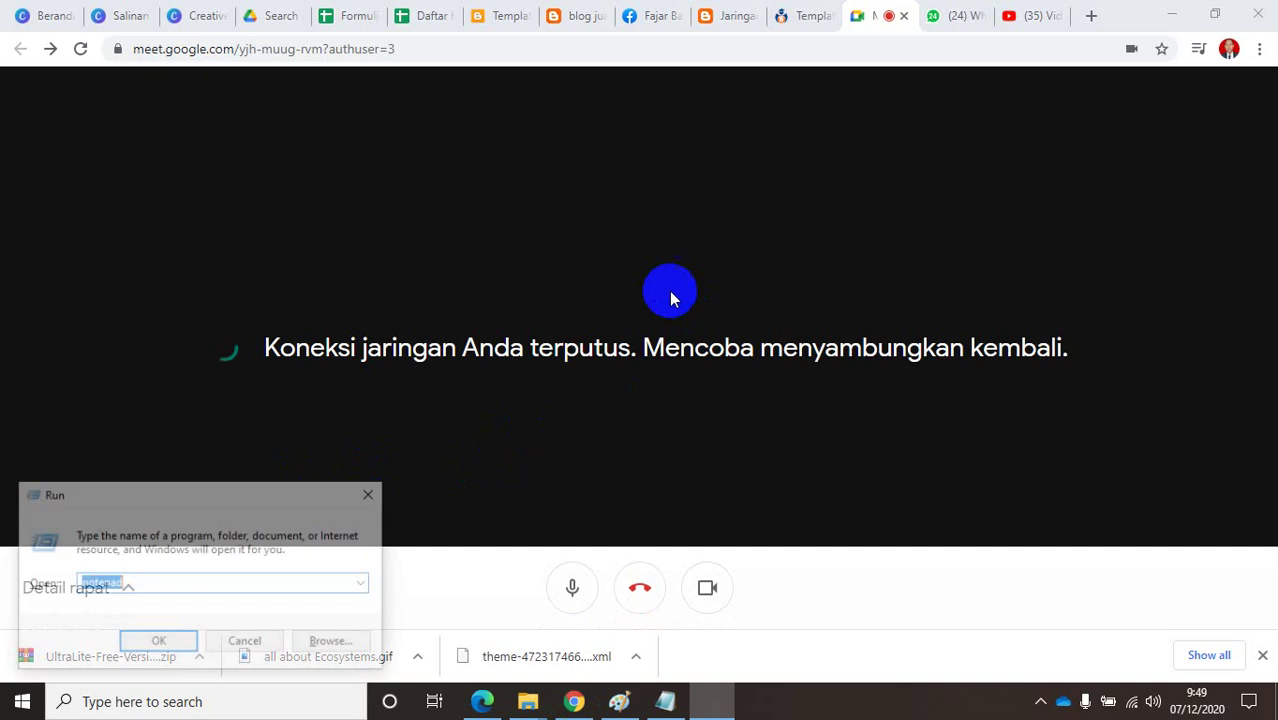
# Enter 'cmd' in the Run box, dismiss it, then reload the disconnected Meet page with F5
pyautogui.write('cmd')
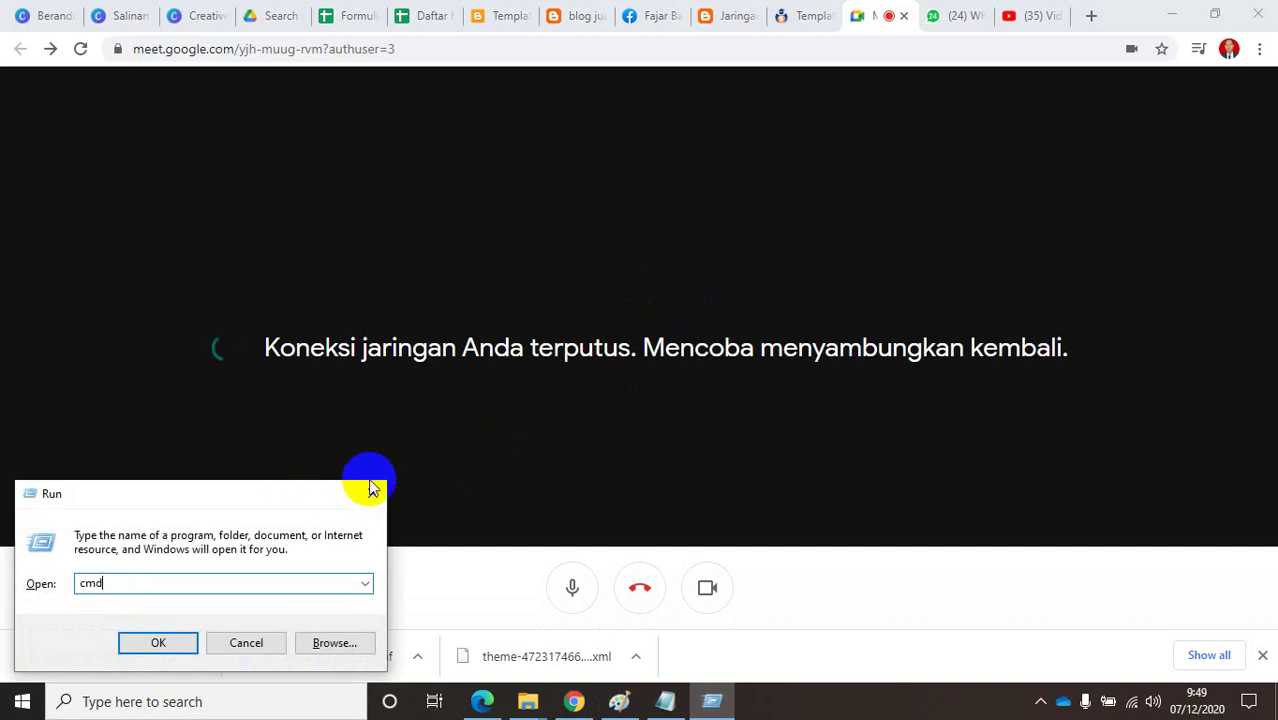
pyautogui.click(372, 492)
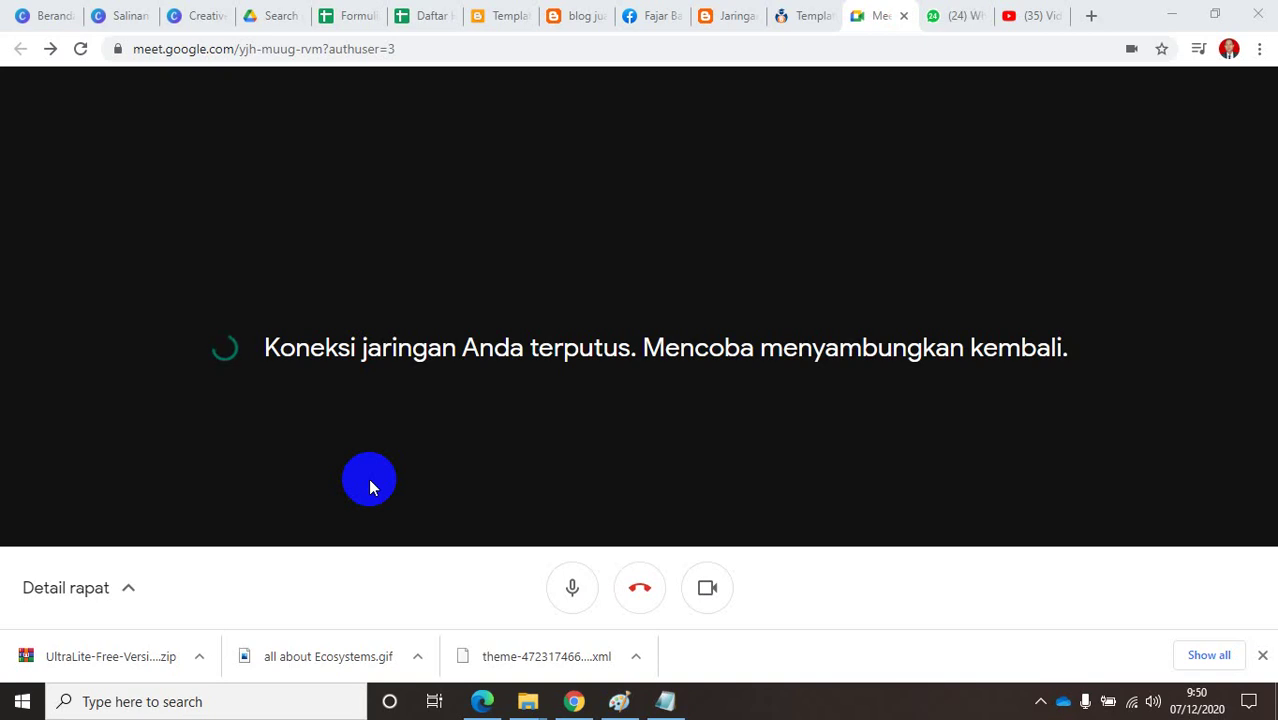
pyautogui.press('super+r')
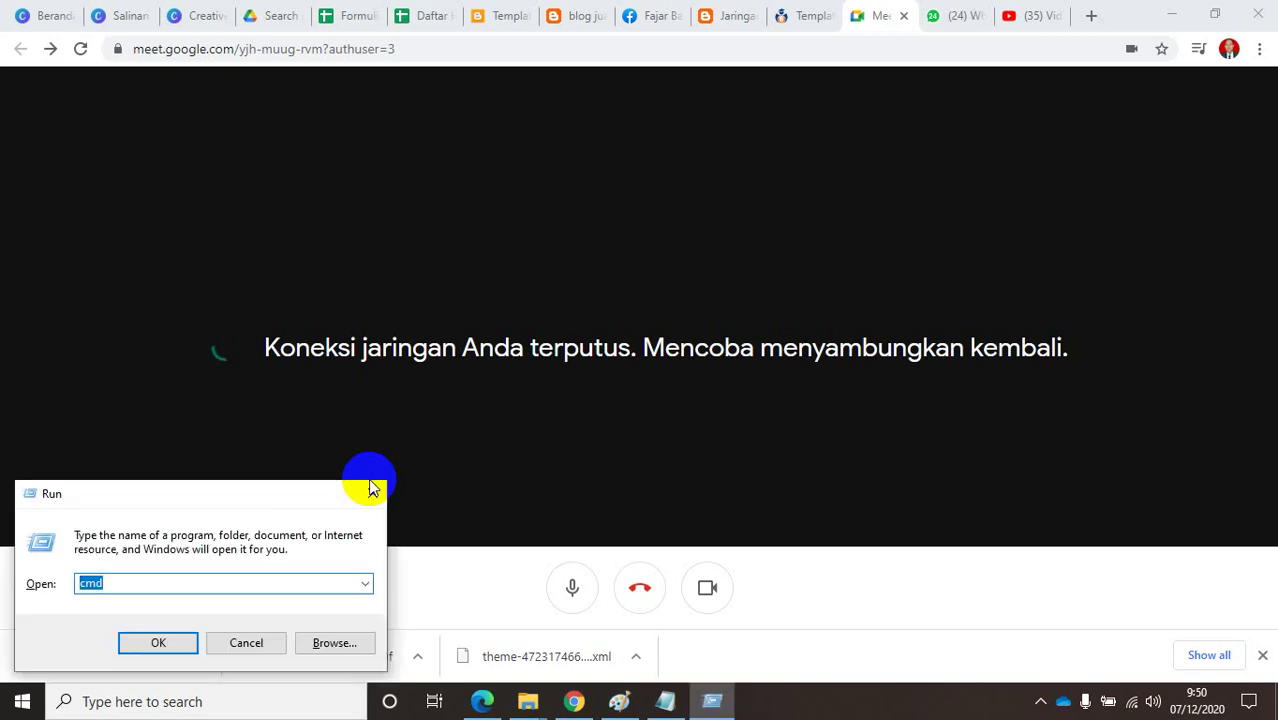
pyautogui.press('Escape')
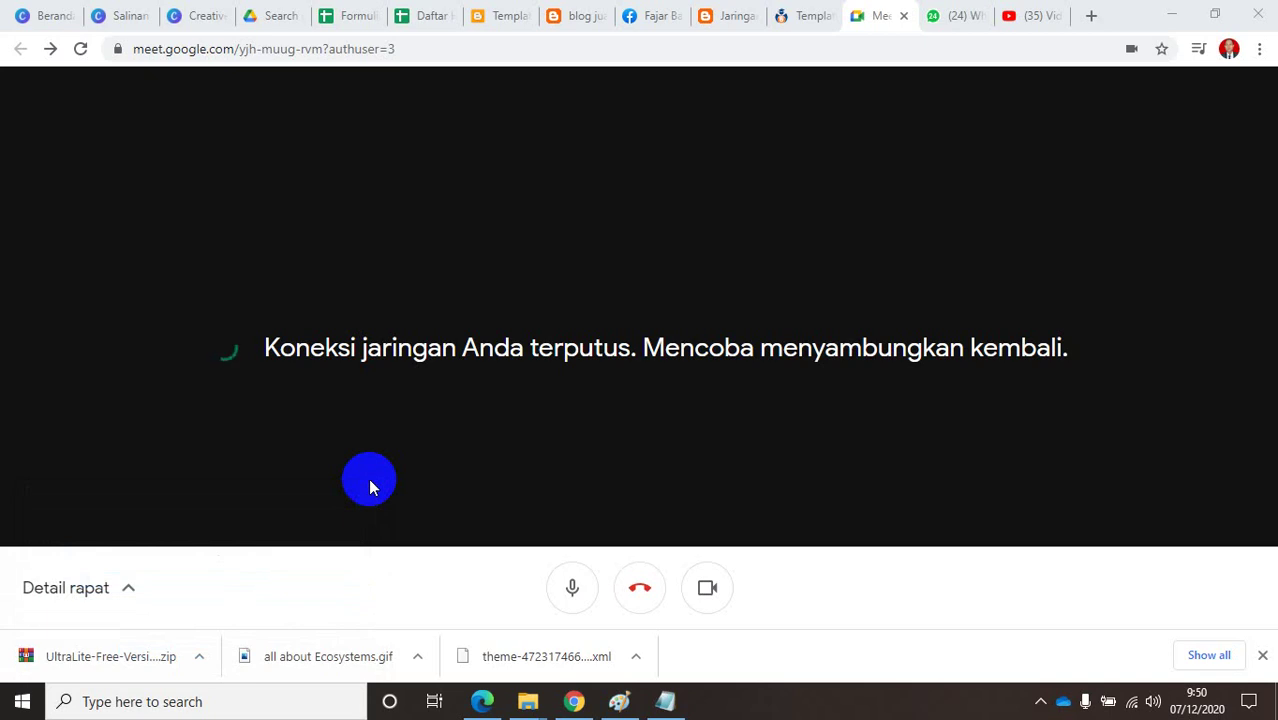
pyautogui.press('F5')
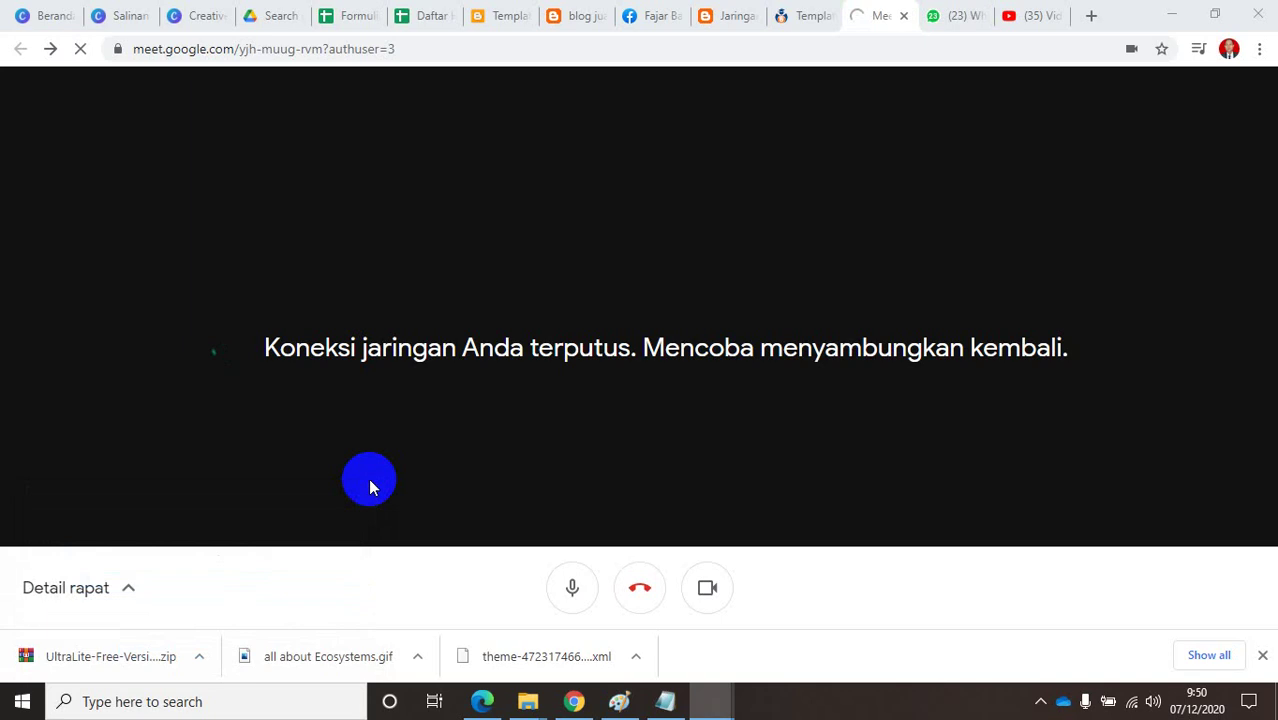
# Close the YouTube, Jaringan, blog and Facebook tabs, then bring up the Command Prompt window previews
pyautogui.click(1031, 24)
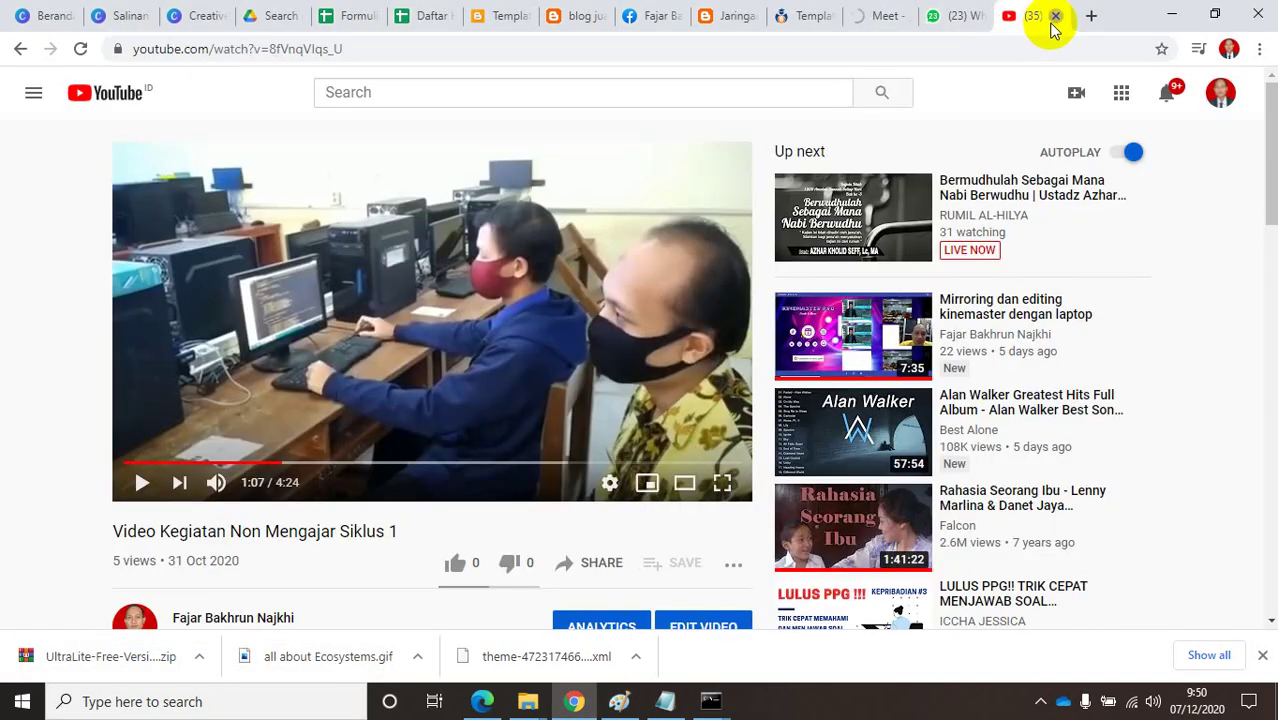
pyautogui.click(1054, 17)
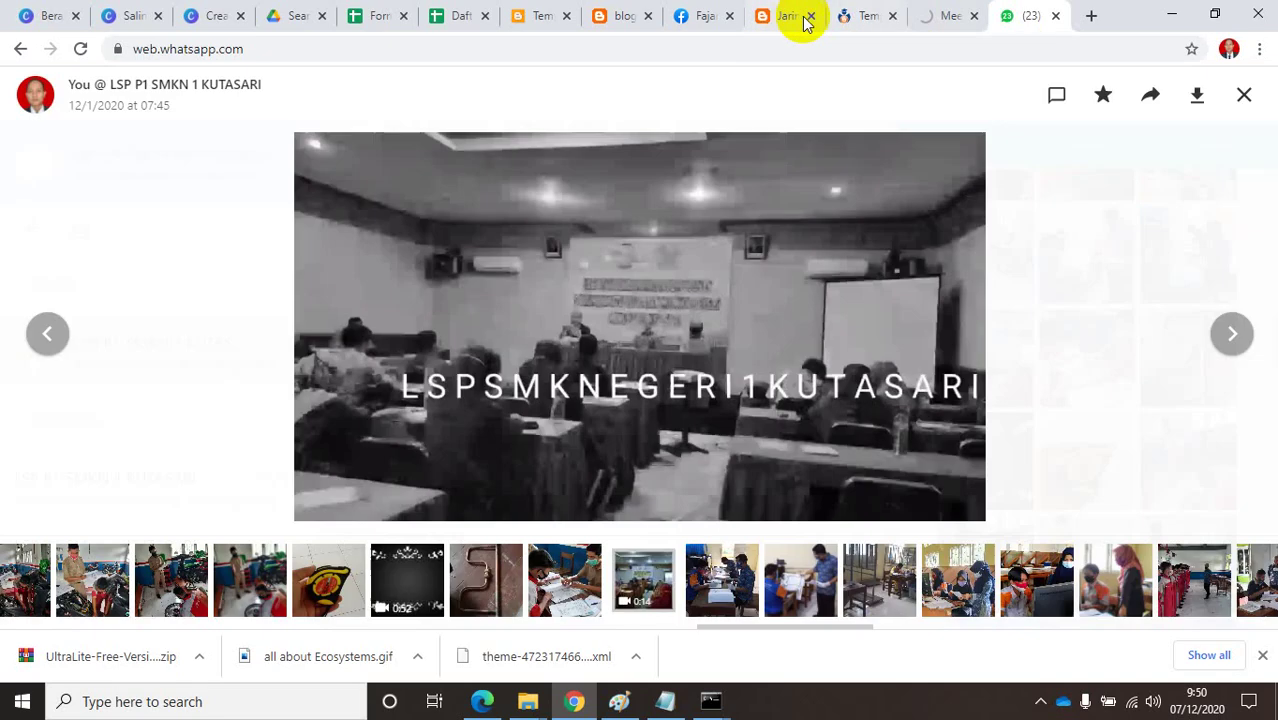
pyautogui.click(800, 20)
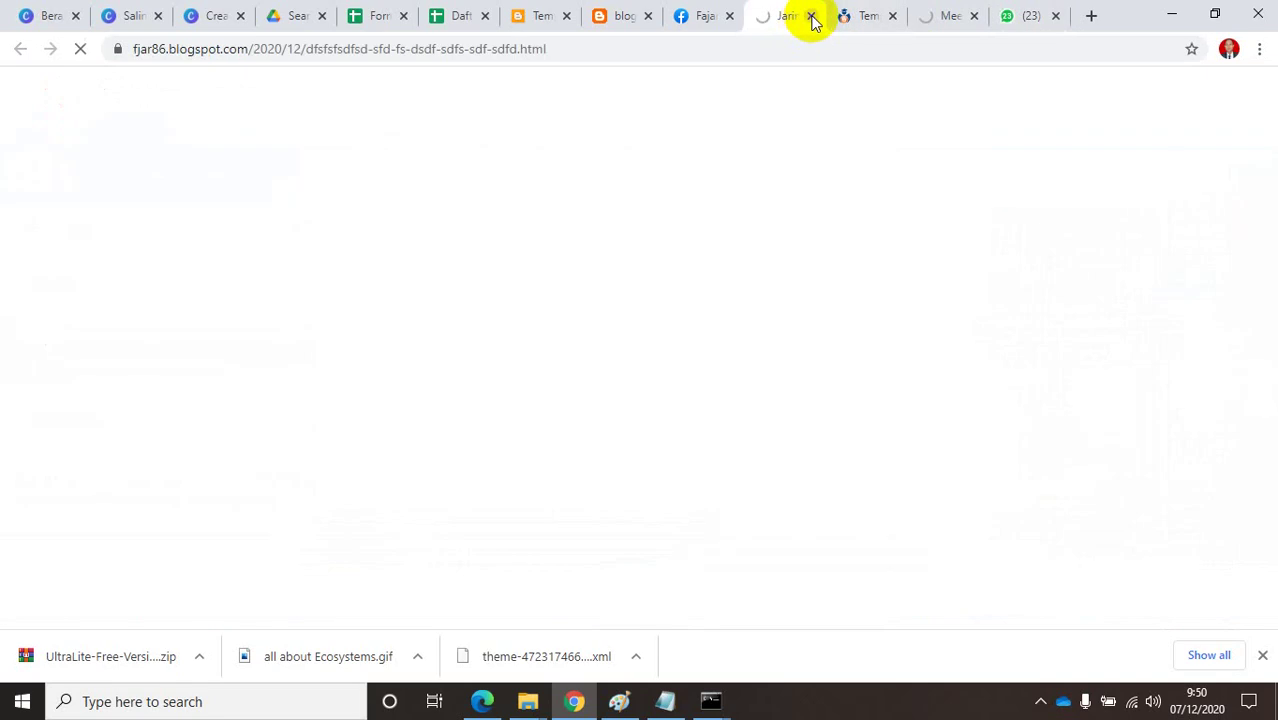
pyautogui.click(811, 16)
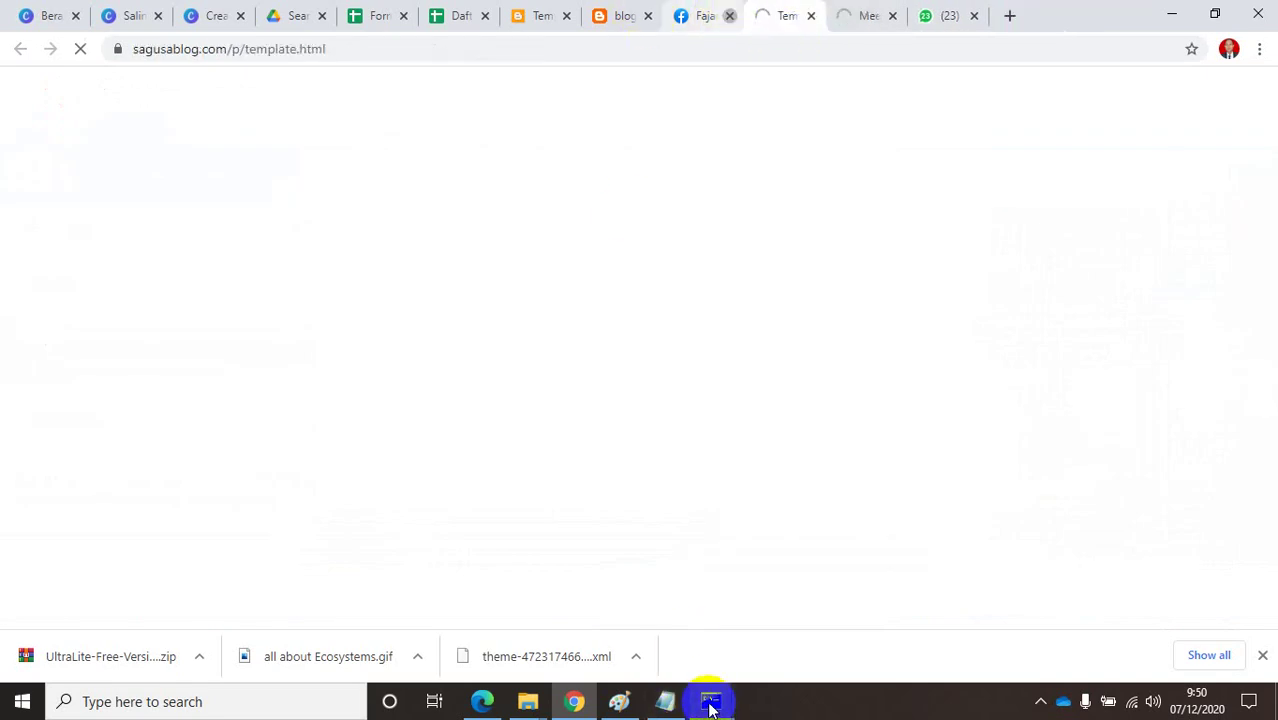
pyautogui.click(736, 662)
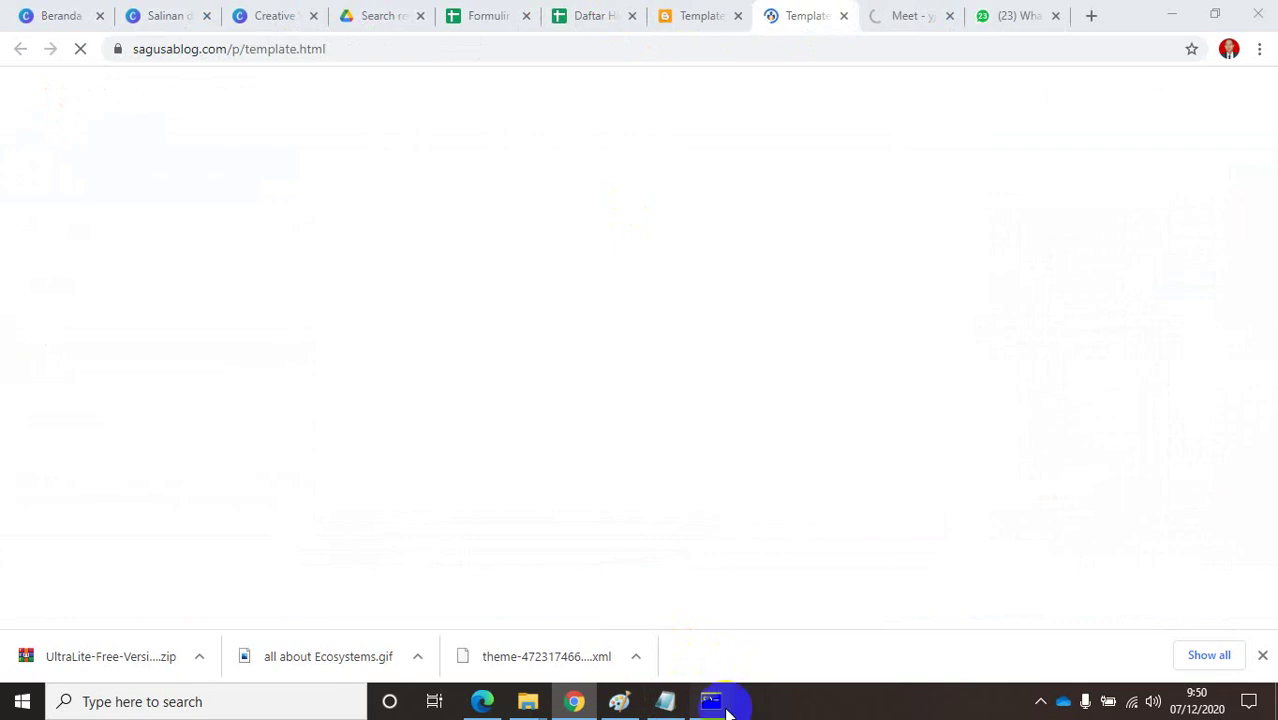
pyautogui.click(708, 700)
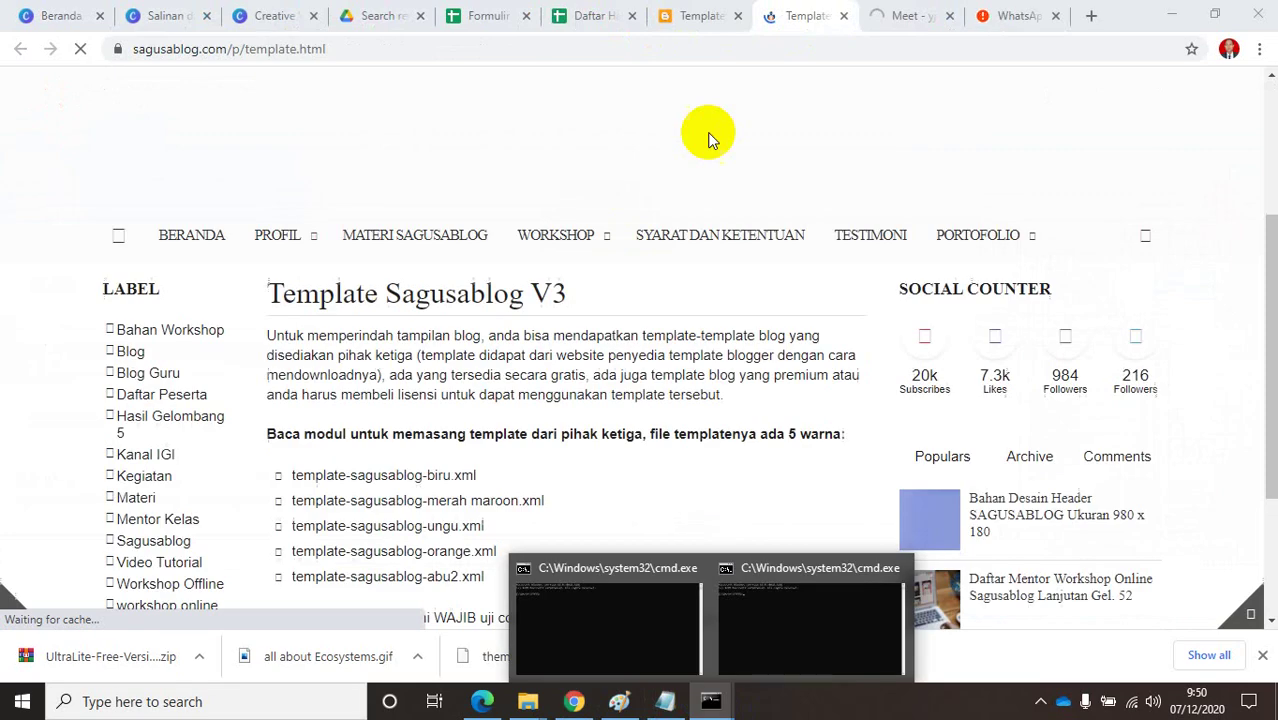
pyautogui.click(724, 692)
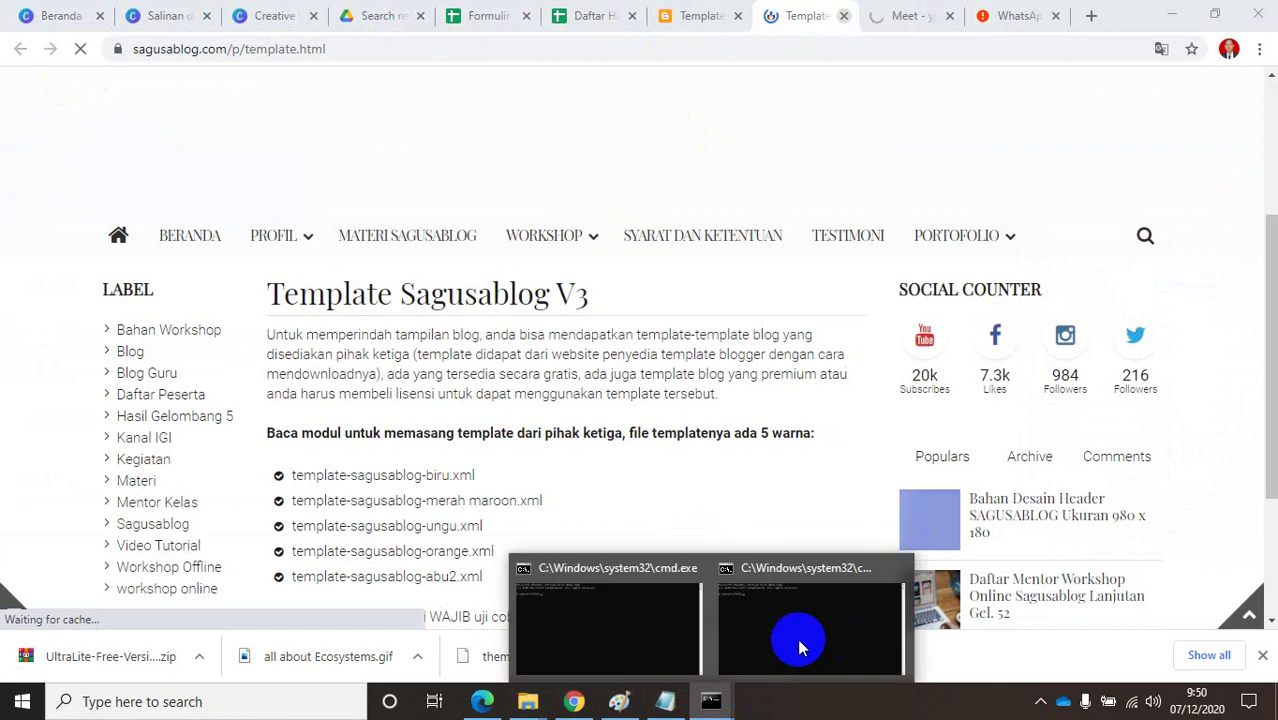
# Close the duplicate Command Prompt window and run ping google.com in the remaining one
pyautogui.moveTo(862, 588)
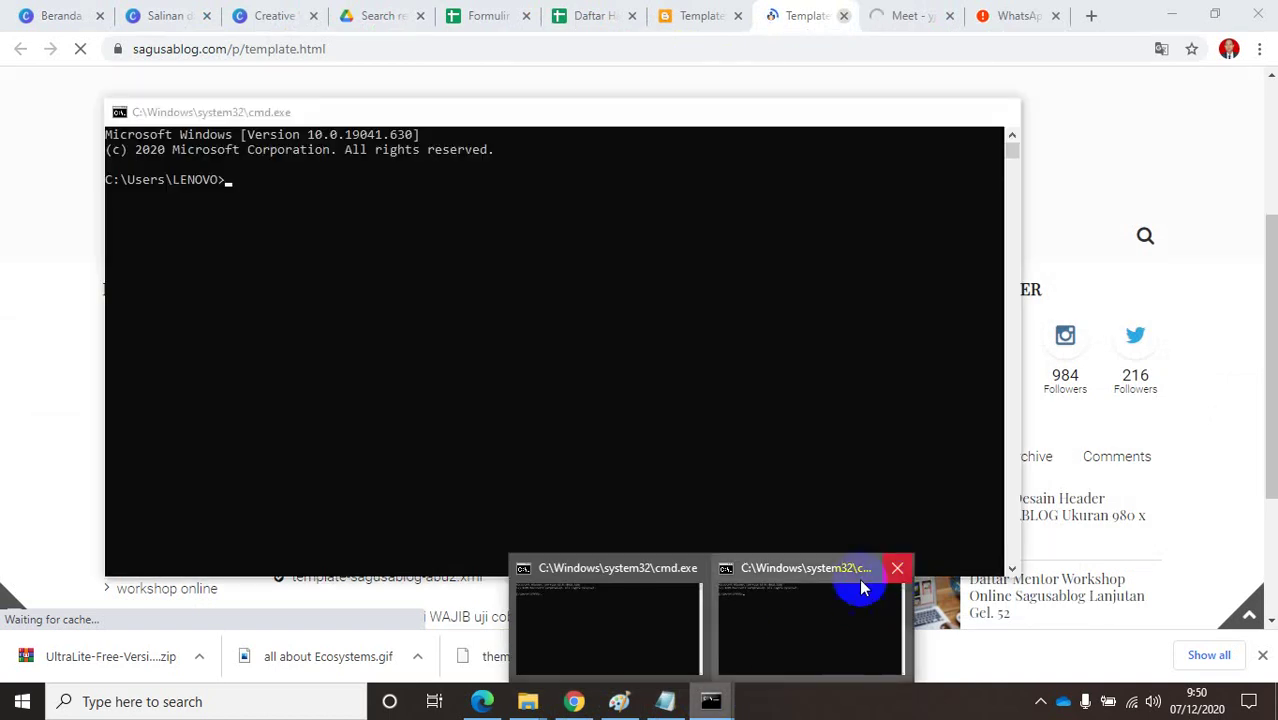
pyautogui.click(897, 568)
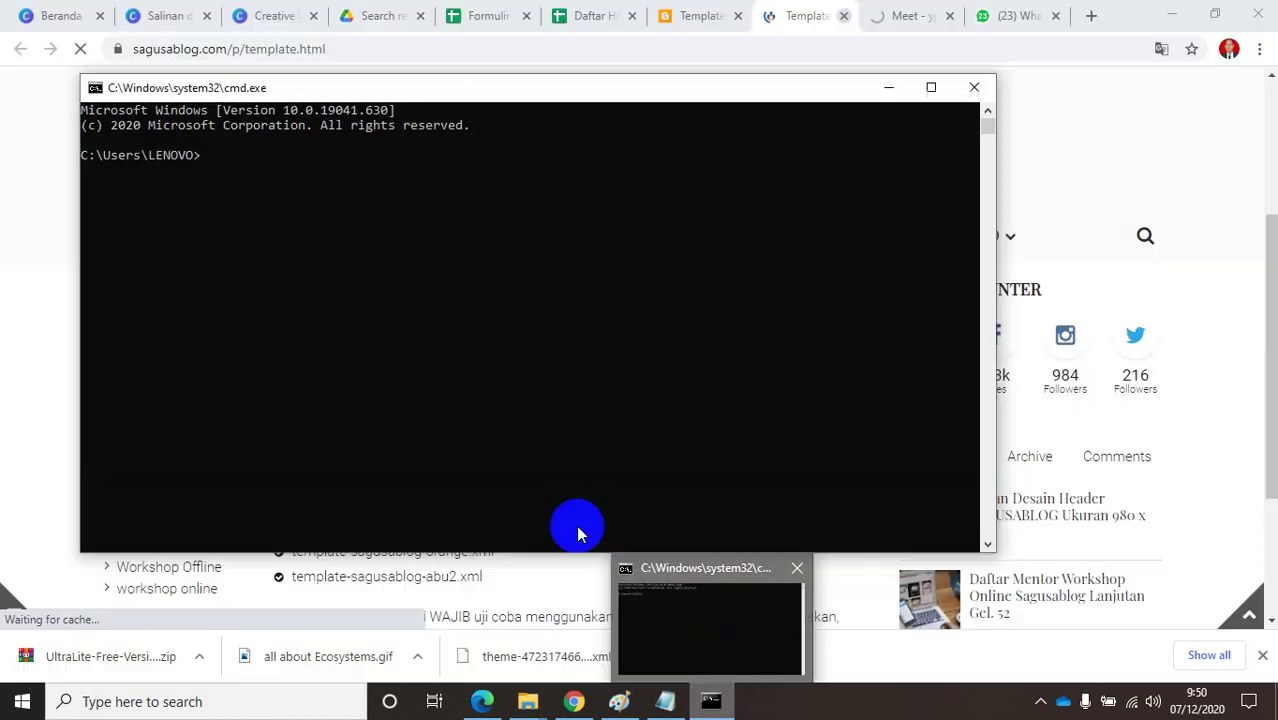
pyautogui.click(615, 379)
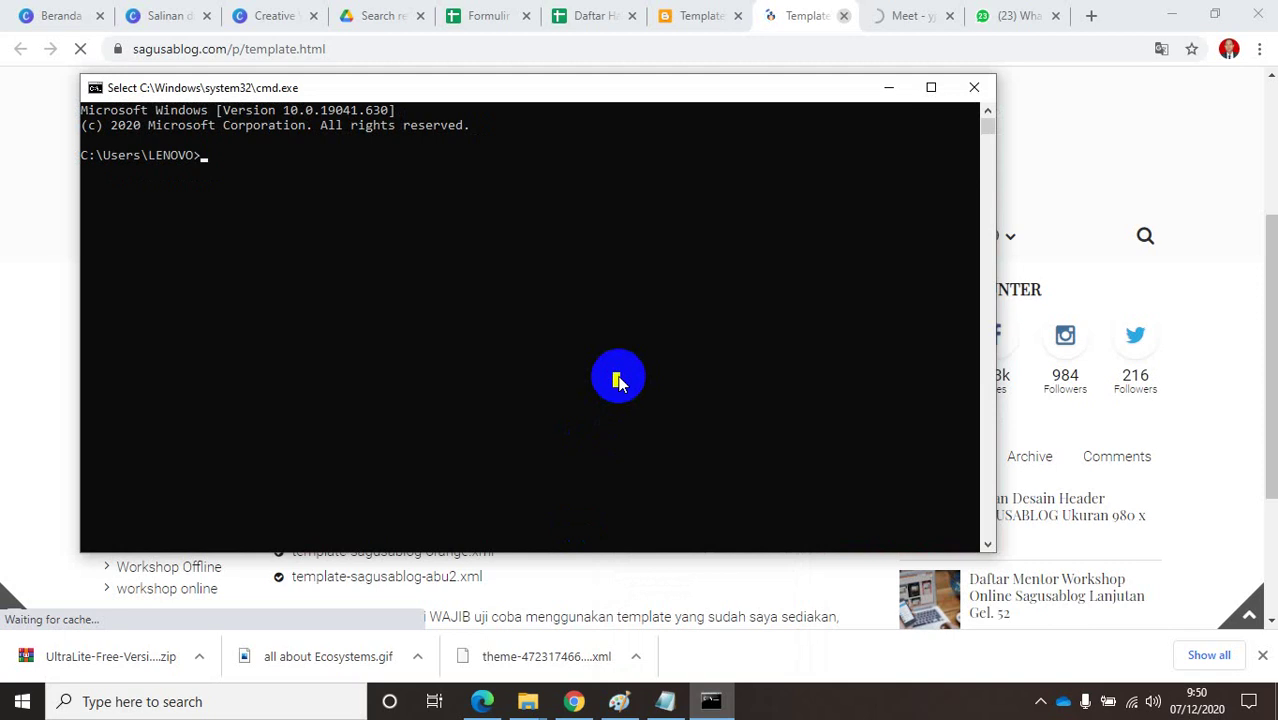
pyautogui.write('ping googl')
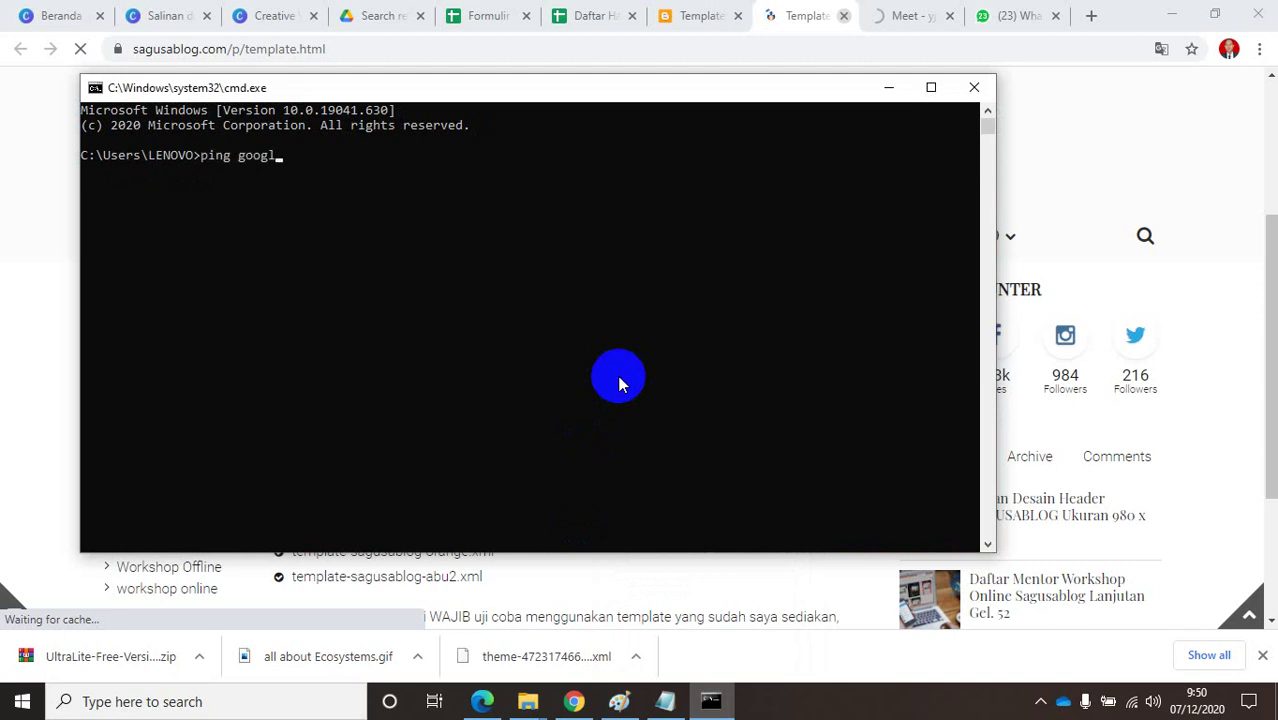
pyautogui.write('e.com')
pyautogui.press('Return')
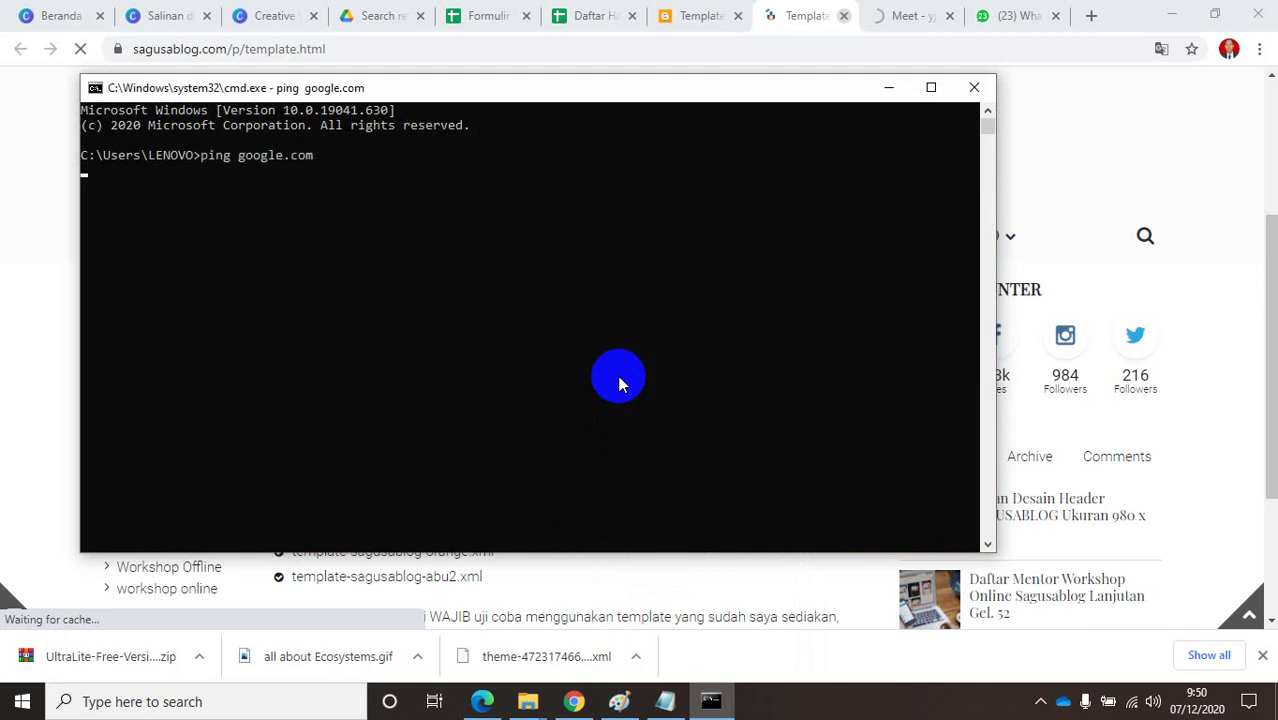
# Drag the console window lower and to the right, then minimize it
pyautogui.click(481, 97)
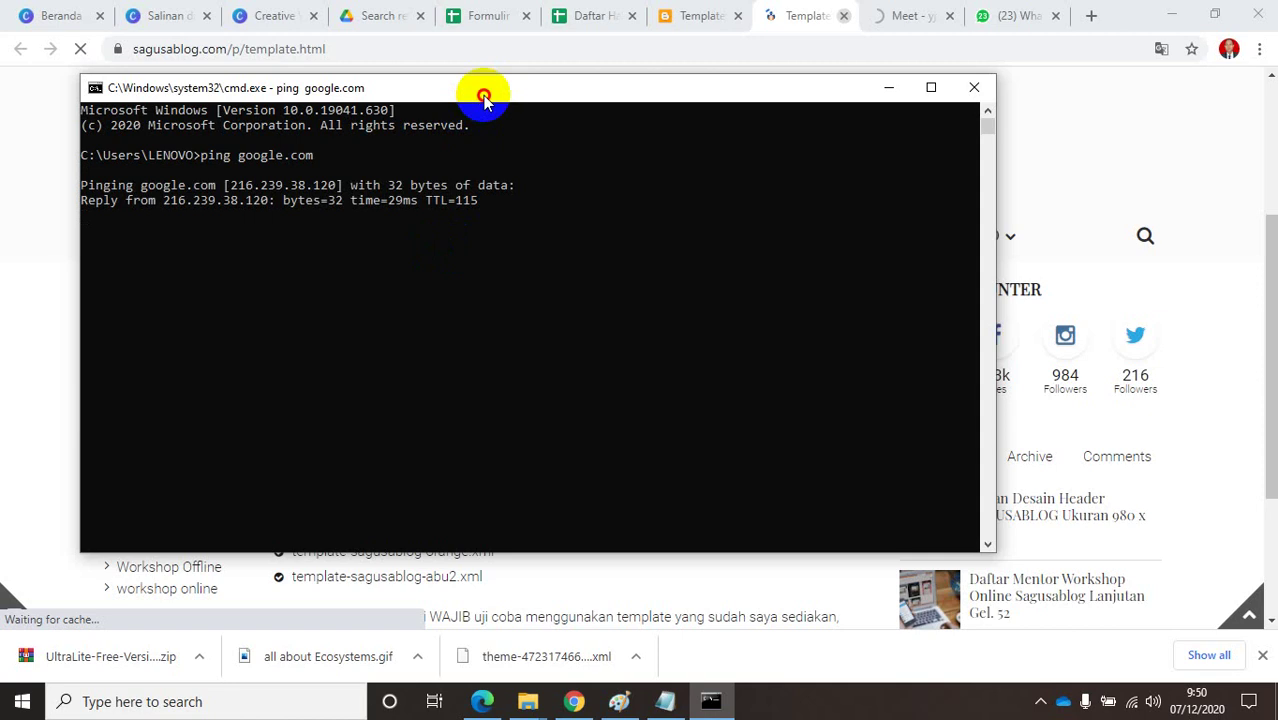
pyautogui.moveTo(483, 97); pyautogui.dragTo(414, 148)
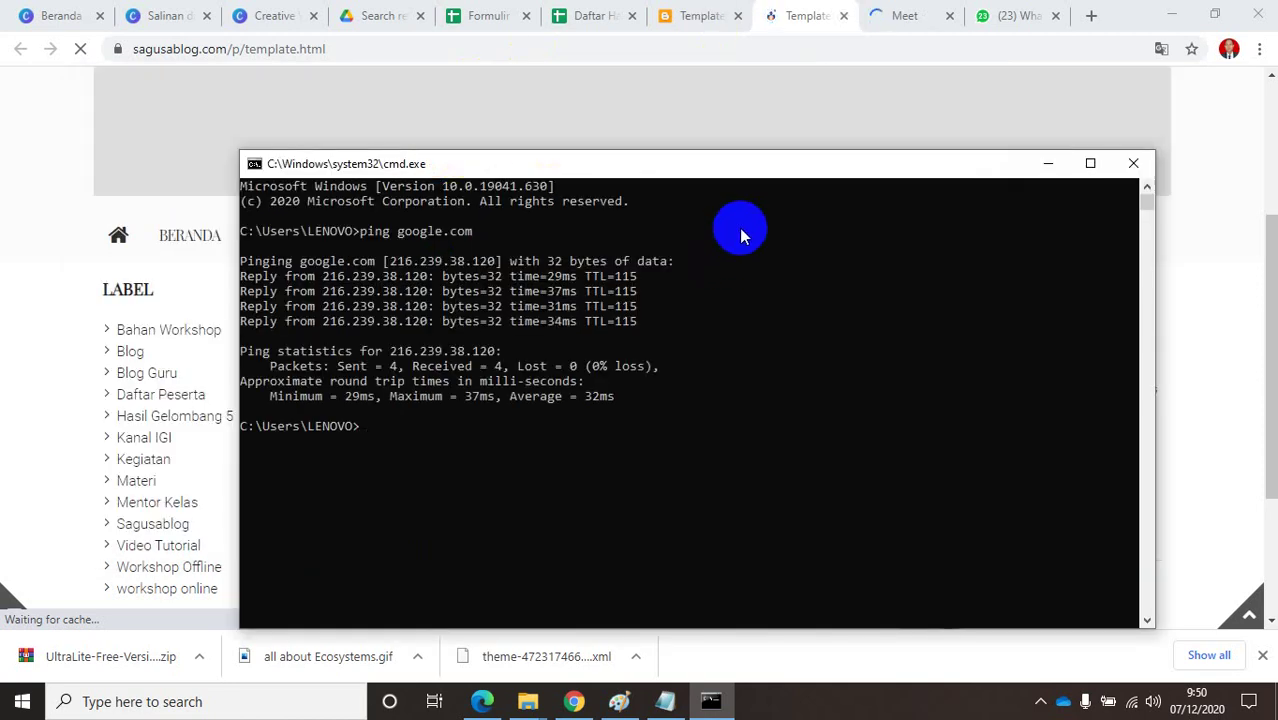
pyautogui.click(1053, 170)
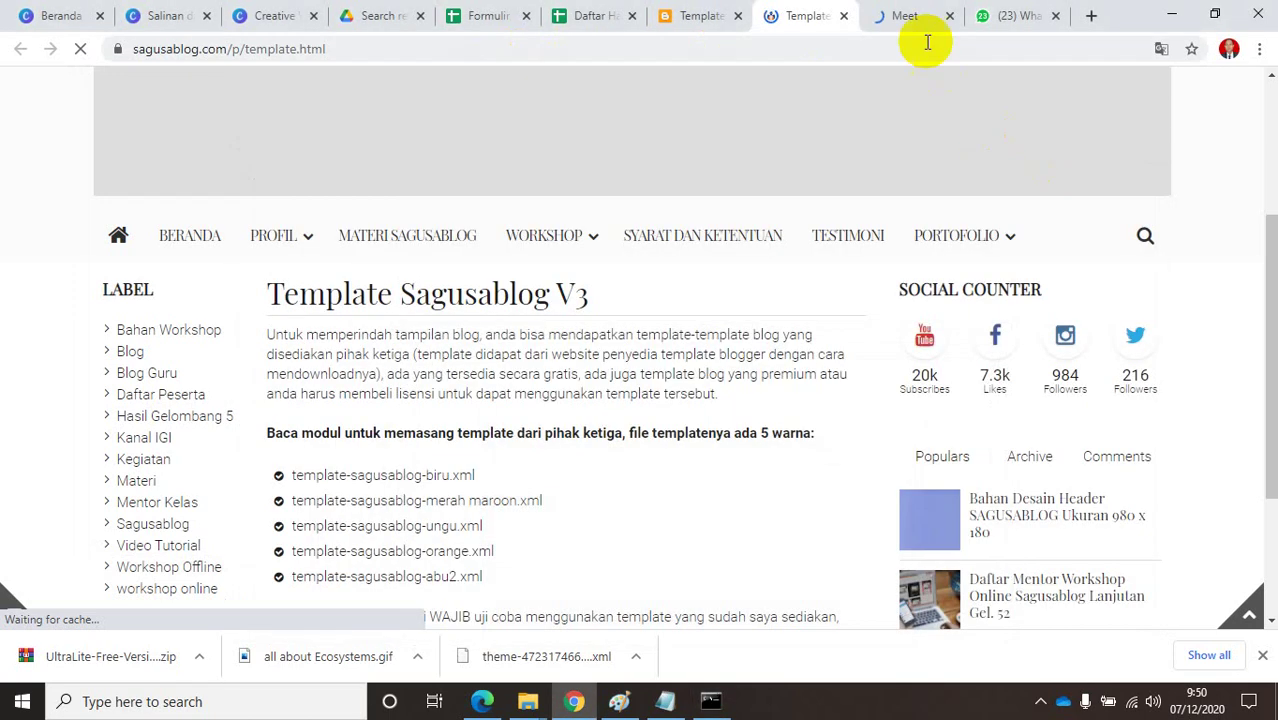
# Switch to the Meet tab, close the second Template tab, and click into the reconnecting call
pyautogui.click(907, 20)
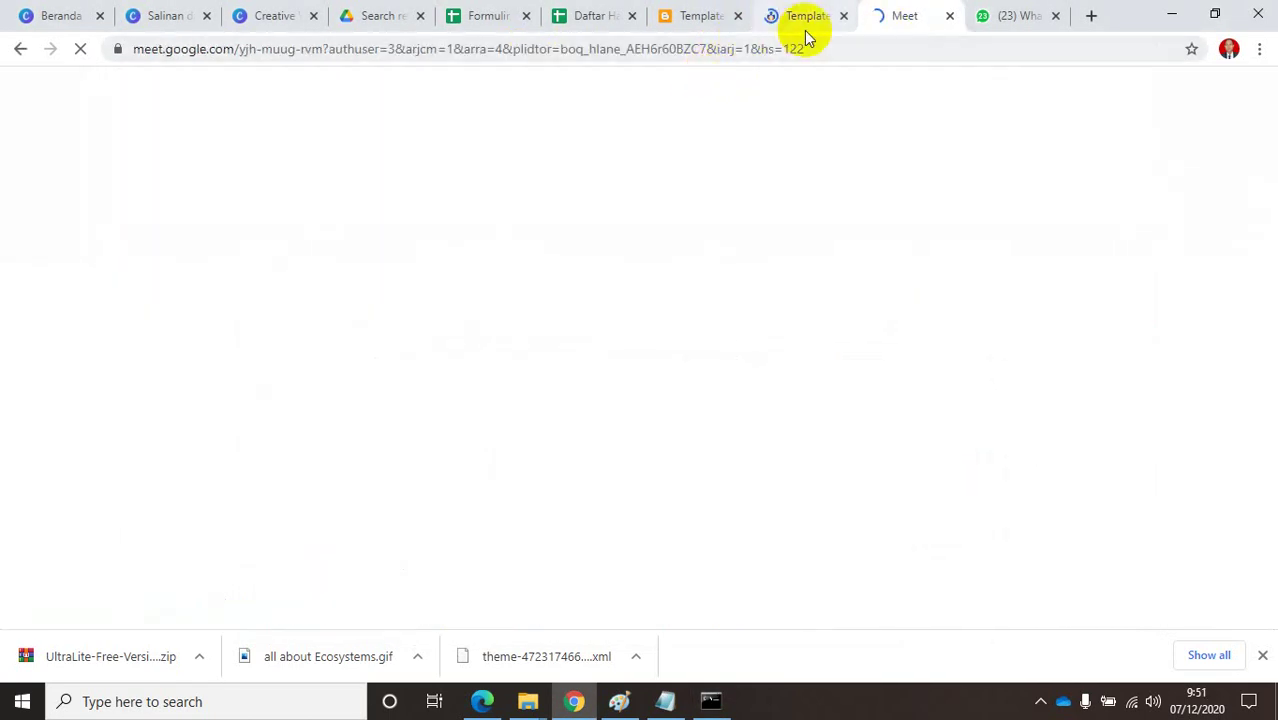
pyautogui.click(843, 16)
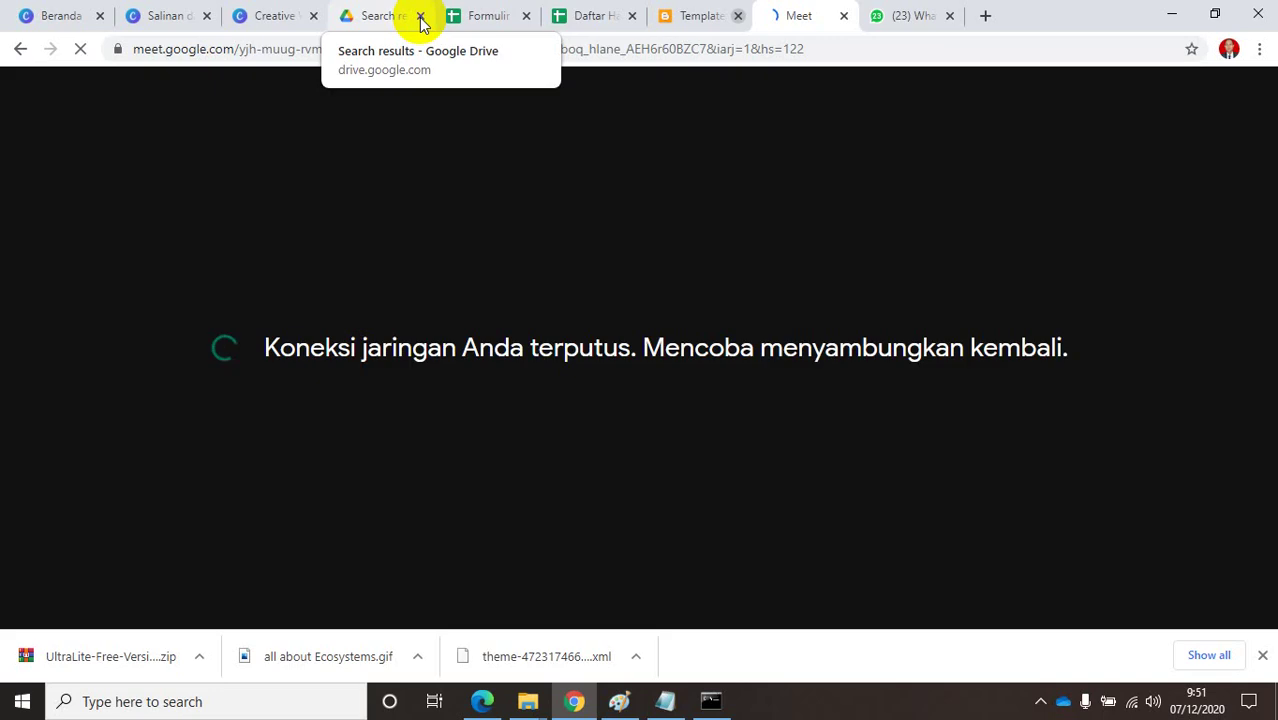
pyautogui.click(531, 186)
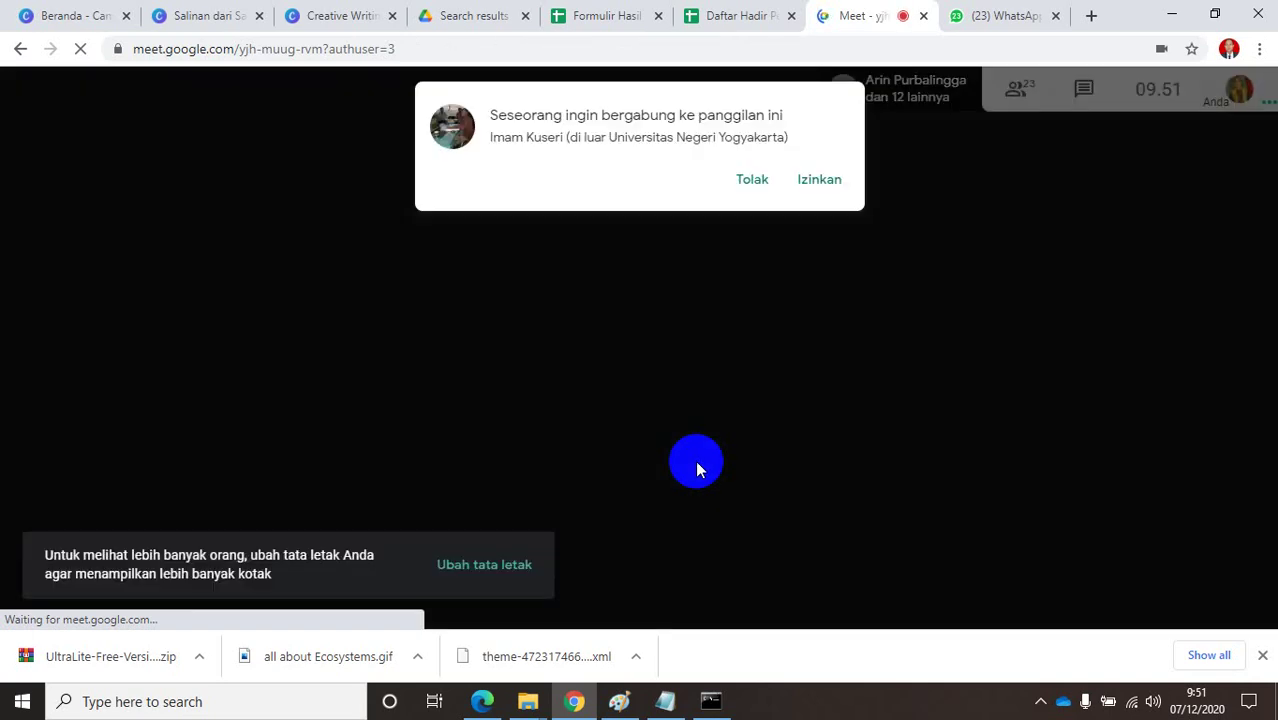
# Admit both join requests with Izinkan, then toggle the microphone until it ends up on
pyautogui.click(818, 186)
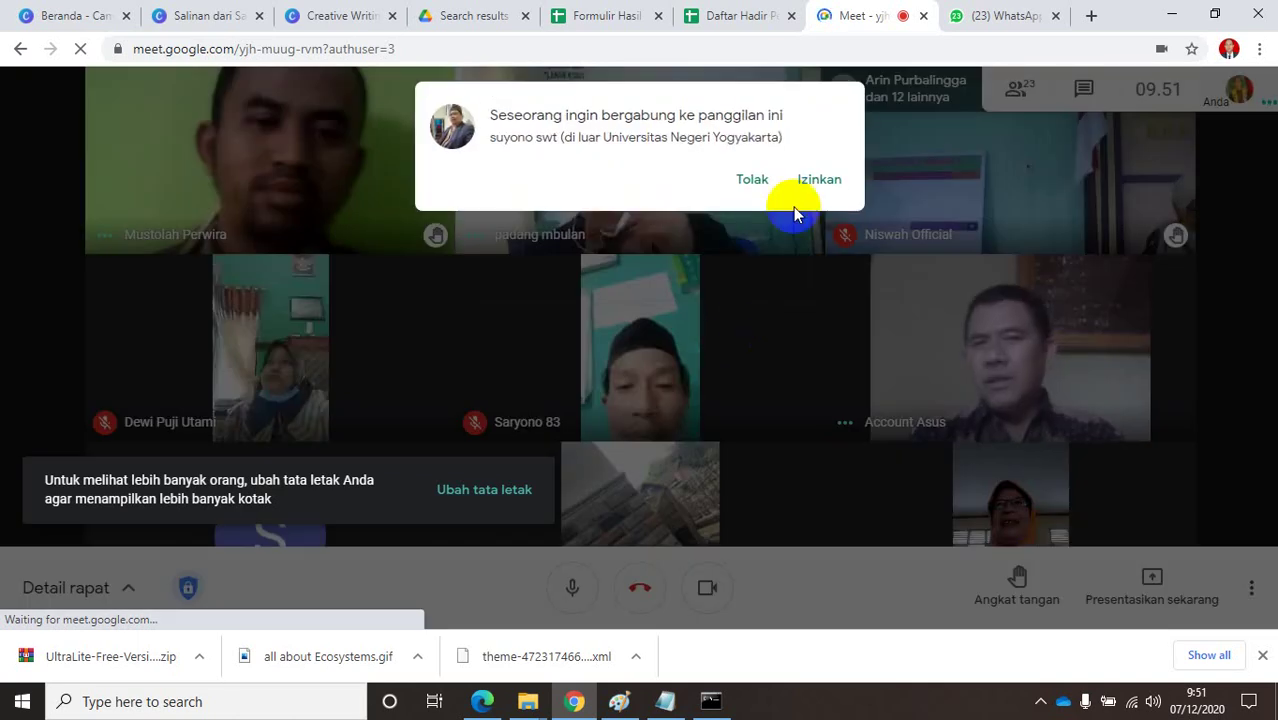
pyautogui.click(833, 190)
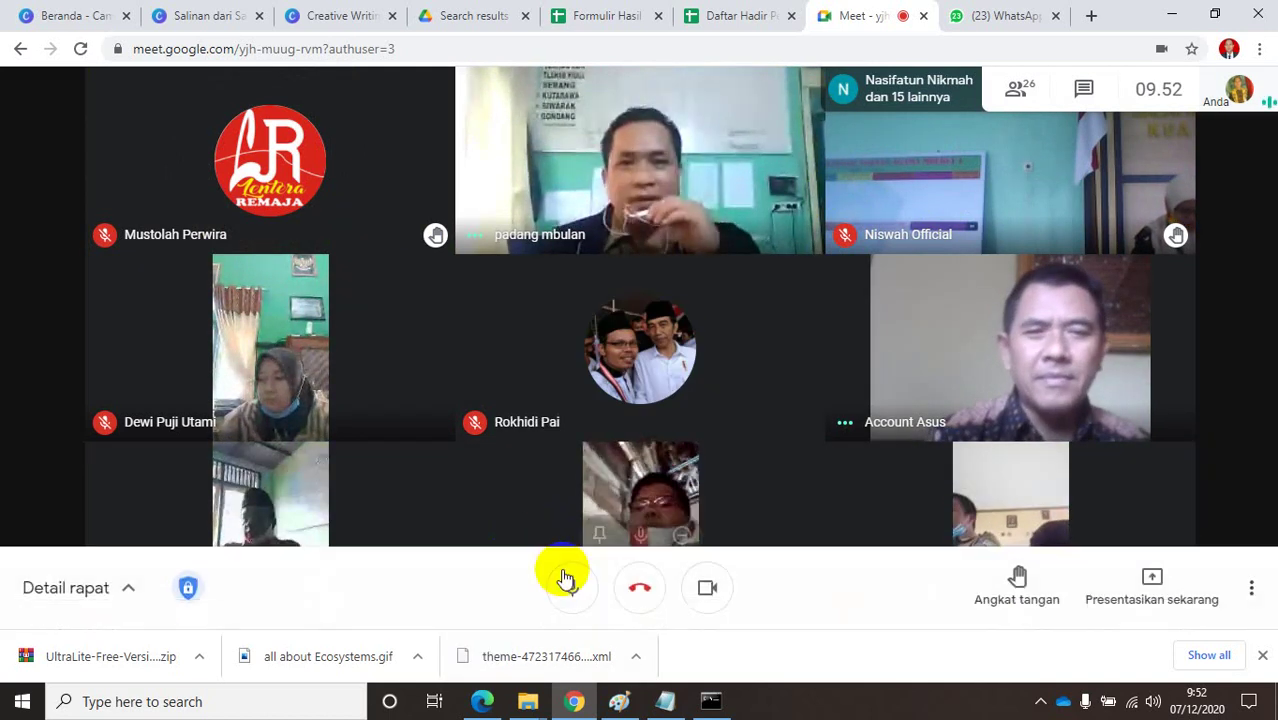
pyautogui.click(577, 590)
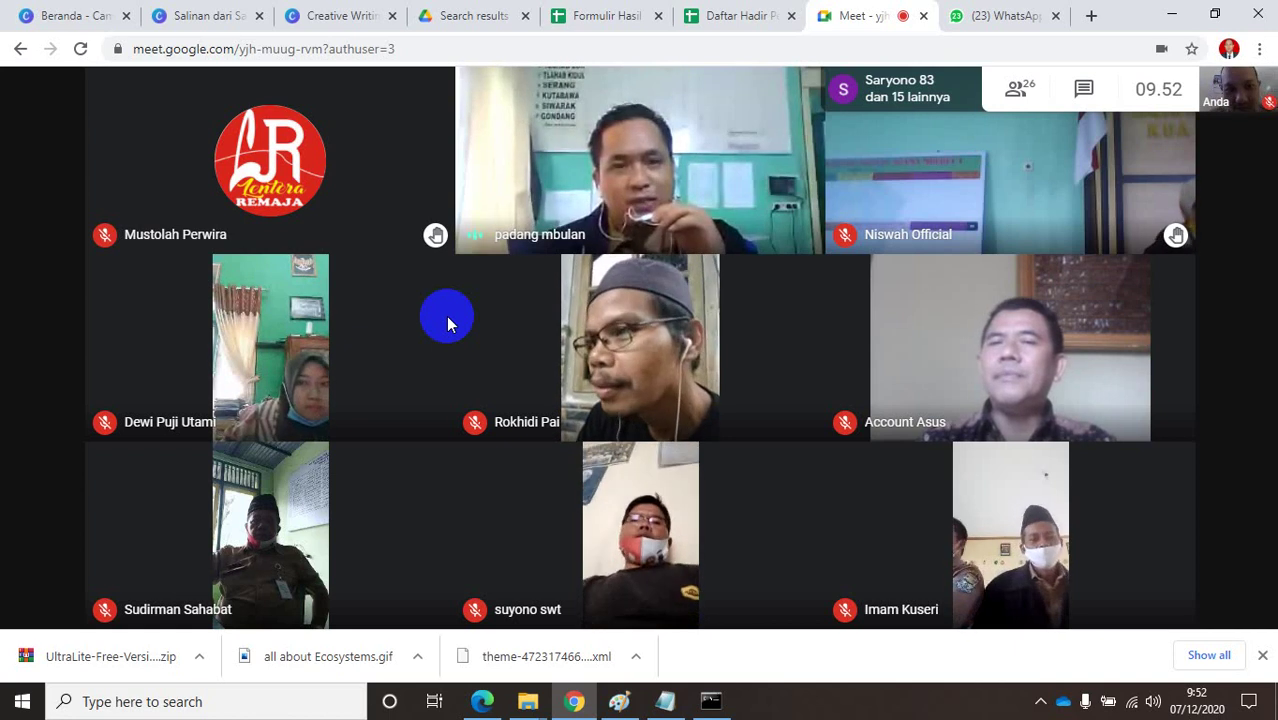
pyautogui.moveTo(449, 295)
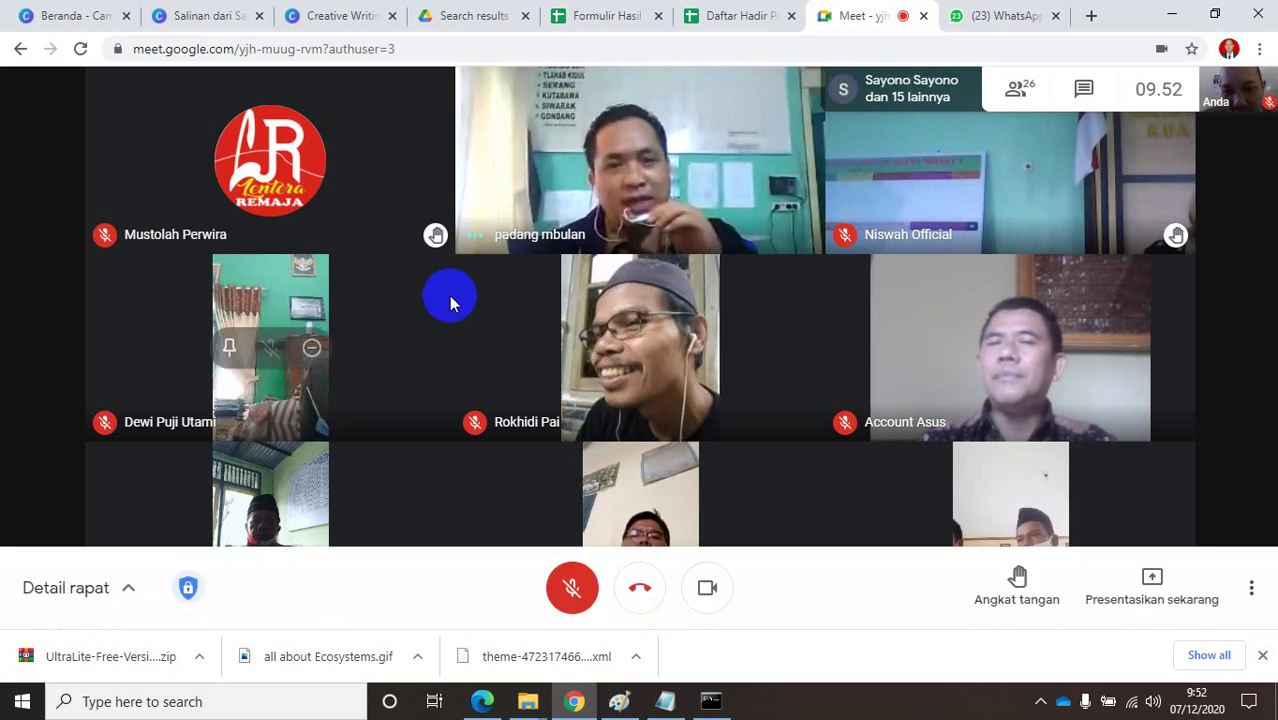
pyautogui.click(565, 592)
pyautogui.click(565, 593)
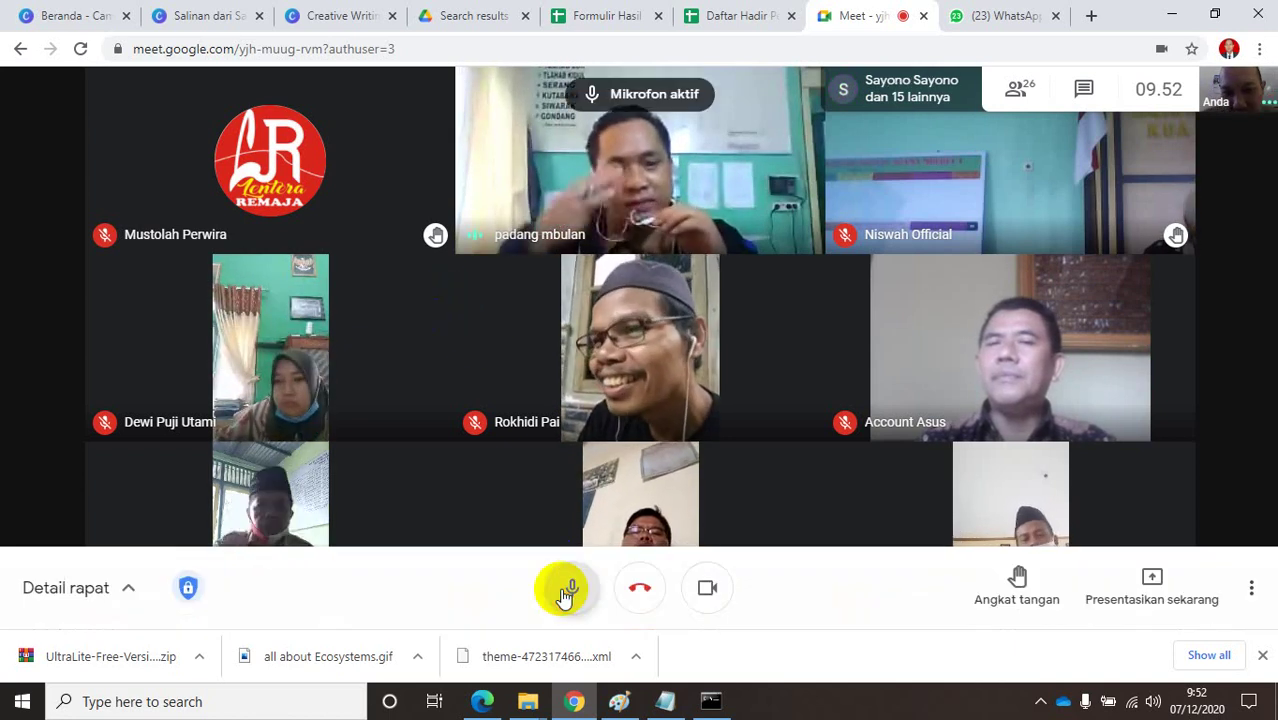
pyautogui.click(565, 593)
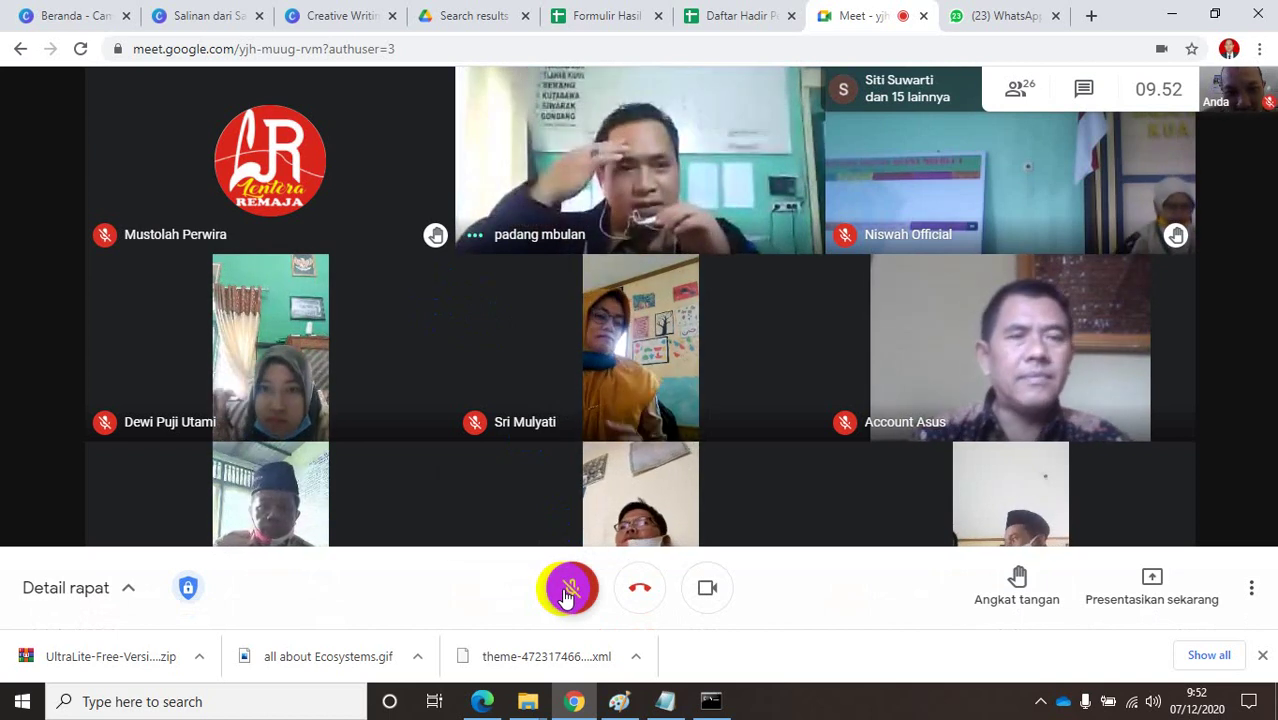
pyautogui.click(565, 593)
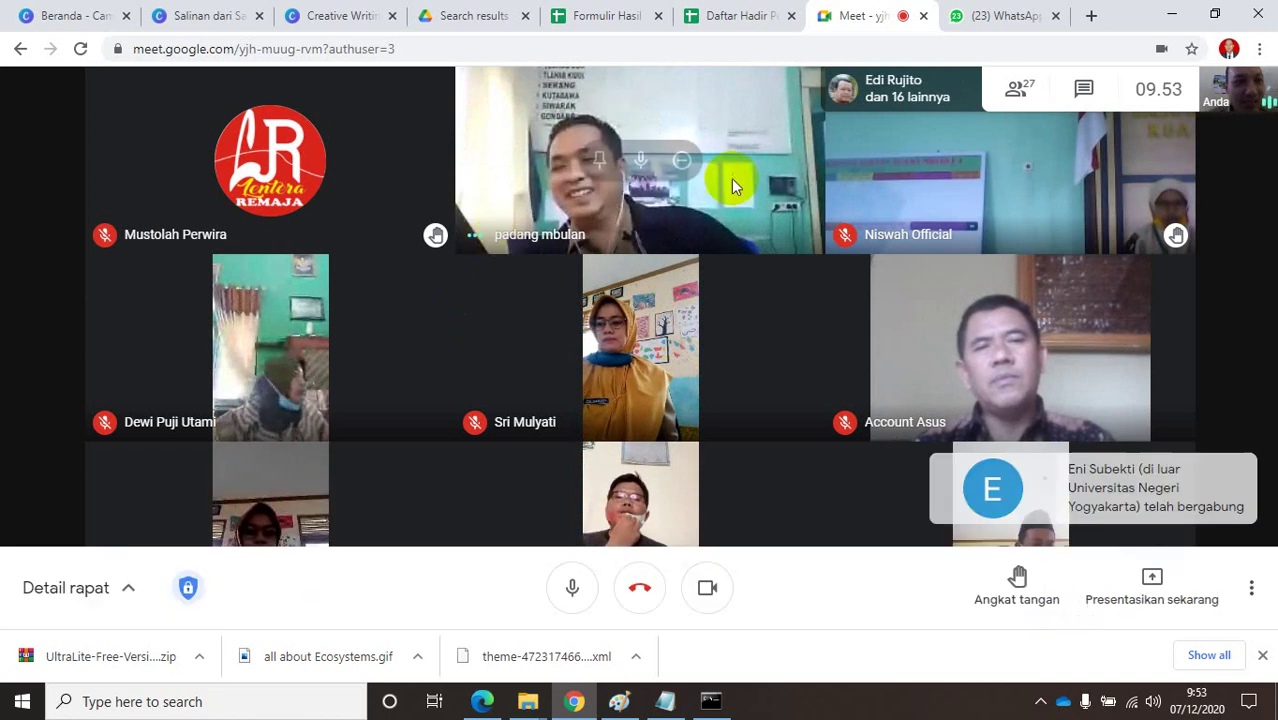
# Open a new tab and enter screenmirrorapp.com in the address bar
pyautogui.click(1089, 18)
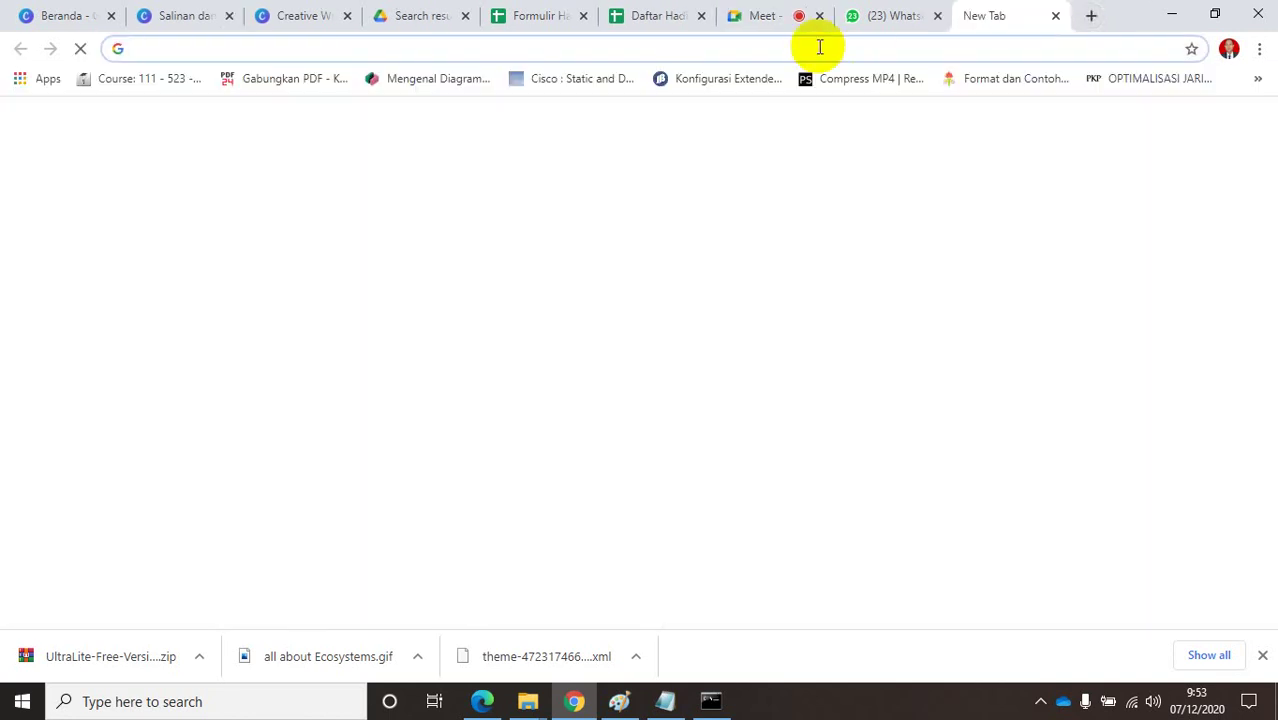
pyautogui.write('scc')
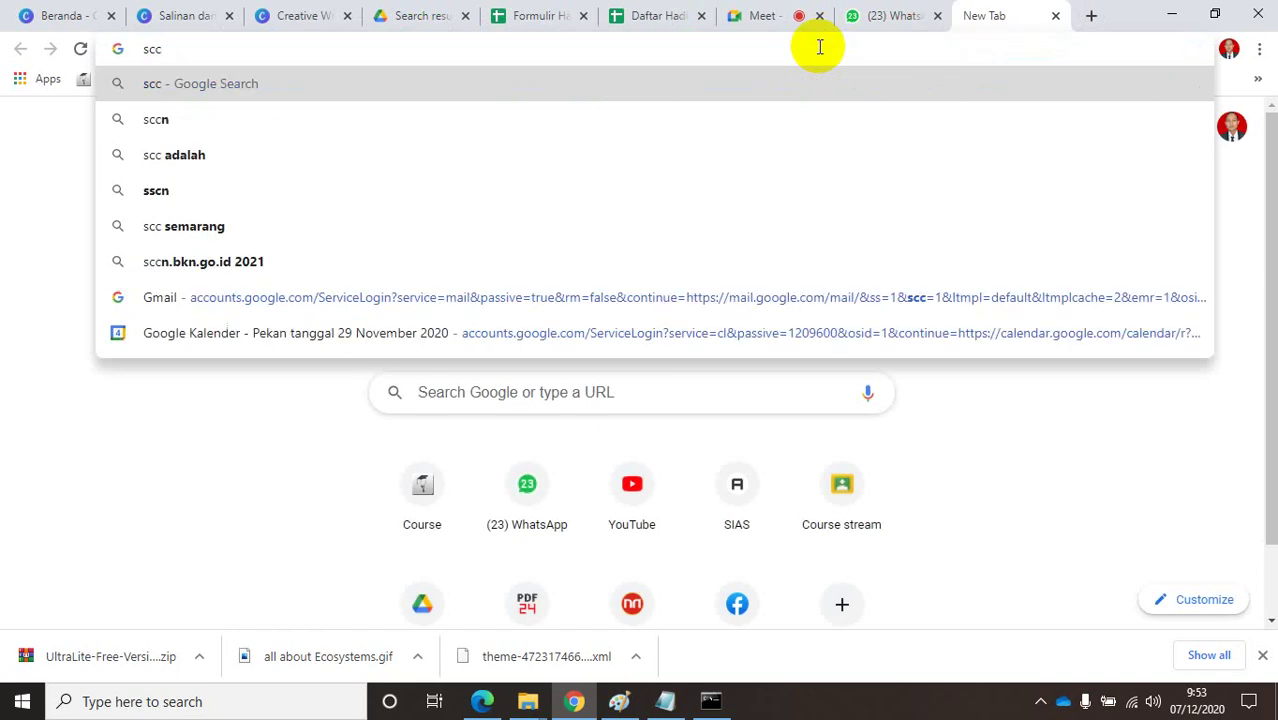
pyautogui.press('BackSpace')
pyautogui.write('ree')
pyautogui.press('Return')
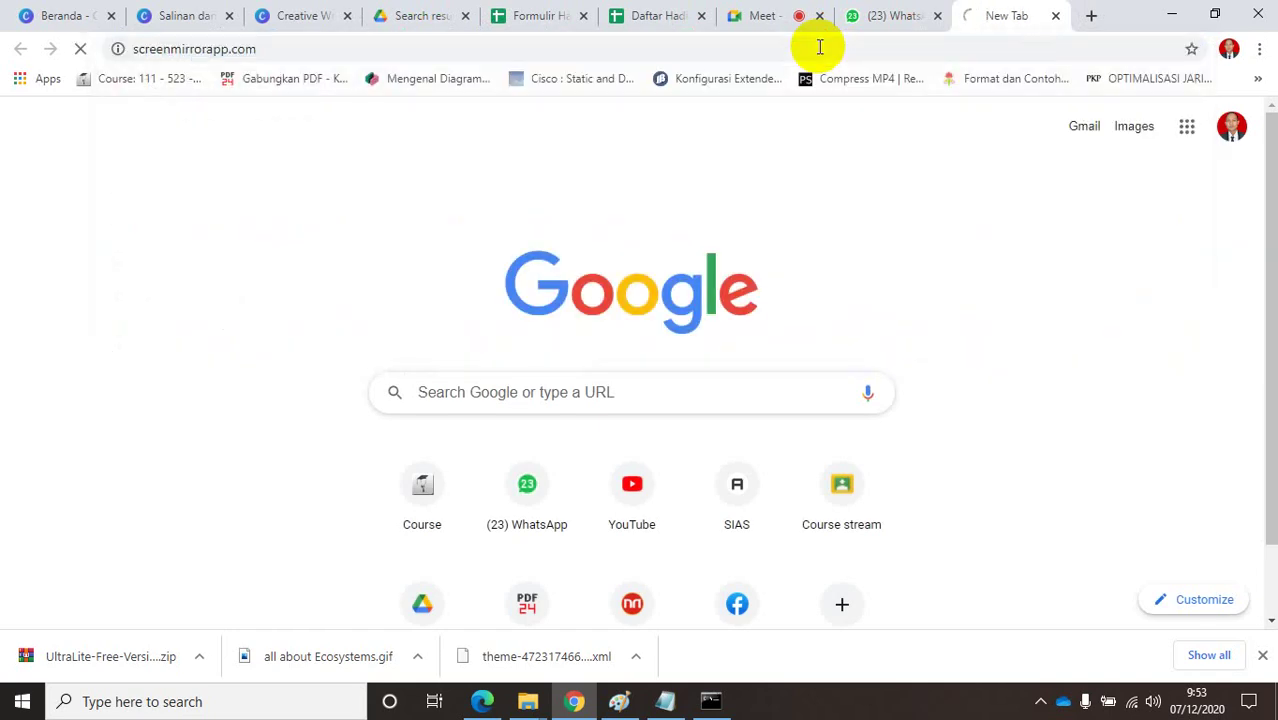
# Play the shared video in the WhatsApp chat, then close the media viewer
pyautogui.click(891, 18)
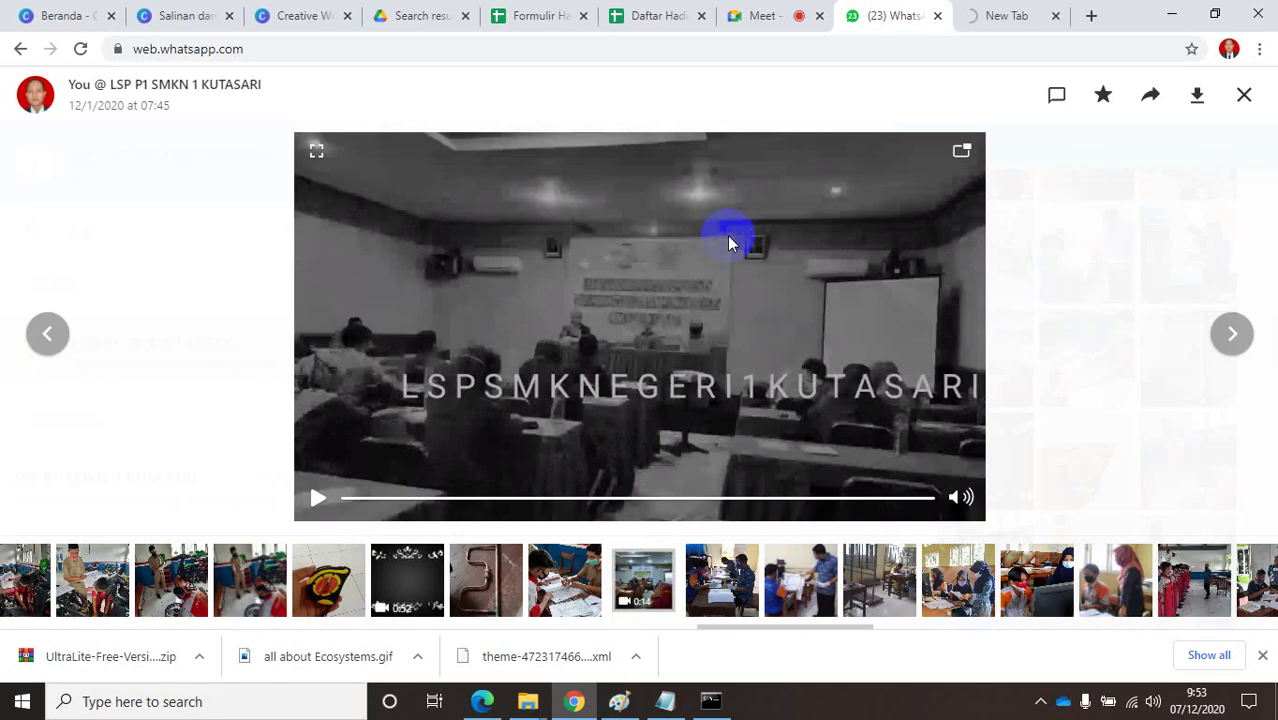
pyautogui.click(727, 240)
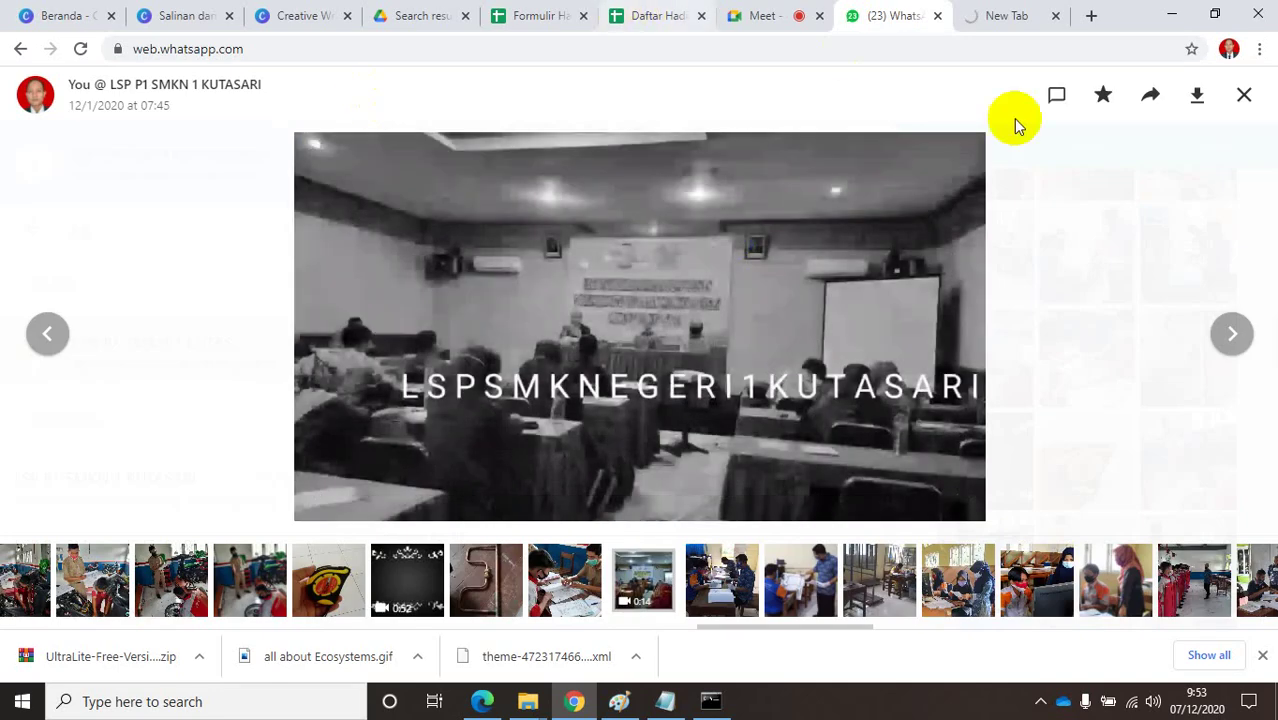
pyautogui.press('Escape')
# Return to the new tab, reload it, and load screenmirrorapp.com again
pyautogui.click(1000, 24)
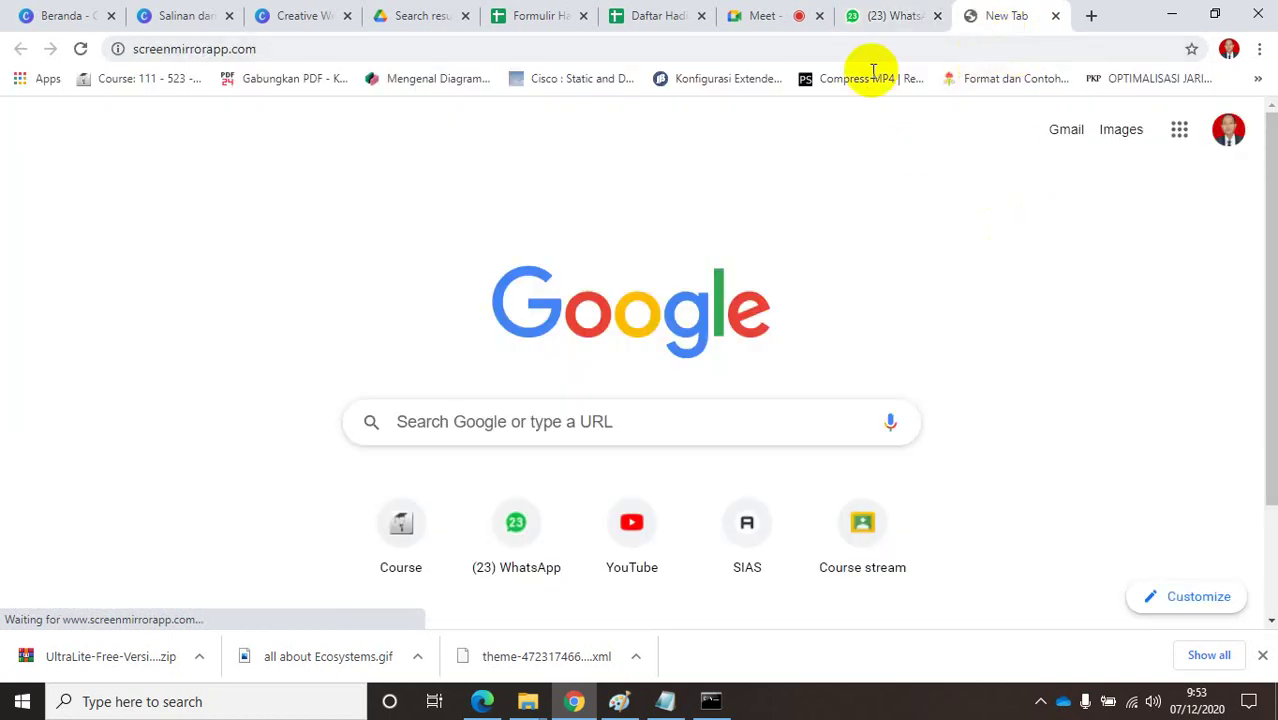
pyautogui.click(81, 48)
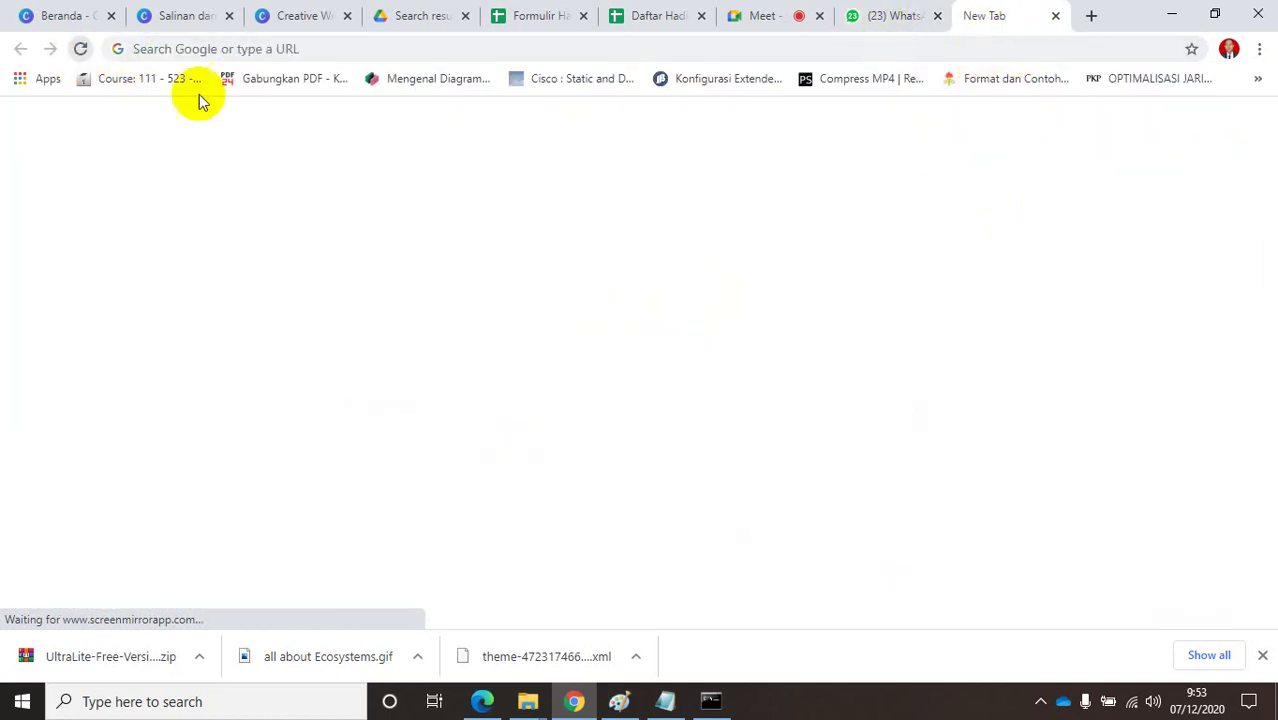
pyautogui.click(493, 50)
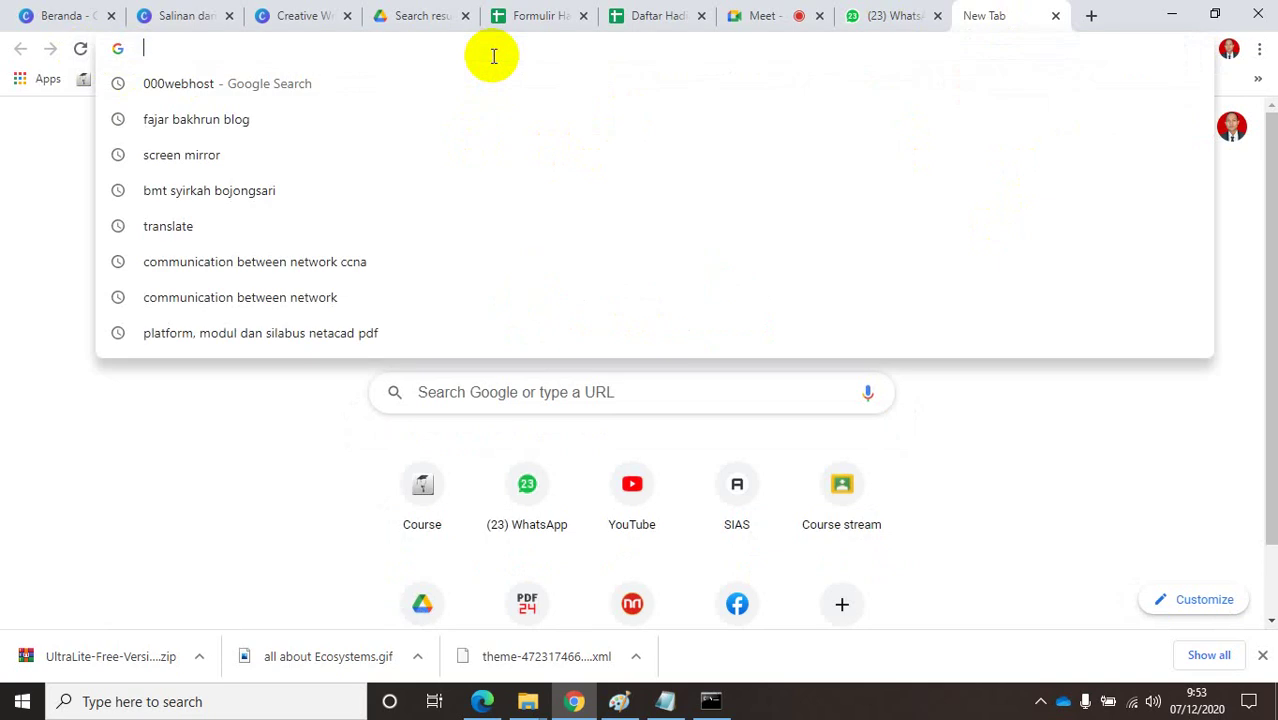
pyautogui.write('scre')
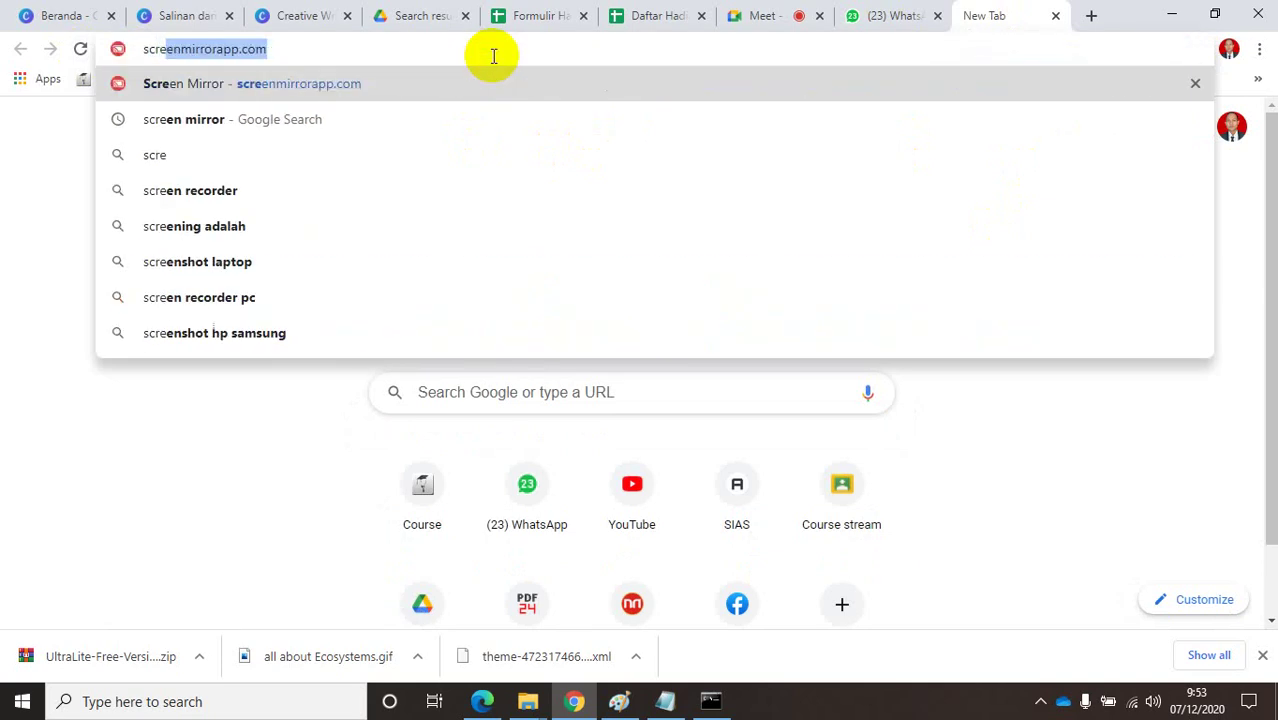
pyautogui.press('Return')
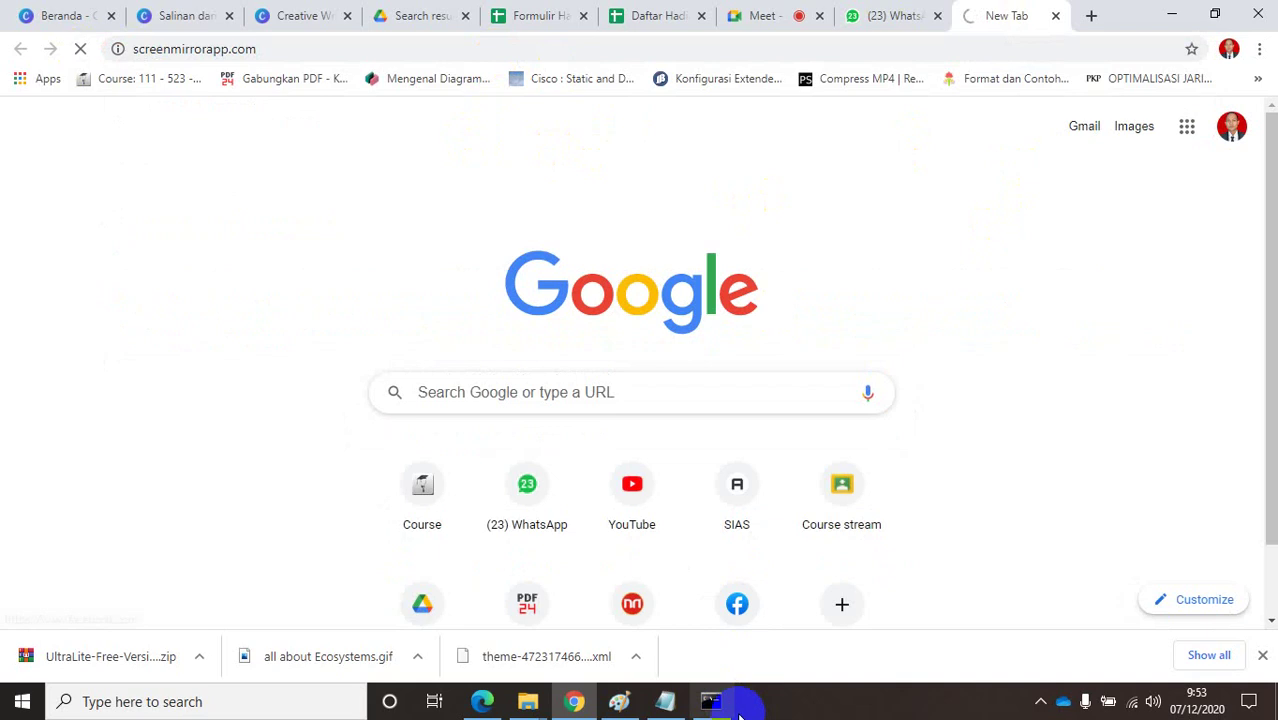
# Rerun the previous ping google.com command in Command Prompt
pyautogui.click(711, 701)
pyautogui.press('Up')
pyautogui.press('Return')
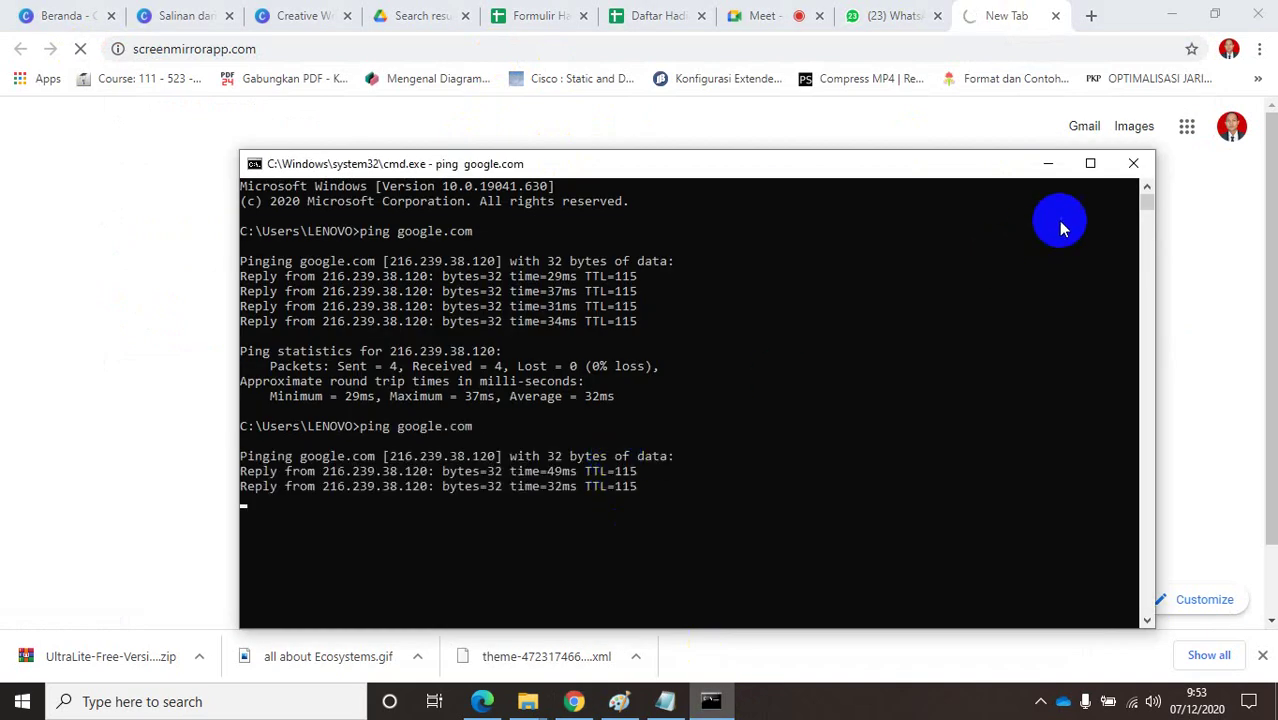
# Close the console, view the mirrored phone full screen, exit it, and return to the Meet call
pyautogui.click(1135, 166)
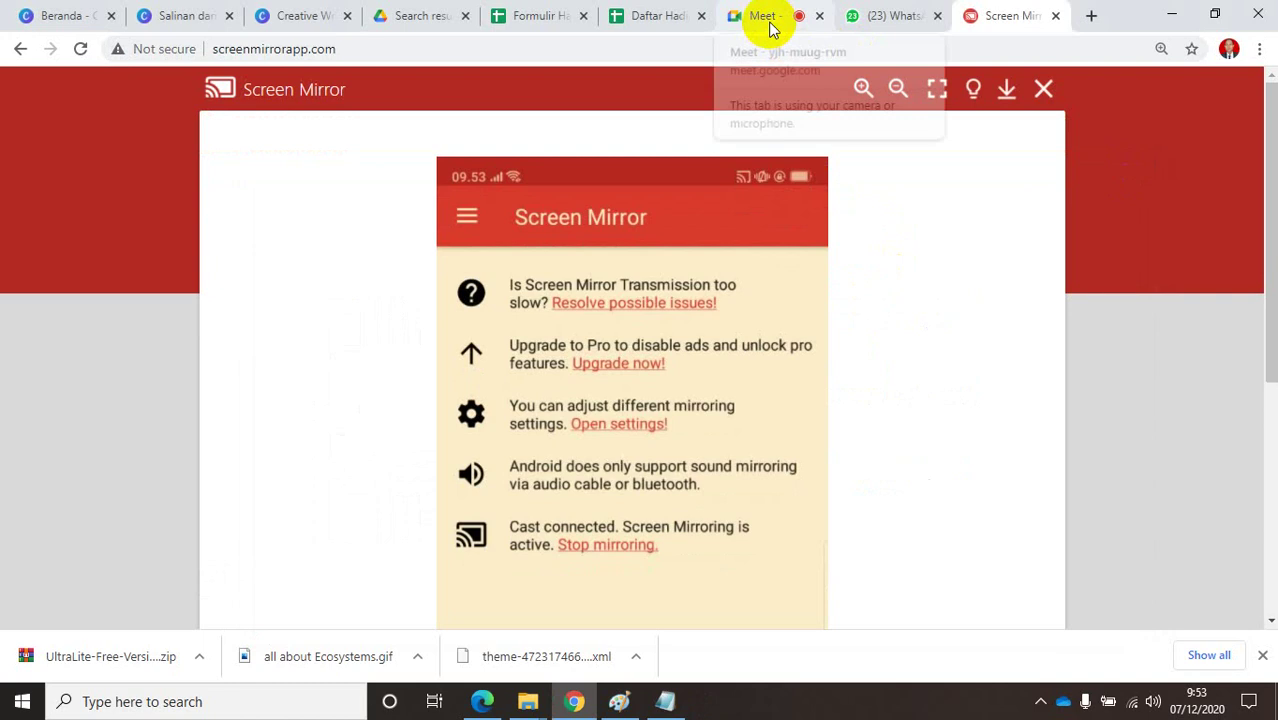
pyautogui.click(937, 93)
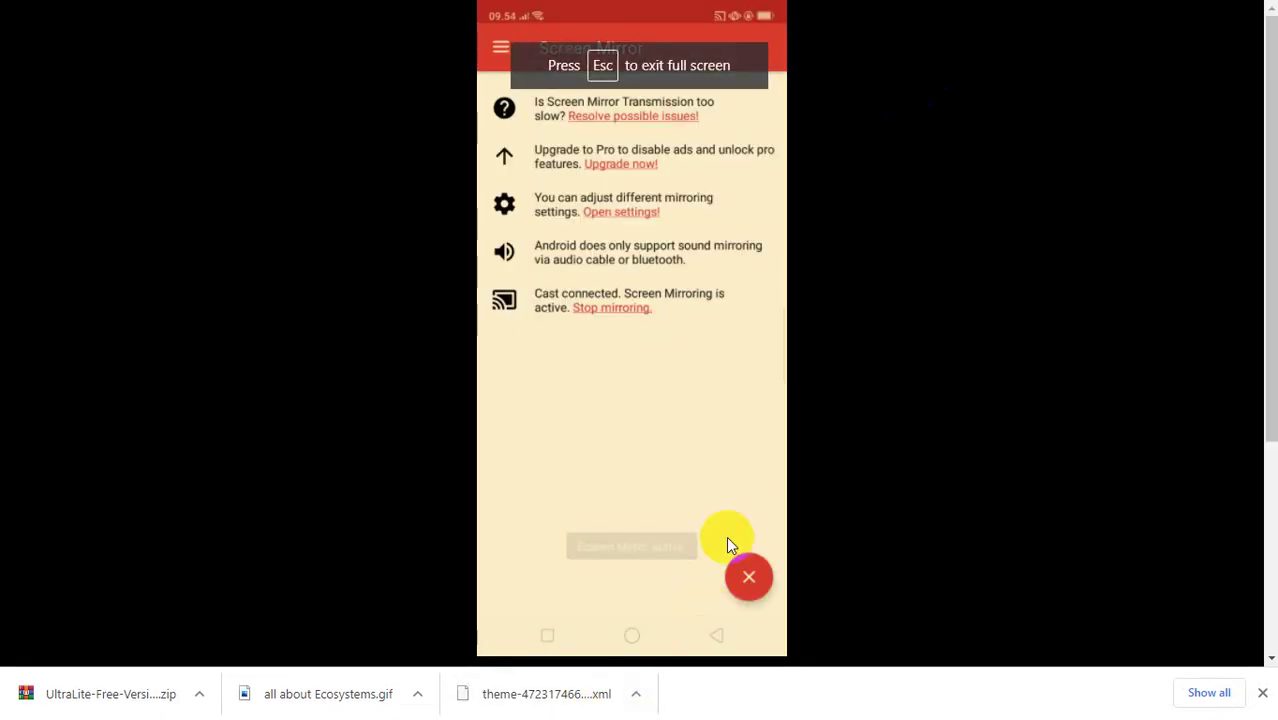
pyautogui.click(572, 701)
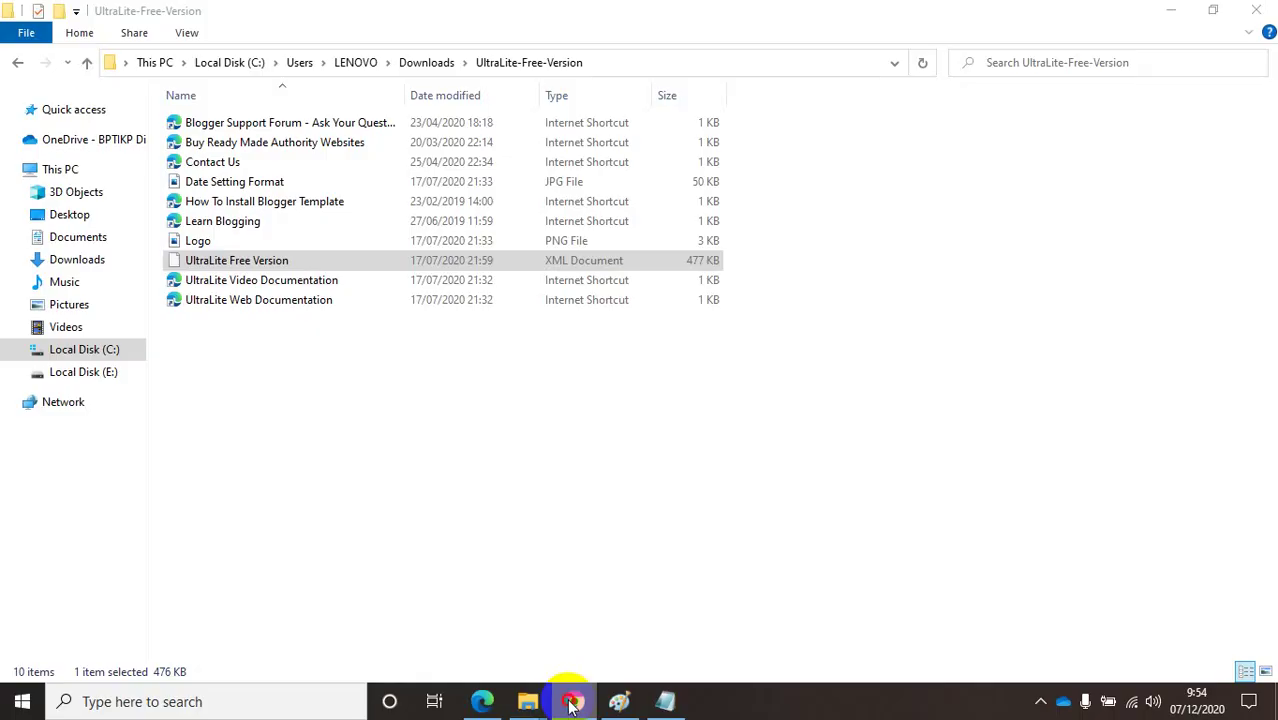
pyautogui.click(572, 701)
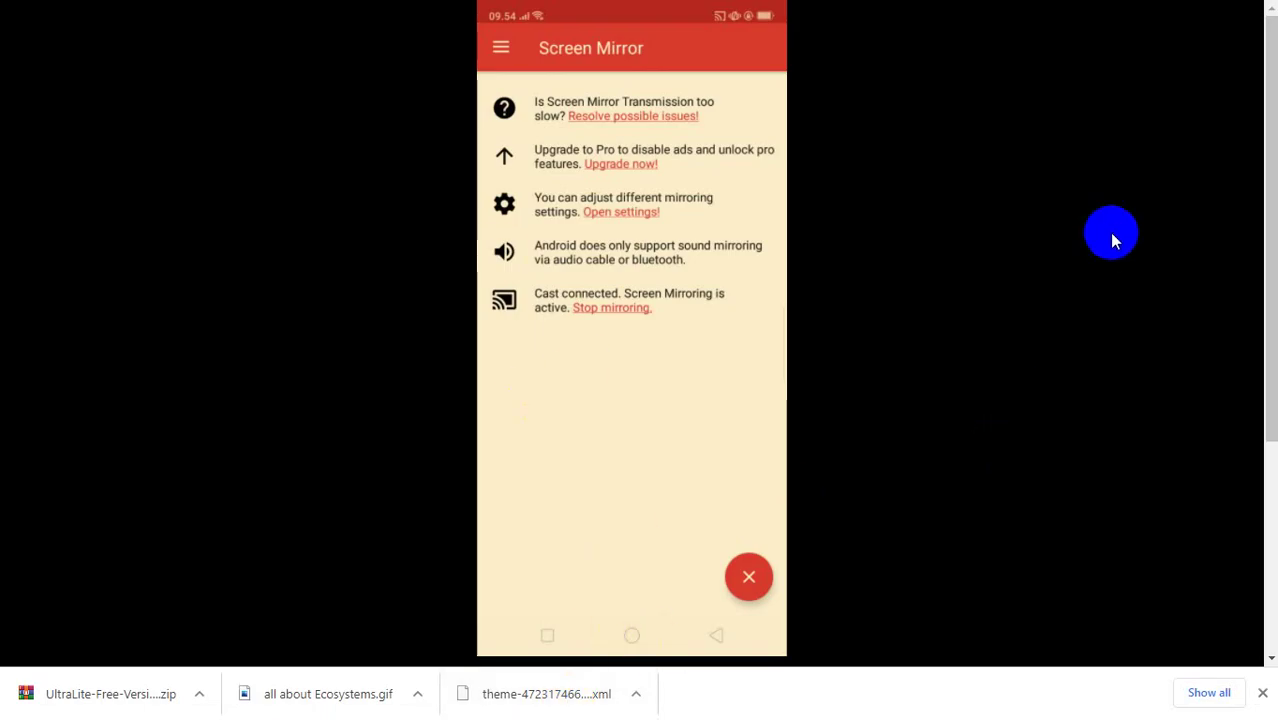
pyautogui.click(1026, 262)
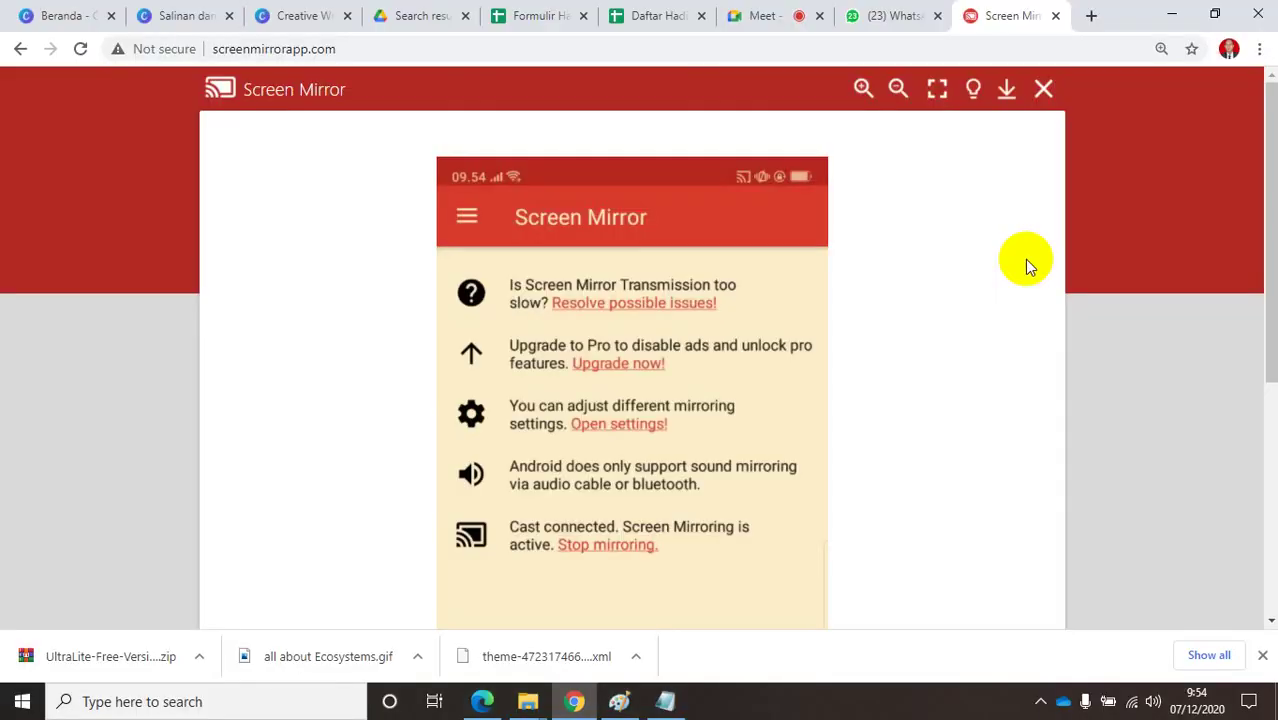
pyautogui.click(778, 26)
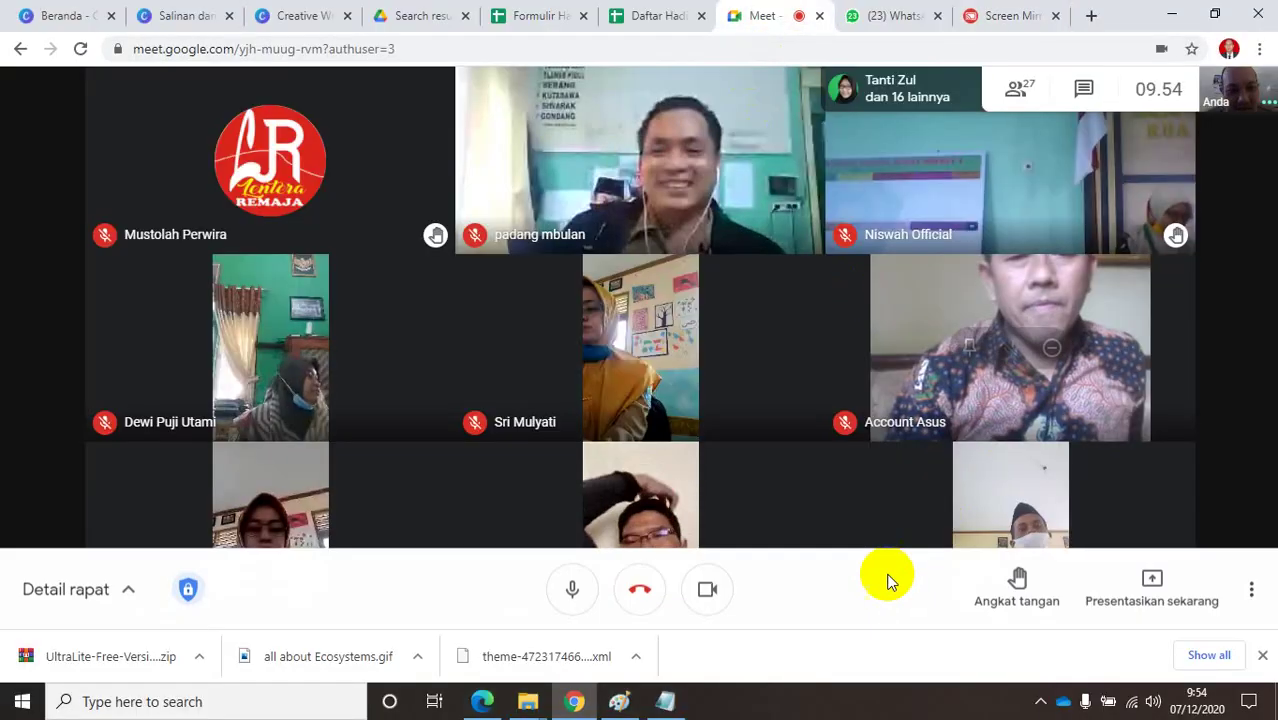
# Present the entire screen to the call, admit the waiting participant, and switch to the Screen Mirror tab
pyautogui.click(1150, 590)
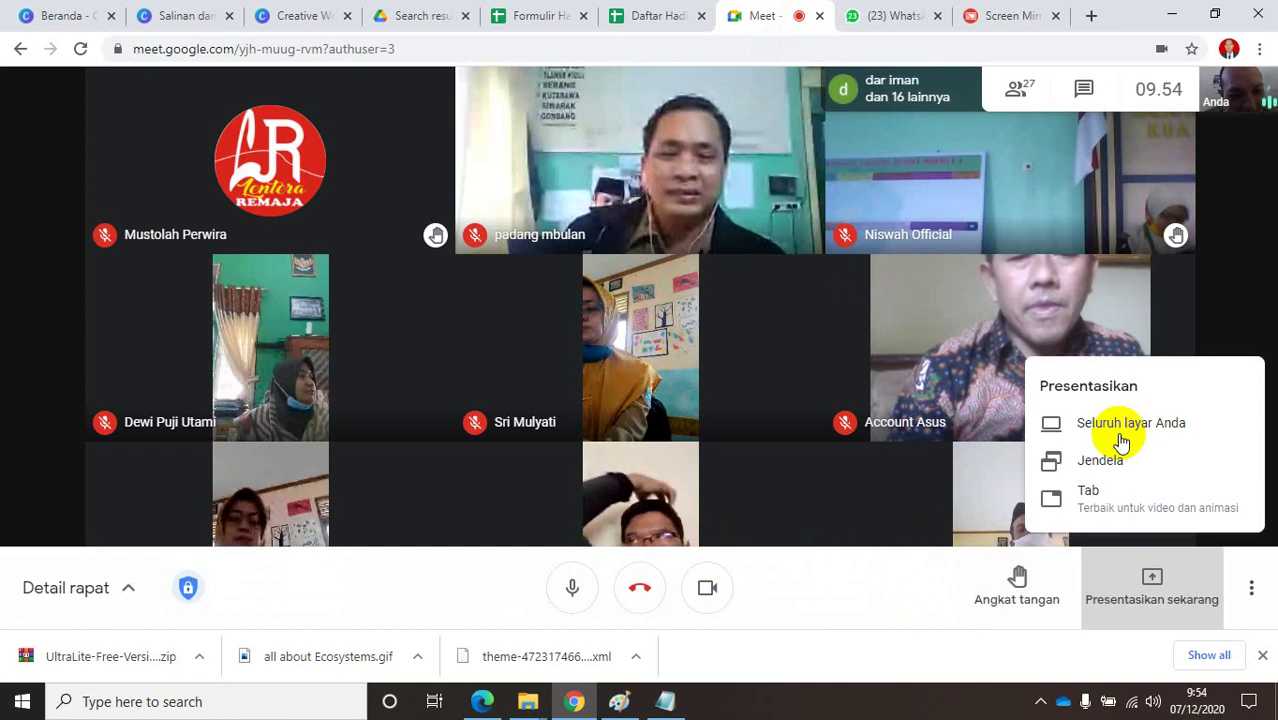
pyautogui.click(1095, 423)
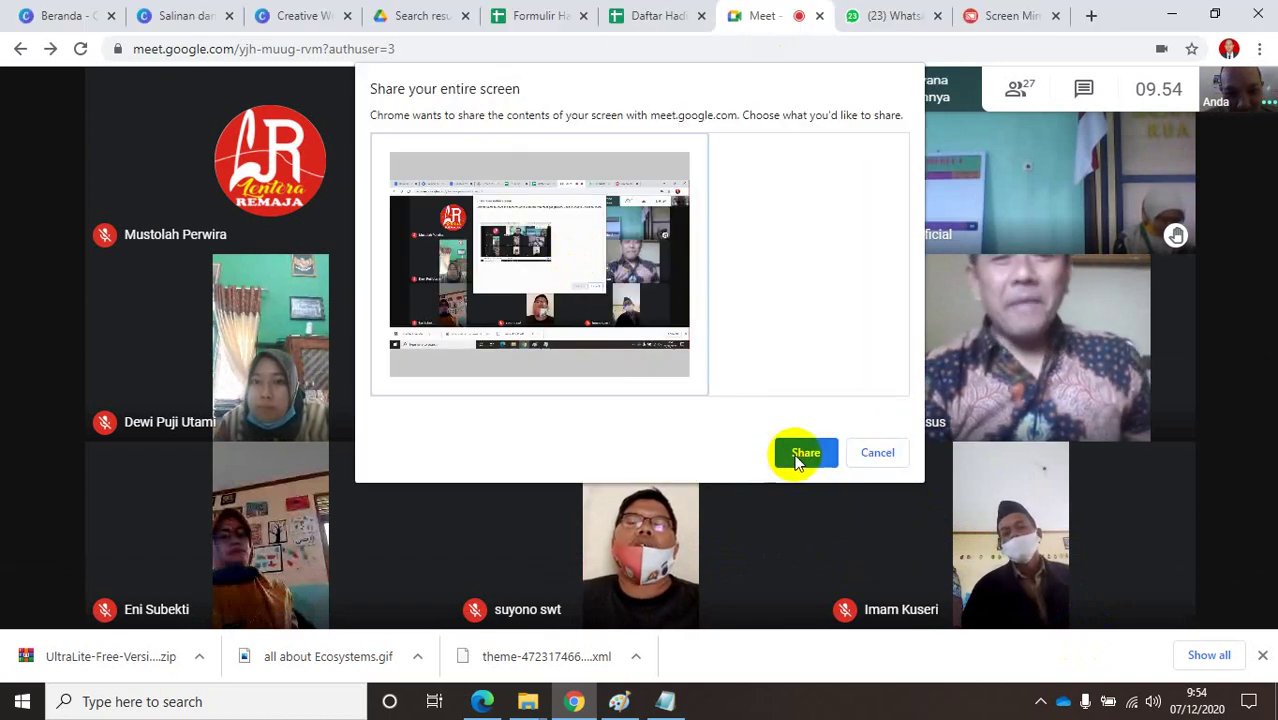
pyautogui.click(793, 452)
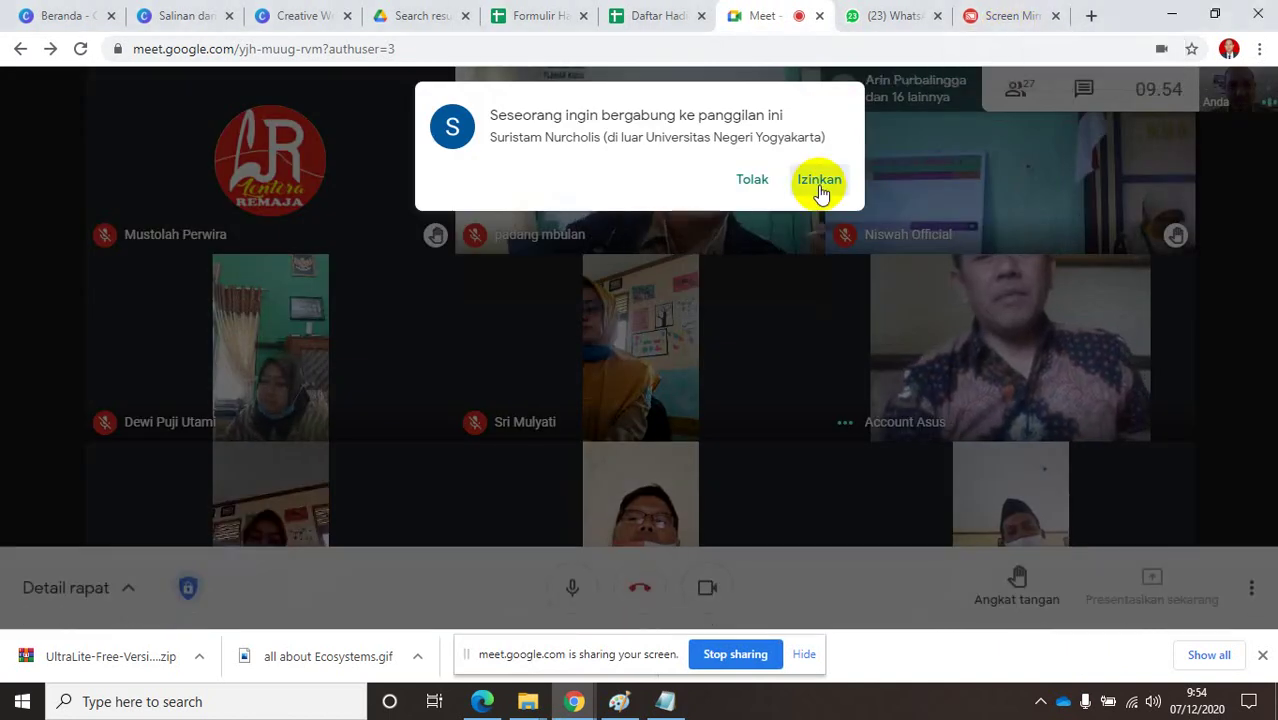
pyautogui.click(819, 183)
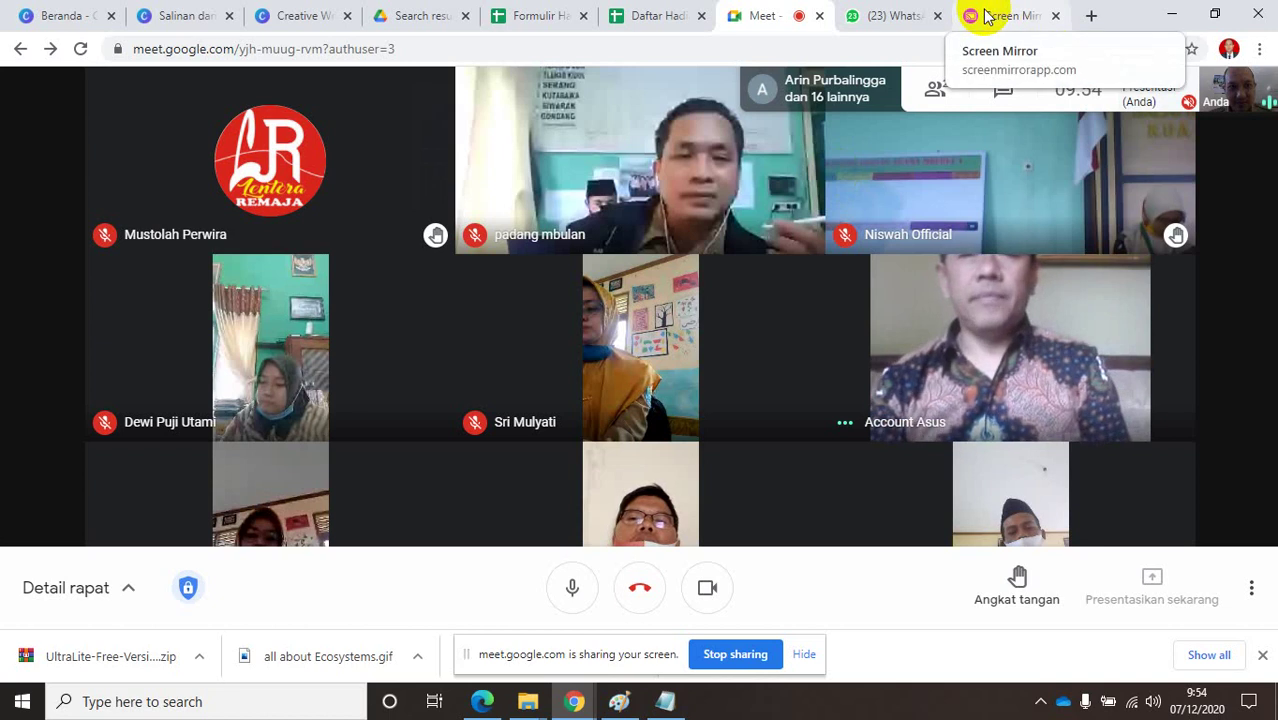
pyautogui.click(988, 15)
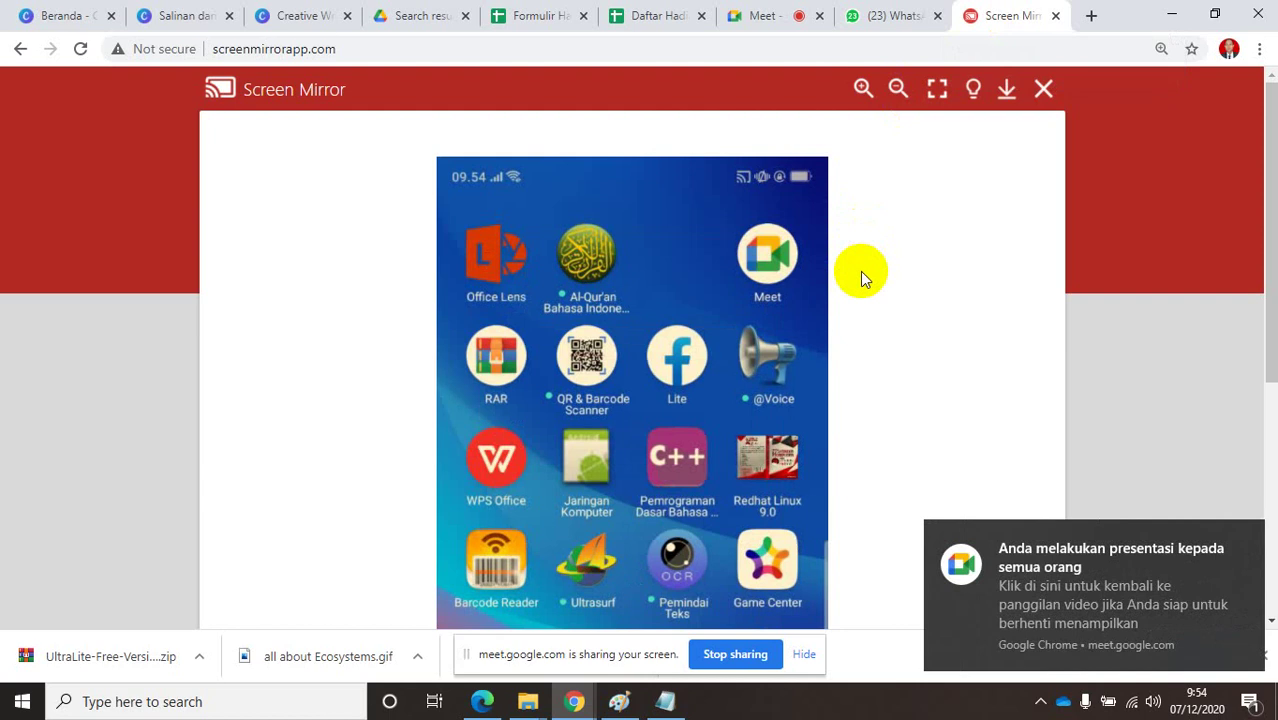
# Switch the Screen Mirror view of the phone to full screen
pyautogui.click(937, 90)
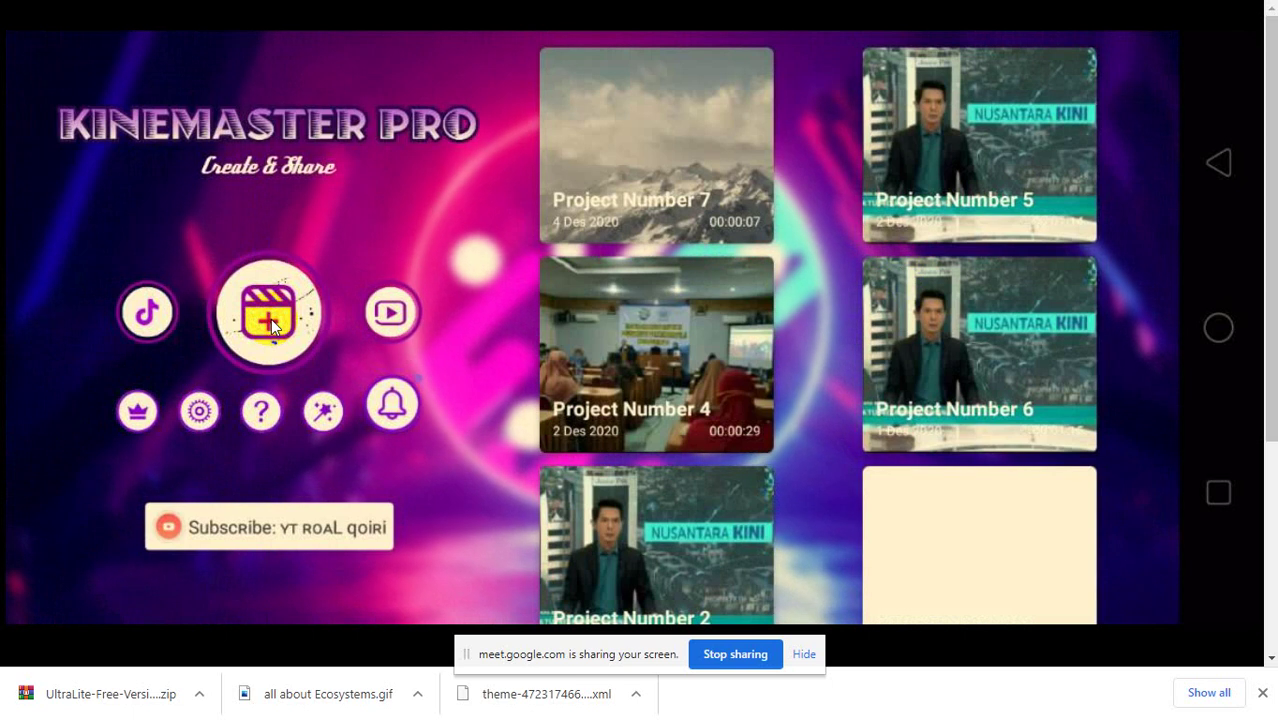
# Start a new KineMaster project with the 16:9 aspect ratio
pyautogui.click(271, 319)
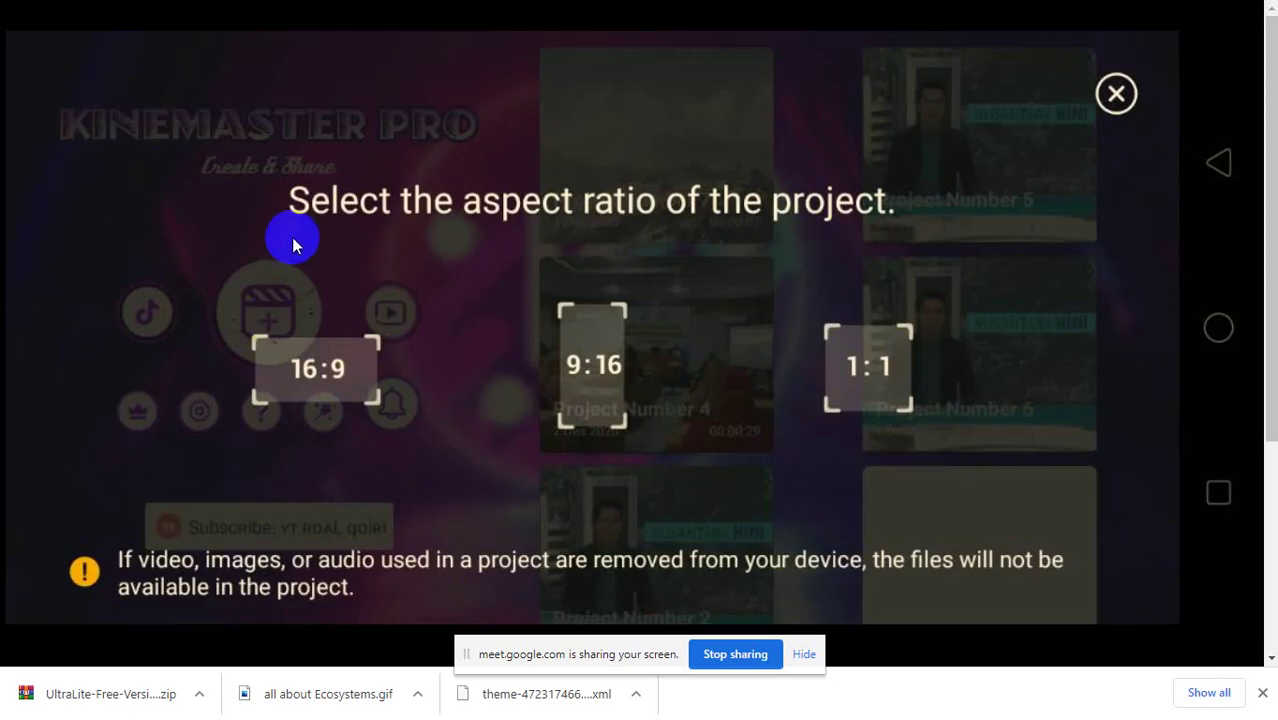
pyautogui.click(316, 370)
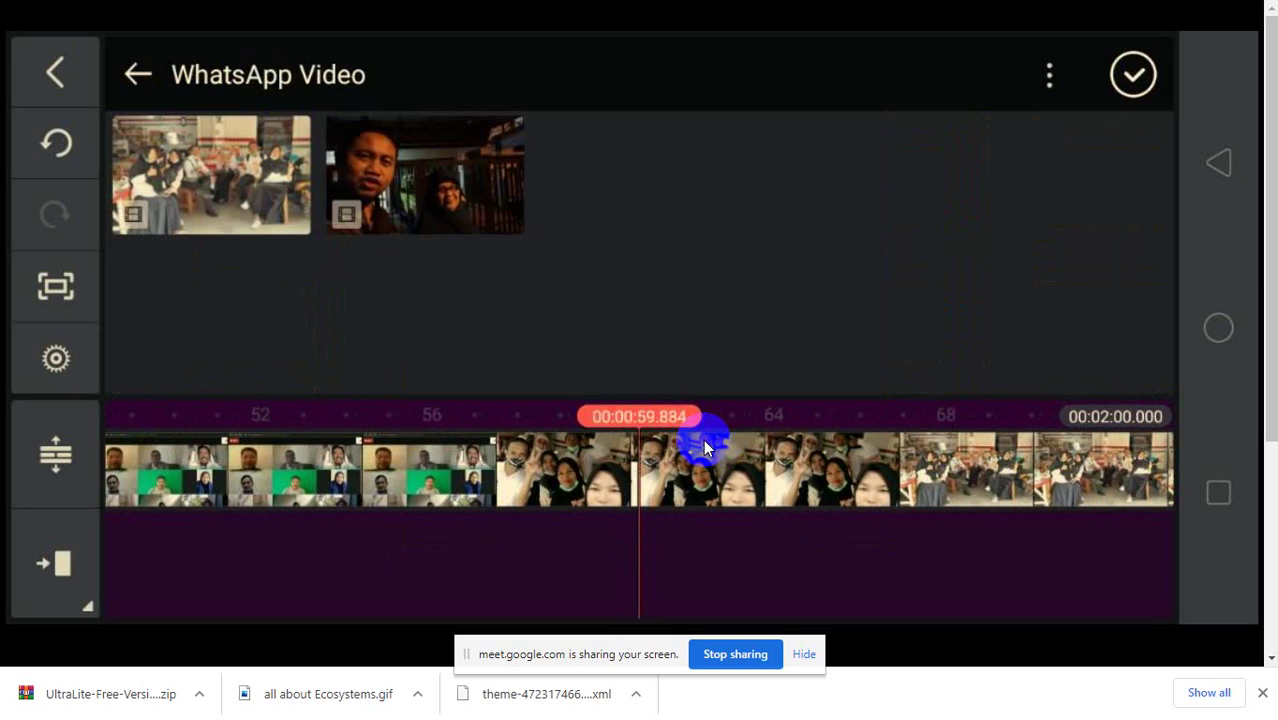
# Close the media browser and return to the KineMaster editing screen
pyautogui.scroll(-10, 703, 439)
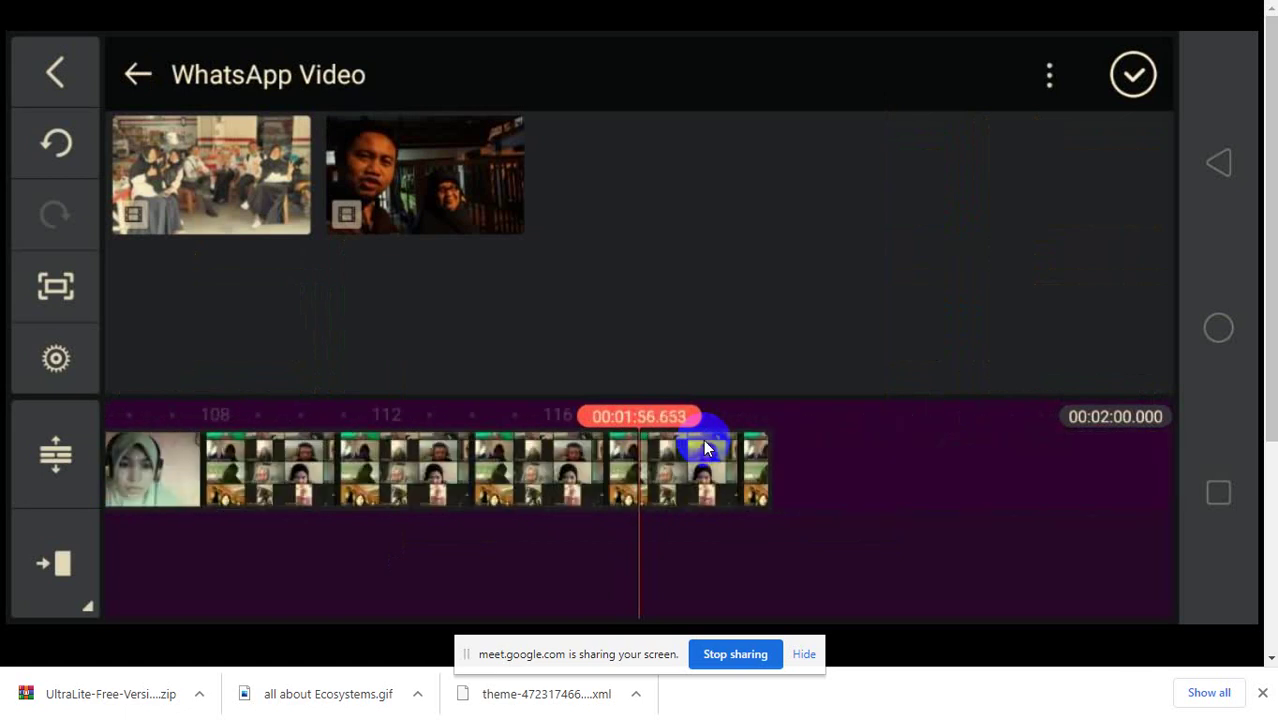
pyautogui.press('Escape')
pyautogui.scroll(3, 703, 439)
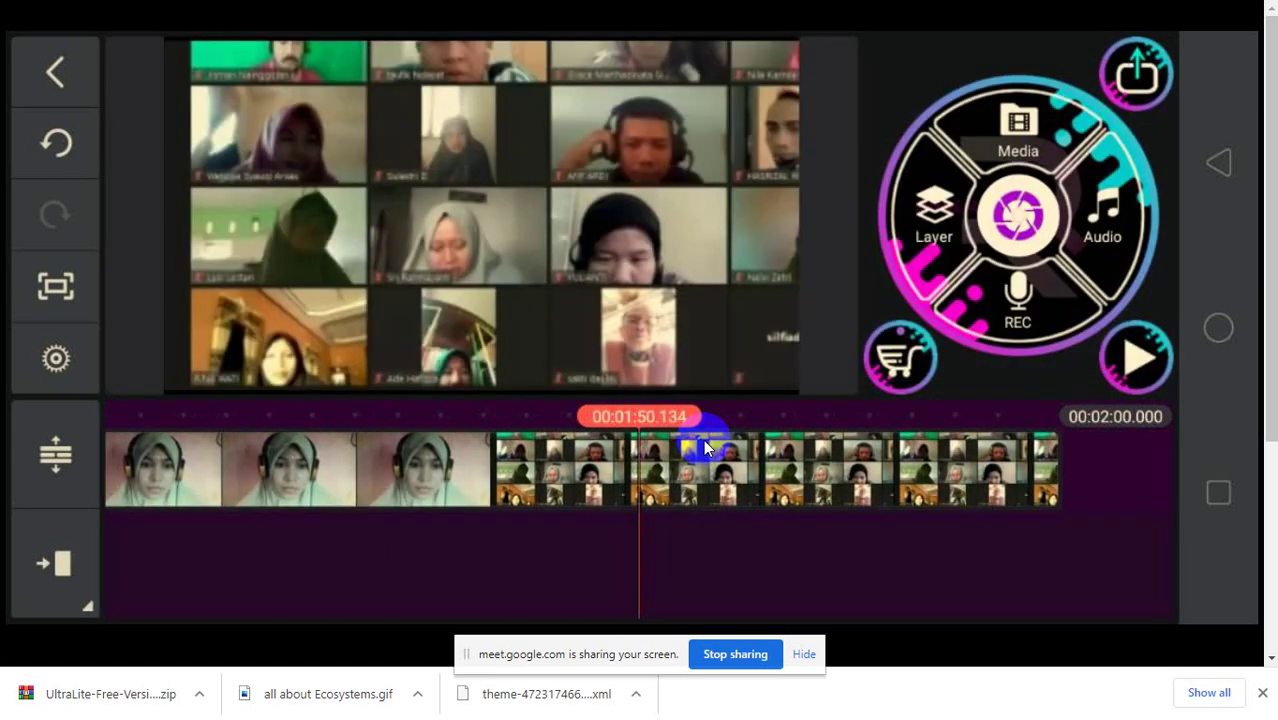
pyautogui.scroll(4, 703, 439)
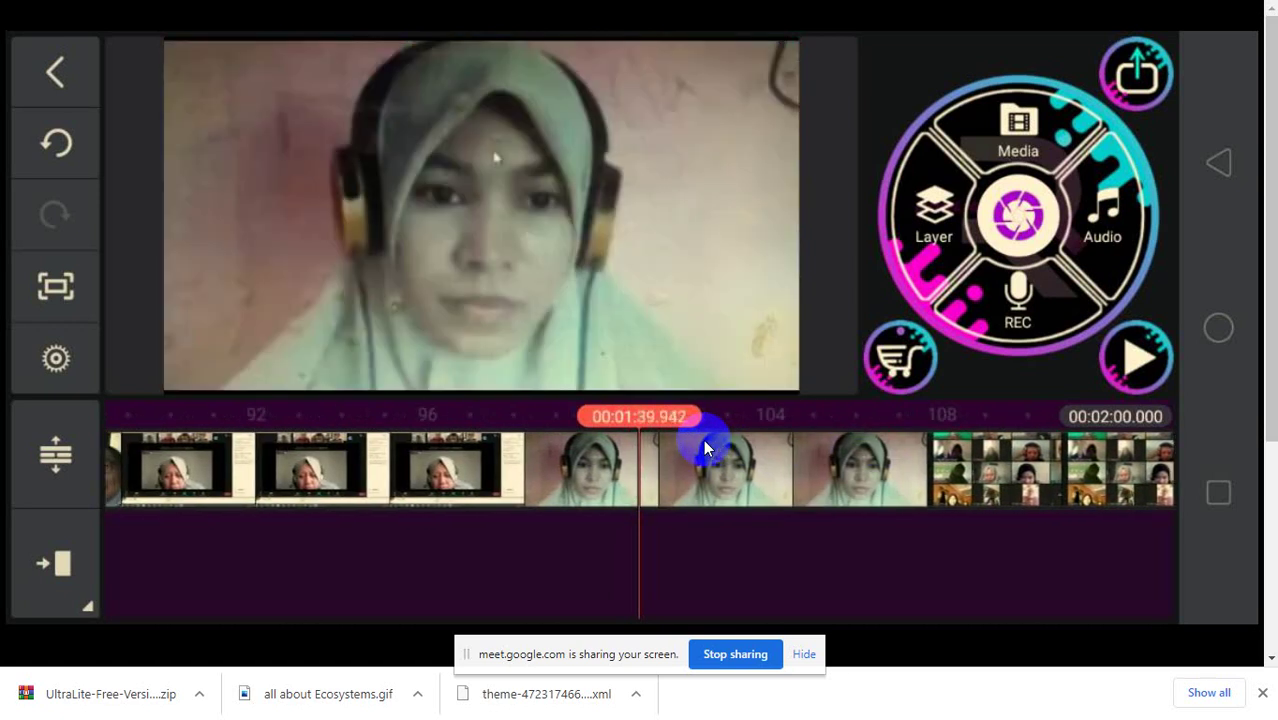
pyautogui.scroll(2, 703, 439)
pyautogui.scroll(-2, 703, 439)
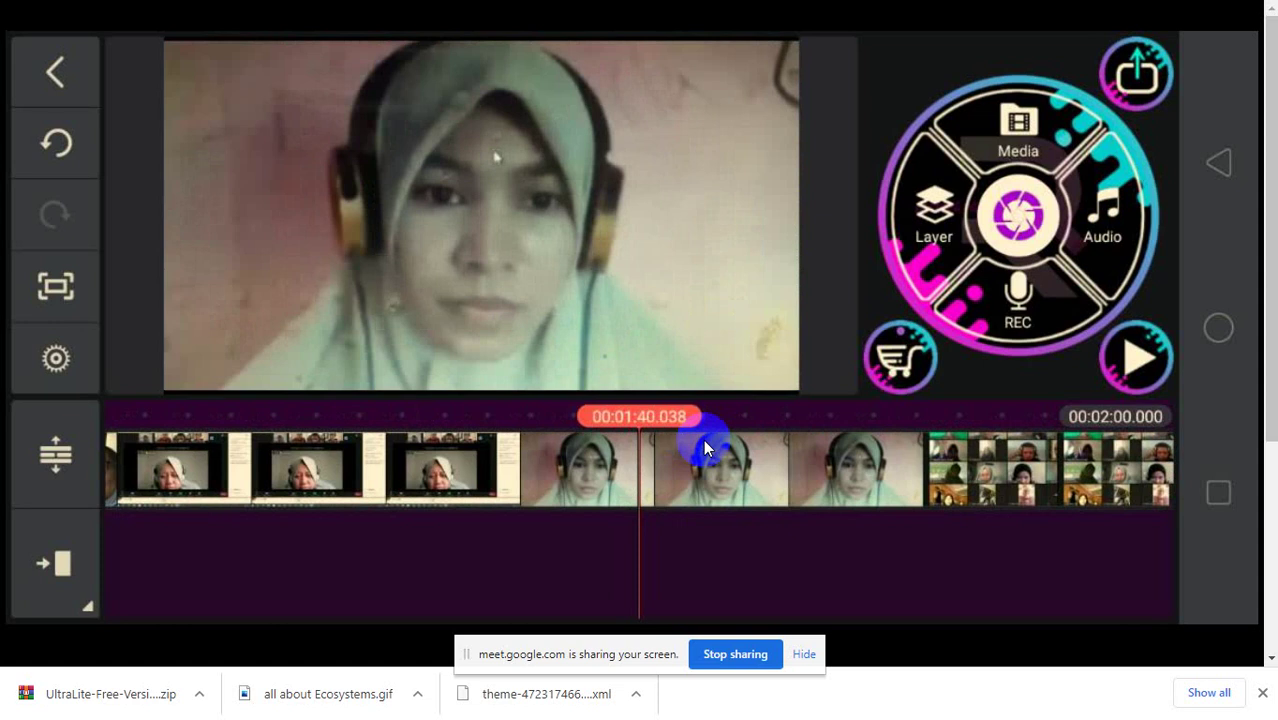
pyautogui.scroll(-8, 703, 439)
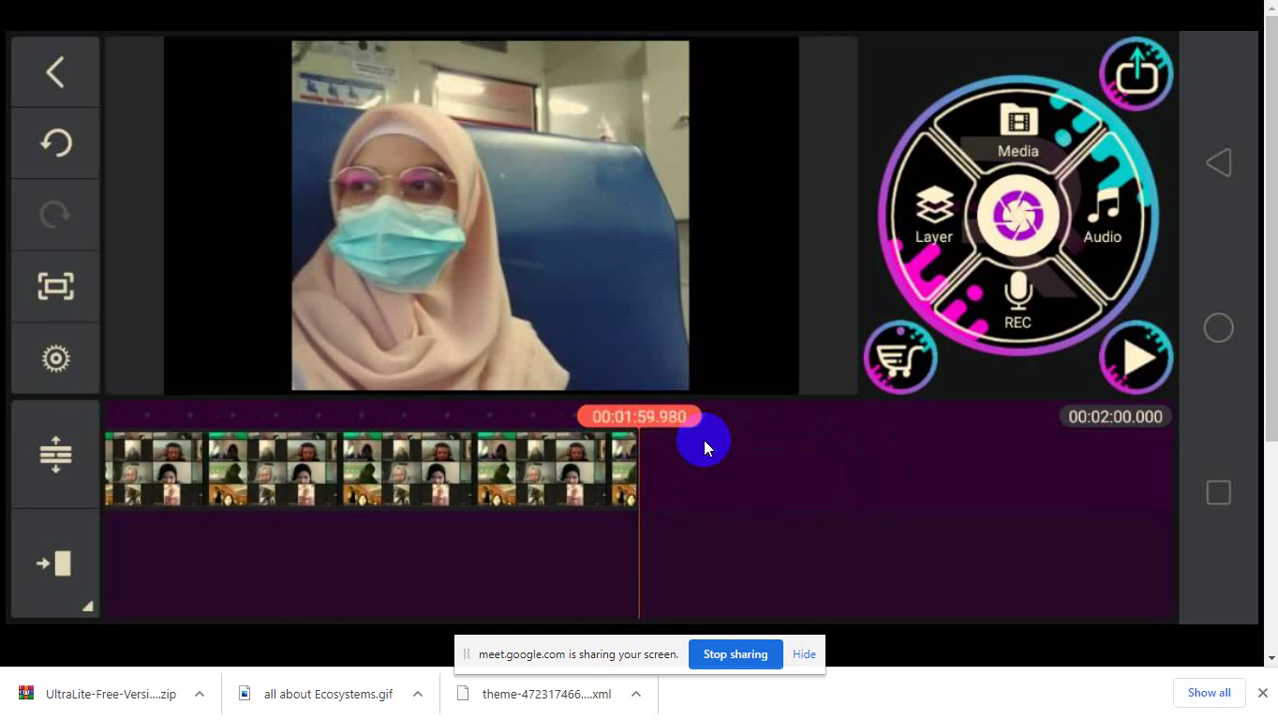
# Scroll through the timeline to review the 00:02:00.000 clip in the preview
pyautogui.scroll(5, 771, 479)
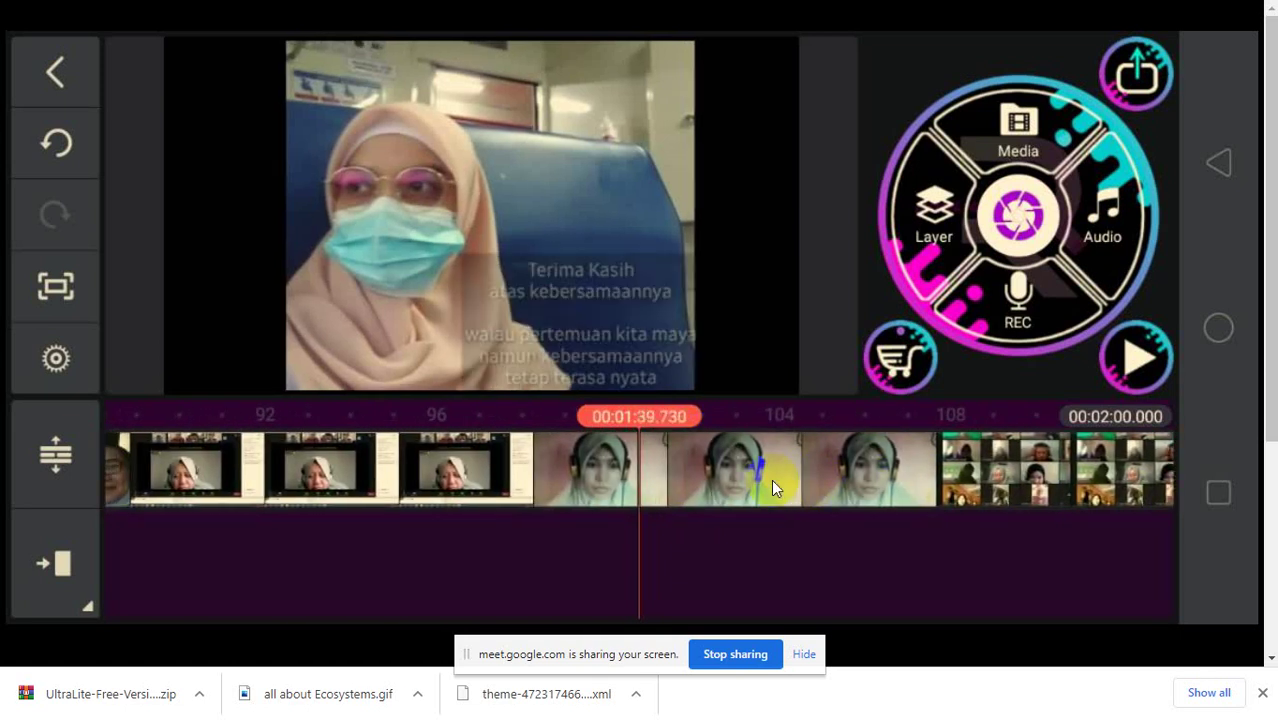
pyautogui.scroll(3, 771, 479)
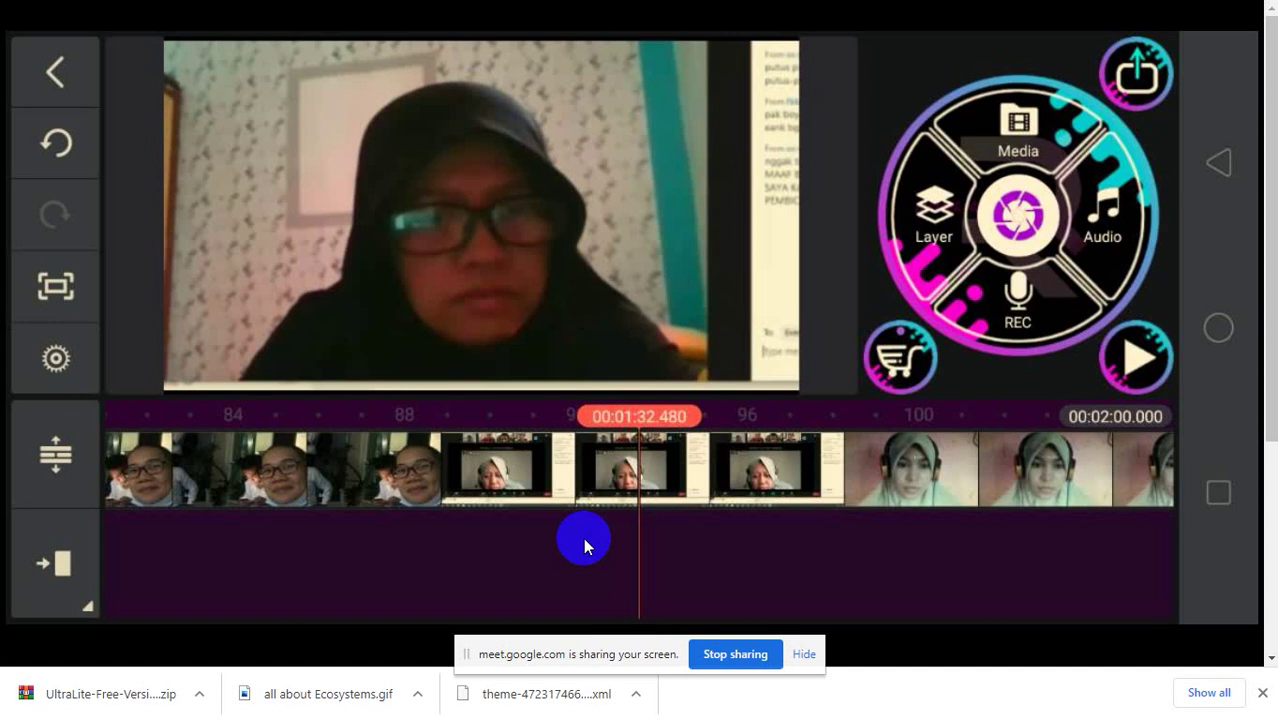
pyautogui.scroll(-5, 583, 537)
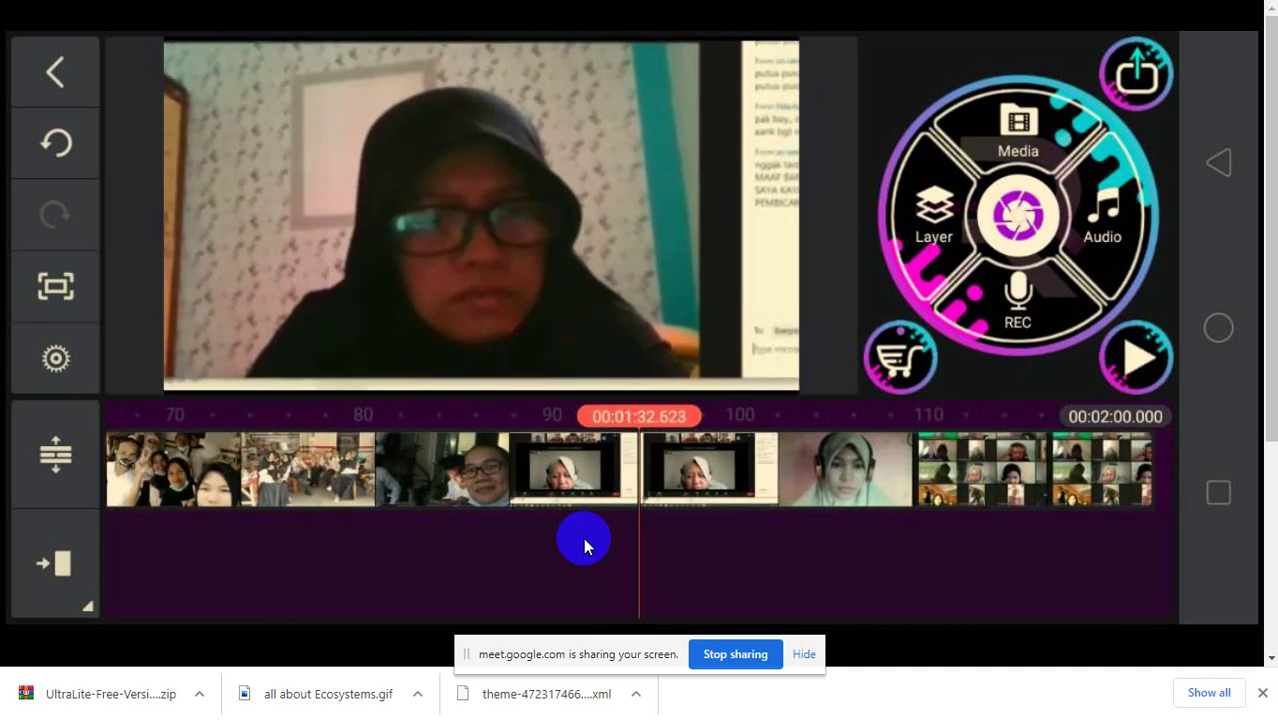
pyautogui.scroll(-5, 583, 537)
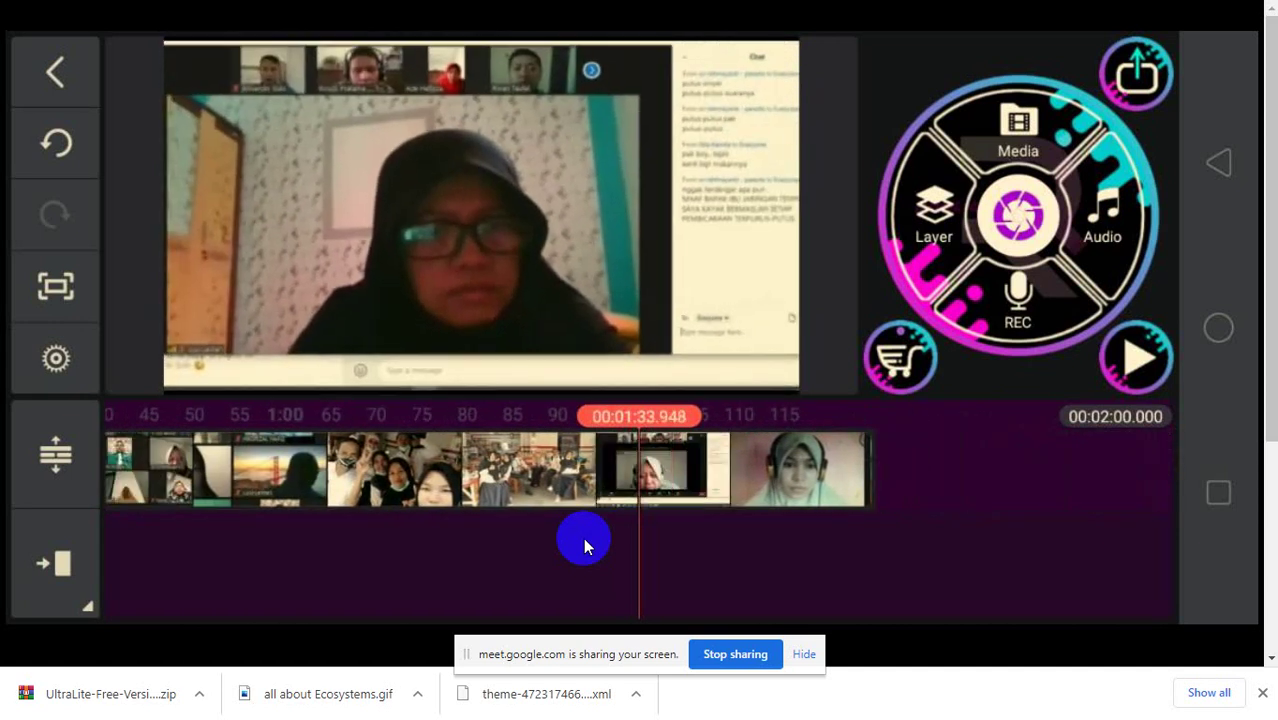
pyautogui.scroll(-8, 583, 537)
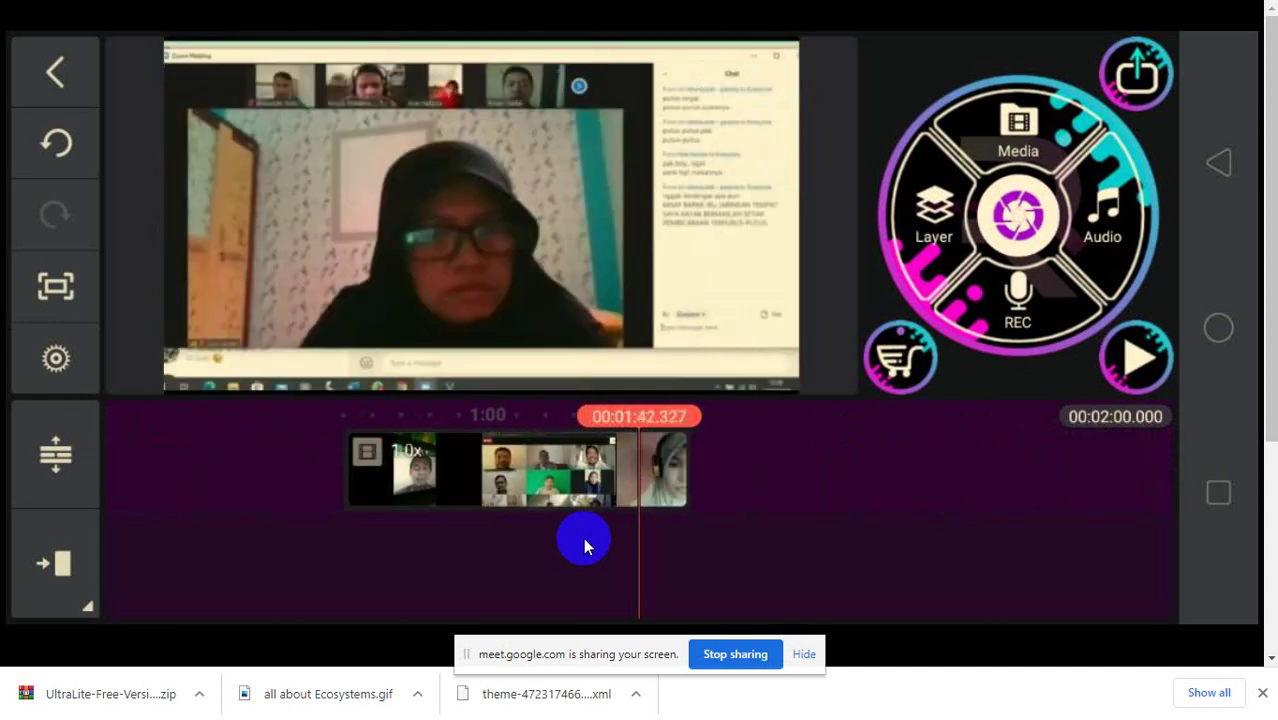
pyautogui.scroll(10, 583, 537)
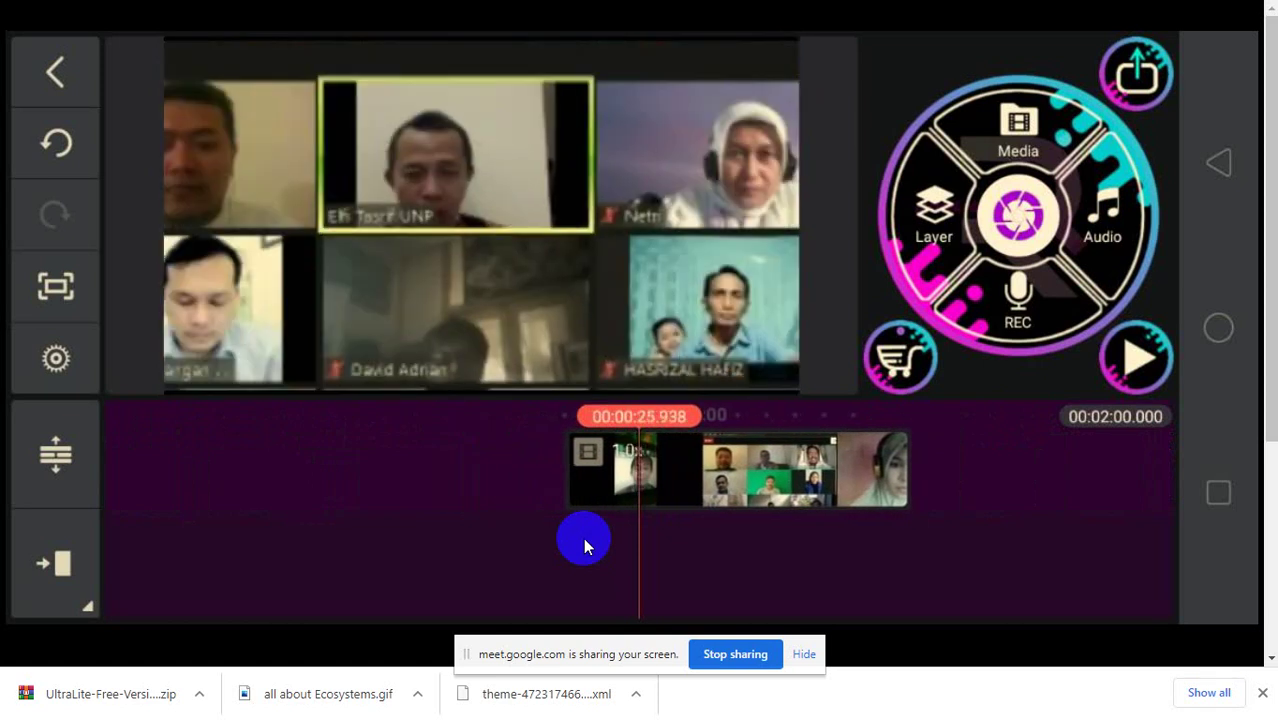
pyautogui.scroll(5, 583, 537)
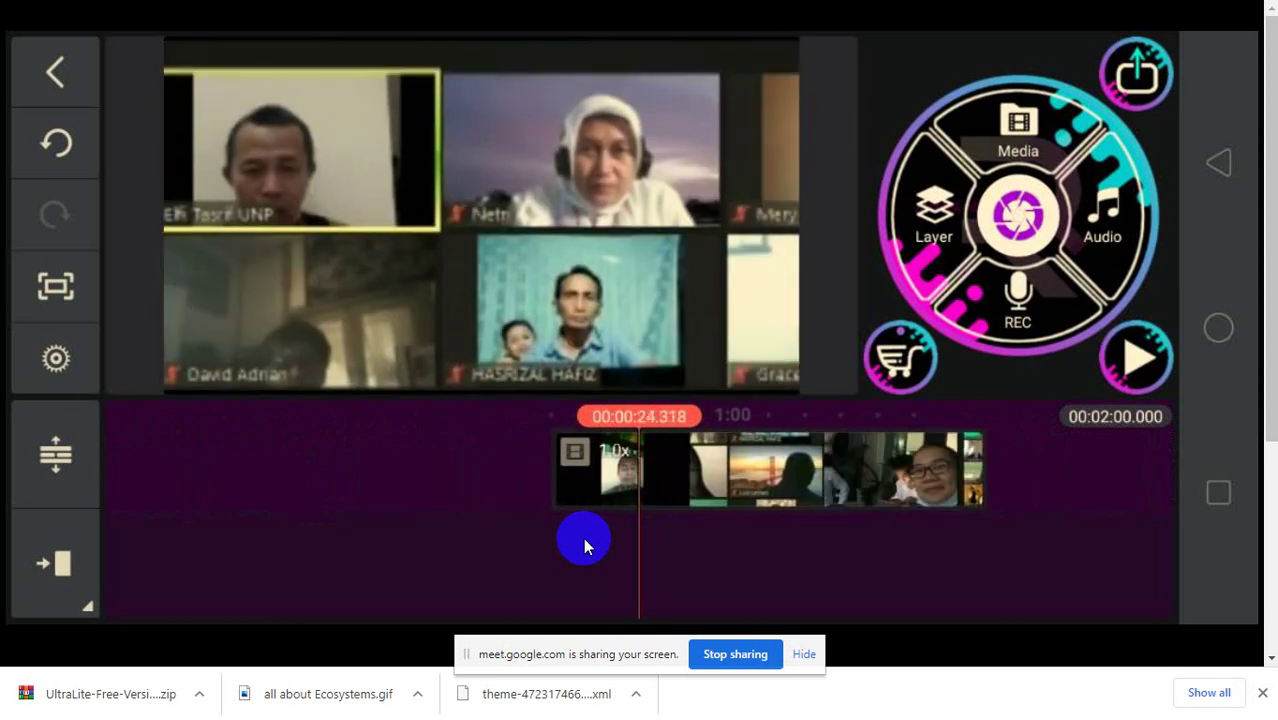
pyautogui.scroll(-3, 583, 537)
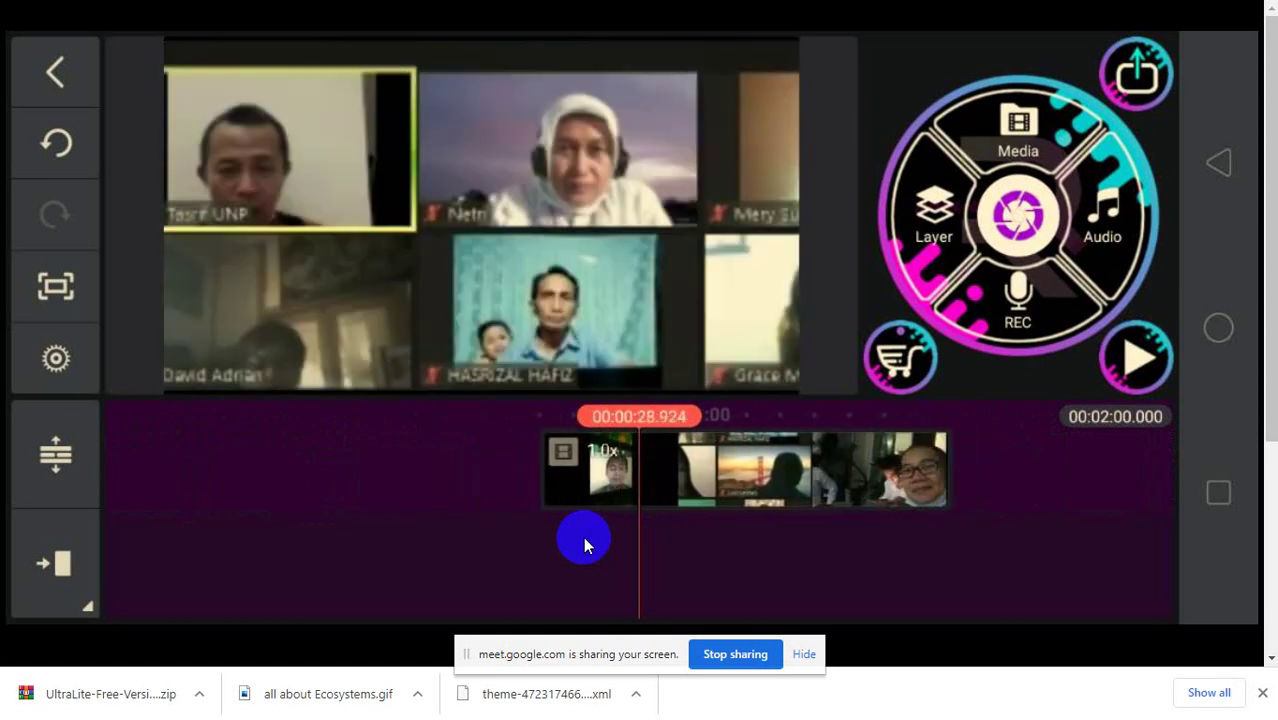
pyautogui.scroll(-1, 583, 536)
pyautogui.scroll(2, 583, 536)
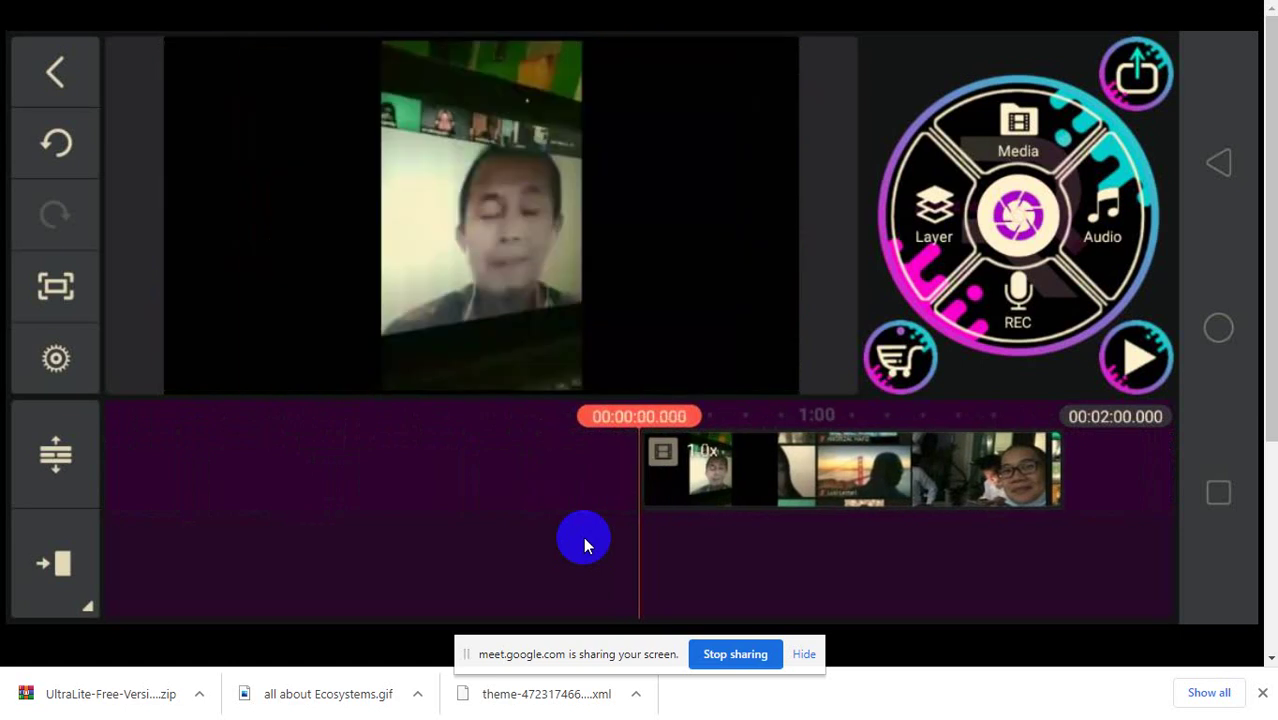
pyautogui.scroll(-5, 583, 536)
pyautogui.scroll(-1, 583, 536)
pyautogui.scroll(3, 595, 535)
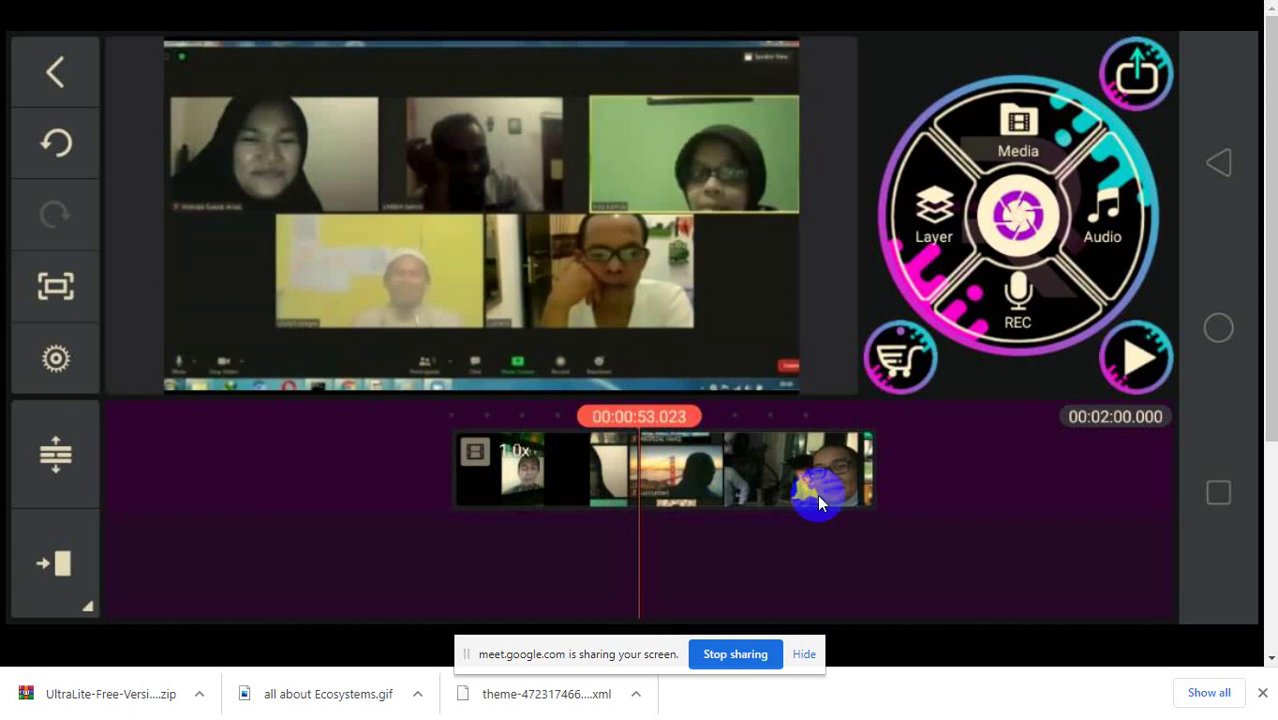
pyautogui.scroll(2, 758, 479)
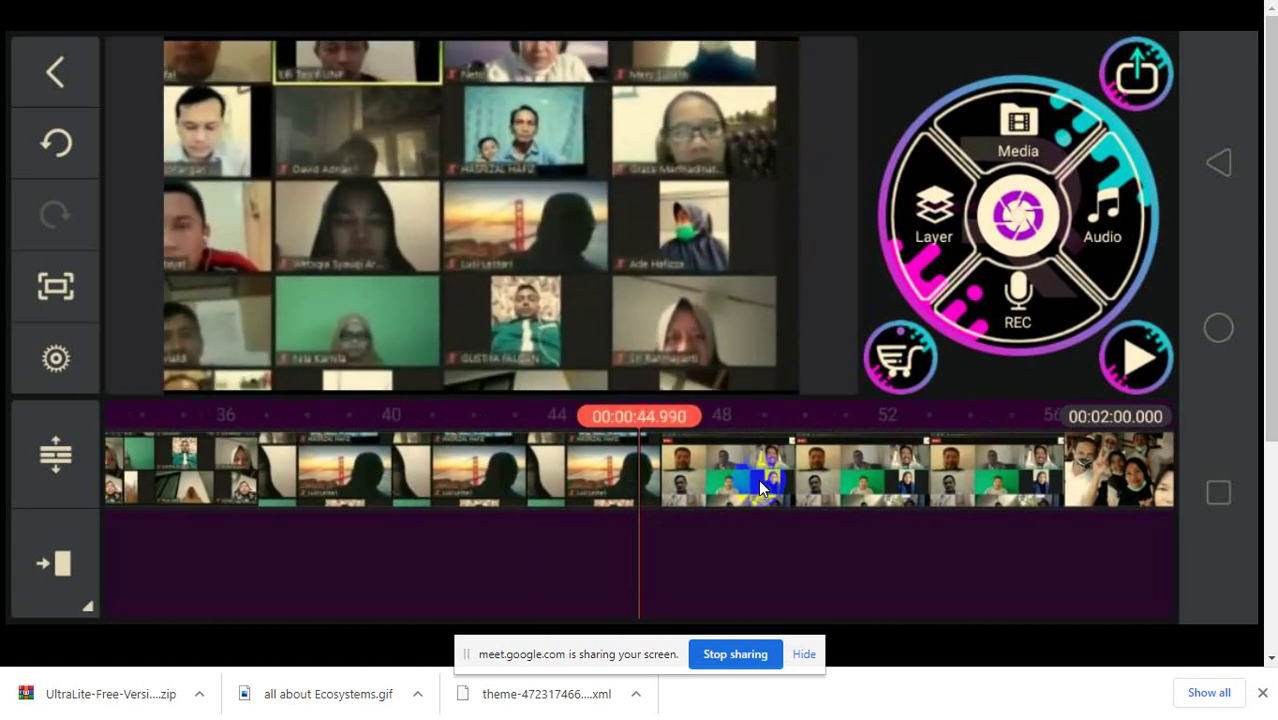
pyautogui.scroll(2, 758, 479)
pyautogui.scroll(3, 758, 479)
pyautogui.scroll(-3, 758, 479)
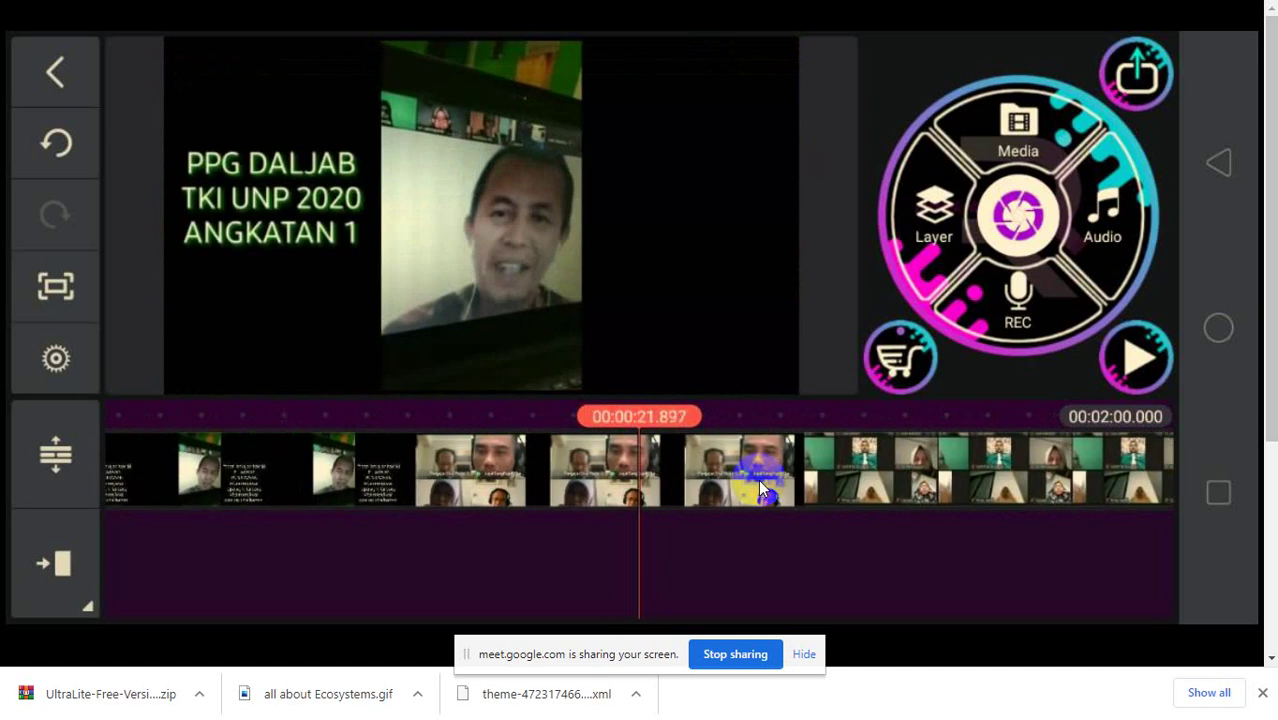
pyautogui.scroll(3, 758, 479)
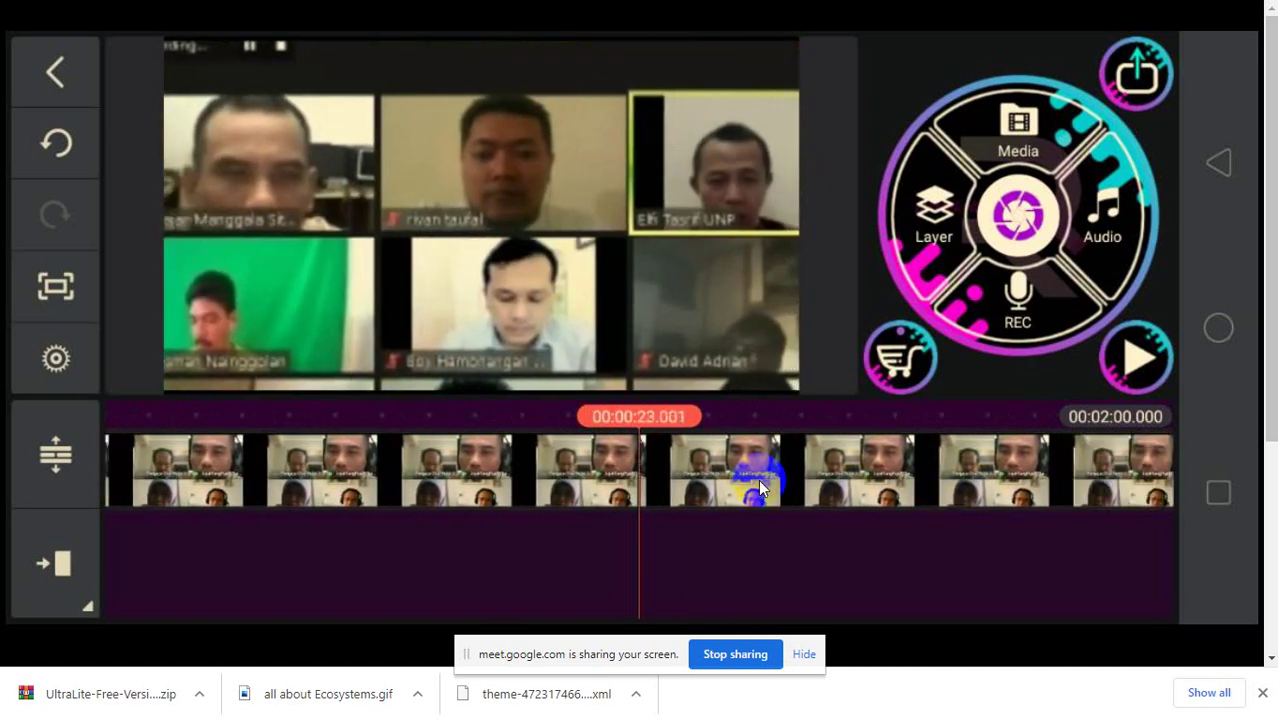
pyautogui.scroll(-2, 758, 479)
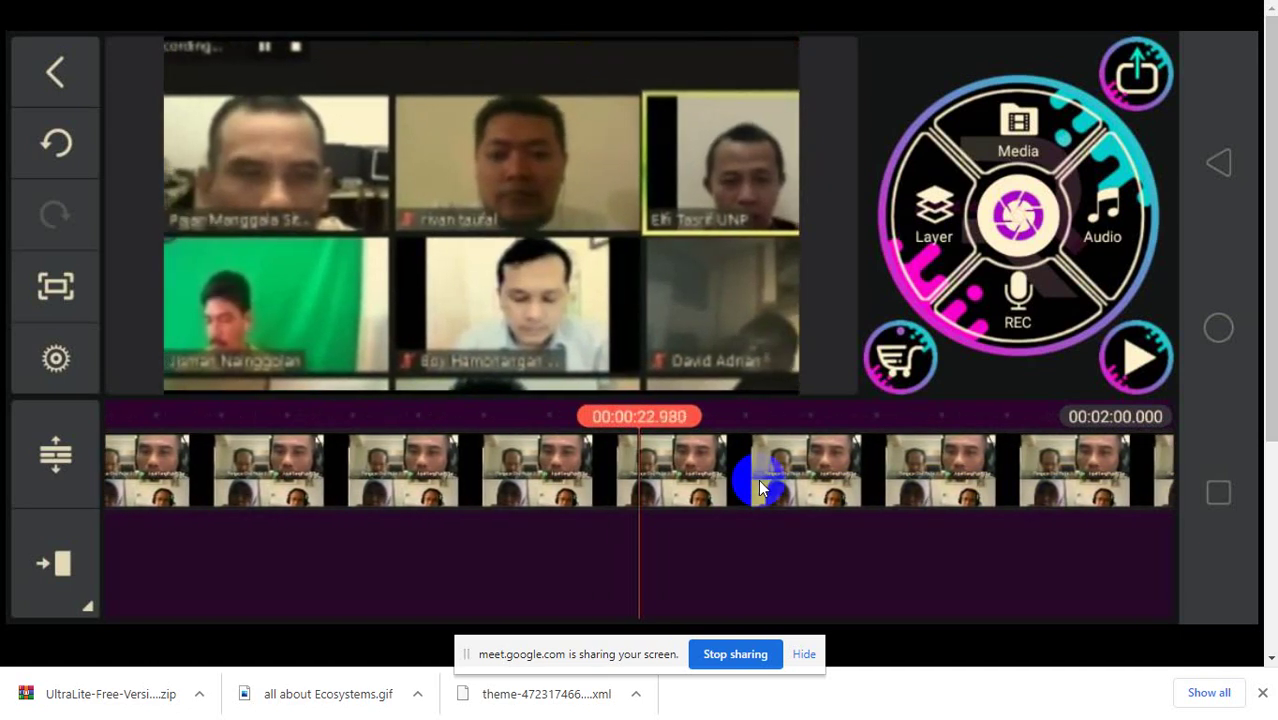
pyautogui.scroll(2, 758, 479)
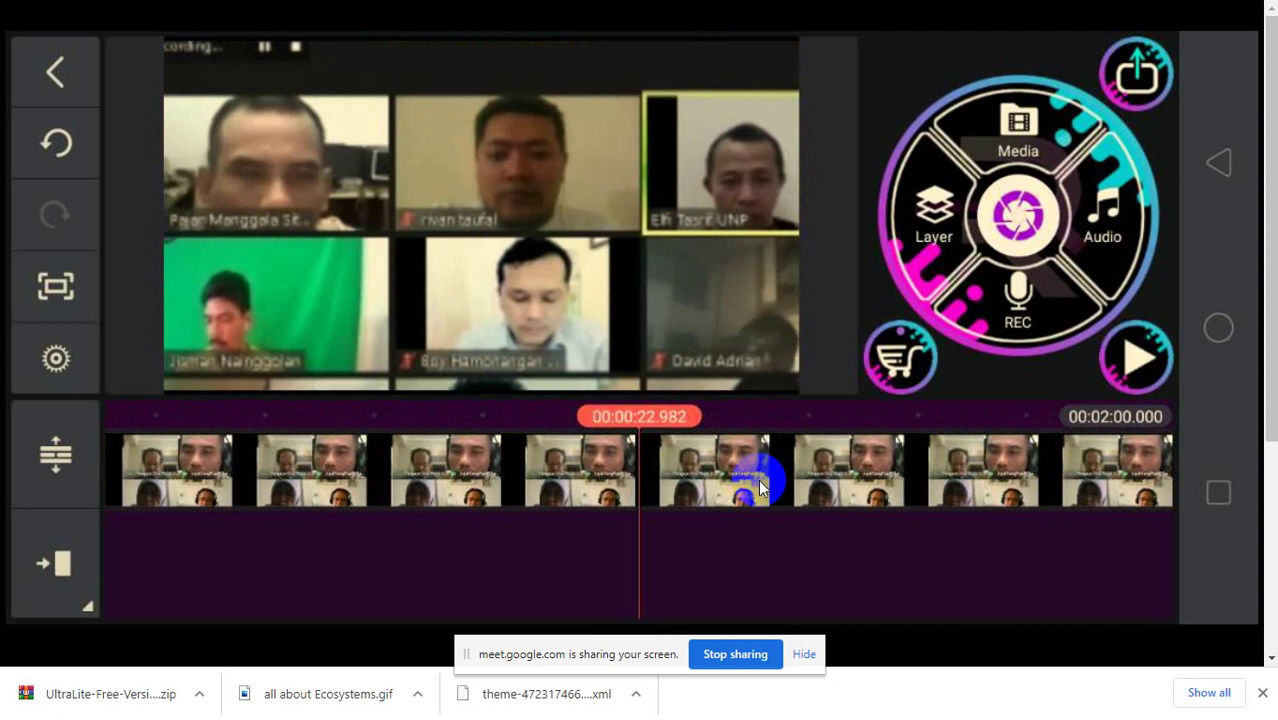
pyautogui.scroll(-2, 758, 479)
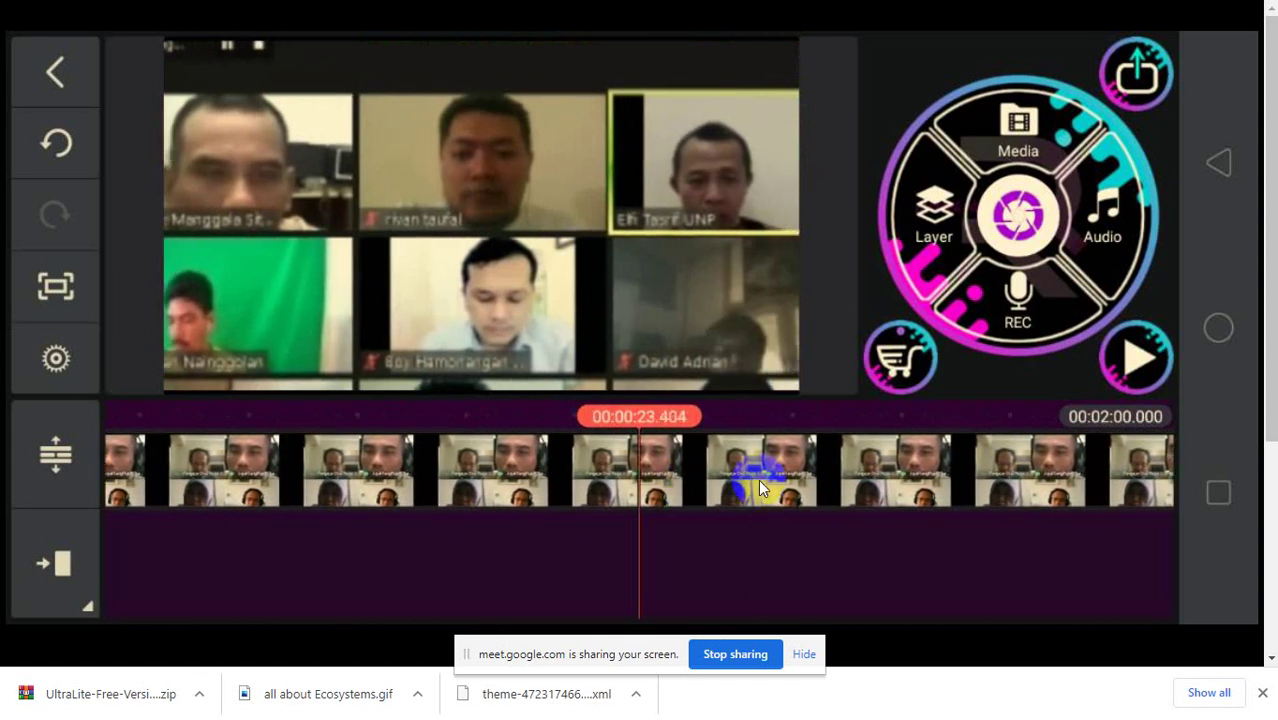
pyautogui.scroll(-2, 758, 479)
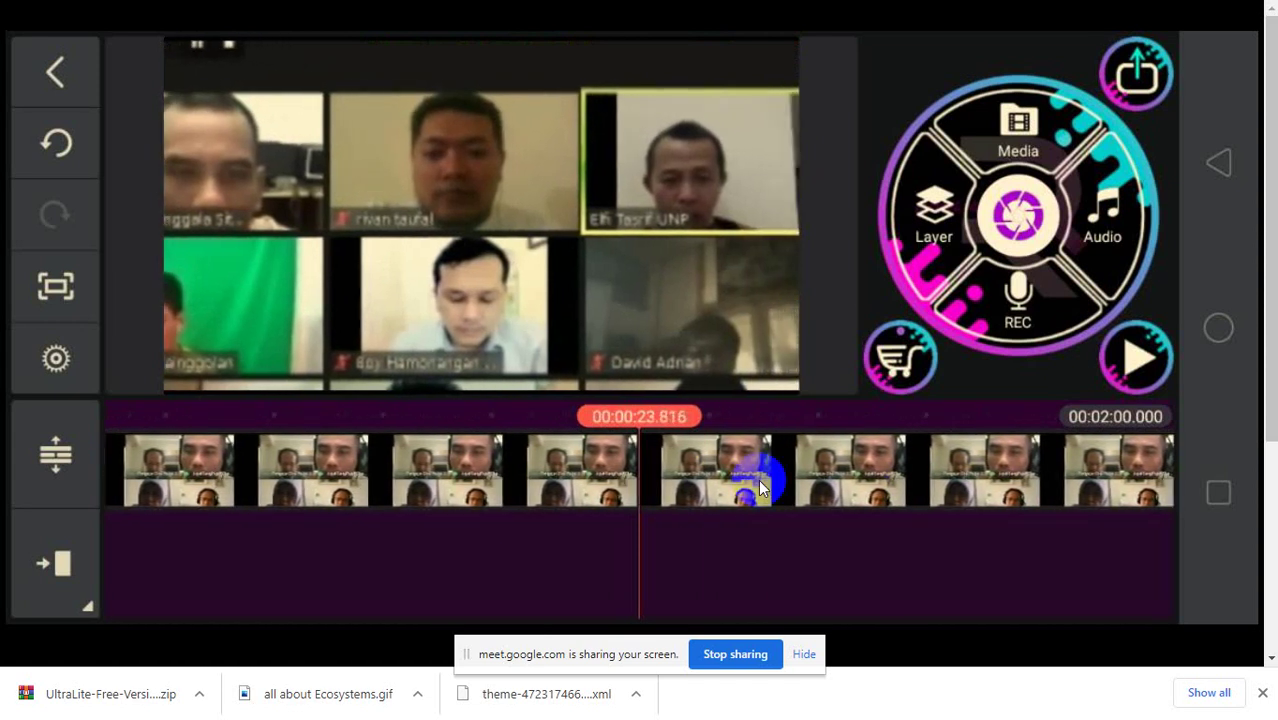
pyautogui.scroll(-10, 758, 479)
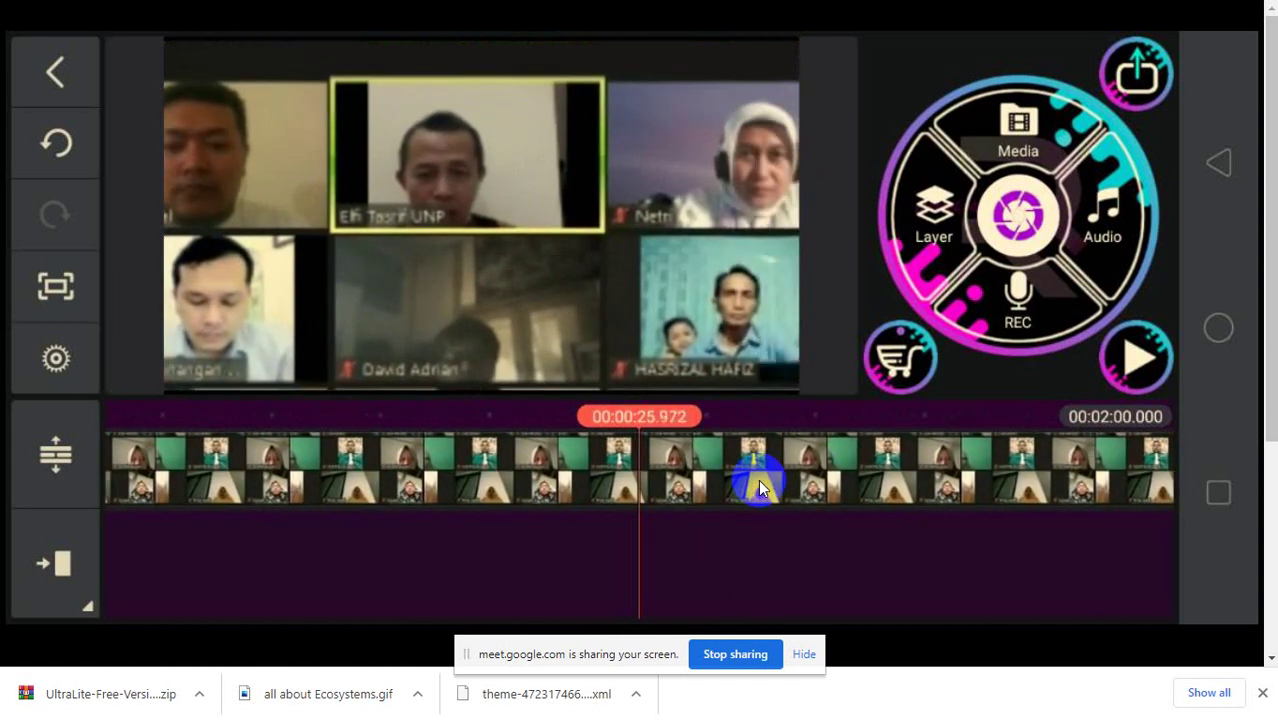
pyautogui.scroll(-9, 759, 487)
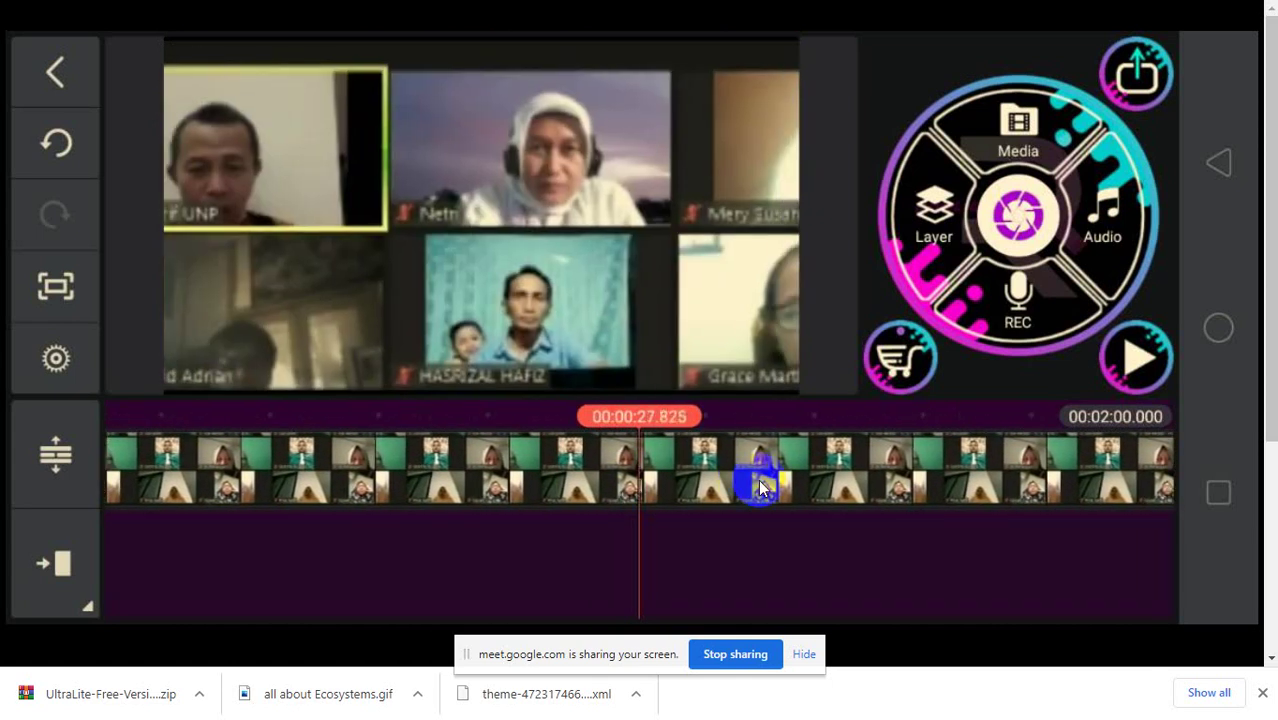
pyautogui.scroll(-1, 758, 479)
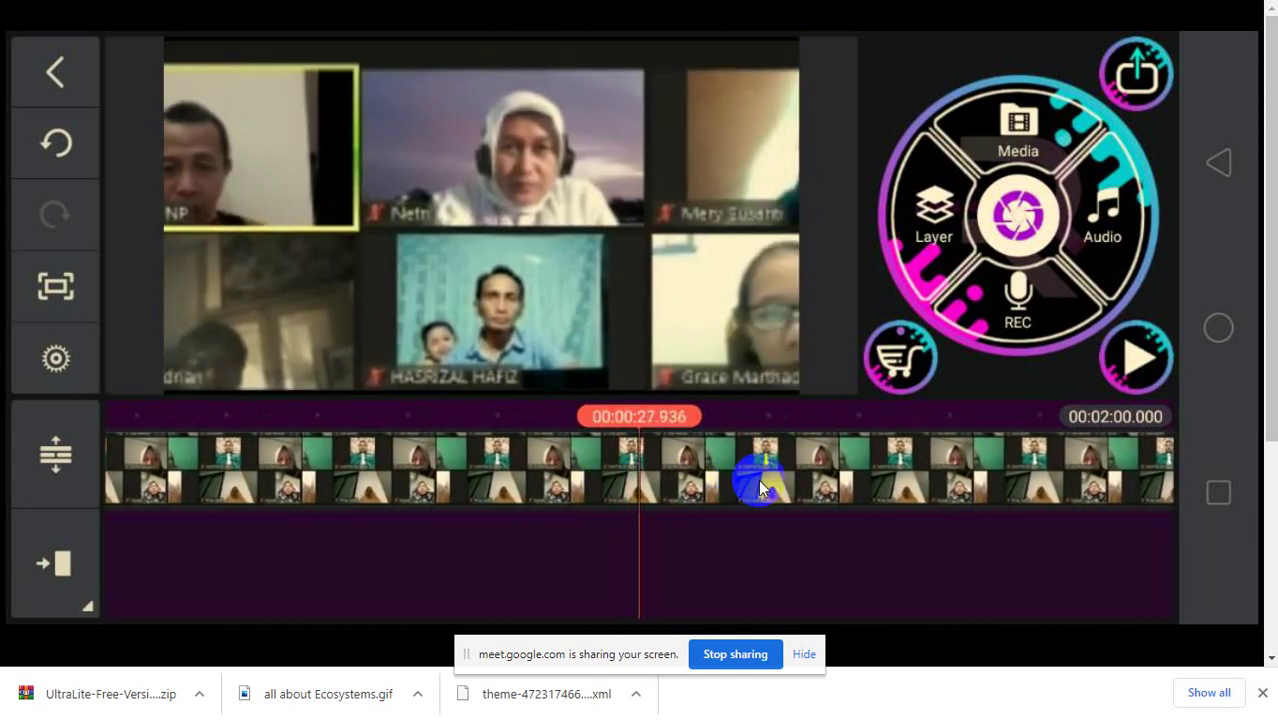
pyautogui.scroll(-2, 758, 479)
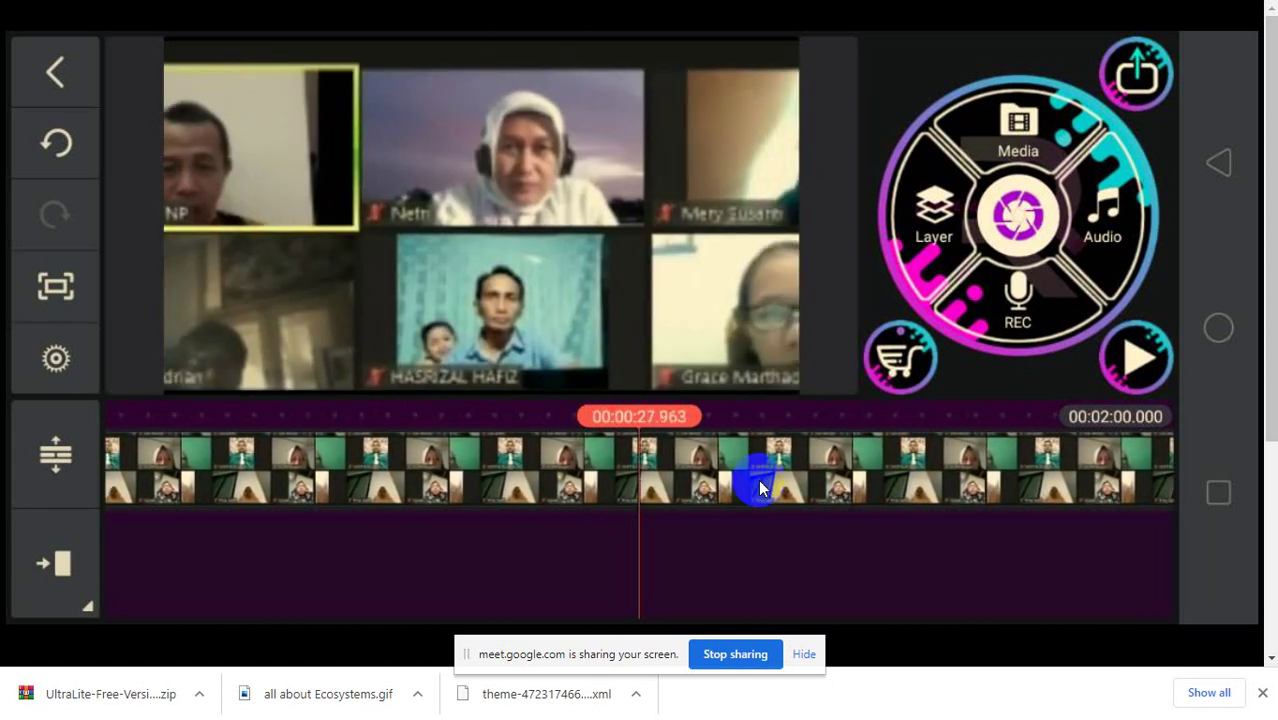
pyautogui.scroll(-3, 758, 479)
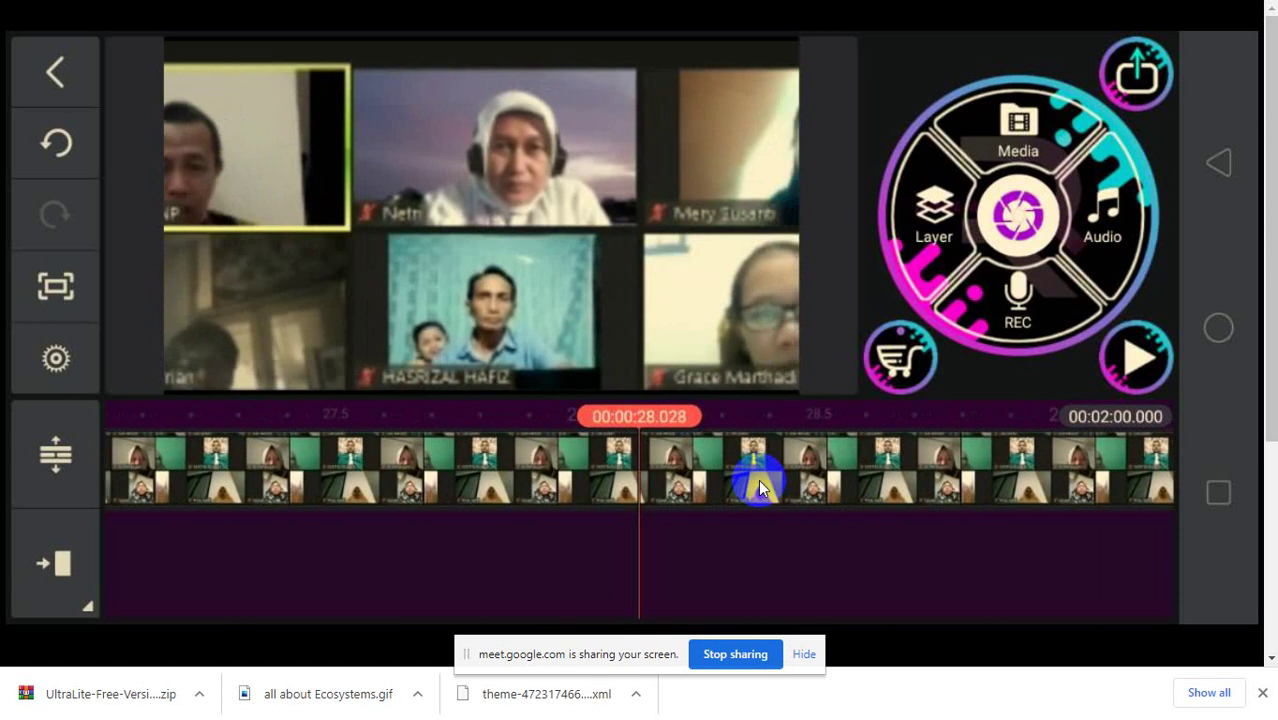
pyautogui.scroll(-1, 885, 548)
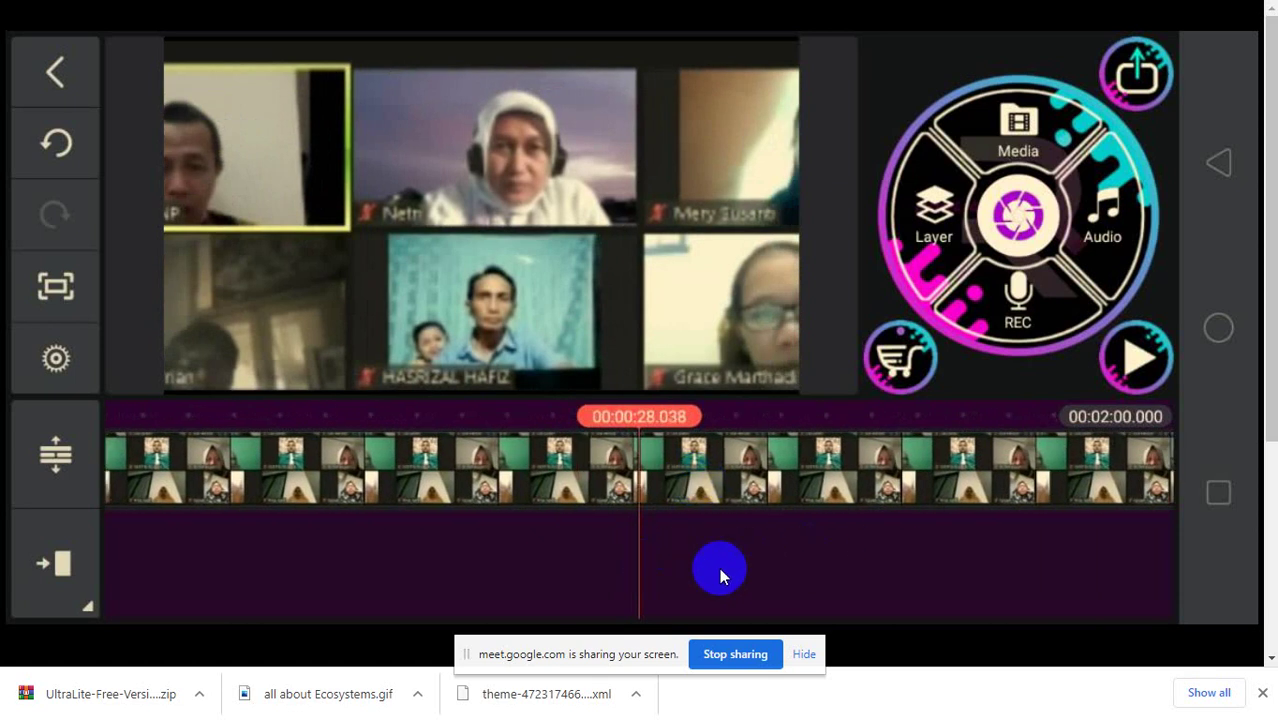
pyautogui.scroll(-3, 441, 564)
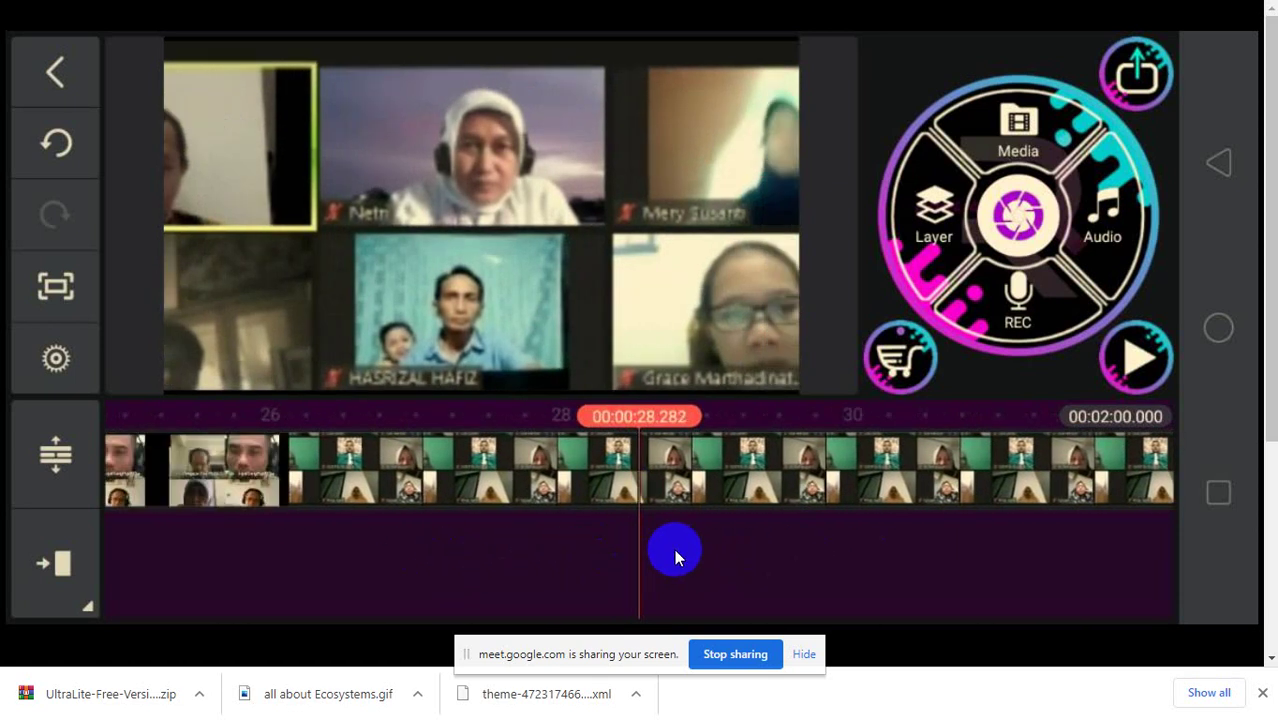
pyautogui.scroll(3, 674, 549)
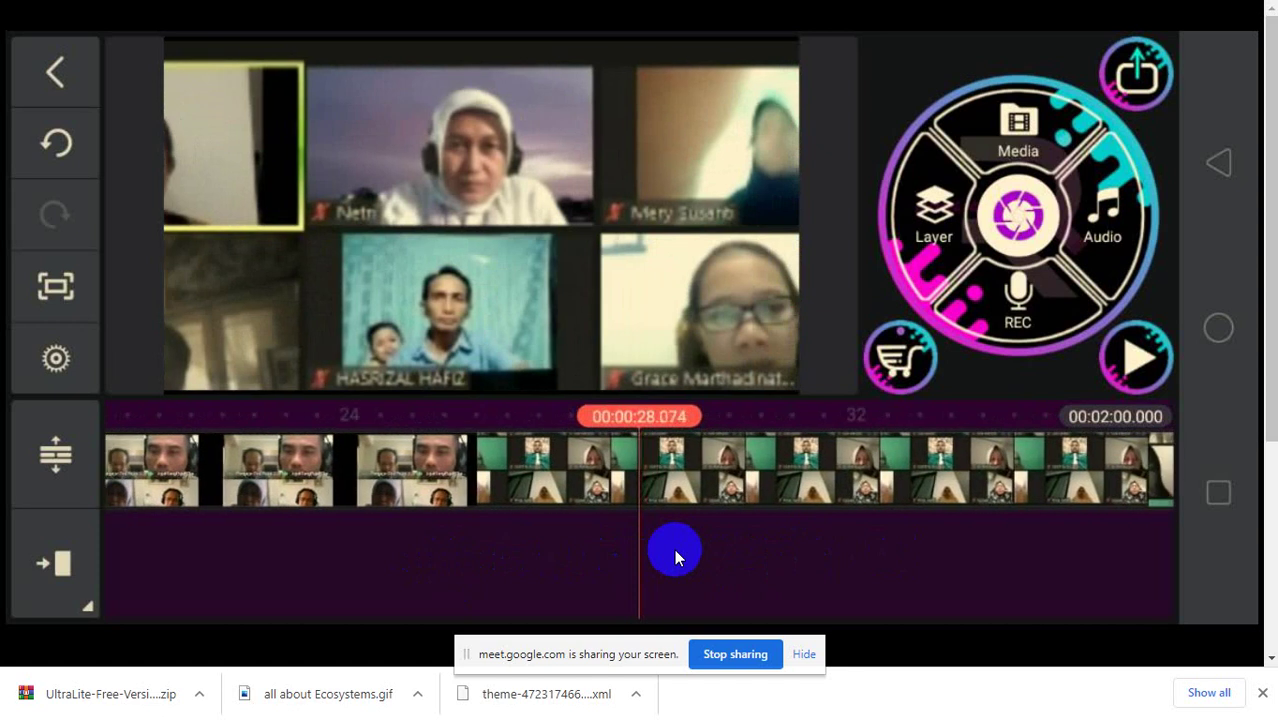
pyautogui.scroll(-4, 674, 549)
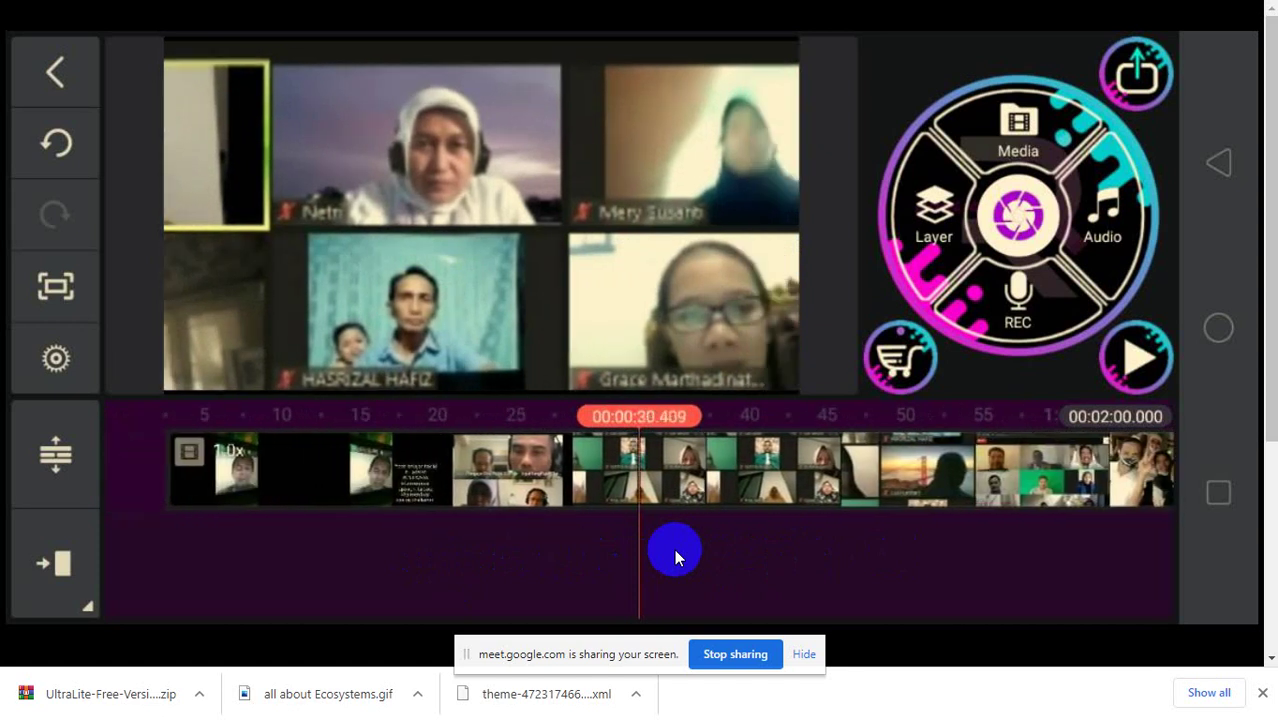
pyautogui.scroll(-8, 674, 549)
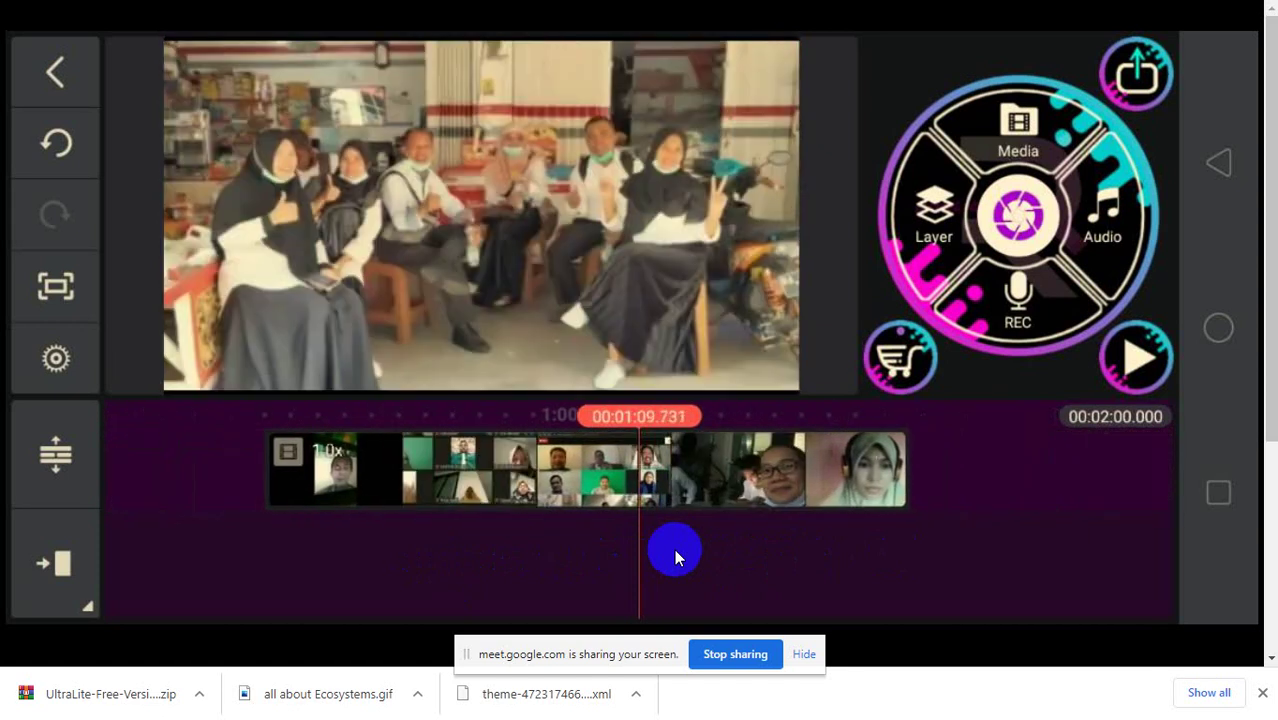
pyautogui.scroll(3, 674, 549)
pyautogui.scroll(-2, 674, 549)
pyautogui.scroll(5, 674, 549)
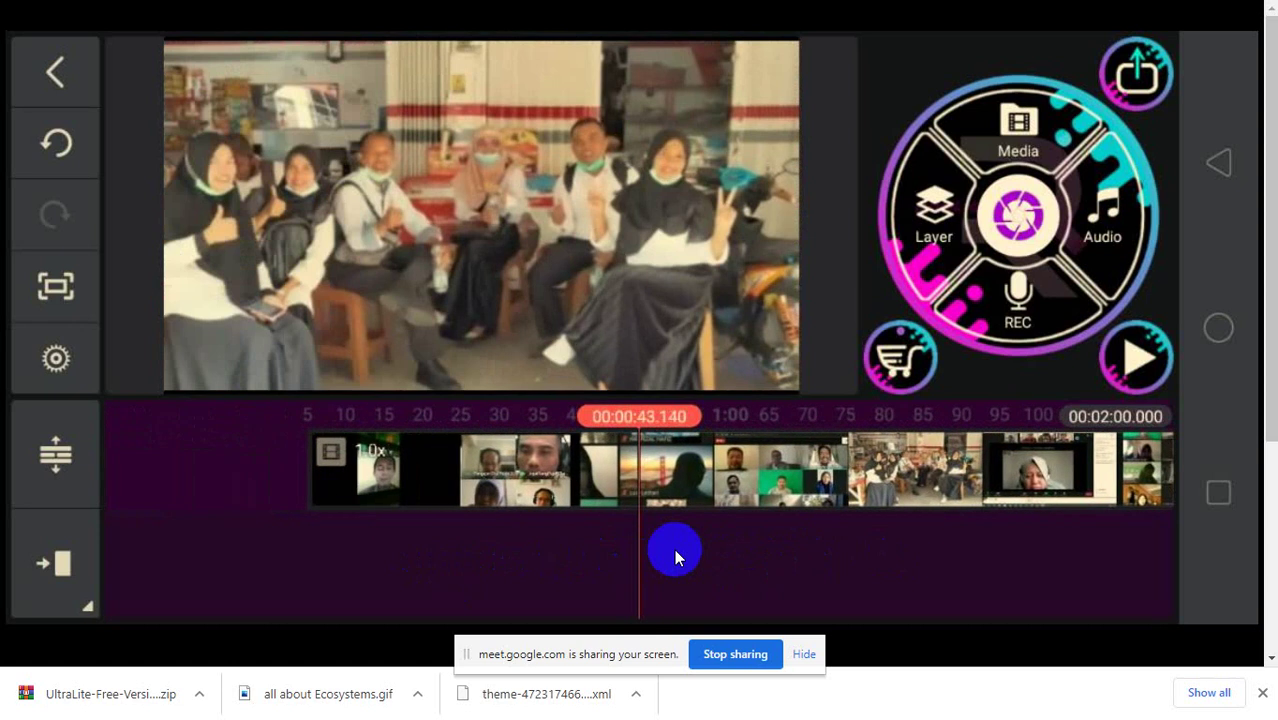
pyautogui.scroll(6, 674, 549)
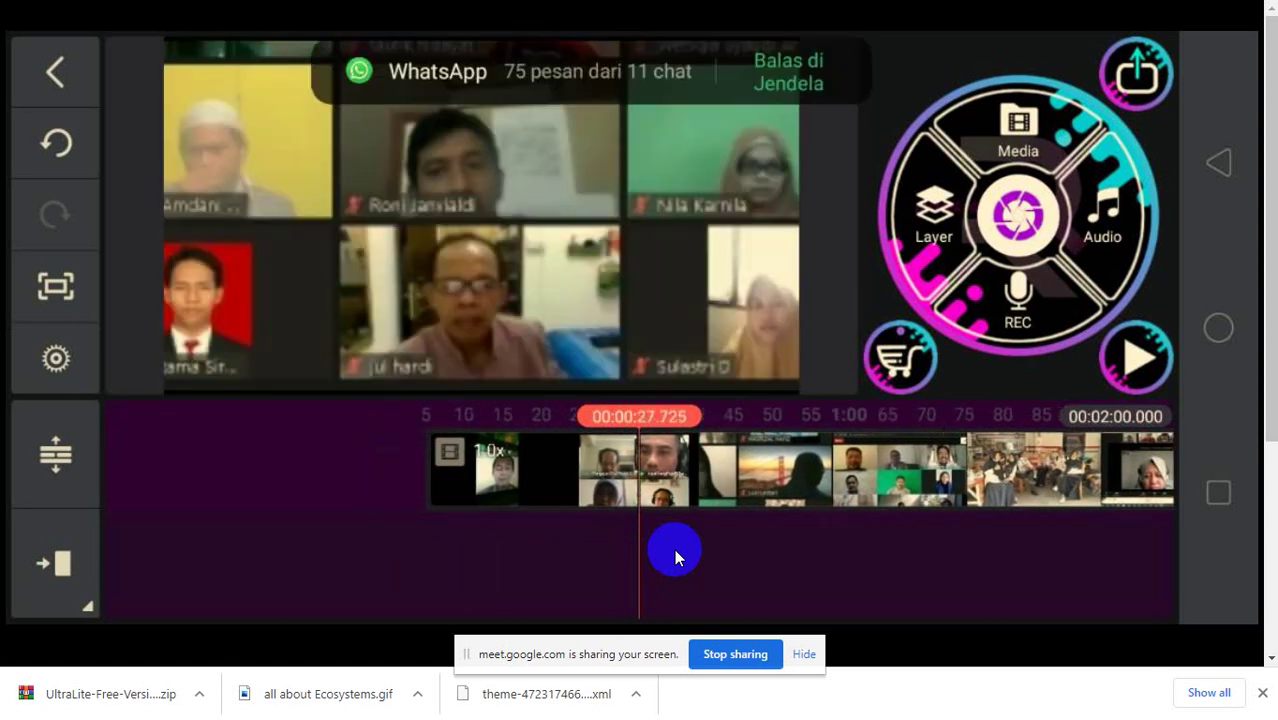
pyautogui.scroll(-10, 674, 549)
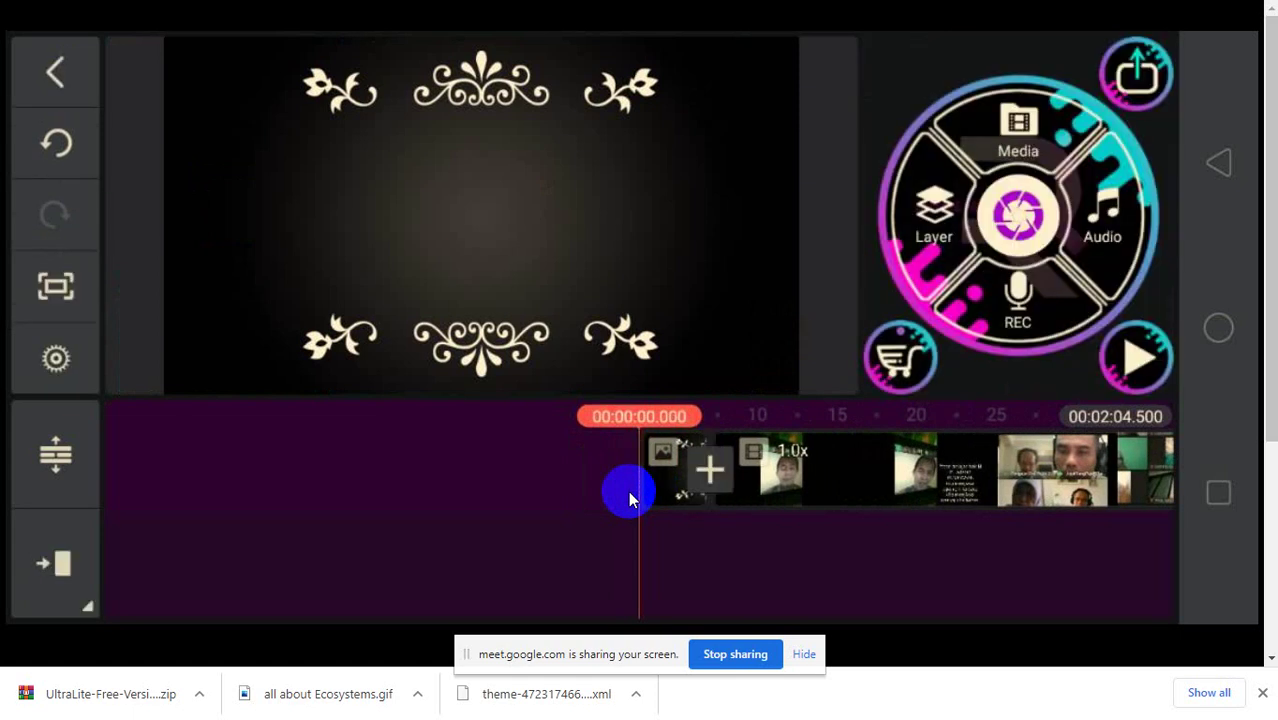
# Add a new text layer and enter the word 'Video' as its text
pyautogui.click(920, 207)
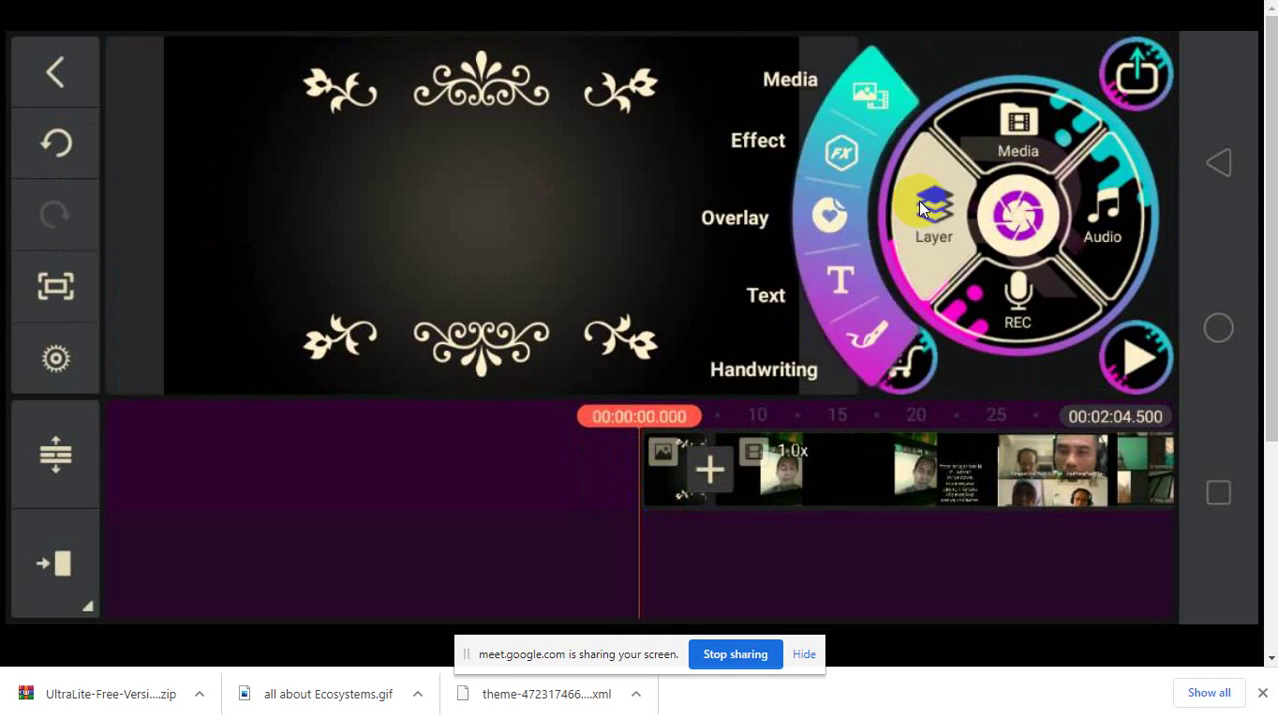
pyautogui.click(920, 207)
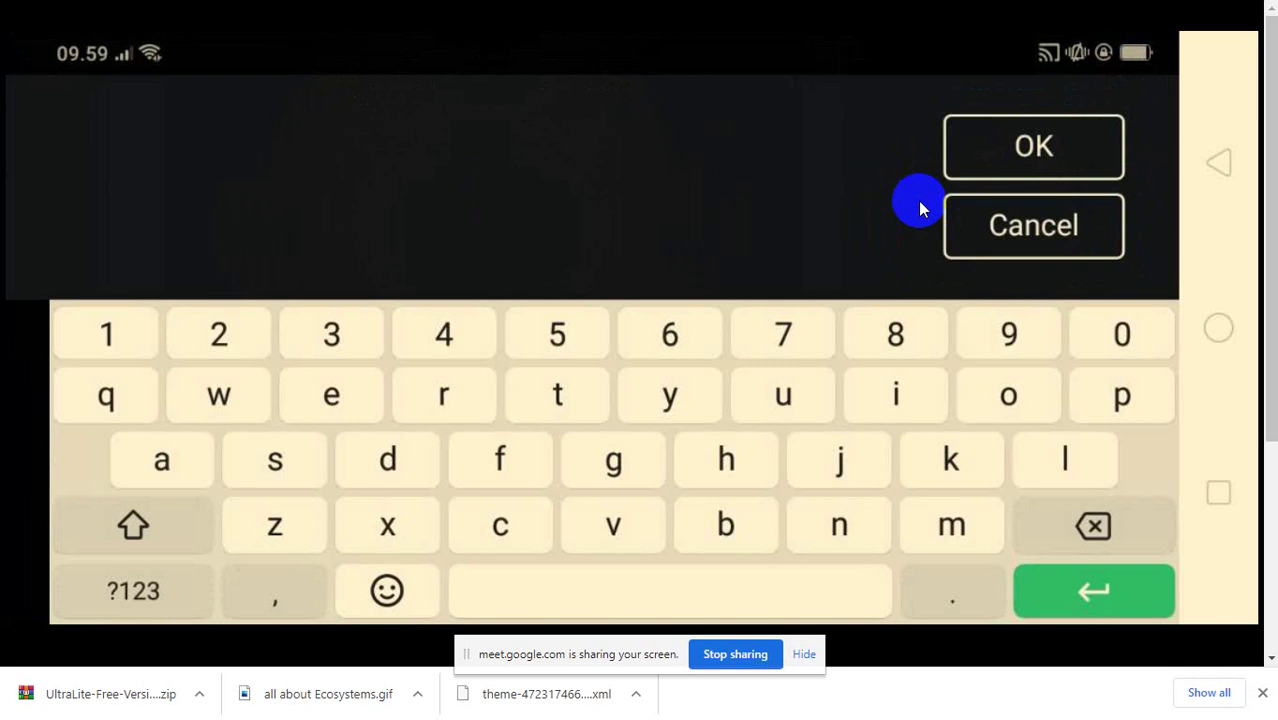
pyautogui.press('shift')
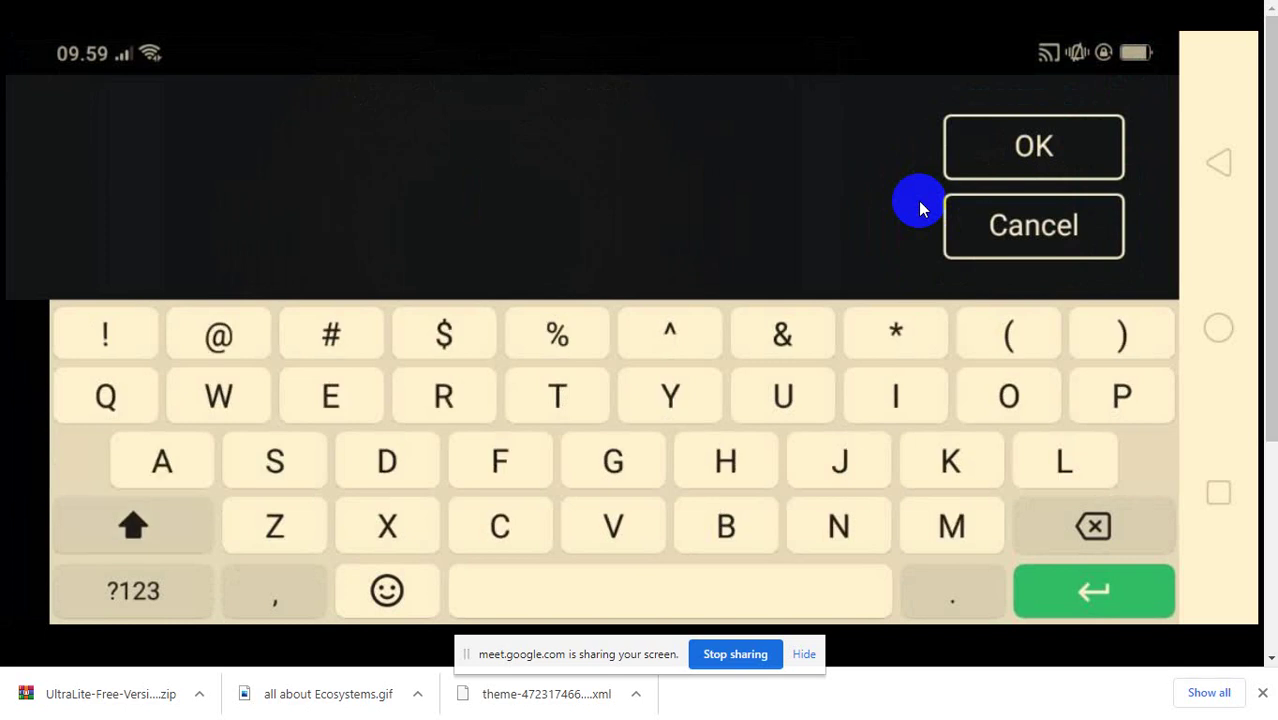
pyautogui.write('Video')
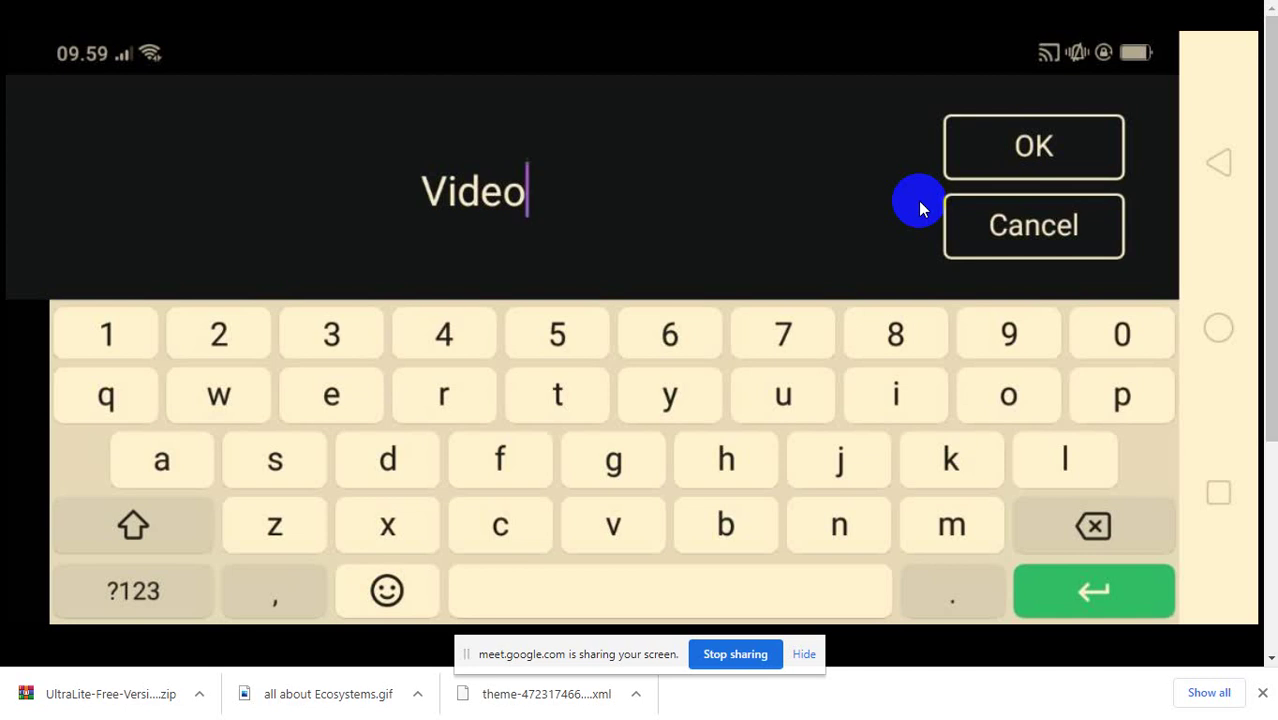
# Discard the 'Video' entry and type the title 'Webinar pembelajaran digital' in a new text layer
pyautogui.click(920, 208)
pyautogui.click(920, 208)
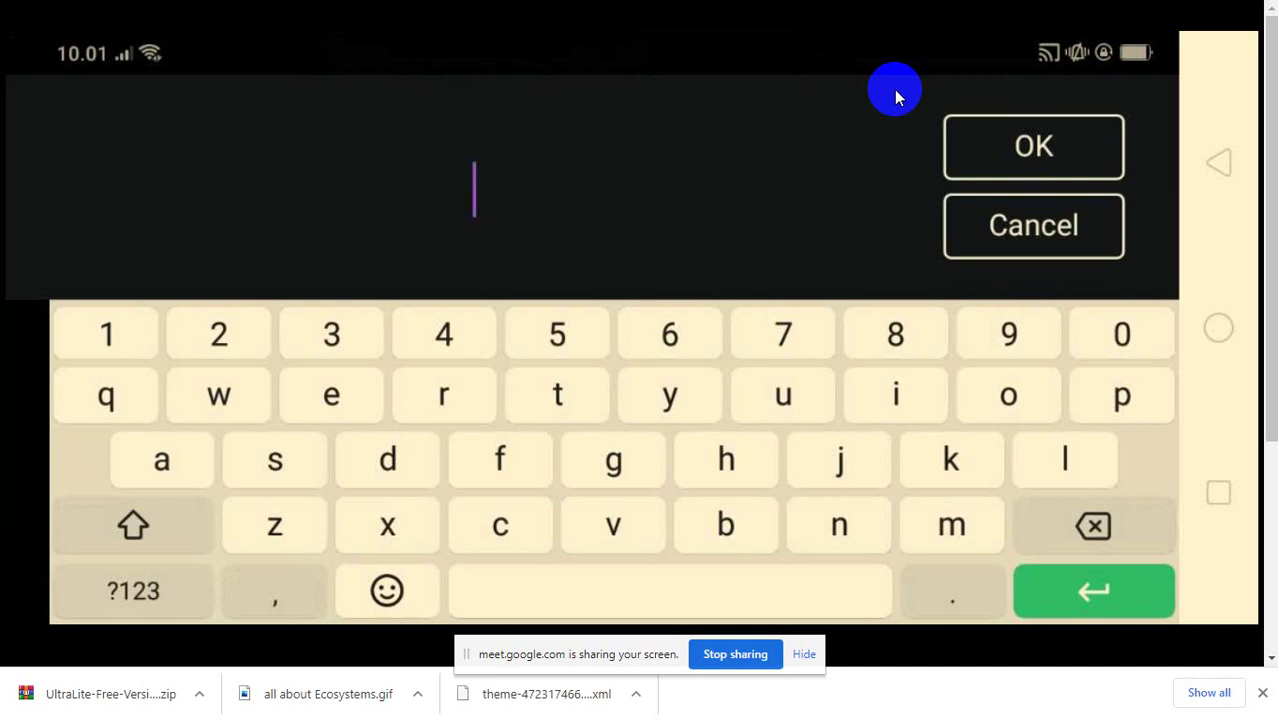
pyautogui.write('W')
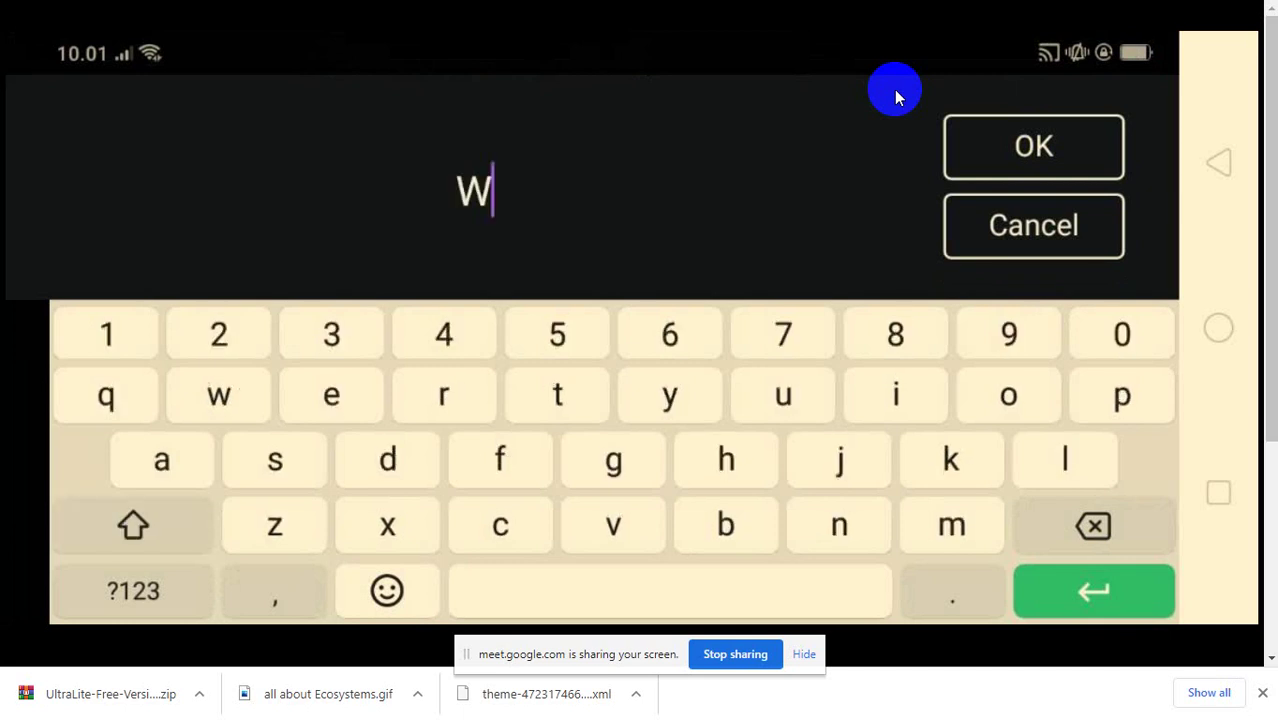
pyautogui.write('ebjn')
pyautogui.press('BackSpace')
pyautogui.press('BackSpace')
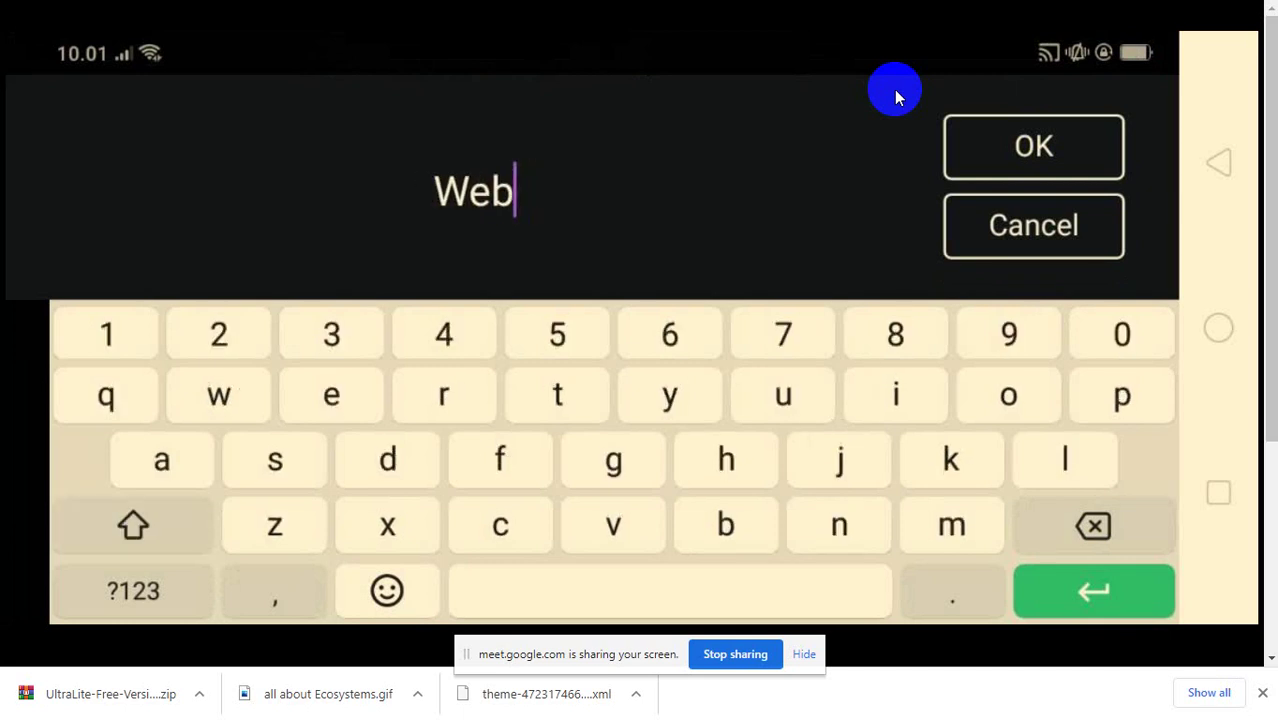
pyautogui.write('inar p')
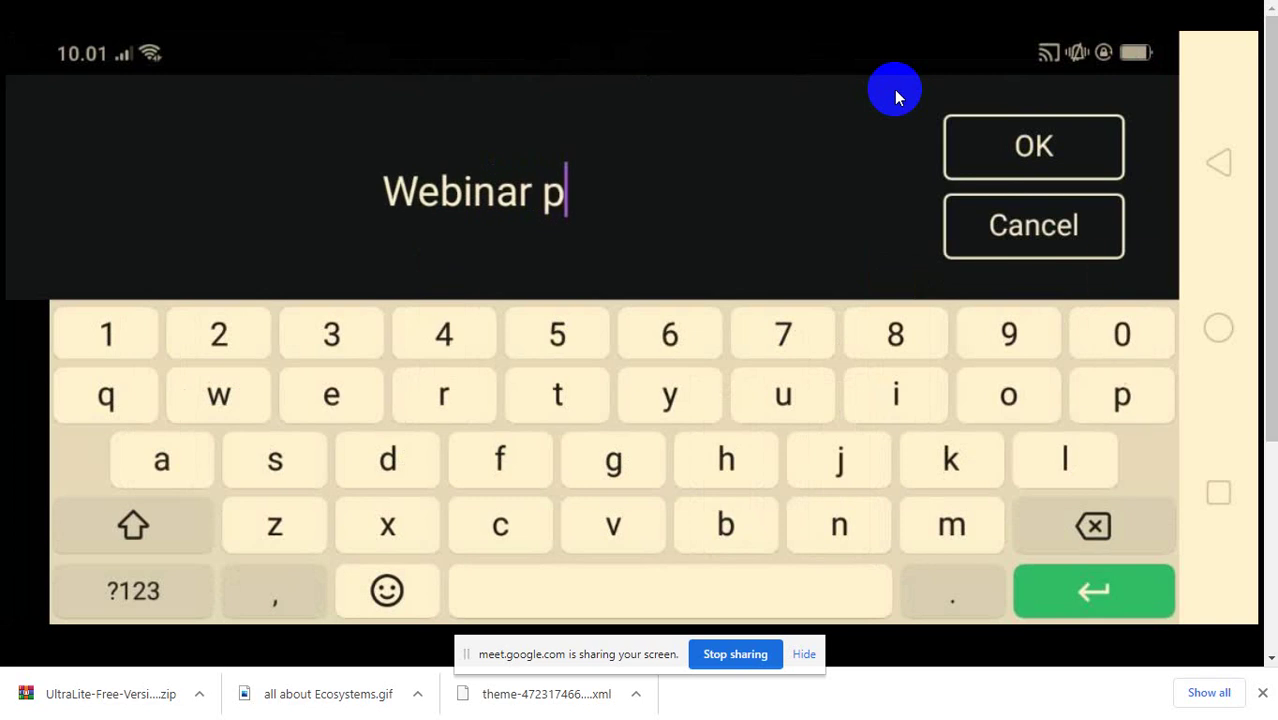
pyautogui.write('embel')
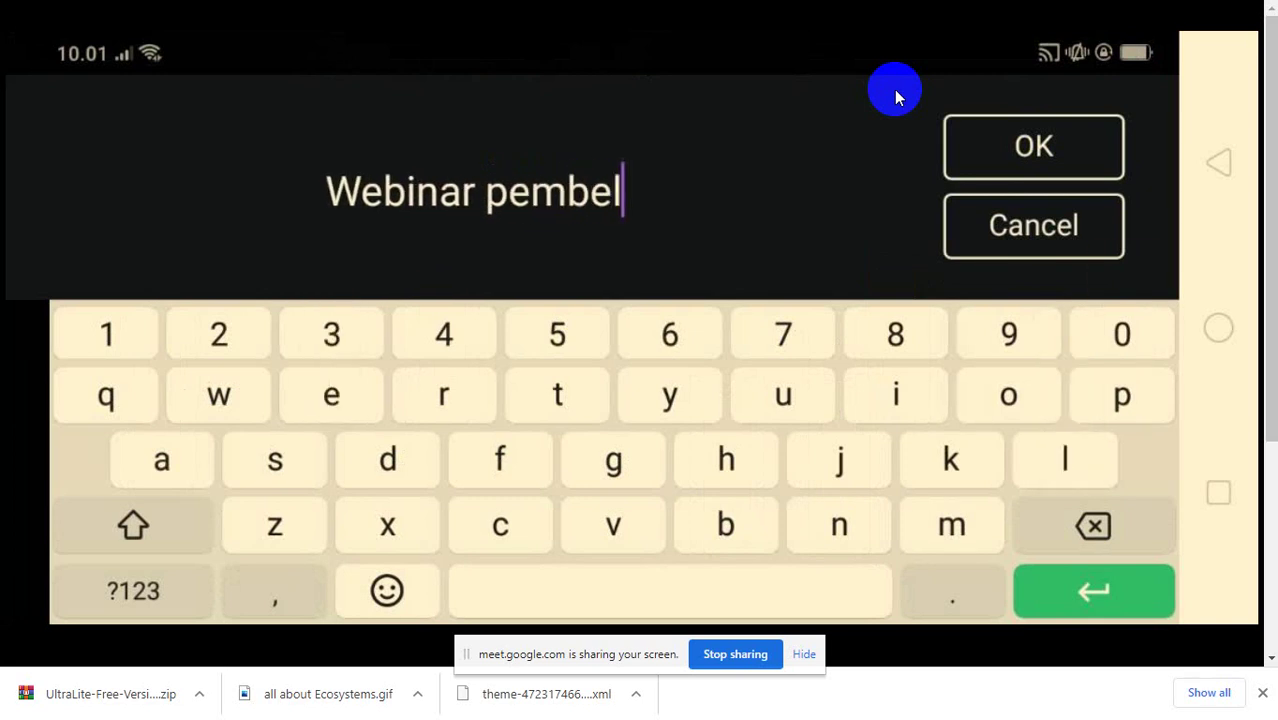
pyautogui.write('ajar')
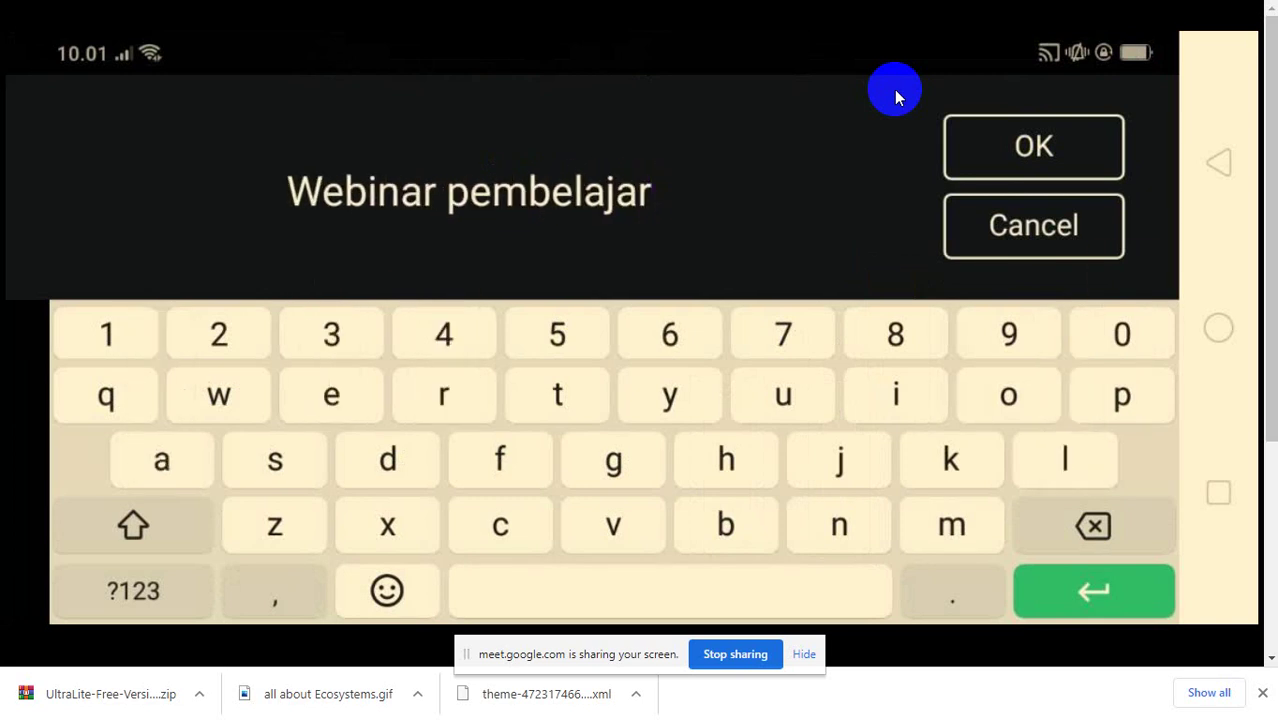
pyautogui.press('BackSpace')
pyautogui.write('an di')
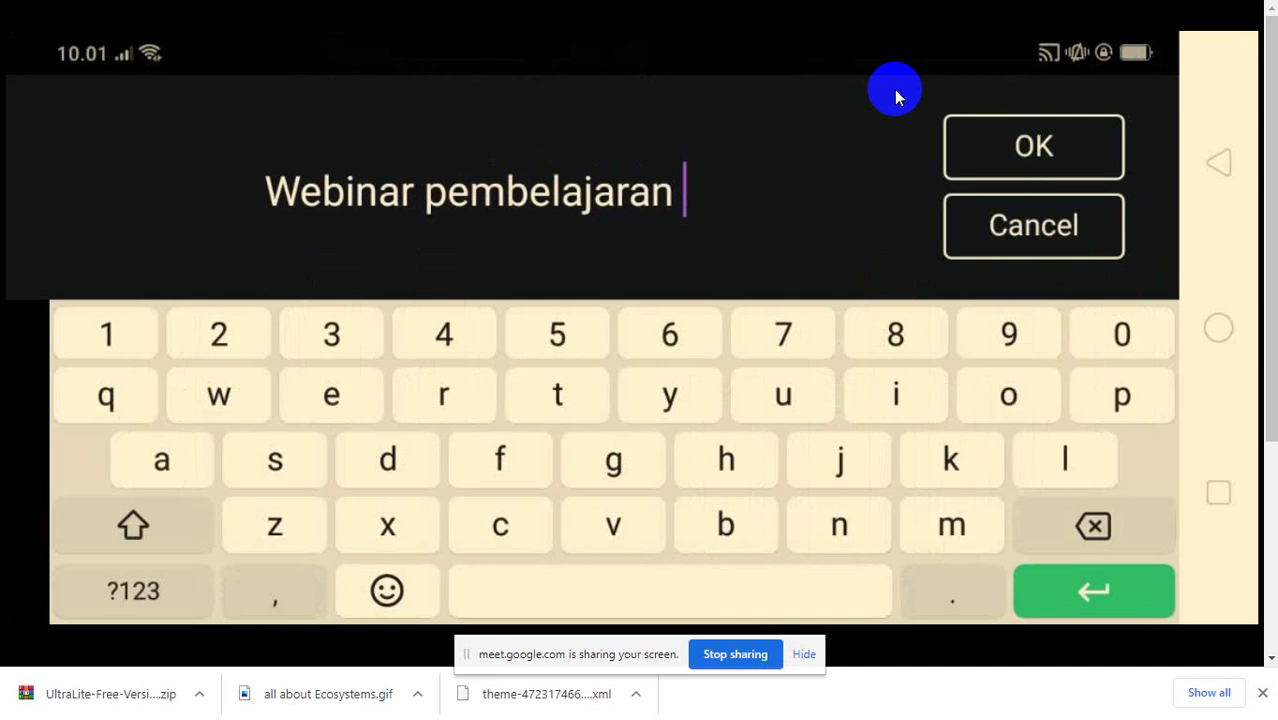
pyautogui.write('gital')
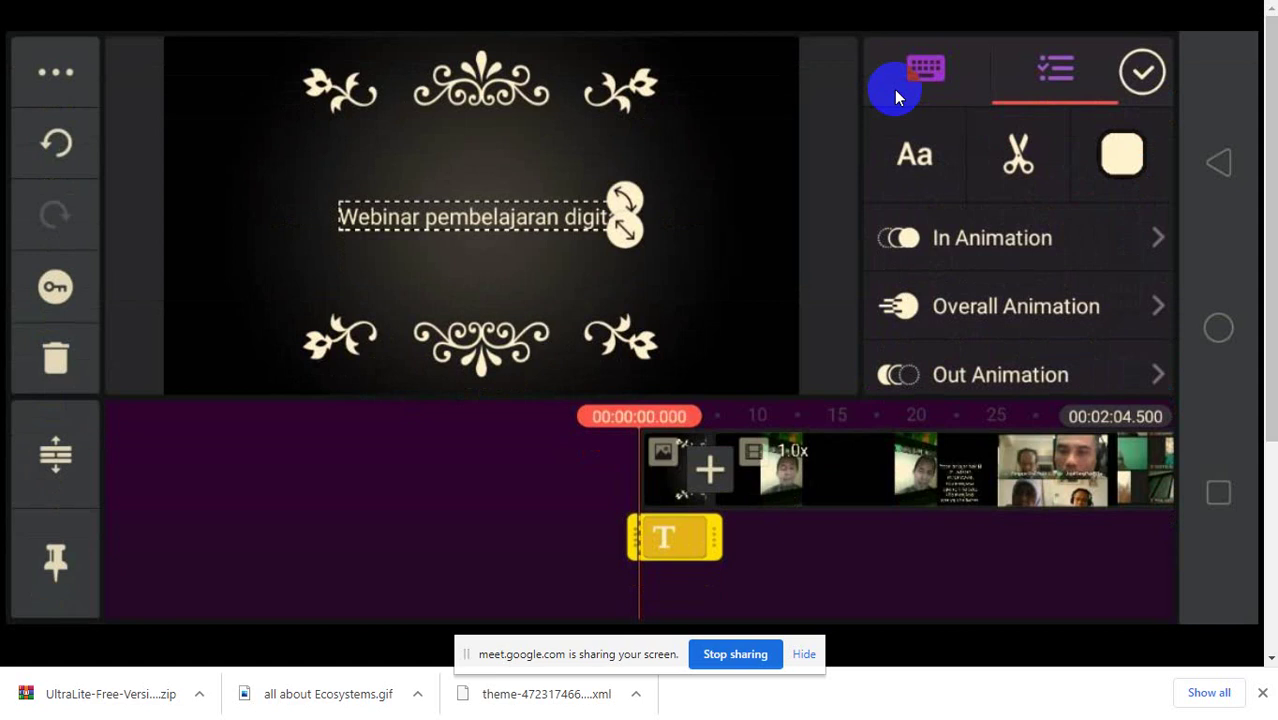
# Apply the Fade in-animation to the 'Webinar pembelajaran digital' title and confirm it
pyautogui.click(910, 160)
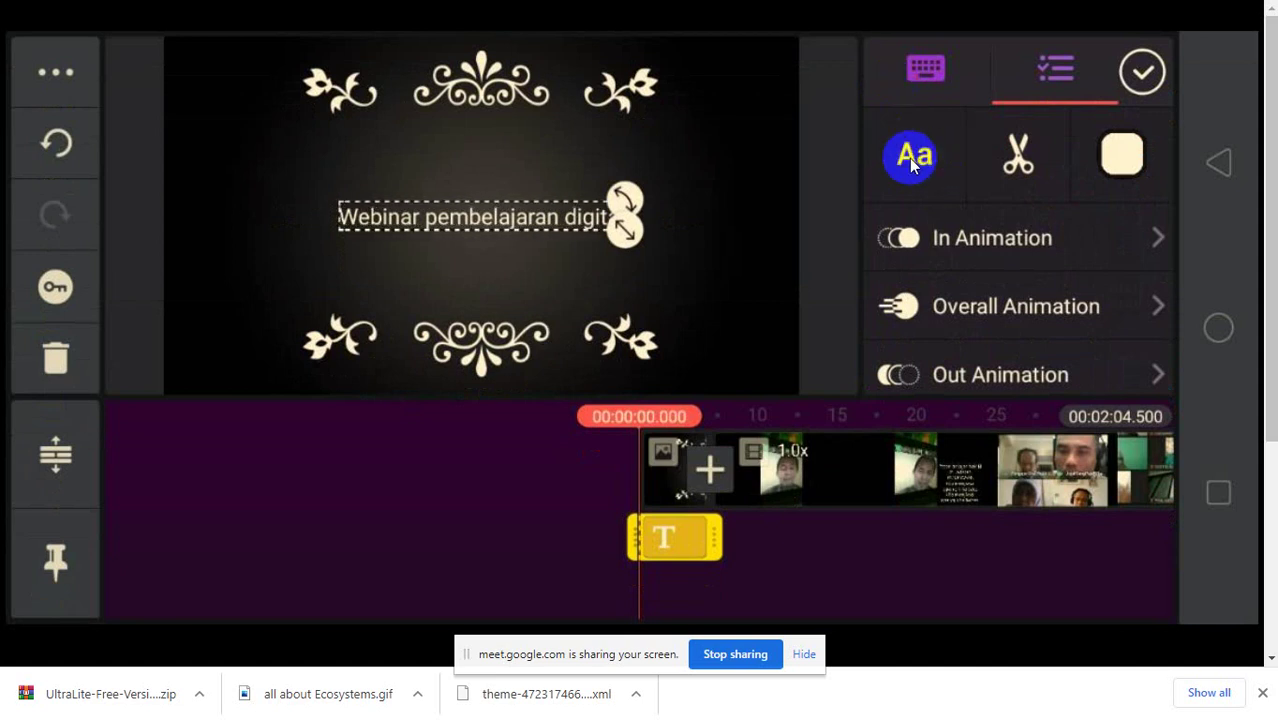
pyautogui.click(915, 80)
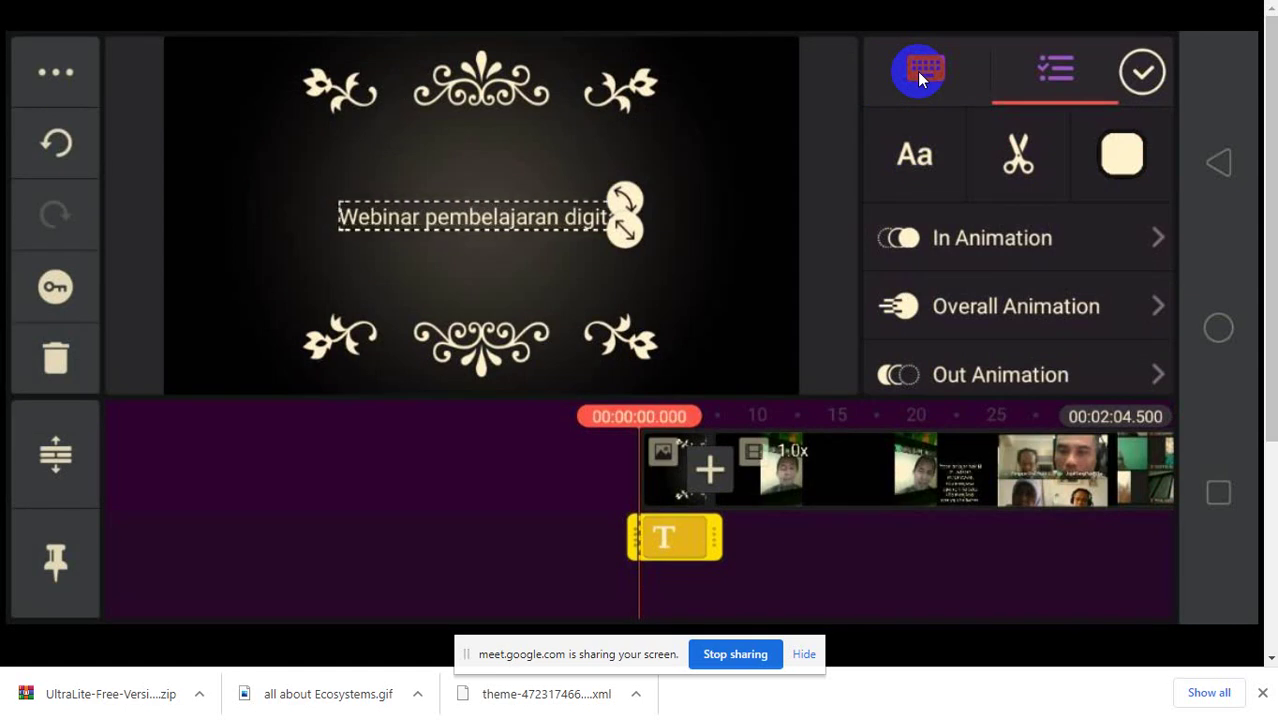
pyautogui.click(938, 233)
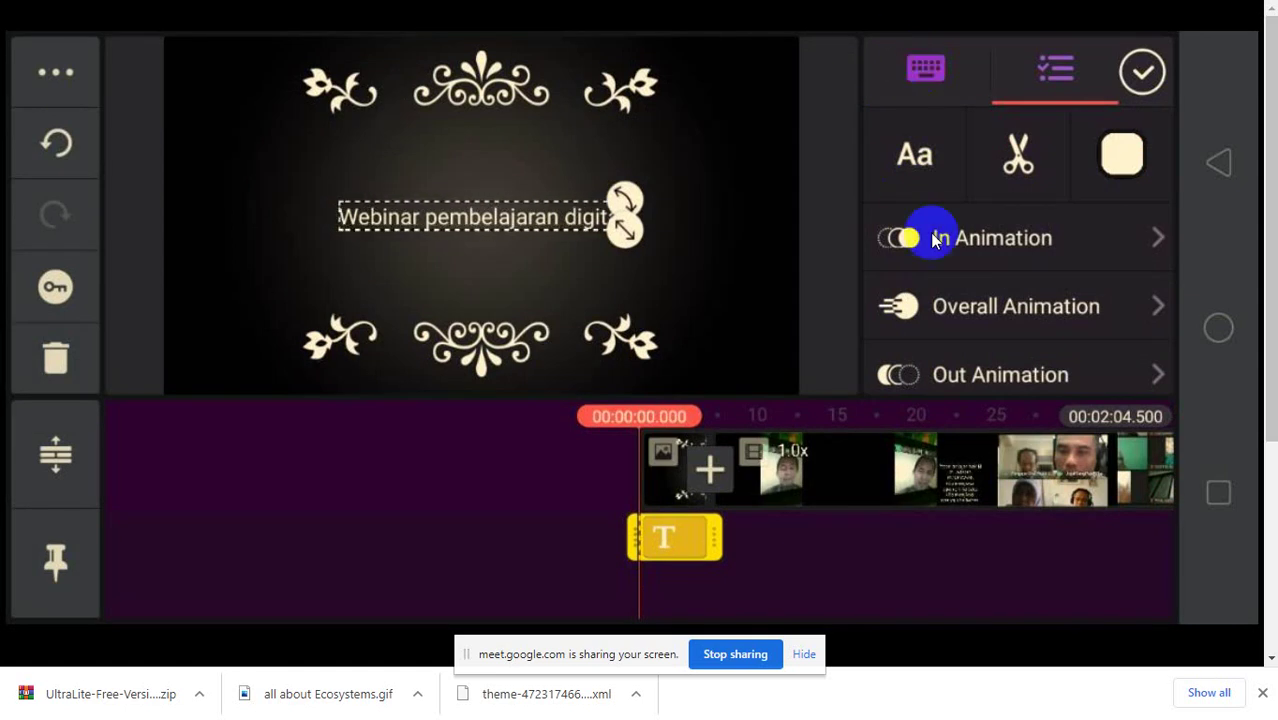
pyautogui.click(942, 226)
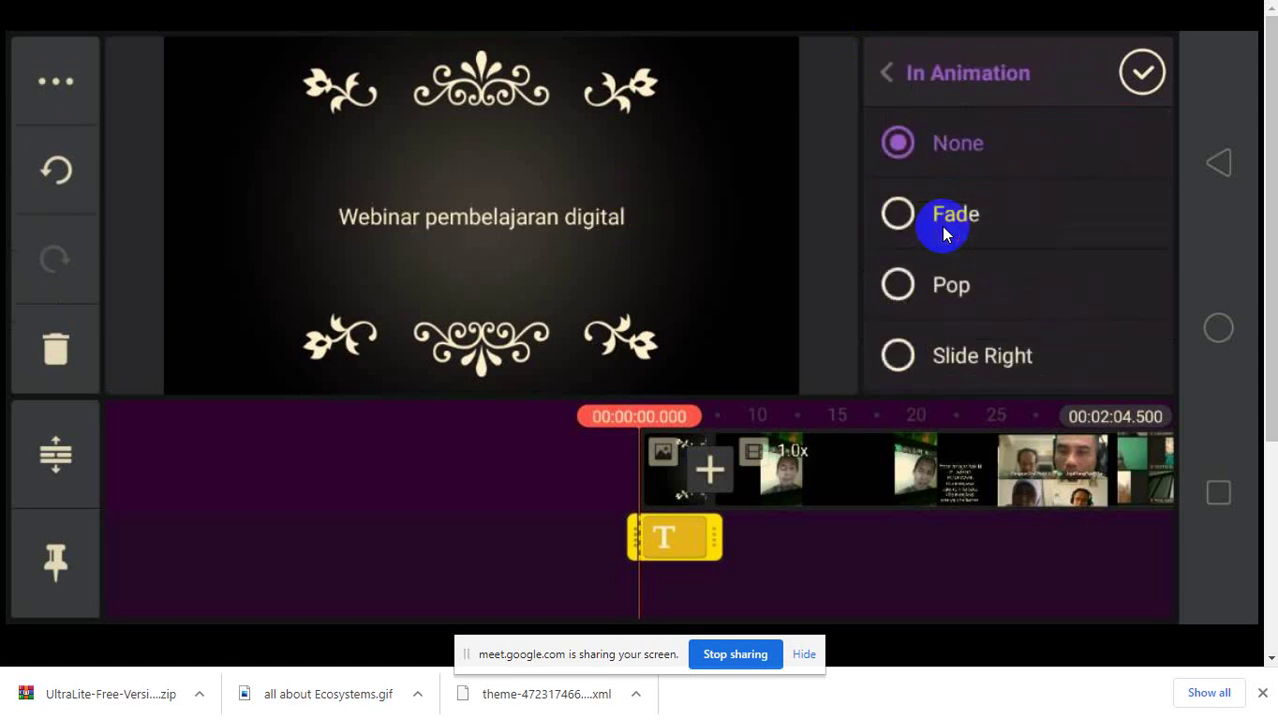
pyautogui.click(942, 226)
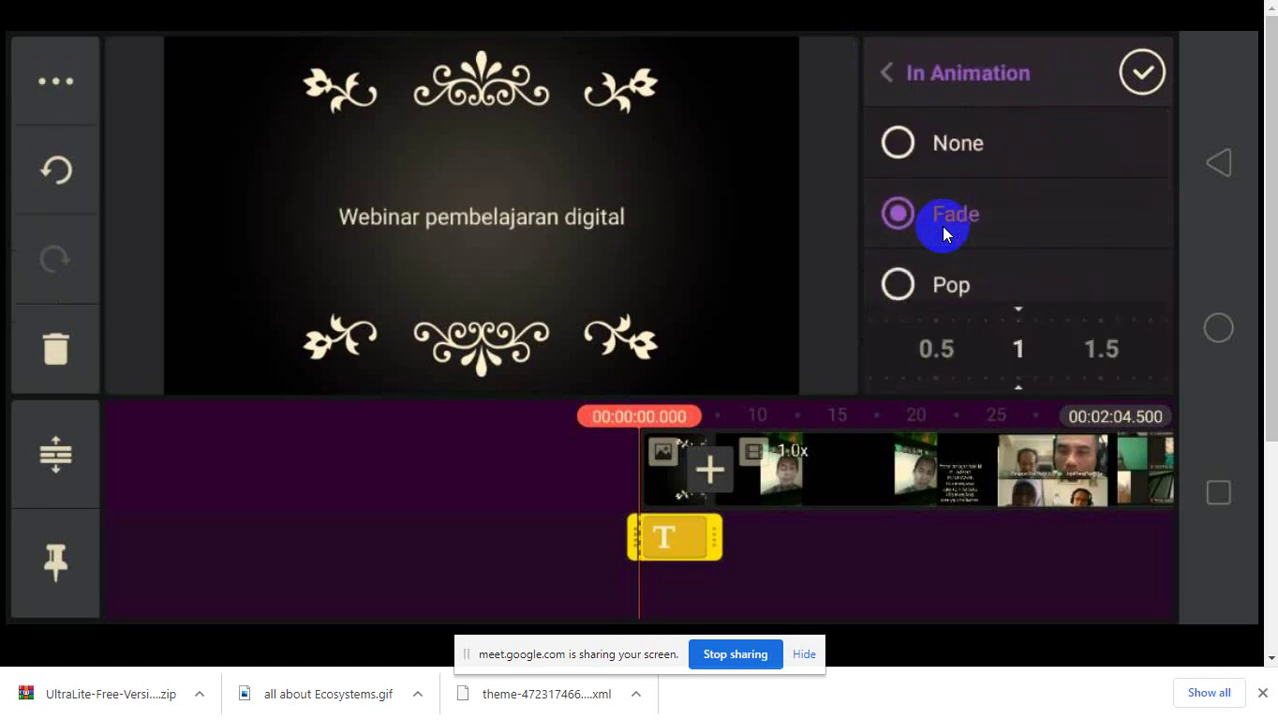
pyautogui.press('Escape')
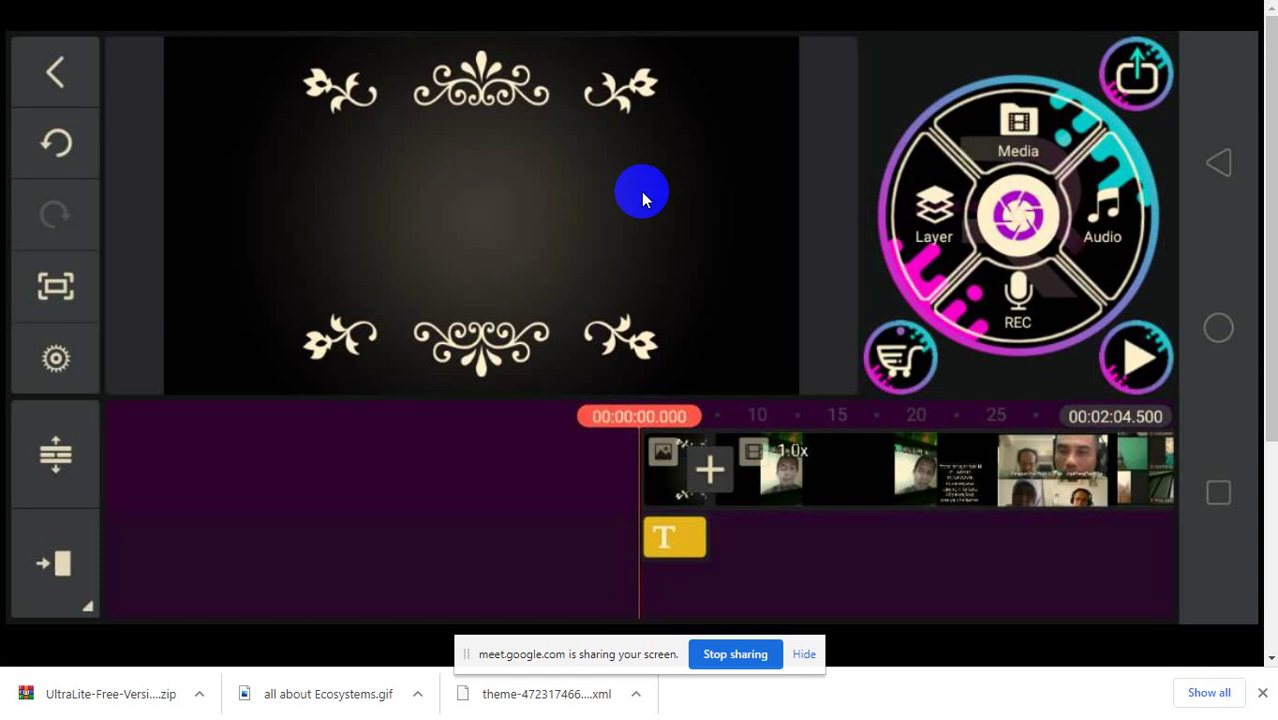
# Open the Musik asset store from the Music category of the Audio browser
pyautogui.click(1093, 234)
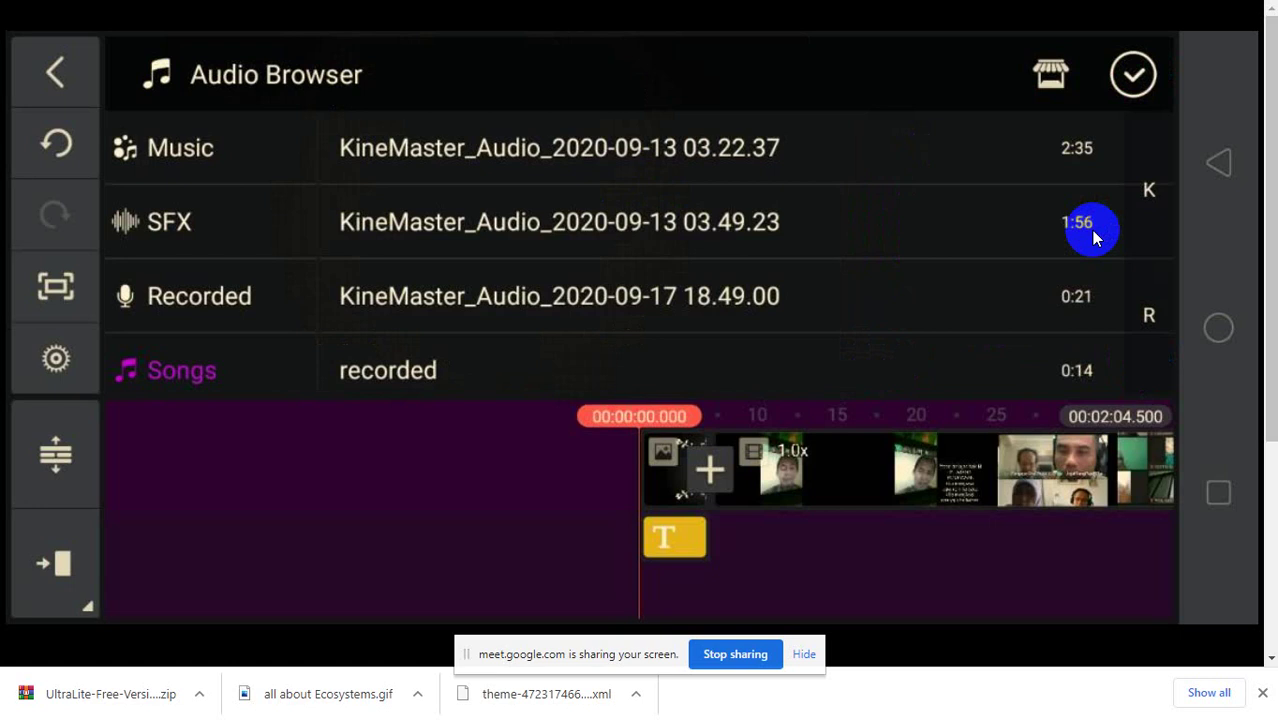
pyautogui.click(197, 146)
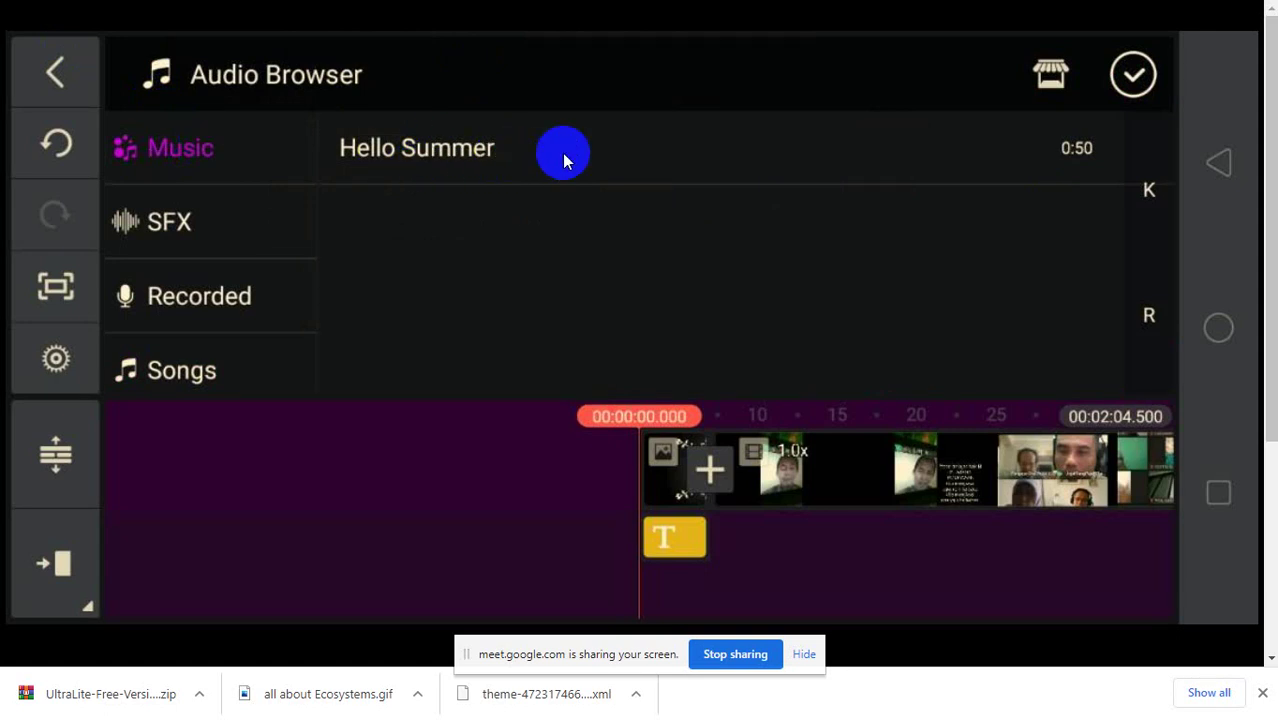
pyautogui.click(1009, 88)
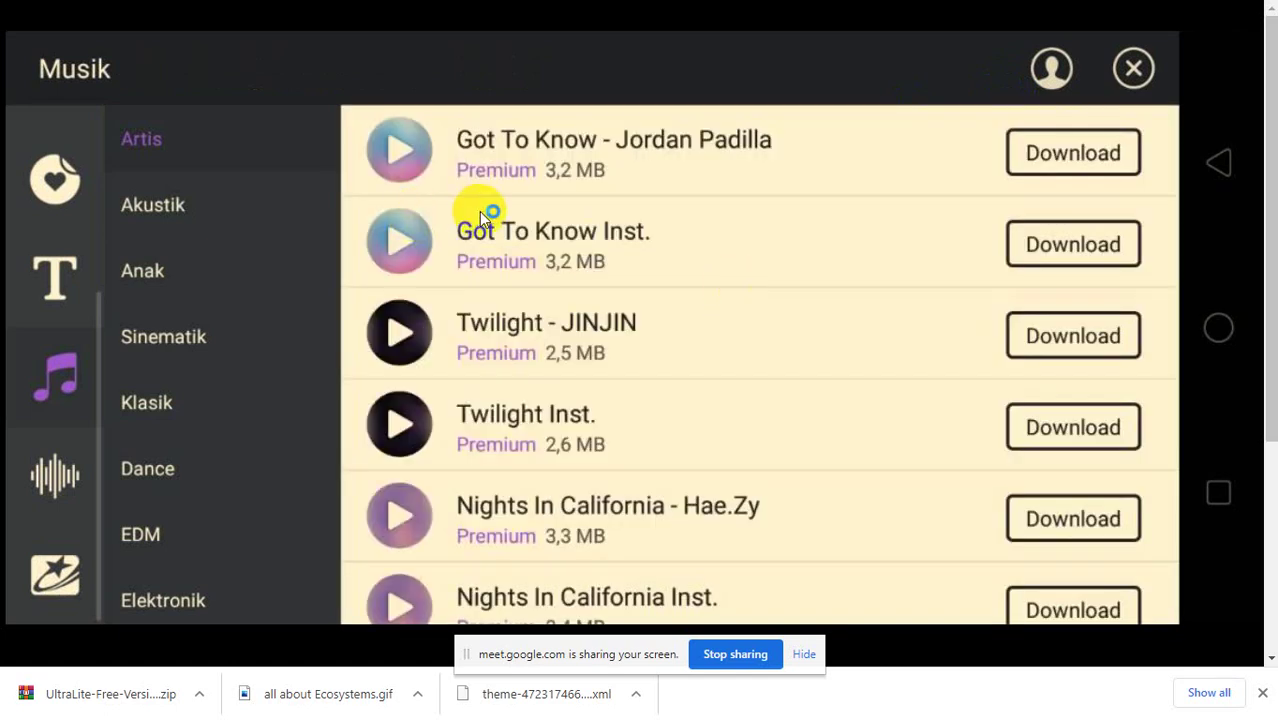
# Preview and download 'Got To Know - Jordan Padilla', then add it to the timeline
pyautogui.click(483, 157)
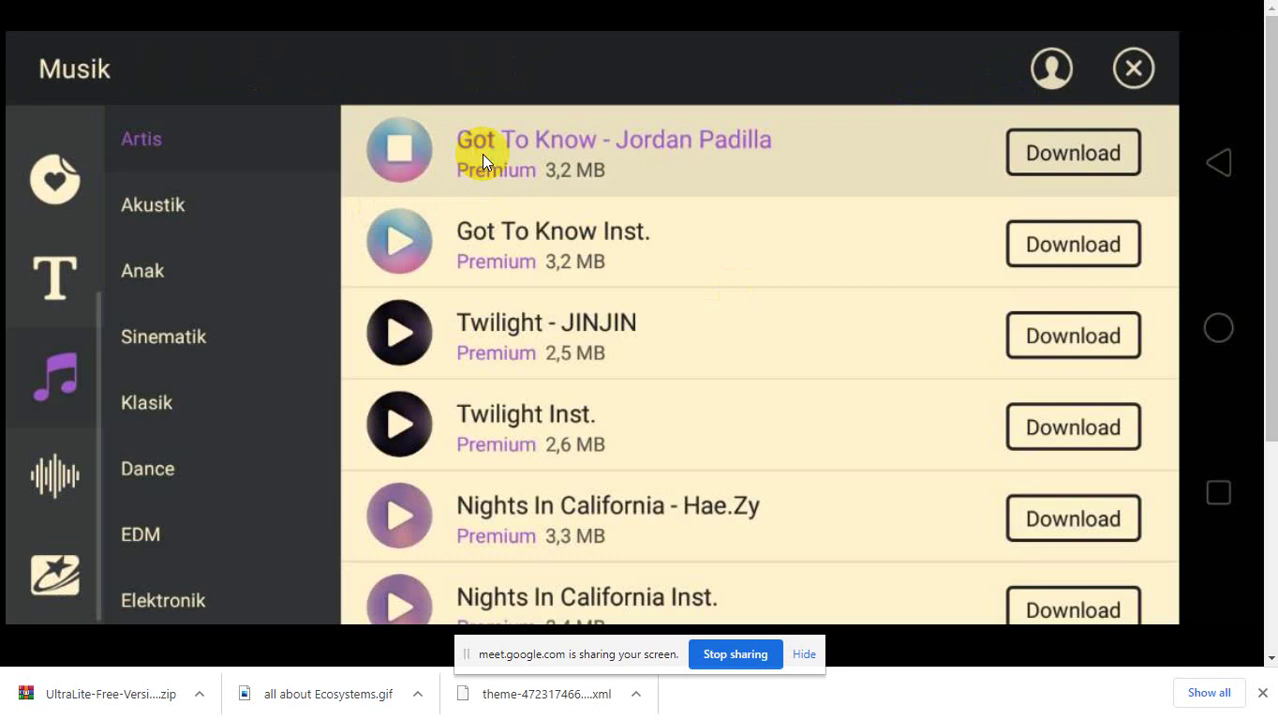
pyautogui.press('XF86AudioRaiseVolume')
pyautogui.press('XF86AudioRaiseVolume')
pyautogui.press('XF86AudioRaiseVolume')
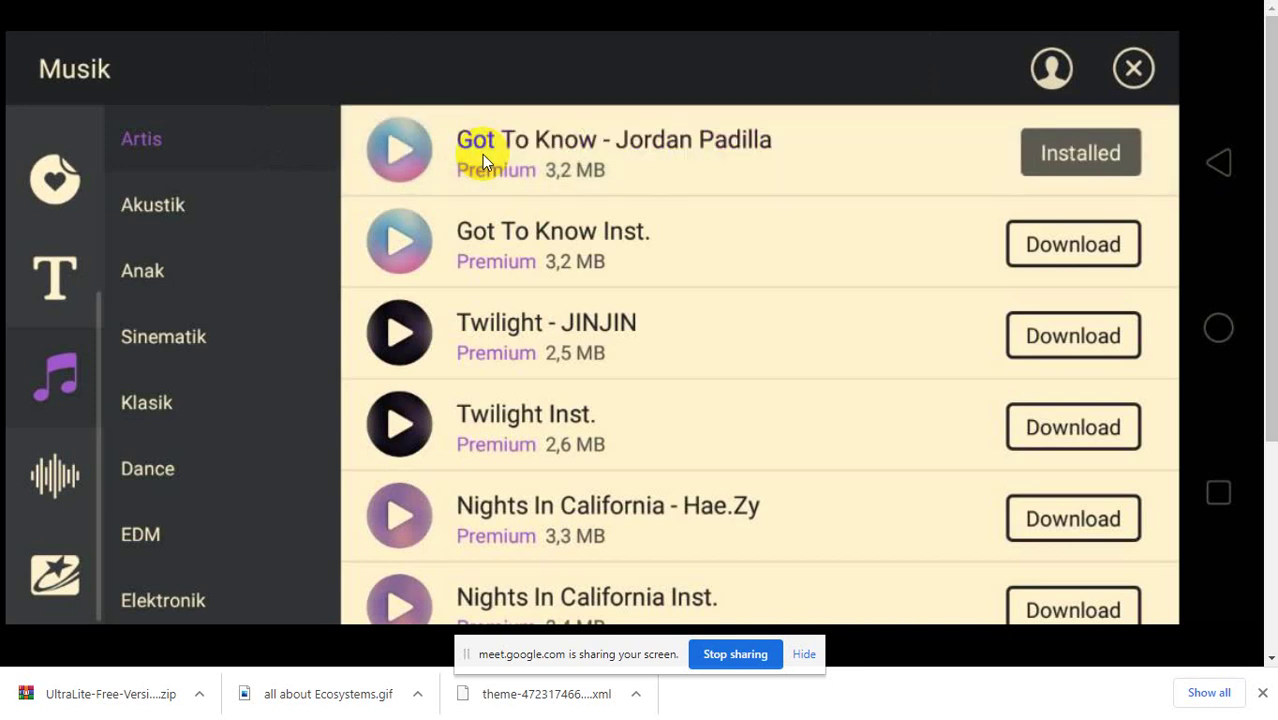
pyautogui.click(482, 154)
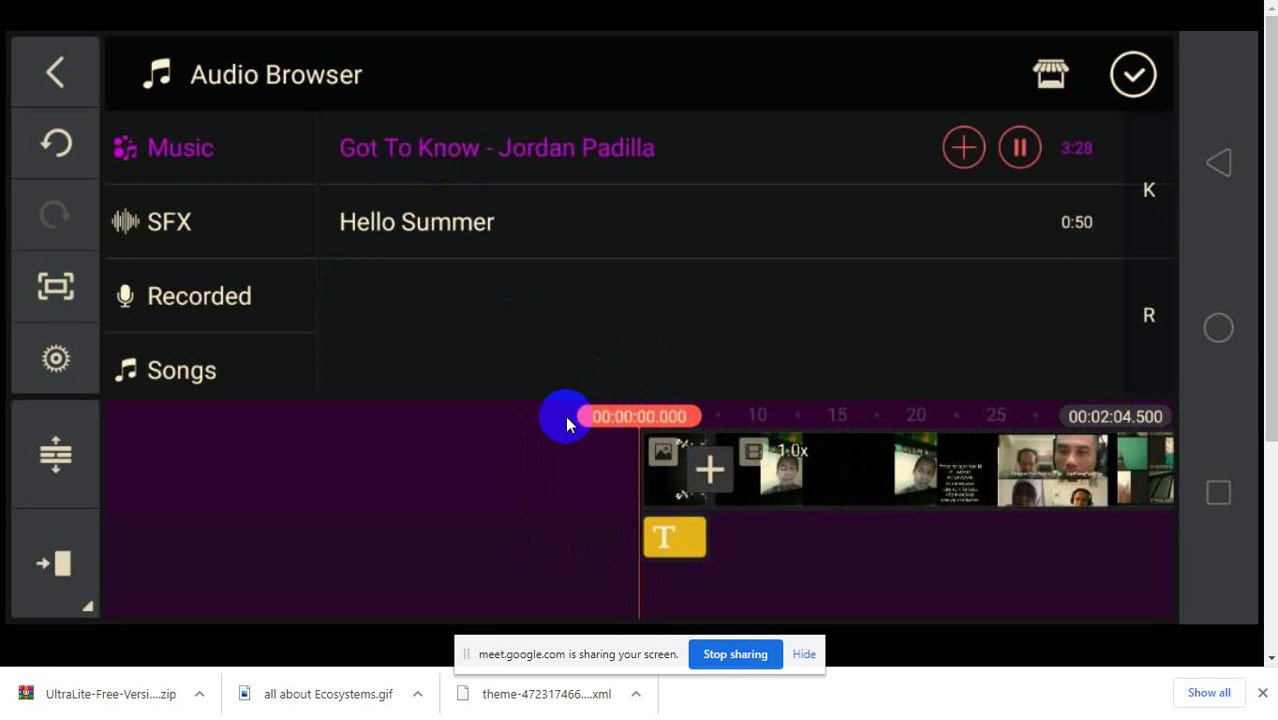
pyautogui.click(964, 148)
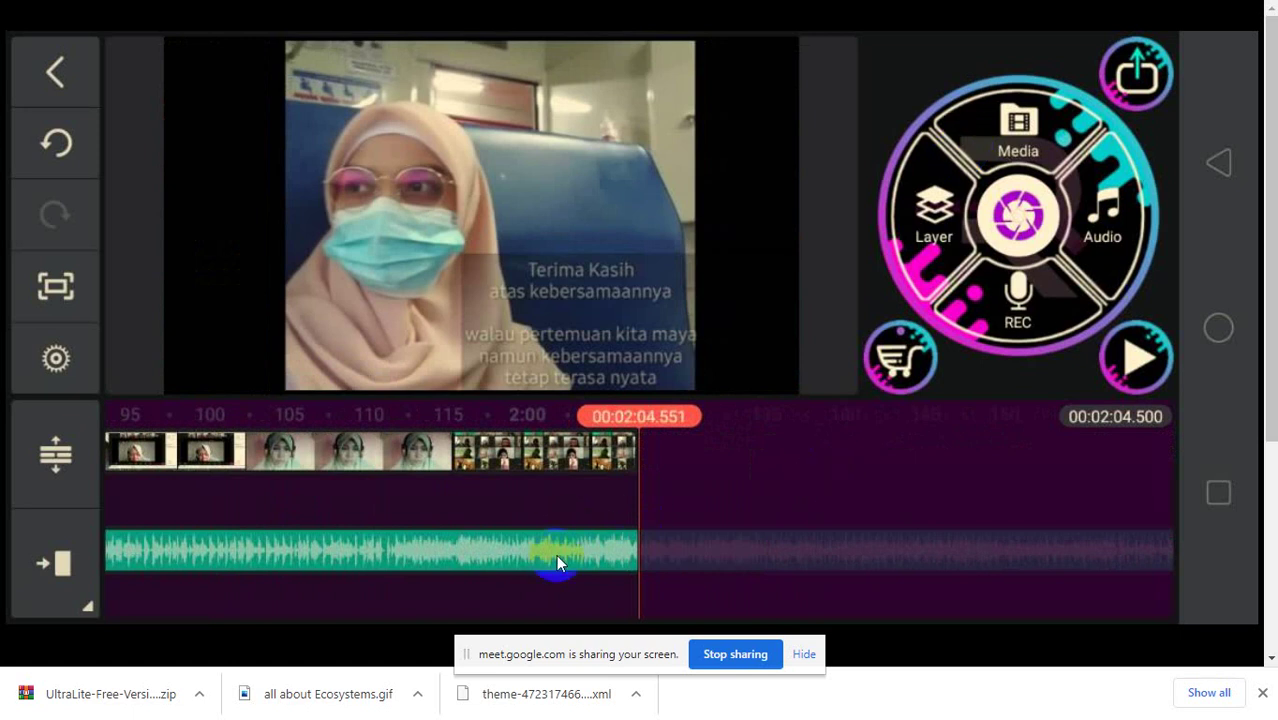
# Trim the Got To Know music track to the right of the playhead at the video's end
pyautogui.click(621, 532)
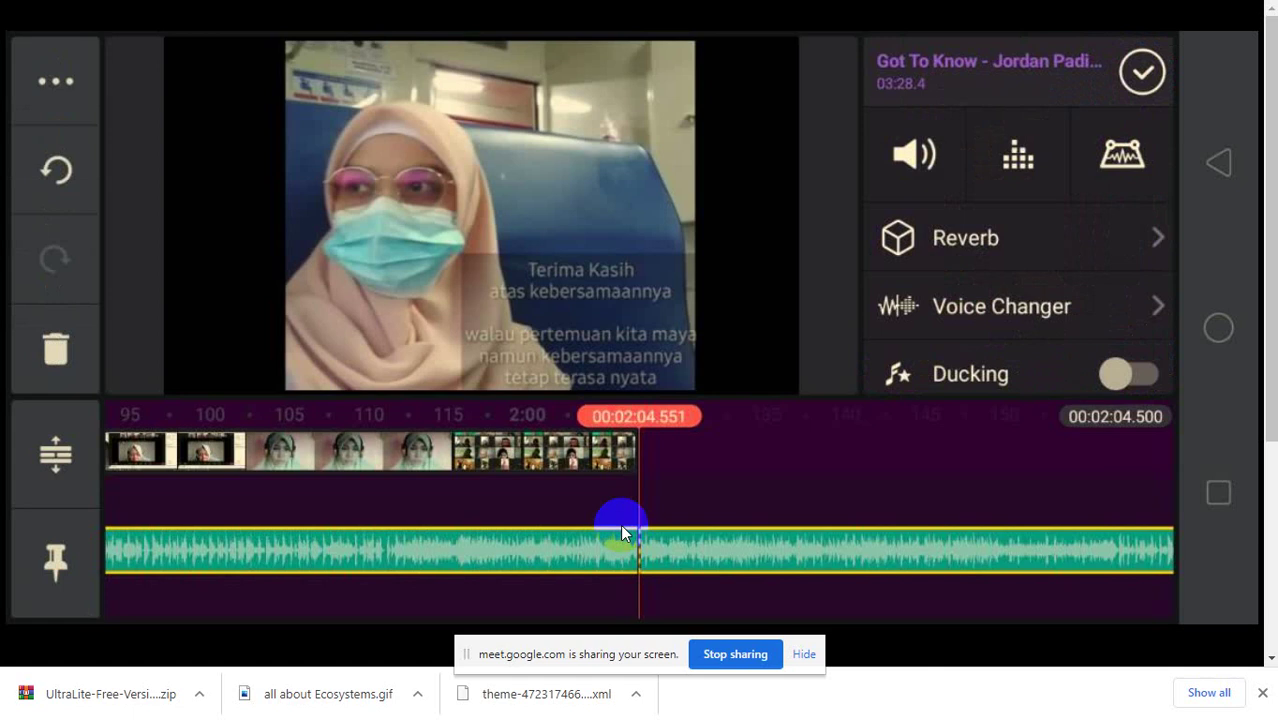
pyautogui.click(620, 524)
pyautogui.click(620, 524)
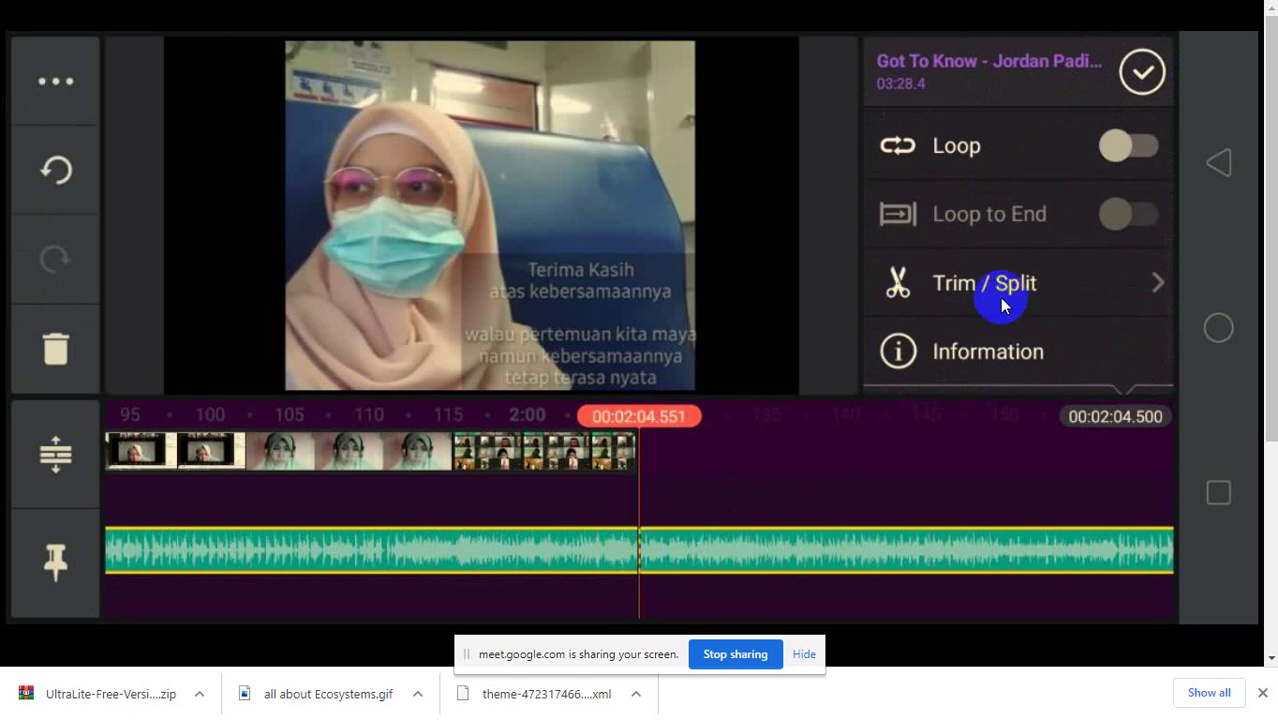
pyautogui.click(961, 281)
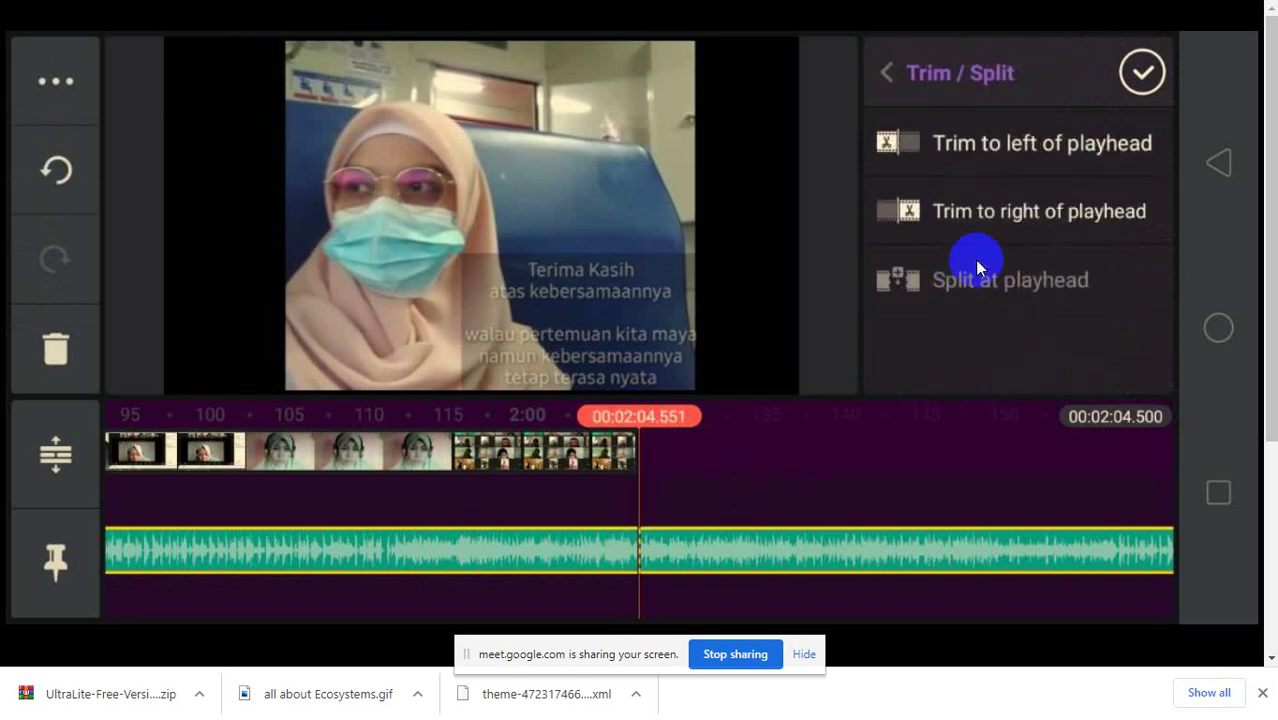
pyautogui.click(629, 545)
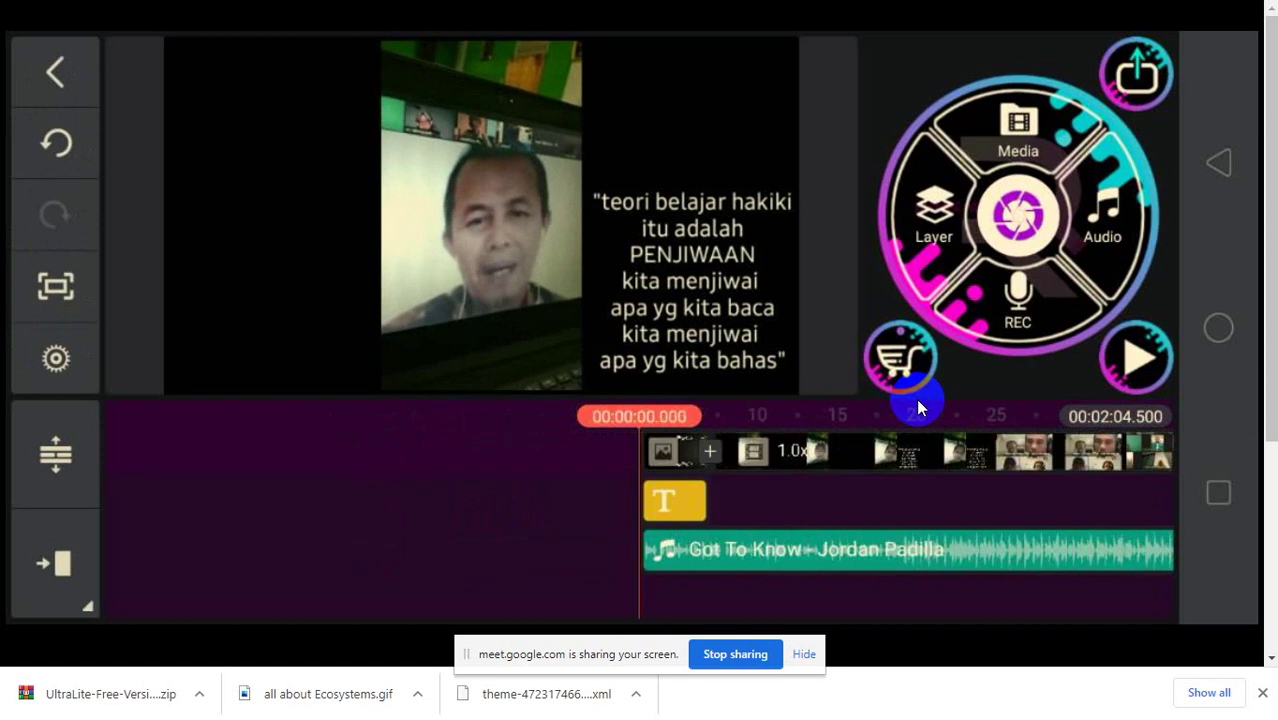
# Drag the title text layer's end to match the opening background clip's end
pyautogui.click(665, 458)
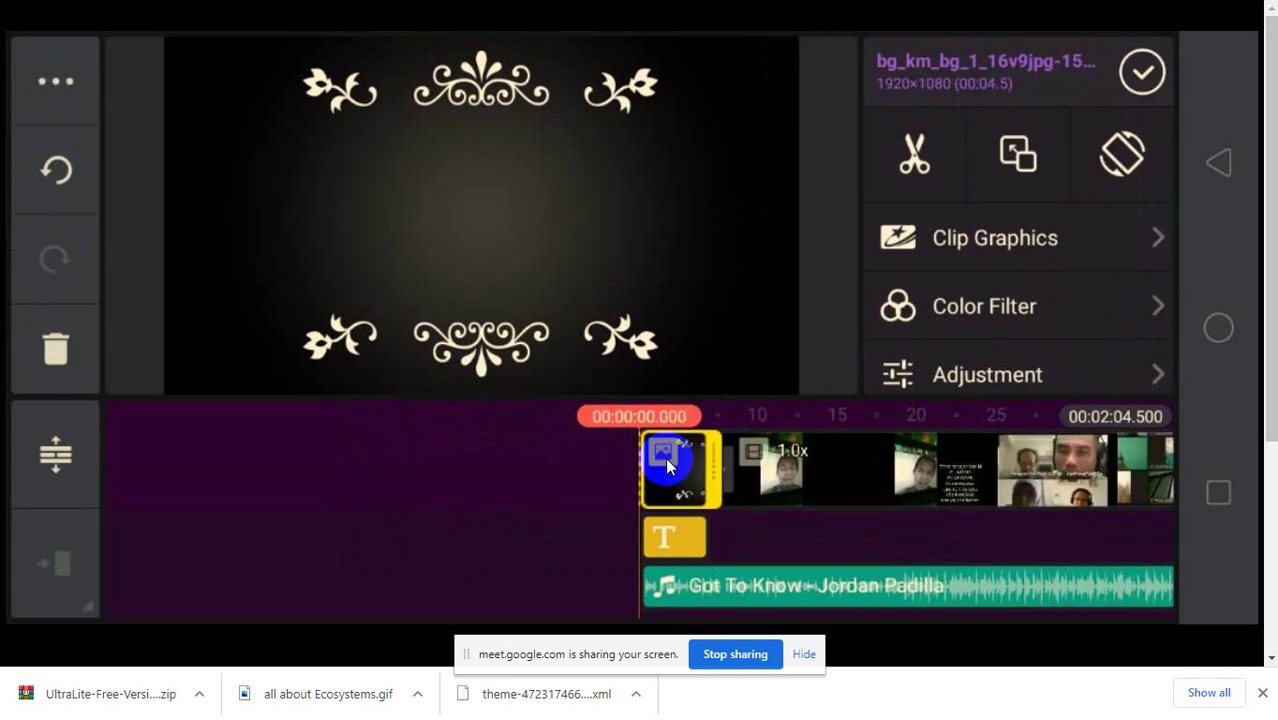
pyautogui.click(665, 460)
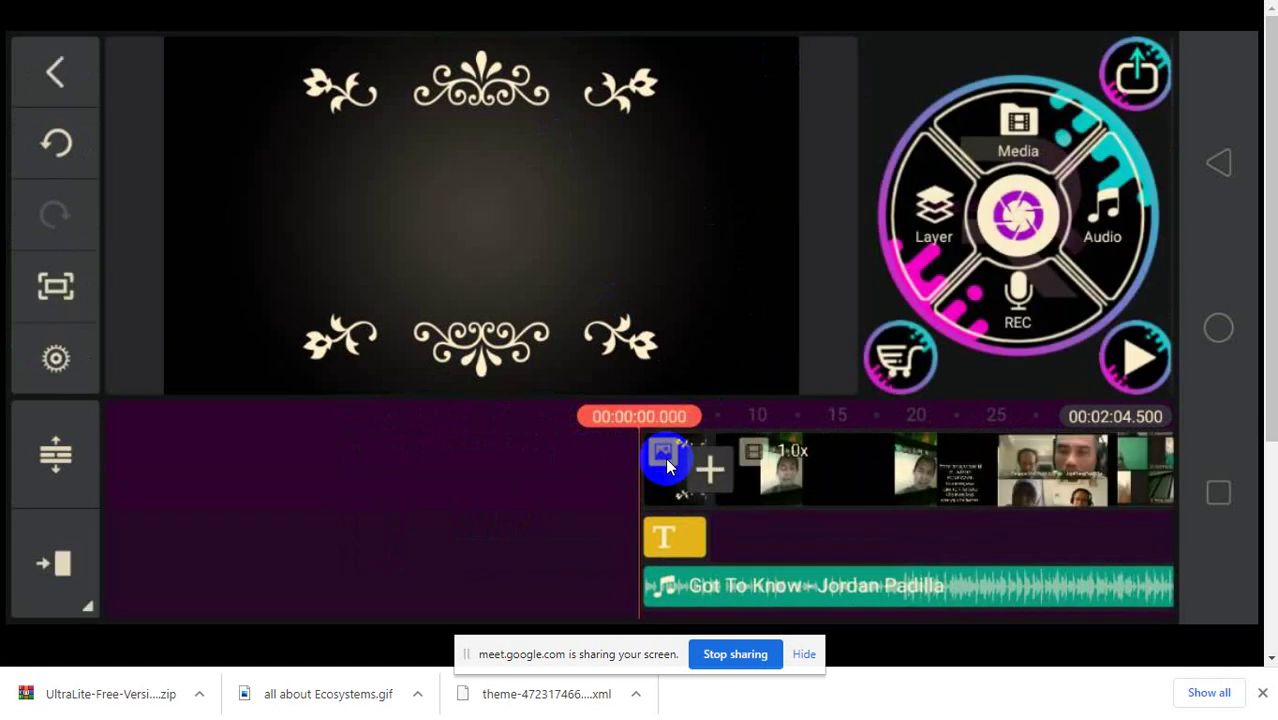
pyautogui.click(59, 464)
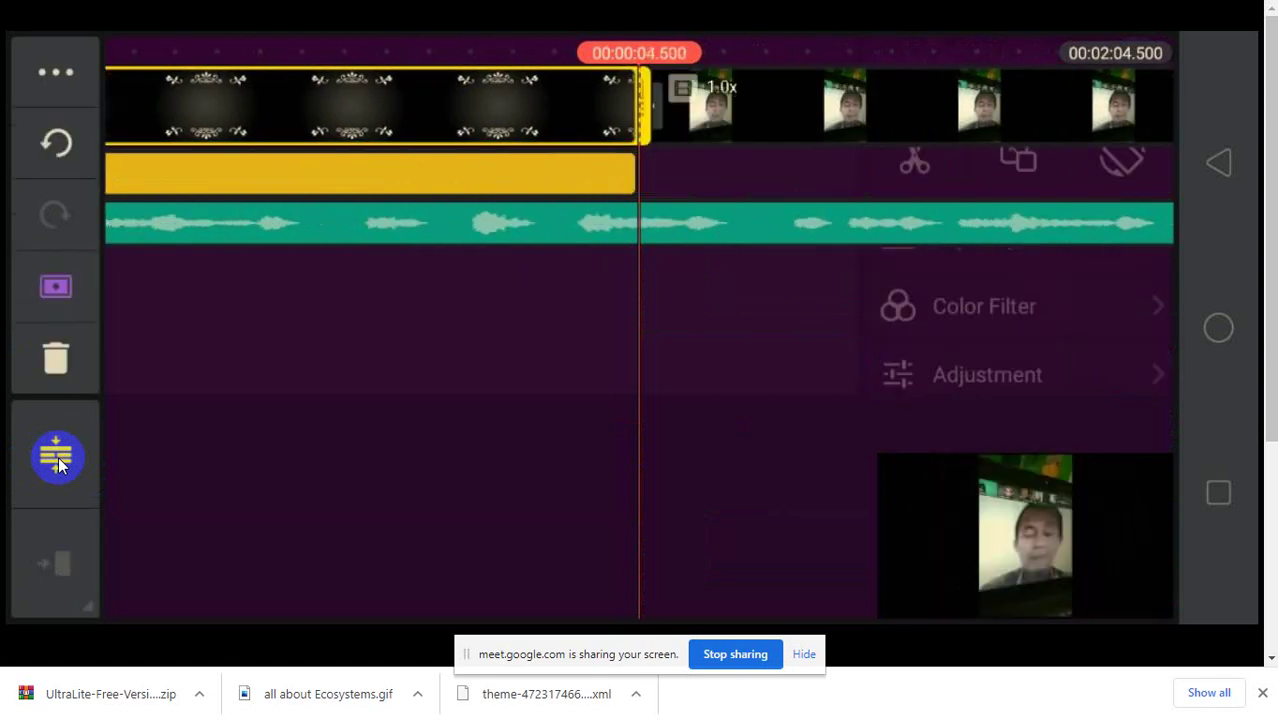
pyautogui.click(234, 108)
pyautogui.click(583, 97)
pyautogui.click(638, 199)
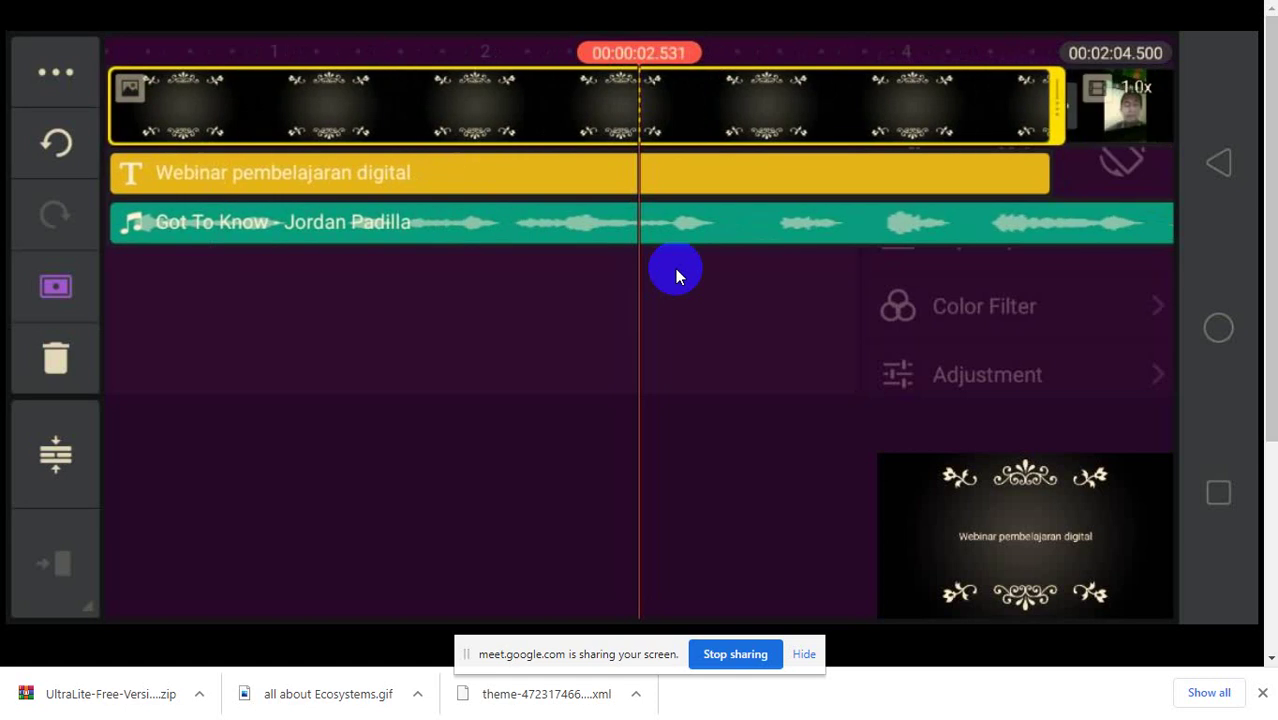
pyautogui.click(67, 451)
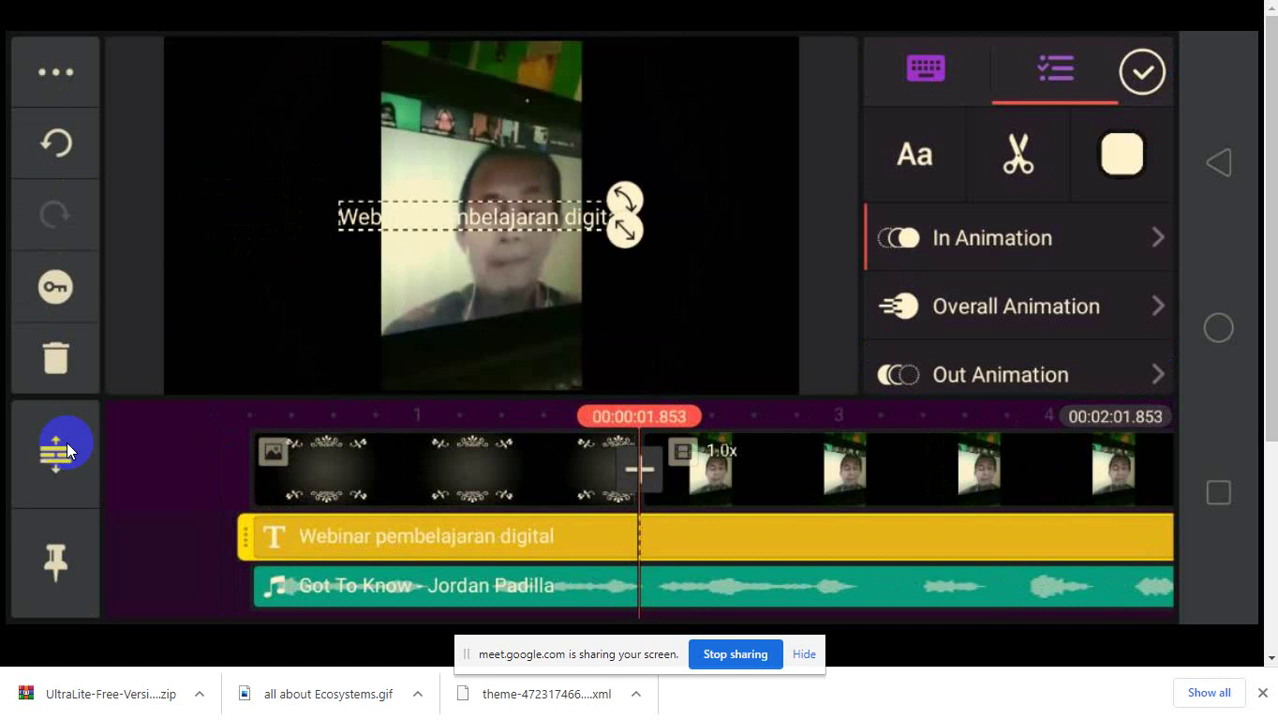
# Play the project twice from the start to check the title and music together
pyautogui.click(67, 451)
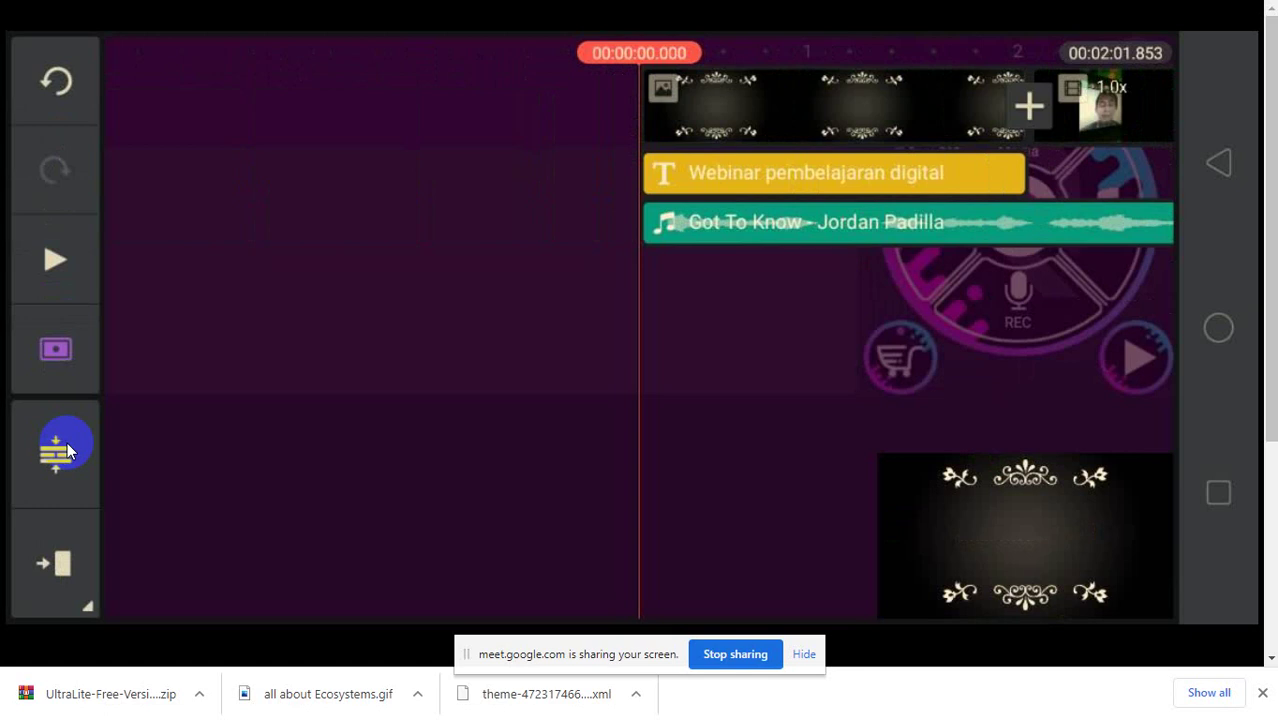
pyautogui.press('space')
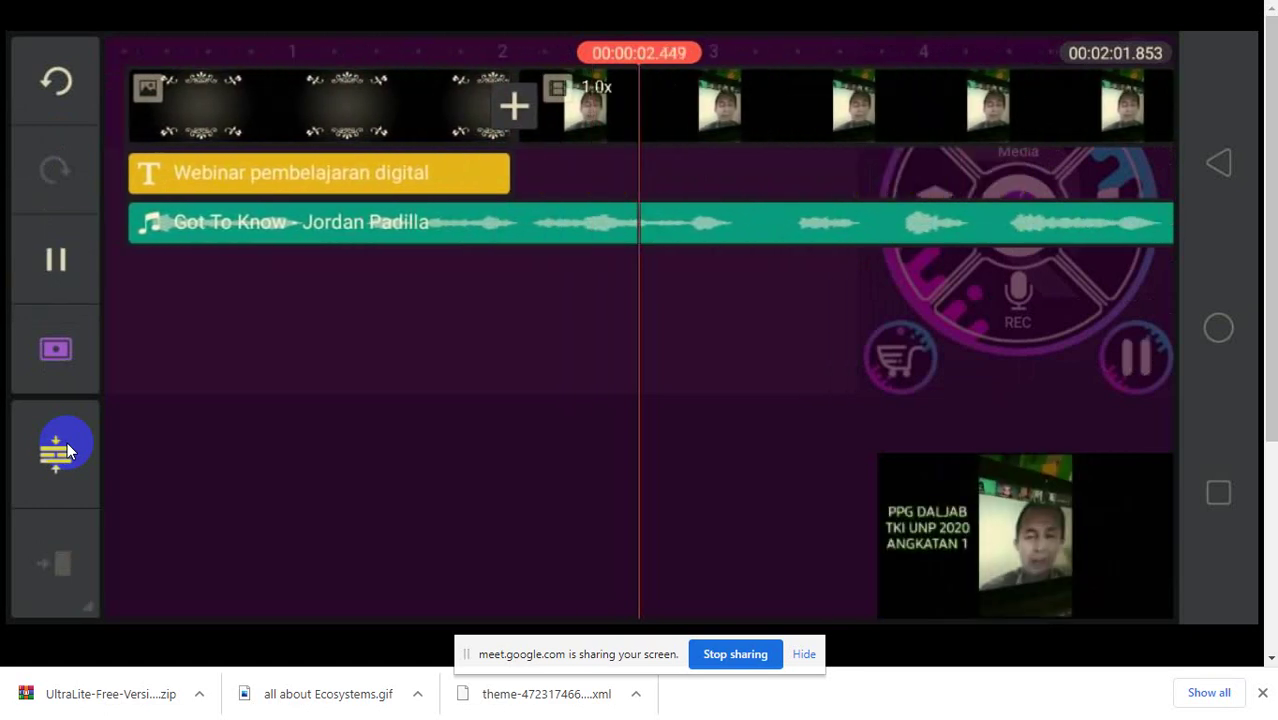
pyautogui.press('space')
pyautogui.click(60, 450)
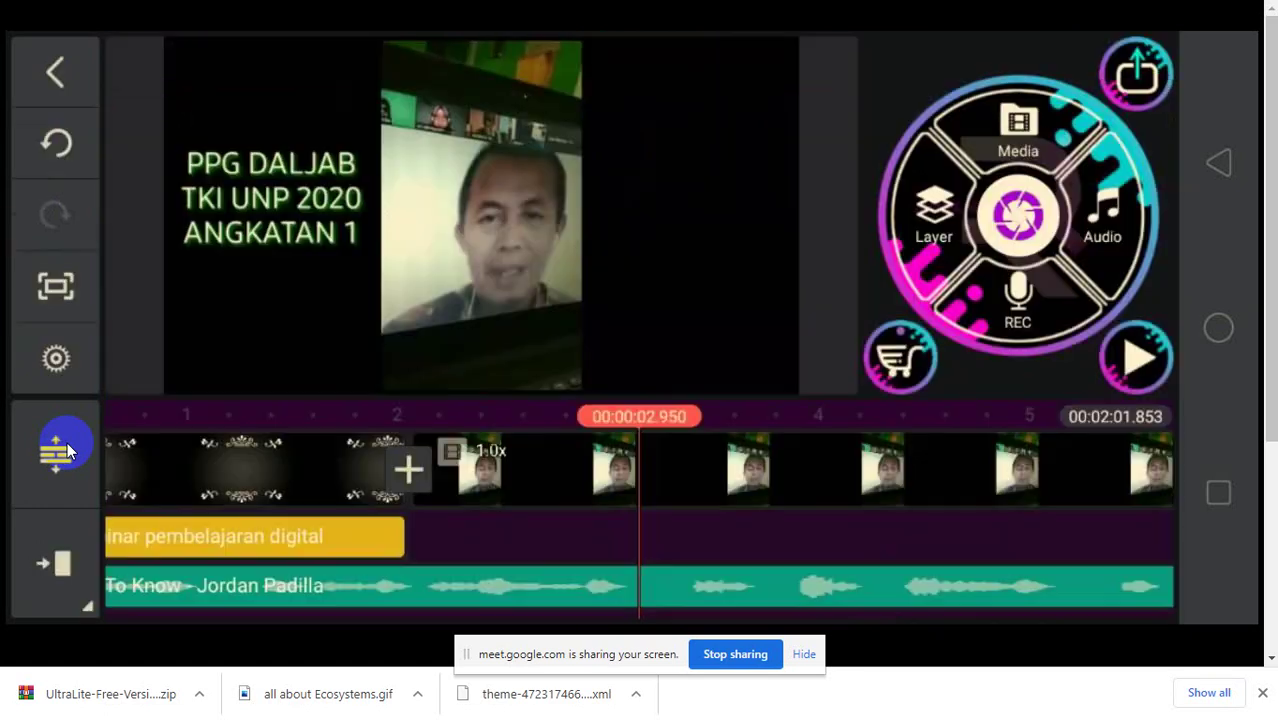
pyautogui.press('Home')
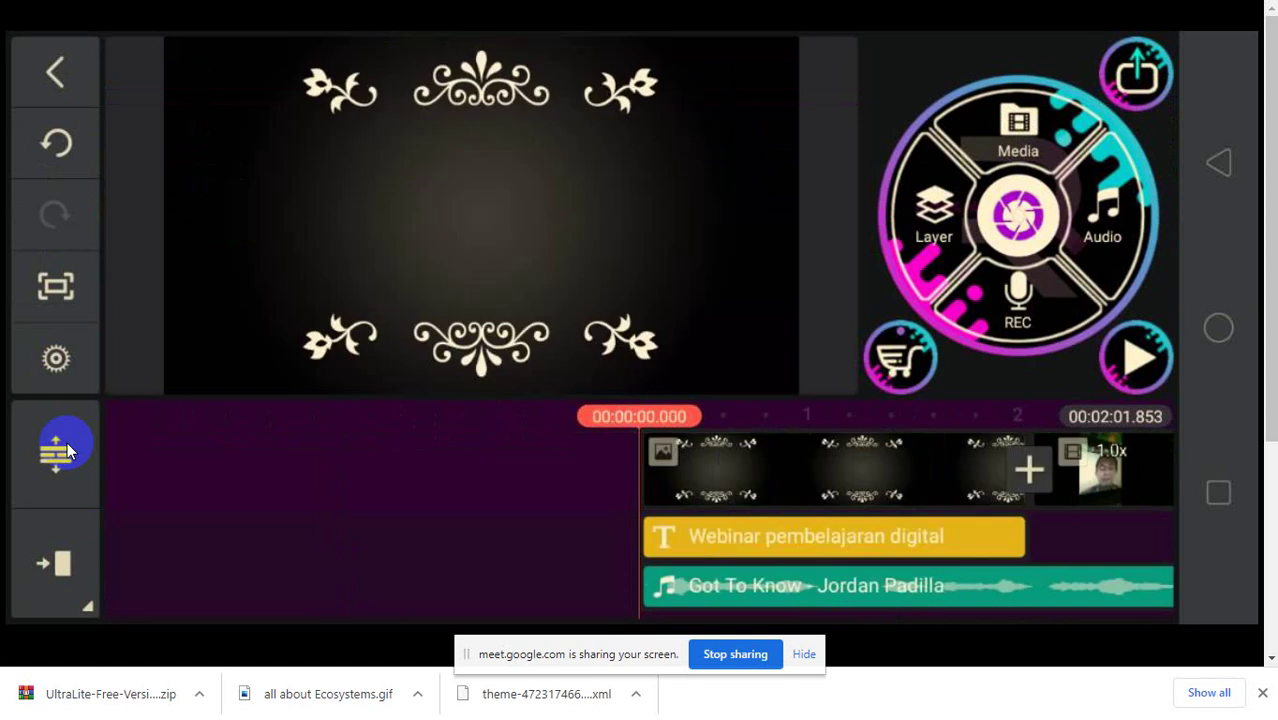
pyautogui.press('space')
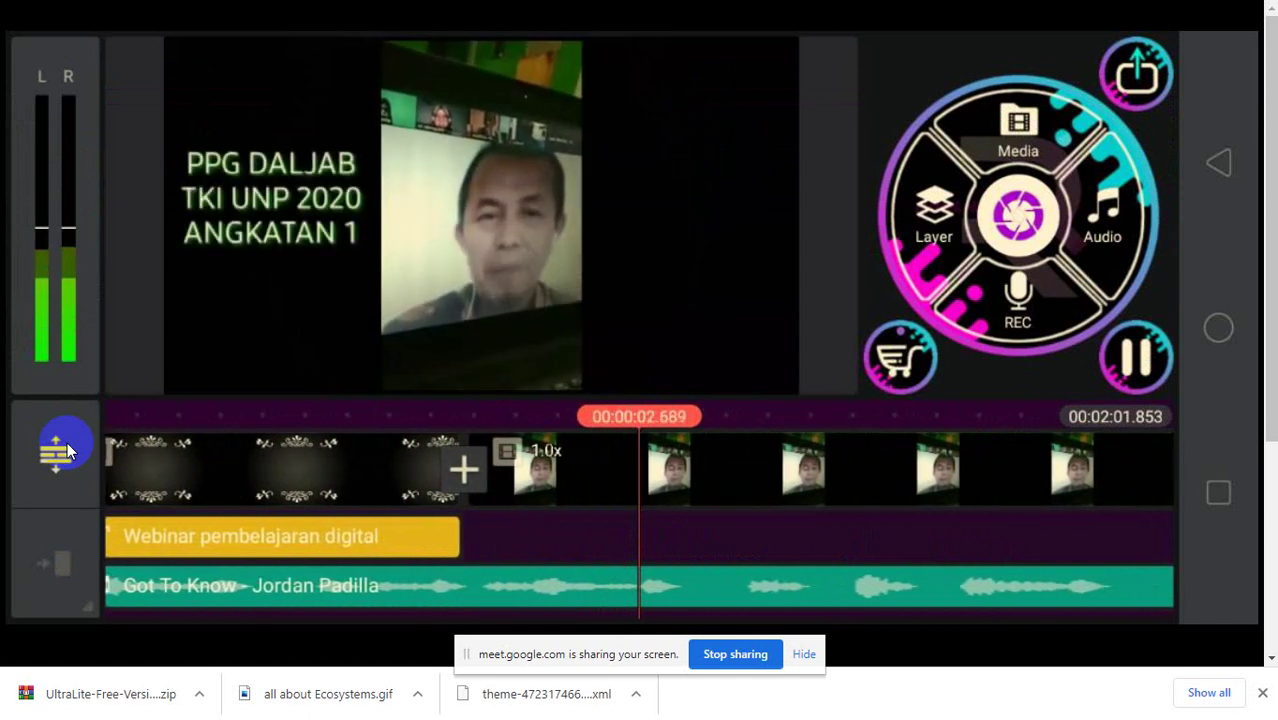
pyautogui.press('space')
pyautogui.press('Home')
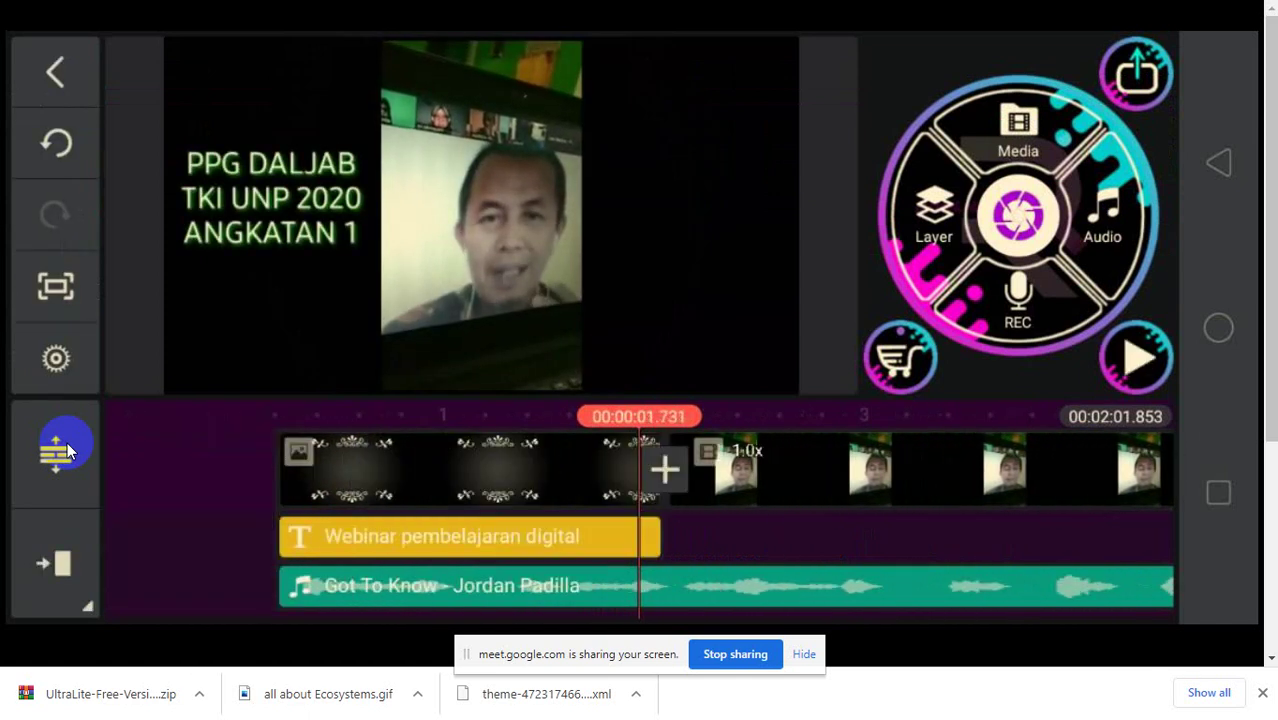
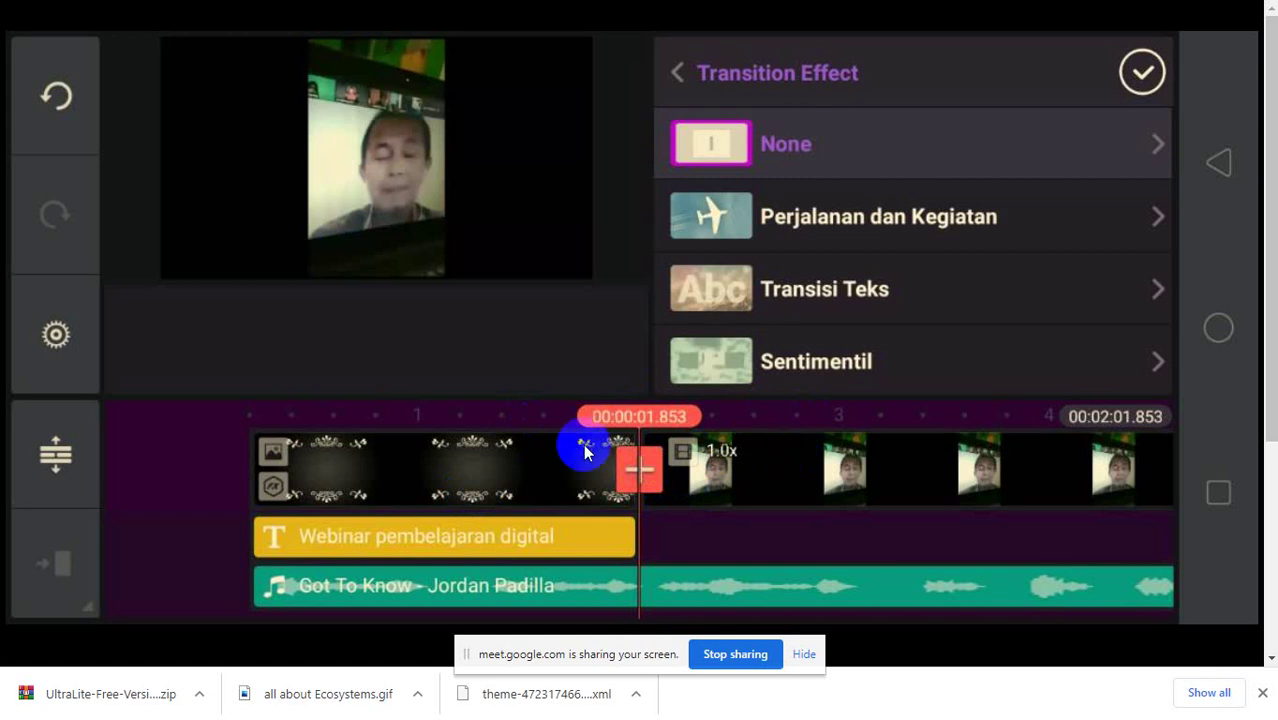
# Apply the Sekaan Bintang star-wipe transition between the ornament title clip and speaker video
pyautogui.click(635, 440)
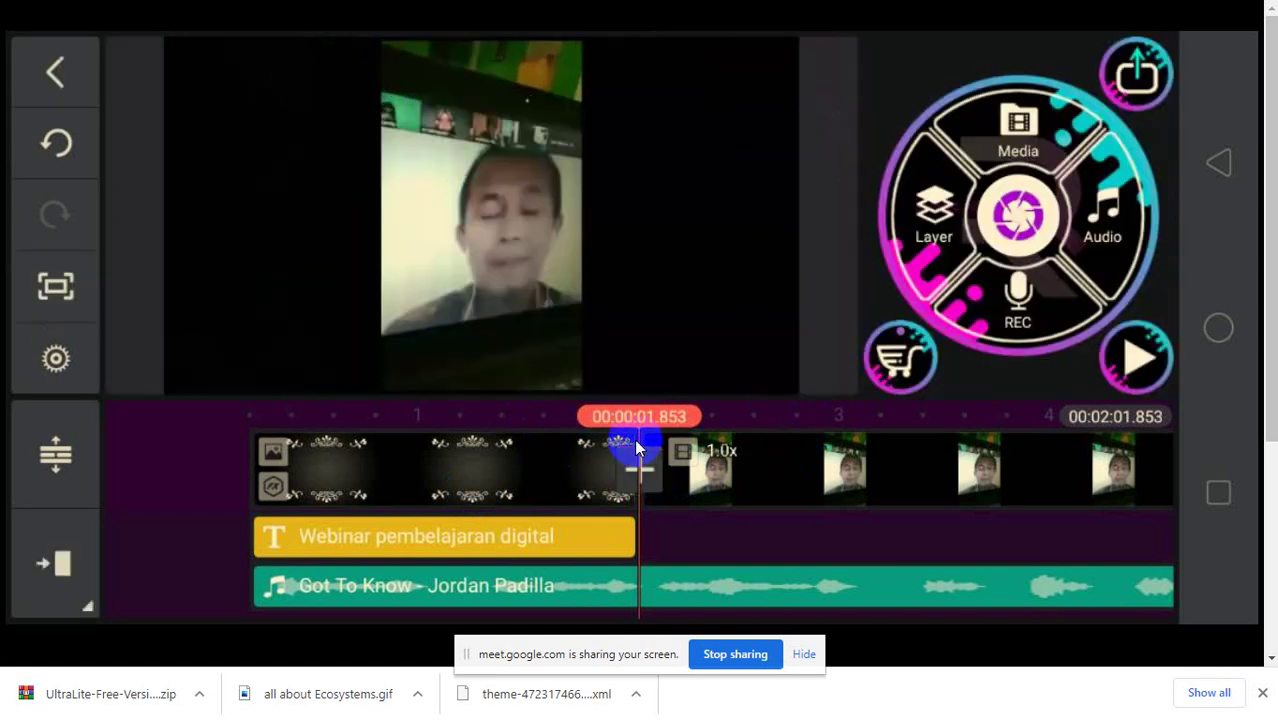
pyautogui.click(635, 441)
pyautogui.click(635, 441)
pyautogui.click(635, 440)
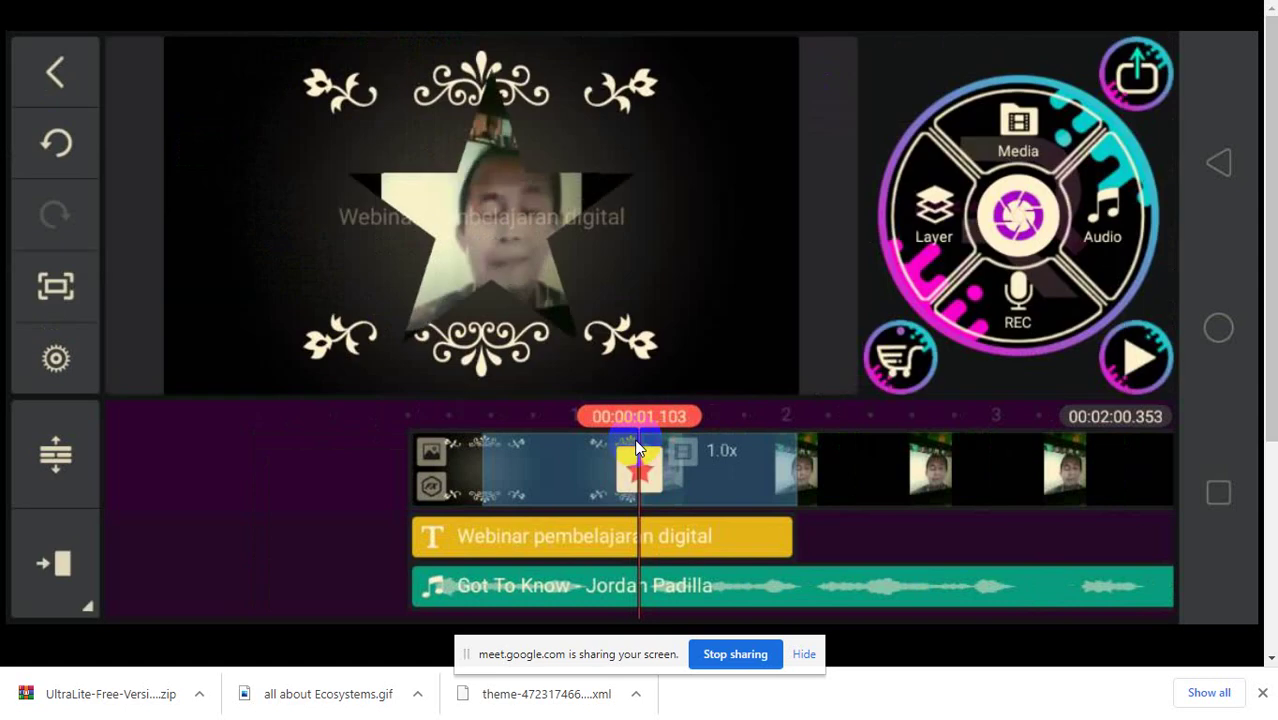
pyautogui.hscroll(-2, 636, 447)
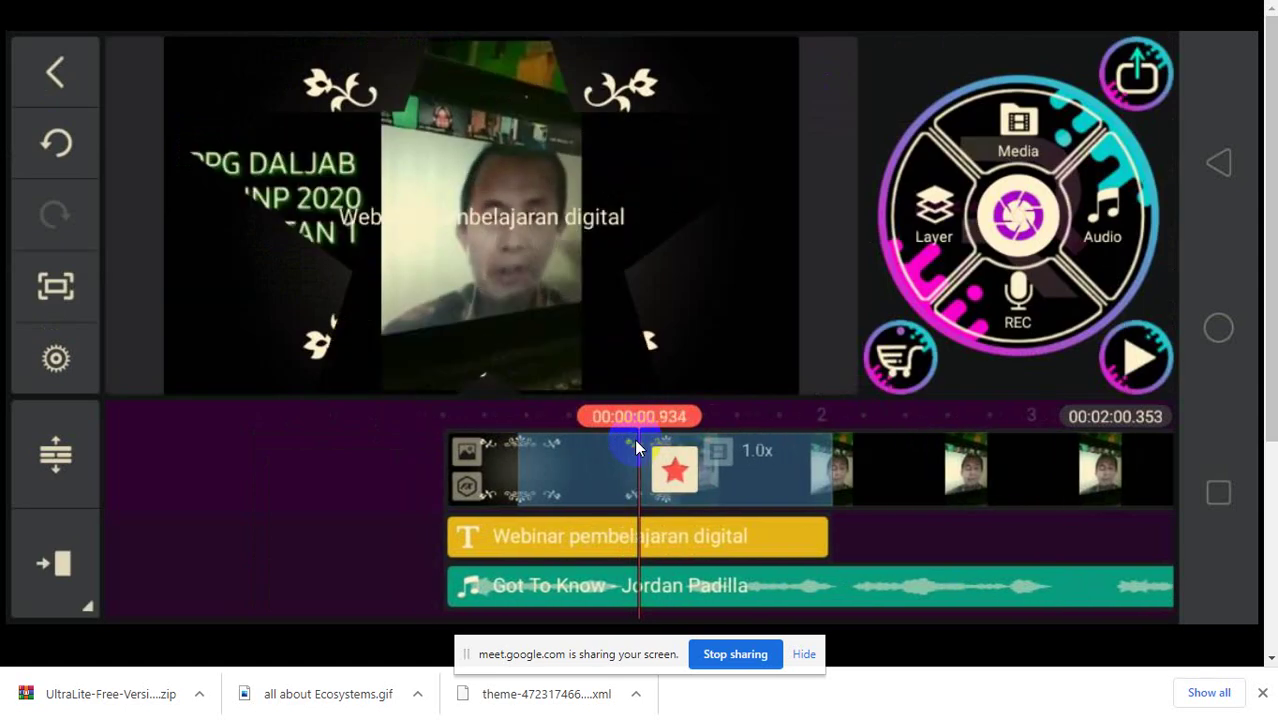
pyautogui.click(636, 447)
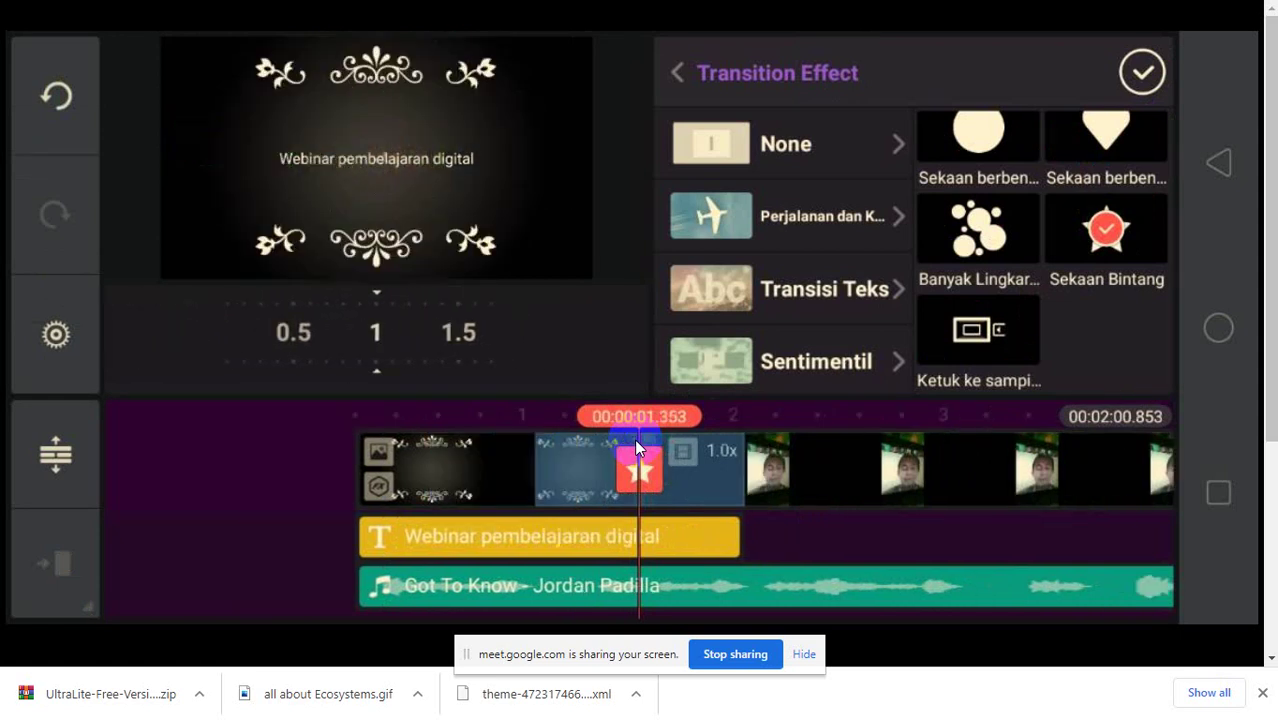
# Preview the star-wipe transition, stopping playback at about 2.9 seconds
pyautogui.click(636, 447)
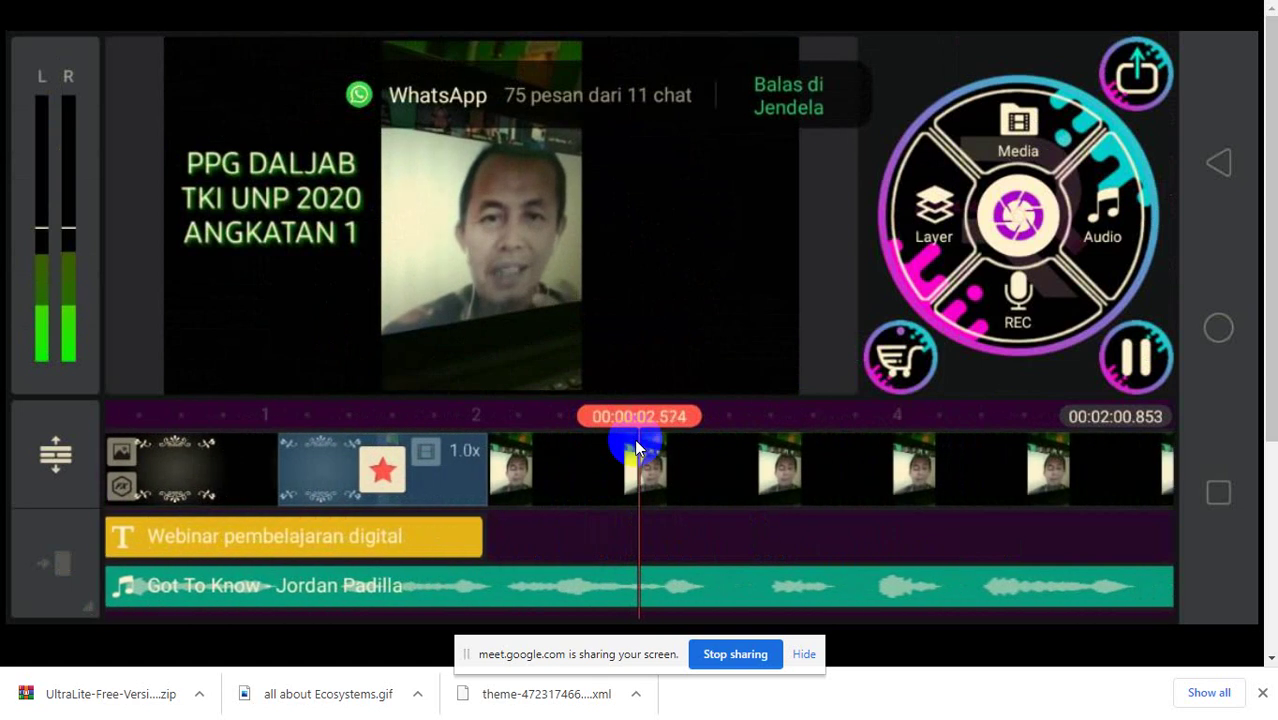
pyautogui.click(636, 447)
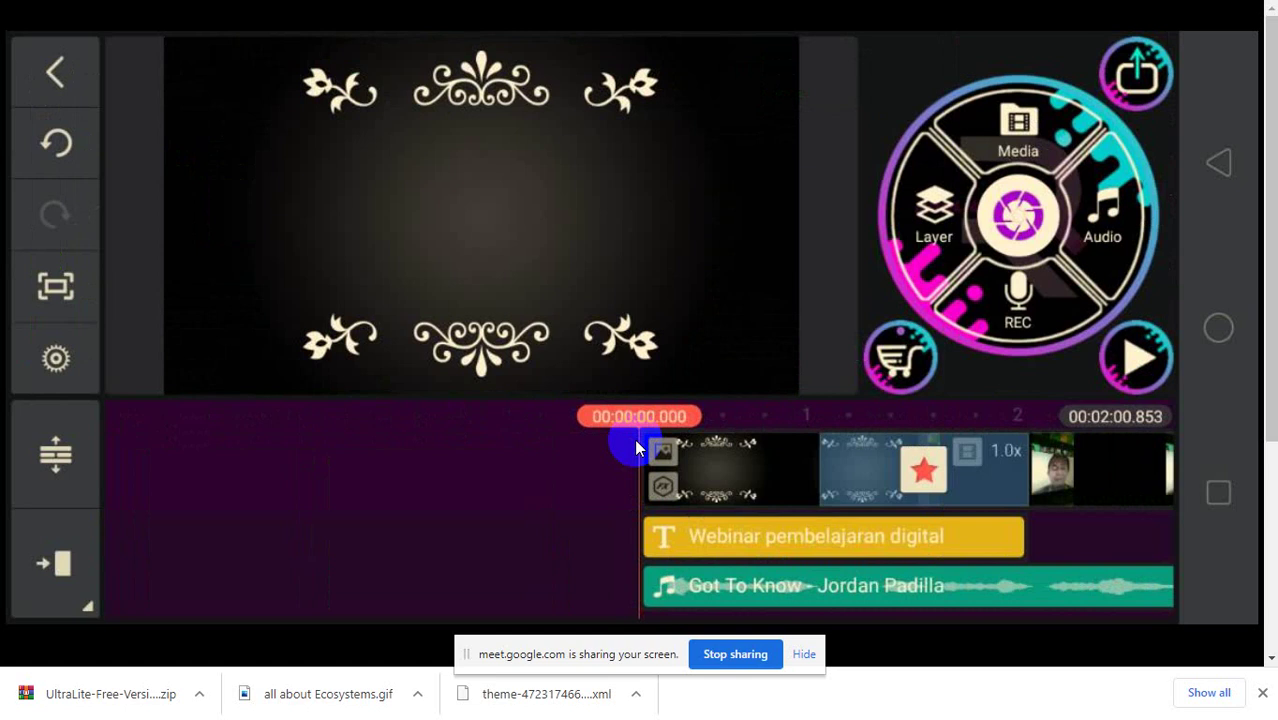
pyautogui.press('space')
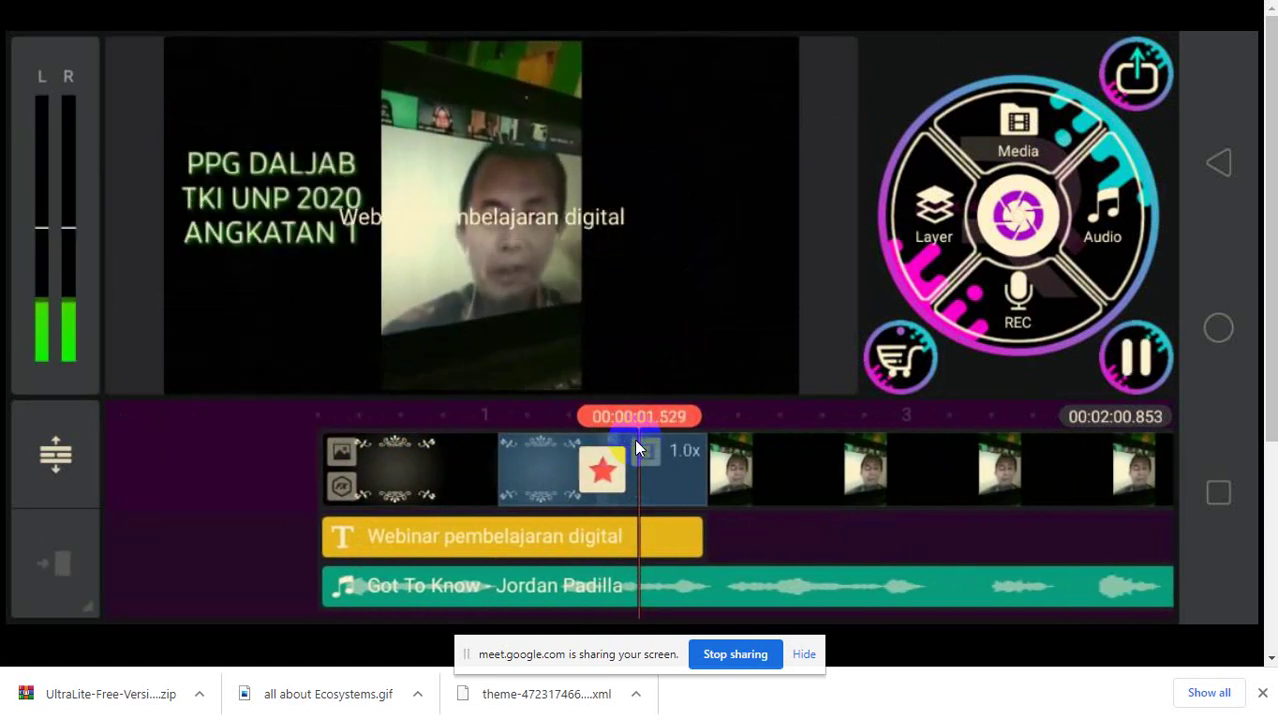
pyautogui.click(636, 446)
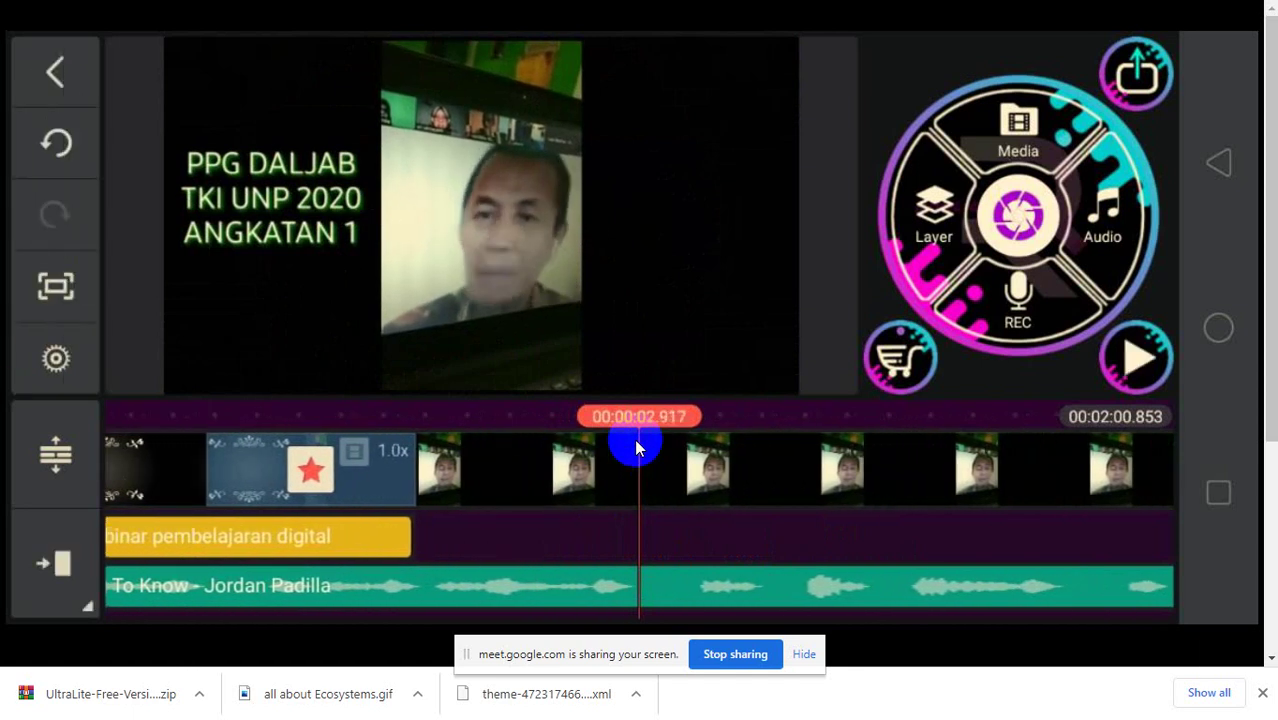
# Reapply the Sekaan Bintang star-wipe transition from its transition options
pyautogui.scroll(5, 636, 446)
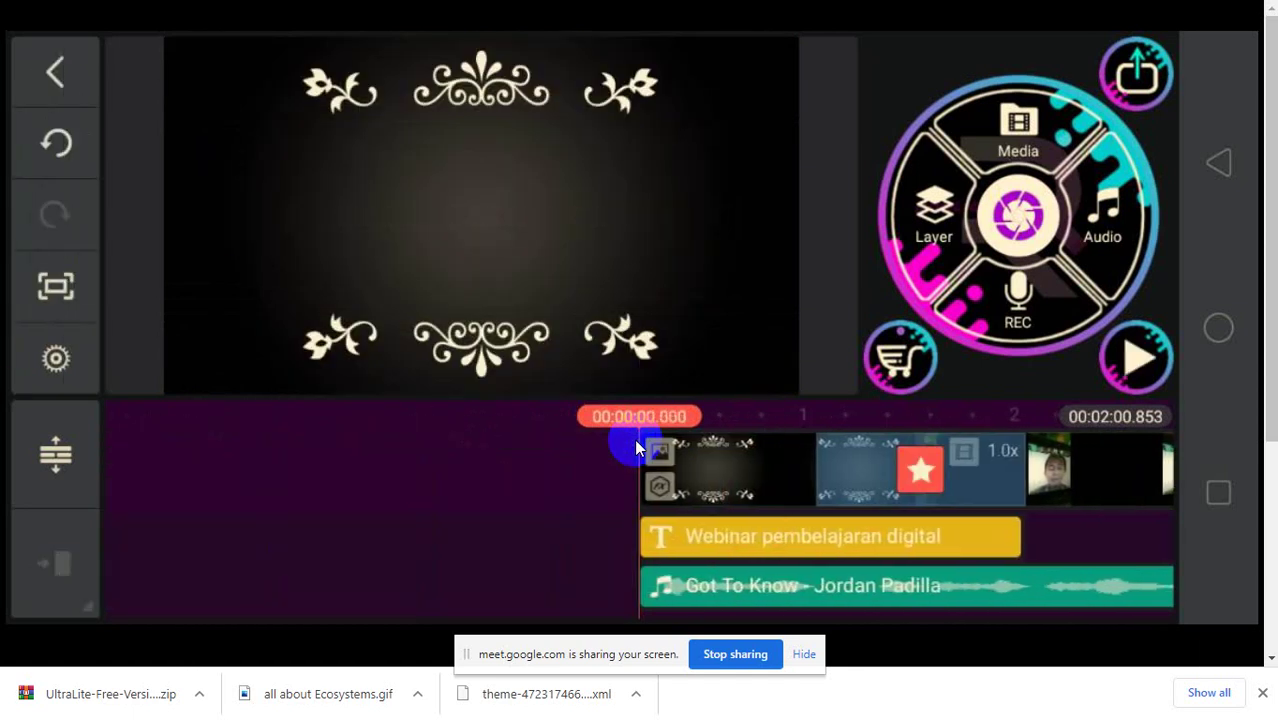
pyautogui.click(921, 469)
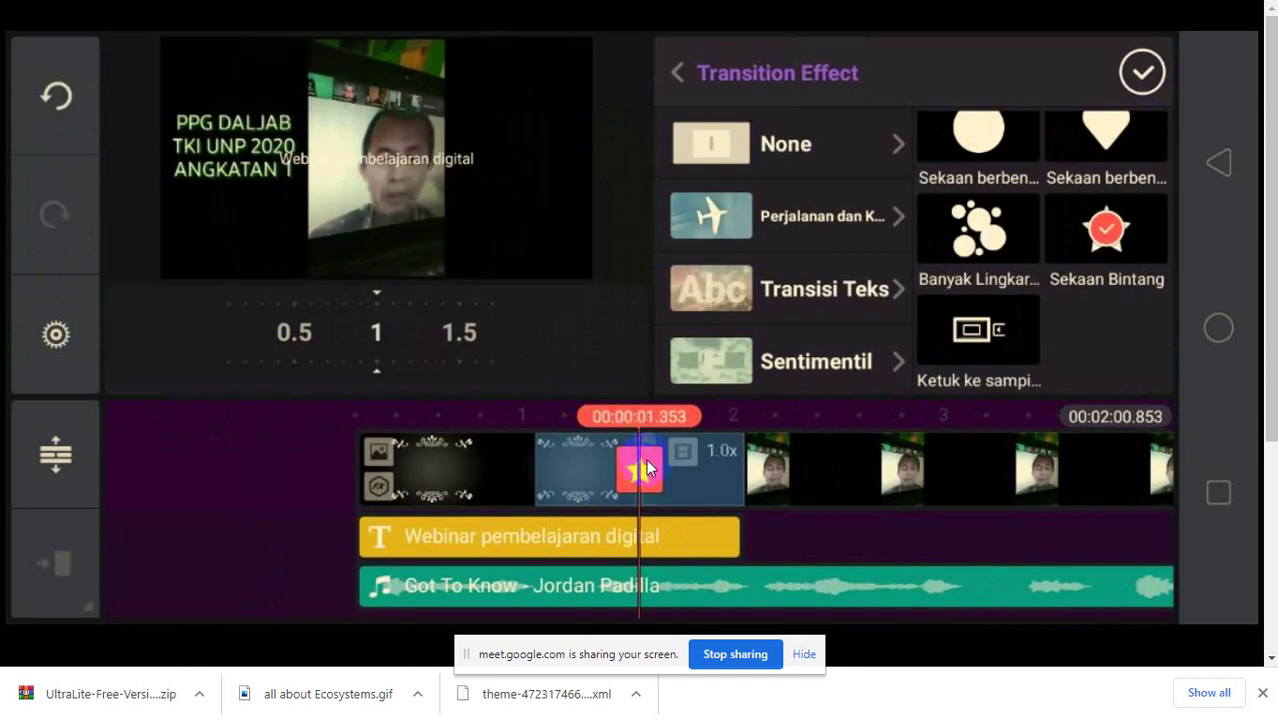
pyautogui.click(1068, 248)
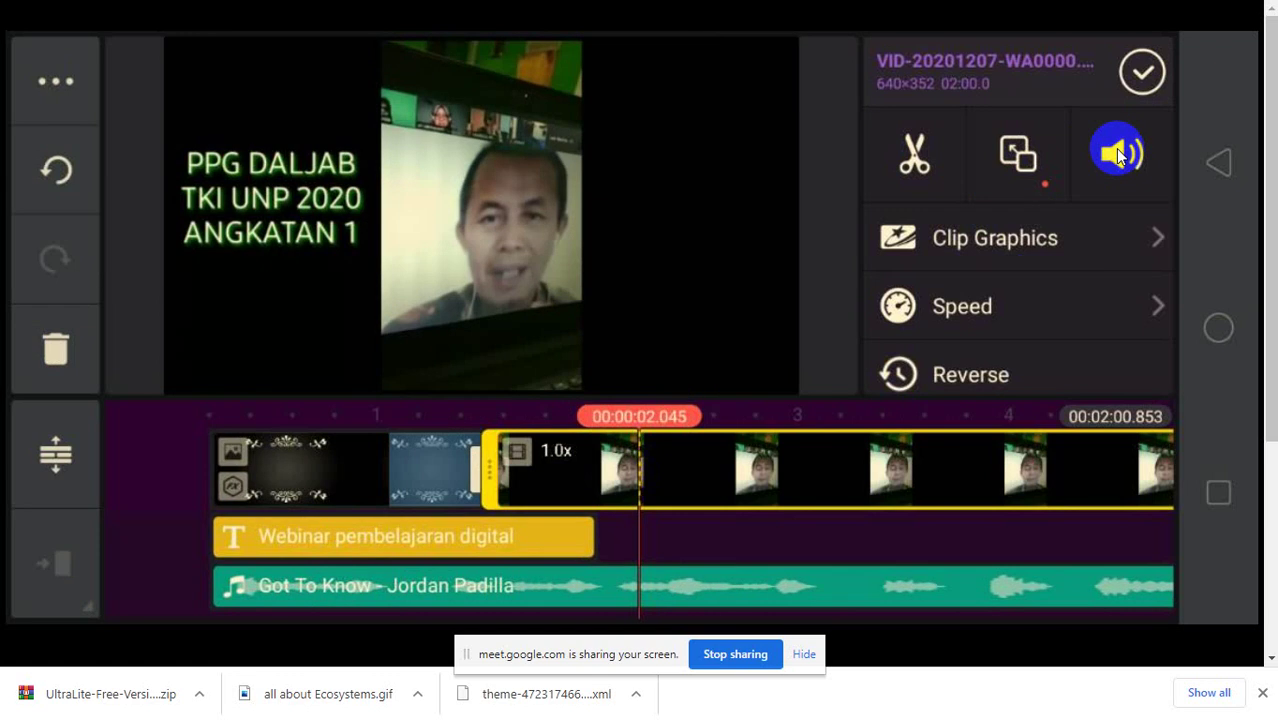
# Set the speaker video's volume envelope keyframe at 2.045 s to 142%
pyautogui.scroll(-3, 1115, 148)
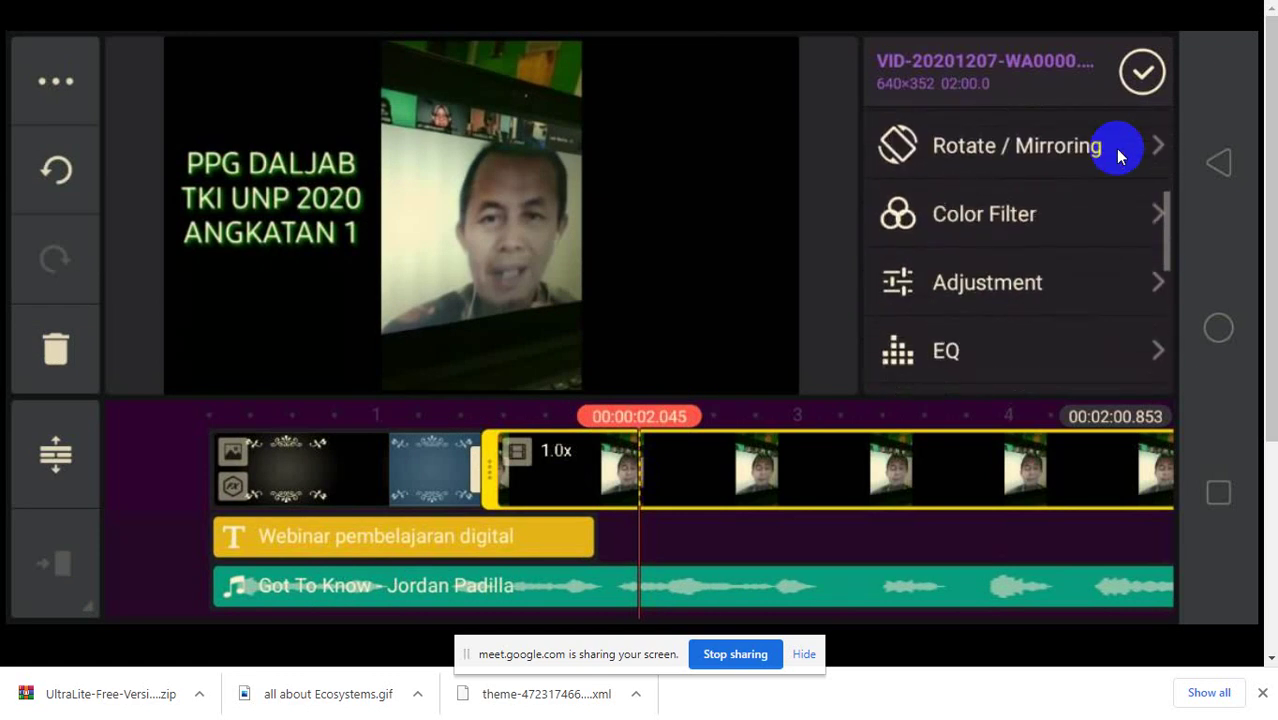
pyautogui.scroll(-2, 1117, 155)
pyautogui.scroll(5, 1117, 155)
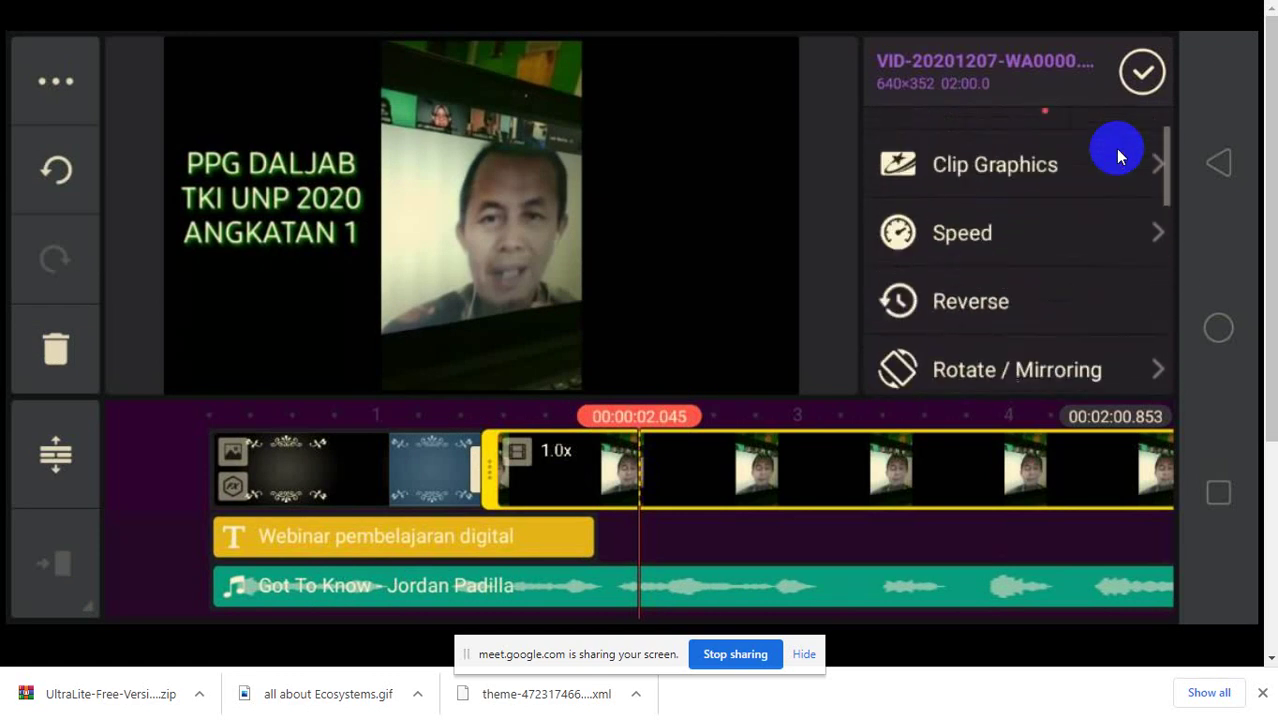
pyautogui.scroll(1, 1117, 155)
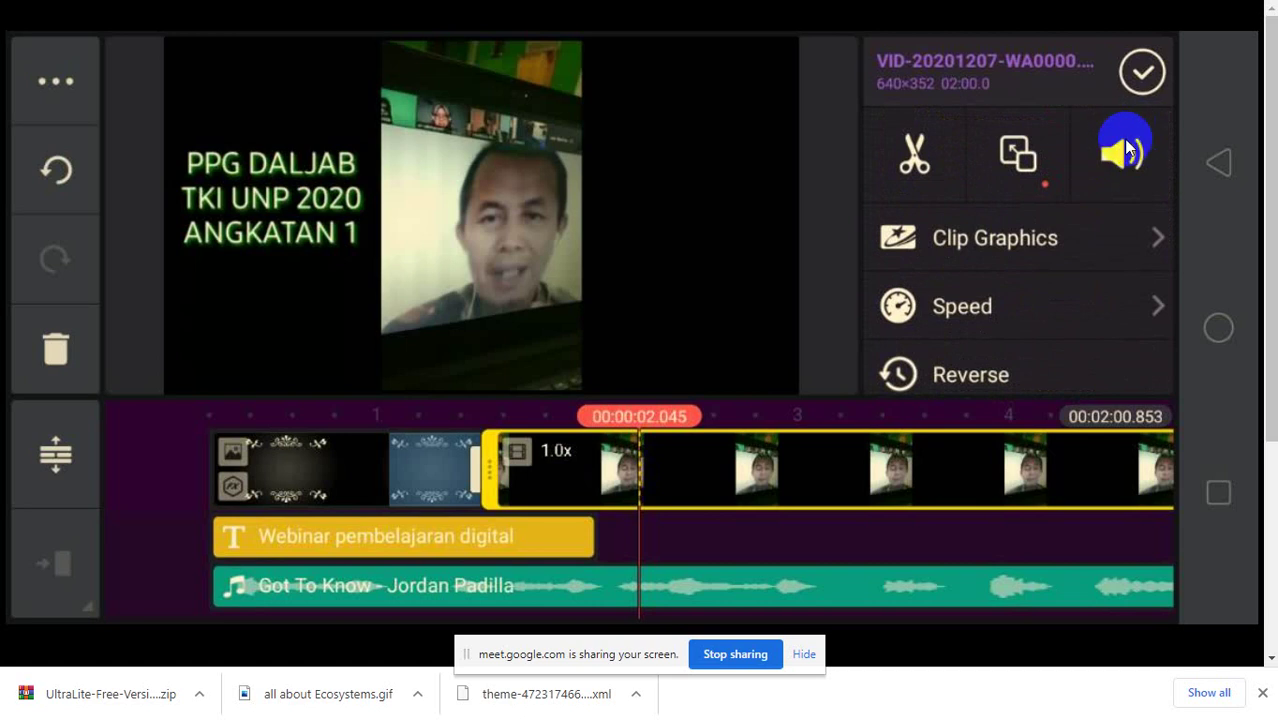
pyautogui.scroll(-3, 1121, 145)
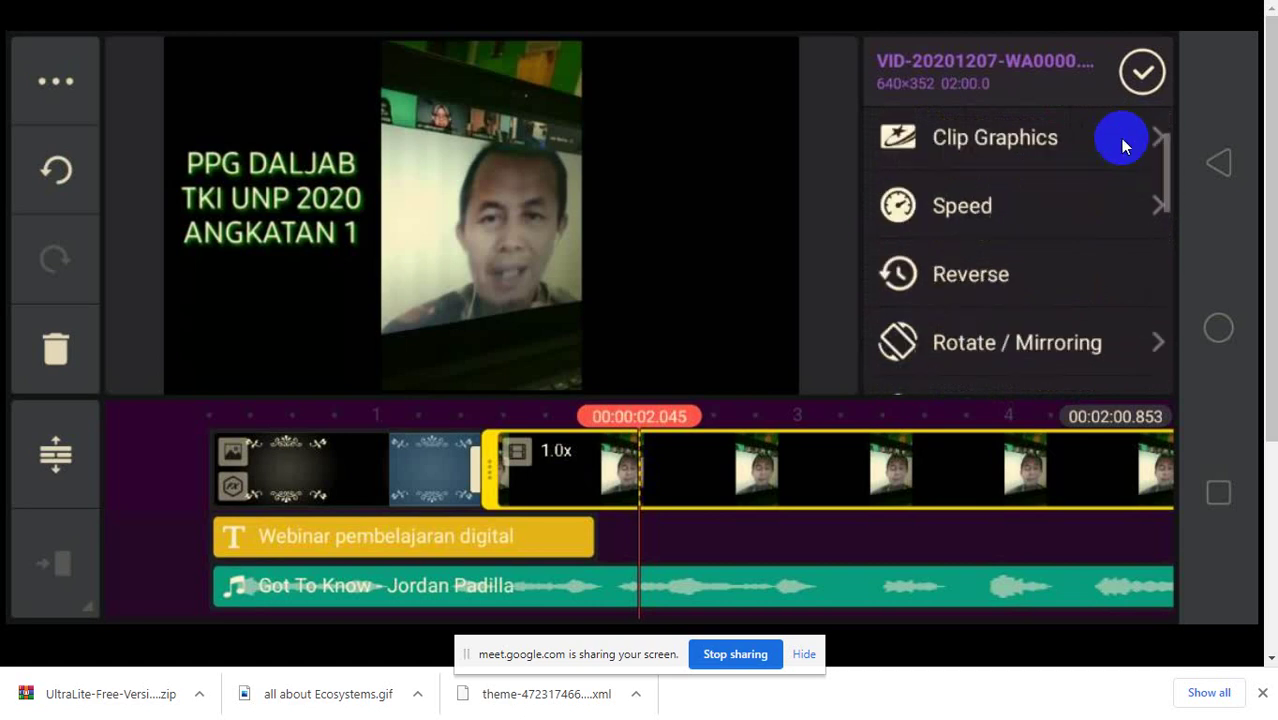
pyautogui.scroll(-3, 1121, 145)
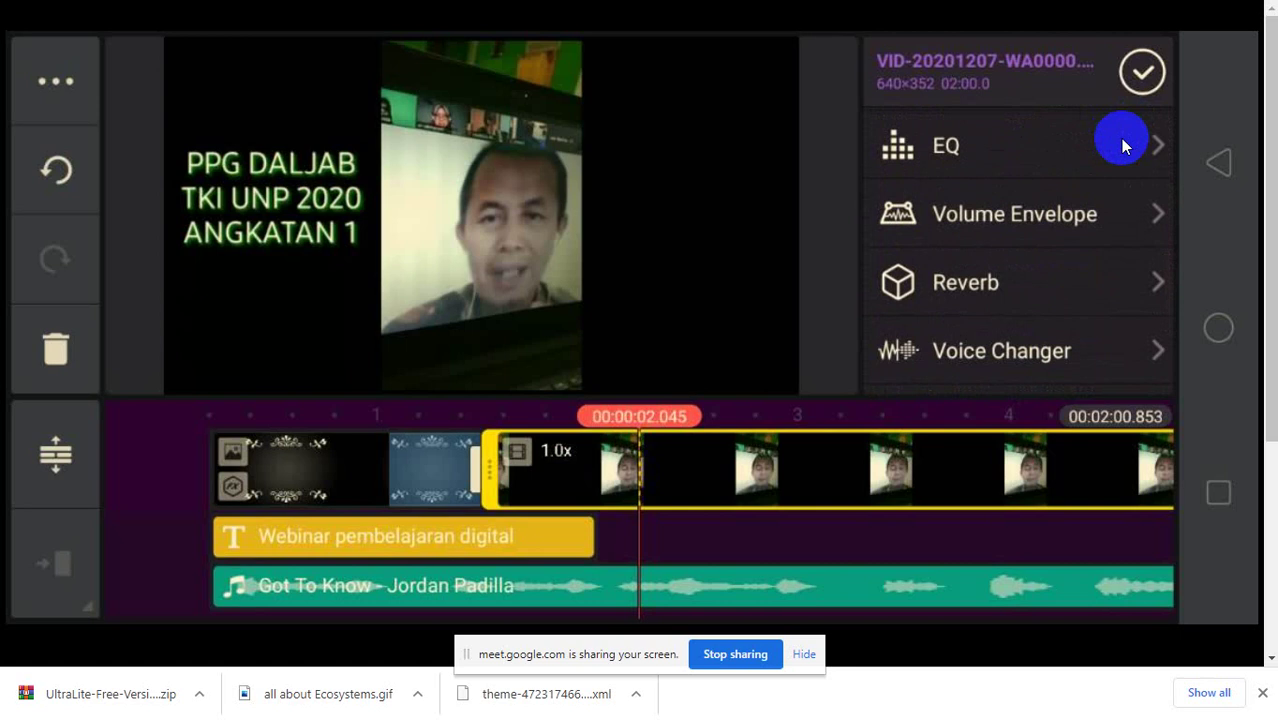
pyautogui.click(1030, 215)
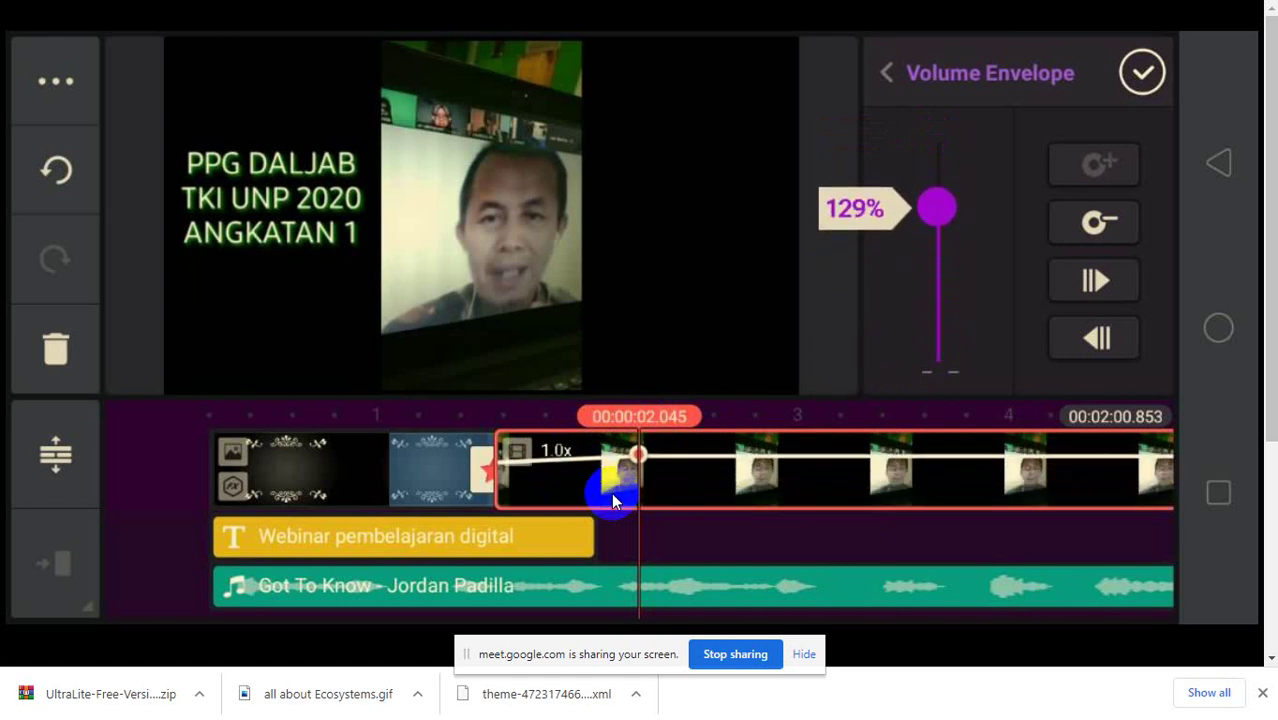
pyautogui.click(642, 453)
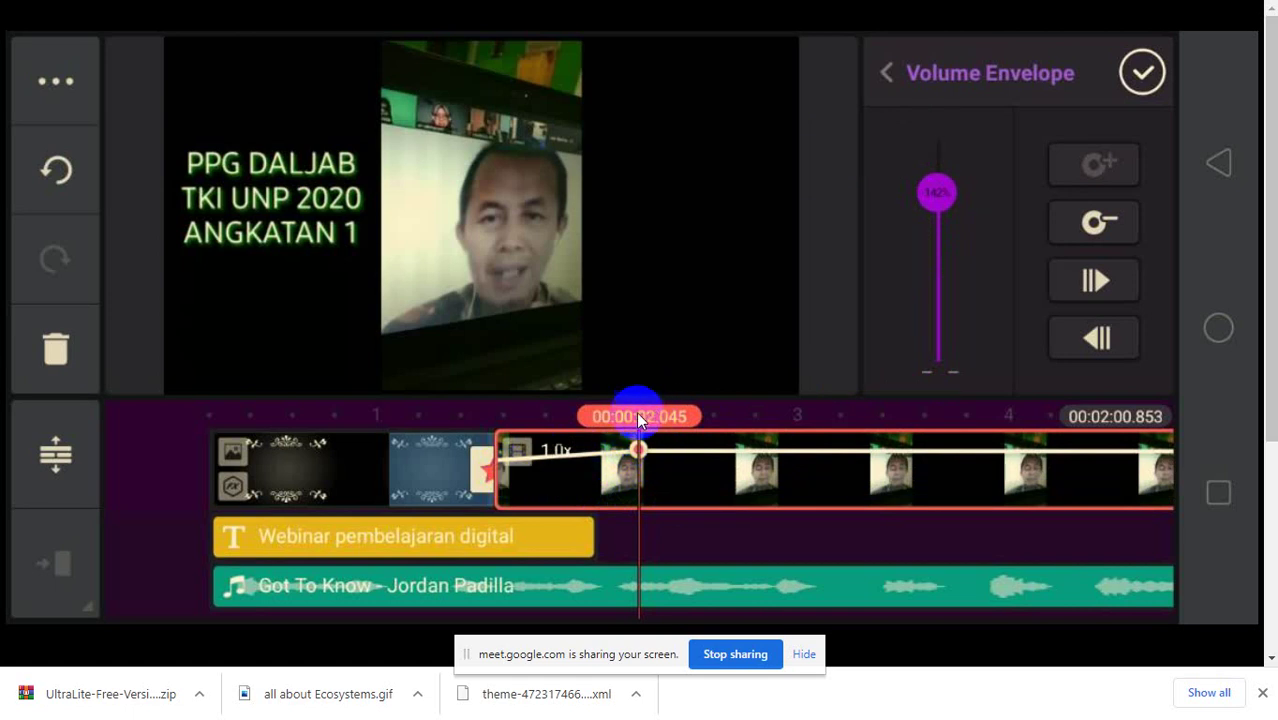
pyautogui.click(520, 466)
pyautogui.click(545, 468)
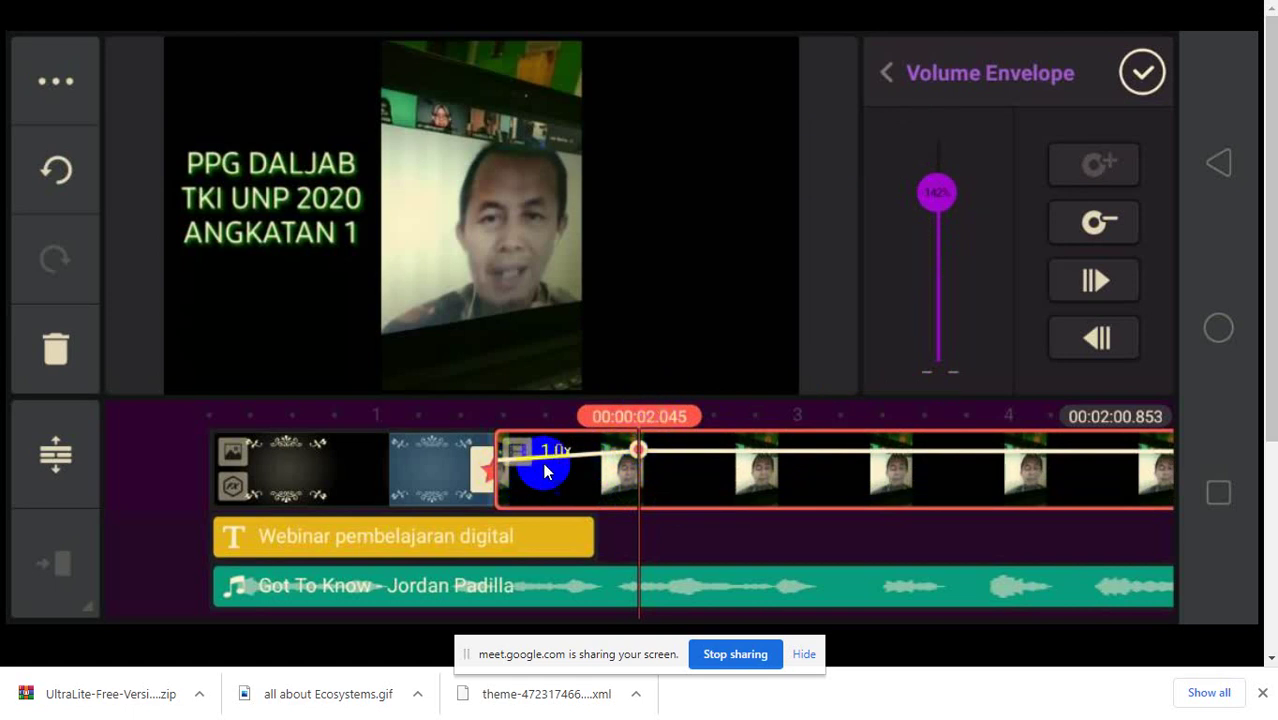
pyautogui.click(598, 467)
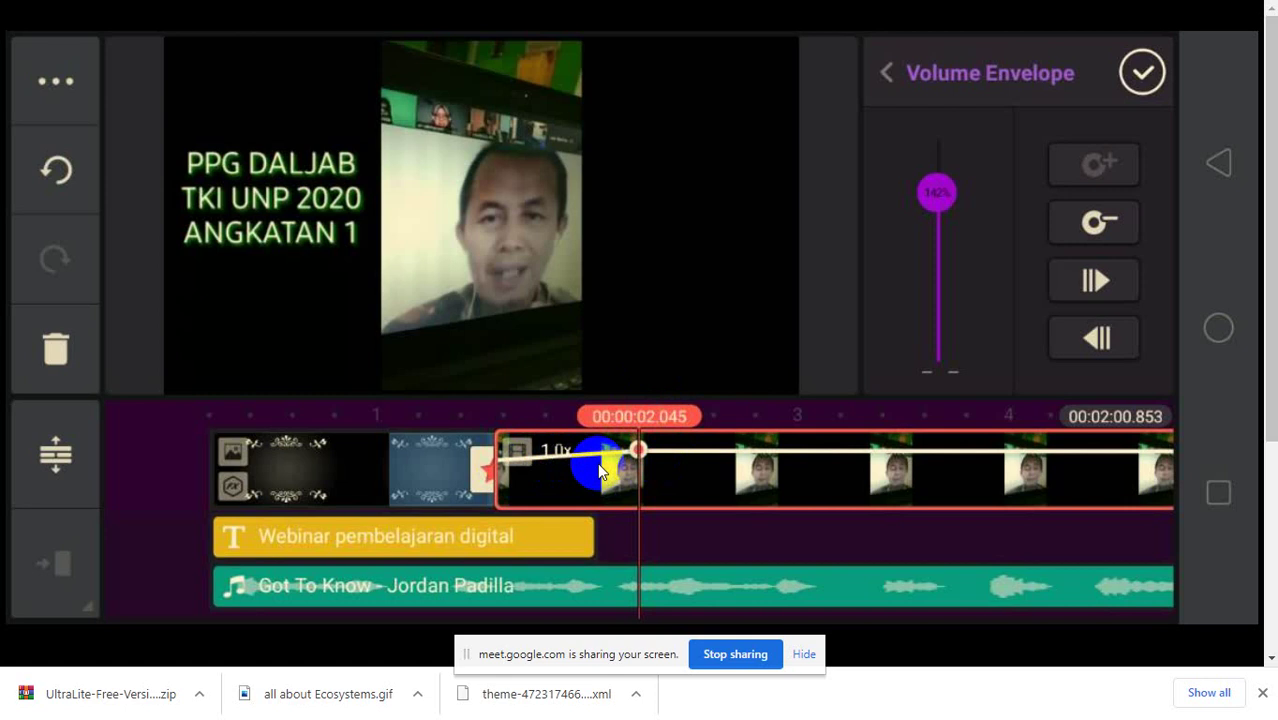
pyautogui.press('Escape')
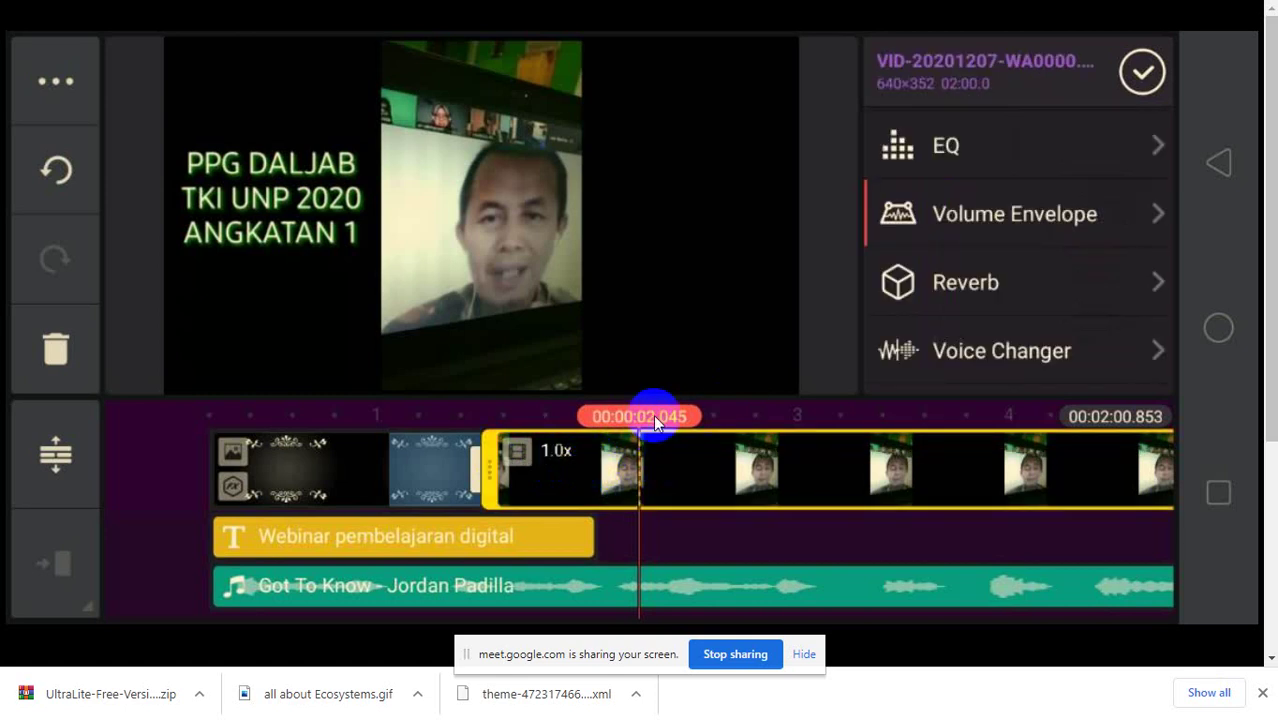
# Return to the speaker clip's main options and set its clip volume to 200%
pyautogui.press('Escape')
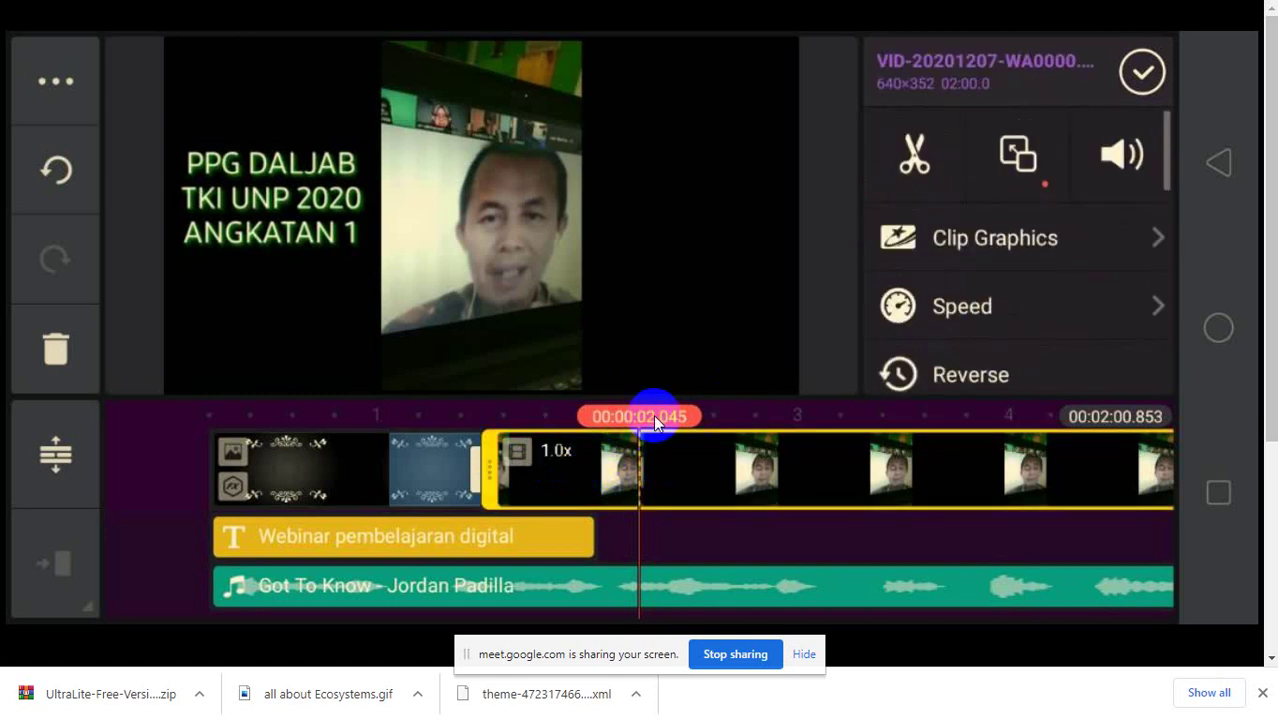
pyautogui.click(1108, 146)
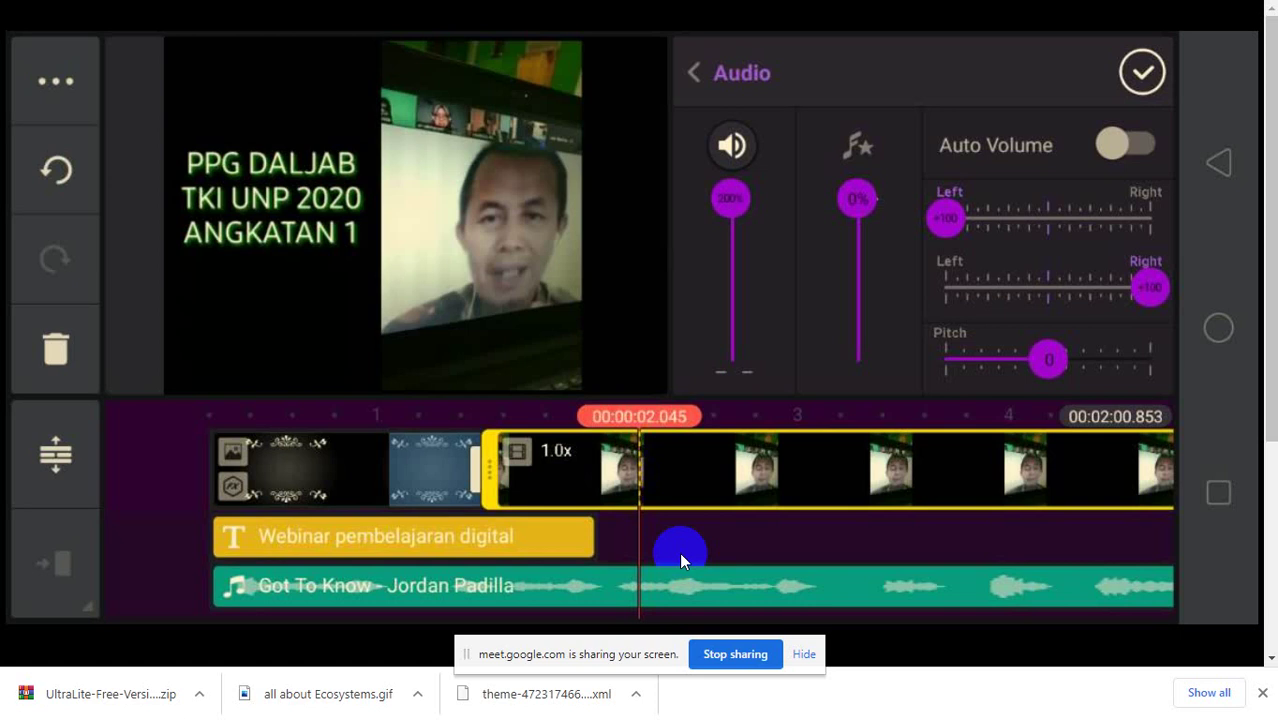
# Apply the 200% clip volume and return to the main editing screen
pyautogui.click(1158, 93)
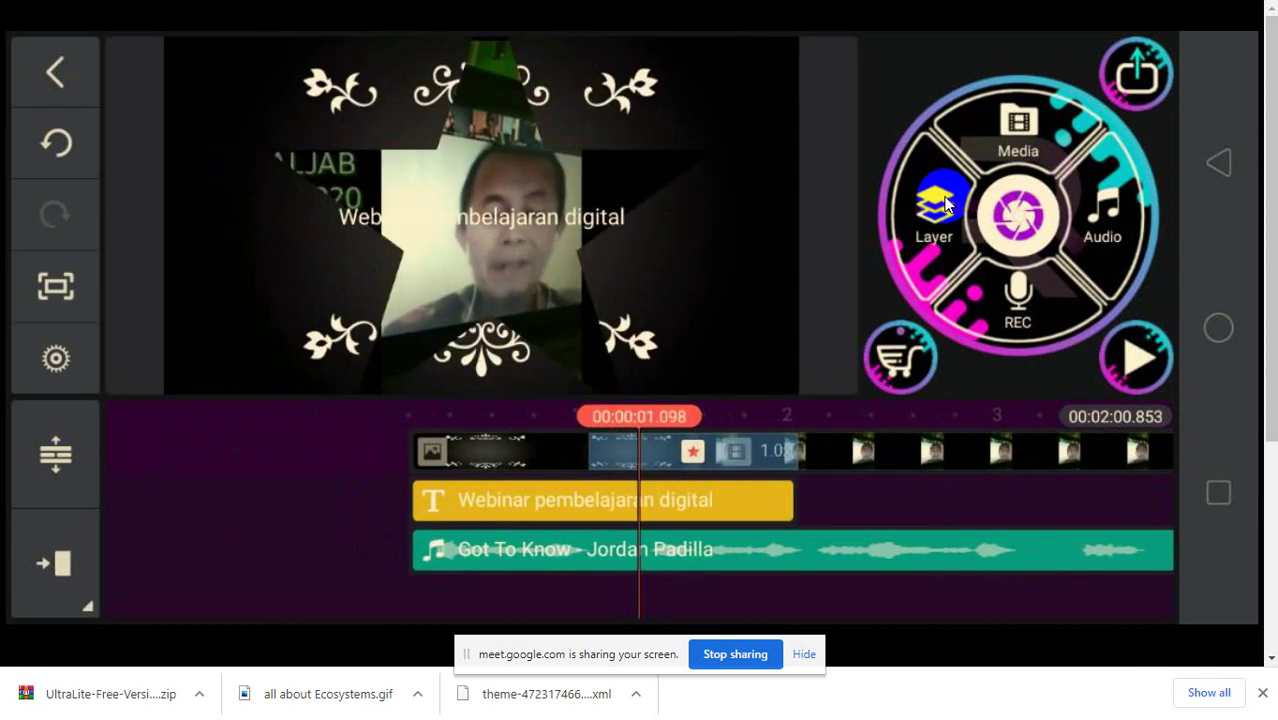
# Inspect the title and ornament clips, play the project, then select the speaker video clip
pyautogui.click(519, 489)
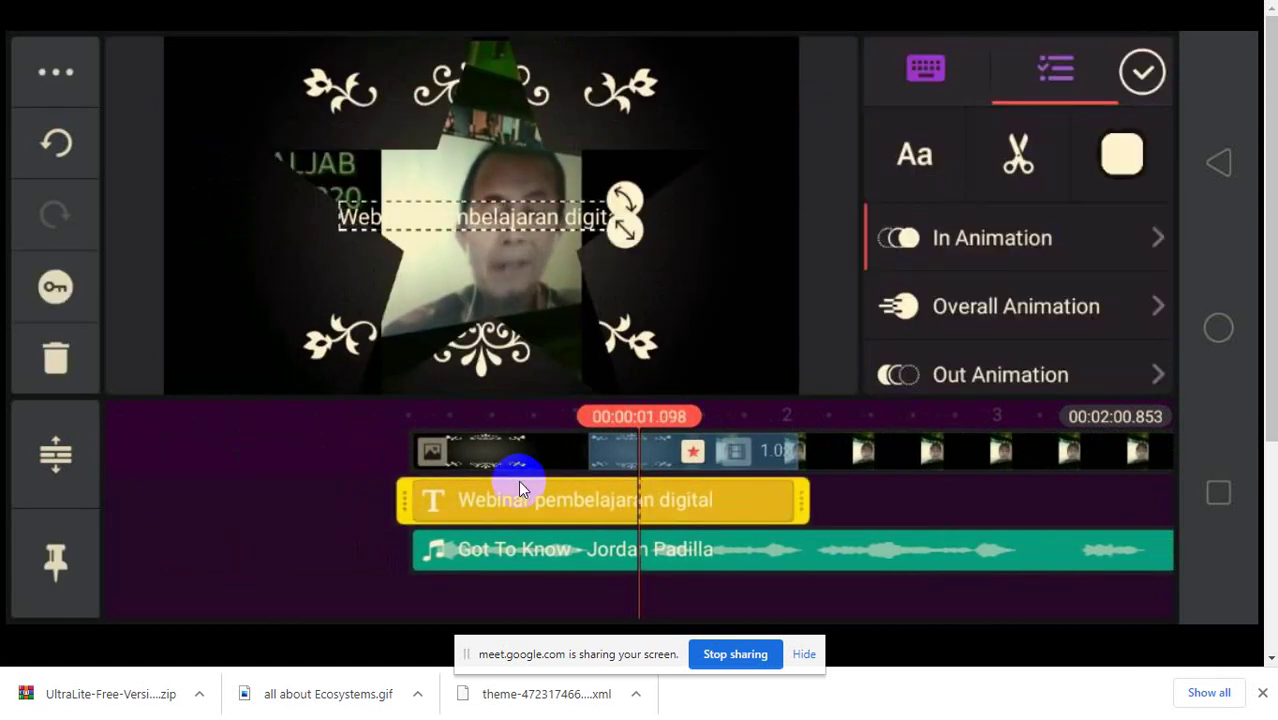
pyautogui.click(435, 455)
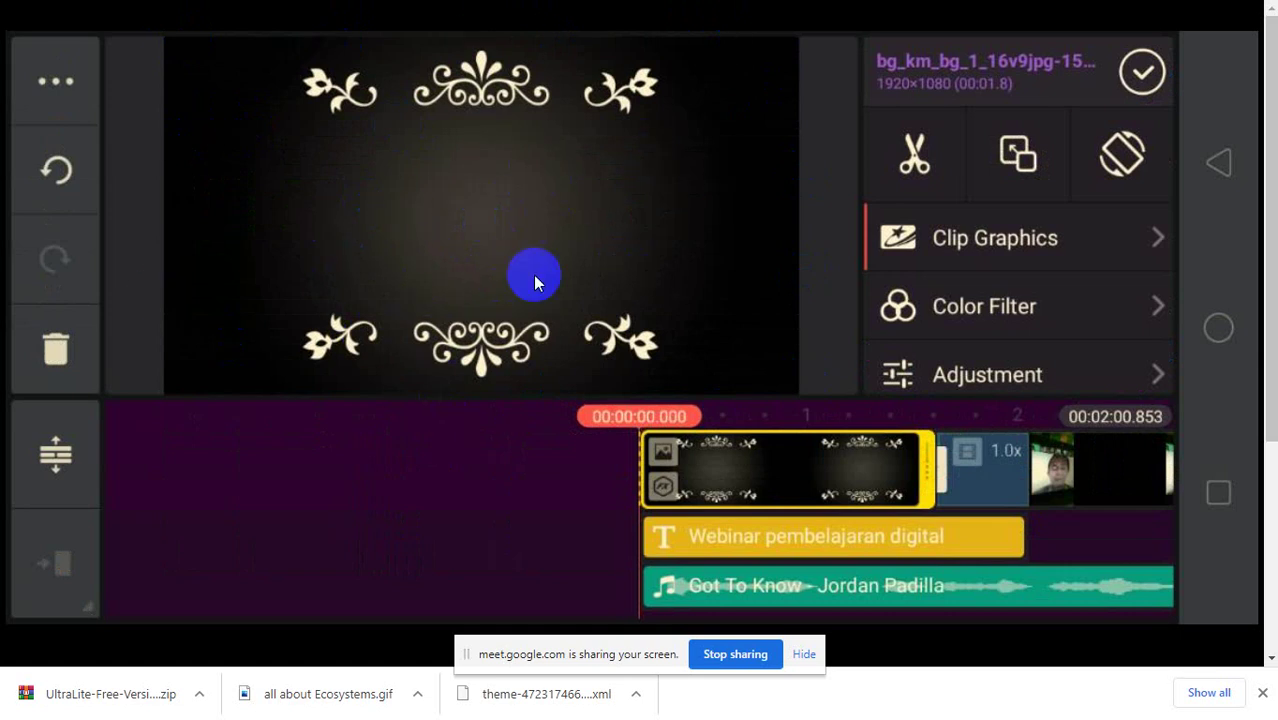
pyautogui.click(469, 151)
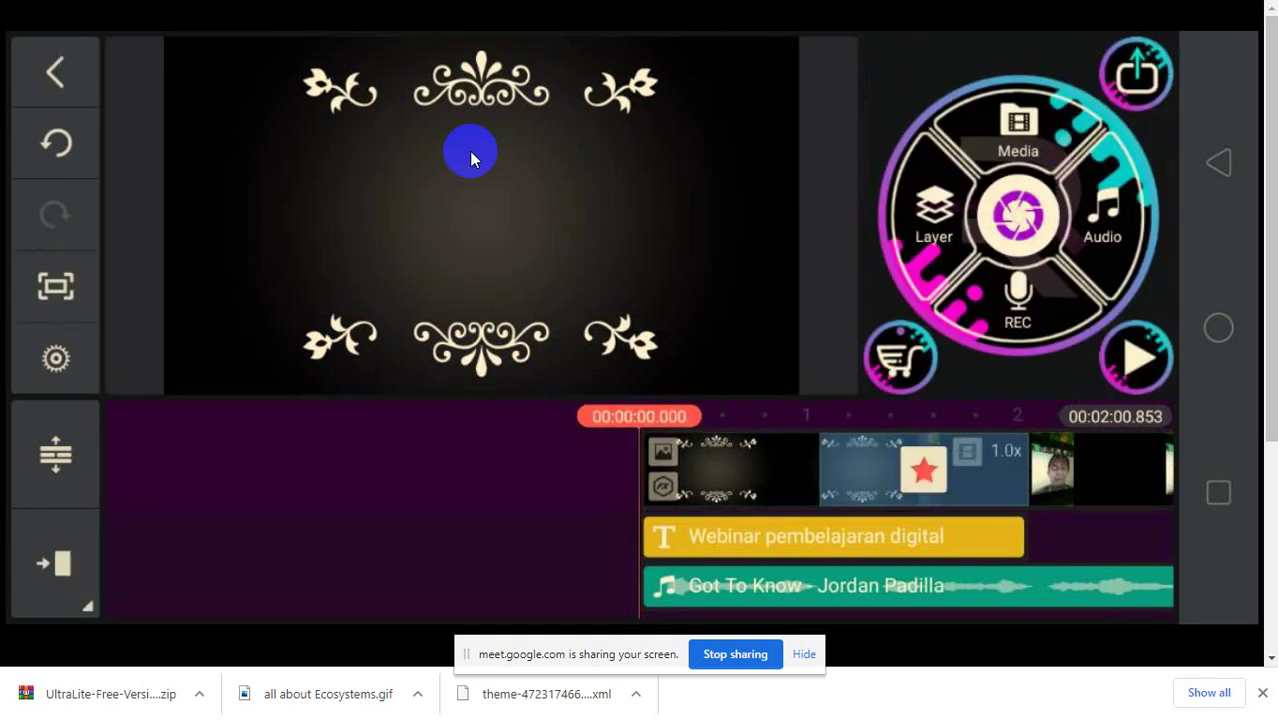
pyautogui.press('space')
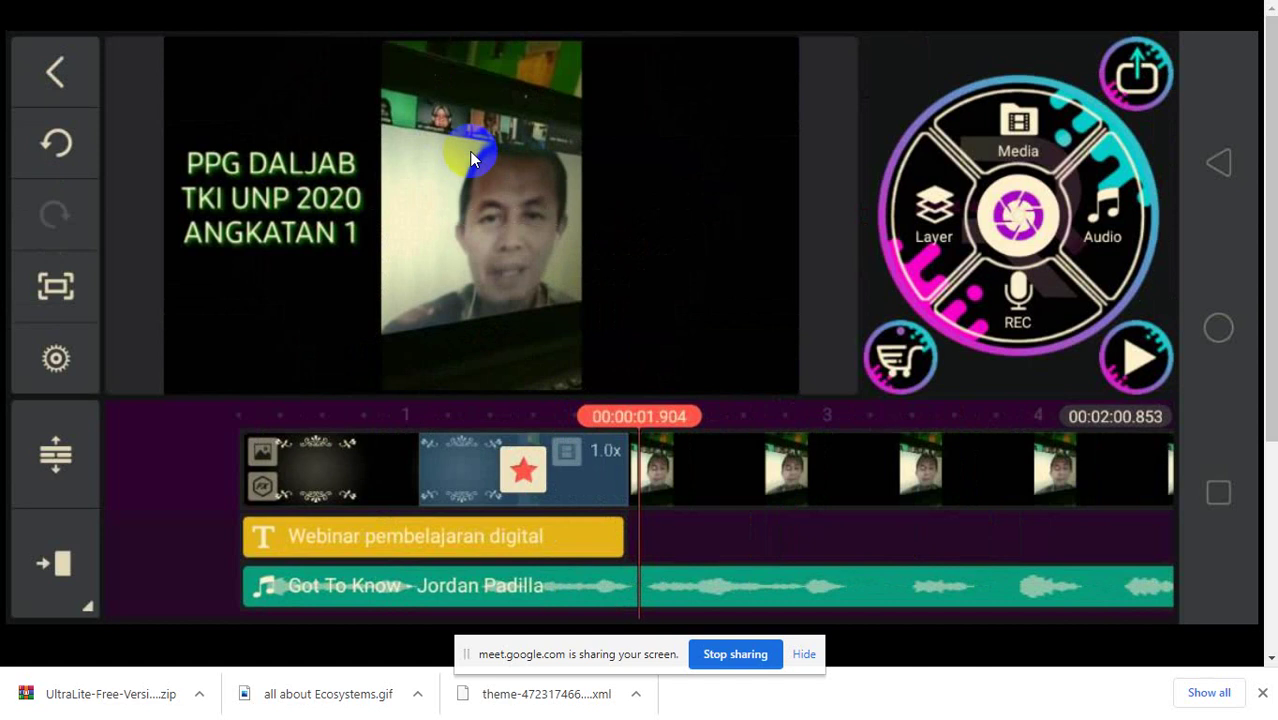
pyautogui.click(469, 151)
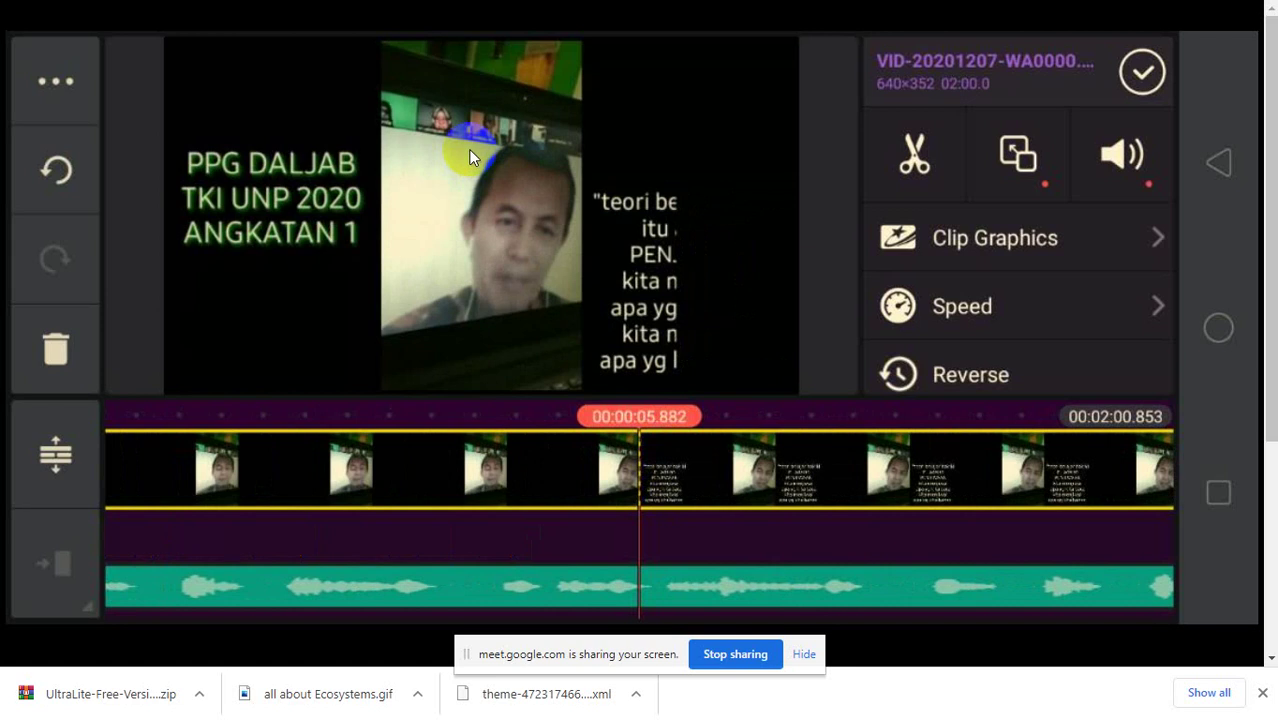
pyautogui.click(281, 515)
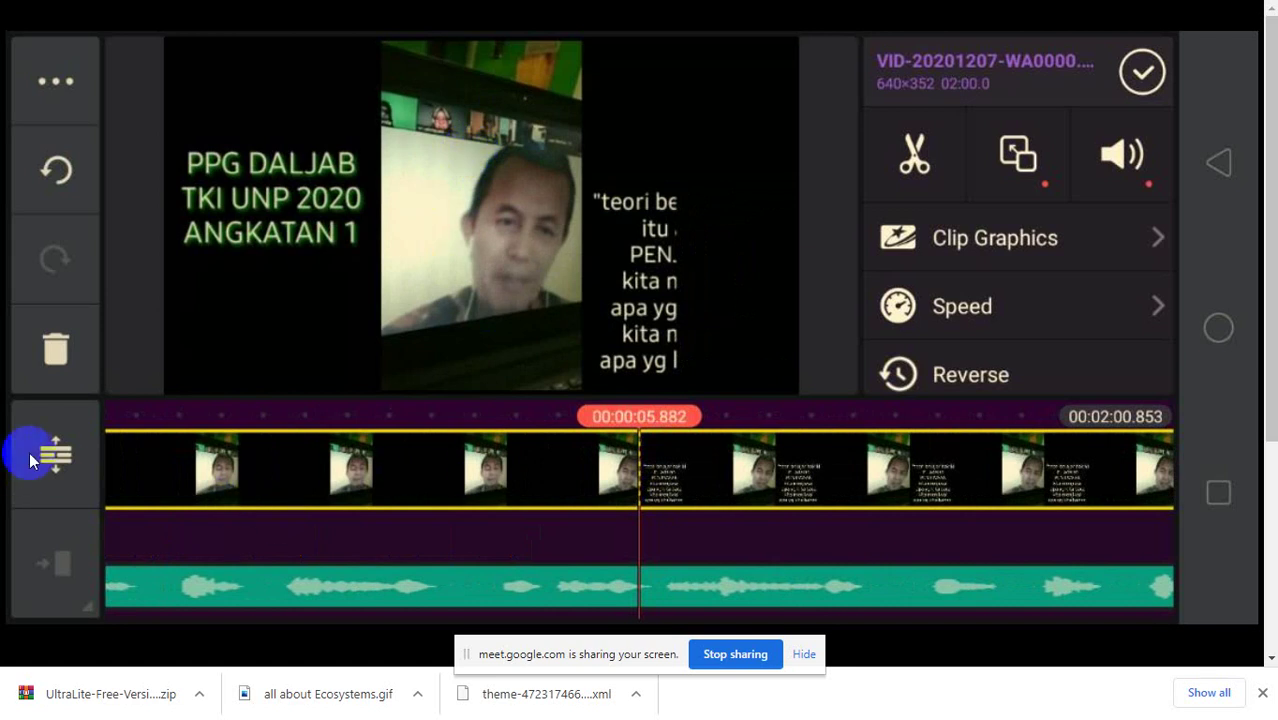
pyautogui.hscroll(-5, 424, 408)
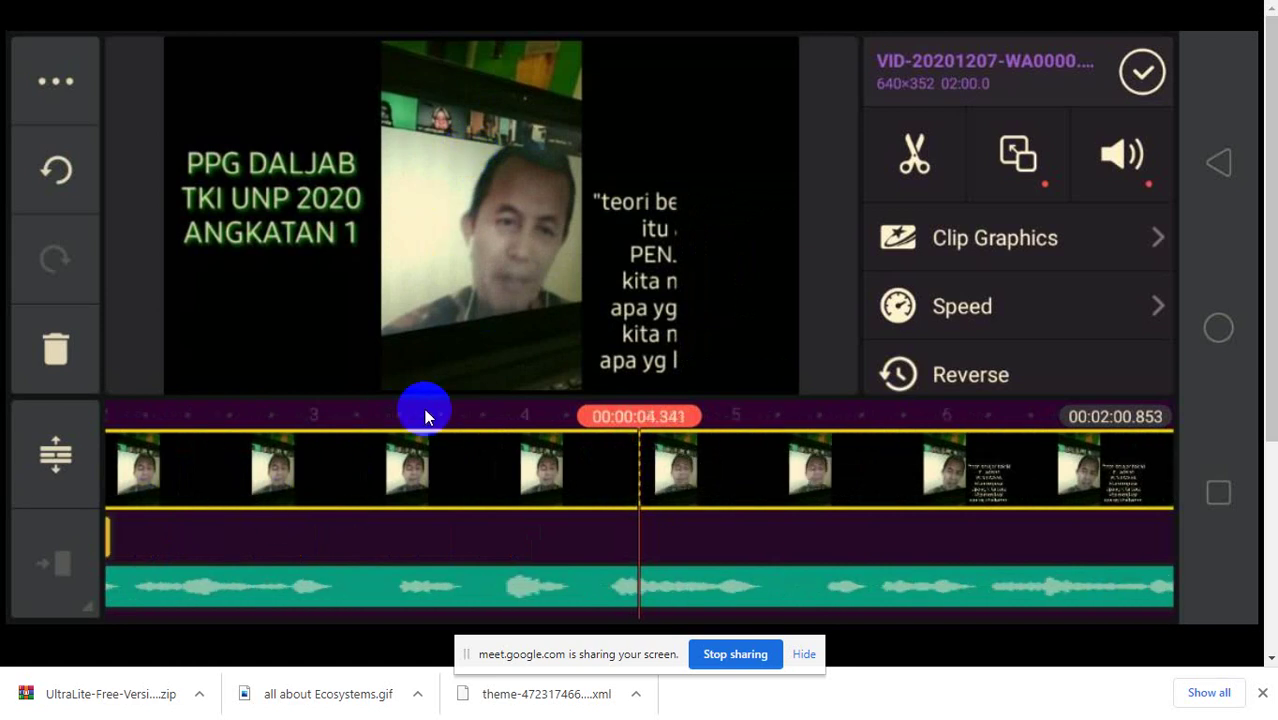
pyautogui.hscroll(4, 424, 408)
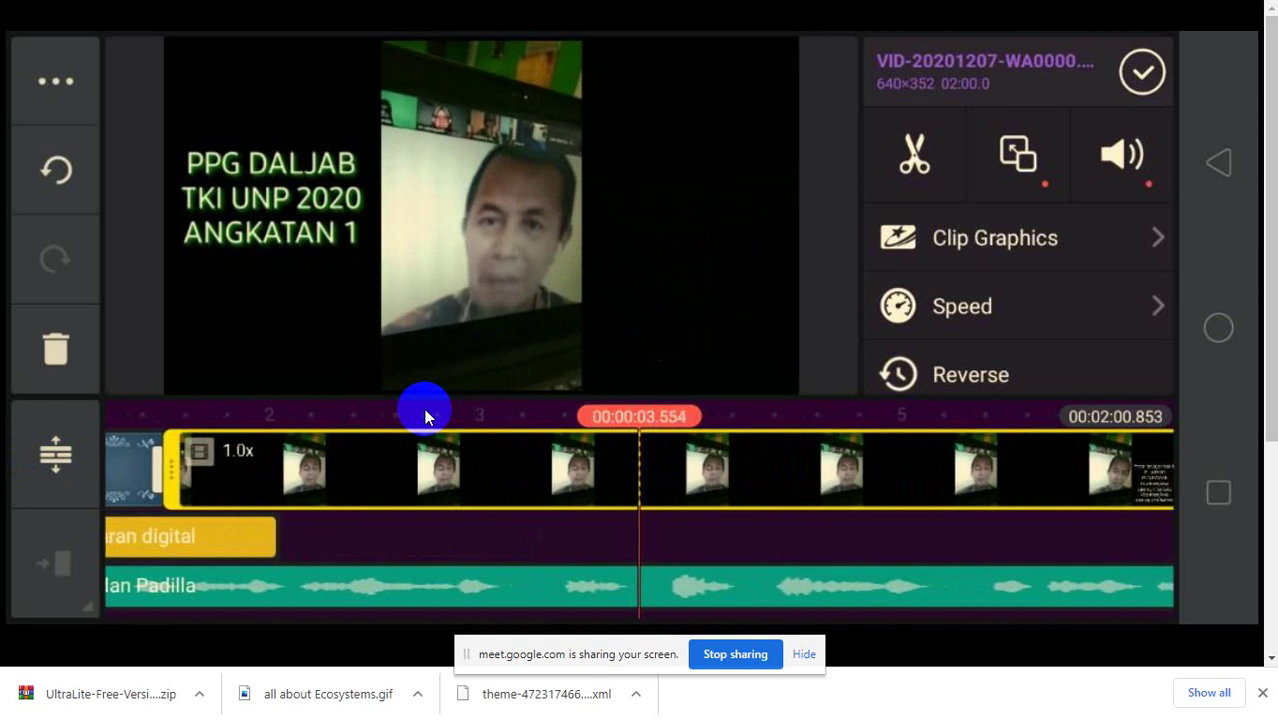
pyautogui.hscroll(3, 424, 408)
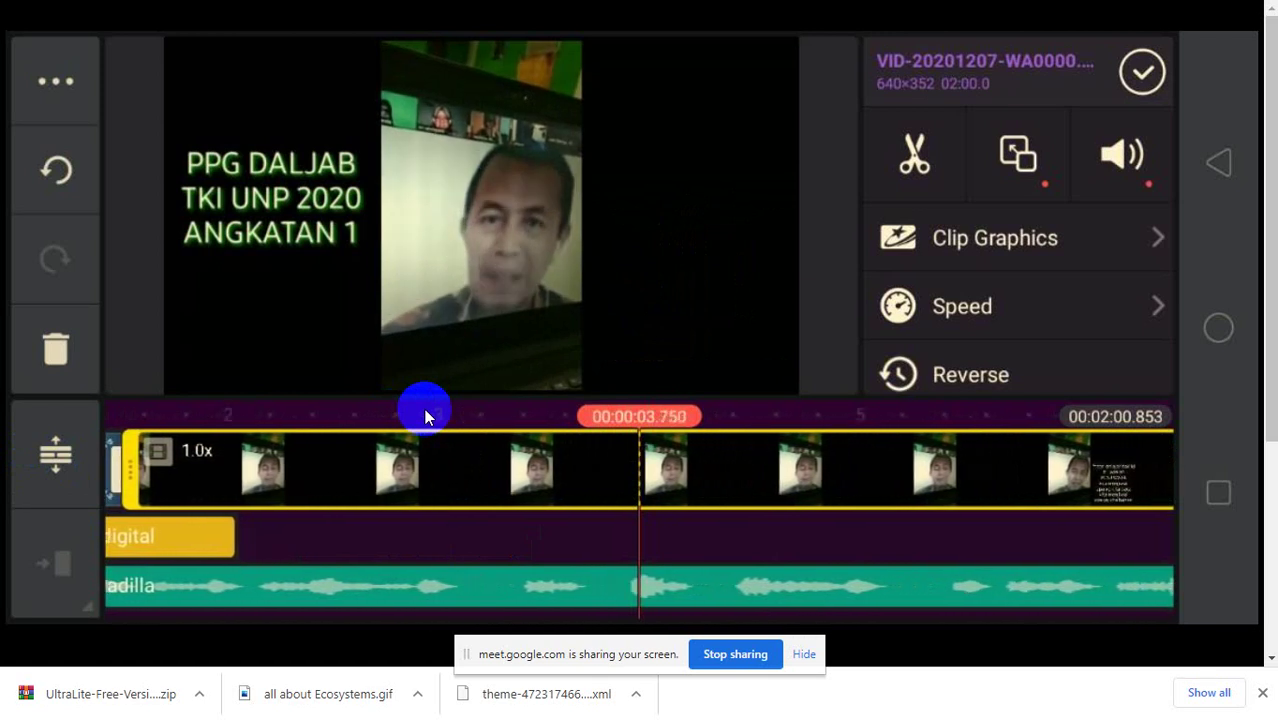
pyautogui.hscroll(-2, 424, 408)
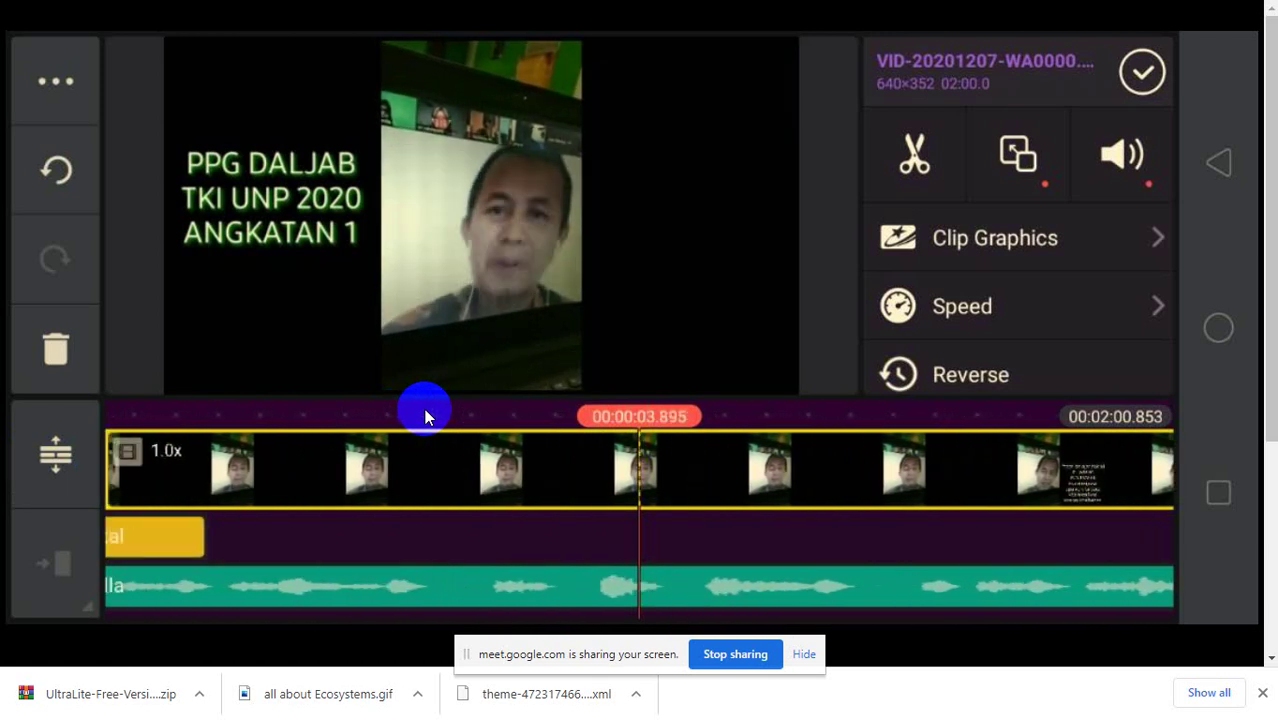
pyautogui.hscroll(1, 424, 408)
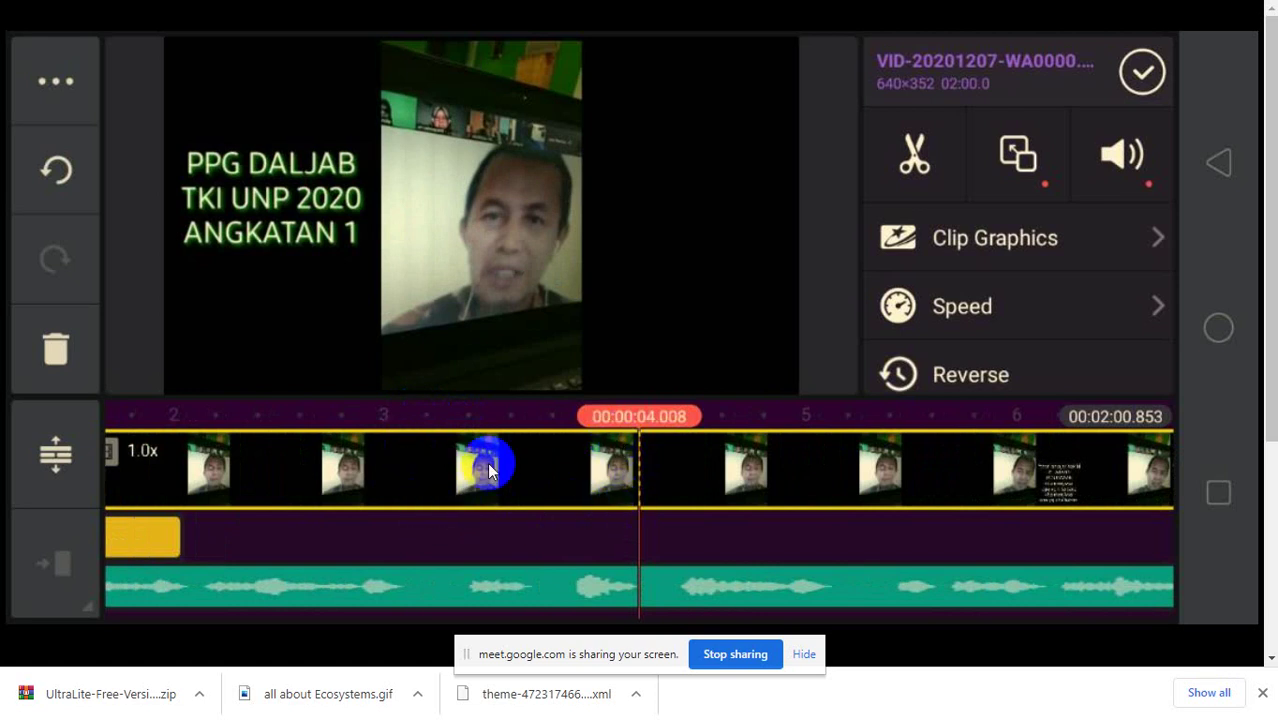
pyautogui.scroll(2, 487, 462)
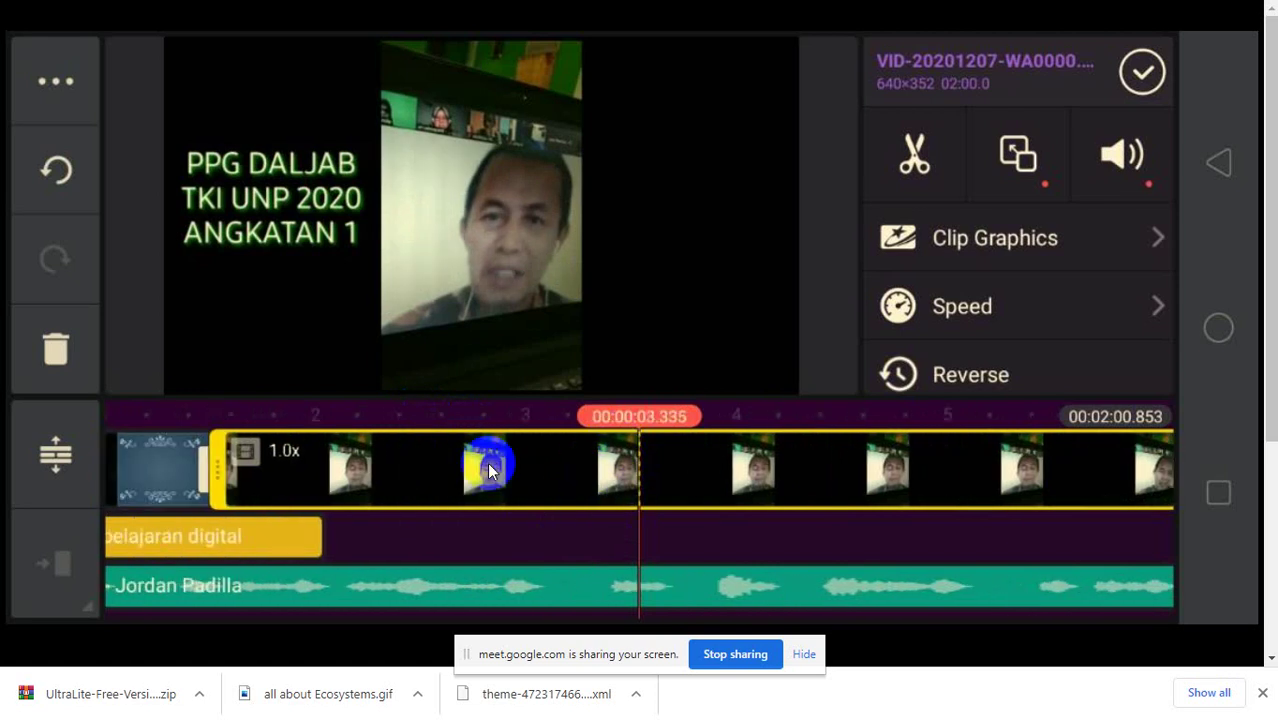
pyautogui.scroll(3, 487, 462)
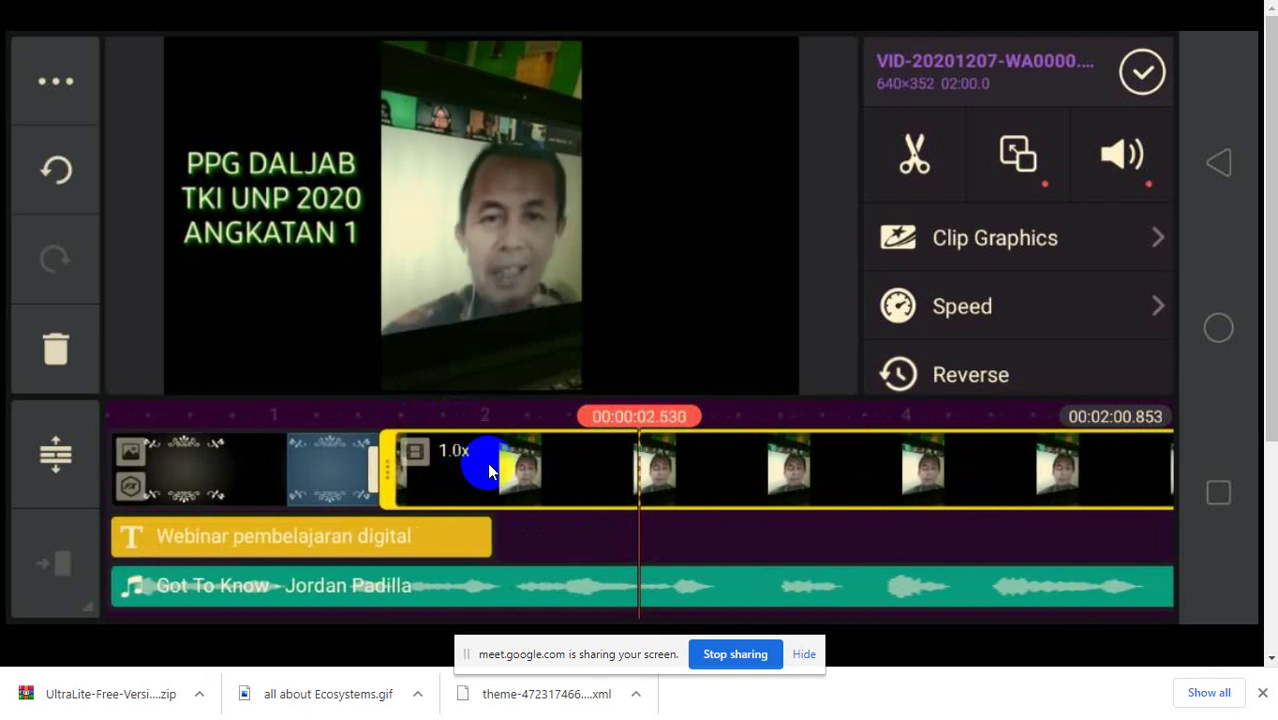
pyautogui.scroll(1, 489, 468)
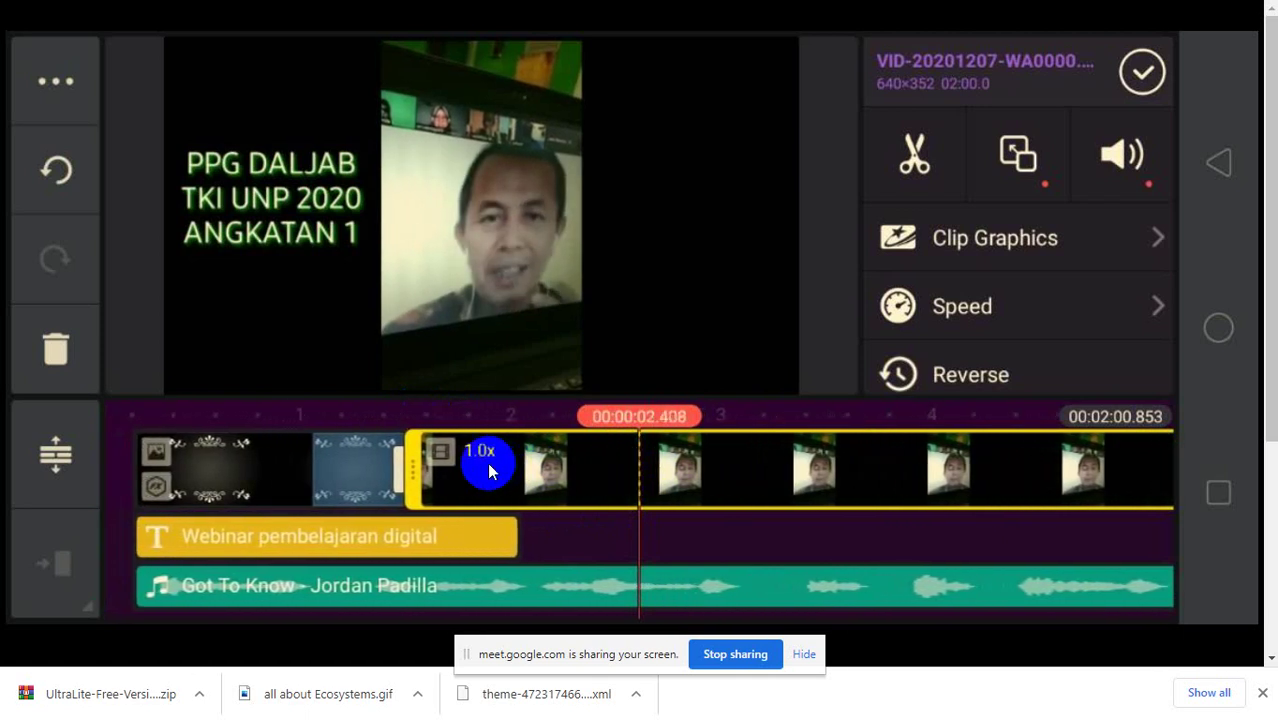
pyautogui.scroll(1, 489, 468)
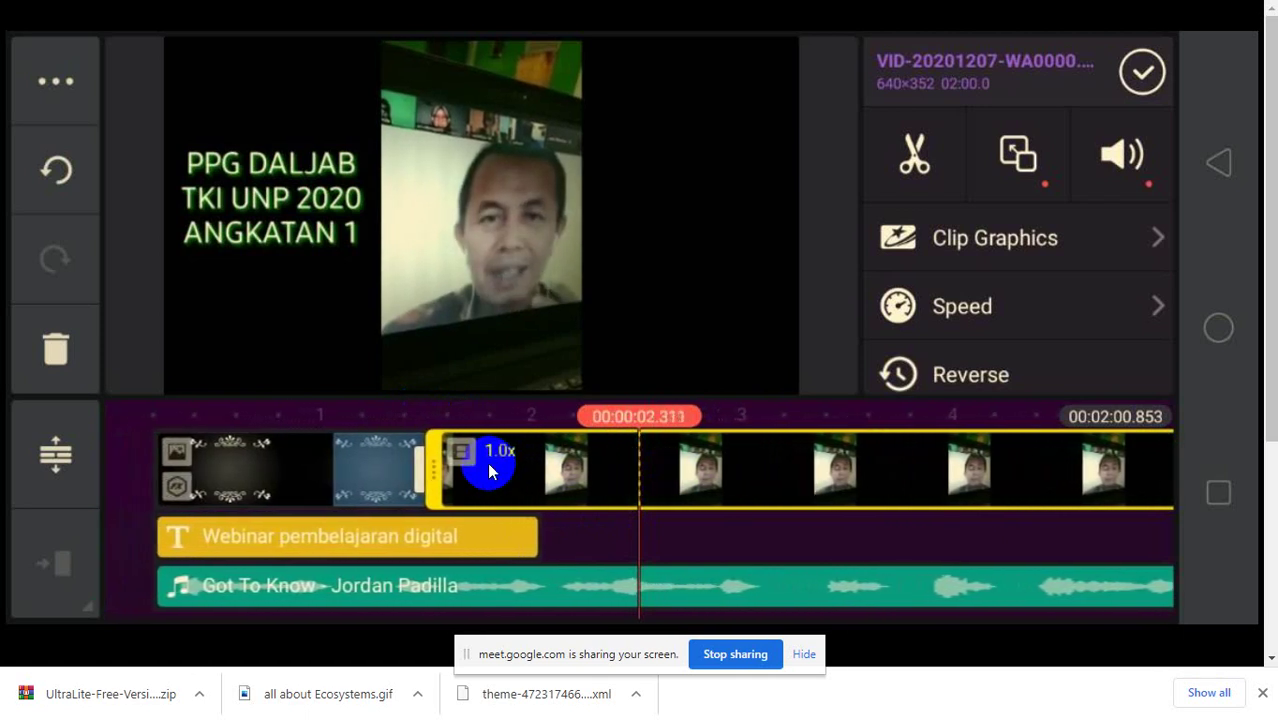
pyautogui.scroll(1, 487, 462)
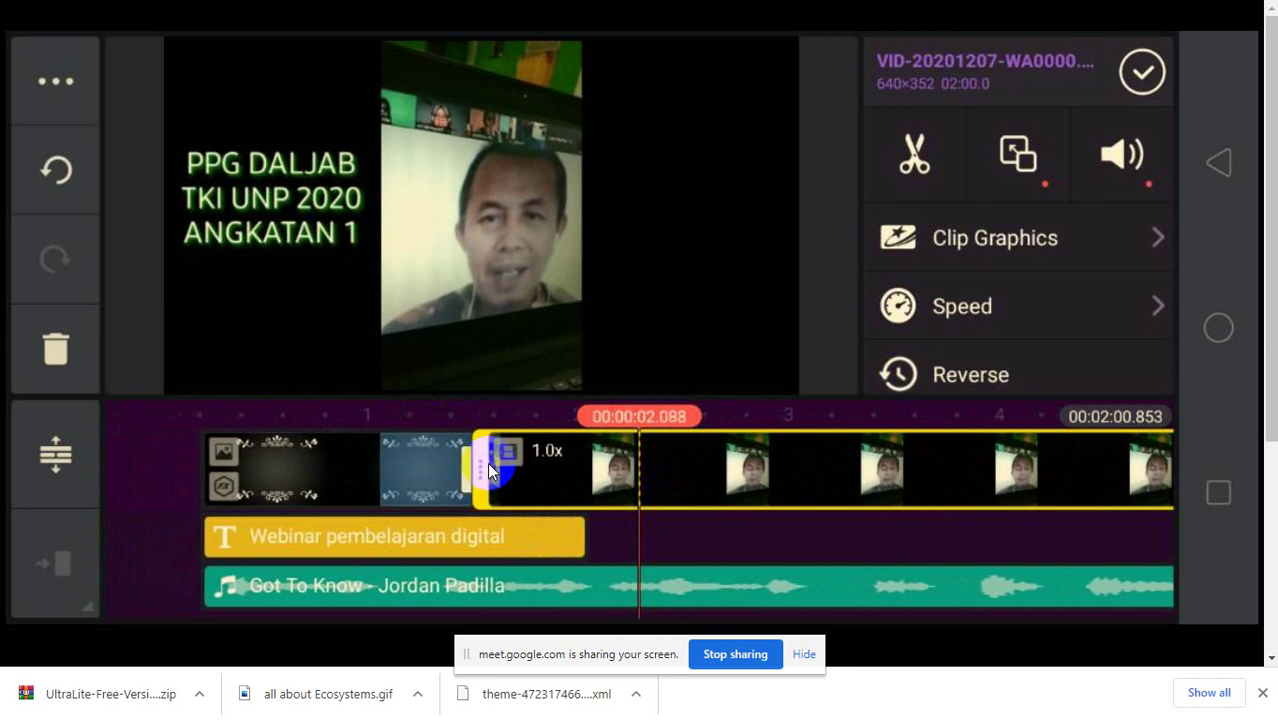
pyautogui.click(487, 462)
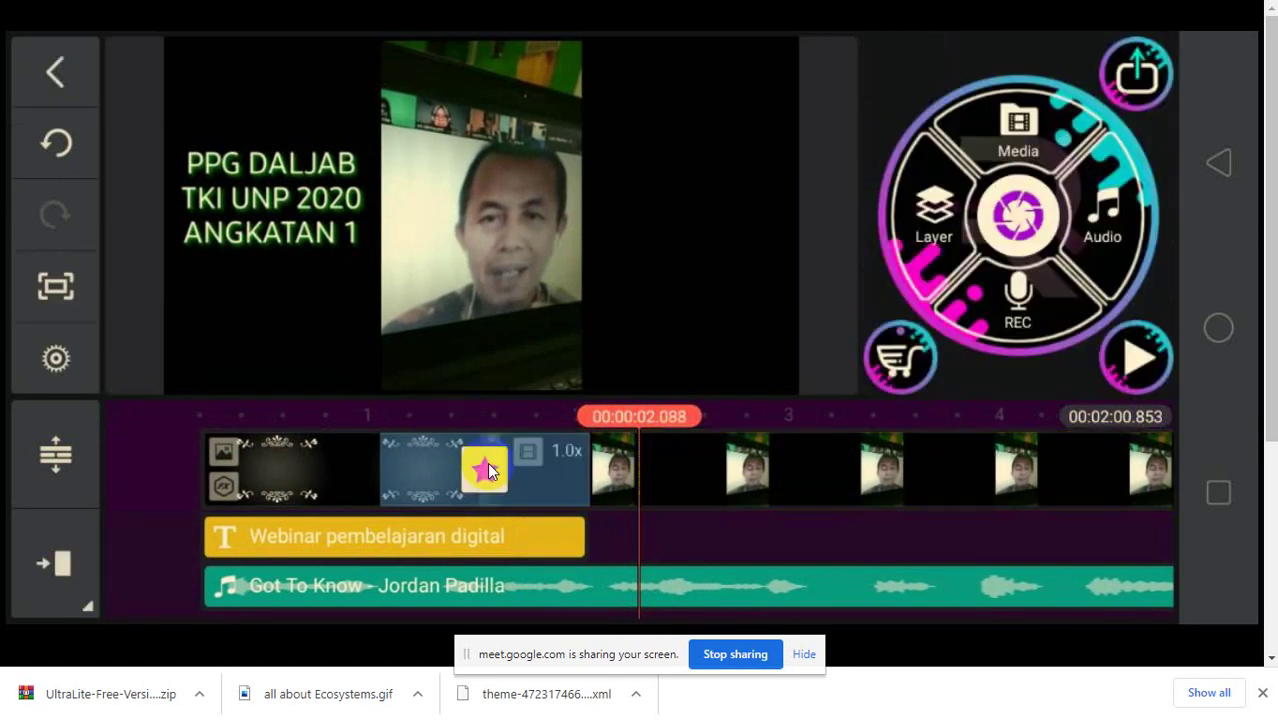
pyautogui.click(489, 468)
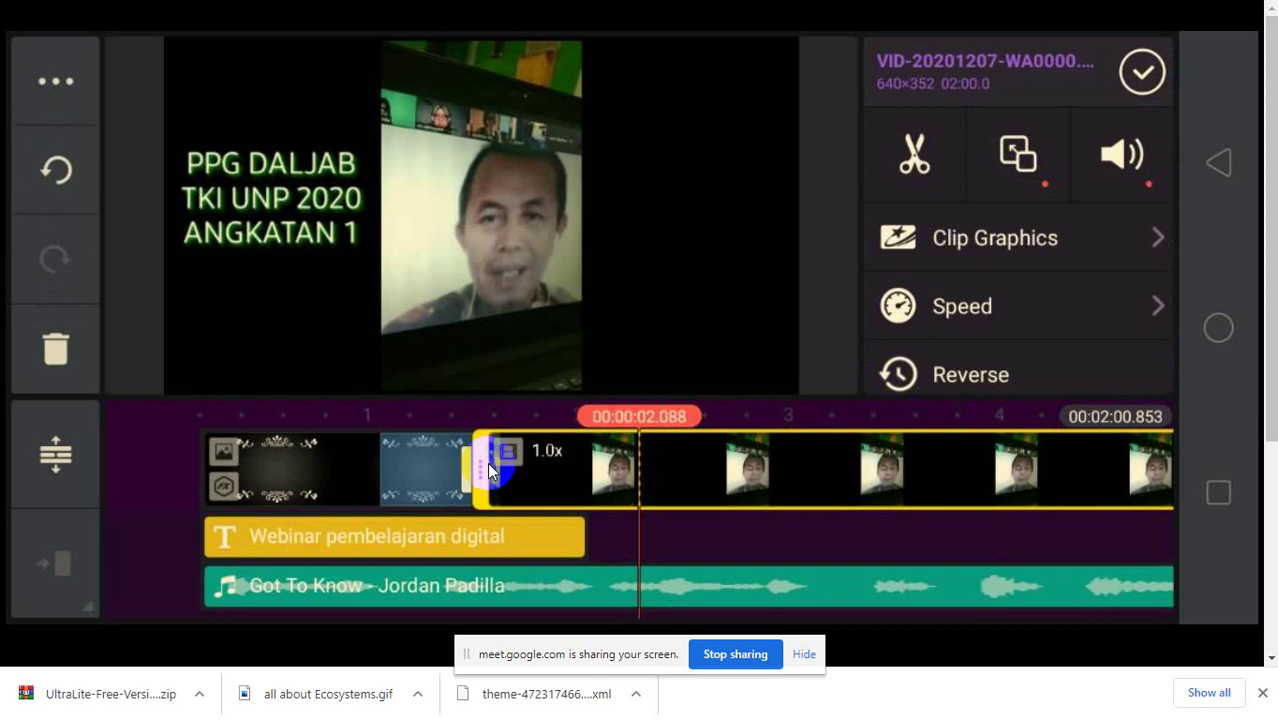
# Split the webinar clip and trim away its opening, shortening the project to 1:58.588
pyautogui.click(910, 162)
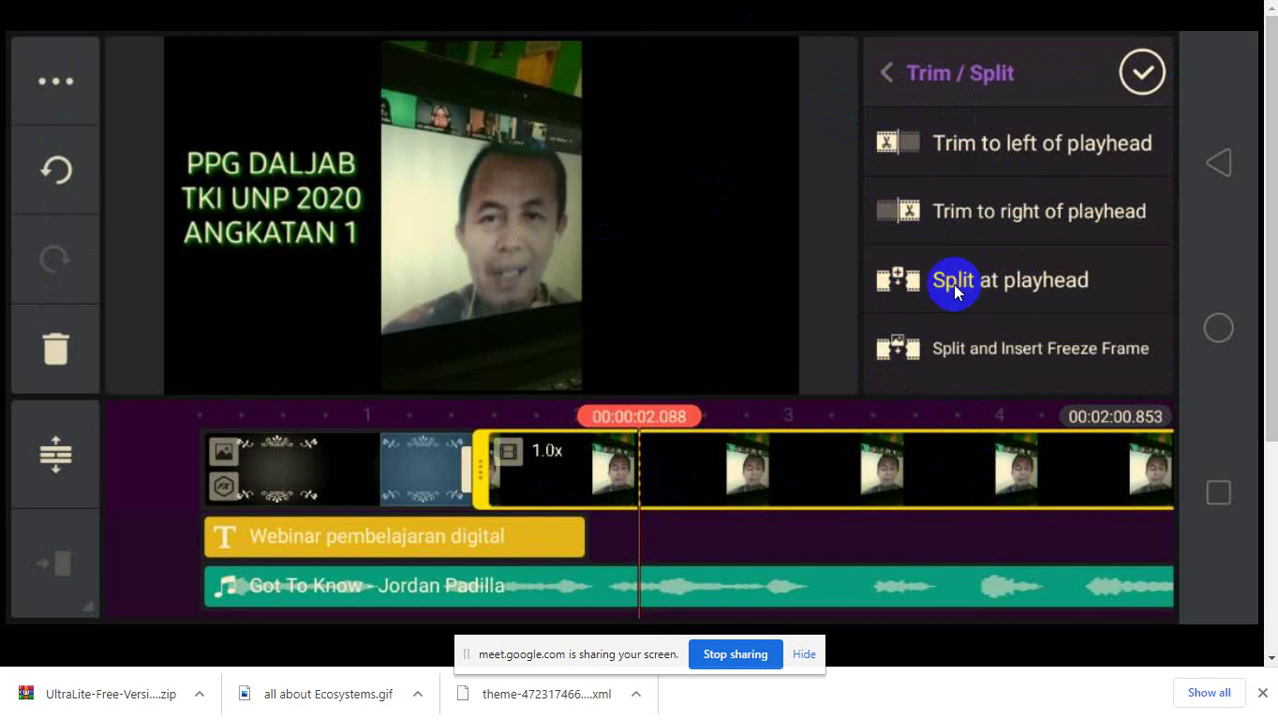
pyautogui.click(1024, 282)
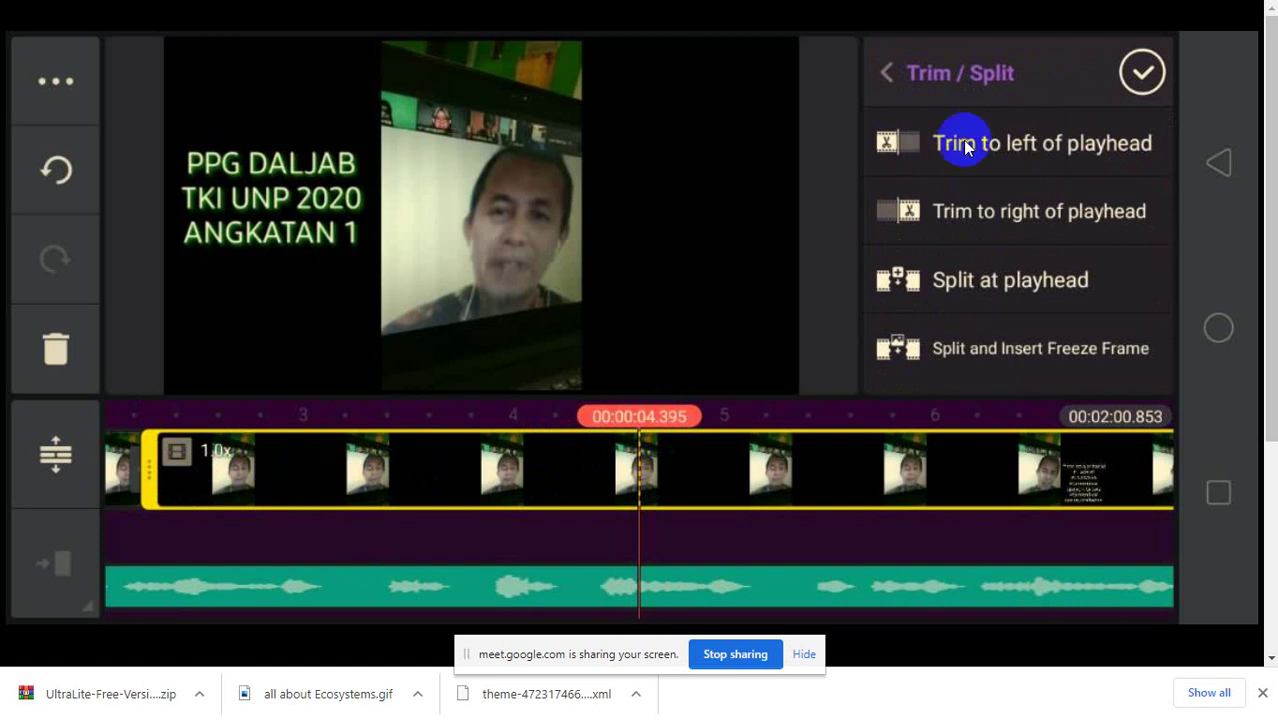
pyautogui.click(1078, 150)
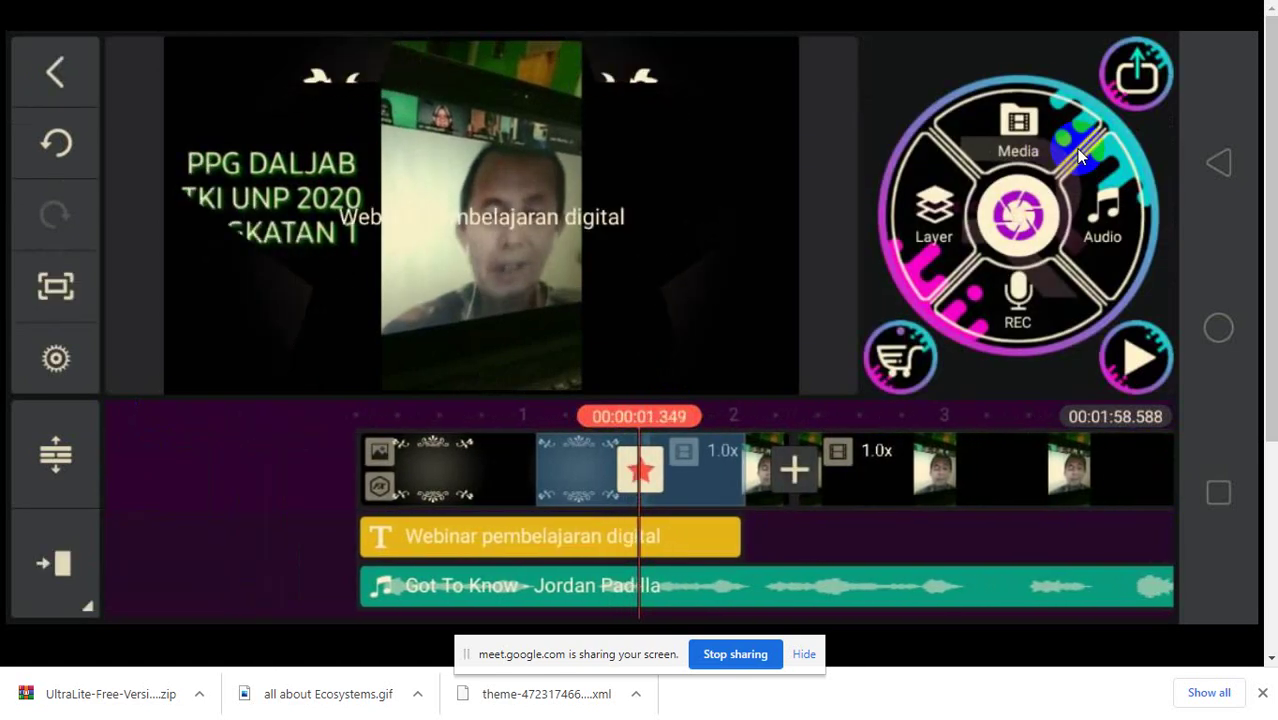
pyautogui.press('space')
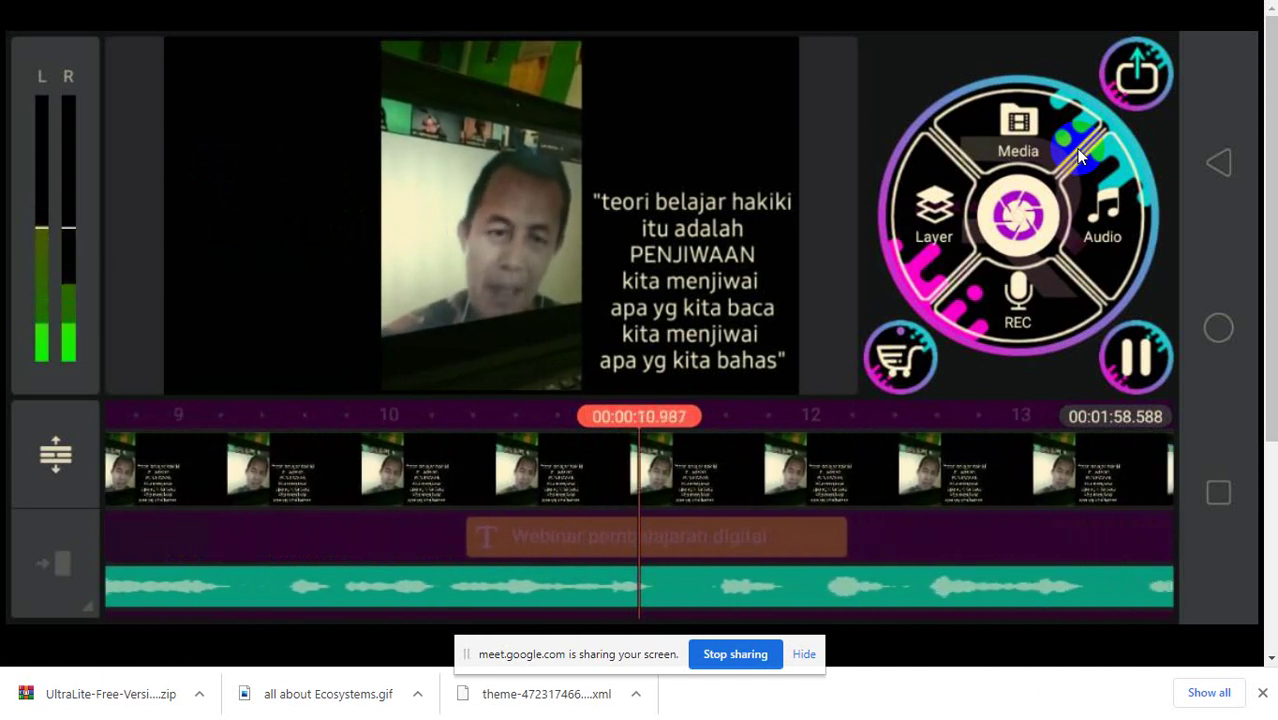
pyautogui.press('space')
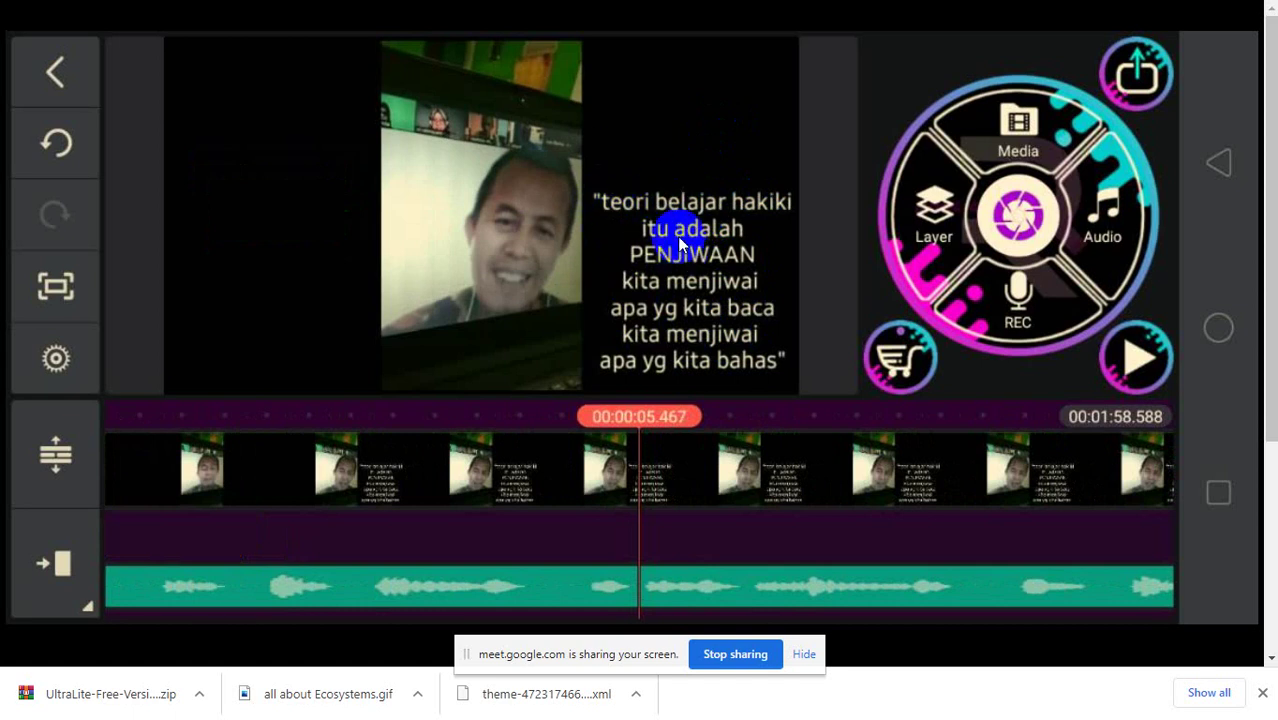
# Split the webinar clip again at the playhead, bringing the project to 1:56.967
pyautogui.click(679, 243)
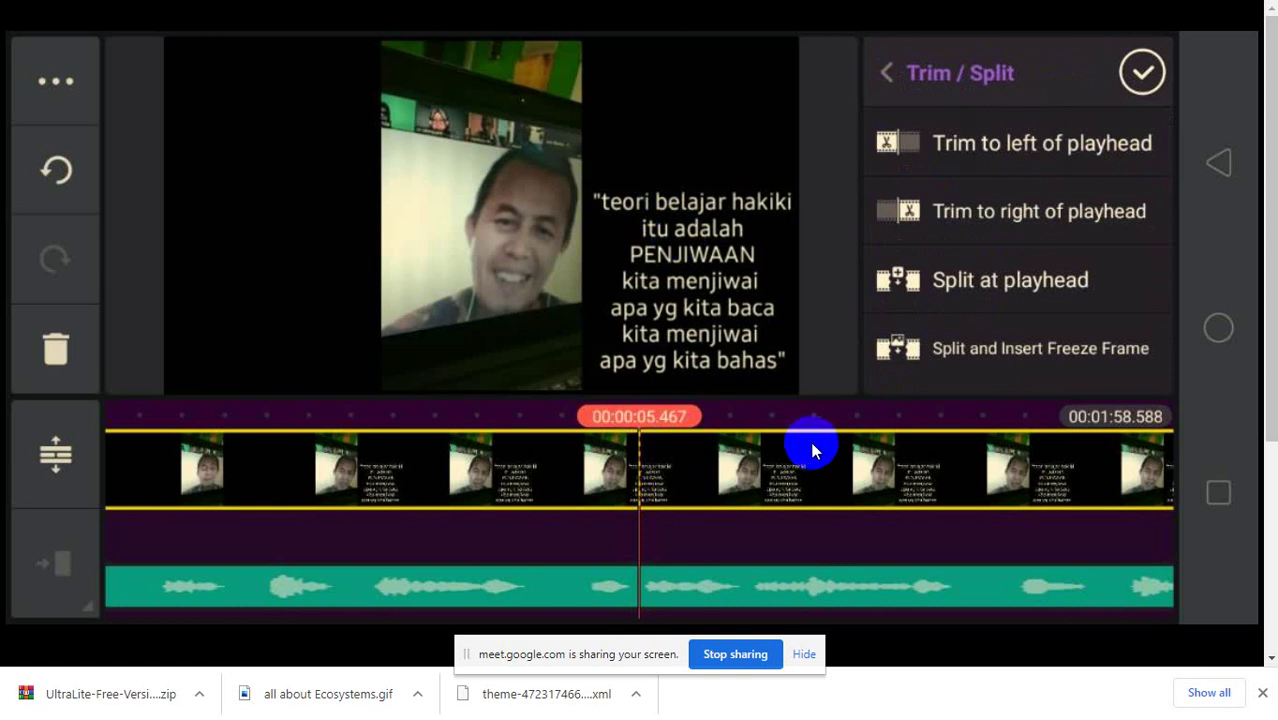
pyautogui.click(959, 272)
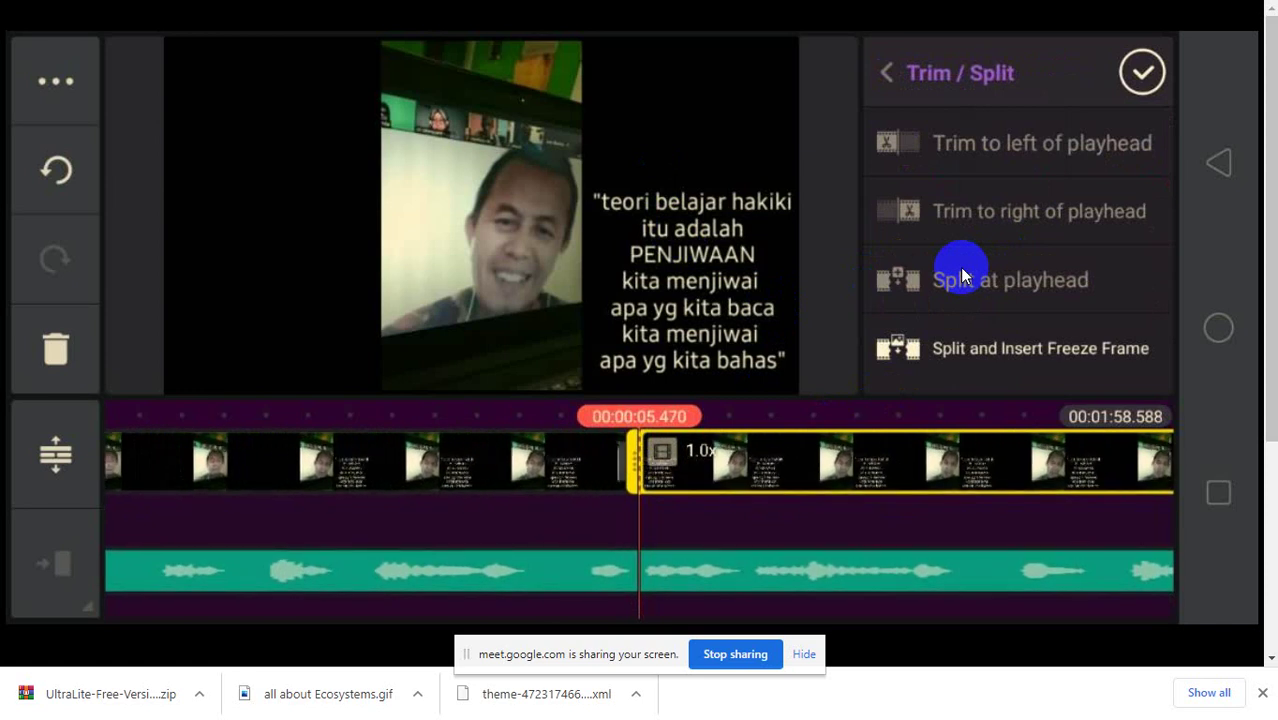
pyautogui.press('Escape')
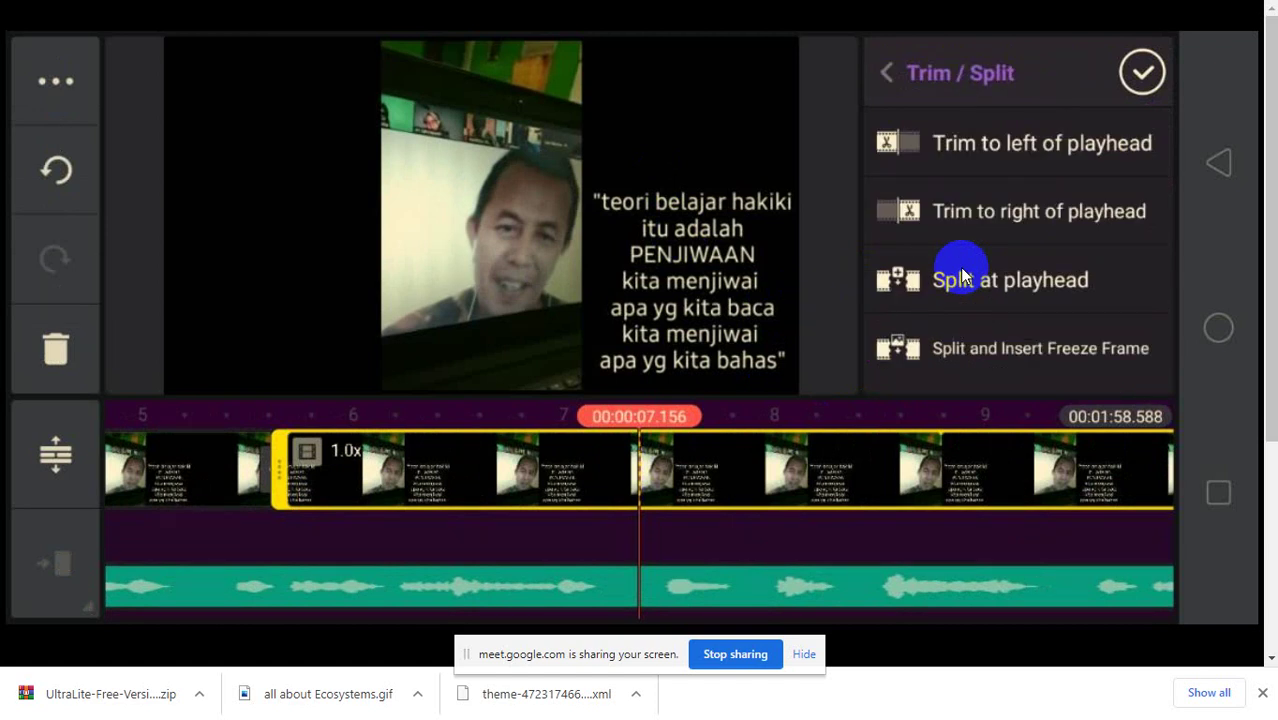
pyautogui.click(959, 270)
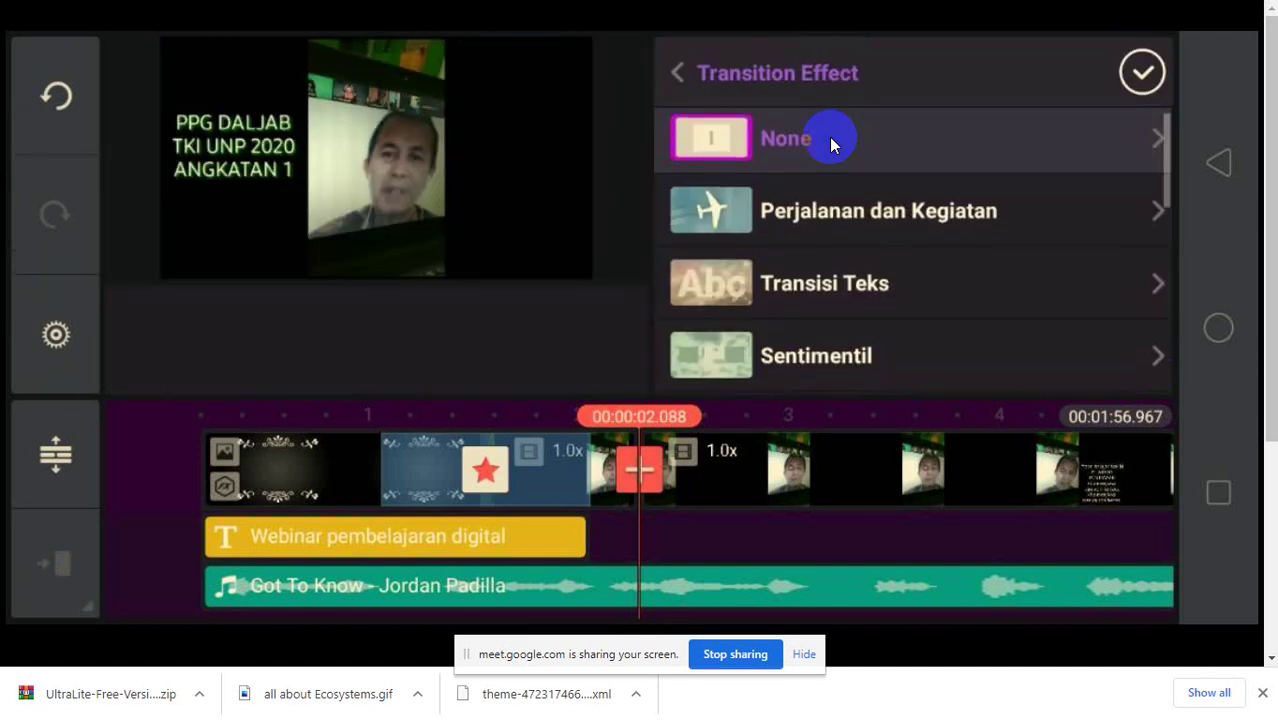
# Add a circle-style text transition titled 'kegiatan inti' at the join
pyautogui.scroll(-2, 829, 137)
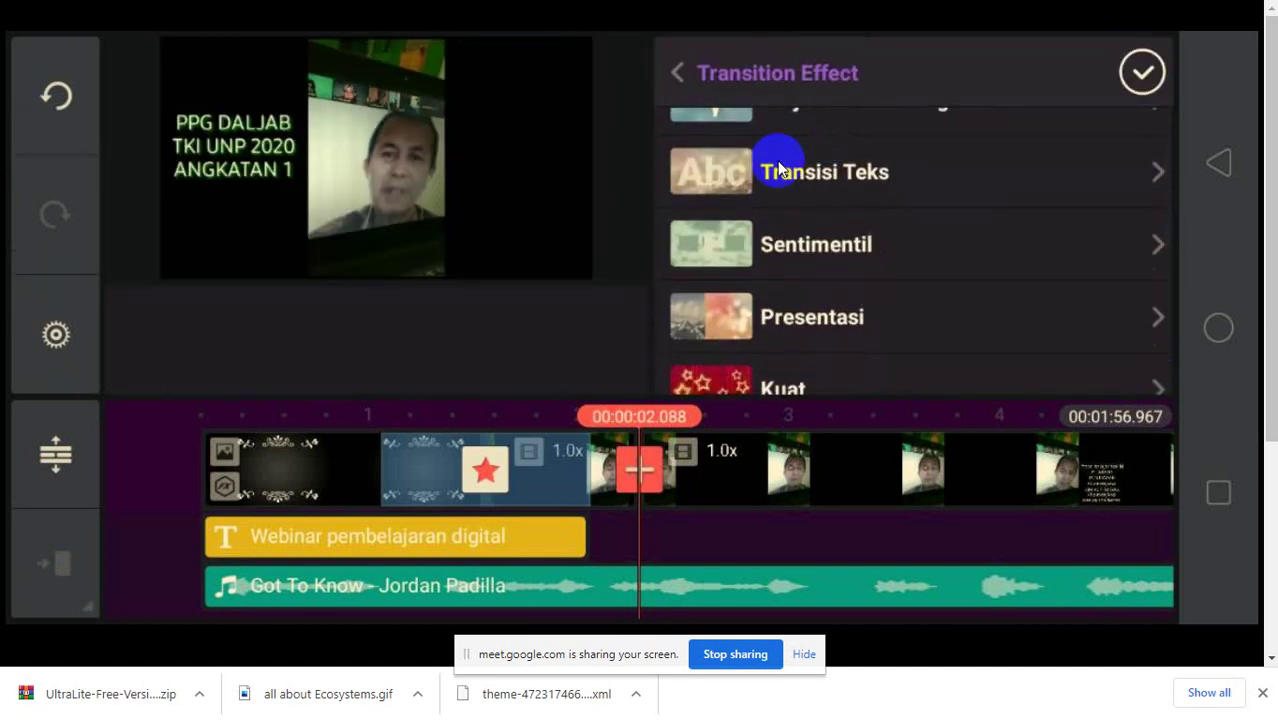
pyautogui.click(856, 193)
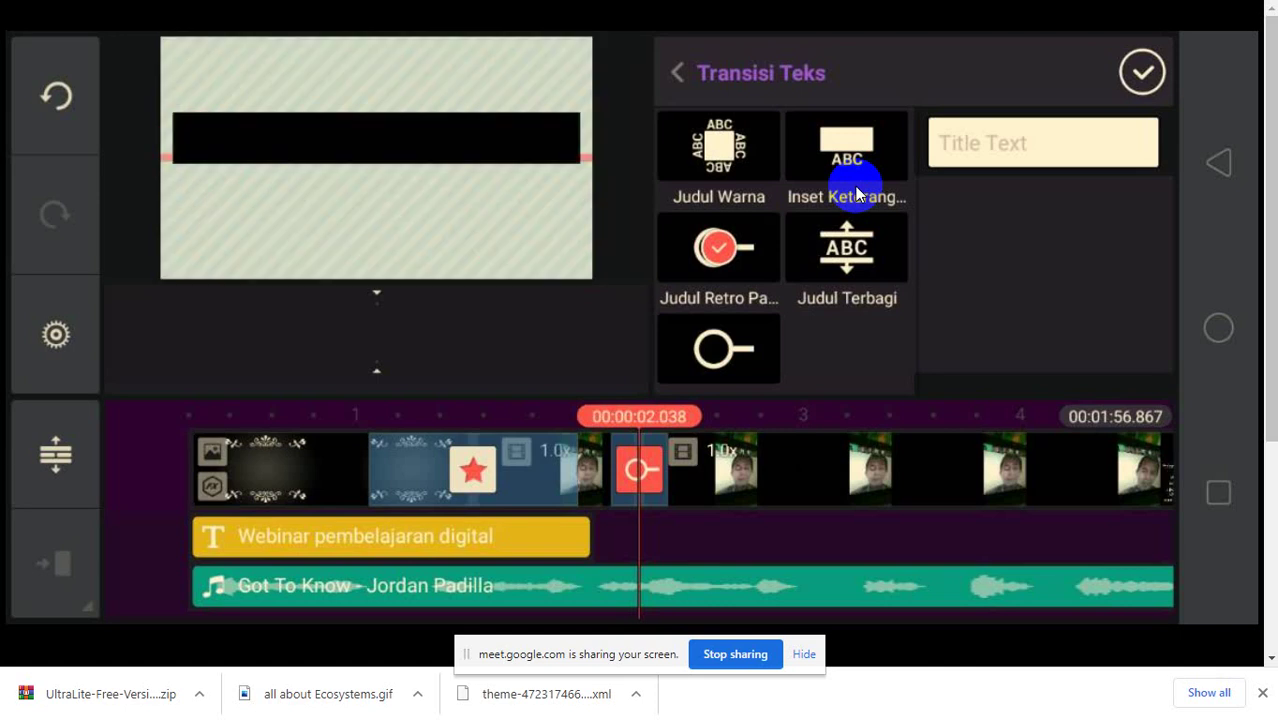
pyautogui.click(857, 193)
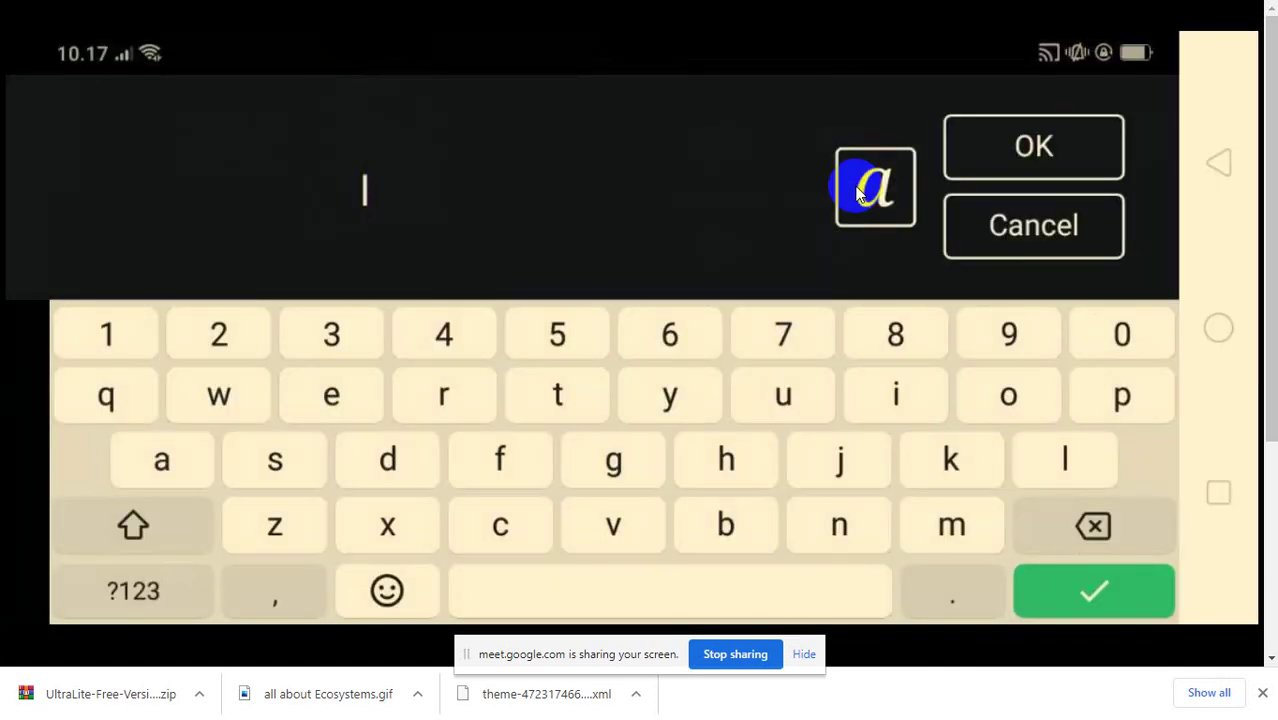
pyautogui.write('kegia')
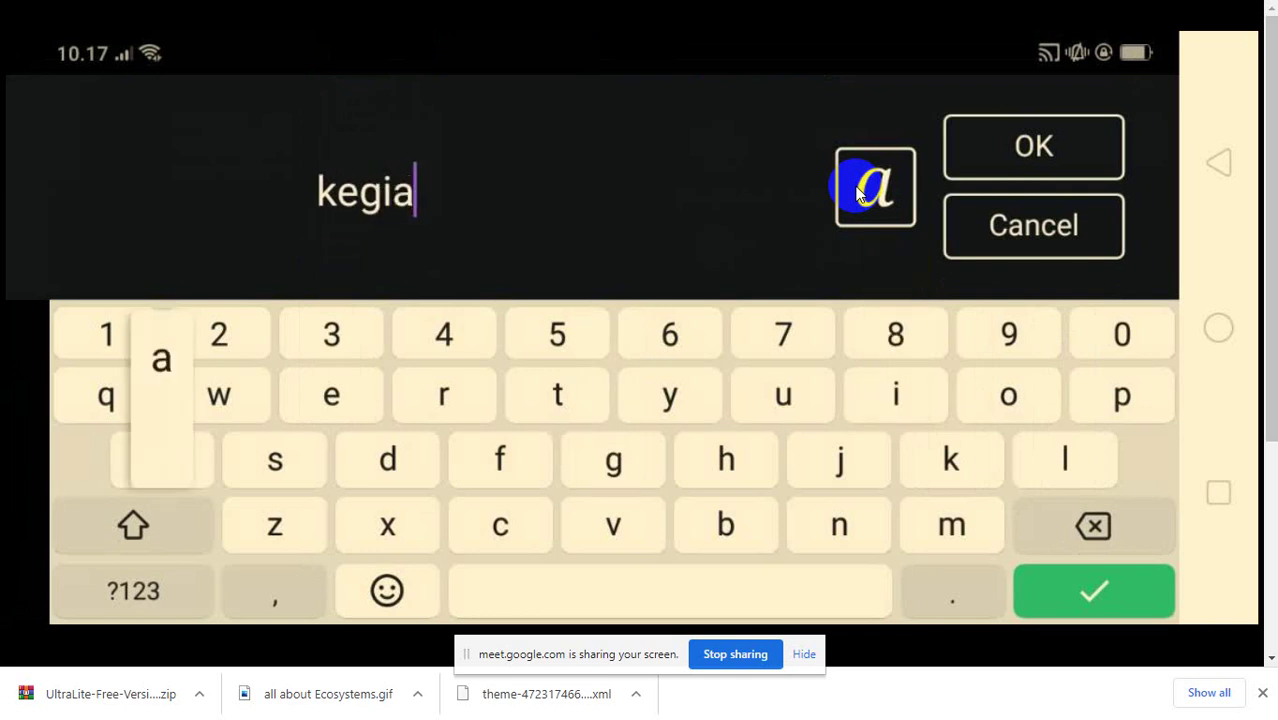
pyautogui.write('tan inti')
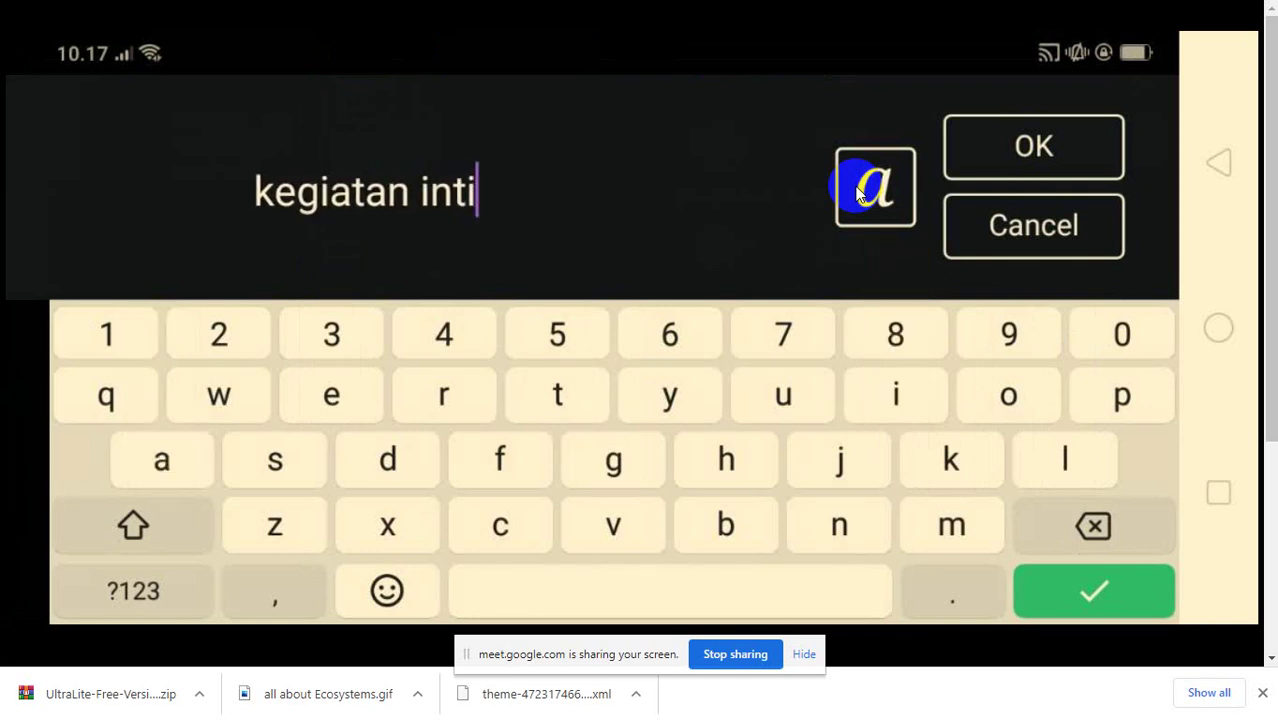
pyautogui.press('Return')
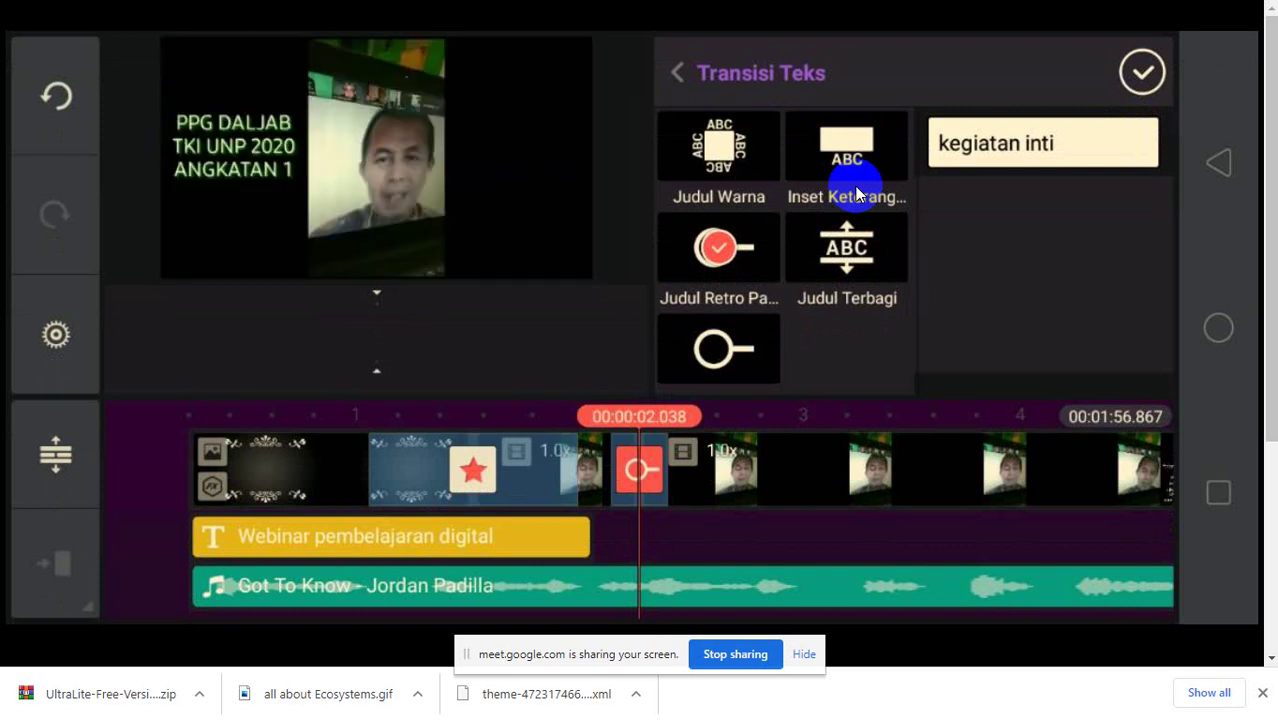
pyautogui.press('Escape')
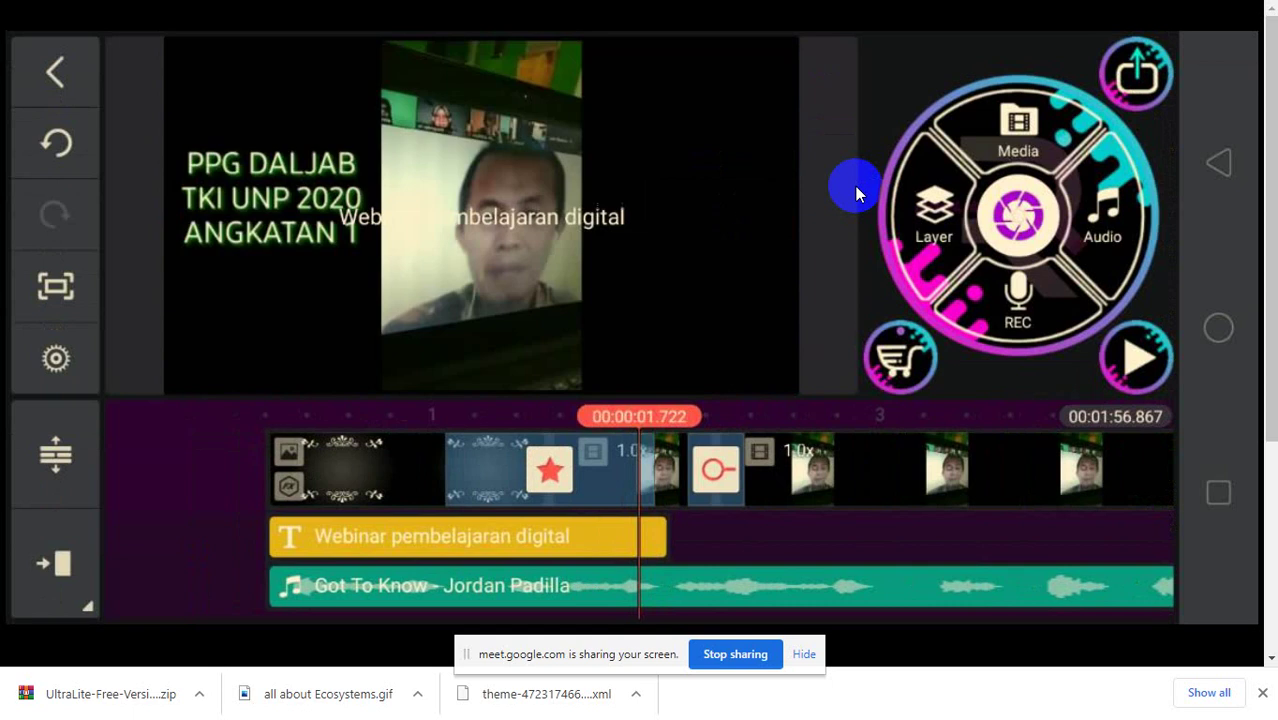
pyautogui.press('space')
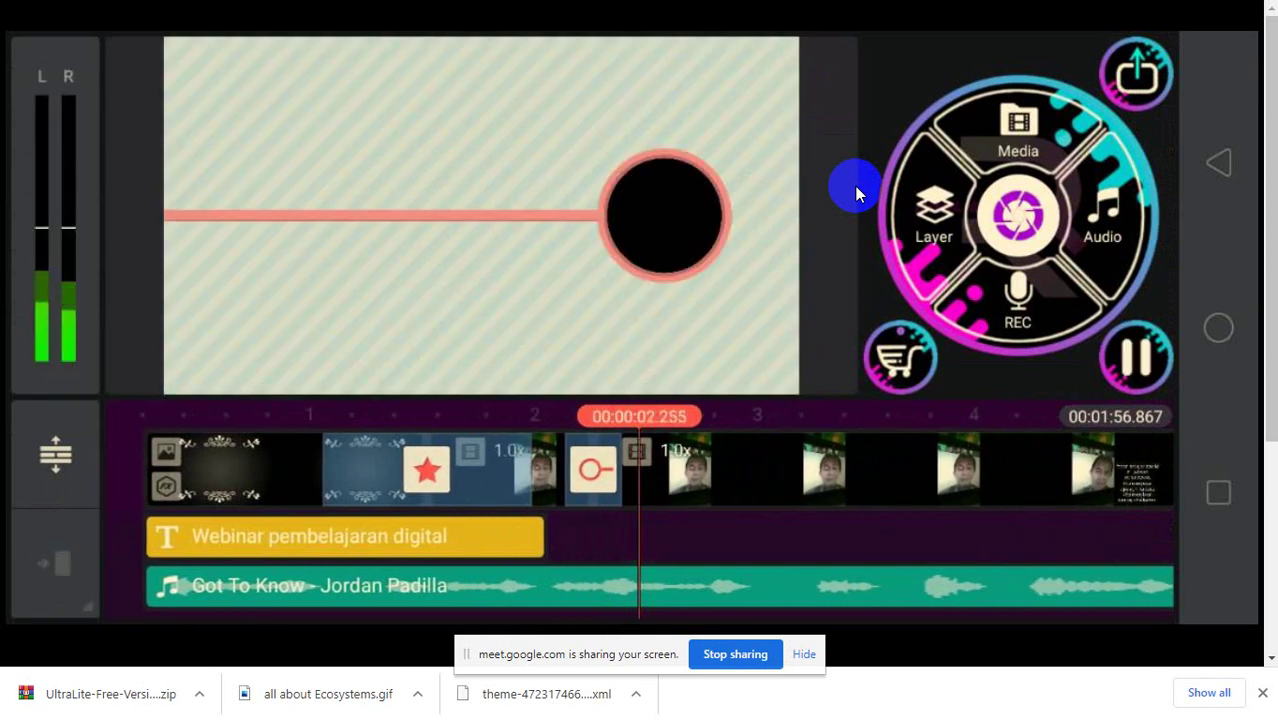
pyautogui.press('space')
pyautogui.hscroll(-5, 640, 470)
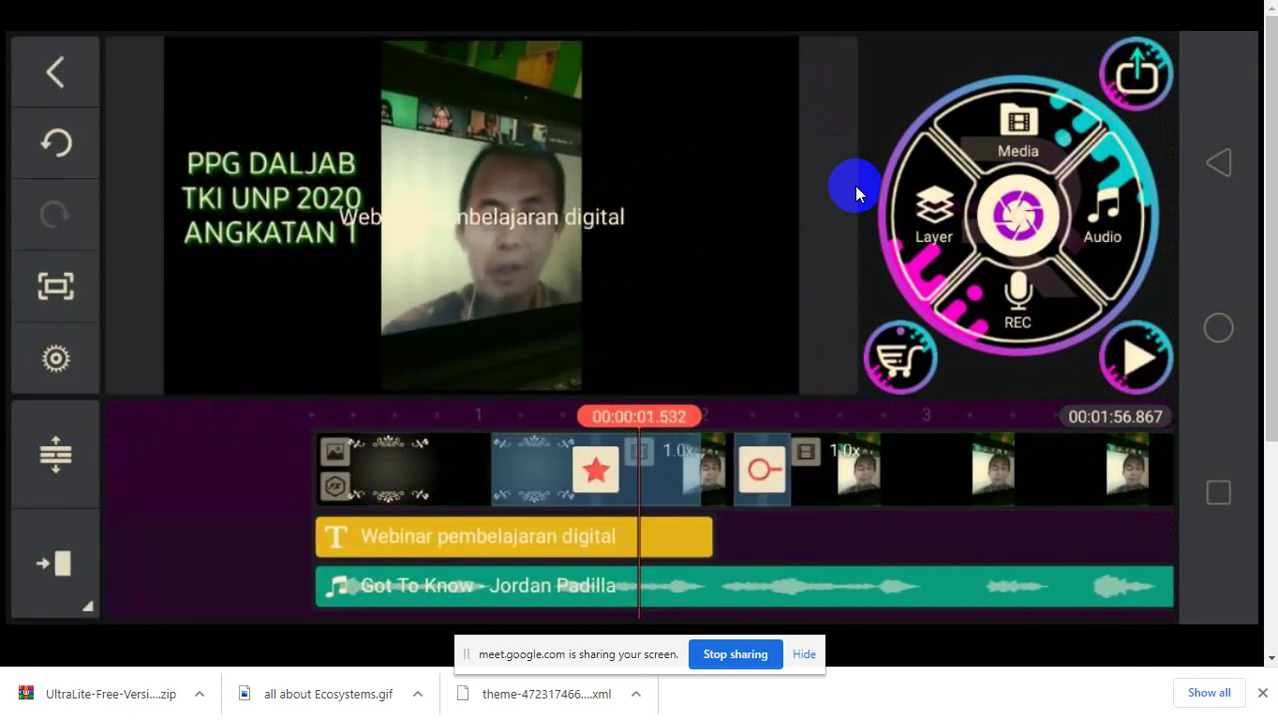
pyautogui.hscroll(-3, 640, 470)
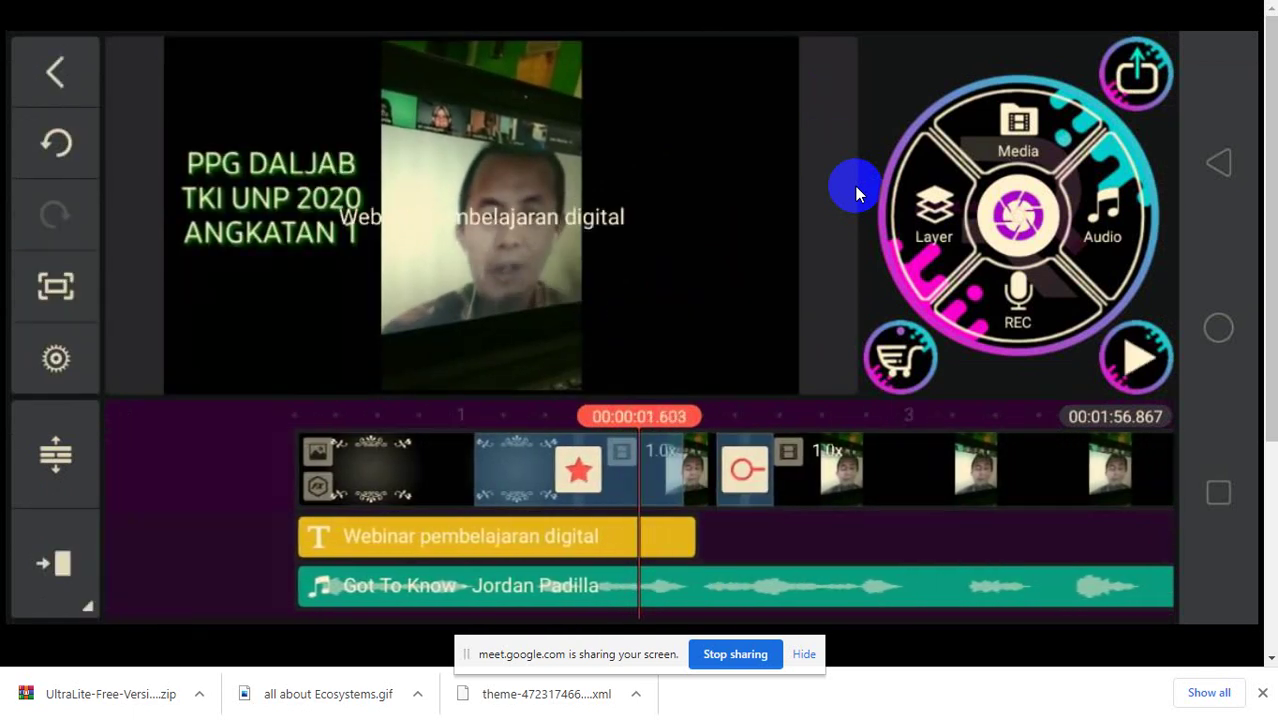
pyautogui.press('space')
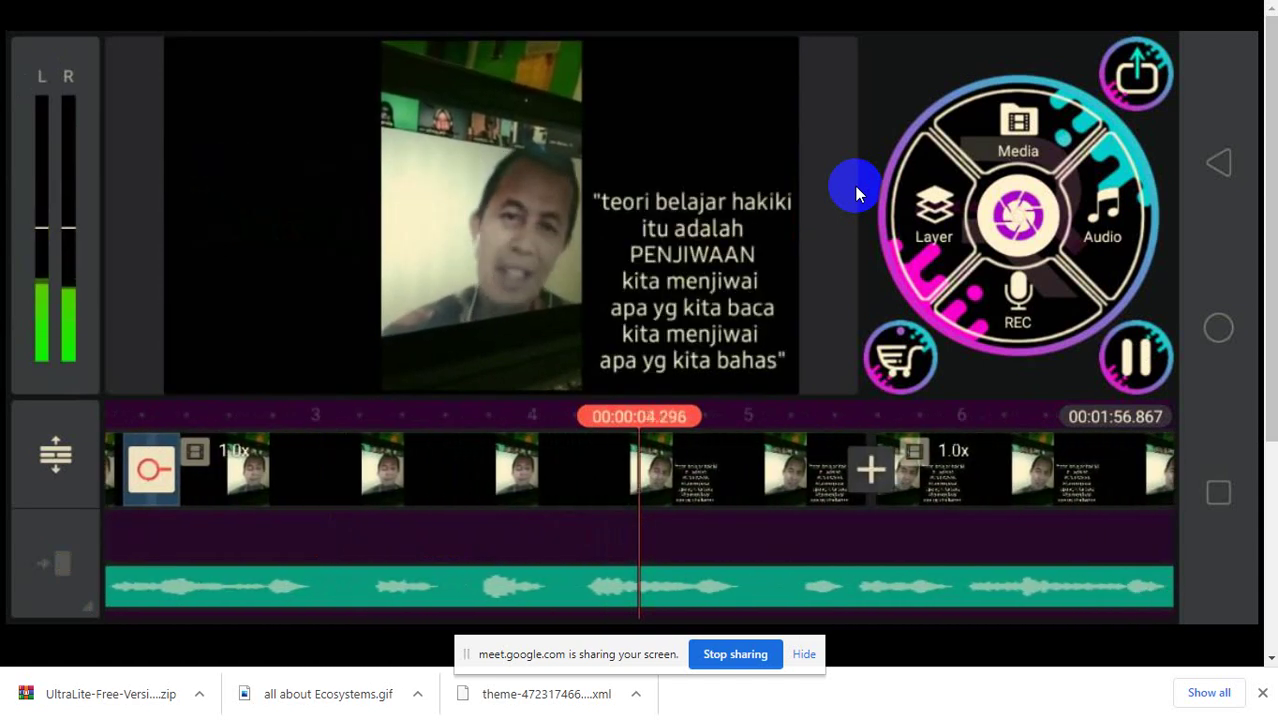
pyautogui.press('space')
pyautogui.hscroll(-6, 640, 470)
pyautogui.hscroll(-3, 640, 470)
pyautogui.click(720, 470)
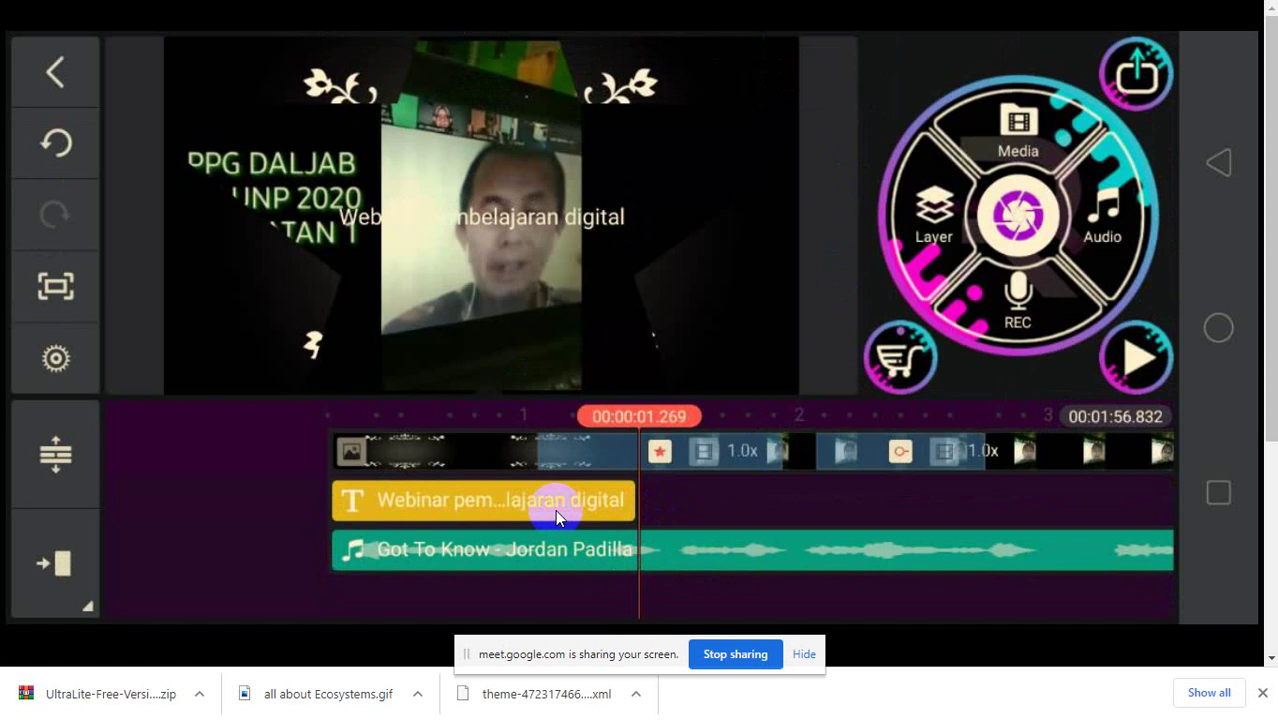
pyautogui.scroll(-3, 557, 517)
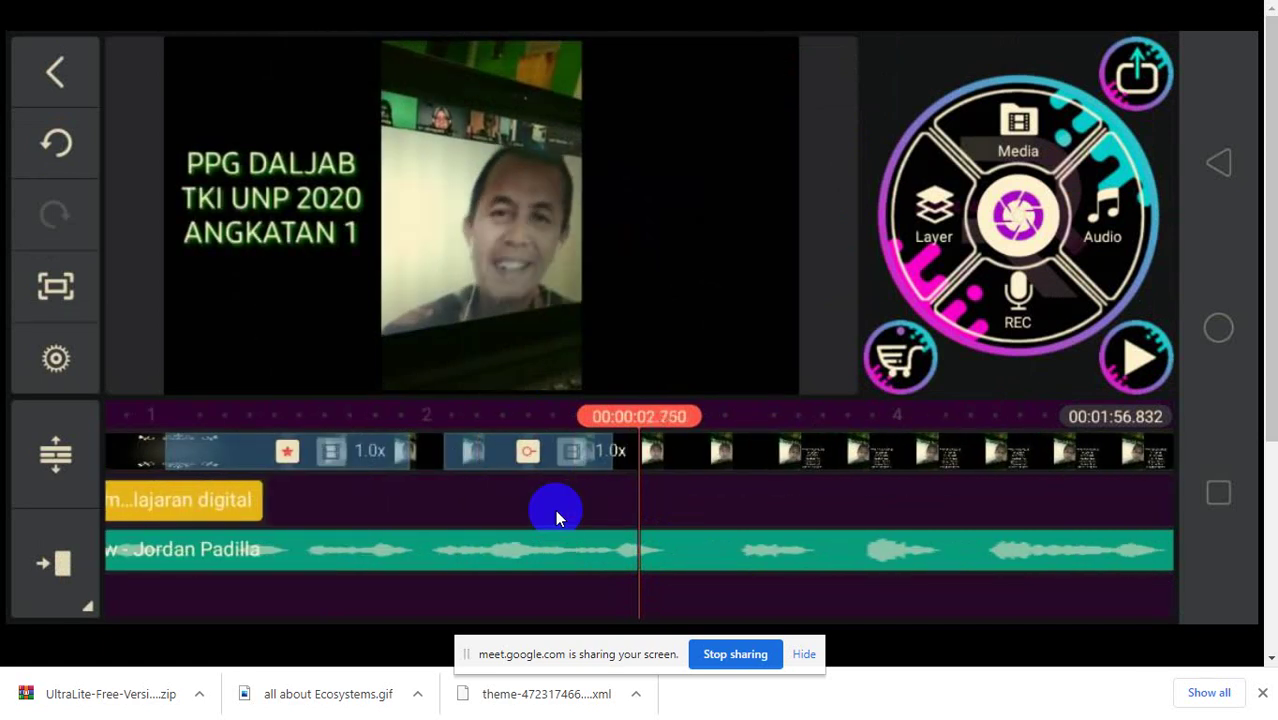
pyautogui.scroll(-5, 557, 517)
pyautogui.scroll(5, 555, 509)
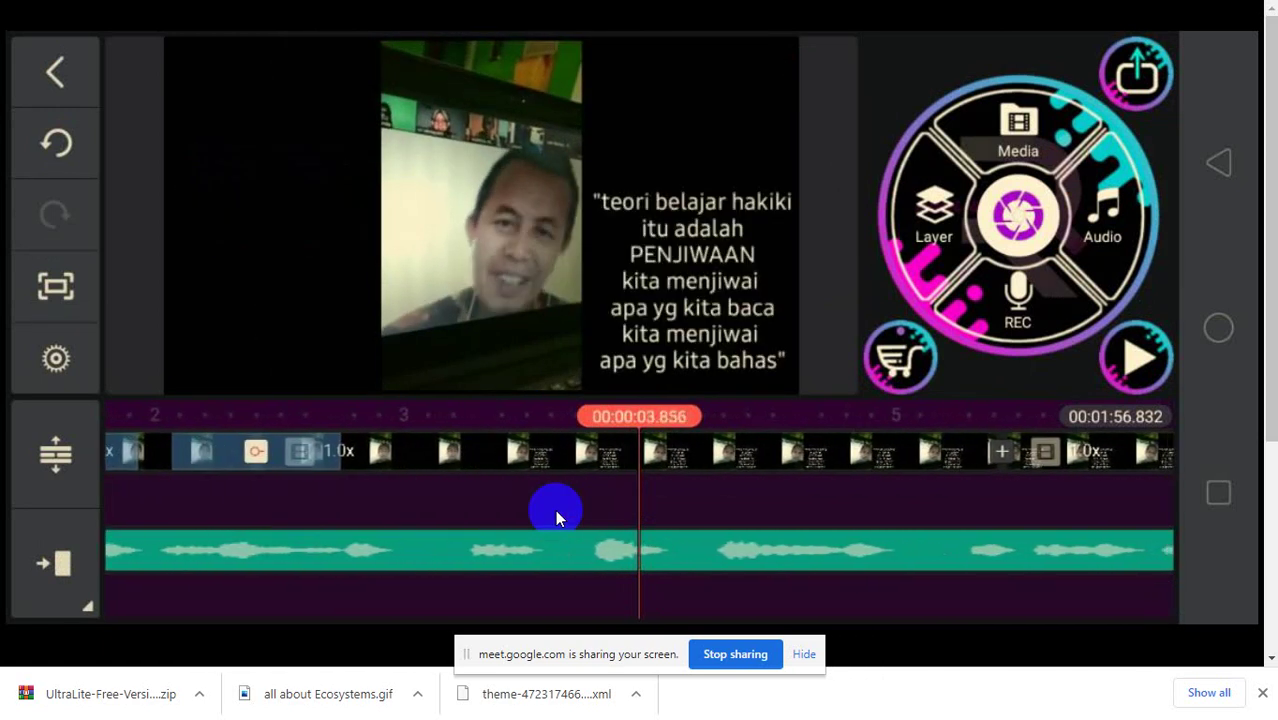
pyautogui.scroll(-3, 555, 509)
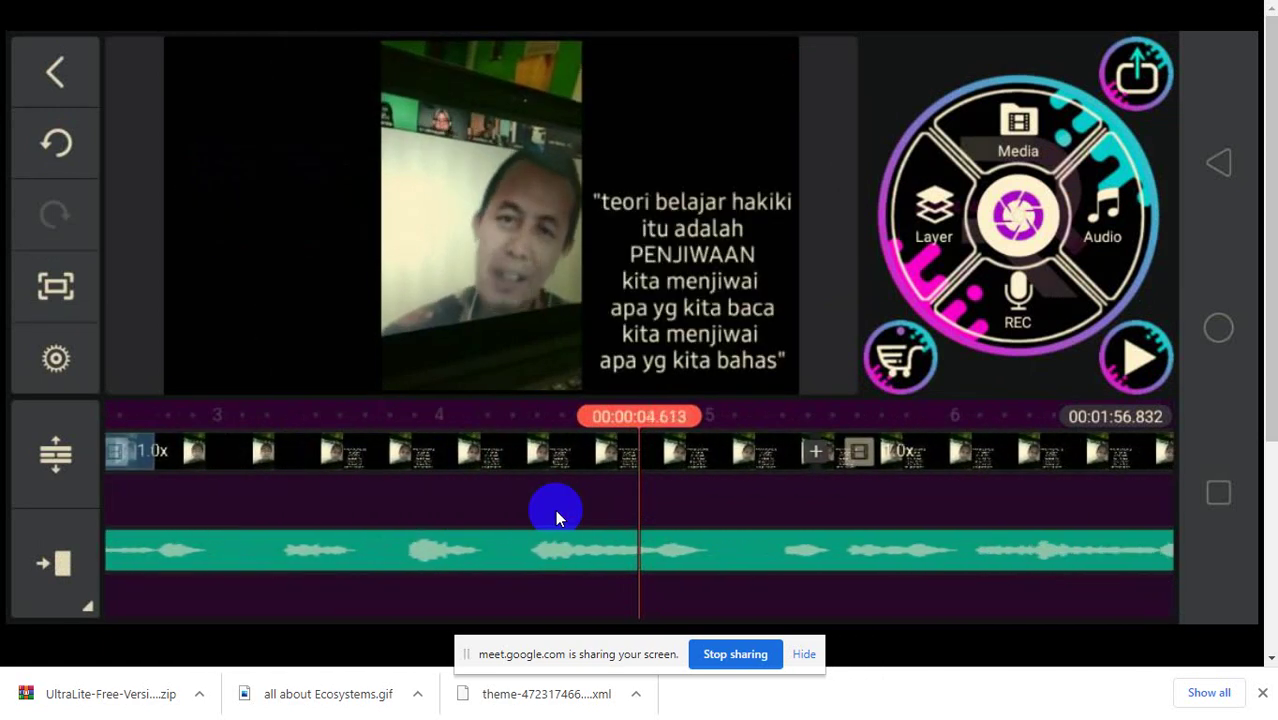
pyautogui.scroll(-9, 555, 509)
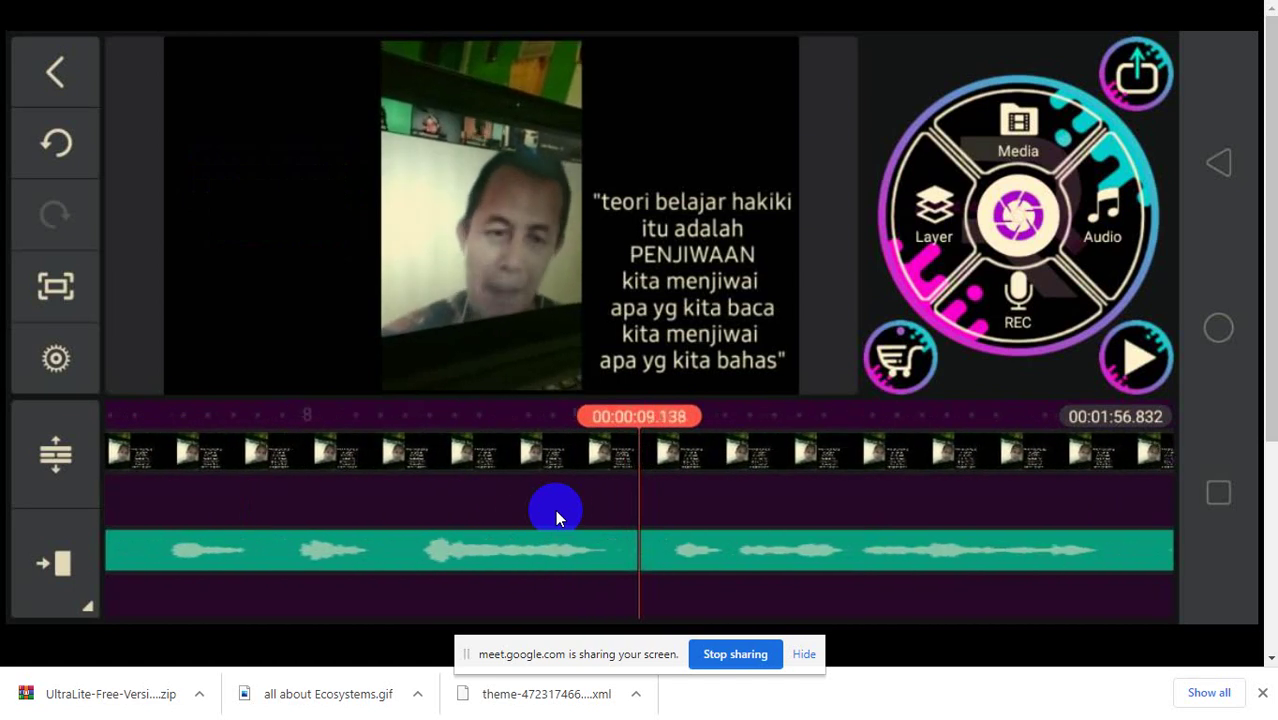
pyautogui.scroll(-2, 555, 509)
pyautogui.scroll(1, 555, 509)
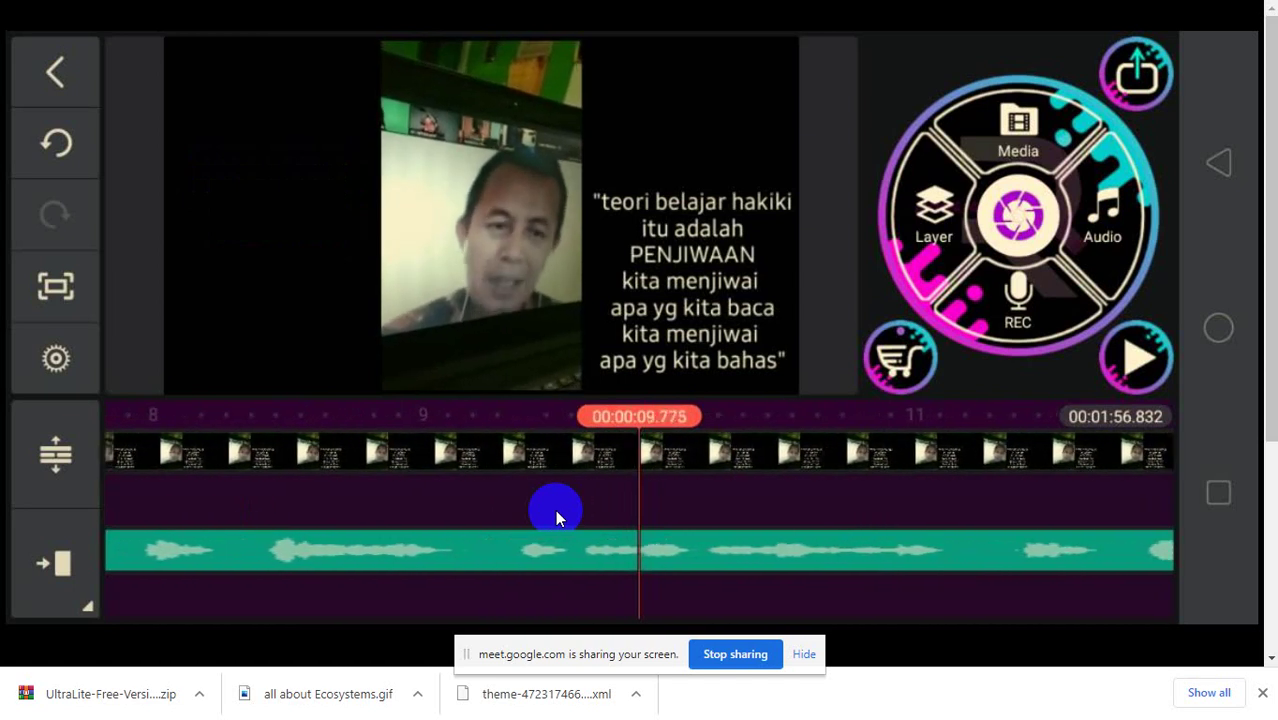
pyautogui.click(555, 515)
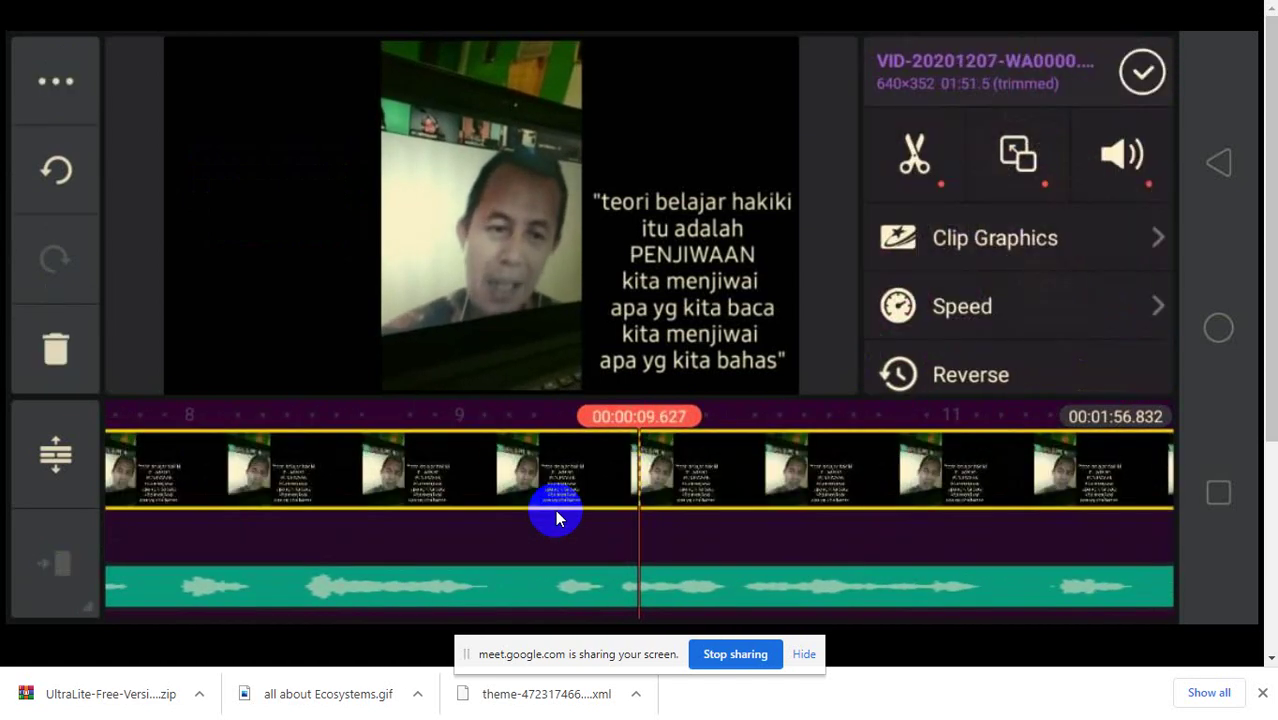
pyautogui.click(555, 509)
pyautogui.scroll(8, 555, 509)
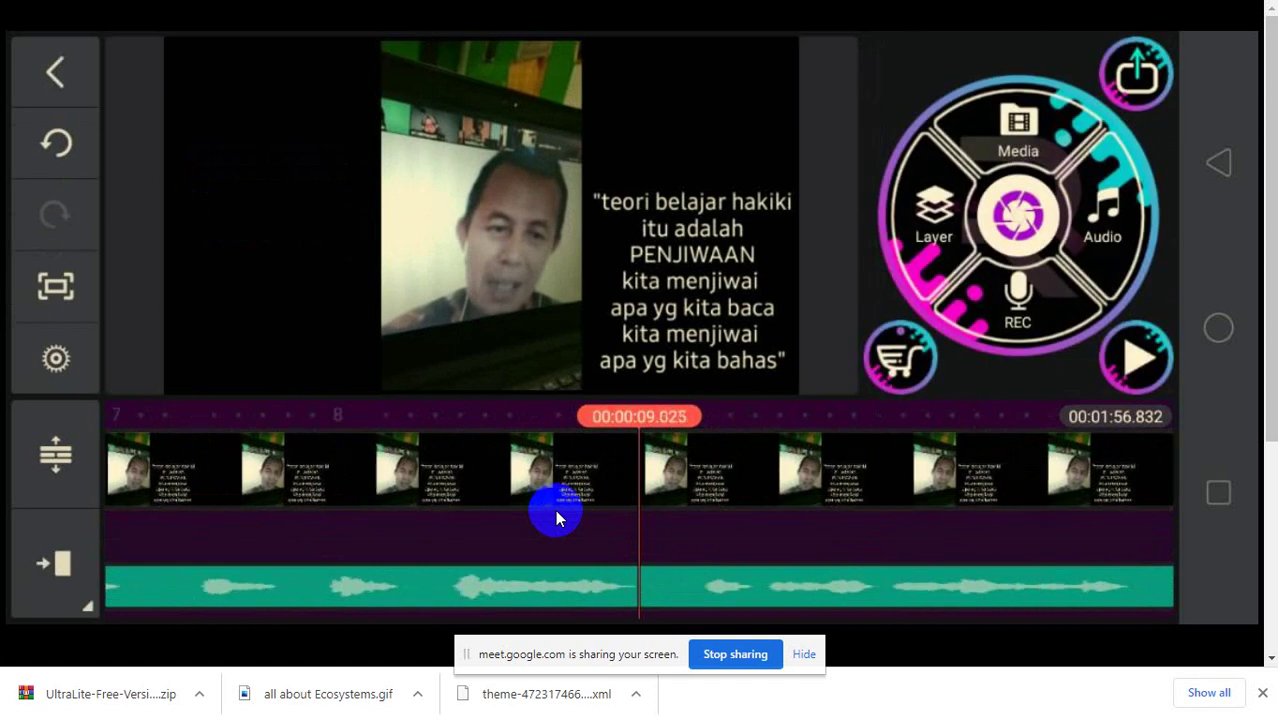
pyautogui.scroll(6, 555, 516)
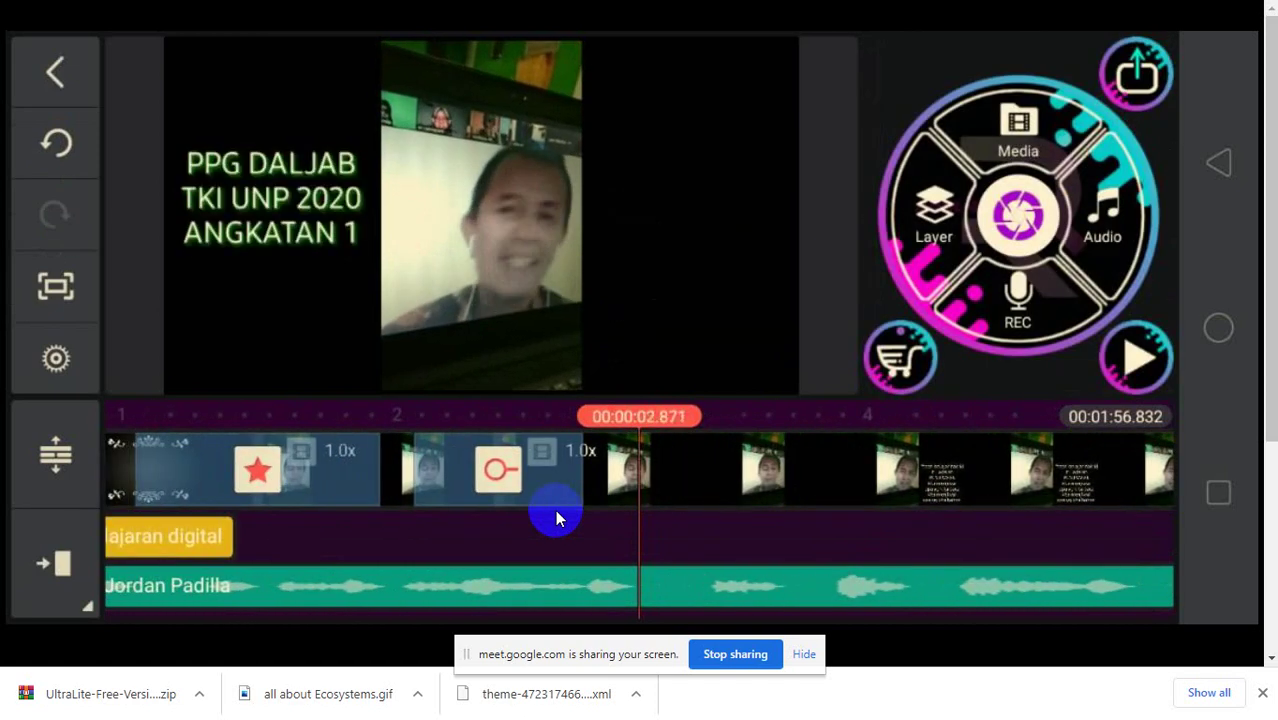
pyautogui.click(555, 512)
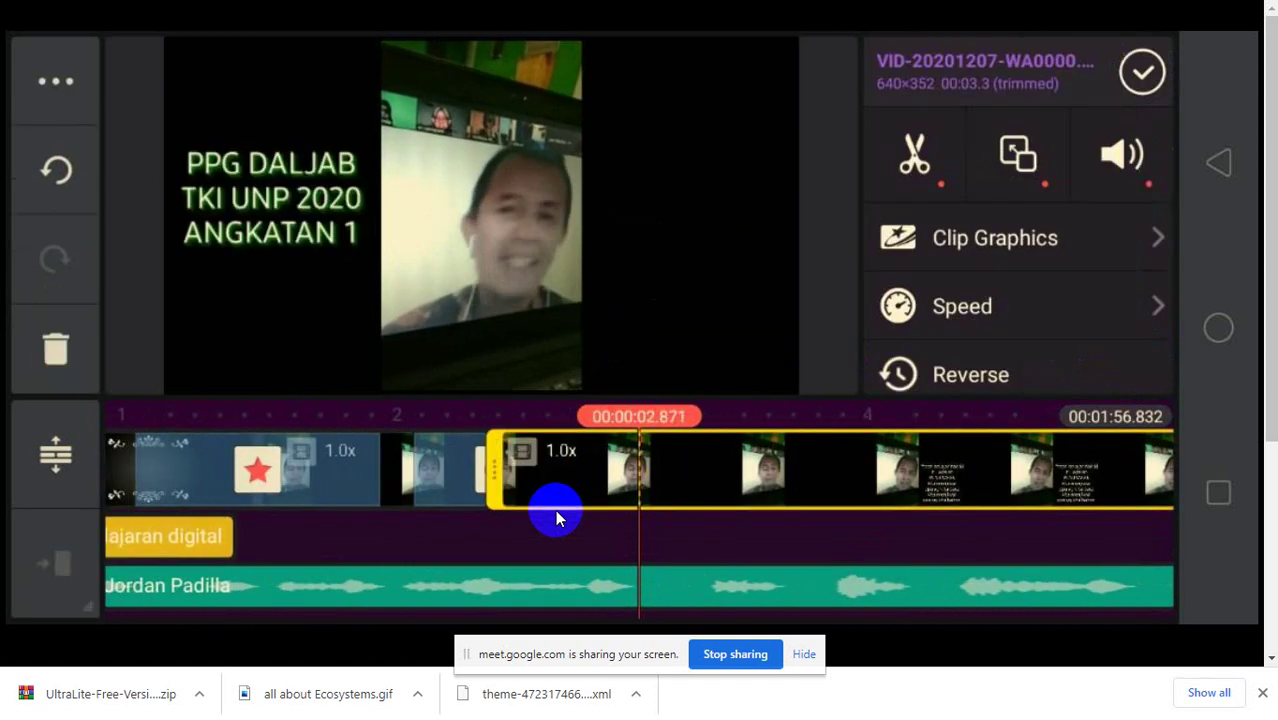
pyautogui.click(555, 512)
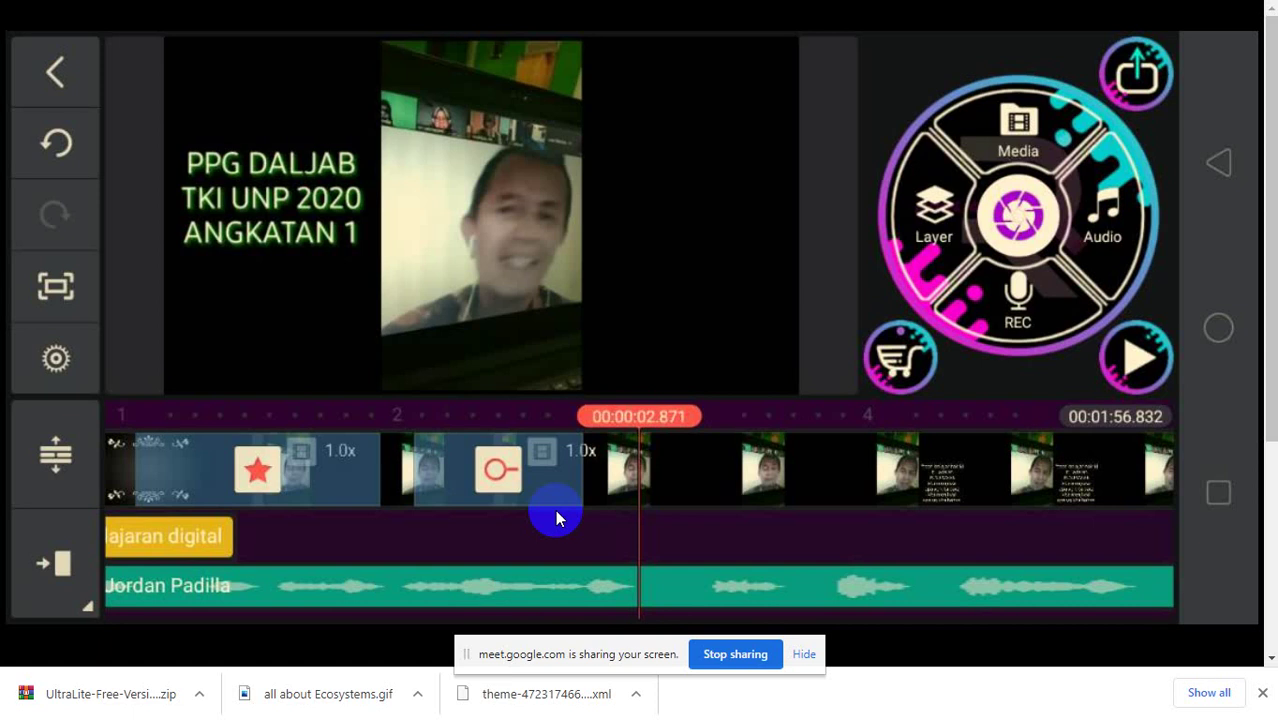
pyautogui.click(1135, 75)
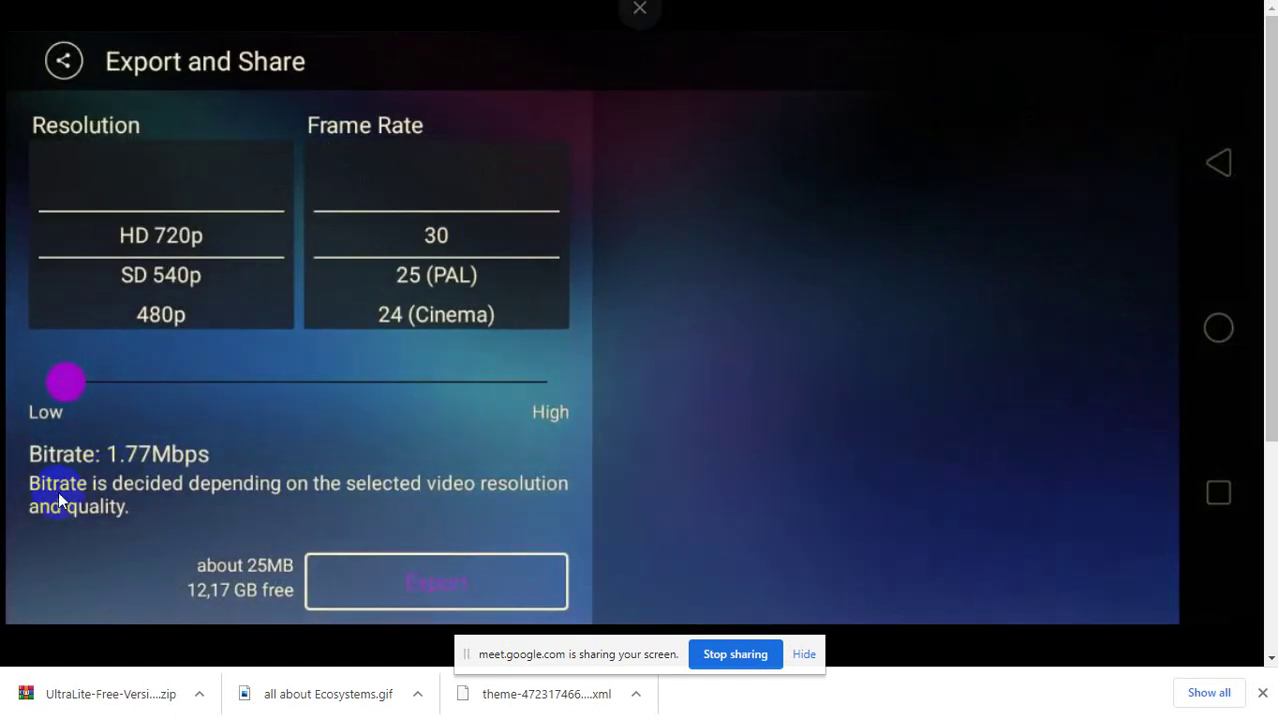
pyautogui.moveTo(56, 390); pyautogui.dragTo(106, 384)
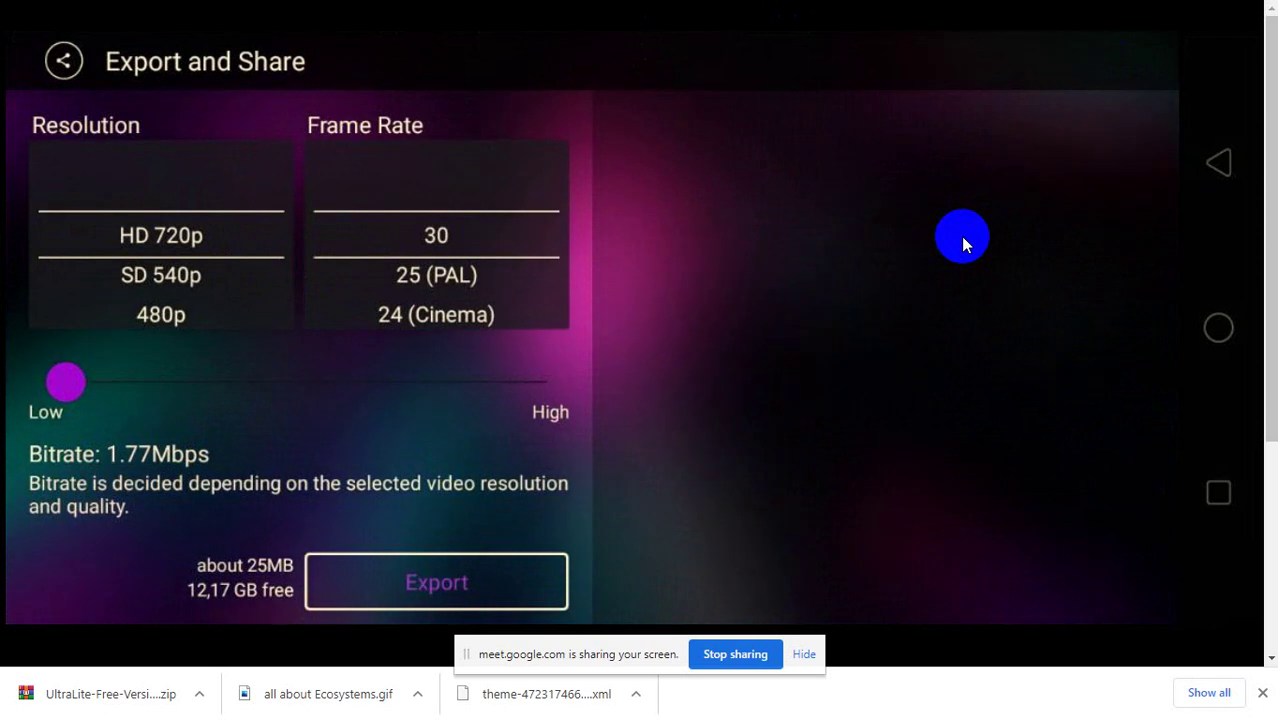
pyautogui.press('Escape')
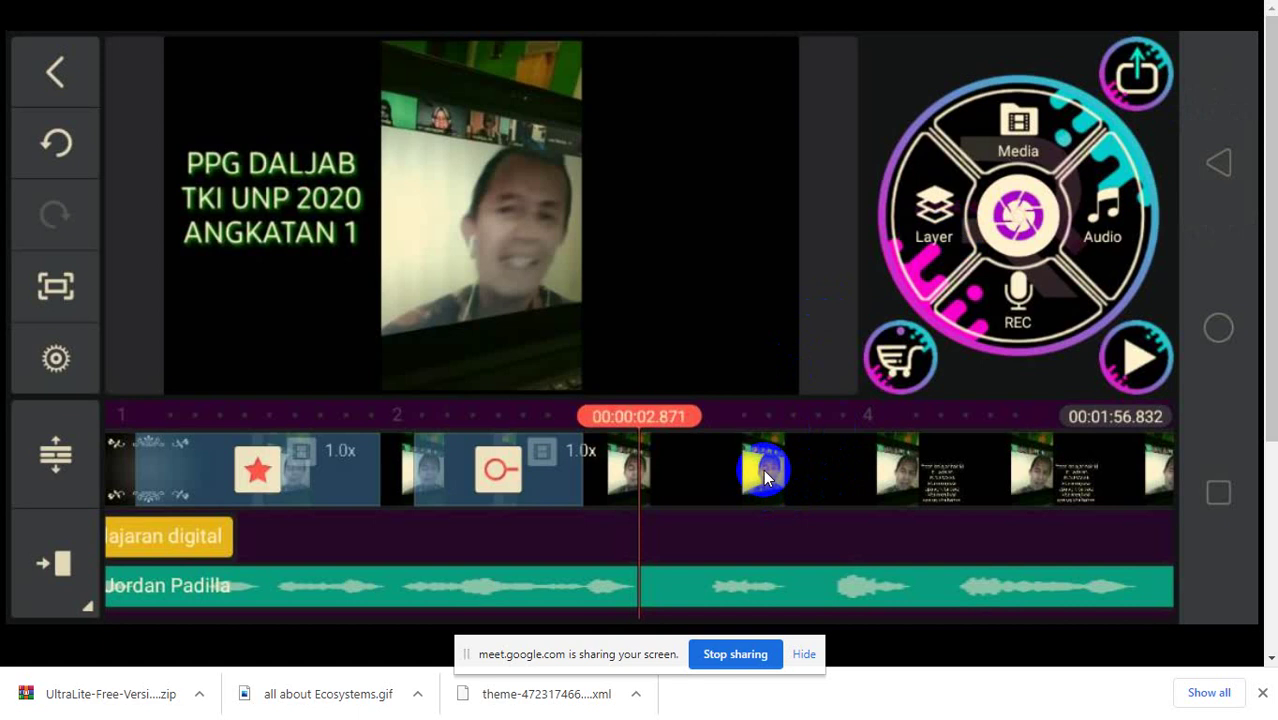
# Stop screen sharing, exit full screen and switch back to the Google Meet call
pyautogui.click(745, 656)
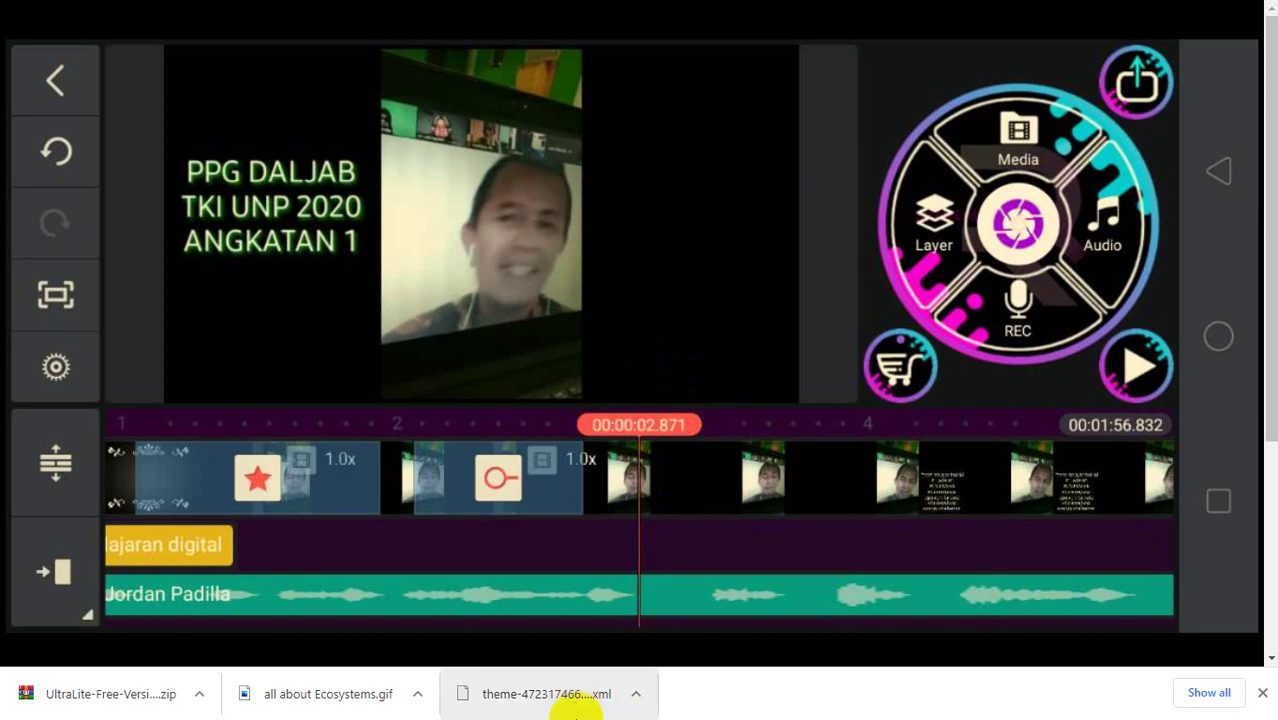
pyautogui.moveTo(580, 705)
pyautogui.press('Escape')
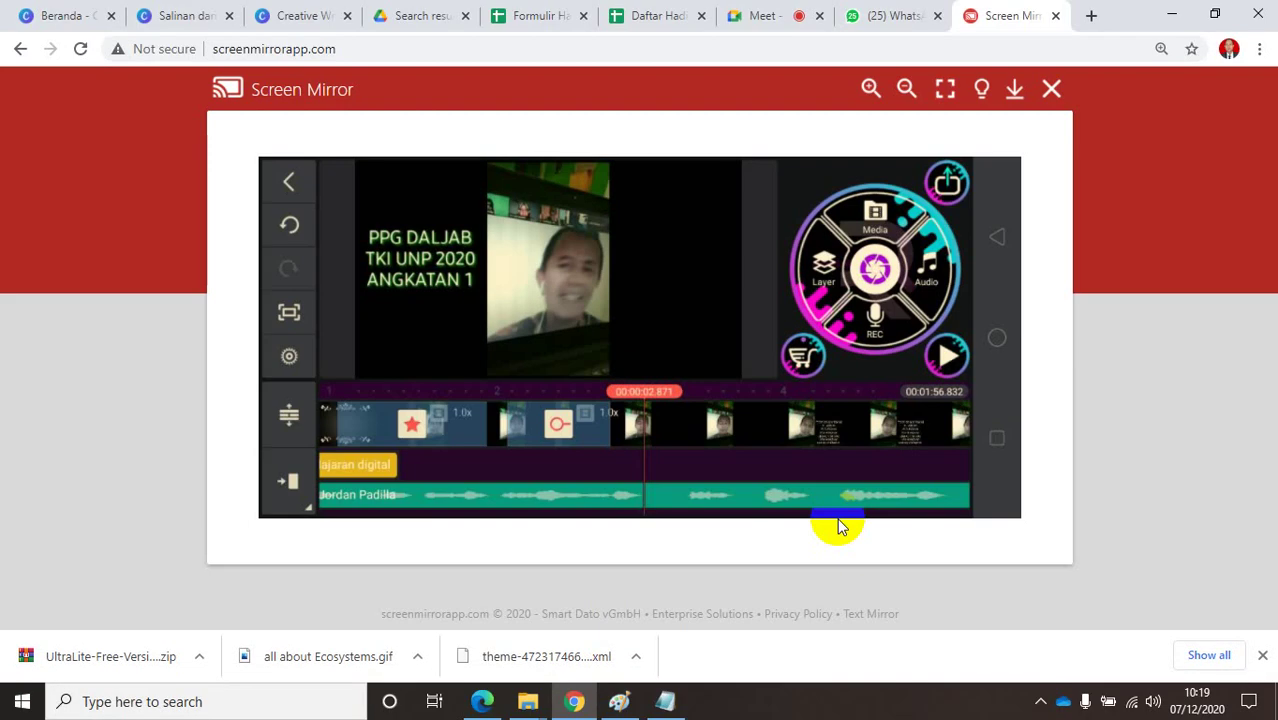
pyautogui.click(765, 16)
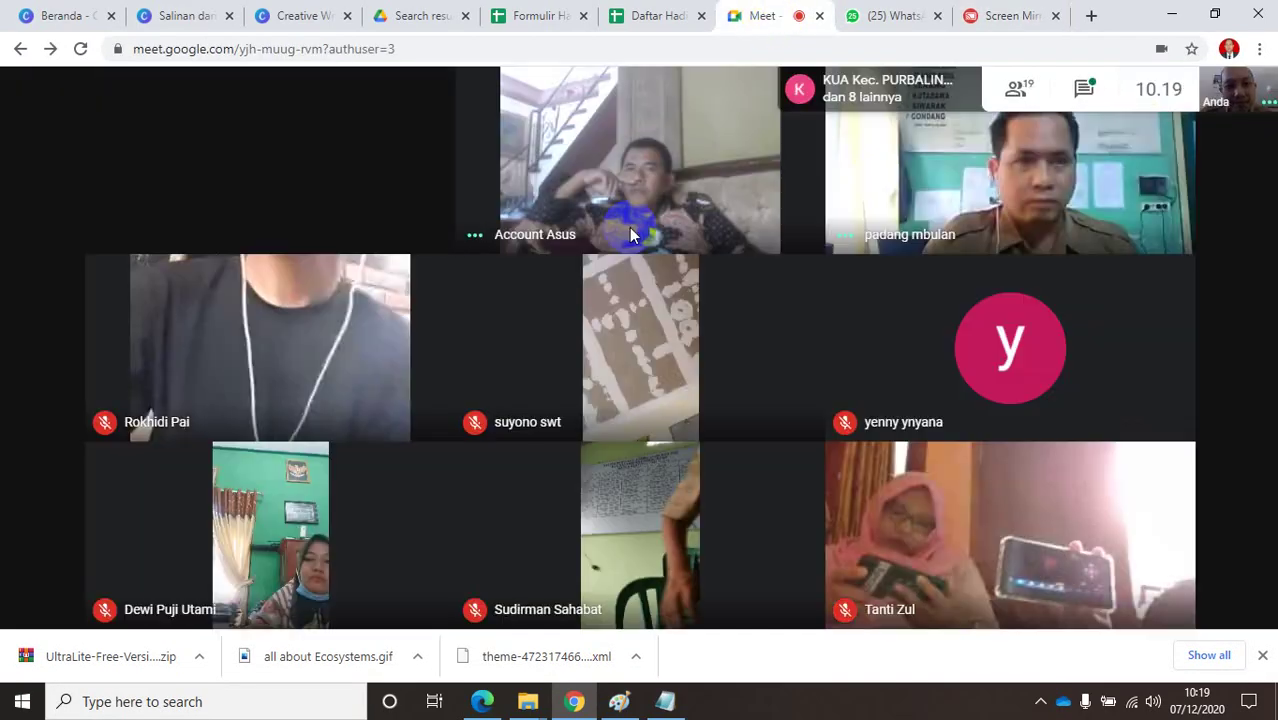
pyautogui.moveTo(794, 322)
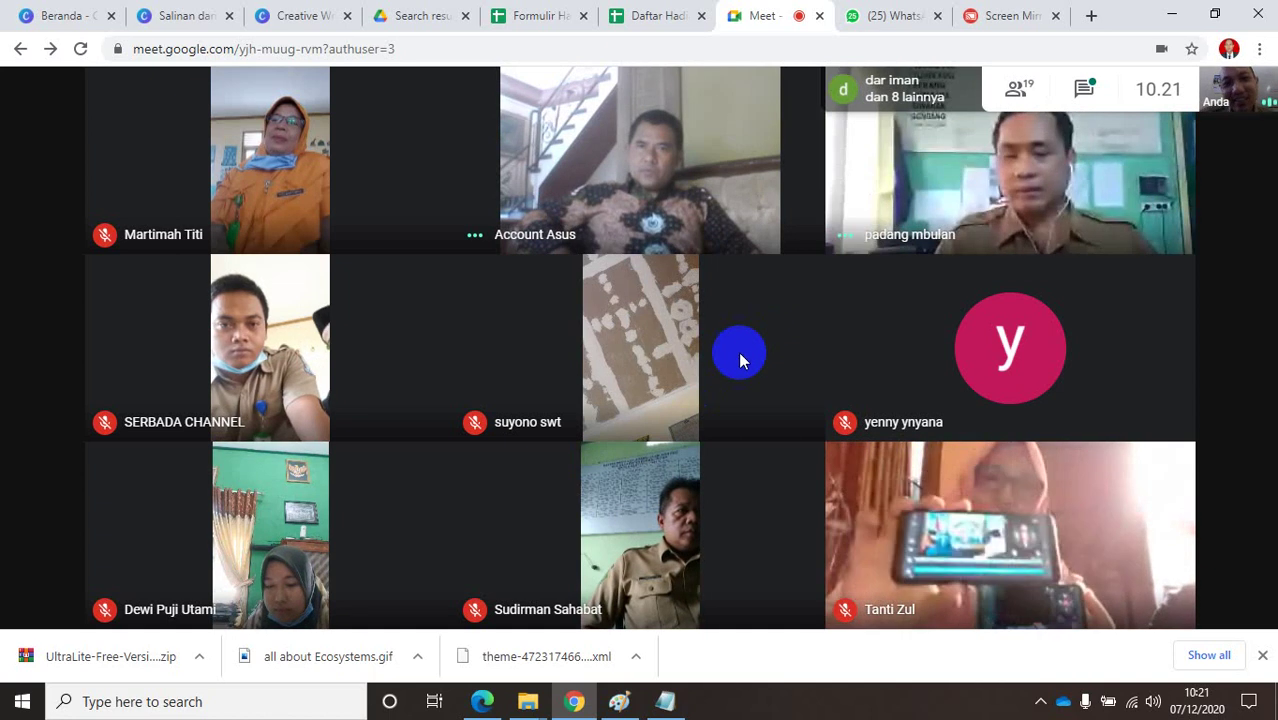
pyautogui.moveTo(733, 333)
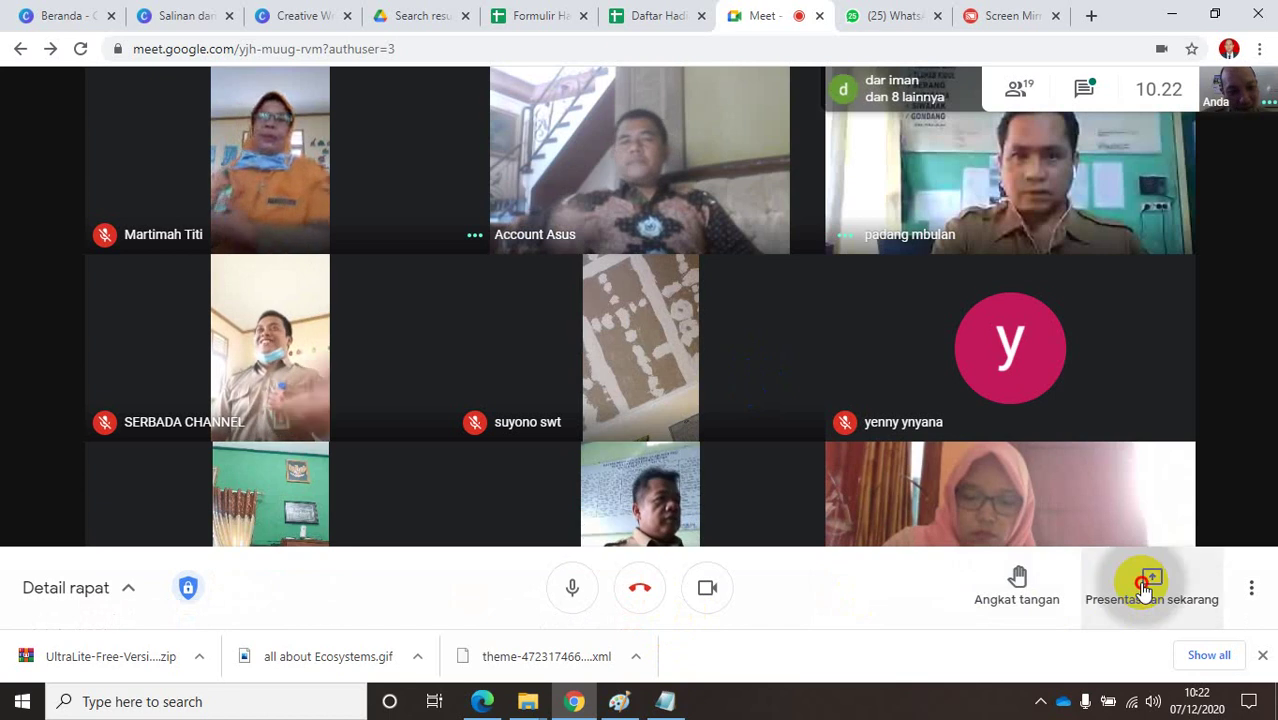
# Share the entire screen in Meet and show the Screen Mirror tab full screen
pyautogui.click(1144, 588)
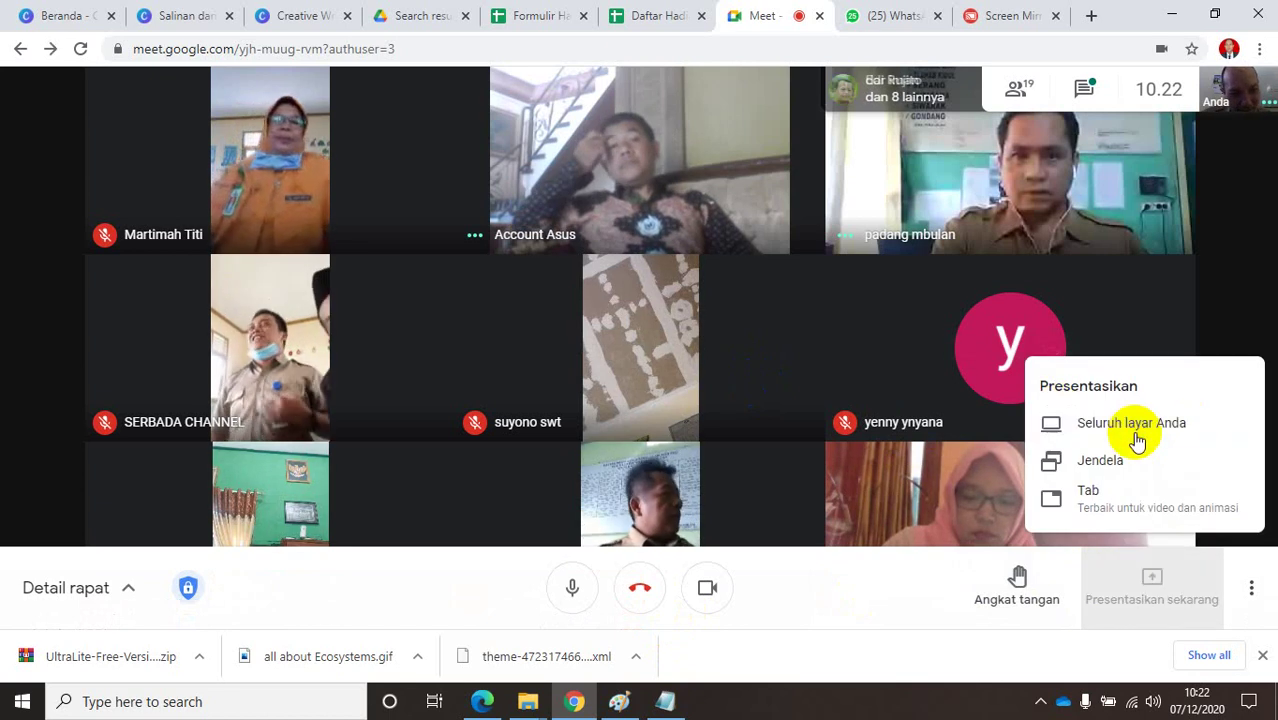
pyautogui.click(1136, 428)
pyautogui.click(541, 266)
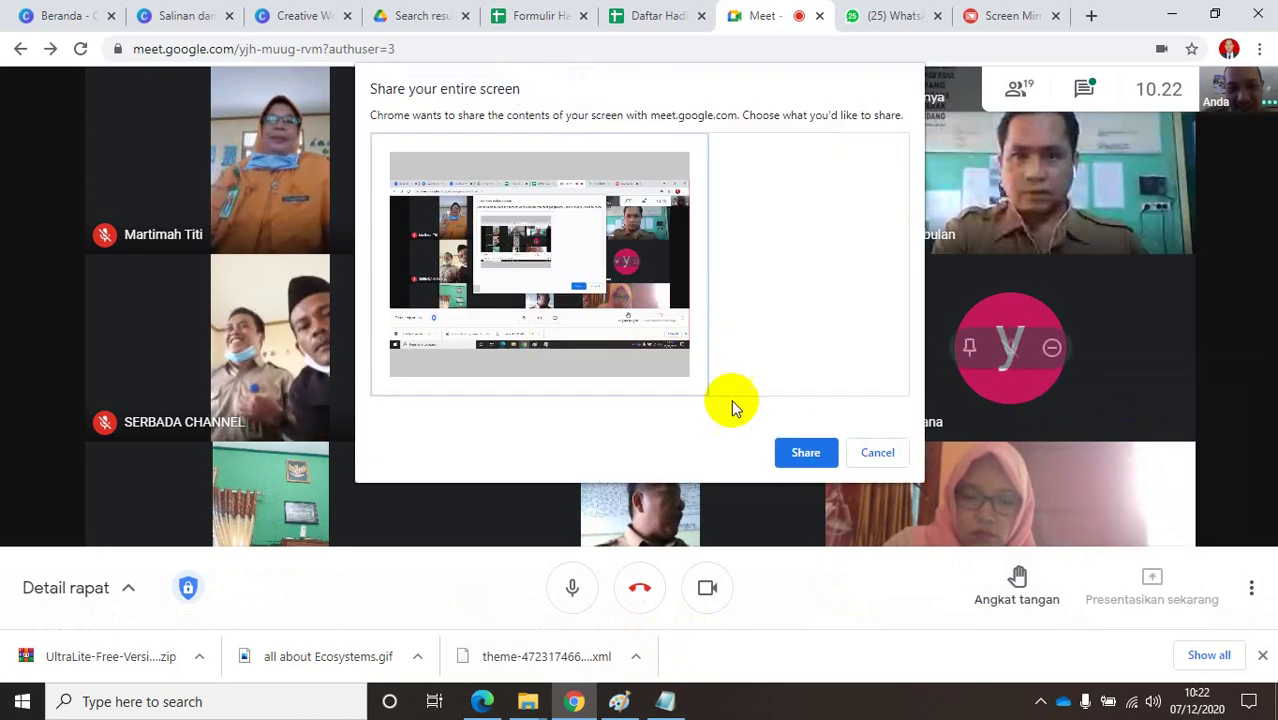
pyautogui.click(807, 452)
pyautogui.click(993, 15)
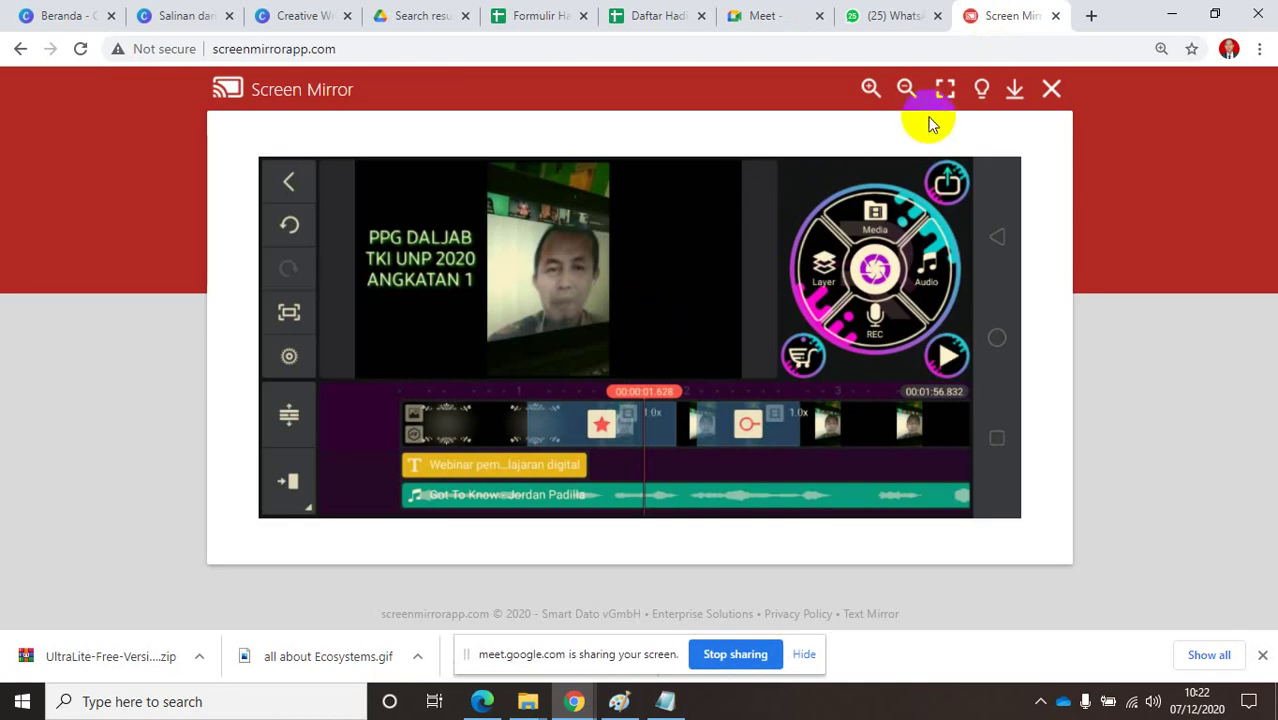
pyautogui.click(945, 88)
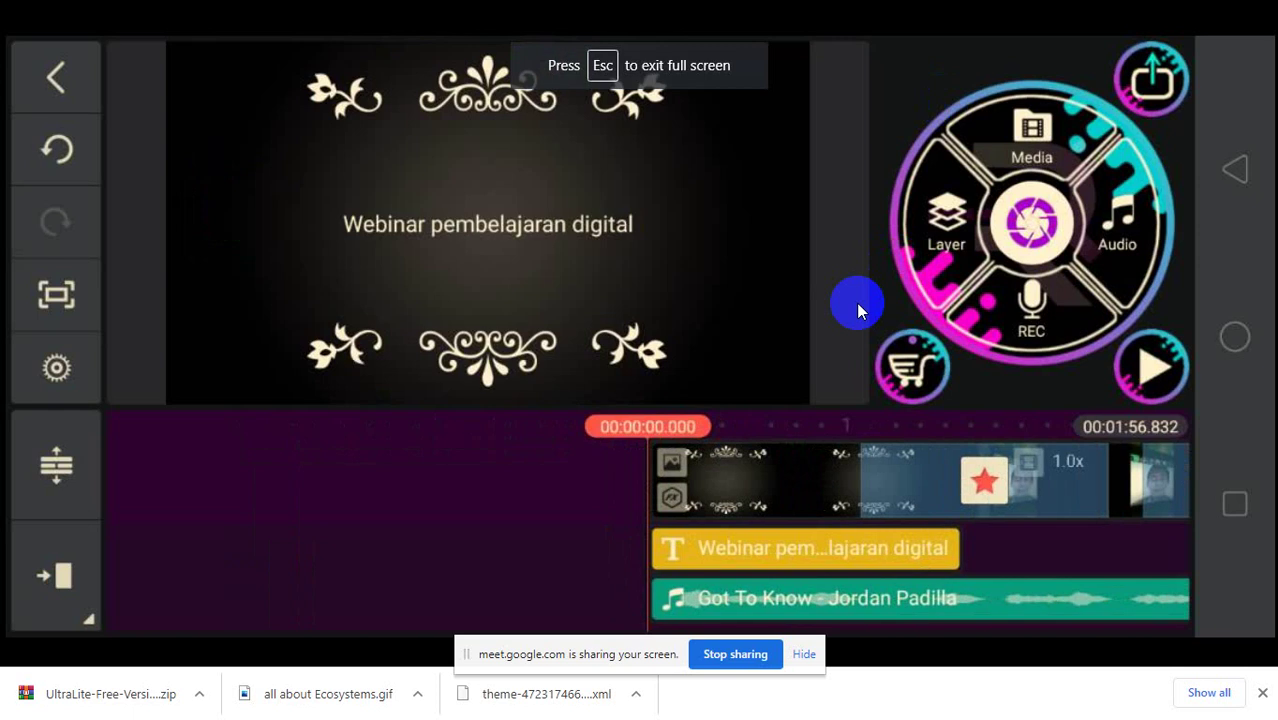
# Exit the webinar project and start a new 16:9 KineMaster project
pyautogui.click(856, 303)
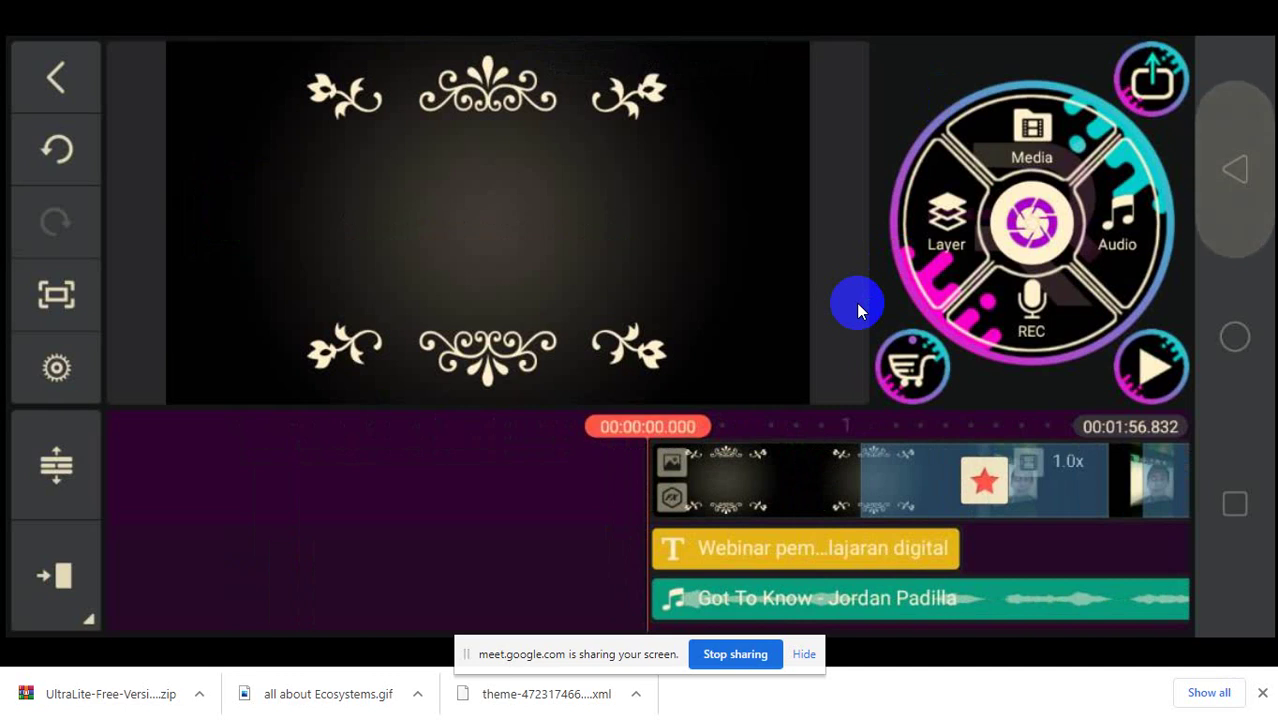
pyautogui.press('Escape')
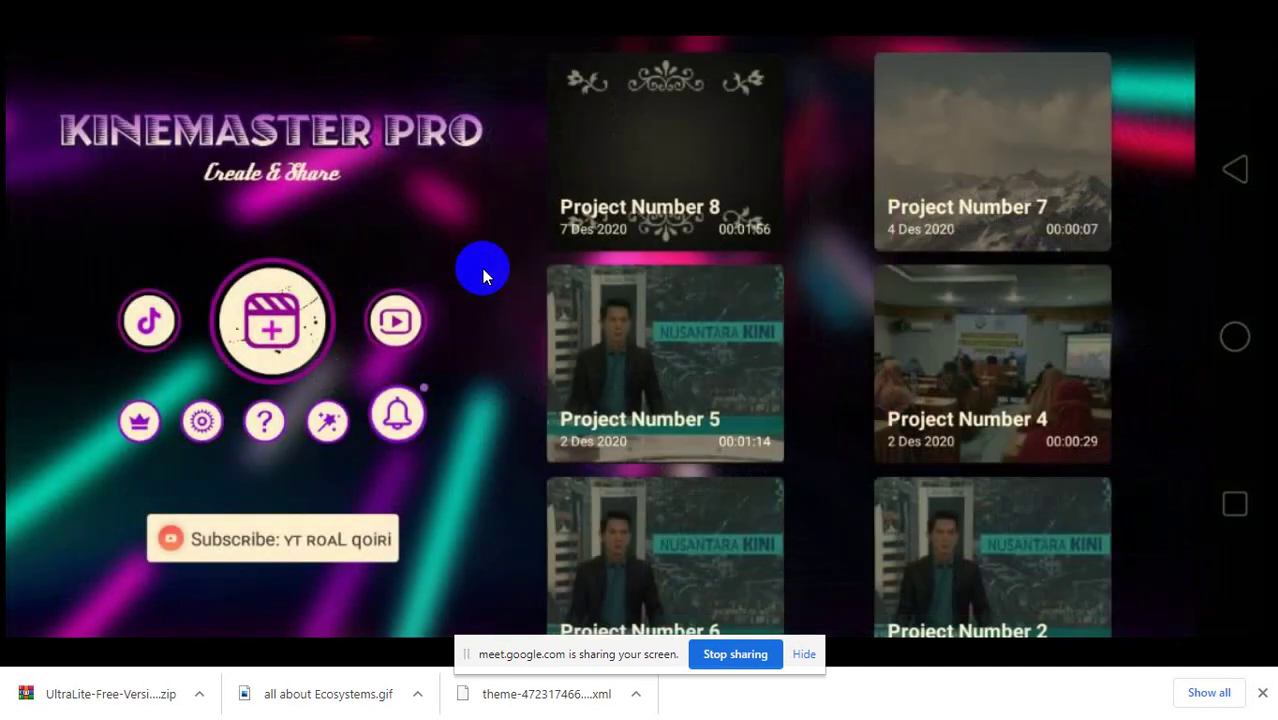
pyautogui.click(300, 338)
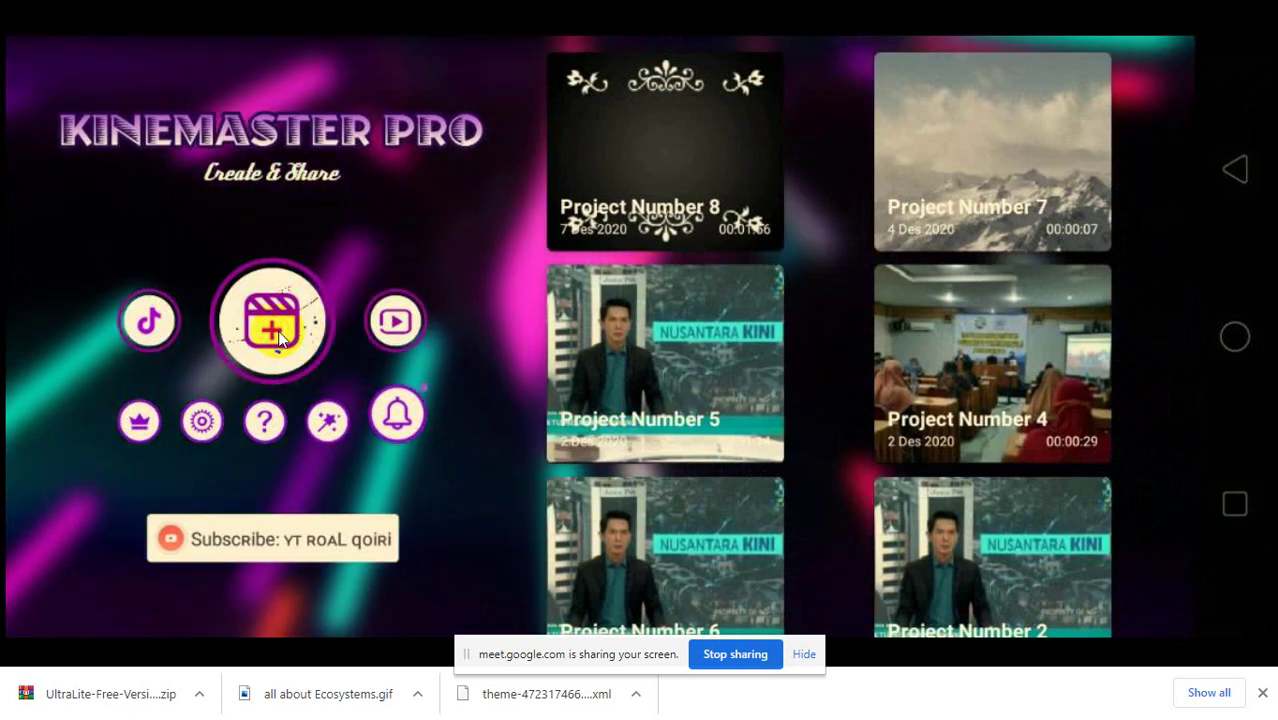
pyautogui.click(357, 337)
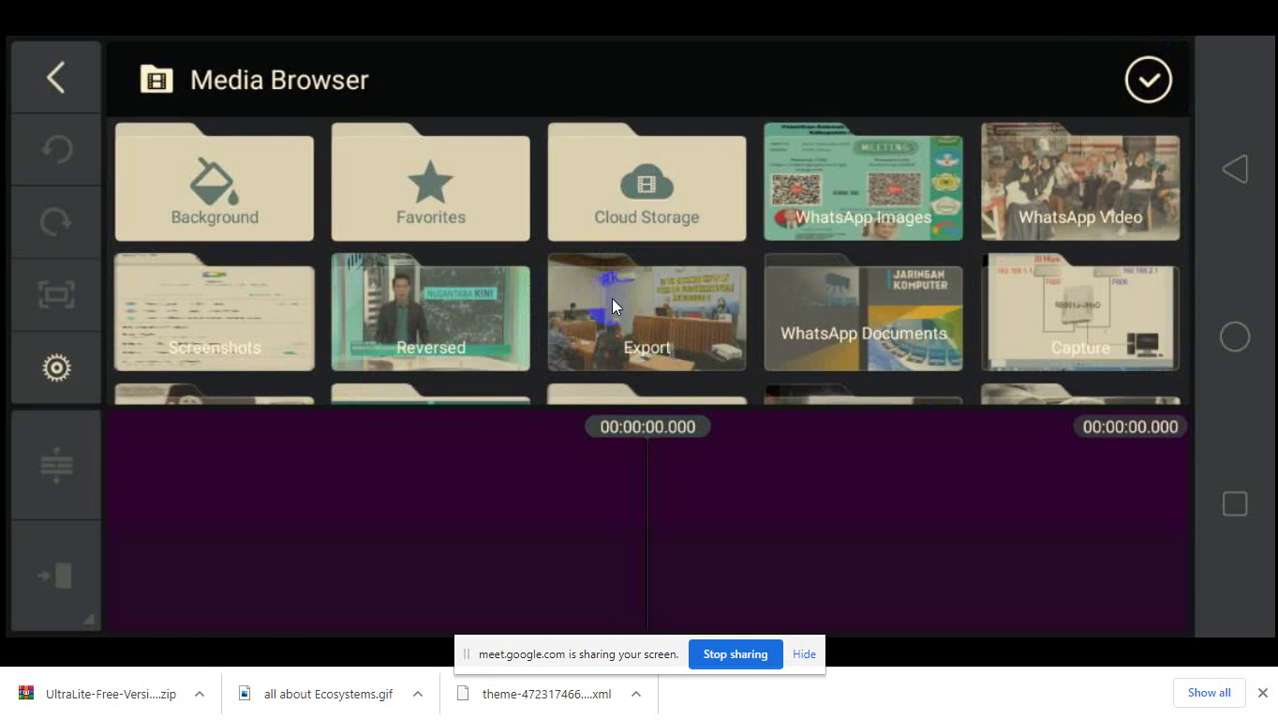
# Add a scan from the Office Lens folder to the timeline as a 4.5-second clip
pyautogui.scroll(-2, 611, 298)
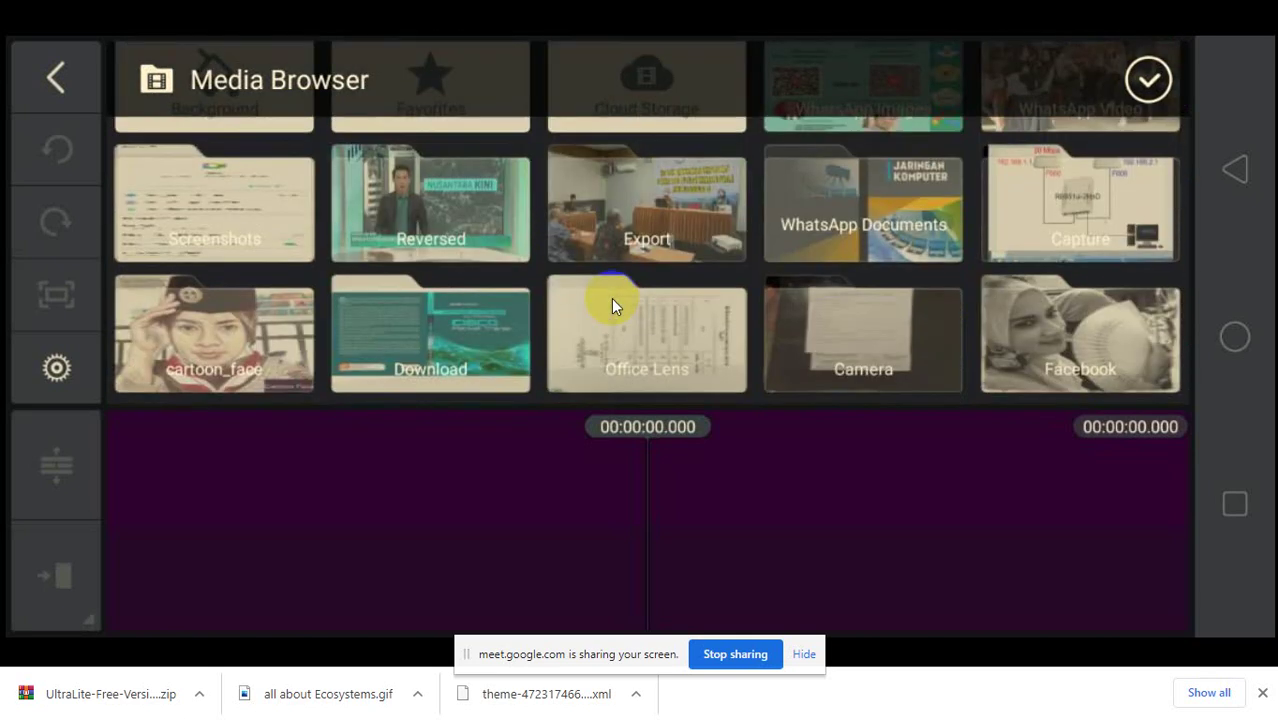
pyautogui.click(611, 298)
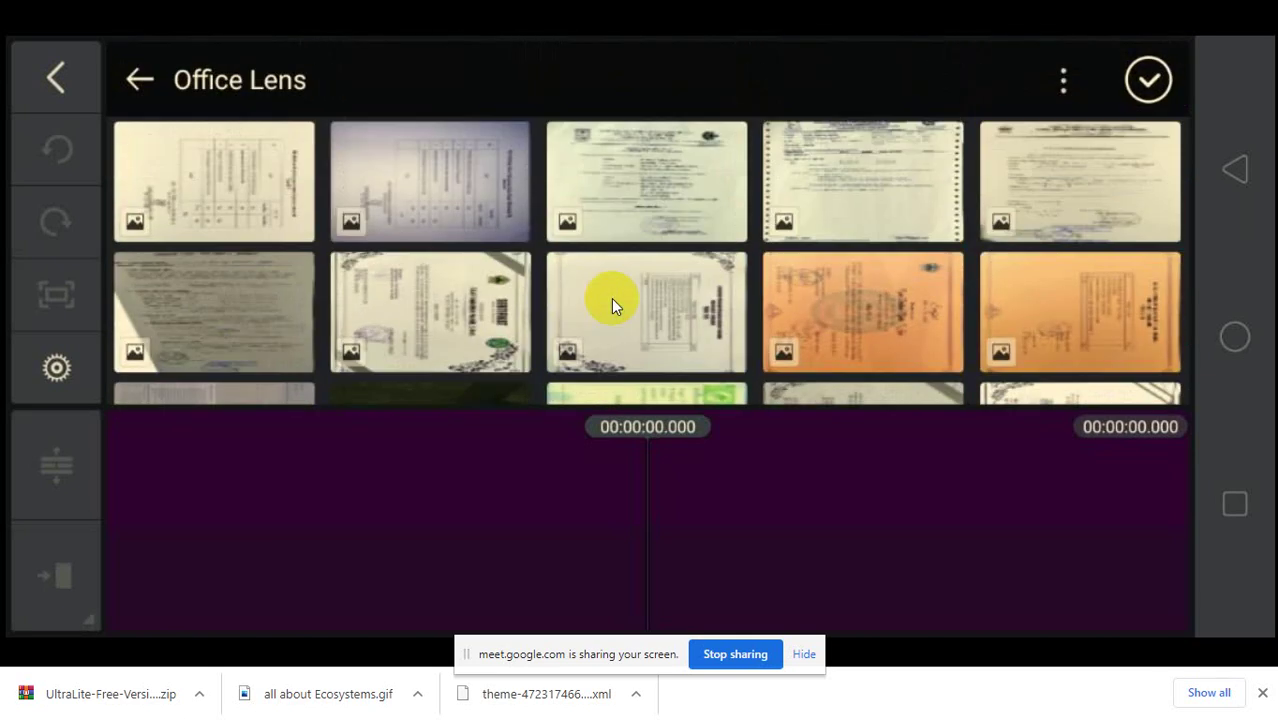
pyautogui.click(611, 298)
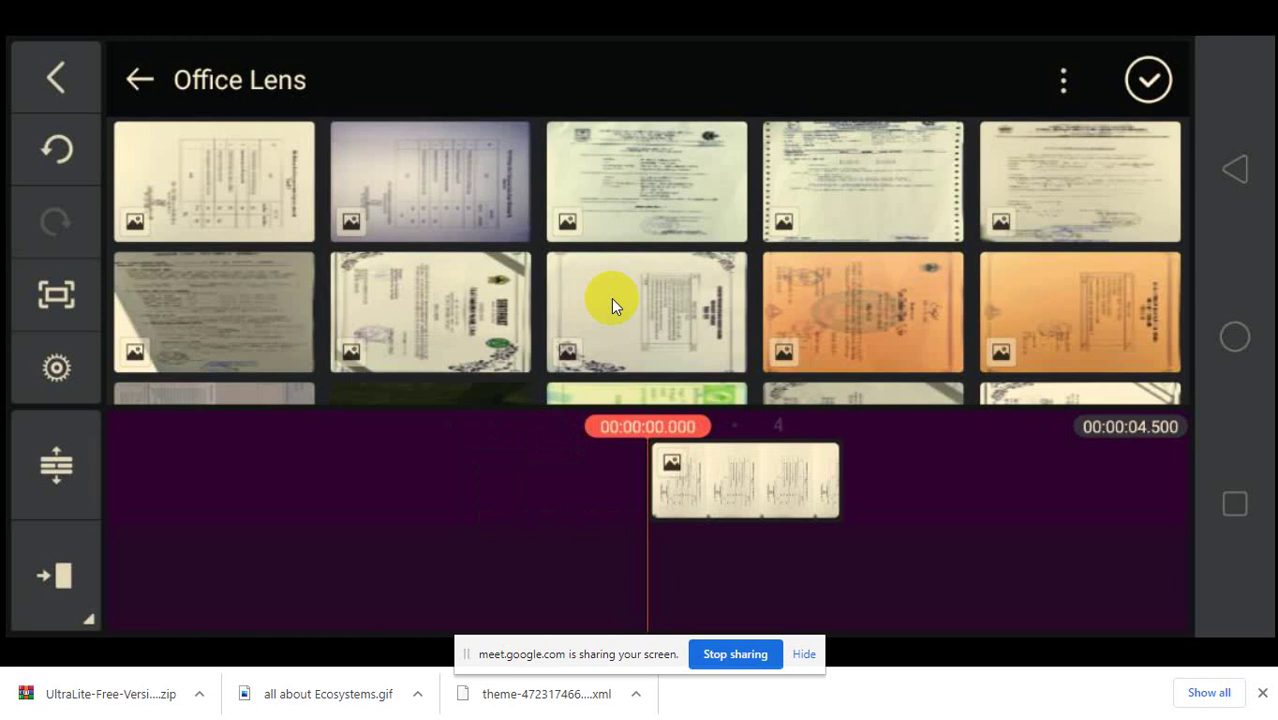
# Delete the office 365 apik.jpg clip, leaving a 00:00:00.000 timeline
pyautogui.click(611, 298)
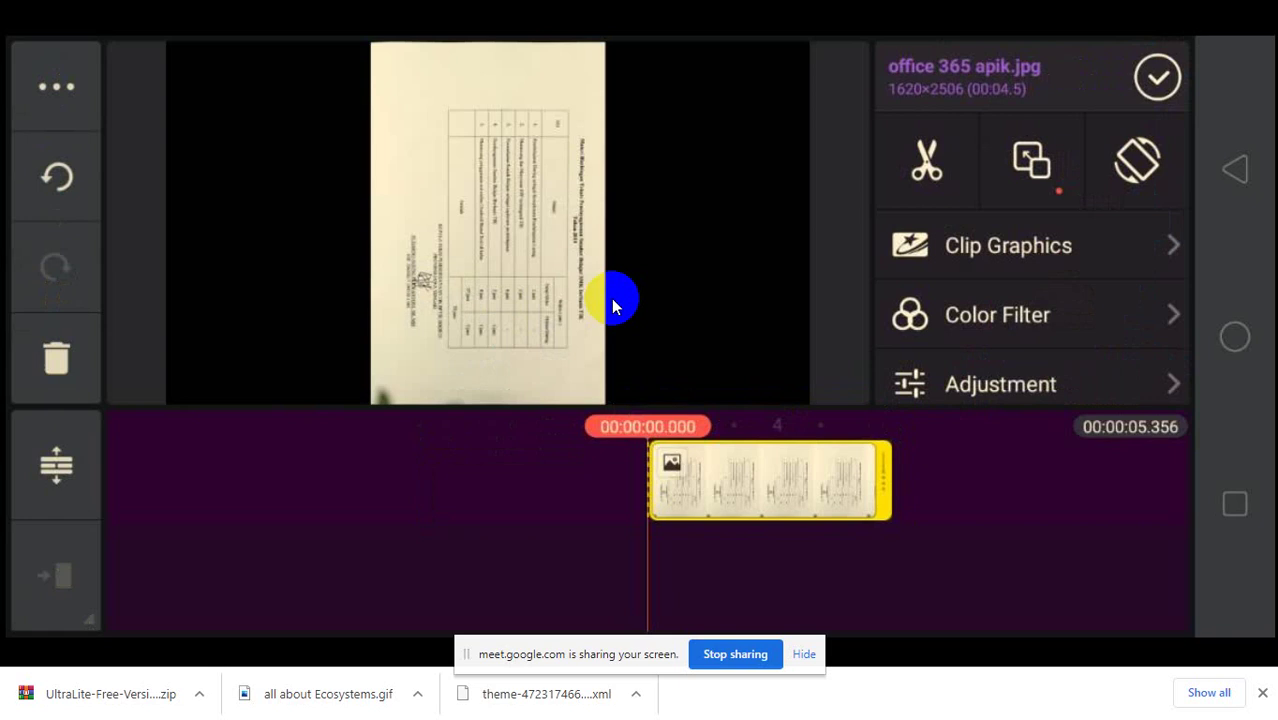
pyautogui.click(611, 298)
pyautogui.click(613, 300)
pyautogui.click(613, 302)
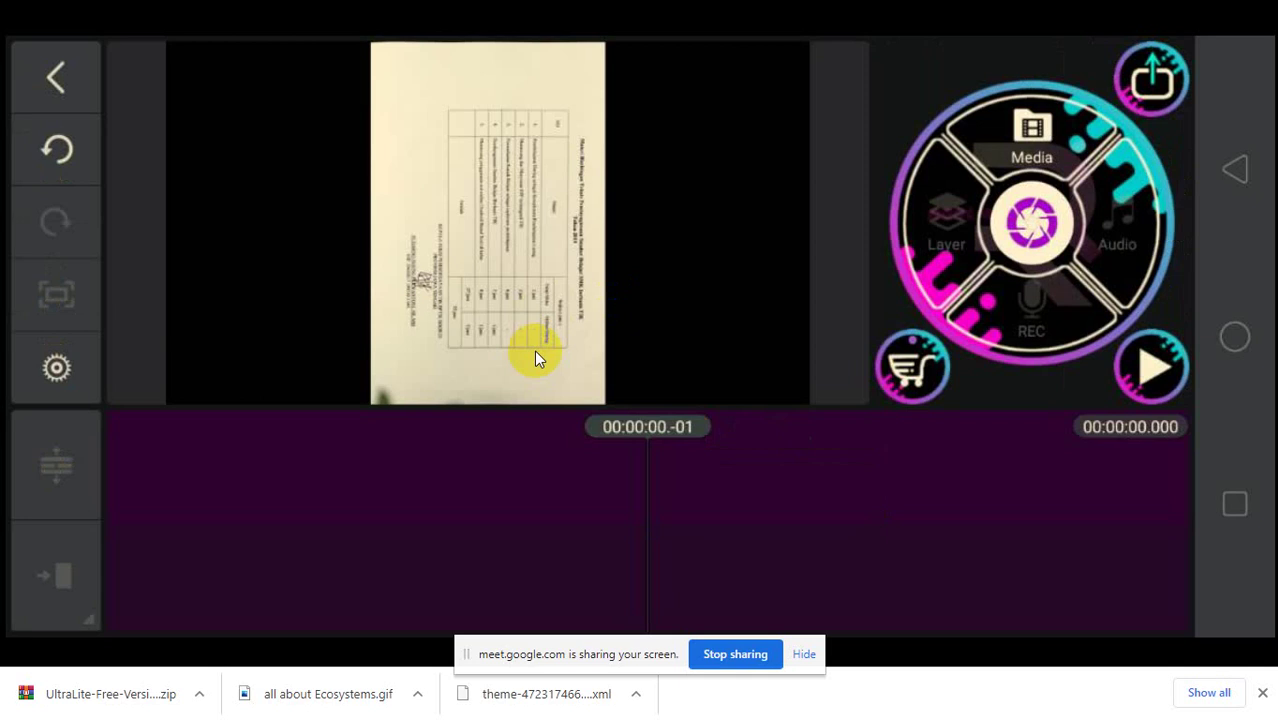
# Set the default photo clip duration to 1 second and default pan & zoom to Fill screen
pyautogui.click(55, 372)
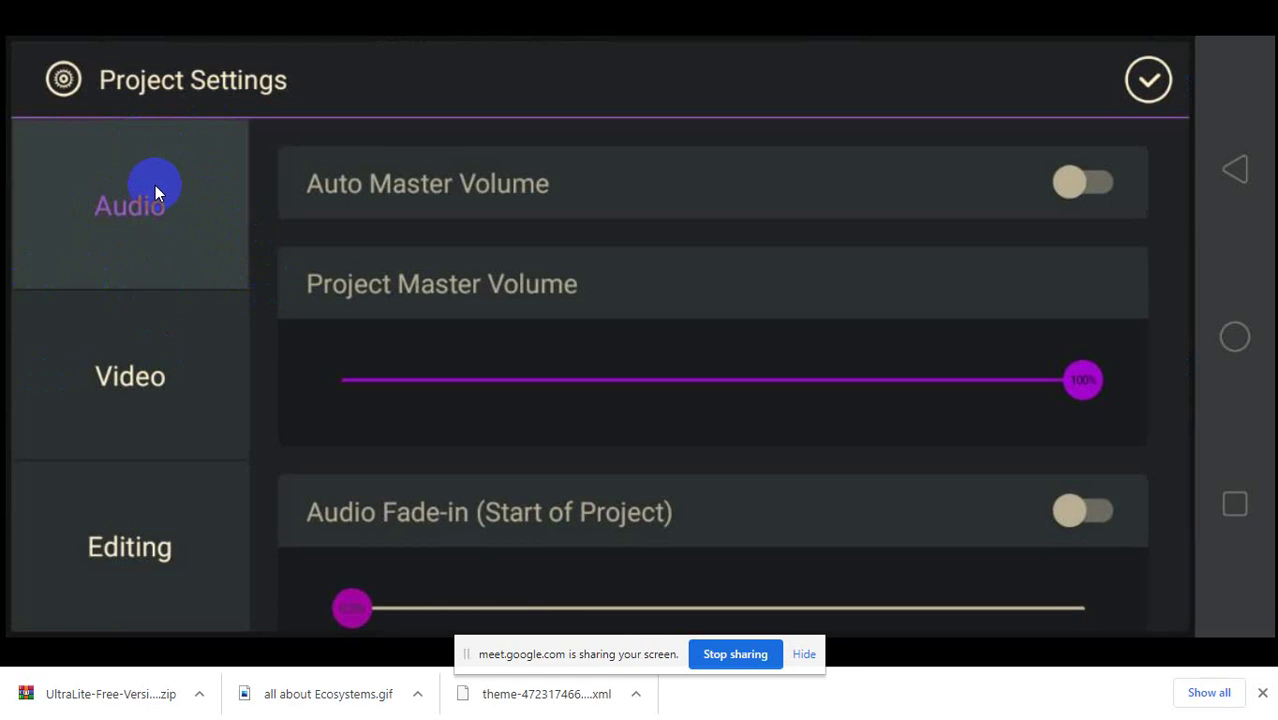
pyautogui.click(133, 524)
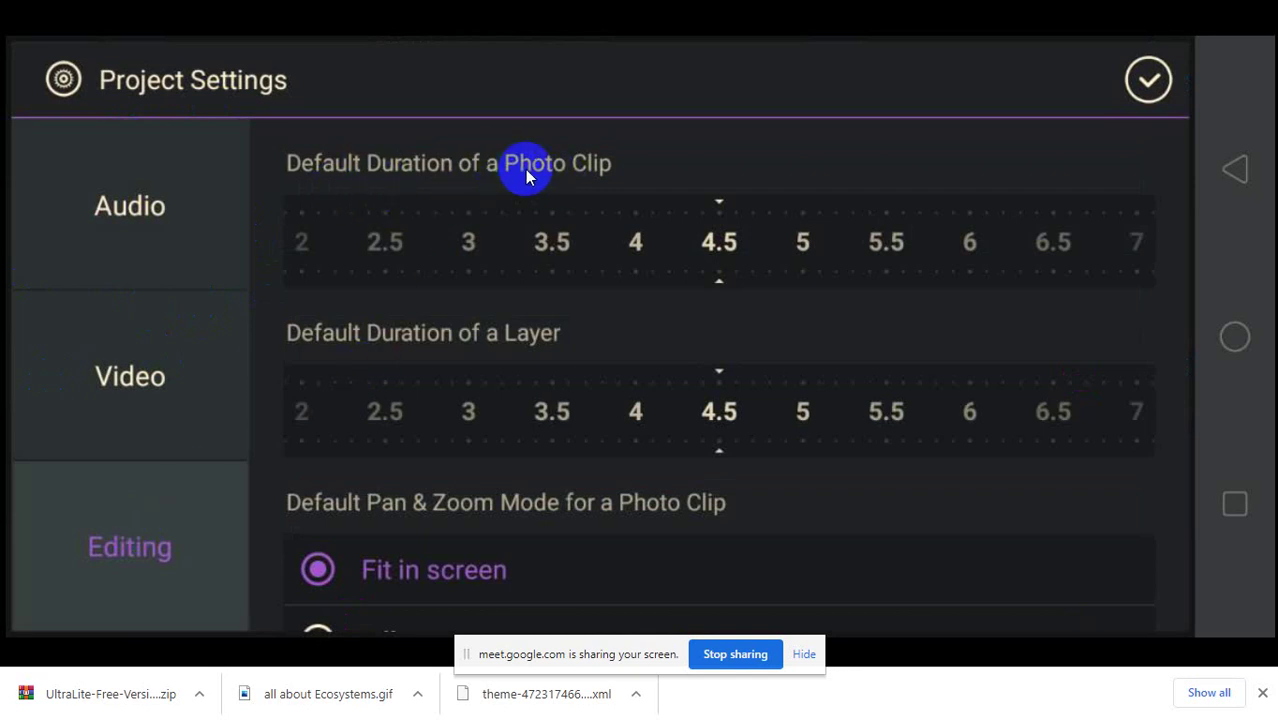
pyautogui.click(718, 242)
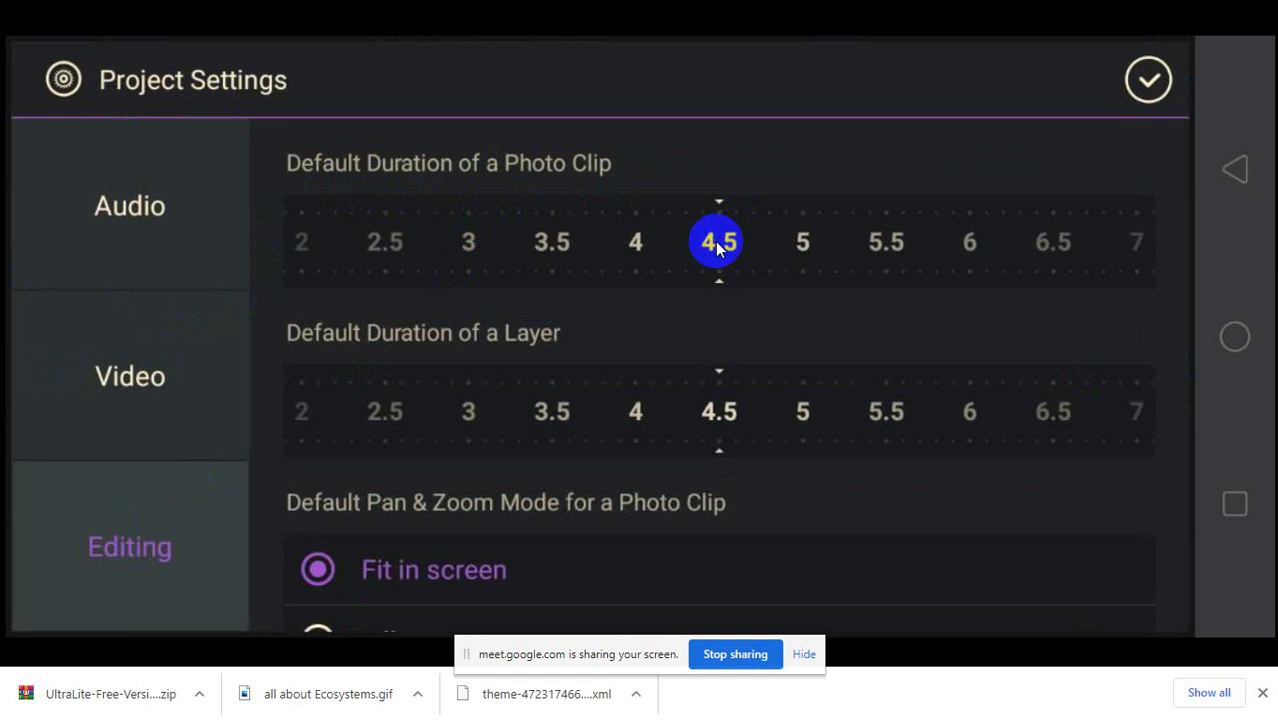
pyautogui.click(708, 261)
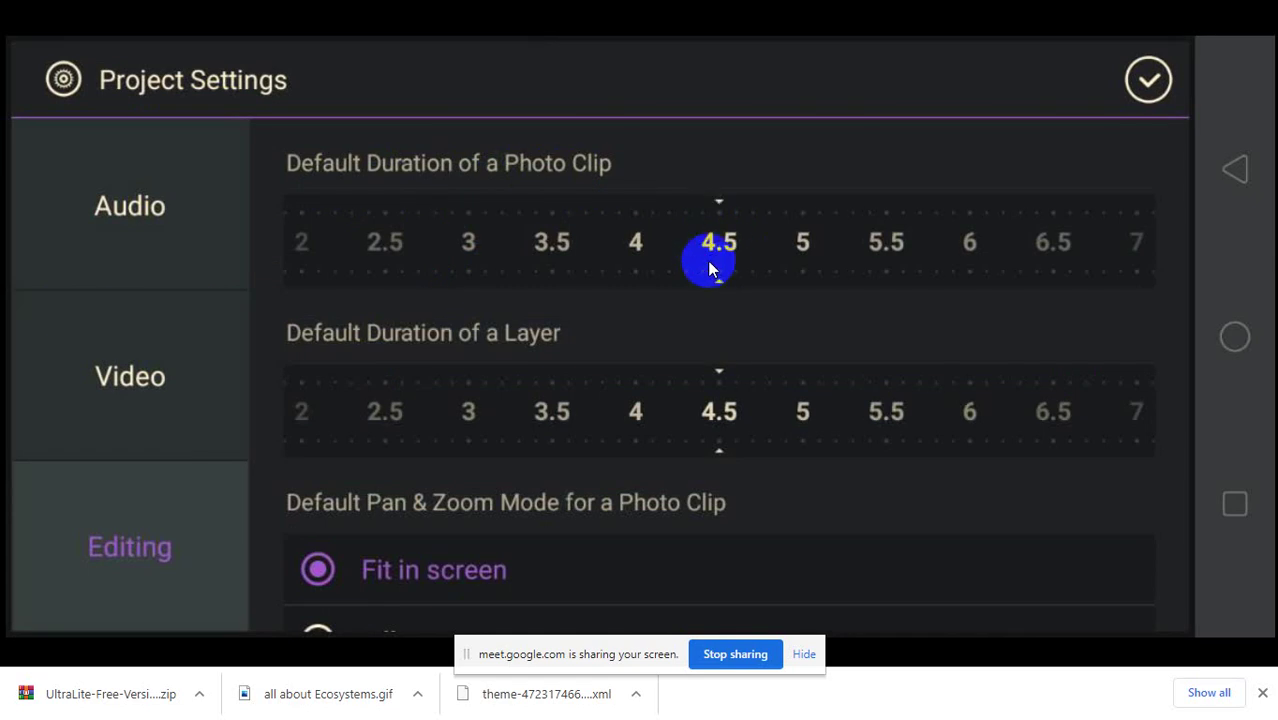
pyautogui.scroll(6, 707, 260)
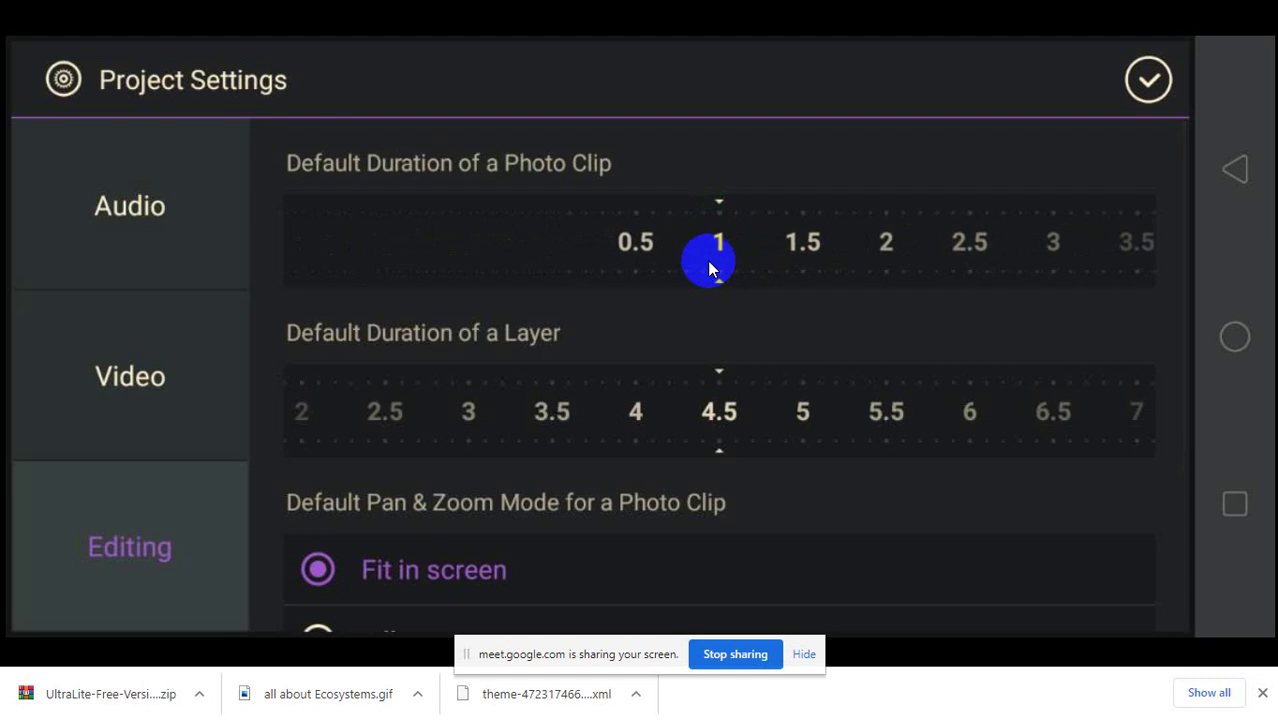
pyautogui.scroll(-3, 707, 260)
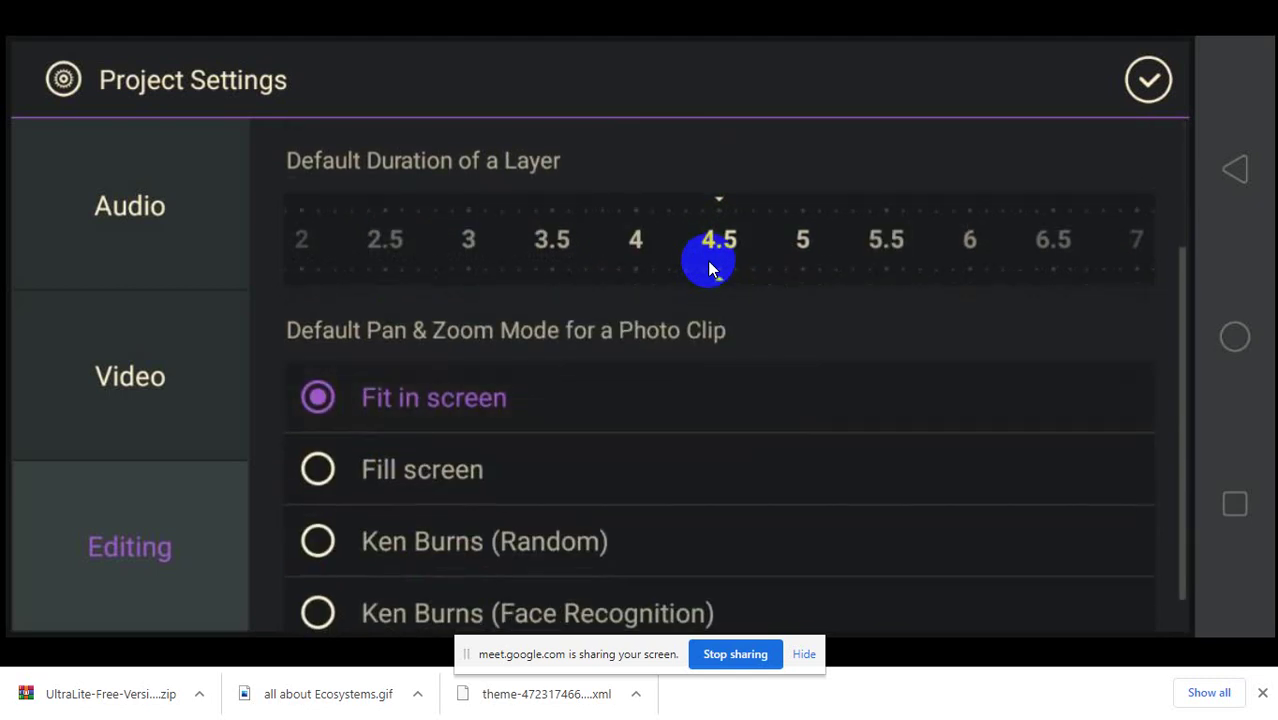
pyautogui.click(405, 475)
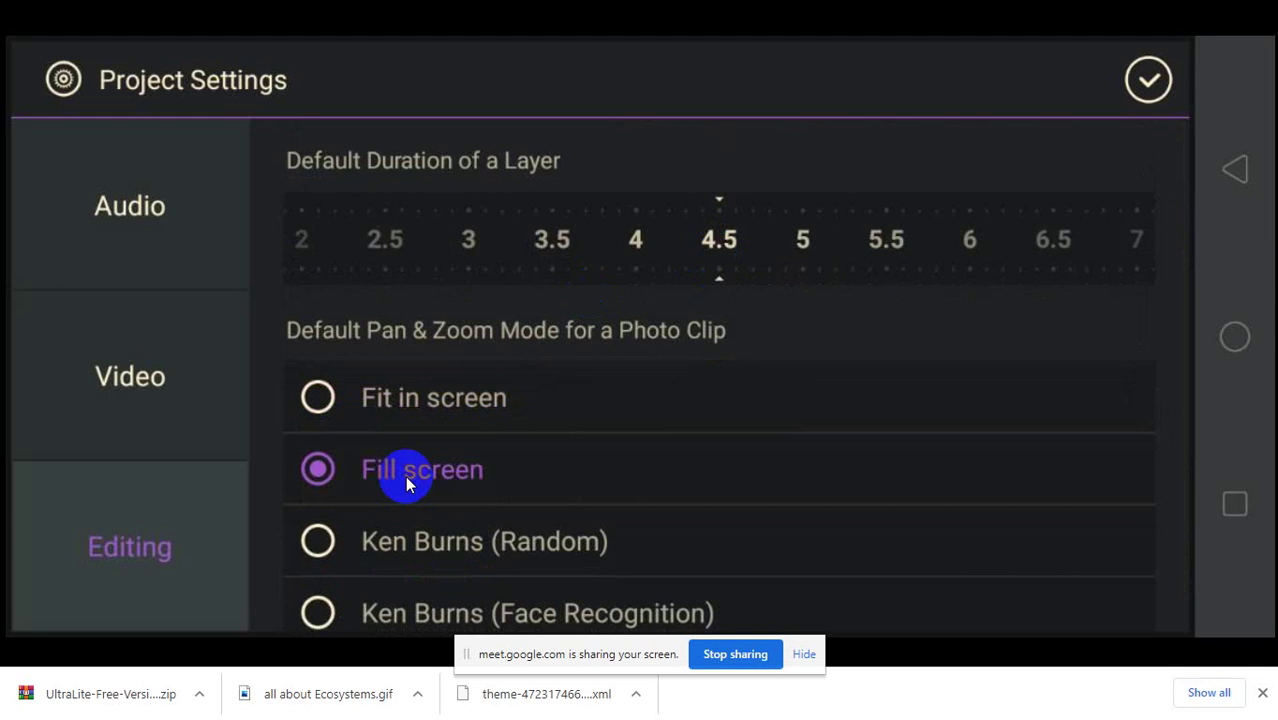
pyautogui.click(1146, 85)
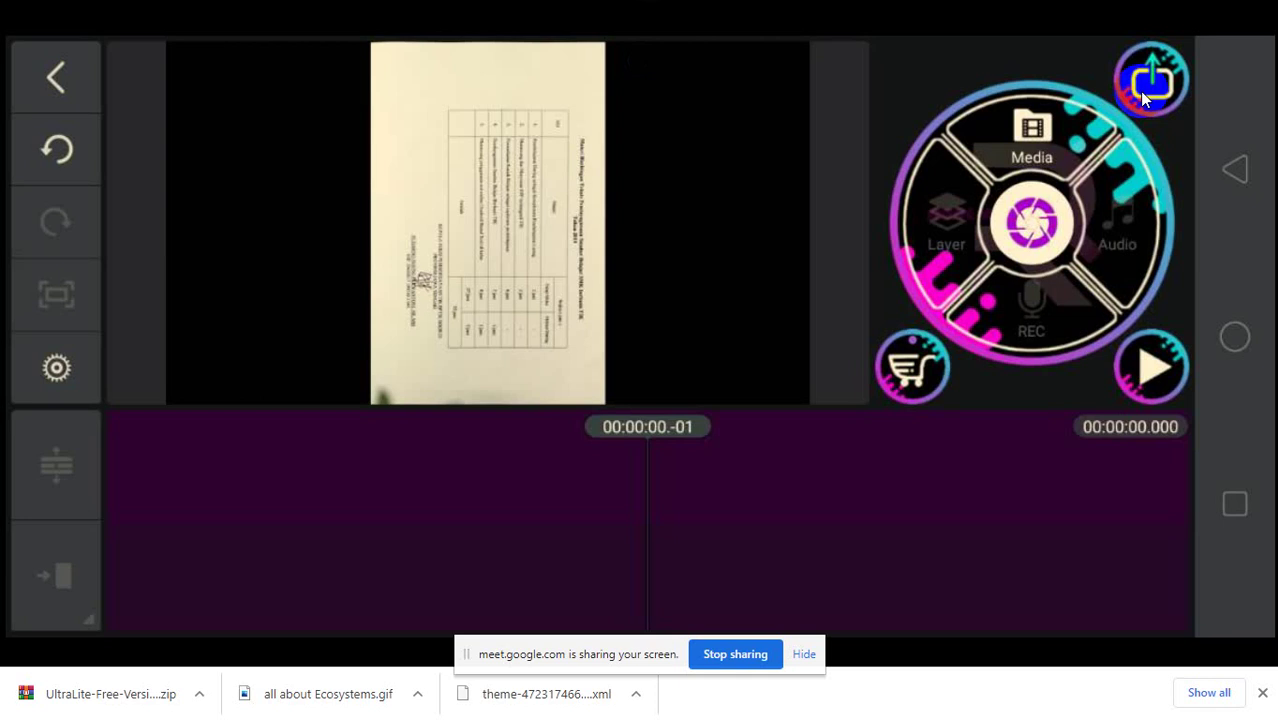
# Add the Office Lens scans as a 39-second run of photo clips and review the timeline
pyautogui.click(986, 153)
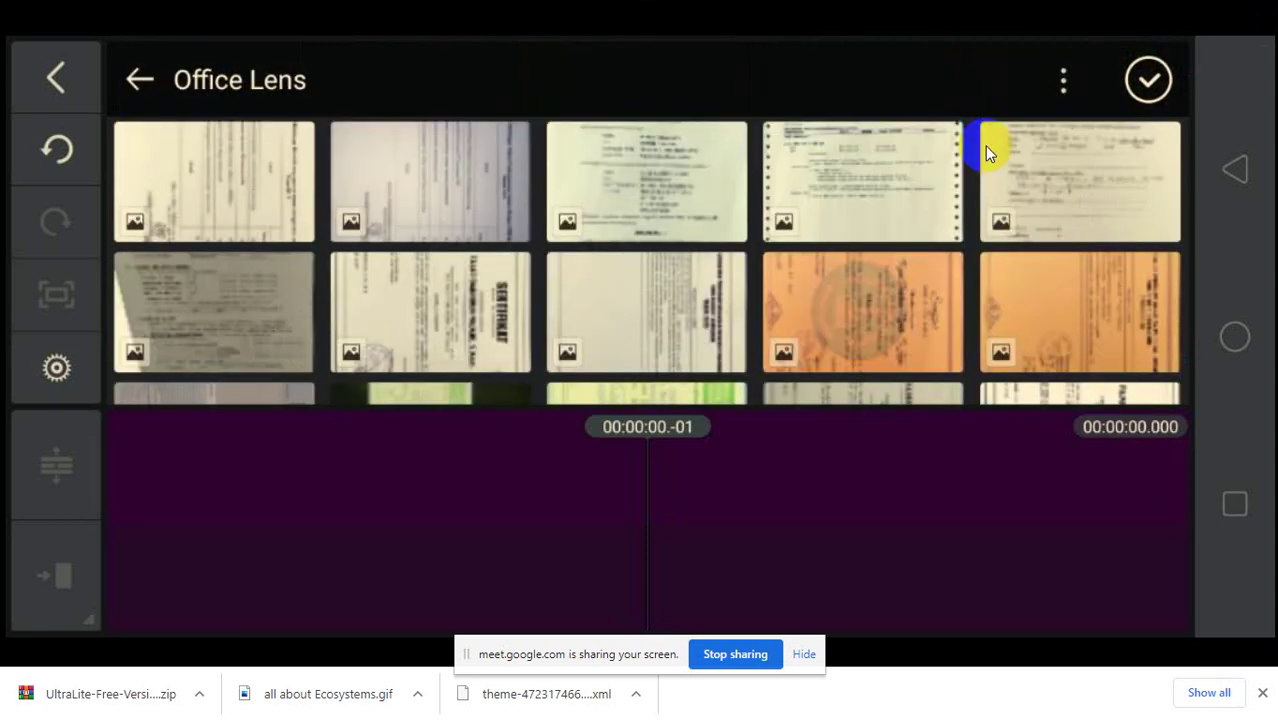
pyautogui.click(985, 150)
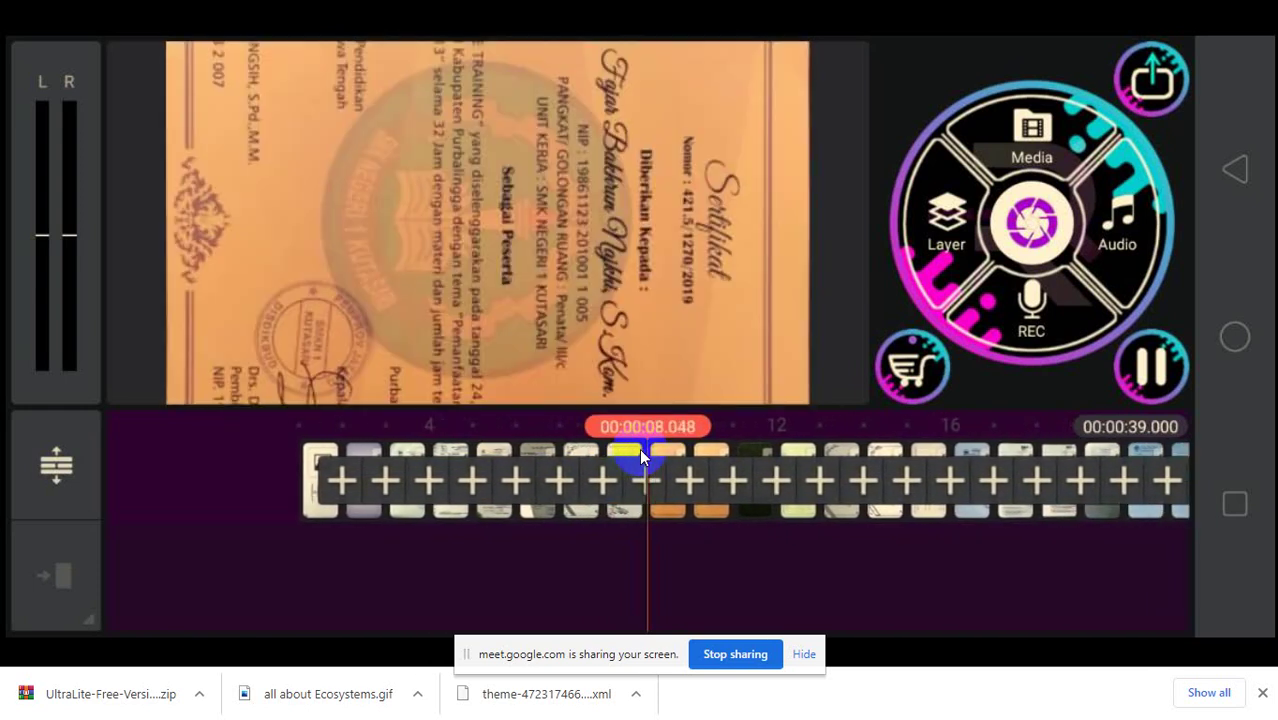
pyautogui.click(639, 448)
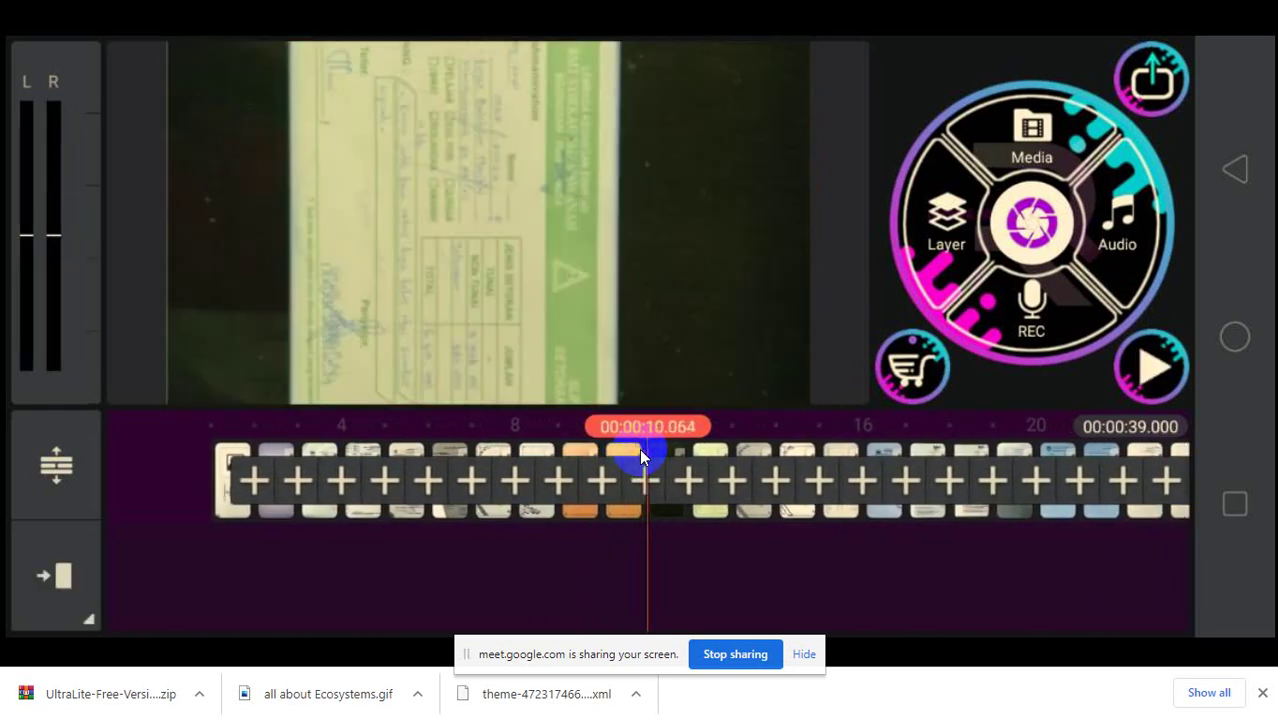
pyautogui.scroll(10, 639, 448)
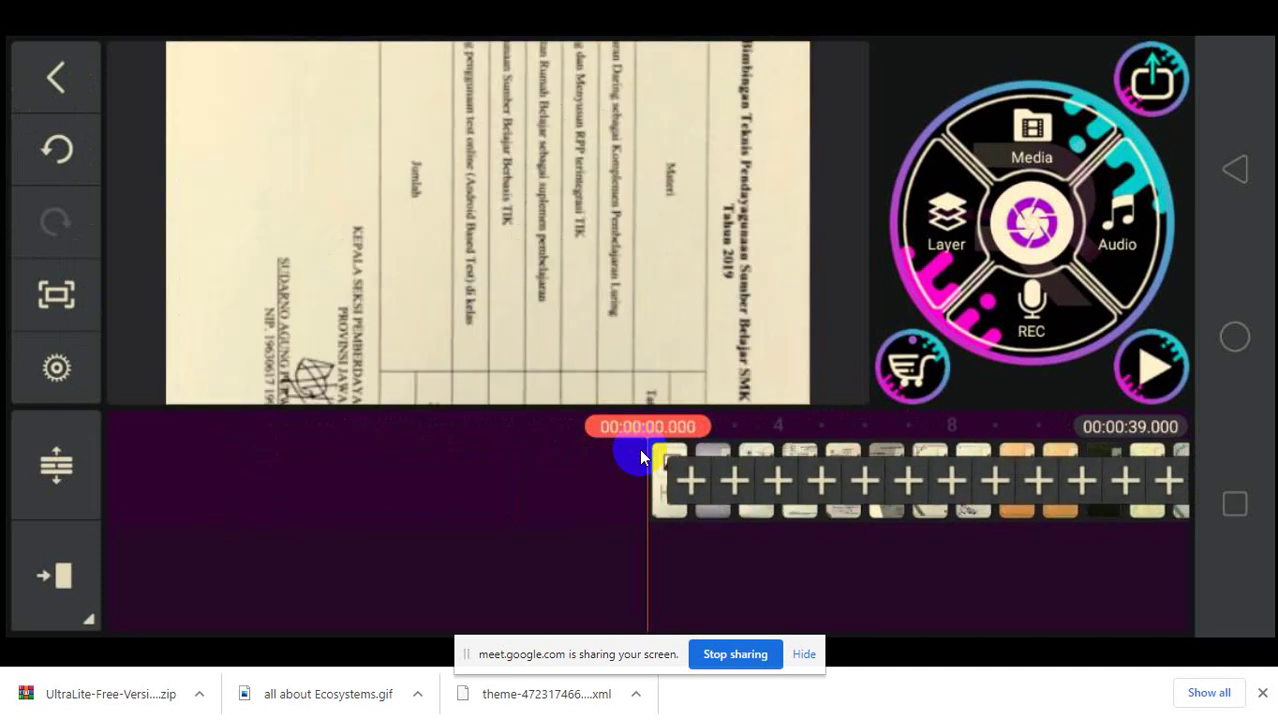
pyautogui.scroll(-2, 641, 456)
pyautogui.hscroll(-3, 639, 448)
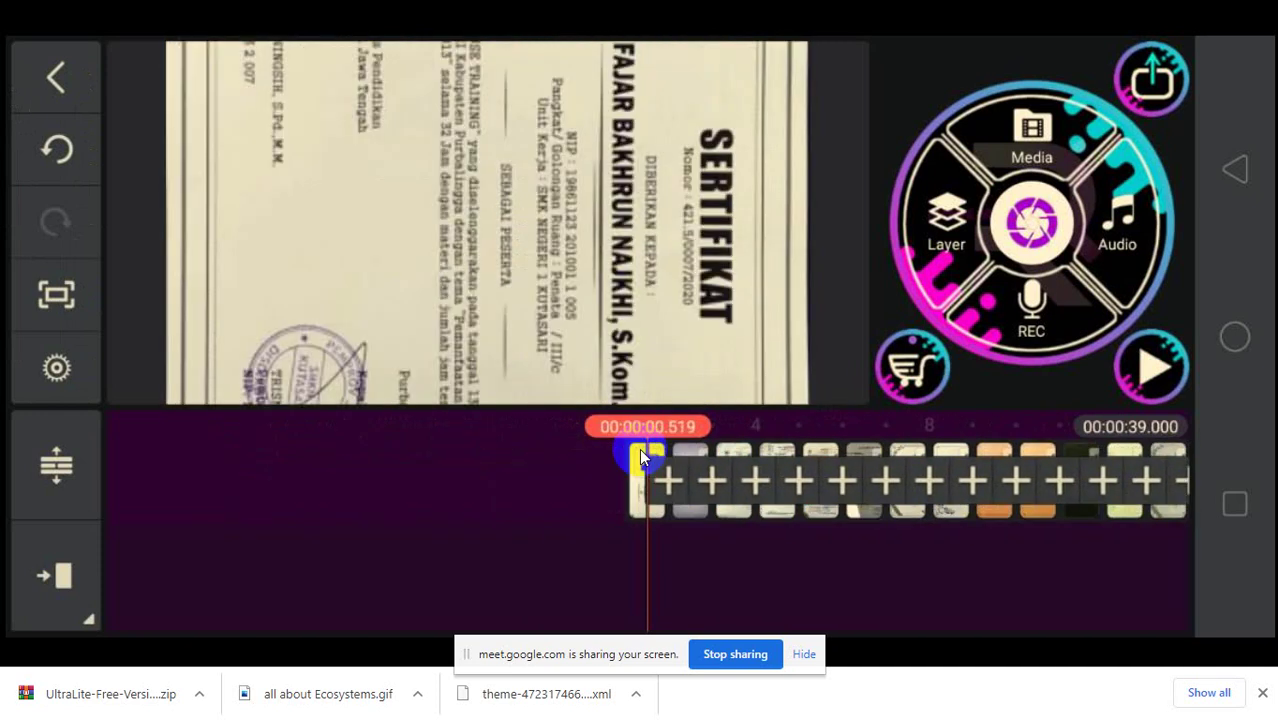
pyautogui.hscroll(10, 639, 448)
pyautogui.hscroll(9, 639, 448)
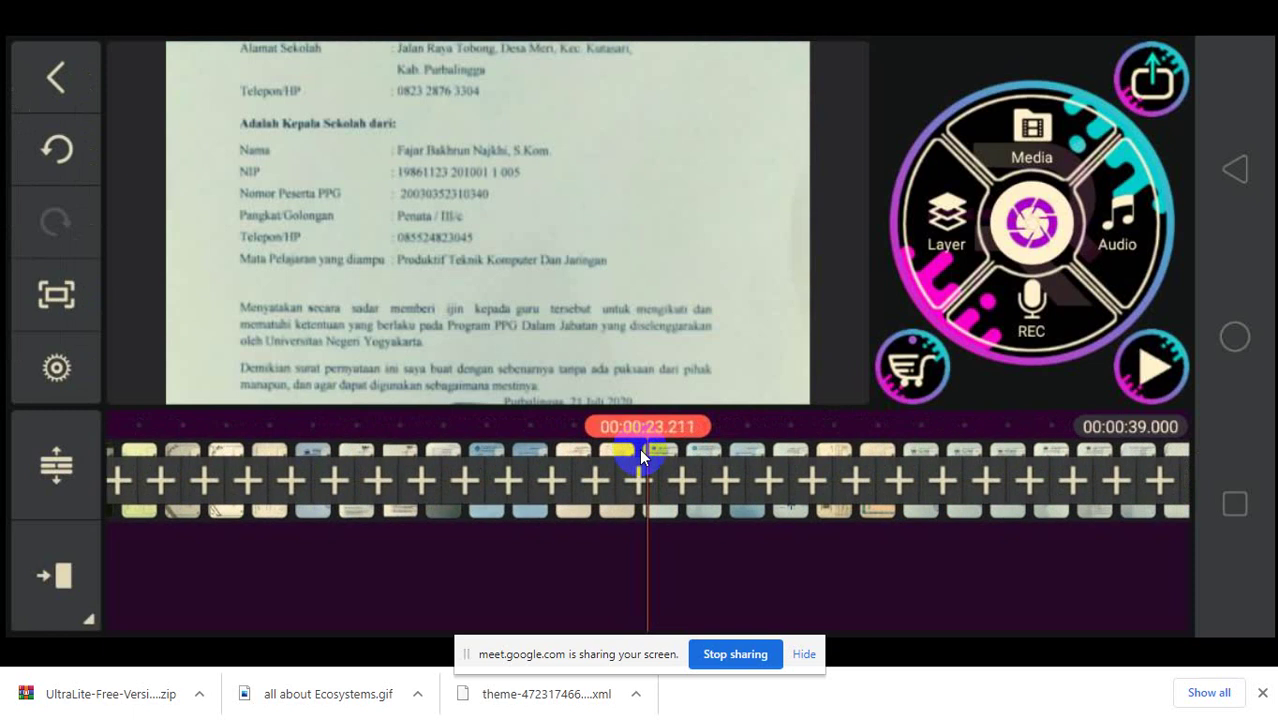
pyautogui.hscroll(-20, 639, 448)
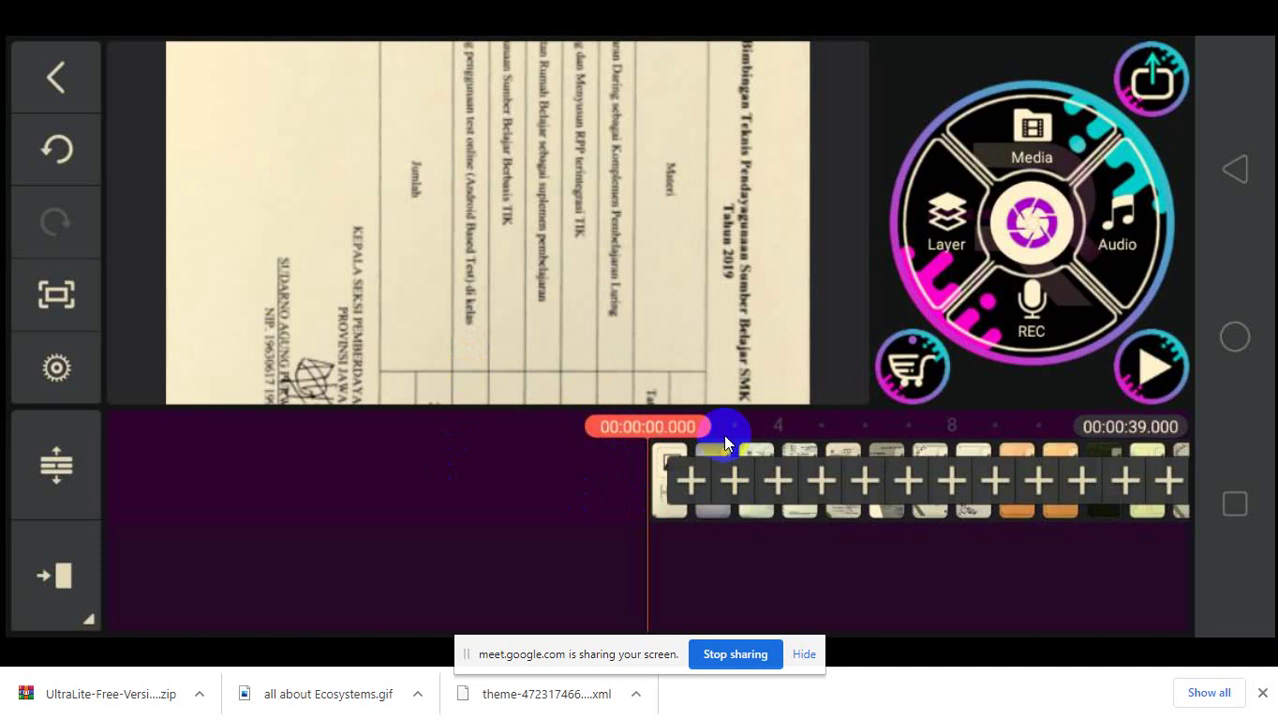
pyautogui.click(670, 488)
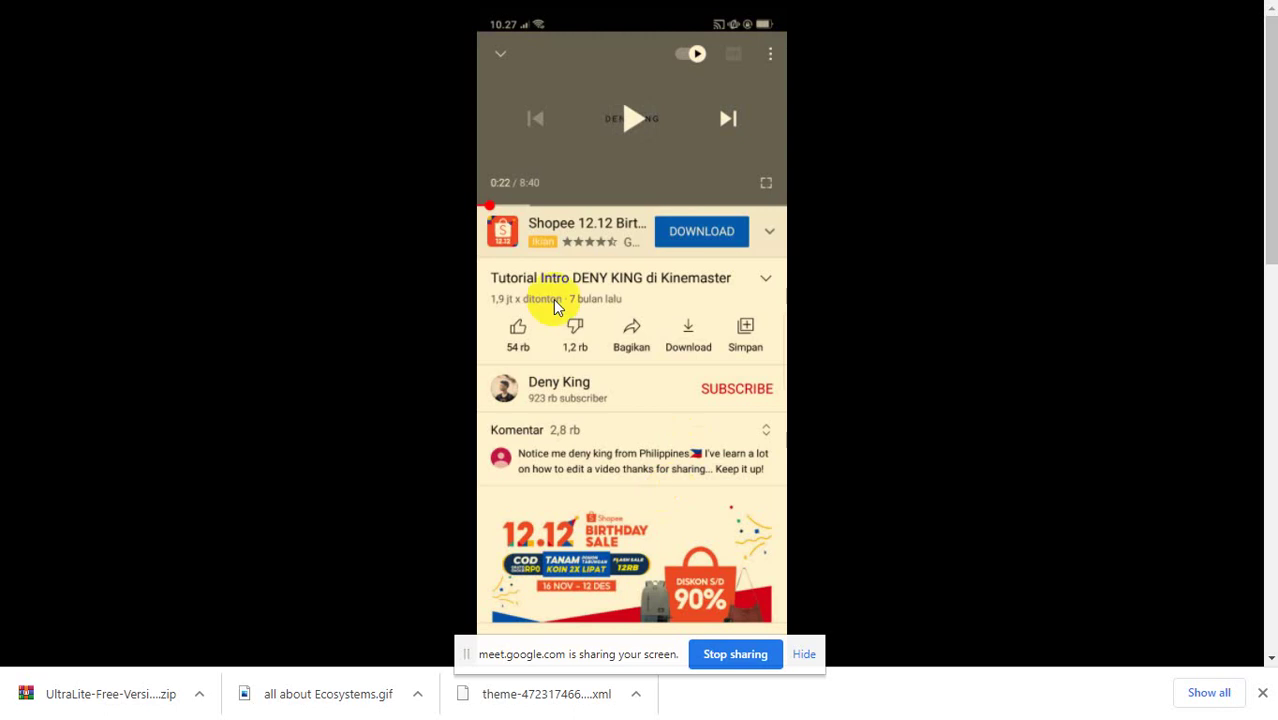
# Play the KineMaster intro tutorial on YouTube and pause it around 0:22
pyautogui.click(612, 199)
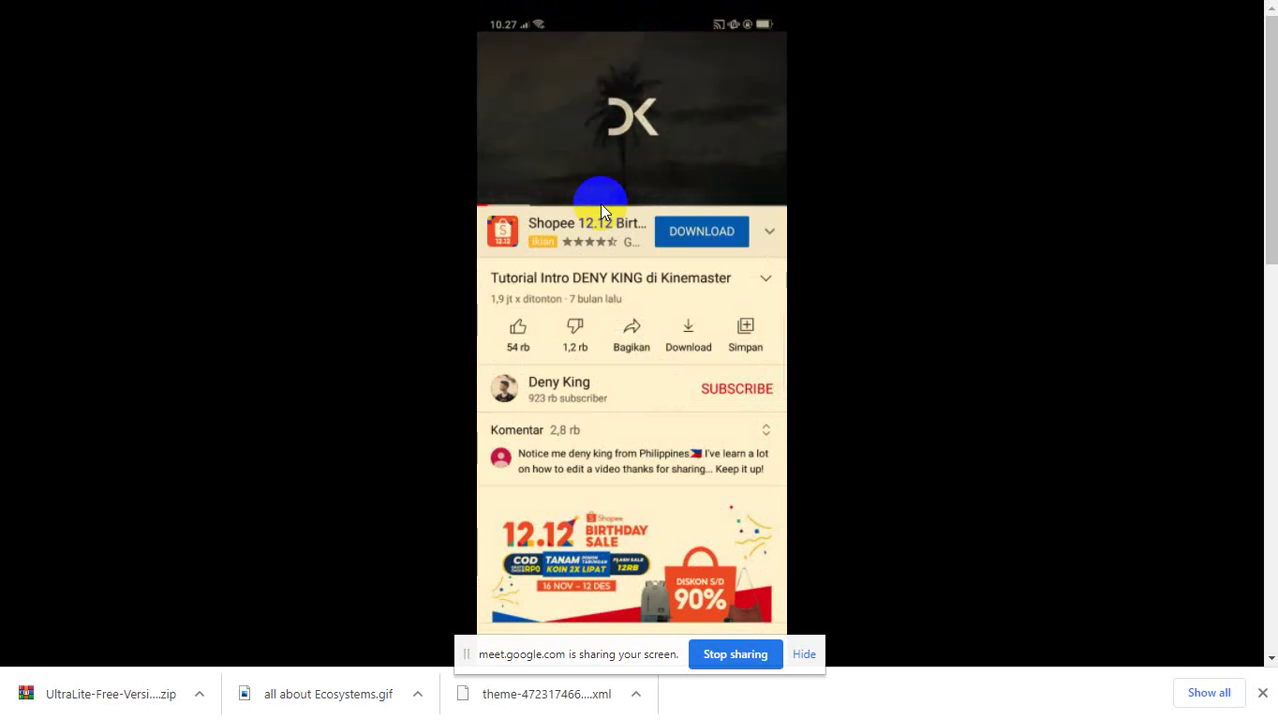
pyautogui.click(600, 204)
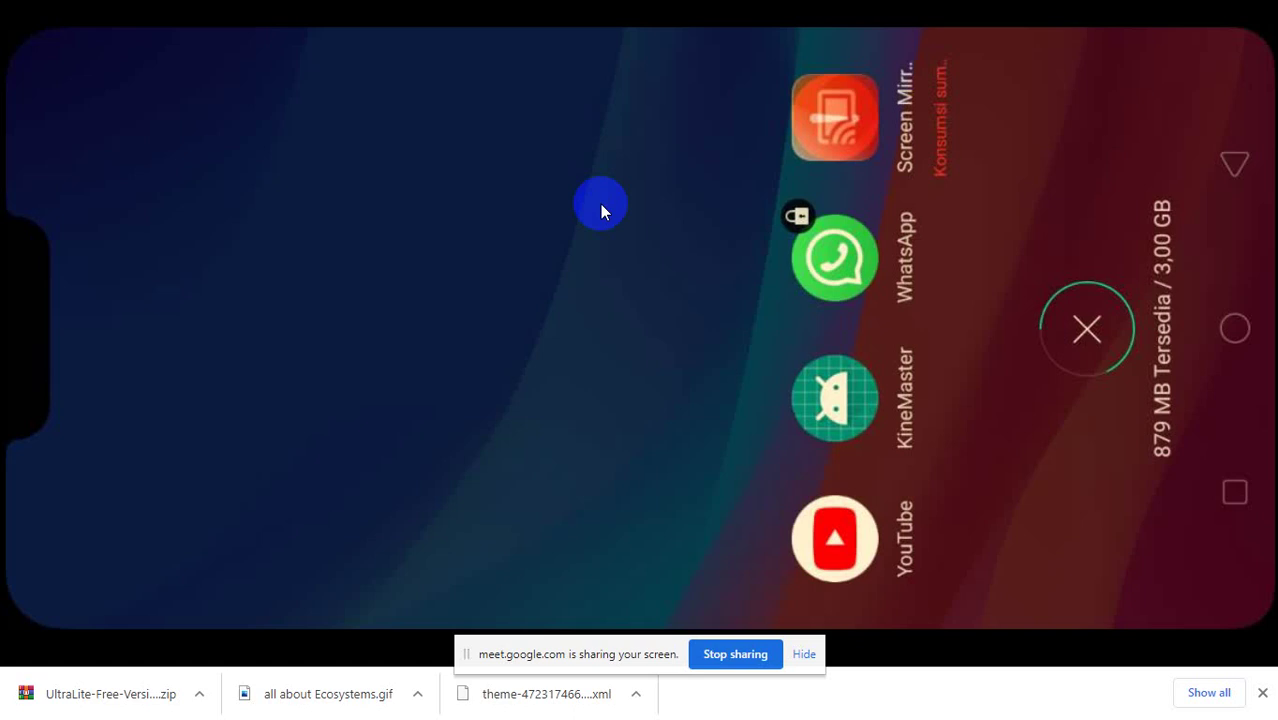
# Return to the KineMaster editor showing the 39-second scanned-document project
pyautogui.click(600, 204)
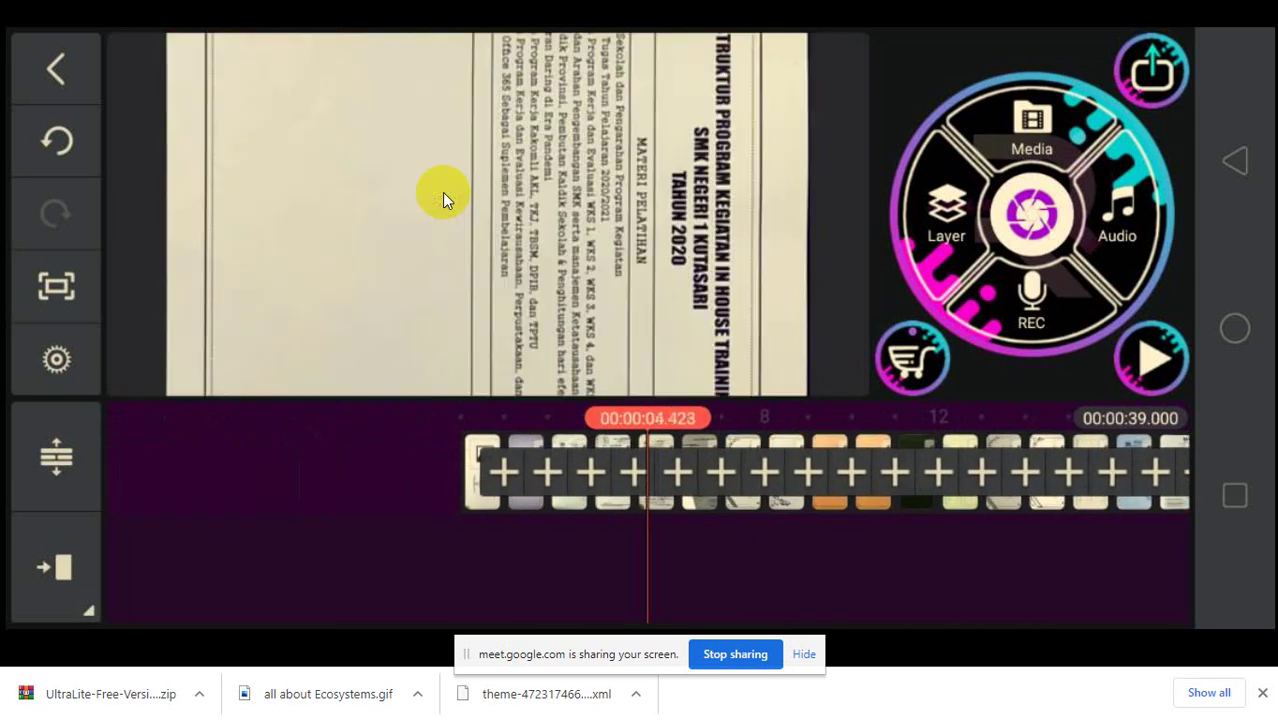
# Leave the current project and start a new 16:9 widescreen project
pyautogui.rightClick(442, 192)
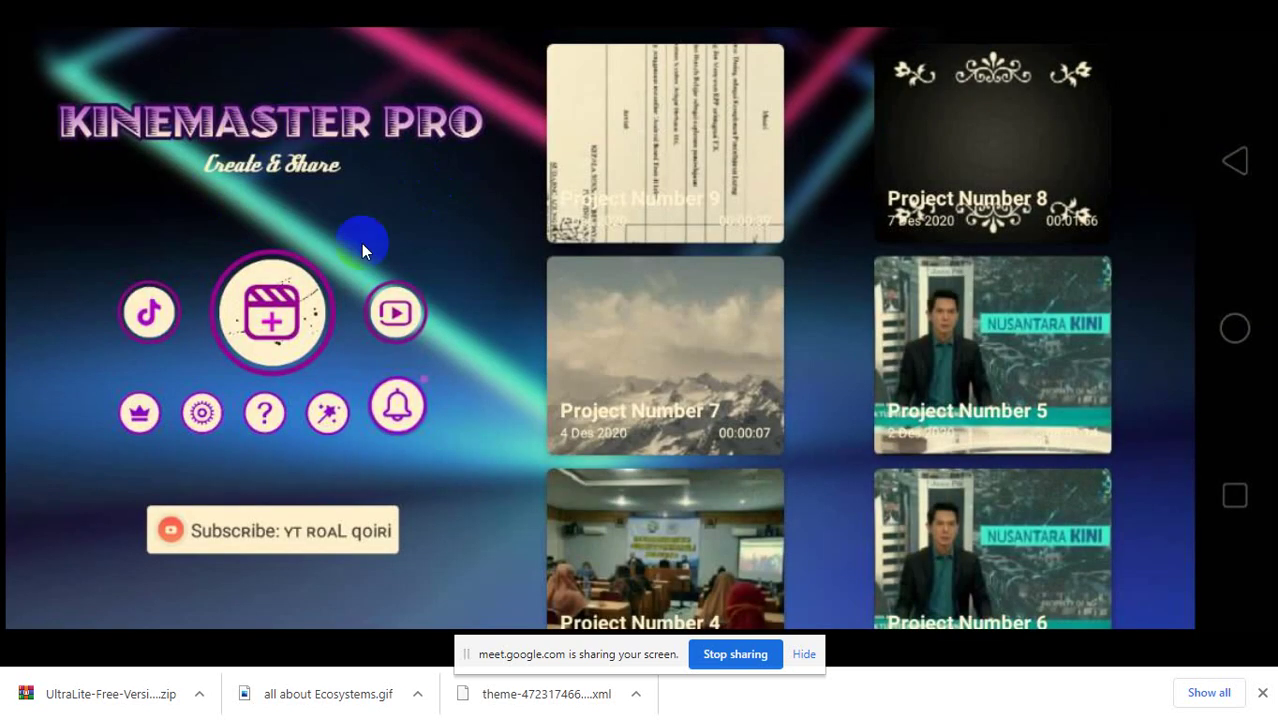
pyautogui.click(312, 283)
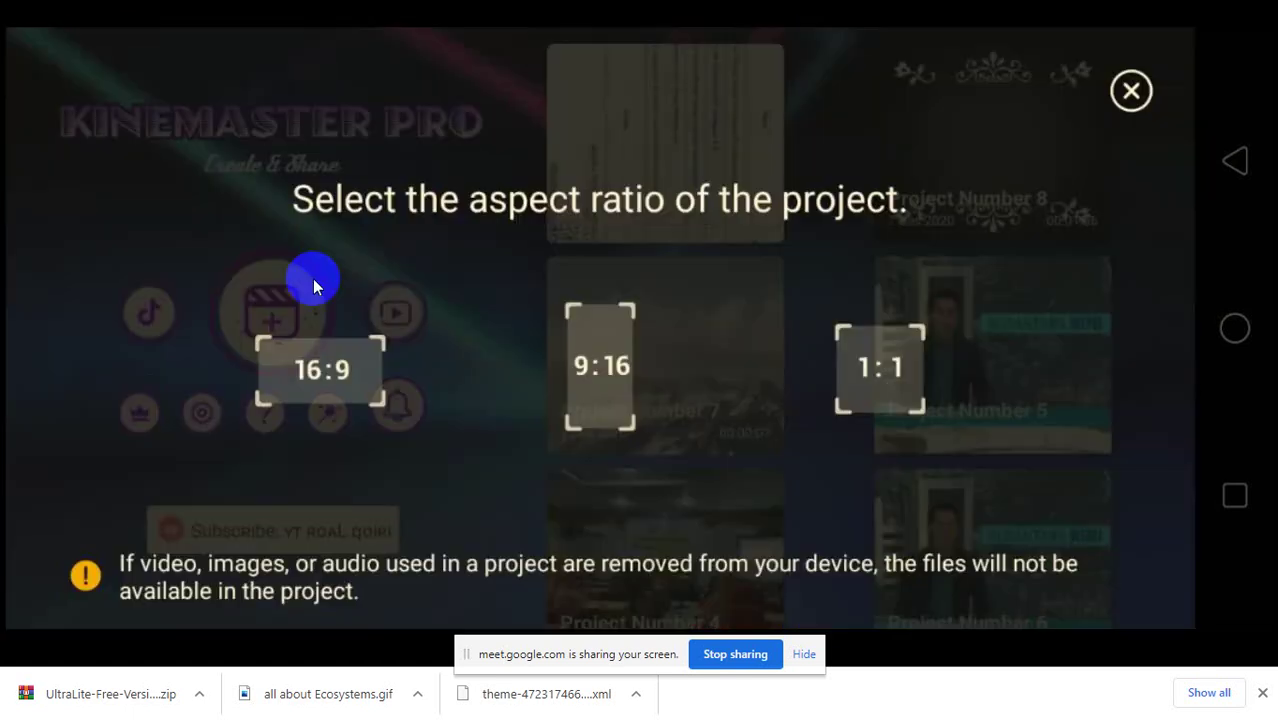
pyautogui.click(325, 374)
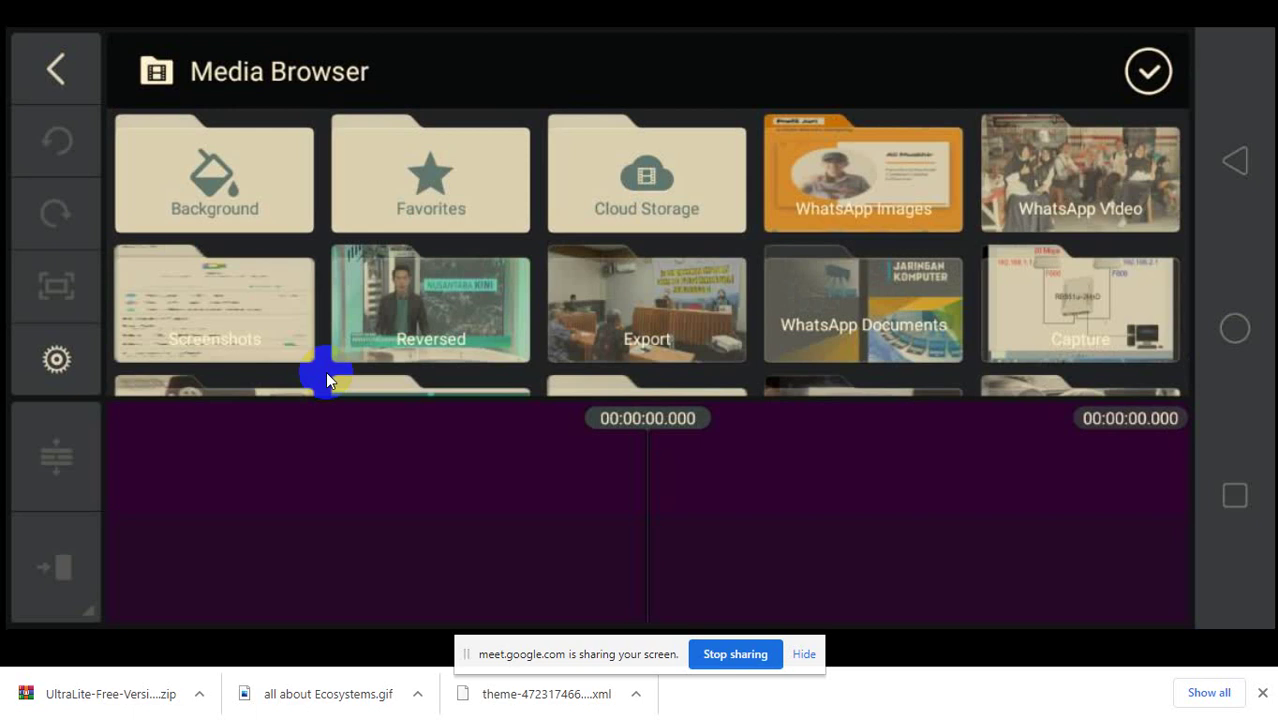
# Browse the Media Browser folders for the Download images to add
pyautogui.scroll(-2, 325, 371)
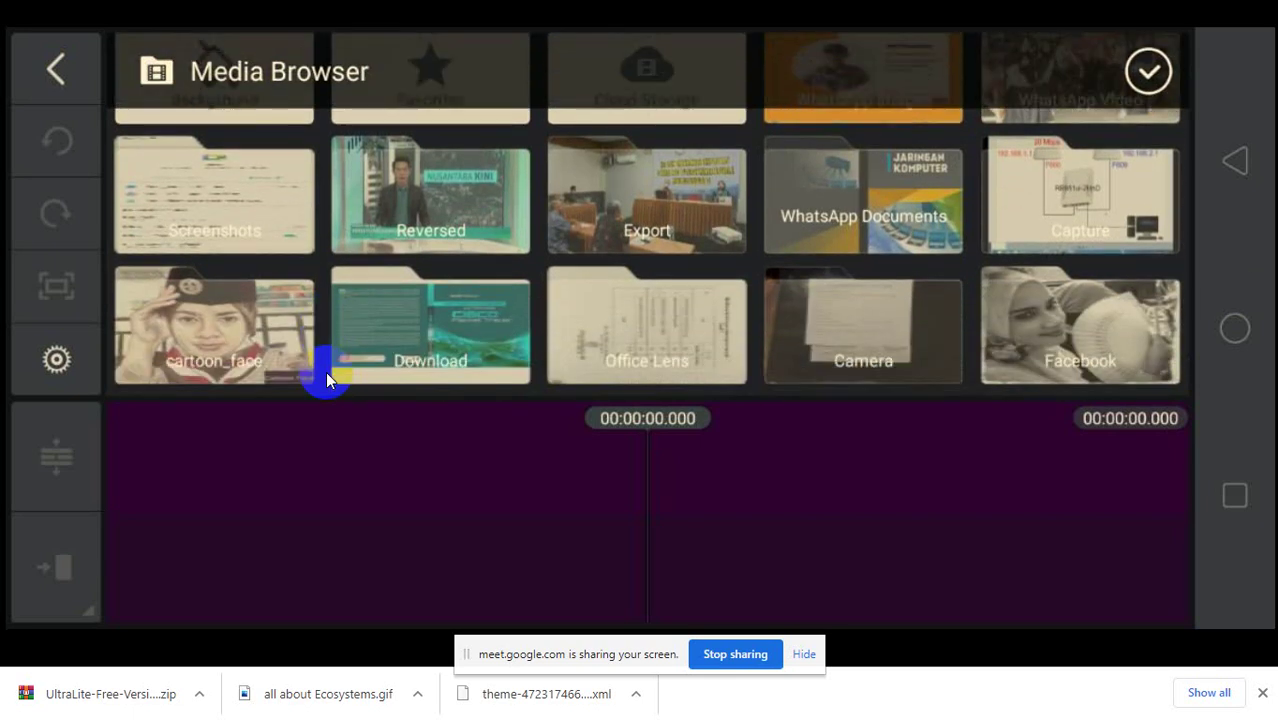
pyautogui.scroll(2, 325, 371)
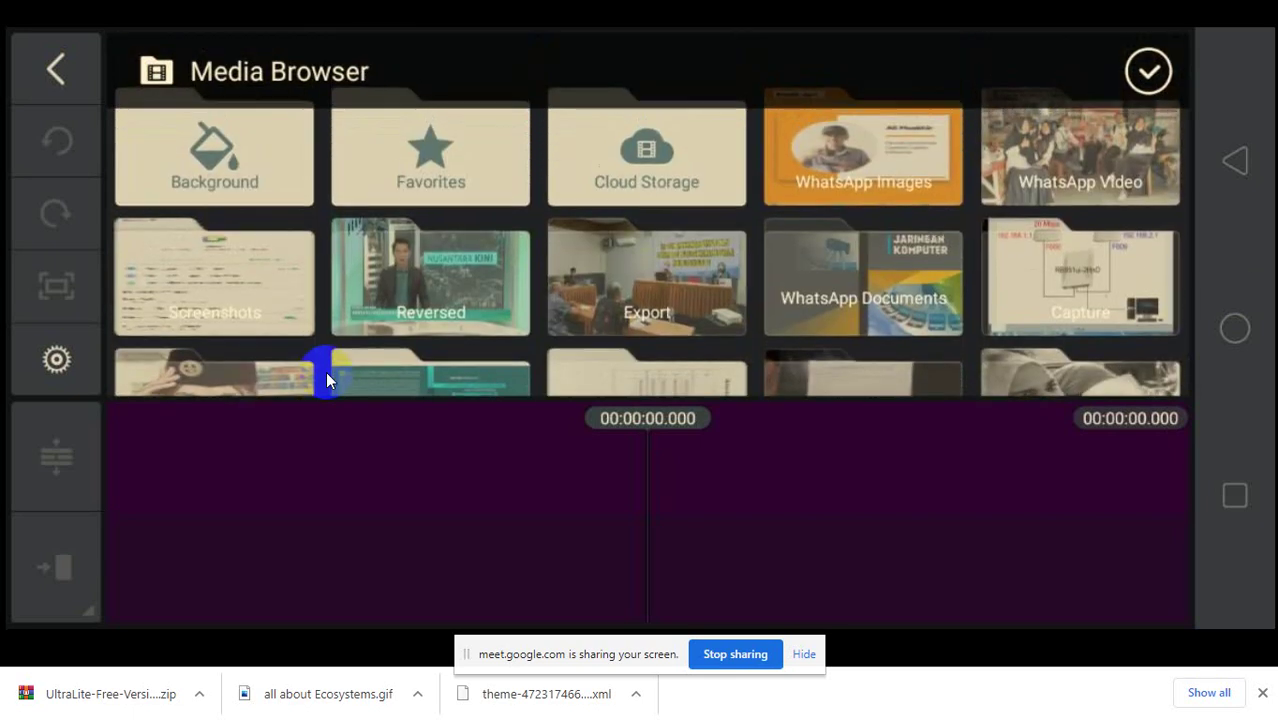
pyautogui.scroll(-2, 325, 371)
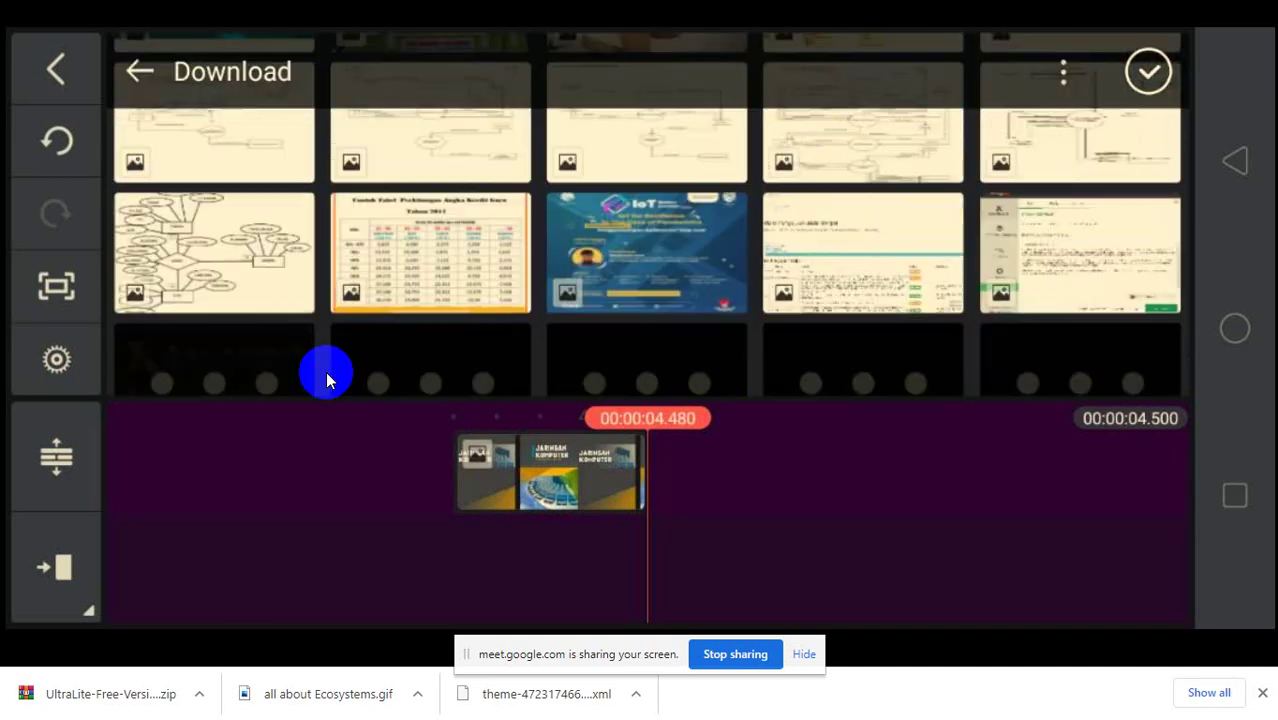
pyautogui.scroll(-3, 327, 378)
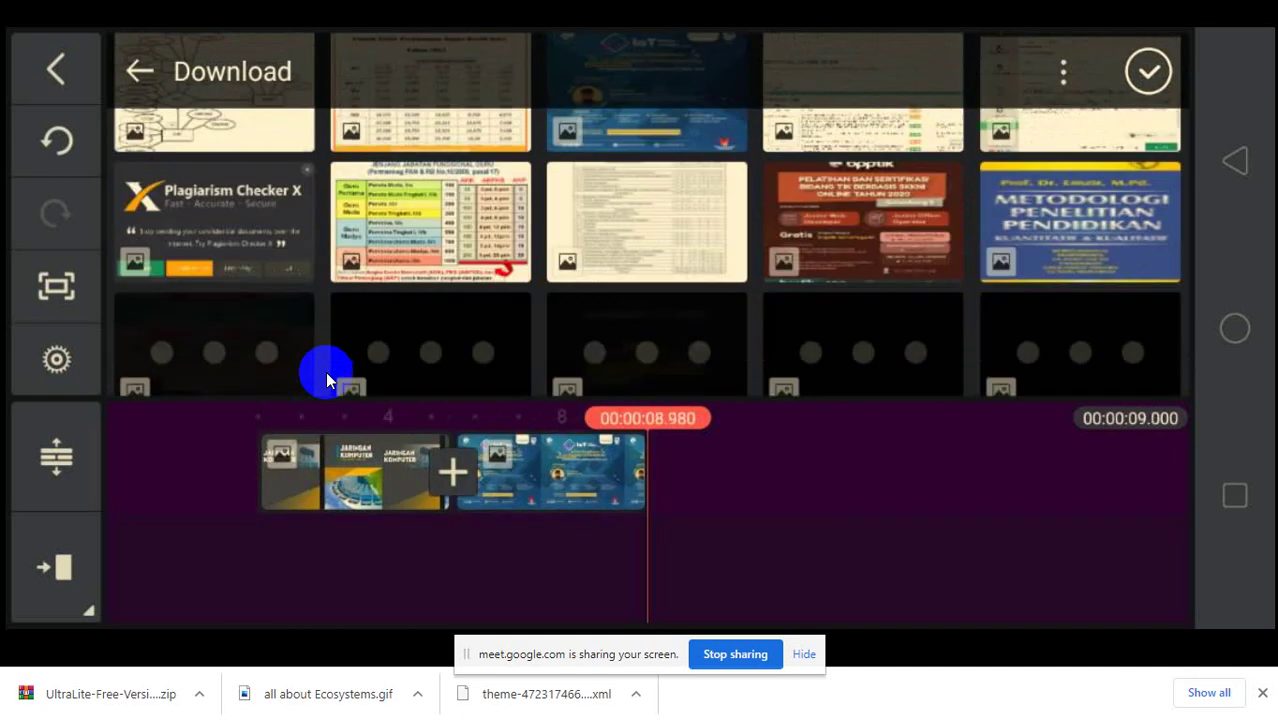
pyautogui.scroll(-2, 327, 378)
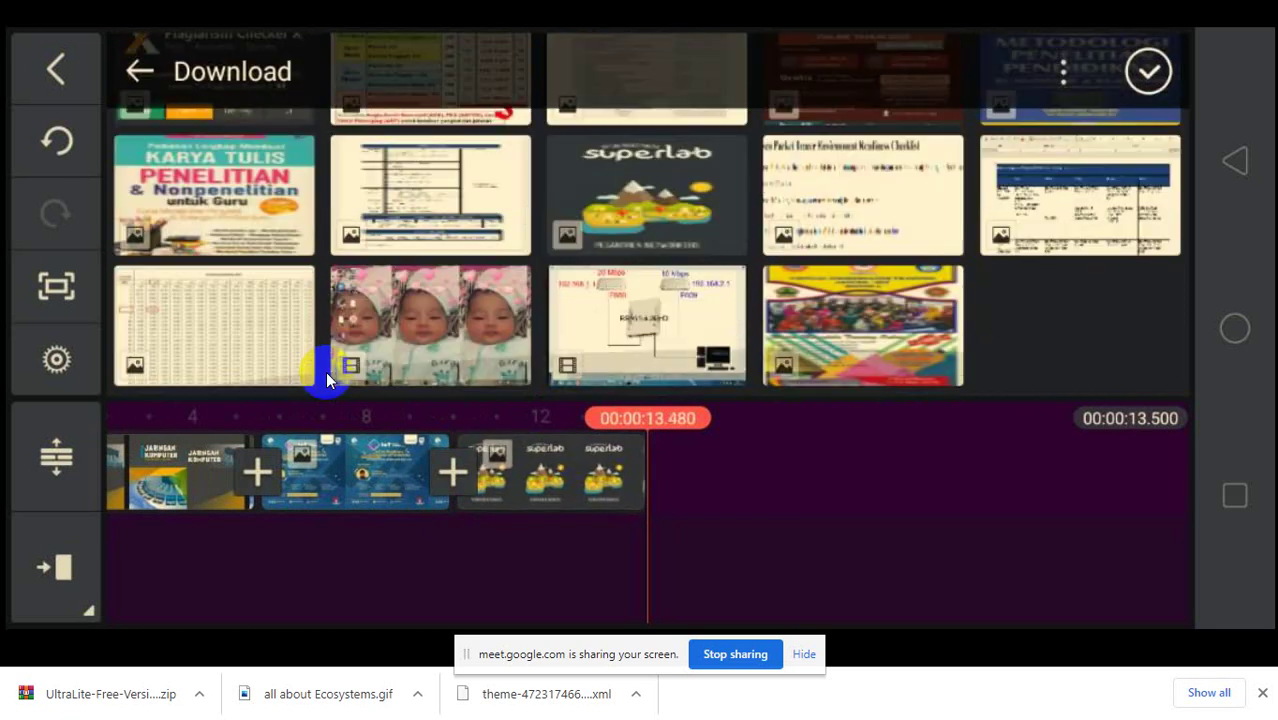
pyautogui.scroll(1, 327, 378)
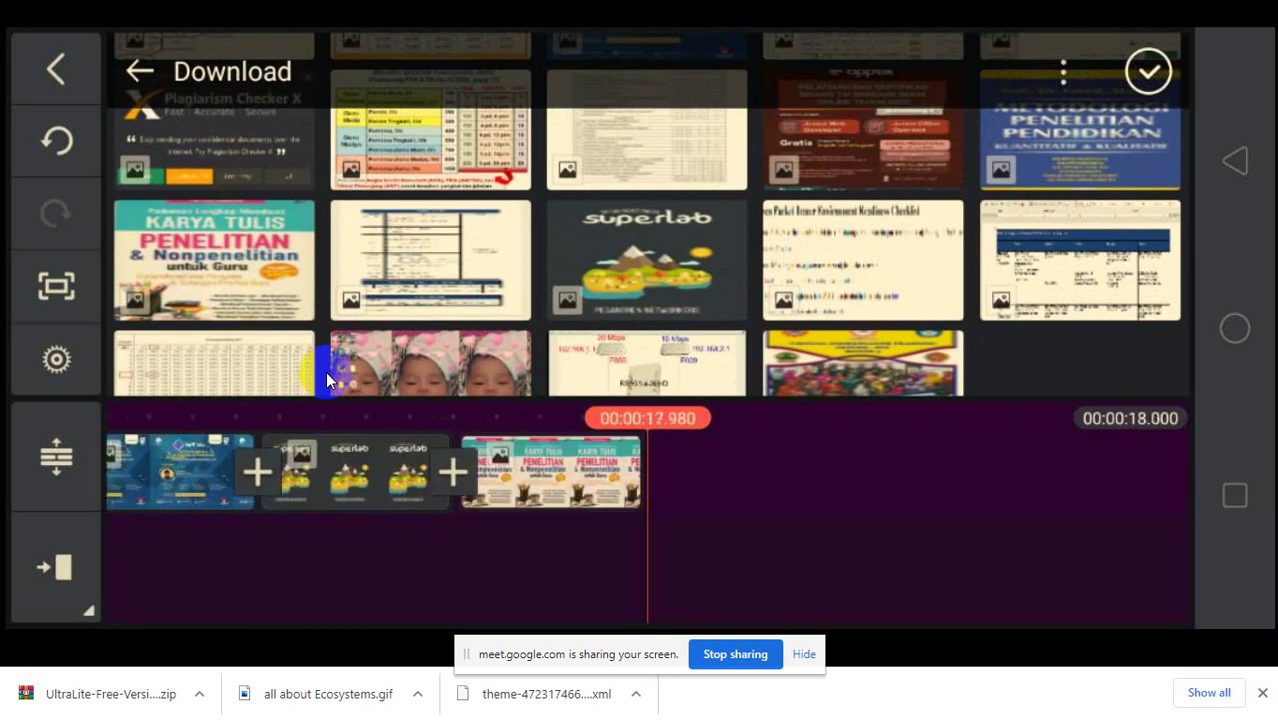
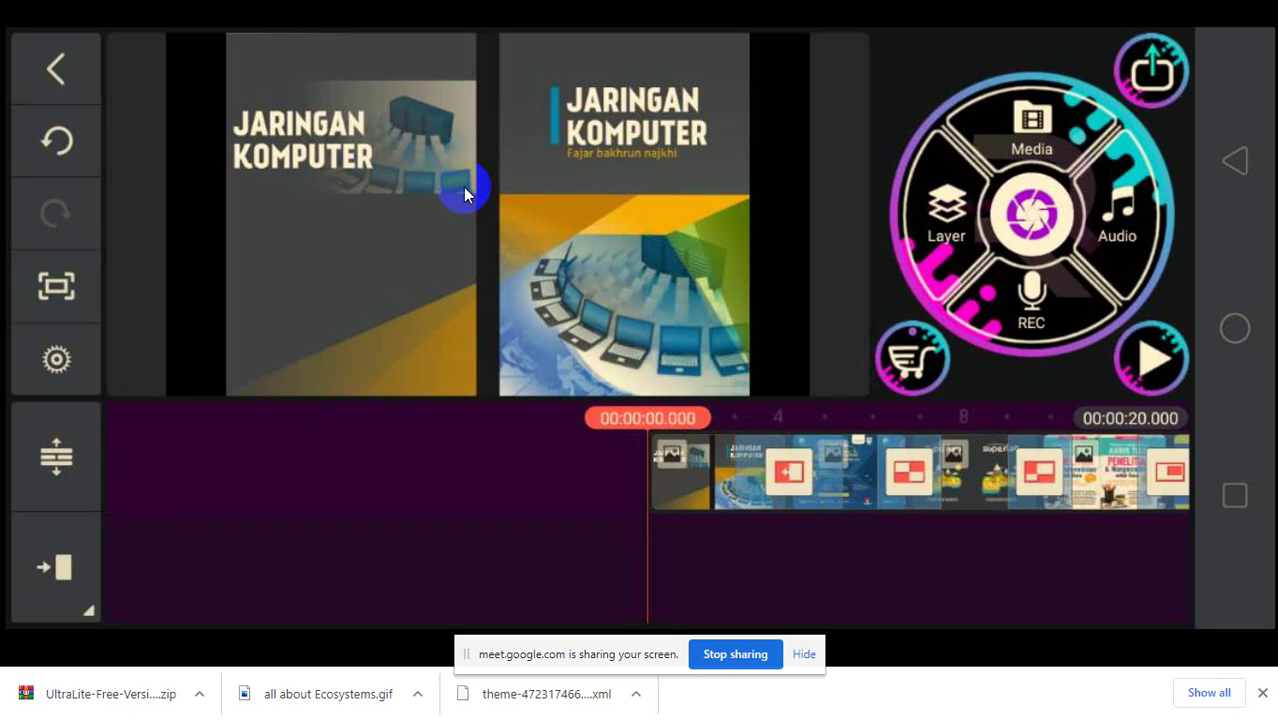
# Close the KineMaster project, exit to the phone's home screen, and leave full-screen mirroring
pyautogui.rightClick(463, 187)
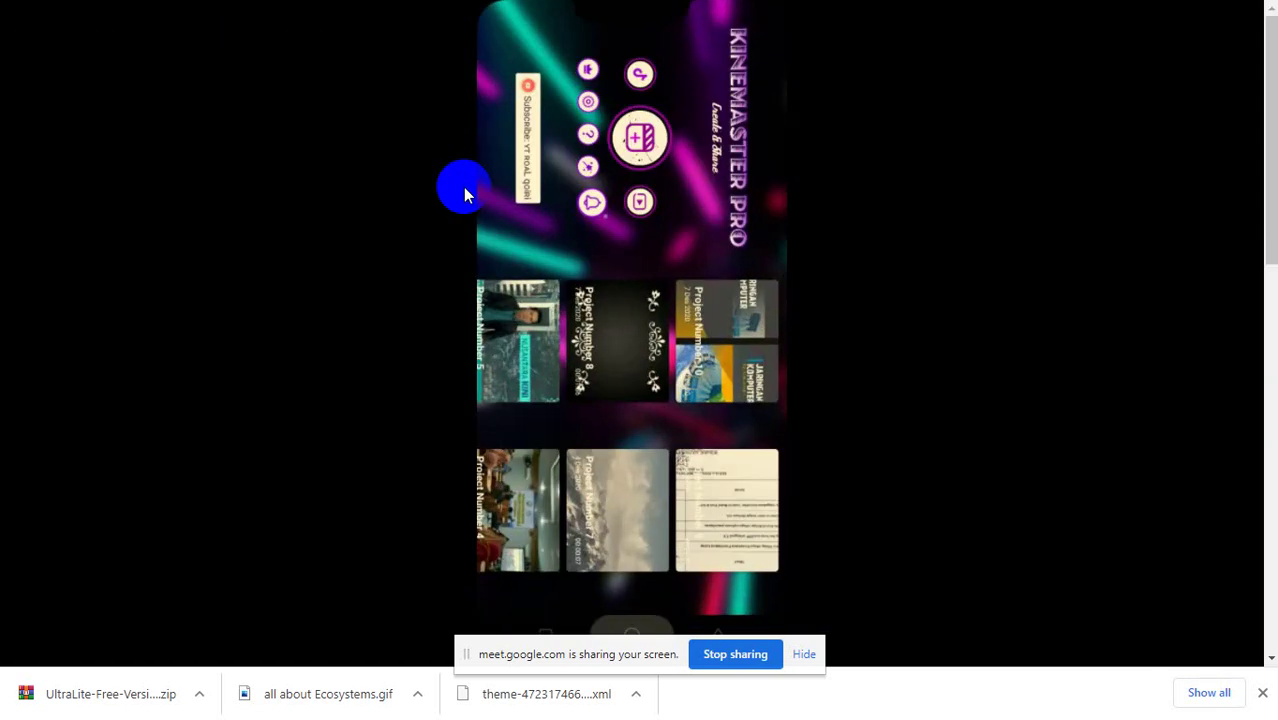
pyautogui.rightClick(463, 187)
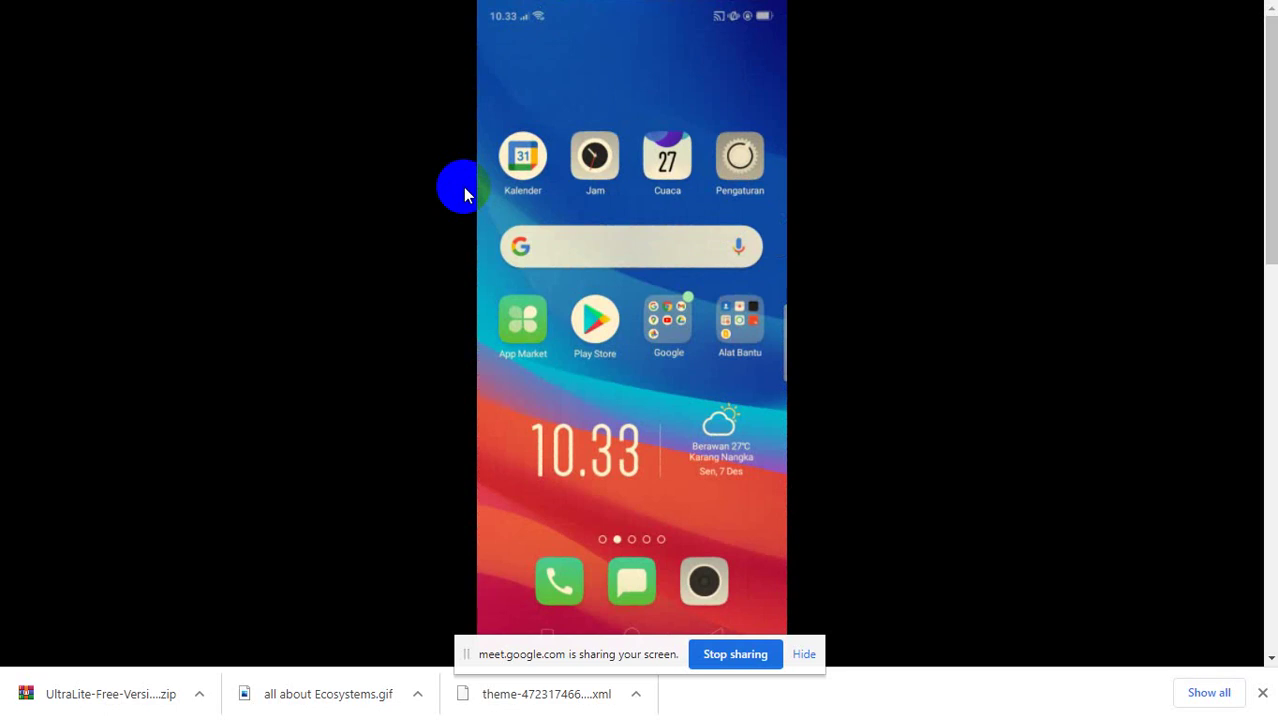
pyautogui.press('Escape')
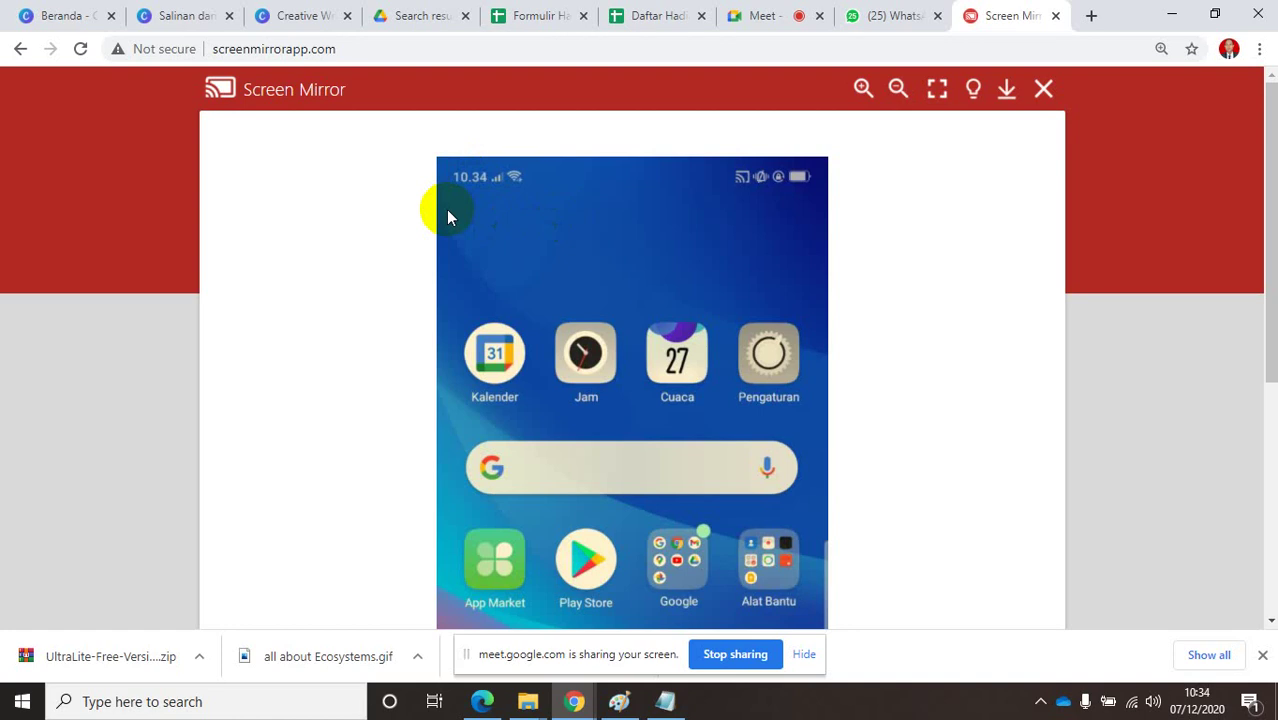
# Switch to the Creative Writing Canva tab in Chrome
pyautogui.click(296, 15)
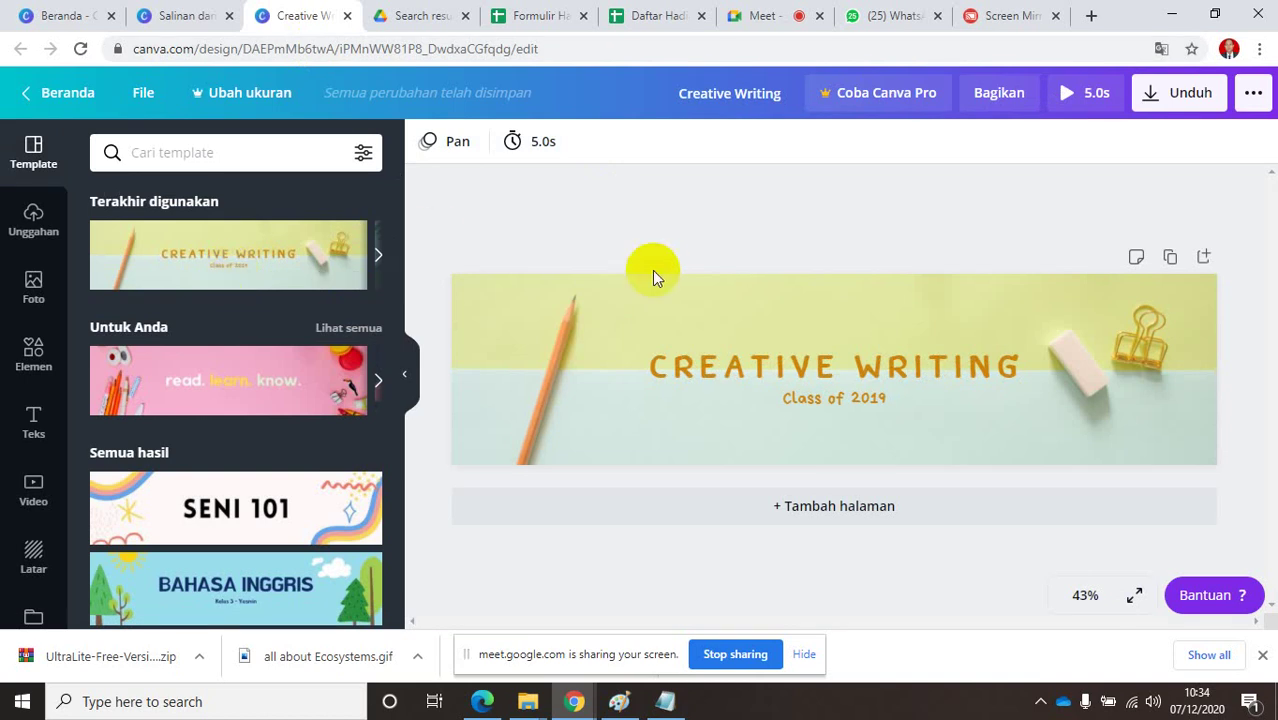
# Try Block, Fade, Tumble and Rise on the banner background, then settle on Pan
pyautogui.click(531, 290)
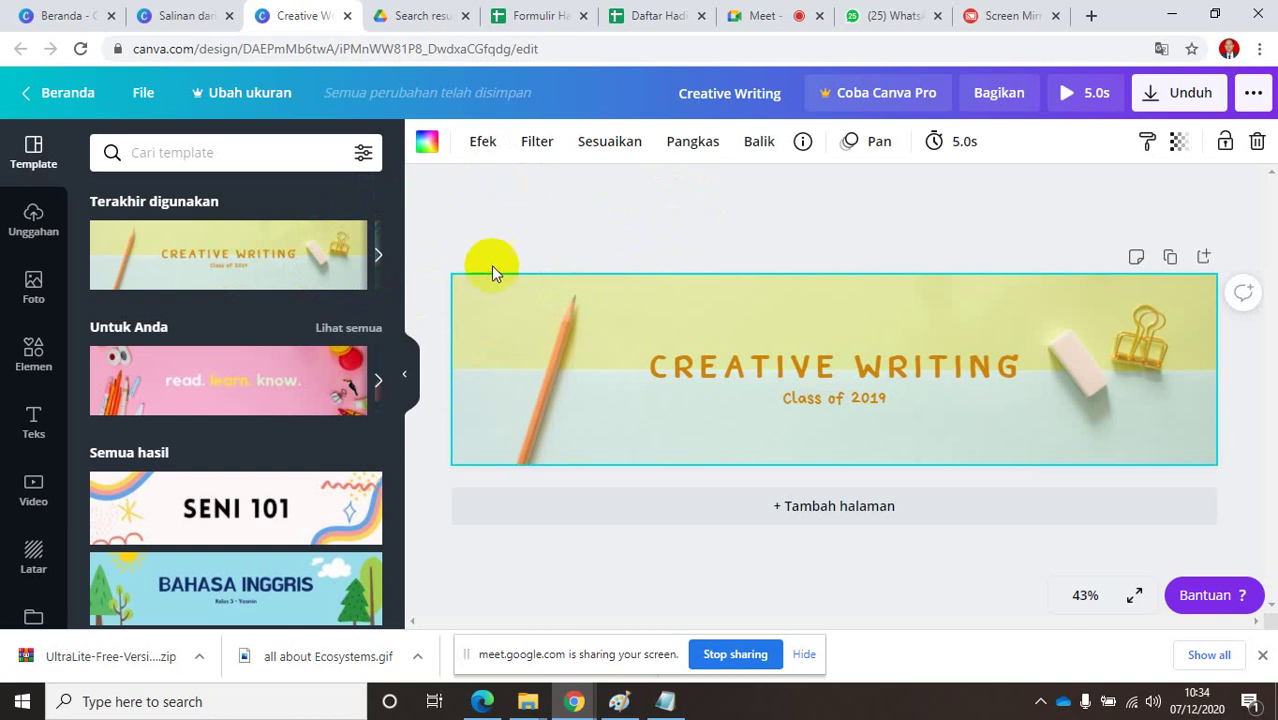
pyautogui.click(870, 148)
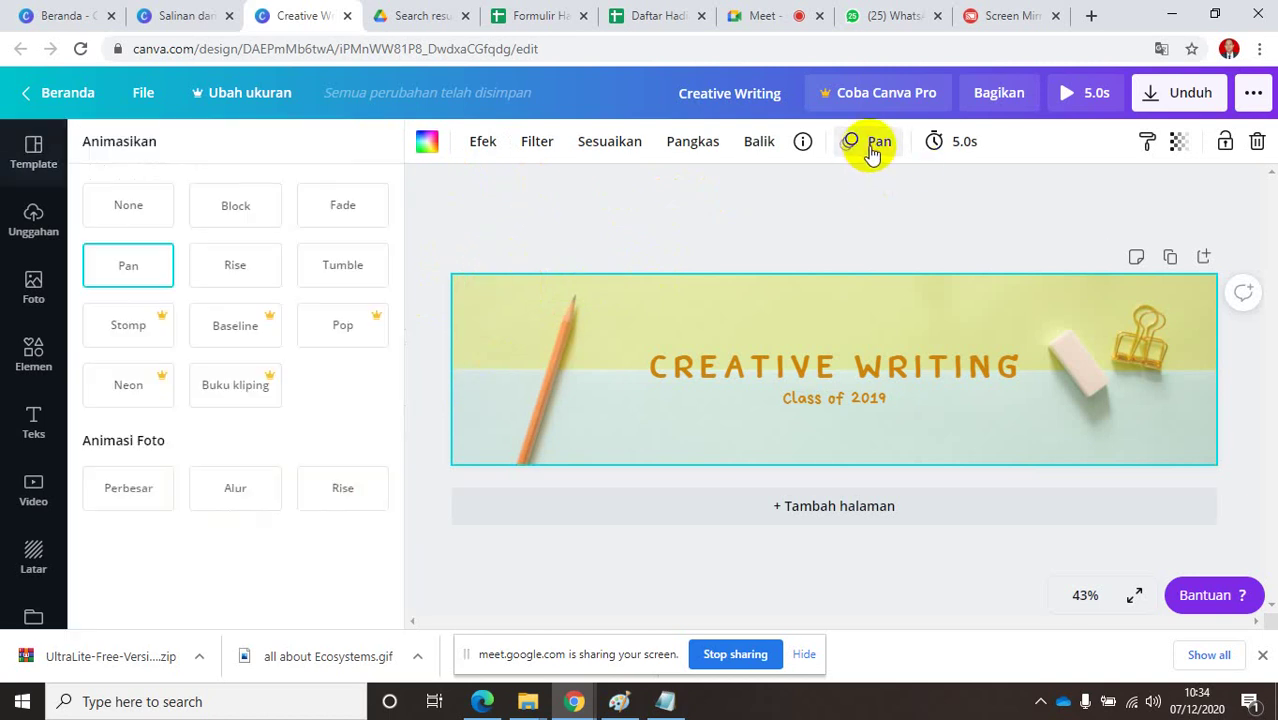
pyautogui.click(235, 205)
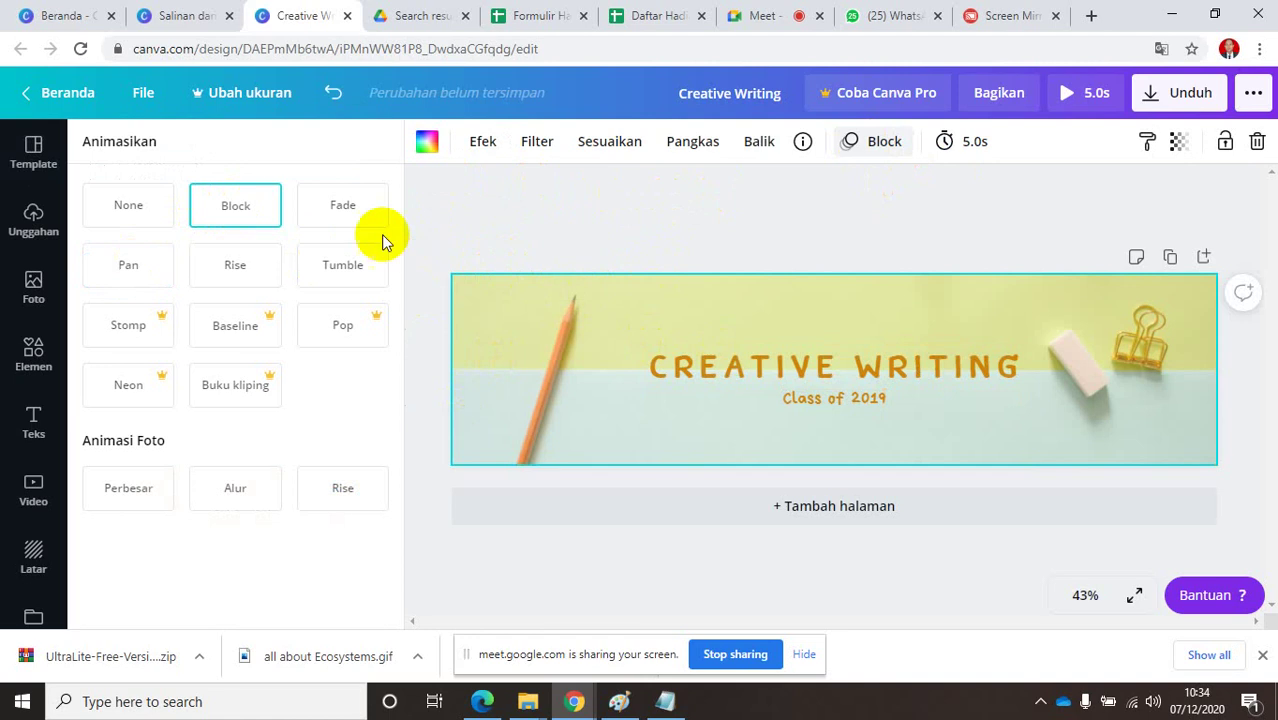
pyautogui.click(343, 207)
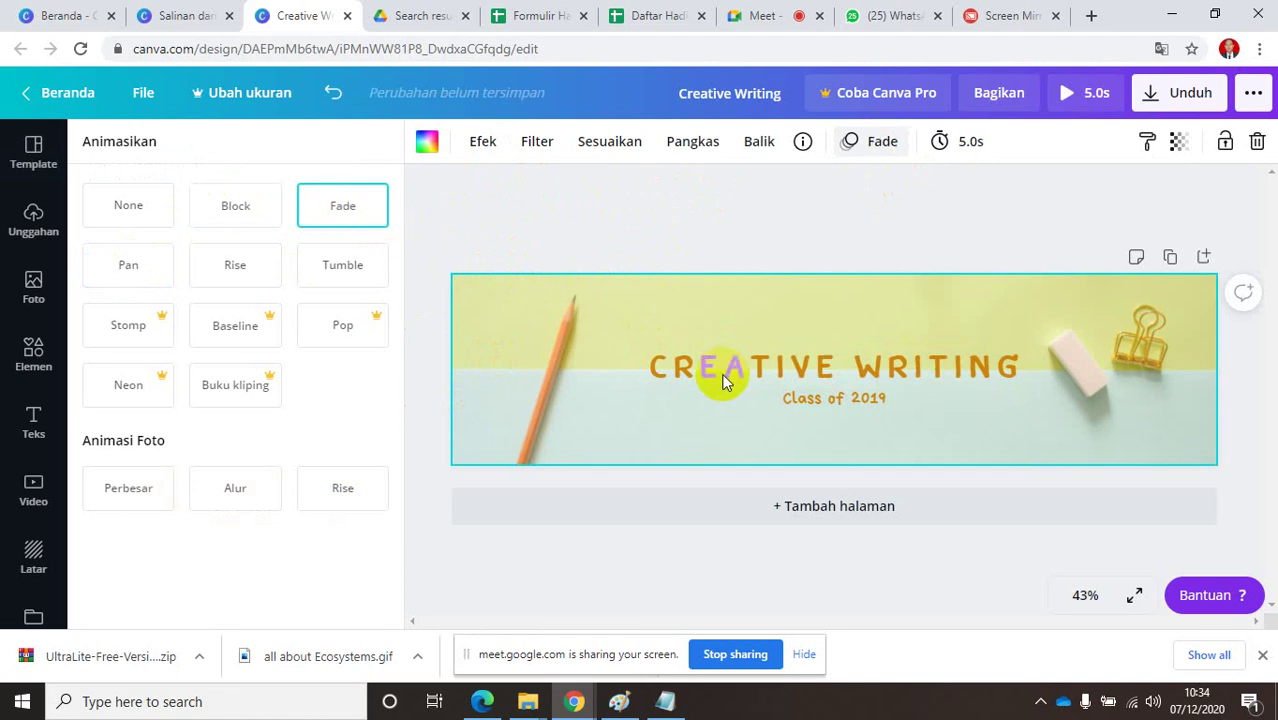
pyautogui.click(336, 282)
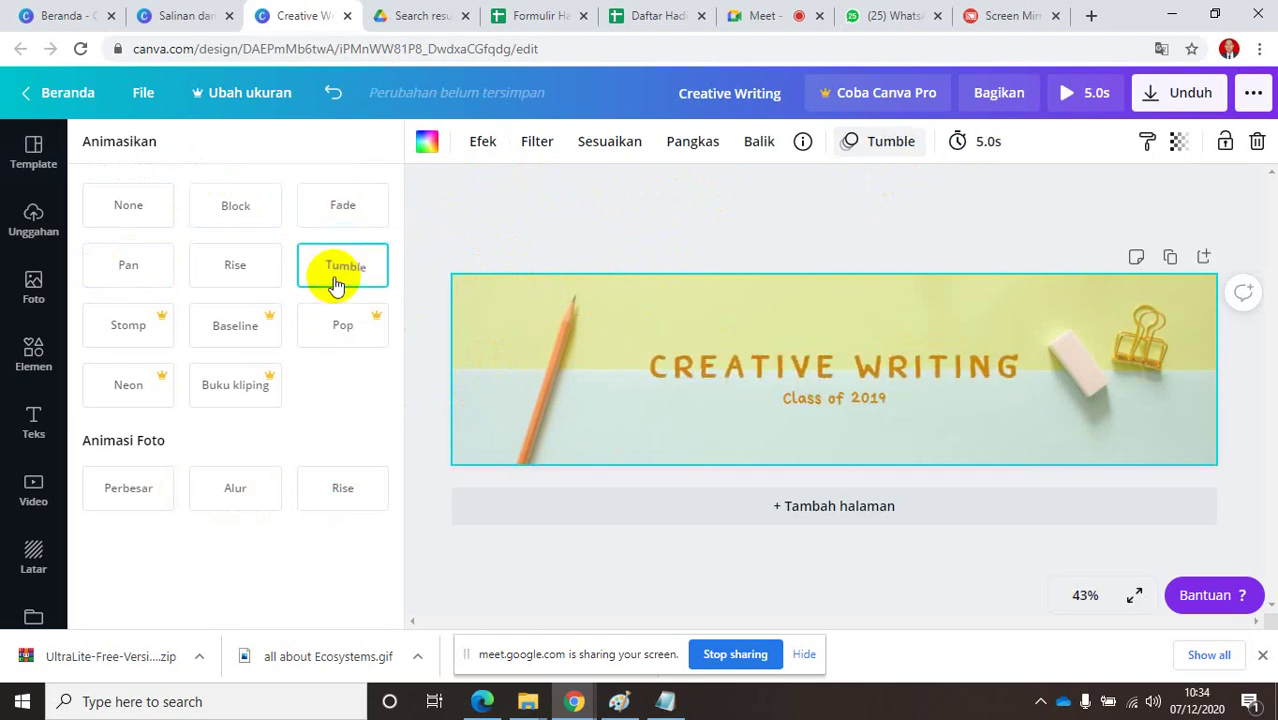
pyautogui.click(258, 254)
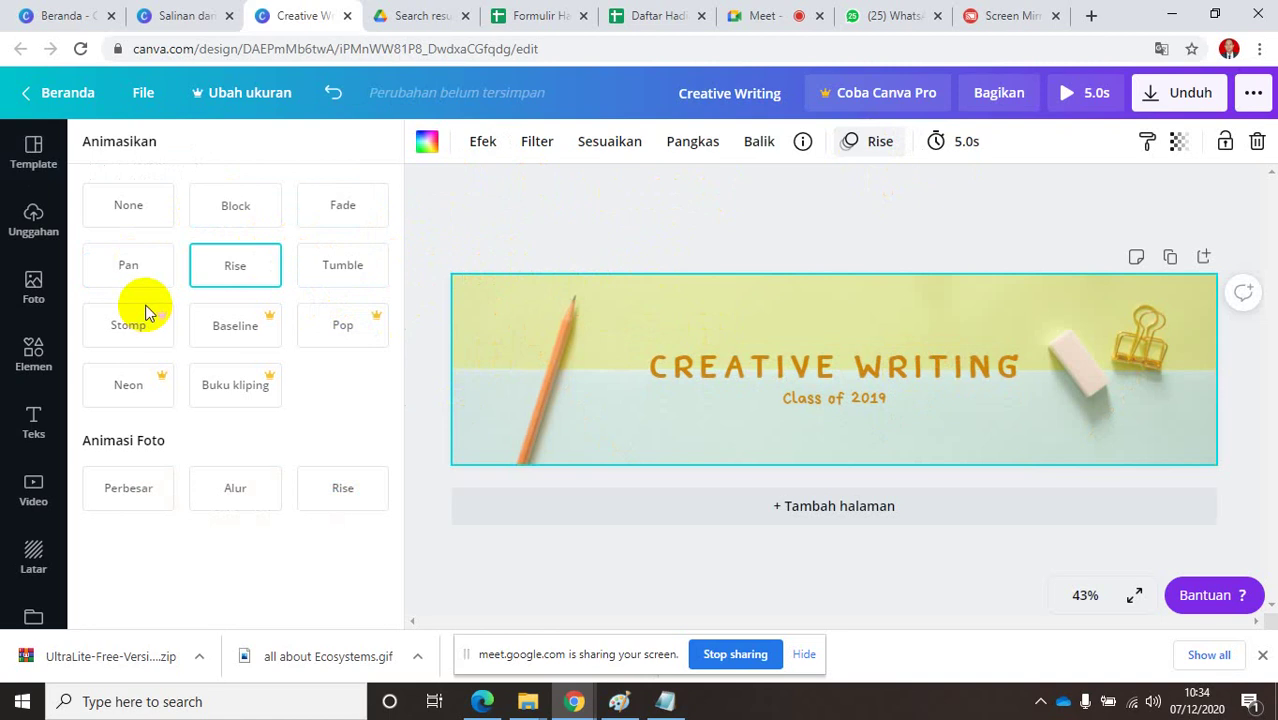
pyautogui.click(140, 274)
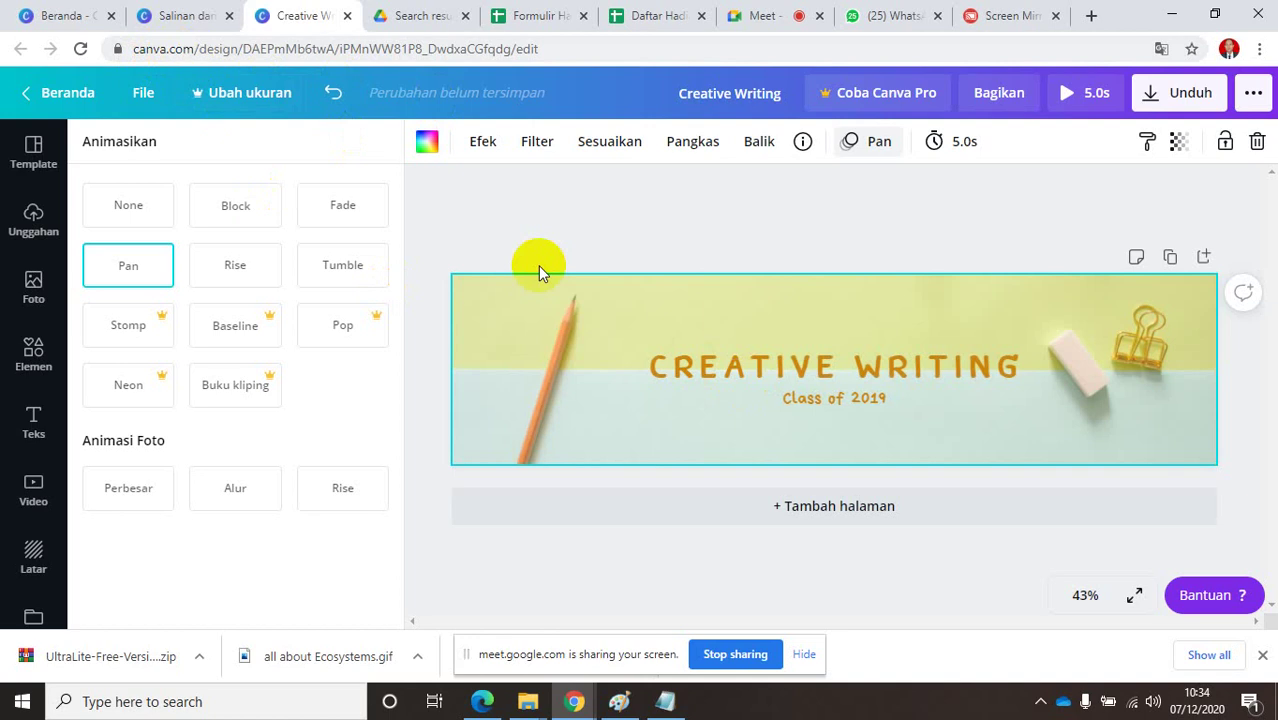
# Select canva.com in the Notepad notes
pyautogui.click(665, 701)
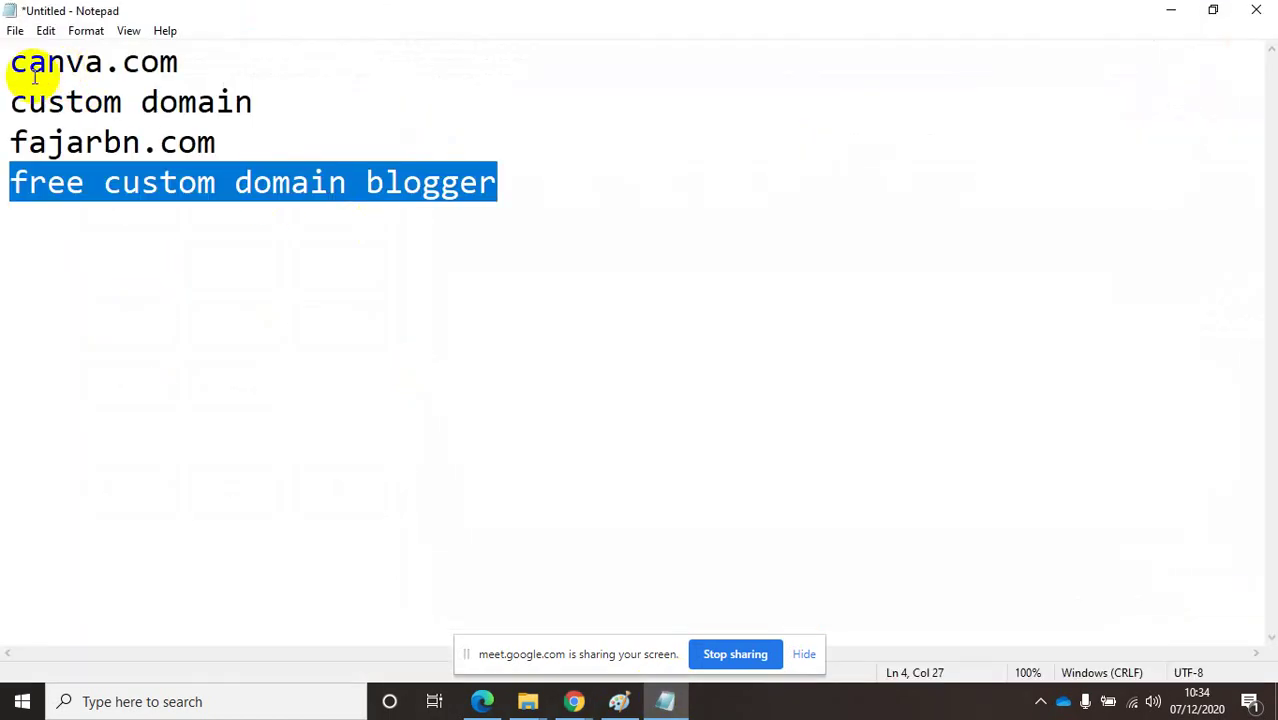
pyautogui.moveTo(12, 64); pyautogui.dragTo(133, 62)
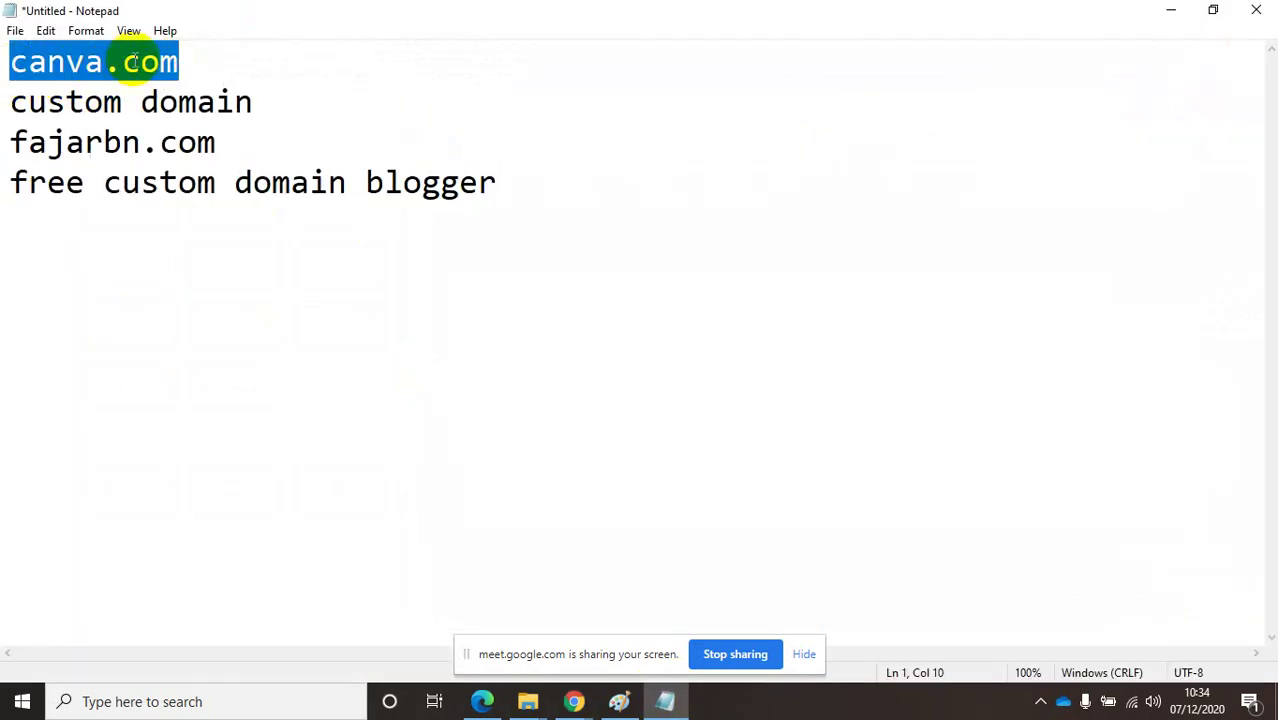
pyautogui.click(667, 698)
# Load canva.com in a new tab and sign out of the Canva account
pyautogui.click(1092, 18)
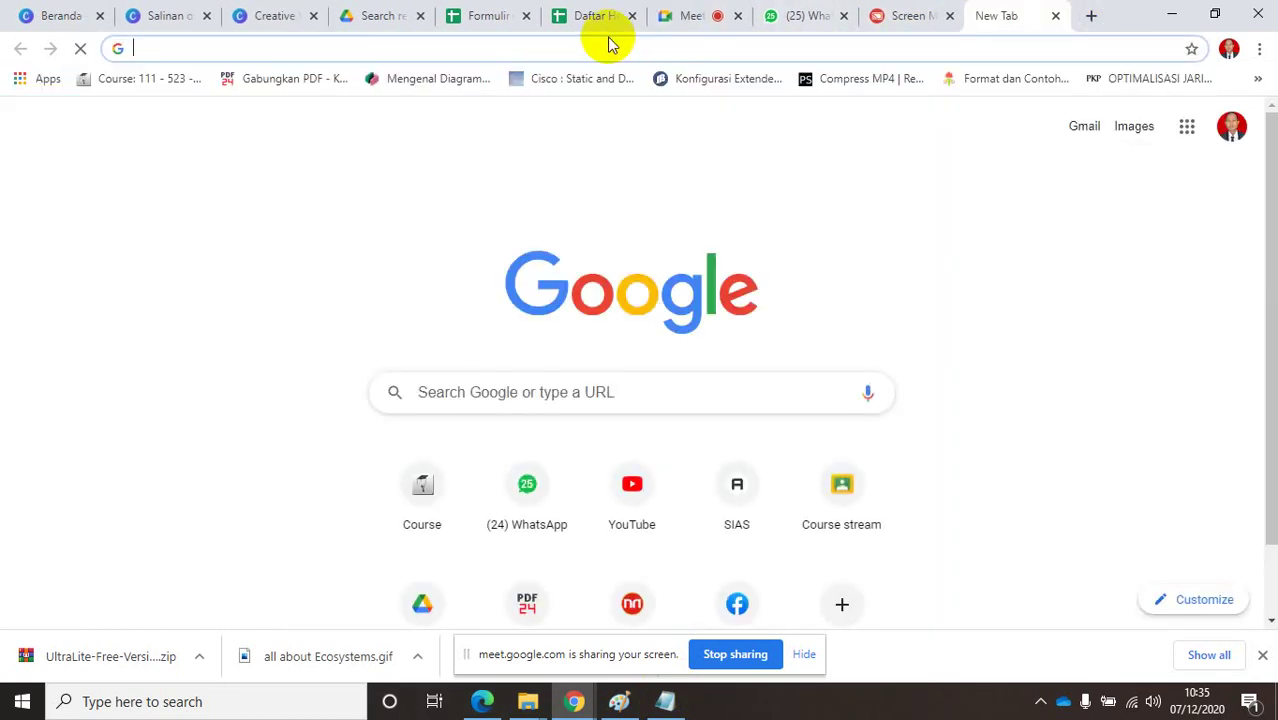
pyautogui.write('can')
pyautogui.press('Return')
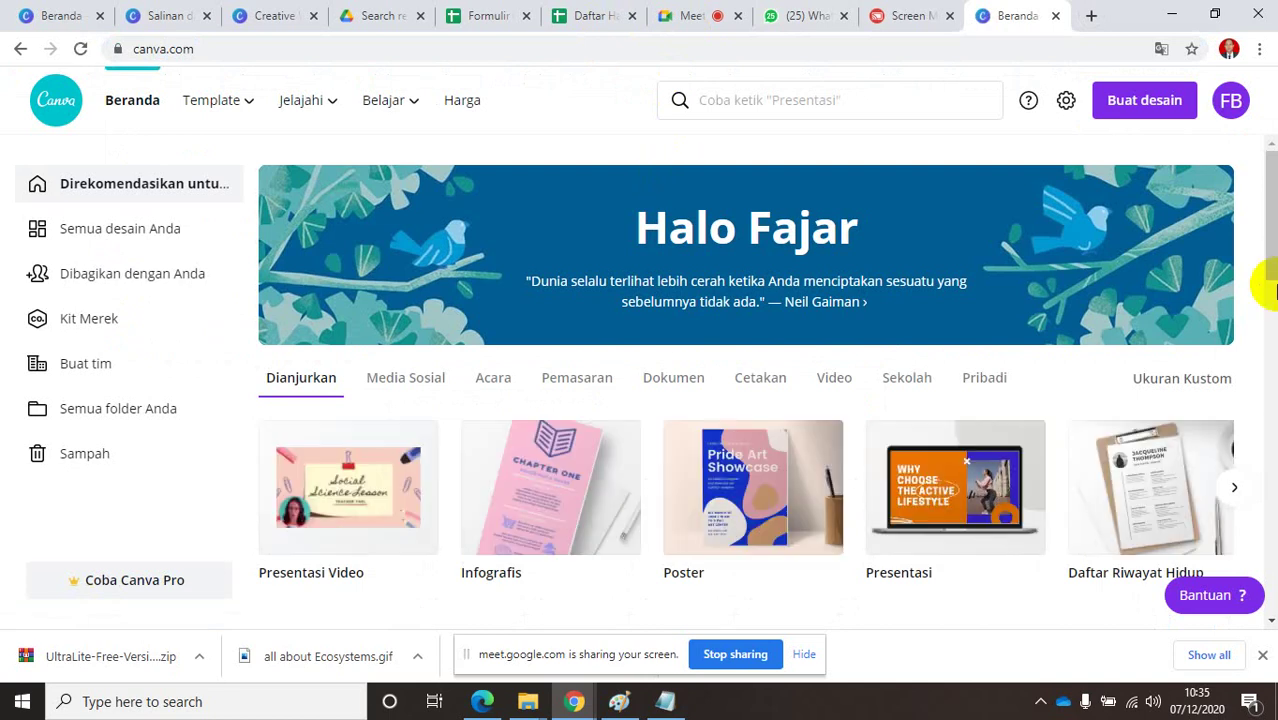
pyautogui.click(1231, 100)
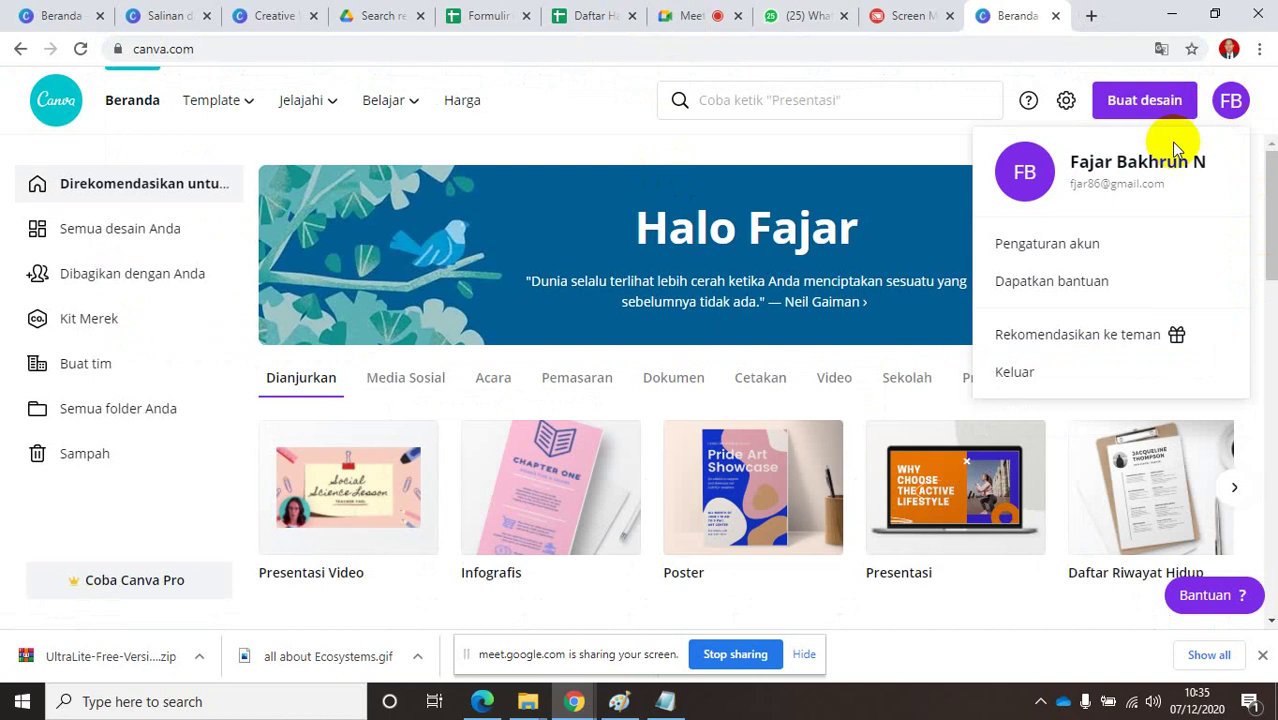
pyautogui.click(1031, 379)
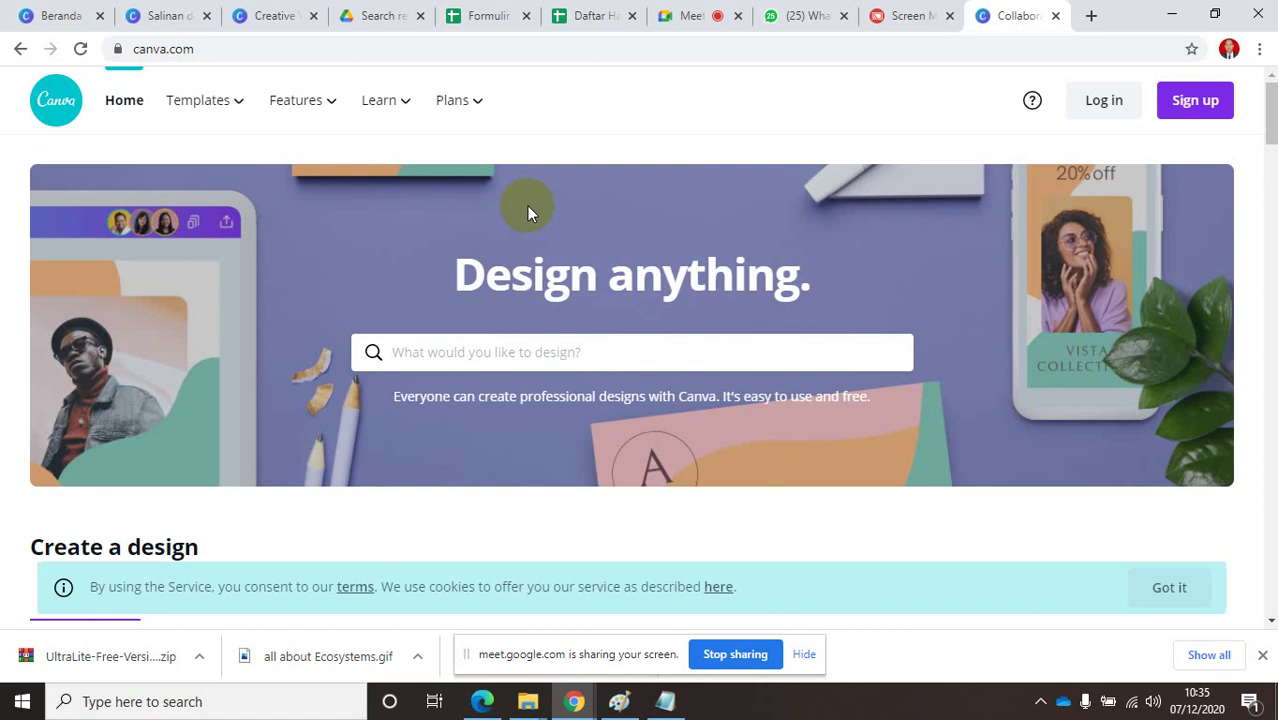
# Try signing up with Google, then dismiss the account chooser and sign-up dialog
pyautogui.scroll(-1, 543, 255)
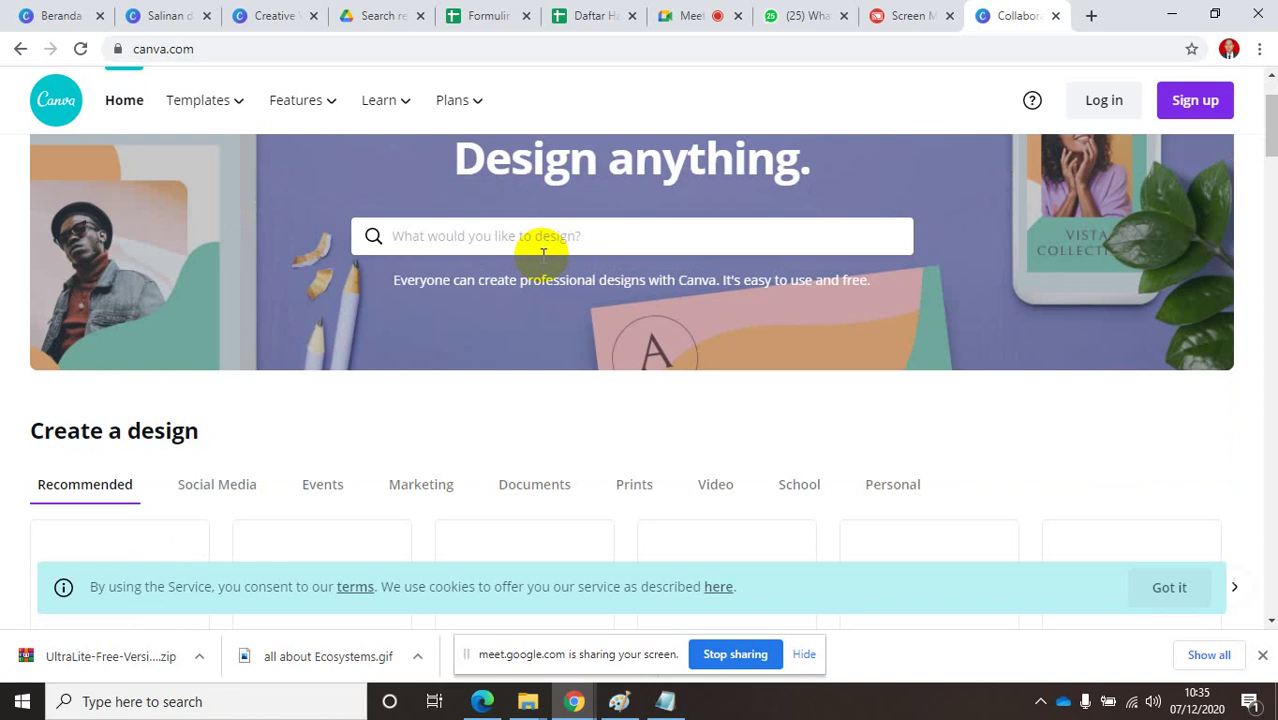
pyautogui.scroll(-1, 541, 258)
pyautogui.scroll(2, 541, 258)
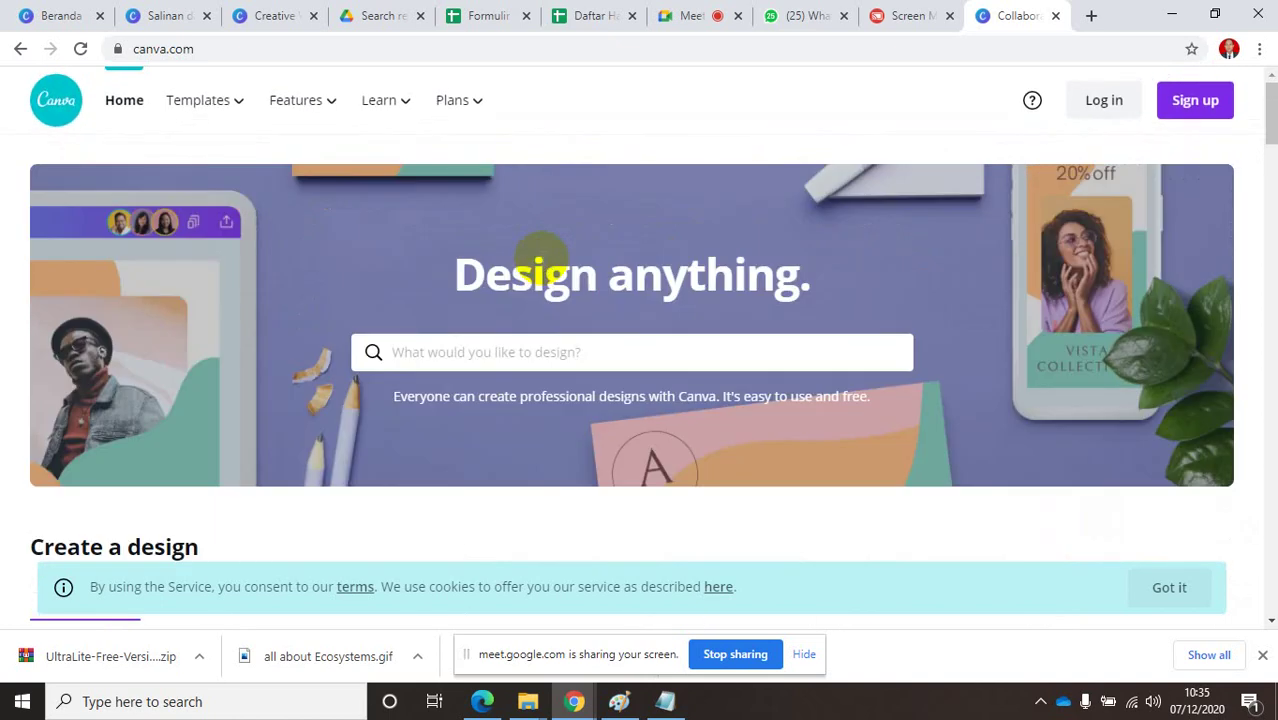
pyautogui.click(1192, 102)
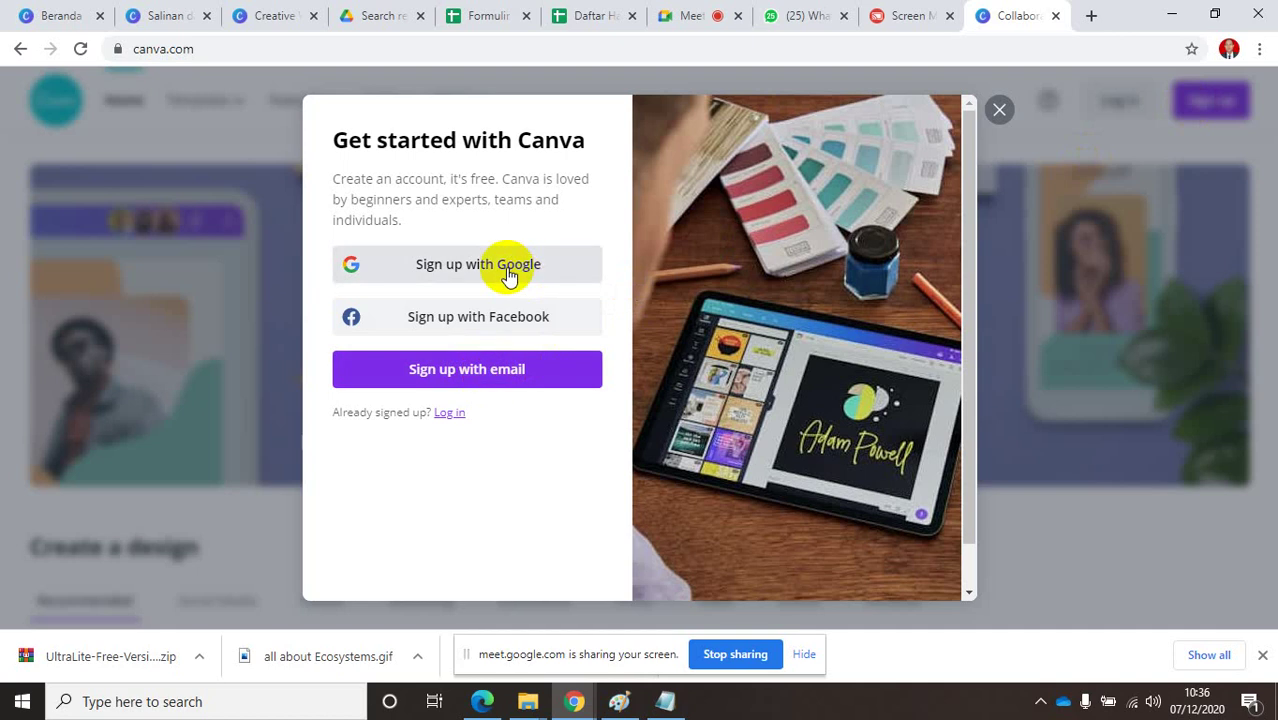
pyautogui.click(508, 274)
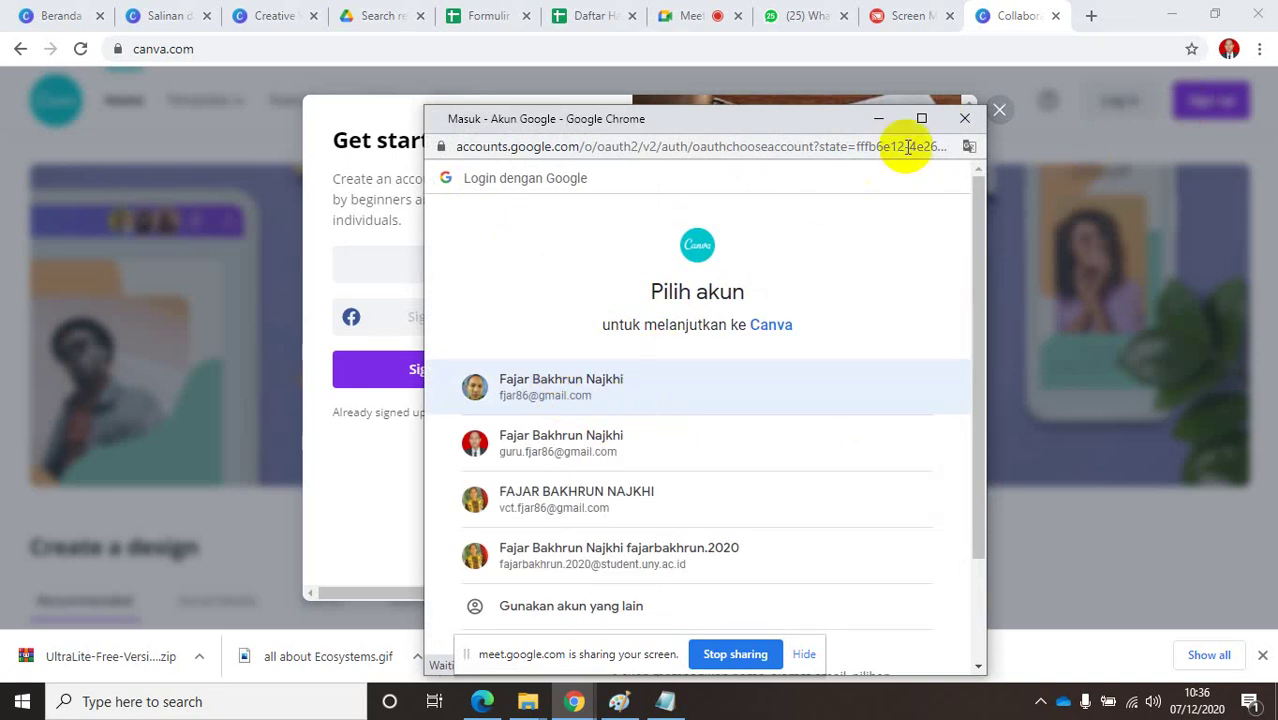
pyautogui.click(964, 118)
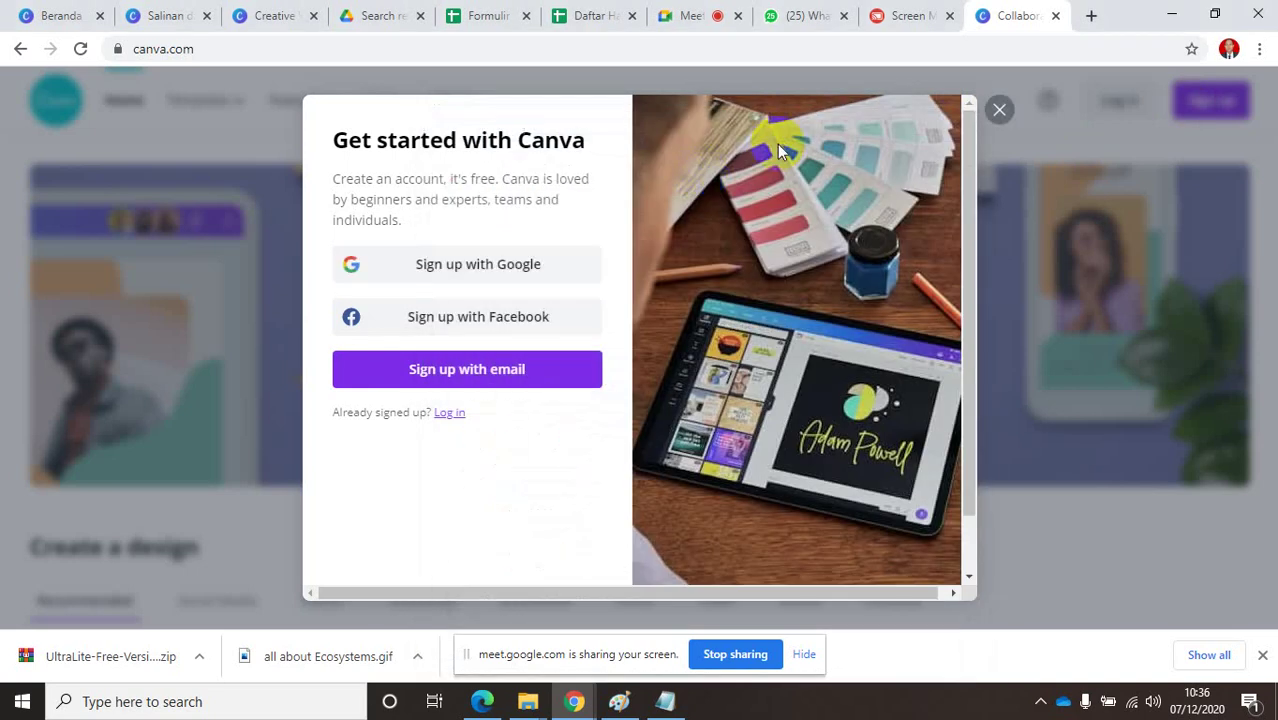
pyautogui.click(998, 112)
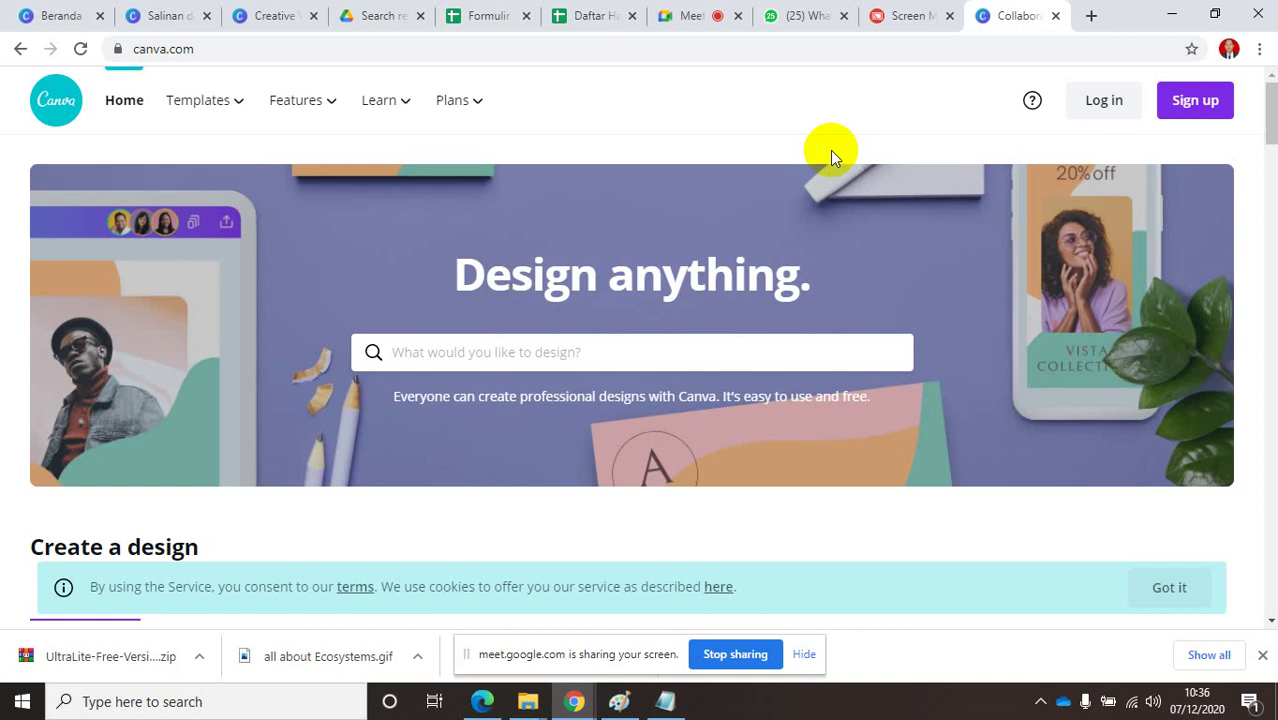
# Log in to Canva with the first Google account
pyautogui.click(1092, 102)
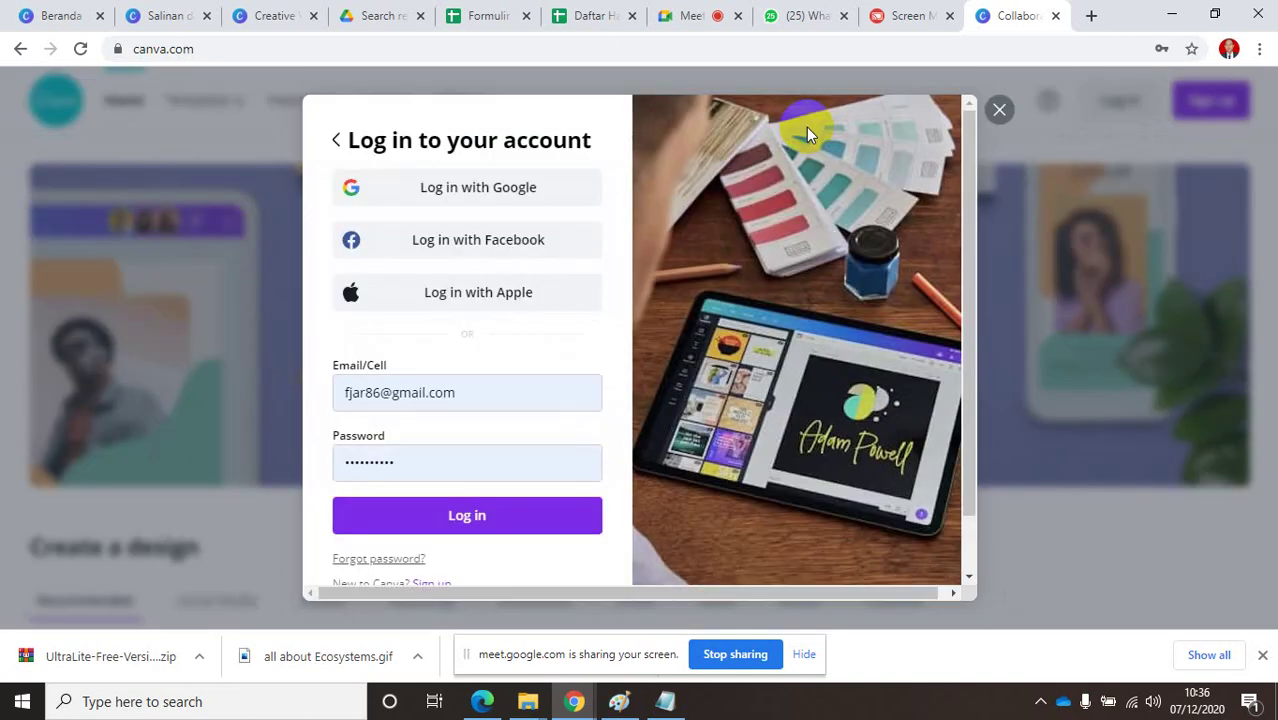
pyautogui.click(461, 198)
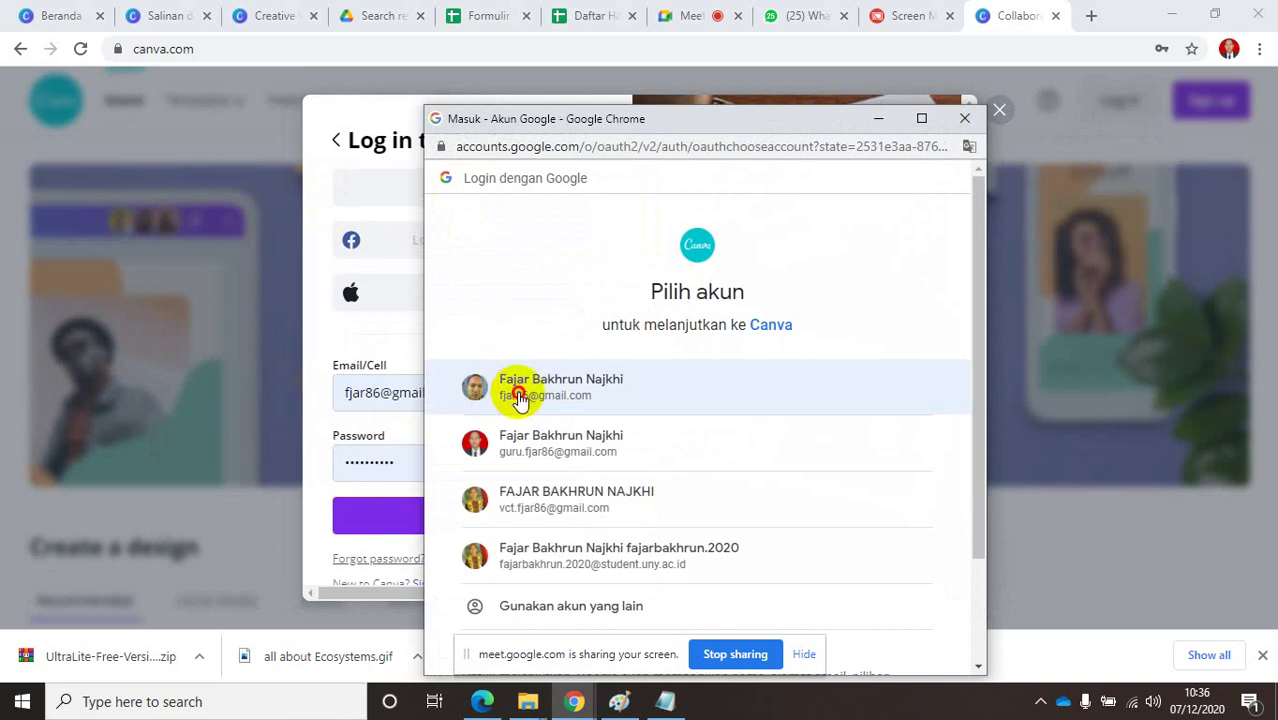
pyautogui.click(516, 396)
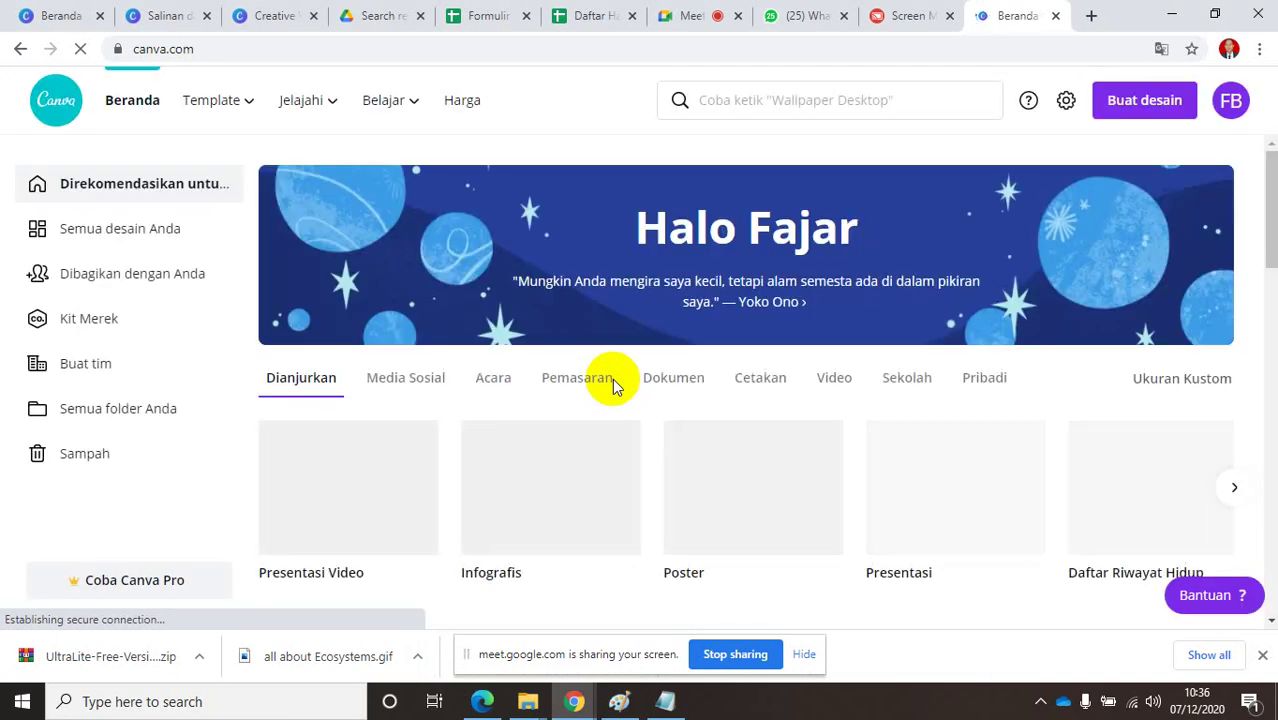
# Search 'header' and open the Header Google Classroom template results
pyautogui.scroll(-1, 567, 399)
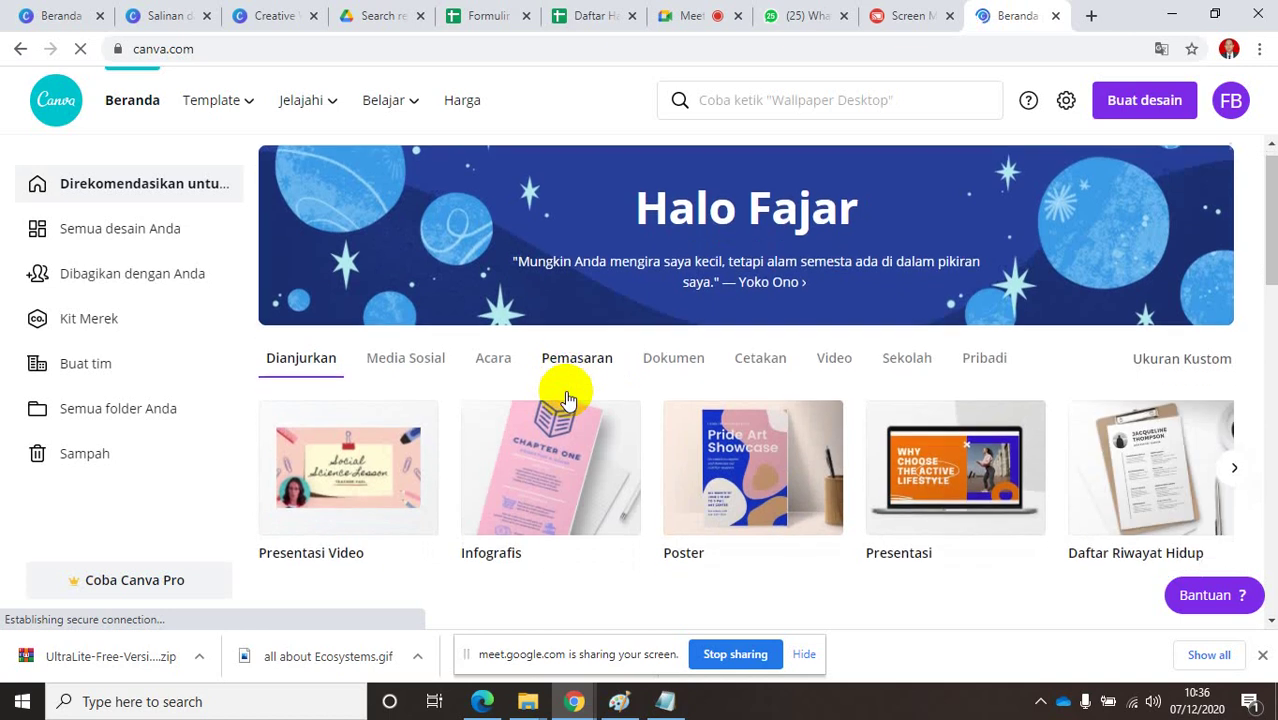
pyautogui.scroll(-3, 567, 399)
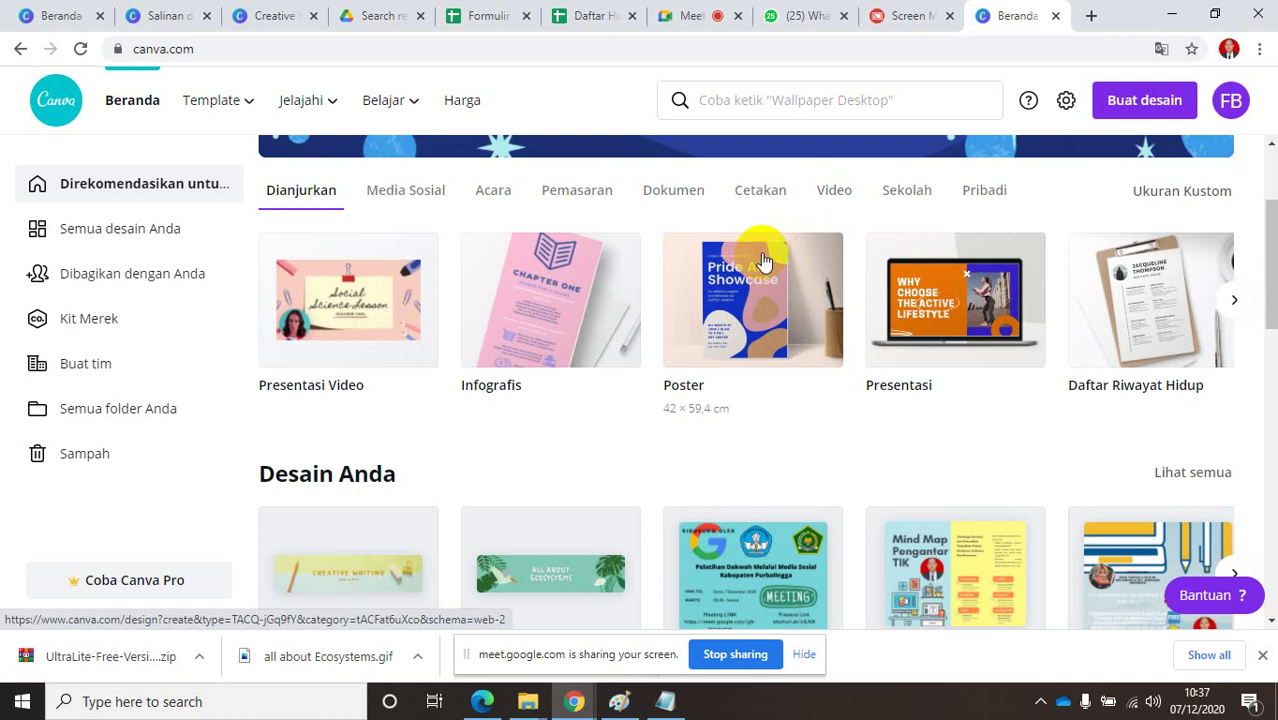
pyautogui.click(779, 102)
pyautogui.write('header')
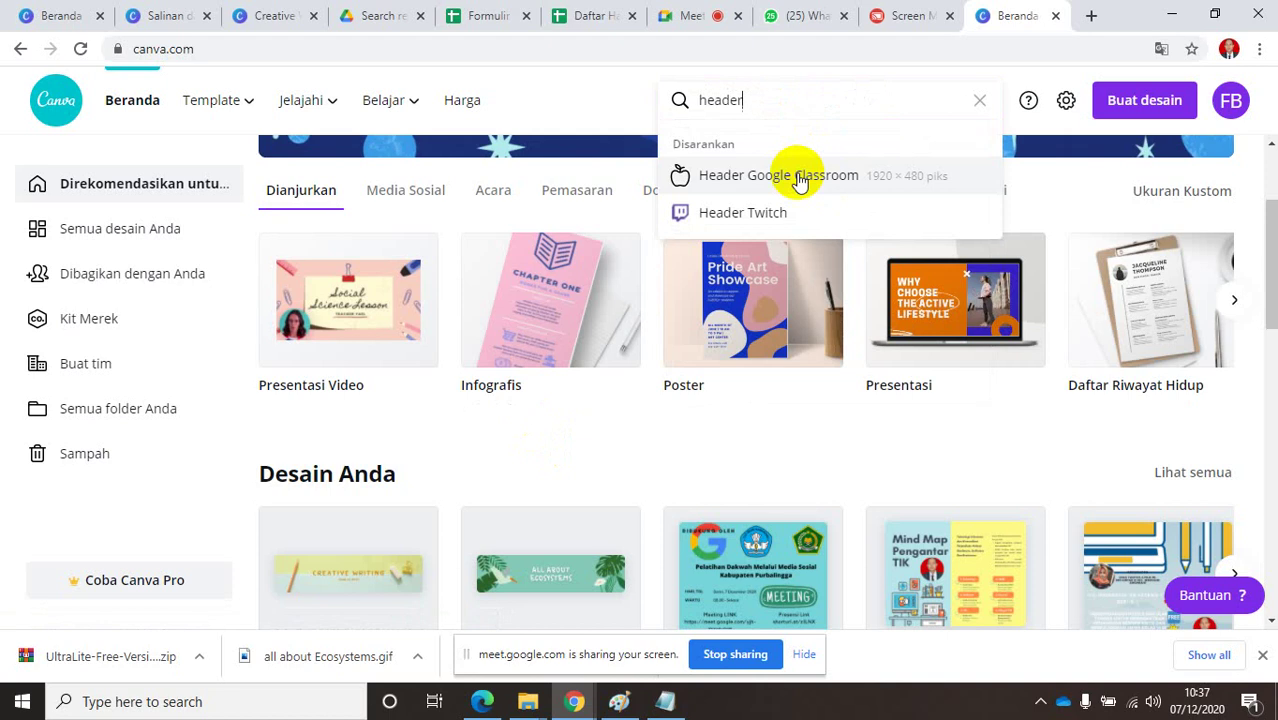
pyautogui.click(800, 181)
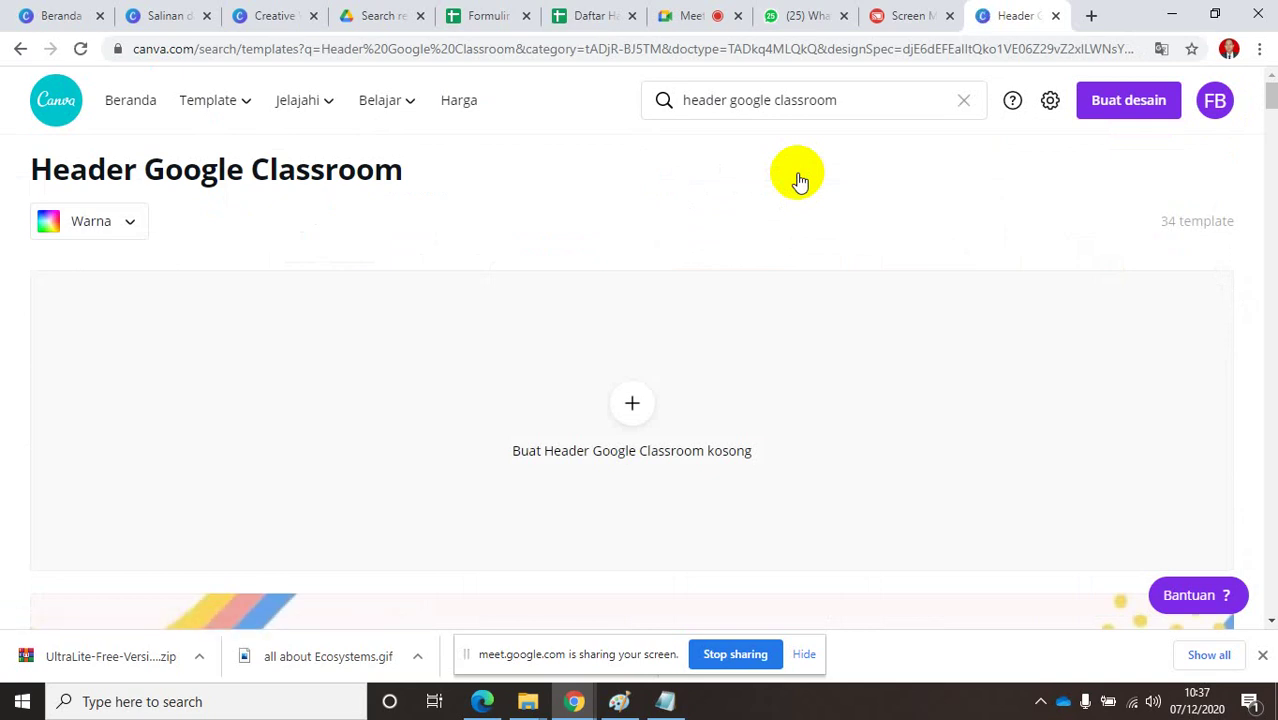
# Start a blank Header Google Classroom design and search templates for 'toko'
pyautogui.click(638, 408)
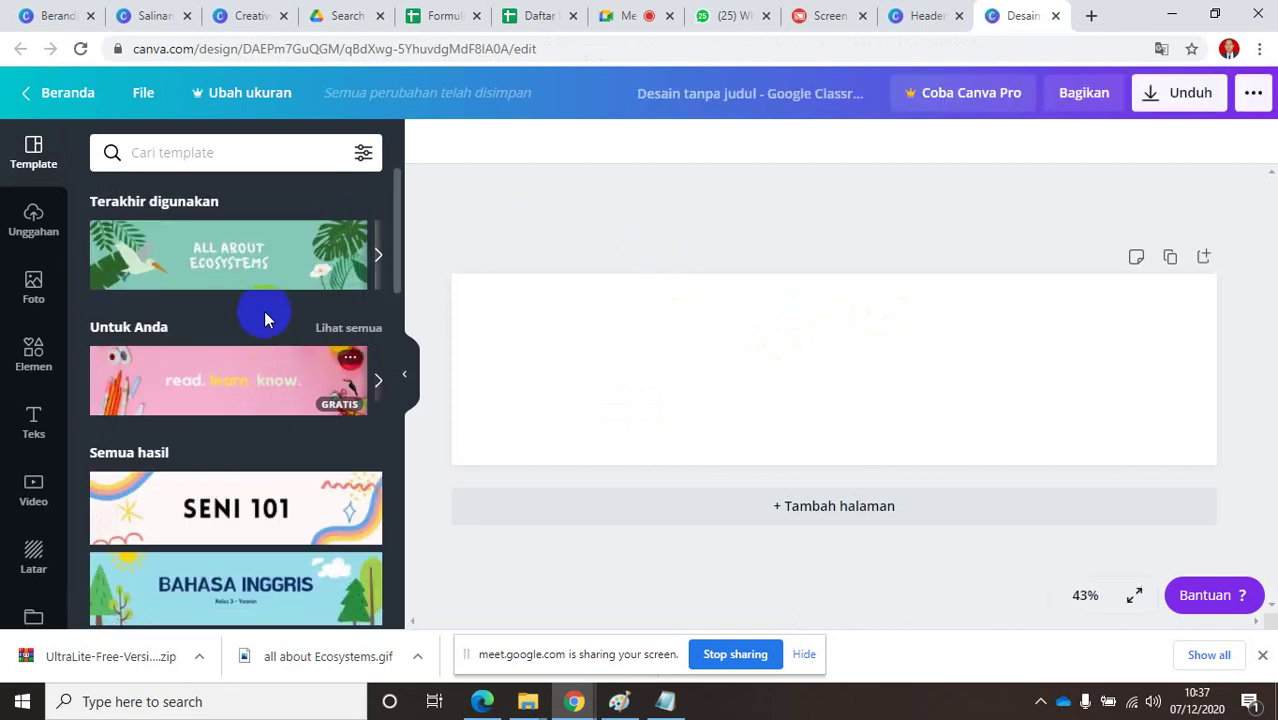
pyautogui.scroll(-2, 234, 374)
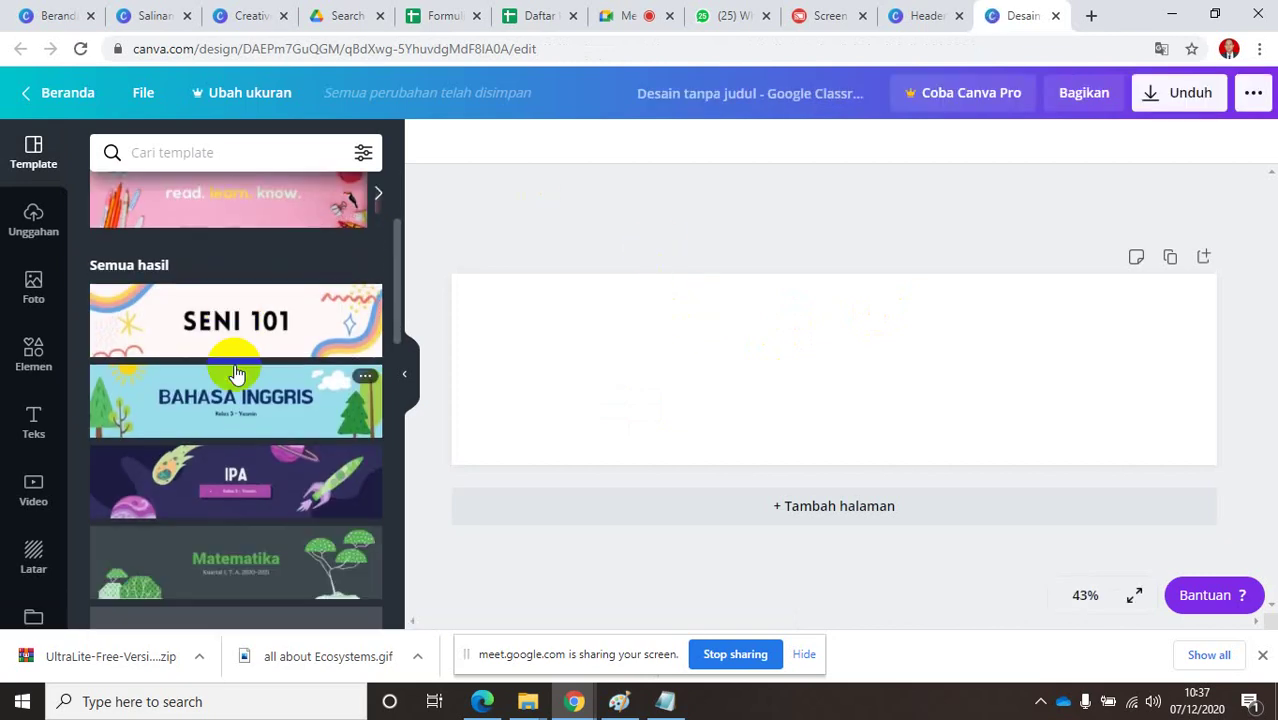
pyautogui.scroll(2, 177, 288)
pyautogui.click(205, 153)
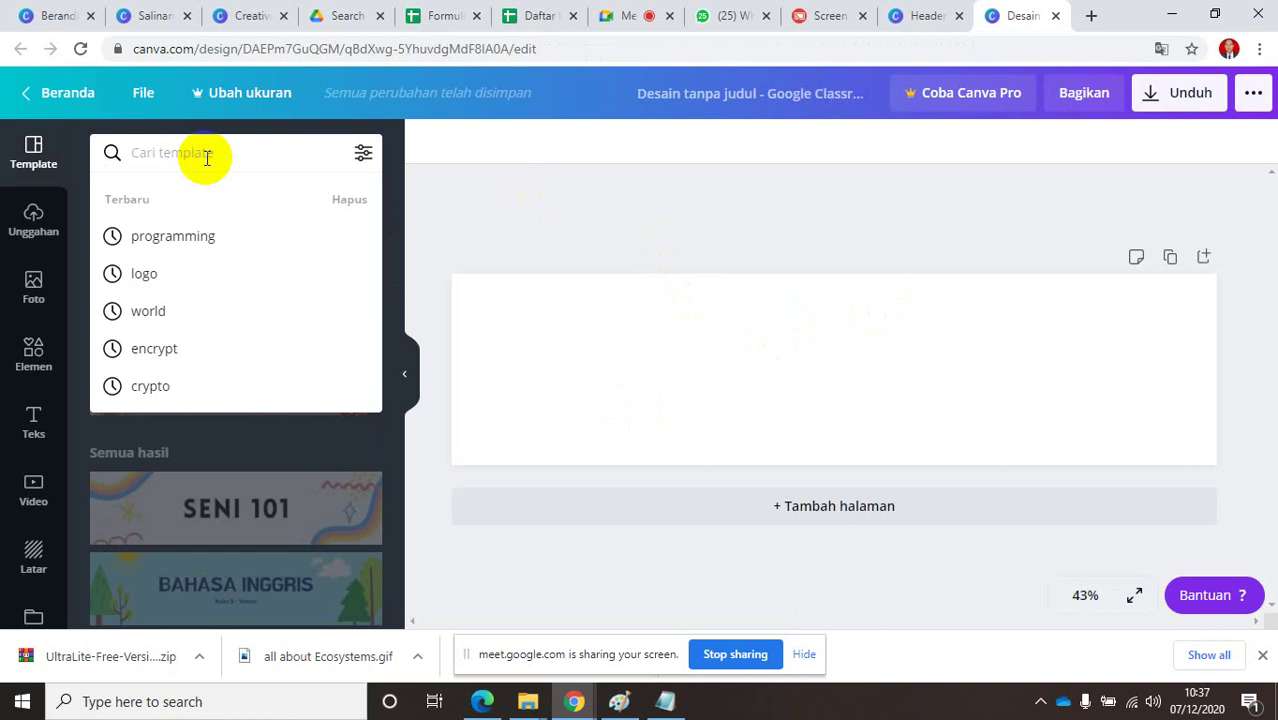
pyautogui.write('toko')
pyautogui.press('Return')
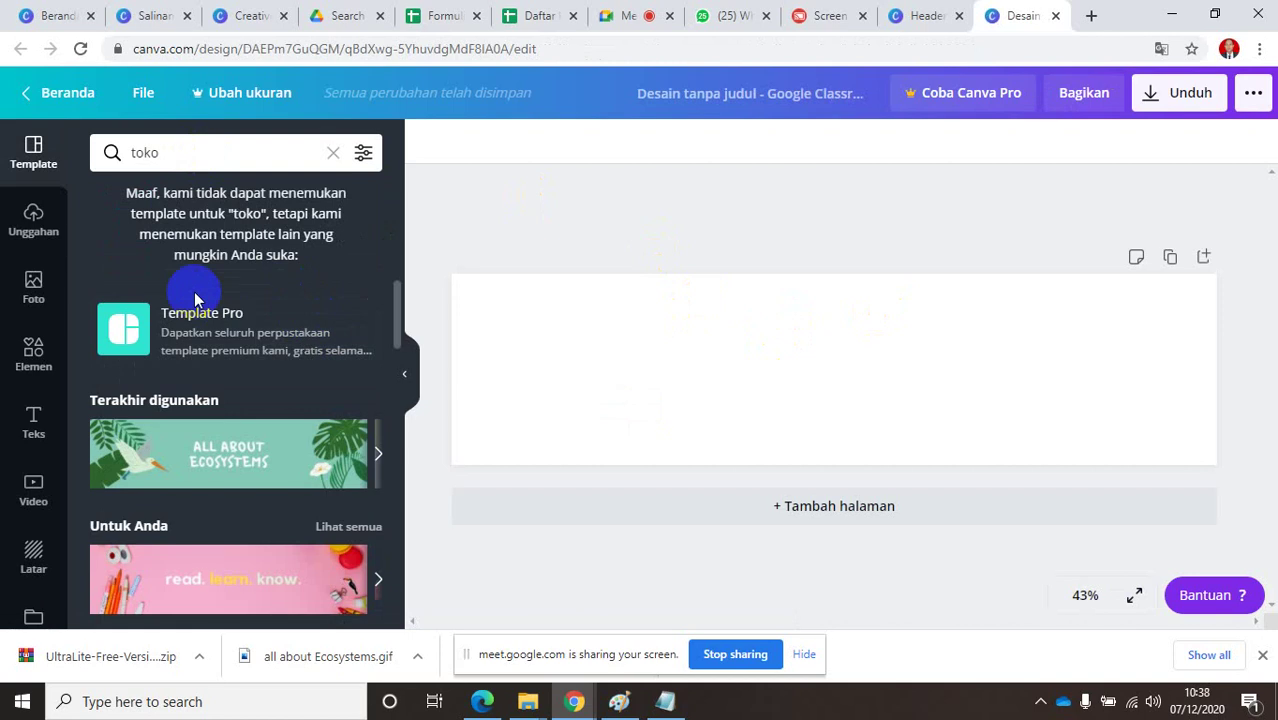
pyautogui.scroll(-5, 194, 292)
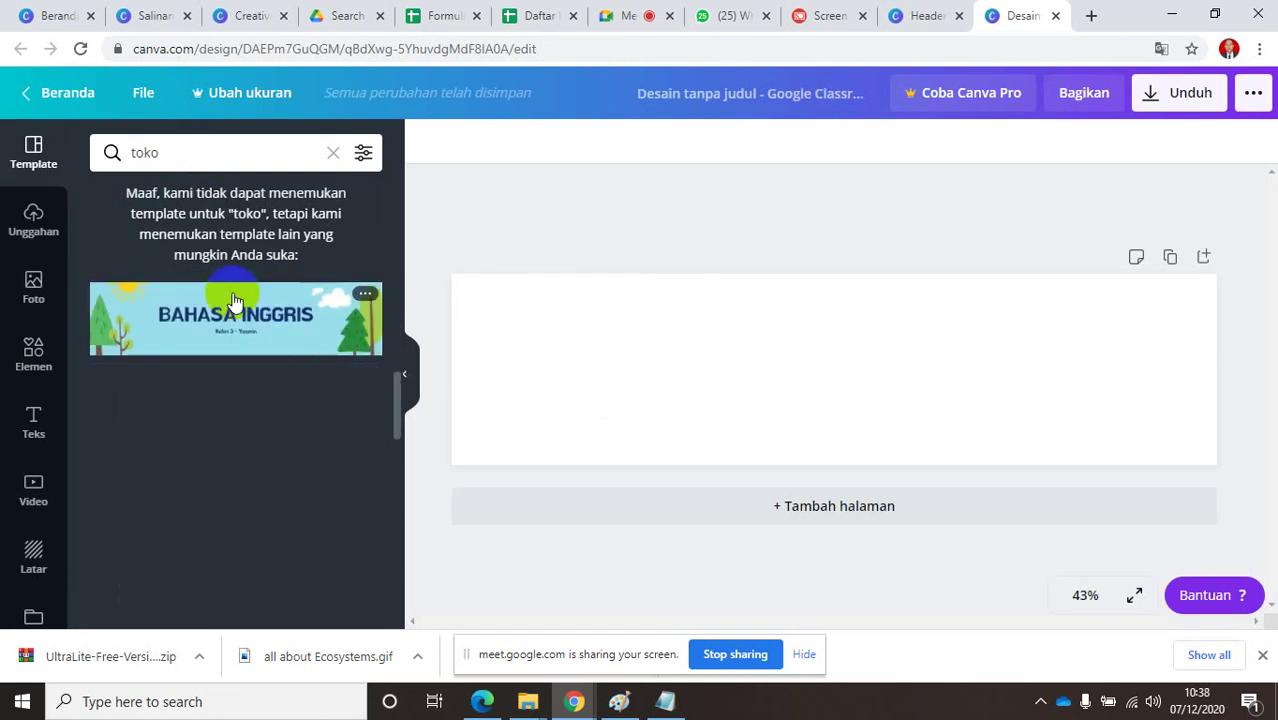
pyautogui.scroll(-5, 232, 300)
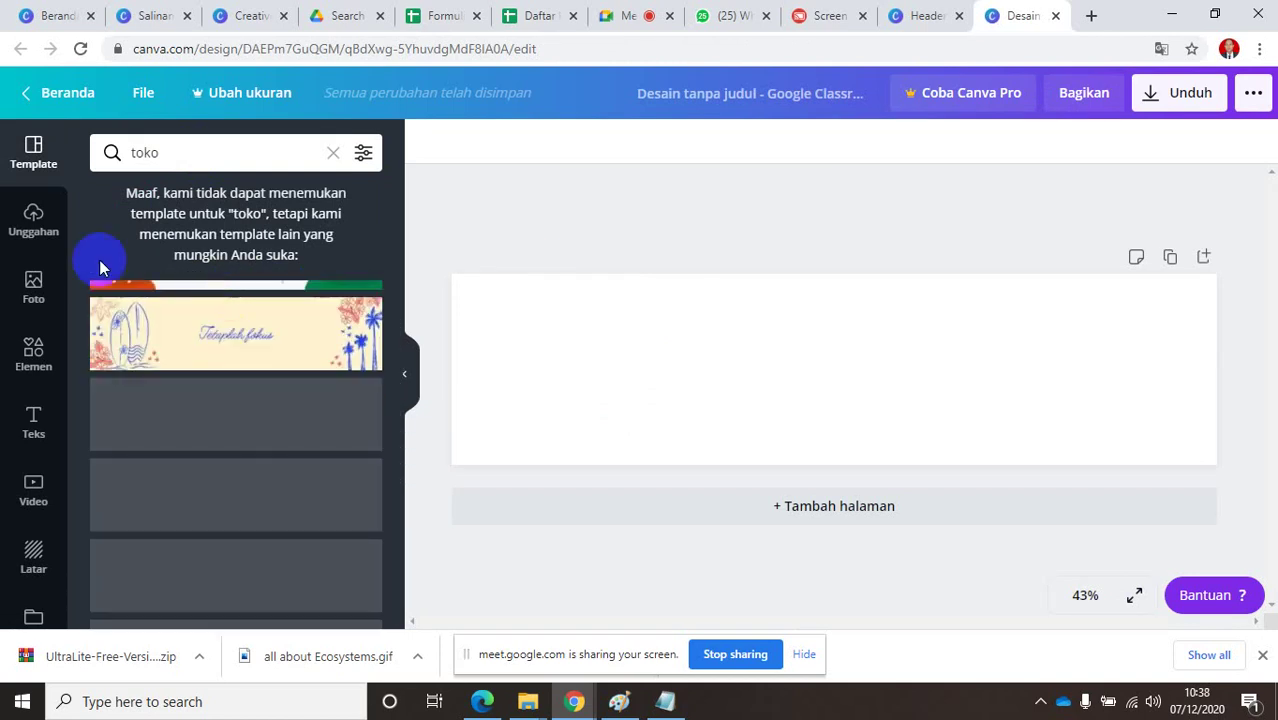
# Search templates for 'toko online', 'online shoop' and 'sport'
pyautogui.click(212, 153)
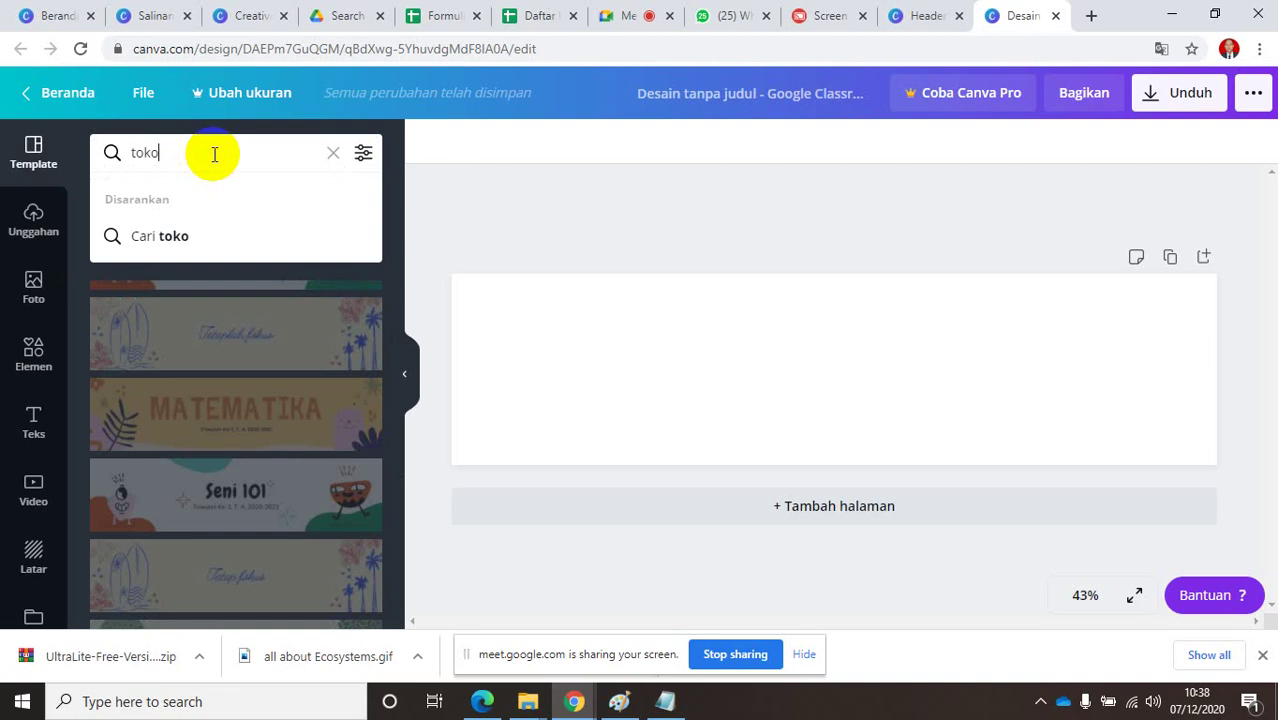
pyautogui.write('online')
pyautogui.press('Return')
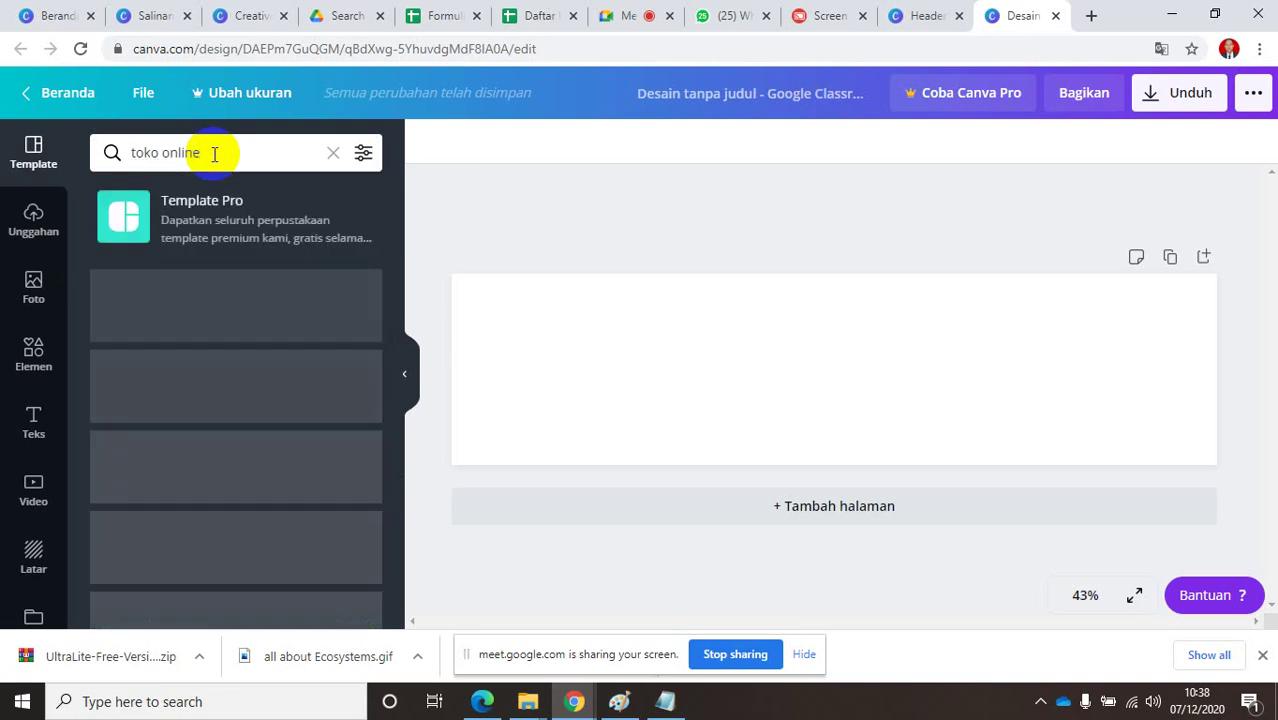
pyautogui.click(222, 156)
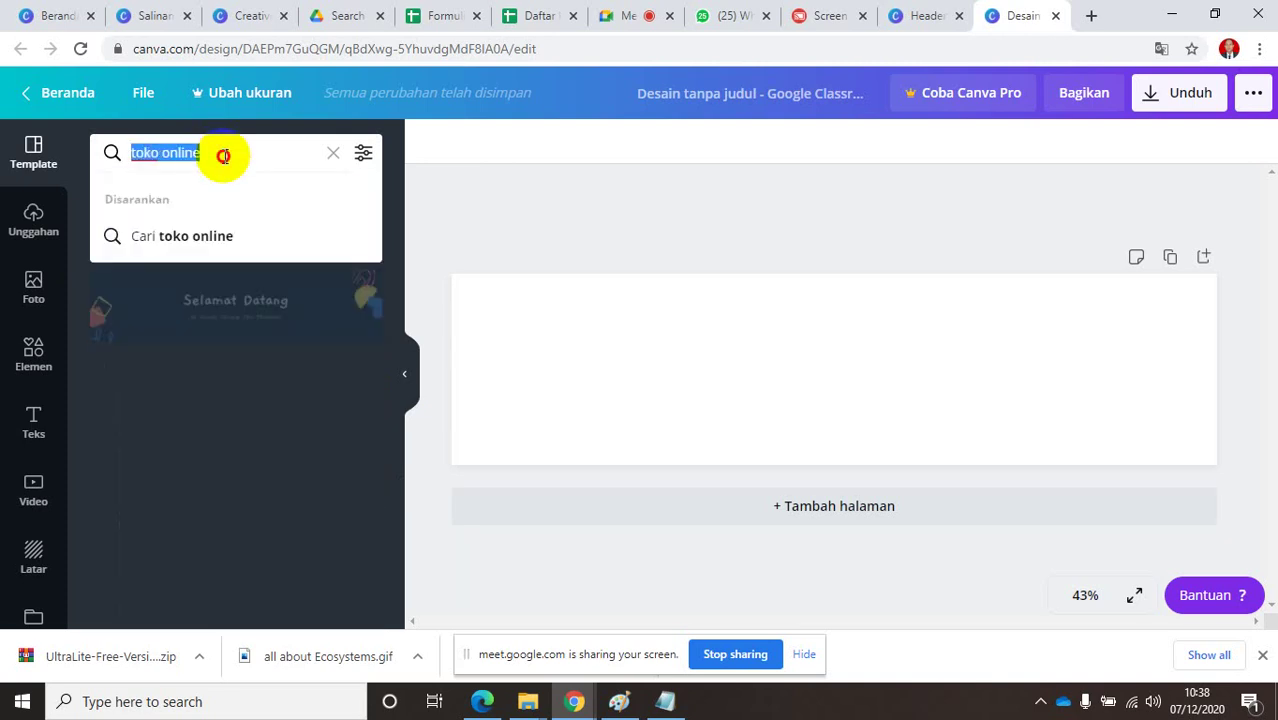
pyautogui.write('online shoop')
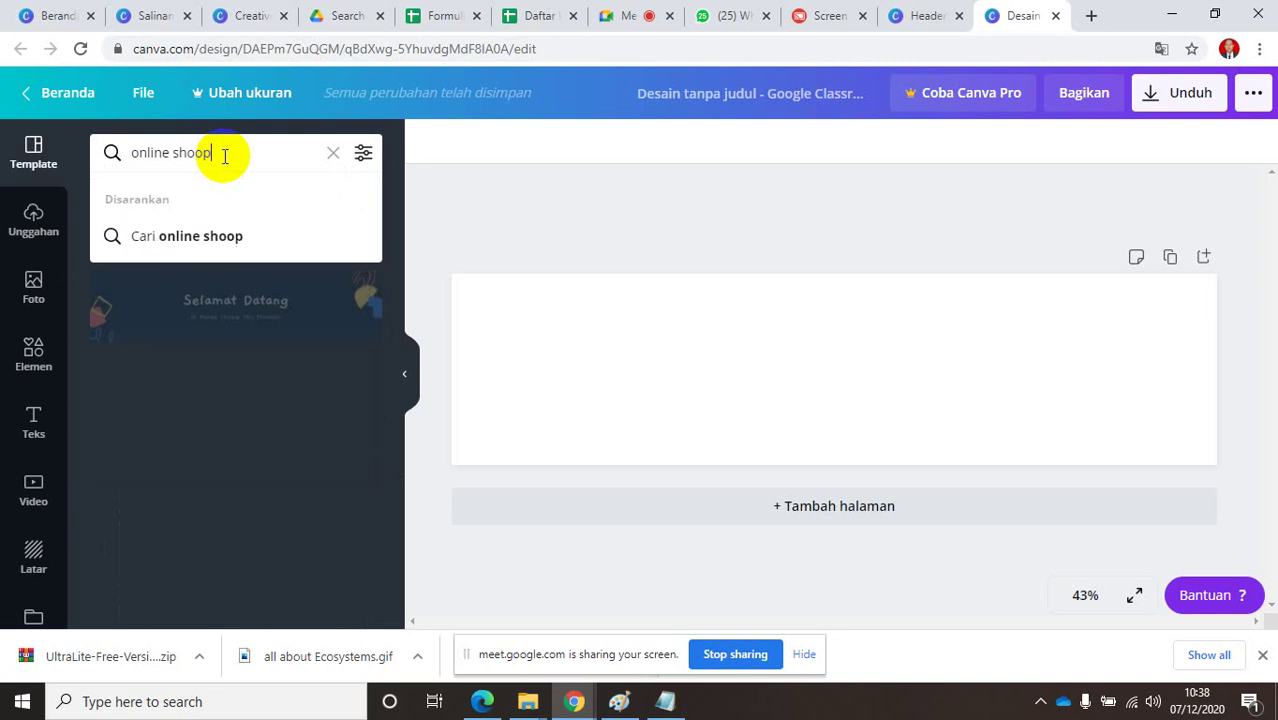
pyautogui.press('Return')
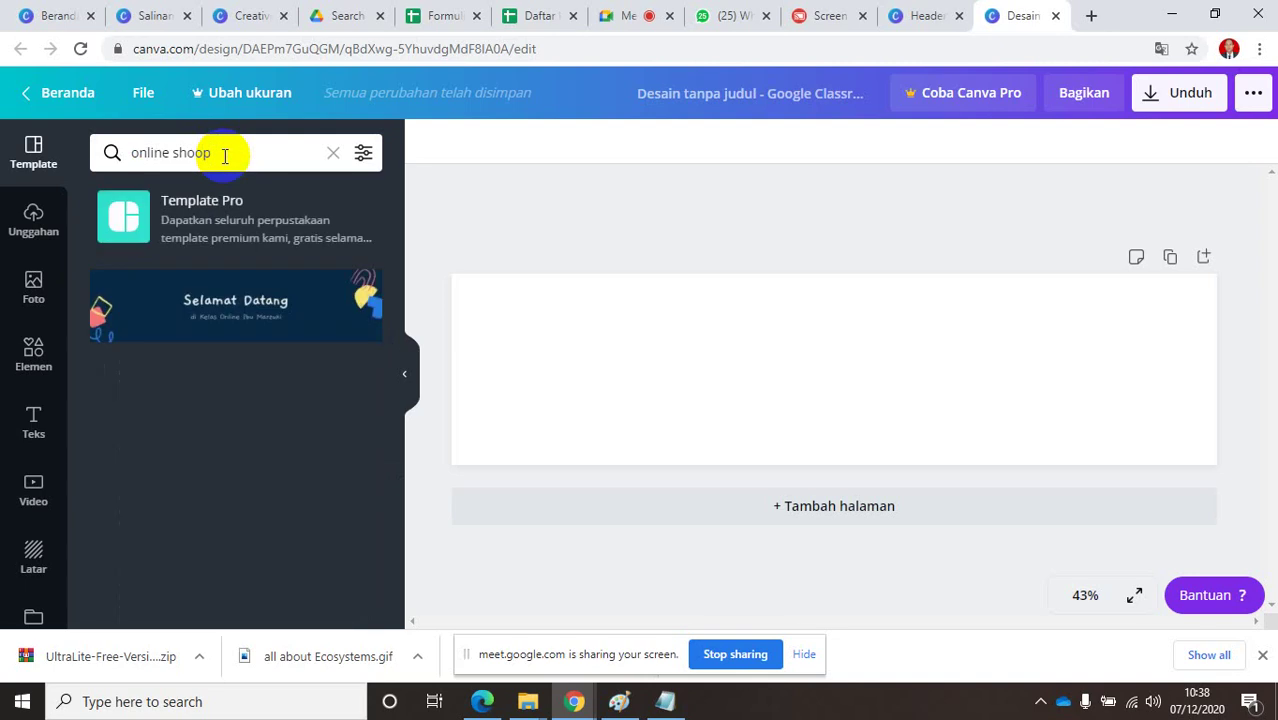
pyautogui.click(229, 160)
pyautogui.moveTo(229, 160); pyautogui.dragTo(114, 157)
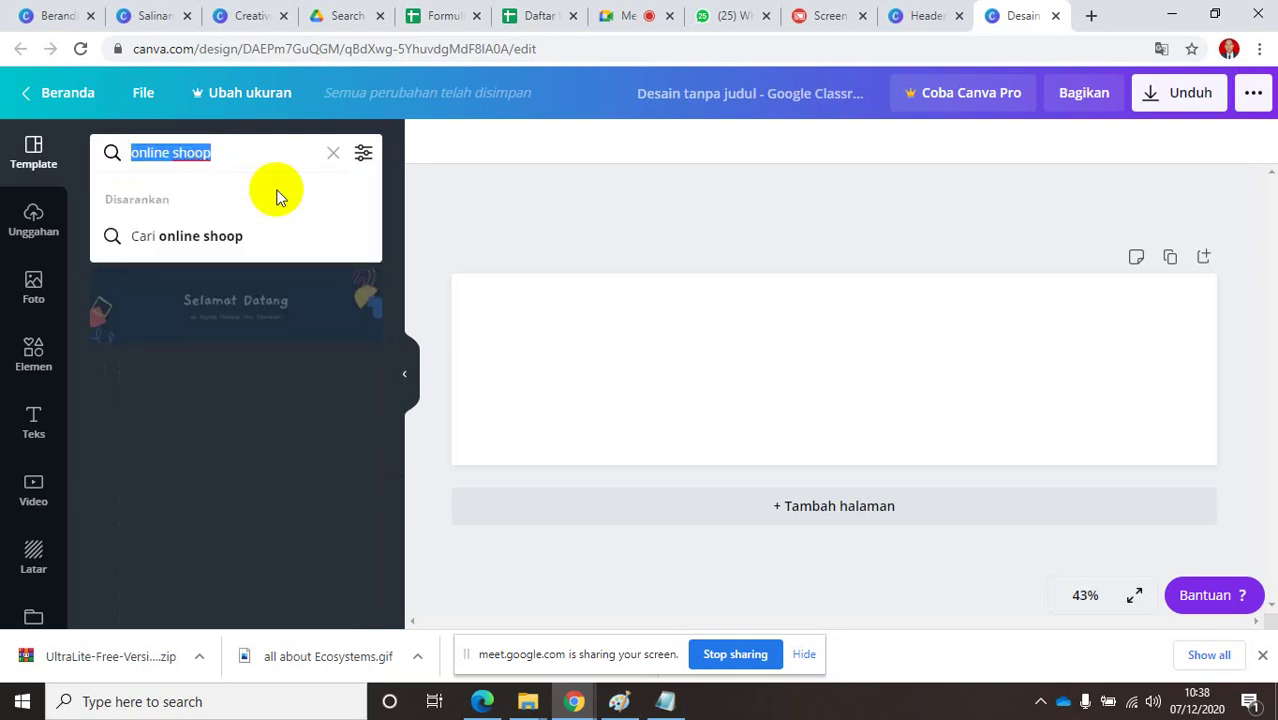
pyautogui.write('sport')
pyautogui.press('Return')
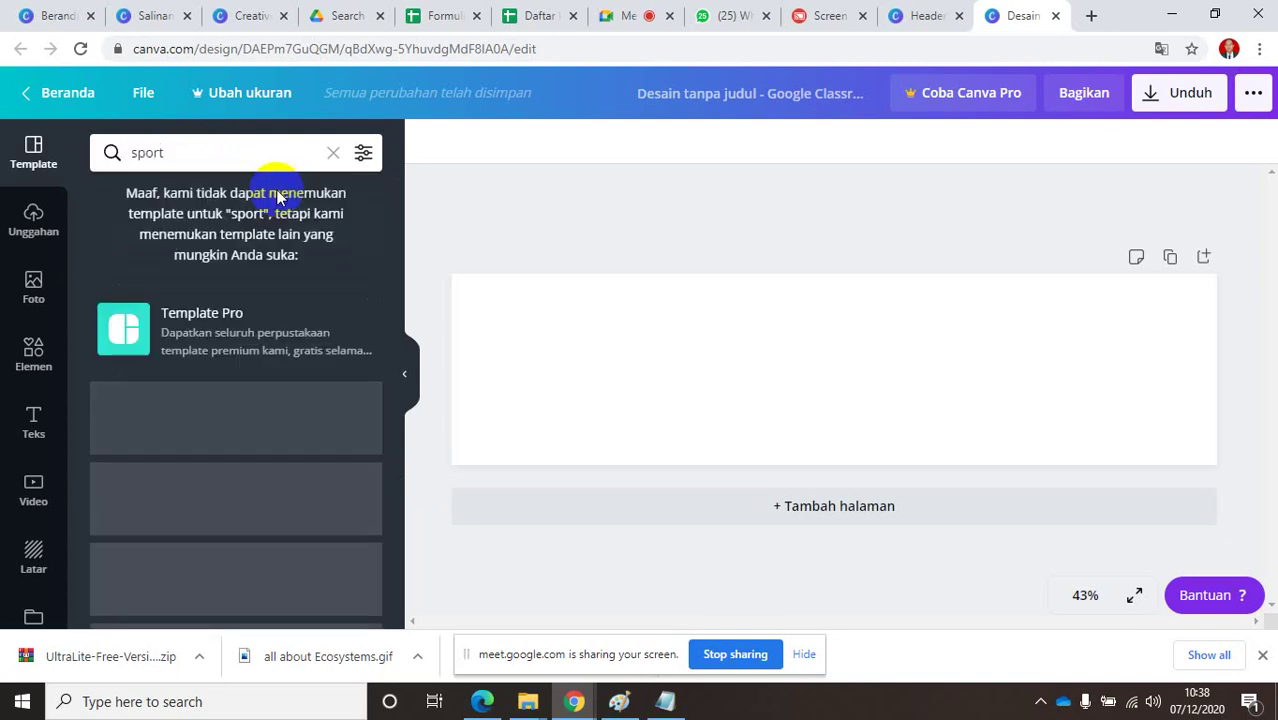
# Apply the All About Ecosystems template to the page
pyautogui.scroll(-8, 230, 380)
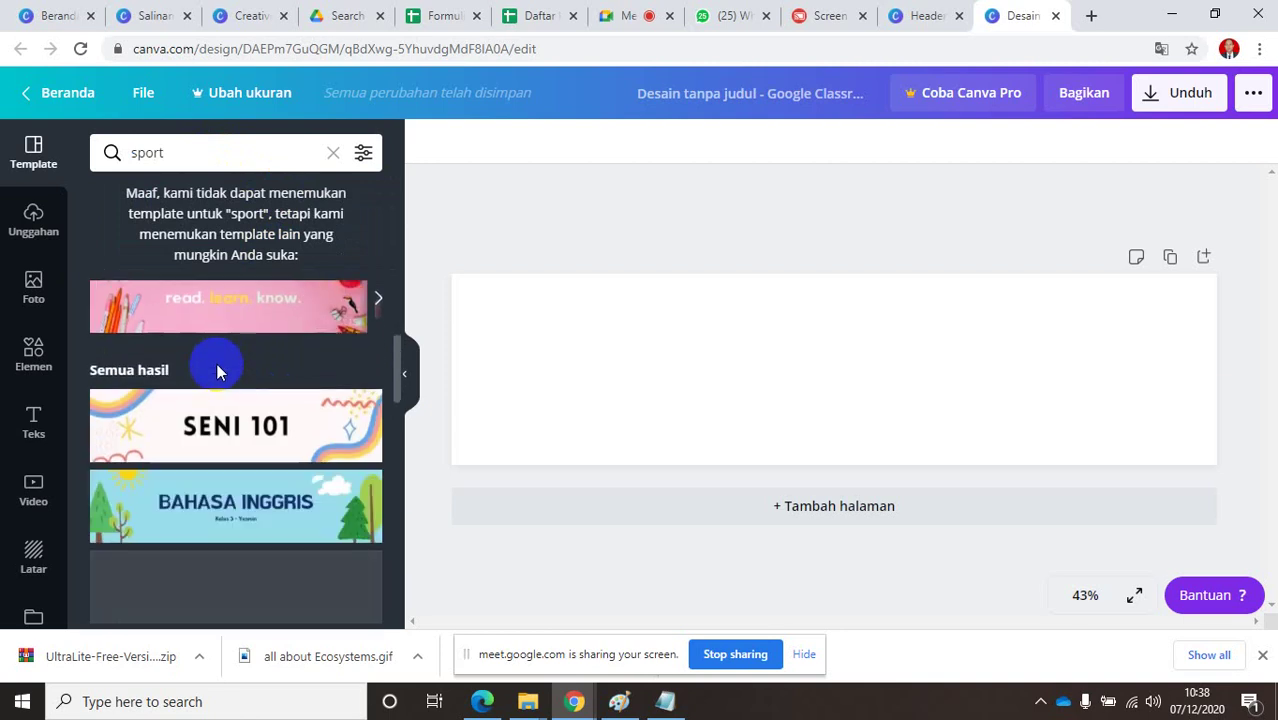
pyautogui.scroll(-3, 256, 378)
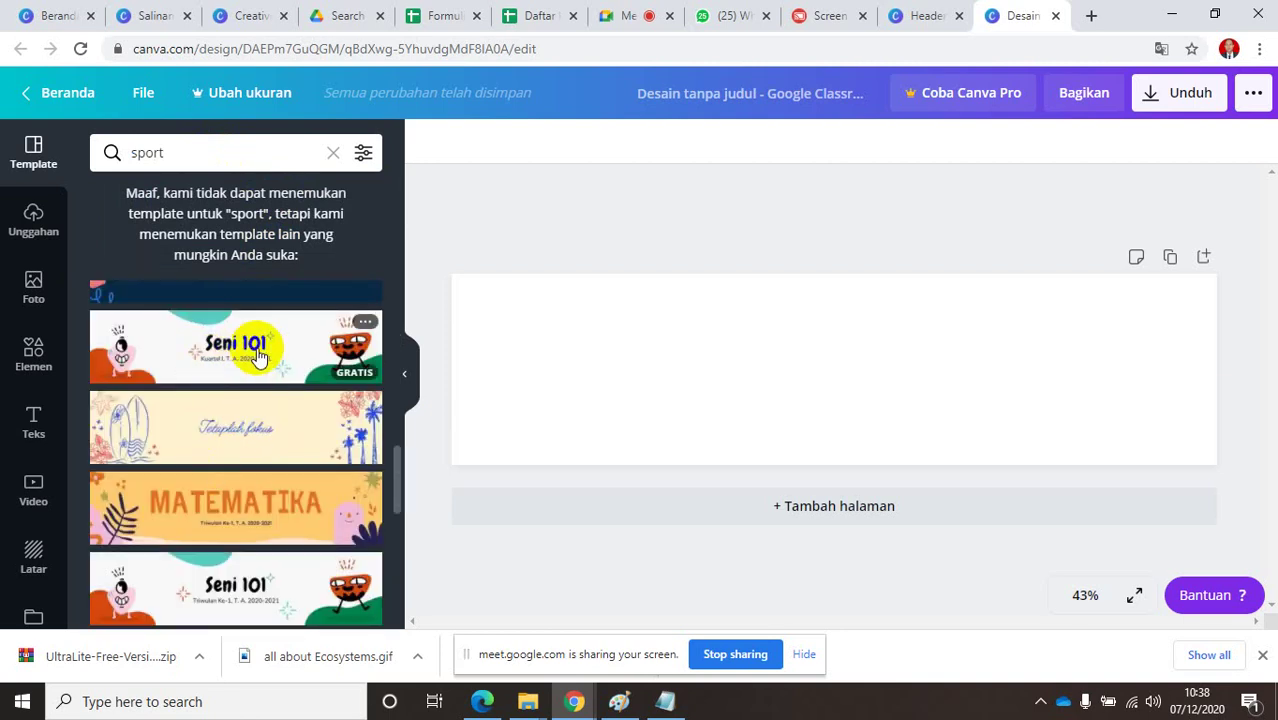
pyautogui.scroll(-3, 262, 370)
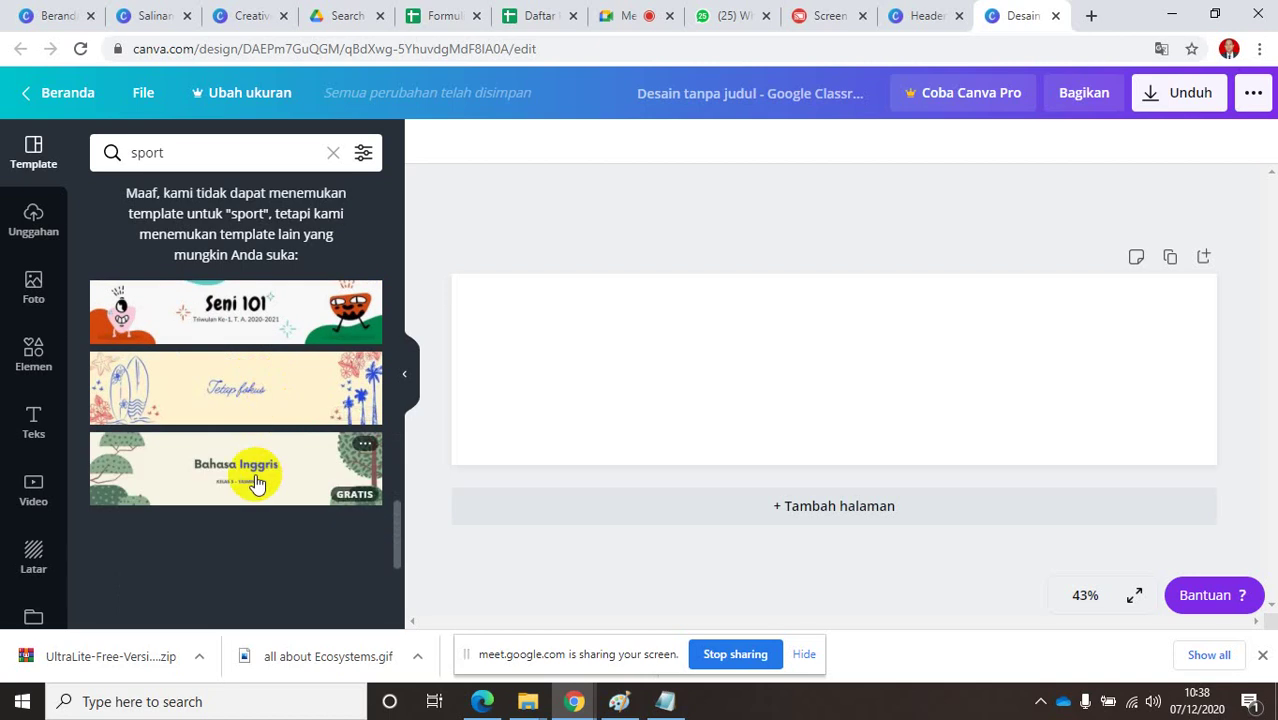
pyautogui.scroll(-3, 255, 482)
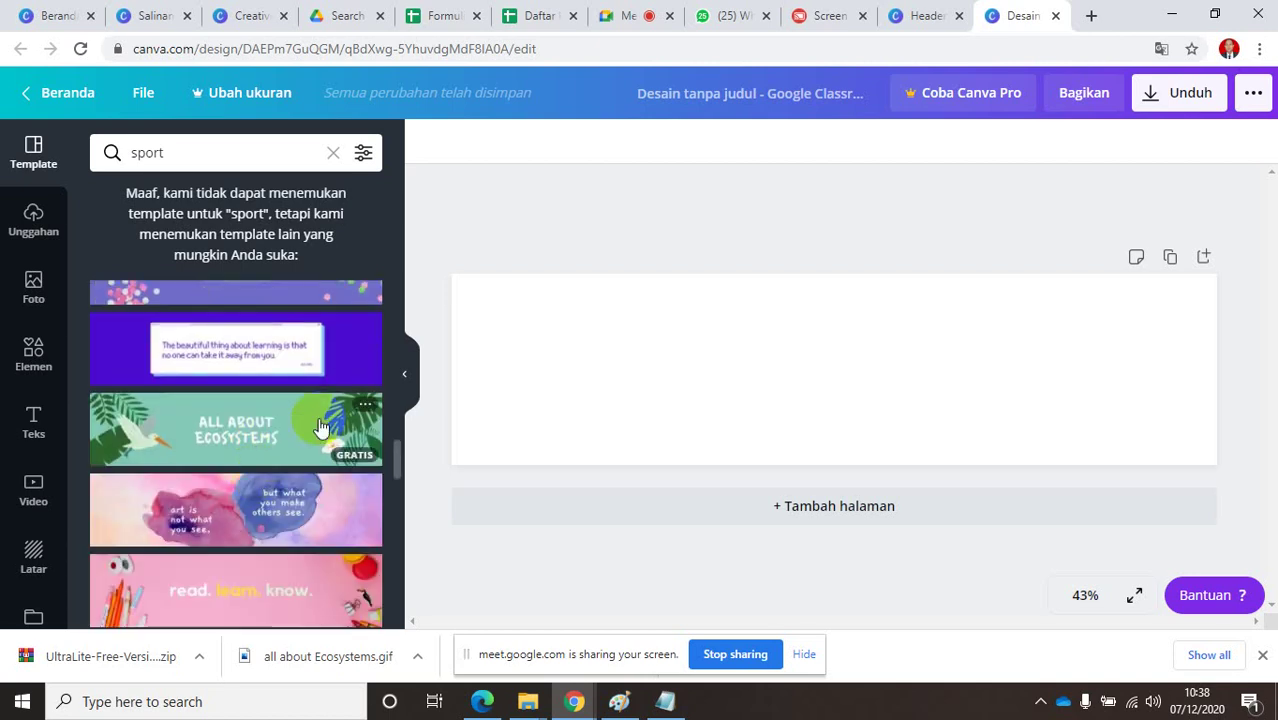
pyautogui.click(280, 432)
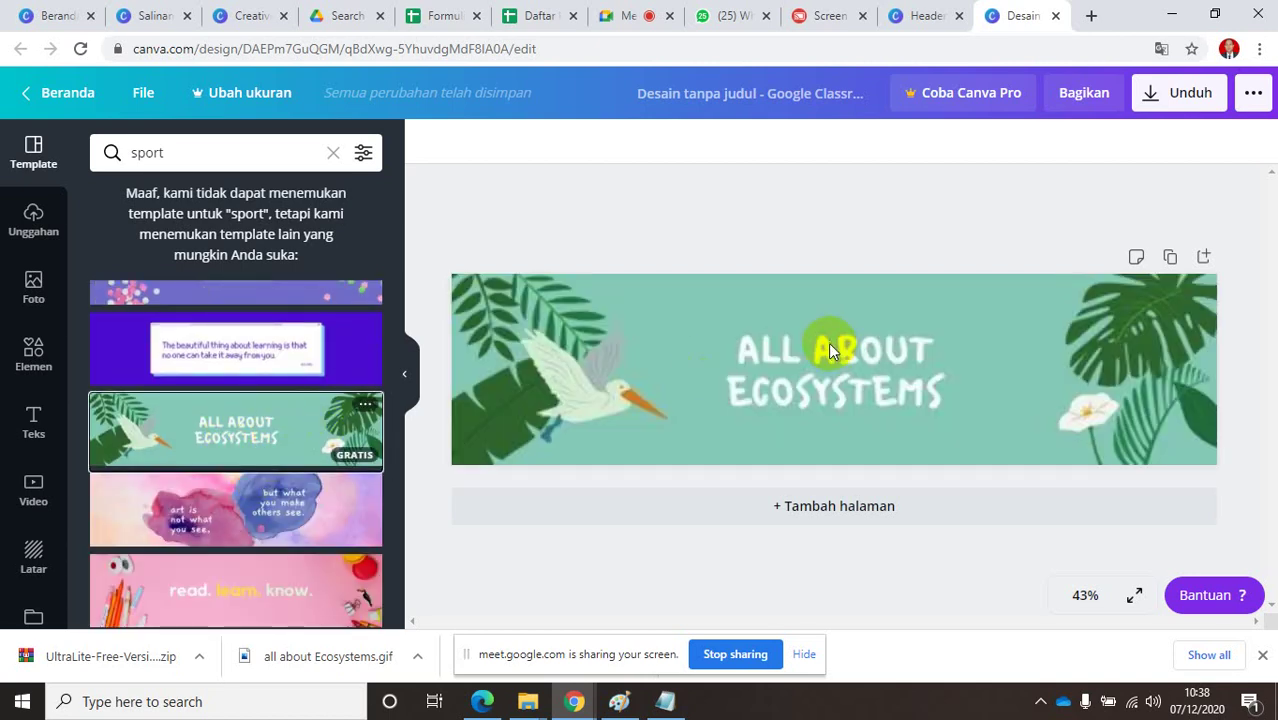
# Retype the banner title as 'WELCOME TO MY OFFICIAL BLOG'
pyautogui.click(775, 367)
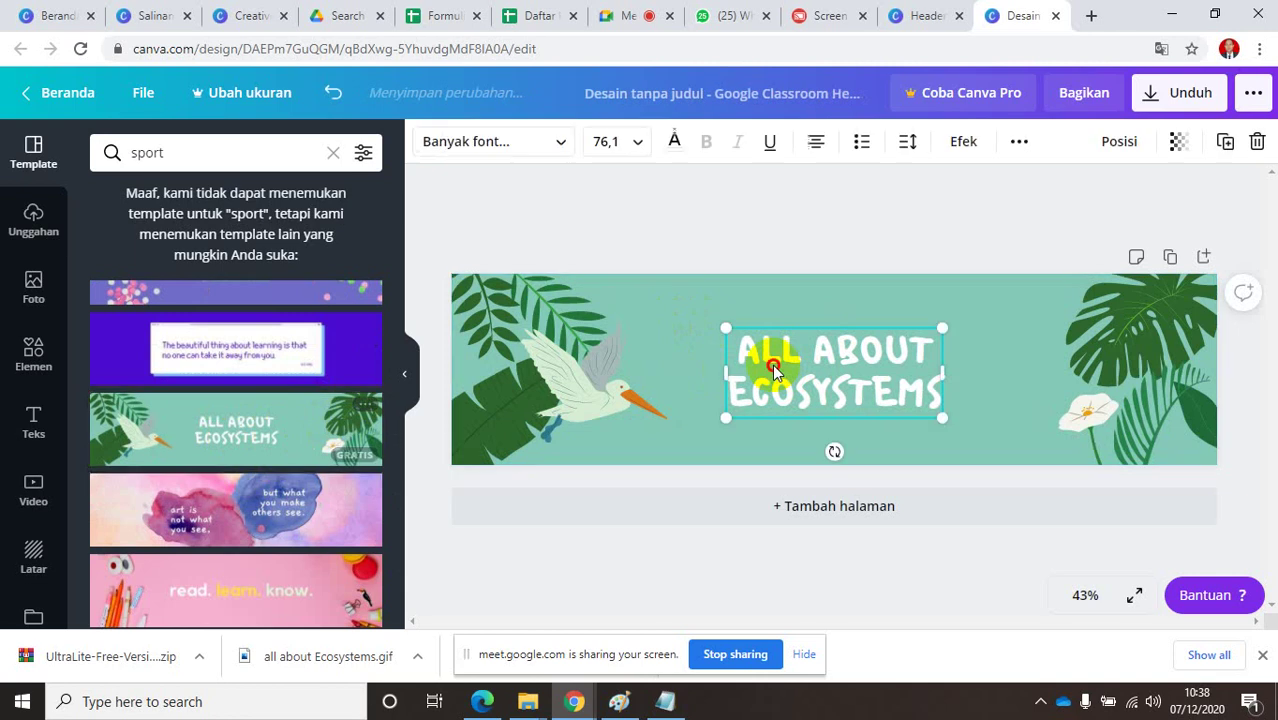
pyautogui.doubleClick(775, 367)
pyautogui.tripleClick(772, 352)
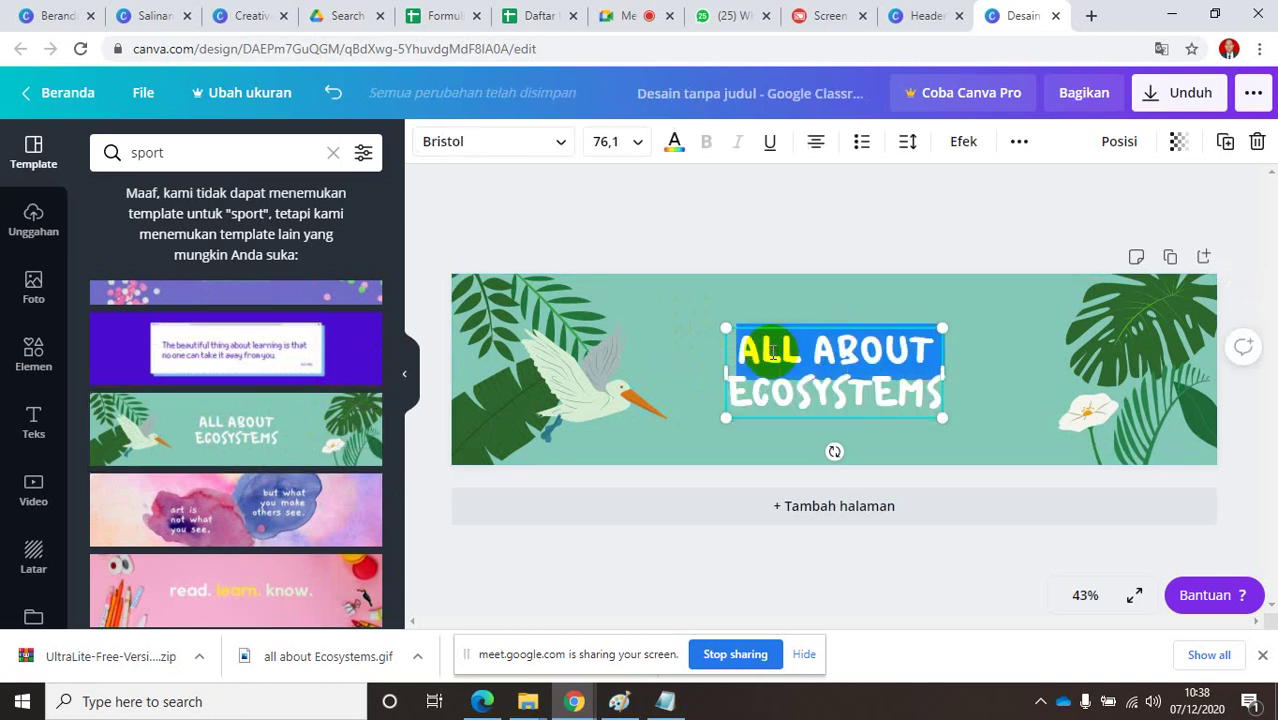
pyautogui.write('WELCOME')
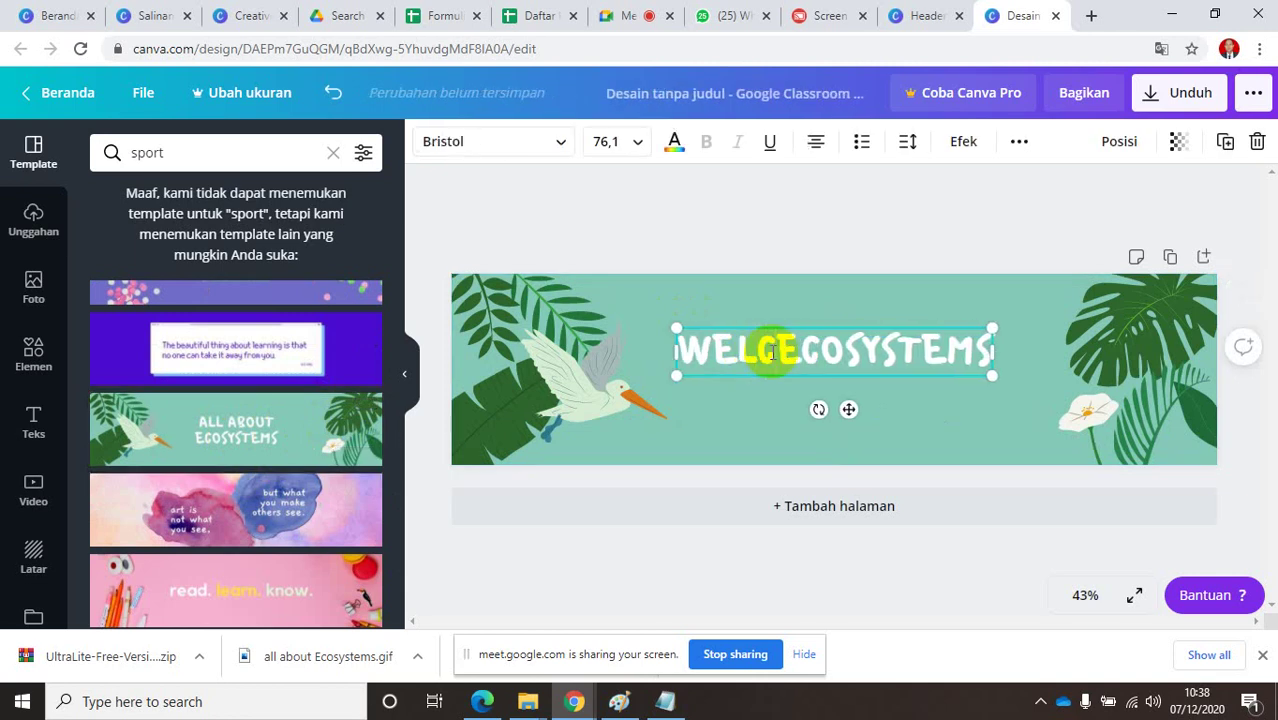
pyautogui.write(' TO MY ')
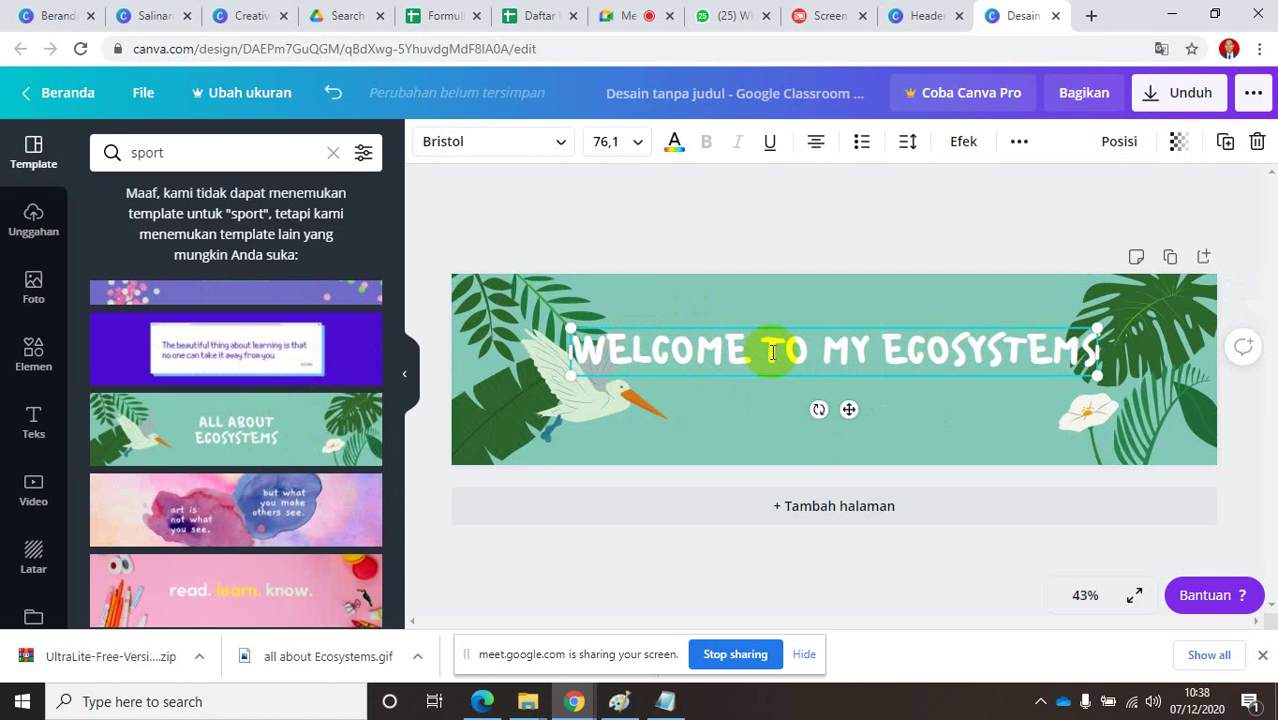
pyautogui.write('OFFICAL')
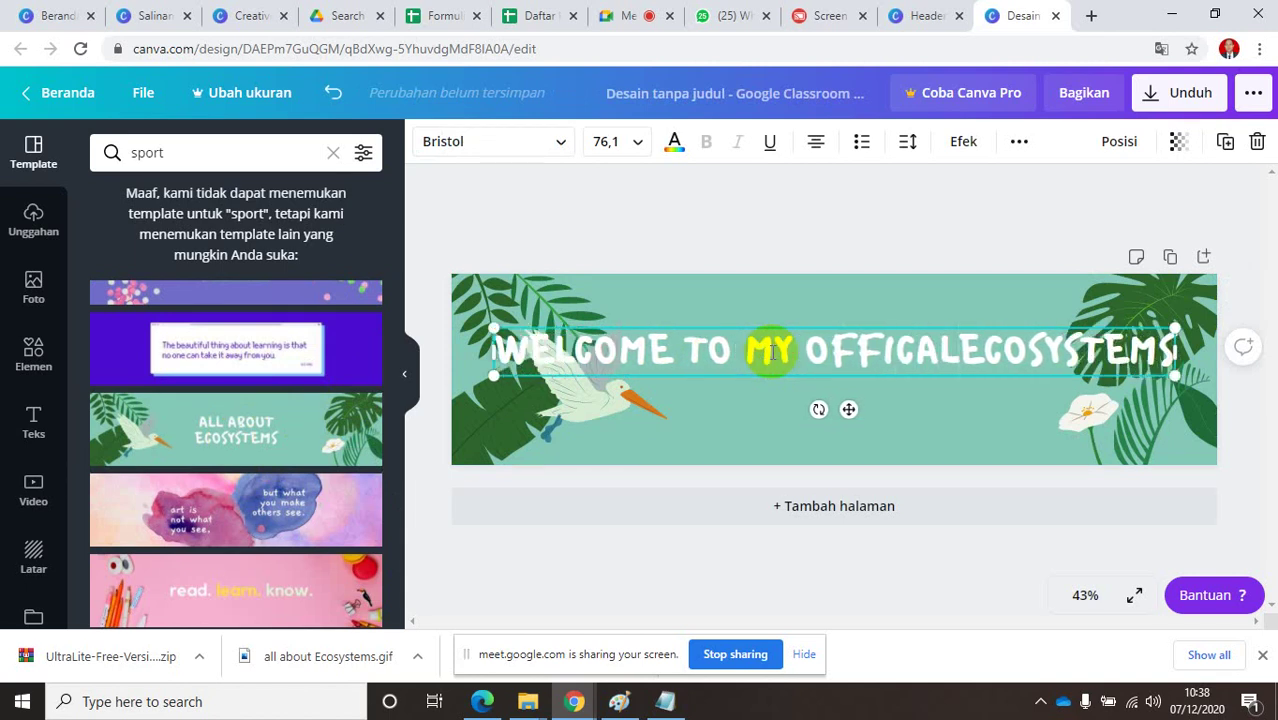
pyautogui.press('BackSpace')
pyautogui.press('BackSpace')
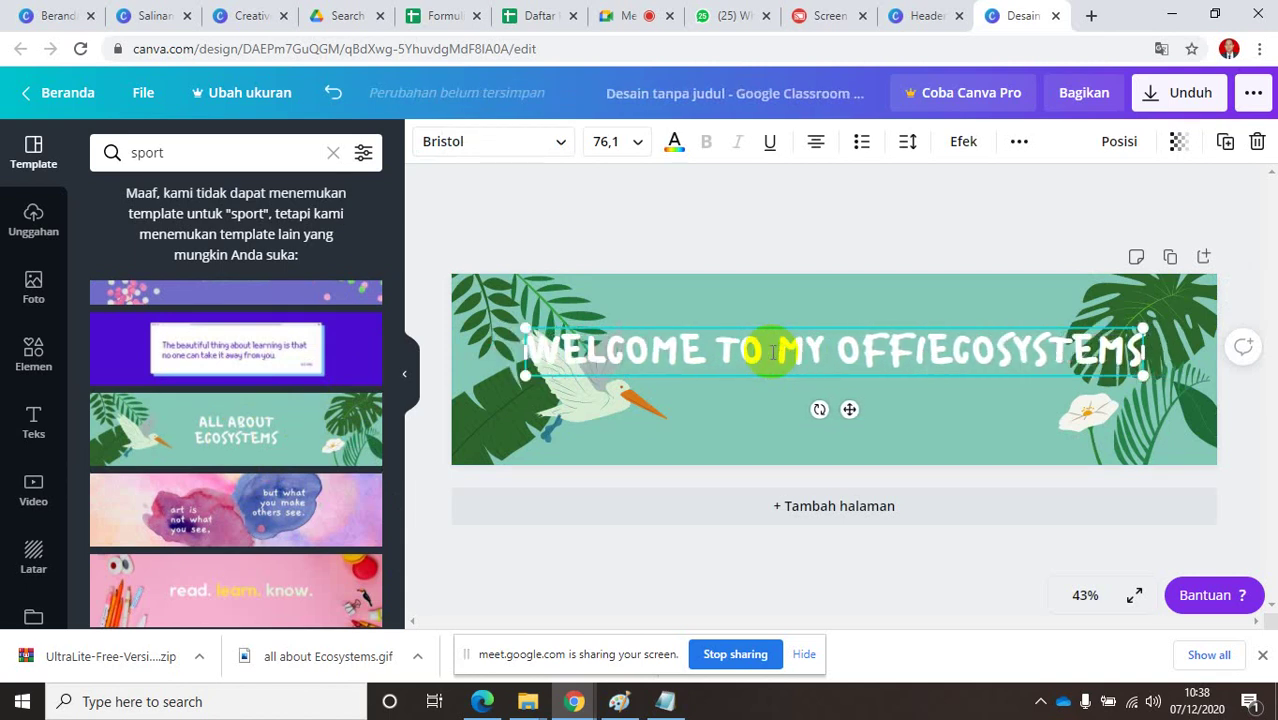
pyautogui.write('IAL BLOG')
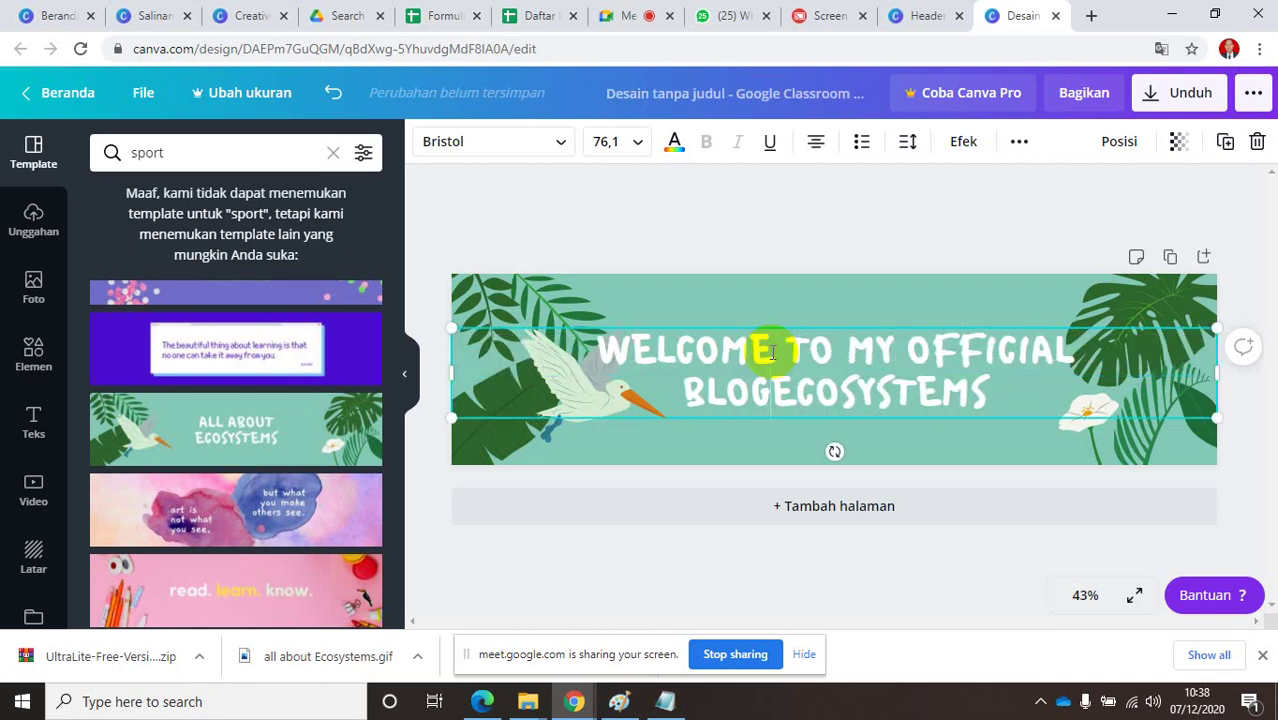
pyautogui.hotkey('ctrl', 'Delete')
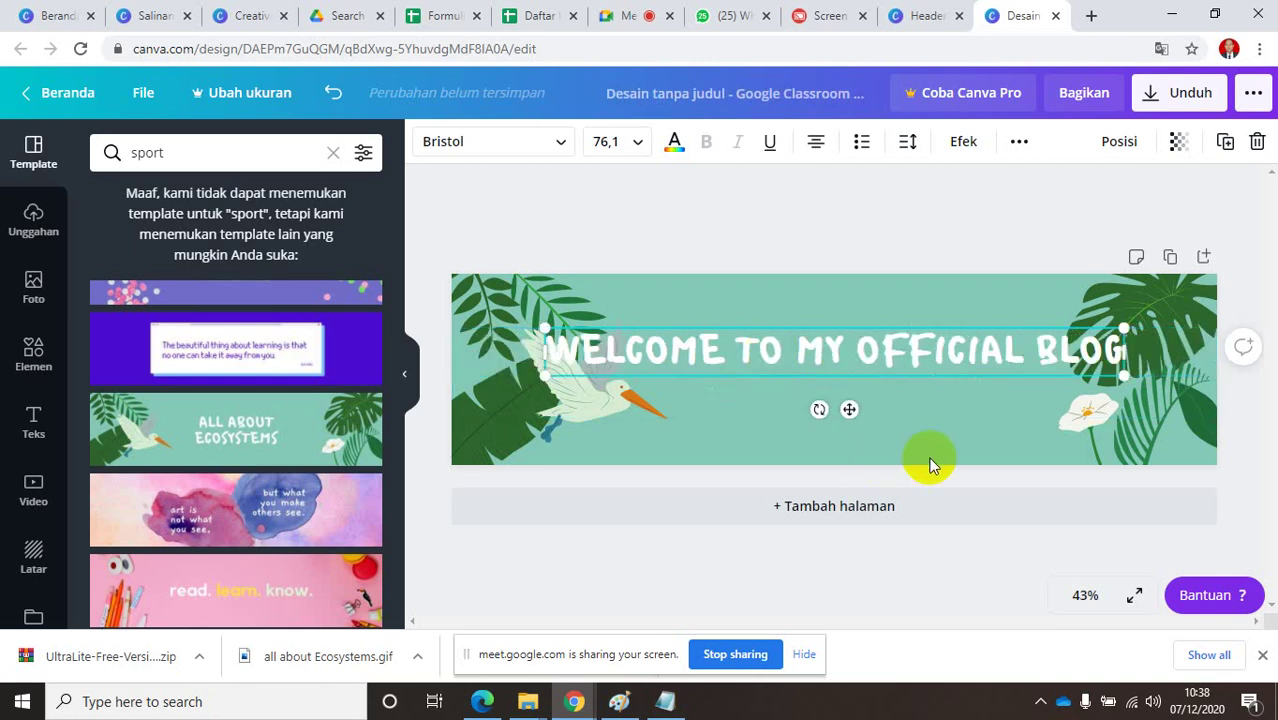
pyautogui.click(864, 436)
# Narrow the title box into two lines and shift it left on the banner
pyautogui.click(707, 352)
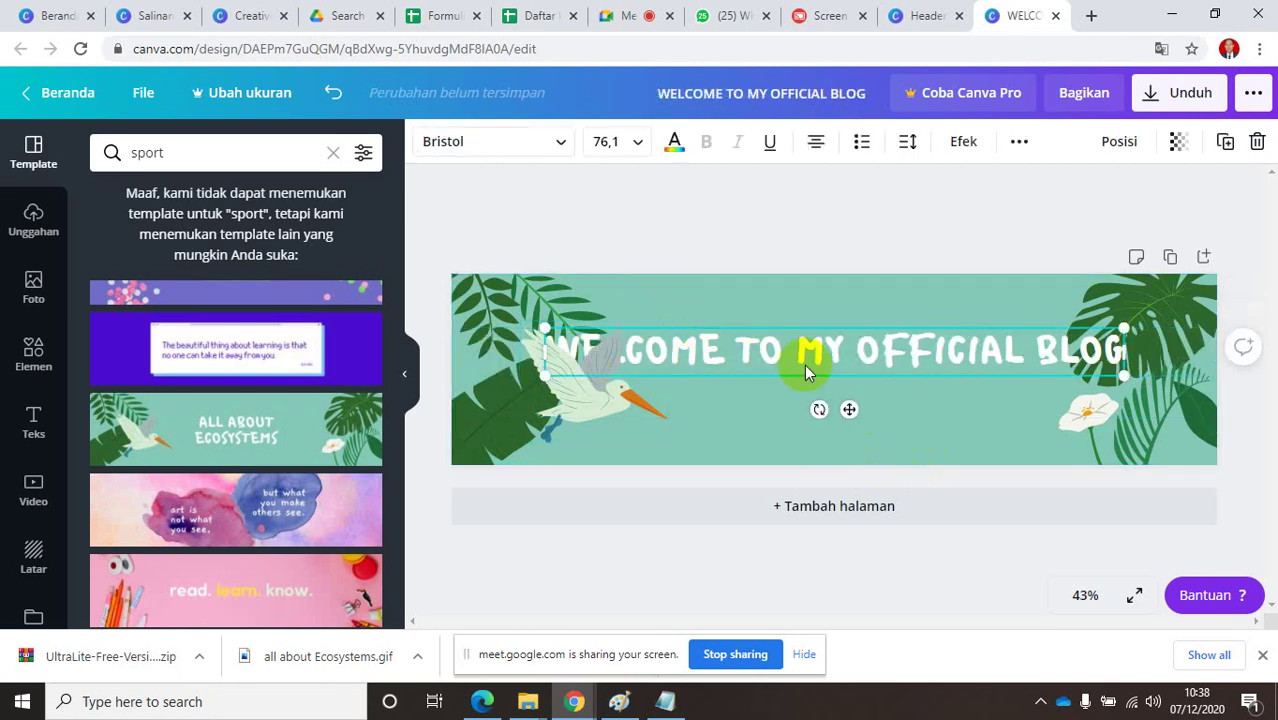
pyautogui.moveTo(545, 350); pyautogui.dragTo(656, 357)
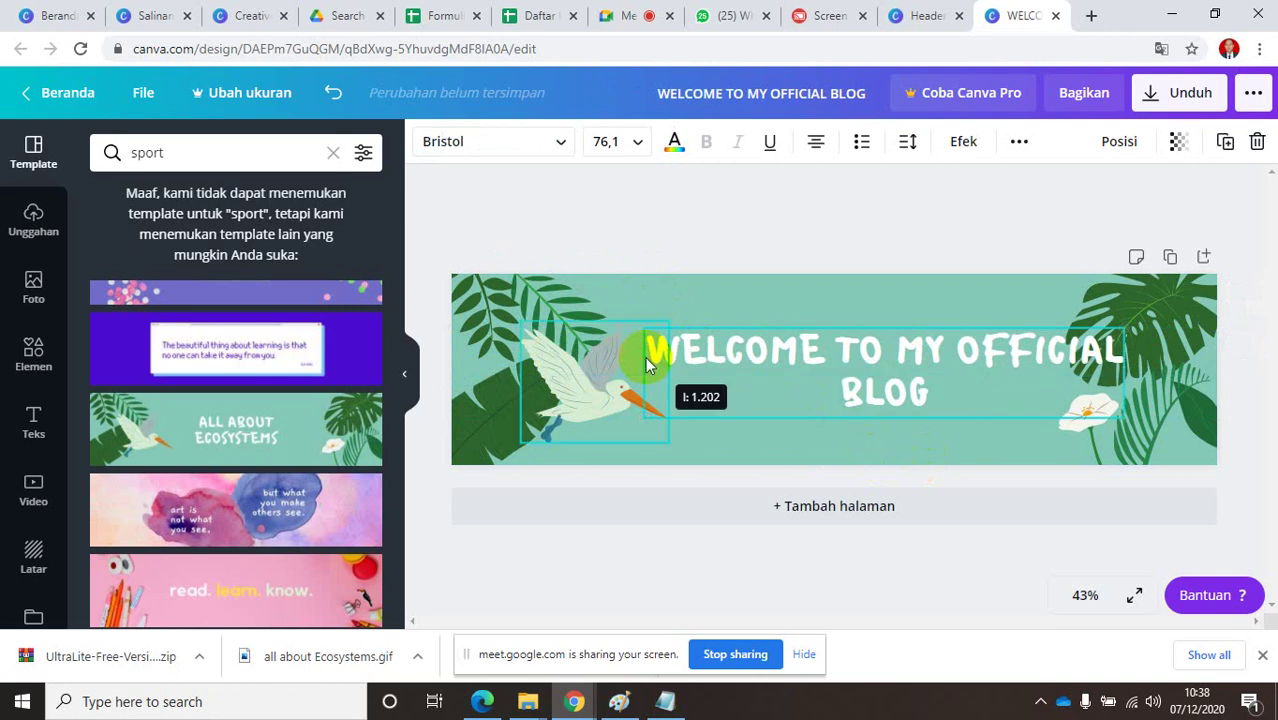
pyautogui.moveTo(807, 348); pyautogui.dragTo(790, 356)
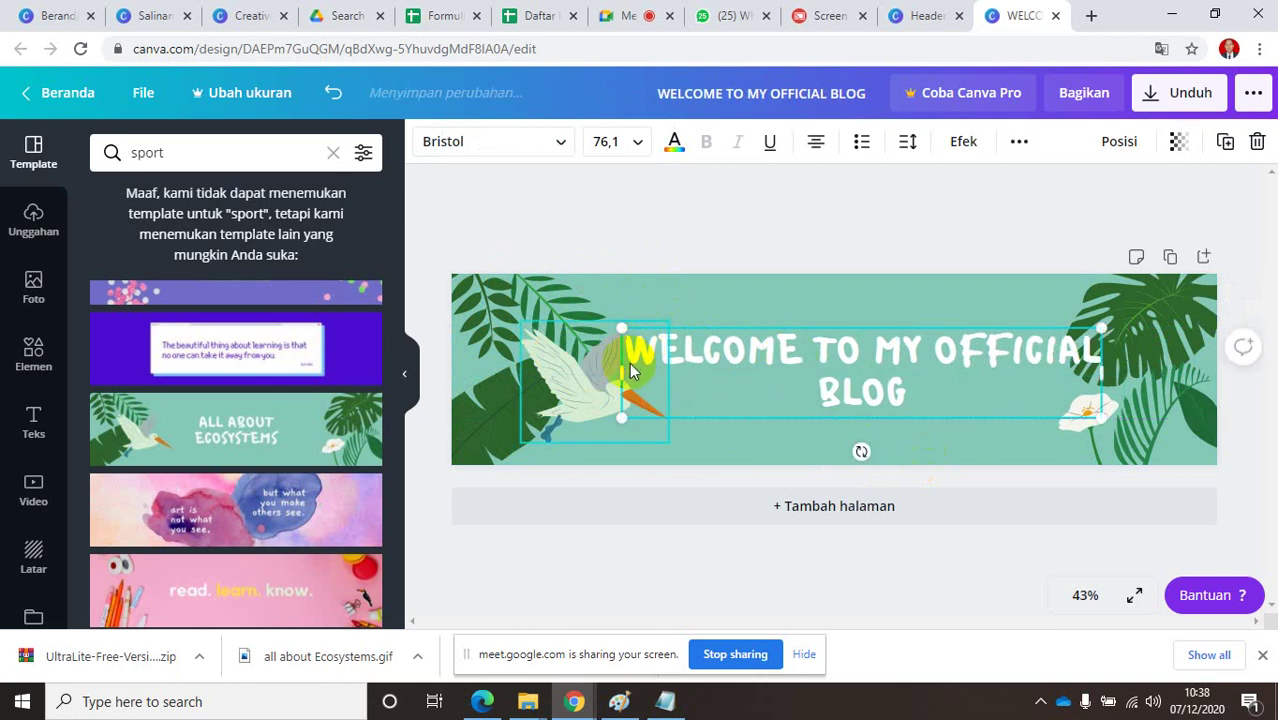
pyautogui.moveTo(622, 362); pyautogui.dragTo(736, 362)
pyautogui.moveTo(851, 355); pyautogui.dragTo(772, 352)
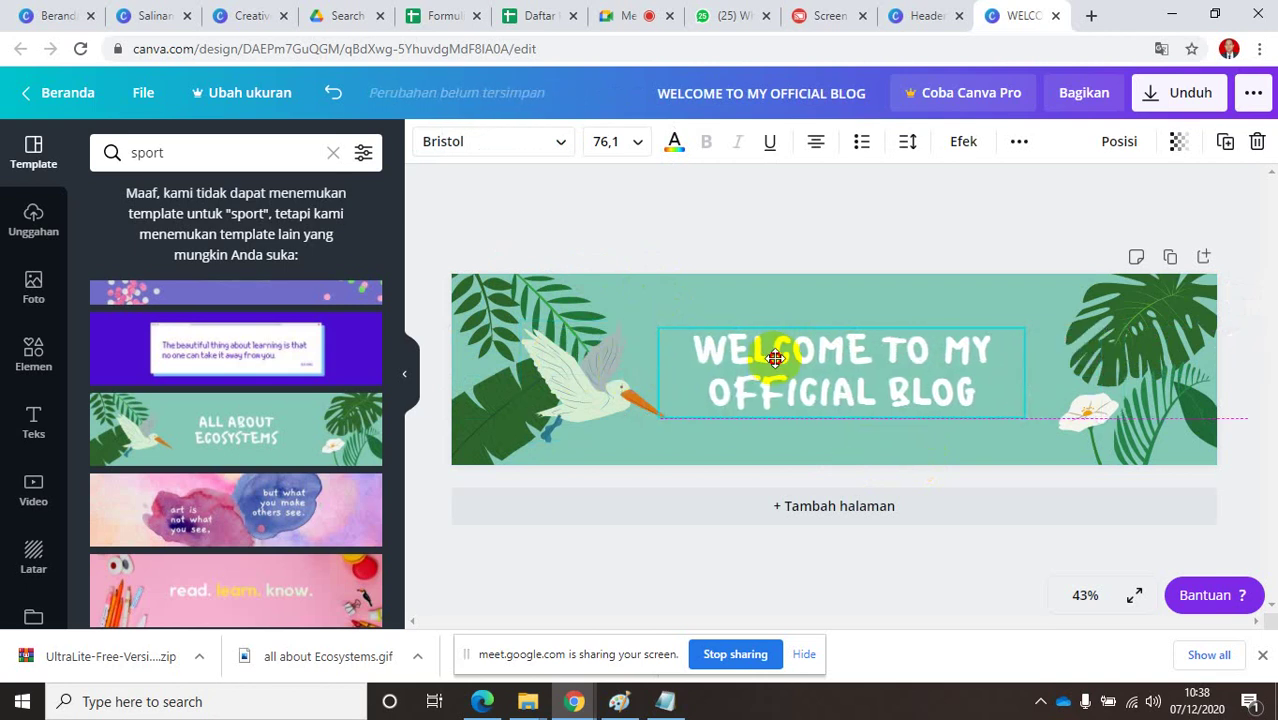
pyautogui.click(786, 240)
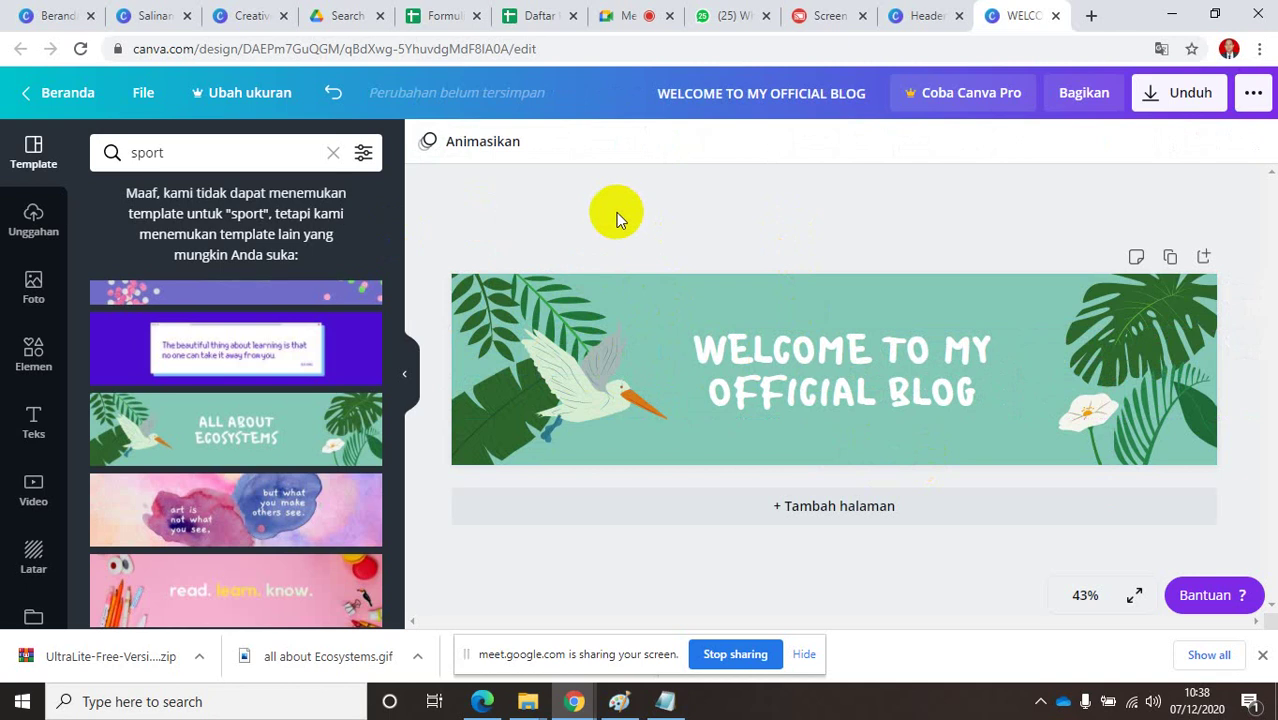
# Select the banner background and apply the 5.0s Block animation
pyautogui.click(579, 399)
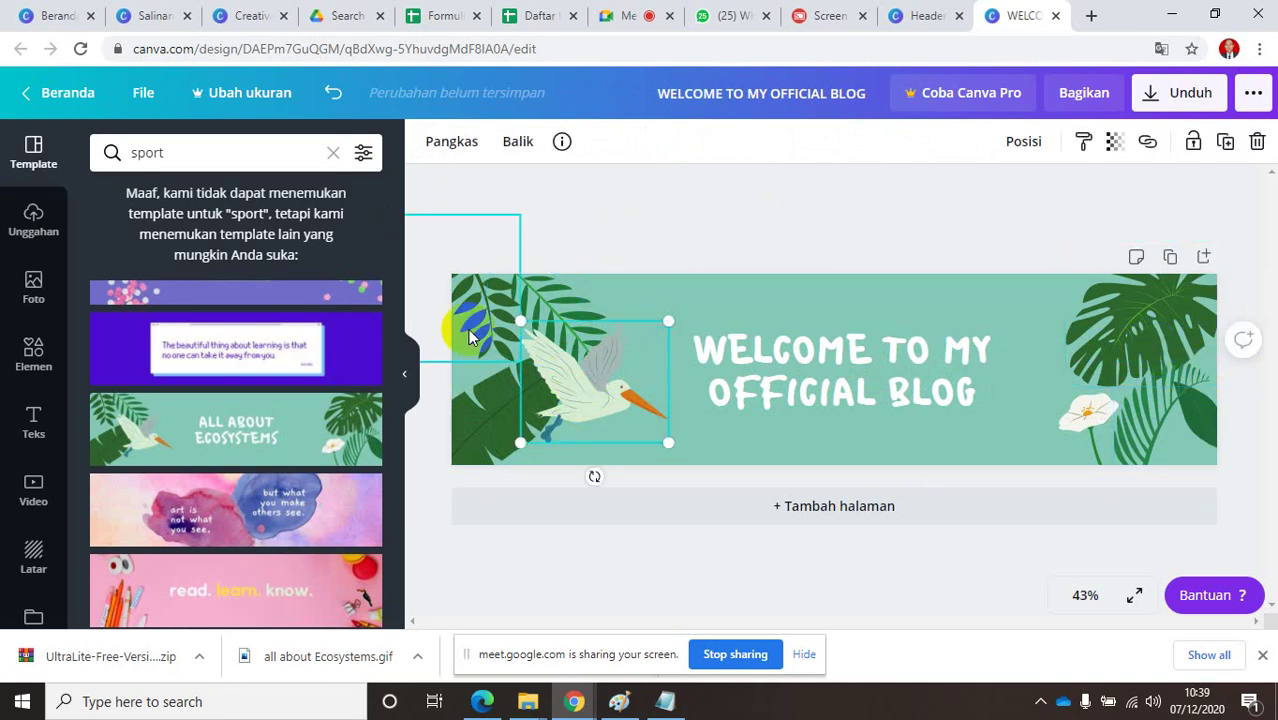
pyautogui.click(773, 299)
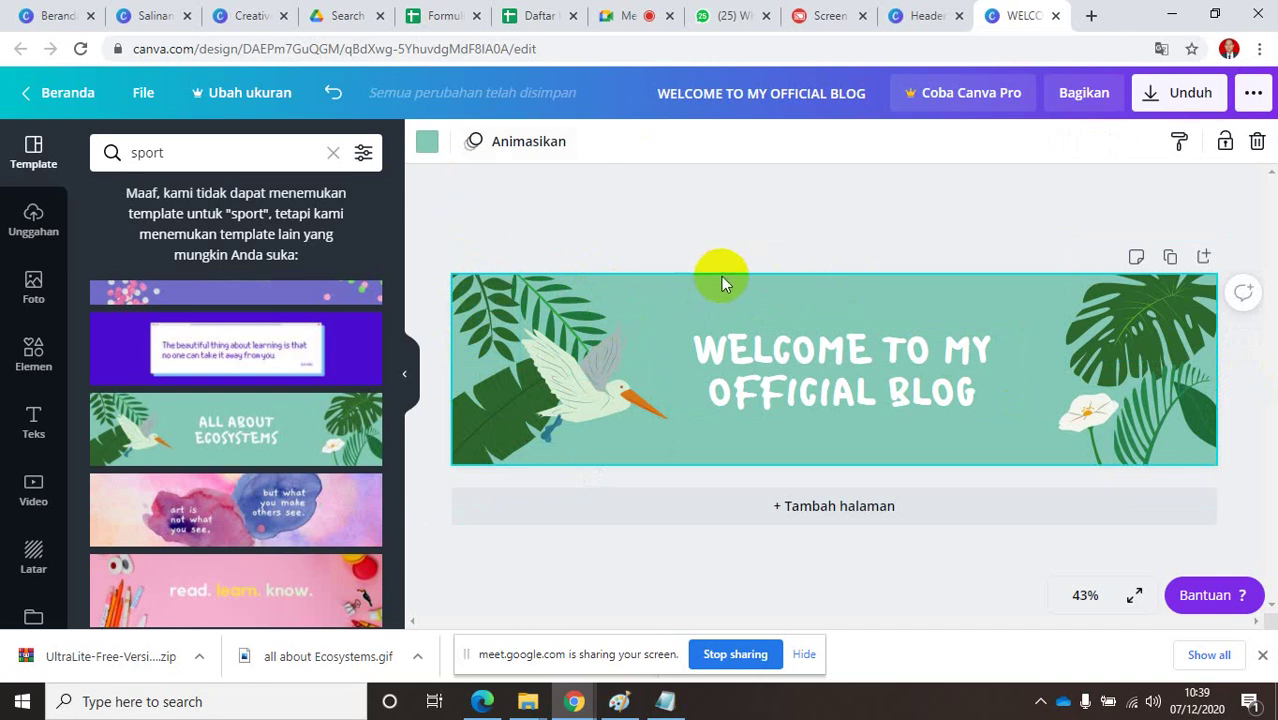
pyautogui.click(528, 148)
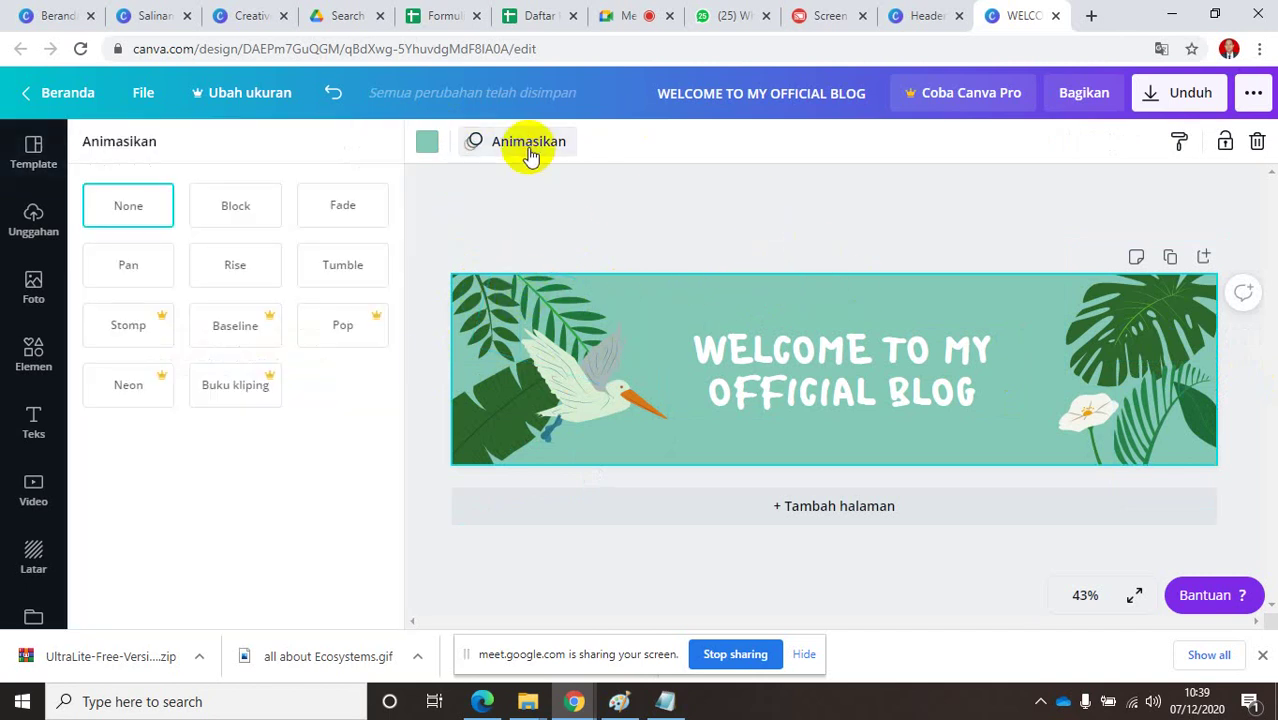
pyautogui.click(253, 206)
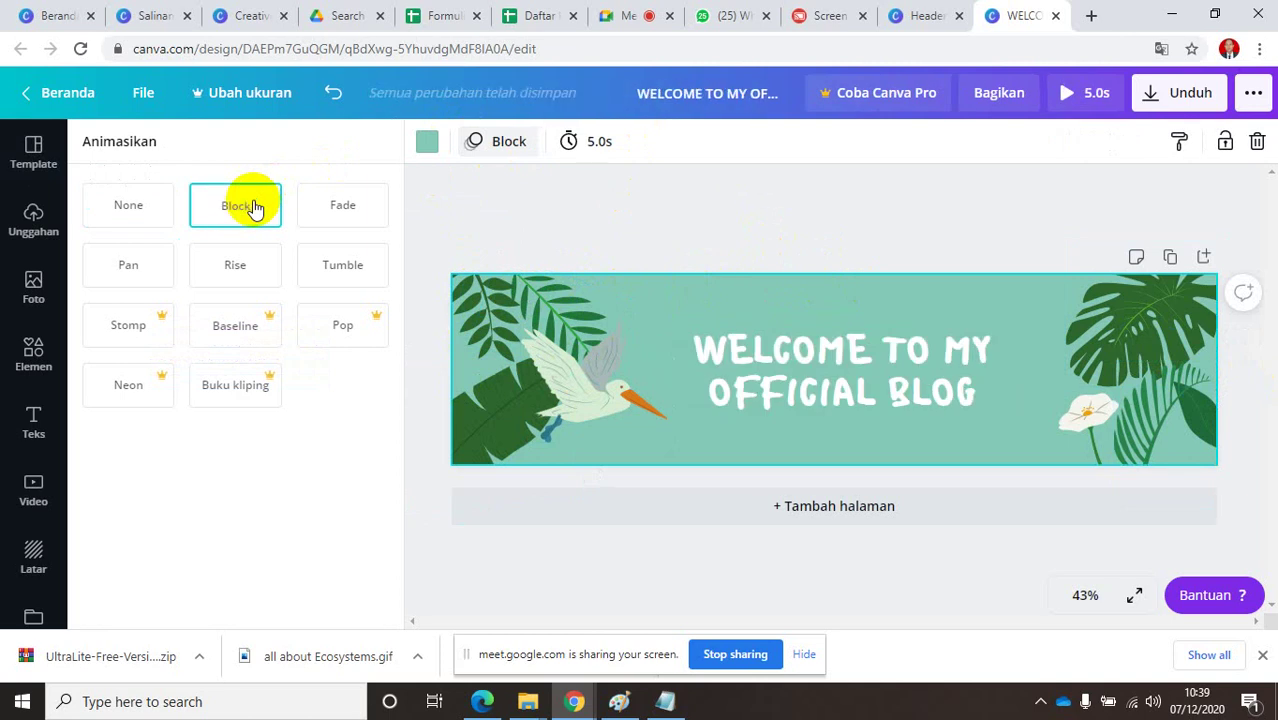
pyautogui.click(235, 210)
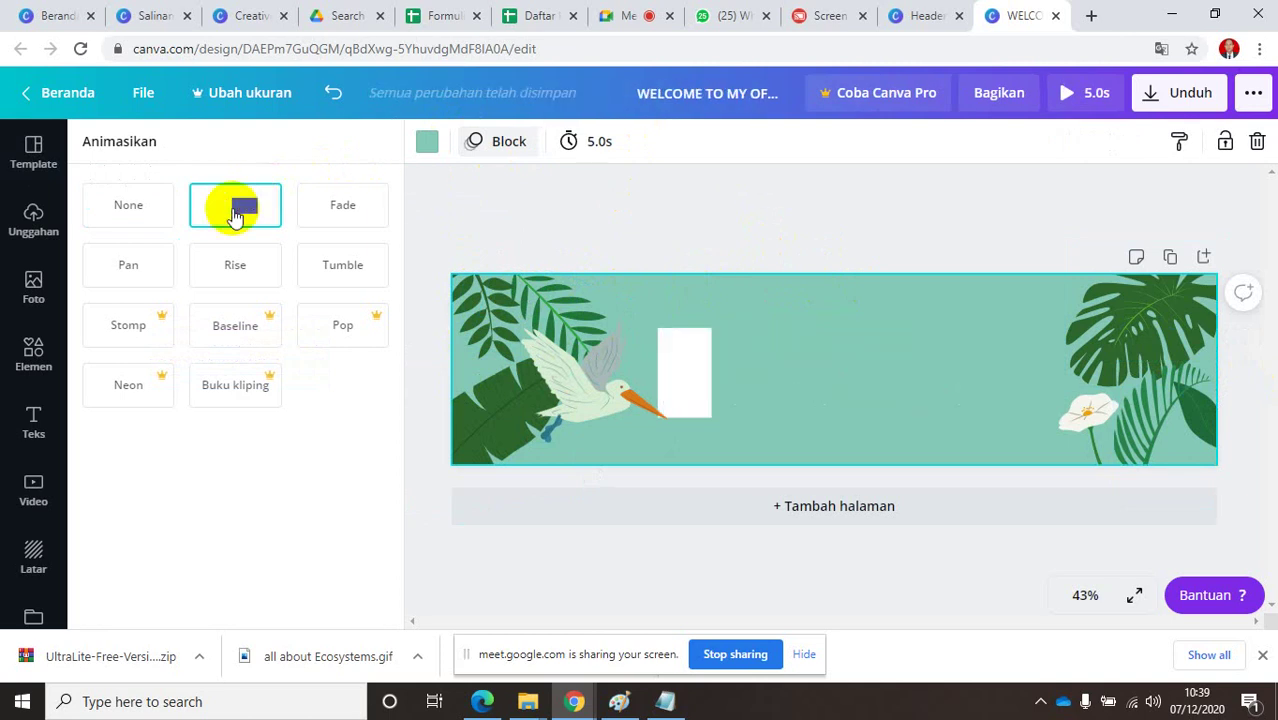
pyautogui.click(428, 143)
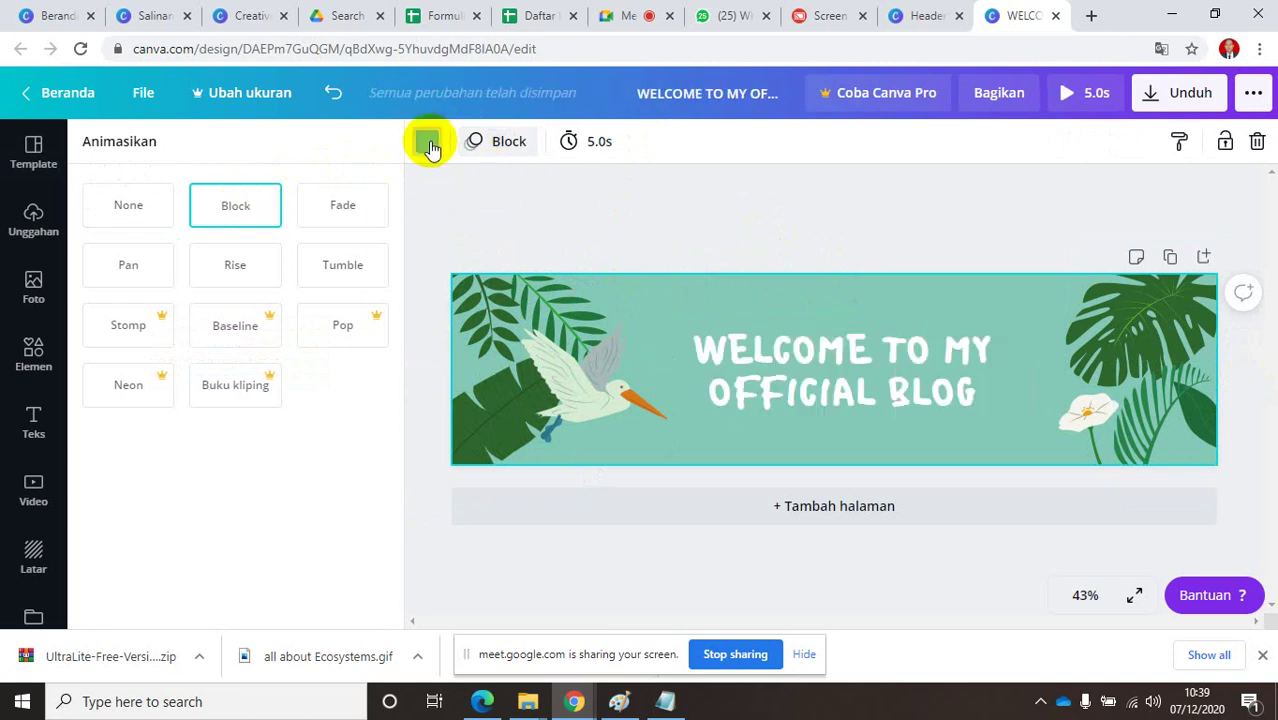
# Change the banner background colour to light cyan
pyautogui.click(268, 516)
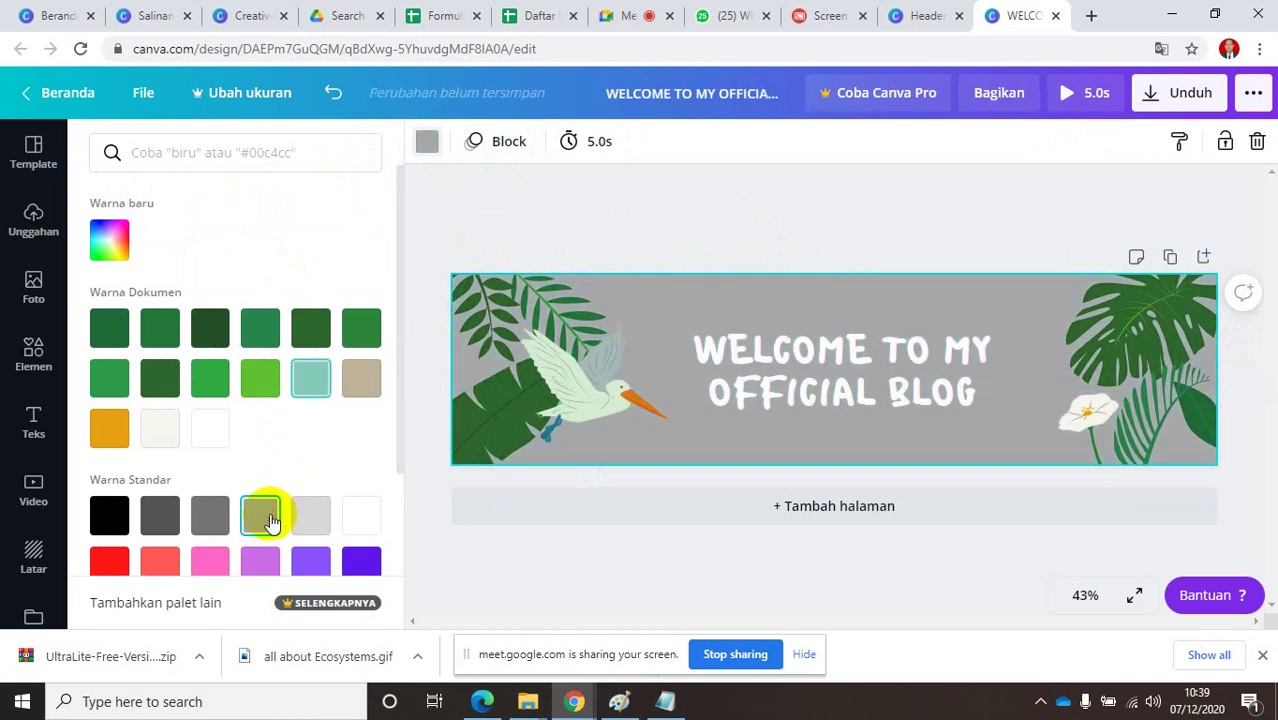
pyautogui.click(262, 563)
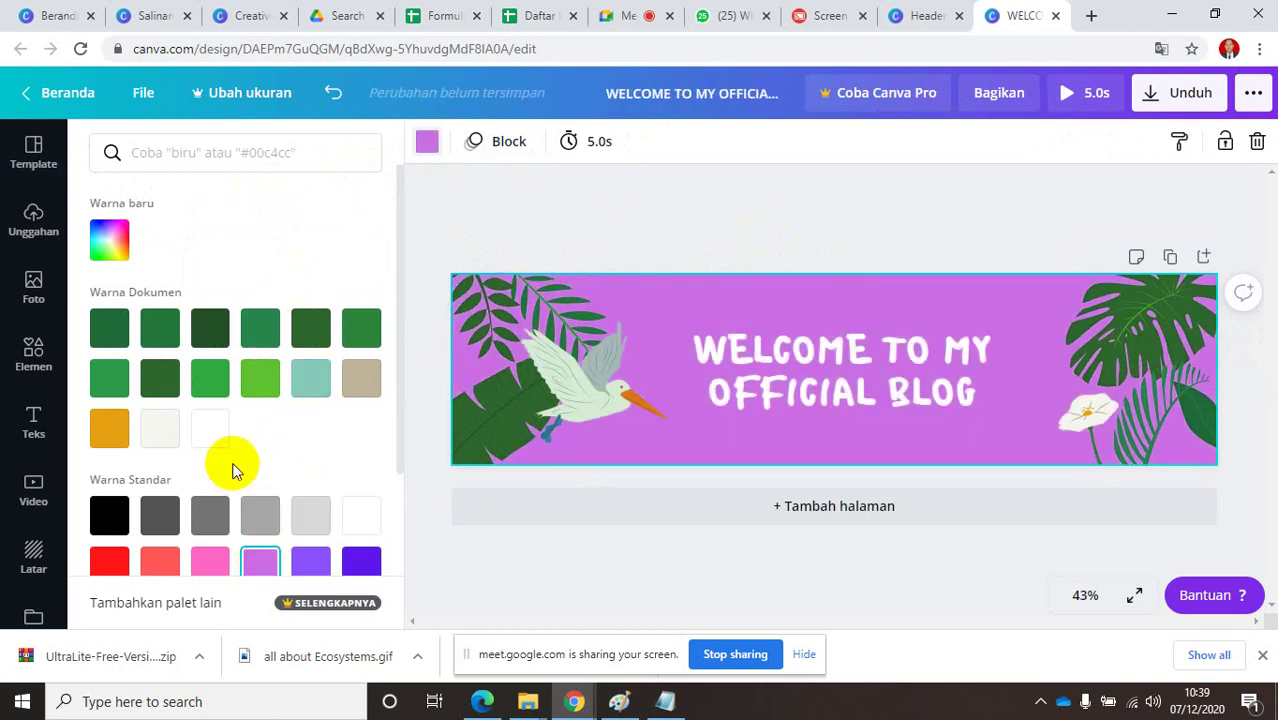
pyautogui.scroll(-2, 253, 543)
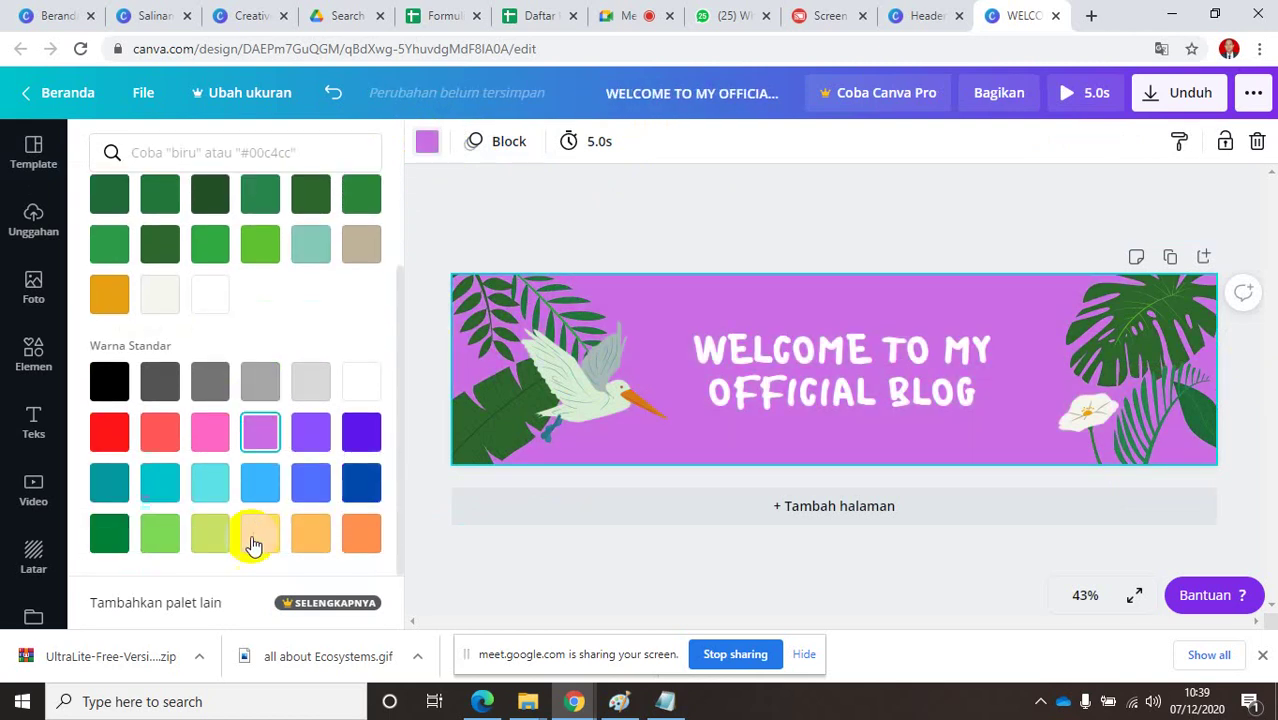
pyautogui.click(210, 487)
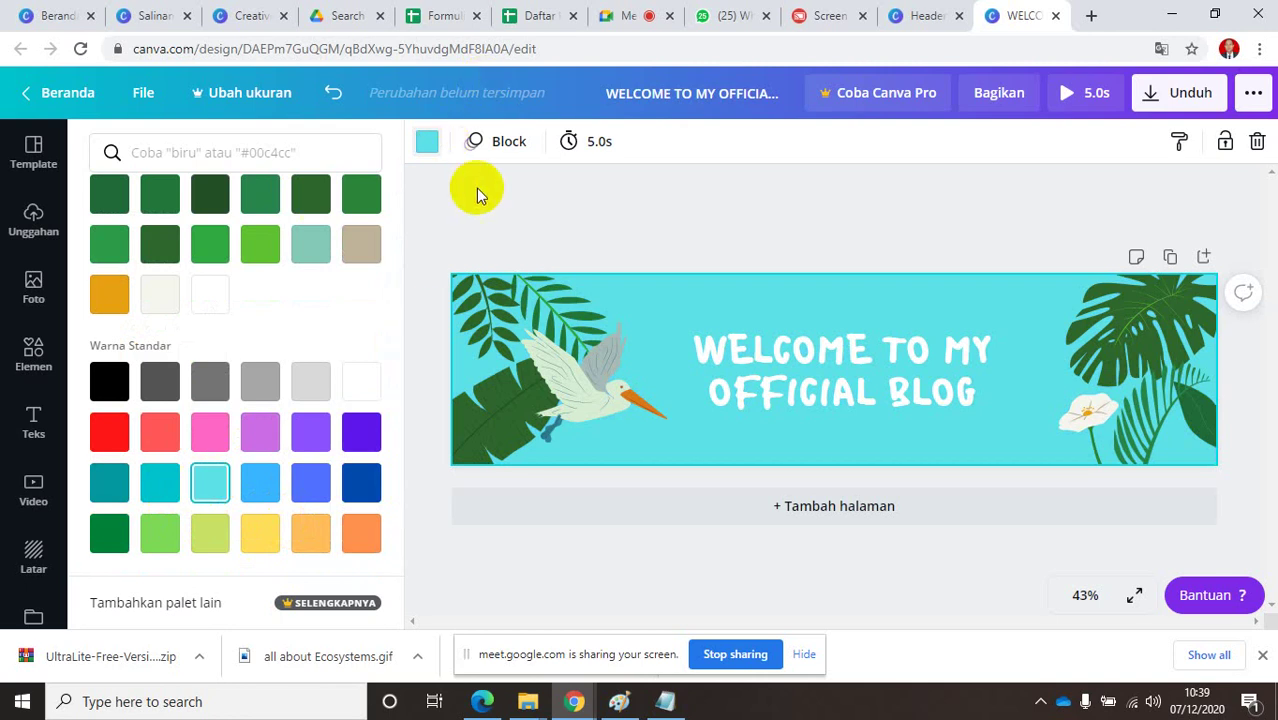
pyautogui.click(515, 210)
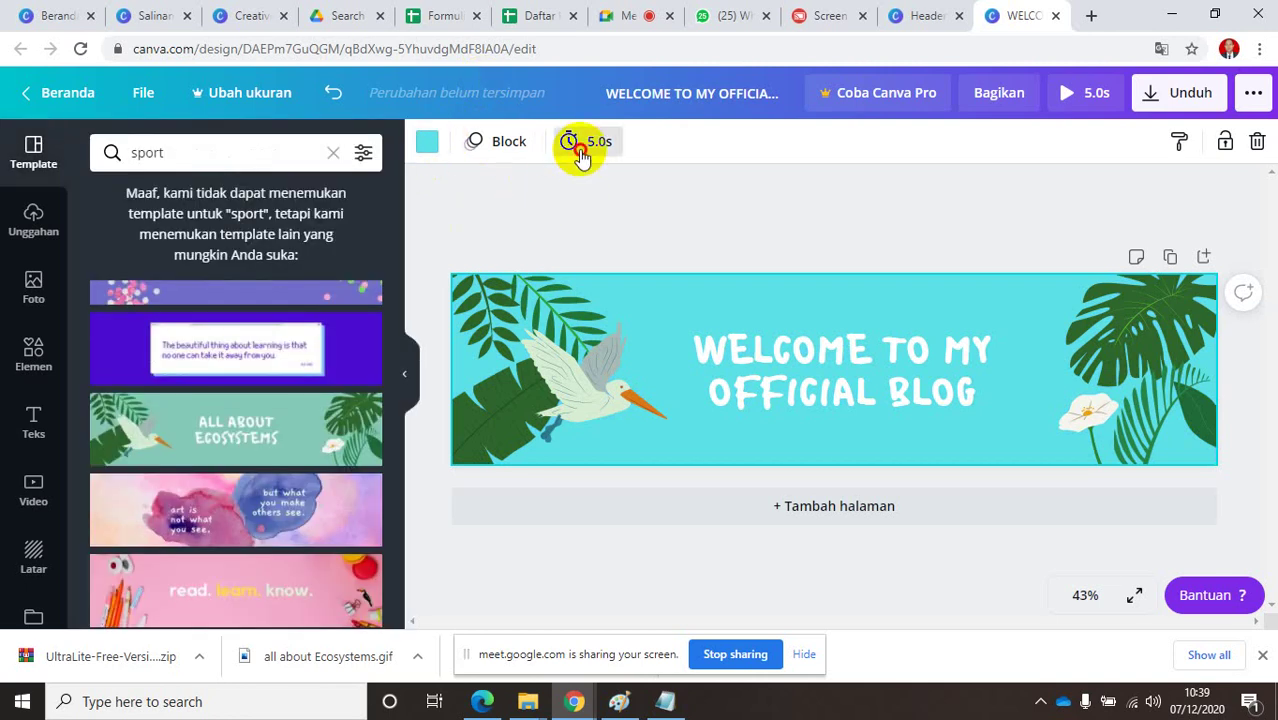
# Lengthen the animation to 7.5 seconds and switch it to Fade
pyautogui.click(582, 142)
pyautogui.click(508, 200)
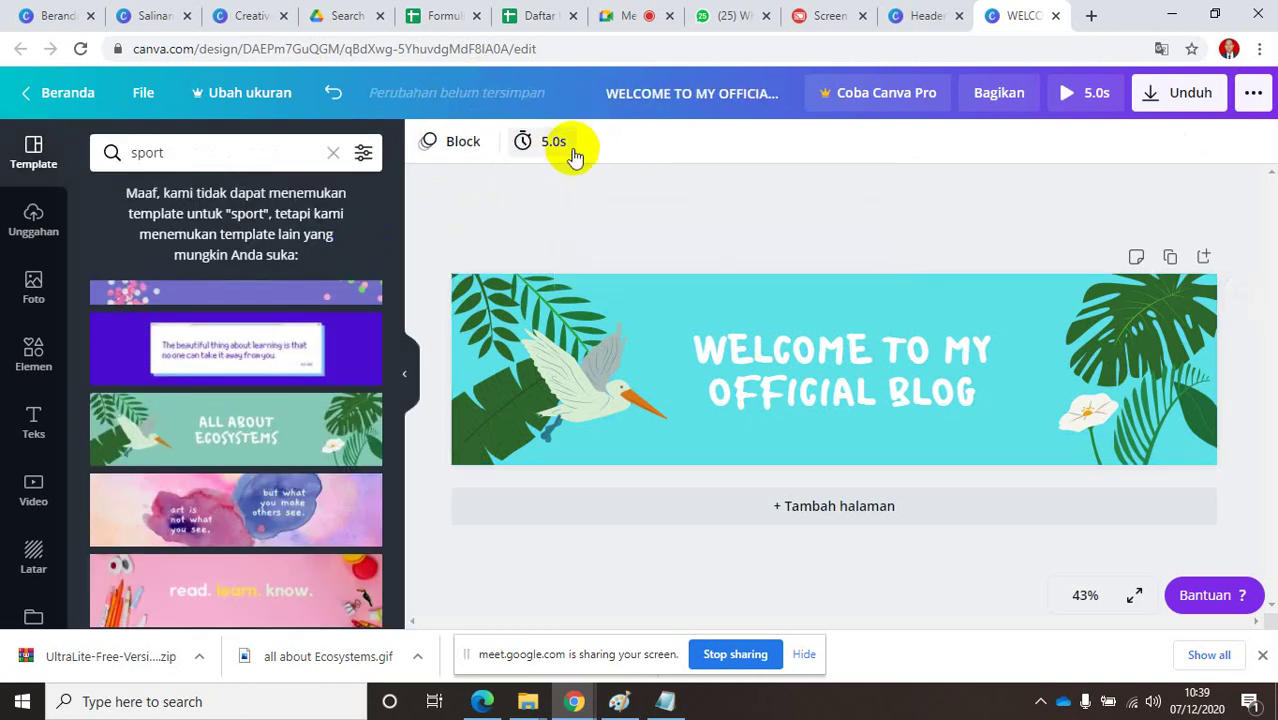
pyautogui.click(566, 144)
pyautogui.moveTo(689, 205); pyautogui.dragTo(700, 198)
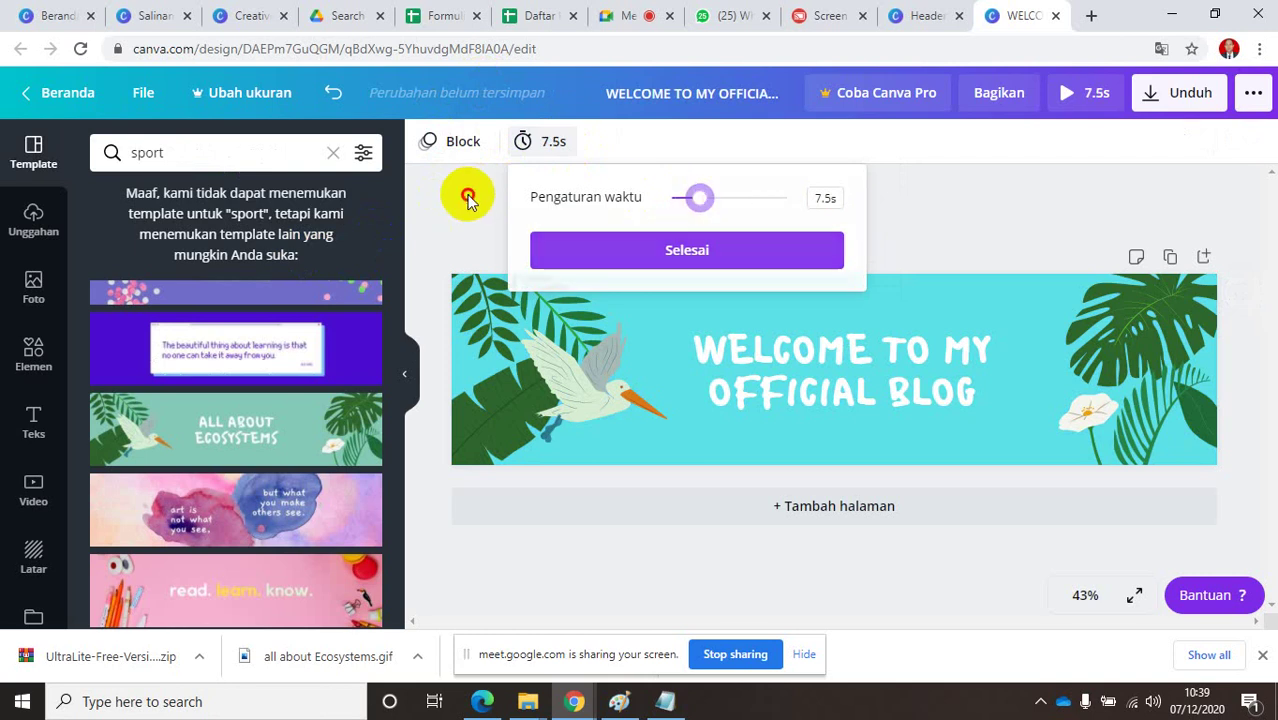
pyautogui.click(456, 142)
pyautogui.click(325, 220)
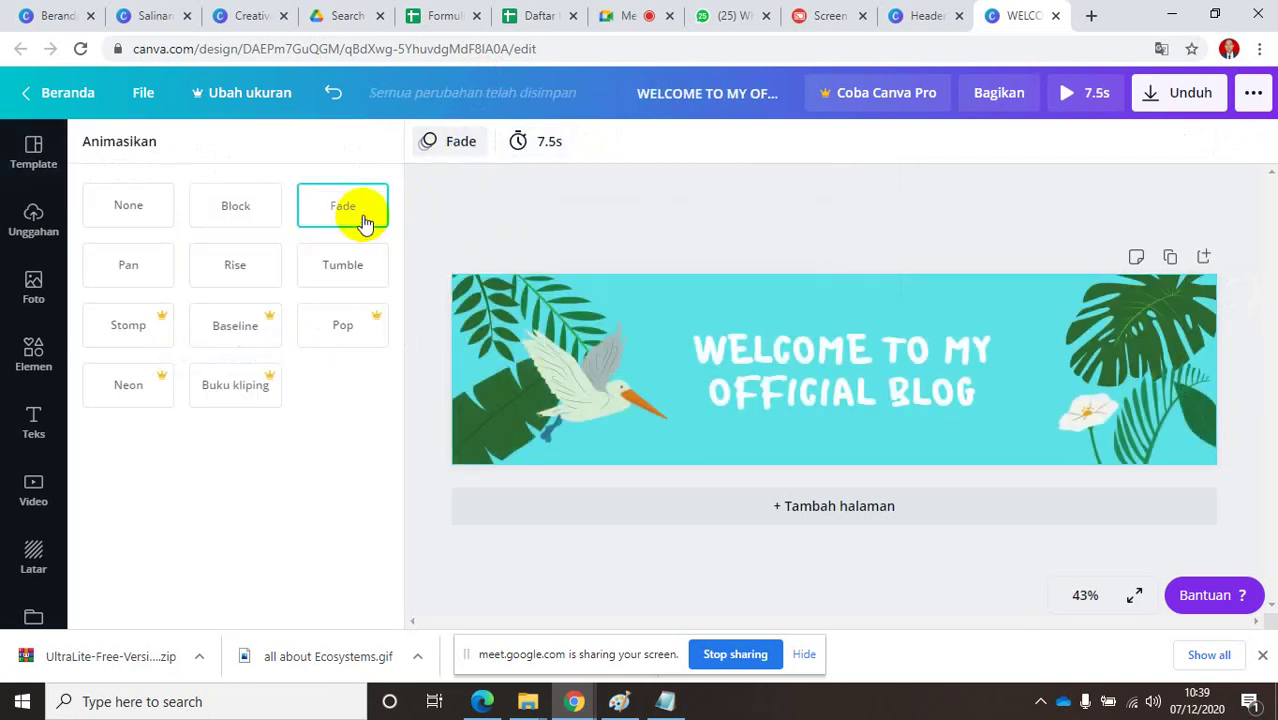
pyautogui.click(568, 222)
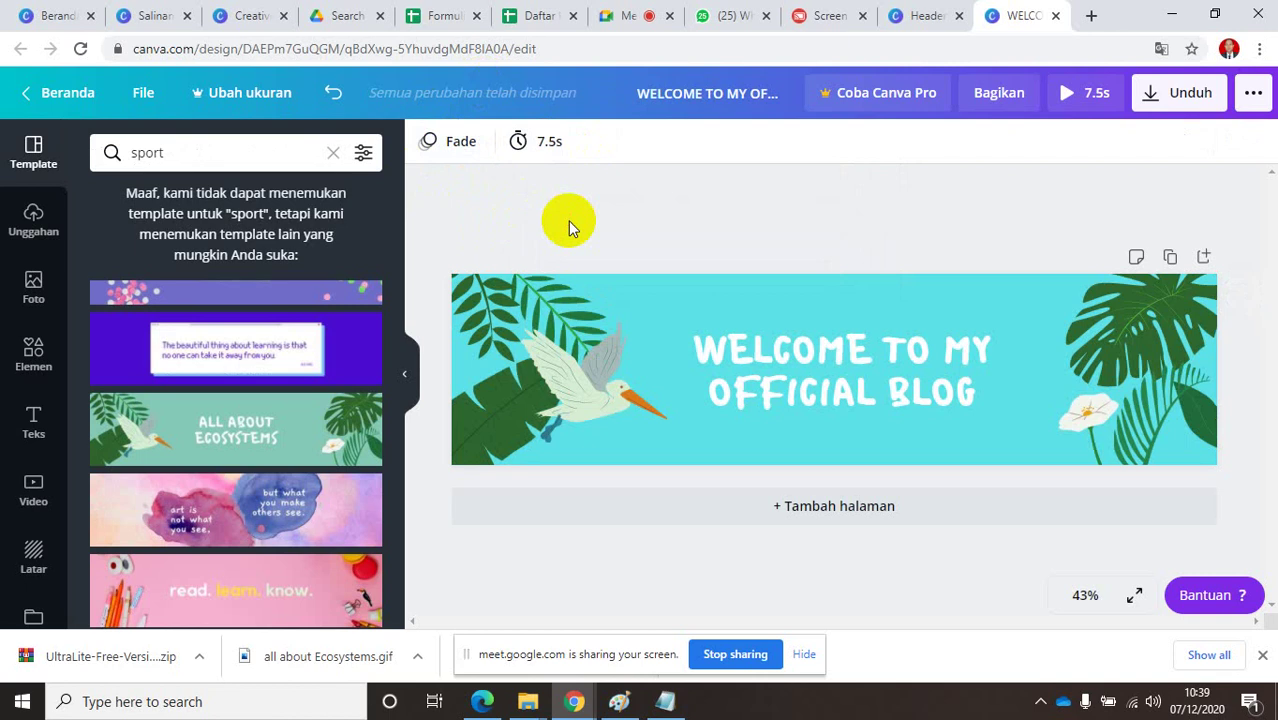
# Preview the animated welcome banner, then download it from Canva in GIF format
pyautogui.click(1081, 93)
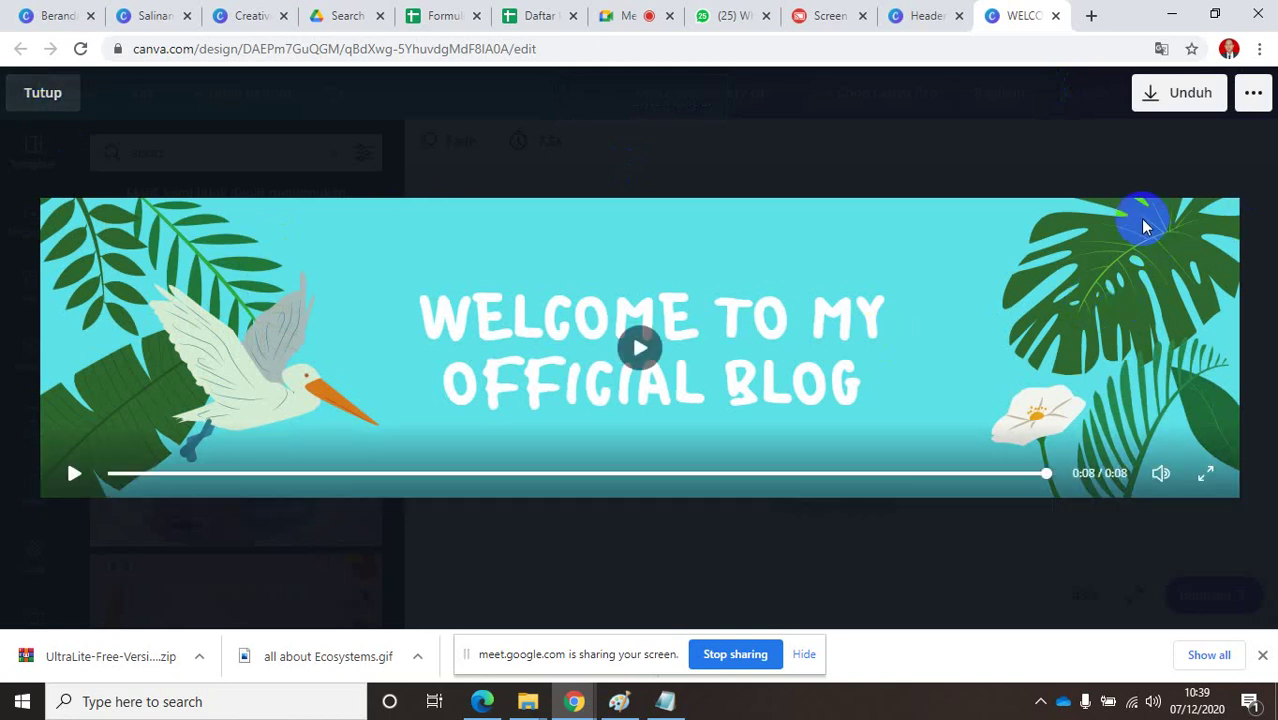
pyautogui.click(1252, 93)
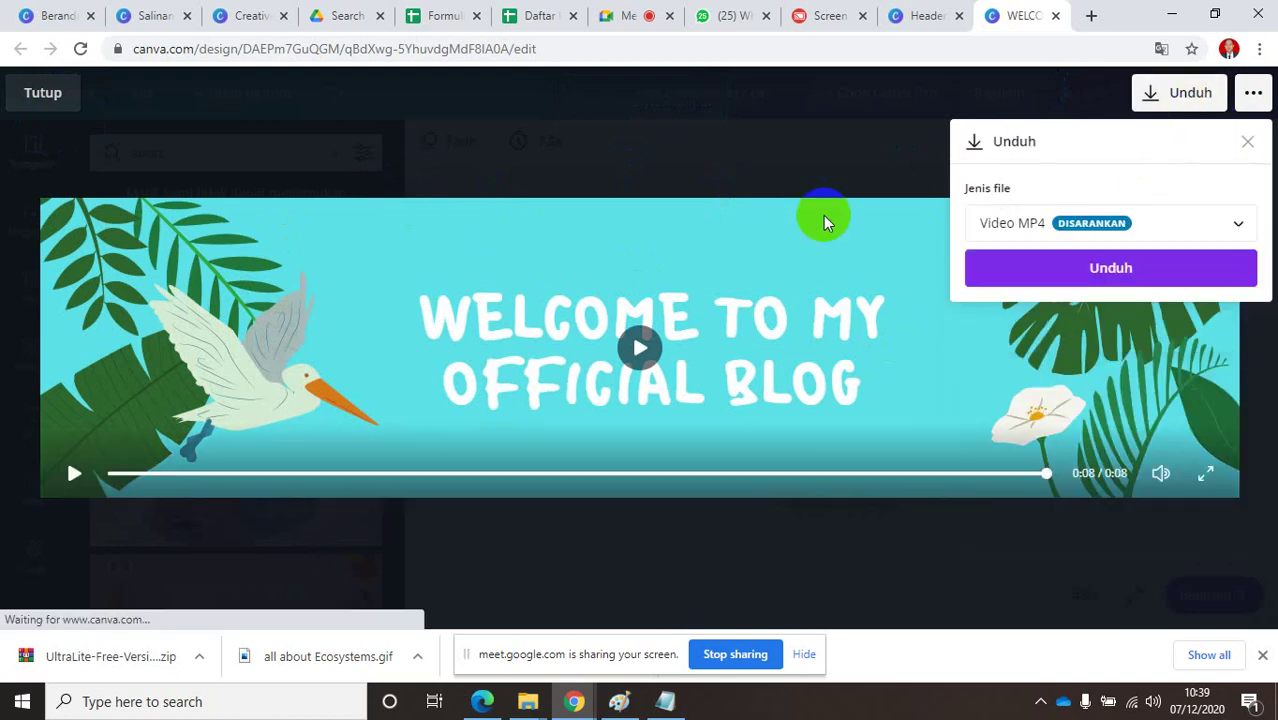
pyautogui.click(1020, 237)
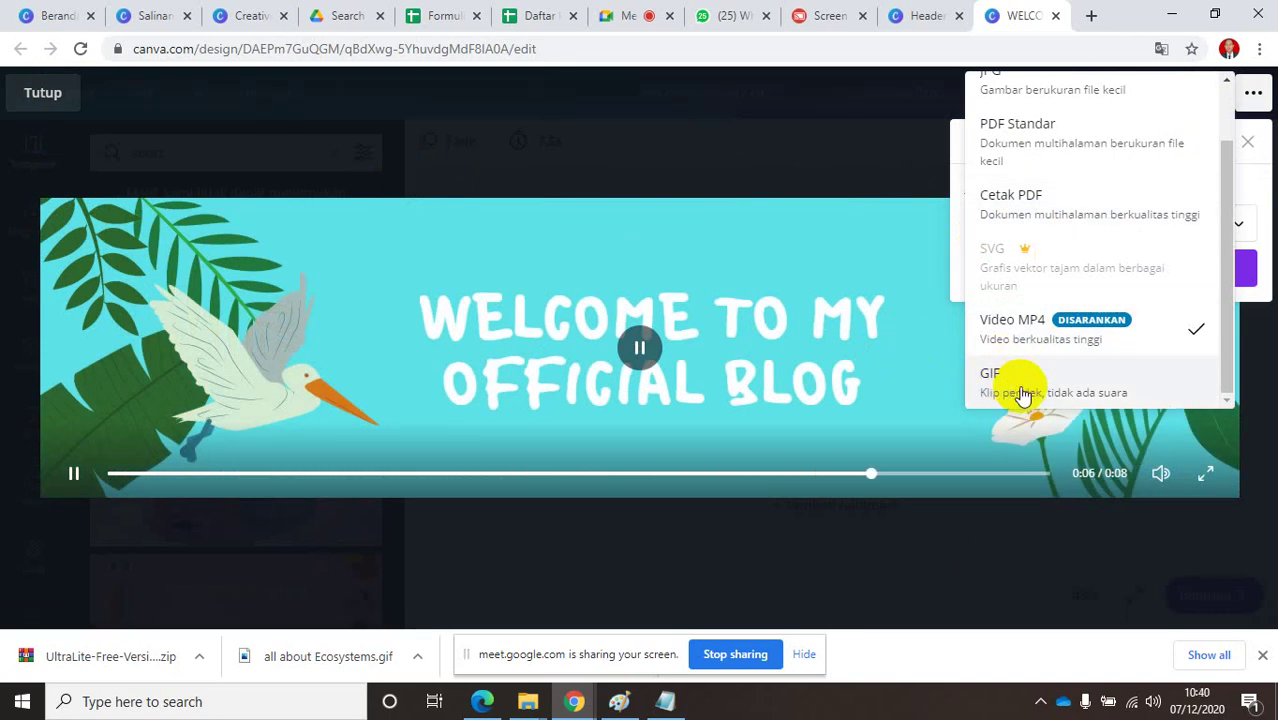
pyautogui.click(1010, 390)
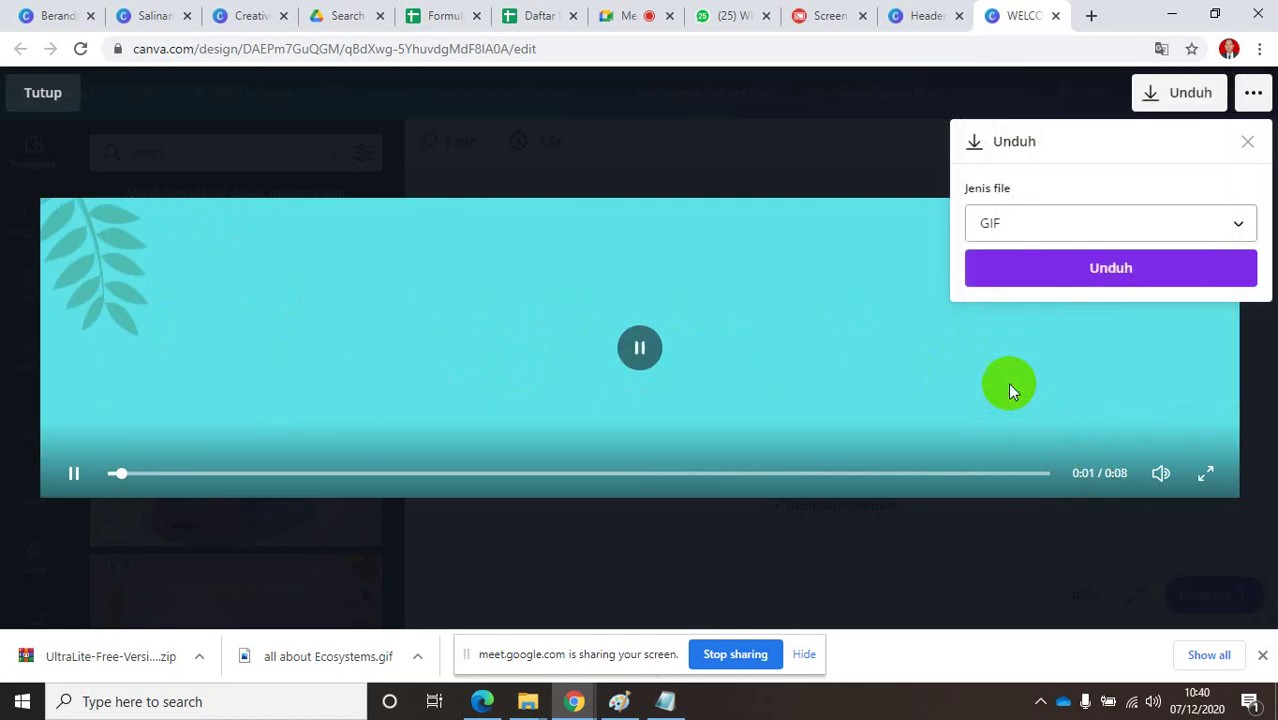
pyautogui.click(1030, 272)
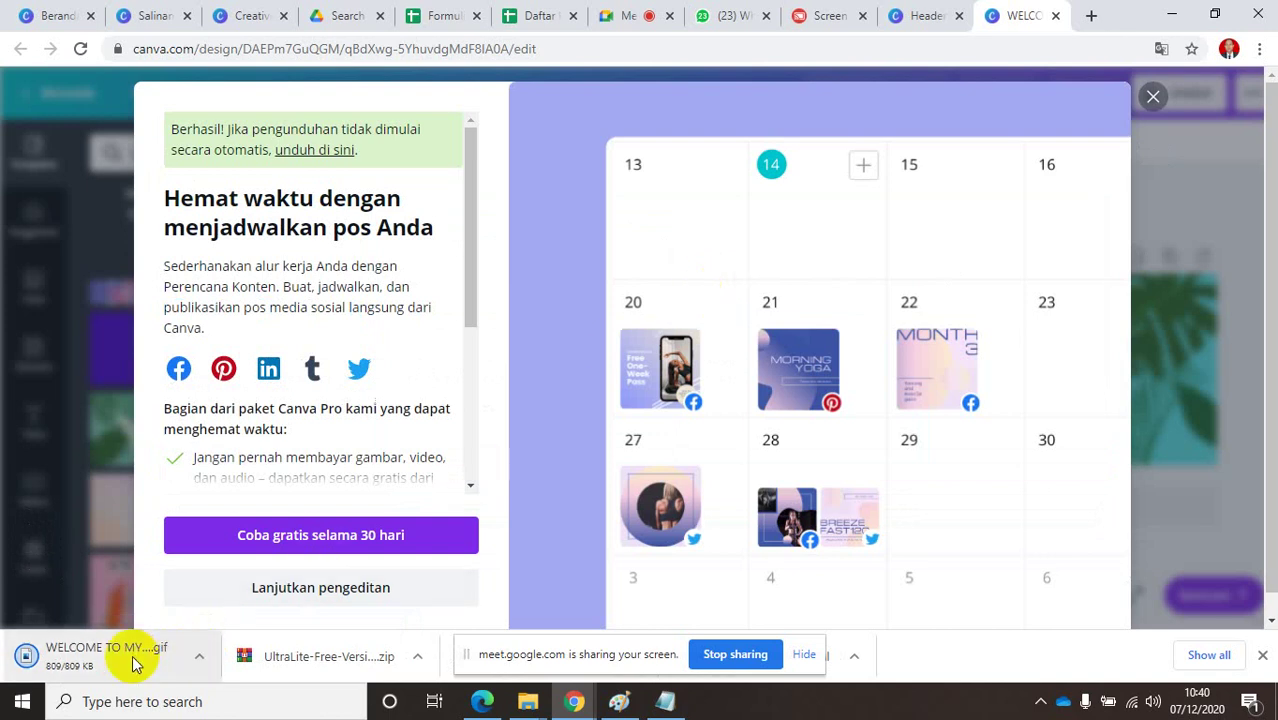
# Reveal the downloaded GIF in its folder from the browser's download bar
pyautogui.click(66, 647)
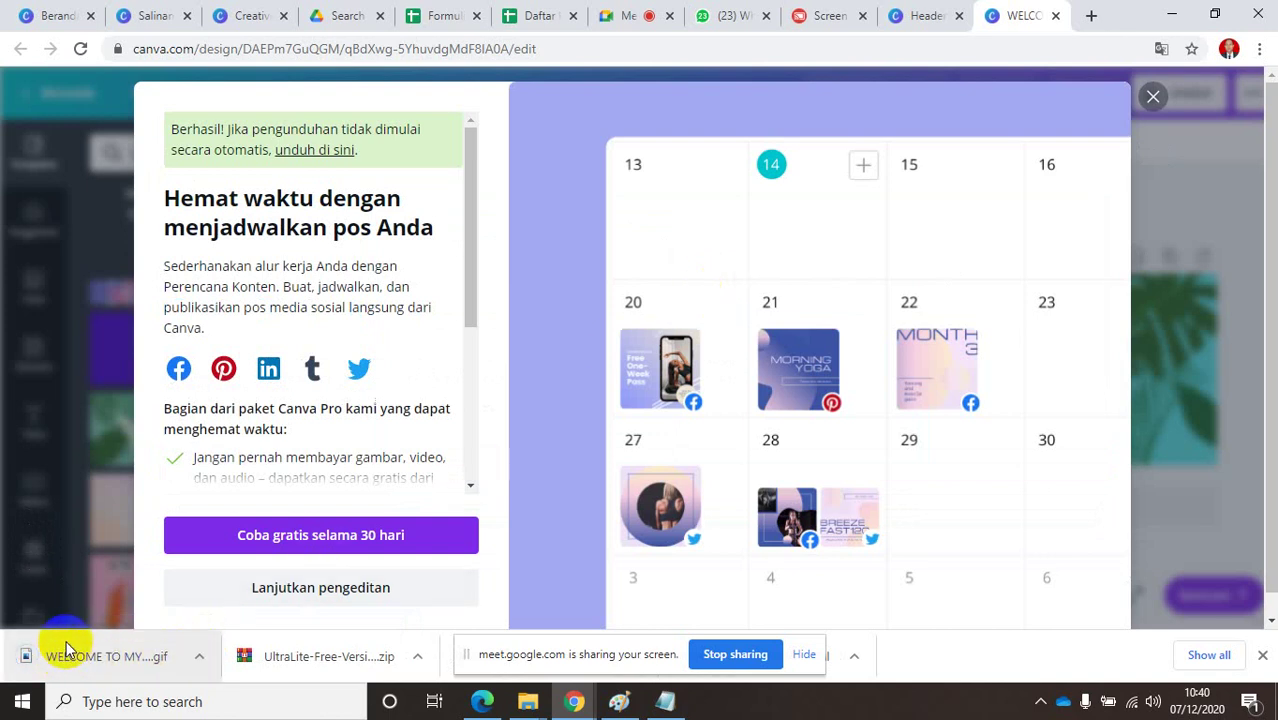
pyautogui.click(203, 657)
pyautogui.click(224, 598)
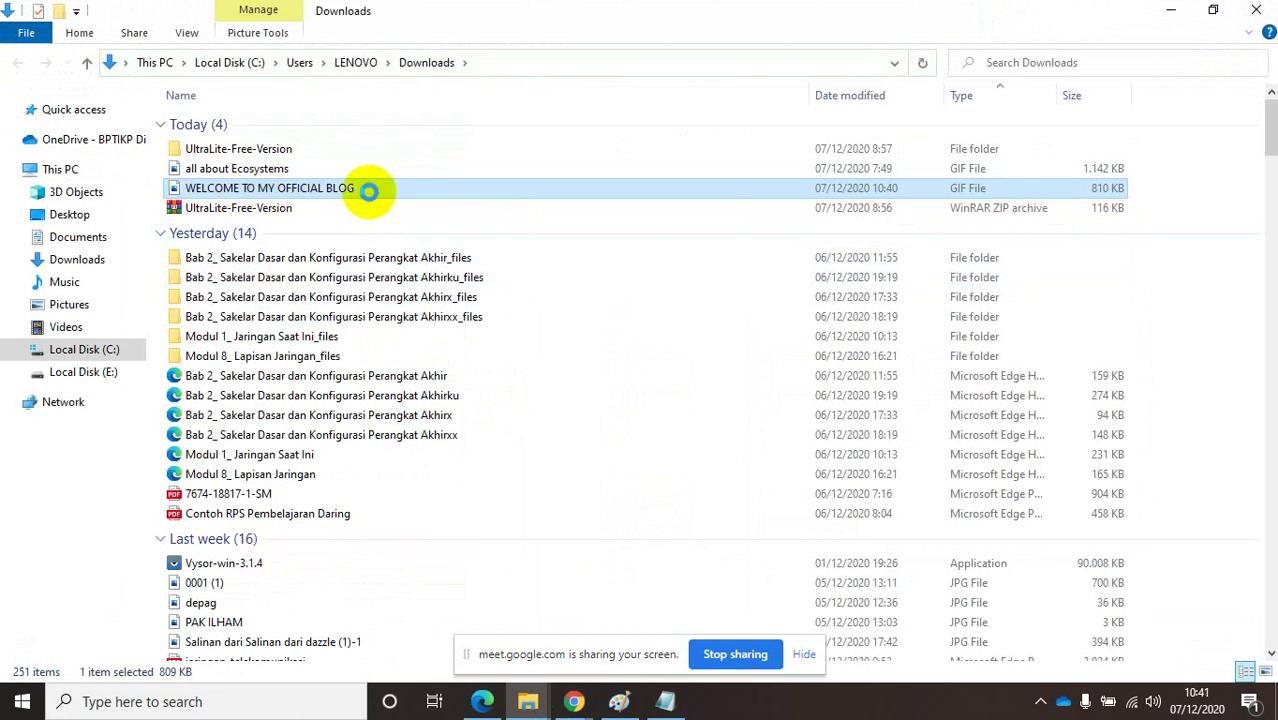
# Bring up the context menu for the 810 KB WELCOME TO MY OFFICIAL BLOG GIF in Downloads
pyautogui.rightClick(370, 198)
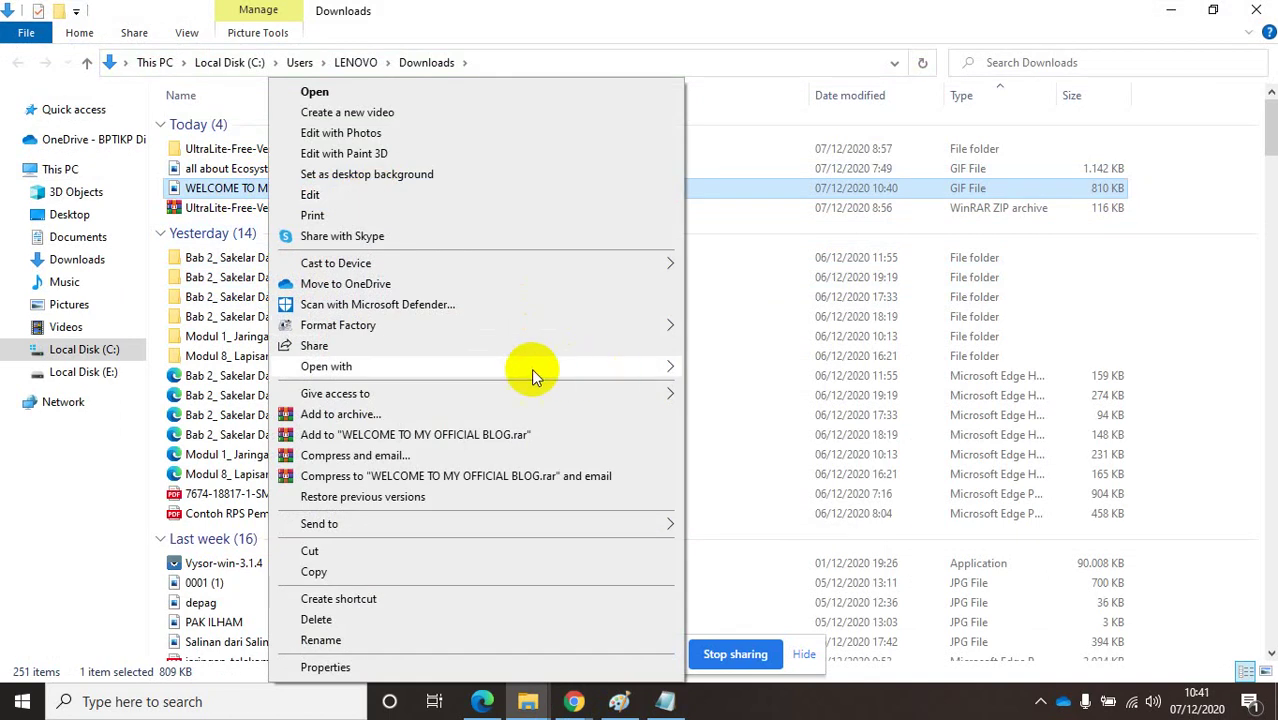
# Open the GIF from Downloads so Windows asks which app to use
pyautogui.moveTo(655, 367)
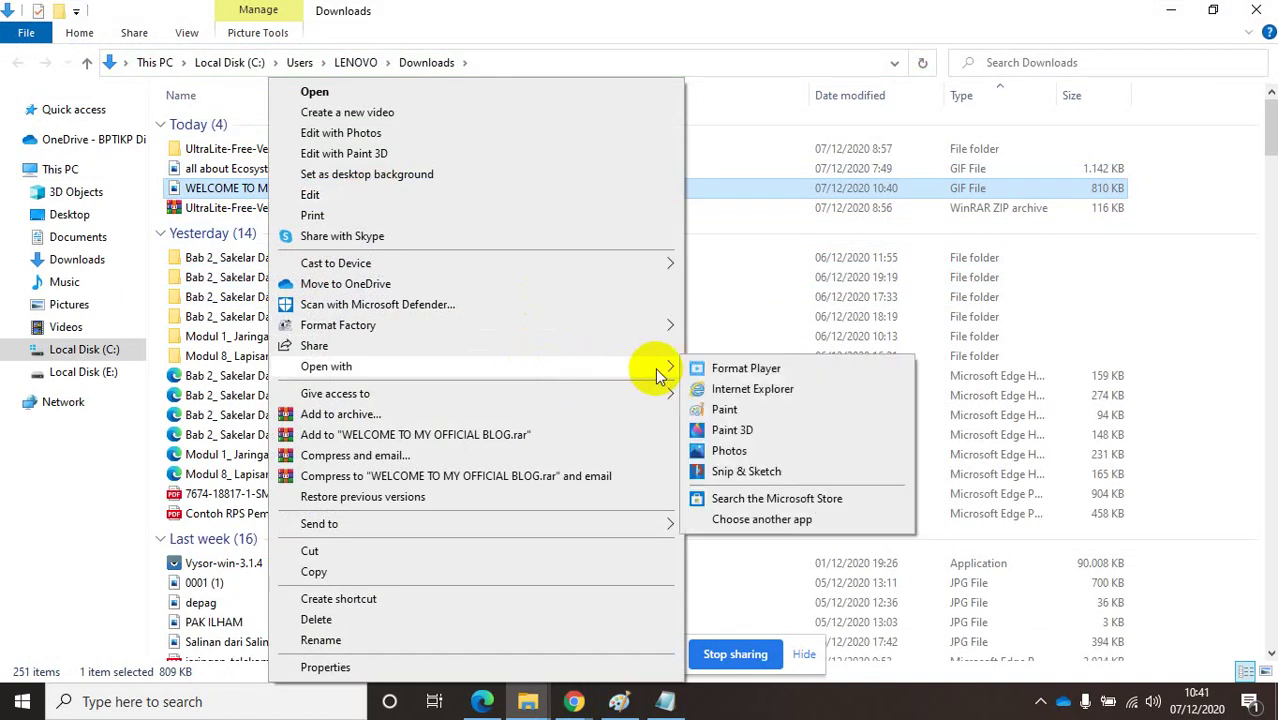
pyautogui.click(776, 519)
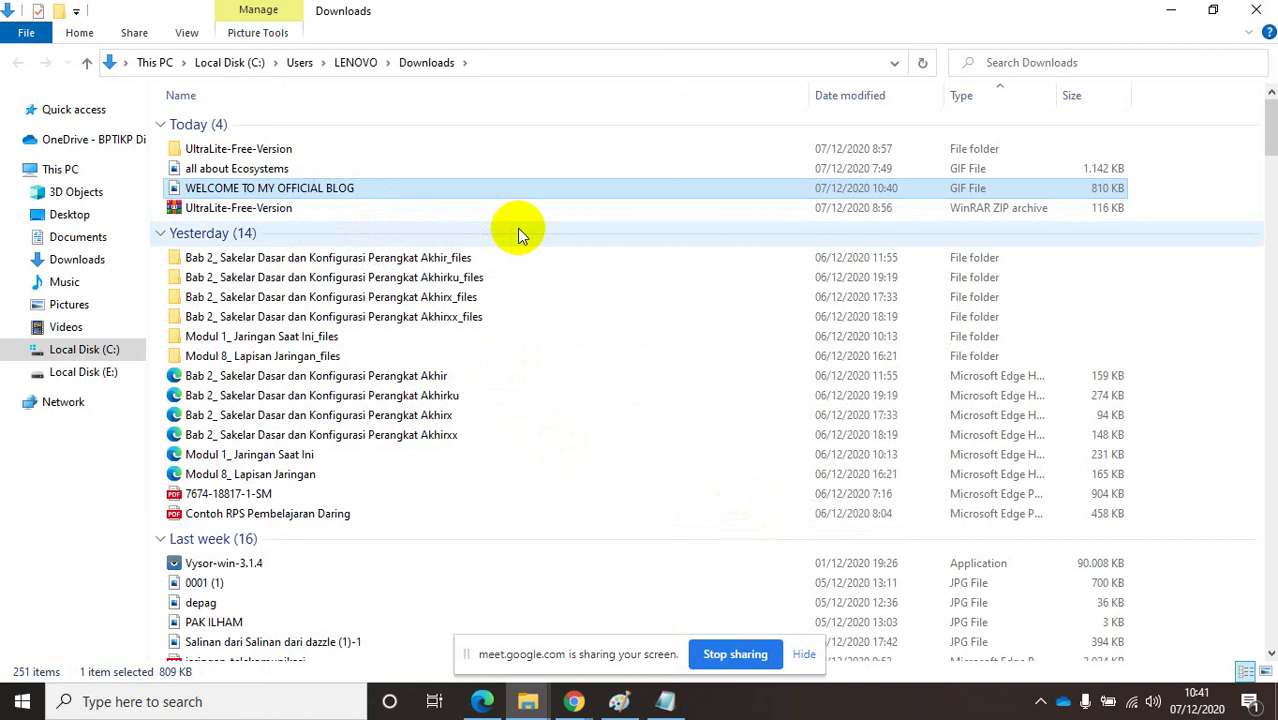
pyautogui.doubleClick(383, 198)
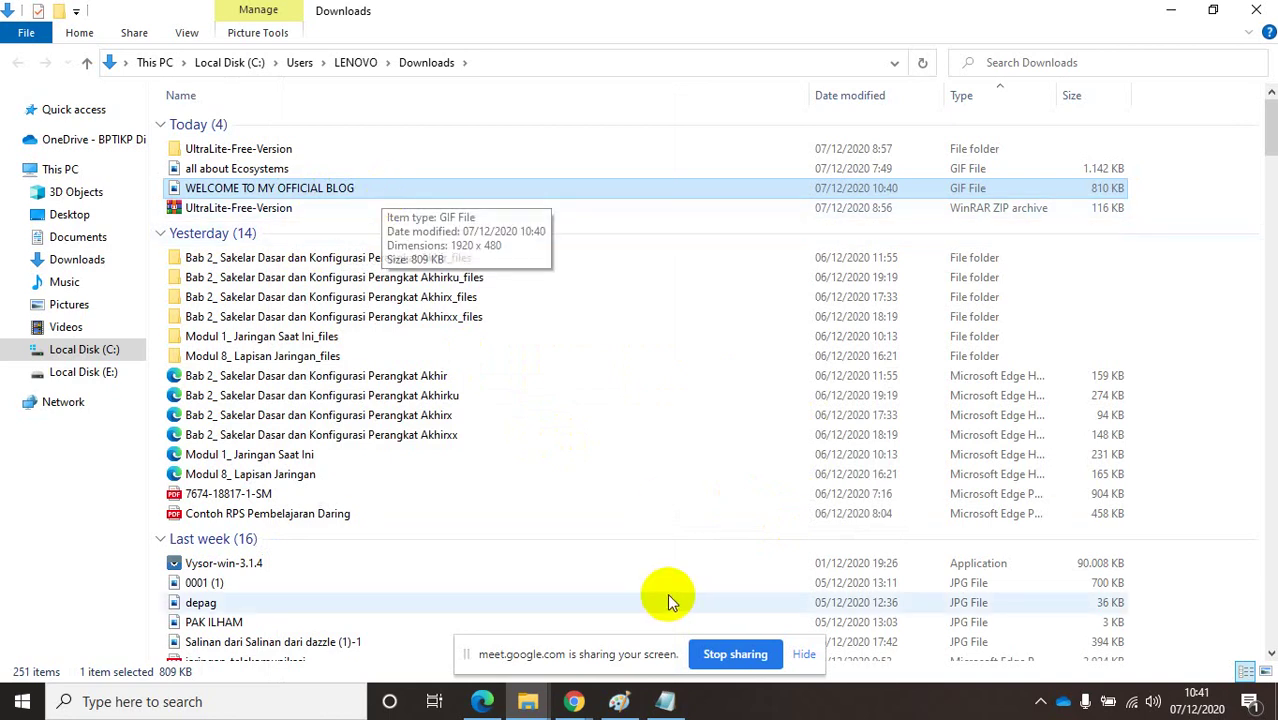
# Choose Internet Explorer from the expanded app list and confirm with OK
pyautogui.scroll(-2, 580, 500)
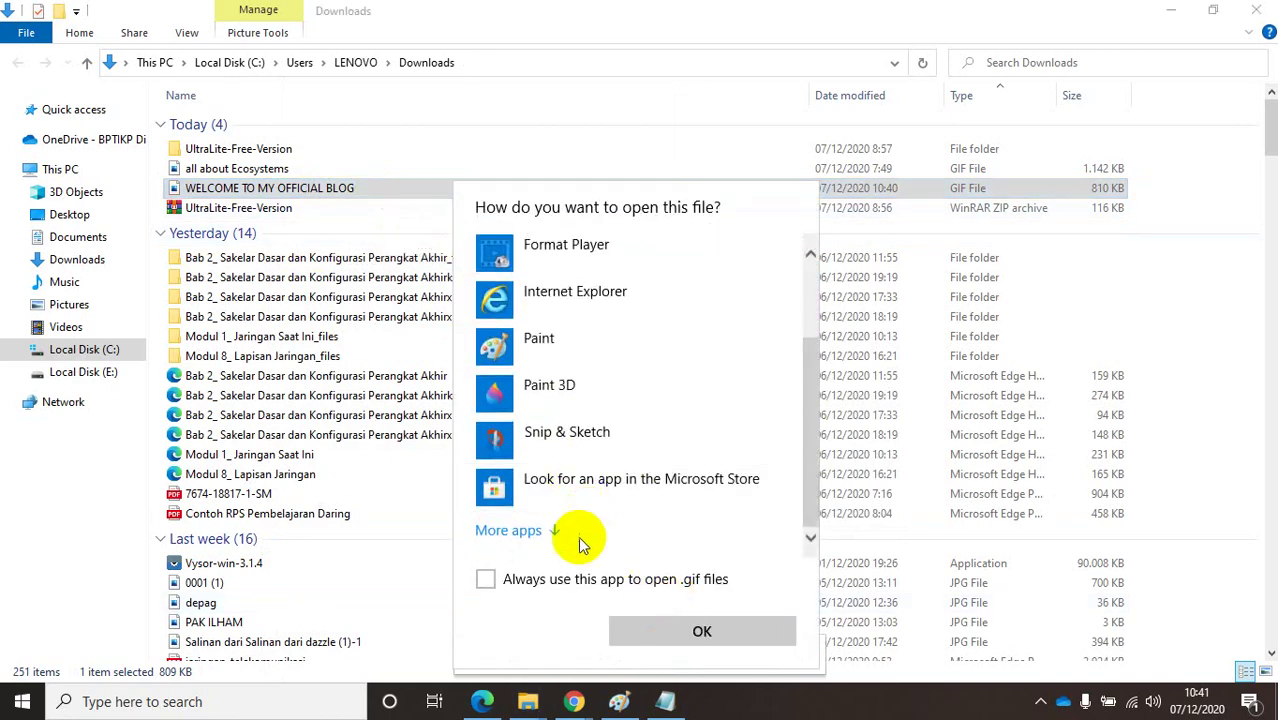
pyautogui.click(545, 540)
pyautogui.scroll(-3, 618, 470)
pyautogui.scroll(-5, 614, 491)
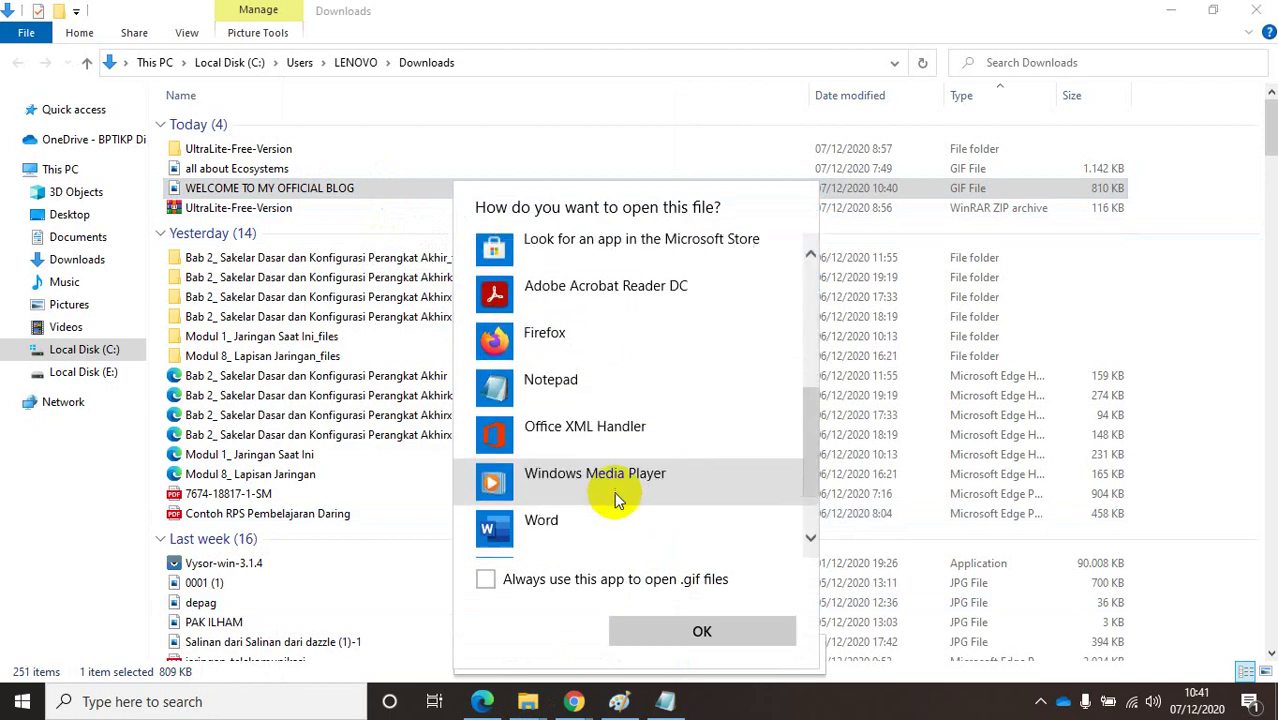
pyautogui.scroll(3, 610, 503)
pyautogui.scroll(3, 610, 503)
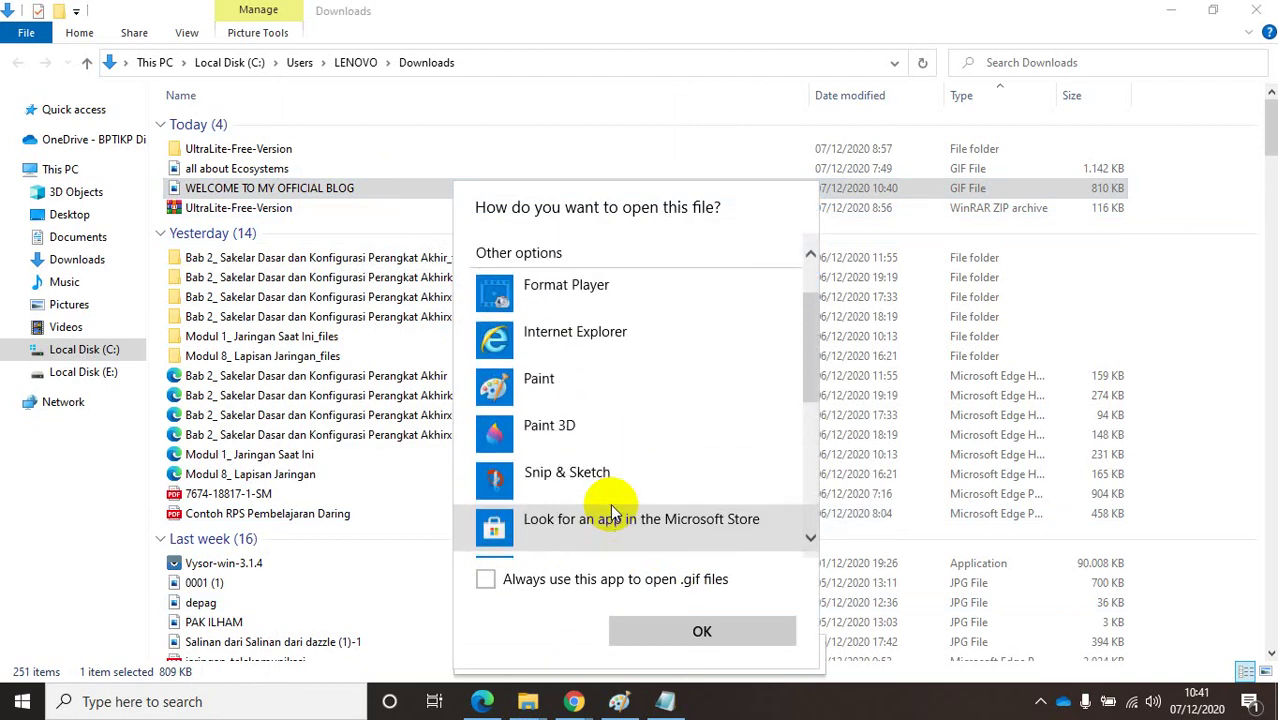
pyautogui.scroll(-4, 610, 503)
pyautogui.scroll(-2, 609, 504)
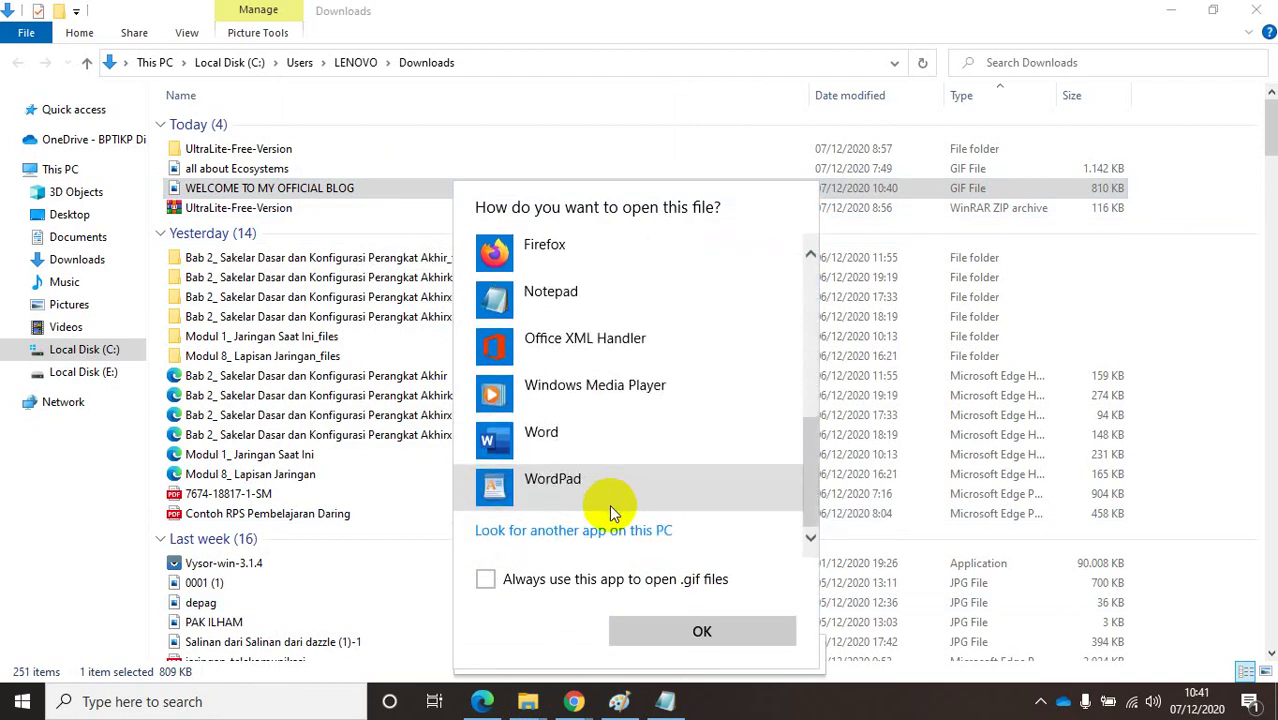
pyautogui.scroll(4, 608, 508)
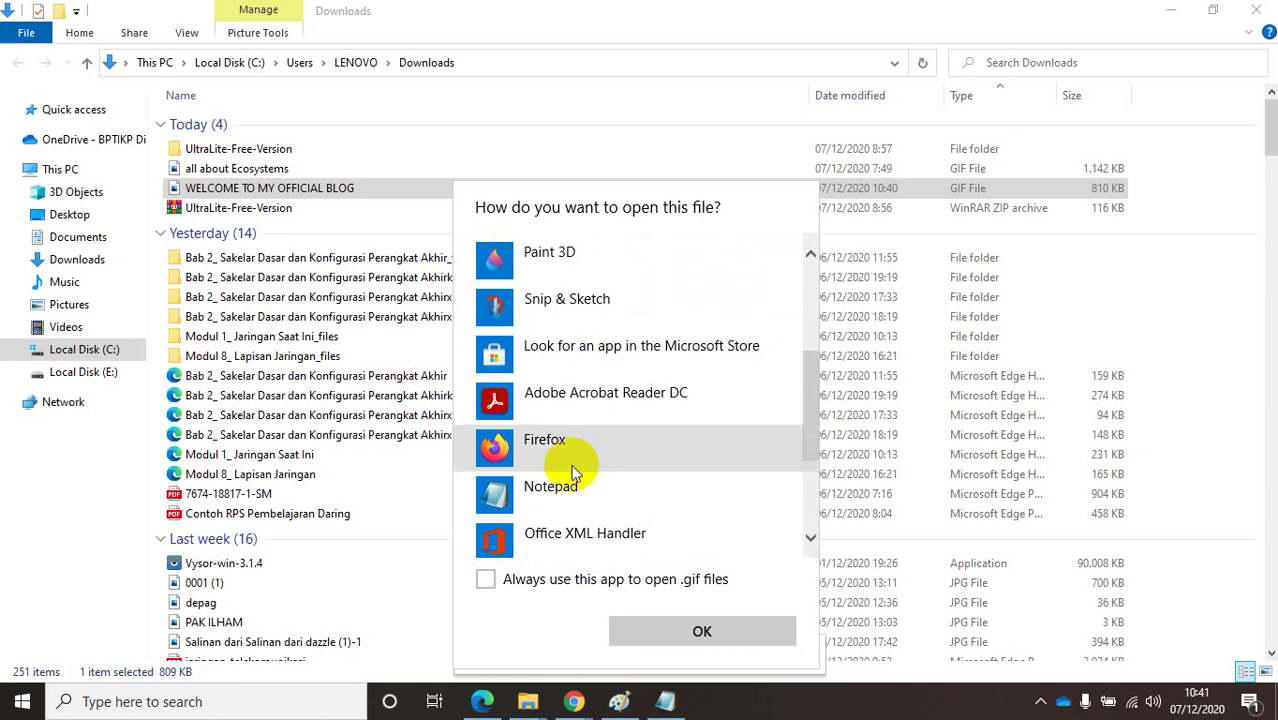
pyautogui.scroll(2, 572, 468)
pyautogui.click(505, 260)
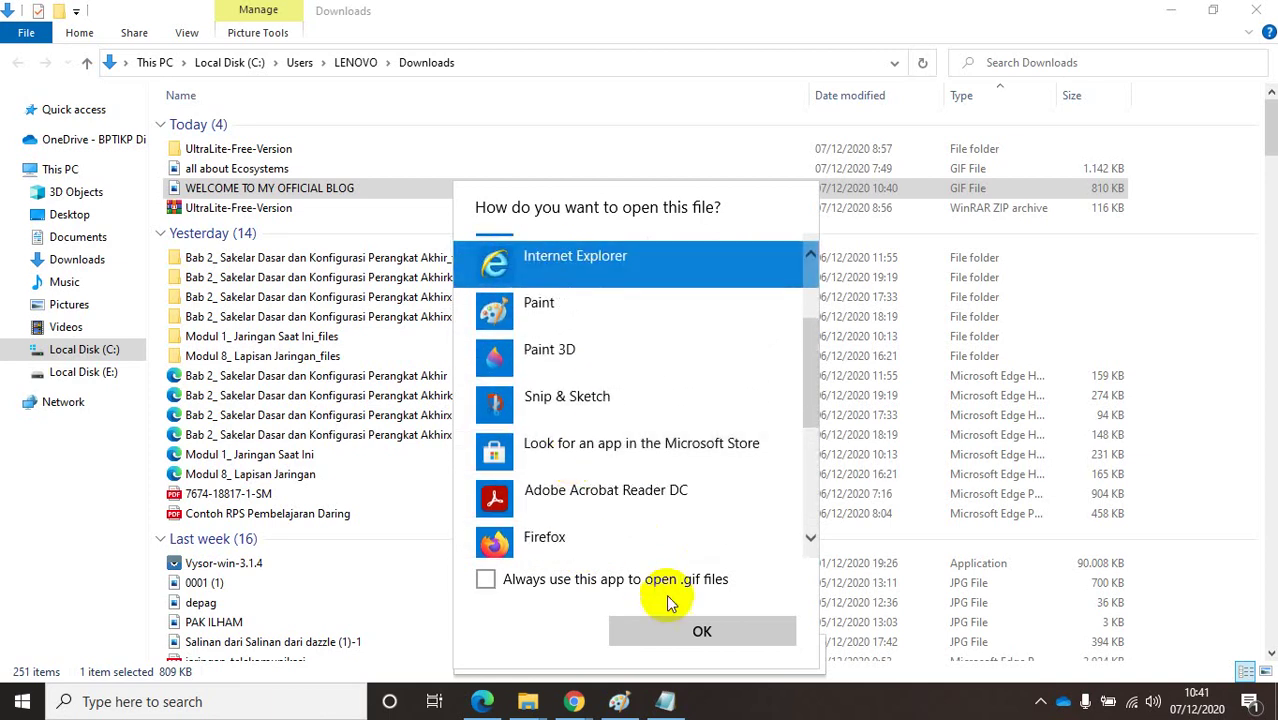
pyautogui.click(685, 630)
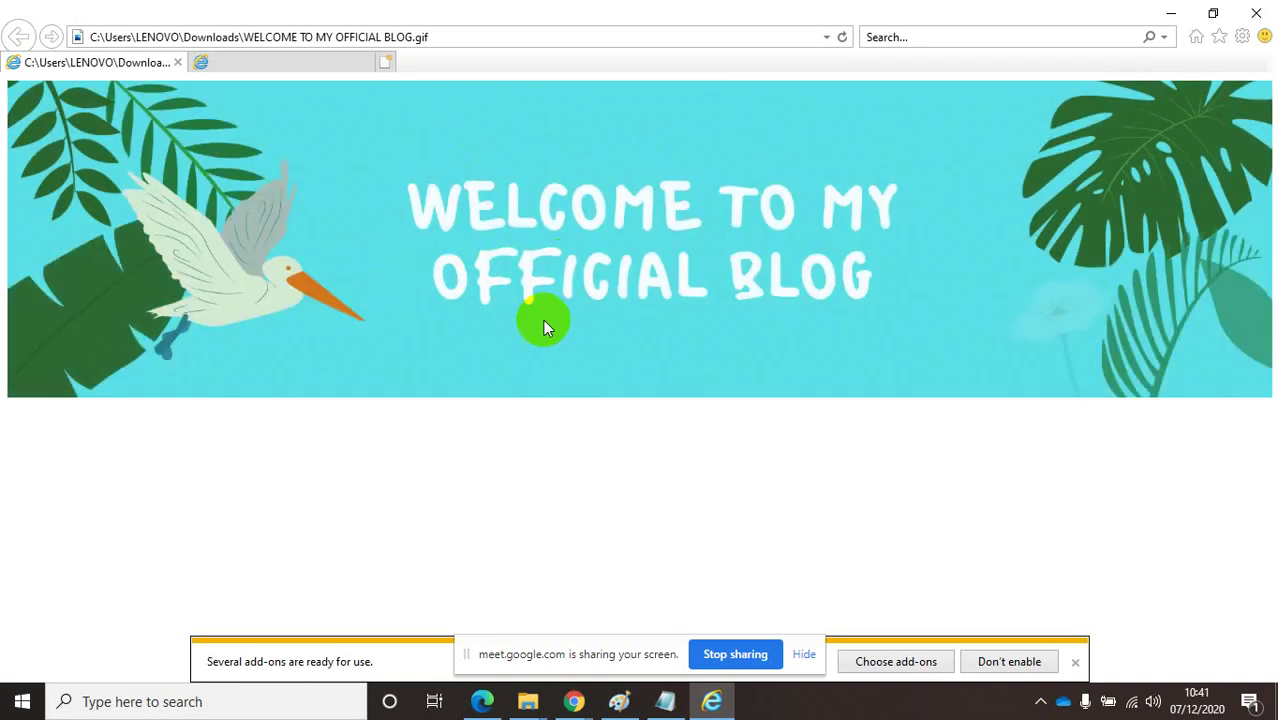
# Close the stray extra tab and view the banner at actual size, then fit it back
pyautogui.hotkey('ctrl', 't')
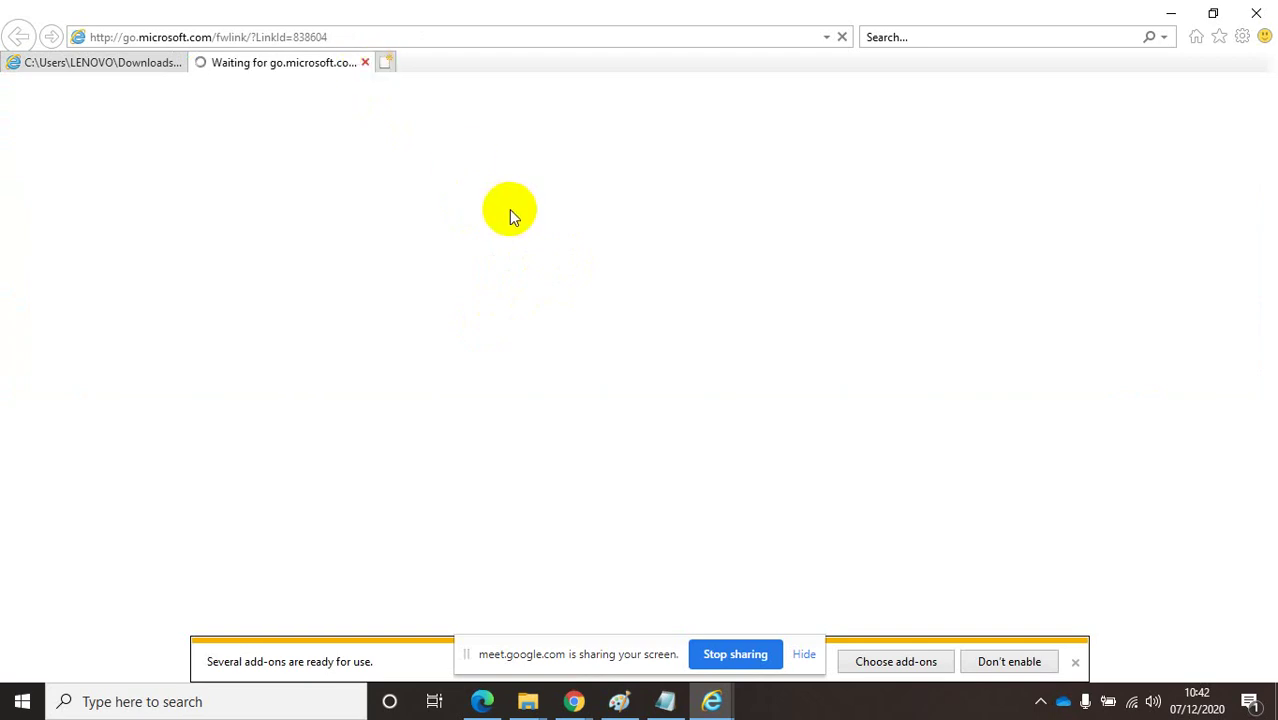
pyautogui.hotkey('ctrl', 'w')
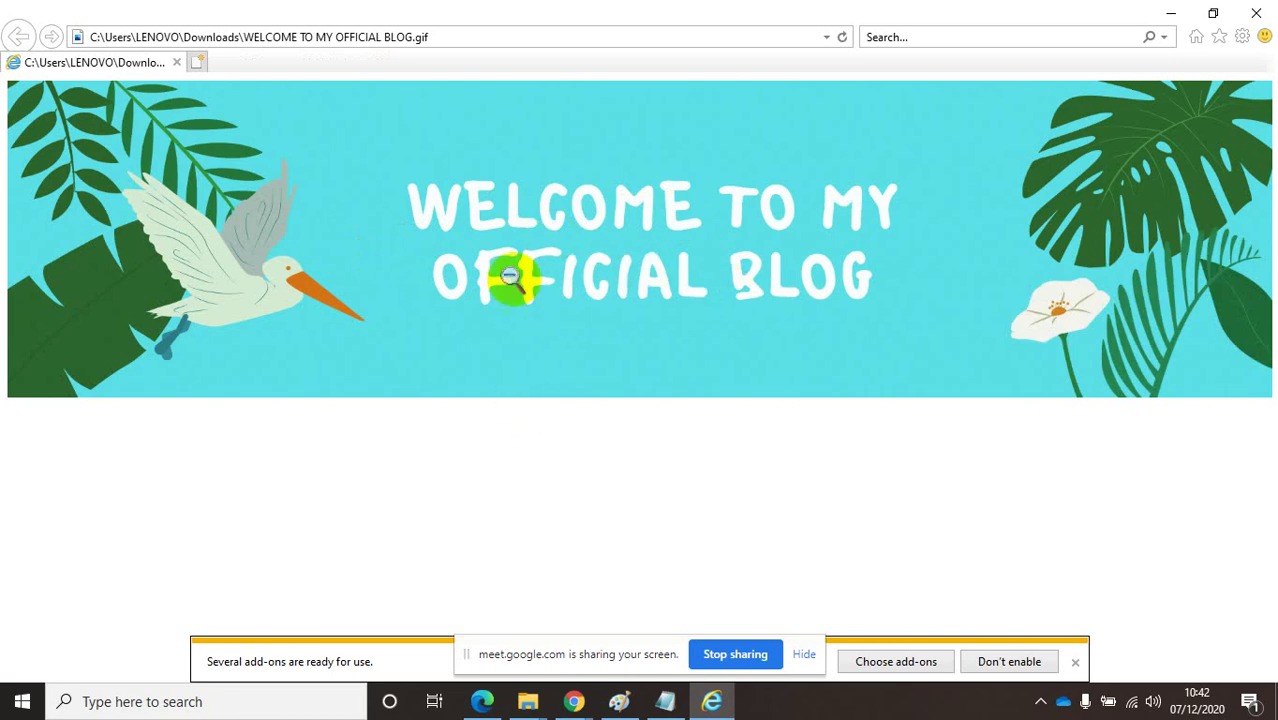
pyautogui.click(585, 294)
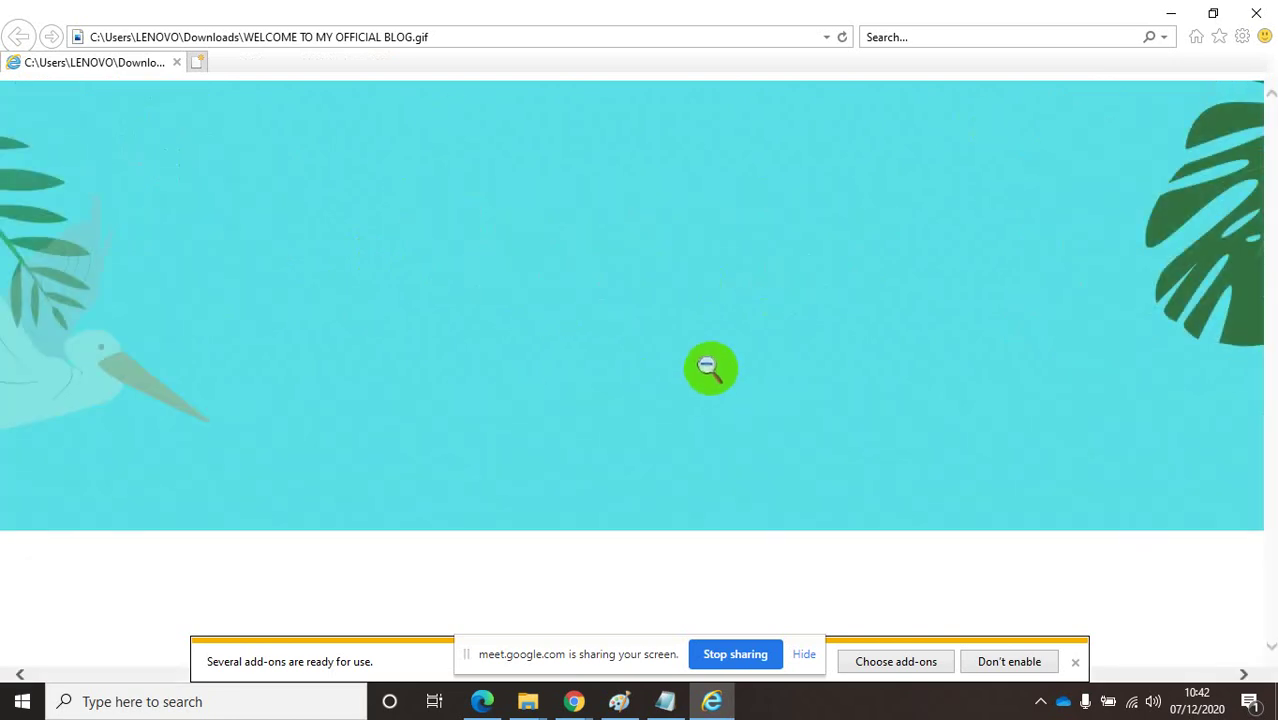
pyautogui.click(619, 346)
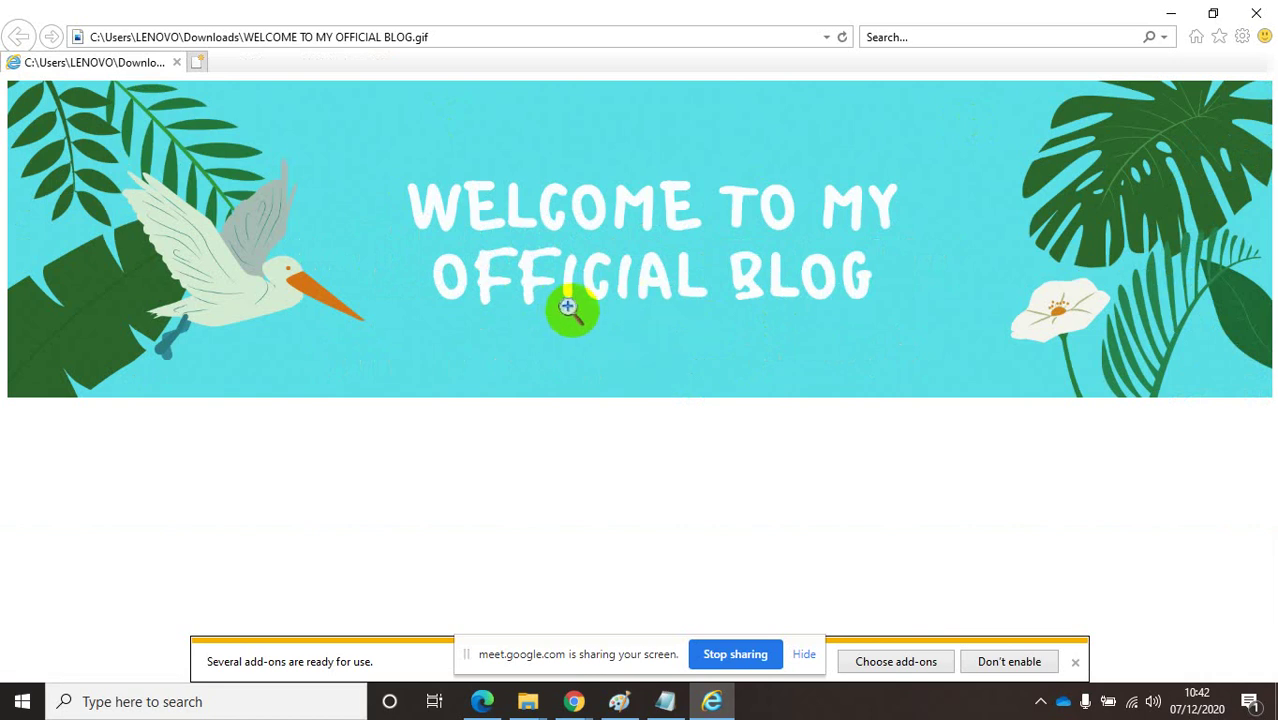
# Toggle the banner between actual size around BLOG and fit-to-window a few more times
pyautogui.click(692, 355)
pyautogui.click(690, 349)
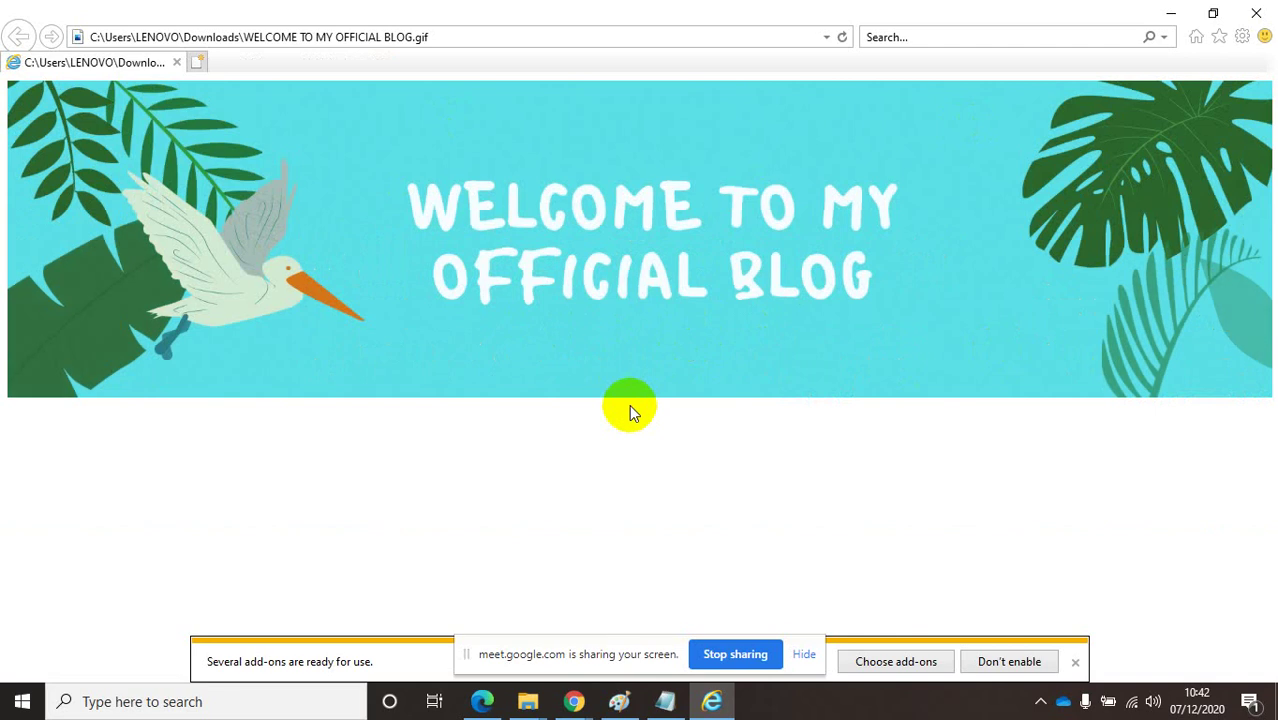
pyautogui.click(707, 348)
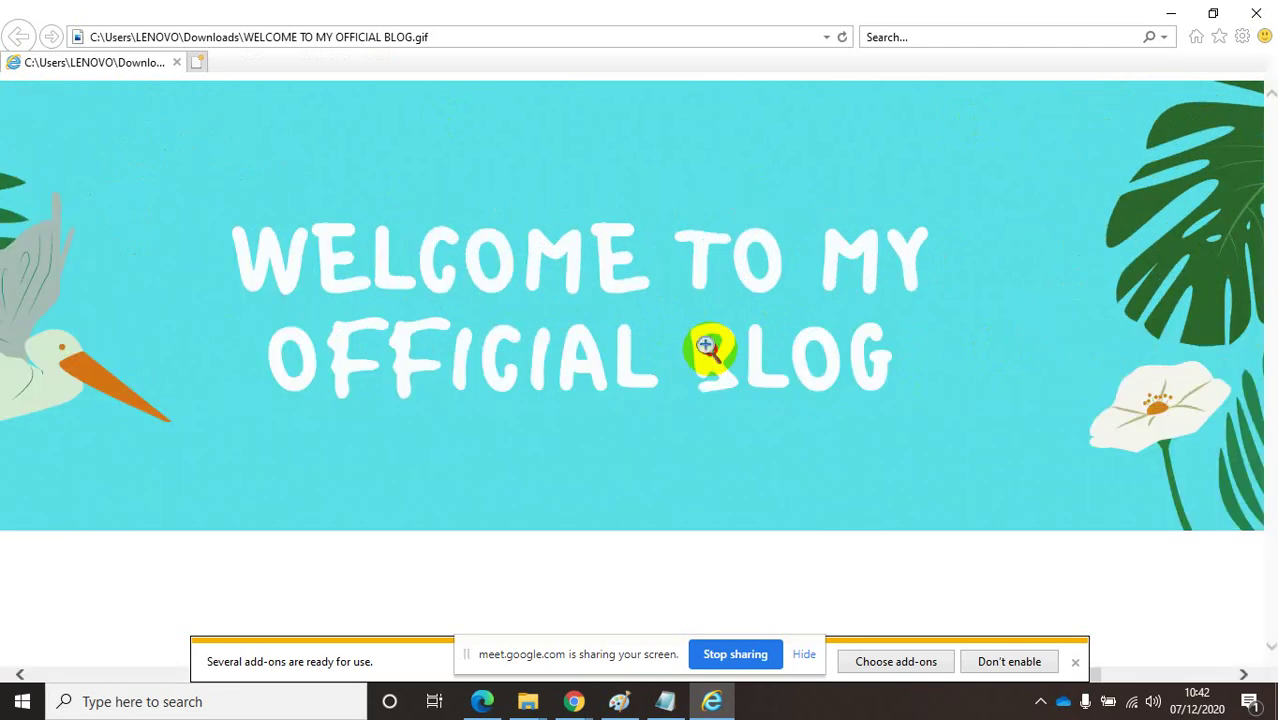
pyautogui.click(707, 348)
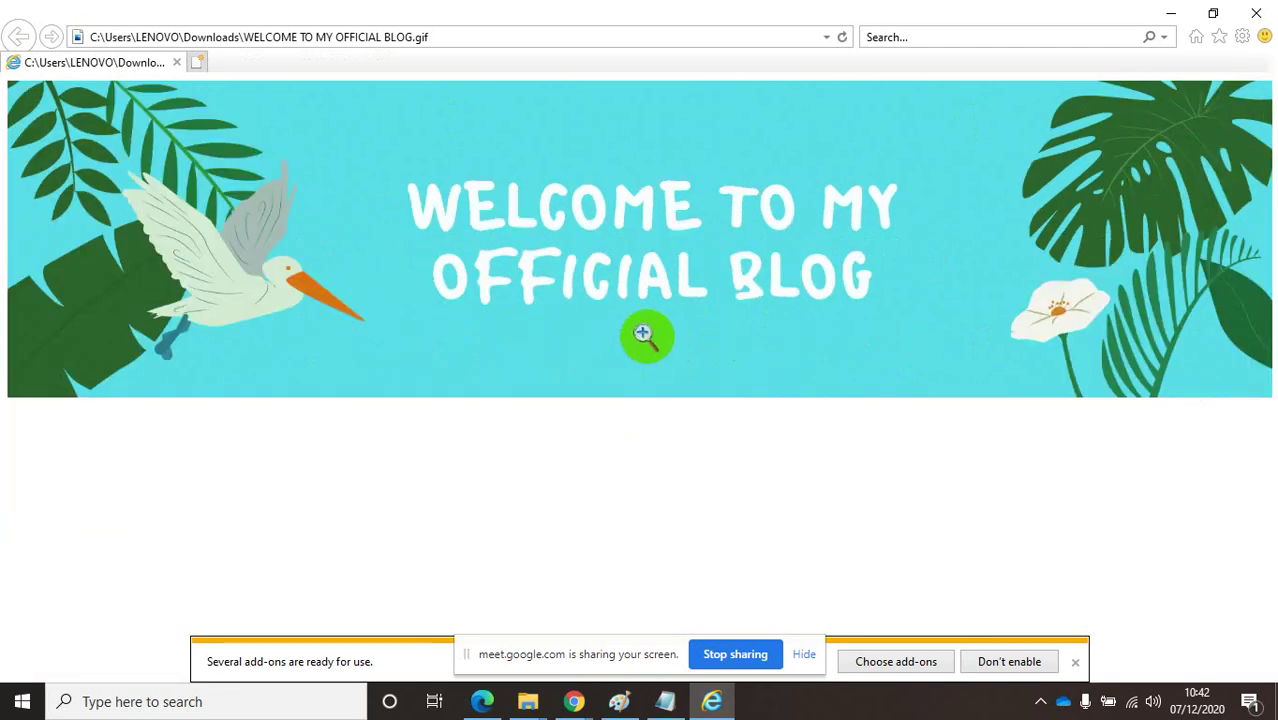
pyautogui.click(677, 336)
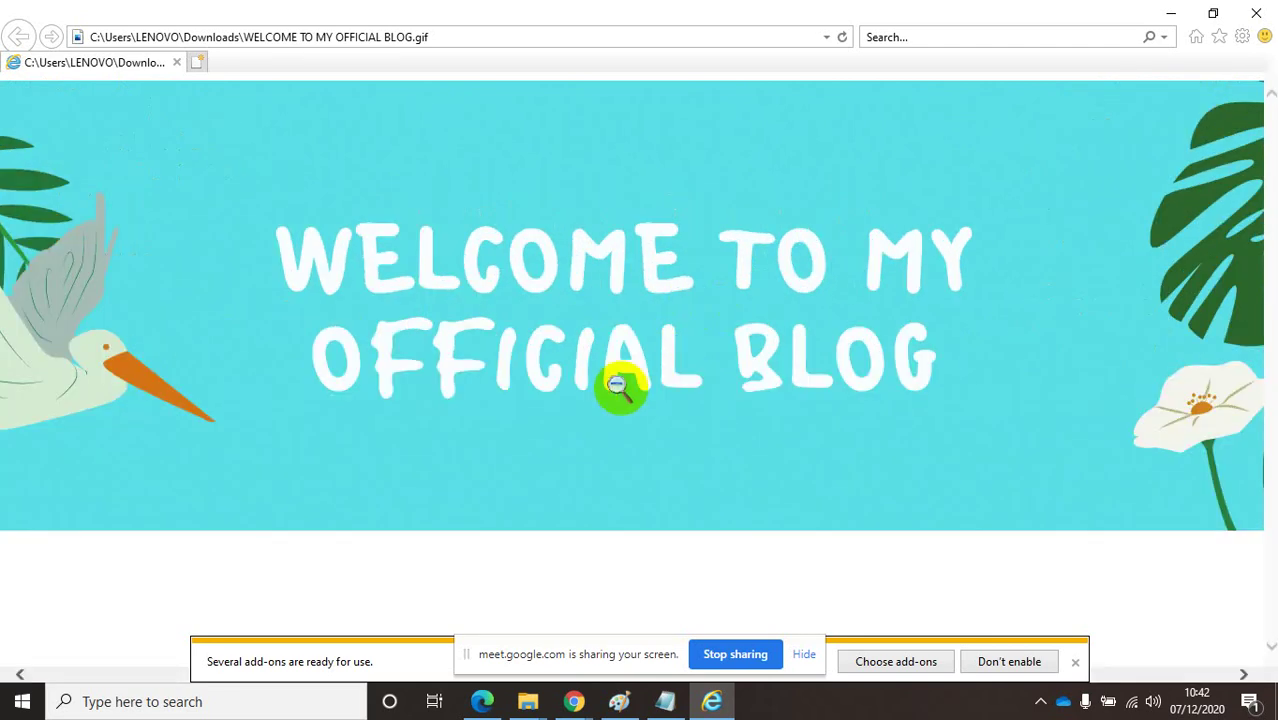
pyautogui.click(585, 394)
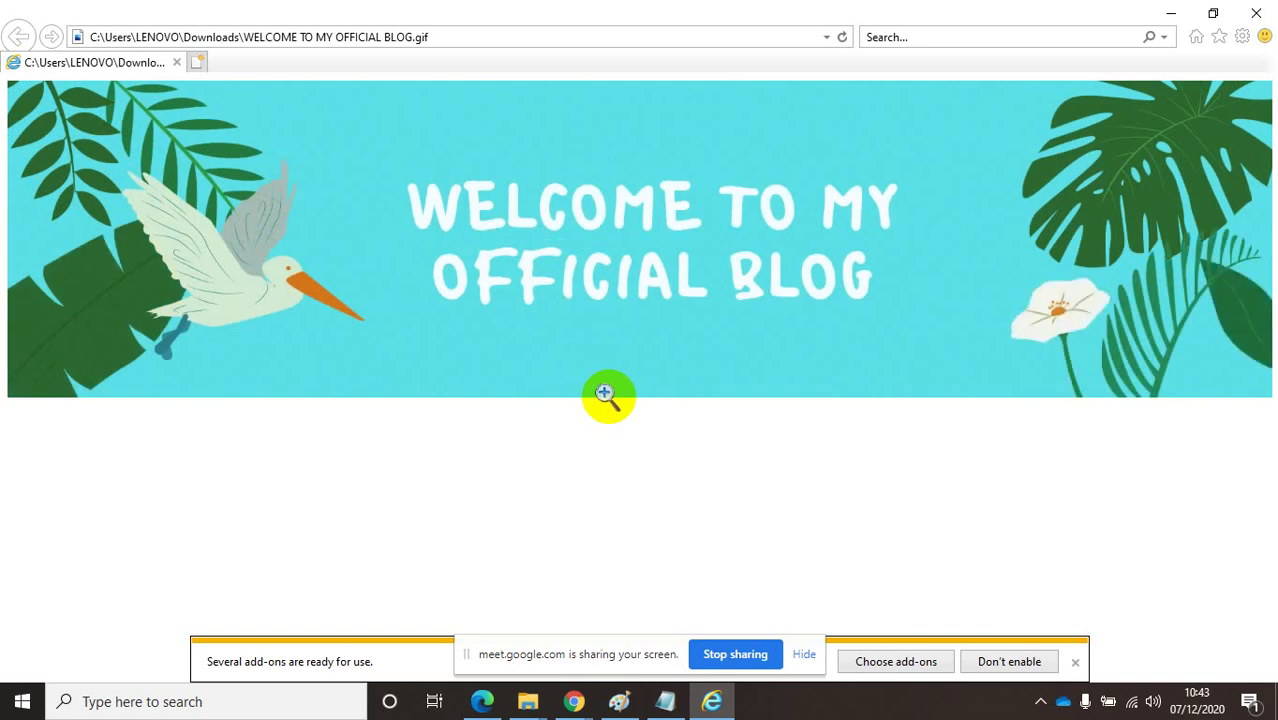
# Stop sharing, switch to the Google Meet tab and admit the waiting participant
pyautogui.click(735, 654)
pyautogui.click(573, 701)
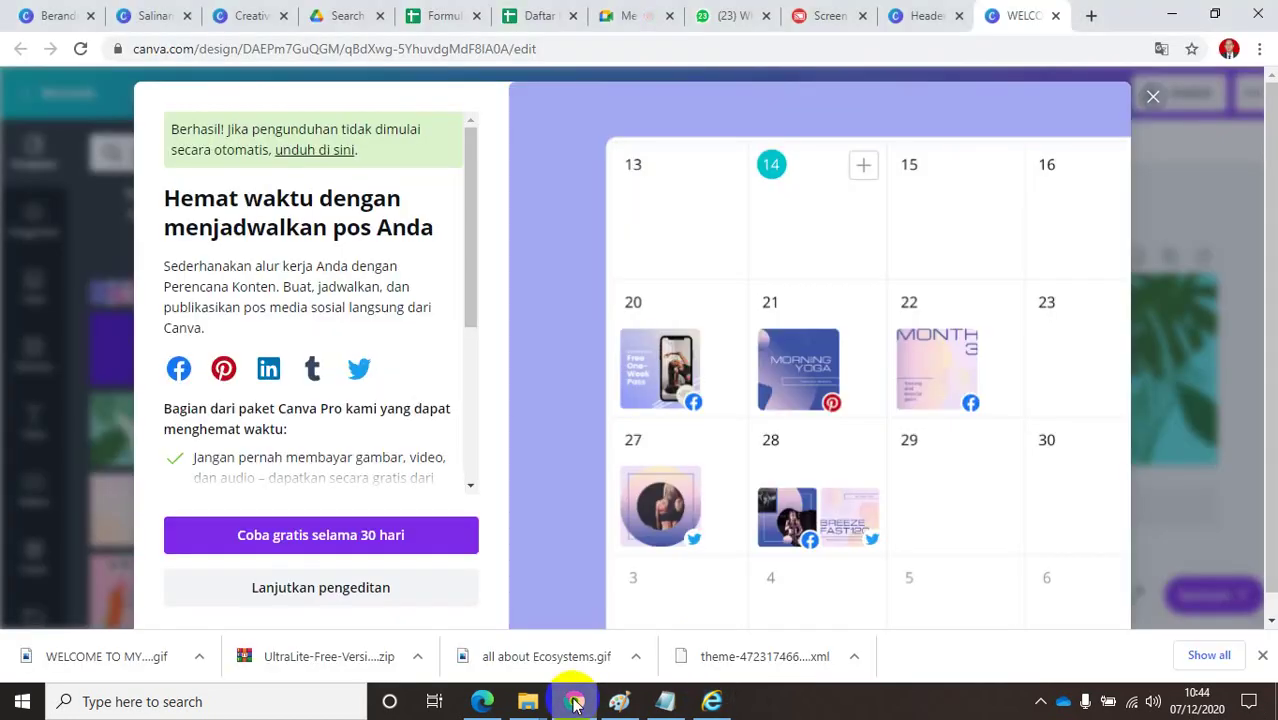
pyautogui.click(621, 18)
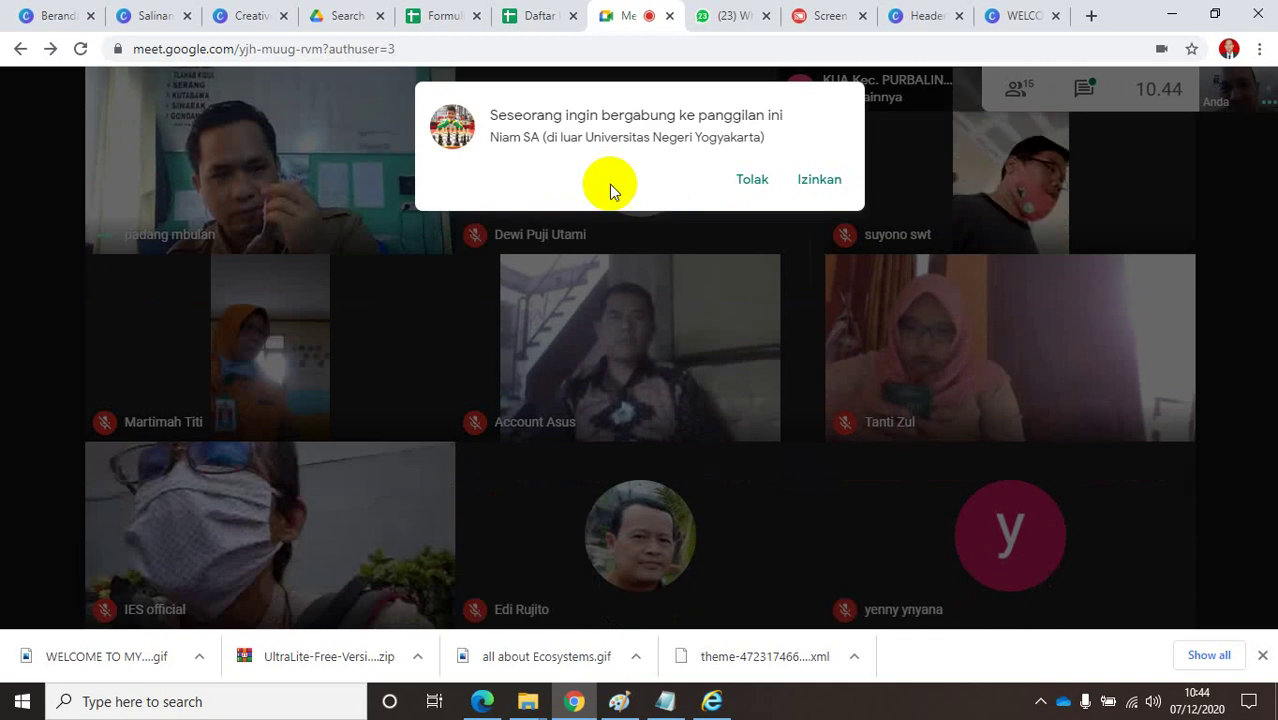
pyautogui.click(559, 238)
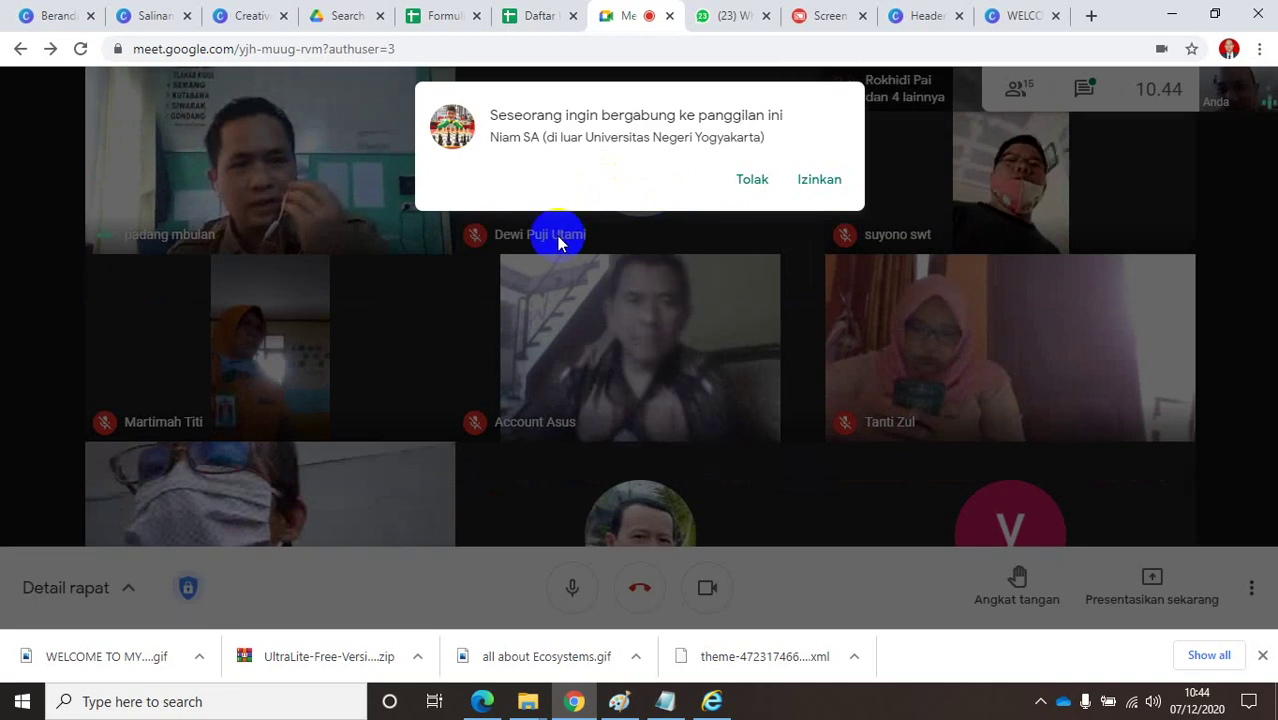
pyautogui.click(818, 185)
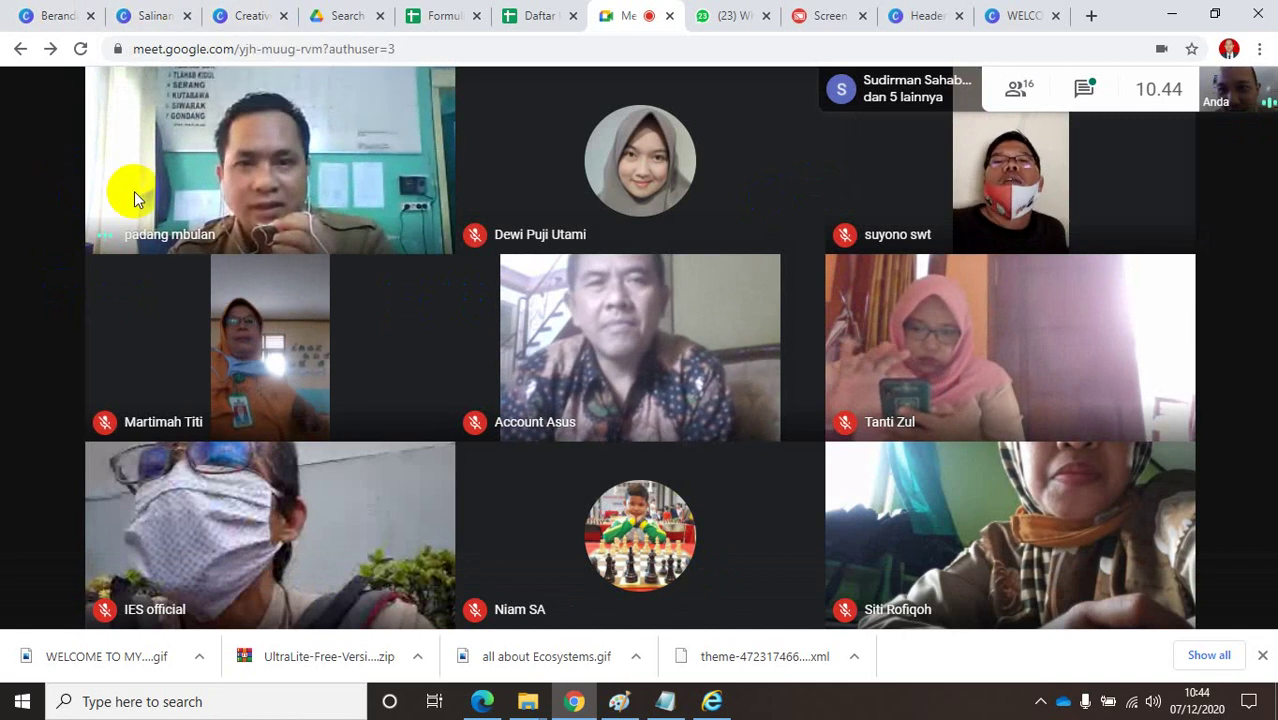
pyautogui.click(65, 213)
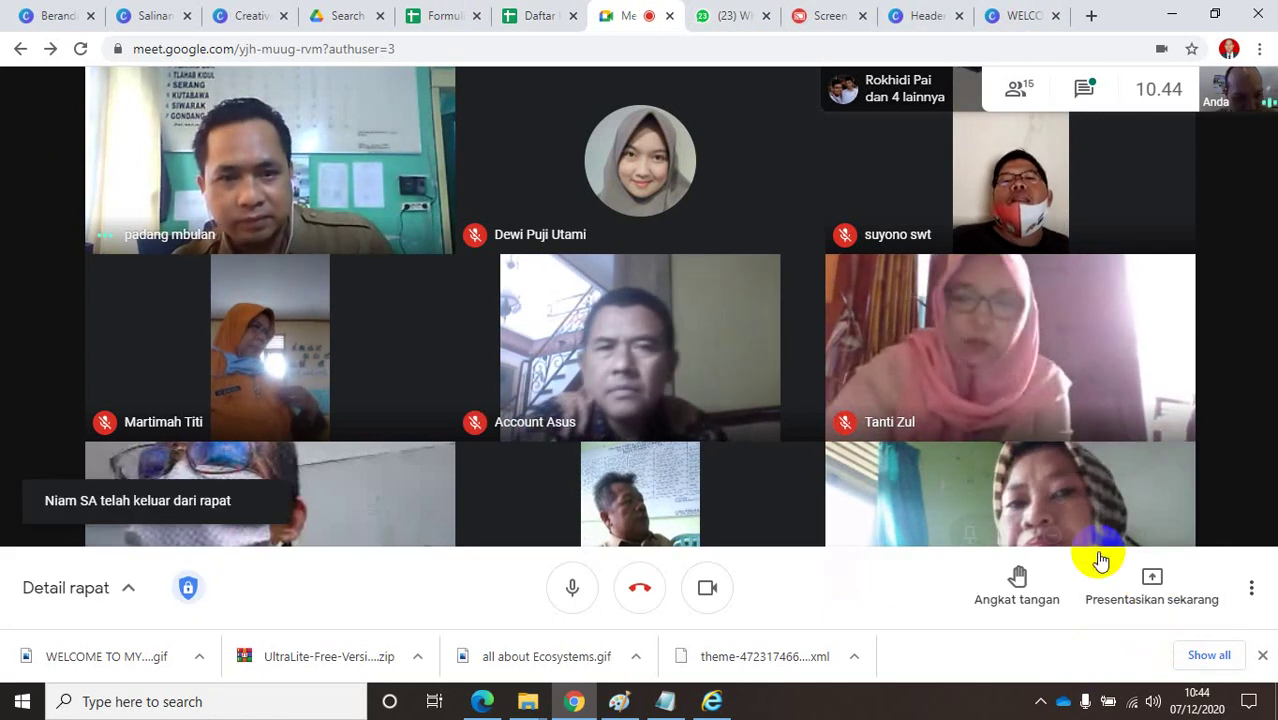
# Present the entire screen to the meeting again and close the Canva design tab
pyautogui.click(1152, 588)
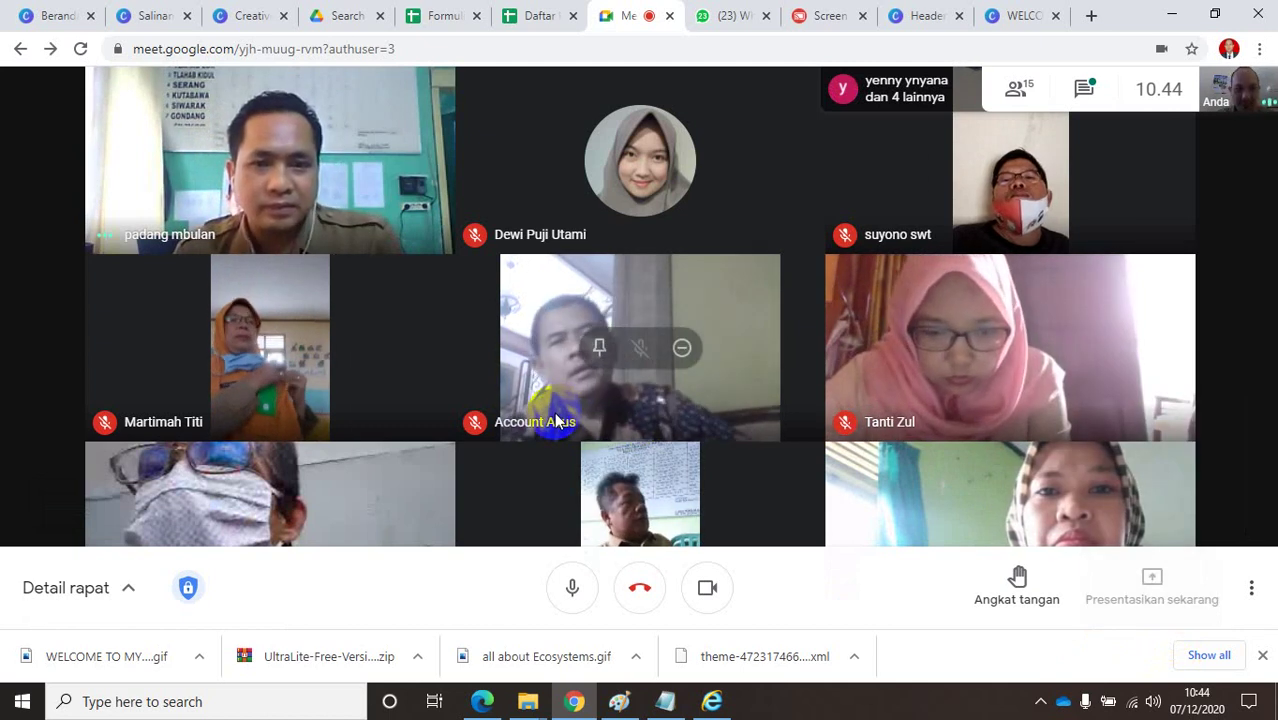
pyautogui.click(456, 308)
pyautogui.click(806, 452)
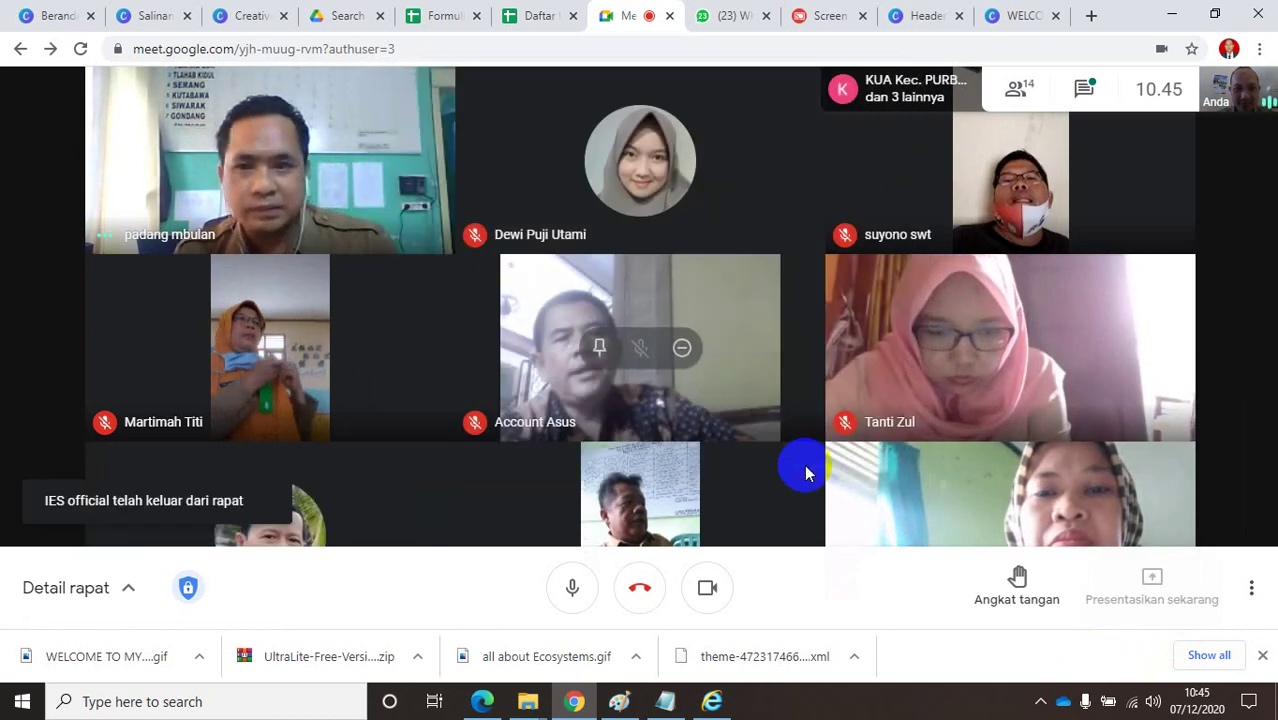
pyautogui.click(1015, 17)
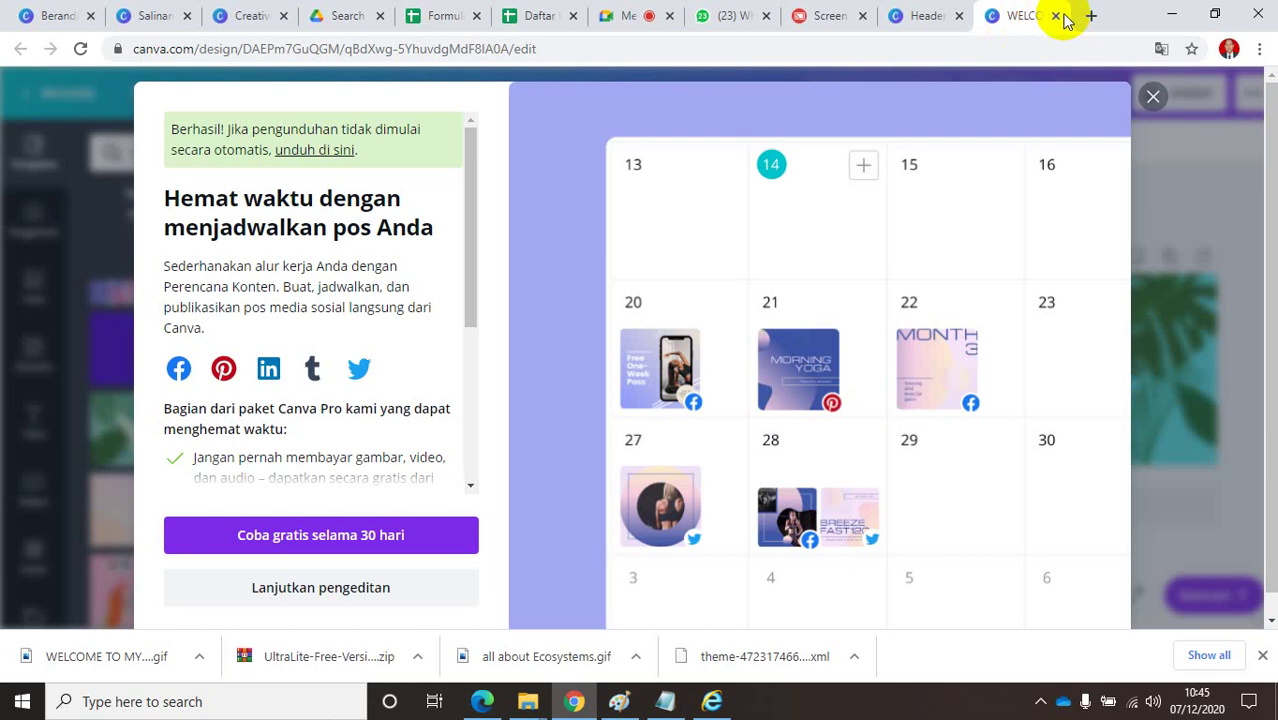
pyautogui.click(1057, 16)
# Close the Header tab and go to blogger.com by typing BLOG in the Drive tab's address bar
pyautogui.click(1055, 15)
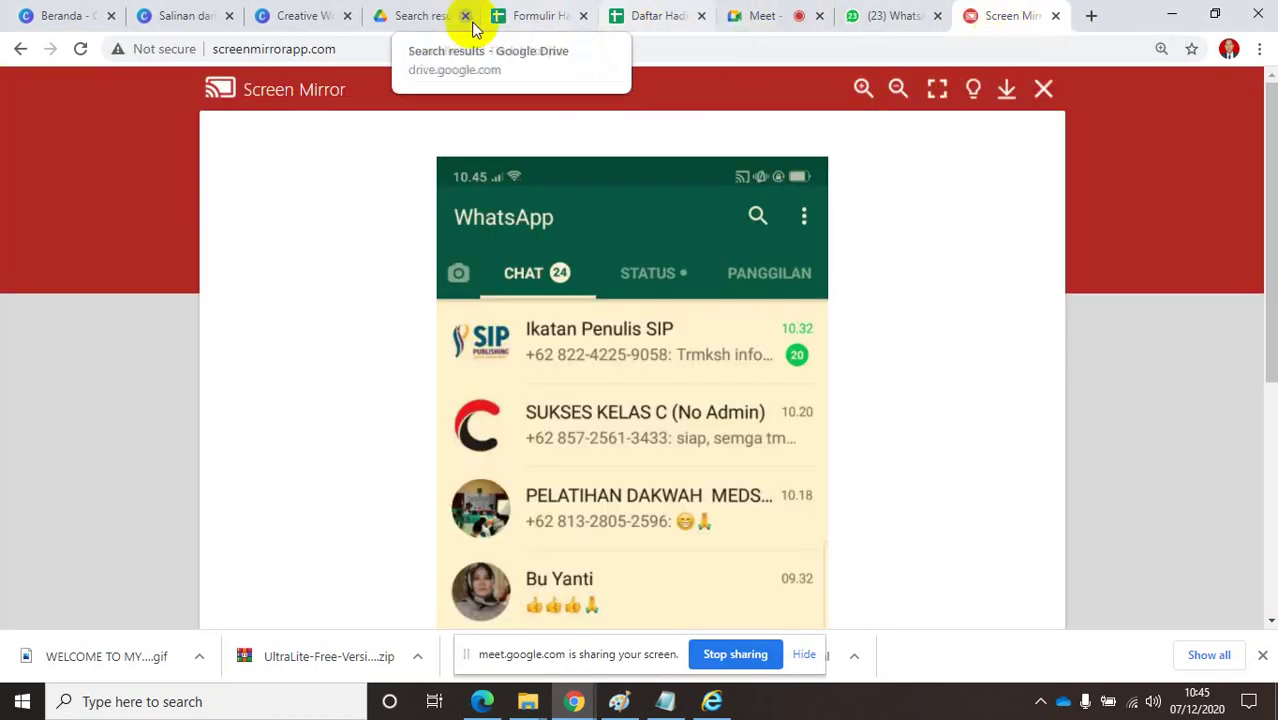
pyautogui.click(410, 17)
pyautogui.click(425, 55)
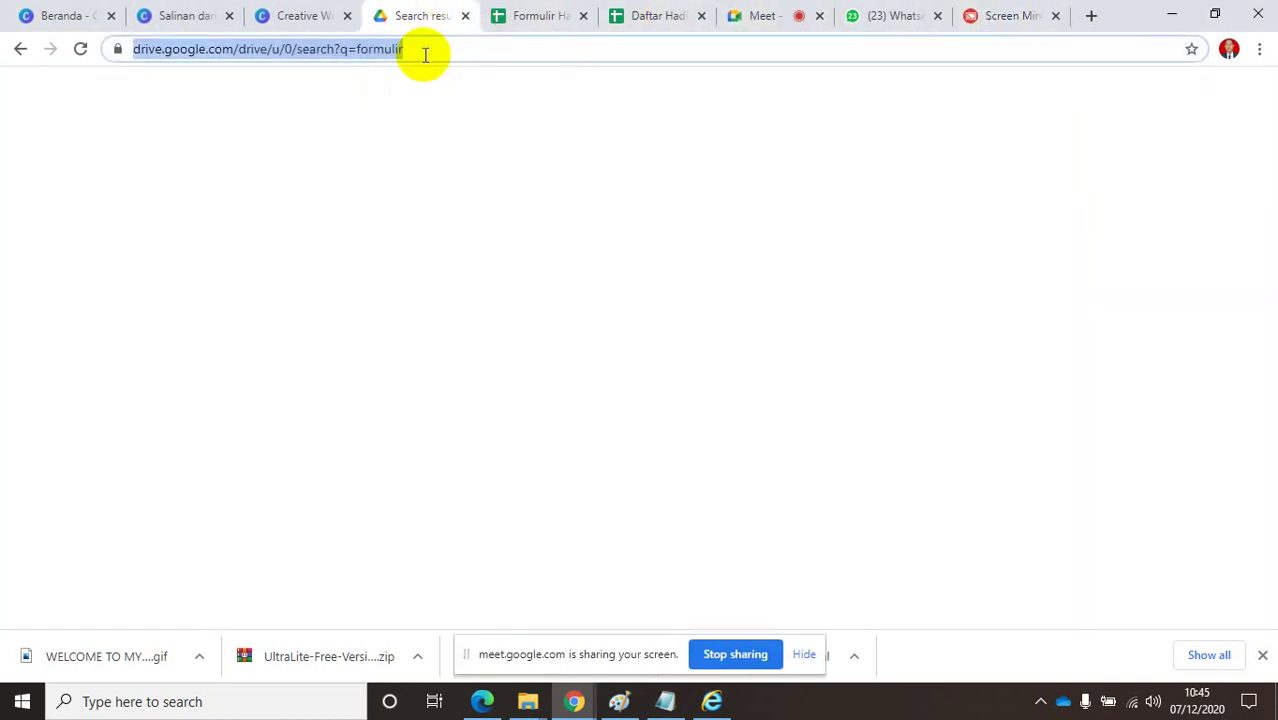
pyautogui.write('BLOG')
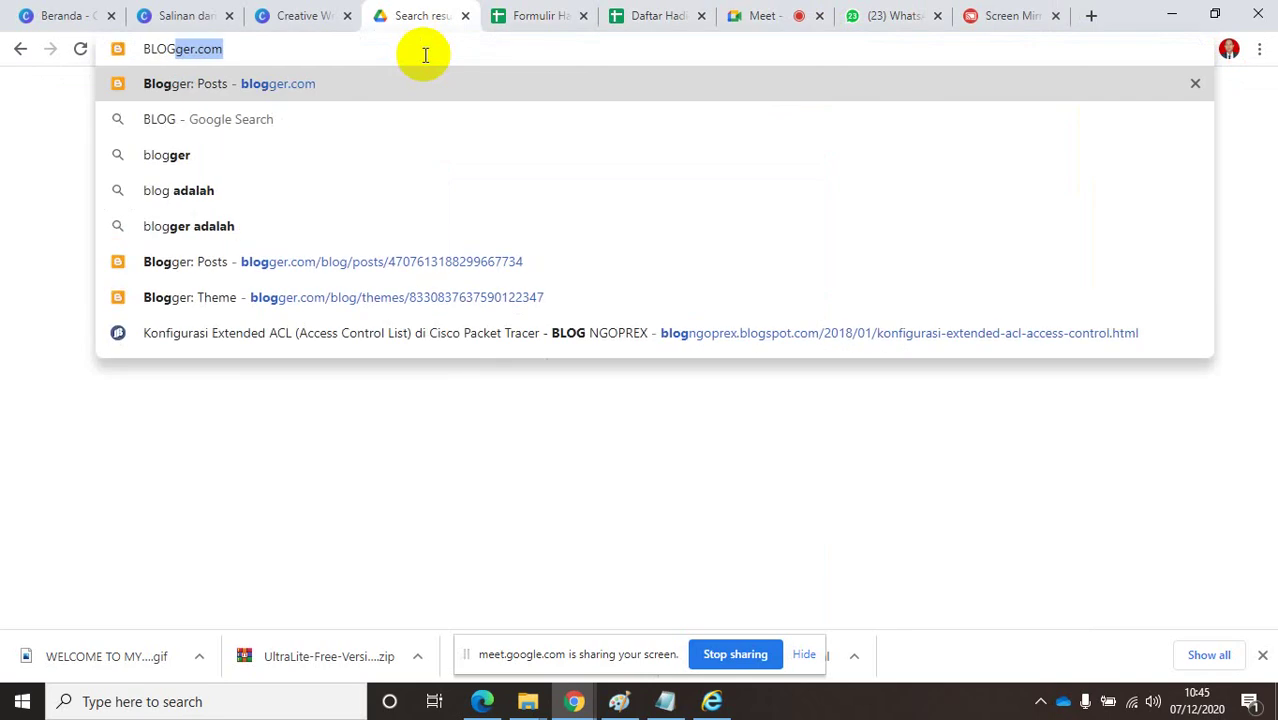
pyautogui.press('Return')
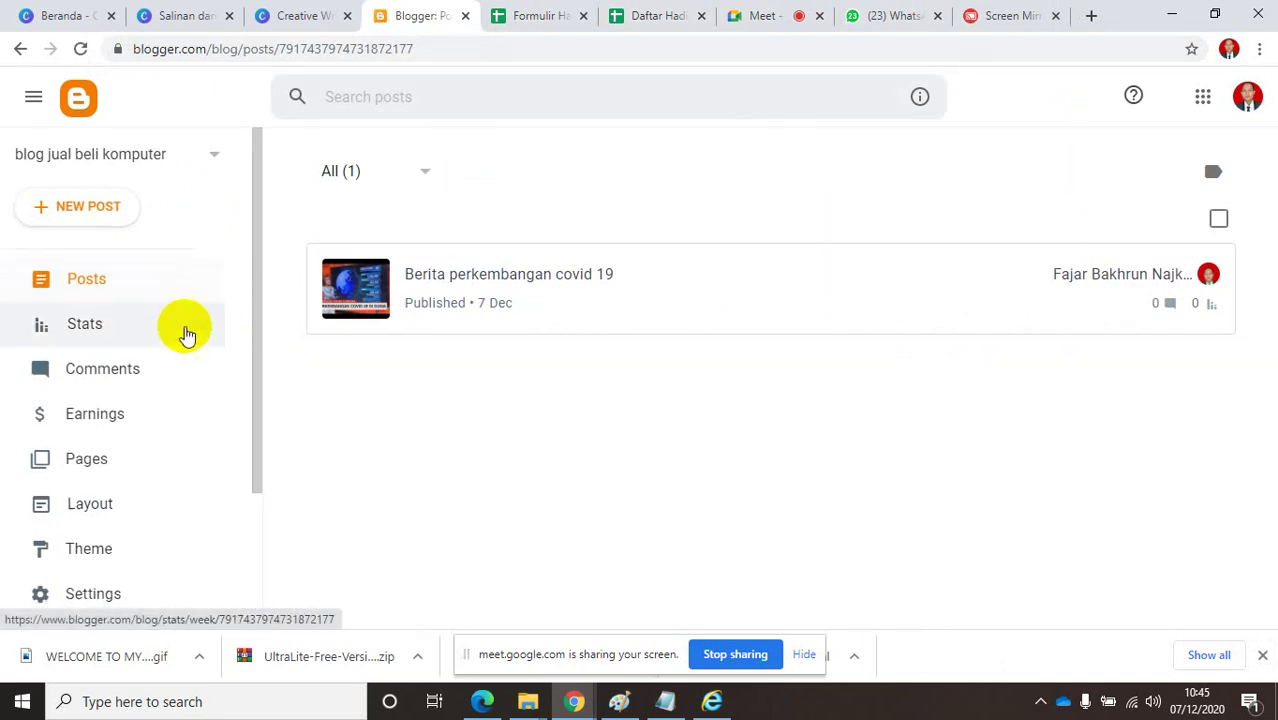
pyautogui.scroll(-2, 186, 335)
# On the Layout page, edit the Header Logo gadget and remove its ULite image
pyautogui.click(97, 329)
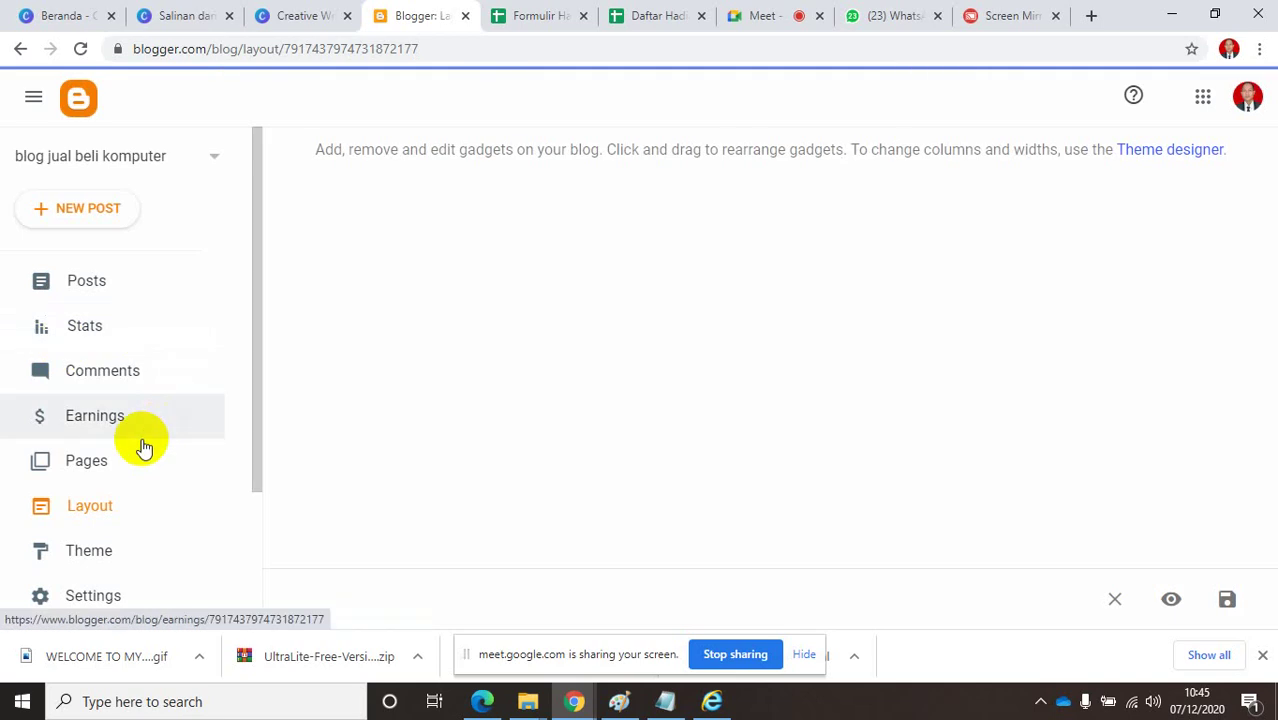
pyautogui.click(100, 510)
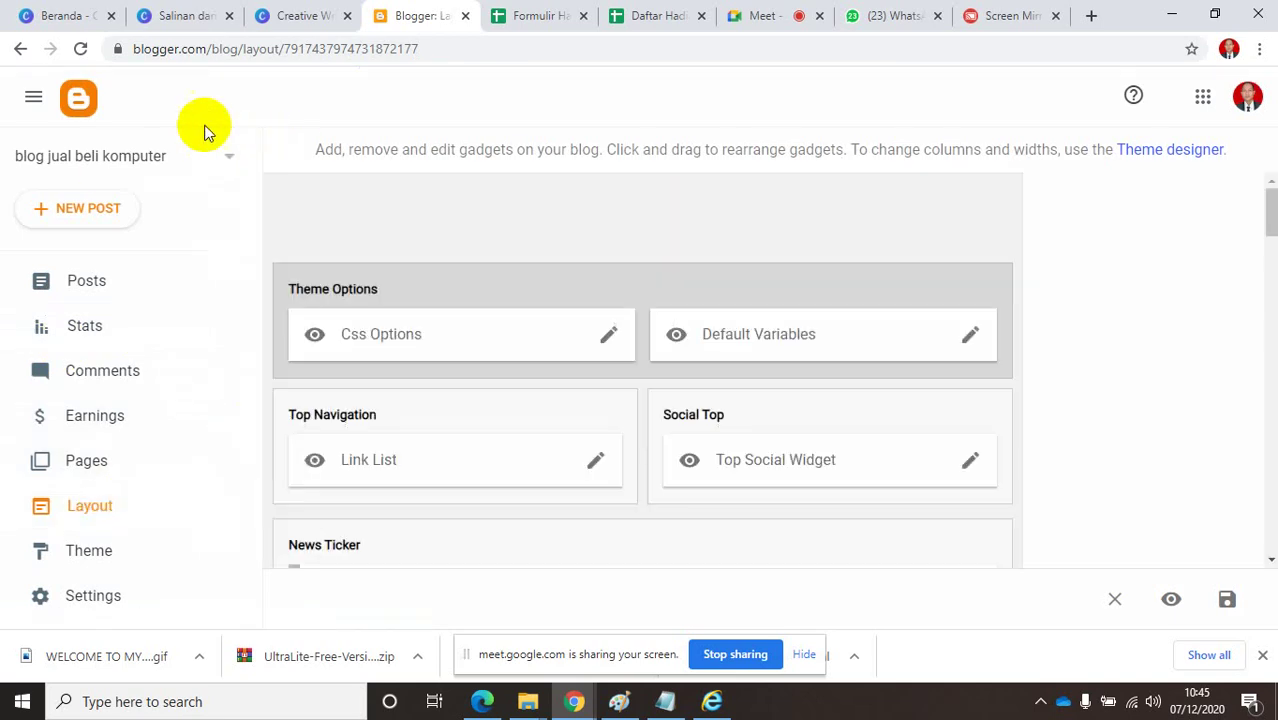
pyautogui.scroll(-4, 460, 258)
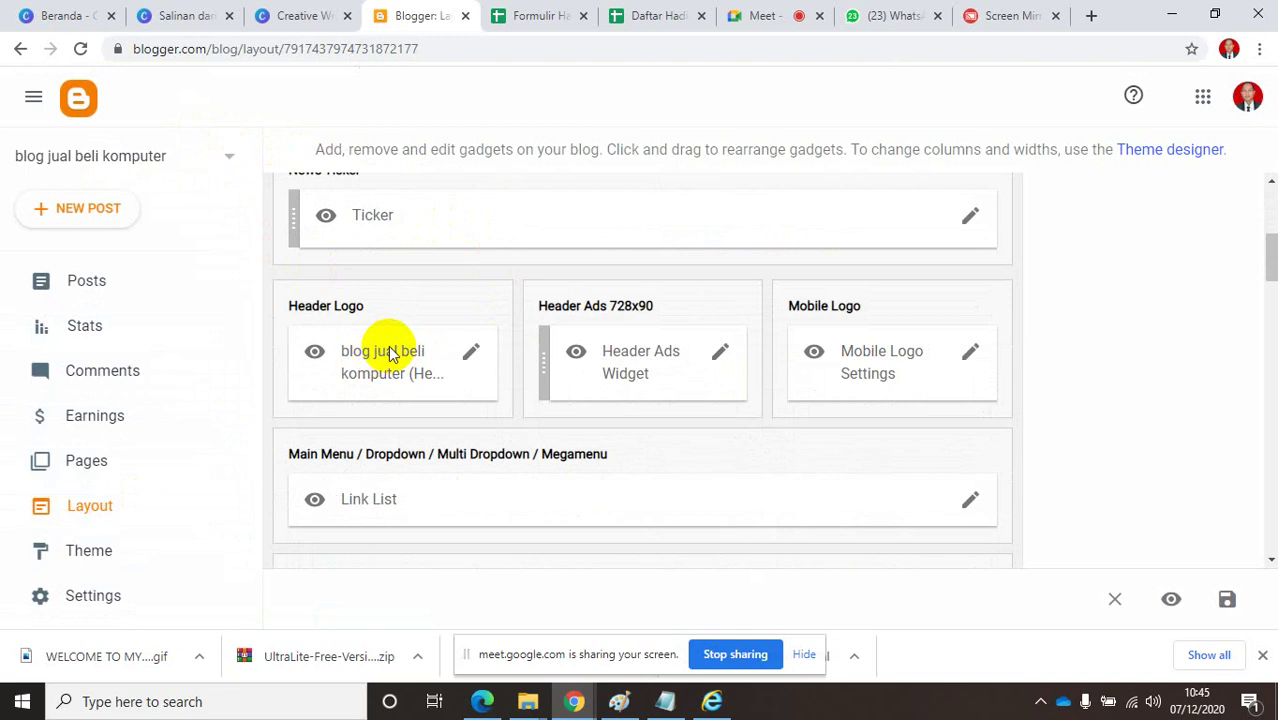
pyautogui.click(472, 354)
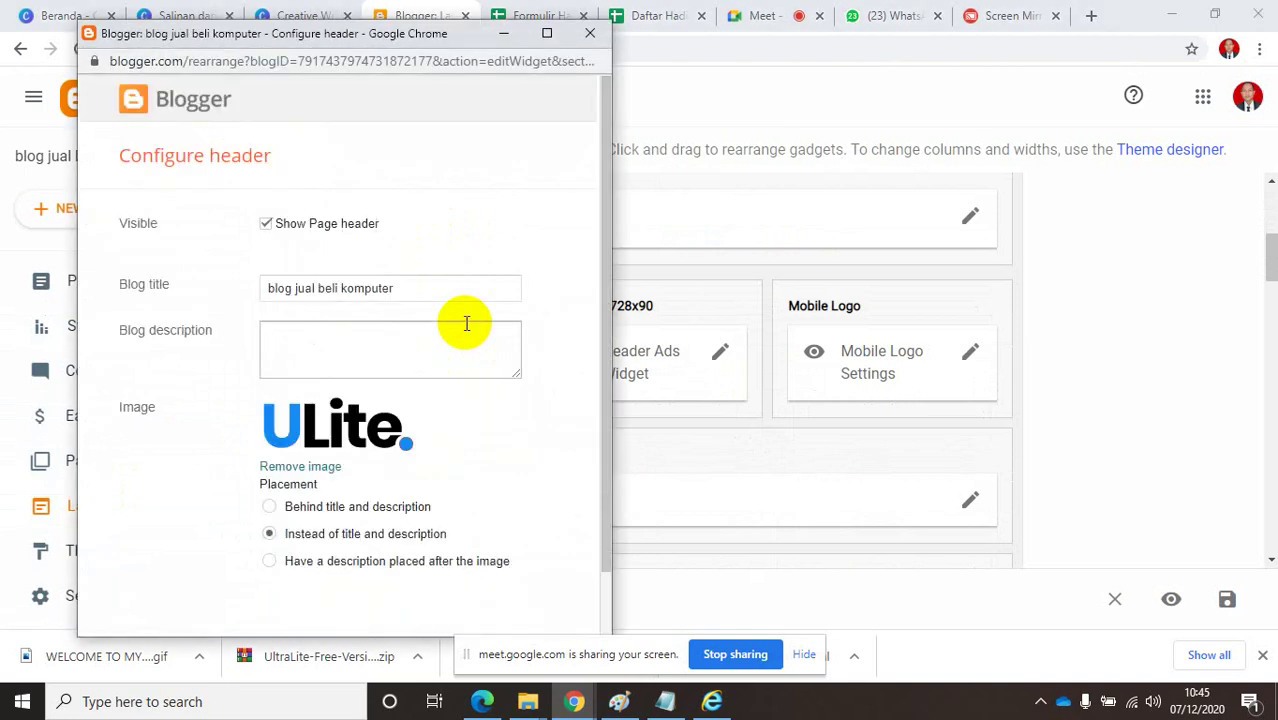
pyautogui.scroll(-1, 466, 323)
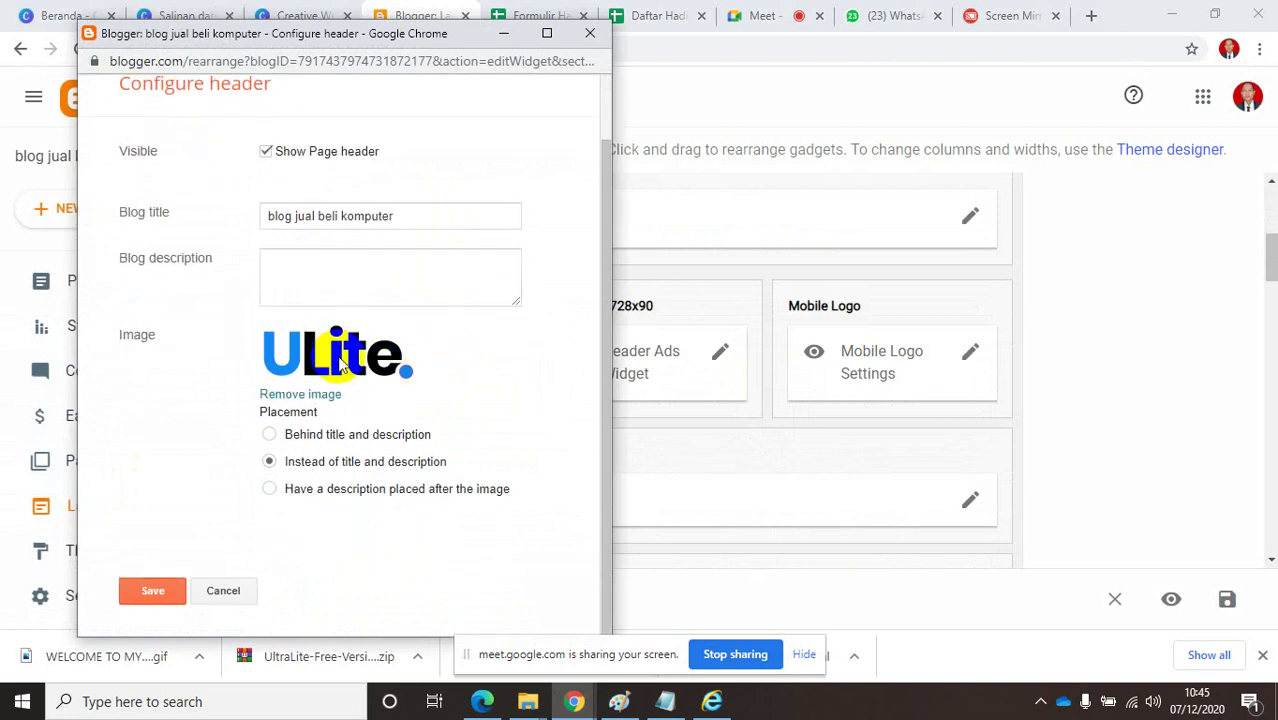
pyautogui.click(301, 396)
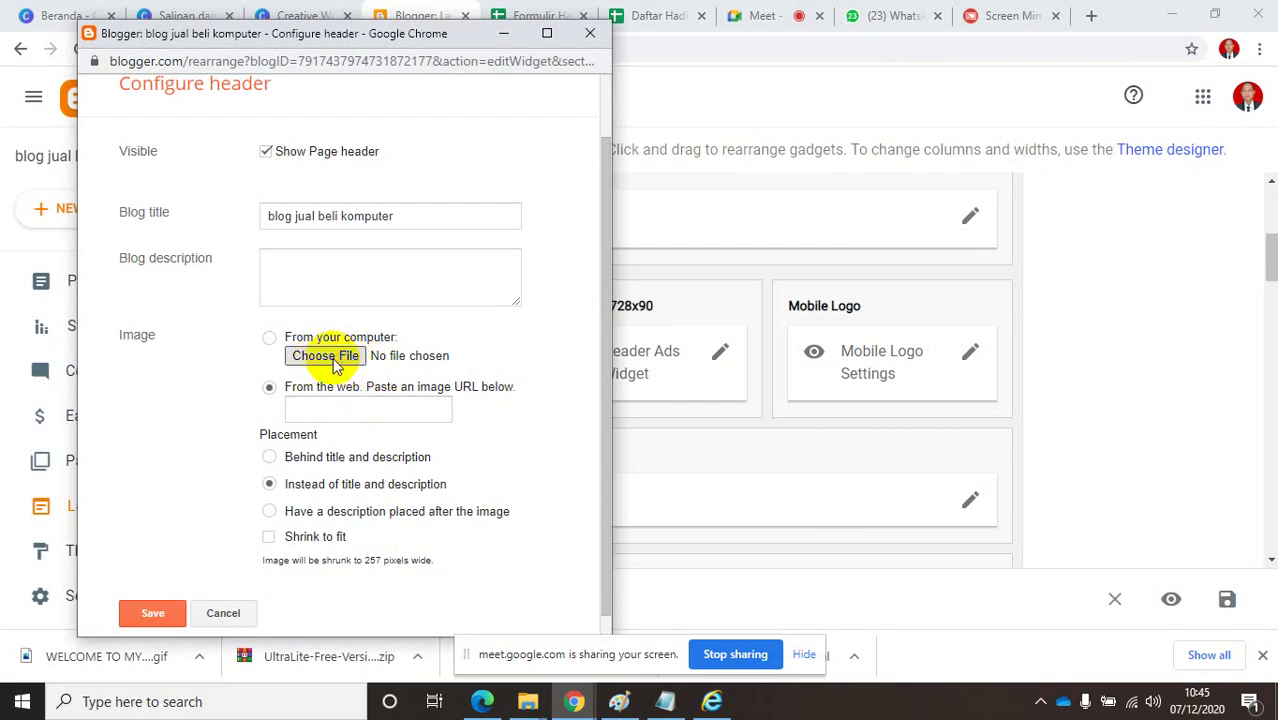
# Upload the WELCOME TO MY OFFICIAL BLOG GIF from Downloads as the header image
pyautogui.click(336, 363)
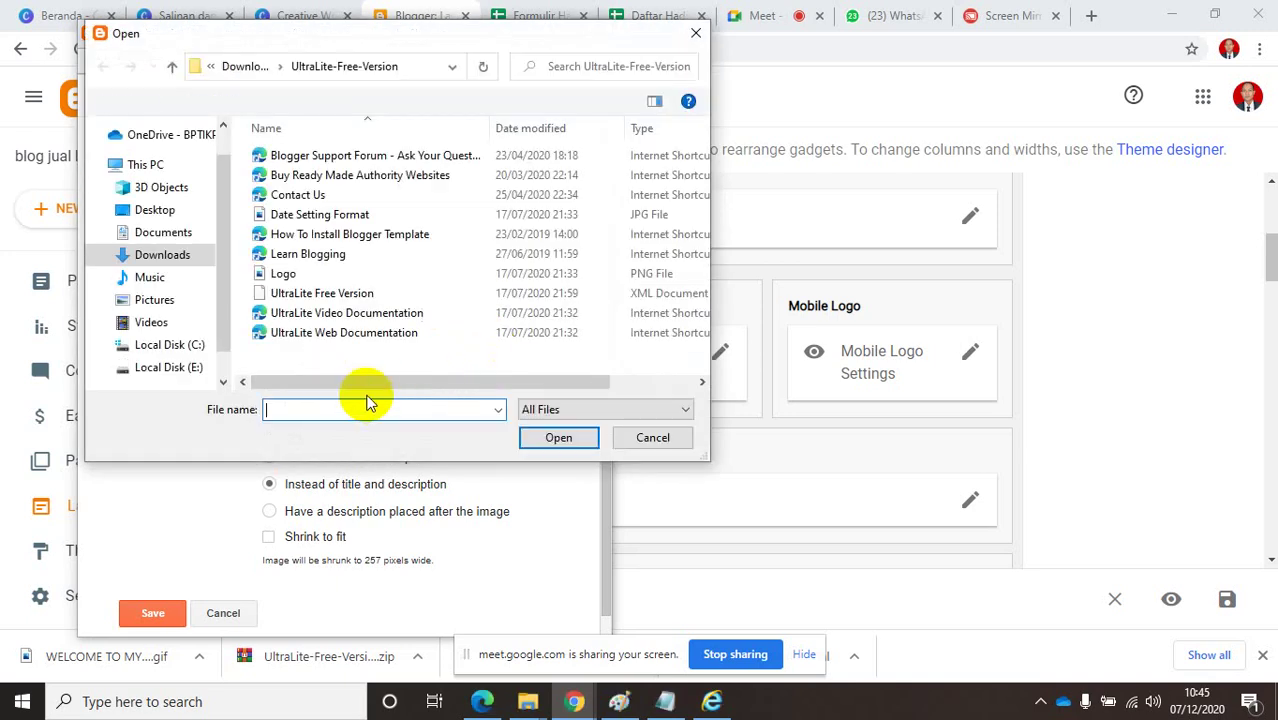
pyautogui.click(162, 257)
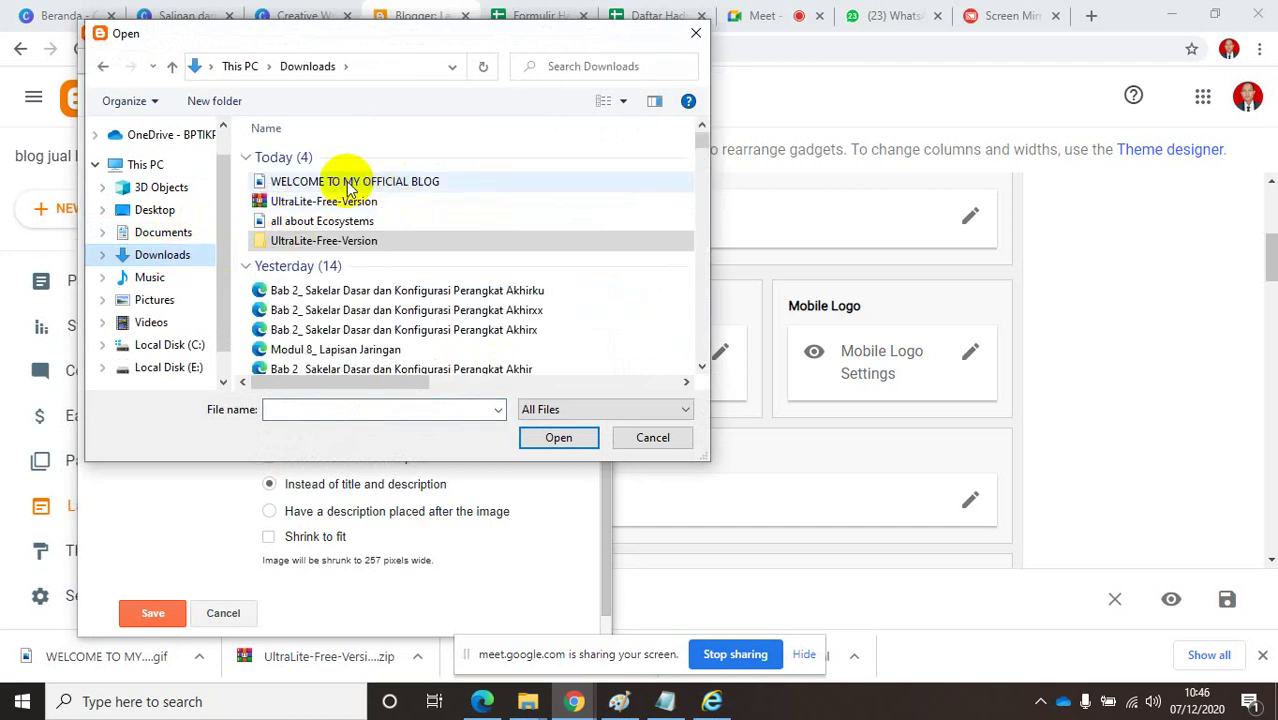
pyautogui.click(346, 183)
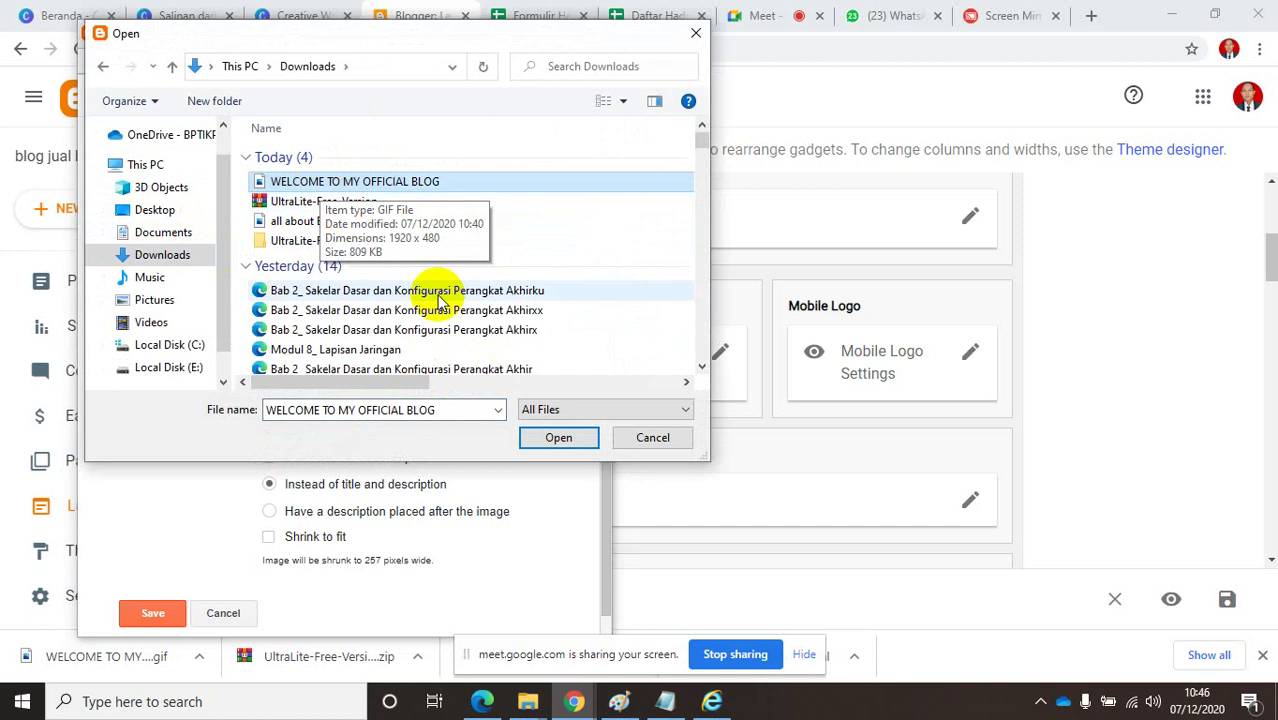
pyautogui.click(541, 438)
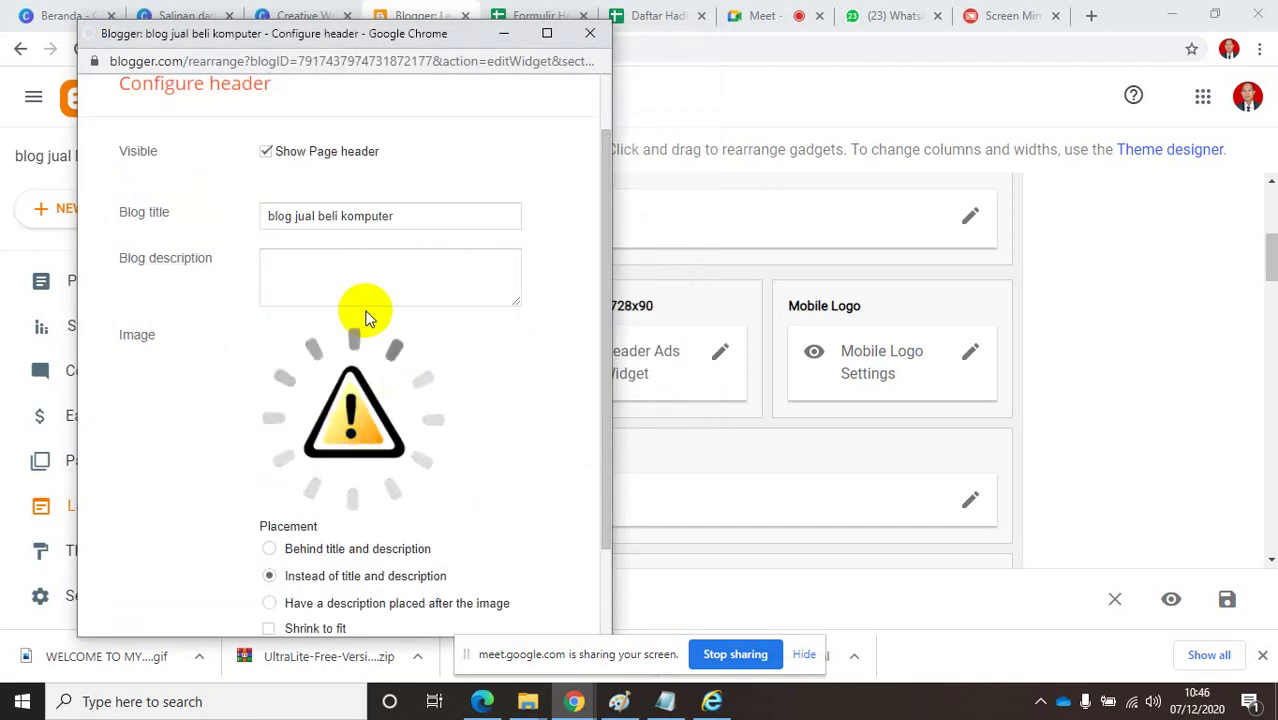
# Save the Configure header settings and open the live blog via View Blog
pyautogui.scroll(-2, 368, 313)
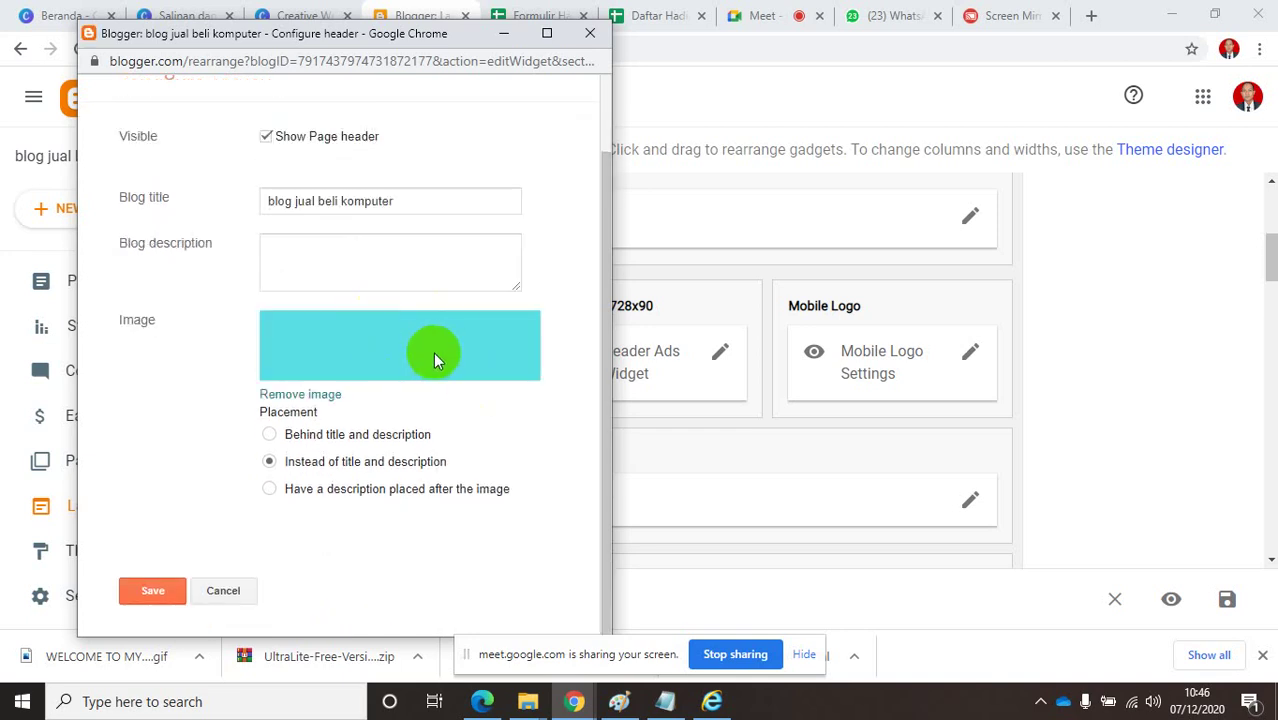
pyautogui.click(152, 591)
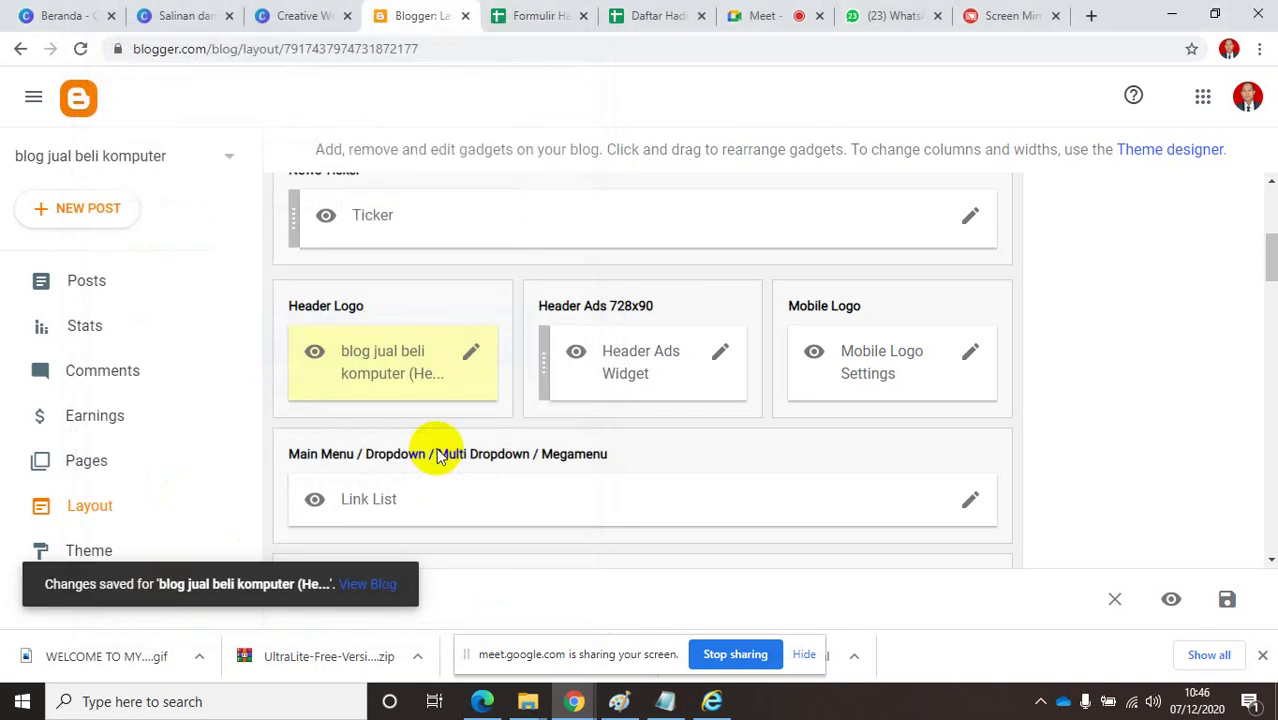
pyautogui.click(388, 592)
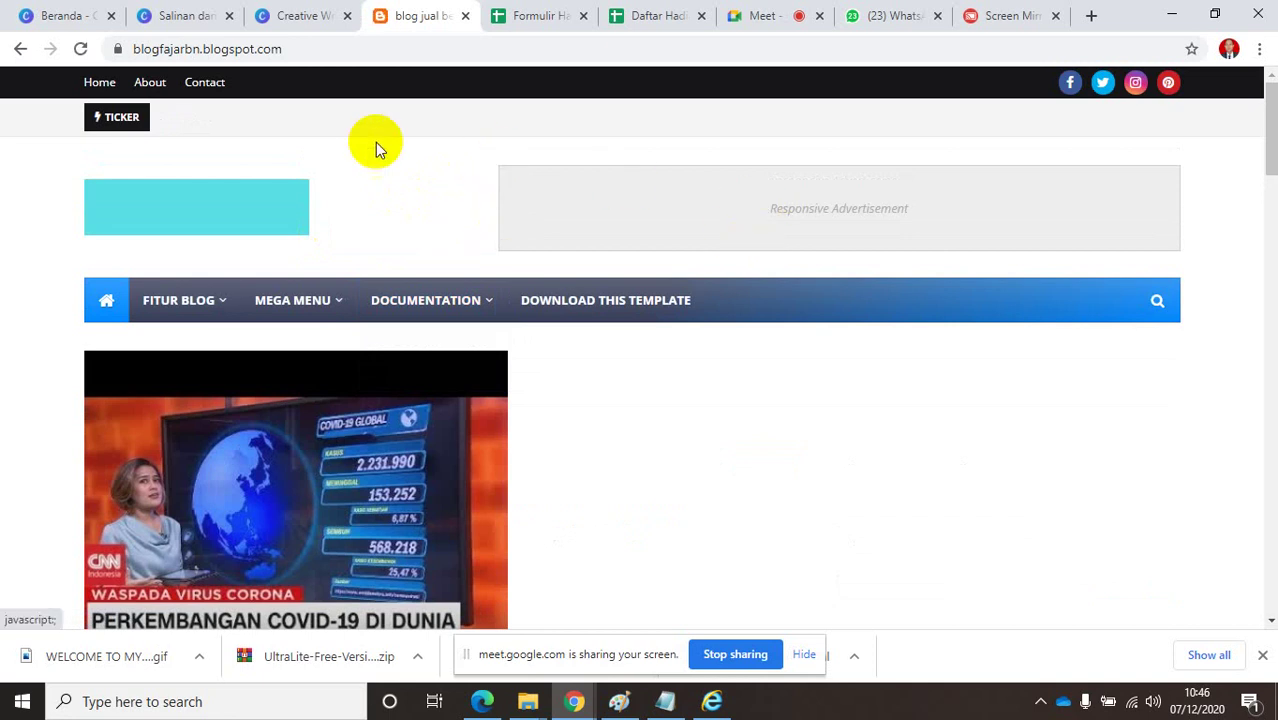
# Reload the live blog page, then go back to the blog jual beli komputer Layout page
pyautogui.click(157, 221)
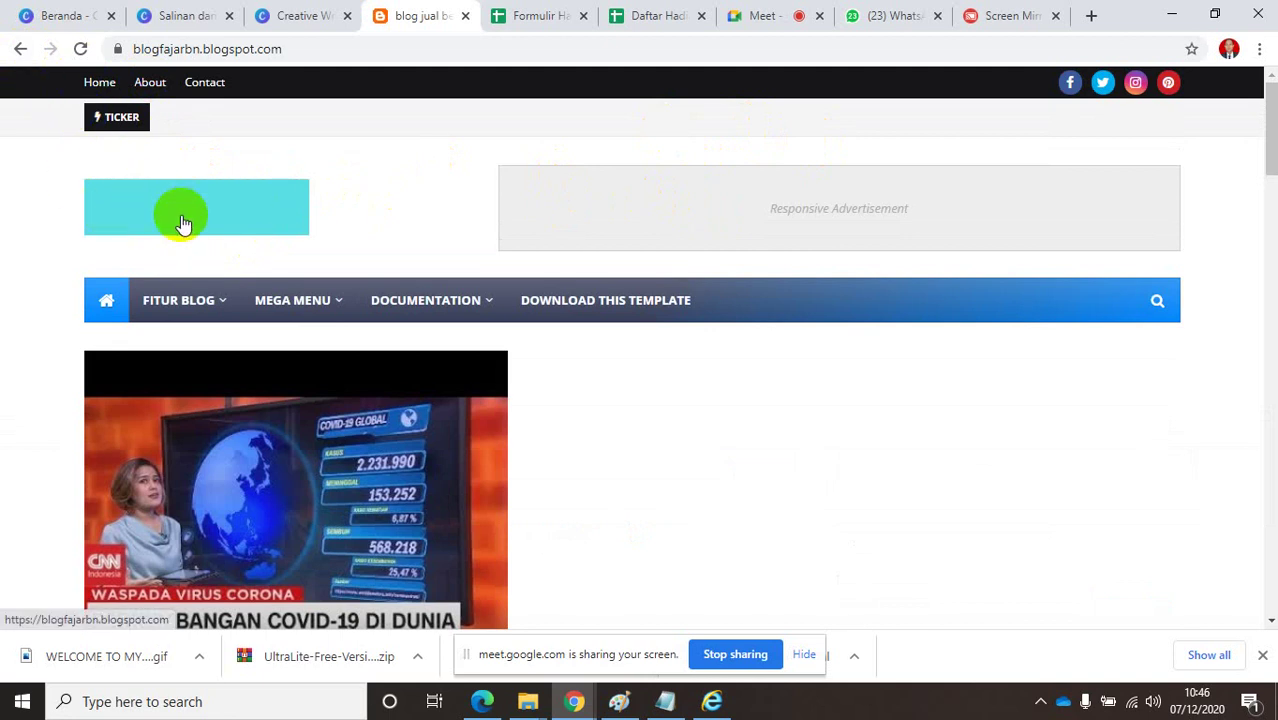
pyautogui.click(18, 48)
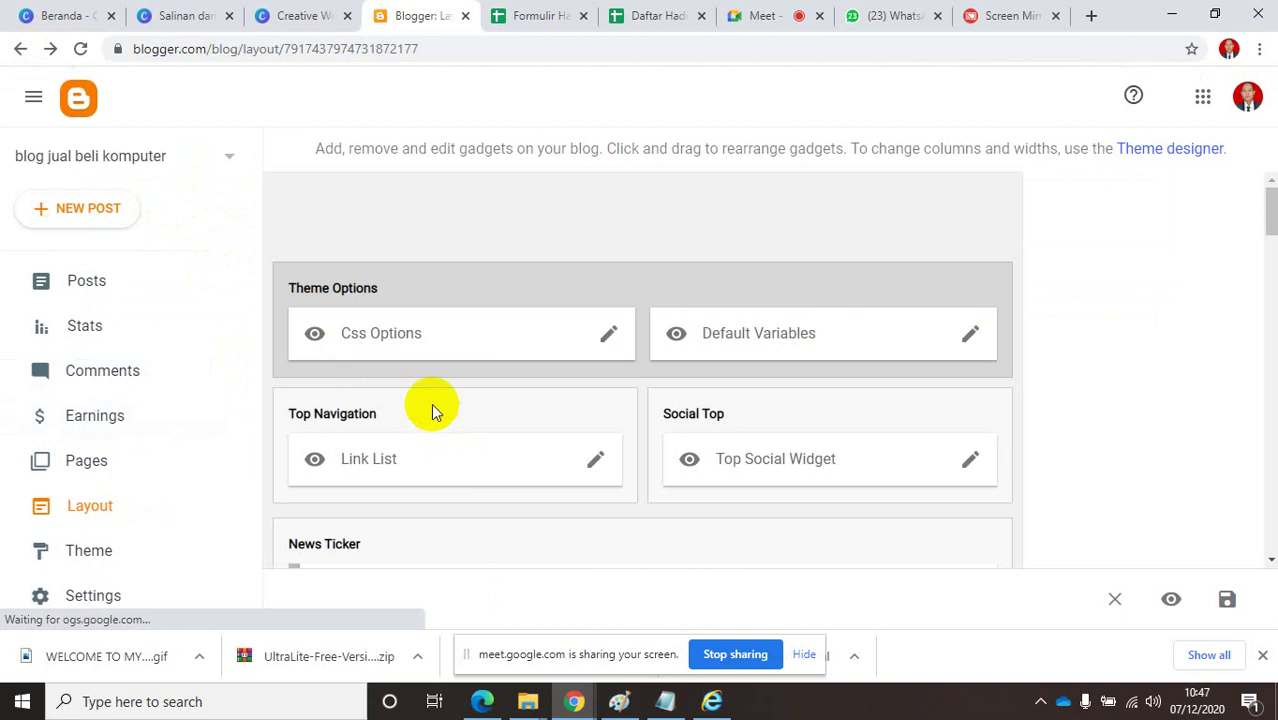
# Open the Header Logo gadget settings and close them without changes
pyautogui.scroll(-2, 437, 375)
pyautogui.scroll(-2, 440, 382)
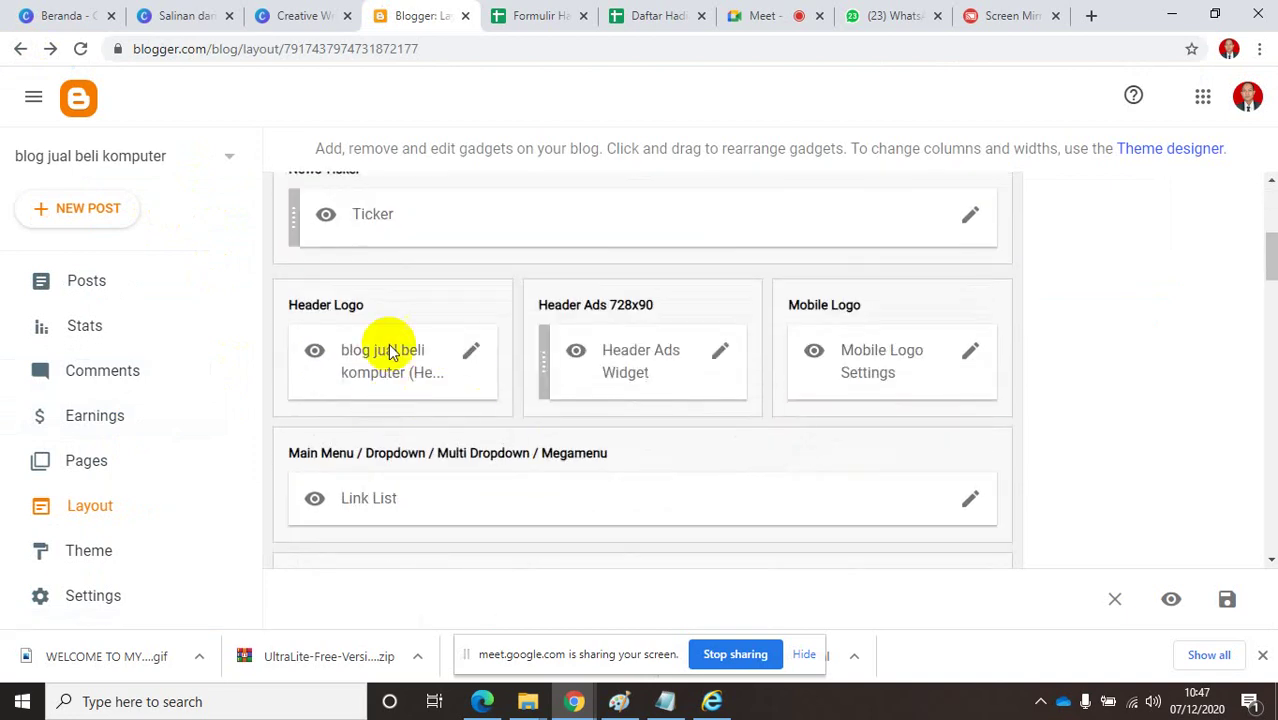
pyautogui.click(467, 357)
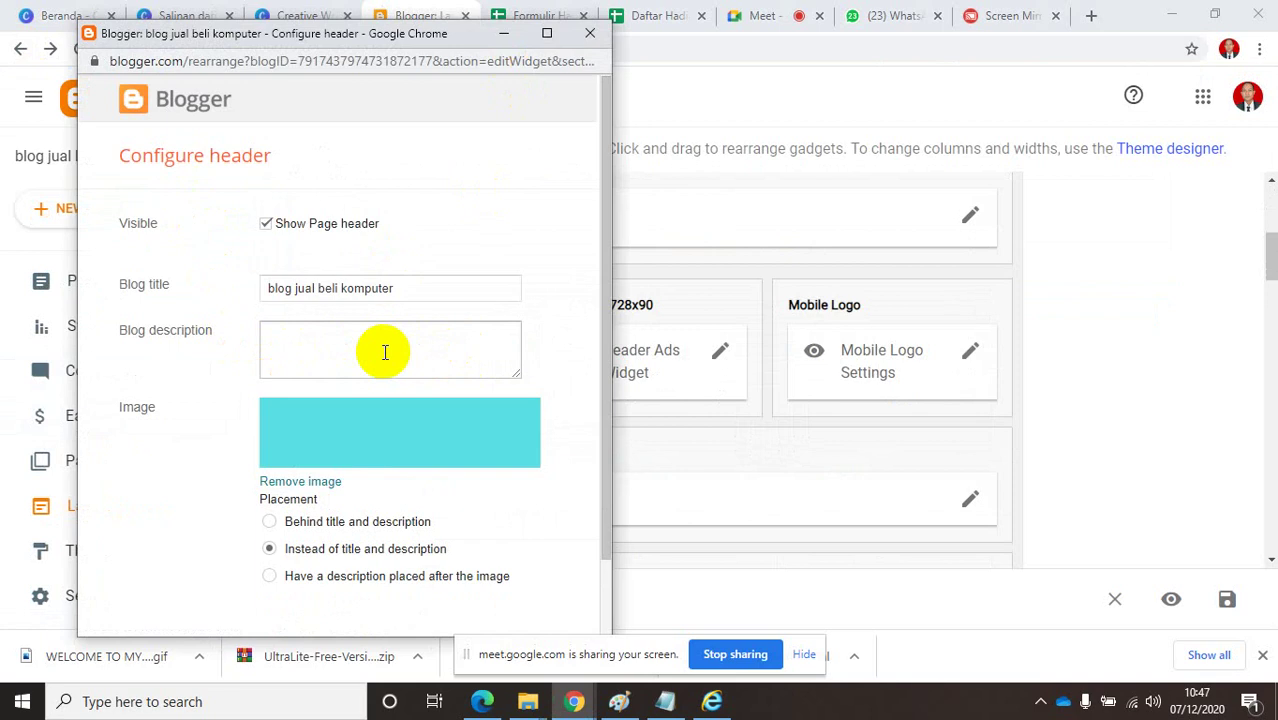
pyautogui.scroll(-1, 385, 352)
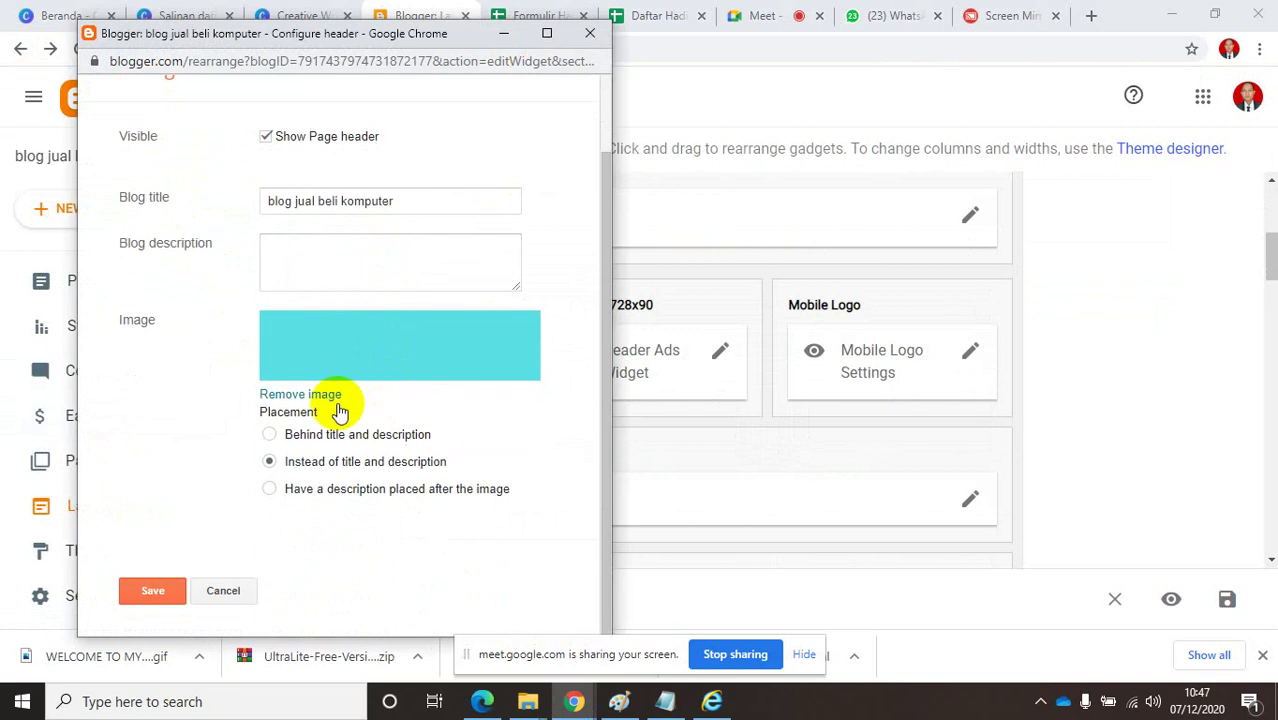
pyautogui.click(590, 35)
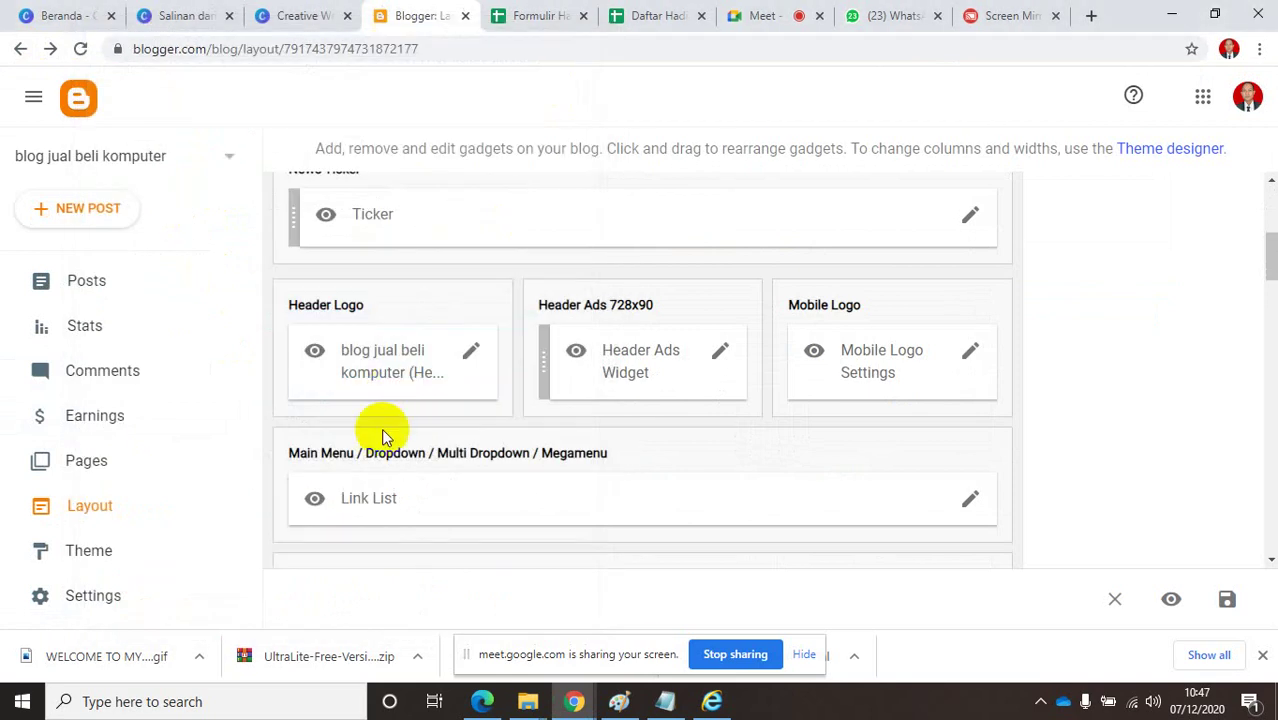
# Inspect the Header Ads settings, close them unchanged, and go to the Theme page
pyautogui.click(721, 355)
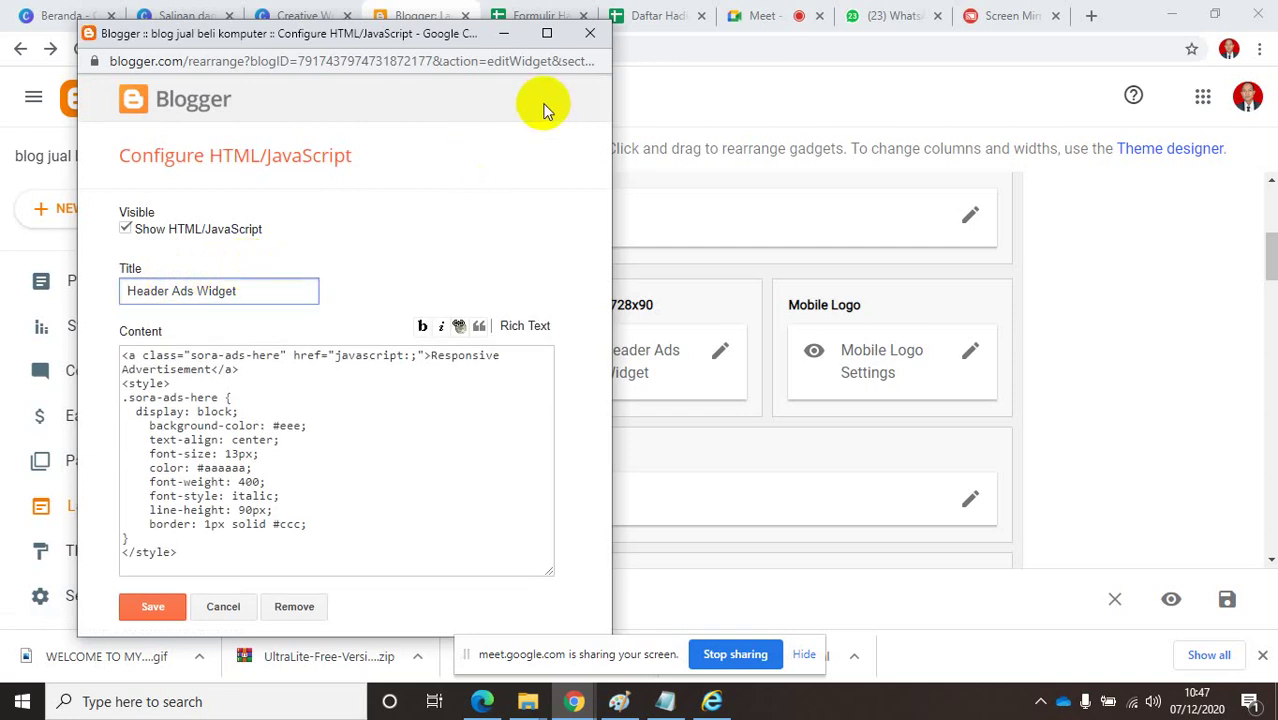
pyautogui.click(590, 33)
pyautogui.scroll(-2, 110, 460)
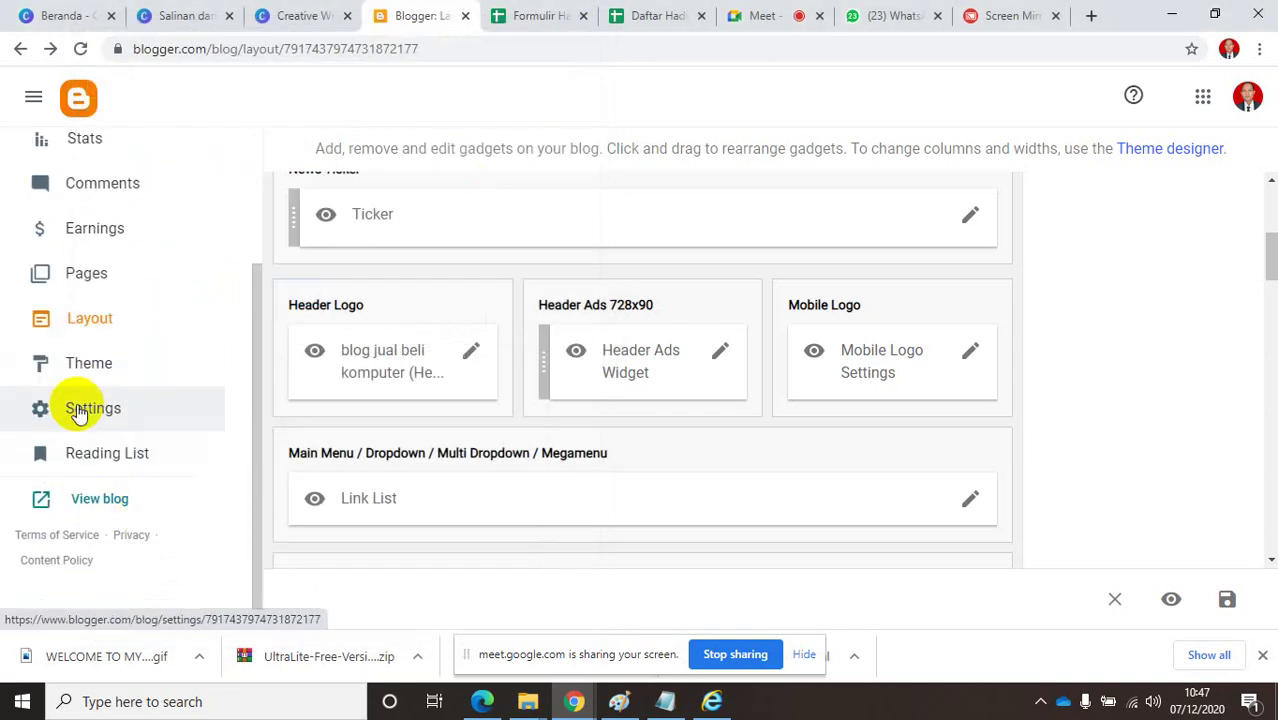
pyautogui.click(90, 364)
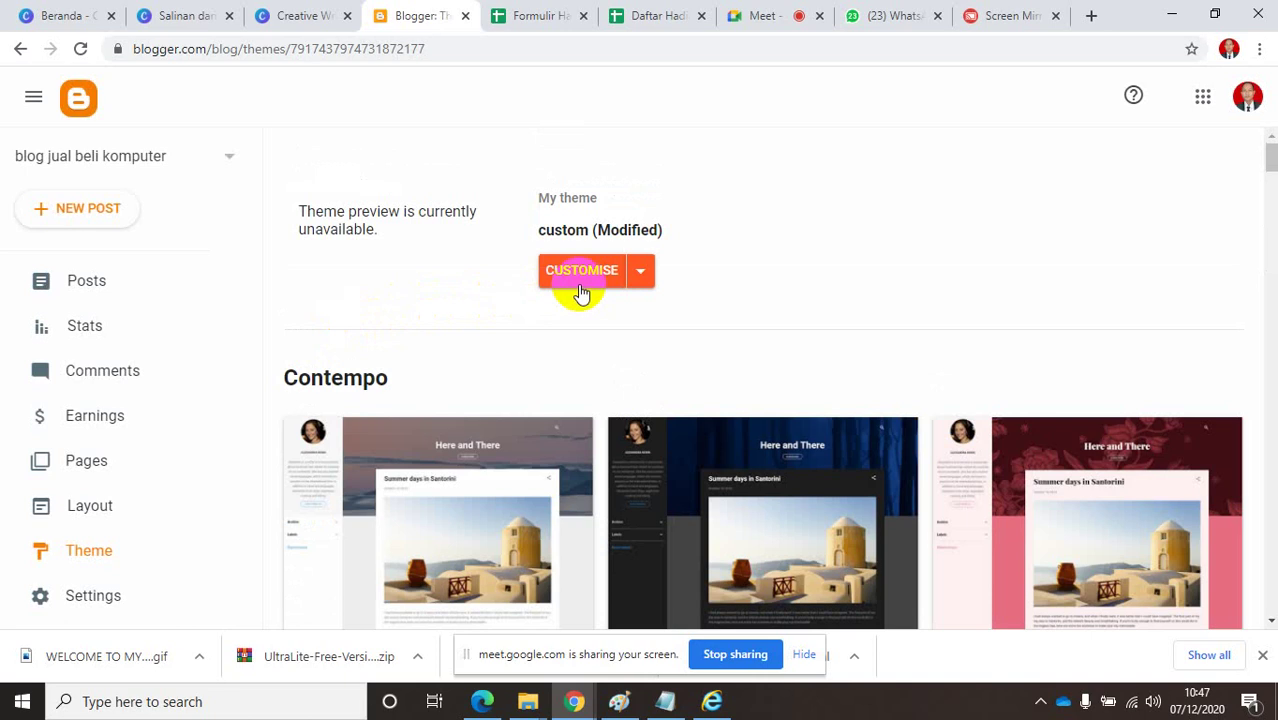
pyautogui.click(581, 290)
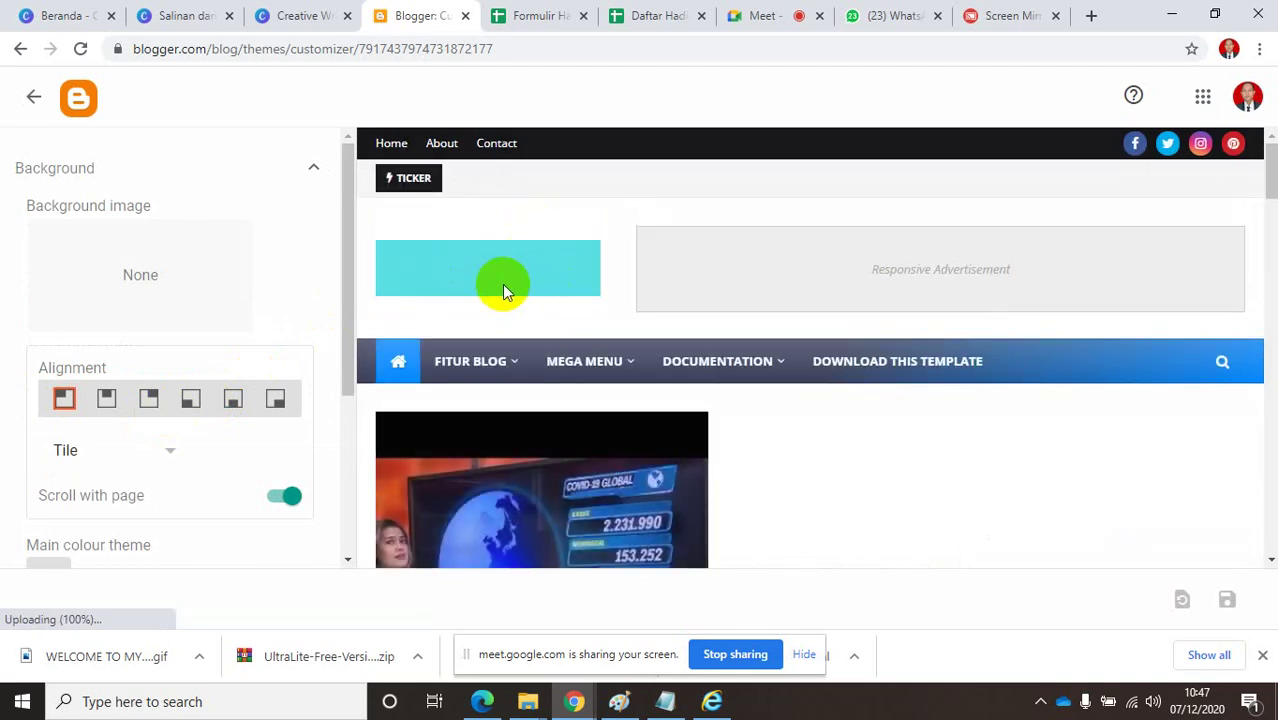
pyautogui.click(148, 400)
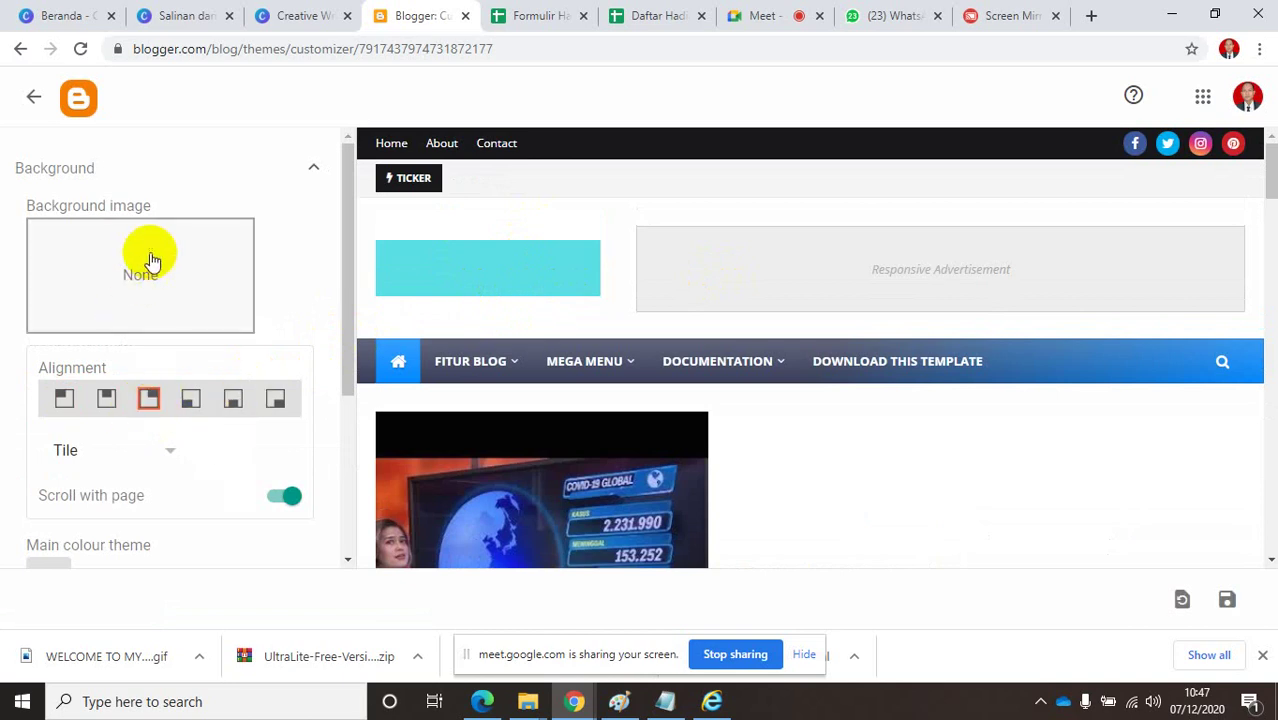
pyautogui.scroll(-2, 160, 340)
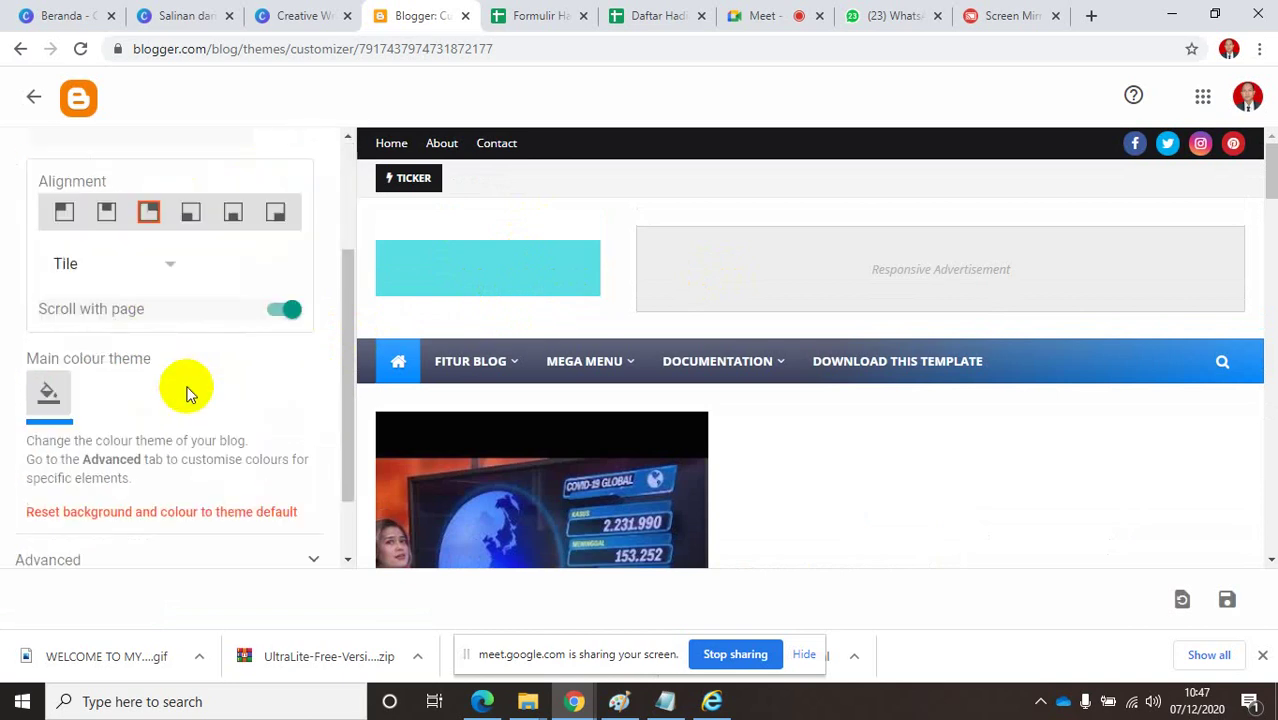
pyautogui.click(168, 270)
pyautogui.click(168, 268)
pyautogui.scroll(2, 140, 365)
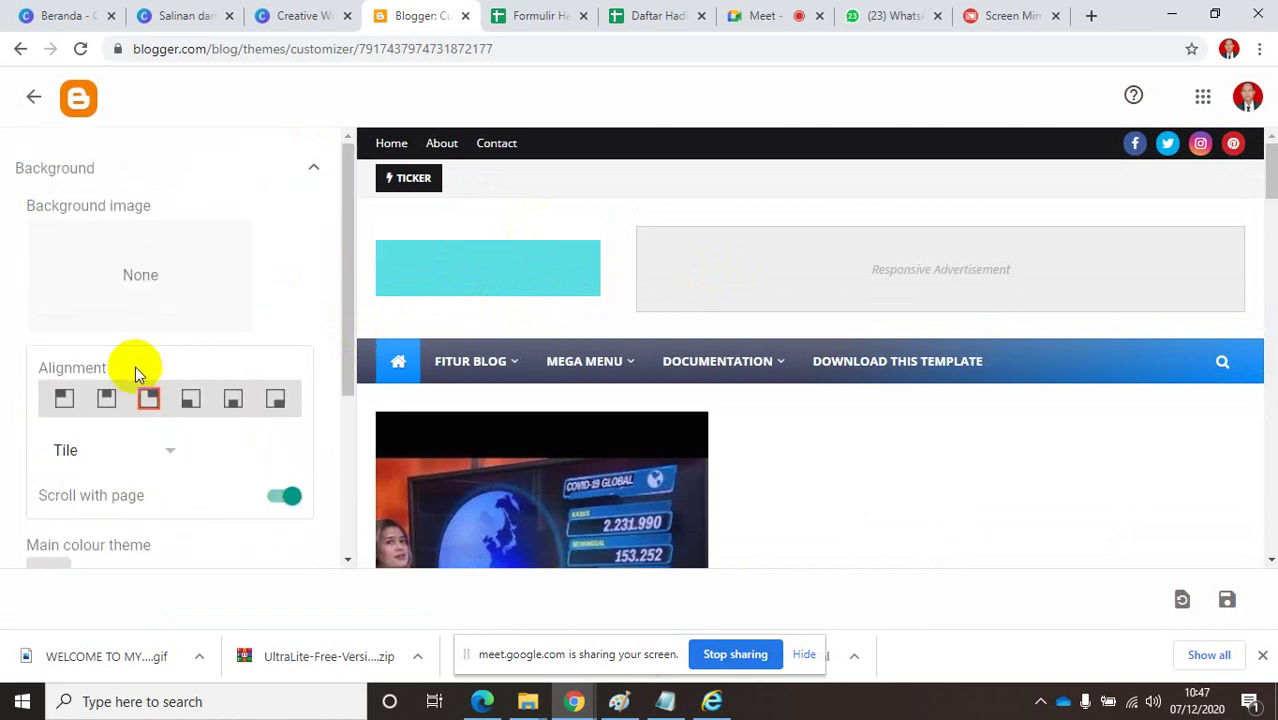
pyautogui.scroll(-3, 190, 300)
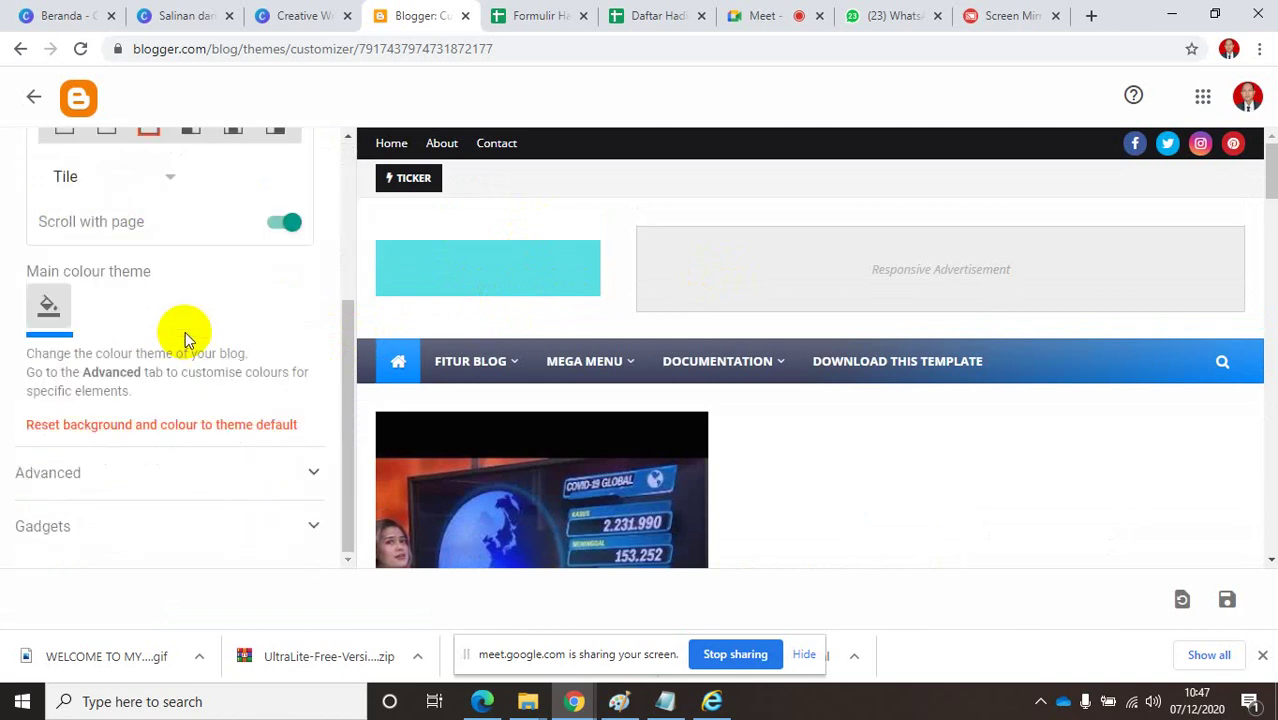
pyautogui.click(63, 471)
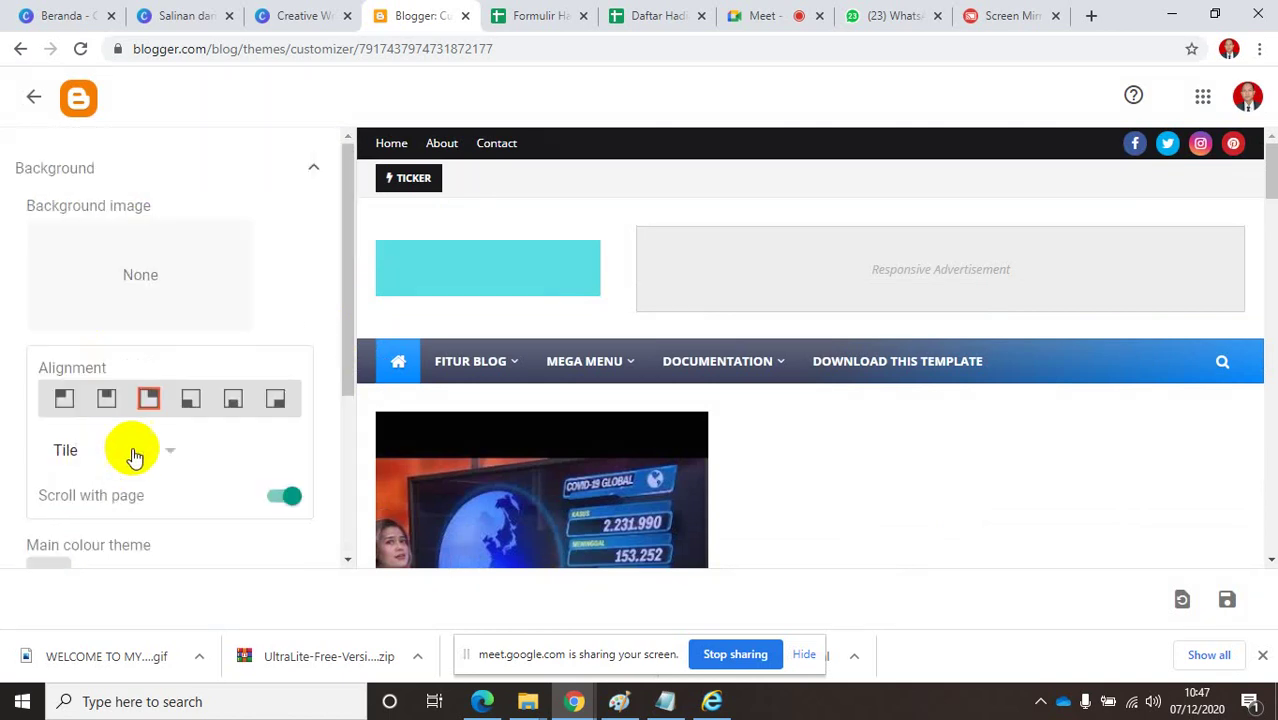
pyautogui.click(194, 268)
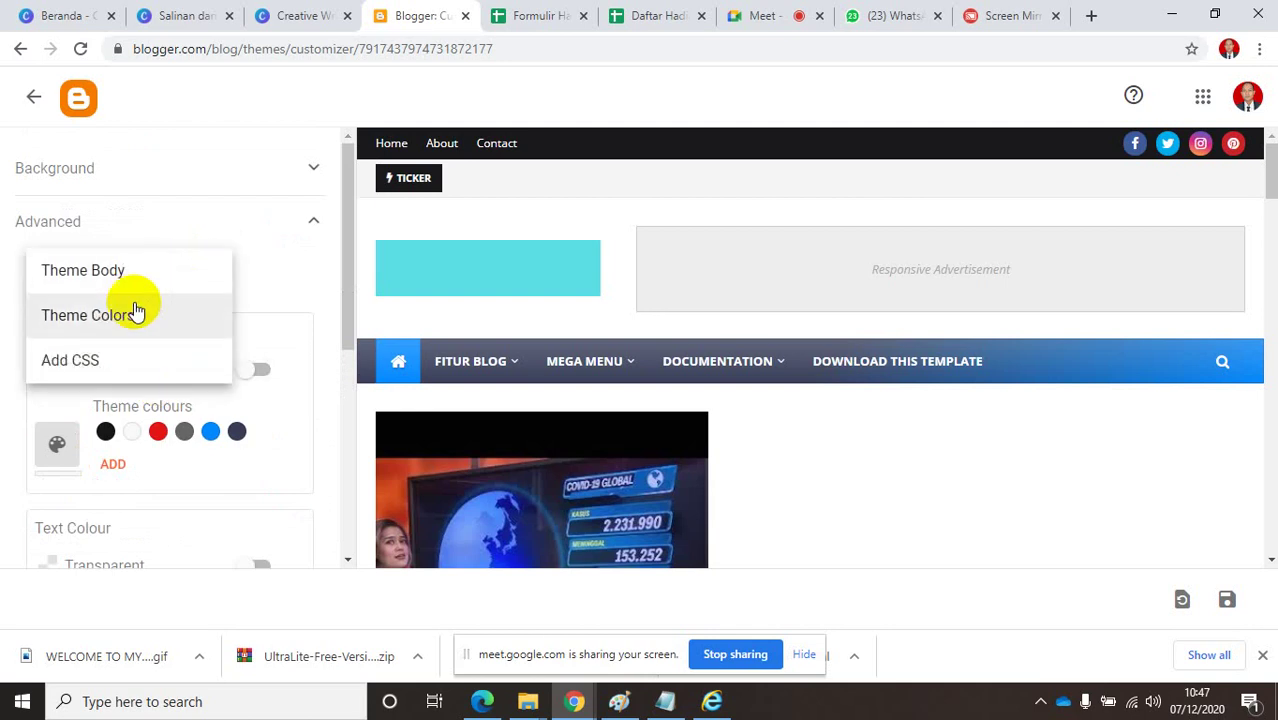
pyautogui.click(130, 318)
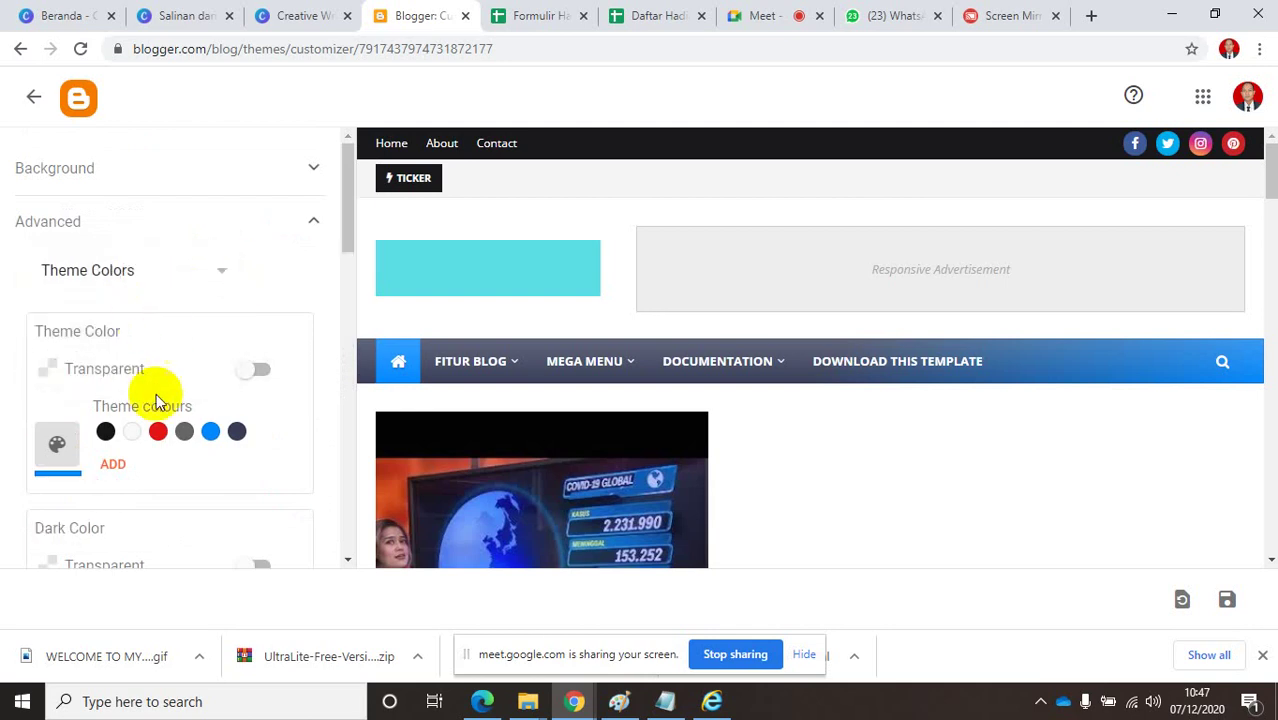
pyautogui.click(156, 434)
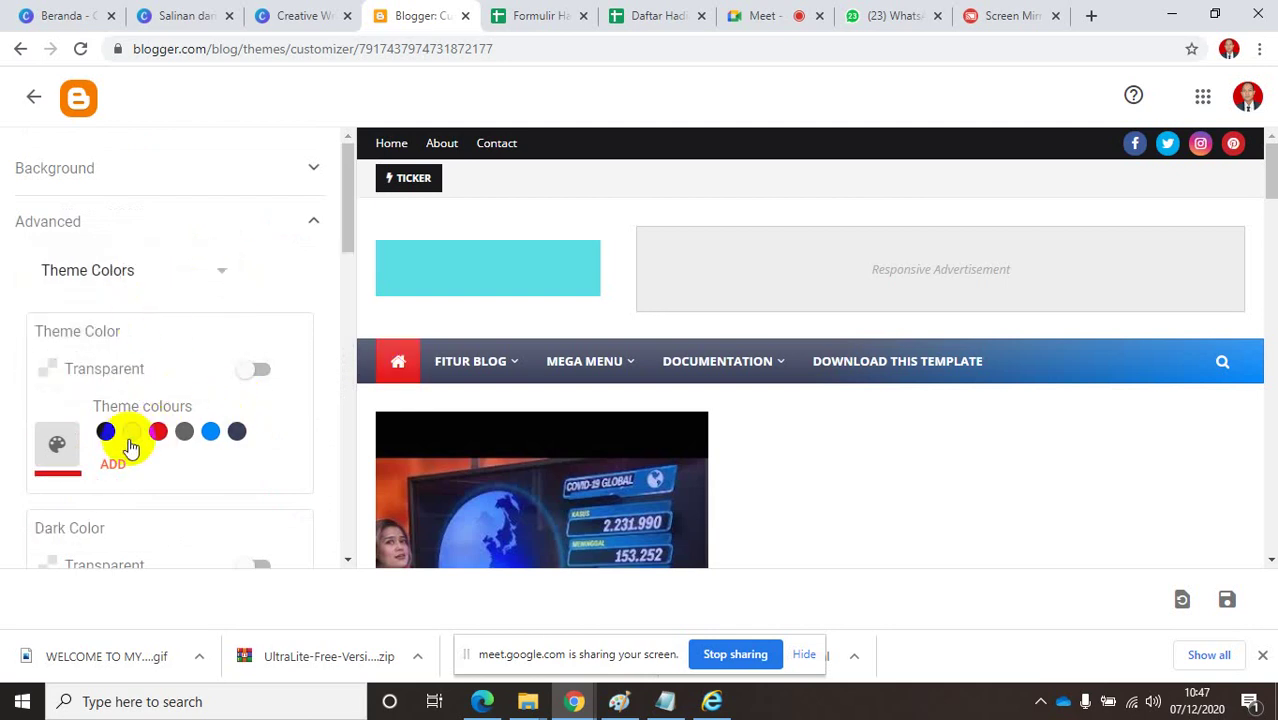
pyautogui.click(130, 436)
pyautogui.click(187, 434)
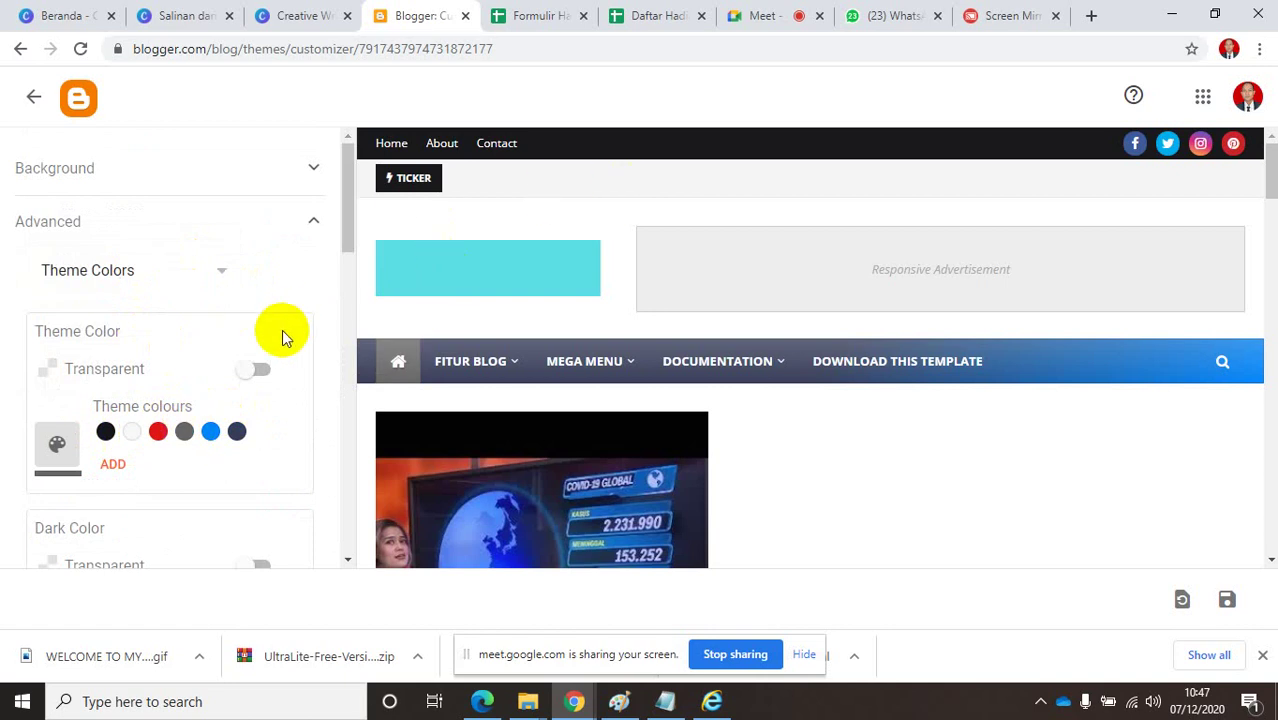
pyautogui.scroll(-3, 275, 338)
pyautogui.scroll(-3, 260, 348)
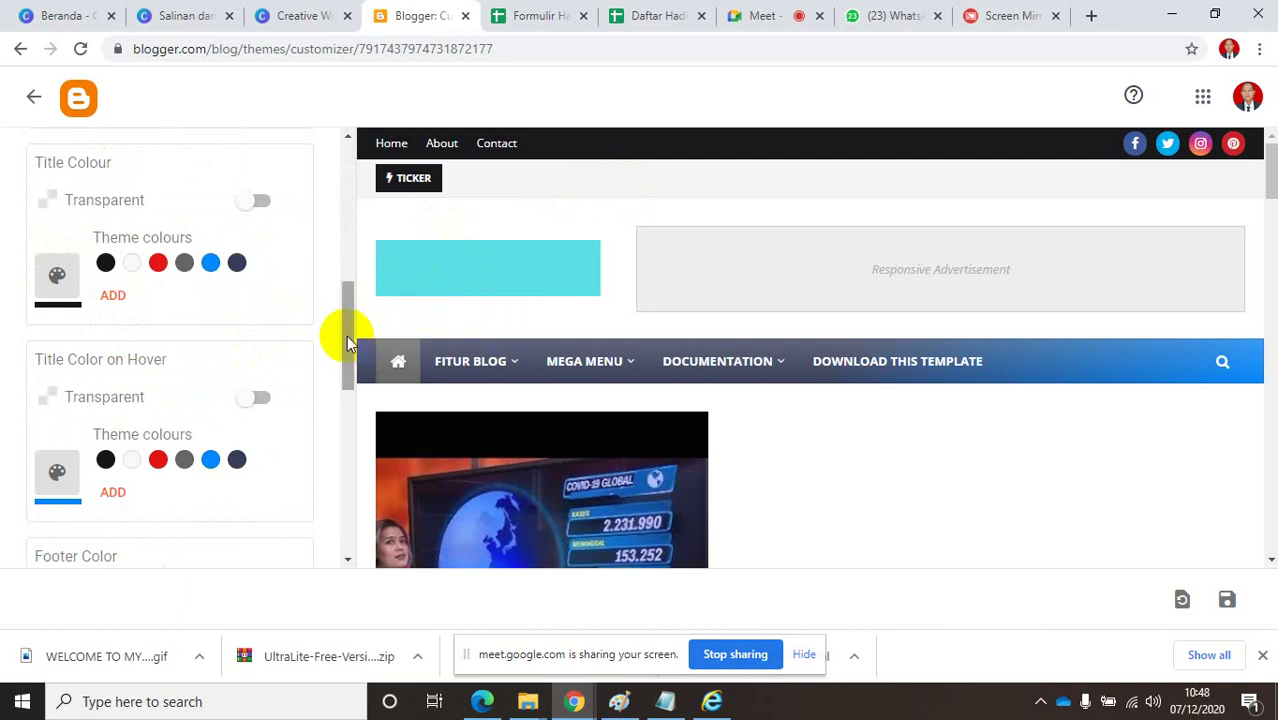
pyautogui.moveTo(348, 336); pyautogui.dragTo(348, 436)
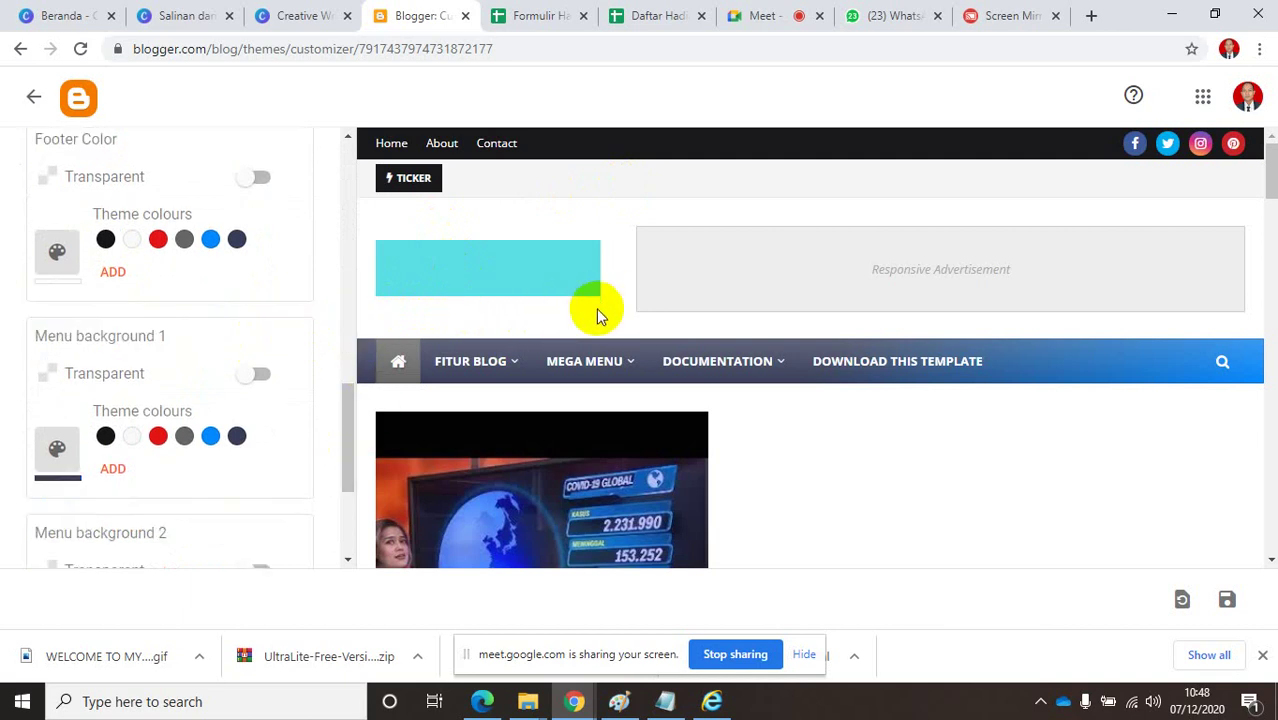
pyautogui.scroll(-8, 597, 315)
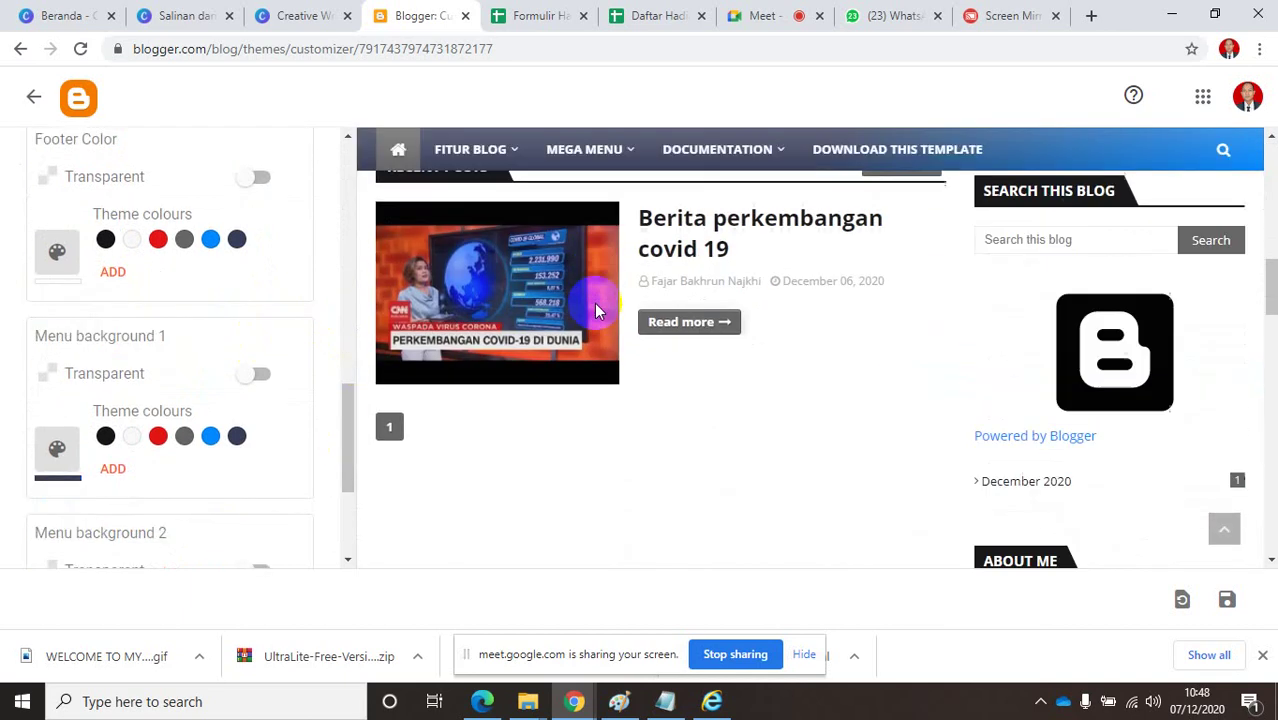
pyautogui.scroll(3, 650, 378)
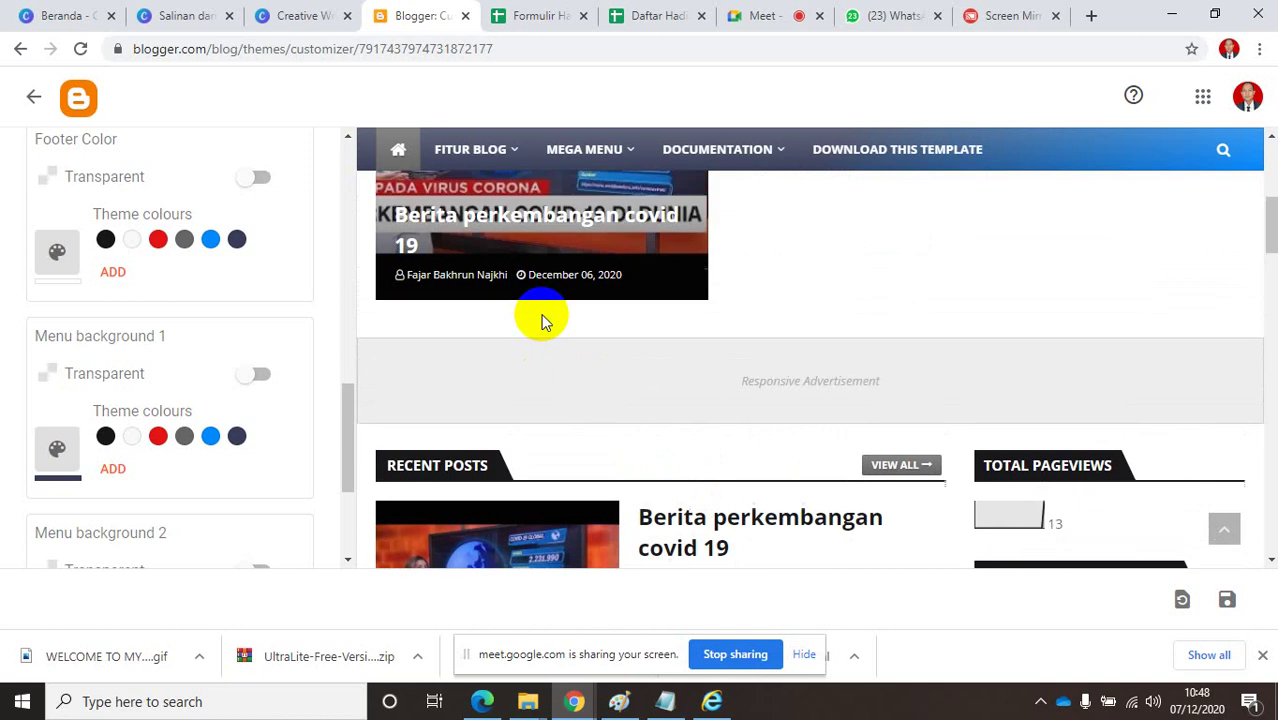
pyautogui.scroll(5, 541, 314)
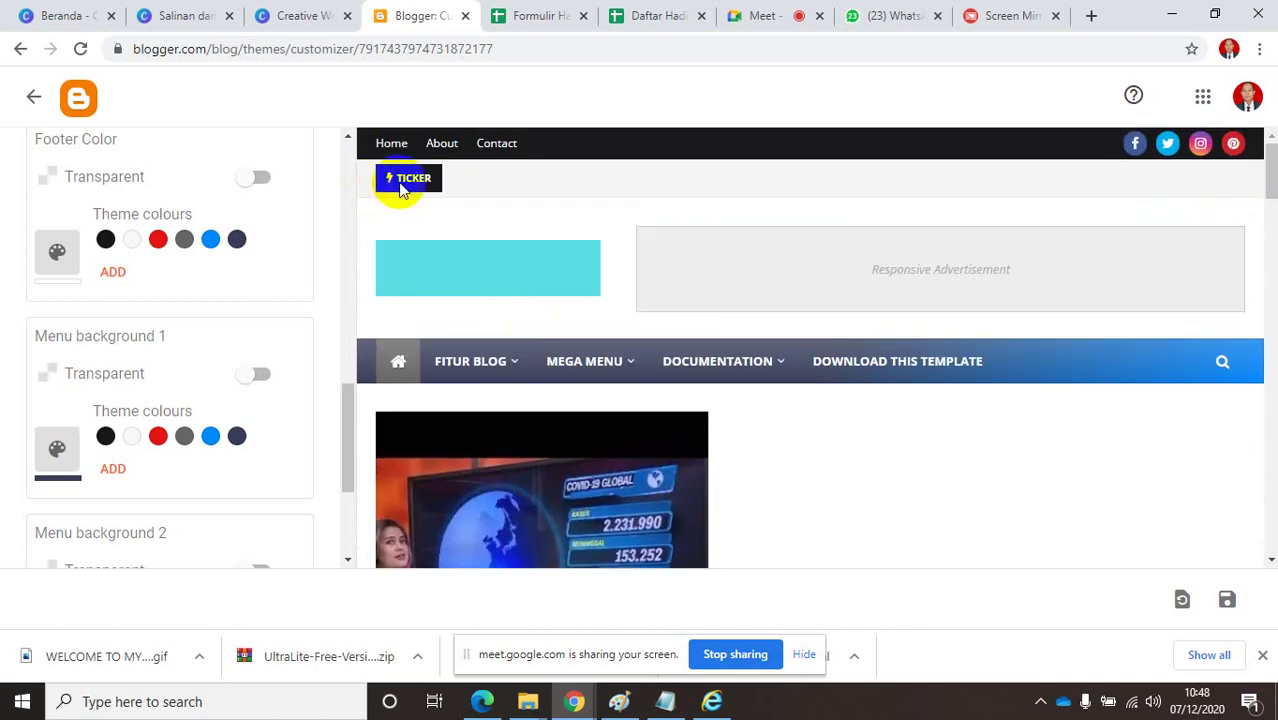
pyautogui.scroll(8, 345, 150)
pyautogui.scroll(2, 347, 160)
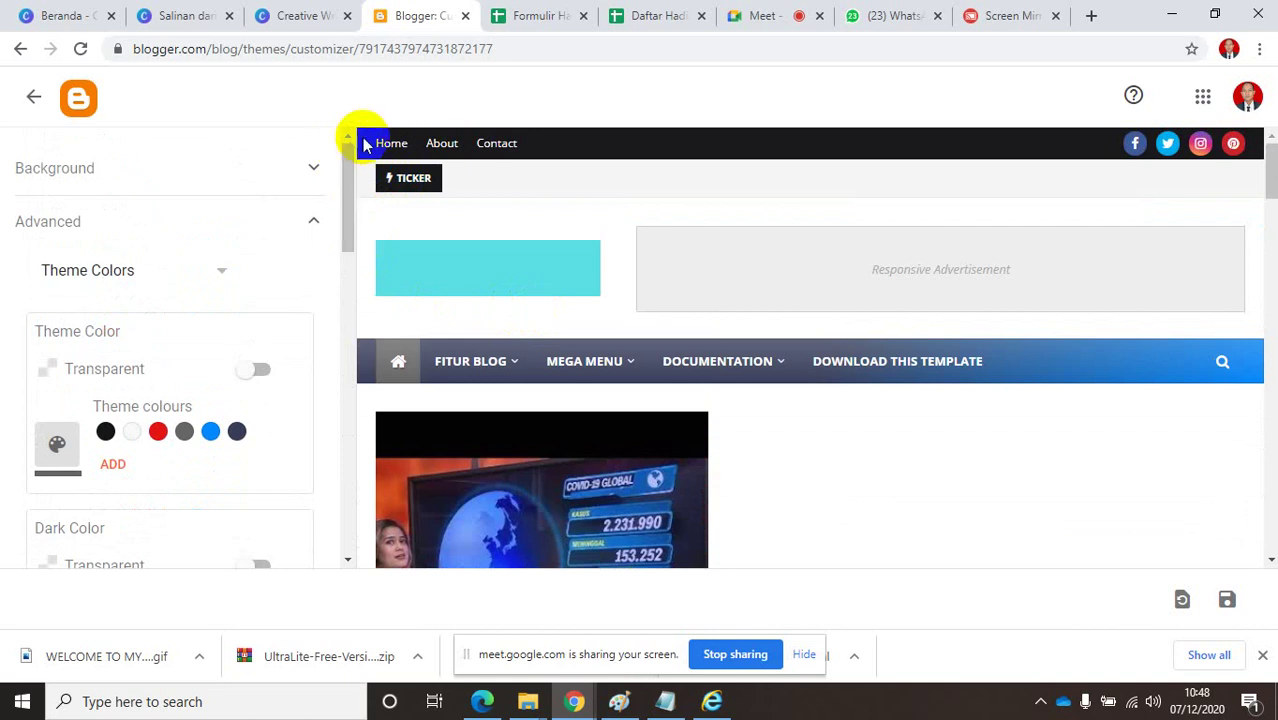
pyautogui.click(33, 96)
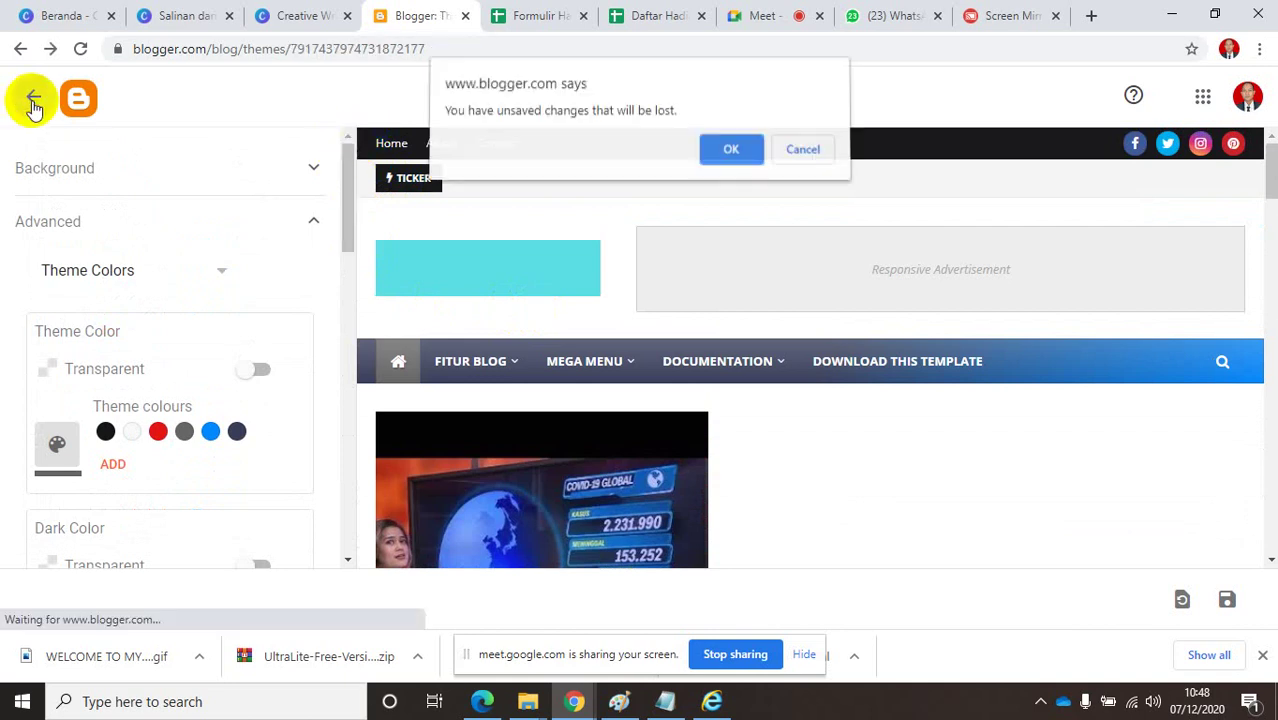
pyautogui.click(731, 155)
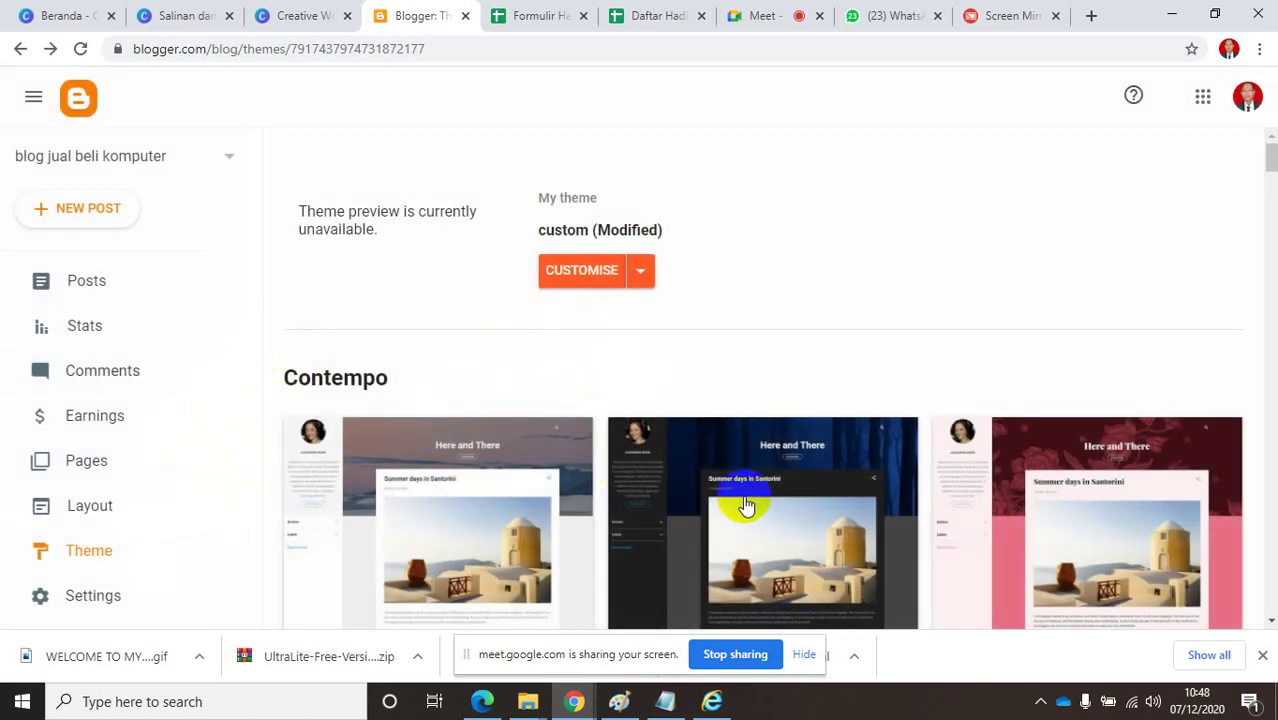
# Select the Soho Dark theme and apply it to the blog
pyautogui.scroll(-6, 540, 440)
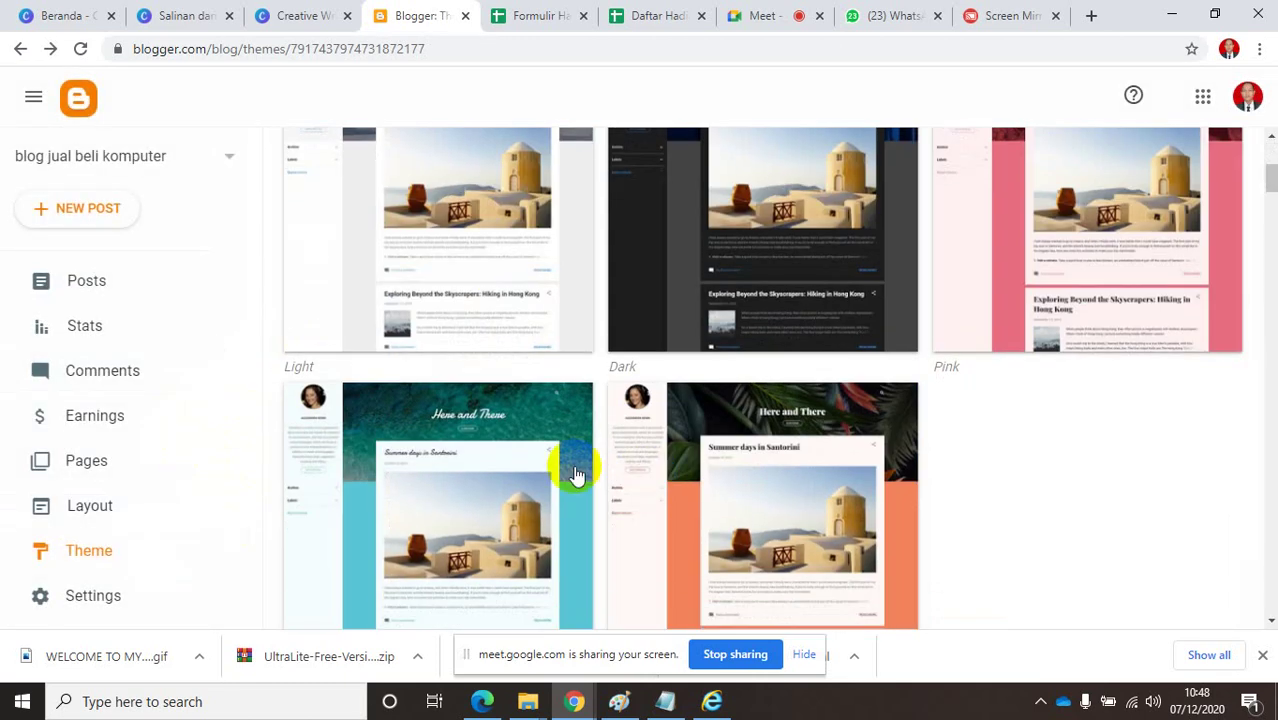
pyautogui.scroll(-3, 560, 465)
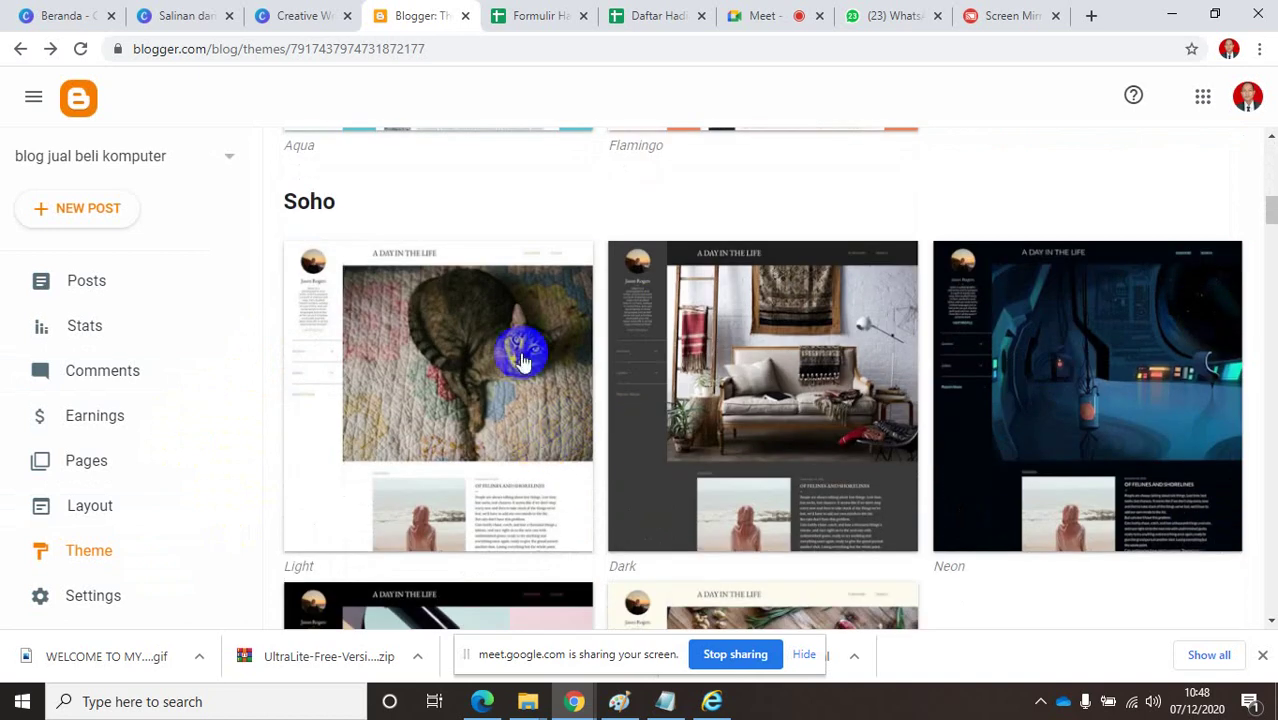
pyautogui.scroll(-3, 645, 470)
pyautogui.scroll(3, 605, 425)
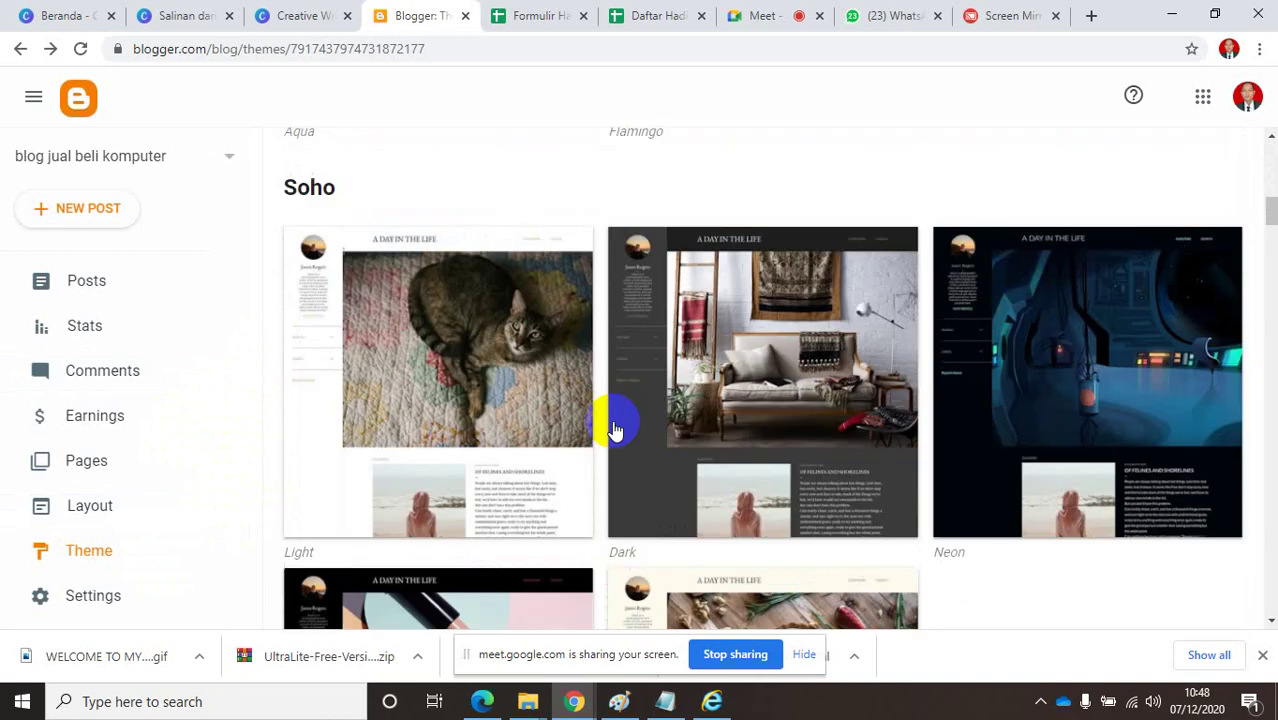
pyautogui.click(728, 342)
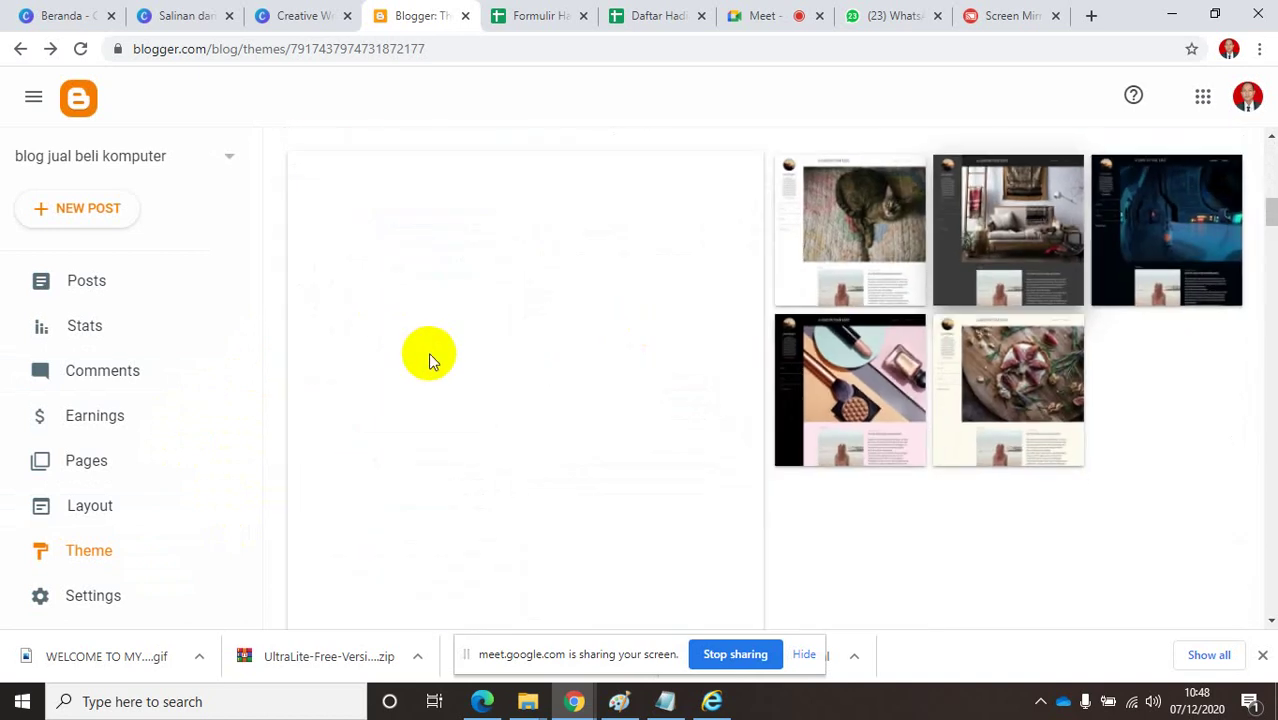
pyautogui.scroll(-3, 428, 352)
pyautogui.scroll(5, 495, 365)
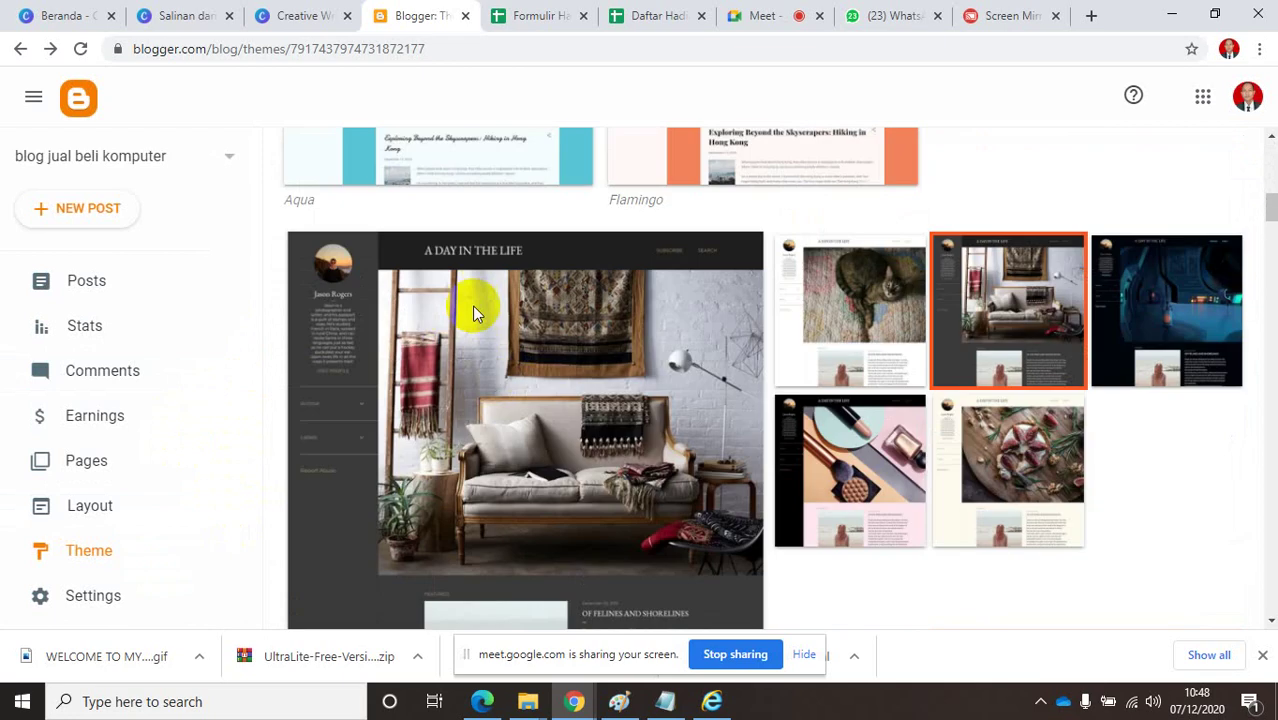
pyautogui.scroll(-4, 493, 353)
pyautogui.click(510, 537)
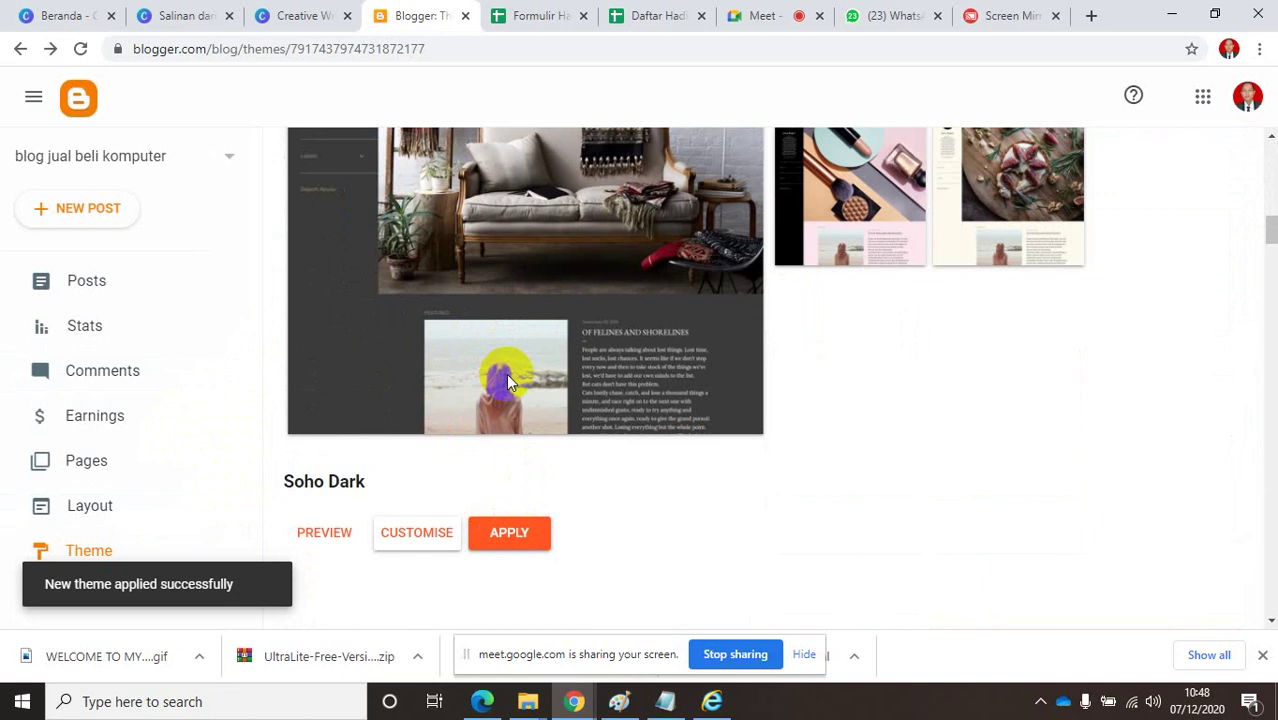
# Preview the blog in Soho Dark, then return and go to the Layout page
pyautogui.click(328, 534)
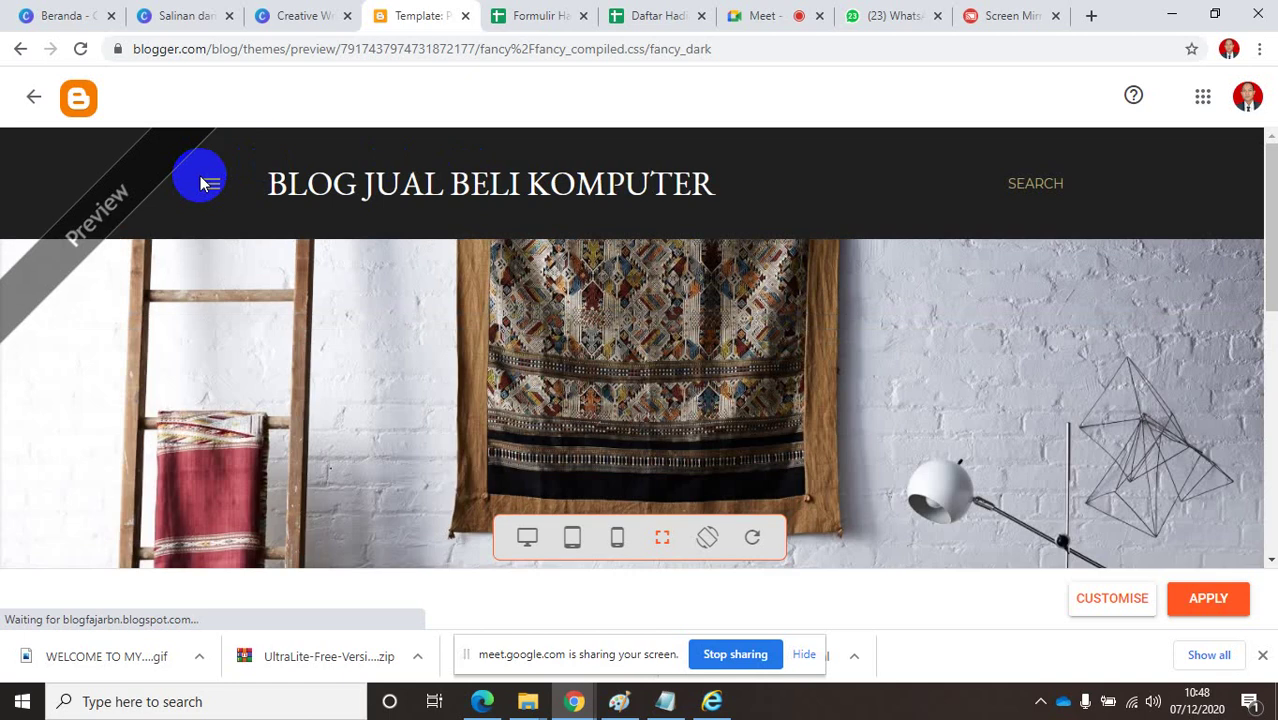
pyautogui.scroll(-3, 476, 246)
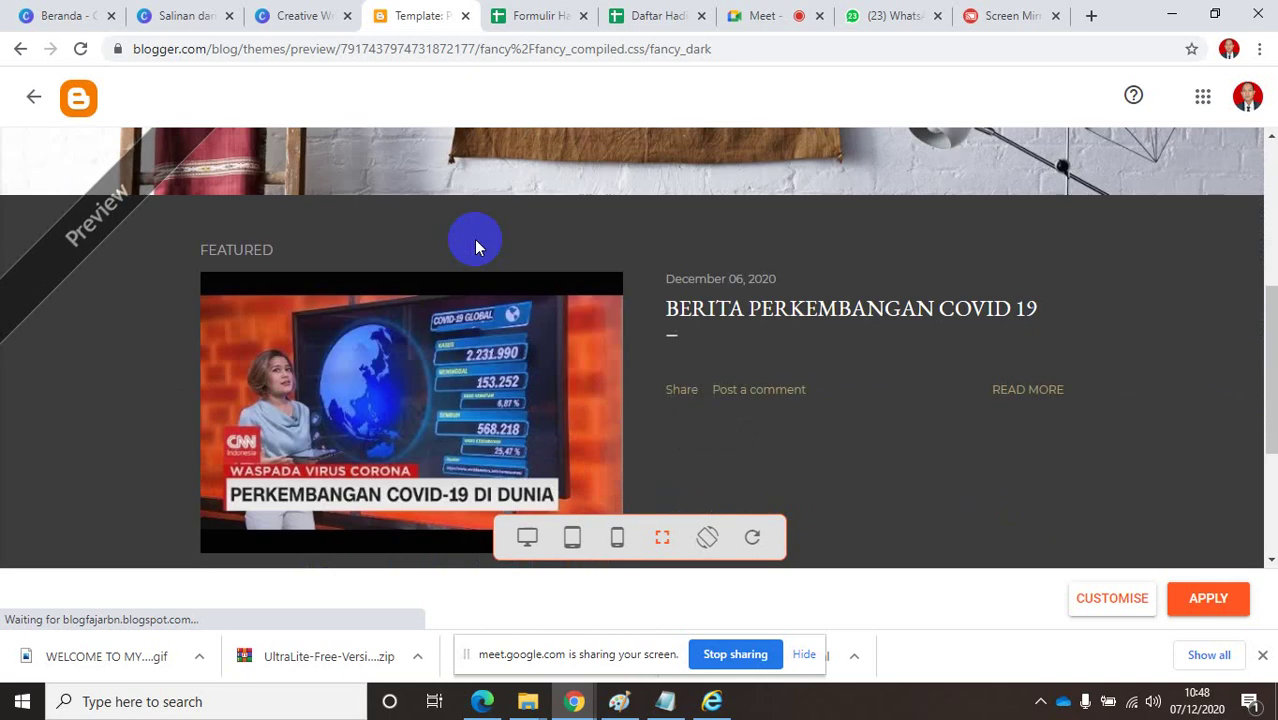
pyautogui.scroll(-3, 476, 246)
pyautogui.scroll(6, 608, 348)
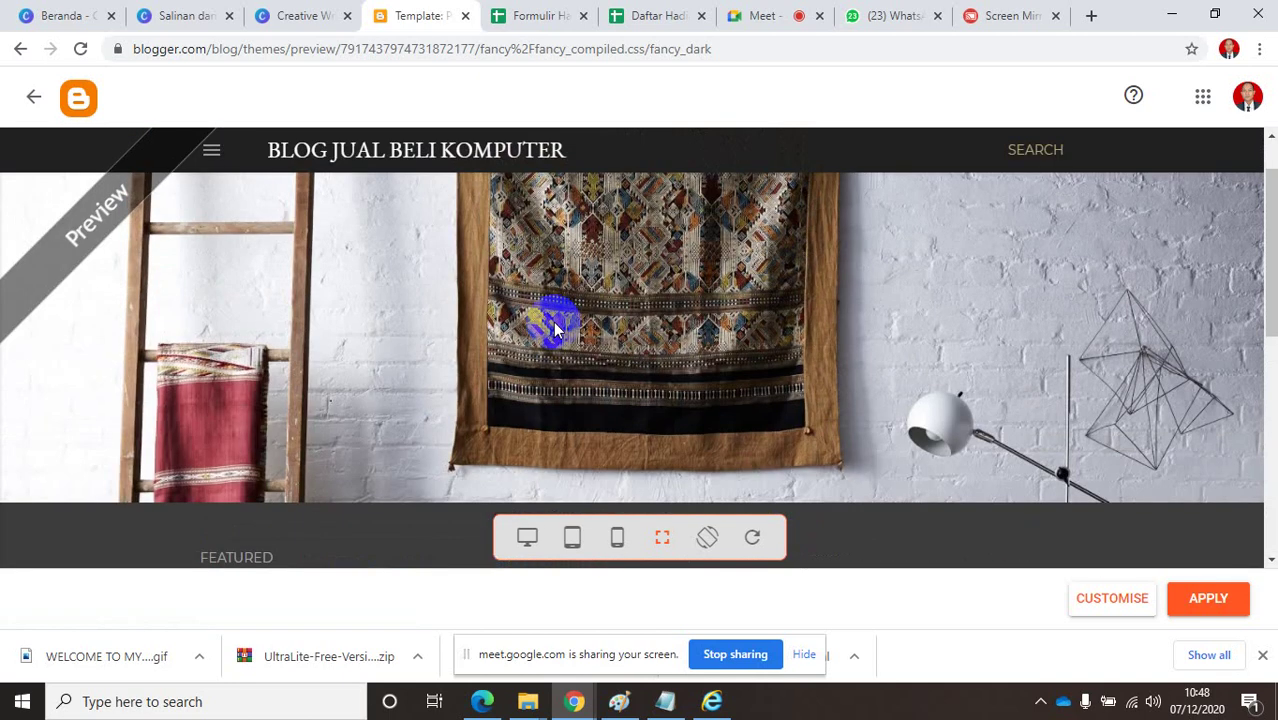
pyautogui.click(33, 99)
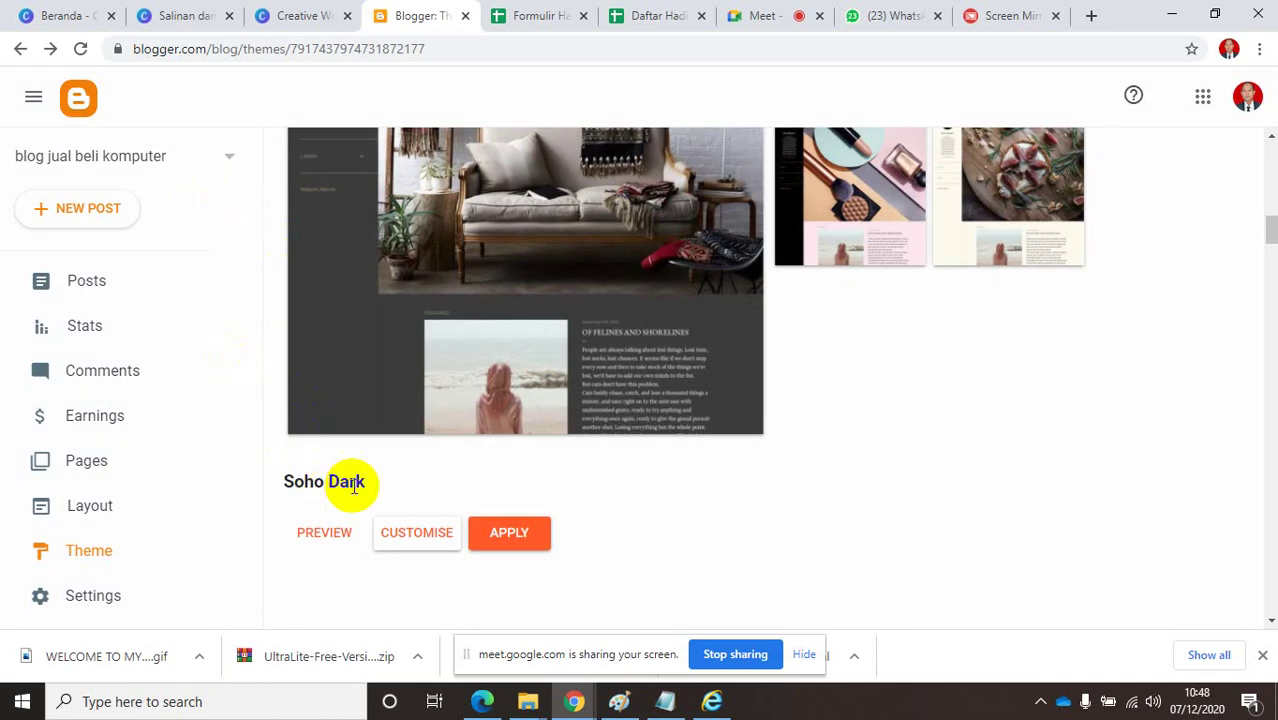
pyautogui.click(97, 508)
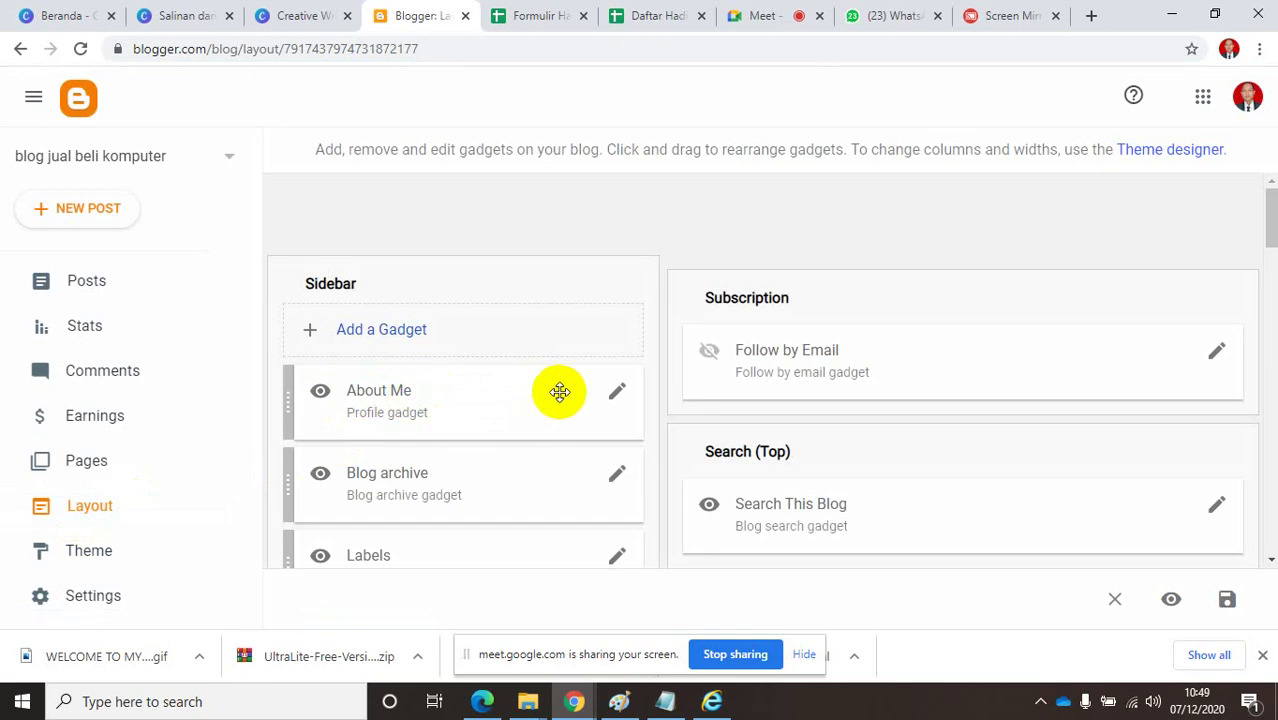
# Scroll through the Layout gadgets: Sidebar, Subscription, Search (Top) and Header
pyautogui.scroll(-10, 559, 391)
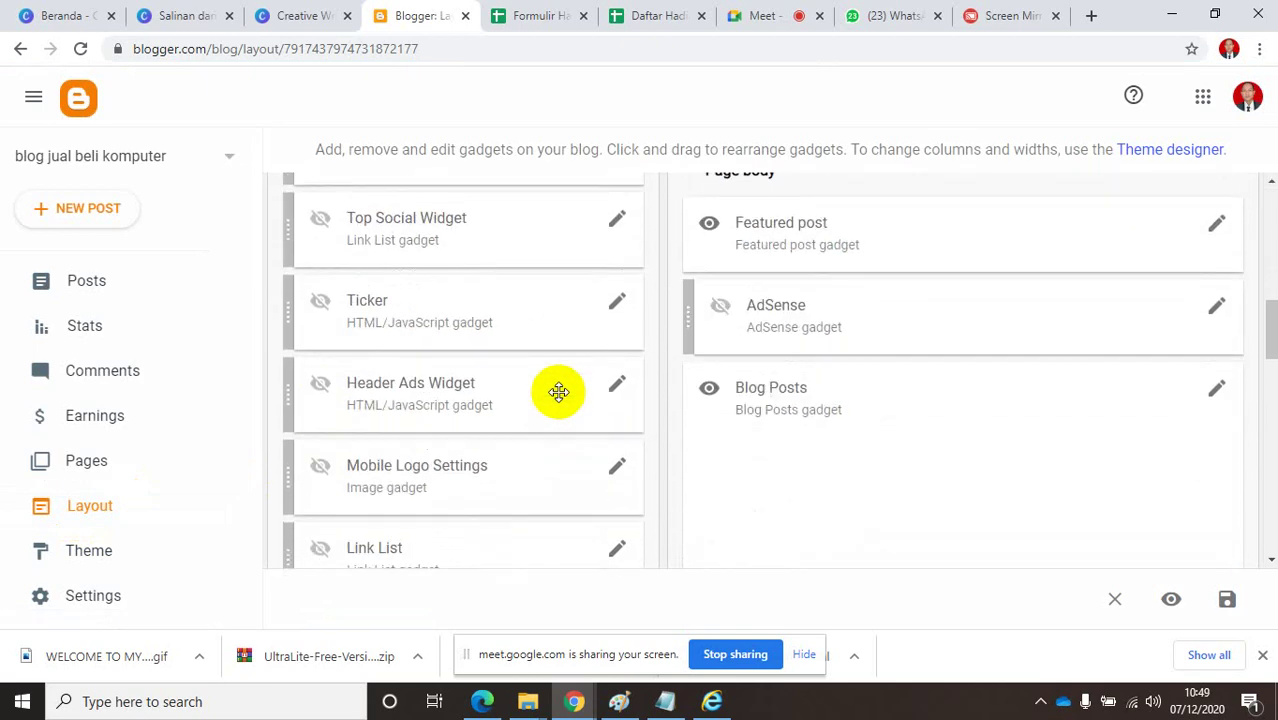
pyautogui.scroll(-2, 559, 391)
pyautogui.scroll(9, 556, 391)
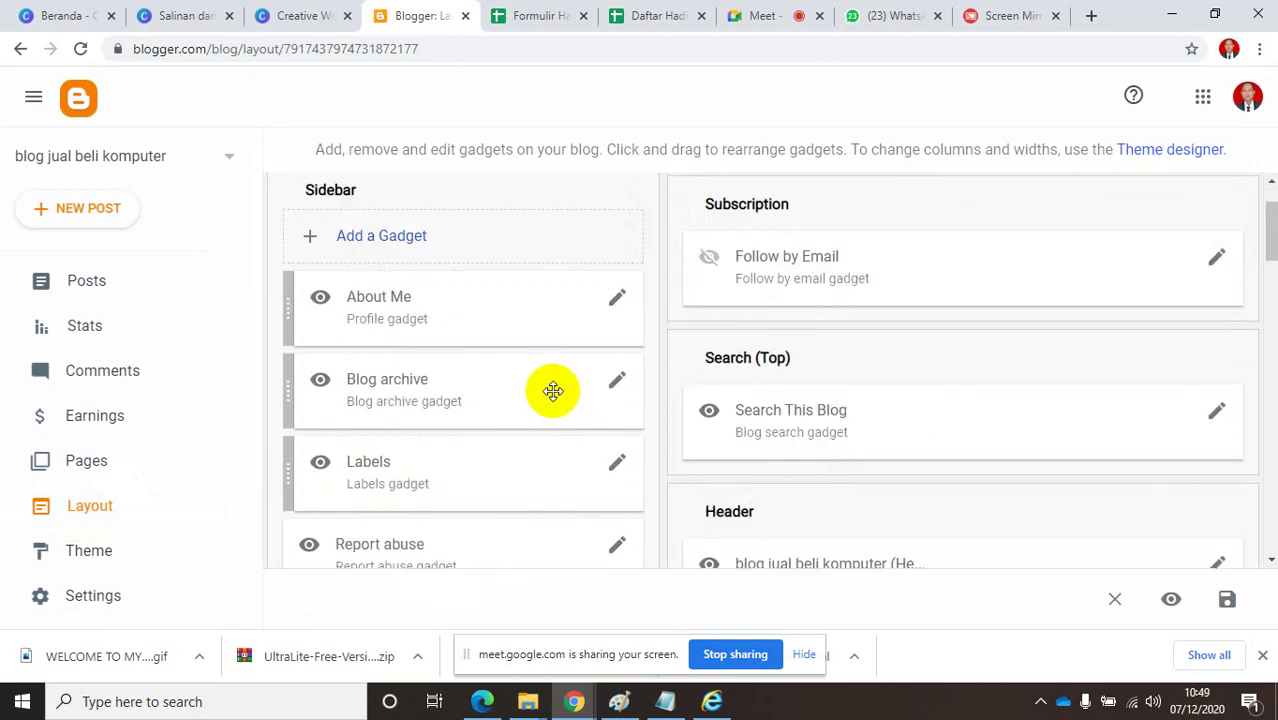
# Find the Header gadget on the Layout page with Ctrl+F 'head' and edit it
pyautogui.hotkey('ctrl', 'f')
pyautogui.write('header')
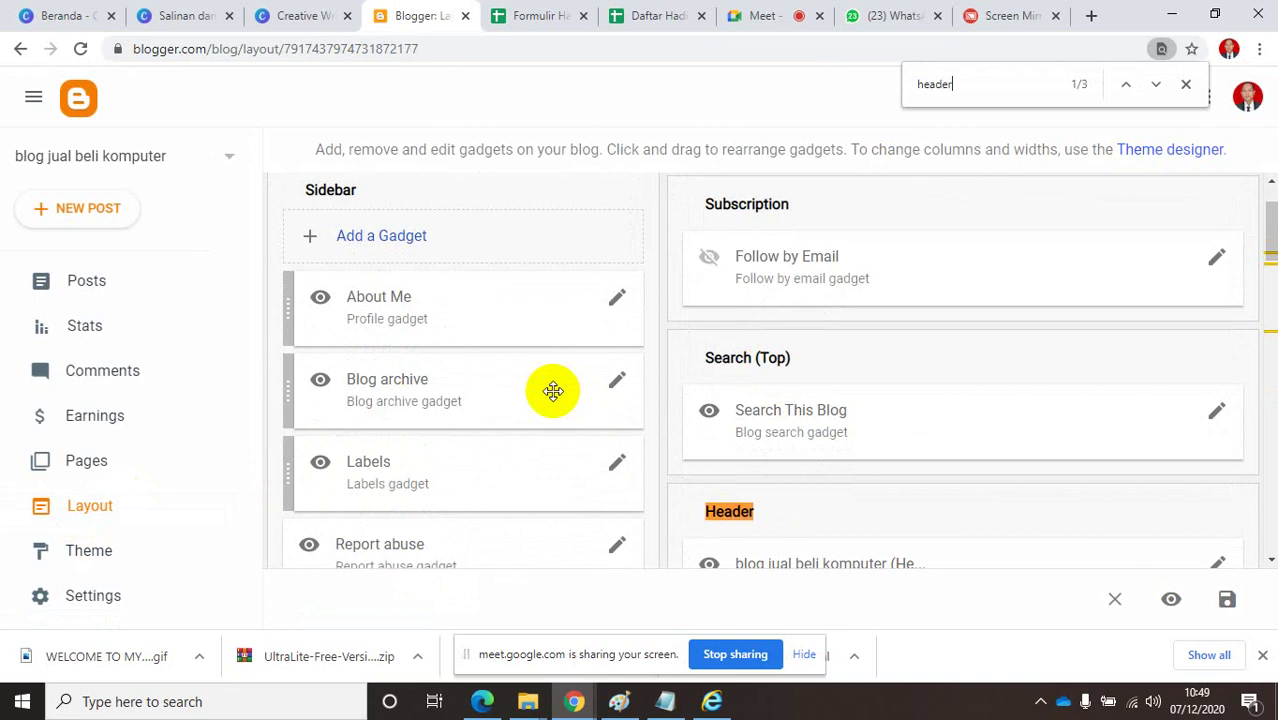
pyautogui.scroll(-2, 828, 415)
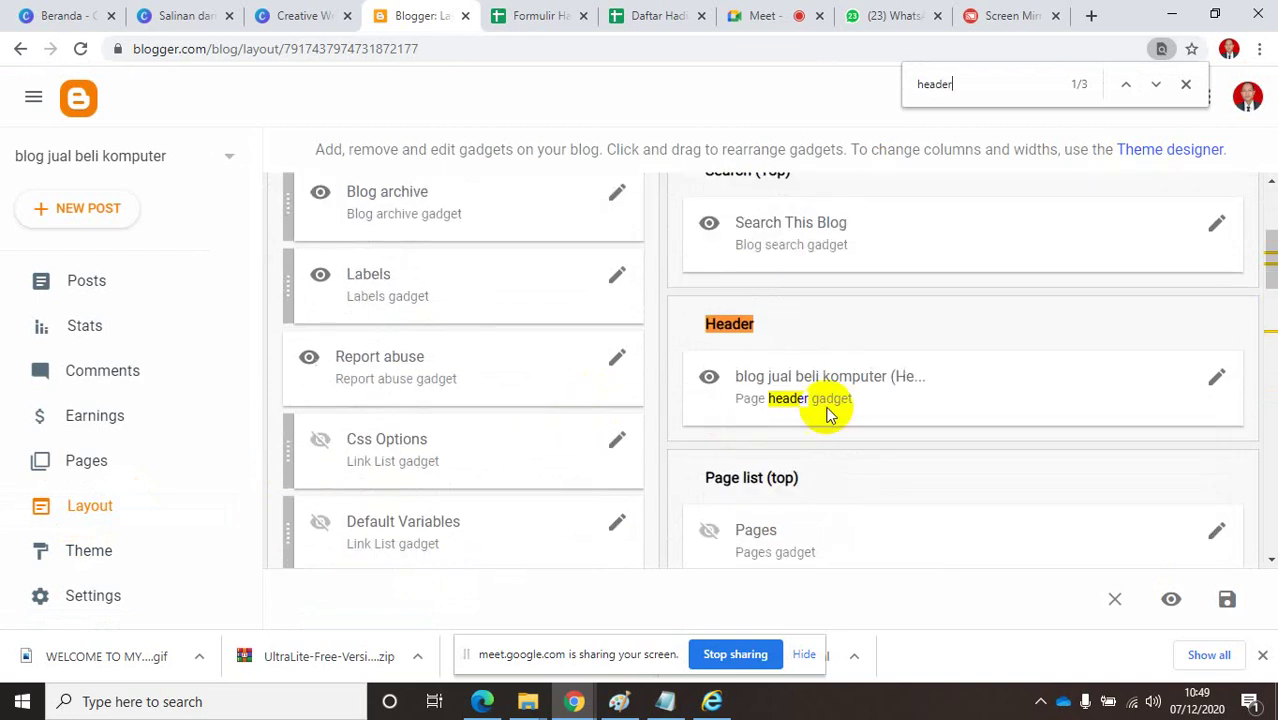
pyautogui.click(1220, 382)
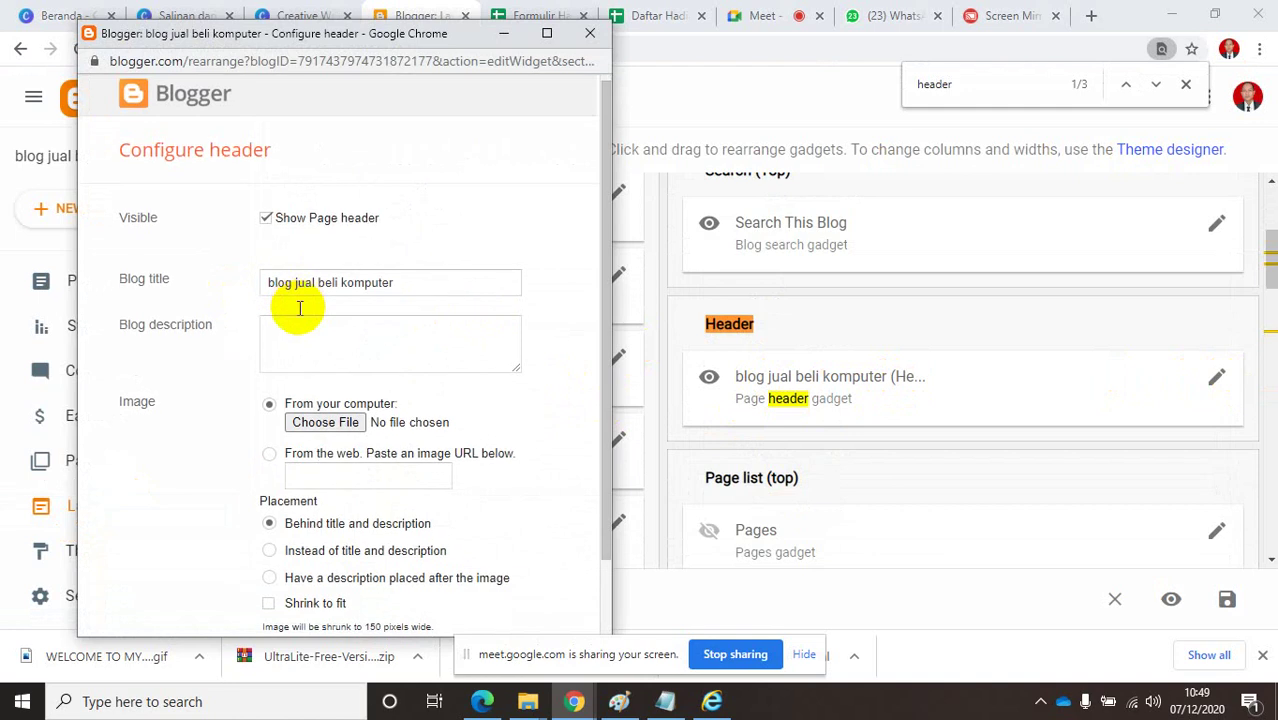
pyautogui.scroll(-1, 300, 309)
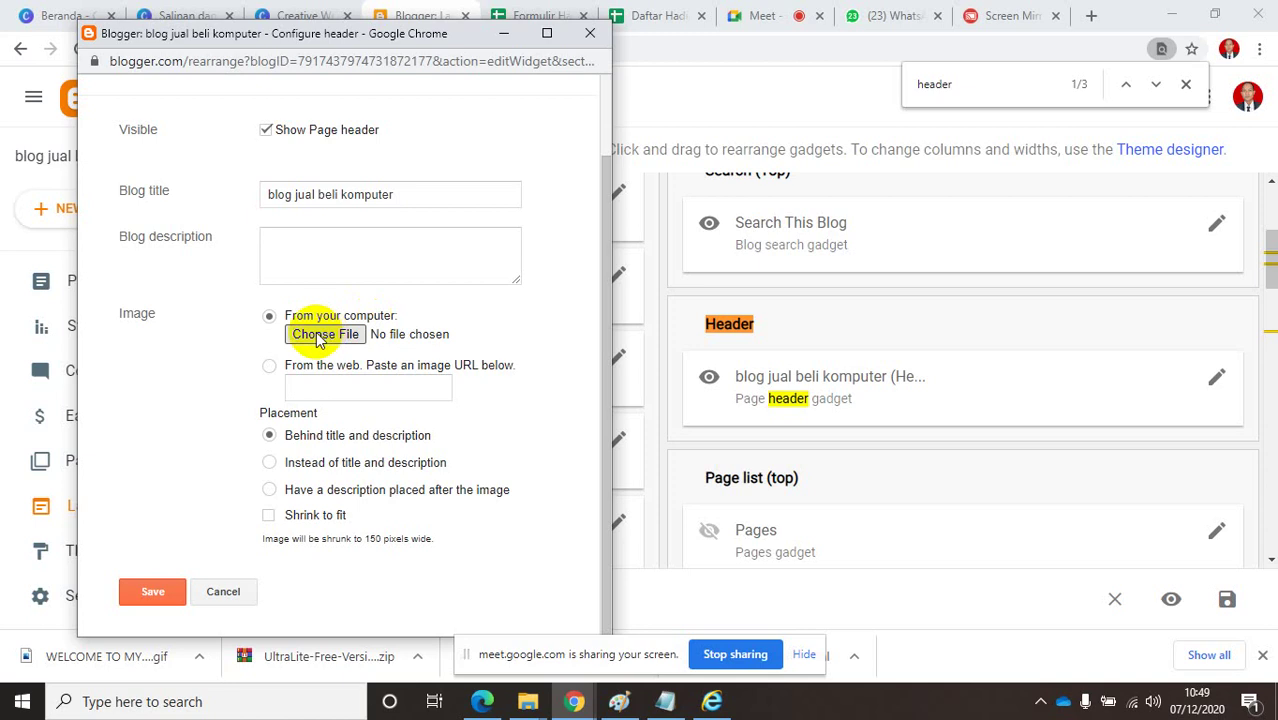
# Upload the WELCOME TO MY OFFICIAL BLOG image as the header and save it
pyautogui.click(331, 337)
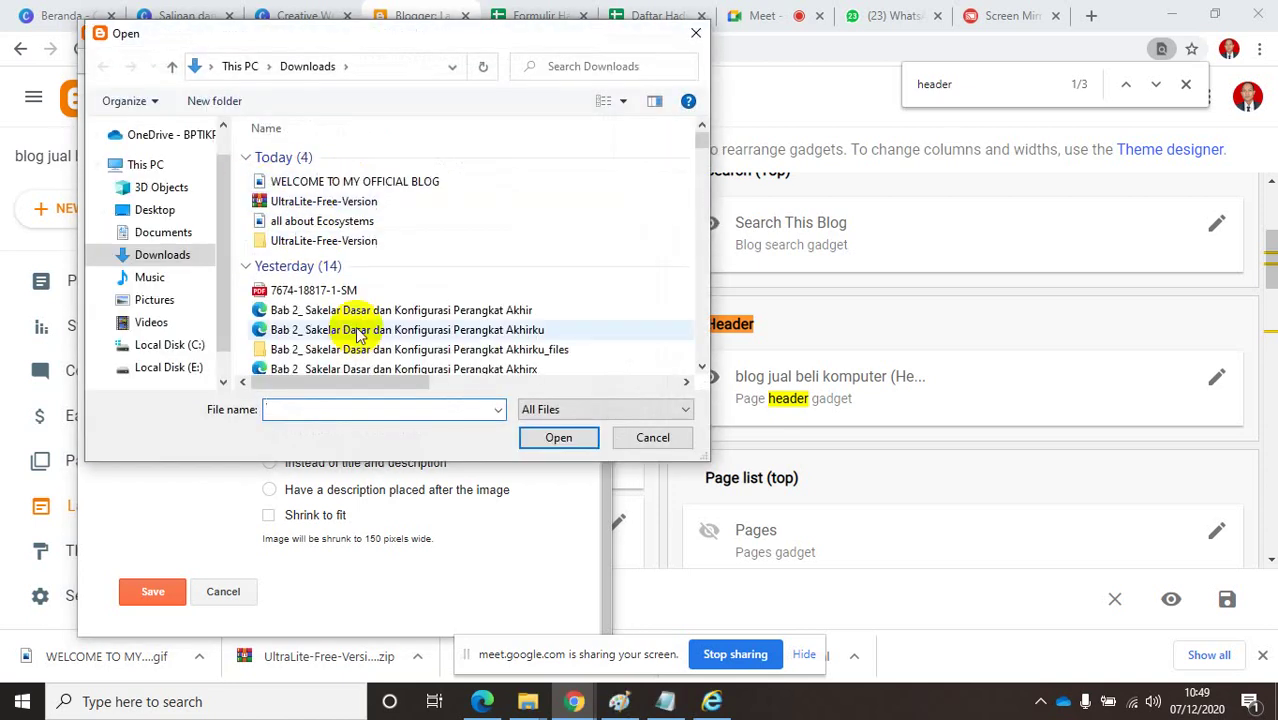
pyautogui.click(343, 183)
pyautogui.click(535, 436)
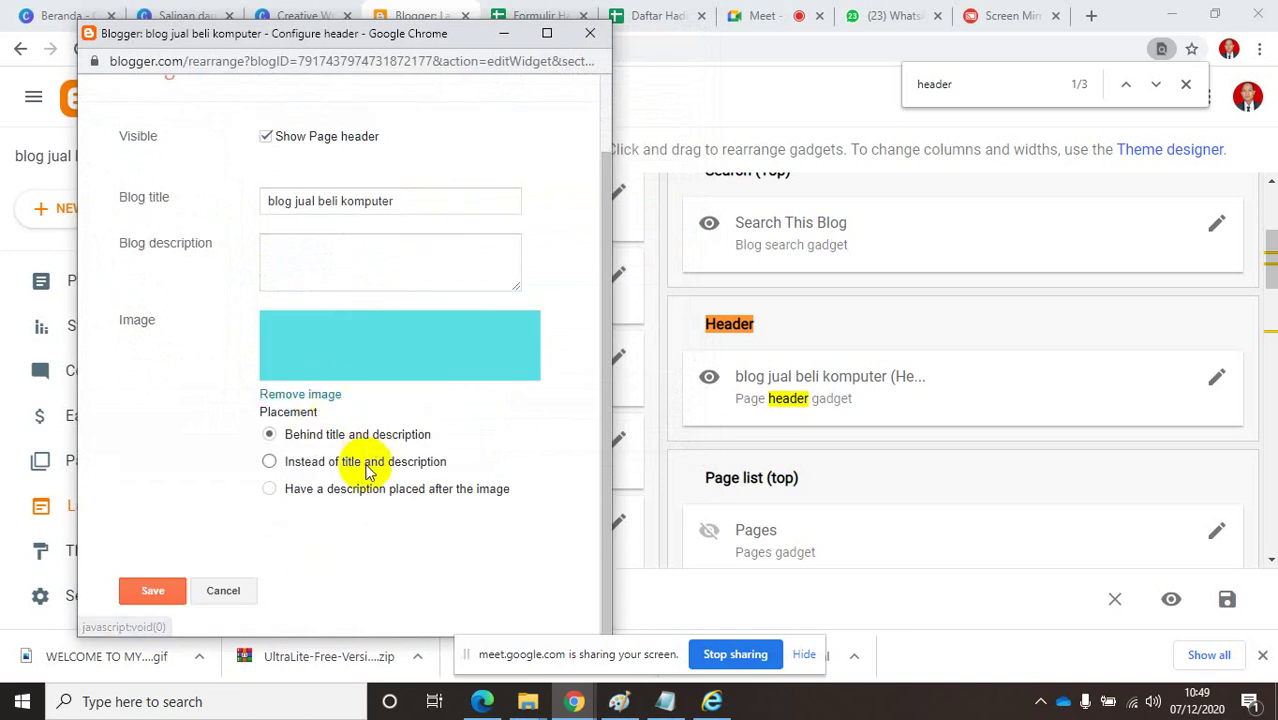
pyautogui.click(155, 590)
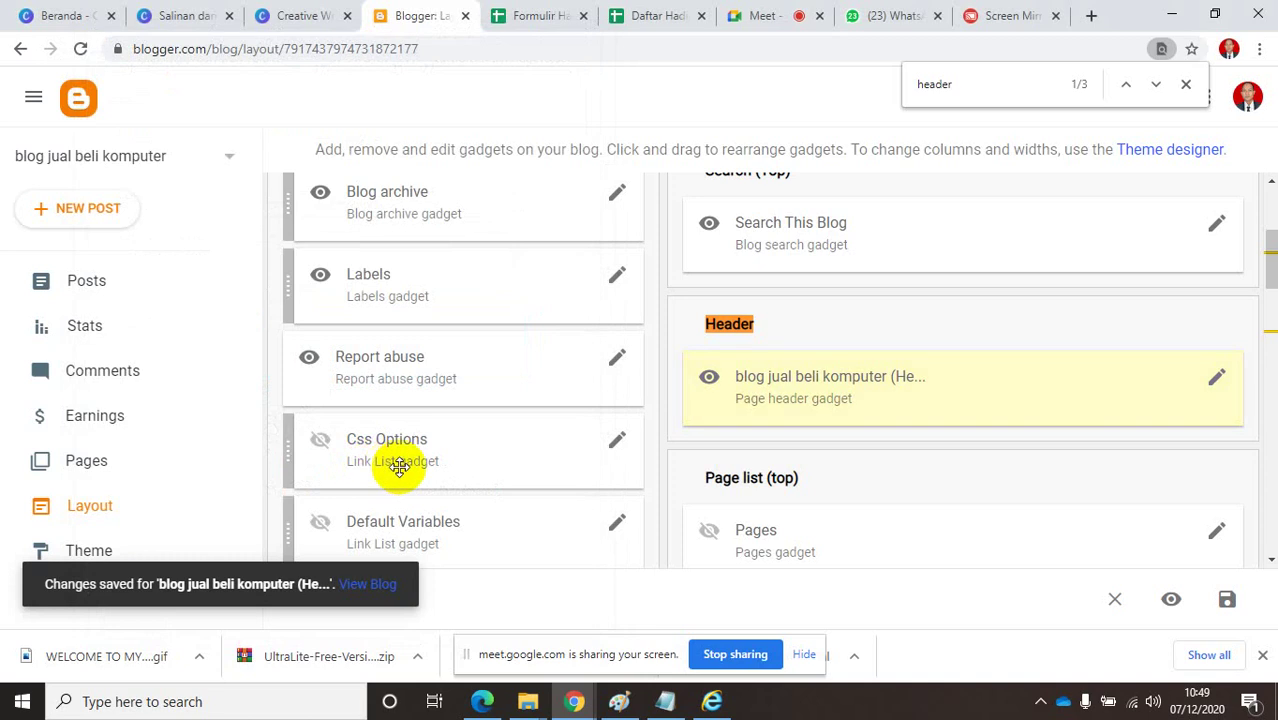
pyautogui.click(365, 588)
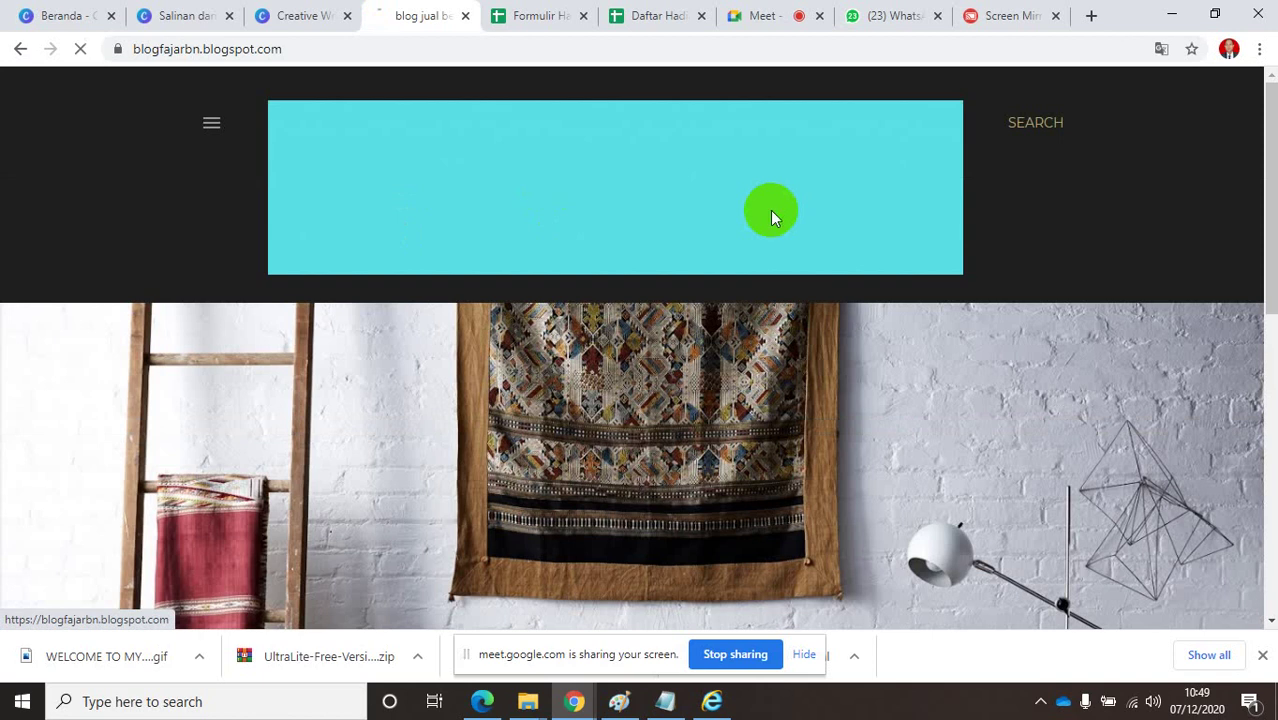
# Open the live blog in a new tab through the header banner's link
pyautogui.click(770, 210)
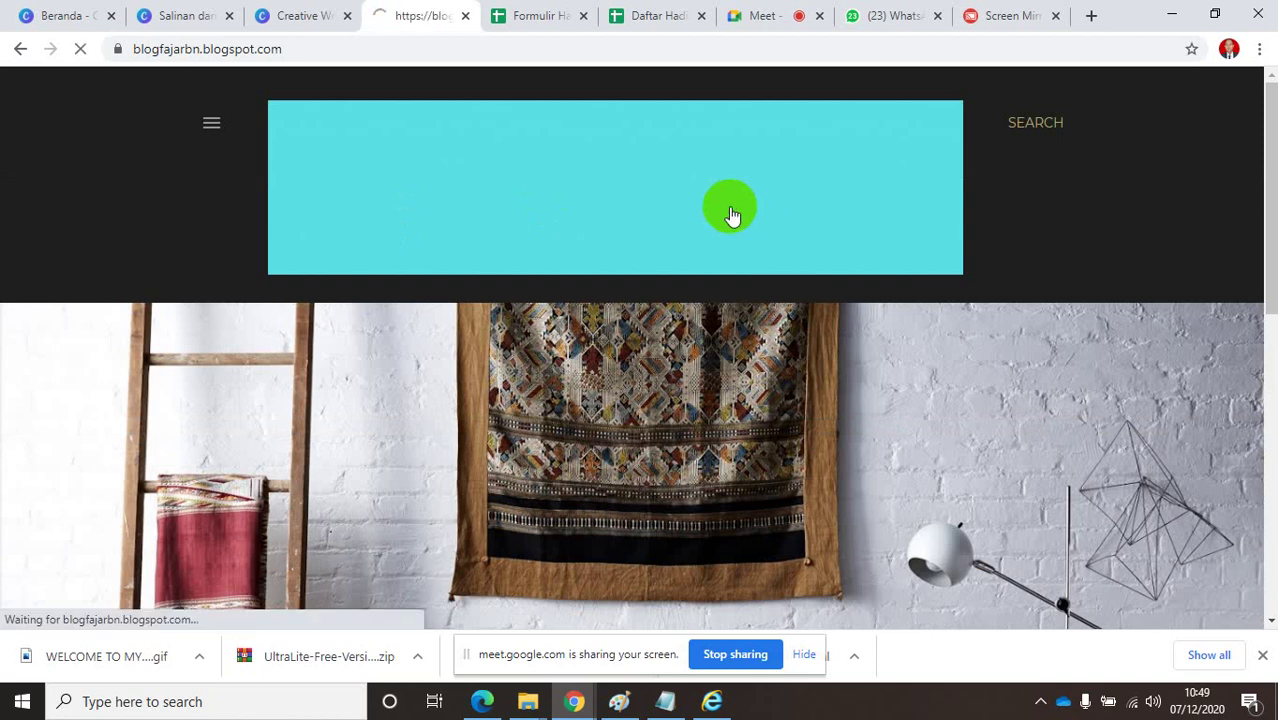
pyautogui.rightClick(459, 194)
pyautogui.press('Escape')
pyautogui.click(503, 218)
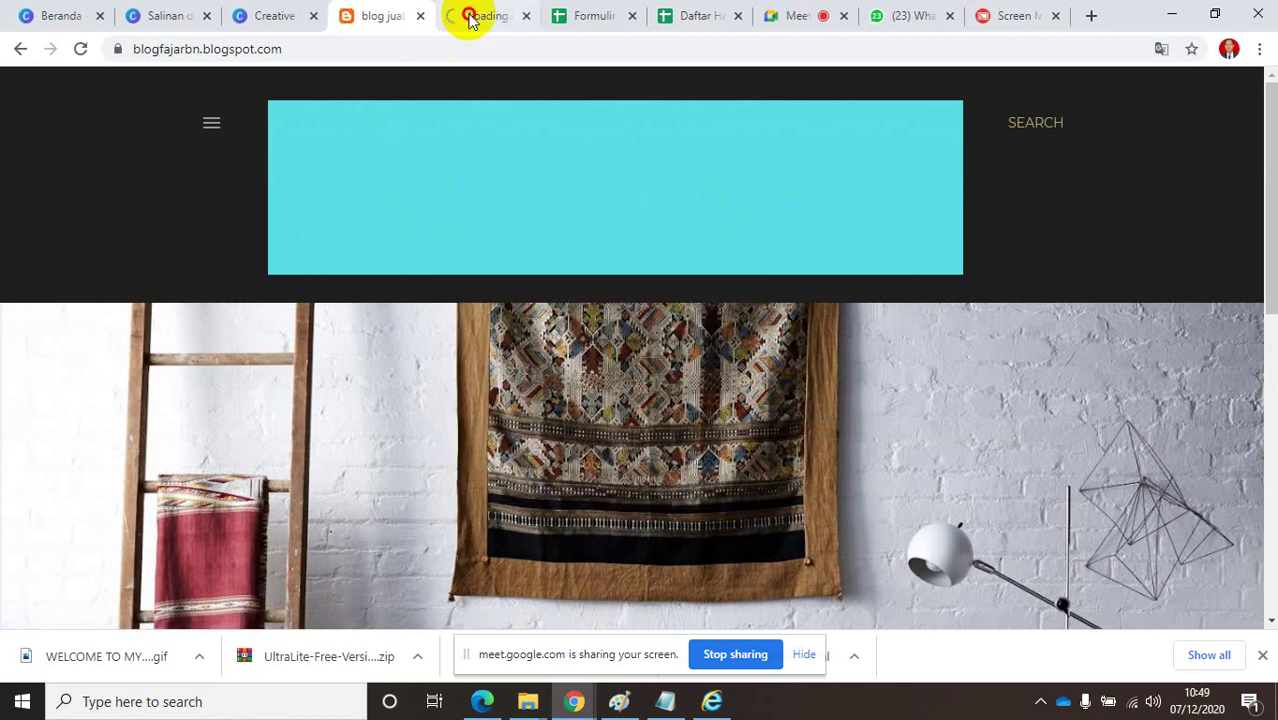
pyautogui.click(466, 20)
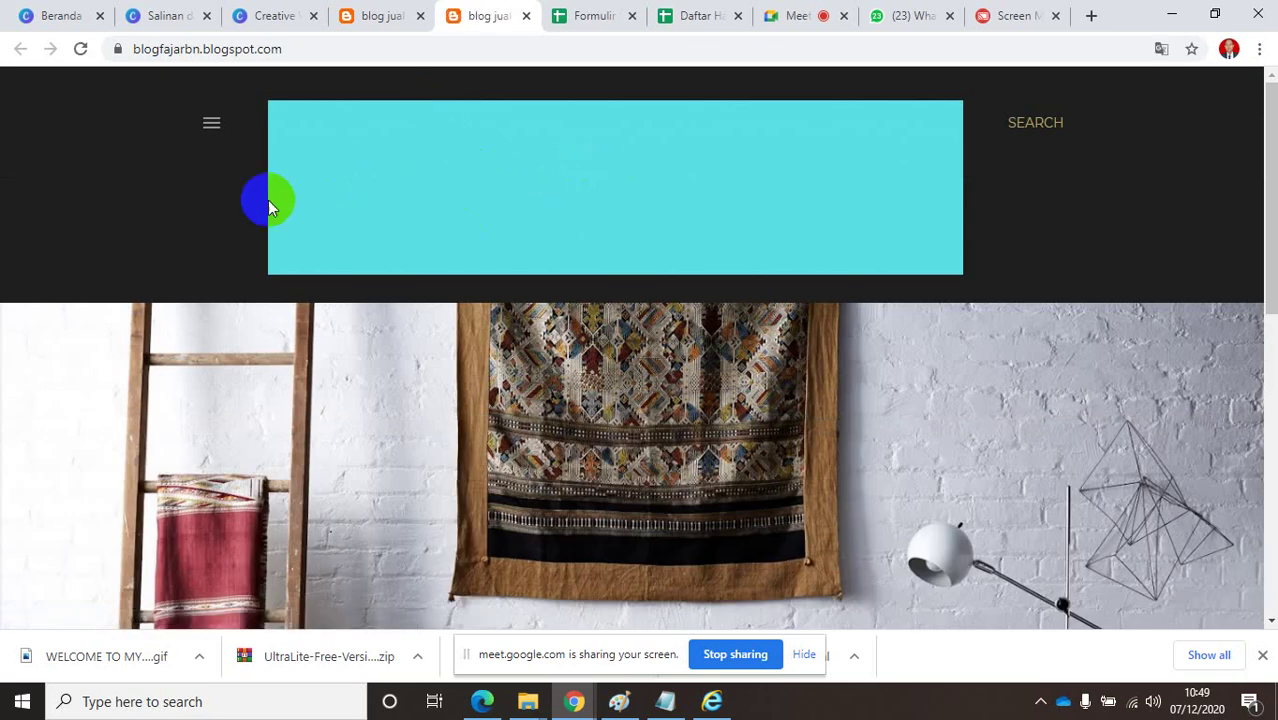
pyautogui.click(446, 178)
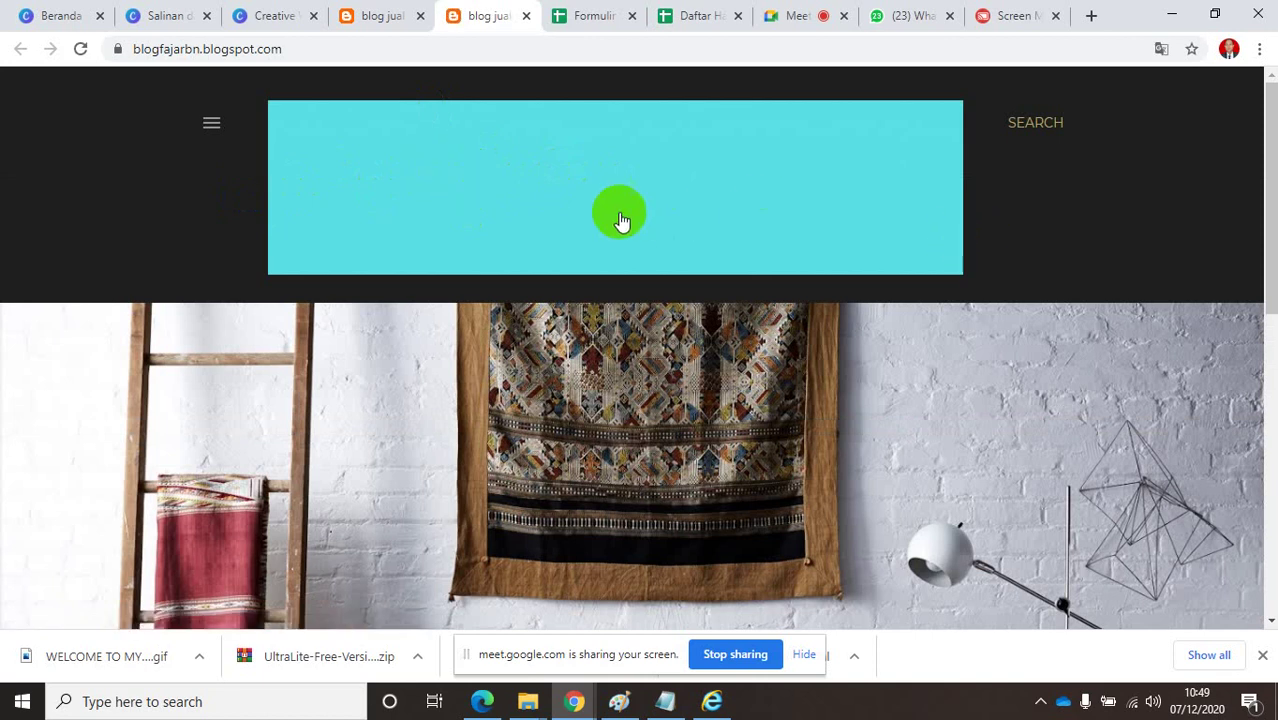
pyautogui.scroll(-8, 628, 250)
pyautogui.scroll(10, 600, 300)
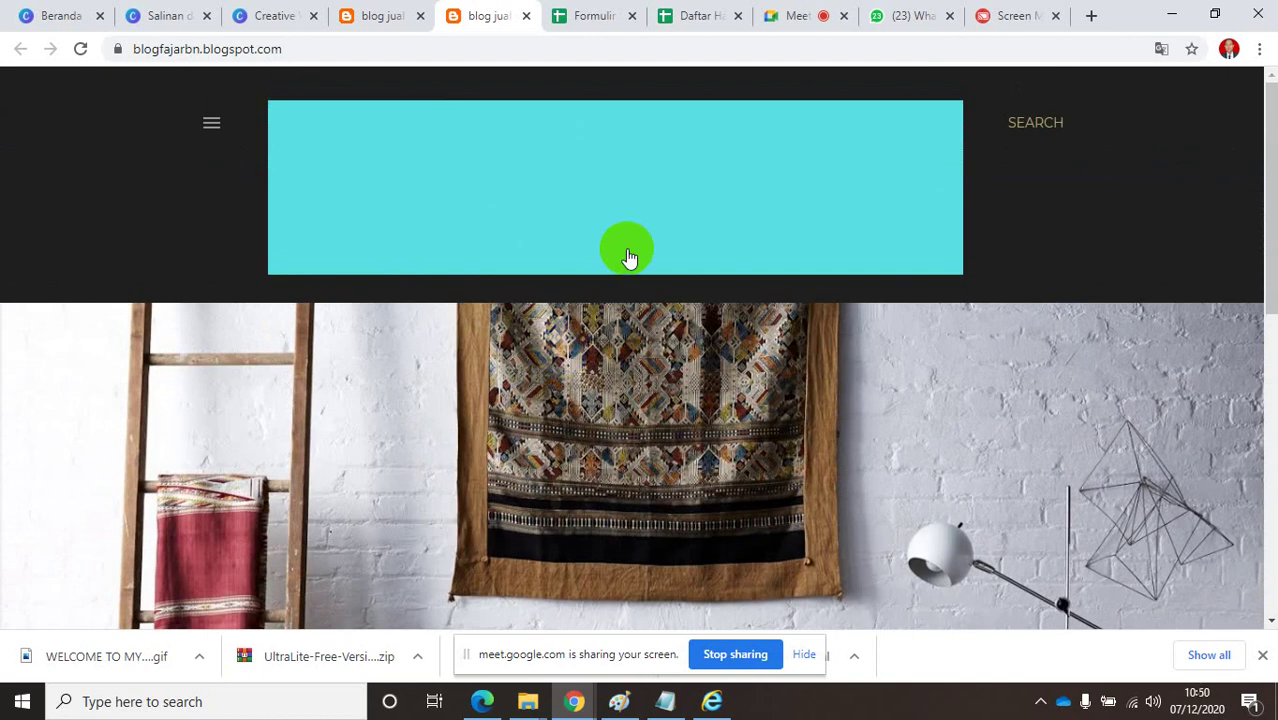
# Open the blog in a separate window from the banner's link menu
pyautogui.click(212, 127)
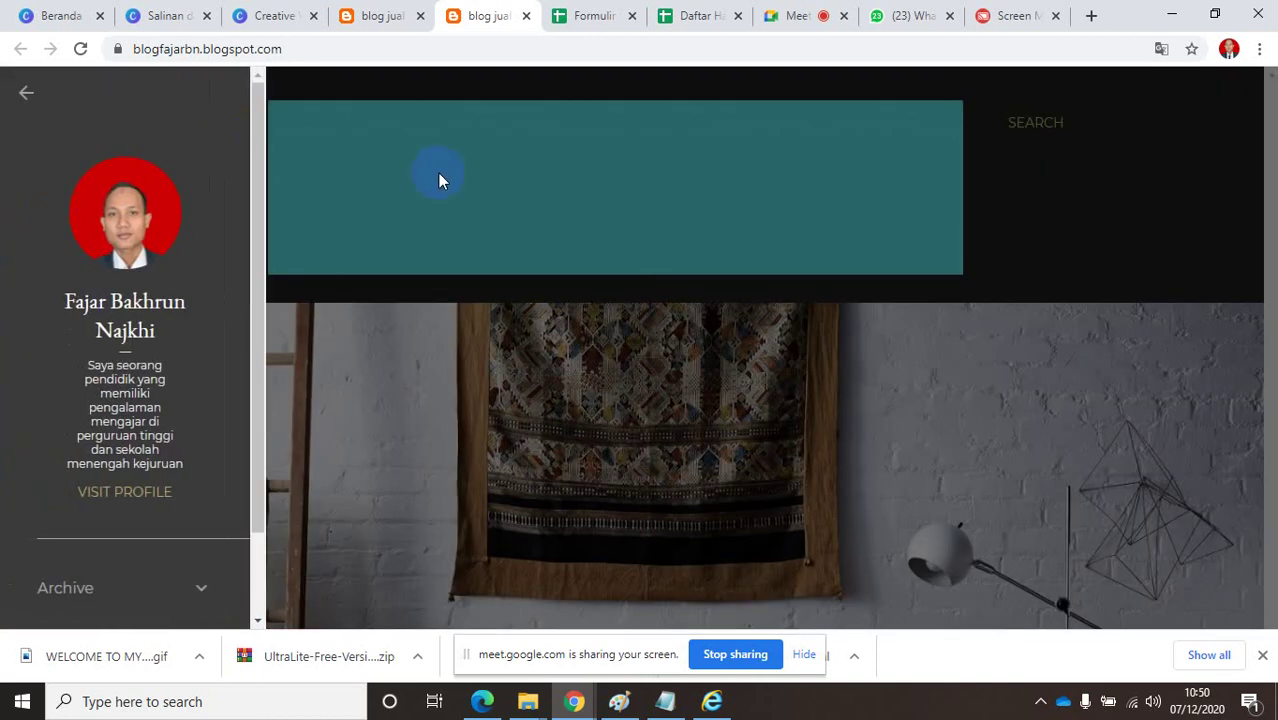
pyautogui.click(60, 117)
pyautogui.click(521, 178)
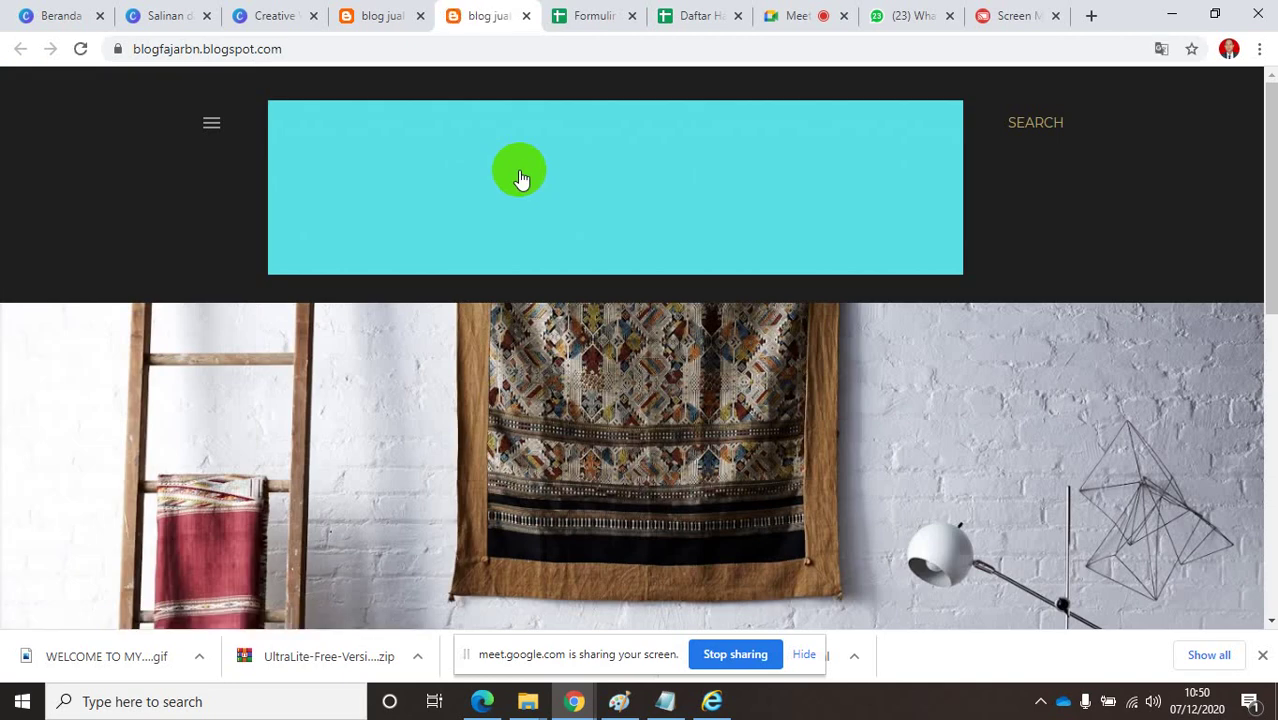
pyautogui.rightClick(456, 165)
pyautogui.click(491, 195)
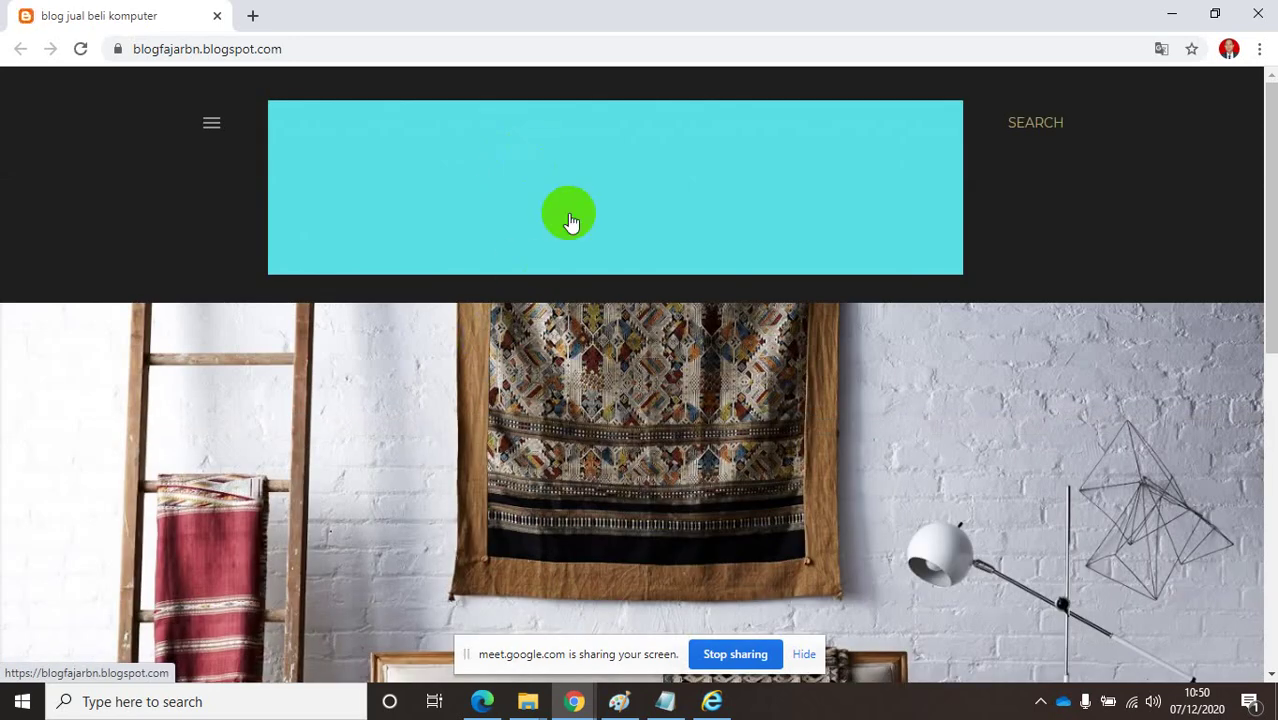
pyautogui.click(569, 219)
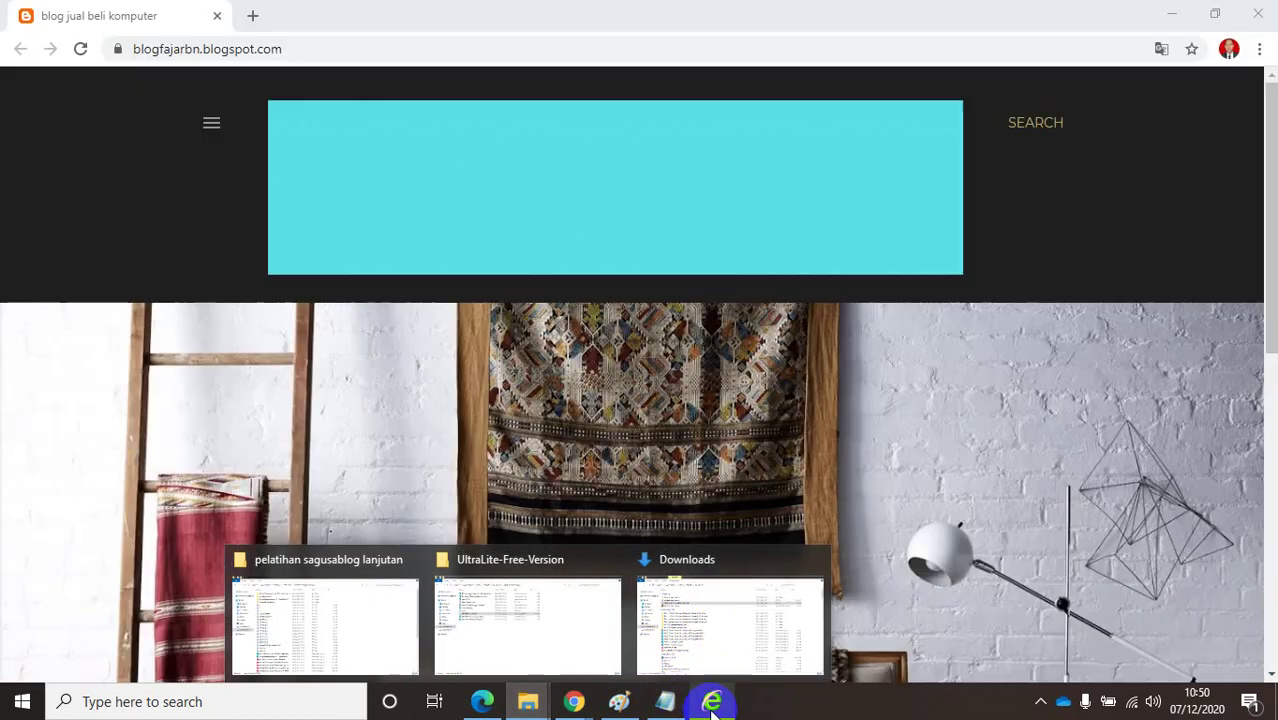
# Replay the animated welcome GIF by refreshing it in Internet Explorer
pyautogui.click(712, 703)
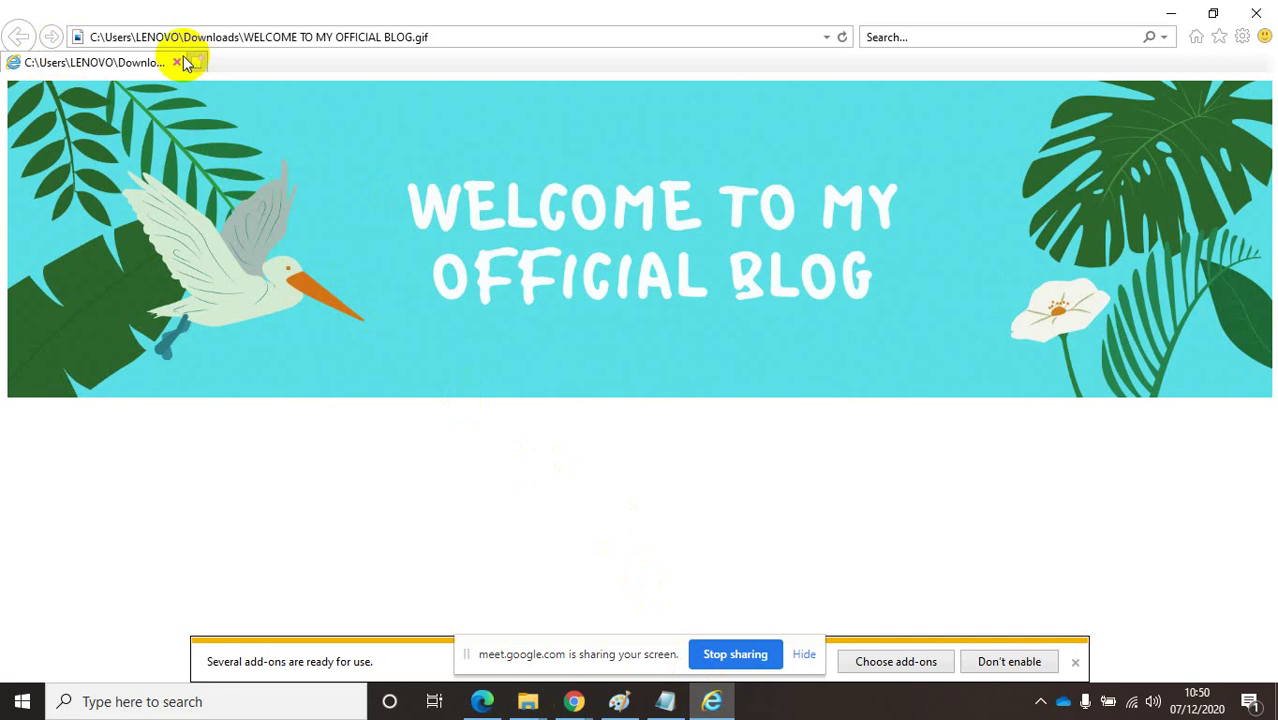
pyautogui.click(528, 114)
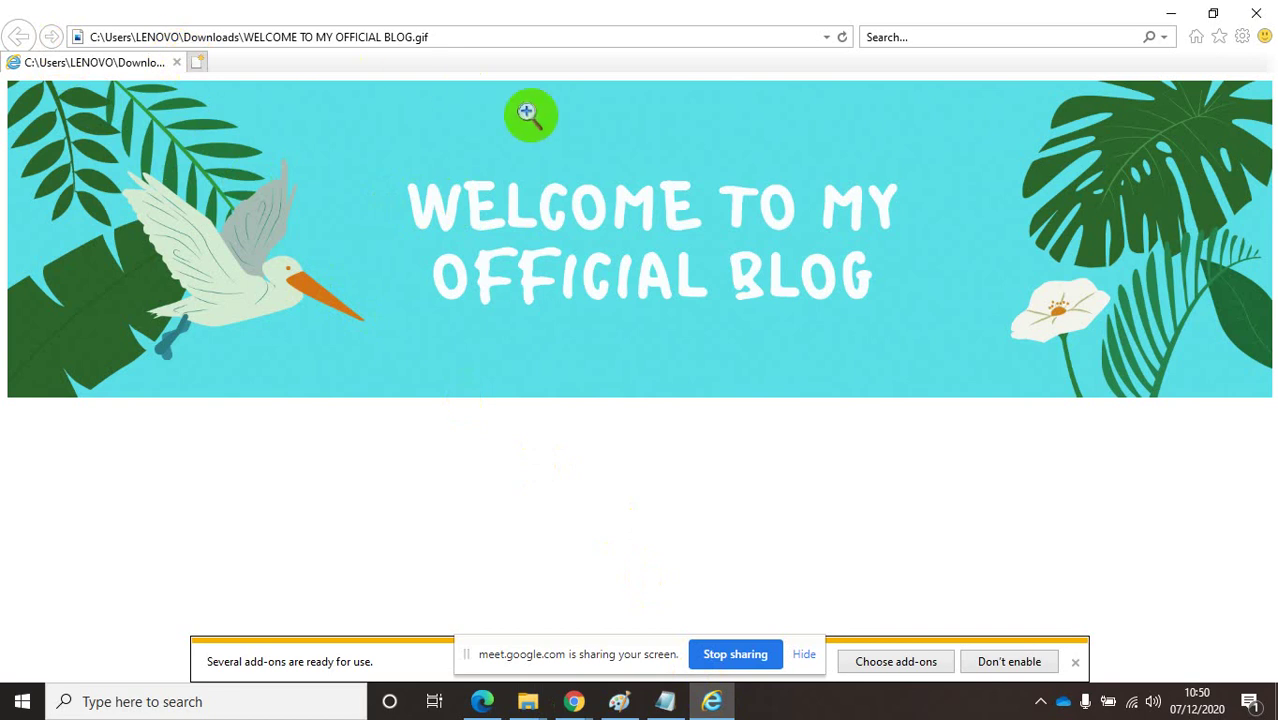
pyautogui.click(843, 37)
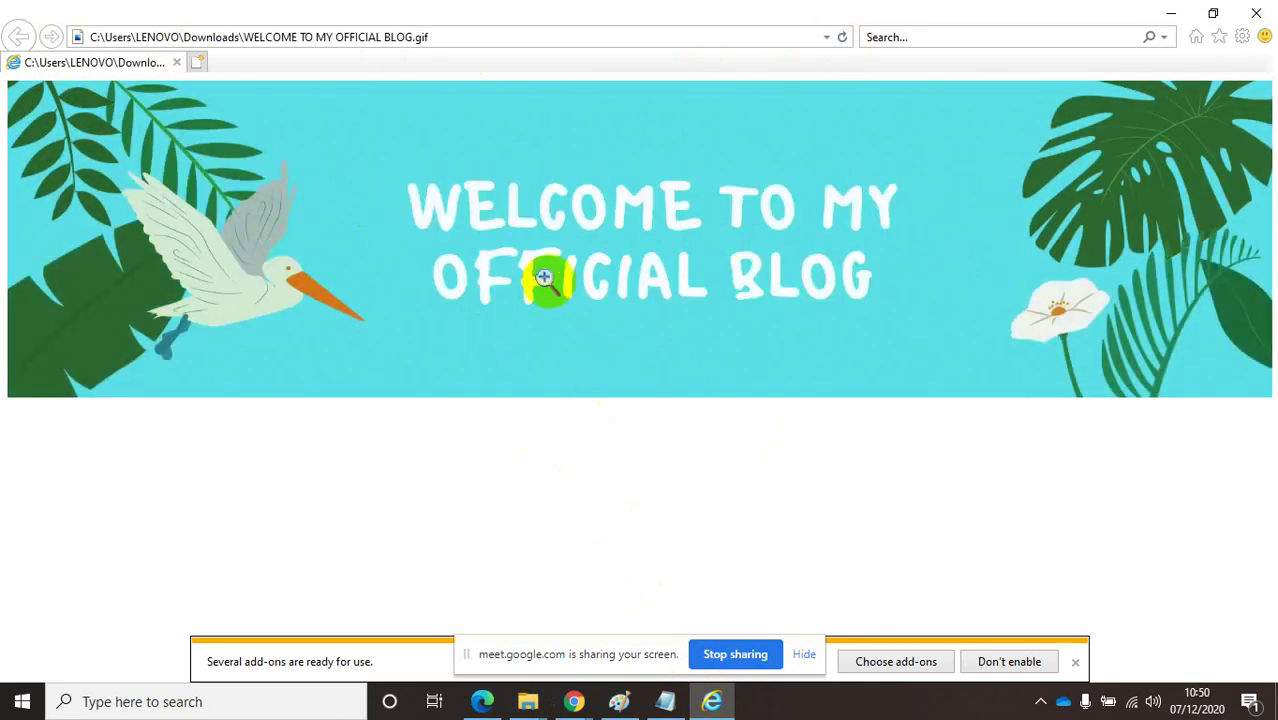
# Return to the live blog and stop sharing the screen with the meeting
pyautogui.click(708, 702)
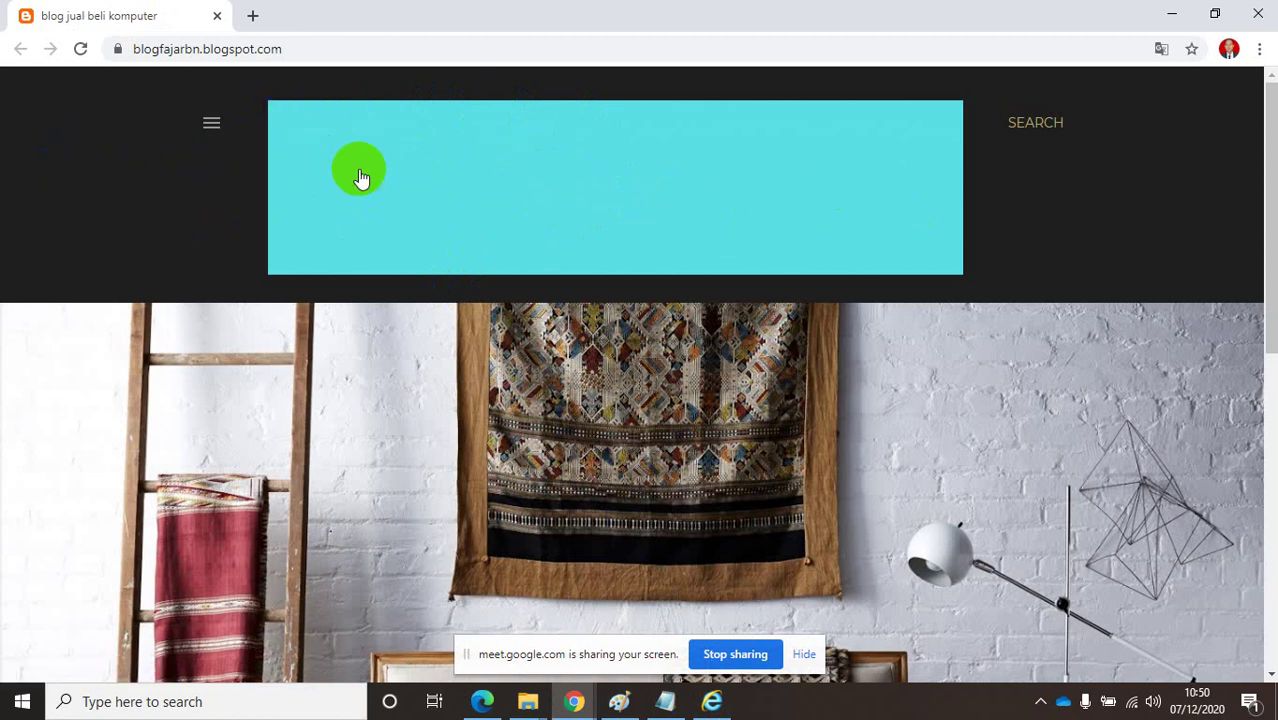
pyautogui.click(712, 701)
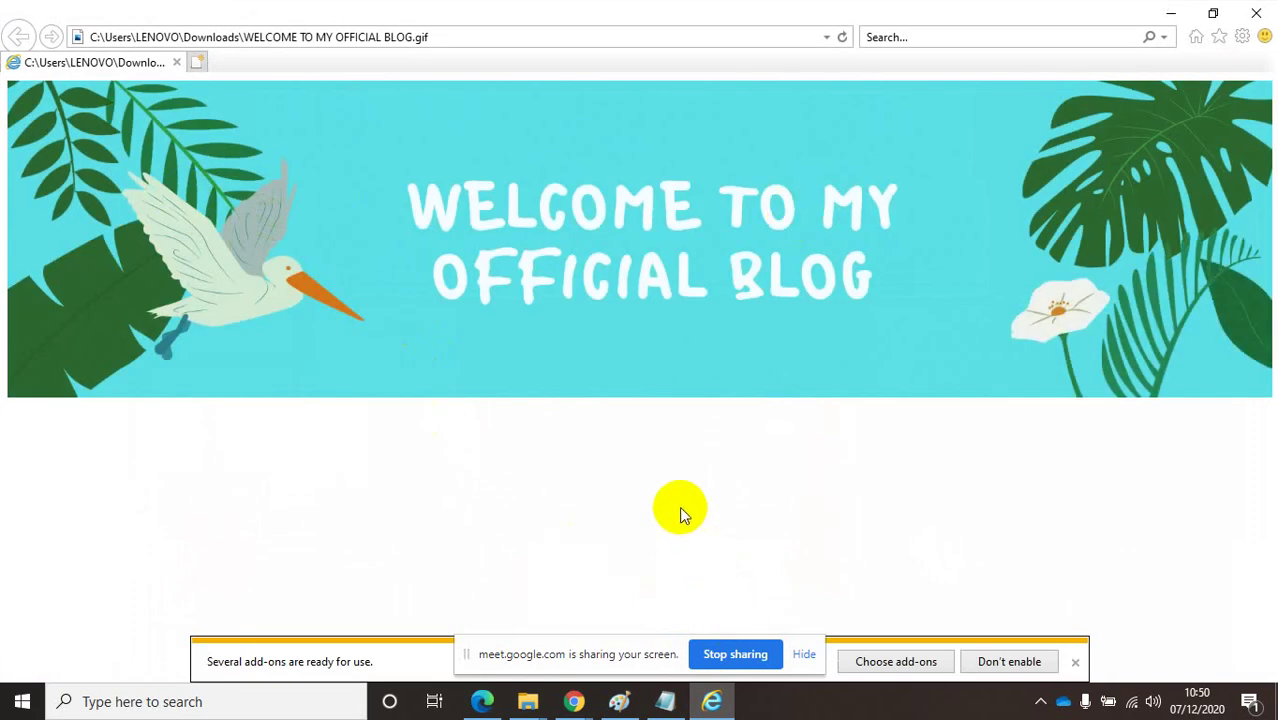
pyautogui.click(736, 656)
# Switch to the Meet call and open its chat to read the question about animated headers
pyautogui.moveTo(573, 701)
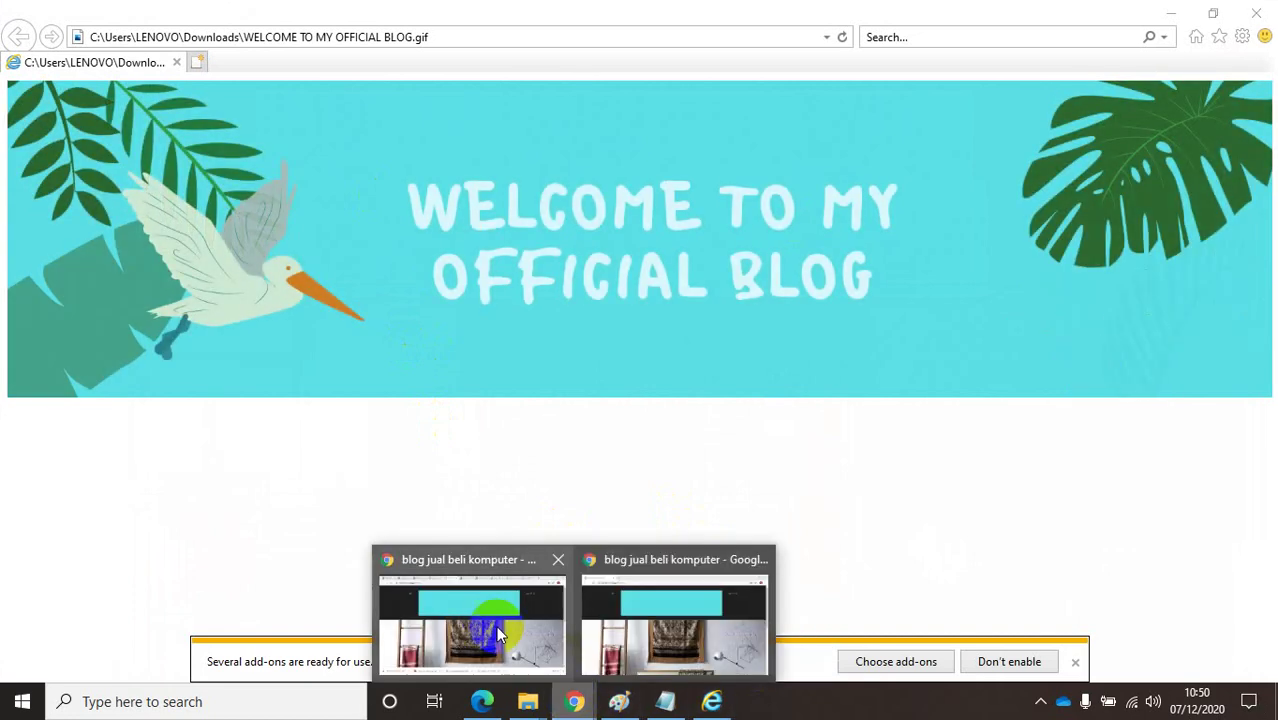
pyautogui.moveTo(491, 630)
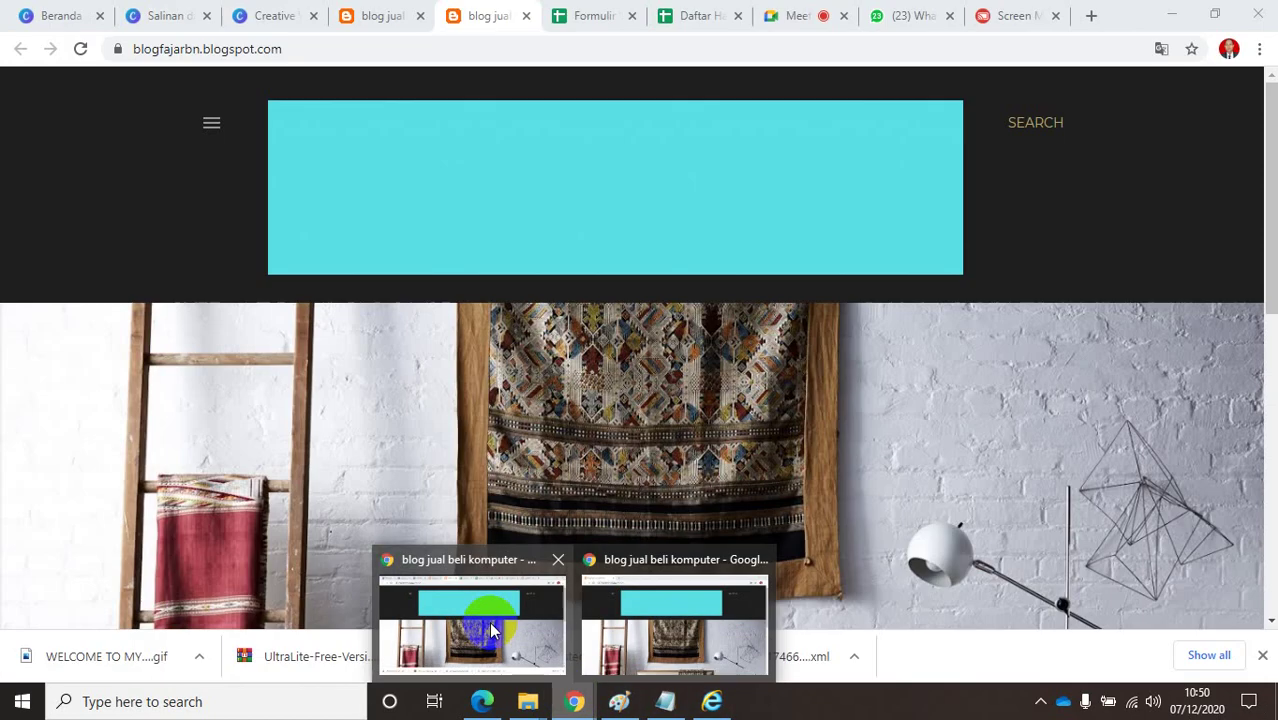
pyautogui.click(800, 16)
pyautogui.scroll(-1, 620, 210)
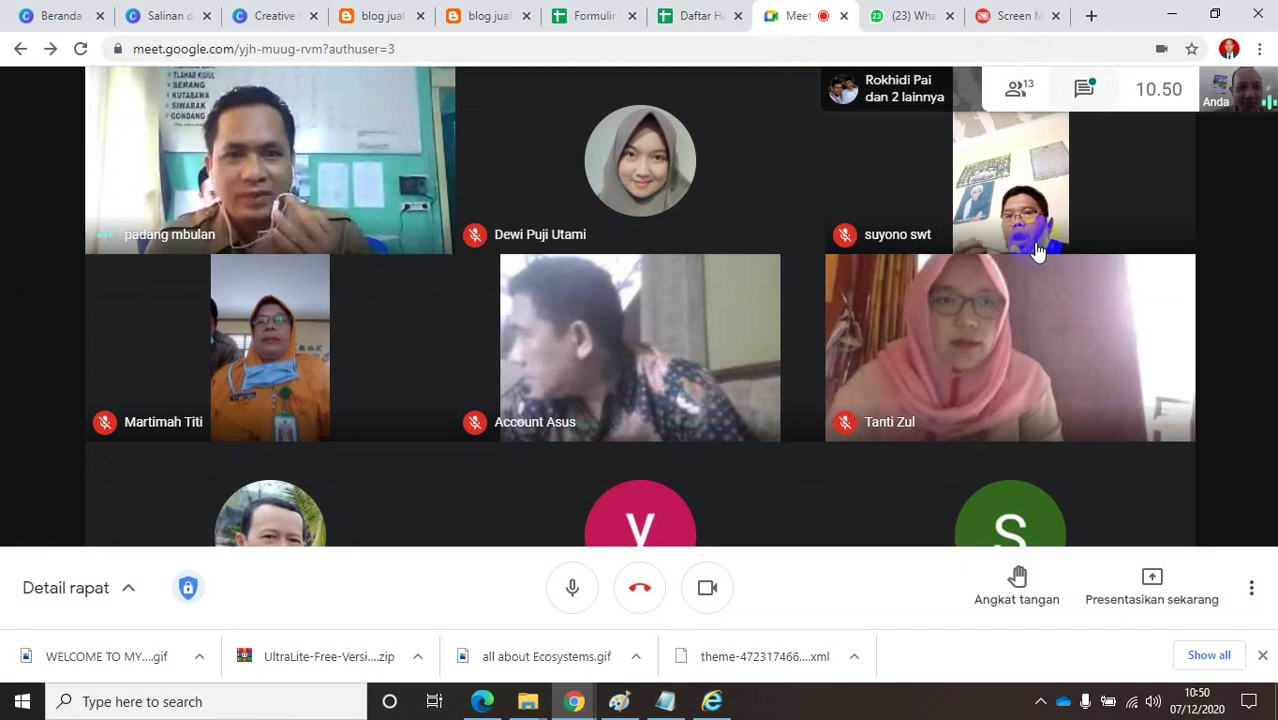
pyautogui.hotkey('ctrl', 'alt', 'c')
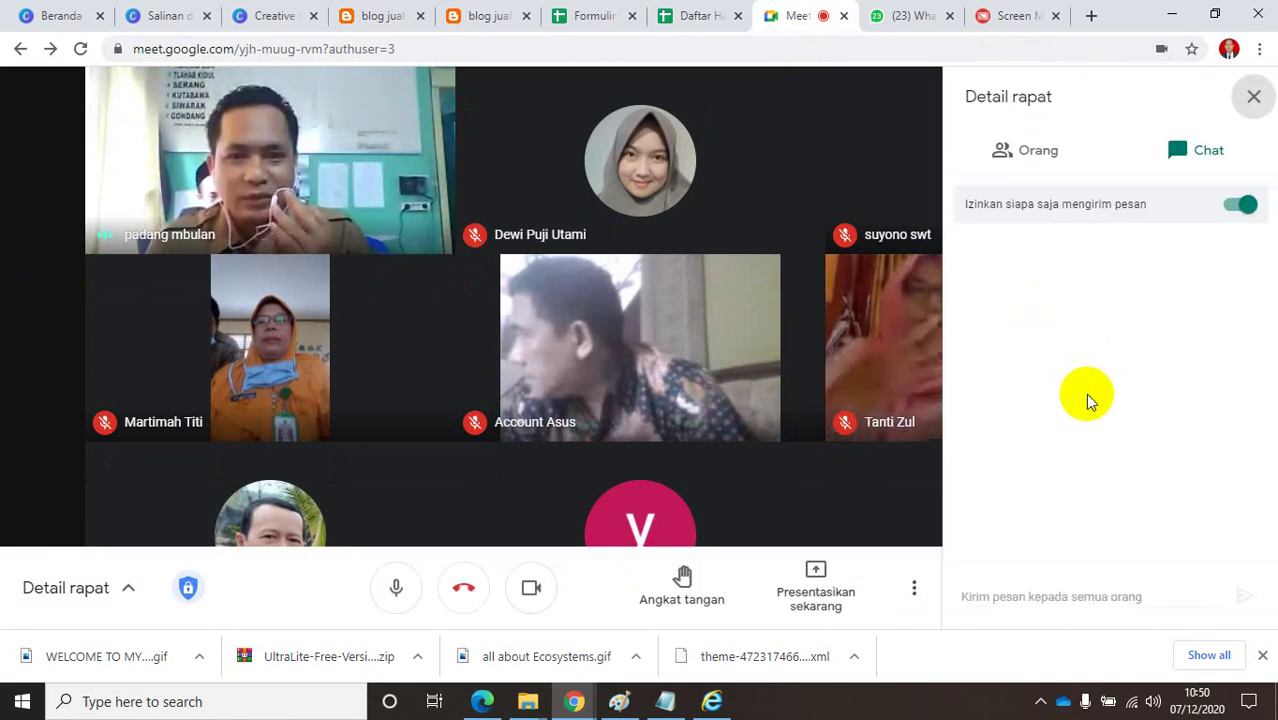
pyautogui.click(1062, 592)
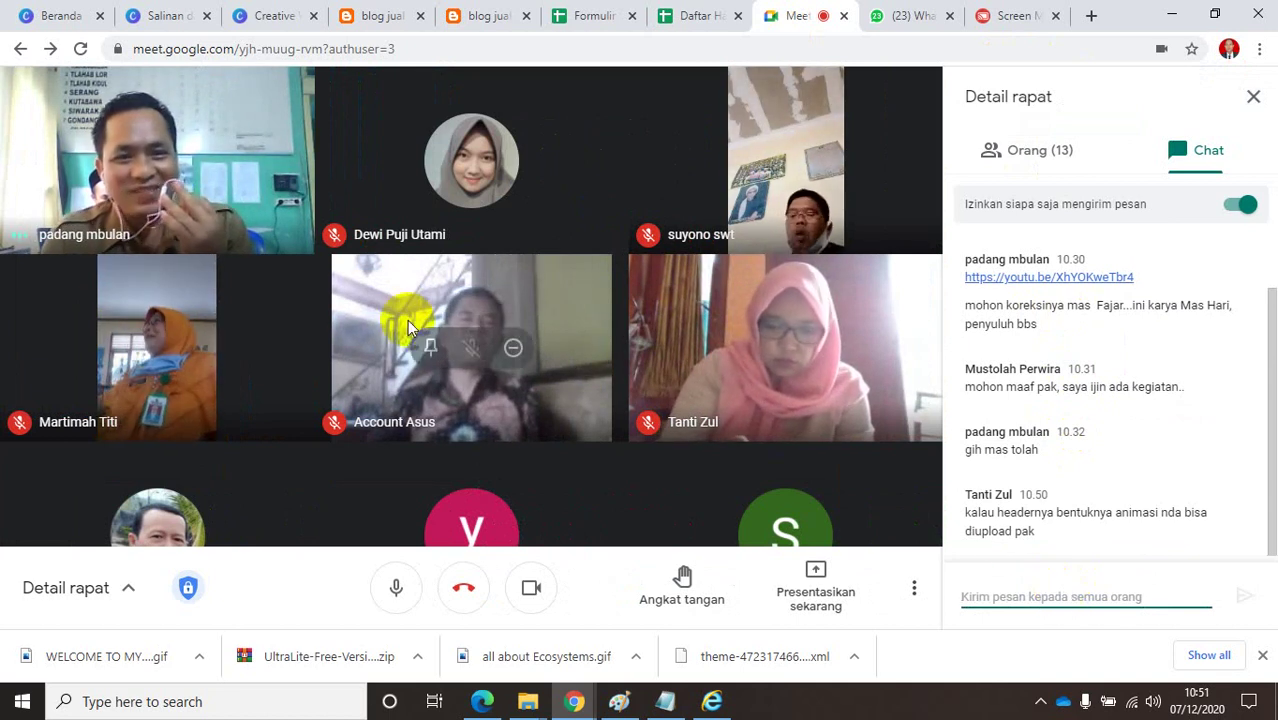
pyautogui.moveTo(3, 208)
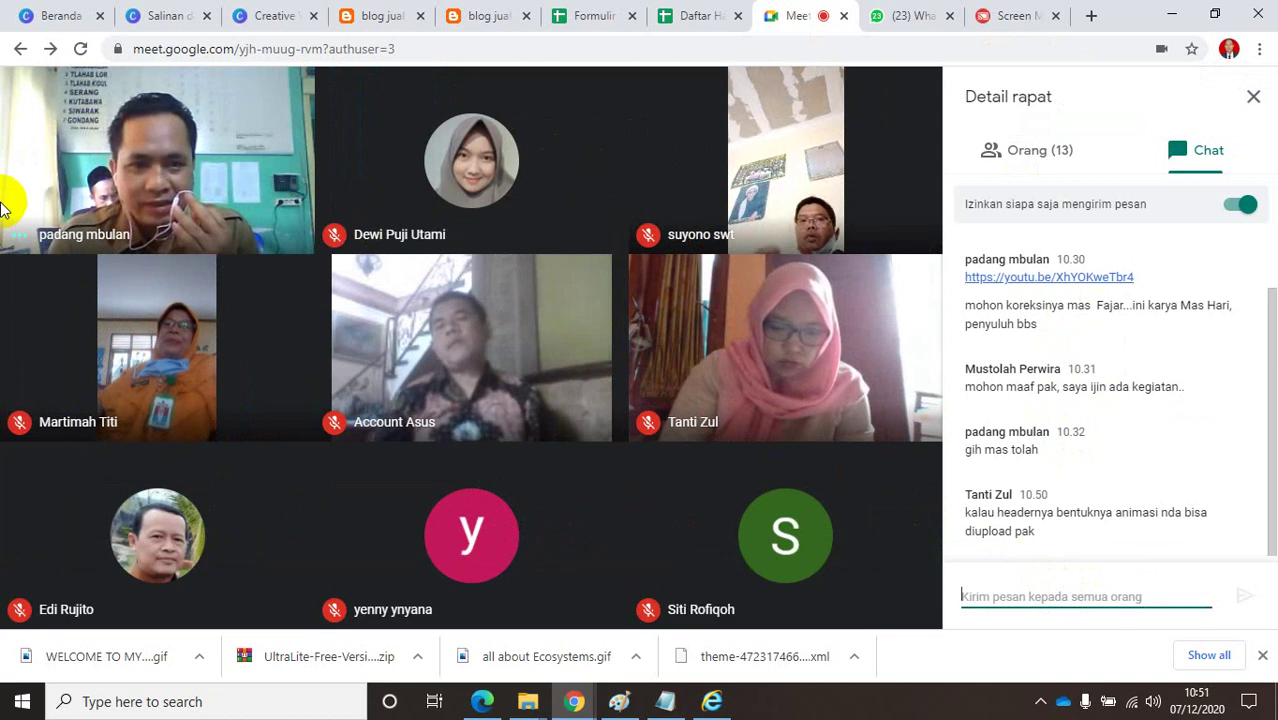
pyautogui.moveTo(178, 311)
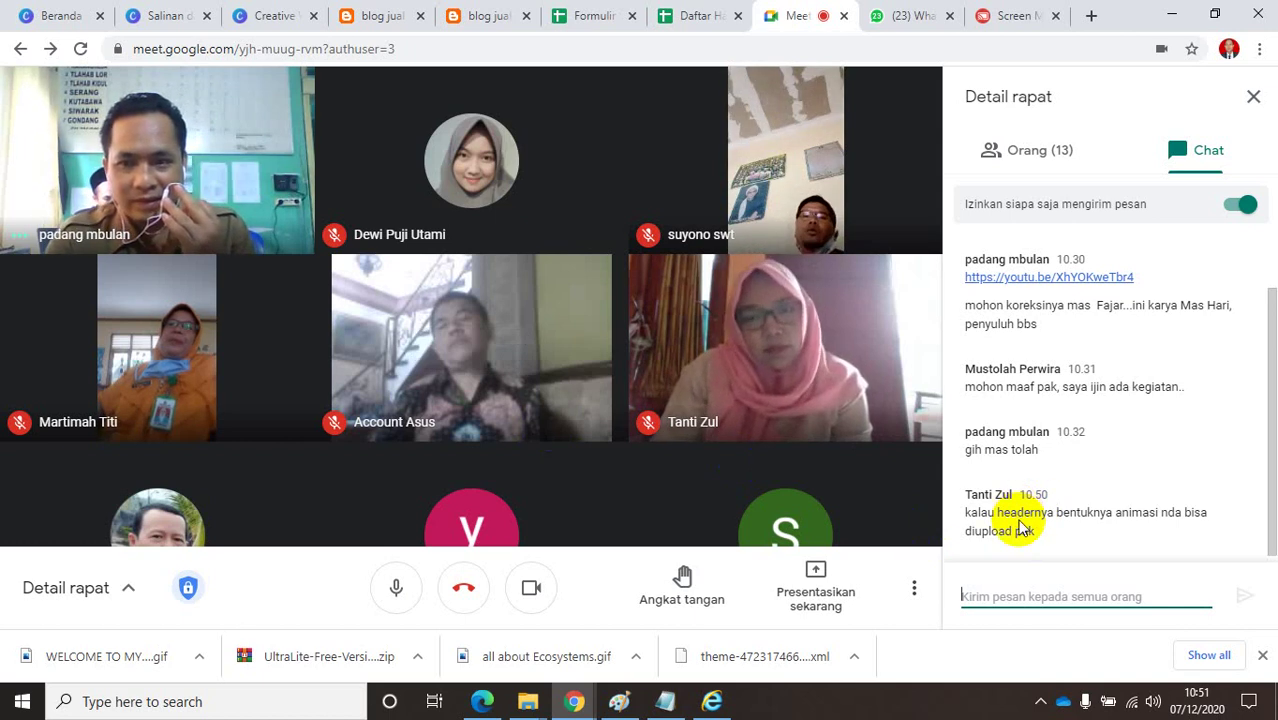
pyautogui.moveTo(102, 472)
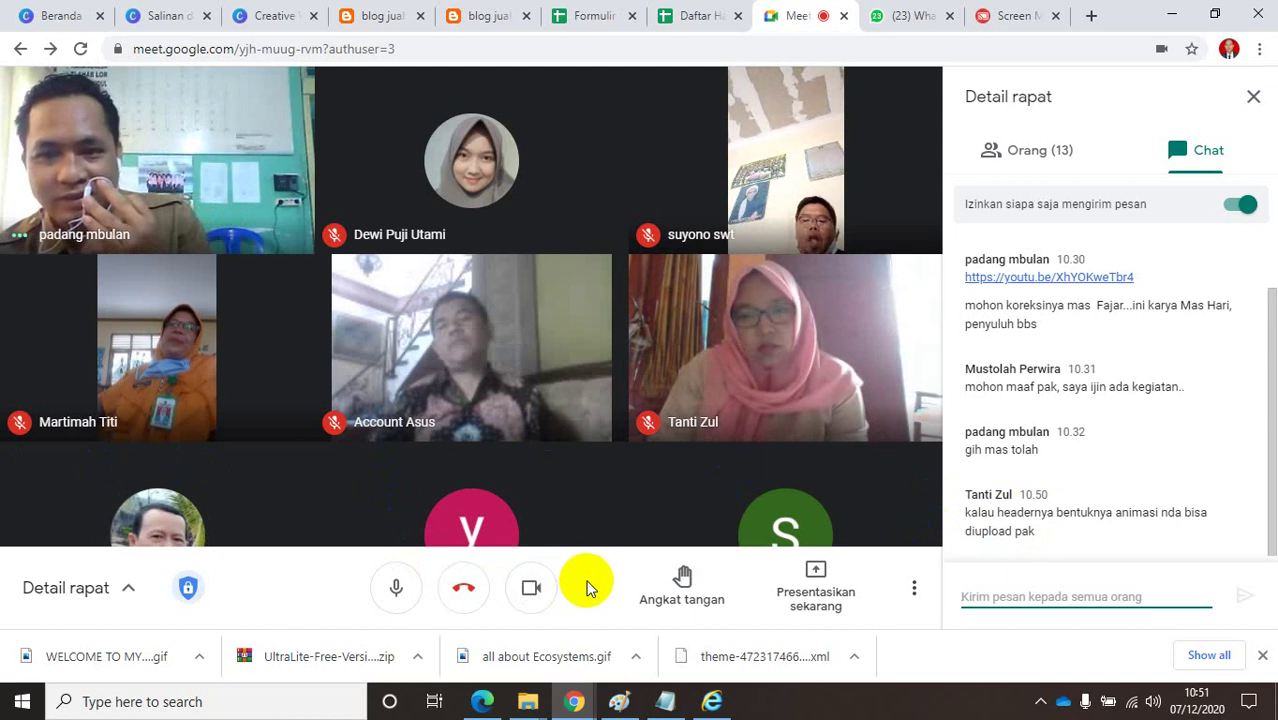
pyautogui.click(567, 497)
pyautogui.moveTo(565, 487)
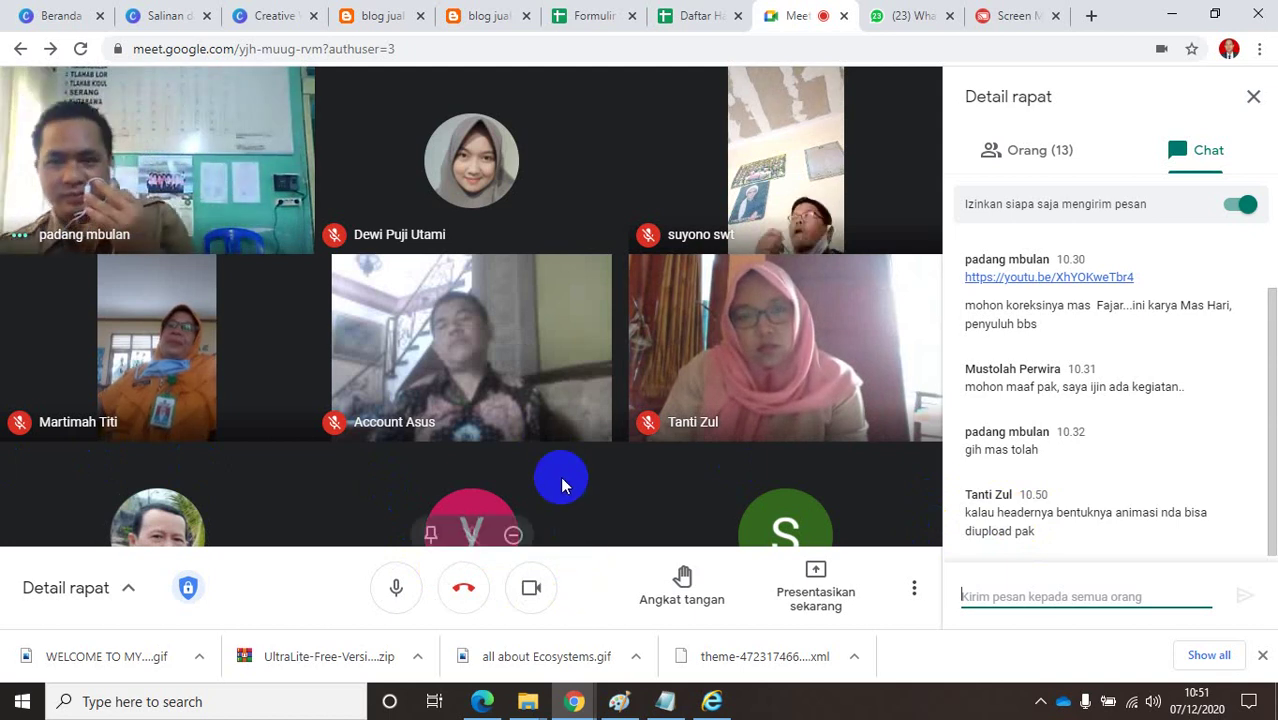
pyautogui.moveTo(676, 508)
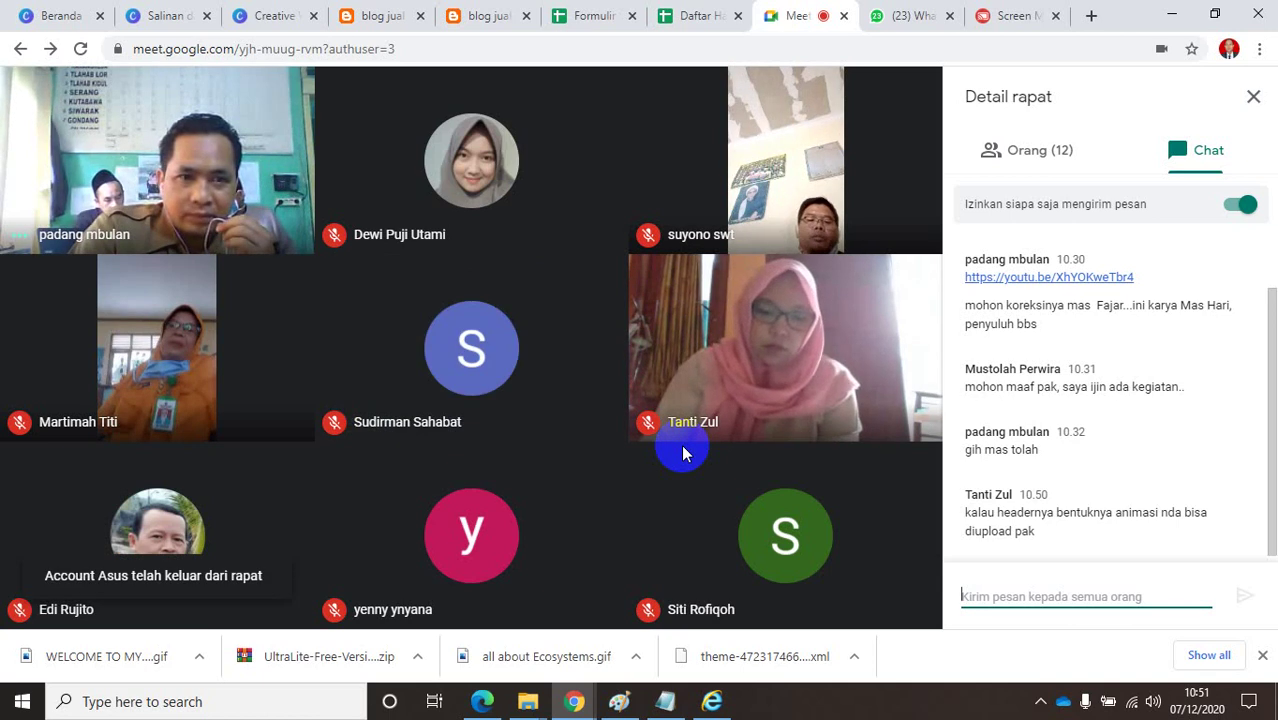
# Send 'memodifikasi header blog dengan animasi' to everyone in the meeting chat
pyautogui.write('memodifikasi')
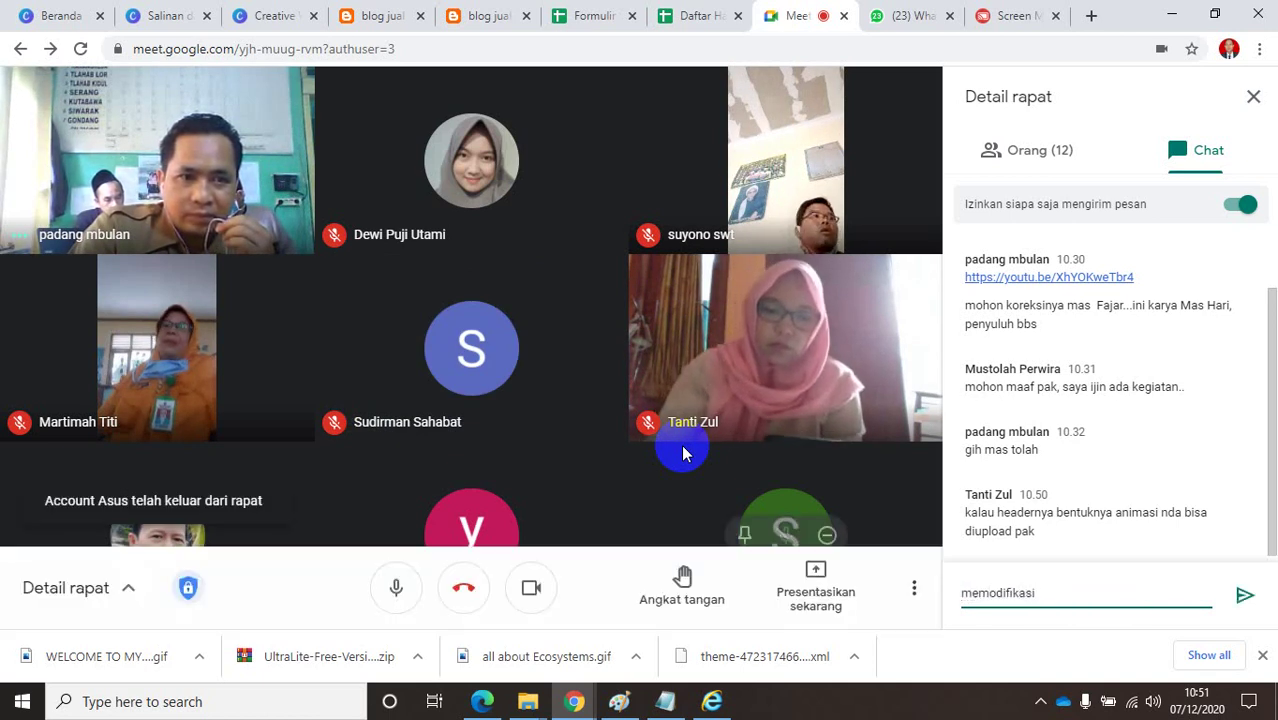
pyautogui.write(' headr')
pyautogui.press('BackSpace')
pyautogui.write('er blog dengan')
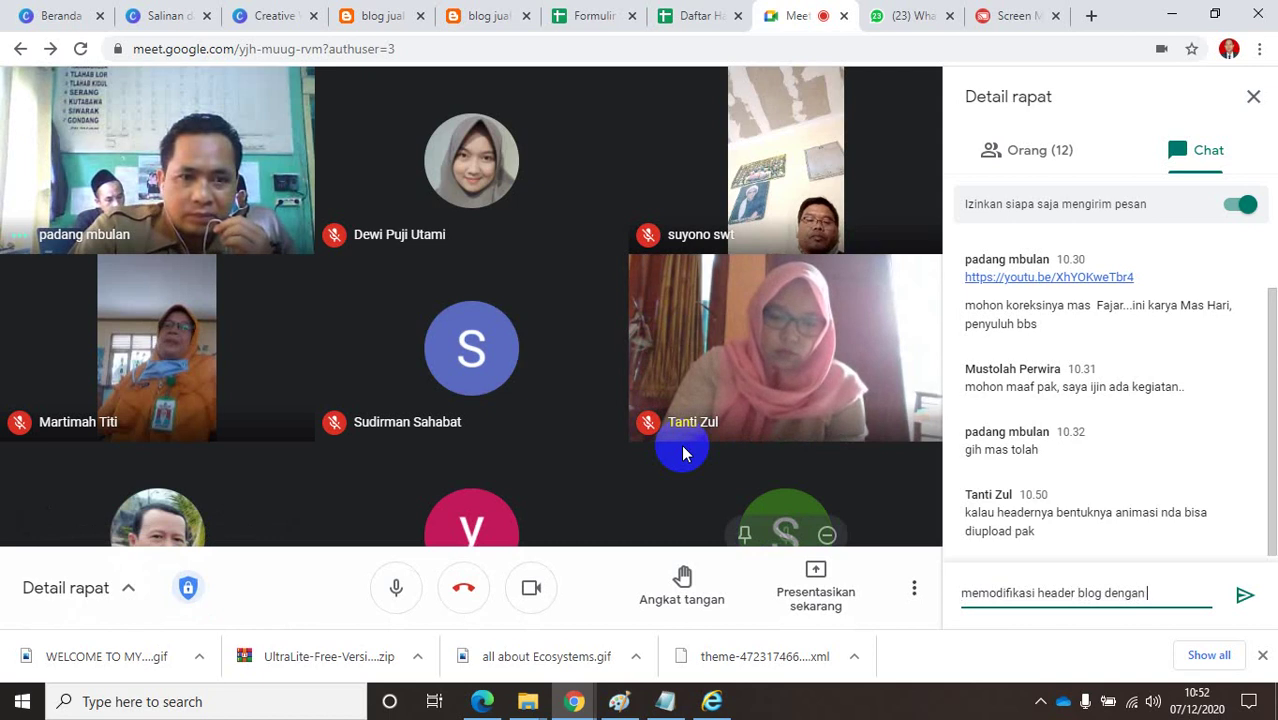
pyautogui.write(' animasi')
pyautogui.press('Return')
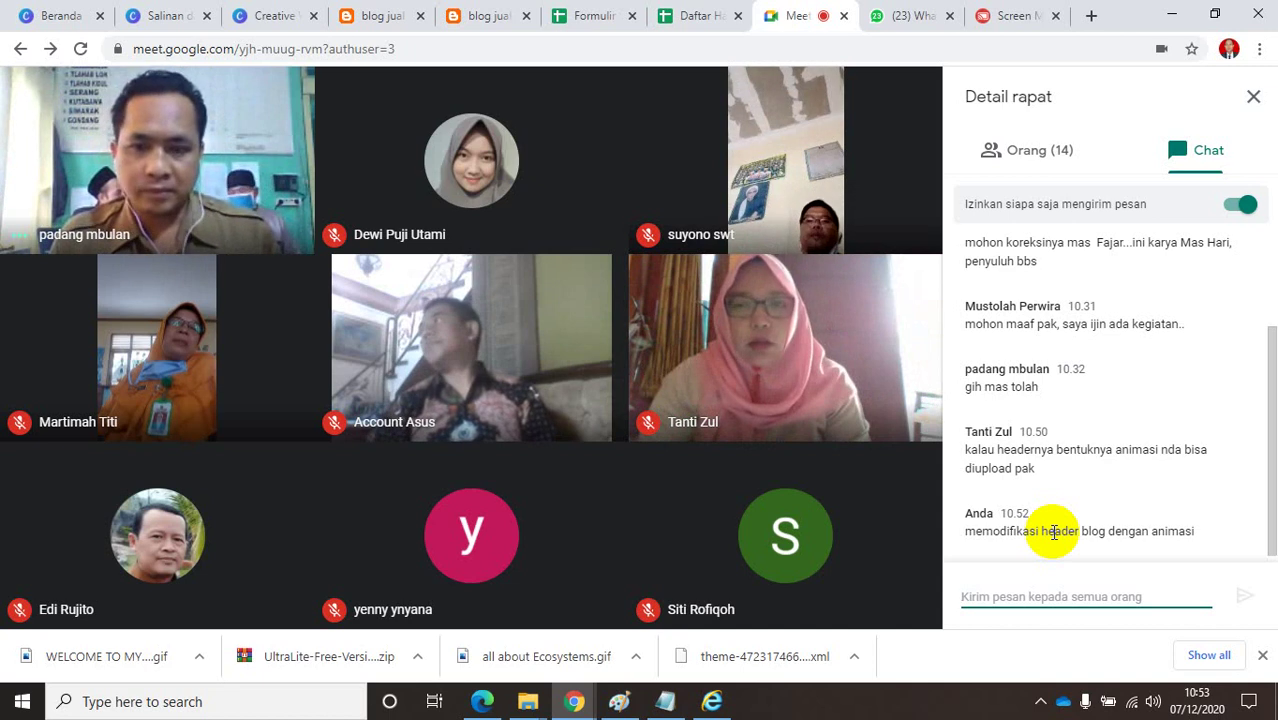
# Send 'canva di play store' to everyone in the meeting chat
pyautogui.write('canva di')
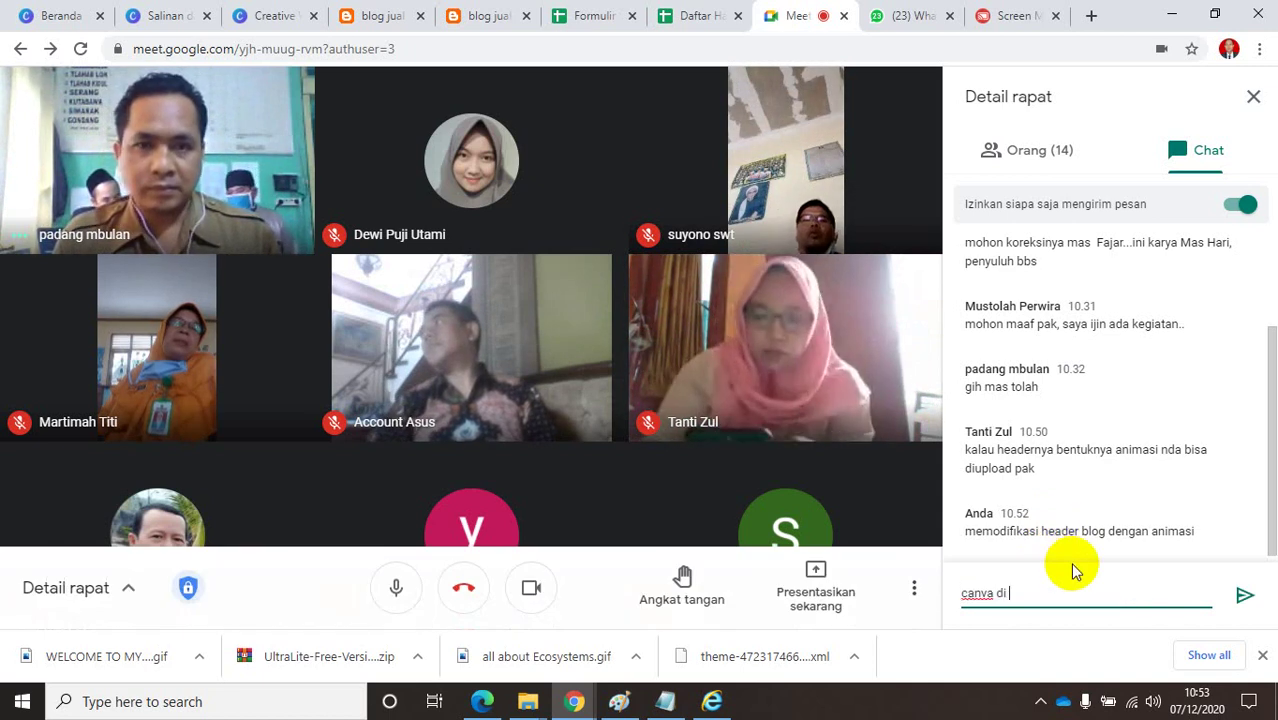
pyautogui.write(' play sto')
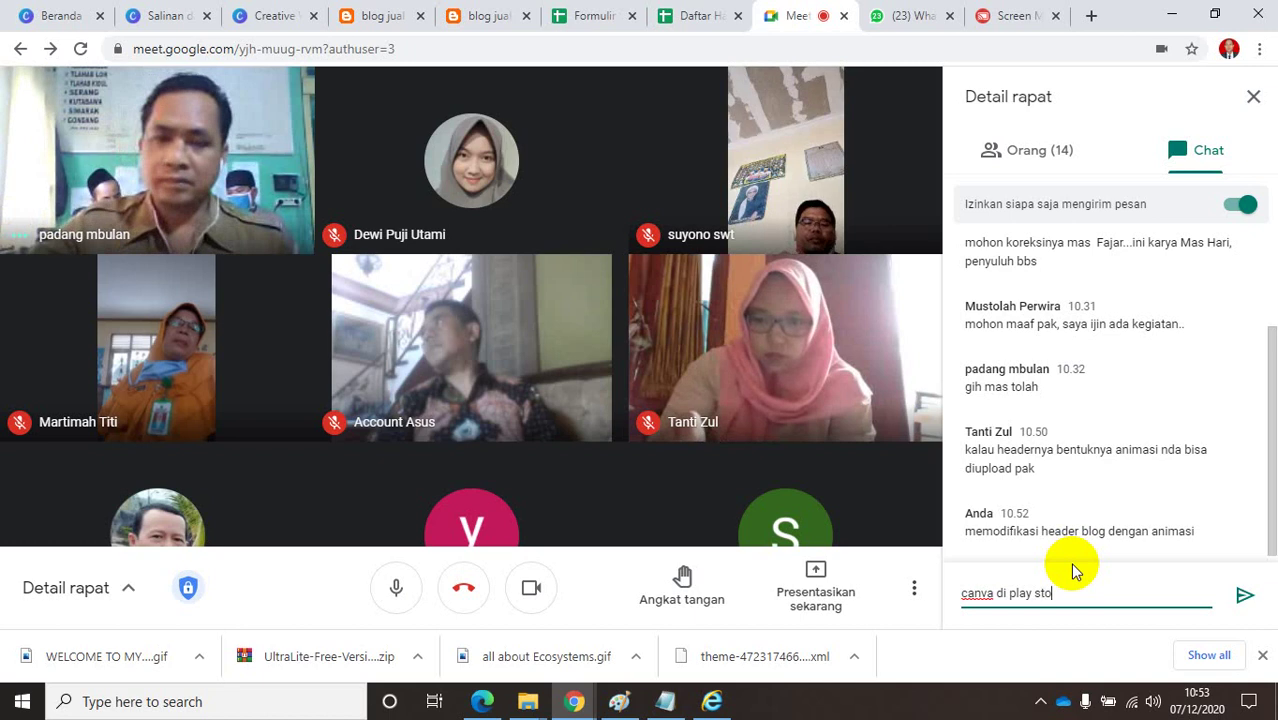
pyautogui.write('re')
pyautogui.press('Return')
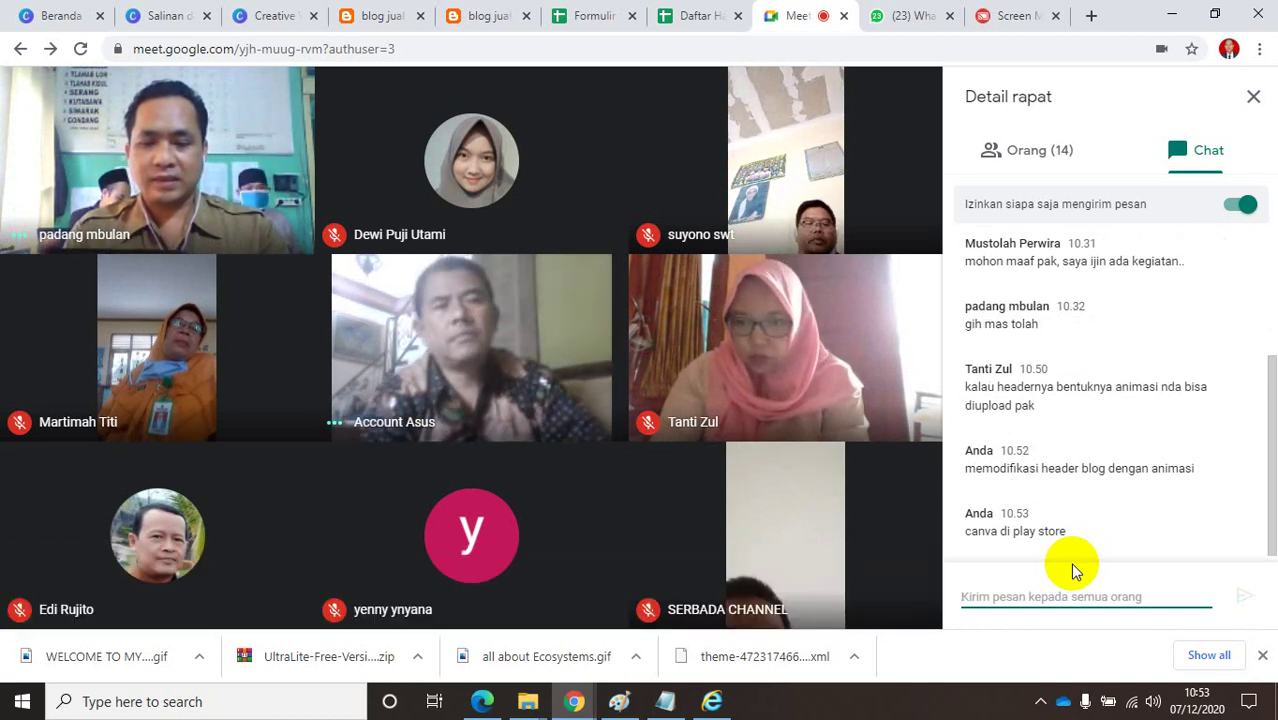
pyautogui.click(562, 480)
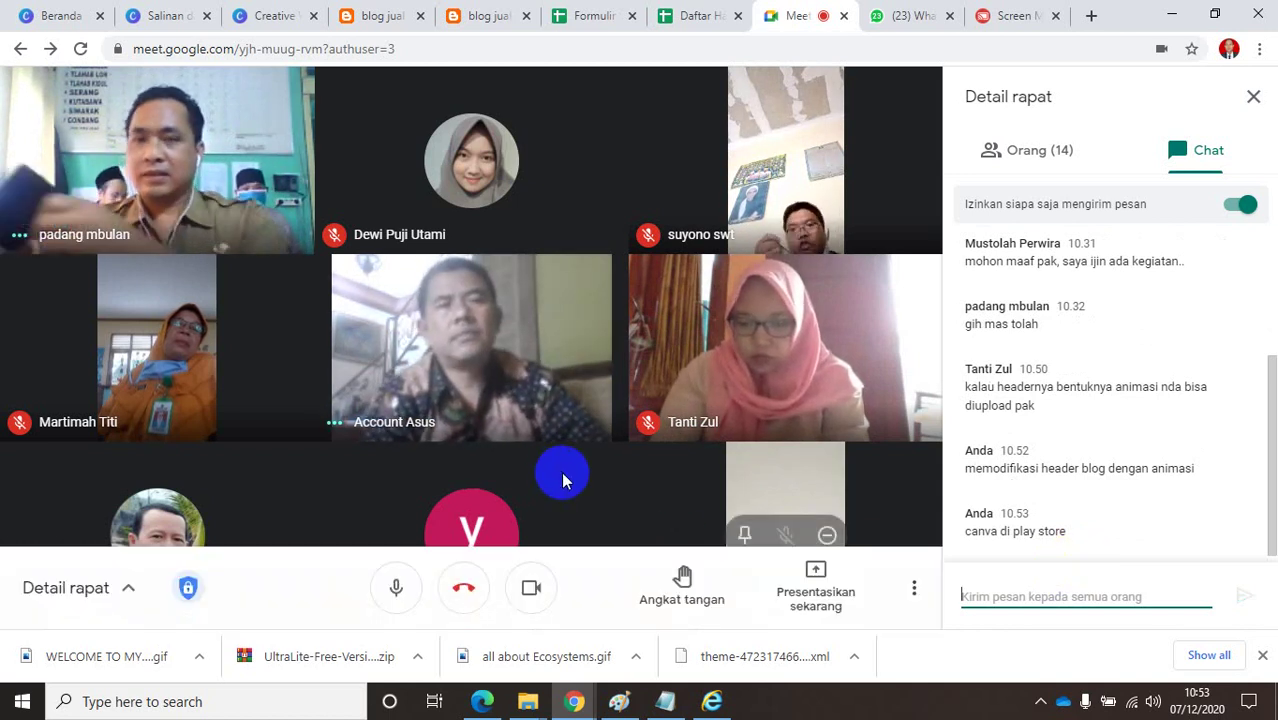
# Close the chat and switch to the Daftar Hadir Pelatihan Media Sosial responses sheet
pyautogui.click(1253, 97)
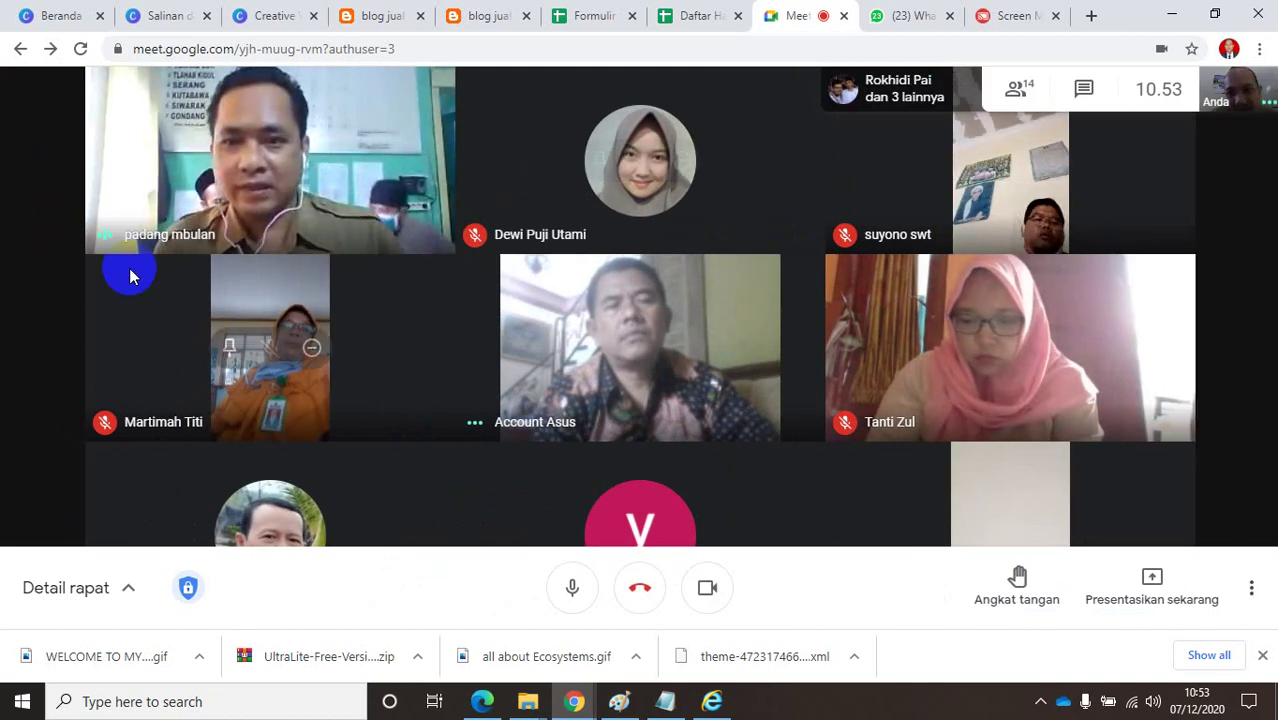
pyautogui.click(678, 22)
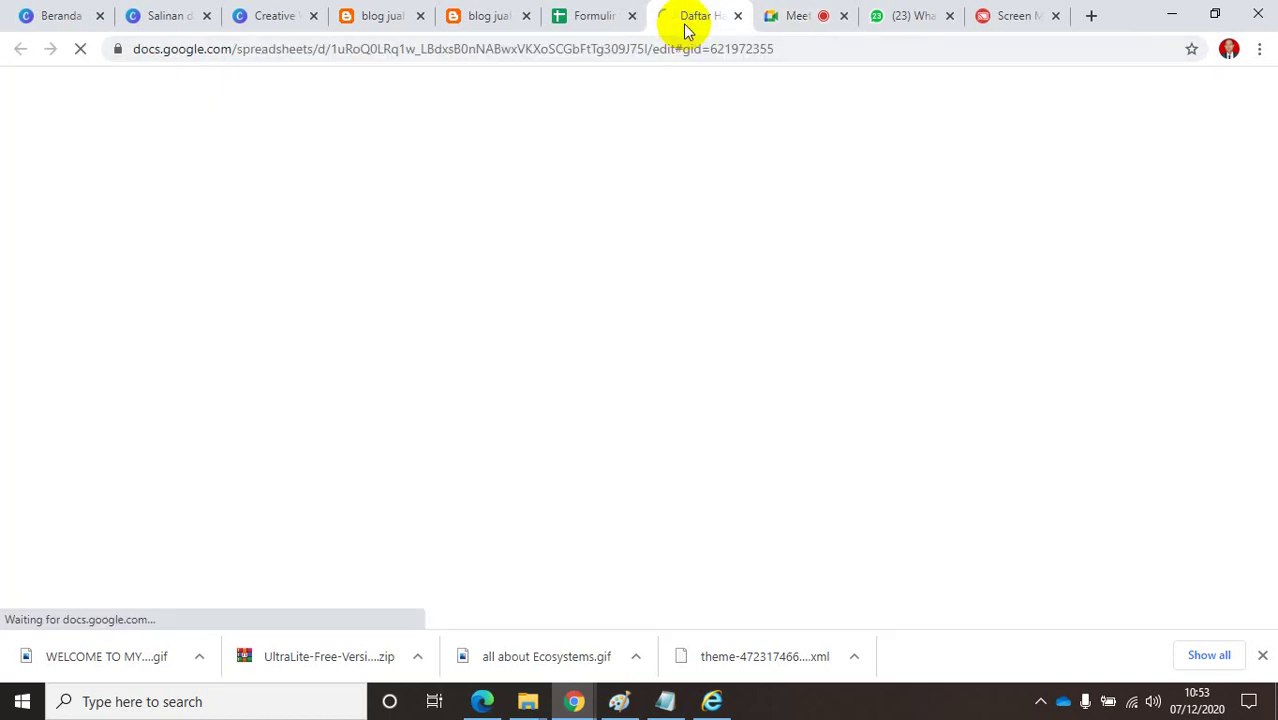
pyautogui.click(81, 49)
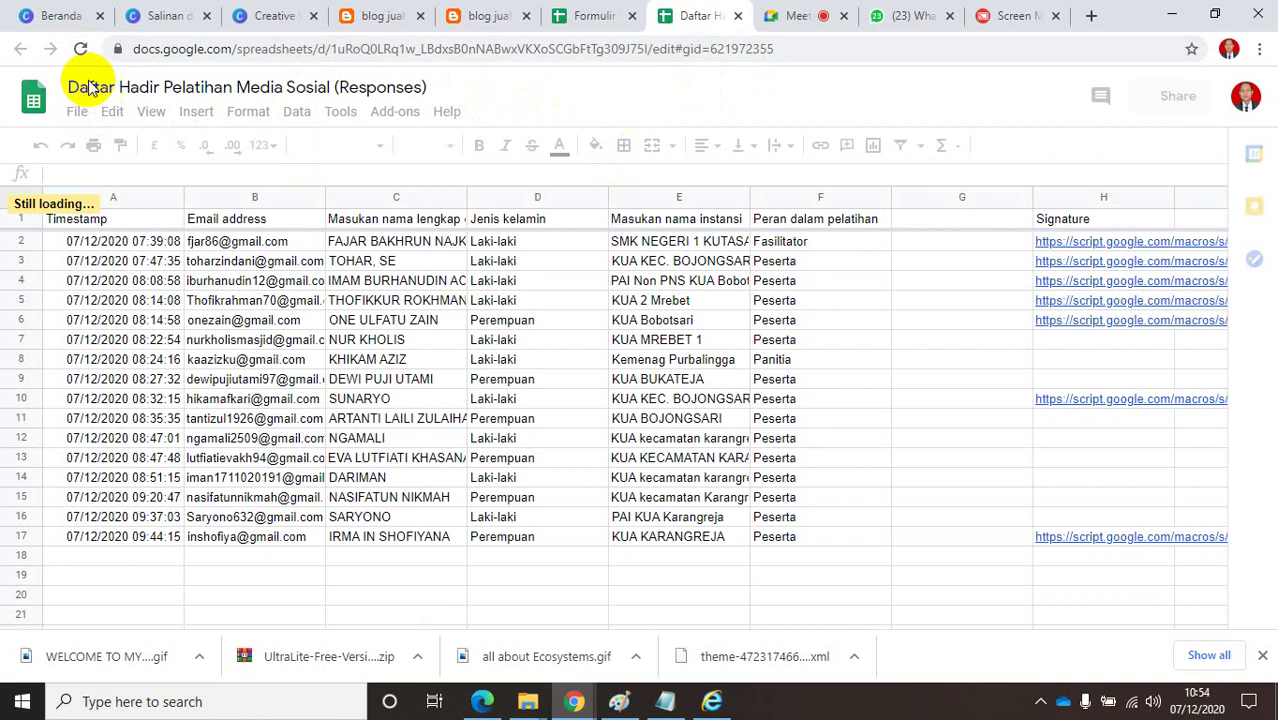
# Reload the attendance responses sheet, then go via WhatsApp back to the Meet call
pyautogui.click(81, 52)
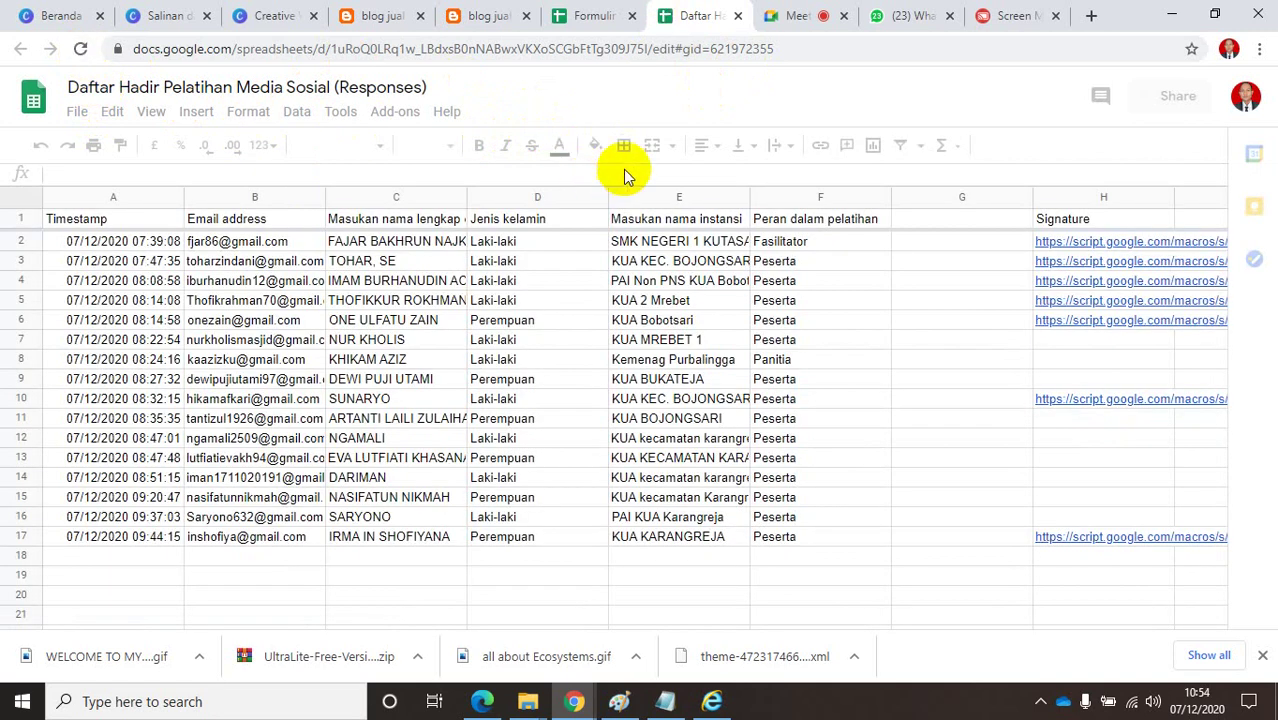
pyautogui.click(893, 20)
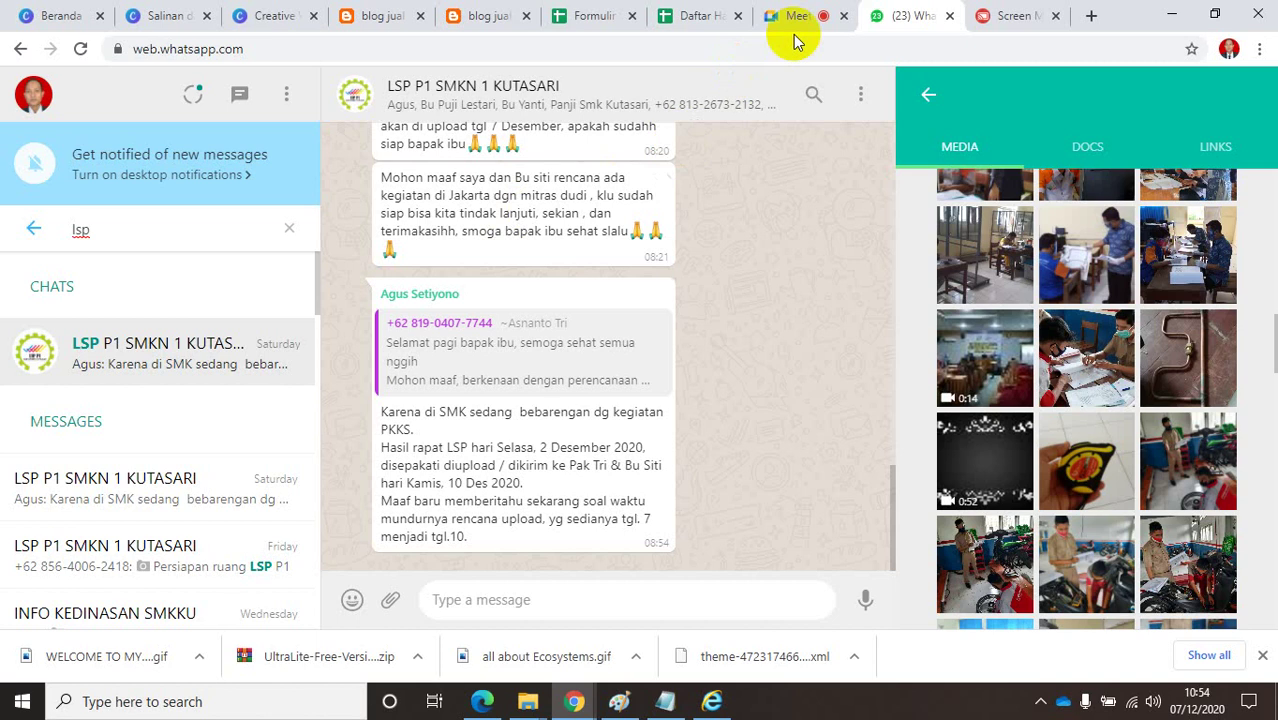
pyautogui.click(800, 18)
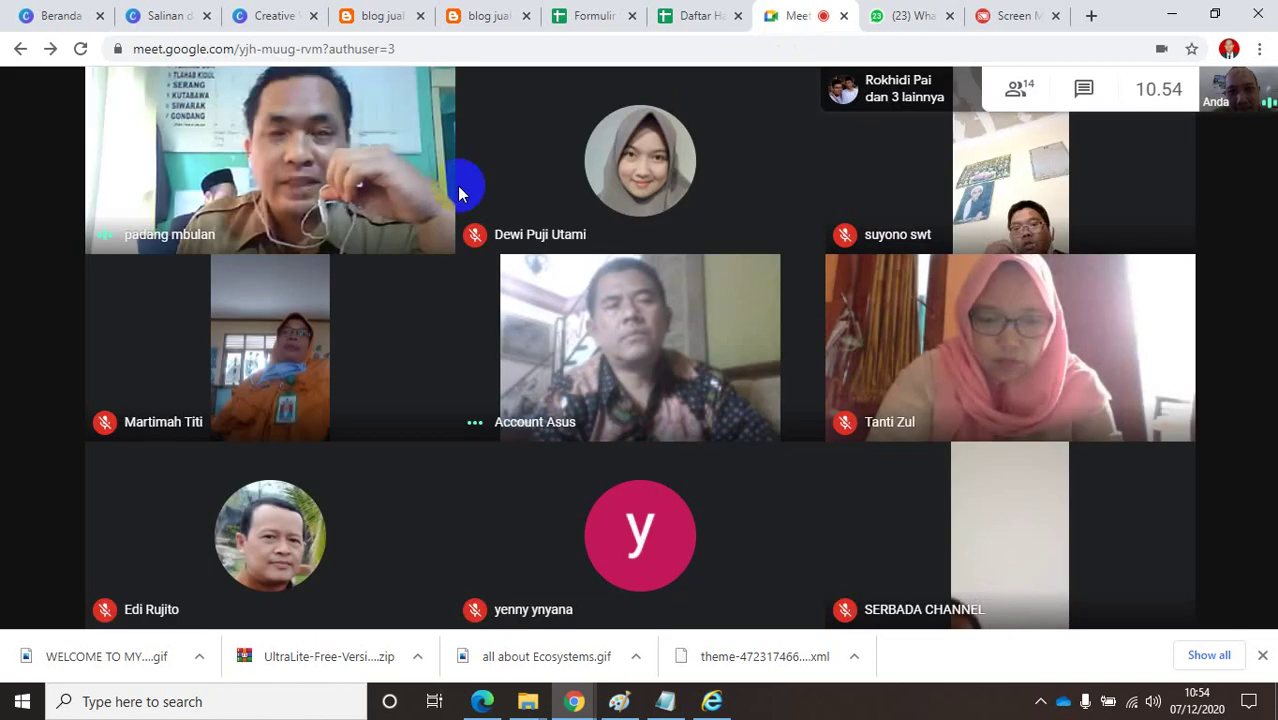
# Briefly check the meeting chat and the attendance sheet's 16 responses, then return to the call
pyautogui.moveTo(637, 355)
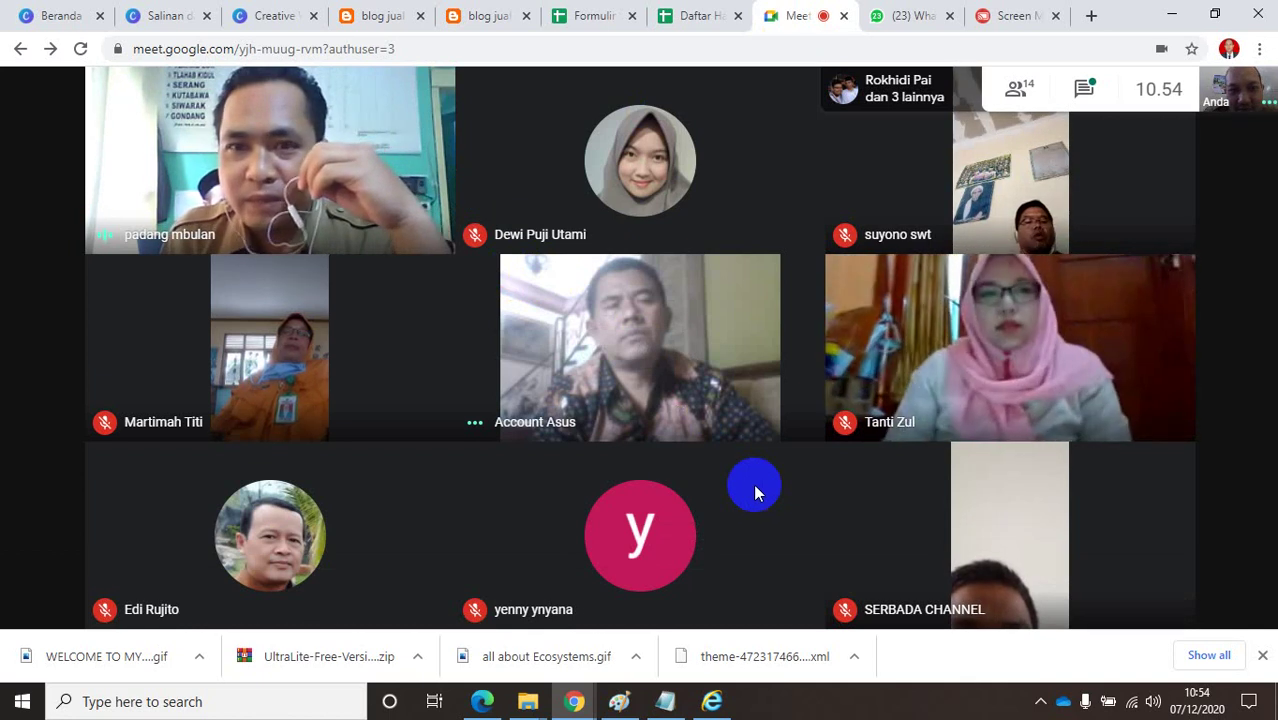
pyautogui.click(1087, 93)
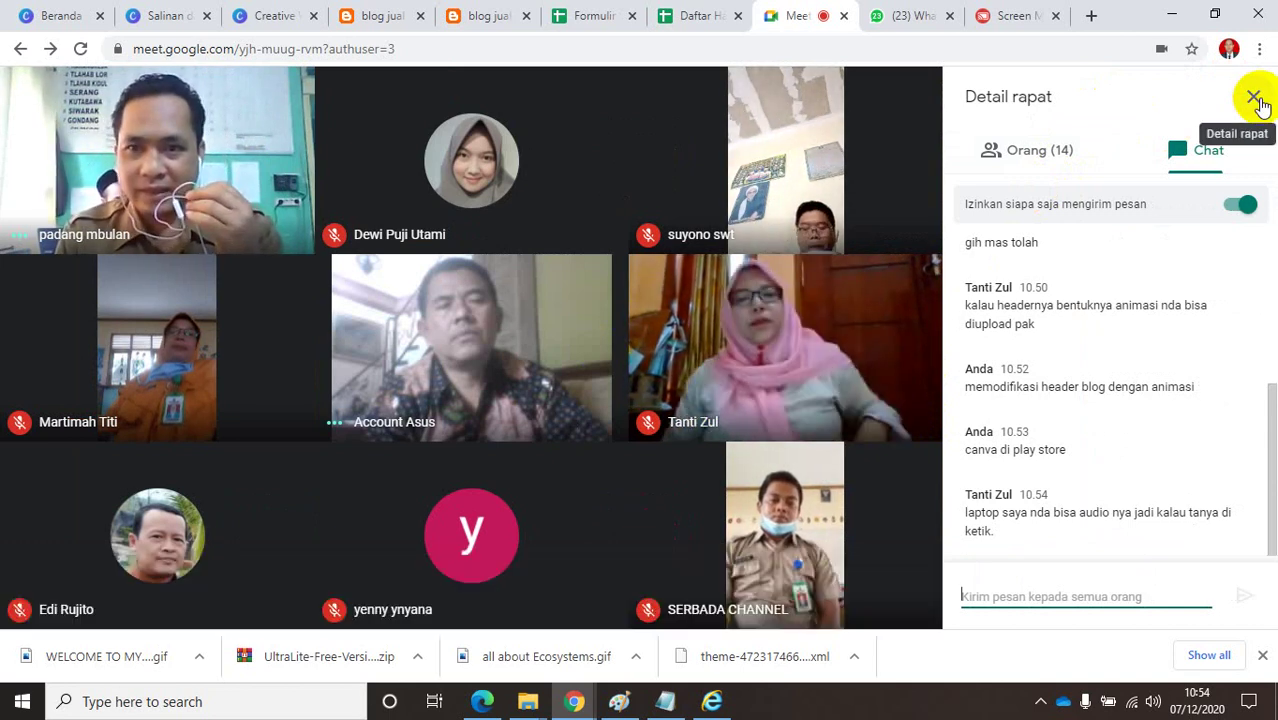
pyautogui.click(1254, 98)
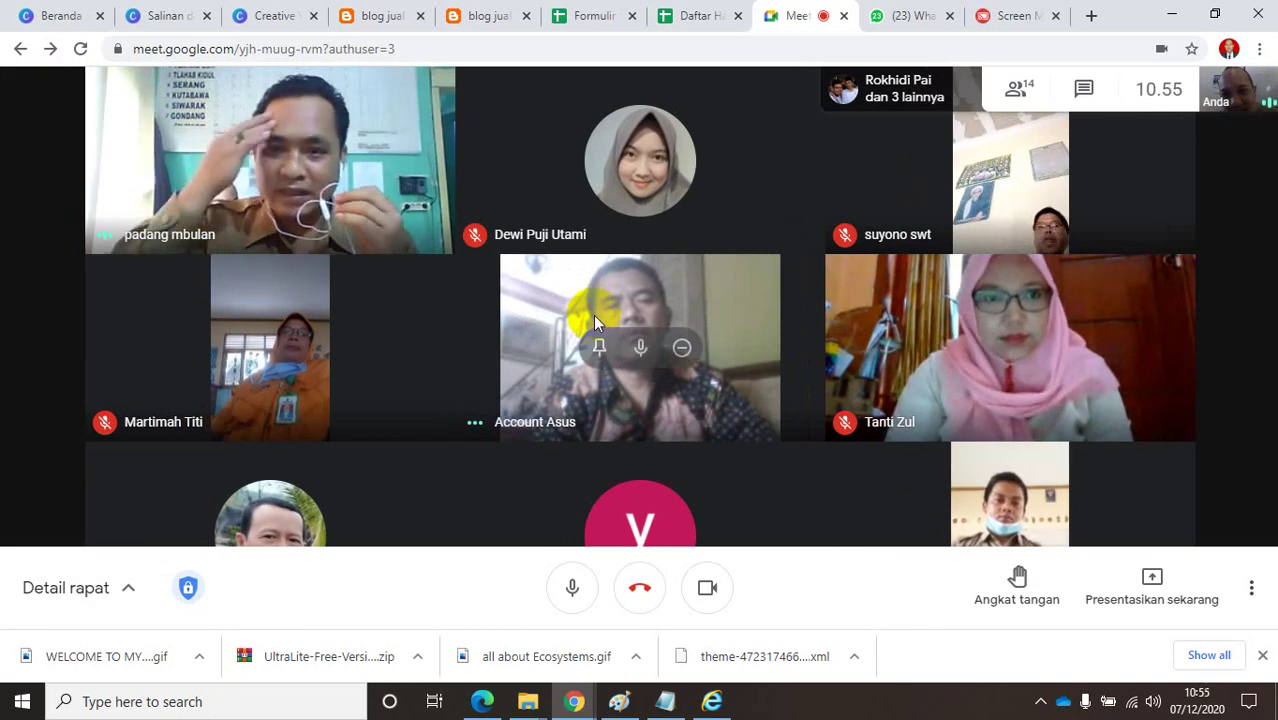
pyautogui.click(684, 346)
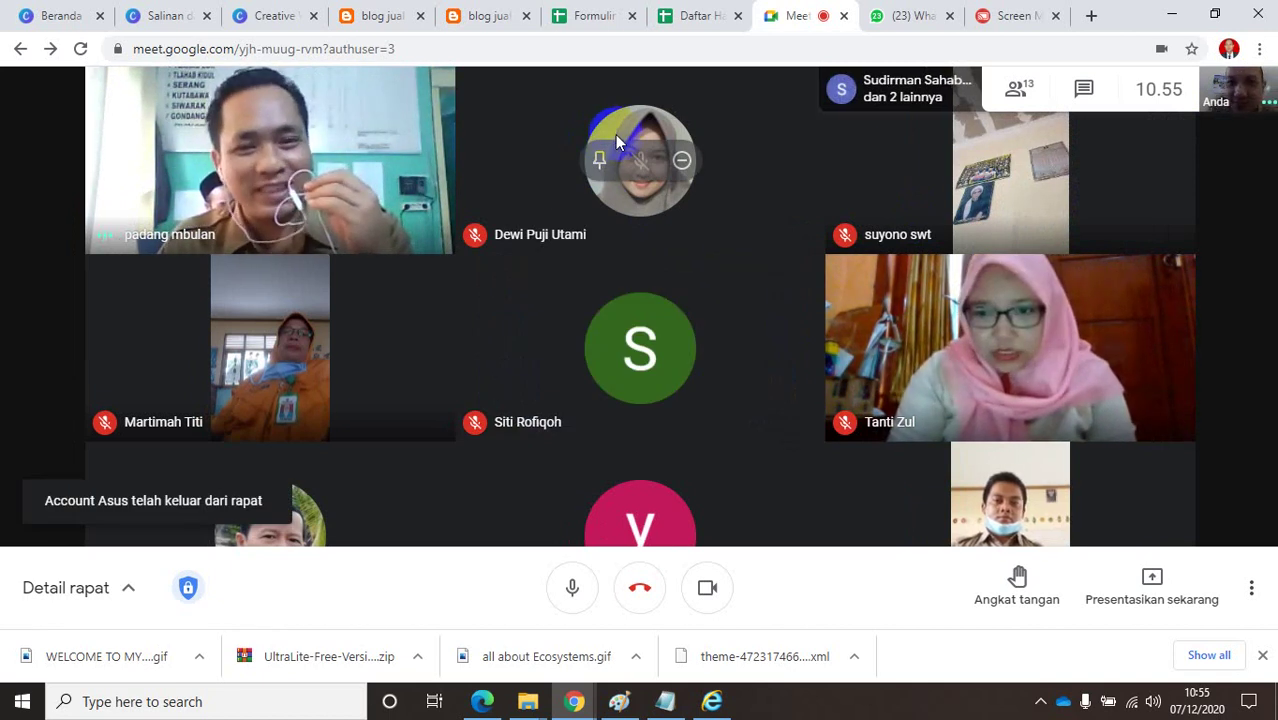
pyautogui.click(670, 25)
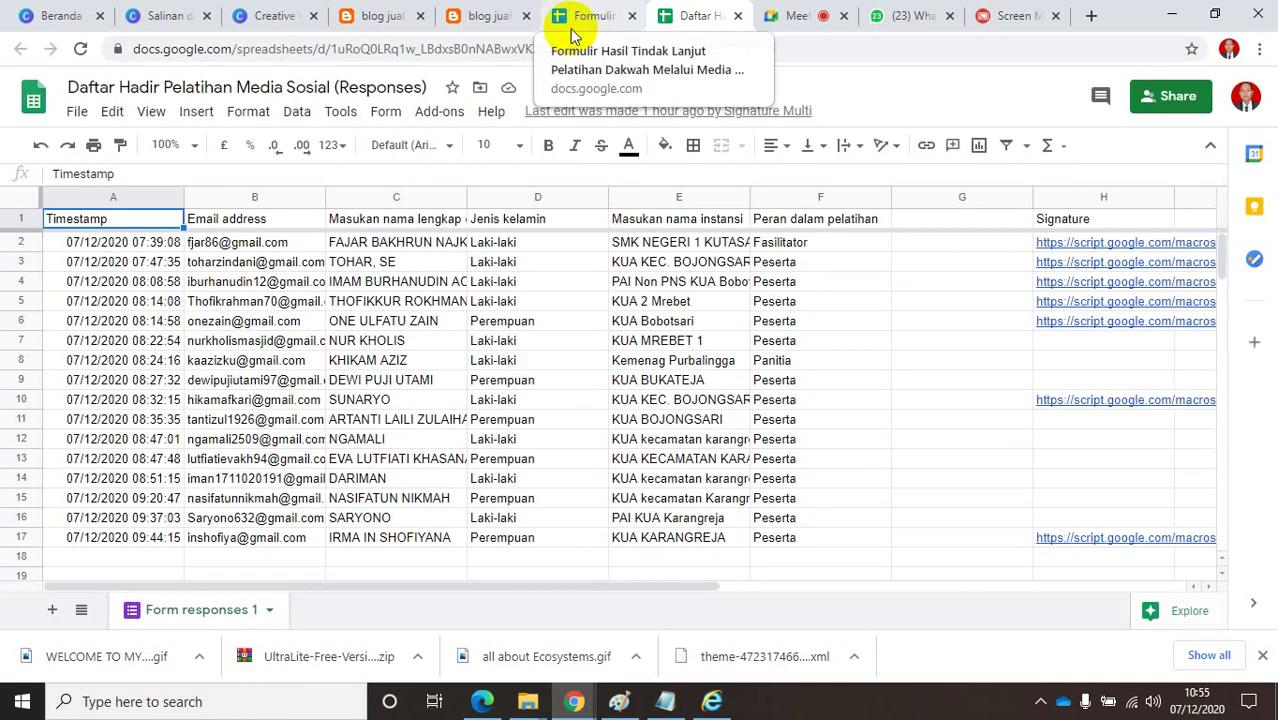
pyautogui.click(797, 25)
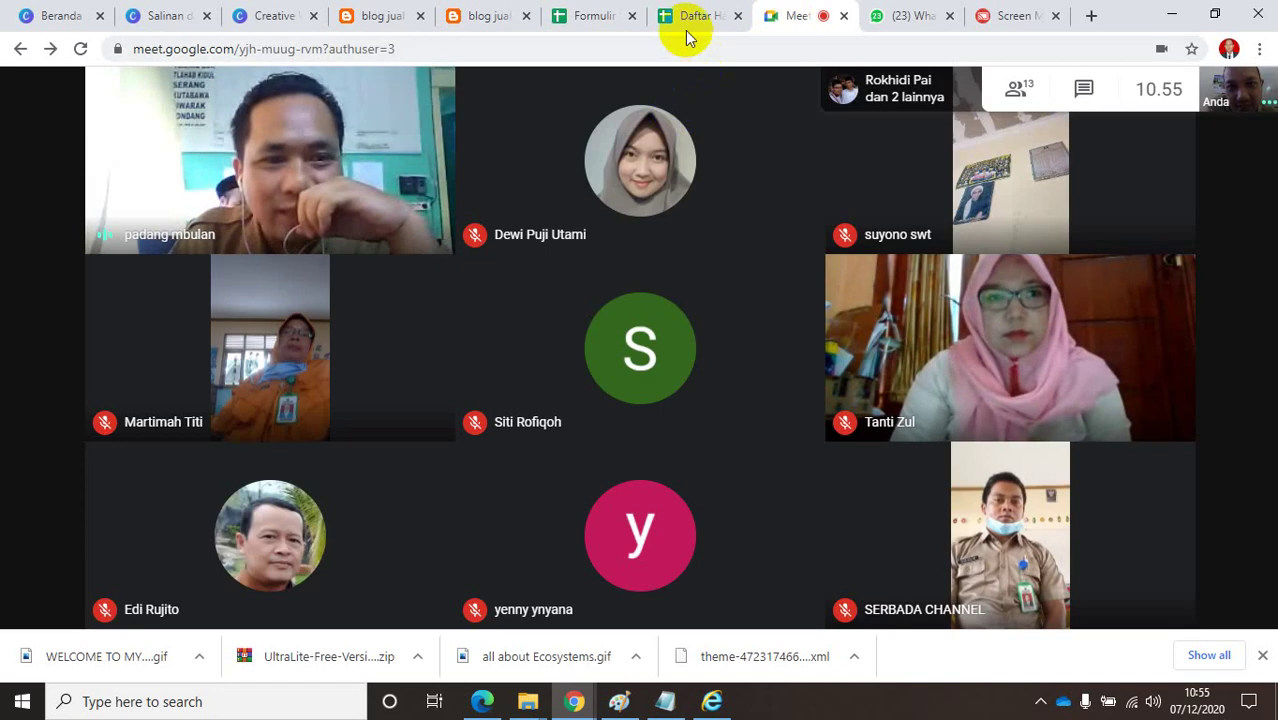
pyautogui.click(686, 37)
pyautogui.click(776, 23)
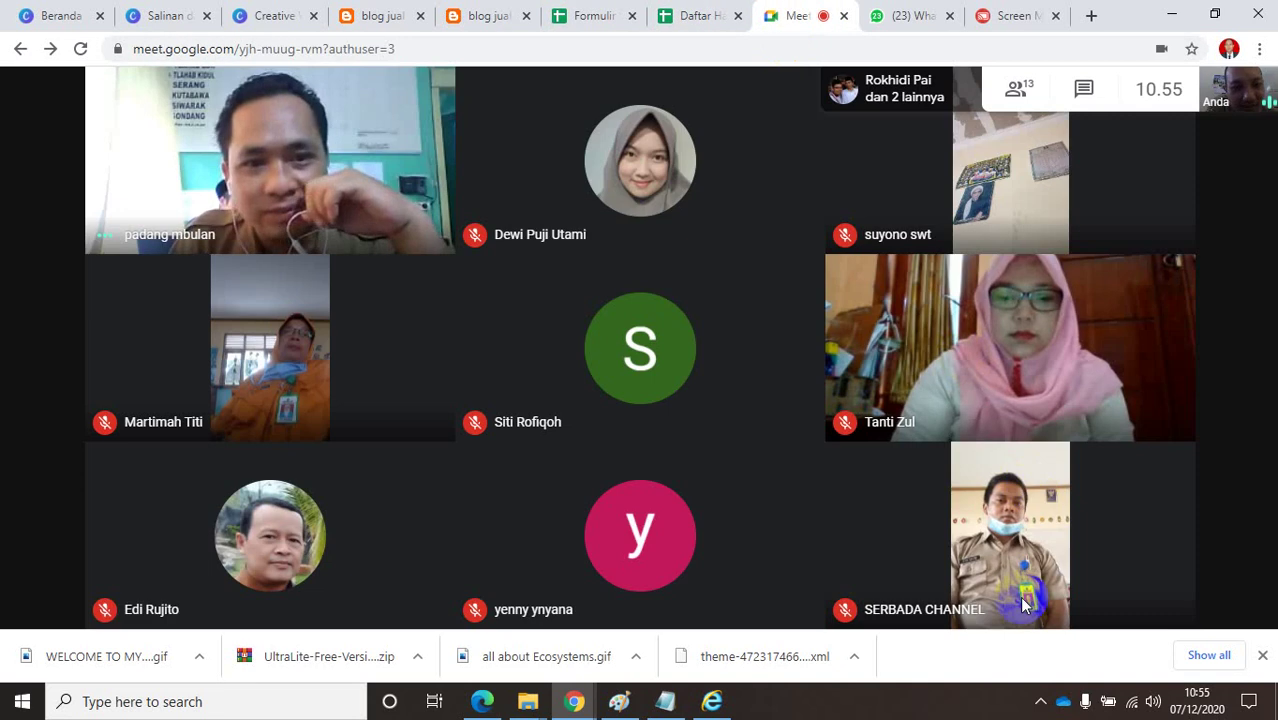
# Present the entire screen (Seluruh layar Anda) to the meeting
pyautogui.moveTo(1107, 586)
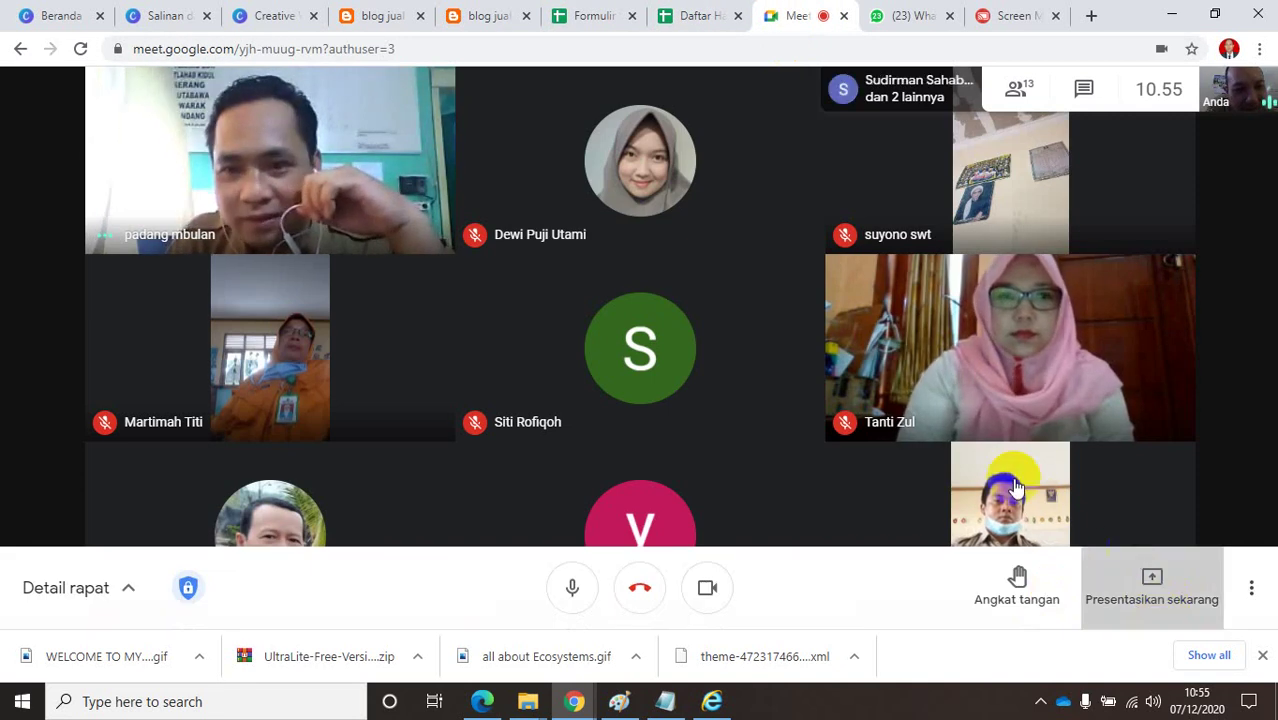
pyautogui.click(1152, 587)
pyautogui.click(1081, 430)
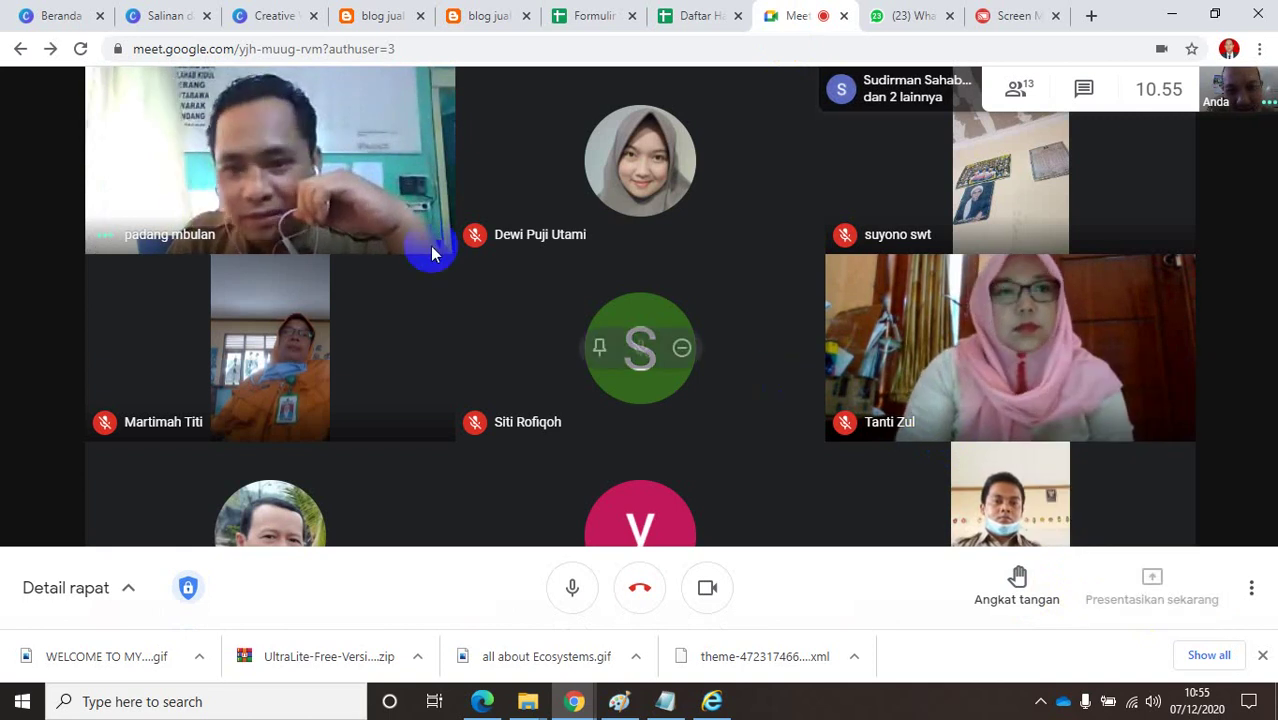
# Select the whole-screen thumbnail and start sharing the entire screen with the Meet call
pyautogui.click(822, 320)
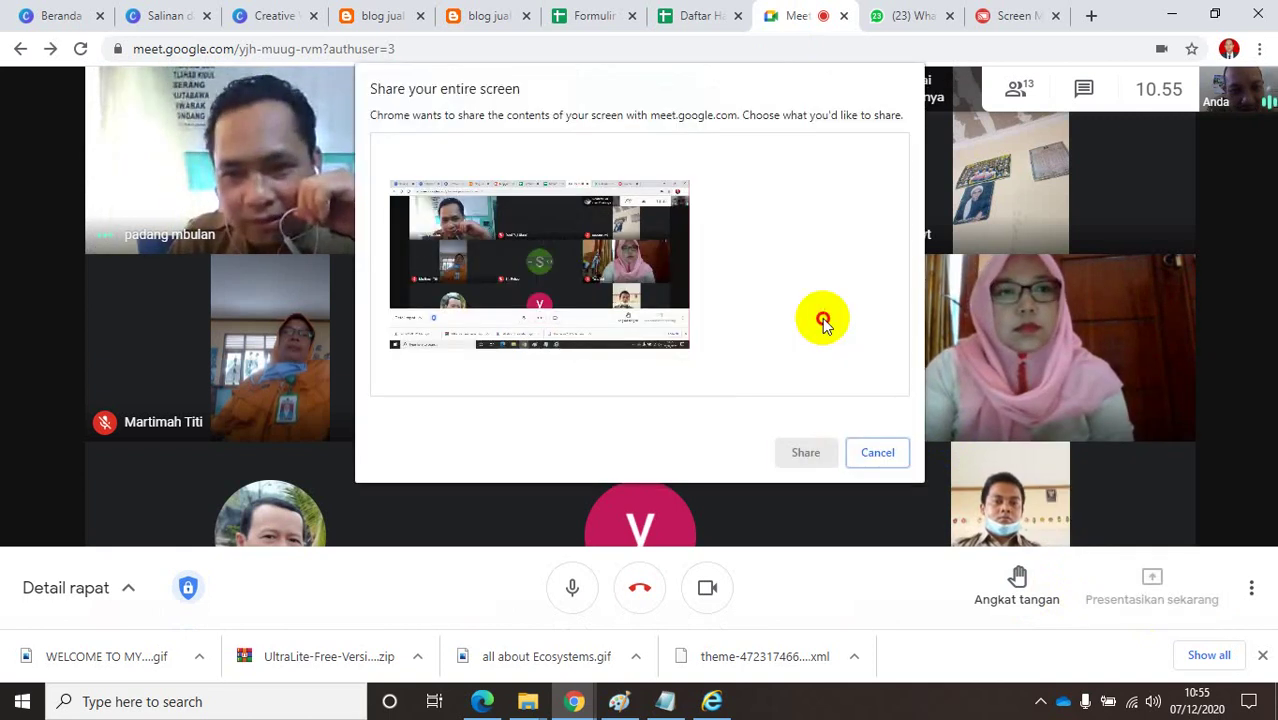
pyautogui.click(531, 265)
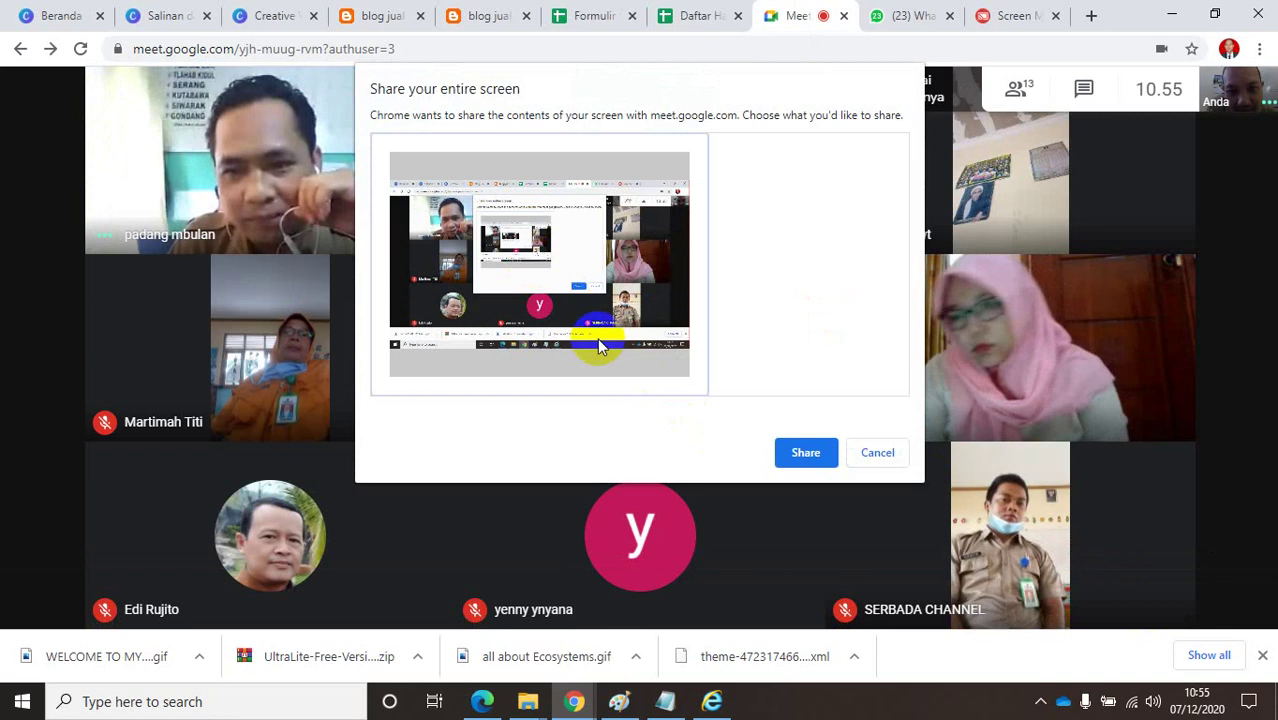
pyautogui.click(805, 460)
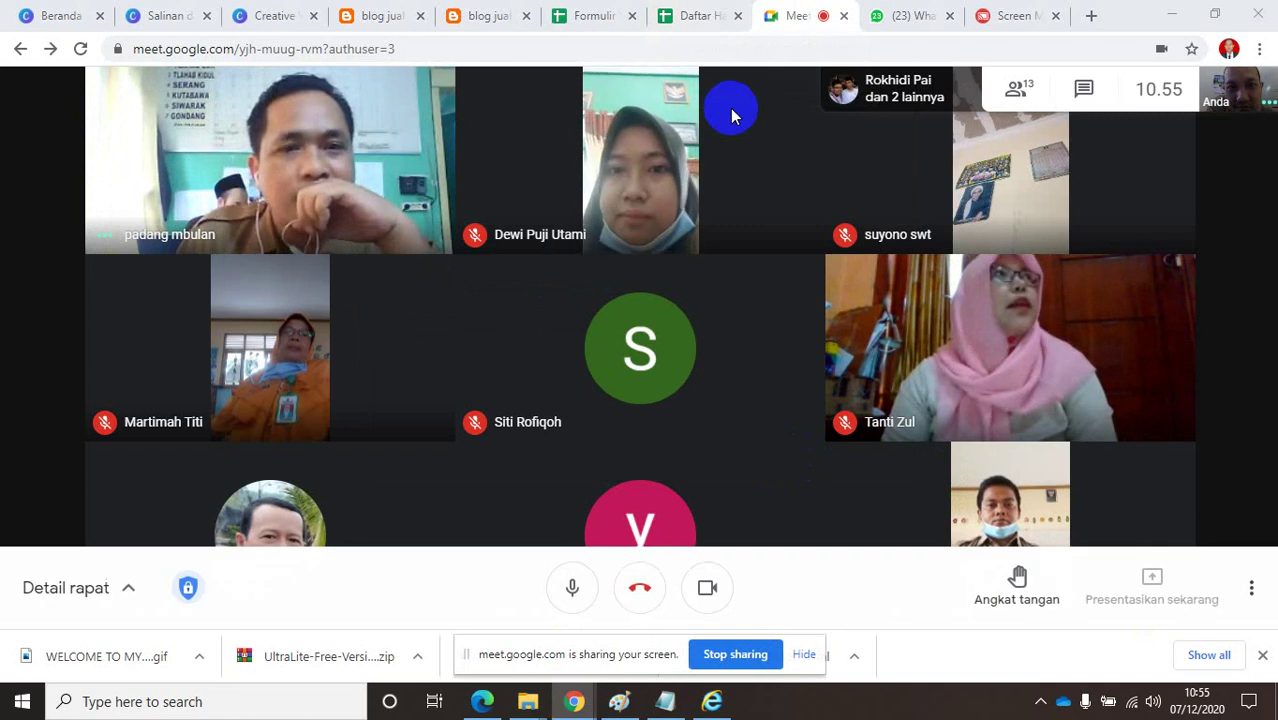
pyautogui.moveTo(679, 355)
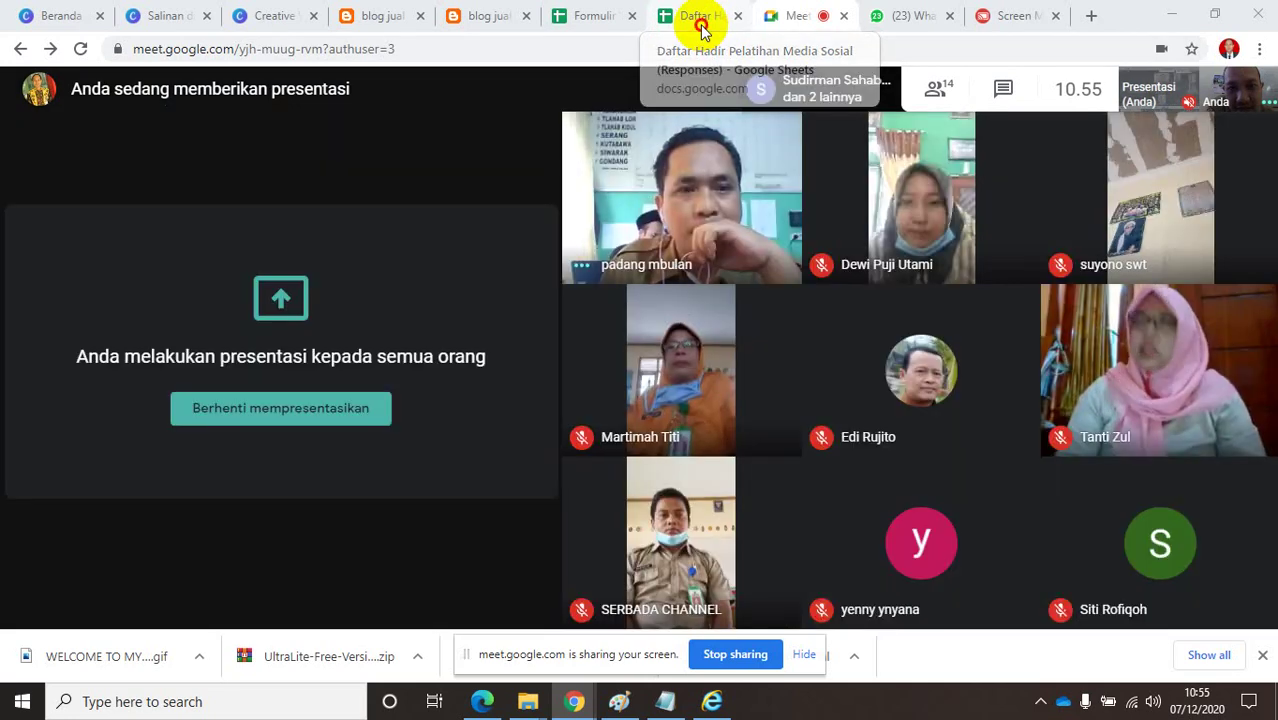
# Reload the Daftar Hadir responses sheet and check the KUA BUKATEJA and Kemenag Purbalingga entries
pyautogui.click(692, 26)
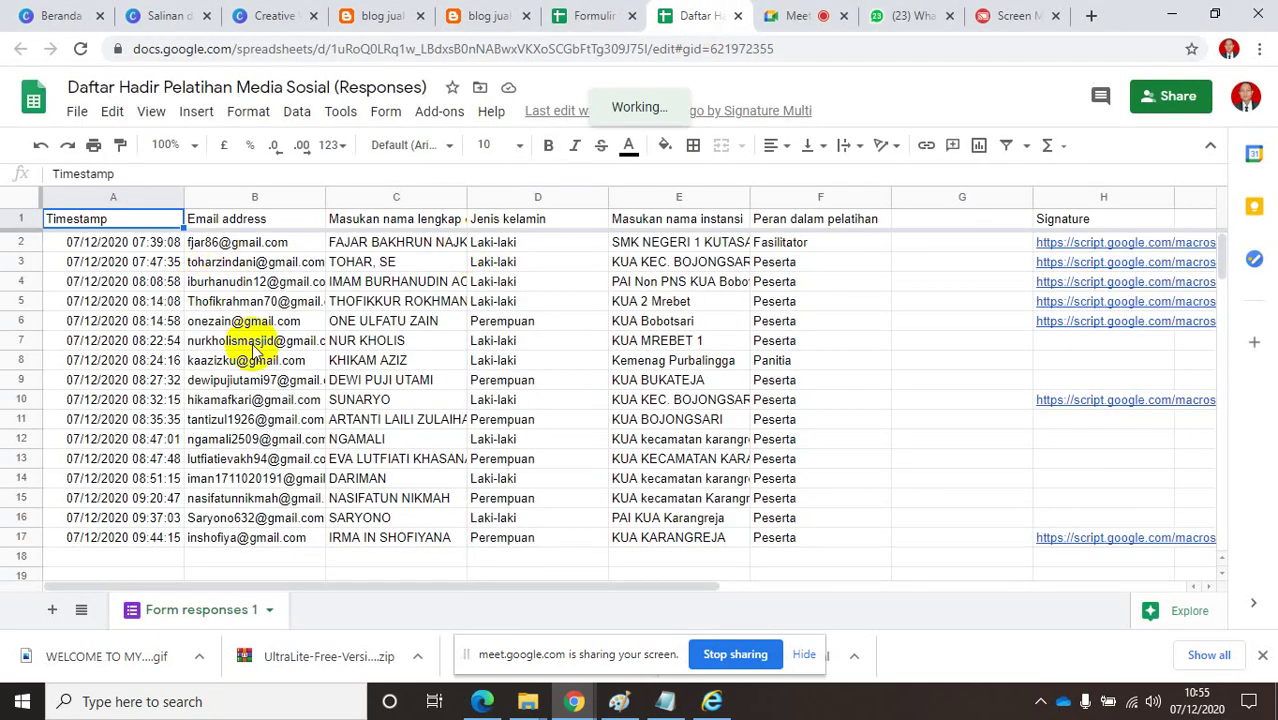
pyautogui.click(81, 52)
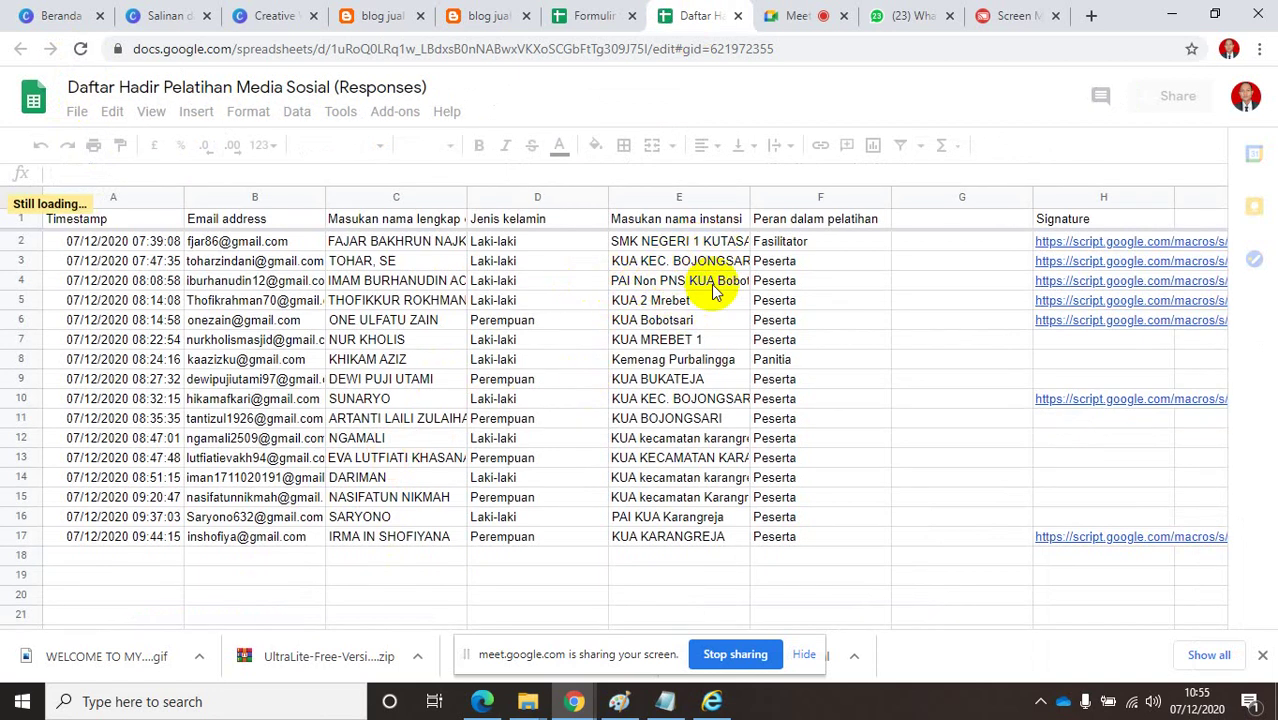
pyautogui.click(670, 385)
pyautogui.click(687, 355)
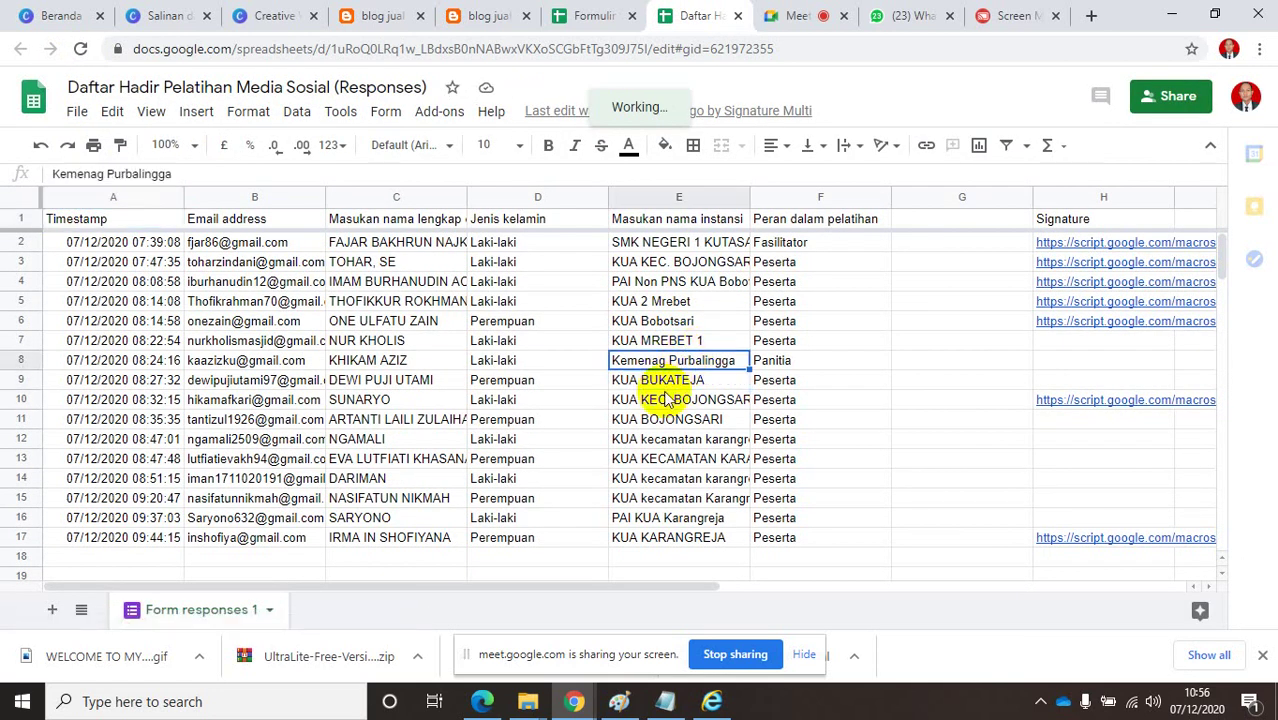
# Review institution entries E12, E7 (KUA MREBET 1), E14, E16 and E17 (KUA KARANGREJA)
pyautogui.click(722, 440)
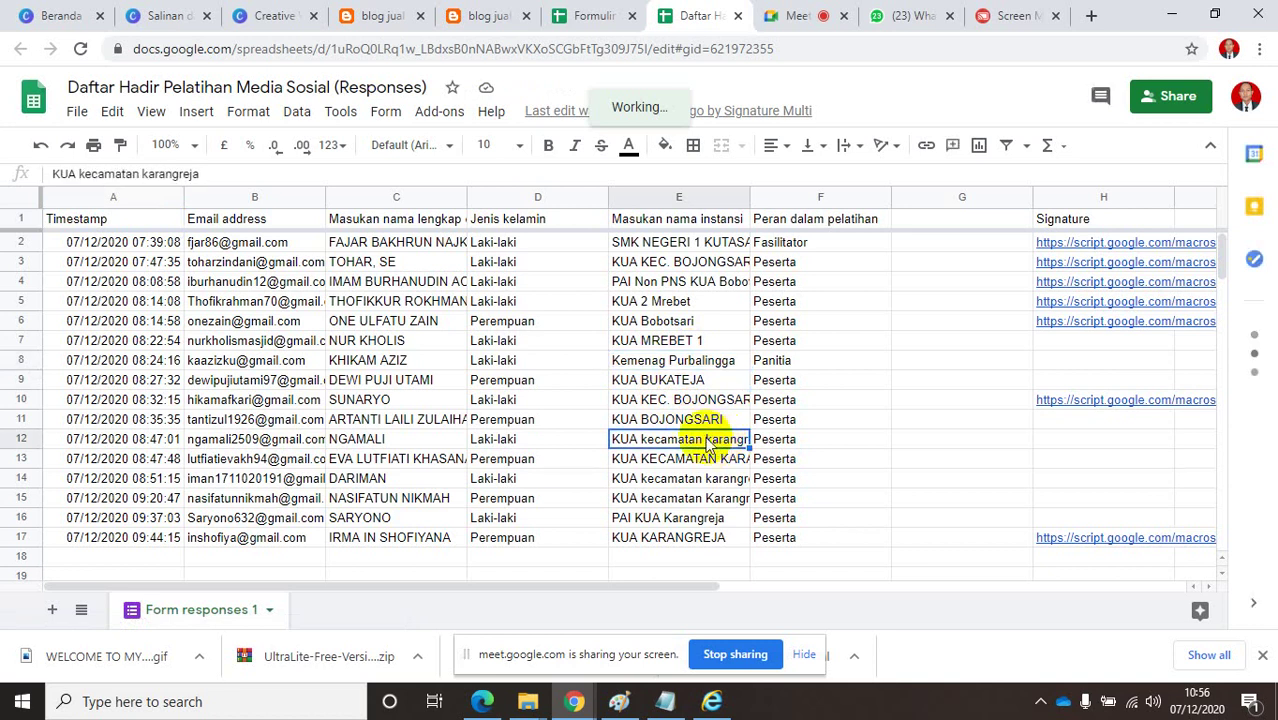
pyautogui.click(672, 342)
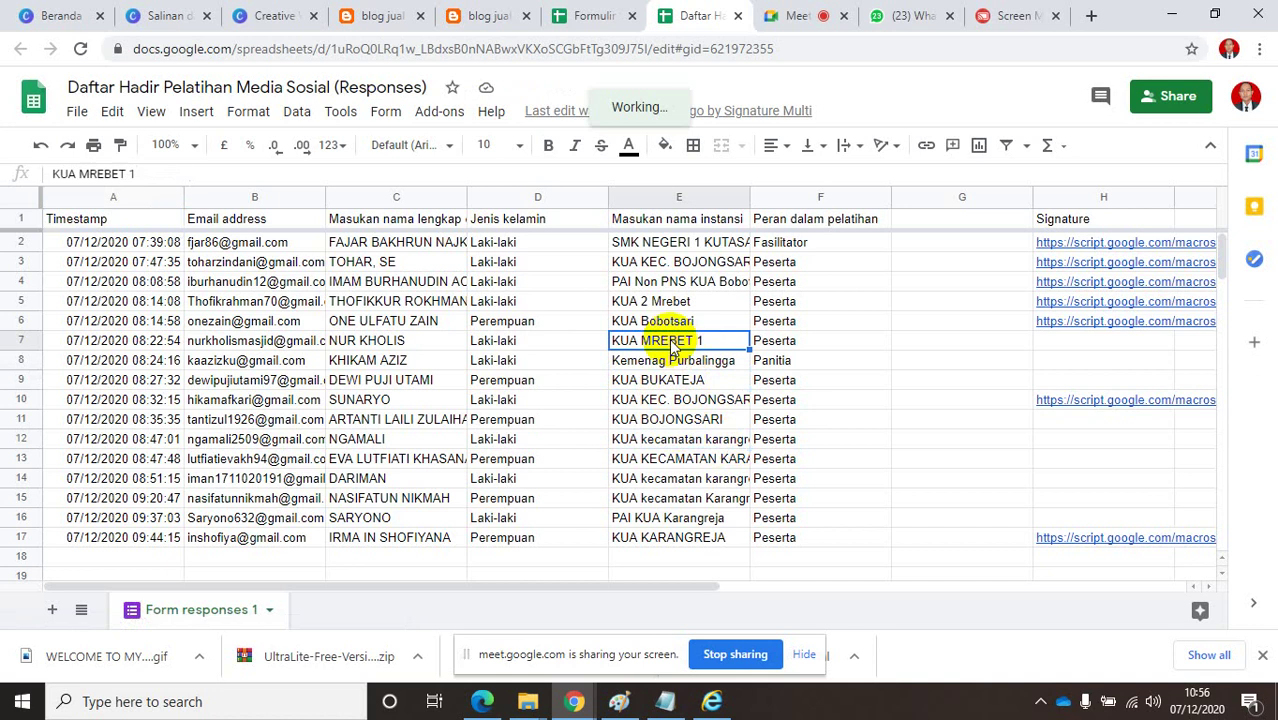
pyautogui.click(716, 482)
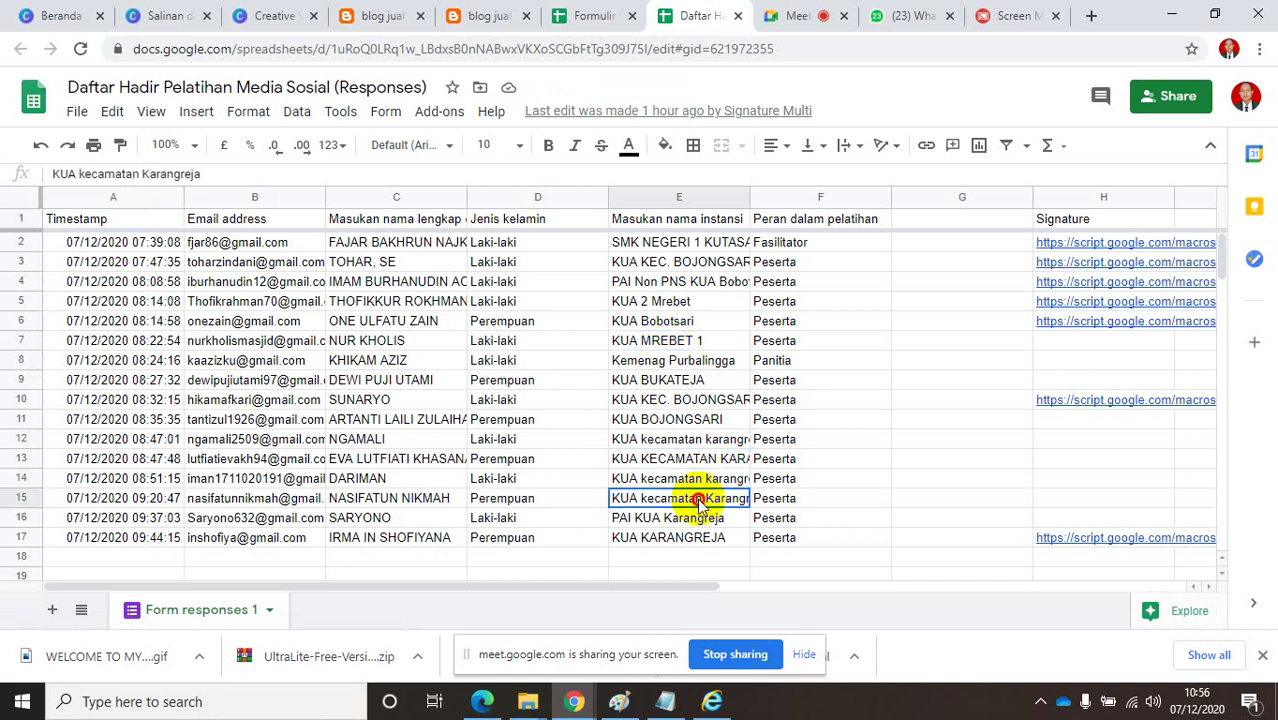
pyautogui.click(689, 519)
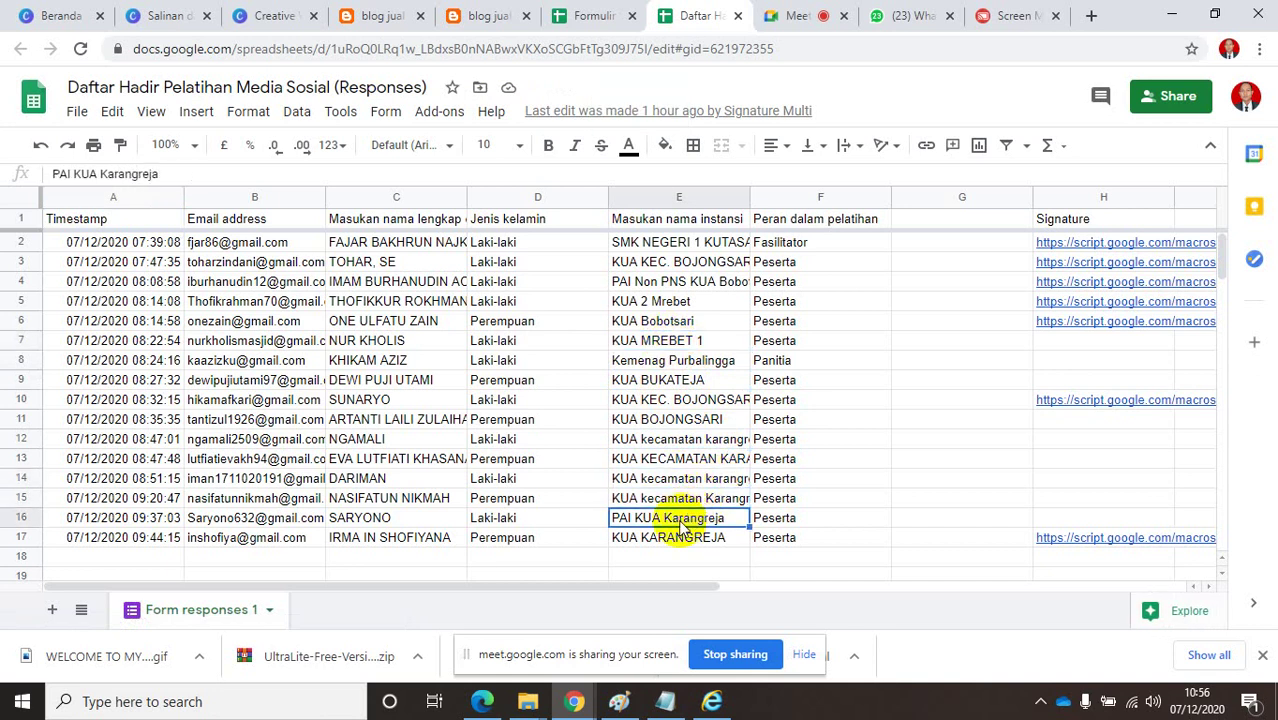
pyautogui.click(694, 540)
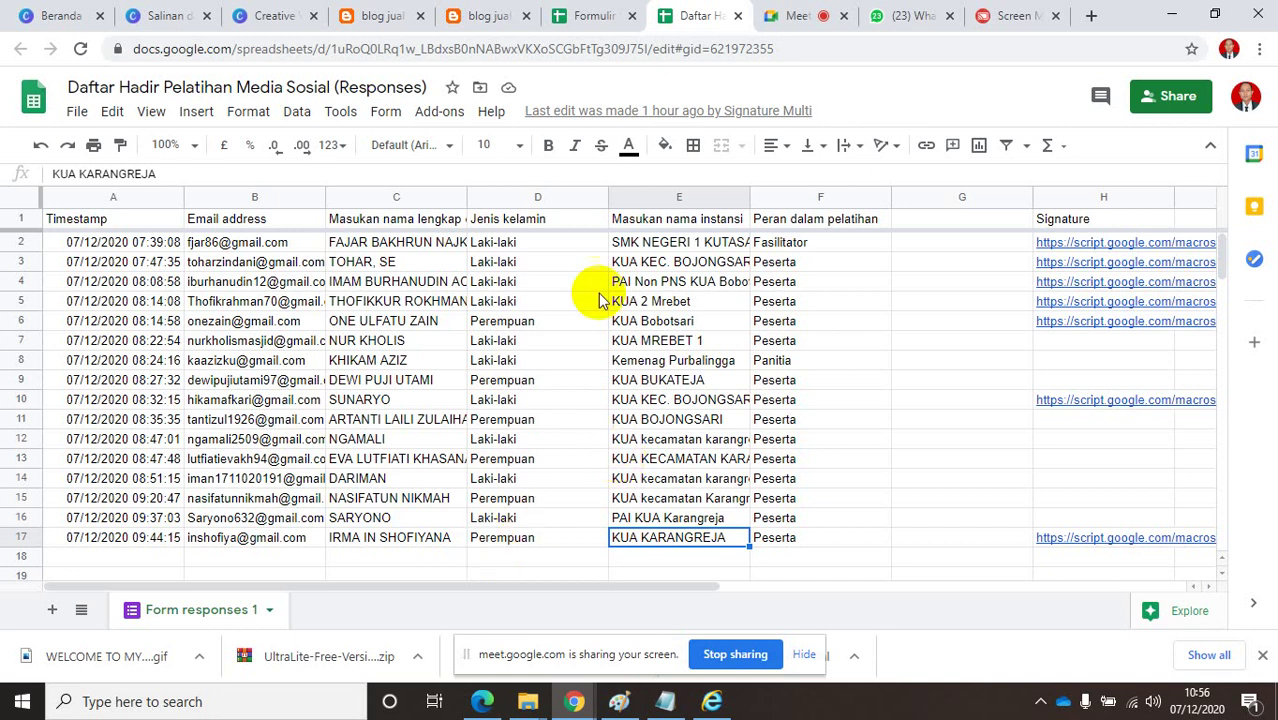
# Bring up the Formulir responses sheet and check the KUA 2 Kec.Mrebet entry in D10
pyautogui.click(590, 16)
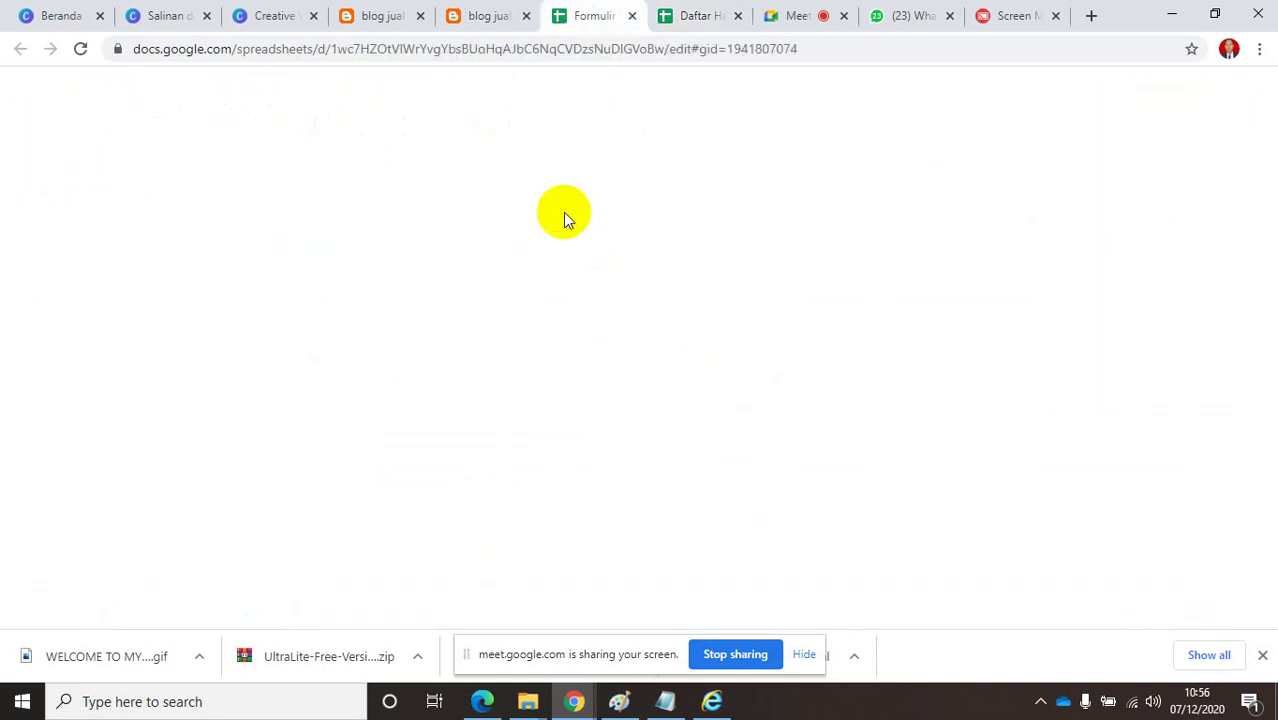
pyautogui.click(672, 30)
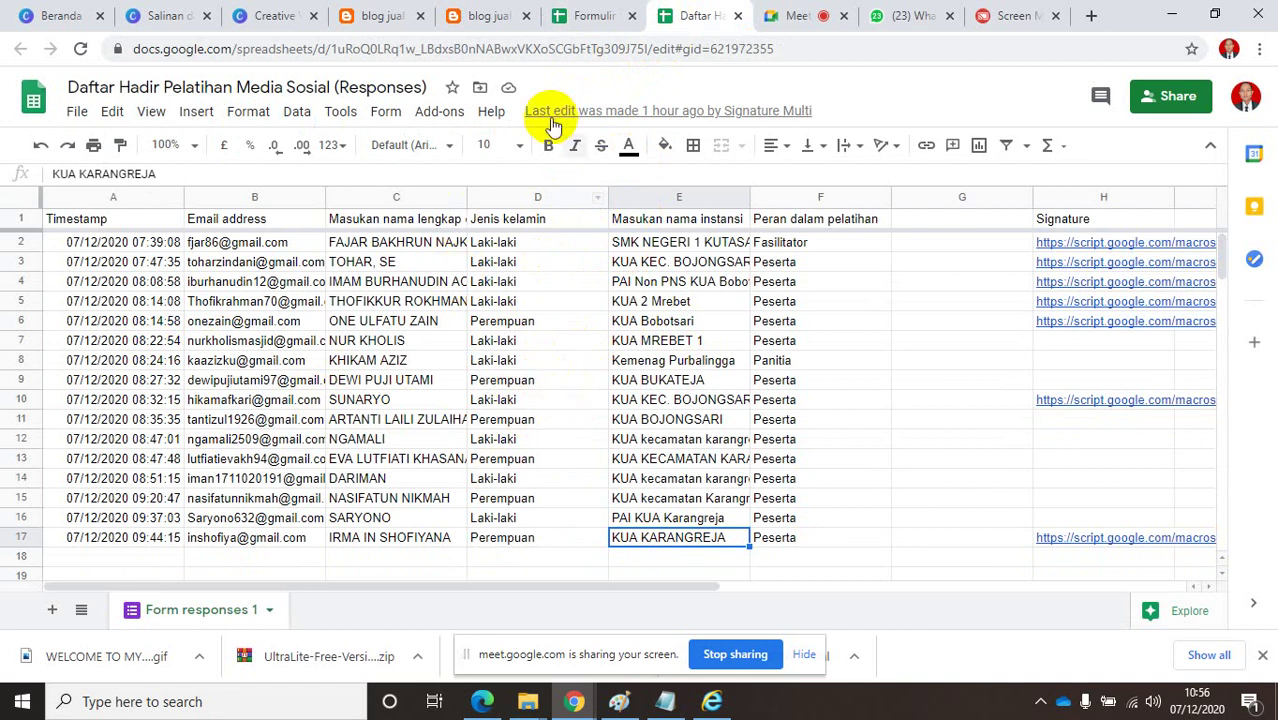
pyautogui.click(583, 20)
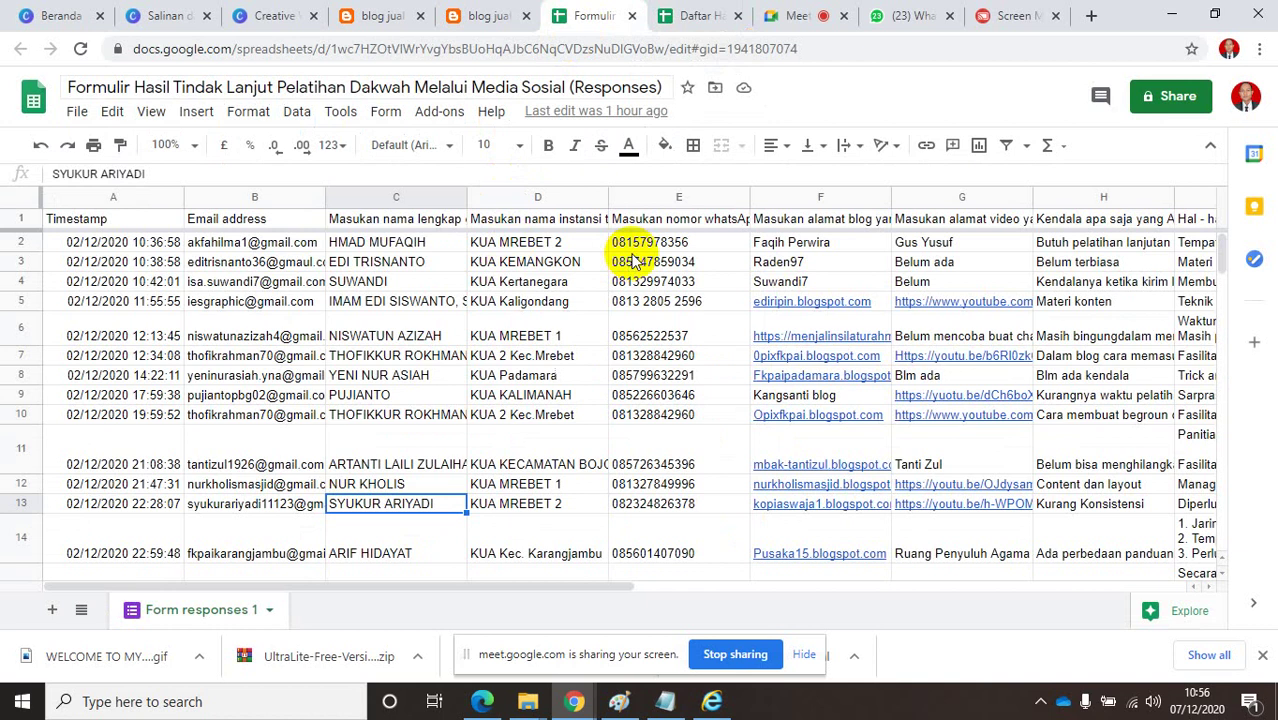
pyautogui.click(508, 414)
pyautogui.scroll(-3, 508, 418)
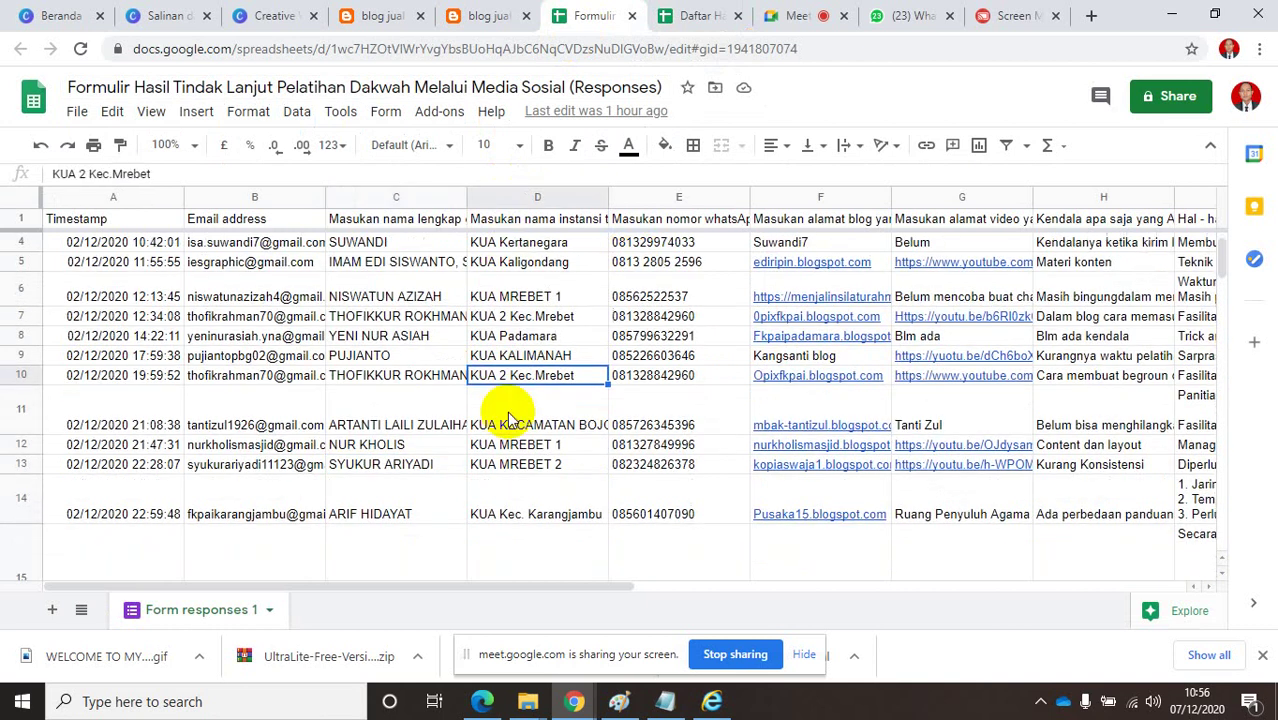
pyautogui.scroll(-5, 508, 418)
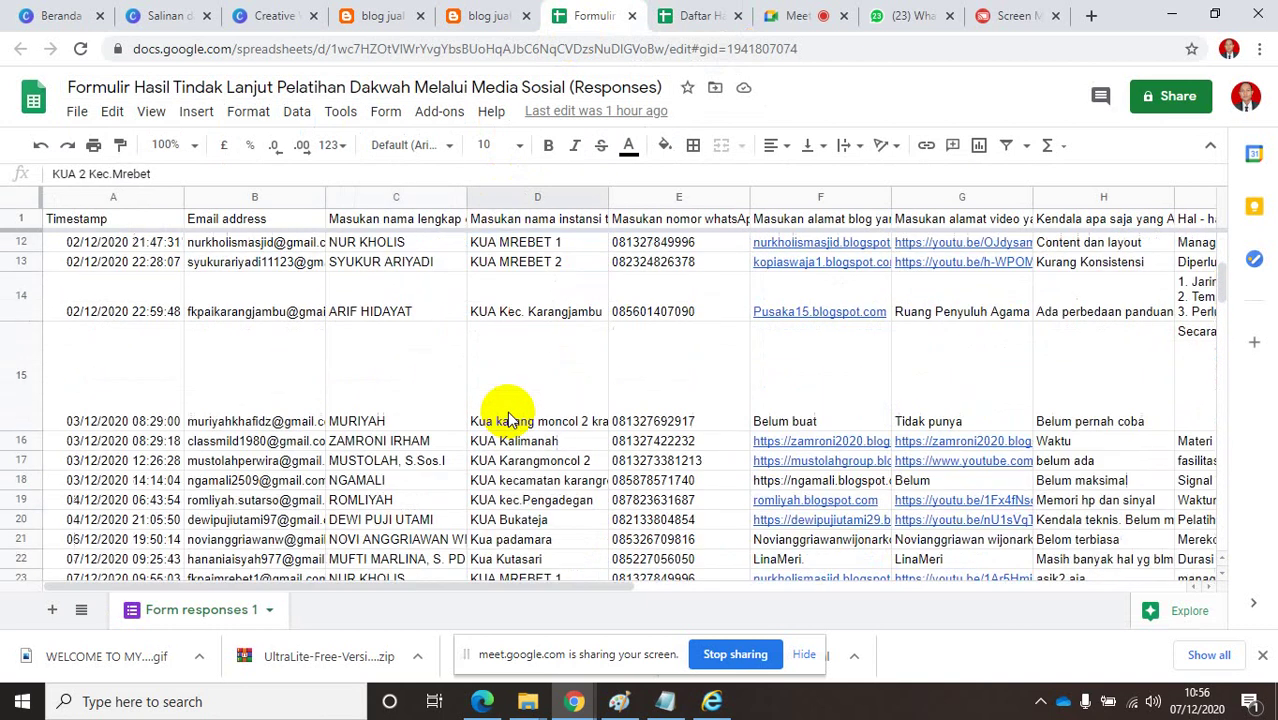
pyautogui.scroll(2, 507, 411)
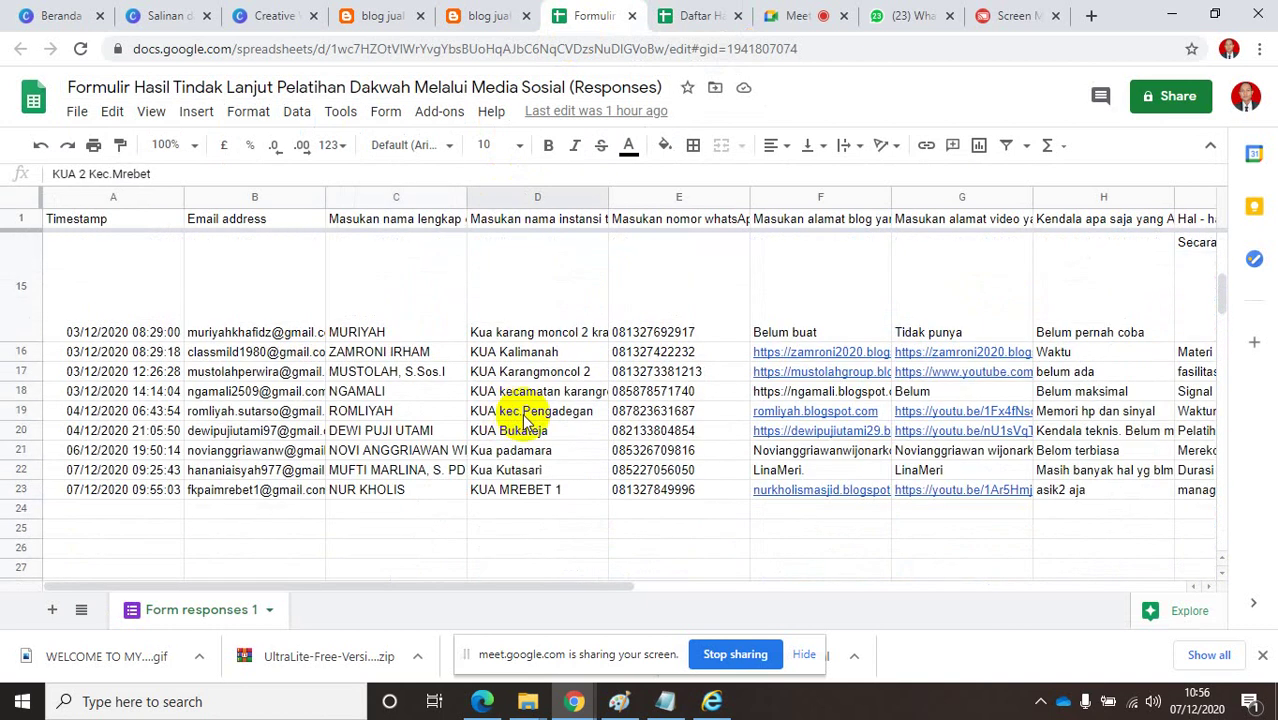
# Review institution entries D23 (KUA MREBET 1), D20 (KUA Bukateja) and D19 (KUA kec.Pengadegan)
pyautogui.click(549, 489)
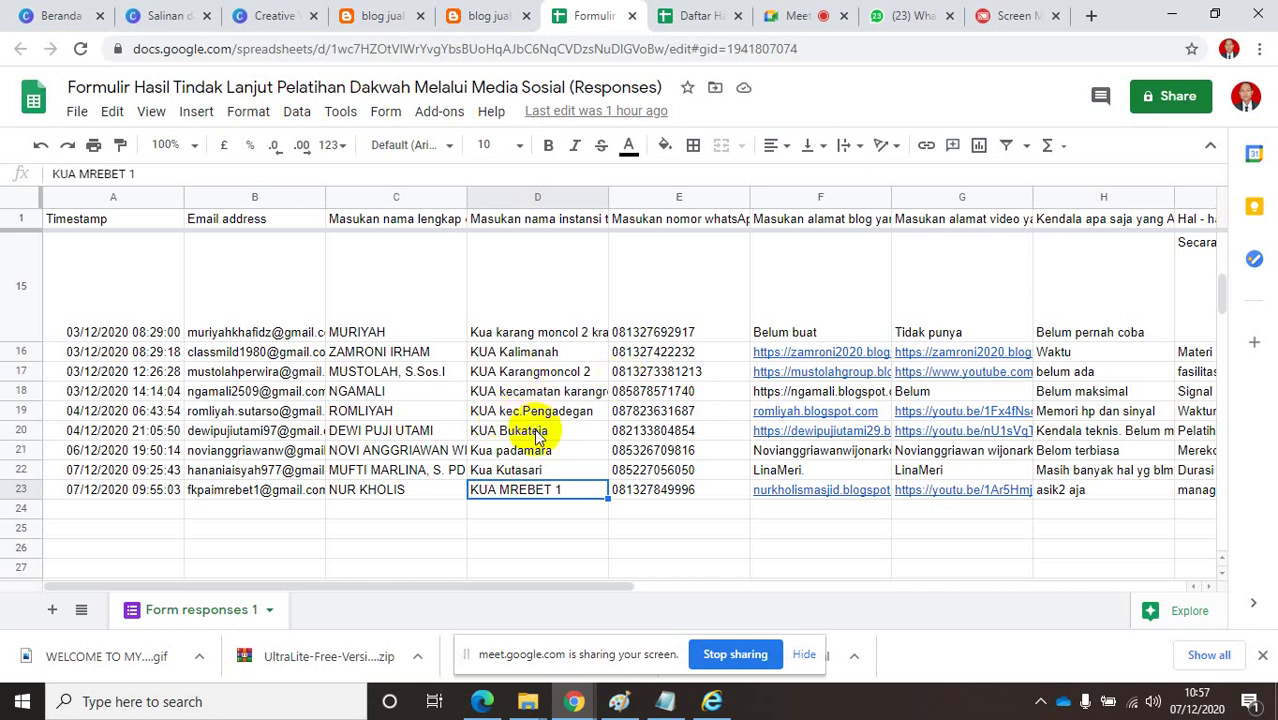
pyautogui.click(537, 432)
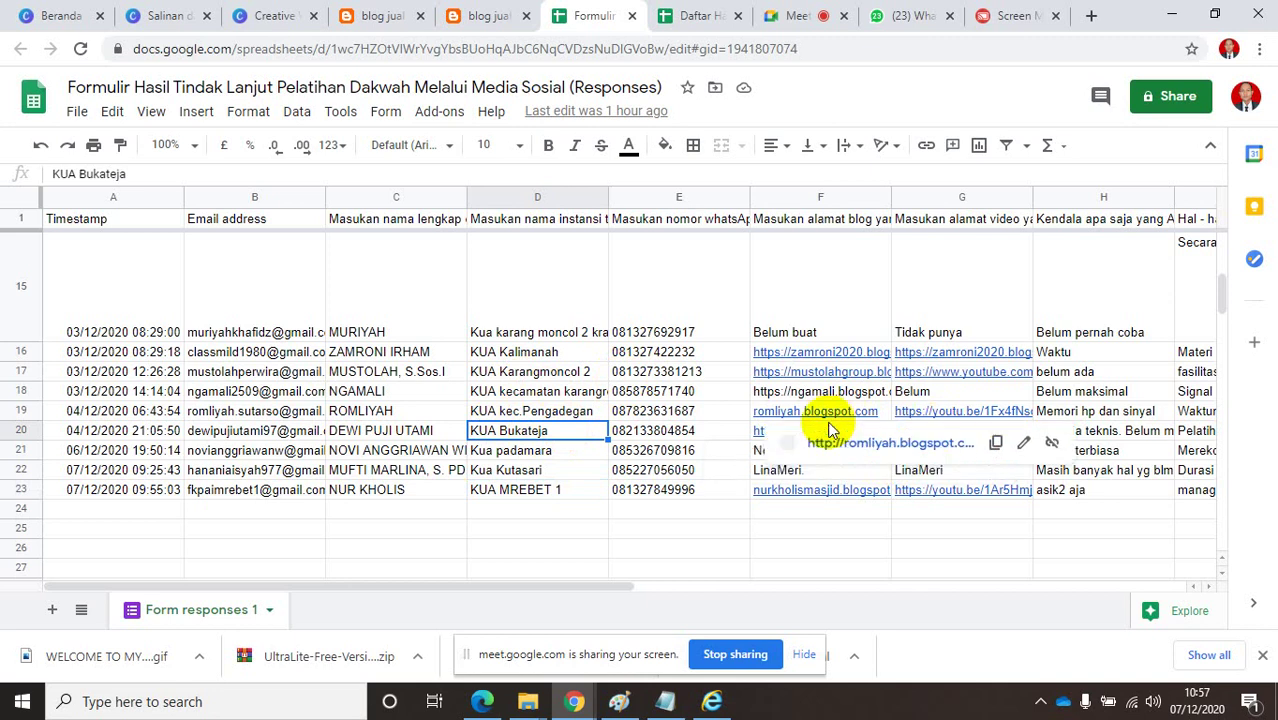
pyautogui.click(560, 420)
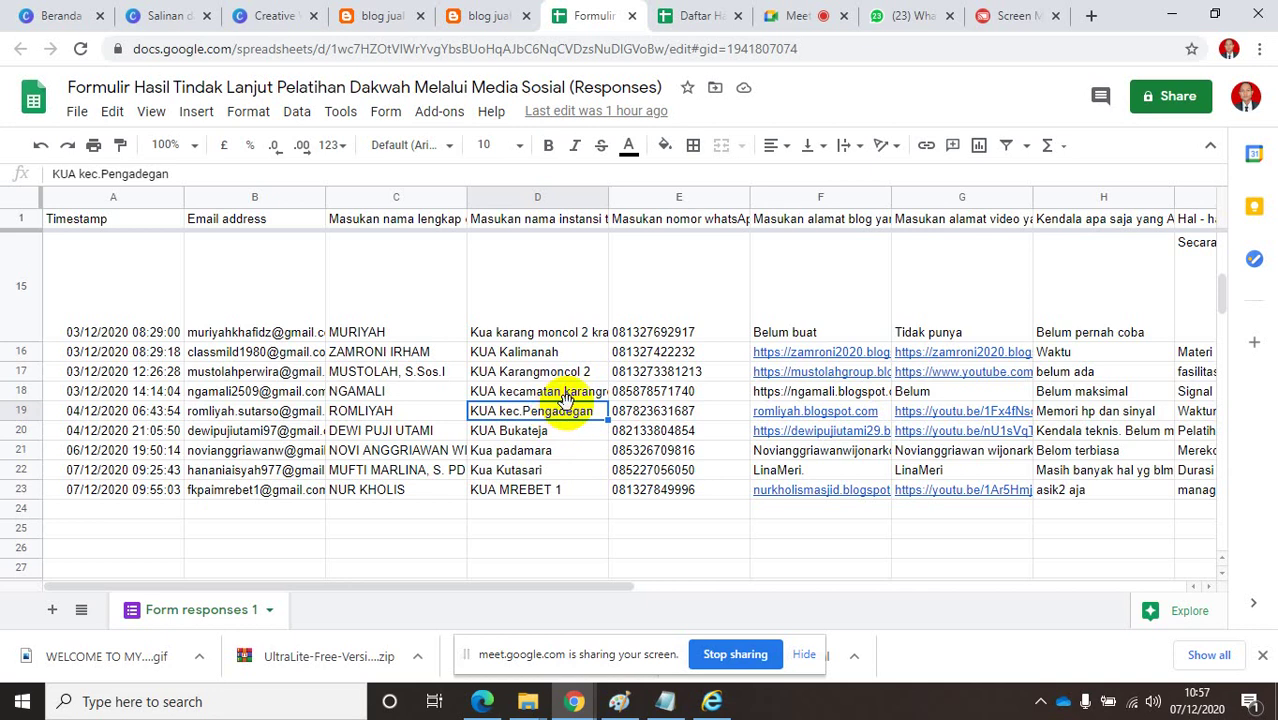
pyautogui.scroll(3, 549, 397)
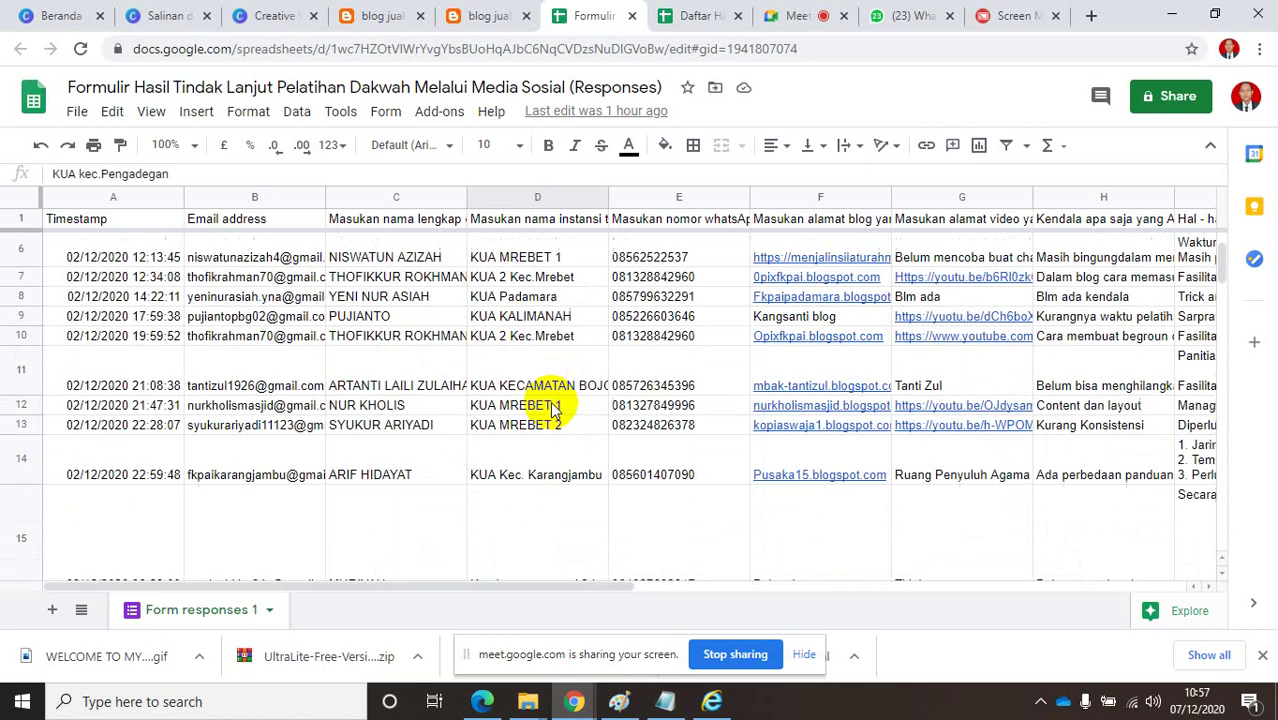
pyautogui.scroll(-2, 552, 405)
pyautogui.scroll(-1, 556, 410)
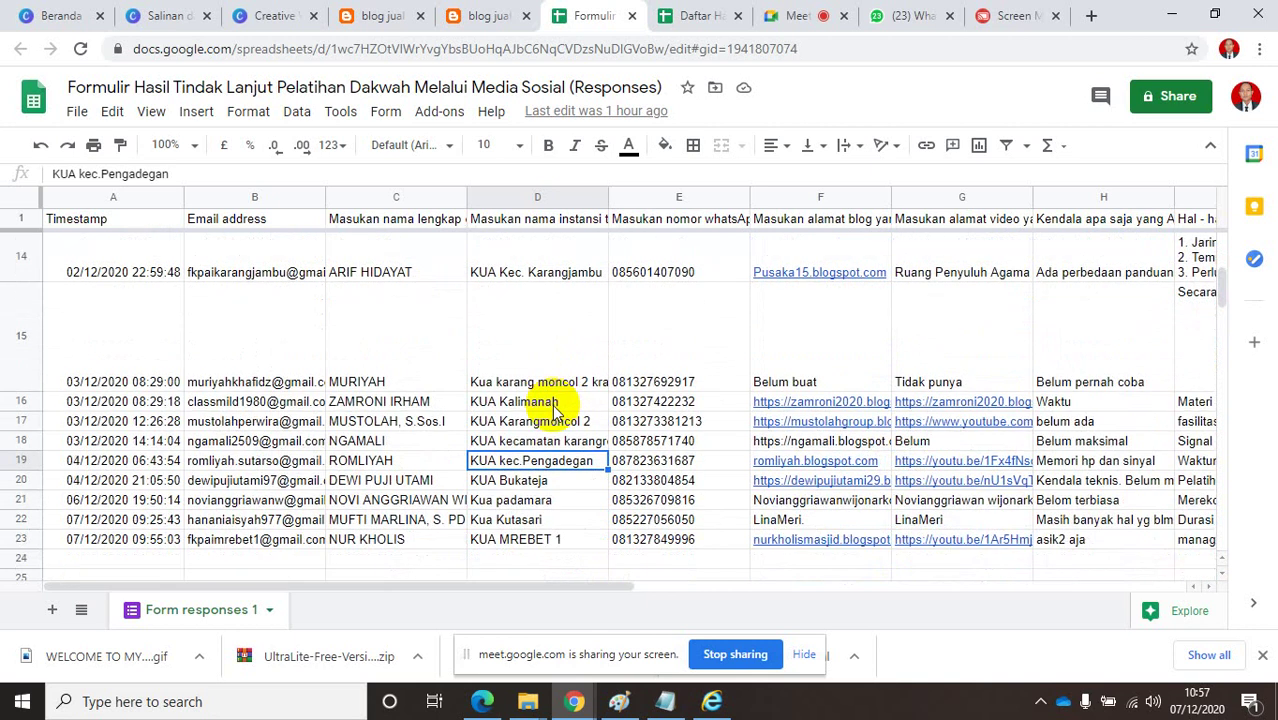
pyautogui.click(535, 540)
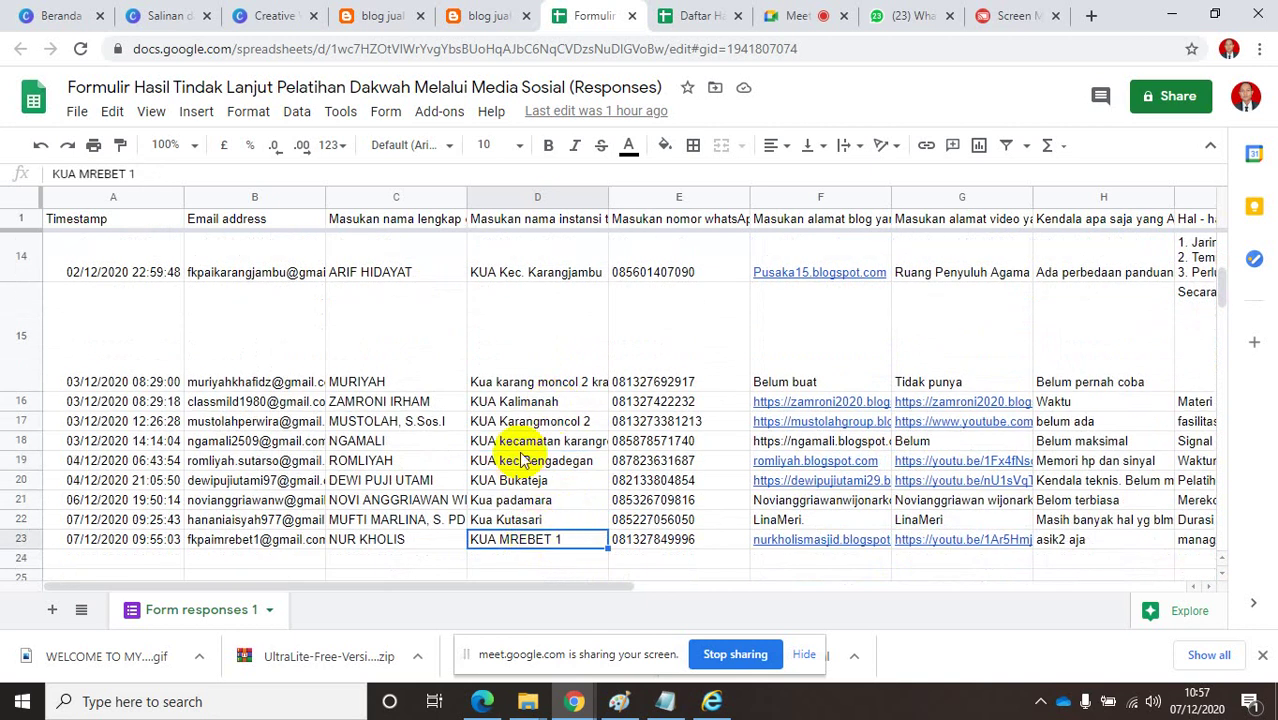